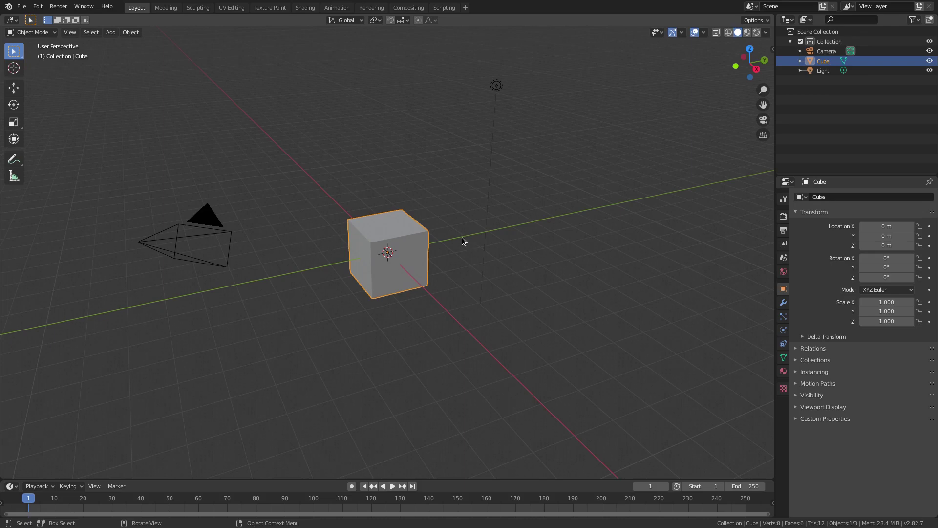
Step: Add a Subdivision Surface modifier to the default cube
scroll(456, 239, up, 3)
middle_drag(455, 240, 529, 212)
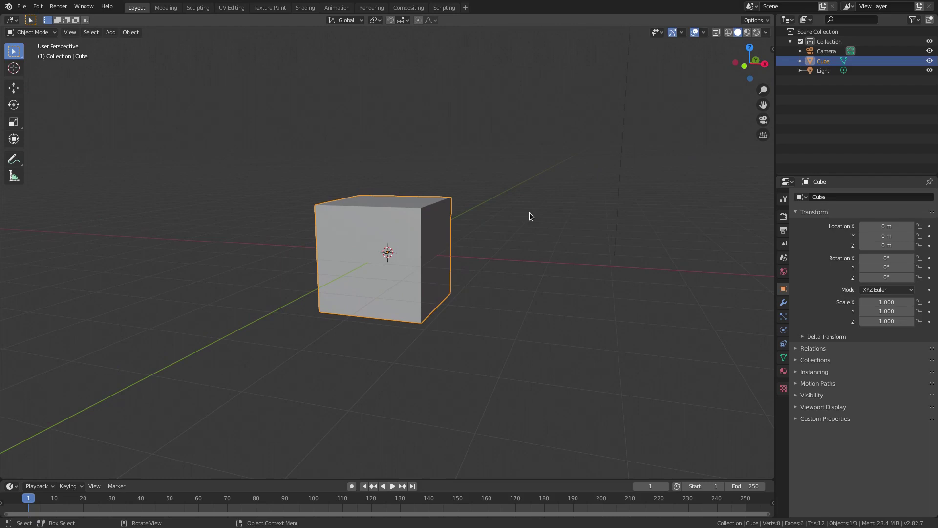
scroll(529, 212, up, 3)
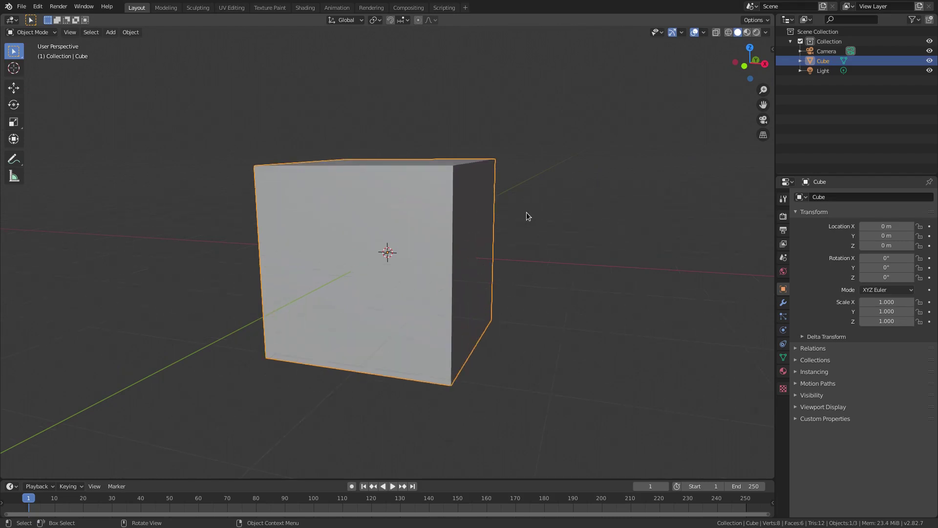
middle_drag(522, 213, 522, 232)
click(783, 303)
click(841, 195)
click(759, 358)
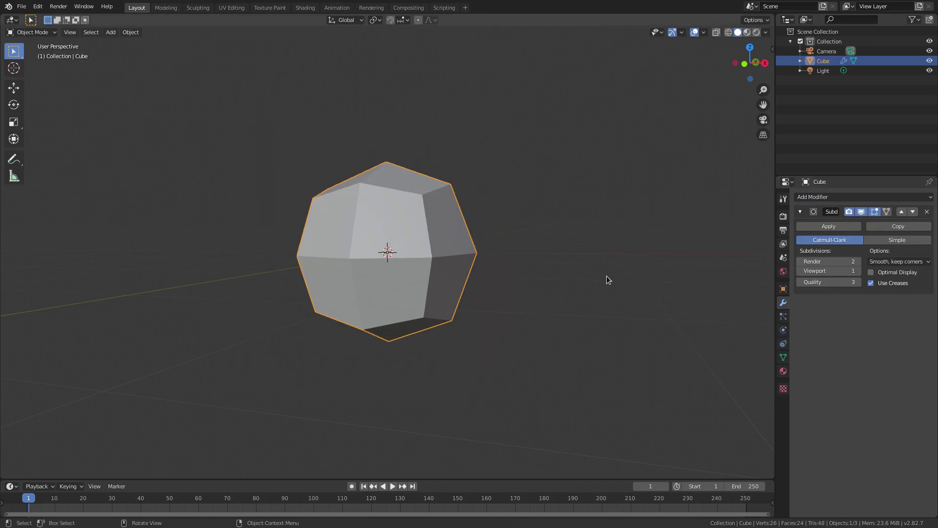
Step: Raise the Subdivision Surface modifier's render and viewport levels to 3
key(ctrl+2)
middle_drag(482, 296, 678, 291)
click(858, 263)
click(859, 271)
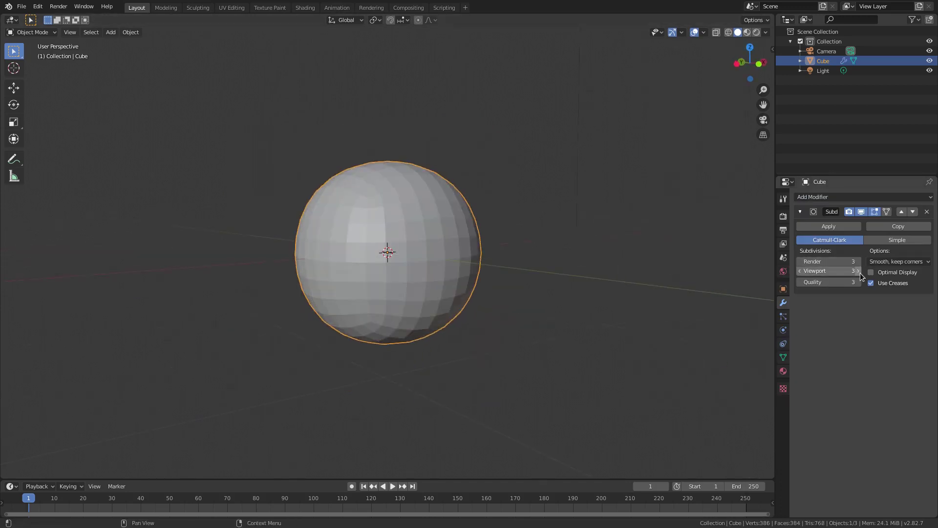
Step: Set the Subdivision Surface modifier's render, viewport and quality values to 2
scroll(397, 258, up, 1)
middle_drag(397, 258, 385, 230)
click(799, 263)
click(799, 281)
click(799, 272)
middle_drag(534, 306, 477, 340)
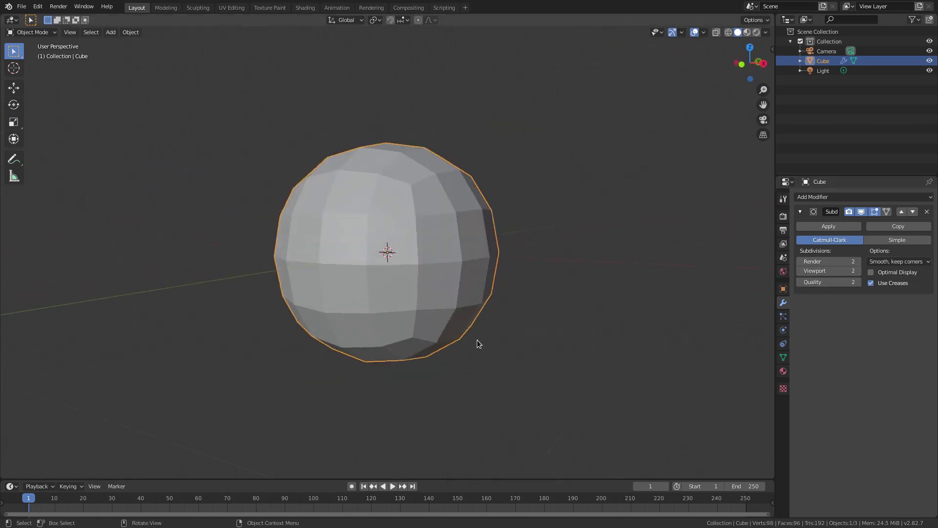
mouse_move(638, 300)
middle_down()
mouse_move(558, 259)
mouse_move(653, 312)
mouse_move(638, 304)
middle_up()
Step: Try replacing the subdivided cube with an ico sphere, and undo the replacement
key(Delete)
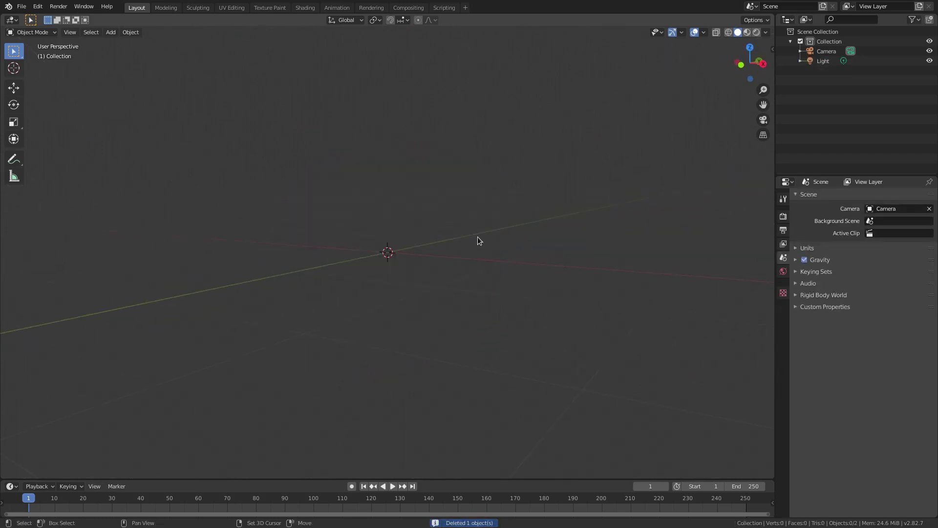
key(shift+a)
mouse_move(477, 237)
click(523, 280)
middle_drag(474, 299, 516, 292)
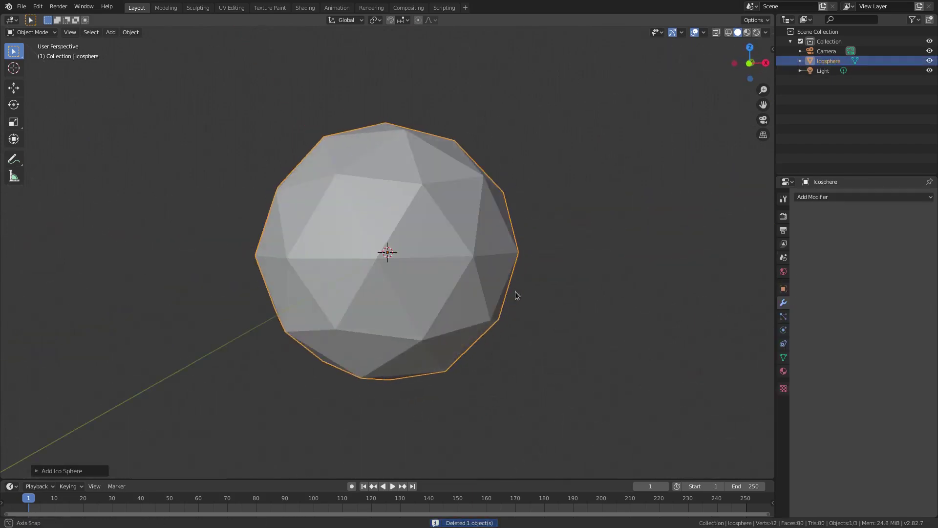
key(ctrl+z)
key(ctrl+z)
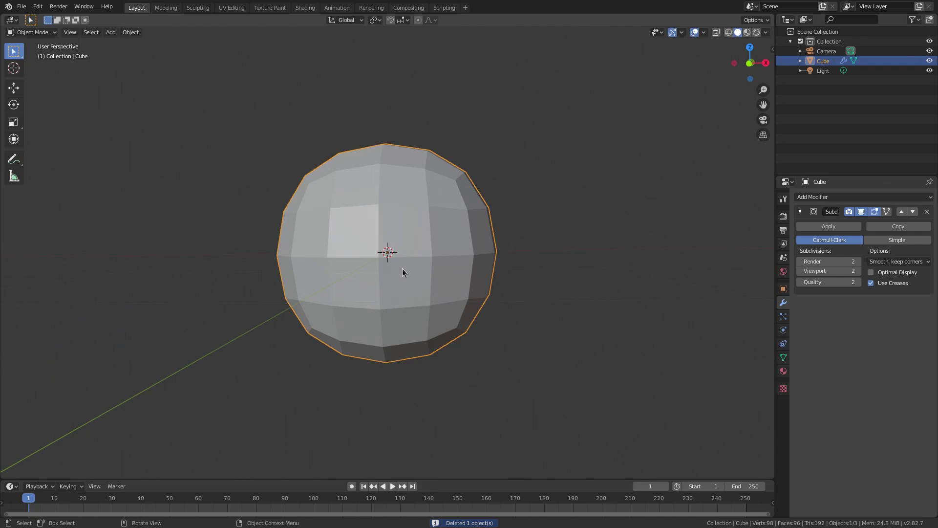
Step: Preview the cube at viewport subdivision level 1, restore level 2 and check its mesh cage in Edit Mode
click(801, 271)
middle_drag(734, 284, 489, 273)
click(858, 271)
middle_drag(428, 344, 401, 299)
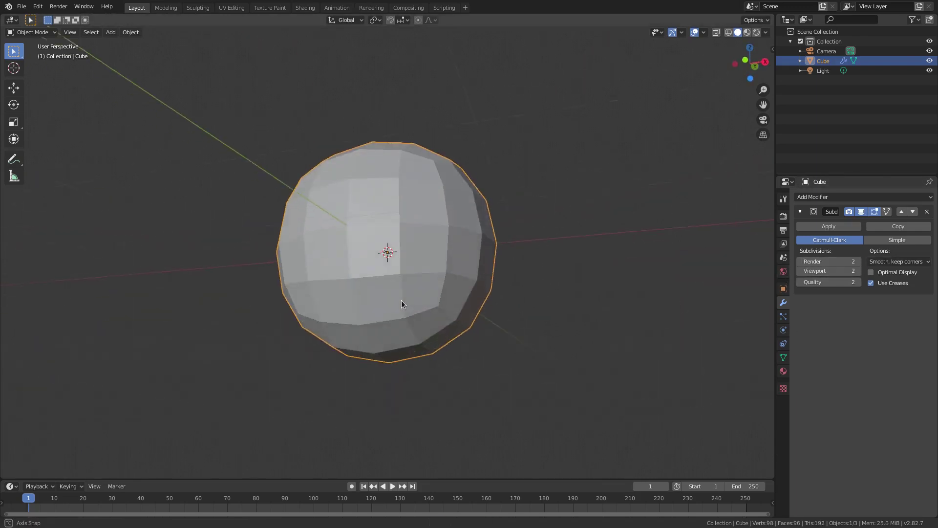
key(Tab)
middle_drag(495, 257, 472, 296)
key(Tab)
Step: Move the rounded cube up along the Z axis by about 1.5 m
scroll(482, 300, down, 3)
key(g)
key(z)
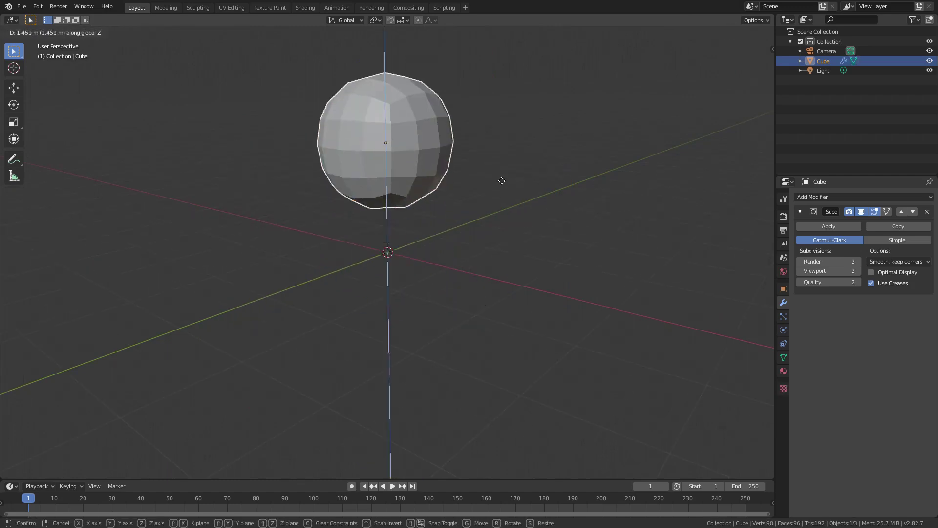
click(505, 171)
middle_drag(507, 200, 465, 217)
Step: Lower two adjacent bottom vertices of the rounded cube's cage along Z to stretch one side downward
key(Tab)
scroll(391, 235, up, 2)
middle_drag(315, 242, 335, 259)
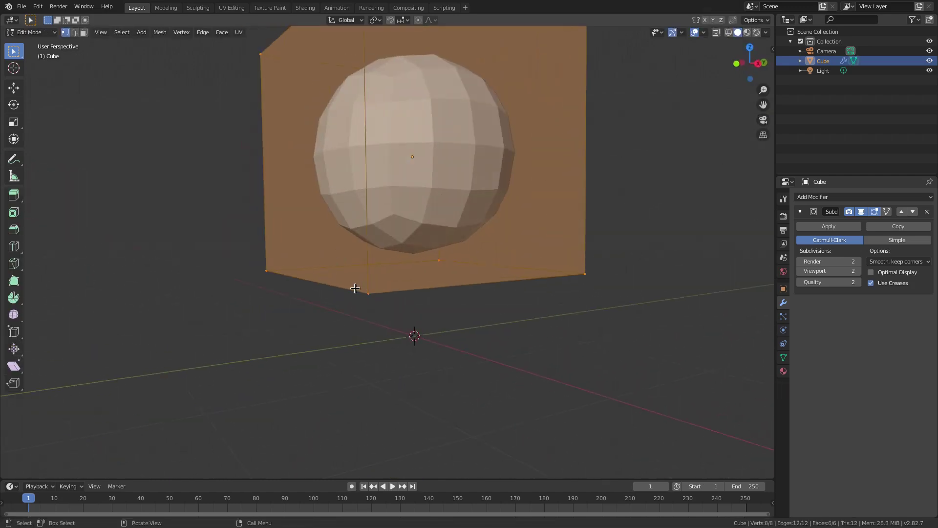
click(355, 287)
shift+click(267, 270)
key(g)
key(z)
click(510, 325)
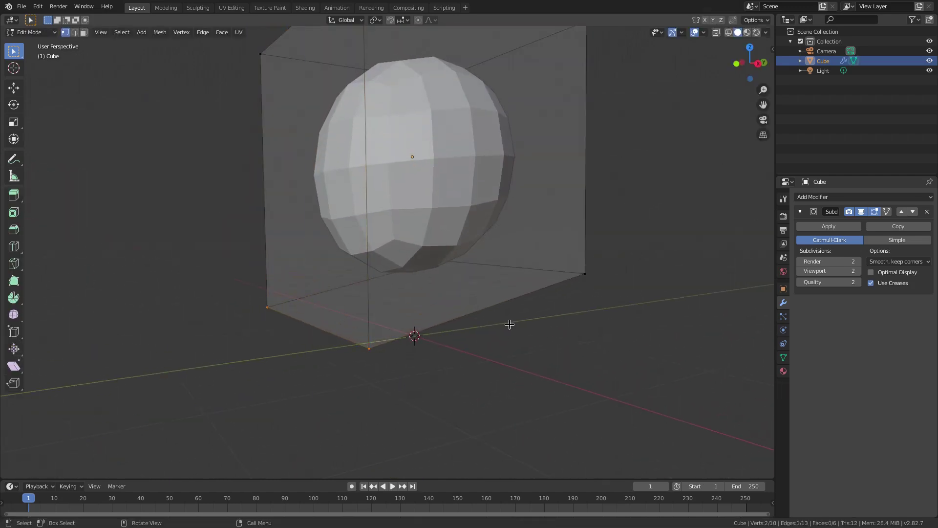
key(g)
key(y)
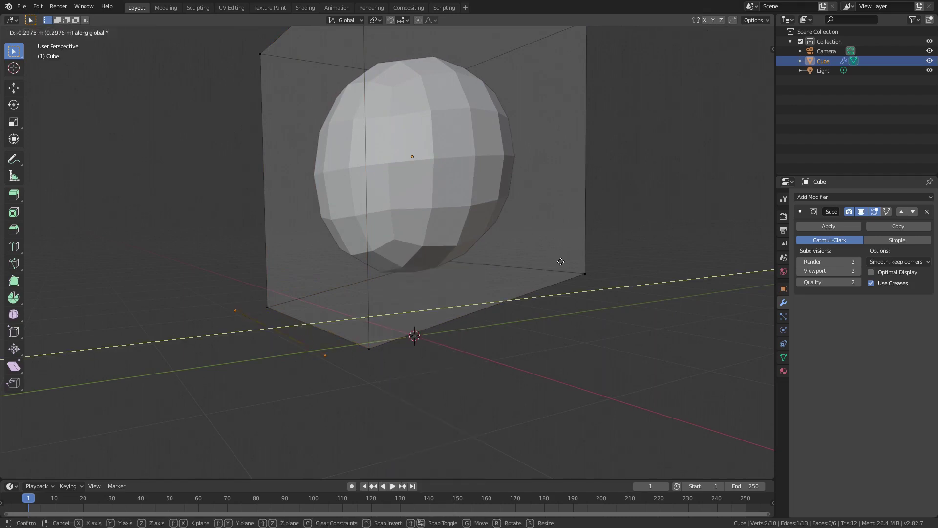
right_click(562, 261)
key(ctrl+z)
Step: Shift the two lowered vertices outward along the Y axis and return to Object Mode
key(g)
key(y)
click(515, 277)
middle_drag(515, 276, 467, 264)
key(g)
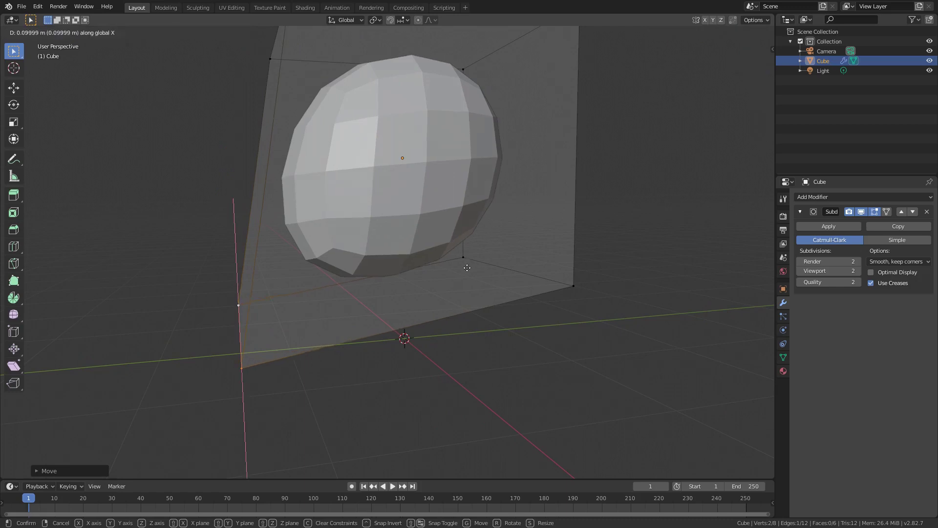
key(z)
key(y)
click(482, 267)
key(Tab)
middle_drag(481, 267, 507, 306)
Step: Try applying the Subdivision Surface modifier to the rounded shape, and undo it to keep the modifier editable
click(805, 227)
key(ctrl+z)
middle_drag(472, 230, 514, 232)
click(827, 227)
key(Tab)
key(ctrl+z)
key(ctrl+z)
middle_drag(572, 230, 590, 229)
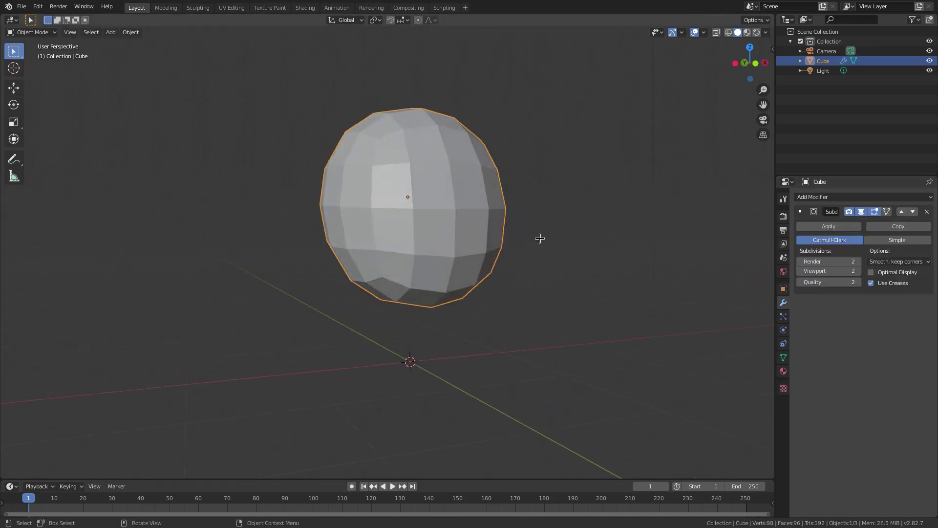
Step: Raise the rounded shape further along the Z axis to make room for a body beneath it
key(g)
key(z)
click(505, 208)
shift+middle_drag(473, 222, 445, 236)
Step: Add a second cube, scale it down and raise it along Z to just below the rounded shape
key(shift+a)
mouse_move(446, 238)
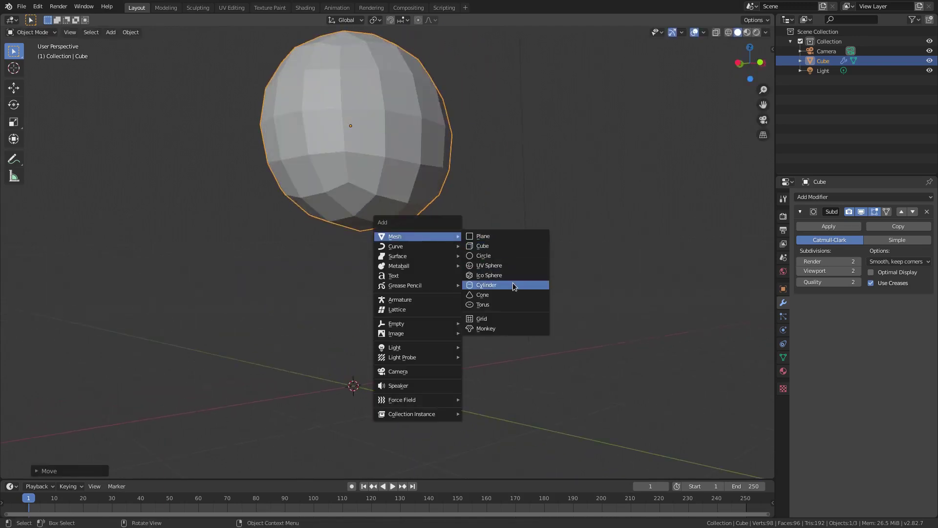
click(513, 245)
middle_drag(513, 246, 521, 340)
scroll(538, 343, down, 5)
key(s)
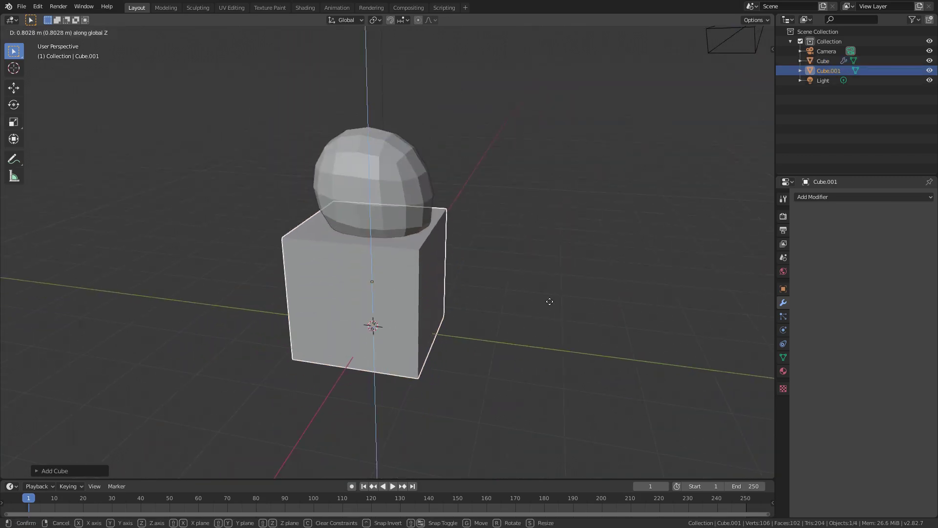
click(440, 288)
key(g)
click(439, 276)
Step: Enlarge the small cube and adjust its height along Z beneath the rounded shape
scroll(436, 244, up, 4)
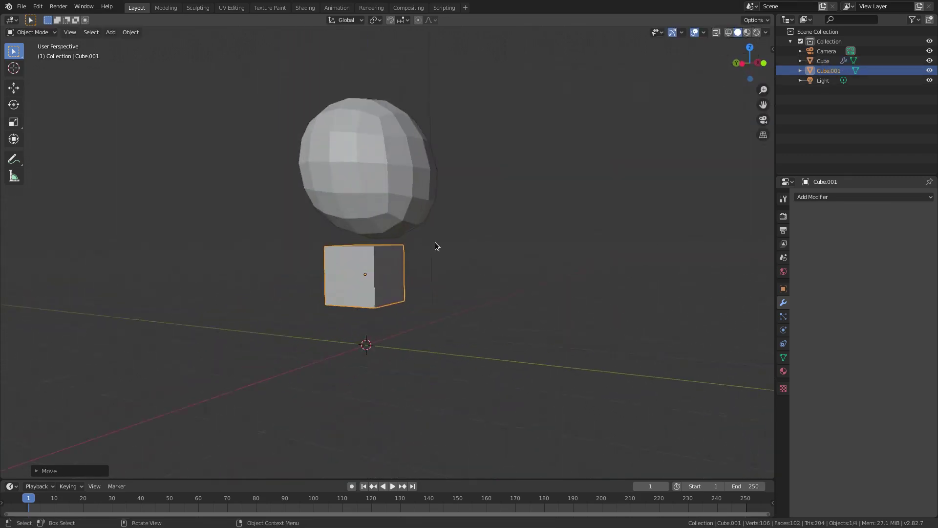
key(s)
click(573, 269)
key(g)
key(z)
click(574, 292)
Step: Select the top face of the new cube in Edit Mode using face selection
key(Tab)
middle_drag(375, 257, 418, 281)
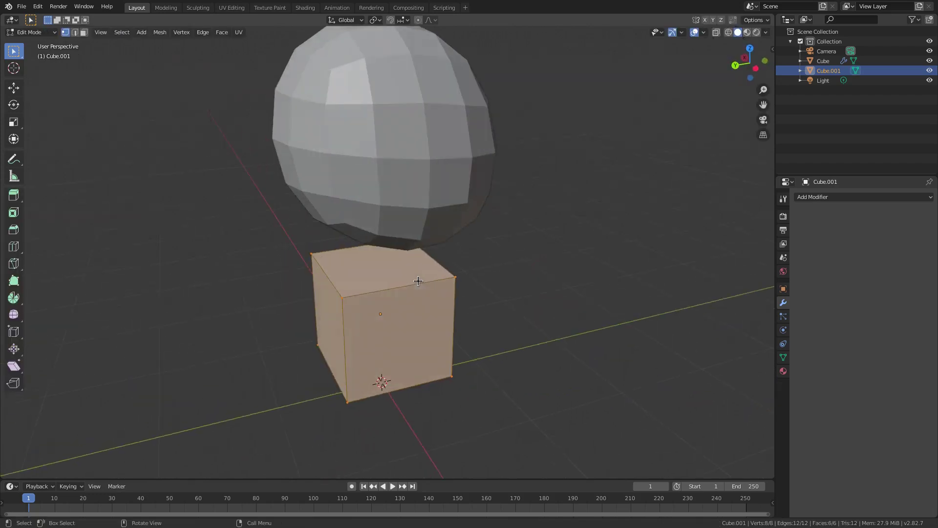
click(84, 32)
click(371, 260)
key(e)
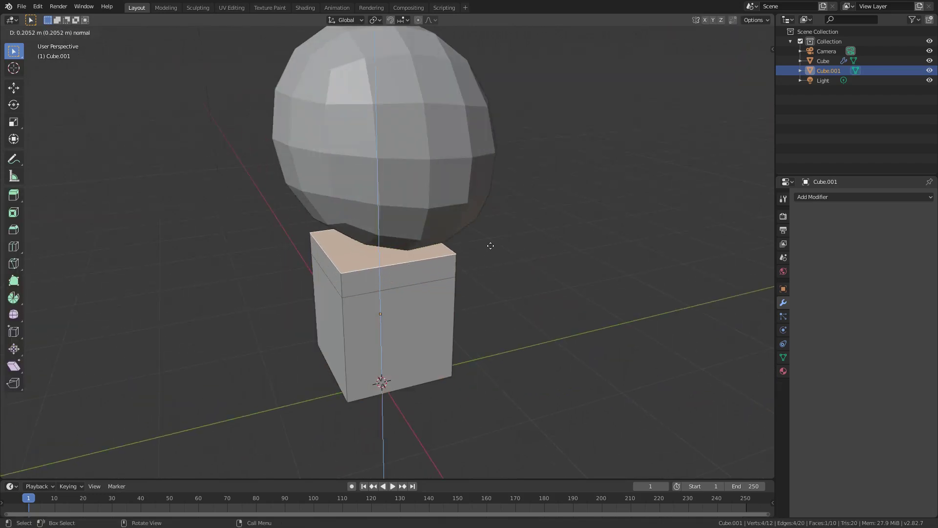
right_click(490, 249)
key(ctrl+z)
Step: Raise the cube's top face along Z to meet the underside of the rounded shape
key(g)
key(z)
click(491, 224)
middle_drag(491, 222, 455, 195)
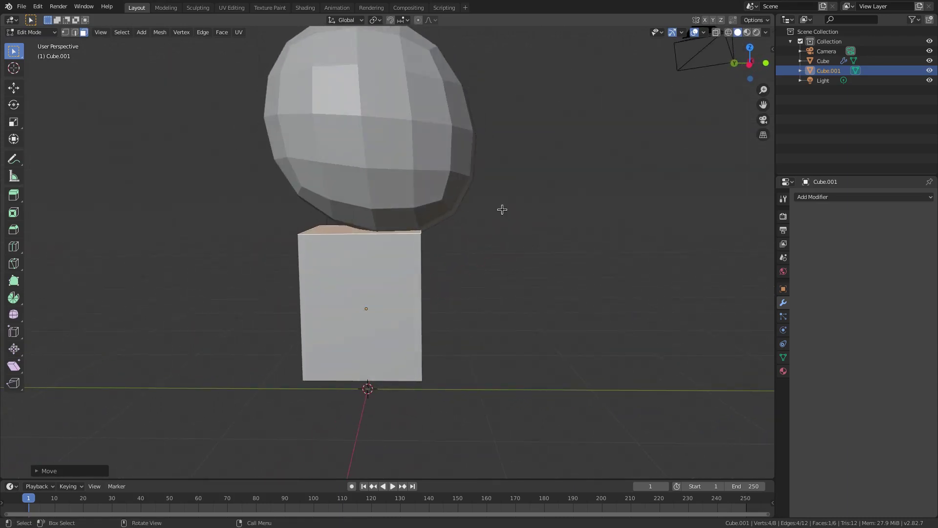
key(g)
right_click(512, 230)
Step: Rotate the cube's top face, adjust its height along Z and scale it down
key(r)
click(517, 268)
key(g)
key(z)
click(518, 270)
key(s)
click(494, 266)
Step: Scale the top face separately along X and Y, and tilt it about the X axis
middle_drag(494, 266, 408, 219)
key(s)
key(x)
click(536, 251)
key(s)
key(y)
click(433, 259)
key(r)
key(x)
click(493, 254)
key(Tab)
Step: Raise the body cube's bottom face along Z and scale it up
key(Tab)
shift+middle_drag(364, 348, 388, 306)
click(390, 310)
key(g)
key(z)
click(444, 266)
middle_drag(444, 267, 421, 231)
key(s)
click(446, 320)
Step: Extrude the body's bottom face downward and scale the new face inward
scroll(421, 213, up, 3)
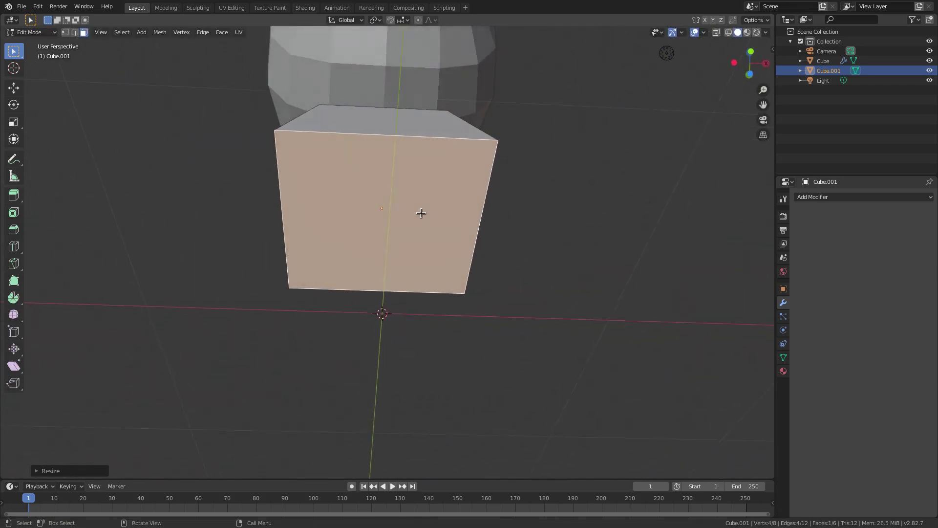
key(e)
click(618, 227)
middle_drag(618, 226, 615, 260)
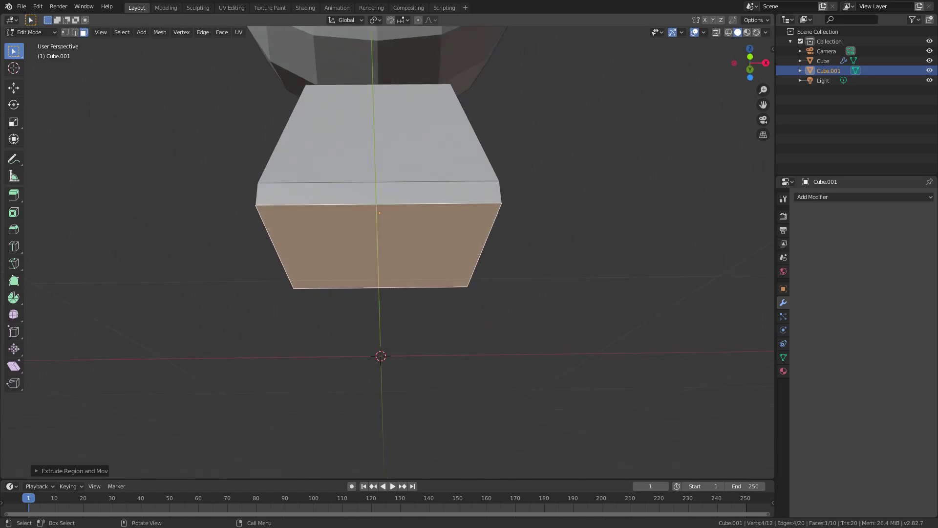
key(s)
click(585, 262)
Step: Move the extruded bottom face up along Z and enlarge it slightly to refine the taper
key(g)
key(z)
click(587, 255)
key(s)
click(594, 254)
middle_drag(589, 254, 577, 289)
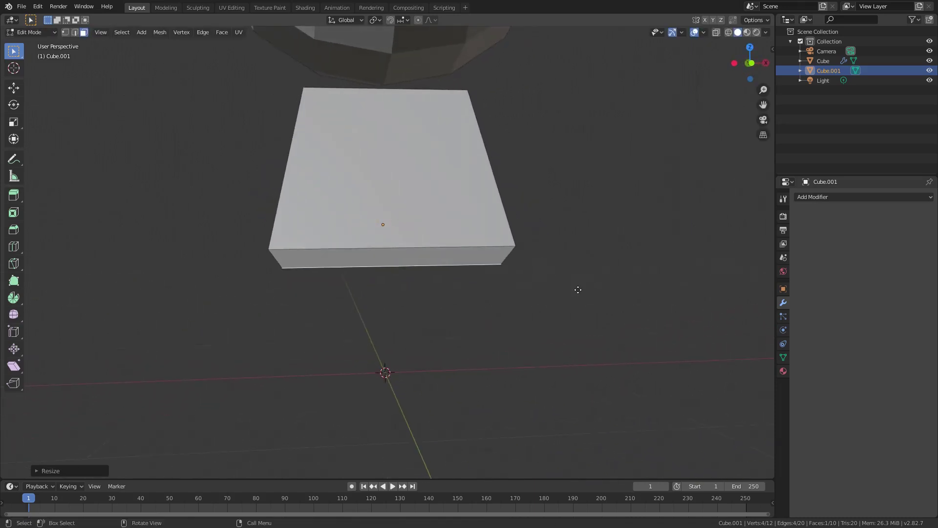
key(g)
right_click(580, 287)
key(s)
click(595, 287)
middle_drag(595, 287, 592, 289)
Step: Extrude a second segment from the bottom face, shrink it, adjust its height along Z and fine-tune its scale
key(e)
click(591, 294)
key(s)
click(567, 292)
key(g)
key(z)
click(578, 292)
key(s)
click(583, 291)
middle_drag(583, 291, 614, 289)
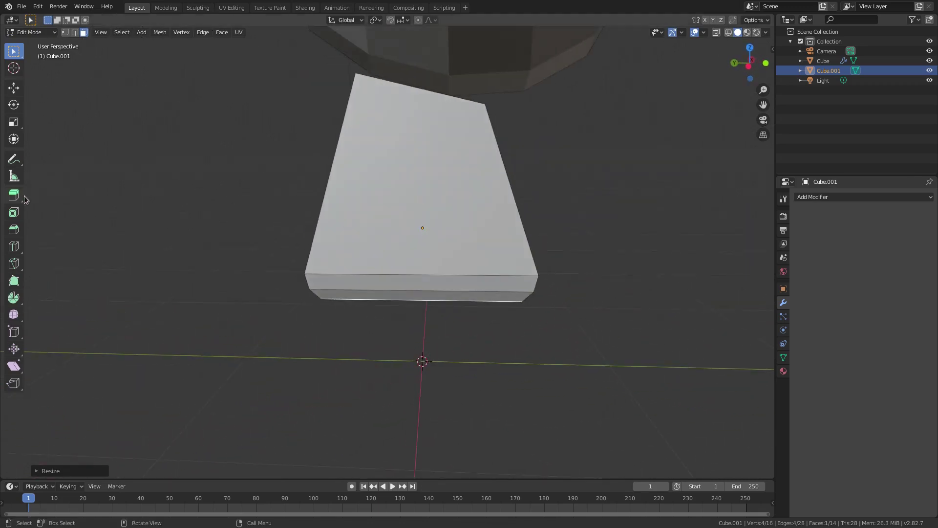
Step: Add two perpendicular vertical loop cuts through the middle of the body
click(14, 246)
click(442, 297)
middle_drag(442, 298, 543, 307)
click(453, 266)
middle_drag(429, 270, 398, 270)
middle_drag(537, 158, 500, 170)
Step: Scale the newest loop outward along Y to round the body's sides
key(s)
key(x)
key(y)
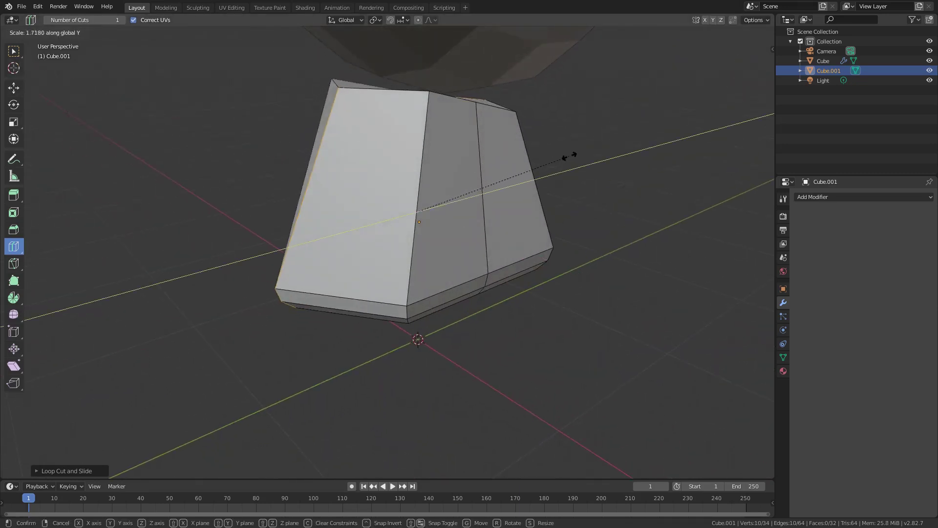
click(540, 154)
middle_drag(538, 157, 10, 39)
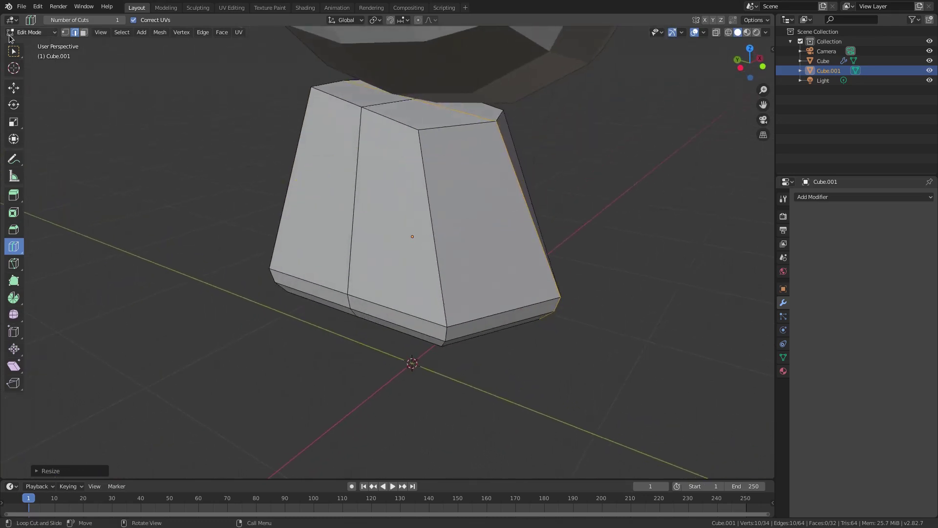
Step: Select the body's other vertical centre loop in vertex mode and widen it along X
click(65, 32)
key(w)
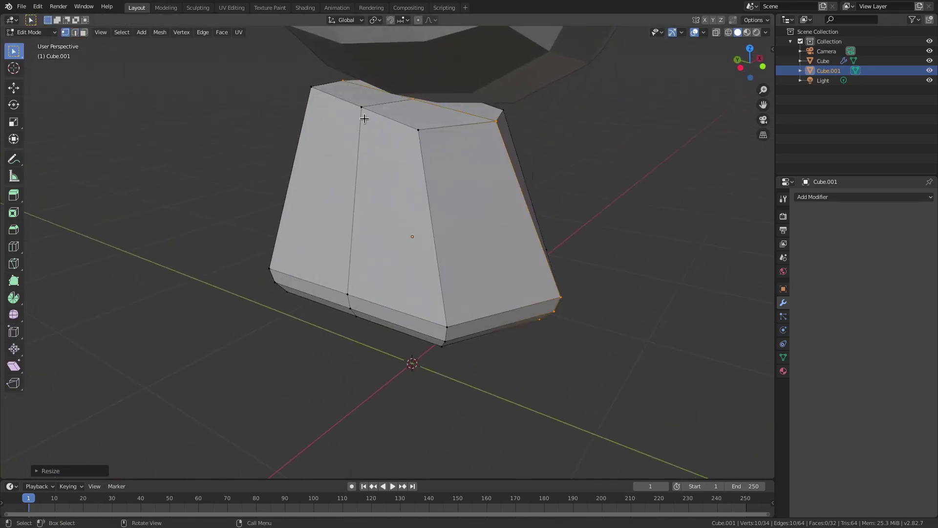
alt+click(359, 130)
middle_drag(610, 166, 635, 172)
key(s)
key(y)
key(g)
key(x)
right_click(621, 181)
key(s)
key(x)
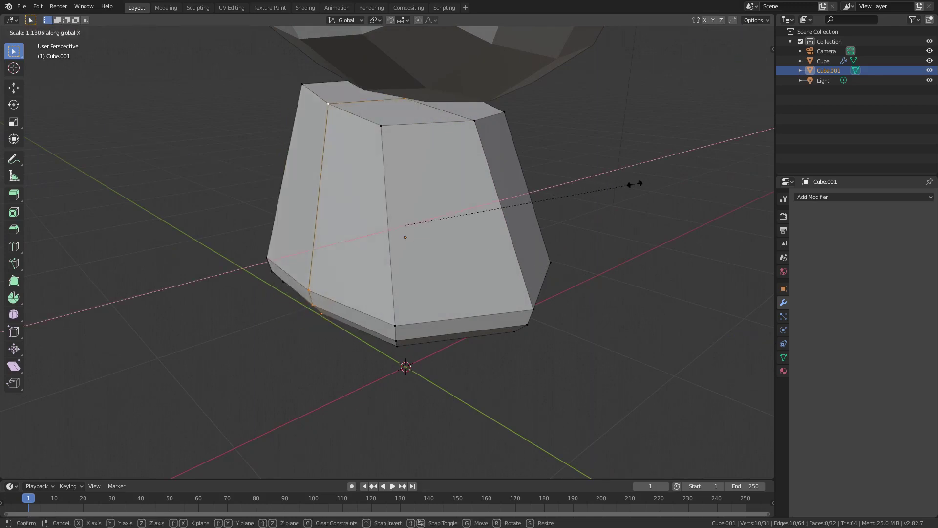
click(634, 184)
Step: Fine-tune the selected loop's scale along X and resize the whole body object
middle_drag(671, 176, 379, 195)
key(s)
key(x)
click(569, 185)
key(Tab)
scroll(574, 229, down, 4)
key(s)
click(605, 224)
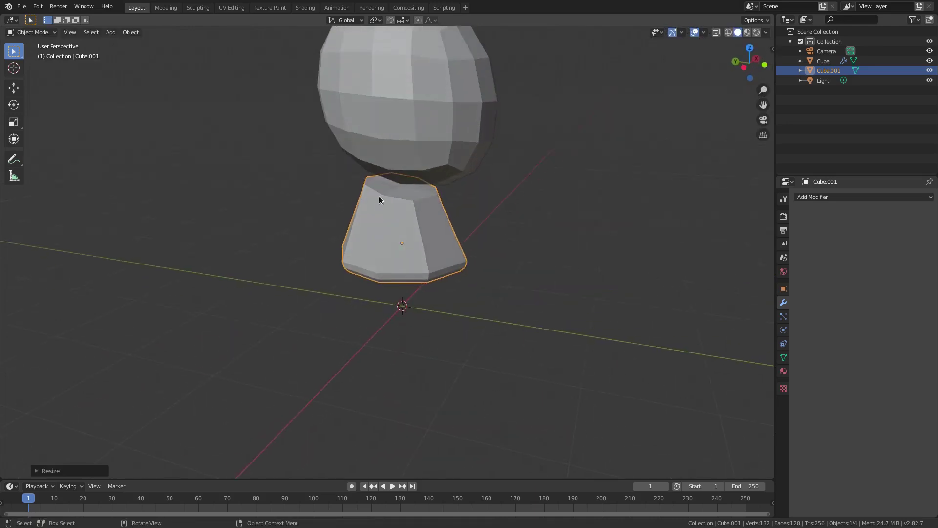
Step: Select the centre vertex on top of the body and move it along Z
scroll(520, 221, up, 3)
middle_drag(521, 221, 459, 213)
key(Tab)
middle_drag(431, 153, 420, 138)
click(412, 128)
key(g)
key(z)
click(424, 127)
Step: Select the four top faces of the body and flatten them by scaling to 0 along Z
click(74, 33)
click(393, 124)
shift+click(413, 143)
shift+click(443, 136)
shift+click(376, 132)
key(s)
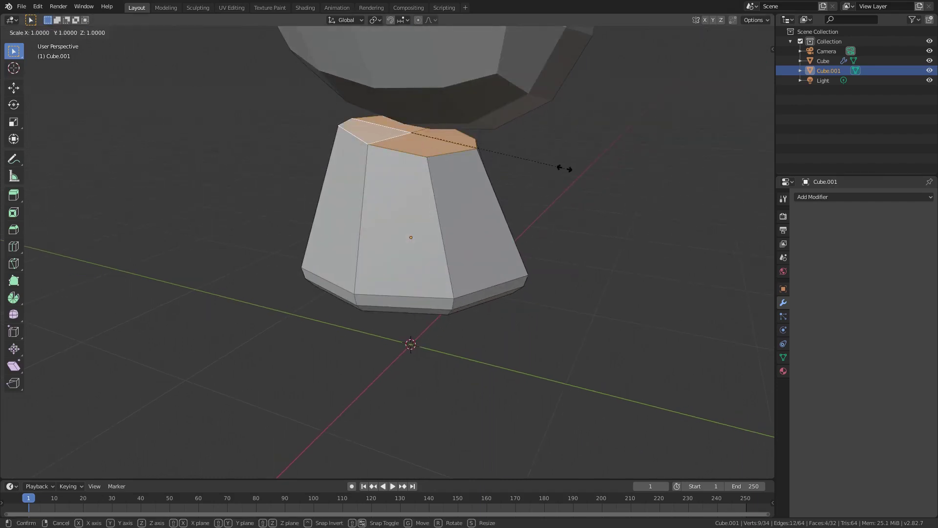
text(z)
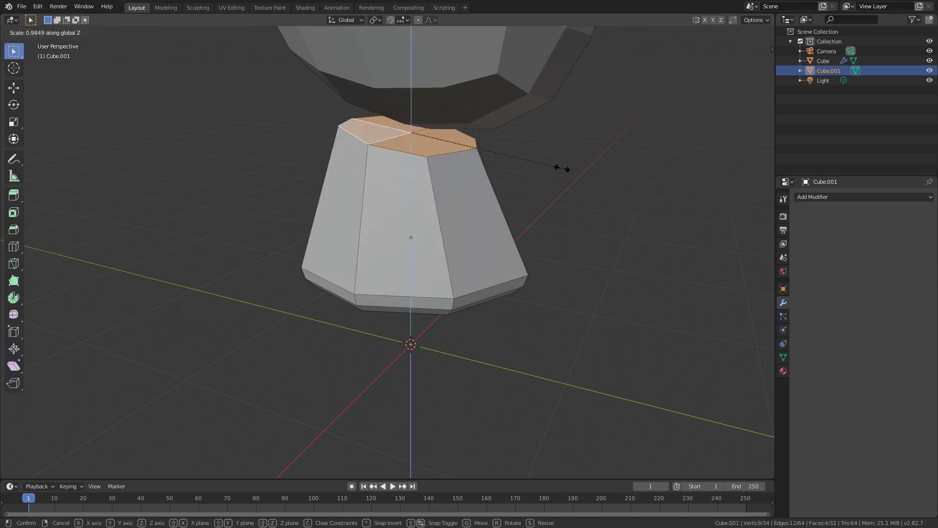
text(0)
click(562, 168)
Step: Rotate the body's flattened top faces about the X axis
mouse_move(563, 168)
middle_down()
mouse_move(576, 166)
mouse_move(578, 149)
mouse_move(576, 164)
middle_up()
key(r)
key(y)
key(x)
click(581, 166)
Step: Resize the body's top faces and scale the whole body object down to about 0.8
key(Tab)
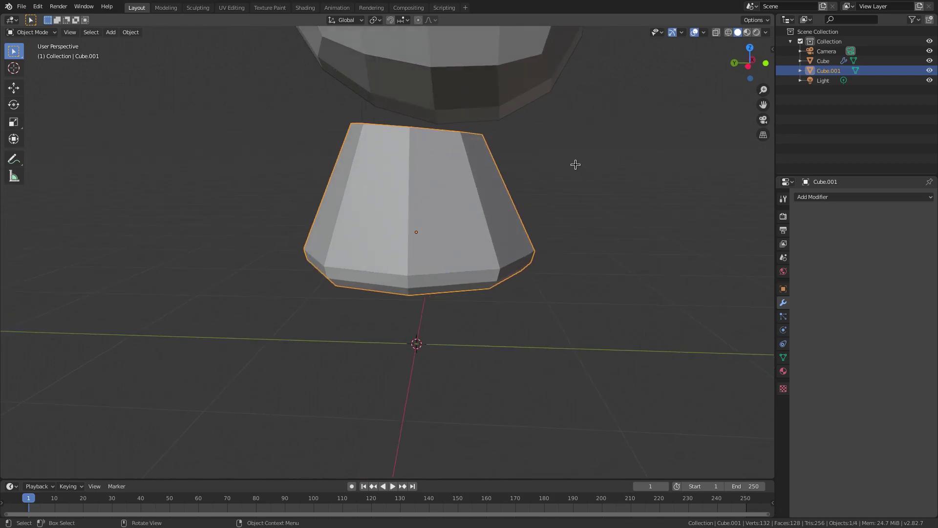
key(Tab)
key(s)
click(654, 207)
key(Tab)
key(s)
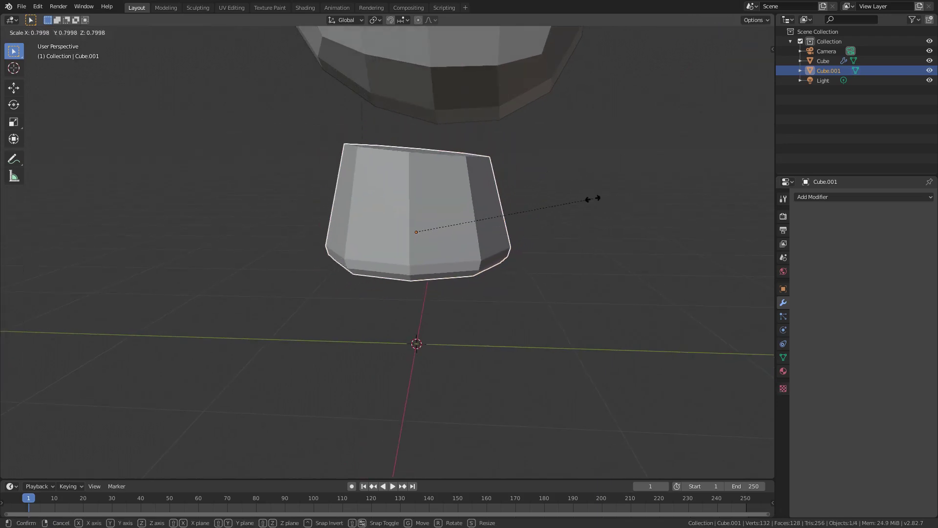
click(586, 201)
Step: Reposition the body's top faces under the head, adjusting them along Z and Y
key(Tab)
middle_drag(586, 201, 524, 206)
key(g)
key(z)
click(605, 182)
key(g)
click(586, 170)
key(g)
key(y)
click(592, 193)
Step: Scale the body's top faces along X
key(Tab)
scroll(375, 183, down, 4)
scroll(467, 213, up, 5)
key(Tab)
key(s)
key(x)
click(486, 206)
Step: Reposition the centre vertex on the underside of the body
key(Tab)
scroll(463, 254, down, 8)
middle_drag(461, 257, 415, 184)
scroll(440, 210, up, 8)
key(Tab)
click(391, 282)
click(65, 31)
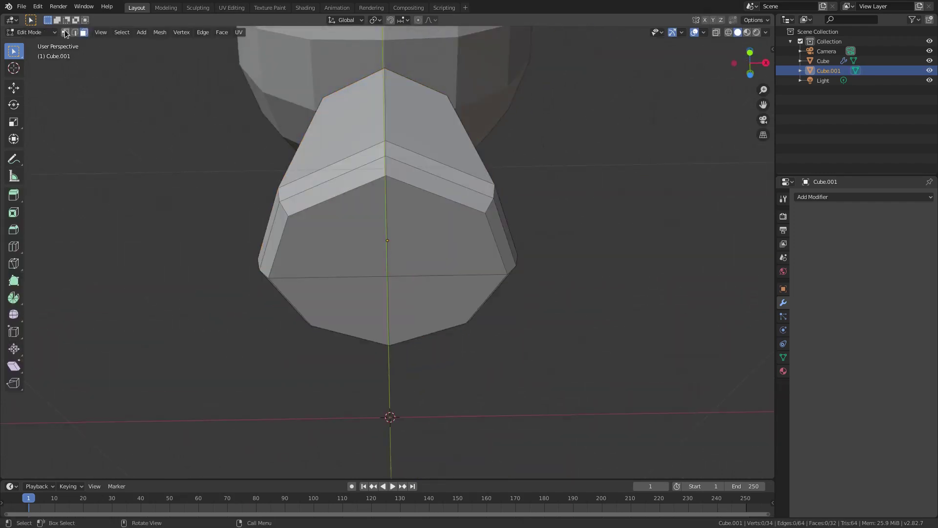
click(389, 276)
key(g)
click(509, 286)
middle_drag(509, 286, 465, 306)
key(Tab)
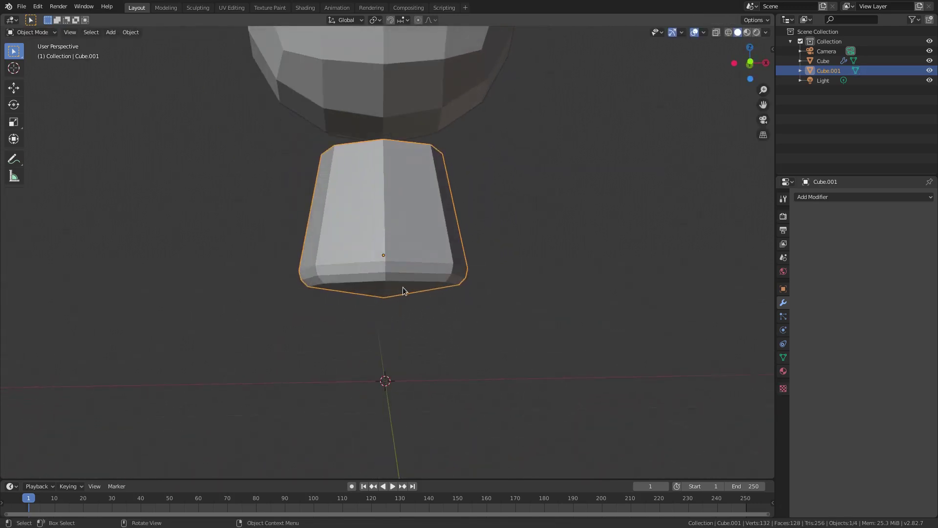
Step: Try deleting the four faces on the underside of the body and undo the deletion
key(Tab)
scroll(403, 268, up, 4)
middle_drag(256, 250, 364, 251)
click(84, 33)
click(389, 247)
shift+click(371, 274)
shift+click(444, 235)
shift+click(437, 273)
key(x)
click(428, 298)
key(ctrl+z)
key(x)
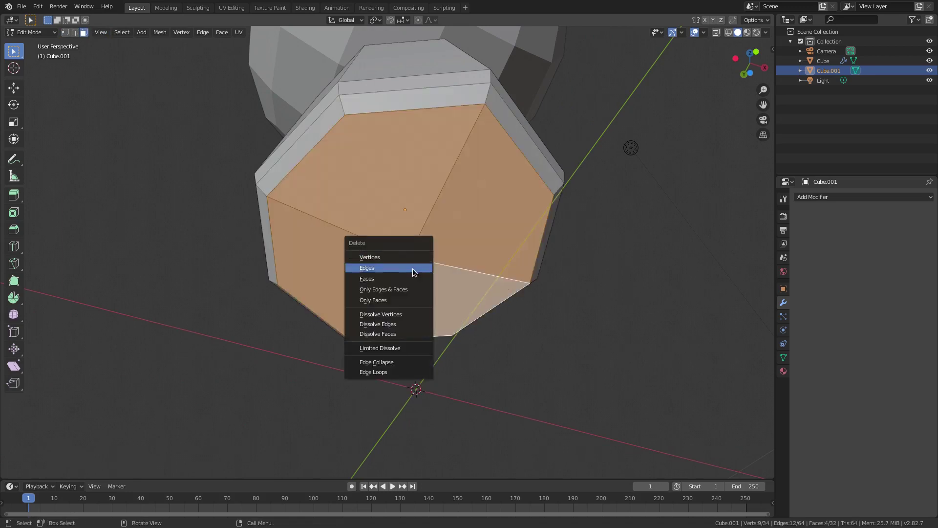
click(414, 274)
middle_drag(413, 264, 414, 244)
key(ctrl+z)
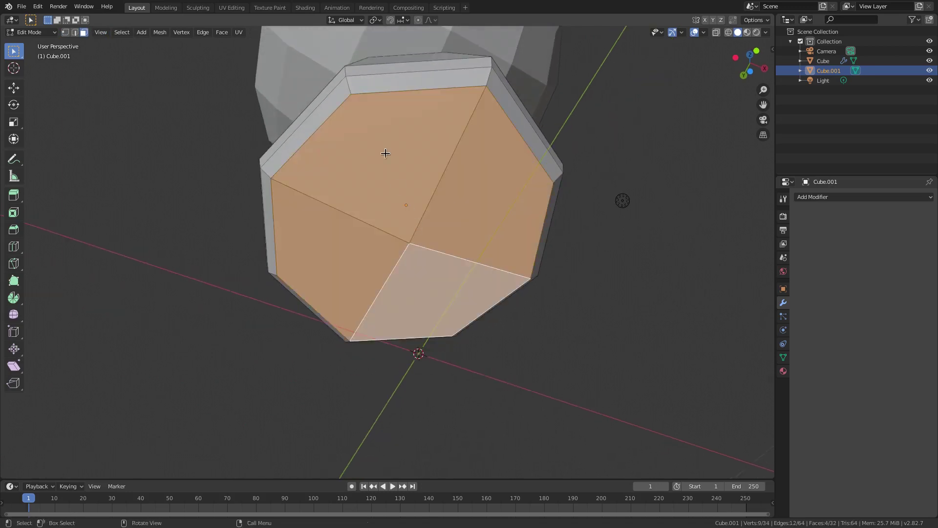
Step: Examine the underside of the body and the vertices along its bottom rim from several angles
middle_drag(398, 187, 376, 101)
click(64, 33)
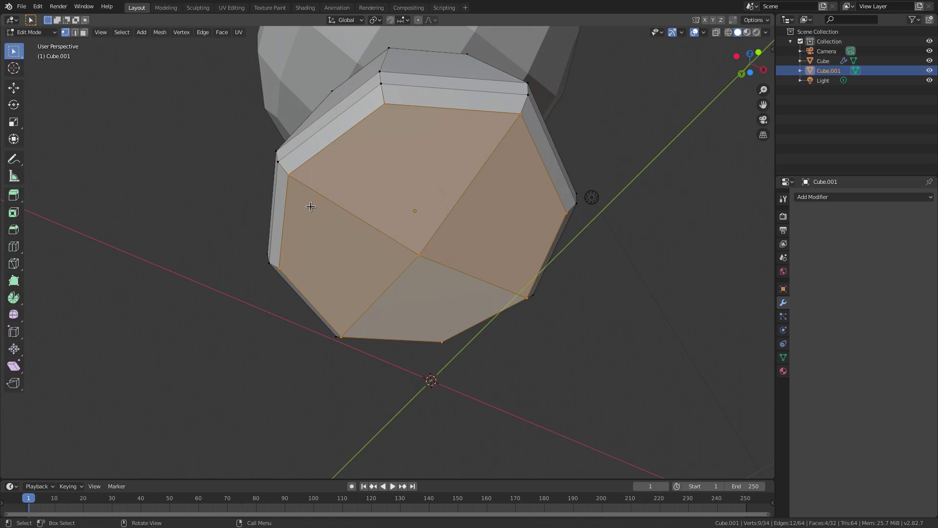
middle_drag(311, 206, 321, 204)
click(321, 172)
middle_drag(331, 171, 406, 77)
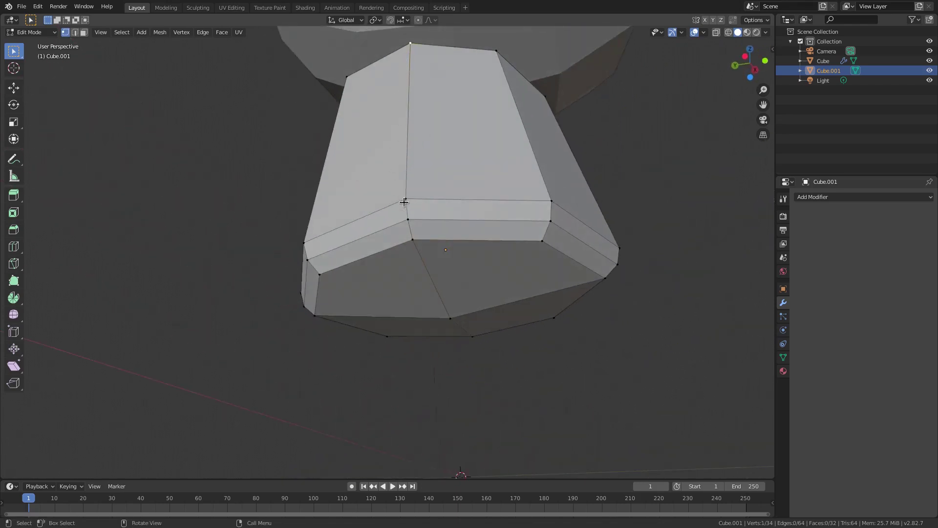
middle_drag(416, 252, 435, 267)
middle_drag(494, 334, 372, 248)
middle_drag(413, 209, 352, 78)
click(355, 93)
click(383, 304)
middle_drag(382, 305, 330, 323)
click(350, 43)
middle_drag(351, 43, 351, 70)
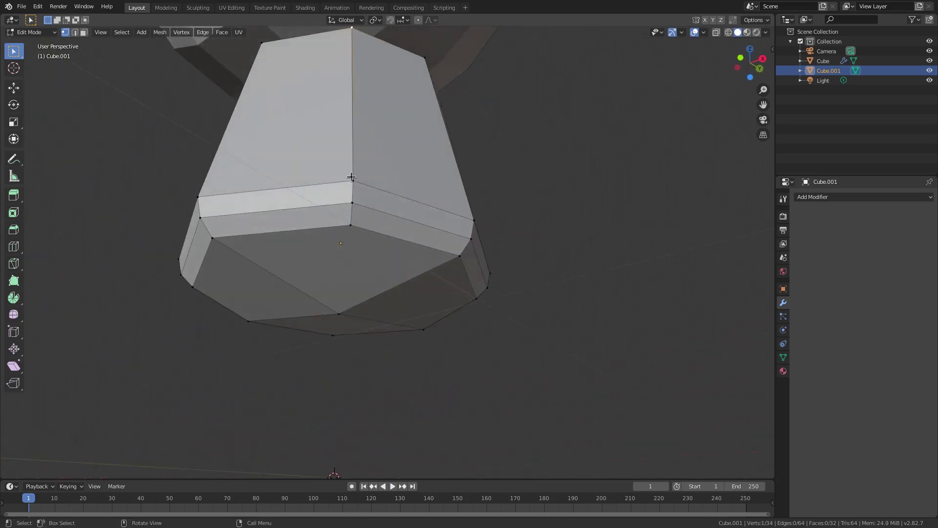
middle_drag(355, 207, 346, 136)
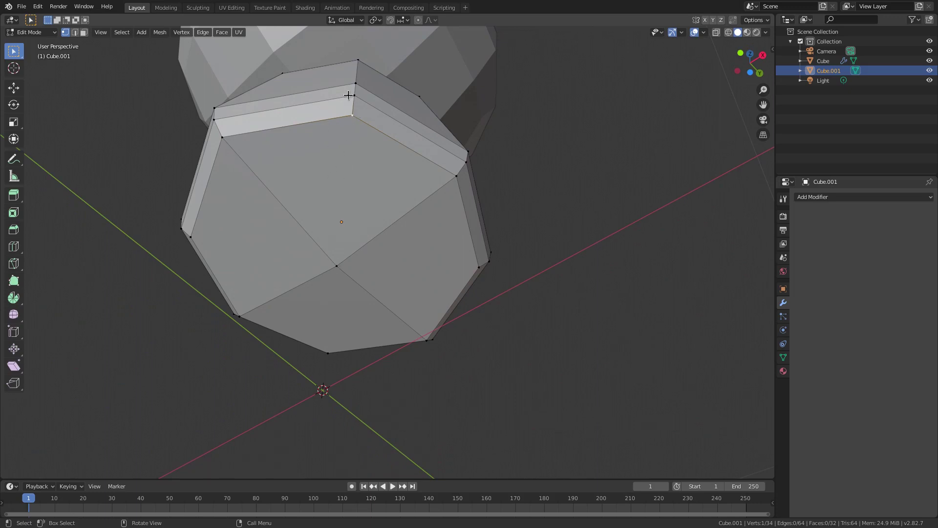
middle_drag(347, 206, 303, 98)
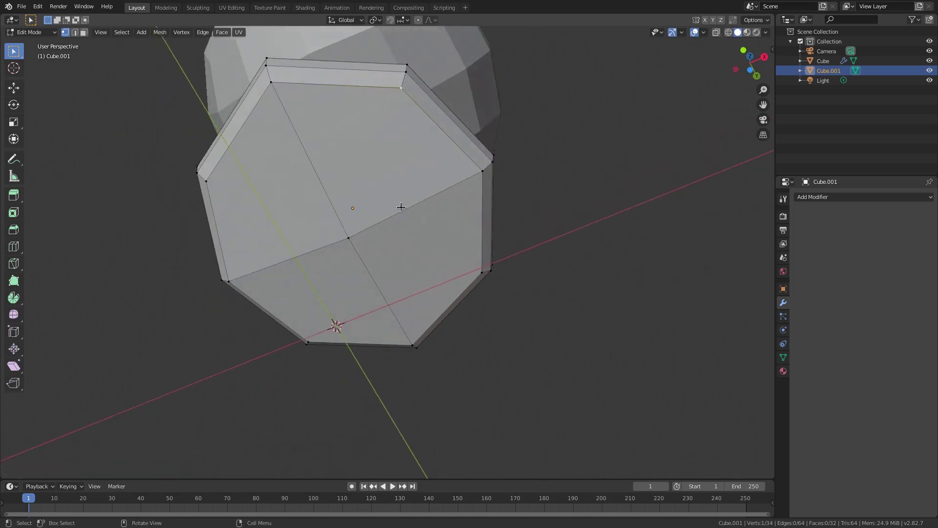
middle_drag(397, 96, 430, 126)
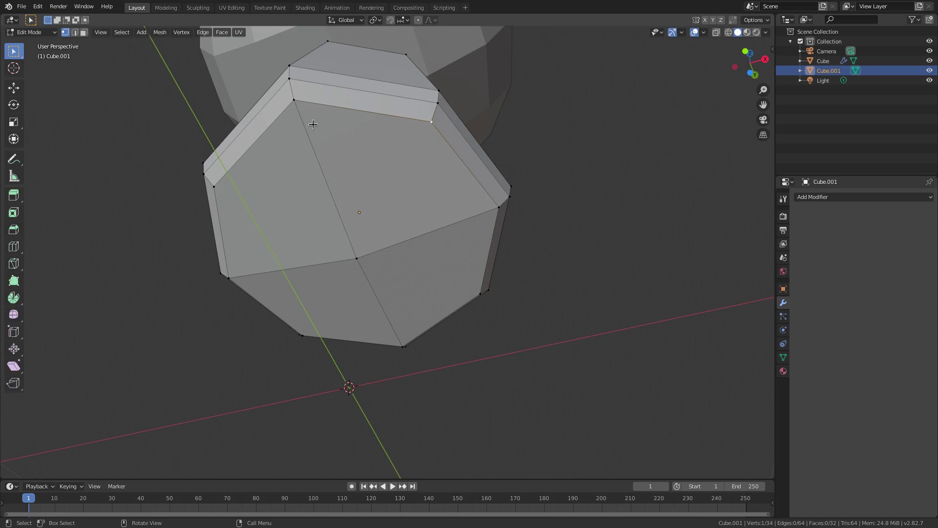
Step: Select the four faces closing the underside of the body and delete them
click(84, 32)
click(279, 181)
shift+click(338, 289)
shift+click(387, 273)
shift+click(378, 218)
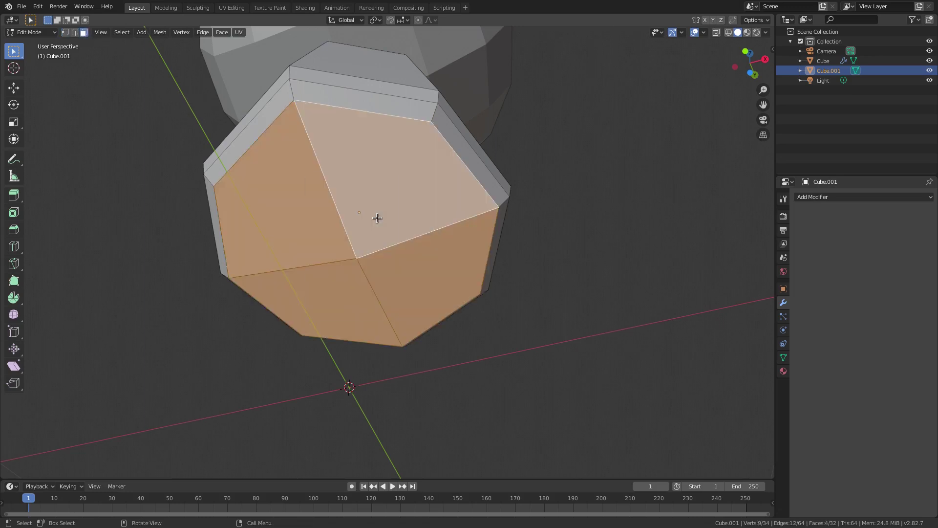
key(x)
click(347, 219)
middle_drag(351, 212, 362, 191)
middle_drag(283, 137, 354, 70)
Step: Connect two opposite vertices of the open bottom rim with an edge and subdivide it to create a centre vertex
click(65, 33)
middle_drag(395, 172, 398, 220)
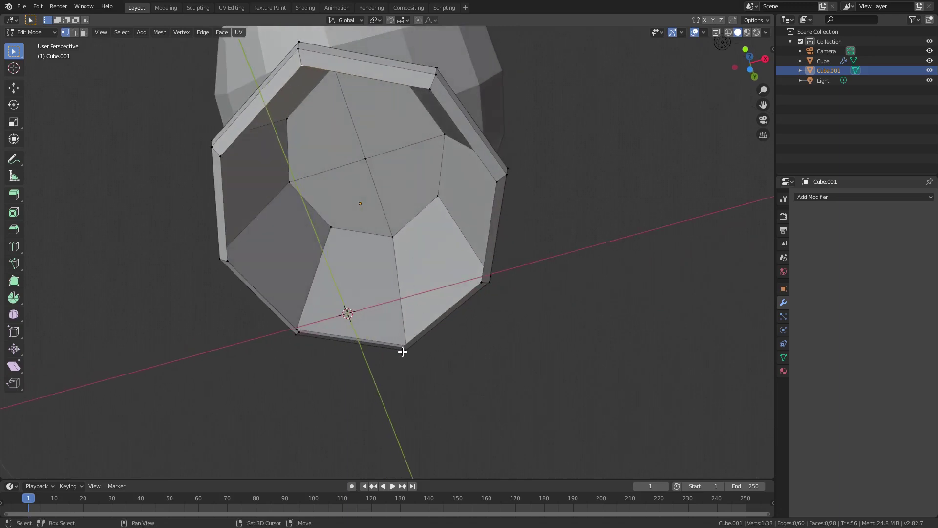
mouse_move(412, 300)
middle_down()
mouse_move(433, 256)
mouse_move(414, 300)
middle_up()
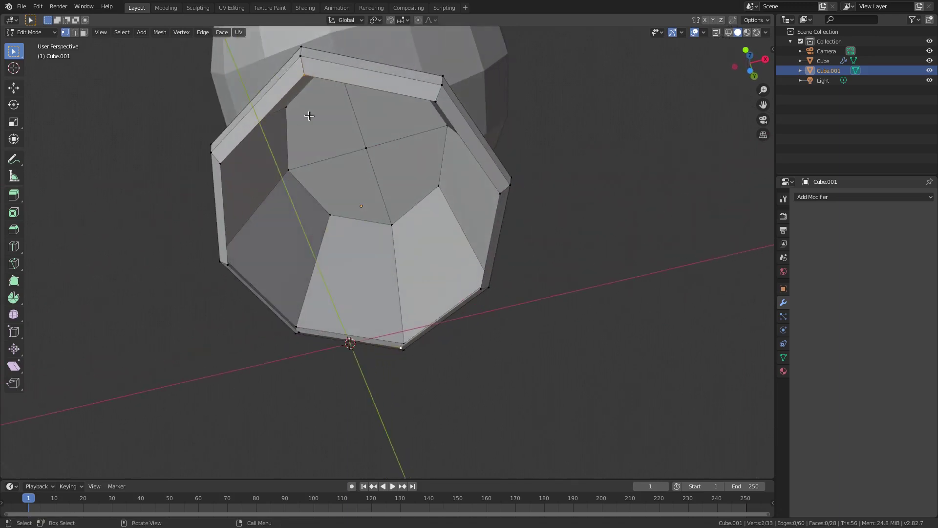
middle_drag(364, 232, 320, 138)
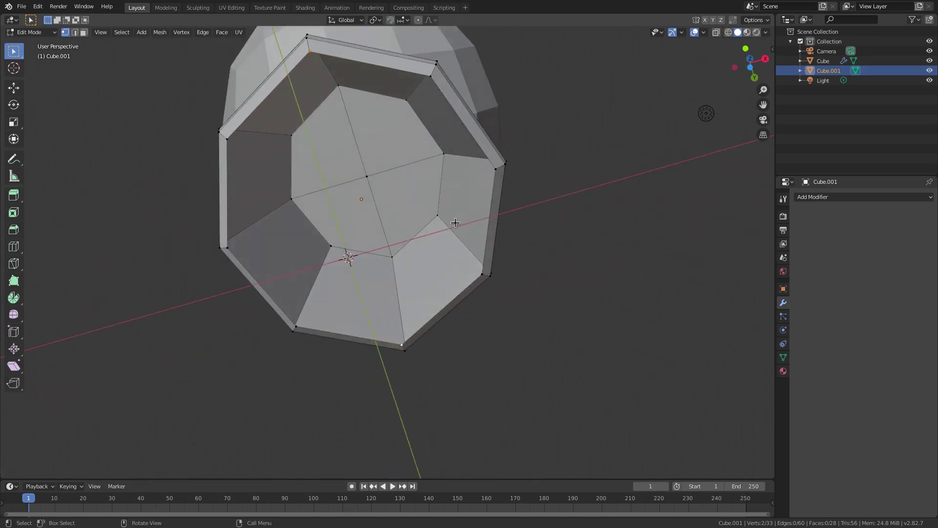
key(f)
middle_drag(455, 223, 433, 236)
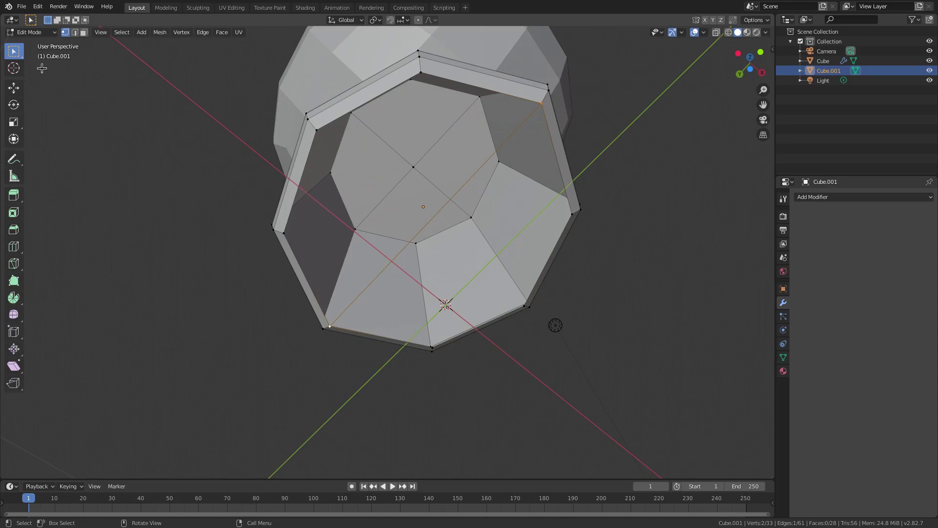
right_click(373, 137)
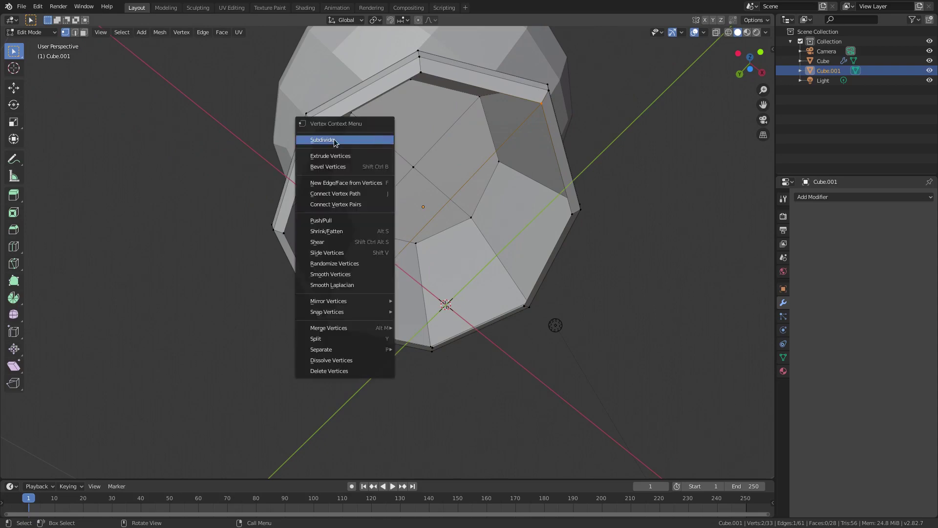
click(335, 142)
middle_drag(446, 210, 452, 256)
Step: Connect the new centre vertex to the six remaining bottom rim vertices with edges
click(451, 259)
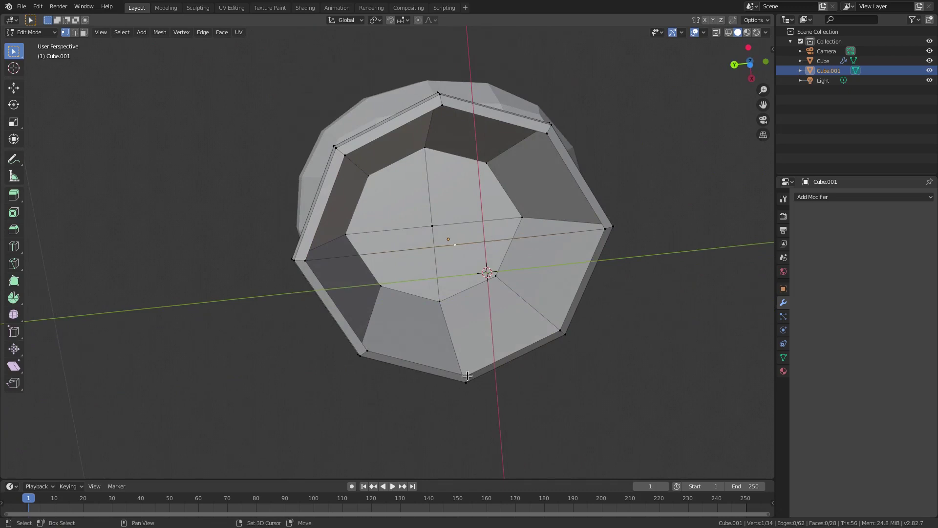
key(f)
click(458, 243)
key(f)
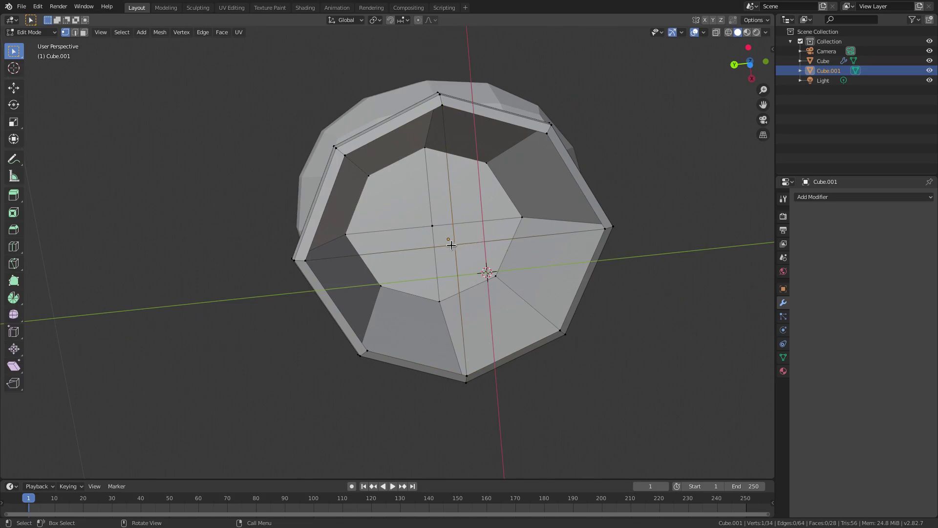
shift+click(547, 132)
key(f)
click(456, 246)
shift+click(370, 350)
key(f)
shift+click(560, 330)
key(f)
click(456, 243)
shift+click(345, 156)
key(f)
Step: Fill two adjacent triangular faces between the centre vertex and the bottom rim
key(f)
click(348, 153)
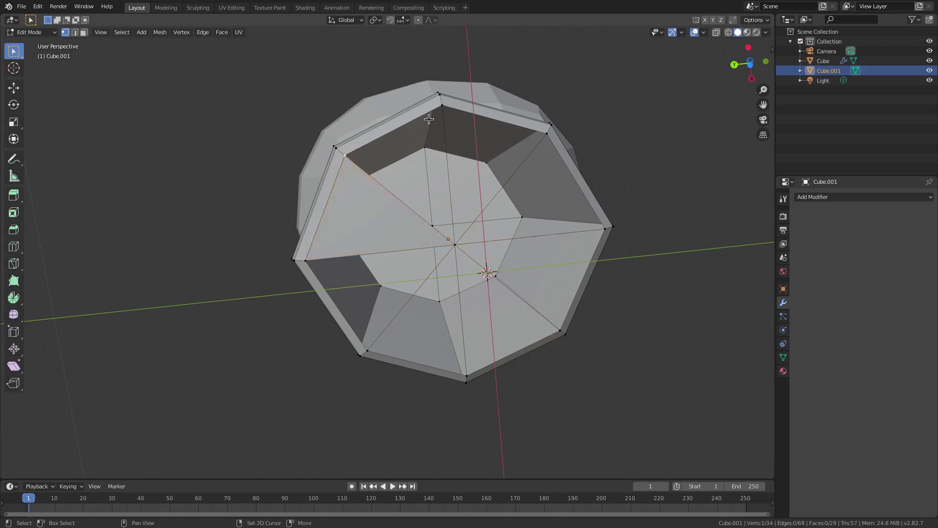
shift+click(456, 243)
key(ctrl+z)
middle_drag(442, 104, 412, 97)
shift+click(430, 104)
shift+click(453, 243)
key(f)
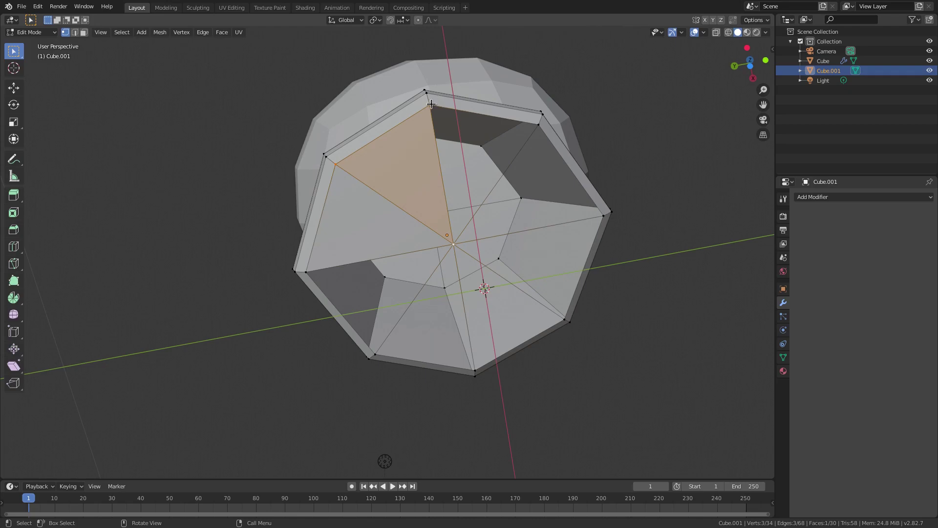
Step: Fill the next three adjacent triangular faces between the centre vertex and the body's bottom rim
shift+click(454, 244)
key(f)
click(455, 244)
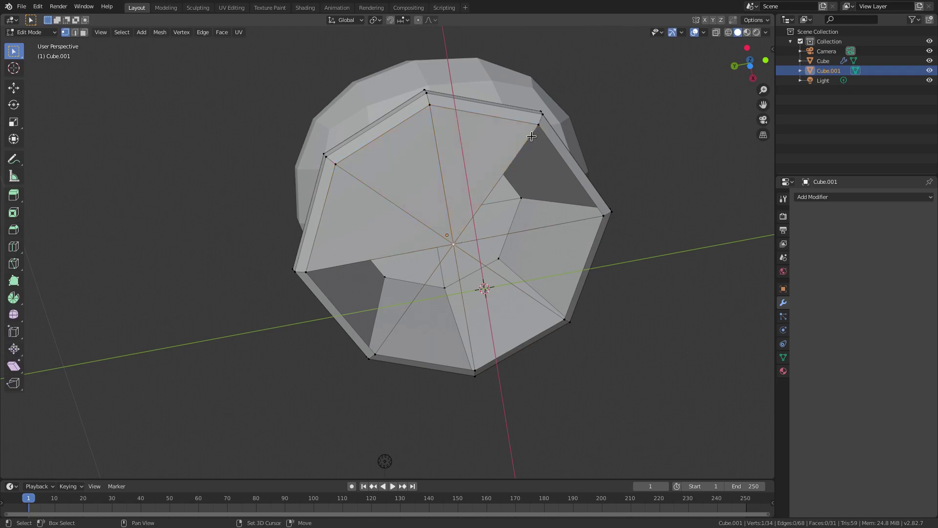
key(f)
click(599, 217)
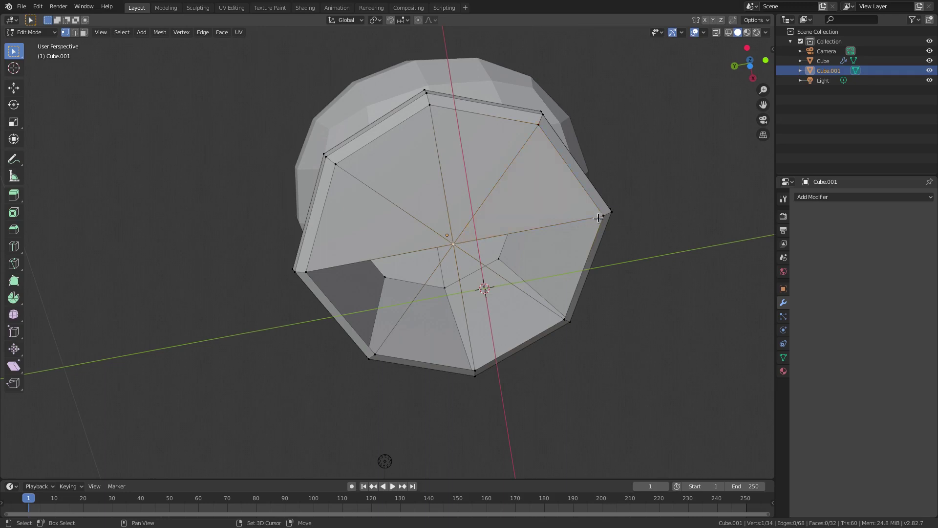
shift+click(571, 321)
key(f)
Step: Fill the last three triangular gaps around the centre vertex to close the underside
click(454, 243)
shift+click(563, 317)
key(f)
shift+click(385, 356)
shift+click(473, 369)
key(f)
click(387, 351)
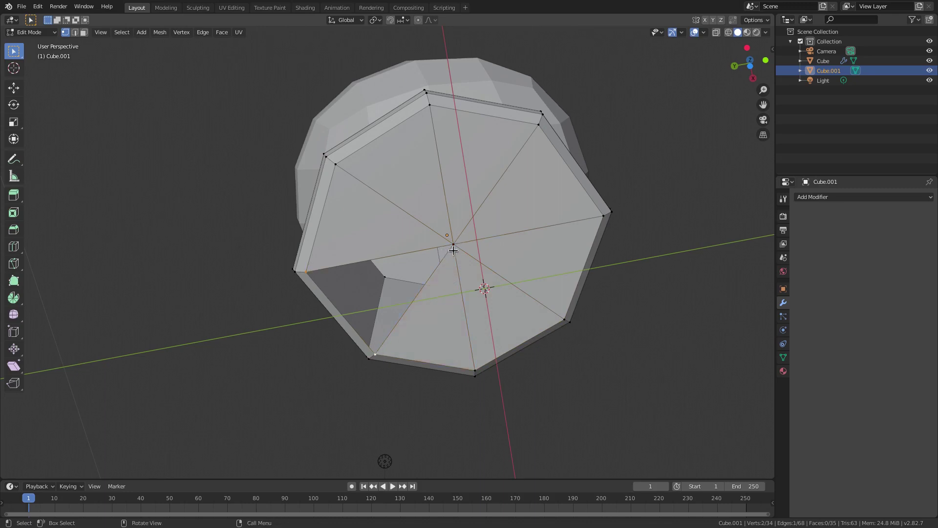
key(f)
Step: Select the four faces closing the top of the body and delete them
middle_drag(458, 245, 398, 86)
click(84, 32)
click(397, 85)
shift+click(432, 79)
shift+click(436, 105)
shift+click(473, 90)
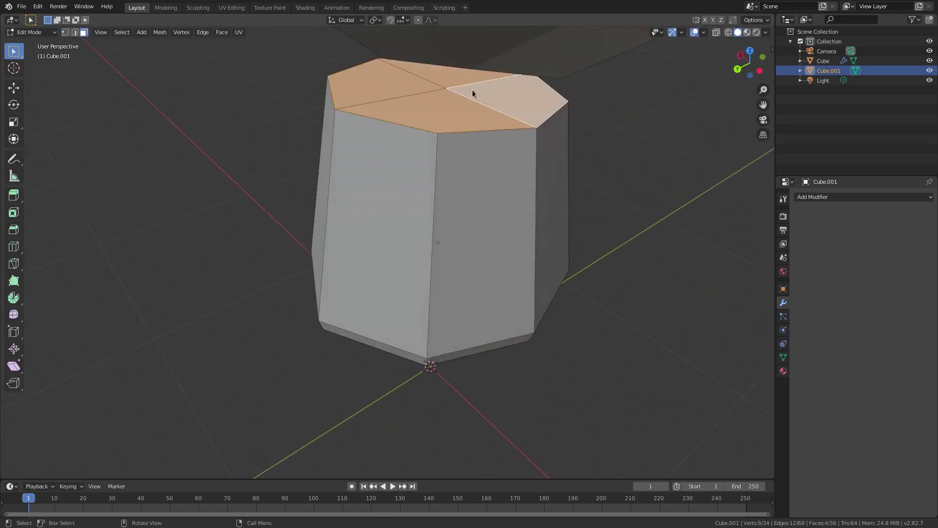
key(x)
click(476, 94)
Step: Select the ring of tall side faces with X-ray on and delete them, keeping the rounded base and restoring the solid display
middle_drag(477, 118, 455, 117)
scroll(452, 132, down, 2)
middle_drag(448, 163, 427, 142)
click(718, 33)
key(b)
drag(313, 94, 556, 208)
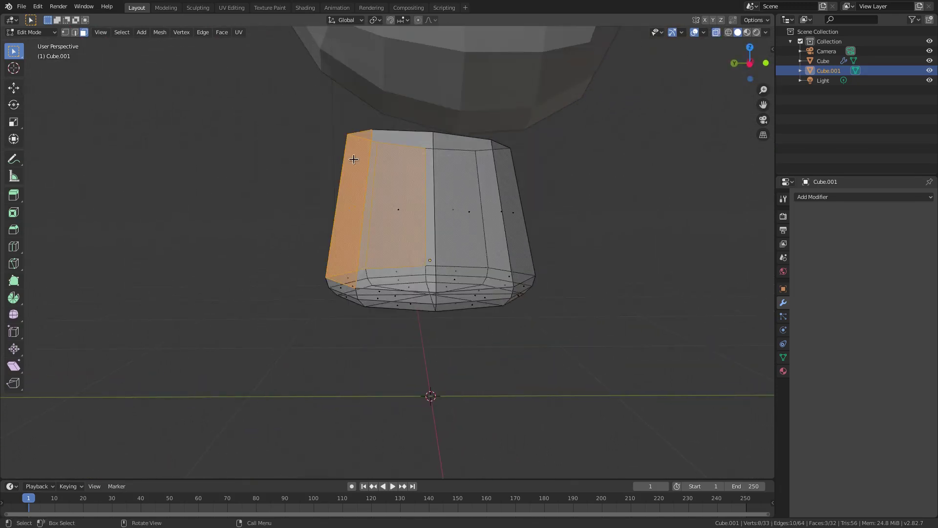
drag(226, 101, 599, 243)
key(x)
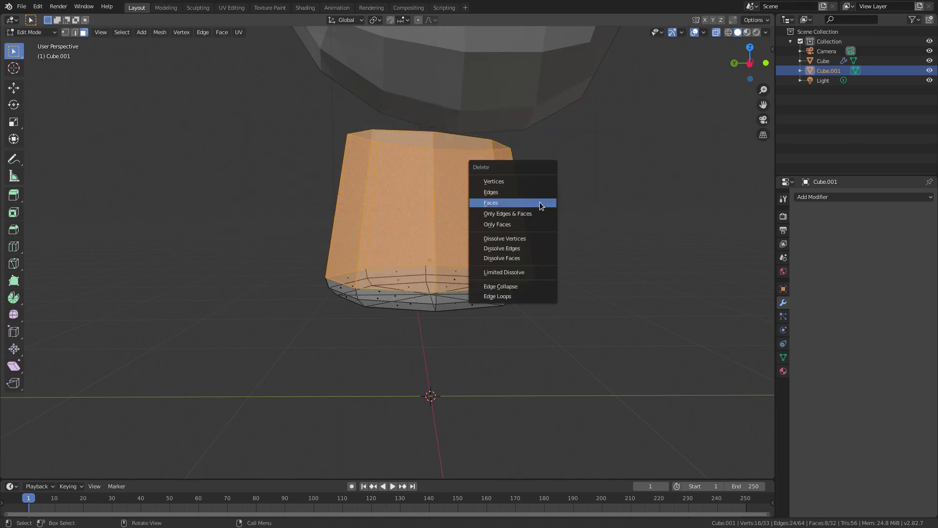
click(539, 202)
key(Tab)
middle_drag(488, 236, 494, 265)
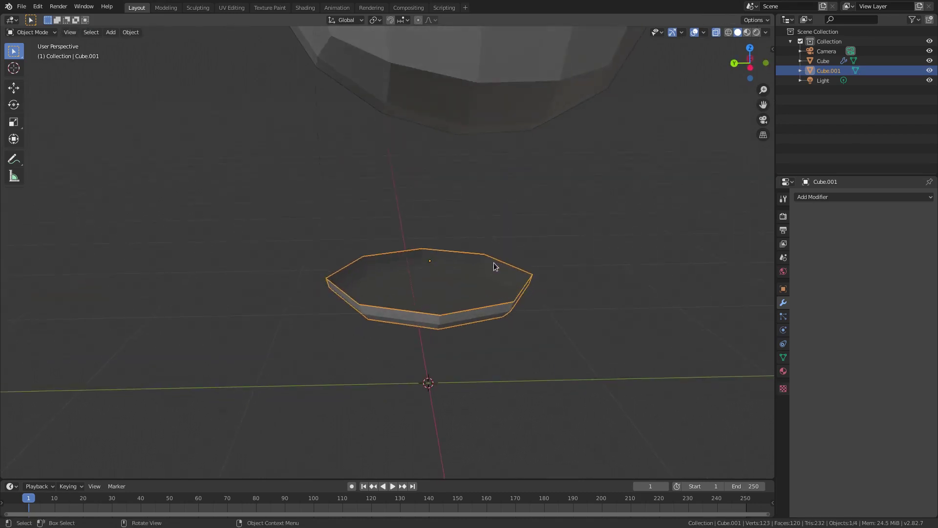
click(716, 31)
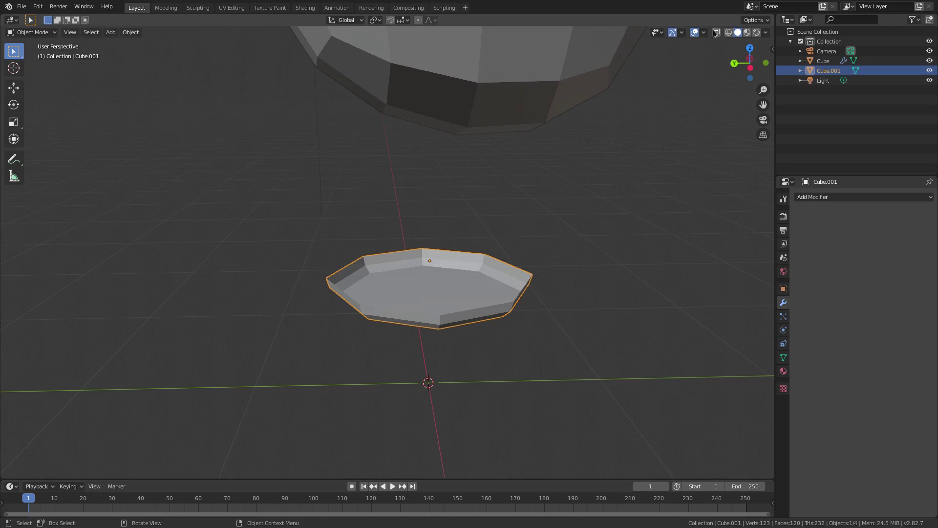
middle_drag(536, 256, 540, 244)
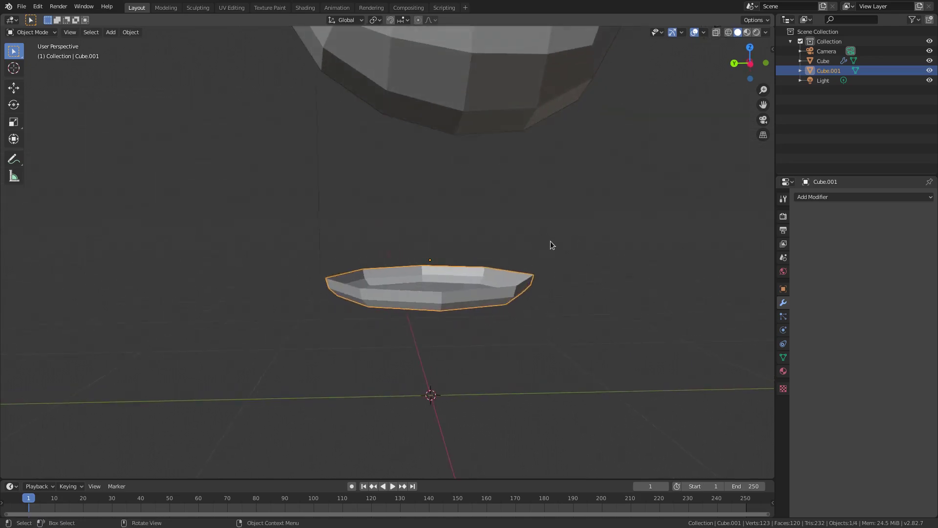
Step: Extrude the open upper rim of the base and raise the new loop straight up along Z to form the side walls
key(Tab)
click(65, 33)
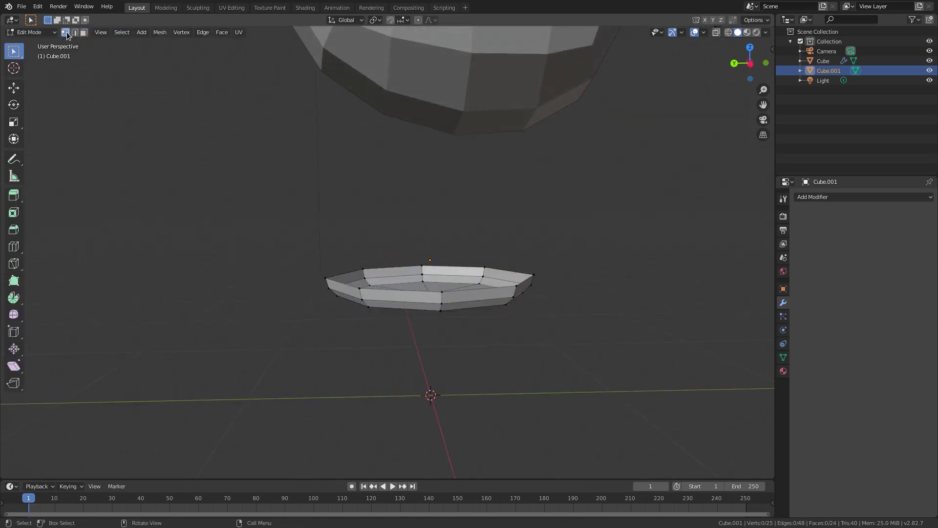
alt+click(518, 270)
middle_drag(540, 262, 549, 274)
key(e)
key(s)
key(z)
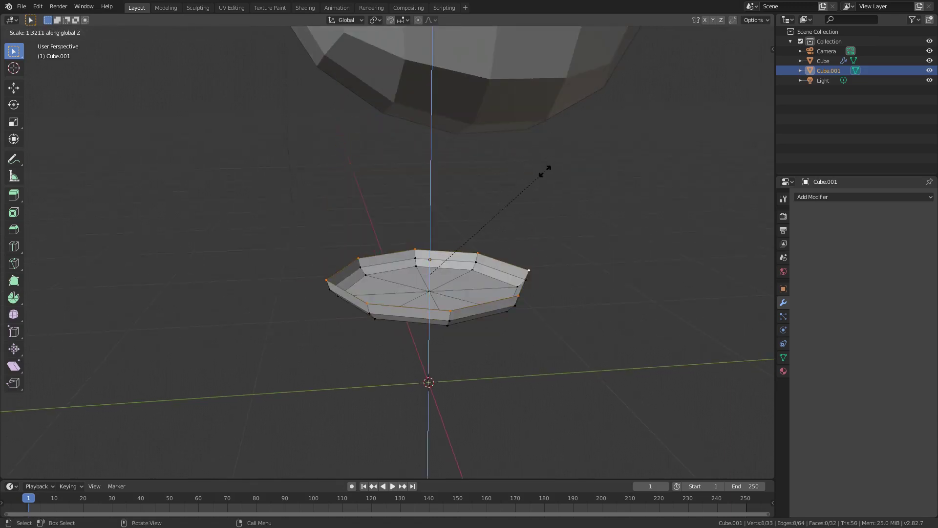
right_click(545, 171)
key(g)
key(z)
click(561, 72)
middle_drag(558, 178, 526, 171)
click(392, 126)
Step: Select the whole top rim loop and lower it along Z to shorten the side walls
middle_drag(485, 232, 425, 198)
scroll(418, 197, up, 2)
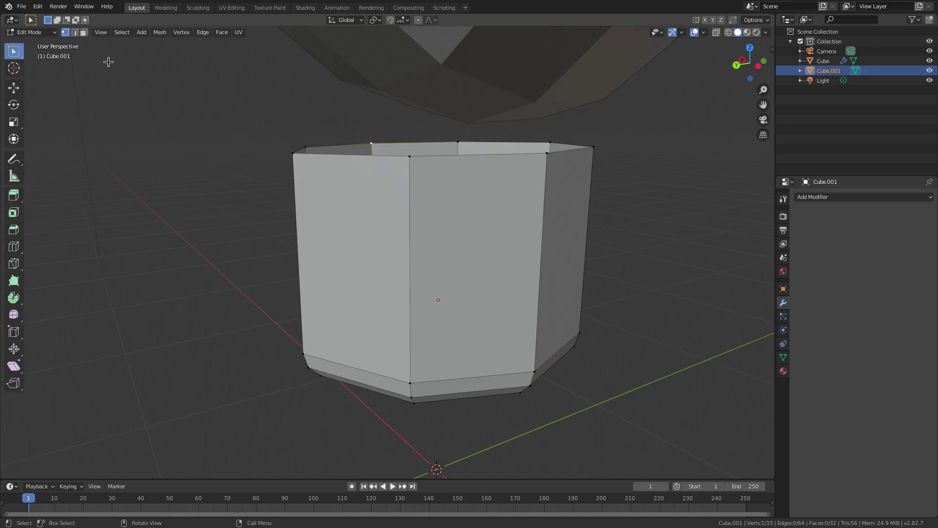
middle_drag(161, 108, 168, 118)
key(Tab)
scroll(436, 259, down, 4)
middle_drag(435, 259, 417, 252)
key(Tab)
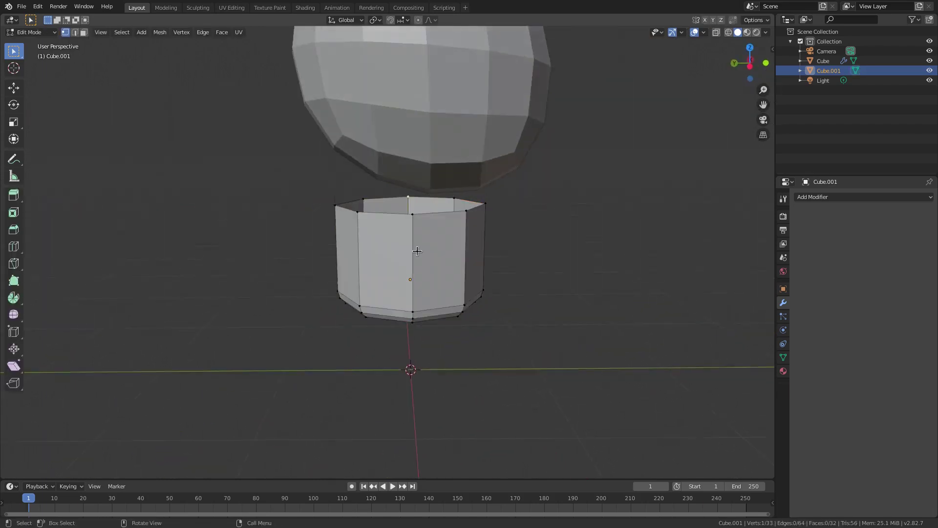
scroll(417, 251, up, 2)
alt+click(528, 181)
key(g)
key(z)
click(550, 249)
Step: Add a Mirror modifier to the body that mirrors on the Z axis only
key(Tab)
mouse_move(552, 250)
middle_down()
mouse_move(551, 224)
mouse_move(548, 245)
middle_up()
click(814, 197)
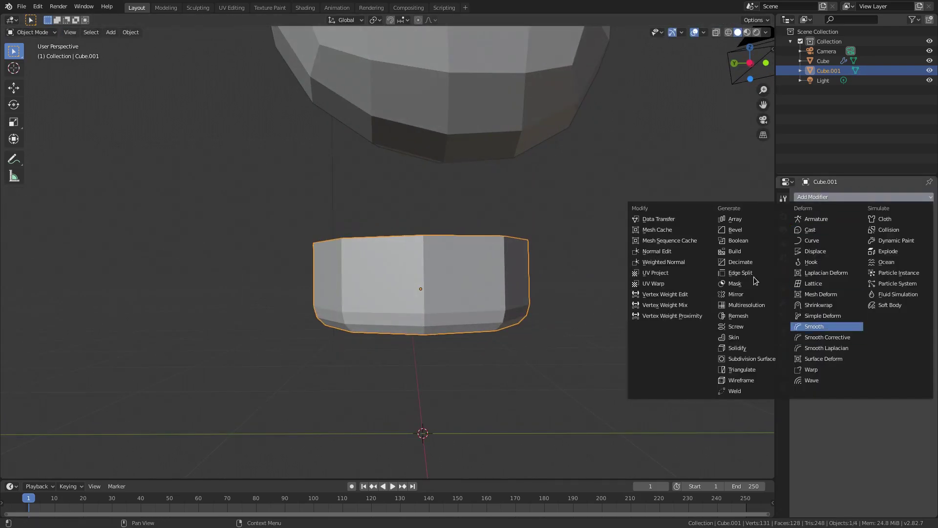
click(736, 294)
mouse_move(562, 318)
middle_down()
mouse_move(577, 320)
mouse_move(568, 328)
middle_up()
click(801, 250)
click(801, 272)
key(g)
key(z)
right_click(492, 299)
key(Tab)
key(g)
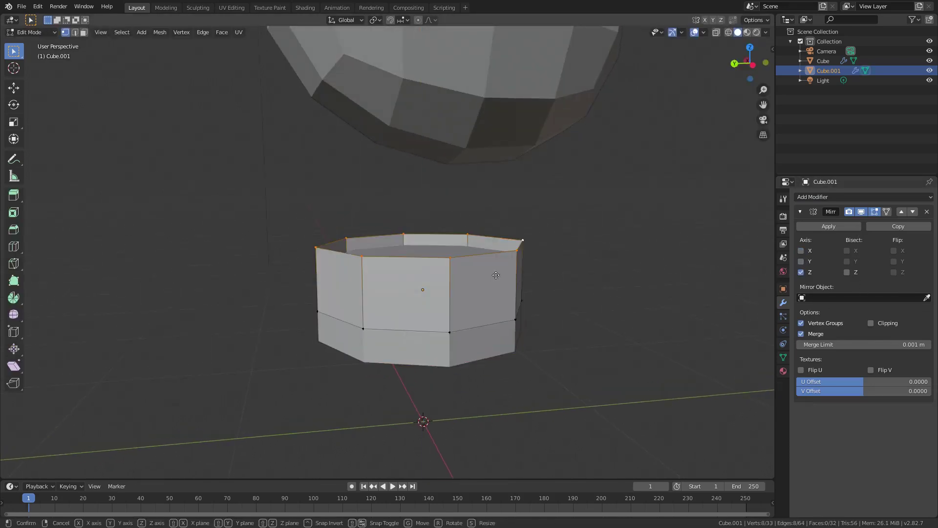
key(z)
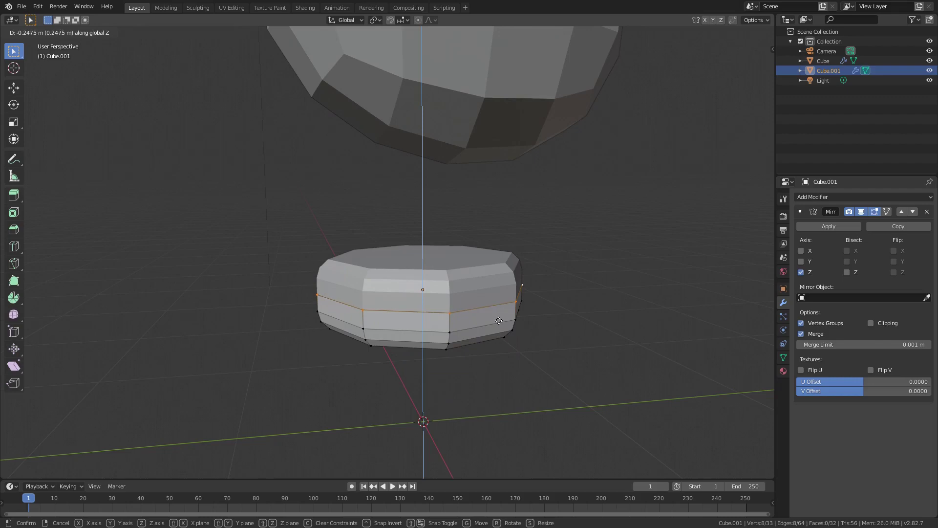
right_click(499, 320)
Step: Enable Clipping on the Mirror modifier and lower the top rim along Z onto the mirror plane
click(872, 323)
key(g)
key(z)
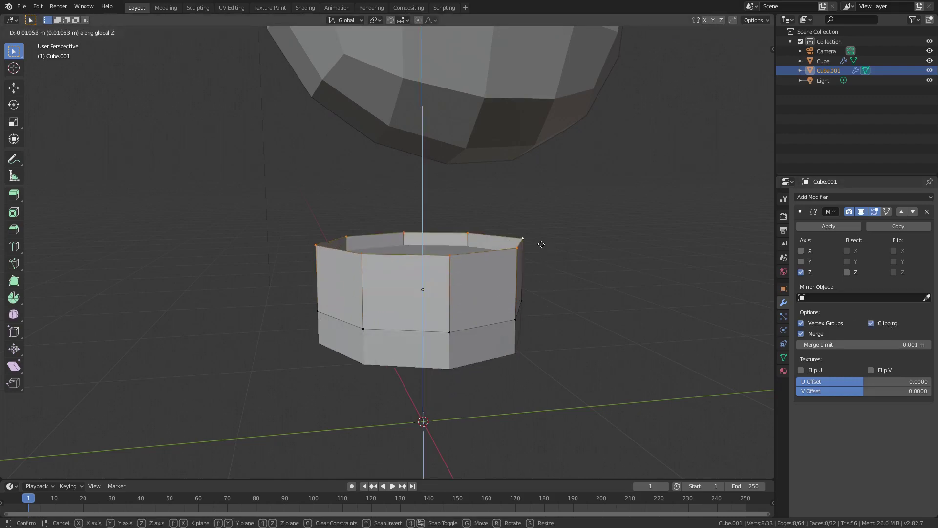
click(484, 319)
Step: Move the entire body mesh down along Z with the rim clipped to the mirror plane to lengthen the body
middle_drag(484, 318, 463, 264)
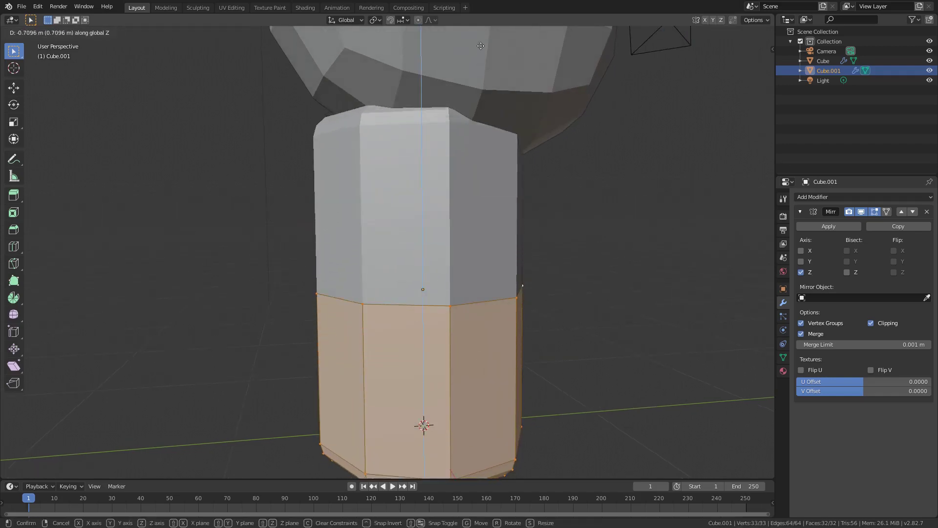
click(483, 461)
scroll(483, 461, down, 3)
middle_drag(488, 318, 506, 298)
Step: Shift the body object slightly along the Y axis beneath the head
key(Tab)
key(g)
key(z)
right_click(519, 299)
key(g)
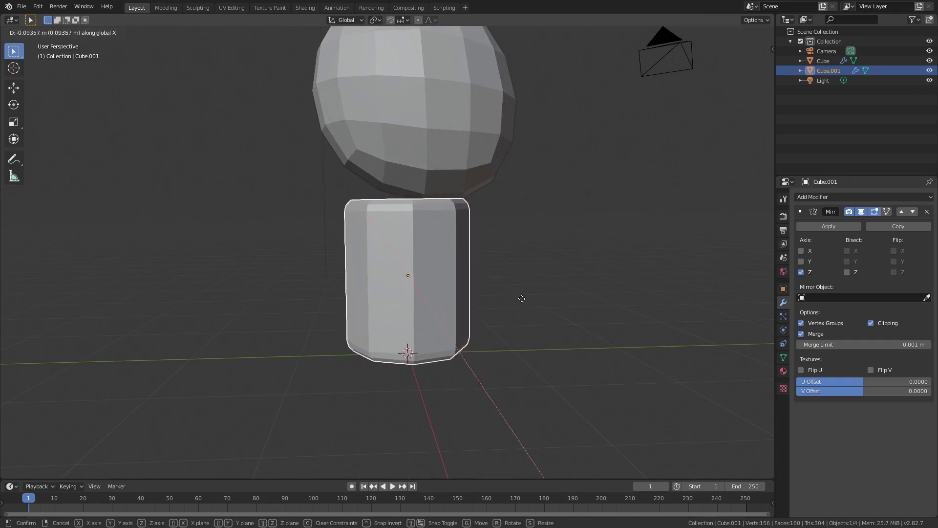
key(y)
click(526, 296)
middle_drag(523, 289, 381, 250)
Step: Move the body's middle edge loop about 0.05 m in the negative Y direction to bend the torso
key(Tab)
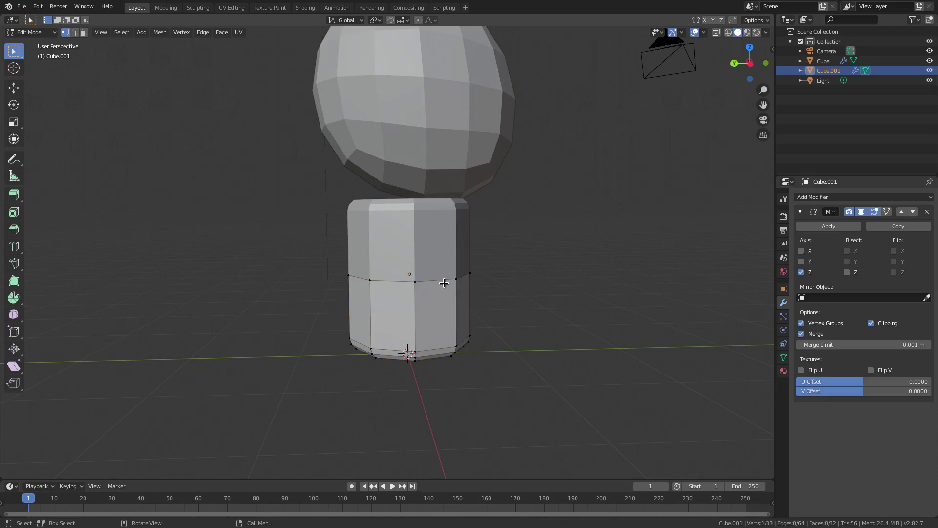
key(g)
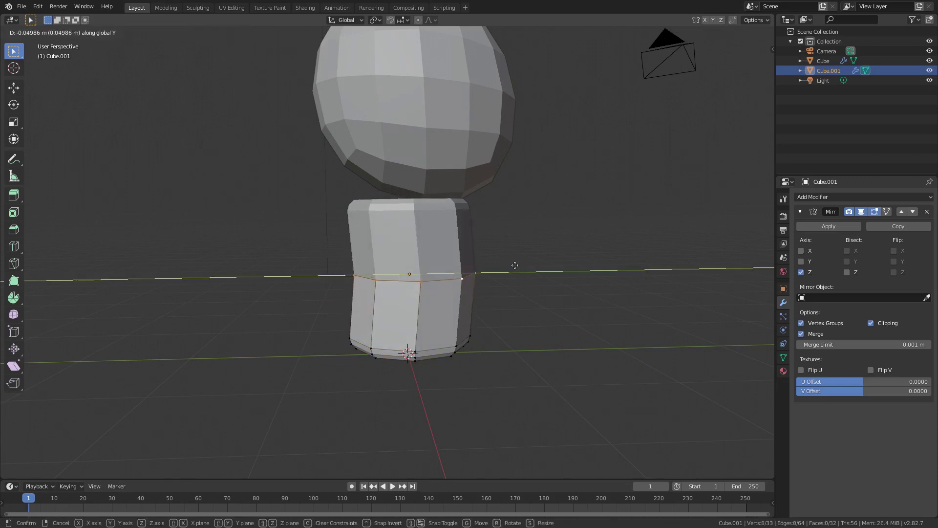
click(512, 265)
key(Tab)
middle_drag(513, 264, 518, 208)
Step: Move the head a short distance in the negative Y direction relative to the body
click(471, 172)
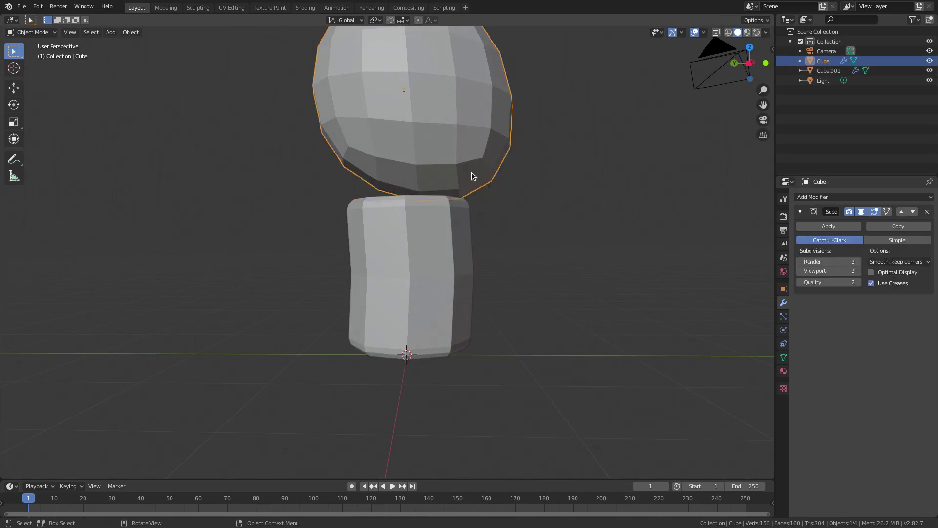
key(g)
key(y)
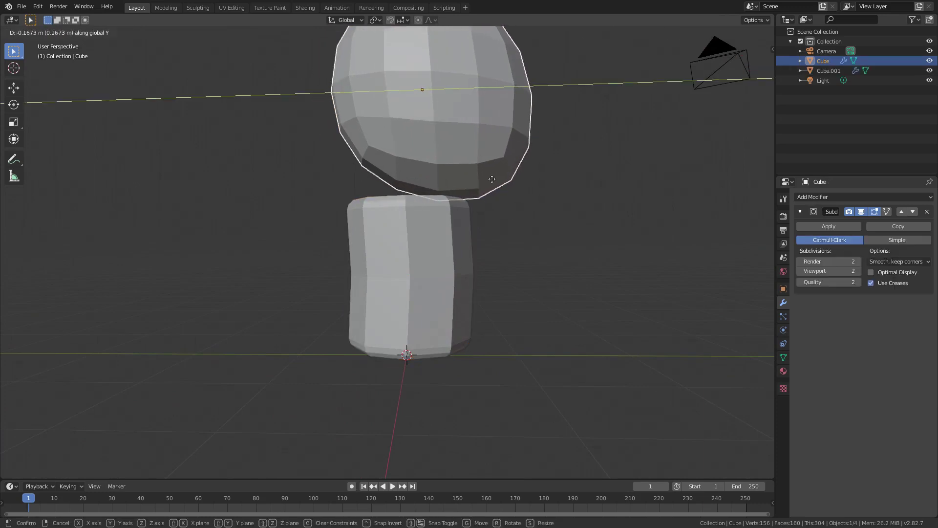
key(z)
right_click(486, 196)
Step: Select the body and apply its Mirror modifier to make both halves editable
click(437, 236)
middle_drag(462, 228, 478, 214)
key(Tab)
key(Tab)
middle_drag(430, 242, 442, 240)
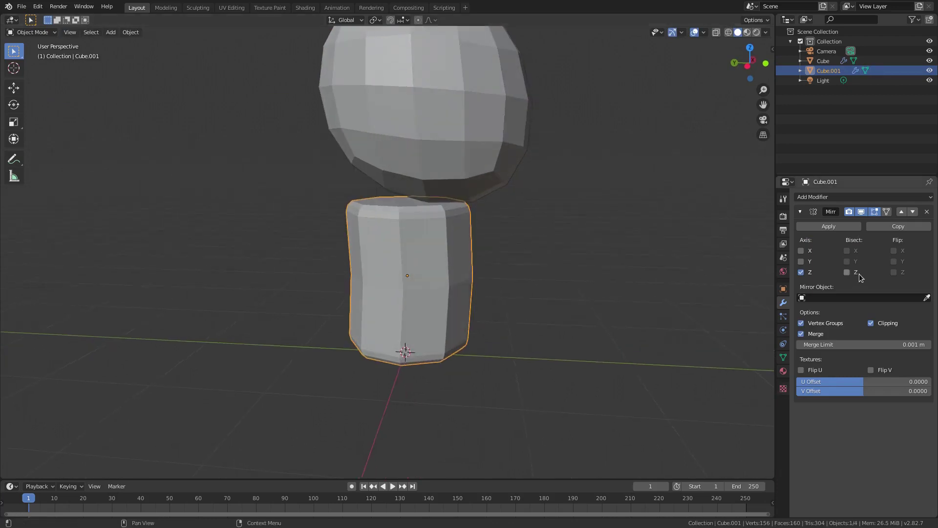
click(830, 226)
key(Tab)
middle_drag(387, 293, 306, 294)
key(Tab)
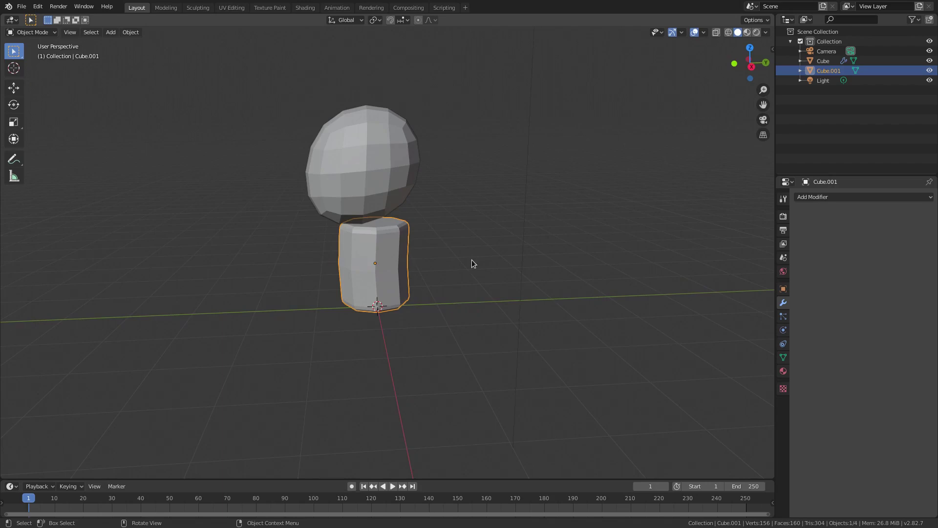
Step: Rotate the body around the Z axis so its bend faces the opposite way
middle_drag(471, 264, 494, 232)
key(r)
key(z)
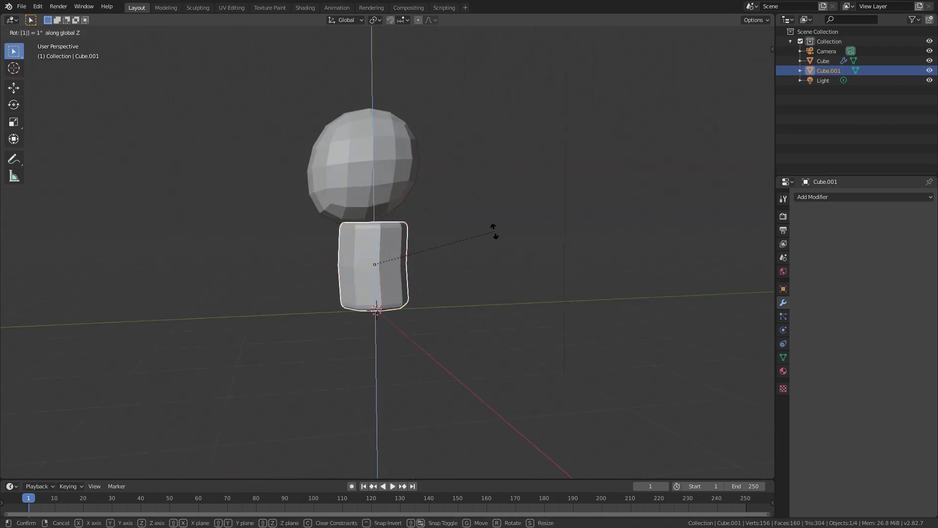
key(Return)
Step: Tilt the body around the X axis so its top leans towards the negative Y side
key(r)
key(y)
key(x)
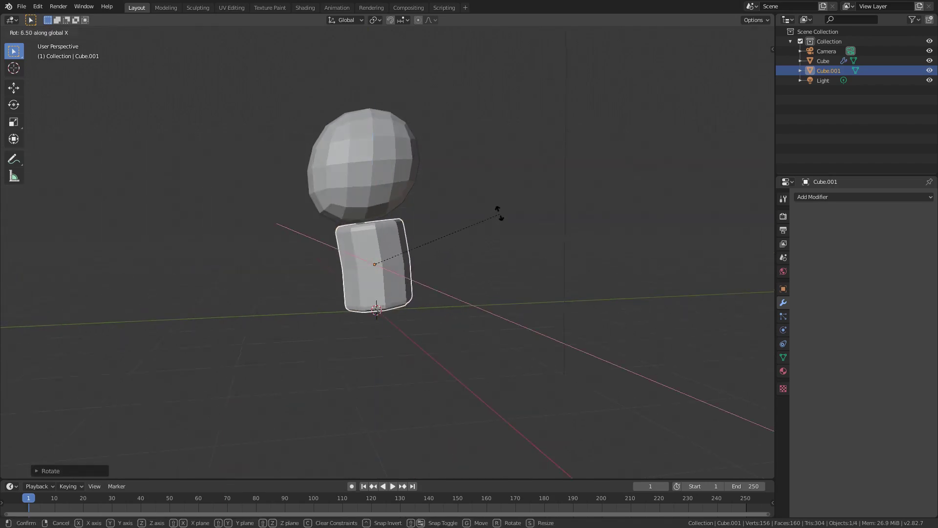
key(g)
key(z)
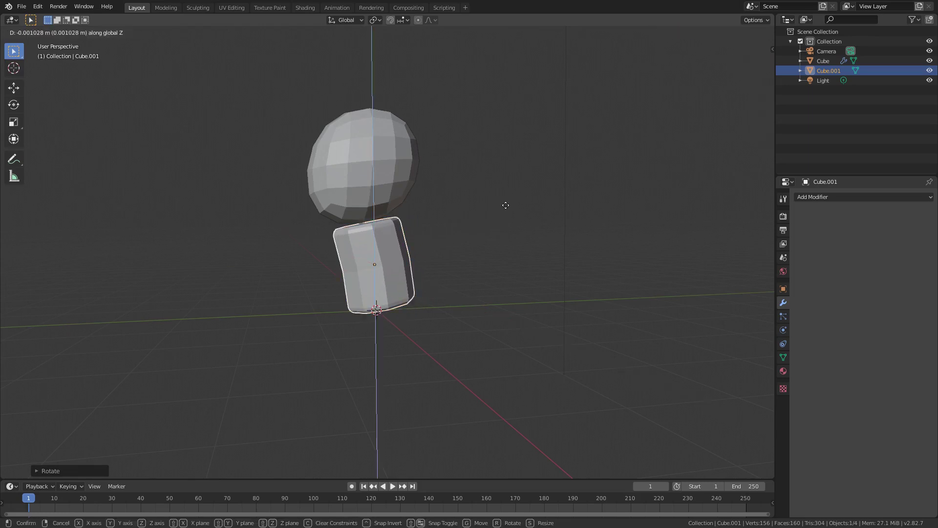
key(Escape)
Step: Select all the bottom vertices of the body with X-ray on and rotate them around X until the base is level
key(Tab)
scroll(401, 311, up, 3)
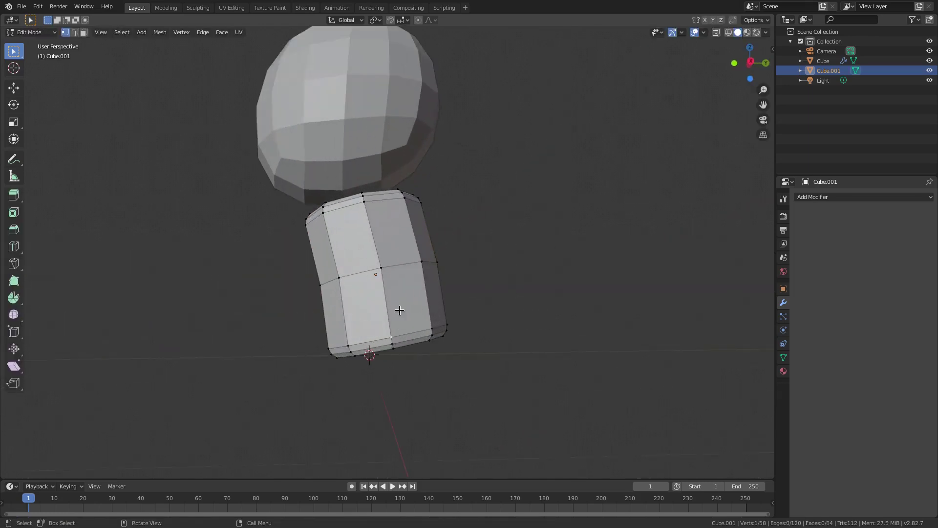
click(716, 32)
key(b)
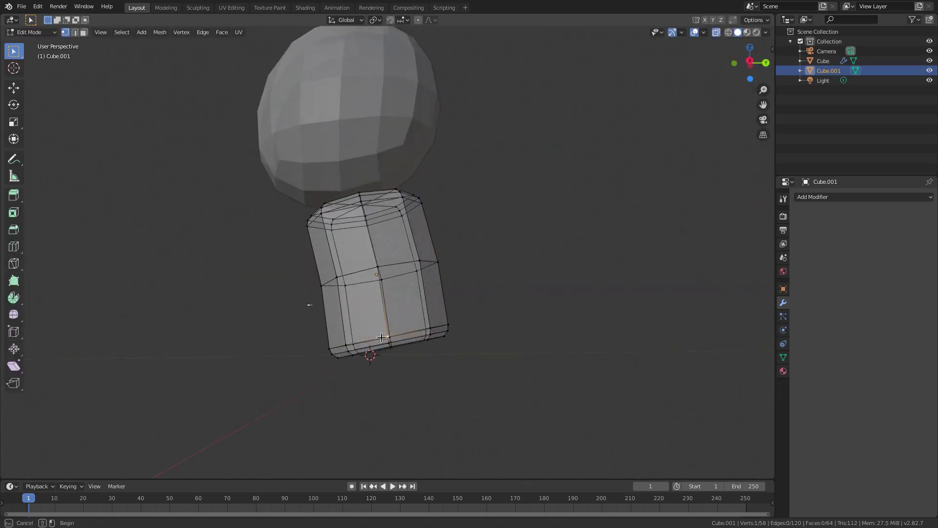
key(r)
key(z)
right_click(538, 309)
key(r)
key(x)
click(533, 337)
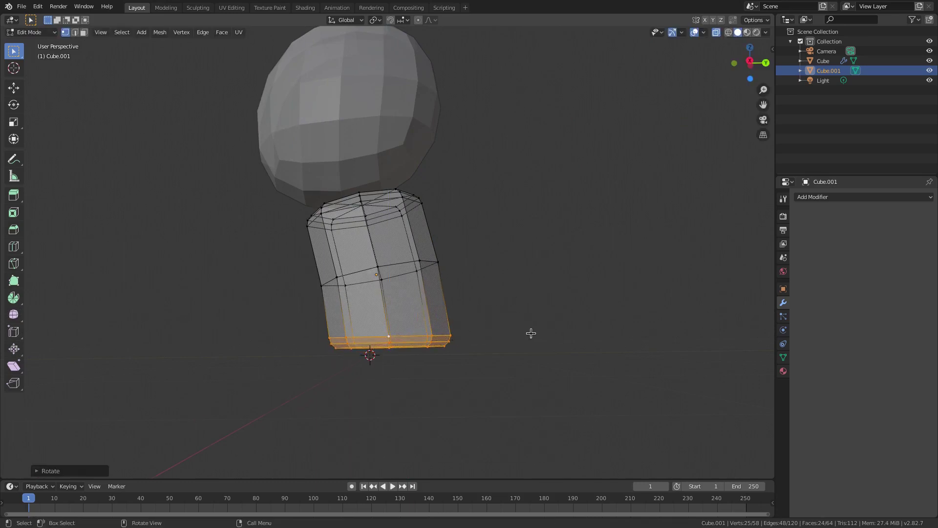
Step: Adjust the height of the body's levelled base along Z from the front view
key(KP_1)
scroll(559, 362, up, 5)
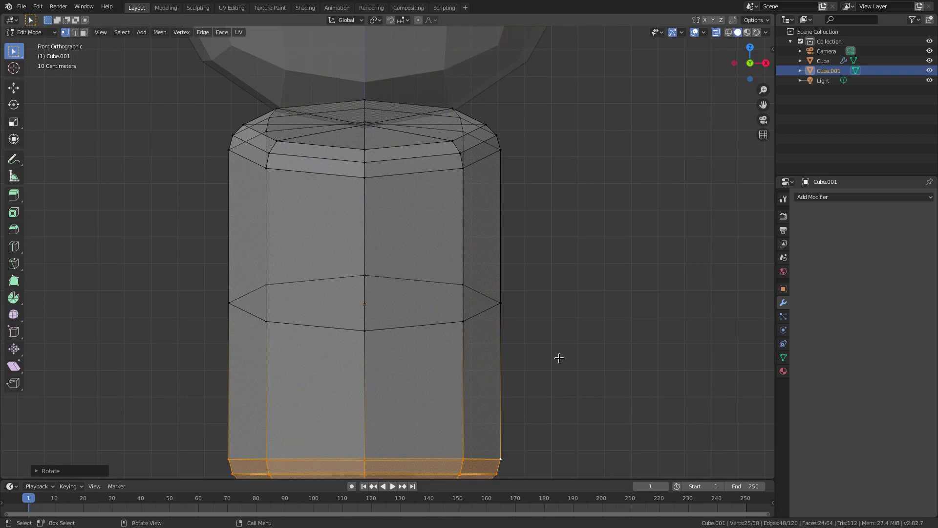
scroll(558, 363, down, 2)
key(g)
key(z)
click(557, 377)
scroll(484, 345, down, 3)
key(Tab)
middle_drag(484, 345, 348, 264)
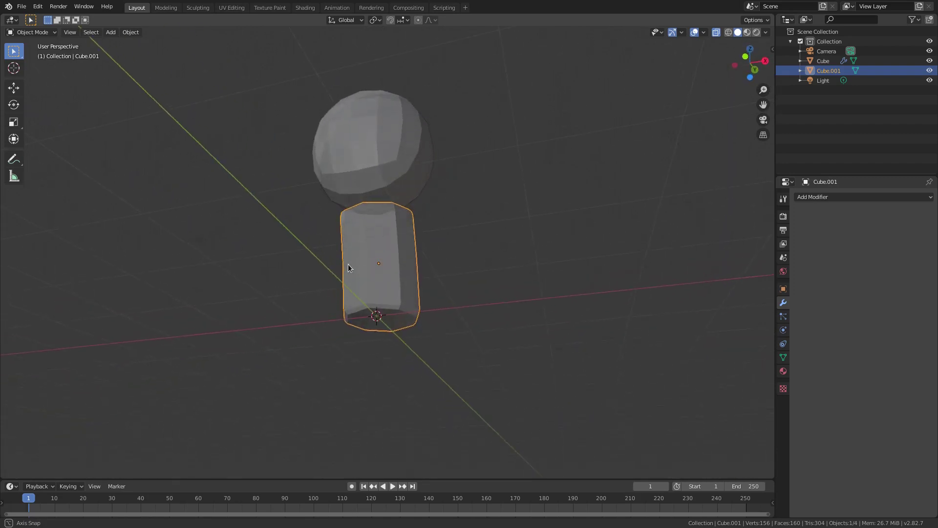
Step: Select the body's middle edge loop and scale it inward to narrow the waist
key(Tab)
scroll(430, 323, up, 2)
middle_drag(434, 325, 441, 329)
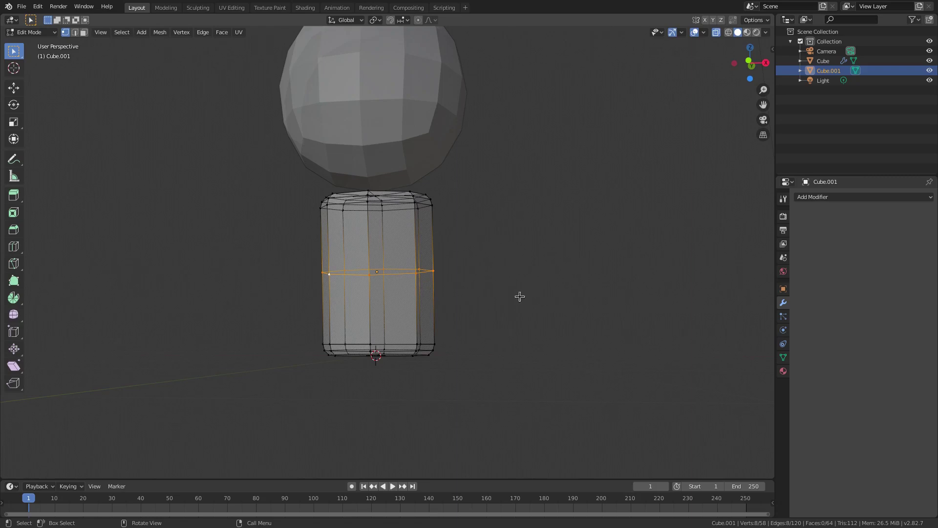
key(s)
click(576, 297)
key(Tab)
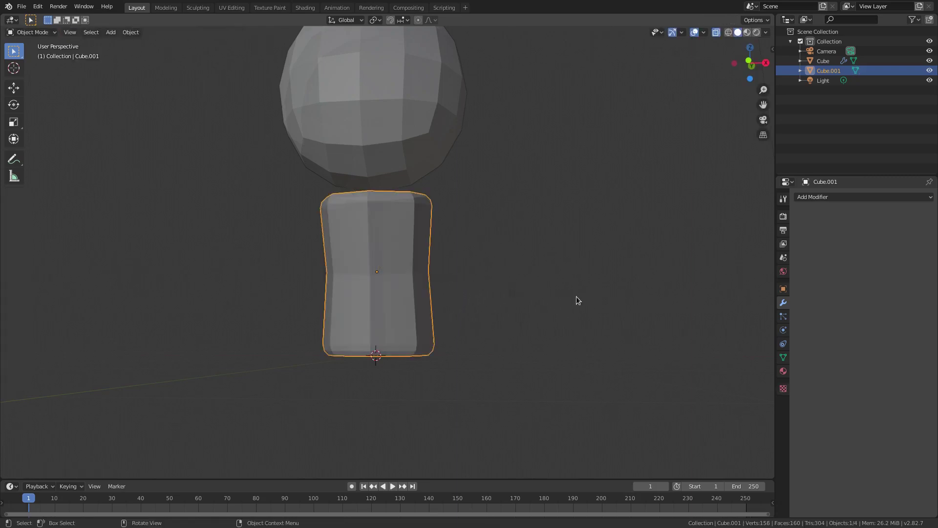
Step: Turn off X-ray display and inspect the bent body beneath the head from other angles
middle_drag(578, 301, 650, 318)
click(715, 34)
scroll(602, 220, down, 3)
middle_drag(599, 226, 455, 230)
key(Tab)
scroll(506, 236, up, 5)
scroll(421, 237, down, 5)
key(Tab)
scroll(453, 230, up, 3)
scroll(456, 230, down, 3)
key(g)
key(z)
right_click(450, 248)
Step: Select the head together with the body and move both up along Z
shift+click(405, 123)
key(g)
key(z)
click(463, 128)
Step: Add a cube at the world origin beneath the body and scale it down to a small block
key(shift+a)
mouse_move(452, 130)
click(537, 130)
key(s)
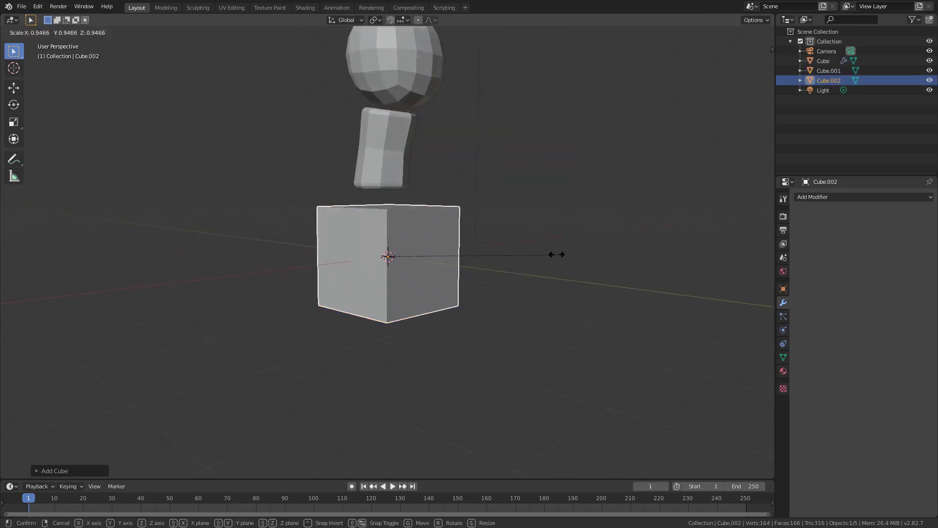
click(421, 248)
scroll(420, 242, up, 4)
shift+middle_drag(440, 244, 554, 291)
key(g)
key(z)
right_click(569, 245)
scroll(567, 210, down, 4)
Step: Scale the rounded body down along Z and adjust its overall size
click(411, 148)
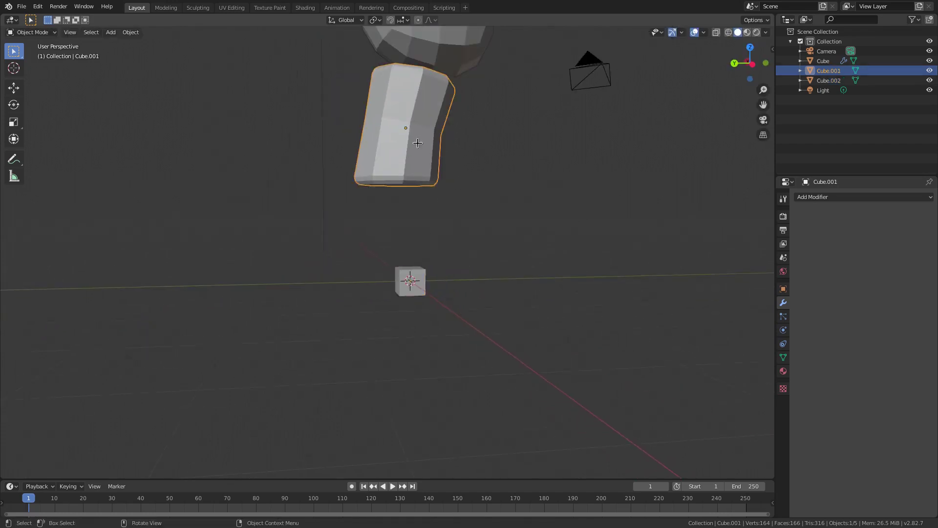
key(Tab)
middle_drag(410, 149, 433, 199)
key(Tab)
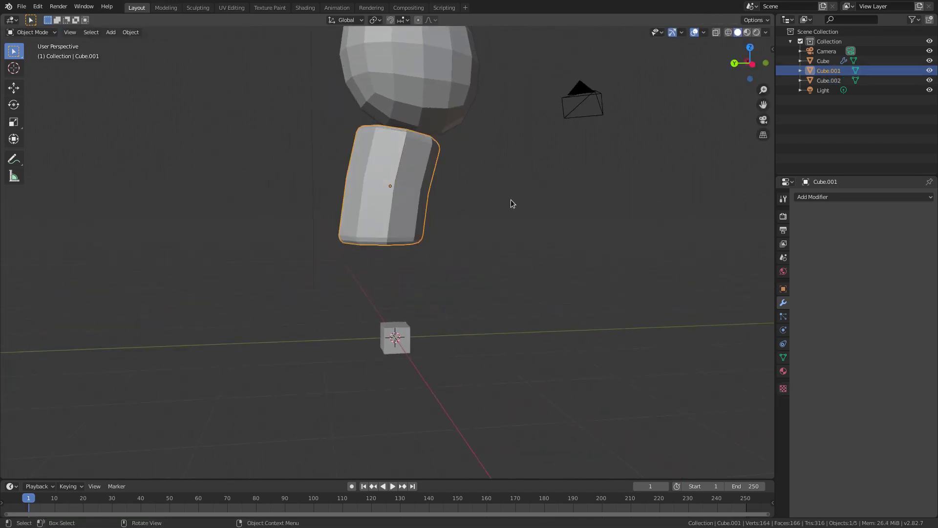
key(s)
key(z)
click(482, 199)
key(s)
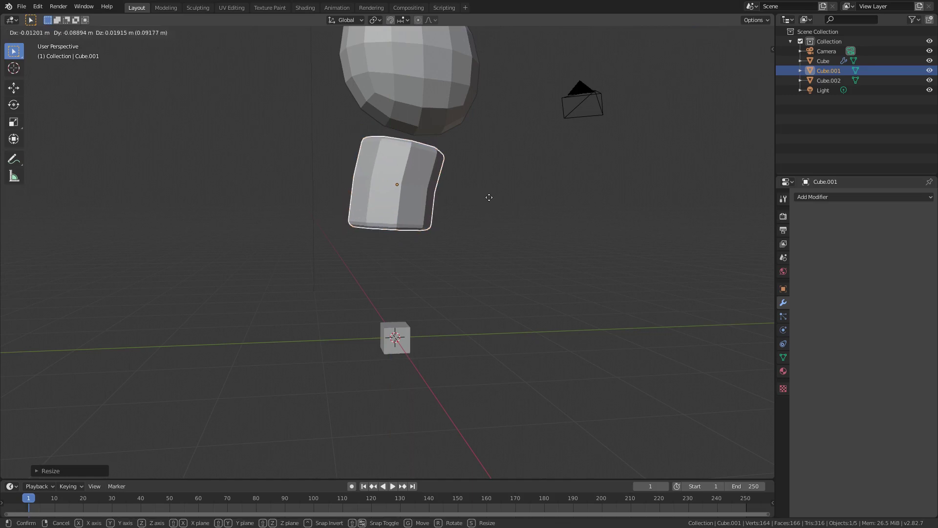
click(495, 201)
Step: Scale the rounded body along Y and shift it along Y under the head
middle_drag(495, 201, 469, 210)
key(s)
key(y)
click(482, 216)
key(g)
key(y)
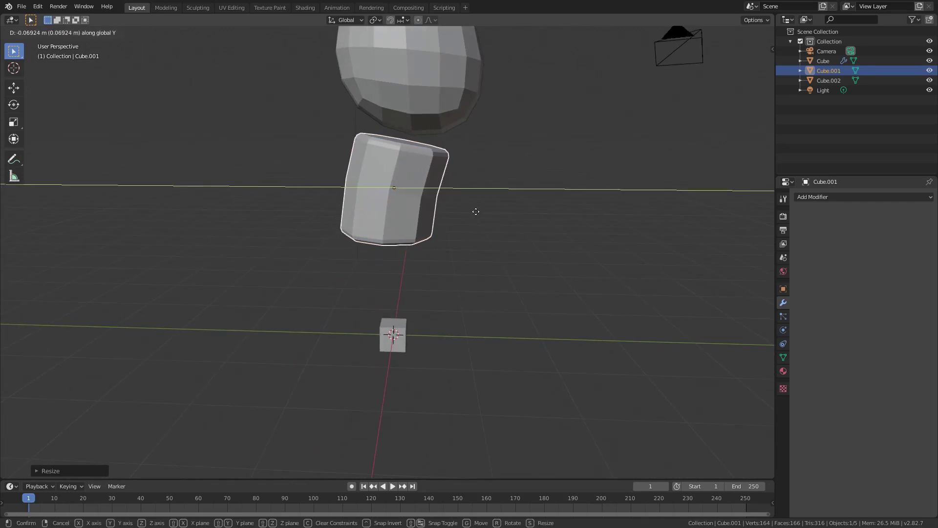
click(476, 211)
Step: Raise the small cube's top face along Z in Edit Mode to form a tall leg block
middle_drag(476, 209, 453, 300)
click(407, 338)
key(Tab)
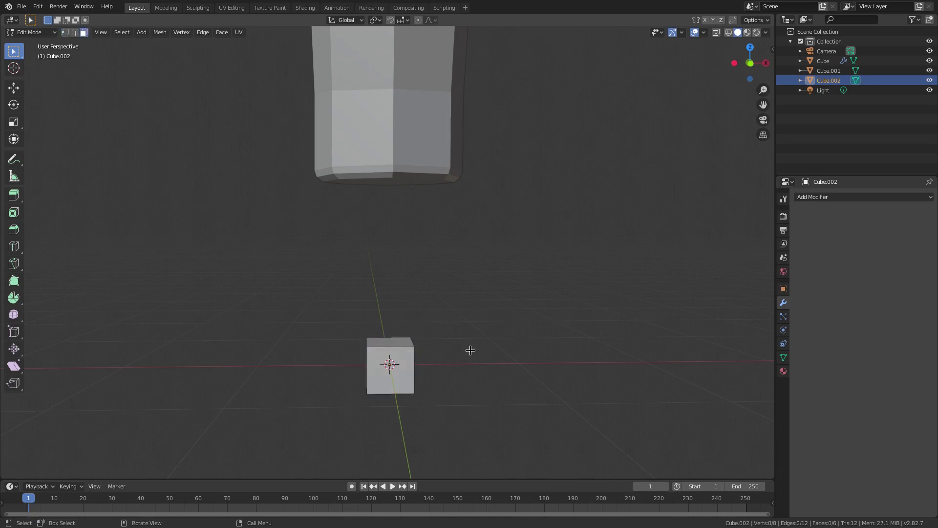
click(397, 338)
key(g)
key(z)
click(419, 271)
middle_drag(419, 271, 405, 241)
key(g)
key(z)
click(474, 268)
Step: Add a horizontal loop cut around the leg block and move it down along Z close to the base
scroll(270, 249, up, 4)
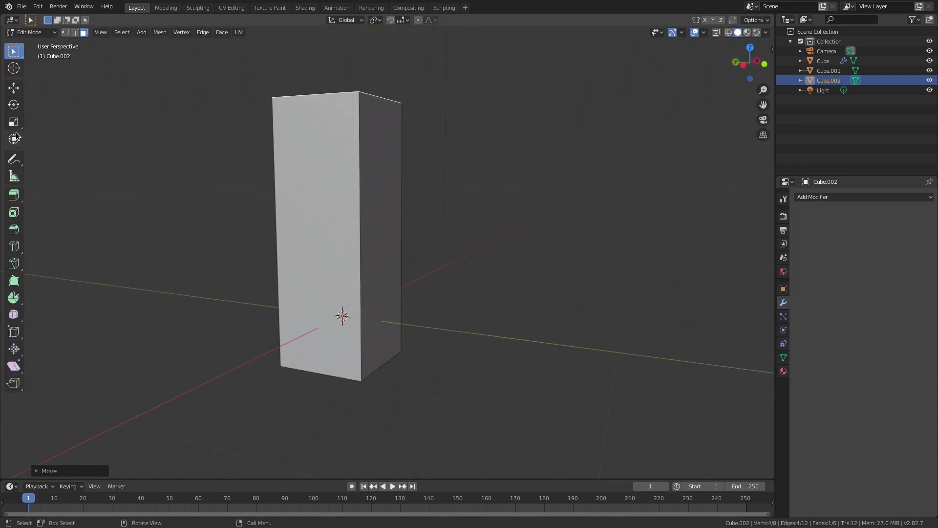
click(14, 245)
click(348, 316)
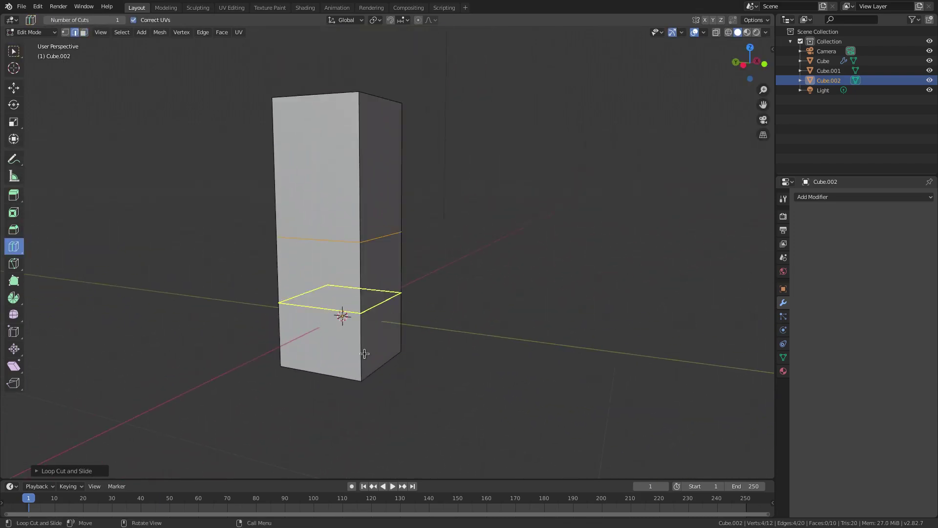
key(g)
key(z)
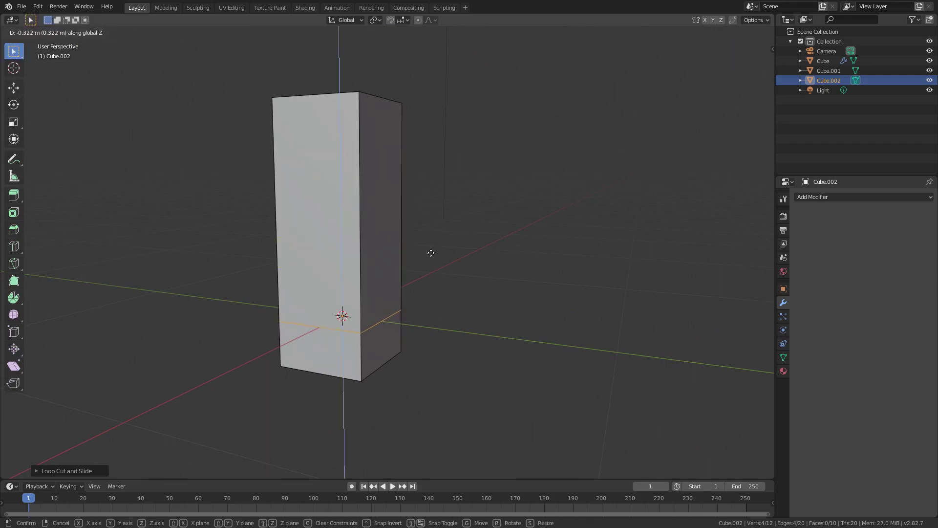
click(435, 282)
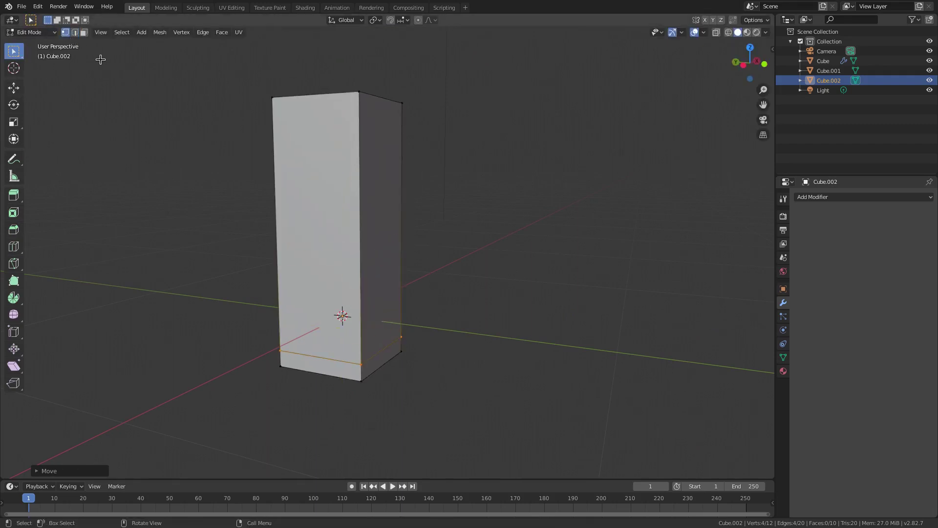
Step: Move the leg's lower front edge outward along negative Y to shape a foot
key(e)
key(y)
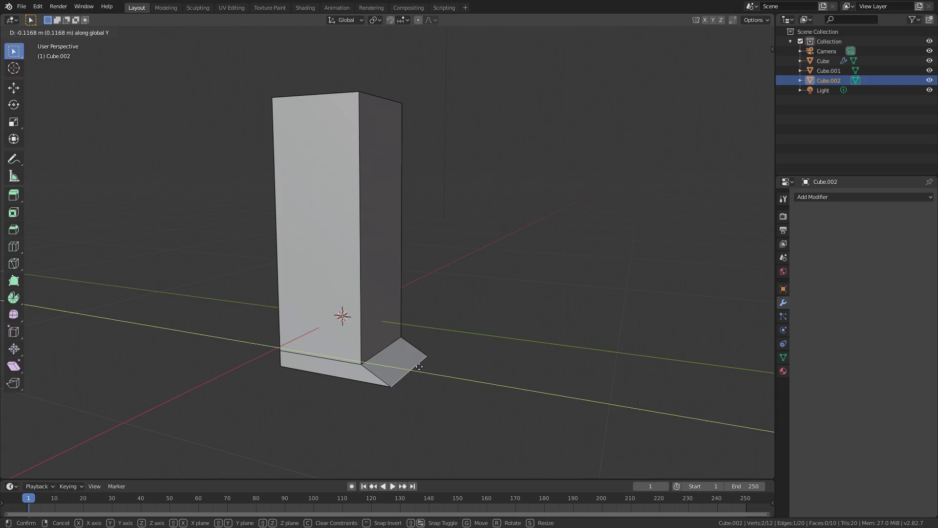
click(402, 361)
key(Tab)
Step: Delete the rounded body and the rounded head, keeping only the leg block
scroll(402, 360, down, 3)
middle_drag(402, 361, 376, 365)
shift+middle_drag(387, 297, 370, 346)
scroll(551, 352, down, 2)
middle_drag(530, 353, 565, 356)
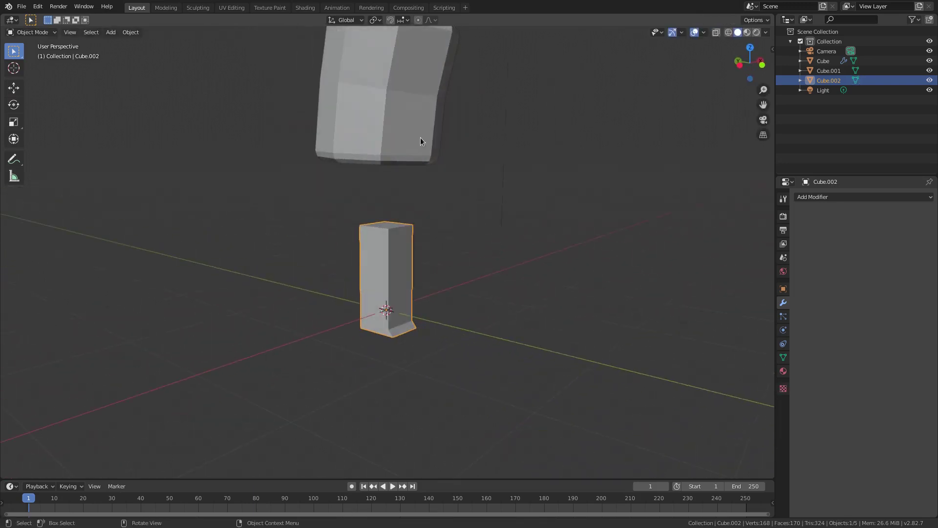
click(420, 137)
scroll(508, 315, down, 3)
shift+middle_drag(509, 315, 504, 347)
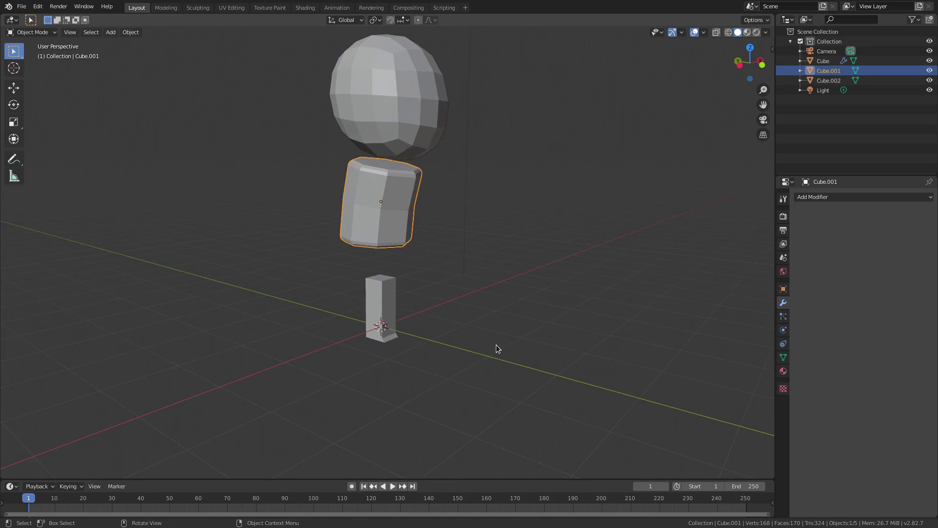
middle_drag(500, 333, 520, 326)
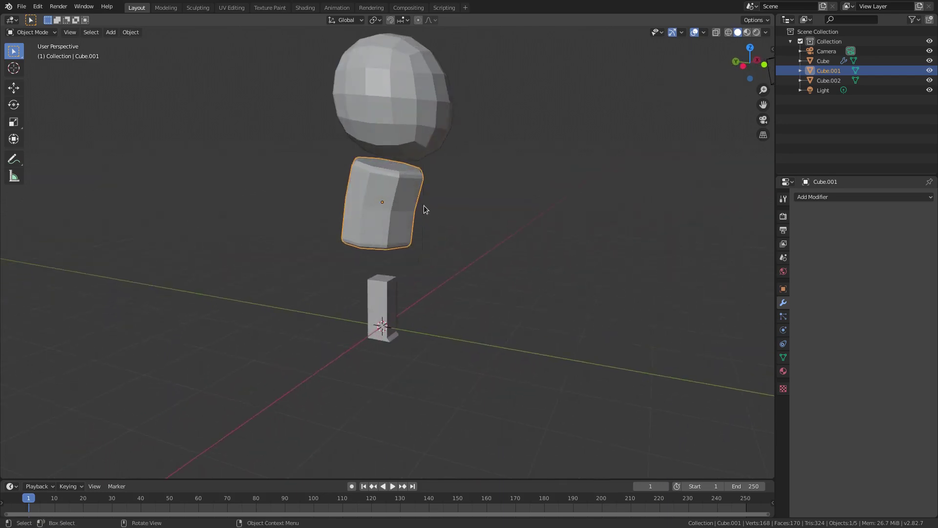
key(Delete)
click(399, 140)
key(Delete)
Step: Add a new cube, raise it along Z above the leg and scale it down as the head
key(shift+a)
mouse_move(406, 185)
click(447, 195)
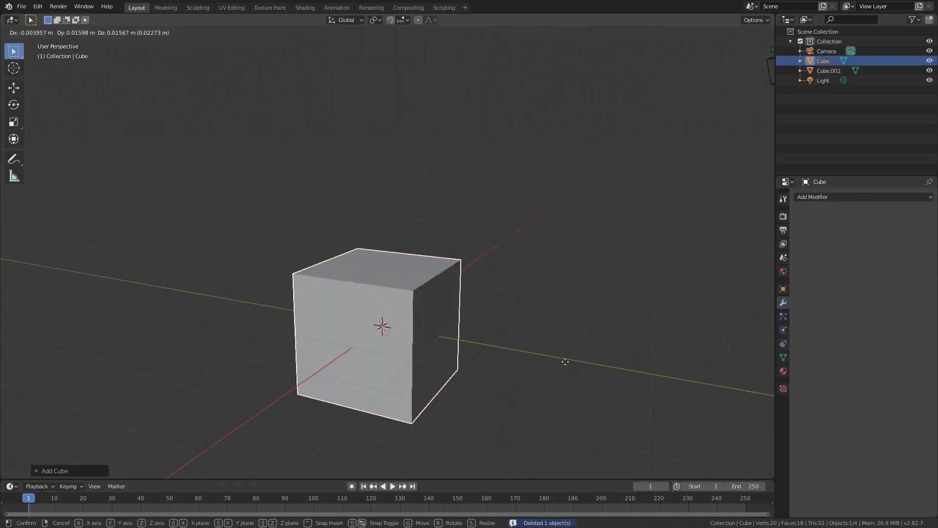
key(g)
key(z)
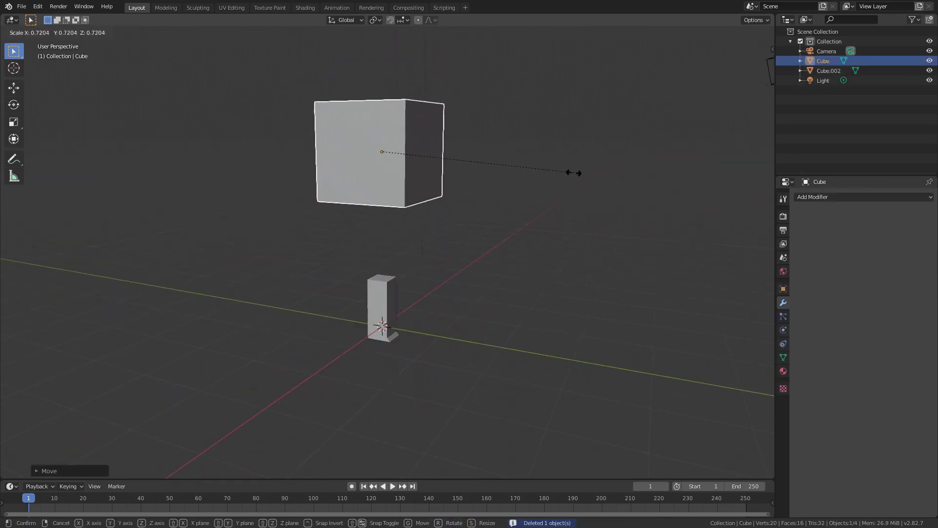
click(575, 143)
Step: Duplicate the head cube downward along Z and scale the copy down as a torso block
key(shift+d)
key(z)
click(525, 233)
key(s)
key(y)
click(481, 226)
Step: Scale the torso block along Y to make it thinner and adjust its position below the head
middle_drag(481, 226, 408, 209)
middle_drag(505, 232, 479, 219)
key(s)
key(y)
click(573, 233)
key(s)
key(y)
click(575, 233)
key(s)
right_click(469, 222)
key(s)
key(z)
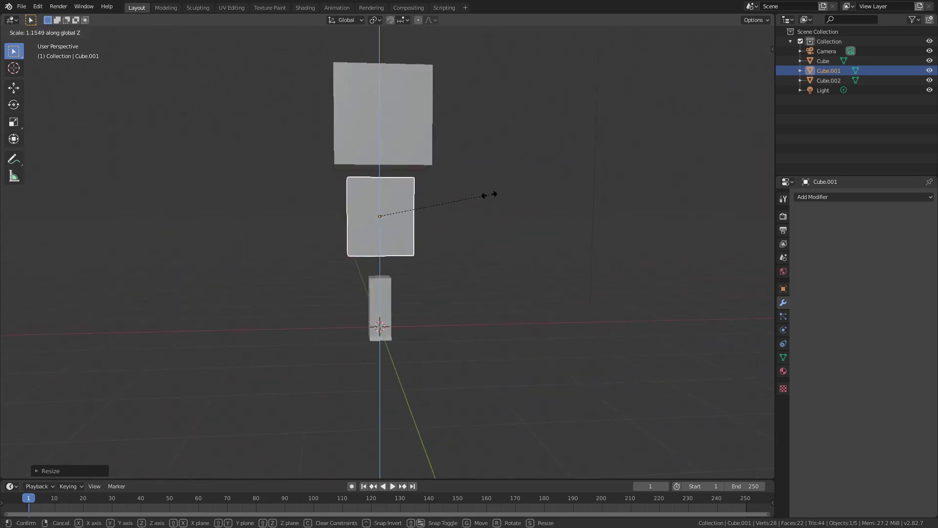
right_click(496, 203)
key(g)
key(x)
click(527, 210)
Step: Move all the torso block's geometry up along Z in Edit Mode so its origin lies at its base
middle_drag(527, 210, 484, 205)
scroll(479, 218, up, 3)
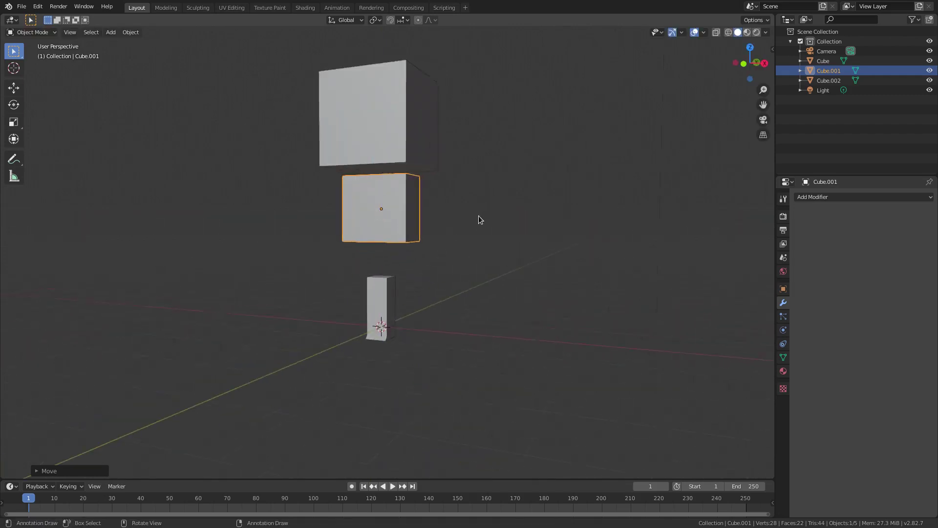
key(Tab)
key(g)
key(z)
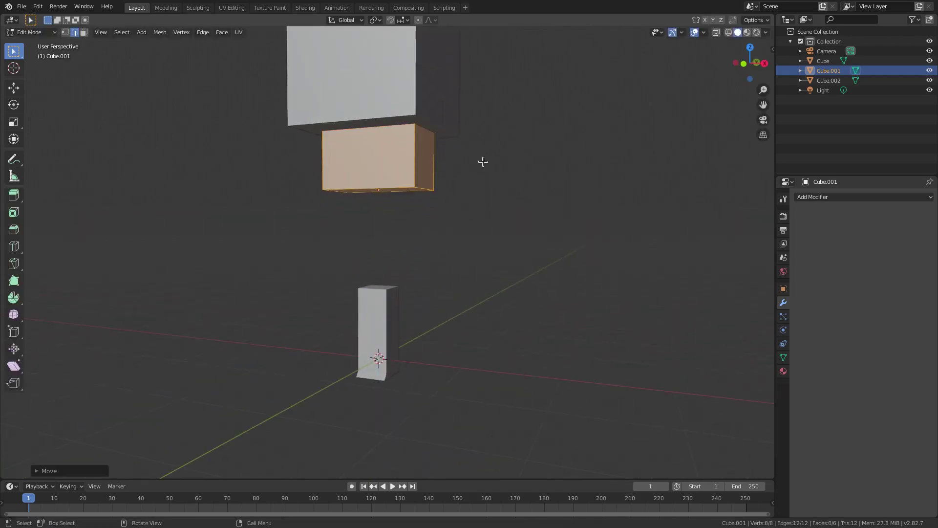
click(482, 162)
key(Tab)
Step: Lower the torso block along Z until it sits on top of the leg
key(g)
key(z)
click(473, 290)
shift+middle_drag(476, 230, 539, 269)
key(g)
key(z)
click(499, 285)
Step: Duplicate the torso block upward along Z to stack a second block on it
key(shift+d)
key(z)
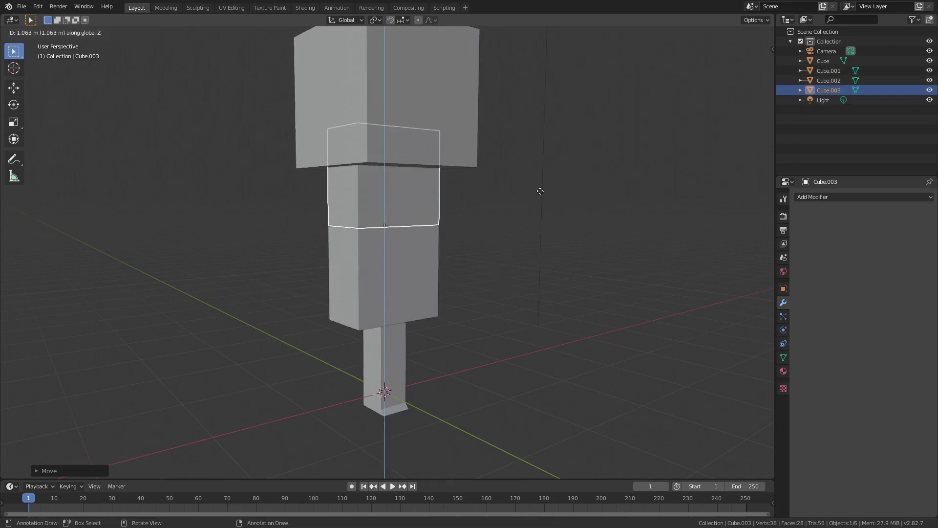
click(540, 189)
shift+middle_drag(539, 189, 541, 218)
Step: Raise the head cube along Z clear of the upper torso block
click(447, 173)
key(g)
key(z)
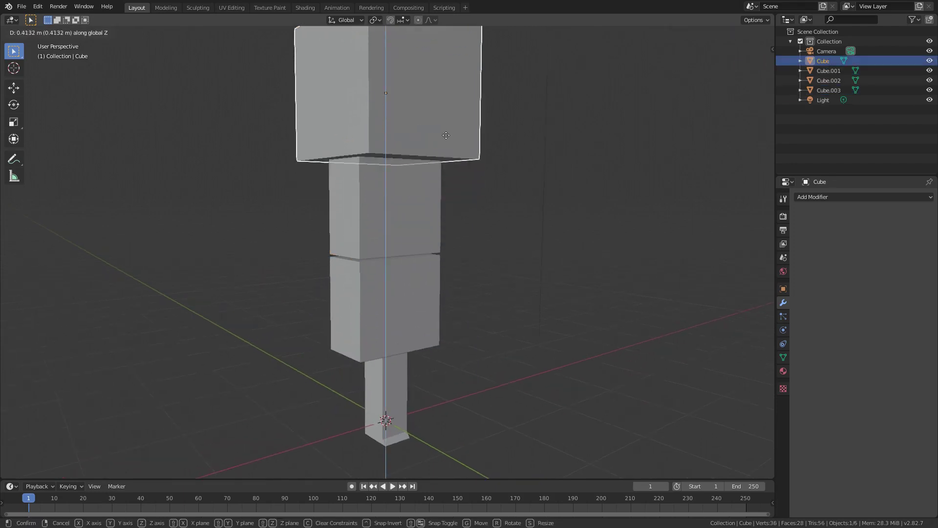
click(443, 120)
Step: Lower the top face of the lower torso block along Z in Edit Mode to shorten the block
click(414, 212)
click(407, 261)
key(Tab)
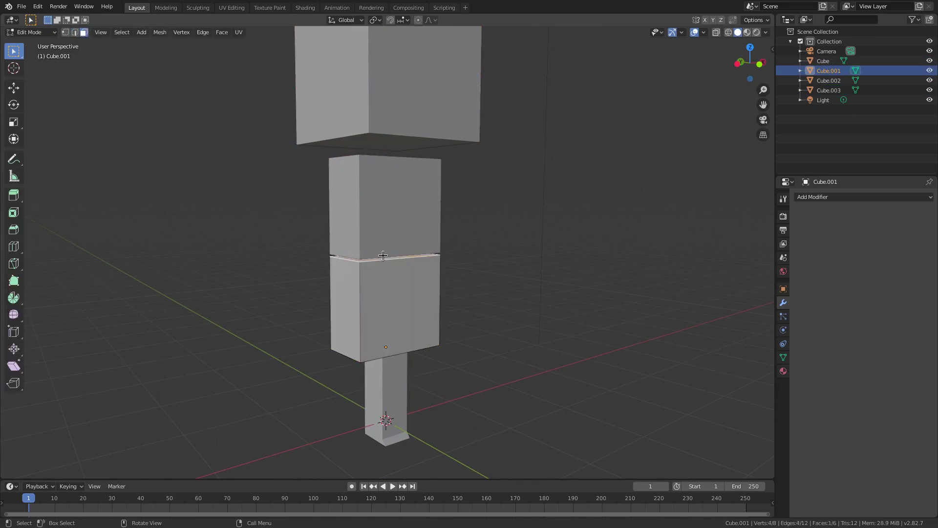
key(Tab)
Step: Delete the upper torso block and duplicate the shortened lower block upward along Z in its place
click(404, 226)
key(Delete)
click(396, 309)
key(shift+d)
key(z)
click(415, 104)
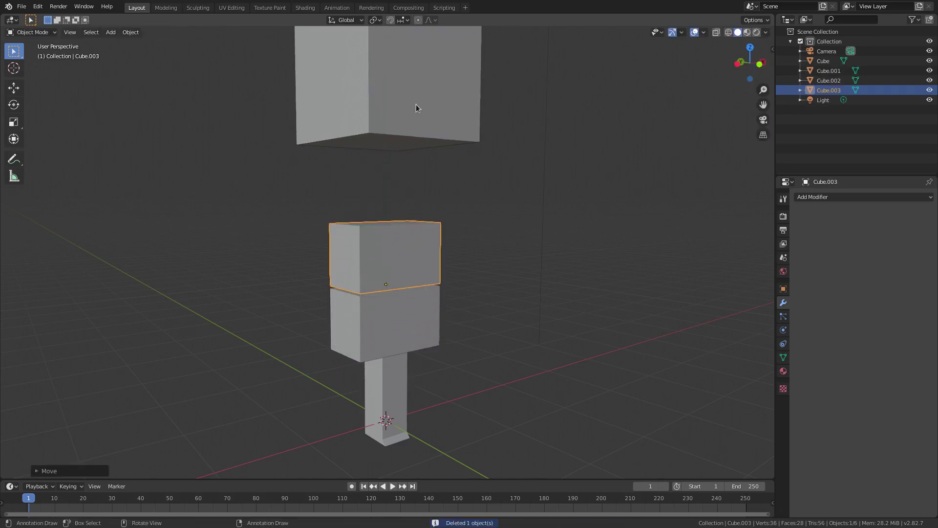
Step: Lower the head cube along Z to sit just above the upper torso block
click(416, 104)
key(g)
key(z)
click(426, 186)
key(g)
key(z)
click(427, 186)
middle_drag(427, 185, 477, 201)
Step: Adjust the leg's height along Z from the front view so its top sits just below the torso
click(378, 385)
key(KP_1)
scroll(449, 369, up, 3)
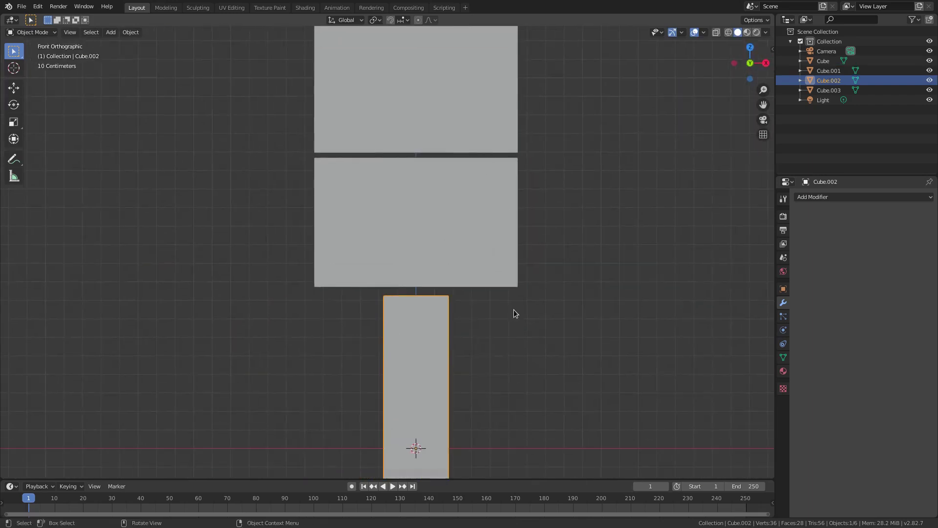
key(g)
key(z)
click(539, 306)
Step: Move the leg along negative X to one side of the torso's centre line
scroll(539, 308, down, 3)
key(g)
key(x)
click(509, 310)
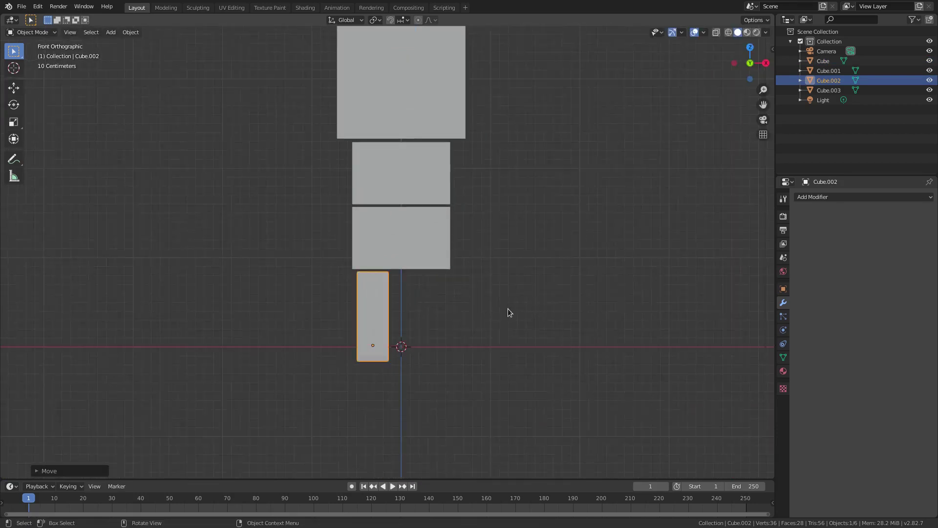
Step: Shift the leg along X so its outer edge lines up with the side of the lower torso block
scroll(450, 320, up, 9)
scroll(267, 159, up, 5)
shift+middle_drag(278, 105, 413, 178)
scroll(565, 240, down, 5)
key(g)
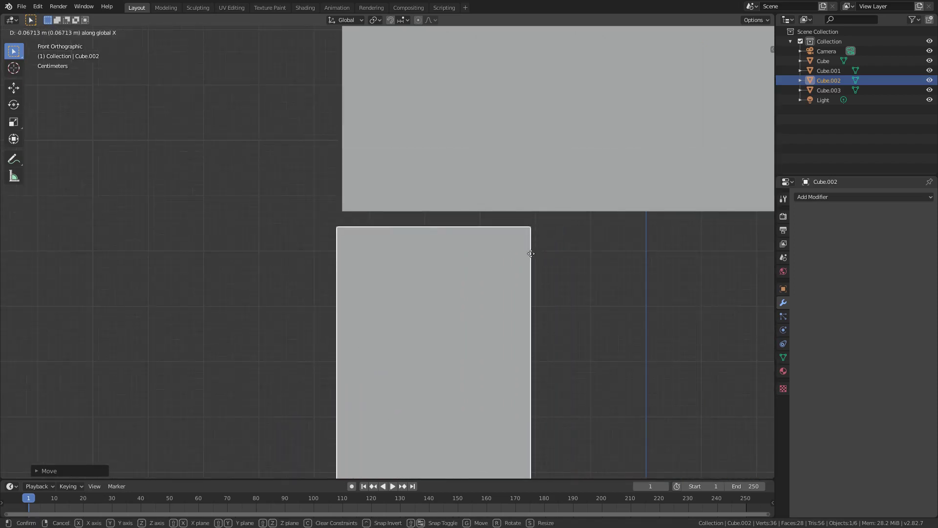
click(535, 253)
scroll(535, 256, down, 10)
scroll(446, 276, up, 4)
Step: Shorten the leg by moving its top face down along Z in Edit Mode
key(Tab)
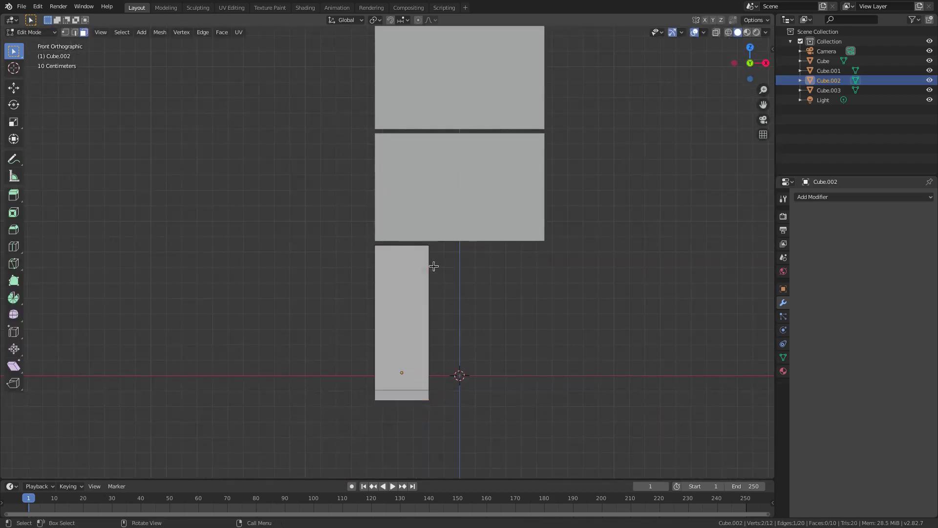
middle_drag(447, 276, 444, 264)
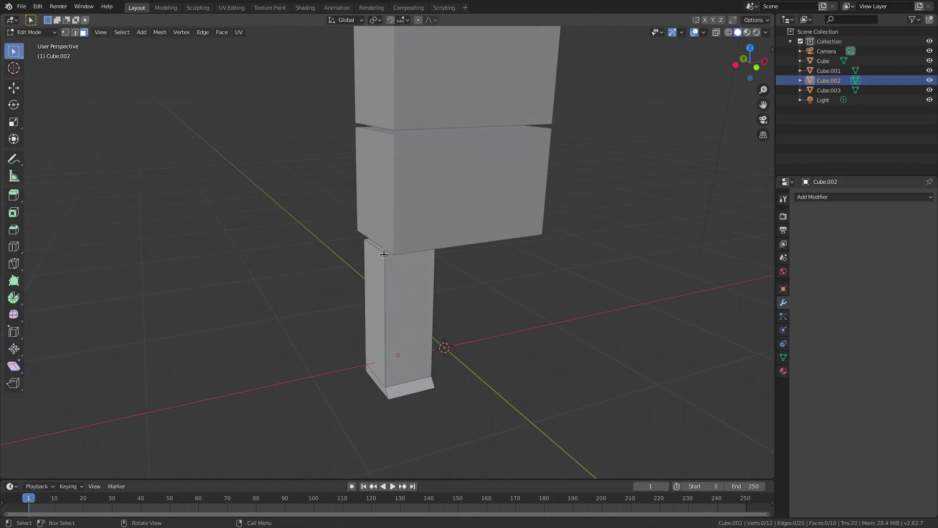
key(g)
key(z)
click(539, 294)
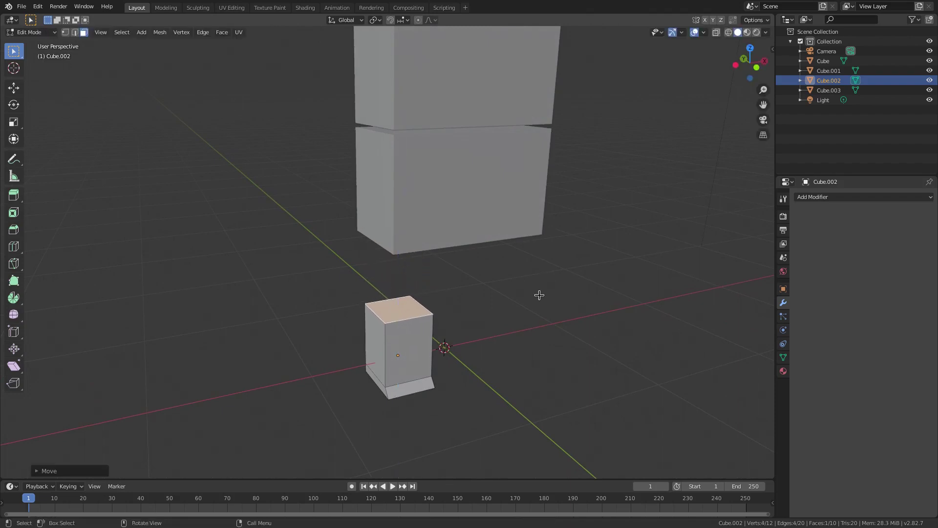
key(Tab)
middle_drag(456, 249, 428, 393)
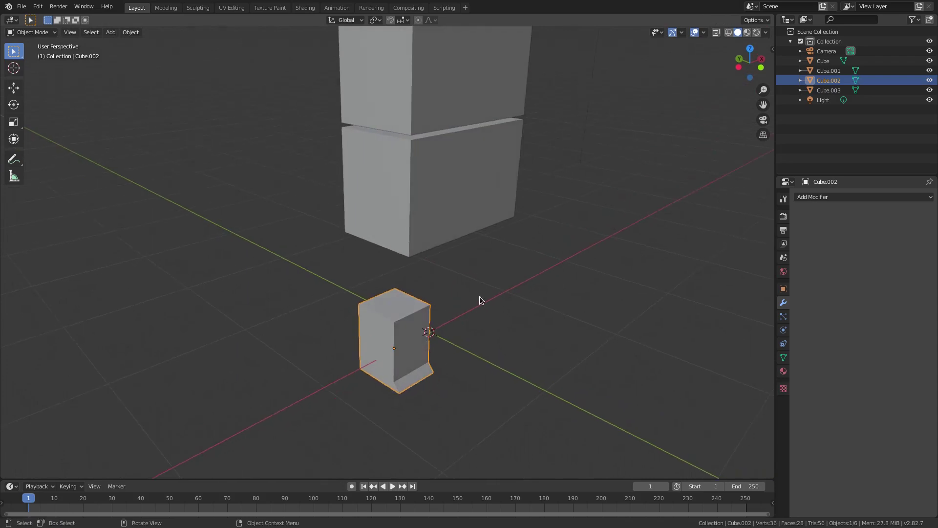
key(shift+d)
right_click(510, 293)
middle_drag(510, 294, 497, 277)
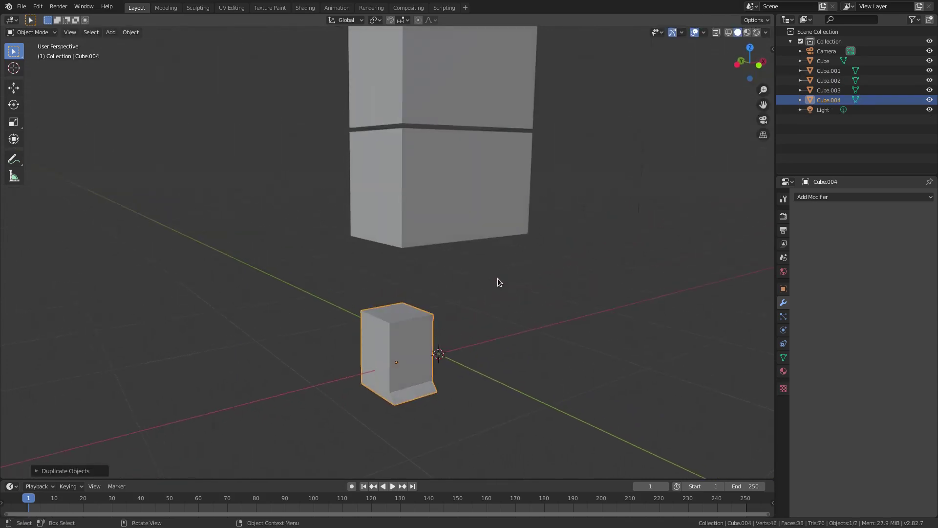
key(Delete)
Step: Try rotating the upper and lower torso blocks about the X axis to check their pivots
key(KP_1)
click(439, 178)
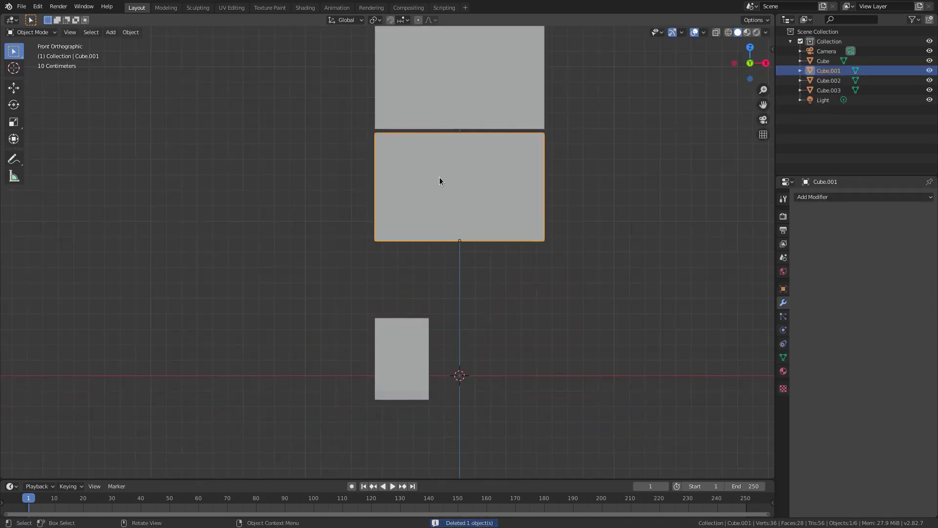
scroll(456, 176, down, 2)
click(459, 151)
key(r)
key(x)
right_click(487, 220)
middle_drag(545, 218, 606, 233)
key(r)
key(x)
right_click(509, 191)
click(462, 245)
key(r)
key(x)
right_click(461, 206)
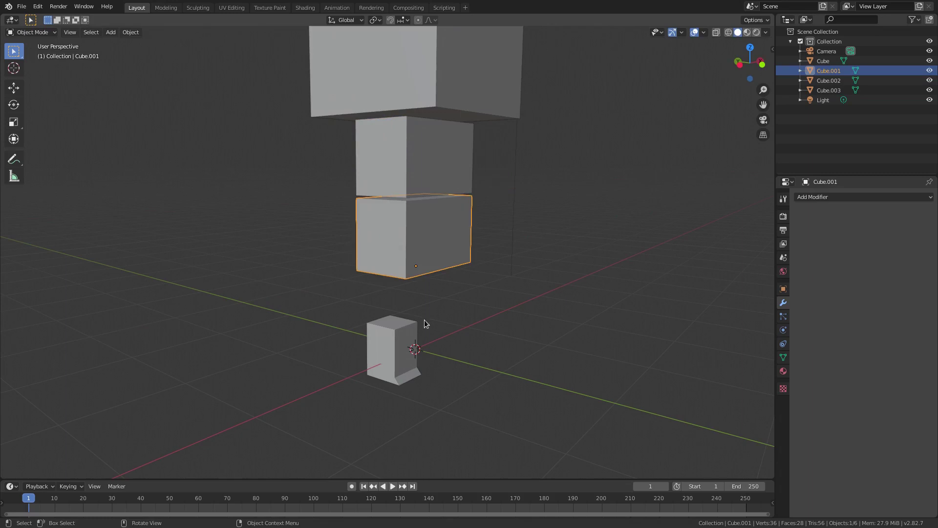
Step: Raise the shortened leg's whole mesh along Z in Edit Mode so its base sits at the object's origin
click(404, 337)
scroll(400, 275, up, 3)
middle_drag(426, 273, 440, 272)
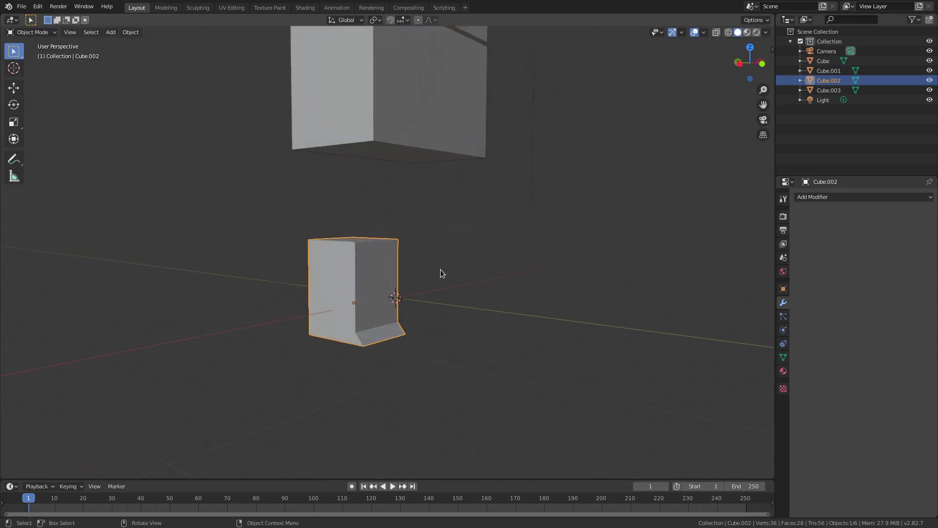
key(Tab)
key(g)
key(a)
key(KP_1)
scroll(434, 273, up, 1)
key(g)
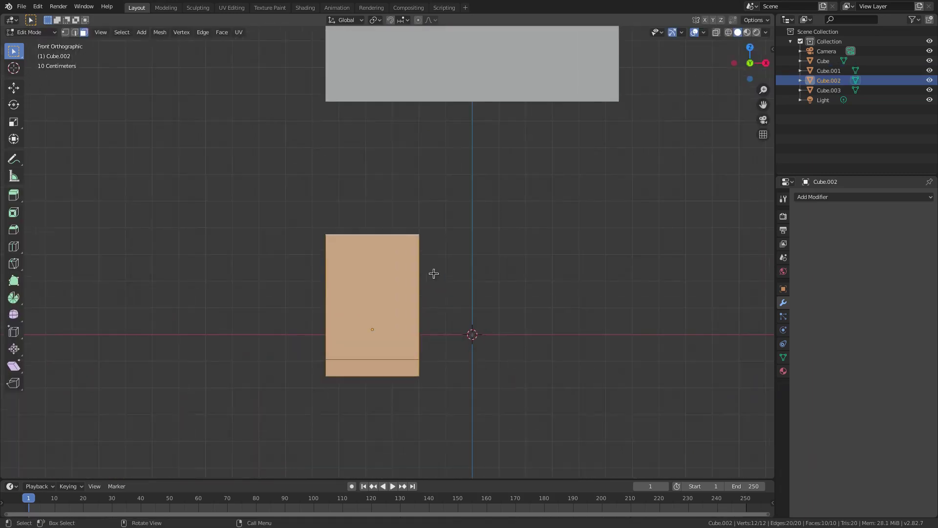
key(z)
click(473, 254)
key(Tab)
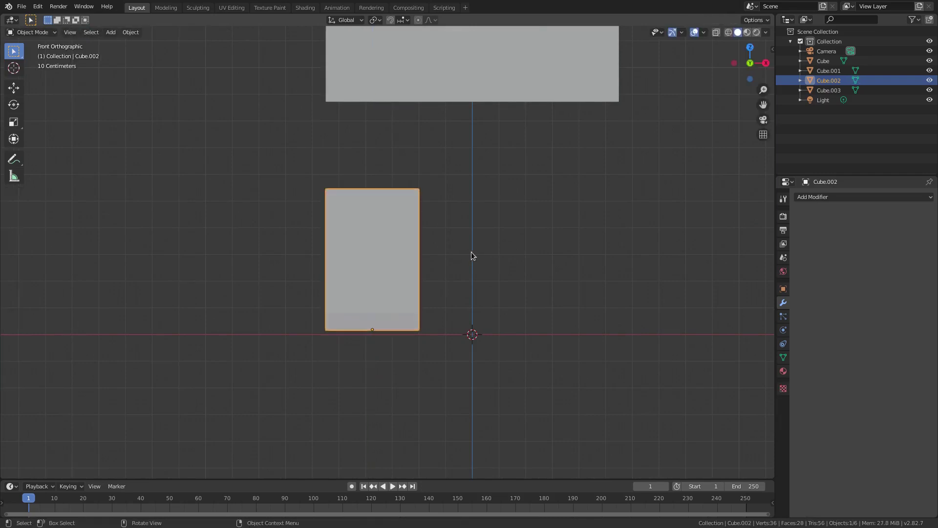
Step: Lower the leg slightly along Z and duplicate it upward along Z to form the upper leg
key(g)
key(z)
click(474, 264)
key(shift+d)
click(474, 264)
key(g)
key(z)
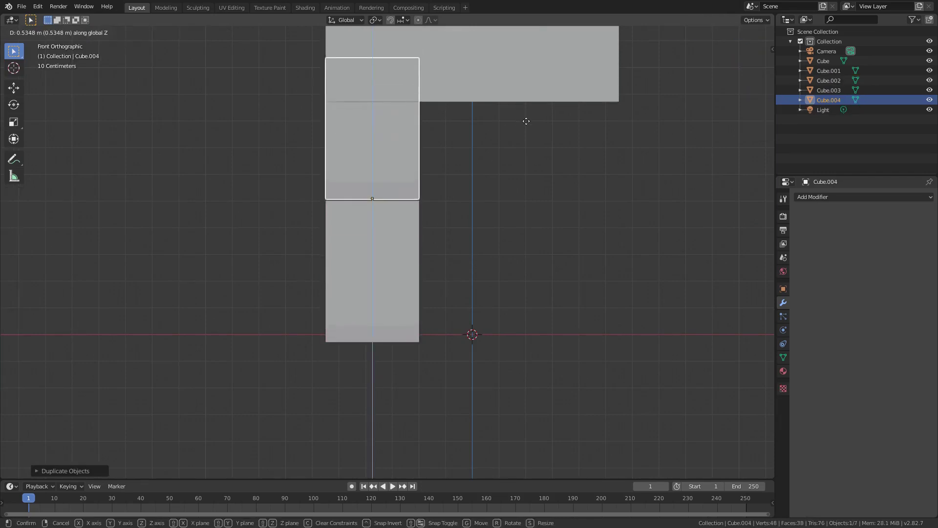
click(527, 117)
Step: Lower the lower and upper leg pieces along Z, leaving only a small gap between them
click(411, 220)
key(g)
key(z)
click(472, 245)
click(384, 165)
key(g)
key(z)
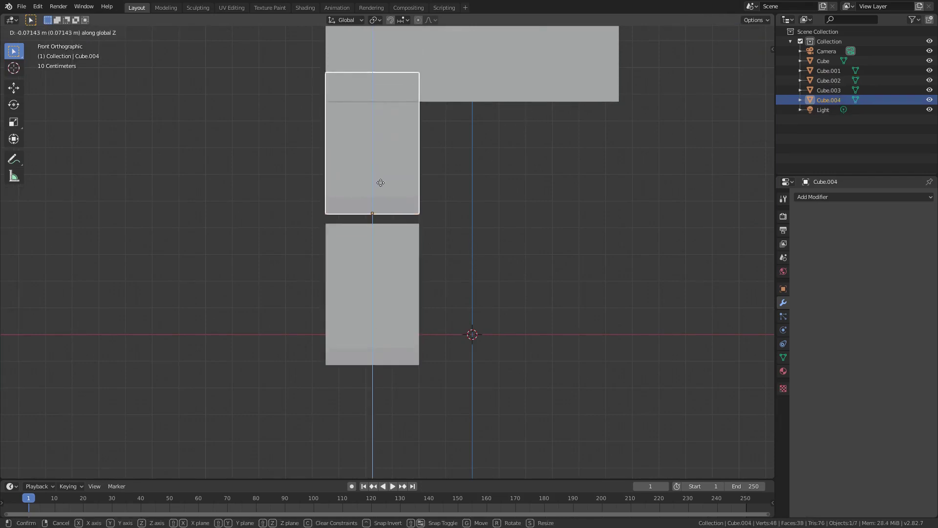
click(385, 189)
Step: Delete the flared foot section from the upper leg piece and close its open bottom with a face
key(Tab)
middle_drag(266, 113, 363, 199)
key(1)
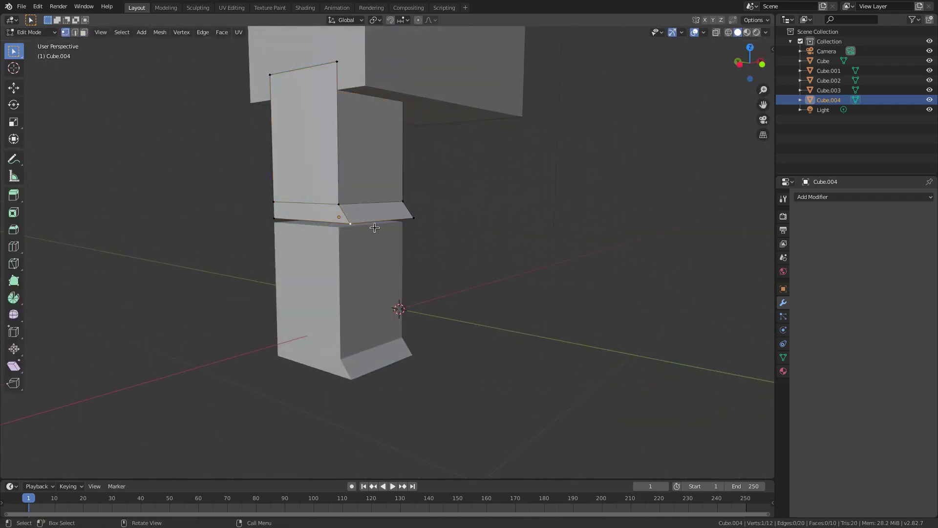
right_click(365, 211)
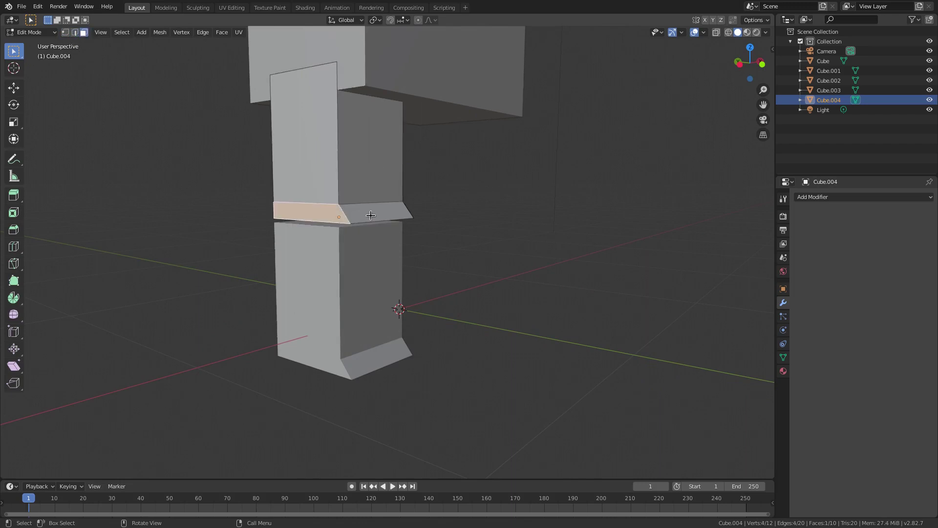
alt+shift+click(377, 213)
middle_drag(461, 197, 442, 195)
click(371, 212)
shift+click(317, 212)
middle_drag(386, 217, 514, 237)
shift+click(310, 222)
middle_drag(311, 221, 411, 199)
shift+click(411, 199)
key(x)
click(445, 197)
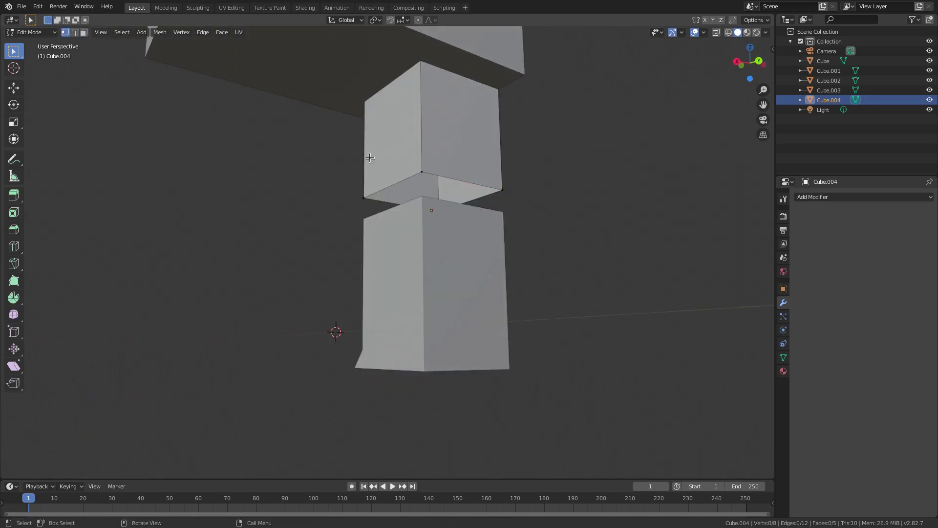
middle_drag(387, 190, 439, 190)
Step: Lower the upper leg's mesh along Z to its origin and move the object down close to the lower leg
key(KP_1)
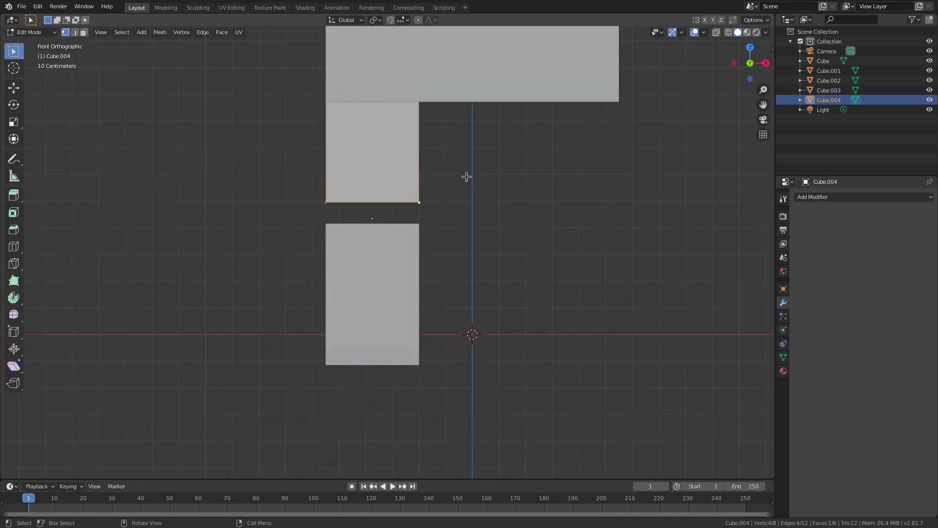
key(a)
key(g)
key(z)
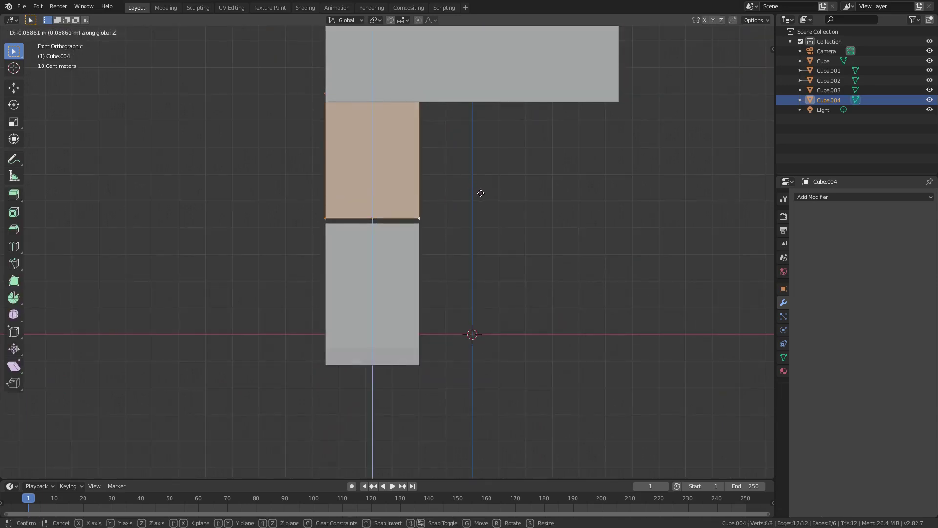
key(Escape)
key(Tab)
key(g)
key(z)
click(484, 194)
scroll(483, 193, down, 3)
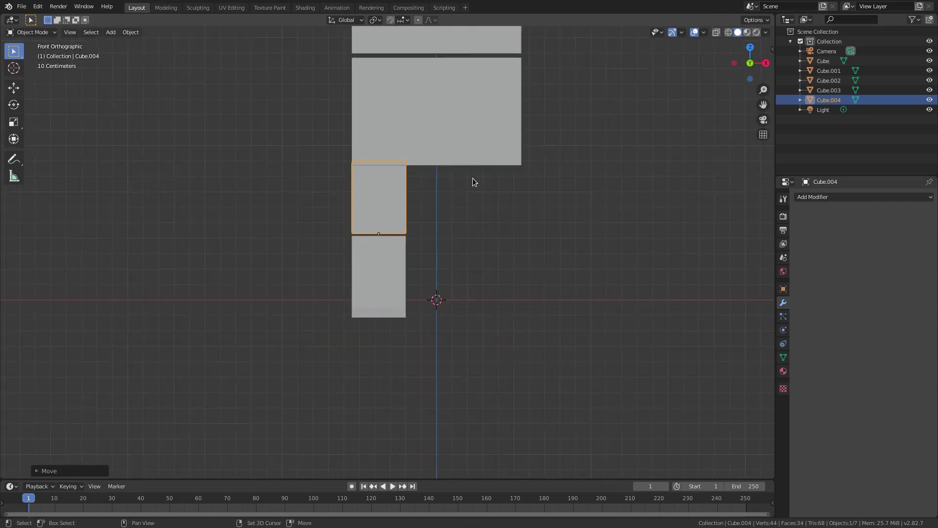
Step: Move both leg pieces down together along Z so the upper one sits just below the torso
shift+middle_drag(473, 178, 451, 215)
shift+click(369, 296)
key(g)
key(z)
click(510, 221)
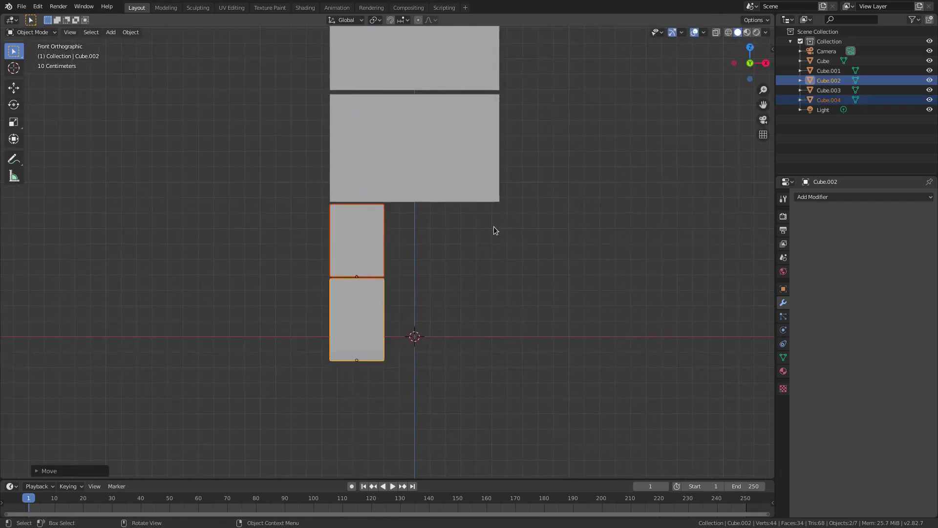
Step: Fine-tune the lower leg piece's height along Z to set its gap below the upper leg
scroll(494, 226, up, 3)
click(339, 347)
key(g)
key(z)
click(515, 252)
scroll(508, 255, down, 2)
Step: Lower the upper leg's whole mesh along Z in Edit Mode so its top face meets the object's origin
mouse_move(505, 256)
middle_down()
mouse_move(614, 258)
mouse_move(511, 237)
mouse_move(508, 265)
middle_up()
scroll(512, 237, up, 3)
scroll(489, 267, up, 3)
middle_drag(441, 269, 472, 270)
click(311, 269)
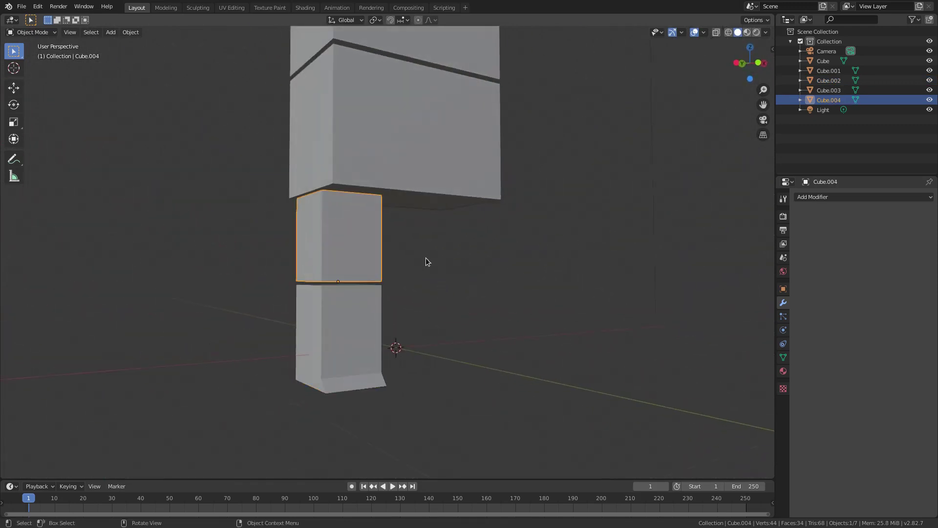
key(Tab)
middle_drag(419, 254, 388, 201)
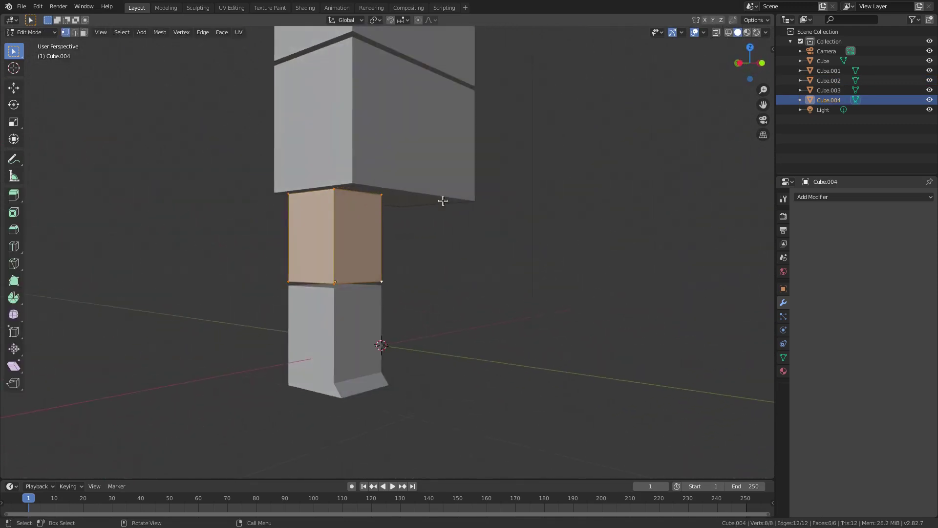
key(g)
key(z)
click(497, 289)
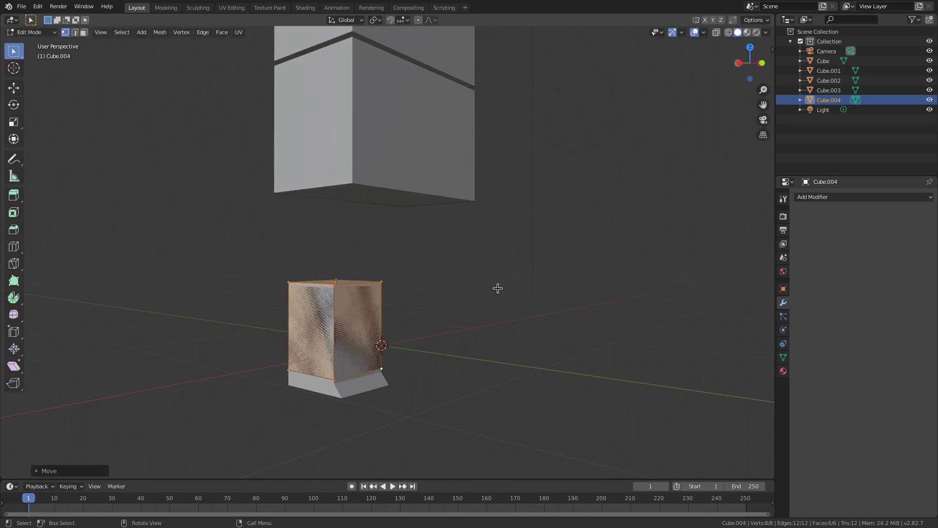
Step: Raise the upper leg object along Z from the front view until it sits just below the torso
key(KP_1)
key(g)
key(z)
right_click(471, 242)
key(Tab)
key(g)
key(z)
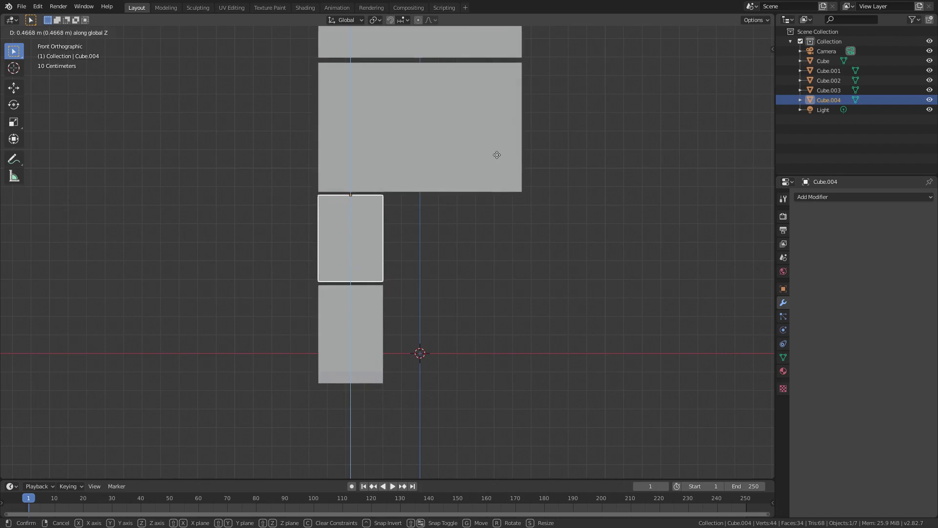
click(497, 154)
Step: Lower the lower leg's mesh so its origin is at its top, and raise the object back beneath the upper leg
click(368, 318)
key(Tab)
key(g)
key(z)
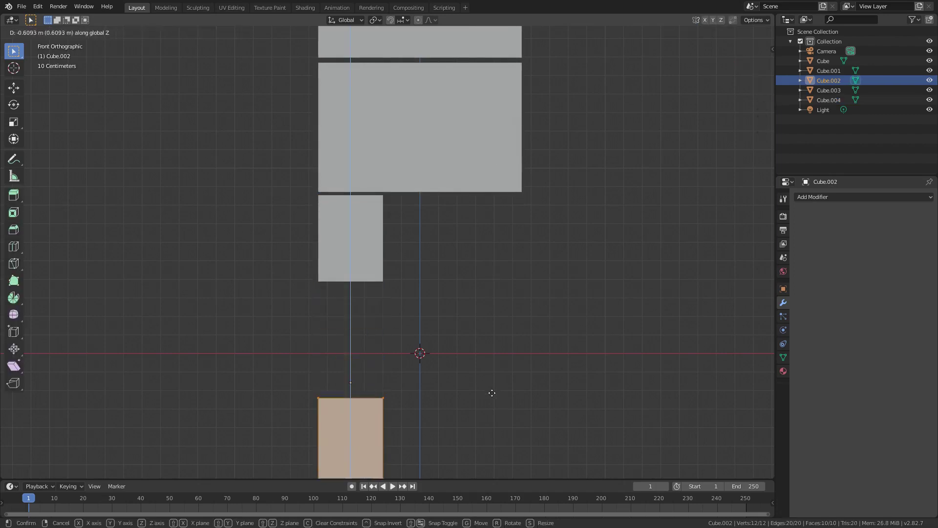
click(504, 369)
key(Tab)
key(g)
key(z)
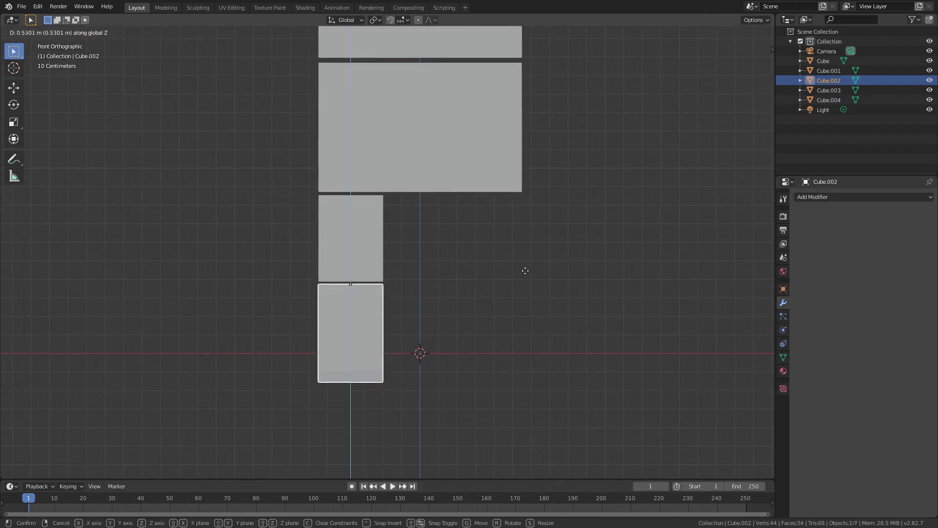
click(518, 272)
middle_drag(507, 273, 562, 292)
middle_drag(387, 260, 416, 246)
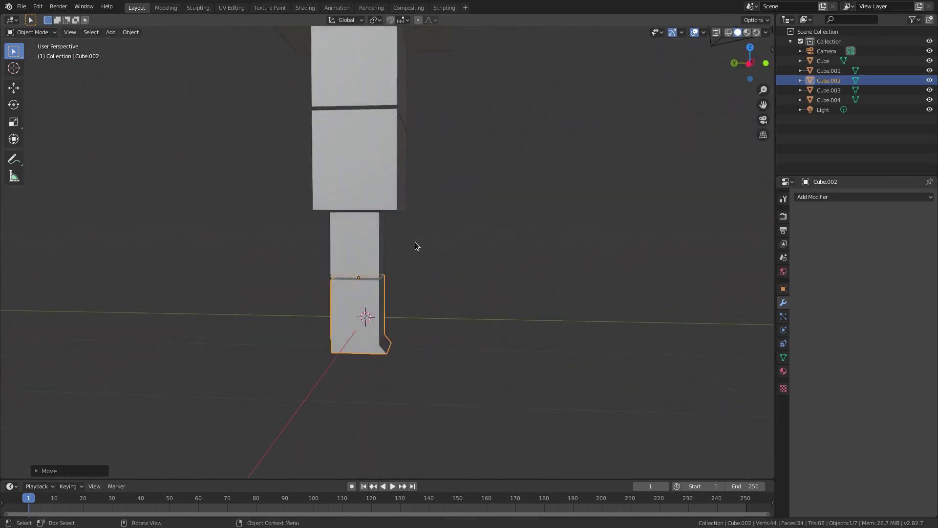
key(KP_1)
shift+click(359, 254)
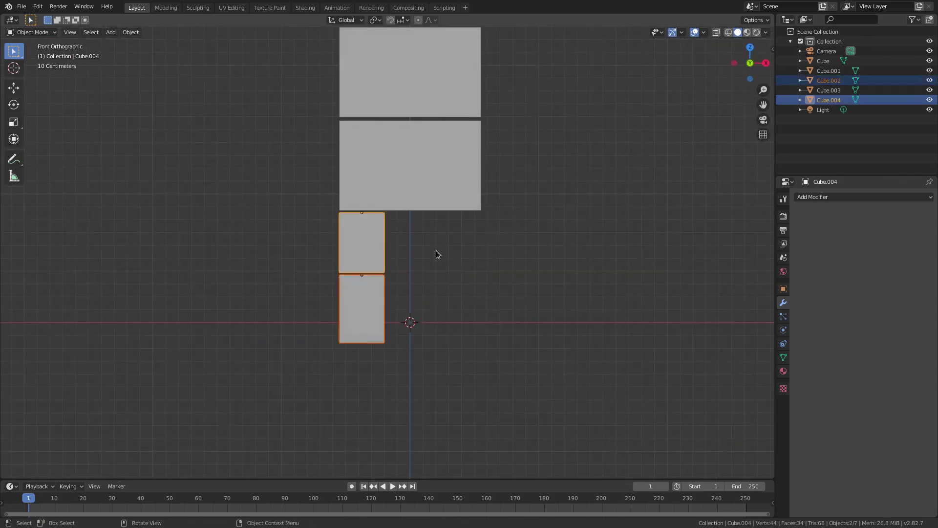
scroll(436, 249, down, 2)
shift+middle_drag(398, 213, 380, 229)
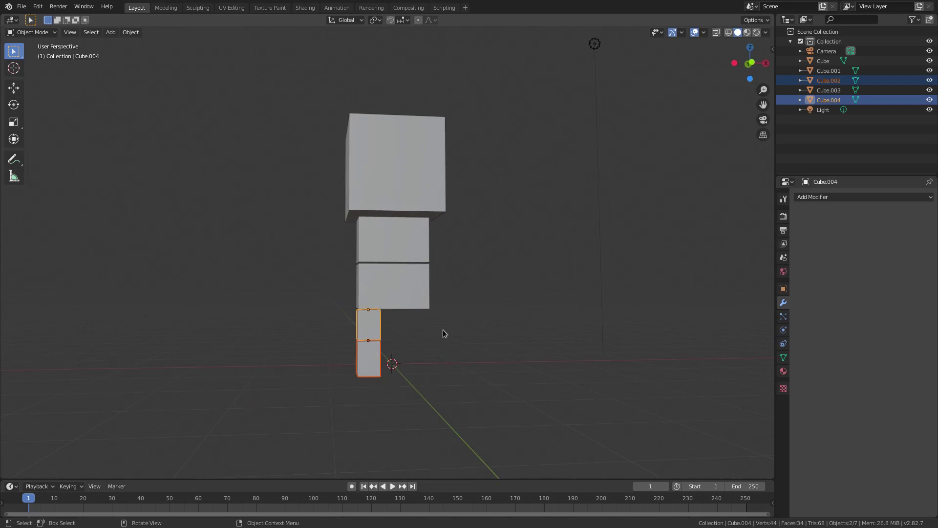
Step: Duplicate the head cube to one side and scale the copy down to a small block
click(436, 196)
middle_drag(436, 237, 551, 237)
key(shift+d)
click(518, 230)
key(s)
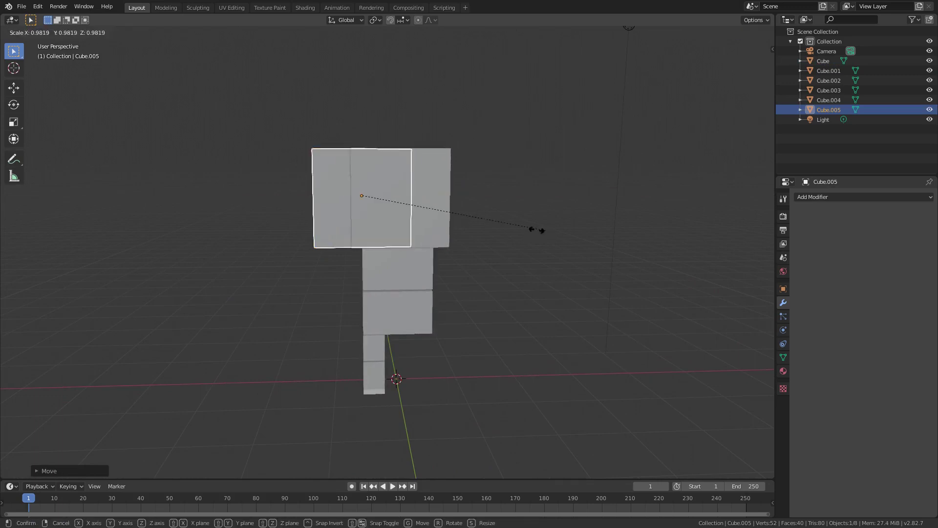
click(424, 218)
Step: Scale the small block down along Y and Z into a thin bar
middle_drag(322, 200, 407, 222)
key(s)
key(y)
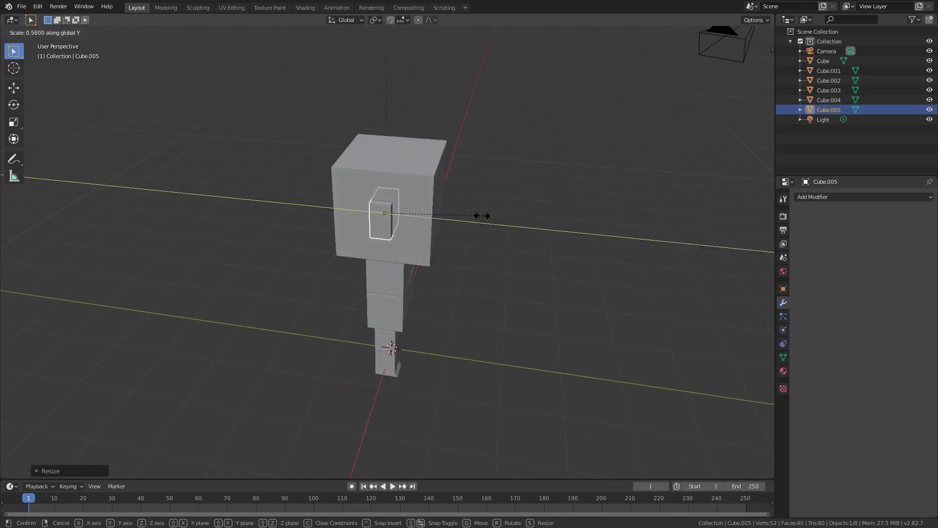
click(427, 216)
key(s)
key(z)
click(478, 235)
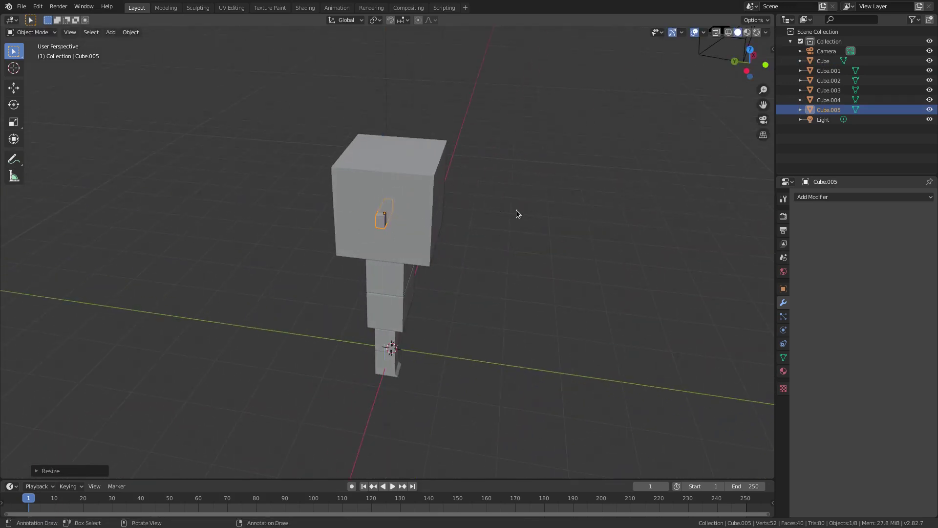
Step: Shorten the small bar along X, place it at the head's side and adjust its overall scale
middle_drag(546, 192, 476, 206)
key(s)
key(x)
key(g)
click(406, 213)
scroll(391, 205, up, 3)
middle_drag(389, 204, 555, 190)
key(s)
click(576, 189)
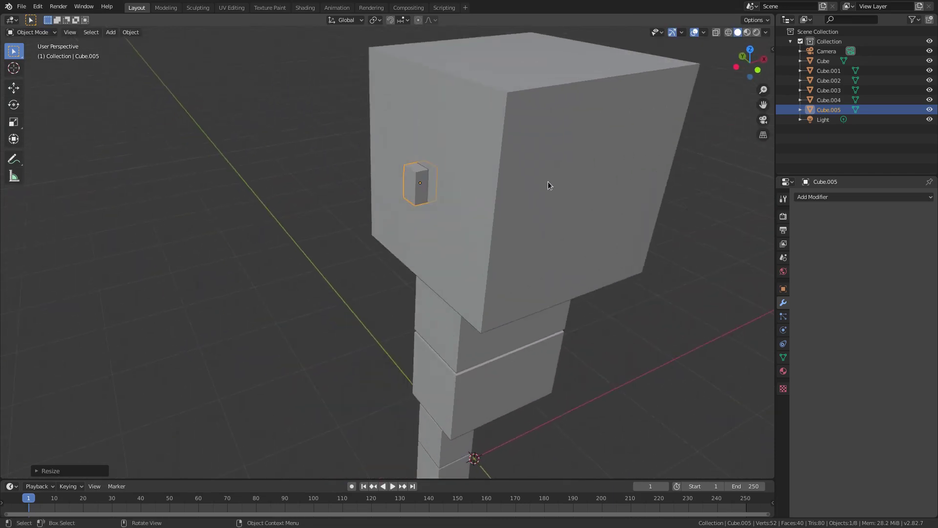
Step: Move the small side block along X until it sits just outside the head's side face
key(g)
key(y)
key(x)
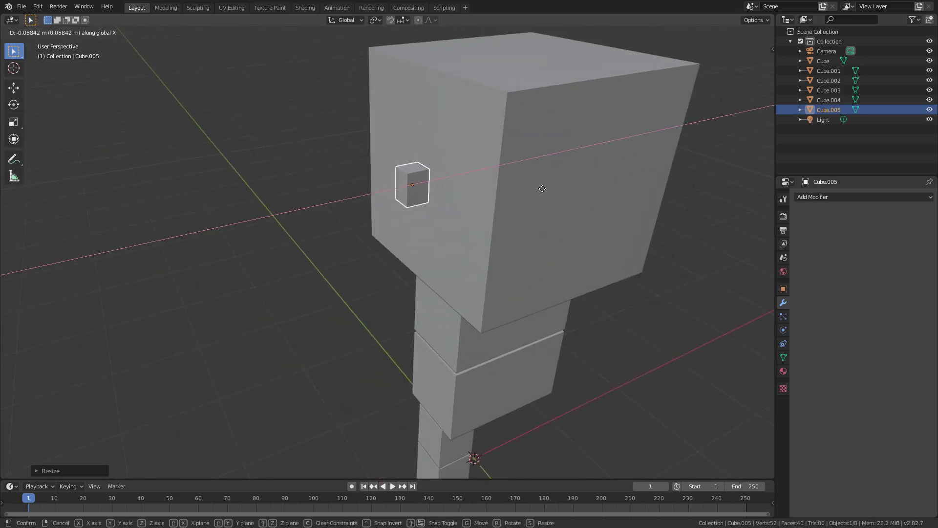
click(537, 190)
middle_drag(534, 188, 494, 199)
scroll(495, 200, up, 2)
key(g)
key(y)
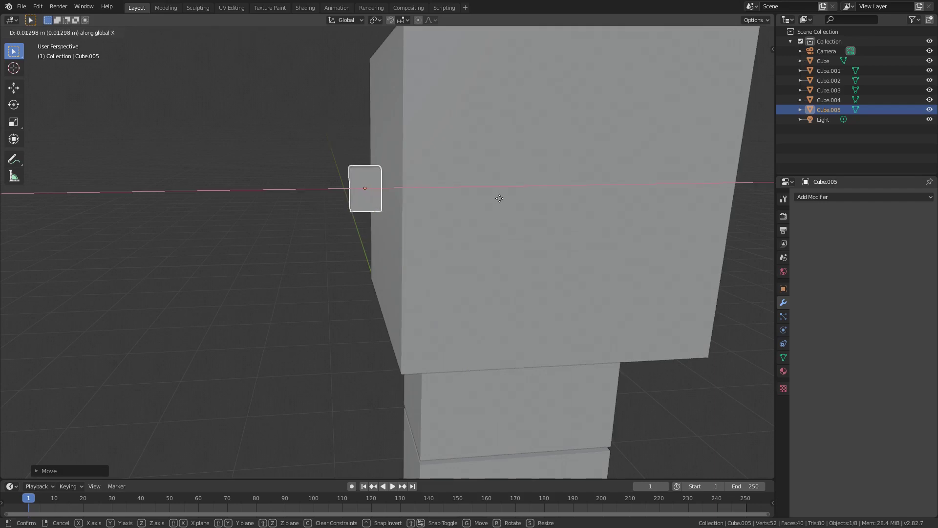
click(499, 198)
Step: Edit the side block's mesh, pulling its upper outer edge outward along X and raising it along Z
key(Tab)
middle_drag(423, 174, 413, 206)
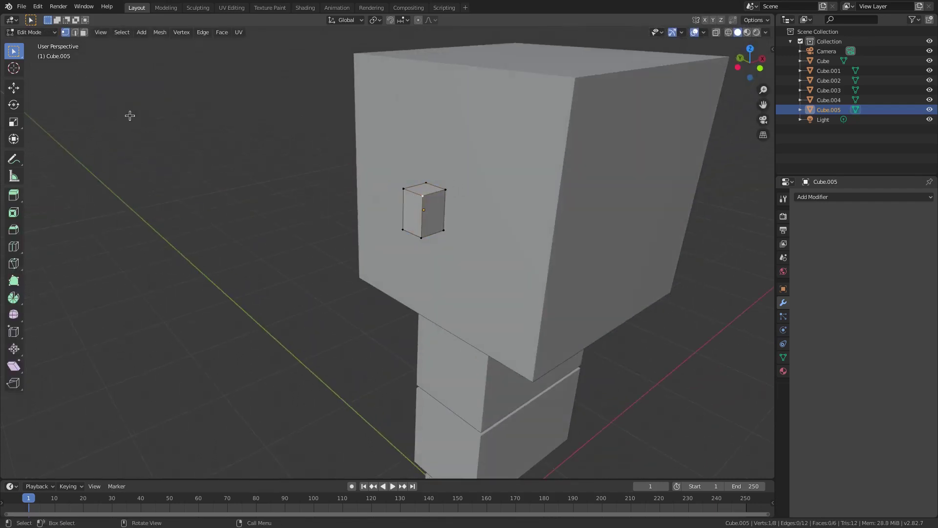
key(g)
key(x)
key(x)
click(572, 176)
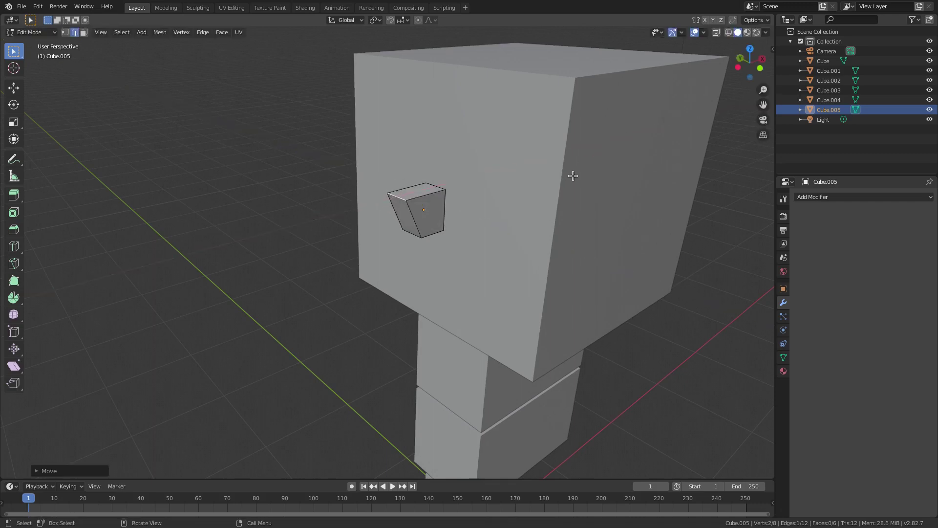
key(g)
key(z)
click(568, 151)
Step: Extend the same edge farther along X and up along Z into a pointed ear, and return to Object Mode
key(g)
key(x)
key(y)
key(x)
click(550, 155)
key(g)
key(z)
click(549, 151)
middle_drag(549, 150, 493, 147)
key(Tab)
Step: In front view, nudge the ear along X to leave a small gap beside the head
scroll(459, 139, down, 5)
scroll(435, 187, up, 3)
middle_drag(435, 186, 417, 229)
scroll(457, 197, up, 3)
key(KP_1)
scroll(427, 232, down, 3)
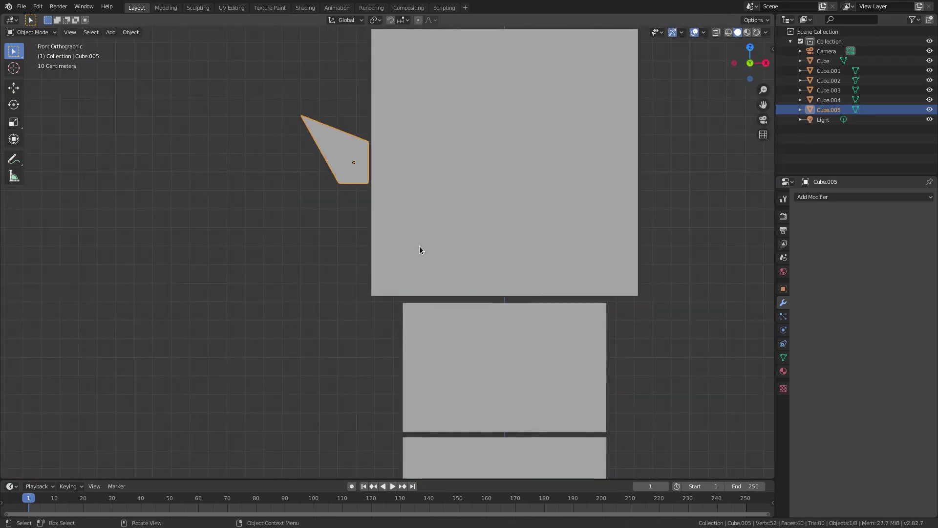
key(g)
key(x)
click(534, 190)
shift+scroll(496, 219, down, 4)
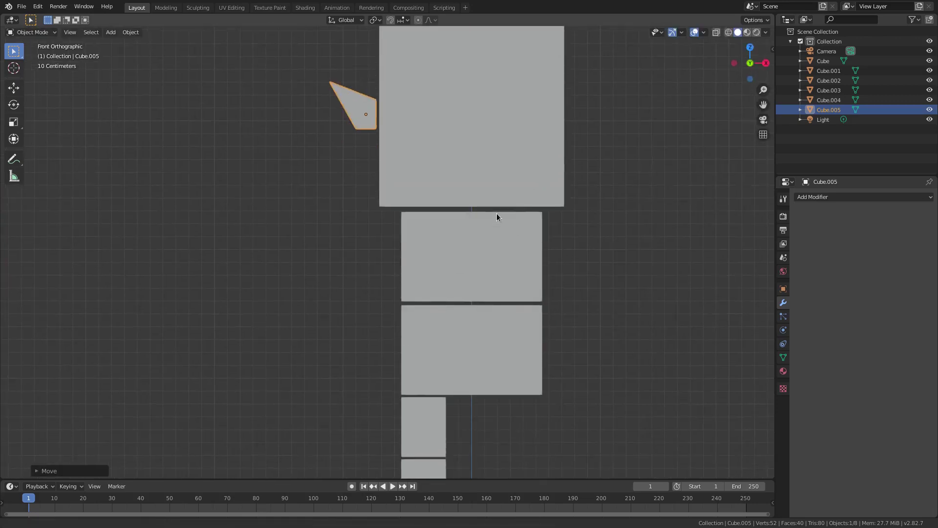
Step: Nudge the lower torso block and the upper torso block slightly upward along Z
scroll(476, 336, up, 3)
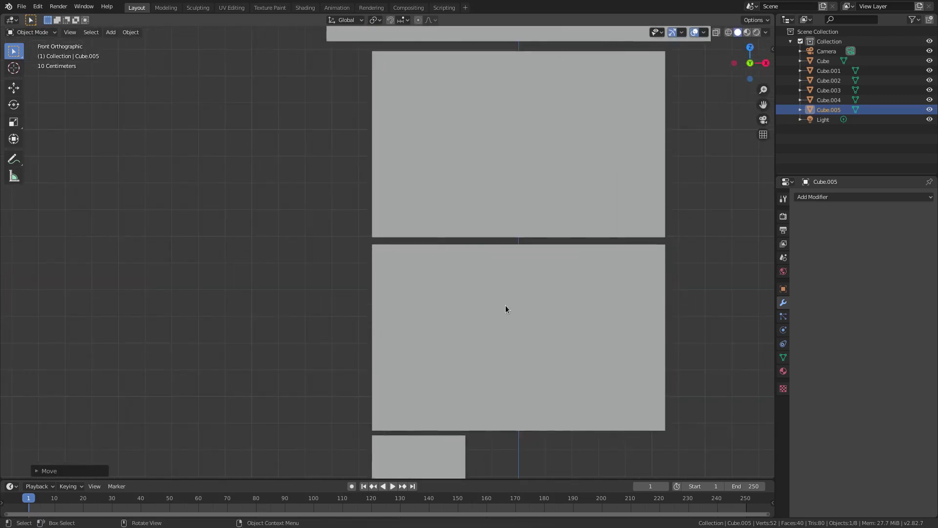
click(507, 306)
key(g)
key(z)
click(507, 305)
click(541, 146)
key(g)
key(z)
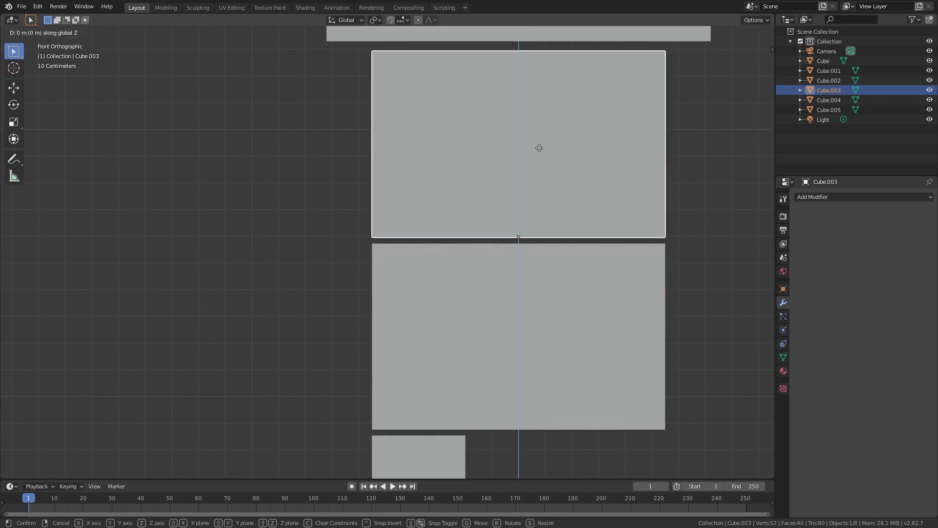
click(544, 144)
Step: Raise the lower torso block about 0.005 m along Z to widen its gap above the upper leg
click(532, 294)
key(g)
key(z)
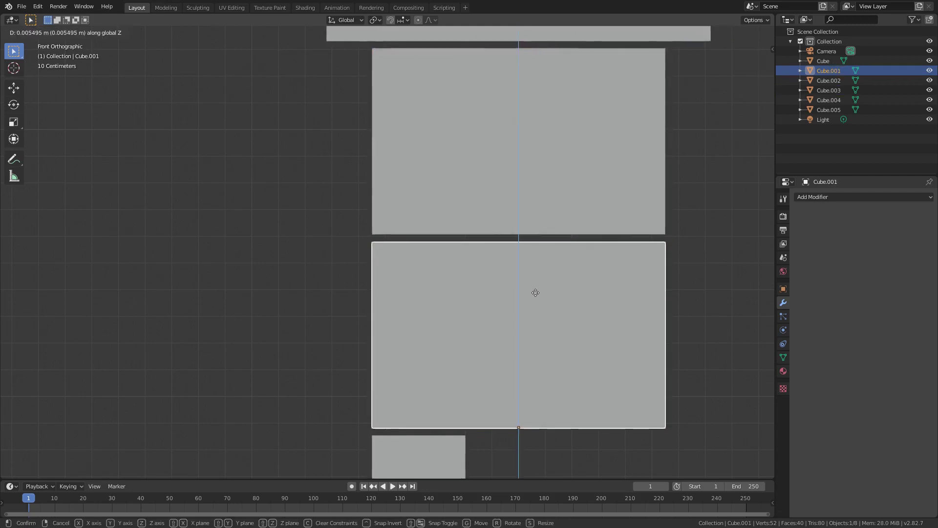
click(532, 292)
scroll(459, 213, down, 5)
scroll(408, 402, up, 5)
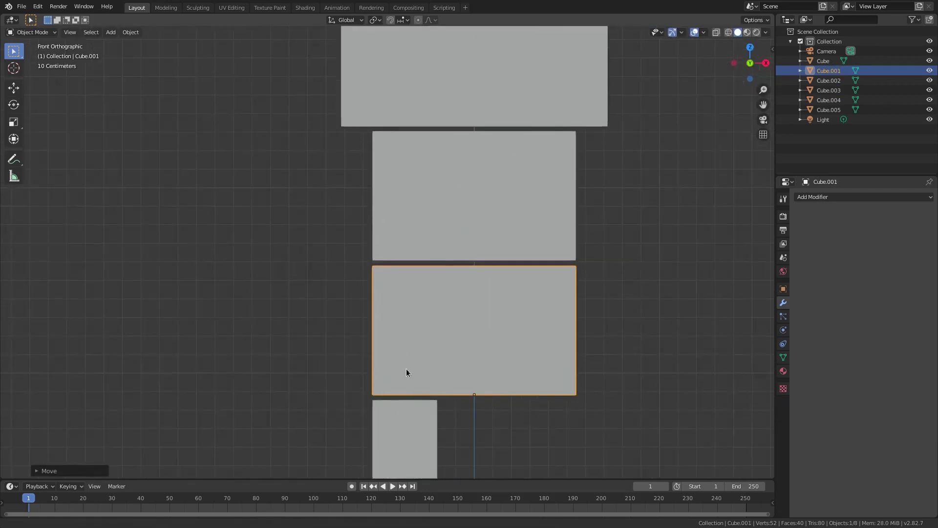
Step: Lower the lower leg slightly along Z and fine-tune its gap below the upper leg
click(406, 294)
key(g)
key(z)
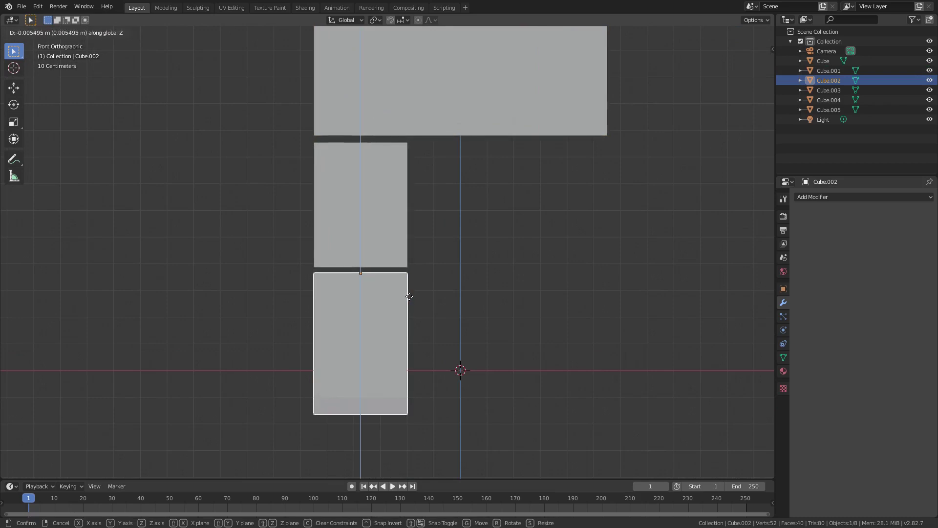
click(410, 296)
scroll(419, 265, down, 8)
scroll(427, 232, up, 7)
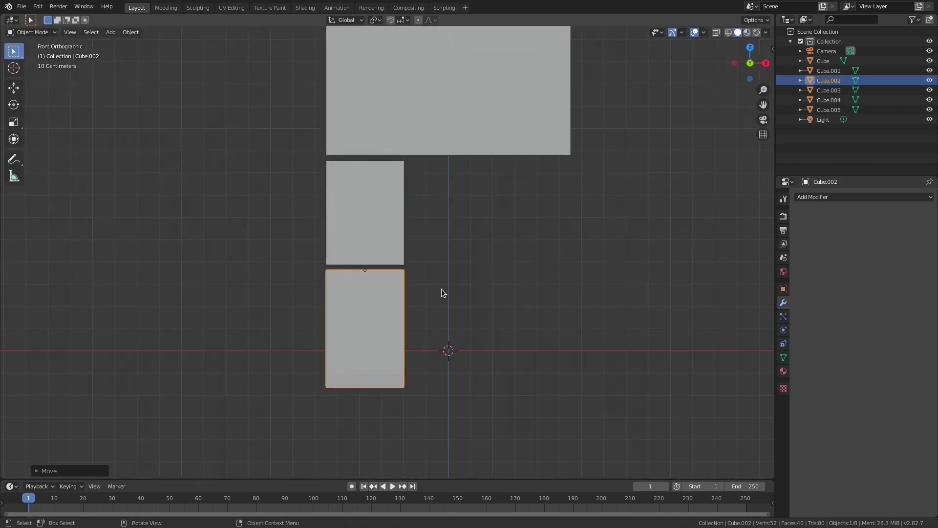
key(g)
key(z)
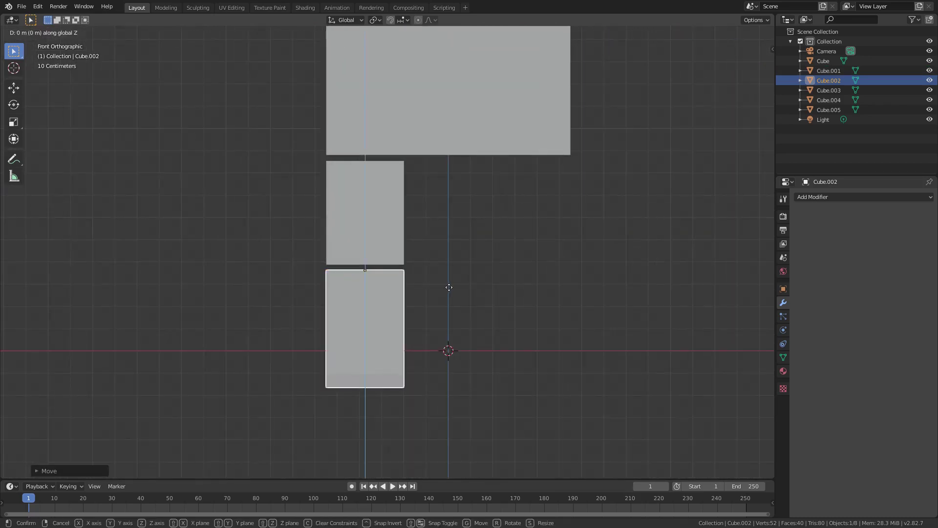
click(451, 288)
Step: Raise the head cube slightly along Z to leave a small gap above the upper torso
scroll(447, 184, down, 3)
scroll(449, 264, up, 5)
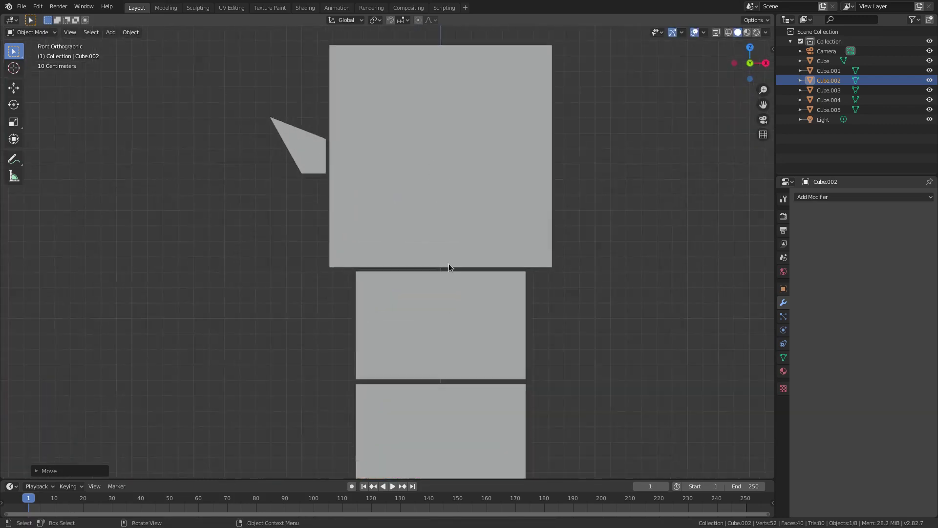
click(506, 245)
key(g)
key(z)
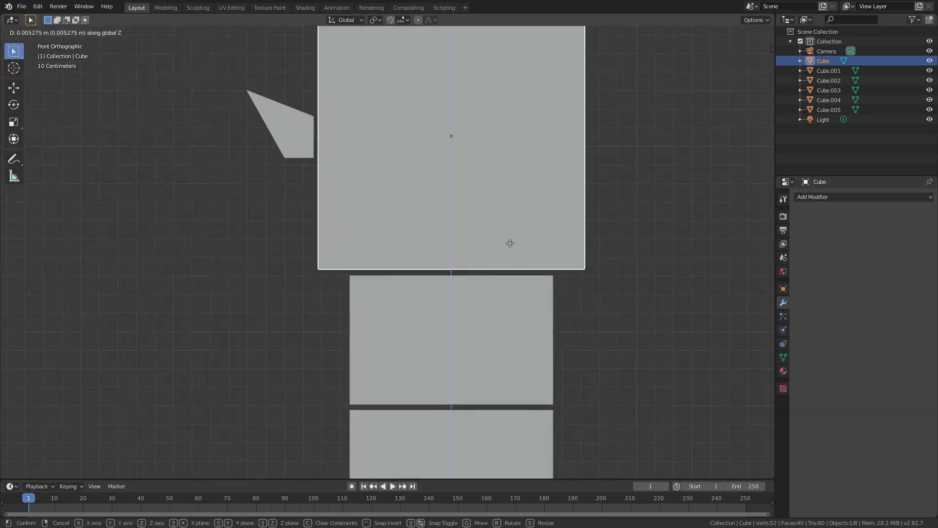
click(509, 247)
Step: Fine-tune the ear's position along X to set its gap from the head
click(300, 142)
key(g)
key(x)
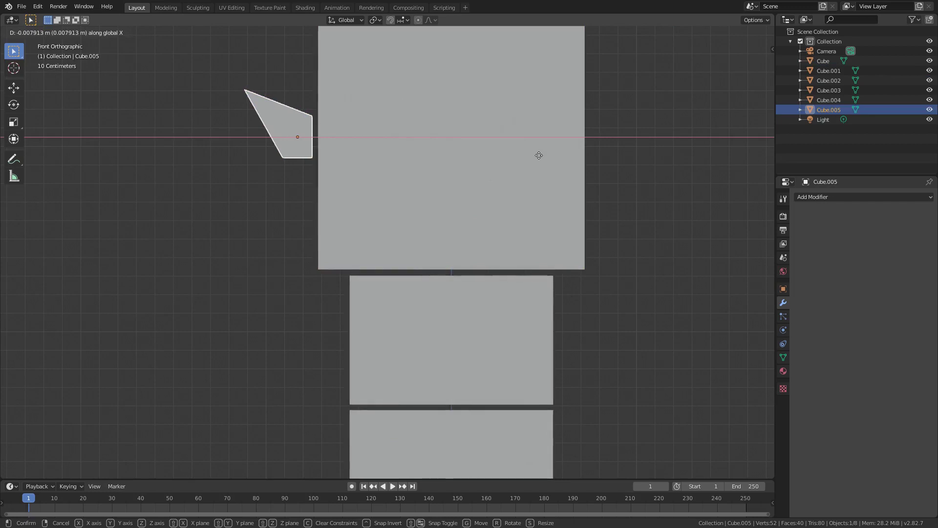
click(540, 155)
Step: Duplicate the ear and rotate the copy 180° about the Z axis
middle_drag(505, 236, 460, 250)
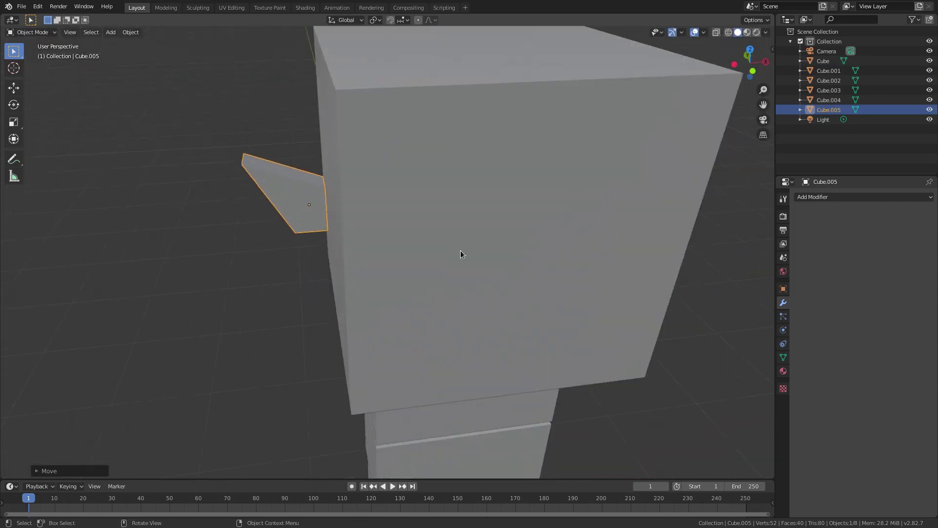
key(shift+d)
key(r)
key(z)
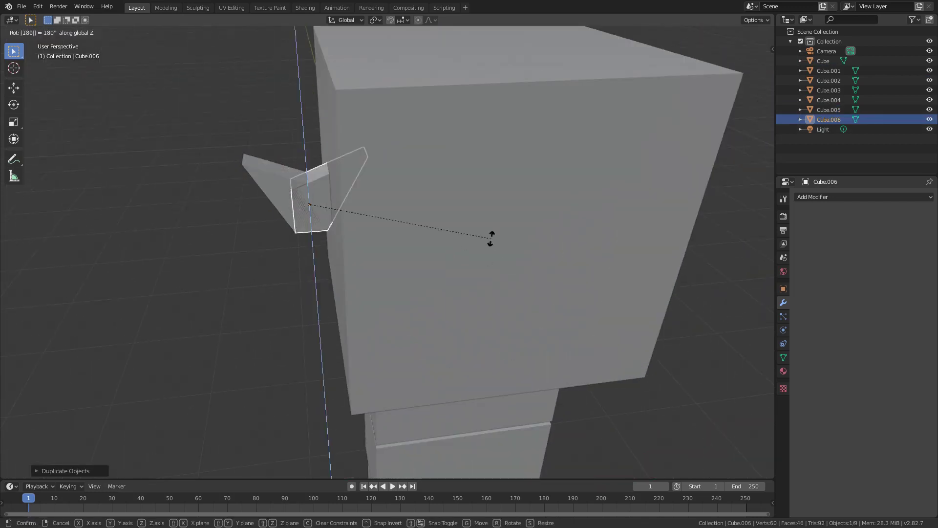
key(Return)
Step: Move the ear copy along X to the head's opposite side, matching the first ear's gap in front view
scroll(484, 239, down, 4)
key(g)
key(x)
click(653, 231)
key(KP_1)
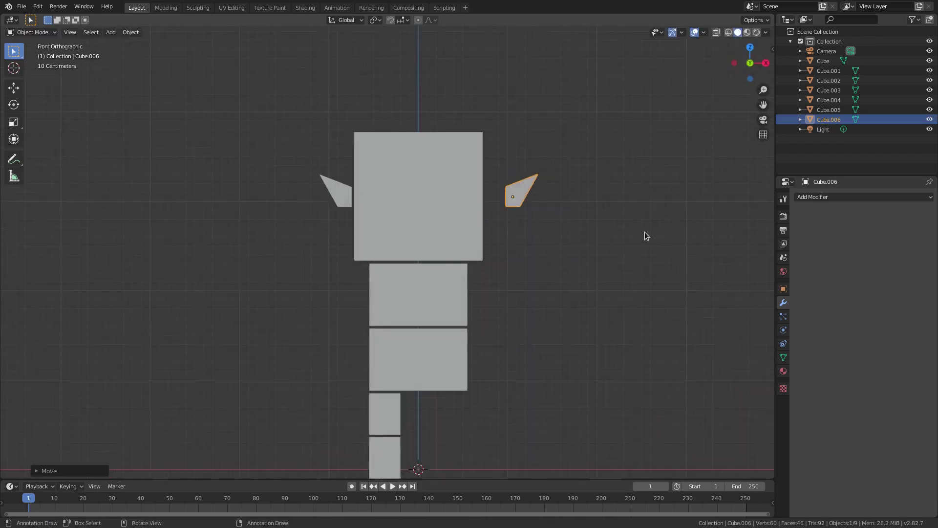
scroll(635, 232, up, 5)
key(g)
key(x)
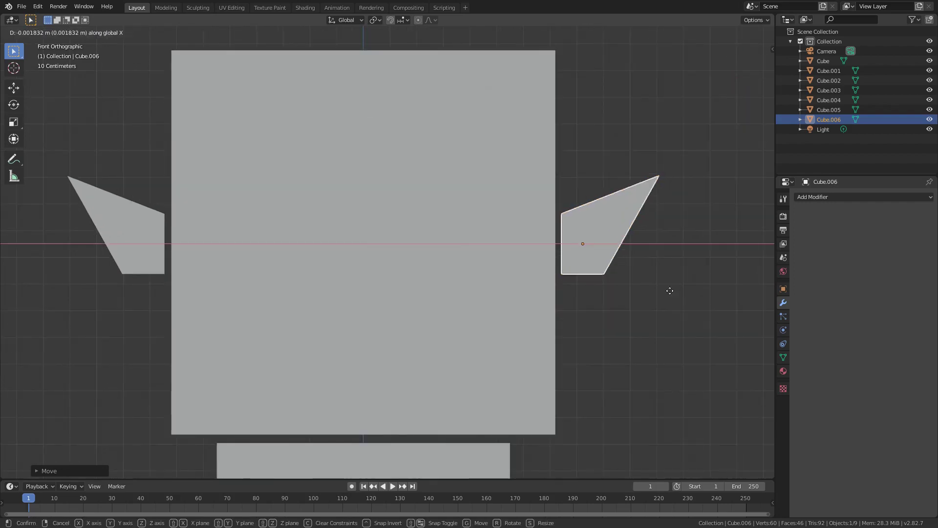
click(670, 291)
Step: Examine the gaps between the head, torso and leg blocks in front view
scroll(377, 283, down, 4)
click(377, 283)
scroll(451, 328, down, 4)
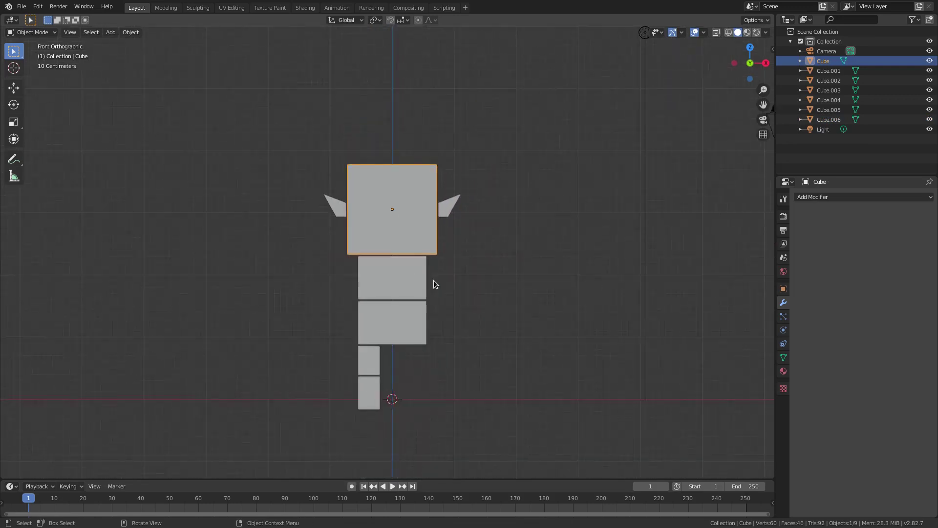
scroll(434, 269, up, 7)
click(436, 265)
scroll(543, 261, down, 4)
shift+middle_drag(543, 258, 544, 233)
scroll(494, 308, up, 3)
shift+middle_drag(447, 377, 493, 161)
scroll(435, 372, up, 4)
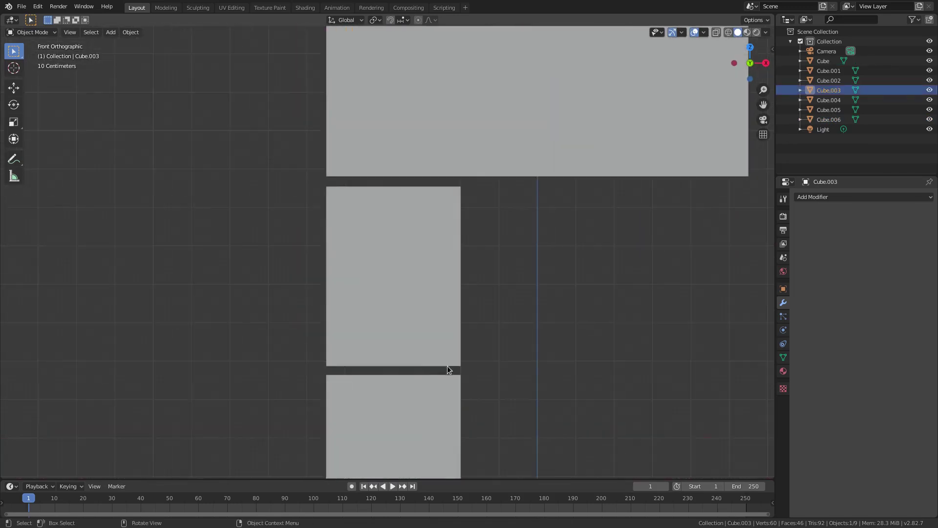
Step: Adjust the lower leg along Z so its gap below the upper leg matches the other gaps
click(435, 371)
click(462, 389)
key(g)
key(x)
key(z)
click(590, 319)
scroll(582, 313, down, 5)
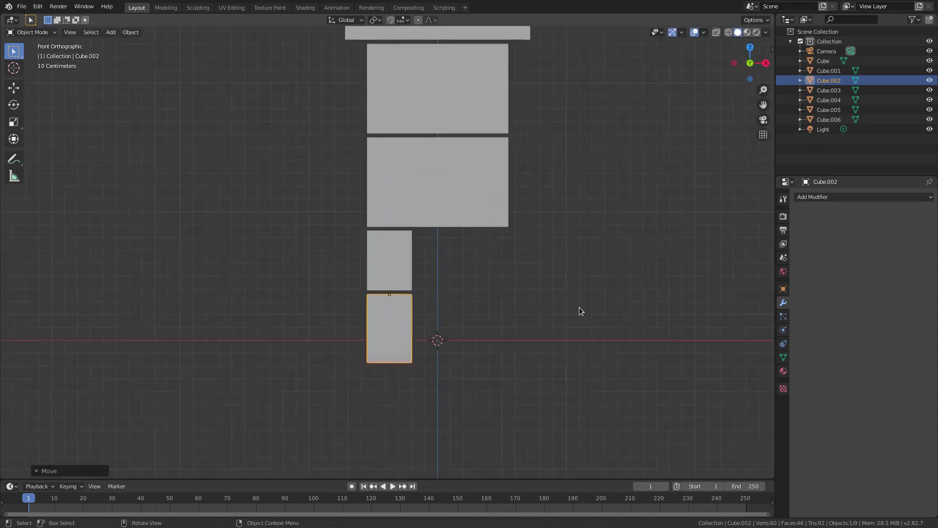
Step: Inspect the spacing of the whole figure from several angles and return to front view
shift+middle_drag(579, 307, 509, 427)
scroll(486, 183, up, 2)
click(501, 348)
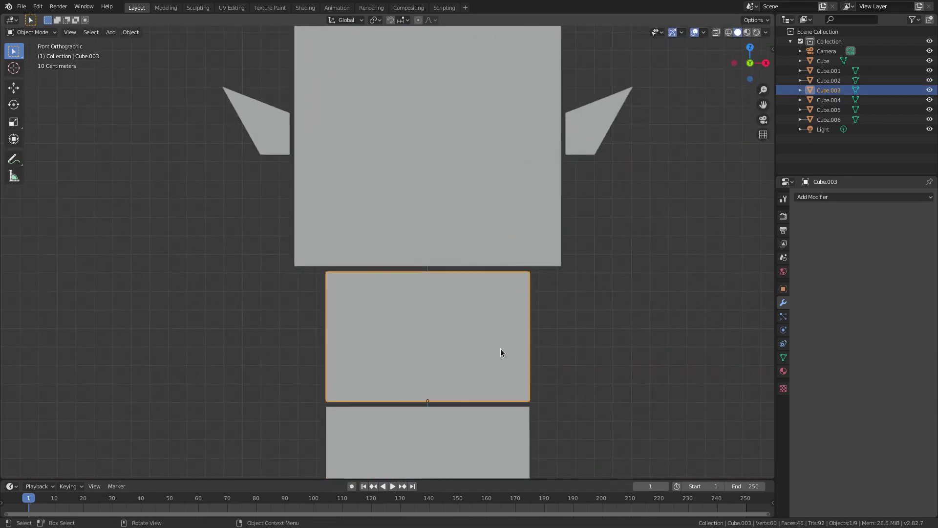
scroll(479, 234, down, 4)
middle_drag(523, 226, 591, 271)
scroll(470, 319, up, 4)
middle_drag(523, 326, 426, 206)
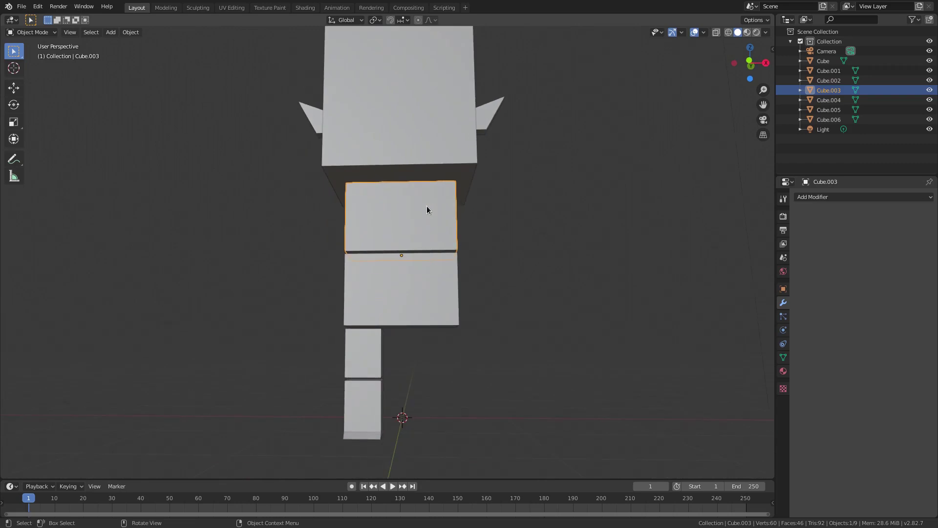
key(KP_1)
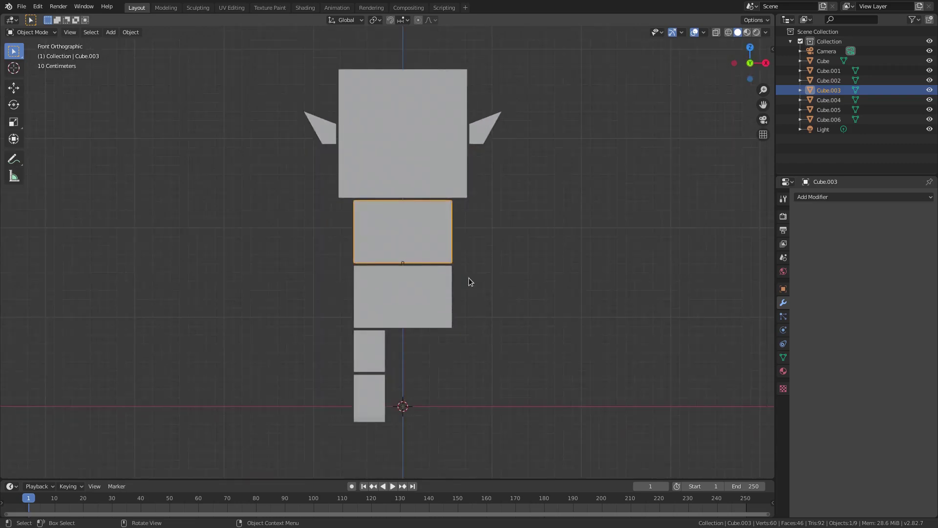
Step: Delete the duplicated ear on the head's opposite side
click(492, 134)
key(Delete)
key(shift+a)
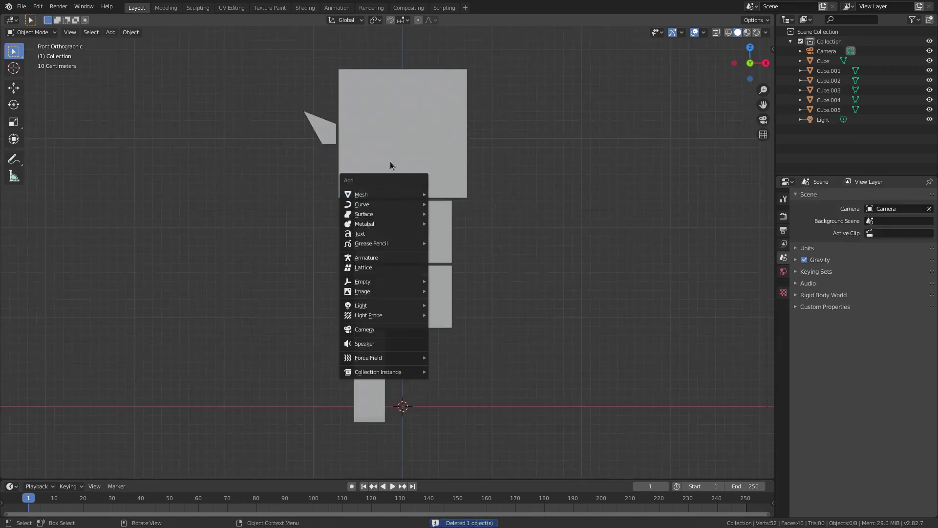
mouse_move(412, 196)
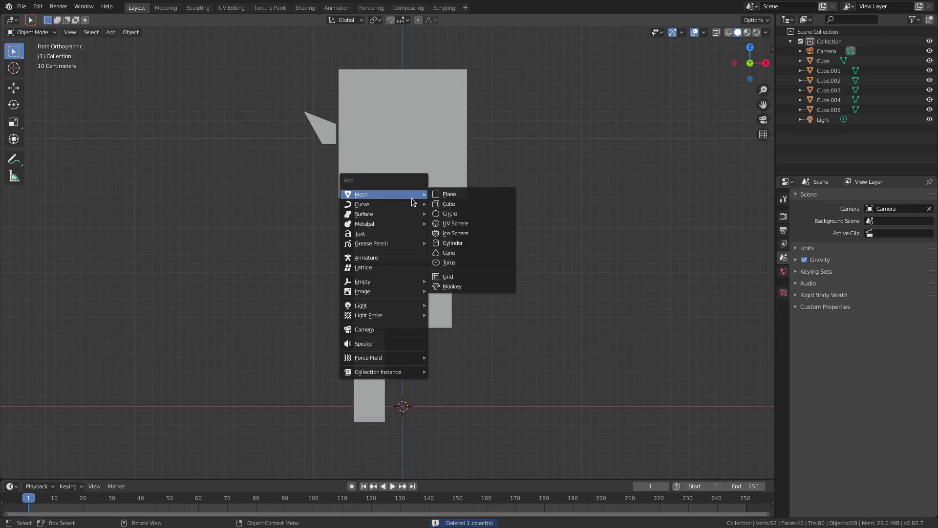
click(503, 205)
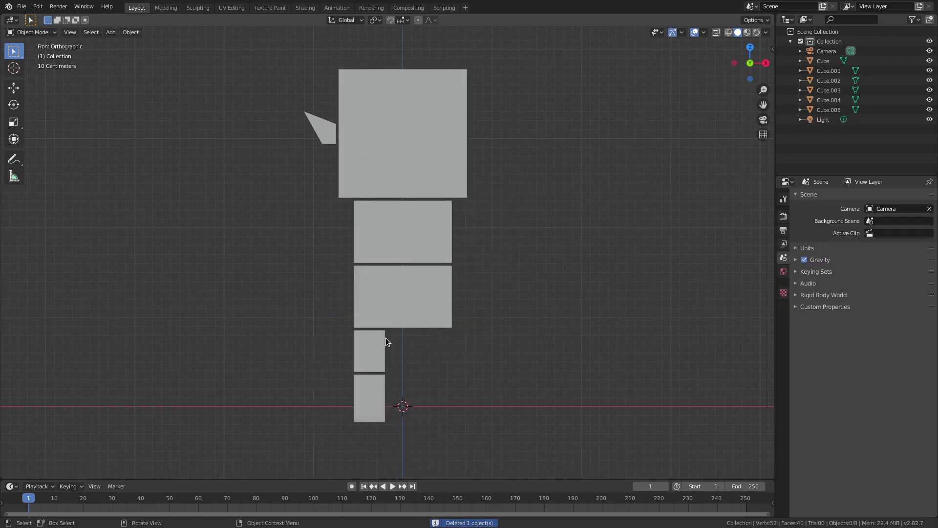
Step: Duplicate the upper leg, shift the copy along X and raise it along Z beside the upper torso
click(379, 342)
key(g)
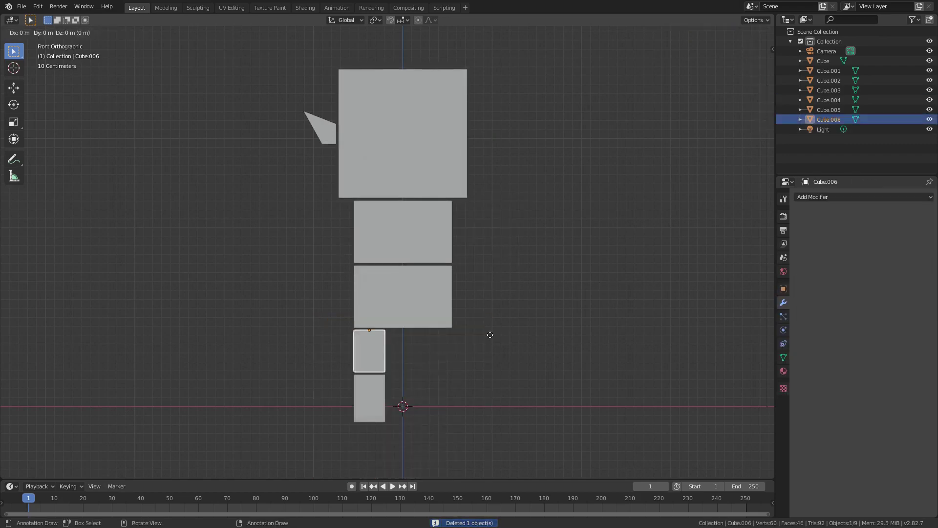
key(shift+d)
key(x)
click(456, 332)
key(g)
key(z)
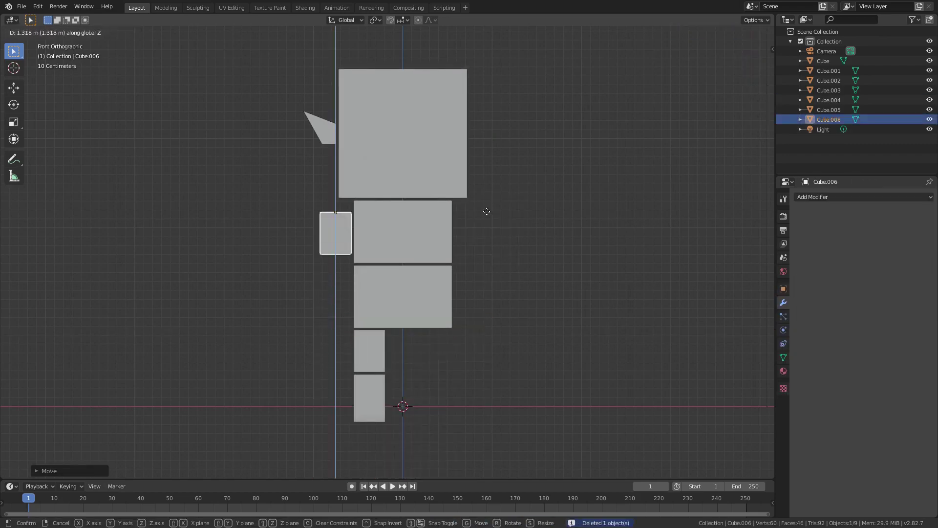
click(472, 206)
Step: Shift the arm block along X beside the upper torso and raise it along Z toward the torso's top edge
scroll(490, 281, up, 8)
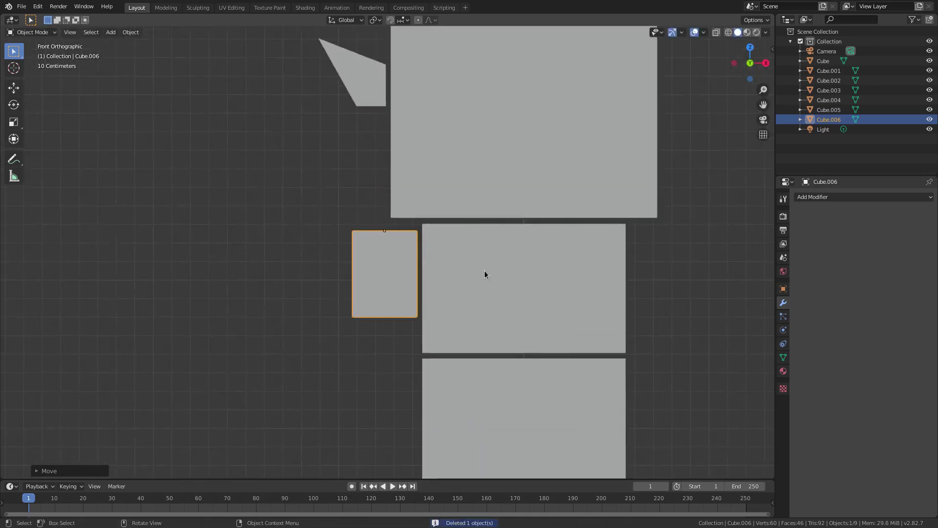
key(g)
key(x)
click(552, 232)
key(g)
key(z)
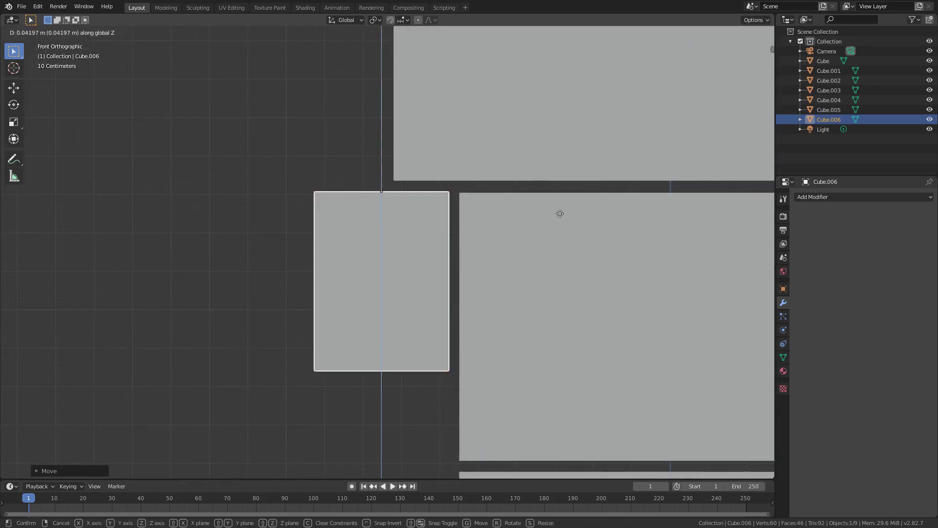
click(564, 214)
Step: Bring the arm block right next to the upper torso along X and align their top edges along Z
scroll(561, 197, up, 10)
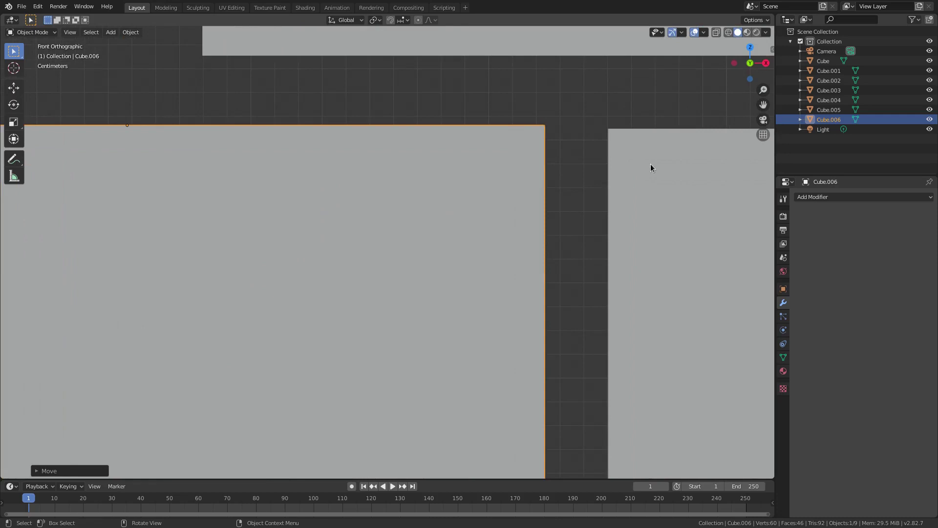
scroll(553, 272, down, 5)
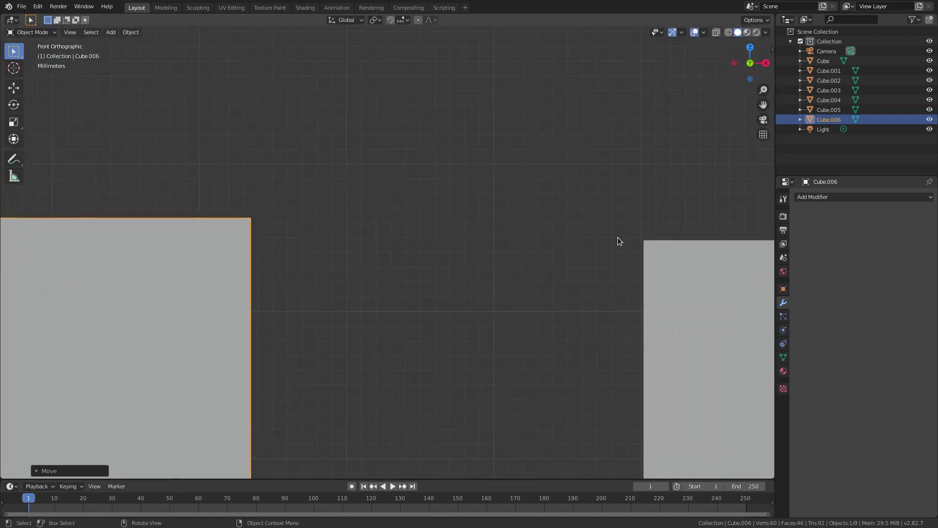
key(g)
key(z)
key(x)
click(566, 252)
key(g)
key(z)
click(672, 222)
key(g)
key(z)
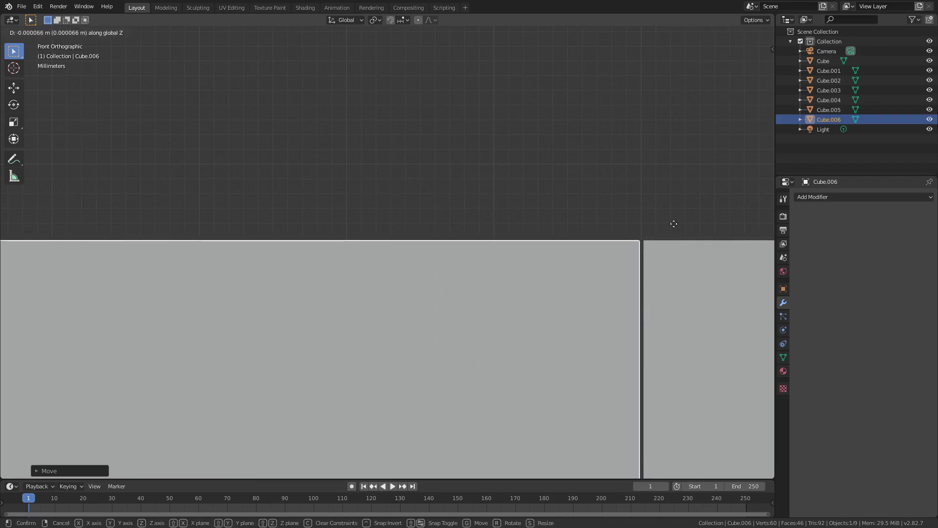
click(672, 222)
Step: Move the arm block away from the upper torso along X to leave a gap like those between the other parts
key(g)
key(x)
click(374, 234)
scroll(384, 245, down, 6)
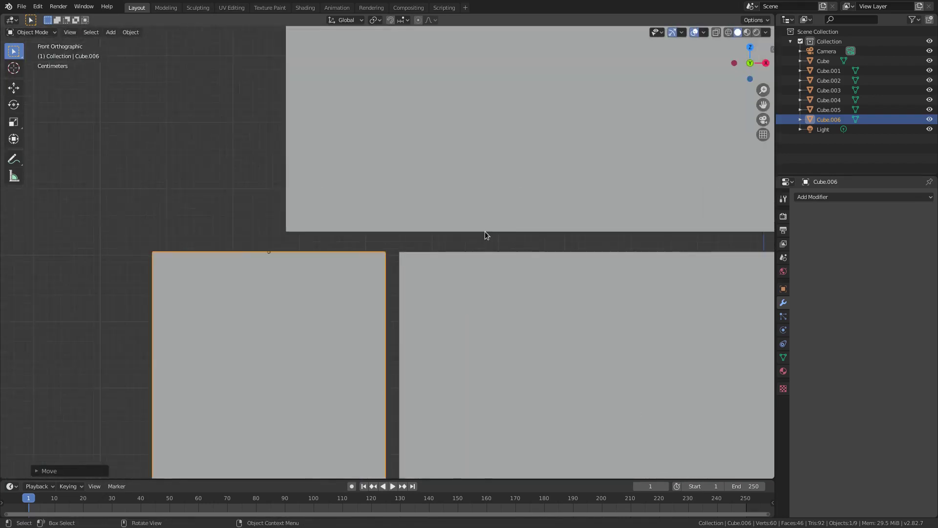
scroll(487, 245, up, 3)
key(g)
key(x)
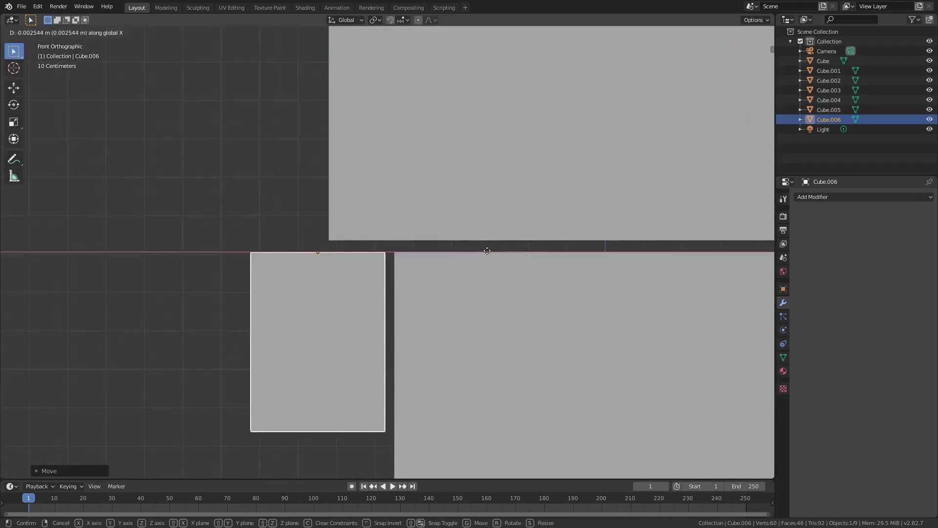
click(487, 251)
scroll(484, 251, down, 5)
scroll(484, 250, up, 1)
key(g)
key(x)
key(Escape)
Step: Select the arm block's bottom face in Edit Mode and lower it along Z to lengthen the block
shift+middle_drag(394, 287, 387, 122)
key(Tab)
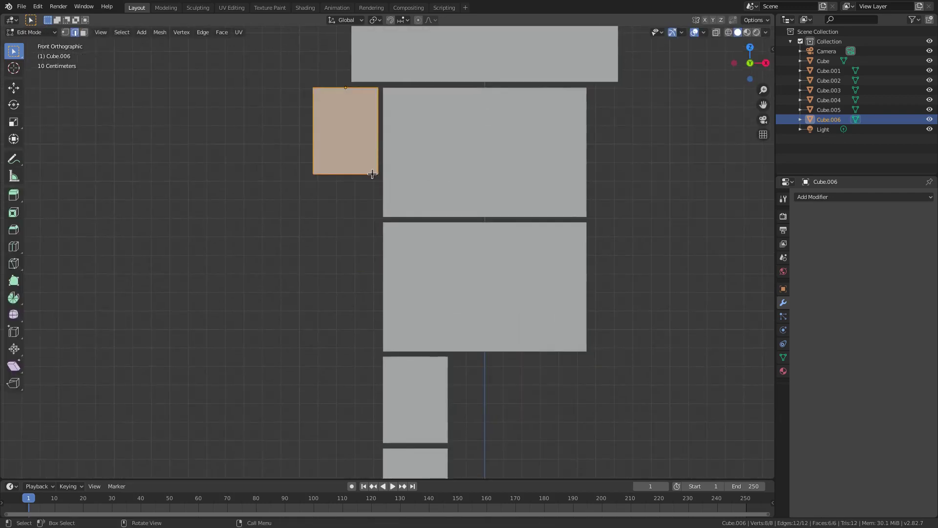
middle_drag(373, 174, 375, 144)
click(383, 140)
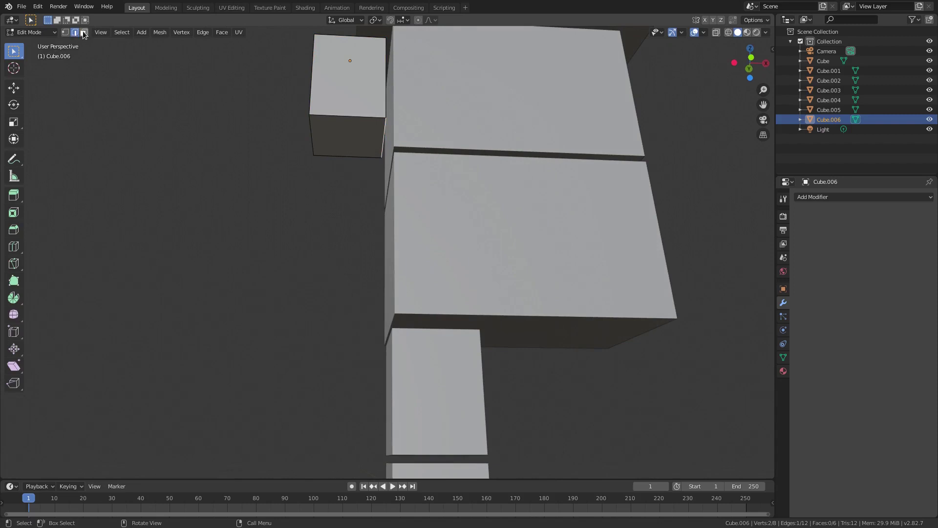
click(341, 135)
key(KP_1)
scroll(348, 199, down, 1)
scroll(492, 195, down, 3)
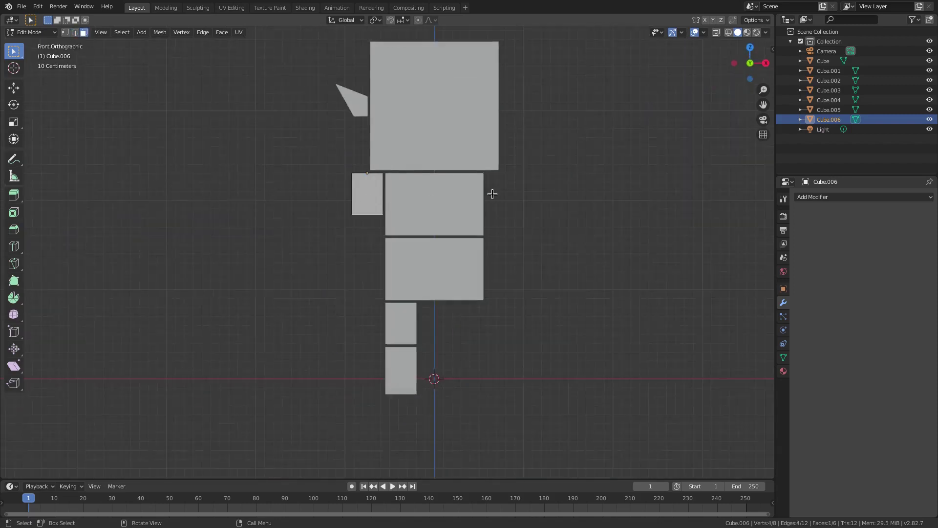
key(g)
key(z)
click(497, 206)
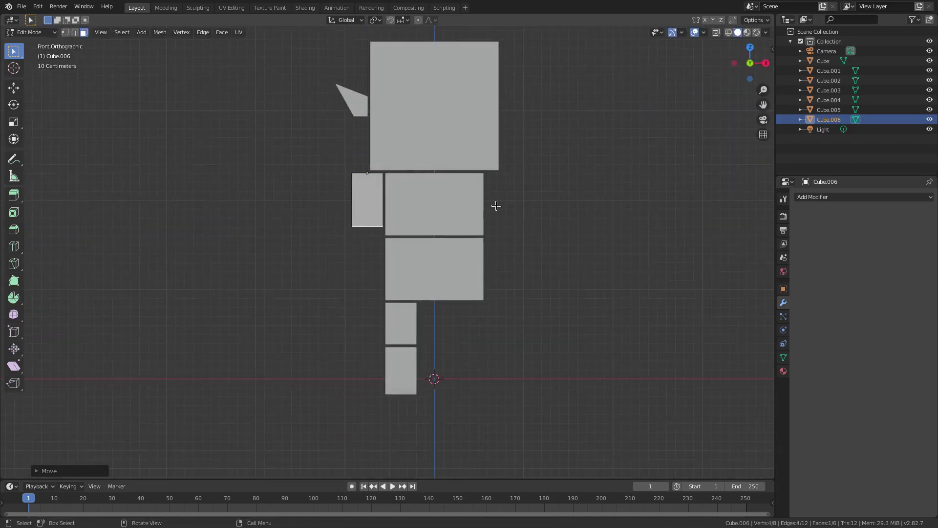
Step: Duplicate the arm block in Object Mode and place the copy directly below it along Z as the lower arm
key(Tab)
scroll(491, 195, up, 2)
key(shift+d)
key(z)
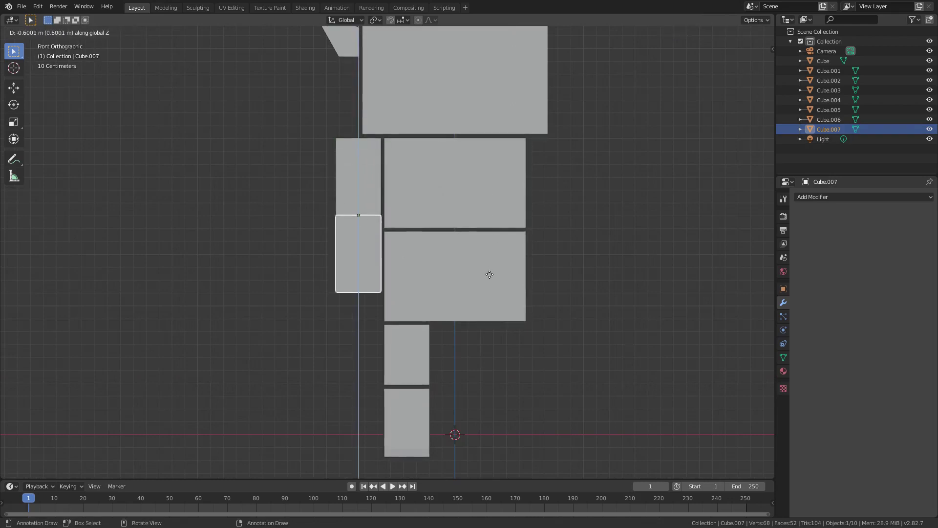
click(491, 275)
Step: Adjust the lower arm along Z from the front view so its gap to the upper arm matches the other gaps
middle_drag(488, 274, 566, 195)
scroll(455, 242, up, 5)
key(KP_1)
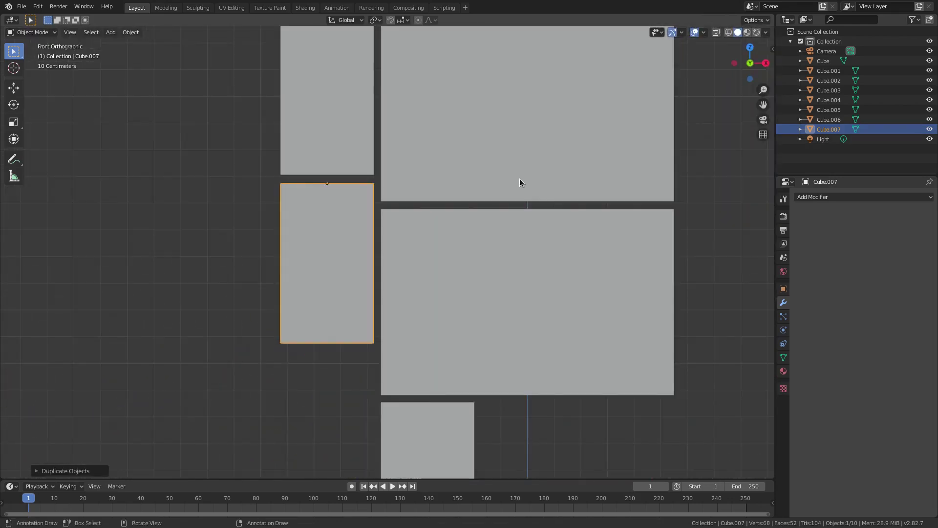
key(g)
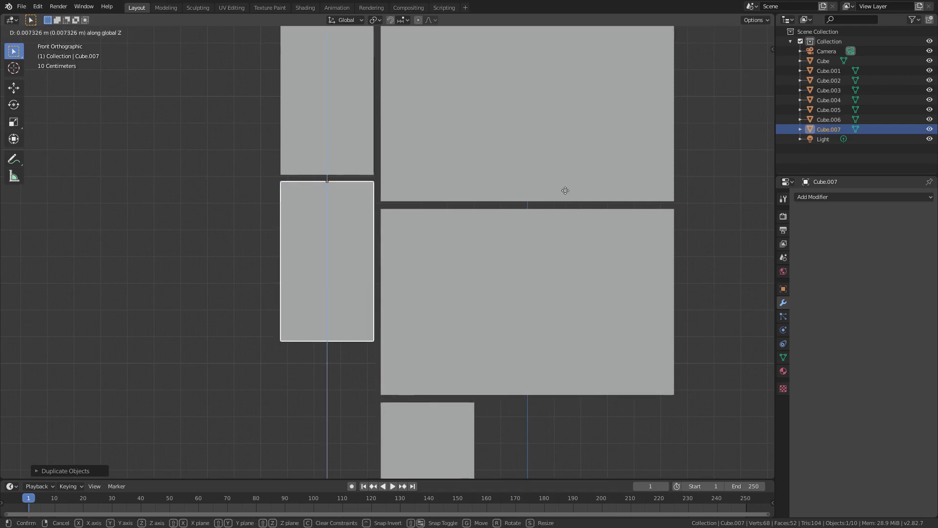
click(559, 186)
Step: Select the upper arm and switch the viewport to Material Preview shading
scroll(558, 184, down, 5)
shift+middle_drag(547, 186, 458, 261)
middle_drag(351, 75, 436, 186)
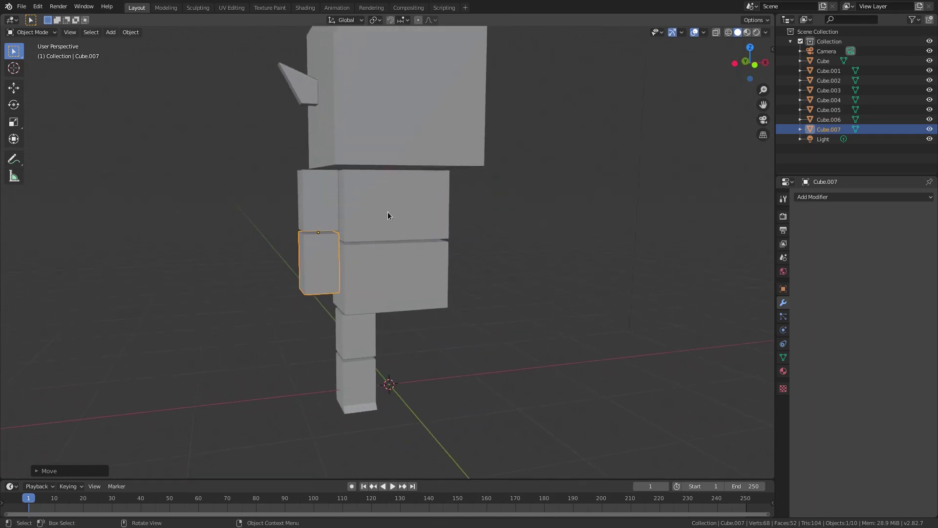
scroll(401, 210, up, 2)
mouse_move(347, 197)
shift+middle_down()
mouse_move(378, 248)
mouse_move(430, 247)
mouse_move(398, 257)
mouse_move(410, 254)
shift+middle_up()
click(429, 248)
click(747, 32)
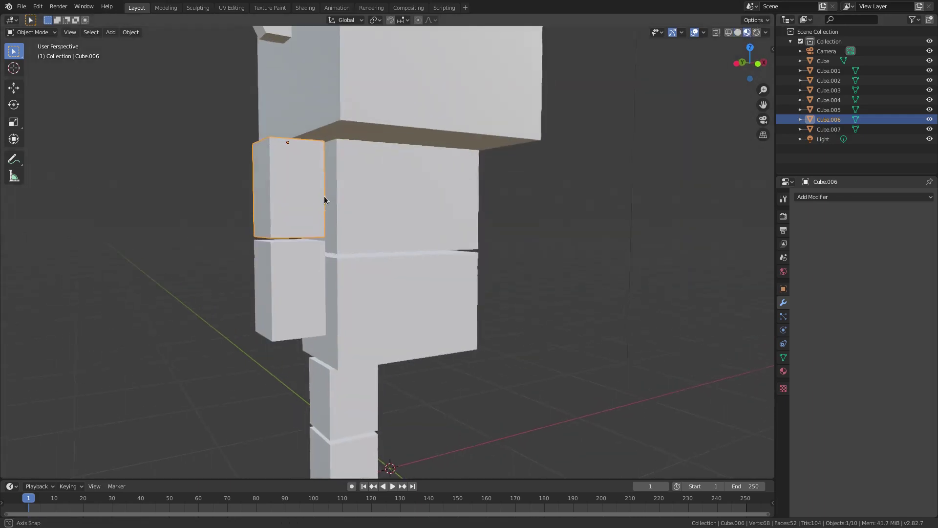
Step: Add one horizontal loop cut around the upper arm and raise it along Z toward the shoulder
key(Tab)
mouse_move(294, 178)
middle_down()
mouse_move(325, 188)
mouse_move(388, 147)
middle_up()
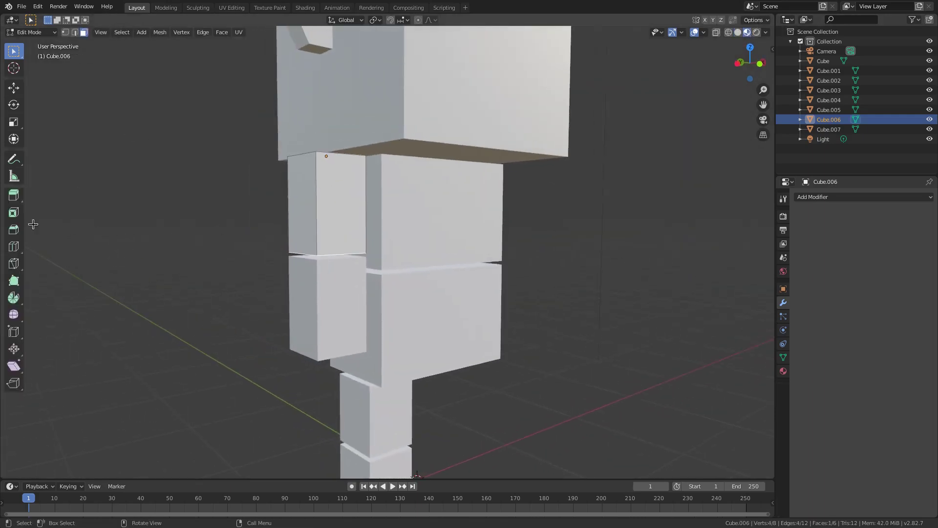
click(13, 249)
click(325, 204)
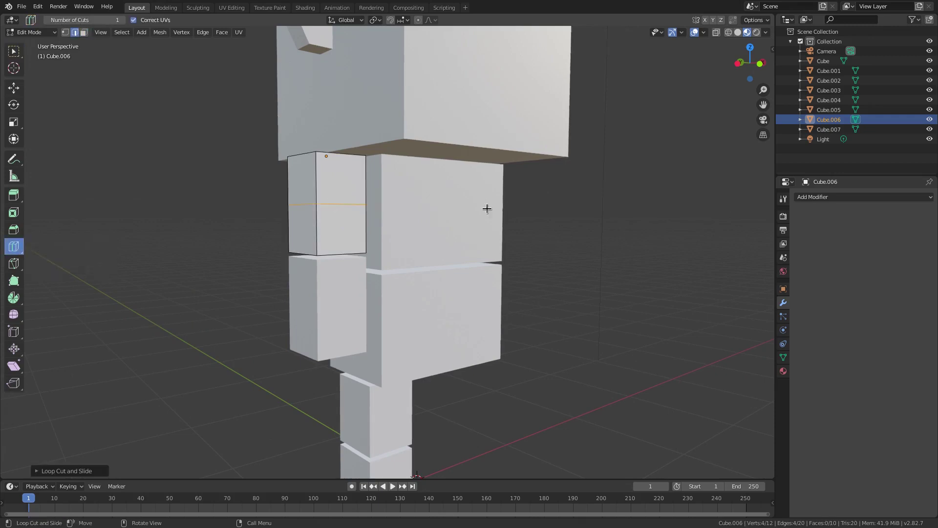
key(g)
key(z)
click(572, 193)
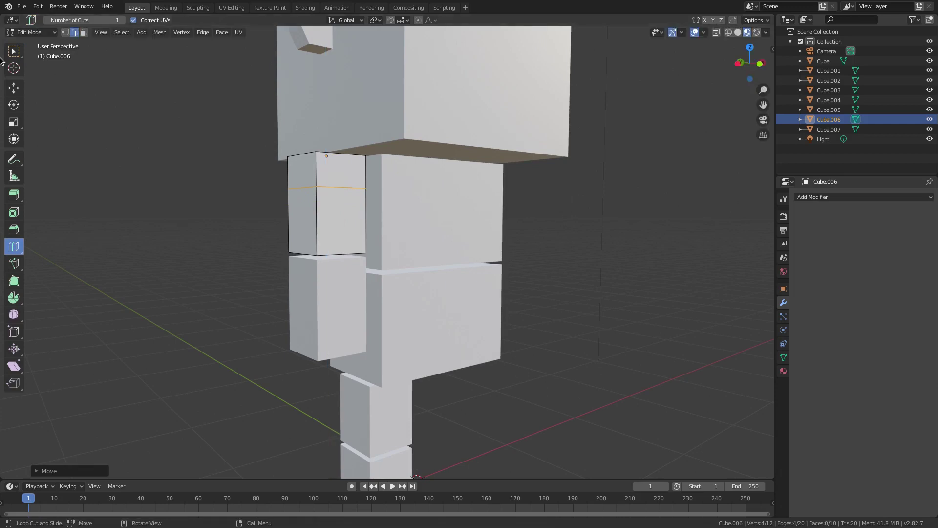
Step: Select the top face and all side faces of the upper arm's section above the loop cut
key(ctrl+z)
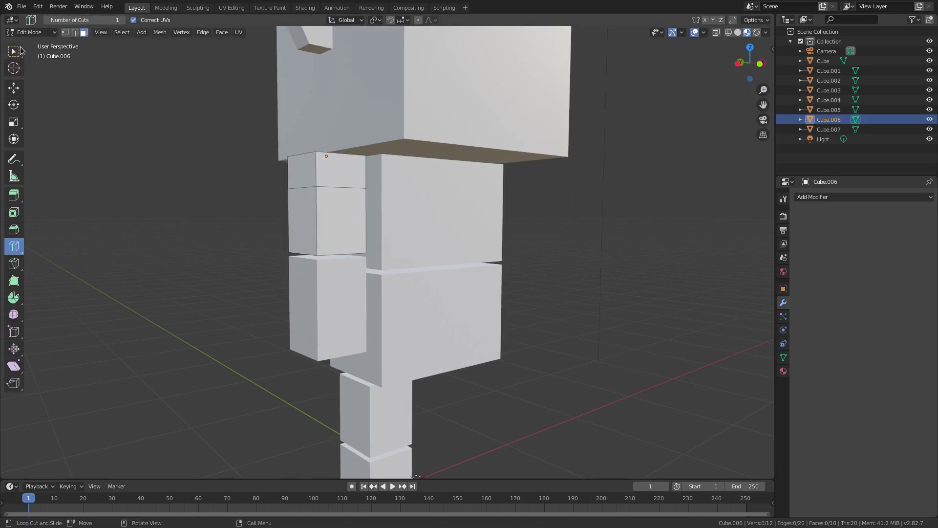
click(19, 52)
click(351, 164)
key(alt+a)
middle_drag(336, 165, 396, 191)
click(343, 218)
shift+click(313, 220)
shift+click(320, 199)
shift+click(476, 214)
shift+click(298, 176)
middle_drag(302, 179, 406, 161)
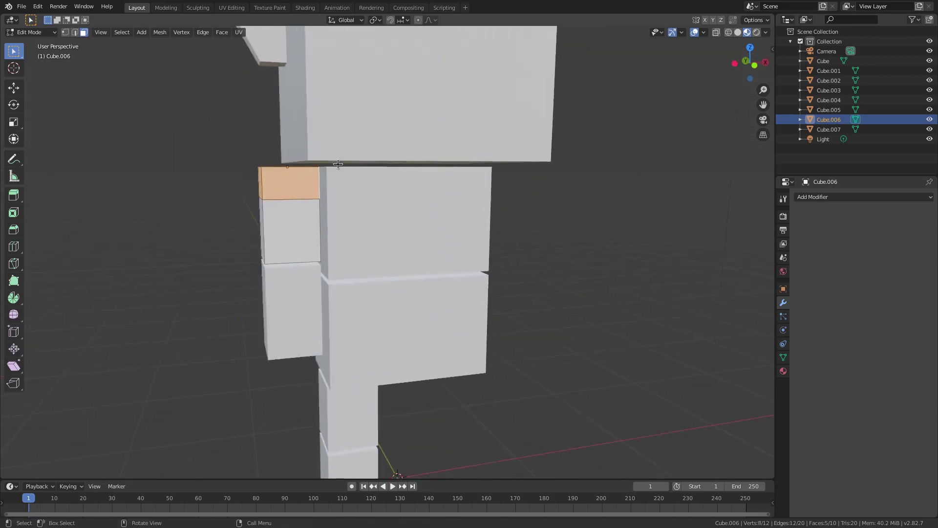
middle_drag(429, 237, 342, 213)
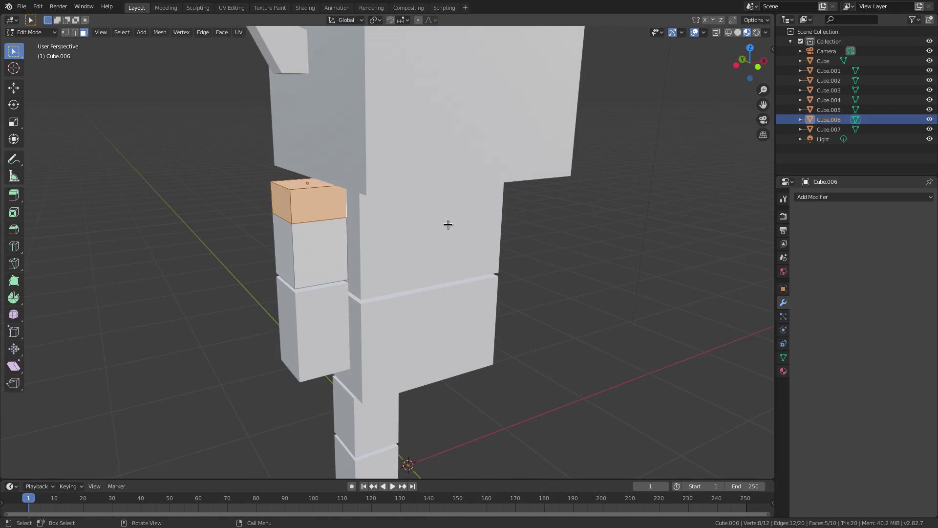
middle_drag(448, 225, 456, 224)
scroll(392, 220, up, 1)
shift+middle_drag(392, 220, 407, 250)
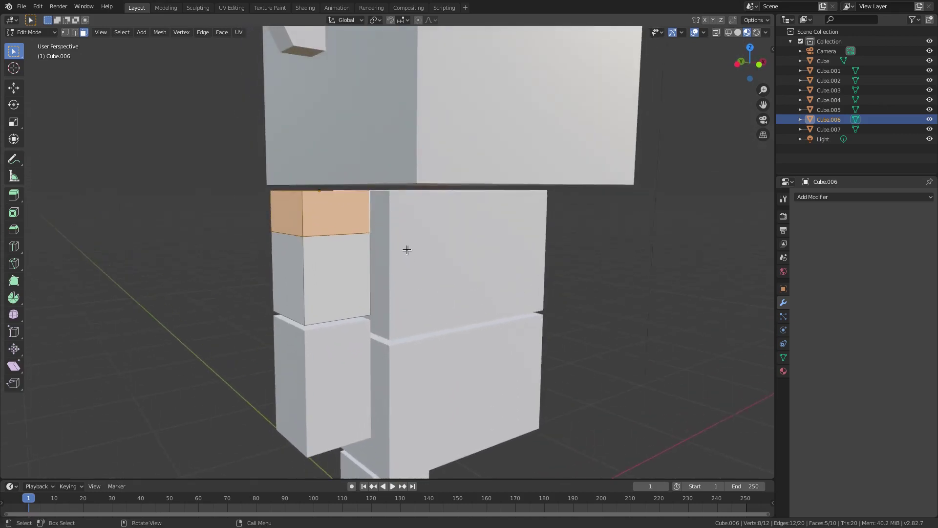
middle_drag(552, 325, 507, 283)
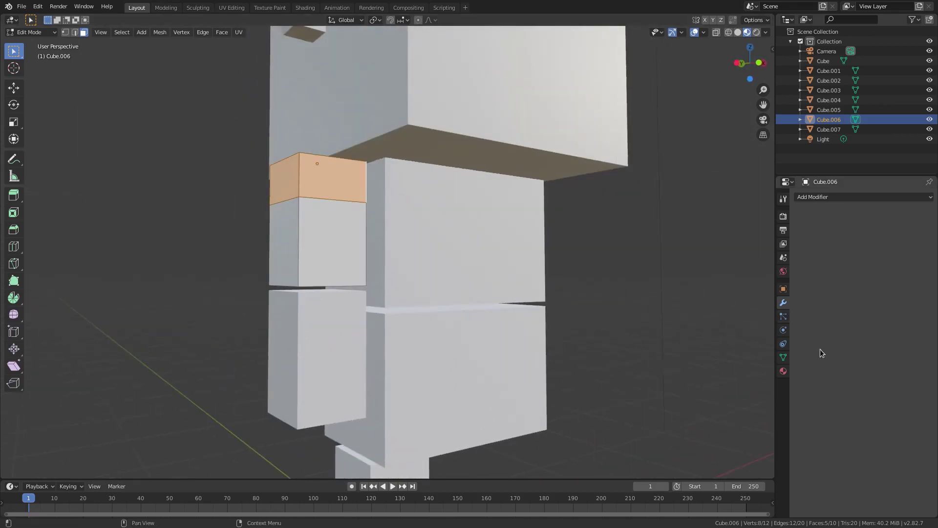
Step: Create a new material on the upper arm and name it shirt green
click(784, 372)
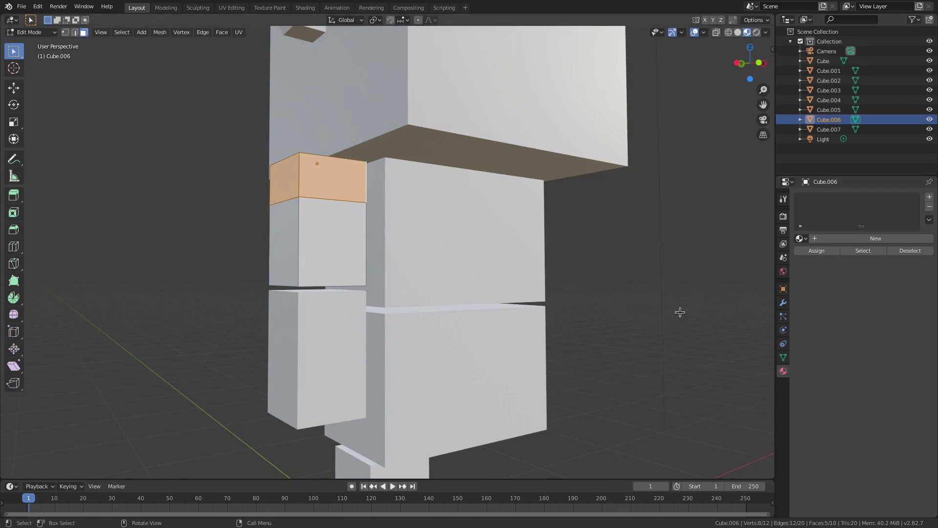
click(801, 238)
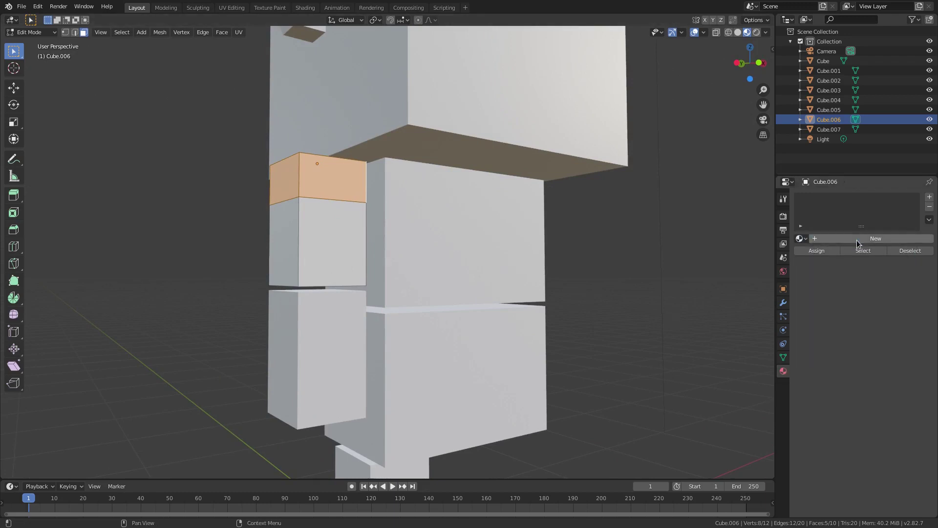
click(856, 238)
click(858, 235)
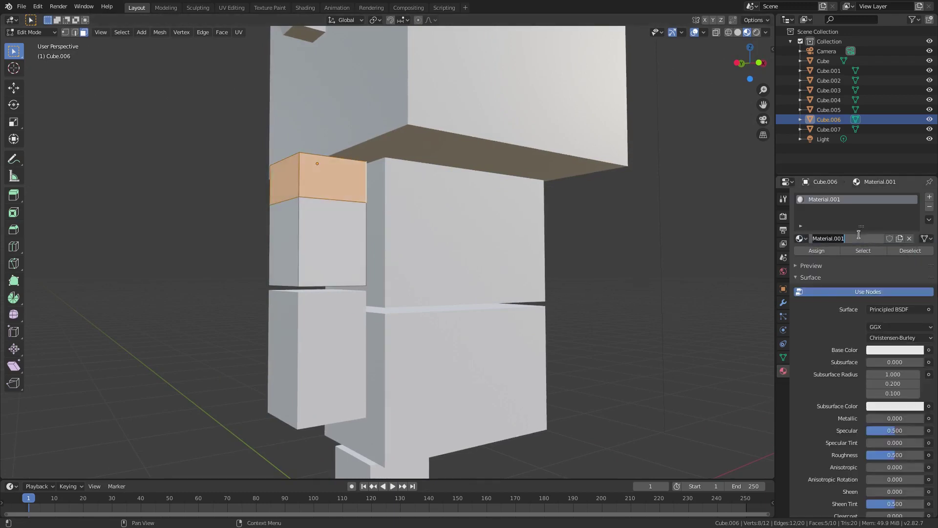
text(gr)
key(Return)
key(ctrl+a)
text(shirt green)
key(Return)
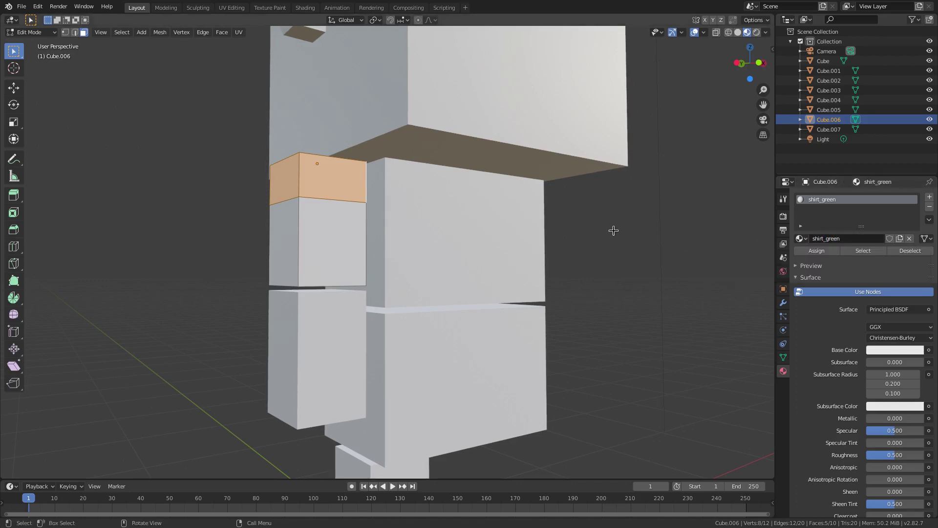
Step: Try a light green base color on the shirt green material and undo it
middle_drag(614, 231, 606, 230)
click(912, 350)
drag(842, 242, 850, 241)
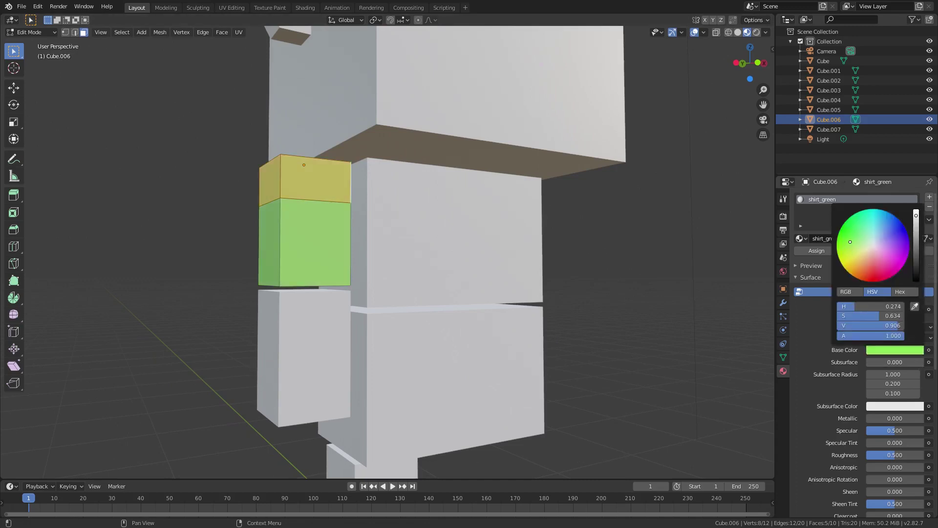
key(ctrl+z)
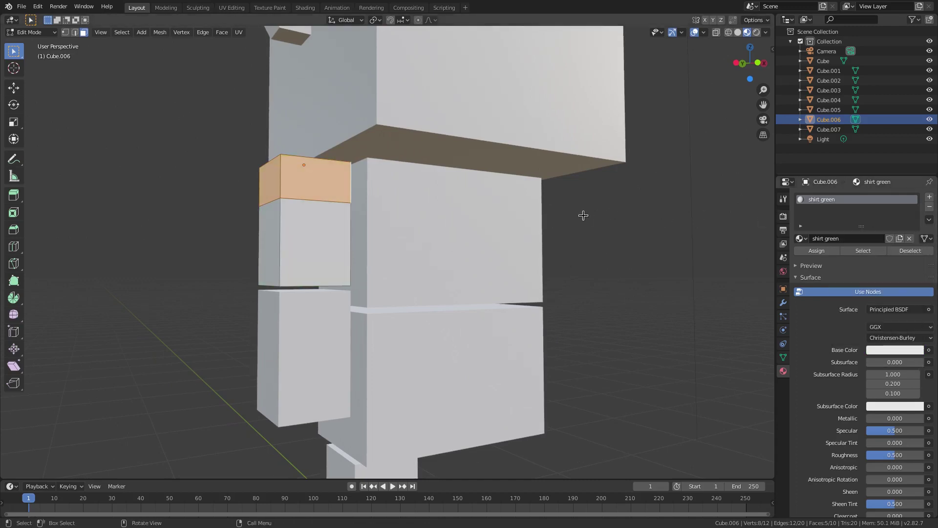
Step: Add a second material slot with a new material and set a peach skin base color of H 0.071, S 0.400, V 0.906
click(932, 198)
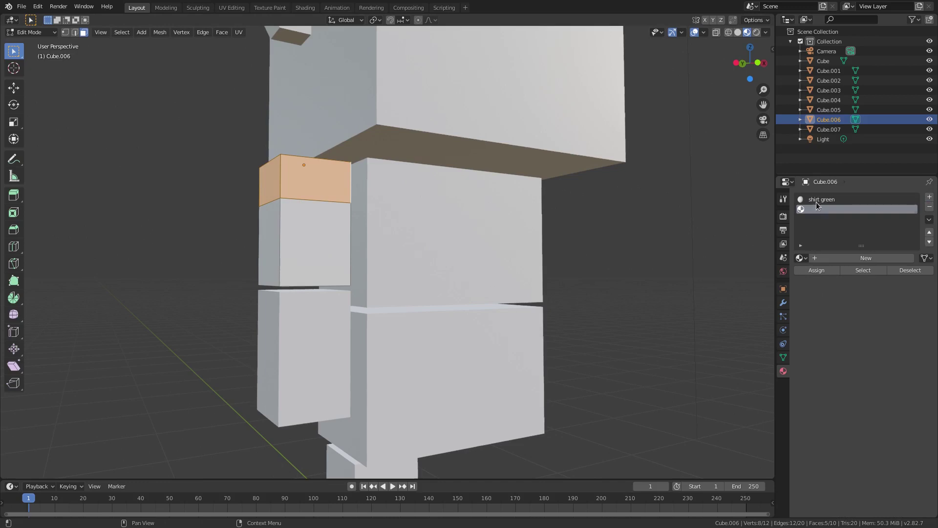
click(863, 258)
click(895, 369)
drag(858, 266, 863, 276)
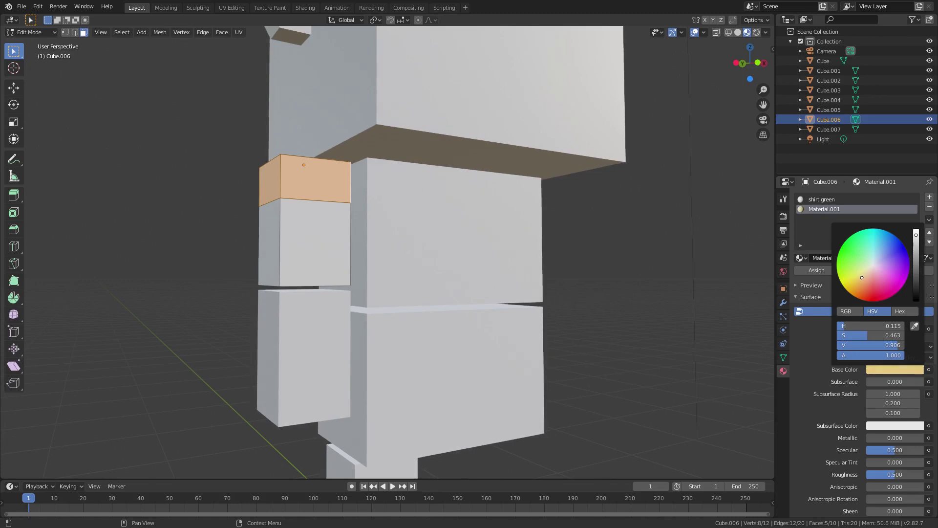
drag(866, 277, 867, 279)
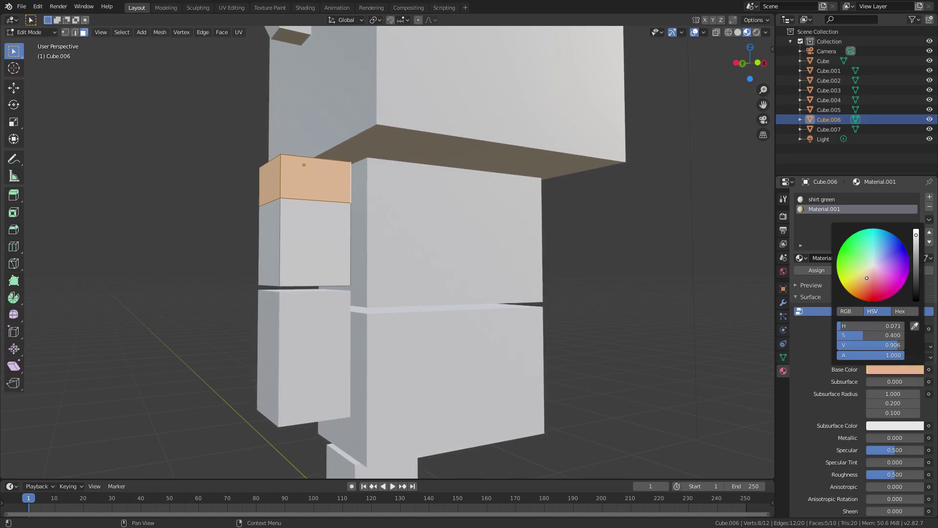
Step: Assign the shirt green material to the selected shoulder faces of the upper arm
scroll(497, 348, down, 3)
scroll(498, 347, up, 4)
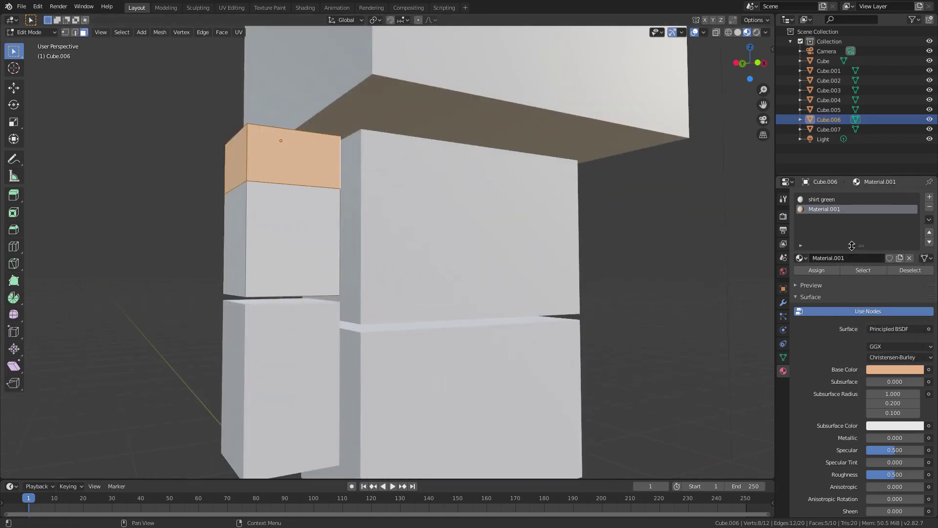
click(822, 199)
click(816, 271)
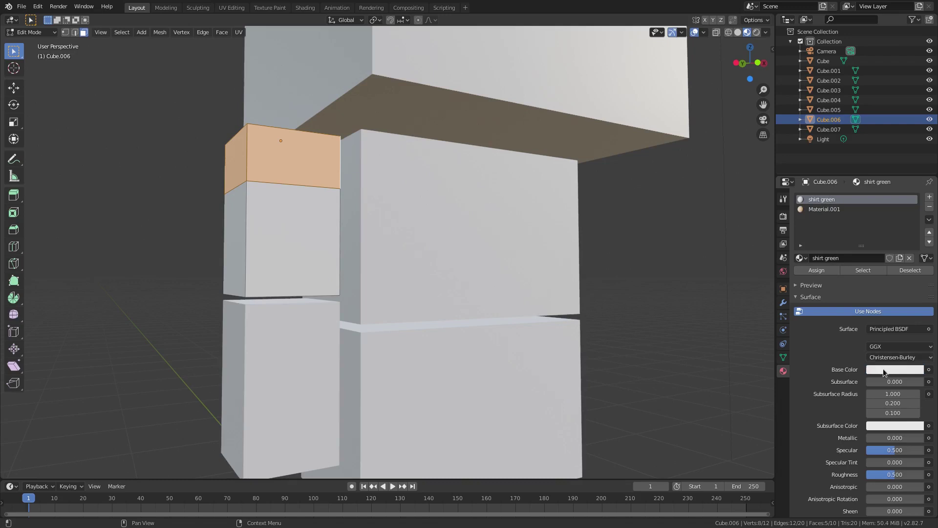
Step: Set the shirt green material's base color to a muted green of about H 0.295, S 0.527, V 0.55
click(885, 370)
click(869, 260)
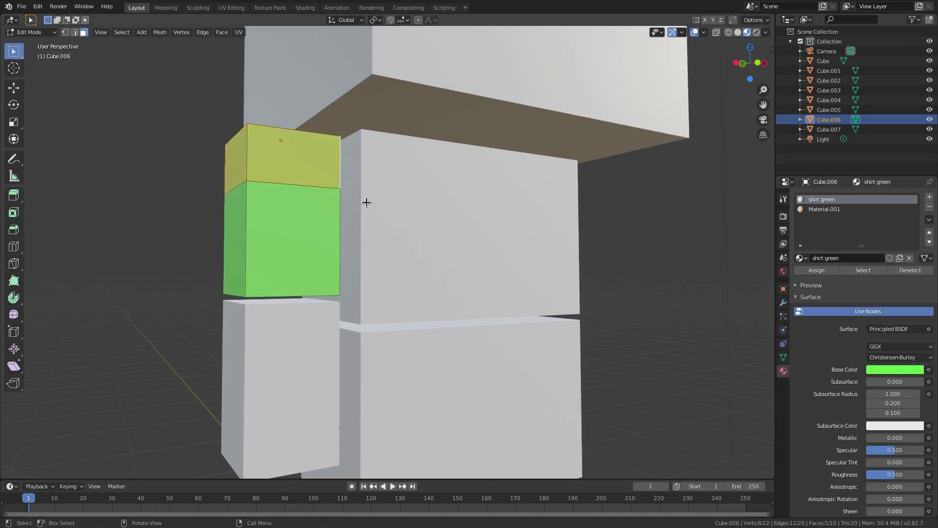
click(882, 370)
drag(854, 261, 847, 260)
drag(916, 272, 916, 267)
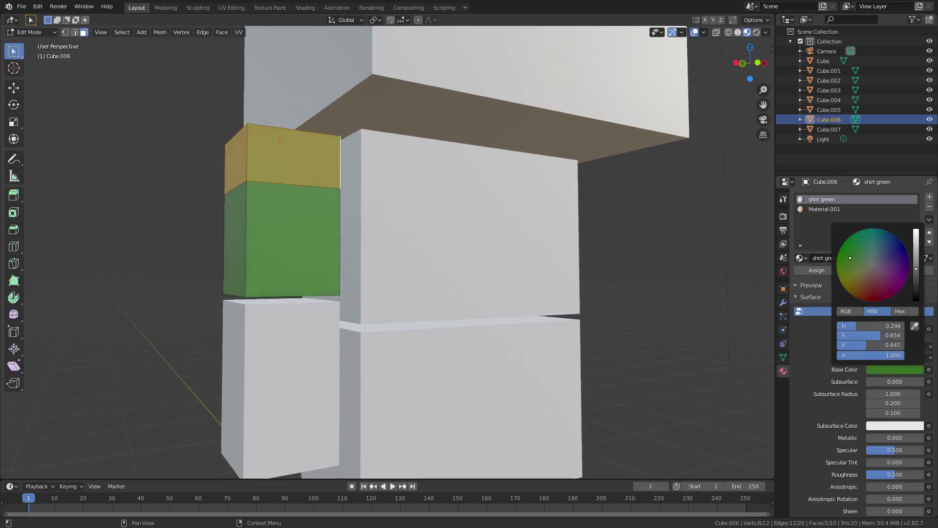
drag(851, 256, 858, 257)
drag(917, 249, 916, 261)
drag(858, 257, 853, 260)
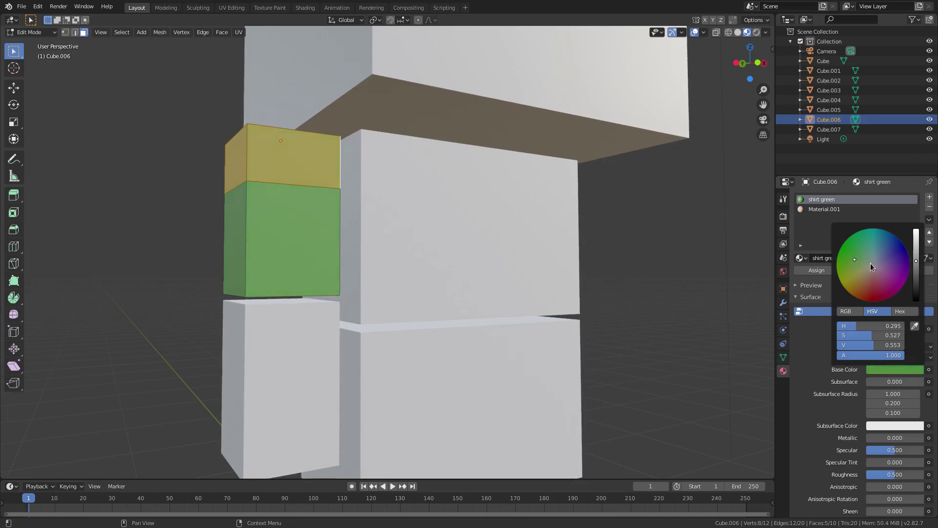
drag(917, 261, 916, 262)
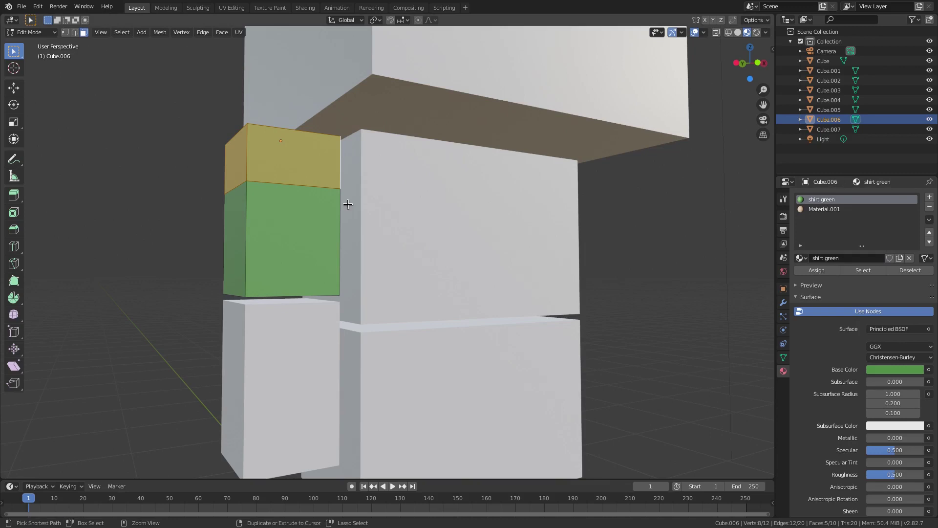
Step: Invert the face selection, assign the peach material to the upper arm's lower faces and rename that material skin_main
key(ctrl+i)
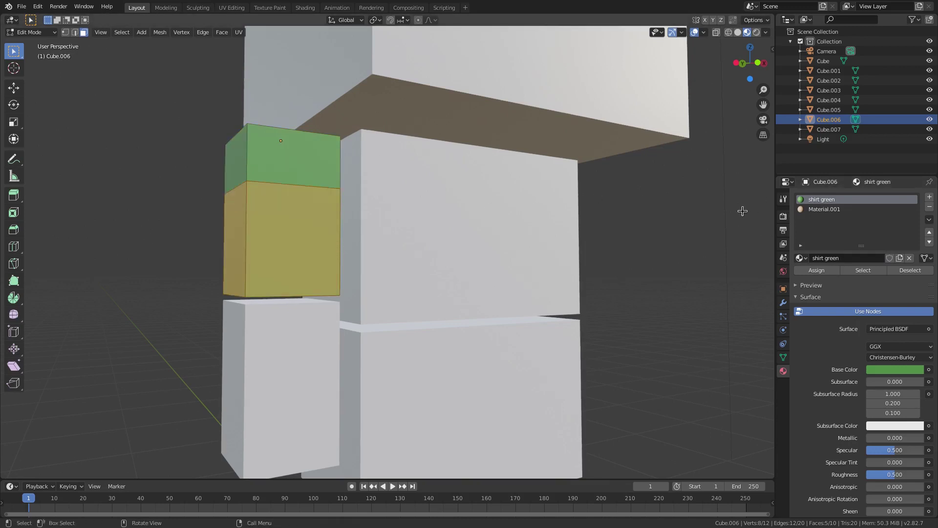
click(821, 209)
double_click(824, 259)
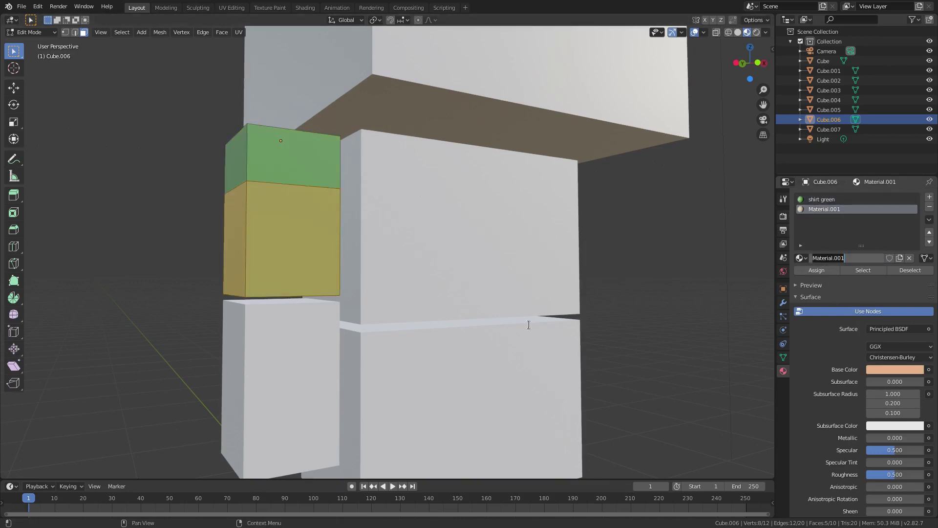
click(823, 270)
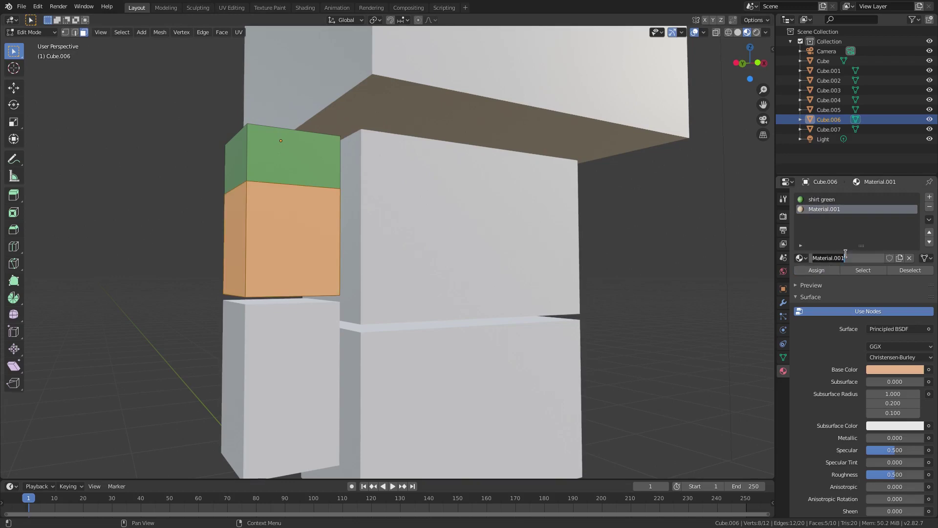
text(skin_main)
key(Return)
key(Tab)
Step: Set specular and roughness to 0 on both the skin_main and shirt green materials
middle_drag(380, 249, 686, 358)
drag(897, 438, 875, 461)
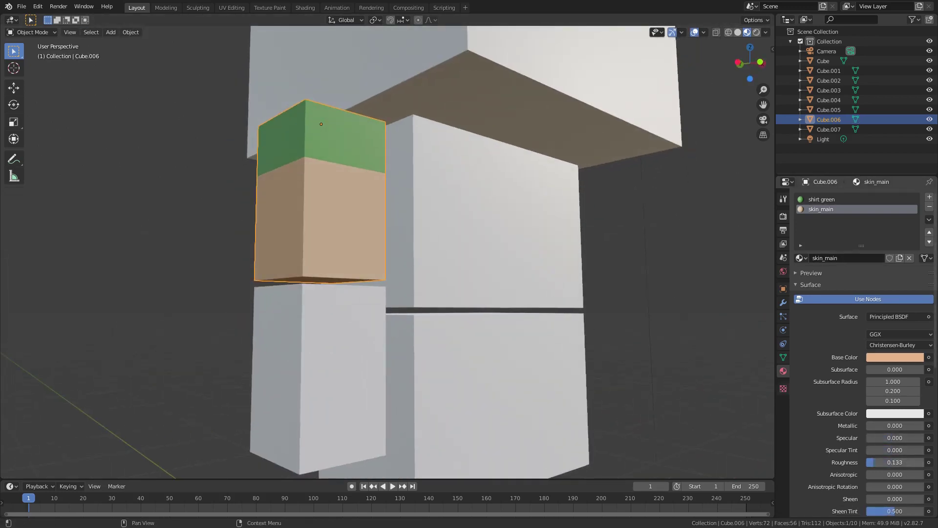
click(858, 199)
drag(896, 462, 870, 462)
Step: Apply the existing skin_main material to the lower arm
middle_drag(581, 367, 352, 335)
click(351, 312)
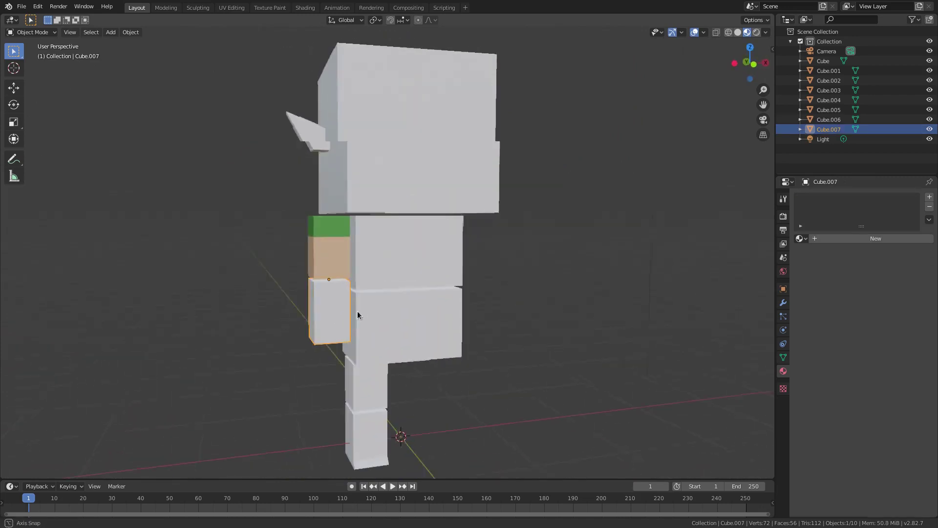
click(802, 238)
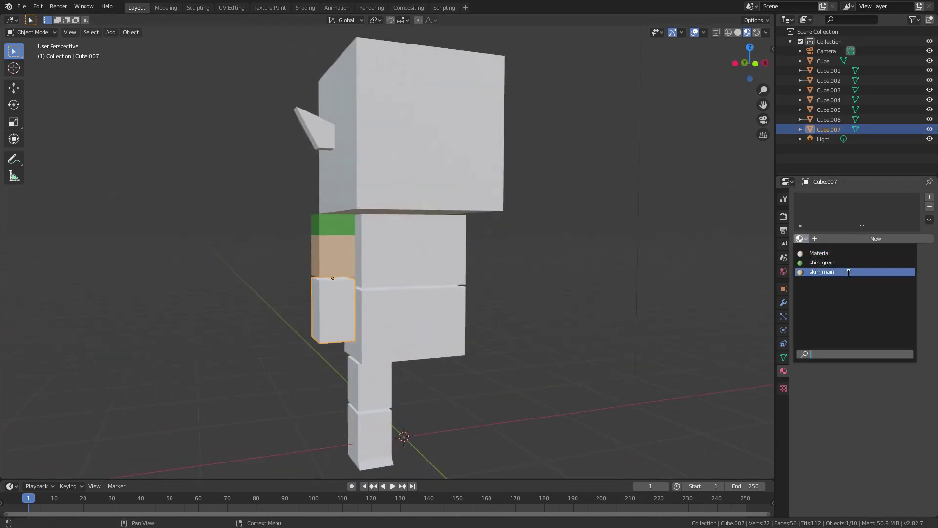
click(849, 274)
Step: Shorten the lower arm to about 0.495 m tall by moving its bottom geometry up along Z in Edit Mode
scroll(401, 382, up, 3)
middle_drag(401, 381, 475, 326)
scroll(430, 367, down, 3)
scroll(439, 363, up, 2)
key(Tab)
key(g)
key(z)
click(518, 298)
key(Tab)
Step: Select the upper and lower arm together and duplicate them in place in front view
middle_drag(552, 343, 465, 337)
scroll(545, 350, down, 6)
scroll(538, 343, up, 6)
shift+click(229, 268)
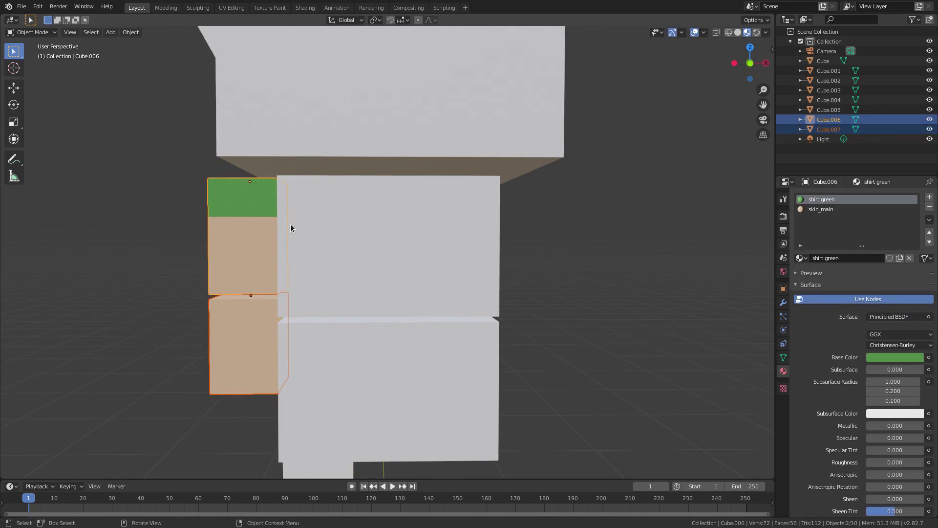
key(KP_1)
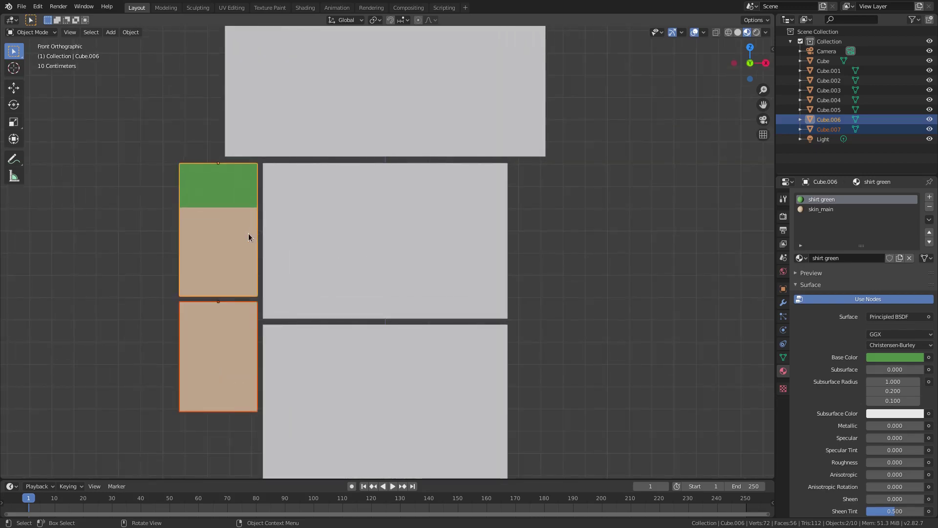
key(shift+d)
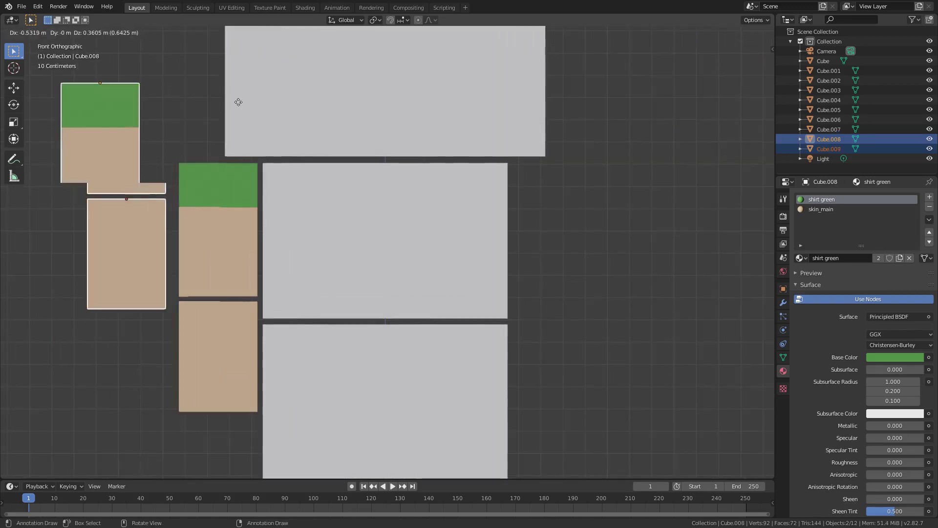
key(Escape)
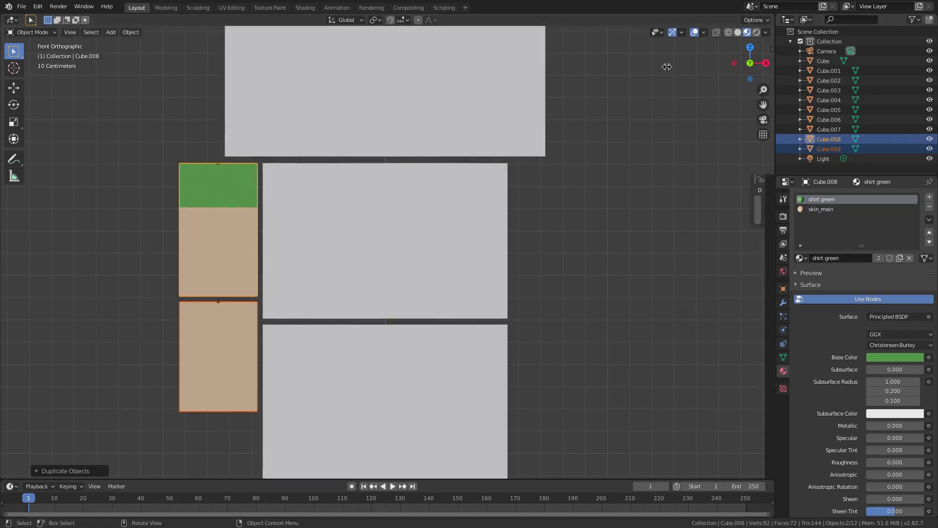
Step: Move one upper arm copy to the opposite side of the torso by setting its X location to 0.751074 m
key(n)
click(252, 169)
double_click(639, 70)
key(Home)
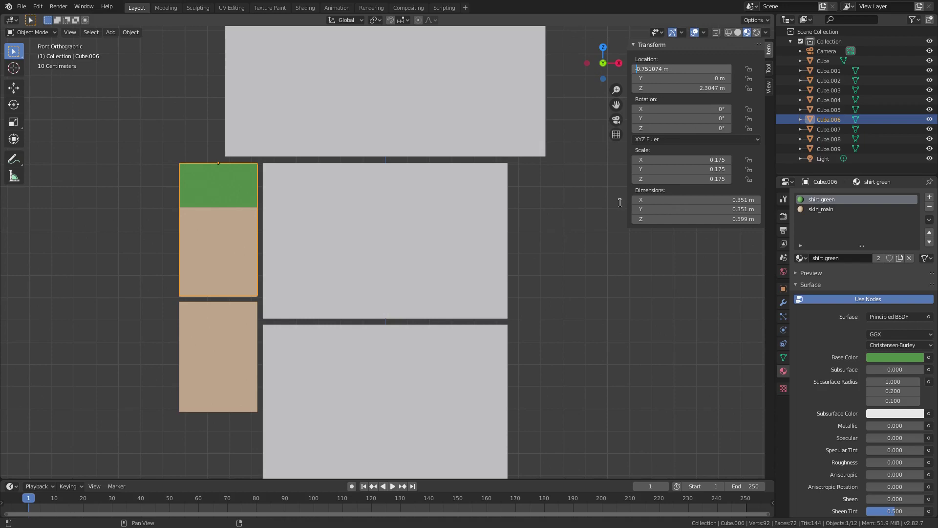
text(-)
key(Return)
Step: Move one lower arm copy to the same opposite side by setting its X location to 0.75107 m
click(214, 352)
double_click(637, 70)
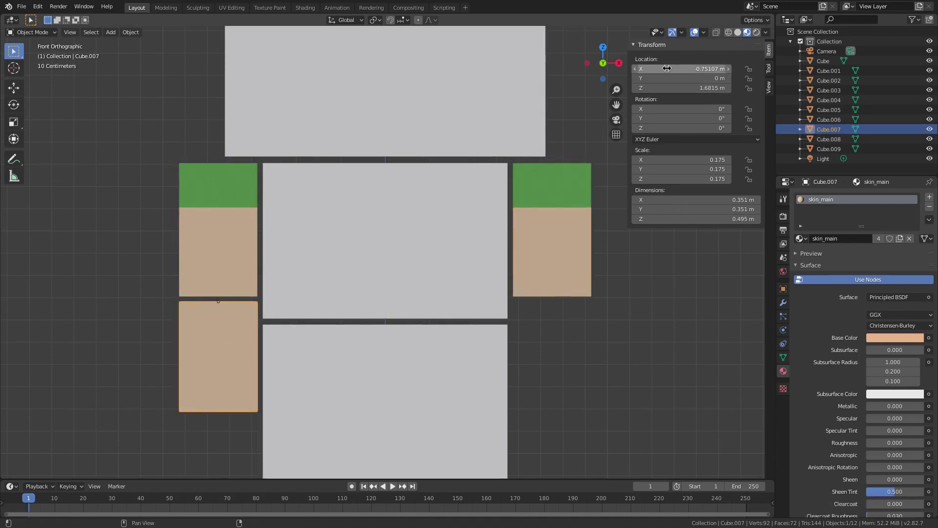
click(637, 72)
key(BackSpace)
key(Return)
scroll(378, 367, down, 1)
middle_drag(378, 368, 615, 261)
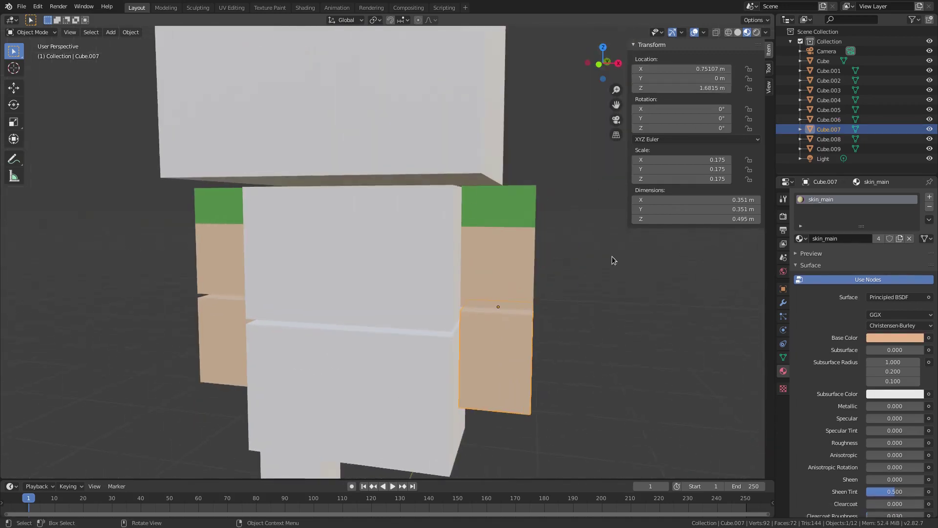
drag(628, 175, 834, 216)
Step: Try parenting the upper arm to the lower arm on the negative X side with the Object option
middle_drag(364, 255, 394, 245)
click(234, 308)
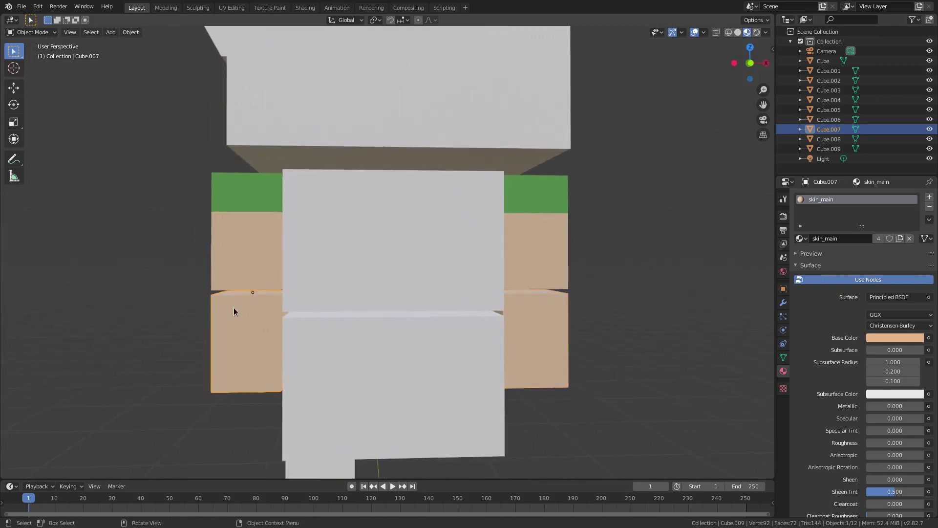
middle_drag(234, 307, 285, 283)
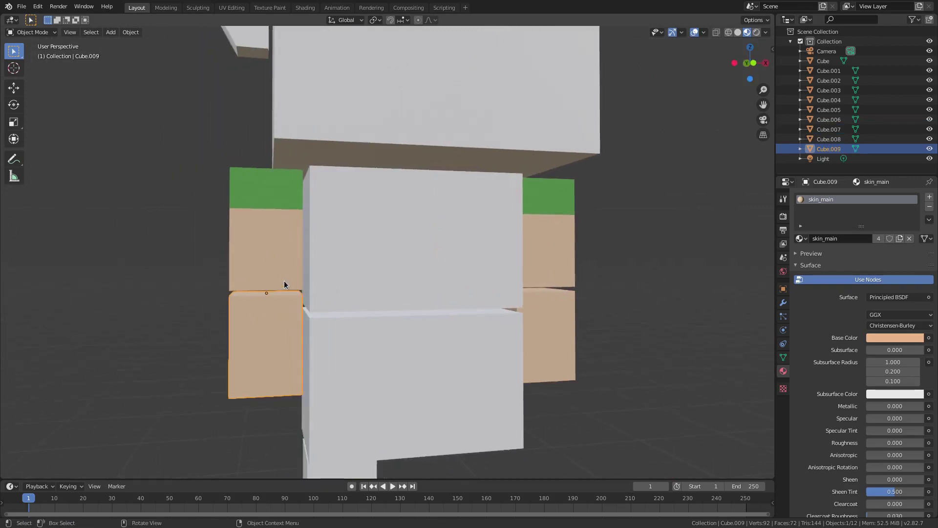
scroll(284, 285, down, 5)
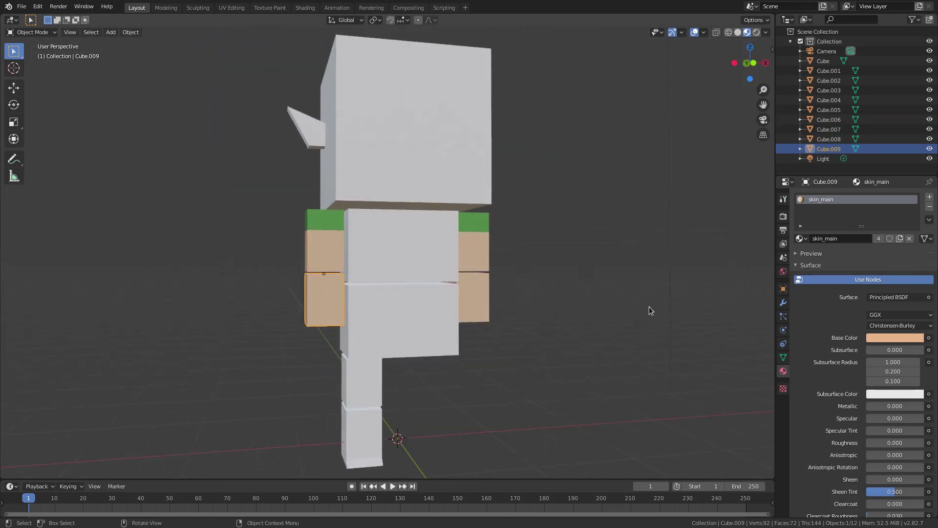
scroll(276, 293, up, 2)
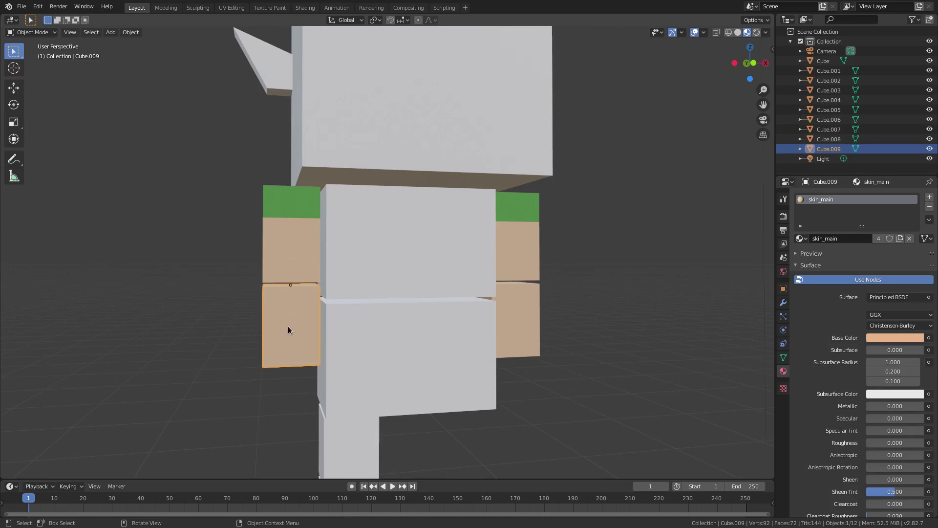
click(319, 250)
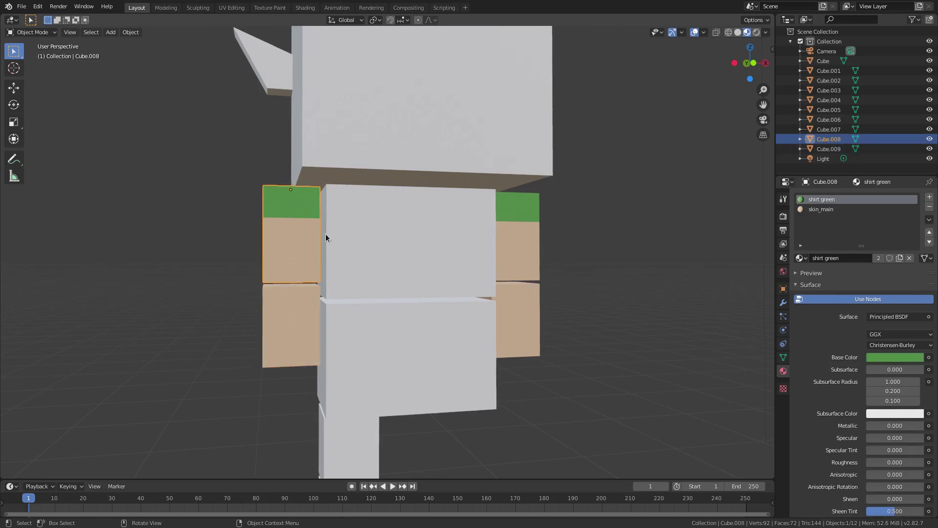
shift+click(283, 303)
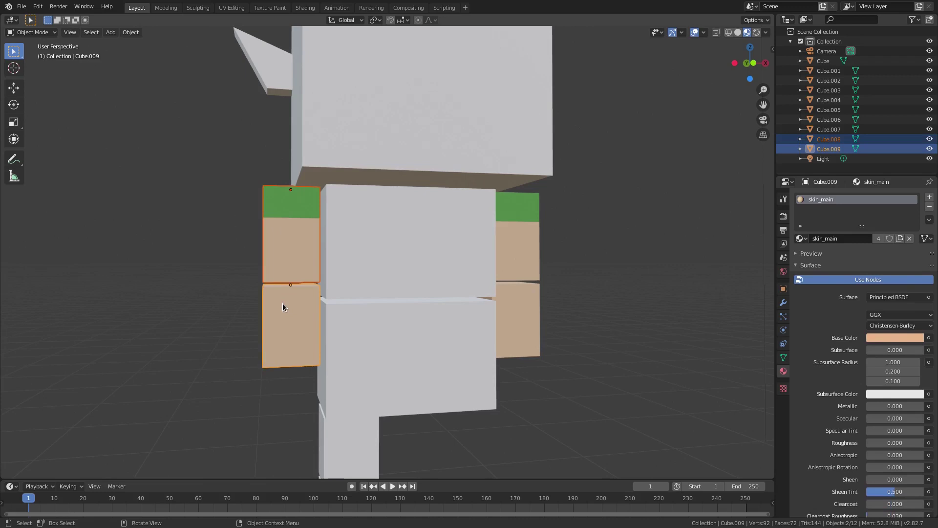
key(ctrl+p)
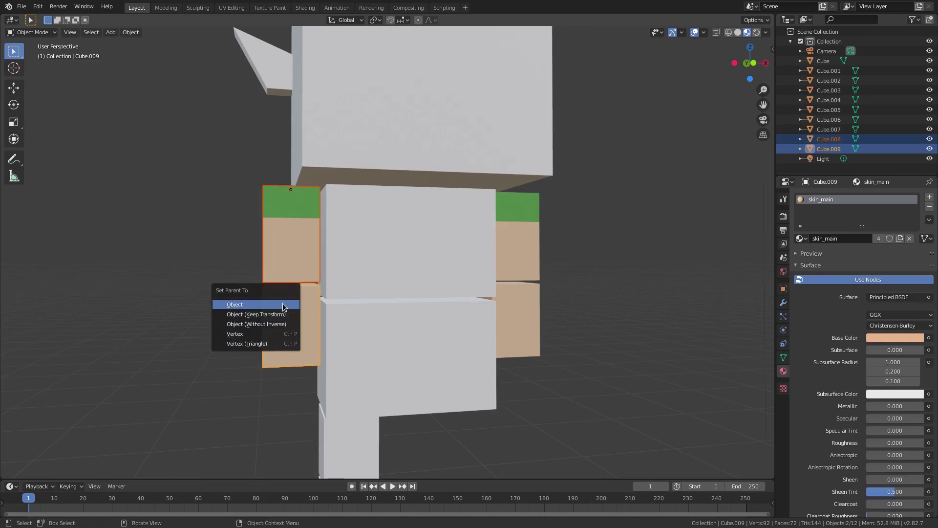
click(283, 304)
Step: Test-rotate the upper arm on the negative X side, cancel the rotation and undo the reversed parenting
click(301, 242)
key(r)
right_click(538, 195)
shift+click(296, 326)
shift+click(290, 212)
shift+click(269, 337)
key(ctrl+z)
key(ctrl+z)
key(ctrl+z)
key(ctrl+z)
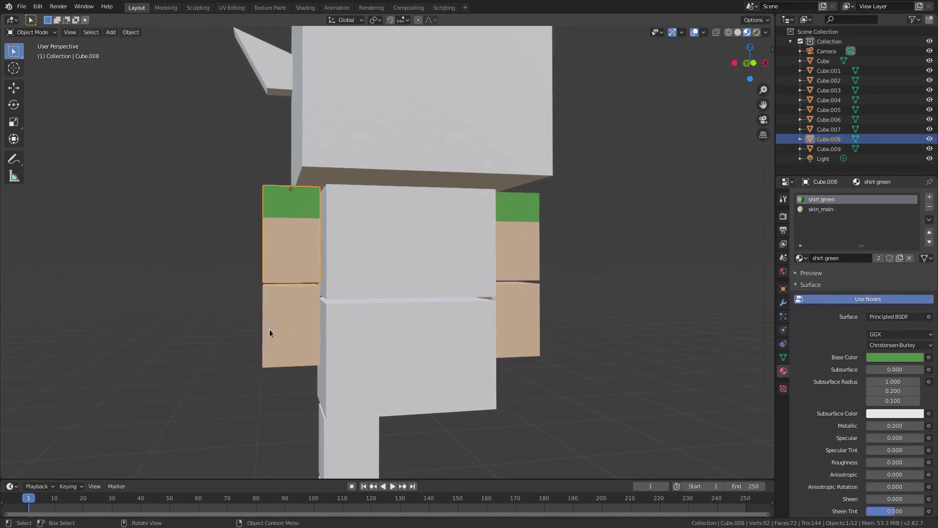
Step: Parent the lower arm to the upper arm on the negative X side and test the link with a cancelled rotation
shift+click(278, 242)
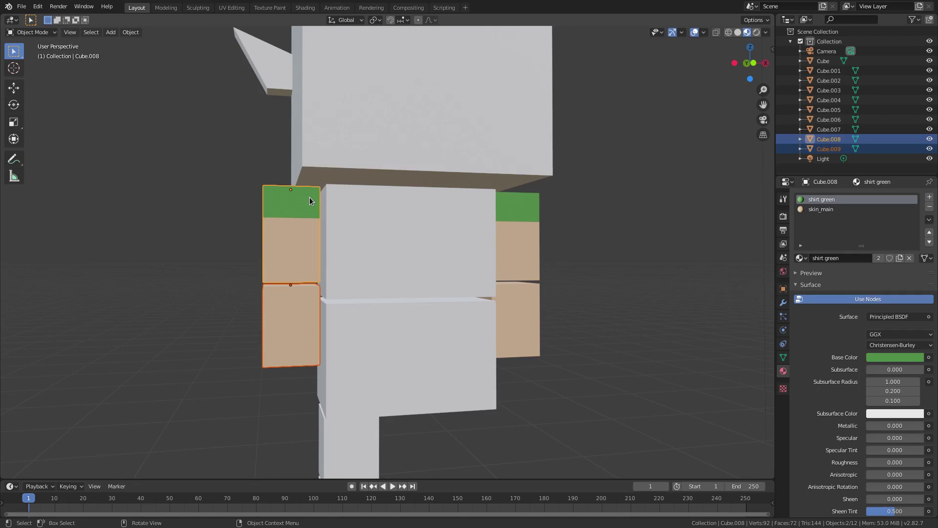
key(ctrl+p)
click(259, 250)
key(r)
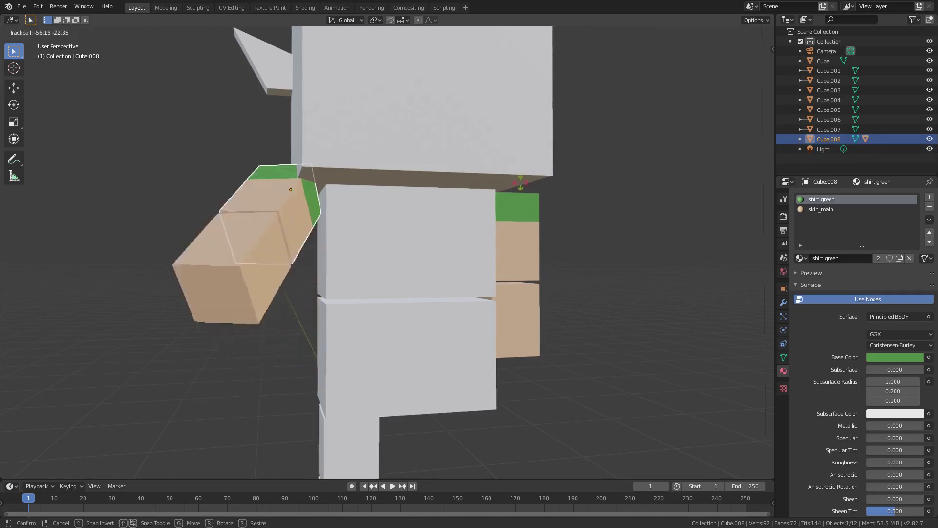
key(Escape)
Step: Parent the lower arm to the upper arm on the positive X side and test the link with a cancelled rotation
click(530, 268)
shift+click(525, 242)
key(ctrl+p)
click(525, 242)
key(r)
key(r)
right_click(605, 279)
Step: Try swinging each parented arm about the X axis and undo the rotations
middle_drag(609, 282, 579, 264)
key(r)
key(x)
click(539, 370)
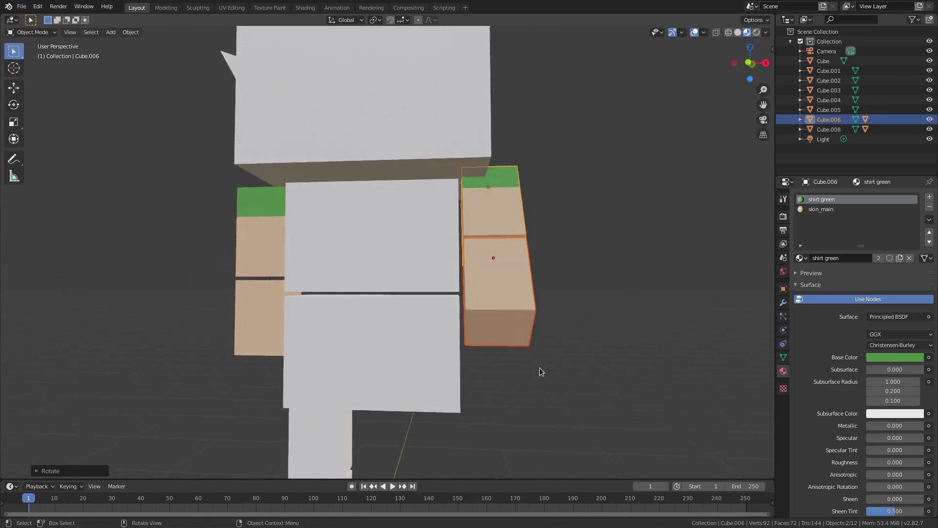
middle_drag(540, 370, 459, 350)
click(264, 274)
key(r)
key(x)
click(407, 303)
middle_drag(404, 294, 415, 294)
scroll(431, 297, down, 4)
middle_drag(440, 299, 532, 302)
key(ctrl+z)
key(ctrl+z)
key(ctrl+z)
Step: Select the upper leg below the torso
scroll(426, 344, up, 3)
middle_drag(364, 359, 397, 251)
shift+middle_drag(403, 410, 386, 286)
click(370, 257)
scroll(440, 318, up, 1)
middle_drag(435, 320, 465, 320)
Step: Try the shirt green material on the upper leg and undo it
click(801, 238)
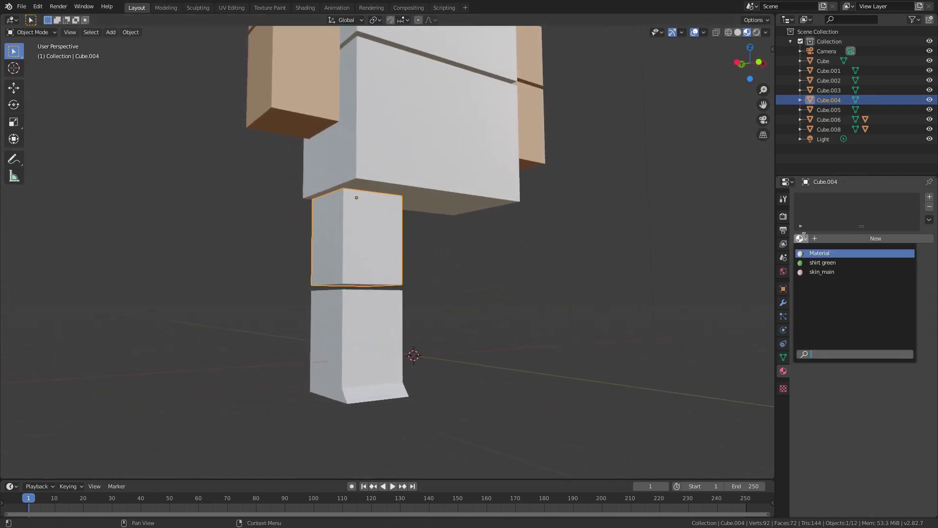
click(822, 263)
key(ctrl+z)
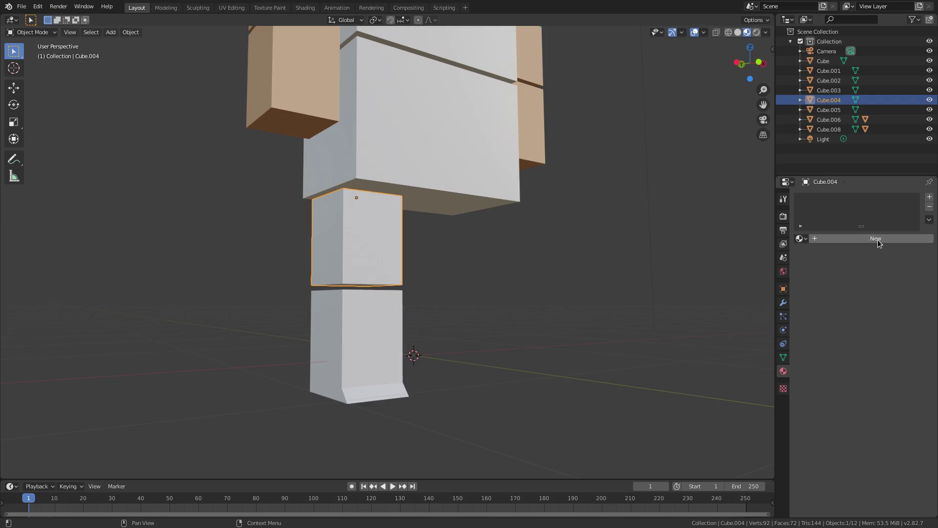
Step: Create a new material on the upper leg with a dark bluish-grey base color of H 0.648, S 0.133, V 0.353
click(878, 239)
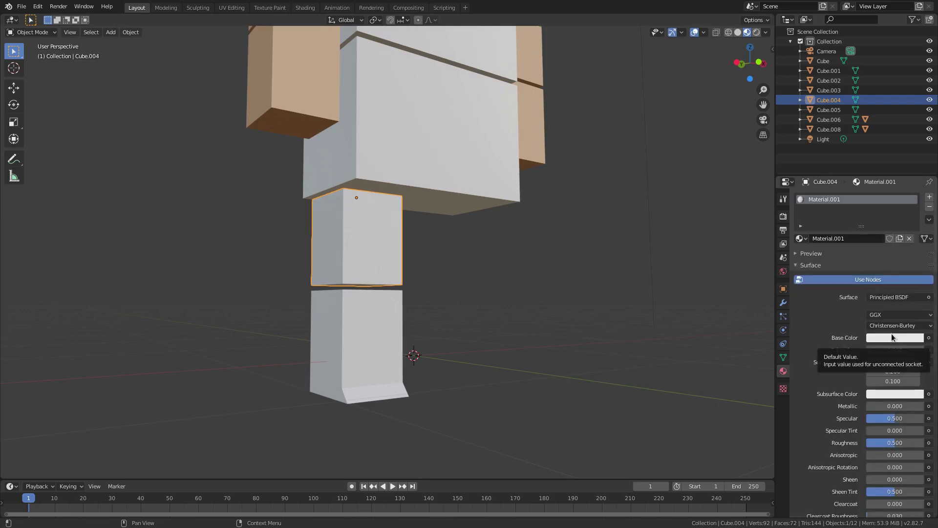
click(892, 337)
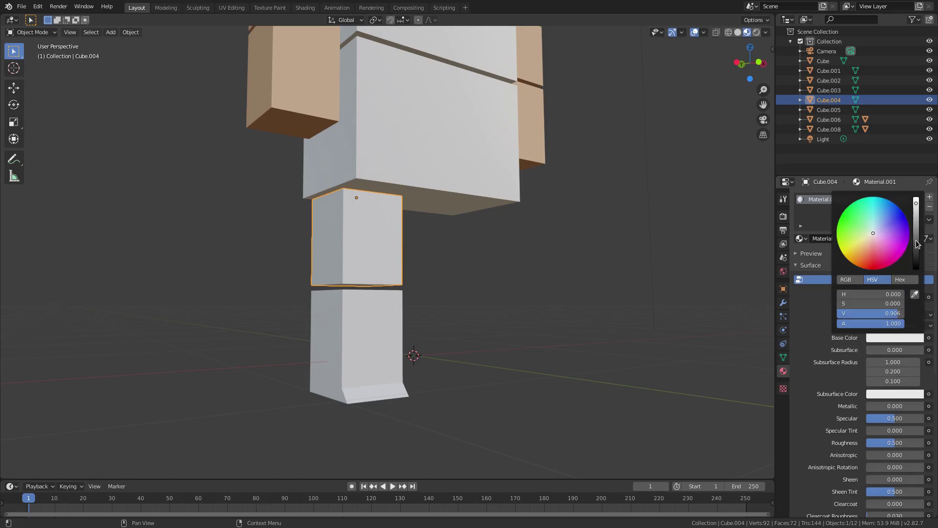
click(917, 241)
drag(873, 233, 876, 230)
middle_drag(635, 326, 625, 325)
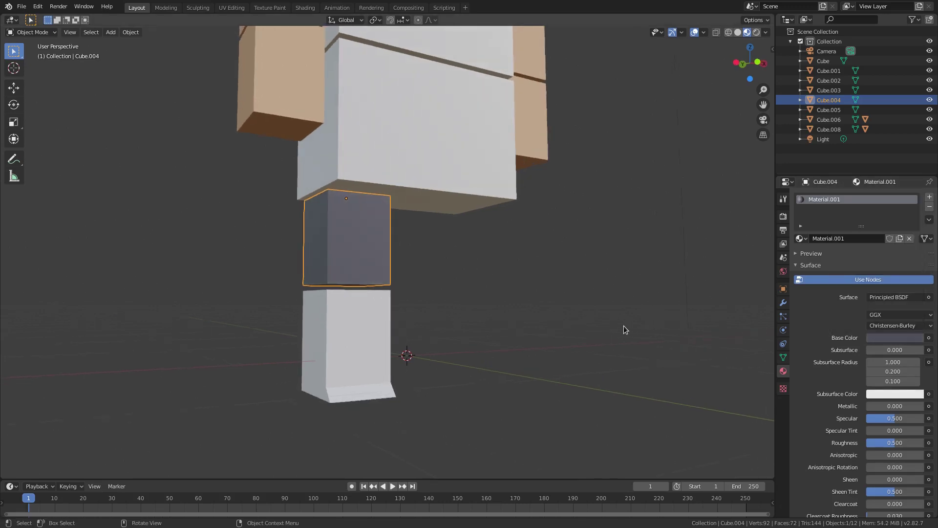
click(913, 337)
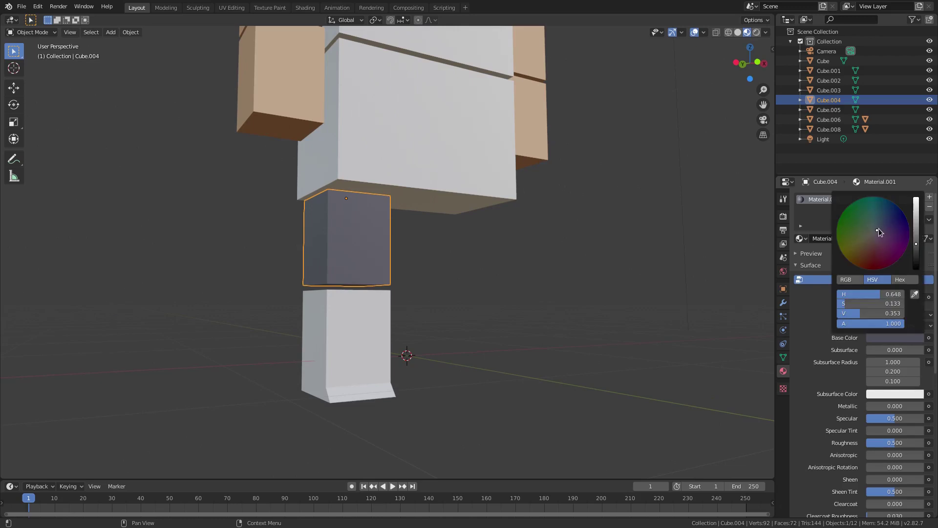
Step: Apply the existing pants material to the lower leg
click(385, 359)
shift+middle_drag(385, 358, 451, 317)
scroll(451, 318, up, 3)
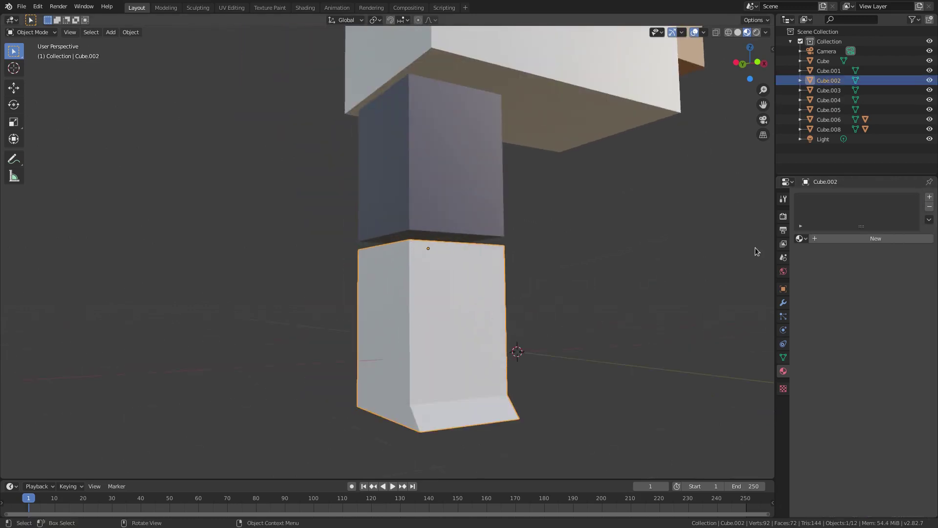
click(803, 239)
click(811, 263)
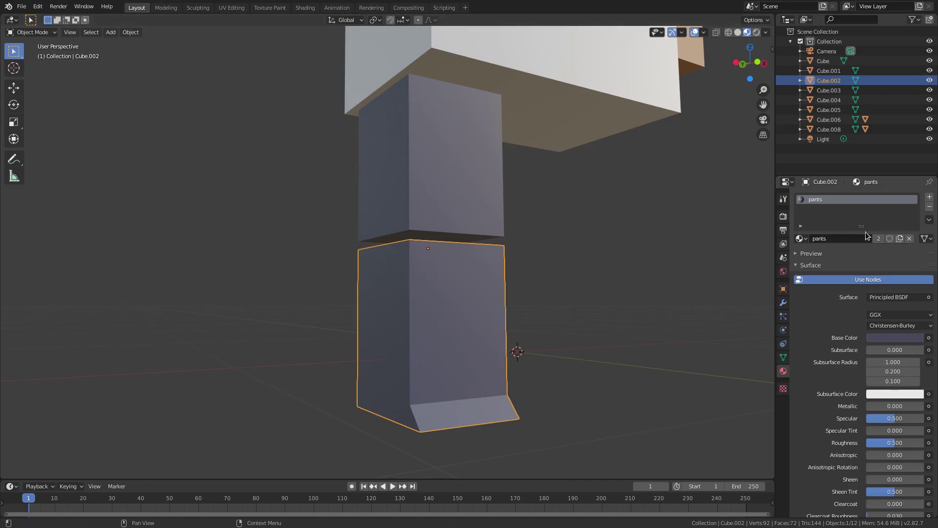
Step: Cut a horizontal loop around the lower leg and raise it close to the leg's top edge
key(Tab)
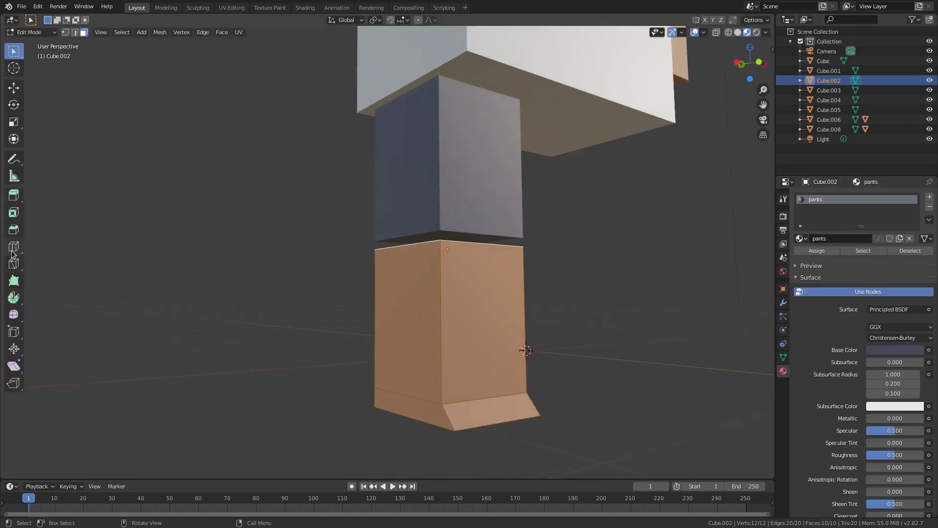
click(13, 248)
drag(438, 316, 633, 235)
click(65, 32)
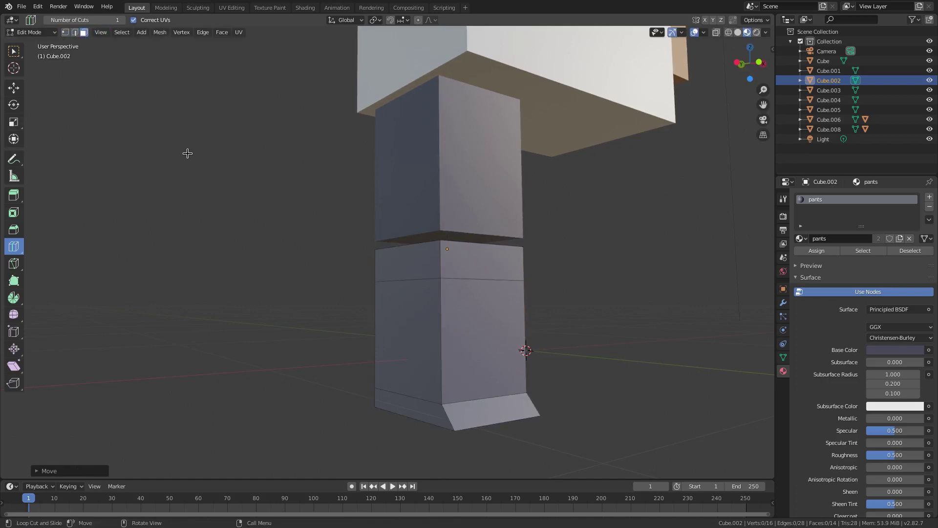
Step: Select all faces of the lower leg below the new loop, including the flared foot and the underside
click(470, 341)
click(15, 52)
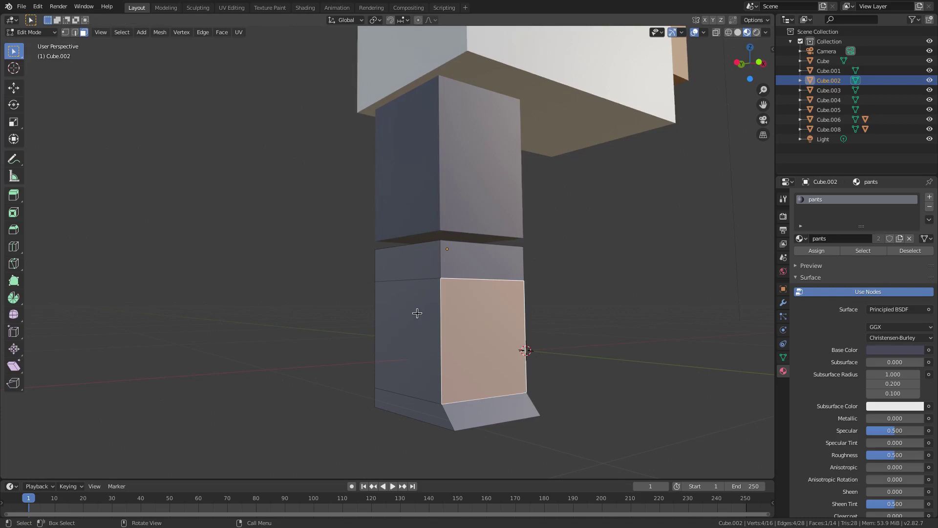
shift+click(416, 351)
middle_drag(416, 350, 521, 379)
shift+click(550, 394)
shift+click(449, 392)
shift+click(494, 377)
shift+click(487, 344)
middle_drag(487, 345, 606, 371)
alt+shift+click(311, 355)
middle_drag(333, 383, 538, 371)
middle_drag(580, 304, 545, 302)
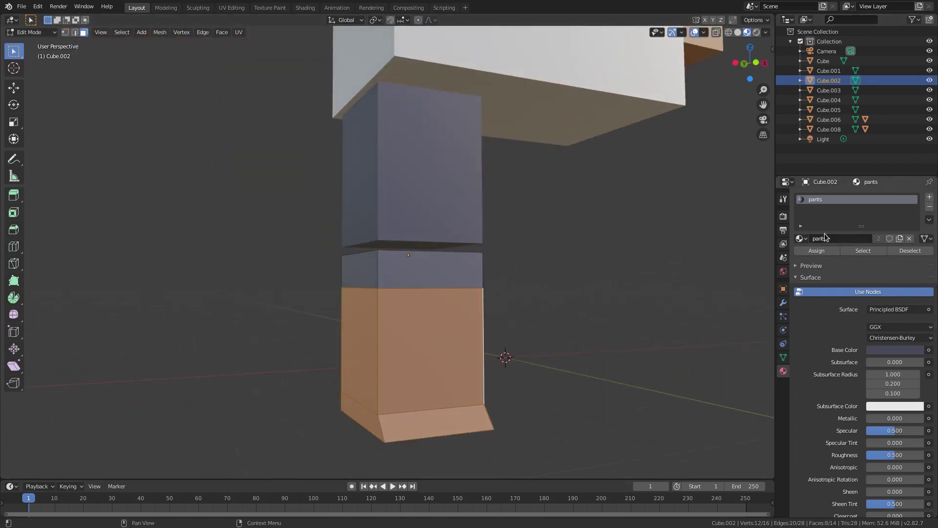
Step: Try the skin_main material in a second slot on the lower leg and remove that slot
click(931, 197)
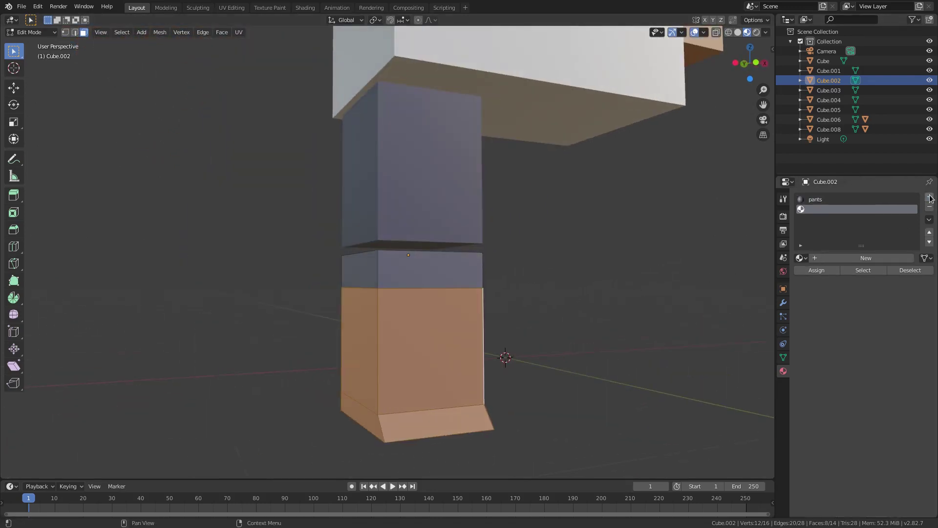
click(848, 258)
click(877, 368)
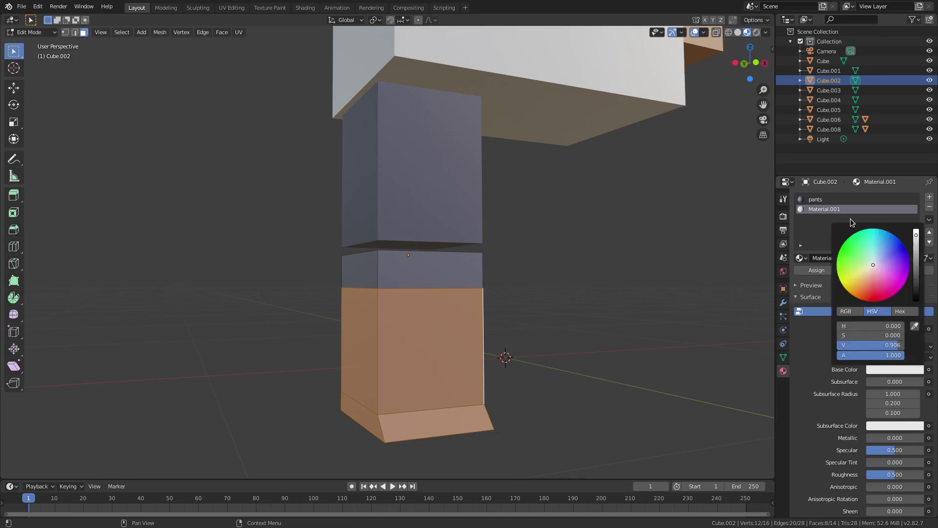
click(800, 259)
click(819, 310)
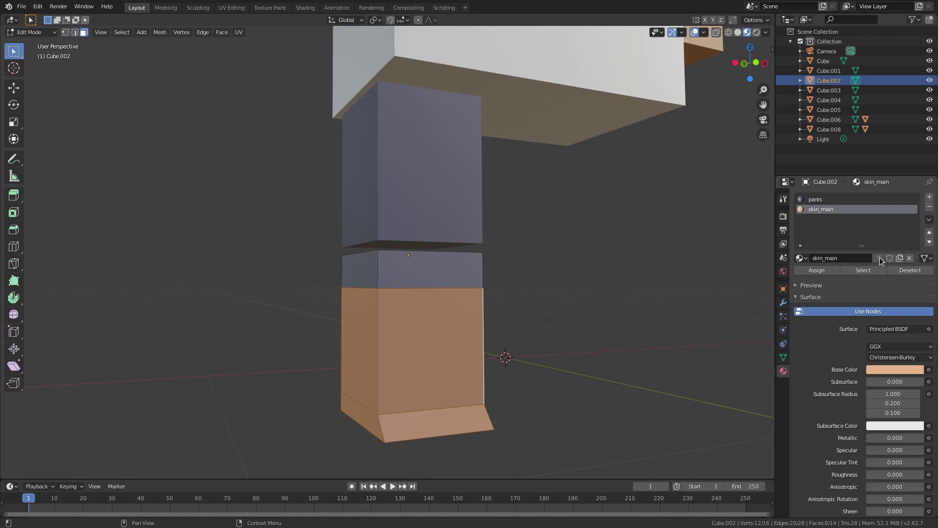
click(931, 211)
key(Tab)
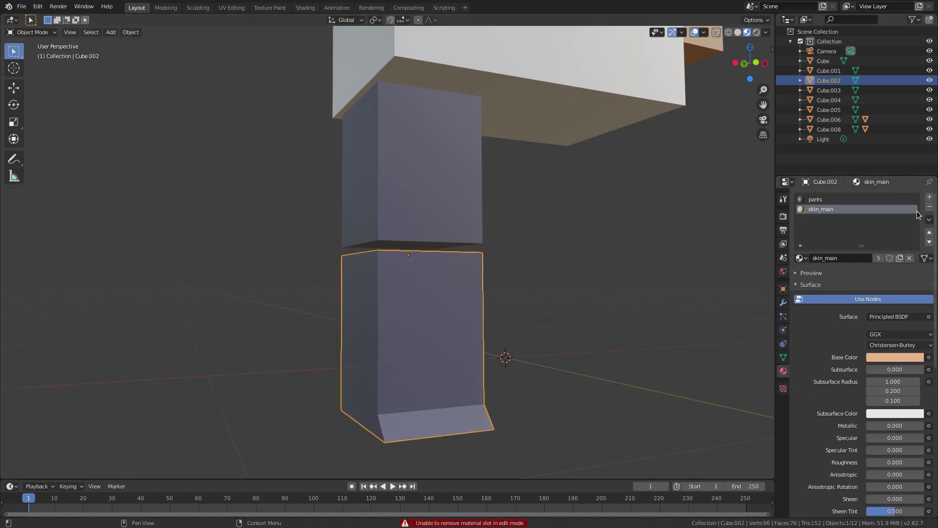
click(931, 207)
Step: Add a second material to the lower leg with base color H 0.081, S 0.520, V 0.220 and assign it to the selected boot faces
click(931, 198)
click(891, 258)
click(880, 357)
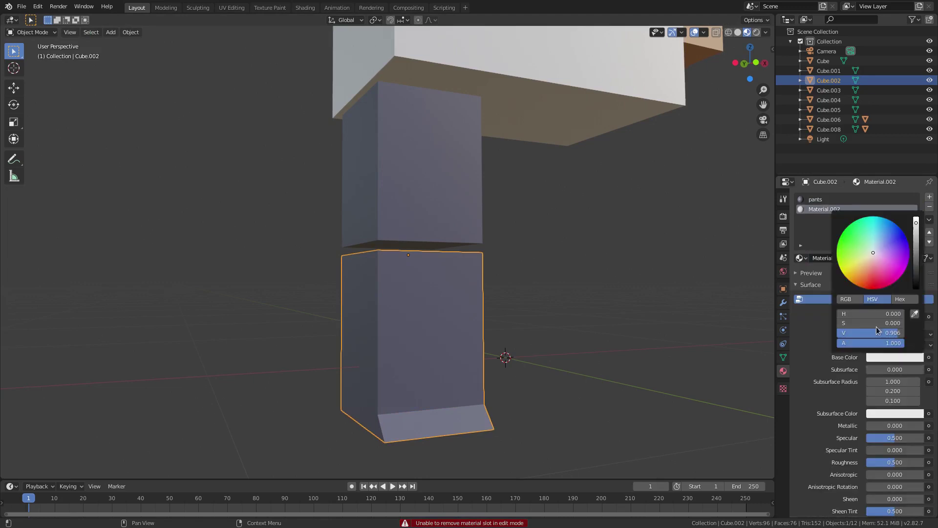
key(Tab)
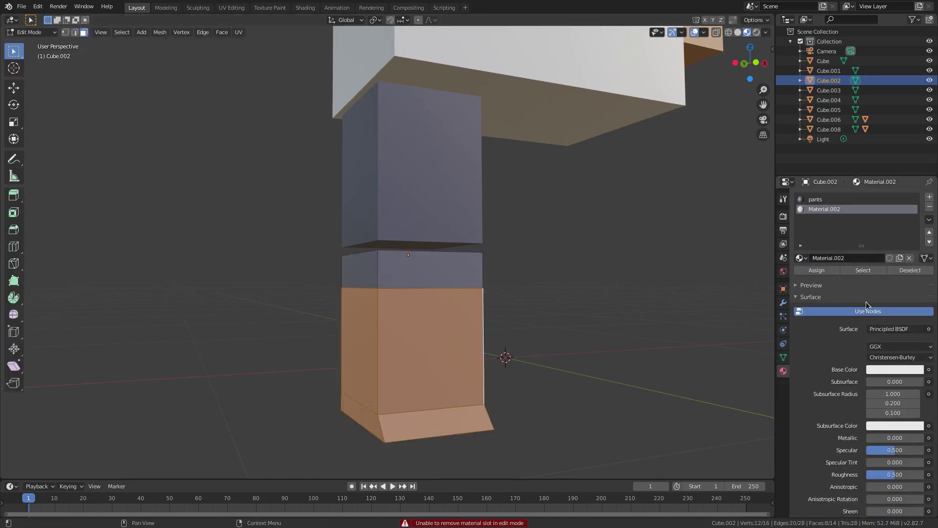
click(903, 369)
click(861, 287)
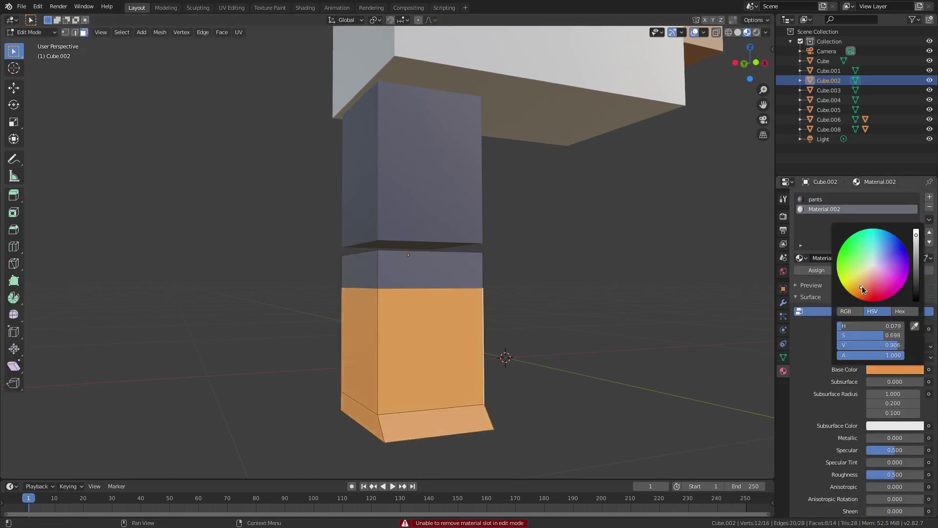
drag(917, 266, 916, 275)
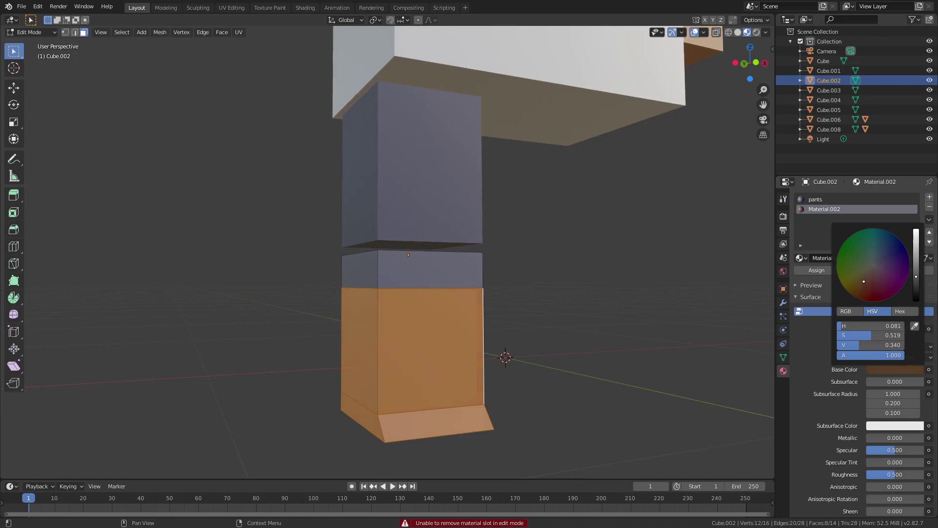
key(Tab)
Step: Set the boot material's Specular to 0 and change its base color to a lighter reddish brown
scroll(524, 327, down, 5)
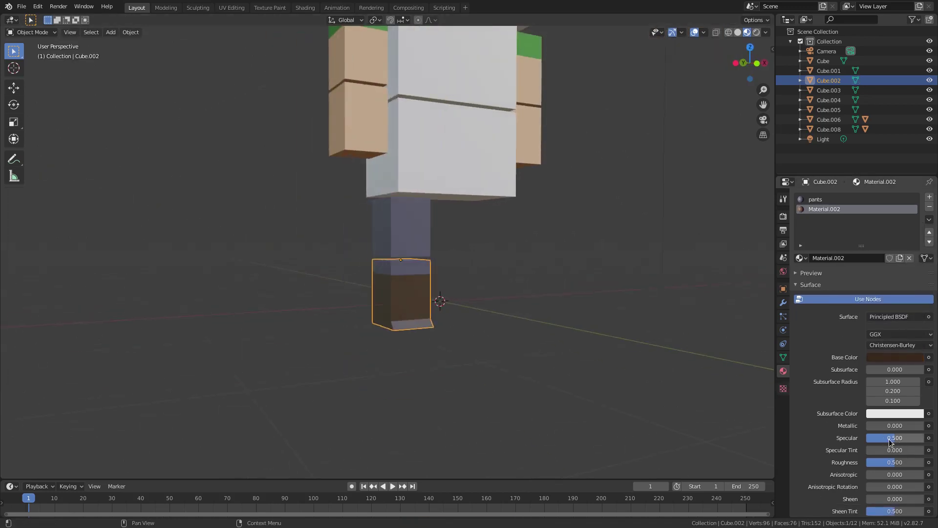
drag(885, 442, 860, 443)
scroll(479, 330, up, 4)
click(895, 358)
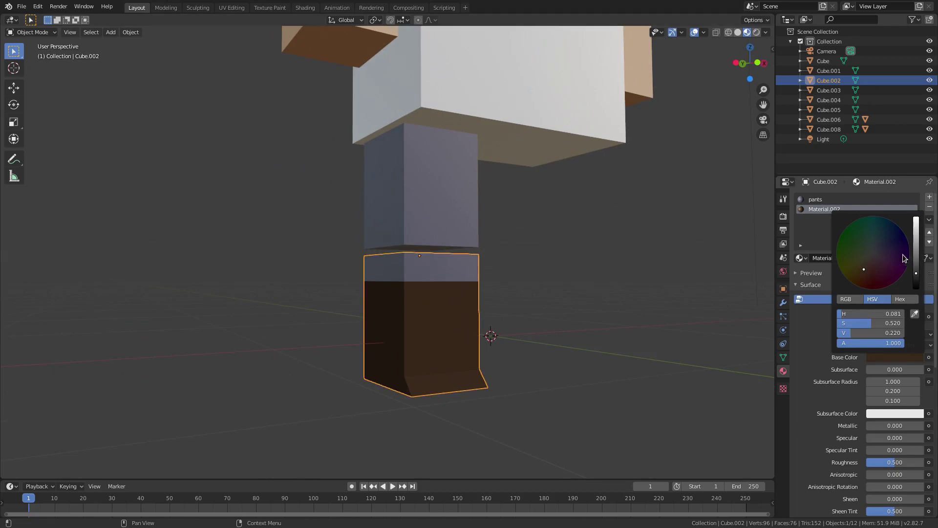
mouse_move(917, 265)
mouse_down()
mouse_move(917, 252)
mouse_move(917, 262)
mouse_up()
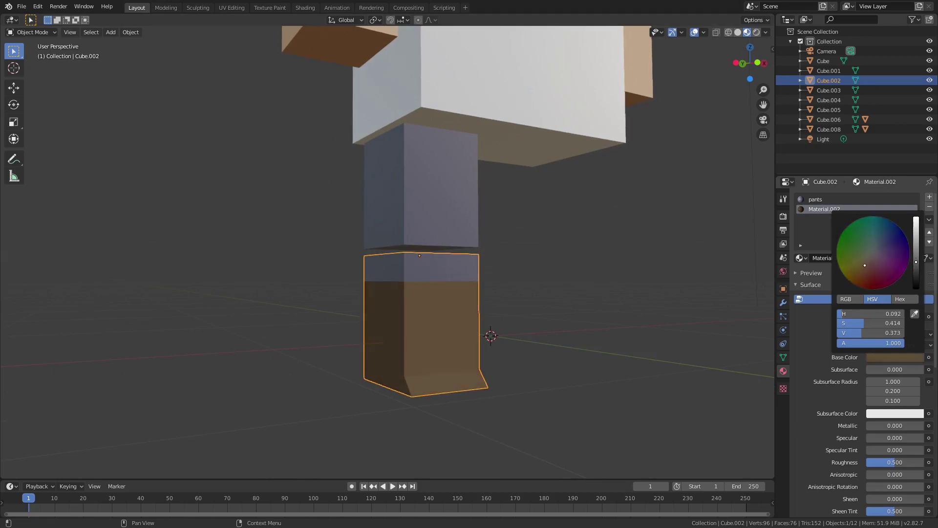
Step: Set the pants material's Specular and Roughness to 0 and its base color to H 0.625, S 0.151, V 0.453
click(454, 207)
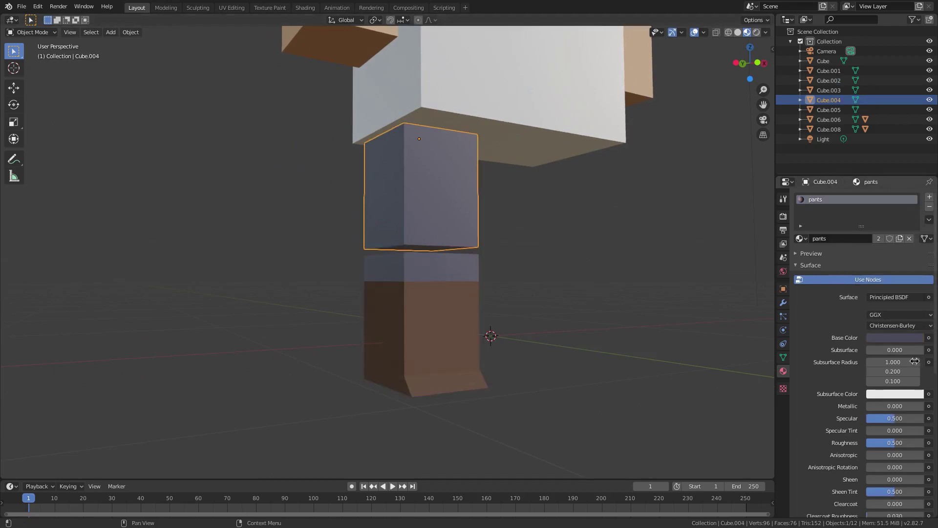
drag(906, 423, 870, 423)
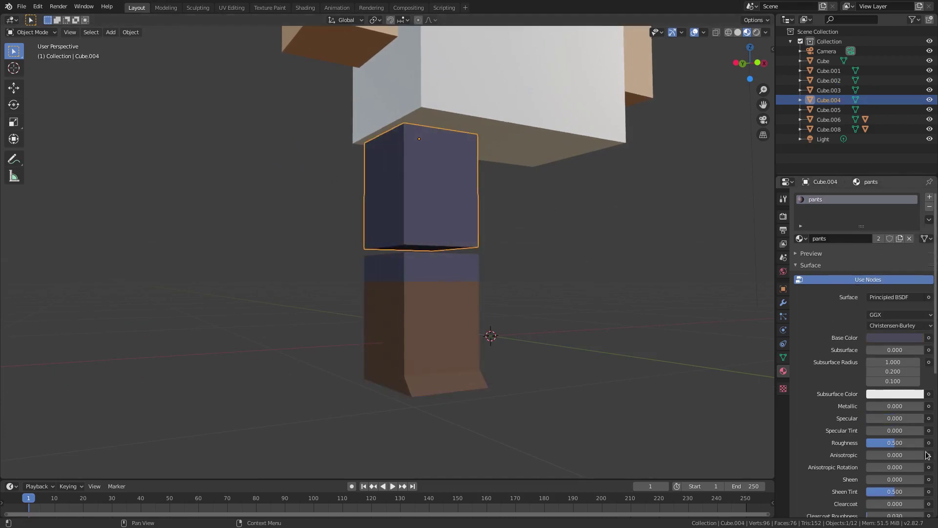
click(902, 339)
drag(917, 231, 916, 234)
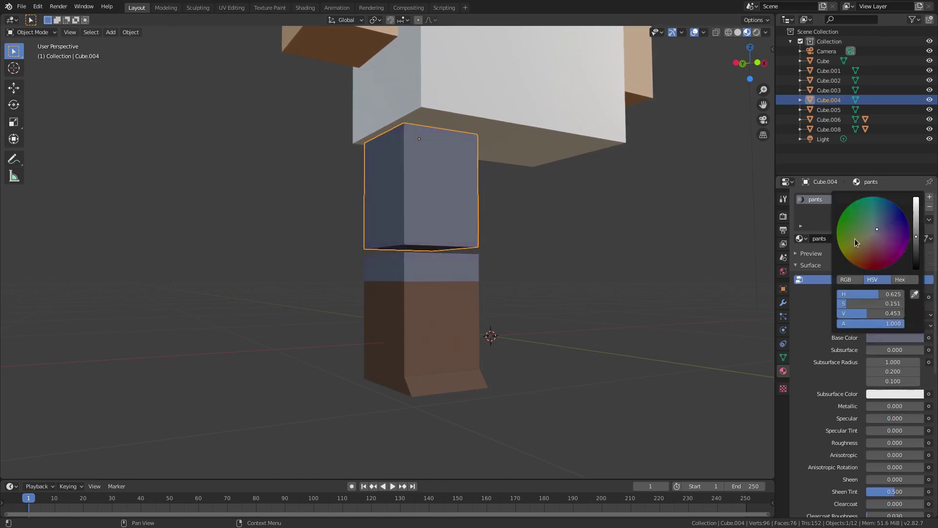
Step: Set the Roughness of the lower leg's brown boot material to 0
click(430, 337)
middle_drag(430, 338, 438, 300)
scroll(451, 303, up, 5)
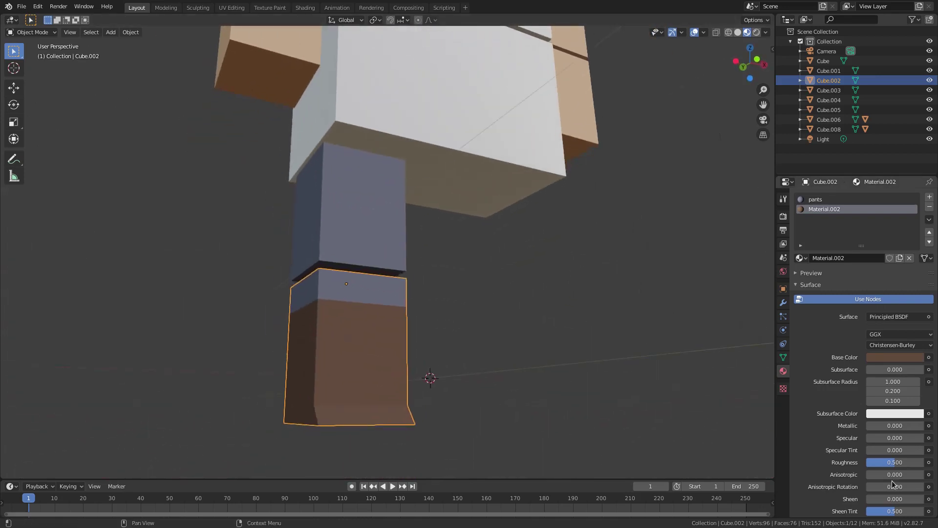
drag(903, 462, 867, 462)
Step: Delete the upper and lower parts of the arm on the torso's far side, opposite the head's angled piece
scroll(611, 387, down, 5)
middle_drag(595, 366, 451, 398)
scroll(411, 340, up, 3)
middle_drag(465, 272, 450, 282)
shift+middle_drag(450, 225, 451, 376)
scroll(582, 274, down, 1)
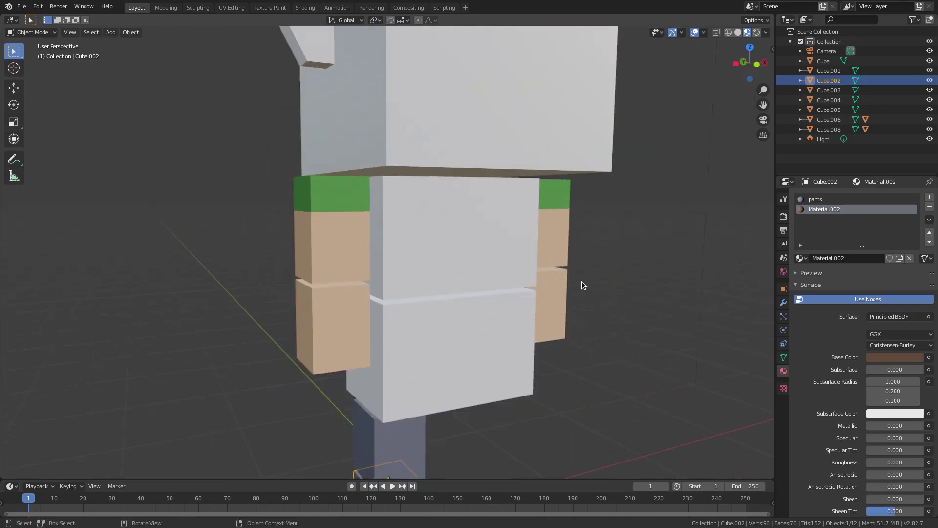
click(564, 253)
shift+click(562, 287)
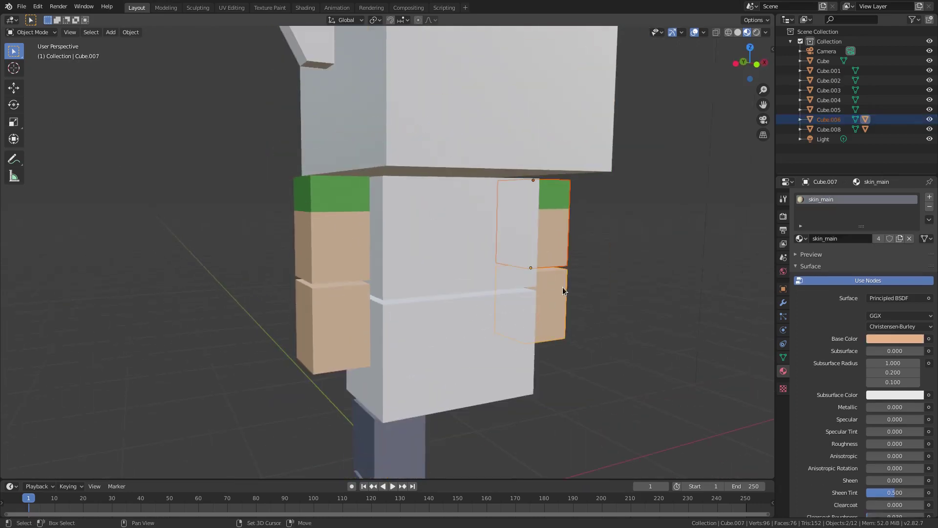
key(Delete)
Step: Cut a horizontal loop around the remaining upper arm and lower it about 0.079 m to just above the green sleeve's bottom edge
click(297, 216)
shift+middle_drag(347, 231, 401, 251)
scroll(401, 252, up, 5)
key(Tab)
middle_drag(325, 245, 357, 240)
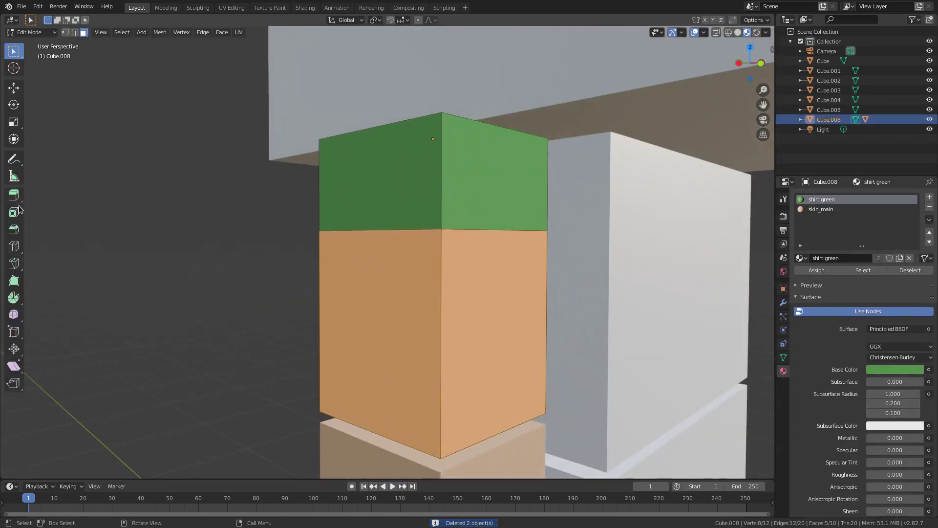
click(13, 247)
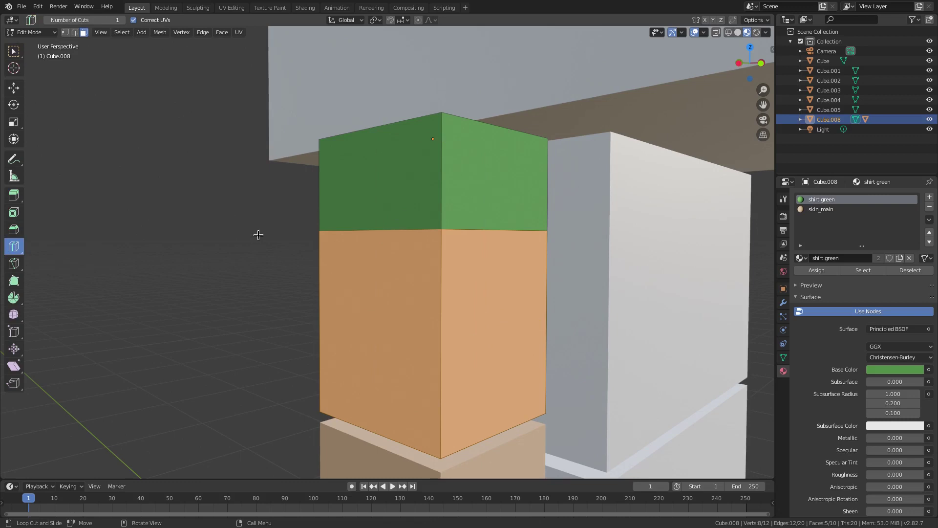
drag(321, 205, 573, 194)
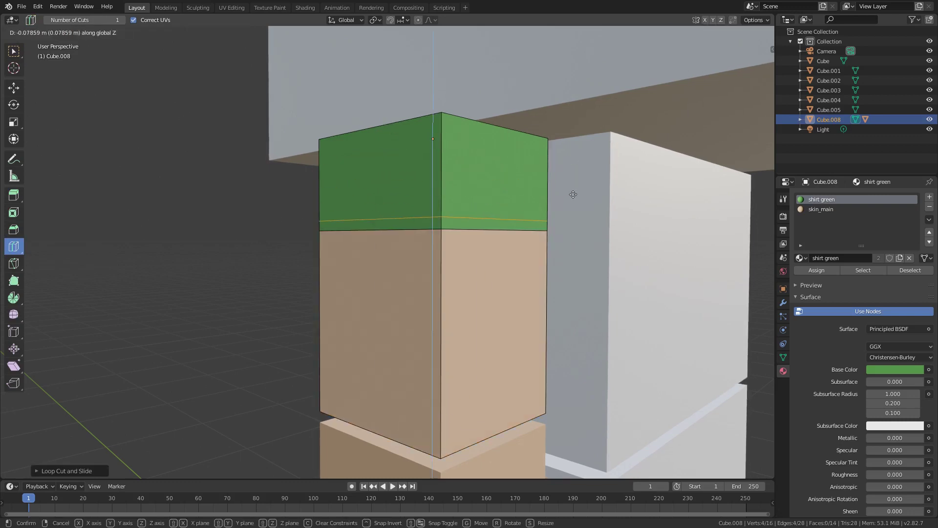
click(573, 193)
click(65, 33)
click(84, 33)
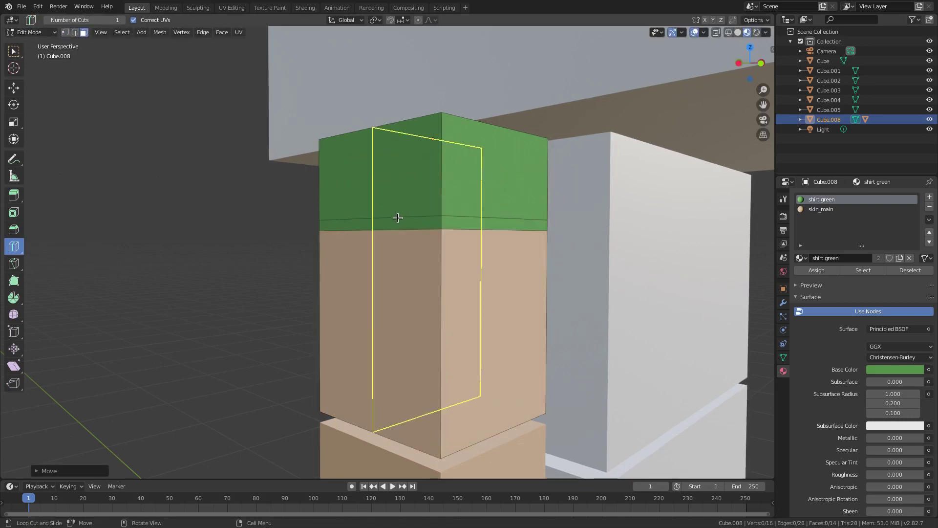
key(w)
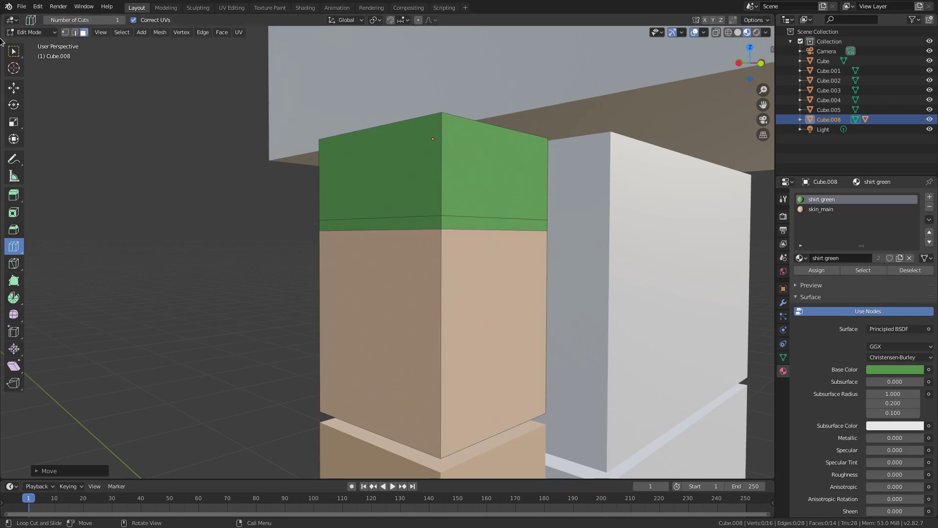
Step: Hide the head, its angled side piece, both torso blocks and the lower arm
scroll(513, 236, down, 5)
key(Tab)
click(484, 87)
shift+click(507, 276)
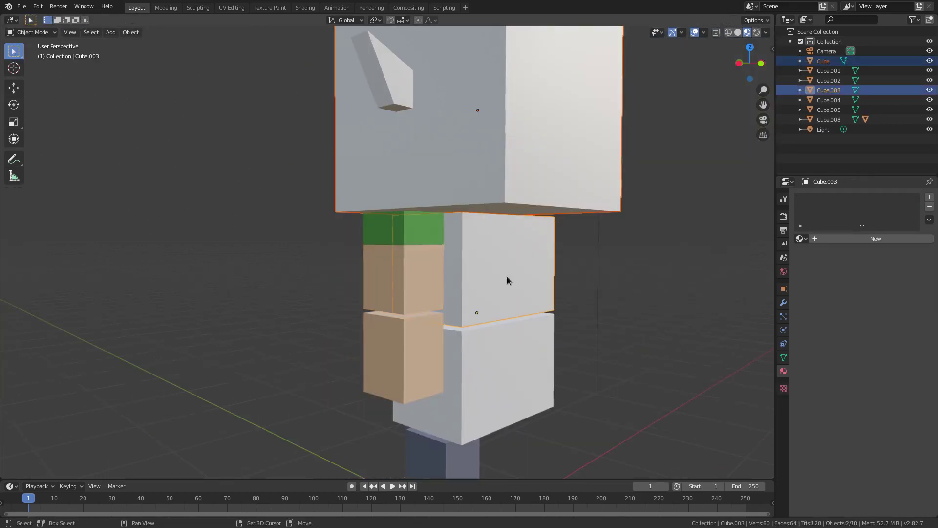
key(h)
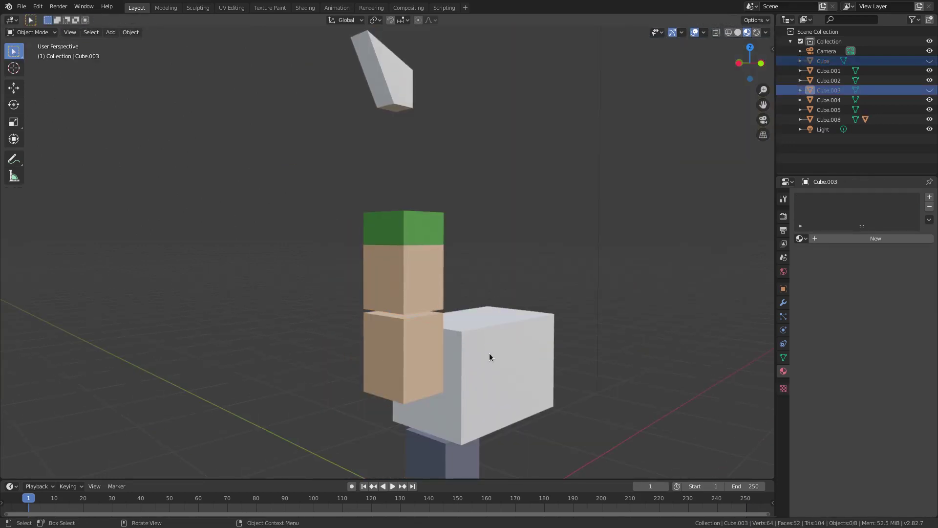
click(388, 81)
key(h)
click(422, 350)
key(h)
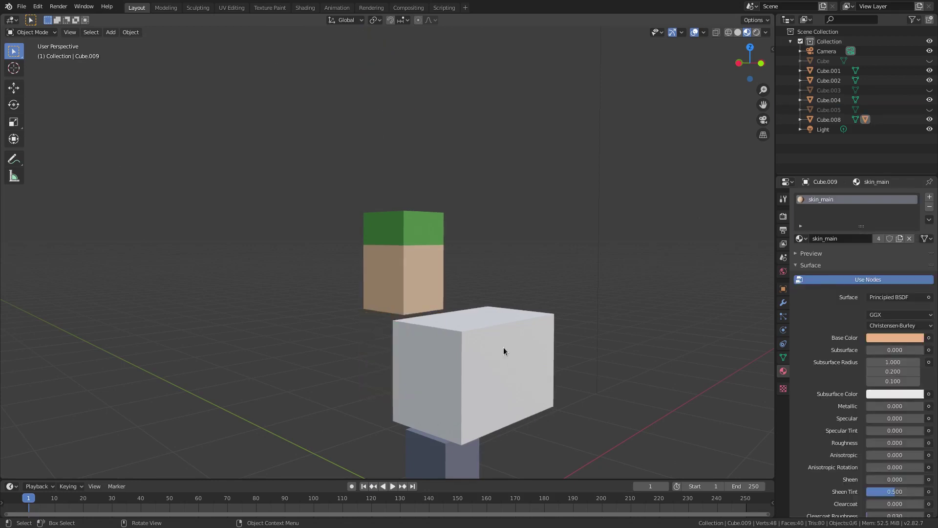
click(503, 347)
key(h)
Step: Select the four narrow faces around the sleeve's bottom edge on the upper arm
click(452, 442)
scroll(474, 409, down, 5)
scroll(489, 342, up, 5)
middle_drag(493, 327, 436, 335)
click(337, 235)
shift+middle_drag(386, 234, 484, 225)
key(KP_Decimal)
key(Tab)
click(323, 190)
shift+click(324, 185)
middle_drag(356, 177, 499, 189)
shift+click(391, 190)
middle_drag(243, 170, 380, 184)
shift+click(251, 191)
middle_drag(252, 190, 835, 196)
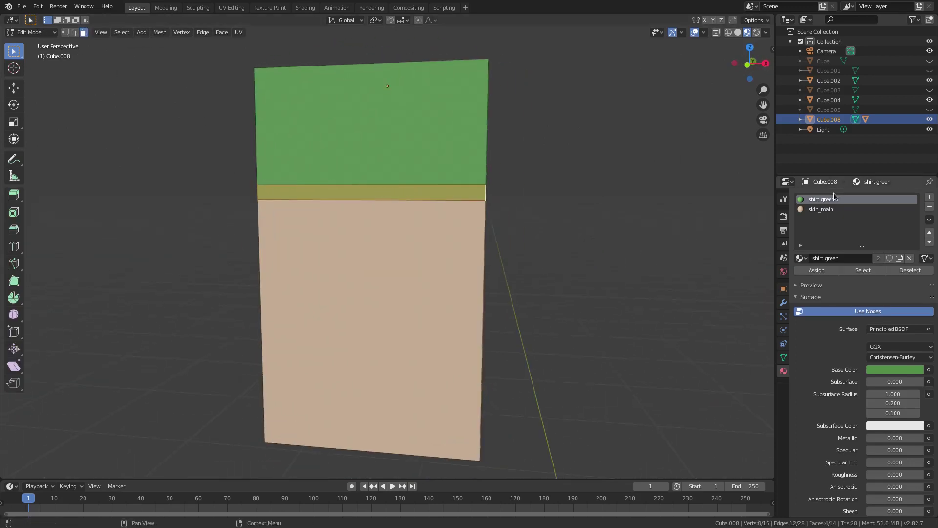
Step: Add a third material with a bright light-green base color to the upper arm and assign it to the selected sleeve-trim faces
click(930, 197)
click(838, 258)
click(893, 371)
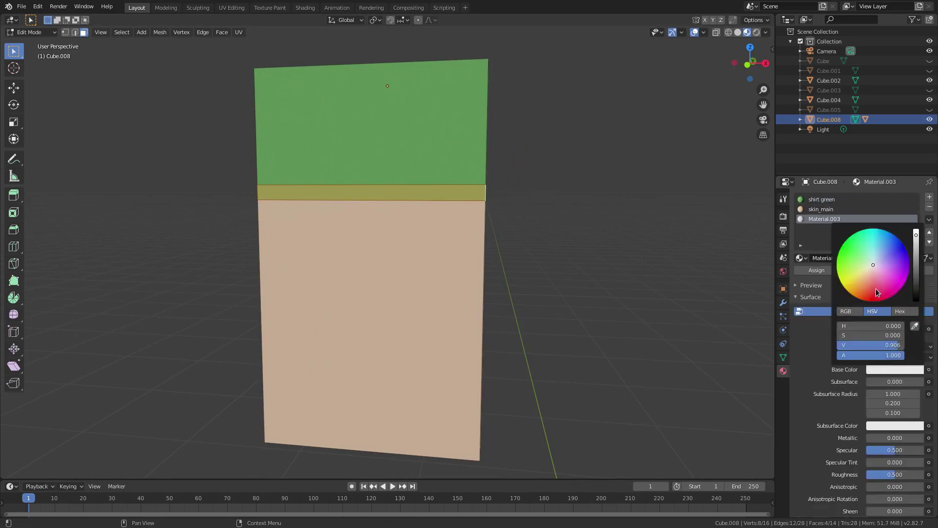
click(850, 265)
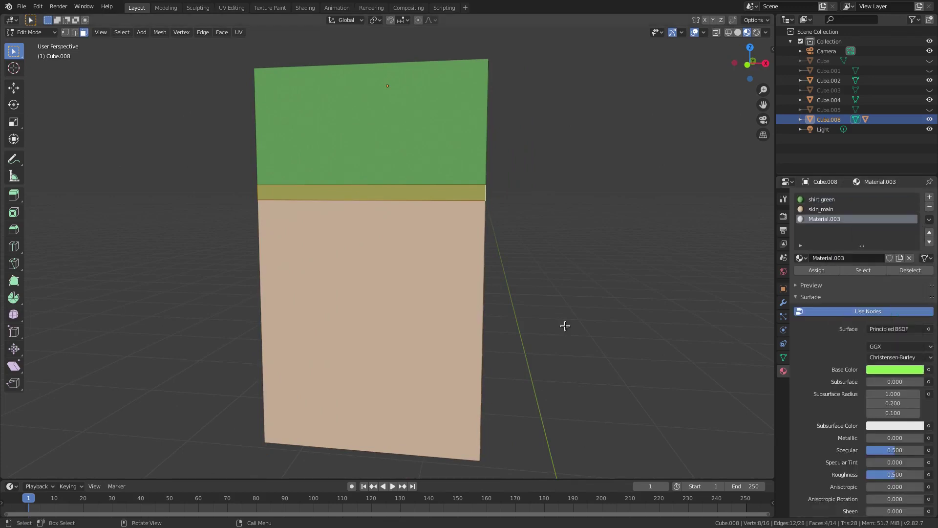
click(822, 270)
key(Tab)
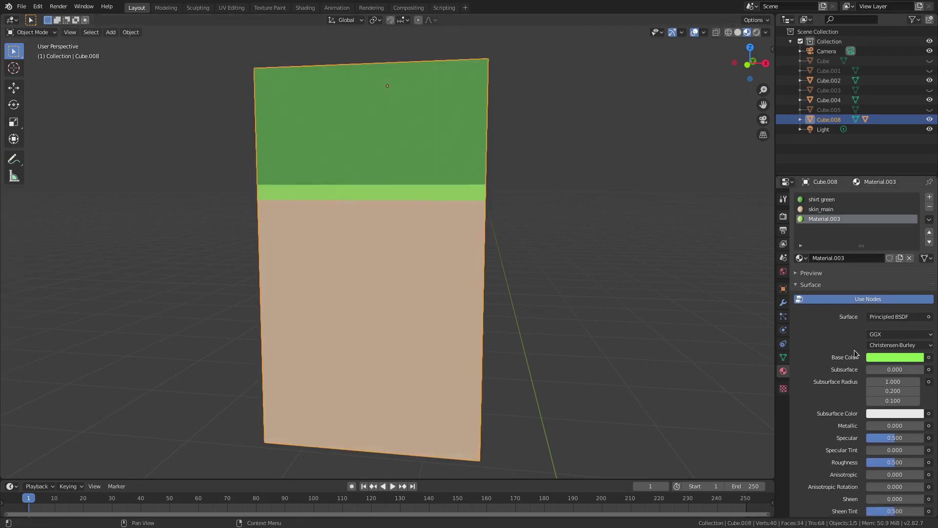
Step: Darken the sleeve trim's base color to dark green (H 0.300, S 0.434, V 0.380) and set its specular and roughness to 0
click(910, 359)
click(914, 263)
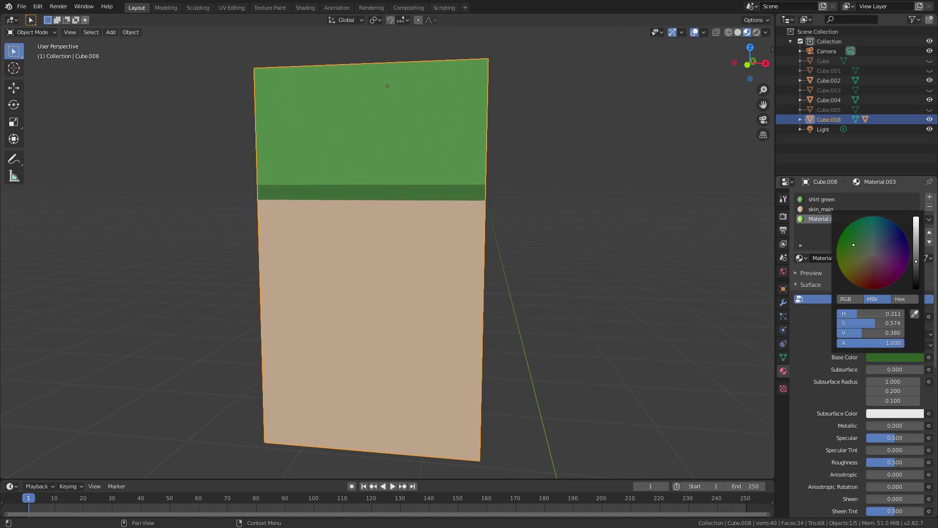
middle_drag(472, 234, 547, 233)
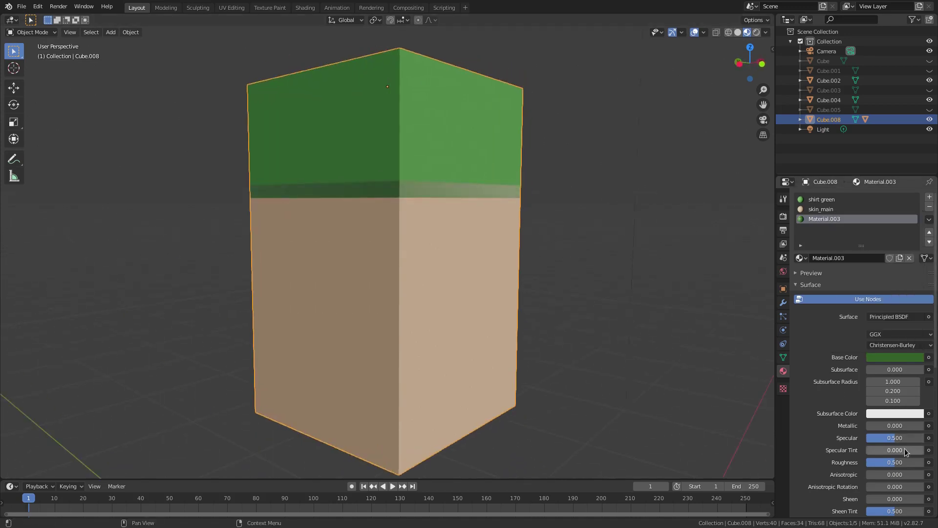
key(BackSpace)
key(BackSpace)
click(908, 358)
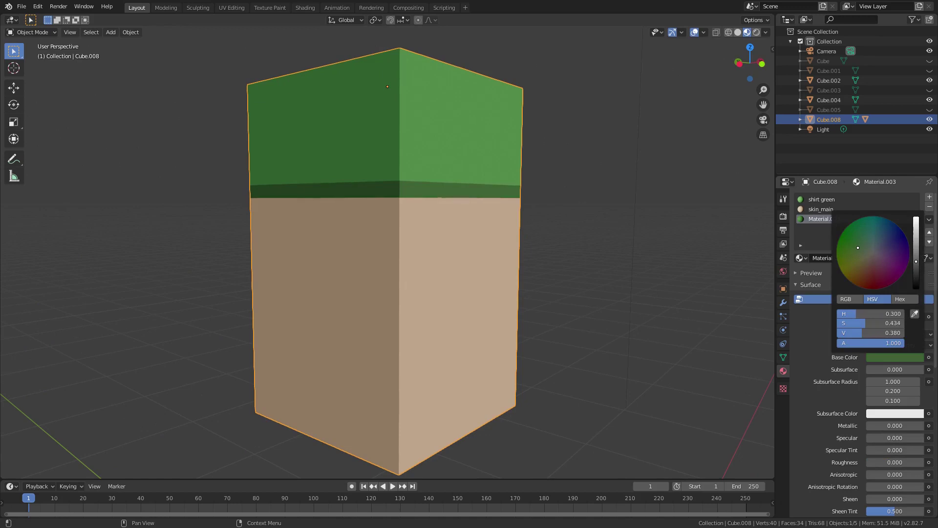
middle_drag(469, 230, 534, 230)
Step: Try a single vertical loop cut through the middle of the upper arm
key(Tab)
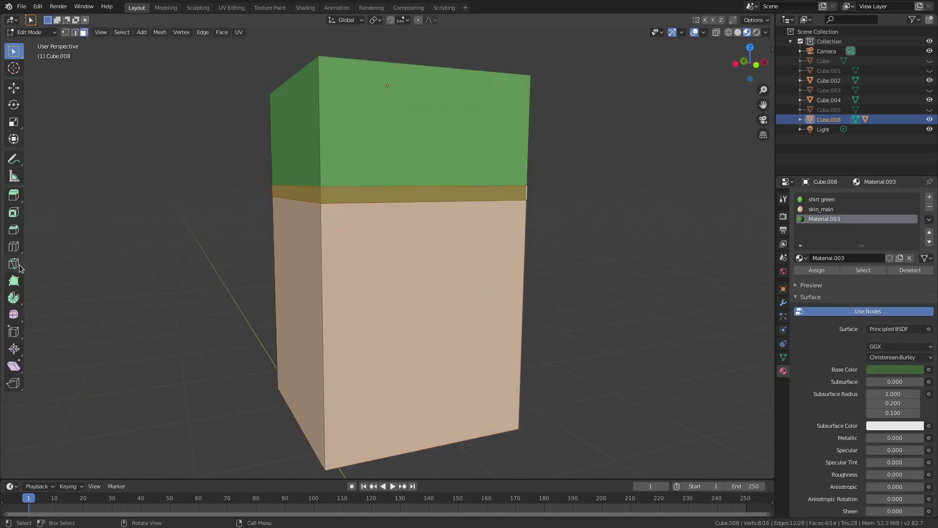
click(15, 249)
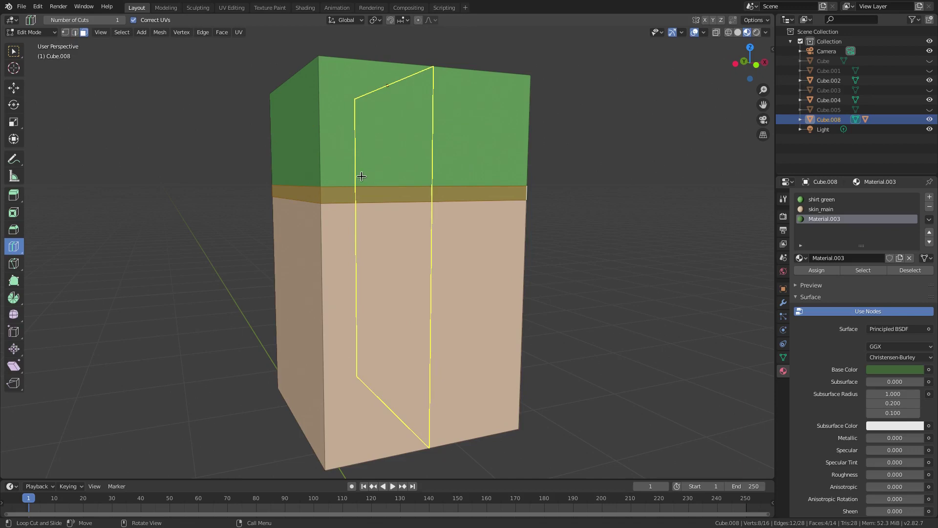
click(376, 185)
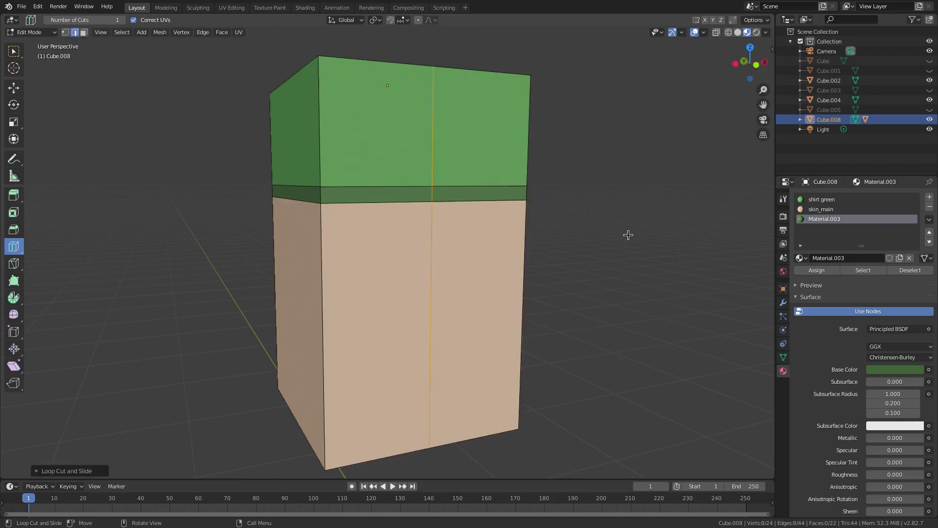
scroll(561, 292, down, 4)
middle_drag(561, 291, 523, 293)
key(ctrl+z)
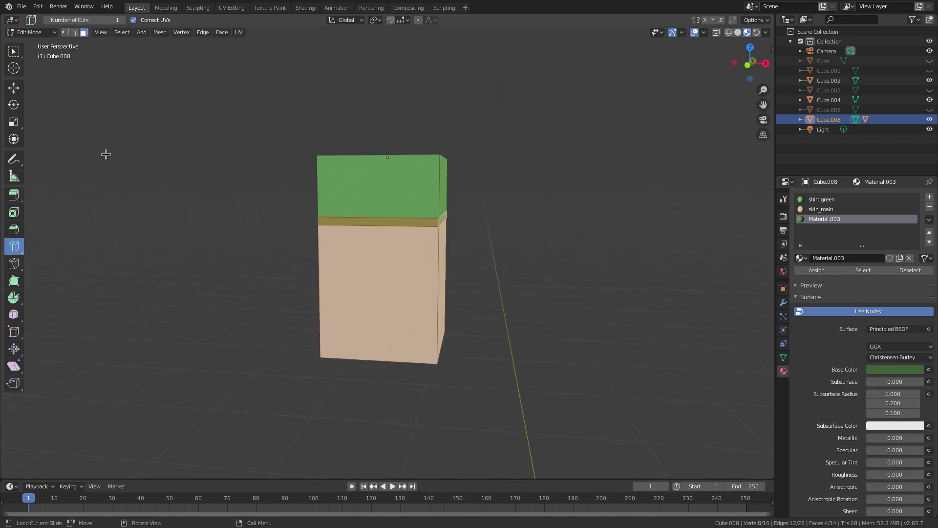
Step: Try dividing the upper arm's sides into quarters with individual vertical loop cuts, then undo them
click(394, 228)
click(349, 226)
click(427, 224)
middle_drag(479, 248, 603, 255)
click(394, 201)
click(364, 204)
click(399, 207)
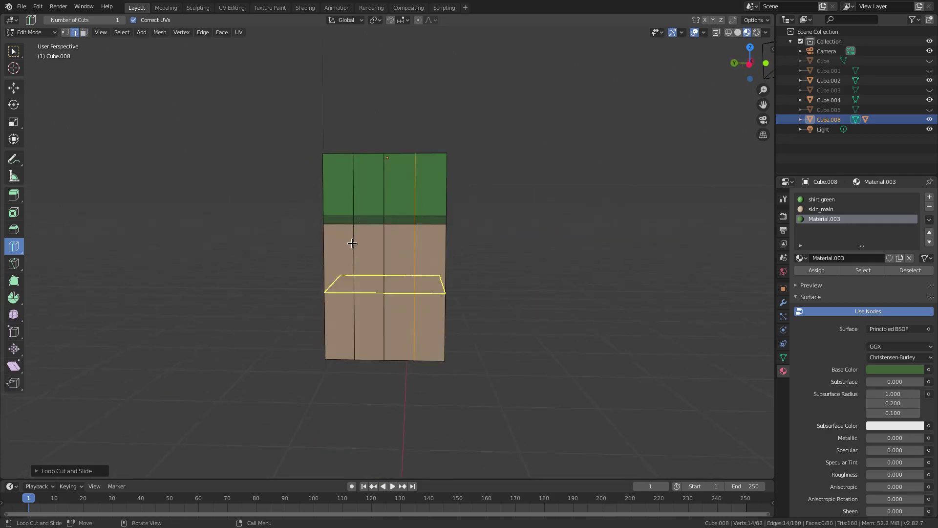
mouse_move(384, 209)
middle_down()
mouse_move(329, 214)
mouse_move(369, 213)
middle_up()
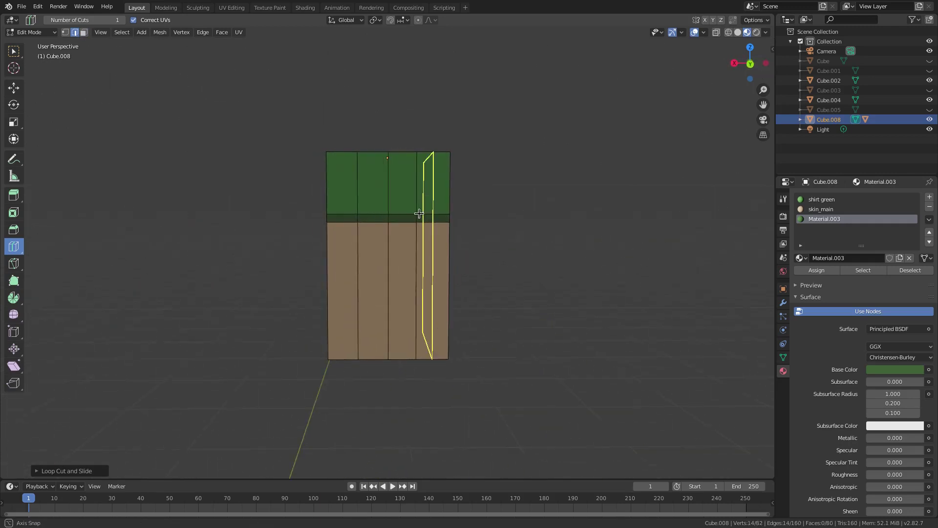
middle_drag(421, 234, 464, 239)
key(ctrl+z)
key(ctrl+z)
key(ctrl+z)
key(ctrl+z)
key(ctrl+z)
key(ctrl+z)
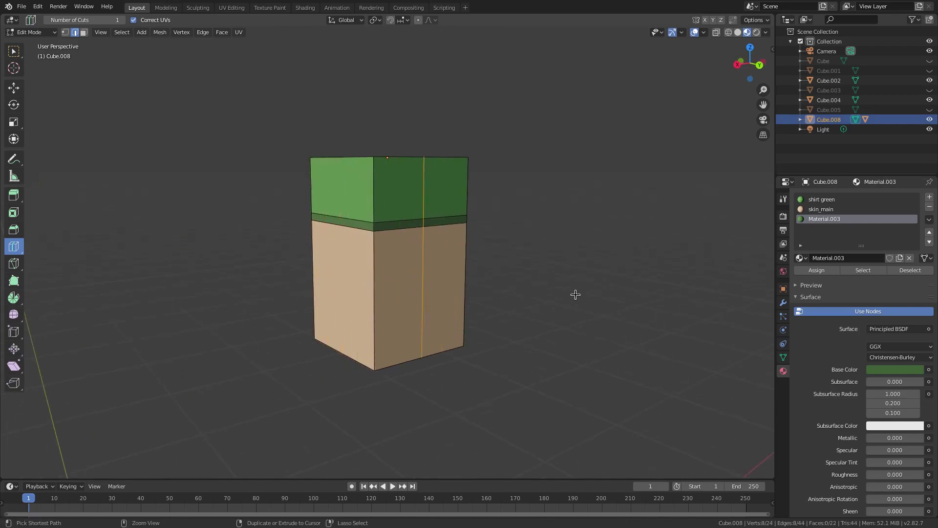
Step: Try cutting five vertical loops at once across one side of the upper arm
middle_drag(515, 320, 122, 116)
click(122, 21)
click(123, 21)
click(122, 21)
click(123, 20)
click(371, 239)
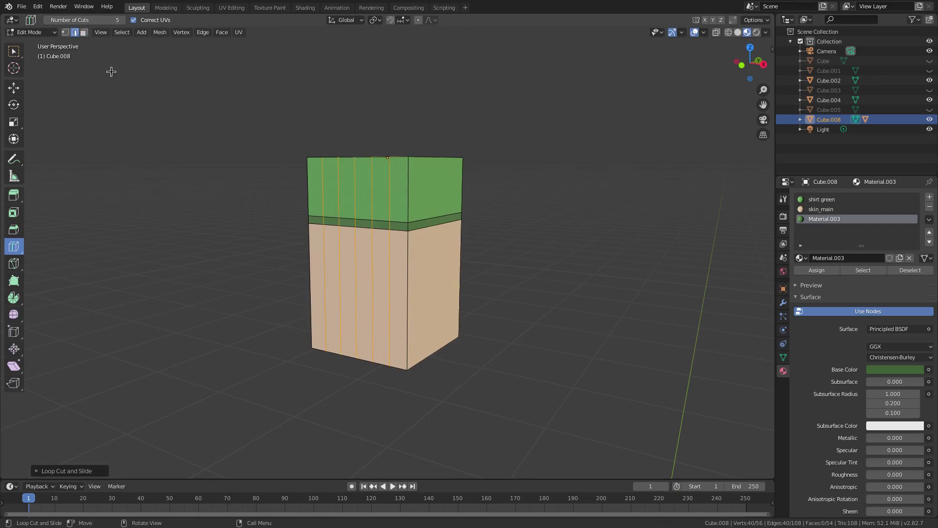
middle_drag(244, 144, 270, 150)
key(ctrl+z)
Step: Cut six evenly spaced vertical loops through the upper arm in both horizontal directions
click(122, 20)
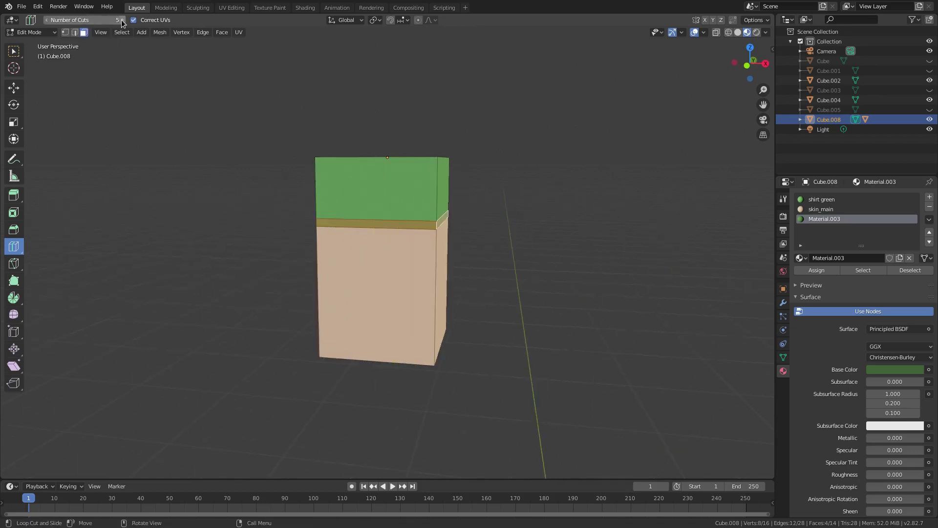
click(354, 217)
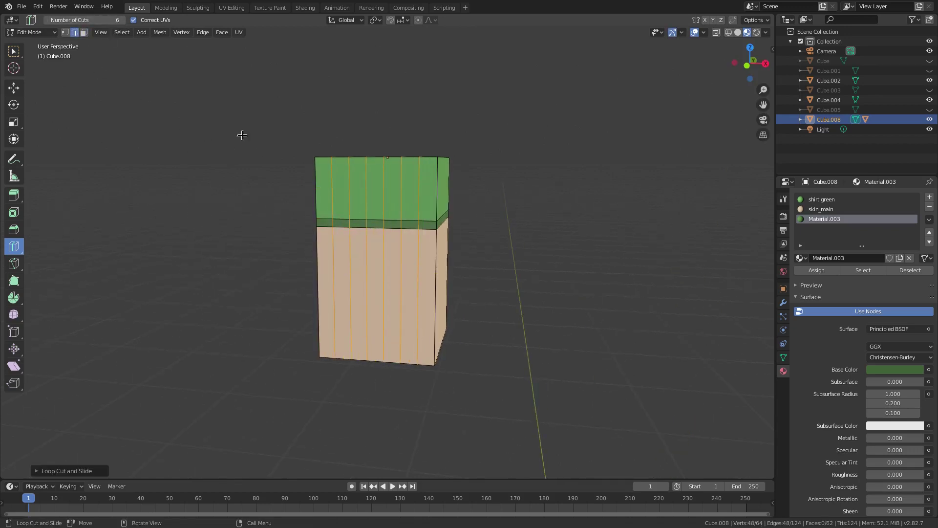
middle_drag(99, 74, 333, 231)
click(334, 232)
middle_drag(302, 324, 41, 62)
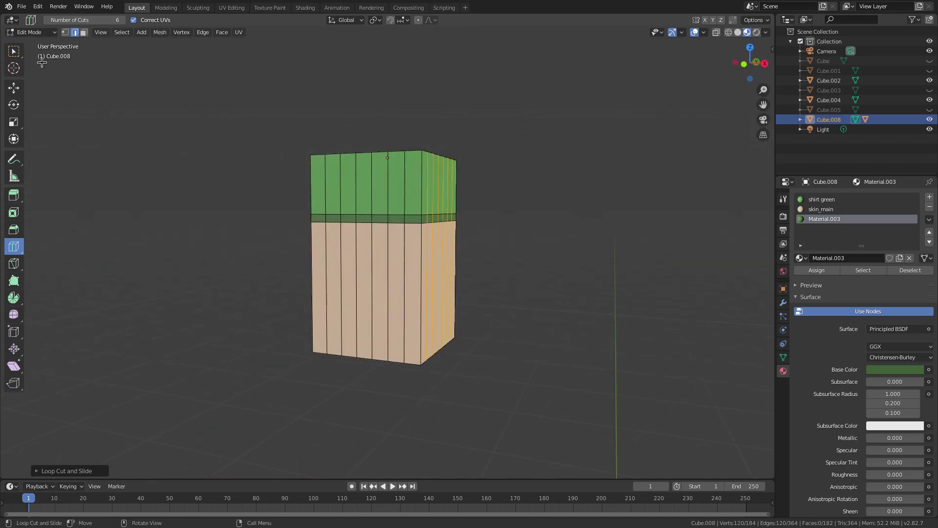
Step: Select the second, fourth and sixth faces of the dark-green trim band on each of the upper arm's four sides
click(17, 57)
scroll(201, 192, up, 2)
middle_drag(201, 193, 220, 198)
click(84, 33)
click(296, 206)
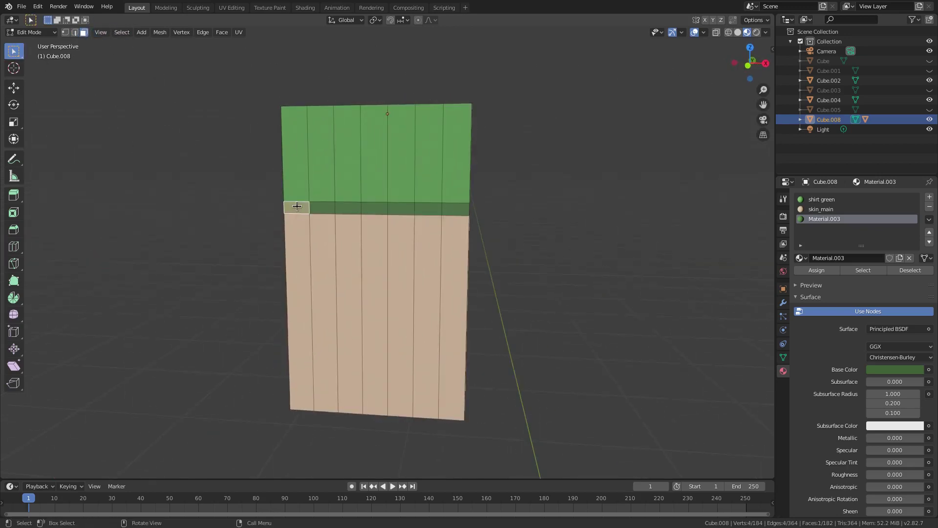
click(321, 208)
shift+click(372, 208)
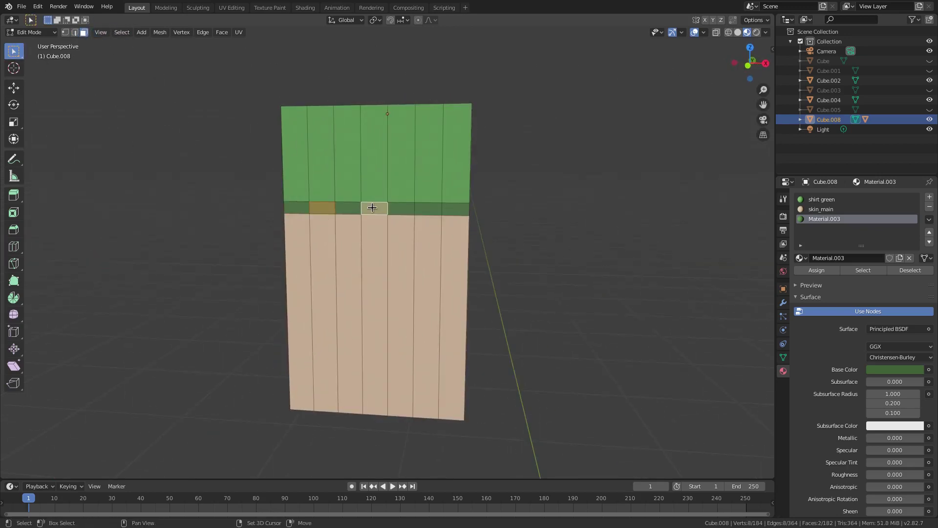
shift+click(428, 209)
middle_drag(429, 208, 380, 260)
shift+click(347, 207)
shift+click(394, 211)
middle_drag(394, 211, 391, 234)
shift+click(372, 209)
shift+click(423, 209)
shift+click(468, 209)
shift+click(370, 210)
shift+click(420, 209)
shift+click(465, 208)
middle_drag(517, 257, 393, 245)
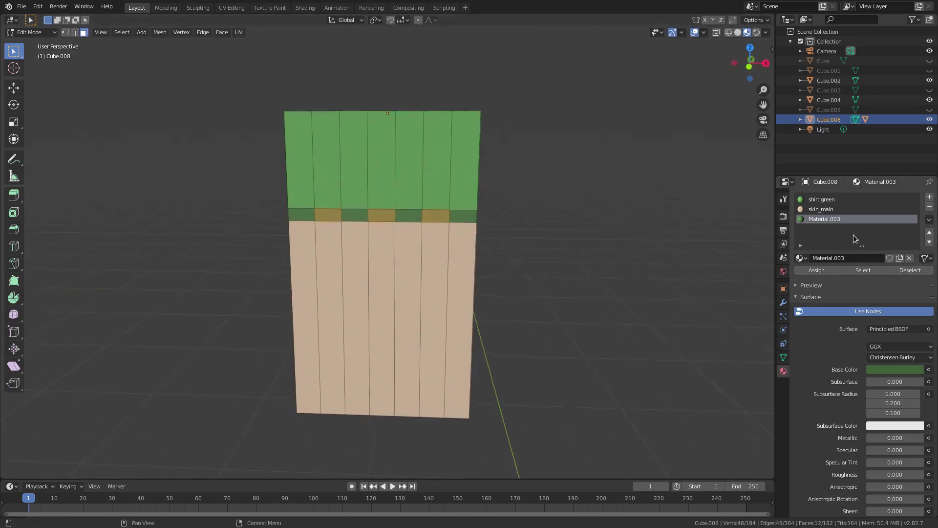
Step: Add a fourth material with a light-green base color and zero specular and roughness, and assign it to the selected trim faces
click(930, 196)
click(833, 258)
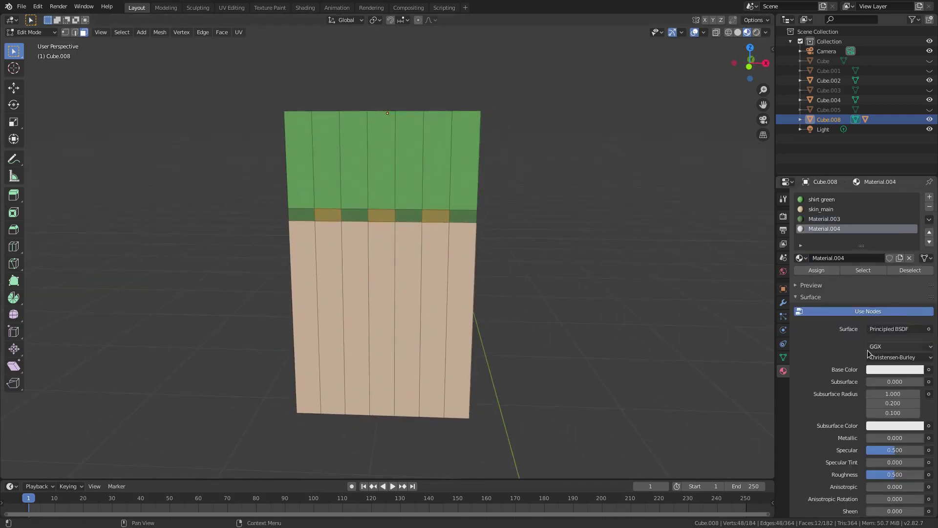
click(893, 369)
click(854, 265)
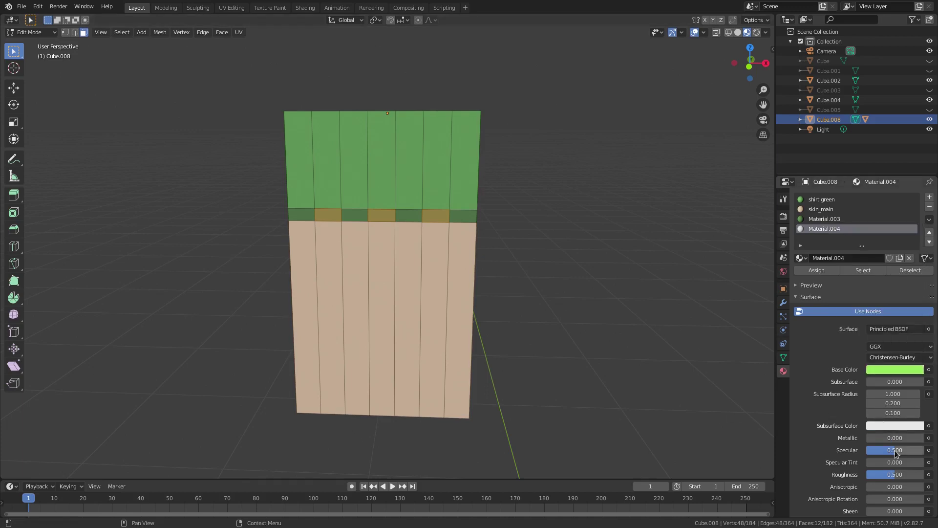
click(815, 270)
key(Tab)
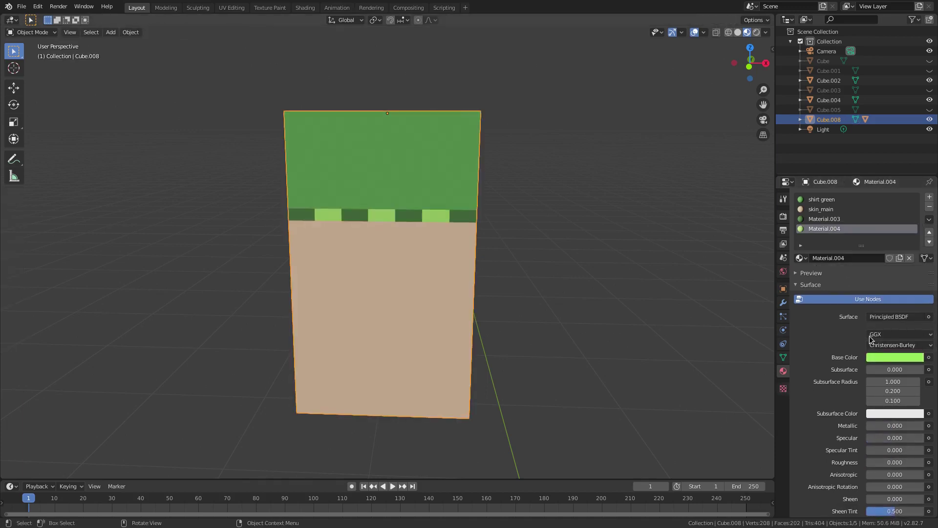
Step: Darken the alternating trim faces' base color to a deep green with H 0.315, S 0.334 and V 0.307
click(883, 356)
drag(919, 243, 916, 269)
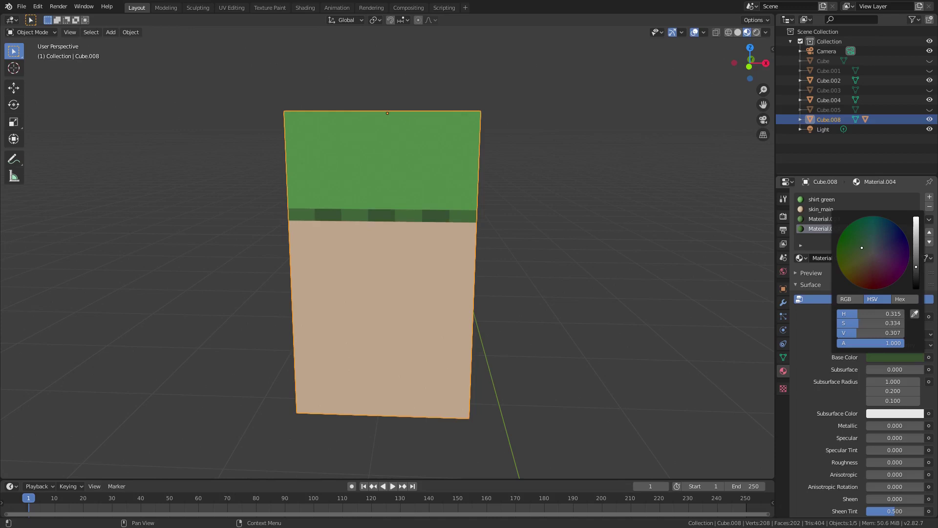
scroll(506, 283, down, 3)
middle_drag(506, 283, 215, 282)
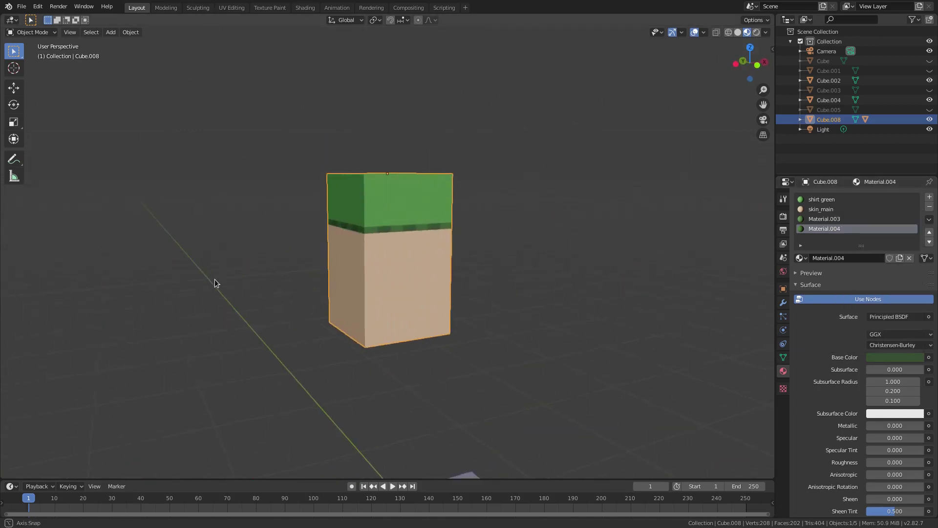
Step: Cut one horizontal loop around the green sleeve and lower it to just above the checkered trim band
scroll(577, 191, up, 4)
middle_drag(577, 191, 543, 187)
shift+middle_drag(440, 147, 436, 180)
key(Tab)
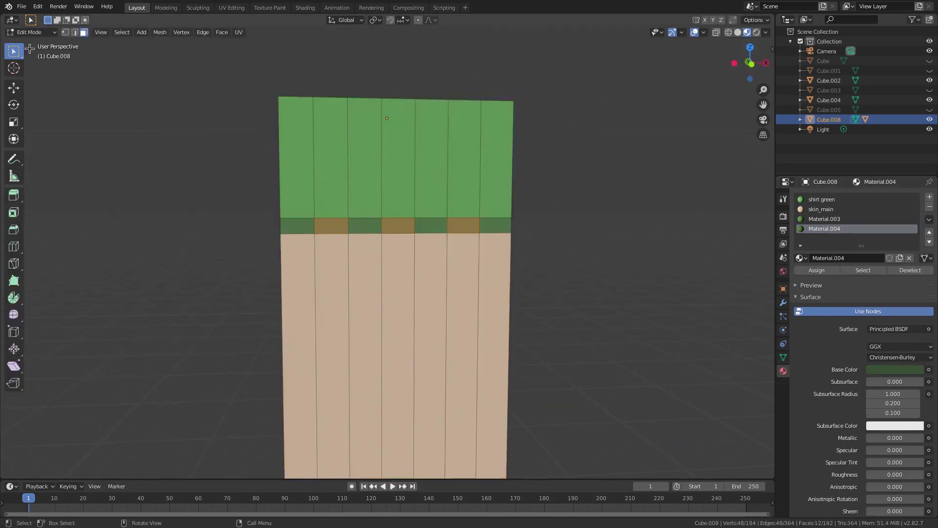
click(13, 247)
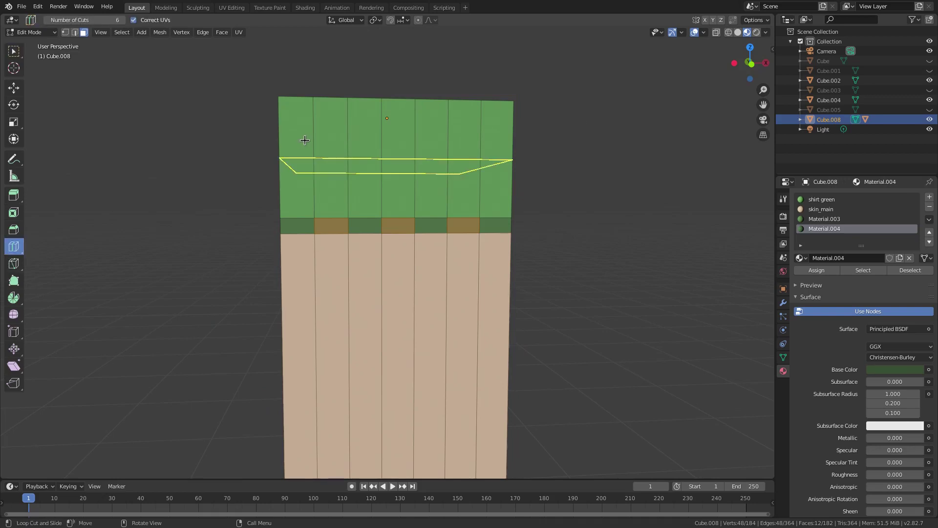
text(1)
key(Return)
drag(314, 142, 633, 167)
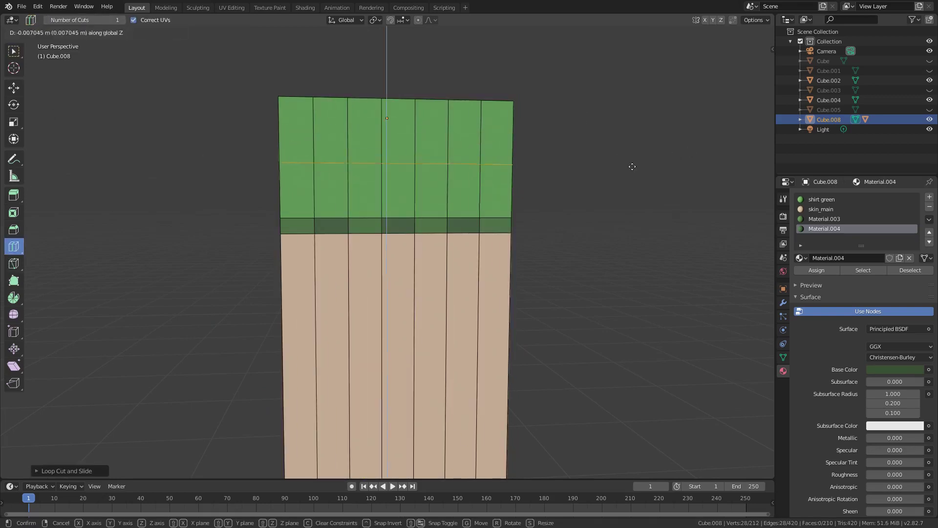
click(630, 202)
Step: Select the thin ring of faces directly above the checkered trim on all four sides, using X-ray in front view
click(84, 32)
middle_drag(344, 224, 424, 210)
click(17, 53)
click(321, 219)
key(KP_1)
key(KP_1)
scroll(422, 198, up, 4)
click(716, 33)
shift+middle_drag(468, 153, 471, 177)
key(b)
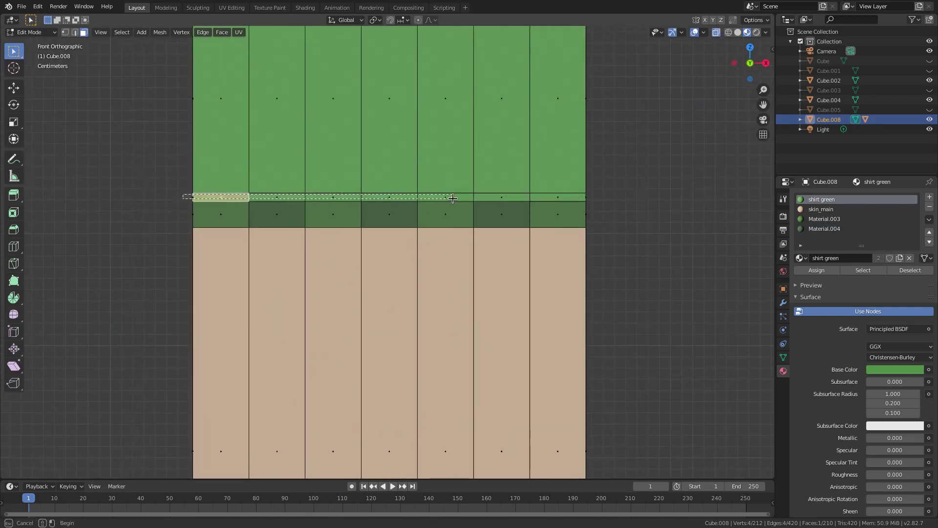
drag(601, 198, 603, 199)
Step: Add a fifth material with a light-green base color and assign it to the selected thin ring of faces
middle_drag(603, 199, 873, 224)
click(931, 198)
click(844, 258)
click(891, 371)
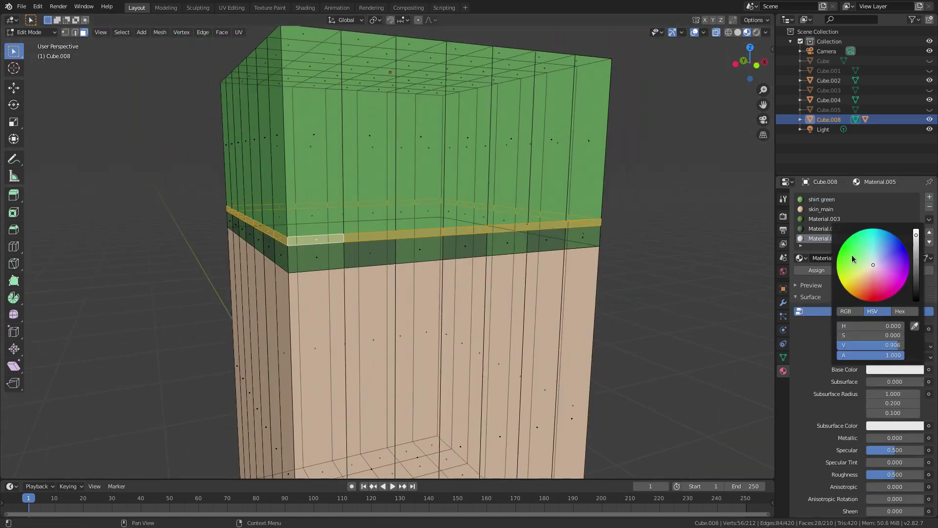
click(827, 269)
key(Tab)
middle_drag(534, 239, 523, 239)
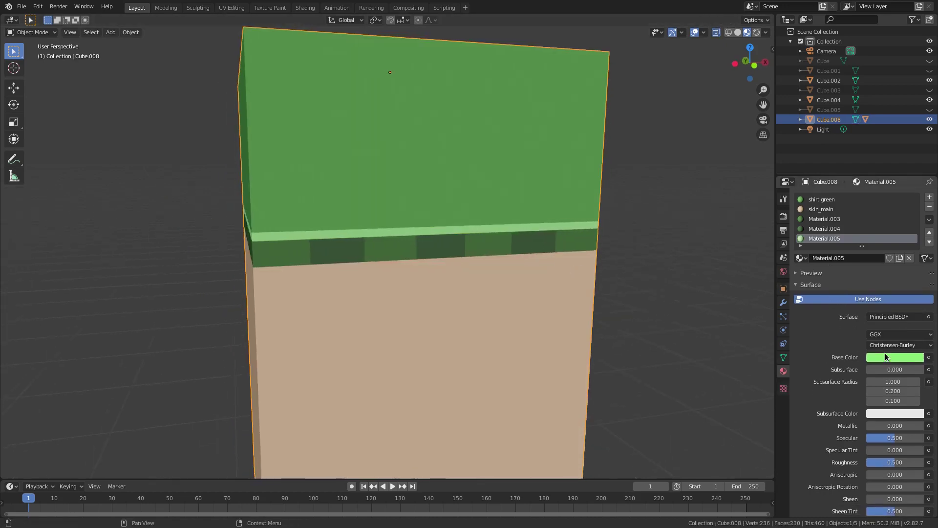
Step: Shift the thin strip's base color to a yellowish light green with H 0.246, S 0.507 and V 0.906
click(885, 357)
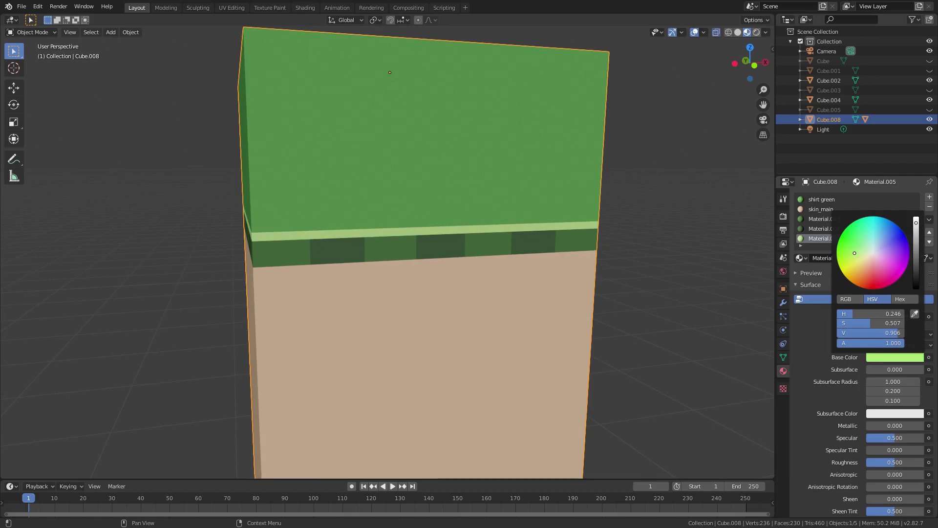
scroll(506, 296, down, 5)
middle_drag(506, 296, 660, 272)
scroll(481, 248, down, 7)
middle_drag(481, 248, 414, 219)
scroll(413, 218, up, 6)
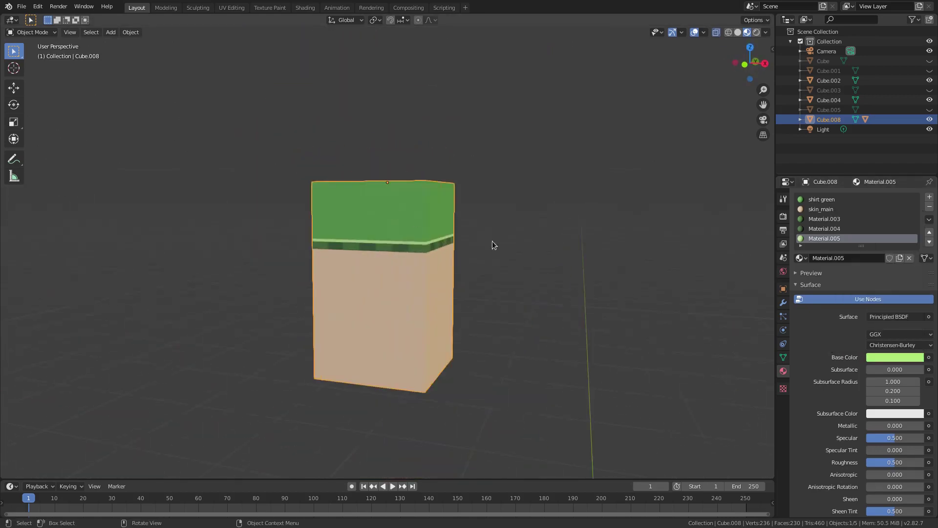
Step: Select the upper vertex loop of the light-green strip and raise it vertically to thicken the strip
key(Tab)
scroll(413, 221, up, 3)
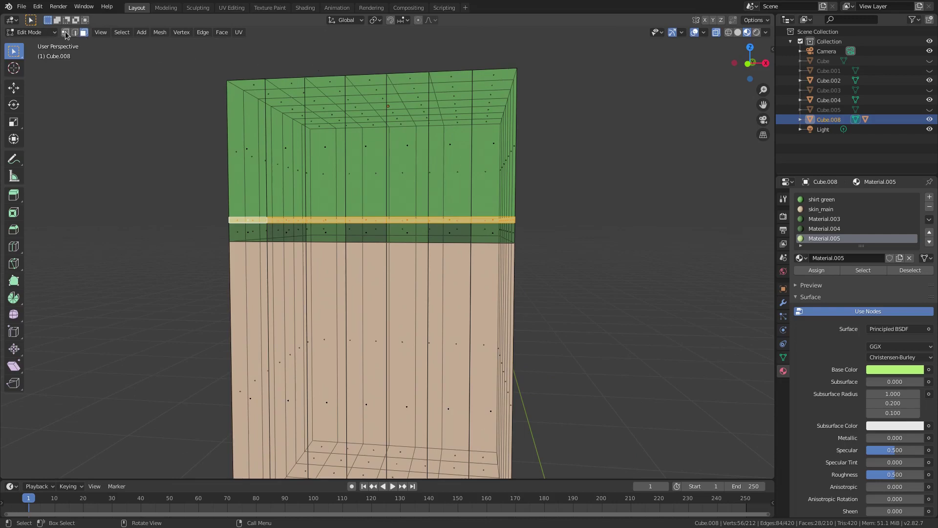
click(66, 33)
key(KP_1)
click(341, 217)
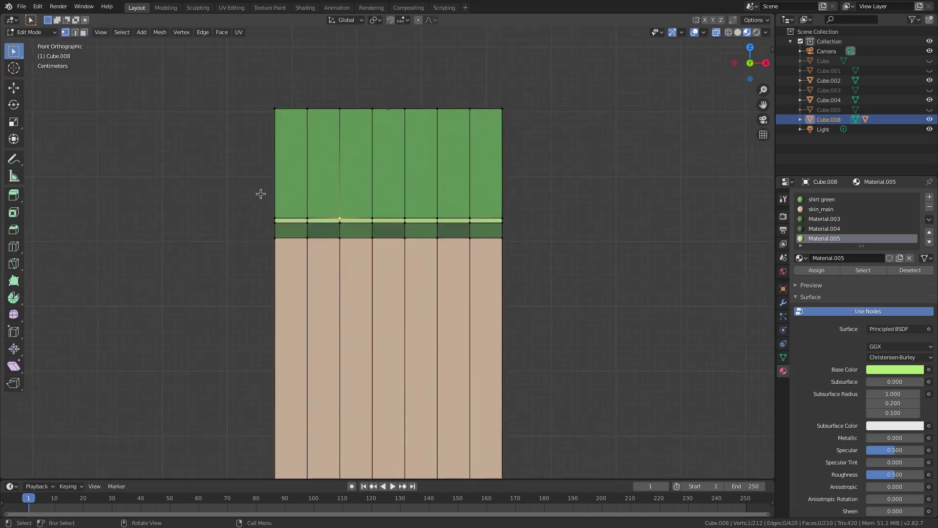
drag(272, 195, 555, 218)
key(g)
key(z)
click(560, 217)
middle_drag(528, 224, 517, 249)
Step: Fine-tune the vertical position of the light-green strip's upper vertex loop and inspect the sleeve trim
key(Tab)
scroll(703, 211, up, 5)
key(Tab)
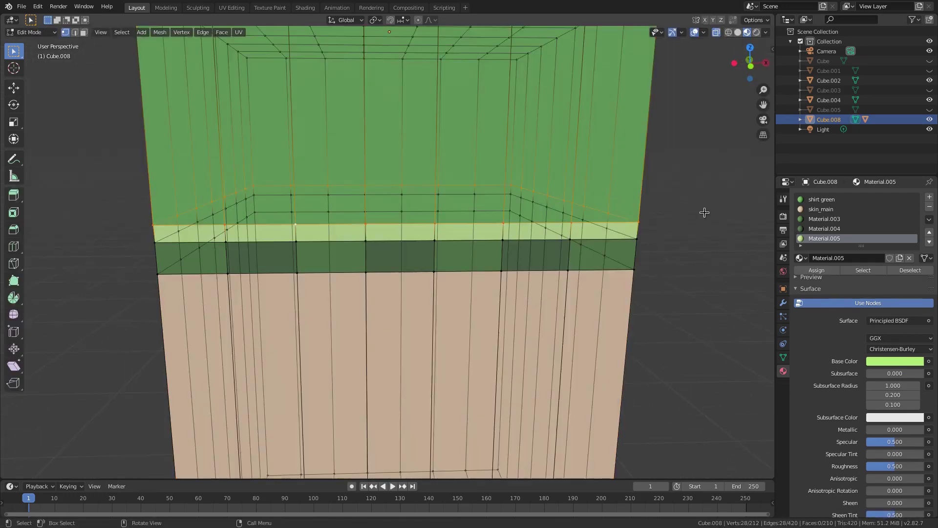
key(g)
key(z)
click(706, 215)
key(Tab)
scroll(702, 219, down, 4)
middle_drag(702, 219, 676, 217)
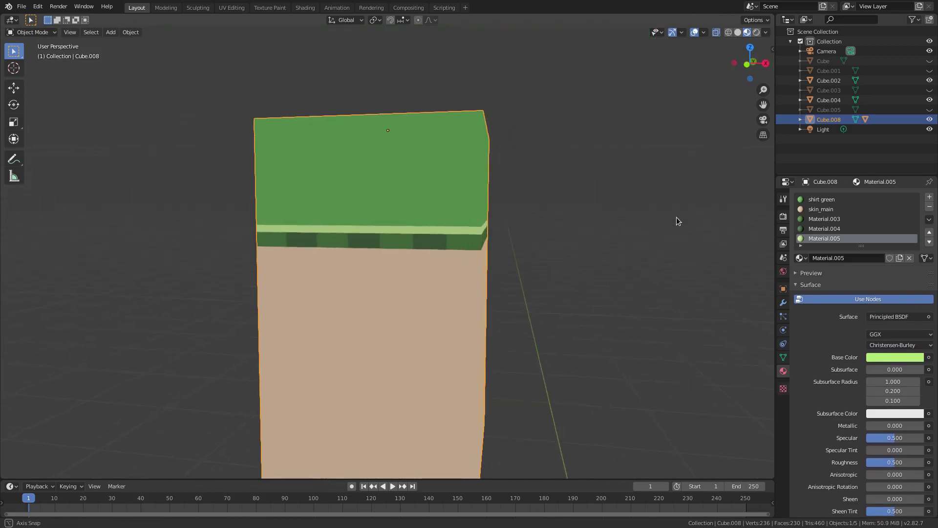
middle_drag(564, 253, 533, 252)
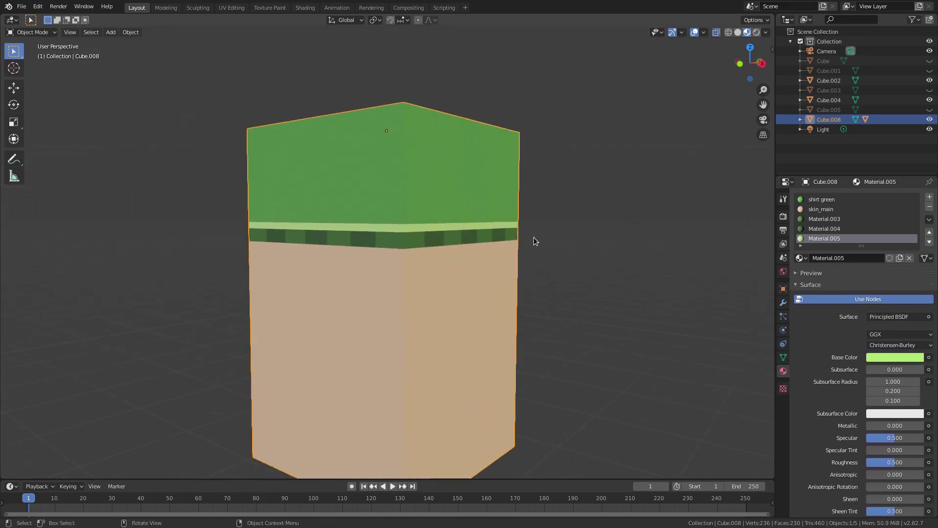
Step: Try adding two horizontal loop cuts around the green shirt section of the sleeve block
middle_drag(433, 231, 499, 234)
key(Tab)
key(Tab)
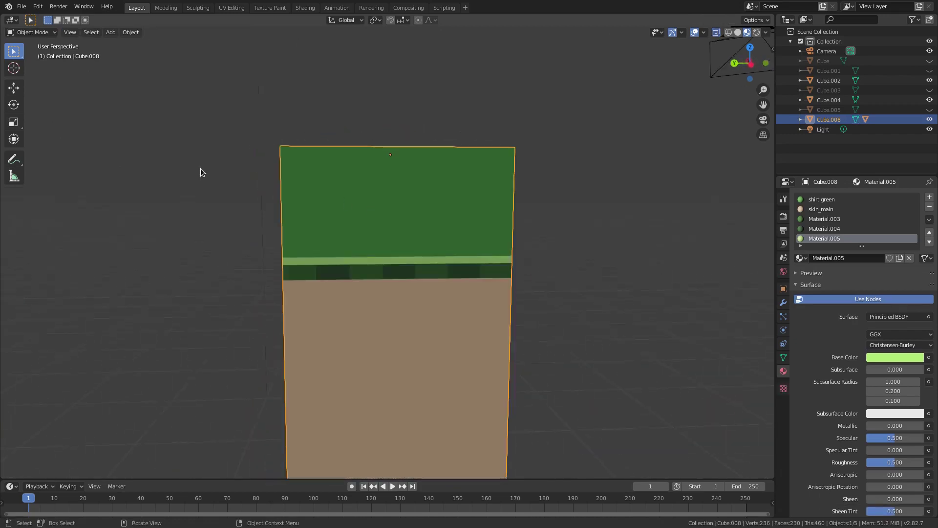
key(Tab)
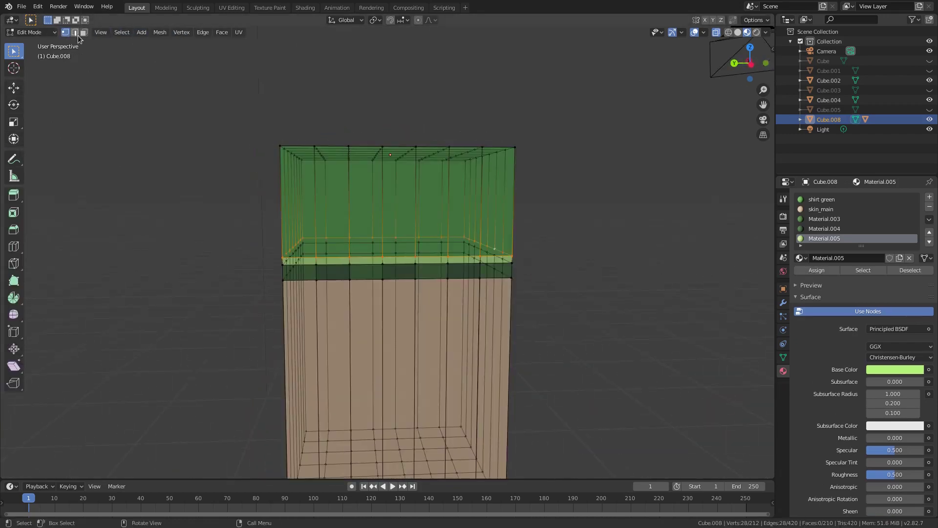
click(16, 250)
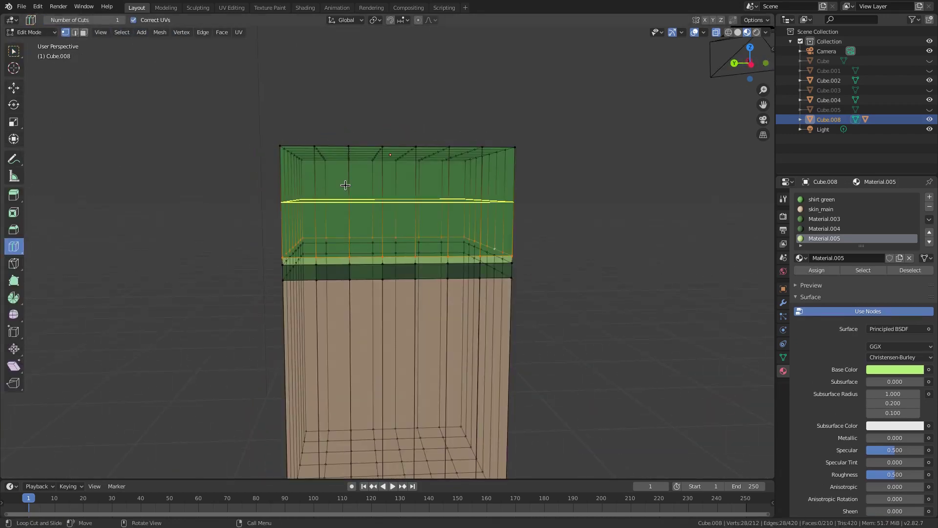
click(122, 19)
click(335, 215)
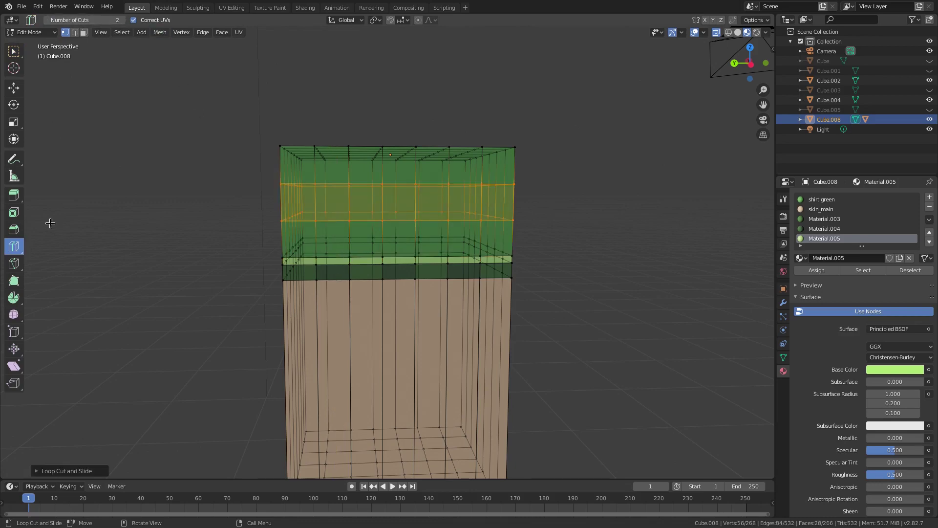
Step: Turn off X-ray and select the three middle faces of the central row on one green side in face mode
click(717, 33)
middle_drag(276, 126, 269, 119)
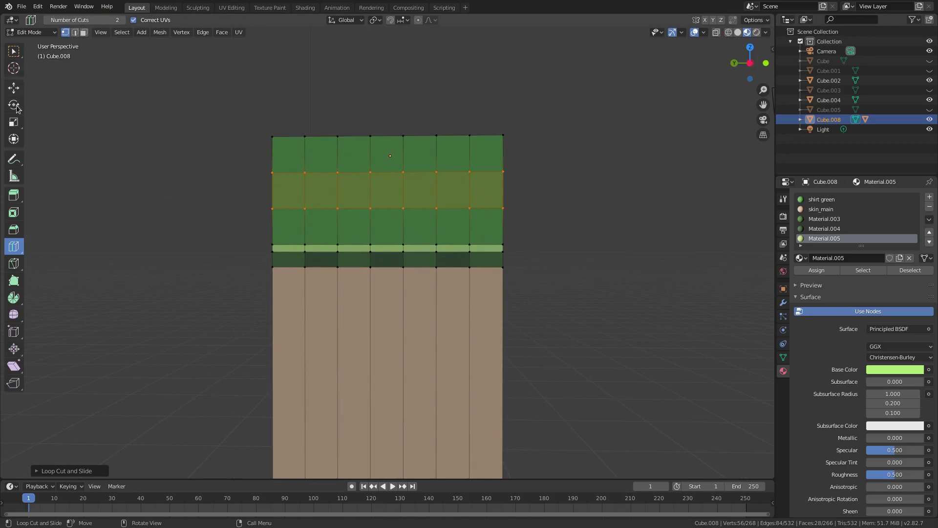
click(84, 33)
click(13, 51)
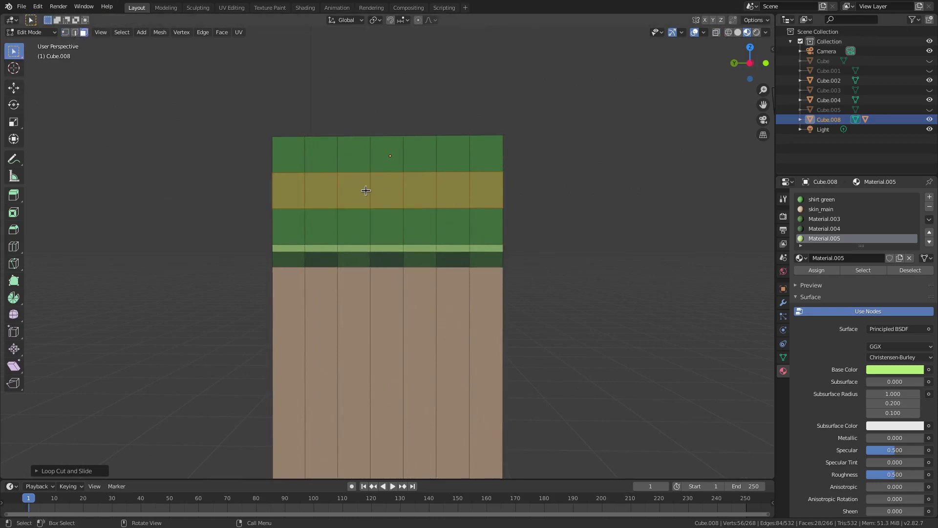
click(362, 191)
shift+click(388, 191)
shift+click(418, 191)
middle_drag(556, 260, 548, 265)
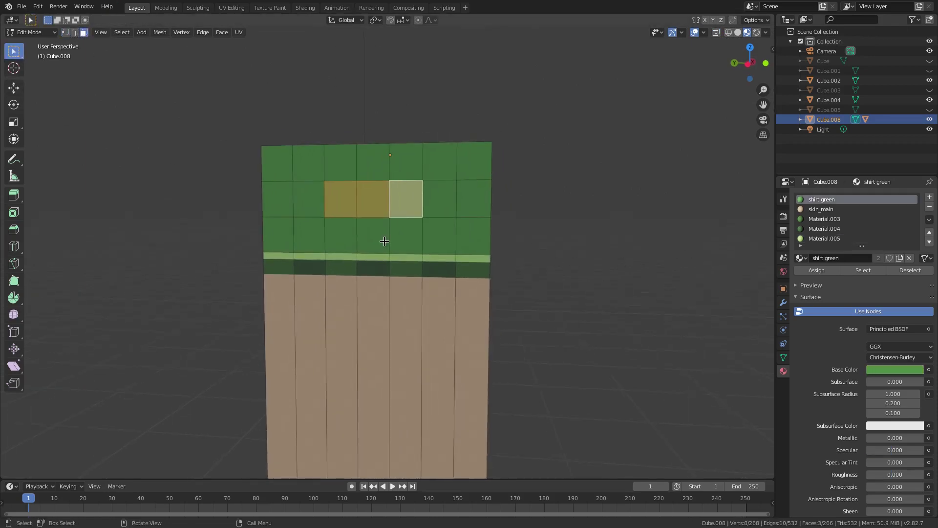
Step: Try extending the selection with three faces in the row below, and undo those additions
shift+click(340, 234)
shift+click(405, 236)
shift+click(373, 236)
scroll(383, 241, down, 3)
middle_drag(383, 241, 482, 252)
key(ctrl+z)
key(ctrl+z)
key(ctrl+z)
Step: Assign the light-green Material.005 to the three selected sleeve faces and inspect the patch
scroll(548, 277, up, 2)
middle_drag(549, 277, 682, 271)
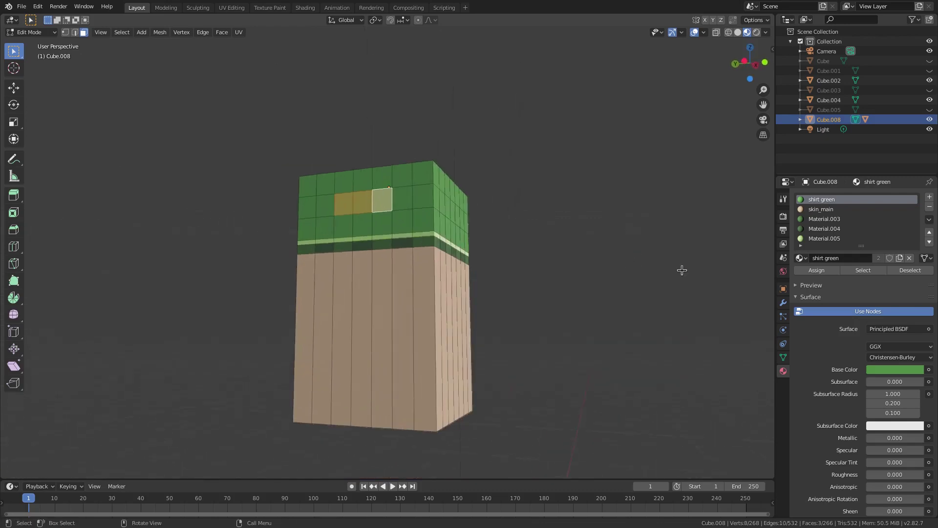
scroll(682, 270, up, 2)
click(824, 238)
click(817, 269)
key(Tab)
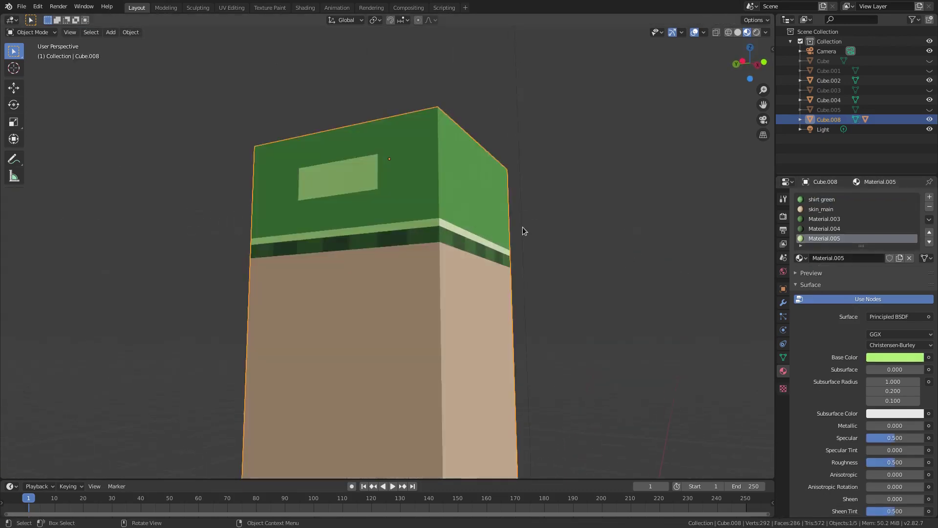
Step: Assign the darker Material.003 to the middle face of the light-green patch and inspect it from farther away
middle_drag(523, 227, 555, 239)
key(Tab)
click(398, 205)
click(830, 221)
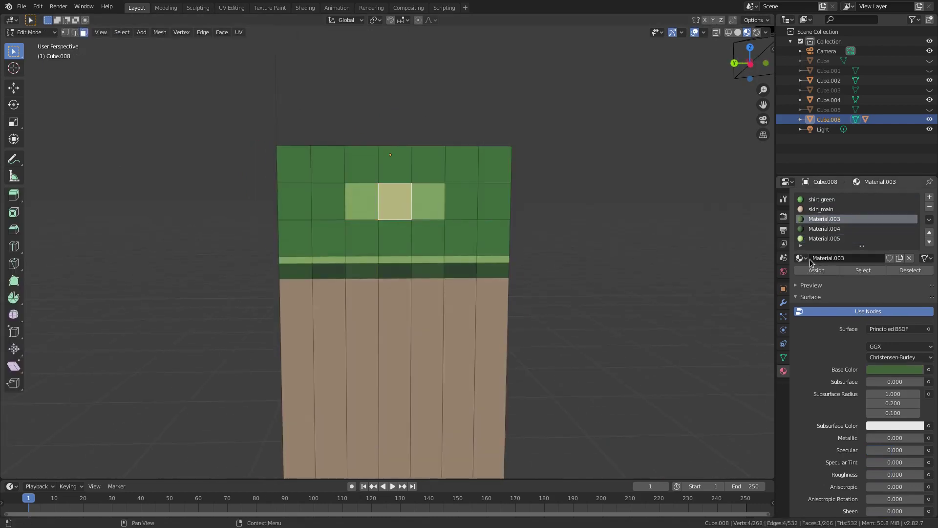
click(813, 268)
key(Tab)
scroll(559, 236, down, 4)
mouse_move(559, 236)
middle_down()
mouse_move(494, 251)
mouse_move(665, 245)
mouse_move(479, 252)
mouse_move(557, 251)
middle_up()
Step: Undo the sleeve patch colors and the two added loop cuts
key(Tab)
key(ctrl+z)
key(ctrl+z)
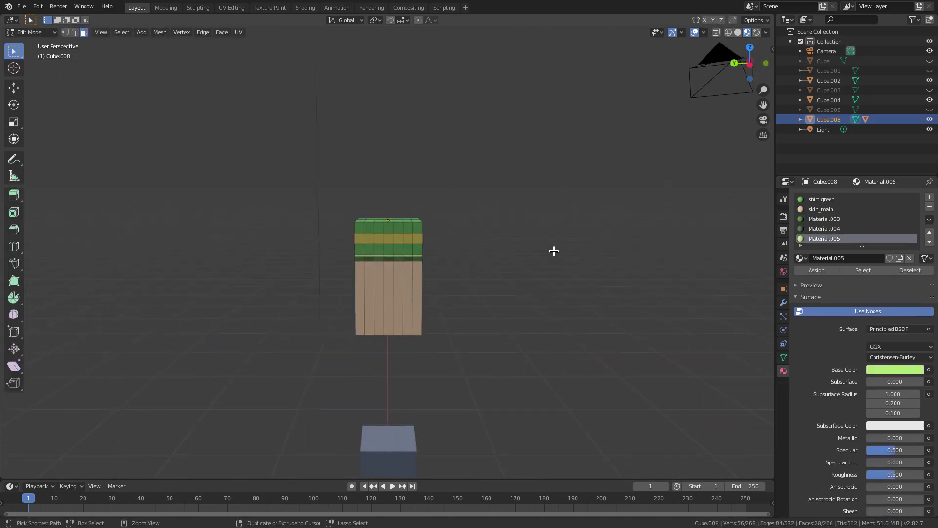
key(ctrl+z)
key(Tab)
Step: Select all faces on the underside of the arm block and merge them with Limited Dissolve
middle_drag(554, 251, 469, 232)
scroll(436, 239, up, 3)
key(Tab)
middle_drag(327, 234, 299, 218)
click(293, 222)
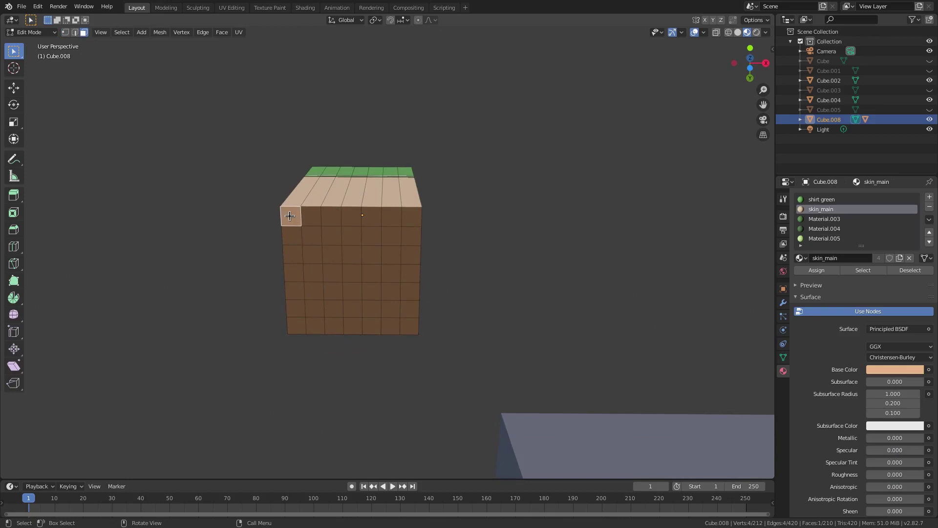
middle_drag(273, 231, 293, 203)
key(b)
drag(288, 195, 416, 323)
right_click(377, 254)
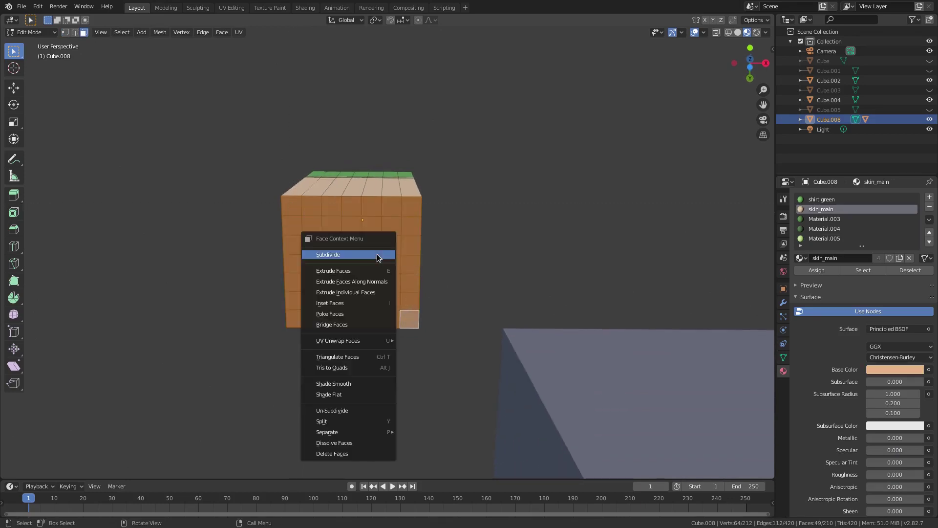
key(x)
click(359, 328)
Step: Select the skin-colored strips on the arm's front side and merge them with Limited Dissolve
middle_drag(429, 260, 274, 214)
key(KP_1)
click(281, 215)
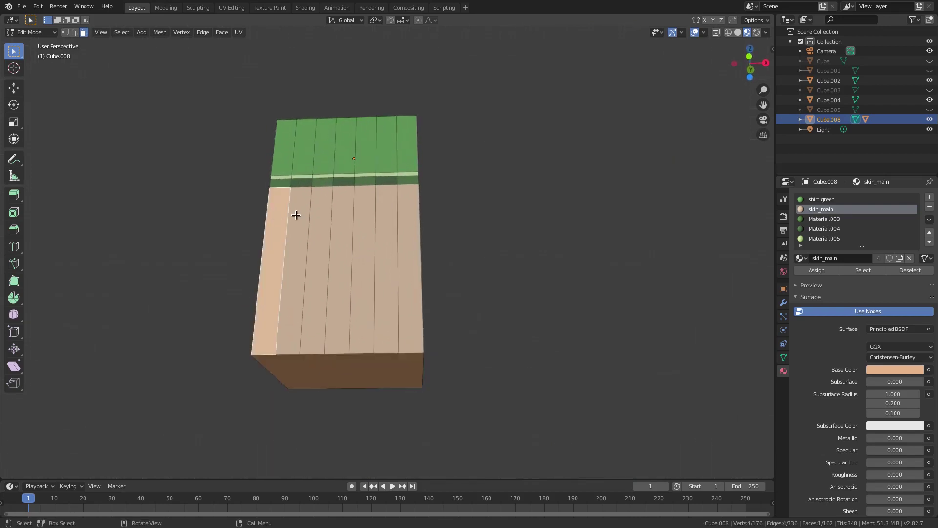
shift+click(313, 229)
shift+click(329, 227)
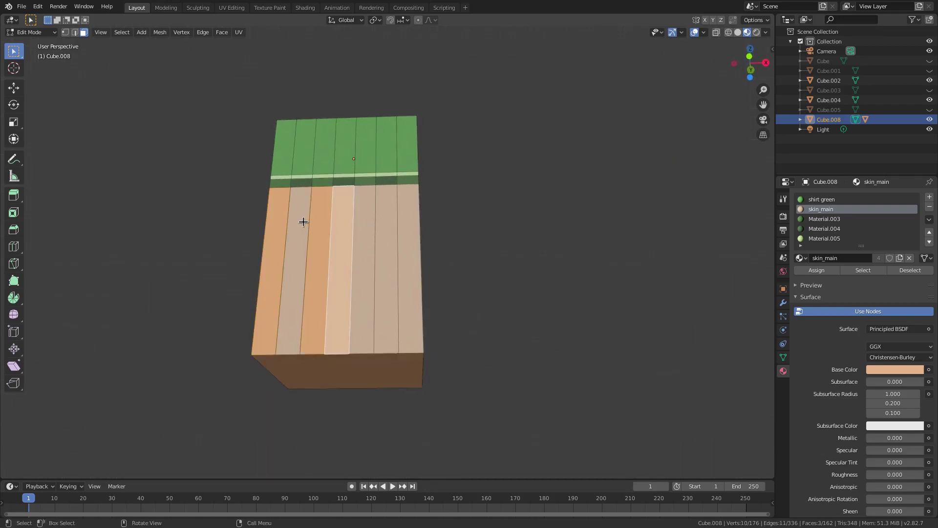
key(b)
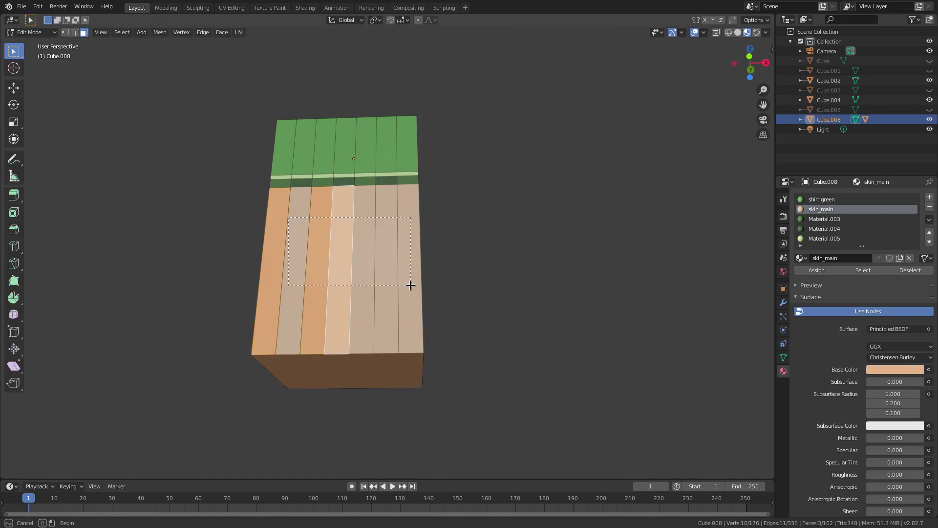
right_click(394, 244)
click(394, 245)
Step: Merge the skin-colored strips on the arm's positive X side with Limited Dissolve
middle_drag(394, 245, 321, 261)
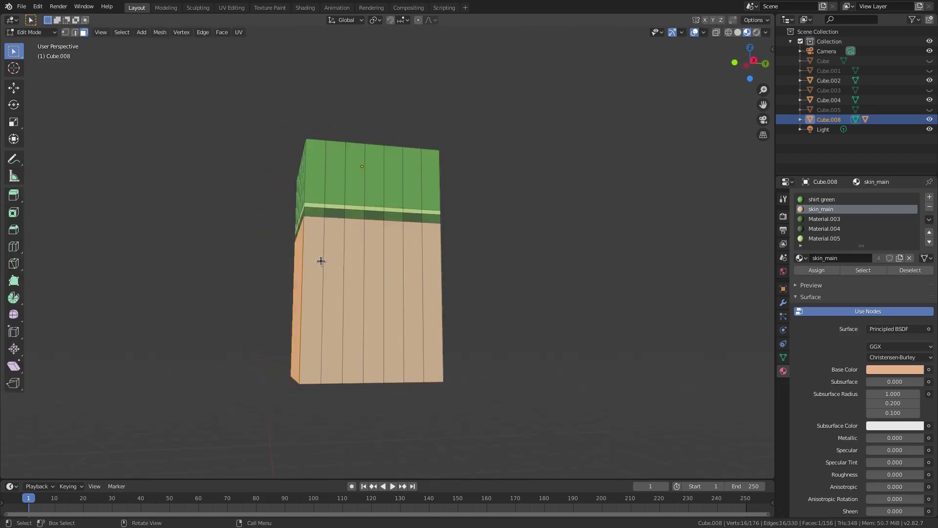
click(317, 253)
key(b)
drag(316, 249, 435, 331)
key(x)
click(433, 331)
middle_drag(479, 329, 641, 330)
key(Tab)
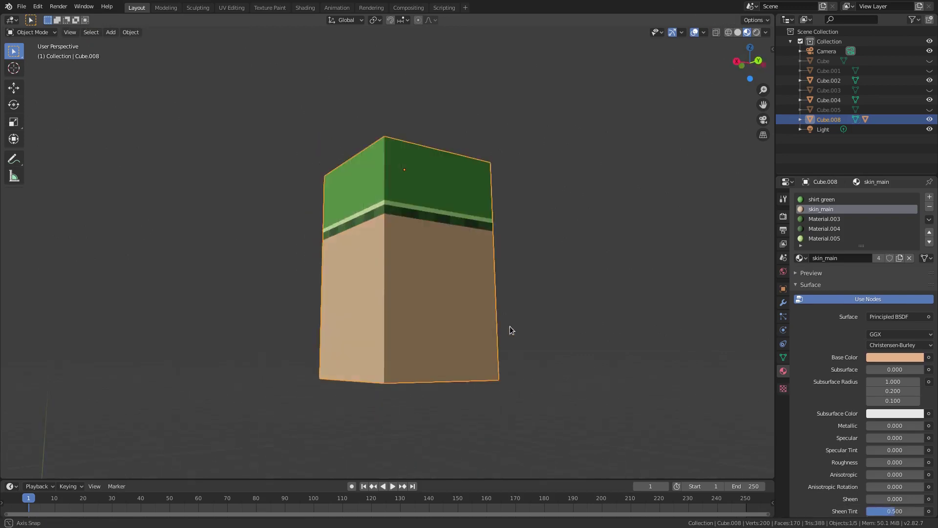
Step: Merge the skin-colored strips on the arm's negative X side with Limited Dissolve
key(Tab)
middle_drag(362, 268, 454, 264)
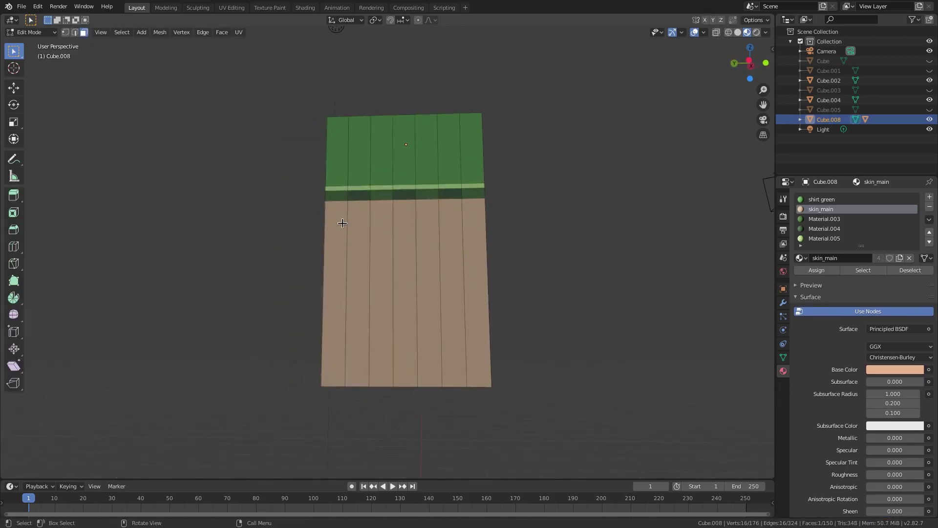
click(340, 222)
key(b)
drag(336, 218, 485, 324)
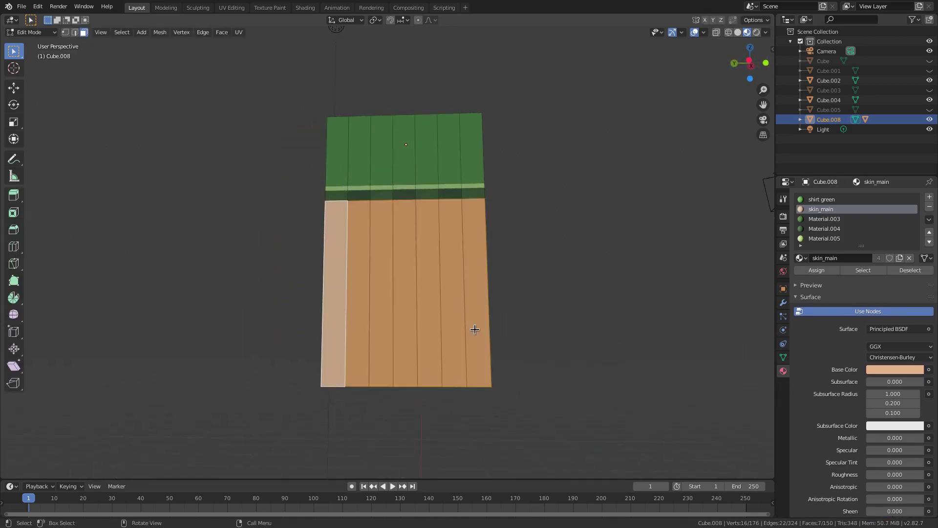
key(x)
click(470, 288)
Step: Merge the skin-colored strips on the arm's back side with Limited Dissolve
middle_drag(470, 289, 359, 255)
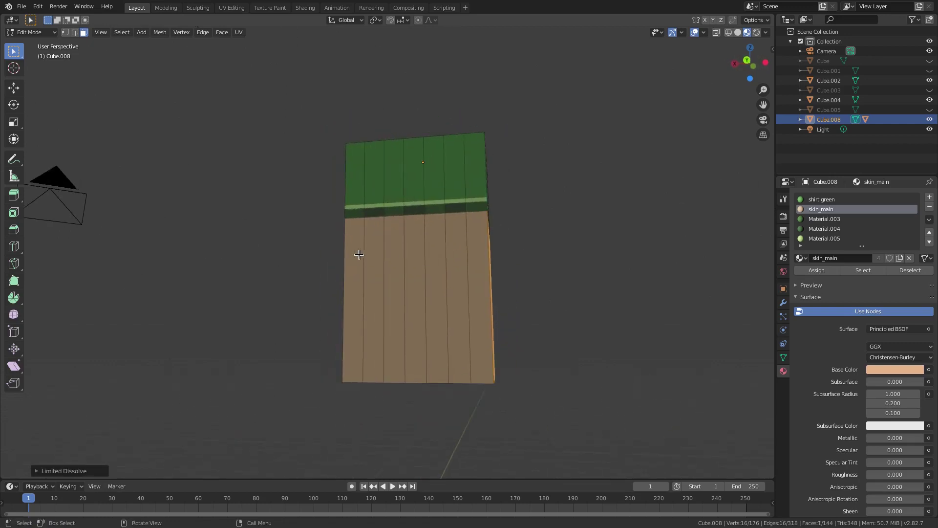
click(358, 250)
key(b)
drag(366, 249, 477, 325)
key(x)
click(449, 268)
Step: Select the shirt-green strips above the trim on all four sides of the arm and merge them with Limited Dissolve
middle_drag(449, 268, 446, 233)
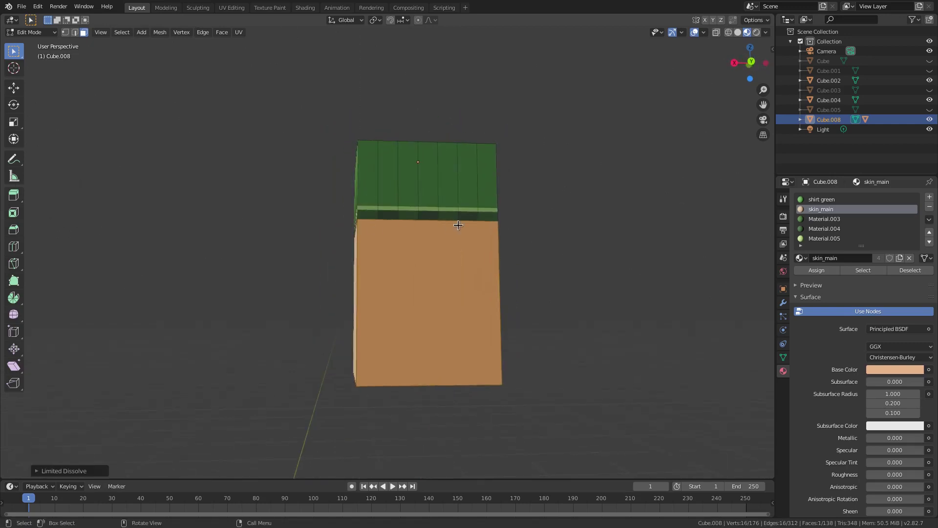
click(308, 171)
key(b)
drag(304, 154, 411, 195)
middle_drag(303, 191, 279, 168)
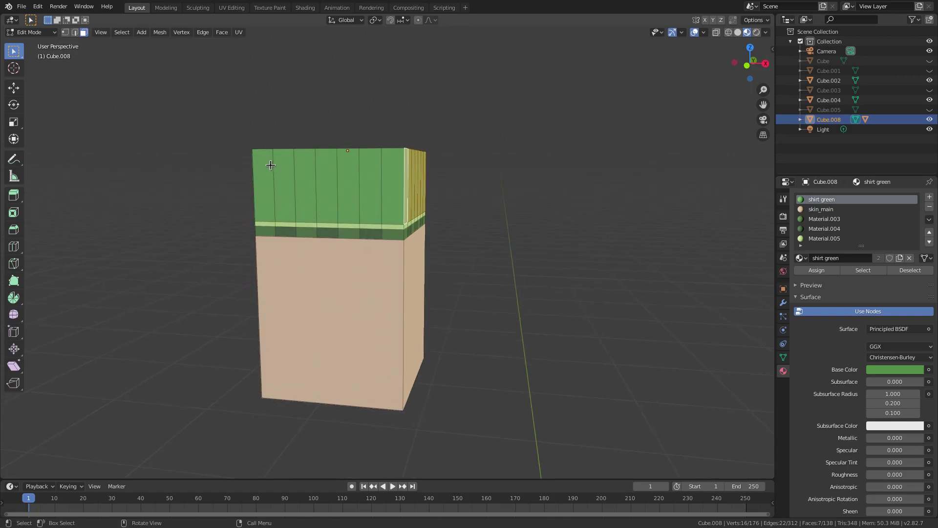
key(b)
drag(266, 161, 386, 201)
middle_drag(385, 201, 307, 180)
key(b)
drag(307, 179, 441, 211)
middle_drag(314, 208, 396, 200)
drag(337, 180, 442, 214)
key(x)
click(441, 211)
Step: Select the whole grid of green faces on top of the arm block and merge it with Limited Dissolve
middle_drag(441, 212, 377, 190)
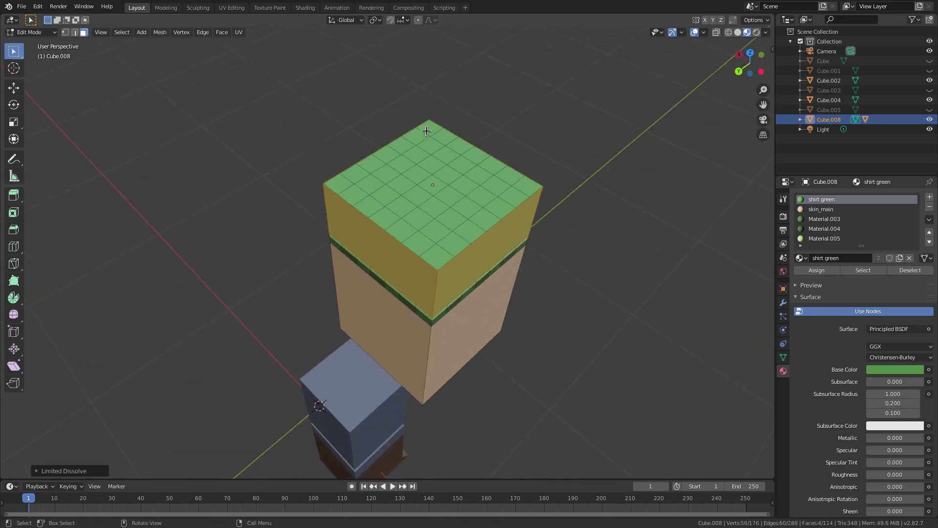
click(426, 131)
key(b)
drag(338, 223, 485, 299)
drag(488, 337, 492, 337)
middle_drag(484, 333, 456, 324)
click(349, 221)
click(344, 205)
key(b)
drag(345, 205, 482, 320)
key(x)
click(475, 308)
middle_drag(476, 308, 493, 252)
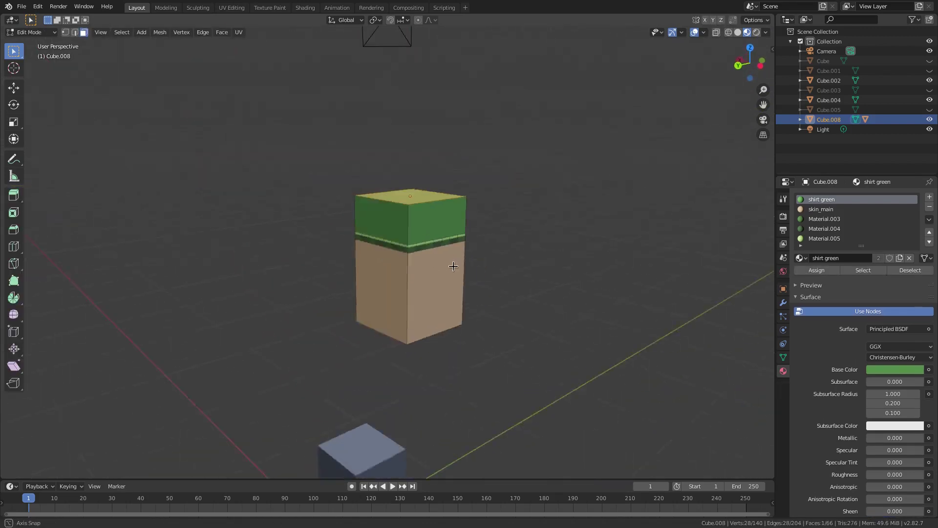
Step: Select the light-green strip's faces all around the sleeve through X-ray and merge them with Limited Dissolve
key(Tab)
scroll(314, 202, up, 3)
middle_drag(325, 206, 317, 225)
key(Tab)
scroll(369, 211, up, 2)
key(KP_1)
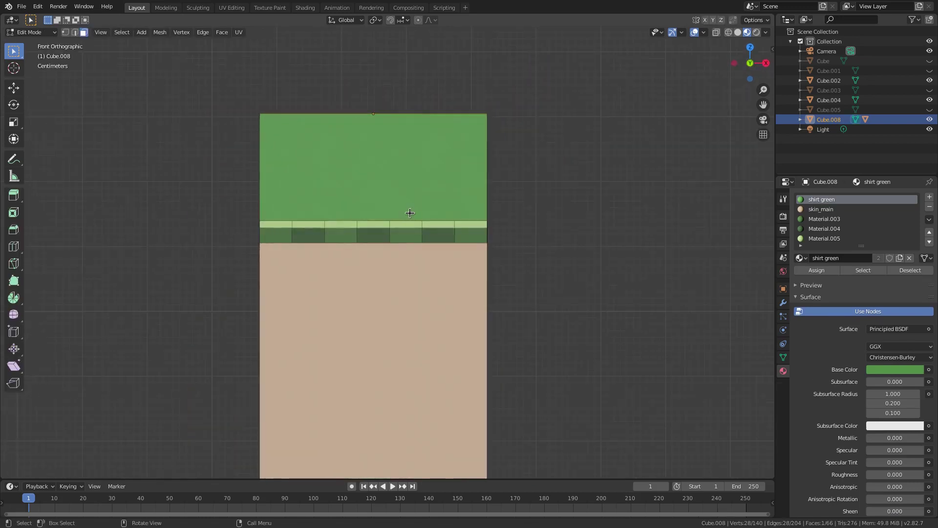
click(717, 32)
scroll(235, 209, up, 4)
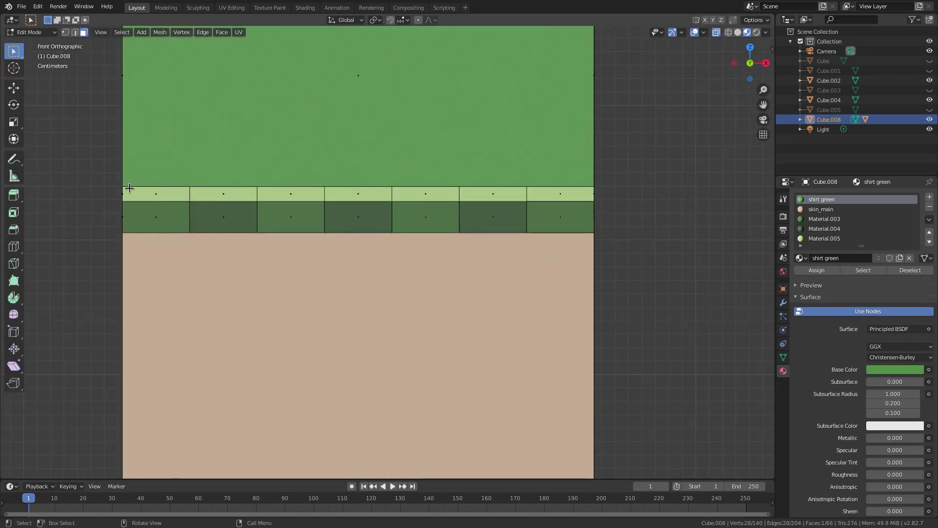
drag(610, 197, 610, 198)
middle_drag(610, 198, 425, 230)
key(x)
click(429, 234)
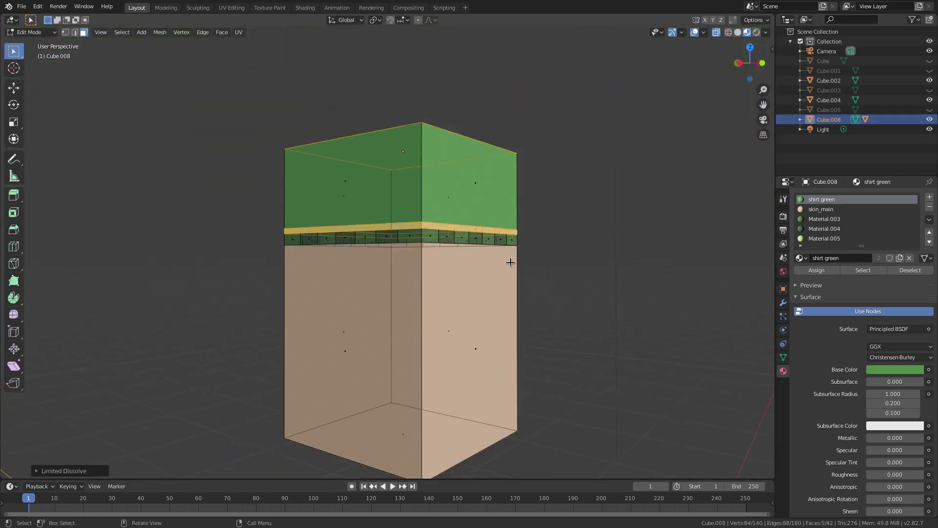
Step: Inspect the cleaned-up arm mesh and sleeve trim from several angles in both object and edit mode
key(Tab)
middle_drag(510, 262, 483, 271)
key(Tab)
scroll(328, 245, up, 2)
middle_drag(566, 243, 537, 295)
key(Tab)
scroll(449, 287, down, 5)
key(Tab)
key(Tab)
key(Tab)
key(Tab)
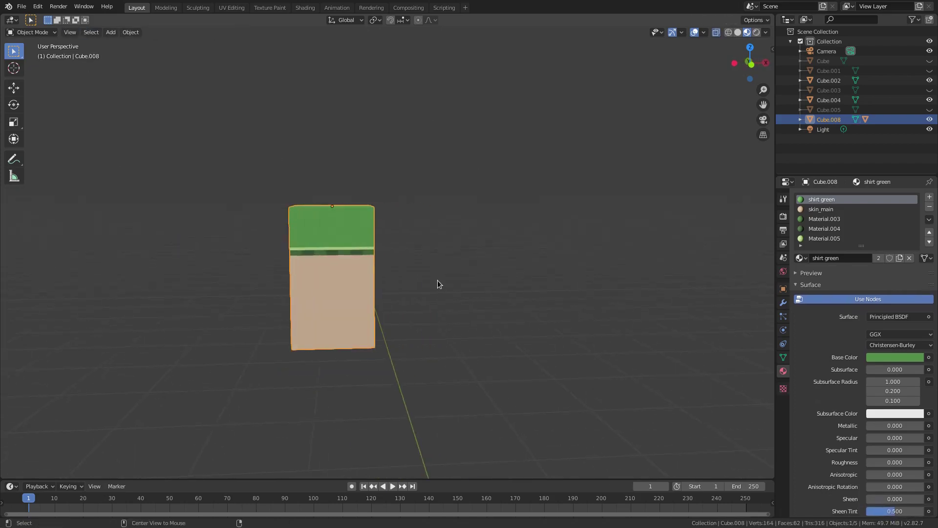
Step: Leave the isolated view of the arm and open the upper leg block Cube.004 for mesh editing
key(KP_Divide)
middle_drag(438, 283, 467, 261)
shift+middle_drag(398, 359, 466, 325)
scroll(402, 228, up, 4)
click(398, 257)
key(Tab)
scroll(462, 303, up, 2)
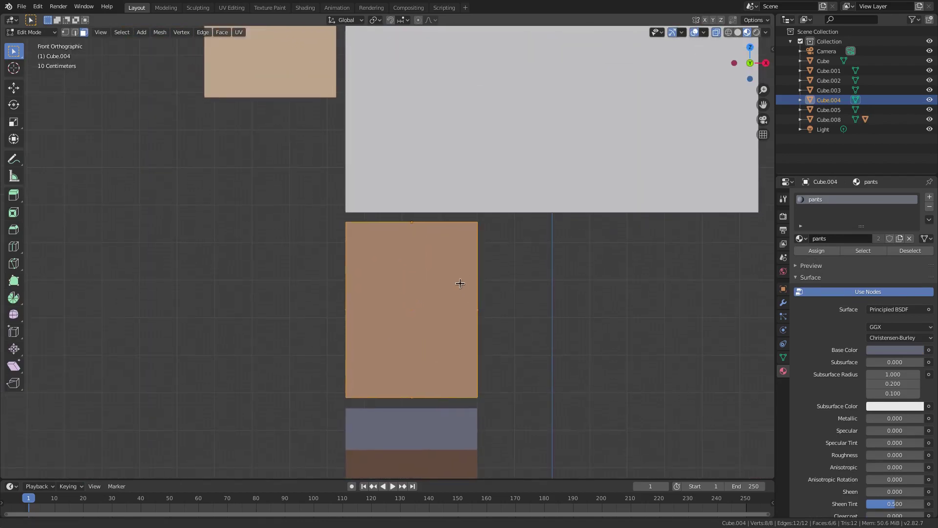
Step: Add six evenly spaced loop cuts to the upper leg block along each of its three directions
click(15, 247)
click(123, 20)
click(357, 318)
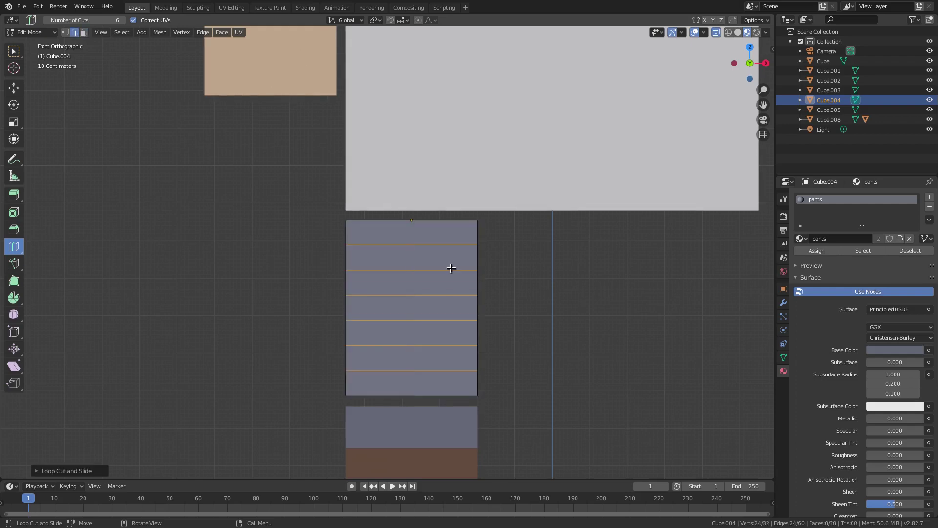
middle_drag(348, 260, 637, 247)
click(608, 322)
click(494, 286)
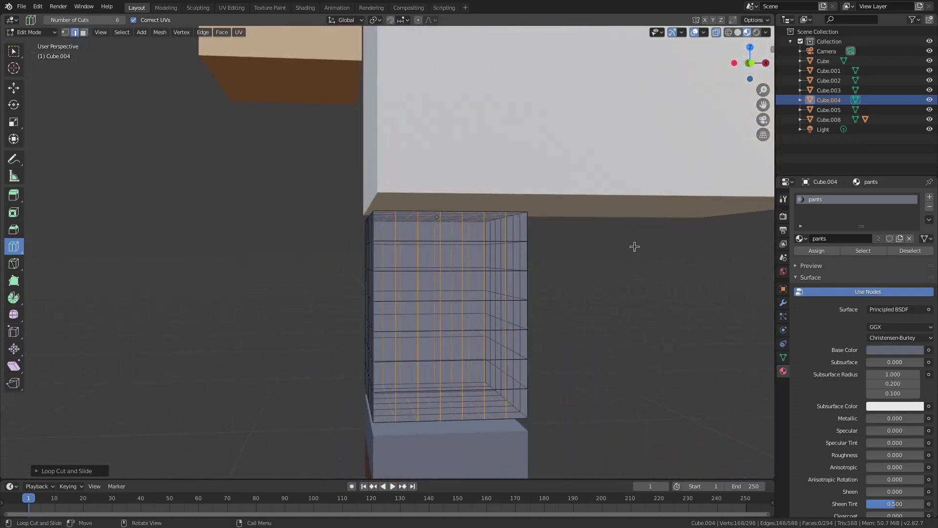
Step: Try to select alternating horizontal bands of faces around the fully gridded upper leg block through X-ray
key(KP_1)
scroll(436, 212, up, 3)
click(14, 53)
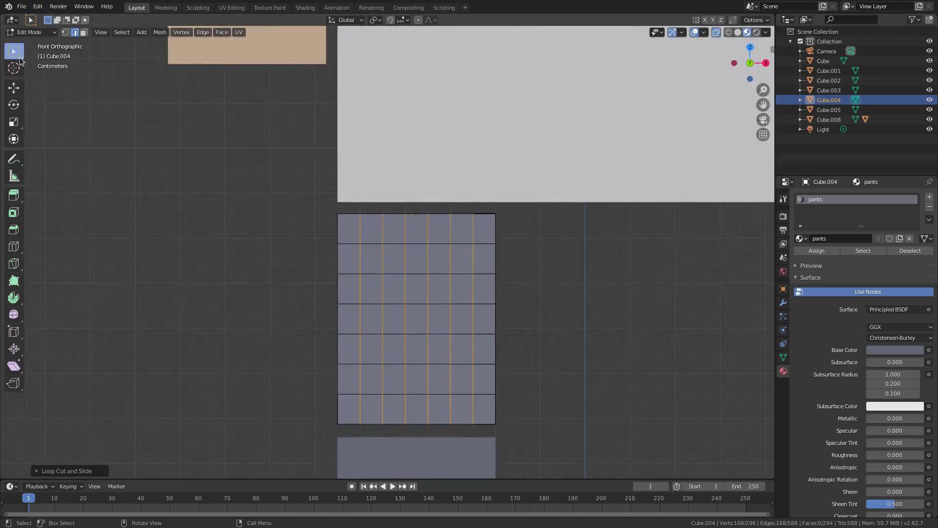
click(84, 32)
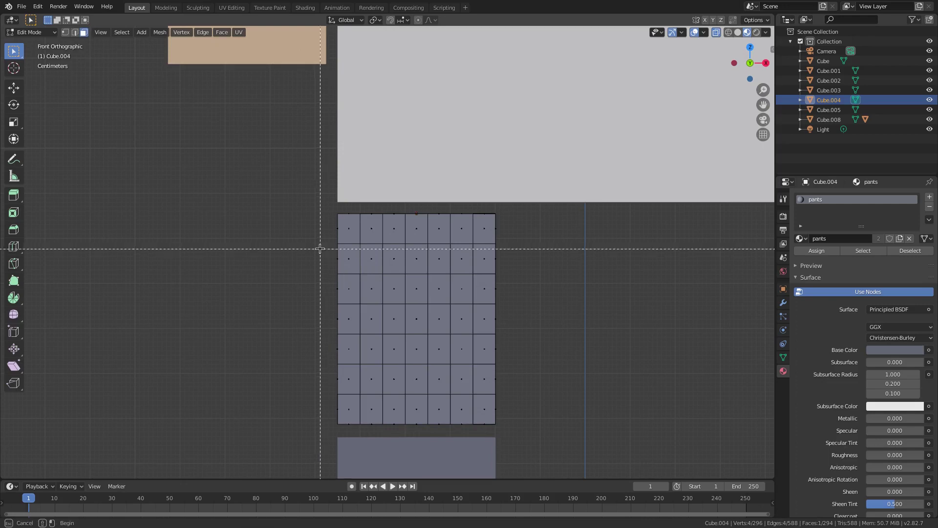
drag(321, 249, 556, 269)
key(b)
drag(322, 311, 545, 326)
middle_drag(544, 327, 404, 326)
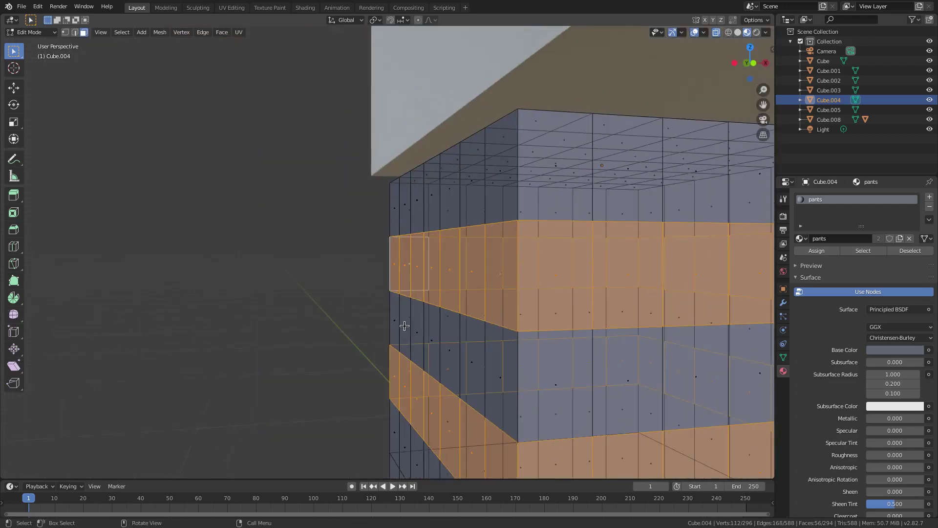
Step: Undo the band selections and the vertical loop cuts, keeping only the six horizontal cuts on the upper leg block
key(ctrl+z)
key(ctrl+z)
key(ctrl+z)
key(ctrl+z)
key(ctrl+z)
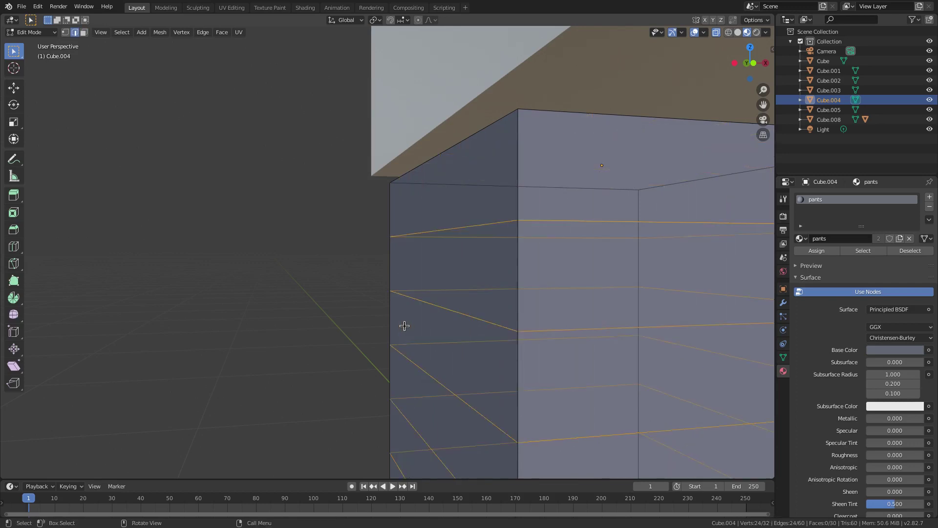
Step: Select the second, fourth and sixth horizontal bands of faces all around the upper leg block through X-ray
key(KP_1)
click(349, 253)
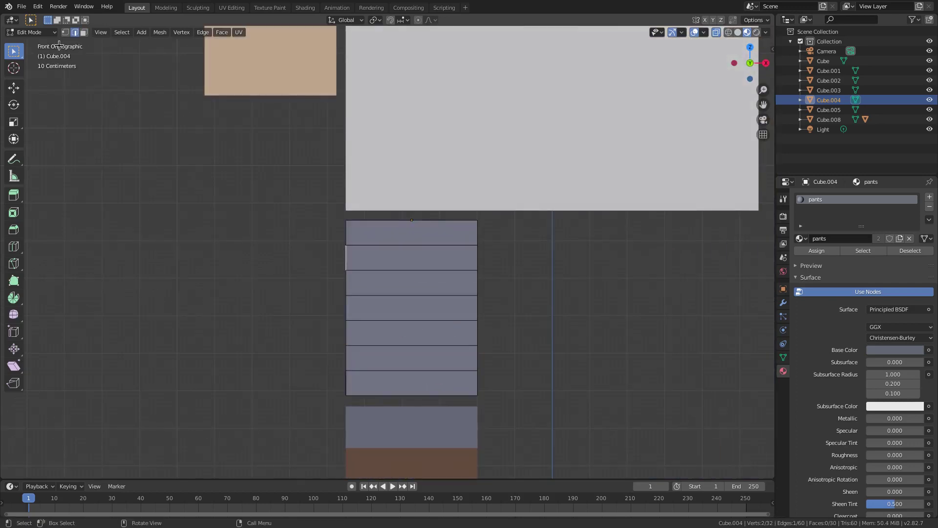
drag(339, 254, 538, 270)
key(b)
drag(338, 304, 495, 315)
key(b)
drag(342, 350, 531, 368)
middle_drag(531, 367, 536, 338)
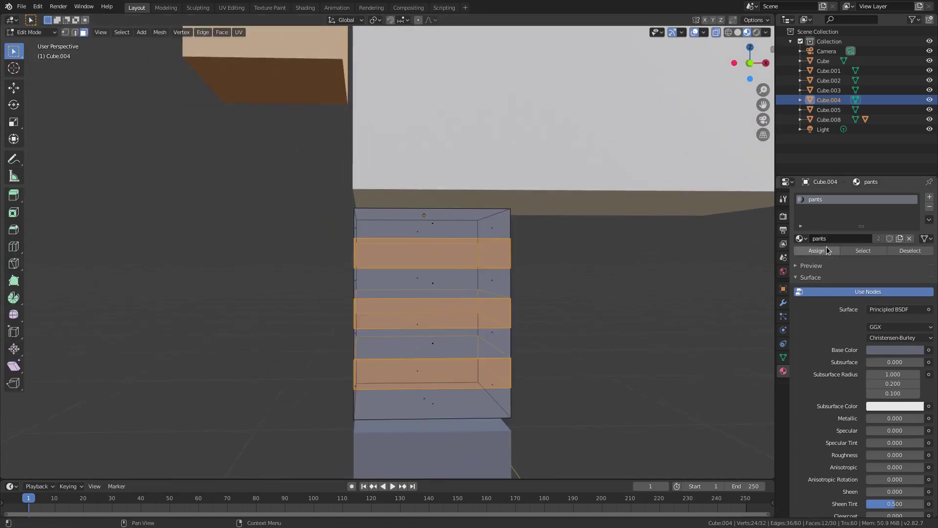
Step: Add a second material slot to the upper leg with a separate copy of the pants material named pants_darker
click(930, 196)
click(800, 257)
click(816, 328)
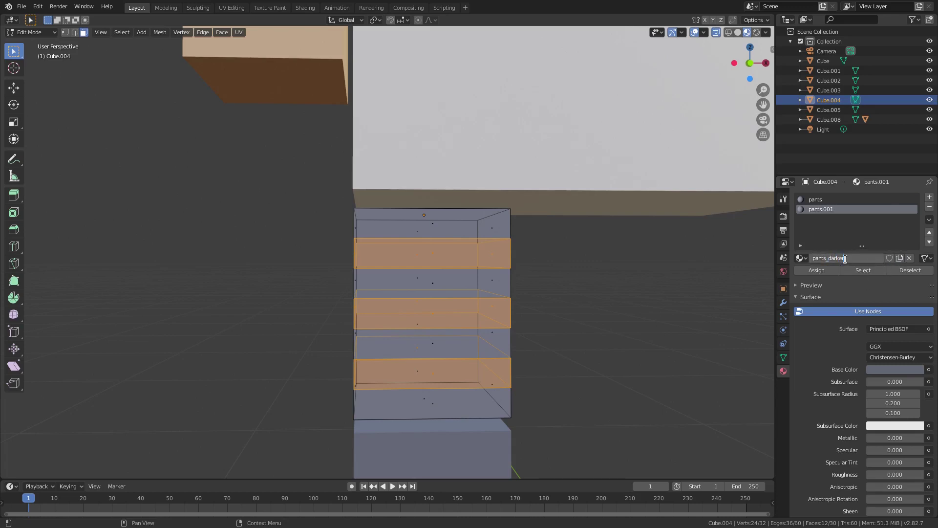
key(Return)
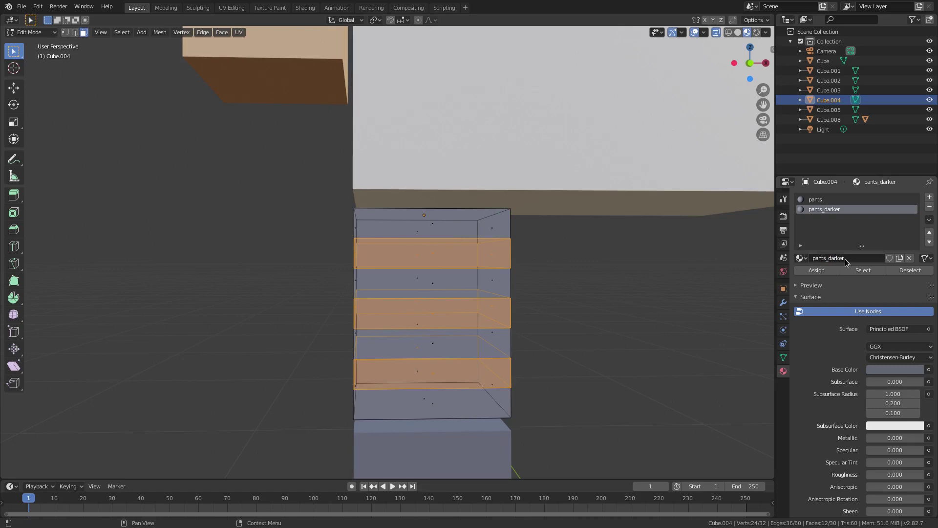
Step: Darken the pants_darker base color to a value of about 0.38 and assign the material to the three selected bands
click(886, 370)
key(Tab)
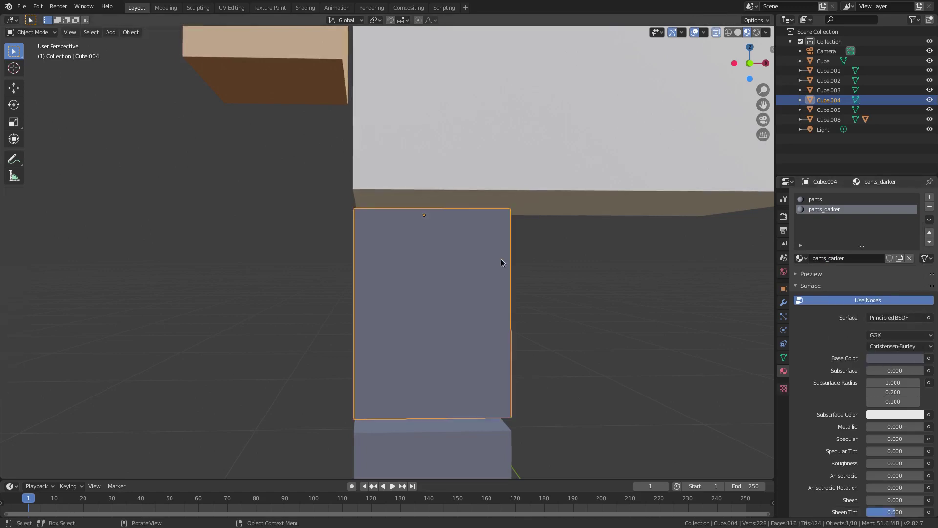
key(Tab)
key(Tab)
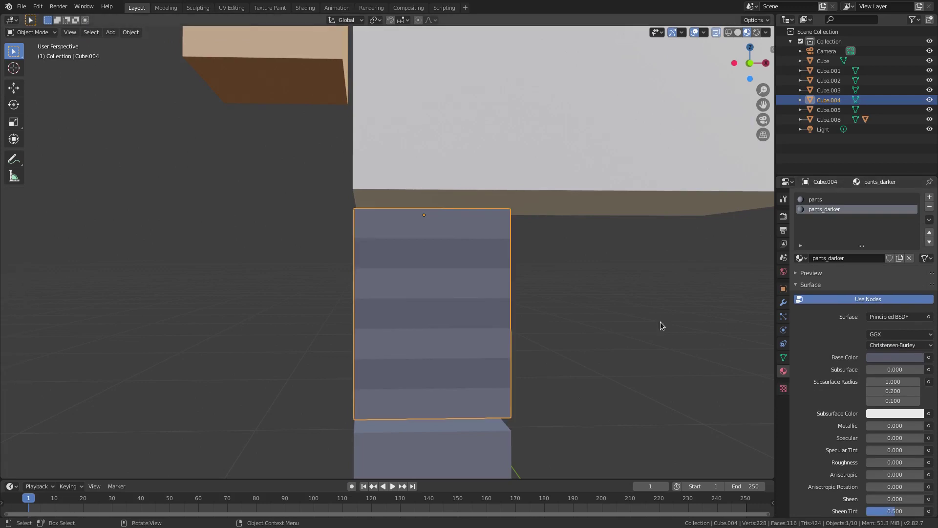
click(894, 357)
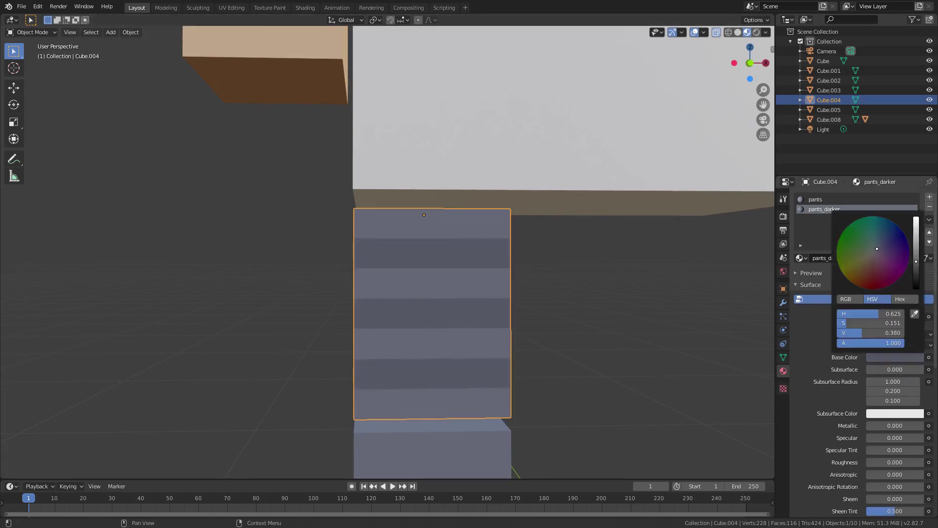
Step: Add one horizontal loop cut around the pants section of lower leg block Cube.002 and move it slightly down along Z
middle_drag(607, 373, 547, 352)
click(447, 359)
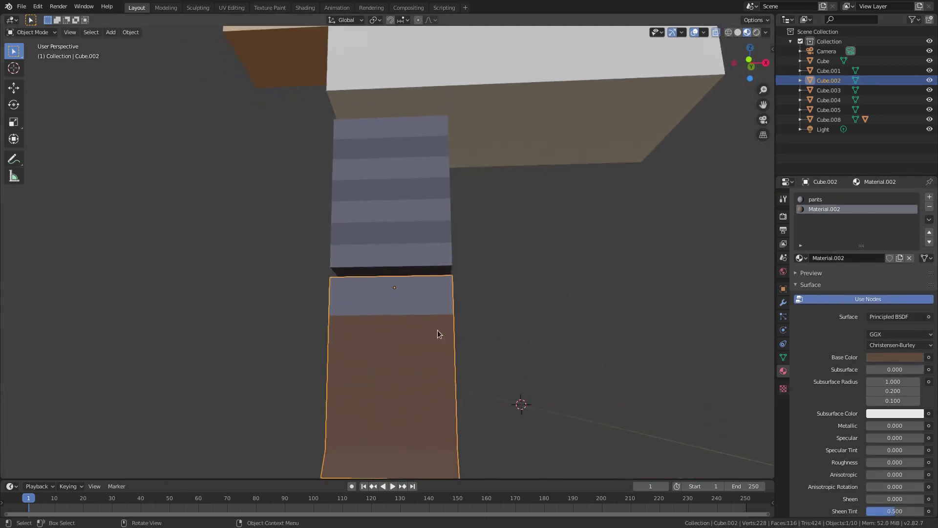
key(Tab)
scroll(368, 323, up, 2)
middle_drag(366, 323, 412, 205)
key(KP_1)
scroll(391, 318, up, 3)
scroll(386, 212, up, 2)
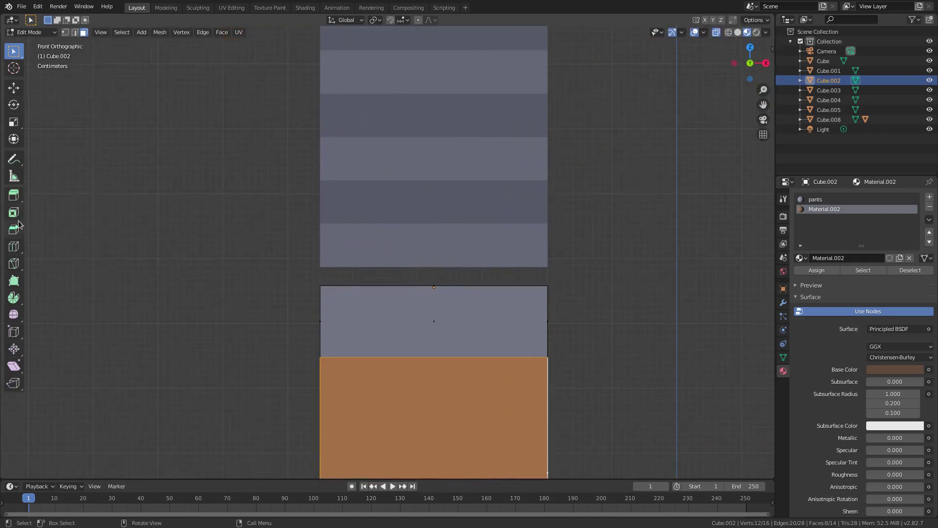
click(14, 246)
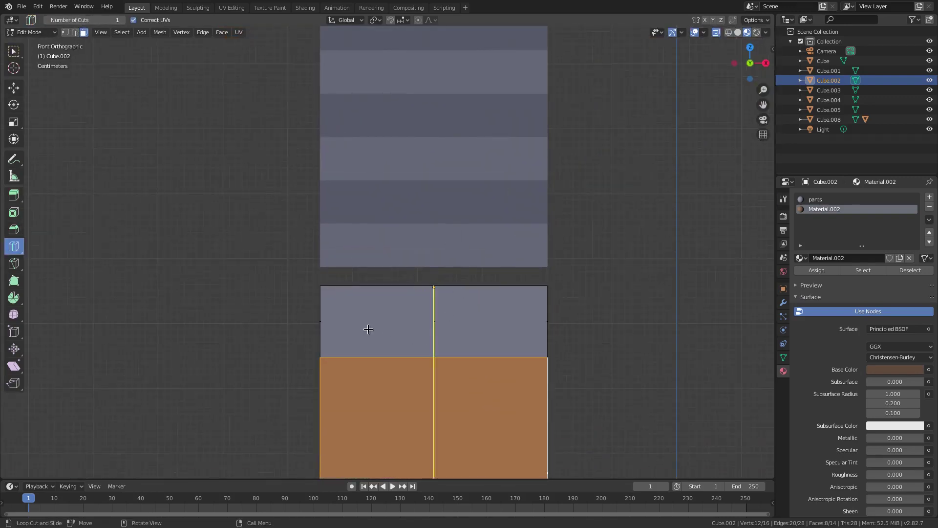
click(299, 323)
key(g)
key(z)
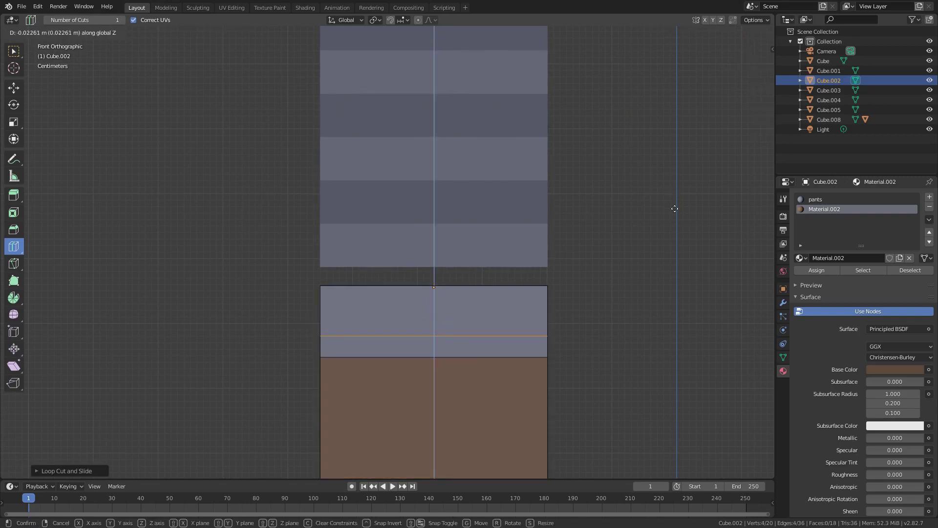
click(676, 205)
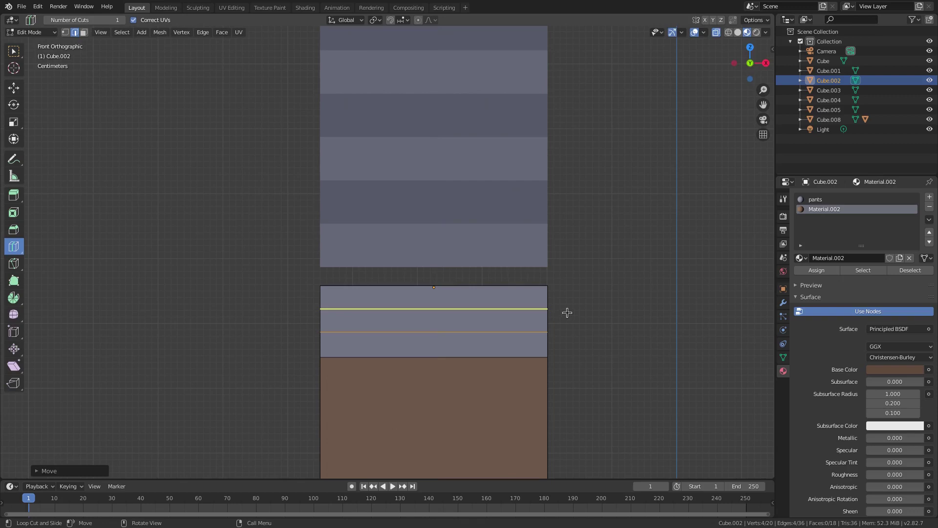
Step: Move the edge loop between the pants and the brown boot down about 0.028 m along Z
shift+middle_drag(568, 313, 571, 248)
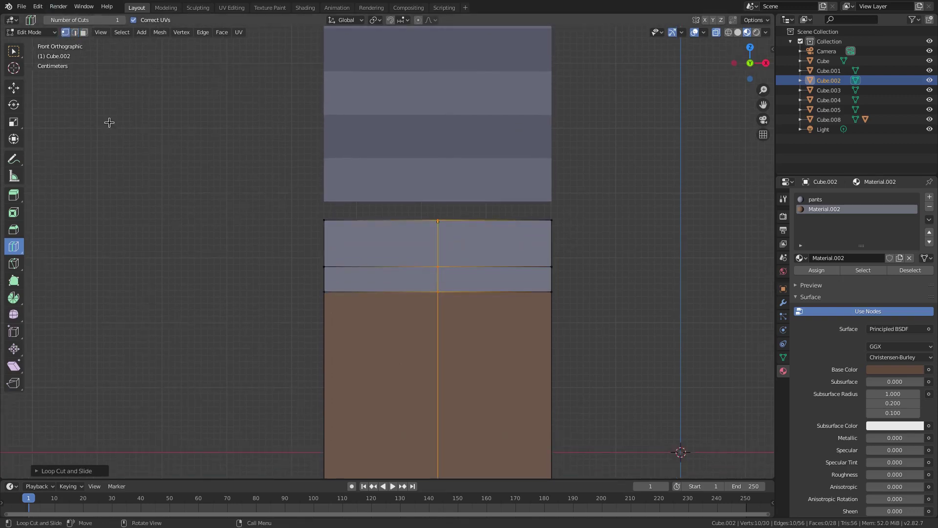
click(16, 56)
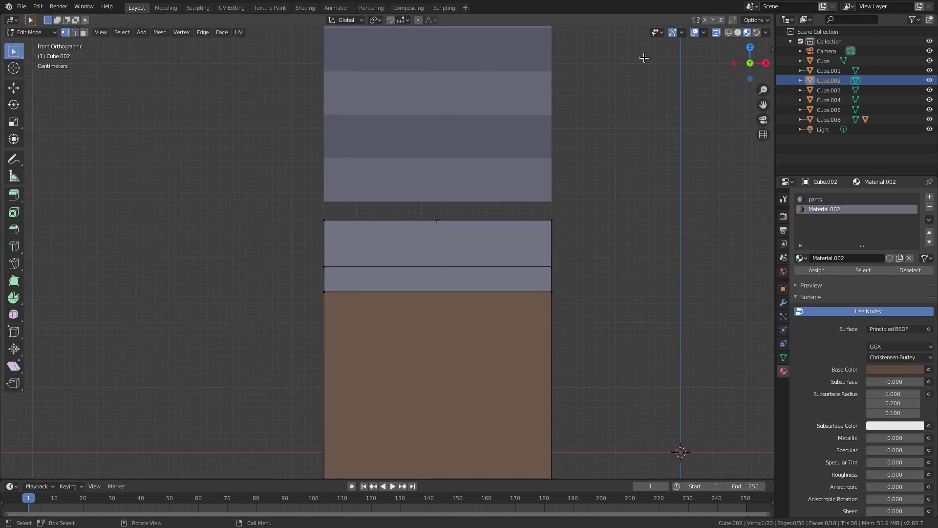
key(b)
drag(314, 286, 635, 330)
key(g)
key(z)
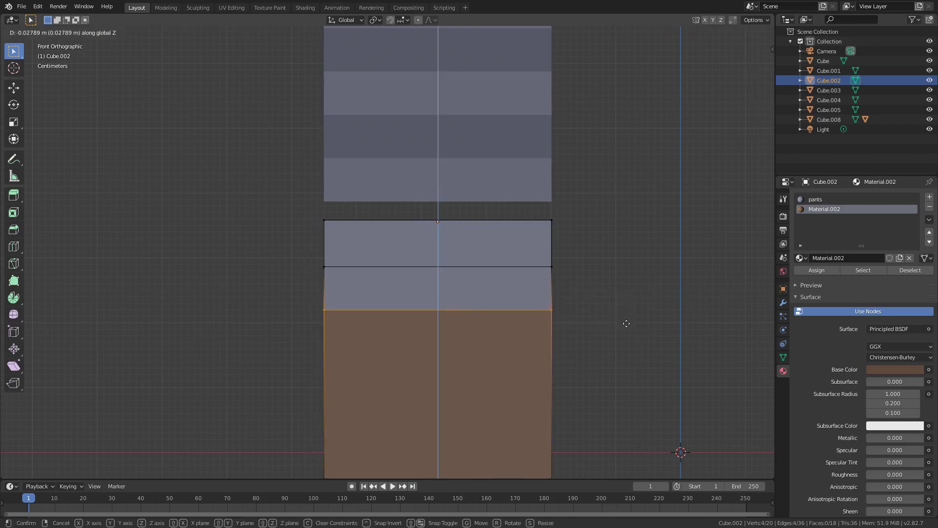
click(626, 323)
scroll(556, 304, down, 2)
scroll(554, 304, up, 2)
Step: Select the topmost band of faces on the lower leg and assign it the pants_darker material in a new slot
click(84, 33)
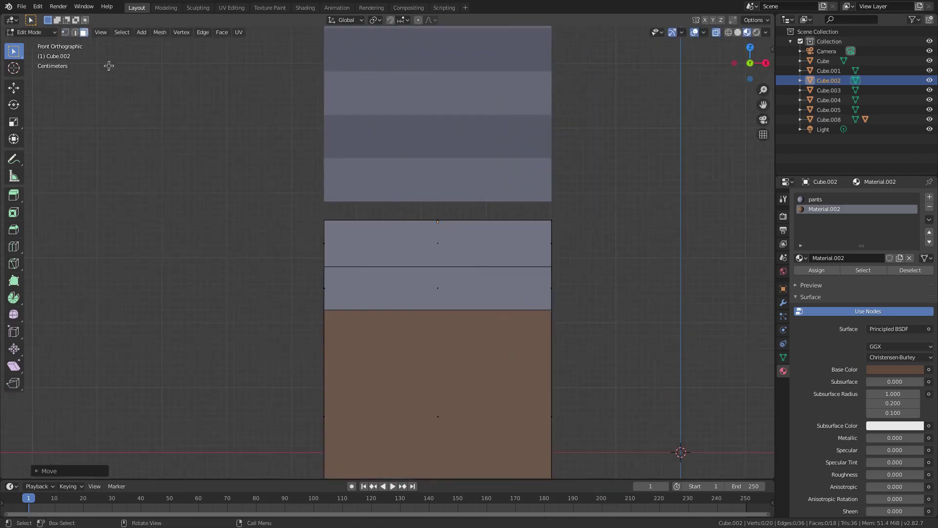
drag(259, 189, 589, 258)
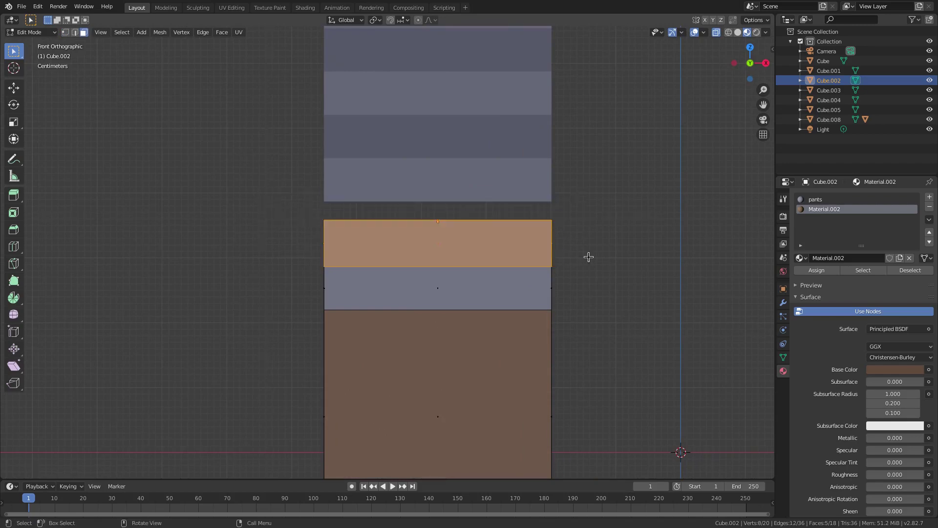
middle_drag(309, 198, 428, 236)
scroll(427, 236, down, 3)
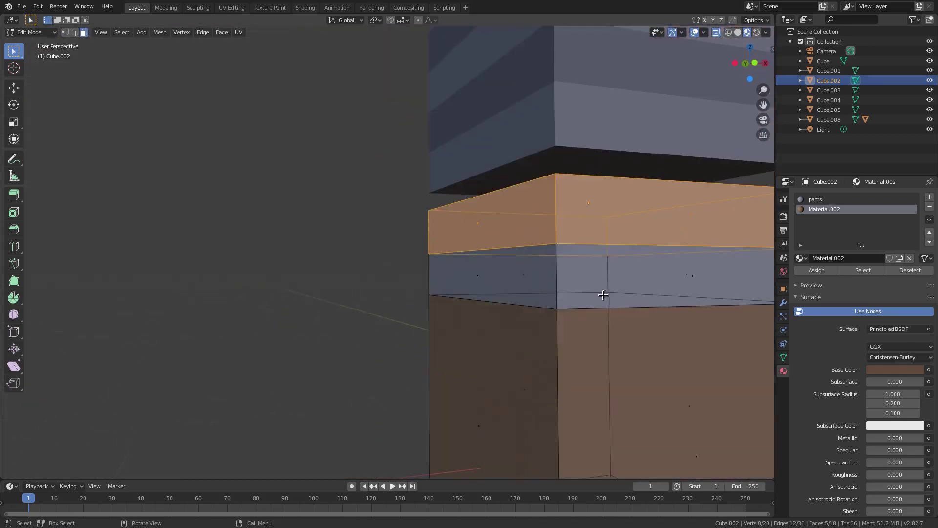
middle_drag(659, 220, 651, 220)
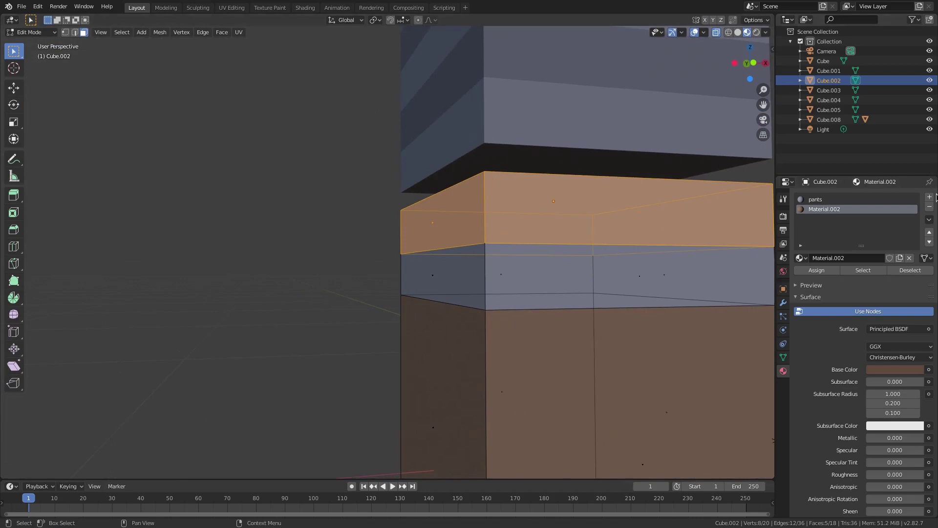
click(930, 197)
click(799, 259)
click(826, 338)
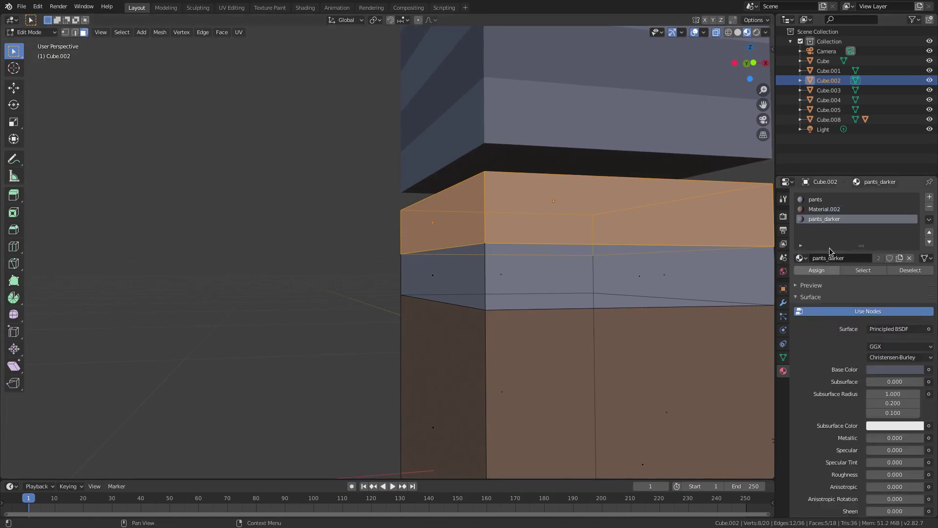
click(821, 272)
key(Tab)
Step: Examine the striped leg, the torso and the forearm from several distances in object mode
scroll(617, 239, down, 5)
mouse_move(618, 239)
middle_down()
mouse_move(584, 250)
mouse_move(615, 241)
middle_up()
scroll(586, 242, down, 1)
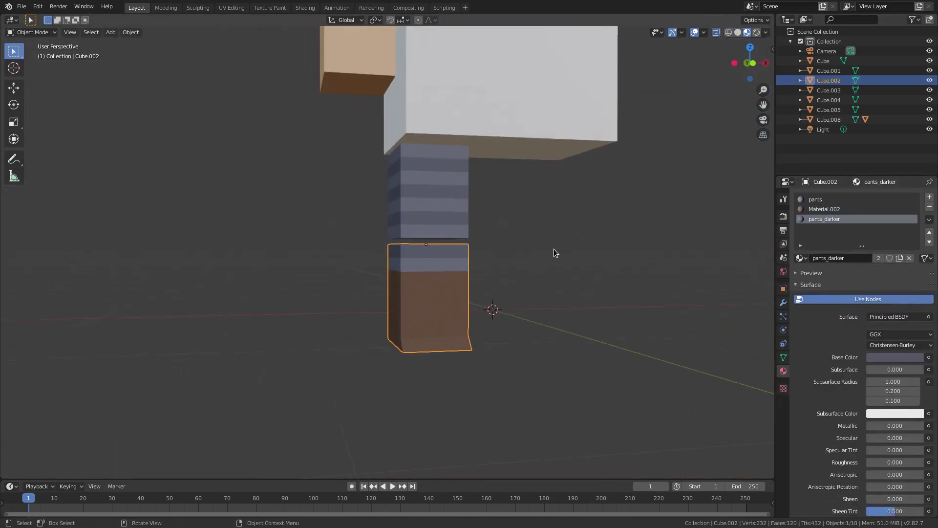
scroll(551, 250, up, 1)
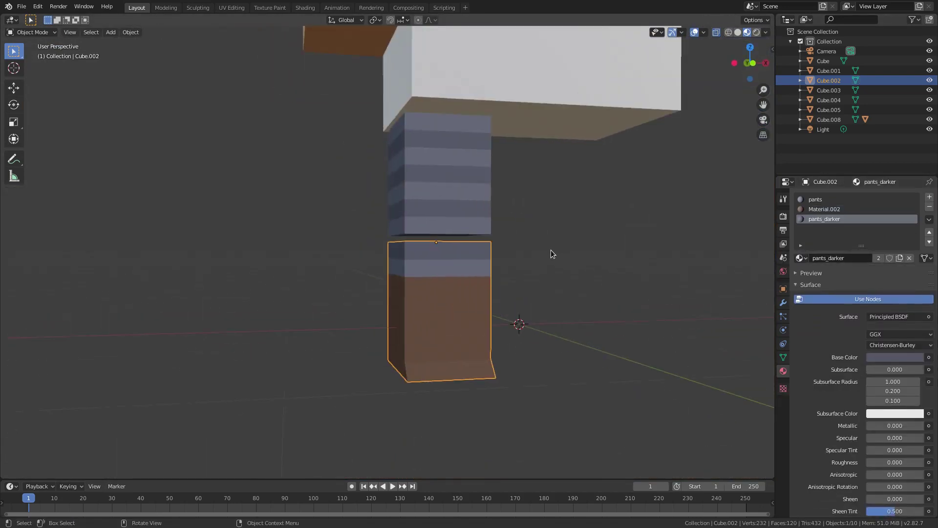
click(454, 186)
middle_drag(473, 119, 318, 197)
click(317, 197)
scroll(380, 219, down, 5)
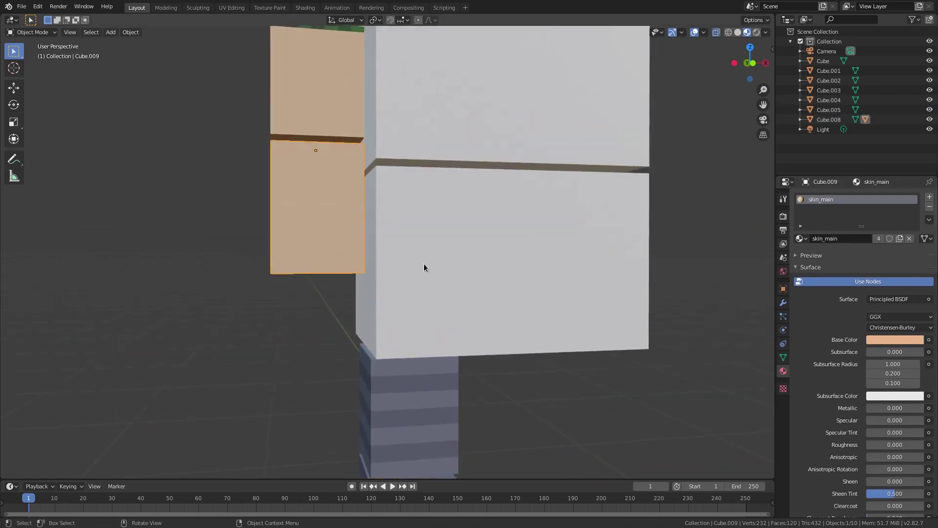
middle_drag(443, 313, 425, 337)
shift+middle_drag(425, 337, 430, 219)
scroll(431, 220, up, 7)
Step: Open the lower leg mesh, select the boot's large front face and turn off X-ray, then return to object mode
click(442, 228)
shift+middle_drag(537, 180, 527, 207)
scroll(521, 212, up, 4)
key(Tab)
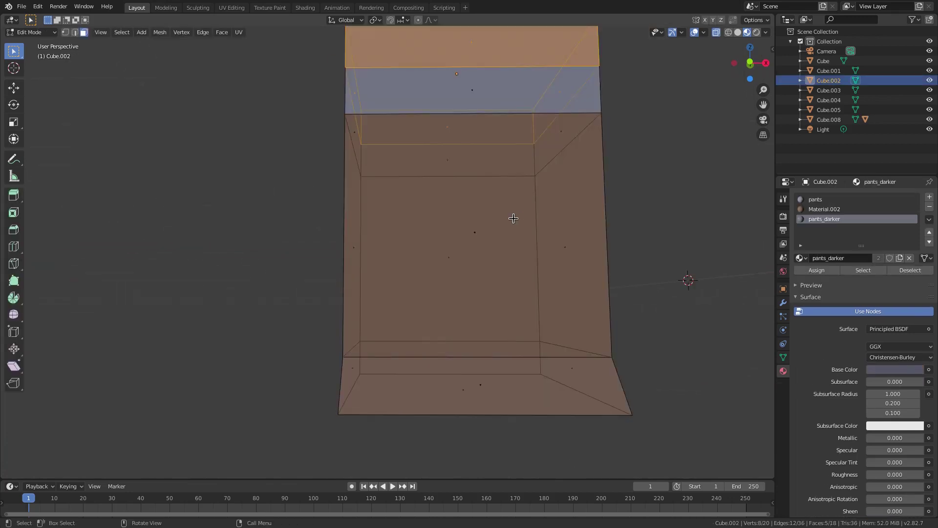
scroll(513, 219, down, 2)
click(455, 229)
click(716, 32)
middle_drag(606, 130, 487, 196)
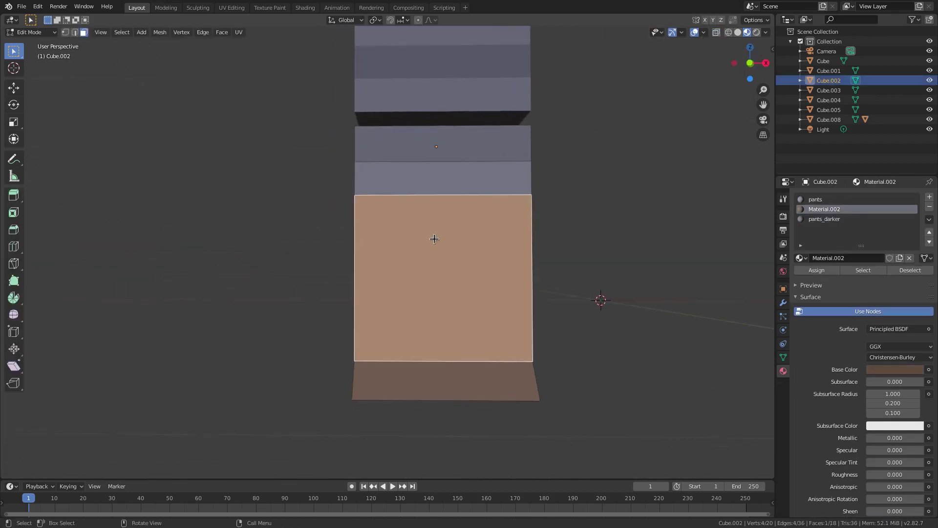
key(Tab)
key(shift+a)
mouse_move(486, 228)
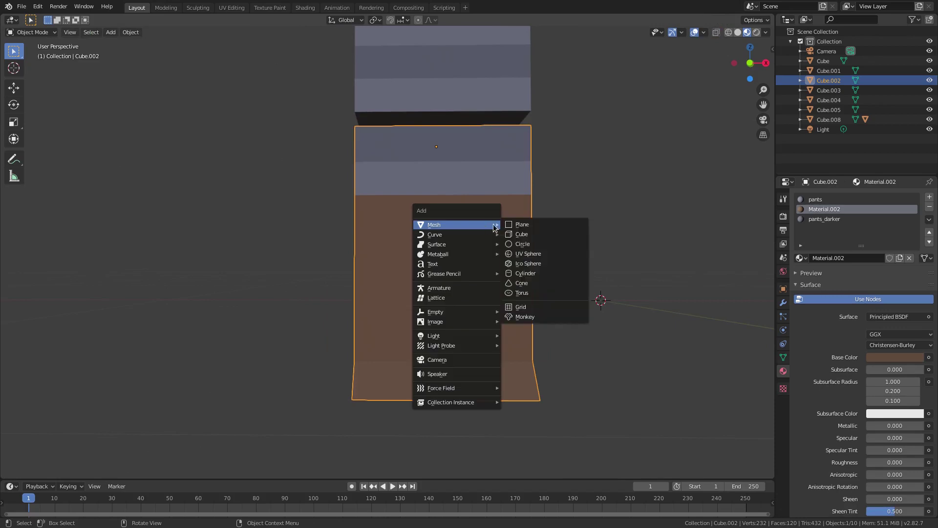
click(521, 234)
scroll(545, 280, down, 3)
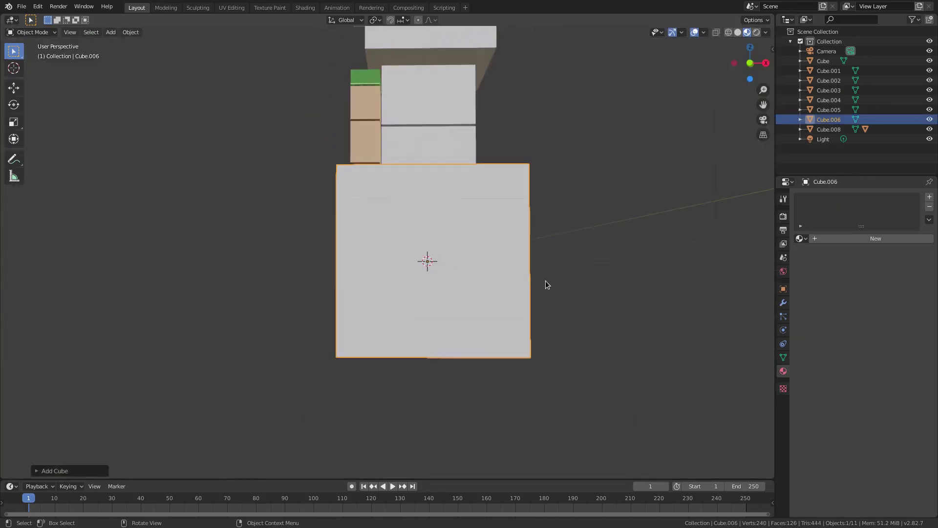
key(Delete)
Step: Add a plane and move it along the X axis well clear of the character
key(shift+a)
mouse_move(500, 249)
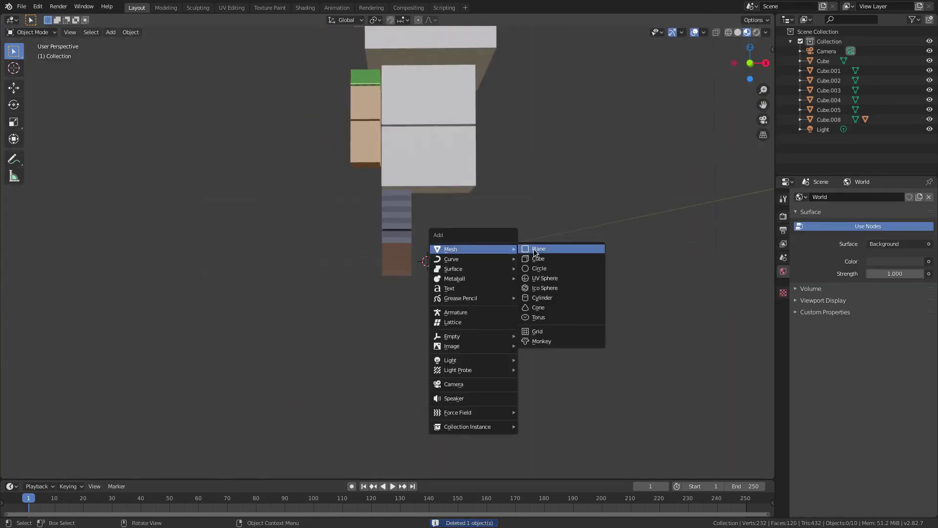
click(538, 248)
middle_drag(520, 268, 446, 259)
scroll(445, 260, down, 2)
key(g)
key(x)
key(y)
key(x)
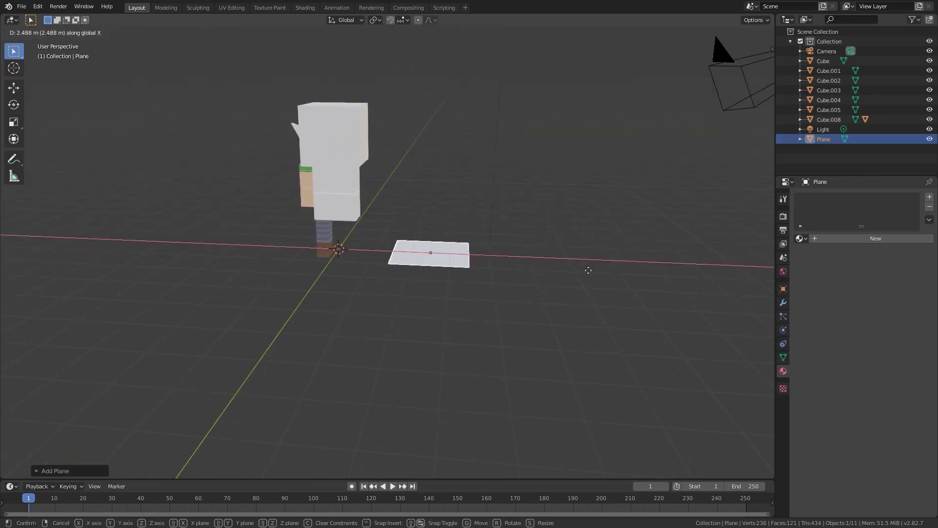
click(733, 272)
Step: Resize the new plane beside the character and open its mesh for editing
shift+middle_drag(733, 271, 463, 256)
scroll(465, 256, up, 4)
key(KP_Decimal)
middle_drag(522, 278, 548, 339)
scroll(482, 264, down, 5)
scroll(524, 269, up, 2)
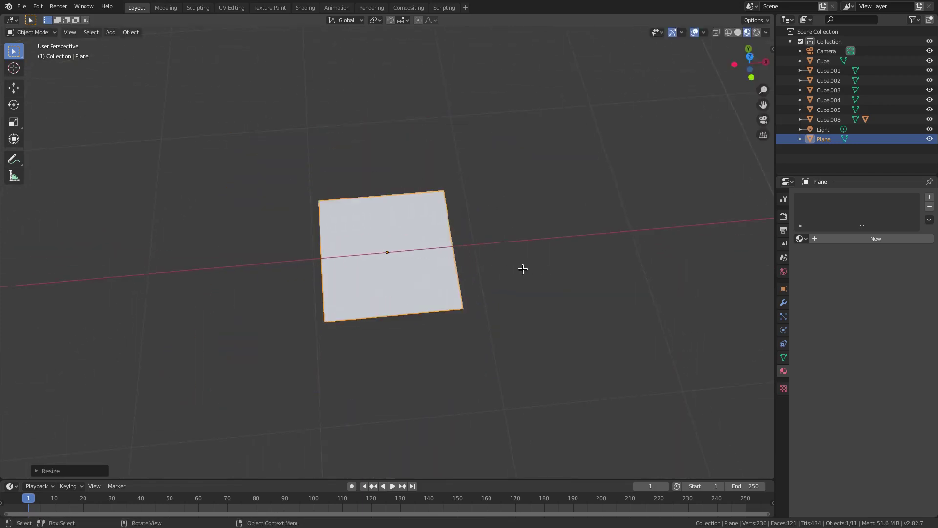
key(Tab)
key(3)
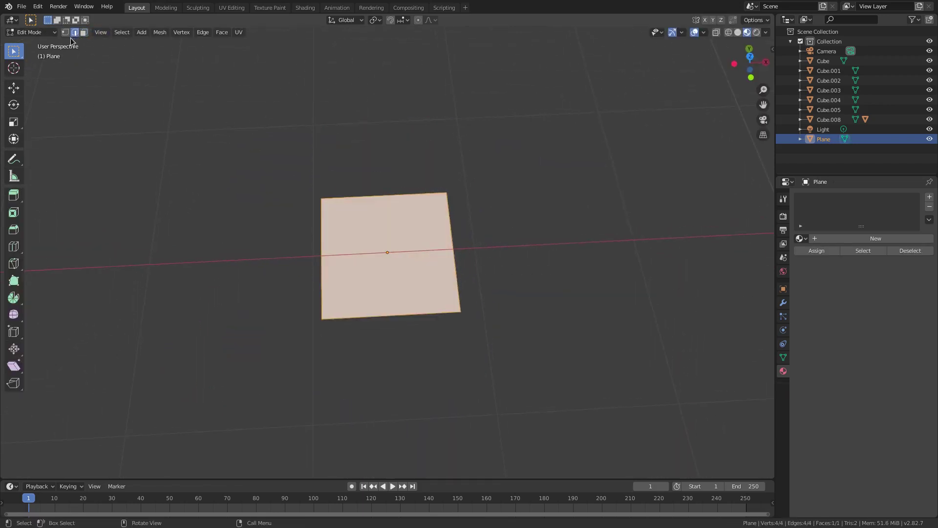
Step: In top view, move the plane's two upper corner vertices inward so its top edge becomes a slanted, shorter edge
click(446, 187)
key(KP_7)
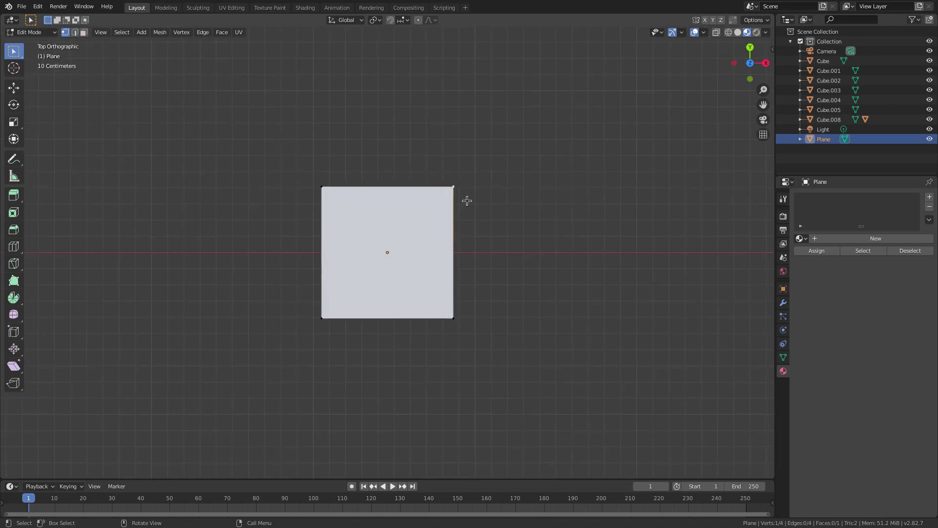
scroll(469, 203, up, 1)
scroll(479, 210, down, 2)
middle_drag(454, 242, 454, 224)
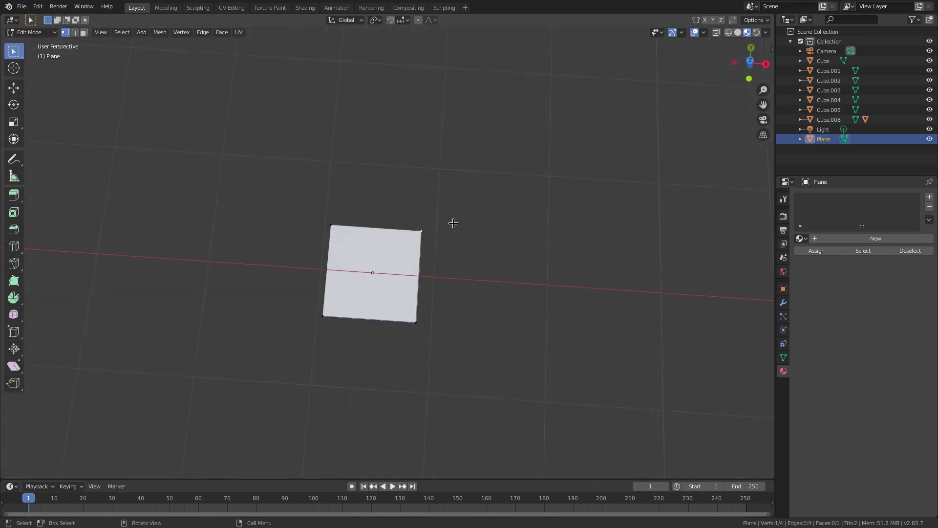
key(KP_7)
key(g)
click(468, 235)
click(336, 220)
key(g)
click(360, 189)
Step: Extrude the plane's slanted upper edge twice to form a bending strip of three faces
click(412, 262)
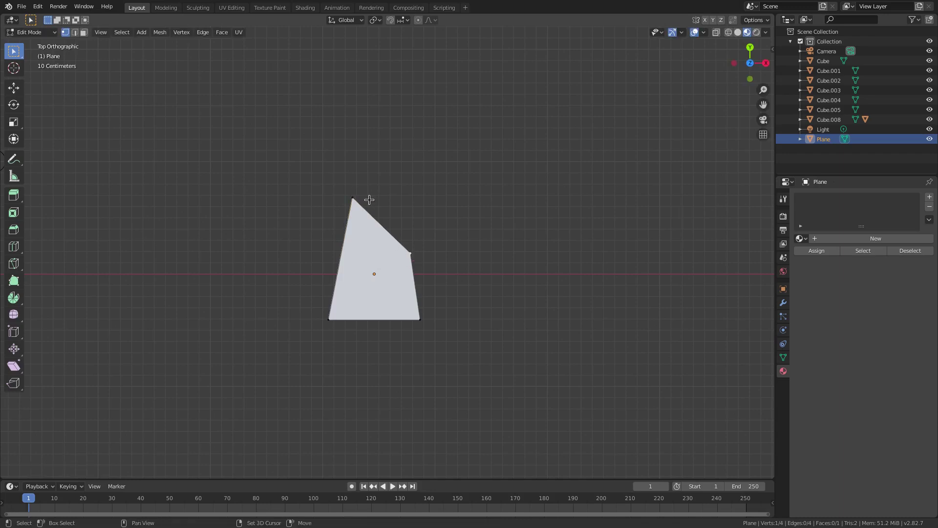
key(e)
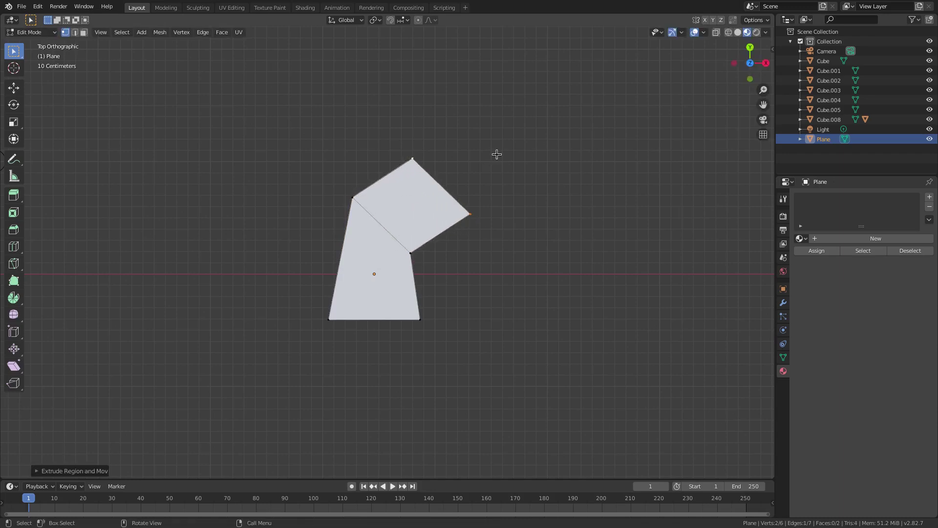
click(532, 139)
Step: Rotate the strip's end edge about the Z axis to a nearly vertical angle and move it slightly back toward the strip
key(r)
key(x)
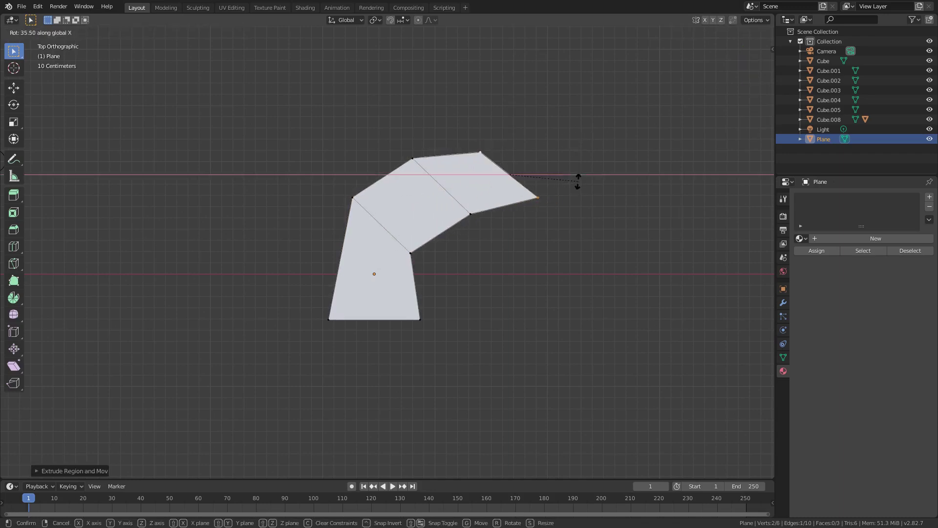
key(y)
key(z)
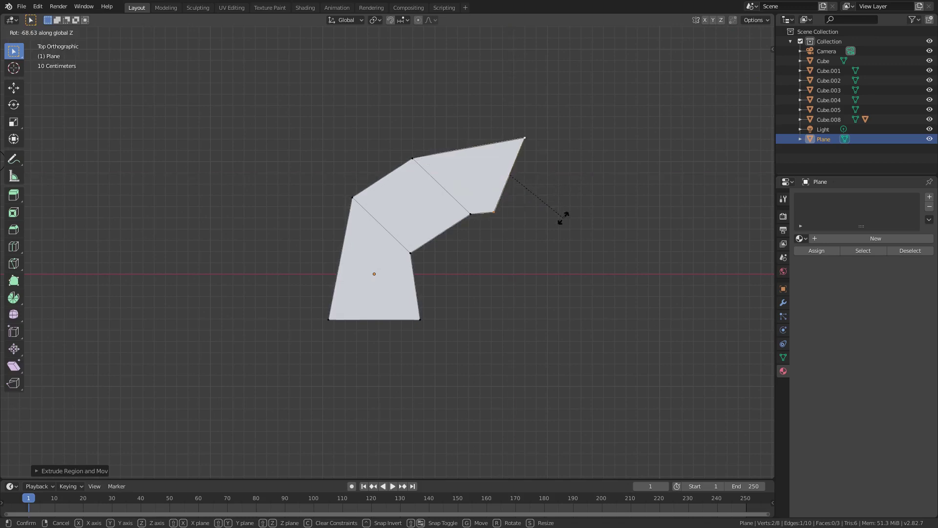
click(569, 210)
key(g)
click(561, 214)
key(s)
key(z)
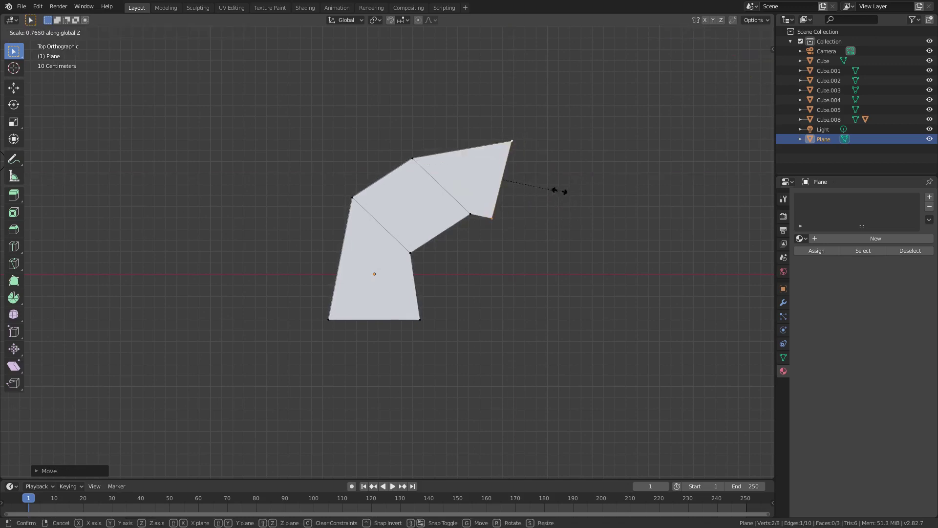
right_click(562, 183)
click(492, 216)
key(g)
right_click(464, 214)
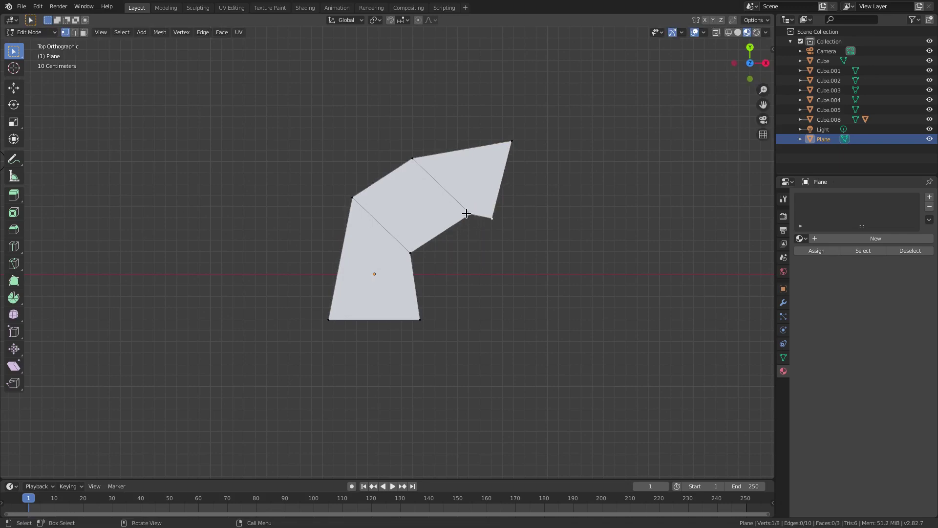
Step: Reposition the inner and outer vertices of the strip's second joint to even out the bend
key(g)
click(438, 231)
click(419, 155)
key(g)
click(426, 153)
Step: Move the end edge's upper vertex inward until it sits above the lower one, squaring off the strip's end
key(g)
right_click(506, 146)
click(510, 139)
key(g)
click(490, 152)
Step: Move the inner bottom vertex of the strip's first segment slightly up and outward
click(490, 201)
key(g)
right_click(489, 264)
key(g)
click(426, 300)
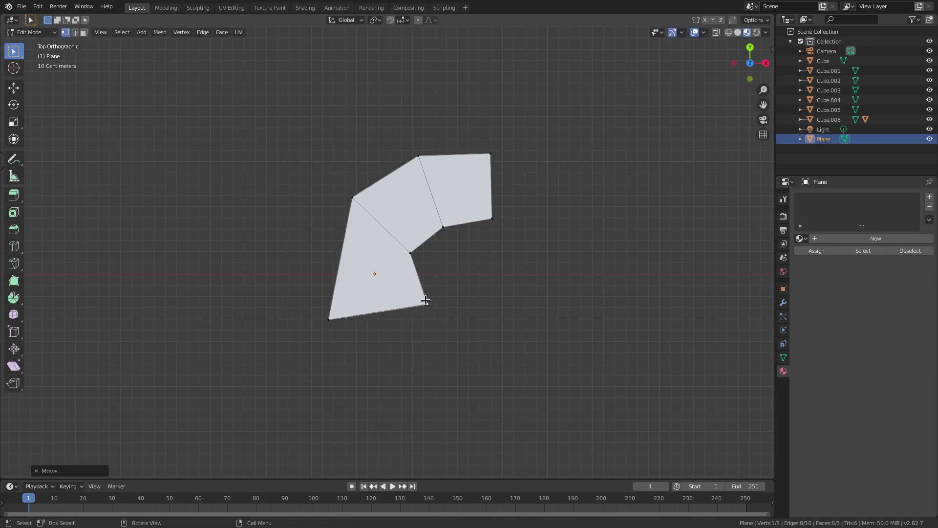
Step: Move the first segment's outer bottom vertex up and inward to shorten it, and begin moving its inner bottom vertex
click(331, 318)
key(g)
click(356, 269)
click(426, 303)
key(g)
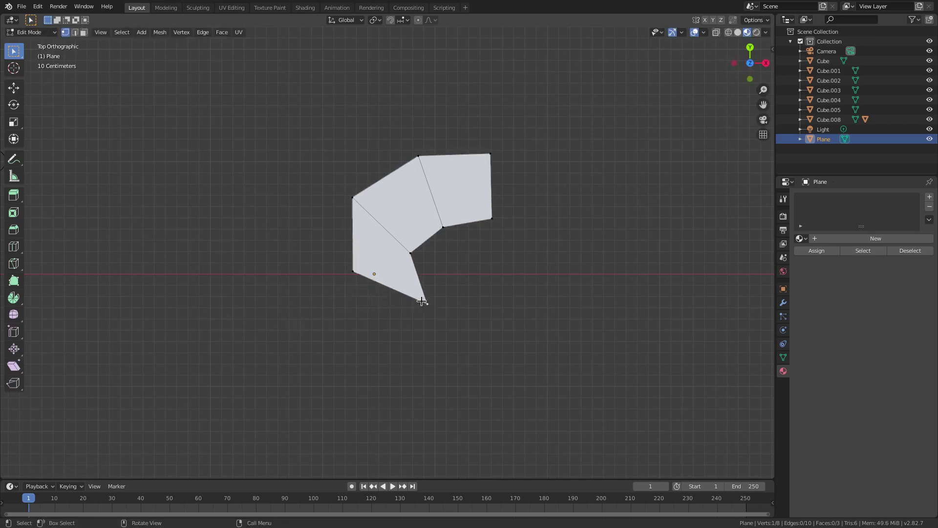
Step: Extrude the lower end edge of the curved strip and move its corners to form a new downward segment
click(400, 284)
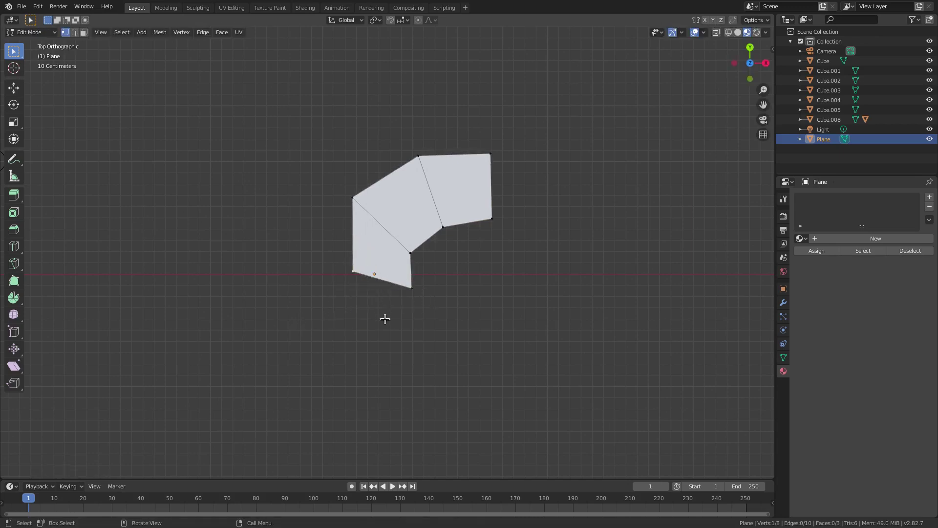
key(e)
right_click(455, 318)
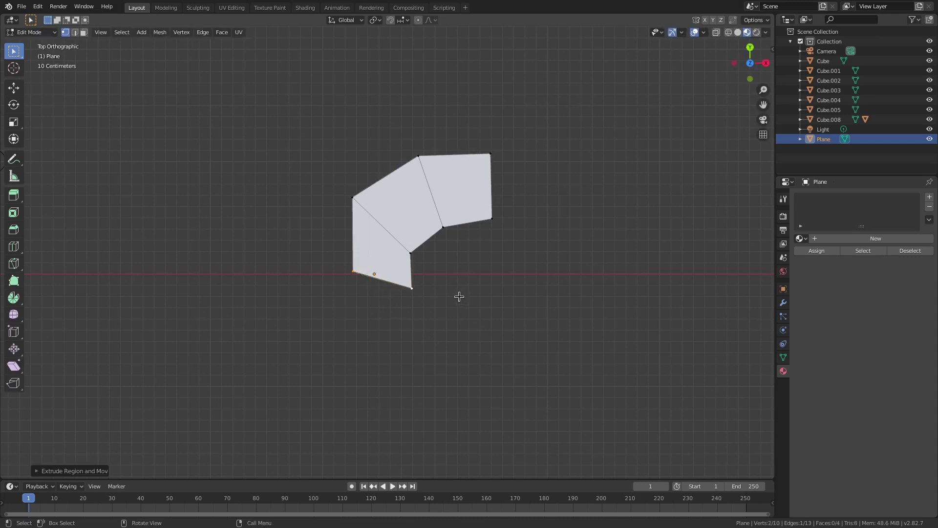
key(g)
click(480, 363)
click(468, 353)
key(g)
click(480, 341)
click(377, 335)
key(g)
click(401, 355)
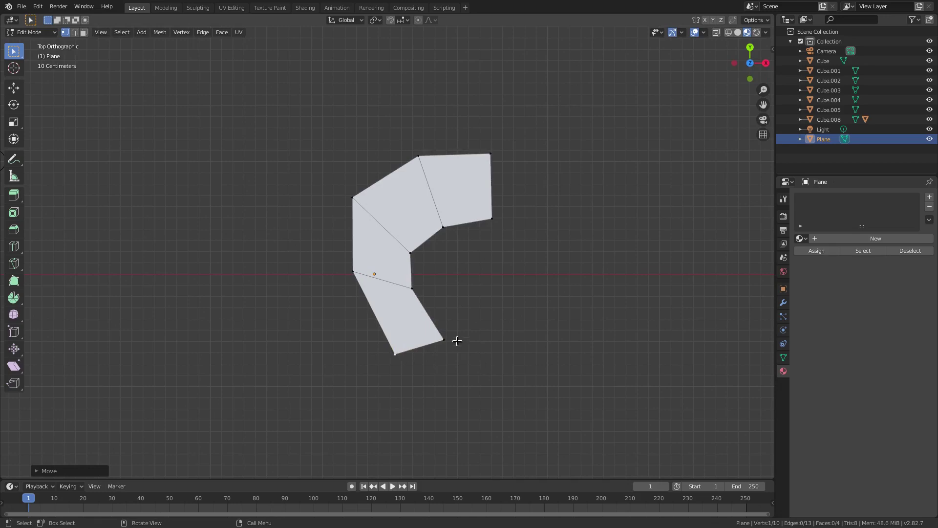
Step: Shorten the new lower segment by moving its two end corners up and to the left
click(443, 338)
key(g)
click(433, 318)
click(399, 352)
key(g)
click(380, 343)
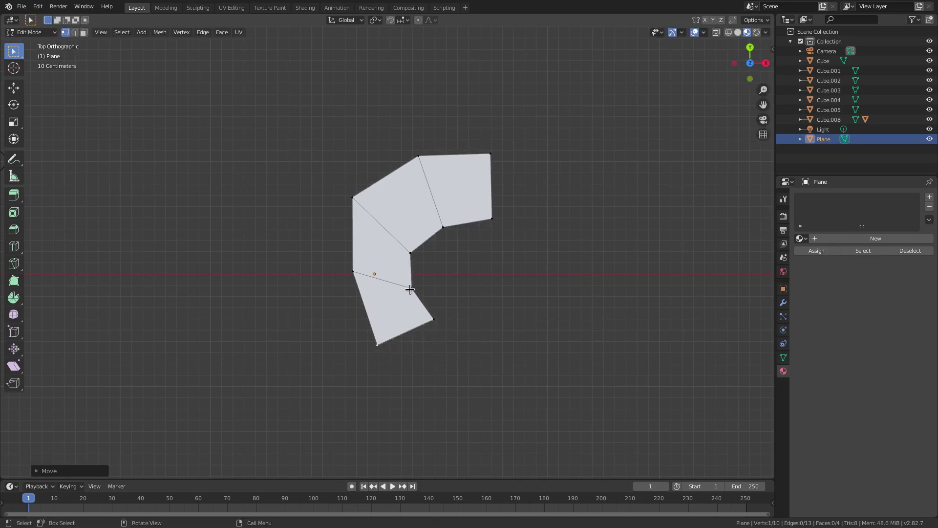
Step: Tighten the bend by raising the lowest segment's inner corner vertex and both of its end corners
click(412, 289)
key(g)
click(415, 276)
key(g)
right_click(432, 317)
click(442, 321)
key(g)
click(444, 294)
click(382, 341)
key(g)
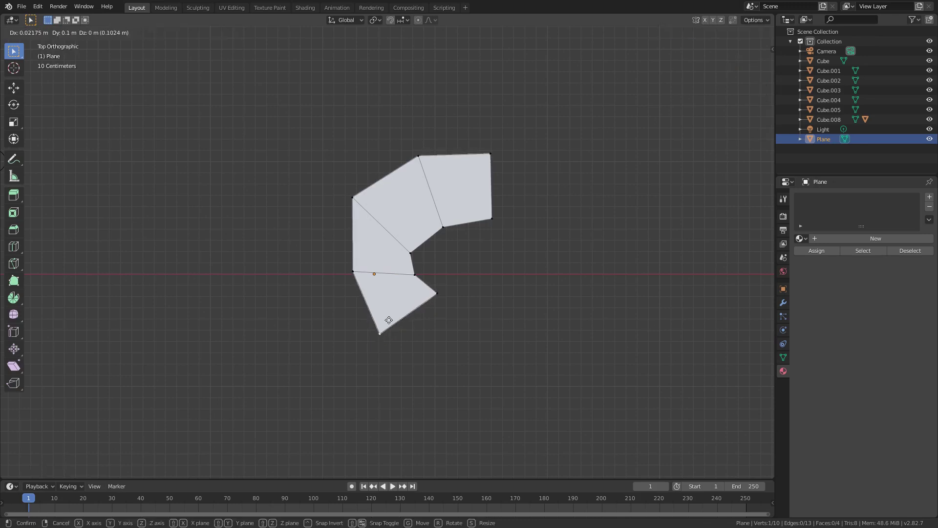
click(396, 320)
Step: Extrude the lower end edge to the right and reposition its two corners to continue the curve
shift+click(437, 294)
key(e)
click(481, 330)
click(481, 302)
key(g)
click(460, 303)
click(428, 340)
key(g)
click(450, 351)
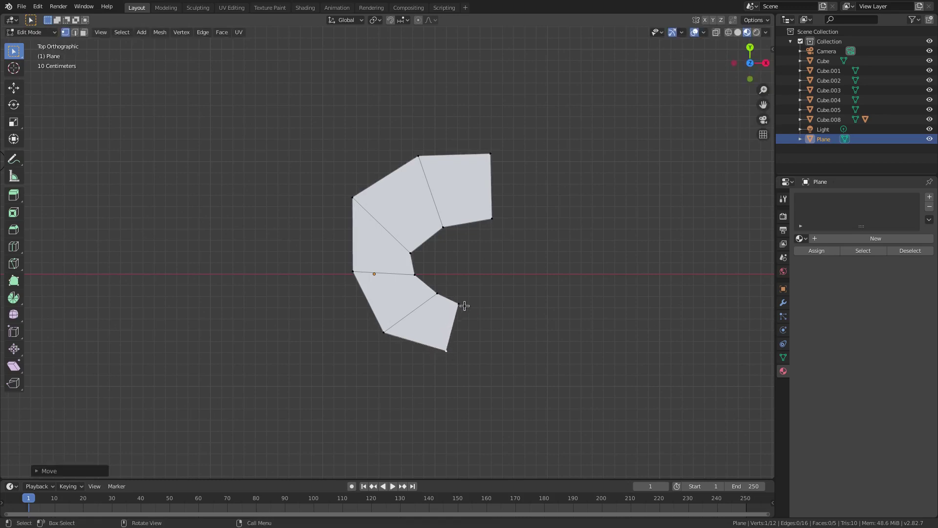
Step: Extrude the end edge three more times, curving up the right side toward the strip's starting end
shift+click(444, 357)
key(e)
click(530, 331)
key(e)
click(551, 295)
key(e)
click(557, 268)
Step: Move the inner vertices along the right side and at the strip's starting end to round the central opening
click(508, 246)
key(g)
click(484, 258)
click(514, 220)
key(g)
right_click(499, 223)
click(490, 219)
key(g)
click(480, 215)
click(509, 221)
key(g)
click(484, 223)
Step: Move the outer vertices of the right-side segments outward to widen that part of the ring
click(501, 264)
key(g)
click(520, 194)
click(500, 287)
key(g)
click(538, 235)
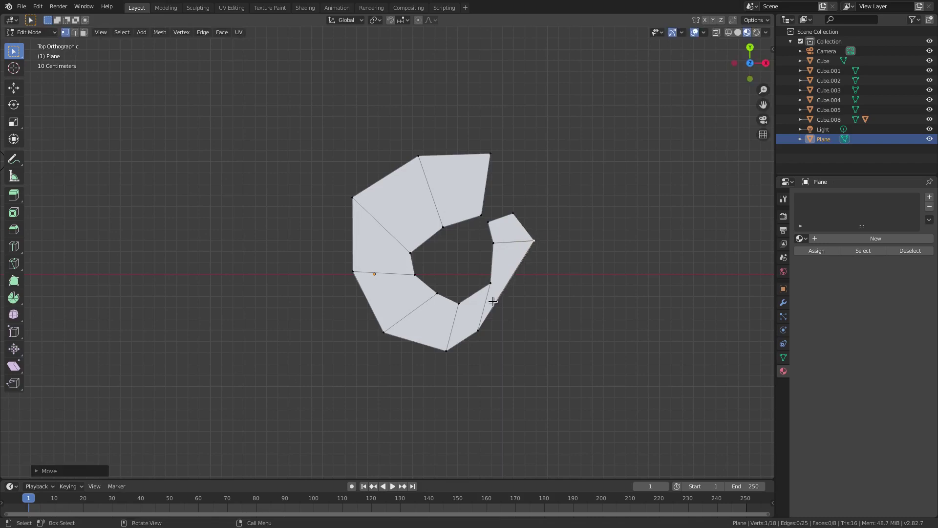
click(481, 328)
key(g)
click(525, 315)
Step: Fine-tune the upper-right segment by moving its inner and outer corner vertices to the right
click(496, 242)
key(g)
click(488, 246)
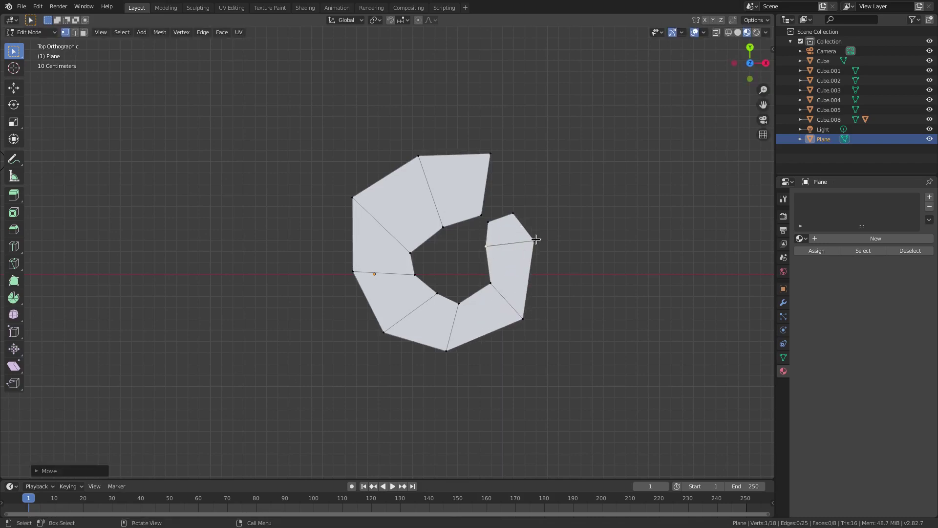
click(537, 240)
key(g)
click(545, 238)
click(485, 247)
key(g)
click(503, 250)
Step: Fill the gap between the strip's two end edges with a face to close the ring
click(482, 223)
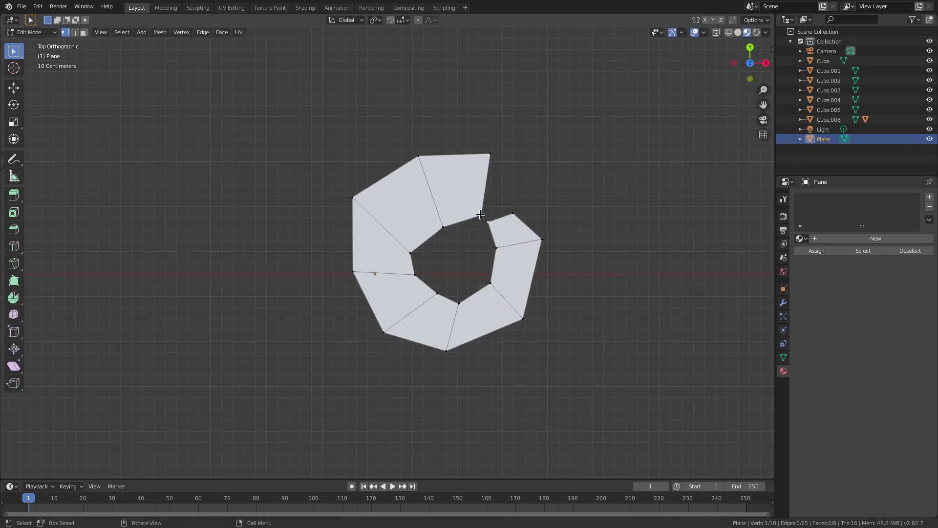
scroll(481, 214, up, 5)
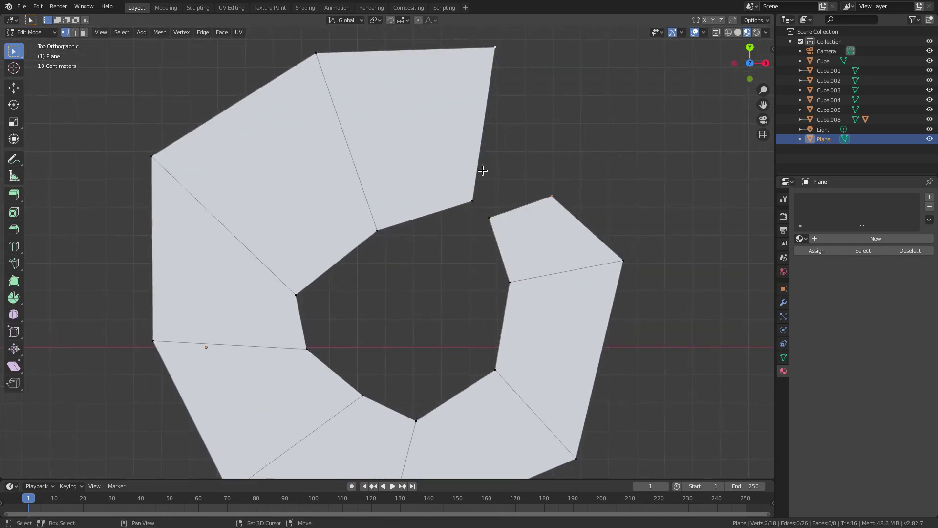
key(f)
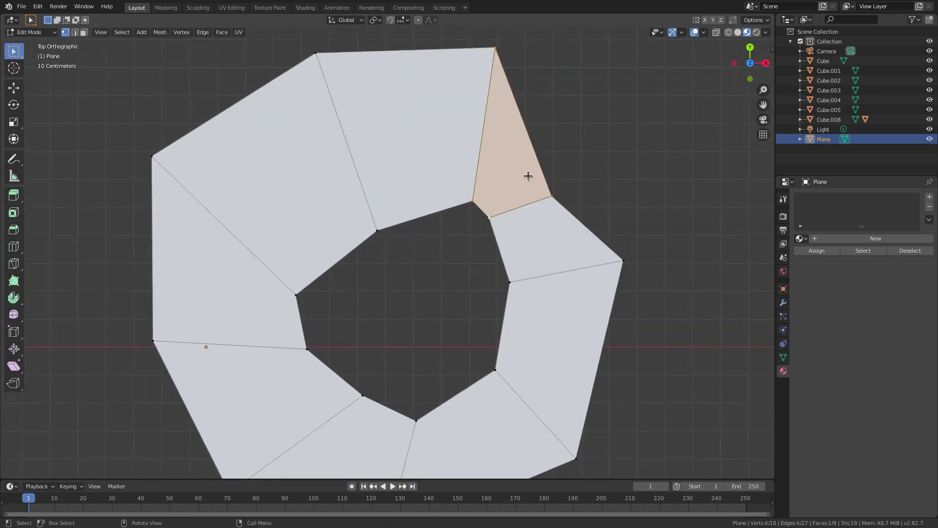
Step: Move the filled face's right outer corner and right inner corner outward to even out the ring
click(559, 198)
key(g)
click(611, 172)
click(492, 222)
key(g)
click(513, 222)
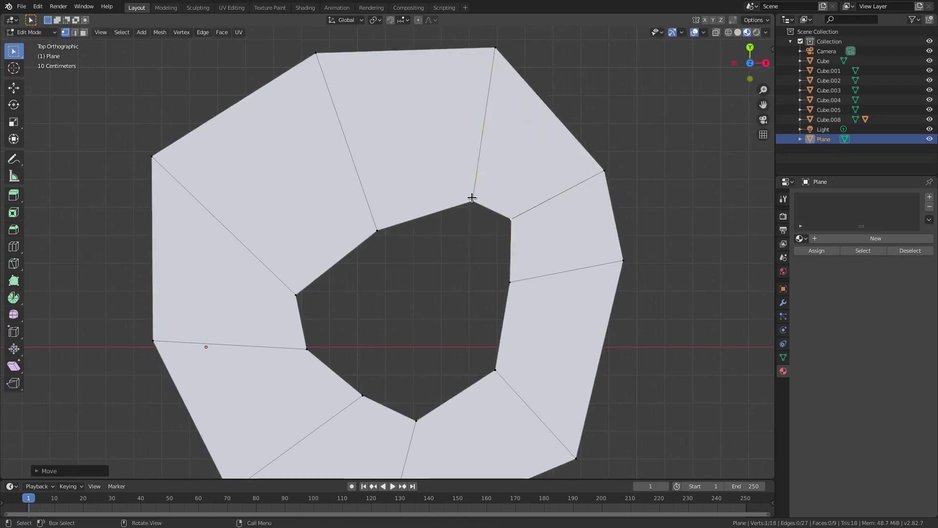
Step: Move the upper inner vertices of the ring to smooth the outline of the central hole
click(472, 197)
key(g)
click(441, 201)
key(g)
click(516, 284)
click(510, 221)
key(g)
click(508, 225)
scroll(428, 260, down, 5)
scroll(420, 255, up, 3)
click(386, 232)
key(g)
click(374, 218)
scroll(405, 252, down, 3)
shift+middle_drag(416, 271, 374, 215)
shift+middle_drag(358, 334, 372, 272)
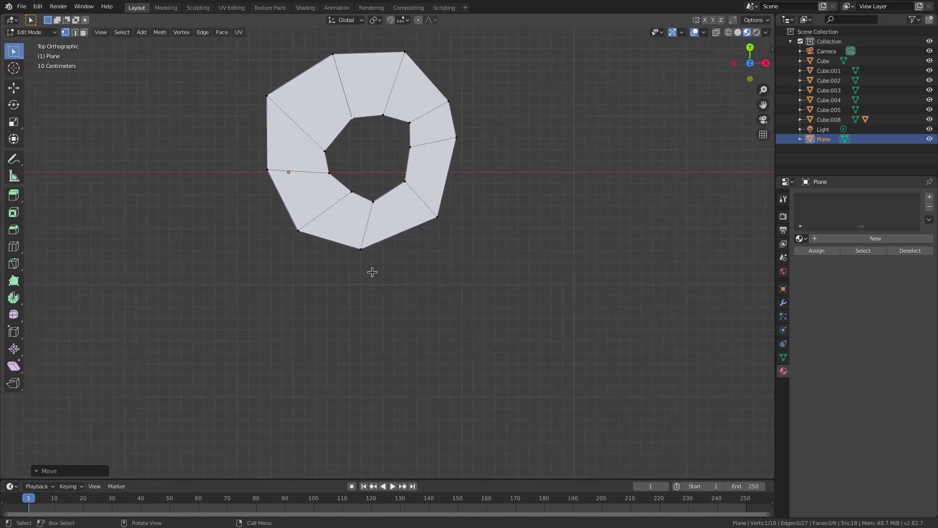
Step: Extrude the ring's lower-left outer edge slightly downward and scale the new edge narrower to form a neck
click(365, 238)
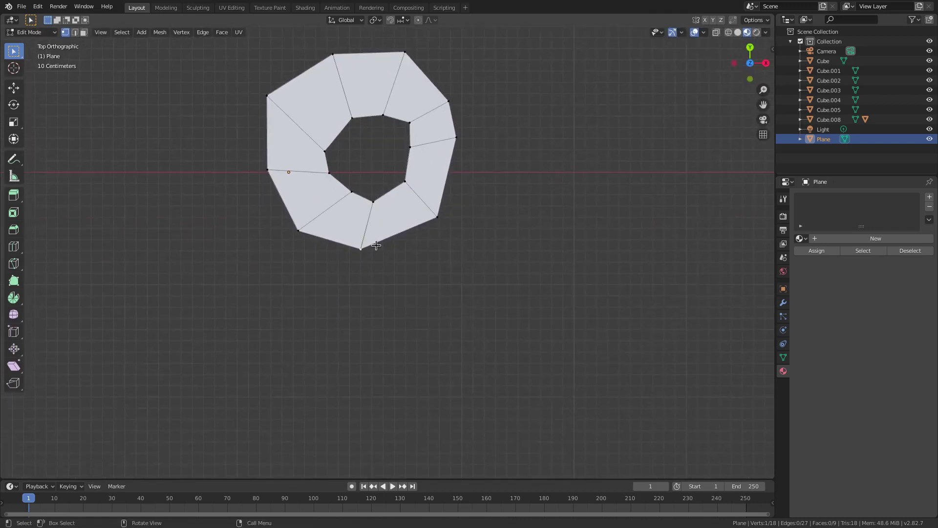
key(e)
click(393, 274)
key(s)
click(404, 267)
key(g)
click(405, 266)
Step: Extrude the neck's end edge, scale it wider, and move it down below the ring
key(e)
key(s)
click(496, 299)
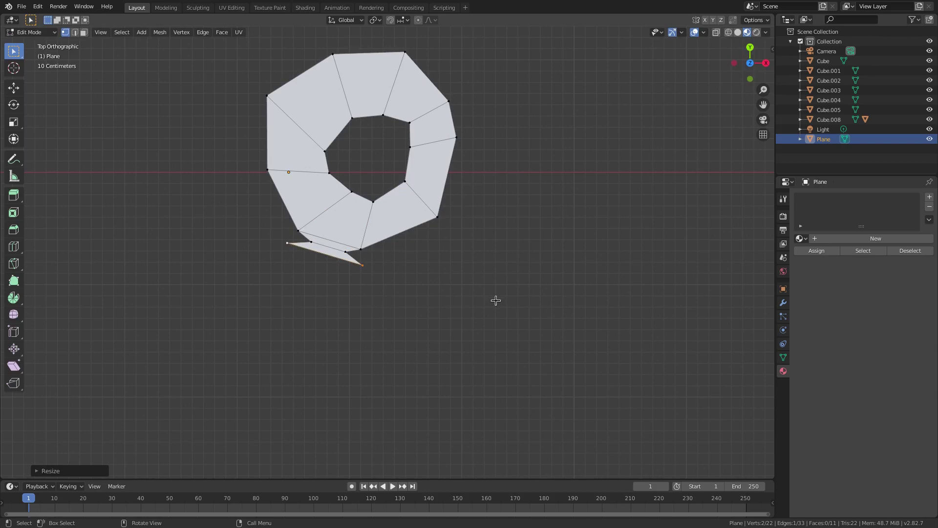
key(g)
click(494, 309)
Step: Extrude the widened edge downward five times to build a long segmented stem
key(e)
click(448, 333)
key(e)
click(443, 381)
key(e)
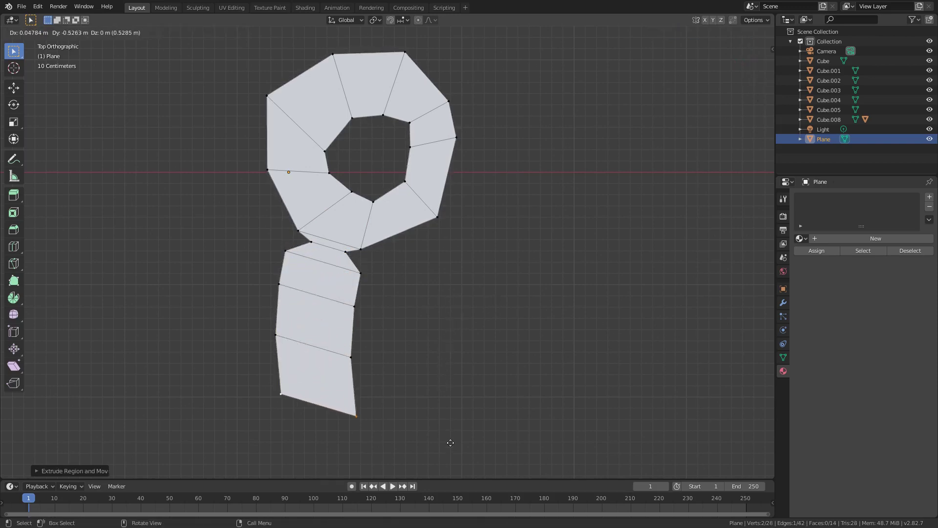
click(448, 444)
key(e)
click(437, 477)
key(e)
click(392, 72)
Step: Move the stem's two bottom corner vertices down and to the left to form a slanted foot with a level end
scroll(342, 180, down, 3)
shift+middle_drag(334, 195, 346, 159)
scroll(315, 288, up, 2)
click(285, 366)
key(g)
click(266, 382)
click(350, 390)
key(g)
click(347, 387)
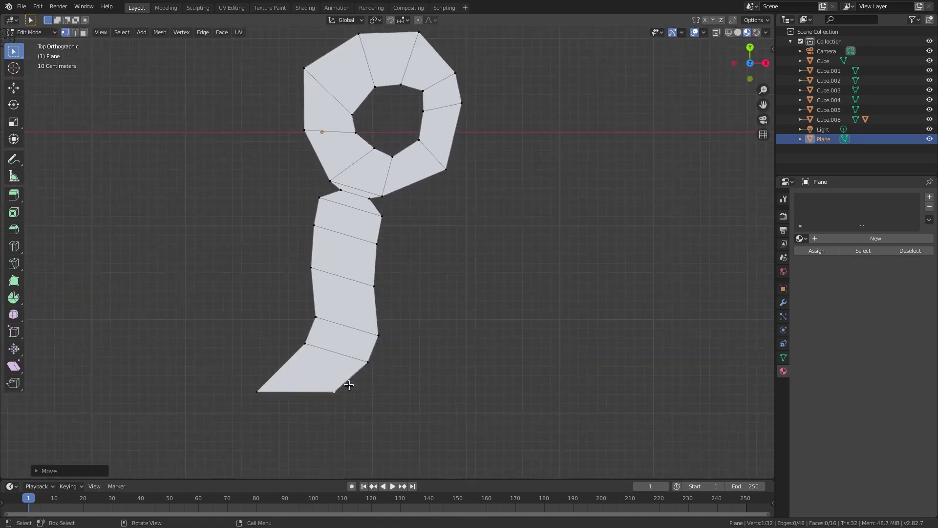
Step: Move the lower vertices on the stem's right side and the foot's right corner to the left, tapering the stem toward a narrow tip
click(361, 368)
key(g)
click(350, 368)
click(332, 390)
key(g)
click(294, 384)
click(358, 362)
key(g)
click(346, 361)
click(380, 330)
click(379, 333)
key(g)
click(332, 328)
Step: Adjust the vertices along the stem's left side and the foot's right corner to smooth the taper, and return to Object Mode
key(g)
click(307, 310)
click(316, 257)
key(g)
click(323, 250)
click(317, 219)
key(g)
click(324, 225)
click(305, 344)
key(g)
click(289, 348)
click(295, 387)
key(g)
click(294, 389)
key(Tab)
scroll(370, 318, down, 4)
scroll(371, 318, up, 4)
shift+middle_drag(429, 171, 410, 195)
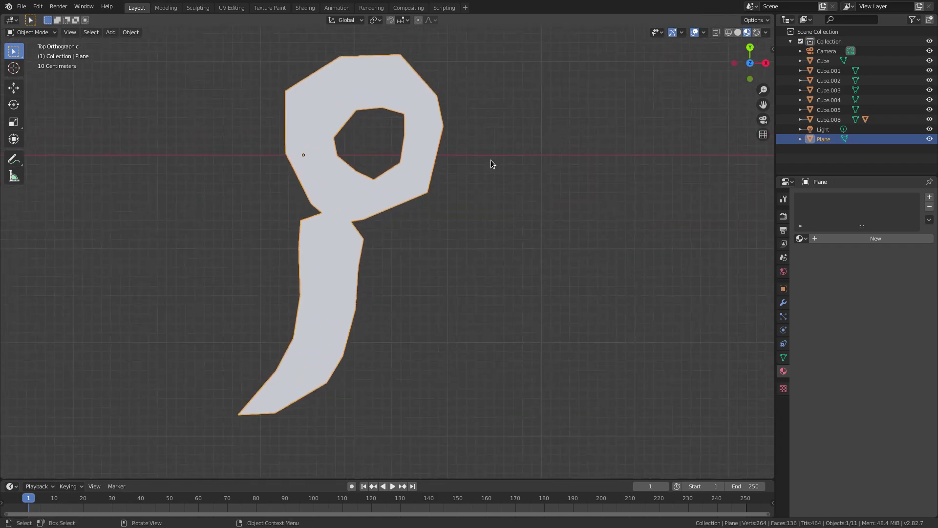
Step: In Edit Mode, move the stem's lower three segments to the left and rotate them clockwise, bending the stem into an outward curve
key(Tab)
drag(205, 289, 393, 445)
key(g)
click(423, 307)
key(r)
key(y)
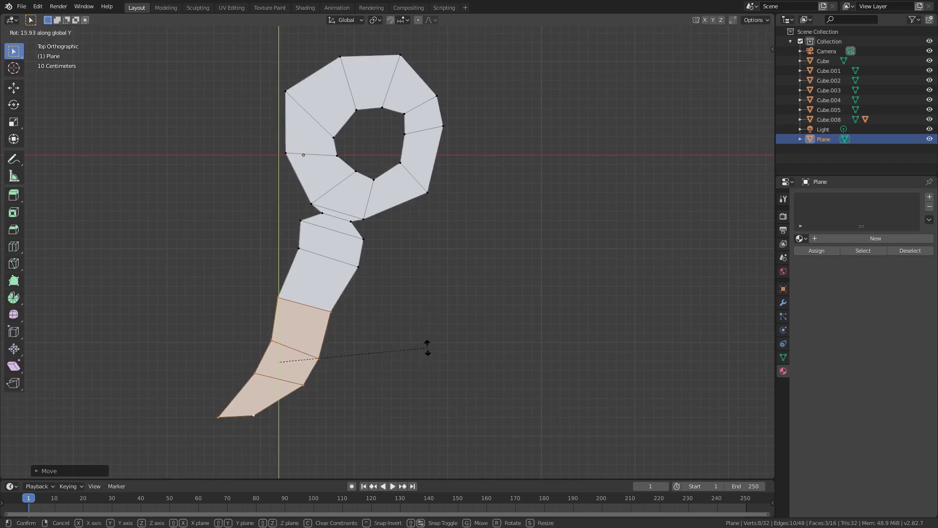
click(409, 386)
key(g)
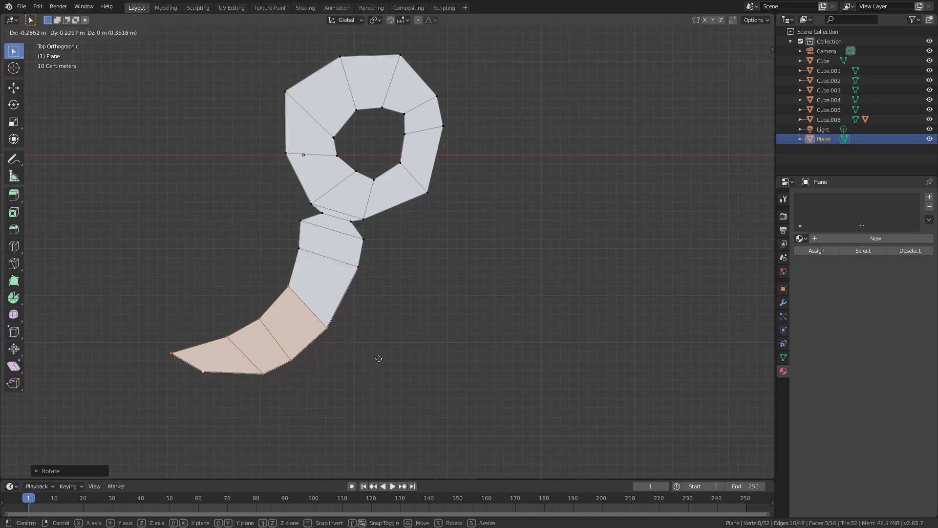
click(376, 348)
Step: Reposition the upper three vertices on the stem's left side to smooth the inner curve of the bend
click(287, 263)
key(g)
click(290, 268)
click(289, 281)
key(g)
click(290, 290)
click(260, 308)
key(g)
click(262, 311)
Step: Reposition the vertices near the stem's tip to even out its end, and return to Object Mode
click(233, 322)
key(g)
click(173, 329)
key(g)
click(182, 323)
click(210, 367)
key(g)
click(209, 369)
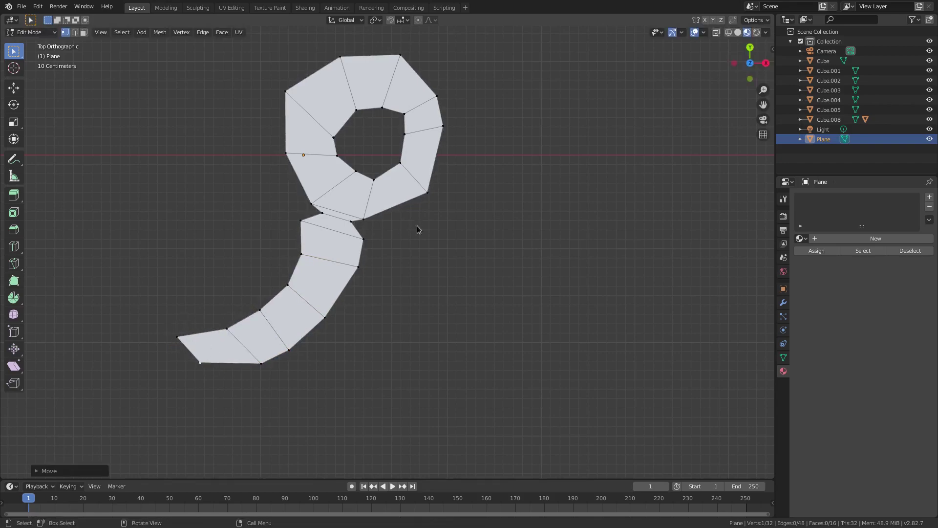
key(Tab)
Step: Add a Solidify modifier to the flat shape and set its thickness to about -0.33 m
middle_drag(440, 211, 656, 241)
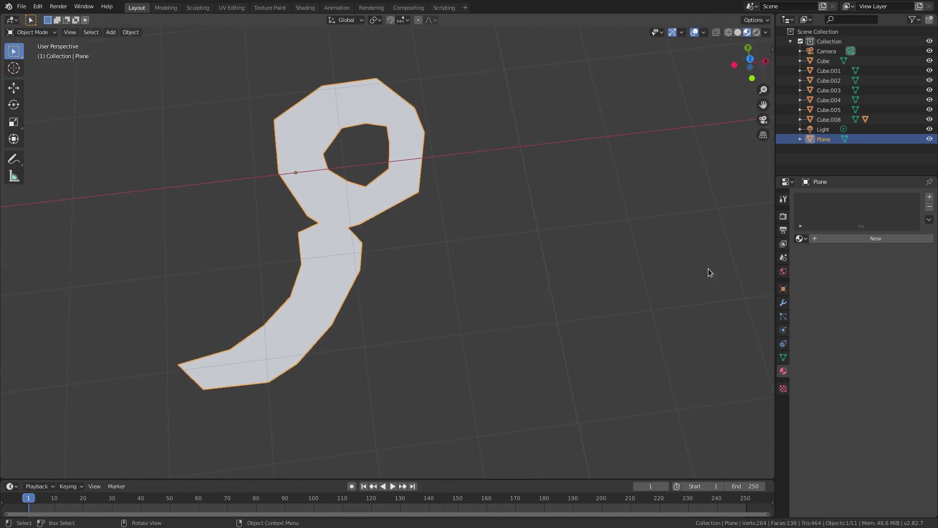
middle_drag(474, 308, 832, 324)
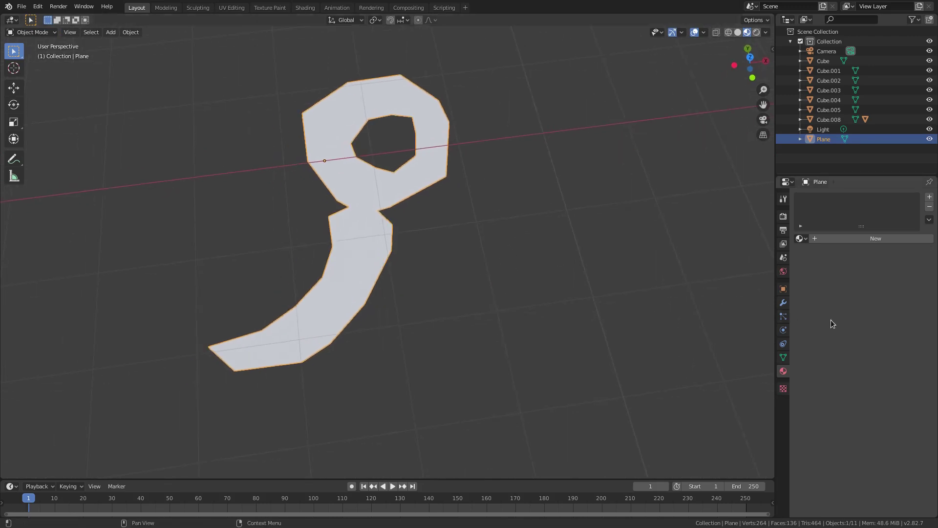
click(783, 303)
click(826, 196)
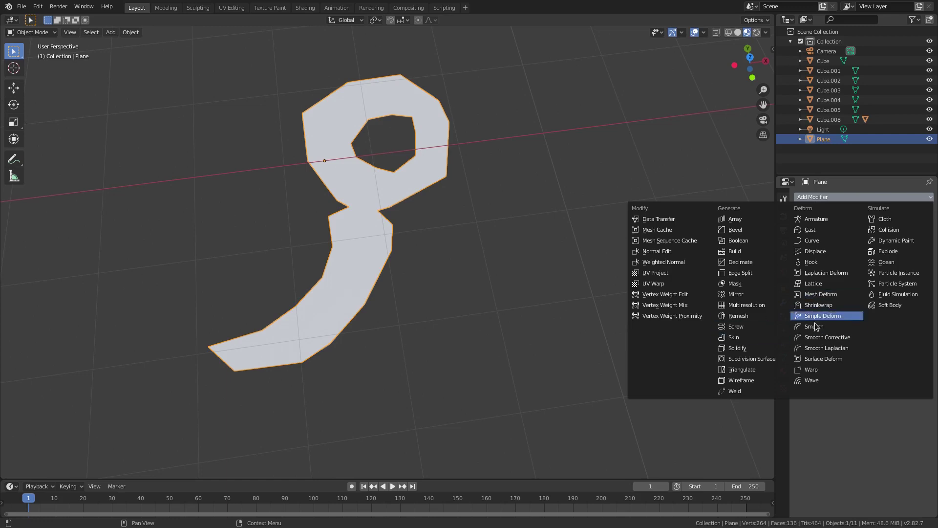
click(737, 348)
middle_drag(768, 344, 631, 256)
drag(829, 250, 860, 250)
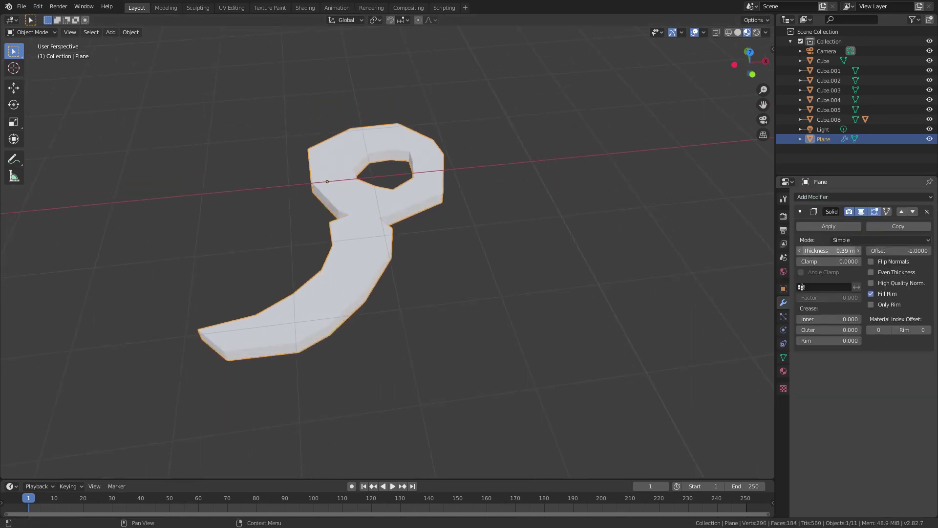
middle_drag(496, 257, 494, 228)
drag(824, 252, 768, 250)
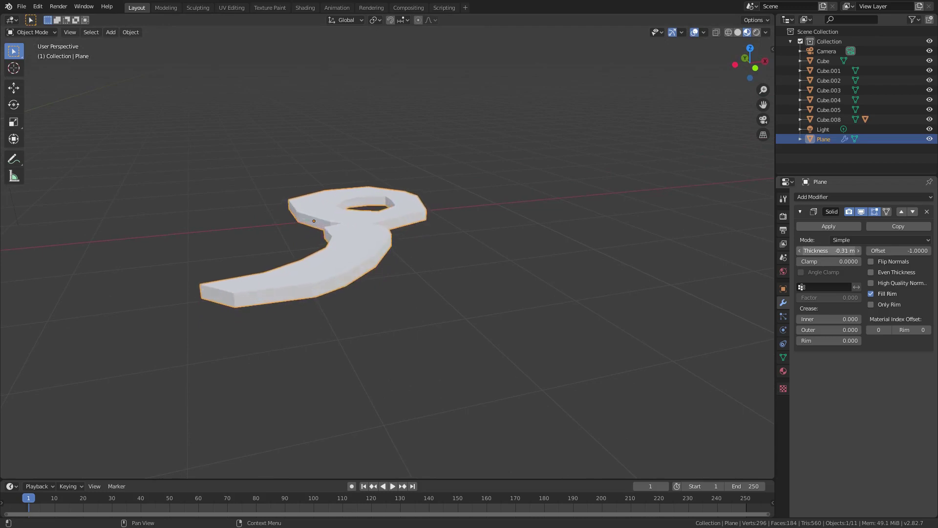
Step: Duplicate the thickened shape in place and rotate the copy 180° about the global Y axis
middle_drag(494, 230, 487, 262)
key(shift+d)
text(rz)
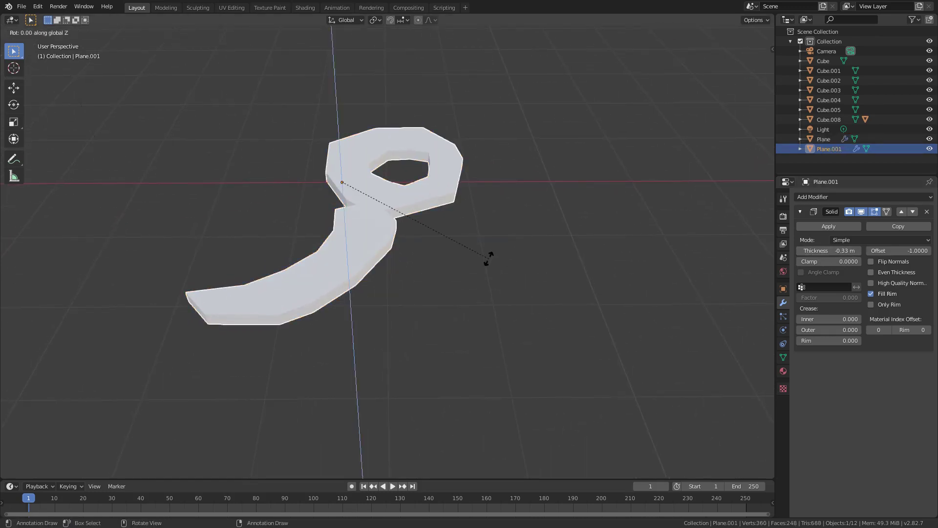
text(180)
key(Escape)
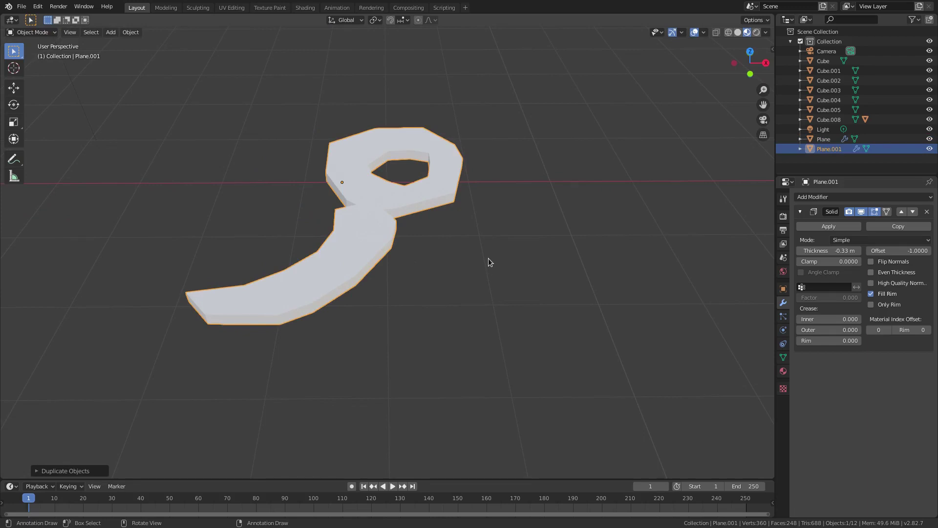
key(r)
key(y)
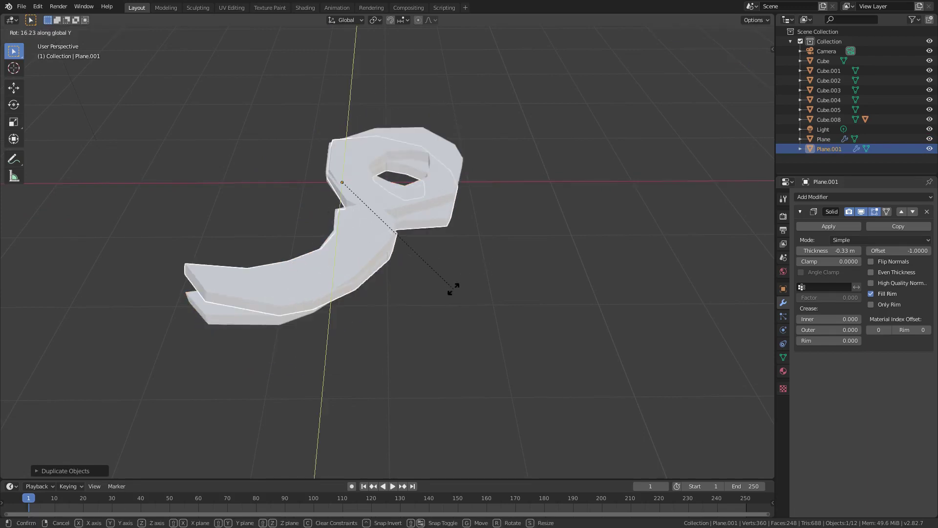
text(180)
key(Return)
Step: Move the flipped copy about 1.9 m along the X axis so the two rings overlap
key(g)
key(x)
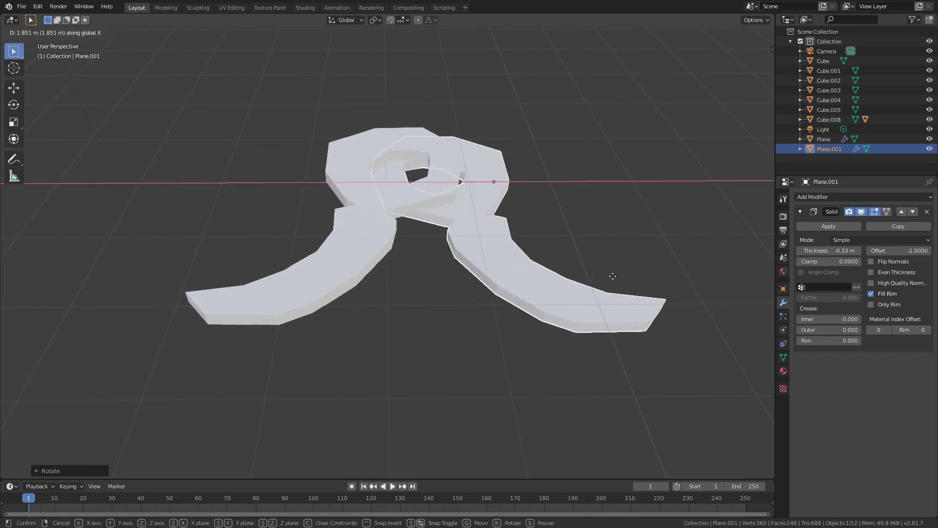
click(619, 281)
middle_drag(562, 262, 557, 308)
Step: Tilt the copy about the X axis and reposition it so its ring interlocks with the original ring
key(r)
key(x)
click(555, 227)
middle_drag(555, 226, 487, 129)
key(g)
click(400, 210)
middle_drag(400, 211, 434, 227)
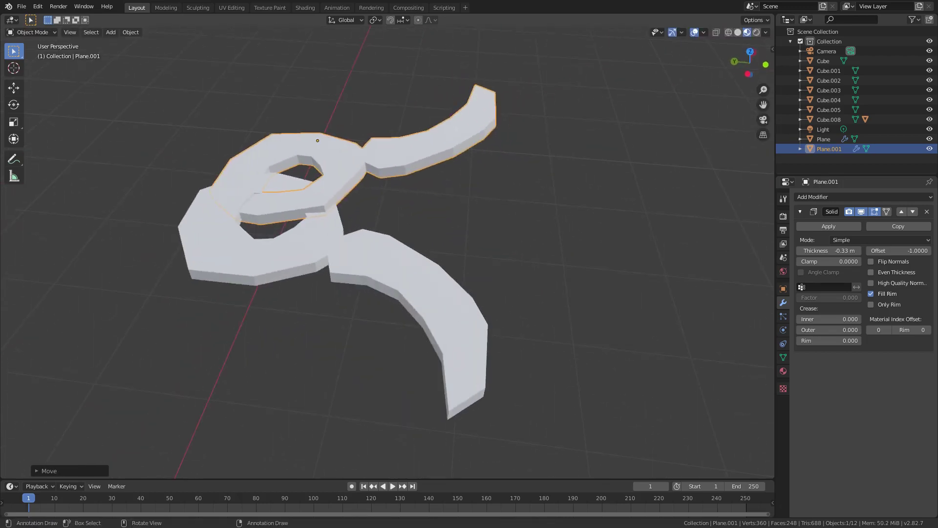
key(r)
key(x)
click(405, 172)
key(g)
click(405, 185)
Step: Raise the copy about 0.16 m along the Z axis
middle_drag(435, 182, 420, 201)
key(g)
key(z)
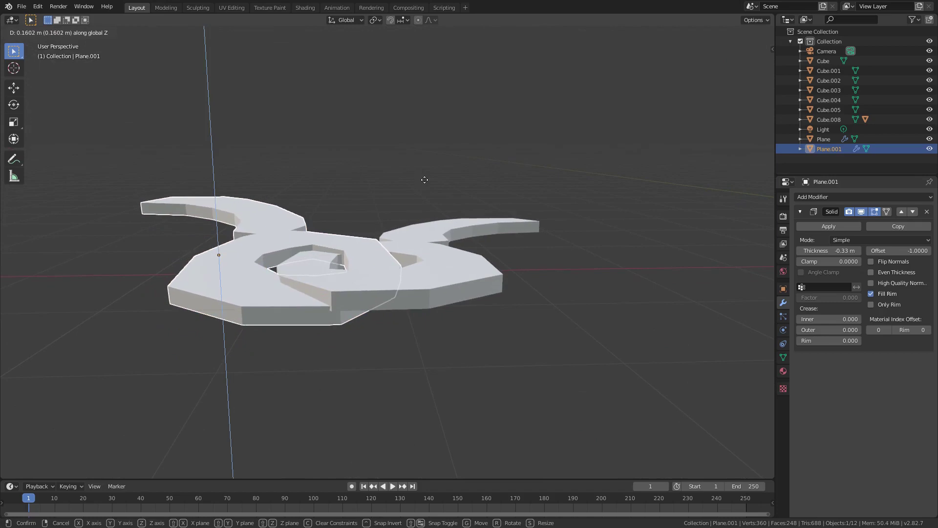
click(424, 177)
middle_drag(407, 204, 578, 240)
key(r)
key(y)
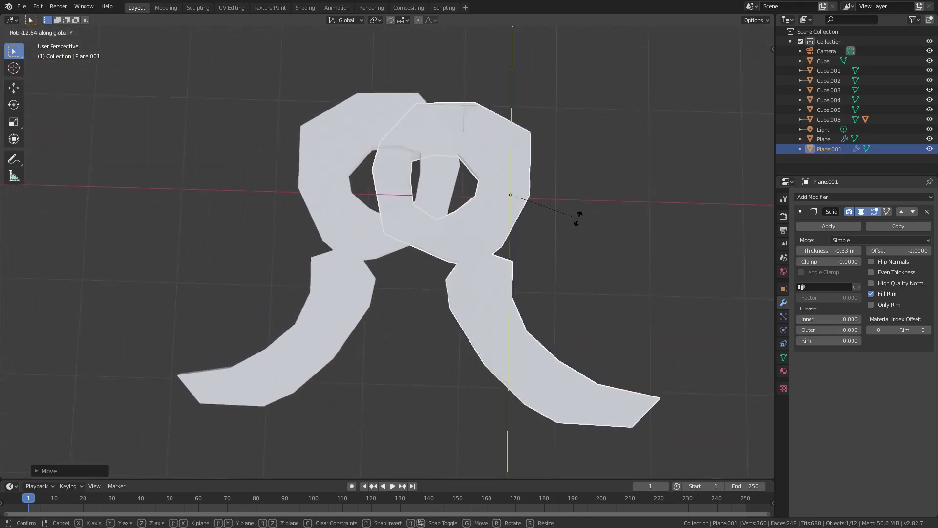
key(Escape)
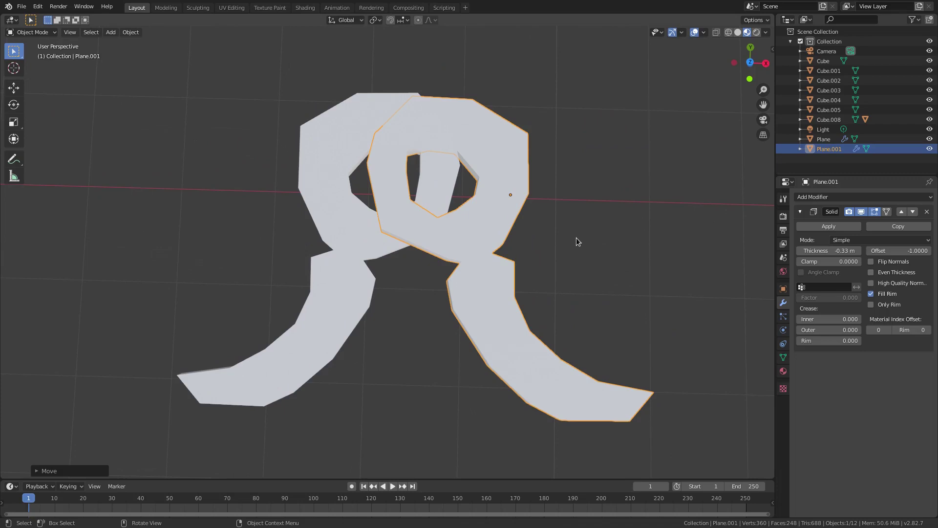
key(r)
key(y)
right_click(552, 280)
Step: Try rotating the copy clockwise and moving it, and undo both changes
key(r)
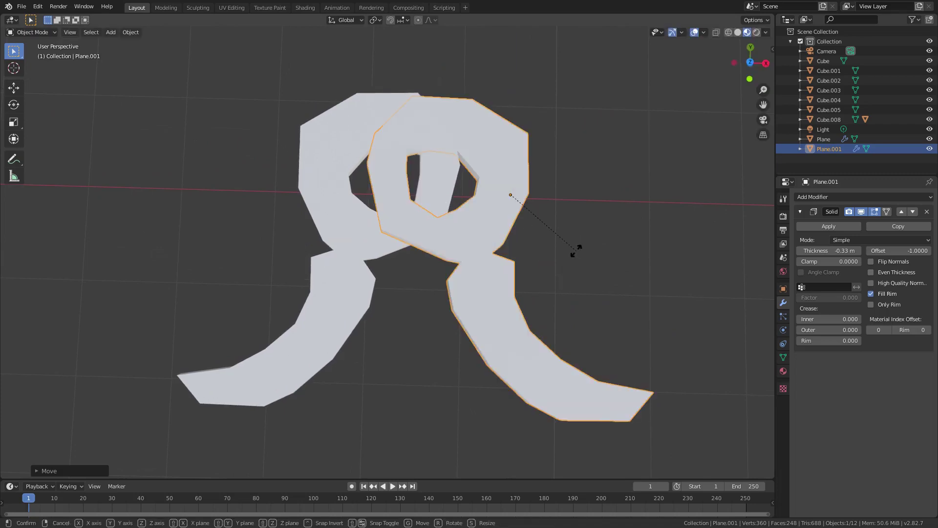
click(480, 309)
key(g)
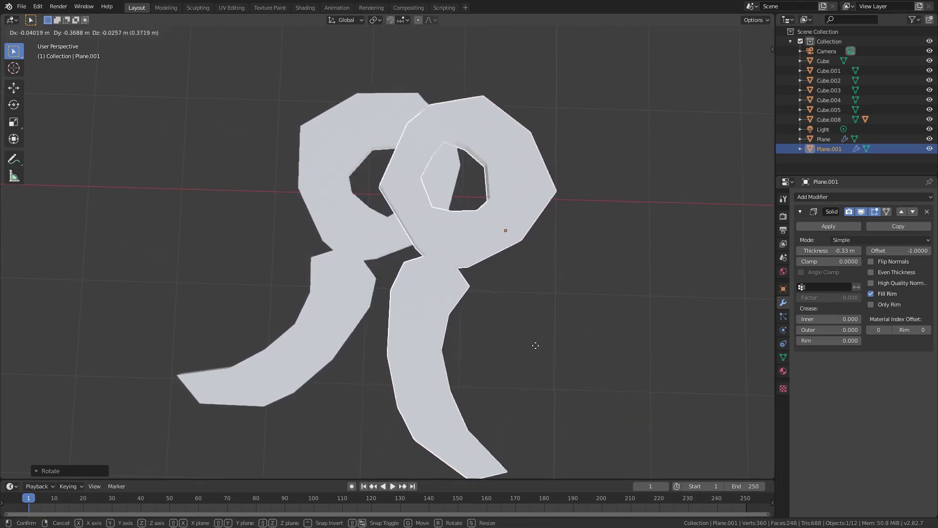
click(516, 356)
scroll(542, 316, down, 3)
key(ctrl+z)
key(ctrl+z)
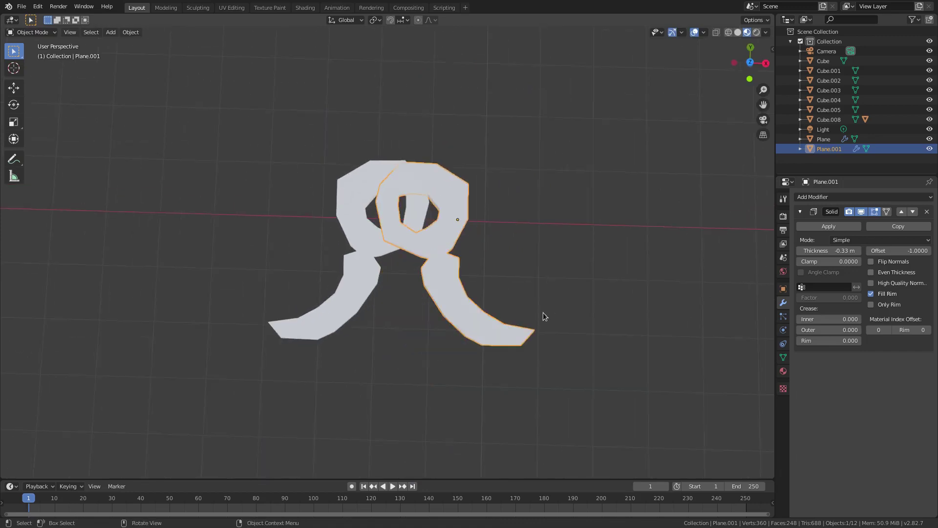
Step: Select both bow halves, scale them down, and rotate them 90° about the X axis to stand upright
scroll(531, 301, down, 5)
scroll(527, 297, up, 4)
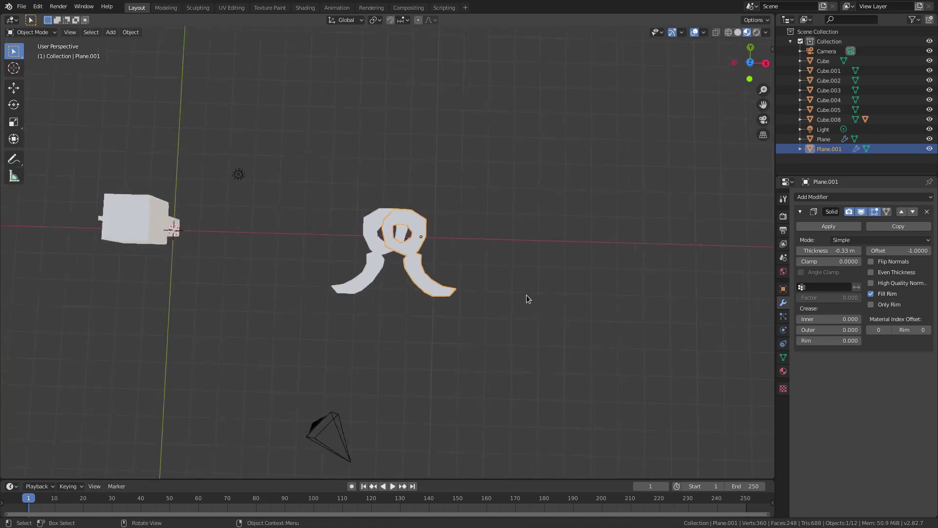
shift+click(383, 240)
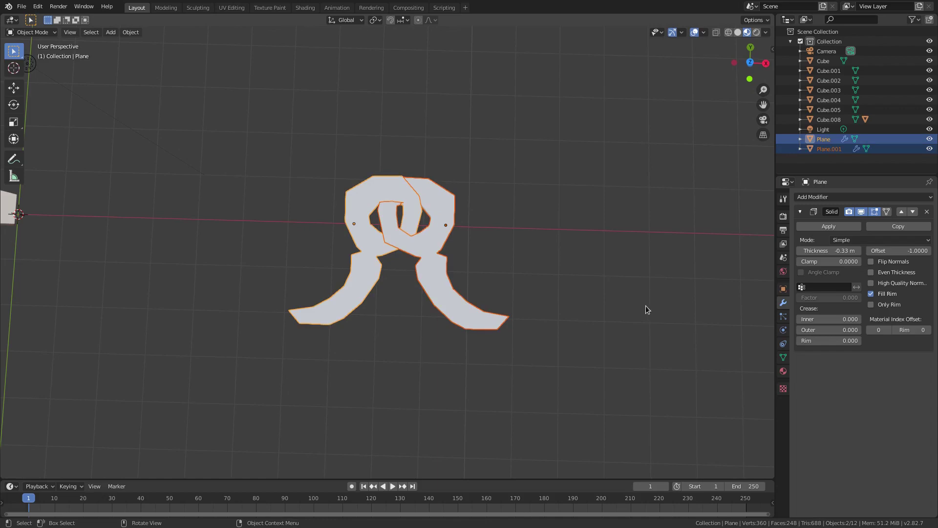
key(s)
click(532, 287)
text(rx90)
key(Return)
Step: Scale the bow down further and move it next to the character's feet
middle_drag(530, 286, 502, 226)
key(s)
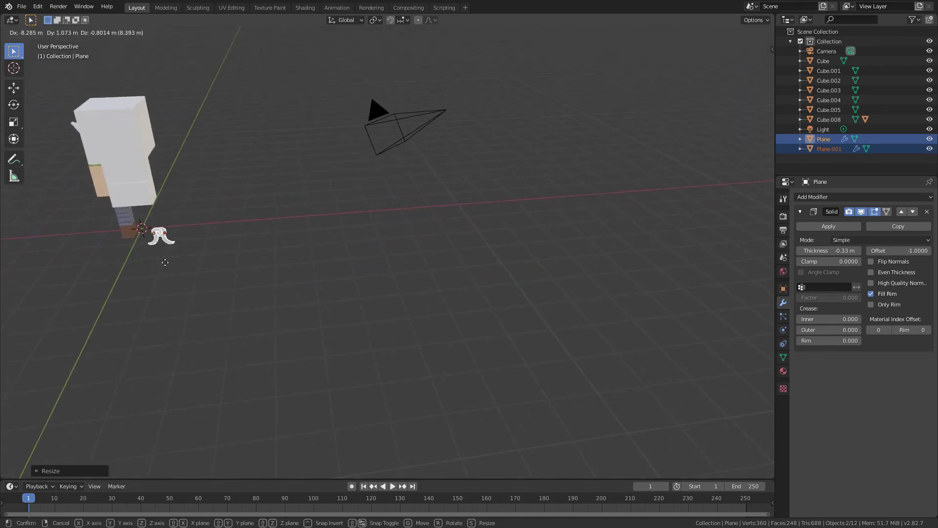
click(130, 257)
shift+middle_drag(130, 257, 294, 205)
scroll(289, 204, up, 7)
Step: Move the bow to the front of the brown boot and scale it to about 0.36 to fit the boot's width
shift+middle_drag(212, 185, 412, 168)
key(g)
click(559, 165)
middle_drag(558, 165, 536, 251)
key(s)
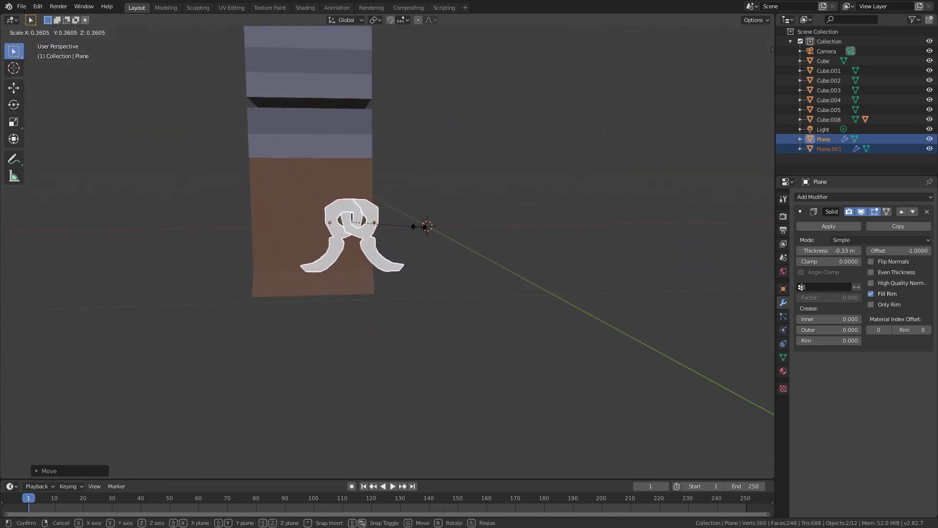
click(419, 226)
middle_drag(420, 226, 408, 210)
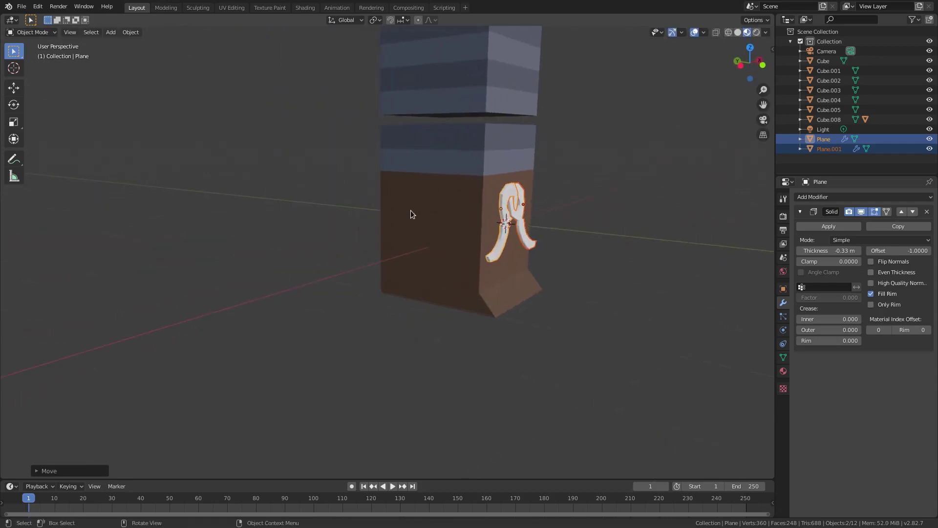
Step: In the right side view, tilt the bow's lower ends away from the boot and move it slightly forward of the front face
key(KP_3)
scroll(280, 200, up, 3)
shift+middle_drag(280, 201, 464, 207)
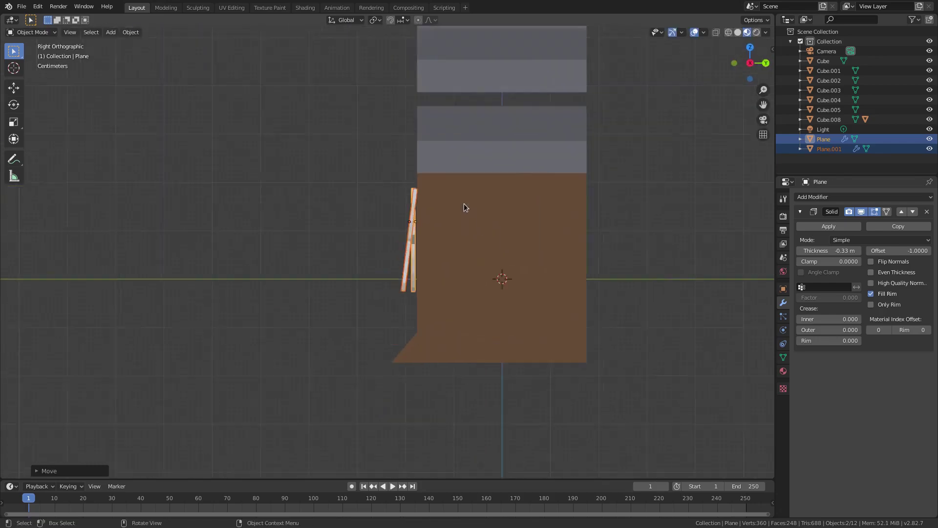
scroll(561, 189, up, 7)
shift+middle_drag(561, 190, 547, 221)
key(r)
key(y)
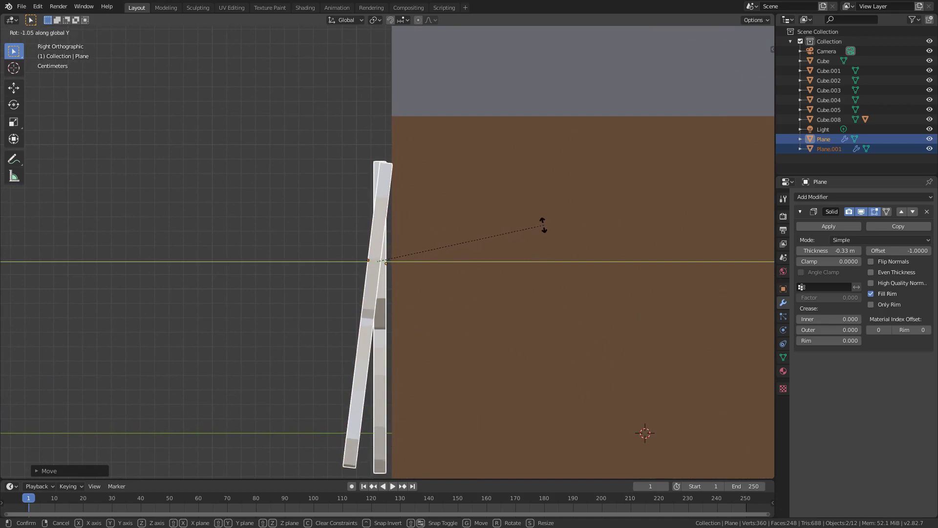
click(543, 229)
key(g)
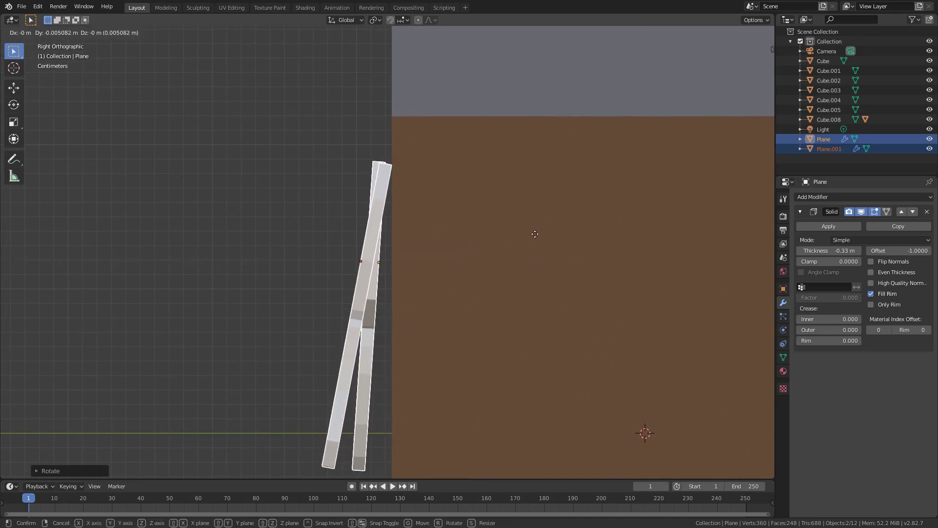
click(533, 233)
Step: Rotate the bow about the X axis to reduce its tilt and fine-tune its position in front of the boot
key(z)
key(Escape)
key(r)
key(x)
click(588, 230)
key(g)
click(589, 229)
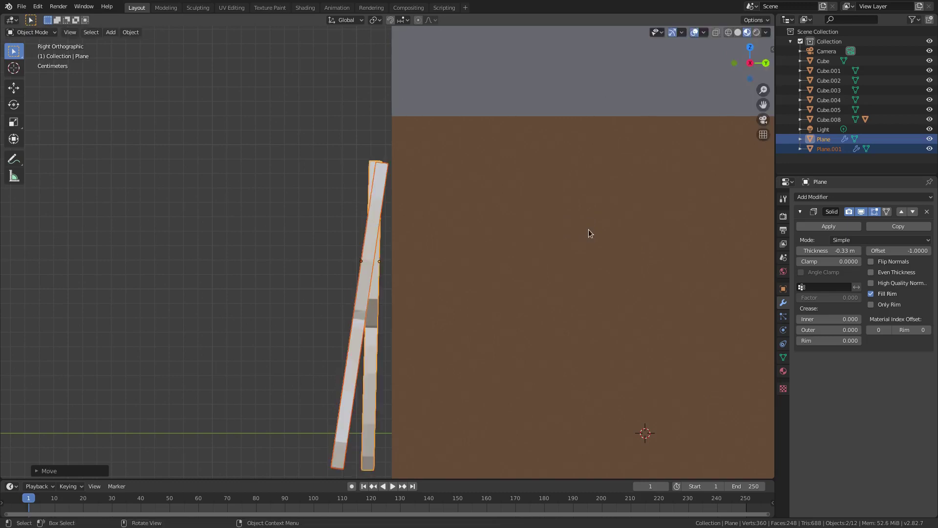
Step: Parent both bow halves to the boot and leg object Cube.002
middle_drag(430, 229, 503, 250)
scroll(502, 251, down, 3)
middle_drag(248, 315, 277, 304)
key(KP_1)
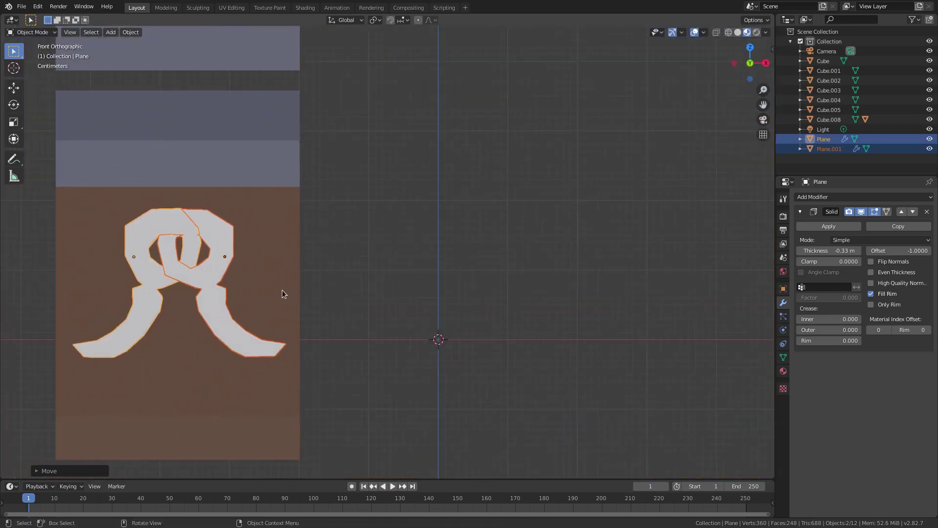
shift+middle_drag(194, 290, 357, 288)
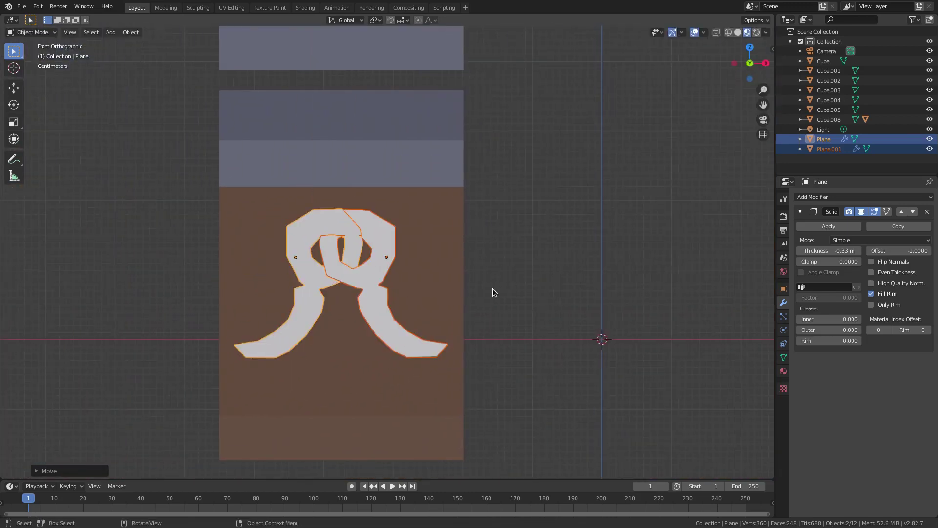
shift+click(425, 178)
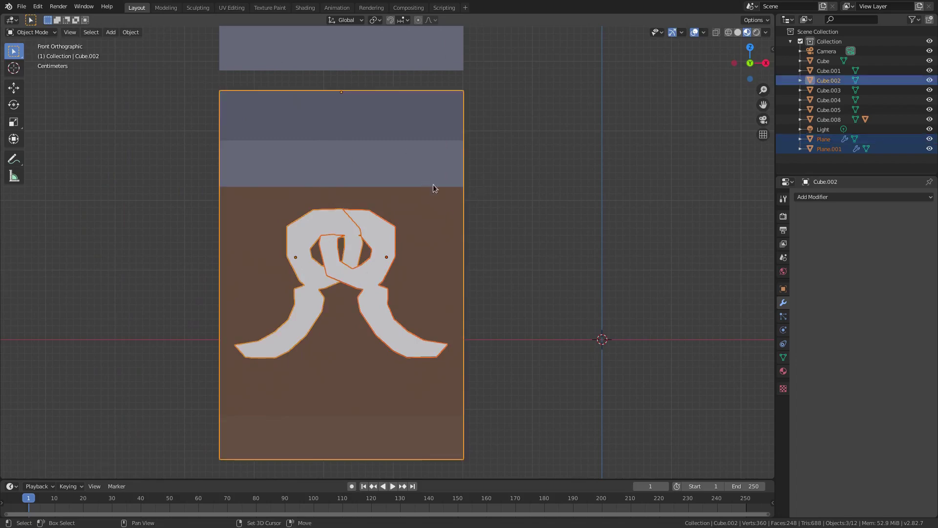
key(ctrl+p)
click(346, 165)
Step: Assign the existing brown Material.002 to the bow half Plane.001 on the front of the boot
click(394, 255)
middle_drag(394, 254, 459, 258)
scroll(521, 215, down, 3)
scroll(410, 267, up, 5)
click(385, 257)
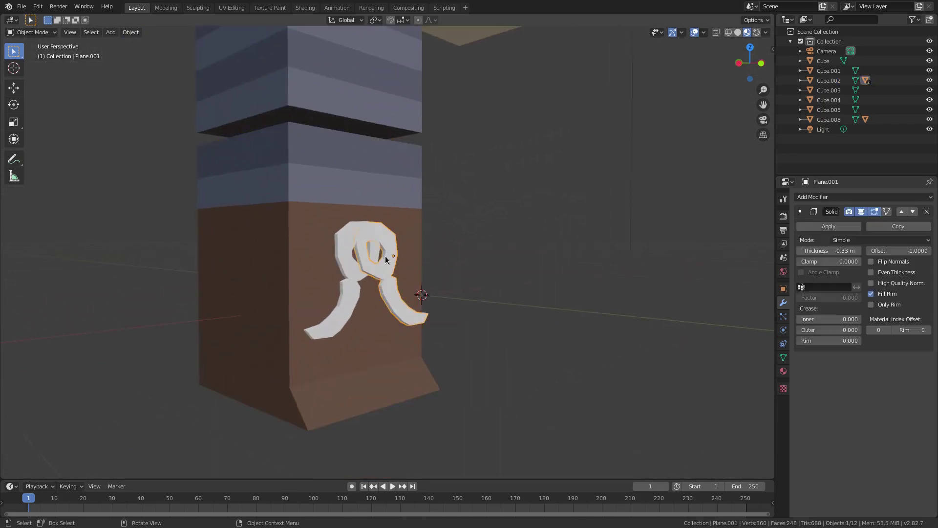
middle_drag(503, 289, 513, 291)
click(784, 371)
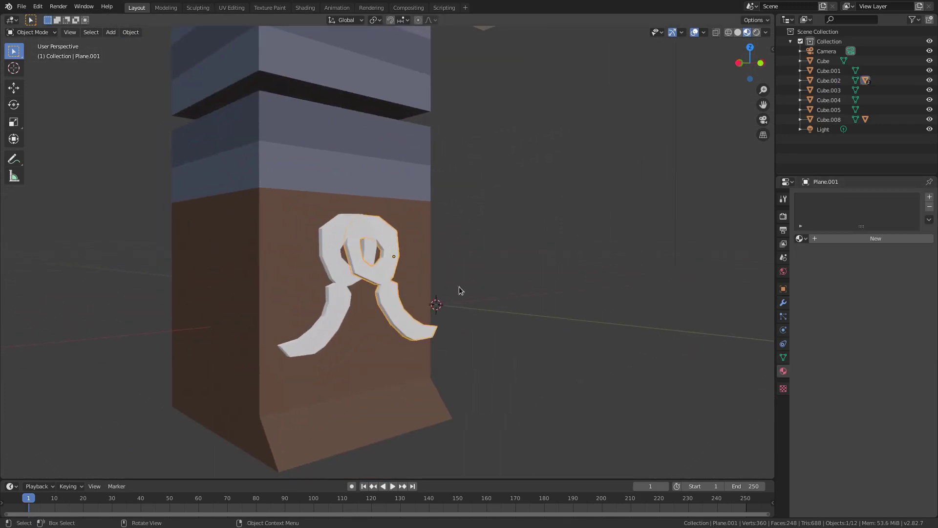
click(799, 239)
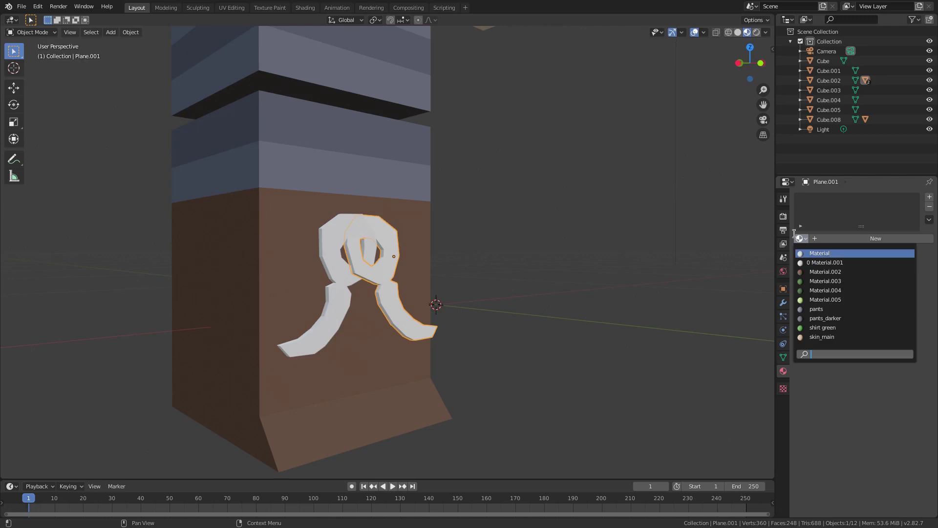
click(797, 238)
click(799, 239)
click(859, 272)
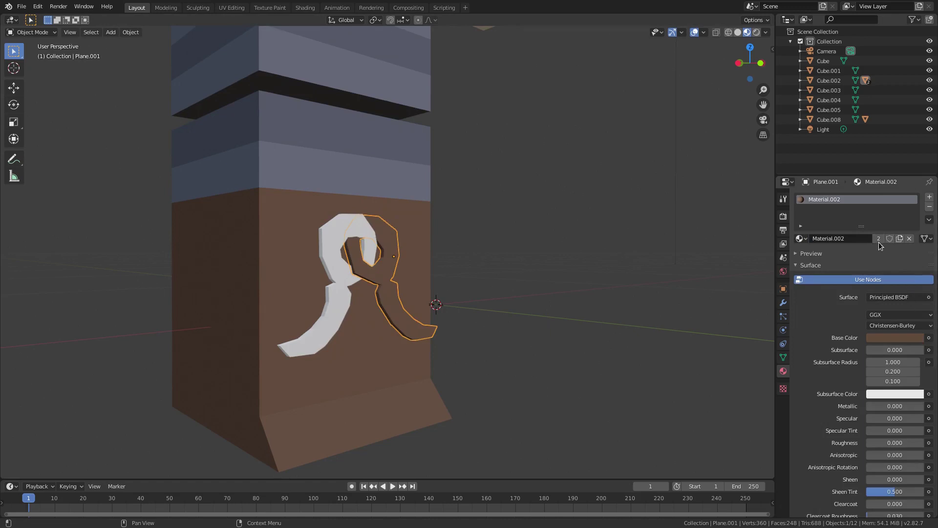
Step: Turn the bow half's material into a separate, darker brown material named lace and assign it to the other bow half
click(888, 340)
drag(917, 242, 917, 248)
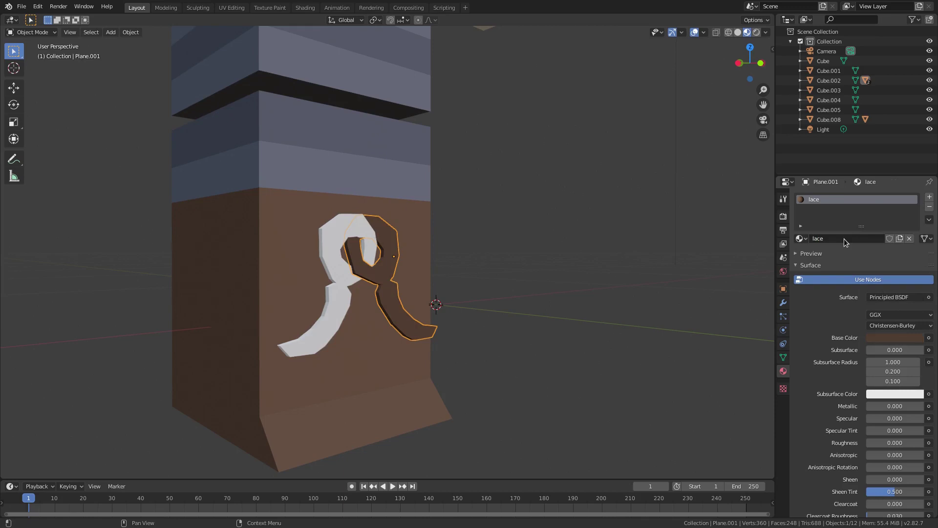
click(327, 250)
click(805, 239)
click(814, 253)
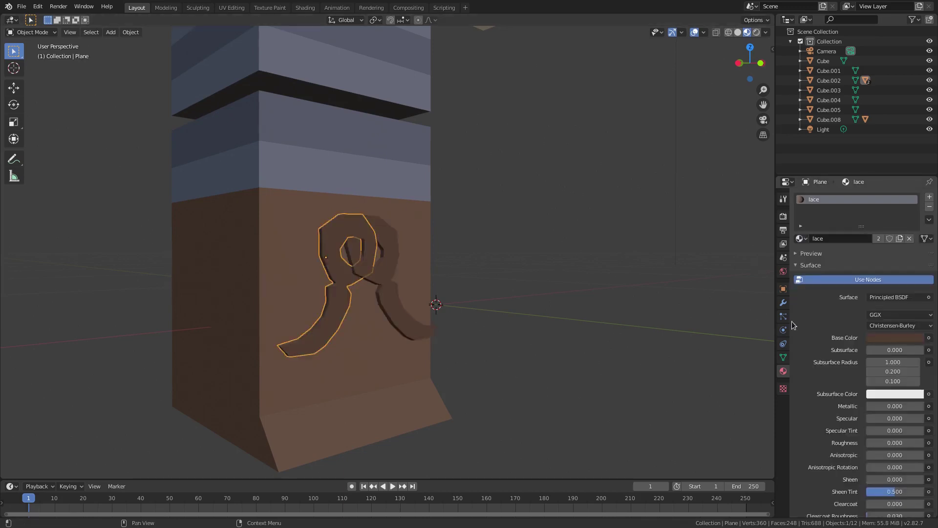
Step: Rename the lower leg's Material.002 as boots
click(369, 374)
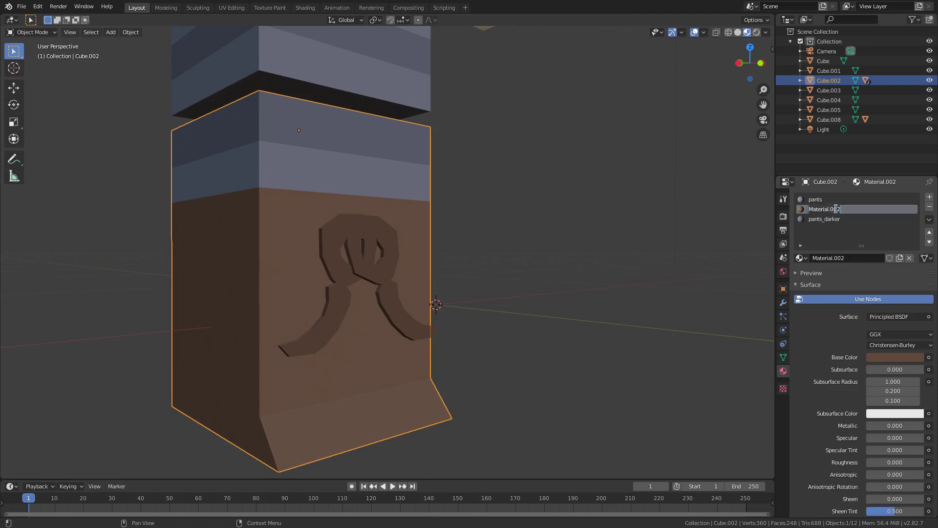
key(Return)
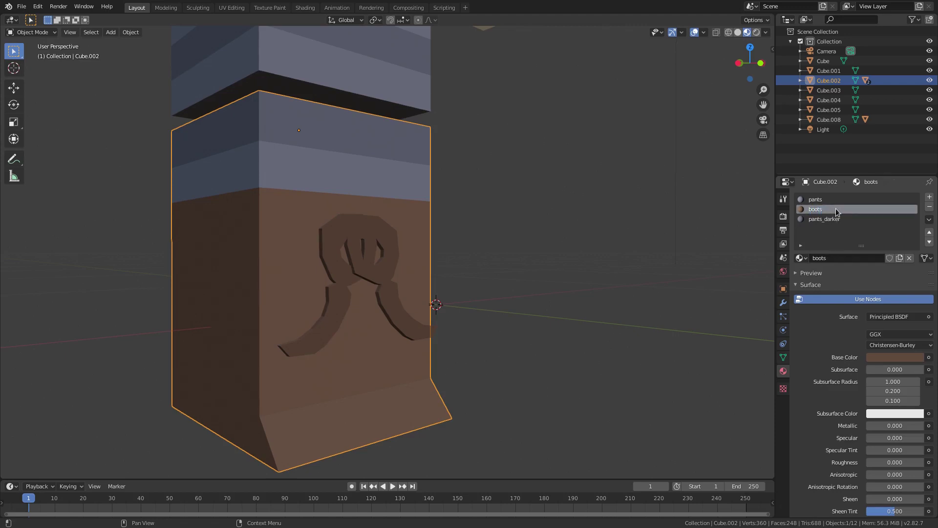
Step: Rename Material.003 on the green-sleeved upper arm as green_dark
scroll(417, 137, down, 4)
shift+middle_drag(422, 165, 477, 328)
click(375, 86)
shift+middle_drag(382, 101, 428, 351)
click(379, 135)
shift+middle_drag(379, 134, 389, 267)
double_click(832, 219)
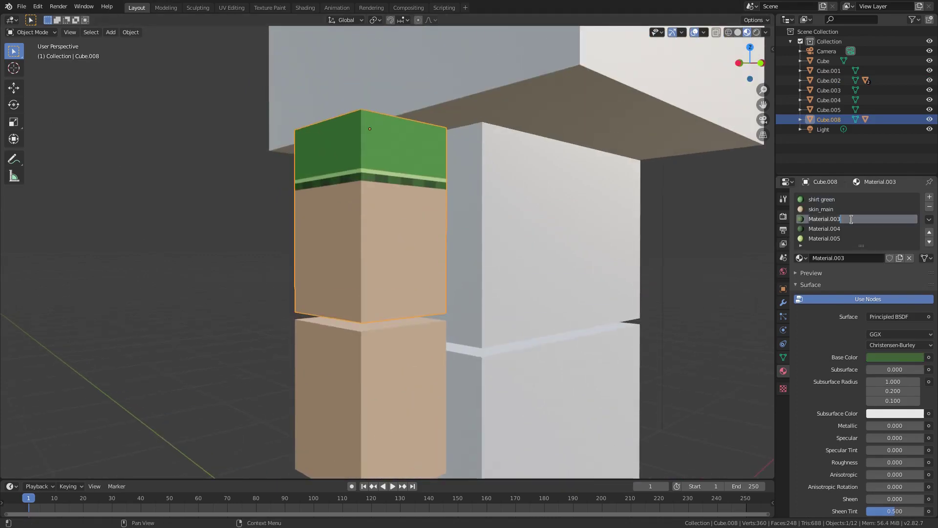
key(Return)
Step: Rename the upper arm's Material.004 as green_darker and Material.005 as green_light
double_click(840, 228)
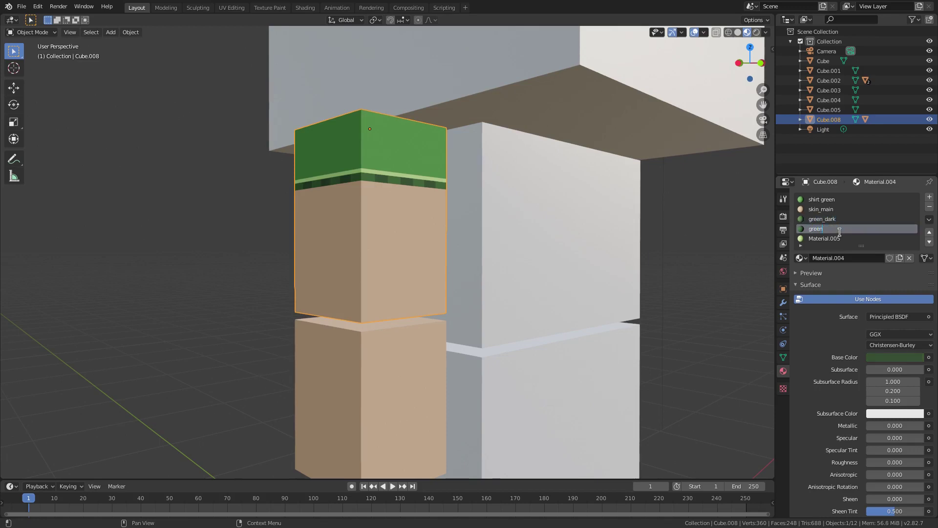
text(green_darker)
key(Return)
double_click(851, 240)
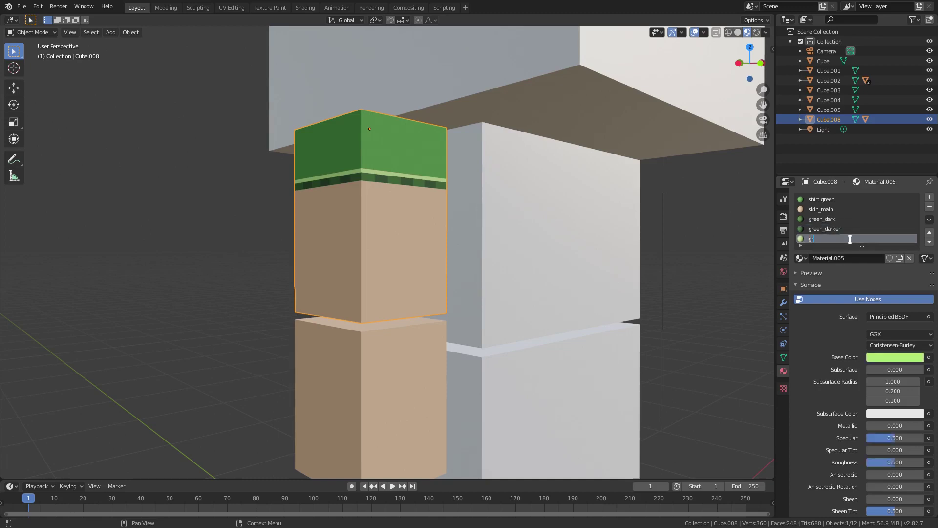
text(green_light)
key(Return)
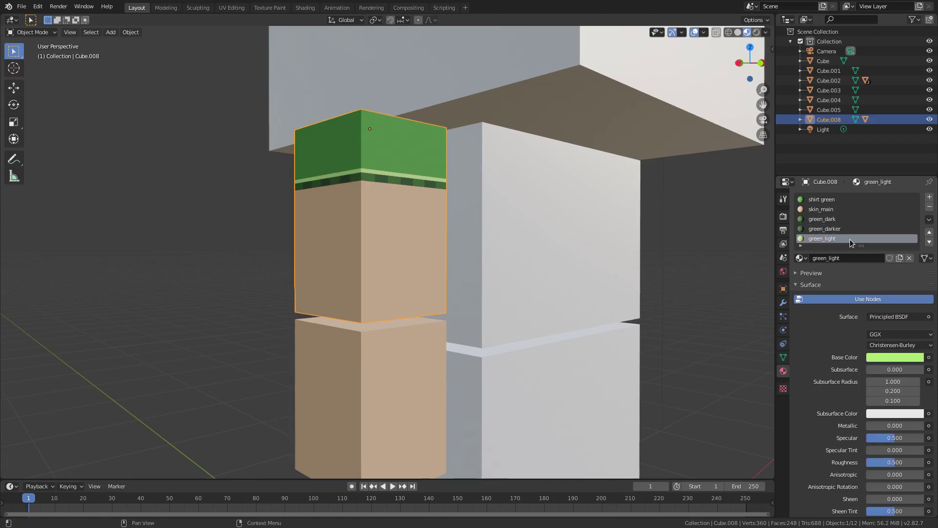
Step: Assign the boots material to the bottom face of the lower leg Cube.002
scroll(852, 295, down, 14)
scroll(470, 270, down, 3)
shift+middle_drag(470, 271, 102, 107)
click(347, 300)
key(Tab)
click(85, 35)
click(374, 277)
middle_drag(374, 276, 380, 287)
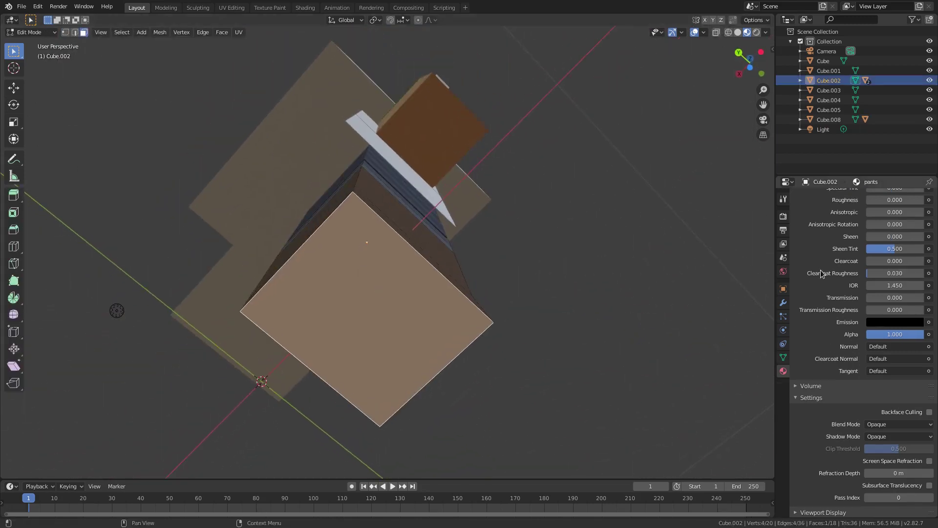
scroll(826, 299, up, 14)
click(814, 209)
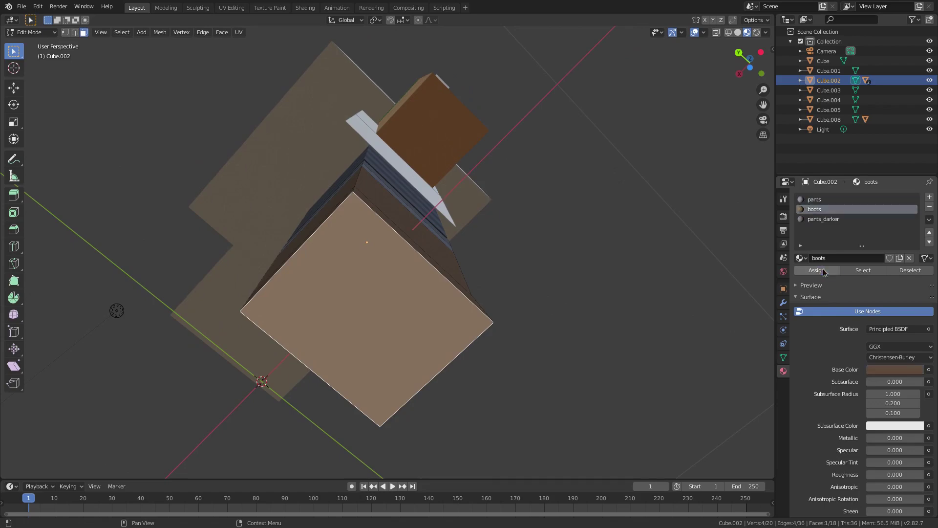
click(824, 270)
key(Tab)
Step: Inset the boot's bottom face to leave a border around a smaller sole face
middle_drag(432, 334, 352, 324)
key(Tab)
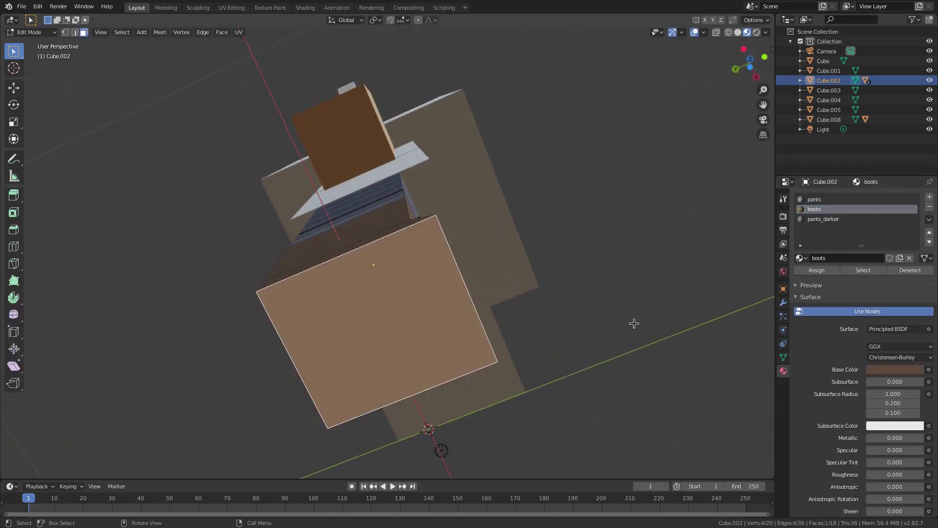
key(i)
click(610, 326)
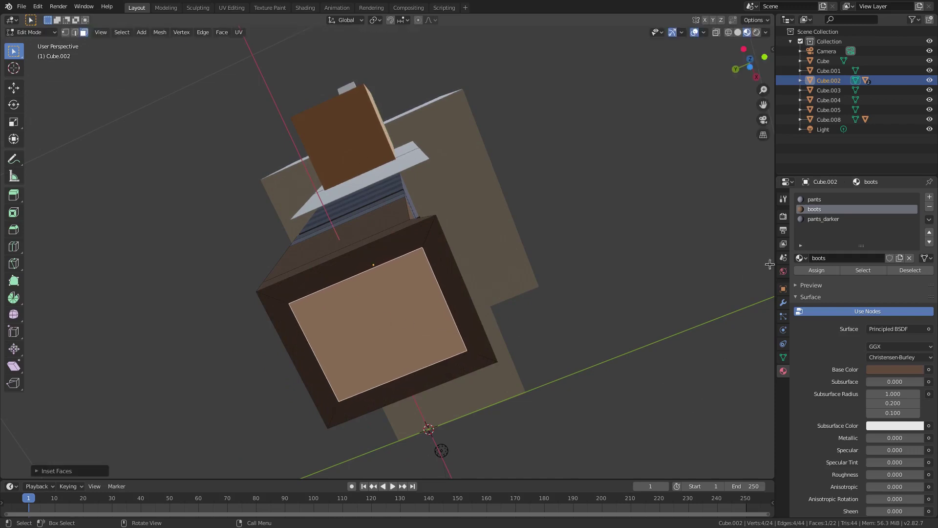
Step: Add a material slot with the lace material to the boot and assign it to the inset sole face
click(801, 258)
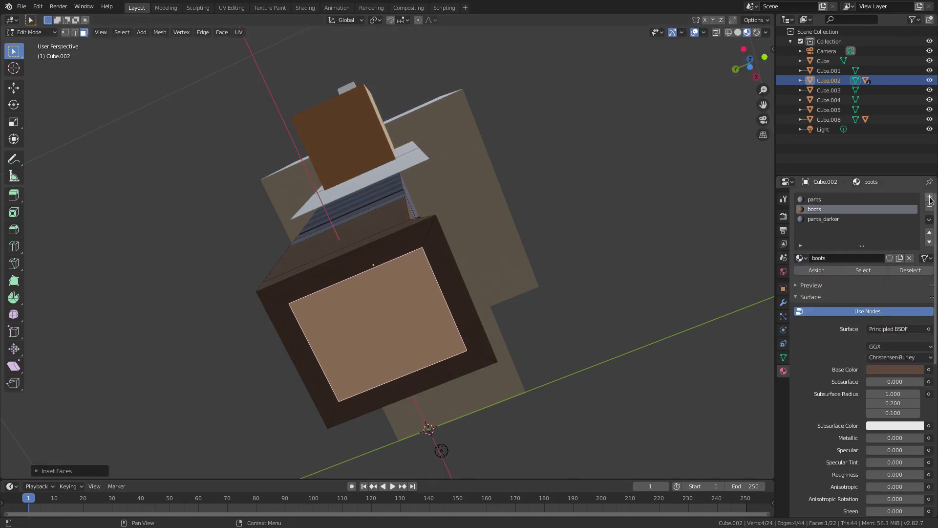
click(930, 196)
click(802, 258)
click(831, 310)
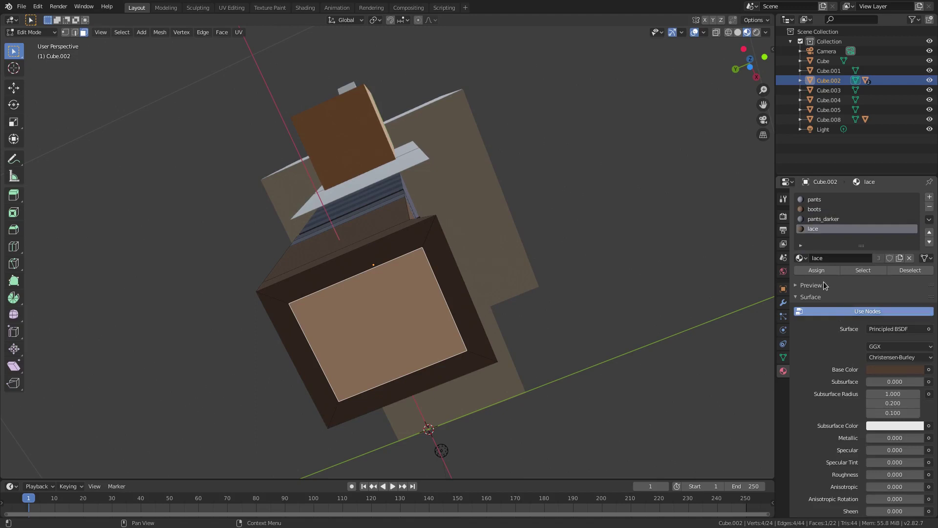
key(Tab)
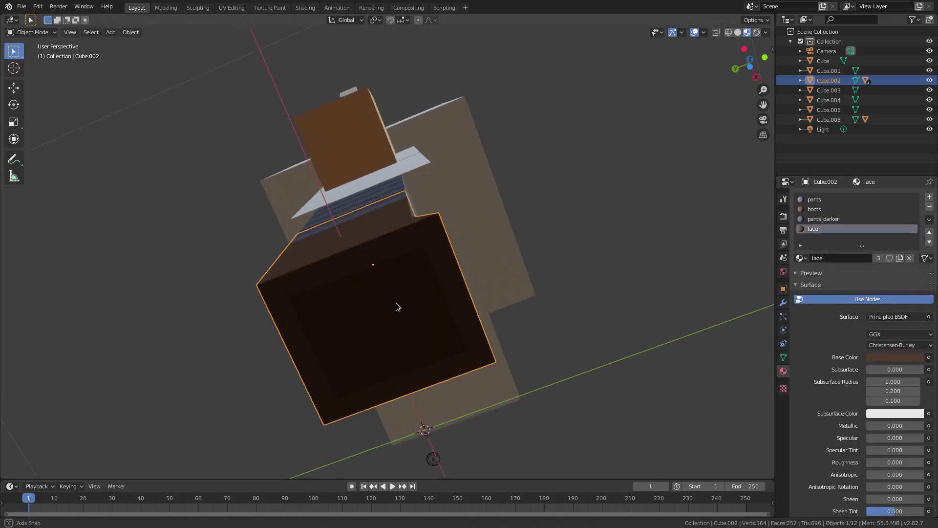
Step: Darken the base color of the lace material used on the sole and the bow
middle_drag(396, 303, 517, 309)
click(874, 358)
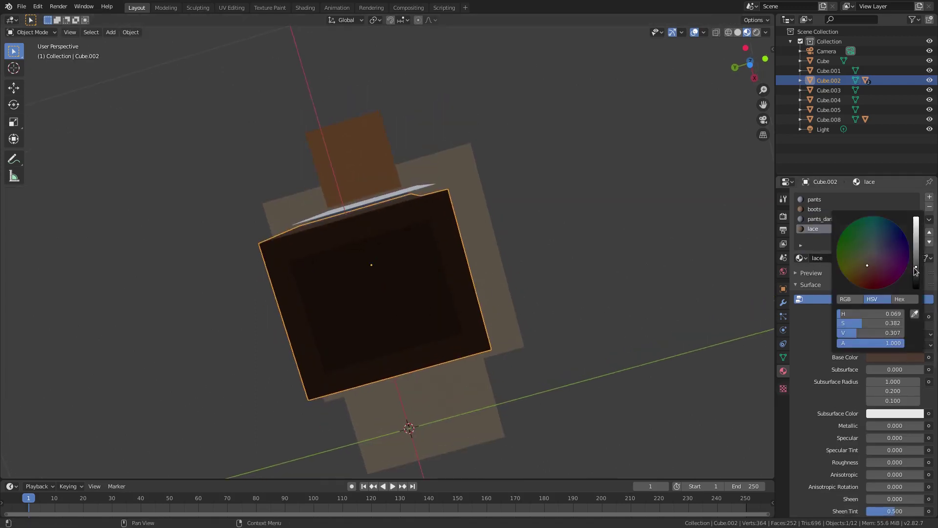
middle_drag(514, 288, 468, 299)
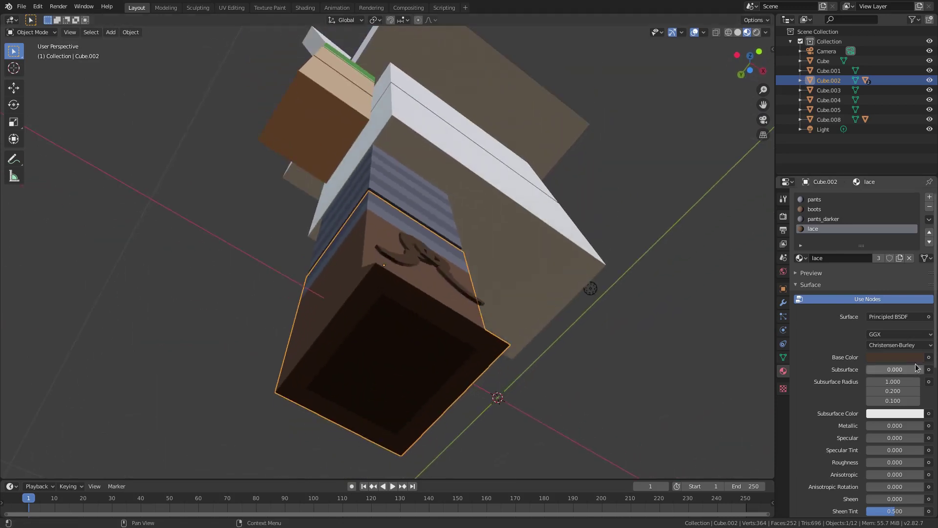
click(909, 358)
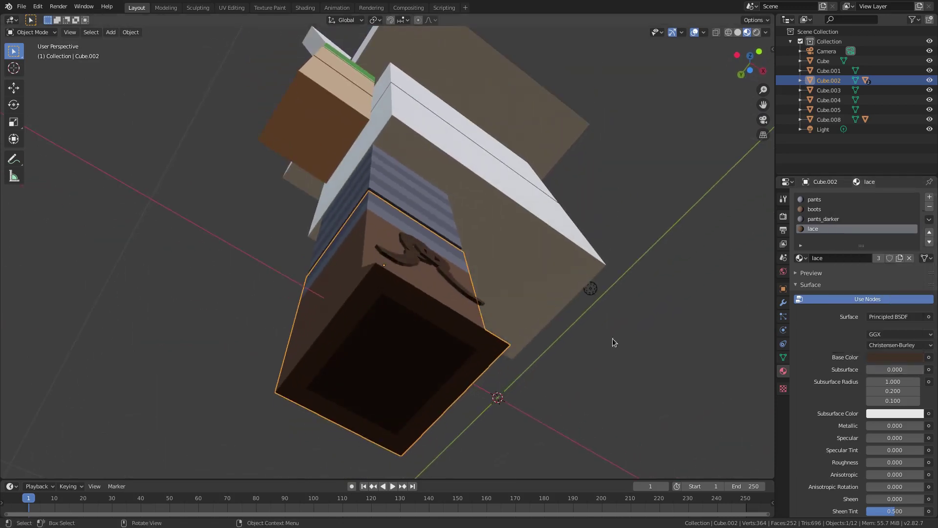
middle_drag(472, 389, 429, 427)
scroll(429, 427, down, 3)
middle_drag(430, 312, 411, 344)
scroll(423, 346, up, 3)
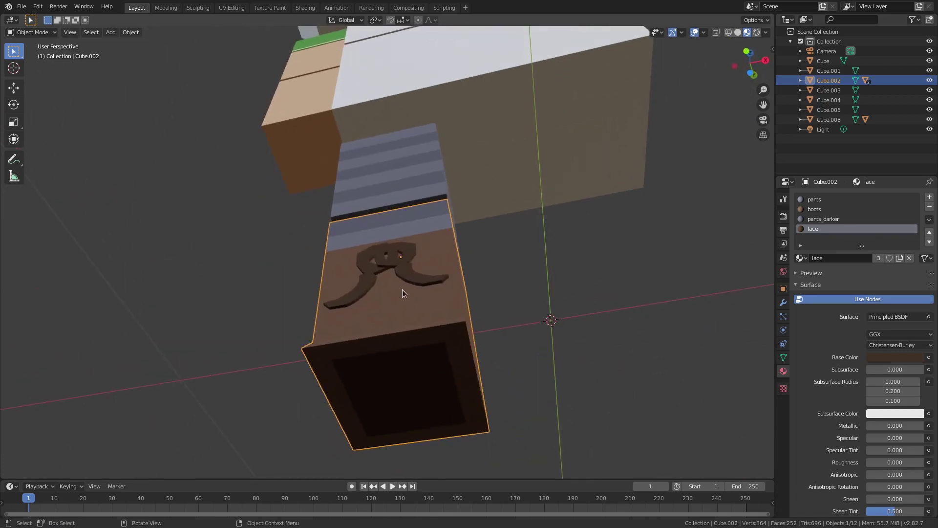
middle_drag(403, 293, 411, 285)
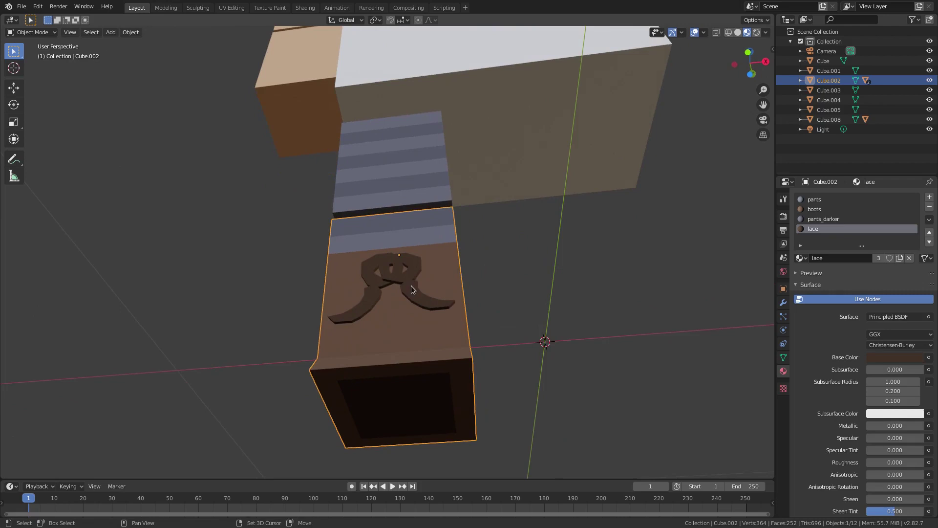
Step: Duplicate the upper leg, the boot and both bow halves in place
shift+click(378, 286)
shift+click(399, 193)
scroll(448, 275, down, 2)
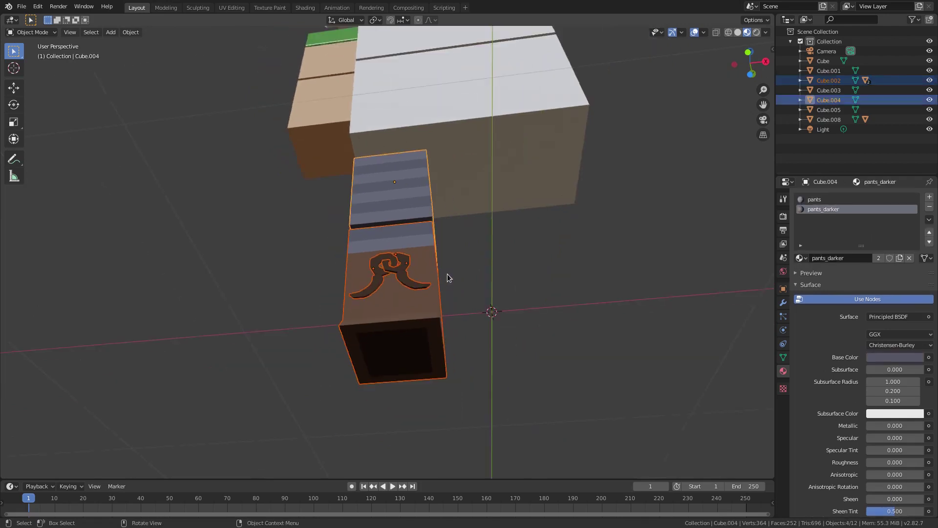
key(shift+d)
click(516, 230)
key(KP_1)
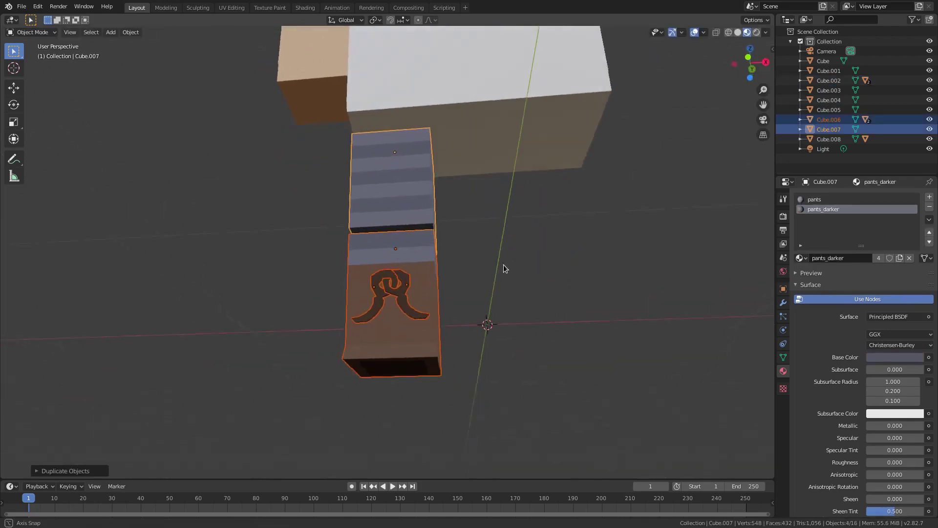
Step: Move the upper leg Cube.004 and boot Cube.002 to the body's other side by making their X locations positive, 0.37462 m for the boot
shift+middle_drag(504, 266, 471, 301)
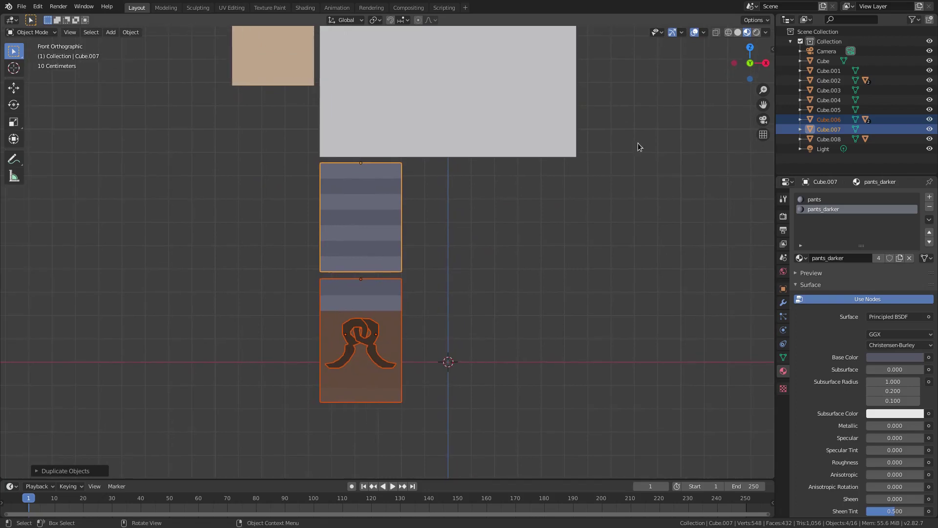
click(771, 47)
click(401, 211)
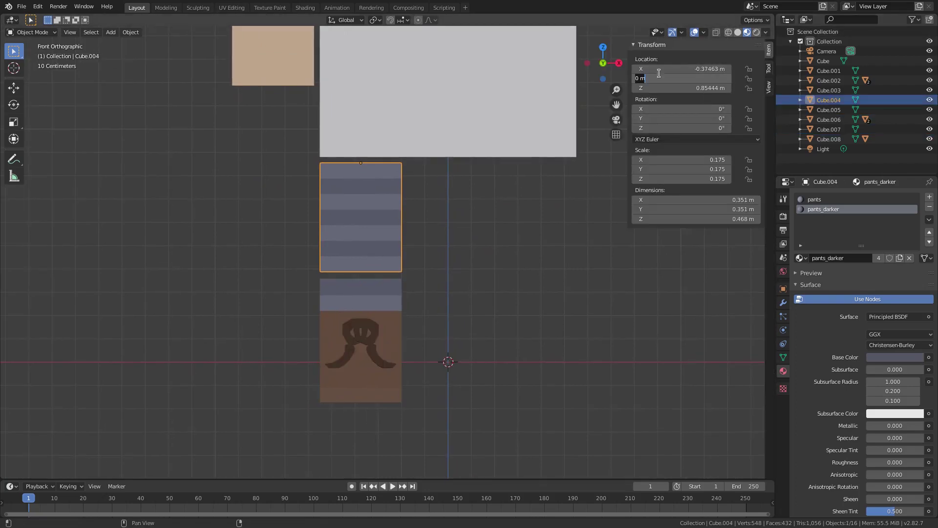
key(Return)
click(393, 305)
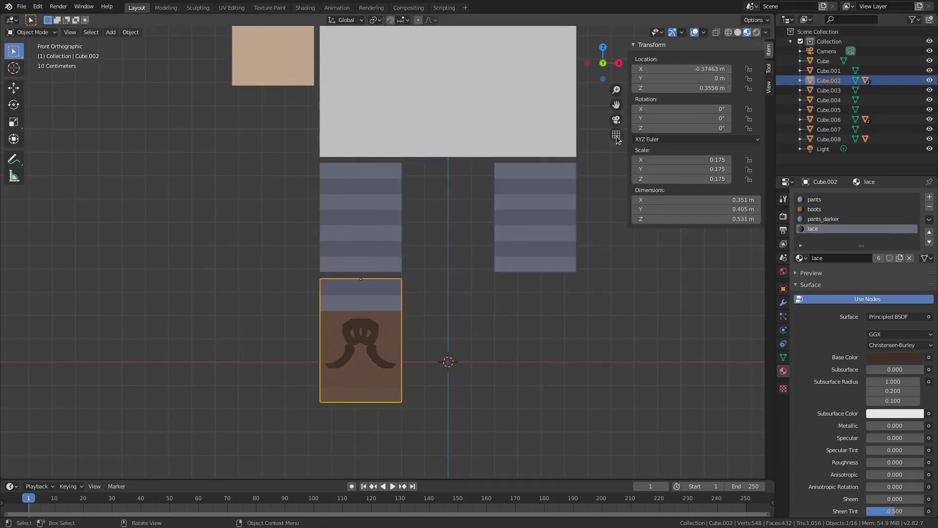
key(Return)
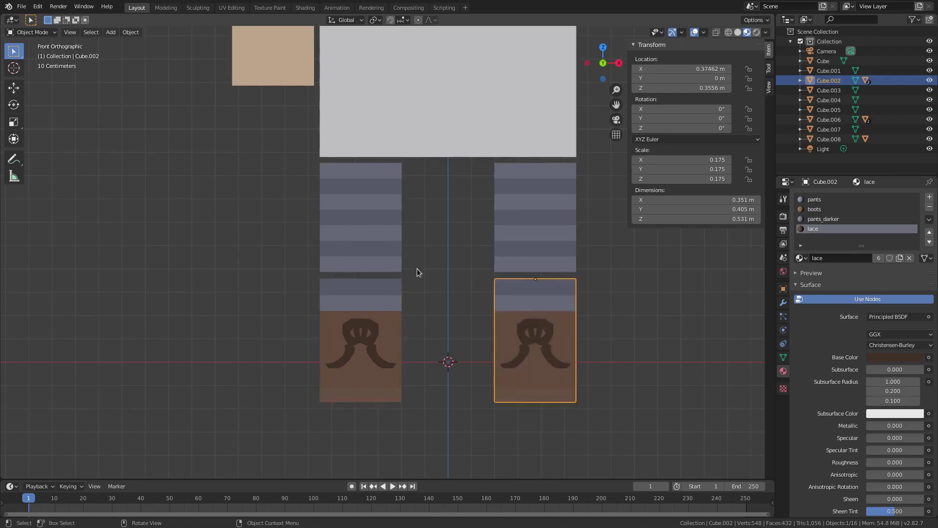
click(372, 335)
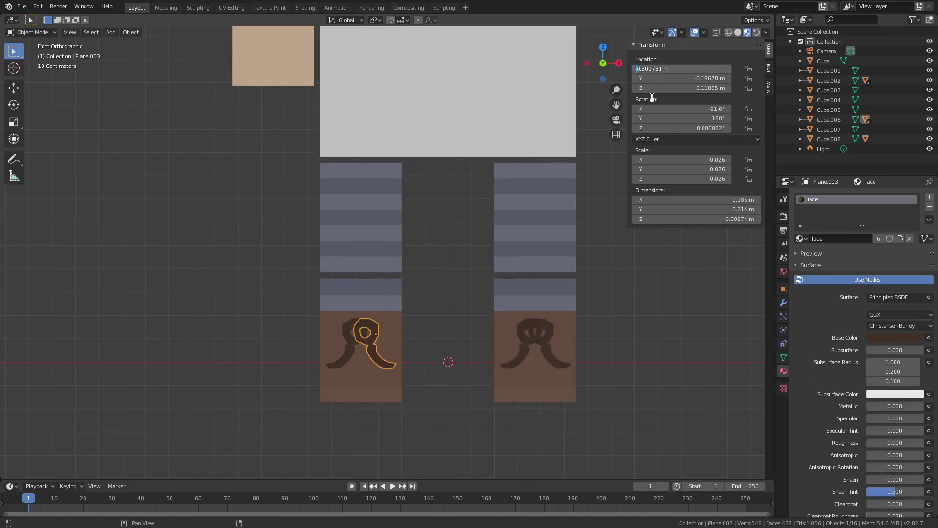
key(Return)
key(ctrl+z)
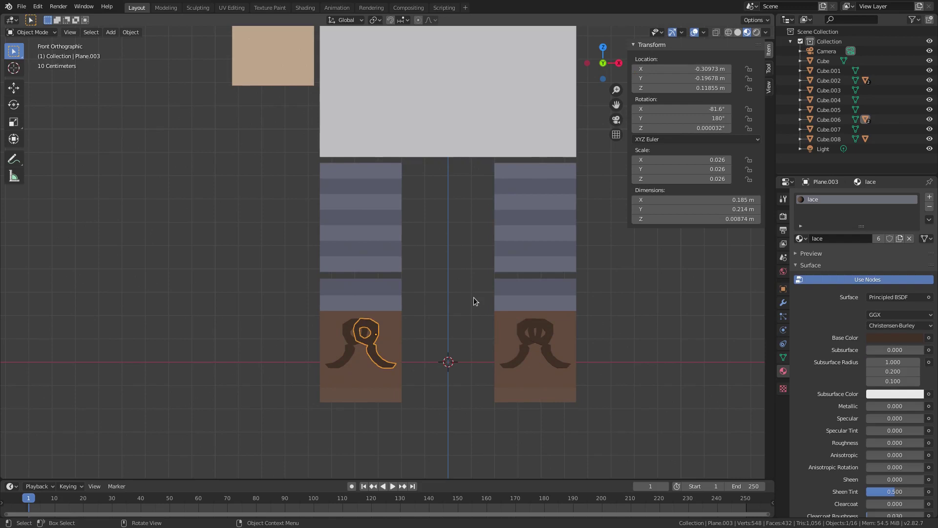
Step: Delete both bow halves from the boot that was moved to the other side
click(548, 317)
click(520, 338)
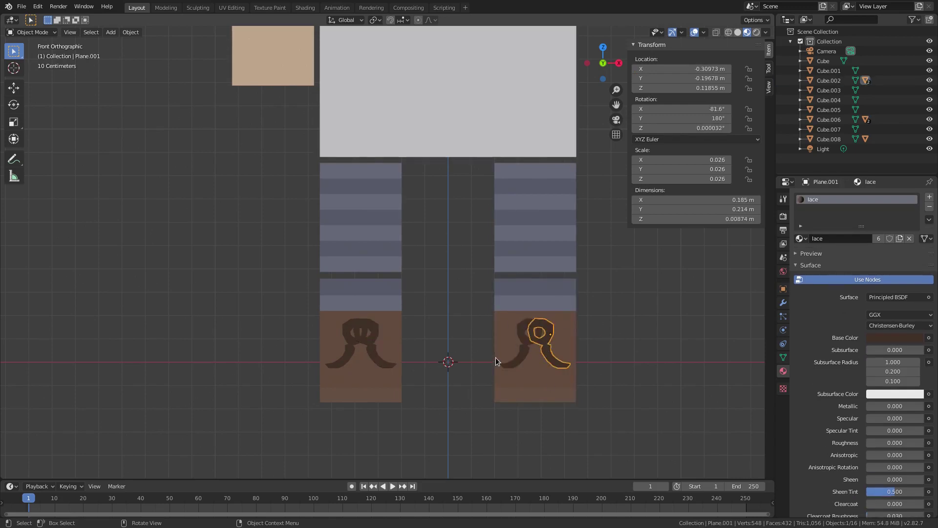
drag(482, 314, 633, 425)
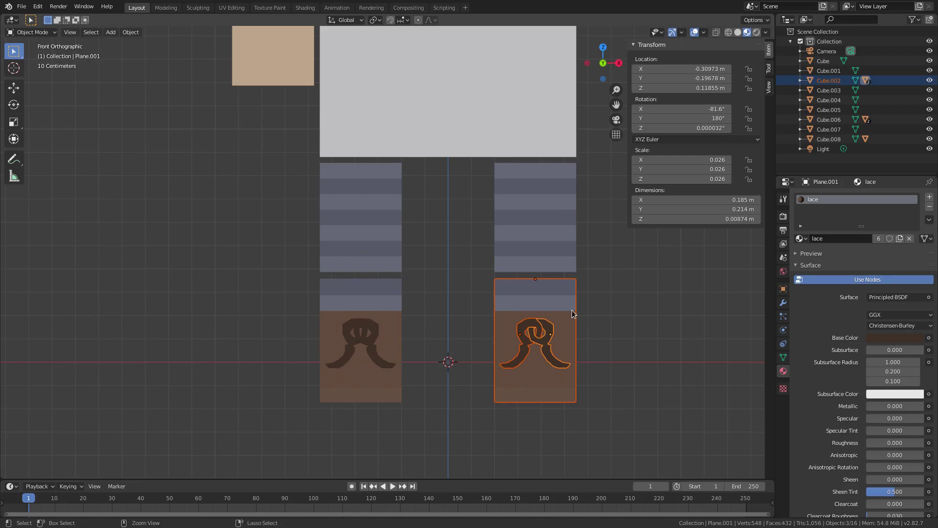
click(528, 339)
shift+click(539, 341)
key(Delete)
Step: Undo the deletion of the two bow halves on the duplicated boot
click(369, 336)
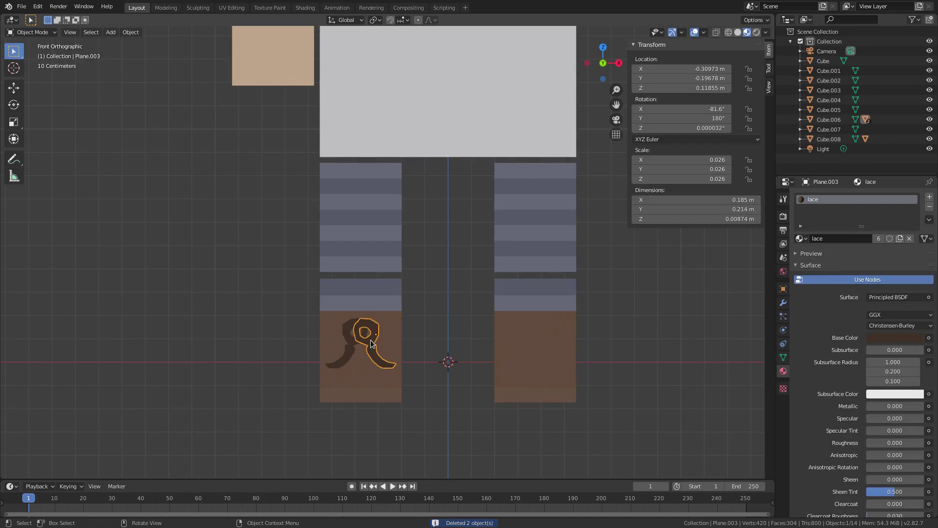
key(ctrl+z)
key(ctrl+z)
click(546, 342)
click(544, 342)
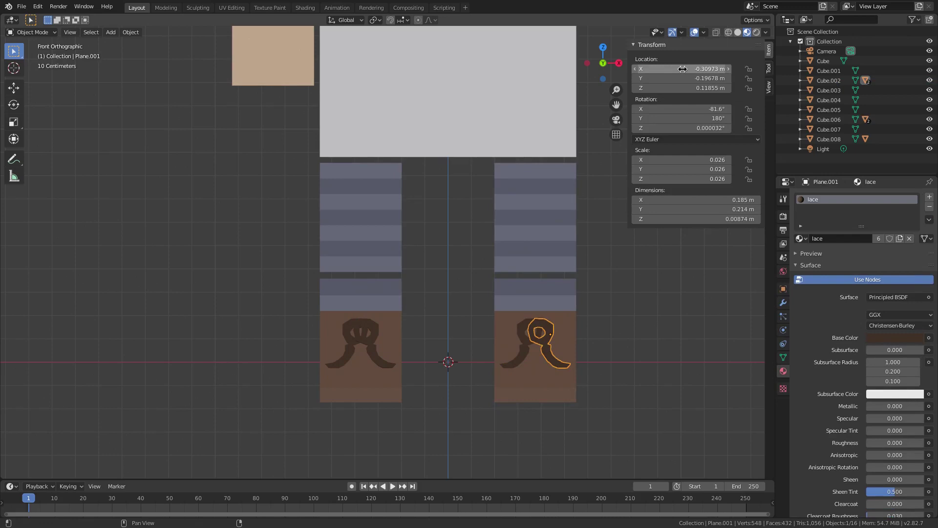
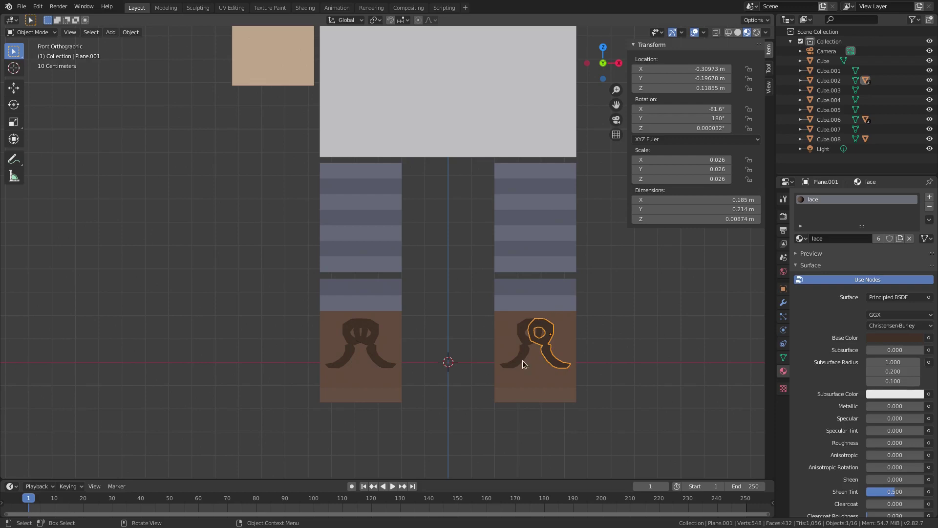
Step: Delete the duplicated boot together with both of its bow halves
click(562, 341)
click(562, 340)
key(b)
drag(495, 326, 585, 379)
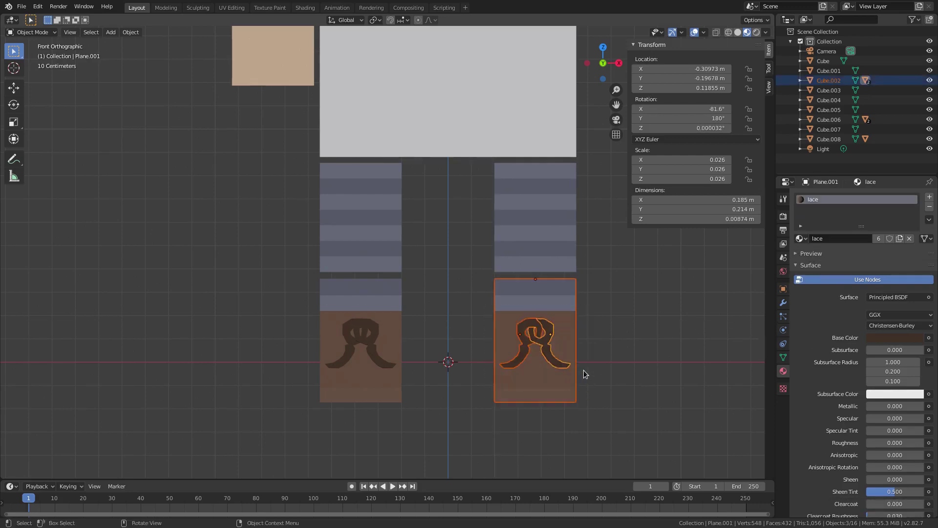
key(Delete)
Step: Duplicate only the original boot in place and make the copy's X location positive, 0.37462 m, to put it on the other side
click(366, 306)
key(shift+d)
key(Escape)
click(655, 69)
click(637, 70)
key(Delete)
key(Return)
Step: Try putting bow halves on the other boot by making their X locations positive, 0.30973 m and 0.440495 m
click(378, 337)
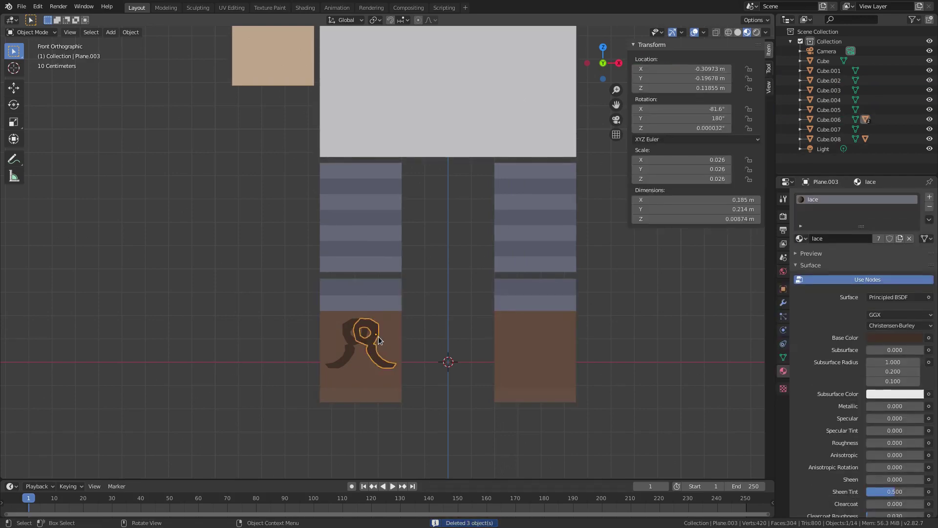
double_click(652, 69)
key(Return)
click(345, 341)
double_click(678, 69)
key(Return)
click(648, 68)
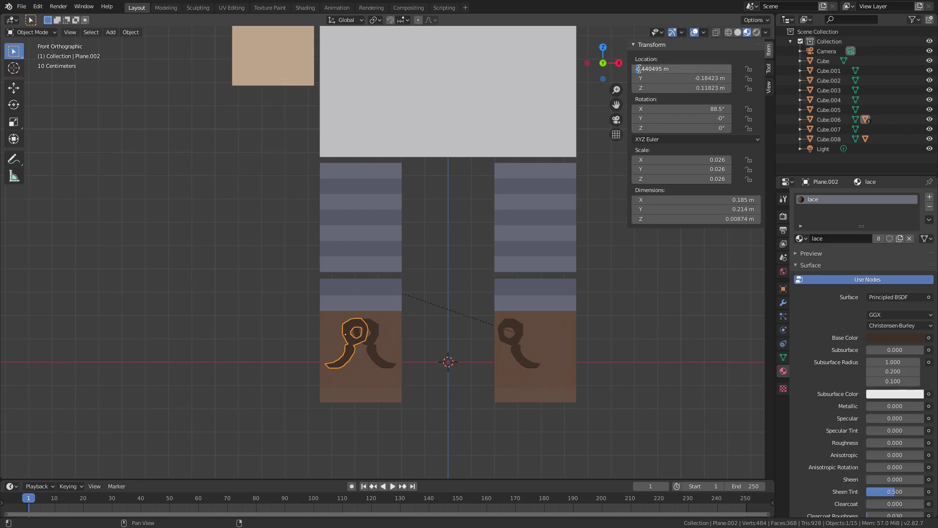
key(BackSpace)
key(Return)
Step: Duplicate the outer bow half in place and set the copy's X location to -0.4405 m, back on the original boot
key(shift+d)
right_click(570, 356)
double_click(656, 69)
text(-)
key(Return)
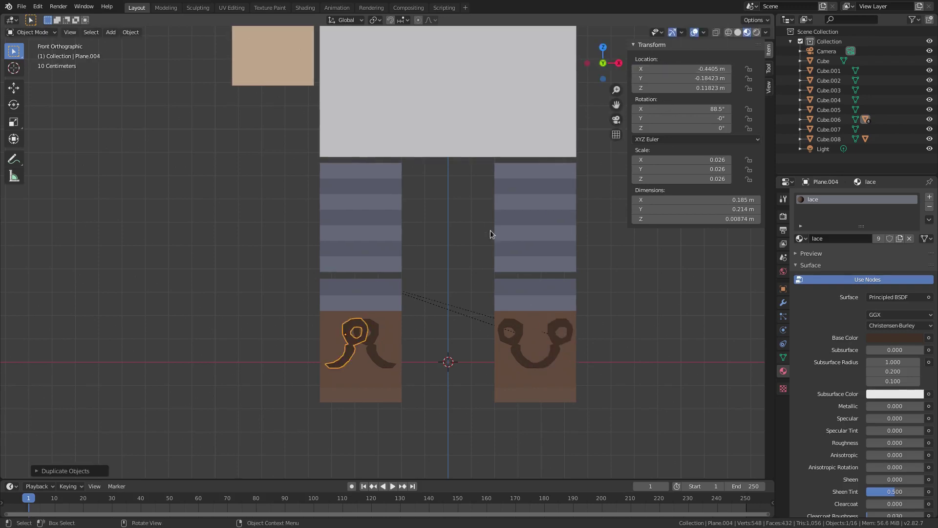
Step: Delete both misplaced bow halves from the copied boot
click(521, 348)
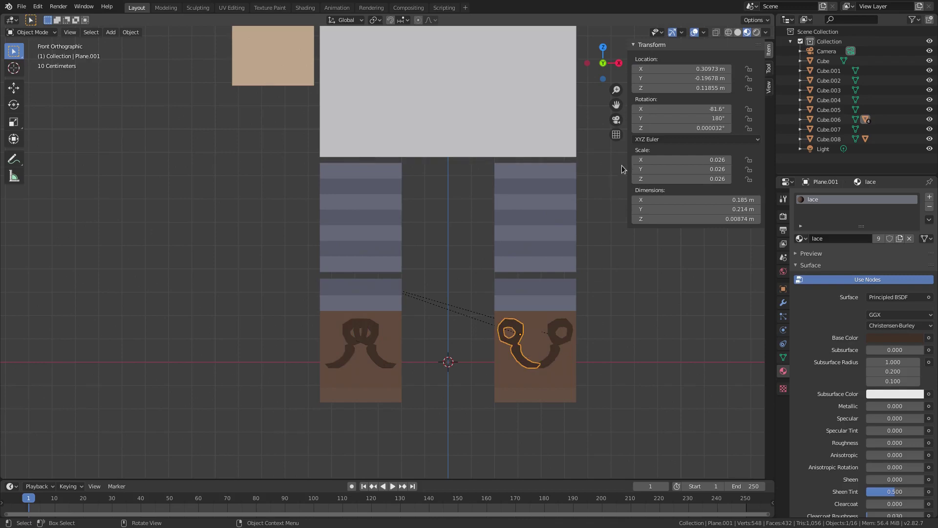
click(564, 350)
click(375, 340)
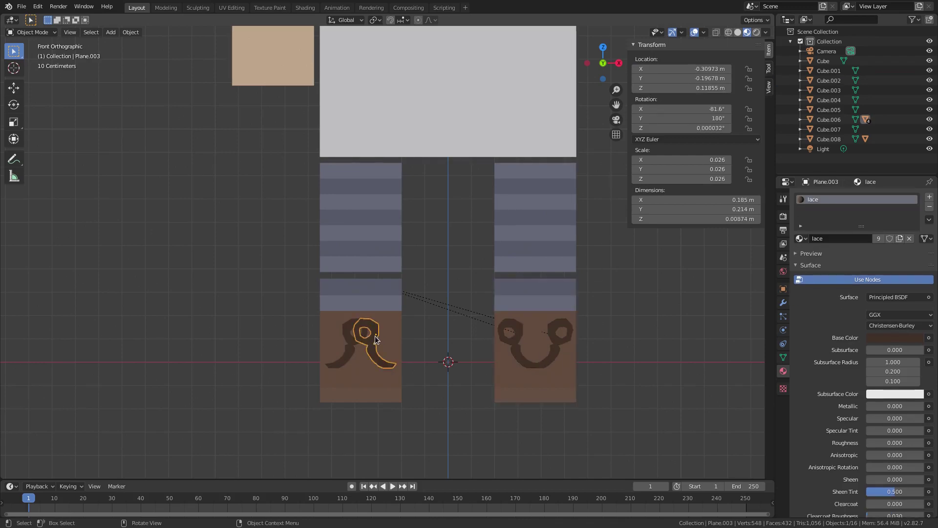
shift+click(515, 342)
key(Delete)
Step: Shift the whole mesh of the original boot's inner bow half about 0.09 m along positive X in Edit Mode
click(362, 337)
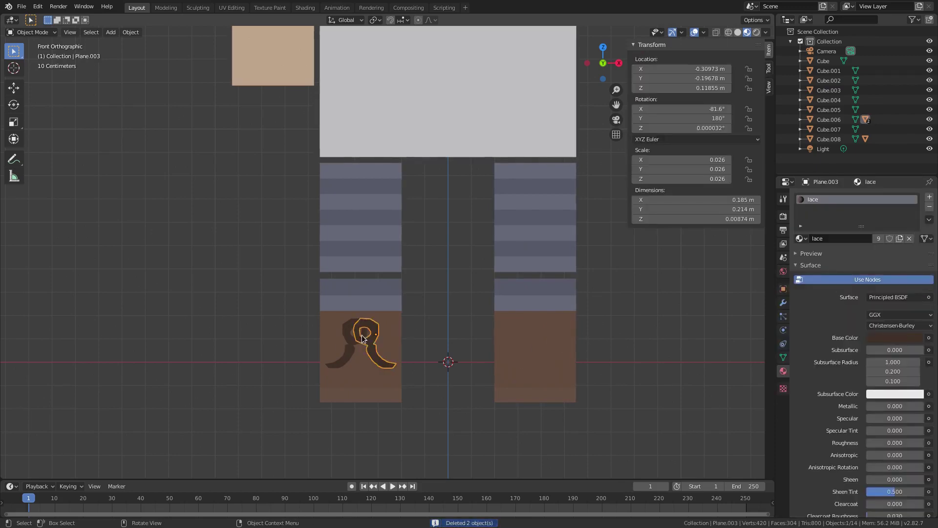
scroll(486, 288, up, 10)
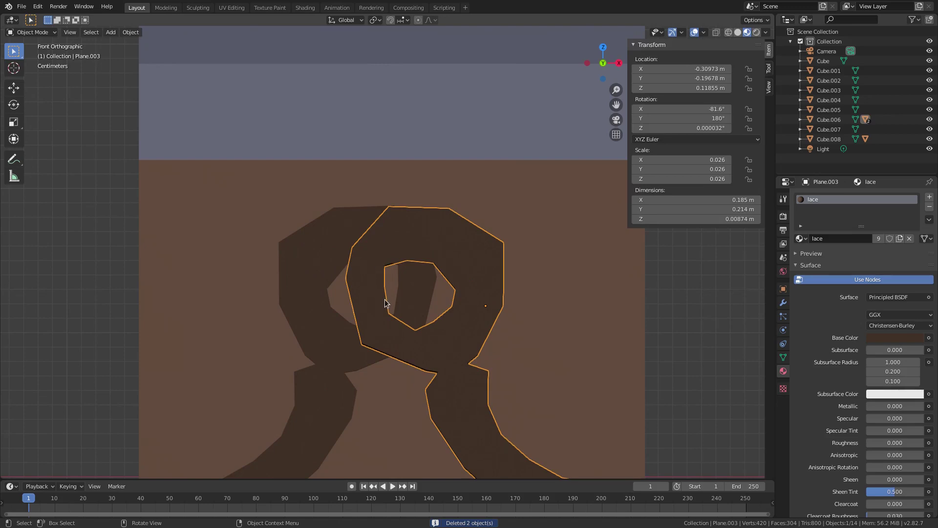
scroll(388, 280, down, 3)
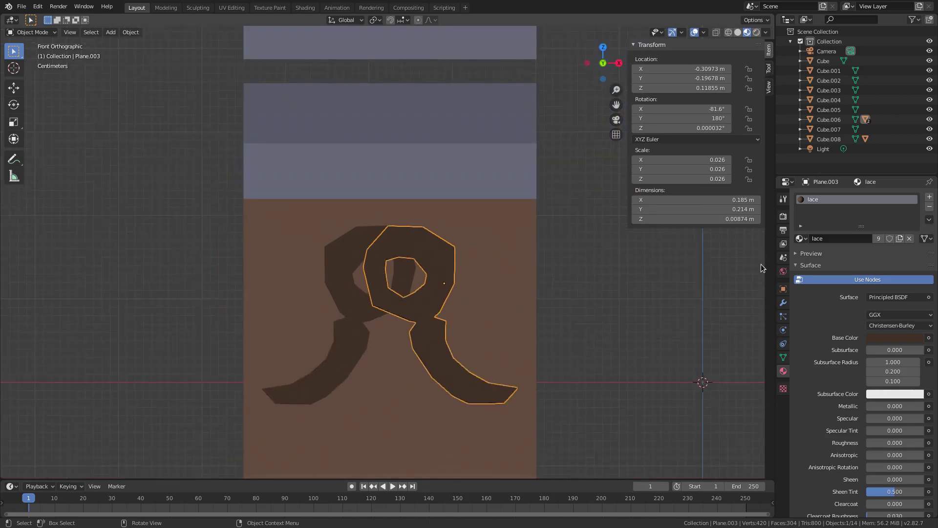
scroll(373, 291, down, 5)
scroll(438, 279, up, 6)
key(Tab)
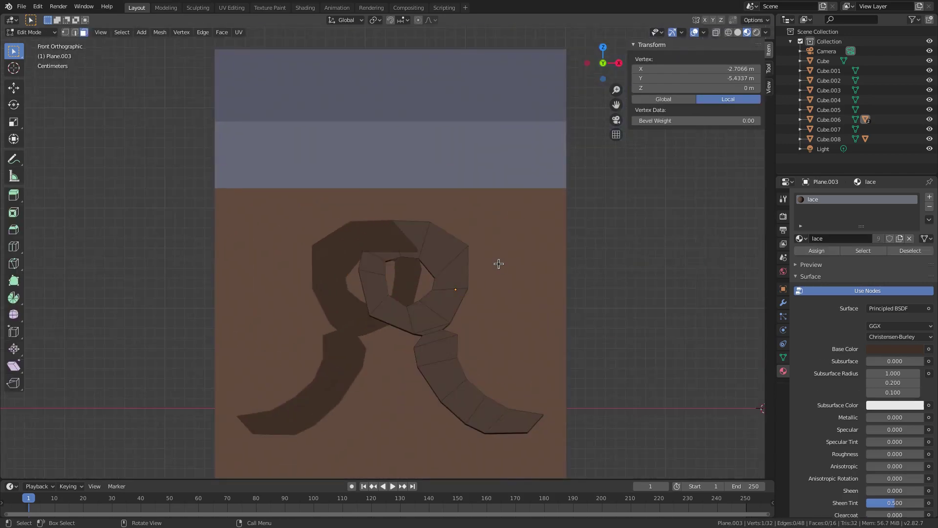
key(a)
key(g)
key(x)
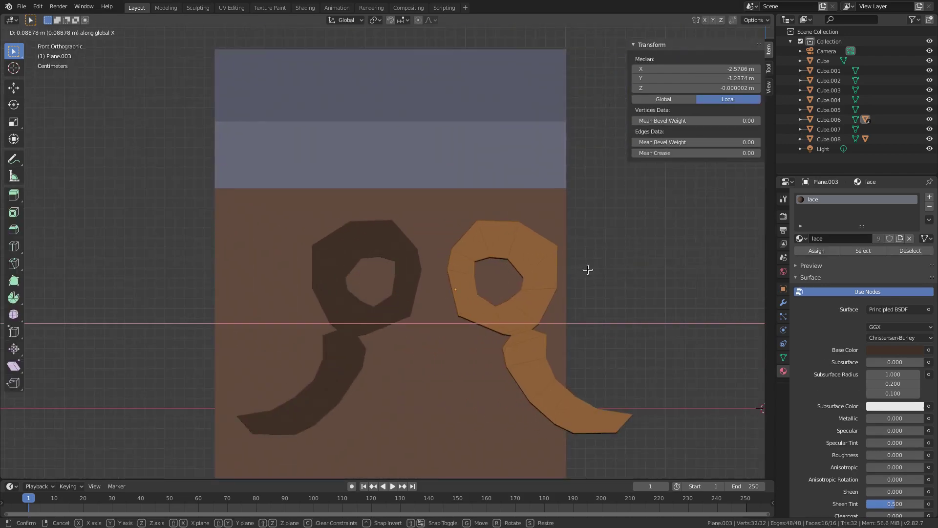
click(589, 271)
Step: Move the inner bow half object back about 0.1 m along negative X in Object Mode
key(Tab)
key(g)
key(x)
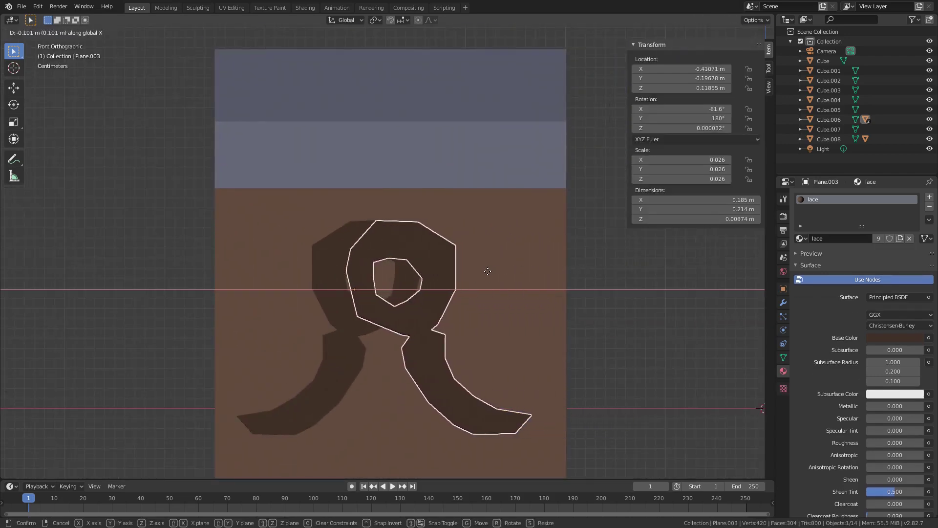
click(487, 271)
Step: Shift the whole mesh of the outer bow half slightly along positive X in Edit Mode
click(336, 280)
key(Tab)
key(a)
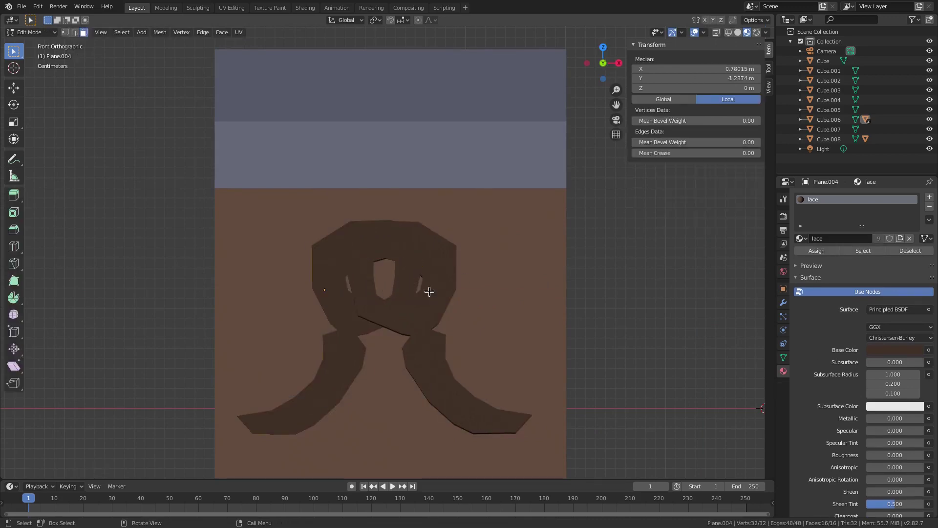
key(alt+a)
key(a)
middle_drag(427, 292, 484, 298)
key(Tab)
key(Tab)
middle_drag(608, 310, 559, 309)
key(KP_1)
key(g)
key(x)
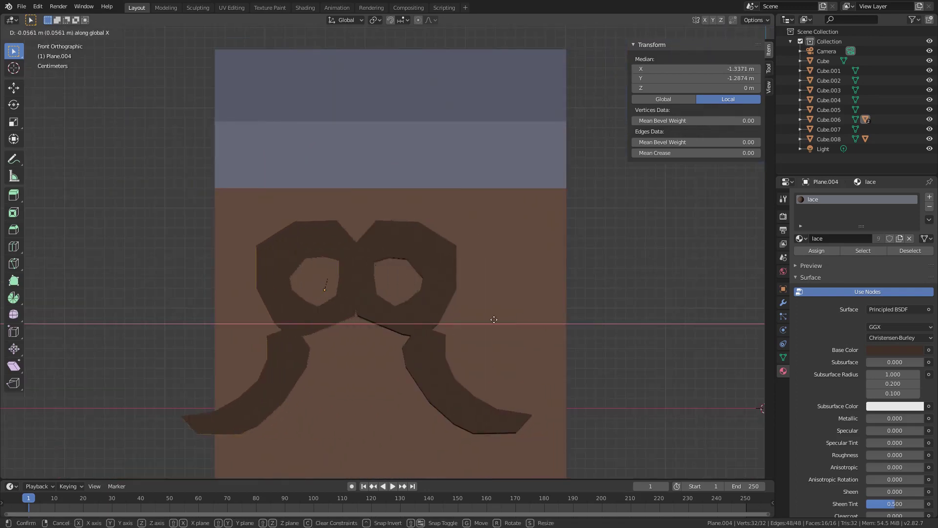
click(564, 319)
key(alt+a)
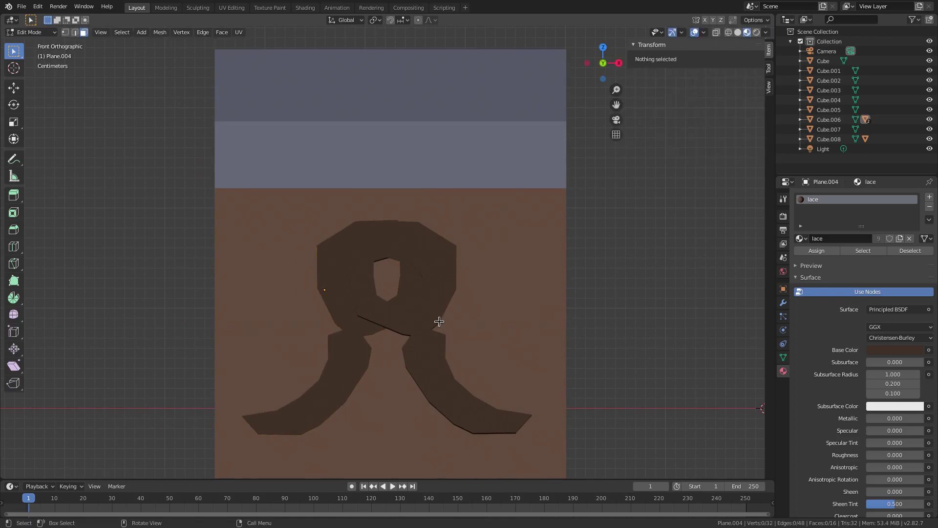
Step: Move the inner bow half object along X to about -0.388 m, away from the other half
key(Tab)
click(436, 321)
key(g)
key(x)
click(461, 321)
Step: Move the outer bow half object along X to about -0.456 m so the bow is spread evenly across the boot
click(383, 326)
key(g)
key(x)
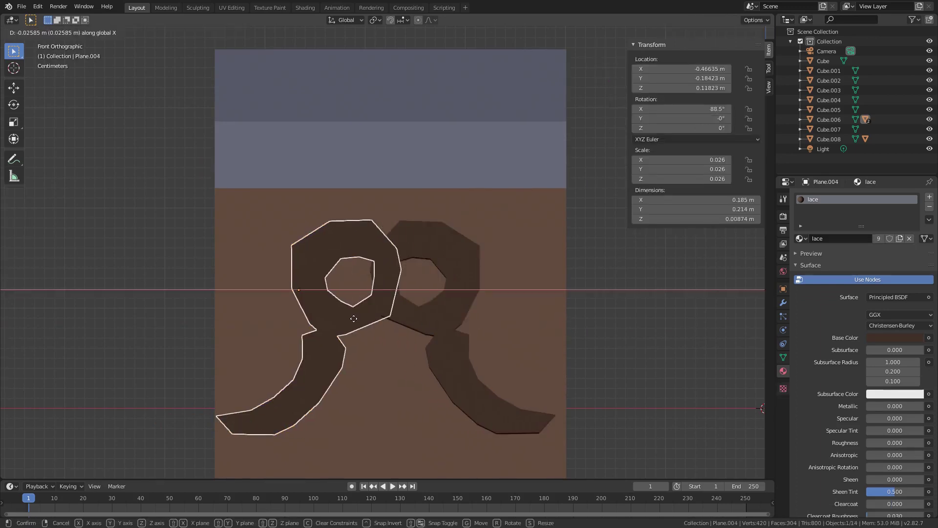
click(365, 322)
key(g)
key(x)
click(415, 321)
Step: Nudge the inner bow half along X to about -0.3886 m
click(417, 321)
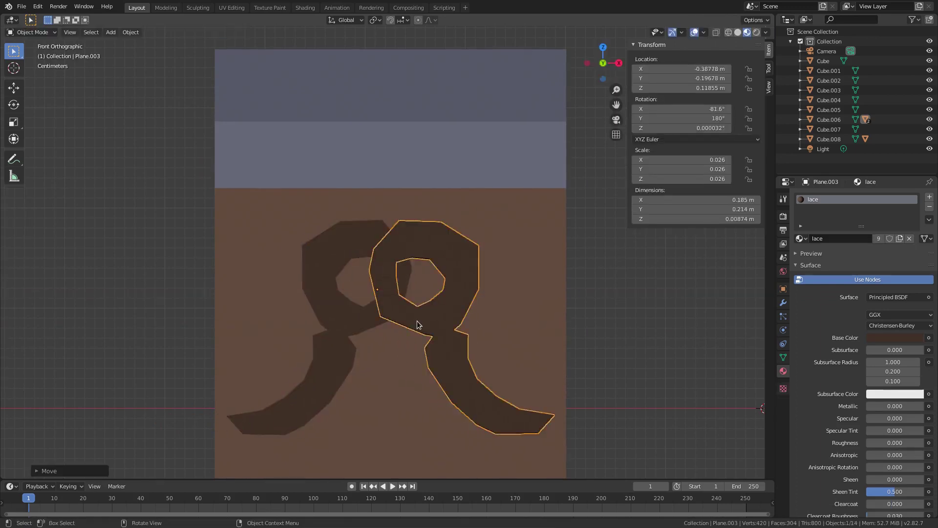
scroll(416, 321, down, 4)
scroll(409, 309, up, 4)
key(g)
key(x)
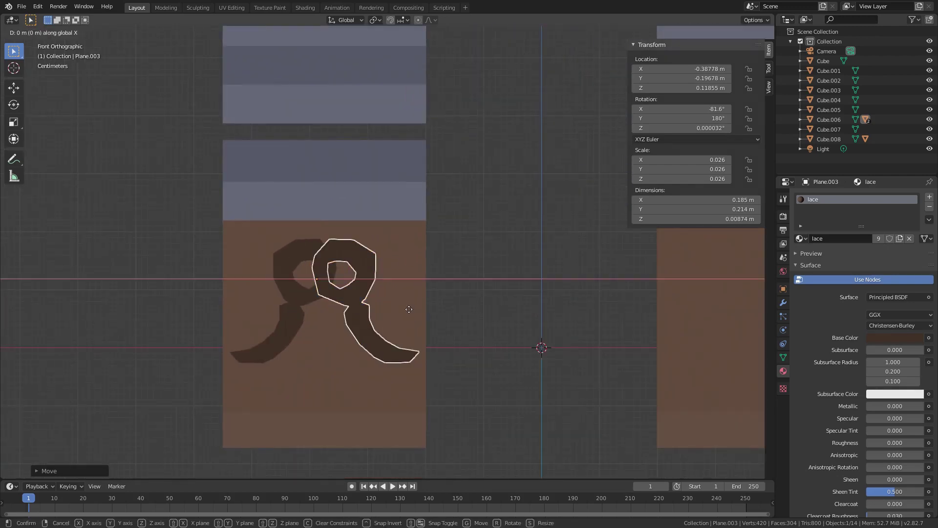
click(409, 309)
Step: Clear the parent of both bow halves so they are detached from the original boot
scroll(407, 309, down, 4)
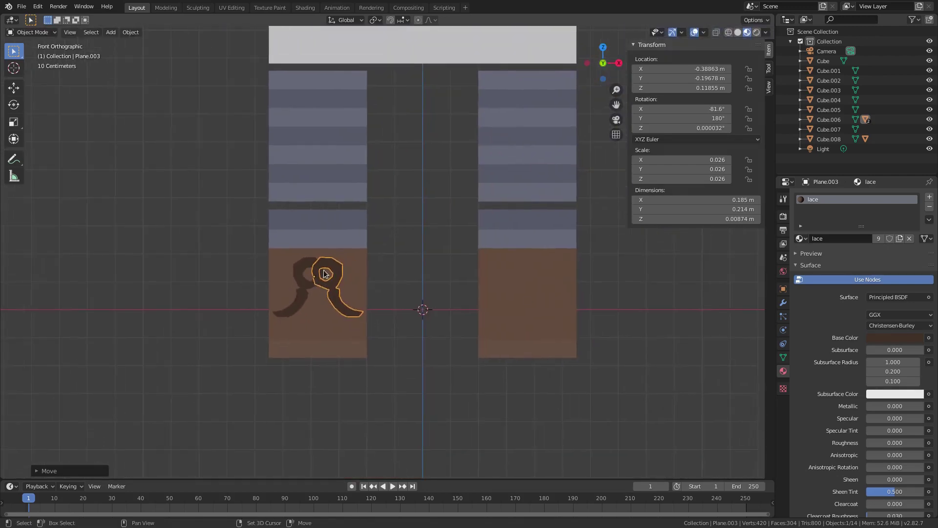
shift+click(302, 269)
shift+click(352, 343)
key(ctrl+p)
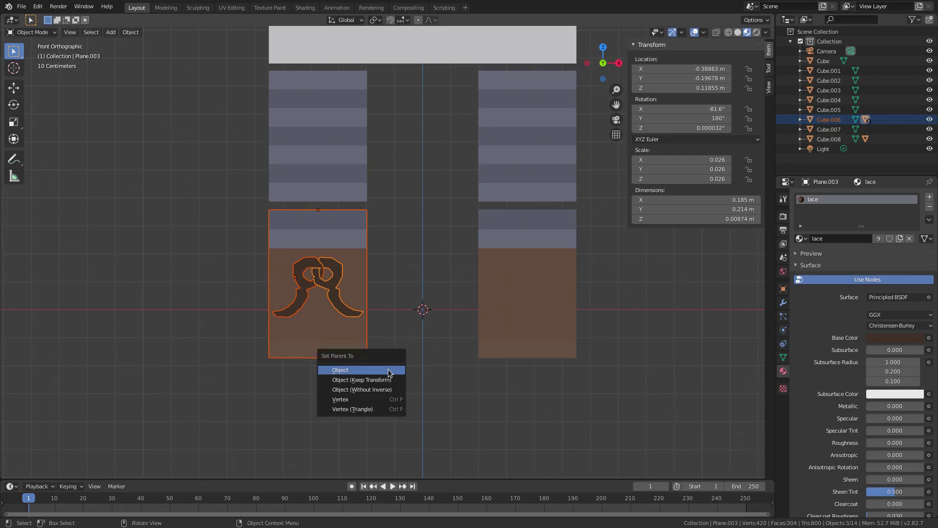
key(alt+p)
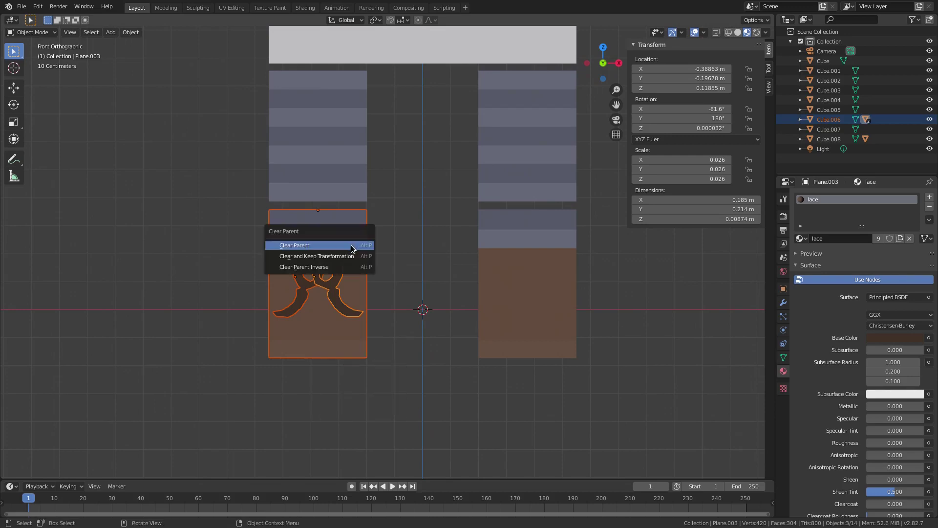
click(351, 245)
Step: Duplicate both bow halves in place and make the X locations of one pair positive, 0.38863 m and 0.45562 m
key(shift+d)
right_click(328, 286)
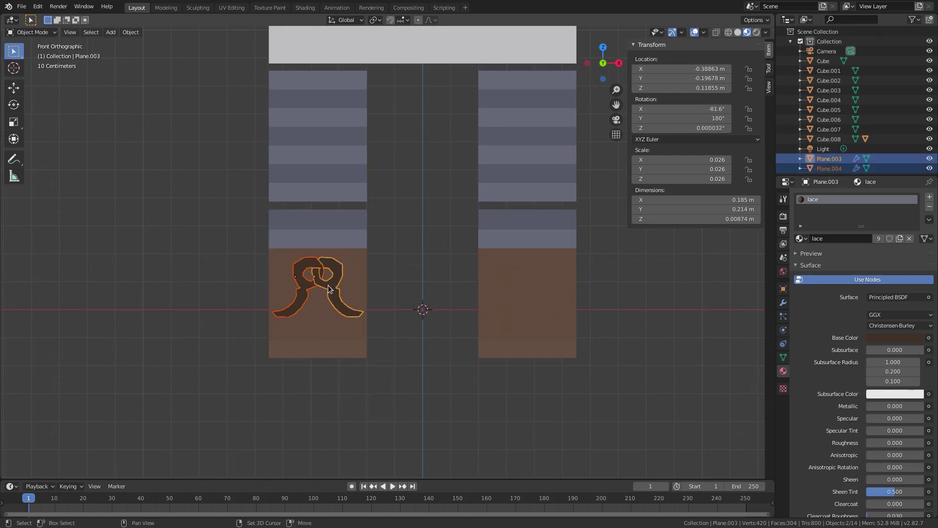
click(329, 283)
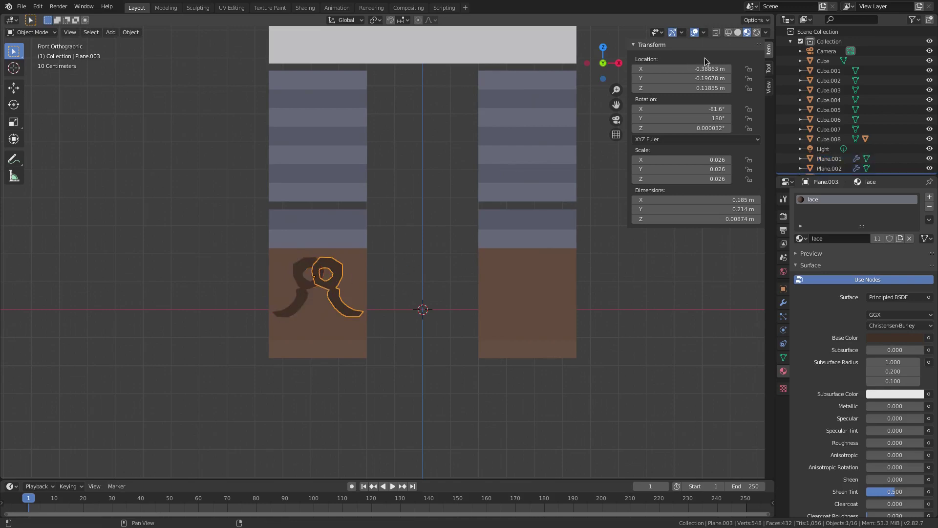
text(-)
key(Return)
click(304, 279)
click(643, 69)
key(Return)
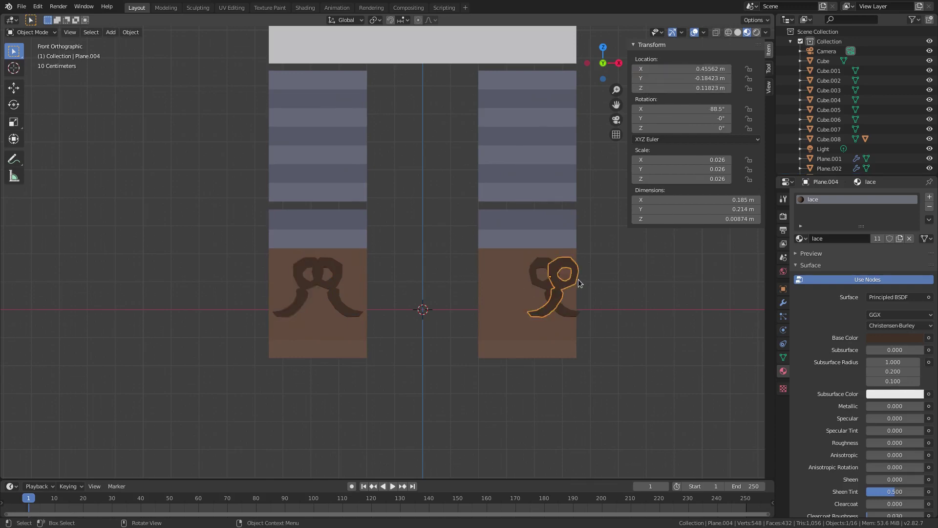
Step: Move the two bow halves on the copied boot along X to about 0.31 m and 0.348 m so they form a bow
key(g)
key(x)
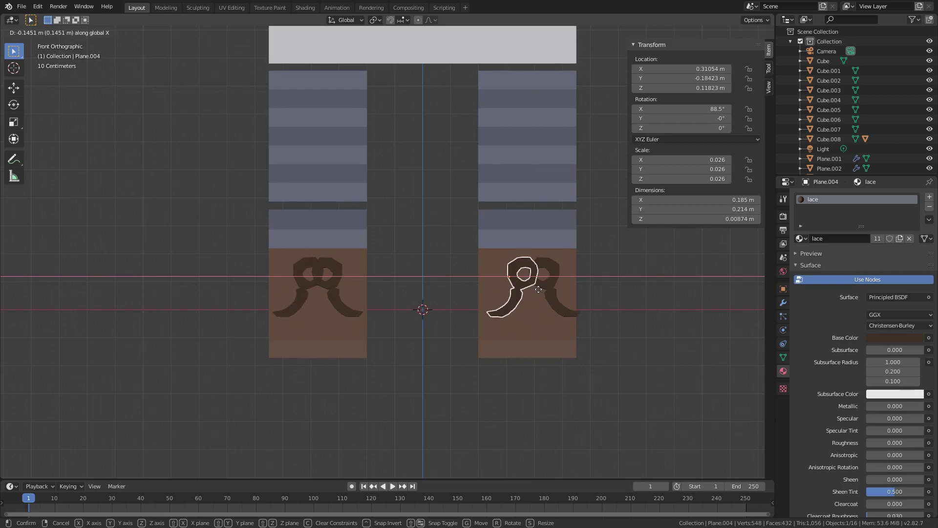
click(537, 289)
click(556, 296)
scroll(598, 300, up, 4)
shift+middle_drag(623, 308, 442, 291)
key(g)
key(x)
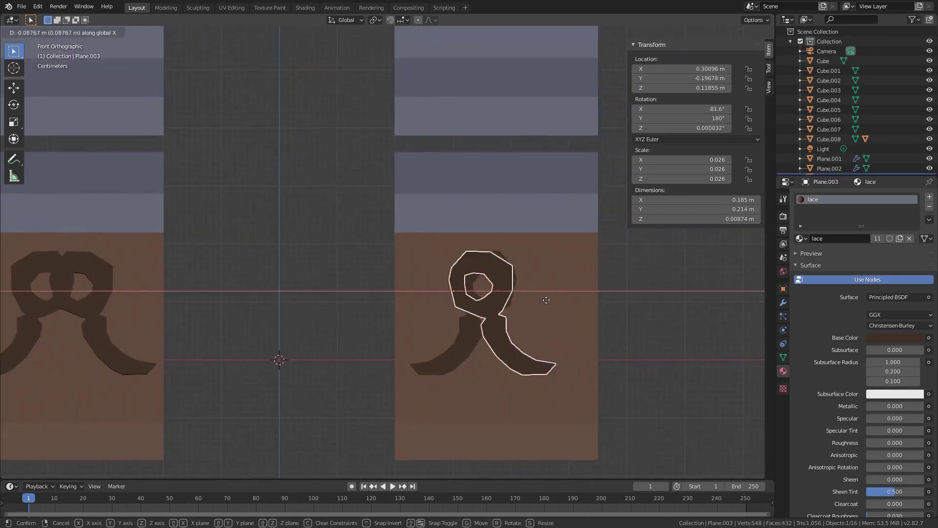
click(567, 301)
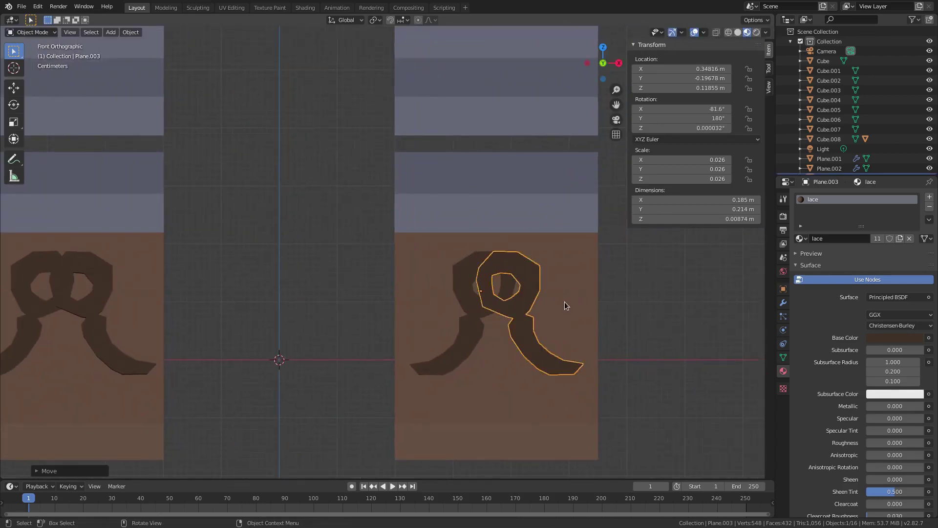
Step: Spread the copied boot's bow halves apart along X to about 0.361 m and 0.29 m to match the other bow
scroll(557, 306, down, 4)
scroll(551, 307, up, 3)
key(g)
key(x)
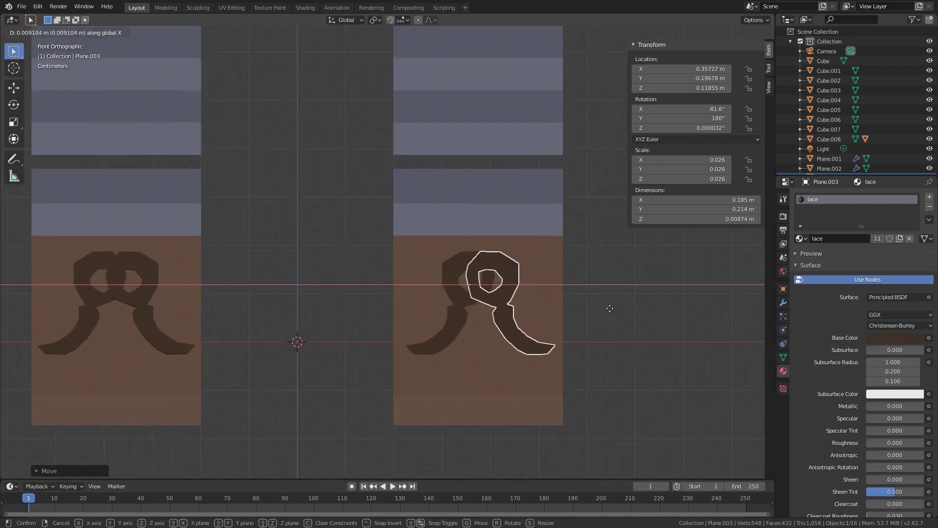
click(610, 308)
click(502, 315)
key(g)
key(x)
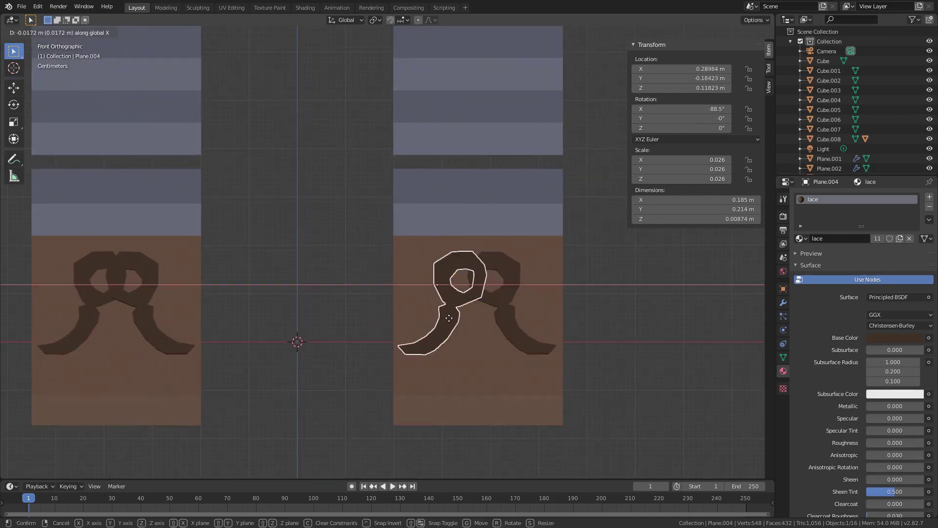
click(449, 318)
Step: Parent both bow halves on the copied boot to that boot, Cube.002, as Object
click(531, 337)
scroll(436, 266, down, 4)
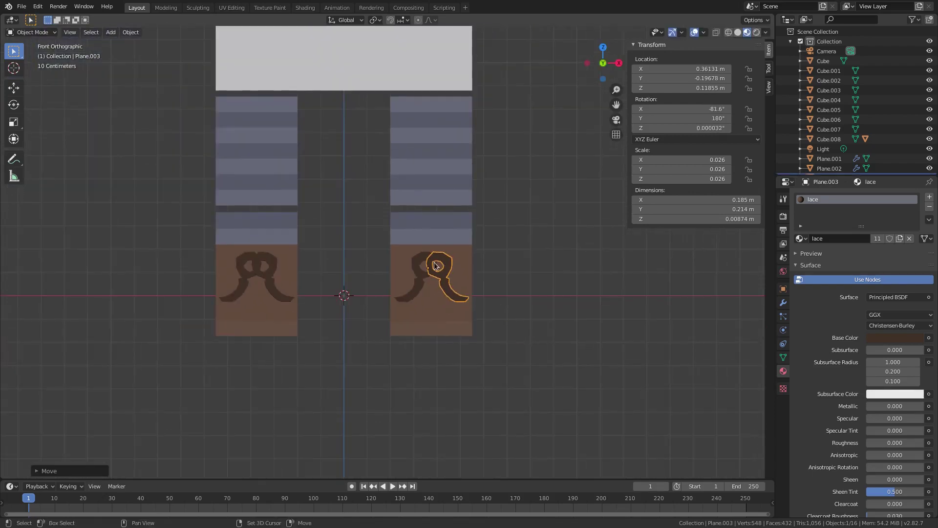
shift+click(425, 268)
shift+click(432, 228)
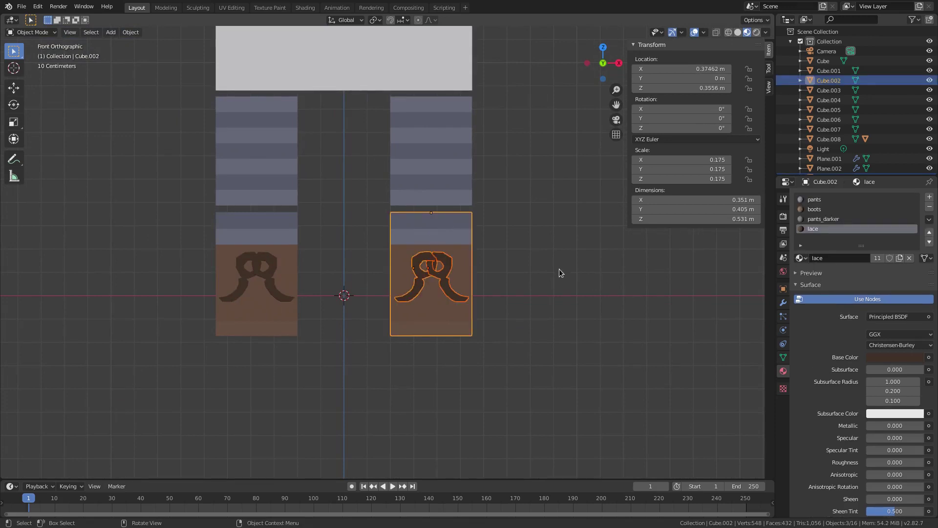
key(ctrl+p)
click(518, 261)
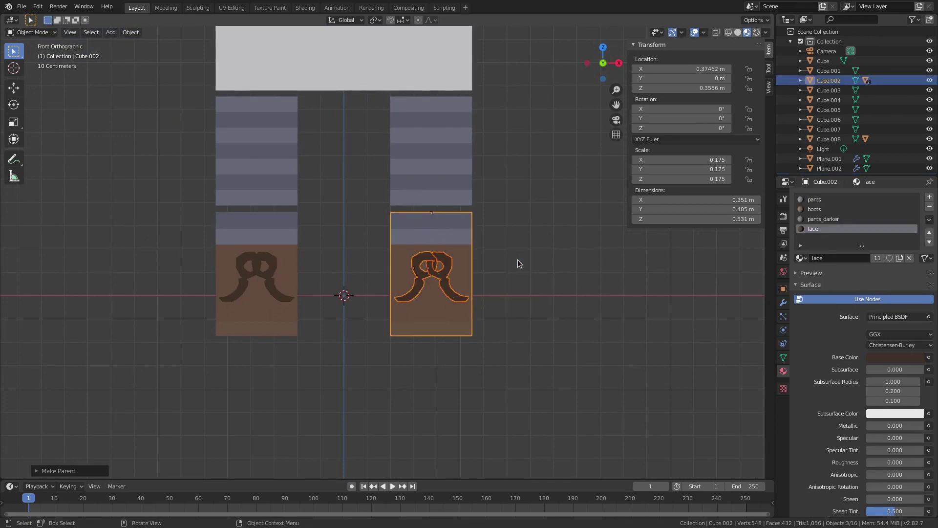
Step: Parent both bow halves on the original boot, Cube.006, to that boot as Object
click(274, 274)
click(268, 230)
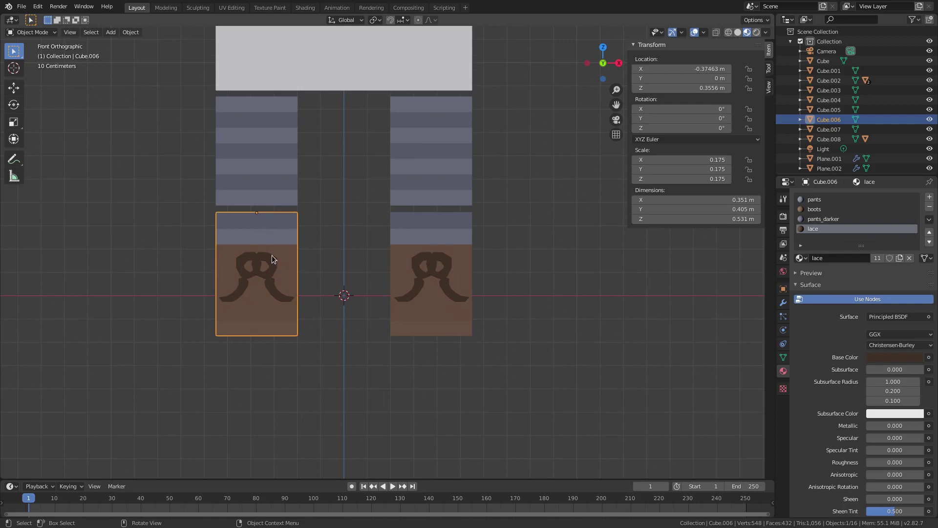
shift+click(271, 254)
shift+click(258, 238)
key(ctrl+p)
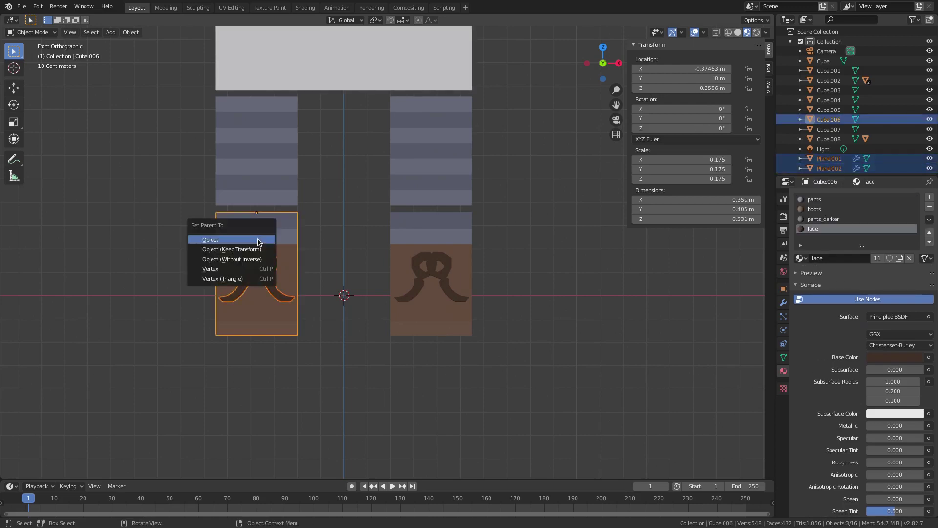
click(258, 239)
Step: Parent the boot Cube.006 to the striped upper leg above it, Cube.007, as Object
click(263, 201)
middle_drag(325, 221, 388, 233)
key(s)
right_click(389, 232)
shift+click(296, 252)
shift+click(283, 194)
key(ctrl+p)
click(283, 194)
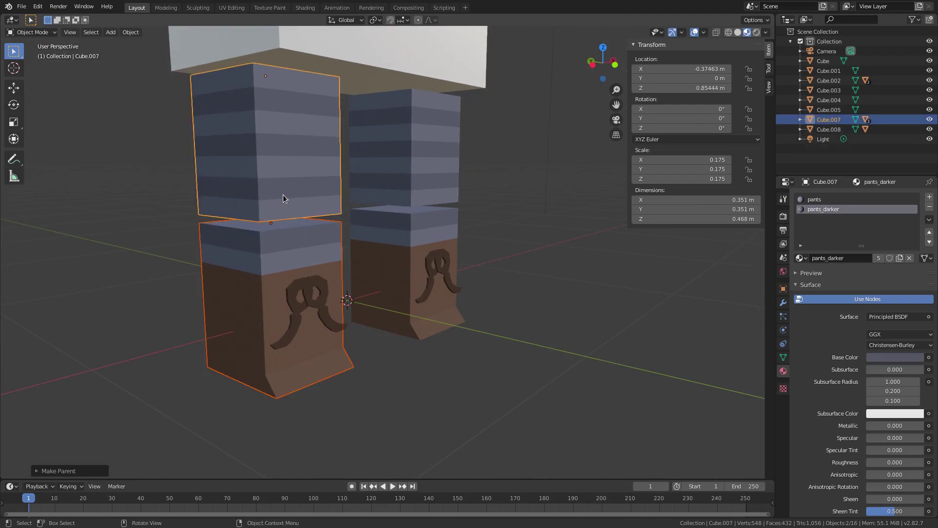
Step: Parent the copied boot, Cube.002, to its upper leg, Cube.004, as Object
click(392, 221)
key(ctrl+p)
click(400, 172)
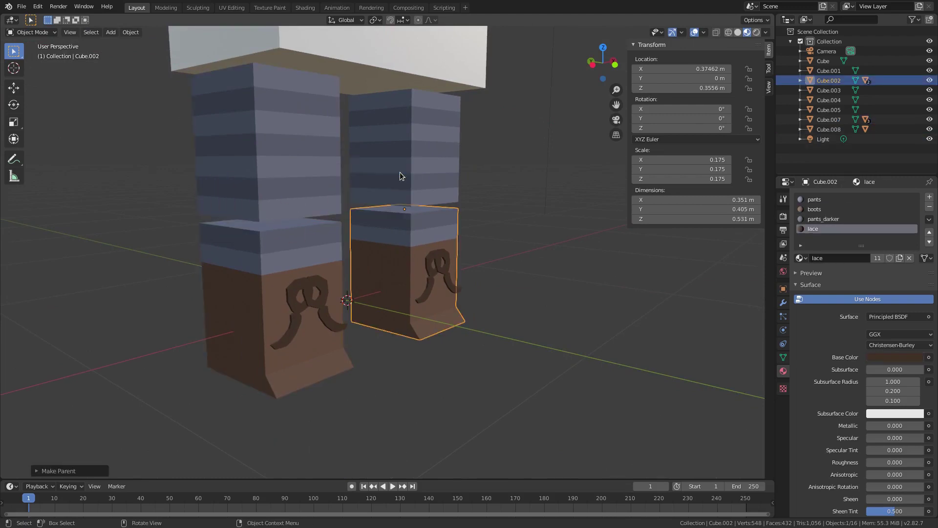
shift+click(407, 174)
key(ctrl+p)
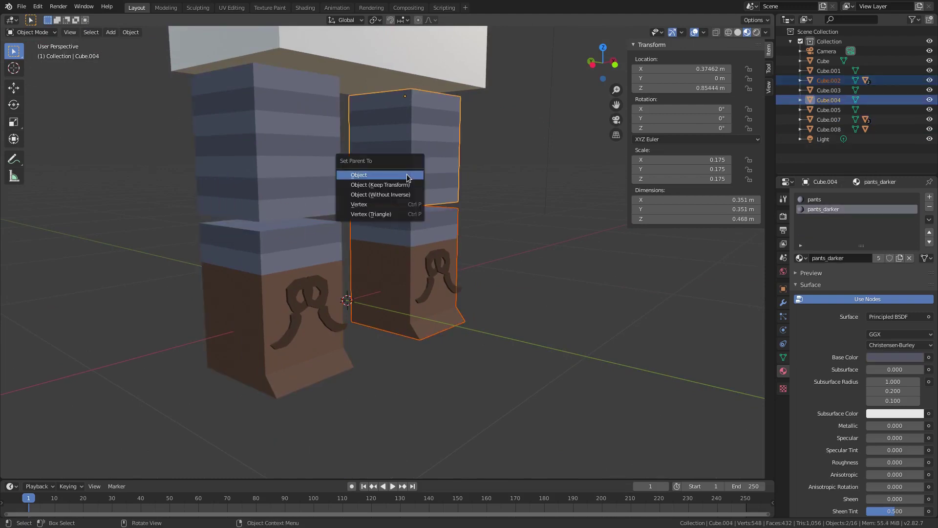
click(407, 175)
Step: Test the leg parenting with trial rotations of both upper legs and the boot Cube.006 about X
key(r)
right_click(512, 230)
key(bracketright)
key(r)
key(x)
right_click(525, 280)
click(312, 247)
key(r)
key(x)
right_click(397, 302)
click(316, 168)
key(r)
key(x)
right_click(282, 214)
Step: Try bending the boots and the copied leg about X, and clear the rotations again
click(288, 238)
key(r)
key(x)
click(425, 231)
click(423, 232)
key(r)
key(x)
right_click(455, 188)
click(447, 185)
key(r)
key(x)
click(463, 198)
click(464, 212)
key(r)
key(x)
click(468, 239)
middle_drag(472, 238, 449, 244)
key(alt+r)
click(344, 253)
key(alt+r)
Step: Duplicate the upper arm and lower arm together in place
scroll(431, 227, down, 3)
middle_drag(413, 213, 472, 199)
shift+middle_drag(472, 199, 480, 281)
scroll(480, 281, up, 3)
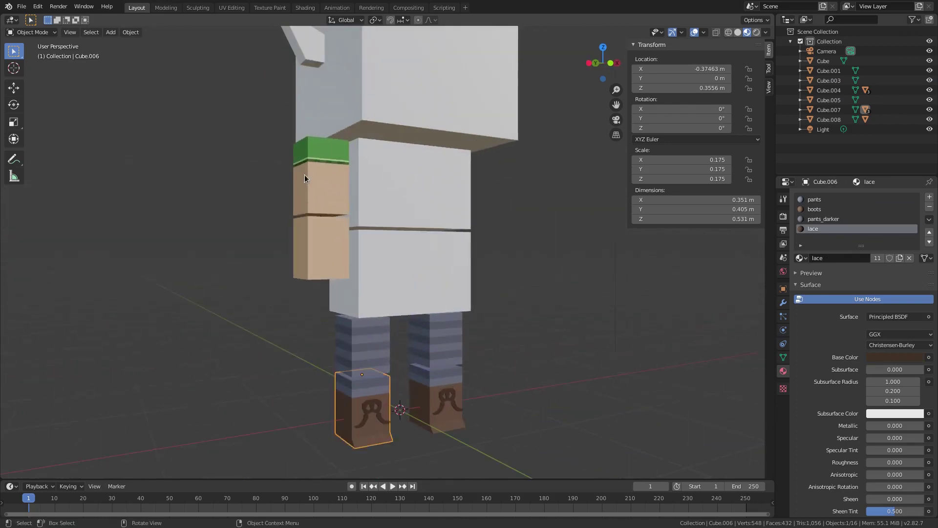
click(304, 175)
key(r)
key(Escape)
shift+click(330, 248)
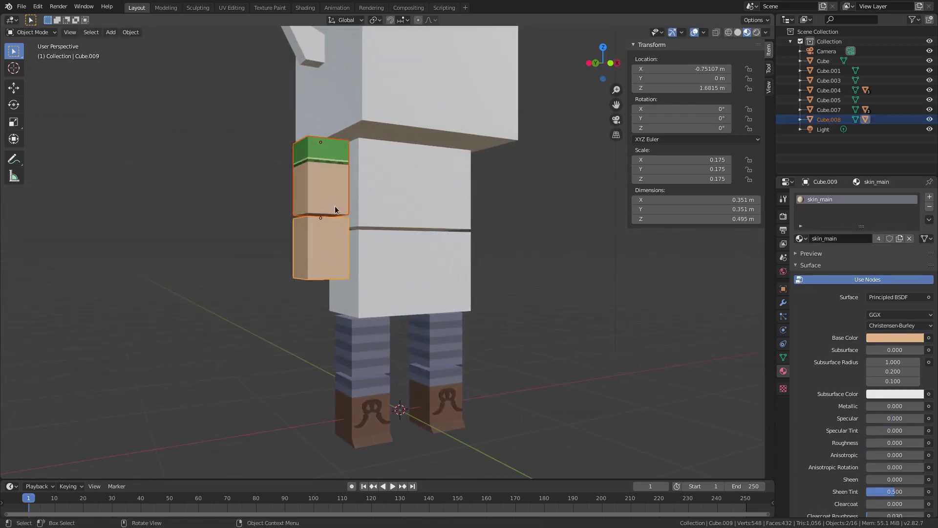
key(shift+d)
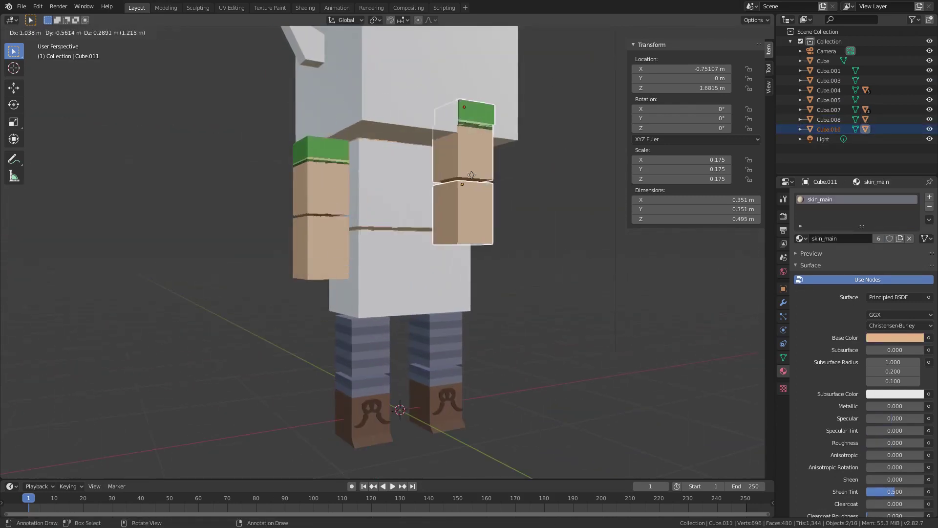
key(Escape)
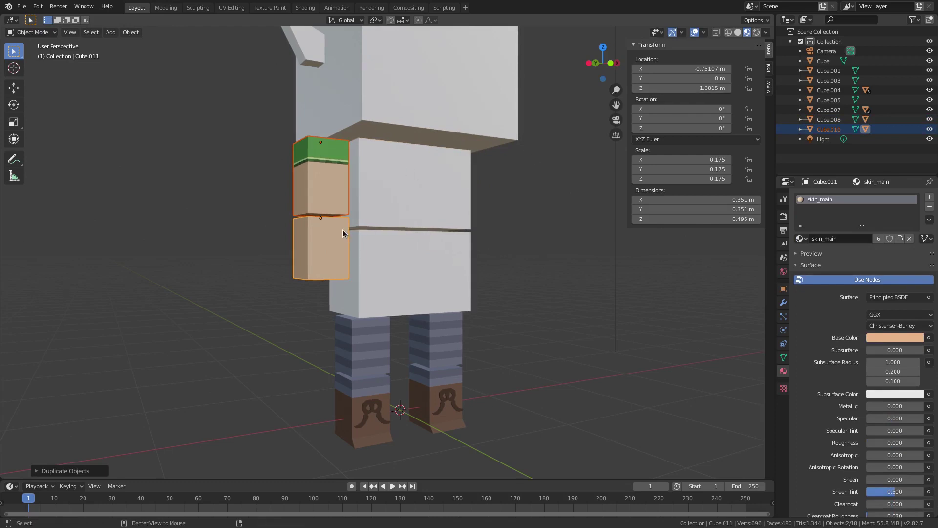
Step: Clear the parent of the duplicated arm pieces
key(alt+p)
key(Escape)
key(alt+p)
click(342, 246)
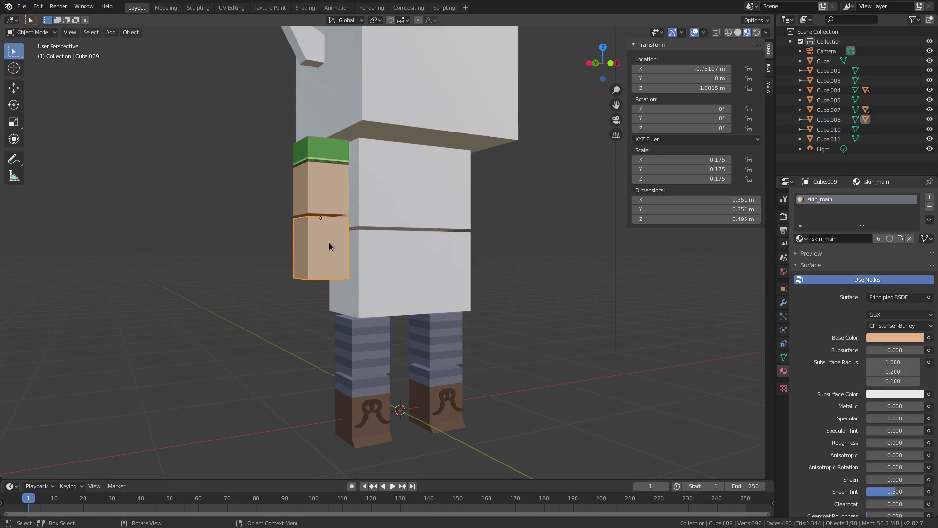
click(328, 208)
click(639, 69)
key(Return)
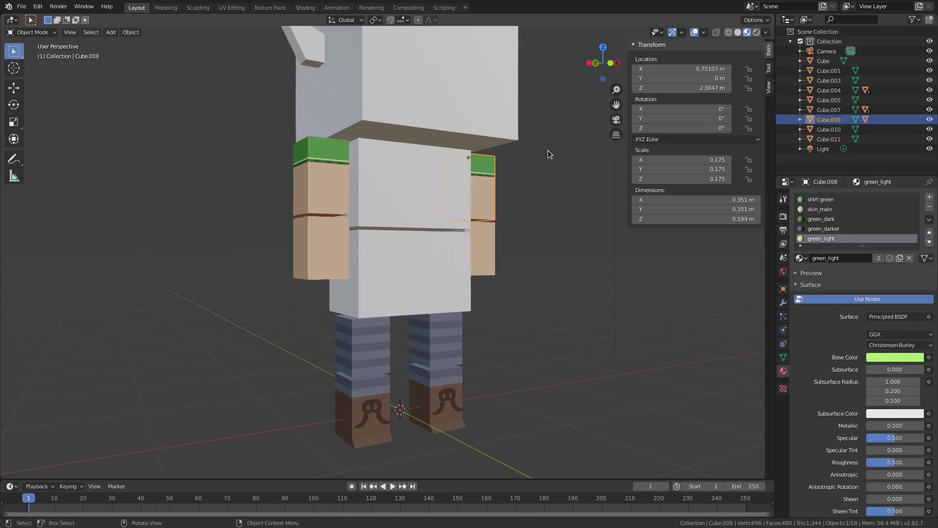
key(ctrl+z)
Step: Make the duplicated upper arm's X location positive, 0.75107 m, placing it on the body's other side
click(313, 208)
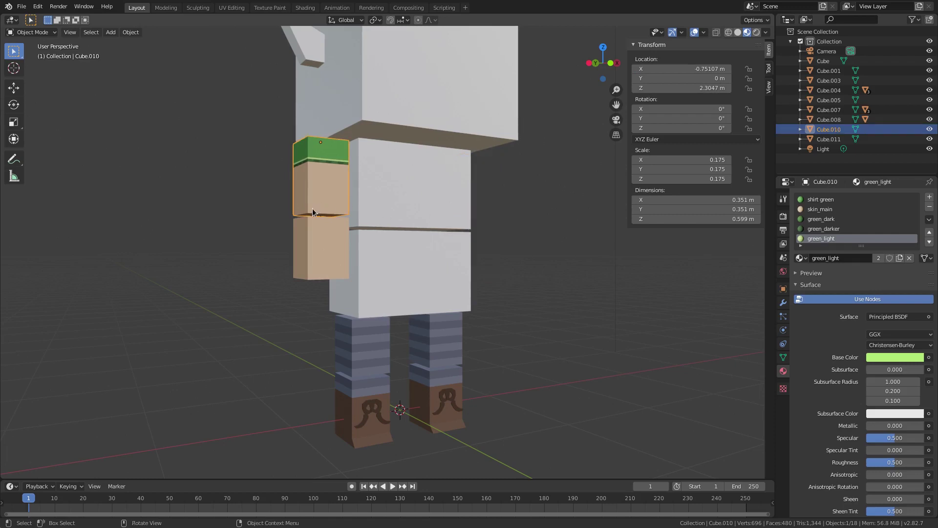
click(633, 69)
key(Return)
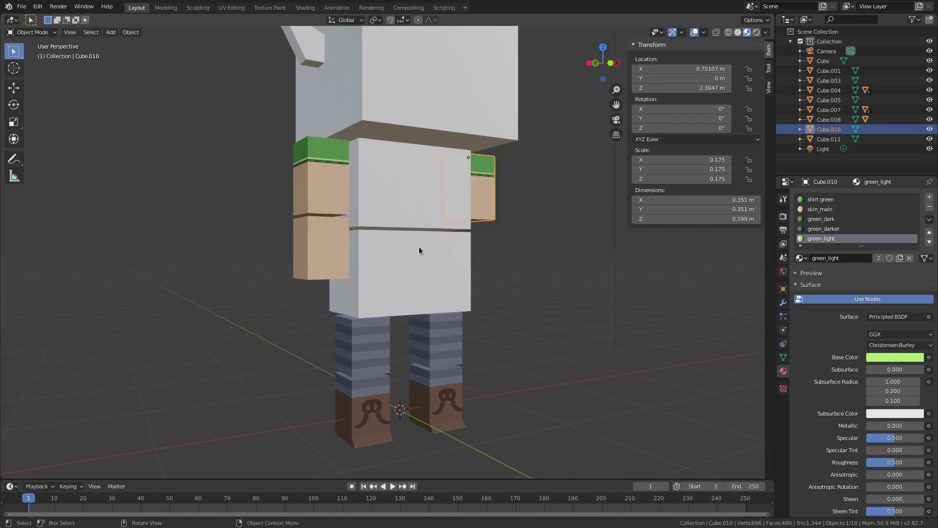
click(326, 246)
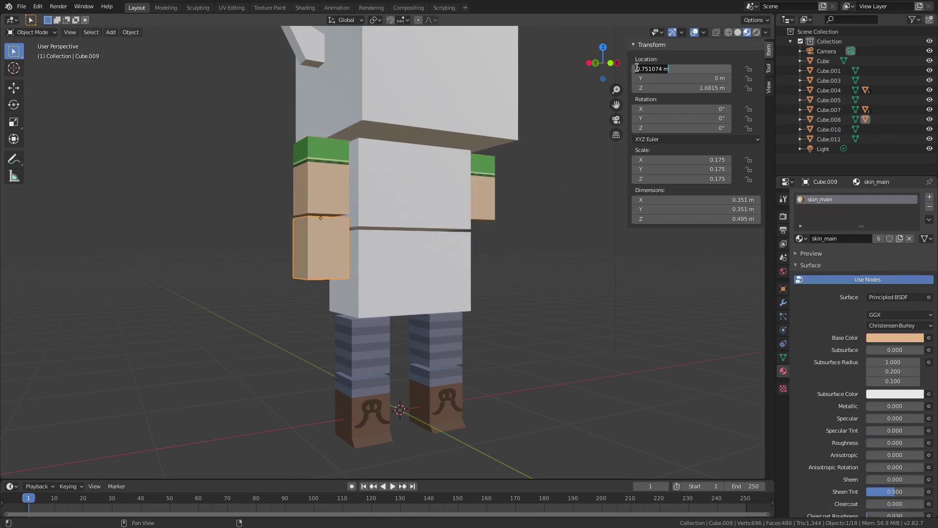
key(Return)
middle_drag(489, 206, 397, 259)
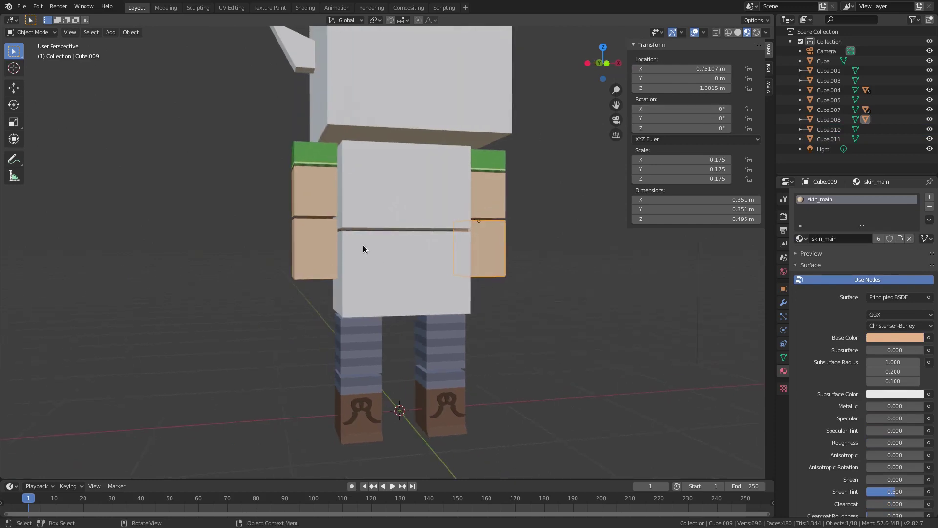
key(g)
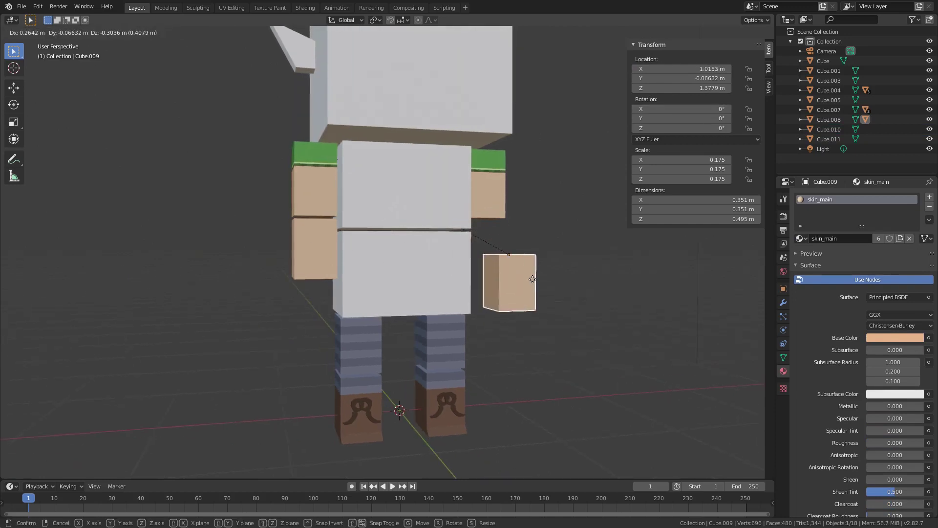
key(Escape)
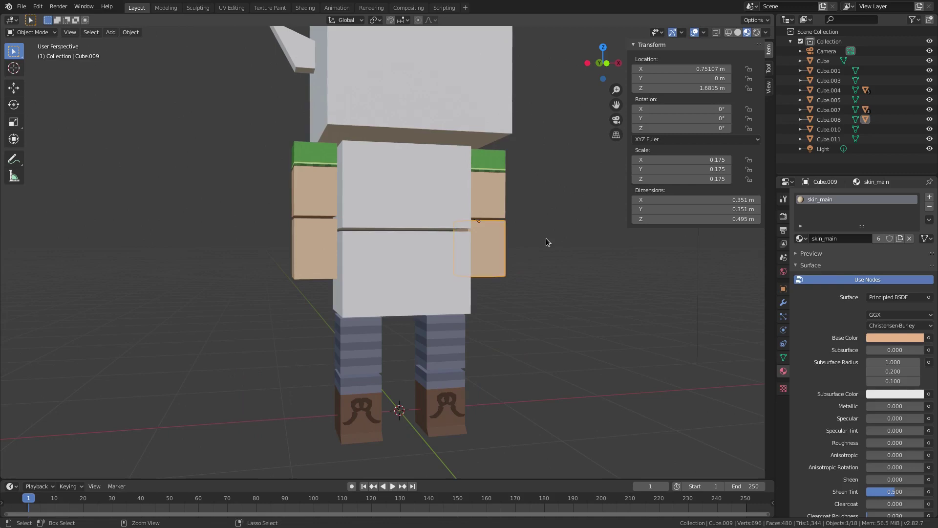
key(ctrl+z)
Step: Make the duplicated lower arm's X location positive, 0.75107 m, placing it below the copied upper arm
click(307, 252)
click(637, 69)
key(BackSpace)
key(Return)
middle_drag(489, 266, 482, 266)
key(g)
right_click(476, 227)
Step: Parent the copied lower arm to the copied upper arm, Cube.010, as Object
shift+click(485, 189)
key(ctrl+p)
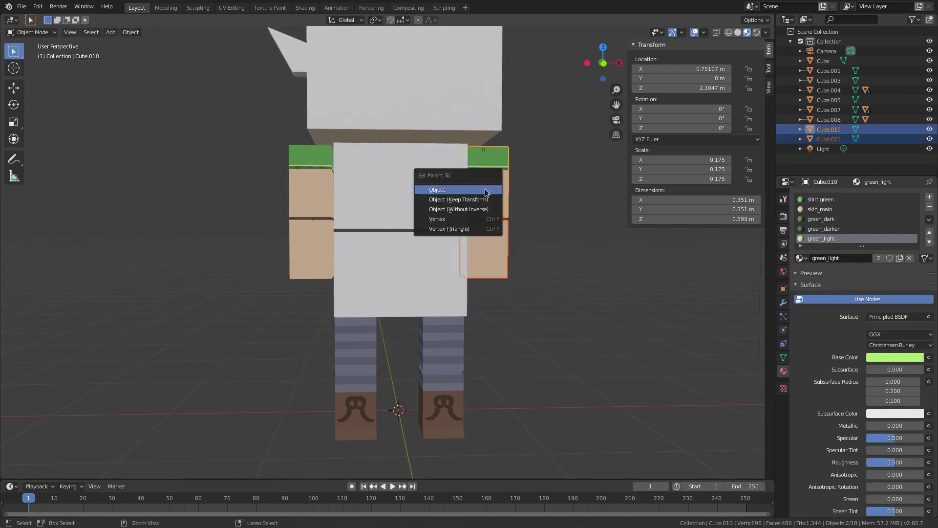
click(497, 190)
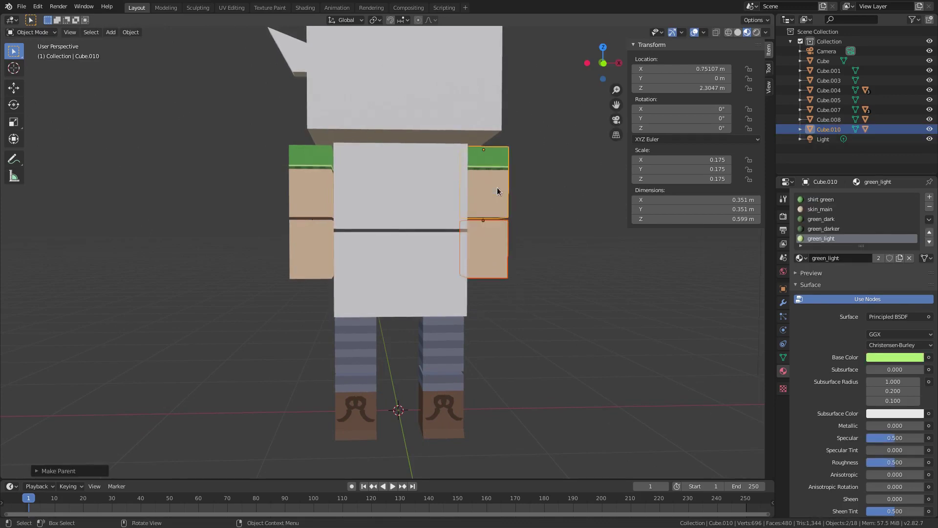
Step: Test the arm parenting with trial rotations of the upper arms and a lower arm about X
click(497, 188)
key(r)
right_click(519, 159)
key(r)
key(x)
right_click(530, 148)
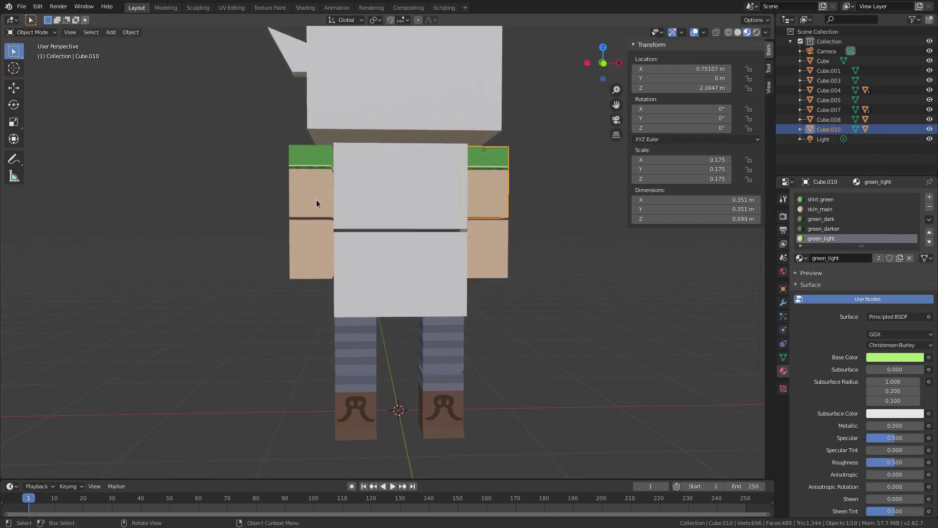
click(317, 203)
key(r)
key(x)
right_click(552, 181)
click(490, 247)
middle_drag(493, 248, 361, 303)
key(r)
key(x)
key(Escape)
Step: Give the ear on the side of the head, Cube.005, the existing skin_main material
shift+middle_drag(360, 303, 376, 289)
scroll(347, 261, up, 2)
click(269, 209)
scroll(367, 222, up, 3)
key(Tab)
key(Tab)
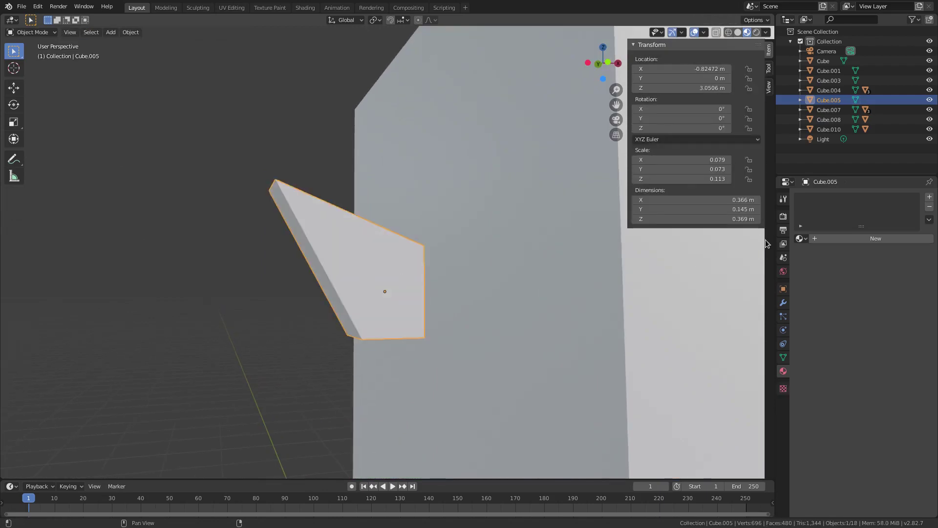
click(802, 239)
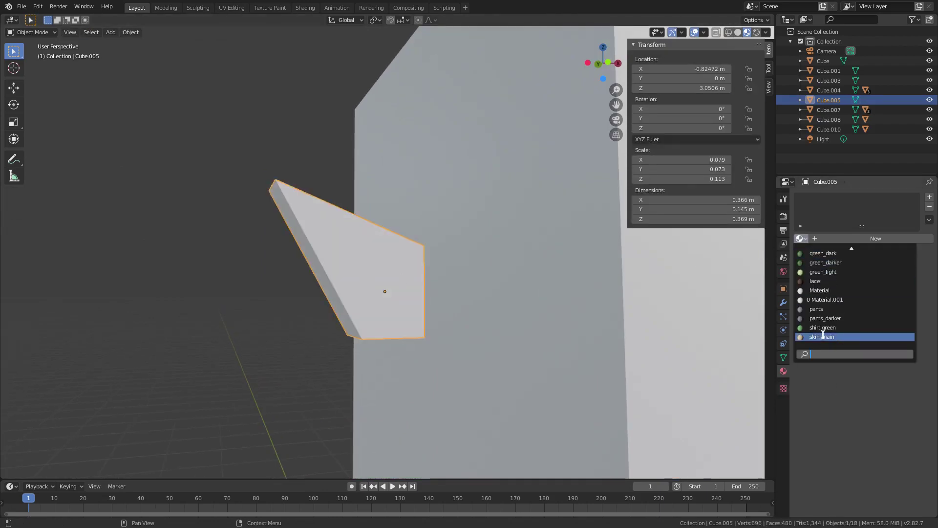
click(823, 337)
Step: Inset the ear's front face by about 0.49 and extrude the inner face inward to form a recess
key(Tab)
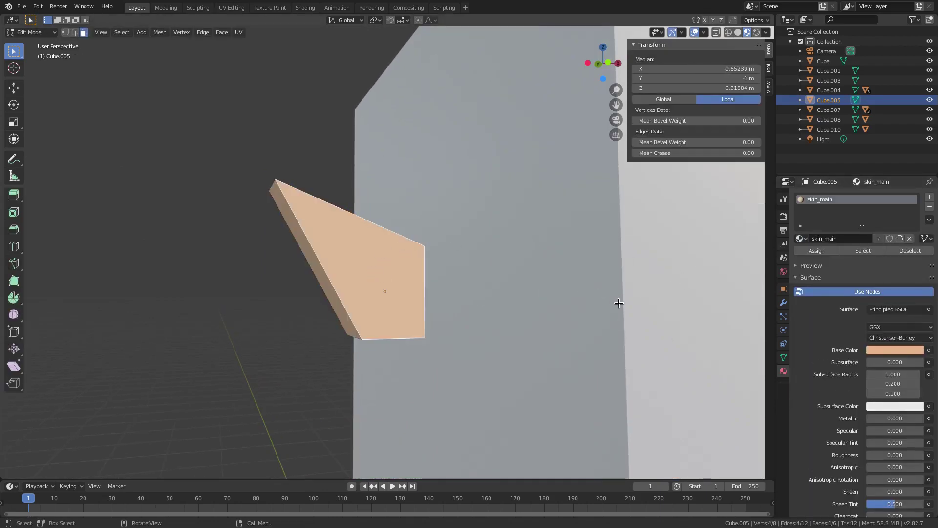
key(i)
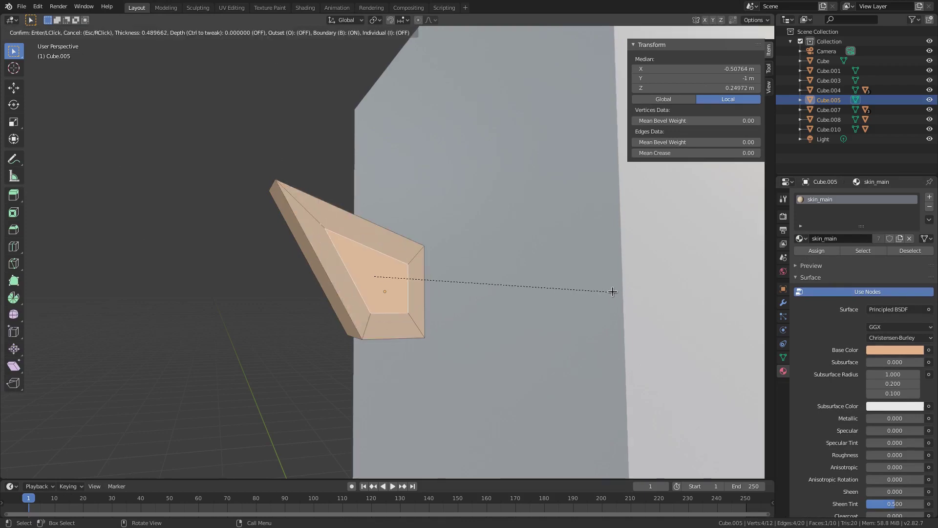
click(608, 292)
middle_drag(648, 279, 664, 292)
key(e)
click(628, 315)
Step: Scale down the inner face of the ear's recess so its side walls taper inward
key(Tab)
middle_drag(598, 324, 451, 290)
key(Tab)
key(s)
click(557, 297)
Step: Select the floor of the ear's recess together with its four side walls
key(Tab)
key(Tab)
scroll(430, 284, up, 3)
shift+click(330, 248)
shift+click(275, 287)
shift+click(327, 331)
shift+click(361, 307)
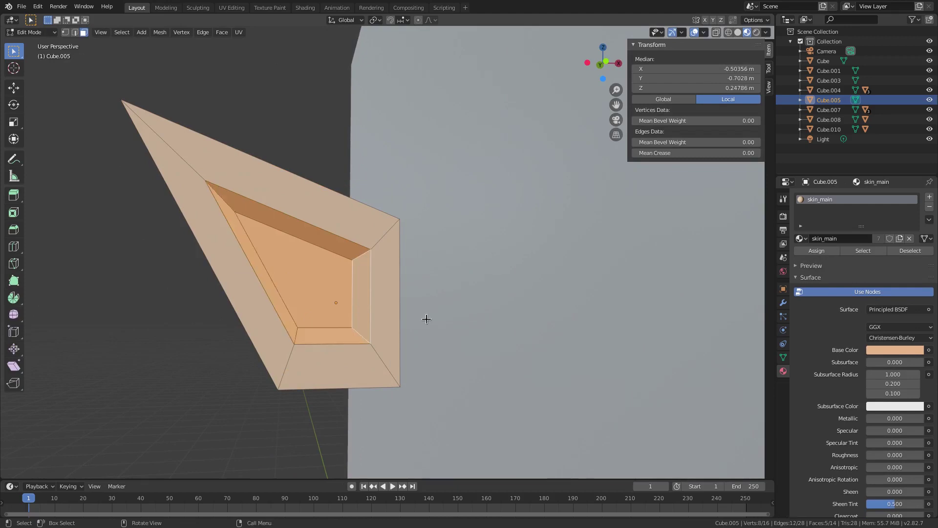
middle_drag(425, 318, 430, 313)
click(930, 197)
click(802, 258)
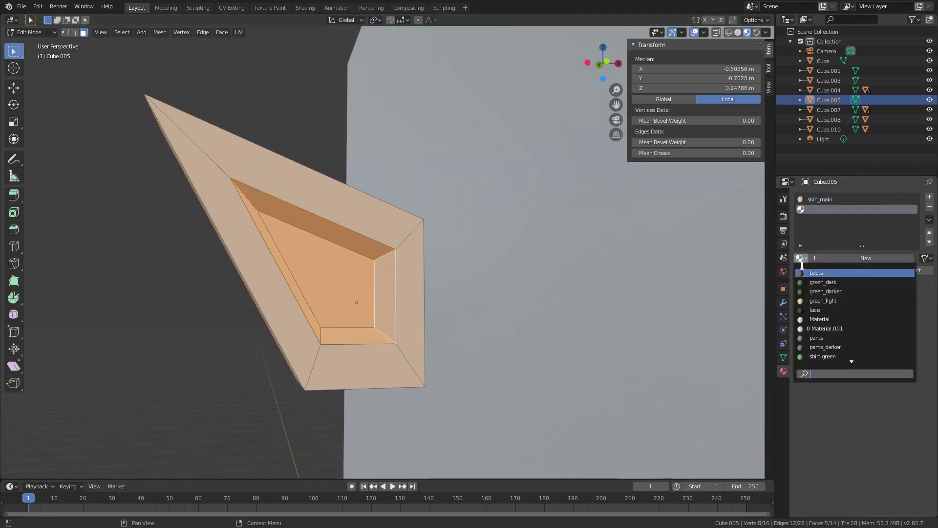
click(837, 357)
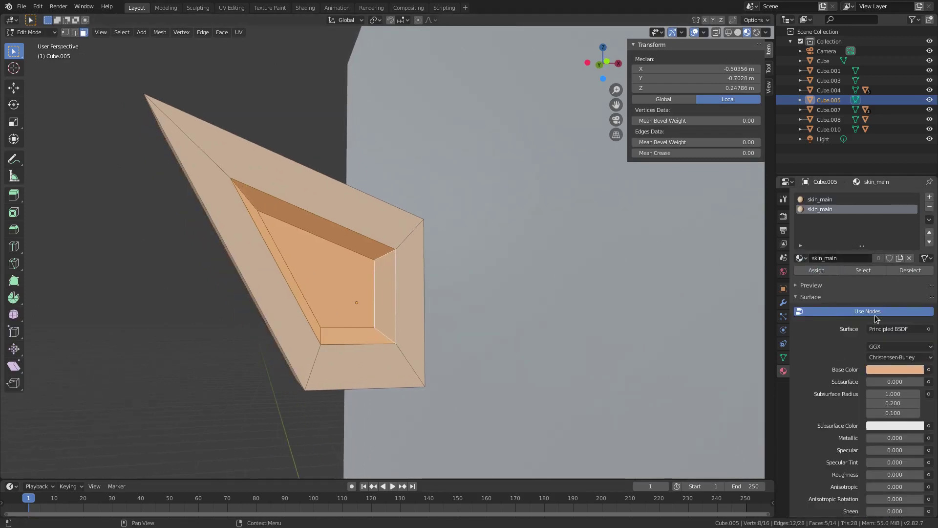
click(899, 372)
drag(914, 264, 914, 230)
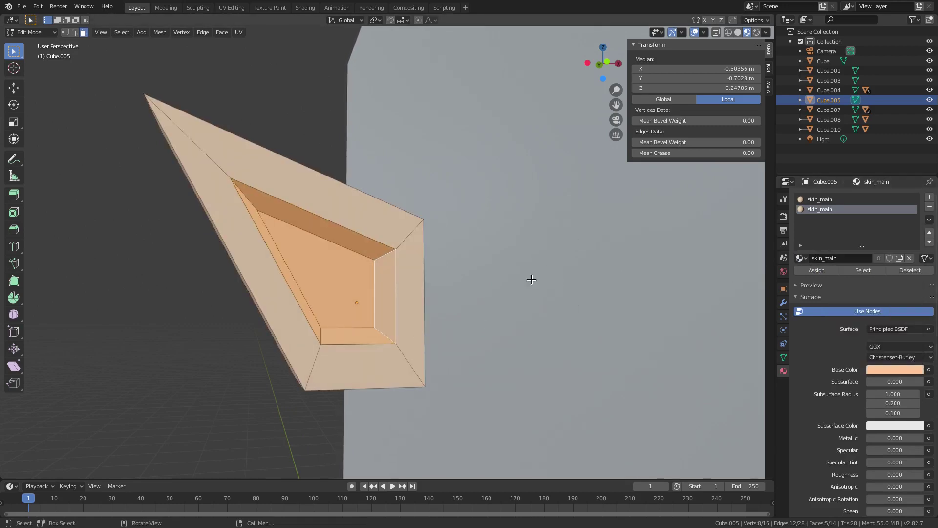
key(ctrl+z)
key(ctrl+z)
click(886, 349)
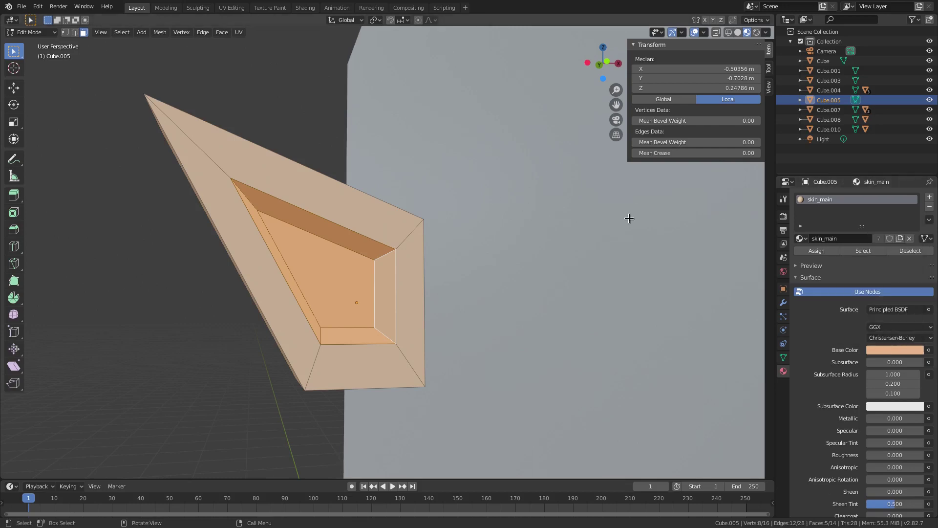
Step: Add a second material slot with a separate copy of skin_main named skin_dark, and darken its base color to value 0.727
click(929, 197)
click(802, 257)
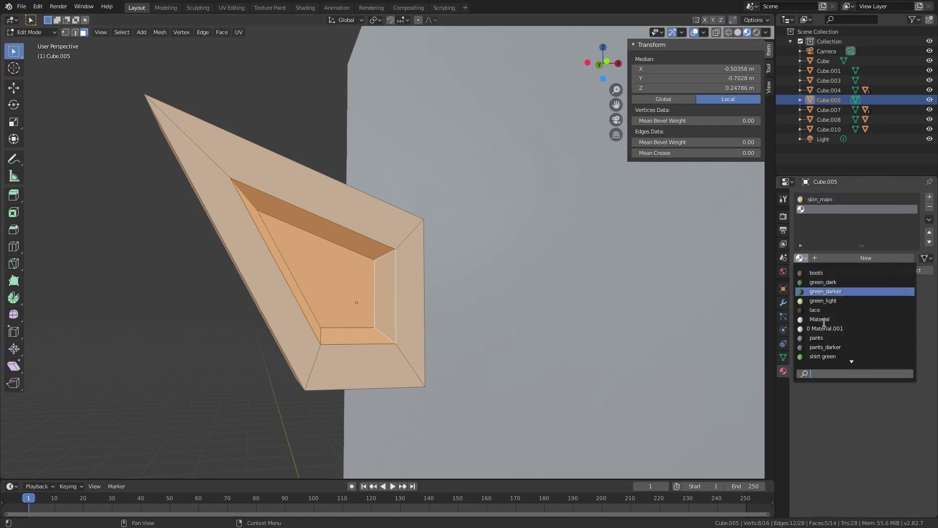
click(834, 359)
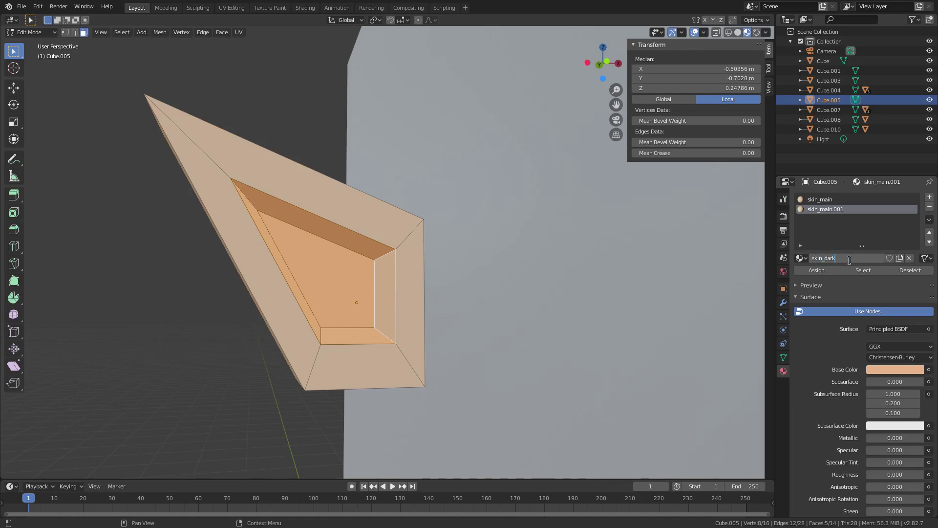
click(889, 373)
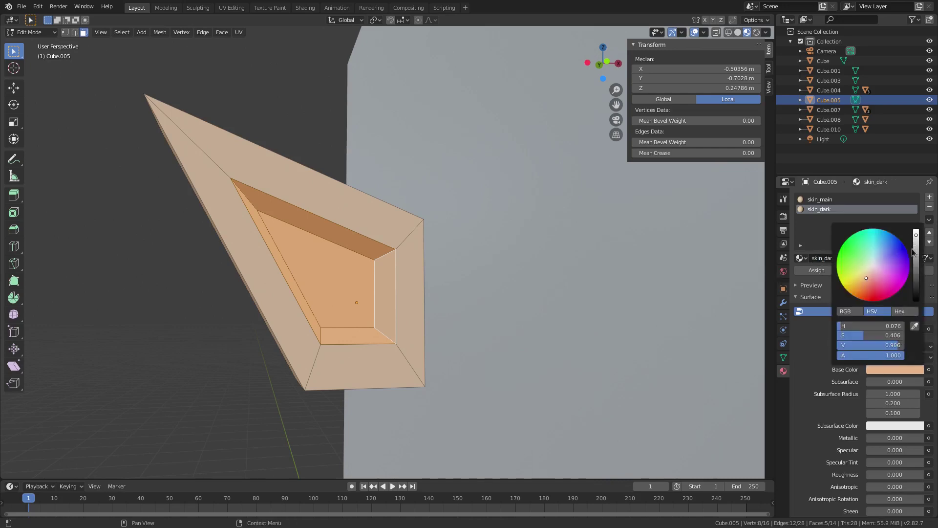
click(915, 250)
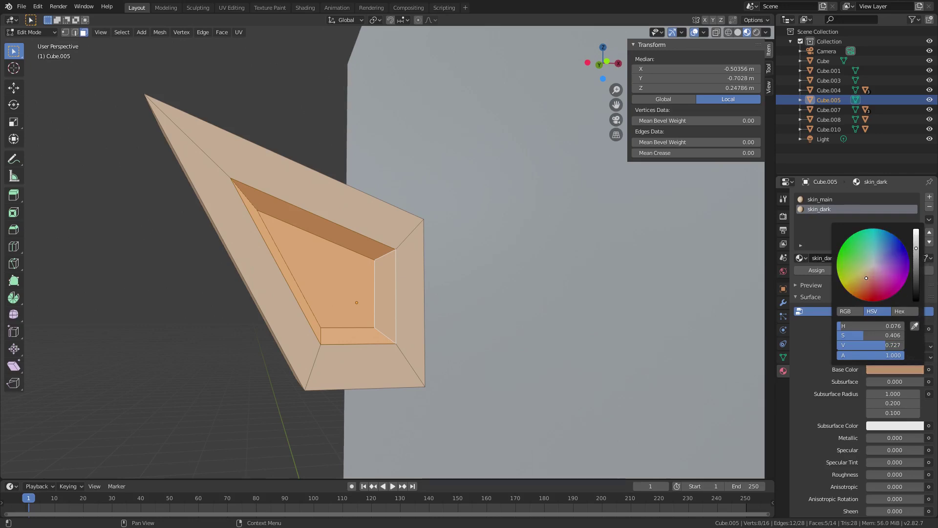
Step: Assign skin_dark to the selected recess faces and set its base color to hue 0.058, saturation 0.414 and value 0.713
key(Tab)
key(Tab)
click(816, 272)
key(Tab)
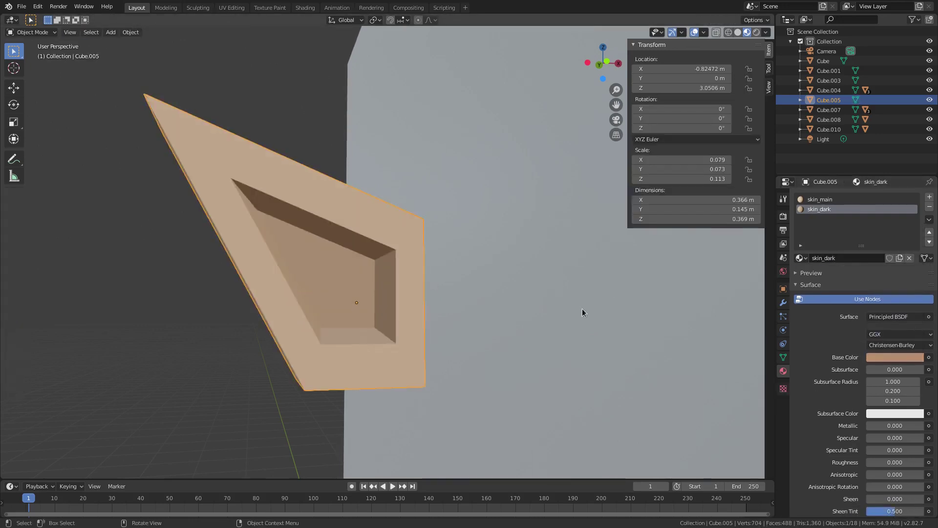
click(895, 358)
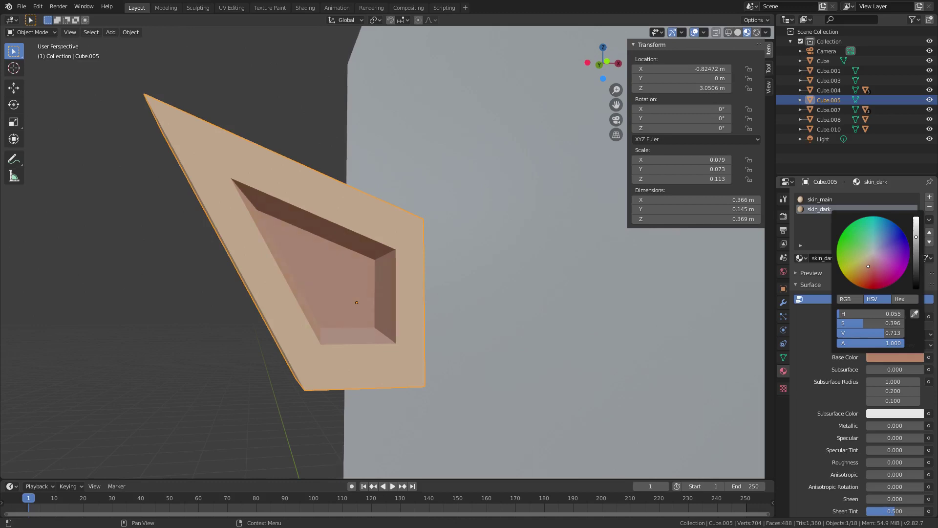
scroll(301, 386, down, 5)
middle_drag(300, 390, 338, 403)
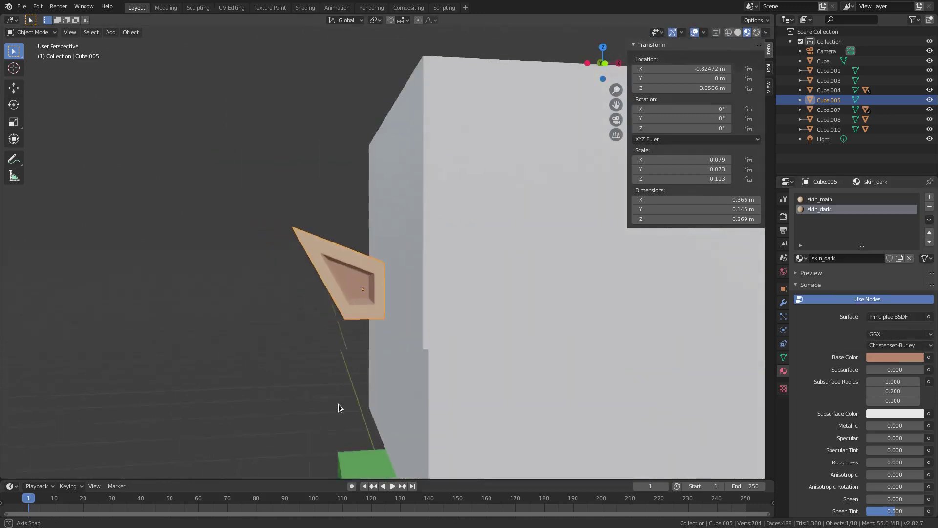
Step: Inset the floor of the ear's recess and shift the new inner face toward the recess's lower inner corner
scroll(328, 342, up, 4)
key(Tab)
click(343, 332)
middle_drag(346, 335, 384, 315)
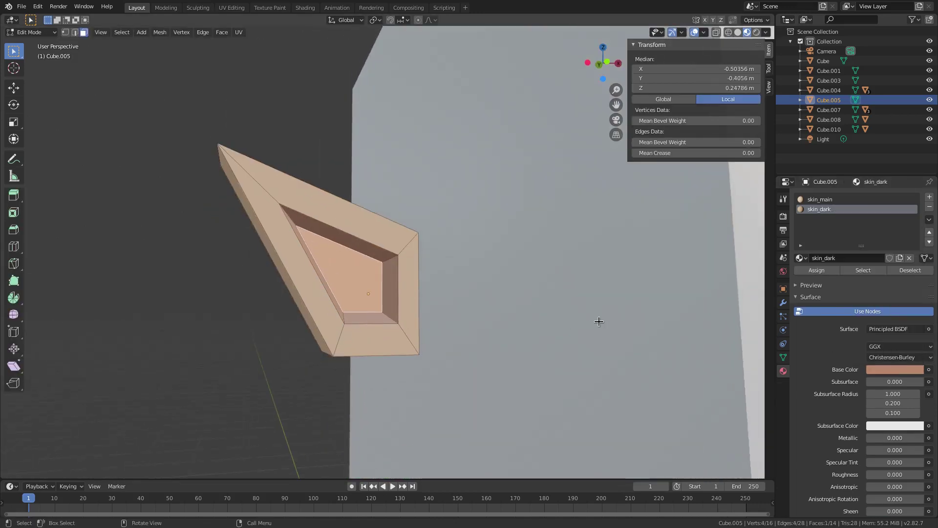
key(i)
click(587, 323)
key(g)
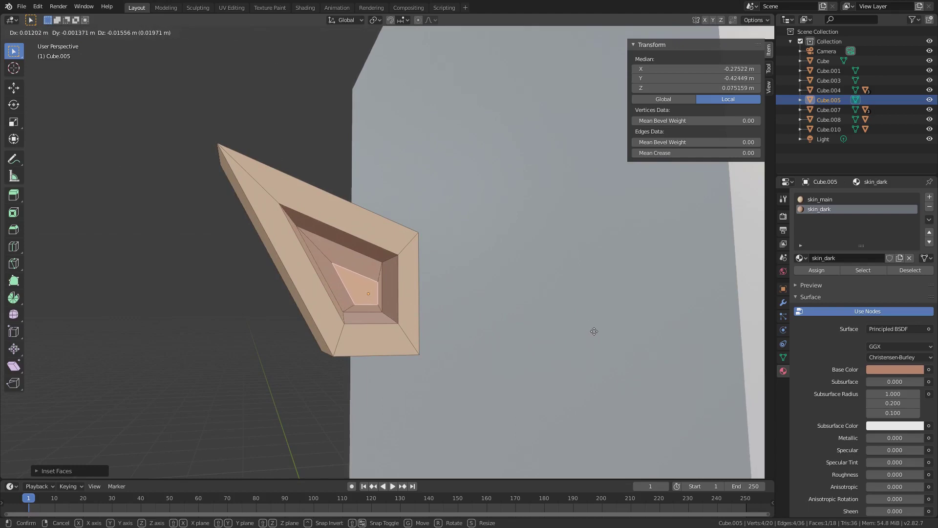
click(594, 332)
Step: Extrude the inset face inward into a second, smaller recess, and undo the scaling tried on its floor
key(e)
click(582, 337)
key(s)
click(569, 333)
key(Tab)
middle_drag(361, 334, 346, 316)
scroll(329, 330, up, 3)
key(ctrl+z)
key(ctrl+z)
key(Tab)
key(Tab)
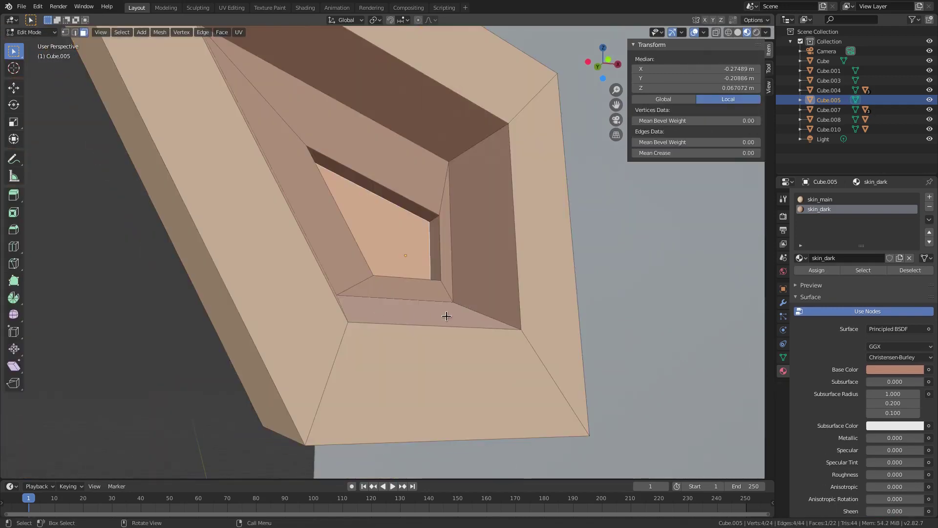
Step: Add a third material slot with a separate copy of skin_dark named skin_darker, and set its base color to hue 0.040 and saturation 0.427
click(929, 197)
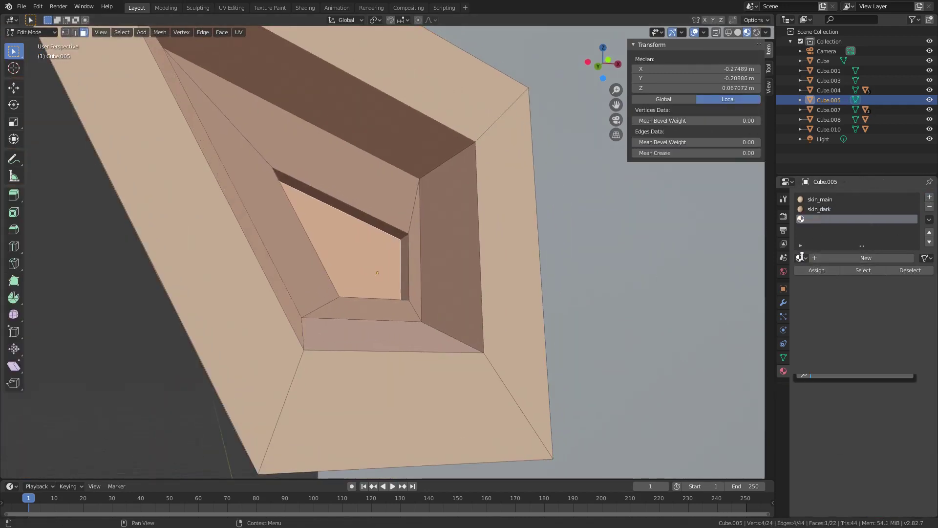
click(836, 347)
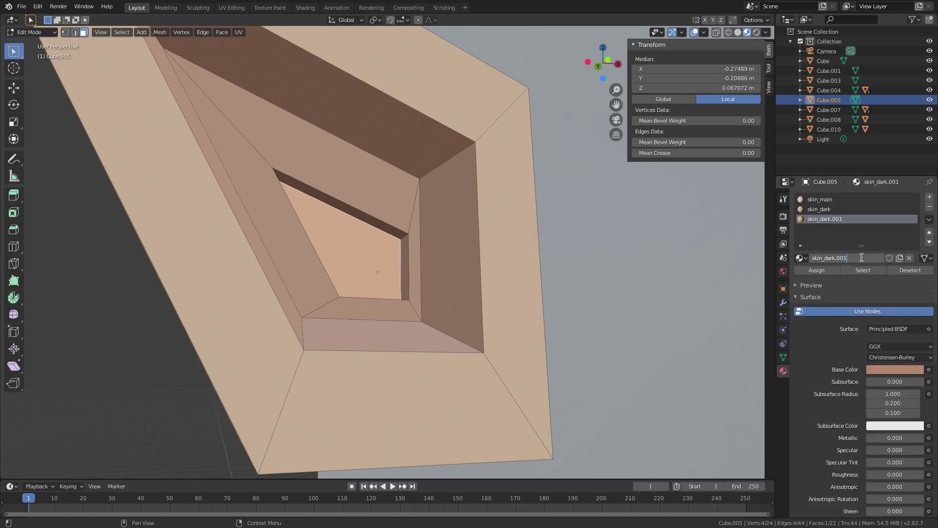
click(909, 369)
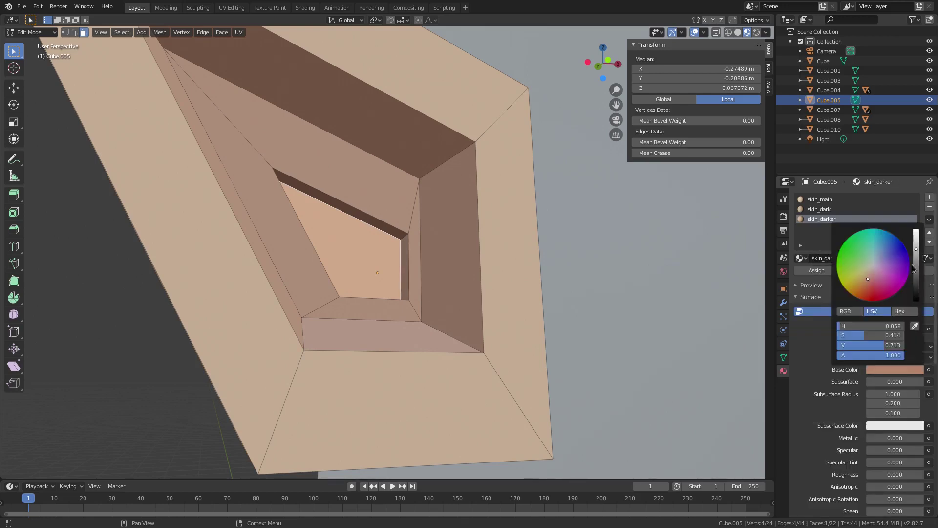
click(916, 262)
right_click(871, 279)
click(837, 278)
click(899, 369)
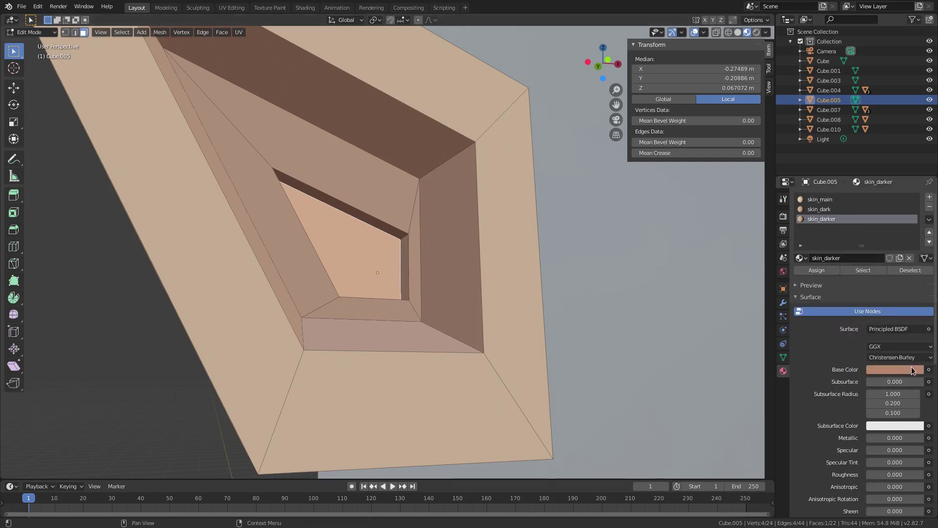
click(895, 369)
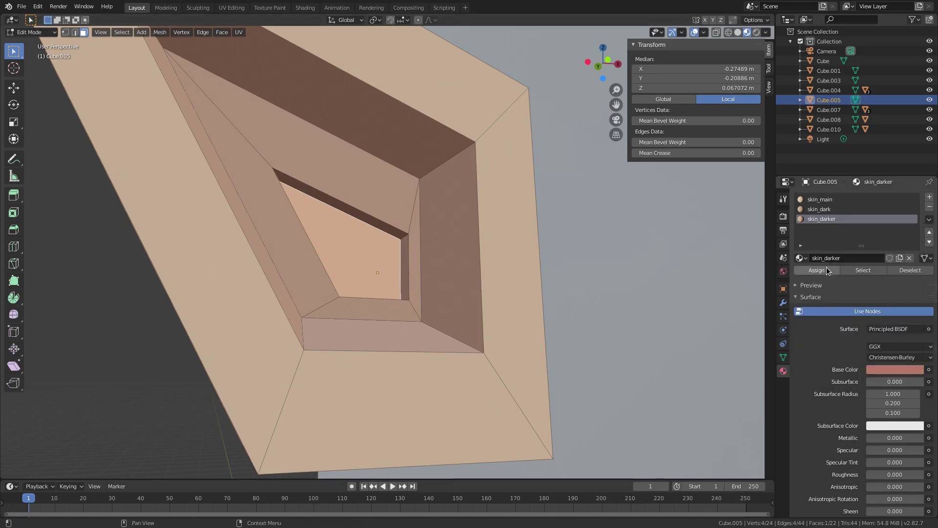
Step: Assign skin_darker to the floor of the smaller recess and redden its base color to about hue 0.009 and saturation 0.467
key(Tab)
middle_drag(396, 305, 403, 297)
click(886, 357)
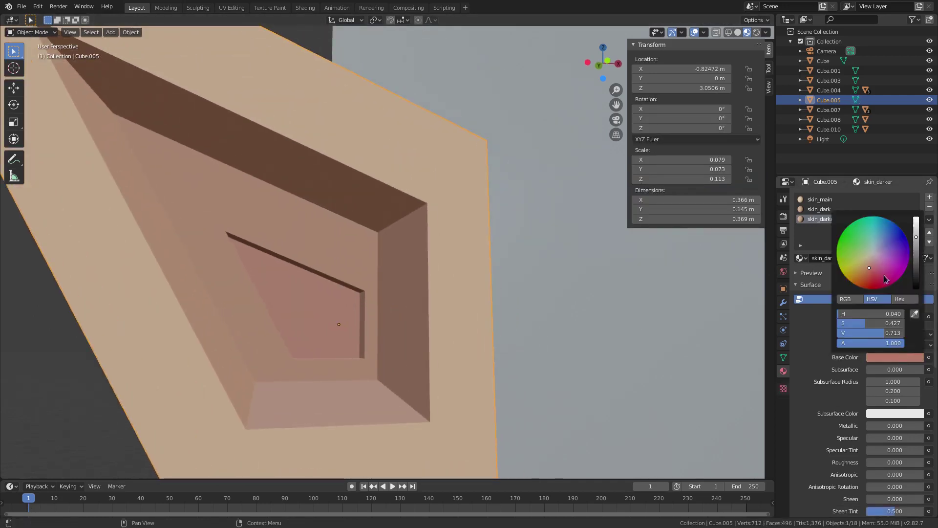
click(869, 272)
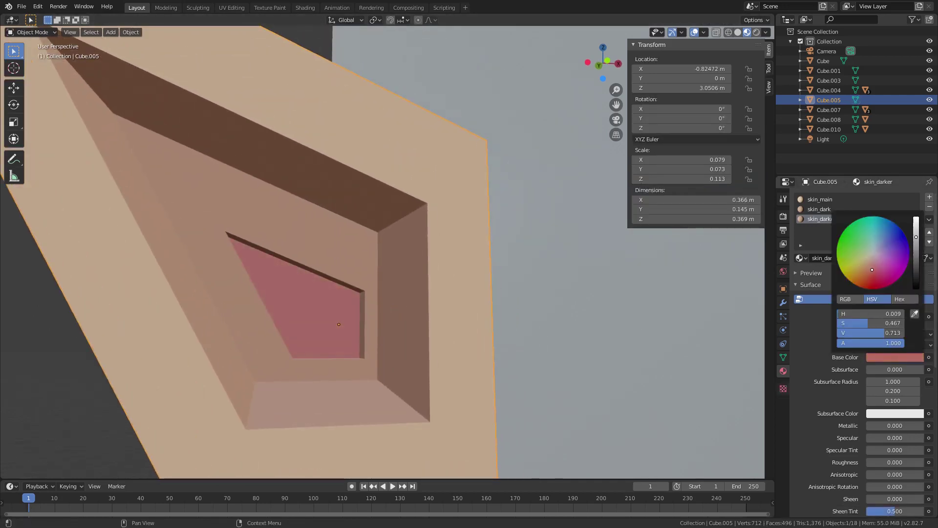
scroll(457, 360, down, 6)
middle_drag(457, 360, 427, 350)
scroll(421, 335, up, 7)
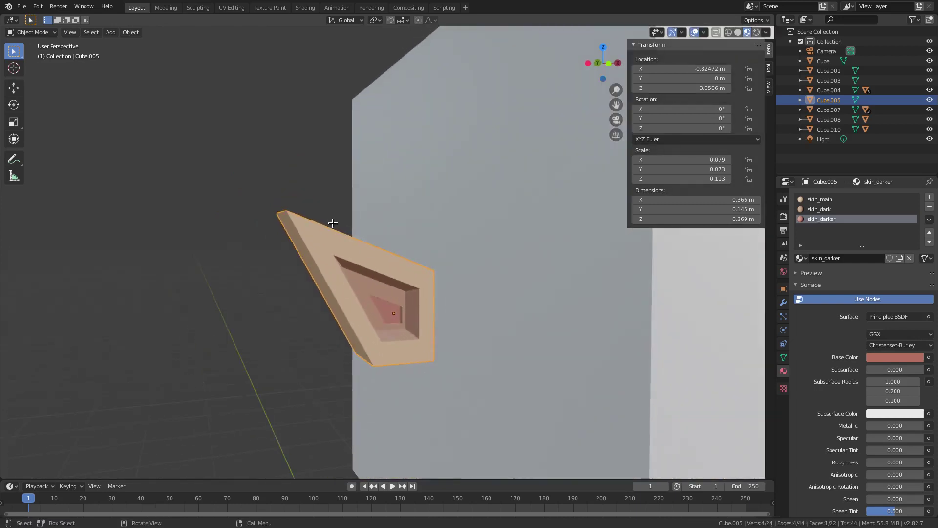
key(Tab)
click(334, 264)
middle_drag(335, 265, 371, 306)
scroll(443, 345, down, 5)
key(Tab)
middle_drag(439, 341, 426, 383)
Step: Try repositioning the ear with several free moves made from different view angles
click(398, 360)
scroll(400, 313, up, 4)
click(372, 179)
scroll(421, 337, down, 4)
middle_drag(424, 344, 425, 299)
key(g)
click(382, 435)
middle_drag(348, 427, 385, 369)
key(g)
click(516, 350)
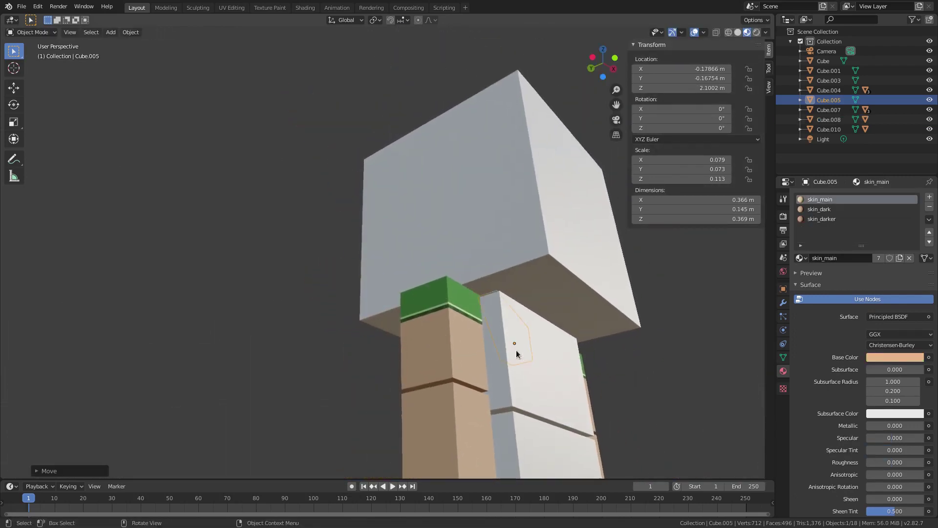
middle_drag(531, 352, 467, 378)
key(g)
click(407, 399)
middle_drag(379, 398, 411, 370)
scroll(411, 370, up, 4)
middle_drag(484, 384, 565, 381)
key(g)
click(506, 430)
middle_drag(507, 430, 456, 425)
key(g)
click(459, 408)
middle_drag(414, 313, 430, 351)
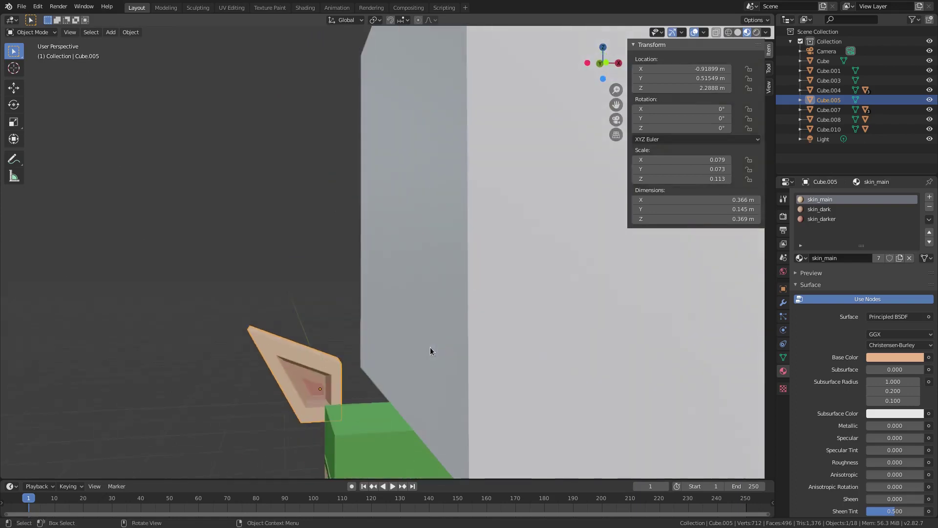
Step: Undo the ear's free moves
key(ctrl+z)
key(ctrl+z)
key(ctrl+z)
key(ctrl+z)
scroll(566, 330, down, 4)
Step: Set the scene's color management view transform to Standard
click(783, 216)
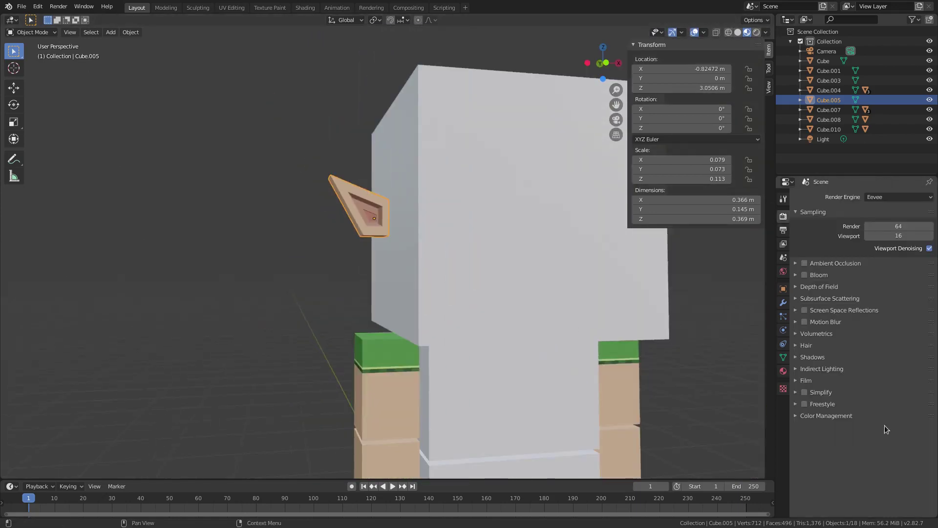
click(831, 416)
click(892, 445)
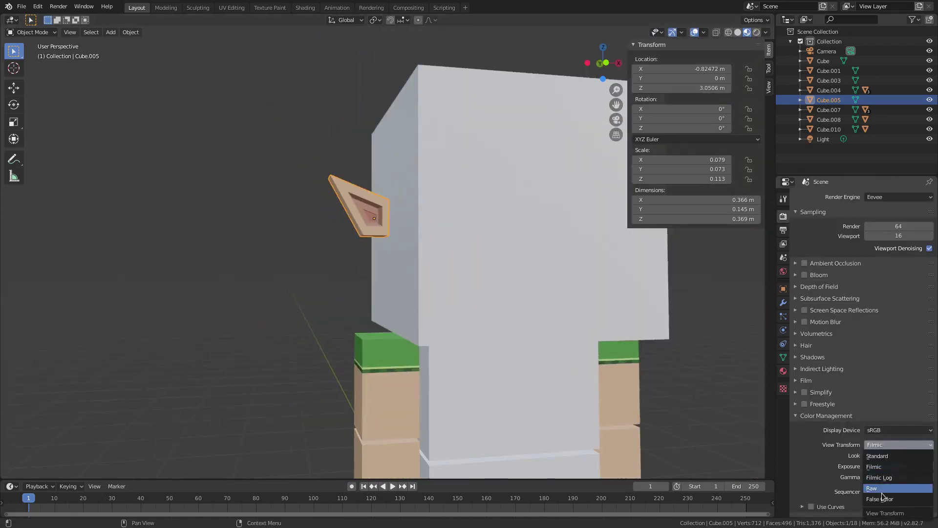
click(883, 456)
scroll(456, 267, down, 3)
middle_drag(456, 266, 482, 277)
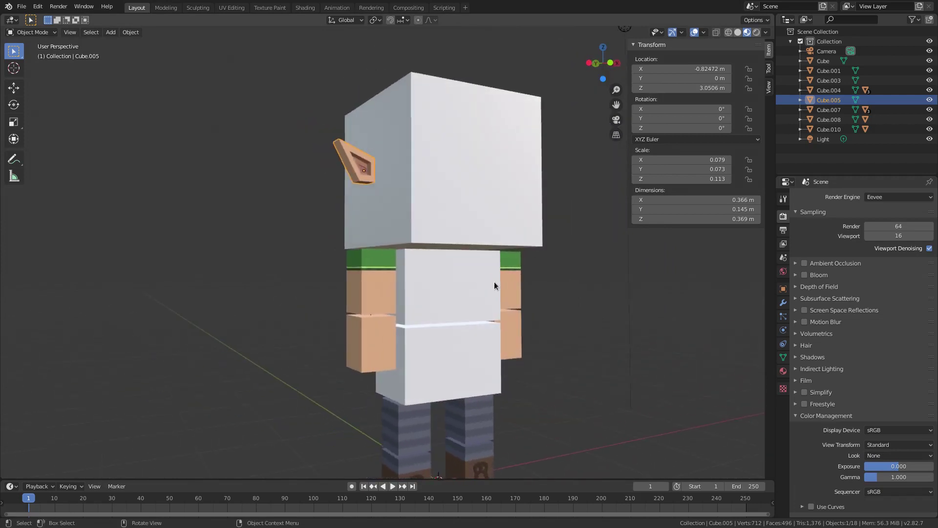
Step: Compare the character's colors by switching the view transform to Filmic and back to Standard
middle_drag(724, 367, 628, 366)
click(895, 443)
click(895, 458)
click(895, 445)
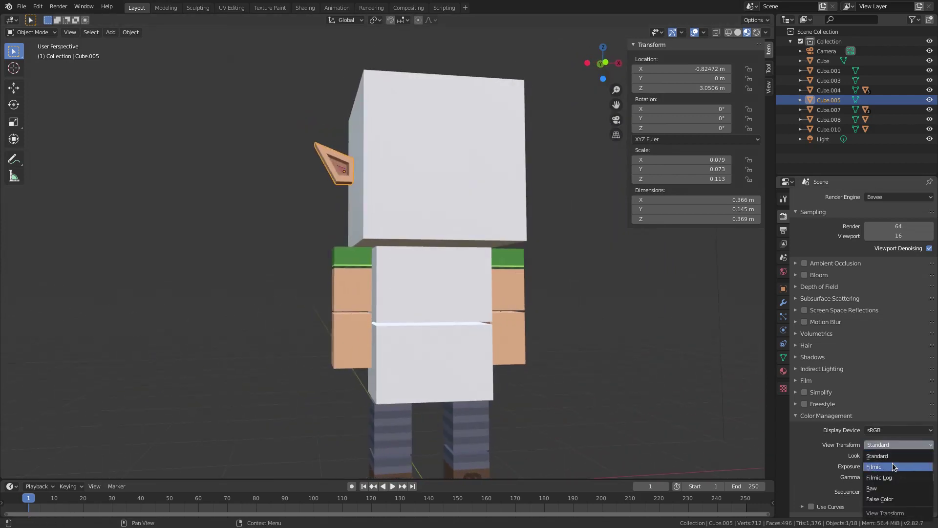
click(894, 467)
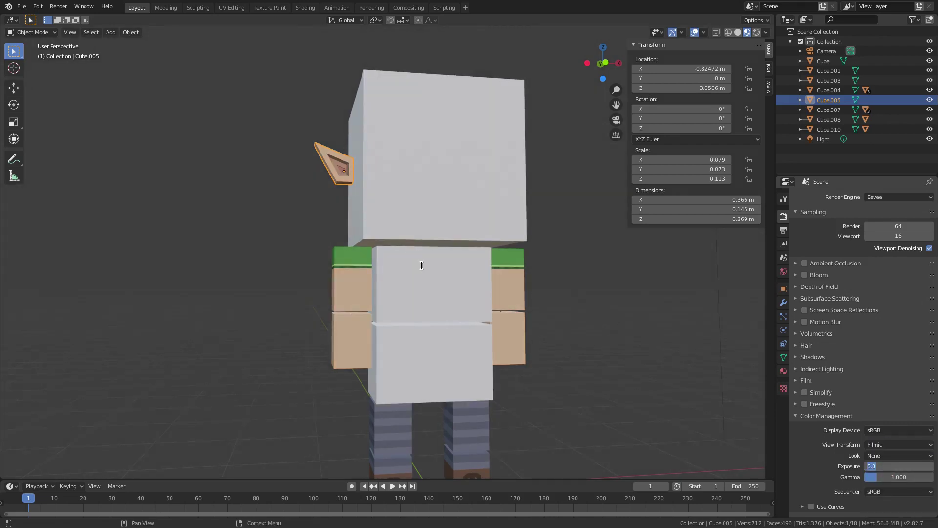
scroll(419, 257, down, 5)
click(896, 444)
click(896, 455)
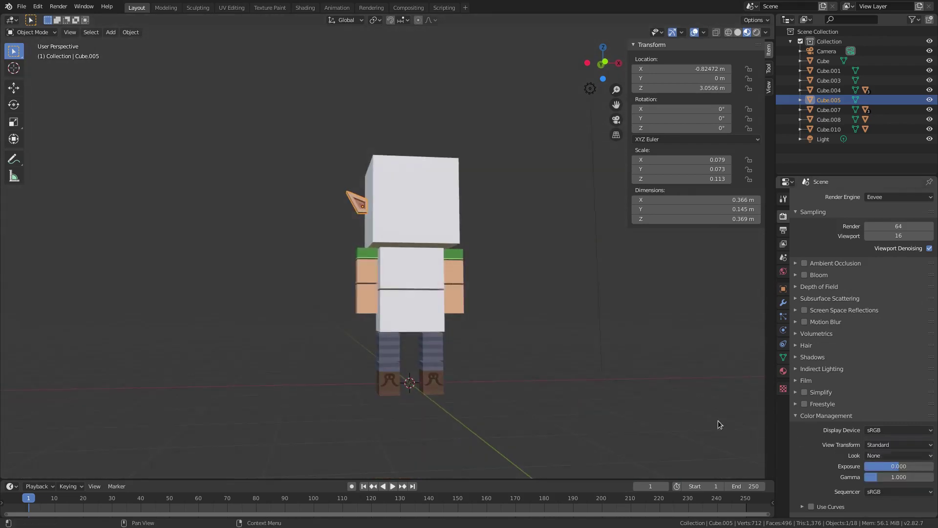
Step: Add a cube and move it about 2.97 m along X, to beside the character
scroll(426, 329, up, 3)
middle_drag(426, 330, 364, 231)
key(shift+a)
mouse_move(364, 233)
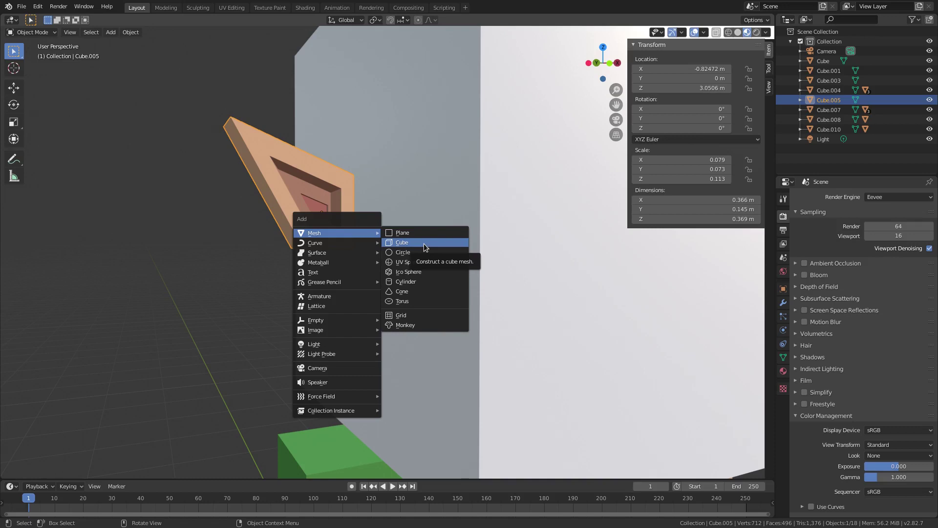
click(424, 244)
scroll(484, 297, down, 11)
middle_drag(484, 299, 383, 276)
key(g)
key(x)
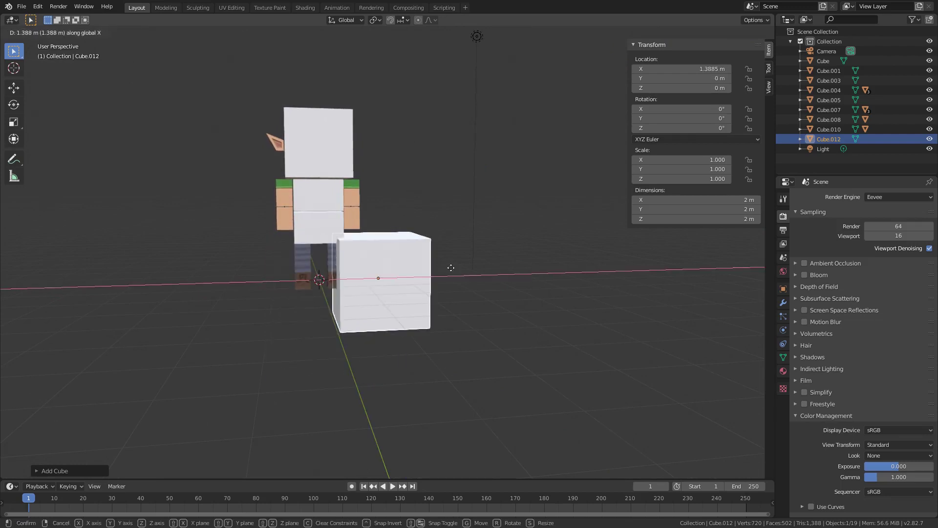
click(507, 265)
Step: Flatten the new cube along Y and scale it down uniformly to about 0.793 m wide and high
scroll(508, 265, up, 3)
middle_drag(499, 266, 538, 277)
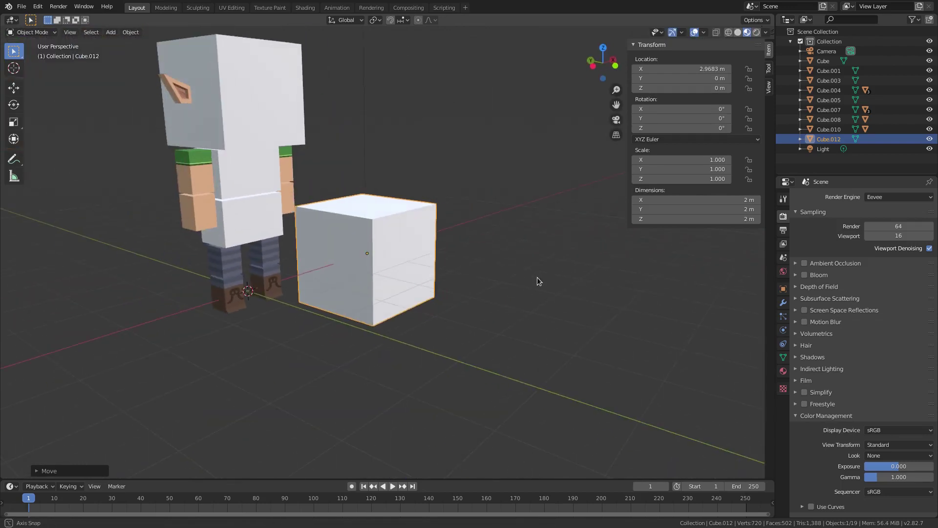
middle_drag(413, 258, 550, 268)
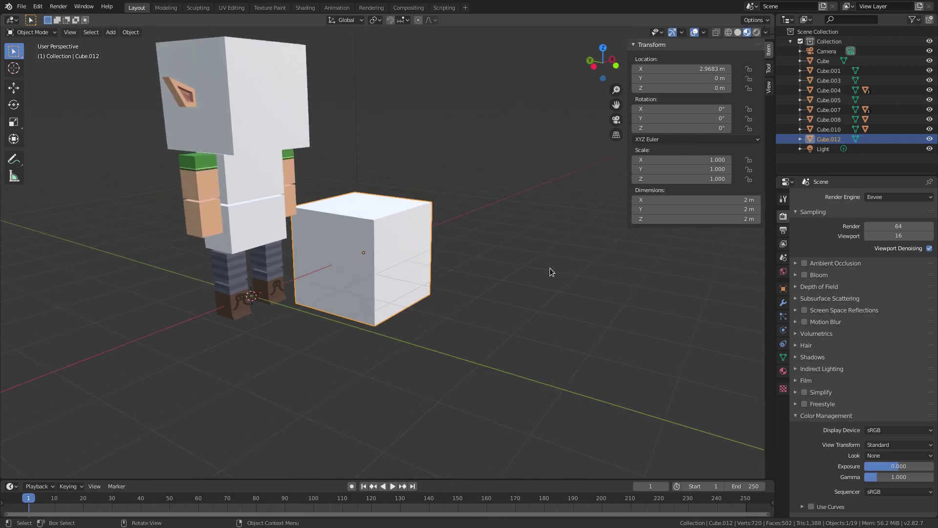
key(s)
key(y)
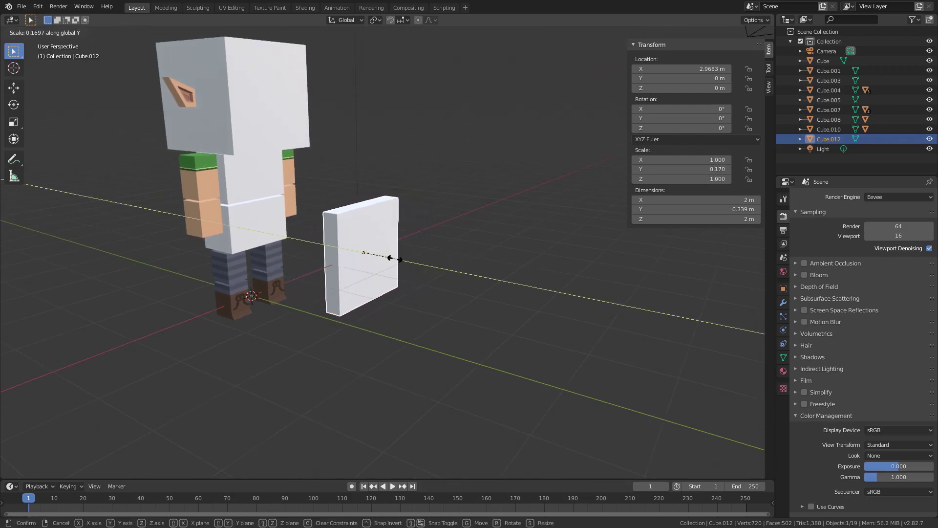
click(398, 258)
middle_drag(406, 260, 549, 241)
key(s)
click(461, 263)
Step: Adjust the slab's thickness along Y to about 0.173 m
key(s)
key(y)
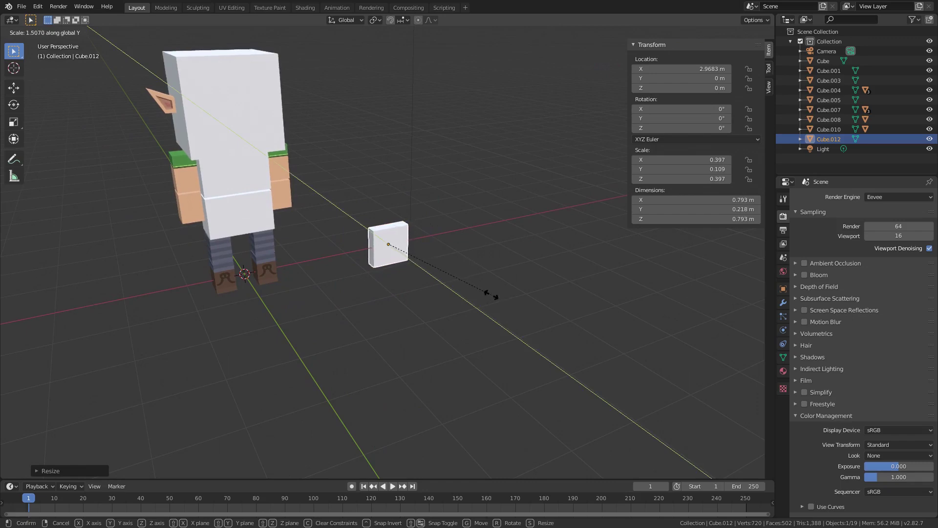
click(484, 291)
key(KP_Decimal)
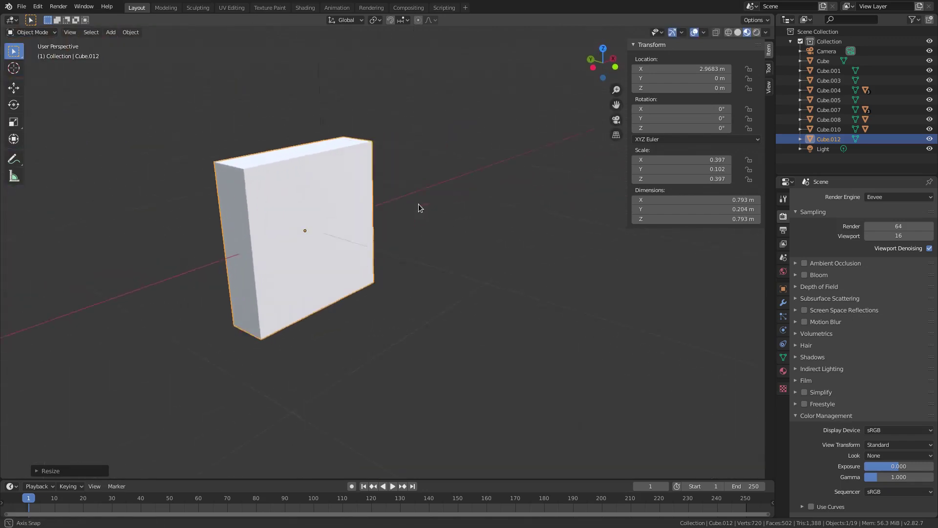
key(s)
key(y)
click(425, 277)
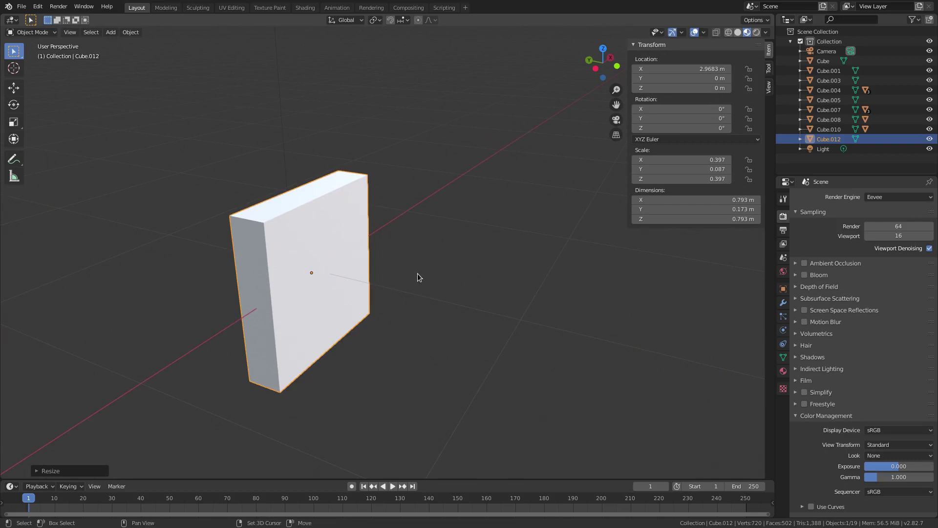
Step: Duplicate the slab in place, scale the copy down, and stretch it along Y through both sides of the original
key(shift+d)
right_click(554, 273)
key(s)
click(515, 273)
key(s)
key(y)
click(427, 175)
Step: Scale the inner block uniformly to about 0.517 m wide and high and 0.632 m deep
key(s)
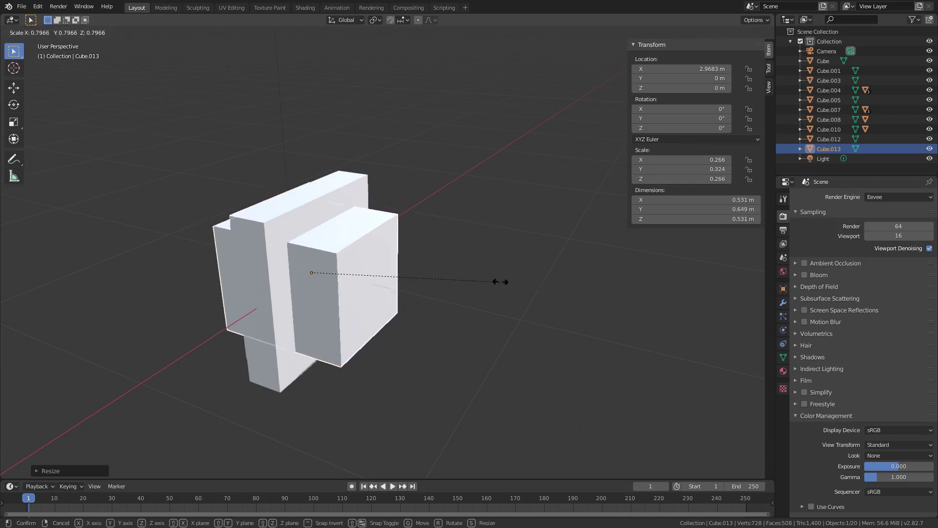
click(483, 278)
middle_drag(522, 278, 400, 227)
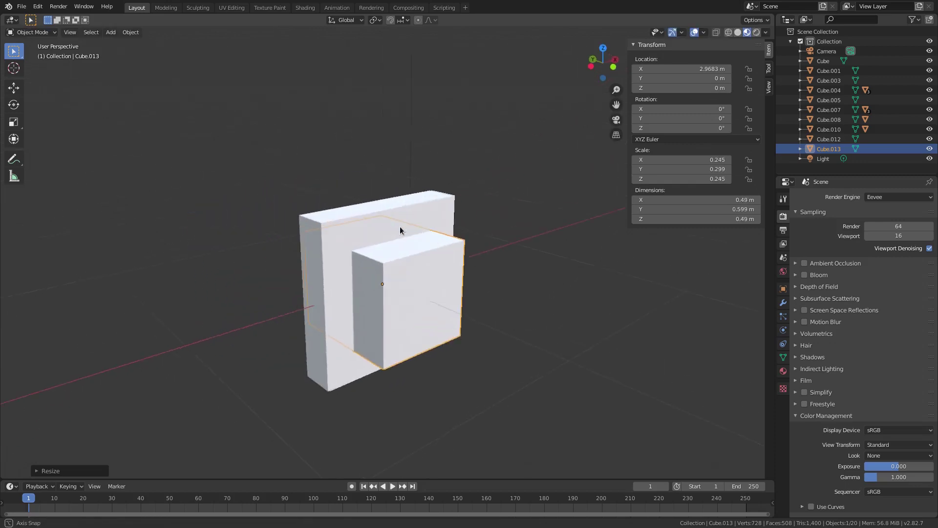
key(s)
click(503, 274)
Step: Add a Boolean modifier with the Difference operation to the larger slab, using the smaller block as its cutting object
click(439, 236)
click(784, 302)
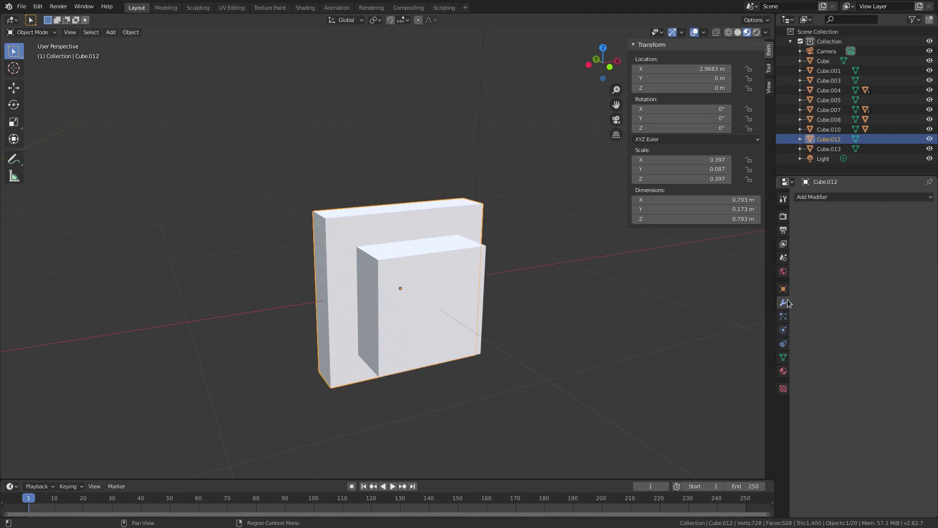
click(826, 197)
click(737, 240)
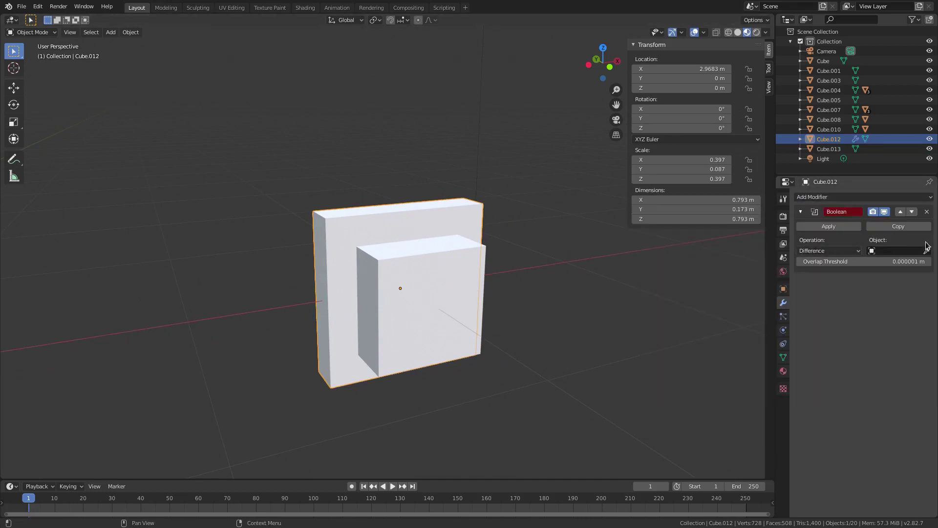
click(885, 251)
click(436, 292)
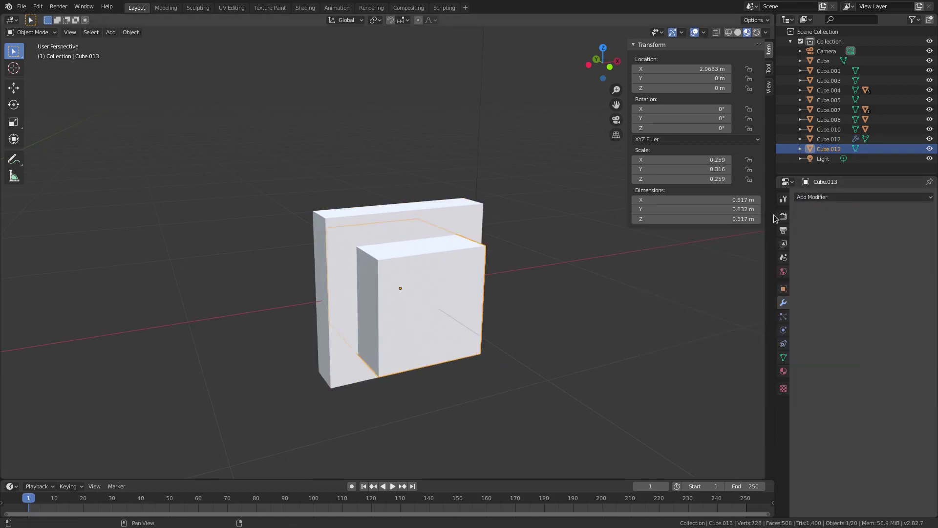
Step: Set the smaller block as the slab's Boolean cutting object, apply the modifier, and delete the smaller block
click(324, 247)
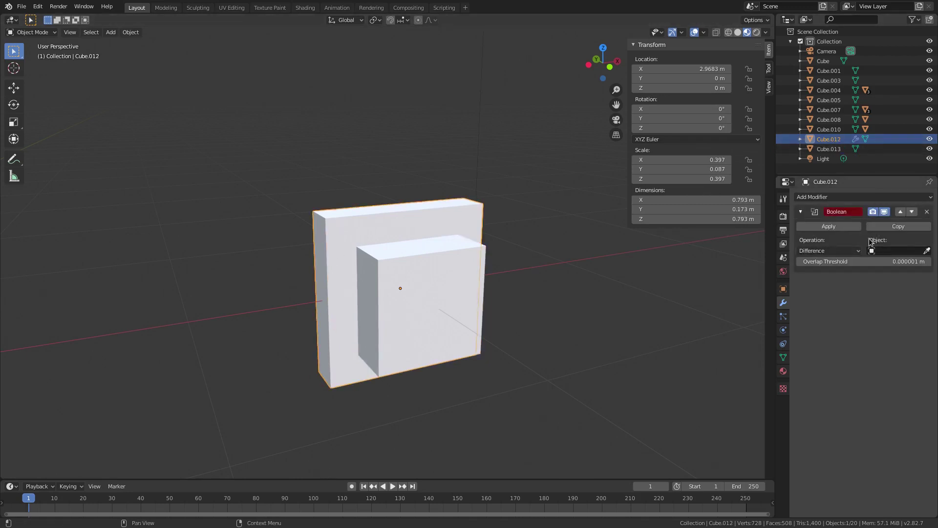
click(899, 251)
scroll(854, 344, down, 9)
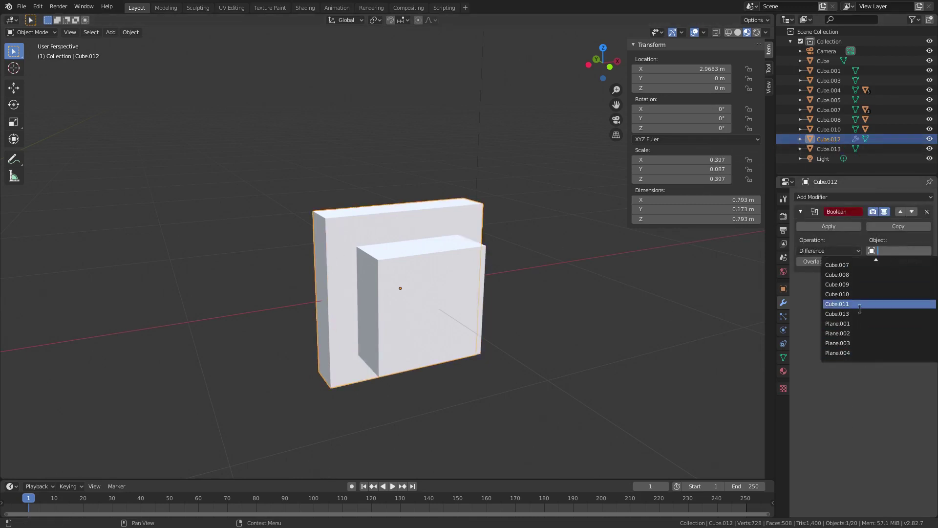
click(837, 314)
click(417, 272)
key(Delete)
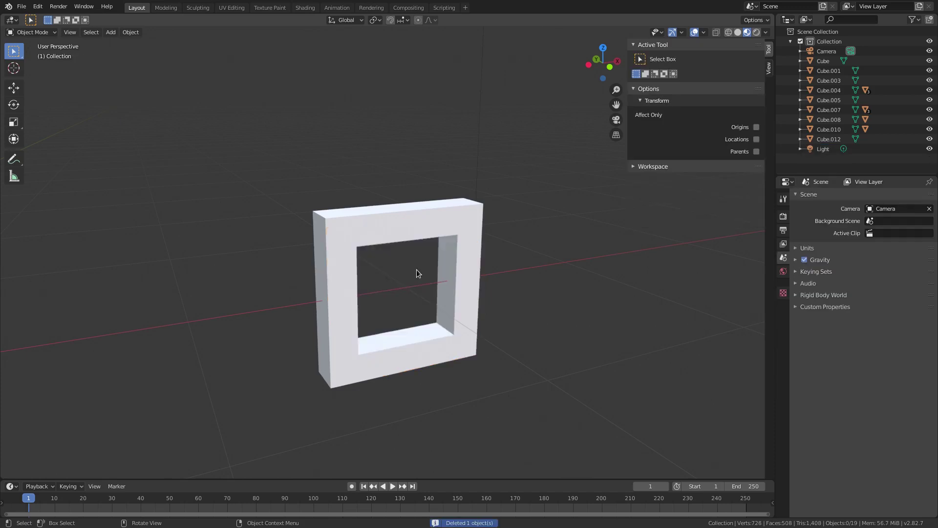
Step: Scale the square frame down to about 0.356 m and move it beside the character's head
click(429, 290)
middle_drag(430, 290, 477, 340)
scroll(477, 337, down, 6)
key(s)
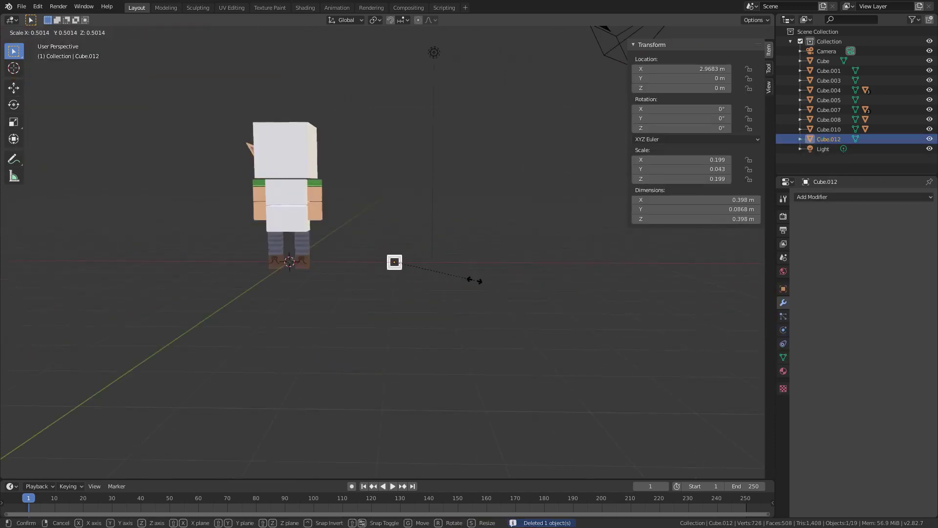
click(437, 252)
key(g)
click(291, 136)
middle_drag(232, 154, 333, 171)
scroll(333, 174, up, 5)
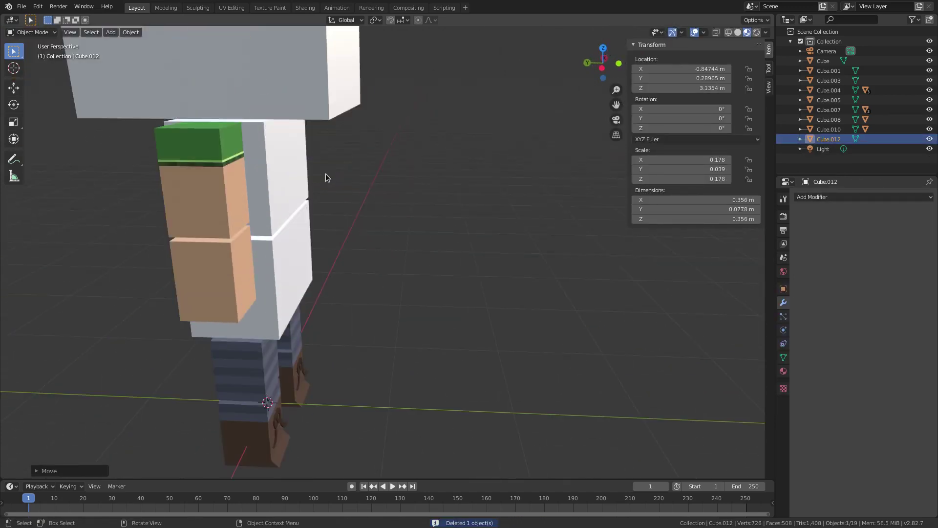
Step: Move the frame next to the ear and rotate it 90° about Z
key(g)
click(364, 182)
shift+middle_drag(327, 98, 421, 294)
middle_drag(386, 303, 380, 281)
key(g)
click(446, 283)
text(rz90)
key(Return)
middle_drag(564, 285, 529, 290)
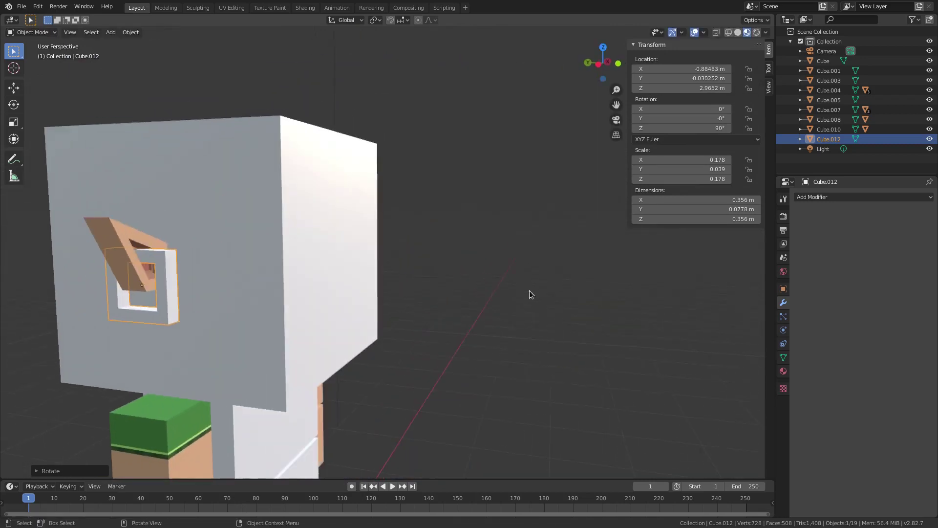
Step: Shrink the frame to about 0.152 m wide and move it toward the ear's lower edge
key(s)
click(304, 287)
shift+middle_drag(86, 269, 179, 219)
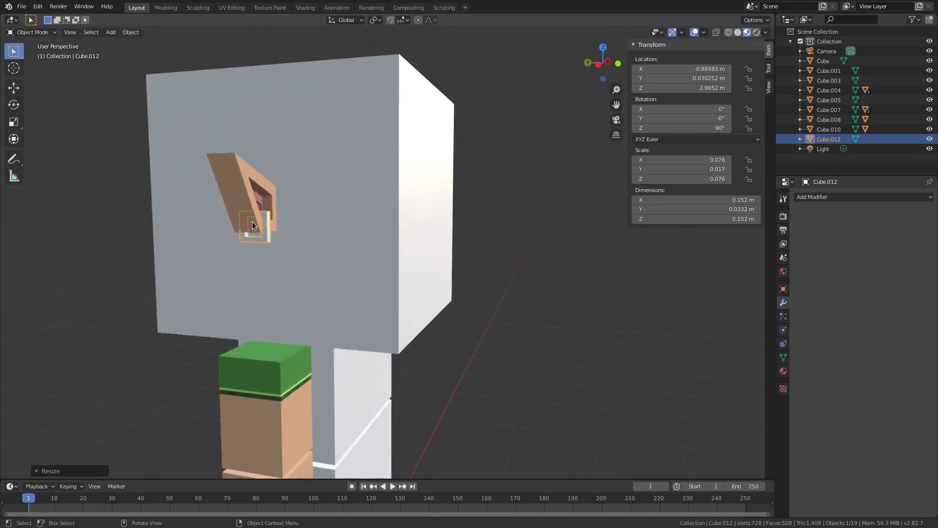
key(KP_Decimal)
middle_drag(436, 252, 379, 255)
scroll(415, 259, down, 4)
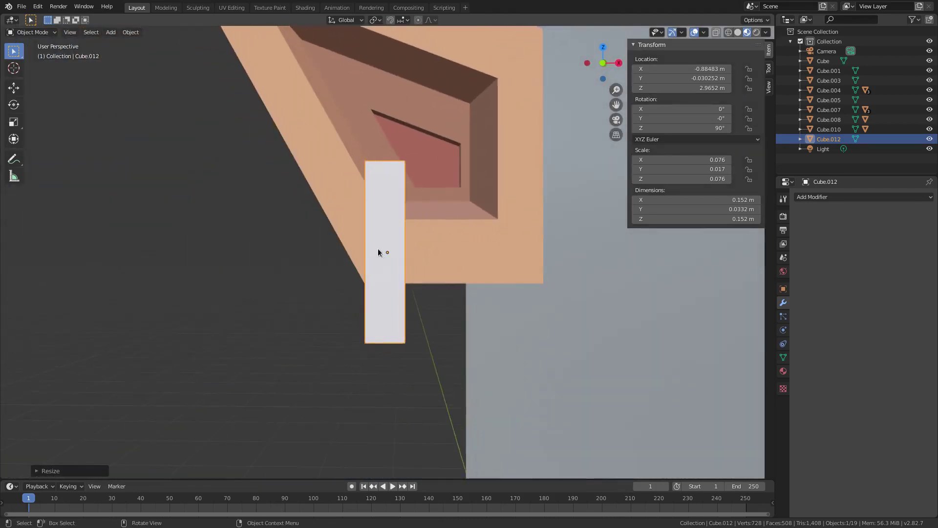
key(g)
click(478, 318)
Step: Enlarge the frame to about 0.248 m wide and position it around the earlobe
middle_drag(478, 319, 576, 292)
key(s)
click(666, 295)
key(g)
click(642, 310)
key(s)
click(675, 314)
key(g)
click(675, 324)
middle_drag(676, 323, 585, 296)
key(g)
click(573, 311)
key(r)
key(y)
click(533, 312)
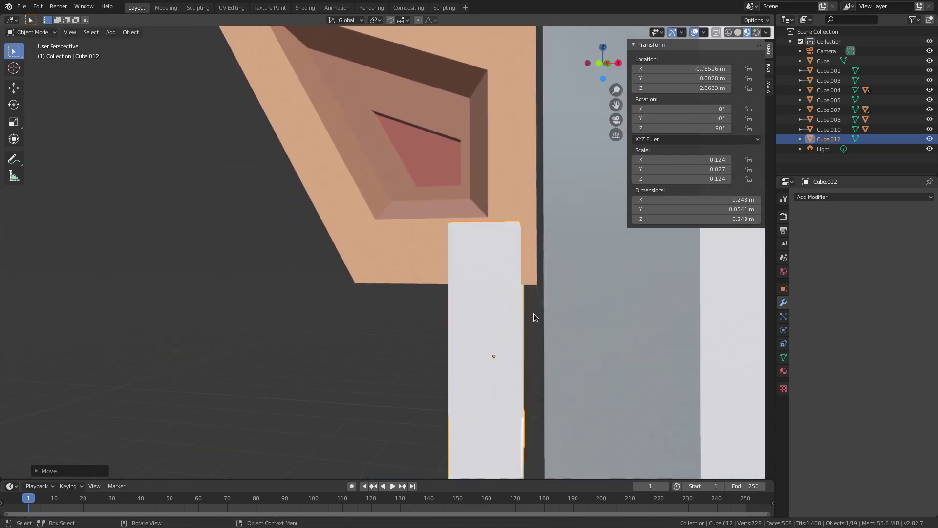
Step: Shift the frame's mesh down along Z in Edit Mode so its origin sits near its upper edge
middle_drag(534, 313, 606, 314)
key(Tab)
key(g)
key(z)
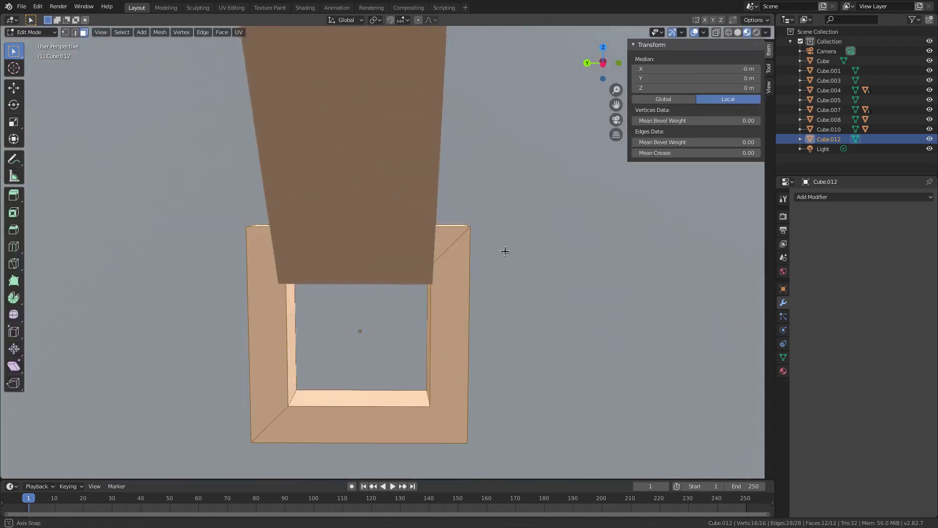
click(539, 350)
key(Tab)
Step: Tilt the frame about 14° around the global Y axis
mouse_move(539, 350)
middle_down()
mouse_move(528, 351)
mouse_move(545, 338)
middle_up()
key(r)
key(x)
key(y)
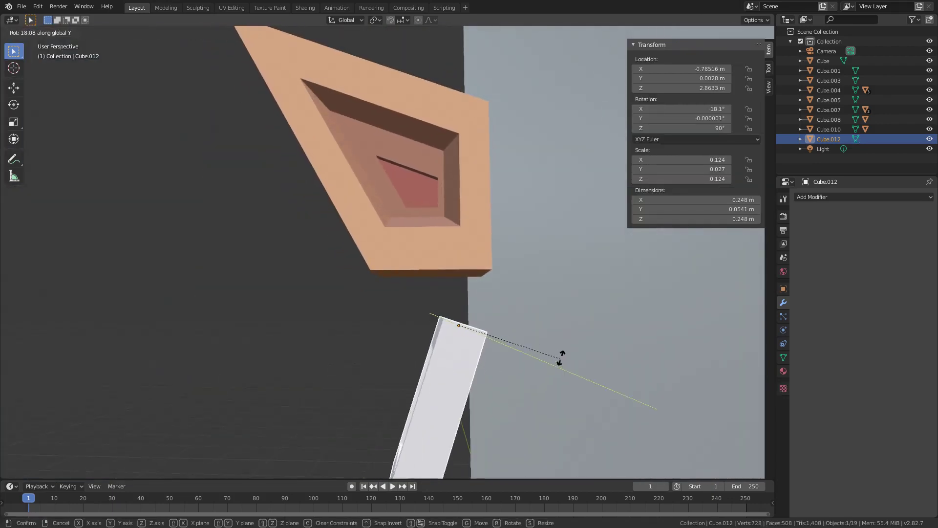
click(562, 352)
Step: Raise the tilted frame along Z to about 2.974 m so it hangs from the earlobe
key(g)
key(z)
click(578, 263)
middle_drag(579, 262, 417, 319)
key(g)
key(z)
click(576, 298)
Step: Adjust the earring frame's rotation to about 8.7° on X and 82.4° on Z
key(r)
key(z)
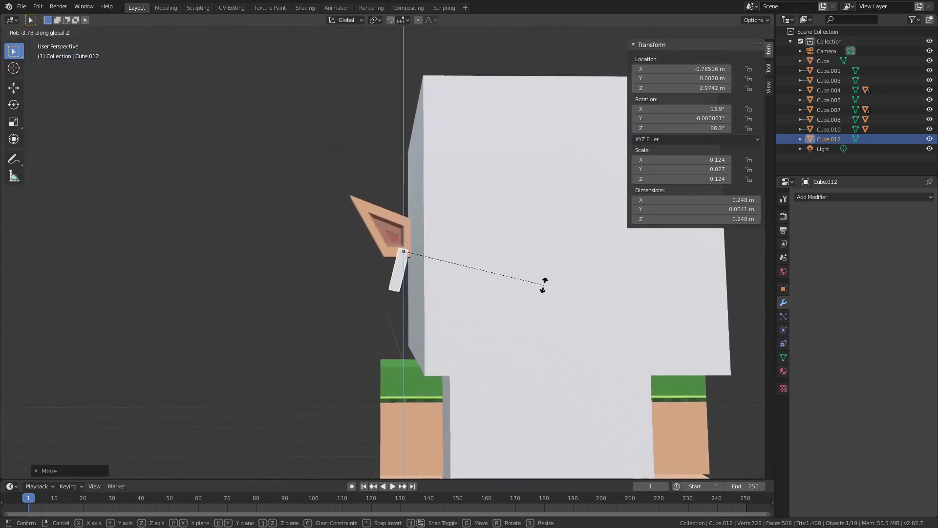
key(z)
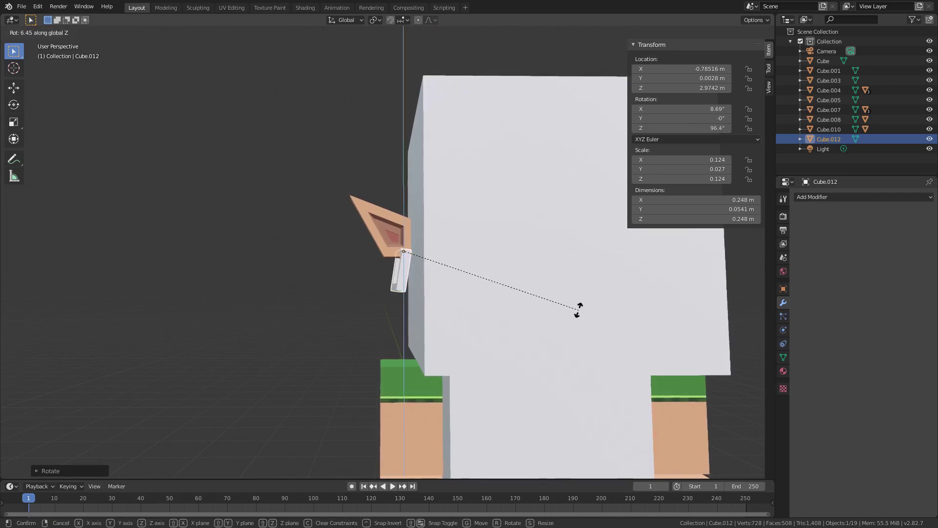
click(574, 305)
scroll(559, 311, down, 2)
middle_drag(559, 312, 547, 317)
key(r)
key(z)
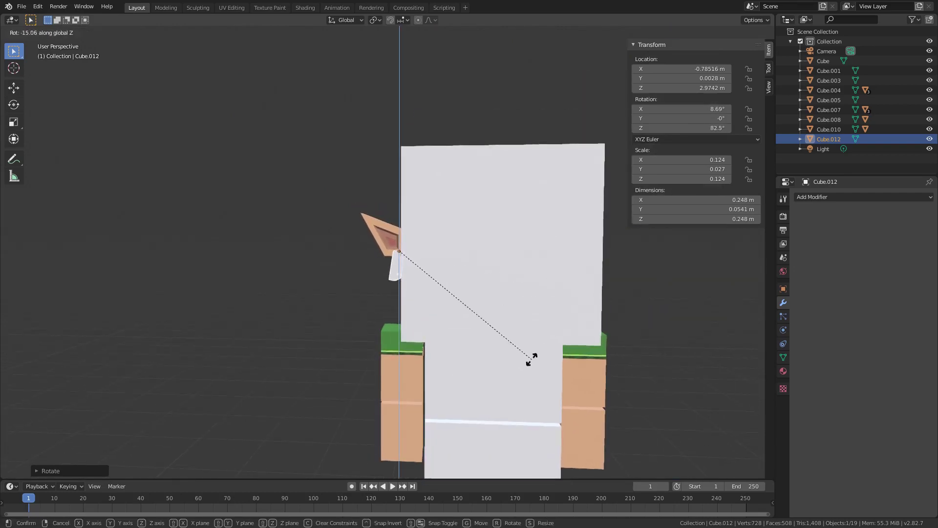
click(531, 358)
Step: Move the earring up to about 2.985 m on Z and scale it down to about 0.194 m wide
middle_drag(529, 357, 542, 268)
key(g)
key(z)
click(532, 274)
middle_drag(469, 293, 300, 344)
key(s)
click(403, 269)
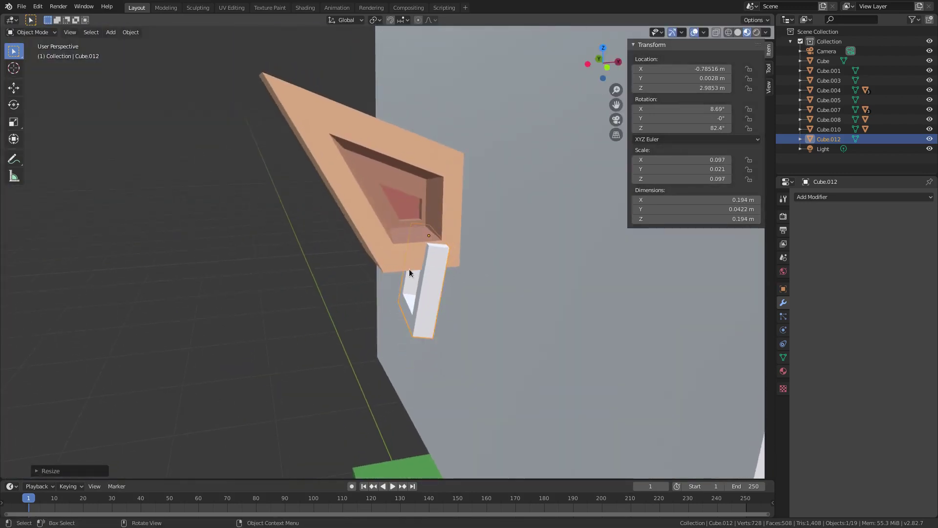
Step: Scale the earring to about 0.208 m wide and fine-tune its position on the lobe at about 2.982 m on Z
middle_drag(404, 269, 495, 249)
key(s)
click(508, 247)
middle_drag(553, 243, 420, 257)
key(g)
click(457, 265)
key(g)
key(z)
click(521, 247)
Step: Duplicate the earring onto the ear's upper part, turn it to about 88.7° on Z, and scale it to about 0.226 m wide
key(shift+d)
click(326, 159)
middle_drag(326, 159, 438, 170)
key(r)
key(z)
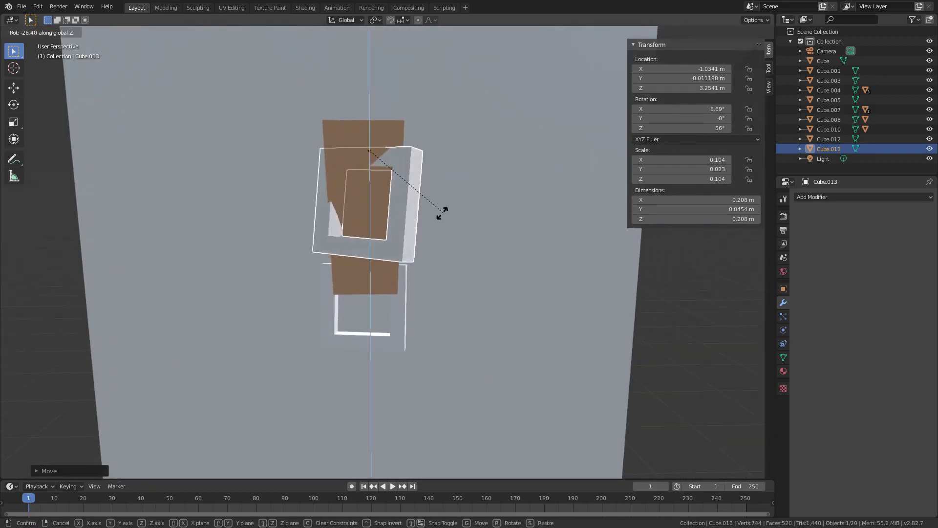
click(497, 166)
key(s)
click(508, 177)
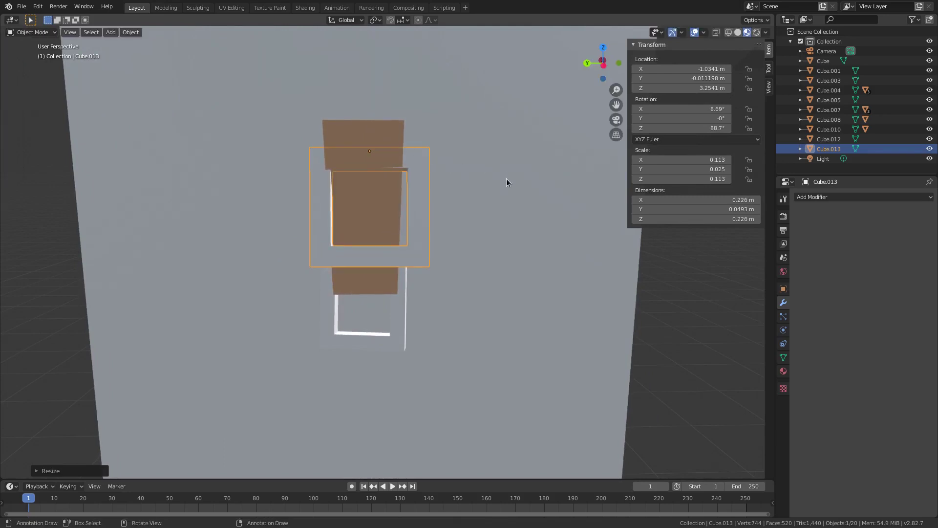
Step: Adjust the upper earring's tilt to about 6.8° on X and -1.9° on Y
key(r)
key(y)
click(479, 189)
key(r)
key(x)
click(476, 198)
key(r)
click(479, 172)
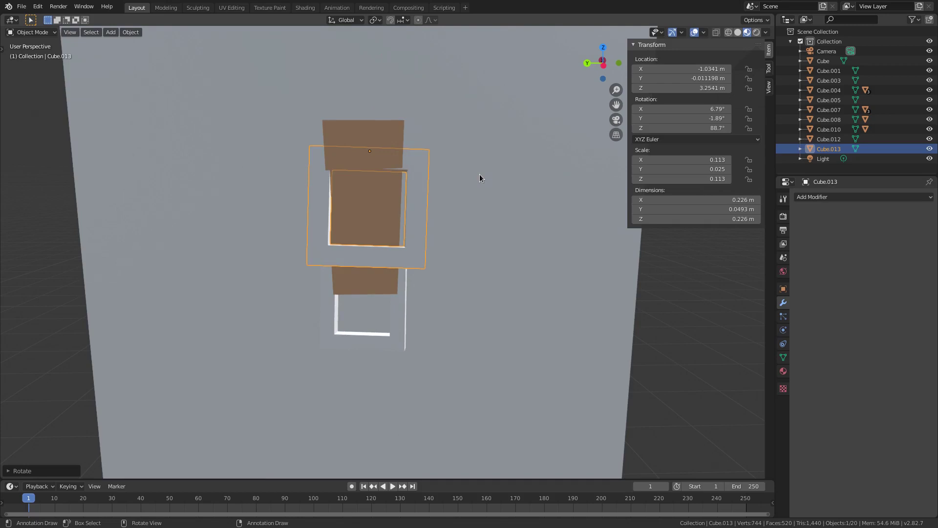
Step: Rotate the upper earring to about 14.5° on X, 0° on Y, and 93.5° on Z
key(r)
key(x)
click(474, 163)
key(r)
key(z)
click(474, 154)
key(r)
key(y)
click(465, 143)
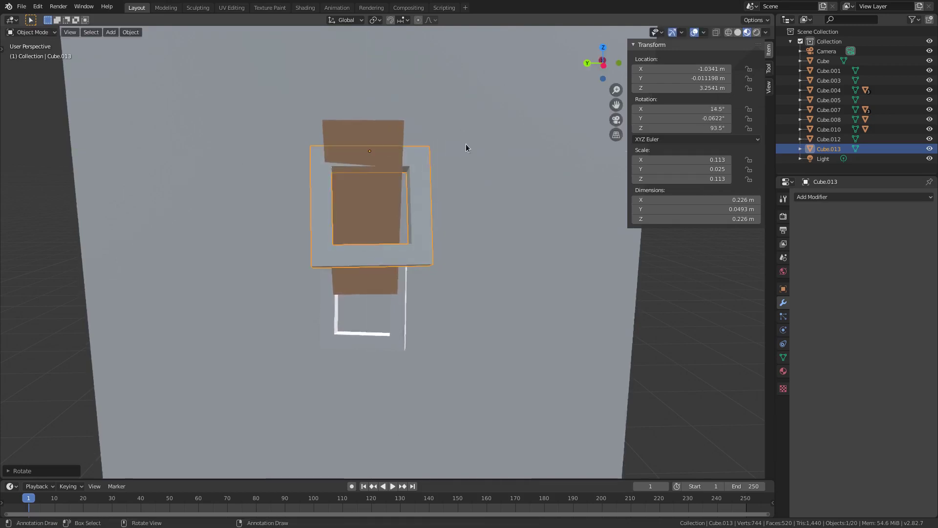
middle_drag(465, 144, 536, 160)
Step: Move the upper earring around the ear's pointed tip and adjust its turn about Z
key(g)
middle_drag(360, 171, 471, 184)
key(g)
click(352, 164)
key(r)
key(z)
click(359, 188)
key(g)
click(355, 189)
key(g)
click(458, 206)
key(g)
click(478, 212)
Step: Resize the upper earring to fit around the ear tip and rotate it freely to follow the ear's slant
key(s)
click(469, 206)
key(g)
key(Escape)
key(s)
click(484, 184)
middle_drag(484, 185, 333, 189)
key(r)
click(450, 195)
Step: Tilt the upper earring about X and settle its final position around the ear tip
key(g)
click(338, 194)
key(r)
key(x)
click(335, 203)
key(g)
click(336, 200)
middle_drag(337, 201, 358, 245)
key(g)
click(434, 196)
scroll(389, 195, down, 4)
scroll(371, 274, up, 4)
Step: Select both earrings and create a material named gold with a golden-yellow base color on the lower one
shift+click(400, 317)
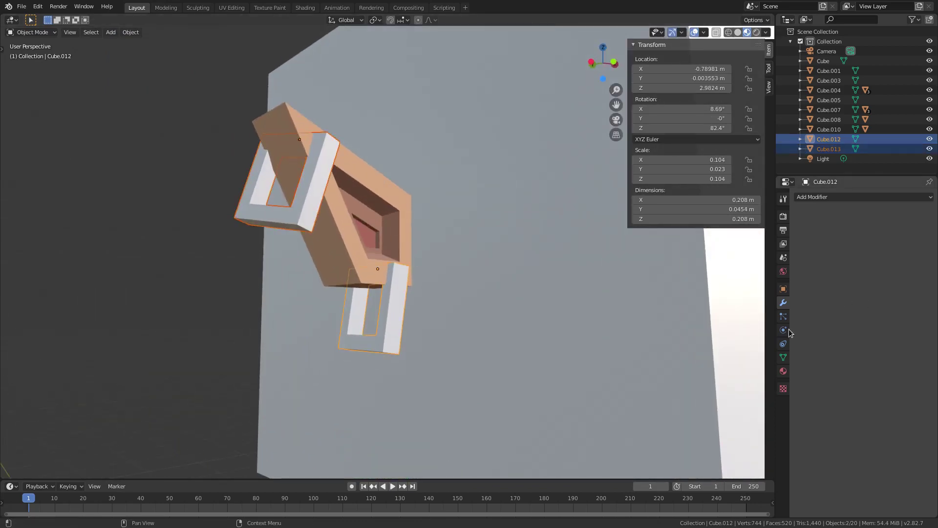
click(783, 371)
click(800, 238)
click(826, 239)
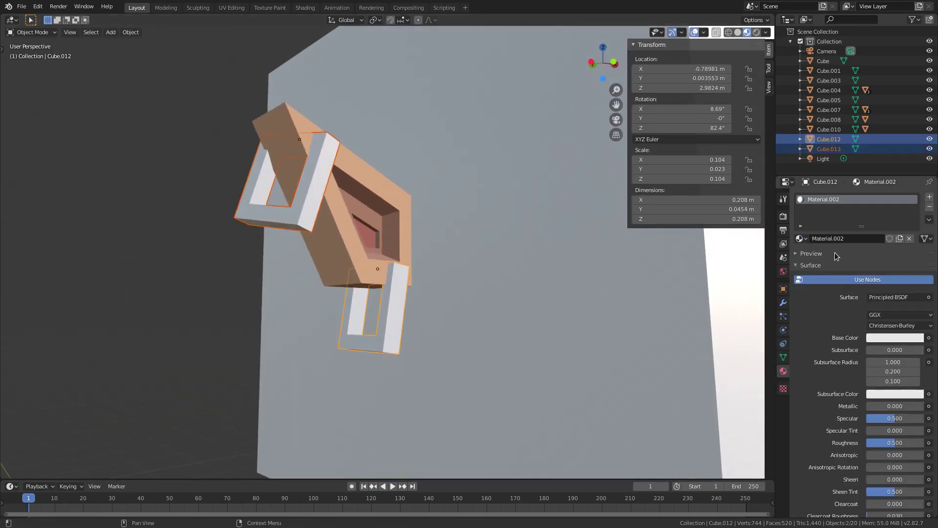
click(923, 338)
drag(887, 234, 860, 252)
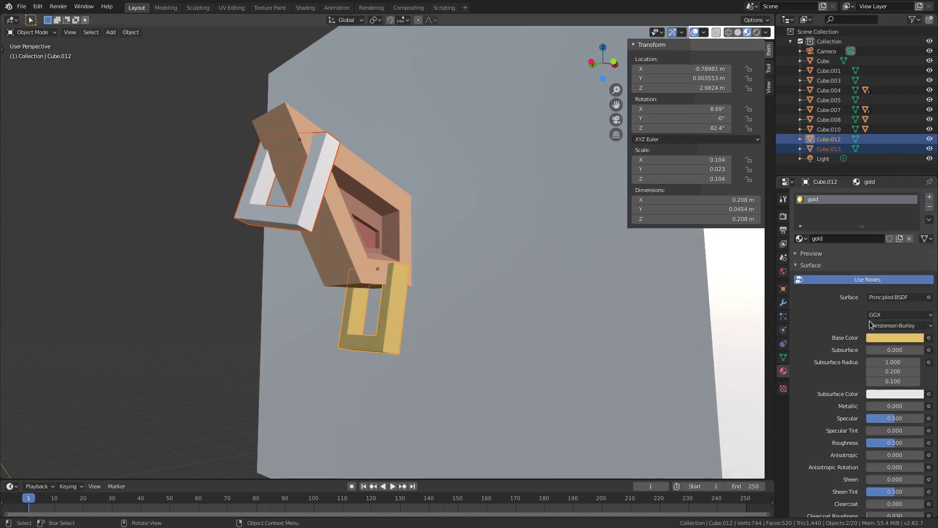
Step: Set the gold material's Specular and Roughness to 0
scroll(877, 356, down, 5)
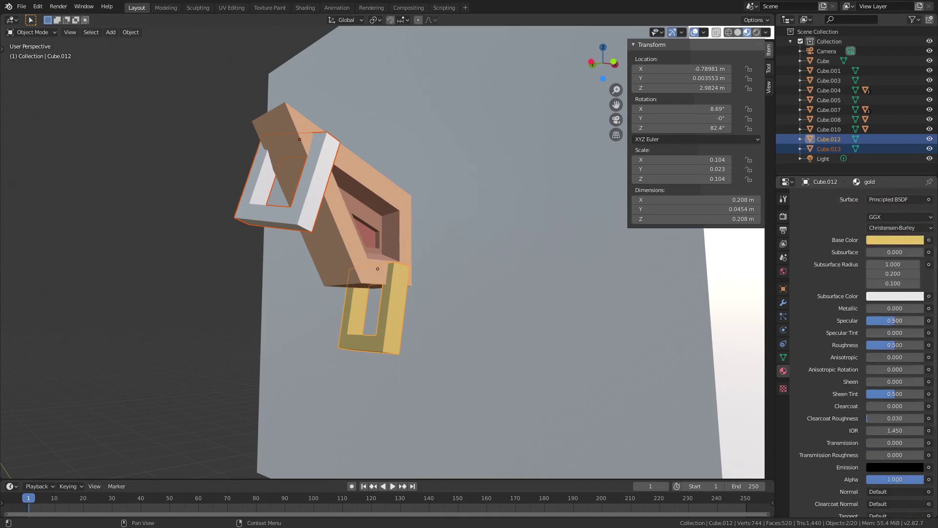
drag(906, 344, 865, 345)
scroll(490, 370, down, 5)
shift+middle_drag(519, 344, 506, 279)
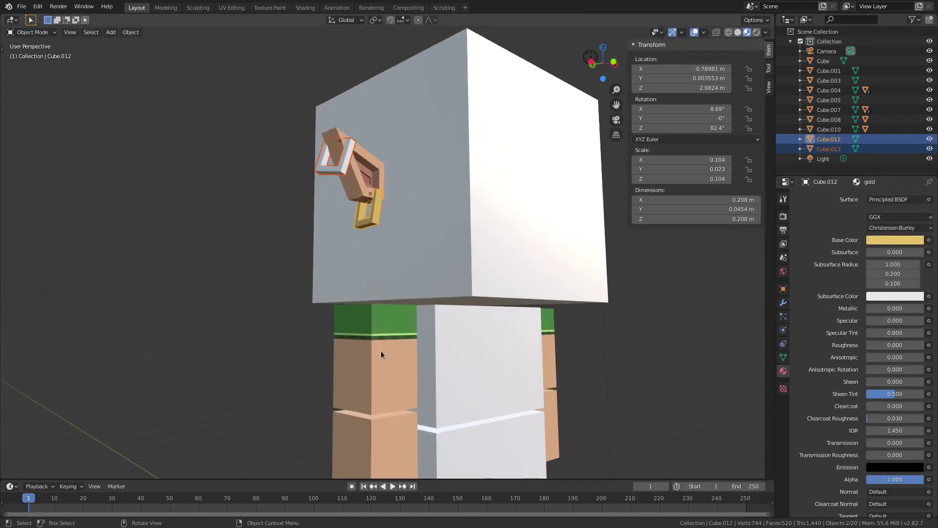
Step: Examine the material settings of the arm's green_light, green_darker and shirt green slots, the boot and the trouser leg
click(380, 351)
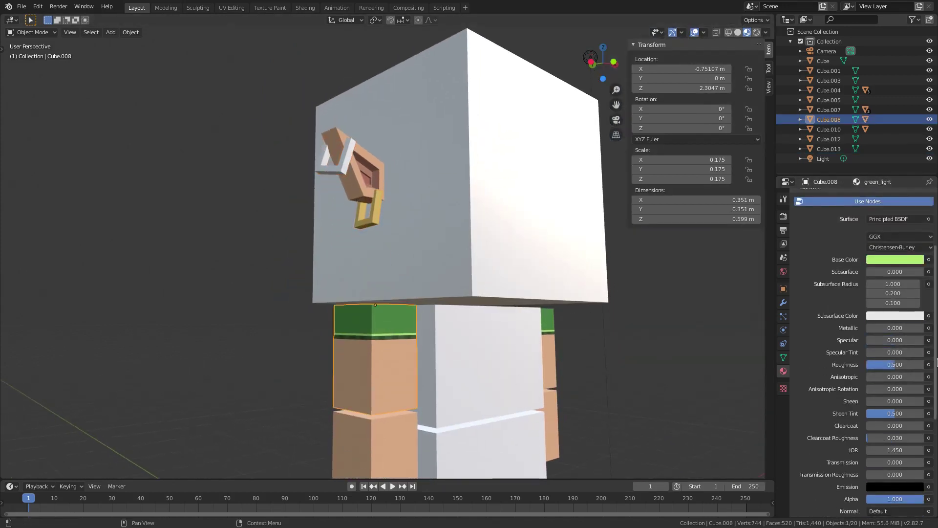
scroll(884, 302, up, 5)
click(827, 230)
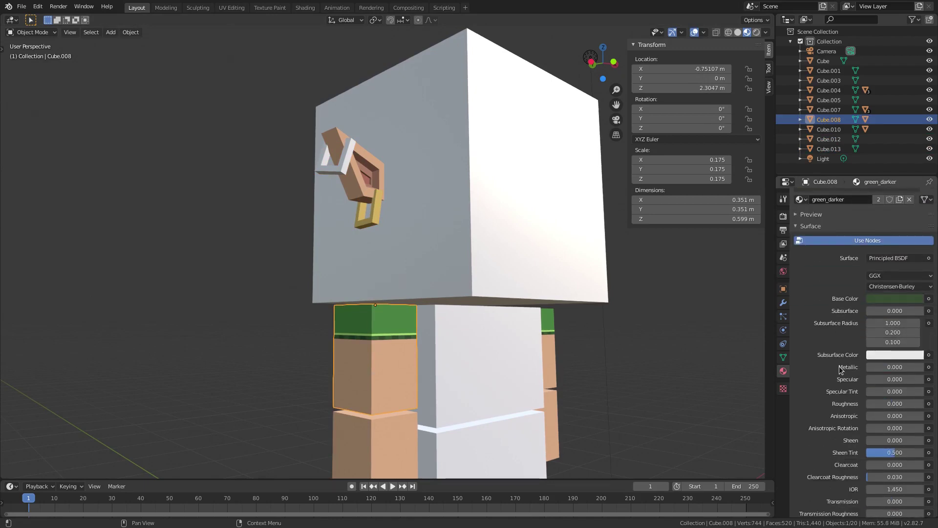
click(826, 220)
scroll(823, 199, down, 4)
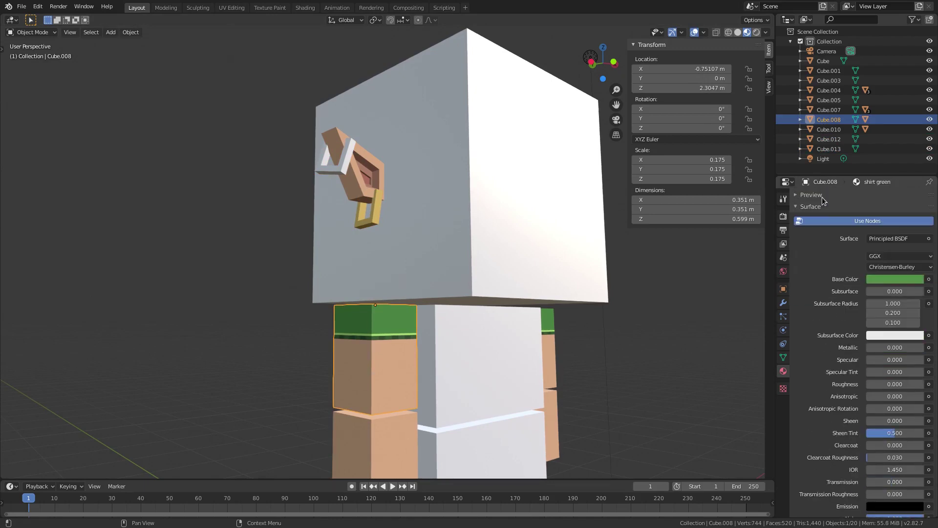
scroll(459, 405, down, 4)
click(410, 428)
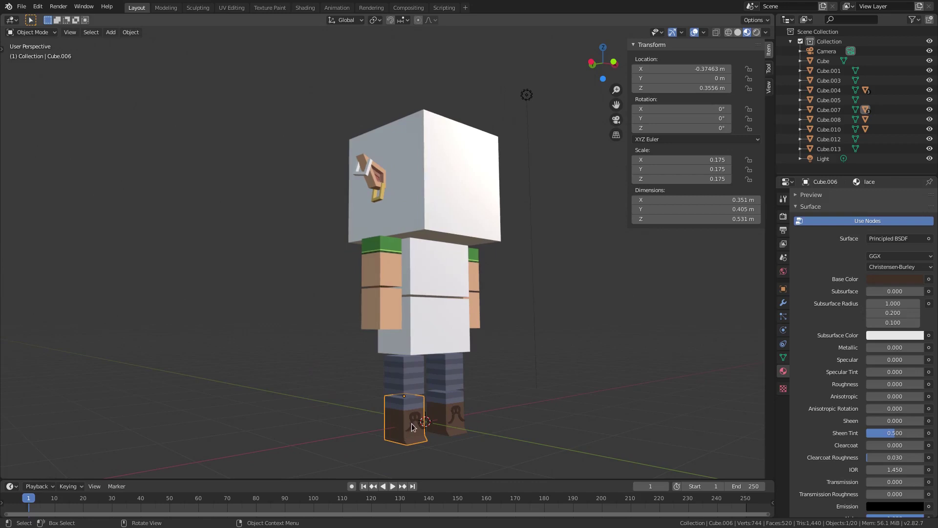
click(412, 381)
scroll(407, 340, up, 5)
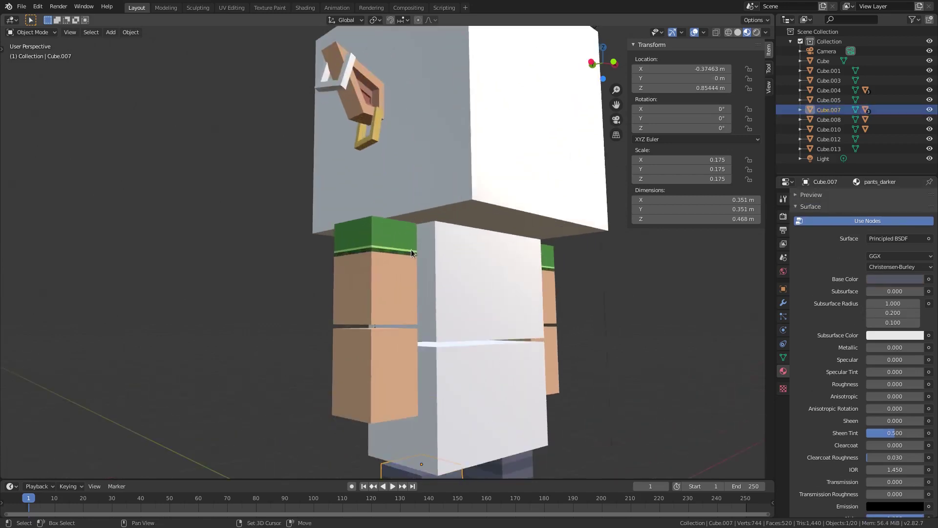
Step: Tune the gold base color to hue 0.130, saturation 0.604, value 0.906 and assign the gold material to the upper earring
click(373, 234)
click(897, 279)
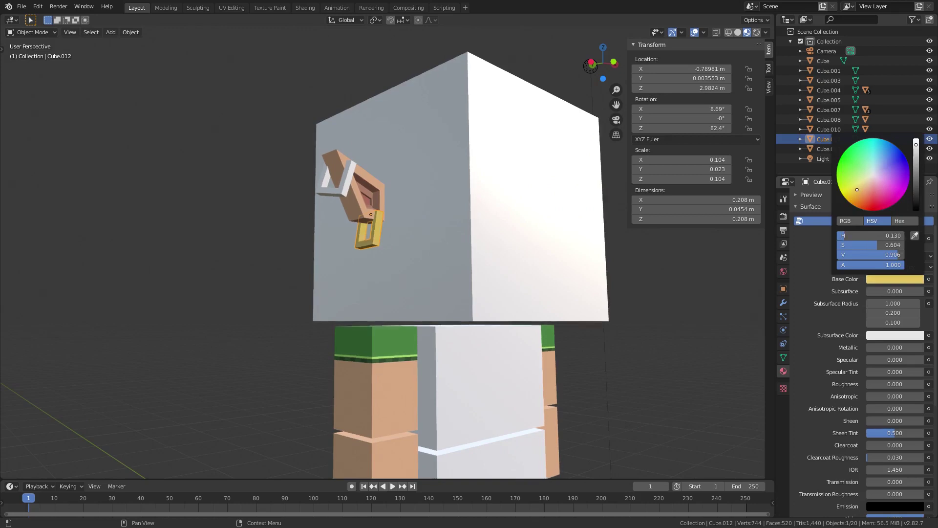
scroll(416, 196, up, 4)
middle_drag(416, 197, 283, 153)
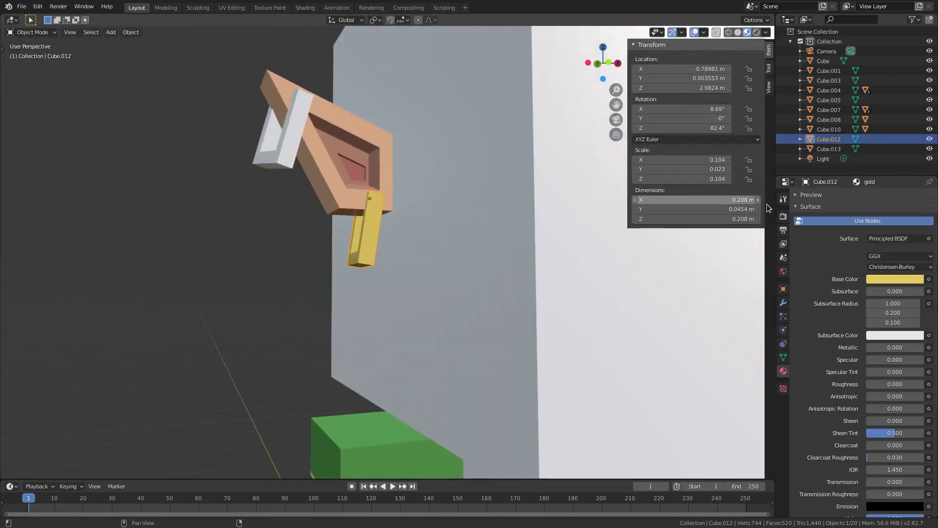
click(278, 160)
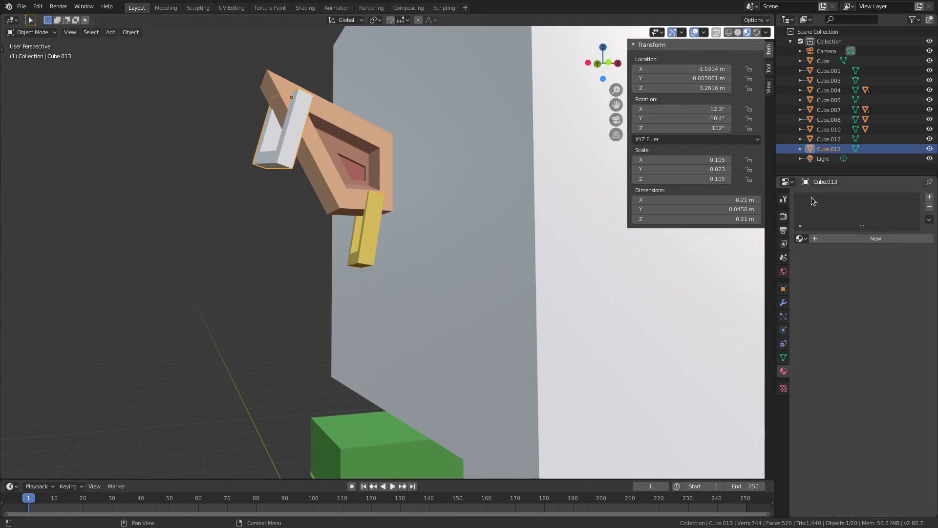
click(802, 239)
click(823, 263)
middle_drag(434, 300, 368, 223)
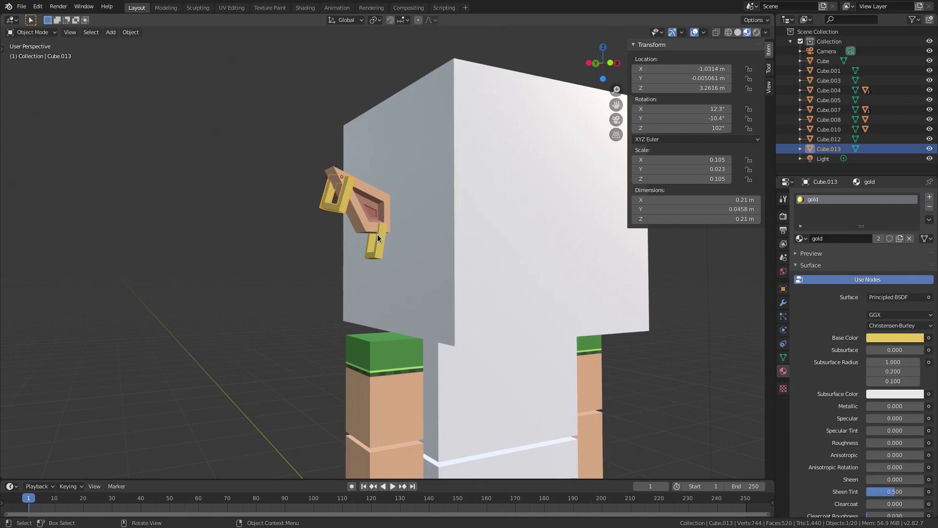
click(377, 234)
scroll(379, 215, up, 4)
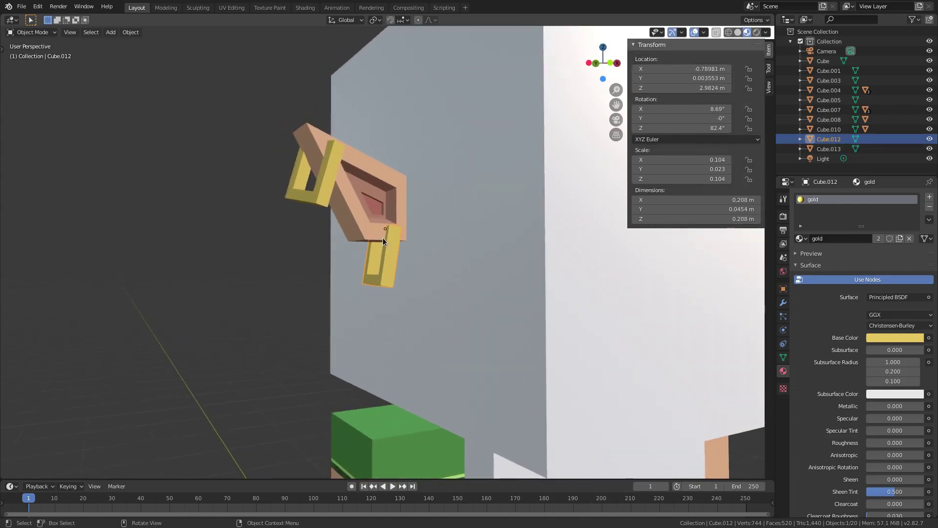
shift+click(356, 213)
shift+click(330, 193)
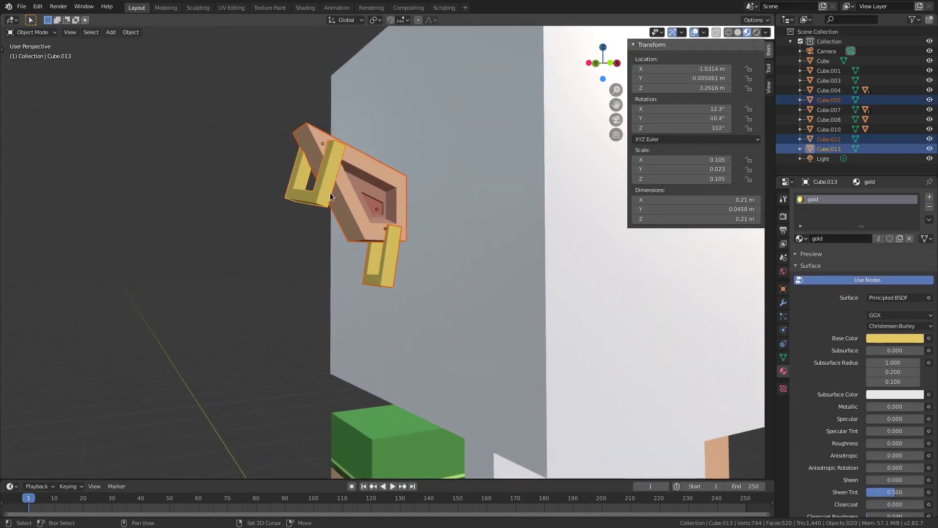
key(ctrl+z)
Step: Select only the ear, without its earrings, and add a Mirror modifier to it
middle_drag(416, 226, 439, 239)
scroll(439, 238, down, 1)
click(369, 227)
middle_drag(369, 226, 543, 276)
middle_drag(313, 253, 409, 251)
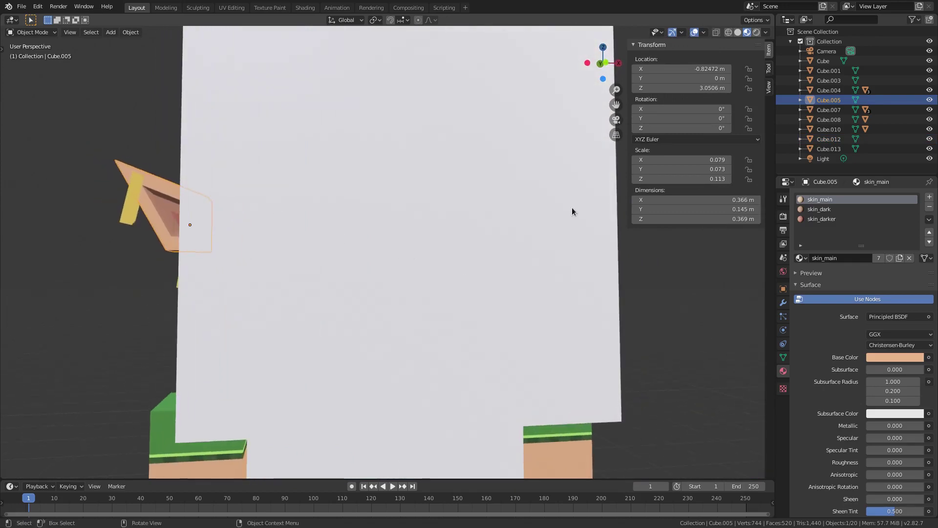
shift+middle_drag(510, 211, 629, 236)
shift+middle_drag(508, 239, 470, 234)
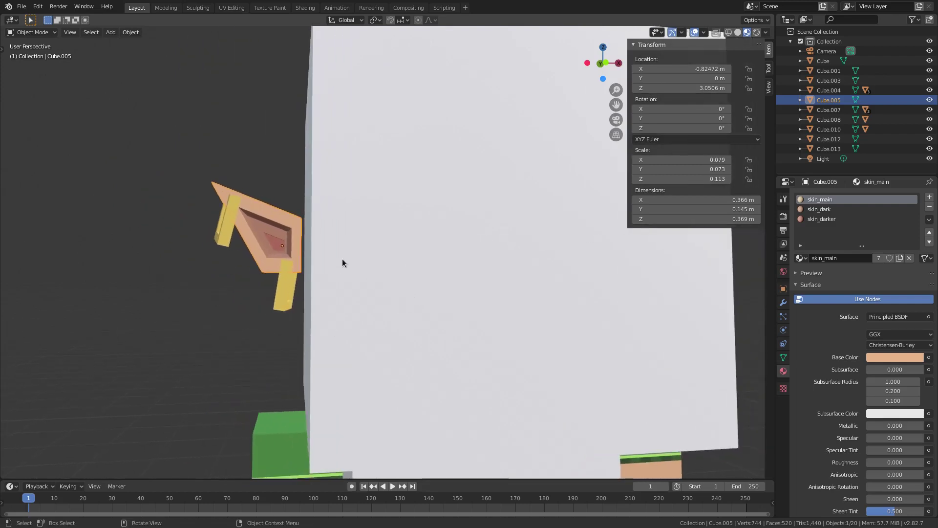
scroll(342, 259, down, 4)
click(783, 303)
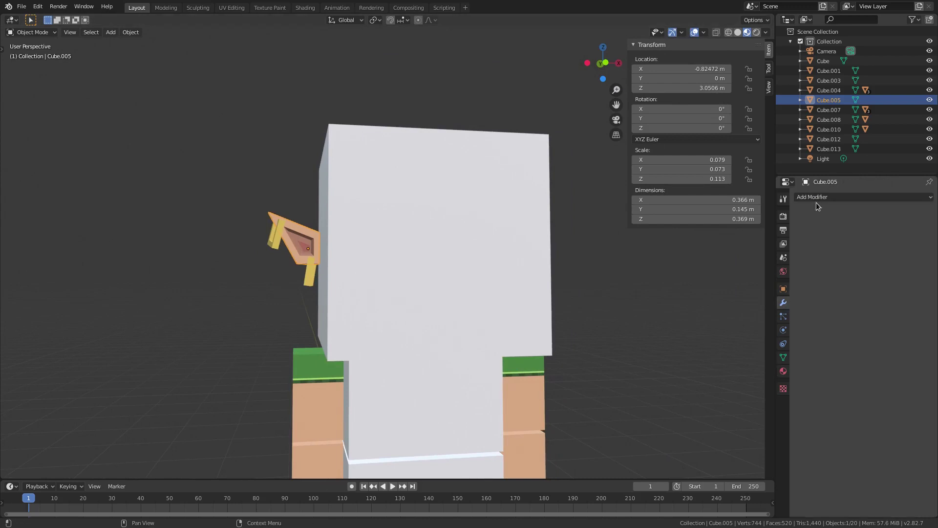
click(816, 197)
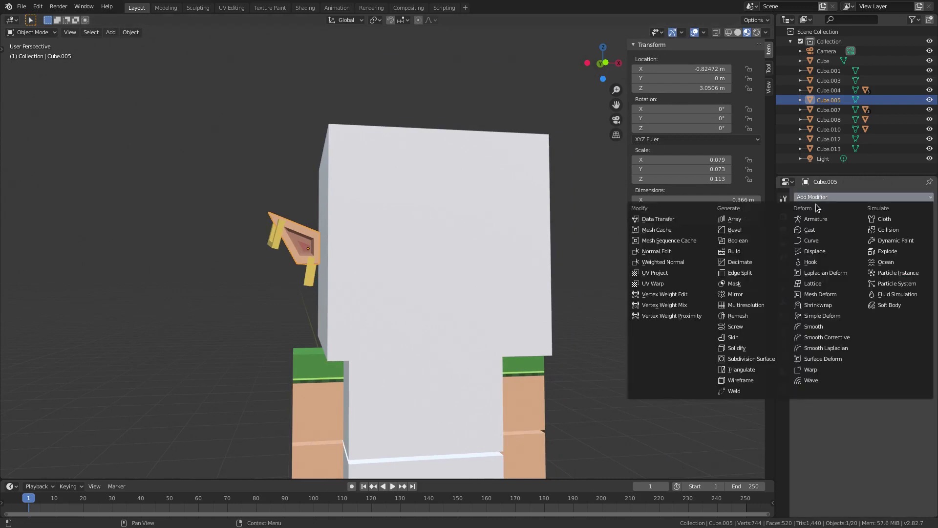
click(768, 294)
middle_drag(513, 289, 538, 289)
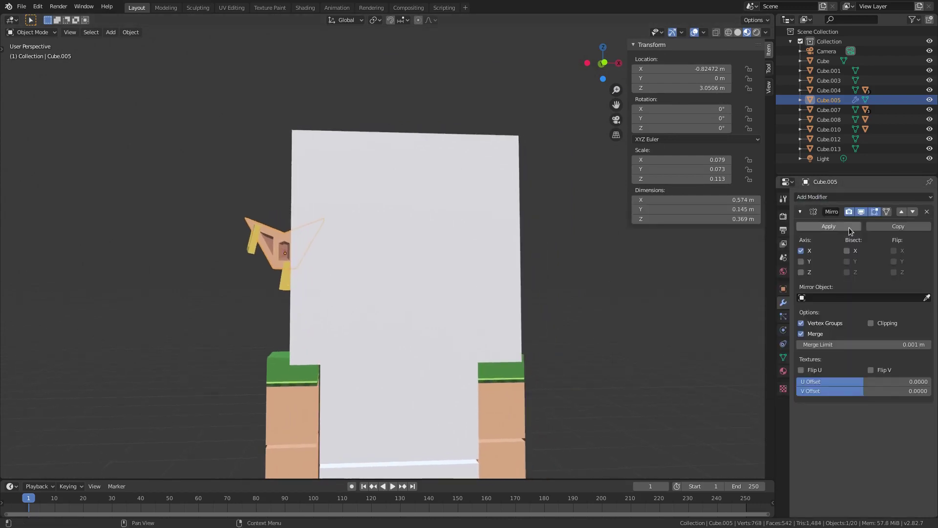
Step: Set the head object Cube as the ear's mirror object and apply the Mirror modifier
click(361, 237)
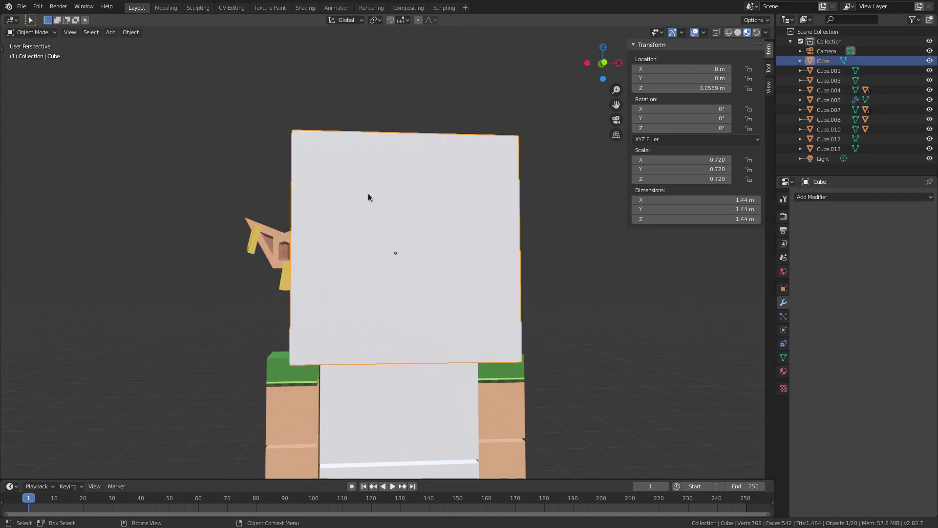
middle_drag(368, 197, 446, 237)
scroll(342, 250, up, 3)
shift+middle_drag(324, 248, 400, 244)
click(295, 228)
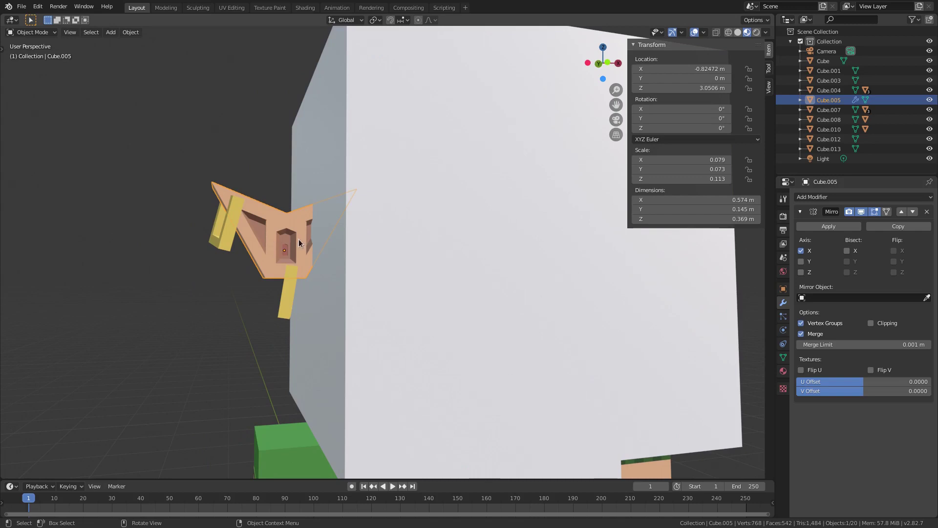
click(846, 296)
click(839, 321)
middle_drag(702, 331, 605, 281)
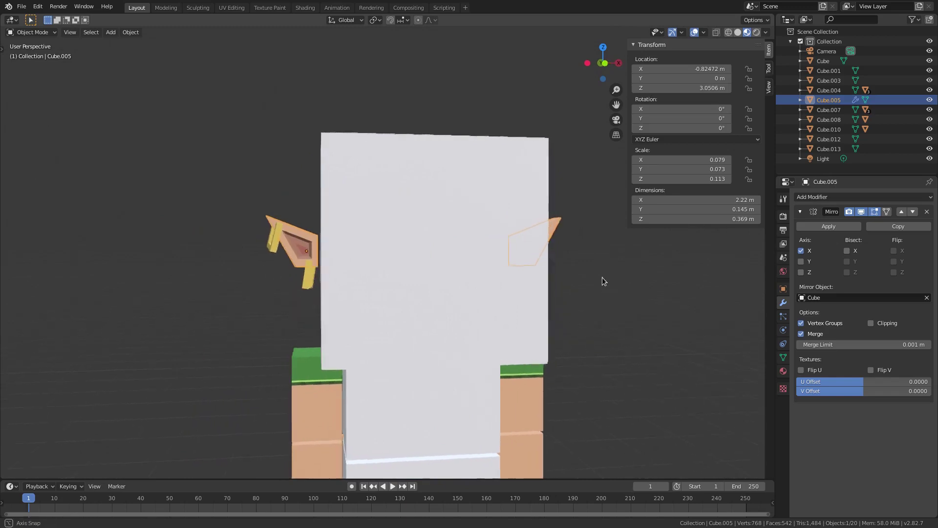
click(829, 226)
Step: Duplicate the mirrored ears in place and delete the vertices of the ear on the earring side from the duplicate
middle_drag(587, 248, 546, 233)
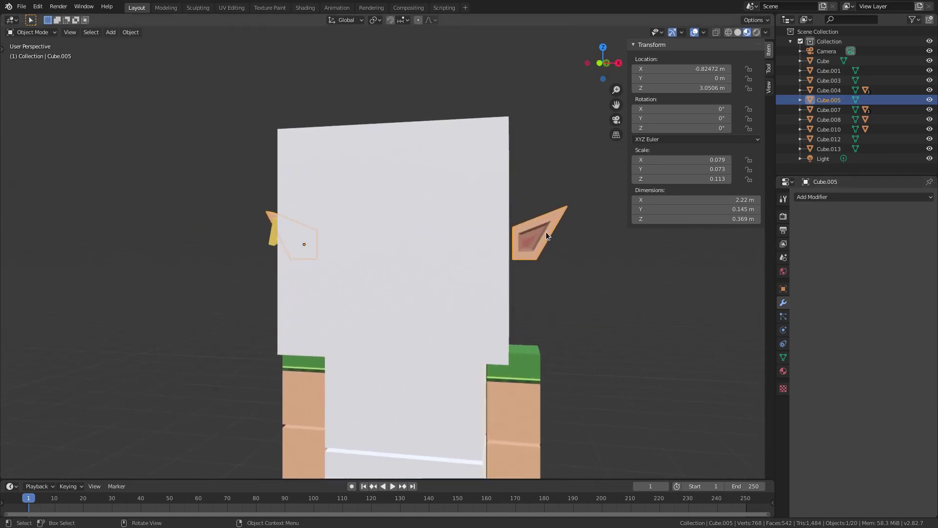
key(shift+d)
key(Escape)
key(Tab)
middle_drag(479, 222, 471, 226)
key(a)
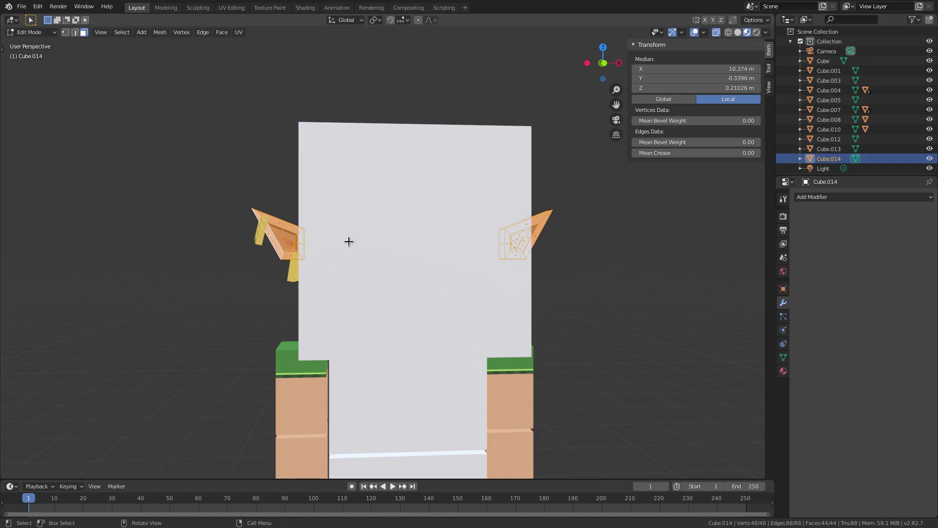
key(alt+a)
drag(186, 134, 293, 261)
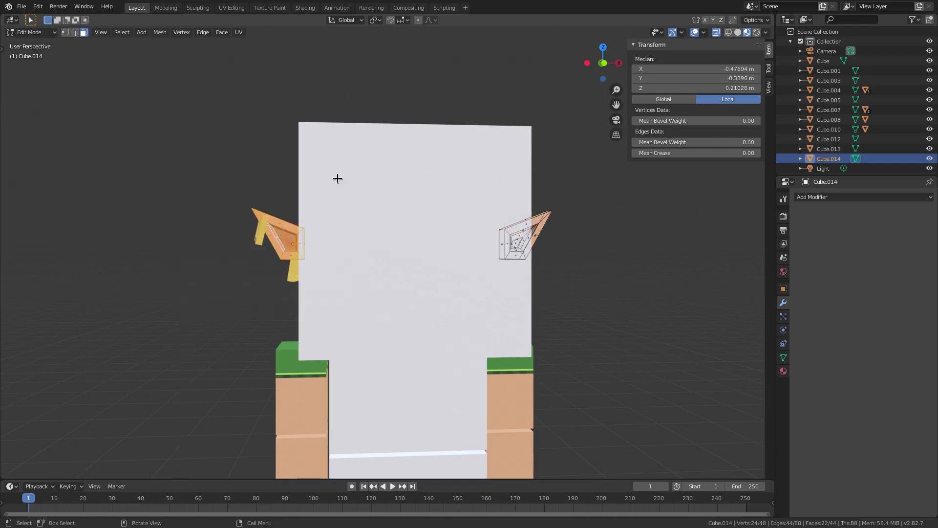
key(x)
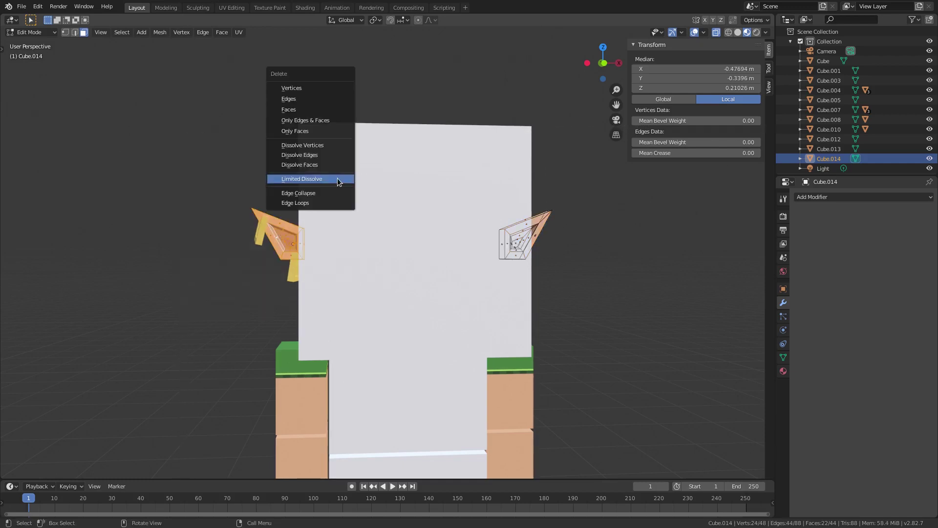
click(322, 89)
key(Tab)
Step: Delete the vertices of the ear without earrings from the original ear object
click(282, 242)
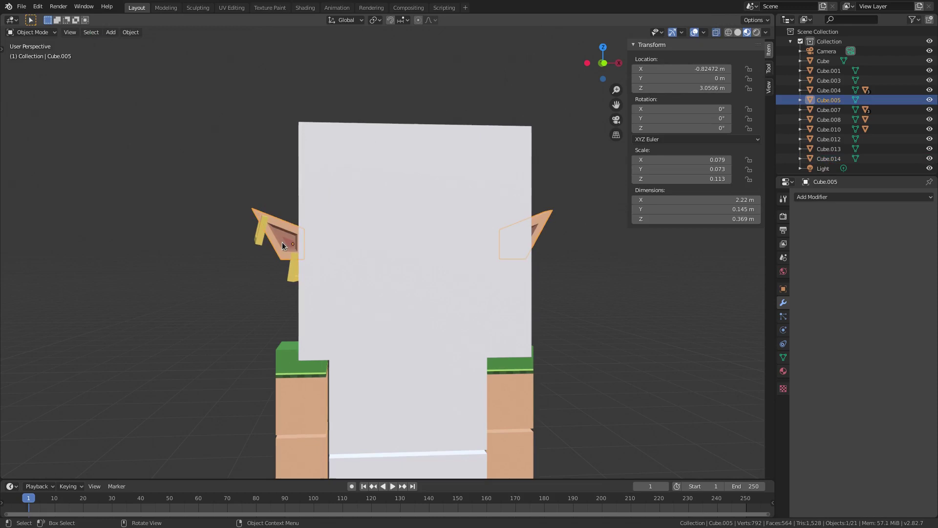
middle_drag(540, 237, 528, 230)
key(g)
right_click(482, 224)
key(Tab)
mouse_move(519, 224)
middle_down()
mouse_move(506, 220)
mouse_move(510, 226)
middle_up()
drag(509, 146, 628, 315)
key(x)
click(602, 243)
key(Tab)
Step: Select the separated ear copy on the other side of the head and try moving it freely
middle_drag(362, 224, 559, 265)
click(549, 225)
key(g)
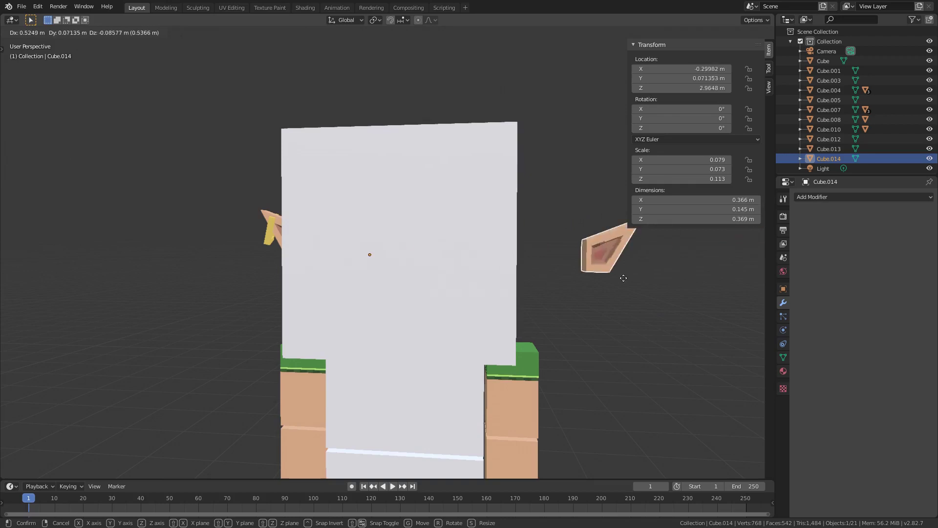
right_click(581, 264)
Step: Try moving the ear copy's geometry to its origin and undo the change
click(130, 32)
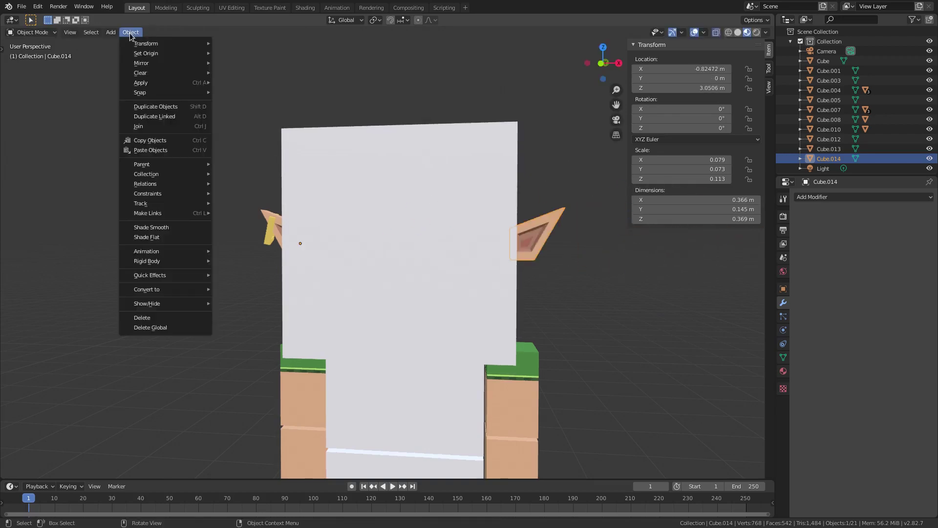
key(Tab)
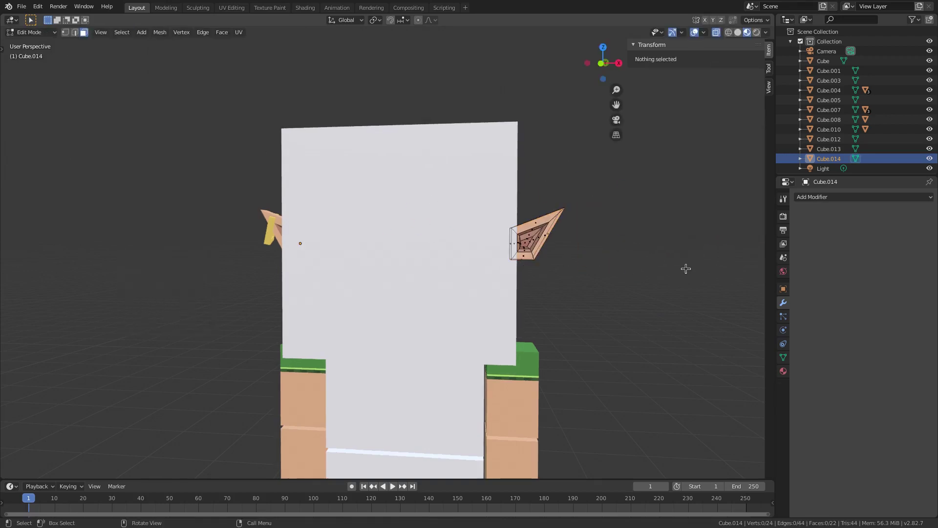
key(Tab)
click(130, 32)
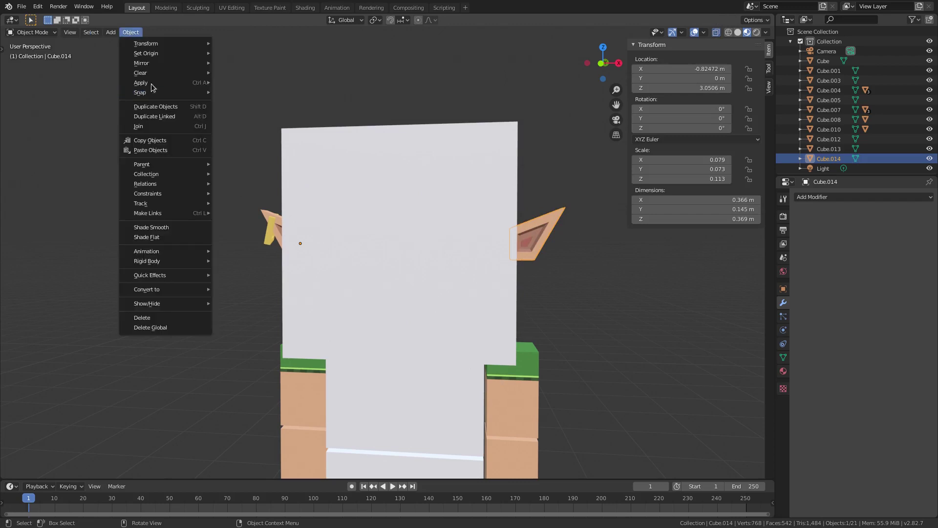
mouse_move(161, 55)
click(262, 51)
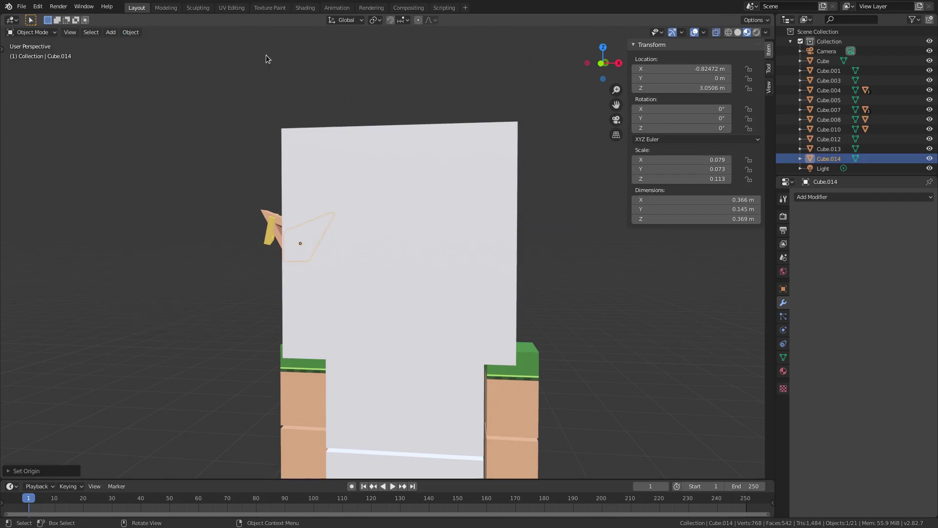
key(ctrl+z)
Step: Set the ear copy's origin to its geometry
click(131, 32)
mouse_move(161, 43)
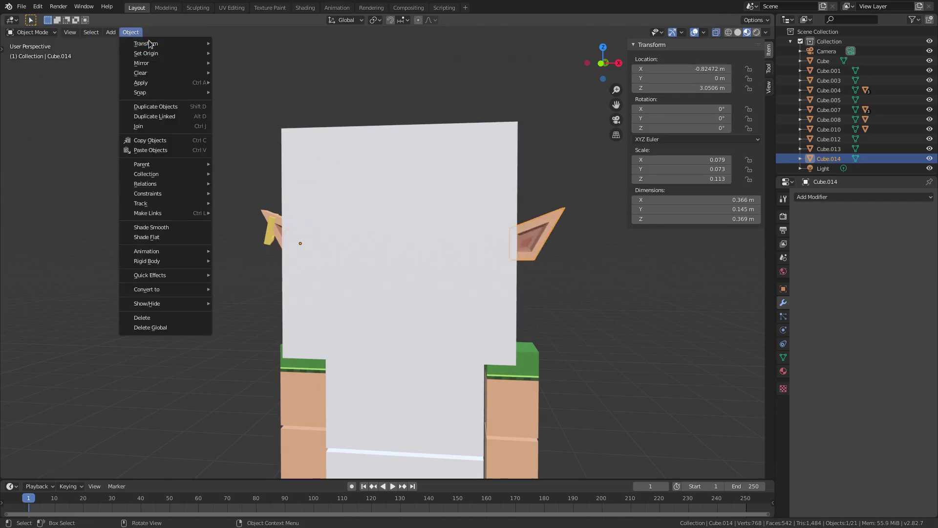
click(291, 65)
Step: Select all of the ear copy's geometry and try moving it along the Z axis
shift+middle_drag(599, 240, 457, 220)
scroll(482, 199, up, 4)
key(KP_1)
scroll(471, 245, up, 3)
key(Tab)
key(a)
key(shift+v)
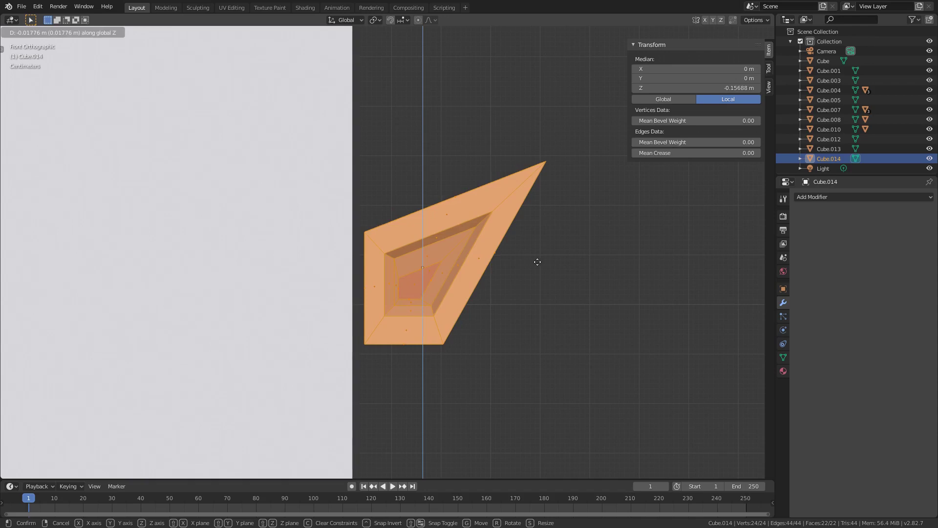
key(Escape)
Step: Try shifting the ear copy's geometry along X and Z so its inner edge lines up with the object's origin
key(g)
key(x)
key(z)
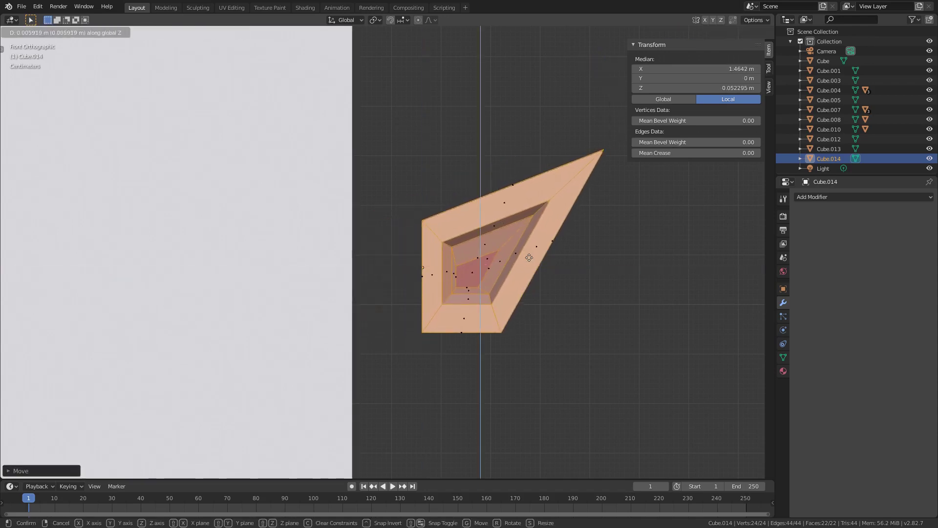
key(x)
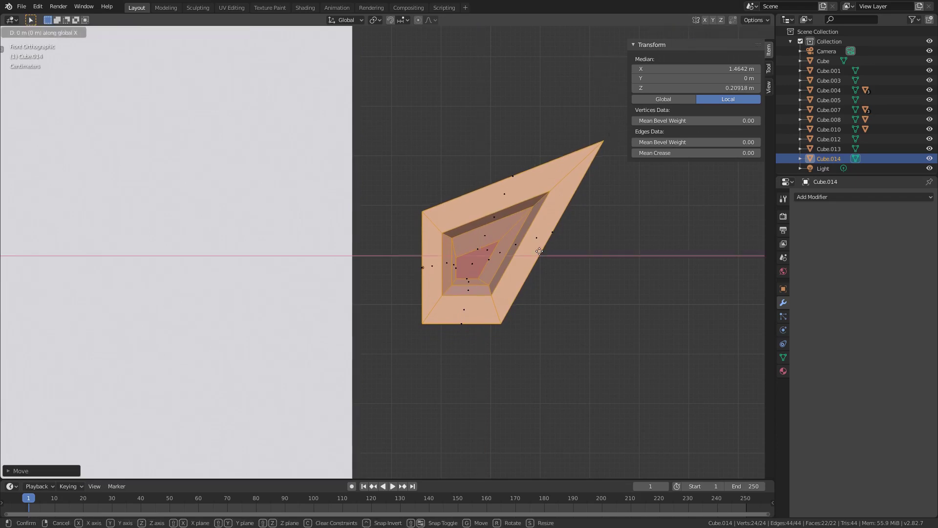
key(Escape)
key(Tab)
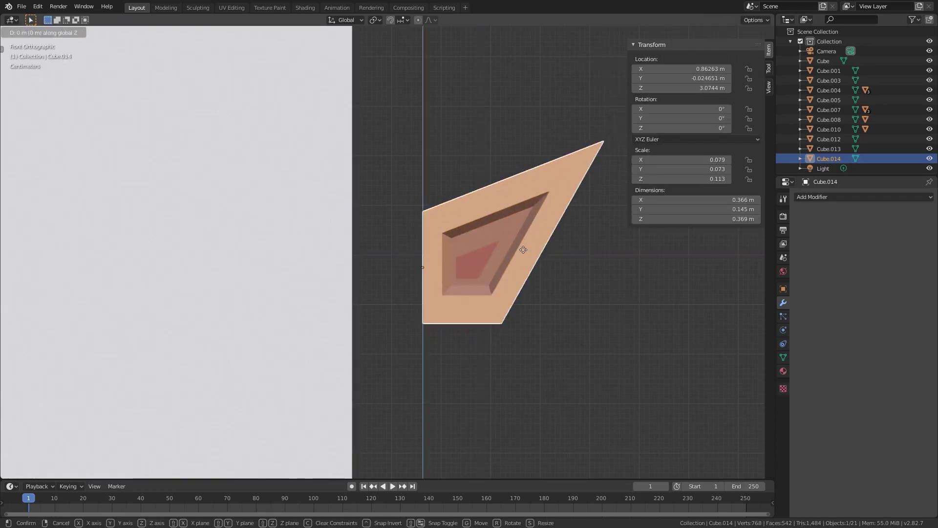
key(x)
key(Tab)
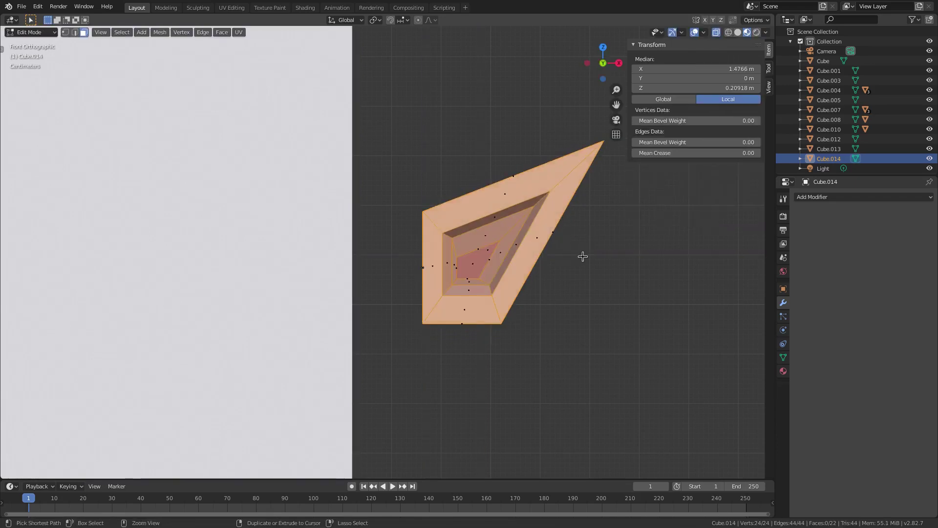
Step: Undo the vertical geometry shift and move the ear copy along X toward the head, to about 0.742 m
key(ctrl+z)
key(Tab)
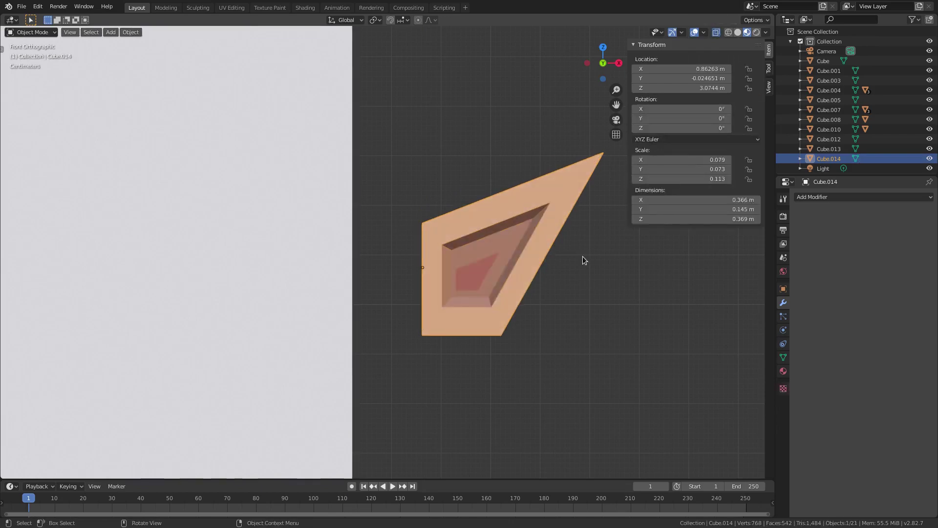
key(g)
key(x)
click(521, 257)
scroll(289, 272, down, 5)
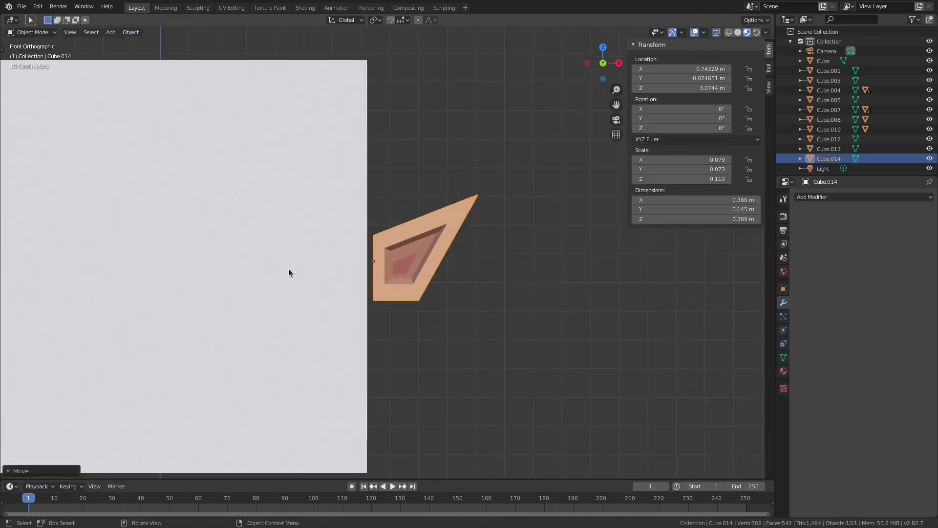
Step: Check the geometry of the ear with earrings and undo the ear copy's recent geometry and object moves
click(182, 254)
key(Tab)
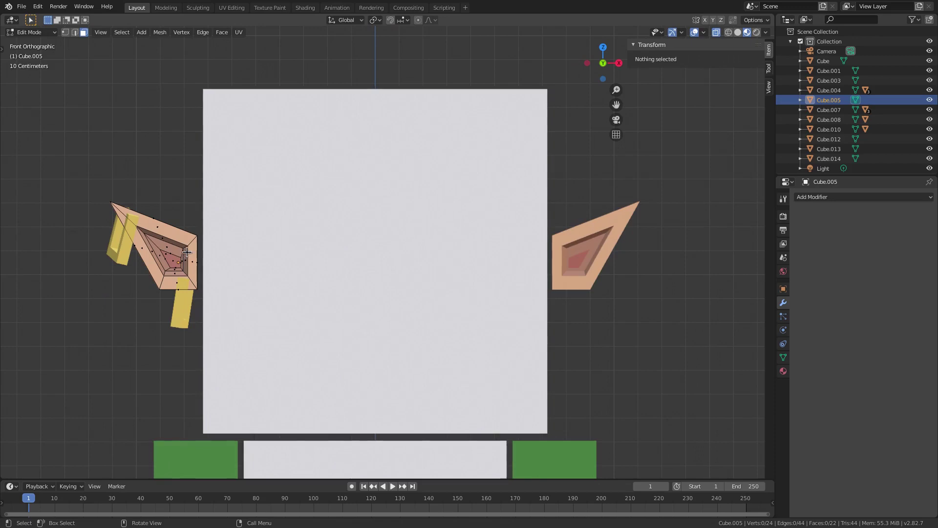
key(ctrl+z)
key(ctrl+z)
key(ctrl+z)
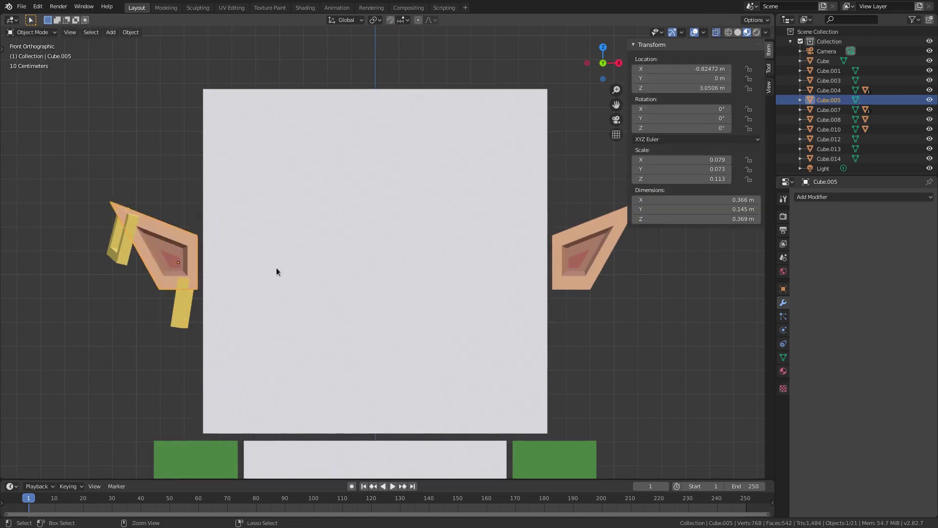
key(ctrl+z)
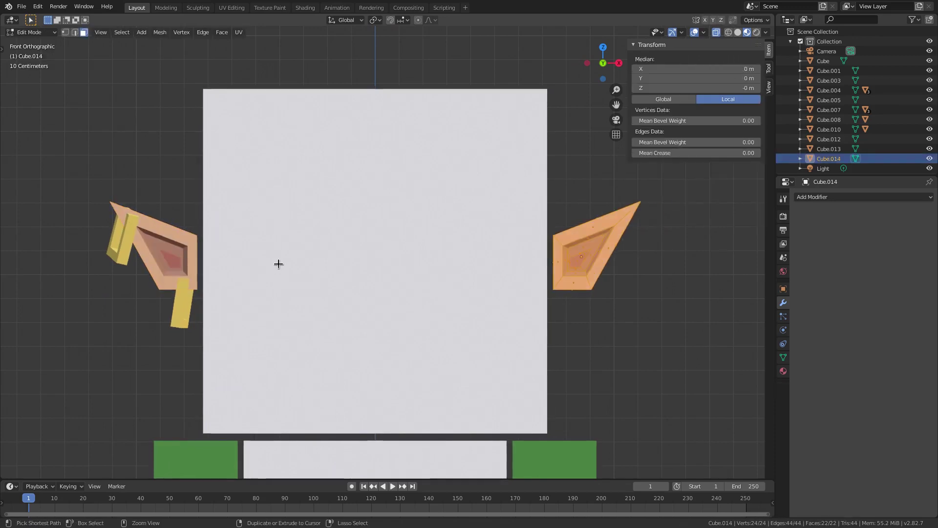
key(ctrl+z)
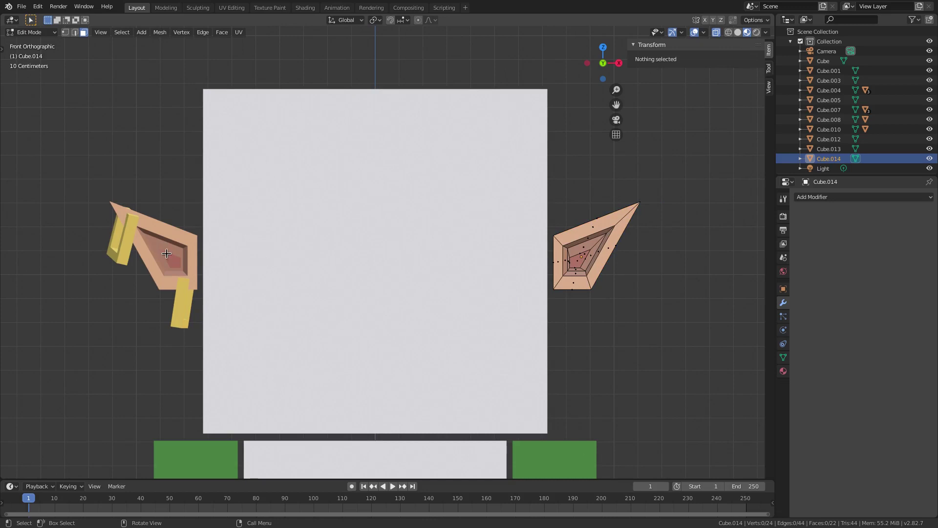
key(ctrl+z)
Step: Duplicate the lower gold earring and place the copy at the other ear, at about X 0.844 m
scroll(383, 306, down, 1)
middle_drag(379, 307, 394, 274)
scroll(293, 267, down, 2)
click(257, 262)
click(272, 282)
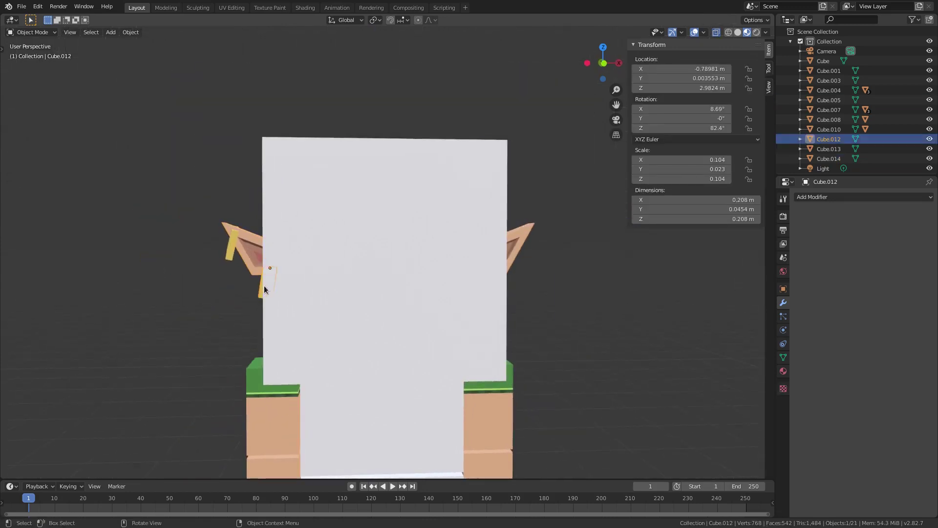
middle_drag(356, 275, 381, 274)
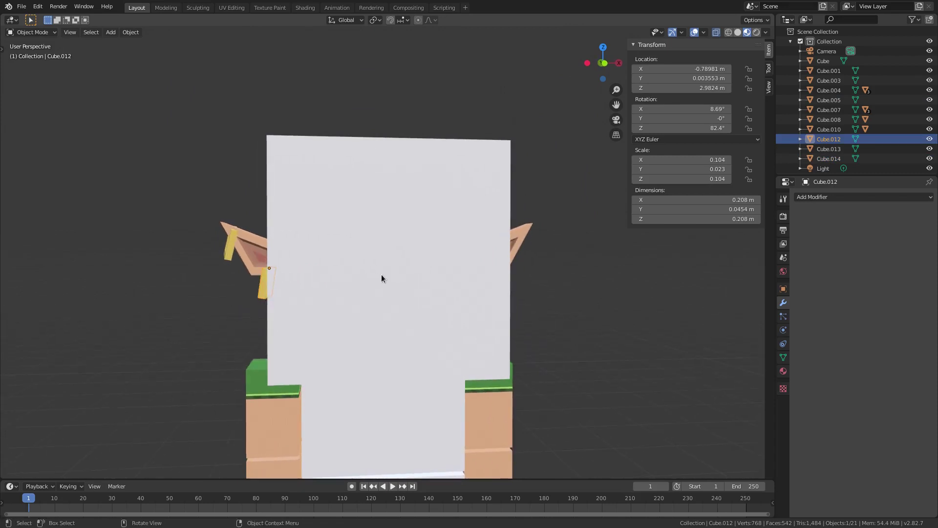
key(shift+d)
click(606, 277)
middle_drag(607, 277, 589, 279)
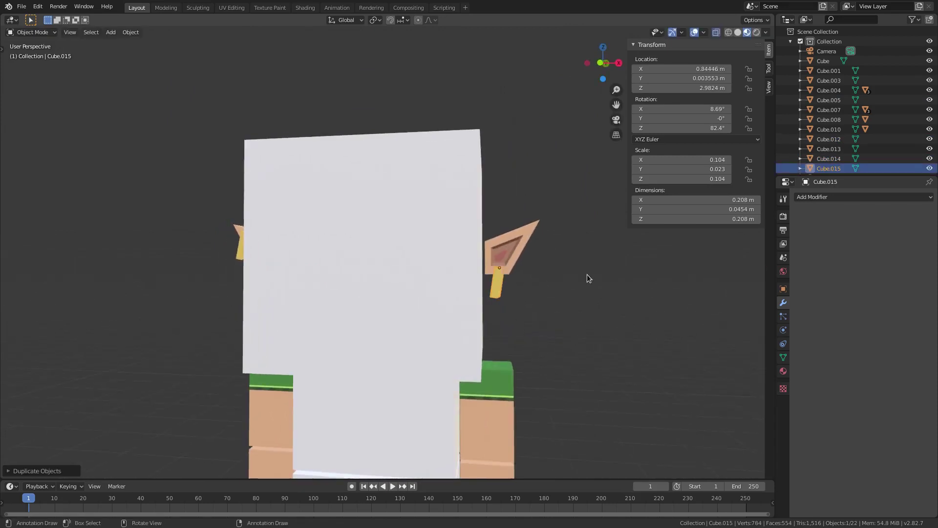
Step: Rotate the copied earring about the global Z and Y axes beneath the bare ear
scroll(651, 281, up, 6)
shift+middle_drag(651, 281, 491, 256)
middle_drag(680, 291, 622, 255)
key(r)
key(z)
click(649, 260)
key(r)
key(x)
key(y)
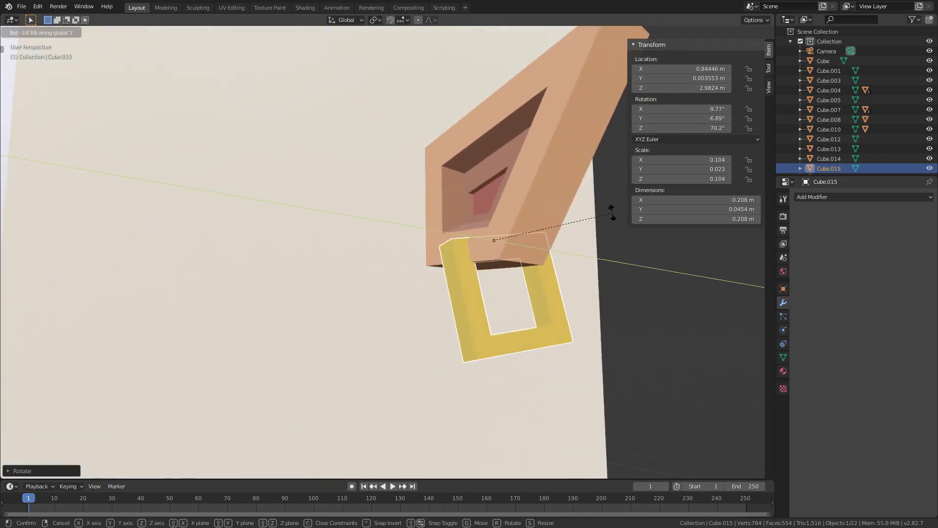
click(604, 183)
middle_drag(603, 186, 614, 272)
Step: Refine the tilt of the copied earring with an X-axis rotation and further small rotations
key(r)
key(x)
click(556, 245)
key(r)
click(566, 205)
key(r)
click(639, 279)
Step: Resize the copied earring to about 0.203 × 0.044 × 0.203 m and turn it slightly about Z
key(s)
click(623, 275)
key(r)
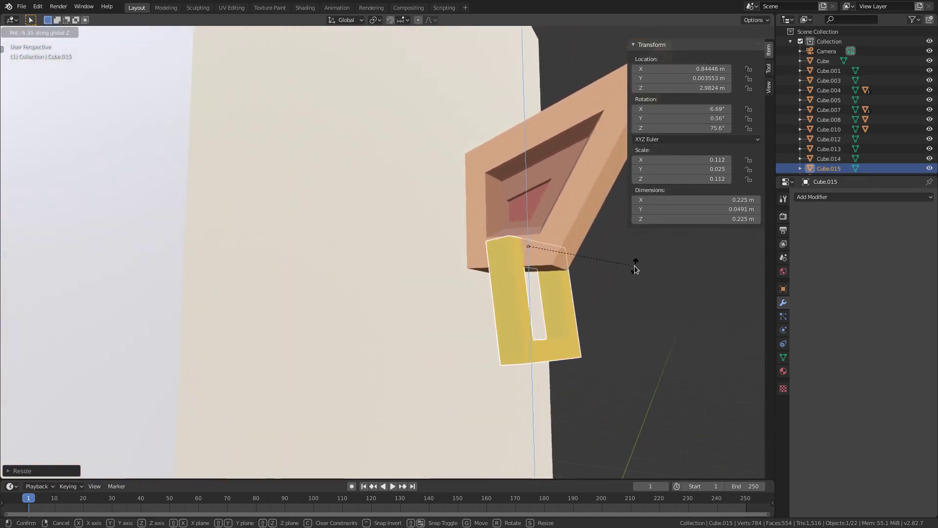
click(635, 264)
key(s)
key(x)
click(619, 266)
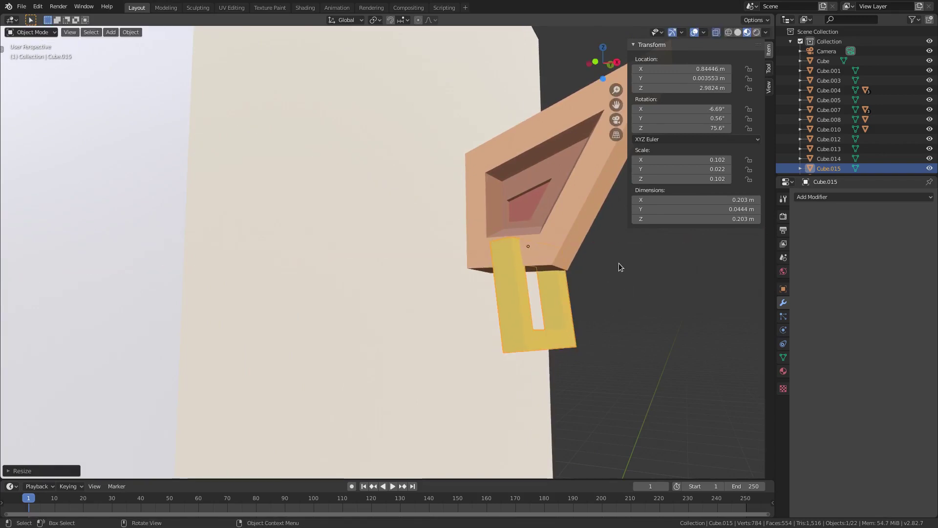
Step: Move the copied earring along X to about 0.80 m under the ear lobe and adjust its overall scale
middle_drag(618, 266, 631, 266)
key(KP_1)
scroll(629, 263, up, 1)
key(g)
key(z)
key(x)
click(618, 267)
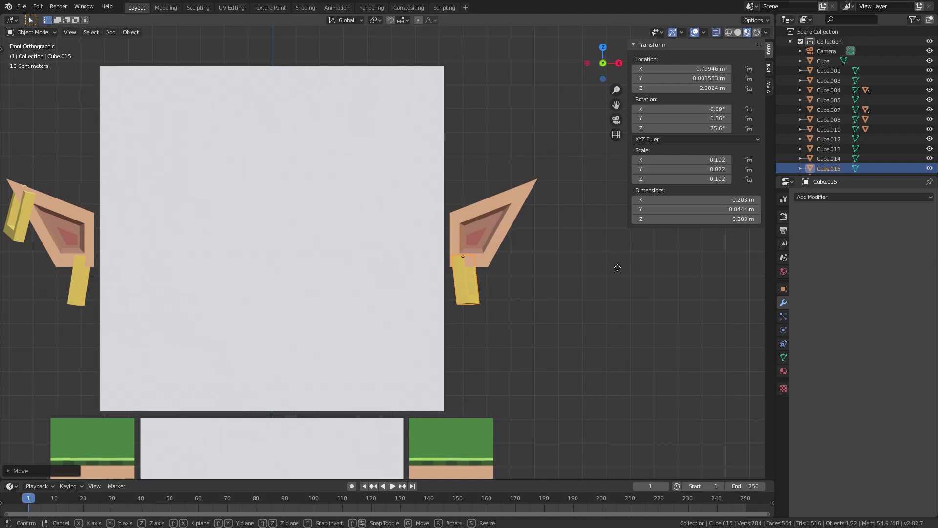
middle_drag(618, 267, 456, 224)
key(s)
click(534, 251)
Step: Examine the character's uncoloured torso blocks, arms and legs from the front and below
click(326, 223)
shift+middle_drag(357, 239, 408, 153)
scroll(405, 228, up, 3)
shift+middle_drag(399, 293, 420, 315)
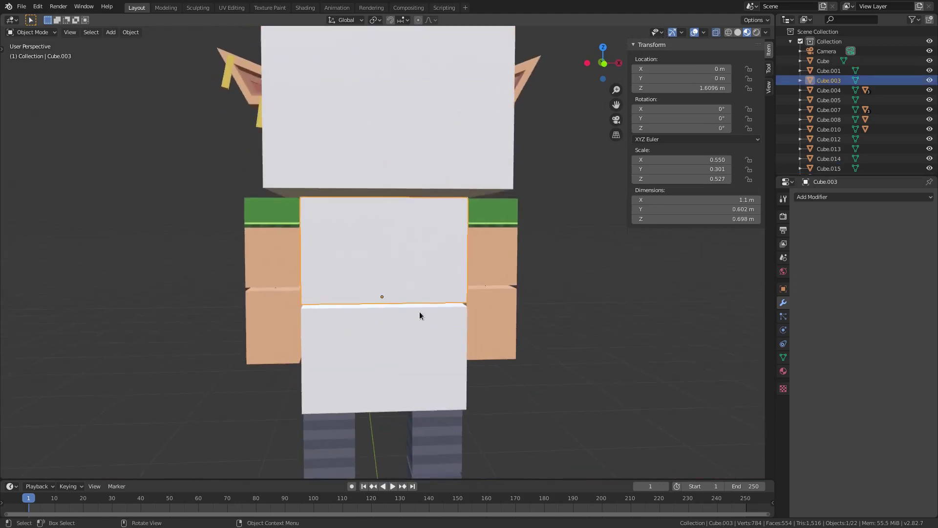
scroll(420, 302, down, 4)
middle_drag(439, 265, 444, 254)
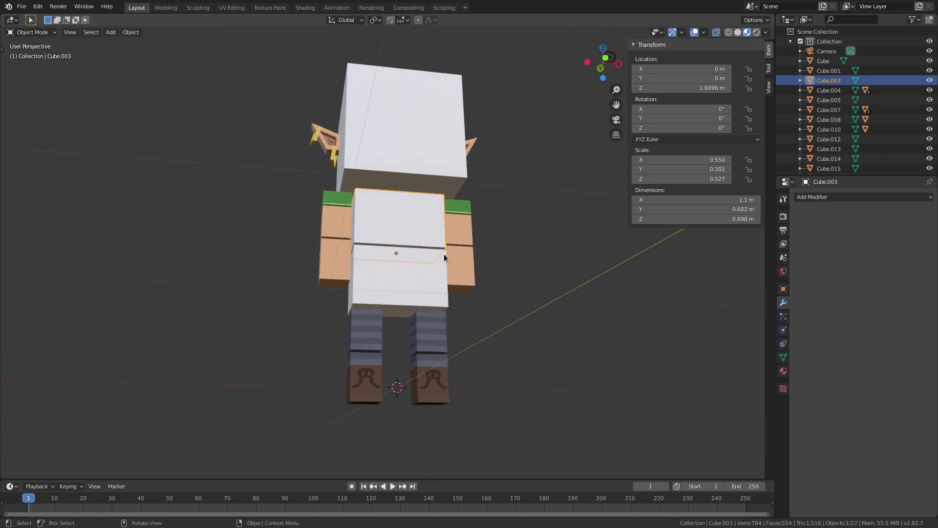
scroll(443, 254, up, 2)
middle_drag(410, 286, 392, 289)
Step: Assign the existing shirt green material to the lower torso block
click(415, 290)
scroll(436, 291, up, 1)
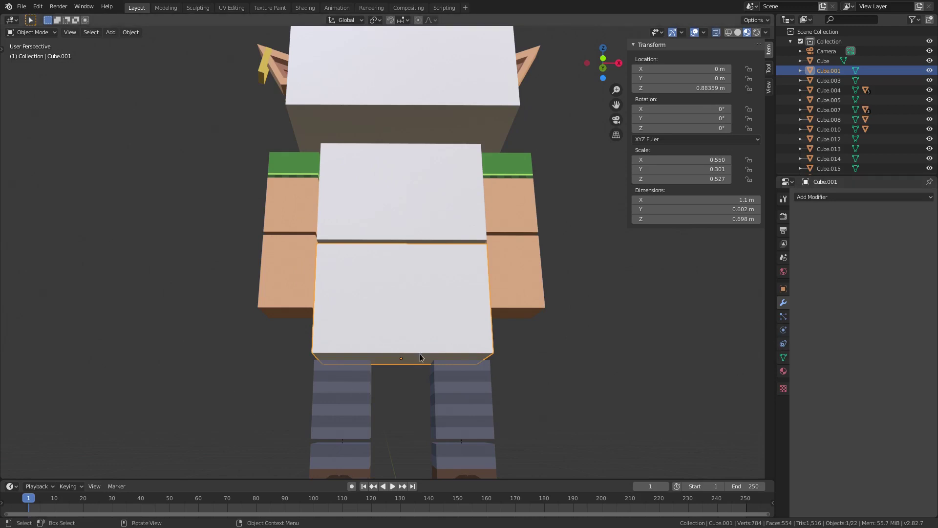
scroll(444, 390, up, 1)
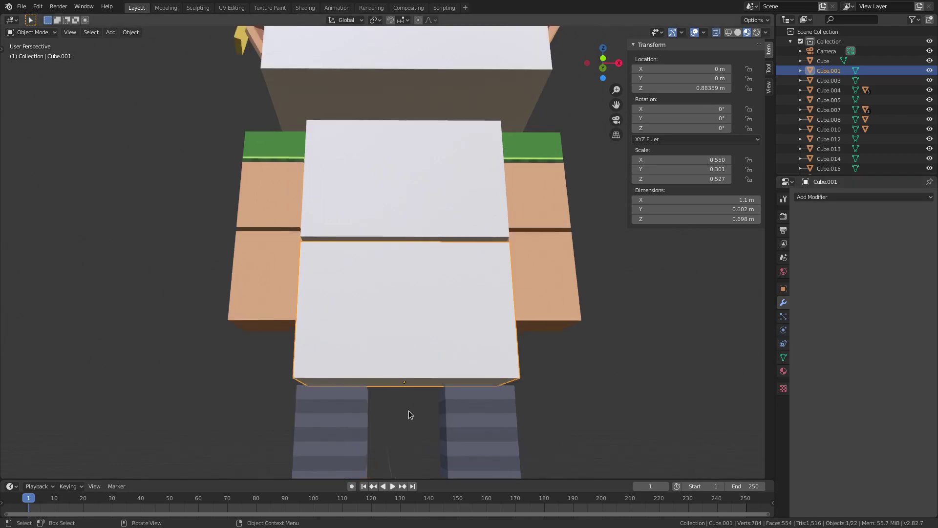
click(783, 371)
click(803, 239)
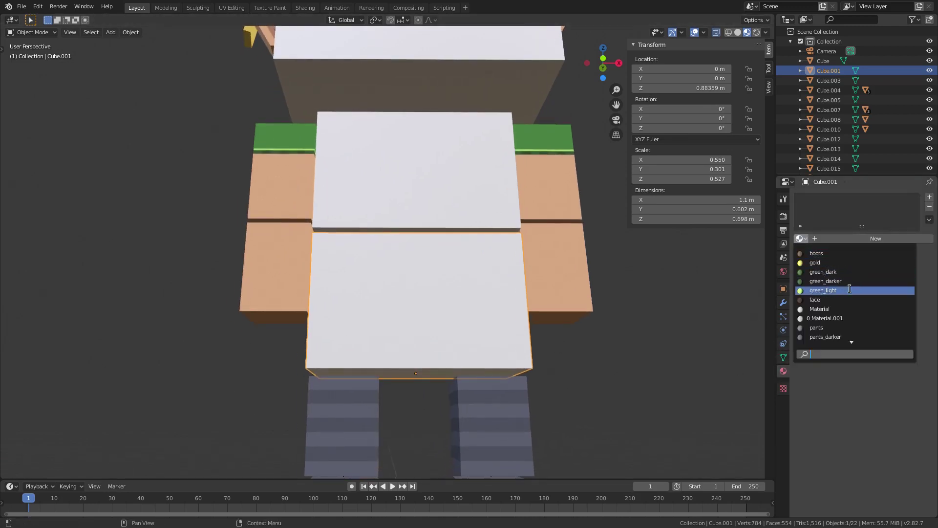
scroll(848, 293, down, 3)
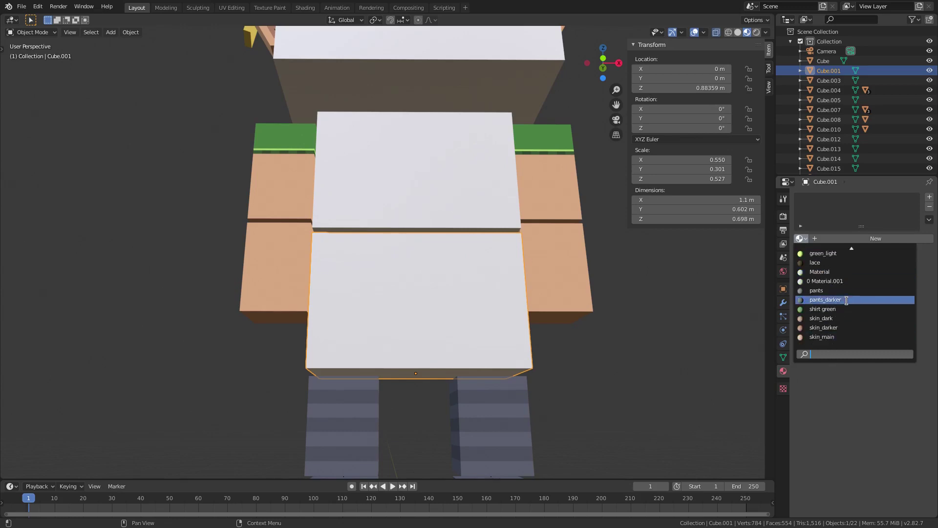
click(831, 306)
Step: Add a horizontal loop cut around the lower torso block and lower it to mark off a bottom band
key(Tab)
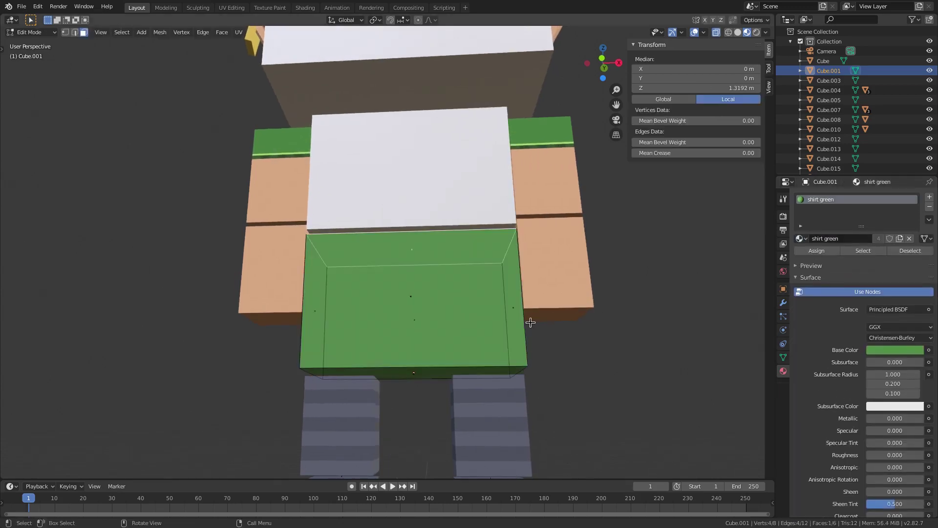
middle_drag(531, 321, 511, 317)
click(1, 46)
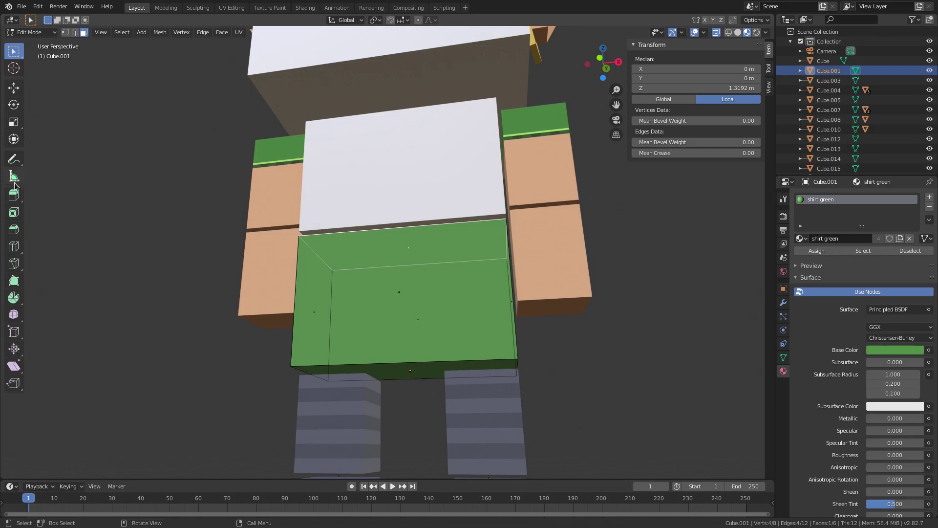
click(13, 247)
drag(362, 324, 668, 323)
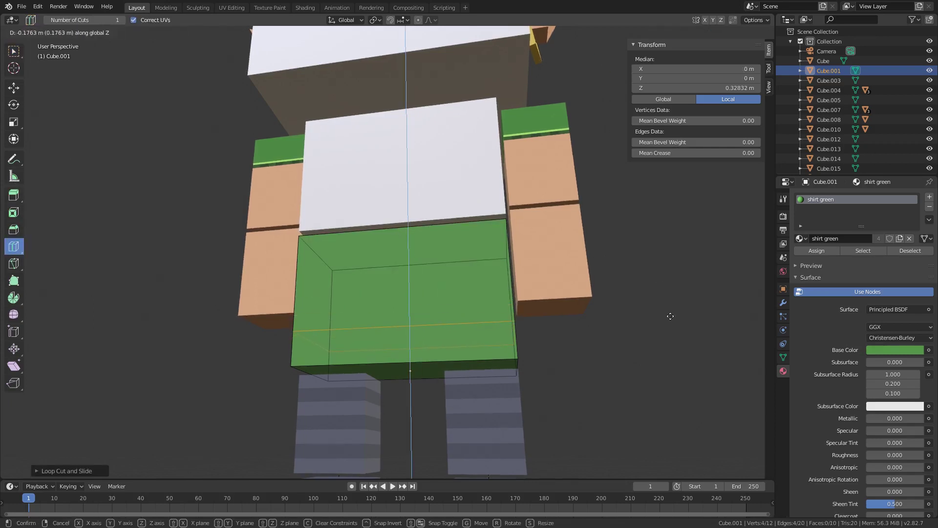
click(671, 316)
Step: Turn off X-ray and select the bottom band's front, back and one side face plus the block's underside
middle_drag(563, 311, 585, 314)
key(Tab)
key(Tab)
click(84, 33)
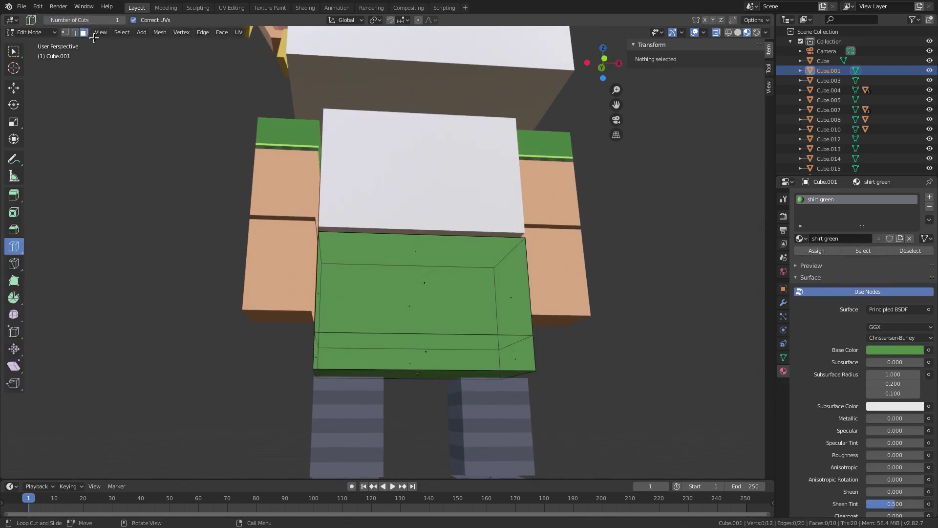
key(w)
click(716, 34)
click(421, 342)
shift+click(419, 377)
middle_drag(342, 345, 422, 348)
shift+click(411, 328)
shift+click(421, 348)
middle_drag(674, 204, 821, 276)
middle_drag(808, 347, 494, 339)
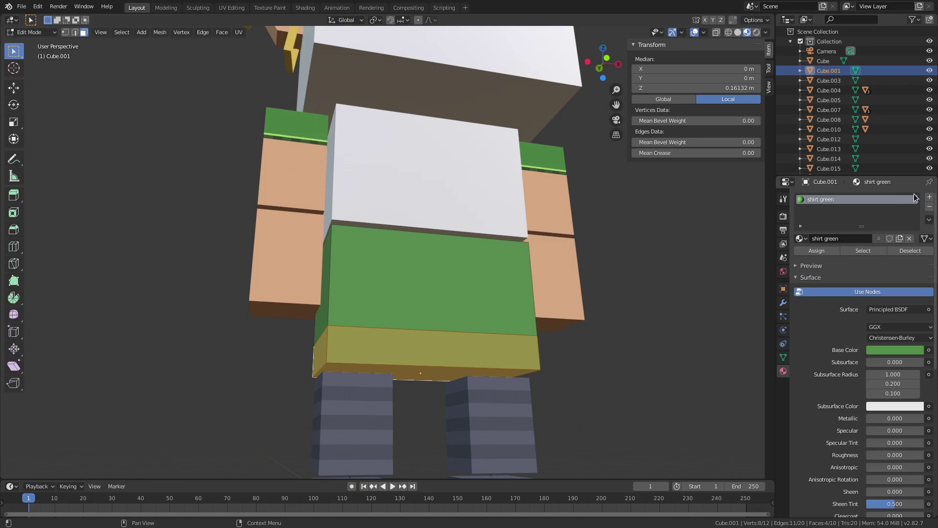
Step: Add a second material slot with green_dark and assign it to the selected bottom band faces
click(930, 197)
middle_drag(456, 377, 451, 318)
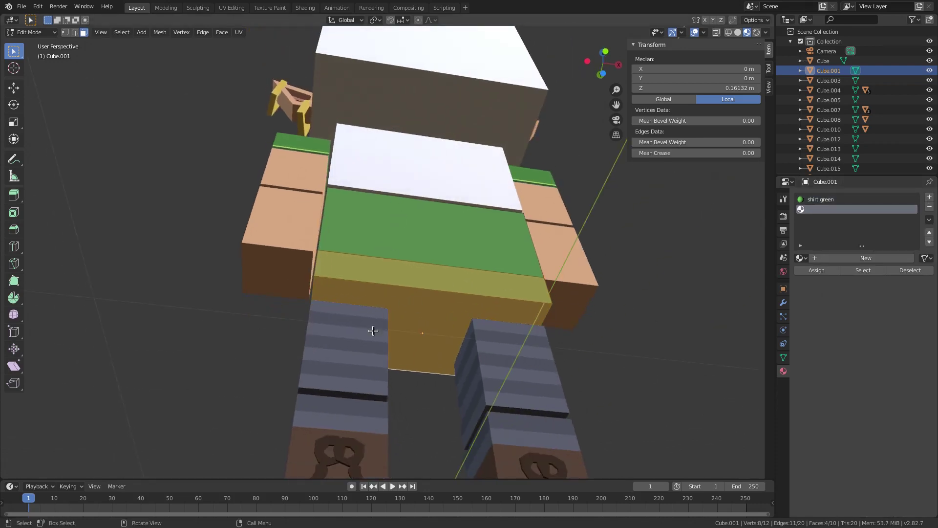
middle_drag(582, 288, 459, 306)
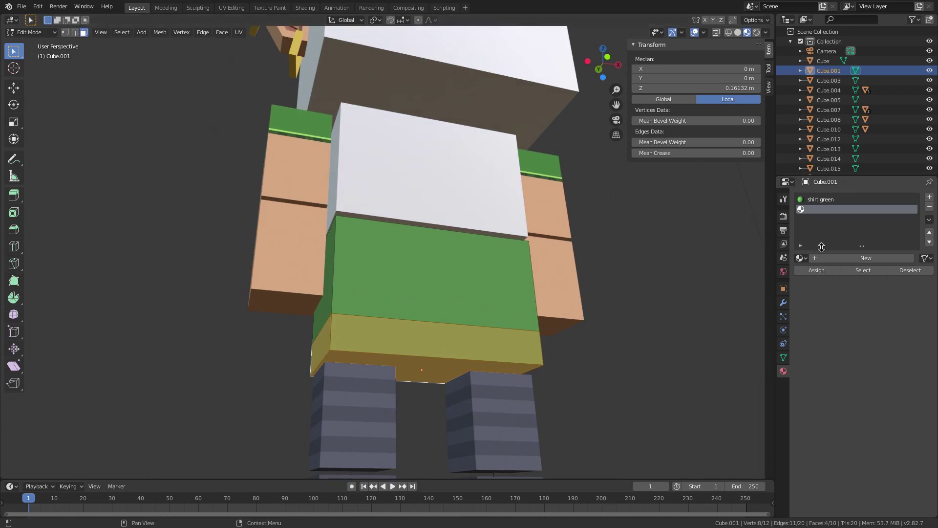
click(804, 259)
click(825, 299)
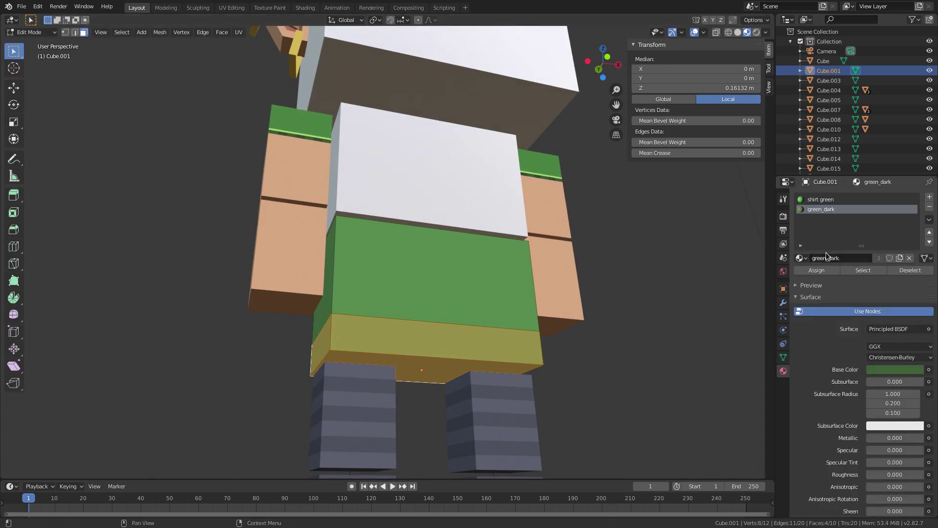
click(819, 270)
Step: Assign green_dark to the remaining side face of the lower torso's bottom band
middle_drag(455, 329, 426, 333)
click(429, 326)
click(822, 209)
click(817, 270)
key(Tab)
Step: Examine the lower torso's two green tones and its faces from several angles
middle_drag(624, 269, 542, 286)
scroll(342, 288, up, 4)
middle_drag(335, 289, 436, 289)
key(Tab)
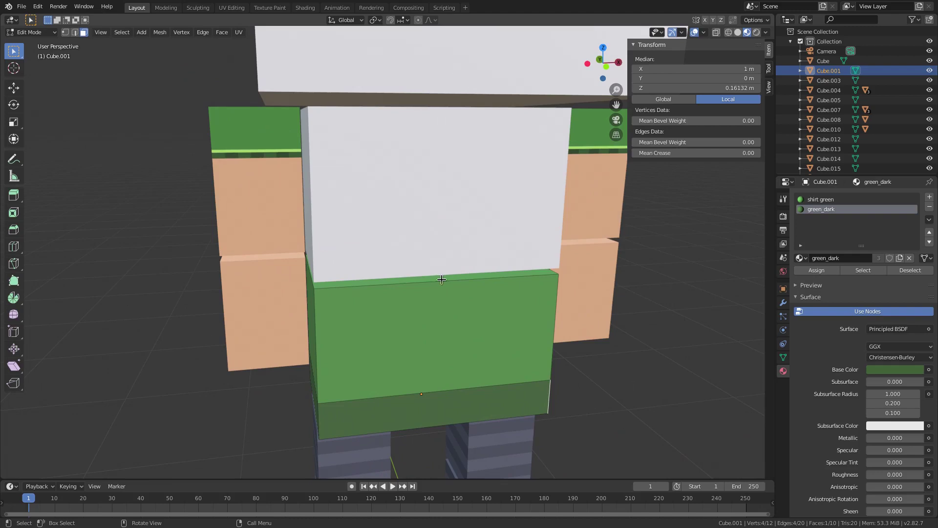
click(438, 324)
middle_drag(444, 299, 140, 307)
key(Tab)
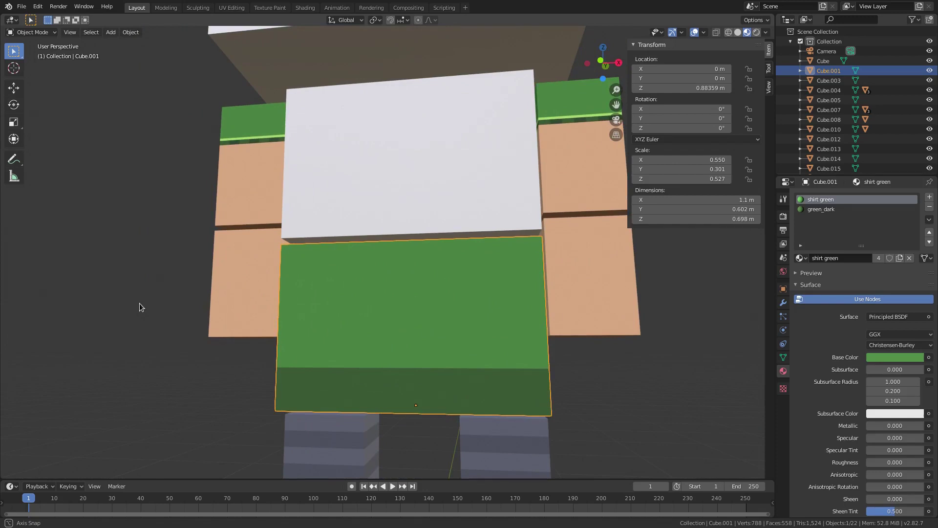
middle_drag(140, 308, 144, 282)
key(Tab)
middle_drag(408, 287, 379, 310)
Step: Add a horizontal loop cut through the middle of the lower torso's dark green bottom band
key(Tab)
click(412, 225)
middle_drag(411, 225, 465, 230)
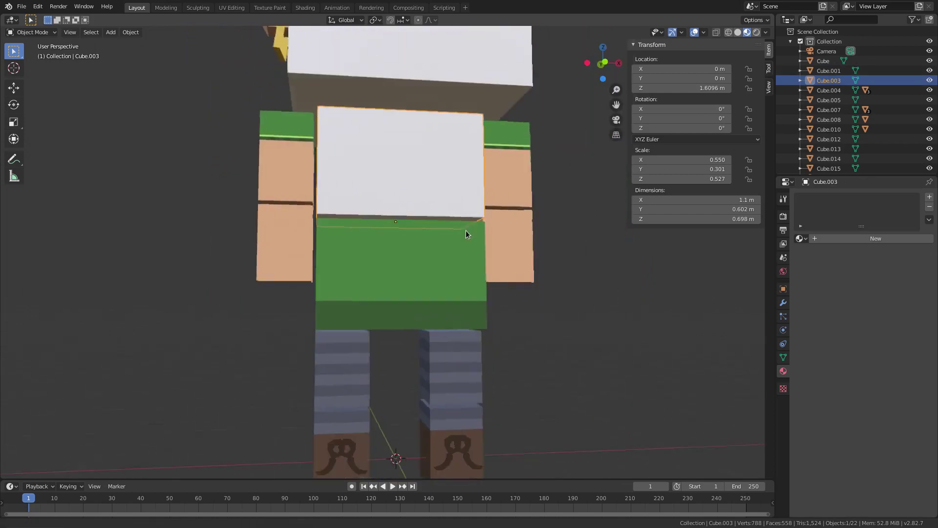
scroll(411, 308, up, 3)
key(Tab)
key(Tab)
click(406, 340)
key(Tab)
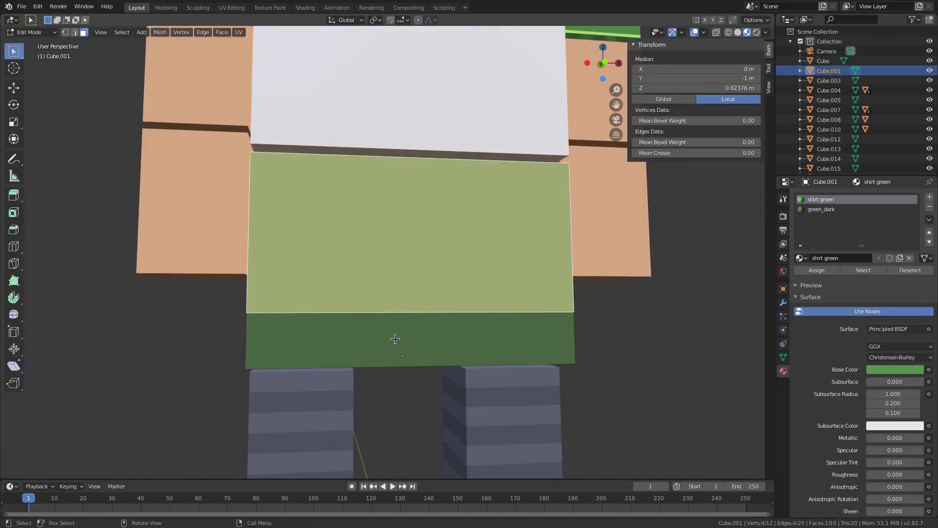
click(363, 327)
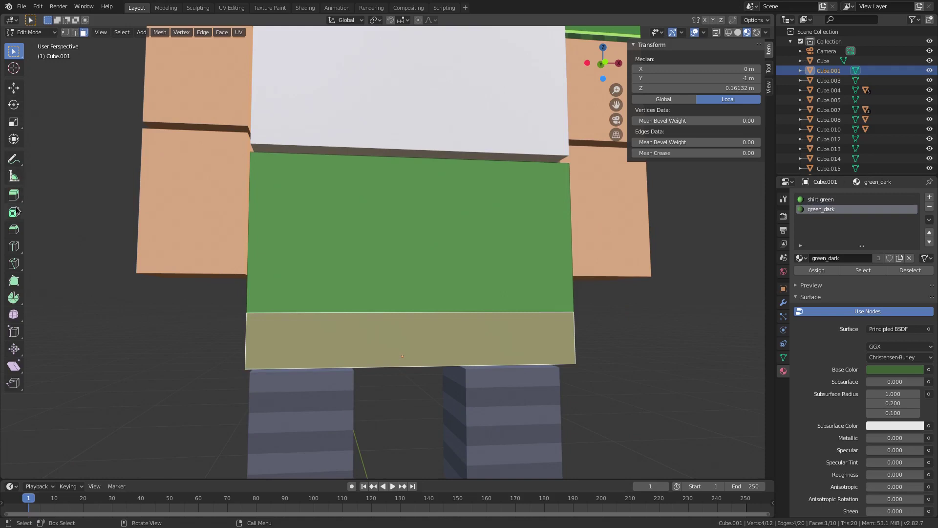
click(14, 246)
click(252, 348)
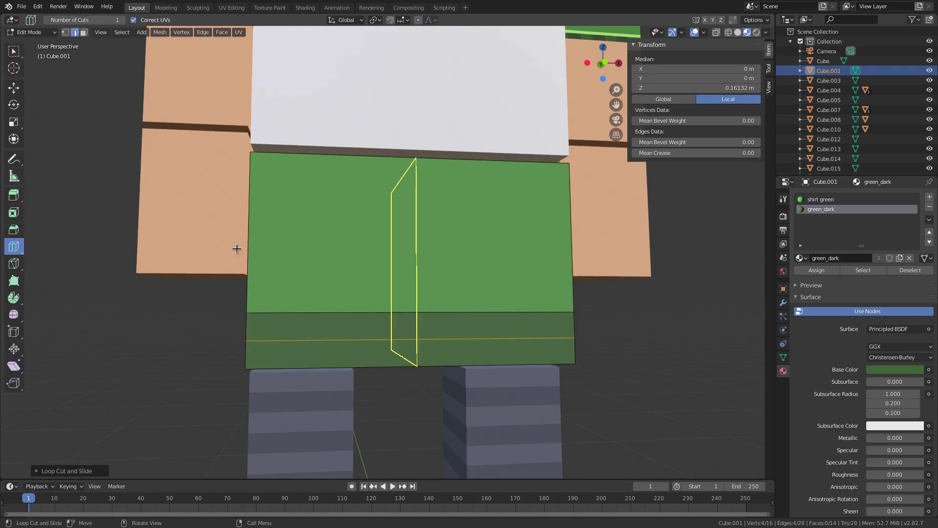
Step: Select the lower strip of the dark green band all around the lower torso, together with the block's underside
click(84, 33)
middle_drag(360, 351, 369, 339)
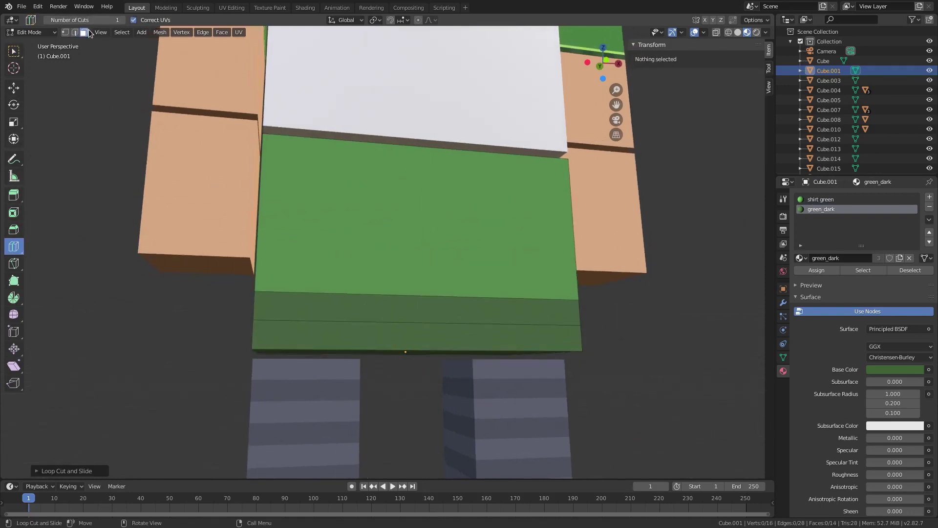
click(13, 51)
click(335, 331)
middle_drag(335, 331, 424, 327)
shift+click(345, 329)
middle_drag(345, 330, 503, 293)
shift+click(375, 342)
shift+click(505, 312)
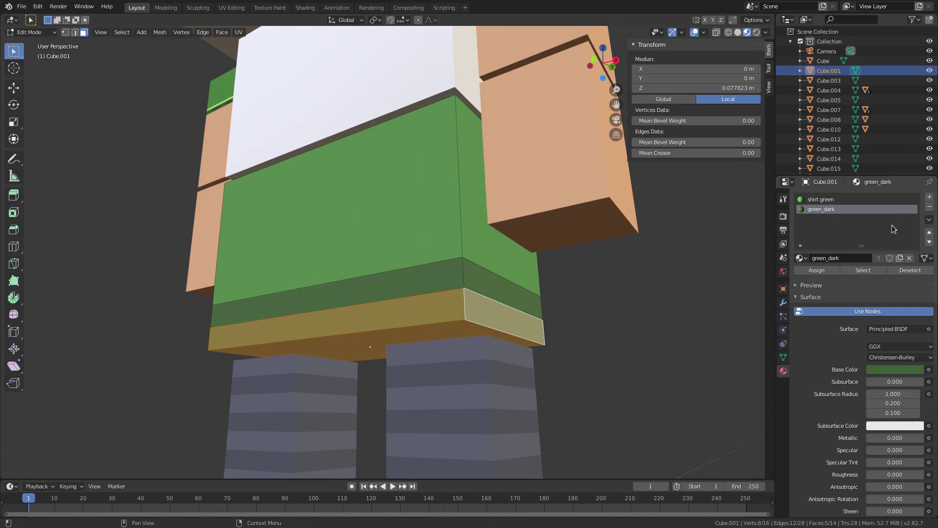
Step: Add a third material slot with green_darker and assign it to the selected lower strip and underside
click(929, 197)
click(801, 257)
click(826, 303)
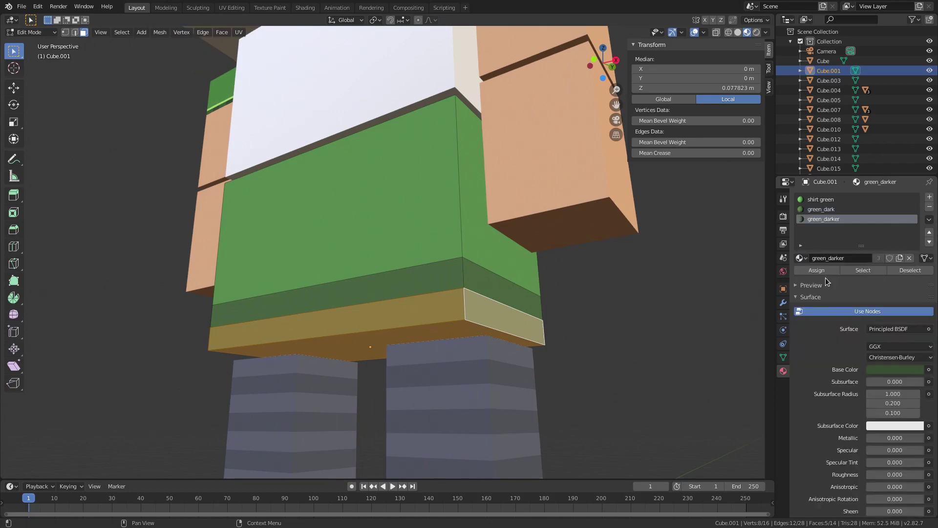
key(Tab)
scroll(487, 288, down, 6)
middle_drag(488, 288, 560, 305)
scroll(453, 286, up, 3)
middle_drag(452, 286, 425, 245)
scroll(338, 310, up, 5)
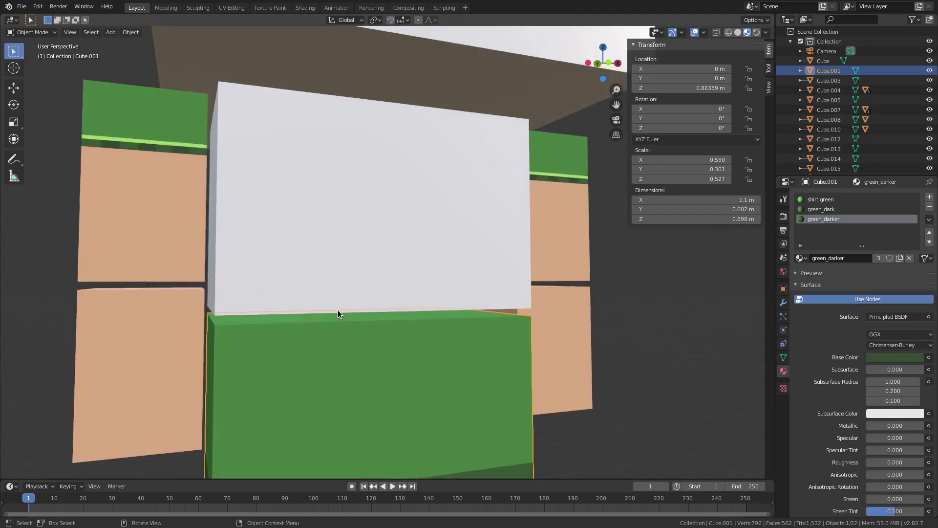
Step: Hide the head cube above the torso
click(332, 284)
key(Tab)
shift+middle_drag(344, 254, 365, 288)
click(394, 257)
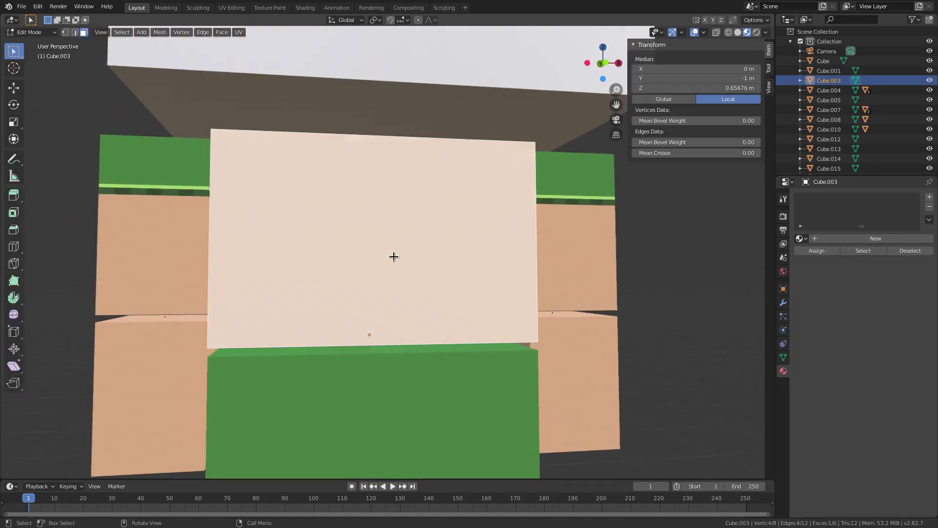
key(Tab)
click(331, 153)
scroll(359, 186, down, 3)
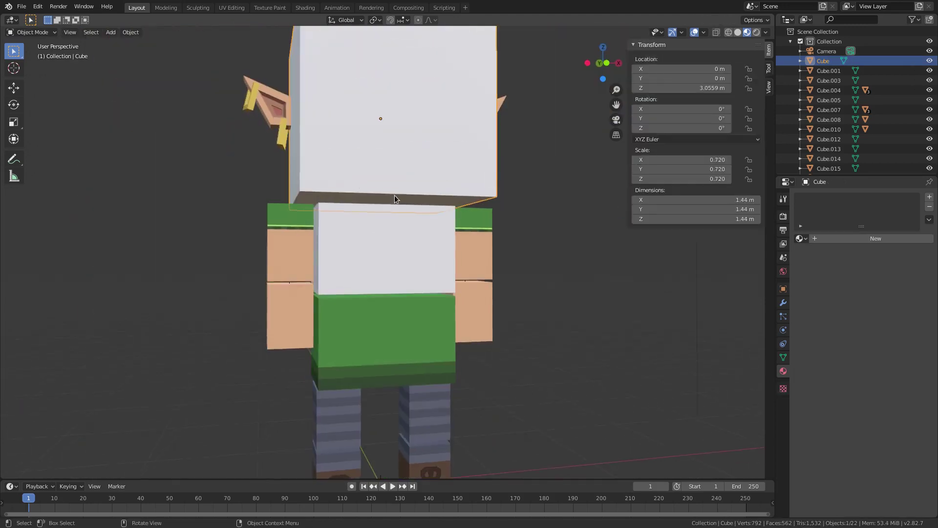
key(h)
Step: Hide the upper and lower arm blocks on both sides of the torso
middle_drag(372, 220, 305, 281)
scroll(305, 280, up, 2)
click(221, 268)
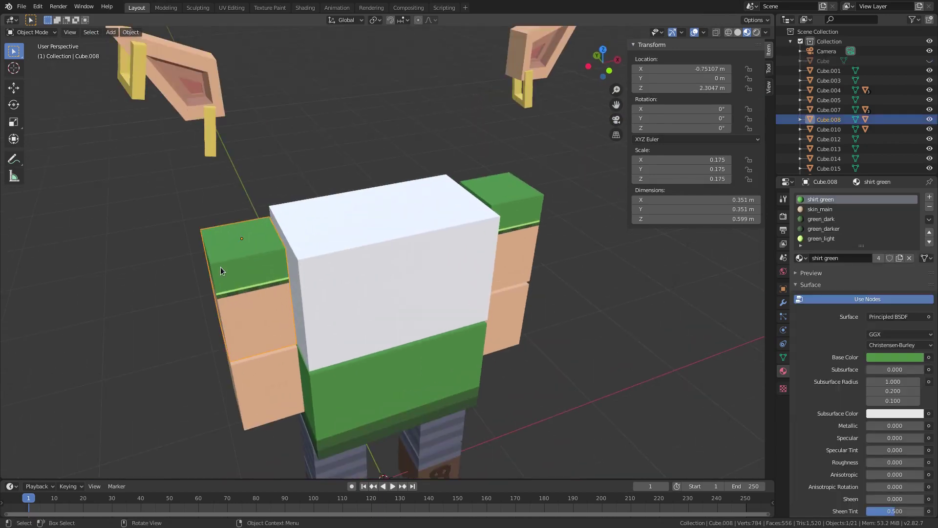
key(h)
click(505, 274)
key(h)
click(503, 313)
key(h)
click(289, 346)
key(h)
middle_drag(395, 289, 387, 260)
key(ctrl+z)
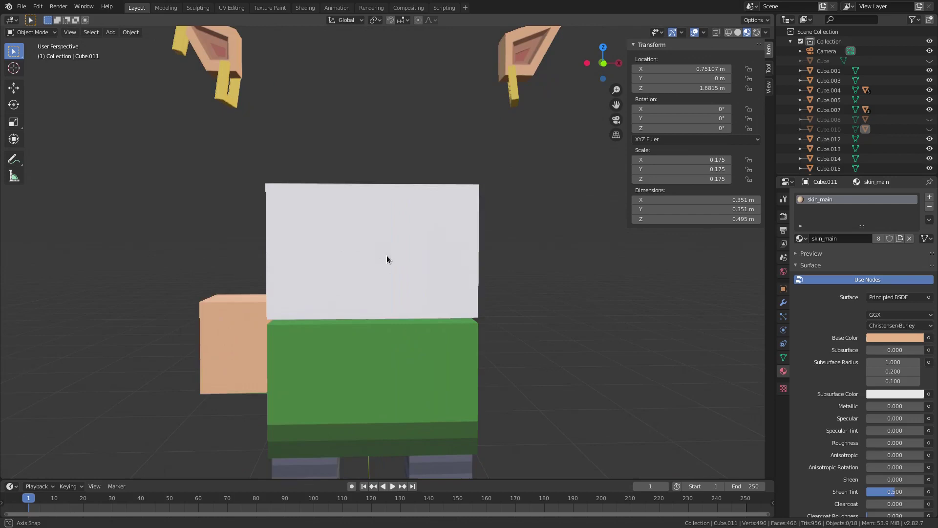
key(h)
middle_drag(227, 350, 371, 249)
Step: Divide the upper torso block into three equal columns with a vertical loop cut of 2 cuts
click(371, 249)
key(Tab)
middle_drag(463, 249, 416, 238)
scroll(413, 266, up, 2)
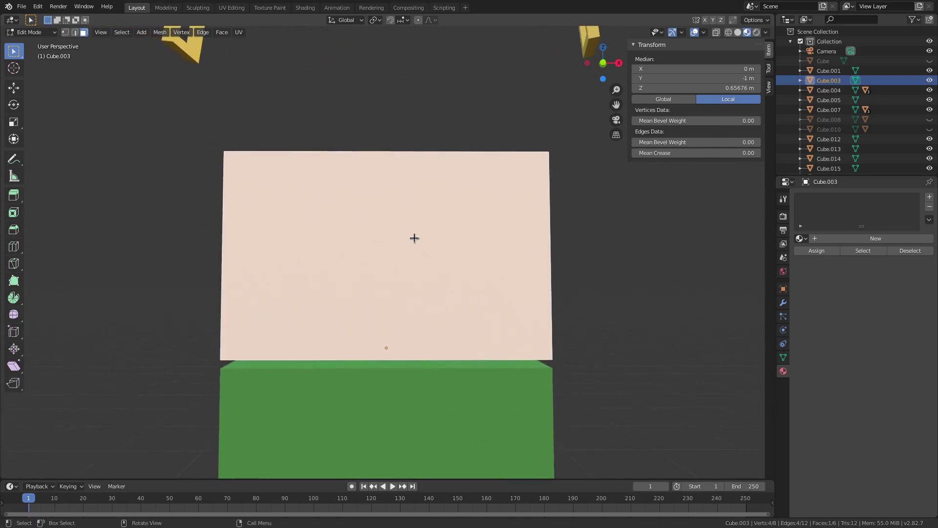
click(13, 247)
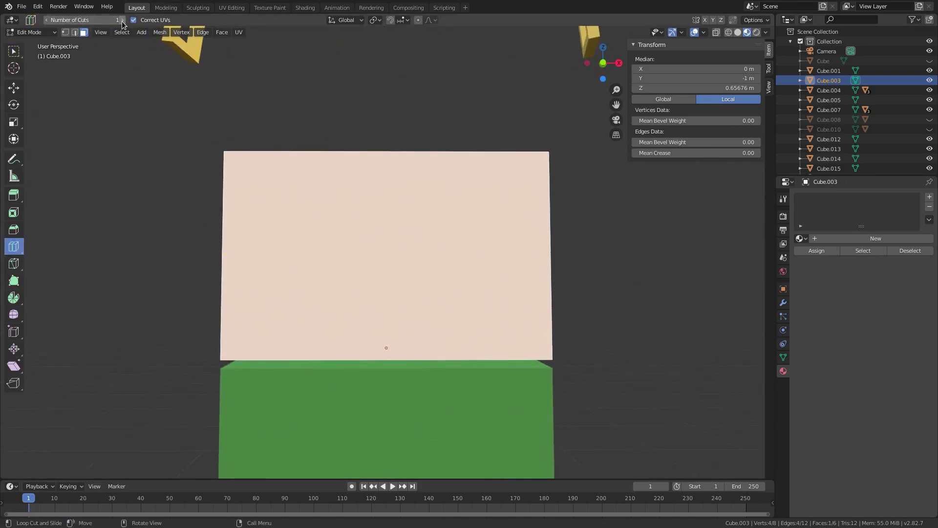
click(392, 157)
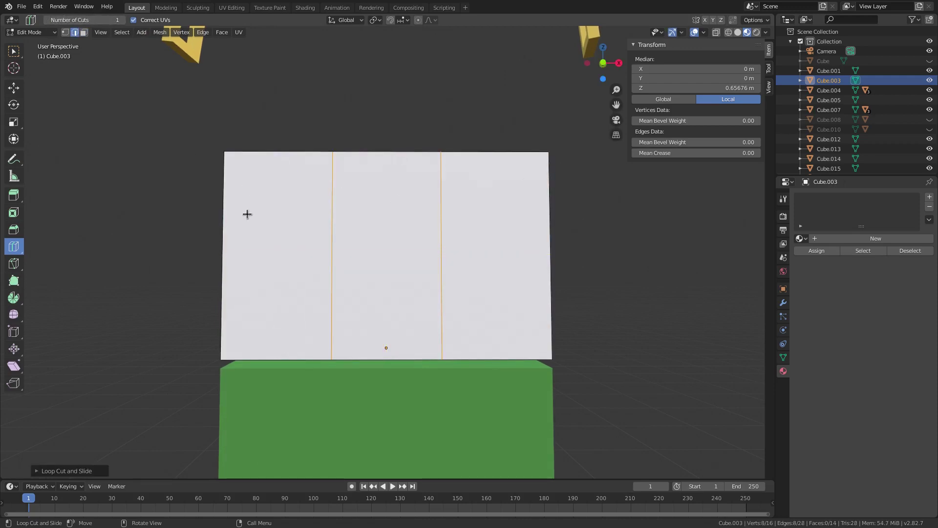
Step: Add a horizontal loop cut around the upper torso and move it up along Z to near the top edge
click(231, 249)
key(g)
key(z)
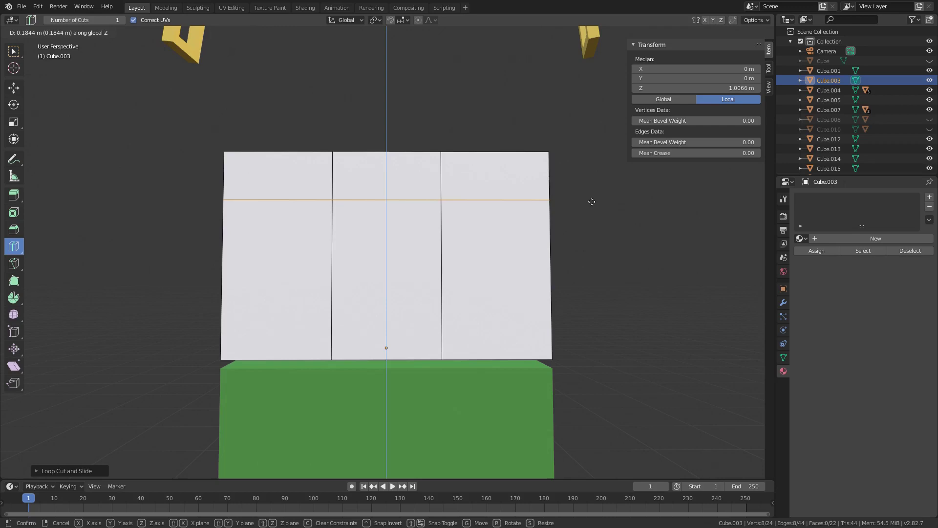
click(597, 190)
Step: Add a loop cut along the upper torso's width and move it along Y towards the front, to about -0.57 m locally
click(84, 32)
click(375, 209)
key(ctrl+z)
middle_drag(248, 172, 258, 208)
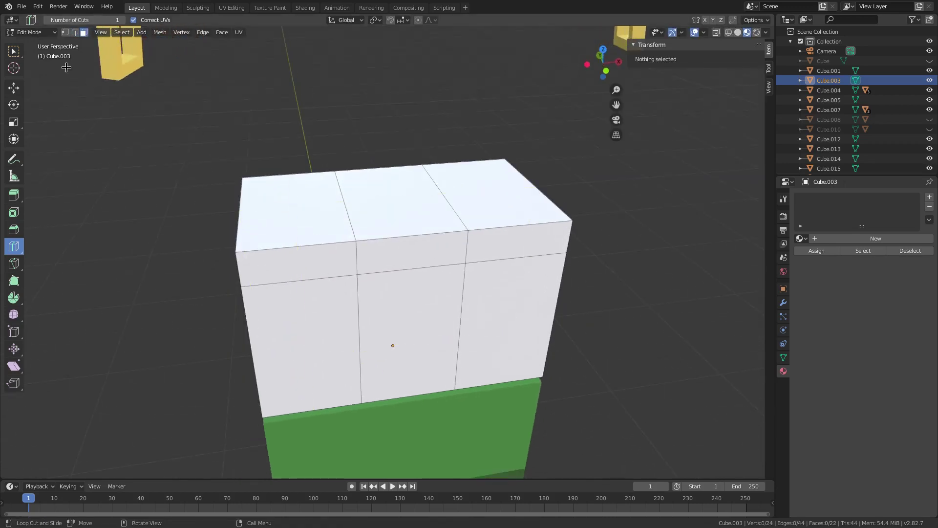
click(393, 346)
middle_drag(393, 346, 446, 241)
key(g)
key(y)
click(529, 272)
click(66, 33)
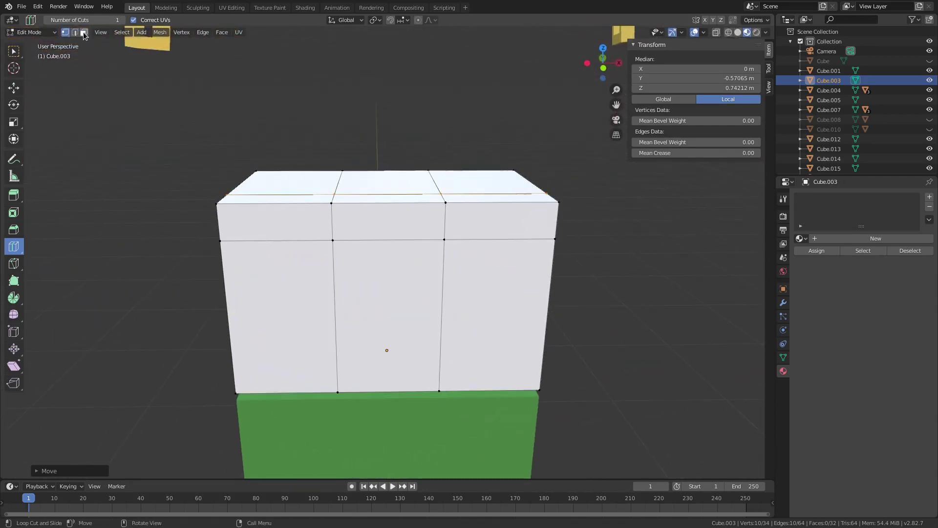
Step: Select the middle neckline faces at the upper torso's front edge, one on the front and one on top
click(84, 33)
click(13, 51)
middle_drag(380, 226, 398, 231)
click(385, 232)
shift+click(387, 206)
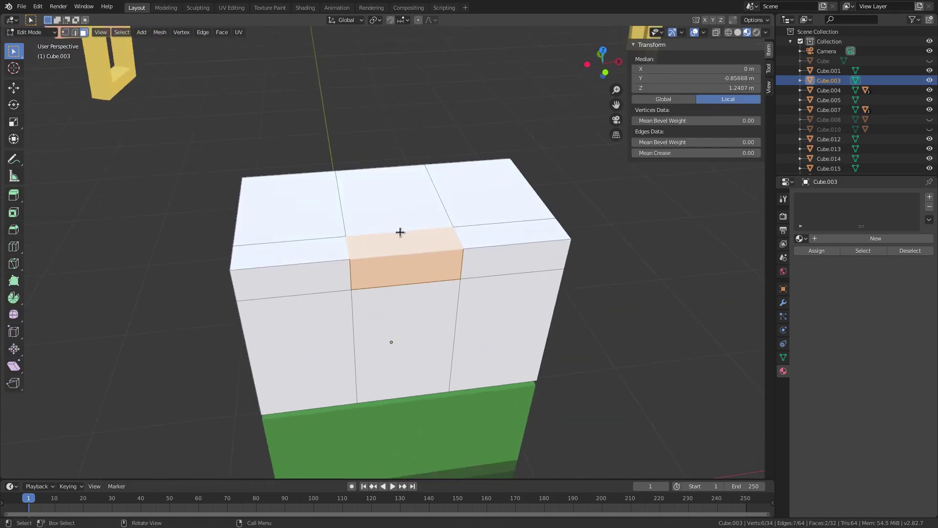
scroll(398, 230, up, 3)
Step: Give the whole upper torso block the existing shirt green material
click(801, 238)
scroll(876, 404, down, 4)
click(848, 337)
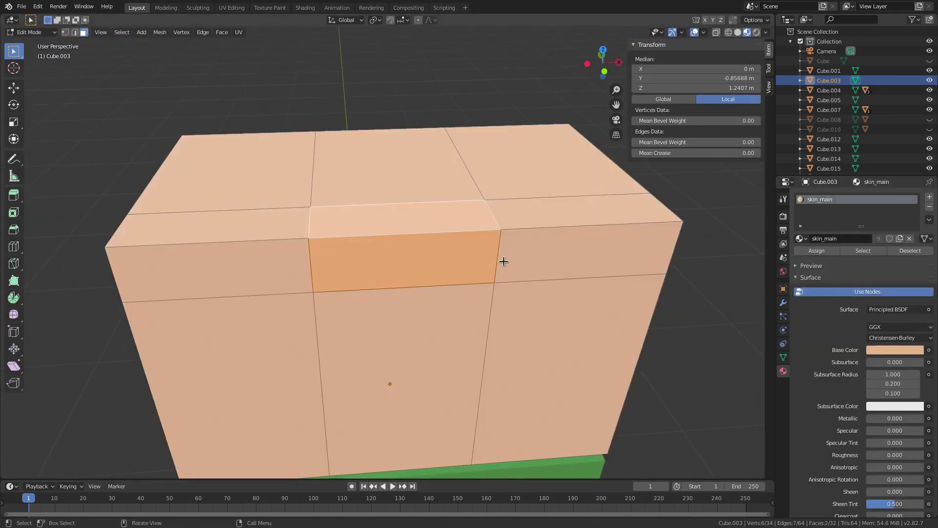
click(801, 240)
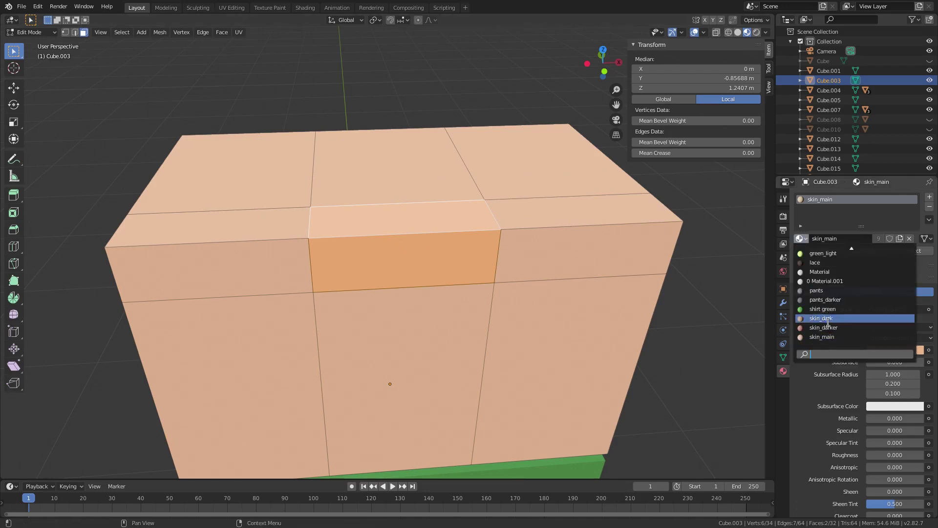
click(848, 320)
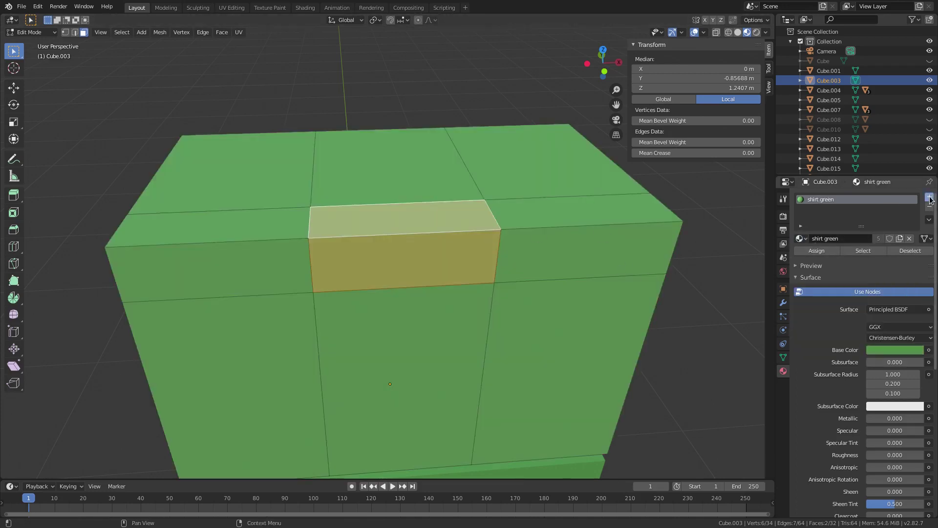
Step: Add a second material slot with skin_main and assign it to the two selected neckline faces
click(930, 197)
click(801, 257)
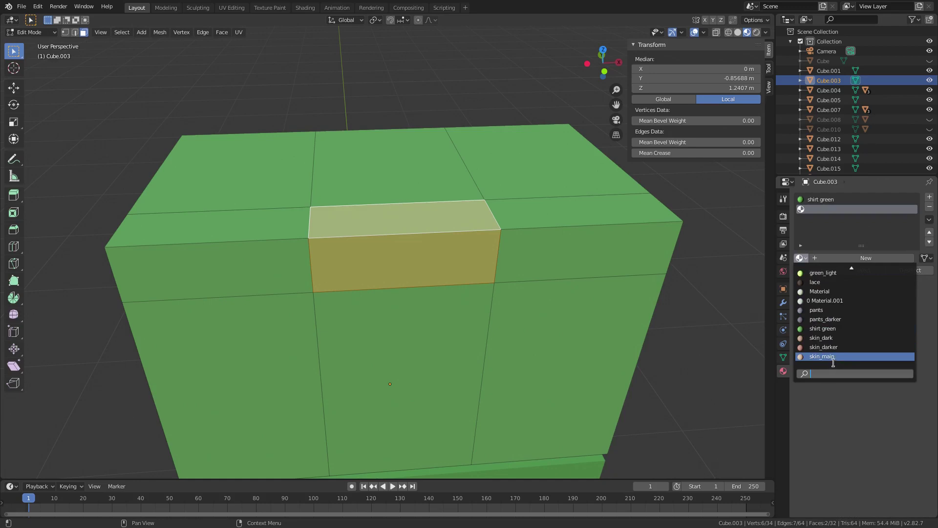
click(833, 358)
click(817, 271)
key(Tab)
scroll(416, 259, down, 5)
middle_drag(409, 255, 433, 192)
Step: Select the four faces on one side of the upper torso and dissolve them into a single face
key(Tab)
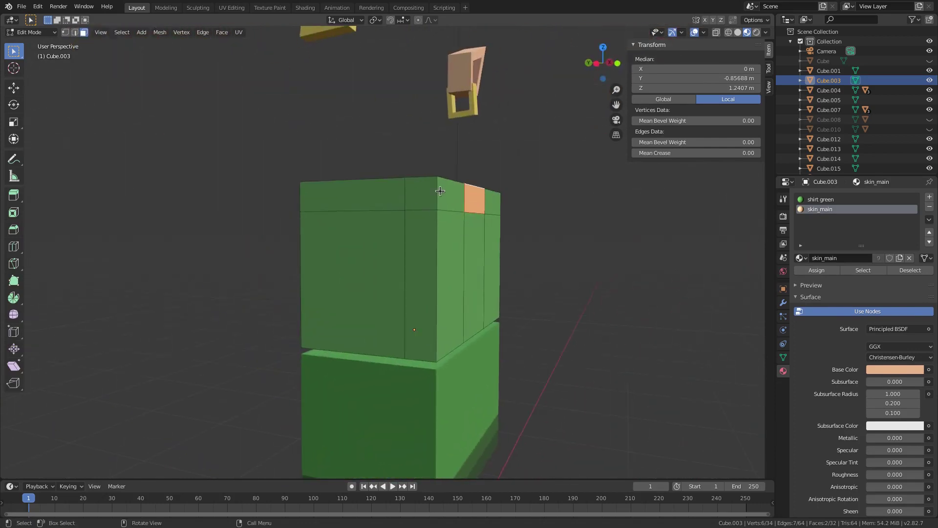
click(443, 194)
click(412, 202)
shift+click(367, 261)
shift+click(414, 259)
shift+click(386, 204)
right_click(388, 203)
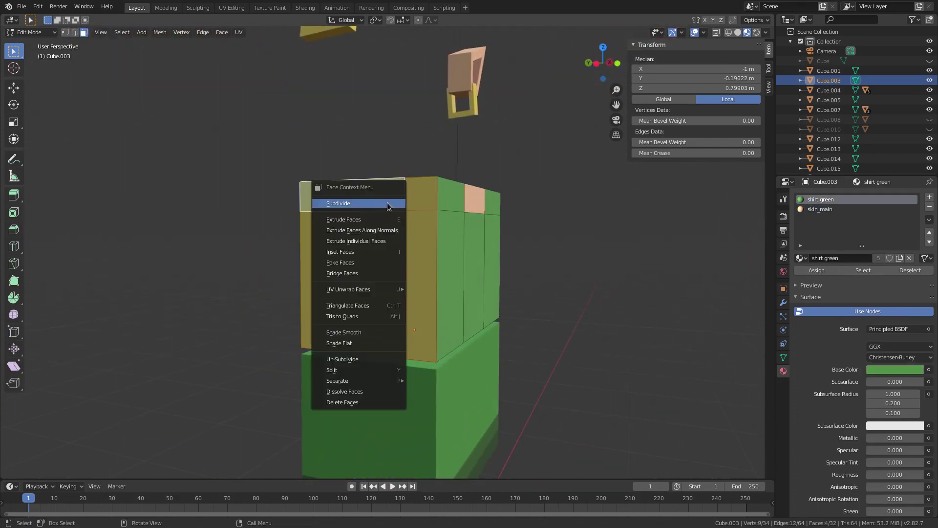
key(z)
key(x)
click(405, 169)
key(ctrl+z)
key(x)
click(402, 285)
Step: Dissolve the four faces on the upper torso's opposite side into a single face
middle_drag(535, 281, 417, 238)
click(404, 213)
shift+click(408, 243)
shift+click(432, 232)
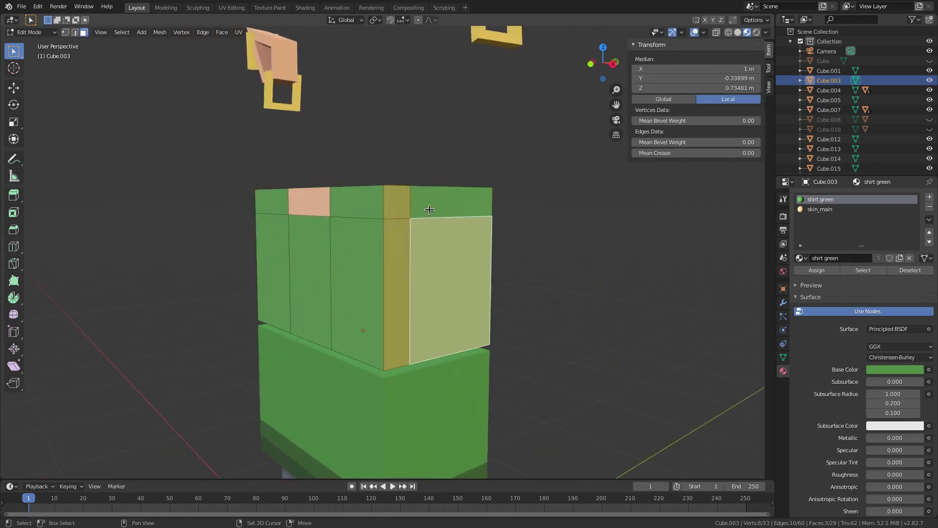
shift+click(429, 210)
key(x)
click(430, 210)
Step: Select the five green faces on top of the upper torso and merge them with Limited Dissolve
middle_drag(320, 218, 350, 256)
click(368, 258)
shift+click(362, 282)
shift+click(325, 274)
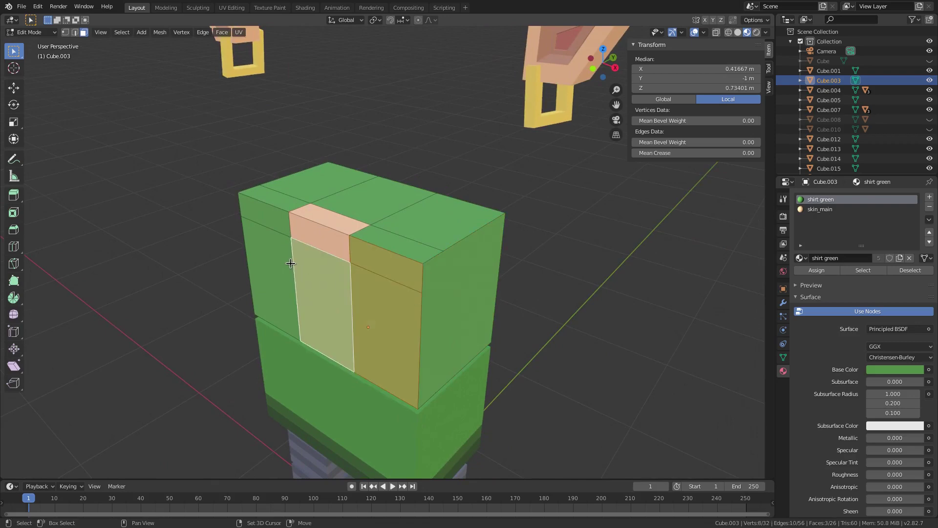
middle_drag(291, 263, 335, 195)
shift+click(378, 285)
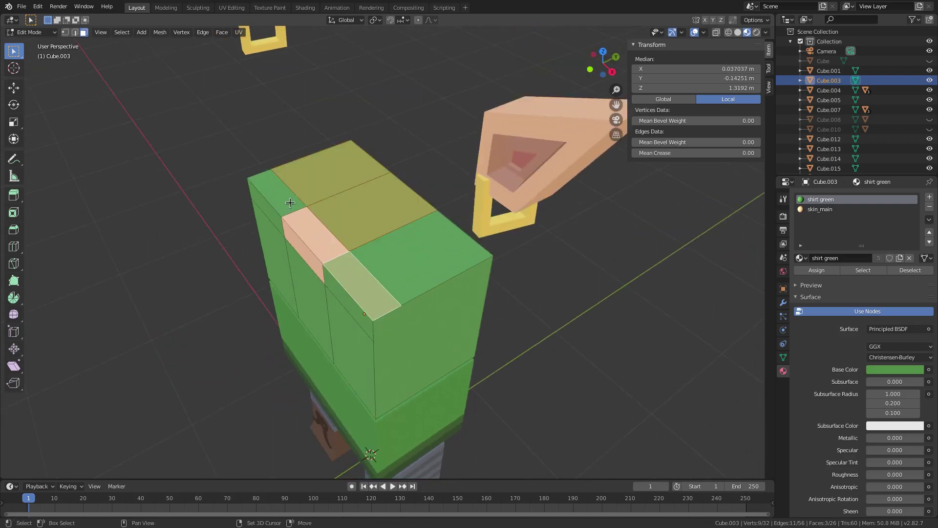
shift+click(422, 256)
shift+click(292, 200)
middle_drag(292, 201, 398, 227)
key(x)
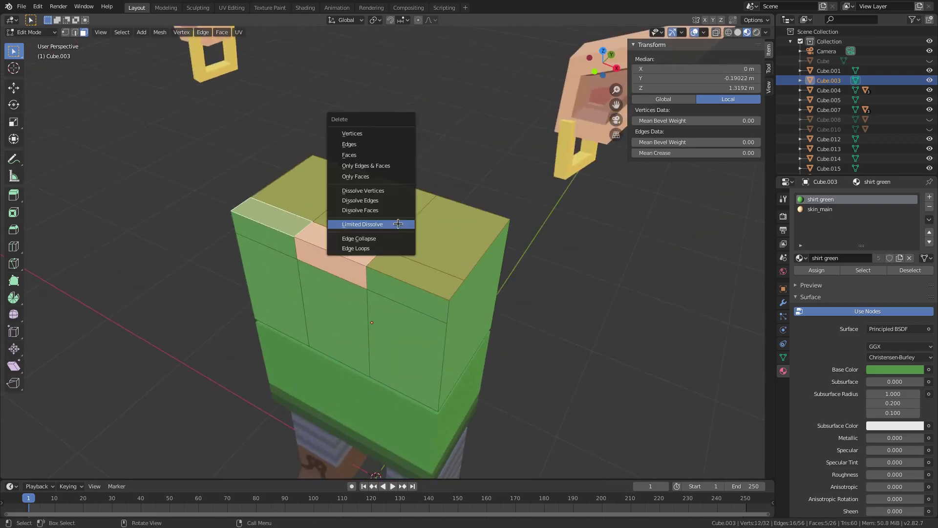
click(398, 224)
Step: Select the six faces on the upper torso's back and dissolve them into a single face
middle_drag(542, 252, 417, 233)
click(354, 217)
shift+click(359, 239)
shift+click(385, 213)
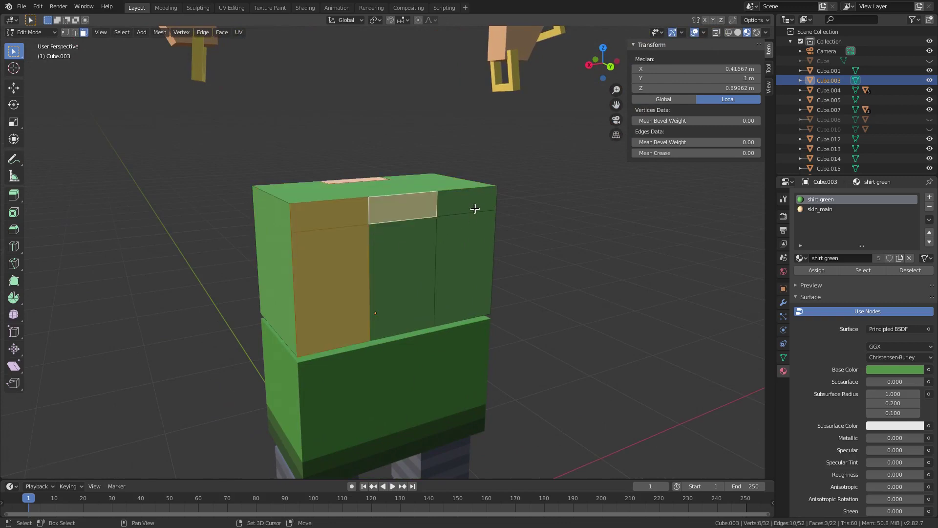
shift+click(475, 209)
shift+click(468, 247)
shift+click(401, 236)
key(x)
click(401, 236)
key(Tab)
middle_drag(373, 249, 556, 265)
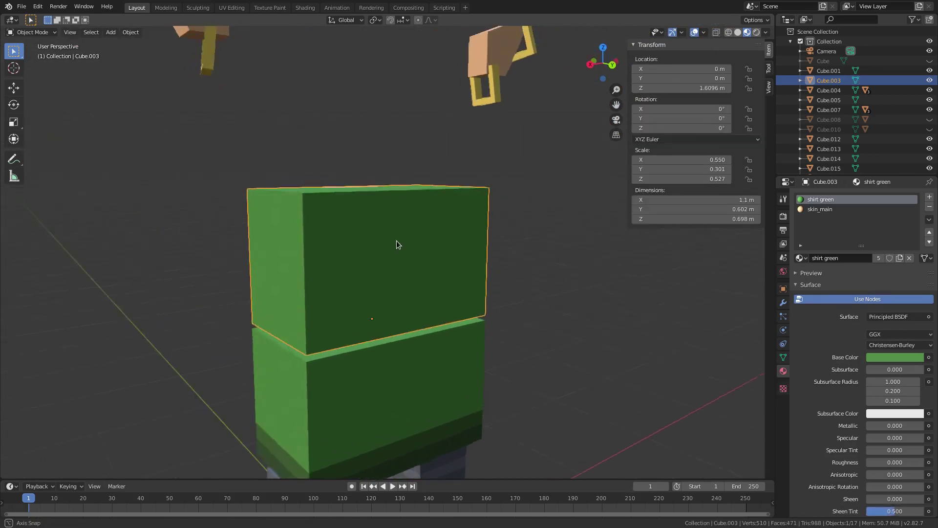
Step: Add a horizontal loop cut across the upper torso's front and raise it along Z to just below the neckline
key(Tab)
middle_drag(401, 243, 413, 210)
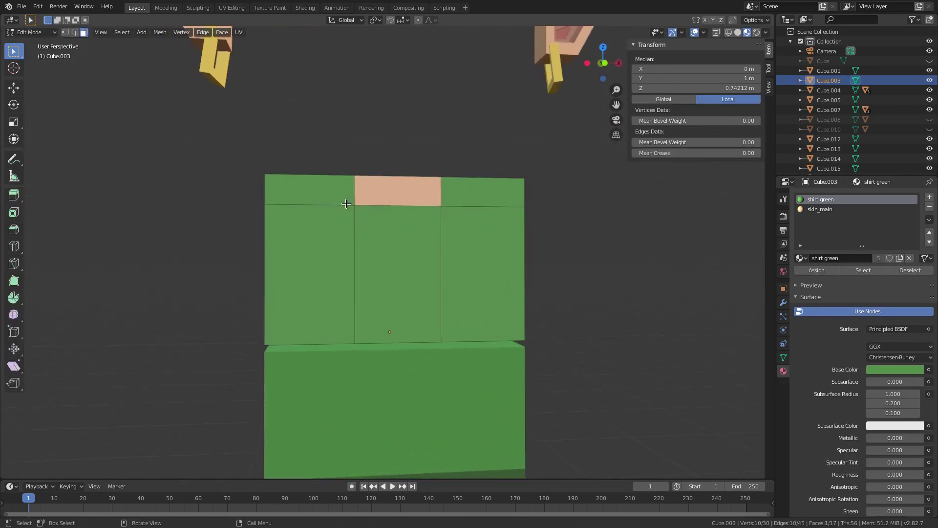
click(343, 195)
shift+click(406, 226)
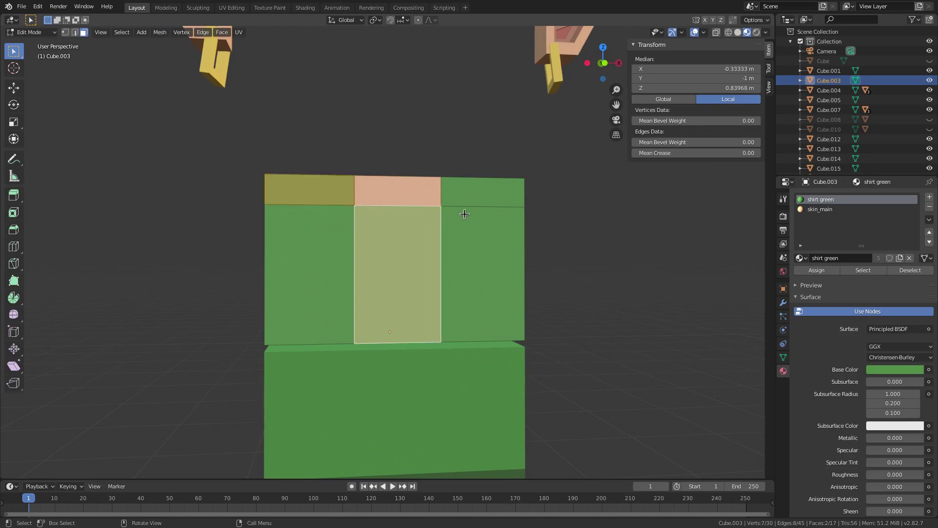
click(303, 225)
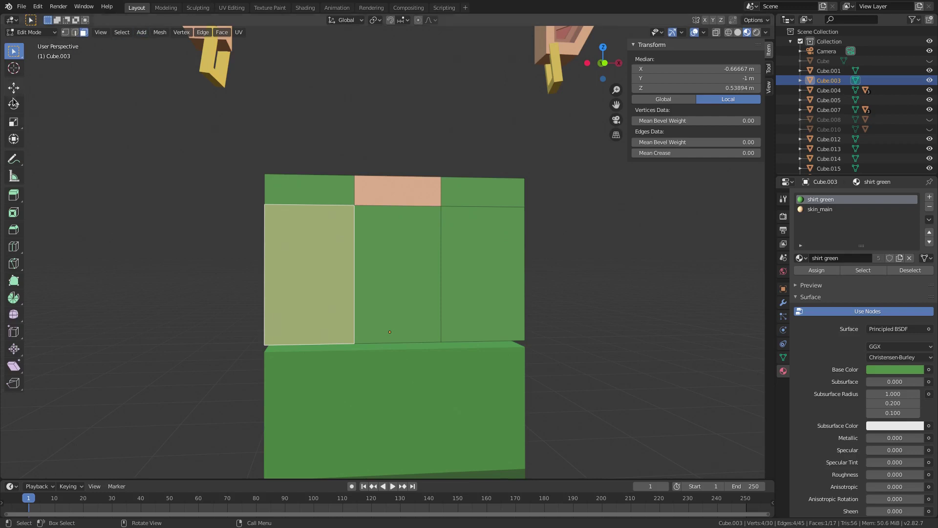
click(13, 246)
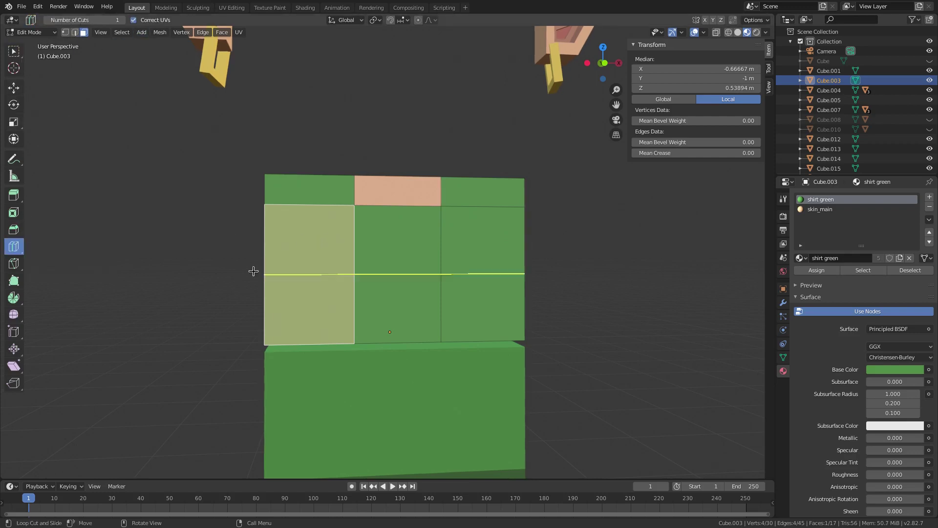
middle_drag(261, 264, 335, 254)
middle_drag(472, 261, 402, 265)
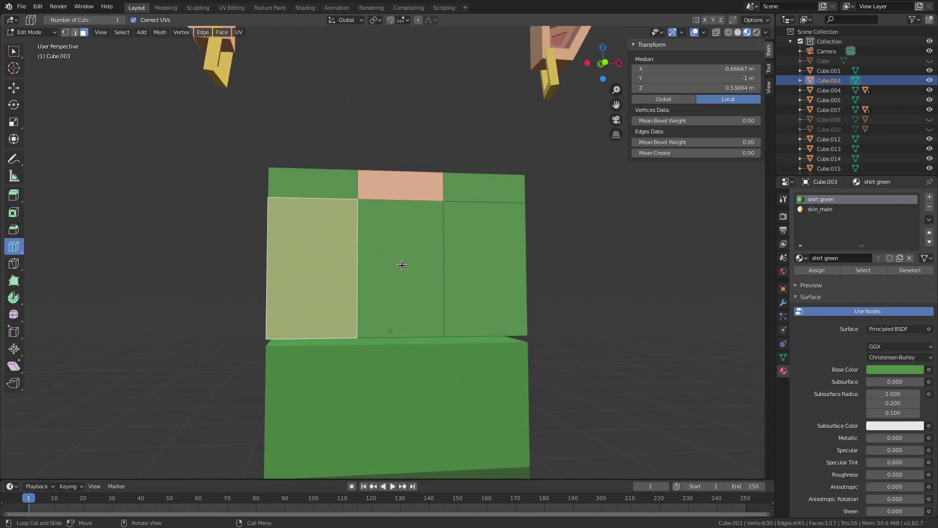
click(255, 252)
key(g)
key(z)
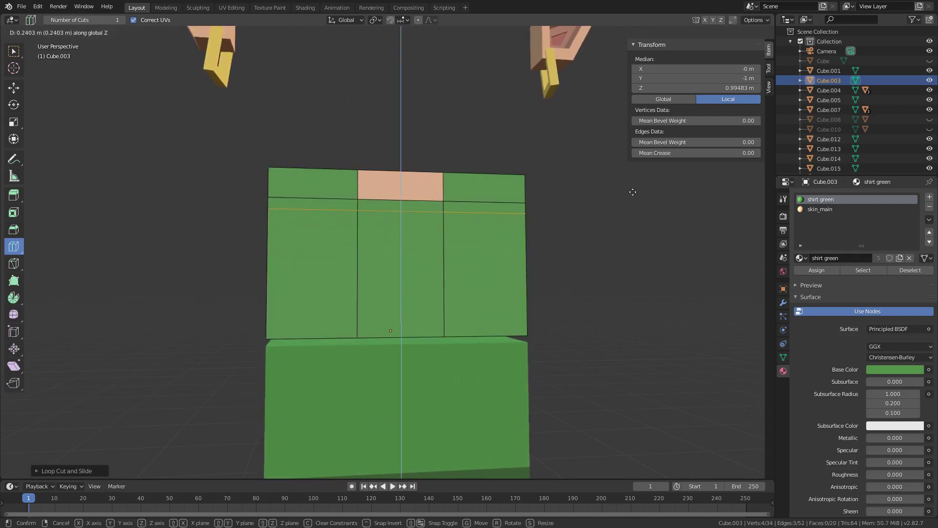
click(635, 192)
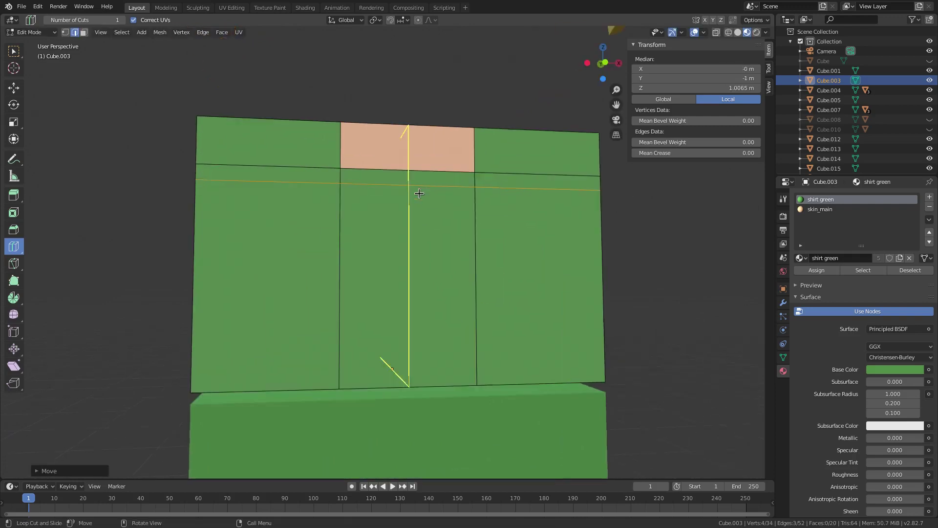
Step: Add a vertical loop cut on each side of the neckline, each moved about 0.14 m along X toward the skin-coloured patch
key(KP_1)
scroll(320, 191, up, 4)
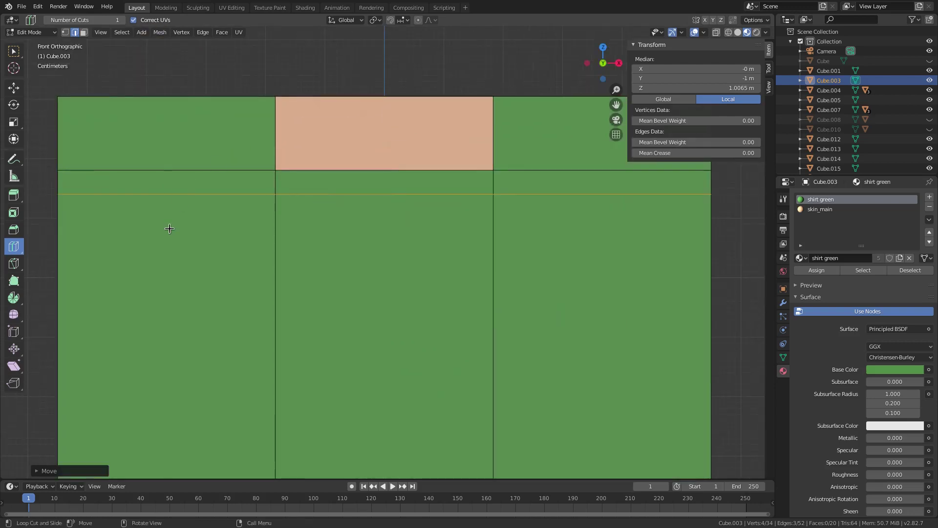
drag(171, 115, 266, 135)
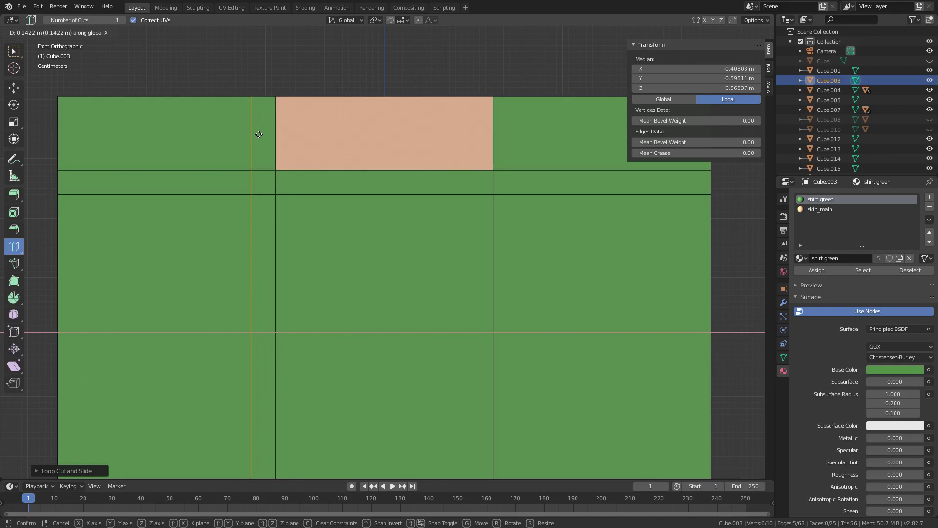
drag(260, 135, 260, 133)
drag(579, 161, 686, 213)
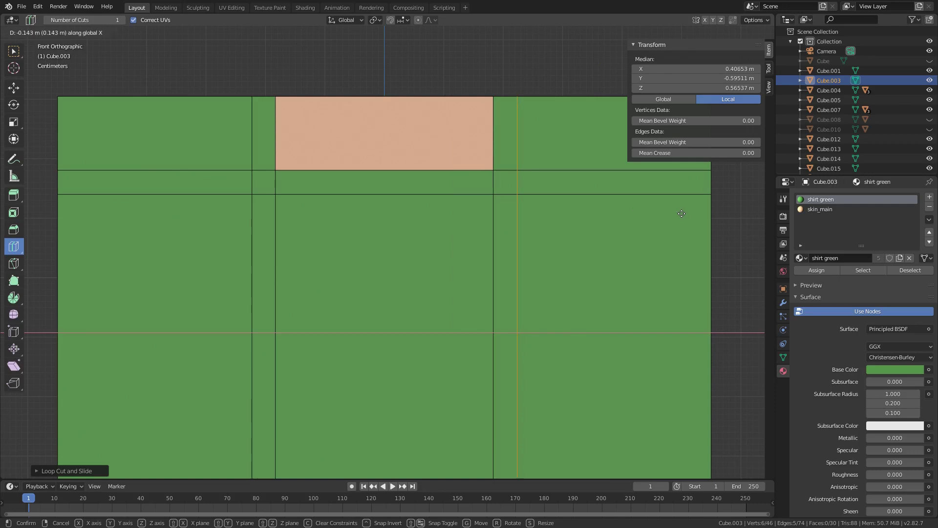
drag(682, 214, 673, 216)
Step: Add a vertical loop cut through the torso's centre and a second one moved about 0.06 m along X to sit close beside it
scroll(507, 283, down, 2)
scroll(325, 266, up, 2)
shift+middle_drag(325, 265, 328, 213)
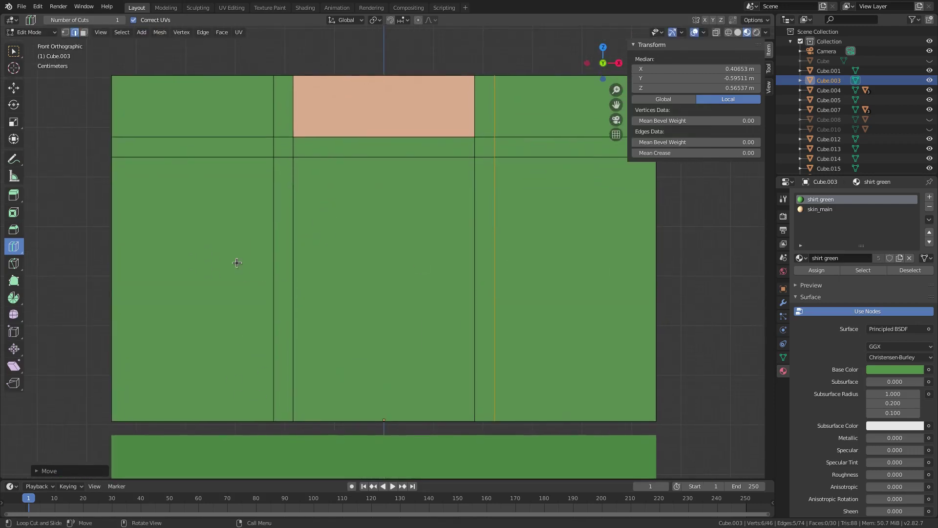
drag(389, 159, 395, 161)
click(405, 159)
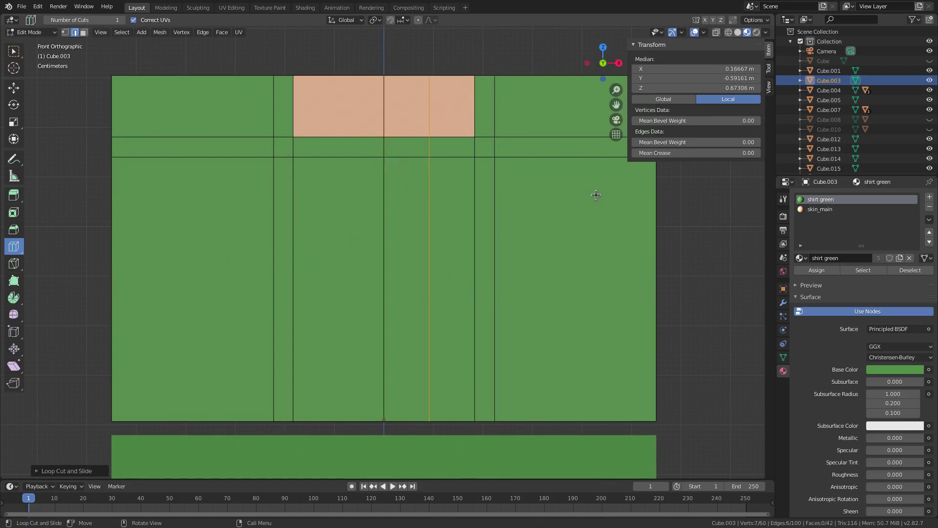
key(g)
key(y)
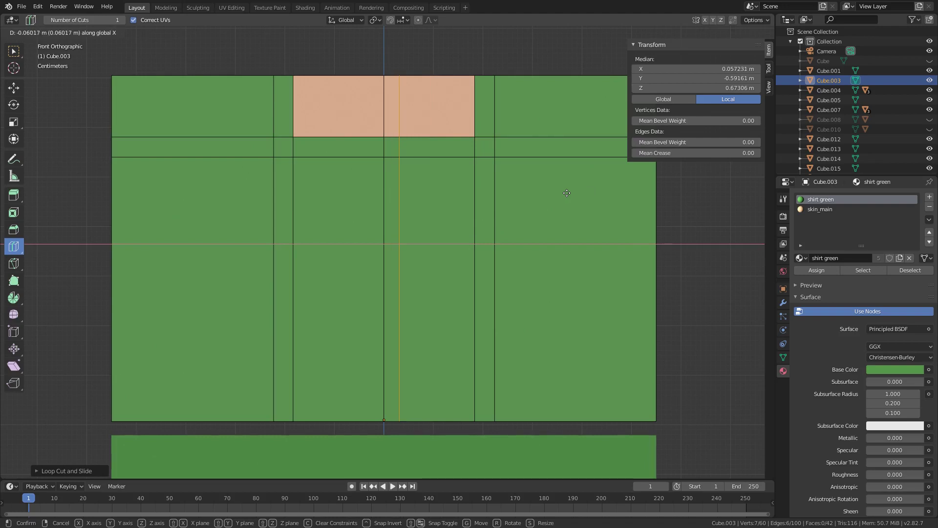
click(565, 193)
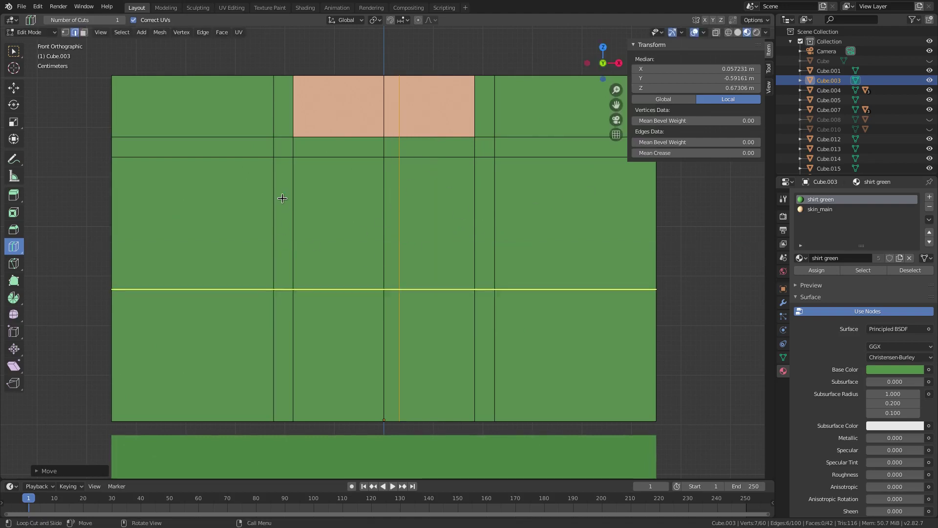
Step: Add another horizontal loop cut slightly below the one under the neckline, forming a small square face at the centre, and return to face selection
drag(286, 266, 422, 180)
key(z)
drag(446, 149, 453, 152)
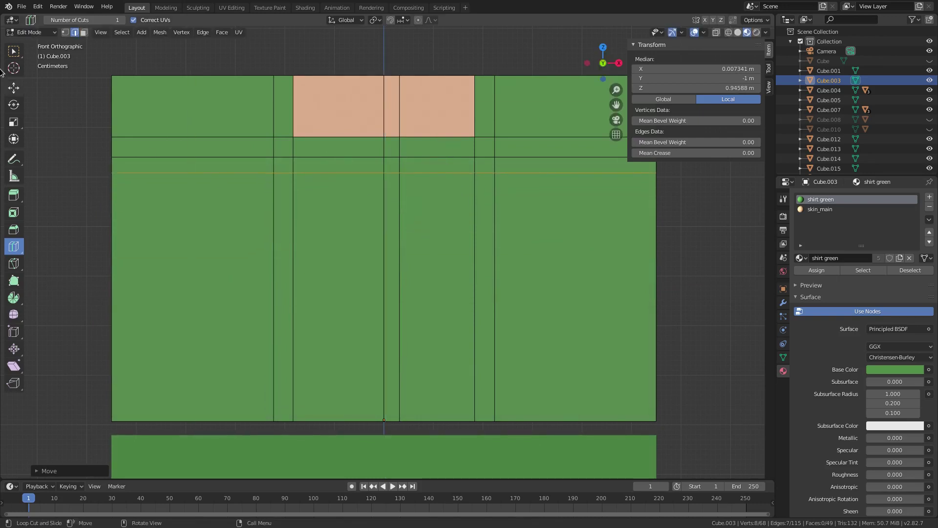
click(82, 32)
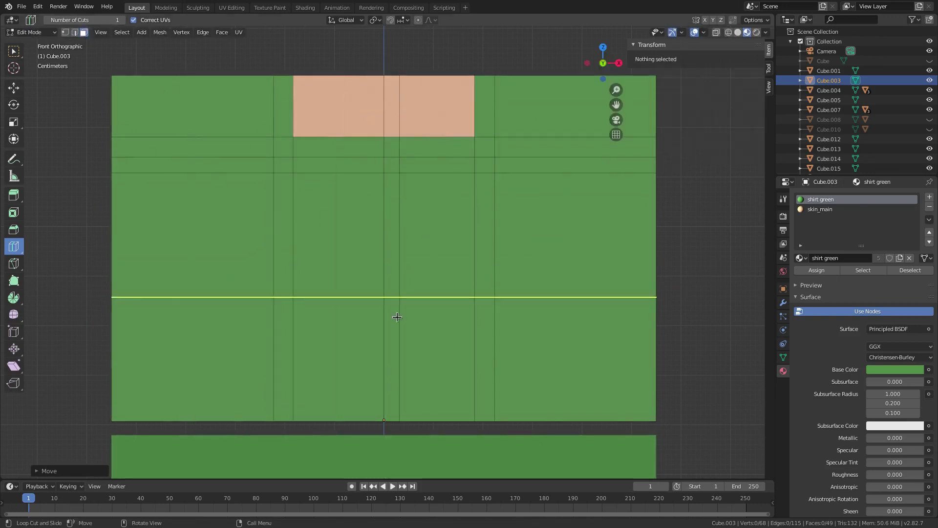
drag(274, 329, 274, 319)
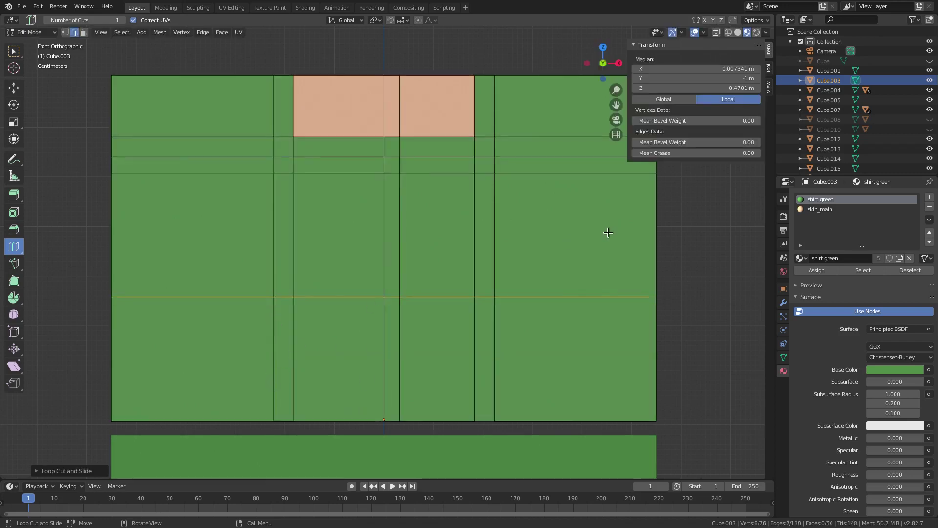
key(g)
key(z)
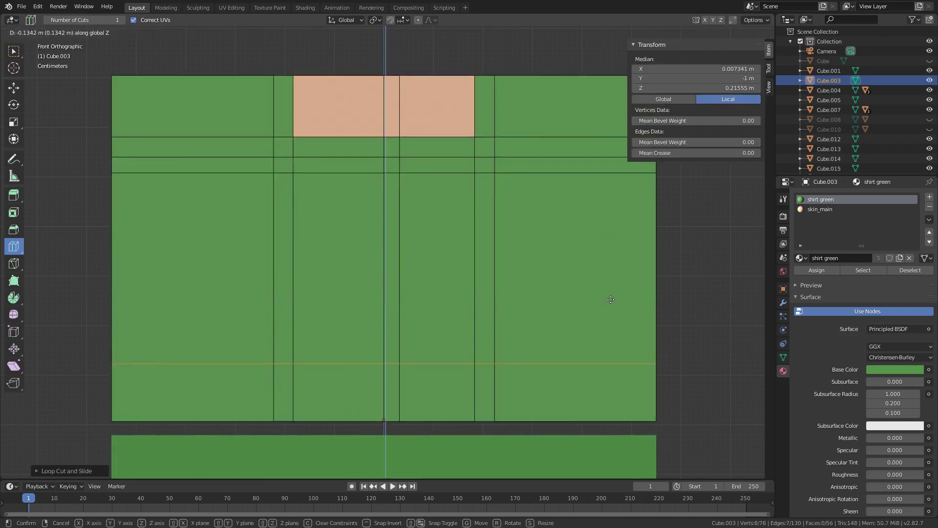
click(586, 240)
scroll(525, 310, down, 5)
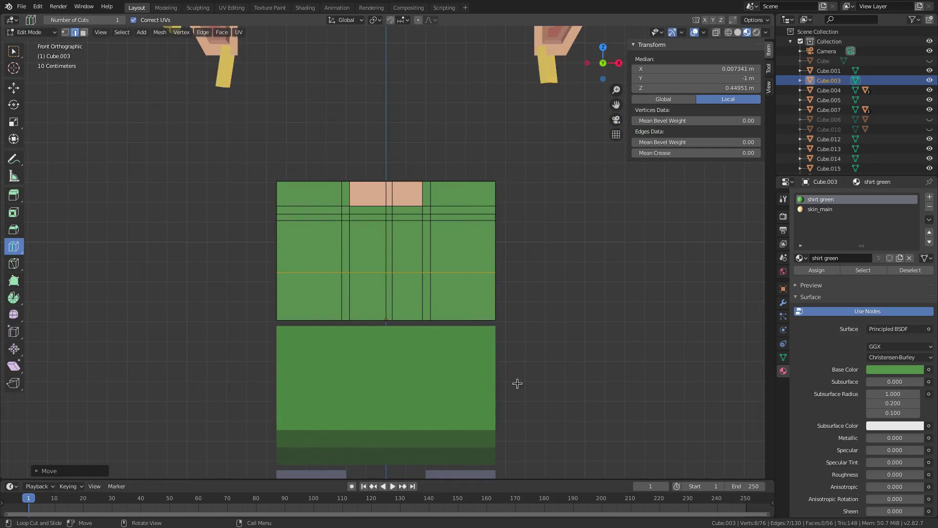
middle_drag(518, 383, 562, 381)
key(3)
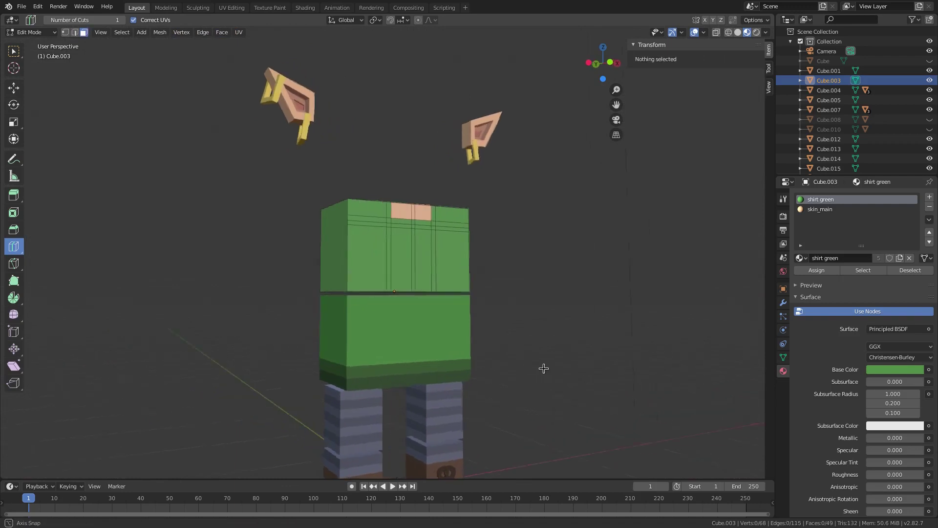
scroll(453, 286, up, 4)
key(KP_1)
scroll(396, 275, up, 4)
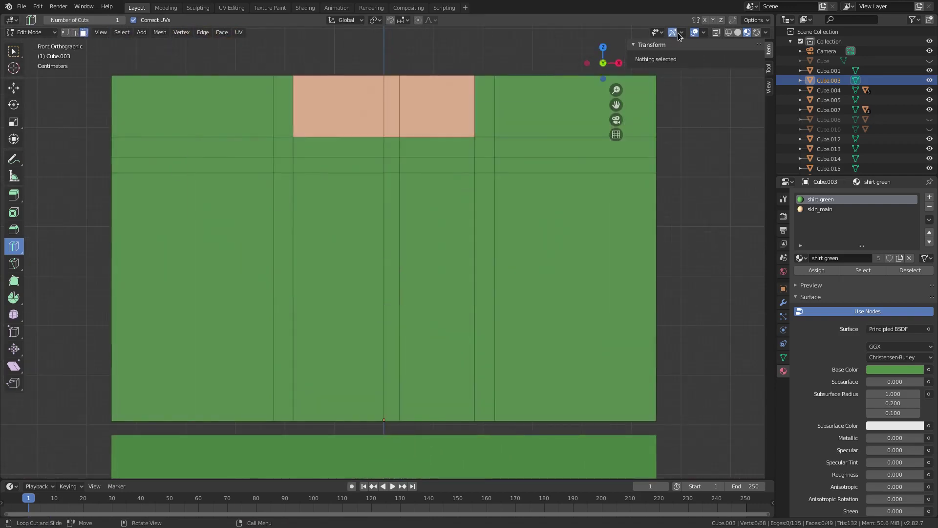
click(758, 33)
click(747, 32)
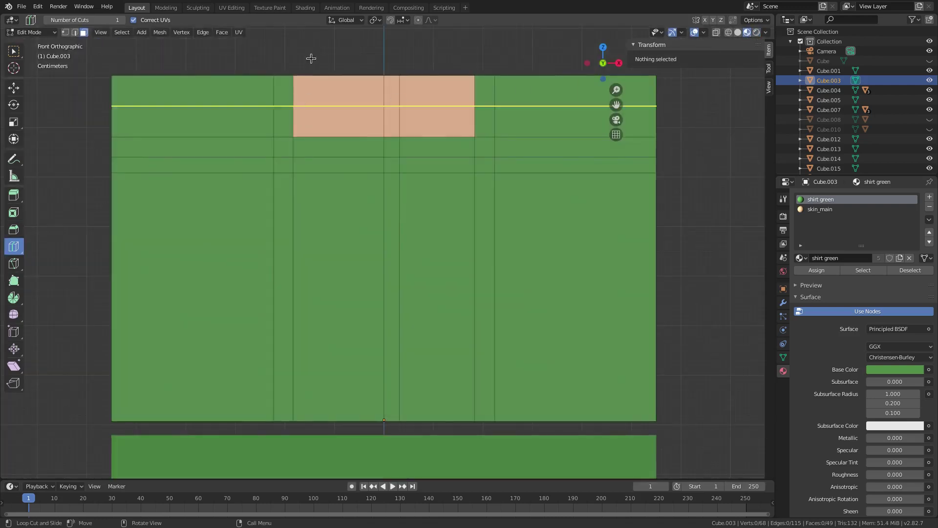
Step: Select the small square face below the neckline and assign it the pants material in a new material slot
click(84, 31)
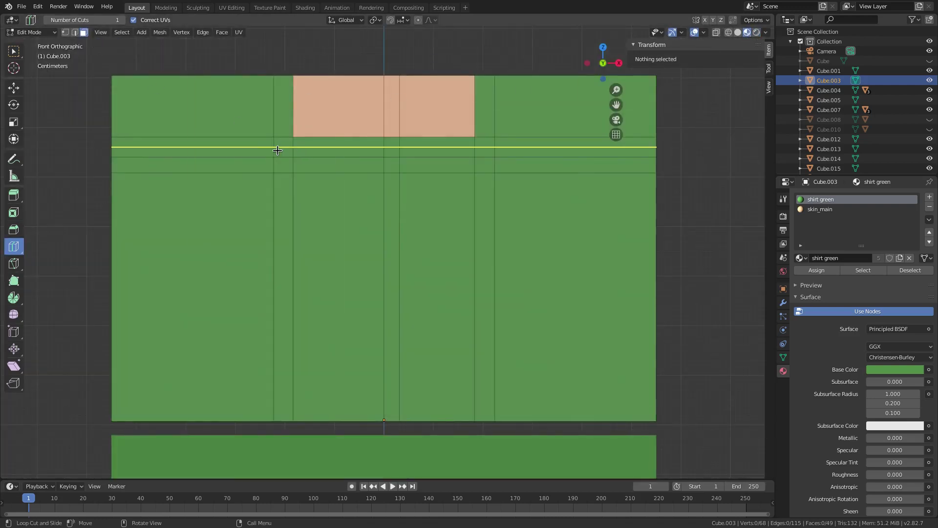
click(17, 56)
click(392, 147)
click(392, 165)
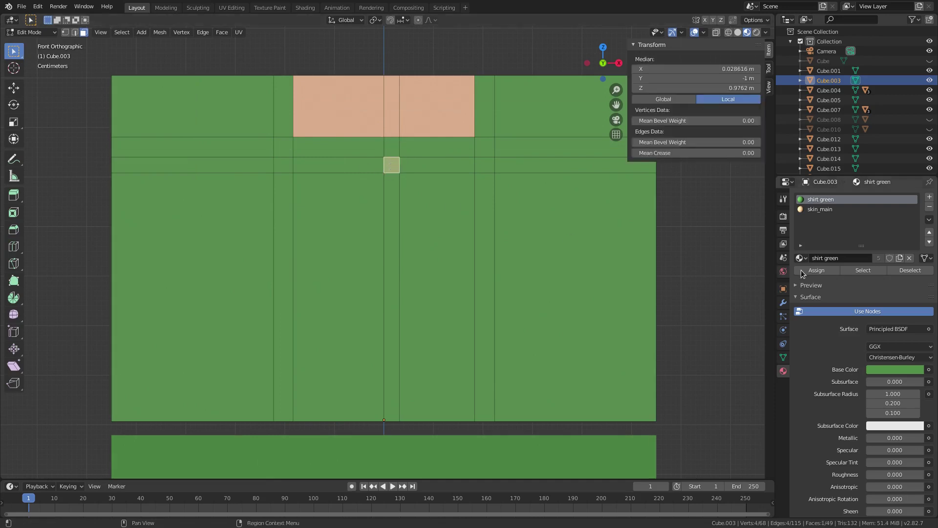
click(930, 196)
click(802, 257)
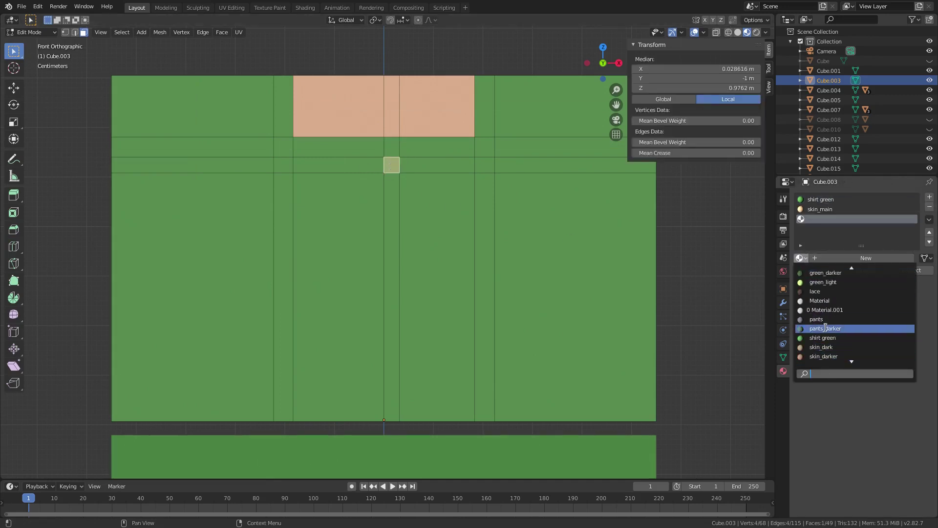
click(829, 319)
click(817, 271)
Step: Make the square face's pants material a separate copy and rename it button
key(Tab)
scroll(411, 224, down, 5)
scroll(441, 225, up, 6)
key(Tab)
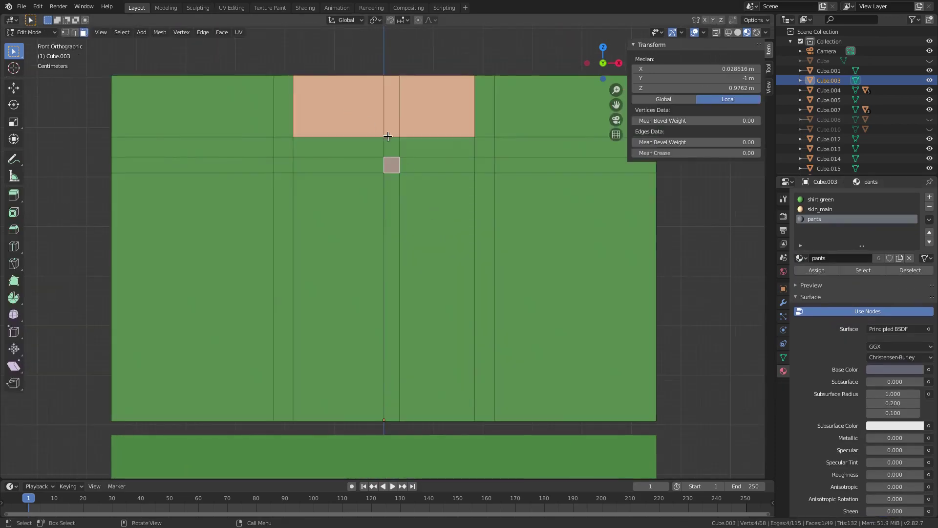
click(850, 260)
text(button)
key(Return)
Step: Set the button material's base colour to a light bluish grey with hue 0.607, saturation 0.085 and value 0.813
key(Tab)
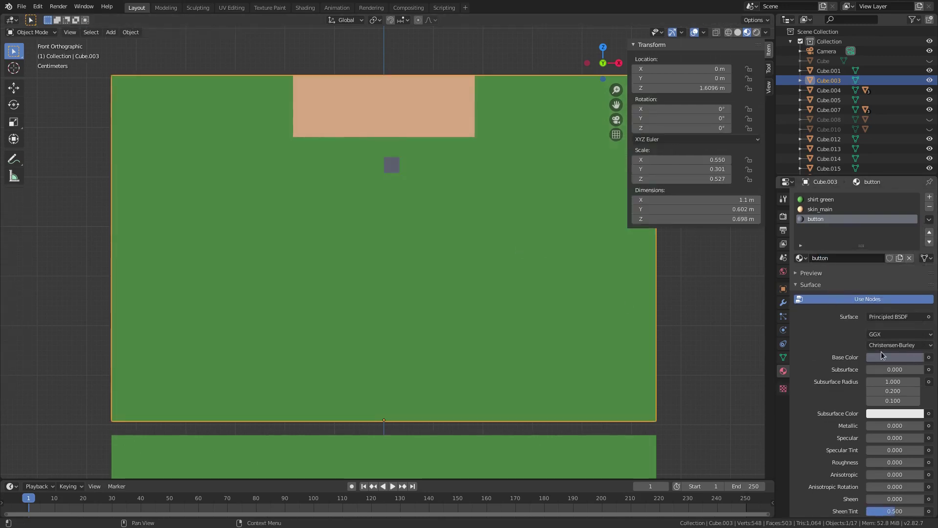
click(881, 355)
drag(916, 267, 916, 229)
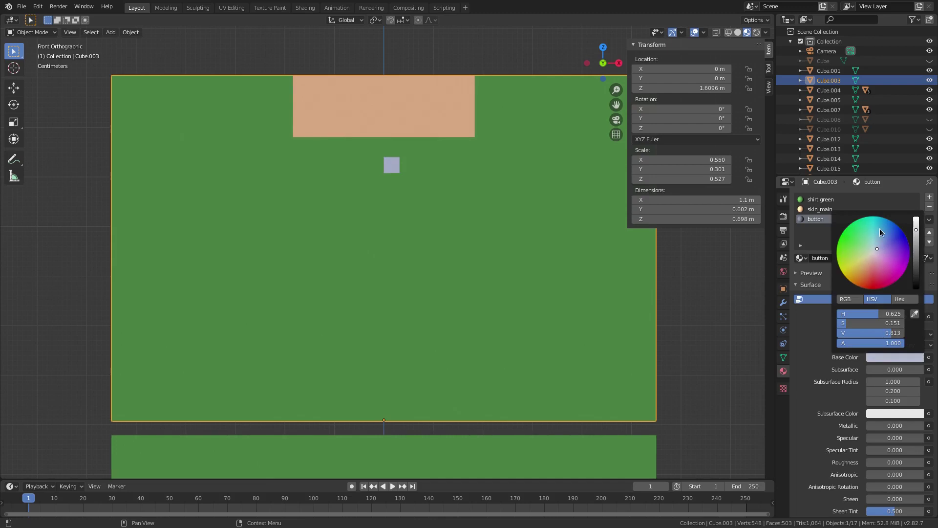
click(878, 248)
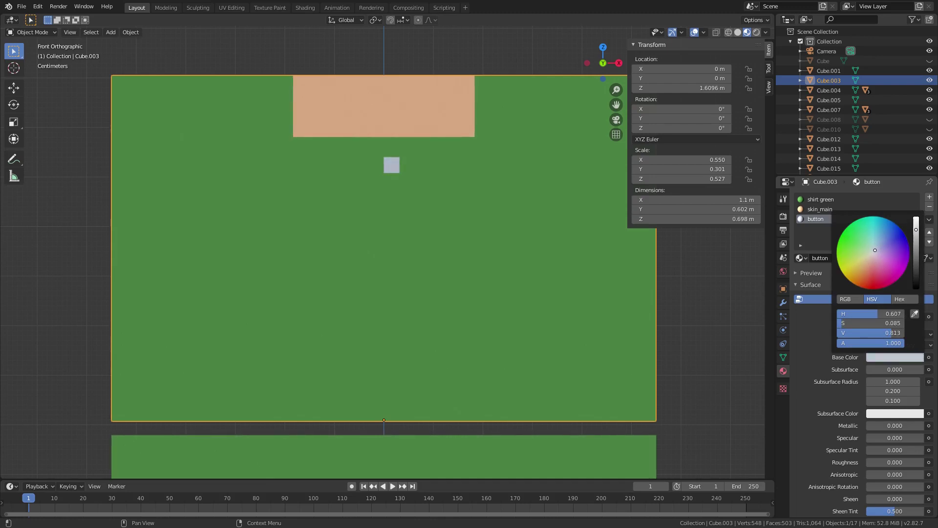
scroll(403, 368, down, 4)
Step: Add a horizontal loop cut below the button and lower it about 0.22 m along Z to near the upper torso's bottom edge
key(Tab)
scroll(403, 369, up, 5)
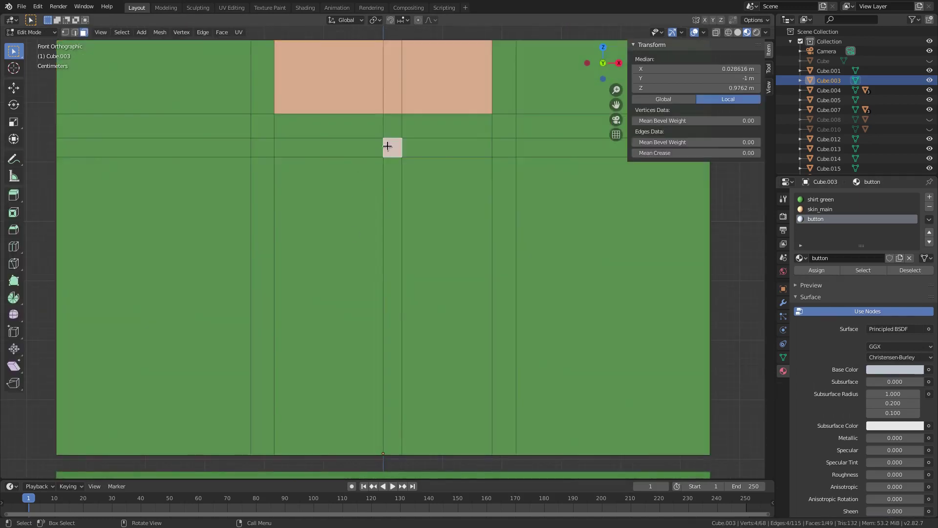
click(385, 309)
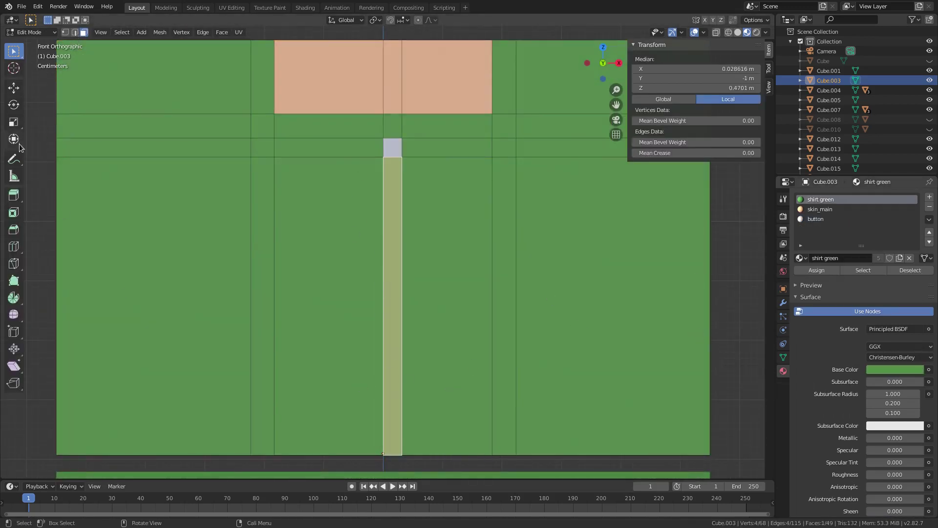
click(13, 246)
click(68, 292)
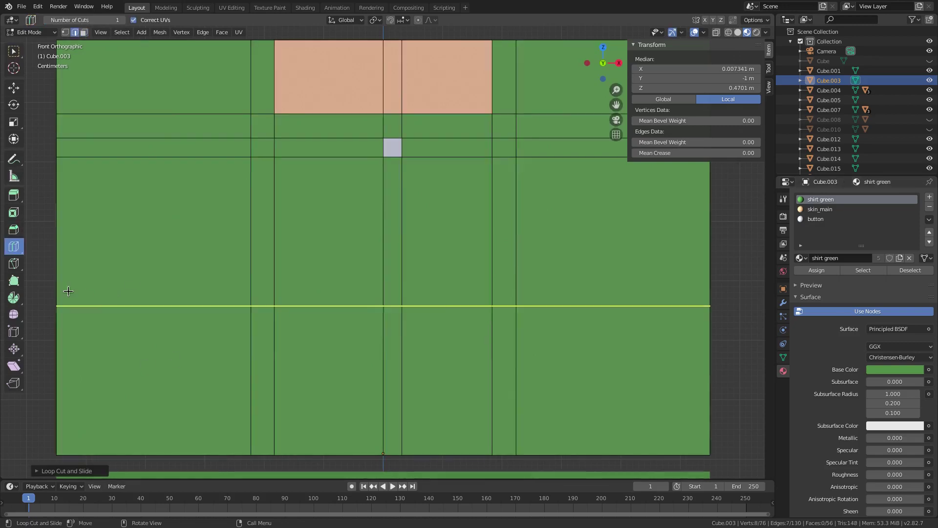
key(g)
key(z)
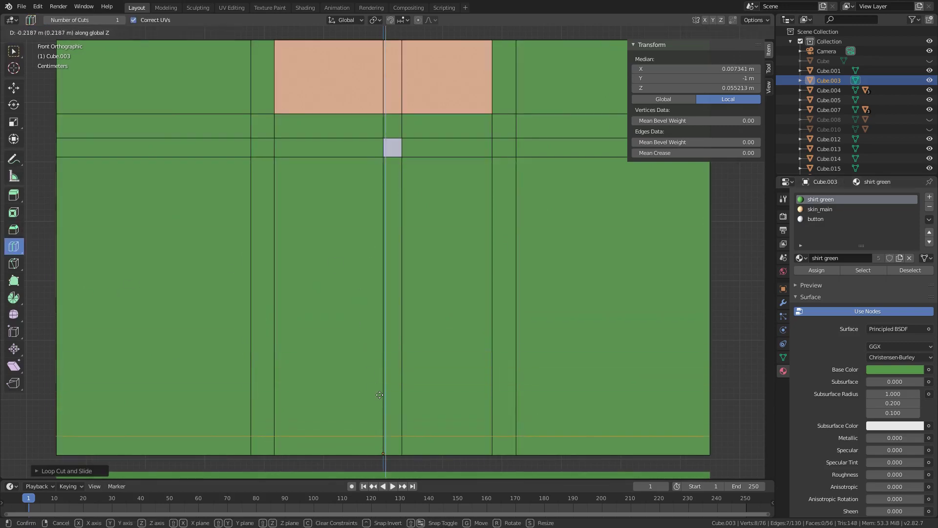
click(380, 395)
Step: Select the narrow strip face directly below the button and assign it the existing green_dark material in a new slot
click(85, 32)
click(13, 51)
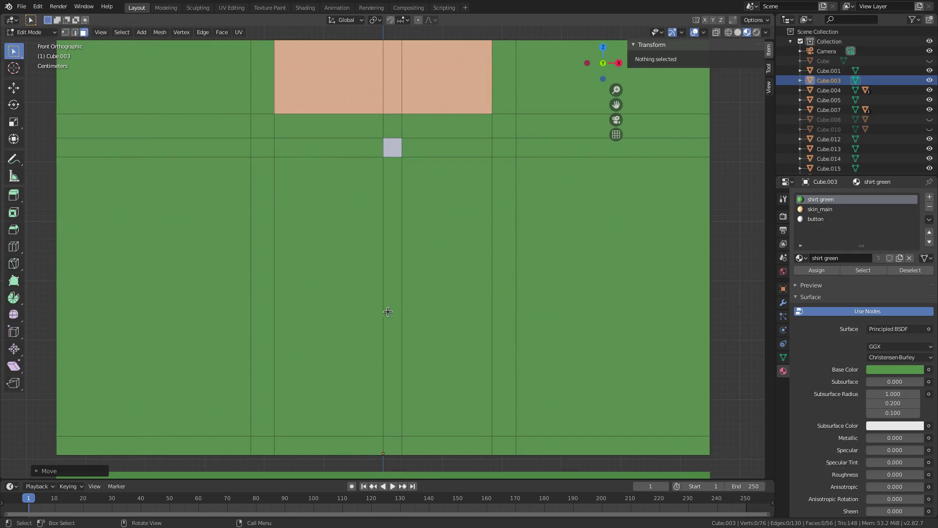
click(388, 312)
click(931, 198)
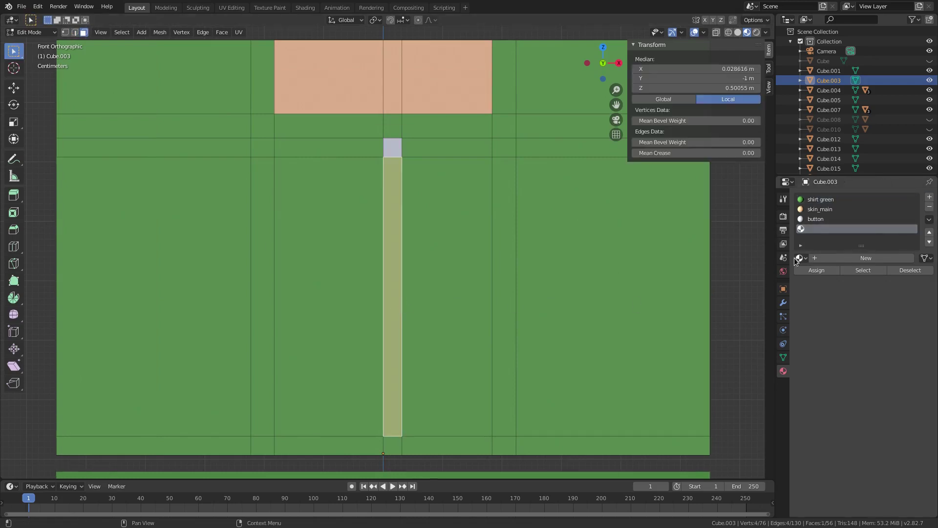
click(801, 258)
click(835, 308)
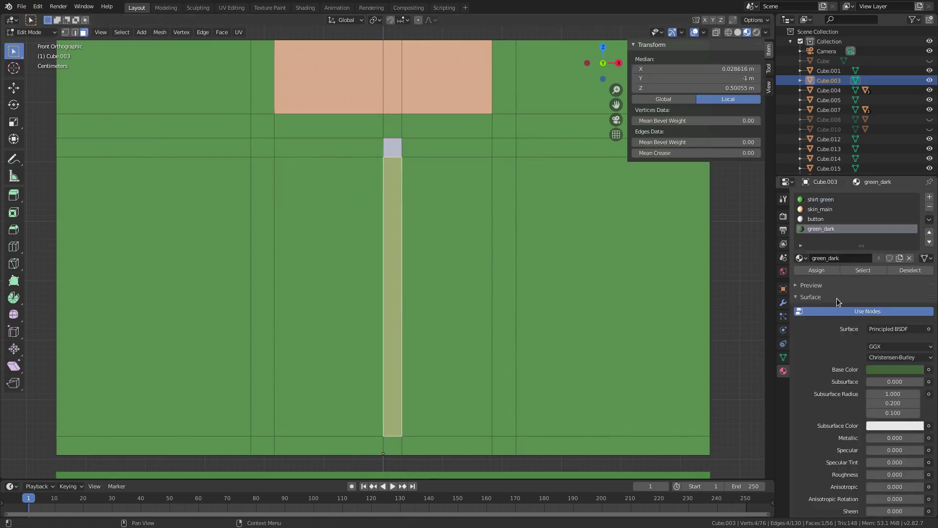
click(832, 269)
Step: Assign green_dark to the two narrow vertical faces on either side of the centre strip
scroll(397, 275, down, 3)
scroll(494, 241, up, 2)
click(486, 242)
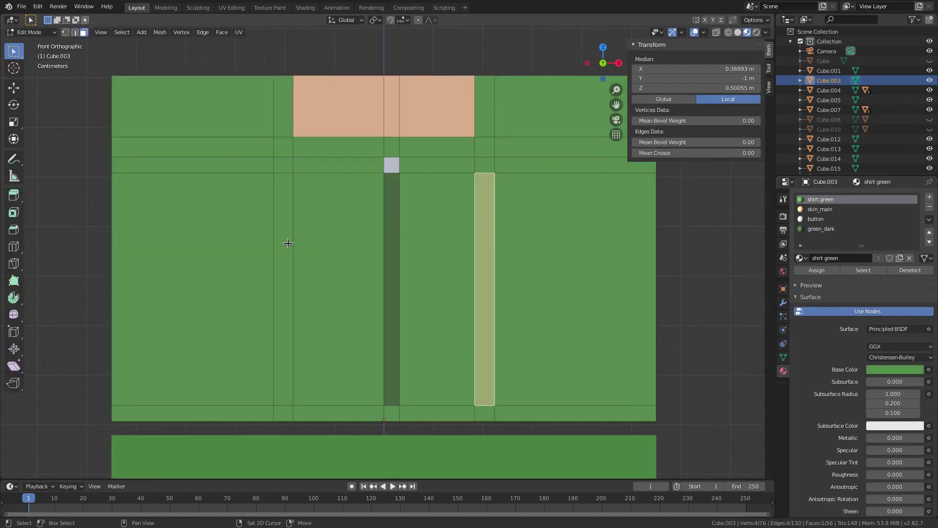
shift+click(282, 239)
click(821, 229)
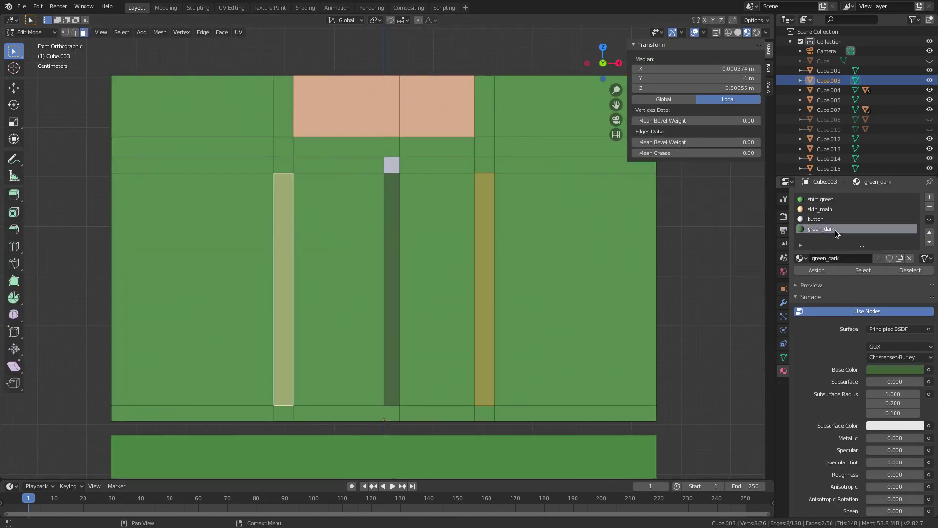
click(817, 271)
key(Tab)
scroll(436, 307, down, 3)
middle_drag(436, 304, 406, 303)
scroll(471, 284, up, 4)
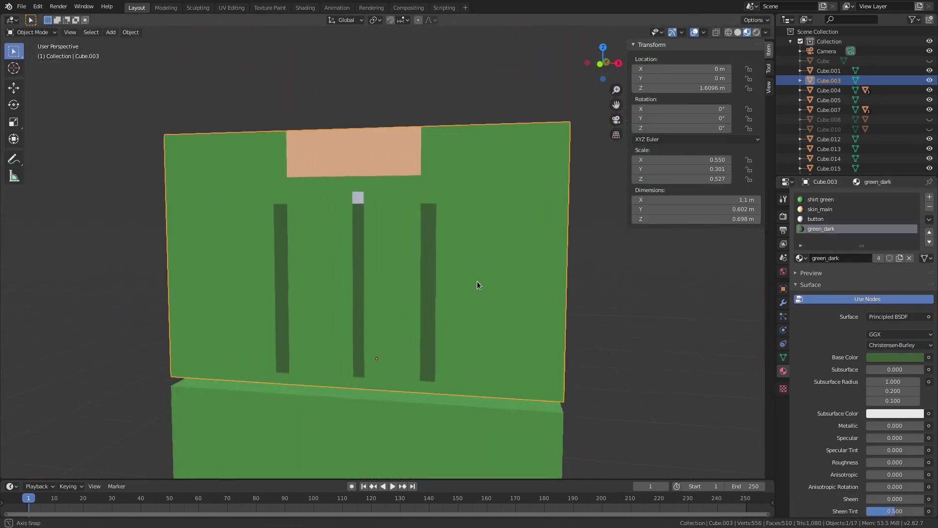
Step: Divide the shirt front between the button and the lower loop into eight equal bands with seven horizontal loop cuts
key(Tab)
middle_drag(413, 304, 318, 251)
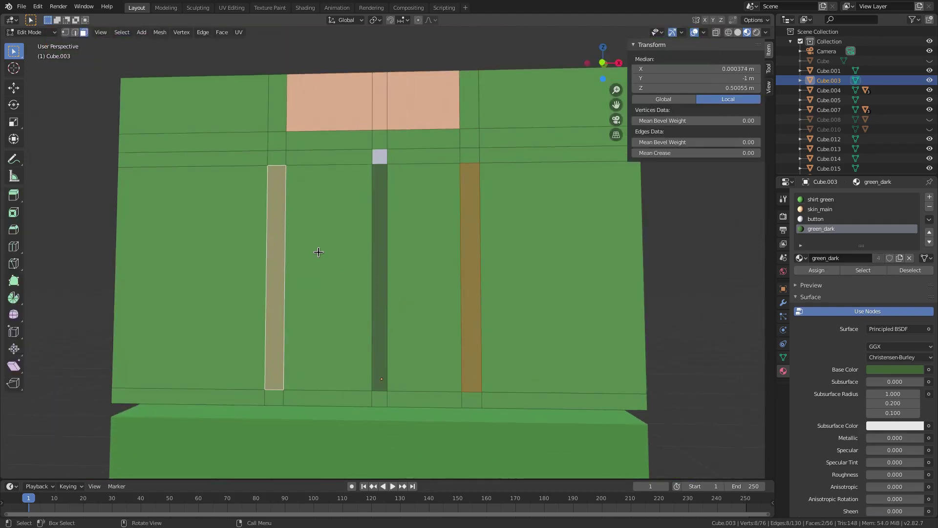
click(318, 251)
shift+click(427, 258)
key(KP_1)
click(347, 274)
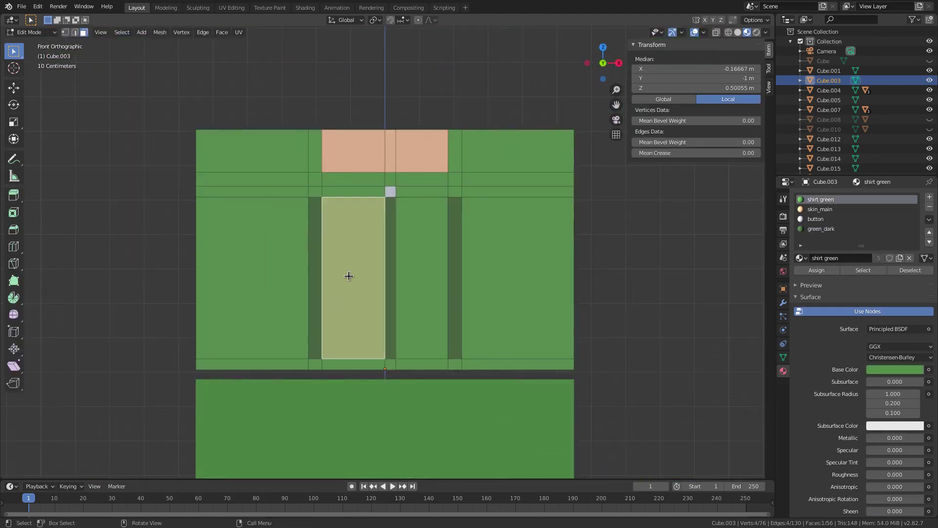
scroll(361, 279, up, 2)
scroll(376, 282, up, 1)
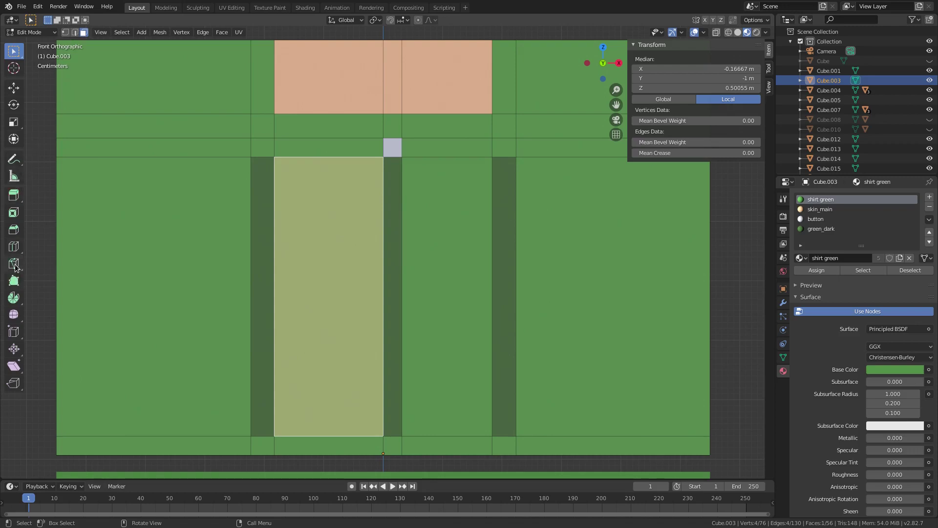
click(14, 247)
click(43, 297)
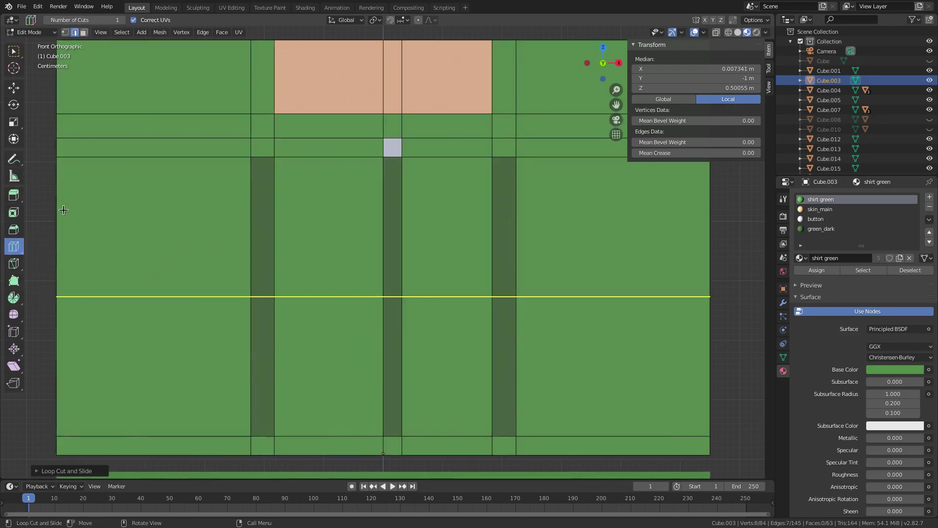
click(238, 214)
click(255, 335)
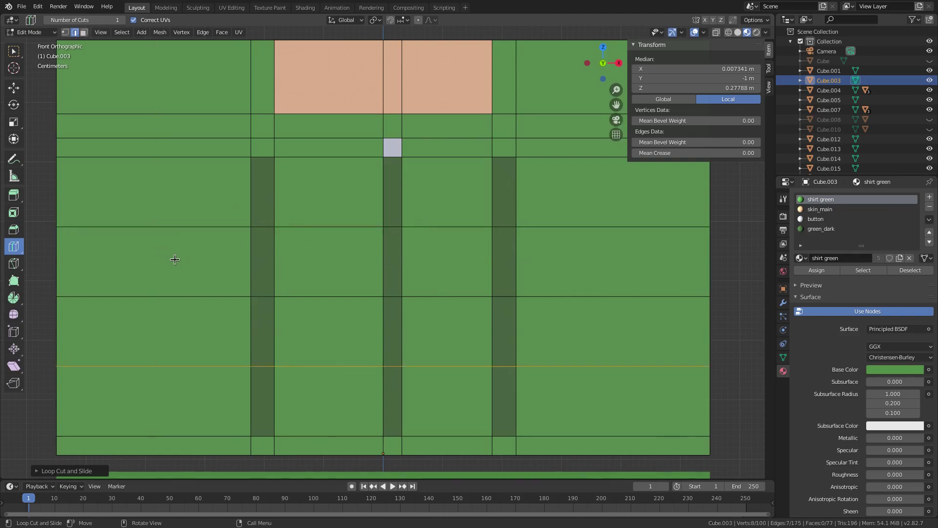
click(273, 213)
click(284, 346)
click(272, 390)
Step: Split the panel between the left and centre dark strips into four equal columns with three vertical loop cuts
click(328, 289)
click(339, 300)
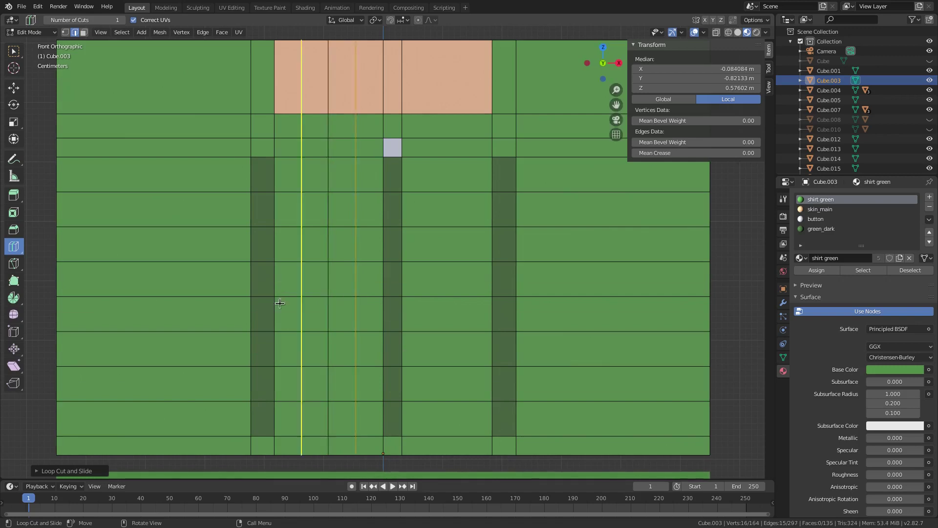
click(297, 298)
click(469, 301)
click(471, 295)
key(ctrl+z)
key(ctrl+z)
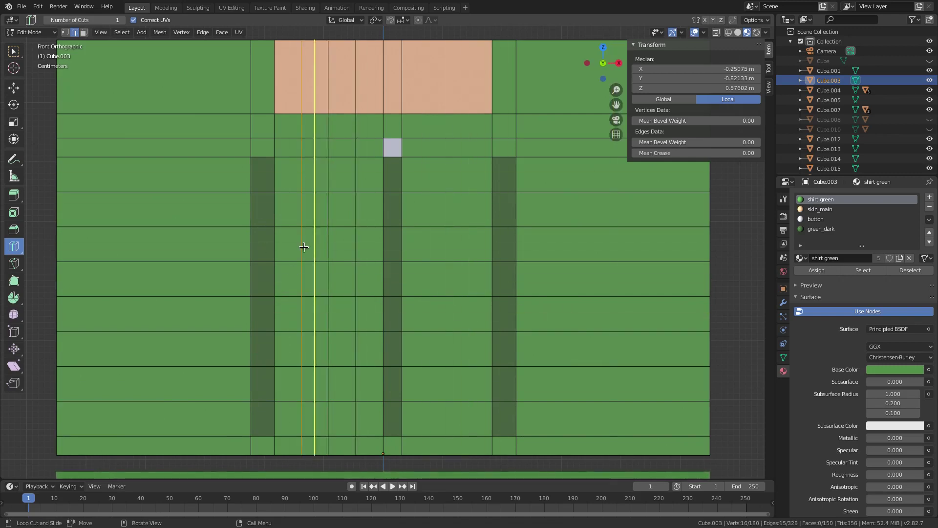
Step: Halve the left panel's columns with further vertical loop cuts to form eight narrow columns
click(303, 335)
click(293, 332)
click(335, 325)
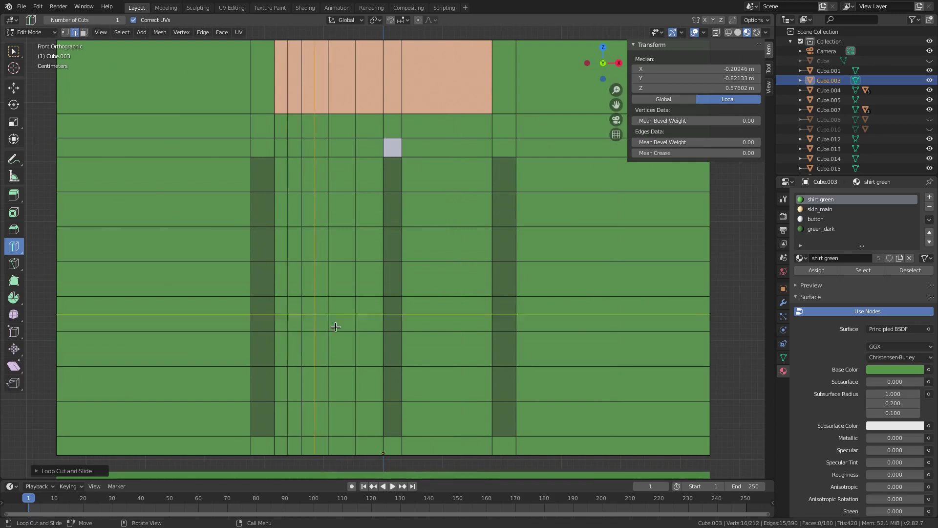
Step: Halve every horizontal band below the button with additional loop cuts, giving sixteen rows down to the lower loop
click(279, 207)
click(280, 175)
click(281, 244)
click(282, 280)
click(282, 315)
click(281, 348)
click(281, 377)
scroll(323, 269, down, 5)
scroll(313, 295, up, 4)
scroll(313, 294, up, 1)
click(248, 425)
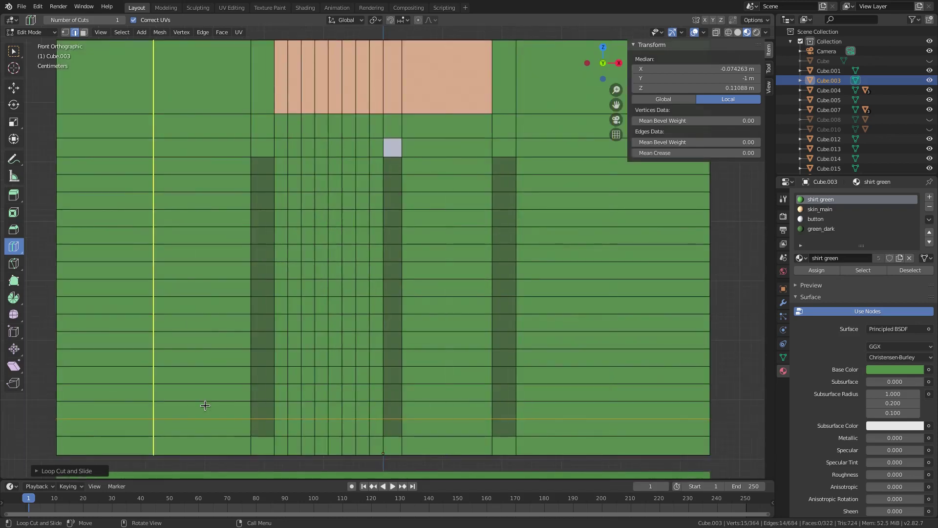
key(ctrl+z)
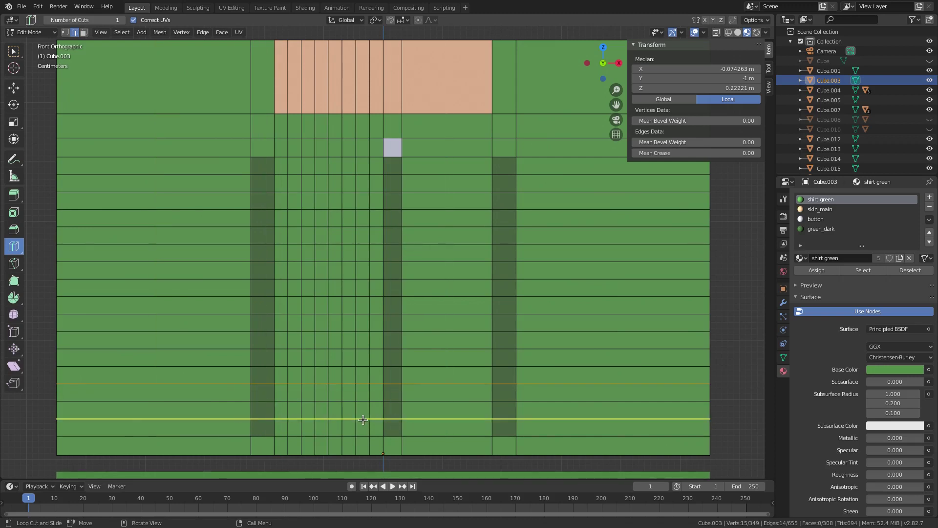
click(347, 426)
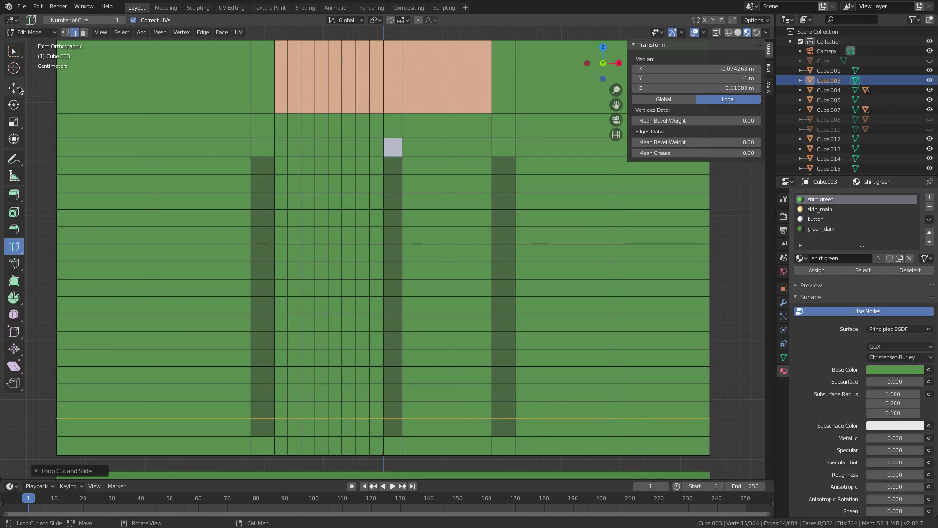
Step: In face selection, select all eight small faces in the top row of the left panel's grid
click(11, 52)
key(a)
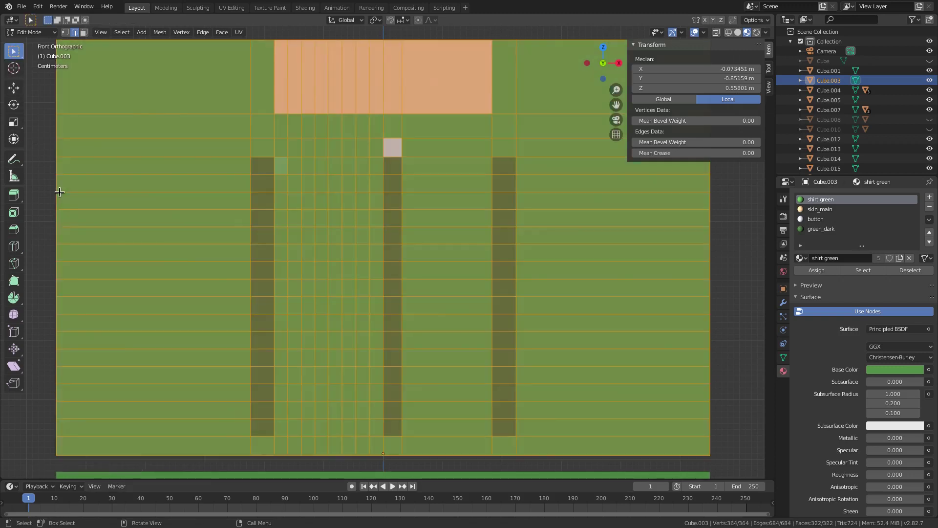
click(82, 33)
click(281, 166)
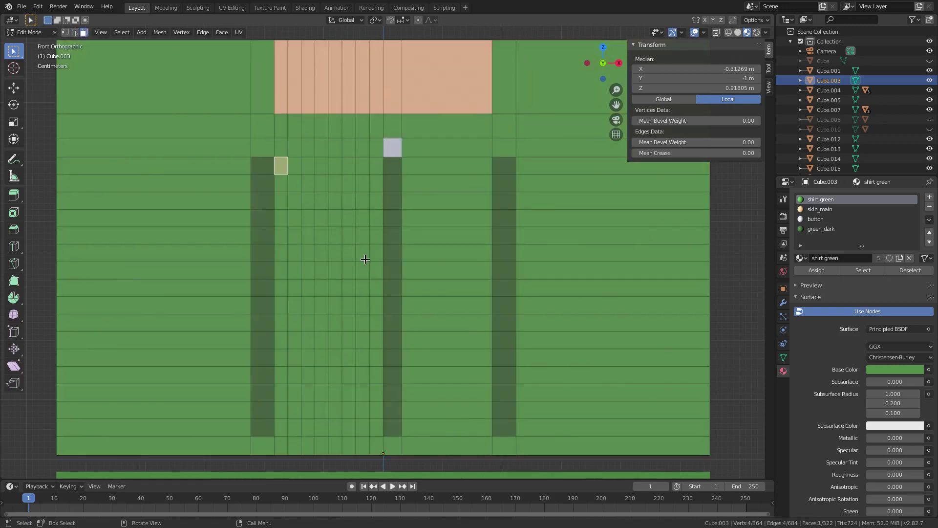
shift+click(300, 167)
key(ctrl+z)
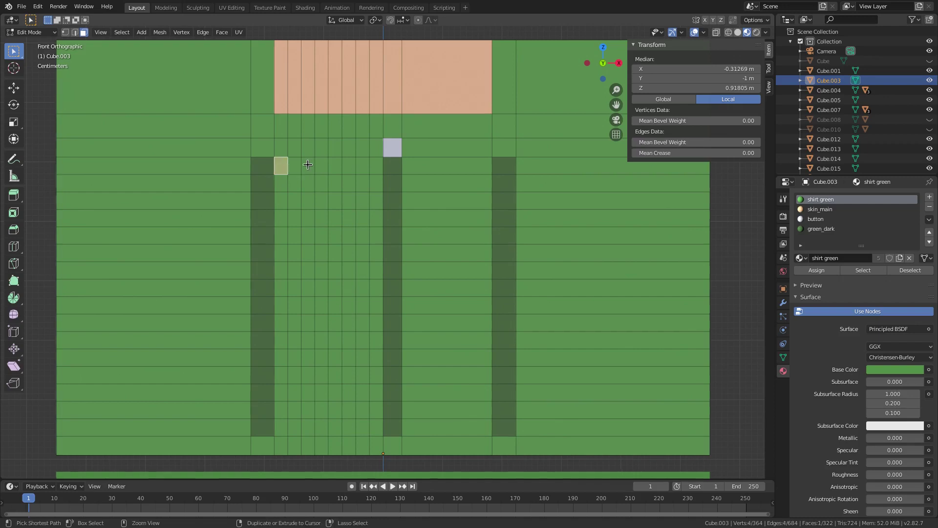
shift+click(295, 165)
shift+click(308, 165)
shift+click(322, 166)
shift+click(335, 165)
shift+click(348, 166)
shift+click(362, 165)
shift+click(376, 165)
Step: Add the eight small faces in the bottom row of the left panel's grid to the selection
shift+click(286, 428)
shift+click(295, 427)
shift+click(308, 427)
shift+click(321, 427)
shift+click(335, 427)
shift+click(349, 427)
shift+click(363, 427)
shift+click(376, 428)
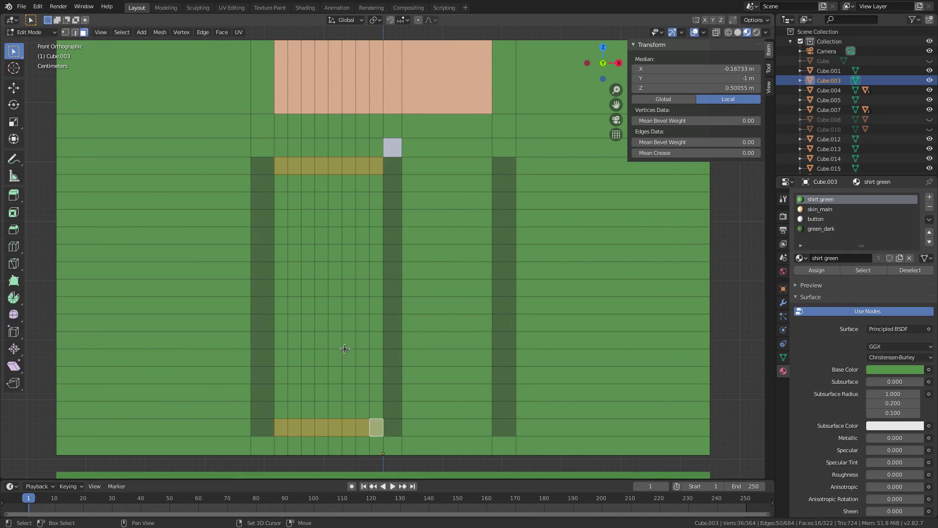
Step: Add a three-by-three hollow square of faces in the grid's upper left to the selection
shift+click(295, 200)
shift+click(295, 218)
shift+click(295, 235)
shift+click(308, 235)
shift+click(321, 235)
shift+click(321, 217)
shift+click(312, 197)
Step: Extend the selection with an L shape beside the hollow square, a two-face bar reaching the centre strip and one left-edge face
shift+click(352, 208)
shift+click(350, 234)
shift+click(362, 236)
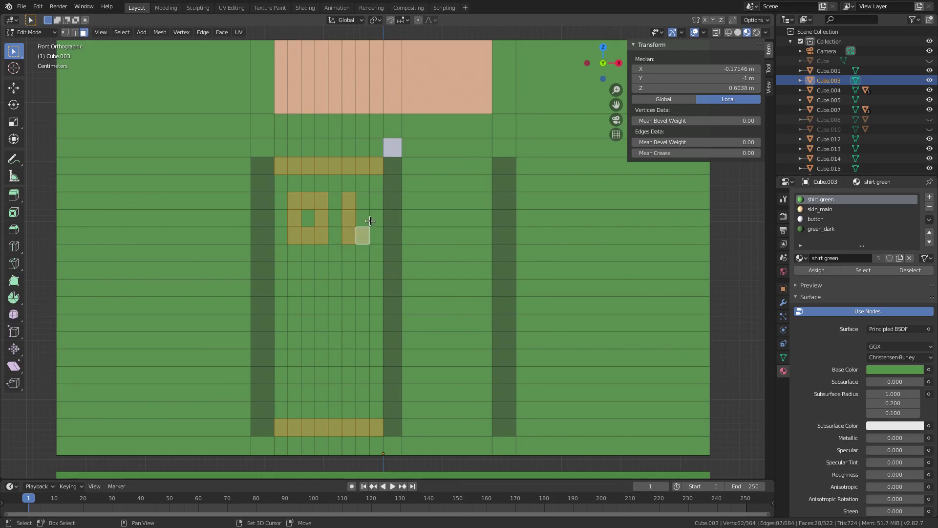
shift+click(379, 203)
shift+click(375, 200)
shift+click(281, 221)
Step: Add middle pattern faces to the selection: a pair, a single, a two-high piece, a three-wide bar and a single below it
shift+click(295, 269)
shift+click(308, 270)
shift+click(335, 270)
shift+click(359, 270)
shift+click(362, 289)
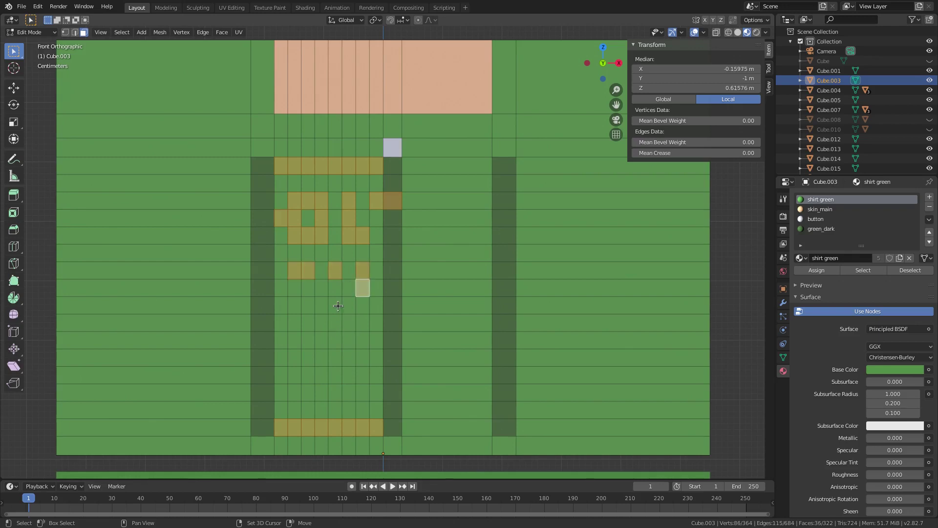
shift+click(335, 305)
shift+click(321, 305)
shift+click(308, 305)
shift+click(294, 322)
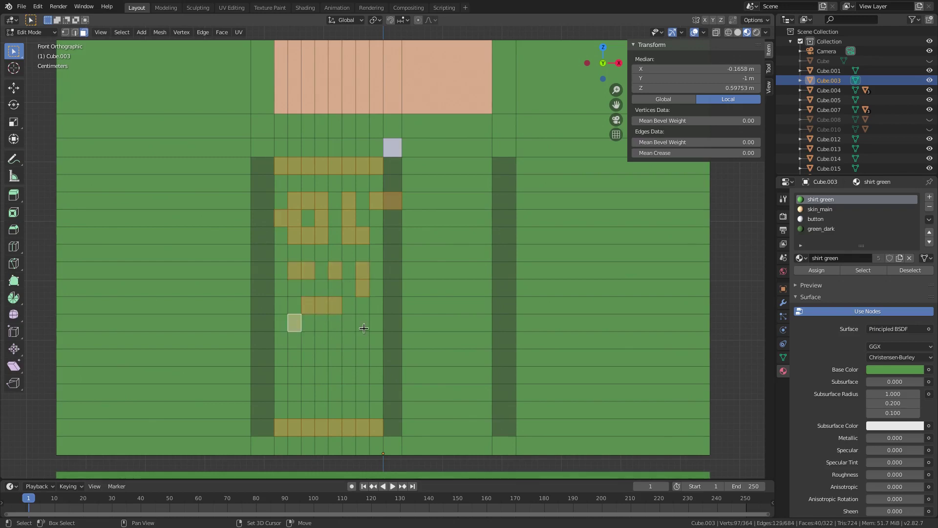
Step: Add a ten-face irregular cluster in the grid's lower middle to the selection, including a short downward stem
shift+click(349, 323)
shift+click(349, 340)
shift+click(362, 340)
shift+click(362, 322)
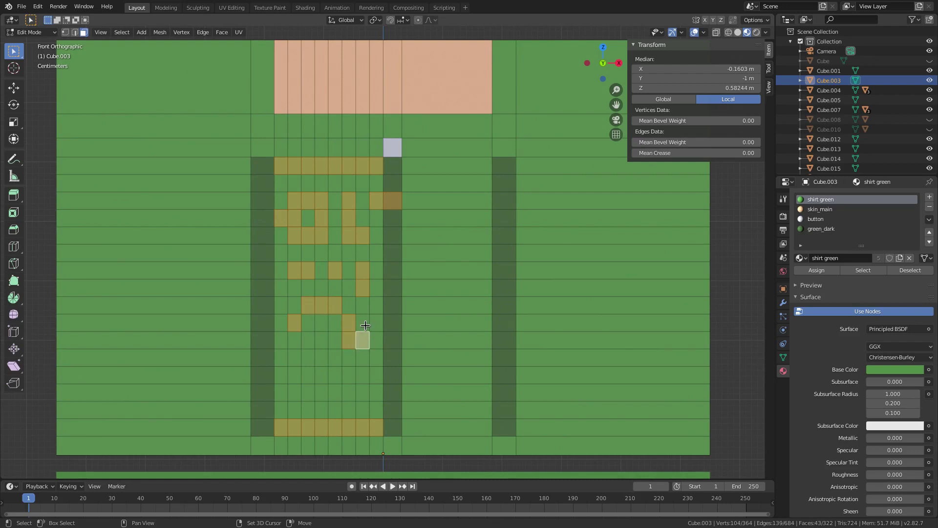
shift+click(335, 342)
shift+click(321, 341)
shift+click(310, 359)
shift+click(335, 357)
shift+click(335, 375)
shift+click(362, 358)
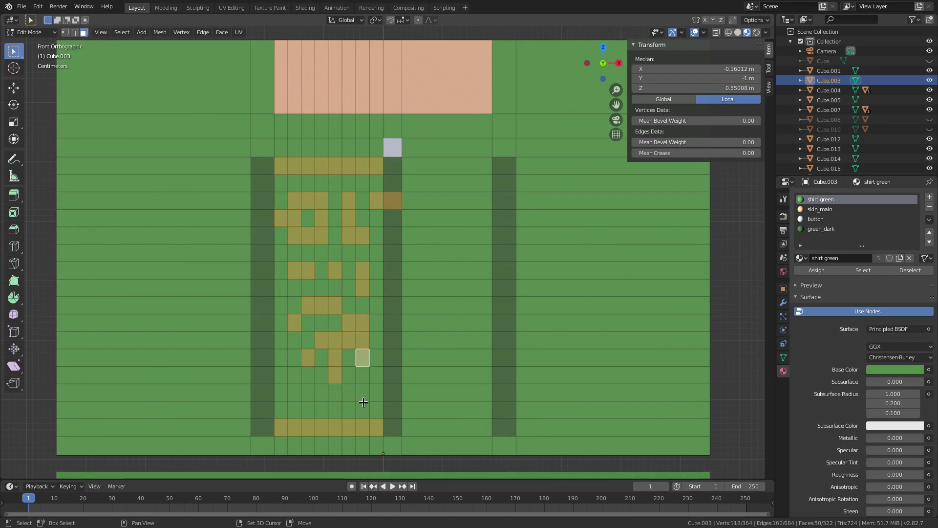
Step: Add five scattered faces near the grid's bottom row and two faces just beneath its top row to the selection
shift+click(363, 393)
shift+click(308, 392)
shift+click(295, 392)
shift+click(321, 410)
shift+click(349, 410)
scroll(425, 381, down, 2)
scroll(421, 366, up, 2)
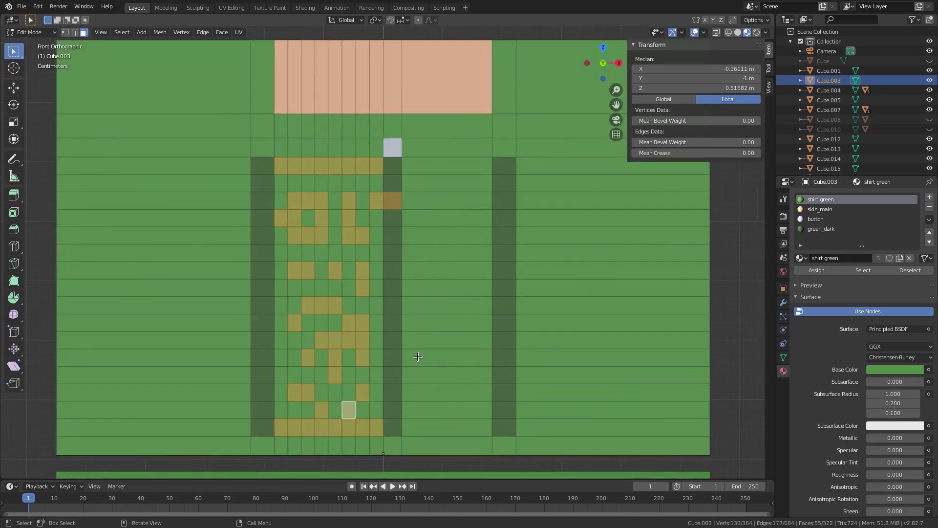
shift+click(342, 184)
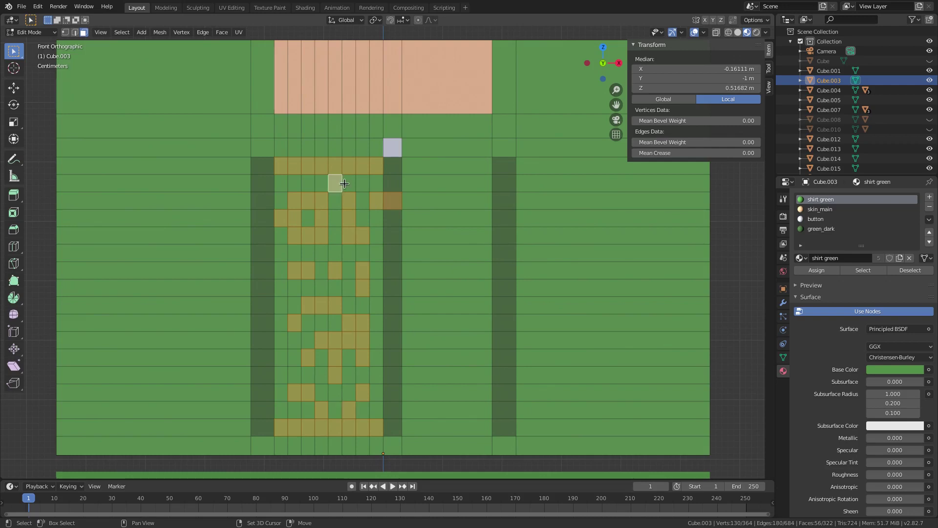
shift+click(278, 184)
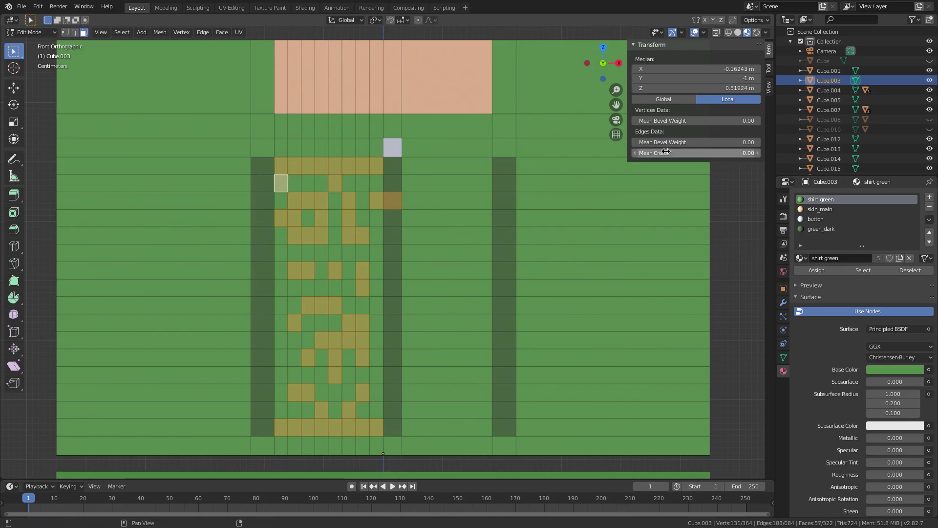
Step: Assign green_dark to the selected pattern faces and inspect the shirt front outside mesh editing
click(821, 229)
click(817, 271)
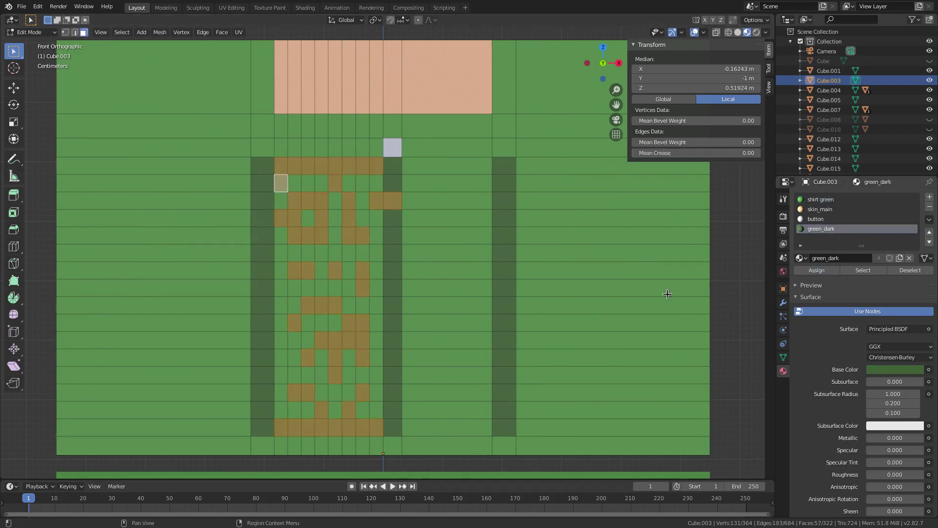
key(Tab)
scroll(441, 334, down, 4)
middle_drag(424, 344, 438, 358)
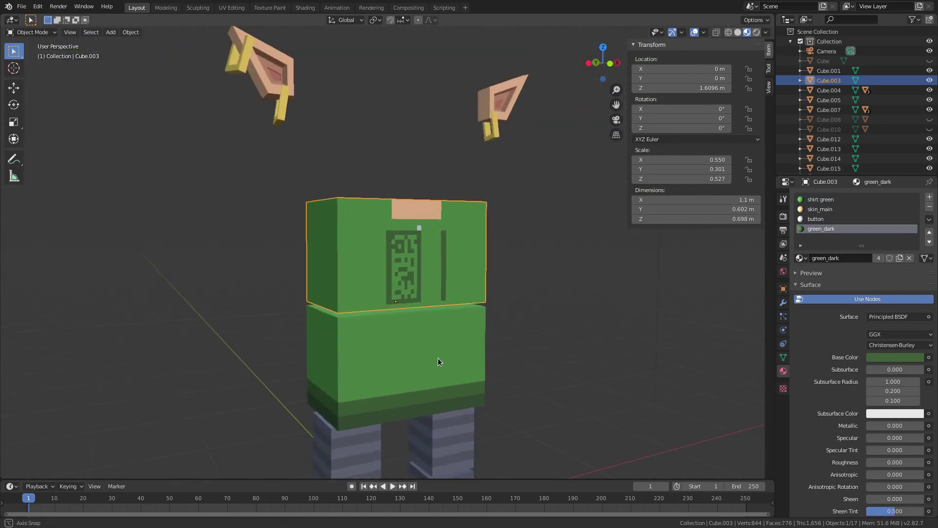
scroll(436, 352, up, 8)
middle_drag(460, 273, 367, 295)
Step: Select four dark faces within the left panel's pattern and assign them back to shirt green
key(Tab)
click(284, 212)
scroll(311, 232, down, 4)
shift+click(362, 303)
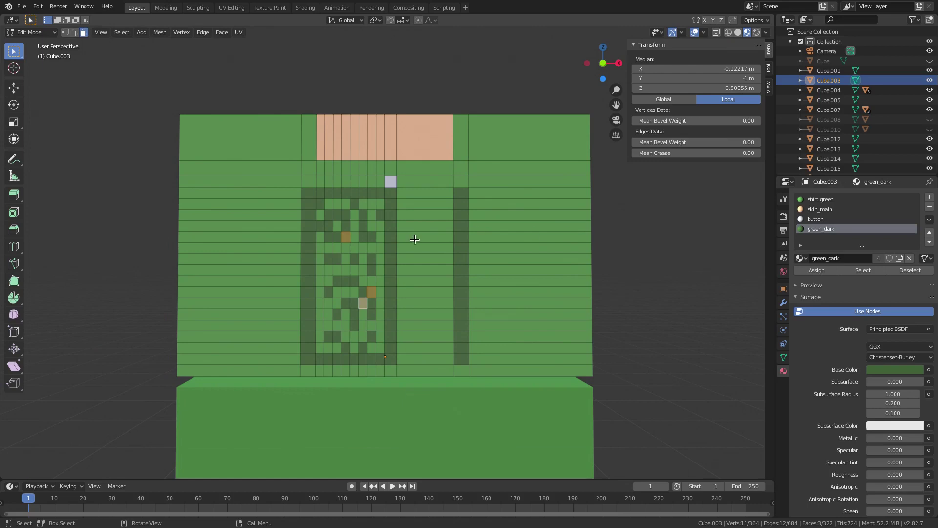
shift+click(328, 240)
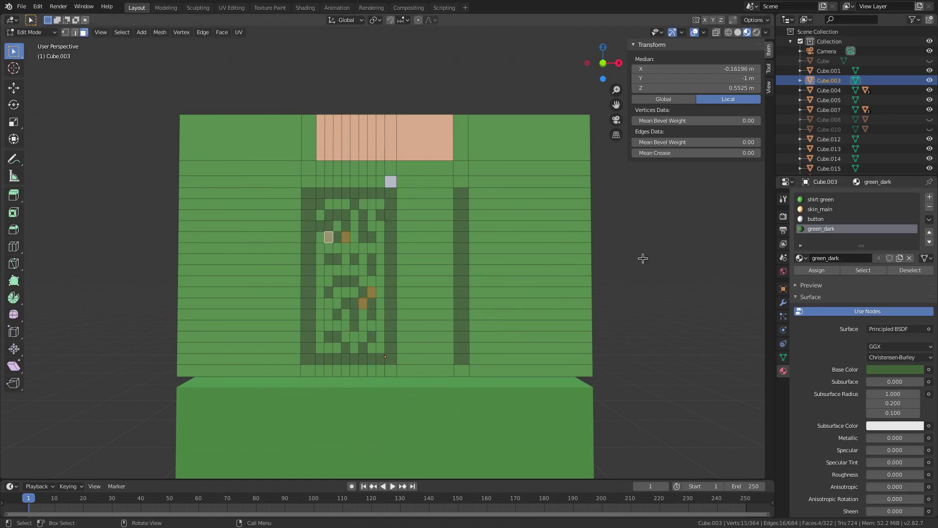
click(820, 200)
click(816, 270)
key(Tab)
scroll(377, 353, down, 5)
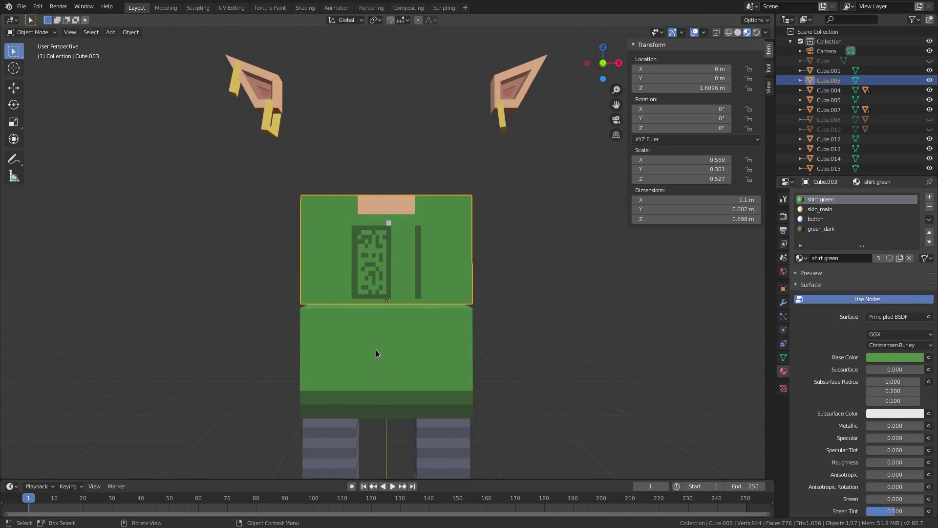
Step: Assign green_dark to the selected face at the pixel pattern's right edge and check the shirt front outside mesh editing
scroll(377, 353, up, 5)
key(Tab)
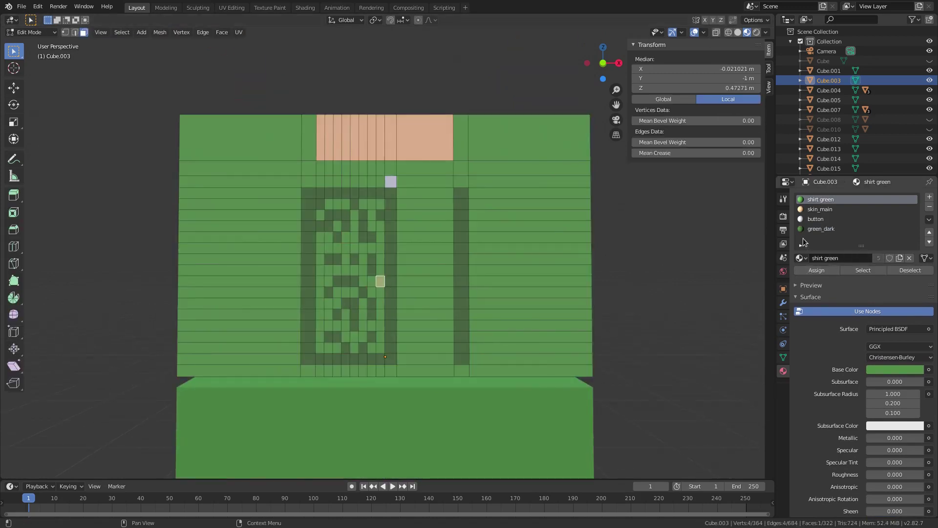
click(821, 229)
key(Tab)
scroll(345, 375, down, 5)
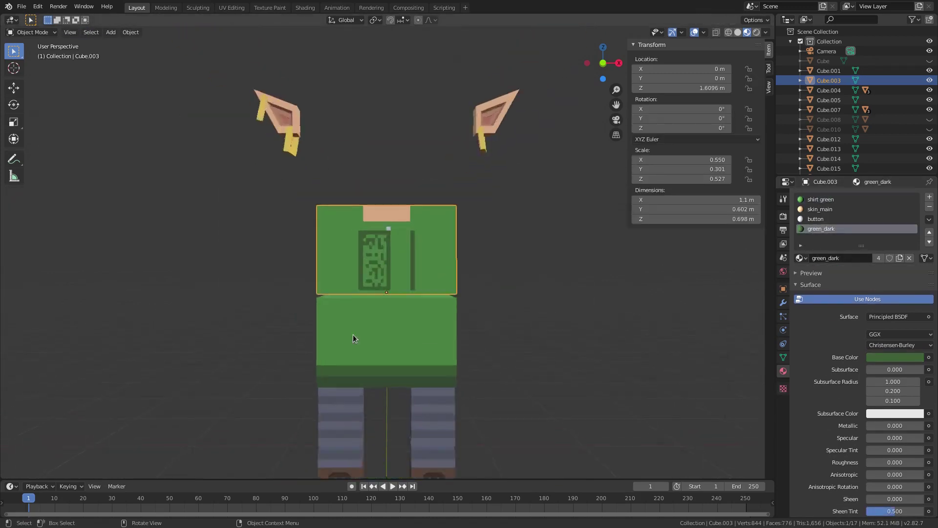
Step: Assign green_dark to two vertically adjacent faces at the pixel pattern's lower left edge and check the shirt from a distance
scroll(352, 338, up, 6)
key(Tab)
click(320, 304)
shift+click(320, 314)
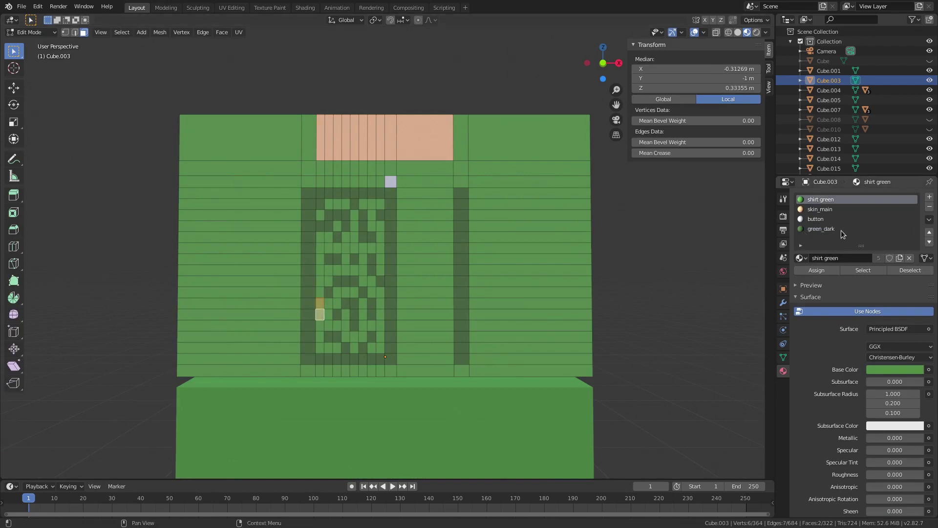
click(822, 229)
click(817, 270)
key(Tab)
scroll(441, 351, down, 5)
key(Tab)
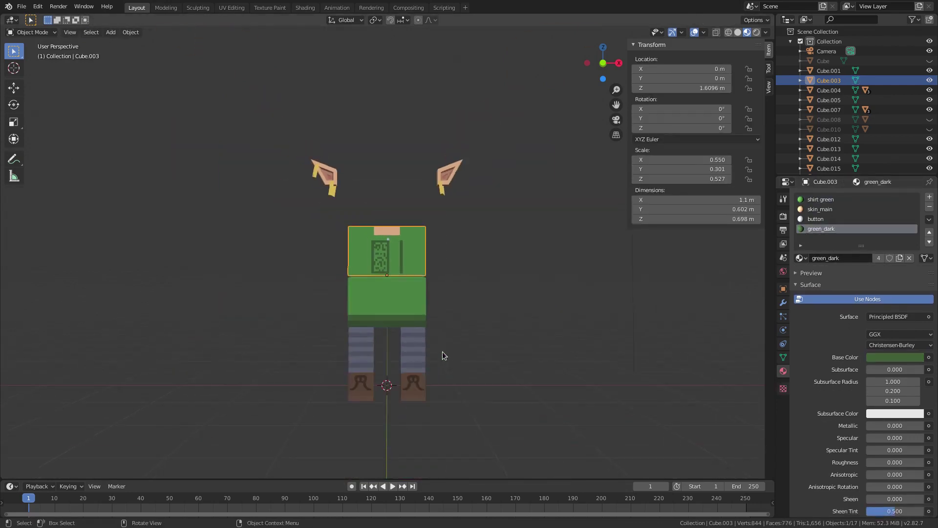
Step: Try to assign green_dark to eight alternating wide faces between the middle and right strips, starting with the uppermost
scroll(409, 313, up, 5)
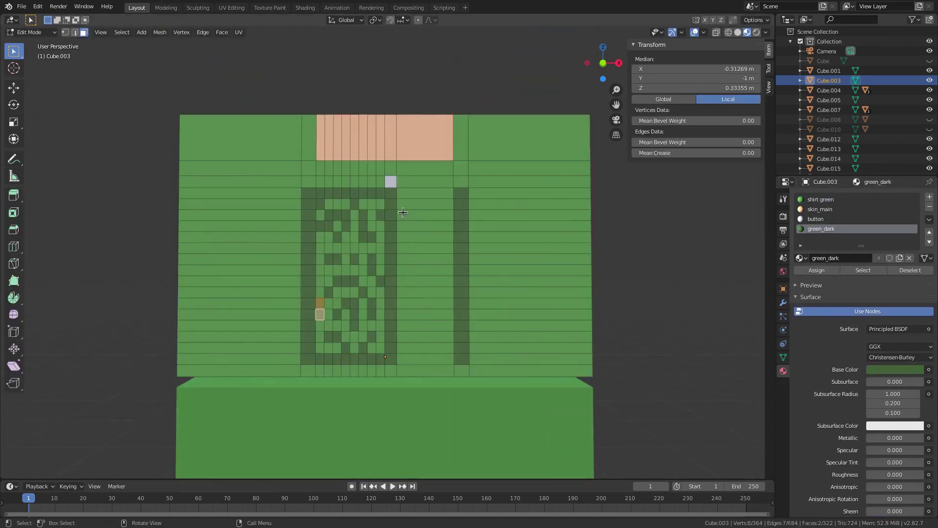
click(411, 215)
shift+click(415, 192)
shift+click(413, 215)
shift+click(414, 237)
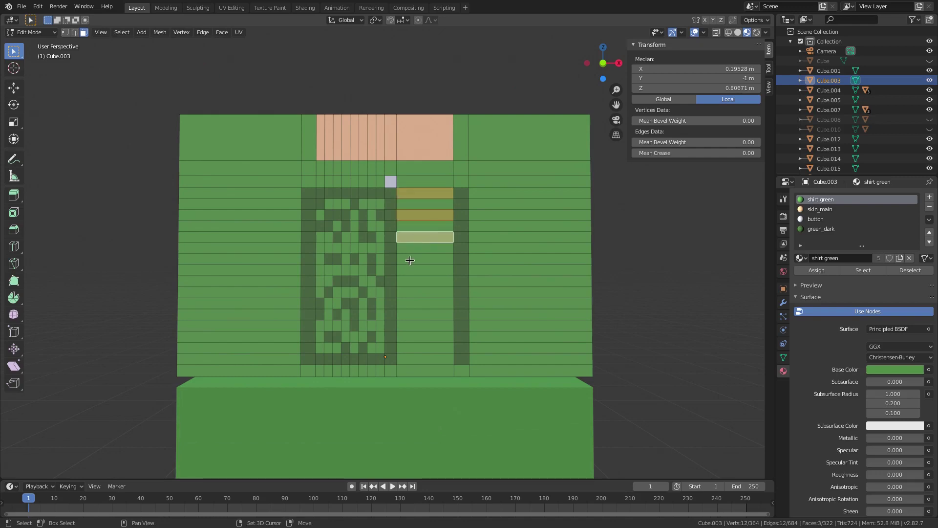
shift+click(411, 259)
shift+click(410, 281)
shift+click(412, 302)
shift+click(414, 325)
shift+click(414, 348)
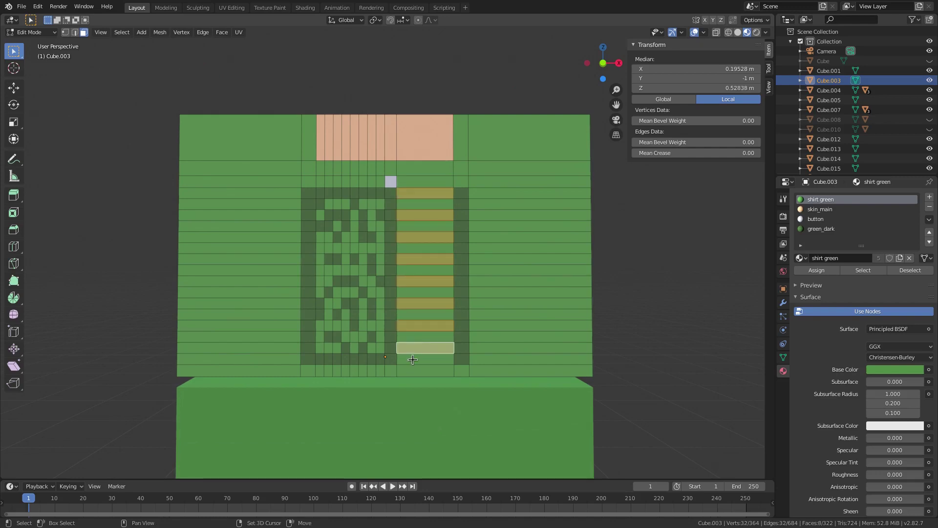
click(823, 229)
click(817, 270)
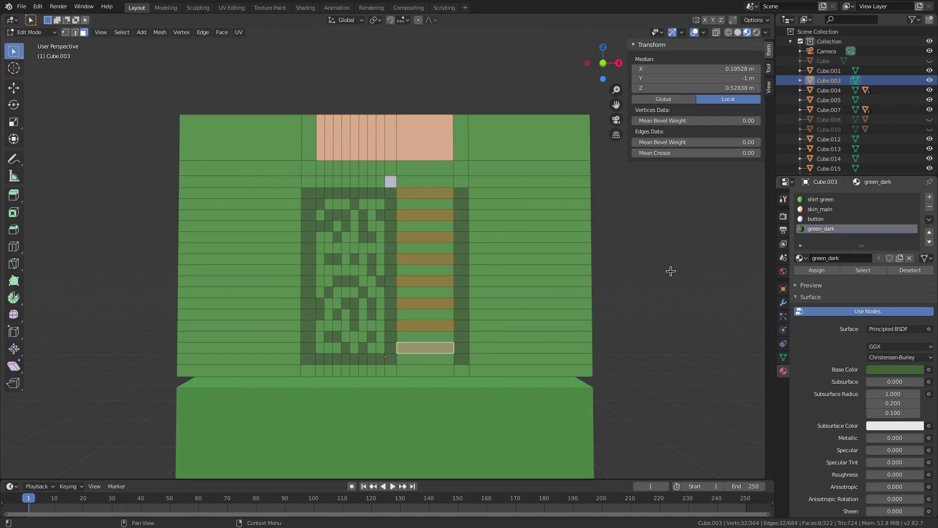
Step: Examine the striped right panel from a distance and from a slight angle, checking the face at its bottom end
key(Tab)
scroll(426, 306, down, 5)
scroll(426, 303, down, 4)
mouse_move(431, 303)
middle_down()
mouse_move(480, 306)
mouse_move(378, 305)
mouse_move(415, 277)
mouse_move(426, 289)
middle_up()
scroll(377, 305, up, 7)
scroll(407, 340, up, 3)
key(Tab)
click(416, 372)
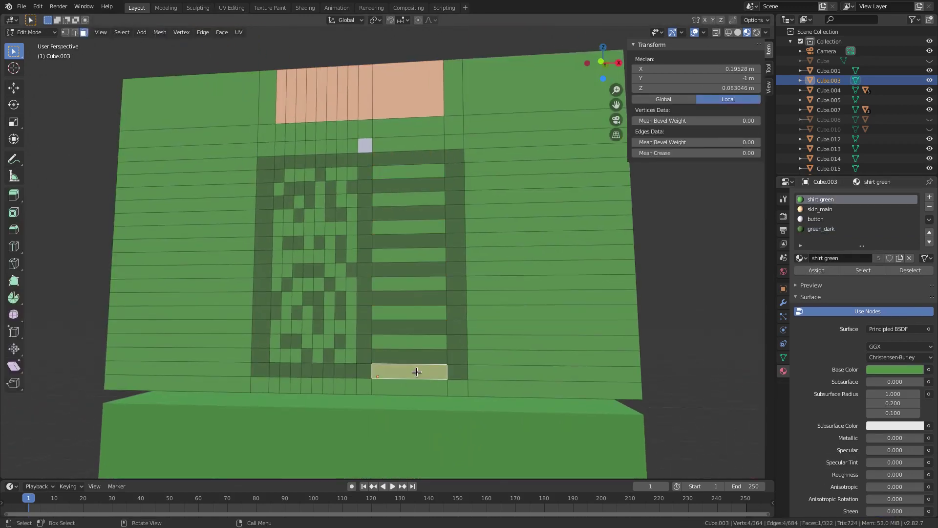
Step: Undo the stripe colouring and selections until only the right panel's uppermost face is selected
key(ctrl+z)
key(ctrl+z)
key(ctrl+z)
key(ctrl+z)
key(ctrl+z)
key(ctrl+z)
key(ctrl+z)
key(ctrl+z)
key(ctrl+z)
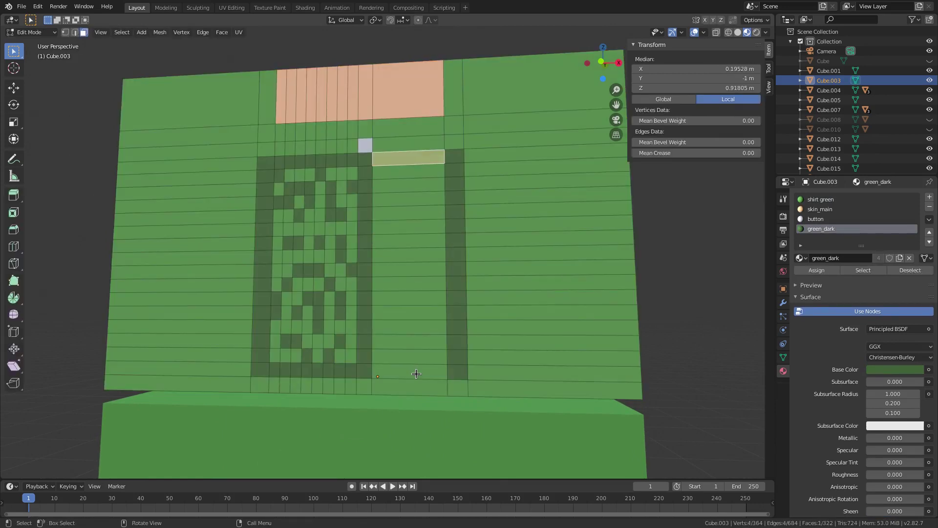
Step: Add seven right-panel faces to the selection as alternating bars from both ends, leaving a two-face gap near the middle
shift+click(416, 374)
shift+click(404, 343)
shift+click(410, 185)
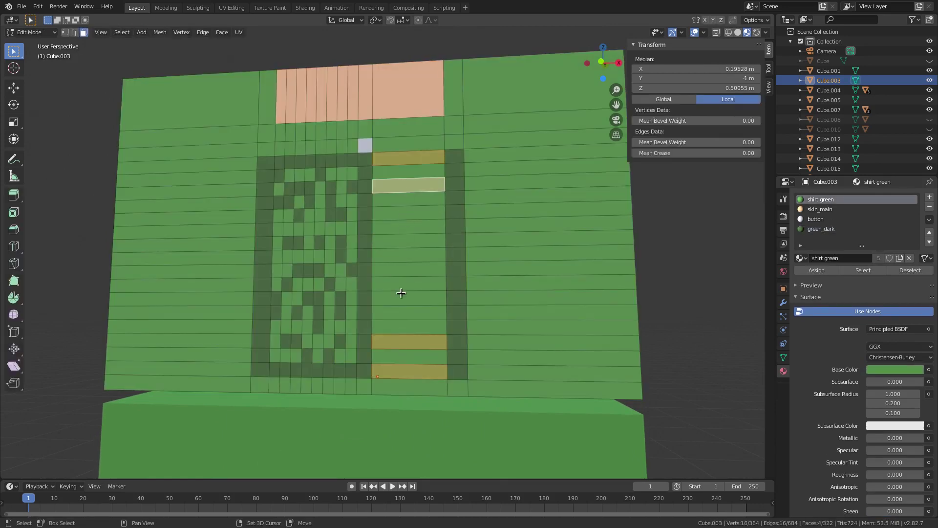
shift+click(407, 311)
shift+click(397, 215)
shift+click(398, 282)
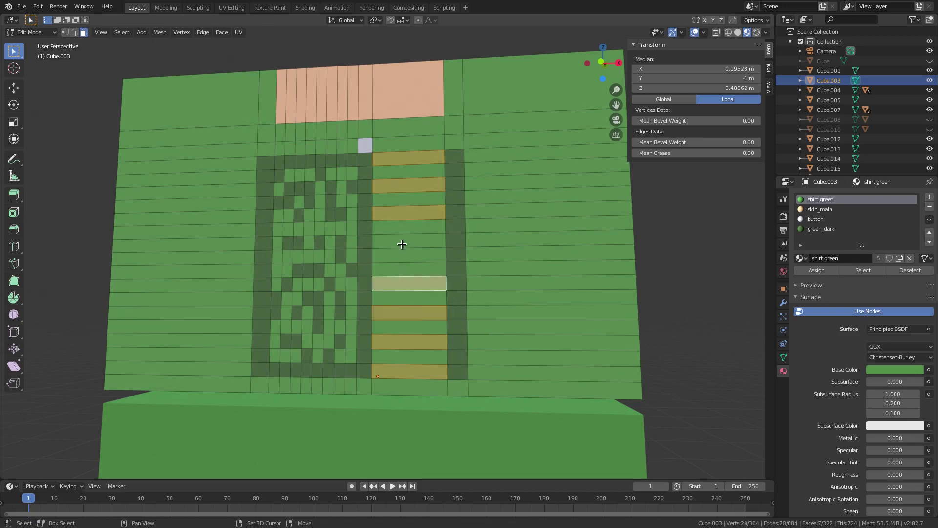
shift+click(402, 242)
Step: Assign shirt green to the selected bar faces and check the shirt front outside mesh editing
click(820, 272)
key(Tab)
scroll(374, 371, down, 7)
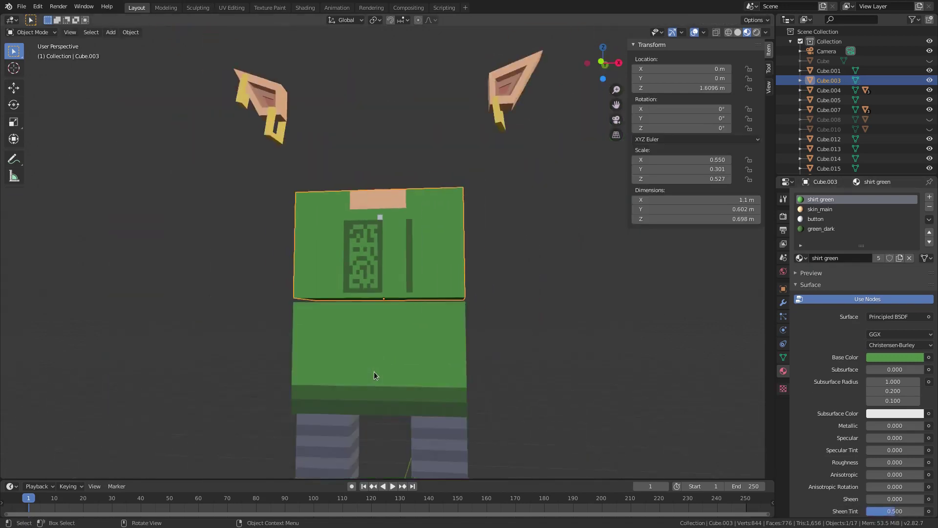
Step: Assign green_dark to the eight selected bar faces and view the shirt front outside mesh editing
scroll(374, 371, up, 6)
key(Tab)
click(821, 229)
click(810, 268)
key(Tab)
scroll(311, 301, down, 4)
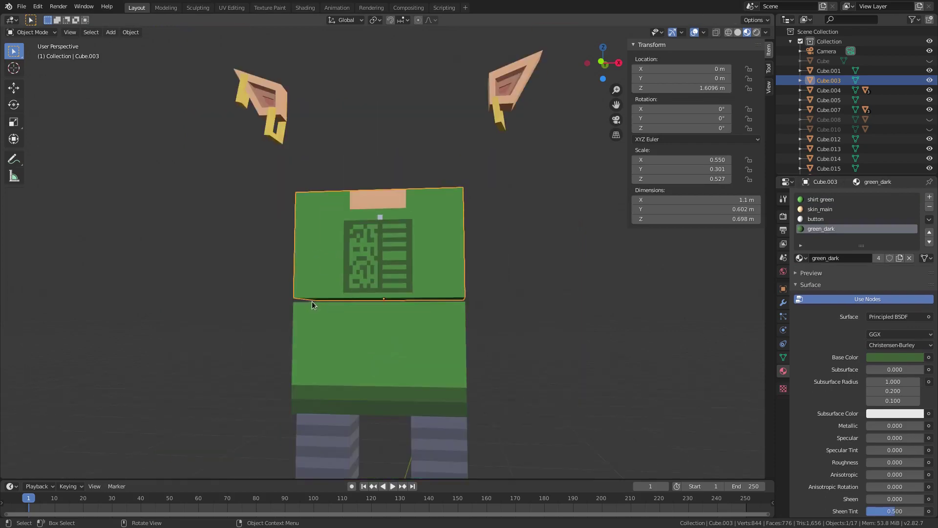
Step: Examine the striped right panel up close and the whole shirt front from a distance outside mesh editing
scroll(358, 305, up, 3)
key(Tab)
scroll(474, 268, up, 3)
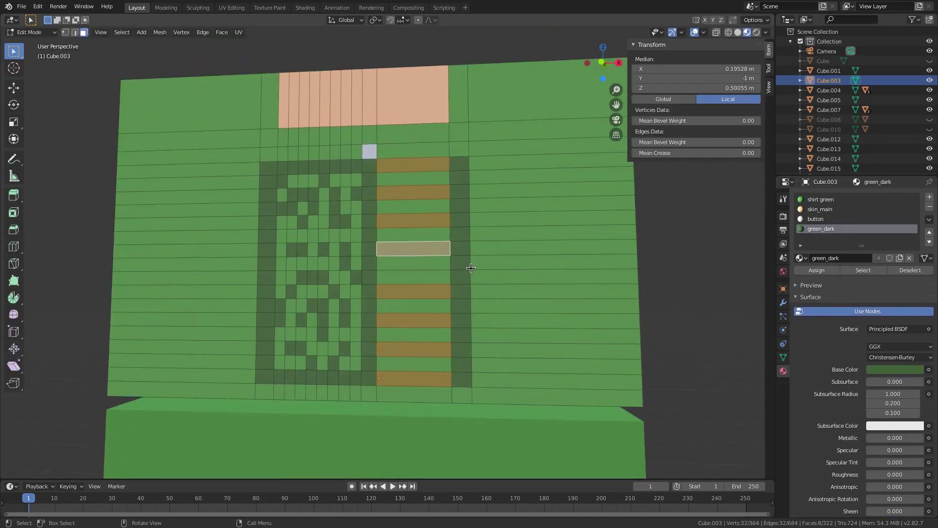
scroll(471, 268, up, 4)
scroll(323, 362, down, 7)
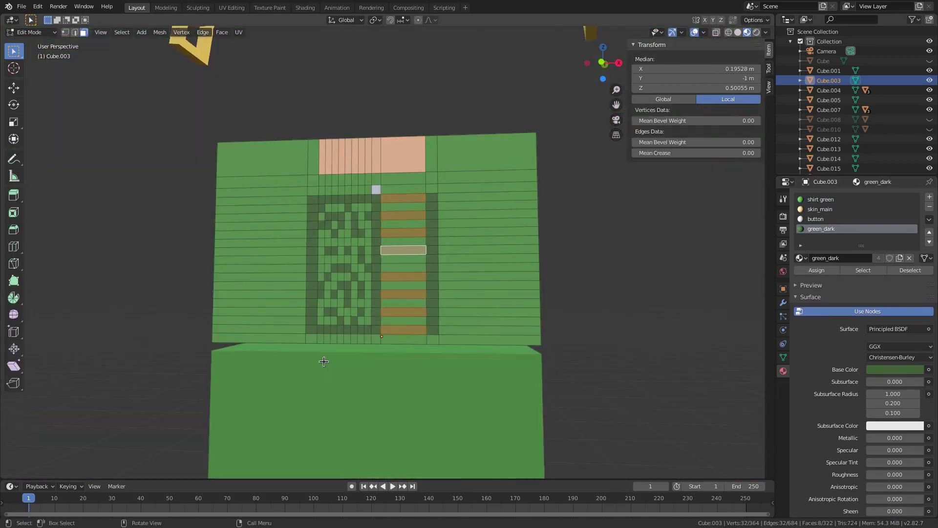
key(Tab)
scroll(456, 360, down, 5)
scroll(490, 360, up, 2)
scroll(415, 390, down, 4)
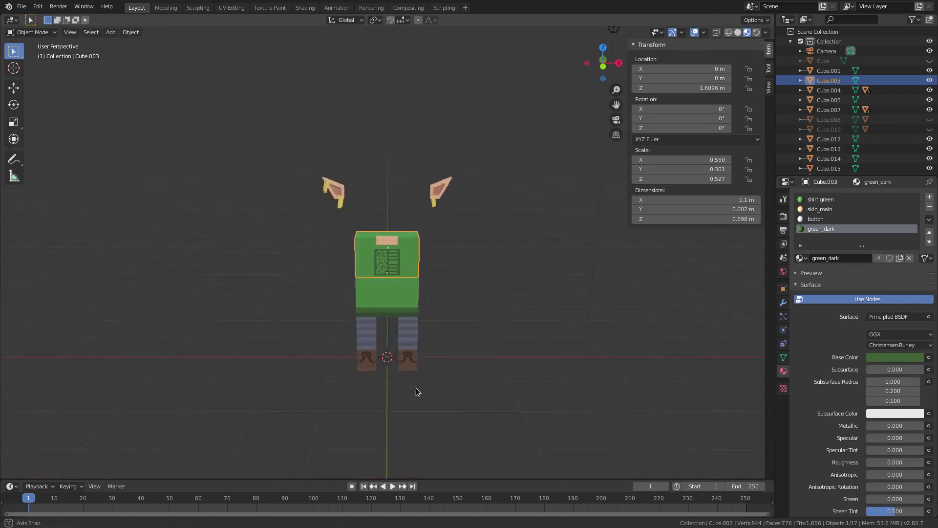
Step: Select the button face and the face directly above it, beneath the neckline
scroll(435, 331, up, 4)
key(Tab)
scroll(435, 331, up, 4)
click(390, 222)
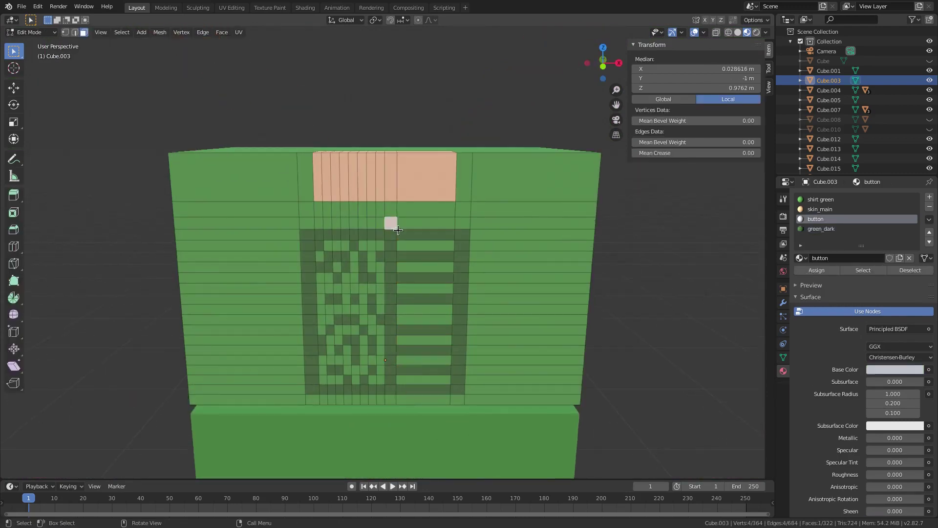
scroll(399, 211, up, 5)
shift+click(397, 154)
Step: Add the face row beneath the neckline, left of the button column, and the face under its left end to the selection
shift+click(197, 159)
shift+click(207, 182)
shift+click(232, 161)
shift+click(250, 157)
shift+click(270, 154)
shift+click(292, 152)
shift+click(309, 153)
shift+click(330, 153)
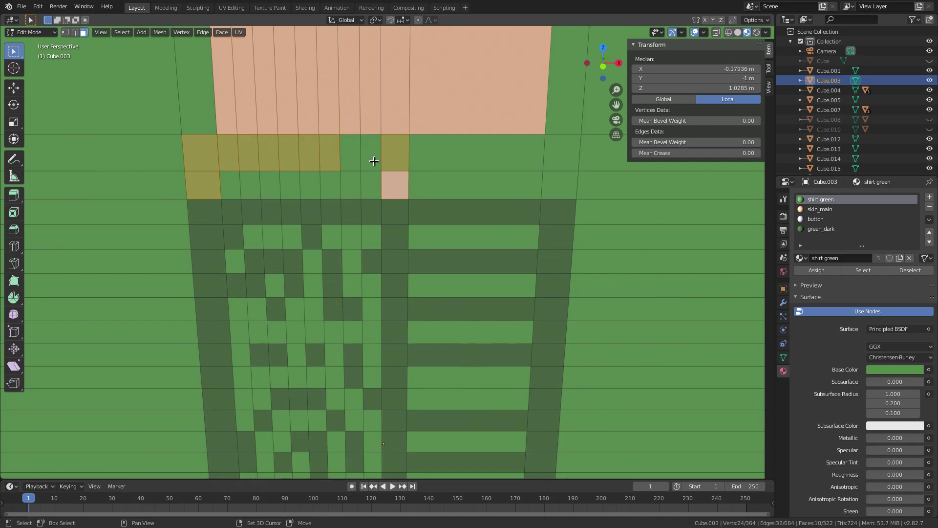
shift+click(371, 154)
Step: Add the right part of the row beneath the neckline and the faces on both neckline sides, then assign green_dark to the selection
shift+click(571, 154)
shift+click(566, 107)
shift+click(522, 142)
shift+click(201, 103)
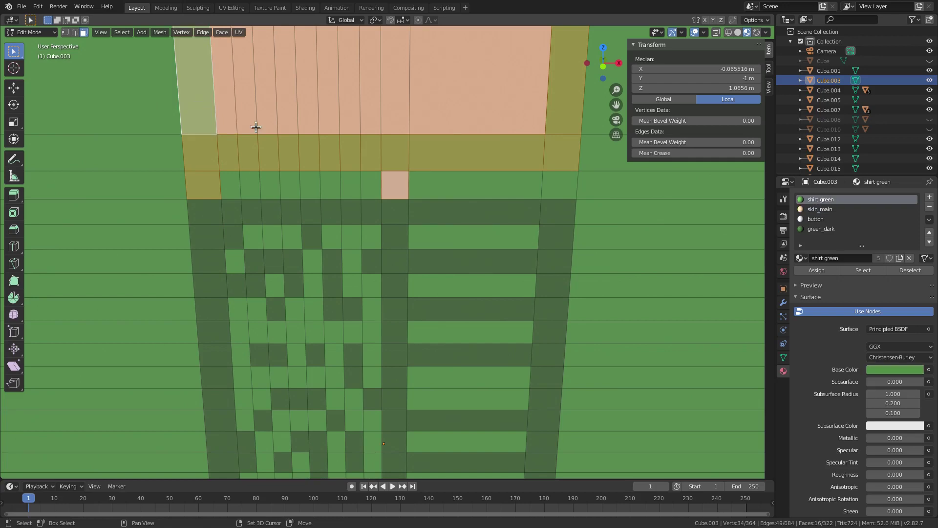
click(817, 270)
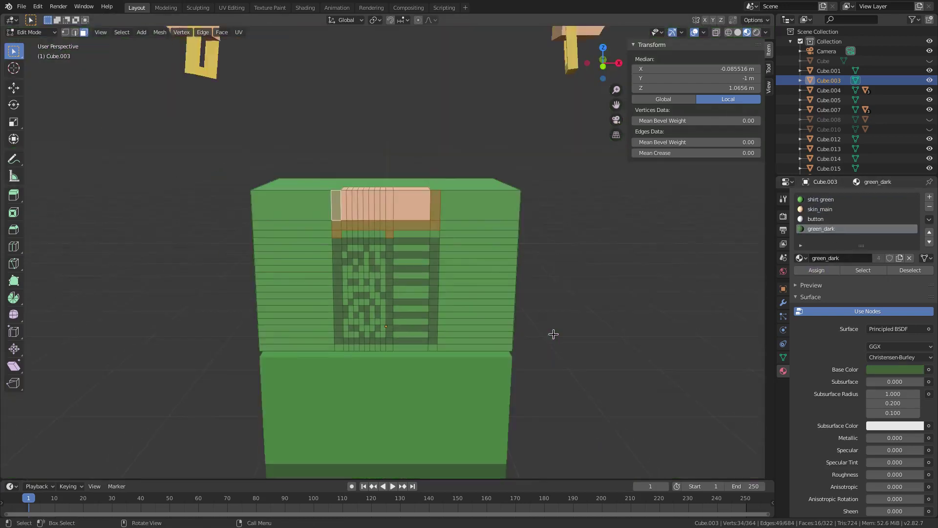
Step: Select the green gap face in the right strip below the neckline border and inspect the shirt front outside mesh editing
scroll(556, 331, up, 5)
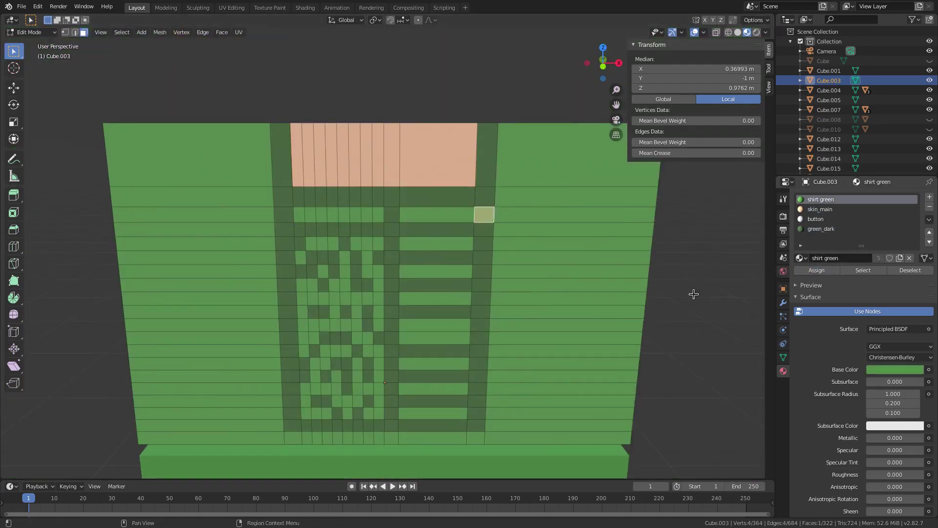
key(Tab)
scroll(403, 327, down, 5)
middle_drag(403, 326, 406, 304)
key(Tab)
scroll(406, 304, up, 4)
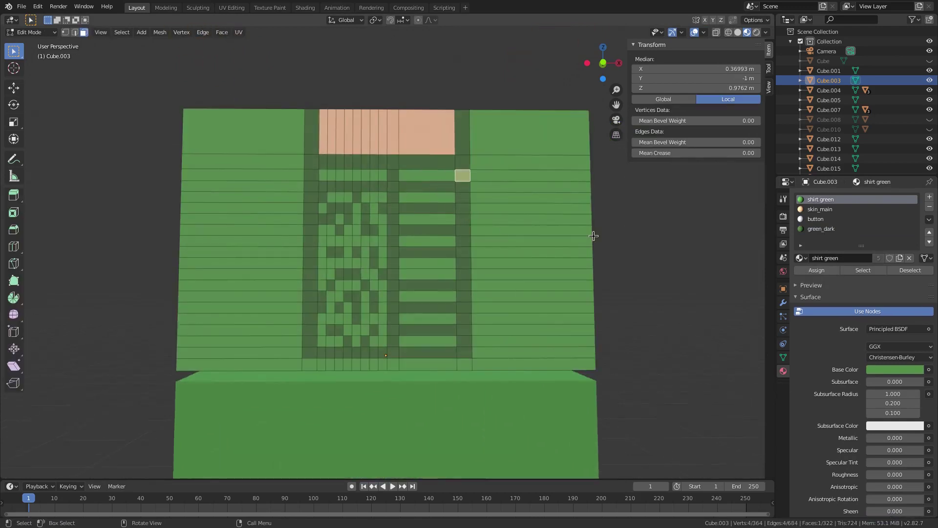
Step: Assign the green_dark material to the selected right border face beside the top row of the shirt pattern
click(821, 229)
scroll(391, 286, down, 5)
scroll(383, 226, up, 7)
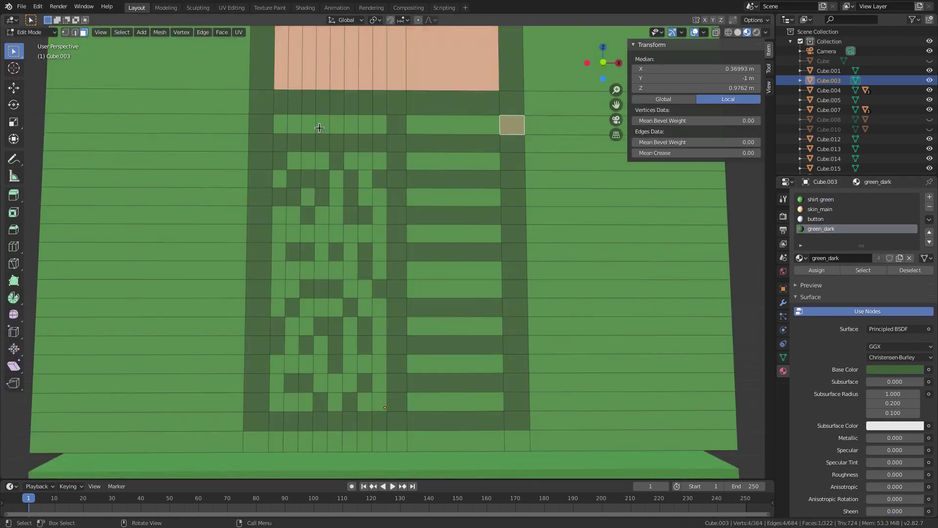
Step: Assign green_dark to four separated cells in the top row of the pattern's left column
click(314, 125)
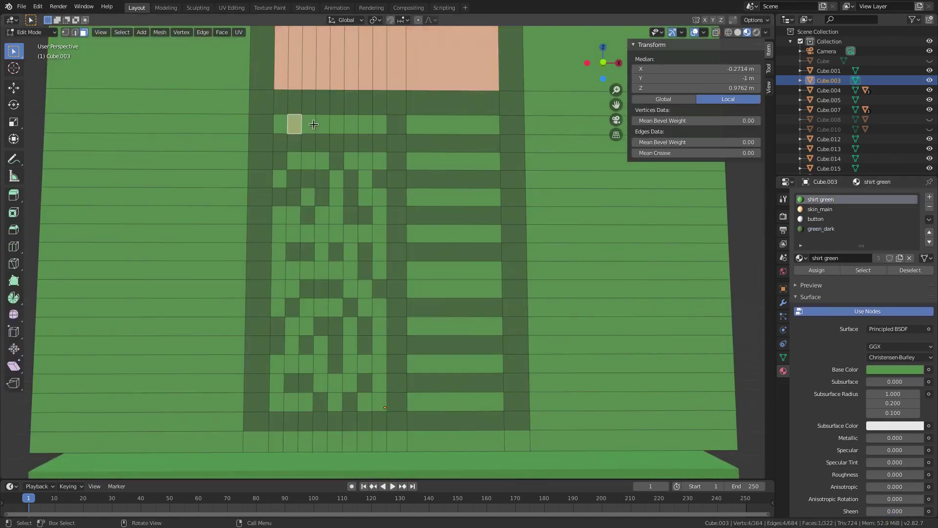
key(ctrl+z)
key(ctrl+z)
shift+click(379, 127)
shift+click(351, 125)
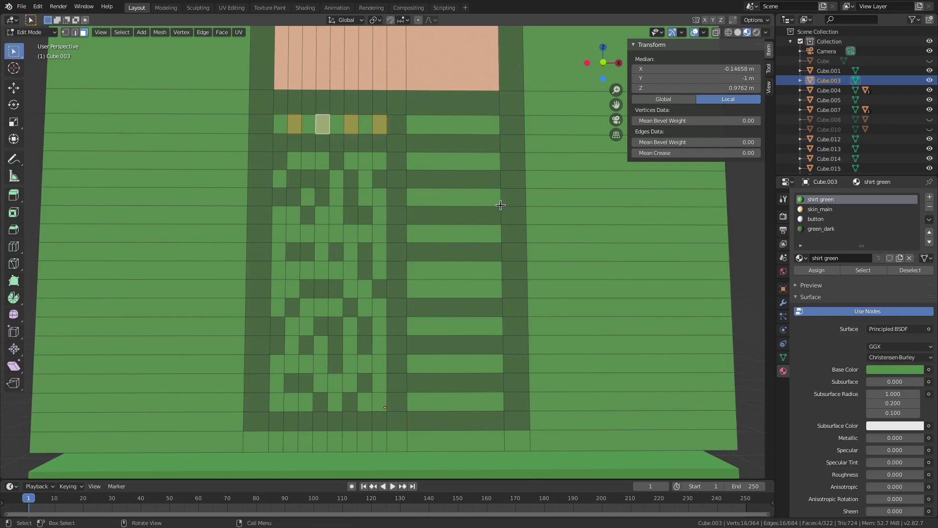
key(ctrl+z)
key(ctrl+z)
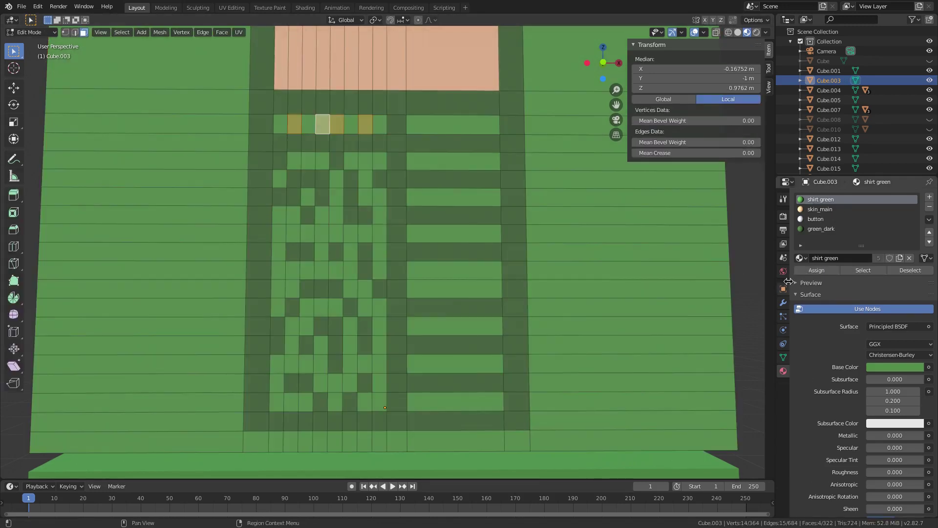
click(822, 229)
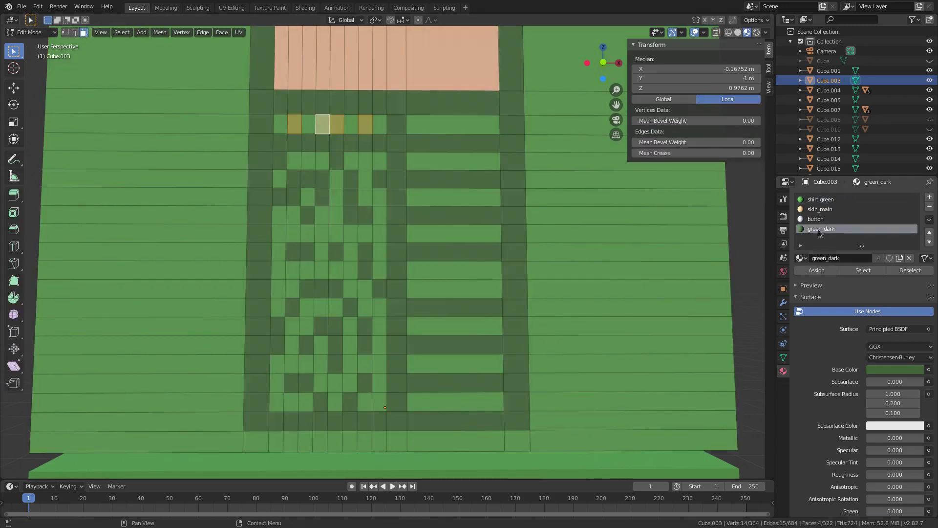
click(820, 271)
key(Tab)
Step: Examine the dark green pattern on the shirt front, both rendered and as mesh faces
scroll(330, 380, down, 10)
scroll(377, 238, up, 2)
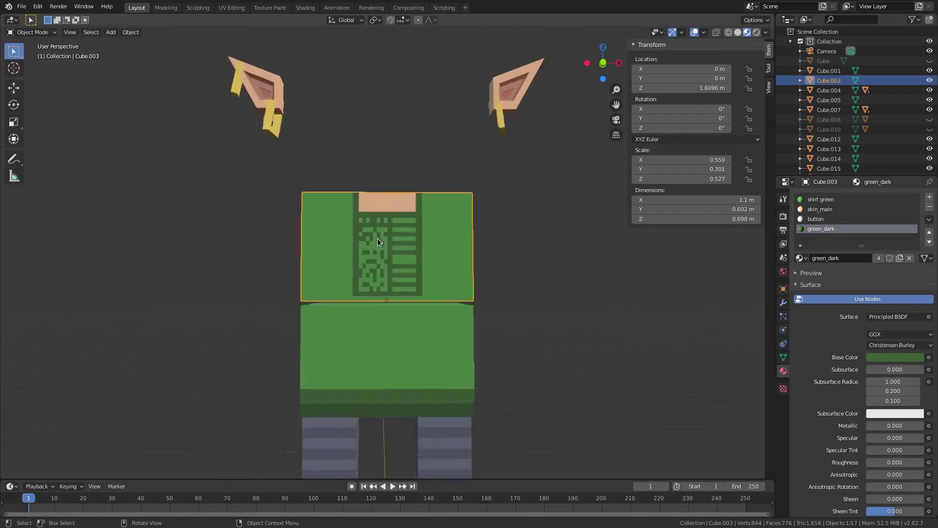
scroll(377, 238, up, 8)
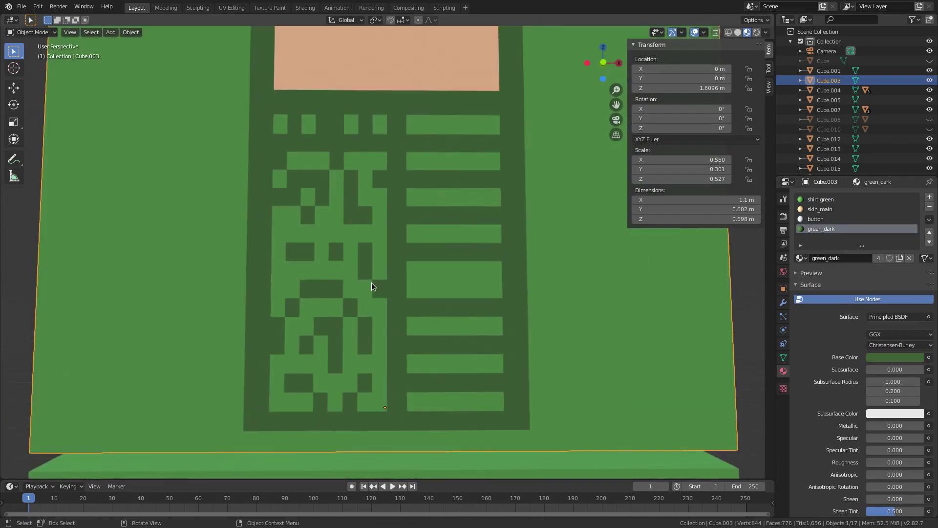
scroll(485, 316, down, 8)
middle_drag(479, 320, 422, 309)
scroll(441, 311, up, 6)
key(Tab)
click(322, 203)
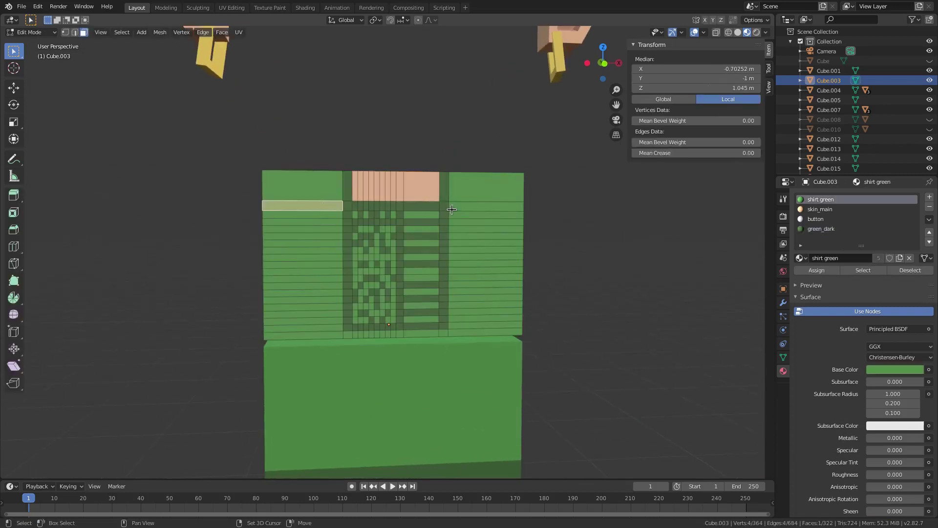
key(Tab)
key(Tab)
scroll(494, 210, up, 4)
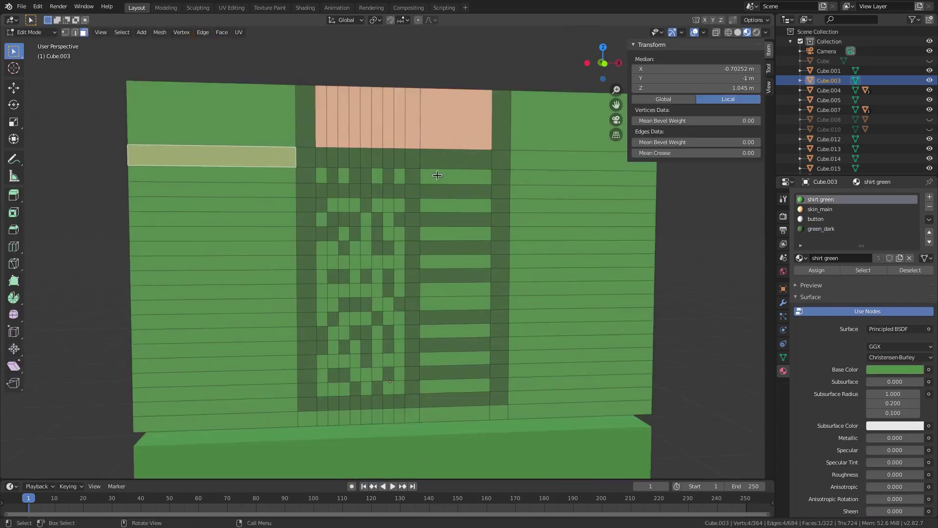
Step: In front view, merge the skin-coloured neck faces above the pattern with Limited Dissolve
key(KP_1)
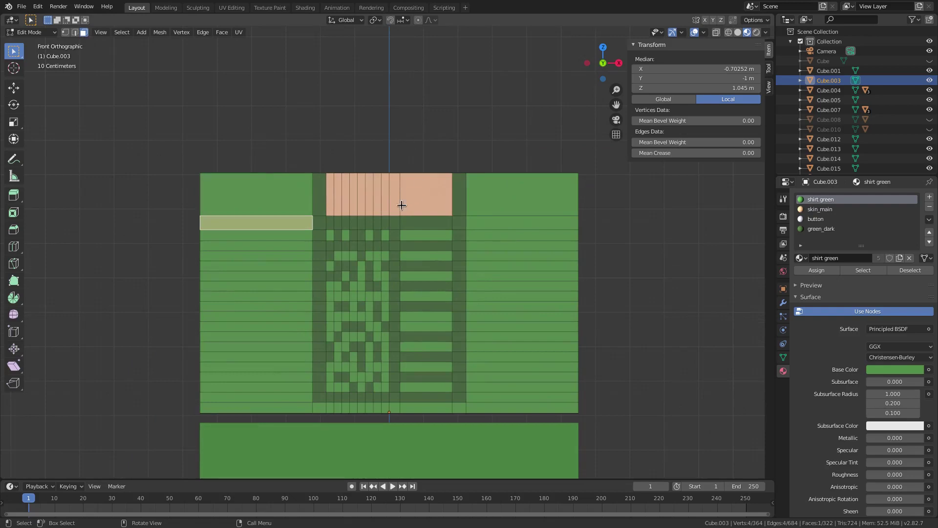
scroll(393, 209, up, 2)
click(306, 156)
shift+middle_drag(306, 158, 304, 136)
key(b)
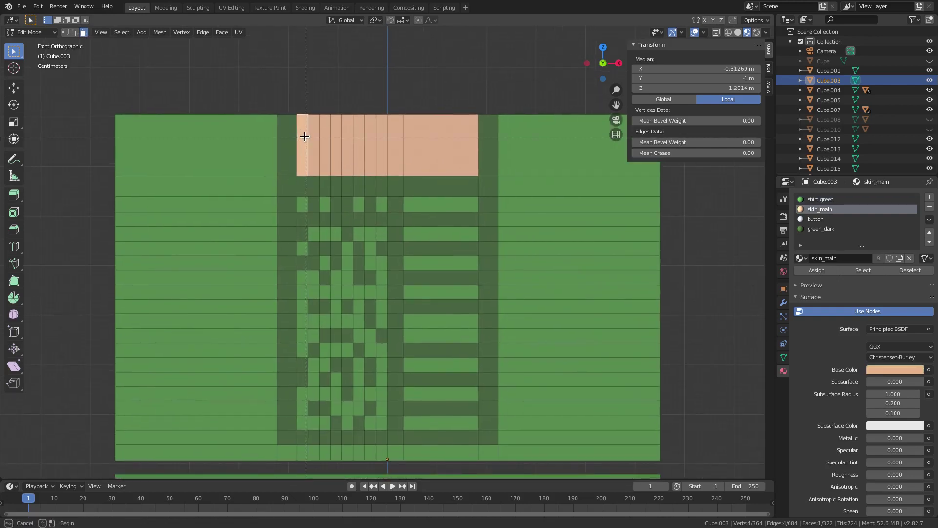
drag(418, 154, 417, 155)
right_click(418, 154)
key(x)
click(420, 130)
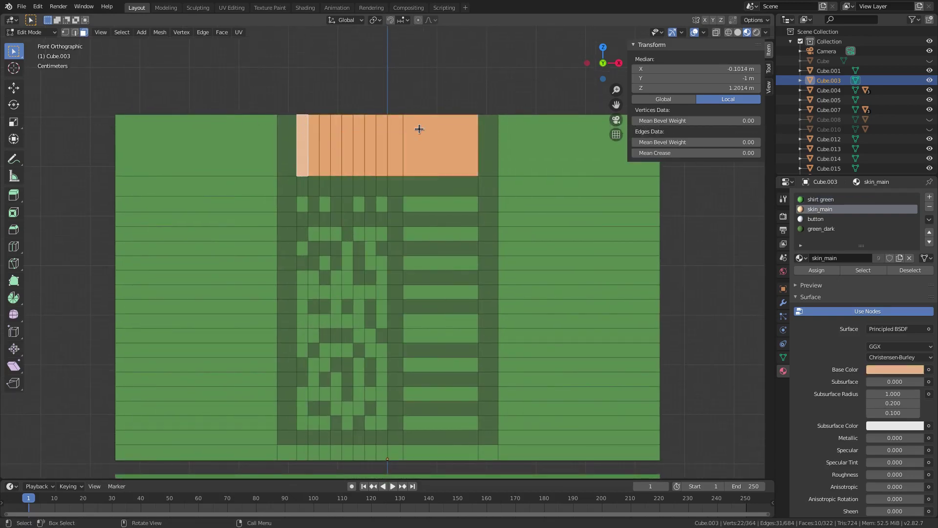
Step: Merge all the plain green faces left of the pattern with Limited Dissolve
click(145, 189)
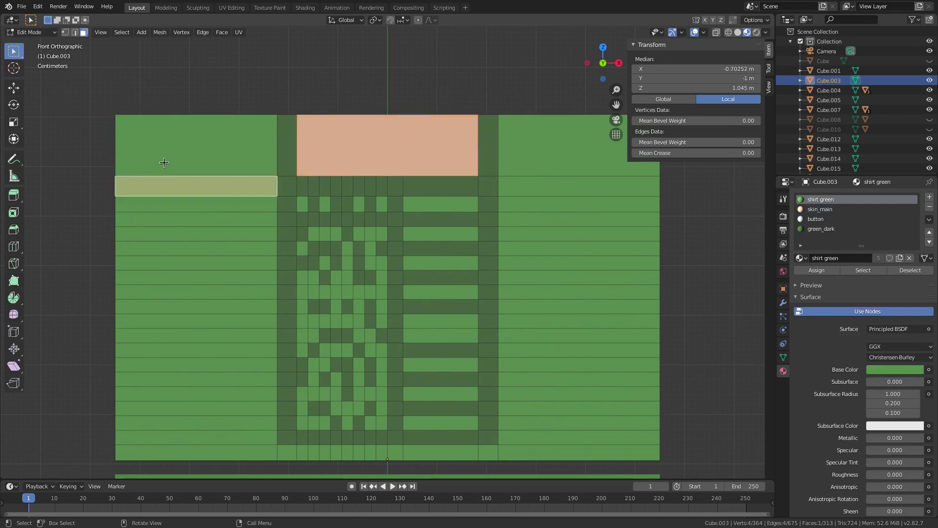
click(163, 154)
drag(225, 449, 224, 450)
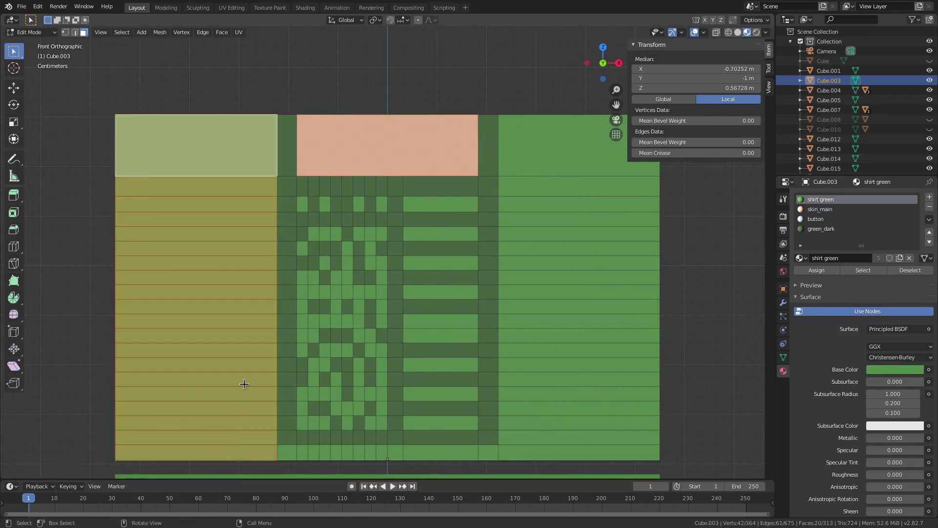
key(x)
click(241, 384)
Step: Merge all the plain green faces right of the pattern with Limited Dissolve
click(528, 157)
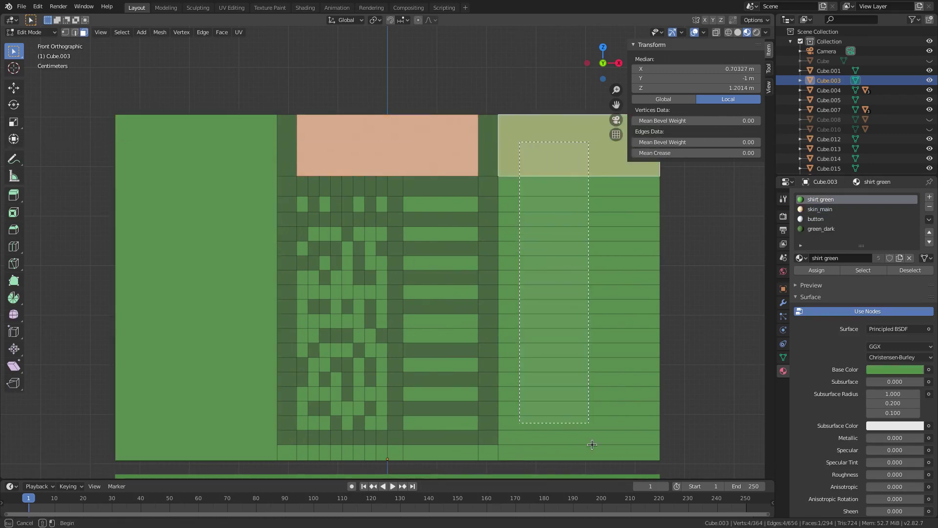
shift+drag(592, 445, 593, 445)
key(x)
click(533, 312)
Step: Merge the row of small green faces below the pattern with Limited Dissolve
click(492, 452)
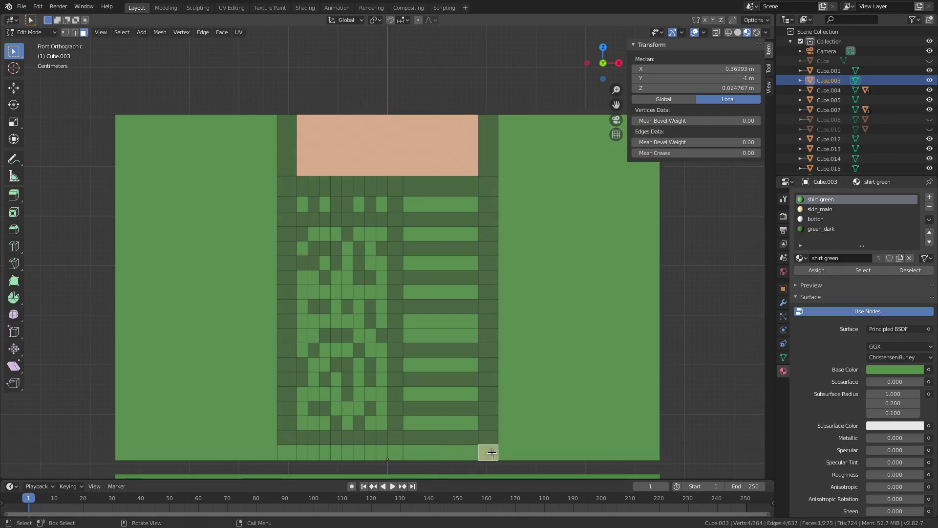
key(b)
key(x)
key(b)
drag(288, 448, 473, 470)
key(x)
click(454, 388)
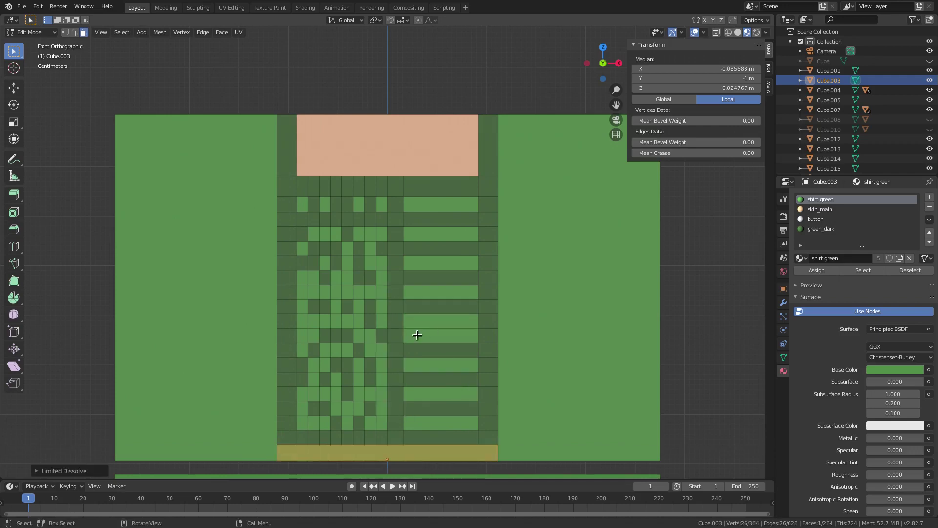
Step: Examine the simplified shirt front in Object Mode from an angled view
click(405, 194)
click(287, 162)
key(c)
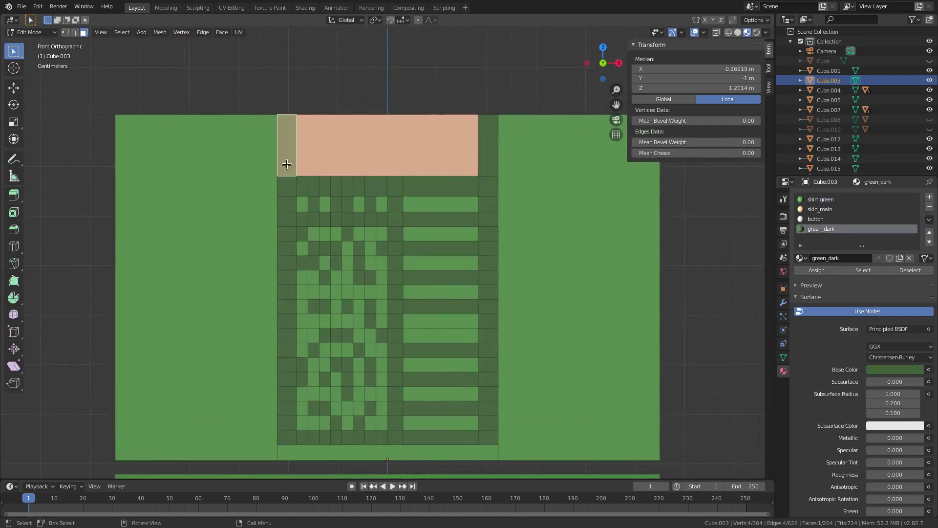
key(Escape)
key(Tab)
scroll(534, 332, up, 3)
middle_drag(532, 336, 565, 352)
scroll(528, 341, down, 5)
scroll(543, 324, up, 10)
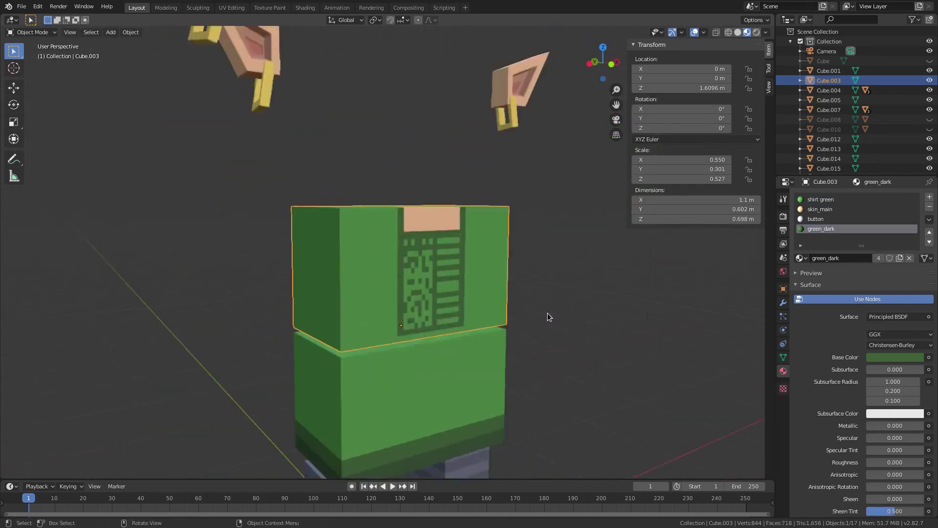
Step: Knife-cut the torso's top face from the left dark strip's outer corner to the neck patch's rear left corner
key(Tab)
click(303, 277)
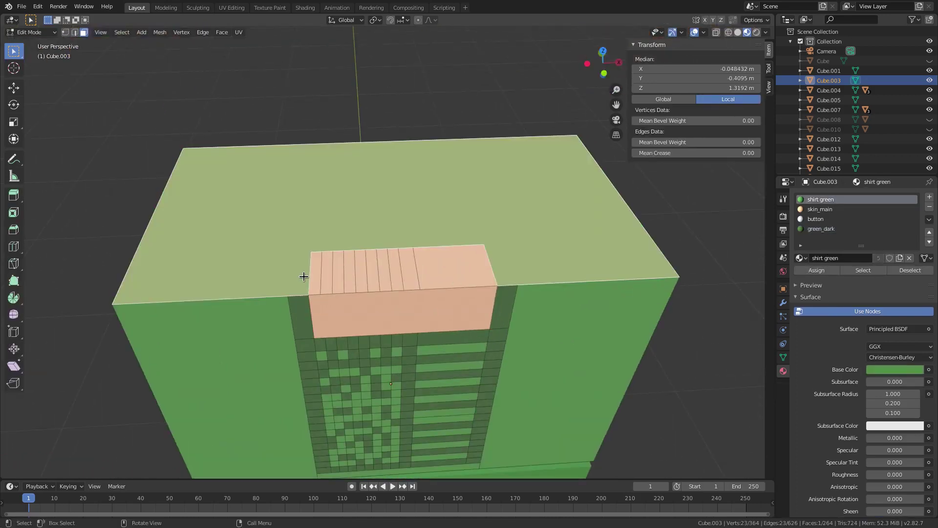
click(300, 301)
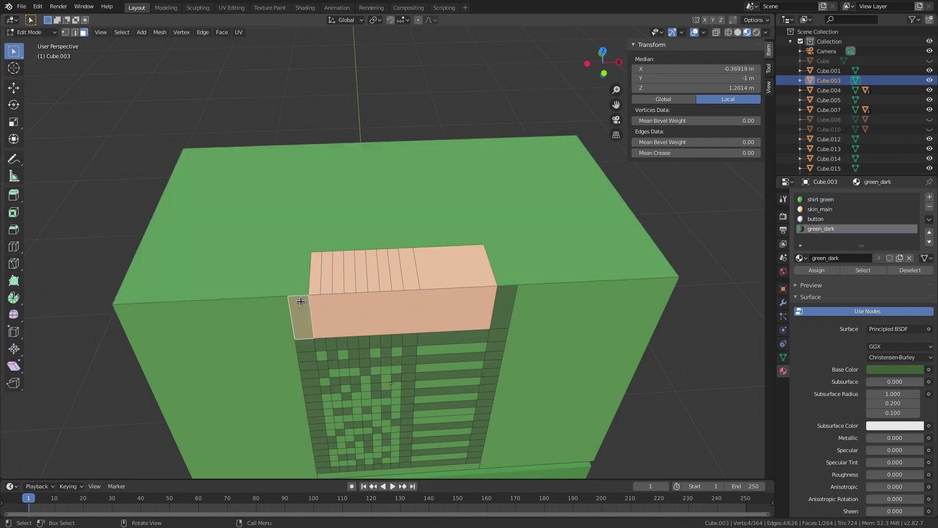
scroll(295, 285, up, 3)
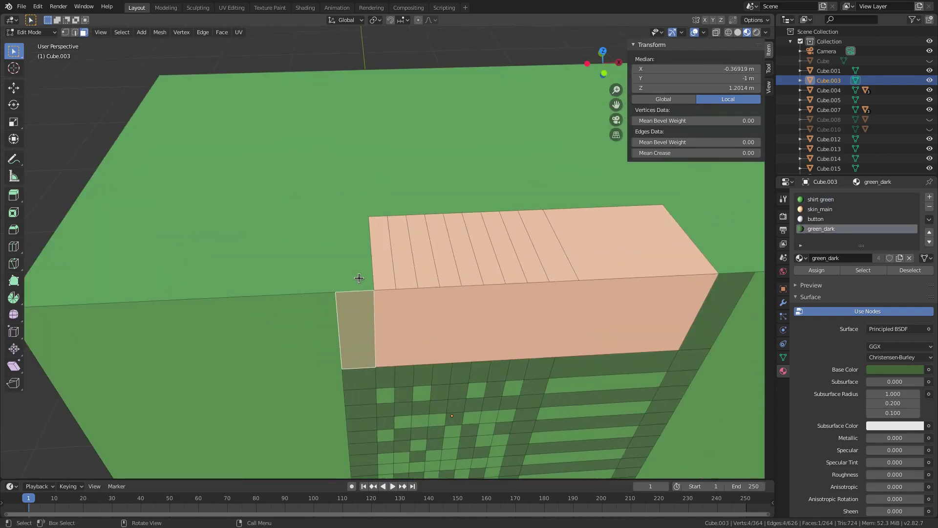
middle_drag(361, 285, 363, 289)
click(363, 289)
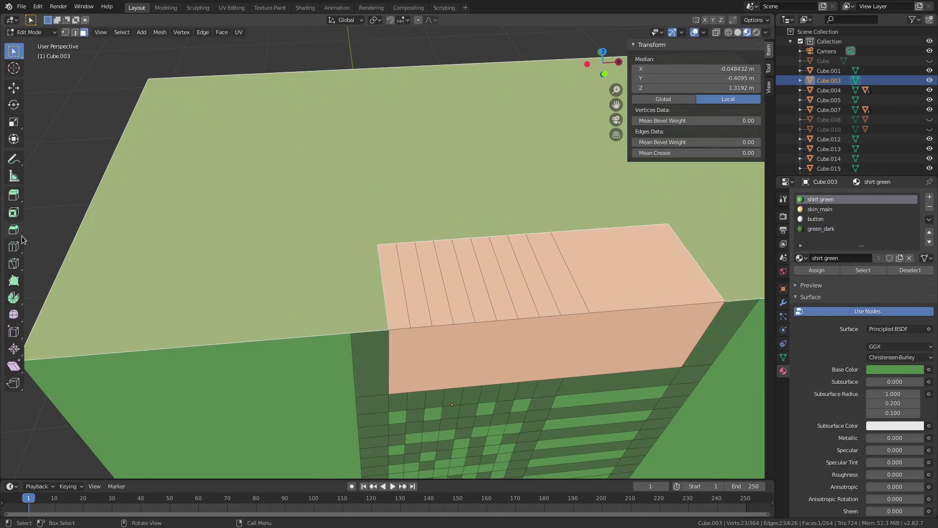
click(13, 264)
click(350, 333)
key(Escape)
click(352, 332)
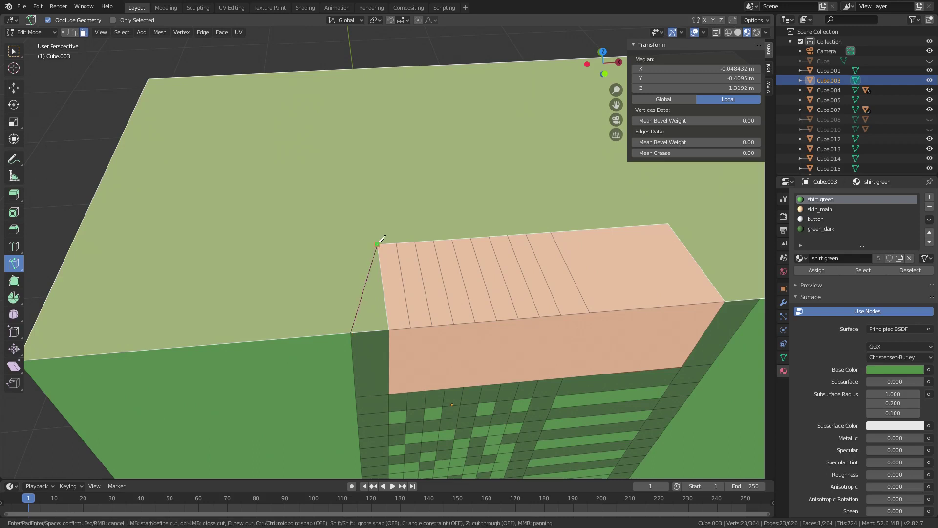
click(378, 243)
key(Return)
Step: Knife-cut the torso's top face from the right dark strip's outer corner to the neck patch's rear right corner
middle_drag(583, 303, 564, 281)
click(632, 401)
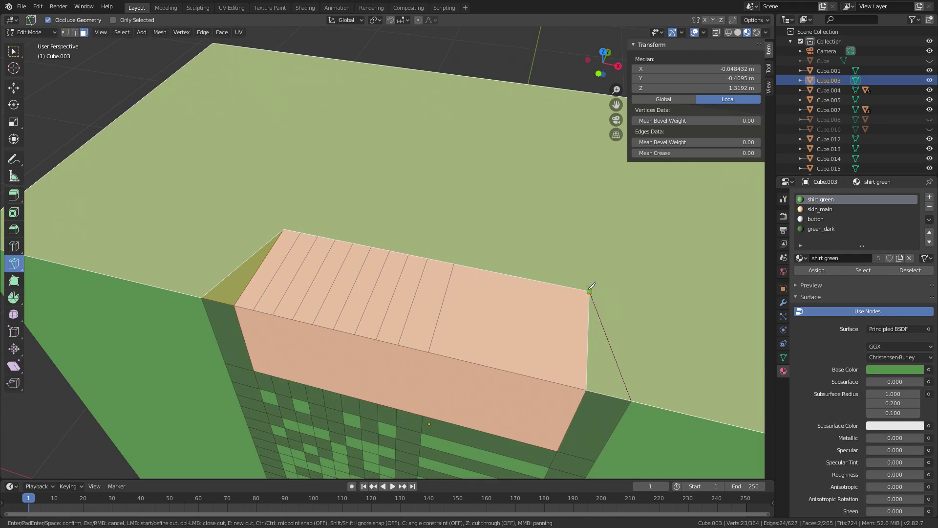
click(590, 290)
key(Return)
middle_drag(590, 290, 252, 282)
scroll(251, 282, up, 2)
key(k)
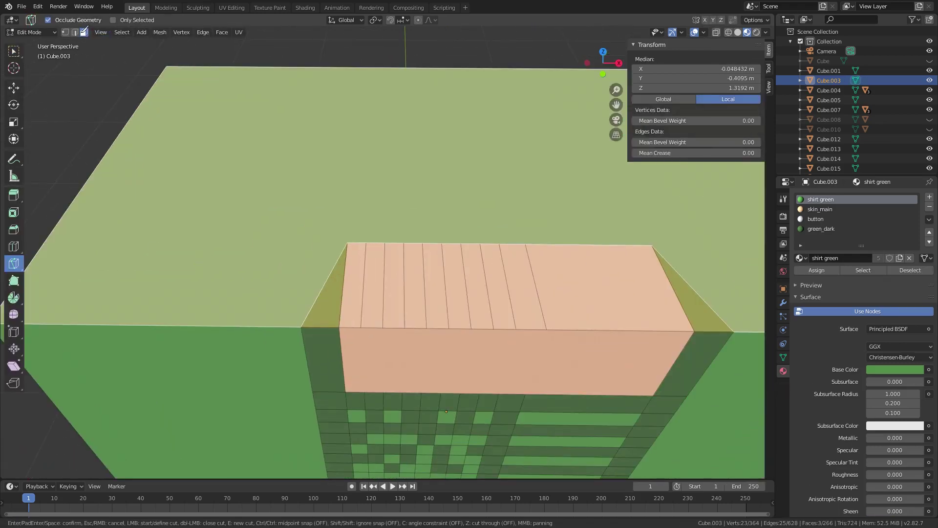
key(Escape)
click(14, 51)
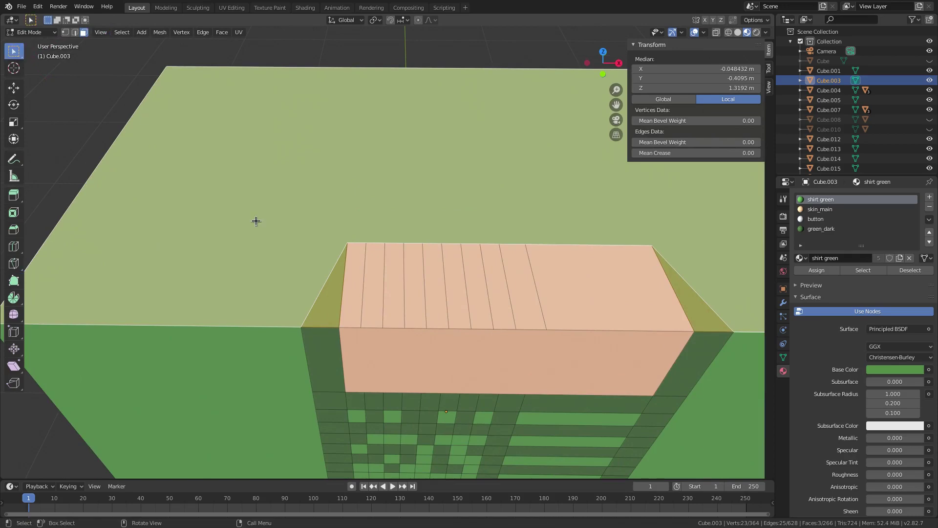
Step: Assign green_dark to the two triangular faces beside the neck patch and return to Object Mode
click(338, 312)
shift+click(700, 314)
click(821, 229)
click(814, 271)
key(Tab)
scroll(515, 227, down, 6)
middle_drag(499, 241, 486, 293)
scroll(494, 226, down, 3)
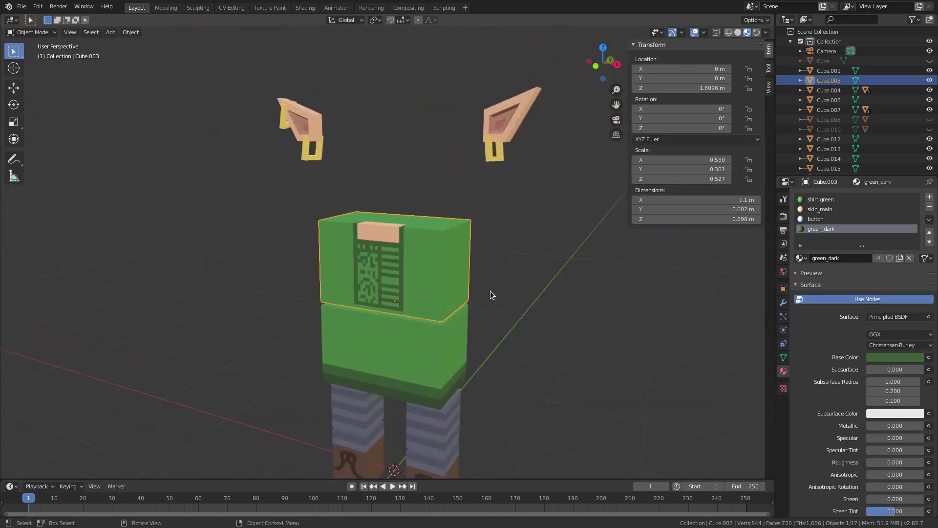
Step: Unhide all objects and give the head cube the skin_main material
key(alt+h)
scroll(509, 285, down, 2)
click(420, 195)
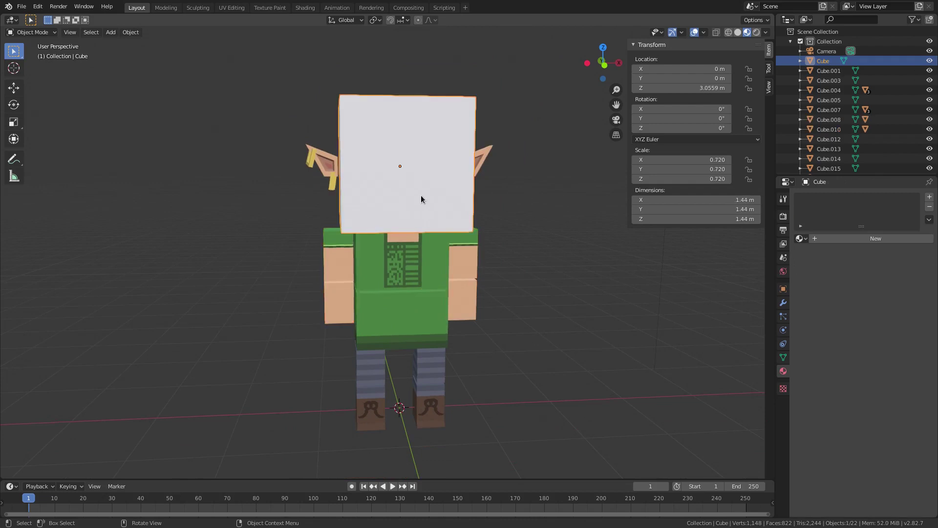
shift+middle_drag(421, 195, 410, 252)
scroll(411, 253, up, 2)
middle_drag(556, 302, 558, 296)
key(KP_1)
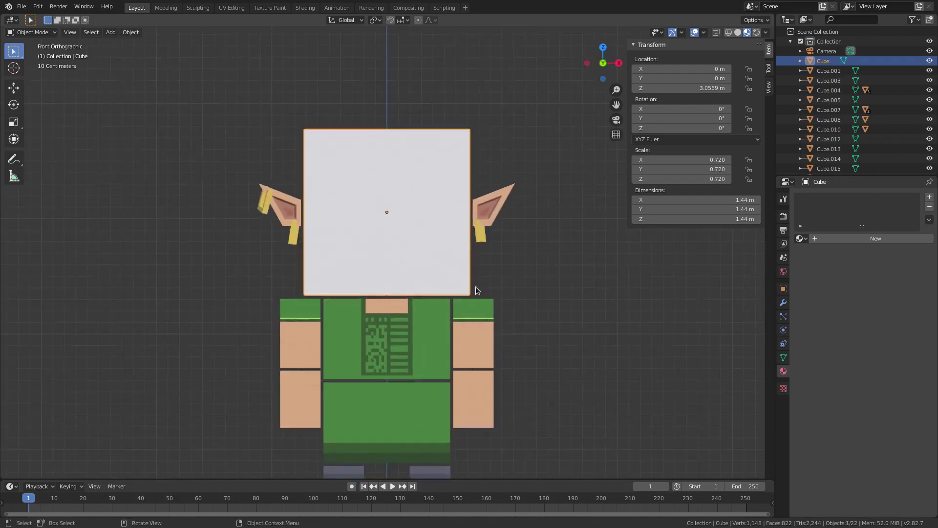
scroll(467, 266, up, 2)
click(802, 238)
click(840, 338)
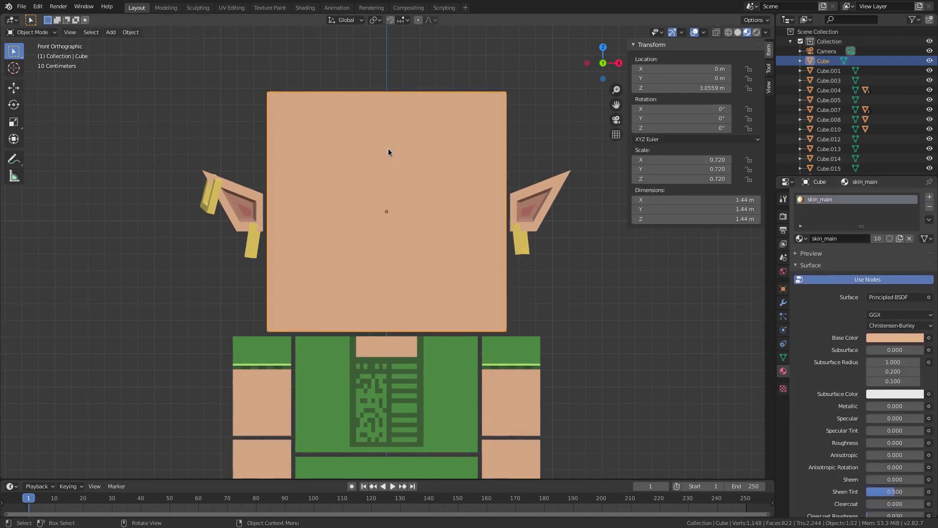
Step: Add a cube and raise it along Z to about 2.68 m, near the head
key(shift+a)
mouse_move(410, 161)
click(484, 170)
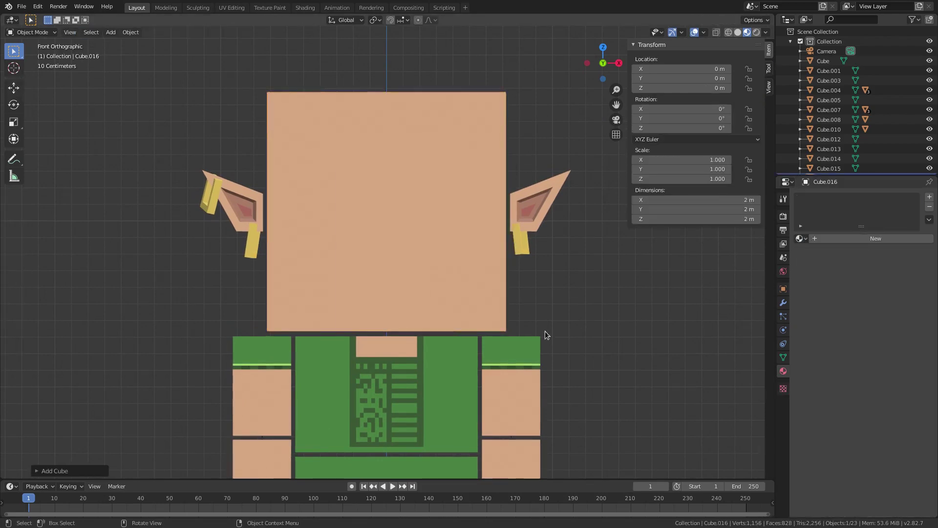
middle_drag(545, 330, 614, 338)
key(g)
key(z)
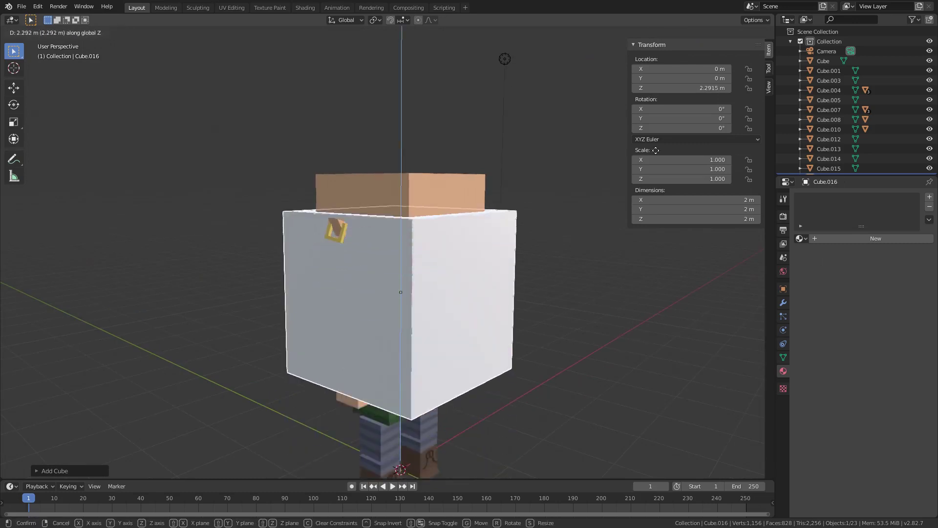
Step: Flatten the new cube to a Y scale of about 0.105 and move it in front of the head, to about Y -0.95 m
key(y)
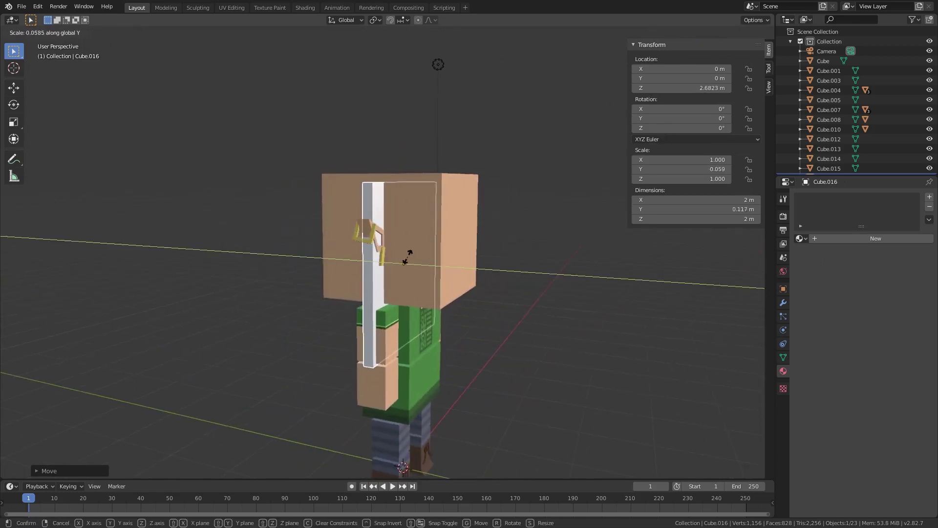
click(410, 252)
key(g)
key(x)
key(y)
click(490, 269)
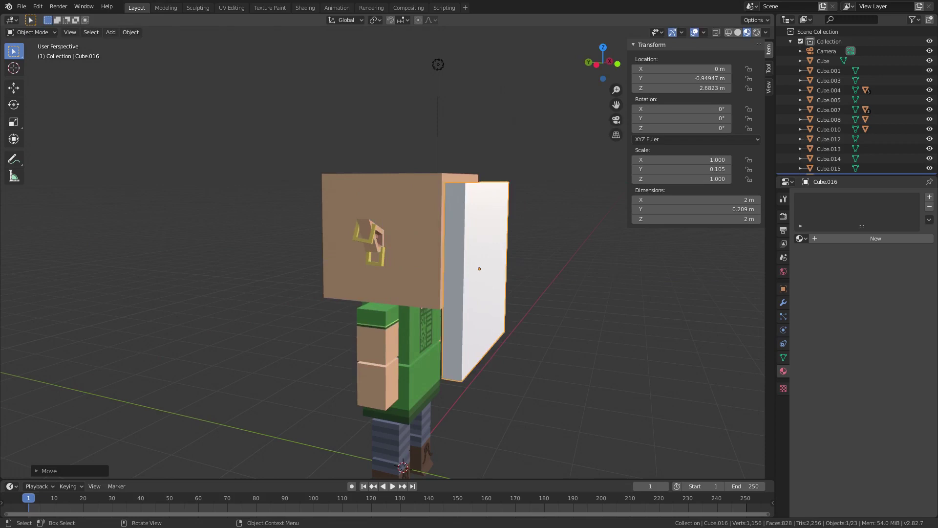
Step: Shrink the cube along Z, Y and X into a small thin slab in front of the face, with a Z scale of about 0.055
key(s)
key(z)
click(491, 282)
middle_drag(503, 287, 458, 274)
key(s)
key(y)
click(481, 299)
key(s)
key(x)
click(452, 265)
key(s)
key(z)
click(421, 267)
Step: Adjust the slab's X scale to about 0.211 and its Y scale to about 0.038
scroll(601, 272, up, 5)
key(s)
key(x)
click(572, 276)
middle_drag(454, 272, 532, 310)
key(s)
key(y)
click(659, 326)
middle_drag(650, 323, 572, 300)
Step: In edge editing, raise the upper edge at the slab's negative-X end along Z and shift it outward along X
key(Tab)
middle_drag(404, 273, 415, 302)
click(407, 295)
click(75, 33)
click(301, 203)
middle_drag(301, 204, 332, 210)
click(529, 326)
key(g)
key(z)
click(648, 284)
key(g)
key(x)
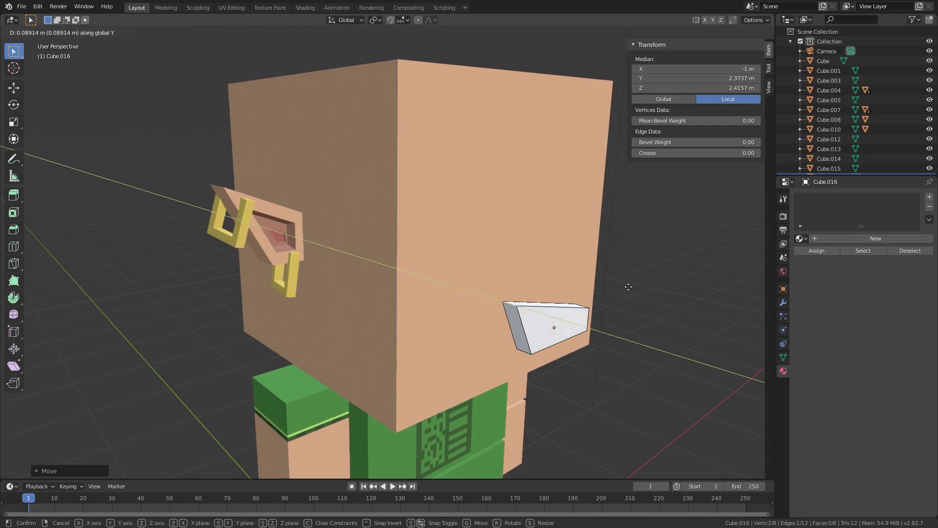
click(626, 302)
Step: Lower the upper edge at the slab's positive-X end along Z and move it outward to about X 1.145 m
middle_drag(627, 301, 409, 244)
click(463, 250)
key(g)
key(z)
click(593, 248)
middle_drag(593, 247, 426, 332)
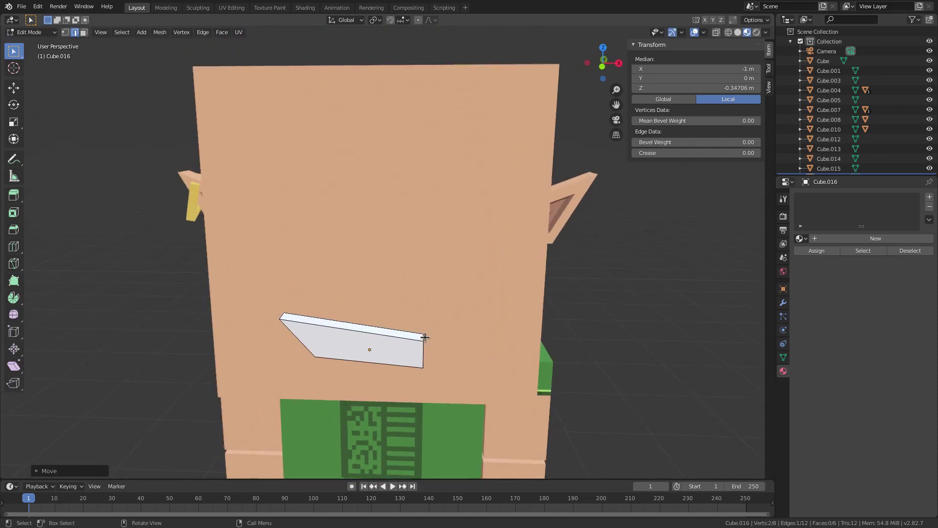
key(g)
key(y)
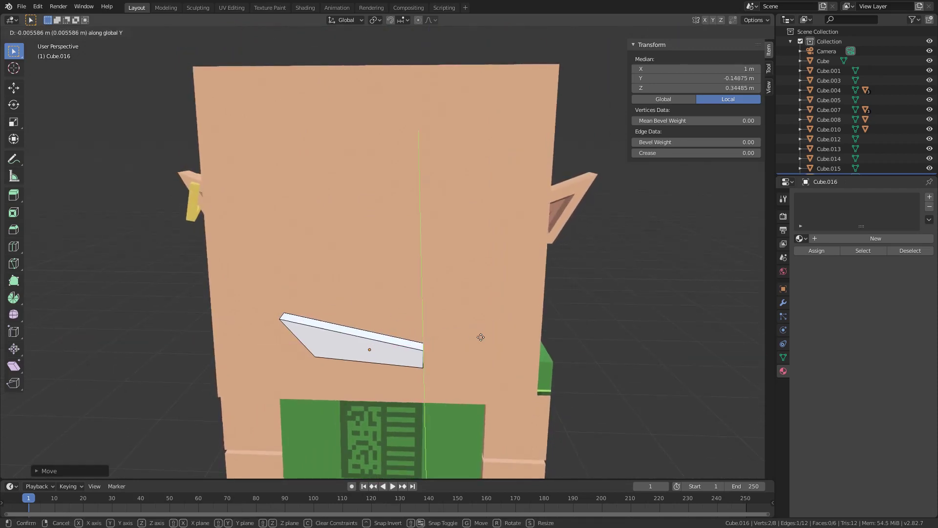
key(x)
click(383, 352)
Step: Add three loop cuts that divide the slab into four segments along its length
mouse_move(383, 352)
middle_down()
mouse_move(367, 279)
mouse_move(370, 352)
mouse_move(360, 310)
mouse_move(371, 342)
middle_up()
key(ctrl+r)
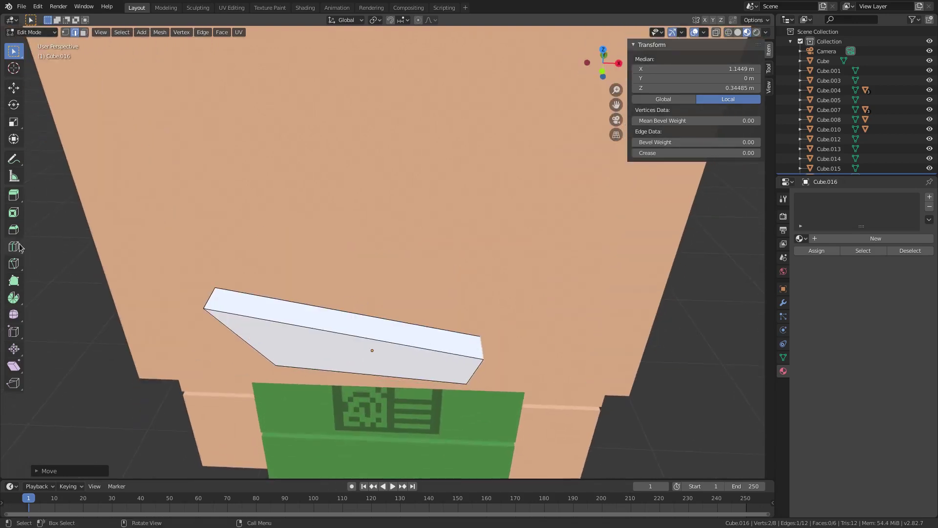
click(336, 346)
click(418, 361)
Step: Raise the upper edges of the loop cuts along Z so the slab's top forms a gentle arch
key(1)
click(74, 32)
click(13, 51)
click(353, 326)
key(g)
key(z)
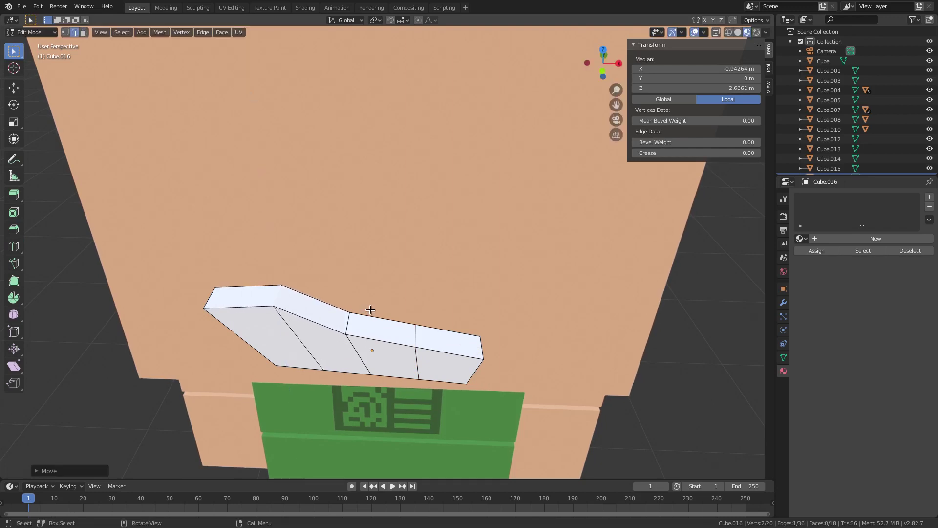
click(353, 299)
click(417, 329)
key(g)
key(z)
click(418, 305)
Step: Add one more loop cut through the middle of each of the four segments
middle_drag(227, 236, 240, 219)
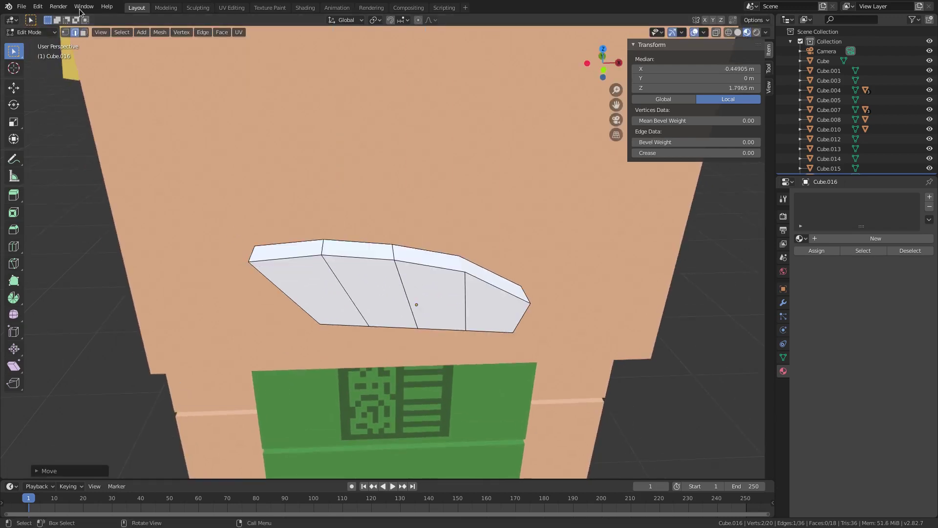
click(13, 248)
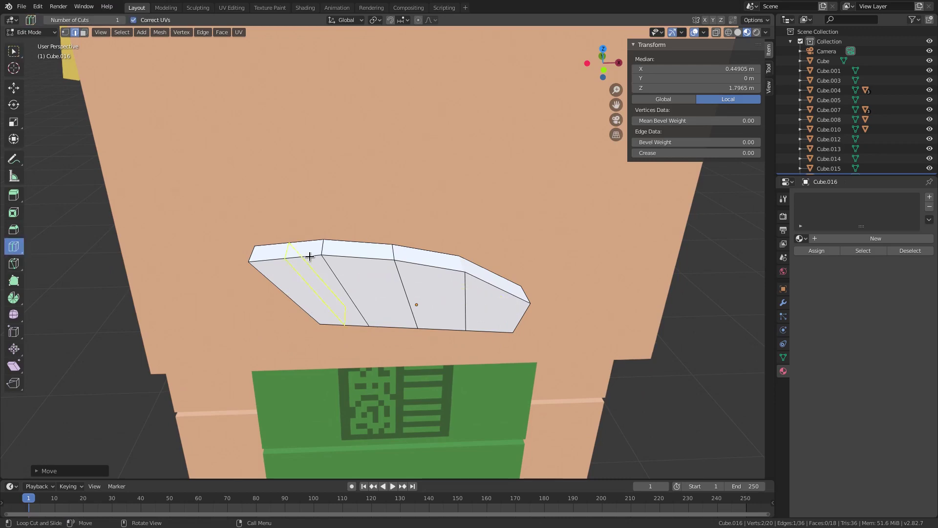
click(354, 261)
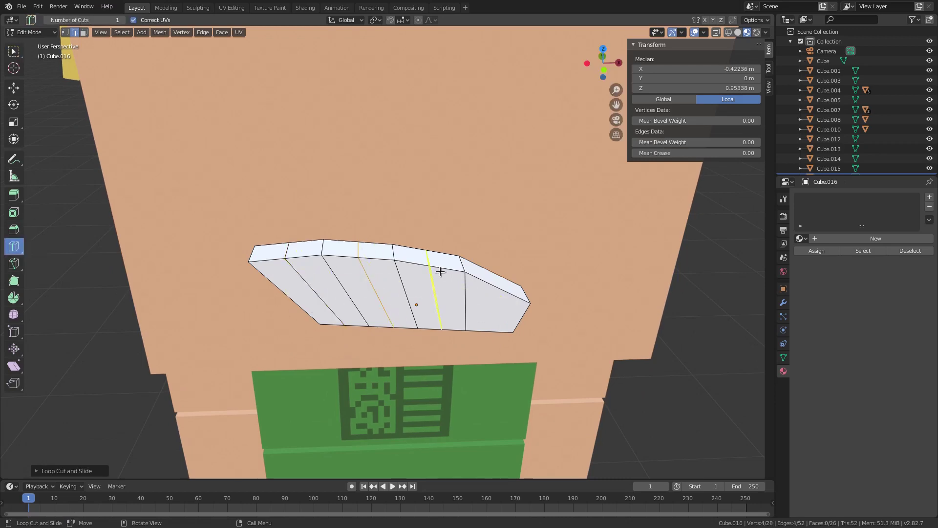
click(491, 291)
Step: Pull the upper edges of the first three new cuts down and sideways to form jagged notches
click(14, 51)
click(289, 251)
key(g)
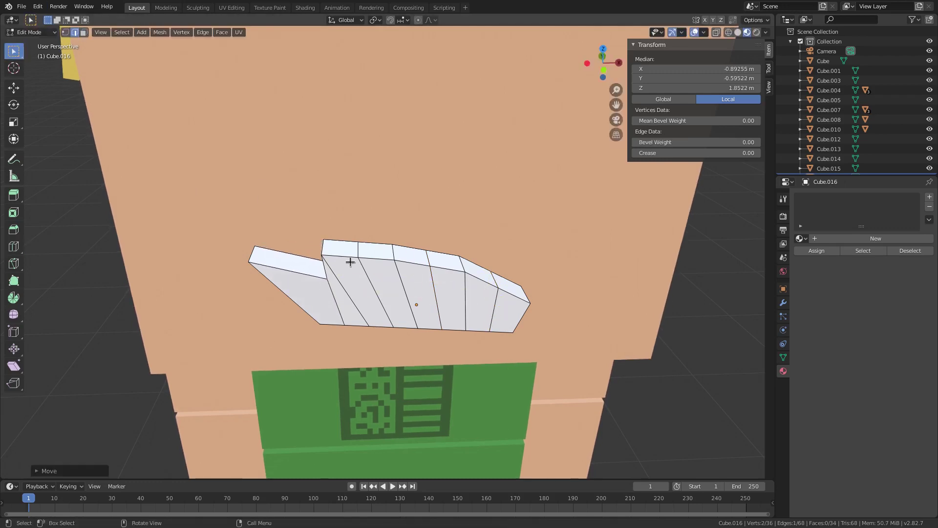
click(395, 277)
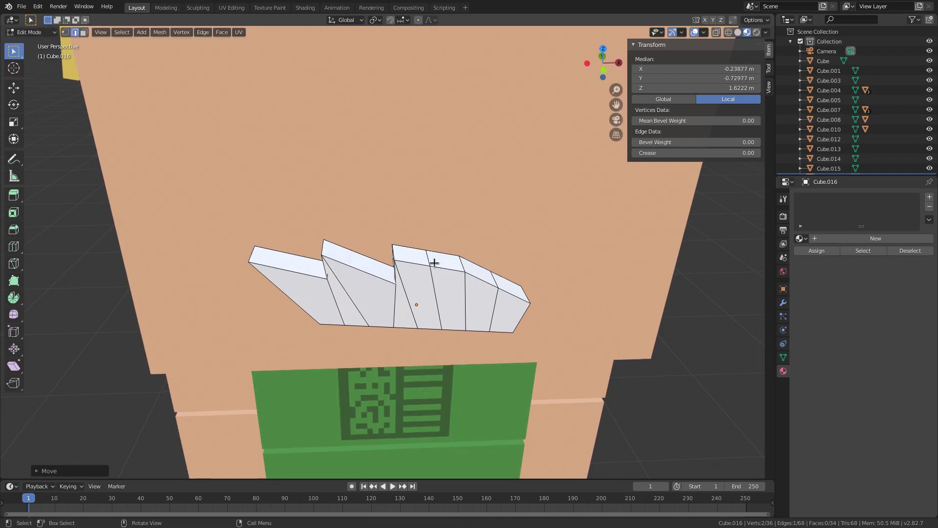
click(432, 263)
key(g)
click(462, 287)
Step: Pull the last new cut's upper edge down into a fourth notch and readjust the third notch's edge
click(503, 277)
key(g)
click(514, 302)
click(456, 276)
key(g)
click(448, 276)
Step: From the top view with X-ray on, select all rear vertices of the jagged piece and flatten them with a Y scale of 0
middle_drag(429, 188, 413, 259)
scroll(386, 269, up, 3)
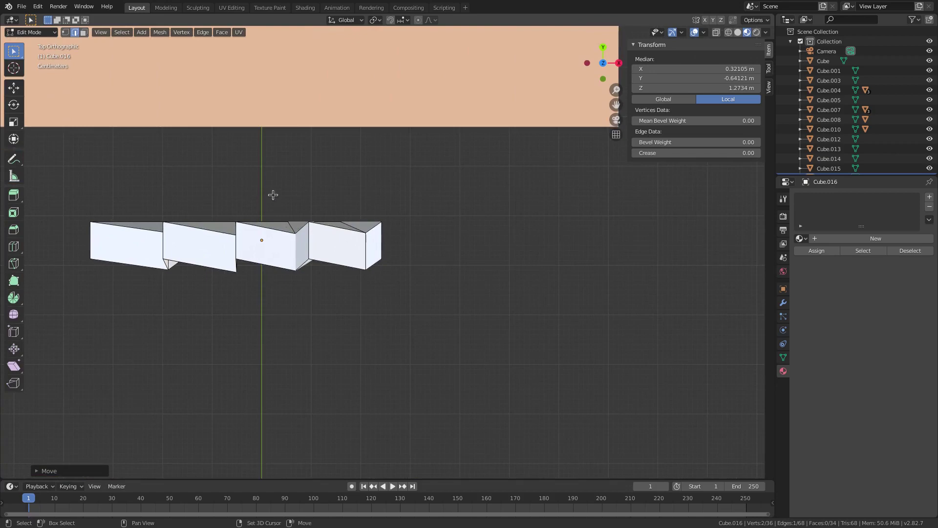
scroll(258, 225, up, 1)
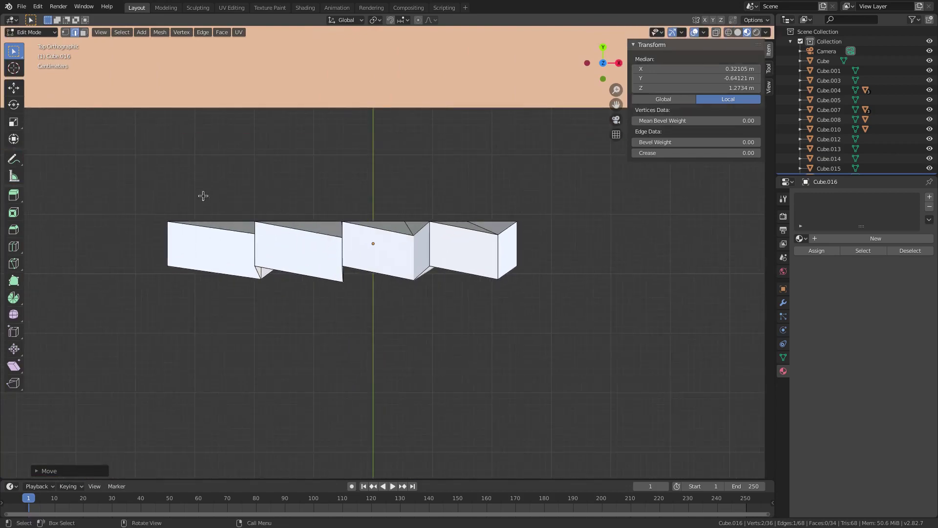
drag(149, 178, 540, 240)
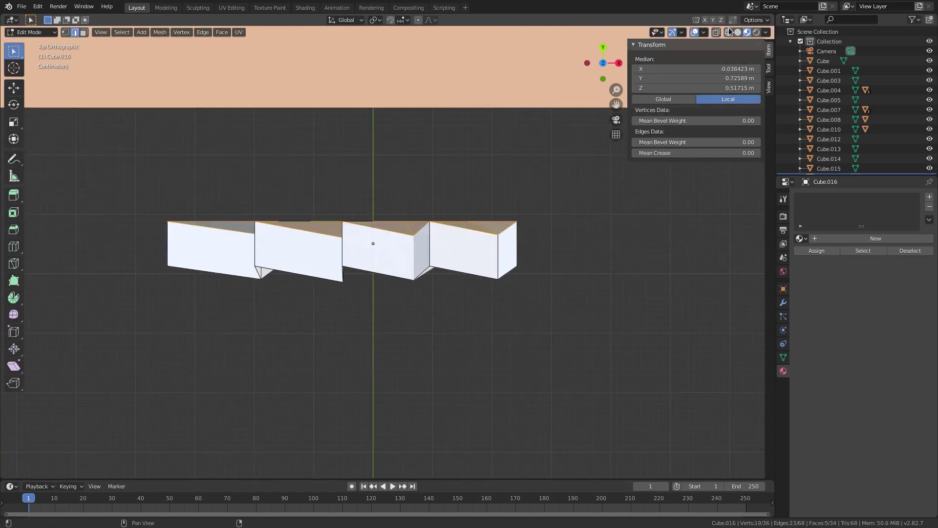
click(717, 33)
click(287, 200)
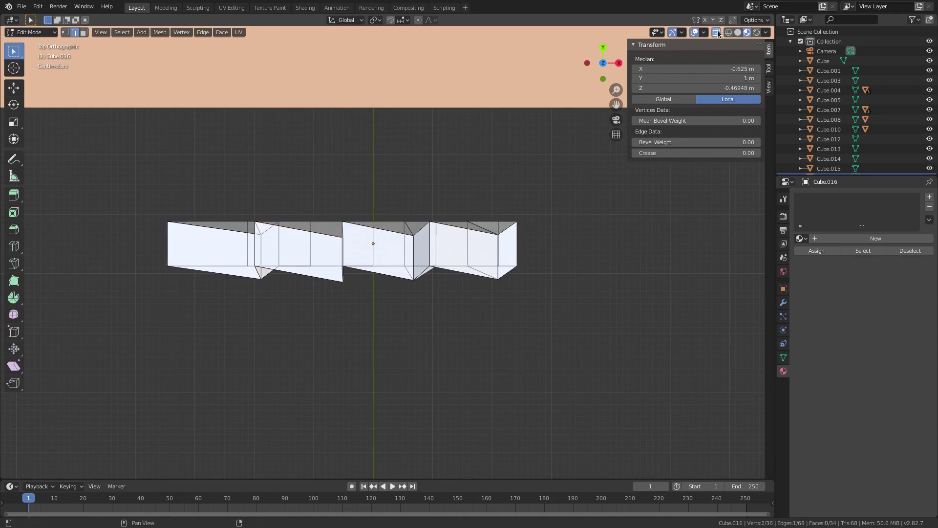
drag(143, 167, 599, 250)
key(s)
key(y)
key(0)
key(Return)
Step: Select all front vertices of the jagged piece, flatten them with a Y scale of 0, and return to Object Mode
key(alt+a)
key(b)
drag(117, 240, 562, 310)
key(s)
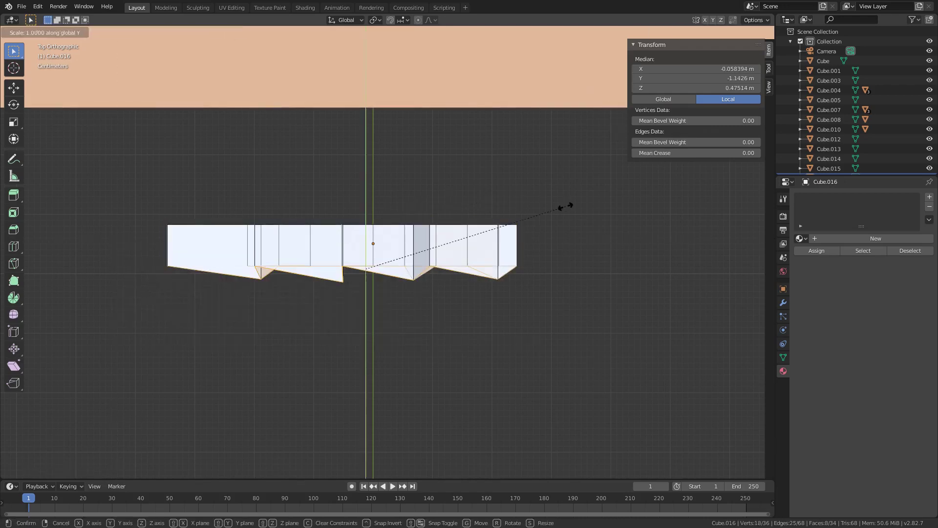
key(0)
key(Return)
middle_drag(384, 289, 389, 256)
middle_drag(418, 390, 433, 321)
key(Tab)
scroll(435, 296, down, 6)
middle_drag(443, 237, 448, 298)
scroll(450, 323, up, 4)
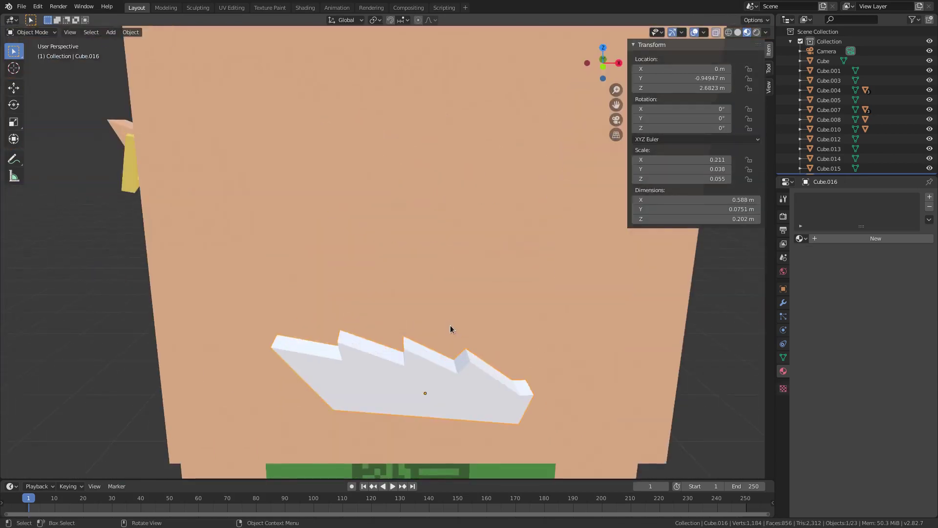
Step: Move the second notch's upper edge along X to about -0.235 m
key(Tab)
middle_drag(476, 400, 440, 360)
scroll(439, 360, up, 3)
click(467, 363)
key(g)
key(x)
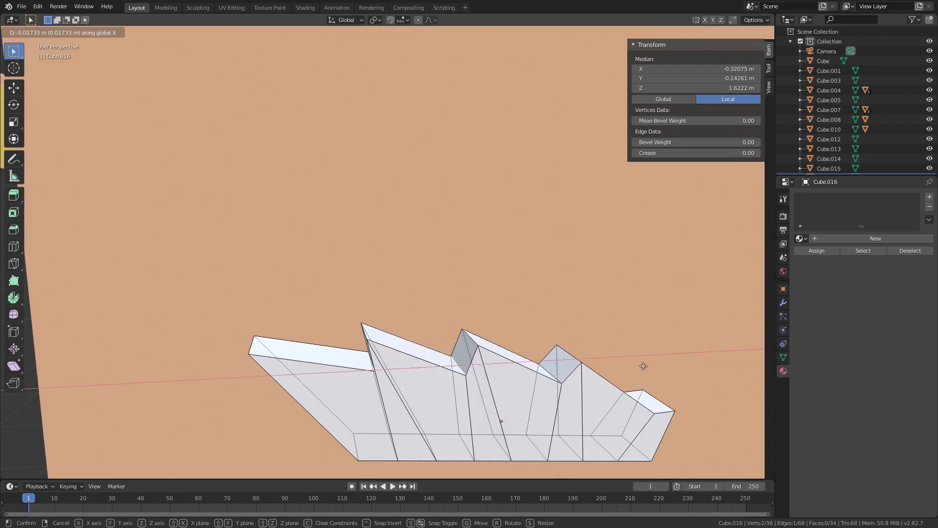
click(645, 367)
middle_drag(645, 366, 429, 366)
middle_drag(526, 354, 610, 358)
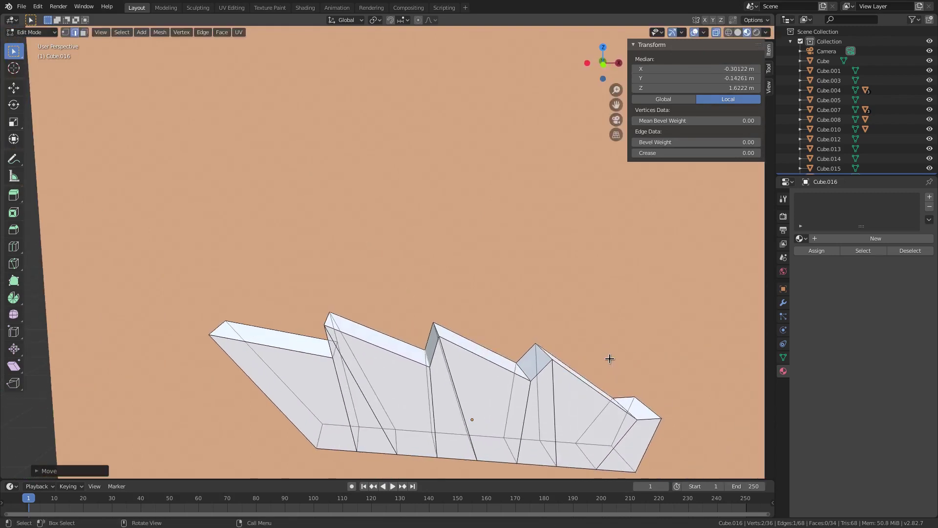
key(g)
key(x)
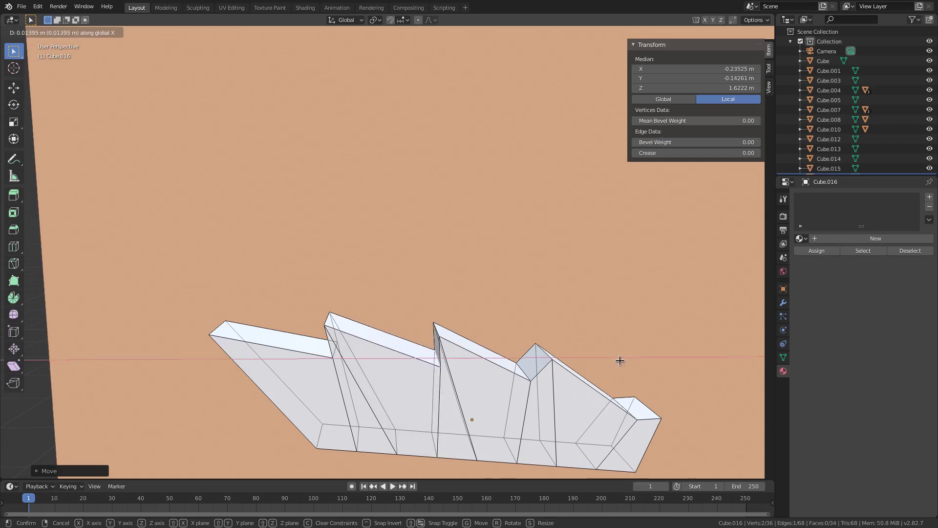
click(620, 361)
key(Tab)
scroll(597, 371, down, 4)
mouse_move(597, 371)
middle_down()
mouse_move(588, 351)
mouse_move(591, 359)
middle_up()
key(Tab)
scroll(457, 330, up, 3)
middle_drag(457, 330, 454, 306)
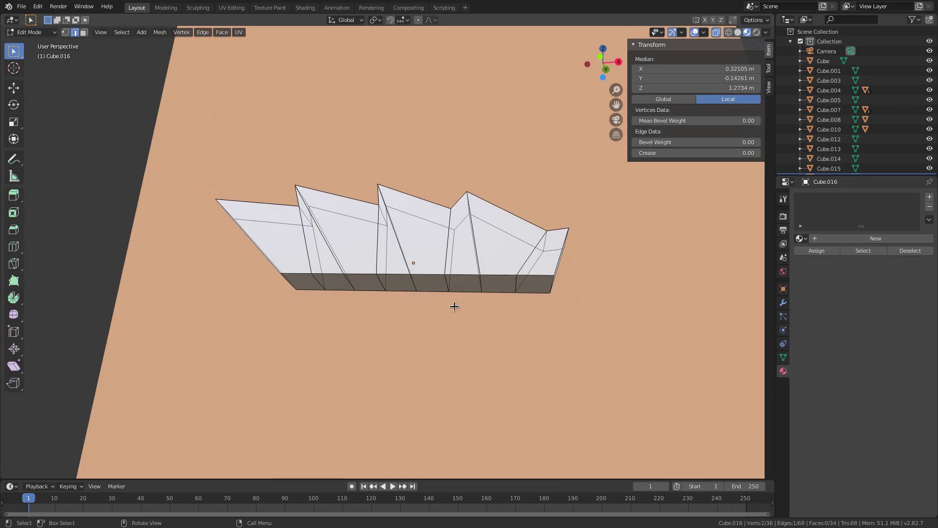
key(g)
key(x)
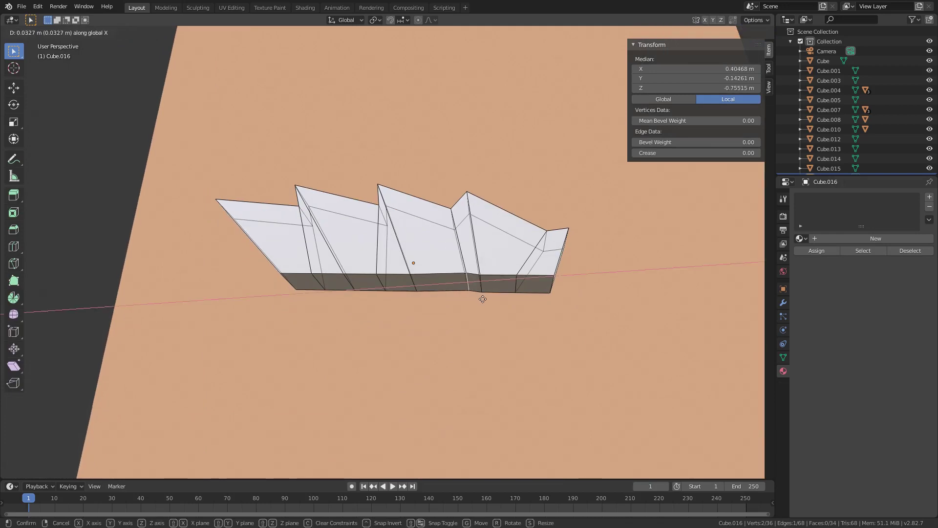
key(x)
right_click(480, 297)
middle_drag(479, 298, 516, 308)
key(Tab)
scroll(492, 328, down, 5)
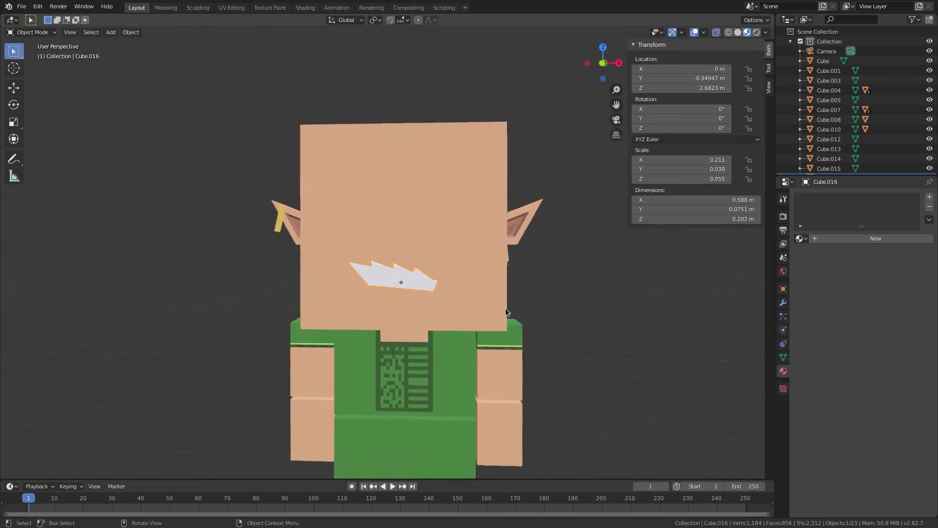
scroll(454, 313, up, 3)
key(Tab)
middle_drag(439, 312, 441, 286)
scroll(441, 287, up, 3)
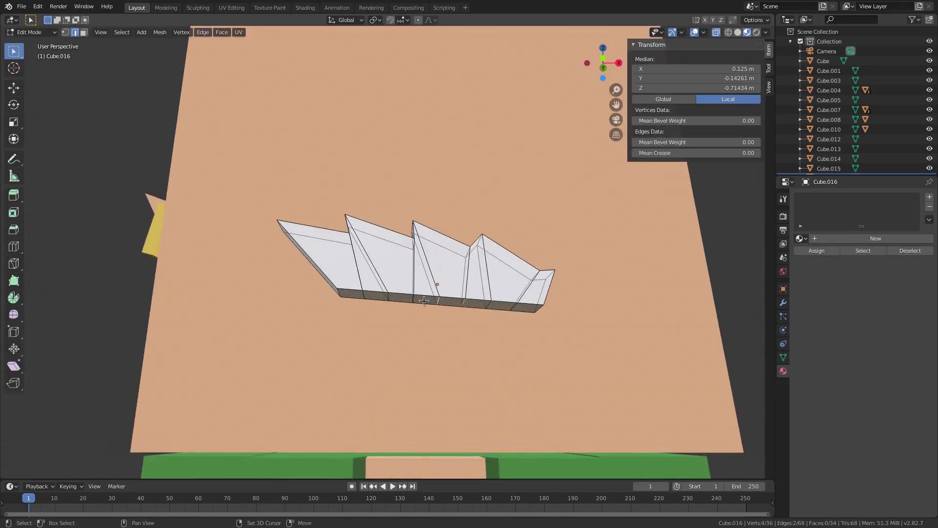
key(g)
key(z)
key(z)
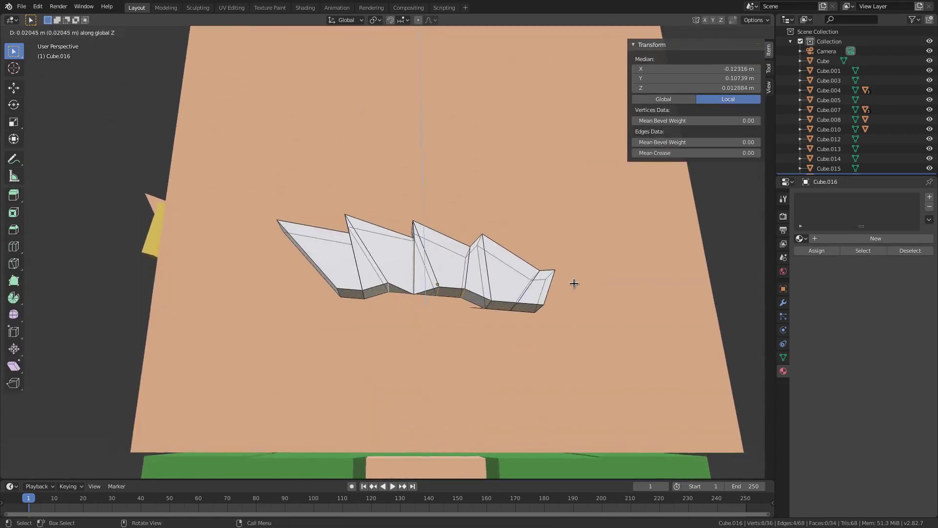
right_click(574, 283)
Step: Turn off X-ray and raise the three middle lower edges of the jagged piece along Z
middle_drag(415, 300, 424, 301)
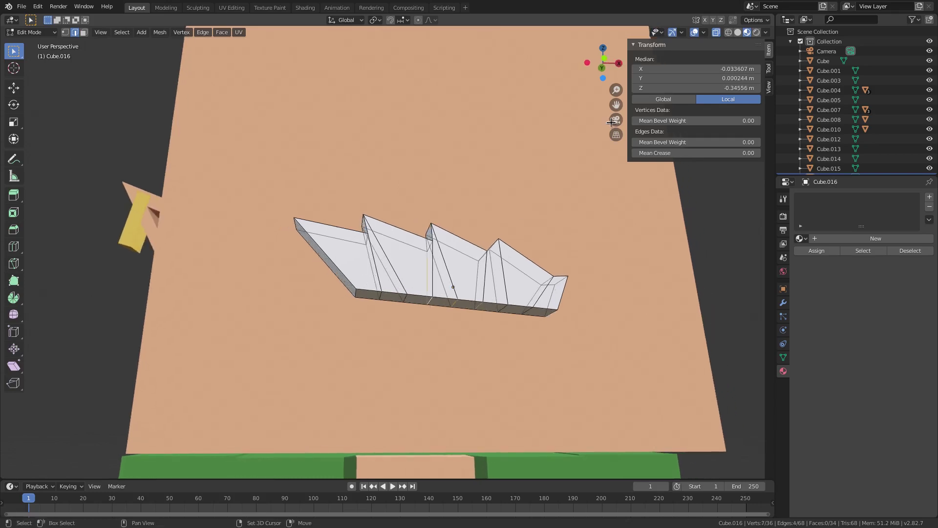
click(717, 33)
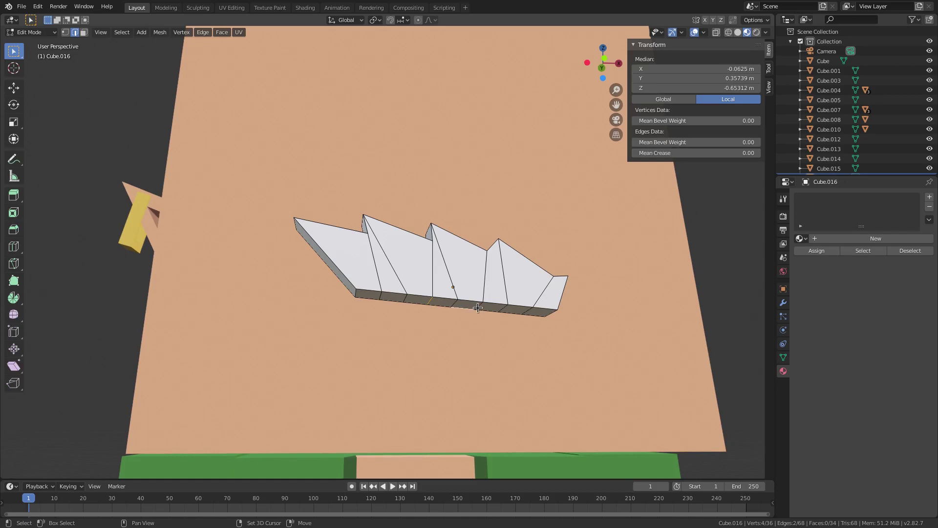
scroll(485, 310, up, 3)
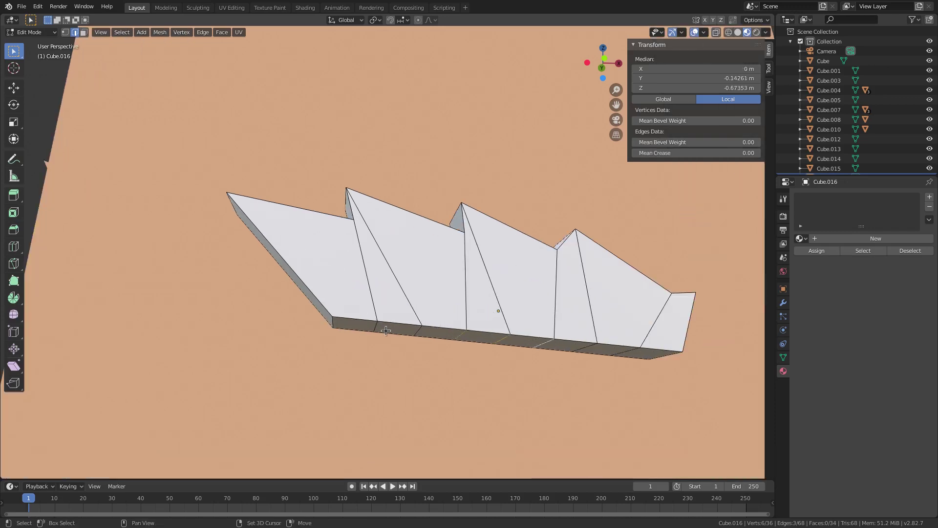
middle_drag(552, 319, 540, 316)
key(g)
key(z)
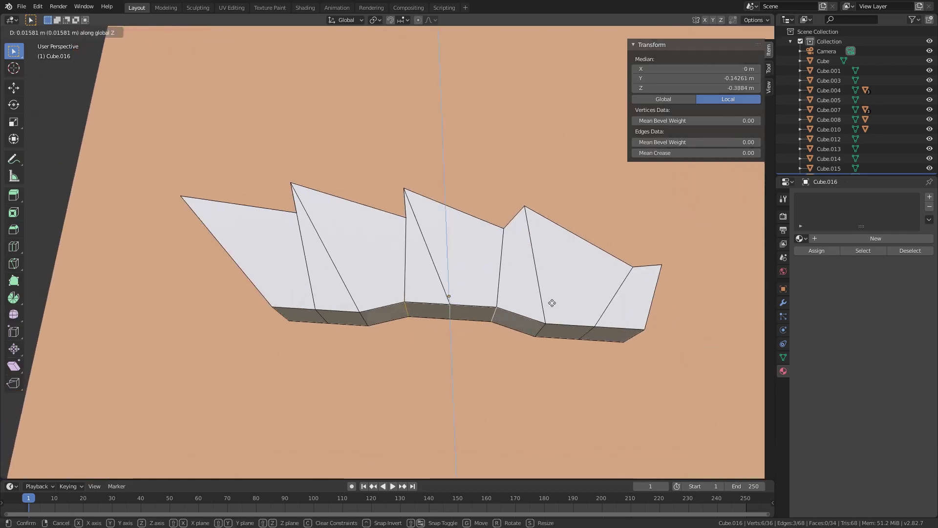
click(553, 302)
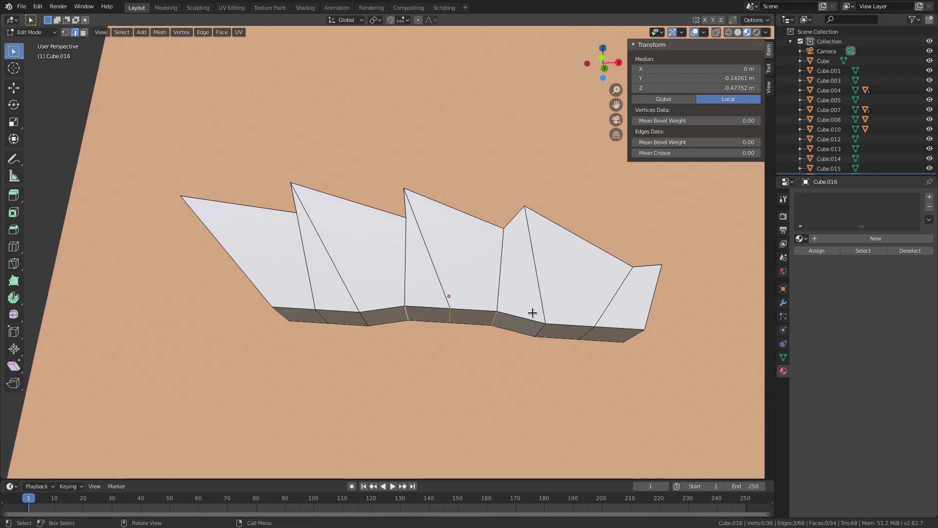
key(g)
key(z)
Step: Raise the lower edges at X -0.5 m, -0.25 m and the centre one by one along Z to start an arch
click(361, 321)
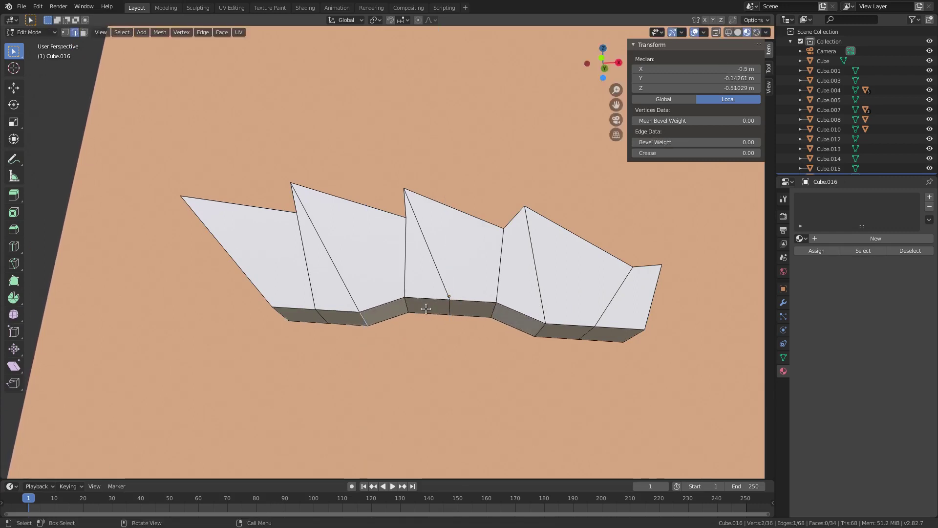
key(g)
key(z)
click(407, 305)
click(407, 305)
key(g)
key(z)
click(408, 302)
click(449, 307)
key(g)
key(z)
click(450, 299)
Step: Raise the lower edges at X 0.25 m, 0.5 m and 0.75 m along Z to continue the arch
click(493, 310)
key(g)
key(z)
click(515, 320)
key(g)
key(z)
click(537, 320)
click(581, 333)
key(g)
key(z)
click(590, 327)
Step: Readjust the heights of the lower edges at X 0.5 m and 0.25 m to smooth the arch
click(538, 317)
key(g)
key(z)
click(540, 315)
click(495, 306)
key(g)
key(z)
click(494, 304)
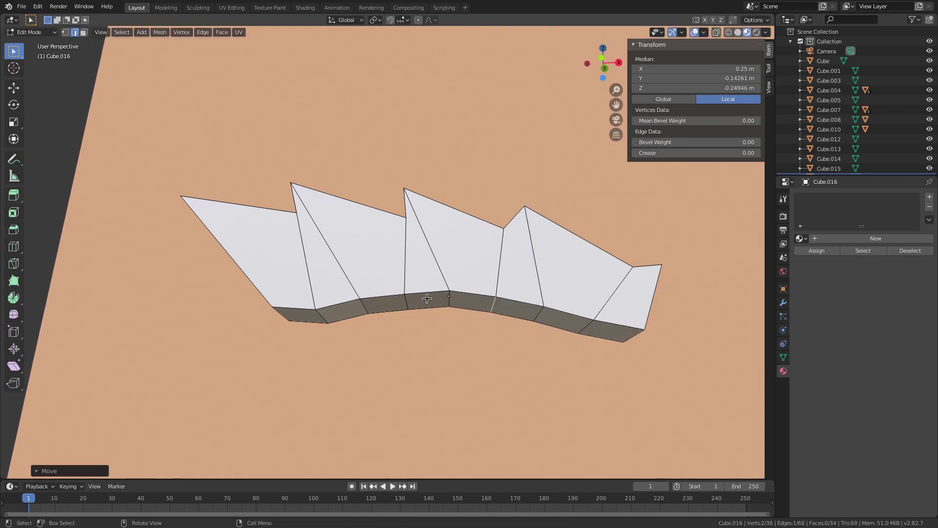
Step: Raise the lower edges at X -0.75 m and -0.5 m along Z to round the negative-X side of the arch
click(323, 316)
key(g)
key(z)
click(329, 310)
key(g)
key(z)
click(344, 308)
click(365, 307)
key(g)
key(z)
click(369, 299)
Step: Fine-tune the heights of the lower edges at X -0.25 m and at the centre along Z
click(407, 304)
key(g)
key(z)
click(438, 301)
click(451, 302)
key(g)
key(z)
Step: Fine-tune the heights of the lower edges at X 0.25 m, 0.5 m and 0.75 m along Z
click(492, 305)
key(g)
key(z)
click(518, 309)
key(z)
key(g)
key(z)
click(585, 303)
click(589, 326)
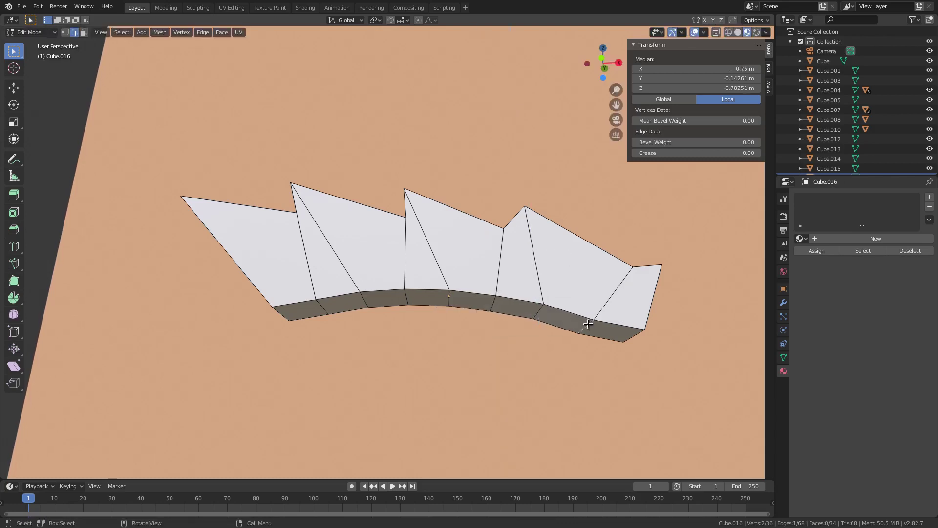
key(g)
key(z)
click(591, 318)
Step: Readjust the lower edges at X -0.5 m and -0.75 m along Z for an uneven underside
click(452, 303)
click(365, 299)
key(g)
key(z)
click(369, 302)
click(323, 309)
key(g)
key(z)
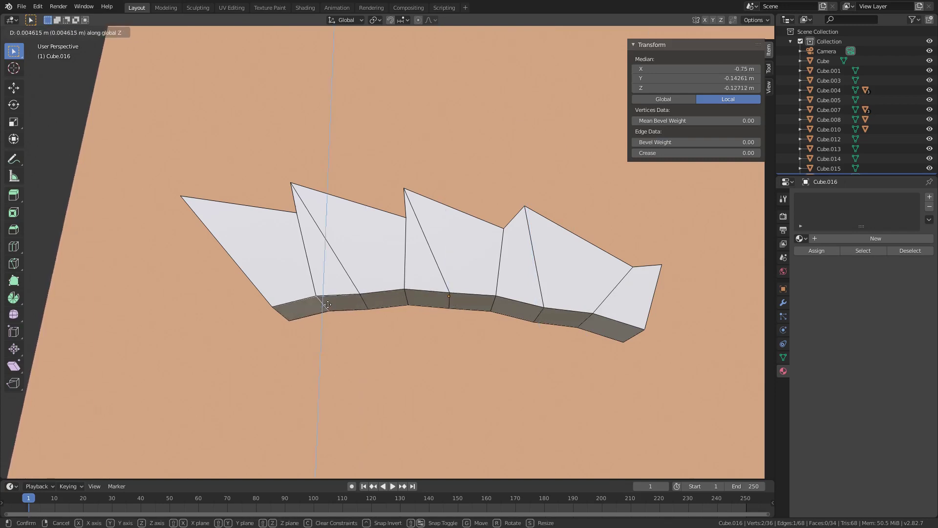
click(367, 303)
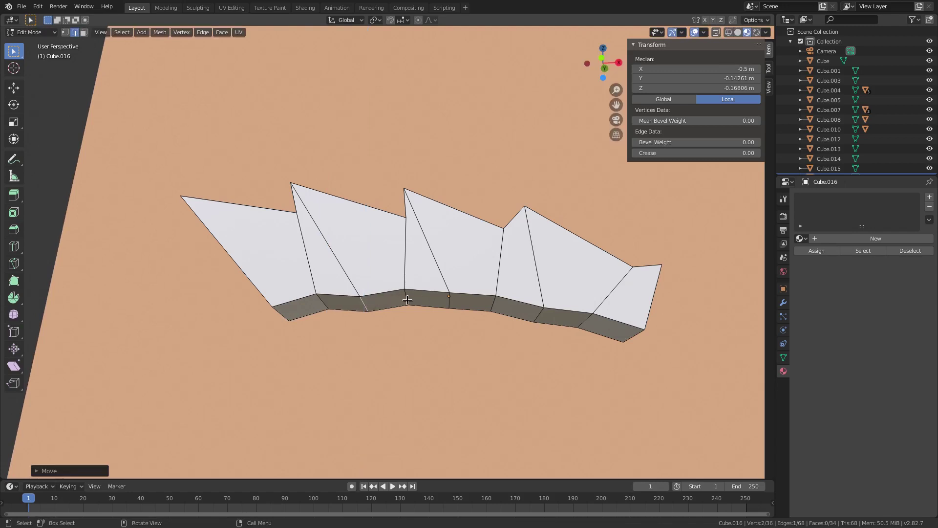
key(g)
key(z)
click(448, 309)
Step: Raise the lower corner edge at the positive-X end of the jagged piece along Z
scroll(450, 311, down, 5)
middle_drag(450, 313, 506, 313)
scroll(481, 328, up, 4)
click(507, 310)
key(g)
key(z)
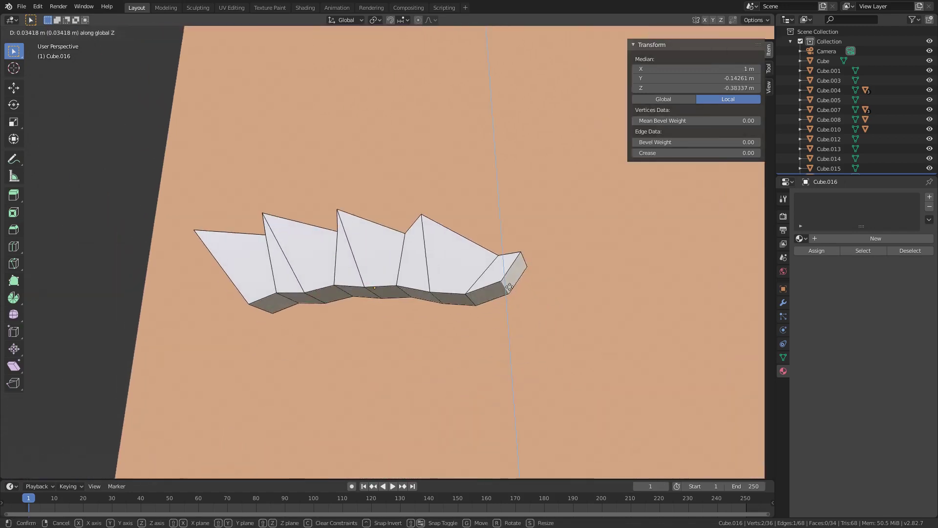
click(511, 306)
Step: Lower the upper corner edge at the positive-X end along Z and pull it inward along X
click(522, 264)
key(g)
key(z)
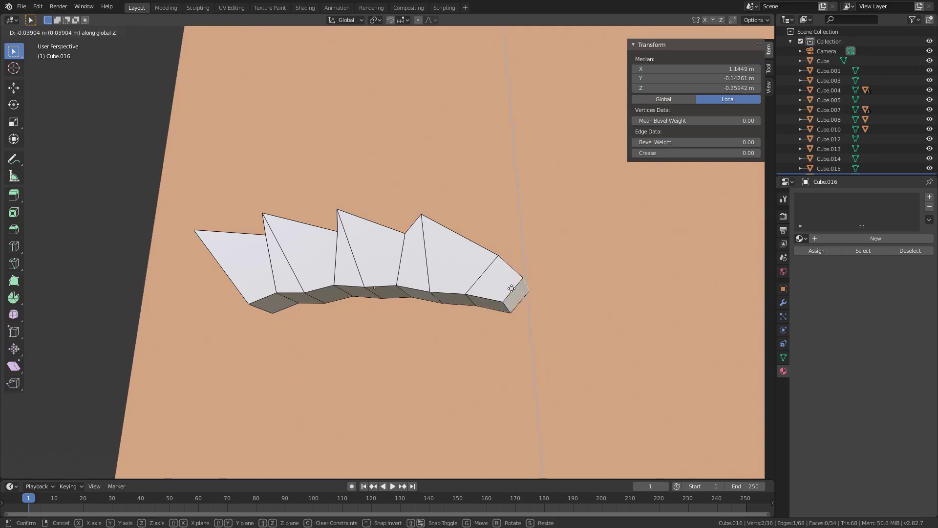
click(514, 285)
key(g)
key(x)
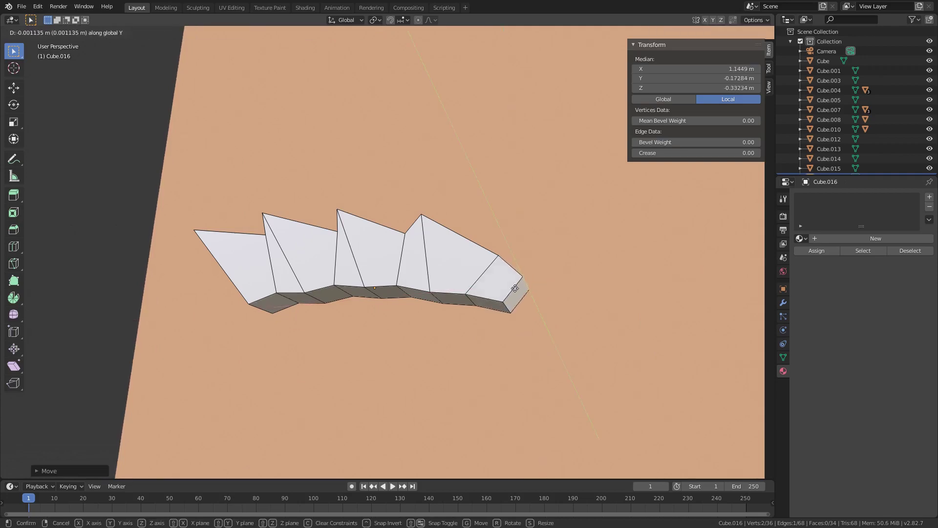
click(517, 304)
middle_drag(517, 303, 517, 306)
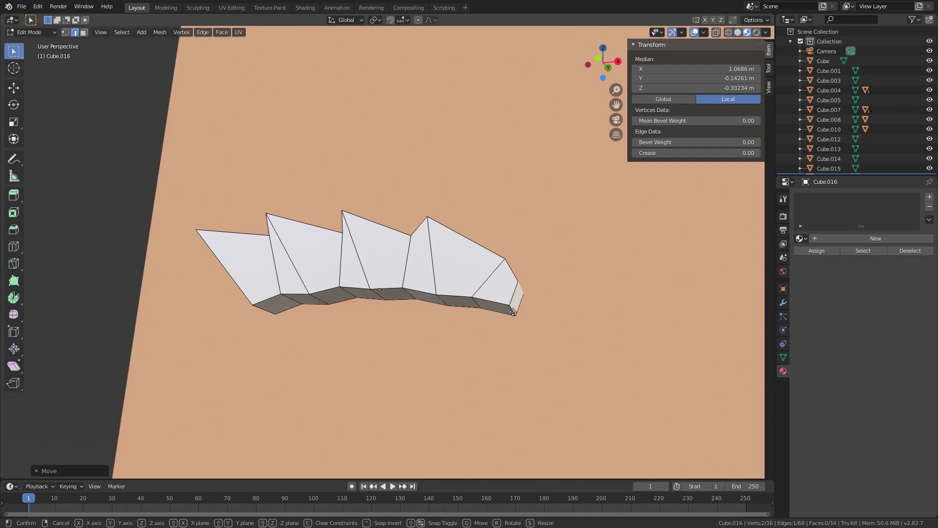
key(g)
key(x)
click(522, 310)
Step: Check the piece in Object Mode, return to Edit Mode, and shift the lower end edge along X
key(Tab)
scroll(522, 311, down, 4)
middle_drag(518, 318, 486, 326)
key(Tab)
scroll(486, 326, up, 4)
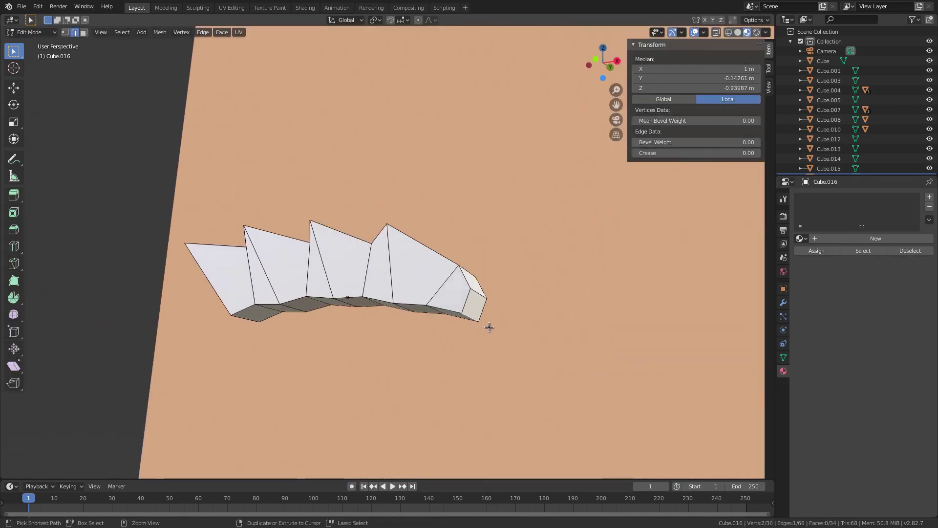
key(g)
key(x)
click(497, 328)
Step: Return to Object Mode and scale the jagged piece to 0.238 in X, 0.039 in Y and 0.062 in Z
key(Tab)
scroll(494, 328, down, 4)
middle_drag(494, 329, 606, 353)
scroll(512, 317, down, 5)
scroll(493, 318, up, 3)
key(s)
click(511, 325)
key(s)
key(x)
key(y)
click(592, 348)
Step: Move the jagged piece against the face at Y about -0.761 m and raise it to Z 3.152 m
middle_drag(593, 348, 556, 336)
key(g)
key(z)
key(y)
click(547, 317)
key(g)
key(z)
click(562, 255)
Step: Rotate the jagged piece 4.92° about Y and move it along X to about -0.345 m
middle_drag(563, 256, 498, 239)
key(r)
key(y)
click(541, 246)
key(g)
key(x)
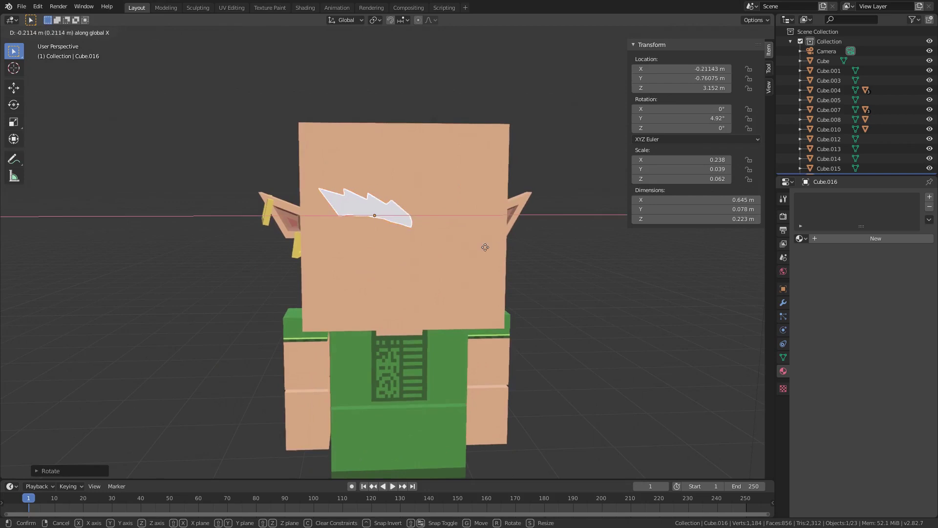
click(497, 259)
Step: From the side, move the jagged piece along Y to about -0.768 m, just clear of the face
middle_drag(497, 258, 545, 319)
scroll(567, 253, up, 5)
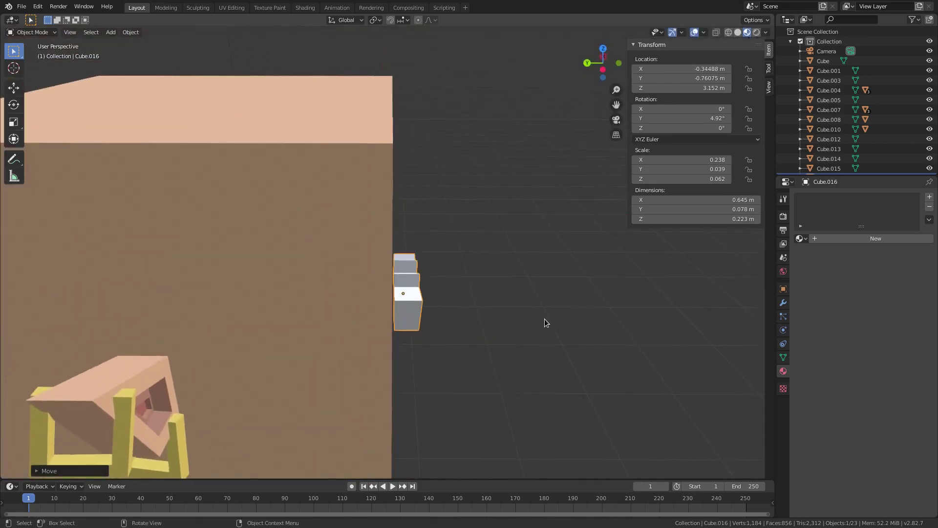
key(g)
key(y)
click(547, 319)
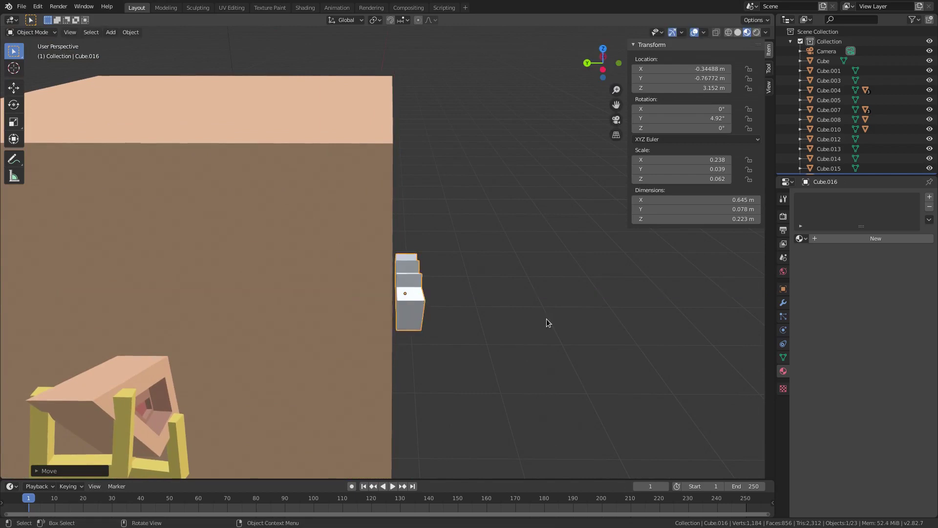
Step: Give the jagged piece a new material with a yellow base color of H 0.147, S 0.552, V 0.906
middle_drag(546, 323, 458, 283)
click(822, 241)
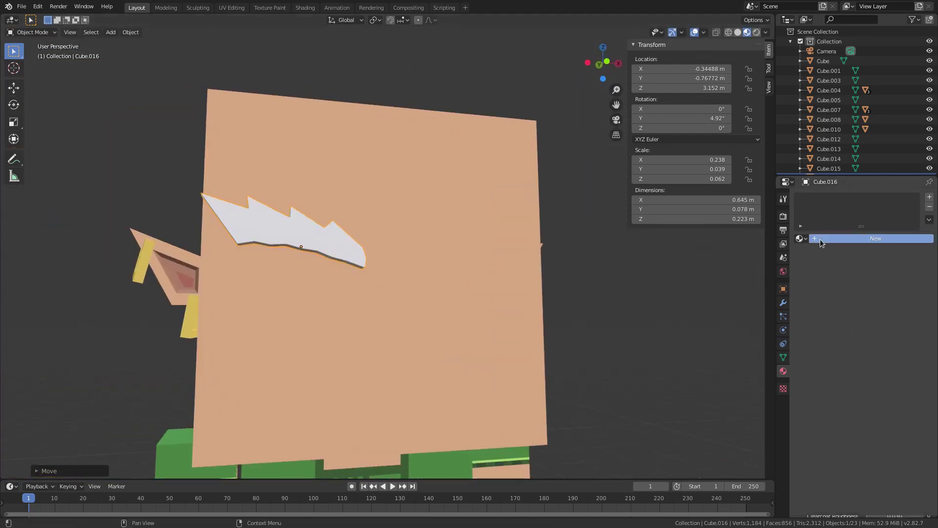
click(895, 338)
drag(861, 253, 865, 248)
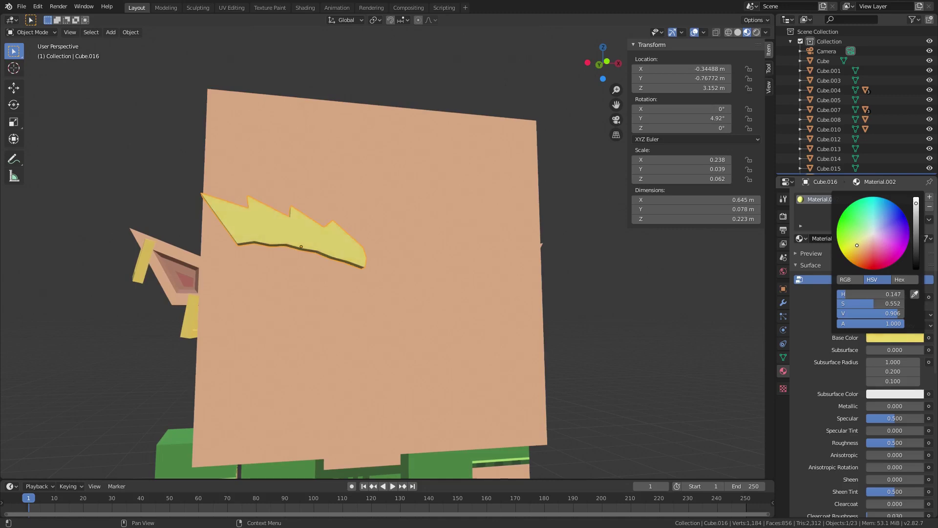
Step: Examine the yellow jagged piece on the face from several angles, reselect it, and view it from the front
middle_drag(455, 317, 530, 325)
key(Tab)
scroll(461, 295, down, 1)
key(Tab)
click(453, 323)
scroll(451, 322, down, 4)
middle_drag(432, 320, 386, 304)
click(377, 254)
scroll(379, 257, up, 3)
middle_drag(503, 357, 500, 332)
key(KP_1)
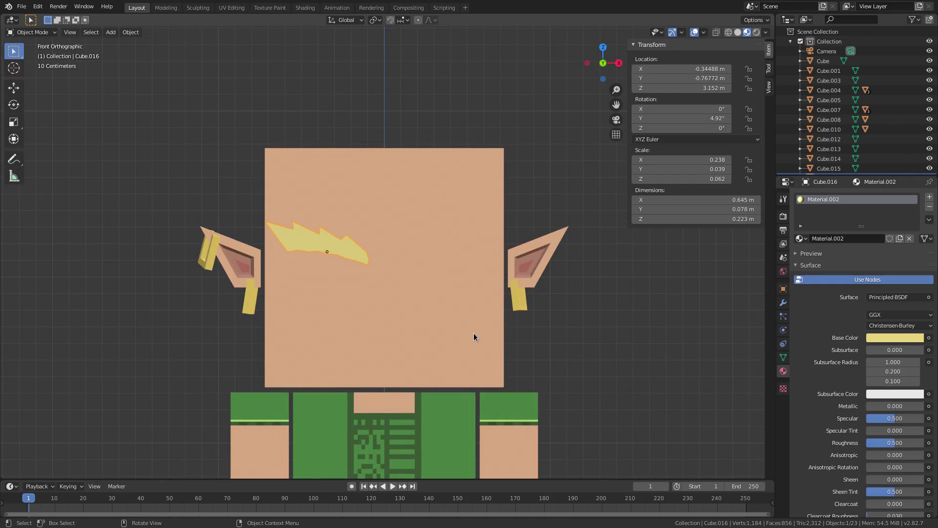
middle_drag(474, 336, 474, 361)
key(KP_1)
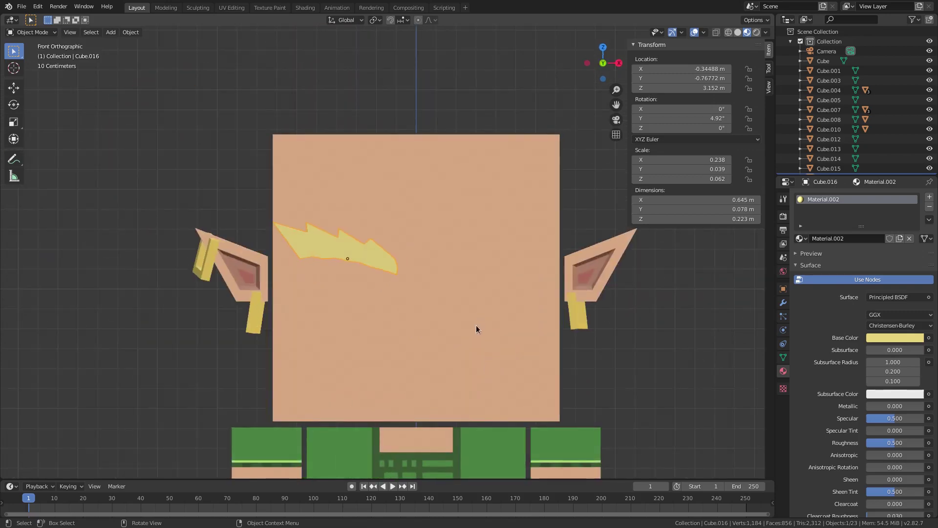
Step: Duplicate the yellow eyebrow in place and rotate the copy 180° about the Z axis
key(shift+d)
key(r)
key(z)
text(180)
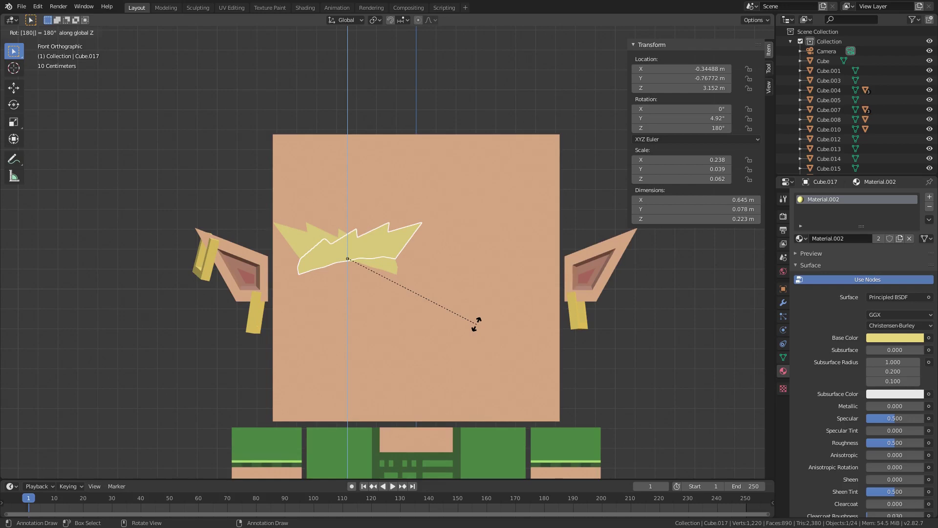
right_click(476, 324)
middle_drag(477, 324, 484, 332)
text(rz180)
key(Return)
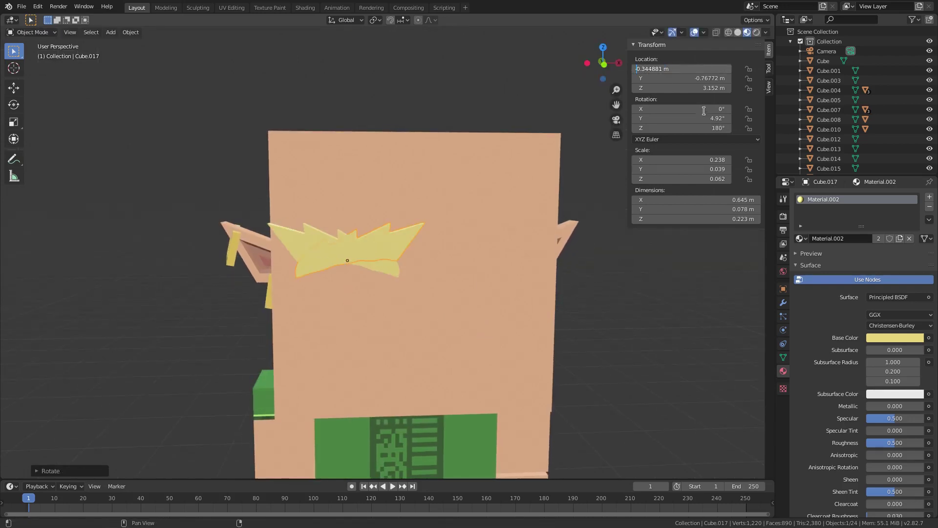
Step: Flip the copied eyebrow's X location to a positive 0.34488 m, mirroring it onto the other half of the face
key(BackSpace)
key(Return)
mouse_move(482, 238)
middle_down()
mouse_move(477, 216)
mouse_move(466, 232)
middle_up()
key(KP_1)
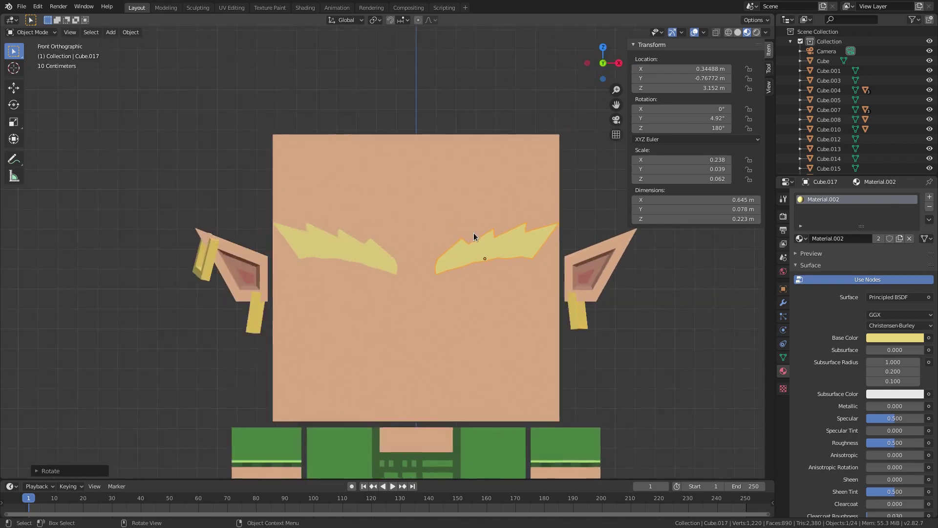
Step: Select both eyebrows and parent them to the head cube using the Object option
shift+click(393, 260)
middle_drag(394, 260, 370, 264)
click(449, 242)
middle_drag(449, 241, 391, 216)
shift+click(370, 250)
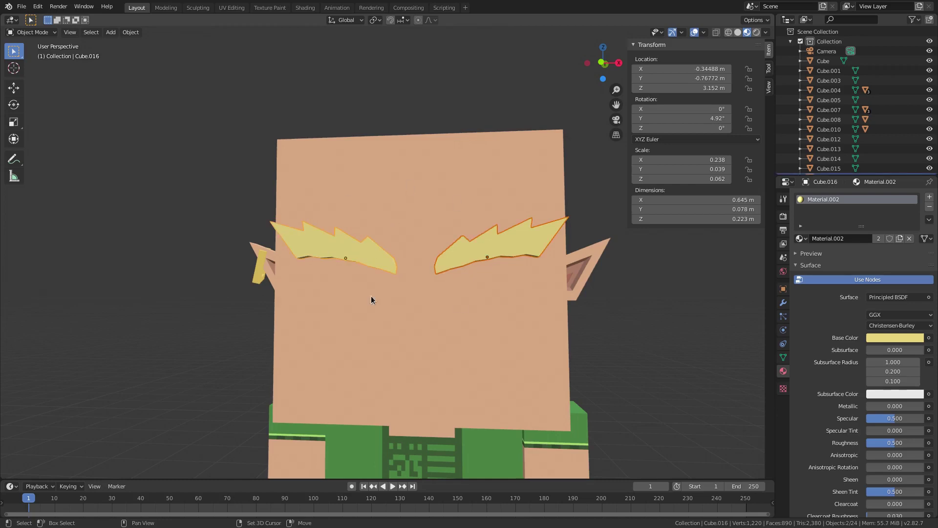
shift+click(417, 209)
key(ctrl+p)
click(417, 210)
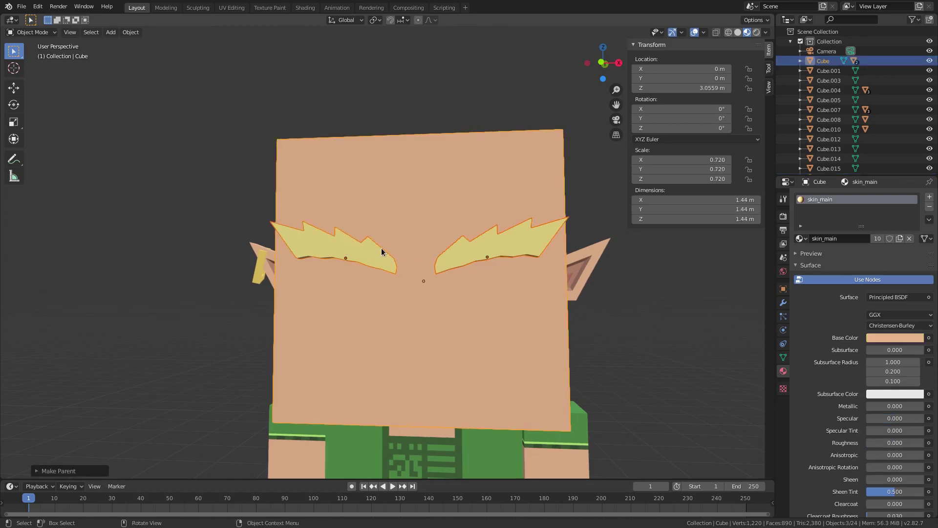
Step: Try rotating the eyebrows individually, and undo the rotation
click(381, 248)
key(r)
click(505, 237)
click(506, 242)
key(r)
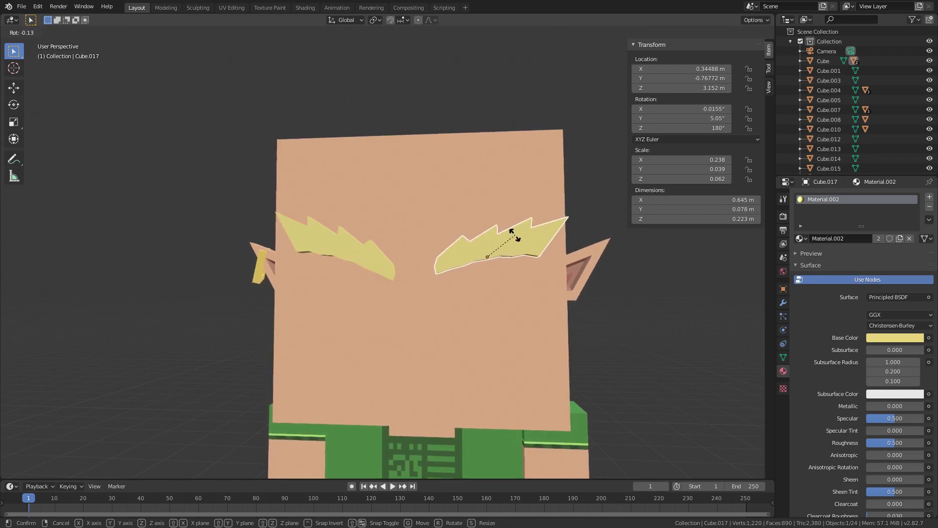
click(514, 237)
key(r)
click(544, 219)
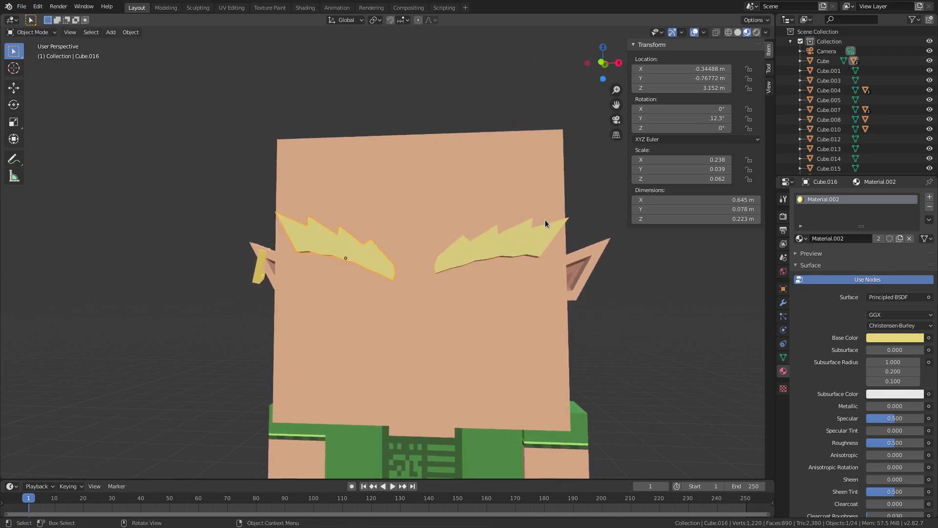
key(ctrl+z)
Step: Temporarily move the head to test the eyebrow parenting, and cancel the move
middle_drag(550, 230, 536, 251)
scroll(408, 298, down, 4)
middle_drag(407, 298, 448, 306)
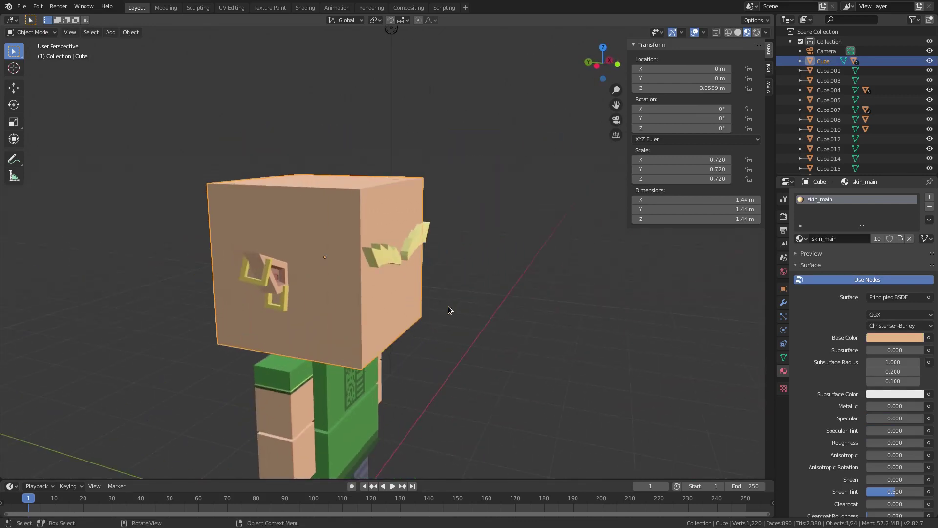
key(g)
right_click(362, 208)
Step: Try to parent both ears and all the gold earrings directly to the head
click(265, 276)
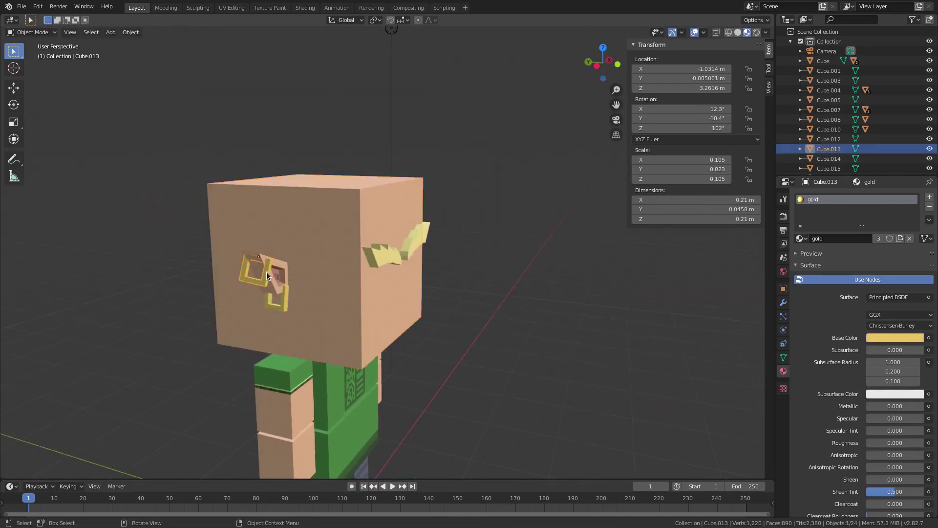
scroll(262, 277, up, 2)
shift+click(220, 296)
shift+click(234, 314)
middle_drag(493, 262, 407, 243)
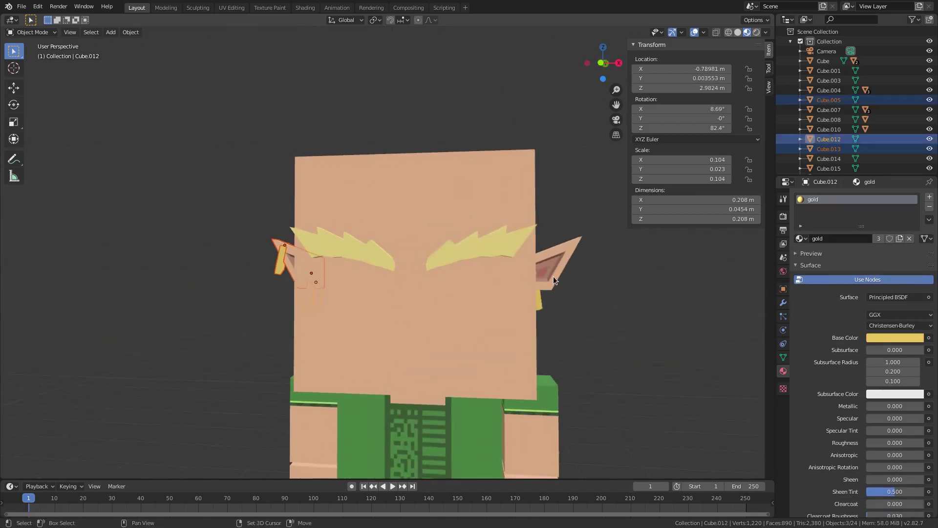
shift+click(553, 278)
middle_drag(538, 303, 520, 296)
shift+click(560, 304)
shift+click(483, 204)
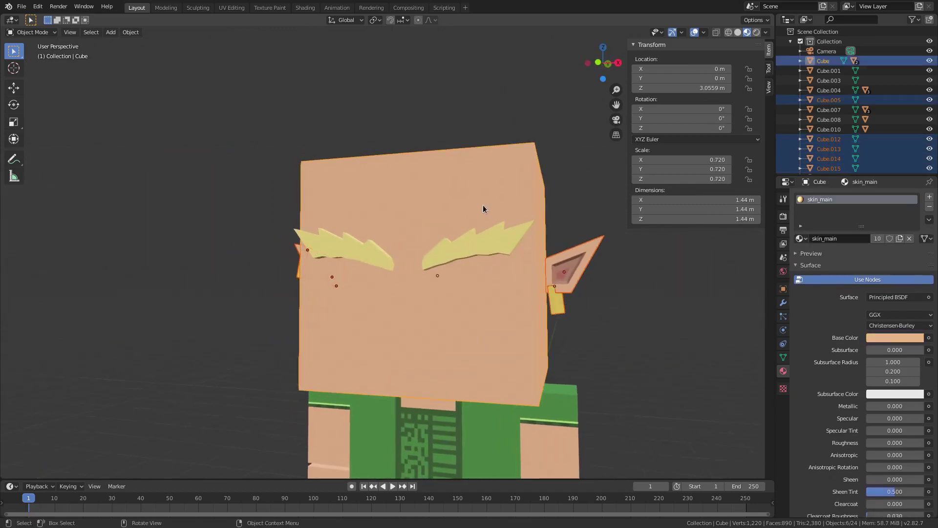
key(ctrl+p)
click(483, 205)
click(565, 312)
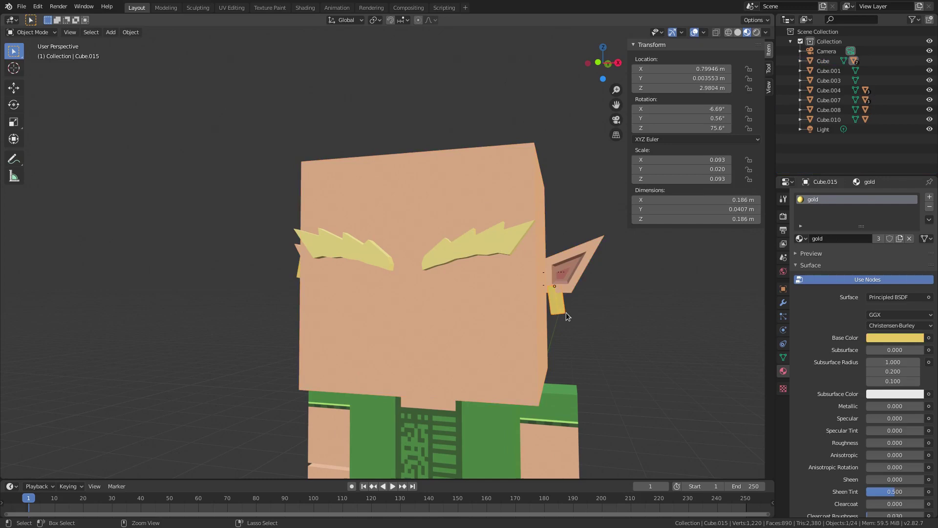
Step: Undo parenting the ears and earrings directly to the head
key(ctrl+z)
key(ctrl+z)
key(ctrl+z)
key(ctrl+z)
middle_drag(353, 299, 400, 297)
key(ctrl+z)
key(ctrl+z)
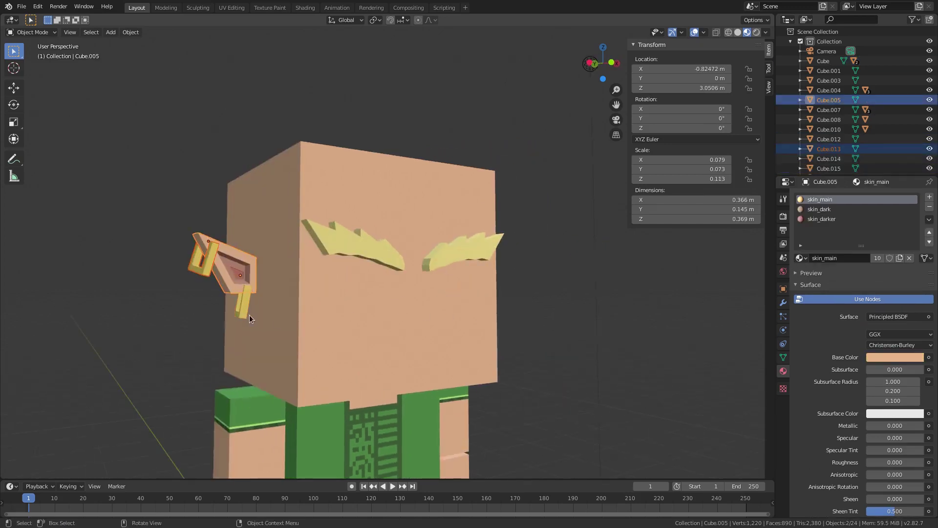
Step: Parent the two gold earrings to the ear that carries them, using the Object option
click(248, 314)
shift+click(212, 272)
shift+click(222, 268)
key(ctrl+p)
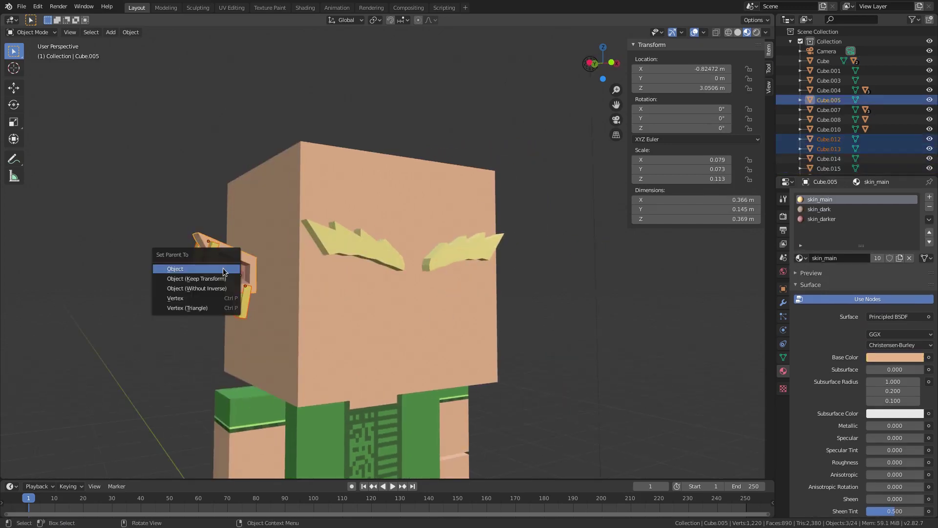
click(224, 267)
Step: Parent the single gold earring to the opposite ear using the Object option
middle_drag(224, 268, 508, 293)
click(571, 303)
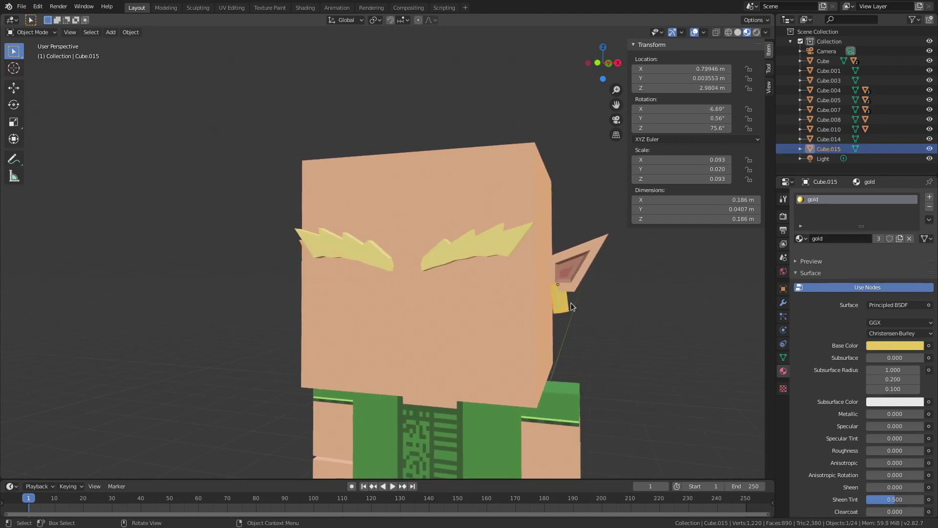
shift+click(570, 280)
key(ctrl+p)
click(571, 282)
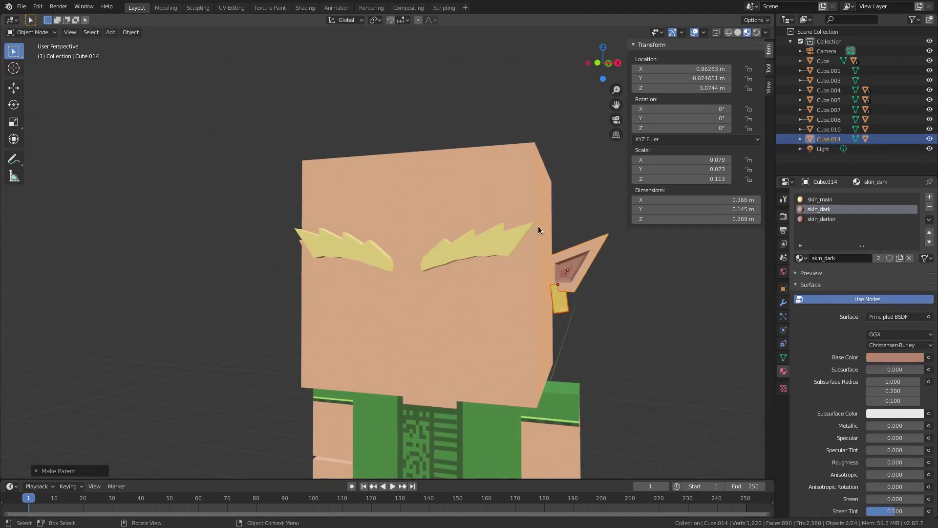
Step: Parent each of the two ears to the head using the Object option
click(528, 187)
click(592, 262)
shift+click(509, 162)
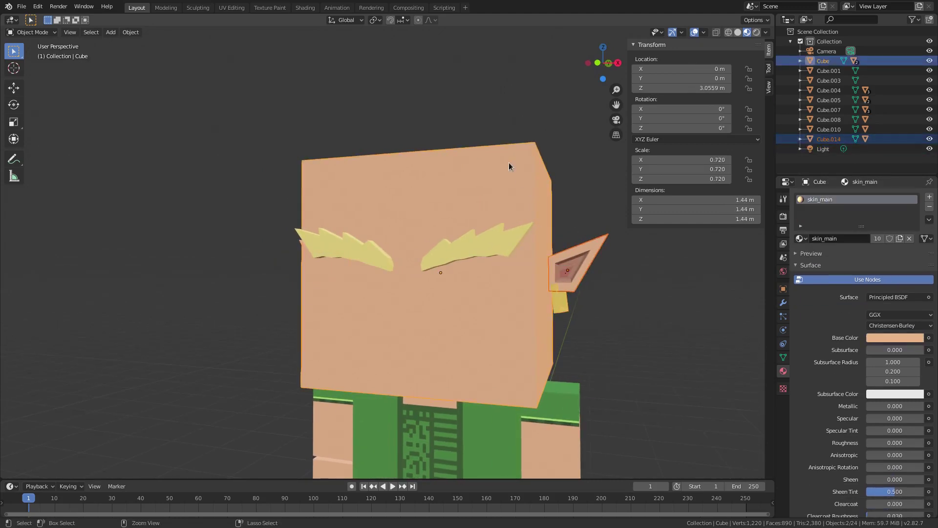
key(ctrl+p)
click(509, 162)
middle_drag(509, 167, 277, 206)
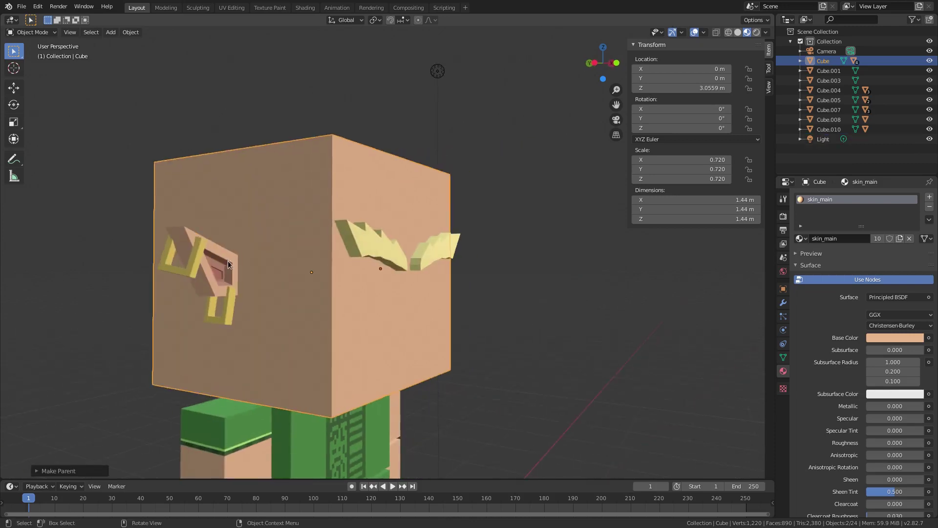
key(ctrl+p)
click(277, 207)
Step: Temporarily move the ear and the head to test their parenting, cancelling every move
click(198, 271)
key(g)
right_click(217, 203)
middle_drag(217, 203, 582, 271)
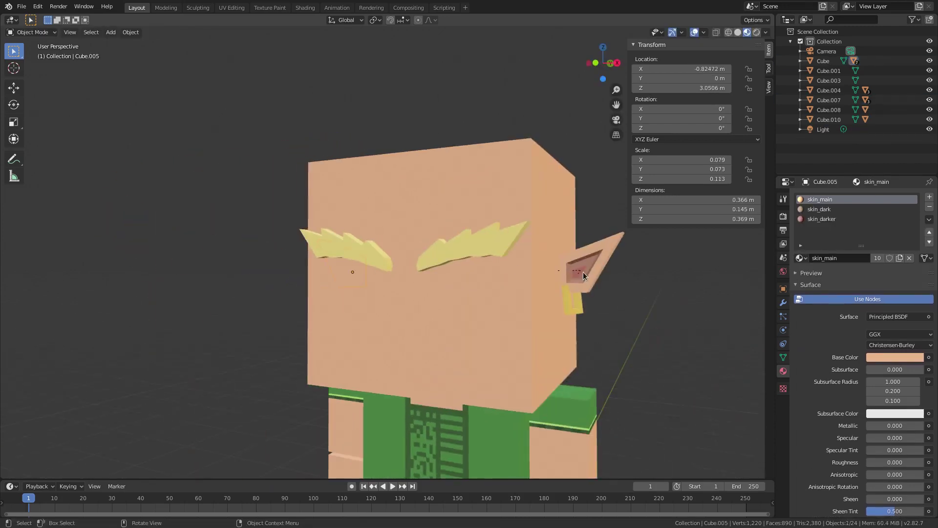
click(599, 248)
click(516, 327)
key(g)
right_click(542, 250)
scroll(567, 313, down, 3)
middle_drag(630, 298, 449, 273)
key(g)
right_click(403, 285)
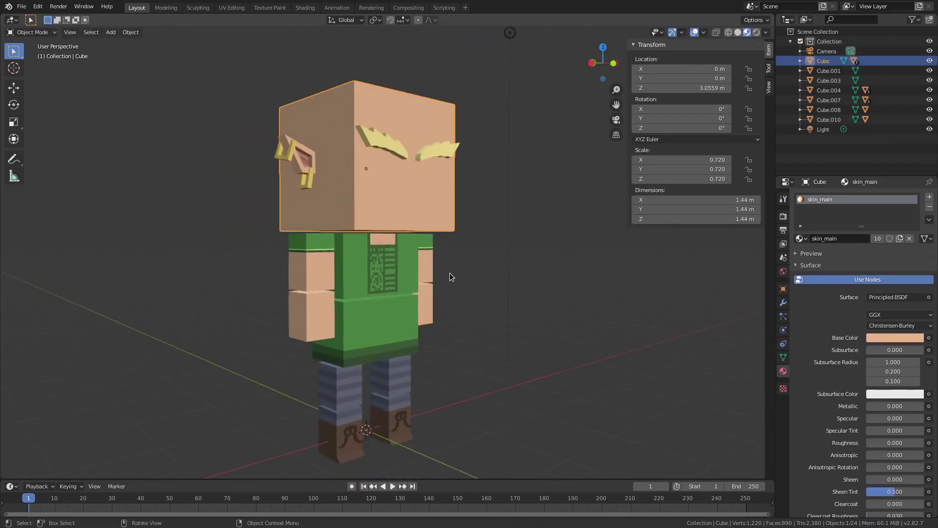
Step: Temporarily move the upper torso to test what is attached to it, and cancel the moves
click(373, 259)
key(g)
right_click(385, 234)
key(g)
right_click(482, 212)
Step: Try to parent the head, both upper arms and both upper legs to the upper torso
scroll(469, 264, up, 2)
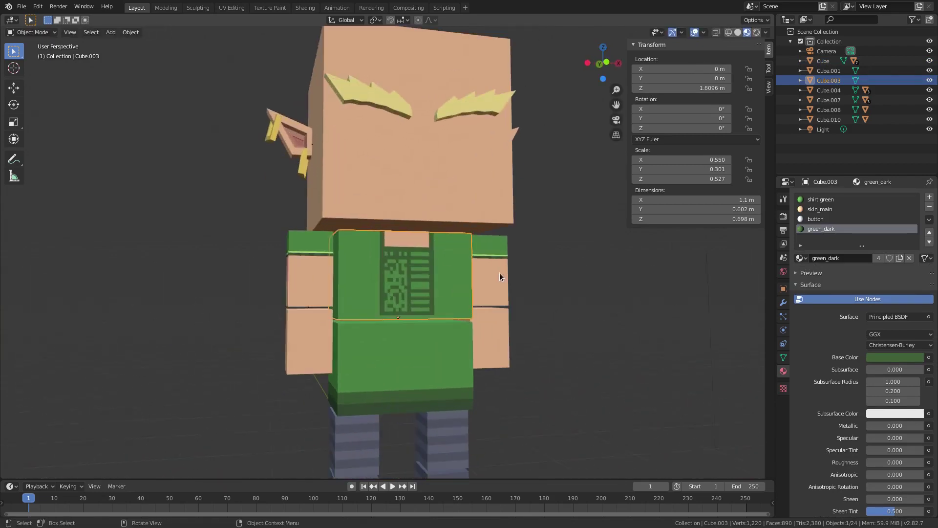
click(500, 273)
shift+click(317, 283)
shift+click(365, 437)
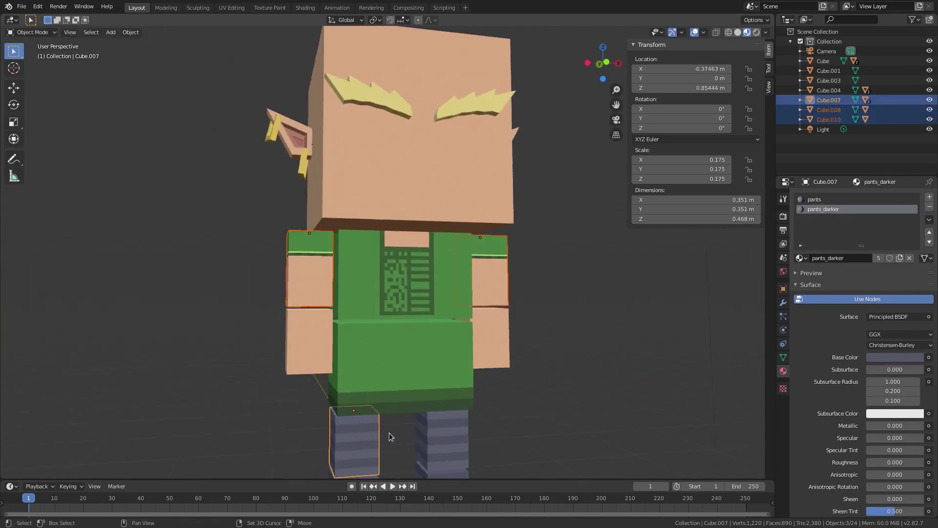
shift+click(450, 431)
shift+click(430, 204)
shift+click(427, 273)
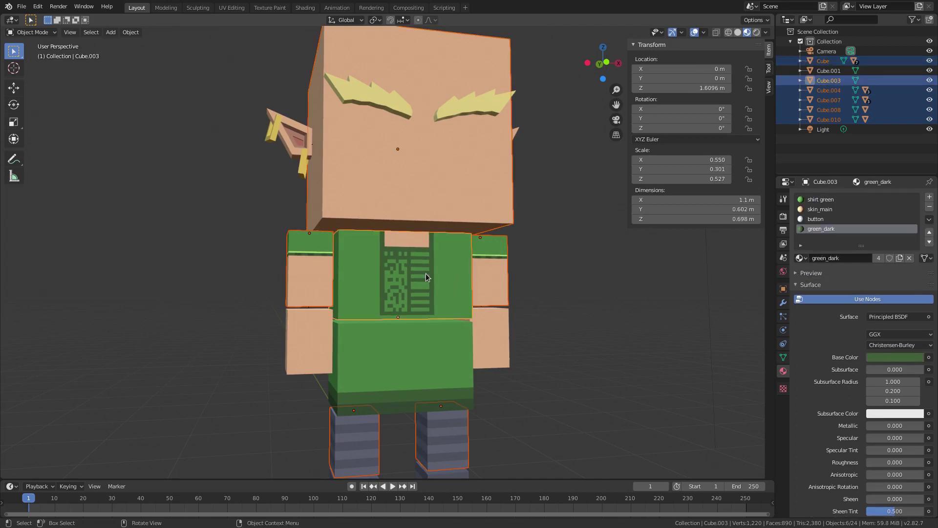
key(ctrl+p)
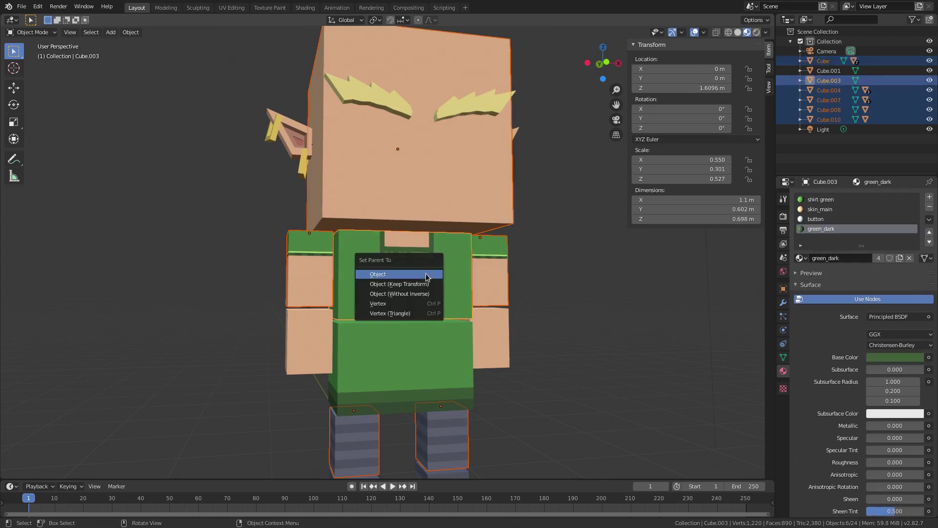
click(426, 275)
key(g)
key(Escape)
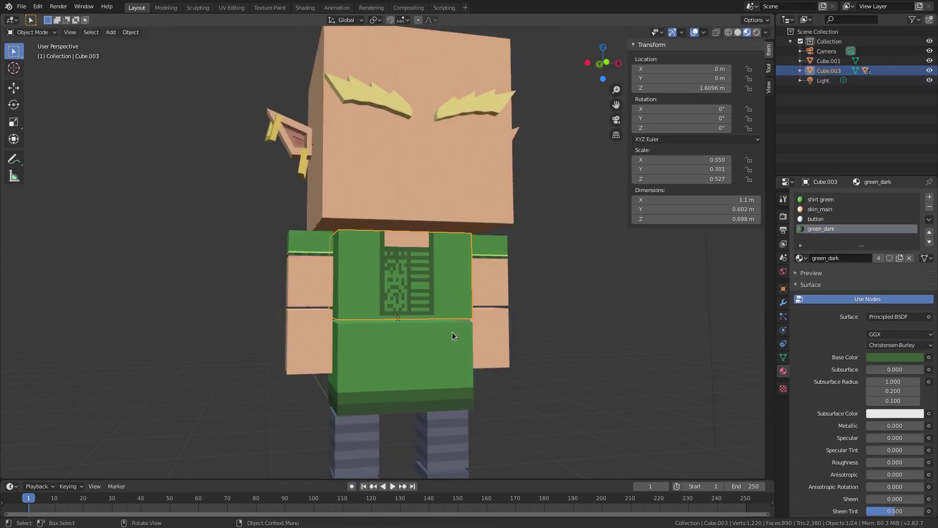
Step: Test-rotate the upper torso about X, and undo its parenting to the head and limbs
click(452, 339)
click(425, 282)
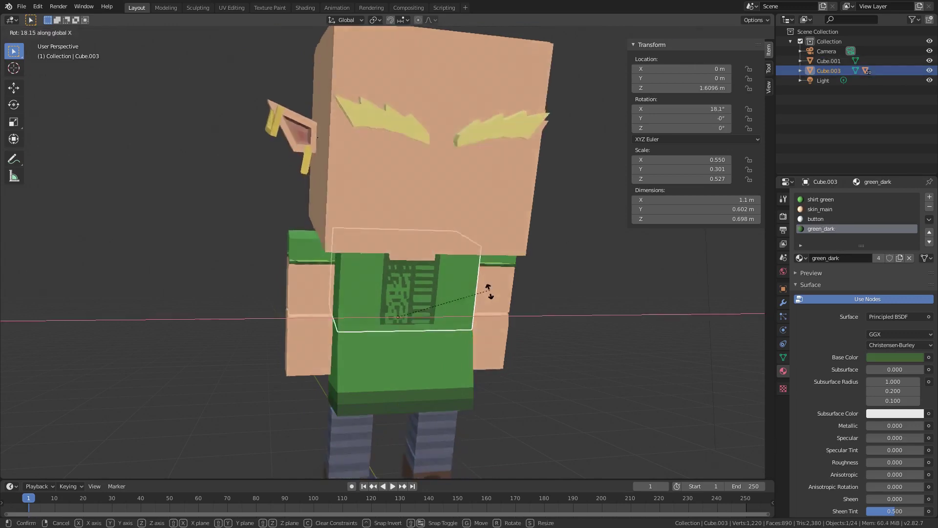
middle_drag(447, 353, 505, 338)
middle_drag(439, 260, 369, 271)
key(ctrl+z)
key(ctrl+z)
key(ctrl+z)
key(ctrl+z)
key(ctrl+z)
Step: Try to parent the head, both upper arms and both upper legs to the lower torso, and test-rotate it about X
click(386, 316)
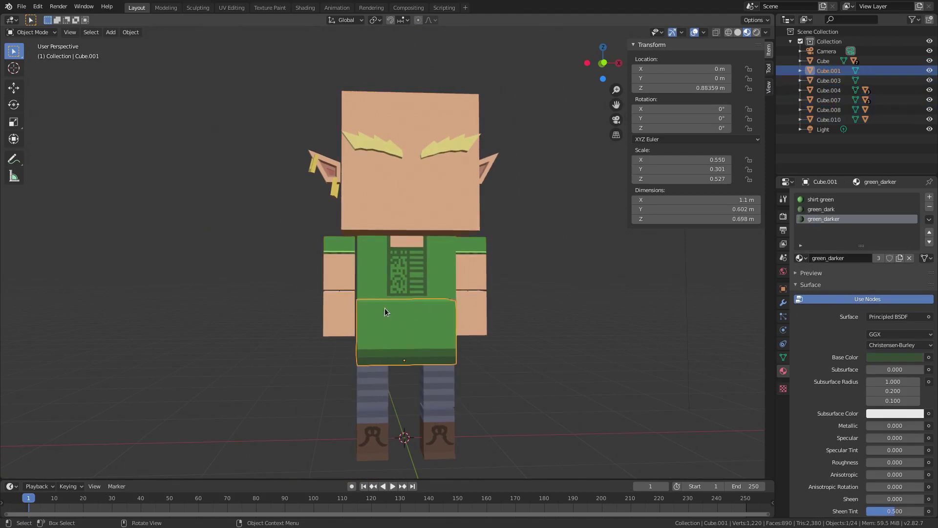
middle_drag(462, 384, 447, 359)
shift+click(421, 384)
shift+click(359, 386)
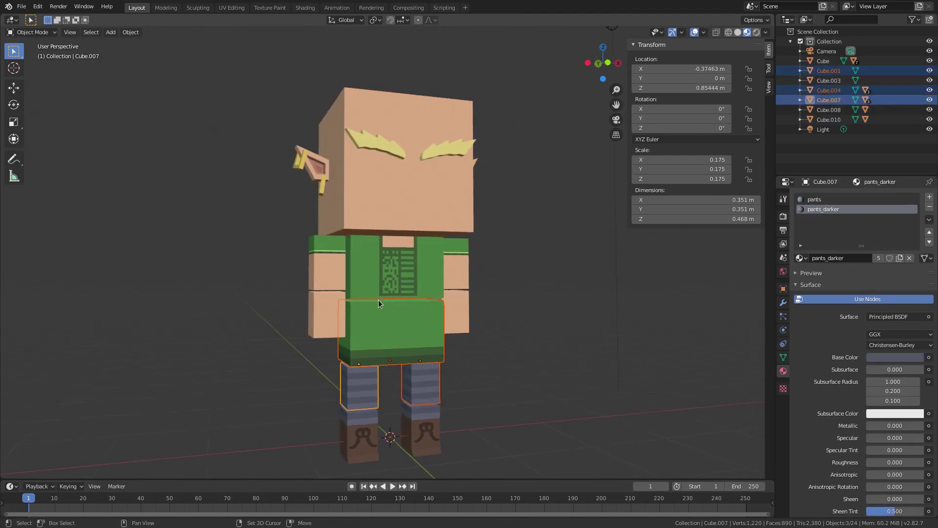
shift+click(383, 205)
shift+click(332, 264)
shift+click(451, 259)
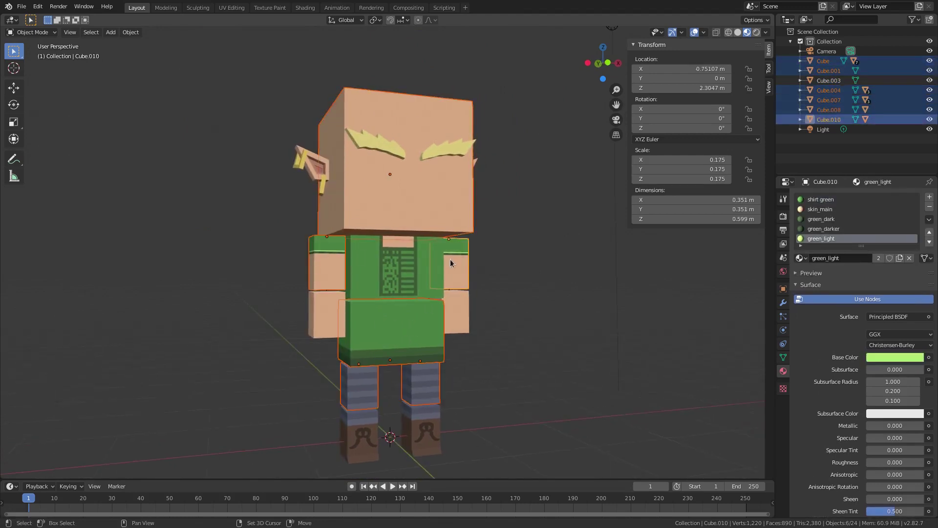
shift+click(396, 313)
key(ctrl+p)
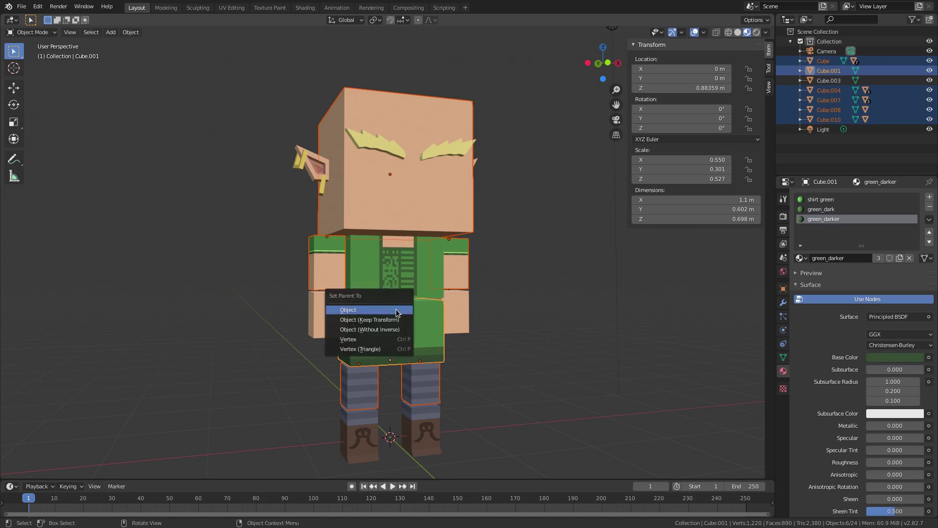
click(394, 309)
click(394, 310)
key(r)
key(x)
right_click(476, 219)
Step: Try to parent the upper torso to the lower torso using the Object option
click(380, 291)
shift+click(382, 321)
key(ctrl+p)
click(383, 320)
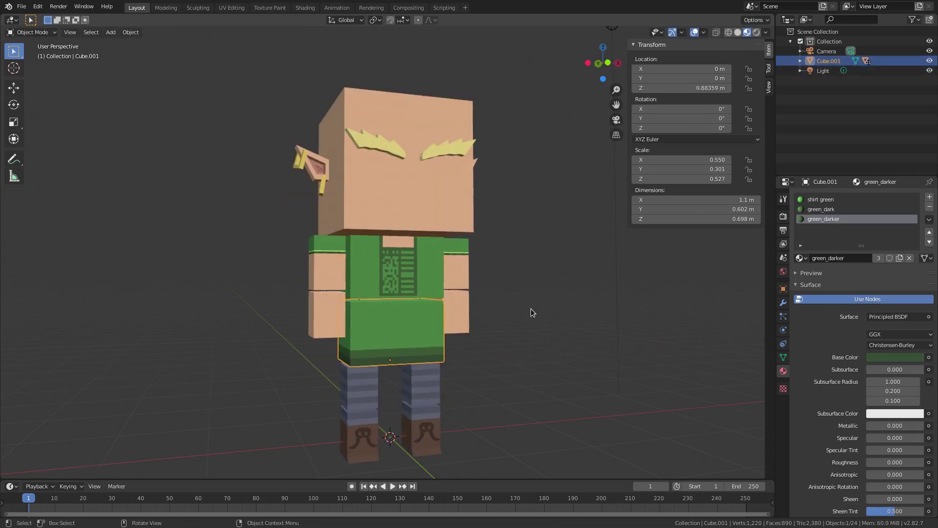
Step: Try to parent the upper torso to the head, and test-rotate the torso about X
click(421, 271)
shift+click(398, 187)
key(ctrl+p)
click(397, 187)
click(437, 251)
key(r)
key(x)
key(Escape)
Step: Undo the parenting of the head, limbs and upper torso, back to separate body parts
key(ctrl+z)
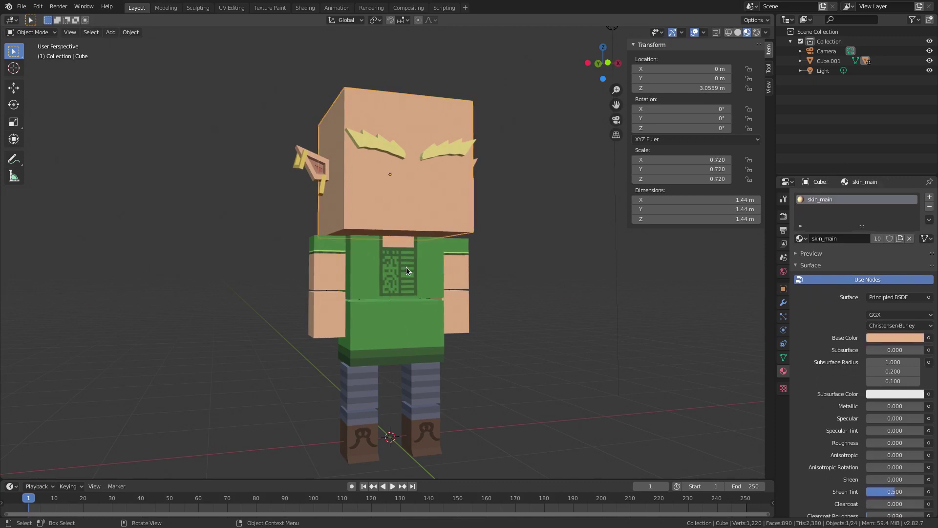
key(ctrl+z)
key(ctrl+shift+z)
click(403, 335)
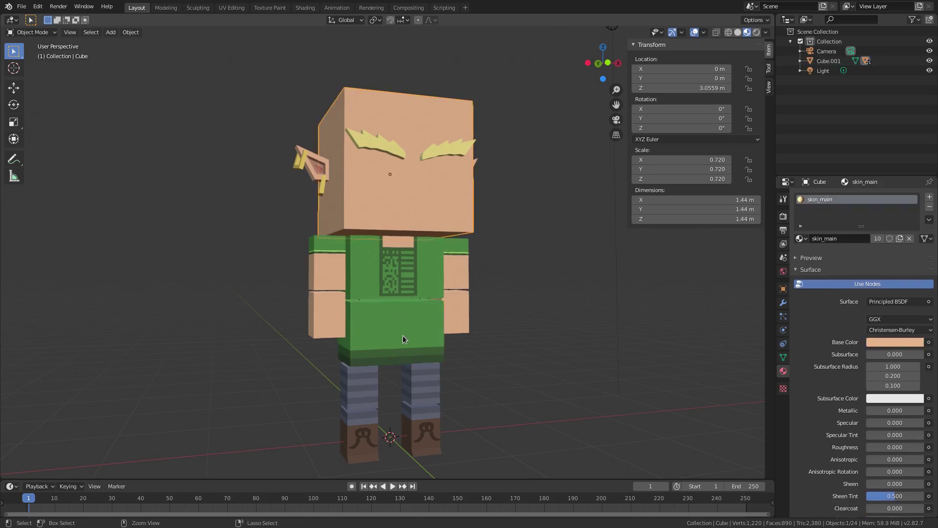
key(ctrl+z)
key(ctrl+z)
key(ctrl+z)
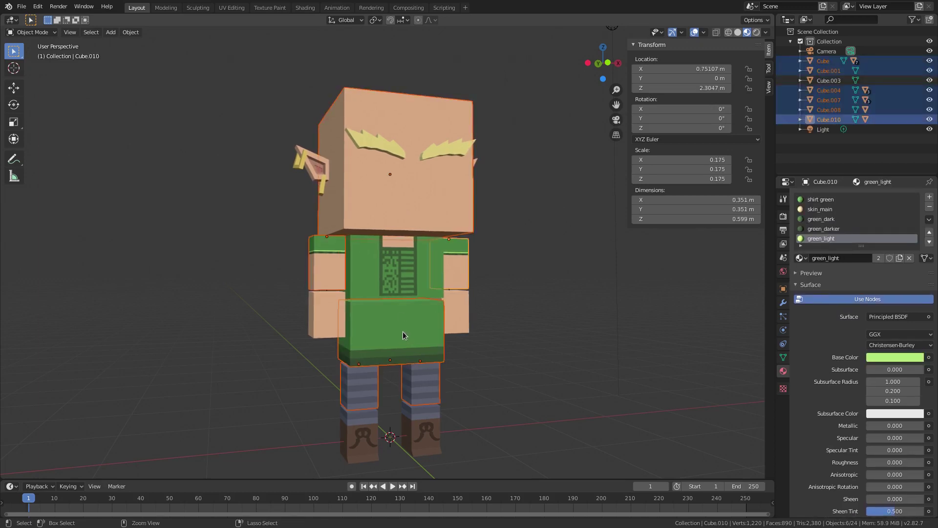
Step: Parent the head to the upper torso using the Object option
click(398, 261)
click(397, 199)
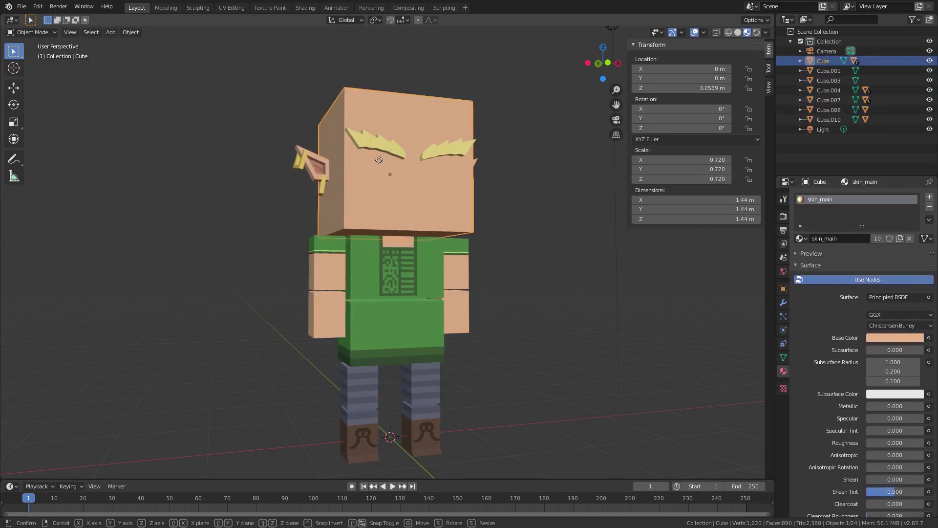
shift+click(384, 239)
key(ctrl+p)
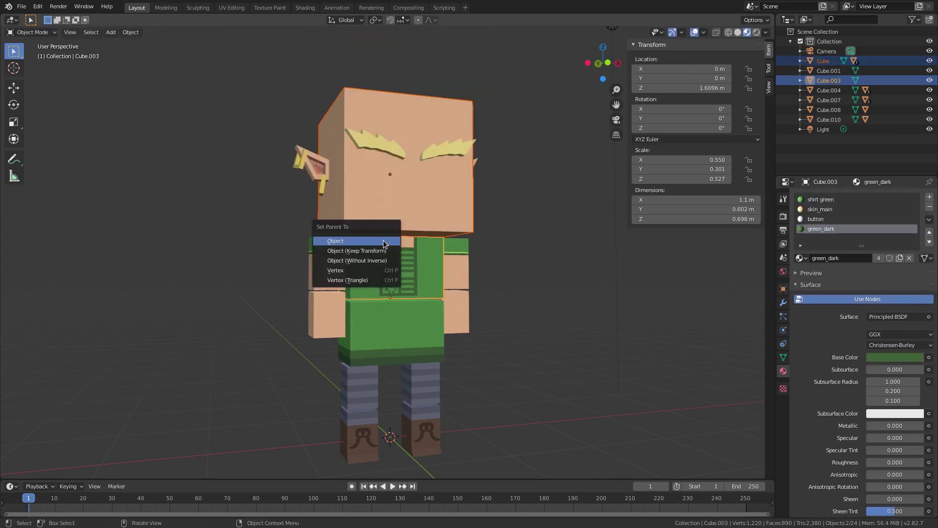
click(384, 241)
key(g)
key(x)
key(Escape)
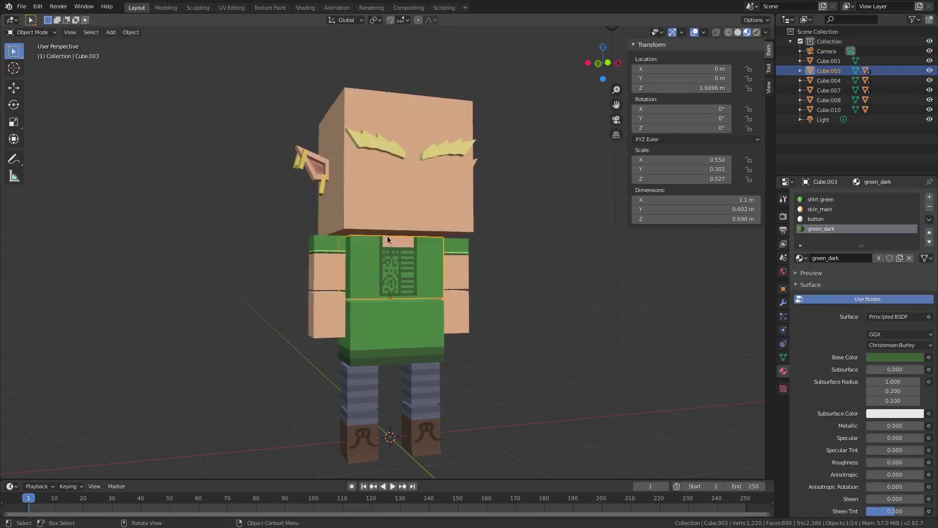
Step: Parent both upper arms to the upper torso using the Object option, and test-rotate the torso about X
click(372, 258)
shift+click(445, 253)
shift+click(433, 254)
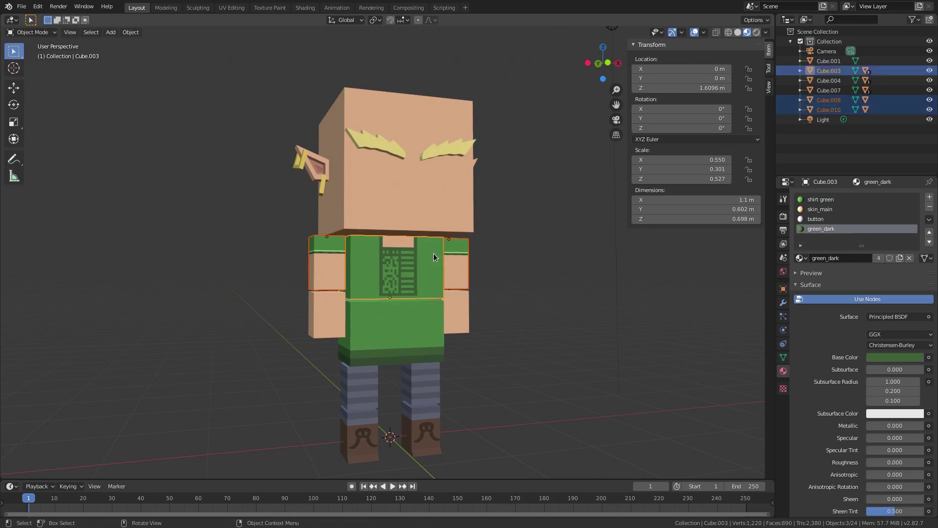
key(ctrl+p)
click(434, 255)
key(r)
key(x)
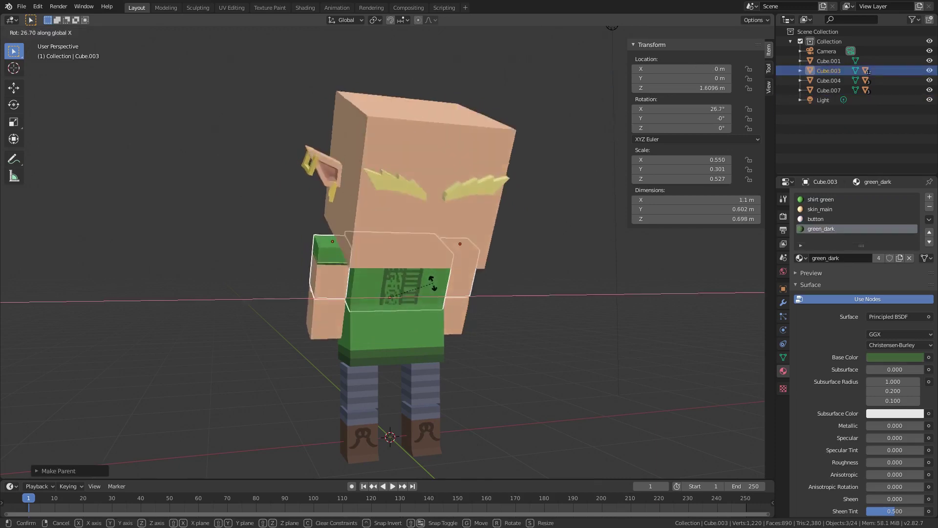
right_click(440, 308)
Step: Parent the upper torso to the lower torso using the Object option, and test-rotate the lower torso about X
click(417, 304)
click(417, 276)
shift+click(410, 318)
key(ctrl+p)
click(398, 255)
click(418, 254)
click(442, 319)
key(r)
key(x)
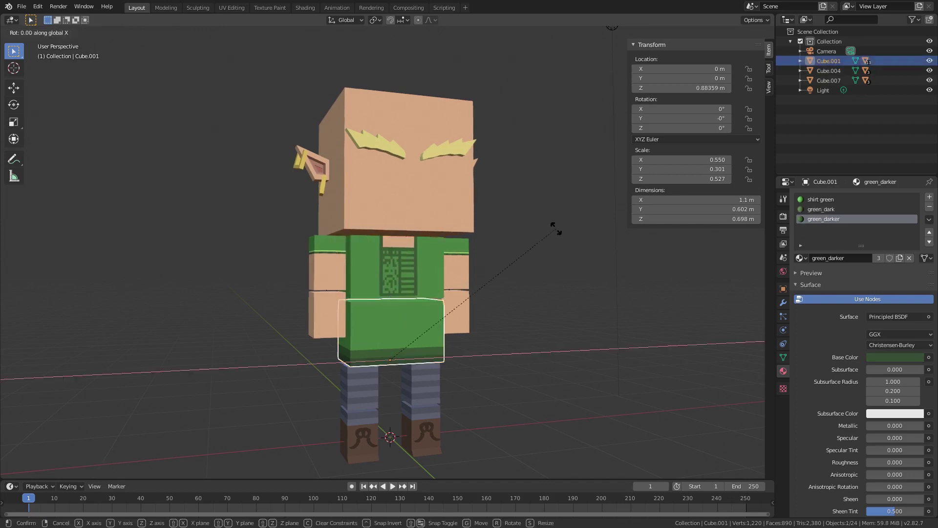
right_click(579, 230)
key(ctrl+z)
Step: Check the torso hierarchy with repeated trial rotations about X, cancelling each one
key(r)
key(x)
right_click(580, 302)
middle_drag(482, 294, 510, 293)
key(r)
key(x)
right_click(397, 283)
key(r)
key(x)
right_click(424, 343)
click(410, 336)
key(r)
key(x)
right_click(396, 366)
key(r)
key(Escape)
Step: Test how the body follows the lower torso with the upper legs unparented by rotating it about X, and cancel the rotation
click(351, 393)
shift+click(347, 391)
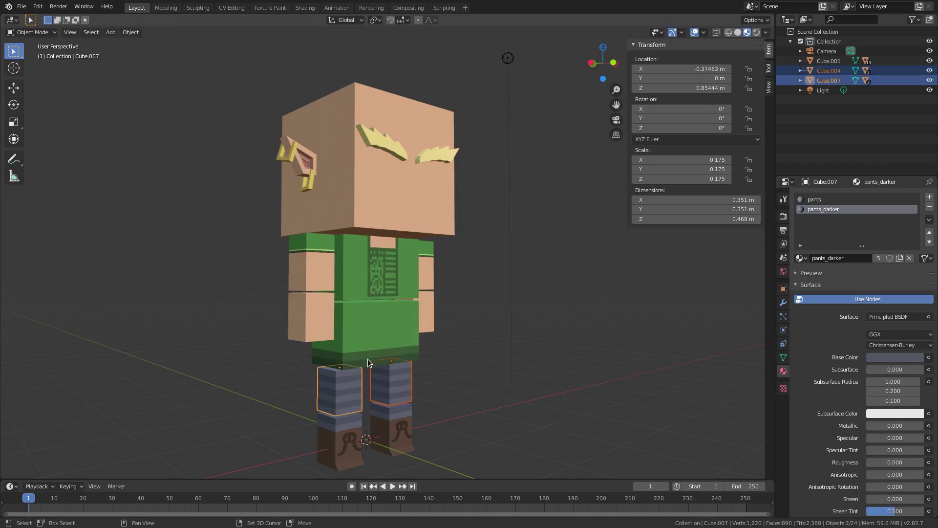
shift+click(368, 360)
right_click(368, 360)
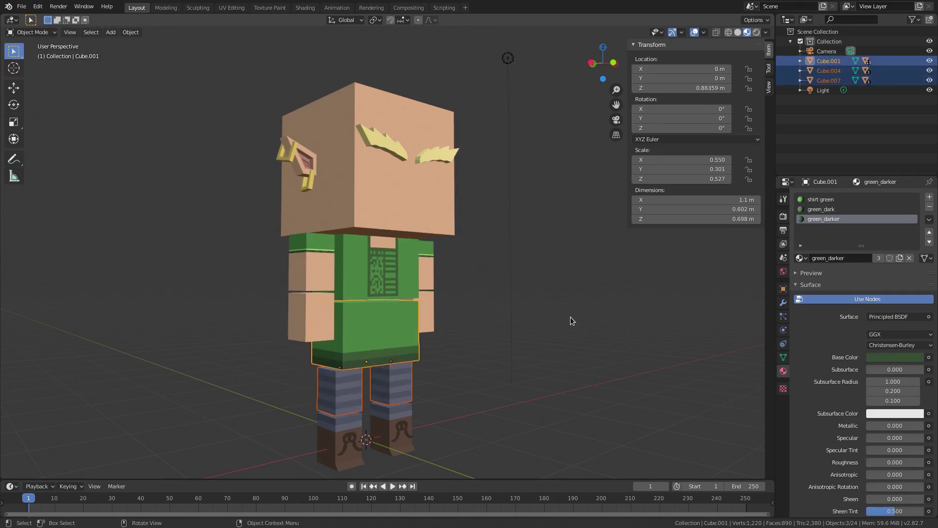
click(406, 350)
key(r)
key(x)
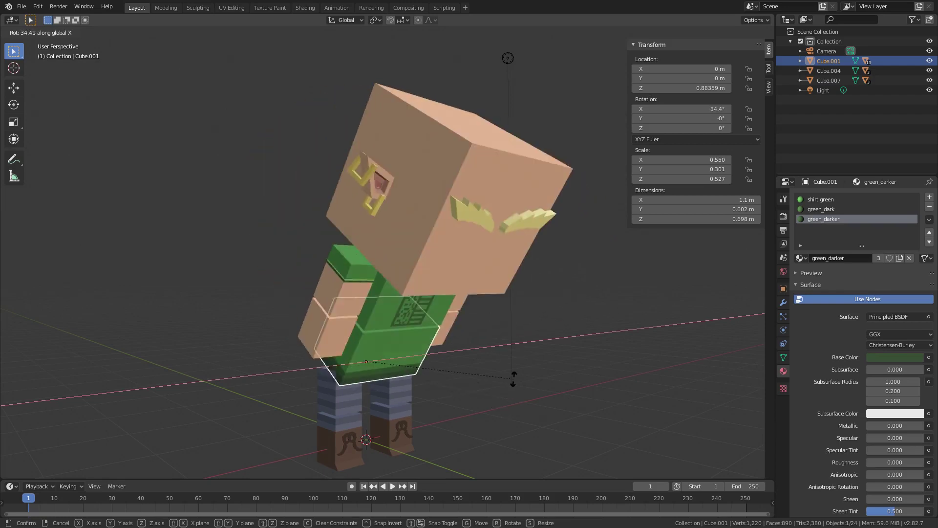
right_click(513, 379)
shift+middle_drag(459, 368, 468, 230)
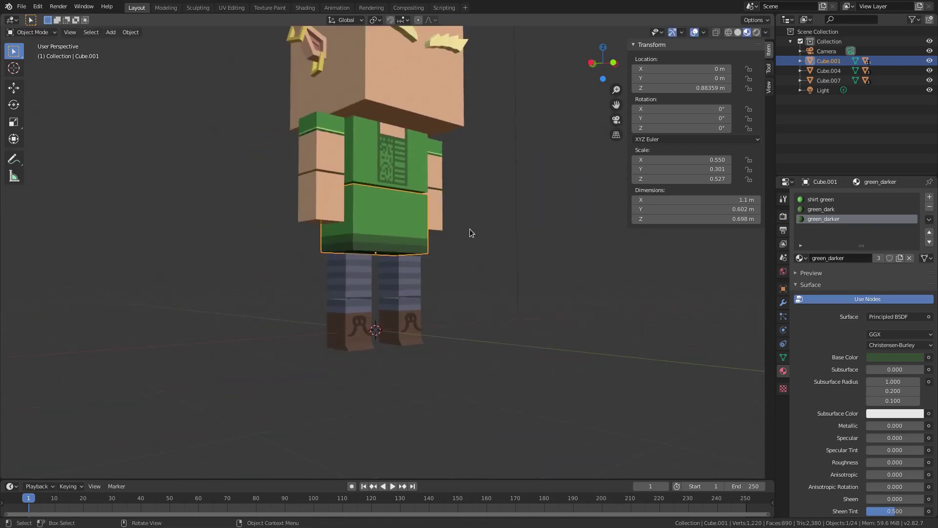
key(shift+a)
mouse_move(470, 229)
middle_drag(576, 181, 439, 259)
click(373, 275)
shift+click(425, 277)
middle_drag(477, 226, 521, 267)
click(428, 212)
Step: Try to parent both upper legs to the lower torso using the Object option, and test-rotate it about X
click(409, 311)
shift+click(357, 303)
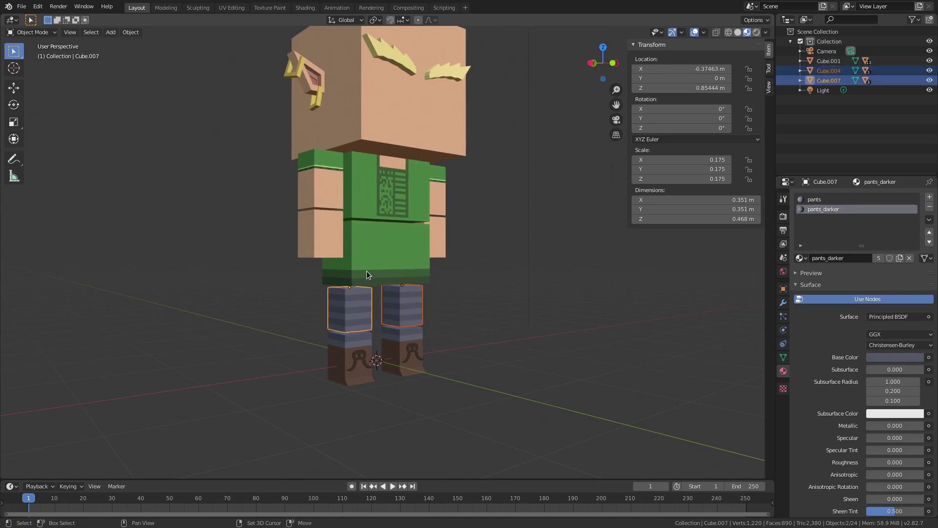
shift+click(367, 271)
key(ctrl+p)
click(367, 271)
key(r)
key(x)
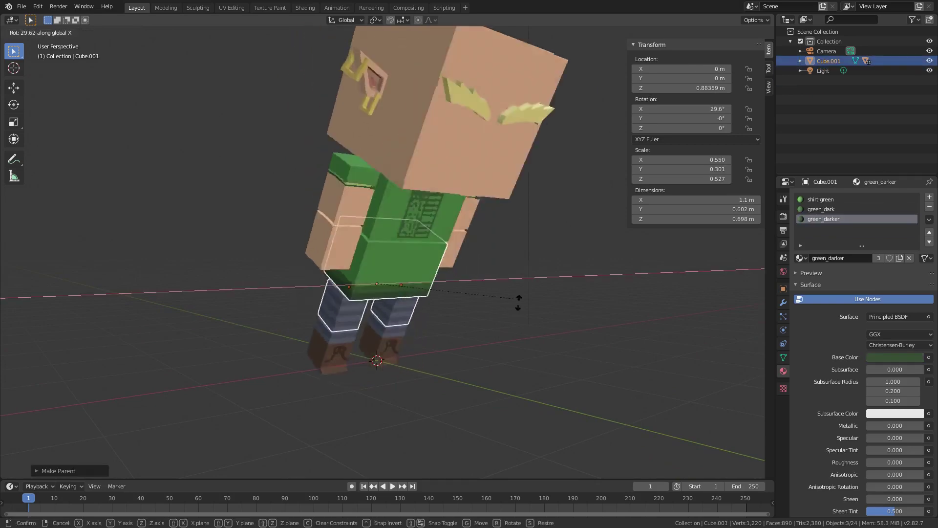
key(Escape)
Step: Undo the parenting of the upper legs to the lower torso
key(ctrl+z)
key(ctrl+z)
key(ctrl+z)
key(ctrl+z)
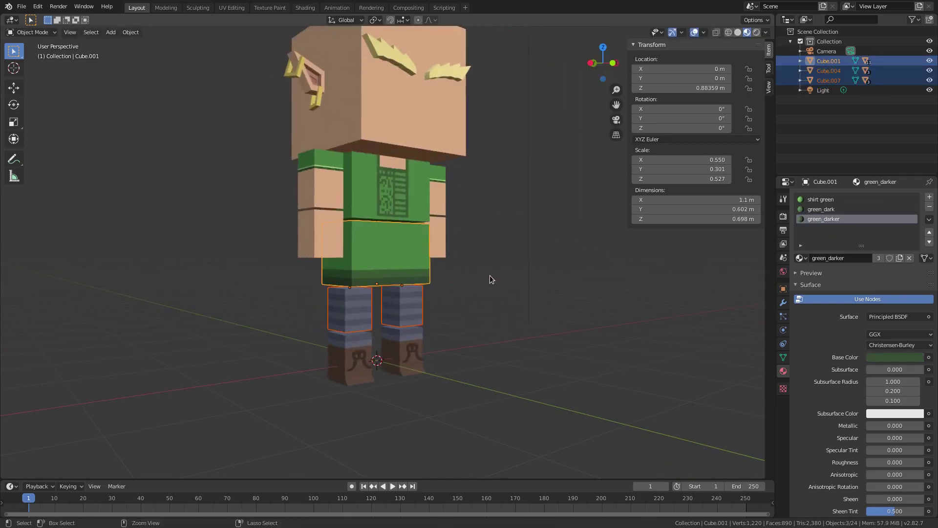
Step: Try adding an armature at the world origin between the legs, and delete it
click(410, 309)
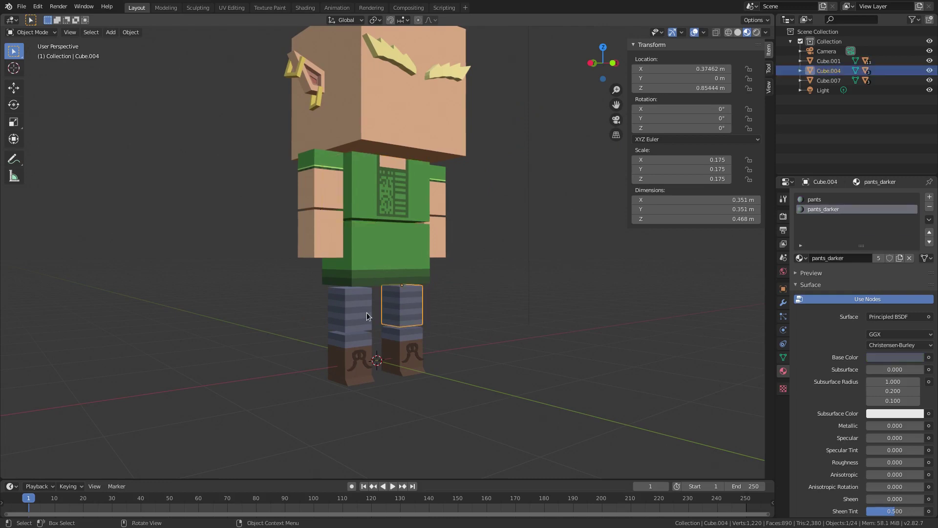
shift+click(362, 313)
middle_drag(433, 267, 413, 238)
key(shift+a)
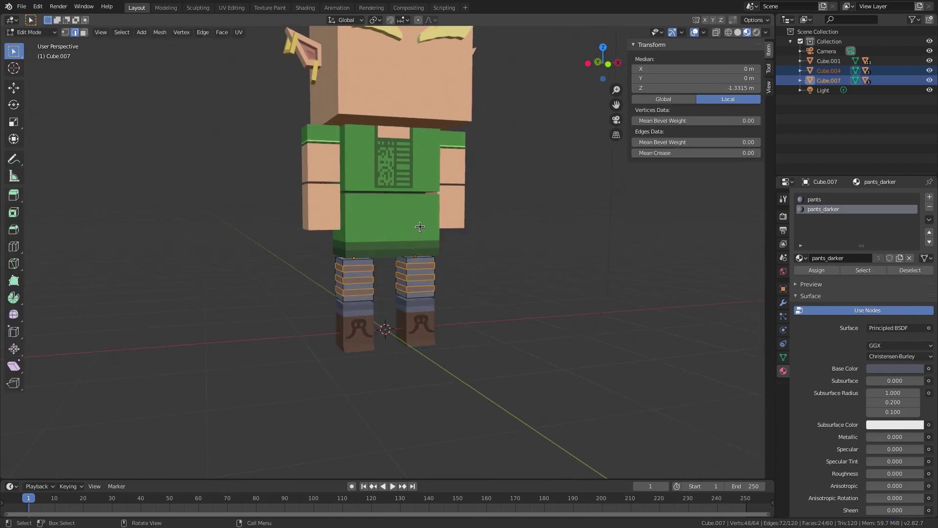
key(shift+a)
mouse_move(300, 293)
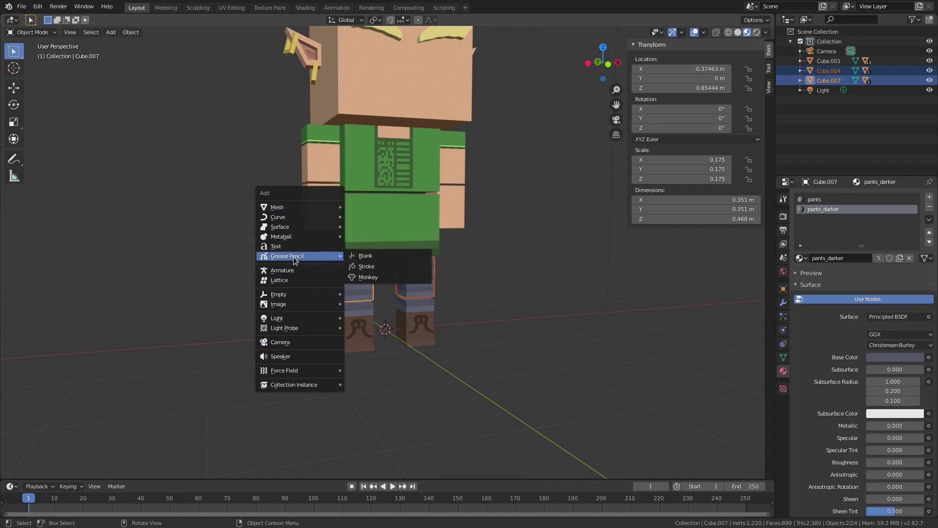
click(295, 270)
scroll(414, 278, down, 2)
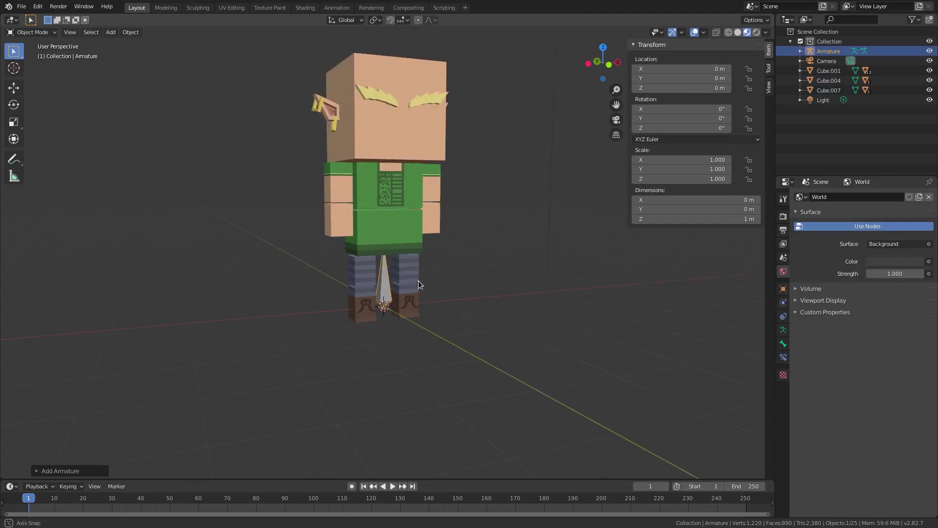
key(Delete)
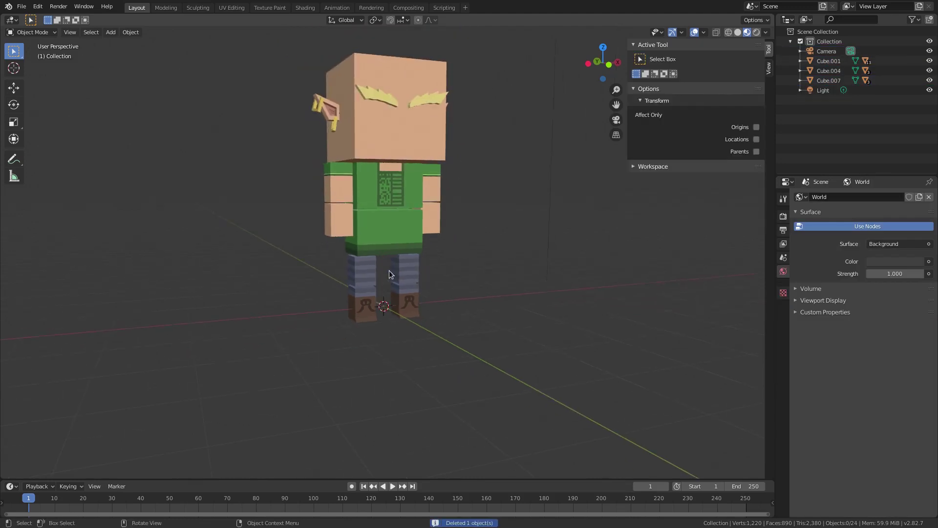
Step: Add a plane mesh at the world origin under the character's feet
key(shift+a)
mouse_move(373, 208)
click(425, 207)
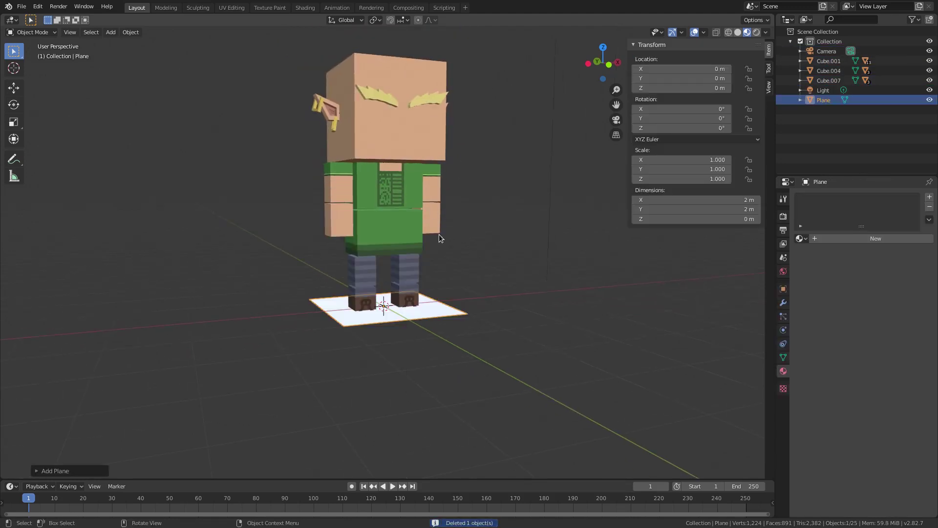
scroll(429, 287, up, 4)
middle_drag(496, 271, 414, 277)
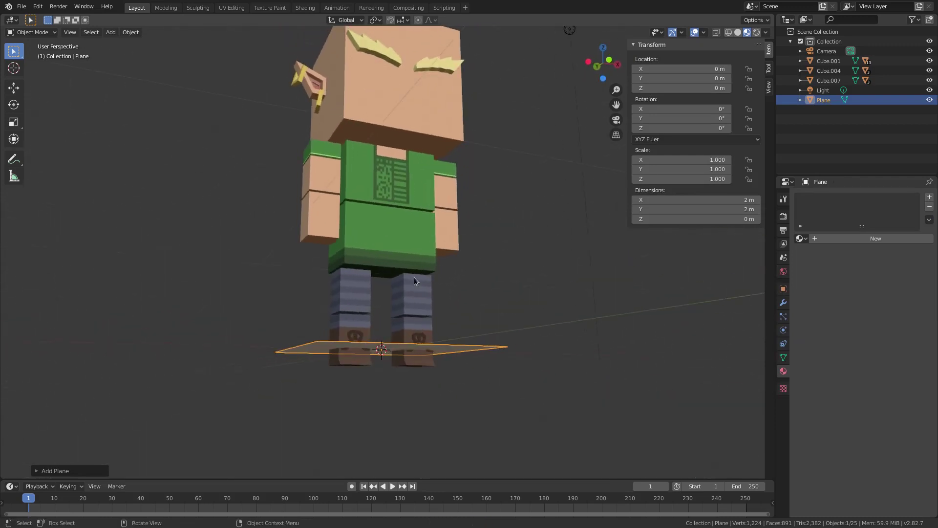
Step: Raise both upper legs and the lower torso along Z in front view, bringing the lower torso to about Z 1.06 m
click(367, 287)
shift+click(412, 293)
shift+click(406, 249)
key(KP_1)
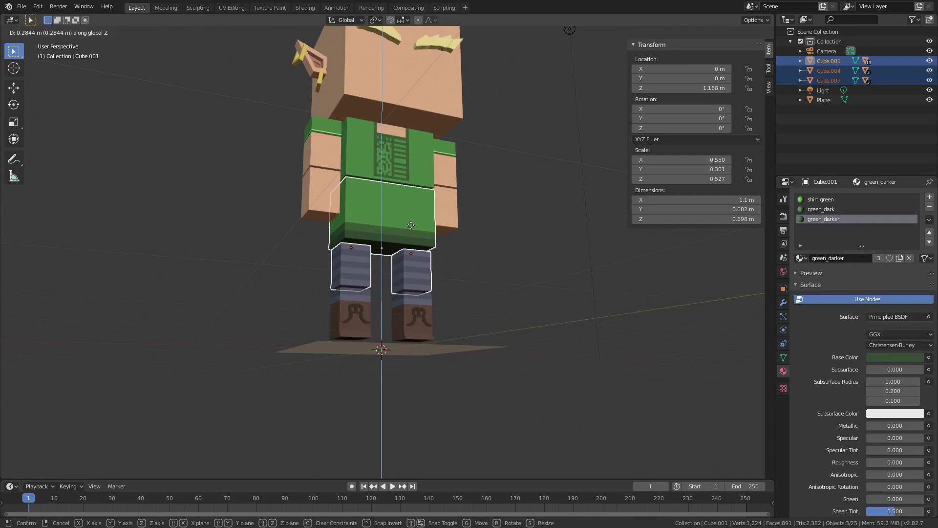
key(KP_Decimal)
key(g)
key(z)
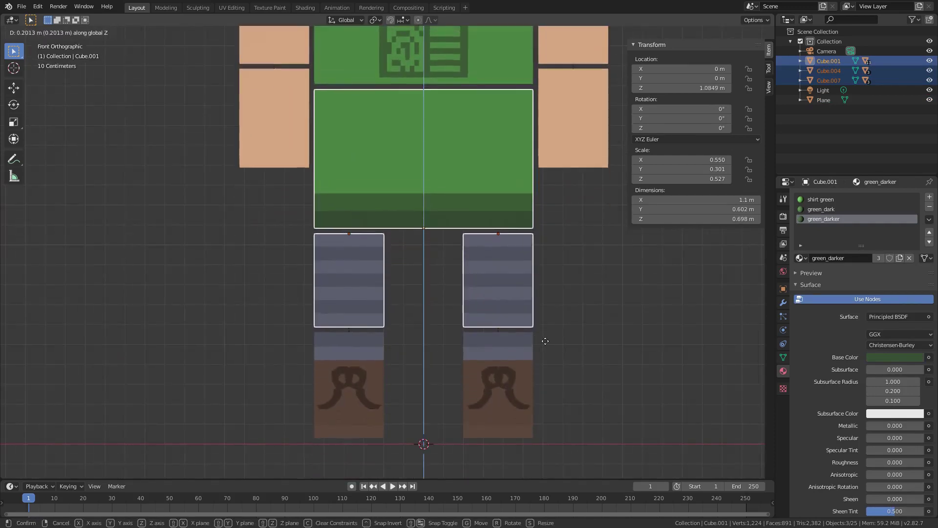
click(530, 347)
Step: Lower the character along Z by about 0.004 m so the boot soles rest on the ground line
scroll(400, 259, up, 7)
shift+middle_drag(384, 408, 420, 61)
scroll(400, 259, up, 3)
scroll(506, 319, up, 4)
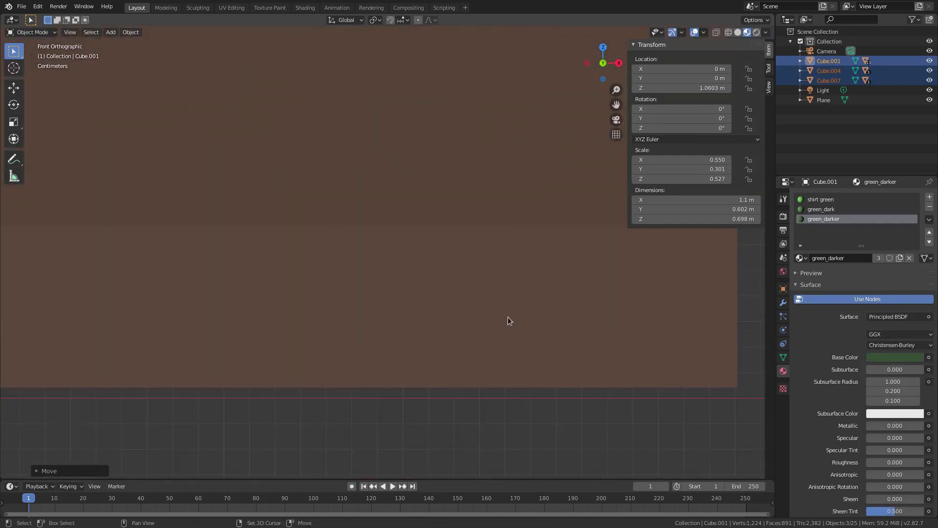
shift+middle_drag(508, 322, 534, 182)
scroll(532, 225, up, 5)
key(g)
key(z)
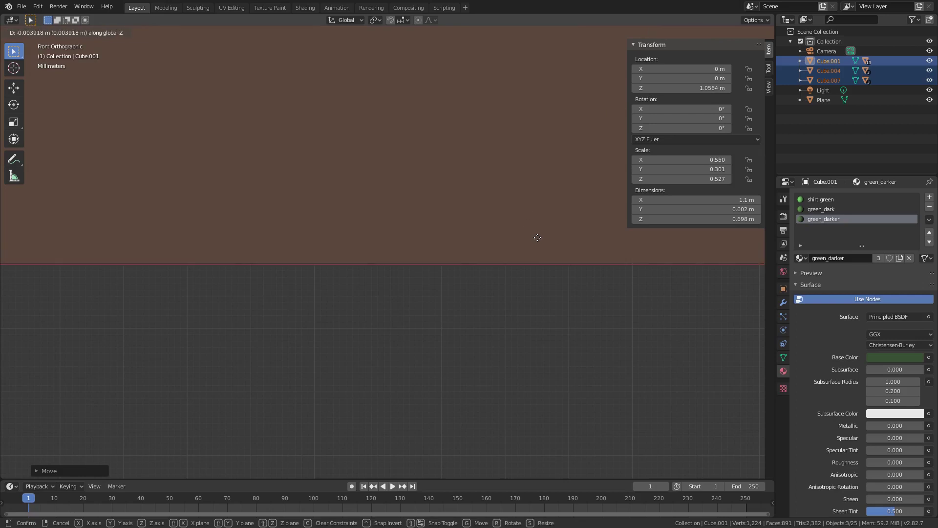
click(538, 235)
scroll(498, 237, down, 4)
Step: Inset the ground plane's face slightly and delete the inner face, leaving a thin square frame
middle_drag(459, 240, 424, 308)
click(412, 261)
middle_drag(558, 254, 507, 275)
shift+middle_drag(501, 276, 487, 295)
key(Tab)
key(i)
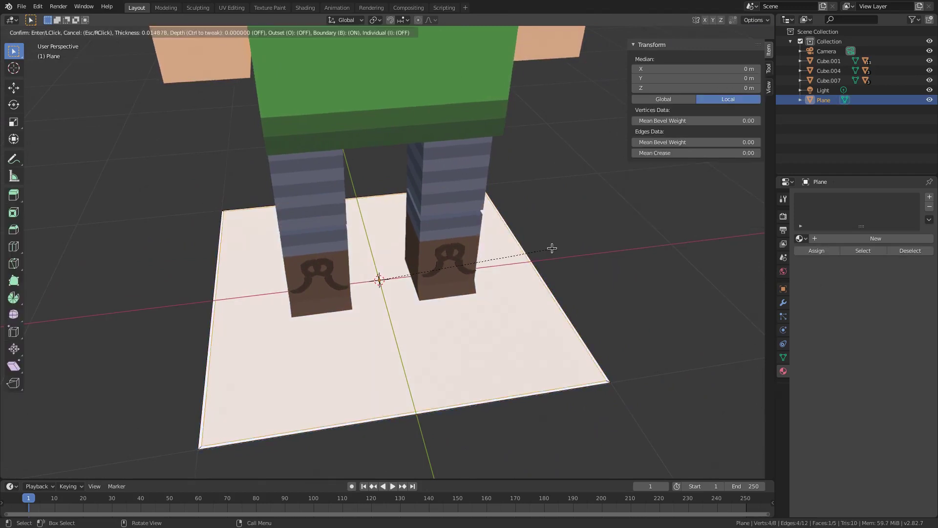
click(550, 248)
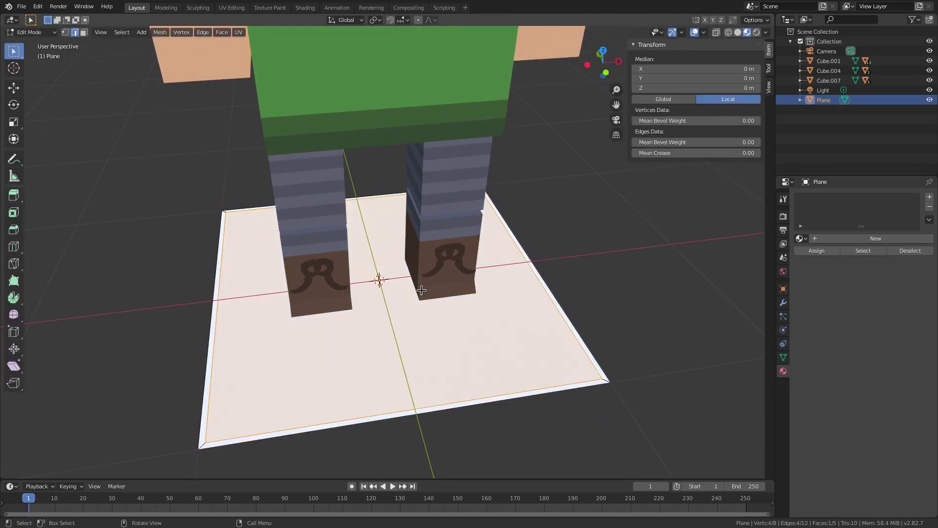
key(x)
click(397, 223)
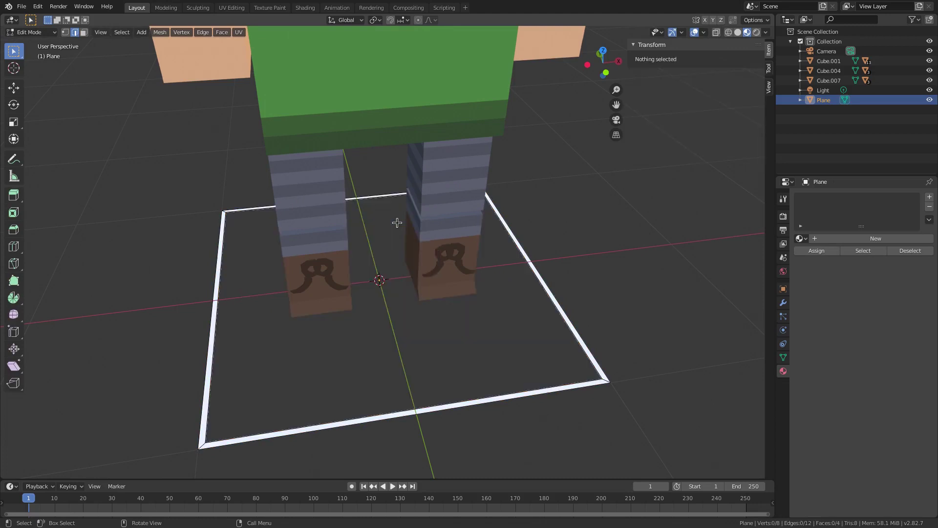
key(Tab)
Step: Scale the square ground frame down to about 0.915, making it about 1.83 m wide
middle_drag(301, 323, 339, 316)
scroll(342, 318, down, 3)
middle_drag(619, 303, 559, 282)
key(s)
click(588, 293)
Step: Give the ground frame a material and set its surface shader to Transparent BSDF
click(784, 303)
click(784, 331)
click(784, 371)
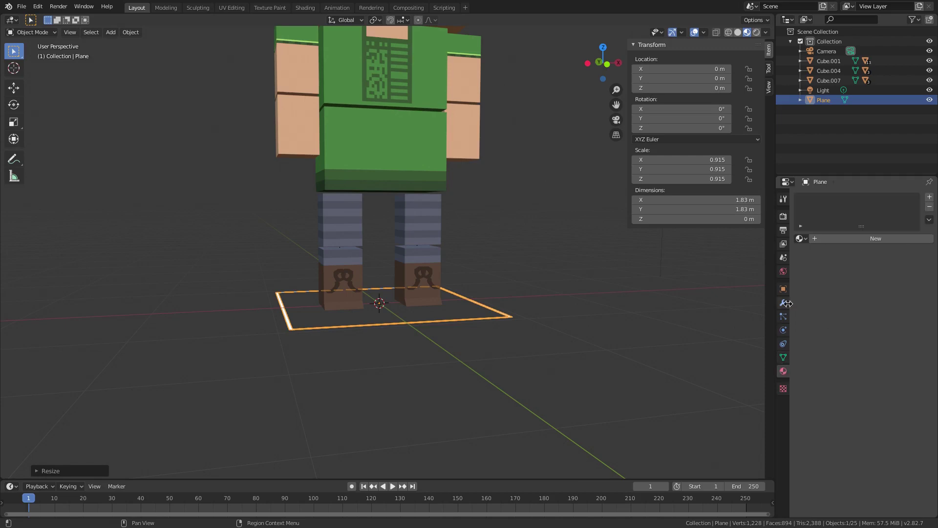
click(803, 238)
click(821, 345)
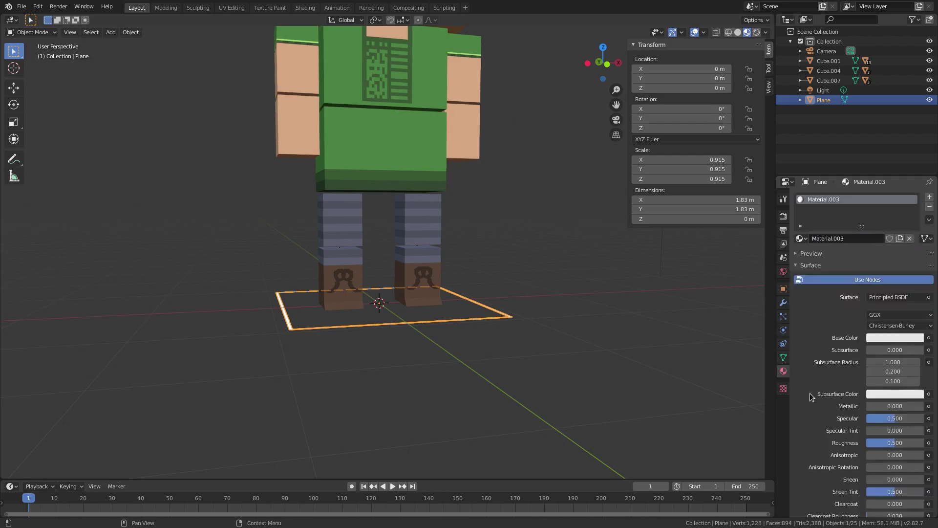
click(885, 299)
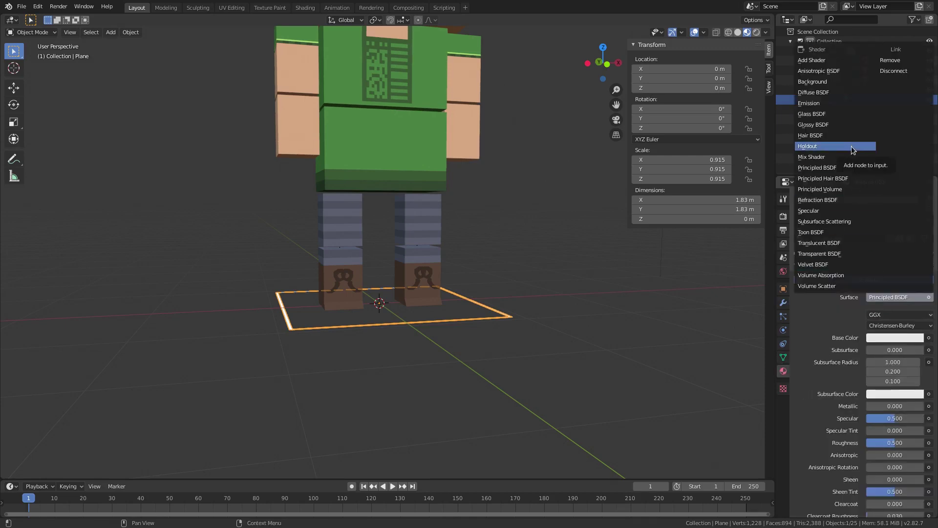
click(829, 254)
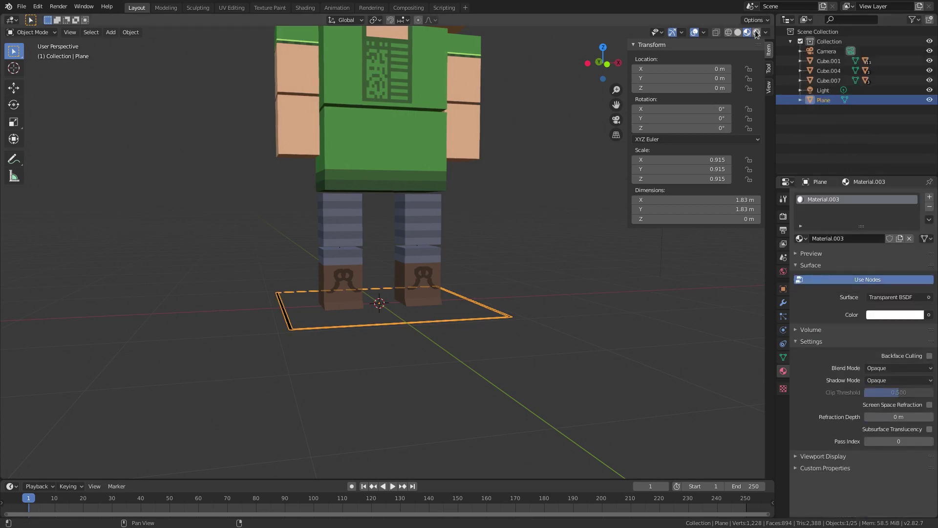
Step: Inspect the ground frame in rendered shading with overlays hidden, and open its material colour
middle_drag(434, 209, 427, 326)
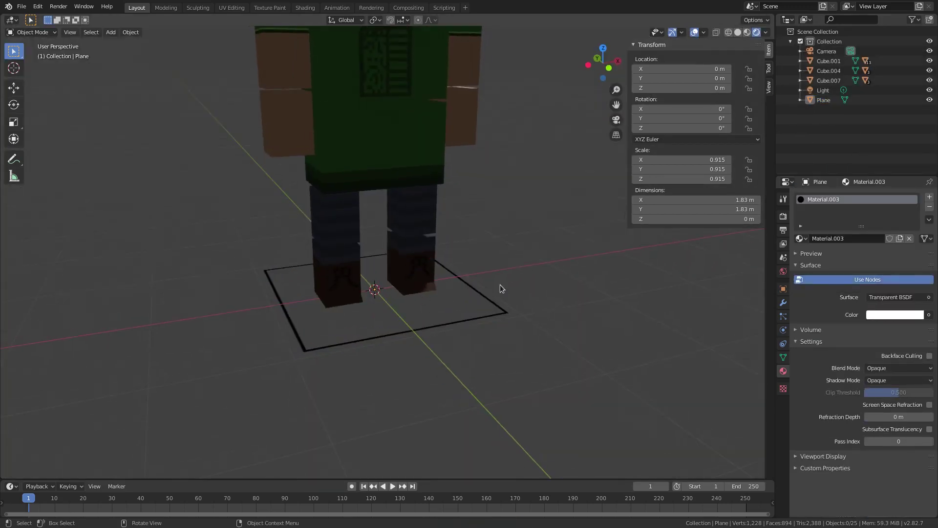
click(694, 32)
click(915, 315)
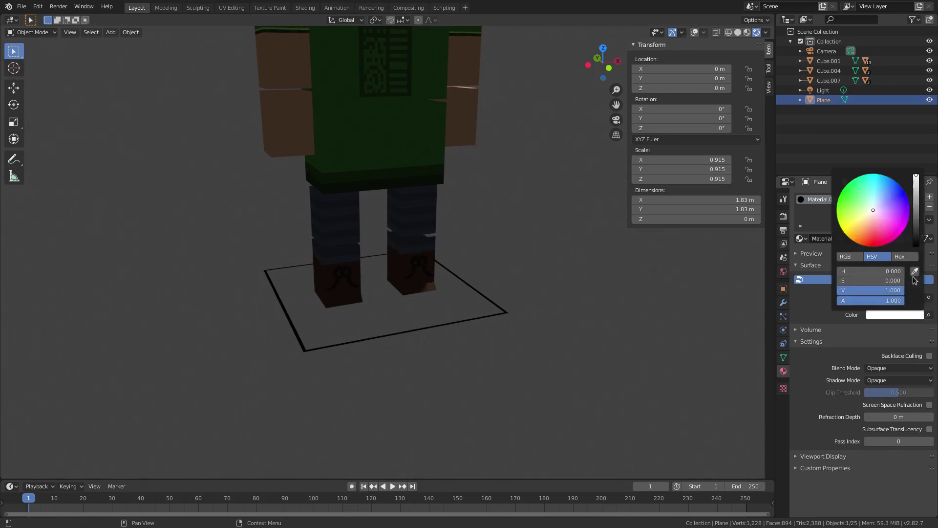
Step: Enable the Transparent film option in the Eevee render settings
click(783, 216)
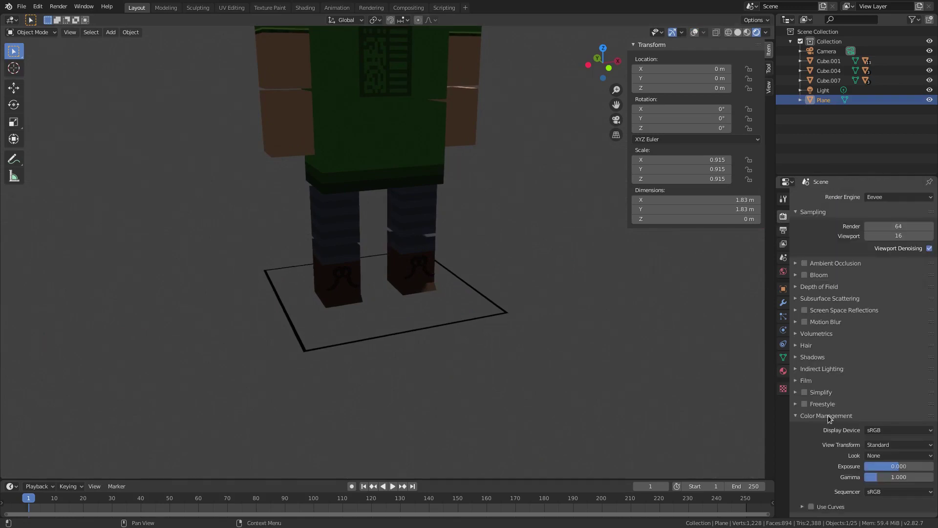
click(806, 381)
click(920, 405)
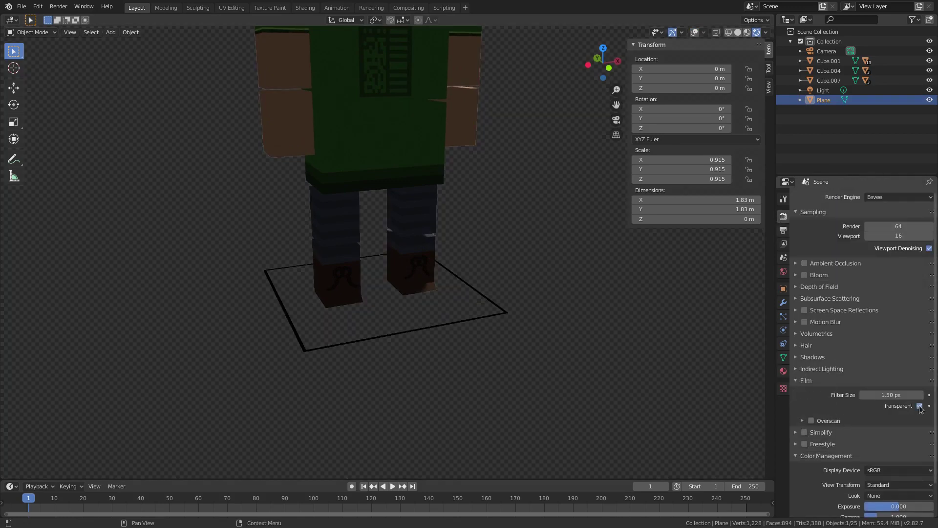
Step: Darken the ground frame's transparent material colour to black
click(784, 371)
click(898, 318)
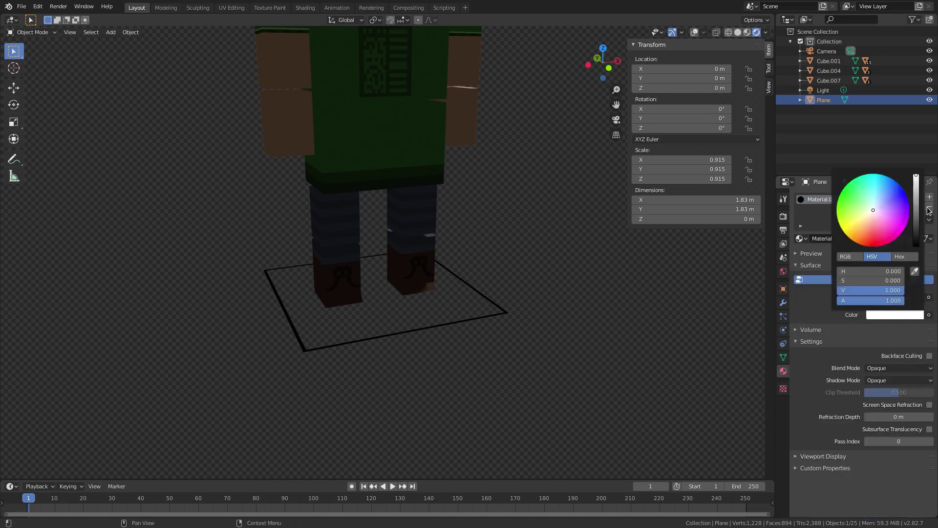
drag(917, 215, 916, 245)
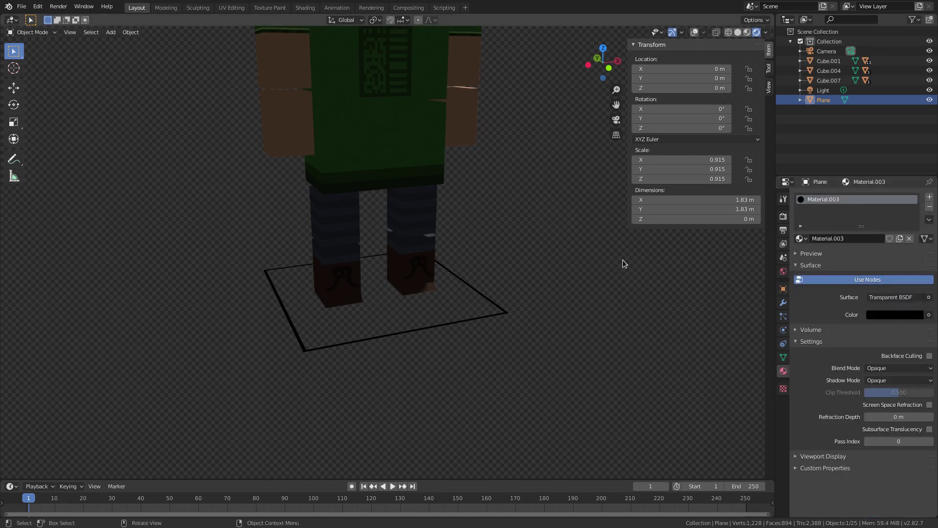
click(887, 297)
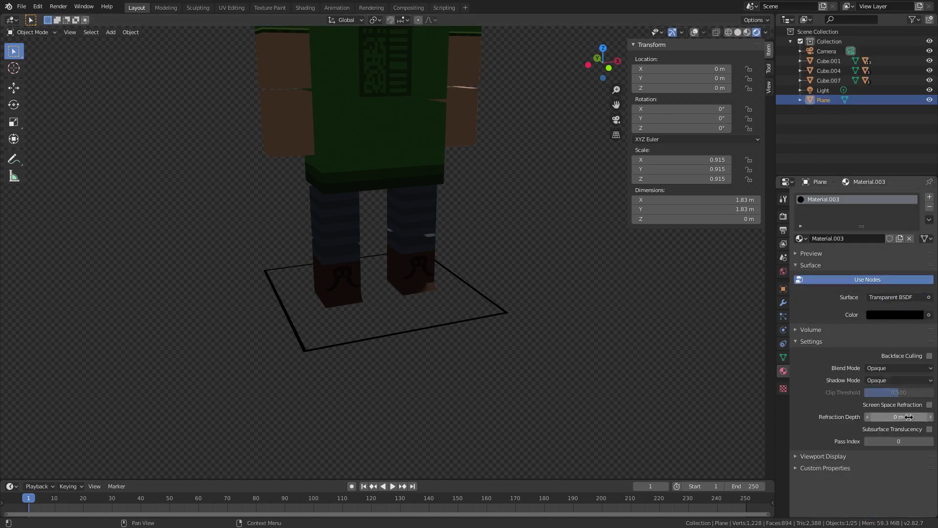
Step: Try the Alpha Clip, Alpha Hashed and Alpha Blend modes on the ground frame's material
click(913, 368)
click(909, 372)
click(905, 369)
click(894, 391)
click(895, 370)
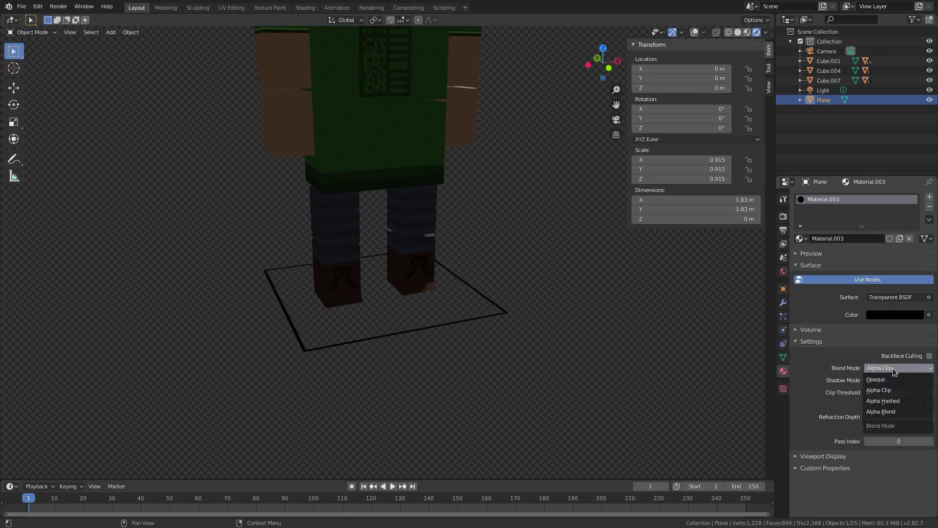
click(883, 401)
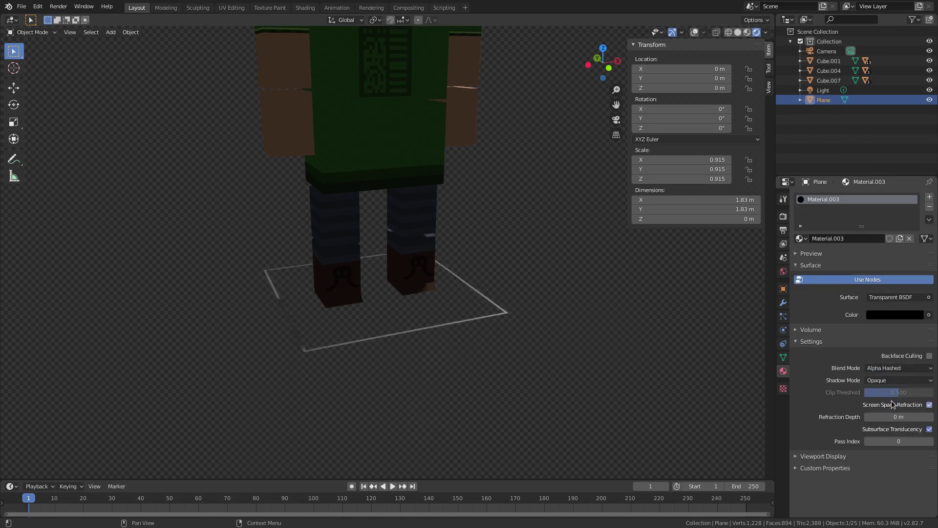
click(883, 367)
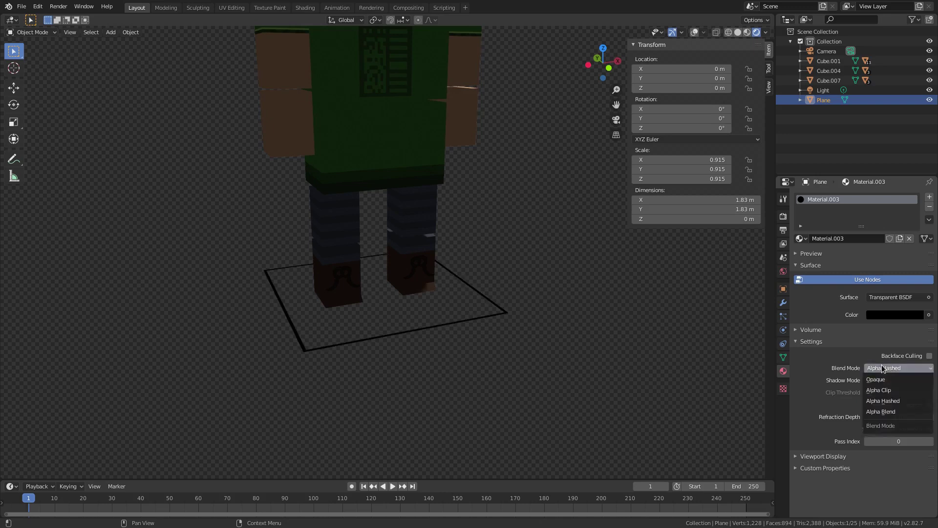
click(881, 412)
Step: Set the ground frame's material colour to full white and its blend mode to Alpha Clip
click(888, 315)
drag(917, 224, 917, 174)
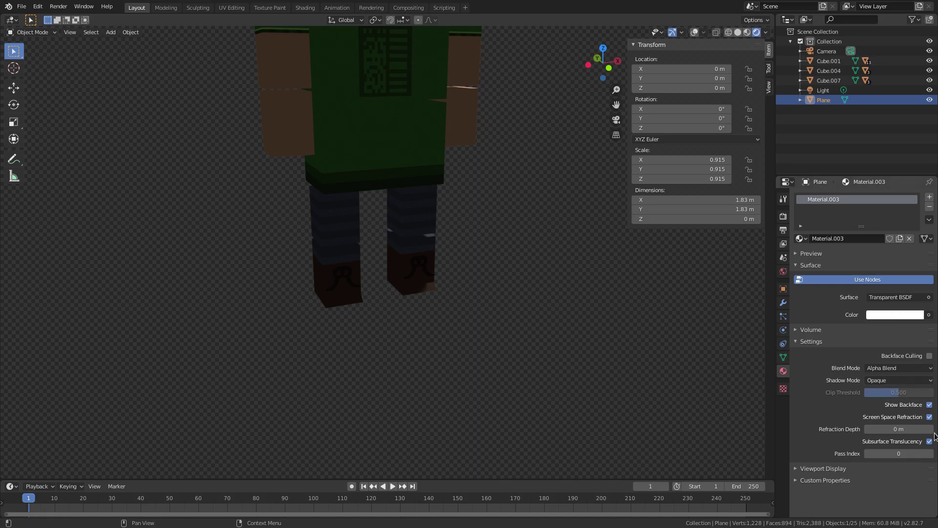
click(888, 371)
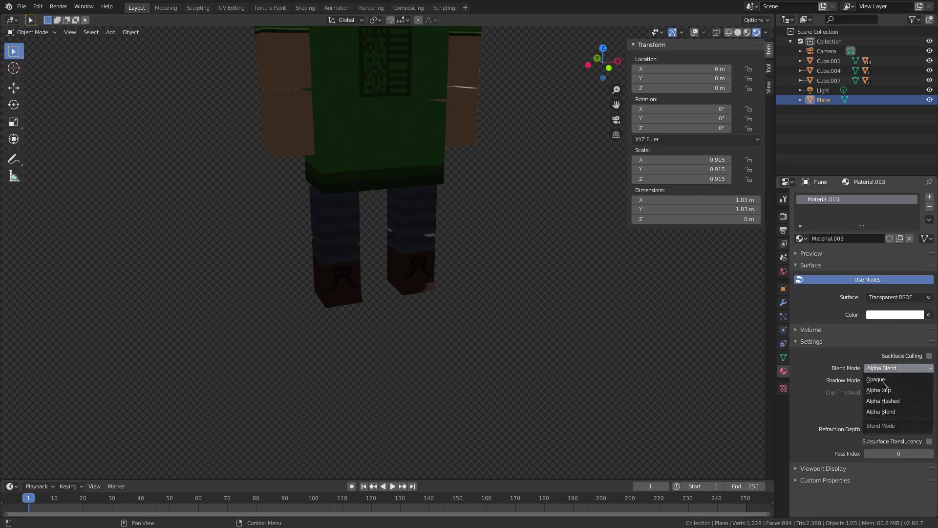
click(880, 390)
click(882, 369)
click(882, 390)
click(882, 370)
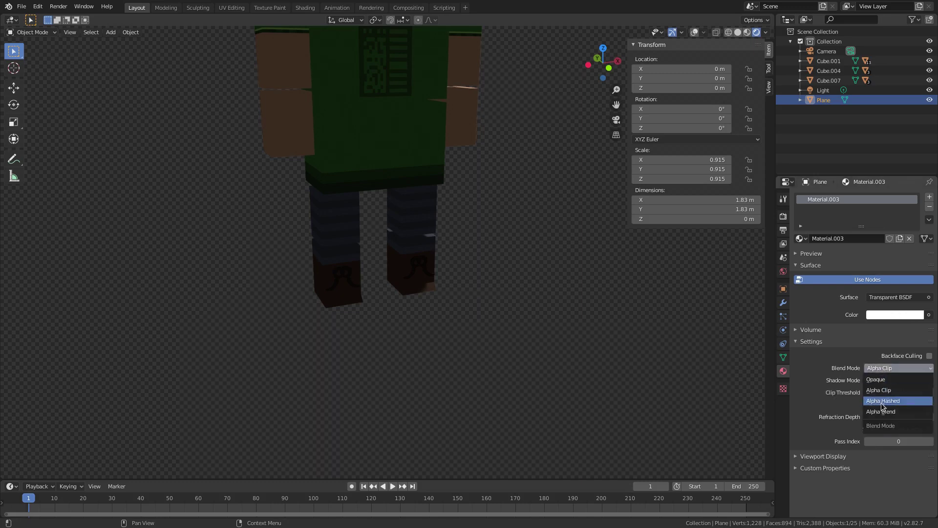
click(881, 380)
click(882, 369)
click(879, 390)
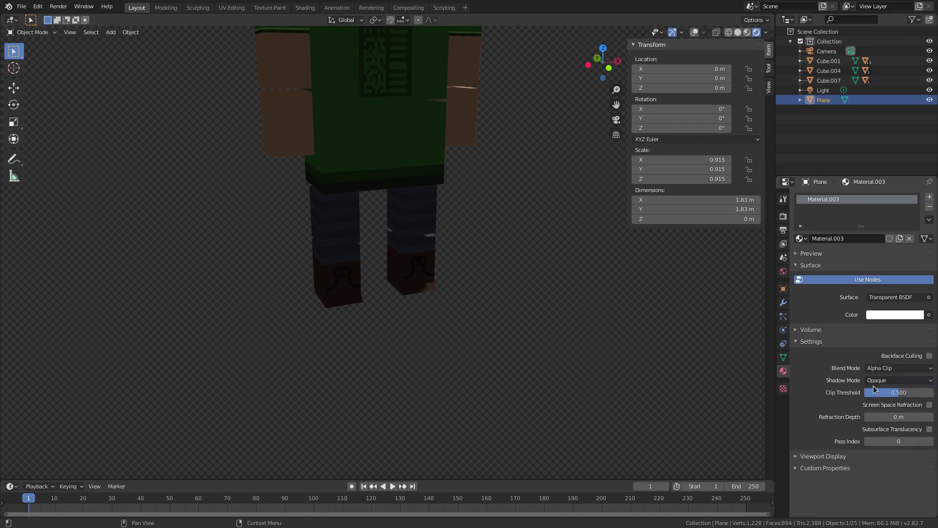
Step: Hide the sidebar and switch the viewport to material preview shading with overlays shown
middle_drag(522, 352, 511, 333)
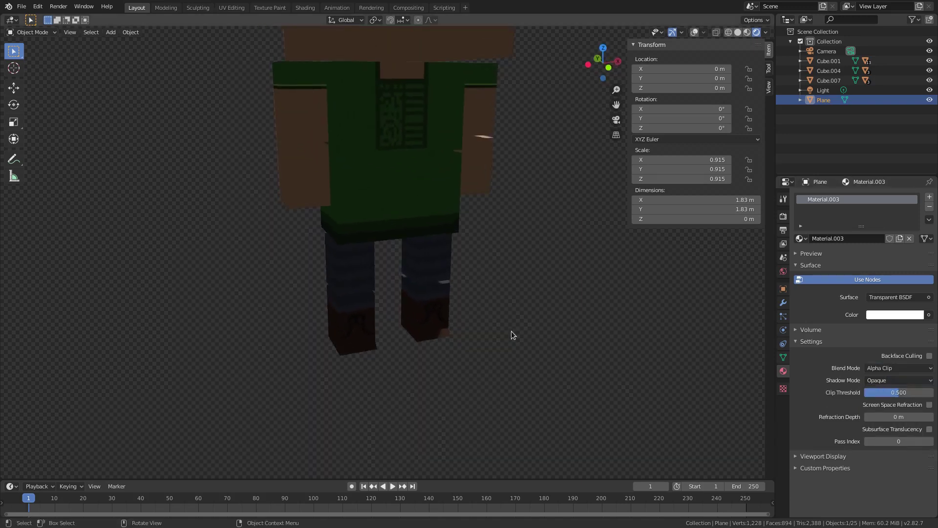
drag(628, 118, 685, 98)
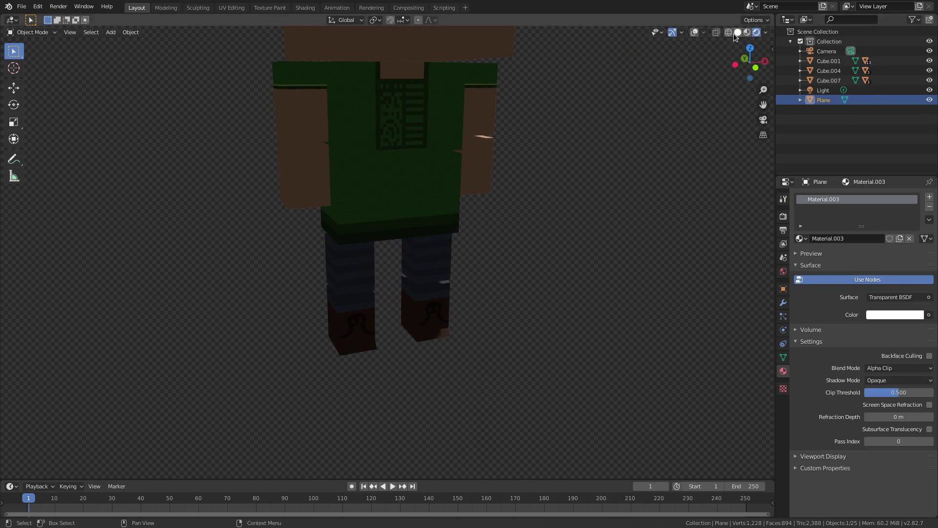
click(737, 32)
click(747, 32)
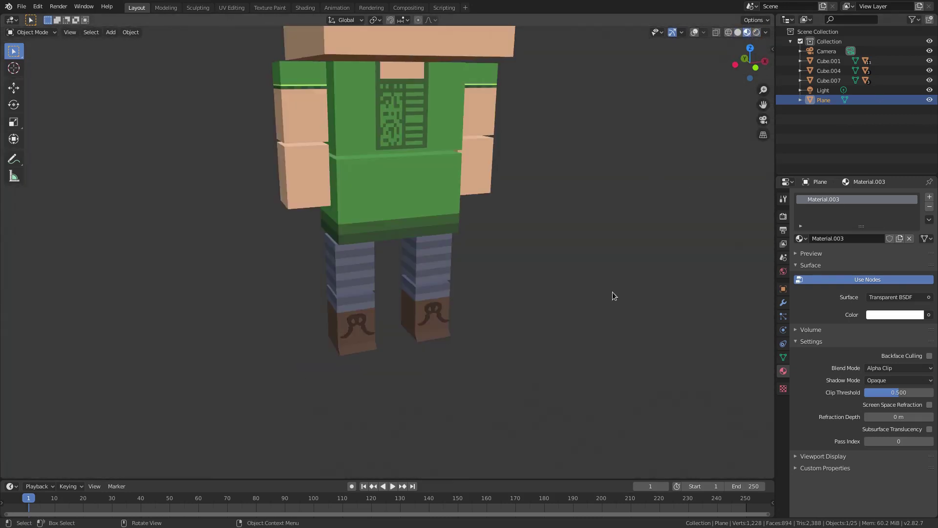
click(694, 32)
middle_drag(562, 293, 556, 312)
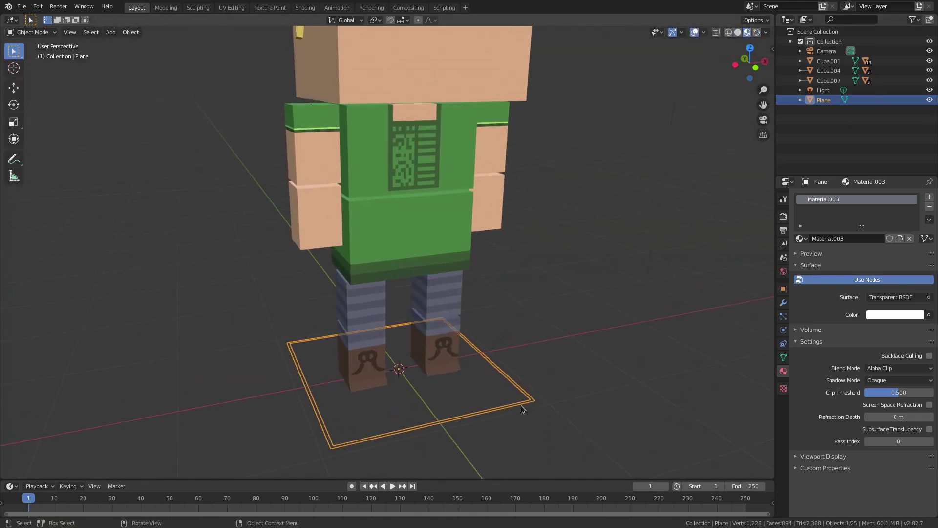
click(567, 363)
click(528, 392)
middle_drag(528, 392, 540, 359)
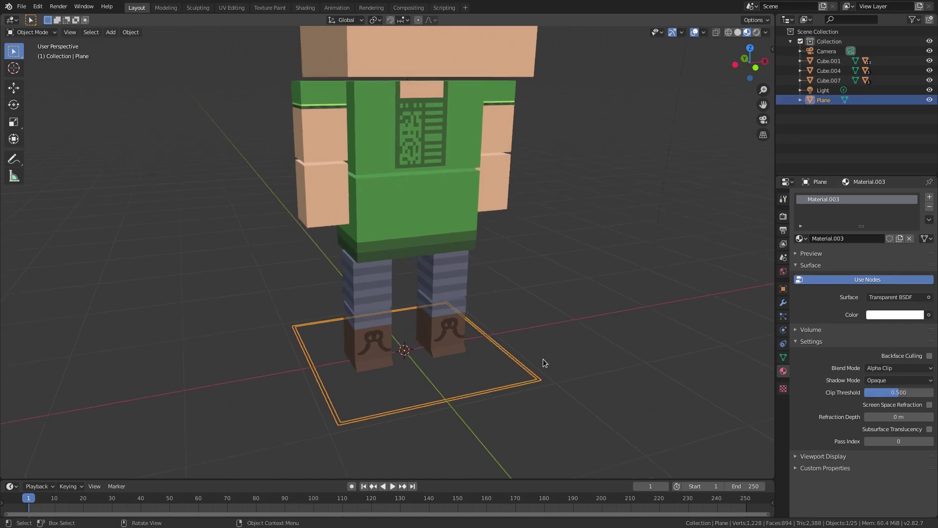
Step: Scale the ground frame's inner edge loop inward in Edit Mode to widen the frame's border
click(463, 351)
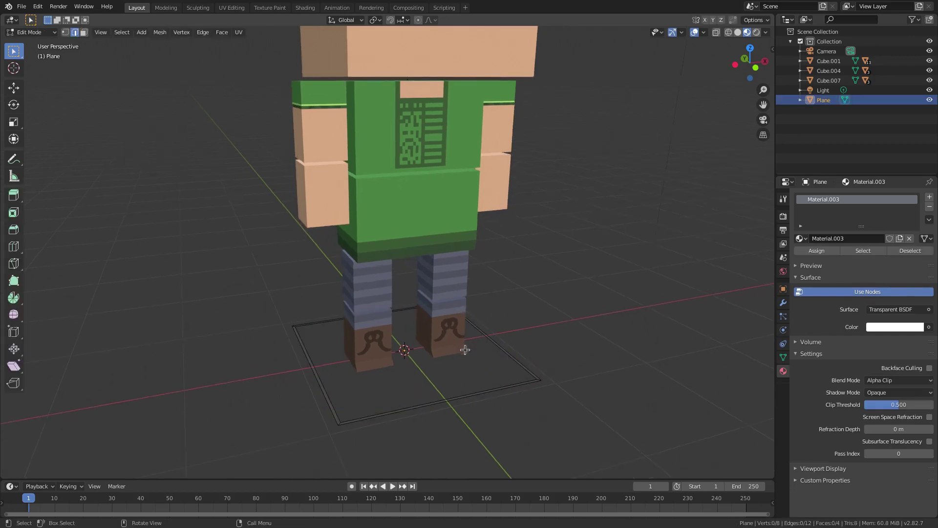
click(419, 399)
middle_drag(483, 363, 375, 339)
scroll(374, 340, up, 3)
key(Tab)
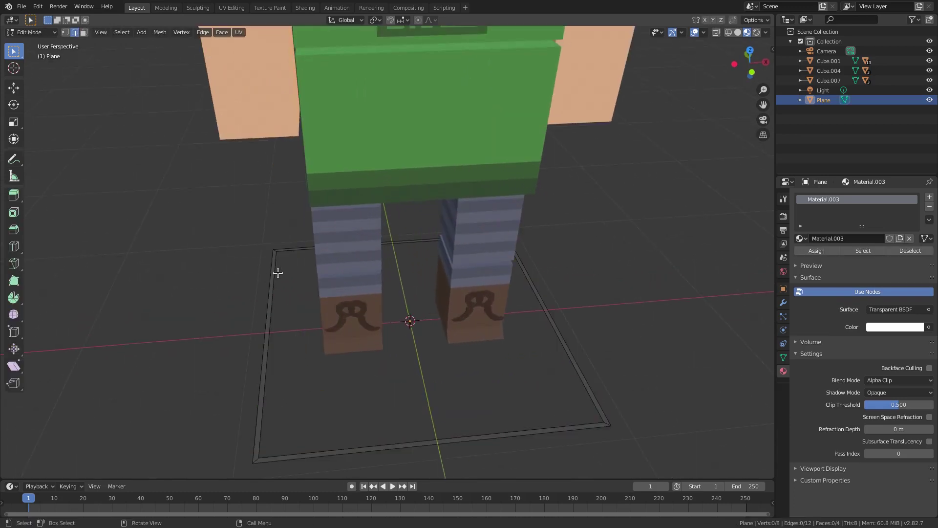
shift+click(554, 427)
key(s)
click(655, 373)
key(Tab)
scroll(486, 395, down, 3)
middle_drag(486, 395, 498, 385)
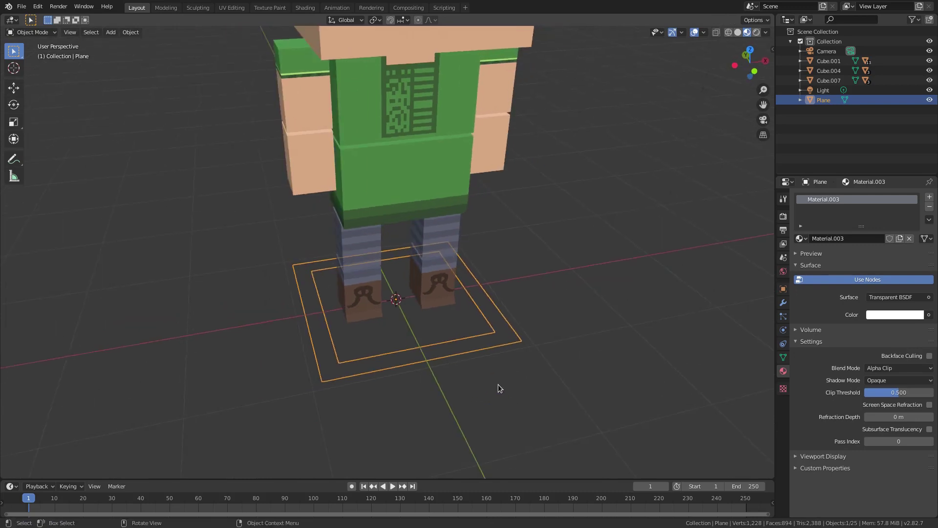
Step: Scale the frame's inner edge loop further inward for an even broader border
key(Tab)
key(s)
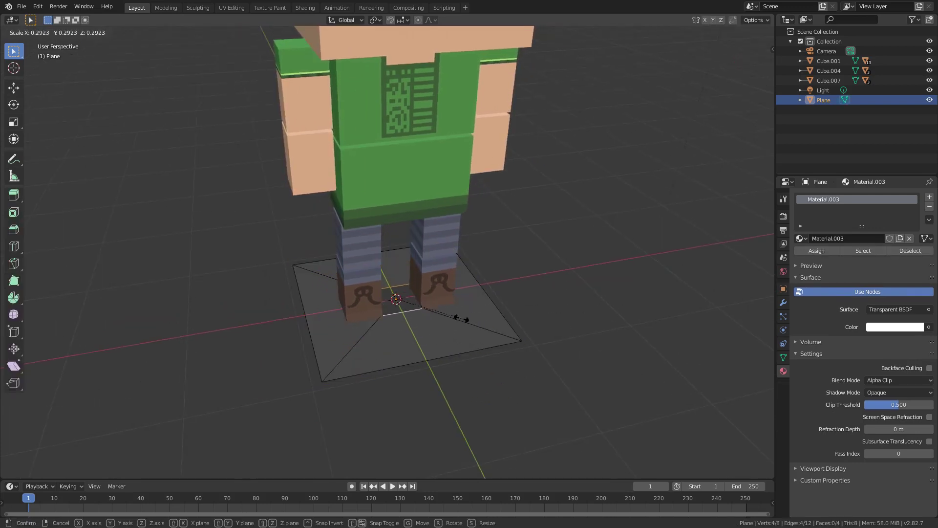
click(577, 321)
key(Tab)
middle_drag(398, 337, 426, 314)
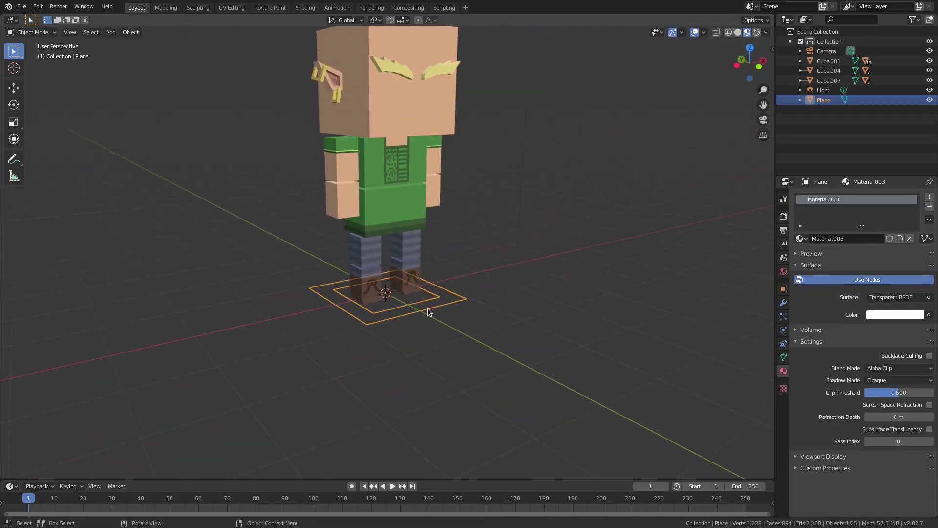
Step: Try deleting the edges of the frame's inner loop, and undo the deletion
key(Tab)
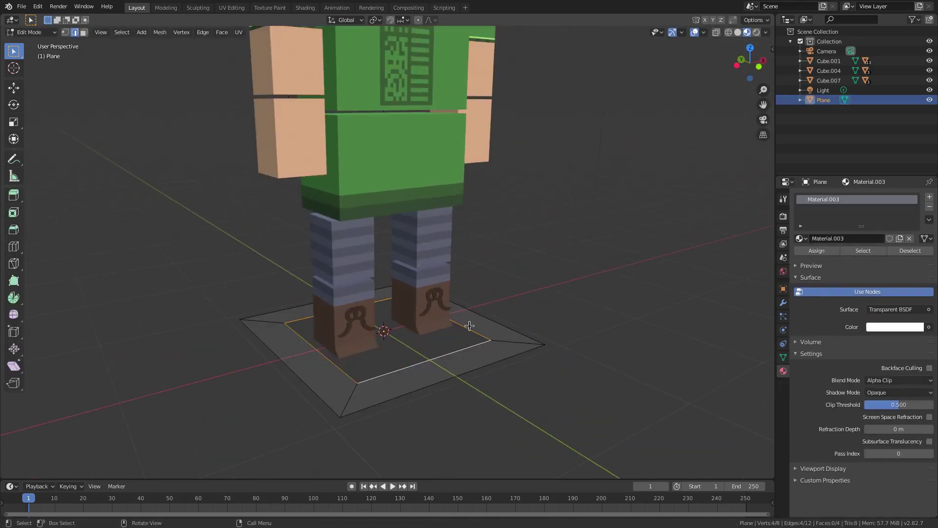
key(x)
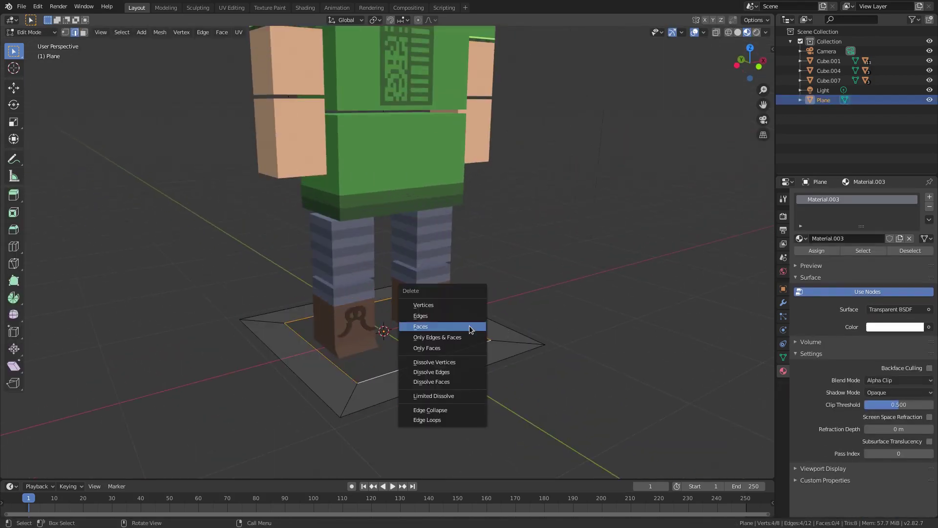
click(446, 316)
key(ctrl+z)
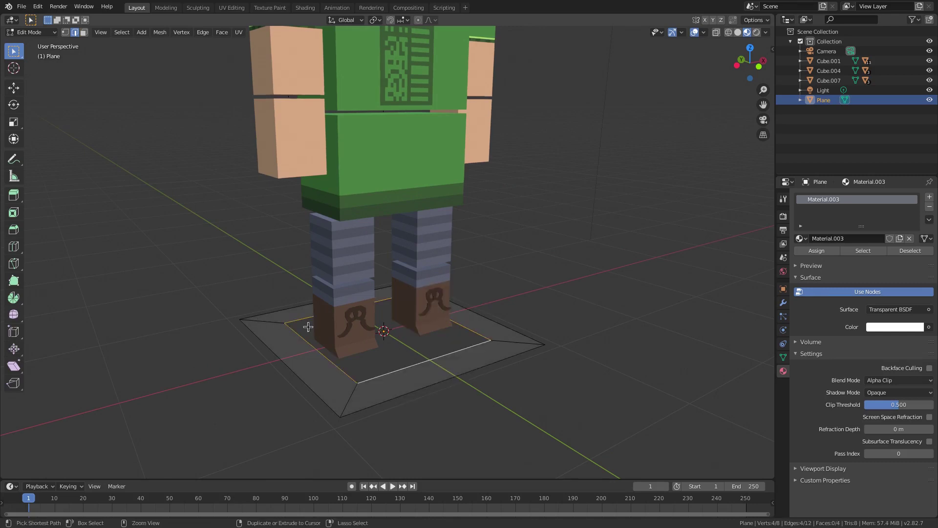
Step: Delete the ground frame's inner loop and fill the remaining outer square with a single face
key(x)
click(374, 308)
shift+click(260, 322)
shift+click(396, 385)
shift+click(525, 331)
key(Tab)
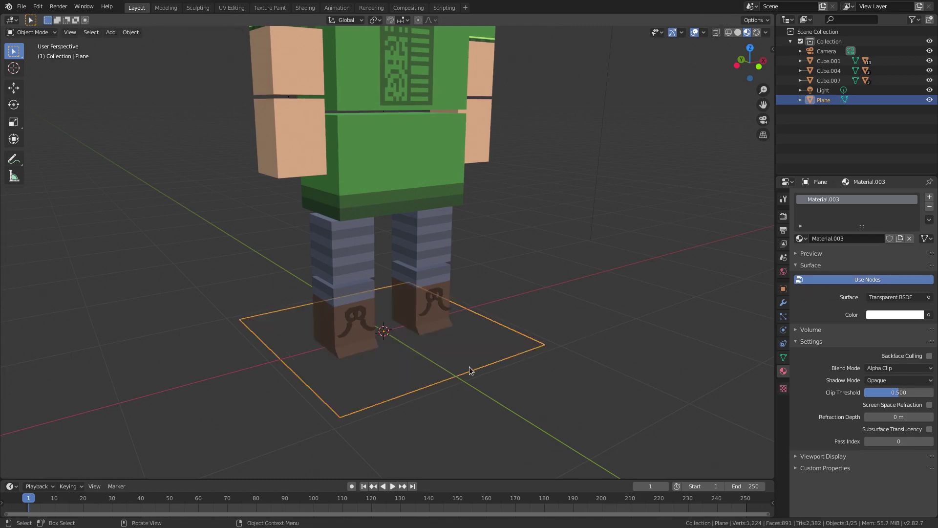
Step: Deselect the filled ground square and reselect it beneath the feet to check that it can be picked
middle_drag(472, 372, 452, 373)
click(567, 380)
scroll(567, 380, down, 3)
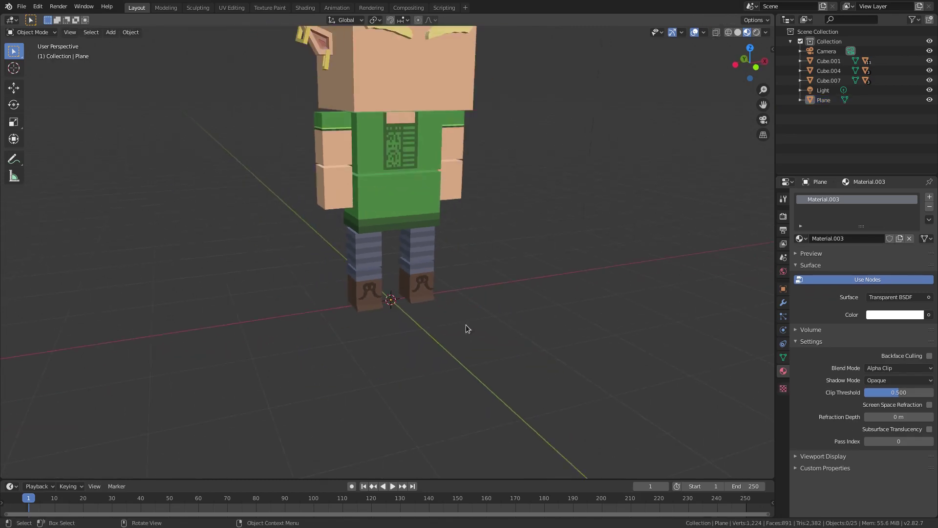
click(405, 312)
scroll(489, 350, up, 4)
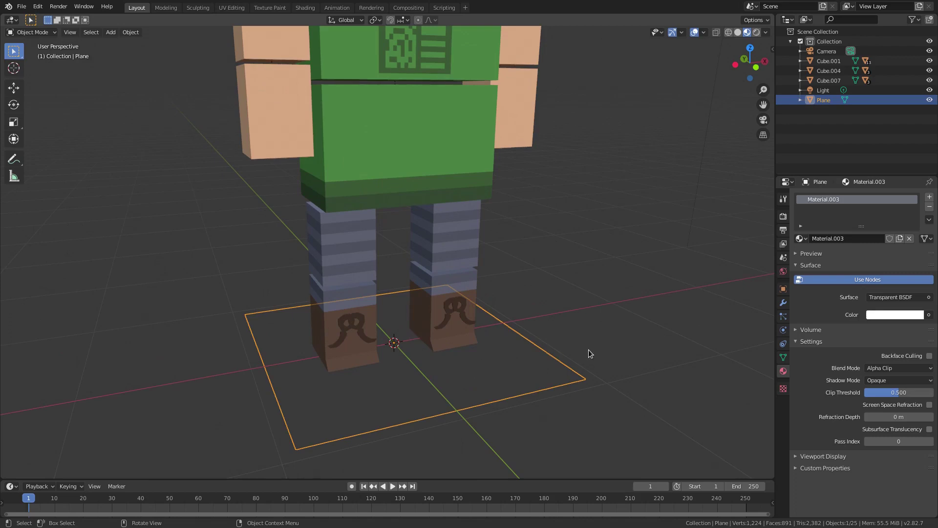
Step: Parent both upper legs and the lower torso to the ground square using the Object option
middle_drag(574, 353, 533, 333)
scroll(473, 362, down, 3)
middle_drag(473, 342, 477, 379)
shift+click(441, 304)
shift+click(379, 310)
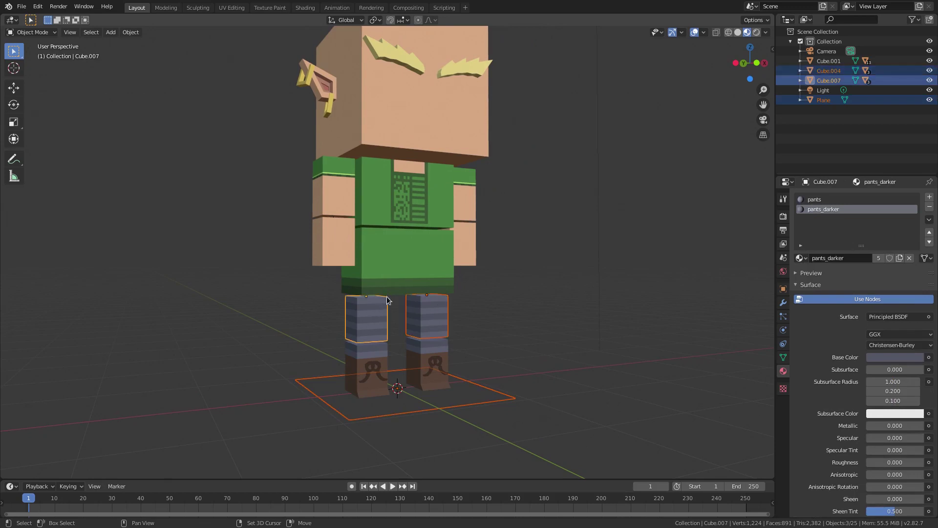
shift+click(399, 267)
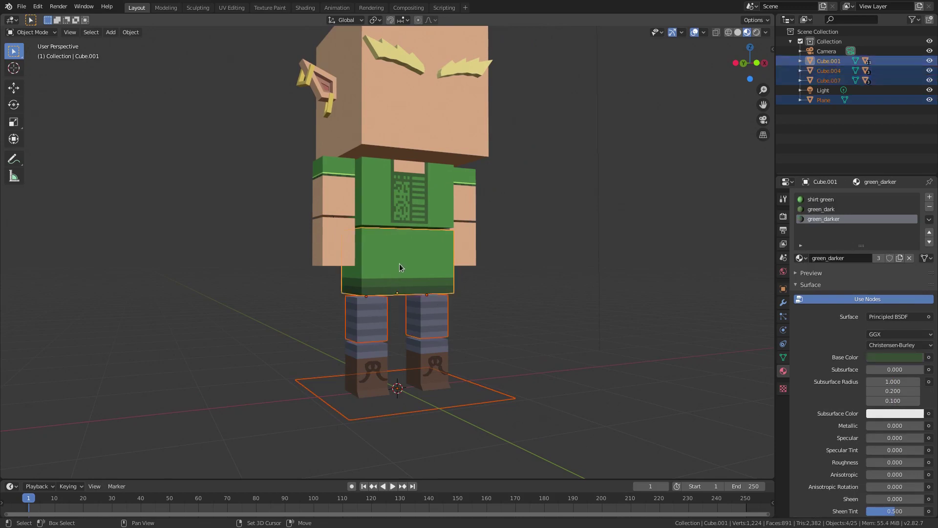
shift+click(485, 398)
key(ctrl+p)
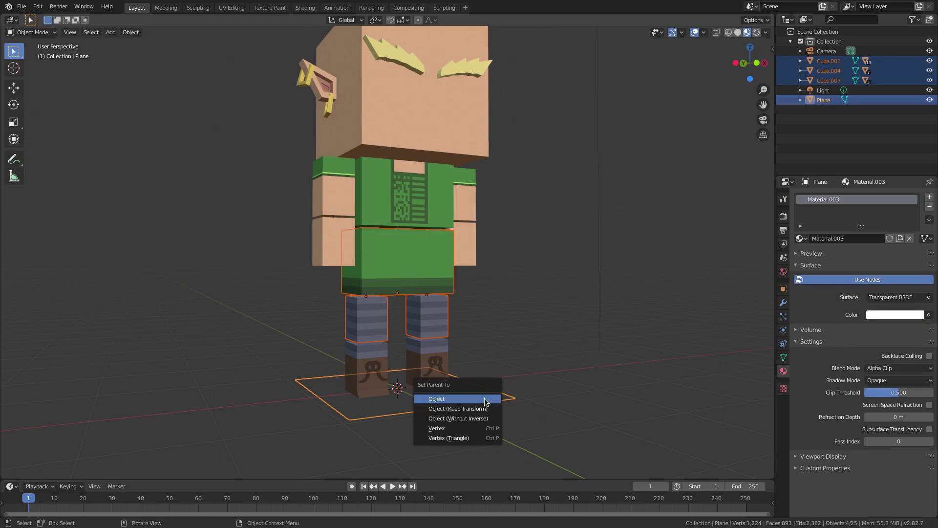
click(485, 398)
Step: Test-rotate the ground square and the lower torso about the X axis, cancelling each rotation
key(r)
key(x)
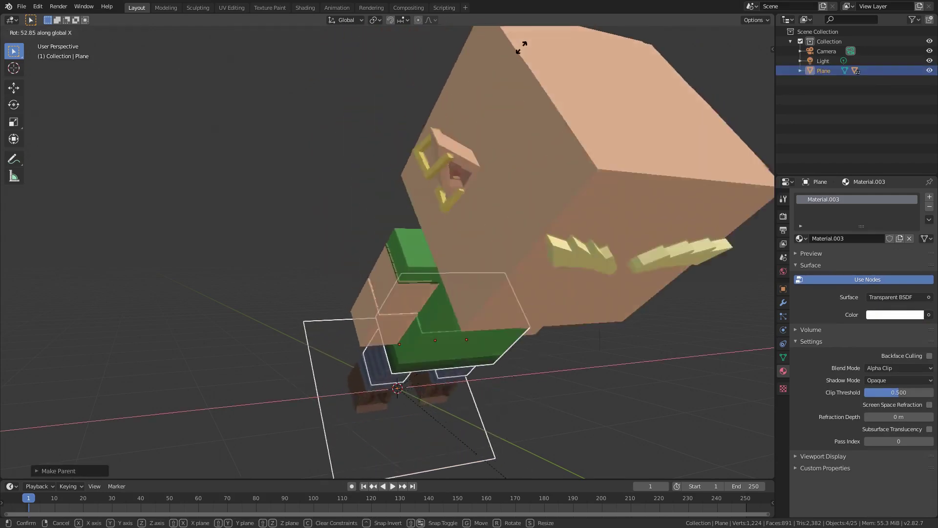
right_click(467, 262)
click(450, 269)
key(r)
key(x)
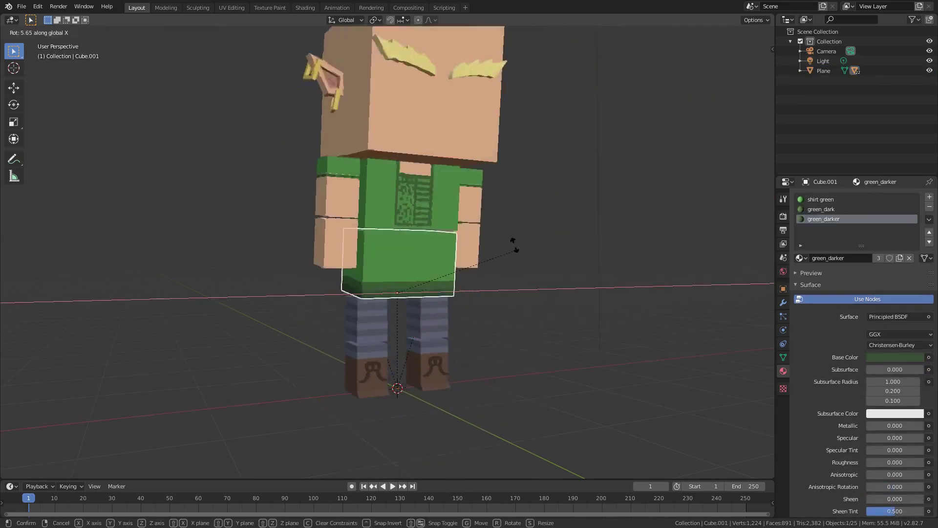
right_click(423, 193)
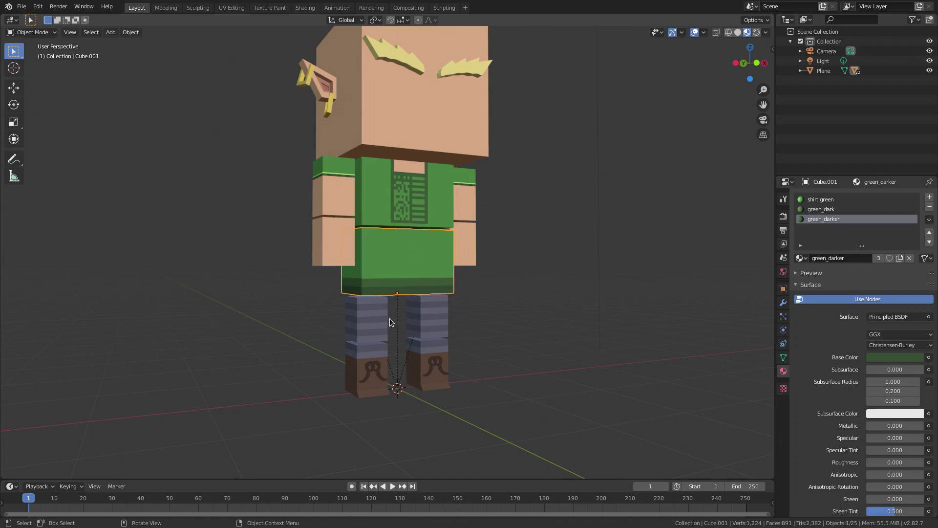
key(r)
key(Escape)
Step: Turn off Relationship Lines in the viewport overlays
click(681, 32)
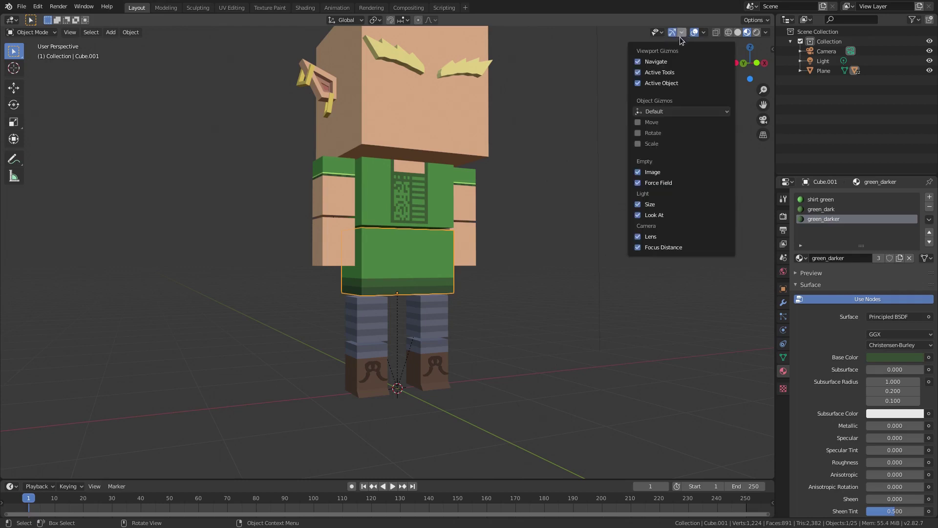
click(704, 33)
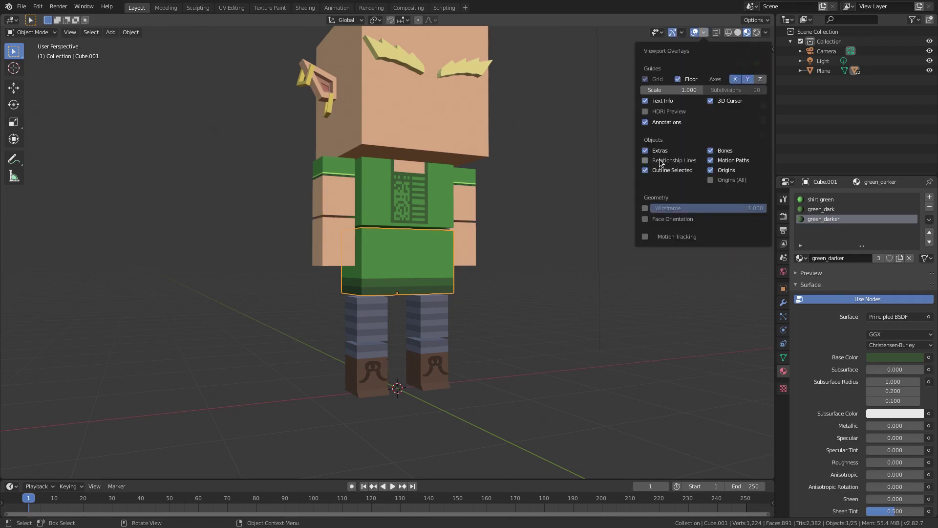
click(451, 370)
Step: Enable Ambient Occlusion in the Eevee render settings and expand its options
shift+middle_drag(487, 245, 469, 320)
shift+middle_drag(462, 219, 435, 226)
click(435, 226)
click(784, 217)
click(804, 264)
click(796, 263)
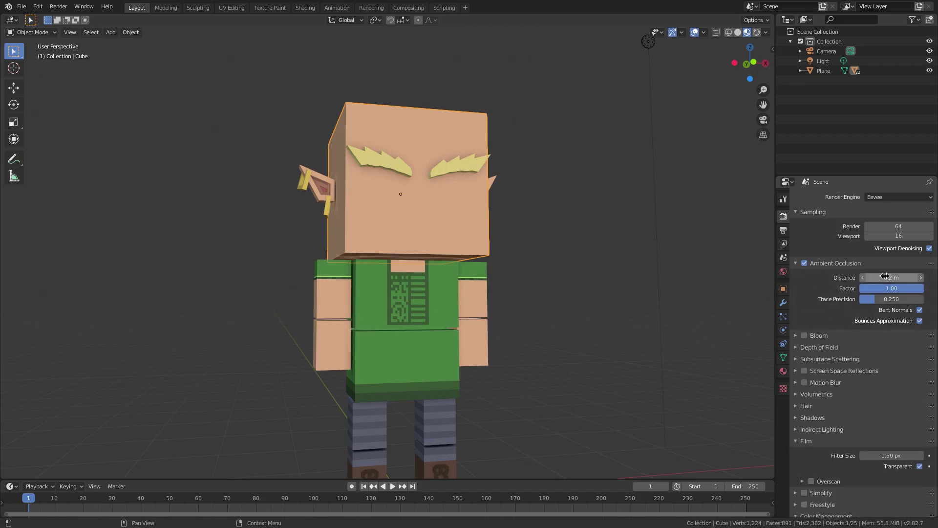
Step: Hide the viewport overlays and set the Ambient Occlusion distance to about 2.2 m
drag(902, 277, 899, 277)
middle_drag(475, 201, 489, 201)
click(695, 33)
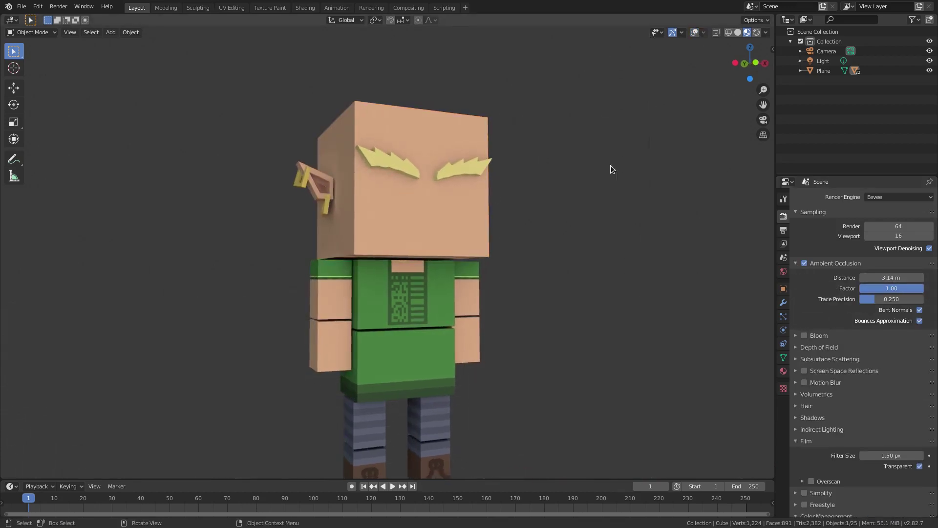
middle_drag(562, 239, 558, 221)
mouse_move(880, 273)
mouse_down()
mouse_move(855, 273)
mouse_move(905, 275)
mouse_up()
middle_drag(626, 275, 598, 314)
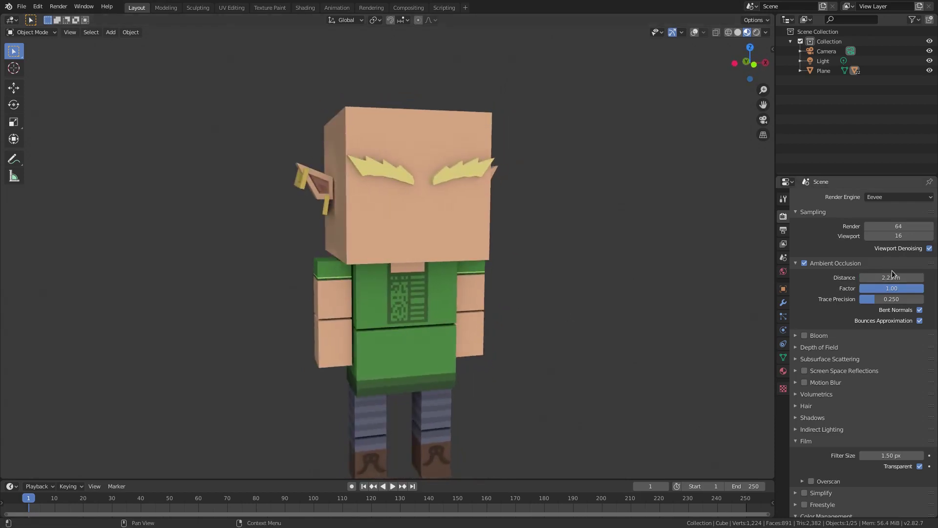
Step: Collapse the Ambient Occlusion, Film and Color Management render settings
click(796, 263)
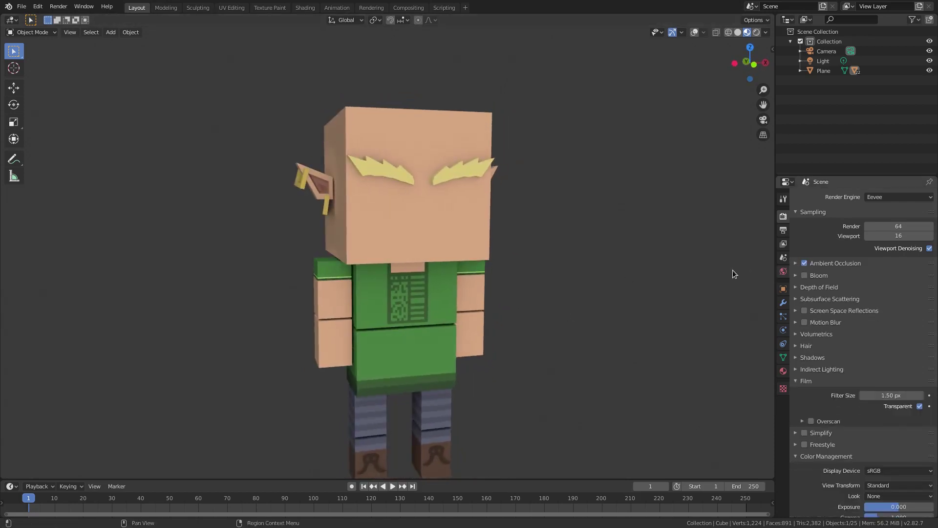
middle_drag(591, 268, 612, 244)
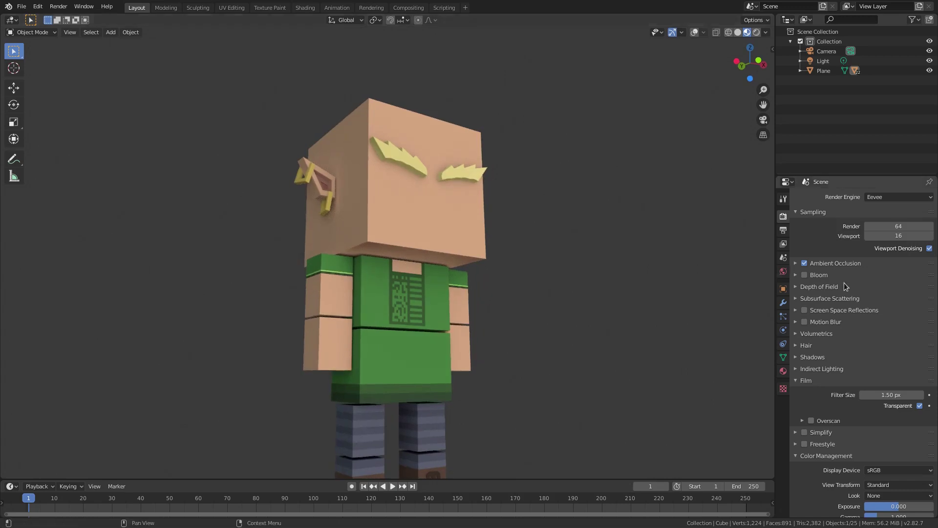
middle_drag(387, 292, 337, 204)
click(805, 381)
click(813, 414)
Step: Show the viewport overlays again and add one centred vertical loop cut to the head cube in Edit Mode
key(KP_1)
scroll(456, 269, up, 2)
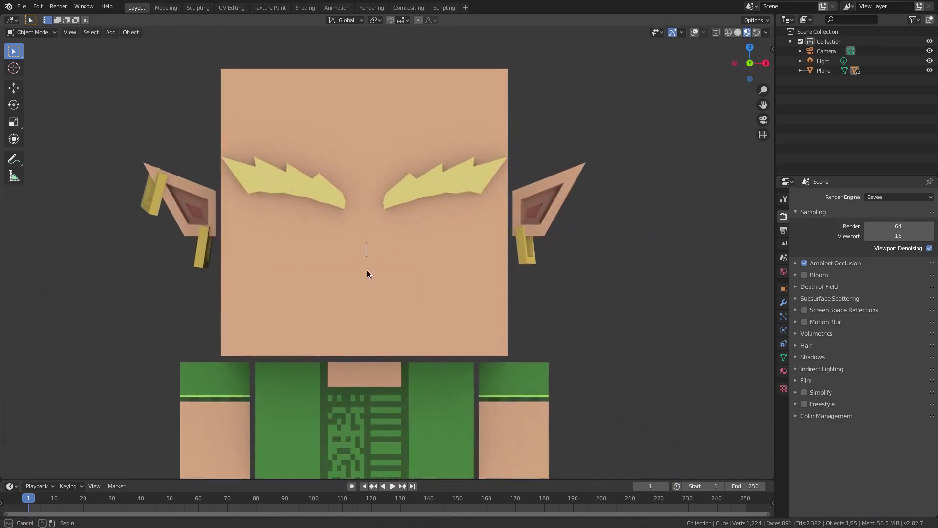
key(Tab)
key(Tab)
click(695, 32)
key(Tab)
shift+middle_drag(364, 220, 384, 217)
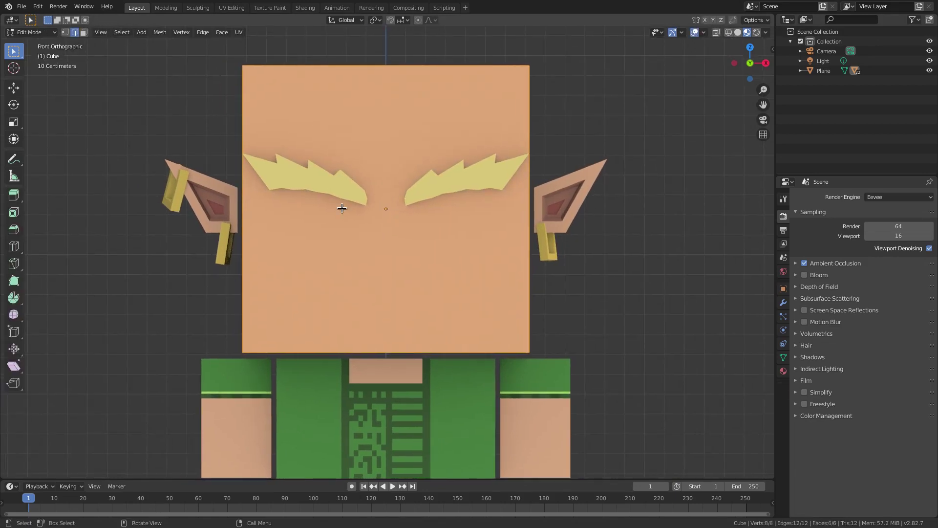
click(14, 246)
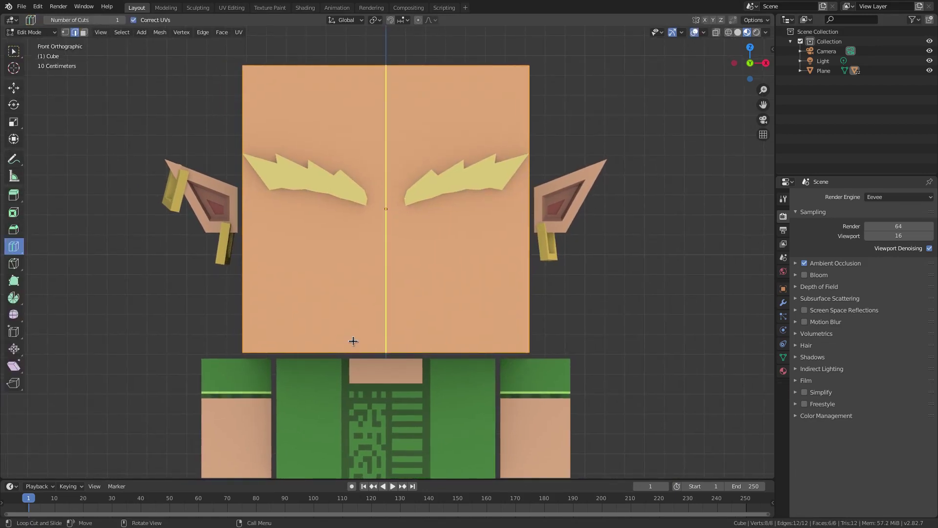
click(354, 340)
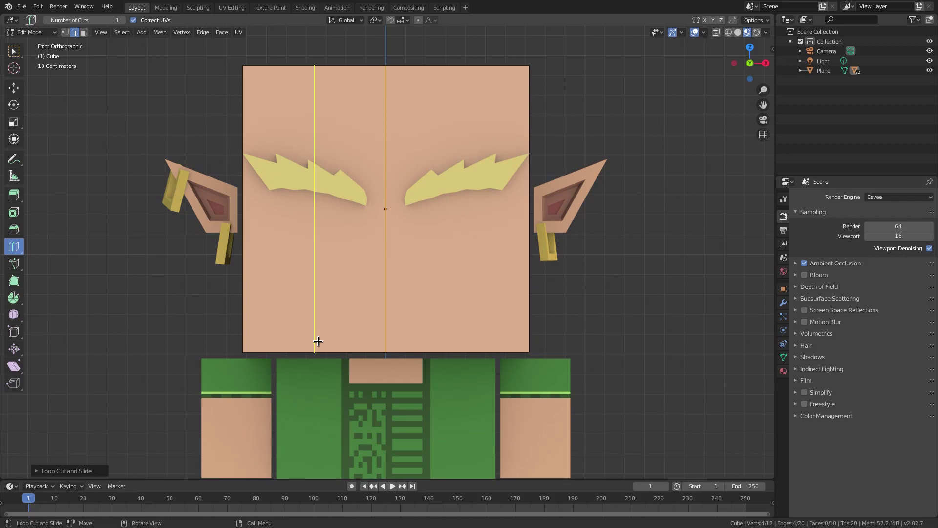
Step: Add two vertical loop cuts to each half of the head and switch to vertex selection in front view
click(123, 20)
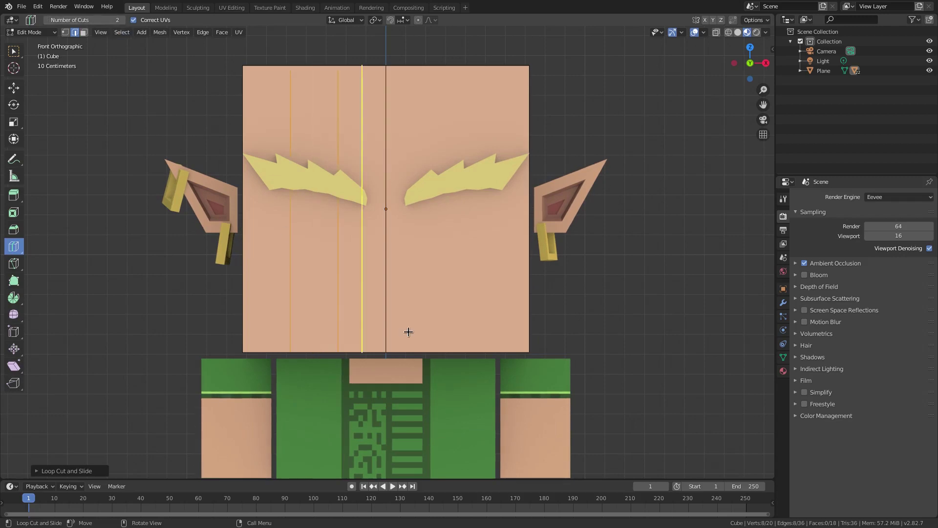
click(457, 335)
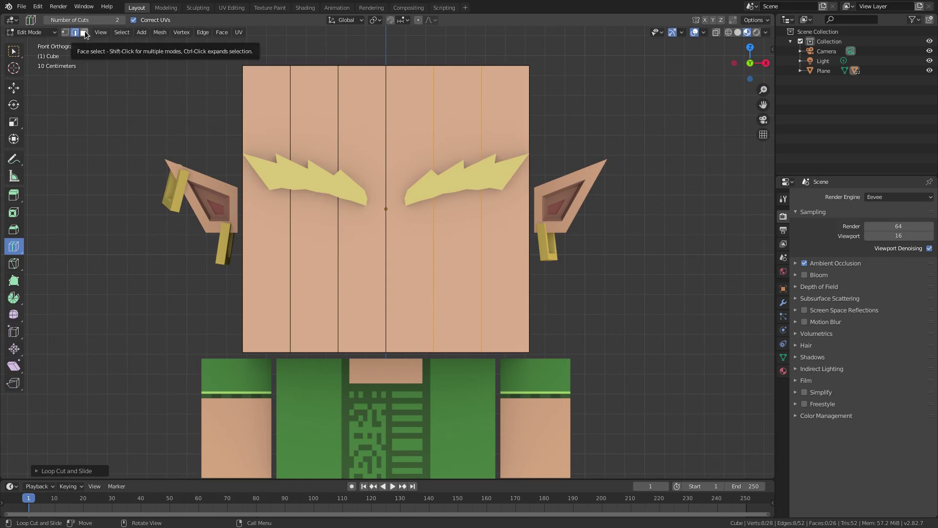
mouse_move(423, 193)
middle_down()
mouse_move(429, 243)
mouse_move(420, 188)
middle_up()
scroll(429, 241, down, 4)
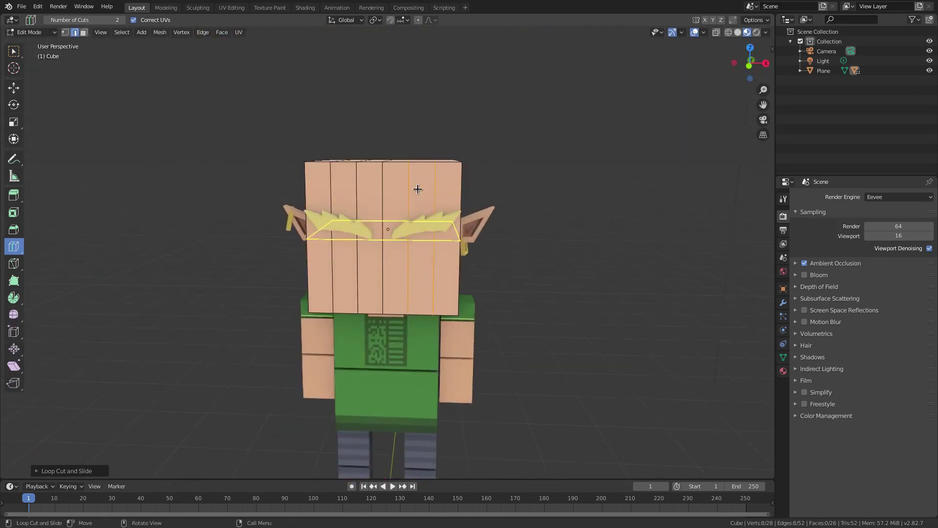
click(65, 32)
key(KP_1)
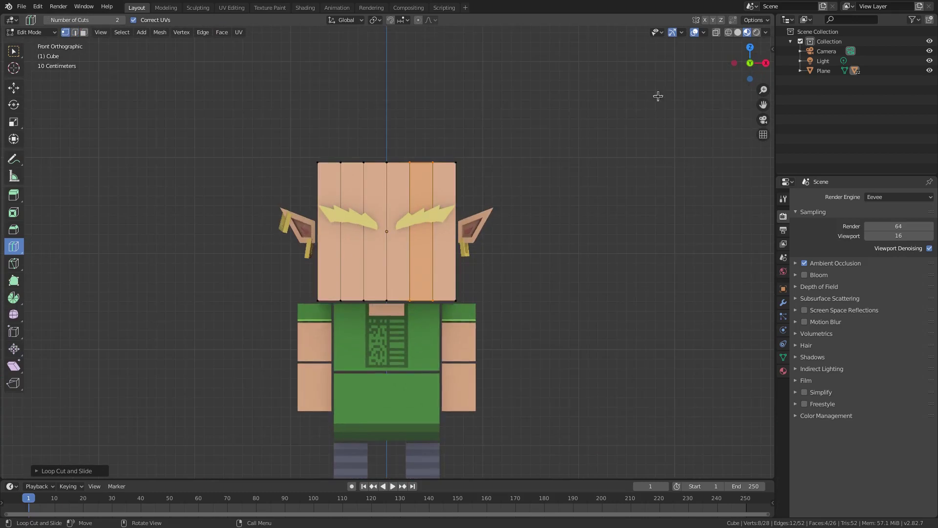
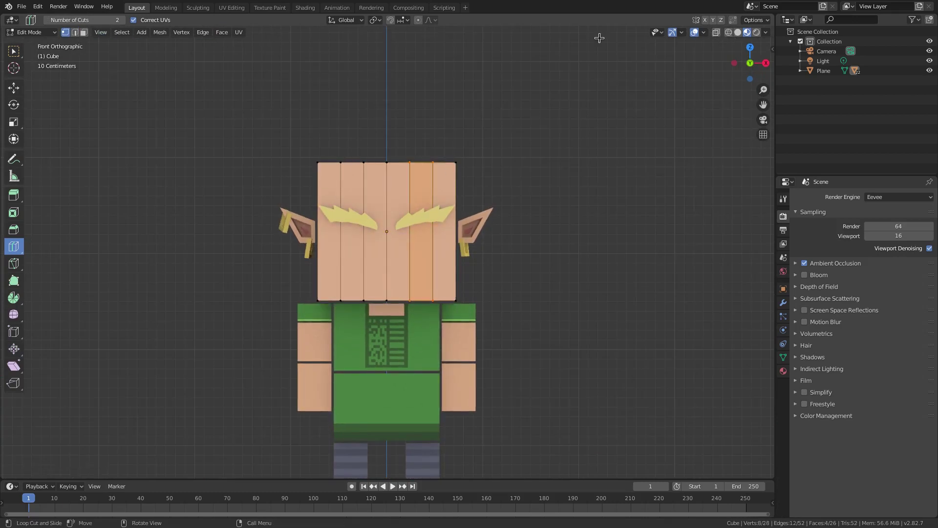
Step: With X-Ray on, box-select all head vertices on the +X side of the centre line and delete them
click(14, 51)
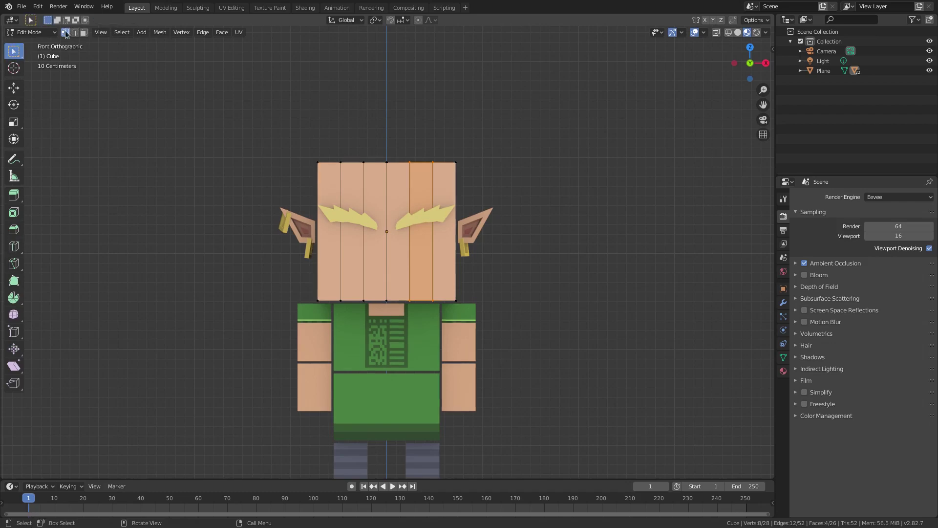
key(alt+z)
click(472, 159)
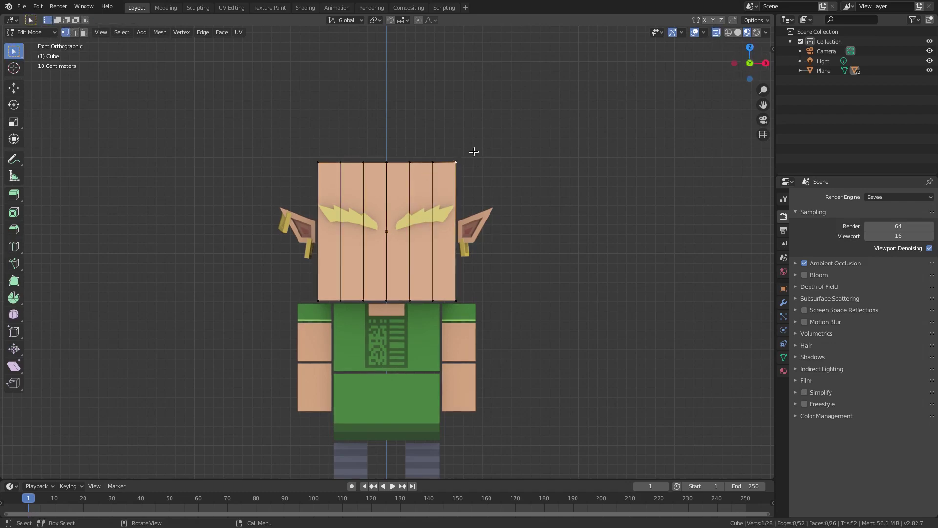
click(717, 33)
click(717, 32)
key(b)
drag(392, 130, 518, 302)
key(x)
click(541, 161)
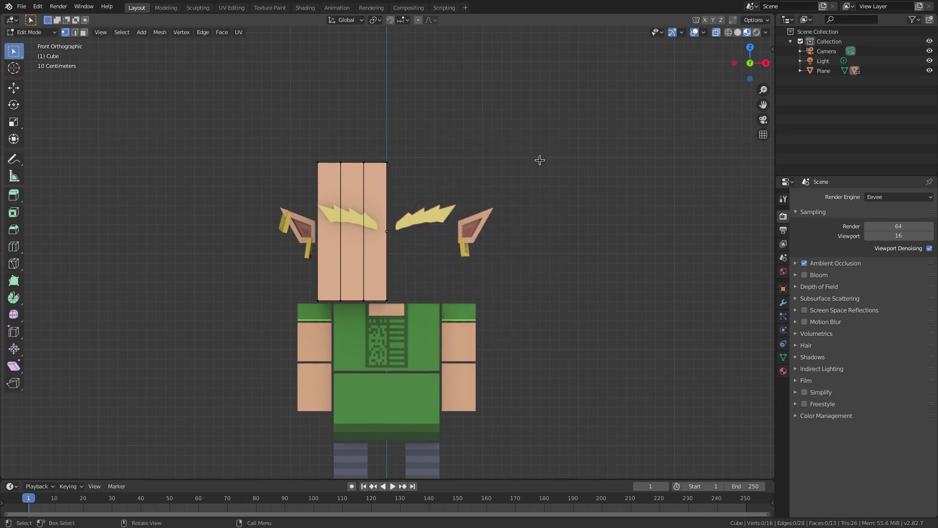
Step: Add a Mirror modifier on the X axis to the head and return to editing its mesh
key(Tab)
click(783, 302)
click(840, 197)
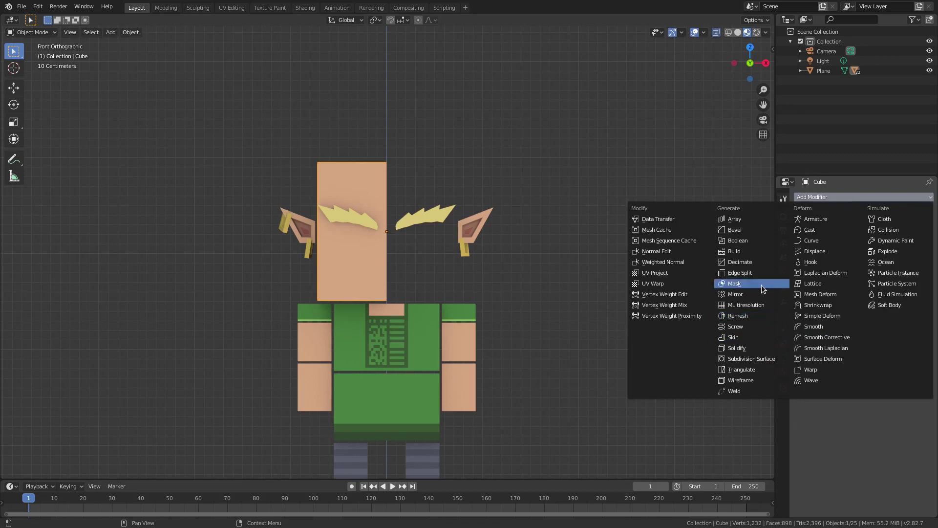
click(753, 294)
scroll(533, 299, up, 2)
key(Tab)
scroll(371, 232, up, 3)
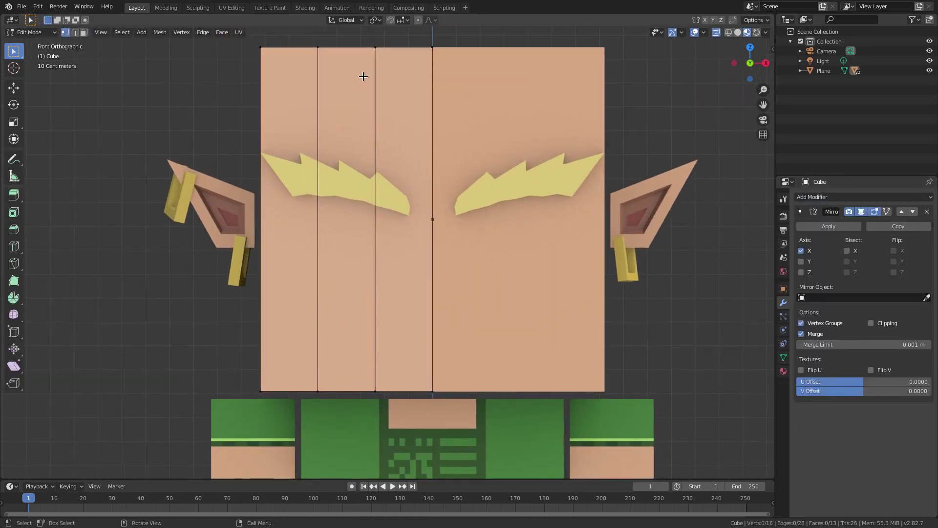
Step: Try to loop-select the vertical edge loop nearest the centre line on the remaining head half
alt+click(375, 45)
click(375, 50)
alt+click(375, 46)
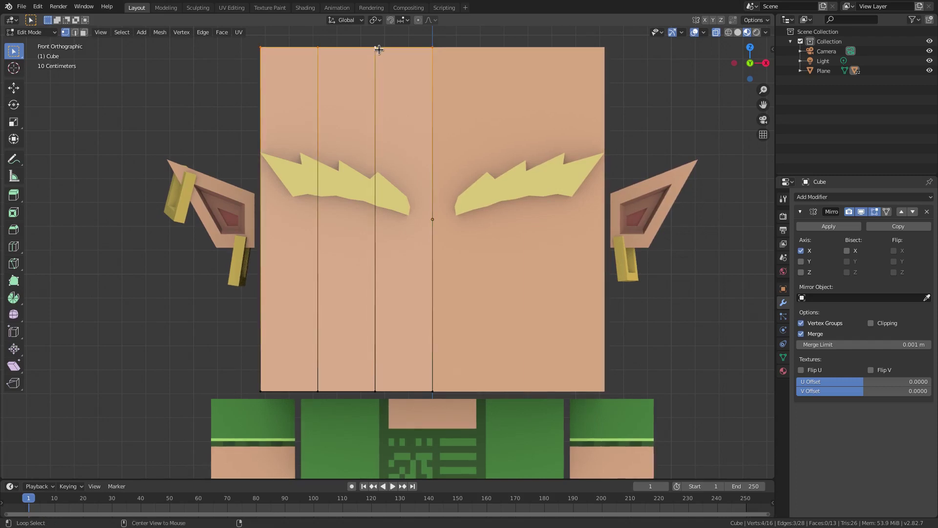
middle_drag(377, 44, 399, 122)
click(399, 121)
scroll(399, 122, down, 2)
alt+click(356, 74)
alt+shift+click(354, 73)
click(386, 132)
alt+shift+click(406, 383)
Step: Select all vertices of the two inner vertical loops on the remaining head half and scale them apart along X
click(407, 383)
shift+click(382, 124)
shift+click(346, 80)
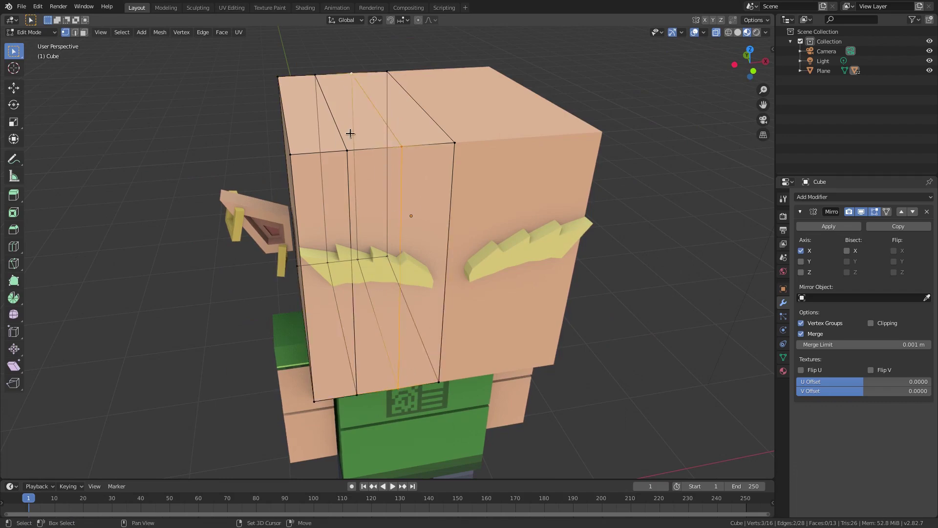
shift+click(370, 259)
middle_drag(372, 259, 340, 162)
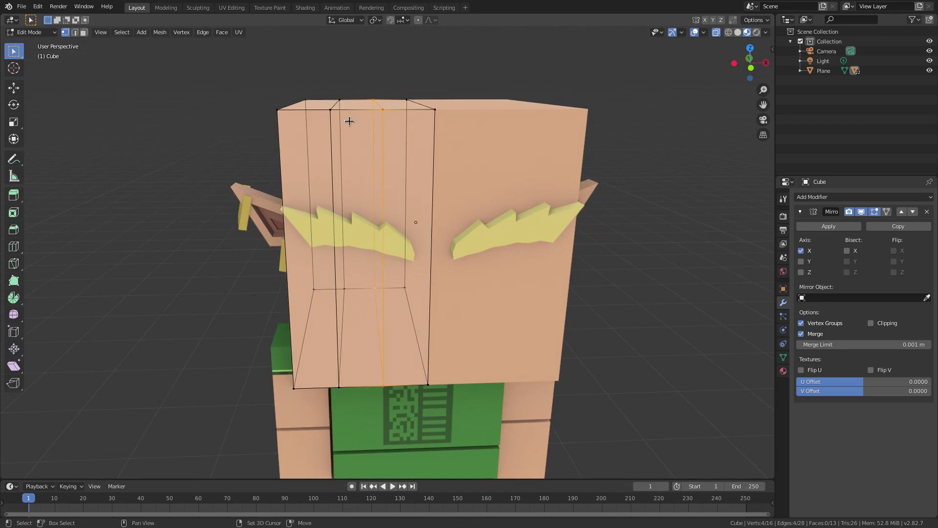
shift+click(331, 112)
shift+click(339, 386)
shift+click(349, 286)
key(s)
key(x)
click(738, 302)
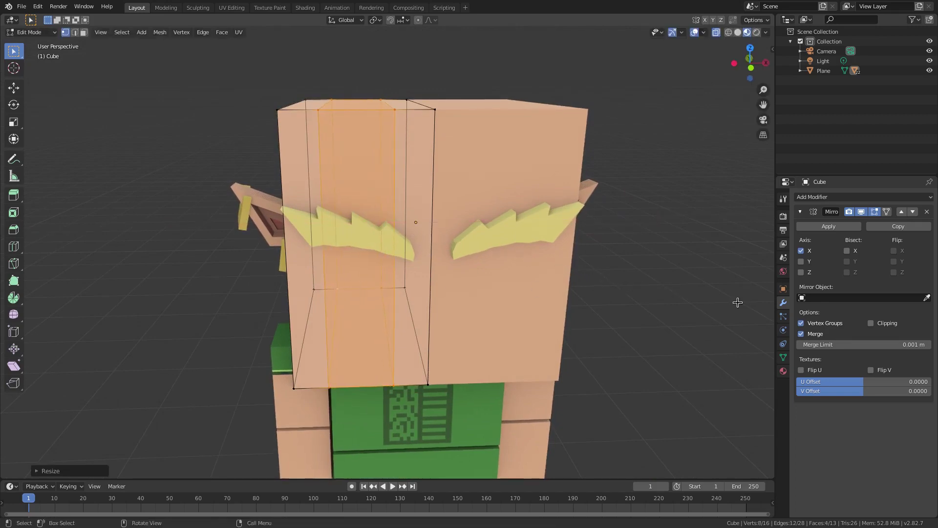
Step: Add two horizontal loop cuts across the head and shift them along Z
key(KP_1)
scroll(387, 239, up, 3)
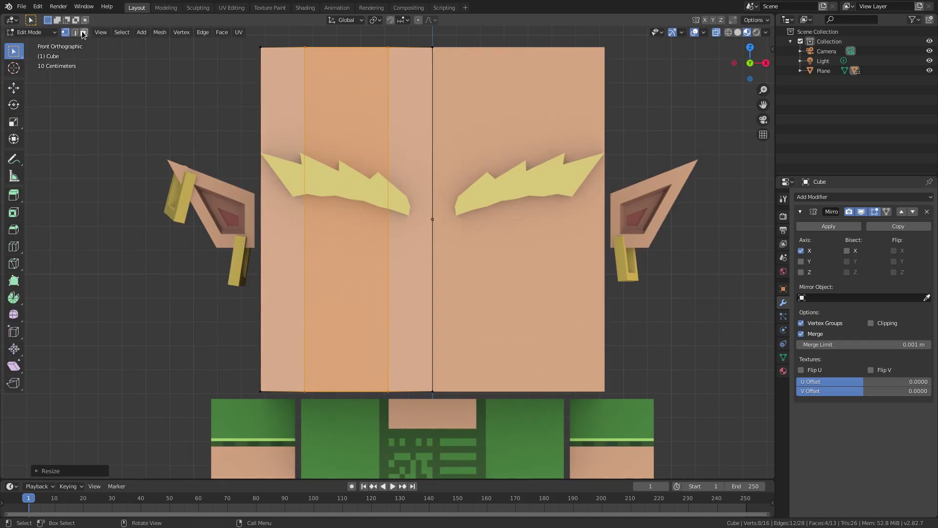
click(12, 250)
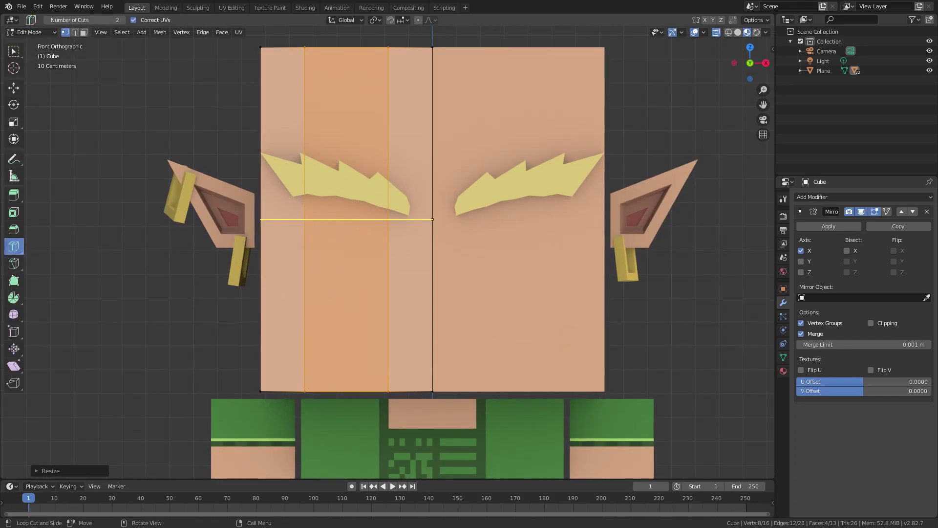
click(315, 263)
key(g)
key(z)
click(639, 207)
Step: Scale the two horizontal loops closer together along Z and position them to frame the eye area below the eyebrow
key(s)
key(z)
click(517, 204)
key(g)
key(z)
click(534, 189)
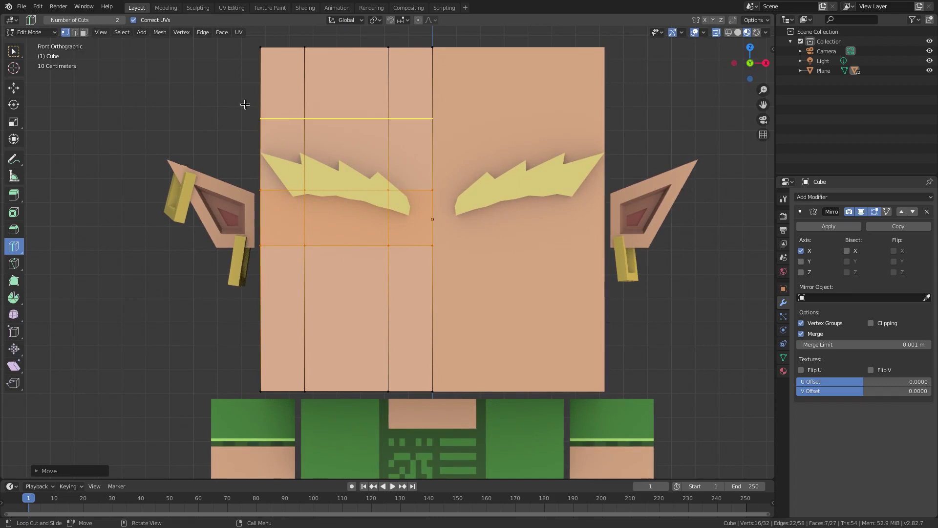
Step: Raise the upper outer vertex of the eye face along Z with X-Ray off, and switch the viewport to wireframe
key(w)
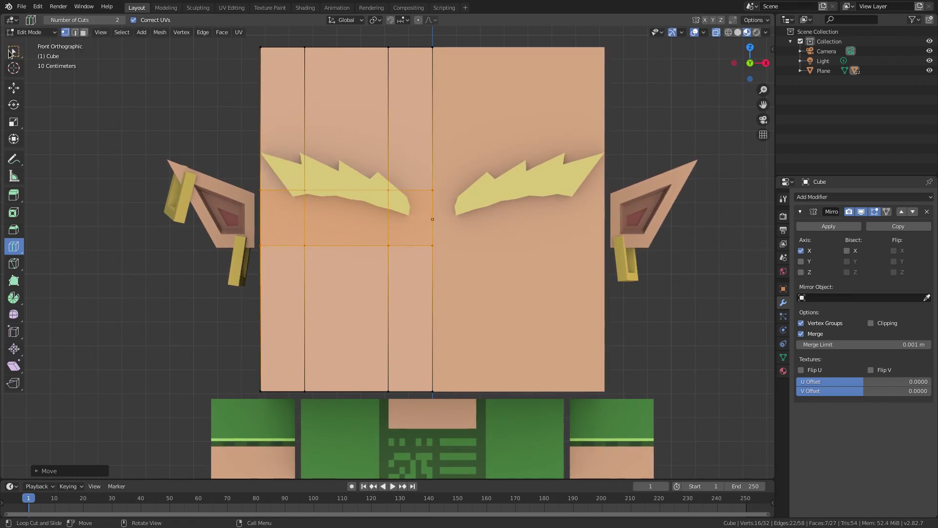
alt+click(306, 190)
key(g)
key(z)
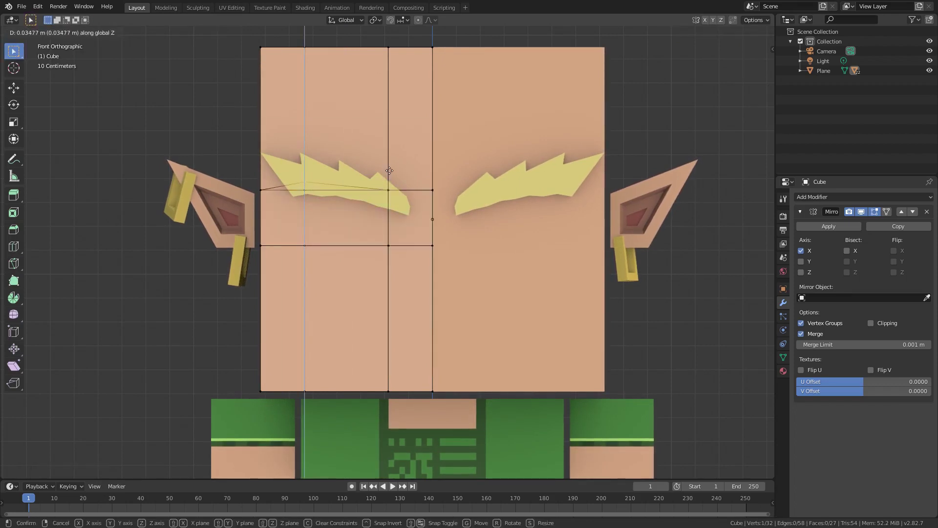
key(Escape)
middle_drag(334, 198, 349, 203)
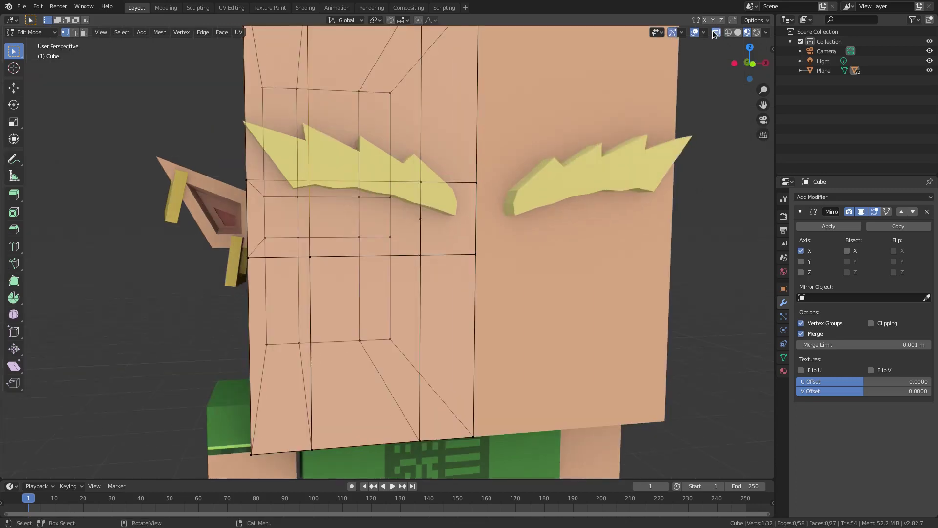
click(716, 32)
key(KP_1)
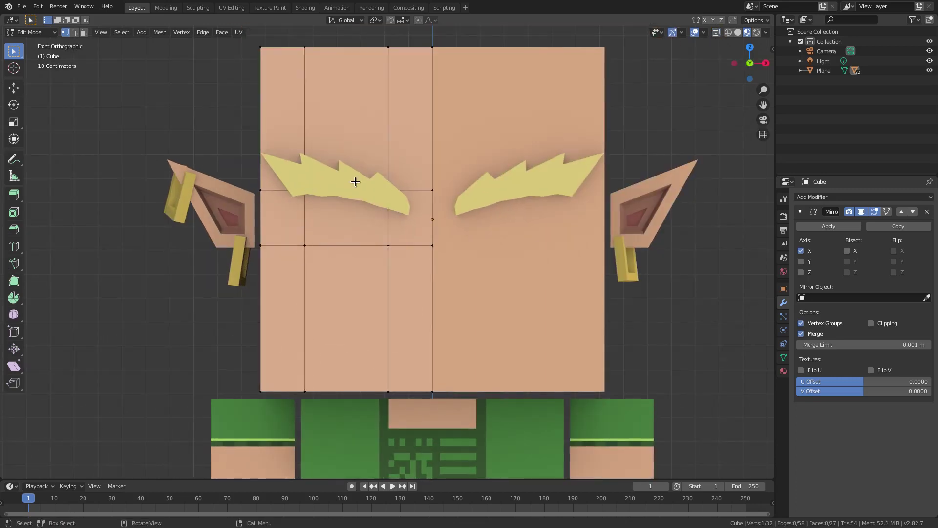
key(g)
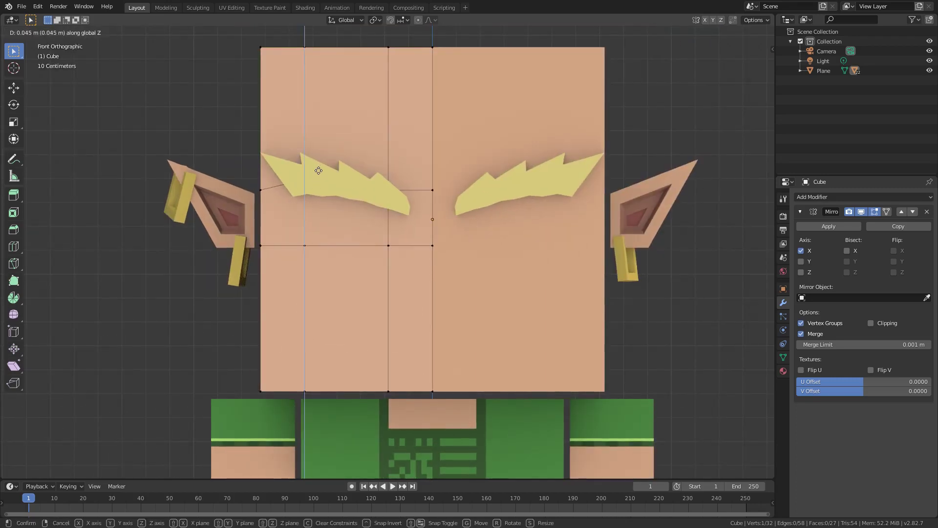
click(341, 174)
key(z)
click(333, 185)
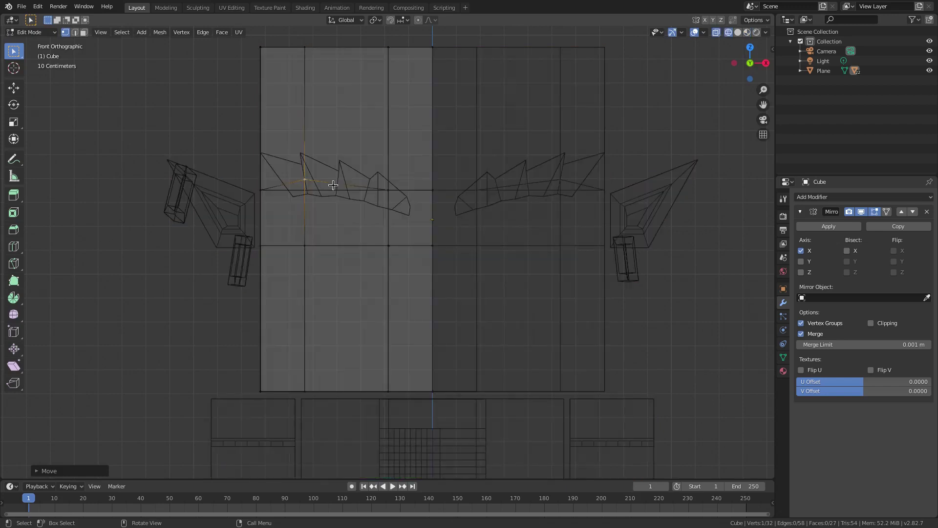
Step: Lower the eye face's upper inner vertex along Z and nudge its upper outer vertex slightly higher to follow the eyebrow's slant
click(387, 192)
key(g)
key(z)
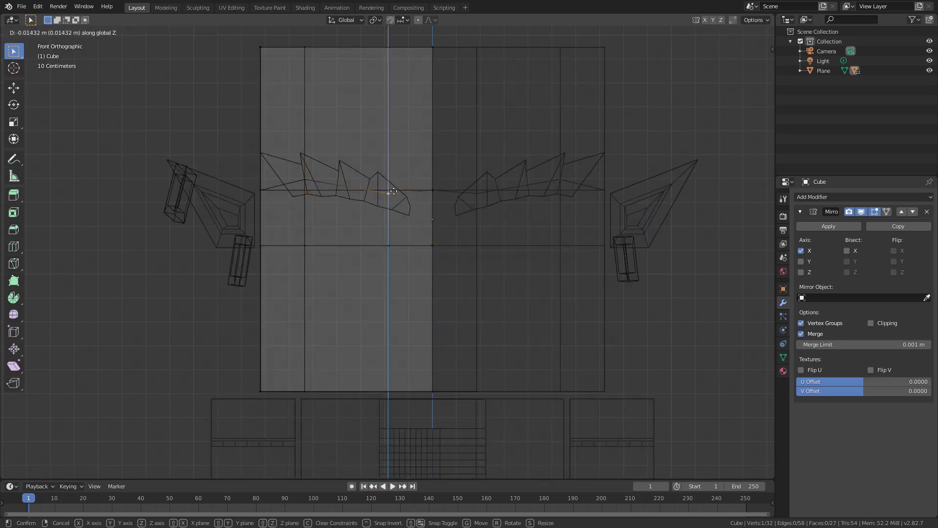
click(395, 192)
click(309, 178)
key(g)
key(z)
click(310, 177)
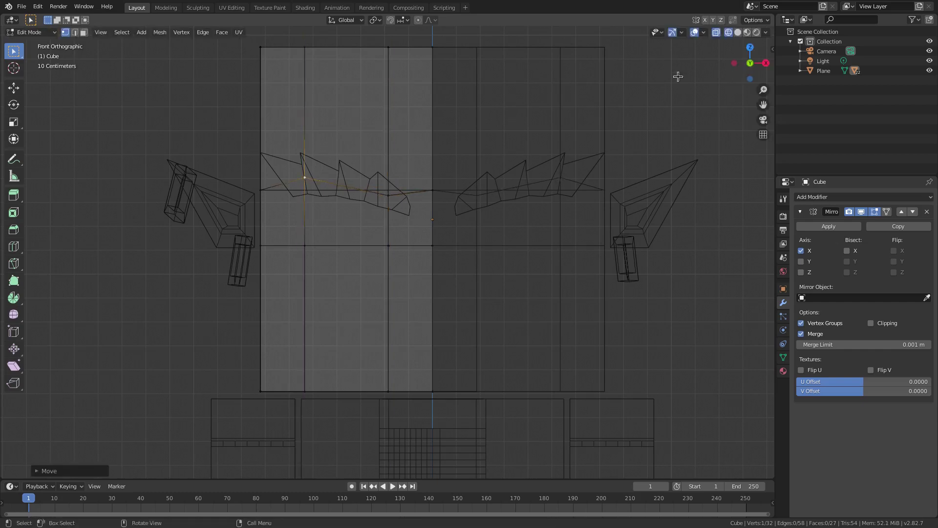
Step: Turn off X-Ray and return the viewport to Material Preview shading
click(715, 32)
right_click(418, 142)
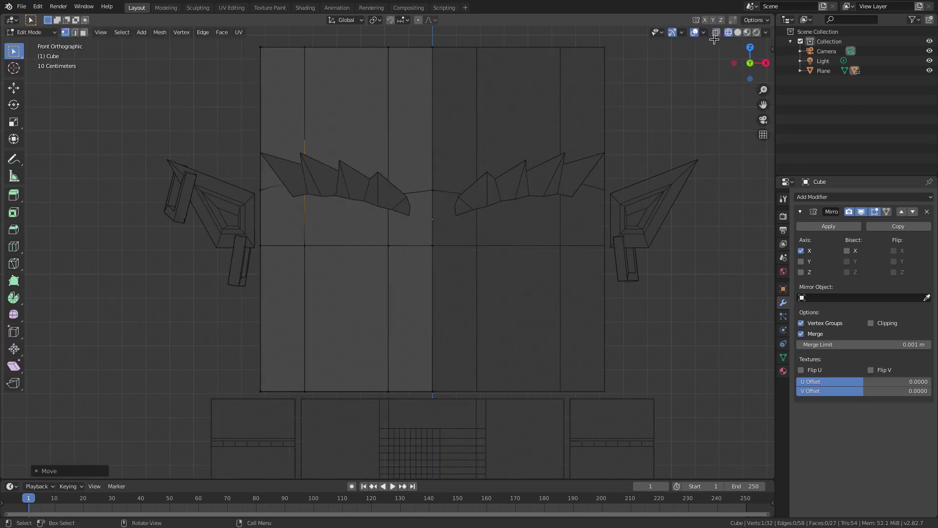
click(747, 32)
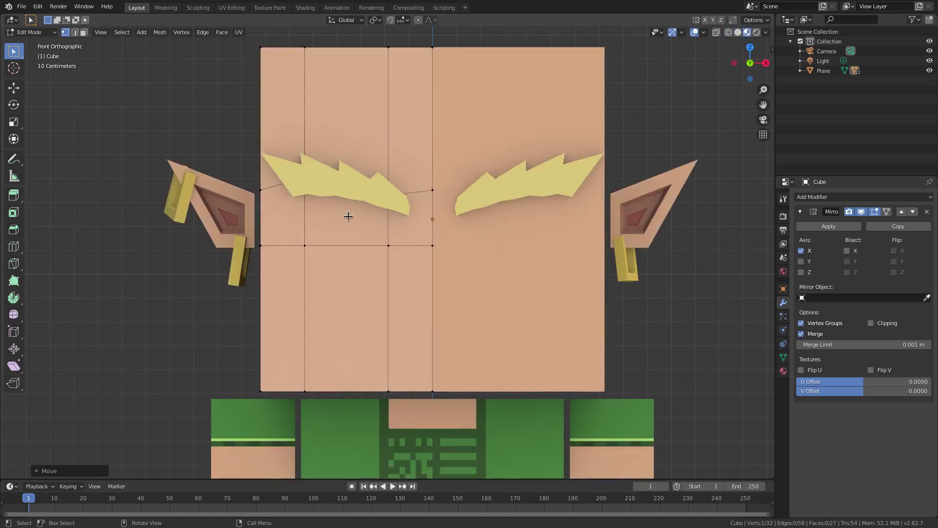
Step: Adjust the height of the eye face's two lower vertices together to position the eye's bottom edge
shift+click(388, 246)
key(g)
click(476, 250)
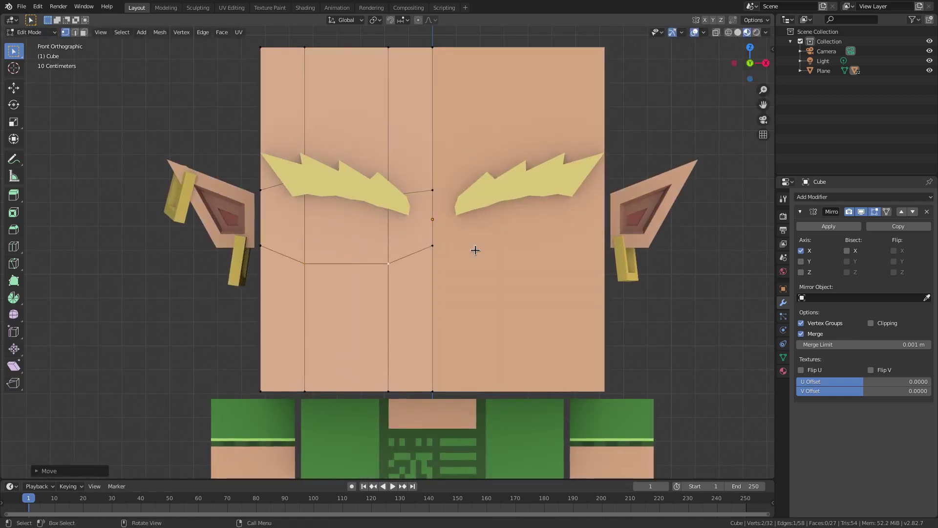
click(386, 260)
key(g)
key(z)
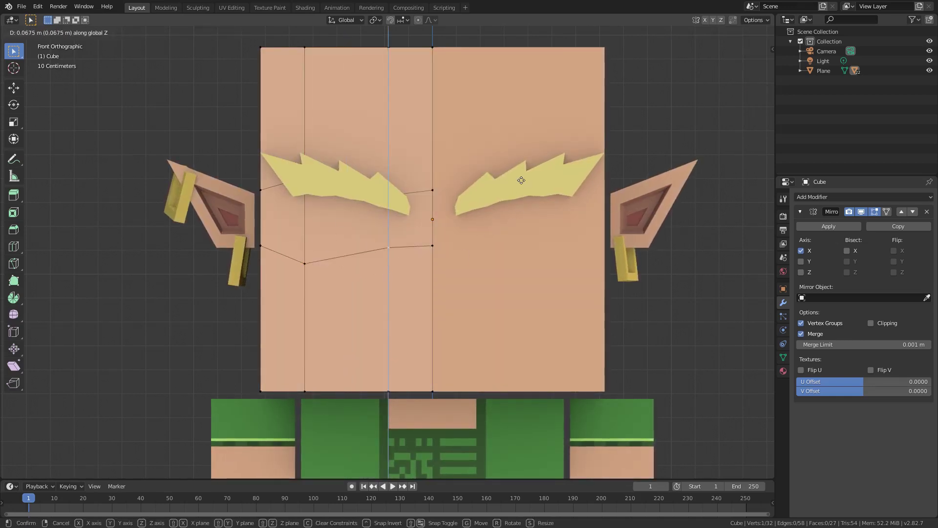
right_click(521, 179)
key(g)
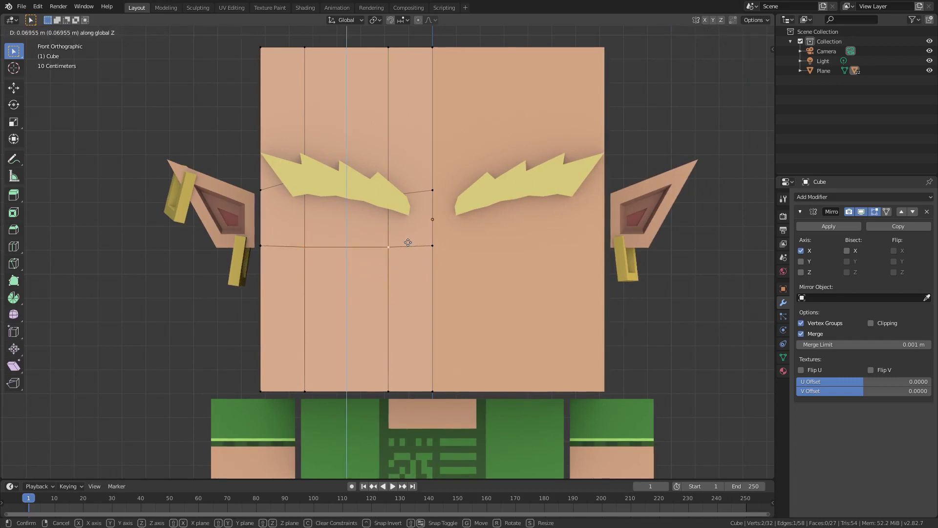
click(407, 245)
Step: Fine-tune the eye face's lower outer and lower inner vertices along Z so the bottom edge slopes slightly down toward the nose
click(291, 249)
key(g)
key(z)
click(304, 243)
click(395, 249)
key(g)
key(z)
click(395, 251)
click(305, 245)
key(g)
key(z)
click(308, 242)
scroll(451, 293, down, 3)
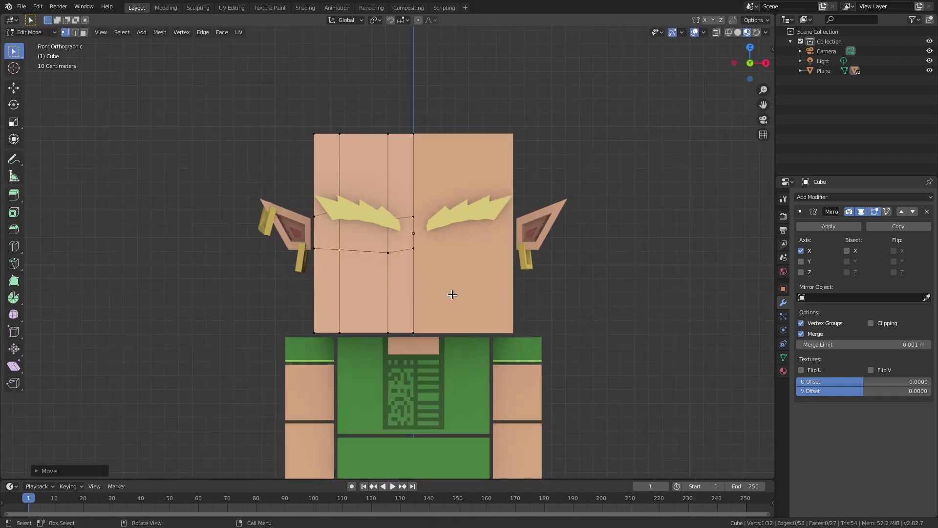
scroll(375, 292, up, 4)
Step: Add a new material to the head, assign it to the eye face, and set its base color to pure white
click(84, 32)
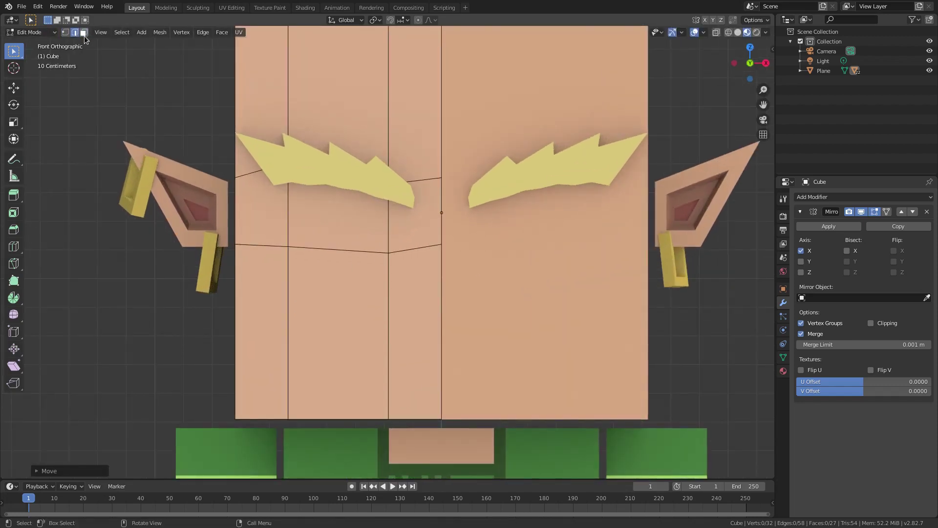
click(329, 202)
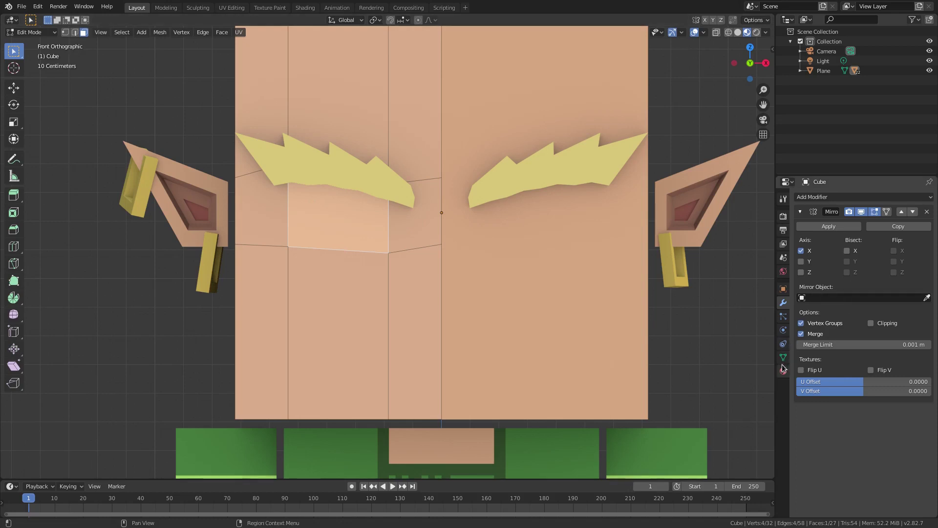
click(783, 371)
click(930, 197)
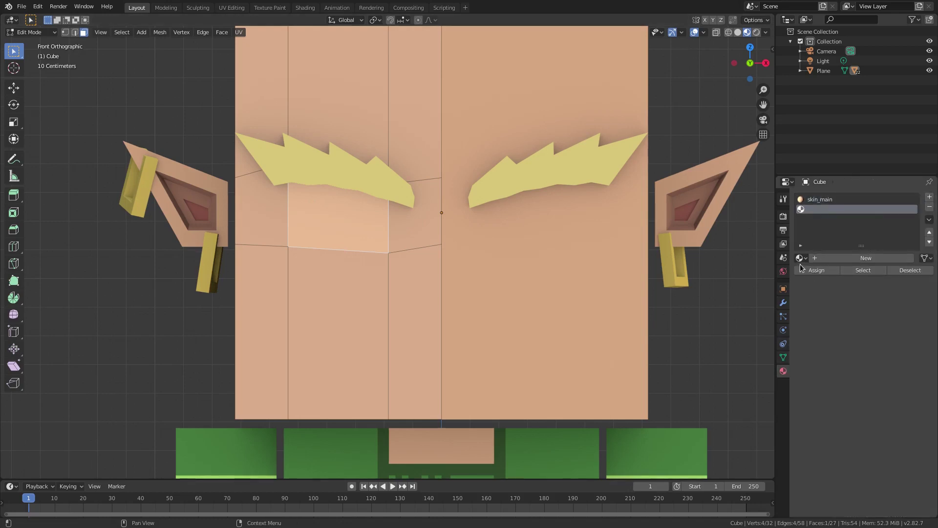
click(841, 258)
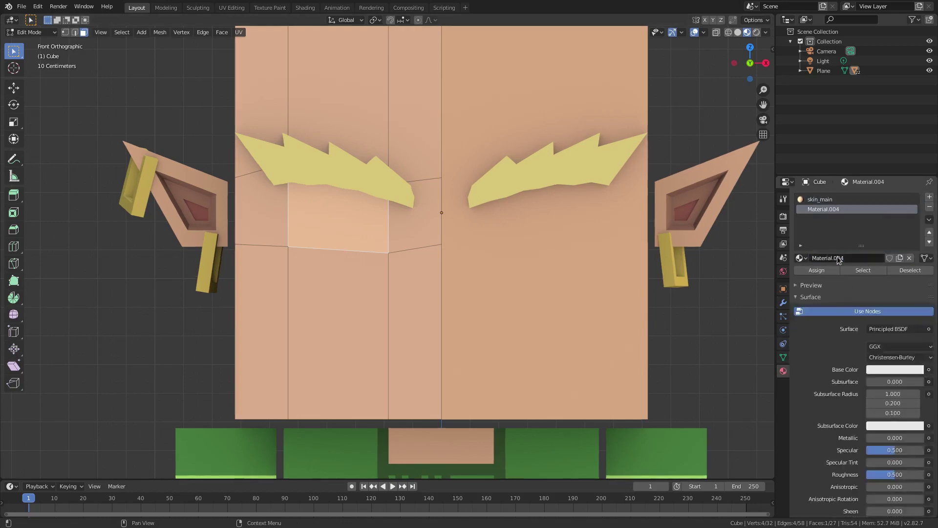
click(817, 271)
click(896, 370)
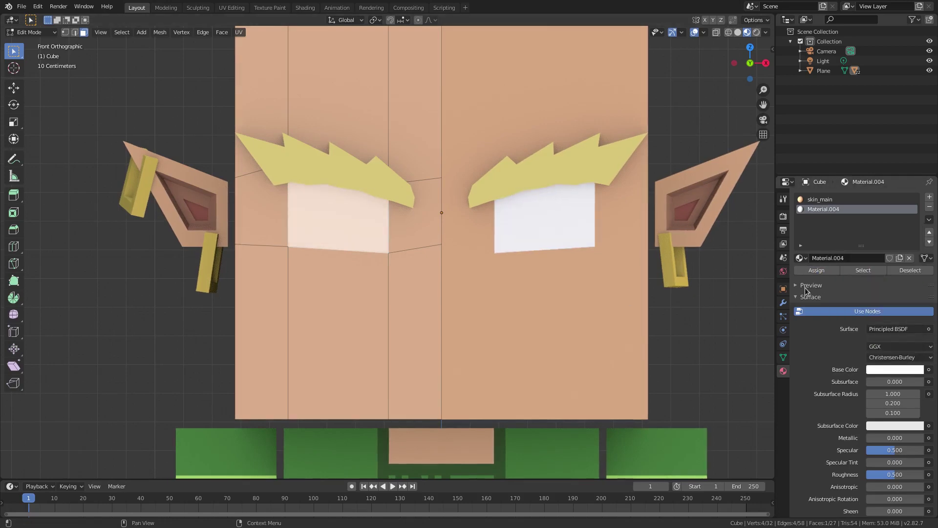
Step: Inset the white eye face, and move and scale the inner face toward the nose to form the iris
scroll(310, 274, down, 4)
key(Tab)
middle_drag(310, 274, 447, 280)
key(Tab)
scroll(446, 280, up, 2)
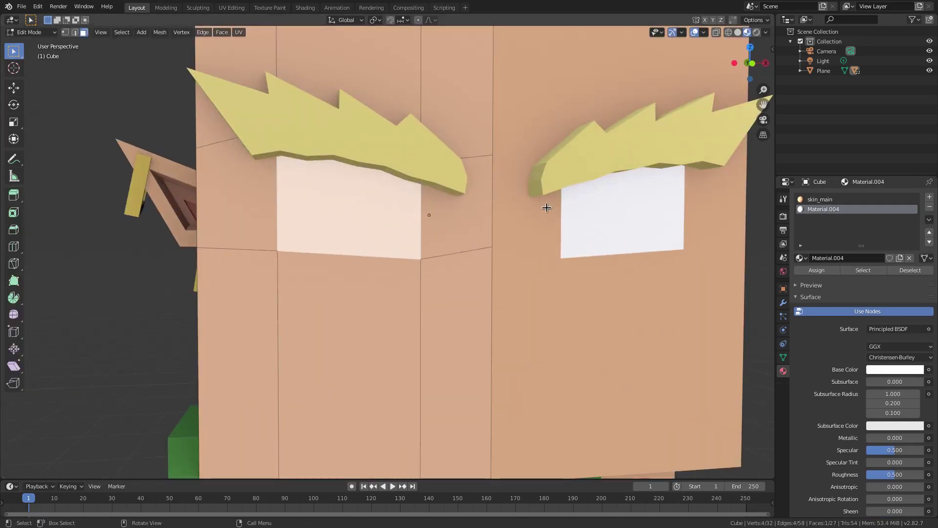
key(i)
click(567, 208)
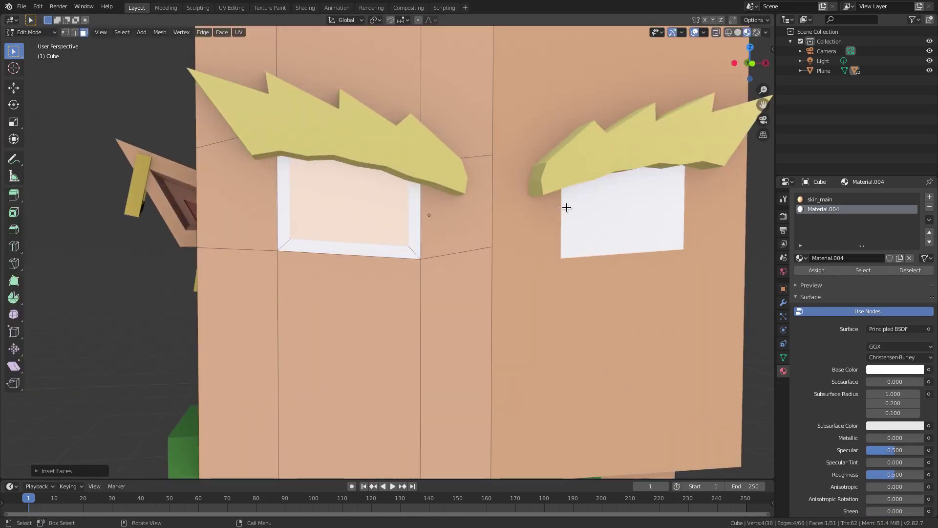
key(g)
click(537, 225)
key(s)
click(509, 218)
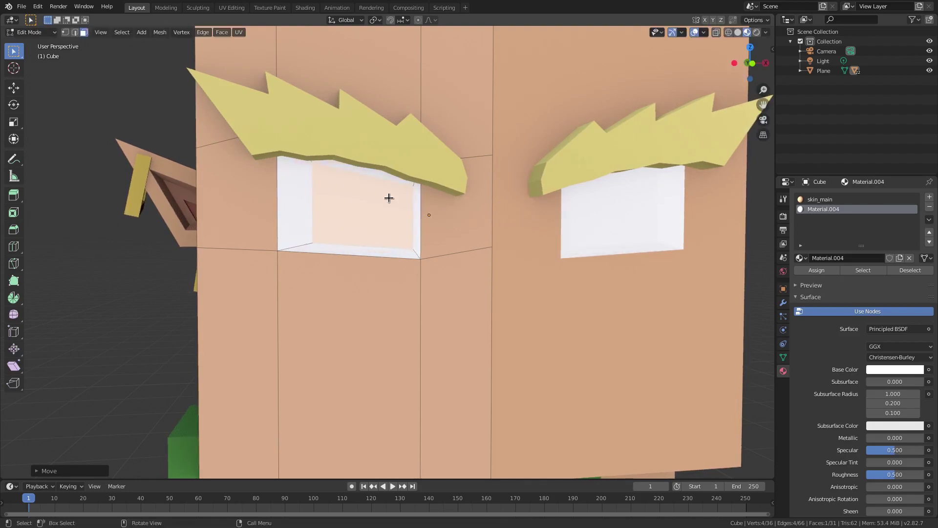
Step: Nudge the upper outer vertex of the inset iris face to refine its corner
click(66, 33)
click(308, 155)
key(g)
click(380, 180)
click(413, 191)
click(308, 167)
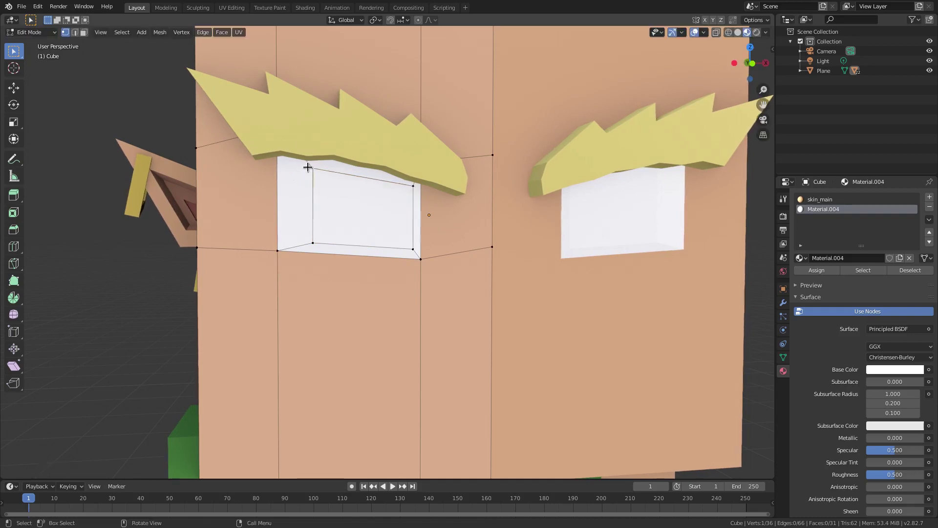
key(g)
click(309, 167)
key(g)
right_click(380, 203)
click(379, 203)
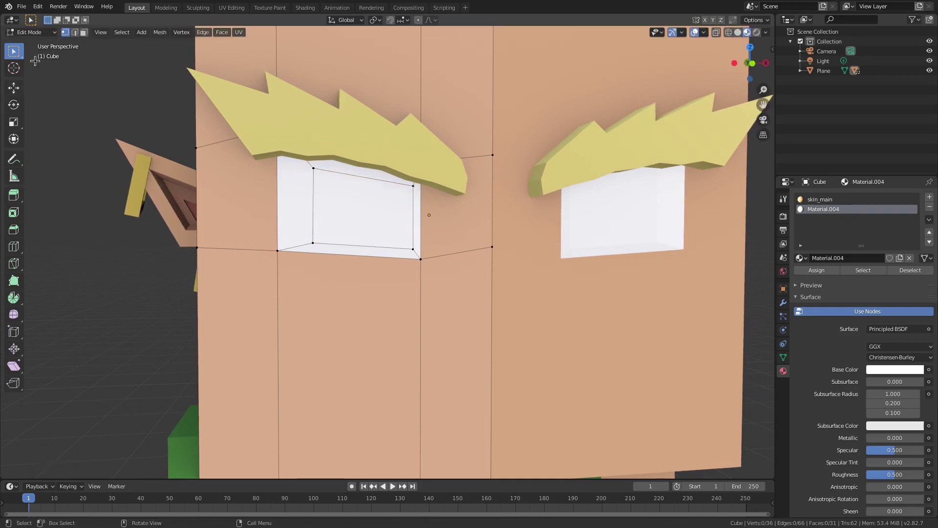
Step: Add another material to the iris face with a bright cyan base color of hue 0.521, saturation 1.000 and value 1.000
click(360, 215)
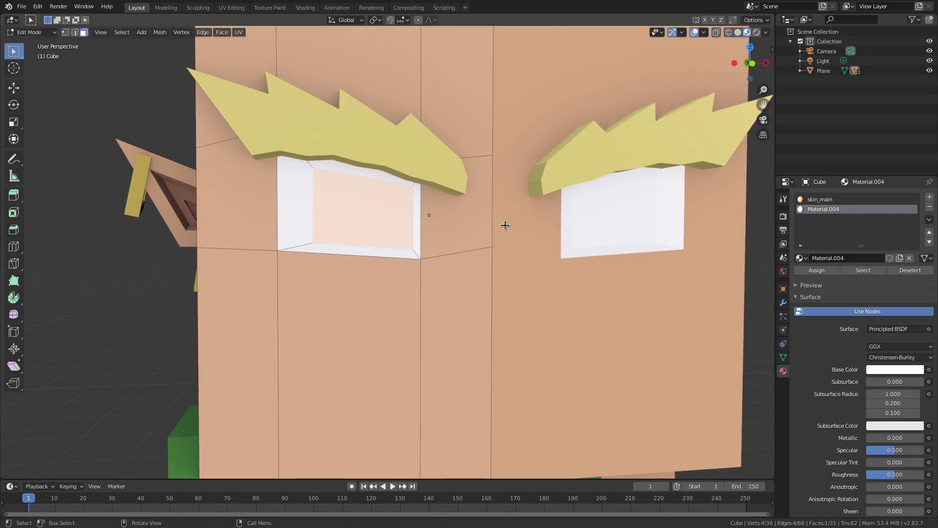
click(929, 197)
click(895, 369)
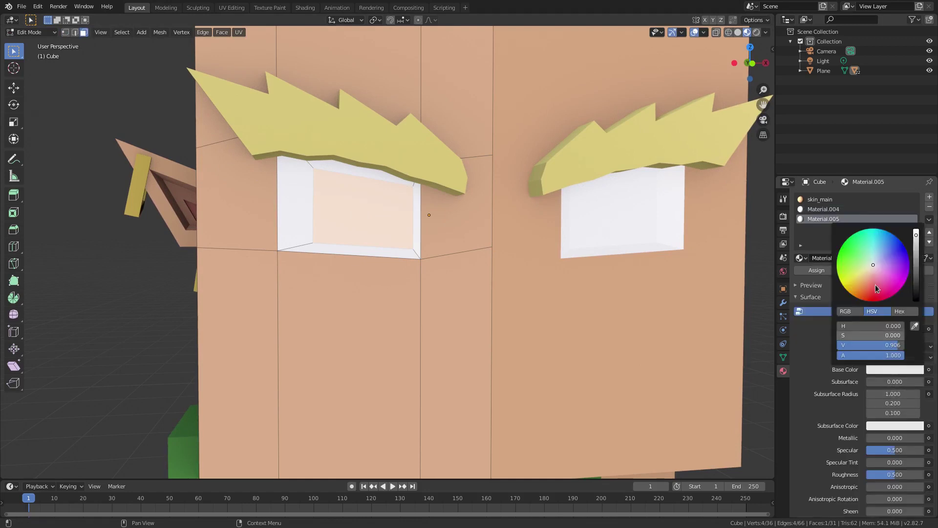
drag(875, 256, 876, 245)
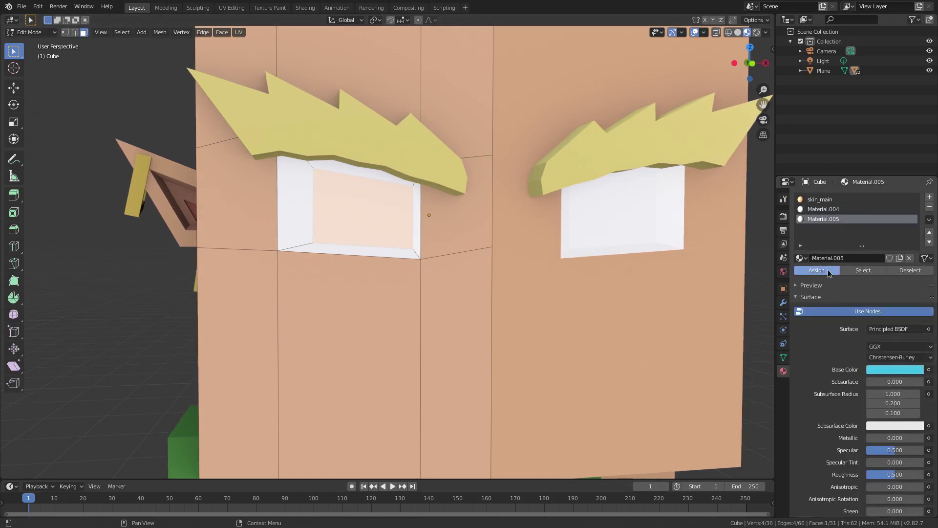
click(914, 369)
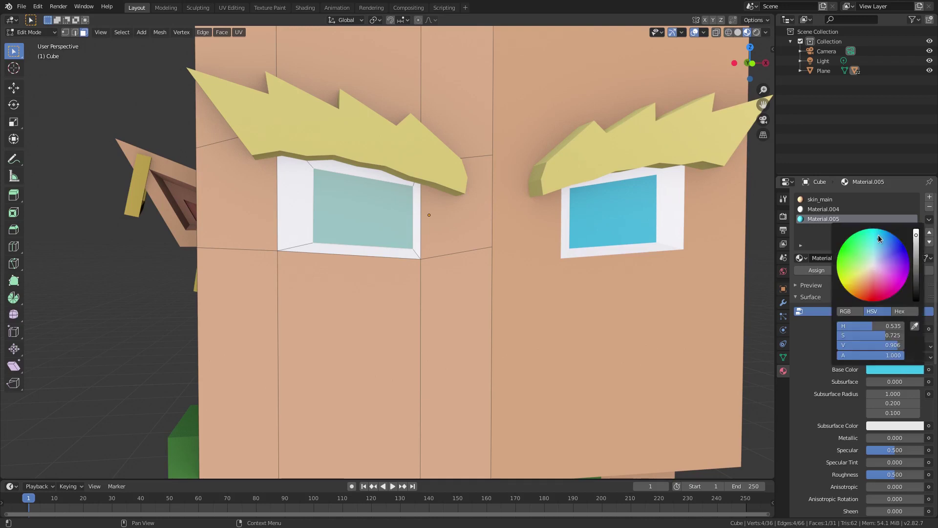
drag(877, 229, 913, 227)
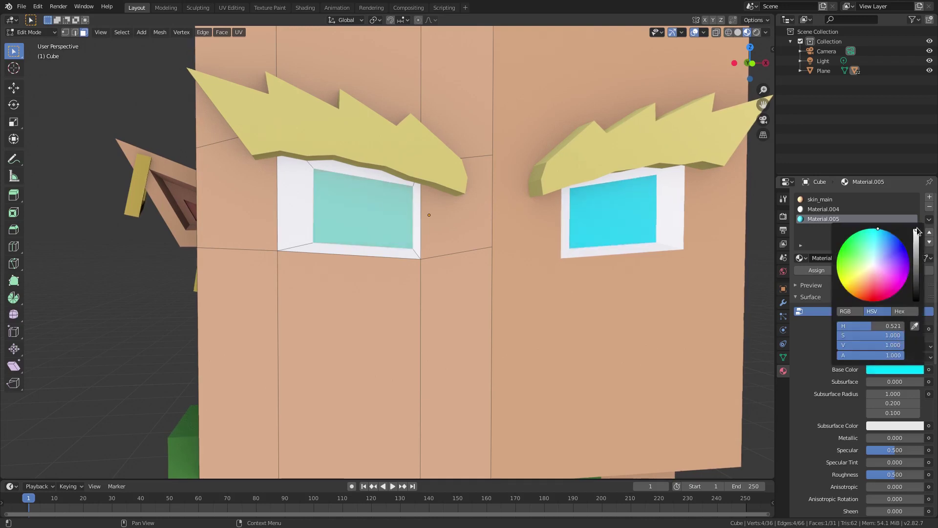
key(Tab)
key(Tab)
Step: Inset the cyan iris face, and scale and shift the new inner face to form the pupil
key(i)
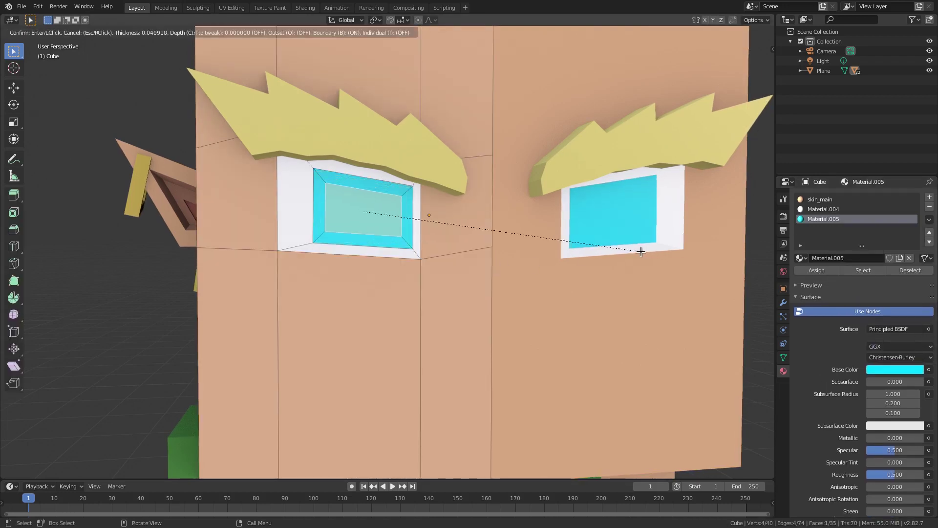
click(646, 252)
key(s)
click(356, 164)
key(g)
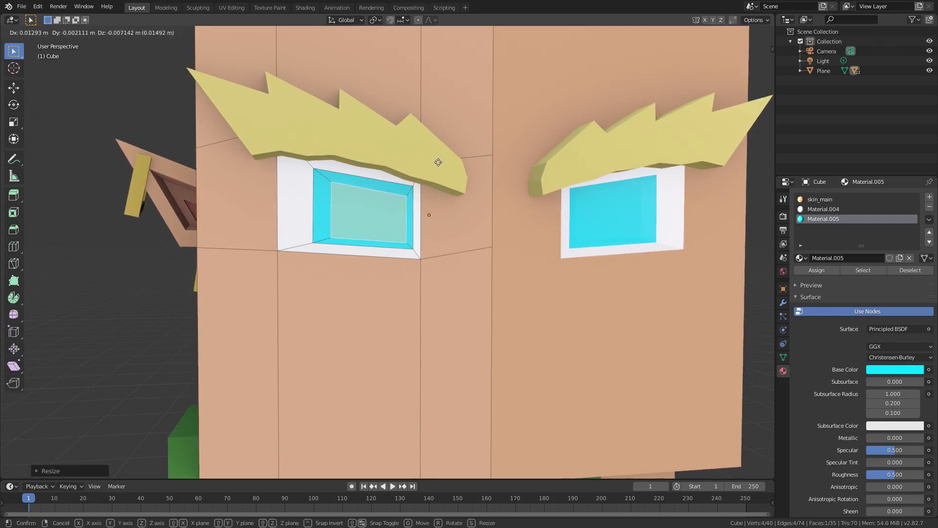
click(412, 159)
Step: Nudge each of the pupil face's four corner vertices to even out the cyan border around it
click(65, 31)
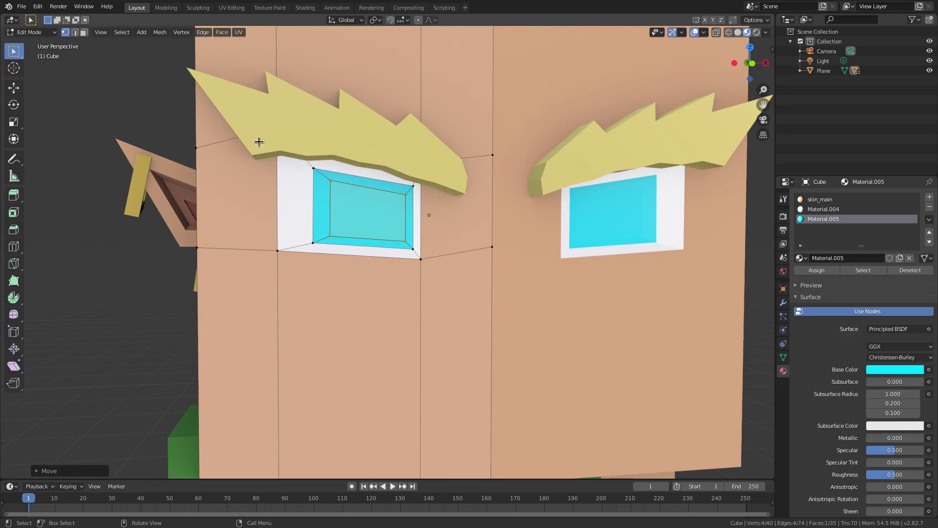
click(330, 180)
key(g)
click(331, 183)
click(406, 195)
key(g)
click(405, 194)
click(407, 242)
key(g)
click(406, 241)
click(329, 236)
key(g)
click(329, 235)
Step: Move the pupil's upper and lower outer vertices slightly inward to straighten its outer edge
click(335, 185)
key(g)
click(338, 185)
key(Tab)
key(Tab)
key(g)
click(342, 236)
Step: Add a further material with a black base color and assign it to the pupil face
click(83, 33)
click(350, 211)
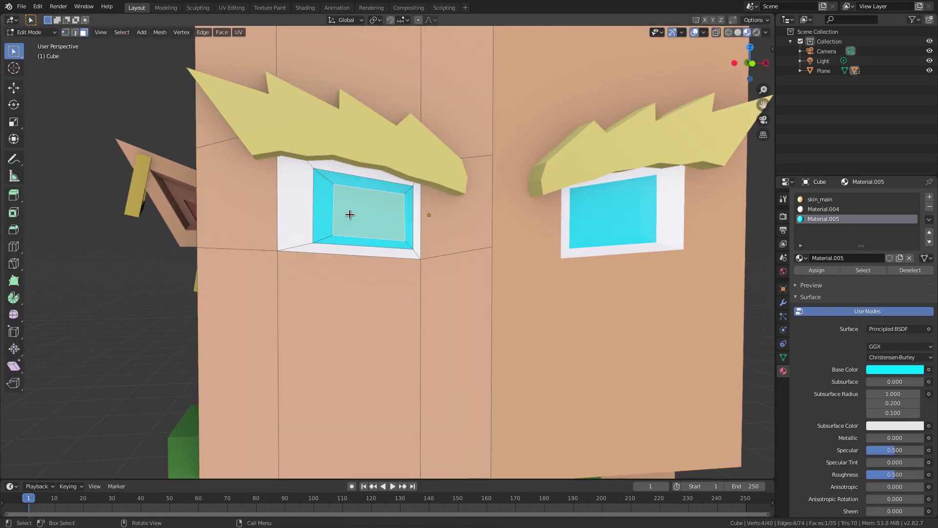
click(930, 198)
click(838, 258)
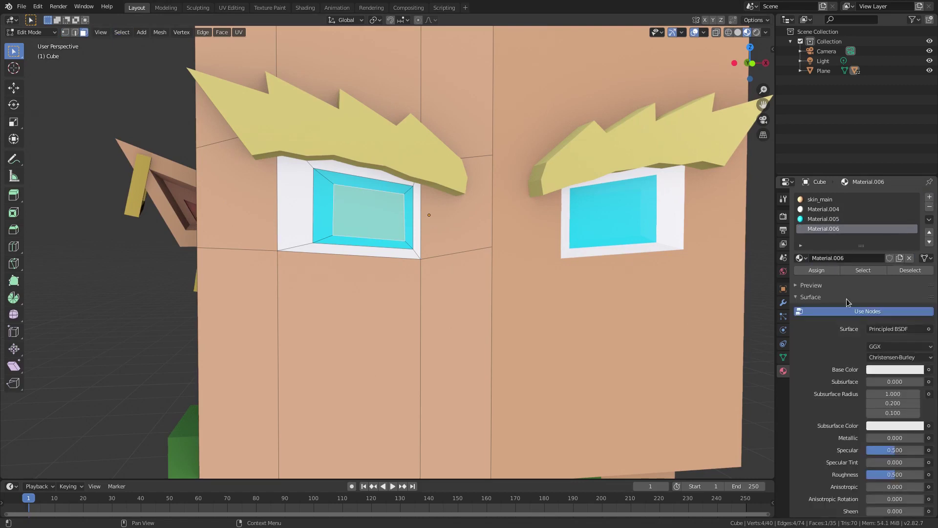
click(894, 373)
drag(917, 252, 917, 307)
key(Tab)
key(Tab)
click(815, 270)
key(Tab)
Step: Examine the finished eye around the head and from the right side for its depth against the face
scroll(488, 278, down, 2)
middle_drag(543, 289, 529, 287)
scroll(503, 274, up, 1)
middle_drag(457, 261, 488, 249)
middle_drag(600, 233, 662, 262)
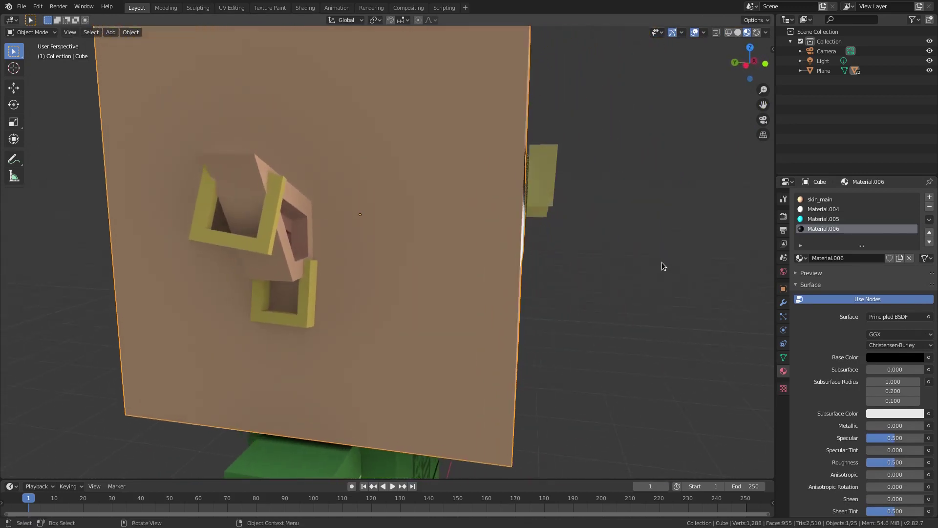
key(KP_3)
scroll(211, 204, up, 4)
key(Tab)
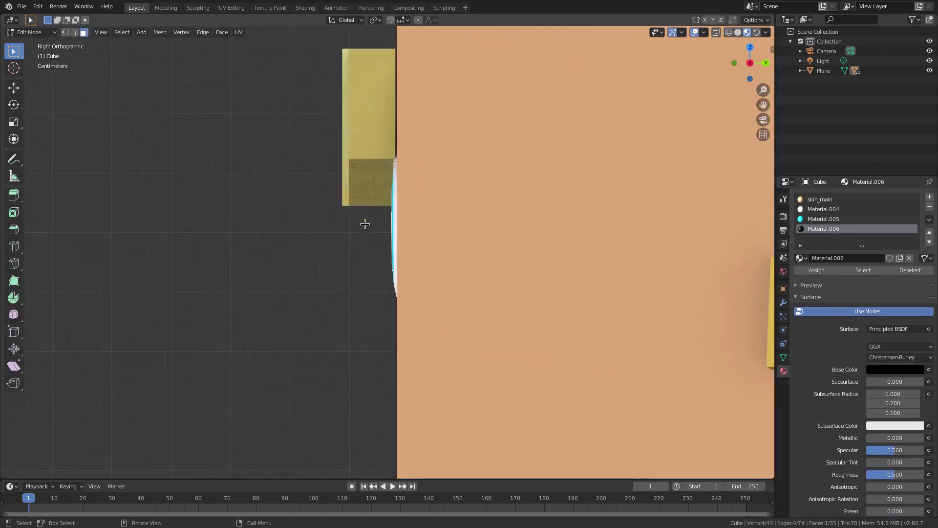
middle_drag(366, 224, 316, 201)
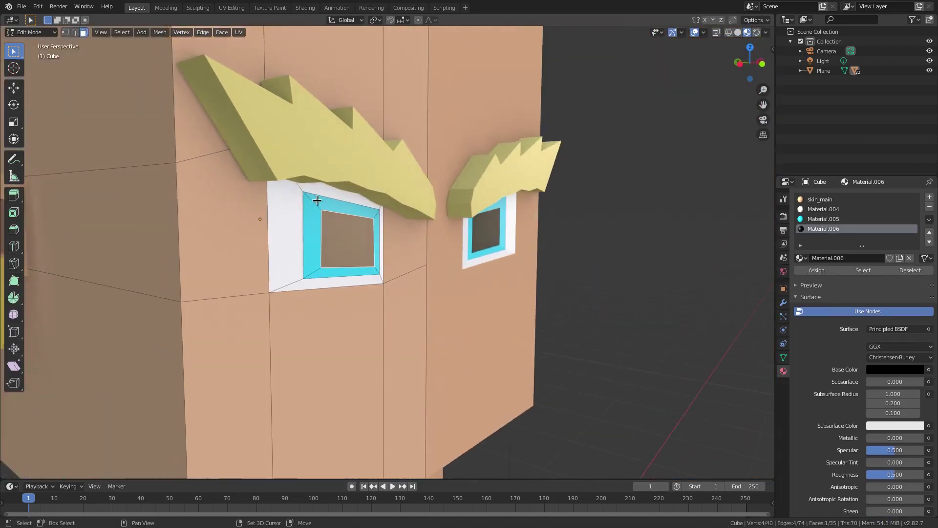
shift+click(314, 221)
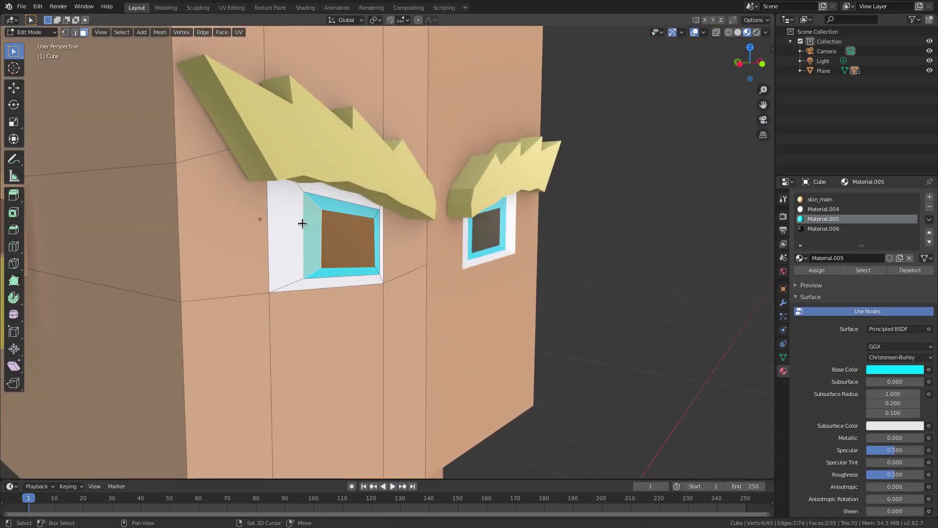
shift+click(295, 220)
shift+click(319, 203)
shift+click(332, 194)
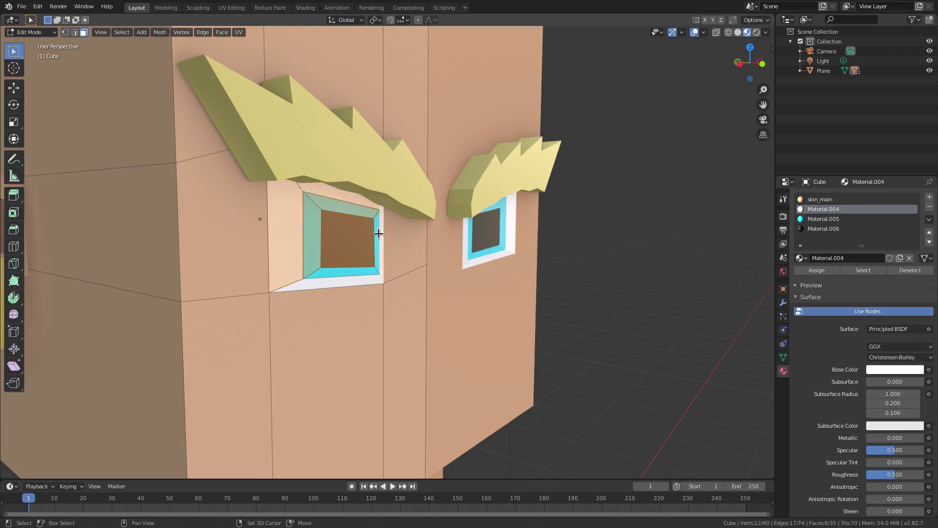
shift+click(379, 234)
shift+click(364, 272)
shift+click(359, 280)
shift+click(248, 268)
shift+click(249, 315)
shift+click(308, 320)
shift+click(394, 263)
shift+click(398, 308)
key(s)
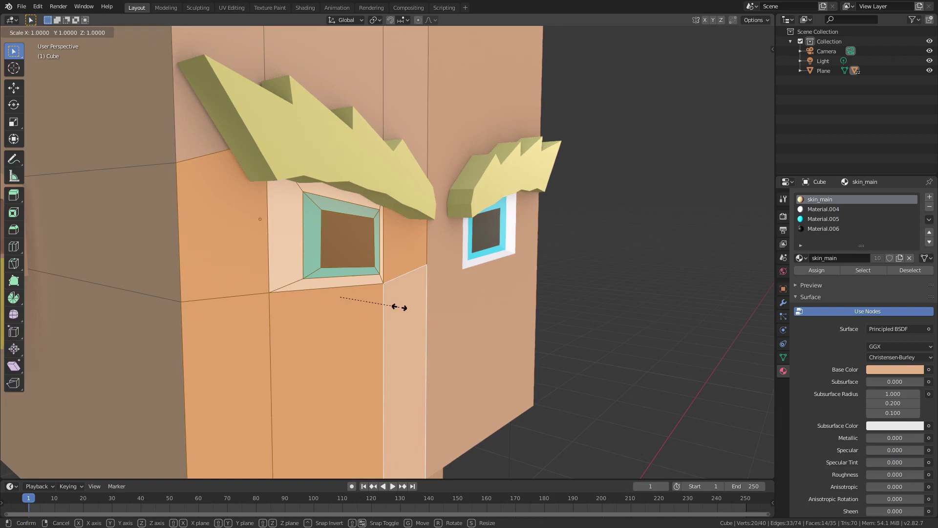
right_click(399, 308)
Step: Select the iris and eye-white faces together with the pupil and scale them along the Y axis
click(332, 247)
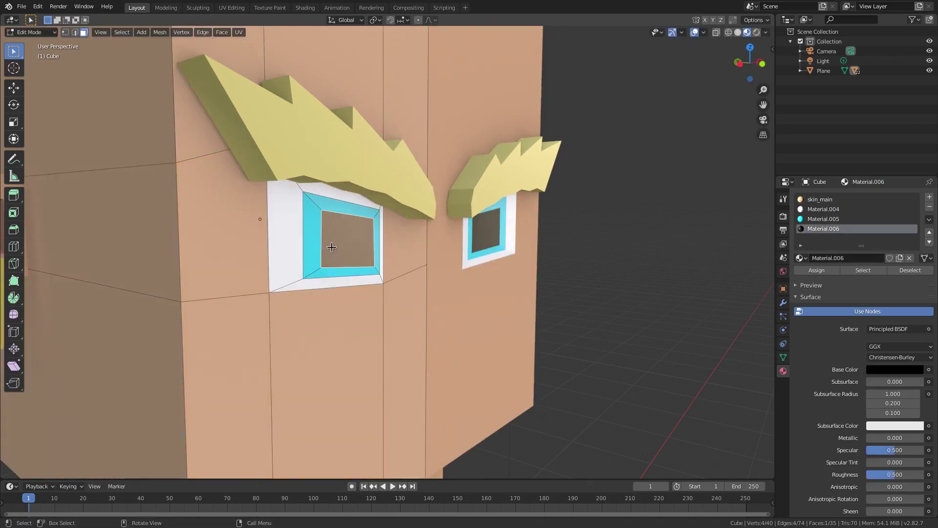
click(310, 261)
shift+click(316, 232)
shift+click(334, 270)
shift+click(378, 250)
shift+click(380, 239)
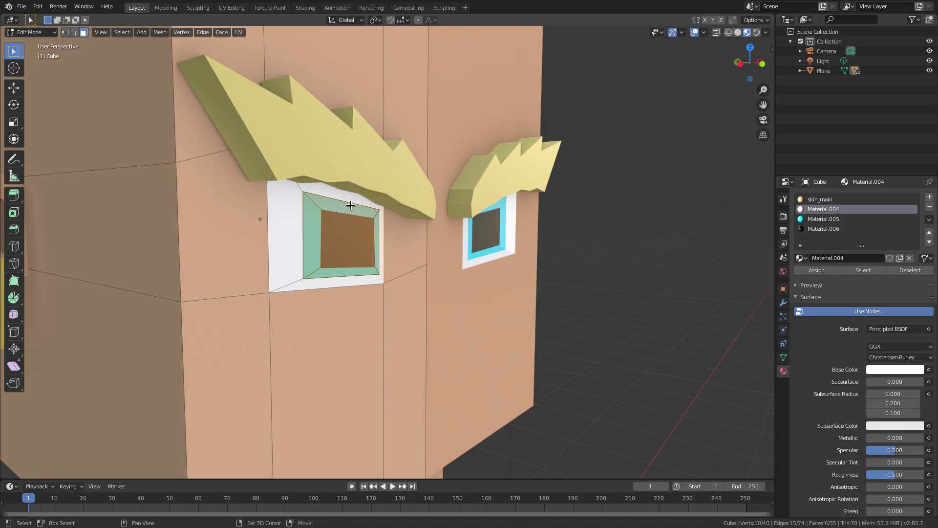
shift+click(283, 210)
shift+click(301, 283)
middle_drag(335, 245, 398, 253)
key(s)
key(y)
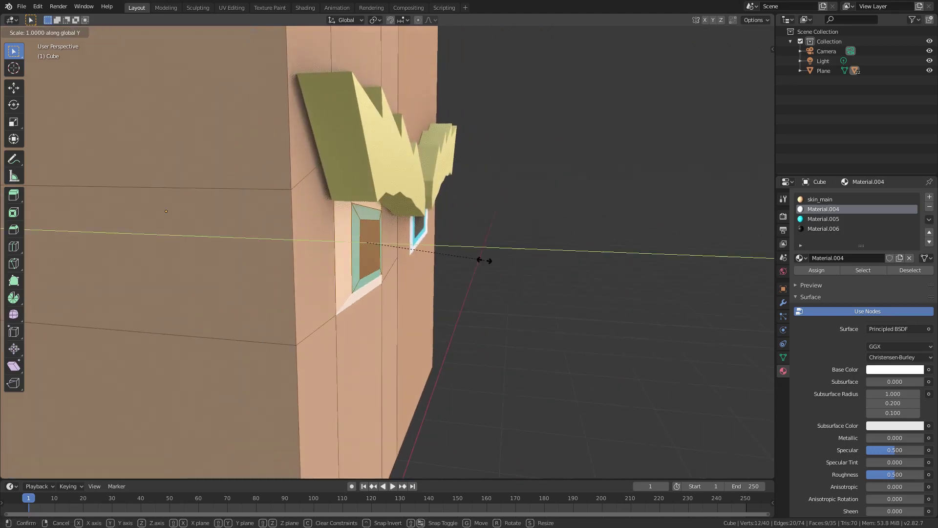
click(428, 253)
middle_drag(458, 227, 481, 218)
scroll(481, 216, down, 3)
key(KP_3)
scroll(472, 218, down, 4)
shift+drag(315, 87, 394, 376)
middle_drag(398, 377, 565, 262)
text(sy0)
key(Escape)
Step: Select all front faces of the head half together with the eye faces and scale them along the X axis
middle_drag(482, 256, 541, 276)
scroll(271, 230, down, 3)
key(b)
drag(217, 153, 321, 333)
middle_drag(215, 152, 331, 358)
key(b)
middle_drag(321, 307, 525, 280)
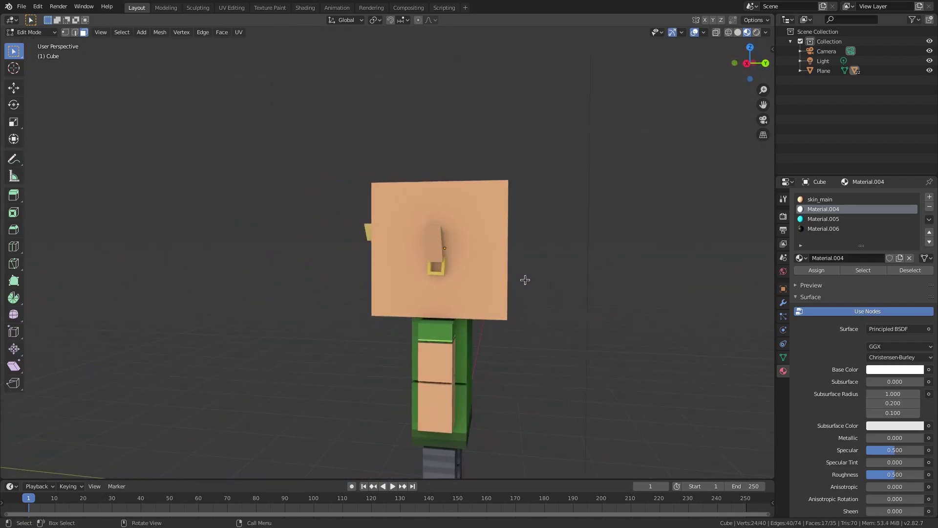
key(KP_1)
key(KP_3)
scroll(501, 268, up, 8)
scroll(402, 267, down, 4)
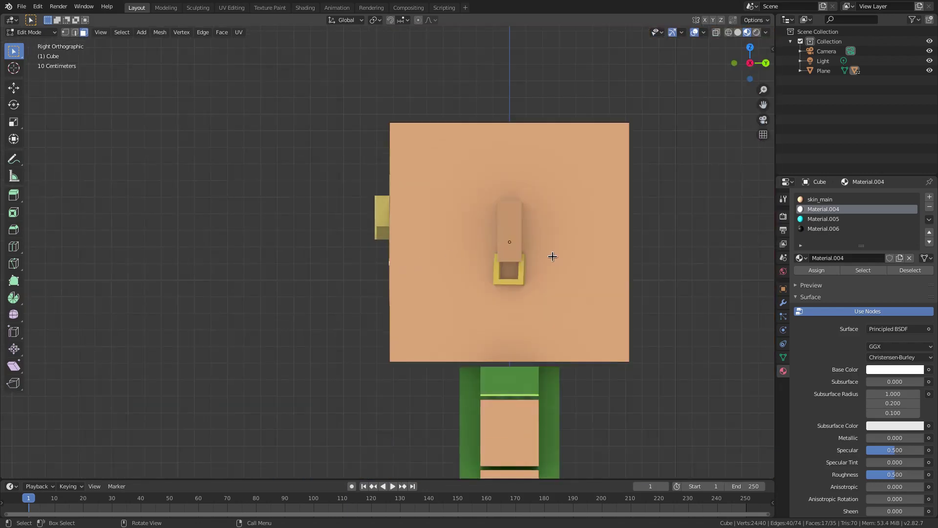
middle_drag(365, 276, 392, 277)
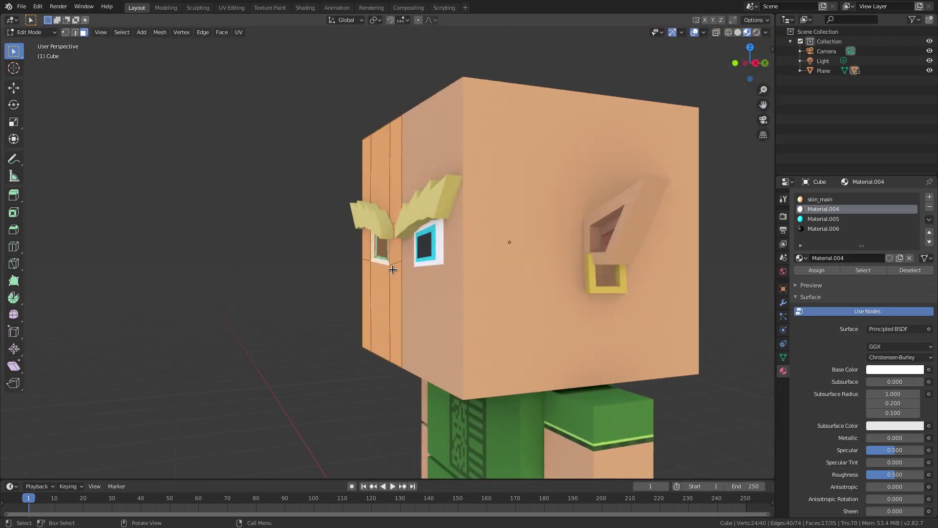
key(s)
key(x)
click(393, 270)
middle_drag(274, 273, 425, 202)
key(Tab)
Step: Set the black pupil material's Specular and Roughness to 0
scroll(369, 274, up, 3)
scroll(425, 207, up, 2)
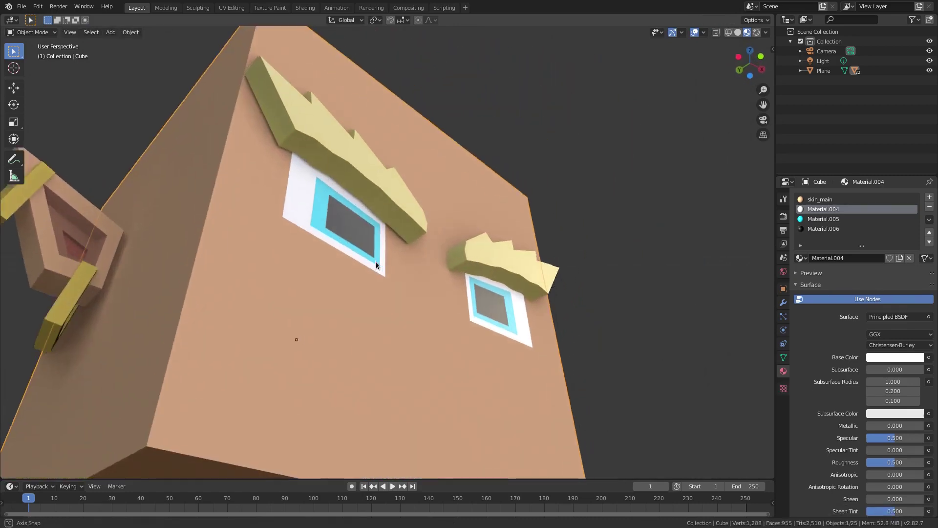
click(824, 228)
scroll(831, 278, down, 5)
key(BackSpace)
key(BackSpace)
scroll(860, 309, up, 4)
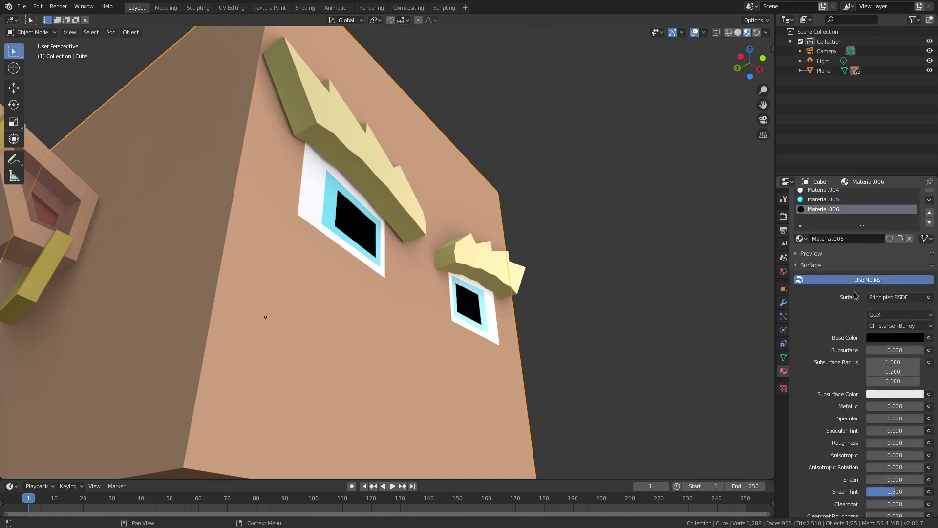
Step: Set Specular and Roughness to 0 on both the cyan iris material and the white eye material
click(838, 202)
key(BackSpace)
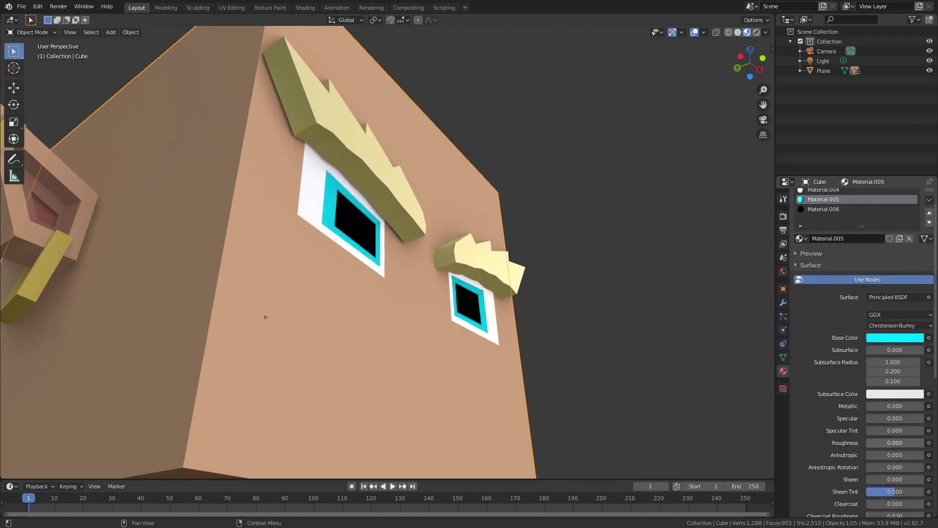
click(836, 192)
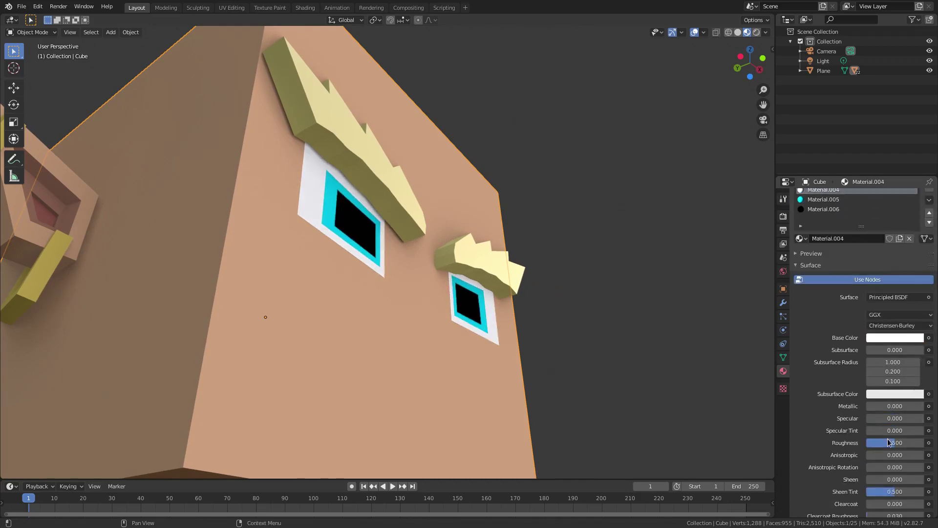
Step: Move the two outer vertices of the pupil toward the nose to narrow the pupil
scroll(530, 342, down, 4)
mouse_move(530, 341)
middle_down()
mouse_move(483, 359)
mouse_move(519, 351)
middle_up()
scroll(482, 359, down, 4)
scroll(483, 360, down, 2)
scroll(413, 287, up, 8)
key(Tab)
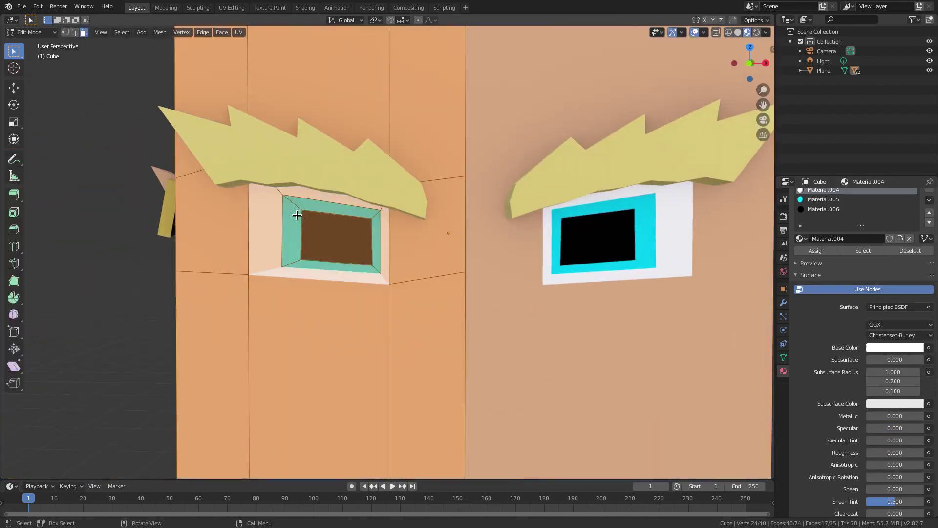
click(304, 222)
key(1)
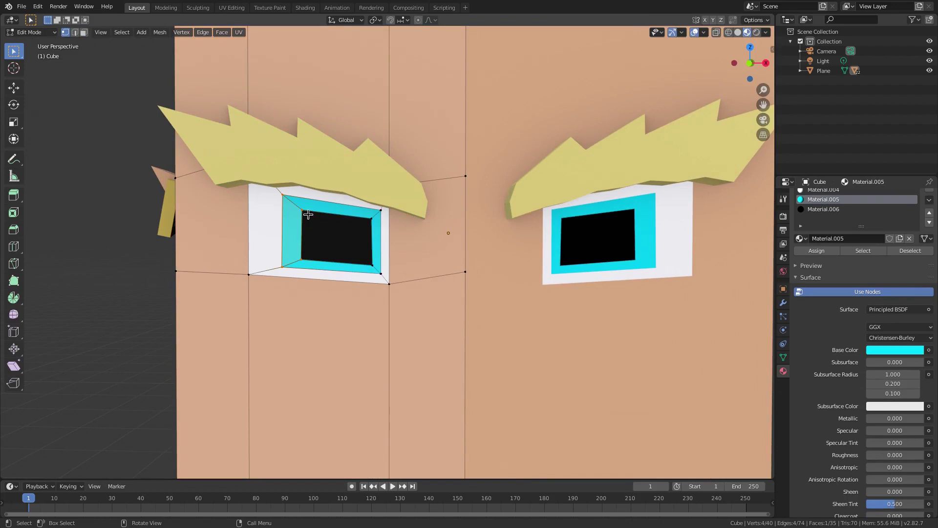
key(g)
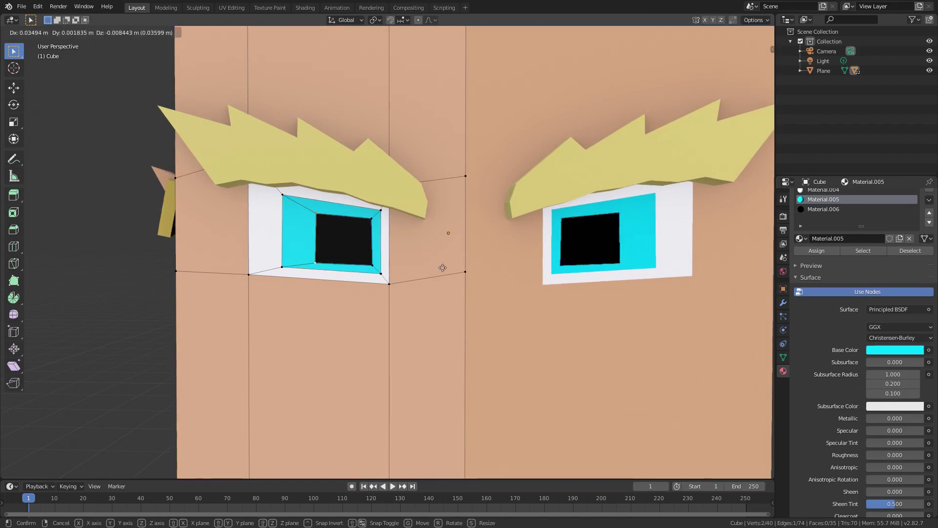
click(405, 237)
Step: Adjust the pupil's upper and lower outer vertices individually to make its outer edge vertical, and return to Object Mode
click(329, 213)
key(g)
click(334, 216)
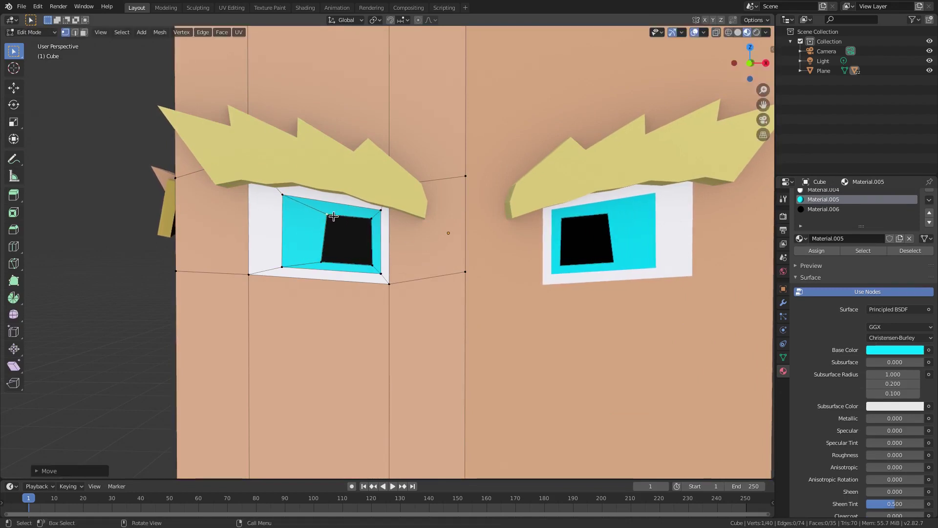
click(325, 265)
key(g)
click(331, 264)
key(g)
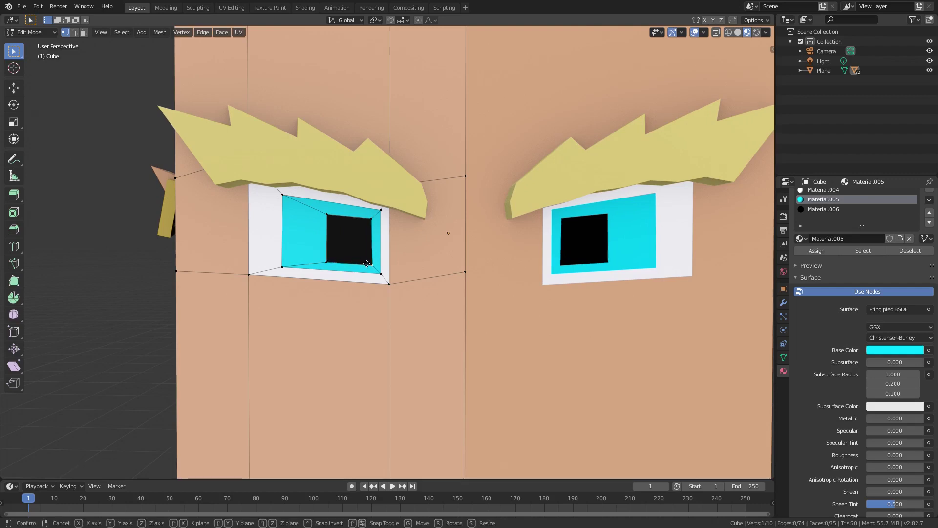
click(366, 262)
key(Tab)
Step: Change the iris material's base color to a light blue with hue 0.561, saturation 0.676 and value 1.000
scroll(524, 262, down, 12)
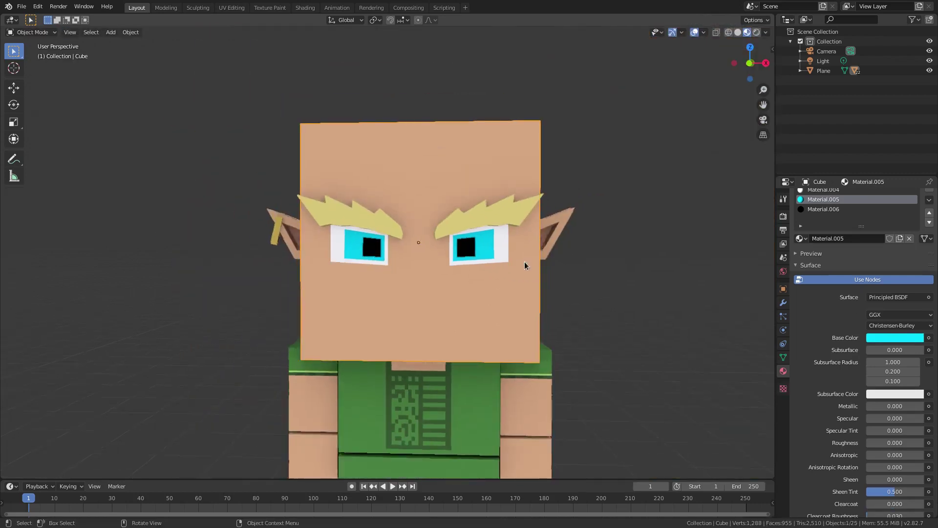
scroll(471, 317, up, 8)
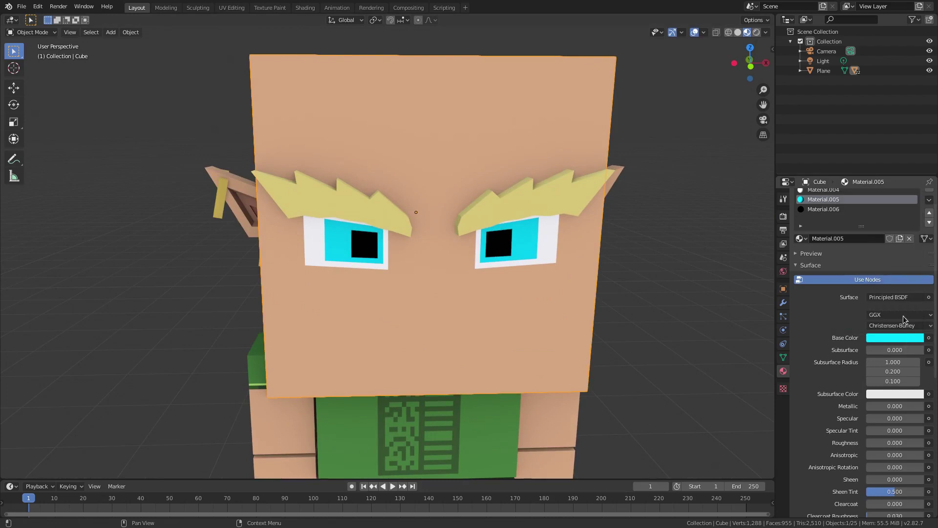
click(903, 338)
drag(884, 189, 883, 210)
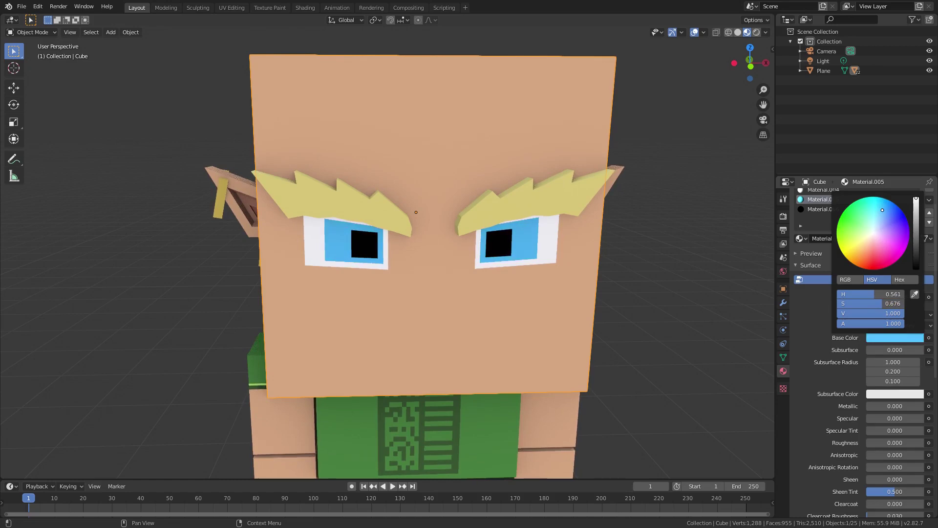
Step: Select the torso and brighten the shirt green material's base color to a value of 0.747
scroll(465, 300, down, 5)
middle_drag(465, 299, 509, 268)
shift+middle_drag(405, 360, 419, 267)
click(418, 266)
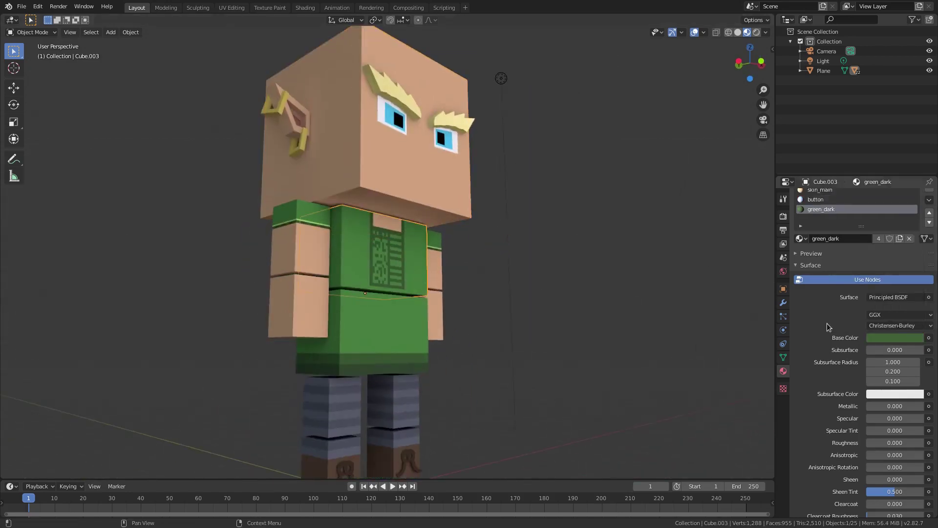
click(884, 336)
middle_drag(383, 322, 414, 307)
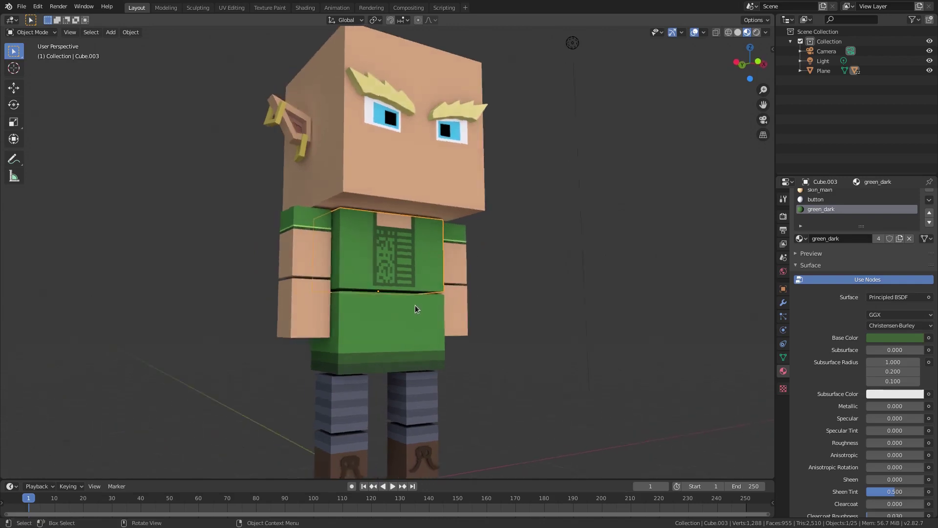
scroll(416, 306, up, 3)
scroll(868, 221, up, 1)
click(860, 200)
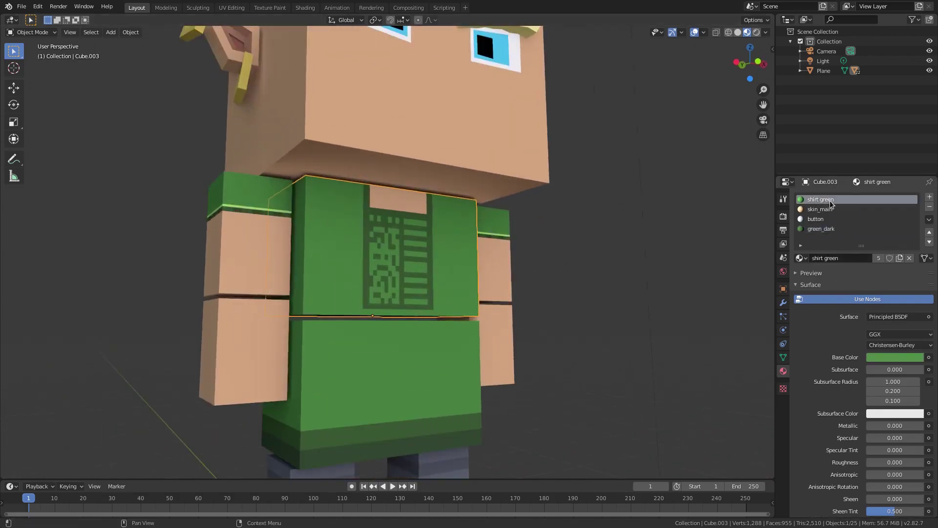
click(904, 358)
drag(917, 248, 916, 234)
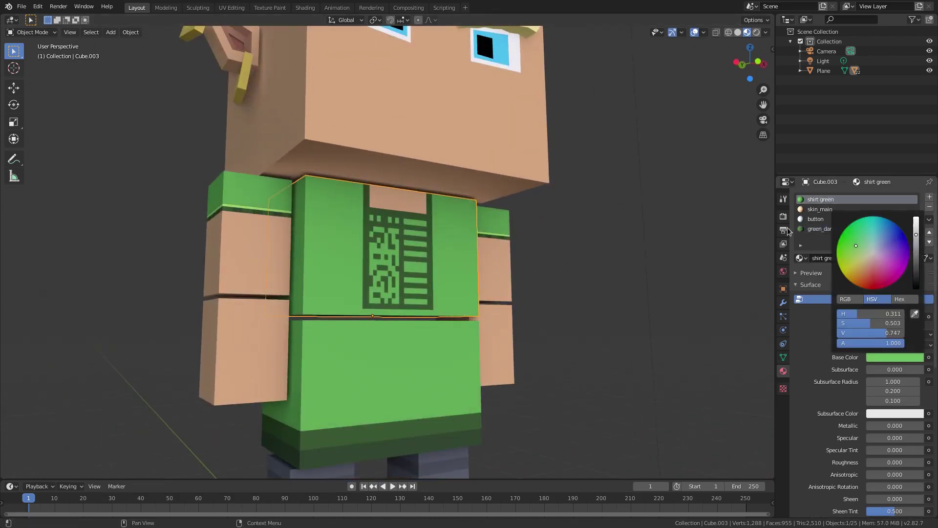
Step: Brighten the green_dark material's base color to a value of 0.520
click(826, 229)
click(895, 357)
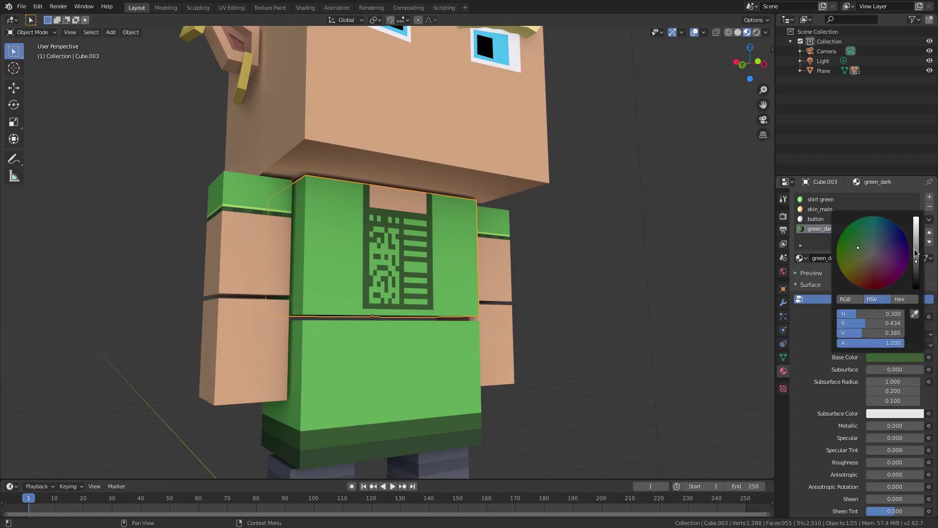
drag(917, 253, 917, 250)
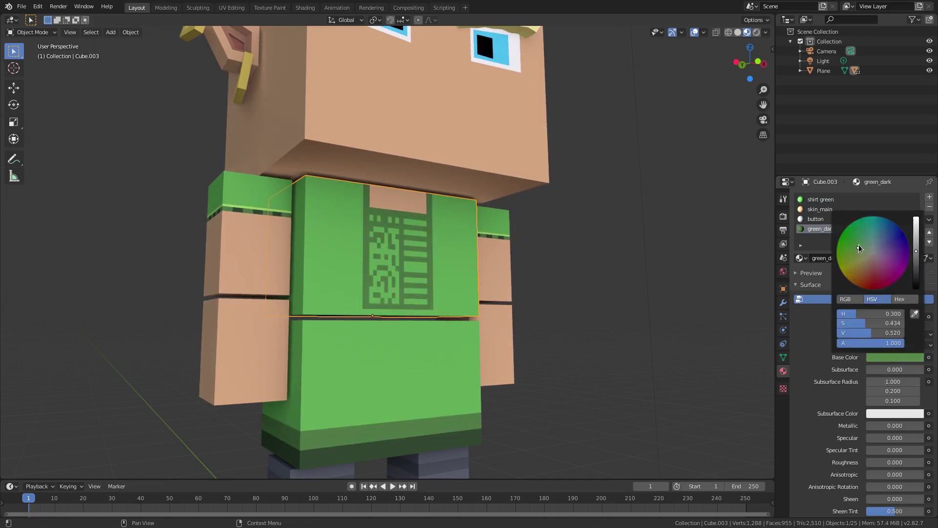
Step: Select the lower shirt block and brighten its green_darker base color to a value of 0.340
shift+middle_drag(504, 401, 510, 319)
click(462, 322)
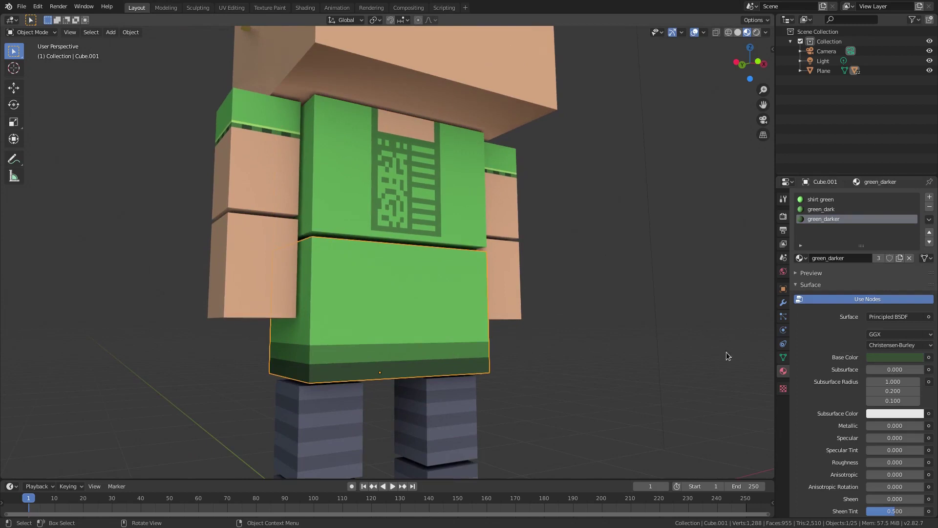
click(895, 357)
drag(916, 262, 916, 264)
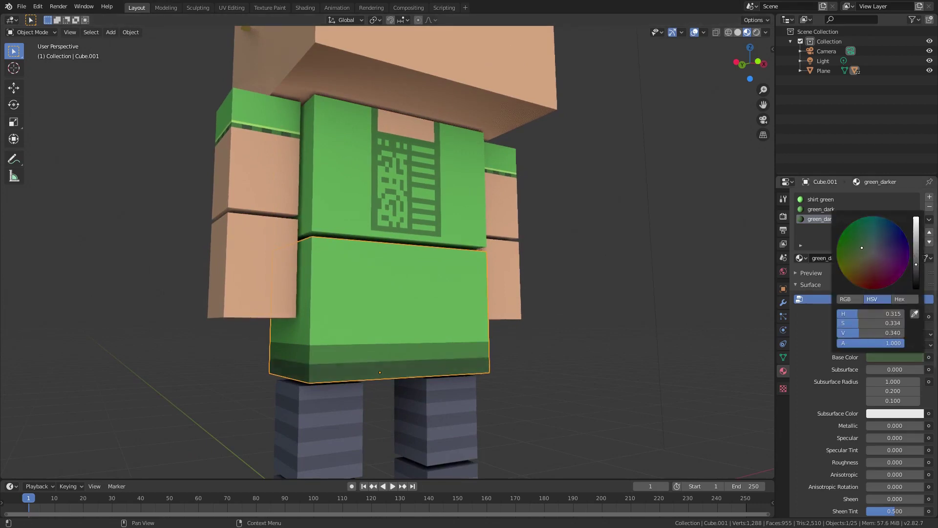
Step: Select the eyebrow and set its material's Specular and Roughness to 0
scroll(394, 330, down, 6)
middle_drag(394, 330, 493, 222)
click(421, 241)
scroll(421, 241, up, 4)
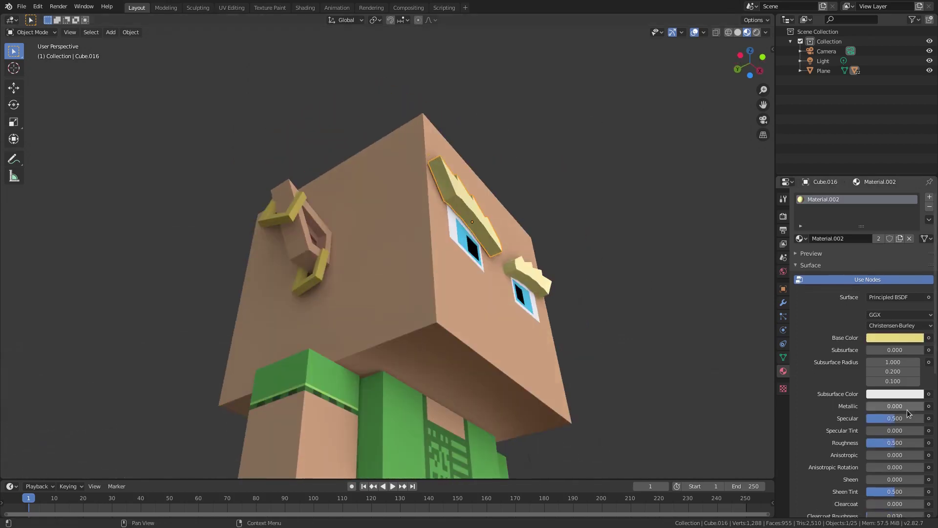
drag(895, 418, 868, 419)
drag(899, 445, 868, 446)
Step: Change the eyebrow material's base color to a warmer golden blond with hue 0.114, saturation 0.529 and value 0.906
middle_drag(682, 304, 587, 350)
scroll(860, 347, down, 1)
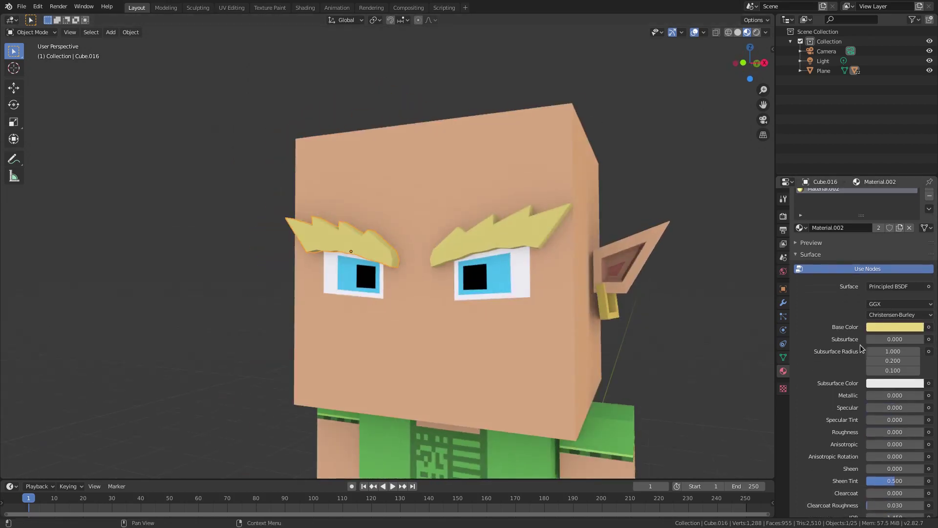
click(894, 327)
drag(862, 234, 858, 237)
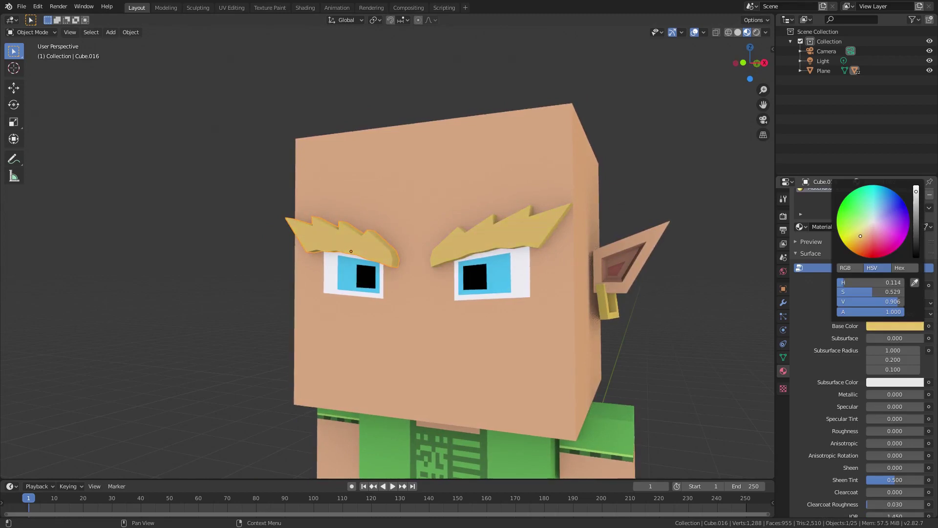
middle_drag(566, 275, 455, 279)
key(shift+a)
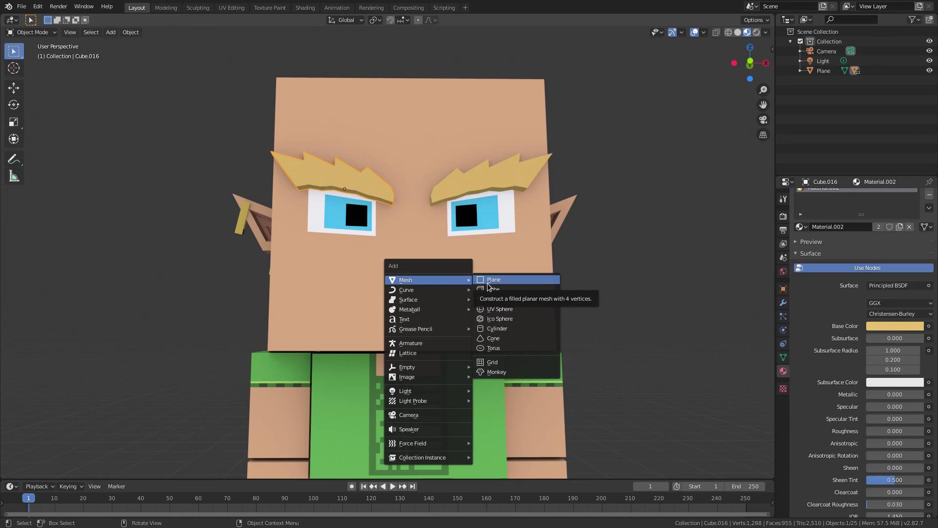
key(Escape)
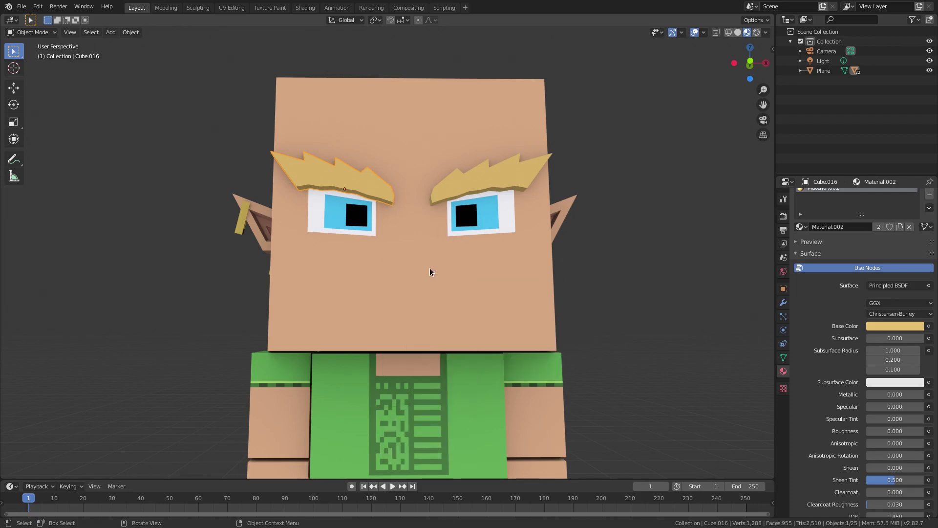
Step: Try adding horizontal loop cuts around the head below the eyes, first with two cuts and again with one
click(409, 301)
key(Tab)
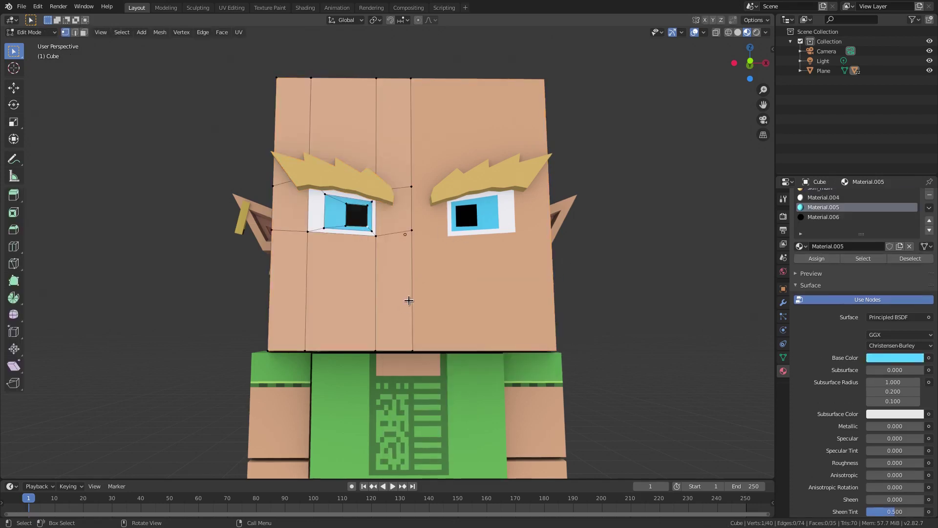
click(14, 248)
click(374, 290)
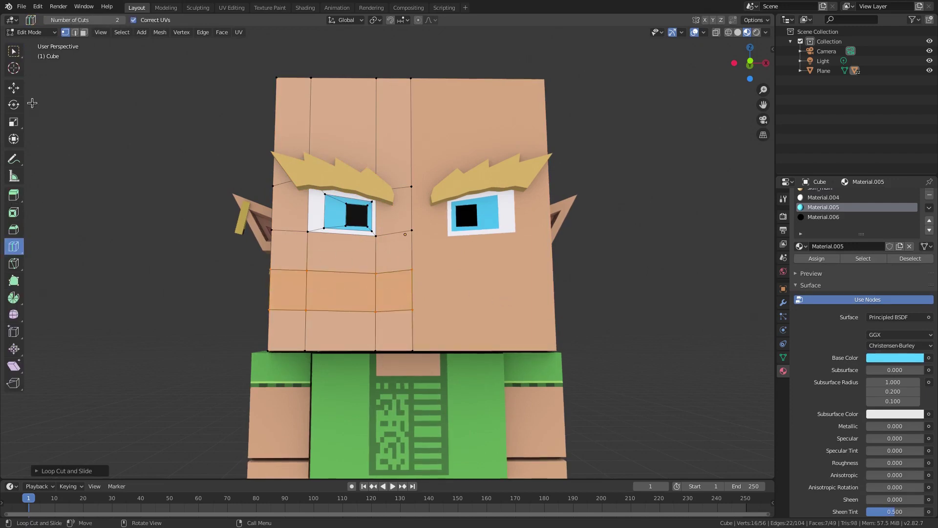
key(ctrl+z)
click(47, 19)
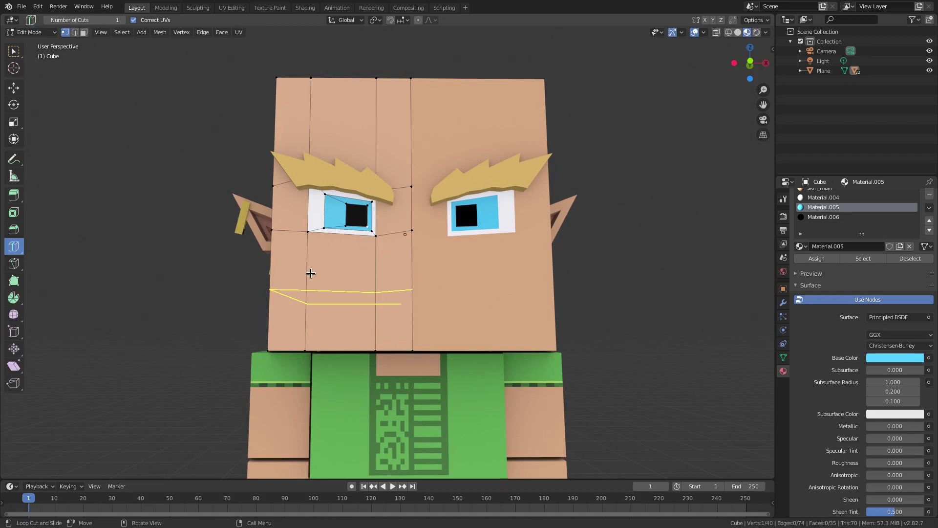
click(311, 273)
middle_drag(352, 277, 390, 272)
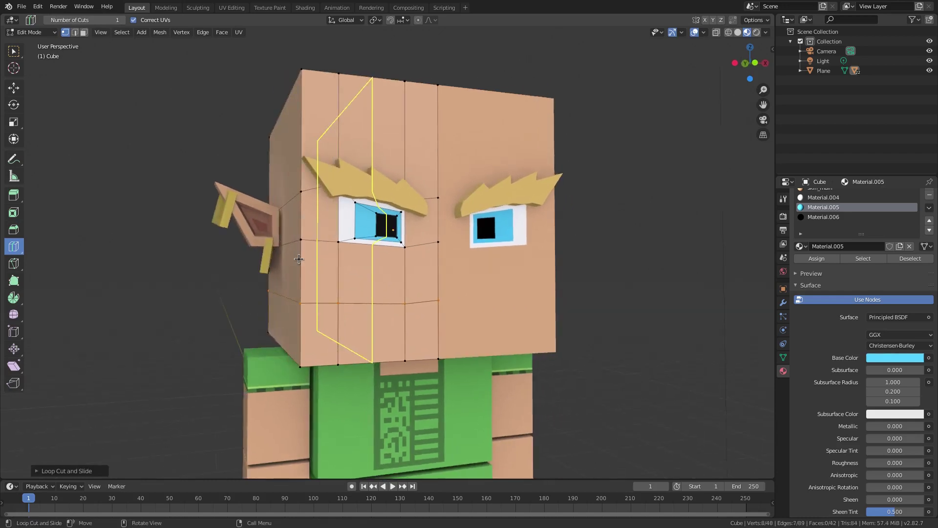
click(15, 52)
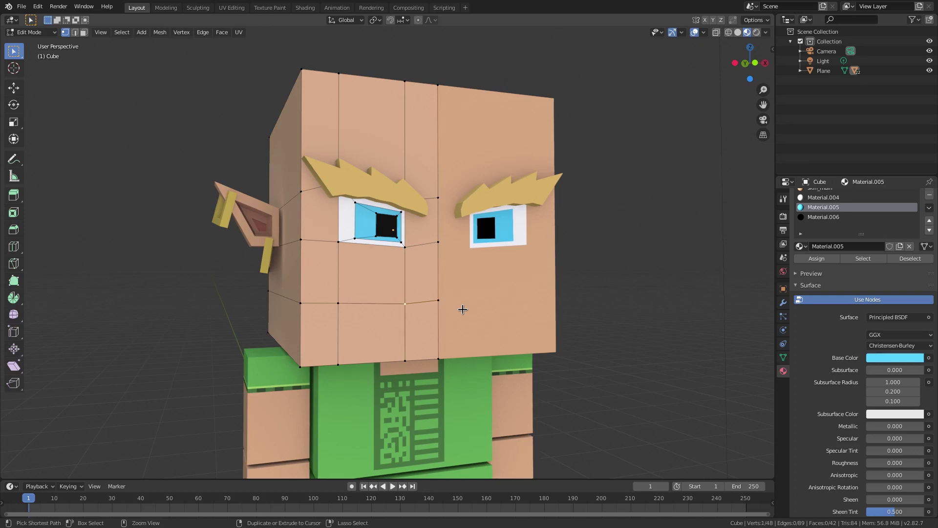
middle_drag(463, 310, 392, 246)
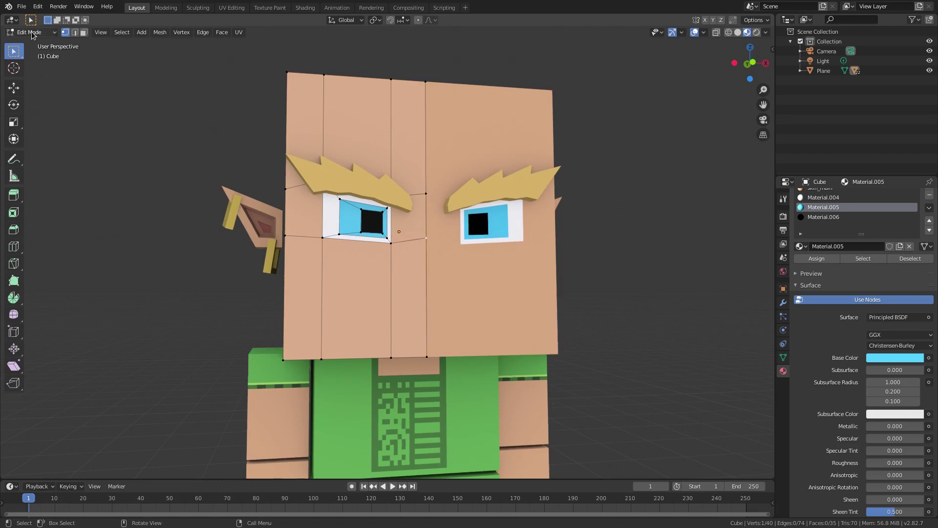
Step: Select the eight skin faces around the eye on the head's front and merge them with Limited Dissolve
click(319, 123)
shift+click(318, 202)
shift+click(313, 276)
shift+click(351, 289)
shift+click(337, 128)
shift+click(408, 128)
shift+click(397, 221)
shift+click(409, 277)
key(x)
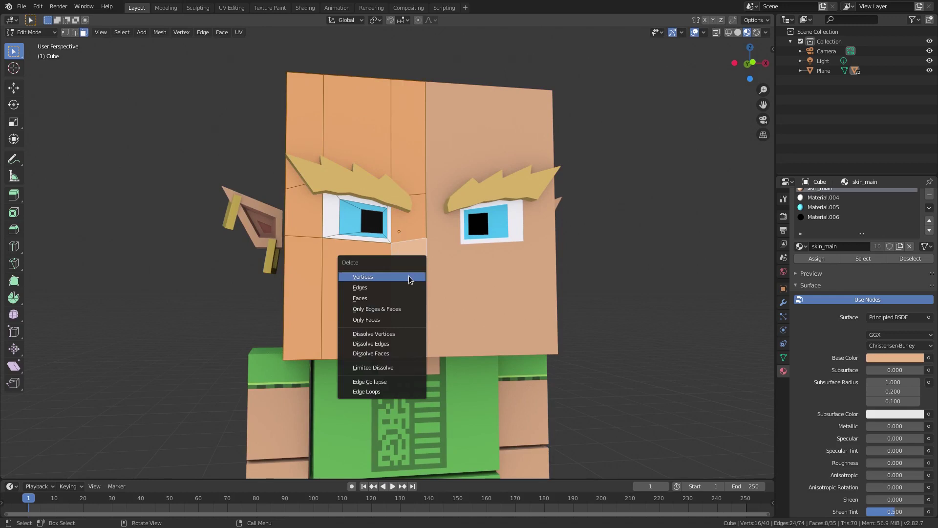
click(394, 367)
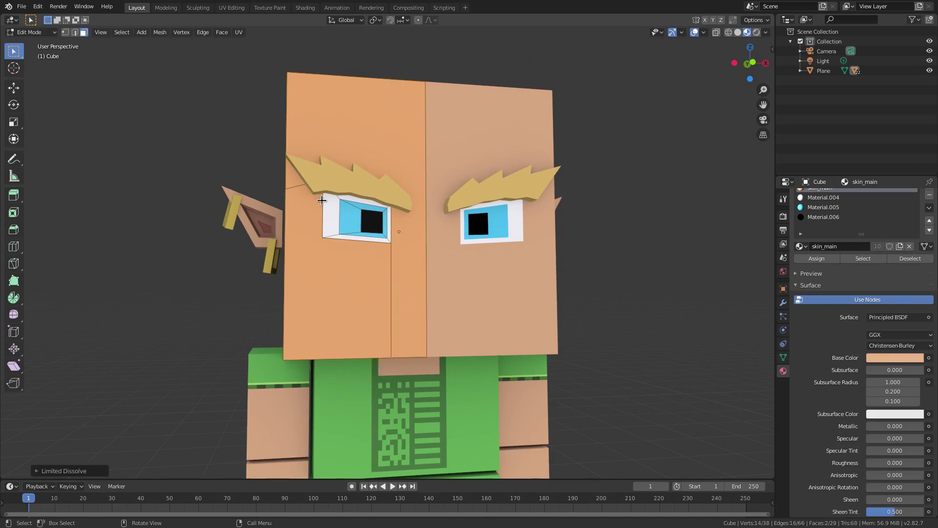
Step: Merge the three horizontal faces on the ear side of the head with Limited Dissolve
click(312, 201)
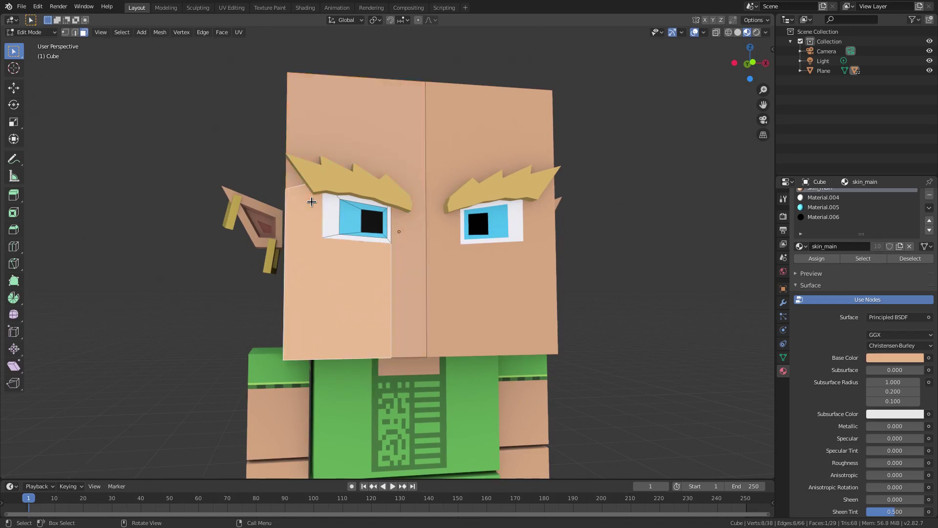
scroll(364, 219, up, 4)
middle_drag(341, 215, 346, 218)
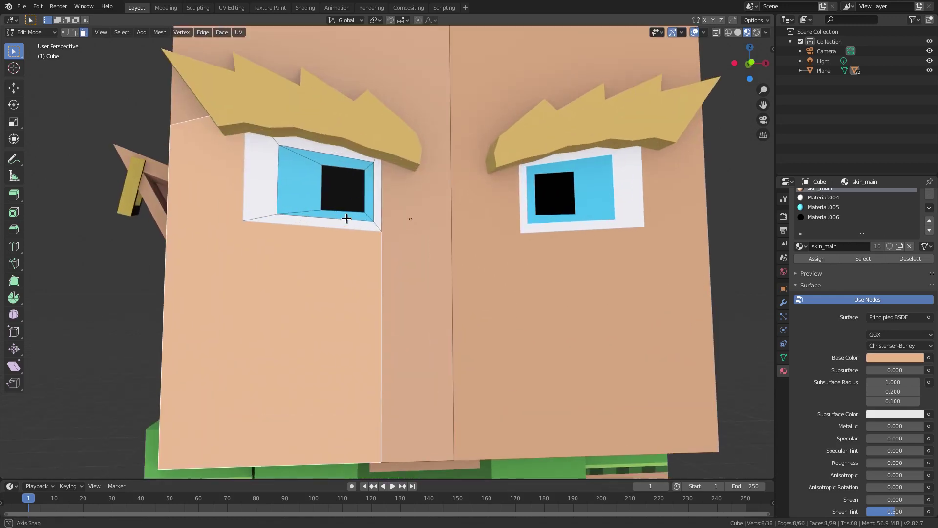
click(346, 198)
scroll(347, 197, down, 5)
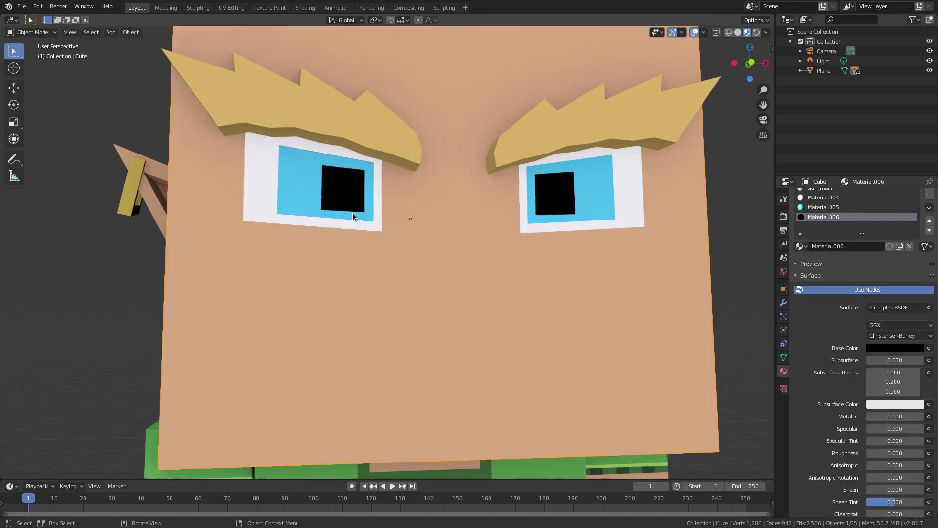
middle_drag(424, 237, 399, 191)
click(397, 191)
shift+click(359, 252)
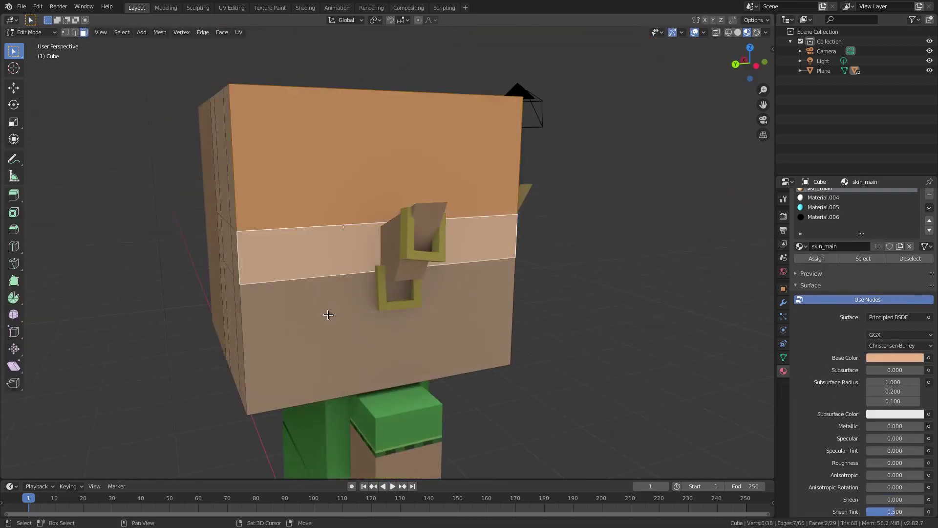
shift+click(331, 315)
middle_drag(262, 272, 300, 268)
right_click(300, 269)
key(x)
click(344, 153)
Step: Select the nine faces on the back of the head and merge them with Limited Dissolve
click(290, 189)
shift+click(264, 204)
shift+click(267, 258)
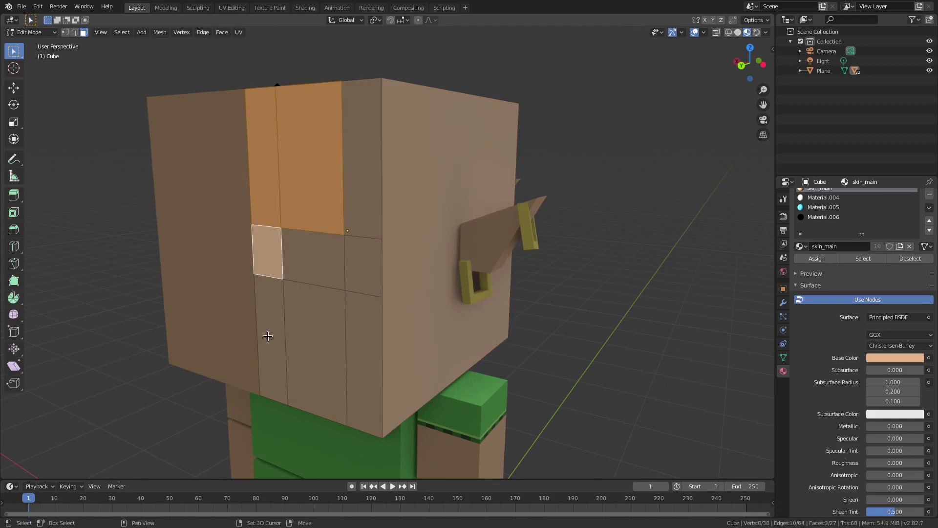
shift+click(267, 336)
shift+click(322, 254)
shift+click(348, 315)
shift+click(343, 317)
shift+click(366, 267)
shift+click(361, 176)
key(x)
click(362, 176)
Step: Merge the three strips on the underside of the head with Limited Dissolve
middle_drag(339, 269, 349, 199)
click(325, 206)
shift+click(367, 177)
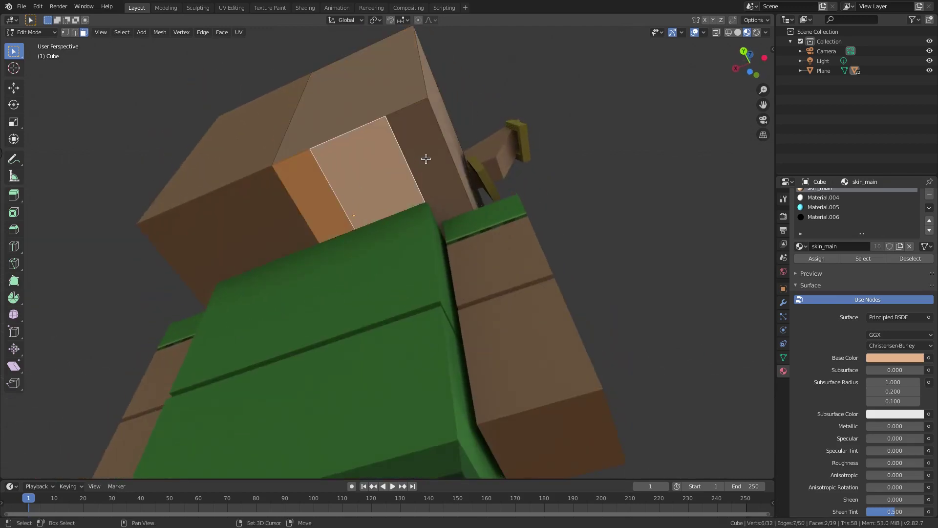
shift+click(426, 159)
middle_drag(426, 159, 352, 269)
key(x)
click(317, 206)
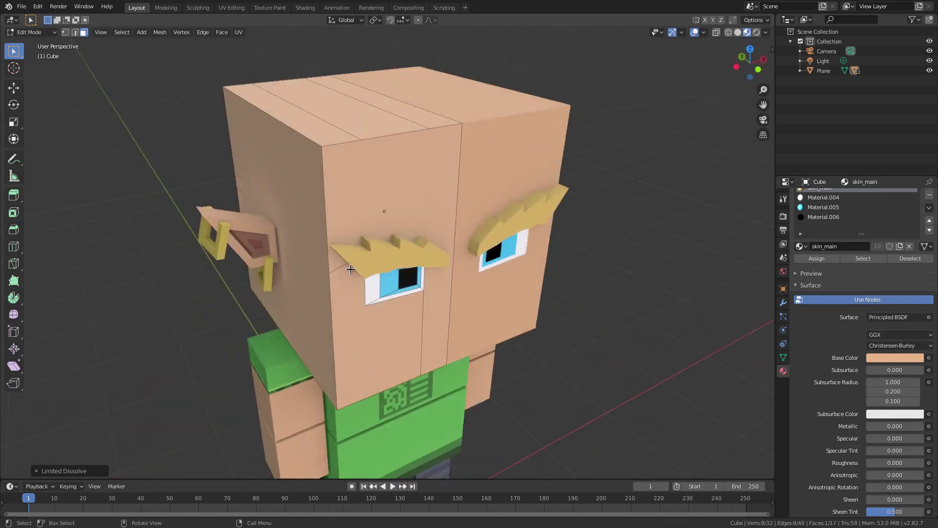
Step: Merge the three strips on top of the head with Limited Dissolve
middle_drag(312, 157, 308, 180)
click(314, 166)
shift+click(382, 109)
shift+click(367, 125)
key(x)
click(369, 126)
Step: Leave mesh editing, apply the head's Mirror modifier, and resume editing the full head mesh
middle_drag(481, 173, 461, 196)
key(Tab)
scroll(461, 224, down, 2)
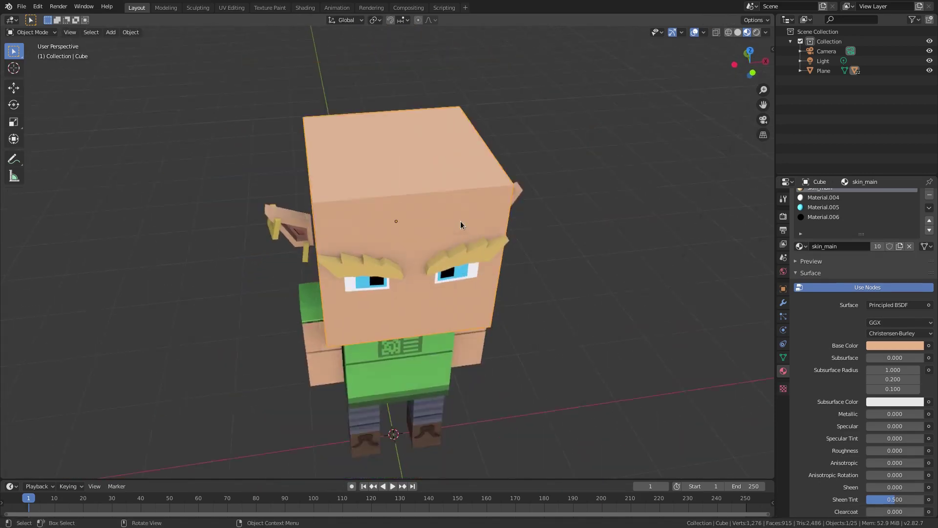
key(KP_1)
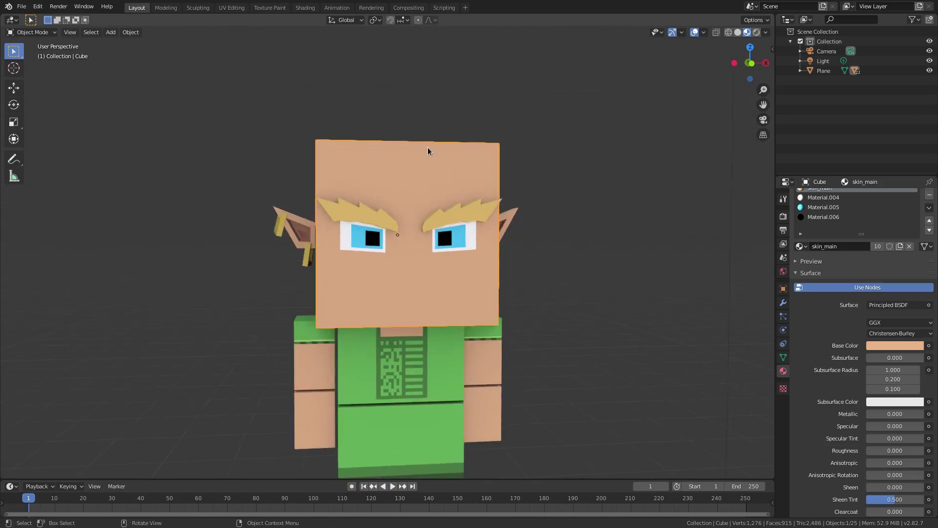
click(784, 302)
click(828, 227)
key(Tab)
Step: Merge the two center faces spanning the forehead and nose area across the midline with Limited Dissolve
middle_drag(655, 283, 458, 278)
scroll(380, 245, up, 3)
middle_drag(484, 278, 426, 278)
scroll(389, 291, up, 3)
scroll(416, 299, up, 1)
click(13, 247)
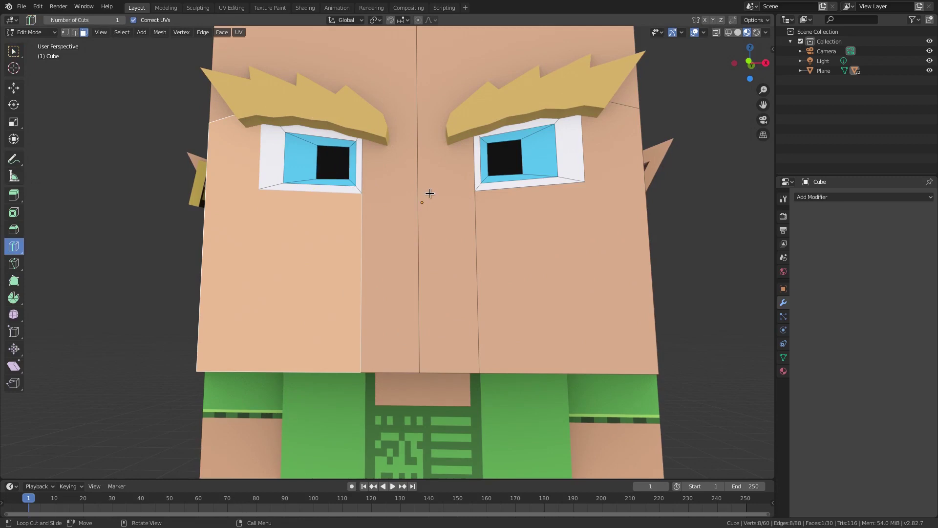
click(13, 51)
click(391, 279)
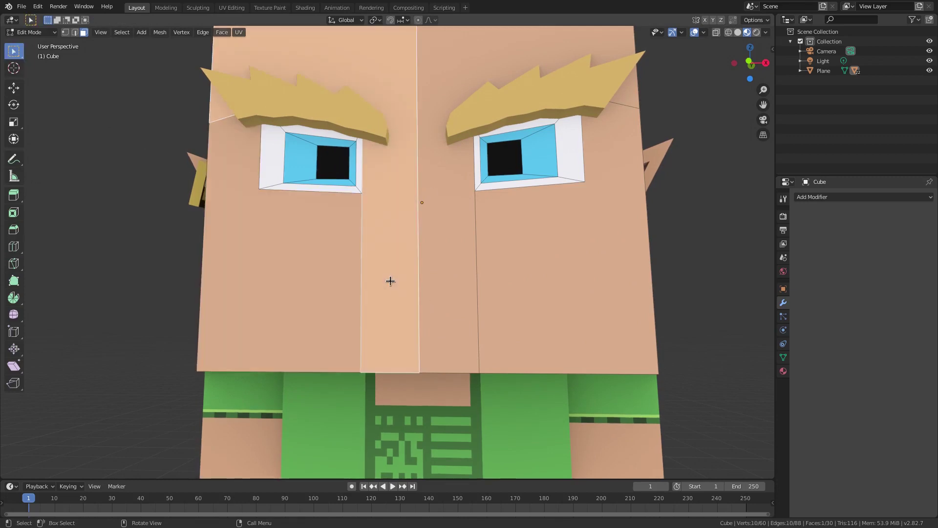
shift+click(455, 289)
right_click(430, 279)
key(x)
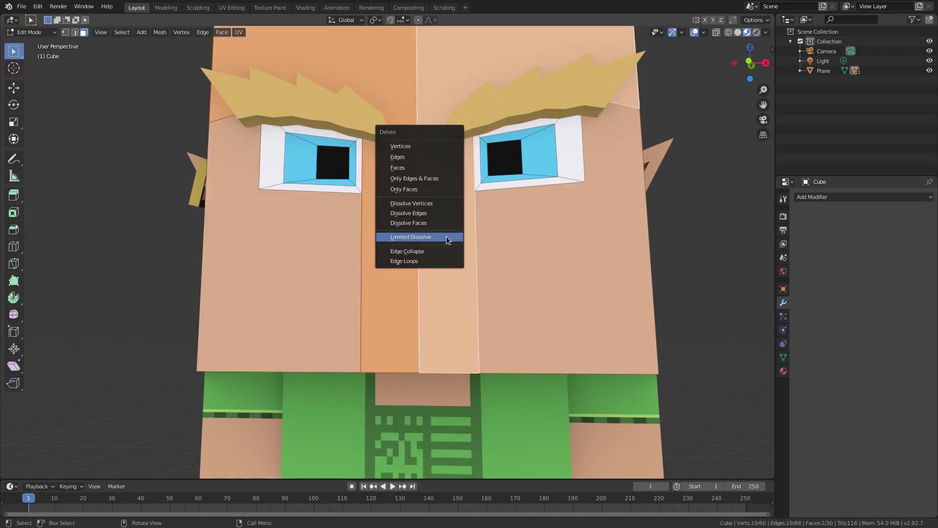
click(444, 239)
Step: Try to merge the central front face with both cheek faces using Limited Dissolve
shift+click(322, 279)
shift+click(494, 262)
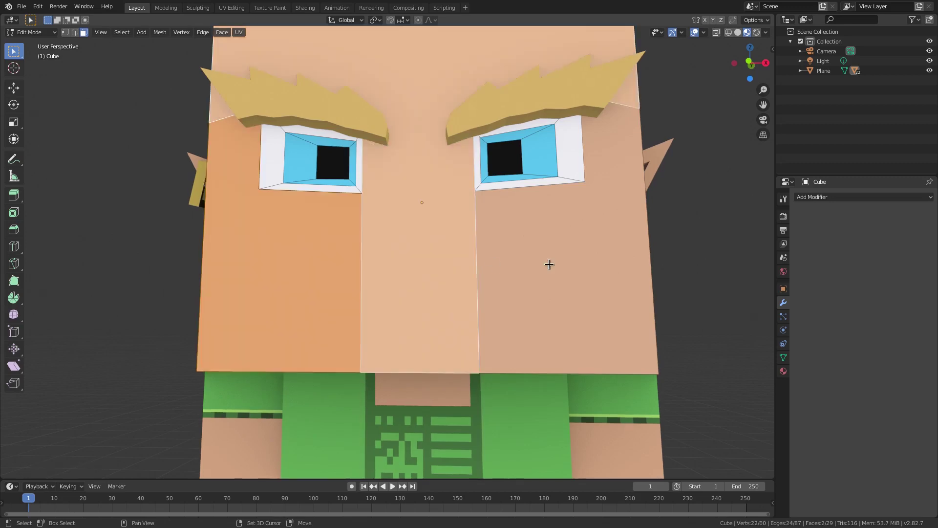
key(x)
click(523, 269)
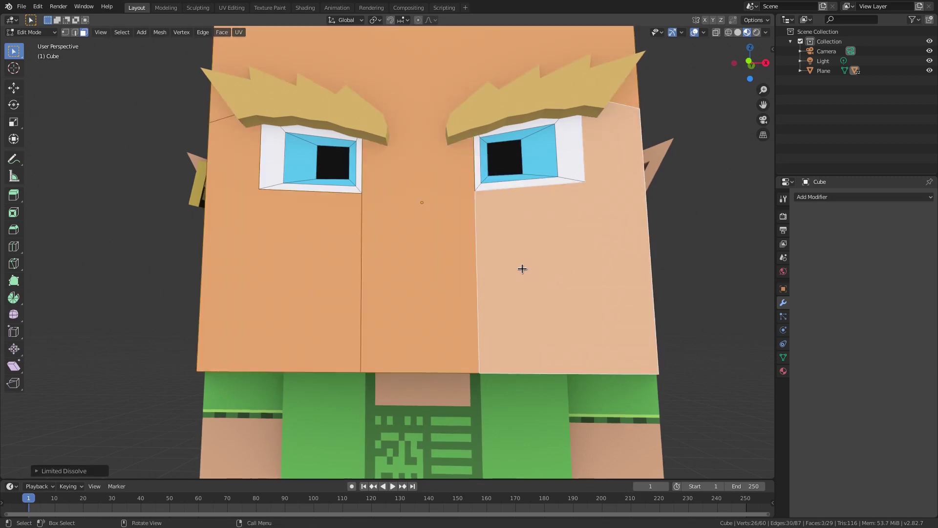
key(x)
click(394, 258)
Step: Try a thin inset on the central forehead and nose face
scroll(442, 292, down, 2)
click(435, 290)
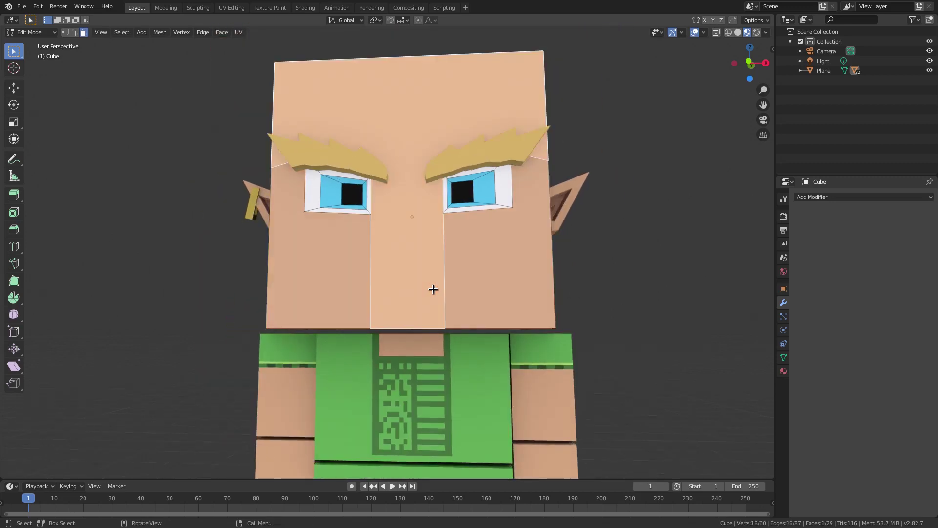
scroll(434, 290, up, 1)
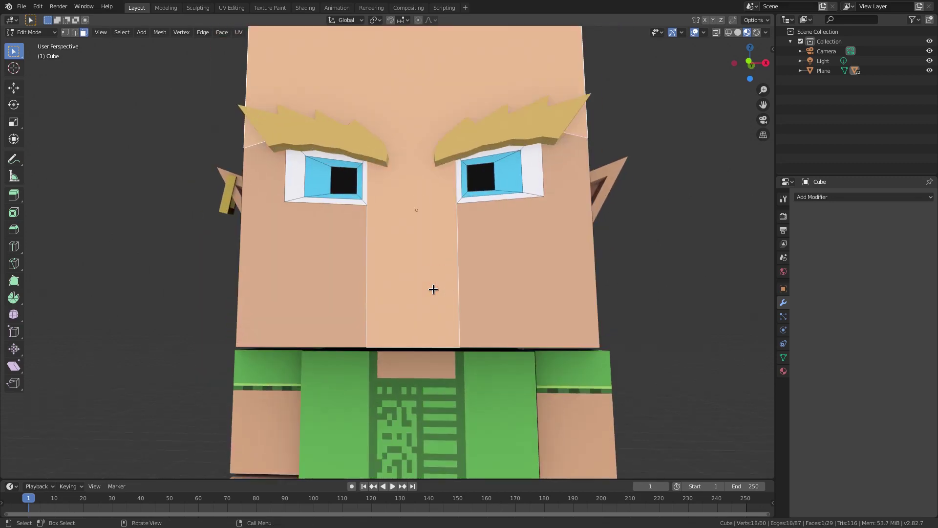
key(i)
click(633, 248)
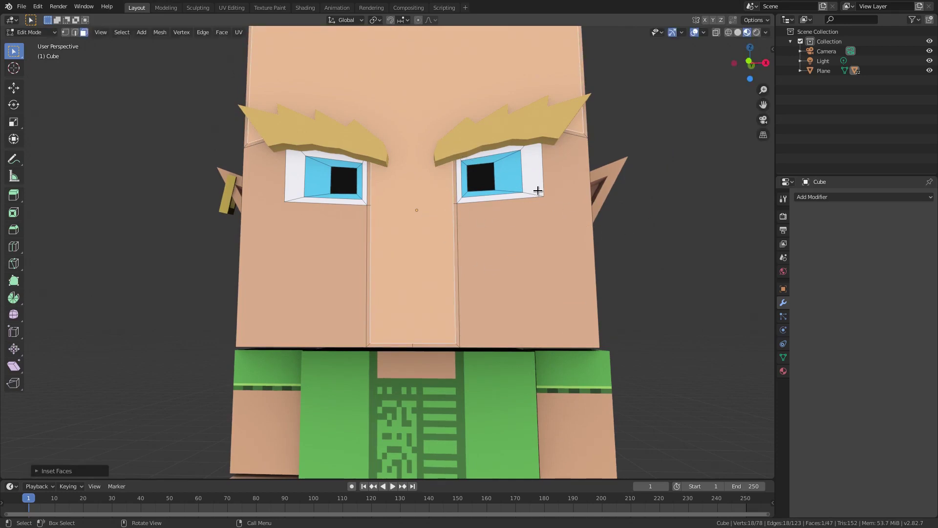
key(Tab)
key(Tab)
key(x)
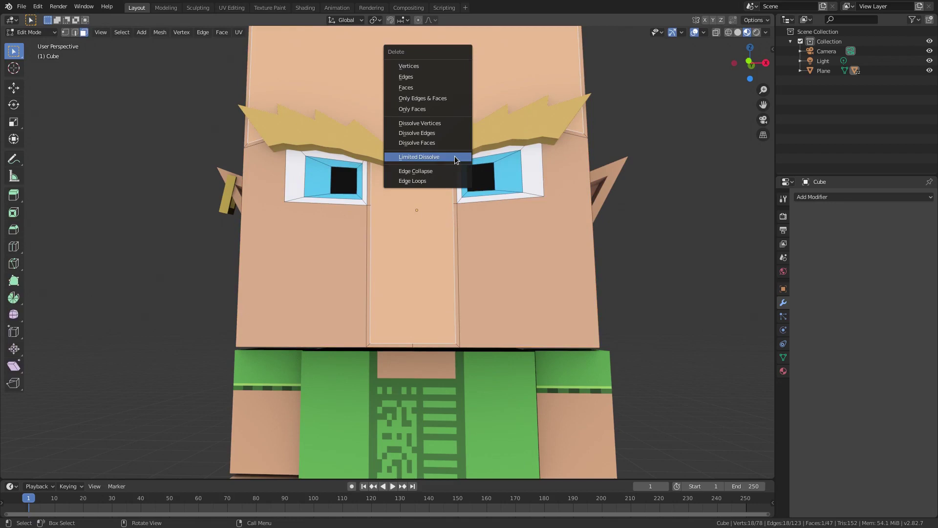
Step: Undo the inset on the central front face
key(ctrl+z)
key(ctrl+z)
key(ctrl+z)
key(ctrl+z)
Step: Add a midpoint vertex with a single loop cut to the vertical edge below the eye on the earring side
middle_drag(395, 319, 413, 230)
click(425, 336)
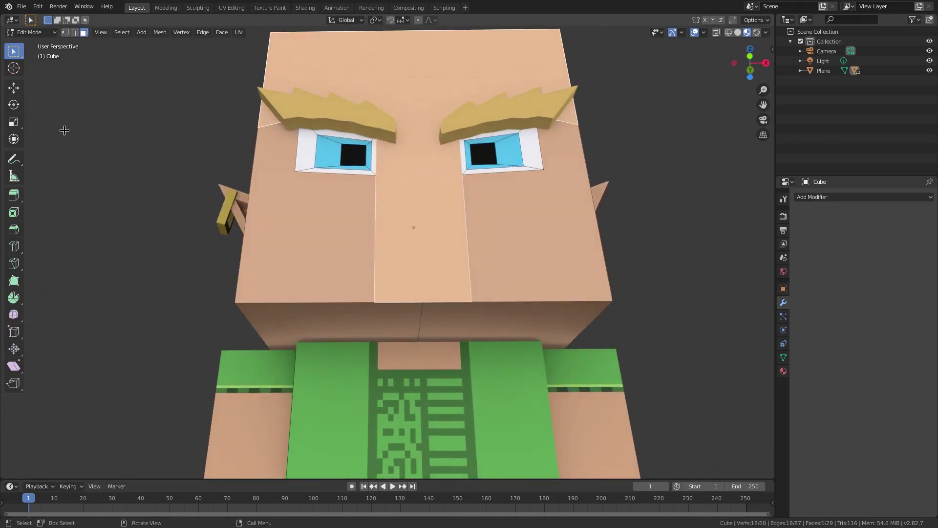
click(13, 247)
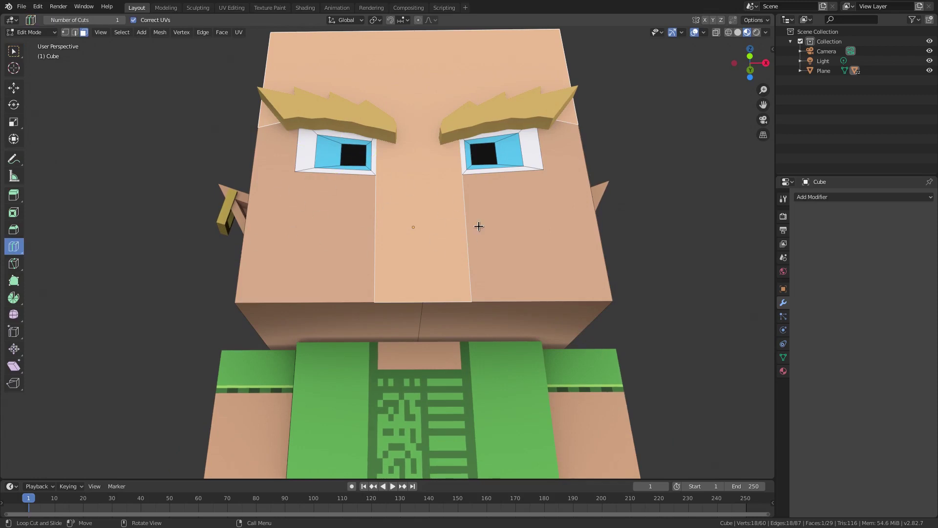
click(66, 33)
click(374, 284)
click(384, 256)
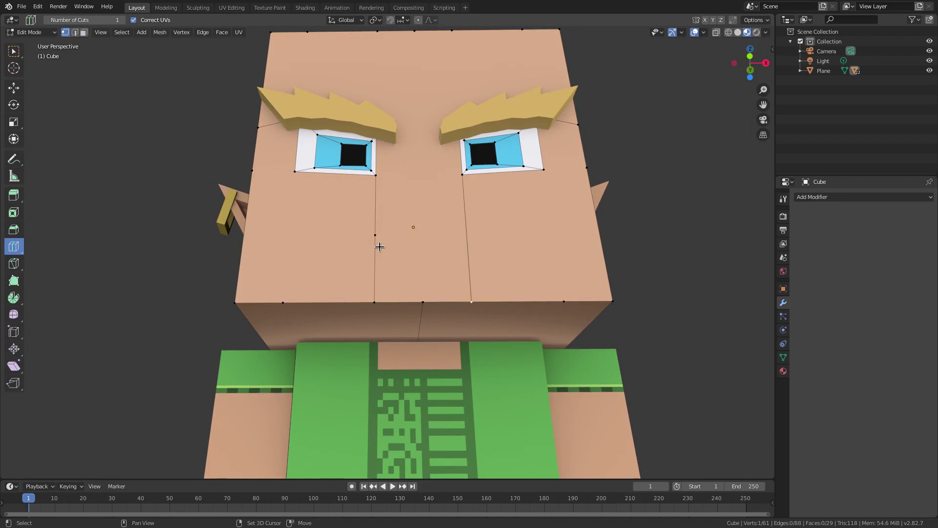
key(ctrl+z)
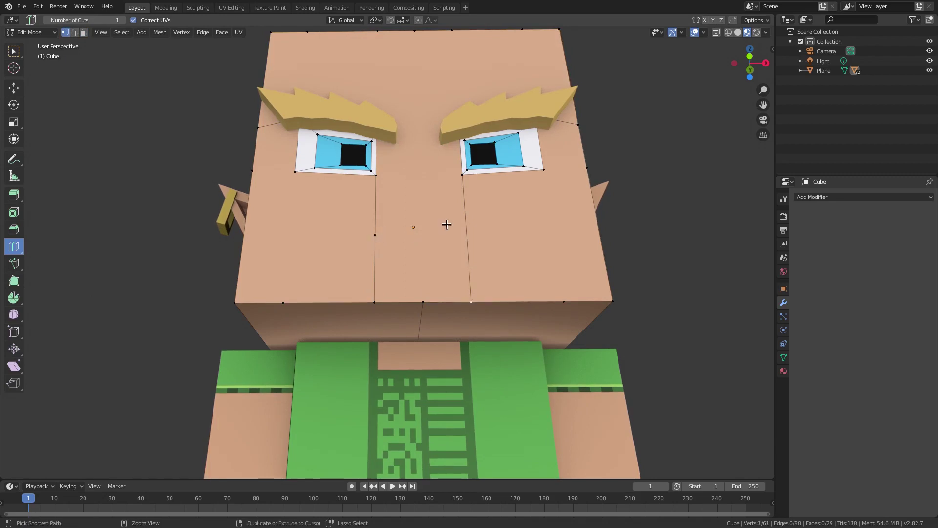
key(w)
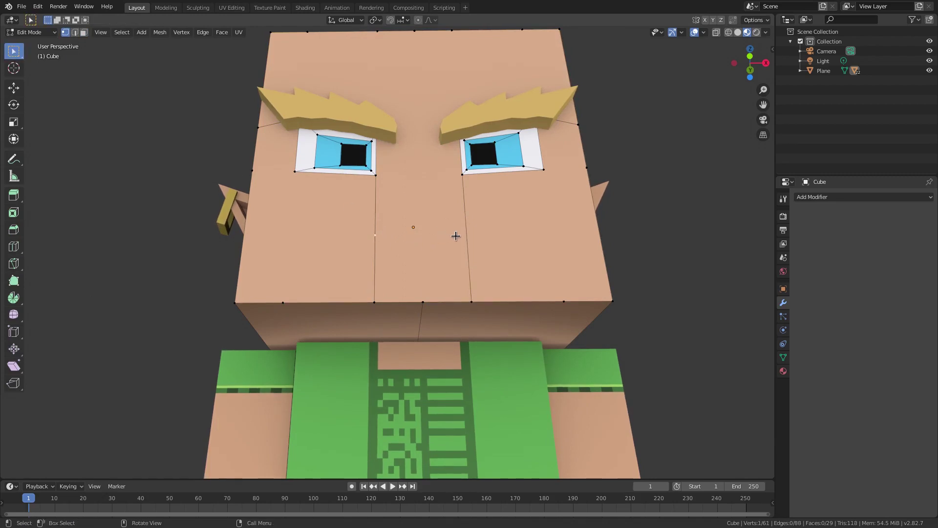
Step: Subdivide the vertical edge below the other eye to give it a matching midpoint vertex
click(464, 180)
right_click(453, 221)
click(453, 222)
click(470, 231)
shift+click(380, 233)
middle_drag(513, 251, 363, 197)
shift+click(468, 184)
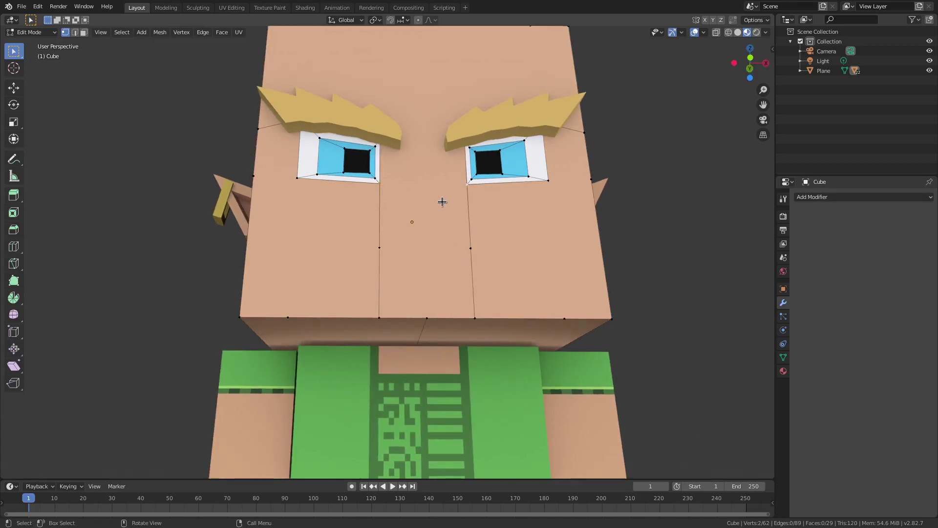
Step: Delete the central front face covering the forehead and nose area
click(84, 32)
click(427, 86)
key(x)
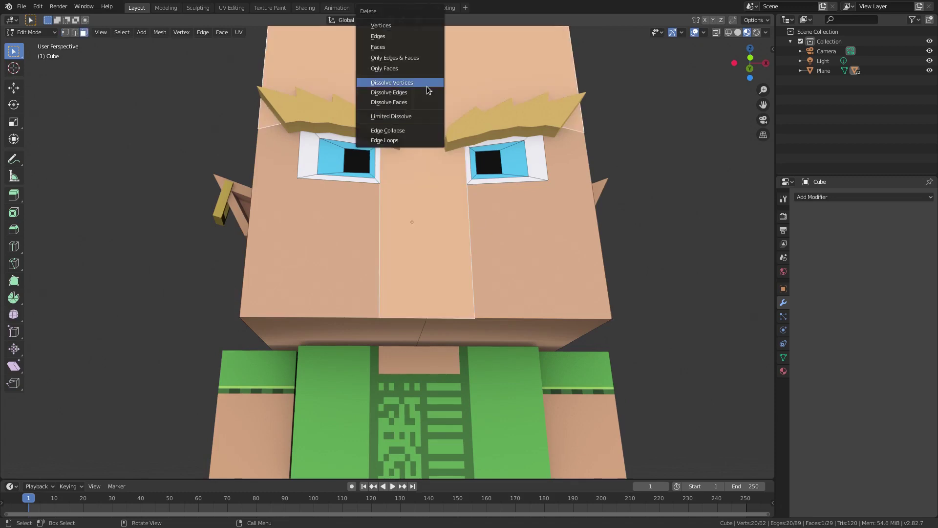
click(394, 46)
Step: Select the earring-side edge vertices of the forehead opening and display the model in wireframe with X-ray
middle_drag(397, 86, 400, 255)
middle_drag(400, 255, 403, 240)
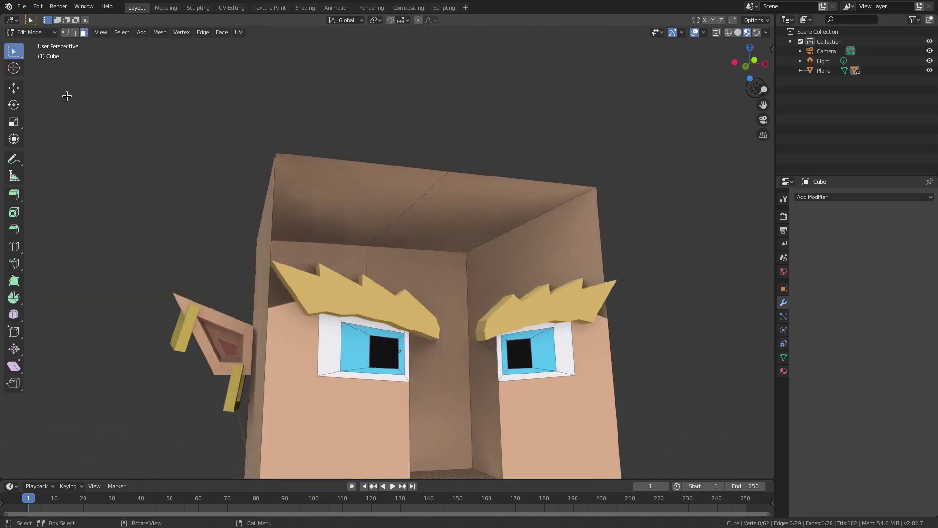
shift+click(268, 307)
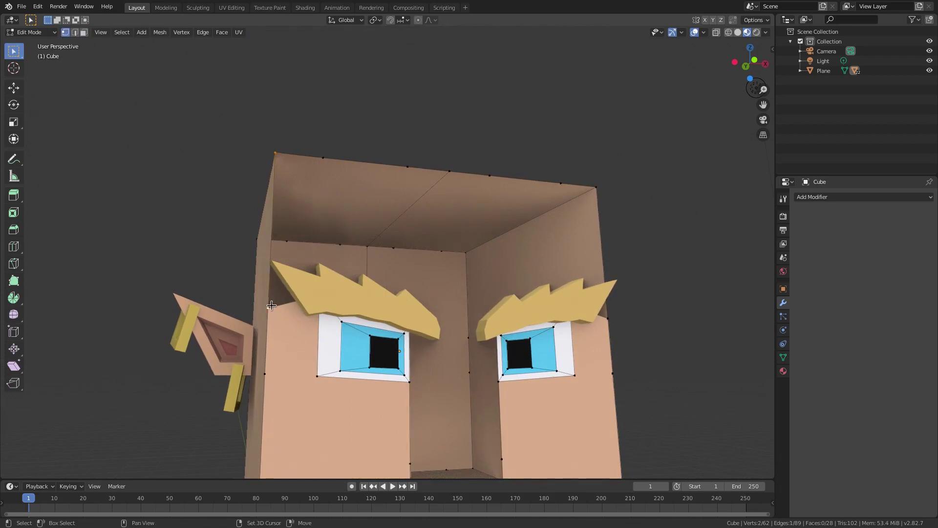
right_click(402, 264)
key(Escape)
key(z)
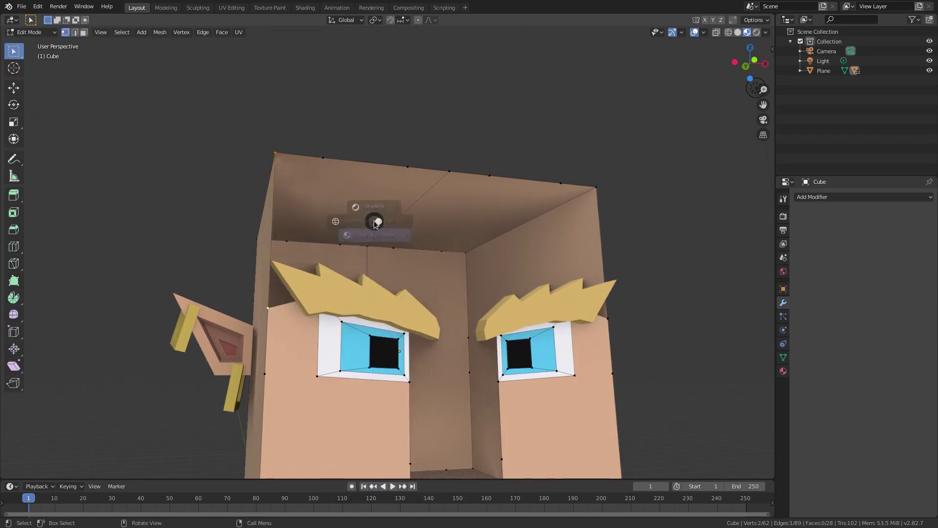
click(293, 220)
mouse_move(372, 307)
middle_down()
mouse_move(407, 306)
mouse_move(433, 320)
mouse_move(254, 337)
mouse_move(315, 313)
mouse_move(359, 264)
middle_up()
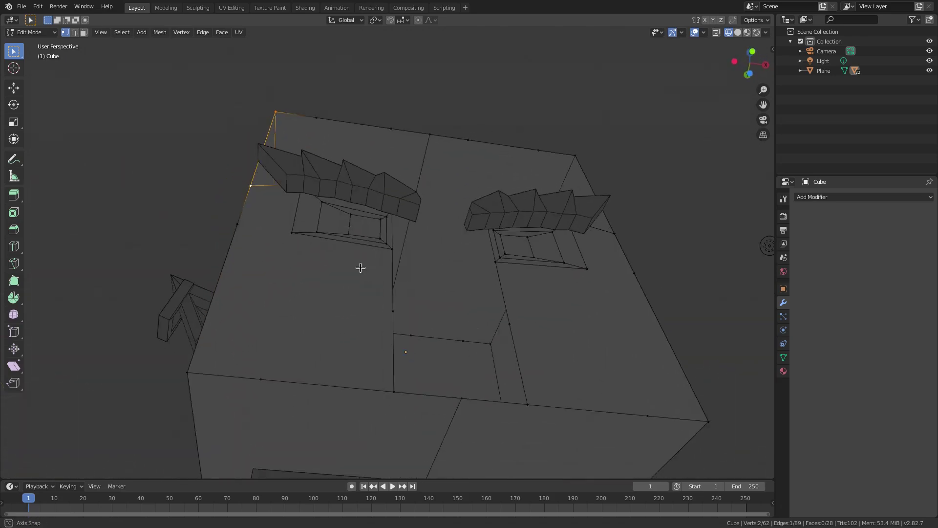
click(717, 35)
Step: Add the remaining brow, inner-eye and top-edge vertices of the earring-side half to the selection and fill them with a face
middle_drag(455, 179, 451, 211)
middle_drag(303, 268, 348, 280)
scroll(328, 279, up, 4)
shift+click(315, 279)
middle_drag(519, 356, 465, 356)
shift+click(450, 338)
scroll(465, 355, down, 2)
scroll(424, 269, down, 1)
middle_drag(421, 267, 418, 184)
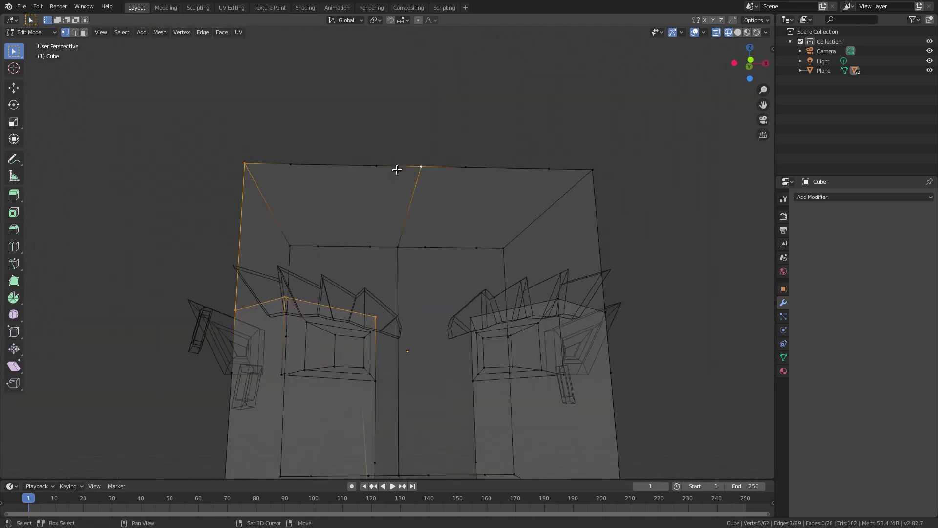
shift+click(287, 167)
key(x)
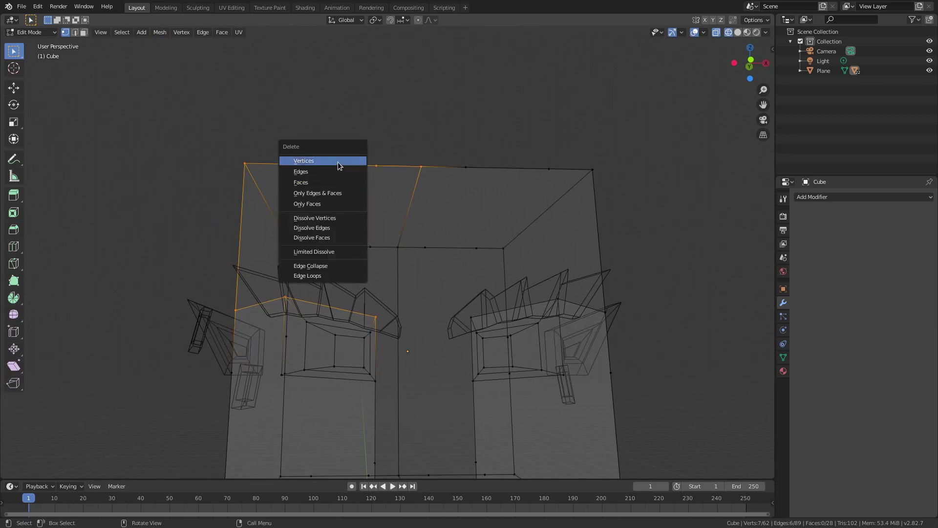
key(Escape)
right_click(318, 180)
key(Escape)
key(x)
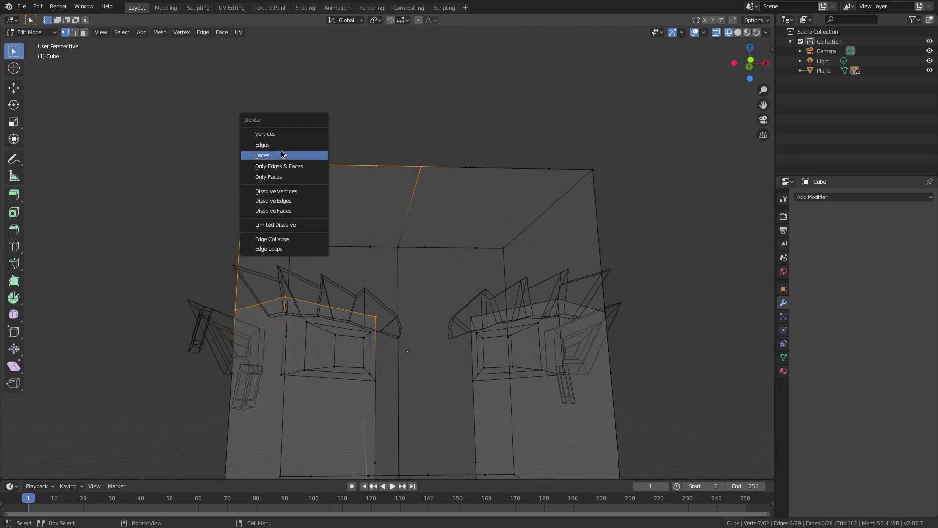
key(Escape)
key(f)
middle_drag(465, 267, 469, 326)
click(405, 162)
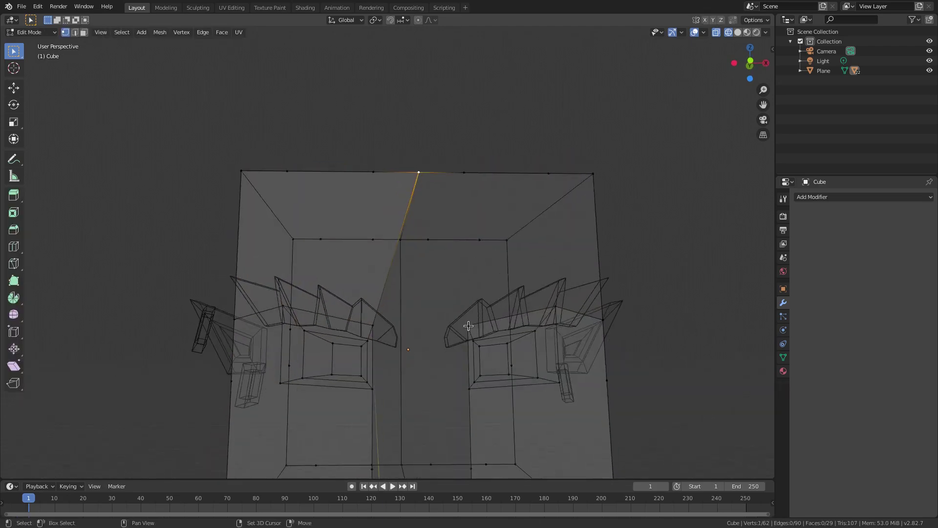
Step: Add the outer brow and top corner vertices of the other forehead half to the selection and fill them with a face
shift+click(602, 321)
shift+click(594, 174)
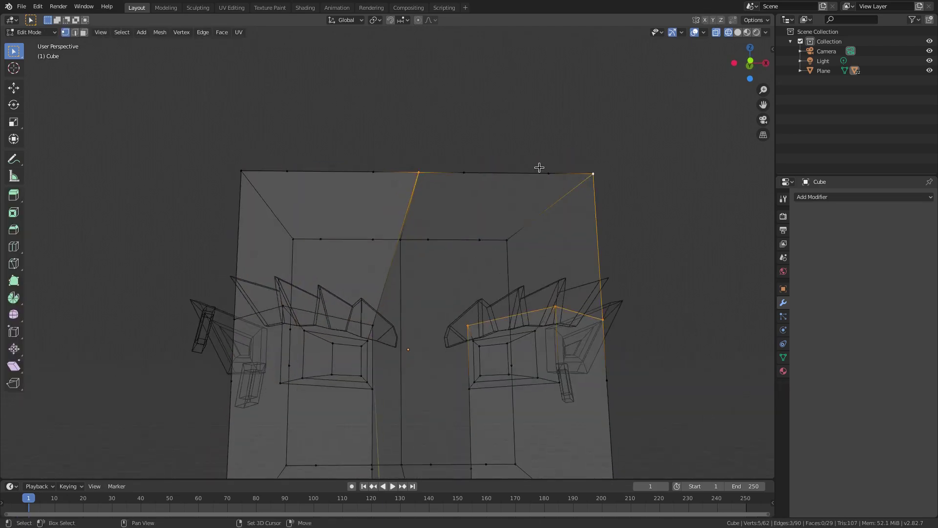
key(f)
Step: Fill the triangular forehead gap between the two inner brow vertices and the top-centre vertex with a face
middle_drag(438, 172, 408, 291)
click(370, 317)
shift+click(466, 315)
shift+click(422, 175)
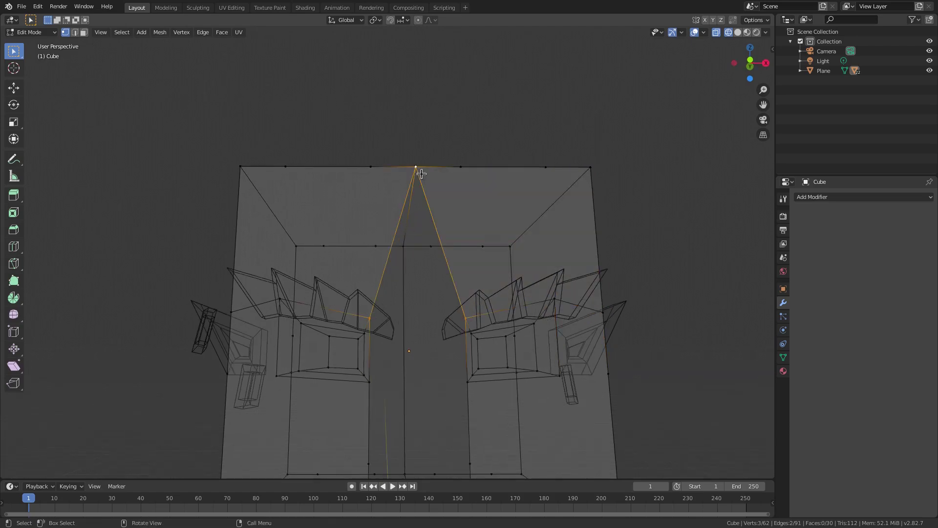
key(f)
Step: Select the two upper inner eye-corner vertices and return the viewport from wireframe to Material Preview with overlays shown
middle_drag(420, 307, 338, 147)
click(339, 136)
shift+click(433, 142)
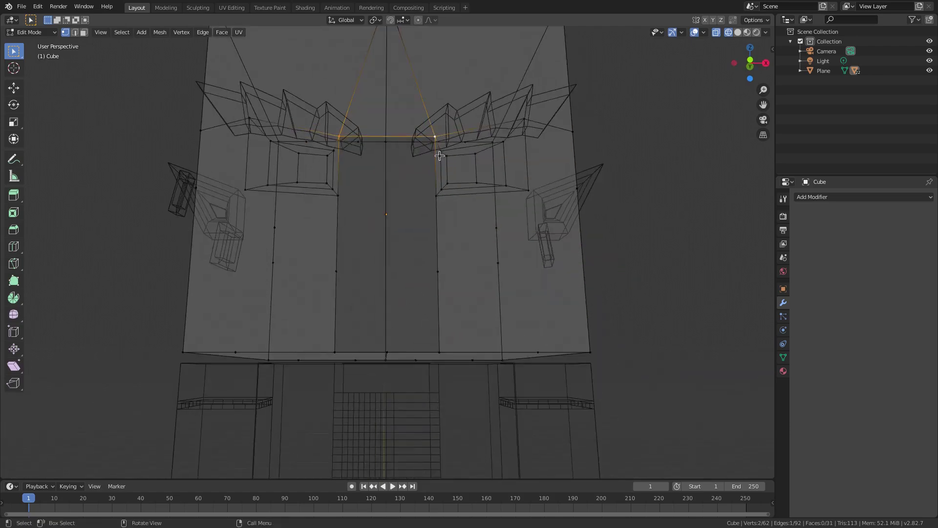
click(693, 33)
click(695, 33)
click(747, 33)
click(694, 33)
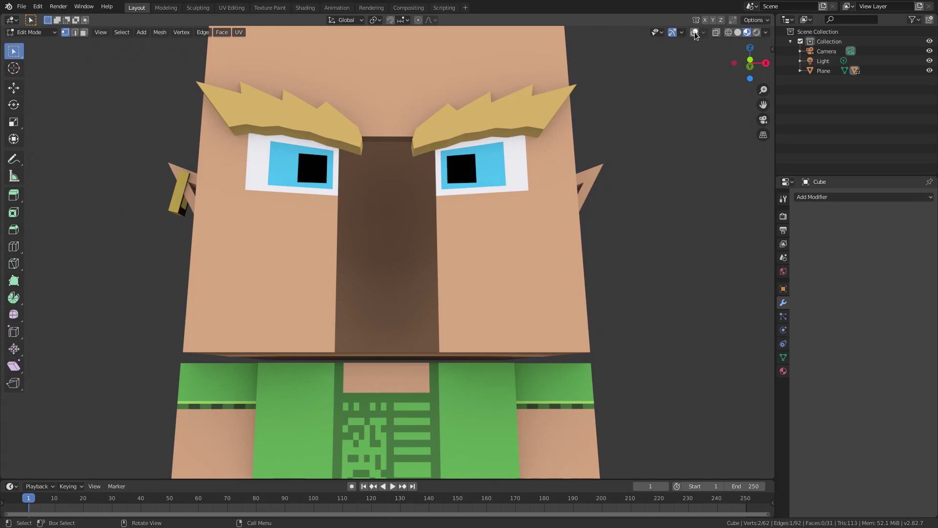
click(694, 33)
click(728, 32)
click(738, 32)
click(748, 32)
Step: Fill the gap between the eyes with a face from the four inner eye-corner vertices
click(340, 134)
shift+click(340, 200)
key(f)
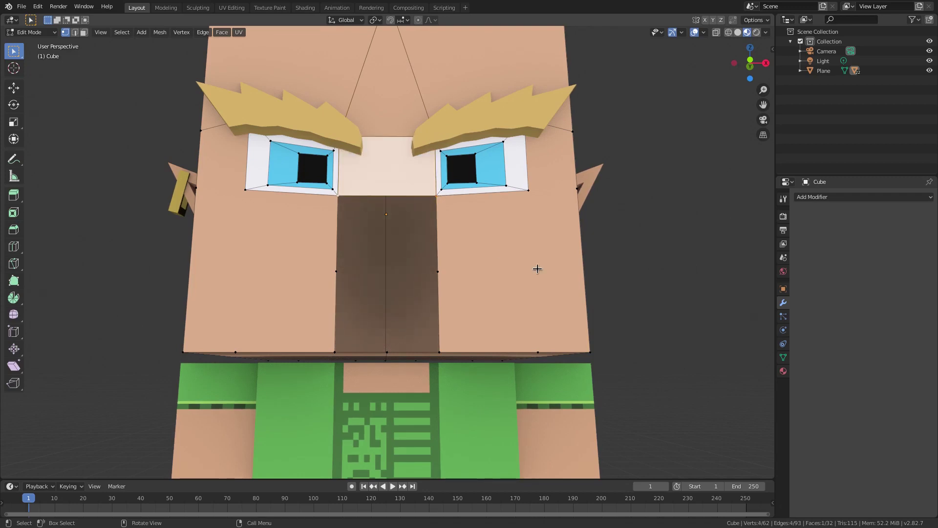
Step: Fill the upper nose opening with a face between the lower inner eye corners and the two midpoint vertices below
click(341, 200)
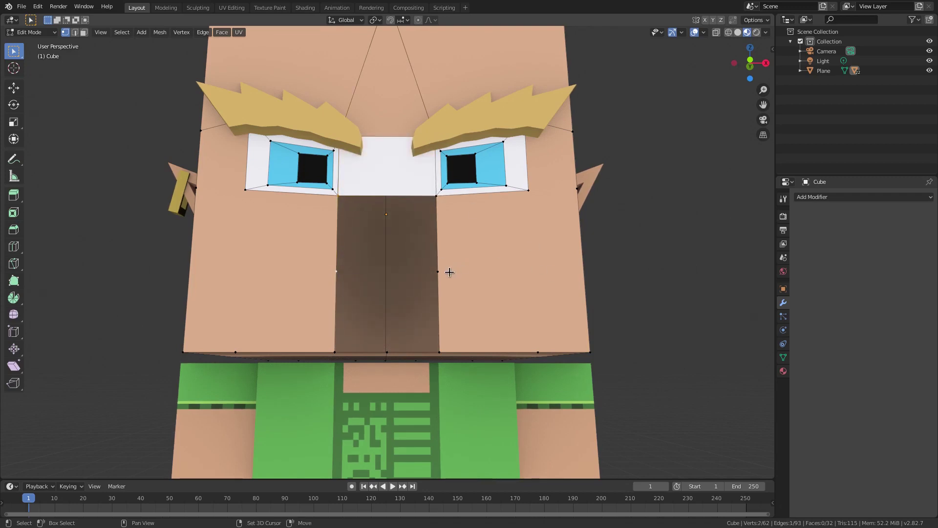
shift+click(435, 192)
key(f)
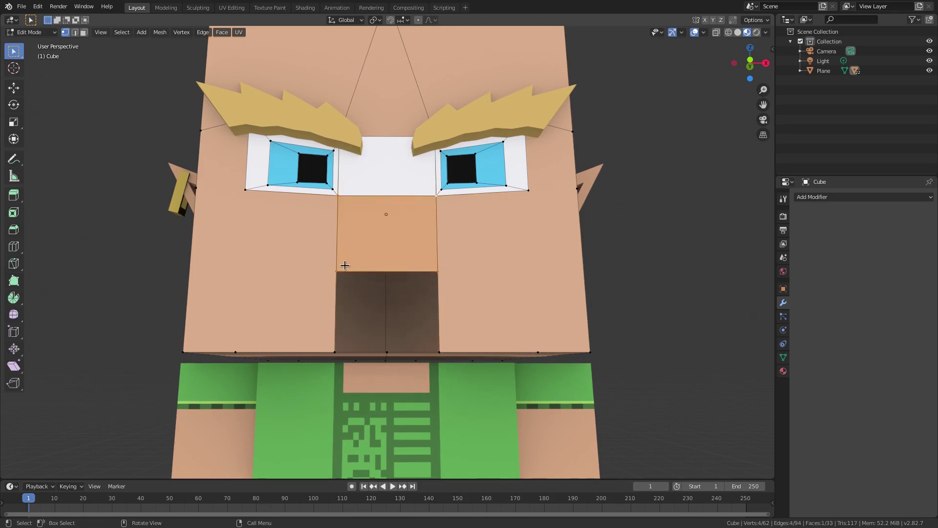
Step: Close the remaining lower central opening with a face from the midpoint vertices down to the chin edge
shift+click(335, 352)
shift+click(387, 352)
middle_drag(387, 352, 391, 306)
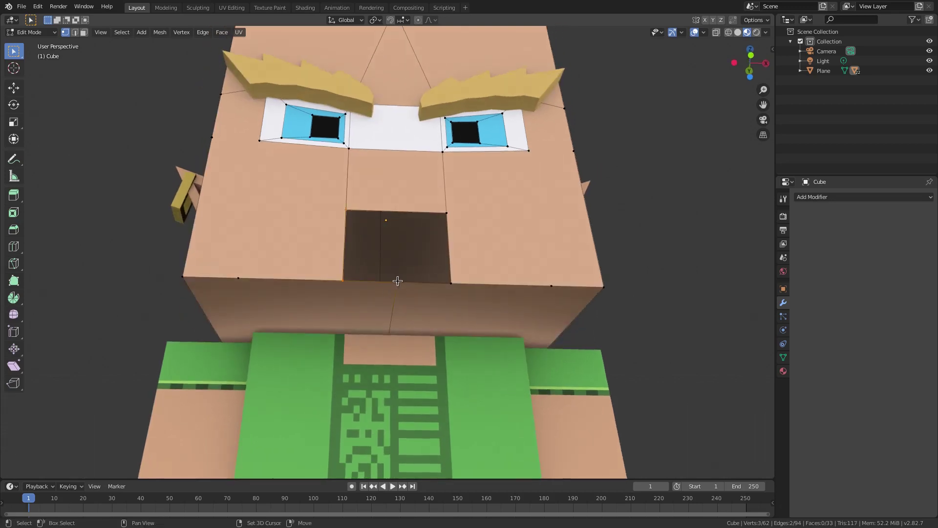
shift+click(448, 211)
key(f)
Step: Assign the skin_main material to the white face between the eyes
middle_drag(448, 204, 421, 289)
click(38, 57)
click(84, 32)
click(396, 161)
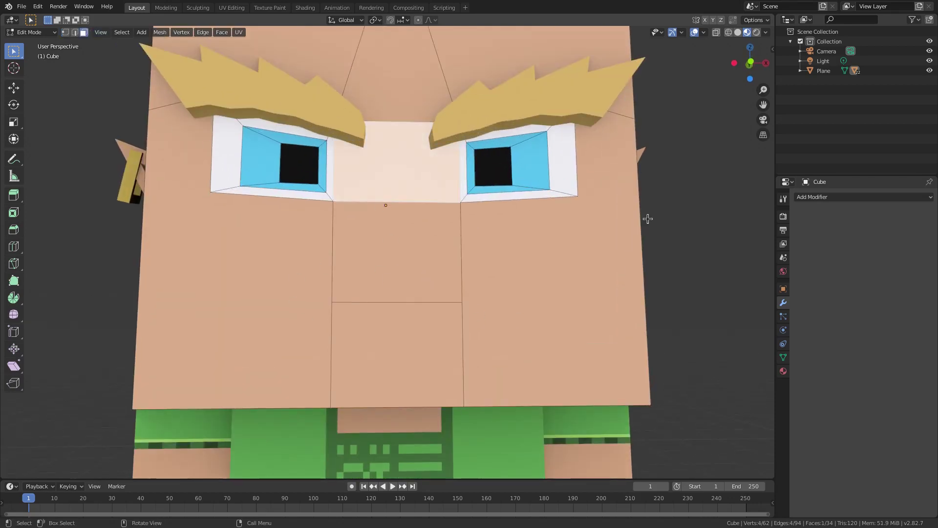
click(783, 371)
click(820, 200)
click(817, 271)
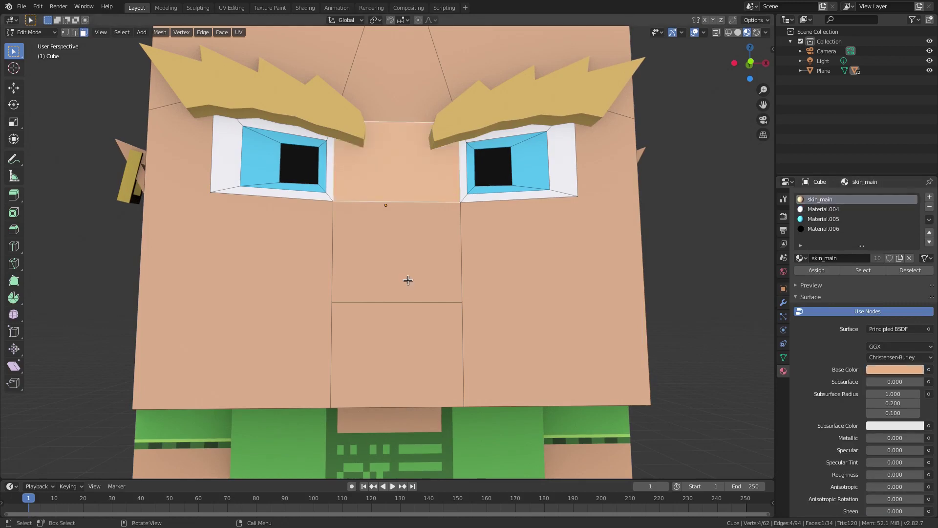
Step: Add a horizontal loop cut across the central nose face and slide it close to the face's lower edge
click(405, 279)
click(67, 31)
click(328, 297)
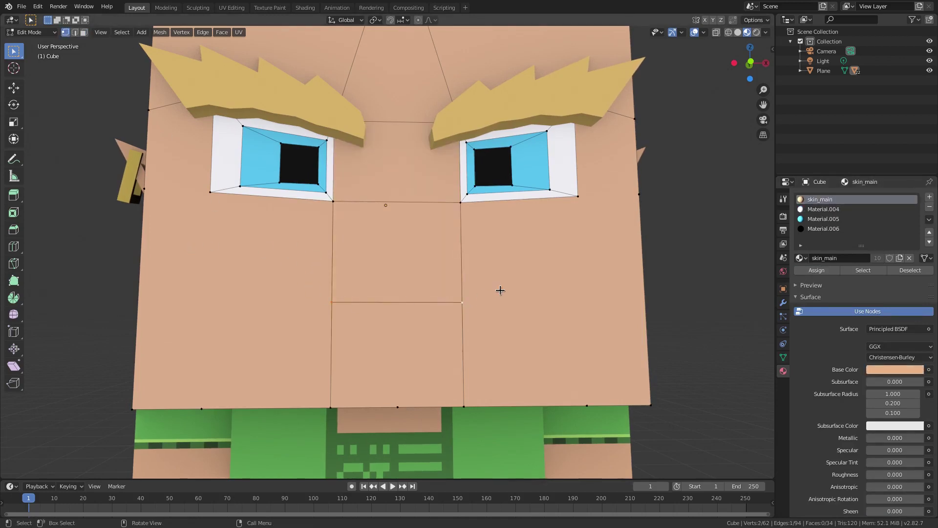
click(13, 247)
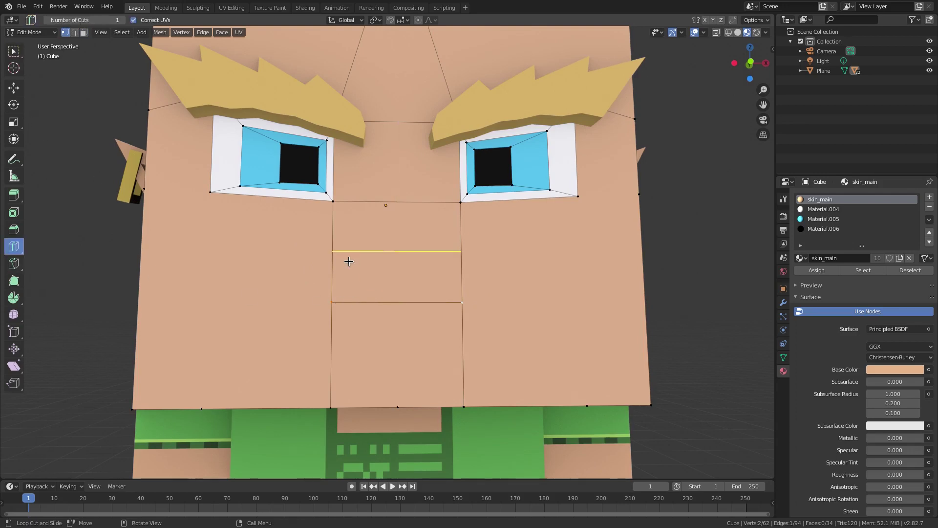
drag(513, 268, 557, 272)
Step: Extrude the narrow strip face at the bottom of the nose area outward to form a small ledge
click(85, 32)
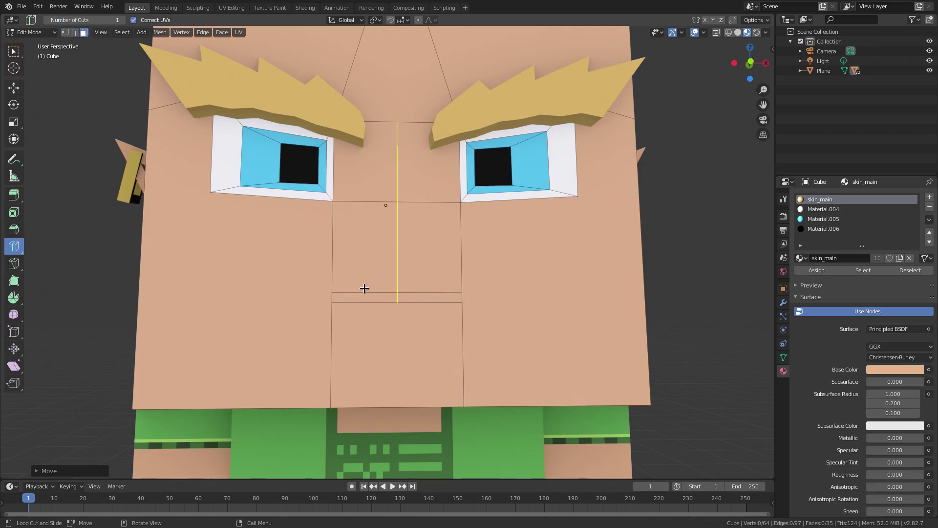
click(14, 50)
click(369, 297)
middle_drag(369, 297, 528, 278)
click(65, 33)
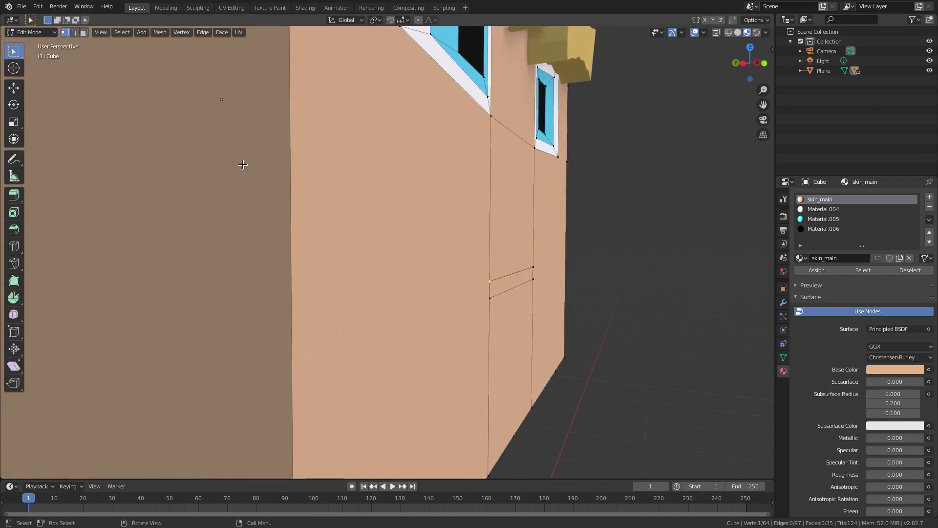
key(2)
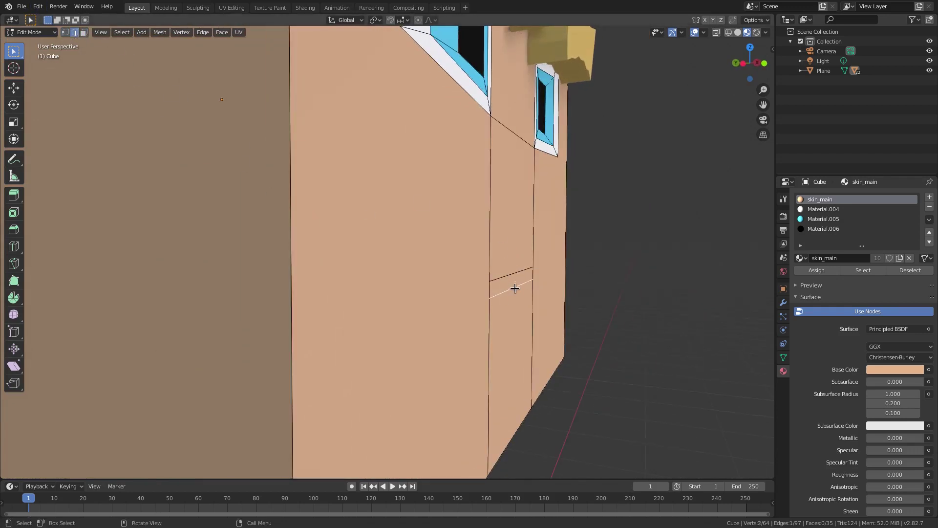
key(3)
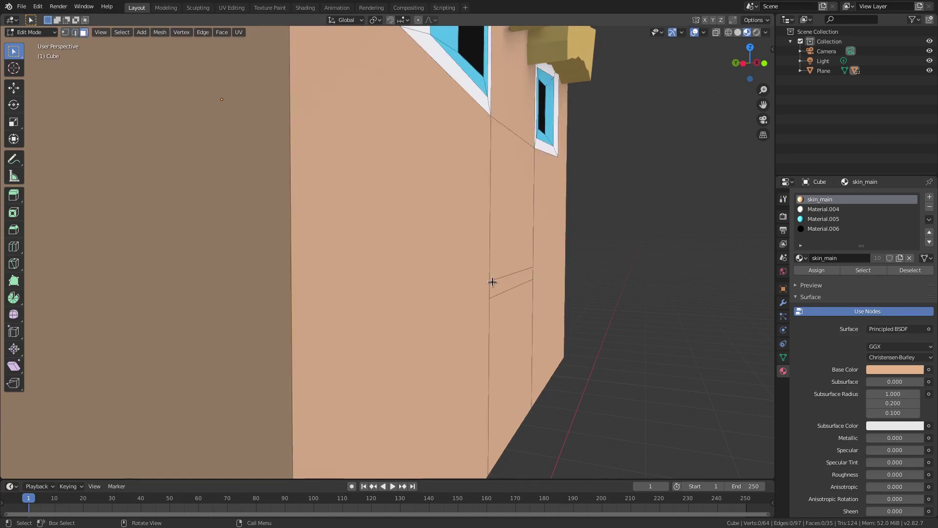
click(521, 280)
key(e)
click(528, 280)
Step: Turn snapping on and move the nose ledge's near lower front vertex back onto the head vertex behind it
mouse_move(527, 280)
middle_down()
mouse_move(461, 264)
mouse_move(513, 278)
middle_up()
click(75, 34)
click(66, 33)
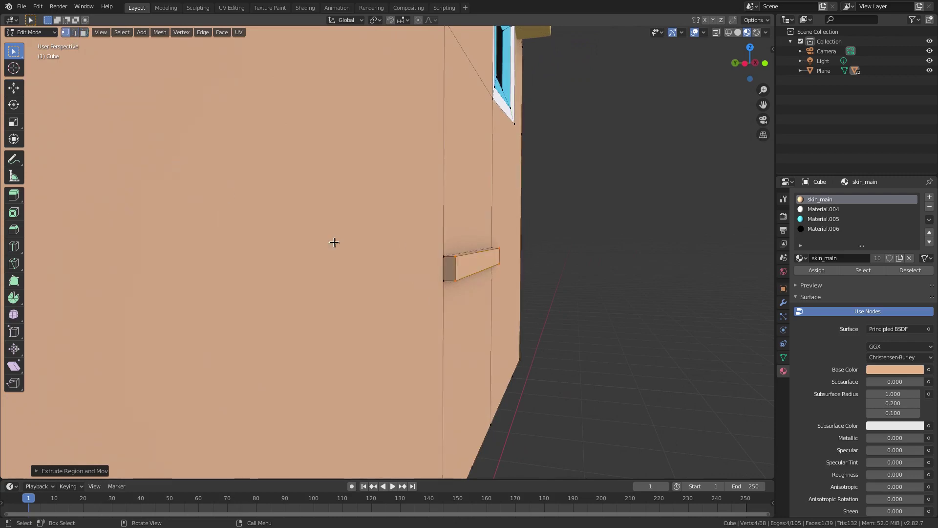
middle_drag(405, 268, 397, 252)
click(441, 237)
scroll(463, 262, up, 1)
middle_drag(463, 262, 451, 261)
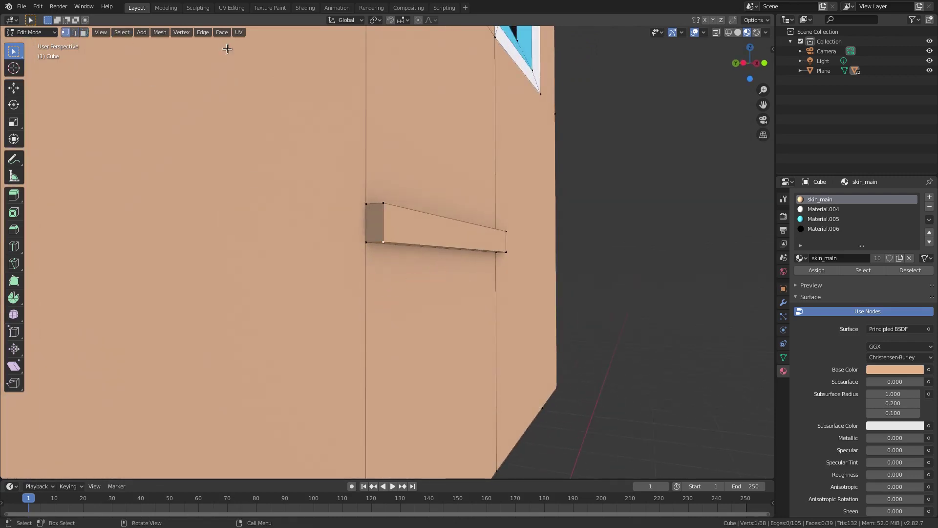
click(402, 20)
click(386, 57)
middle_drag(383, 239, 394, 234)
key(g)
click(517, 258)
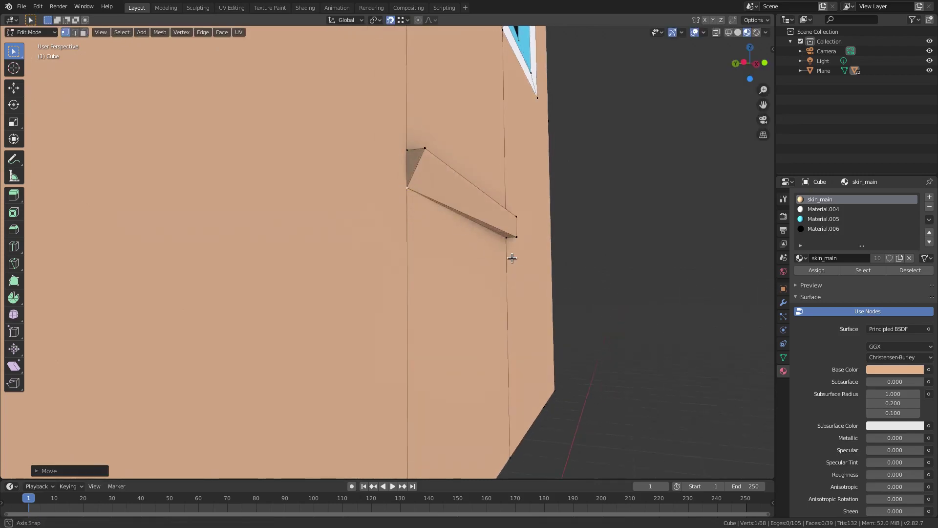
Step: Snap the opposite lower front vertex of the nose ledge onto the head vertex behind it
middle_drag(516, 259, 484, 255)
click(404, 227)
key(g)
click(397, 233)
middle_drag(283, 205, 303, 202)
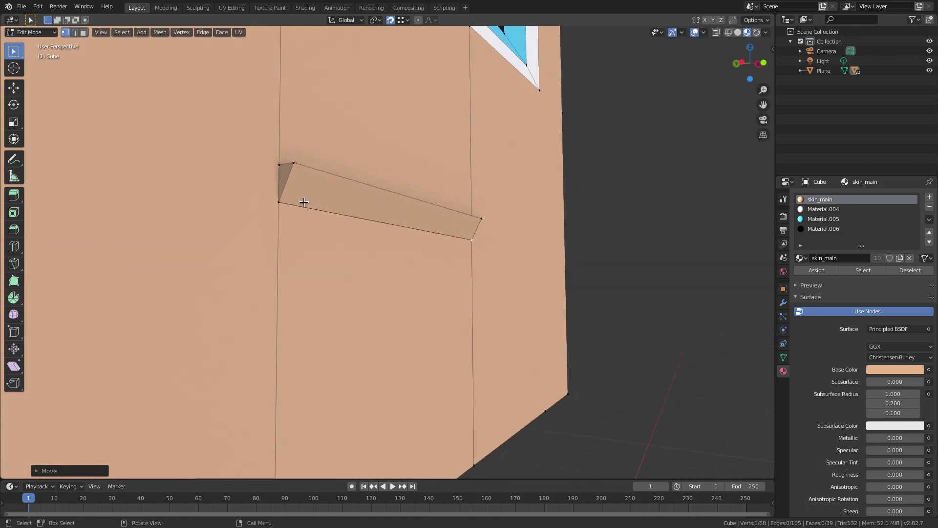
Step: Try to merge the overlapping vertices at the nose ledge's near lower corner
click(282, 201)
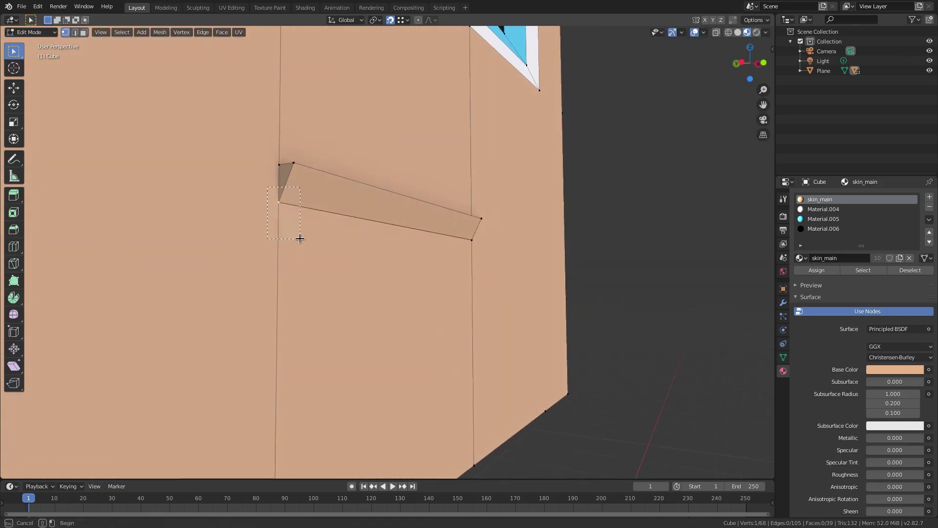
scroll(292, 206, up, 1)
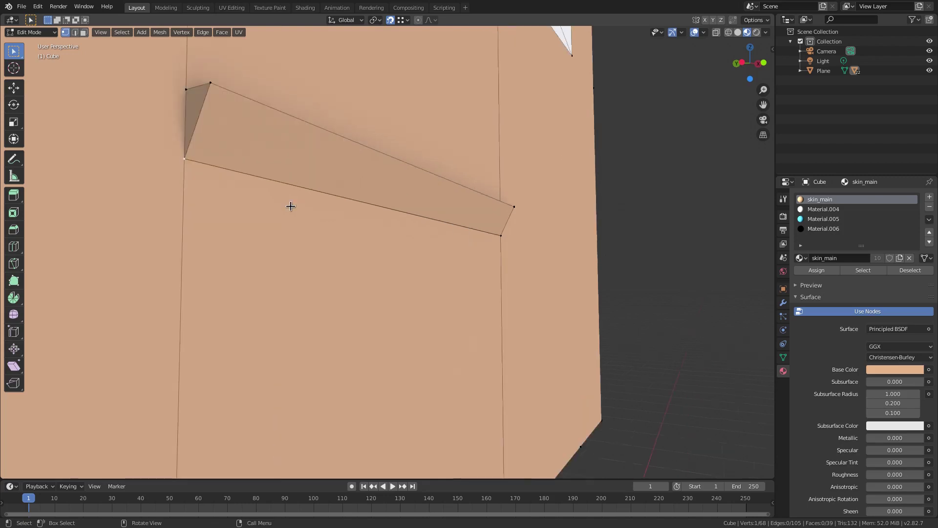
middle_drag(291, 206, 297, 207)
click(213, 33)
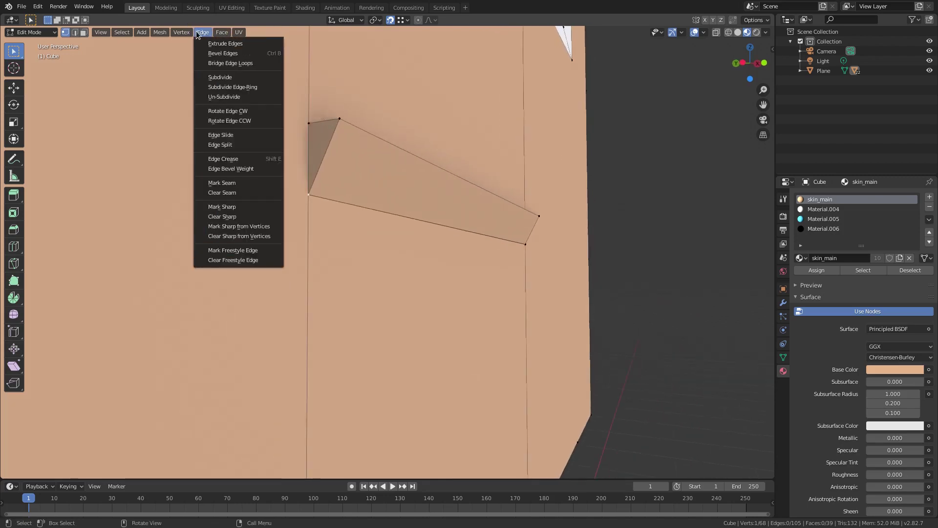
mouse_move(210, 186)
click(357, 183)
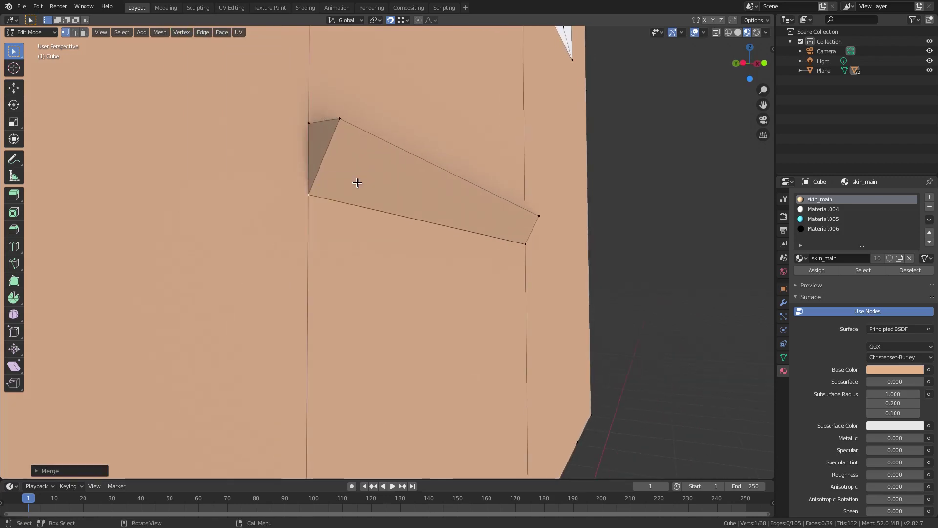
key(ctrl+z)
key(ctrl+shift+z)
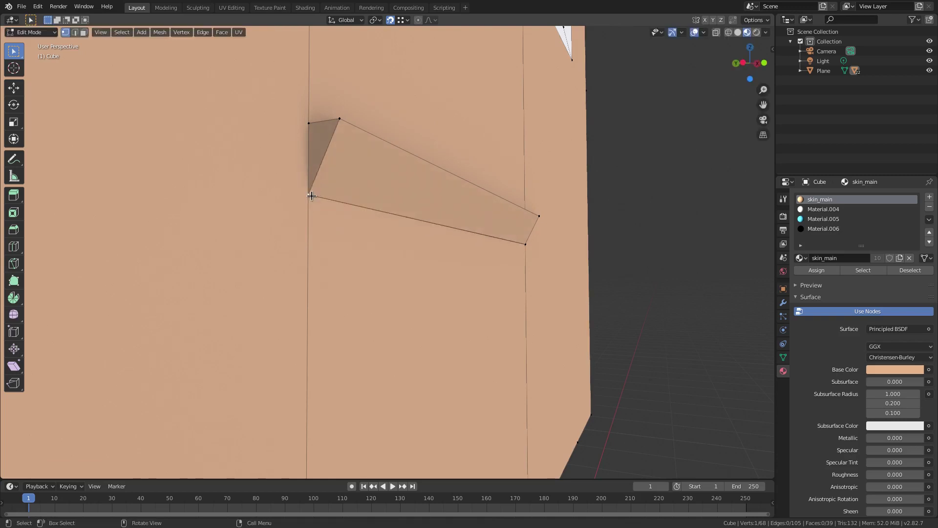
Step: Turn snapping off and move one of the overlapping vertices at the ledge's near lower corner slightly away from the other
click(390, 21)
middle_drag(288, 199, 290, 204)
click(307, 258)
key(shift+v)
right_click(329, 260)
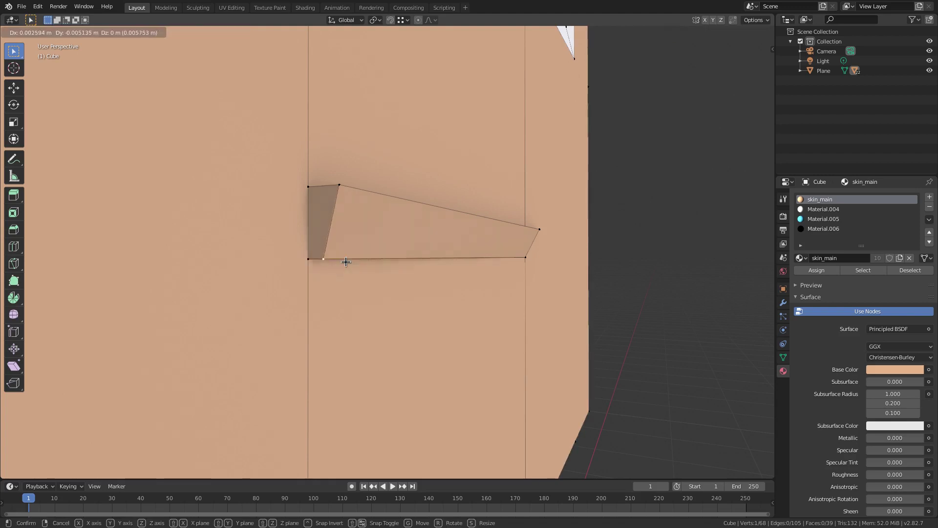
Step: Merge the two vertices at this lower ledge corner at the original head vertex's position
shift+click(319, 261)
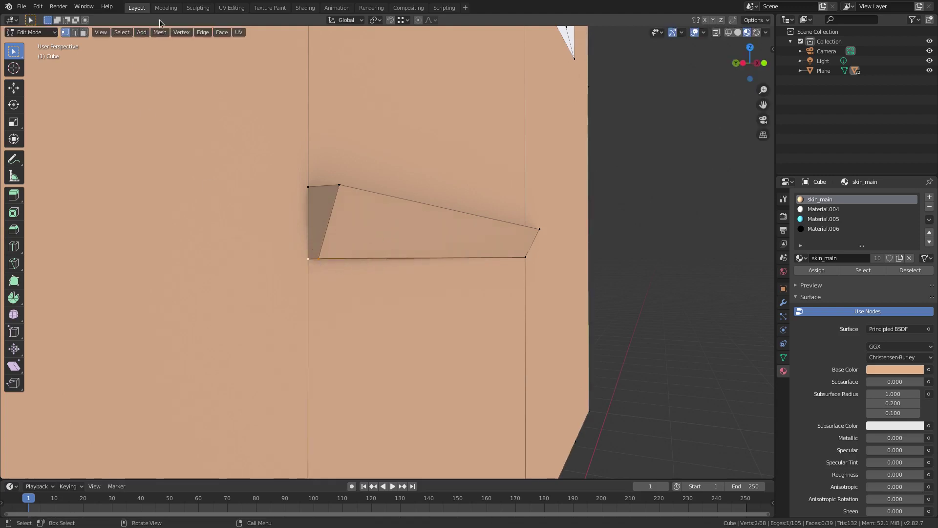
click(181, 32)
mouse_move(203, 182)
click(351, 182)
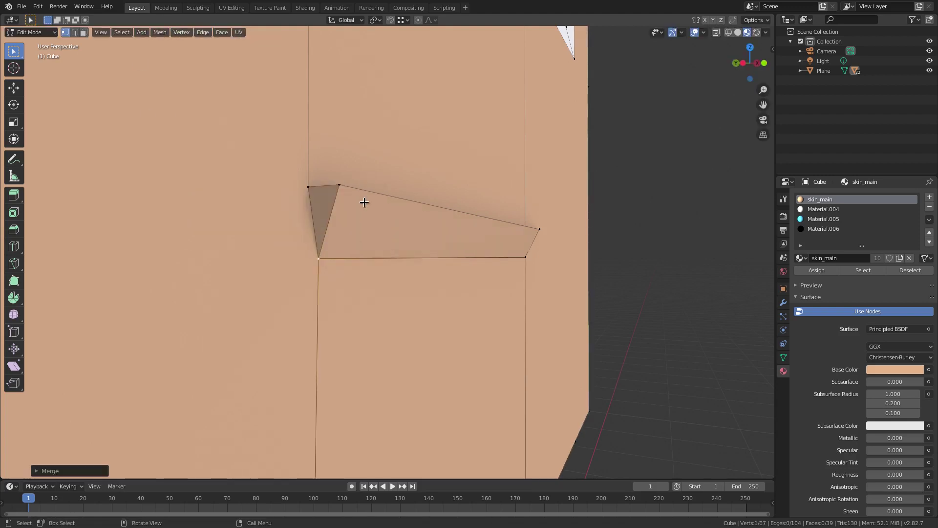
click(182, 32)
mouse_move(215, 183)
click(352, 186)
Step: Move one of the overlapping vertices at the ledge's other lower corner slightly away from the head vertex
middle_drag(347, 193, 552, 248)
scroll(469, 251, up, 3)
middle_drag(445, 253, 410, 225)
click(439, 218)
key(g)
click(423, 220)
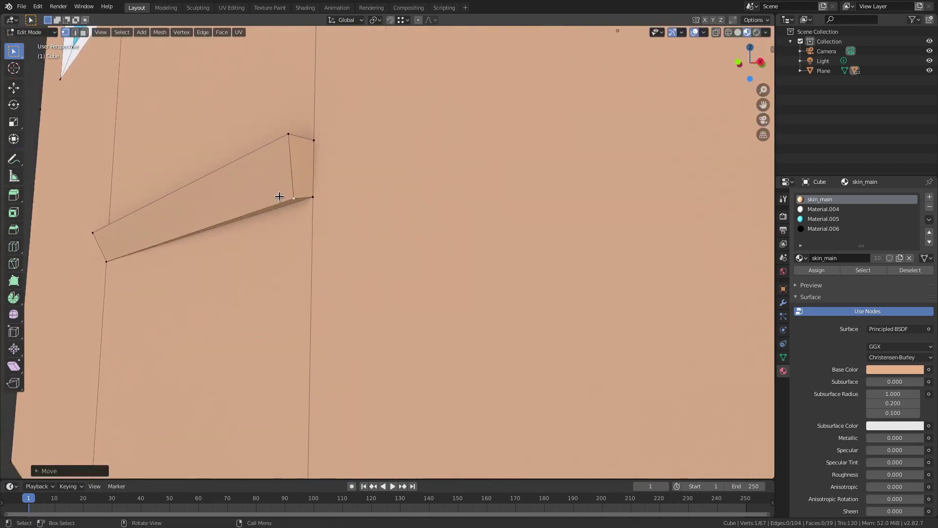
Step: Merge the separated vertex into the head vertex at the ledge's other lower corner and check the result in Object Mode
shift+click(311, 196)
click(186, 34)
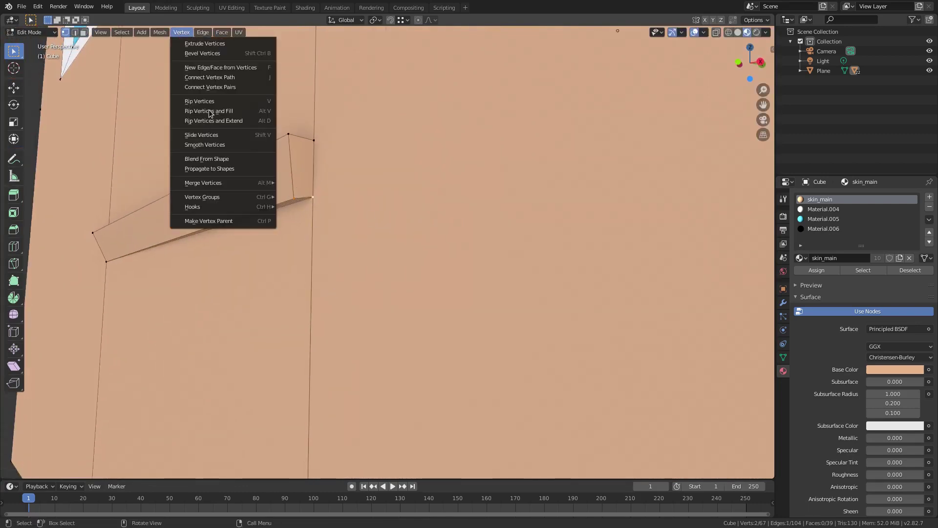
click(203, 33)
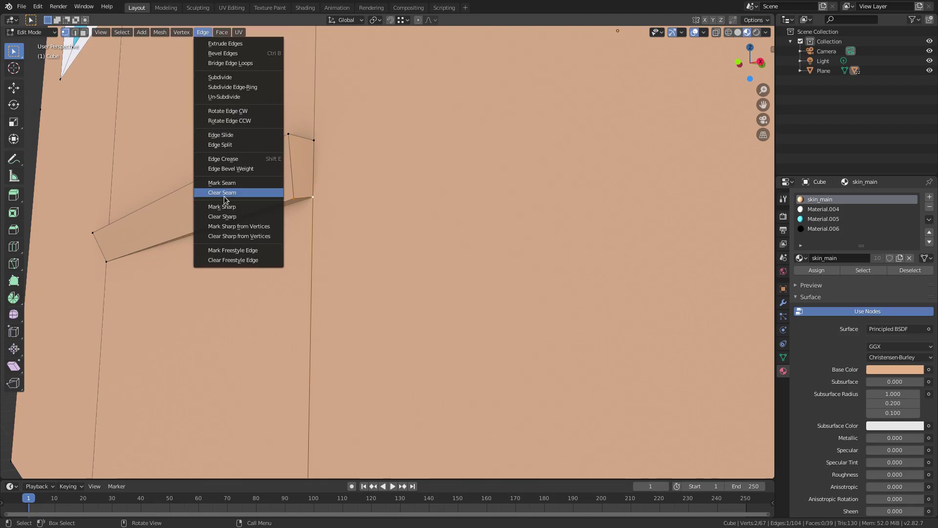
click(181, 32)
mouse_move(220, 182)
click(351, 192)
key(Tab)
middle_drag(345, 235, 476, 267)
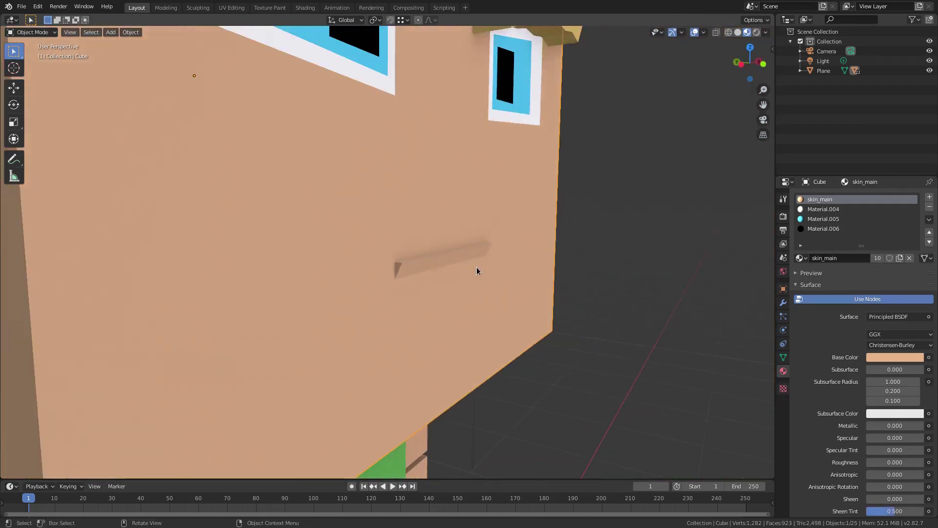
Step: Return to Edit Mode and move the nose ledge's top face upward along Z to make the nose taller
key(Tab)
scroll(477, 267, up, 3)
click(84, 32)
scroll(446, 266, up, 1)
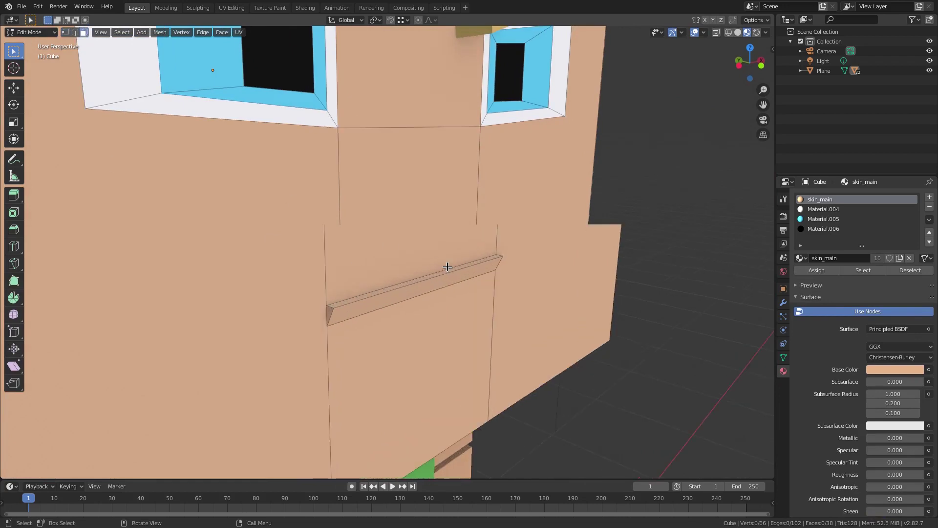
click(447, 272)
key(g)
key(z)
click(451, 253)
middle_drag(450, 253, 416, 215)
key(g)
key(z)
click(490, 180)
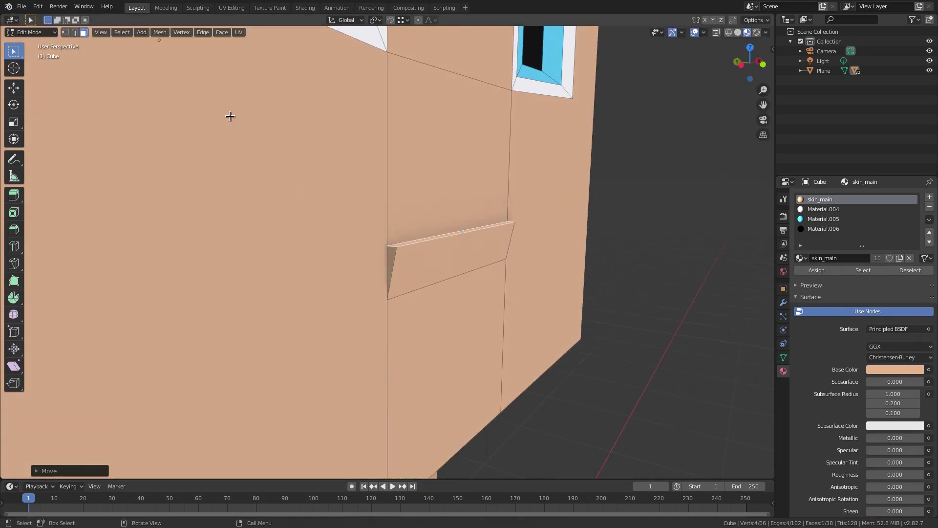
Step: Move the upper front edge of the ledge on the face and check the wedge shape in Object Mode
click(75, 33)
key(g)
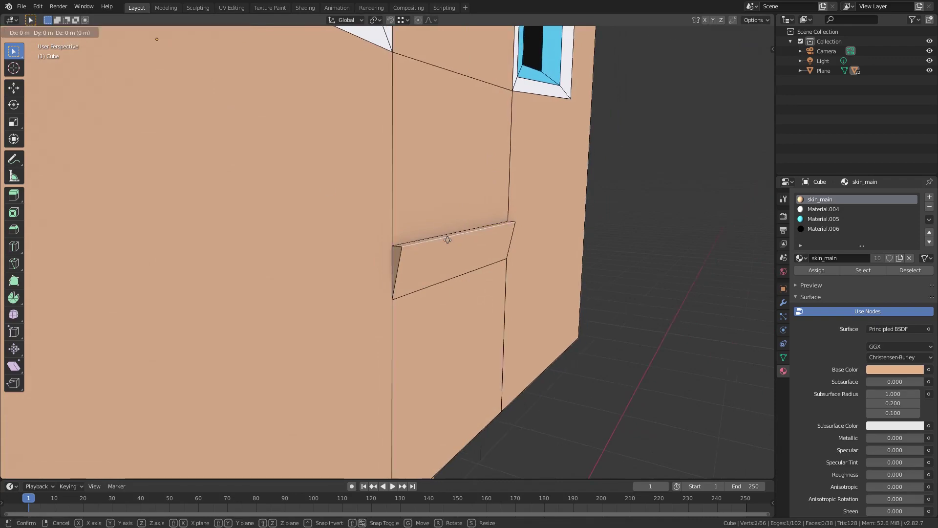
click(459, 243)
key(Tab)
scroll(377, 261, down, 3)
middle_drag(376, 261, 404, 285)
scroll(242, 248, down, 3)
scroll(496, 283, up, 6)
Step: Shift the ledge's front edge along Z to refine the wedge and check the face in Object Mode
key(Tab)
key(g)
key(z)
click(503, 277)
key(Tab)
scroll(489, 283, down, 5)
middle_drag(482, 293, 489, 273)
scroll(434, 277, up, 4)
Step: Give all the ledge's faces a new salmon-red material, base colour about H 0.019, S 0.551, V 0.906, to form the mouth
key(Tab)
middle_drag(342, 230, 443, 252)
scroll(475, 246, up, 1)
click(84, 32)
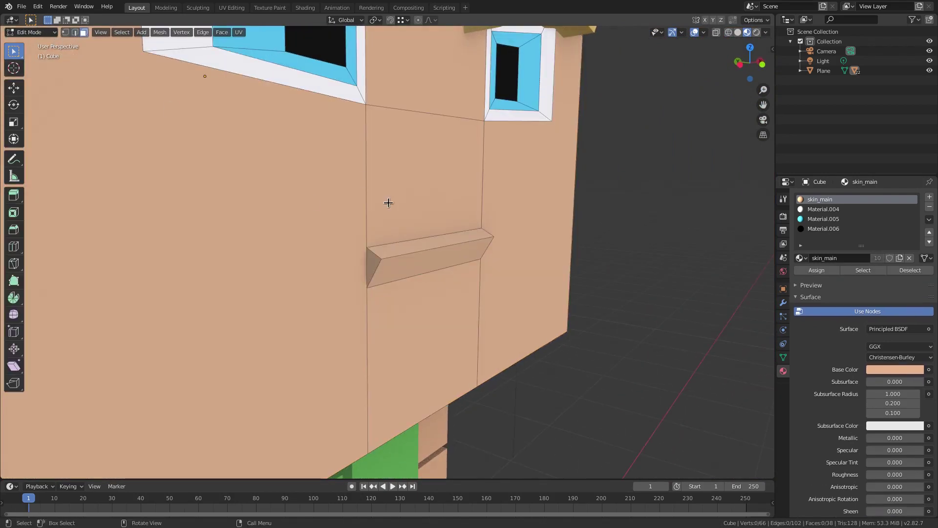
shift+click(391, 269)
middle_drag(416, 263, 319, 252)
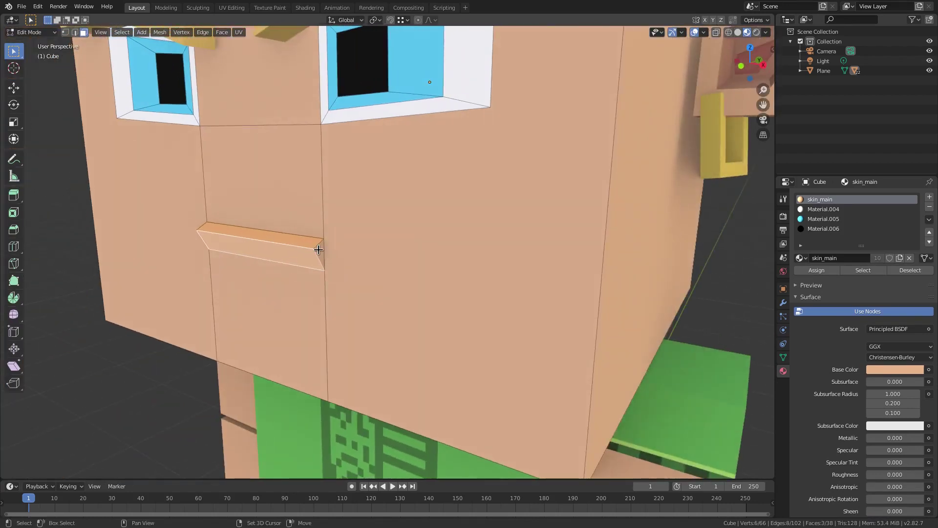
shift+click(319, 252)
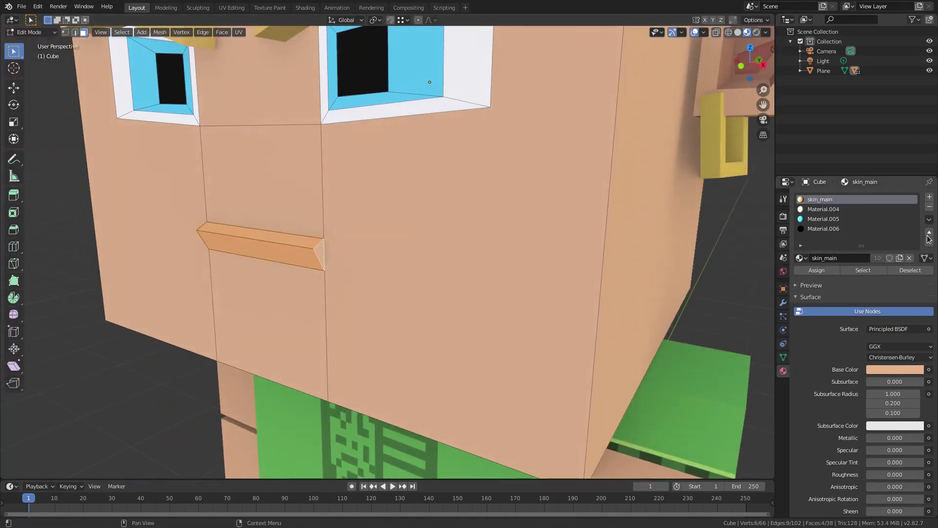
click(930, 198)
click(836, 258)
click(875, 369)
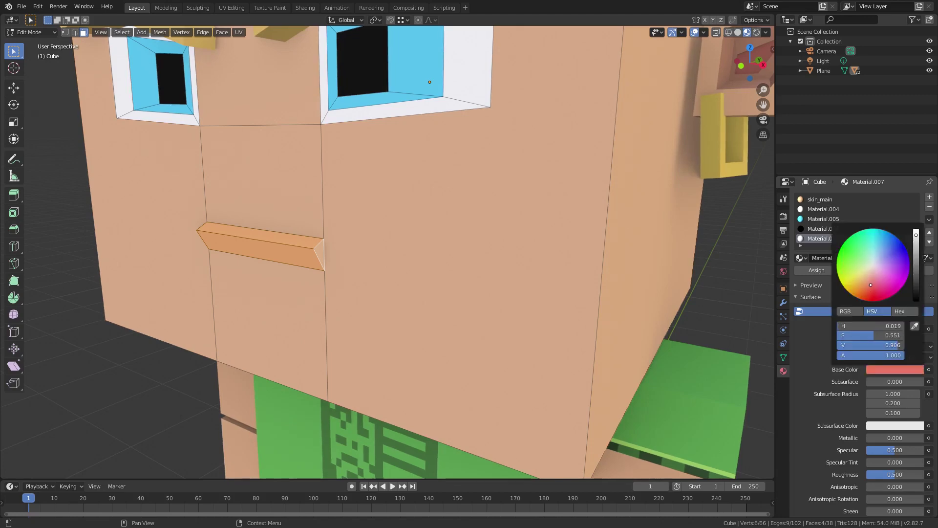
click(823, 272)
key(Tab)
scroll(333, 256, down, 2)
middle_drag(321, 255, 377, 234)
scroll(435, 273, down, 4)
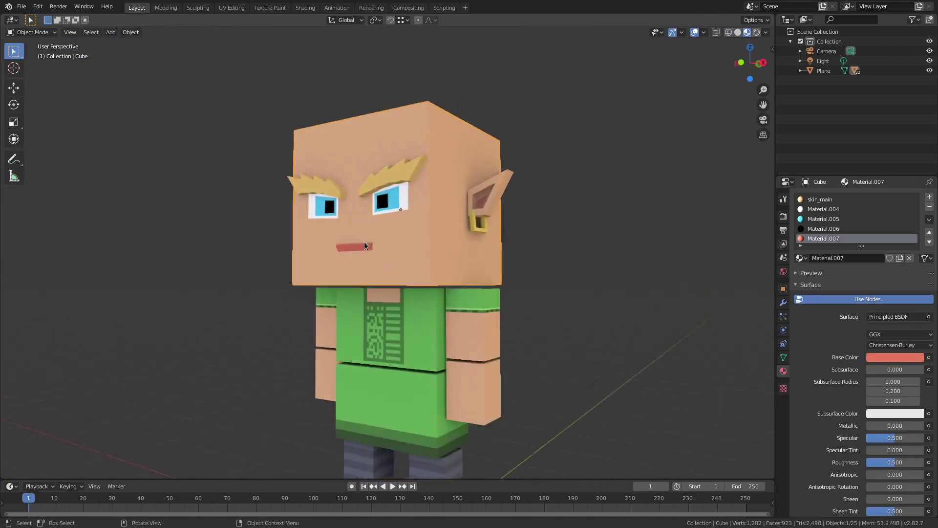
scroll(376, 196, up, 5)
key(Tab)
shift+middle_drag(341, 177, 345, 263)
middle_drag(344, 263, 446, 290)
scroll(446, 291, up, 2)
middle_drag(391, 308, 411, 312)
click(402, 312)
key(Tab)
scroll(470, 267, down, 4)
Step: Add a cone mesh and set its vertex count to 3
key(shift+a)
mouse_move(478, 264)
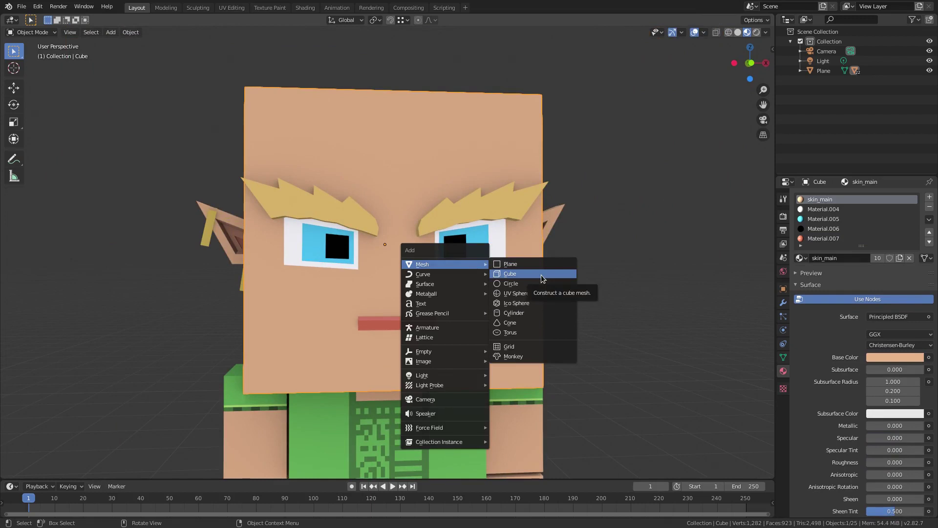
click(542, 323)
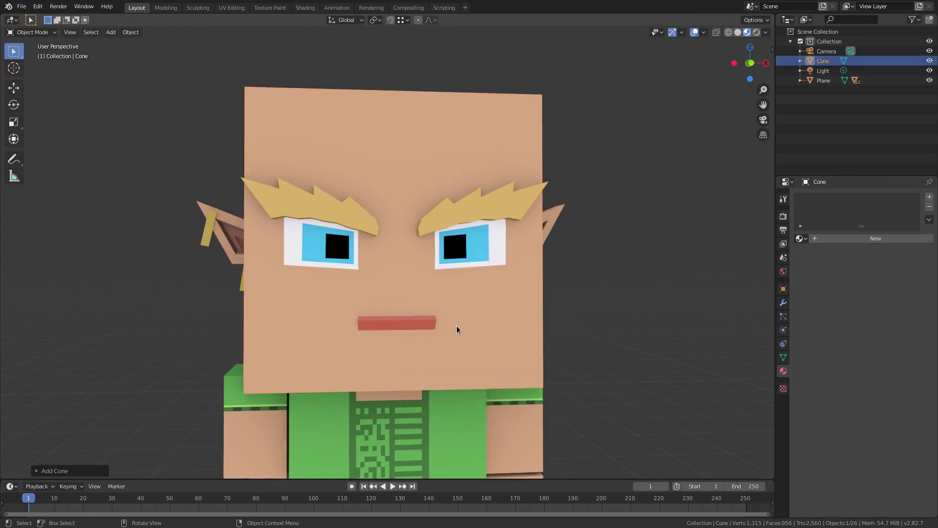
scroll(440, 303, down, 4)
key(KP_Decimal)
click(63, 471)
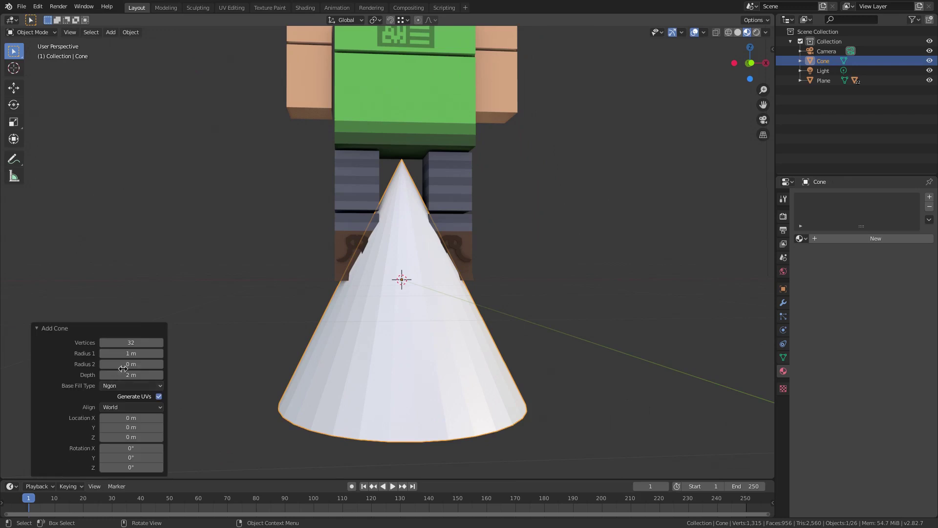
drag(128, 343, 741, 338)
Step: Rotate the three-sided cone 180° about the Z axis
middle_drag(409, 296, 486, 322)
scroll(460, 322, down, 3)
text(rz180)
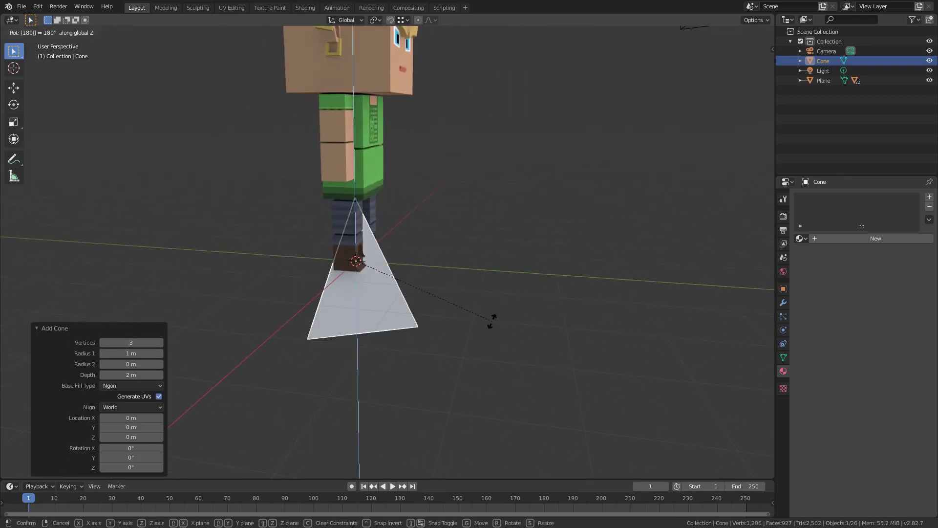
key(Return)
Step: Tilt the cone about the X axis so its back side stands nearly vertical
mouse_move(492, 320)
middle_down()
mouse_move(450, 315)
mouse_move(511, 317)
mouse_move(497, 314)
middle_up()
key(r)
key(x)
right_click(500, 309)
key(r)
key(x)
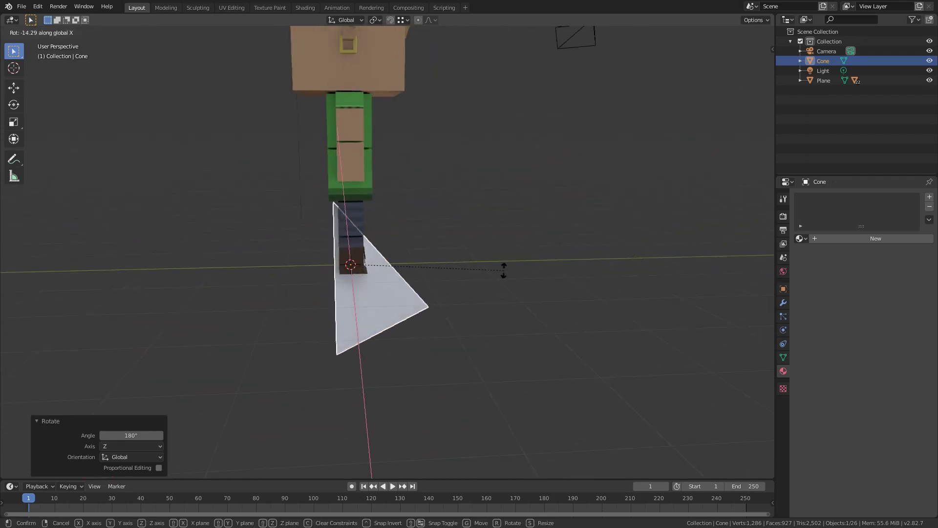
click(507, 274)
Step: Raise the cone along Z to the height of the head and scale it to 0.265
key(g)
key(z)
click(531, 78)
shift+middle_drag(539, 196, 568, 371)
key(s)
click(430, 293)
key(g)
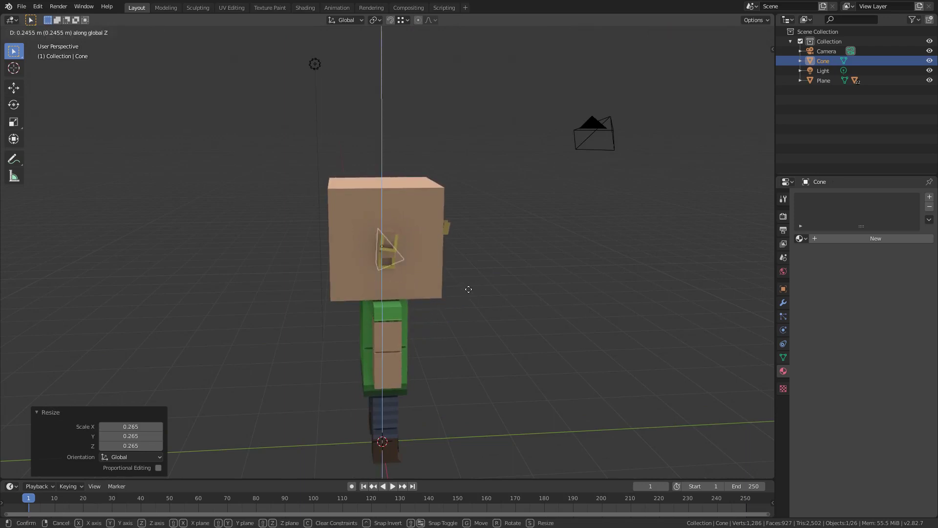
click(479, 291)
Step: Move the cone to the face's nose area and scale it down to nose size
middle_drag(476, 291, 377, 280)
key(g)
key(z)
click(390, 252)
middle_drag(403, 248, 418, 242)
key(s)
click(466, 265)
scroll(466, 265, up, 5)
middle_drag(466, 265, 594, 244)
Step: Adjust the nose cone's height between eyes and mouth and move it 0.076 m along Y against the face
key(g)
key(z)
click(595, 257)
key(g)
key(y)
click(580, 254)
key(g)
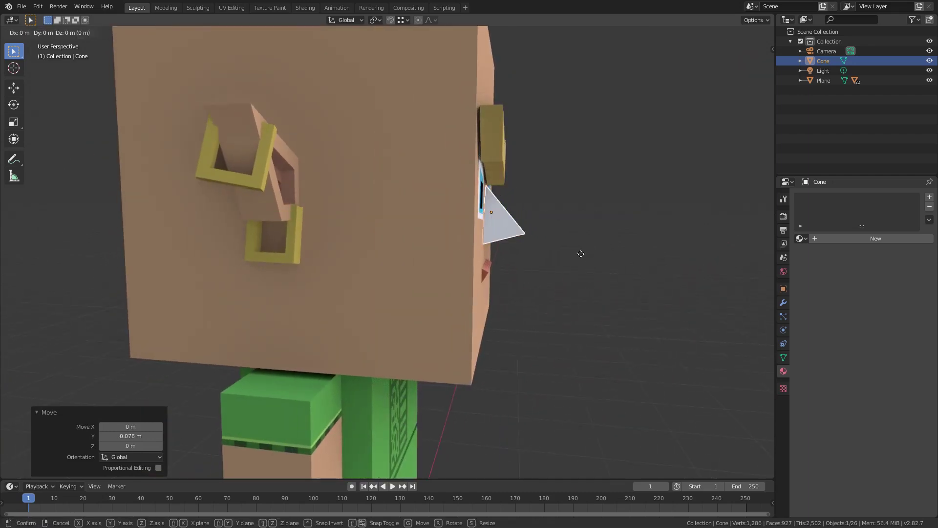
click(579, 254)
middle_drag(580, 254, 499, 259)
Step: Move the nose's top vertex along Y in Edit Mode to fit it to the face
scroll(401, 228, up, 4)
key(Tab)
shift+middle_drag(401, 228, 386, 245)
middle_drag(466, 243, 549, 271)
key(g)
key(y)
click(580, 270)
key(Tab)
Step: Scale the nose along X to make it narrower
key(Tab)
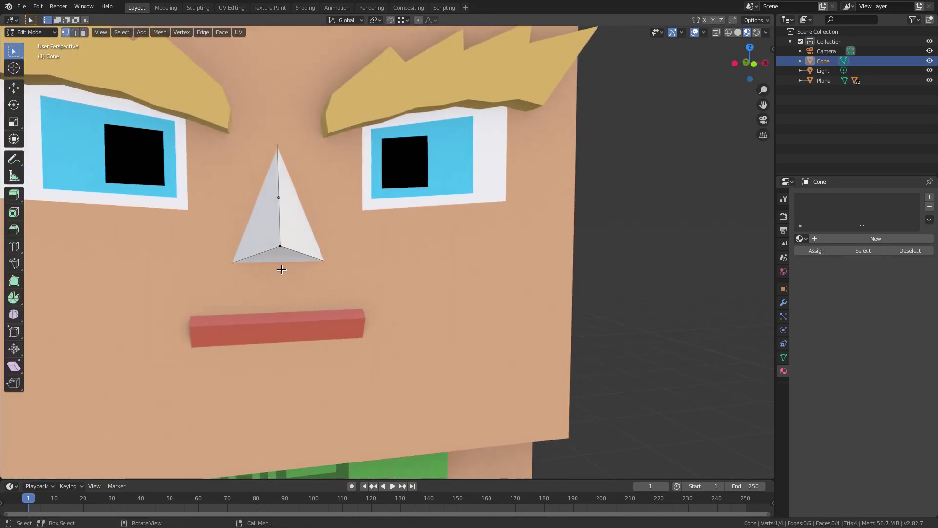
key(s)
key(x)
click(391, 263)
key(Tab)
middle_drag(304, 262, 404, 283)
Step: Move the nose's front tip vertex 0.0263 m up along Z and about 0.028 m along Y towards the face
key(Tab)
click(588, 254)
key(g)
key(z)
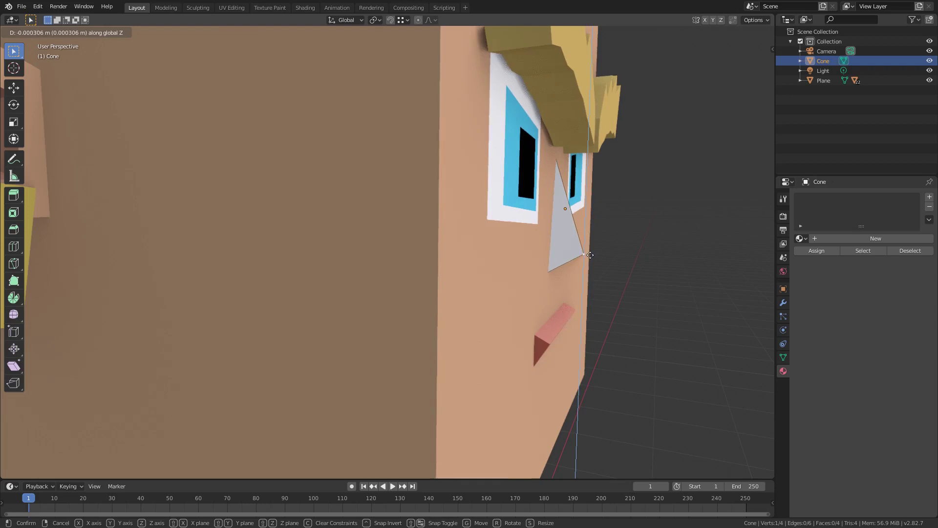
click(608, 241)
key(g)
key(y)
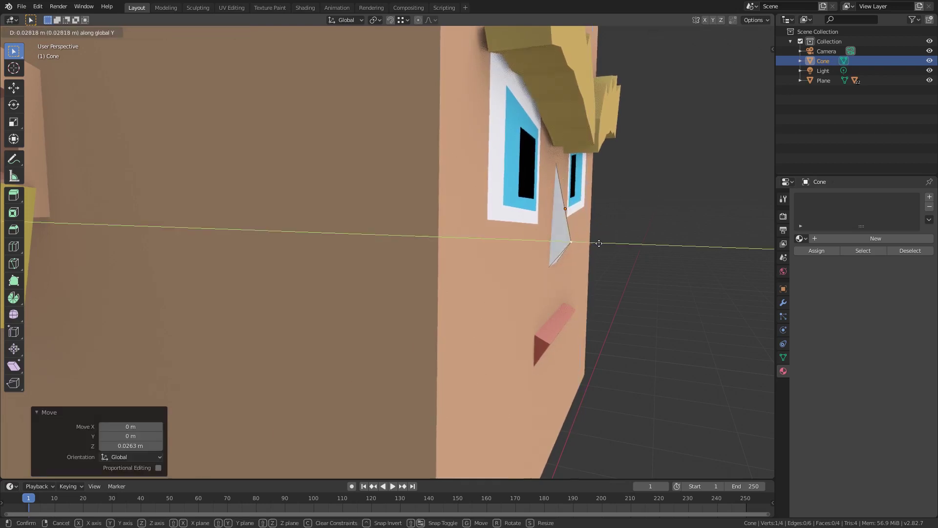
click(599, 243)
Step: Rotate the whole nose -1.5° about X and move it -0.0064 m along Y
key(Tab)
mouse_move(600, 244)
middle_down()
mouse_move(569, 246)
mouse_move(601, 246)
middle_up()
key(r)
key(x)
click(631, 241)
key(g)
key(x)
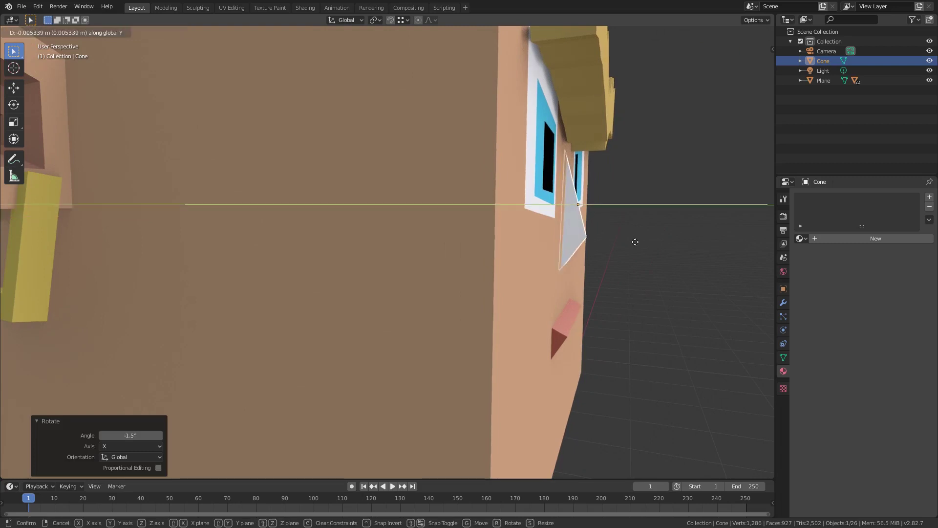
click(635, 242)
Step: Fine-tune the nose's tilt by rotating it about 0.6° around X
key(r)
key(x)
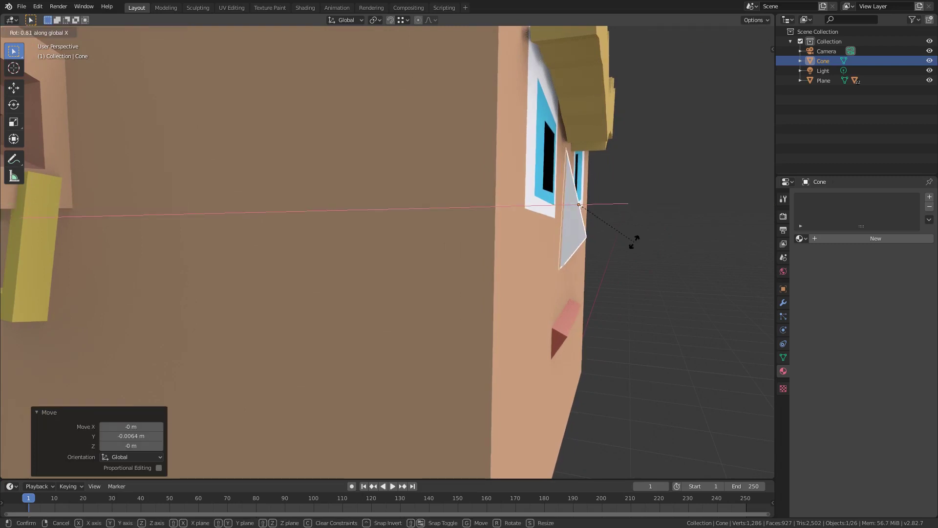
click(635, 242)
Step: Assign the mouth's red material, Material.007, to the nose
middle_drag(633, 241, 463, 249)
scroll(537, 260, up, 3)
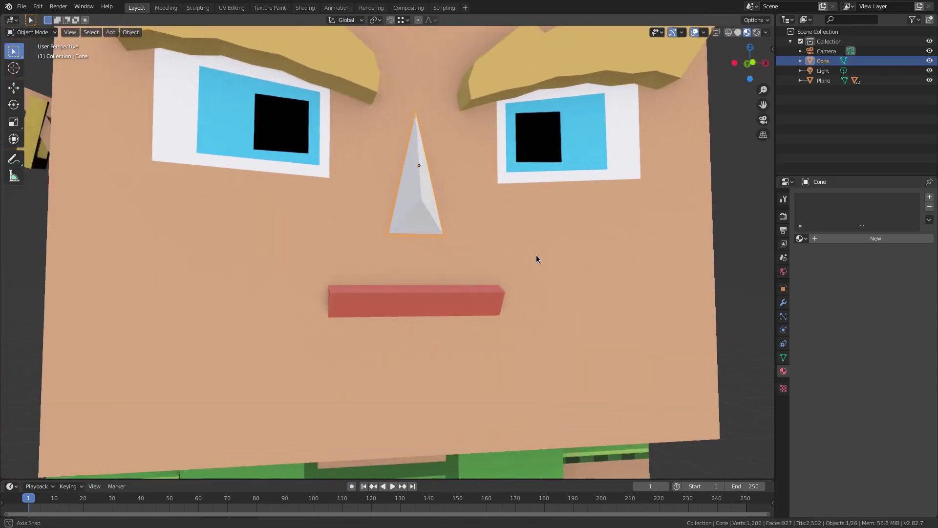
click(800, 238)
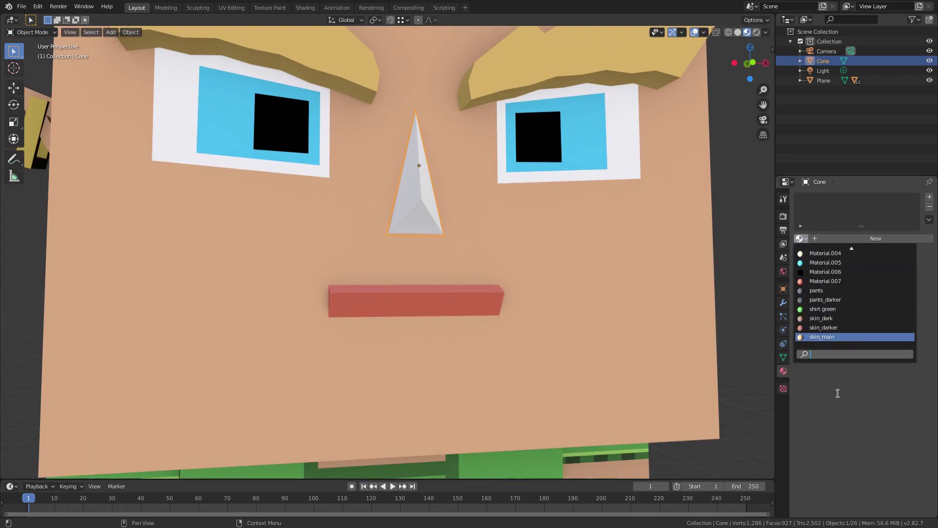
click(838, 281)
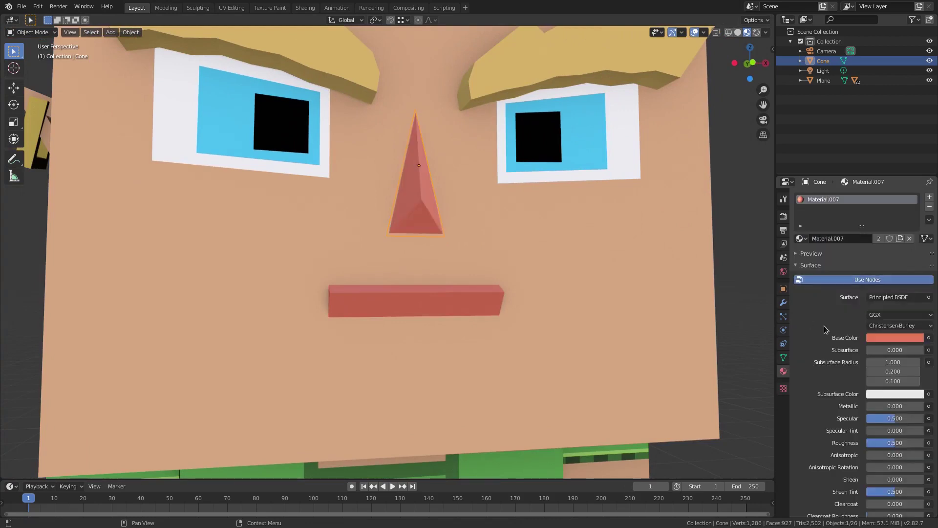
Step: Raise the nose about 0.04 m along Z on the face
scroll(425, 291, down, 8)
middle_drag(677, 310, 618, 311)
scroll(562, 284, up, 3)
key(g)
key(z)
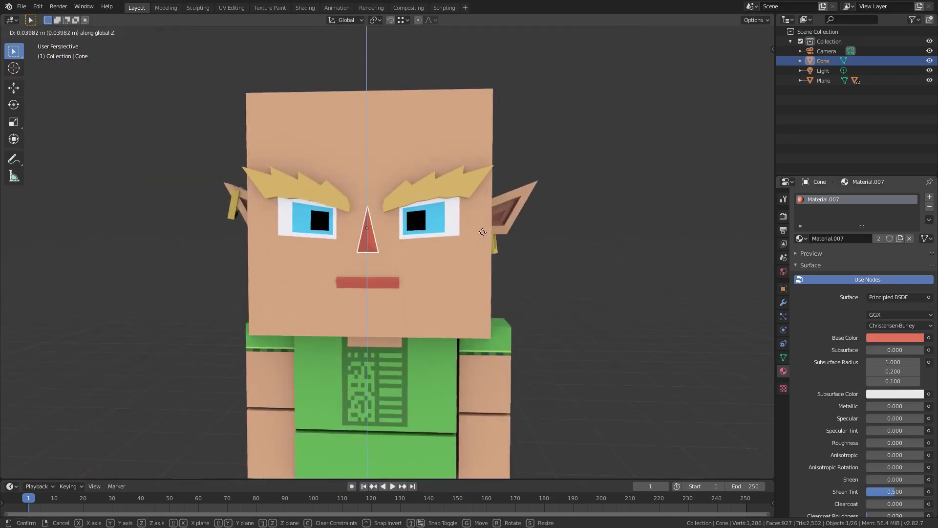
click(483, 232)
Step: Shorten the nose by lowering its top vertex along Z and moving its front tip vertex down 0.043 m
key(Tab)
scroll(355, 186, up, 5)
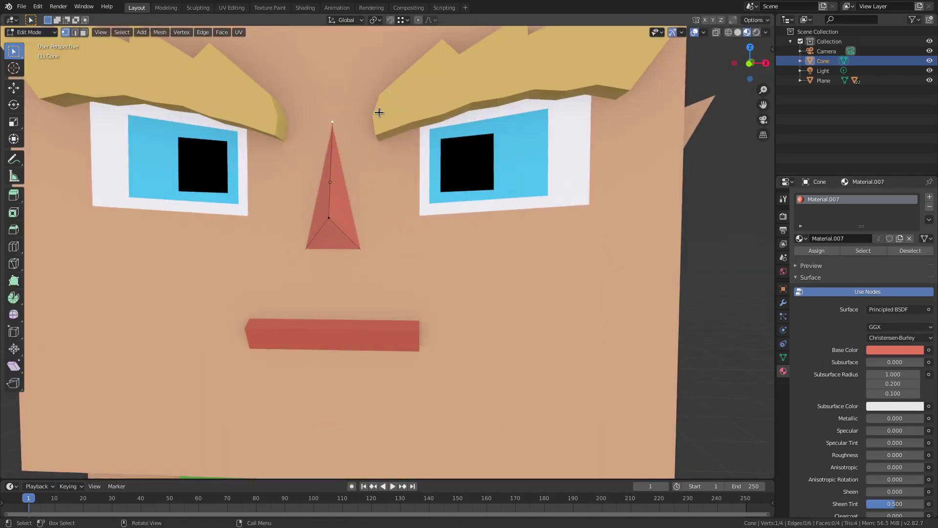
key(g)
key(z)
click(379, 192)
click(339, 218)
key(g)
key(z)
click(339, 241)
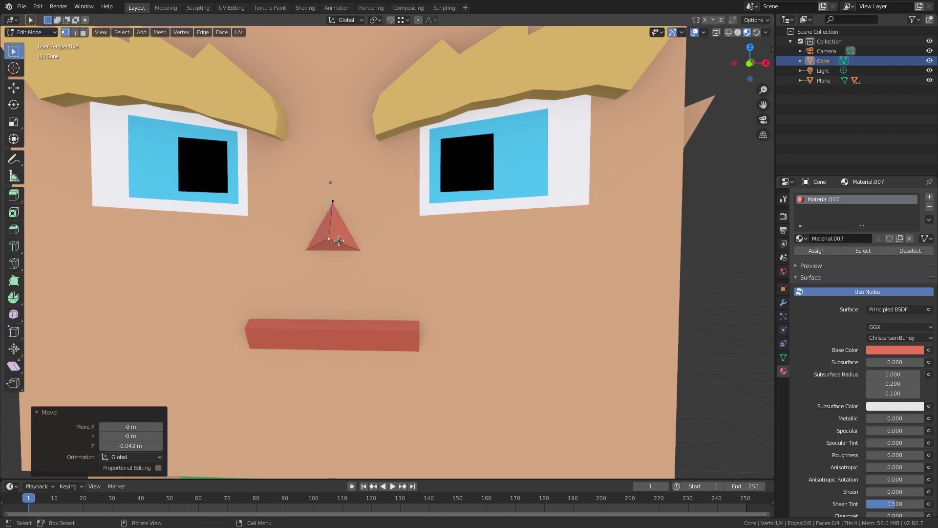
Step: Move the nose's front tip vertex about 0.032 m along Y towards the face to flatten the nose
middle_drag(528, 243, 733, 247)
key(g)
key(y)
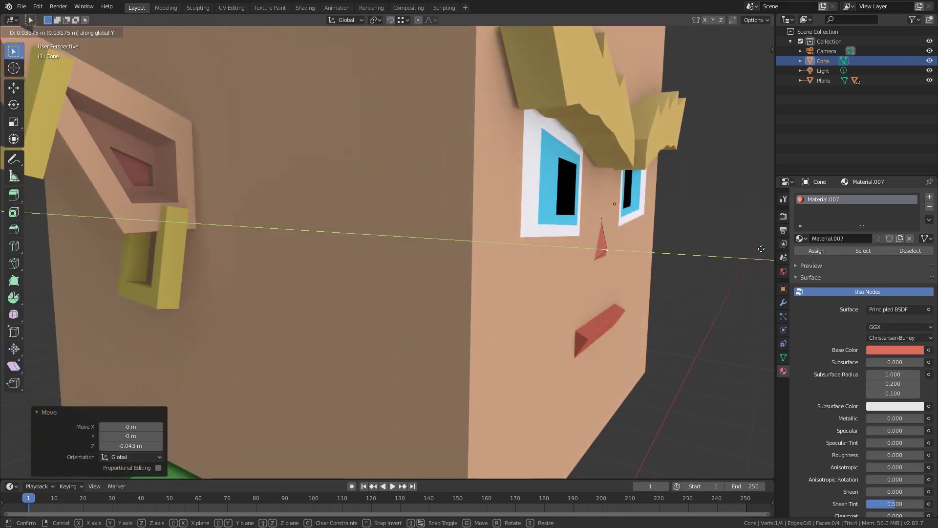
key(Escape)
key(Tab)
Step: Adjust the nose's placement along Y slightly and raise it about 0.02 m along Z
key(g)
key(y)
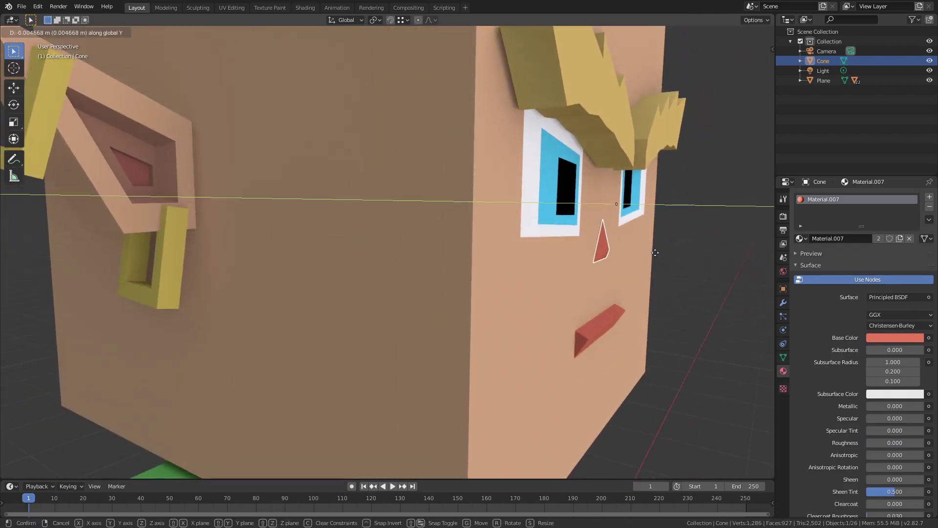
key(Escape)
alt+middle_drag(653, 256, 532, 268)
key(g)
key(z)
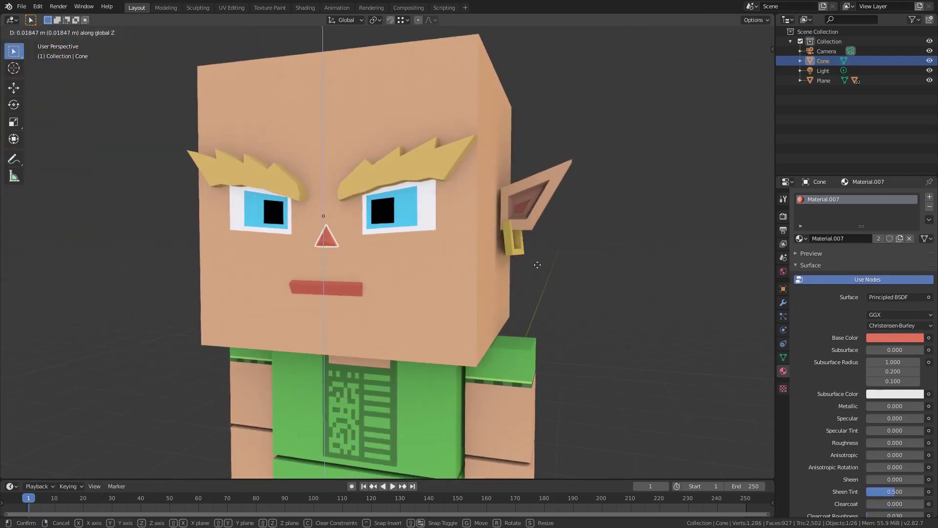
click(544, 259)
Step: Lower the nose's front tip vertex along Z to reshape the nose on the face
scroll(433, 238, up, 5)
key(Tab)
key(g)
key(z)
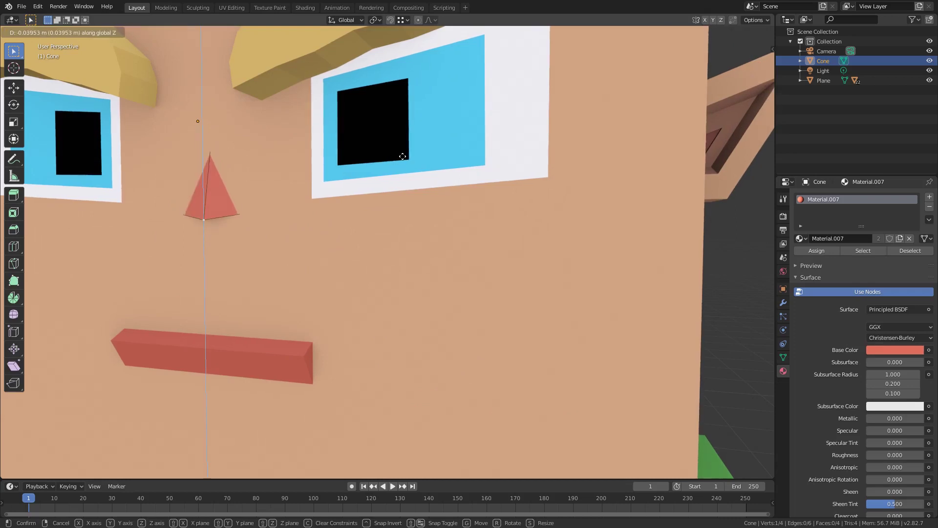
click(404, 171)
key(Tab)
Step: Fine-tune the nose's front tip vertex with a slight raise along Z and a small shift along Y
middle_drag(314, 206, 595, 165)
click(662, 225)
key(Tab)
key(Tab)
right_click(596, 166)
key(Tab)
key(g)
key(z)
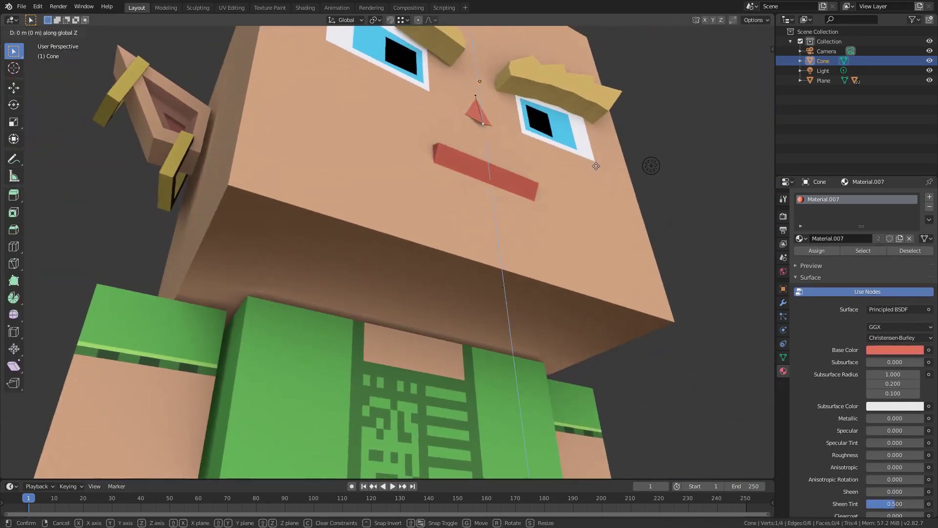
click(604, 155)
middle_drag(604, 155, 470, 216)
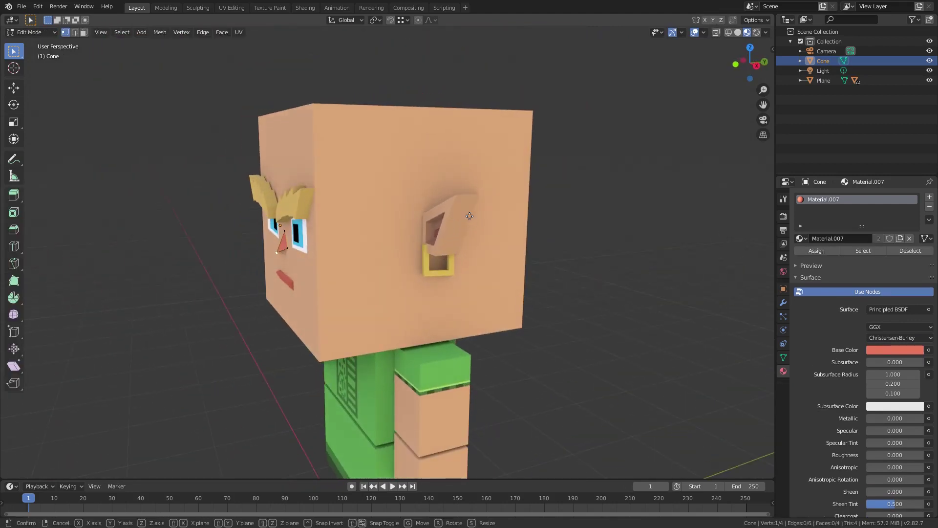
key(y)
click(475, 217)
key(Tab)
Step: Parent the nose to the head cube
middle_drag(384, 181, 540, 217)
scroll(540, 218, up, 4)
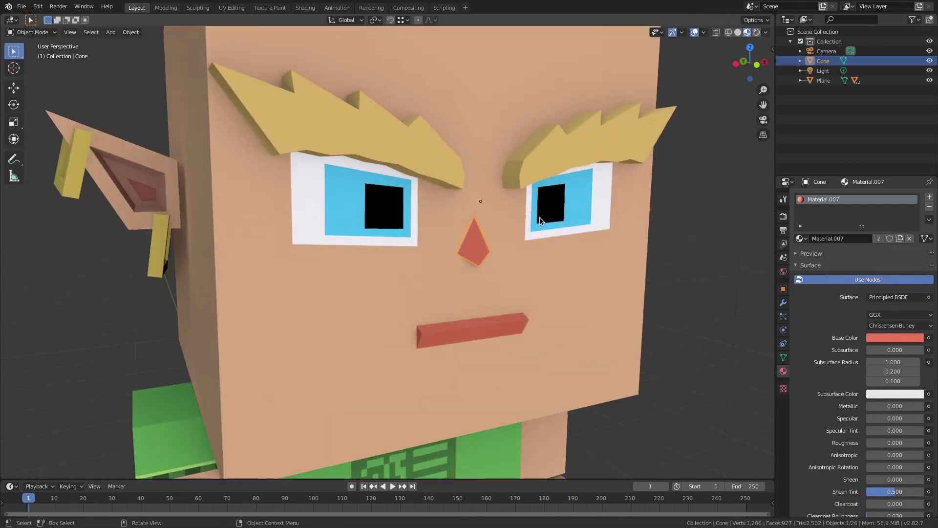
shift+click(507, 230)
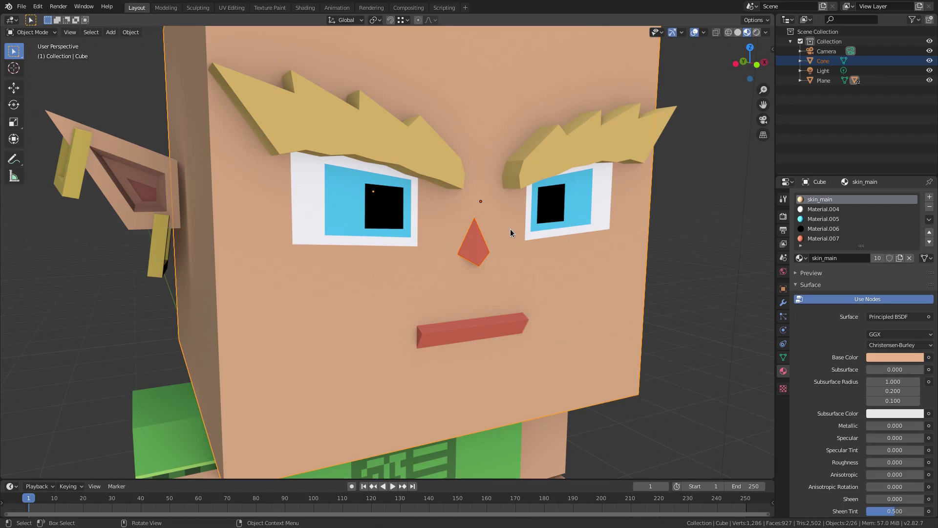
key(ctrl+p)
click(511, 229)
scroll(585, 301, down, 5)
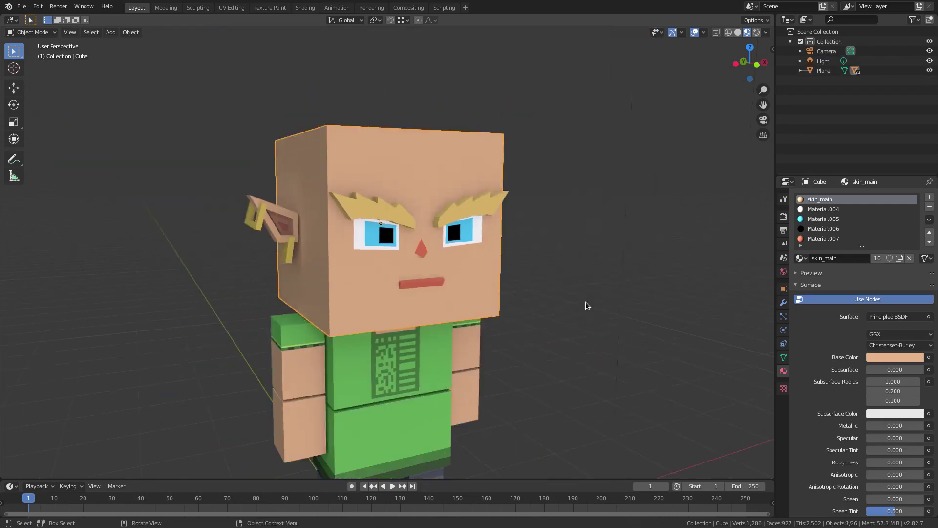
Step: Try rotating the head about the global X axis to check whether the nose follows it
key(r)
key(x)
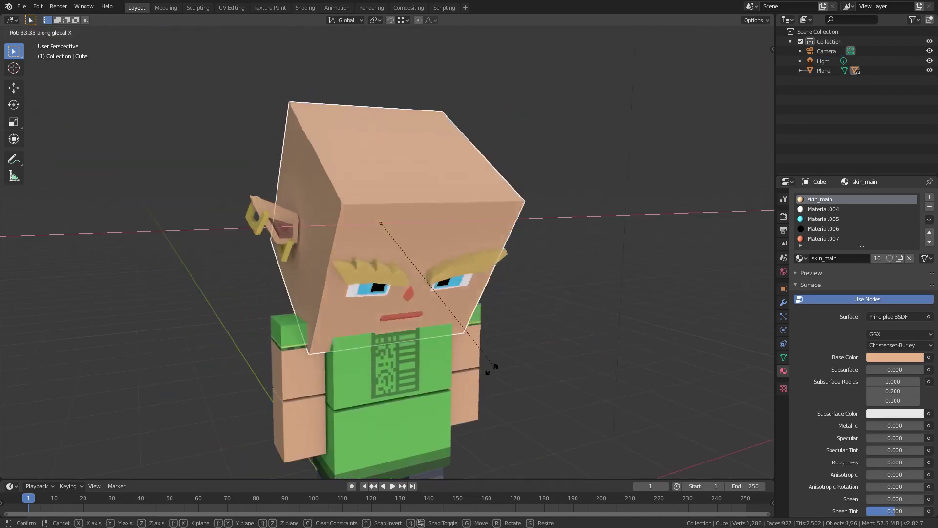
key(Escape)
Step: Select the red mouth faces on the head mesh in face select mode
middle_drag(466, 315, 437, 289)
scroll(428, 281, up, 4)
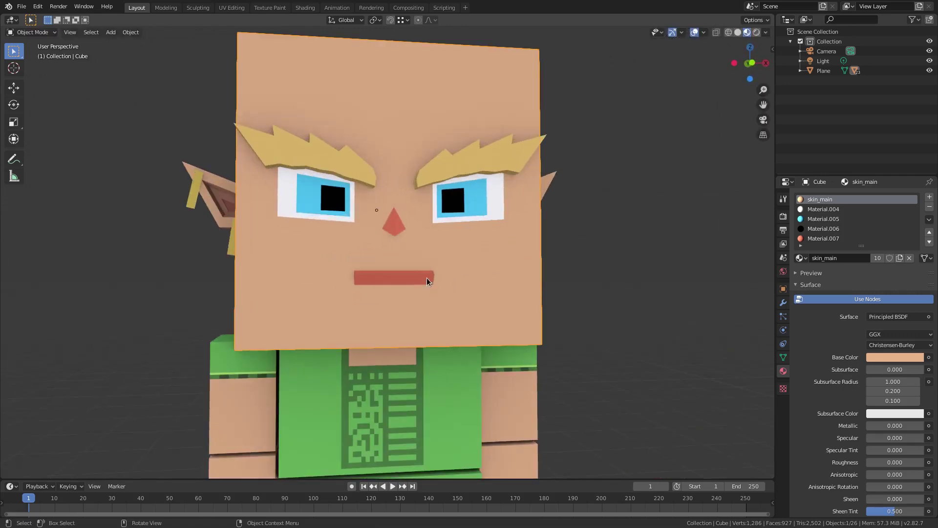
key(Tab)
scroll(425, 272, up, 2)
middle_drag(425, 272, 430, 289)
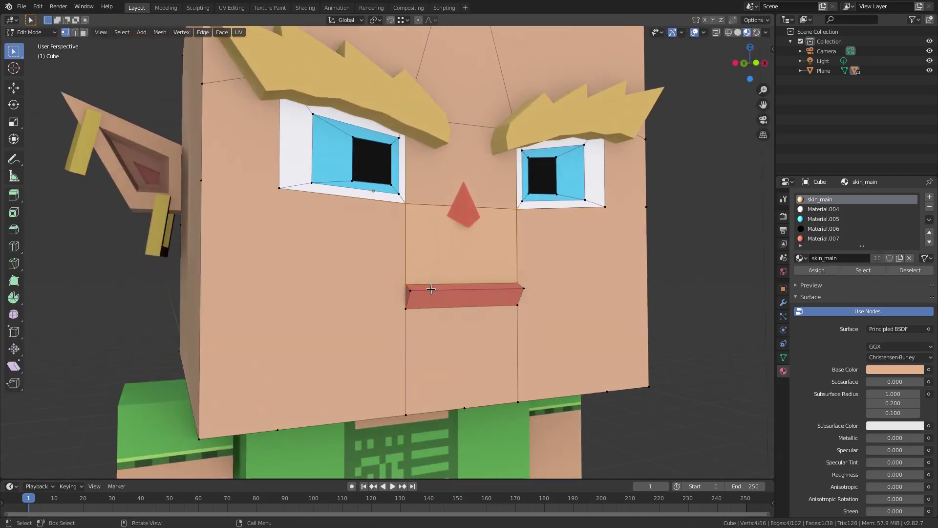
click(84, 33)
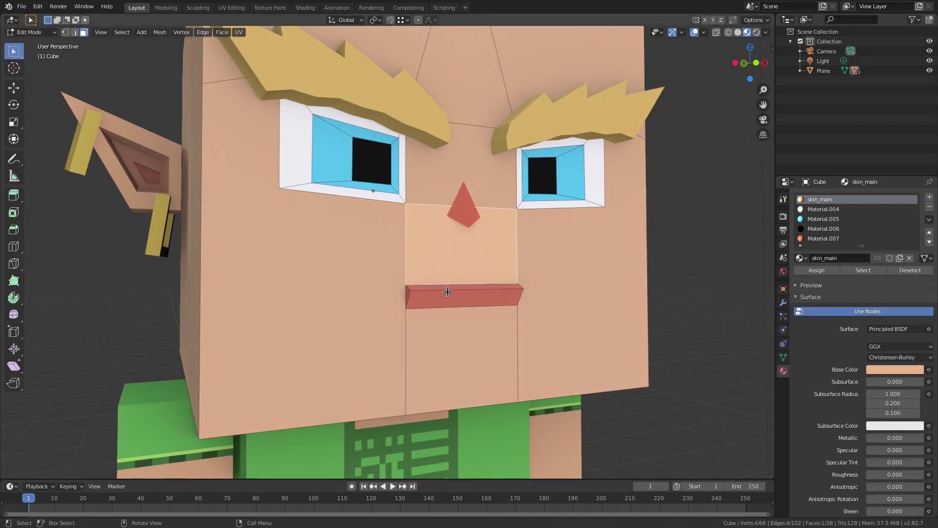
click(411, 293)
middle_drag(533, 315, 273, 282)
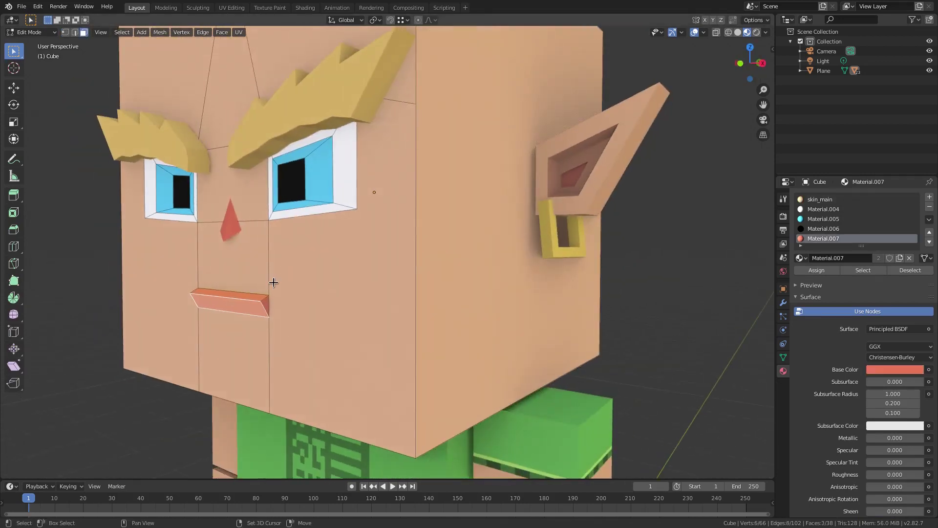
Step: Try to delete the lip faces from the head mesh
key(x)
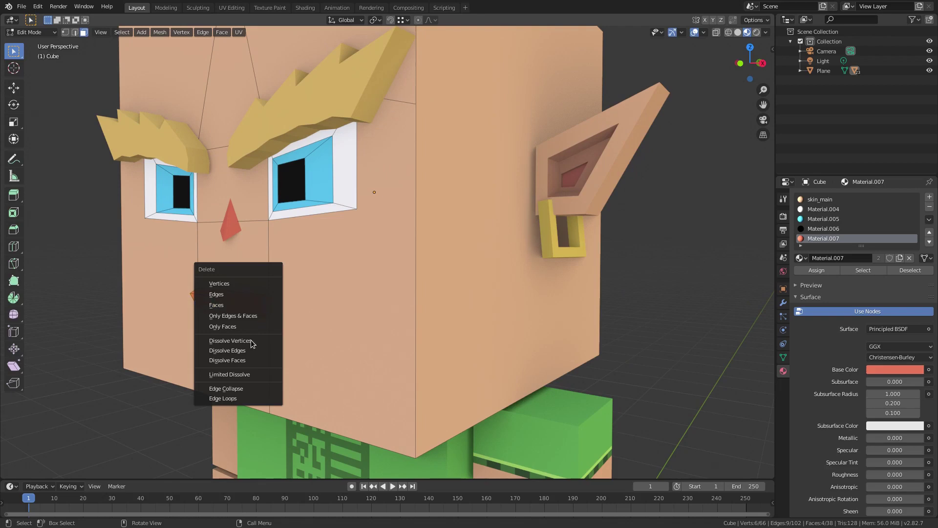
click(248, 306)
middle_drag(245, 303, 304, 291)
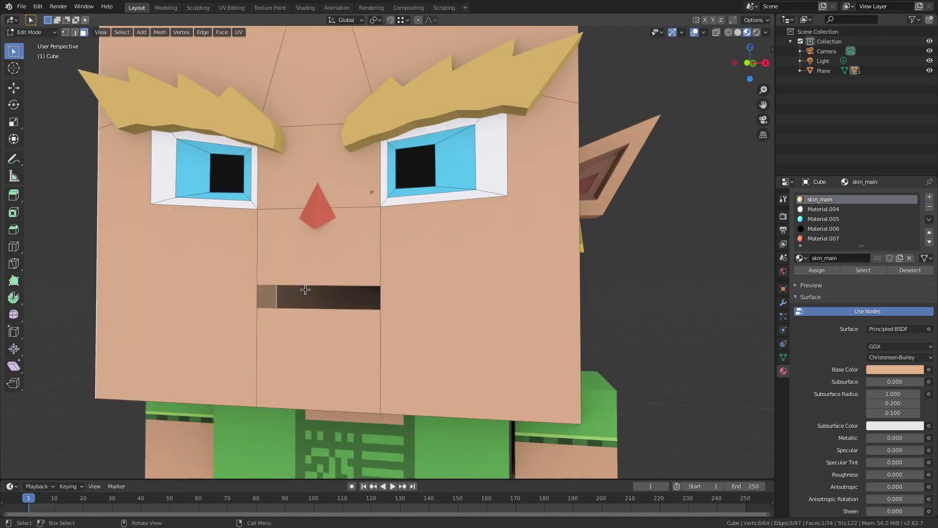
click(281, 277)
click(64, 32)
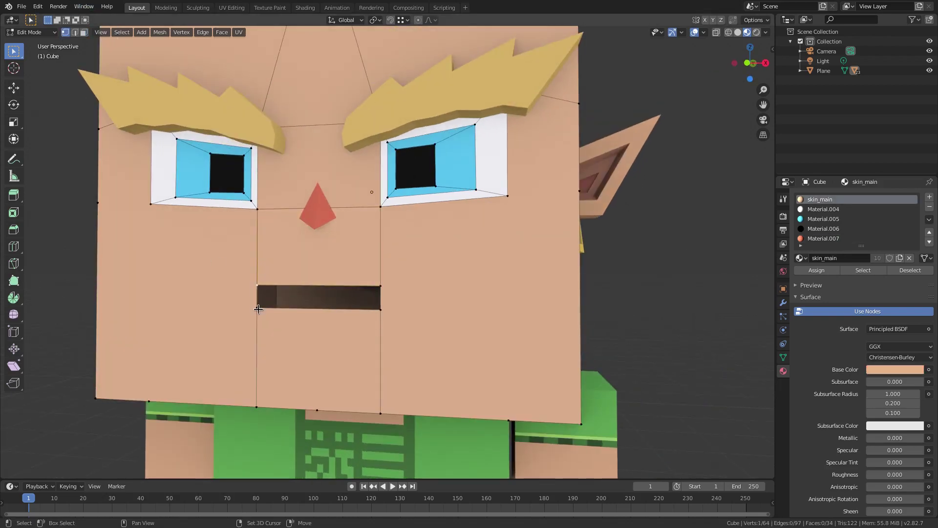
key(3)
key(alt+a)
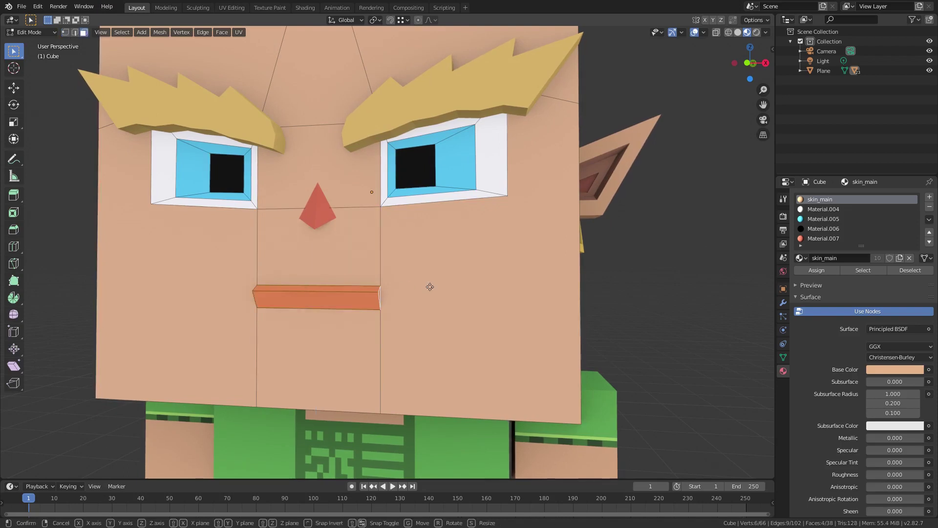
Step: Move the mouth slightly up along Z and narrow it to 0.667 along X
key(g)
key(z)
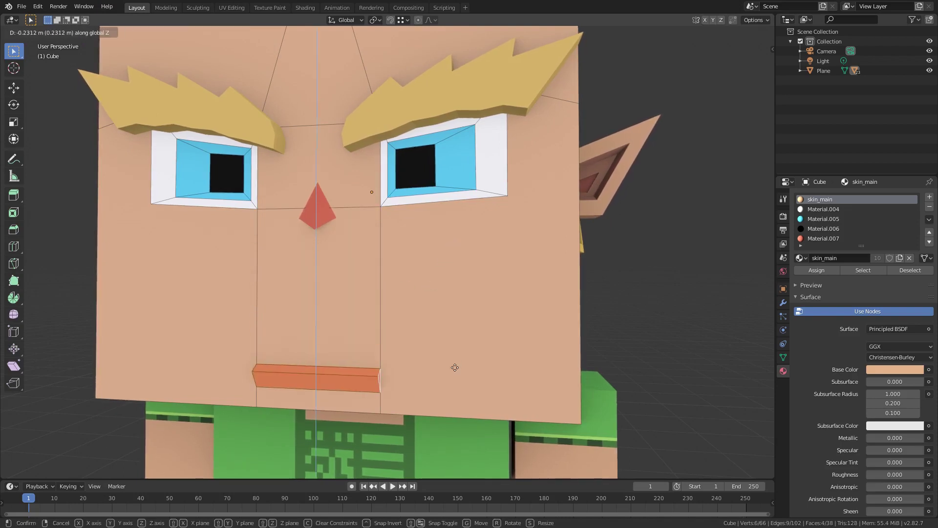
click(473, 269)
key(s)
key(x)
click(419, 274)
Step: Scale the mouth down uniformly and raise it closer to the nose
key(s)
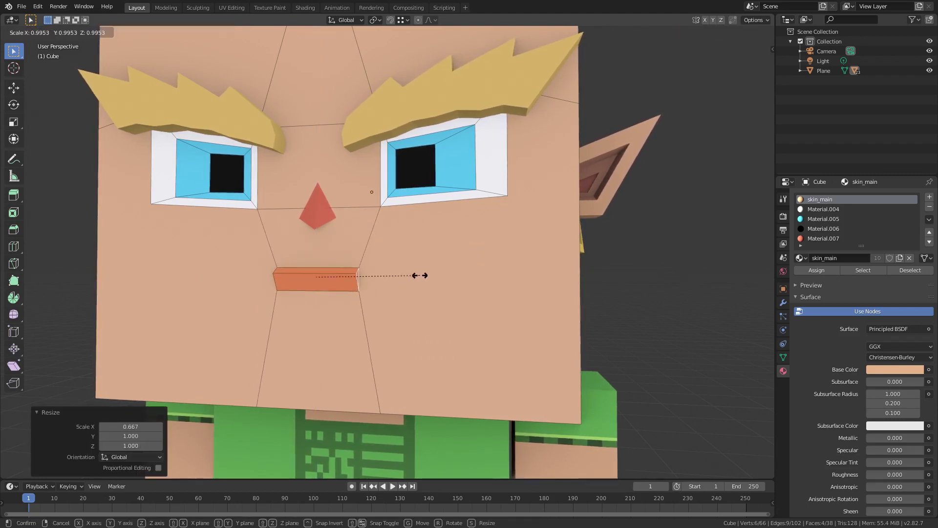
click(386, 275)
key(g)
key(z)
click(393, 255)
key(Tab)
scroll(392, 254, down, 4)
middle_drag(392, 254, 502, 288)
scroll(489, 269, down, 5)
scroll(497, 271, up, 6)
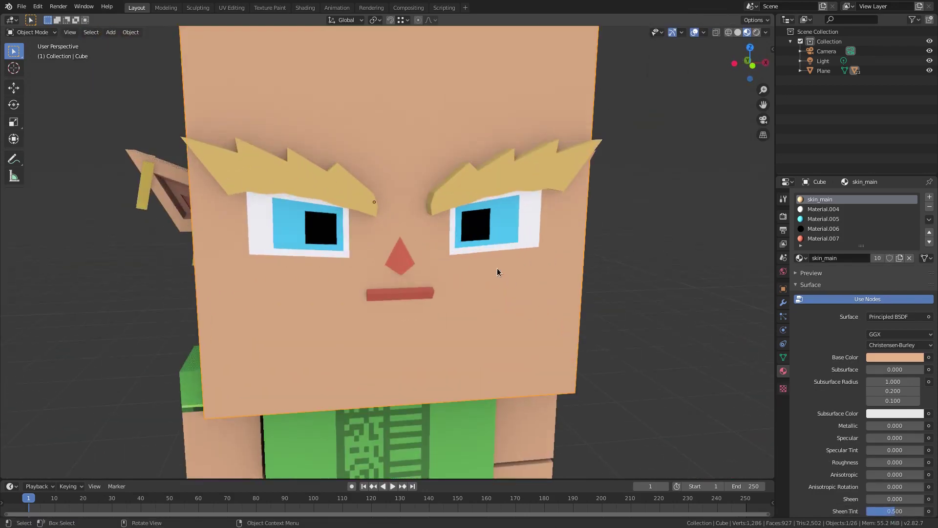
Step: Rotate the left eyebrow about -12° around the global Y axis to flatten its angry slant
click(460, 211)
key(r)
key(y)
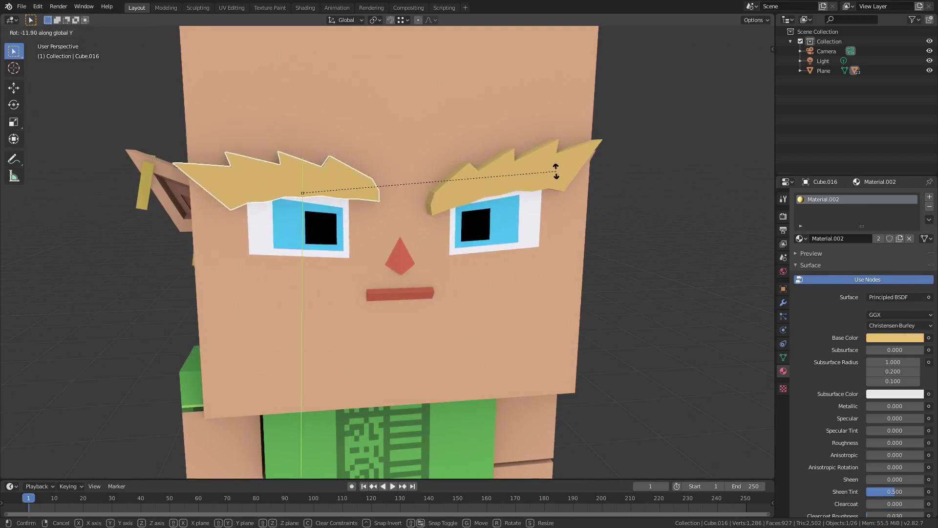
click(556, 170)
Step: Rotate the right eyebrow 12.8° around the global Y axis to match the left one
click(526, 183)
key(r)
key(y)
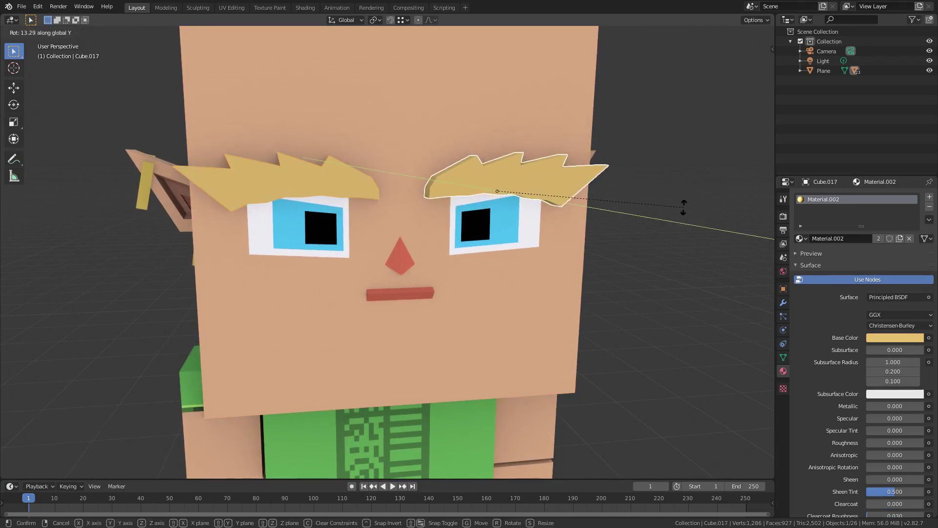
click(683, 208)
scroll(528, 256, down, 5)
middle_drag(526, 258, 513, 237)
scroll(513, 238, up, 3)
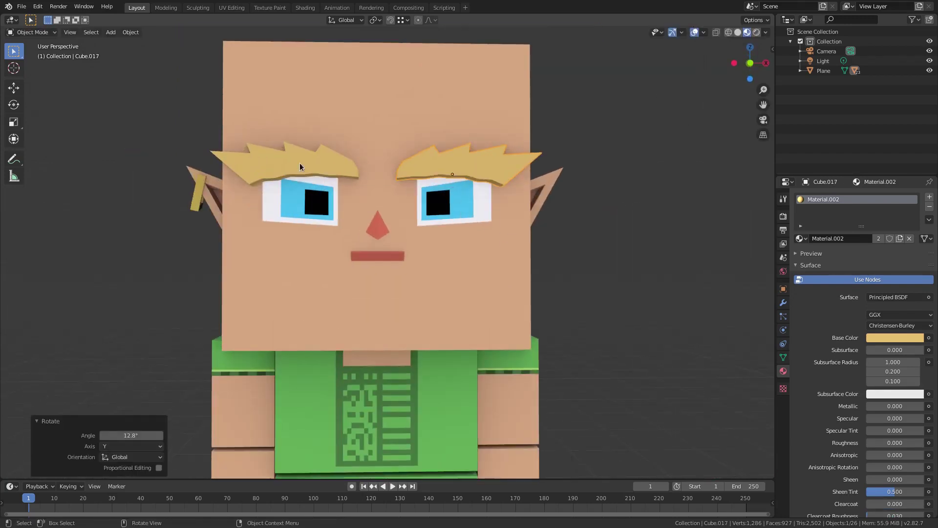
Step: Raise both eyebrows together by about 0.18 m along Z
shift+click(300, 164)
key(g)
key(z)
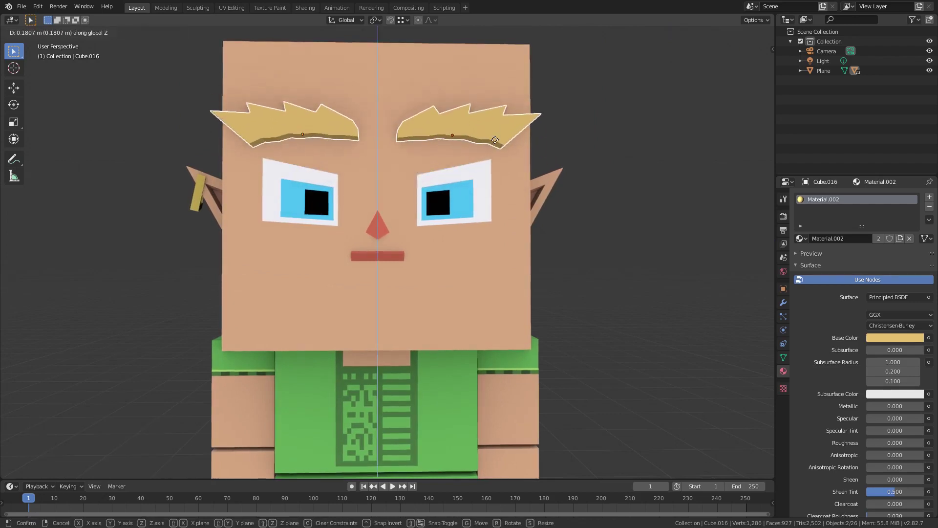
click(496, 142)
scroll(487, 235, down, 4)
middle_drag(486, 239, 442, 235)
scroll(521, 240, up, 4)
Step: Raise the upper inner corner vertices of both eye whites by 0.0658 m along Z
key(Tab)
key(Tab)
click(315, 218)
middle_drag(314, 218, 328, 209)
scroll(328, 209, up, 1)
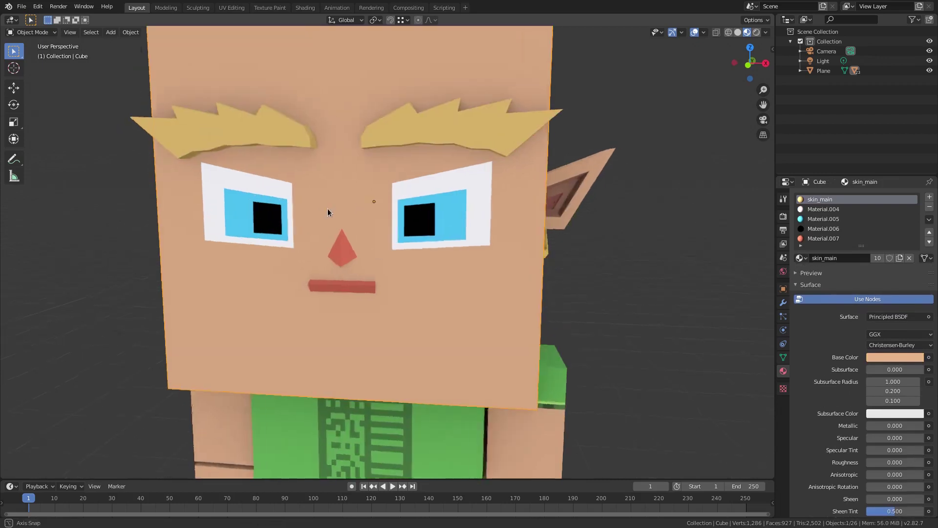
key(Tab)
scroll(303, 191, up, 2)
shift+middle_drag(285, 176, 338, 201)
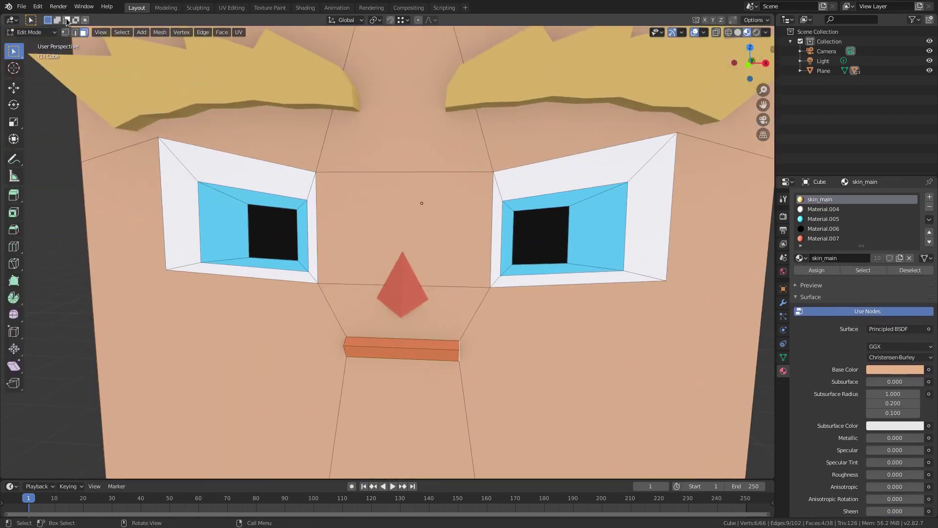
shift+click(494, 173)
key(g)
key(z)
click(484, 142)
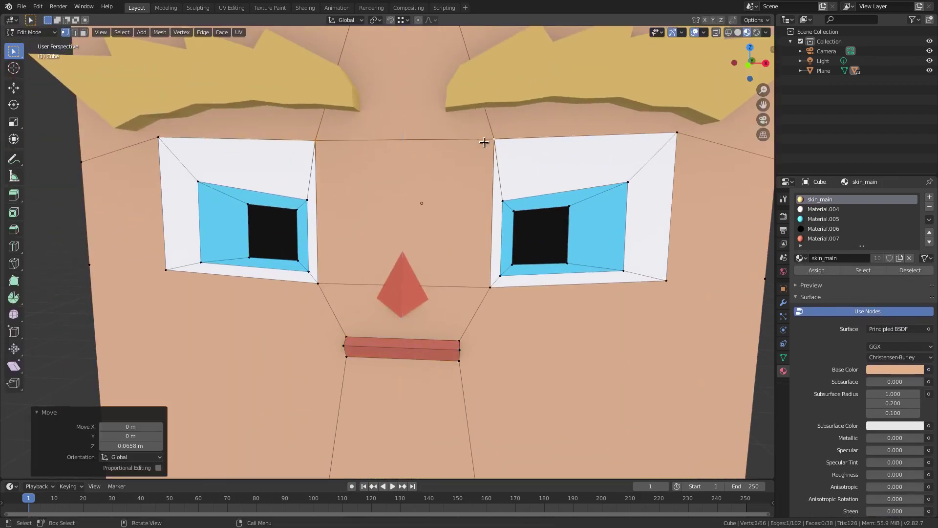
Step: Lower the upper outer corner vertices of both eye whites along Z for a softer eye shape
click(159, 137)
shift+click(677, 132)
key(g)
key(z)
click(674, 170)
key(Tab)
scroll(477, 230, down, 5)
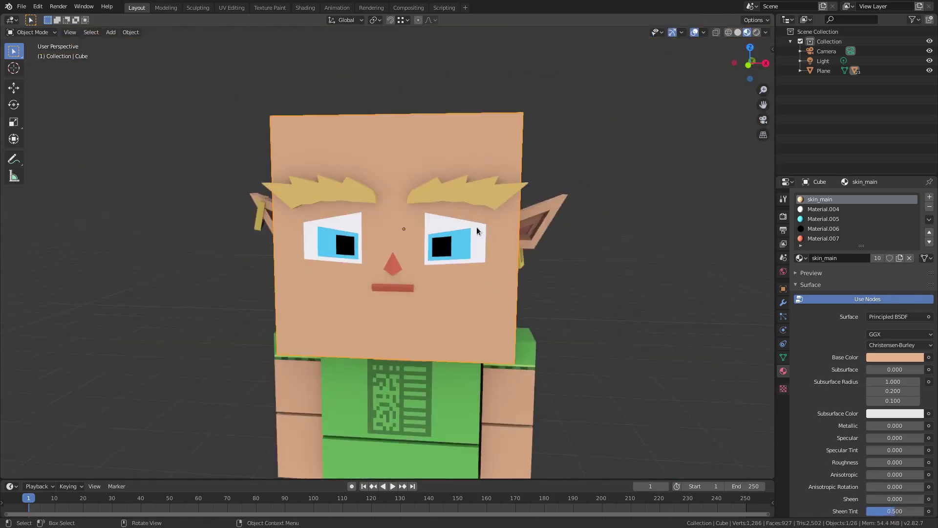
middle_drag(477, 231, 486, 210)
Step: Raise the upper inner corner vertices of both blue irises by 0.0683 m along Z
key(Tab)
scroll(306, 195, up, 4)
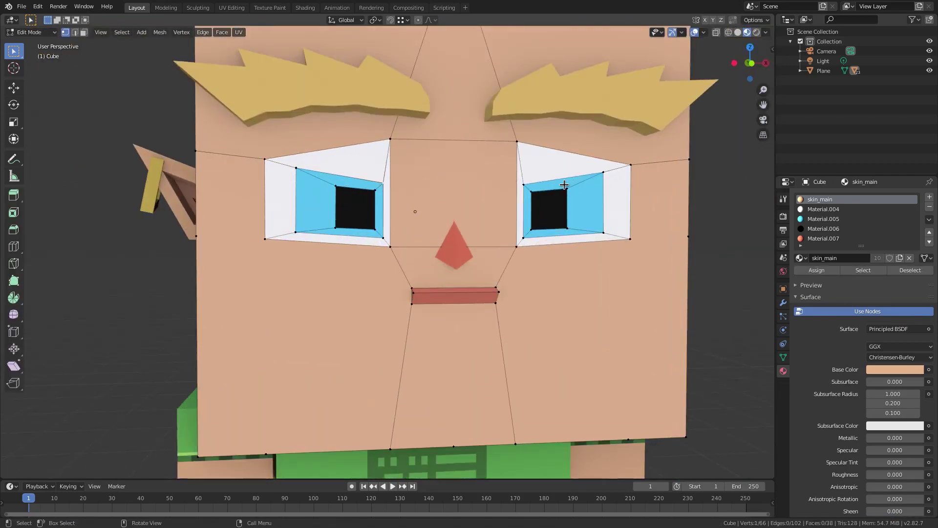
key(g)
key(z)
click(599, 156)
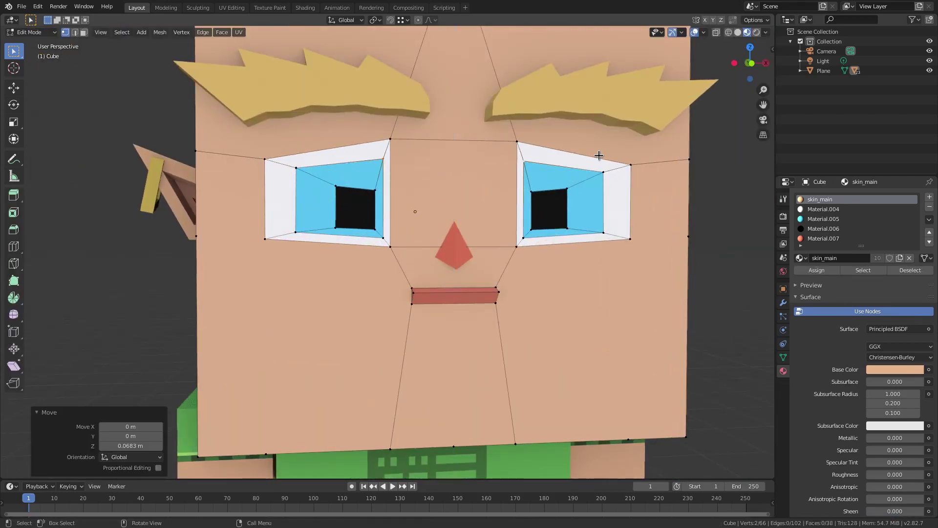
Step: Raise the upper inner corner vertices of both black pupils by about 0.024 m along Z
click(376, 187)
key(g)
key(z)
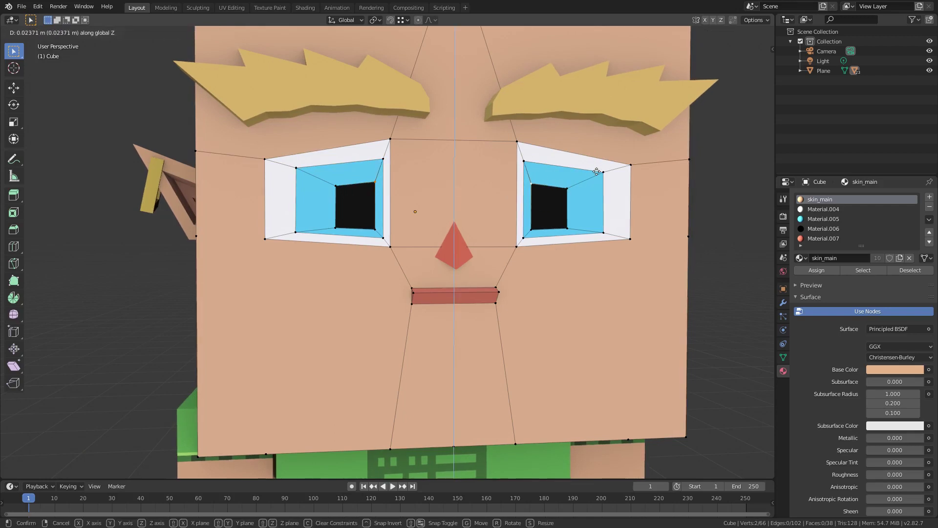
click(597, 171)
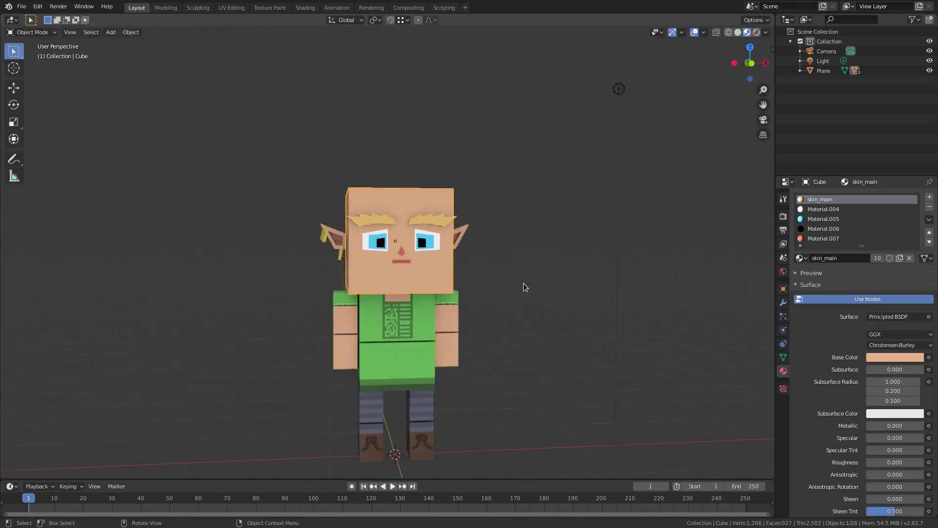
scroll(425, 235, up, 3)
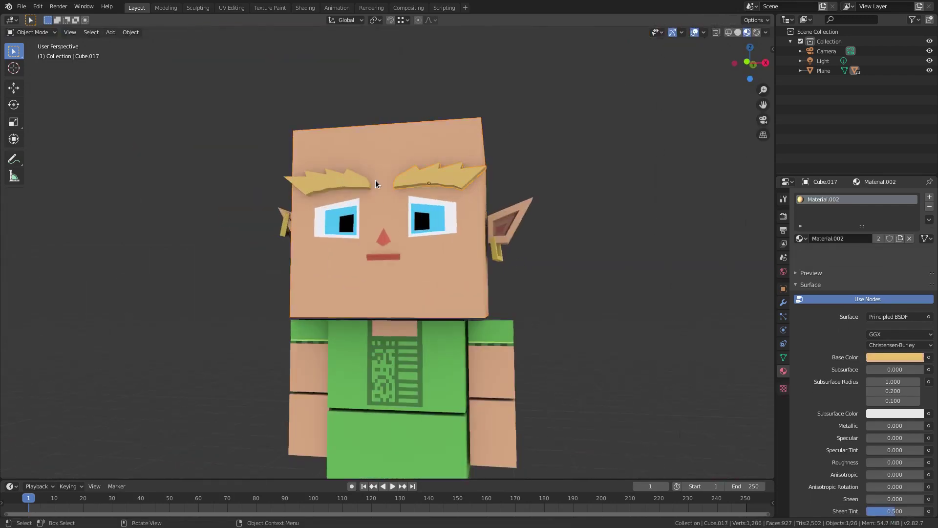
Step: Adjust the height of both eyebrows along Z so they sit just above the eyes
click(430, 182)
key(g)
key(z)
click(551, 213)
middle_drag(432, 235, 584, 239)
key(g)
key(z)
click(596, 245)
key(g)
key(z)
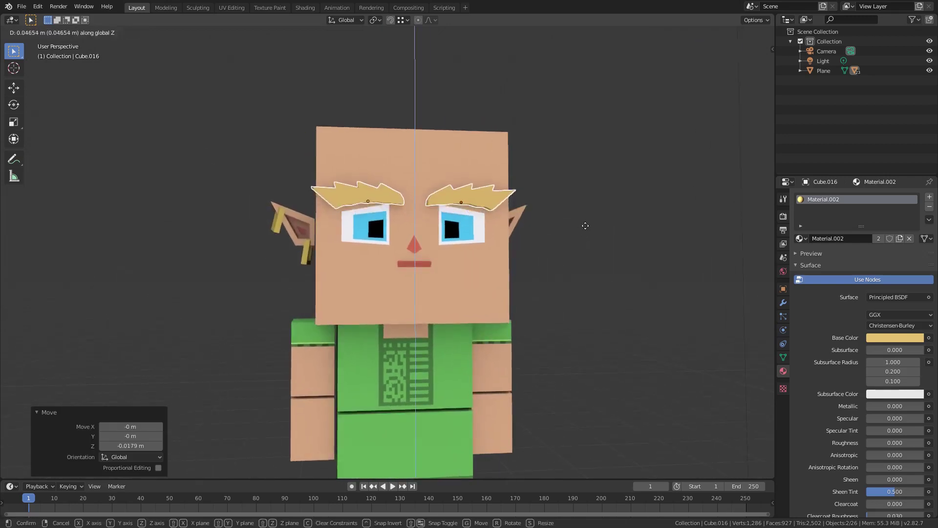
click(584, 222)
Step: Fine-tune the right eyebrow's tilt with small rotations around the global Y axis
click(440, 195)
key(r)
key(y)
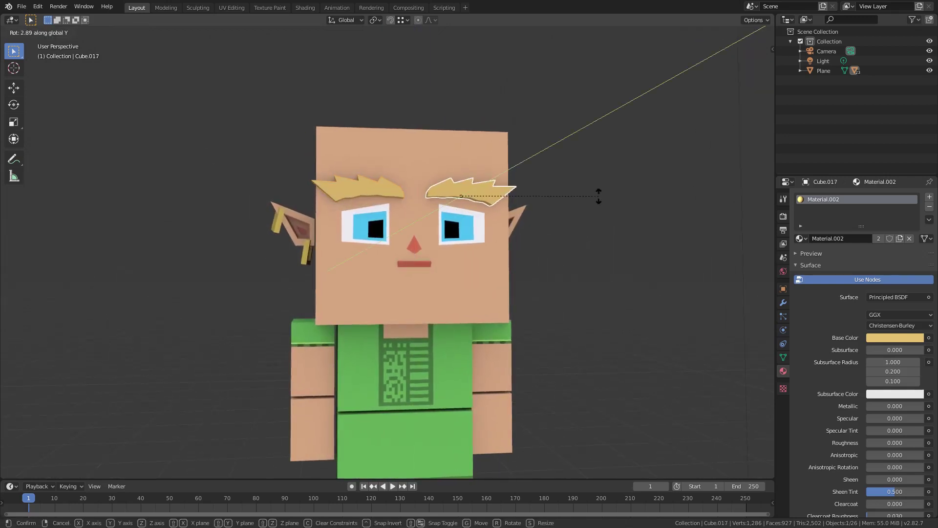
click(648, 181)
key(r)
key(y)
click(541, 198)
Step: Rotate the left eyebrow slightly around the global Y axis to match the right eyebrow
click(390, 192)
key(r)
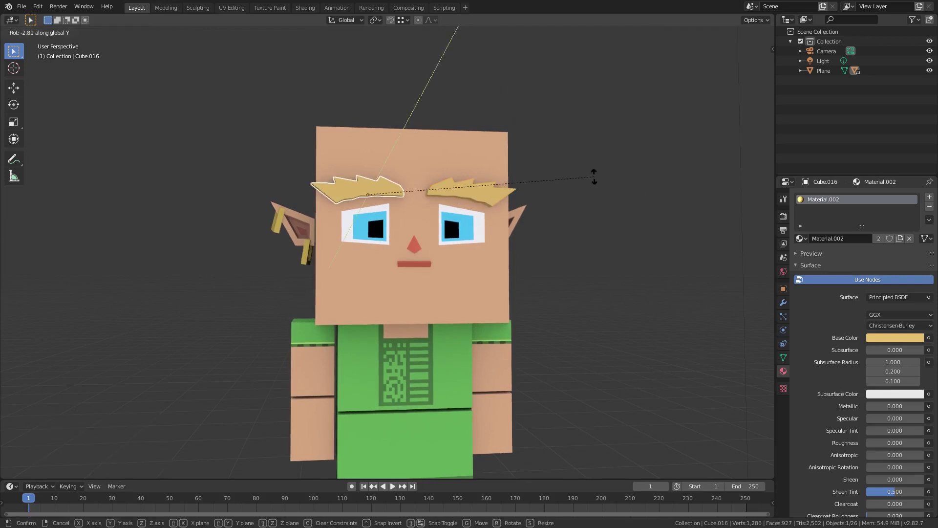
click(574, 189)
middle_drag(574, 189, 493, 245)
click(459, 270)
key(Tab)
scroll(456, 273, up, 2)
middle_drag(456, 272, 434, 259)
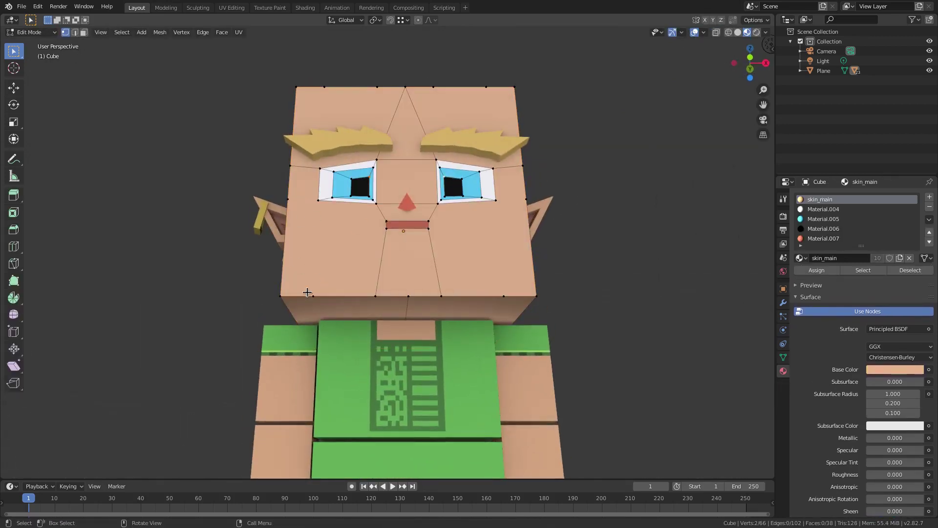
middle_drag(306, 294, 276, 269)
middle_drag(517, 283, 481, 271)
key(Tab)
Step: Add a 2 m cube for the hair and move it up onto the character's head
scroll(580, 282, down, 3)
middle_drag(566, 329, 518, 242)
scroll(591, 243, down, 4)
key(shift+a)
mouse_move(470, 218)
click(523, 234)
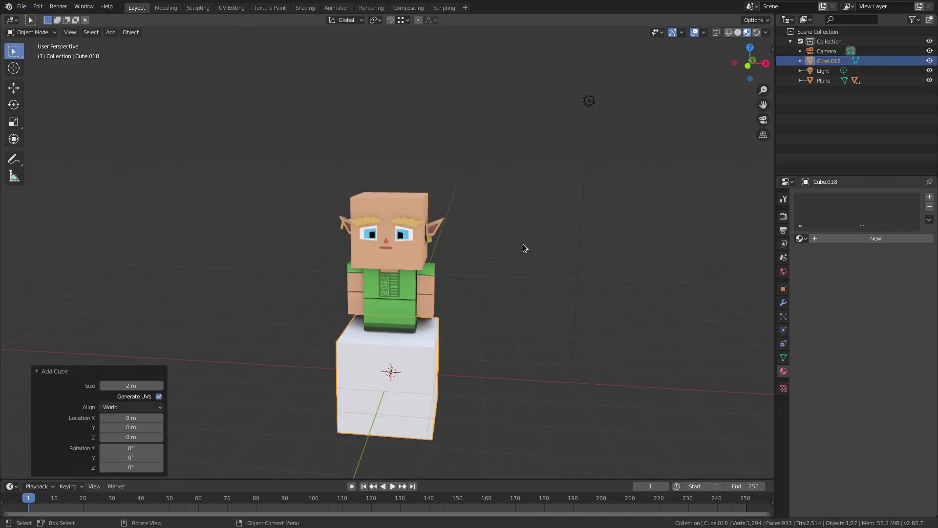
click(617, 100)
Step: Scale the hair cube to 0.781 and flatten it along Z into a slab
key(s)
click(588, 166)
middle_drag(509, 187, 645, 206)
scroll(657, 208, up, 5)
key(s)
key(z)
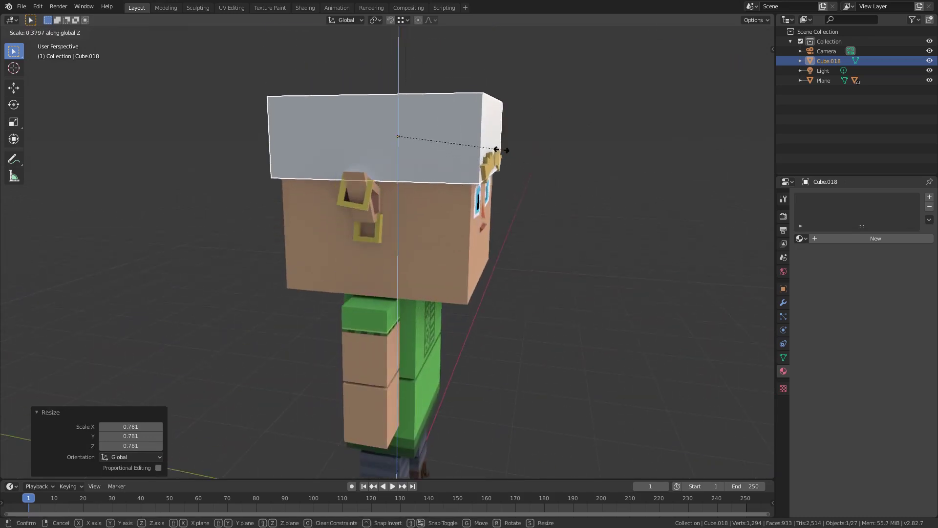
click(459, 132)
Step: Raise the hair slab 0.194 m along Z and resize it to cap the top of the head
key(g)
key(z)
click(471, 111)
middle_drag(470, 112, 606, 115)
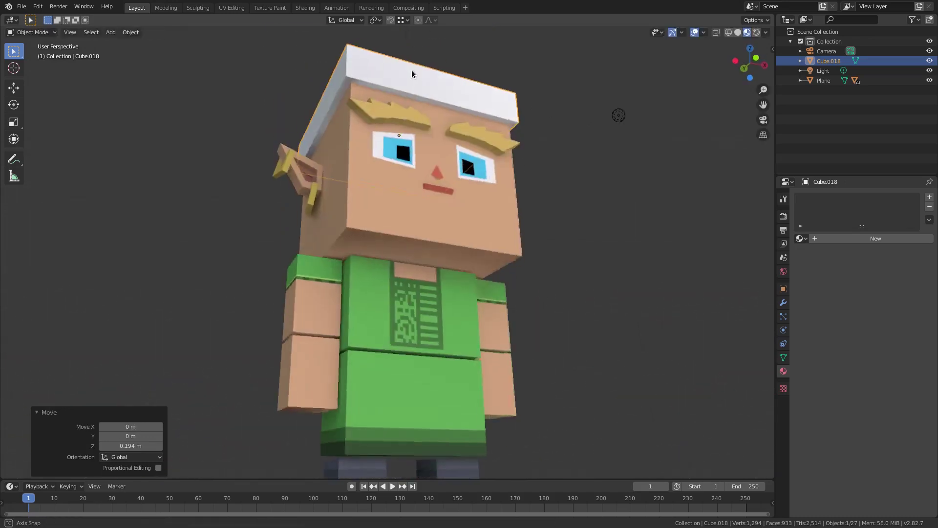
scroll(623, 161, up, 2)
key(s)
click(627, 178)
key(s)
click(617, 190)
Step: Cut the hair block with six evenly spaced loop cuts in each horizontal direction
key(Tab)
middle_drag(440, 187, 7, 190)
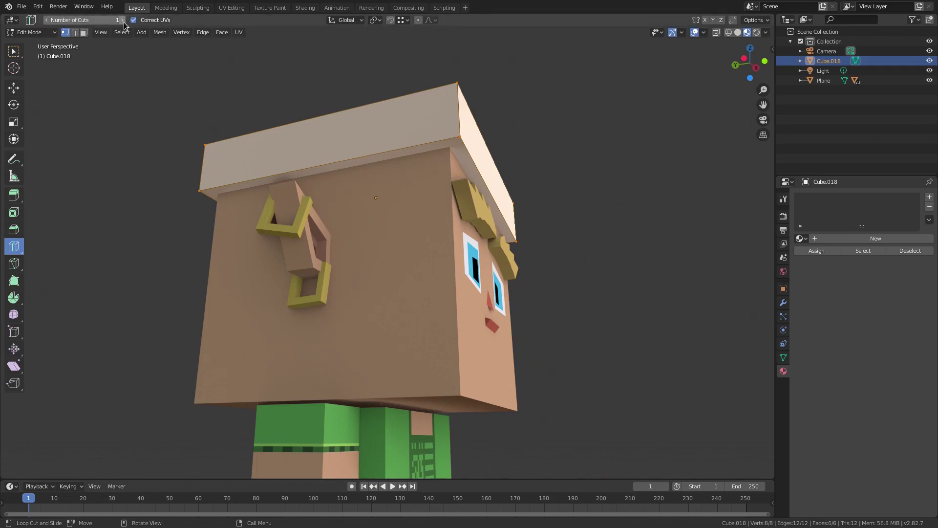
click(319, 133)
middle_drag(515, 172, 409, 142)
middle_drag(565, 168, 489, 179)
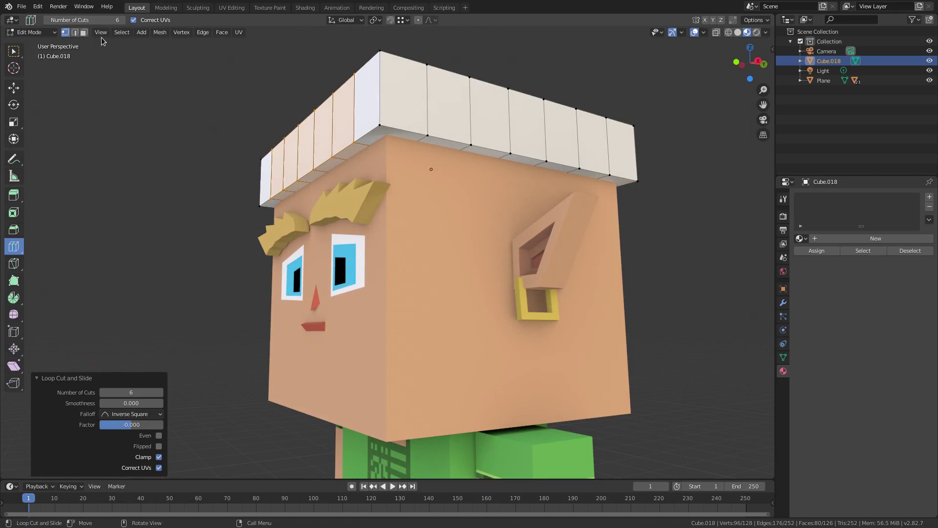
Step: Lower the bottom edge at the second cut from the left on the hair's front to eyebrow level
middle_drag(275, 96, 304, 100)
middle_drag(124, 84, 134, 85)
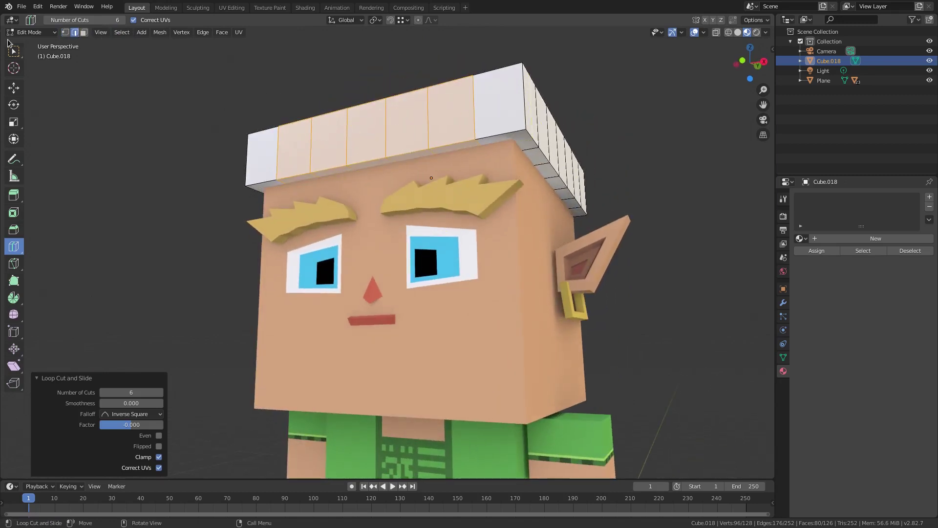
click(322, 180)
key(g)
key(z)
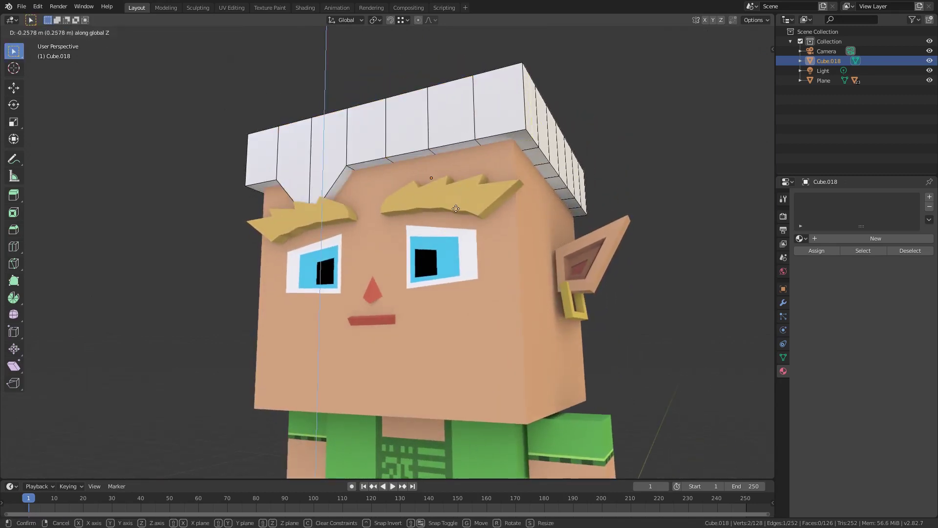
click(471, 194)
Step: Pull the third front bottom edge down into a long point between the eyes and lower the fourth edge slightly
click(364, 166)
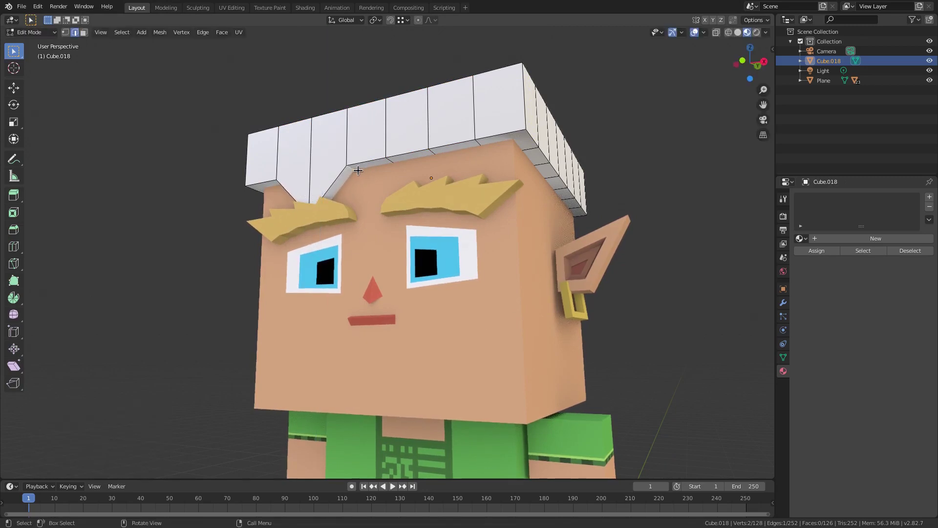
key(g)
key(z)
click(371, 264)
middle_drag(367, 248, 393, 237)
click(427, 171)
key(g)
key(z)
click(430, 198)
Step: Lower the front bottom edge above the right eyebrow's outer part by 0.276 m along Z
click(474, 166)
key(g)
key(z)
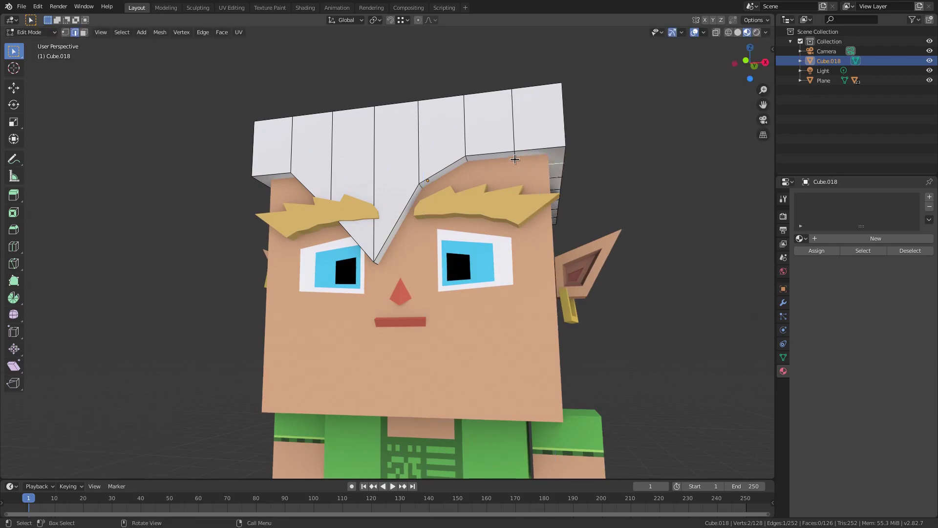
click(510, 215)
mouse_move(509, 216)
middle_down()
mouse_move(440, 193)
mouse_move(520, 209)
middle_up()
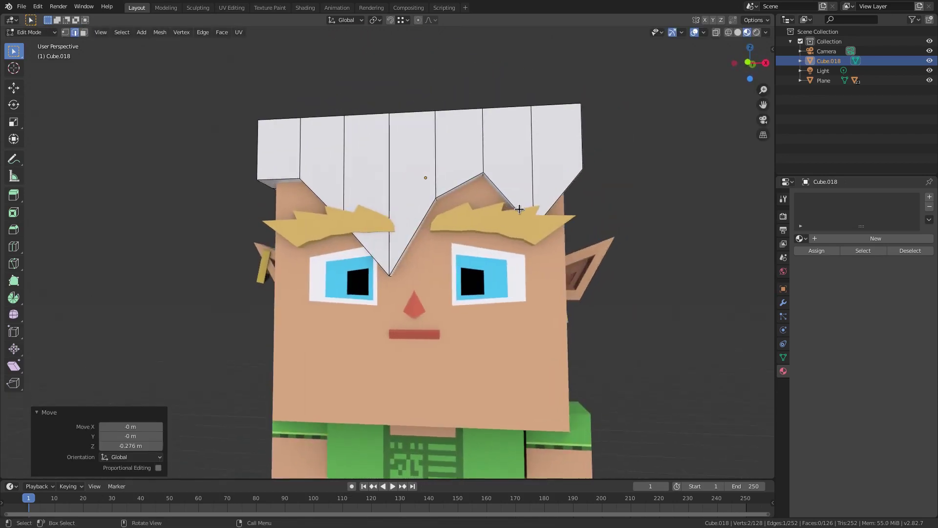
Step: Lower the hair's front bottom edge above the right eyebrow's inner part by about 0.045 m along Z
click(484, 179)
key(g)
key(z)
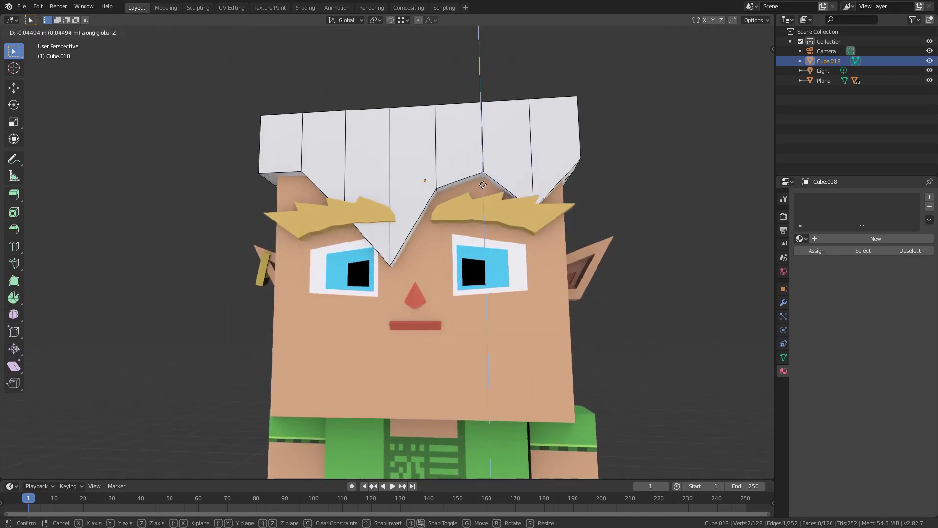
click(483, 185)
Step: Try to lower the hair's left front corner edge and another bottom edge along Z
middle_drag(483, 185, 337, 158)
click(297, 158)
key(g)
key(z)
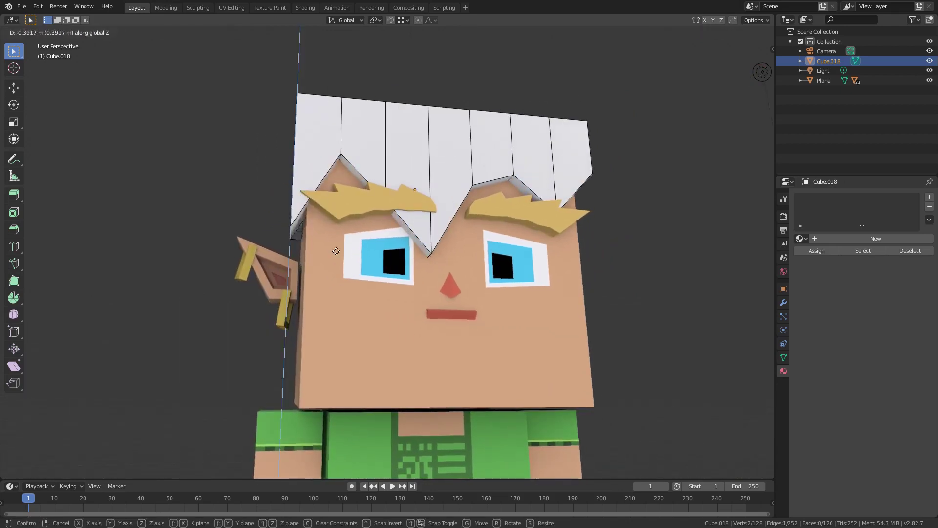
click(349, 217)
middle_drag(349, 218, 378, 115)
click(433, 130)
key(g)
key(z)
click(429, 172)
click(355, 137)
middle_drag(455, 150, 362, 196)
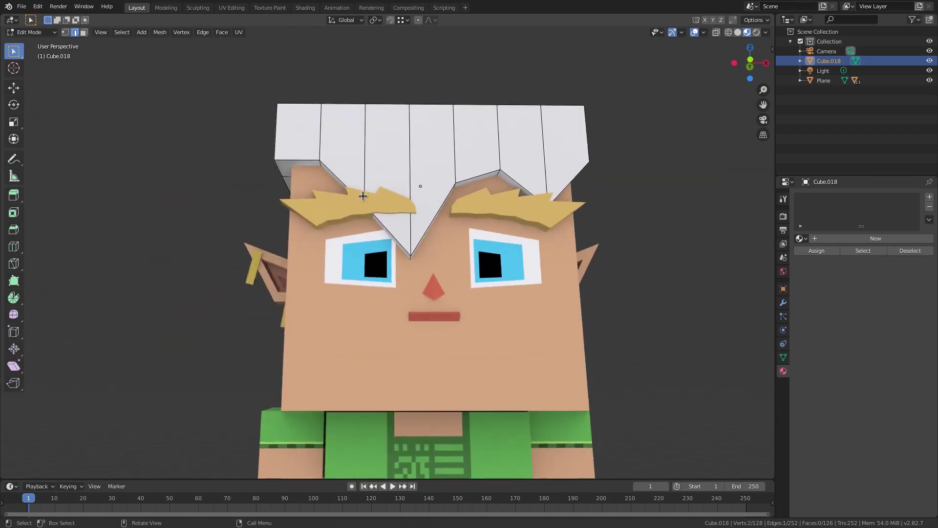
Step: Lower the hair's front bottom edge at the first cut from the left slightly along Z
click(321, 164)
key(g)
key(z)
click(329, 172)
Step: Raise the front bottom edge at the second cut from the left by 0.0906 m along Z
click(363, 203)
key(g)
key(z)
right_click(364, 198)
middle_drag(364, 200, 395, 150)
scroll(395, 150, up, 3)
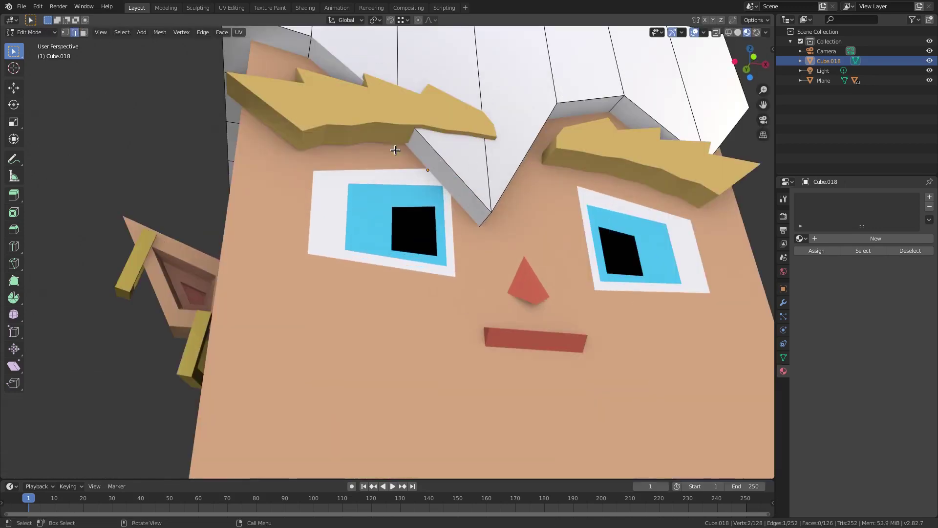
key(g)
key(z)
click(402, 87)
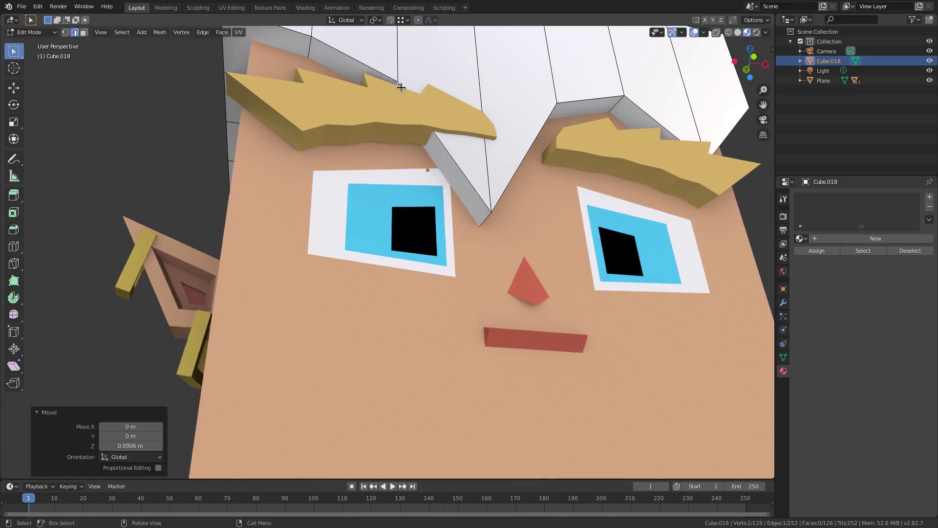
Step: Scale the whole hair object along the Y axis to adjust its depth around the head
middle_drag(402, 87, 394, 128)
scroll(394, 127, down, 1)
middle_drag(450, 121, 606, 155)
scroll(433, 126, down, 2)
key(Tab)
key(s)
key(y)
click(674, 171)
key(Tab)
middle_drag(324, 111, 477, 245)
key(Tab)
key(Tab)
key(Tab)
scroll(415, 226, down, 6)
scroll(537, 245, up, 4)
click(800, 240)
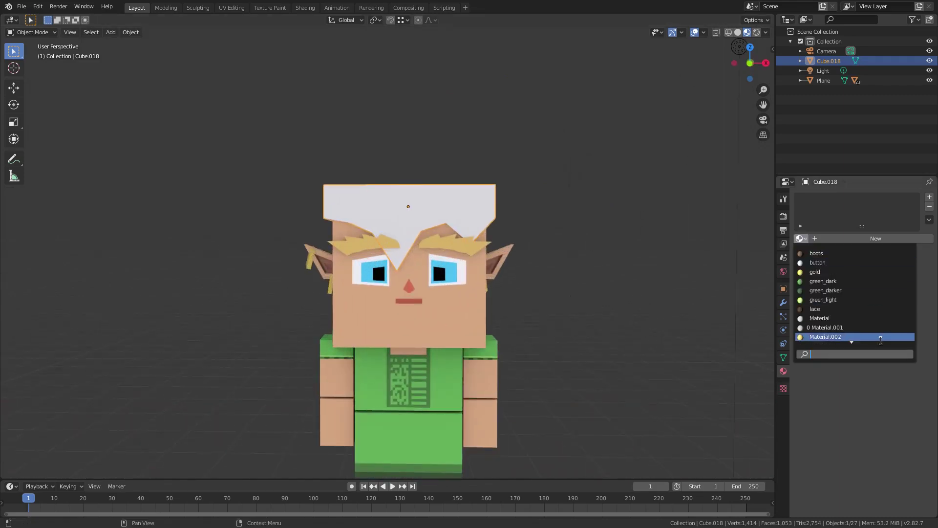
key(Escape)
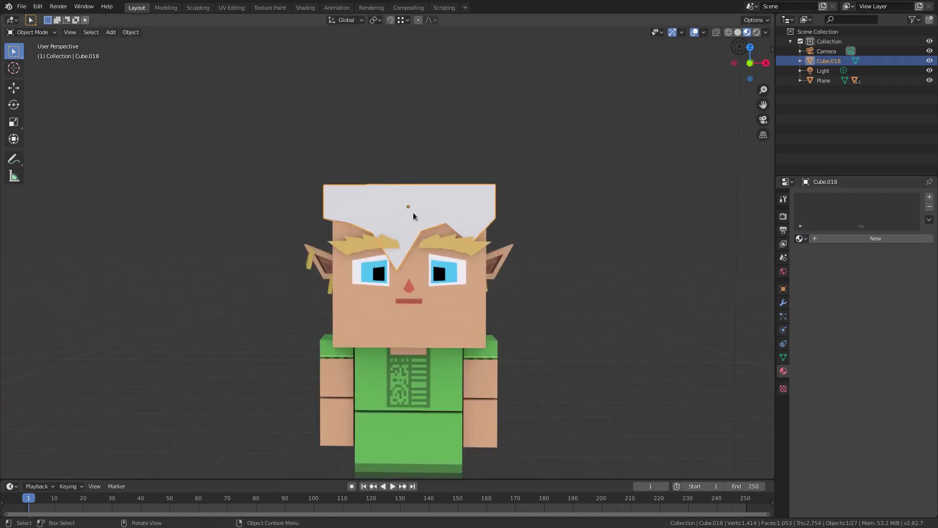
Step: Try to move the long fringe point freely over the left eye and shift the bottom edge beside it
key(Tab)
scroll(423, 248, up, 5)
key(g)
click(425, 249)
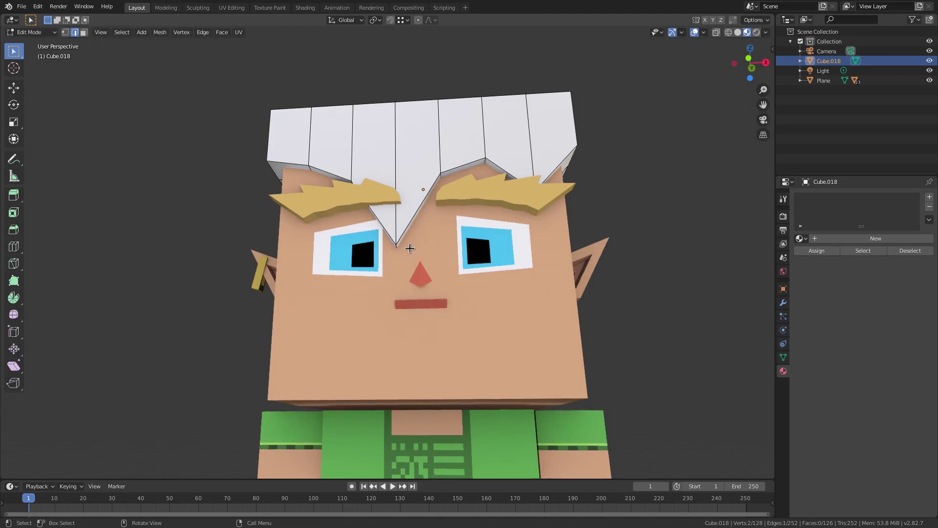
key(g)
click(440, 174)
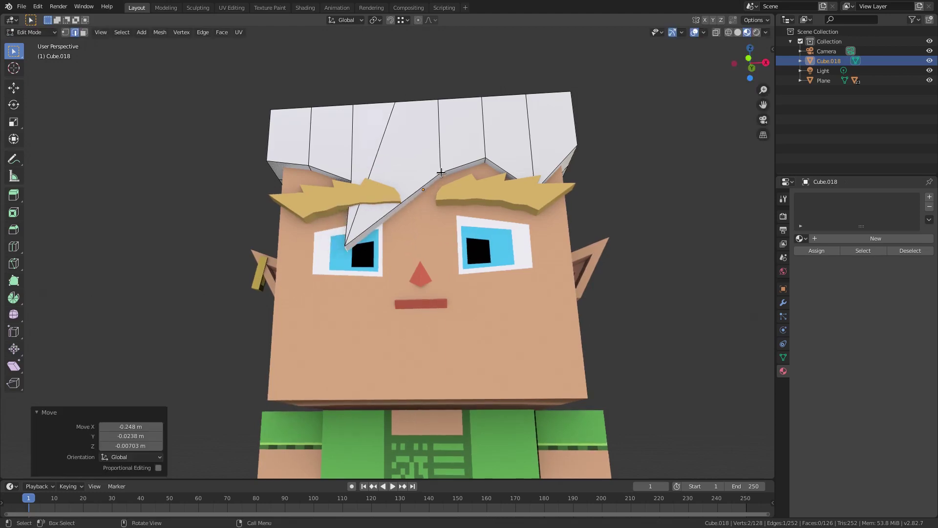
middle_drag(346, 183, 410, 185)
key(g)
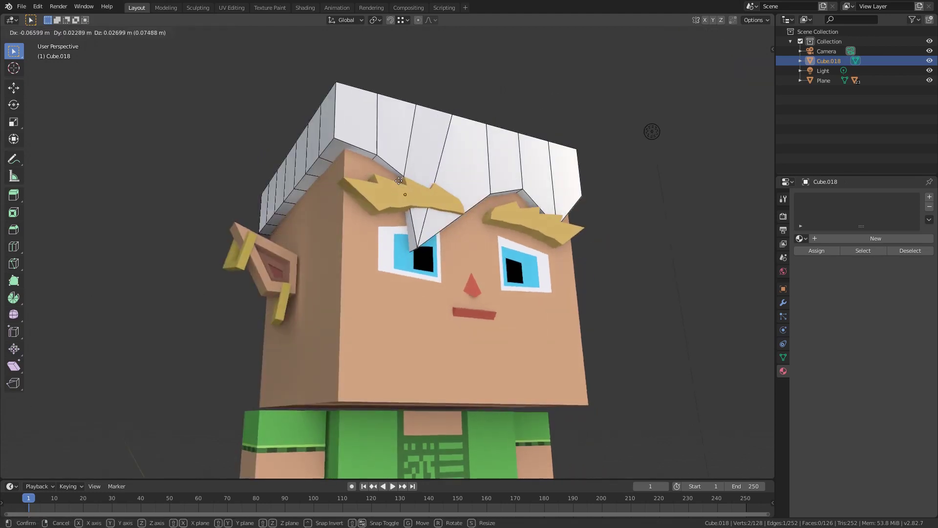
click(454, 196)
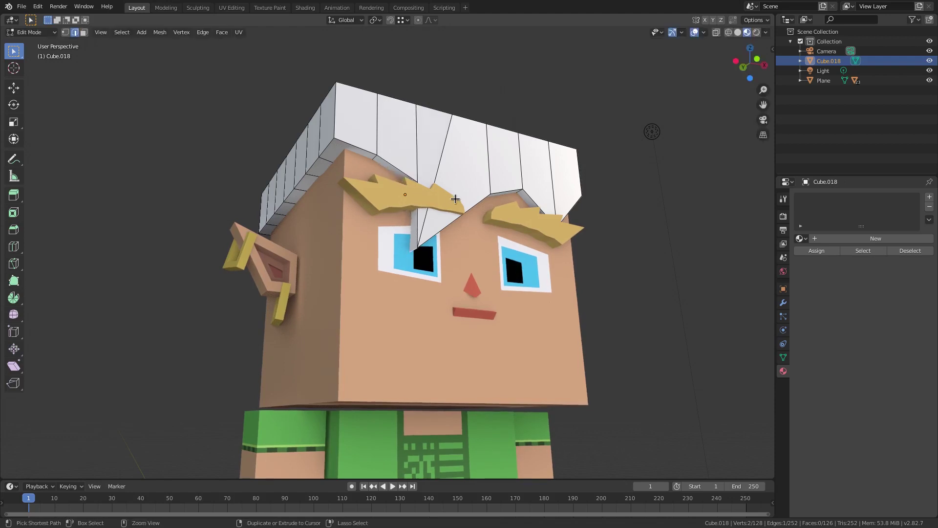
Step: Move the long fringe point's edge -0.211 m along X and the bottom edge at the second cut -0.109 m along X
key(g)
key(x)
click(503, 221)
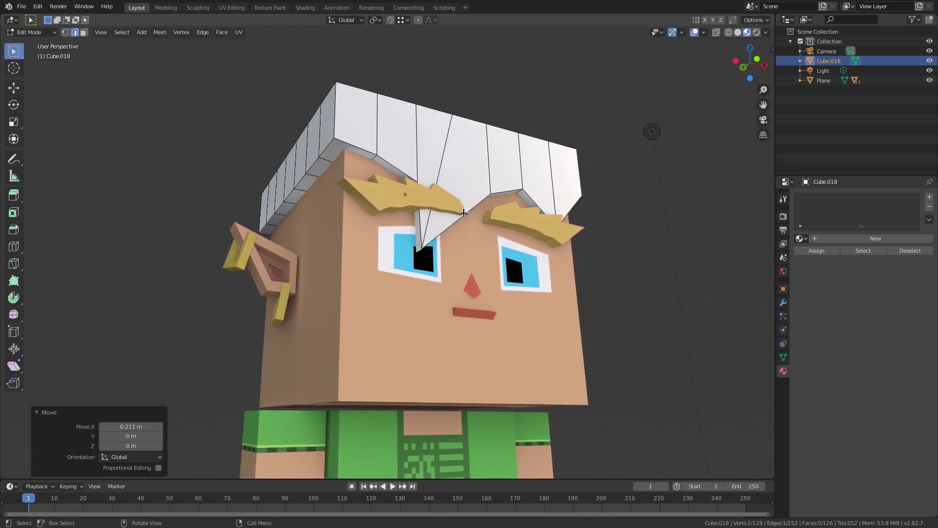
key(g)
key(x)
click(386, 172)
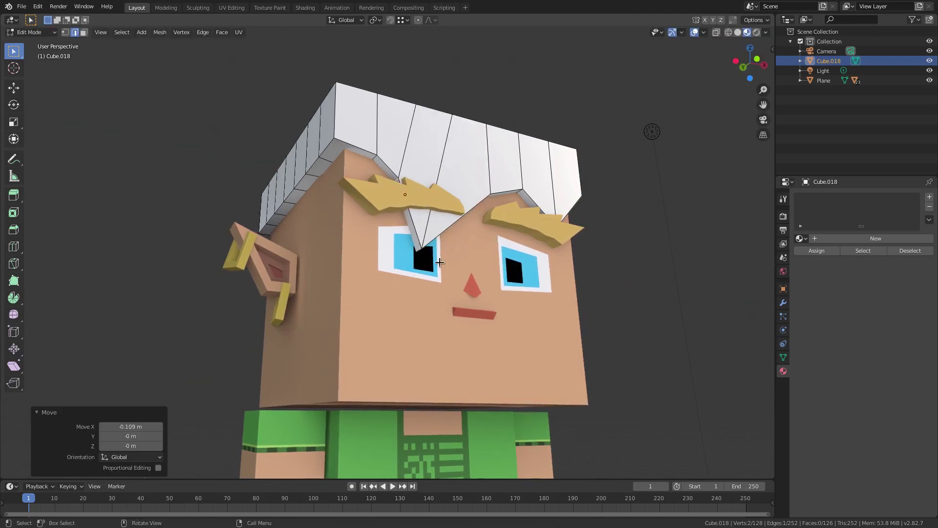
Step: Shift the fringe tip's edge a further -0.0467 m along X over the left eye
middle_drag(426, 241, 420, 250)
click(403, 251)
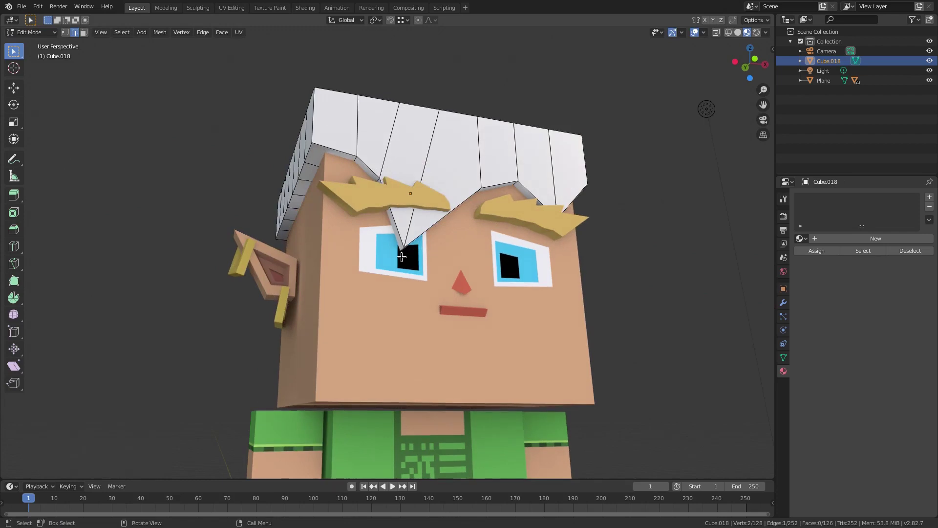
scroll(407, 256, up, 5)
key(g)
key(x)
right_click(453, 246)
key(g)
key(x)
click(494, 255)
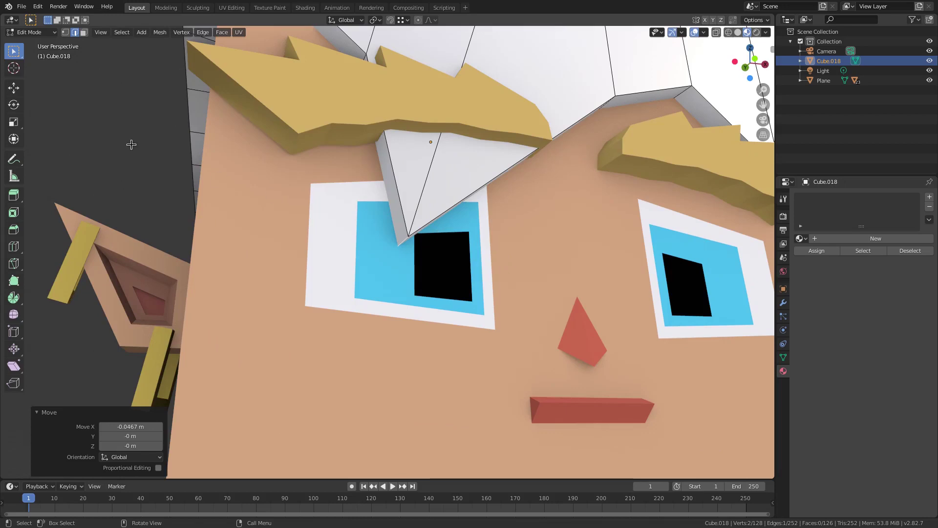
Step: Add three evenly spaced loop cuts to the wide fringe section to the right of the tip
middle_drag(74, 220, 49, 228)
click(414, 164)
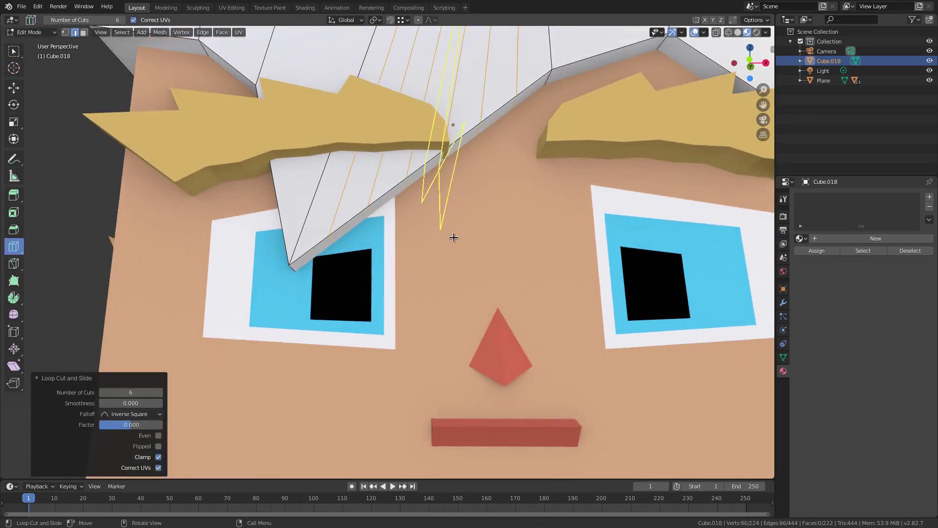
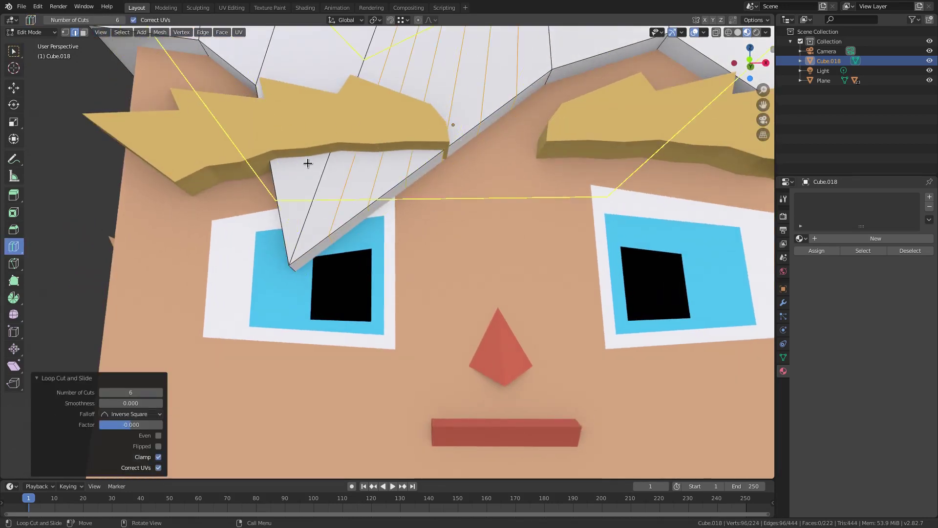
key(ctrl+z)
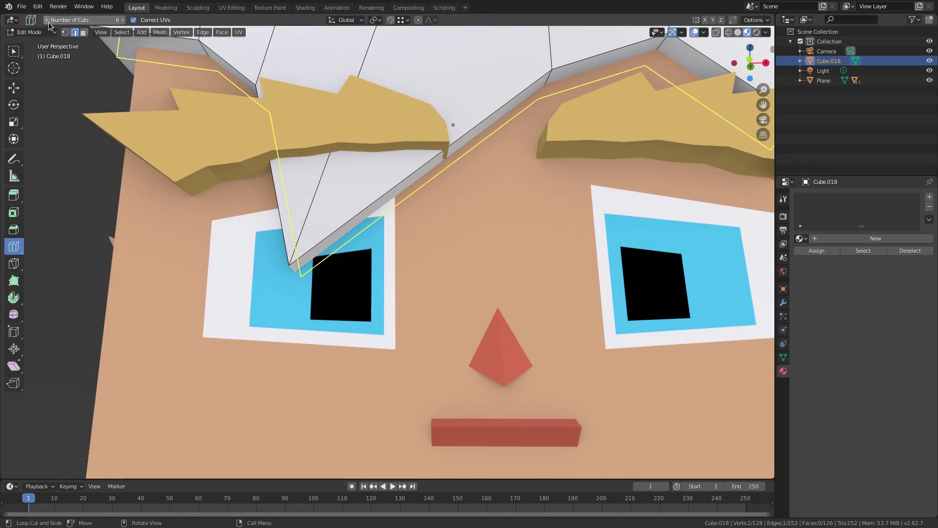
click(352, 160)
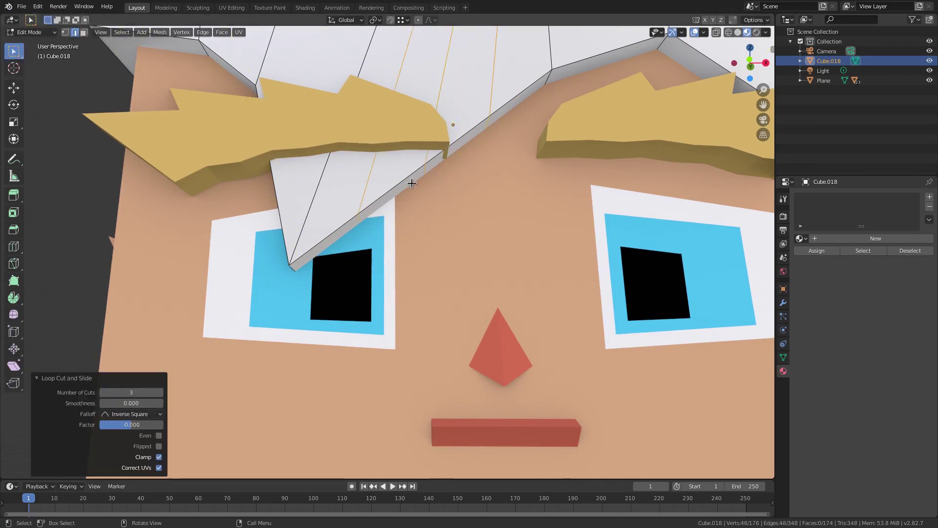
Step: Pull the bottom edges of the middle and upper new cuts outward, moving the middle one 0.0292, 0.0166, -0.0665 m
click(439, 172)
key(g)
click(508, 126)
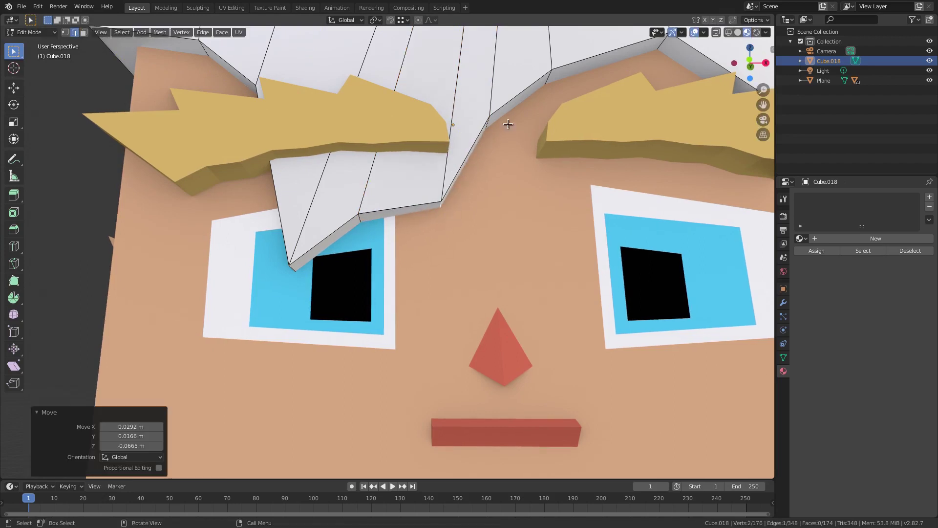
click(489, 124)
key(g)
click(512, 151)
Step: Lower the new cut's bottom edge nearest the tip and move the tip edge by -0.017, -0.00673, 0.0261 m
click(361, 219)
key(g)
click(360, 245)
key(g)
click(335, 253)
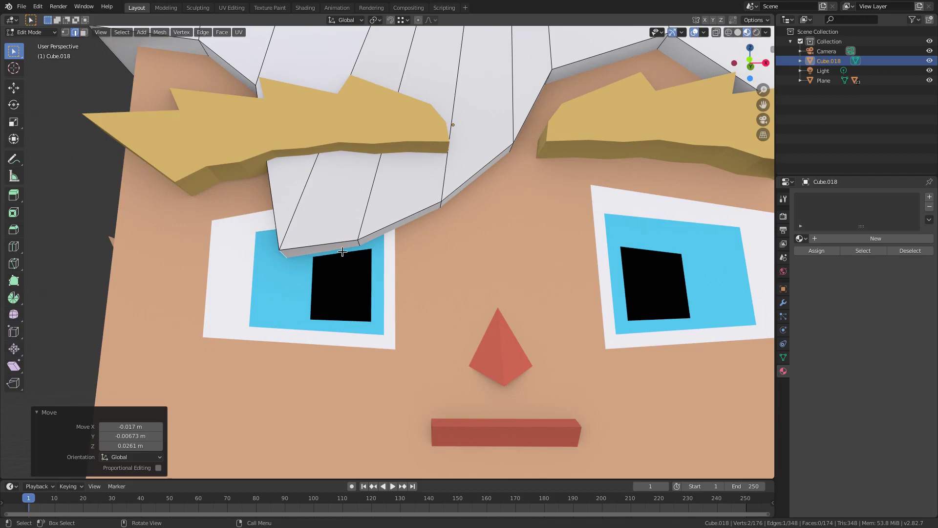
Step: Raise the fringe tip and its neighbouring bottom edges slightly to smooth the curve over the left eye
key(g)
click(353, 229)
click(282, 252)
key(g)
click(280, 240)
click(443, 204)
key(g)
click(441, 195)
key(g)
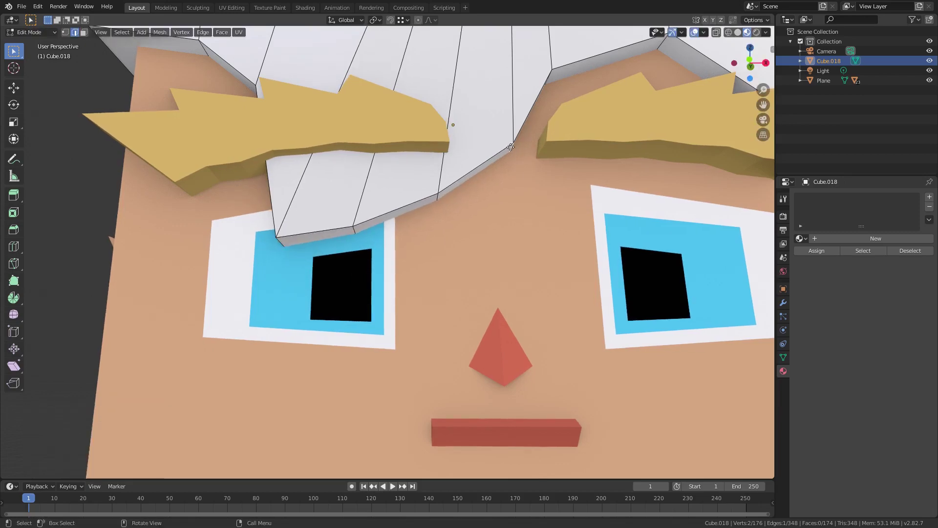
click(514, 149)
scroll(471, 157, down, 4)
middle_drag(471, 157, 504, 155)
key(Tab)
scroll(582, 195, up, 3)
key(Tab)
middle_drag(337, 128, 430, 184)
key(Tab)
Step: In the right orthographic view, select all of the hair's front edges and scale them along global Y
key(KP_3)
key(Tab)
scroll(387, 163, up, 2)
scroll(388, 162, down, 1)
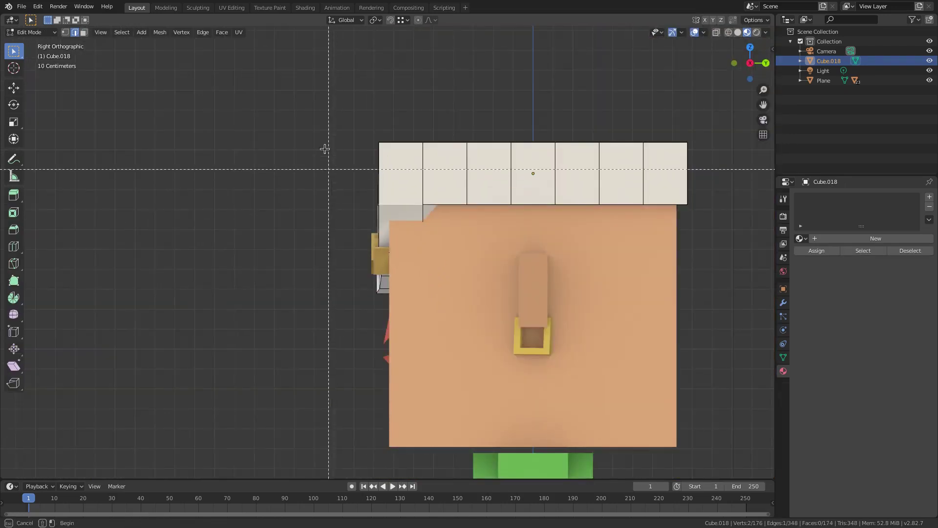
drag(234, 101, 392, 329)
key(s)
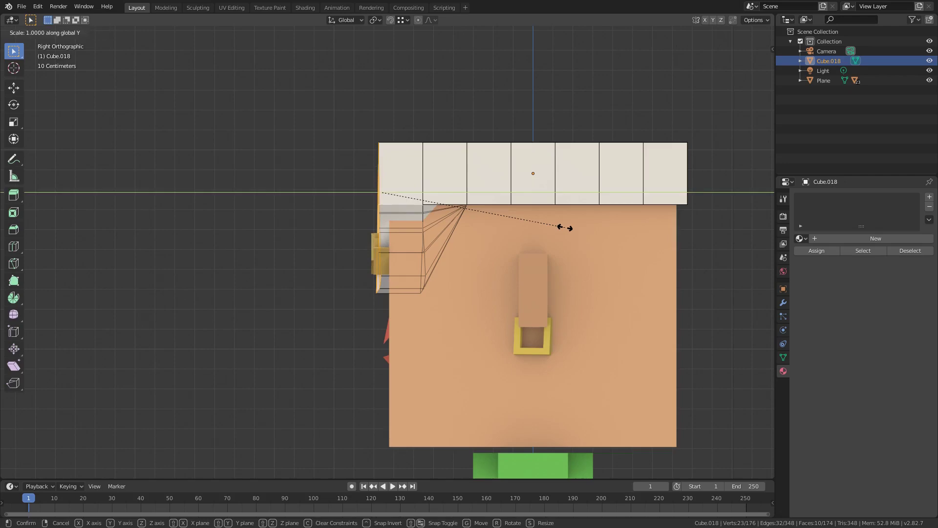
click(565, 228)
middle_drag(566, 227, 551, 246)
Step: Shift the front bottom edge above the right eyebrow's outer part slightly outward along X
key(Tab)
key(Tab)
click(552, 250)
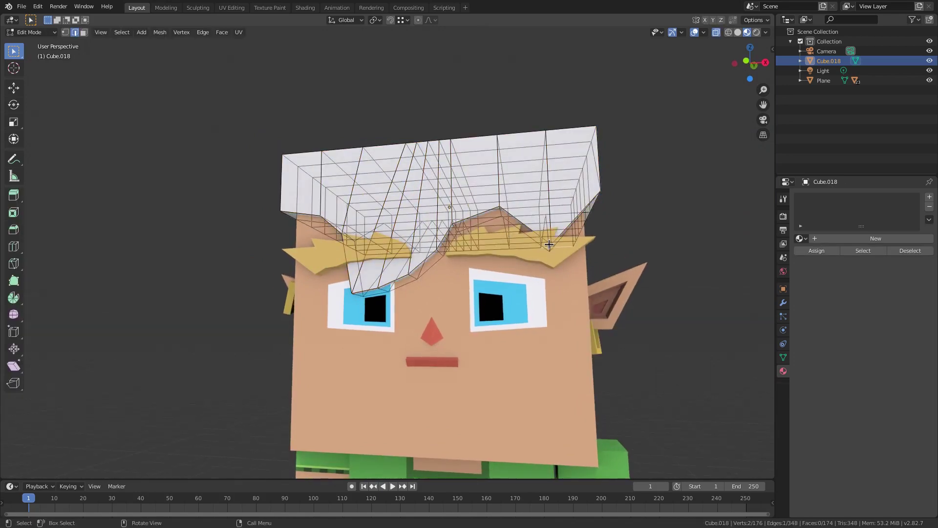
scroll(549, 244, up, 3)
shift+middle_drag(651, 237, 577, 241)
key(g)
key(x)
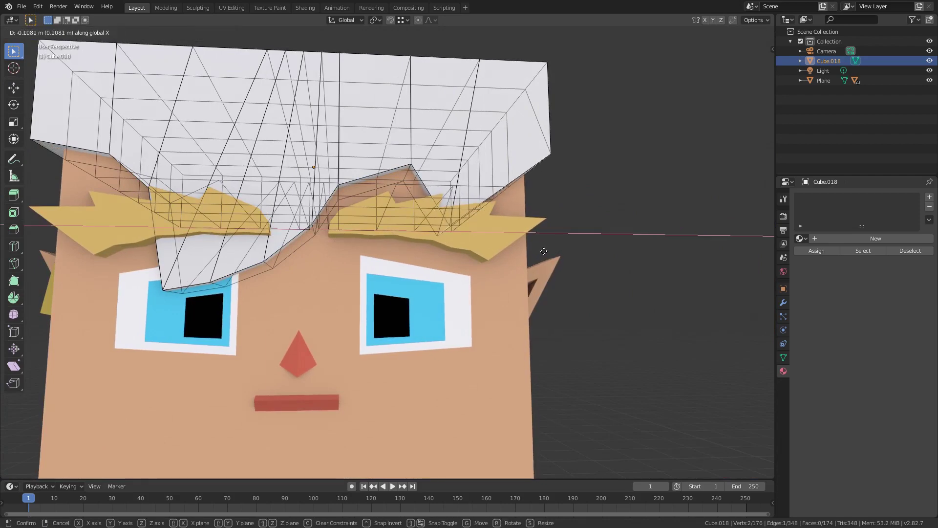
click(594, 242)
Step: Assign the existing blond material matching the eyebrows to the hair object
key(Tab)
scroll(478, 241, down, 4)
click(802, 239)
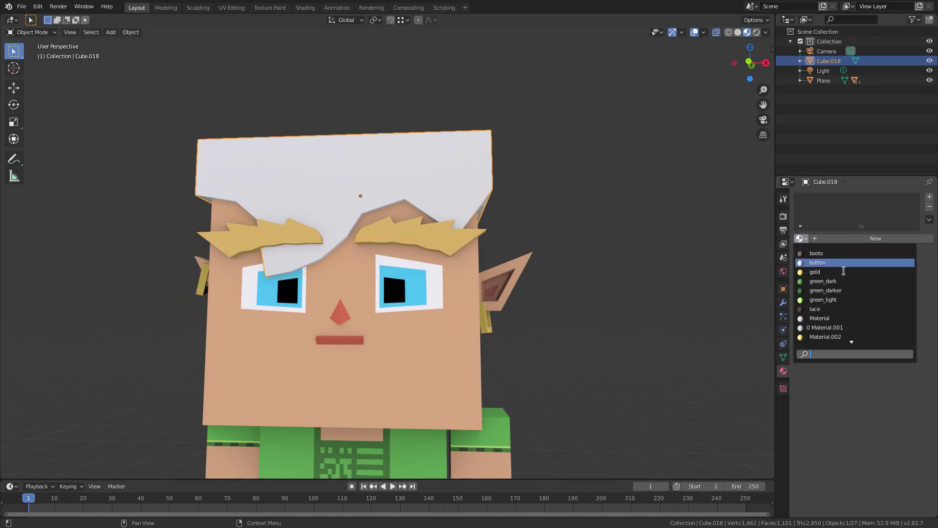
click(839, 291)
Step: Examine the coloured hair and the sides of the head from several angles
middle_drag(624, 289, 508, 272)
middle_drag(313, 236, 357, 231)
scroll(356, 254, down, 2)
middle_drag(355, 274, 312, 280)
shift+middle_drag(342, 284, 361, 227)
scroll(361, 228, down, 3)
middle_drag(473, 248, 362, 212)
scroll(362, 212, up, 5)
Step: Add a 2 m cube and scale it to 0.113 along X to form a thin slab
key(shift+a)
mouse_move(360, 212)
click(404, 223)
scroll(556, 289, down, 4)
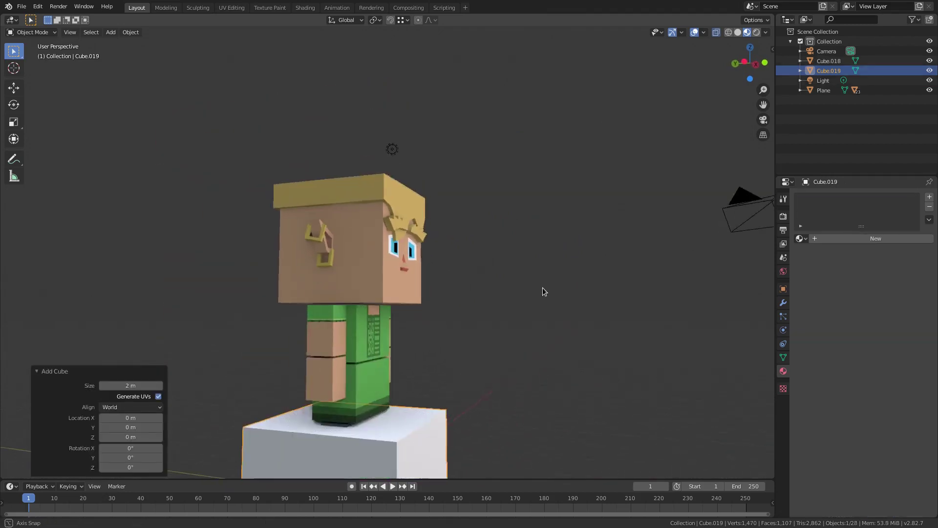
middle_drag(555, 289, 614, 342)
key(s)
key(y)
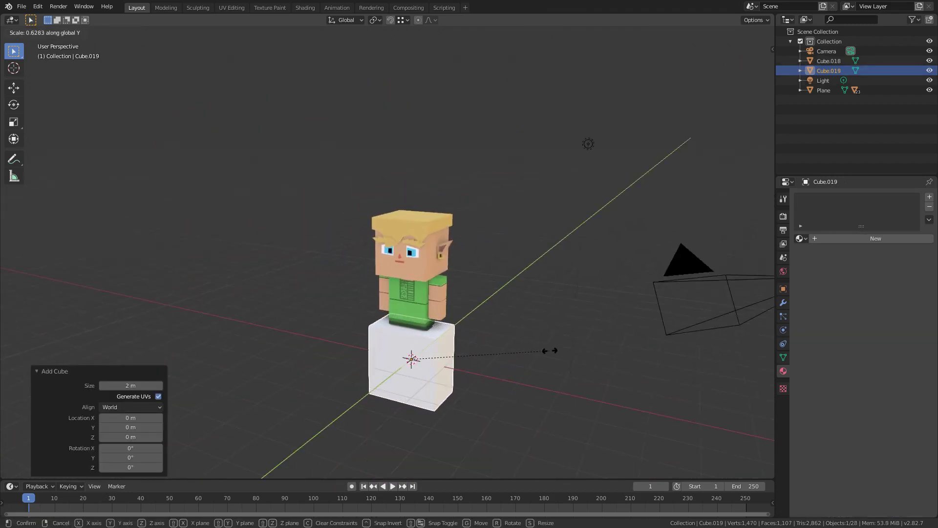
key(x)
click(436, 354)
middle_drag(436, 354, 449, 319)
key(s)
key(y)
right_click(459, 319)
key(s)
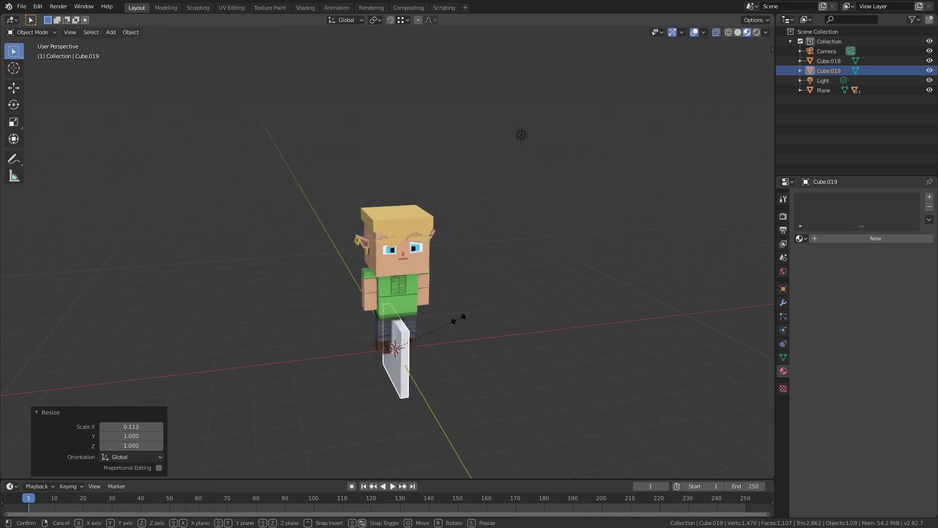
key(Escape)
Step: Enlarge the thin slab uniformly and place it upright beside the head on the character's right side
key(s)
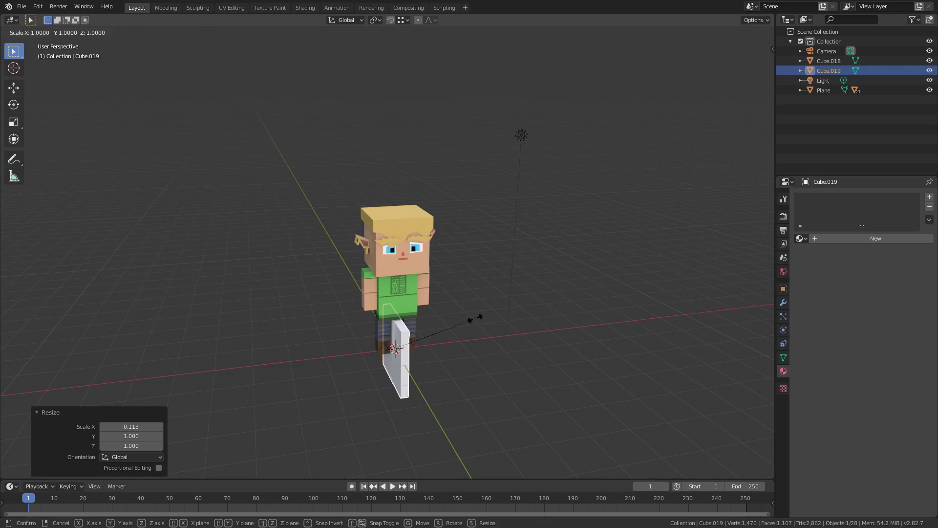
click(508, 317)
key(g)
click(485, 229)
middle_drag(485, 228, 586, 222)
key(g)
click(426, 248)
middle_drag(426, 247, 415, 240)
scroll(554, 286, up, 4)
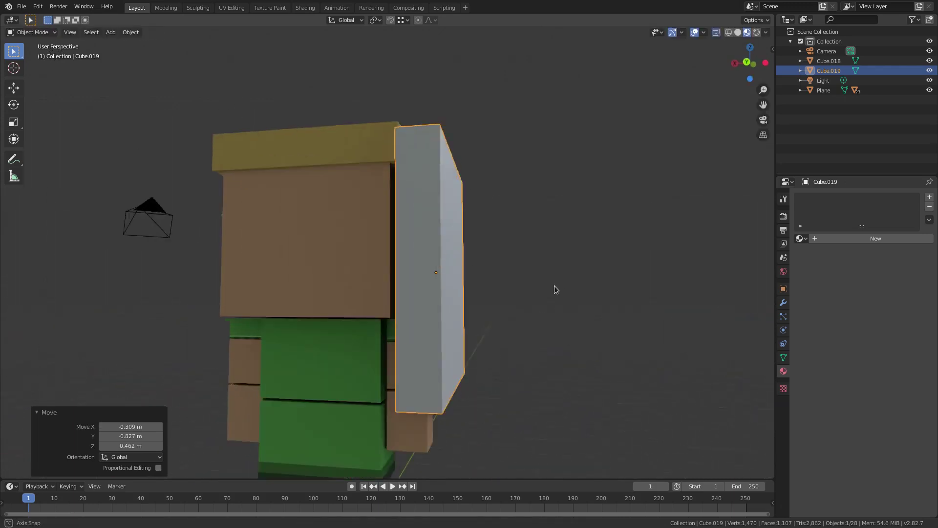
Step: Move the upright slab 0.16 m along X toward the side of the head
key(y)
key(s)
key(x)
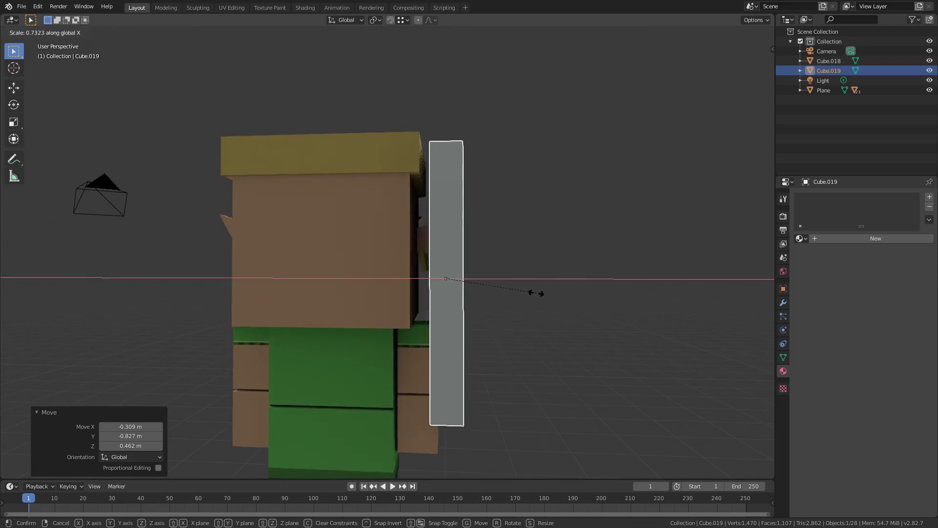
right_click(553, 294)
key(g)
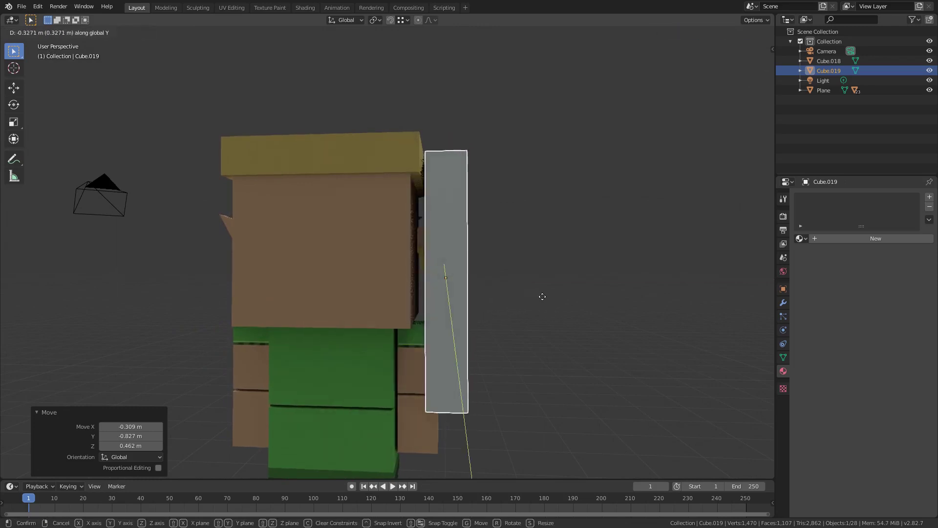
key(x)
click(534, 296)
middle_drag(534, 295, 514, 299)
Step: Reshape the slab into a smaller panel by narrowing it along Y, scaling Z by 0.564 and widening Y by 1.505
key(s)
key(x)
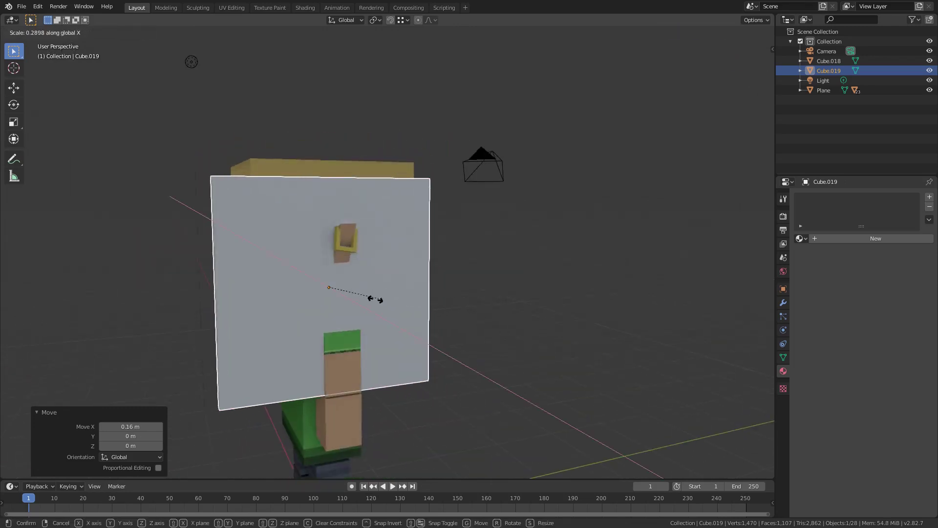
right_click(441, 299)
key(s)
key(y)
click(378, 291)
key(s)
key(z)
click(407, 263)
key(s)
key(x)
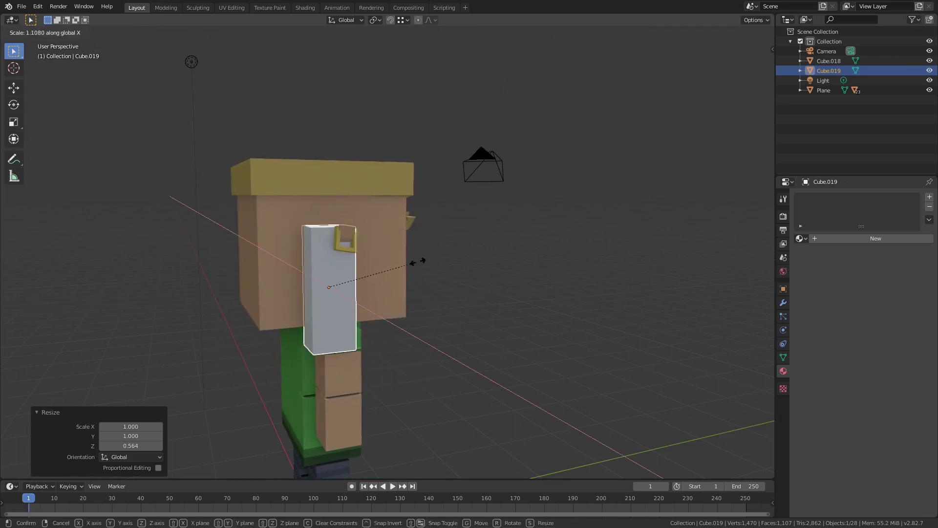
key(y)
click(450, 266)
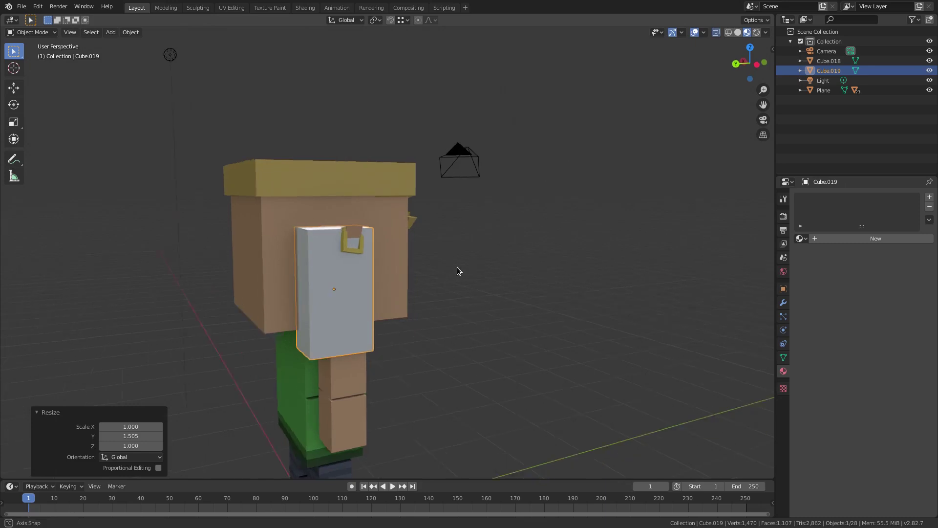
Step: Thin the panel along X and raise it 0.285 m against the side of the head beneath the hair
middle_drag(451, 267, 539, 278)
key(s)
key(x)
click(474, 280)
middle_drag(474, 279, 379, 256)
key(g)
click(488, 241)
Step: Shift the panel 0.449 m along Y toward the back of the head and turn it slightly about Z
scroll(380, 255, up, 3)
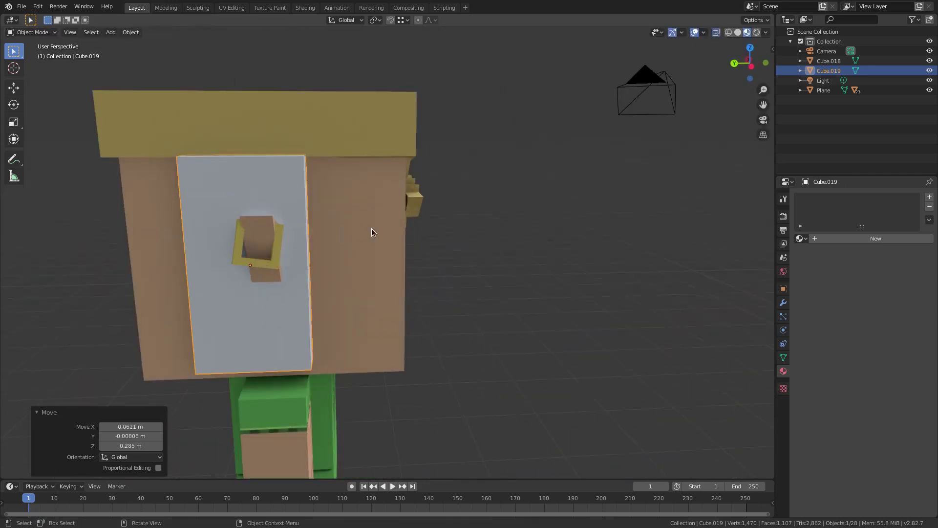
key(g)
click(285, 220)
middle_drag(286, 220, 318, 204)
key(r)
key(z)
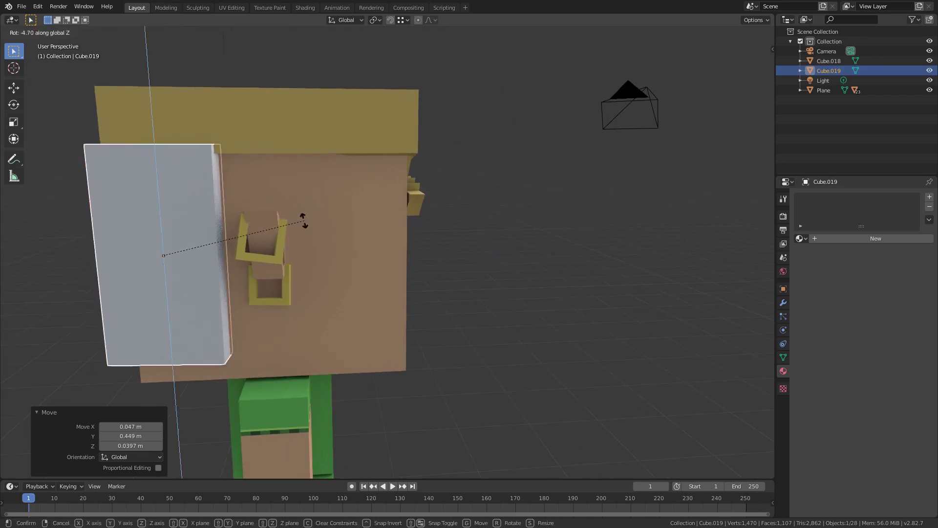
click(307, 218)
Step: Rotate the rear panel 1.8° about X, tilt it about Y, and shift it -0.04 m along Y
key(r)
key(x)
click(304, 215)
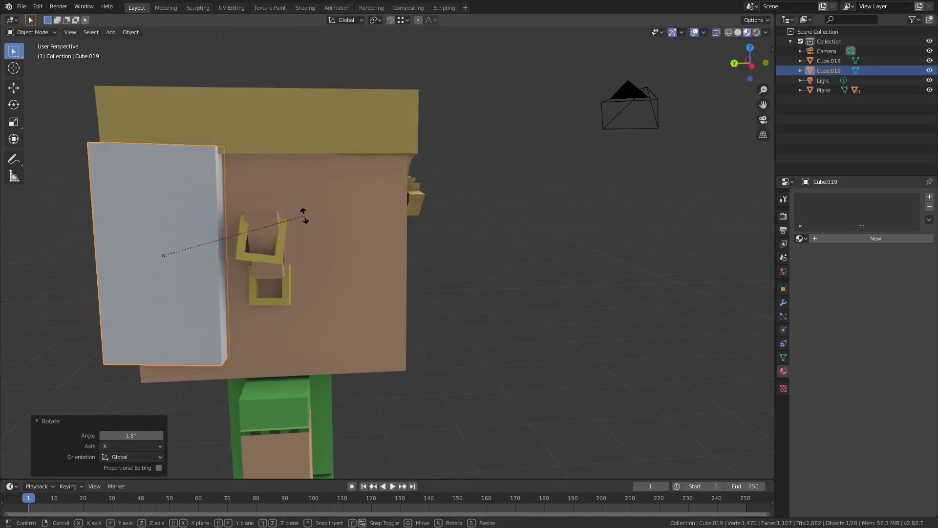
key(r)
key(y)
click(306, 197)
key(g)
click(315, 199)
middle_drag(315, 198, 301, 177)
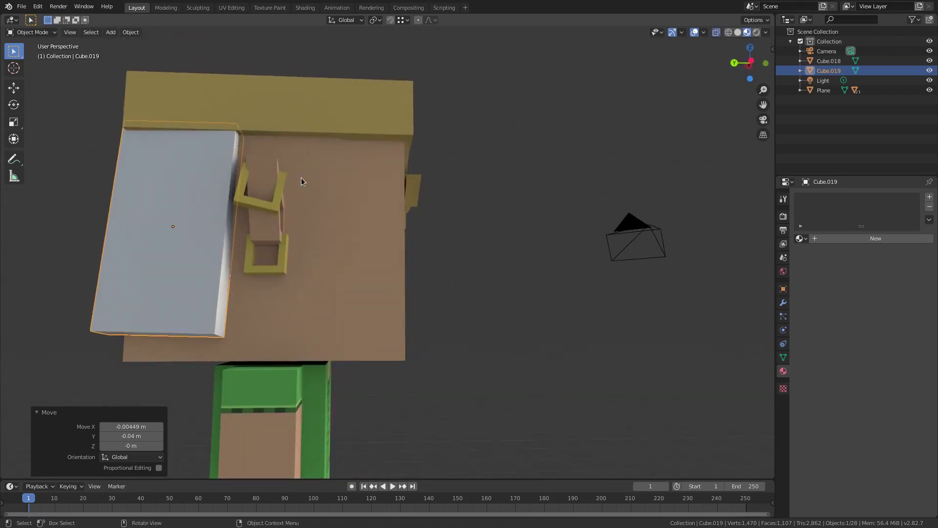
Step: Duplicate the rear panel, place the copy near the face, and rotate it 5.24° about Z
key(shift+d)
click(477, 186)
key(r)
key(z)
click(501, 196)
Step: Tilt the front panel about X and reposition it along the front edge of the head
key(r)
key(y)
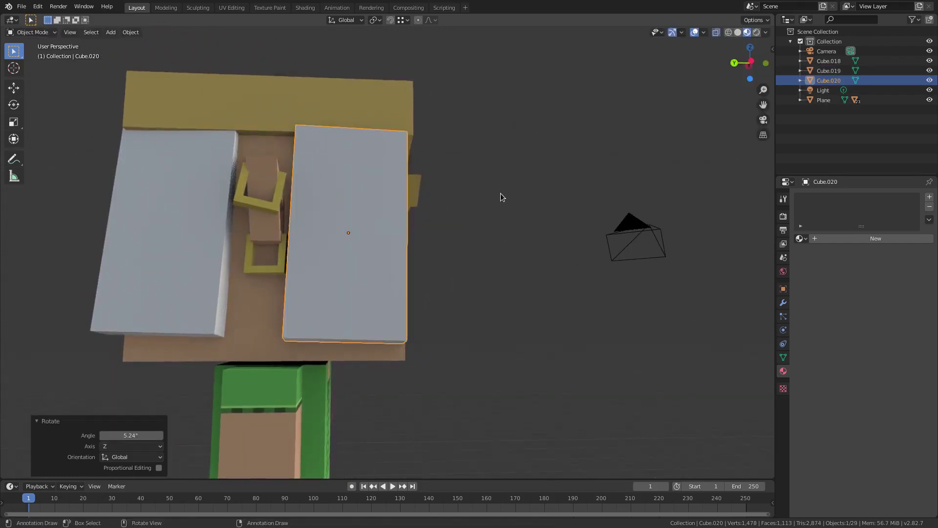
key(x)
click(492, 186)
middle_drag(492, 185, 493, 257)
key(g)
click(508, 225)
key(g)
click(362, 220)
key(g)
click(438, 213)
Step: Scale the front panel down uniformly, rotate it 1.04° about X, and shorten it to 0.494 along Z
key(s)
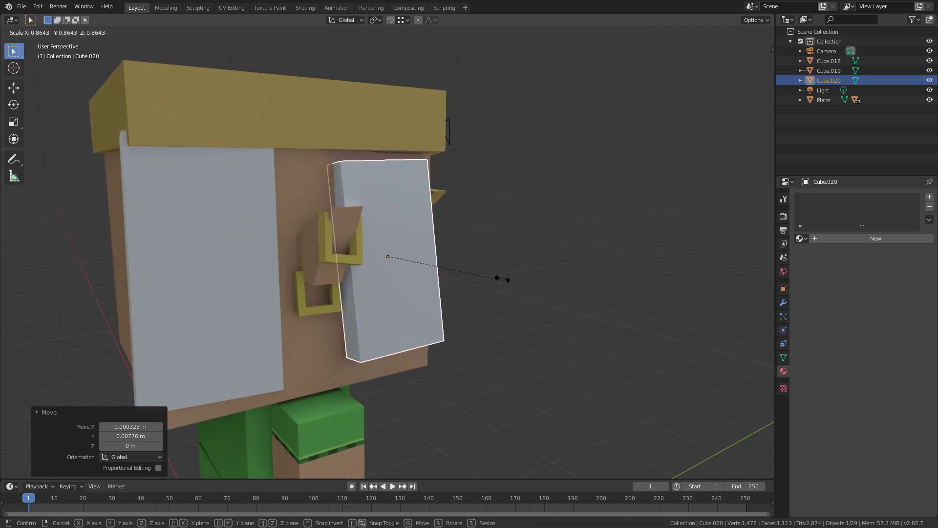
click(492, 264)
key(r)
key(x)
click(496, 275)
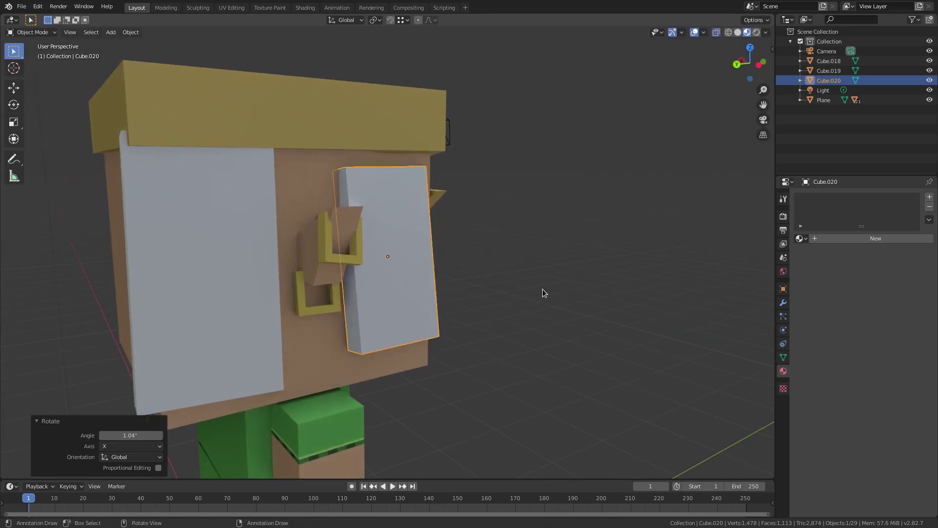
key(s)
key(z)
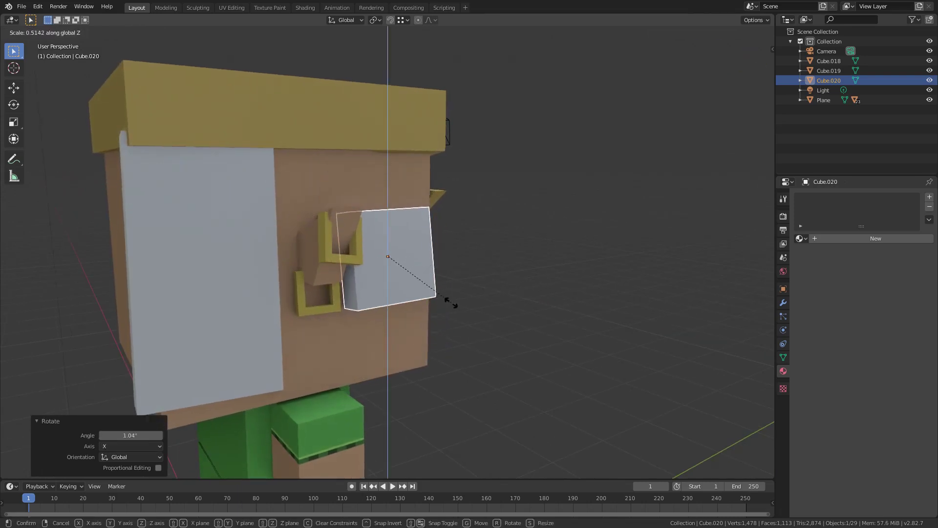
click(452, 293)
Step: Raise the shortened panel to the hair's lower edge, resize it uniformly, and align it with the front corner of the head
middle_drag(453, 288, 301, 295)
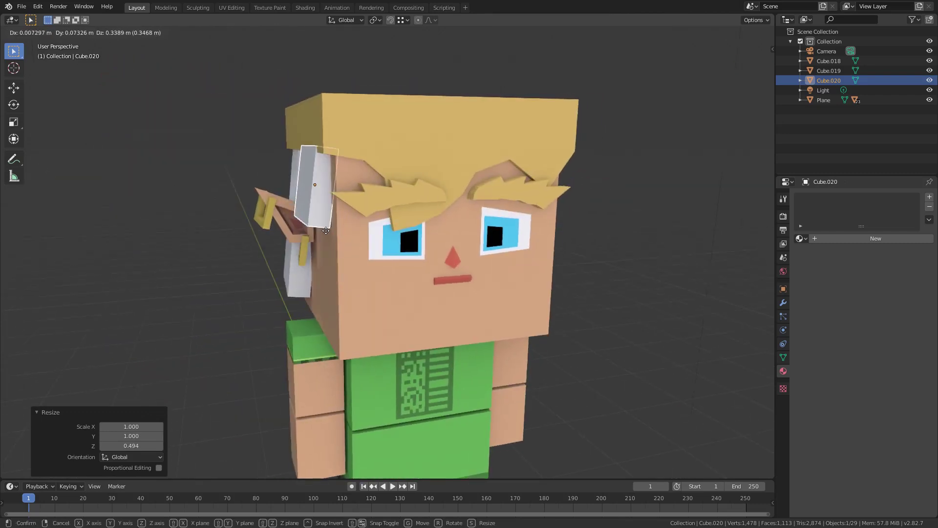
click(322, 223)
scroll(457, 224, up, 3)
middle_drag(322, 223, 499, 279)
key(g)
click(348, 244)
key(s)
click(442, 186)
key(g)
click(402, 213)
key(g)
click(373, 223)
Step: Assign the existing blond Material.002 to both the front and rear side hair panels
click(800, 239)
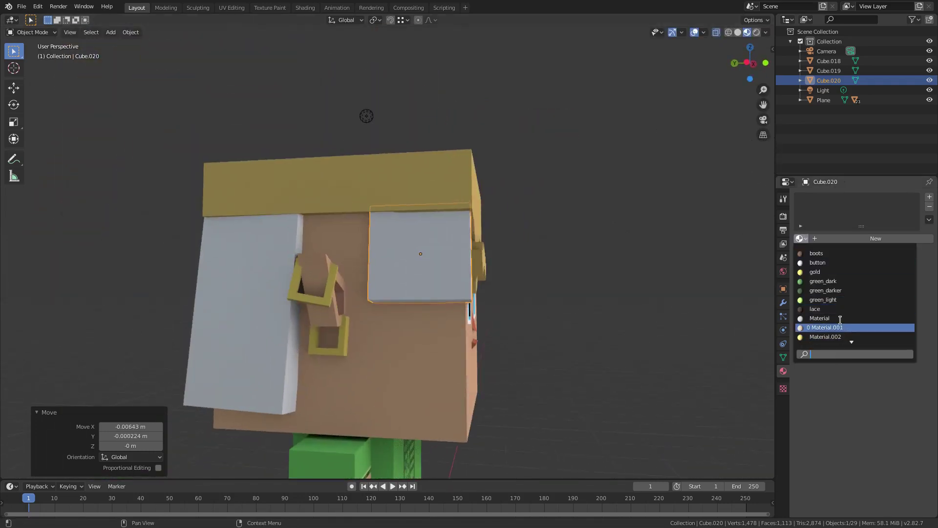
click(823, 272)
click(278, 262)
click(433, 257)
click(803, 239)
click(834, 337)
click(277, 272)
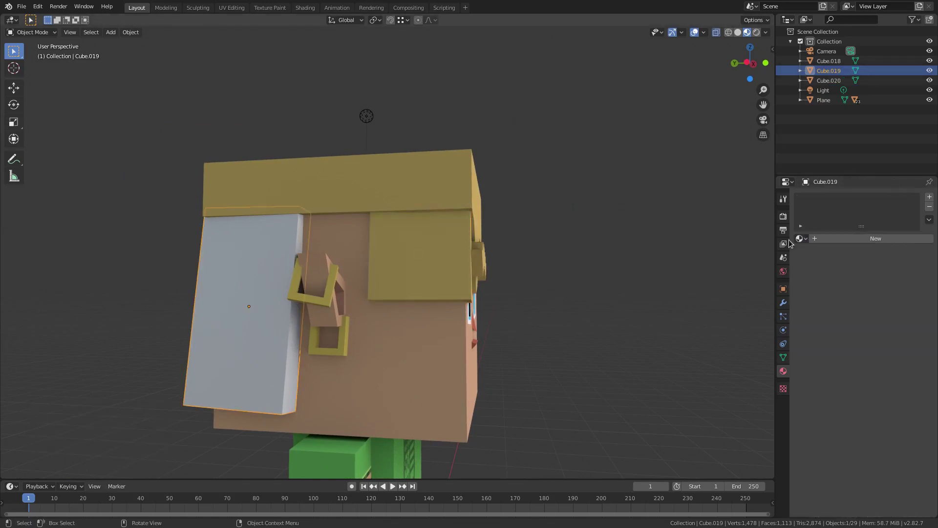
click(800, 239)
click(826, 329)
Step: Duplicate the front hair panel, place the copy above the ear between the two panels, and rotate it about X
middle_drag(343, 347, 373, 348)
click(432, 277)
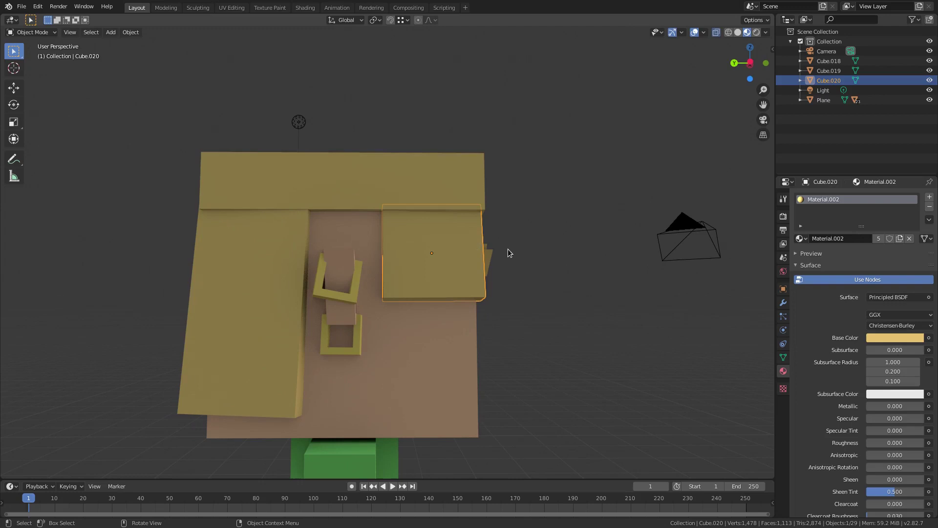
key(shift+d)
click(473, 209)
middle_drag(365, 213, 490, 235)
key(r)
key(x)
click(569, 235)
key(g)
click(495, 236)
Step: Tilt the panel above the ear about X and Y, and set it closer against the hair
key(r)
key(x)
click(562, 225)
middle_drag(562, 226, 527, 272)
key(r)
key(y)
click(442, 251)
key(g)
click(447, 280)
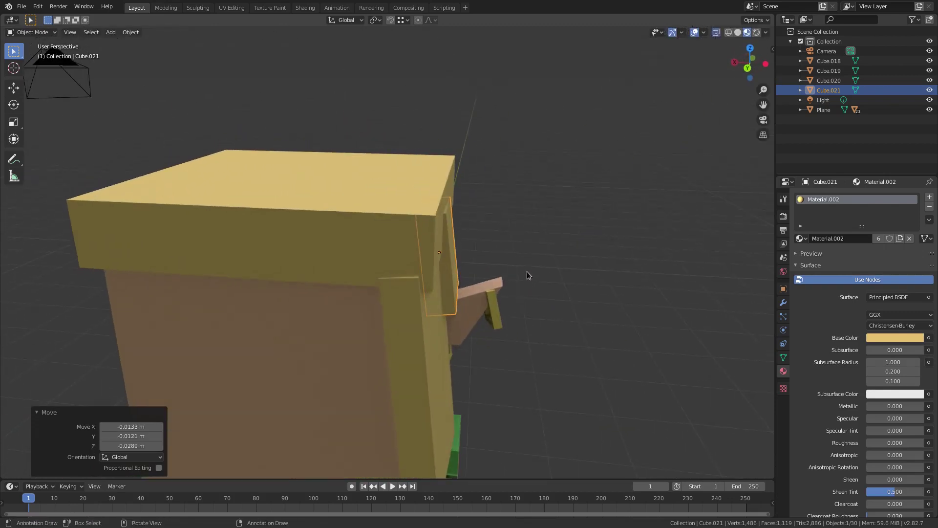
Step: Rotate the panel above the ear -3.46° about X and turn it slightly about Z
key(r)
key(x)
click(521, 264)
key(r)
key(z)
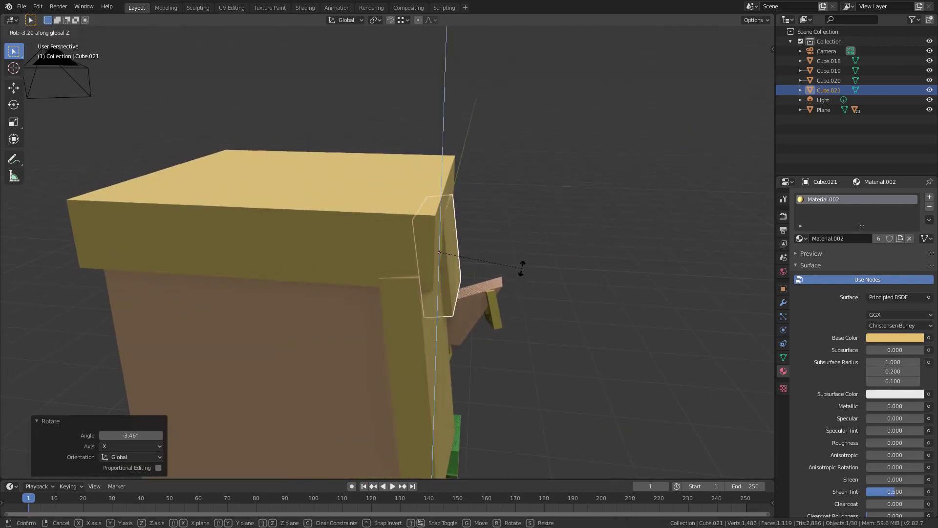
click(523, 266)
key(x)
Step: Fine-tune the X and Y tilt of the panel above the ear and nudge it into the gap
key(r)
key(x)
click(567, 200)
key(r)
key(y)
click(569, 209)
middle_drag(569, 209, 452, 186)
key(g)
click(448, 192)
Step: Duplicate the front hair panel and position the copy in front of the ear
click(452, 235)
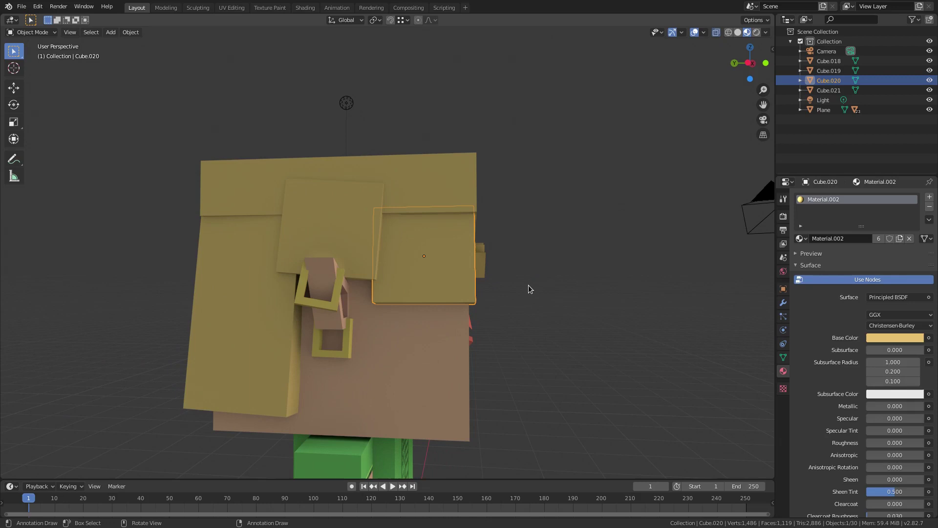
mouse_move(528, 274)
middle_down()
mouse_move(544, 271)
mouse_move(446, 278)
mouse_move(536, 279)
middle_up()
key(shift+d)
click(543, 272)
key(g)
click(491, 279)
Step: Narrow the new copy along Y into a strand and move it beside the ear
key(s)
key(x)
key(y)
click(448, 278)
key(g)
click(419, 283)
Step: Lengthen the narrow strand along Z and lower it over the side of the face
key(s)
key(z)
click(456, 197)
key(g)
click(445, 280)
Step: Adjust the long strand's position so it hangs just in front of the ear from the upper hair
middle_drag(445, 280, 424, 313)
key(g)
click(365, 271)
key(g)
right_click(495, 299)
key(g)
click(494, 294)
key(Tab)
middle_drag(406, 337, 430, 357)
key(Tab)
Step: Shift the rear hair panel -0.0567 m along Y toward the ear
scroll(451, 371, down, 2)
click(340, 299)
key(g)
click(346, 297)
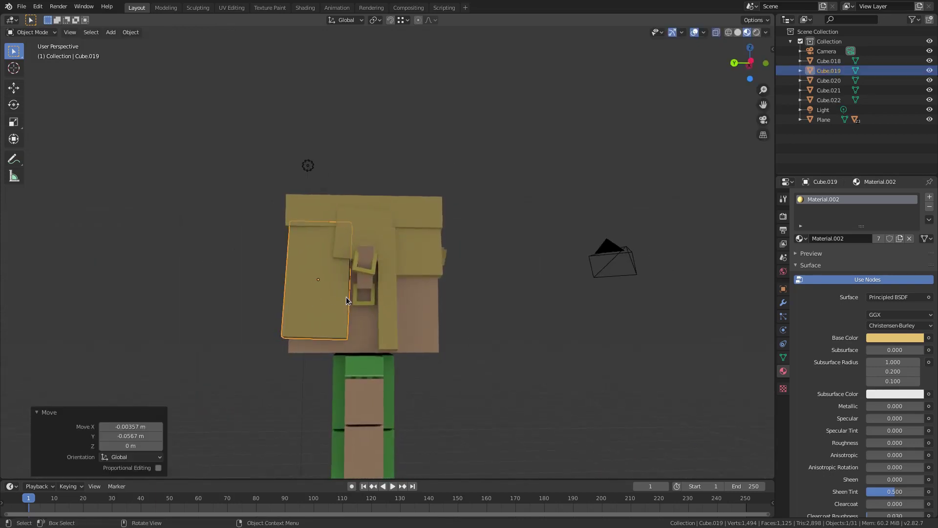
Step: Widen the rear side hair panel along Y and reposition it behind the ear
key(s)
key(x)
key(y)
click(476, 307)
key(g)
click(472, 306)
middle_drag(442, 313, 401, 303)
Step: Duplicate a side hair piece and rescale the copy into a shorter, narrower strand
click(388, 263)
scroll(396, 264, up, 2)
middle_drag(435, 276, 485, 284)
key(shift+d)
click(477, 331)
key(s)
click(497, 329)
key(s)
key(z)
key(y)
click(443, 322)
Step: Move the short strand beneath the front side panel, just ahead of the long strand
middle_drag(444, 321, 295, 331)
key(g)
click(489, 324)
middle_drag(374, 325, 431, 307)
key(g)
click(385, 329)
key(g)
click(503, 324)
Step: Duplicate the five hair pieces on this side of the head in place
shift+click(404, 291)
shift+click(362, 261)
shift+click(369, 290)
shift+click(348, 259)
shift+click(362, 289)
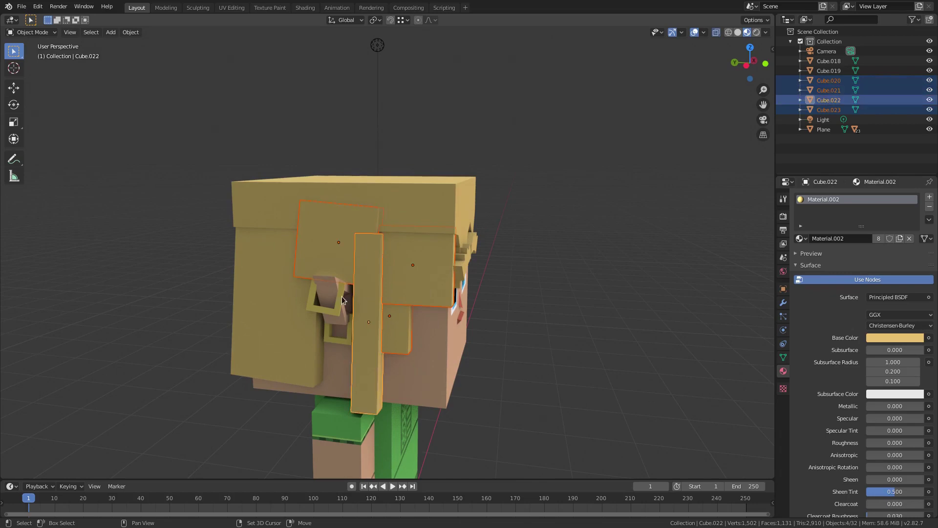
shift+click(259, 317)
middle_drag(408, 304, 501, 316)
key(shift+d)
right_click(502, 317)
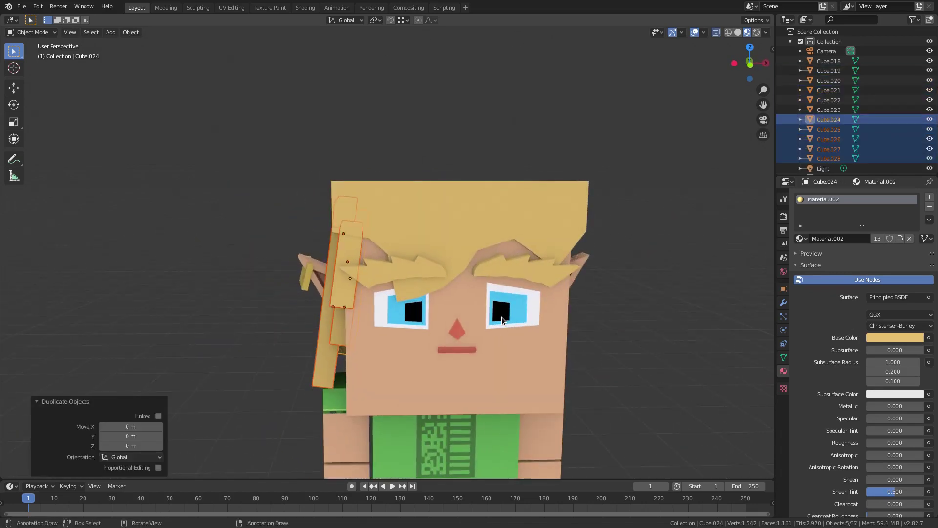
Step: Move the five copied hair pieces along X past the ear on the opposite side of the head
key(g)
key(y)
key(x)
click(760, 322)
shift+middle_drag(597, 299, 568, 376)
scroll(486, 293, up, 2)
Step: Rotate the copied front side panel about Y to mirror its tilt and slide it along X against the head
click(568, 377)
click(607, 351)
key(r)
key(x)
key(y)
click(626, 254)
key(g)
key(x)
click(554, 258)
mouse_move(554, 258)
middle_down()
mouse_move(529, 257)
mouse_move(563, 250)
middle_up()
key(g)
key(x)
right_click(550, 253)
Step: Rotate the copied short strand about Y so it tilts the opposite way
click(597, 318)
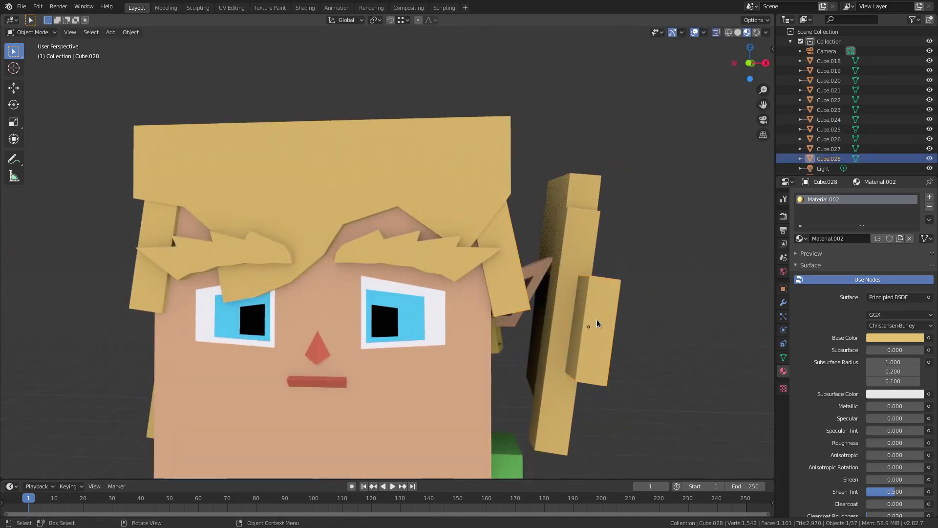
key(r)
key(x)
key(y)
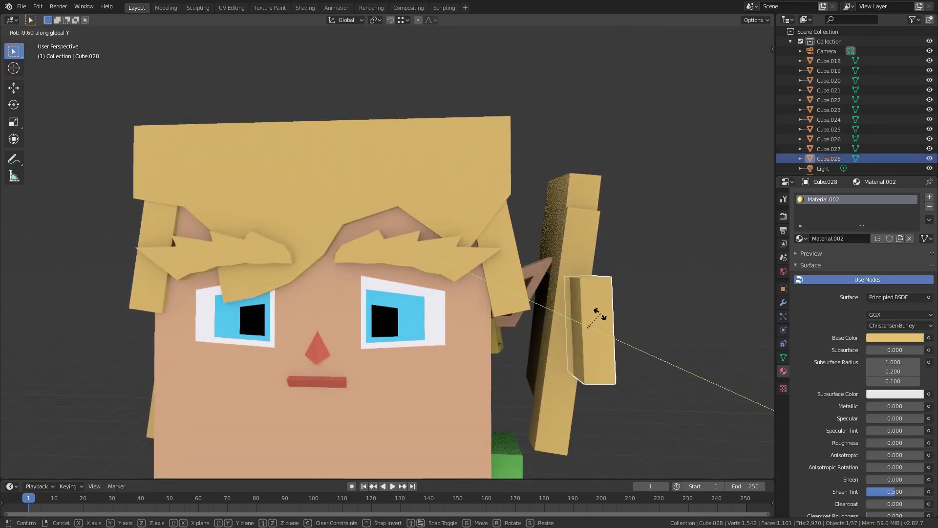
click(611, 316)
key(r)
key(x)
right_click(712, 309)
key(r)
key(y)
click(713, 308)
Step: Slide the short strand along X under the front side panel and fine-tune its rotation about Y
key(g)
key(x)
click(602, 310)
middle_drag(602, 310, 721, 314)
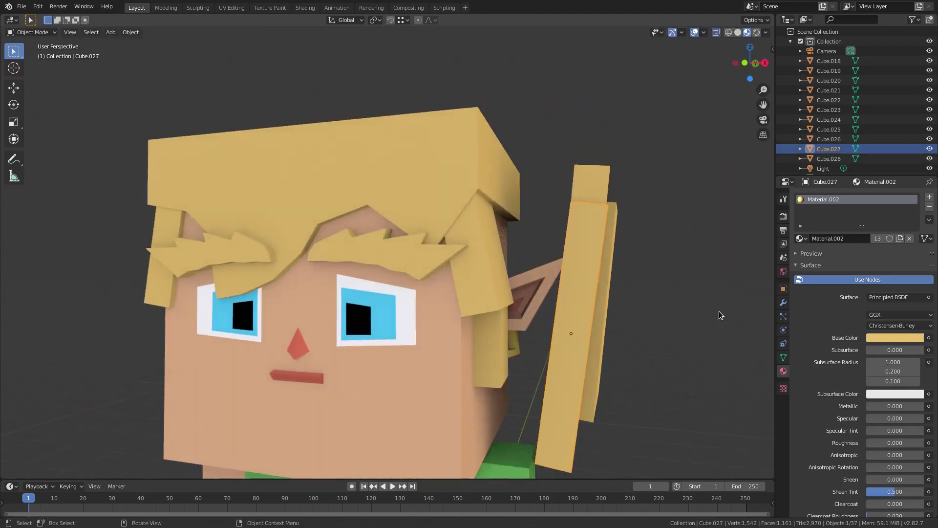
key(r)
key(y)
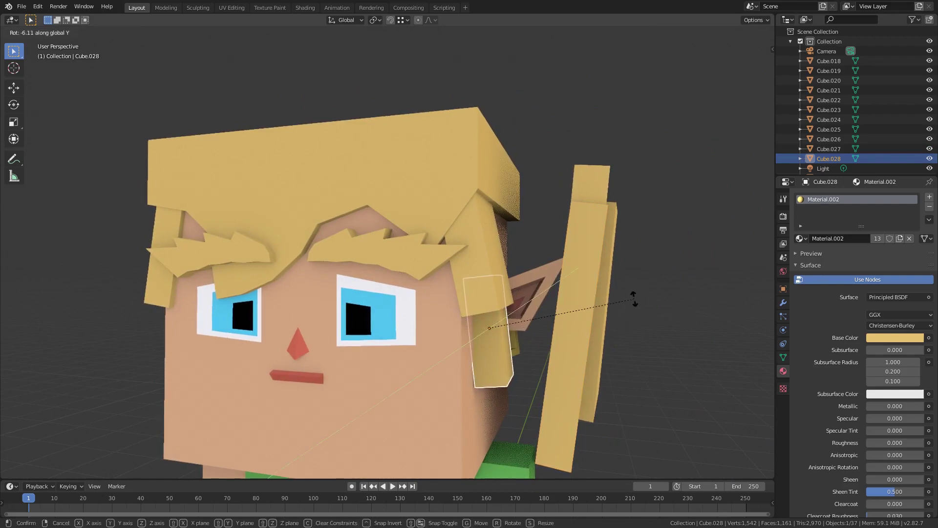
click(587, 304)
Step: Rotate the copied long strand about Y to mirror its tilt and slide it along X against the head
click(585, 321)
key(r)
key(y)
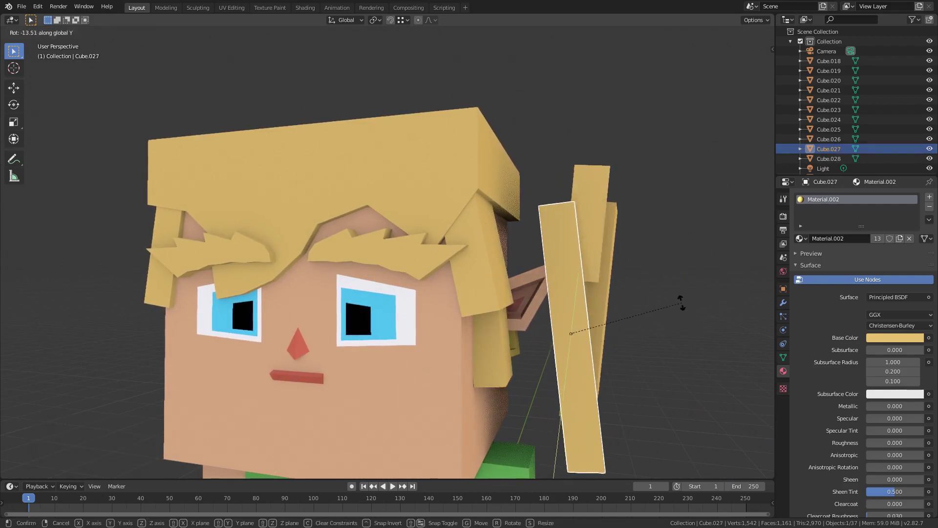
click(691, 312)
key(g)
key(x)
click(613, 306)
Step: Raise the long strand along Z and rotate it -5.24° about Y
key(g)
key(z)
click(613, 281)
key(r)
key(y)
click(610, 275)
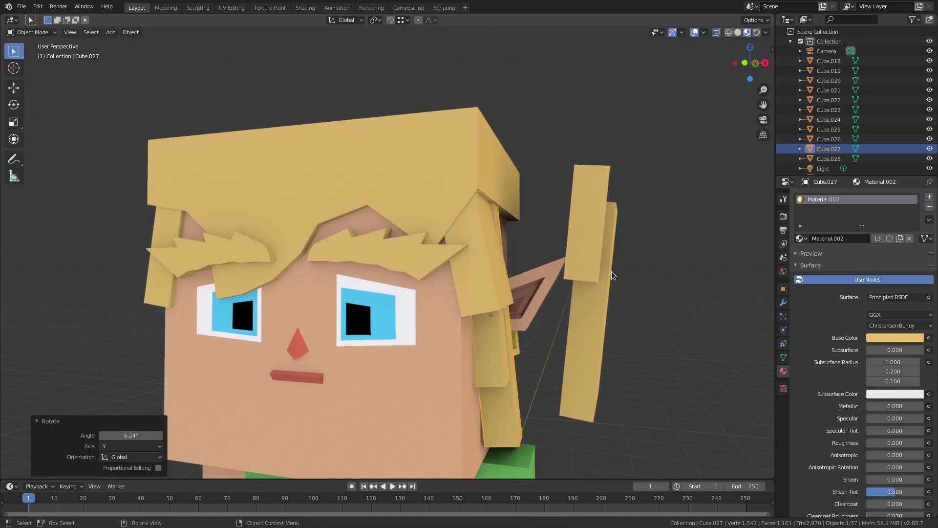
Step: Refine the long strand's rotation about Y and reposition it just in front of the ear
middle_drag(610, 275, 540, 299)
scroll(492, 314, down, 2)
middle_drag(491, 315, 482, 315)
scroll(553, 346, down, 2)
key(r)
key(y)
click(539, 345)
middle_drag(538, 345, 435, 306)
key(g)
click(526, 349)
Step: Rotate the copied above-ear panel -14.1° about Y and slide it along X onto the side of the head
scroll(456, 344, up, 4)
middle_drag(549, 296, 507, 289)
click(435, 271)
middle_drag(435, 271, 491, 269)
key(r)
key(y)
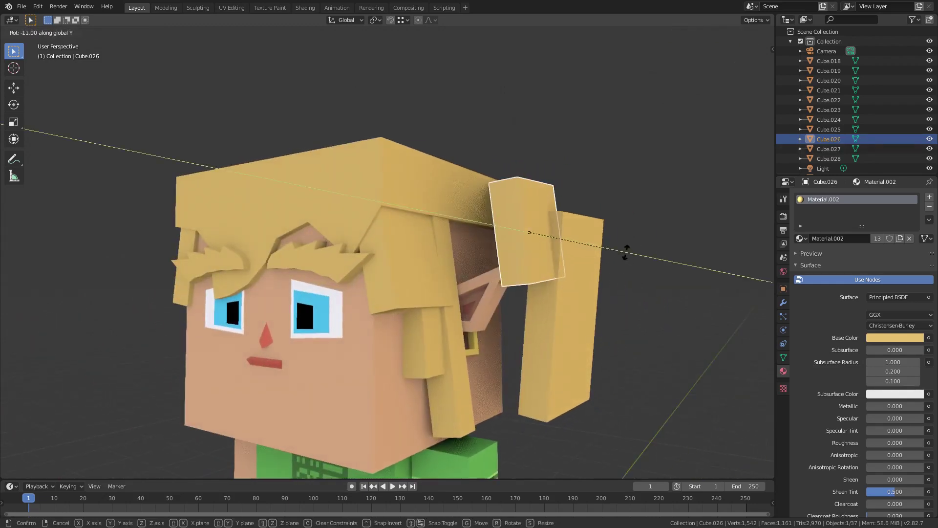
click(619, 251)
key(g)
key(x)
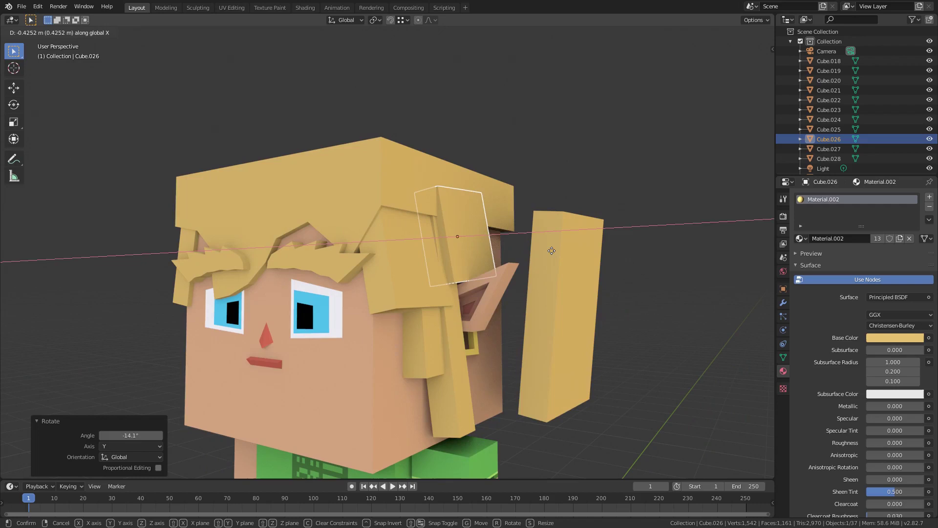
click(564, 263)
click(564, 265)
Step: Nudge the above-ear panel along X so it sits on the hair above the ear
click(479, 253)
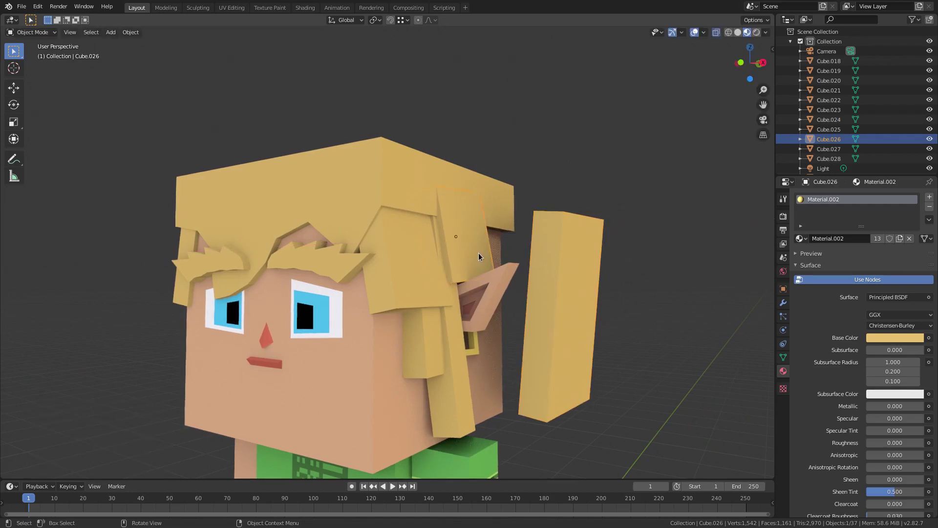
key(g)
key(y)
right_click(483, 253)
key(g)
key(y)
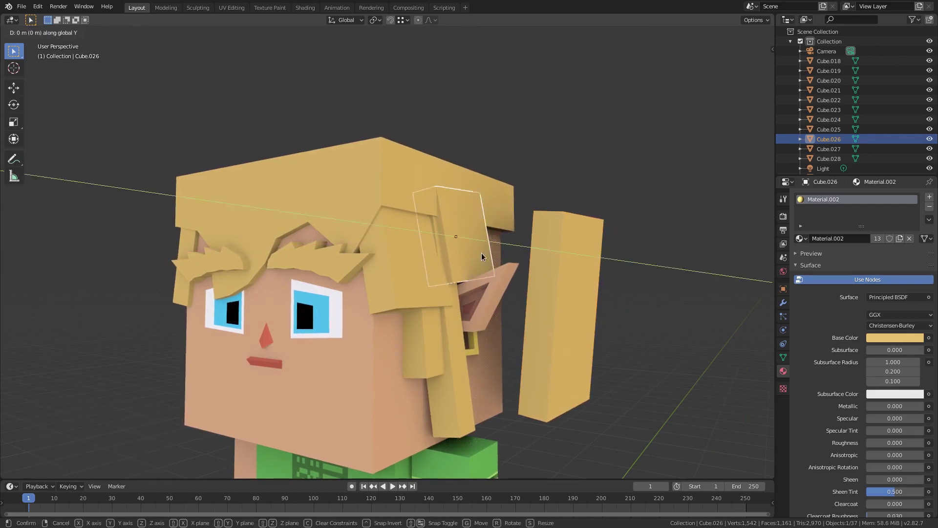
click(482, 254)
key(g)
key(x)
click(484, 257)
Step: Rotate the copied rear side panel -14.5° about Y and slide it along X against the head
click(570, 290)
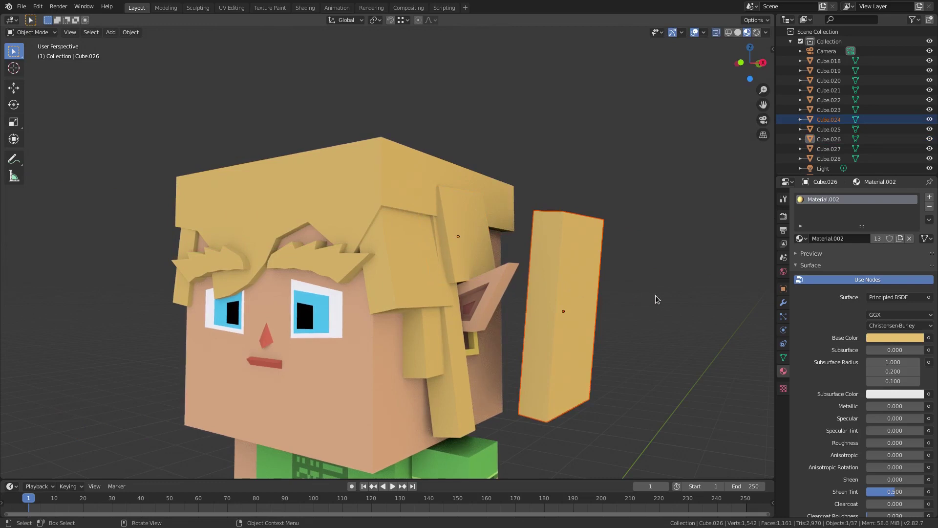
key(r)
key(y)
click(646, 275)
key(g)
key(x)
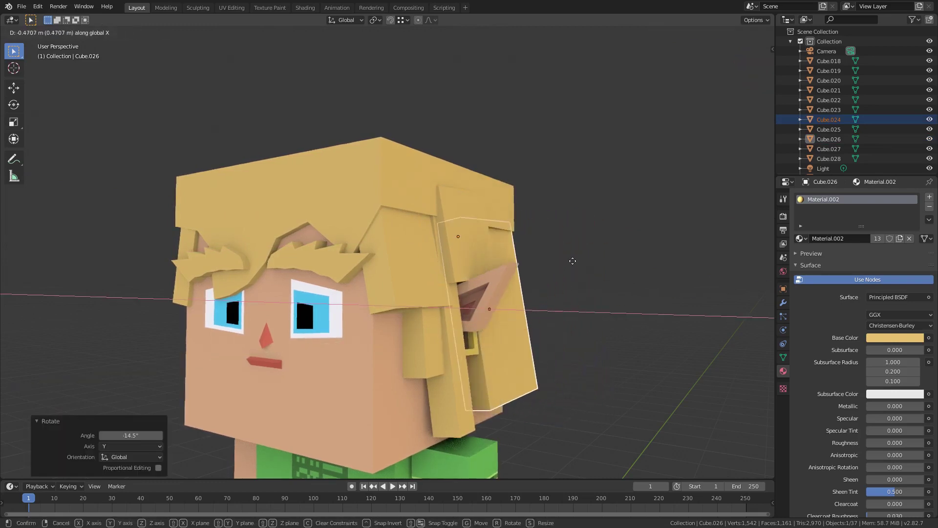
click(571, 260)
Step: Shift the rear side panel -0.02 m along Y and rotate it -0.225° about X
middle_drag(567, 260, 501, 254)
key(g)
key(y)
click(521, 300)
middle_drag(521, 300, 578, 288)
key(r)
key(y)
key(x)
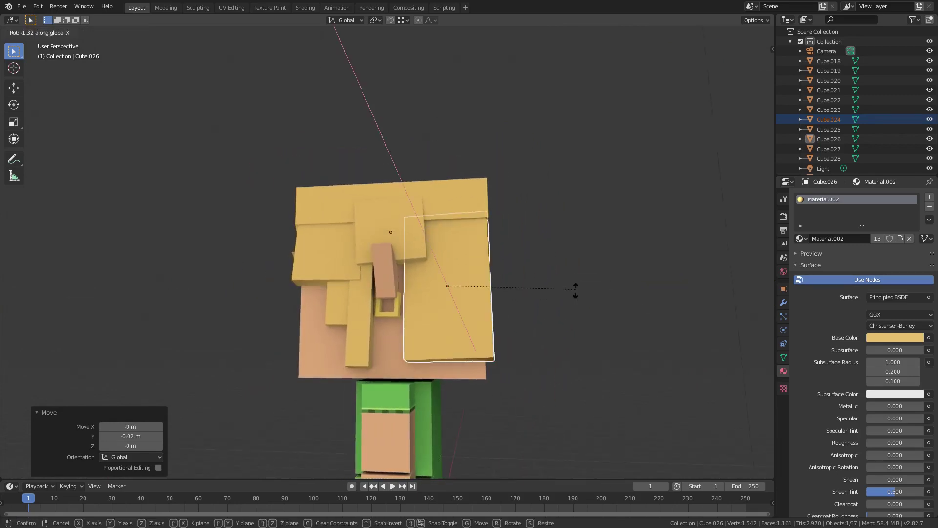
click(575, 288)
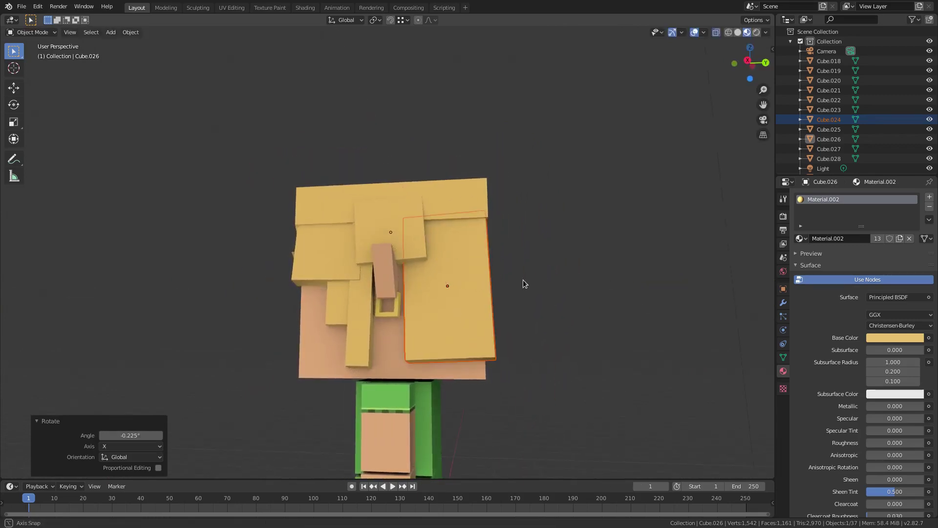
Step: Rotate the above-ear panel -6.83° about X
click(411, 212)
key(r)
key(x)
click(556, 242)
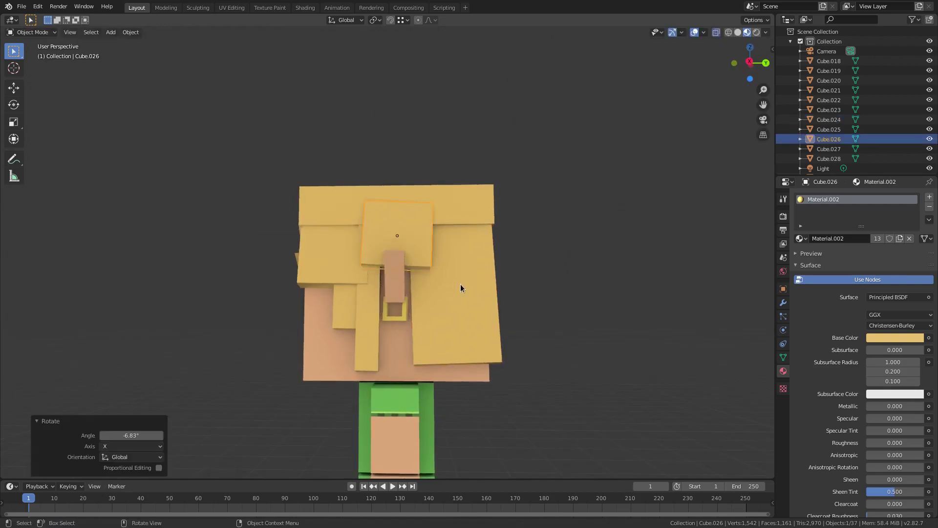
Step: Rotate the long strand in front of the ear about X
middle_drag(461, 284, 445, 301)
click(369, 303)
key(r)
key(y)
key(z)
key(x)
click(542, 278)
Step: Duplicate the rear side hair panel in place
middle_drag(543, 278, 452, 305)
click(380, 280)
scroll(393, 267, down, 1)
click(420, 192)
click(364, 277)
key(r)
right_click(530, 247)
key(shift+d)
key(Escape)
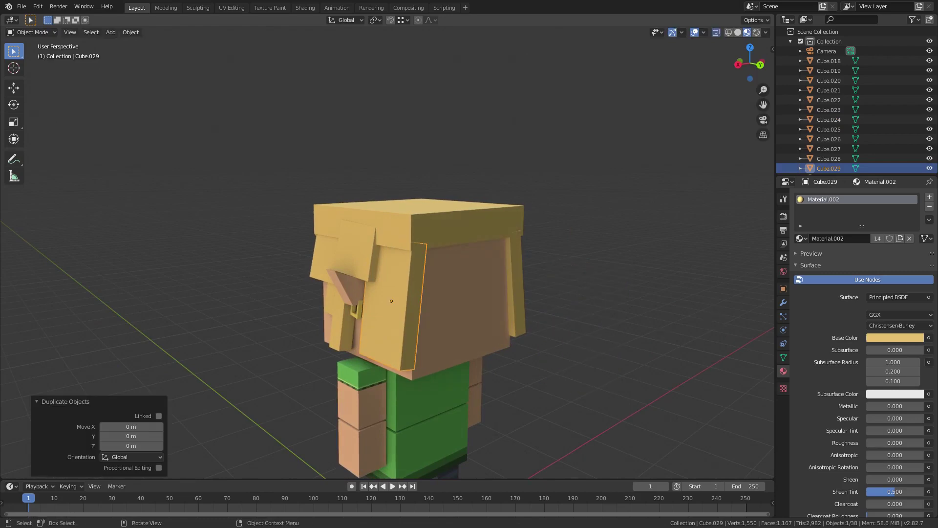
Step: Rotate the duplicated hair panel about Z and move it behind the head
key(r)
key(z)
click(415, 184)
key(g)
click(499, 225)
middle_drag(498, 226, 461, 206)
Step: Adjust the back hair panel's rotation about Z and rotate it -4.57° about Y
key(r)
key(z)
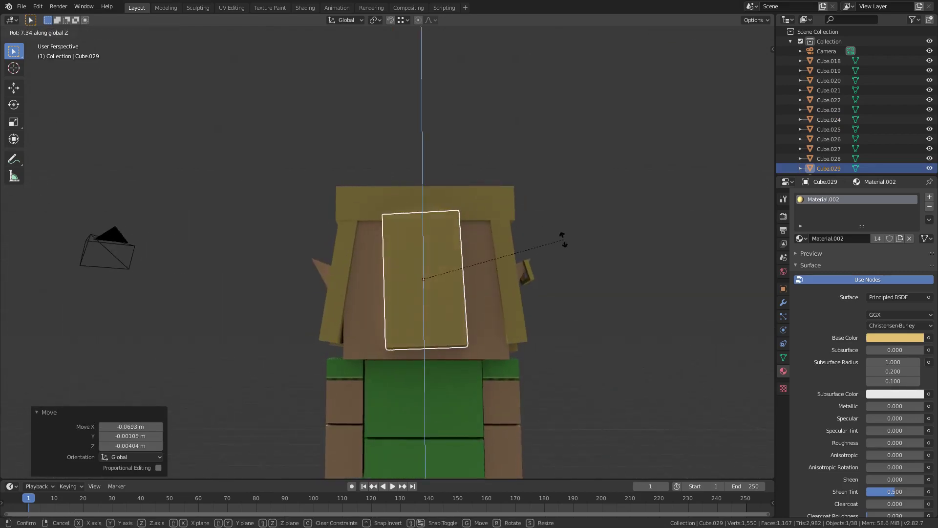
click(562, 240)
key(r)
key(y)
click(570, 255)
Step: Widen the back panel along X, straighten it about Y, and scale it by a further 1.127 along X
key(s)
right_click(634, 263)
key(s)
key(x)
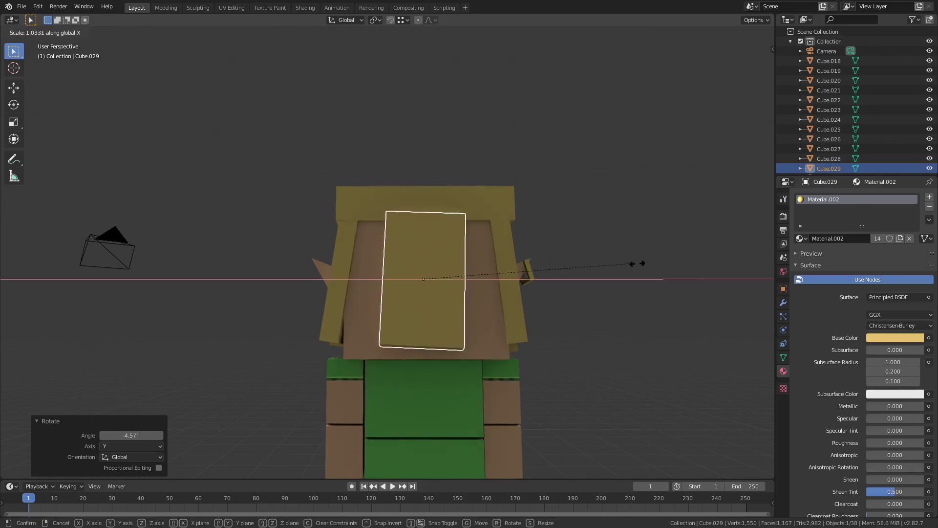
click(32, 273)
key(r)
key(y)
click(650, 284)
key(s)
key(x)
click(586, 298)
Step: Move the back panel along Y until it sits against the back of the head
middle_drag(587, 298, 541, 305)
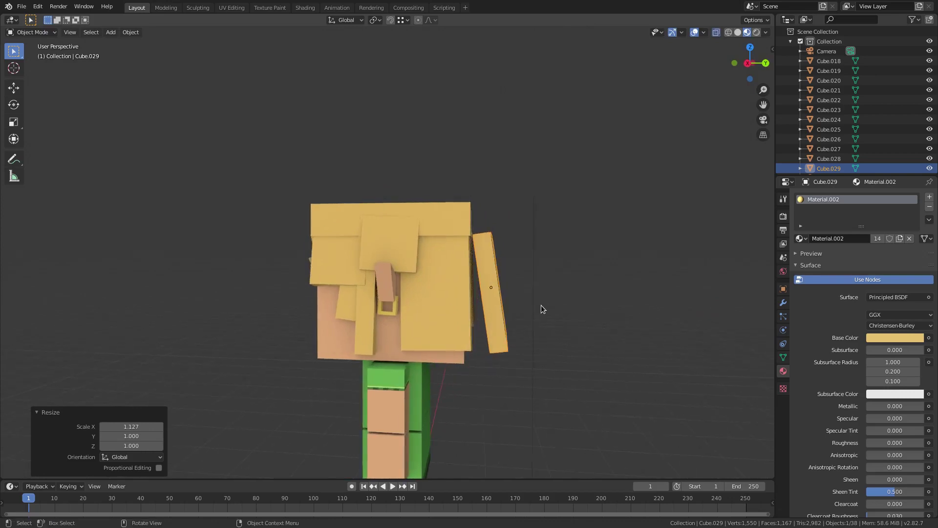
key(g)
key(y)
click(606, 308)
middle_drag(606, 308, 624, 275)
key(g)
key(y)
click(409, 317)
Step: Rotate the back panel about Z to line up with the head and scale it uniformly by 1.016
key(r)
key(z)
click(654, 295)
key(s)
click(629, 276)
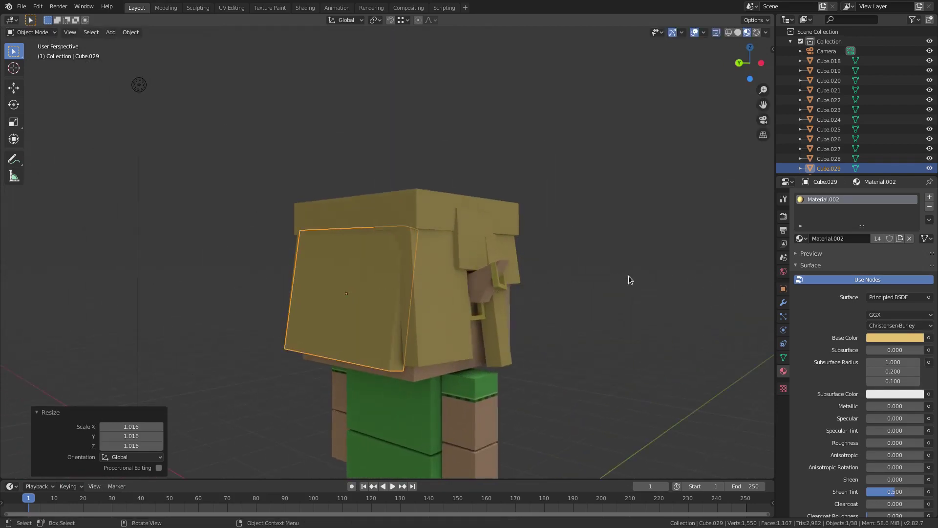
Step: Raise the back panel 0.0781 m along Z and thicken it by 1.276 along Y
key(g)
key(x)
key(z)
click(624, 257)
middle_drag(456, 305, 624, 310)
middle_drag(436, 247, 351, 235)
key(s)
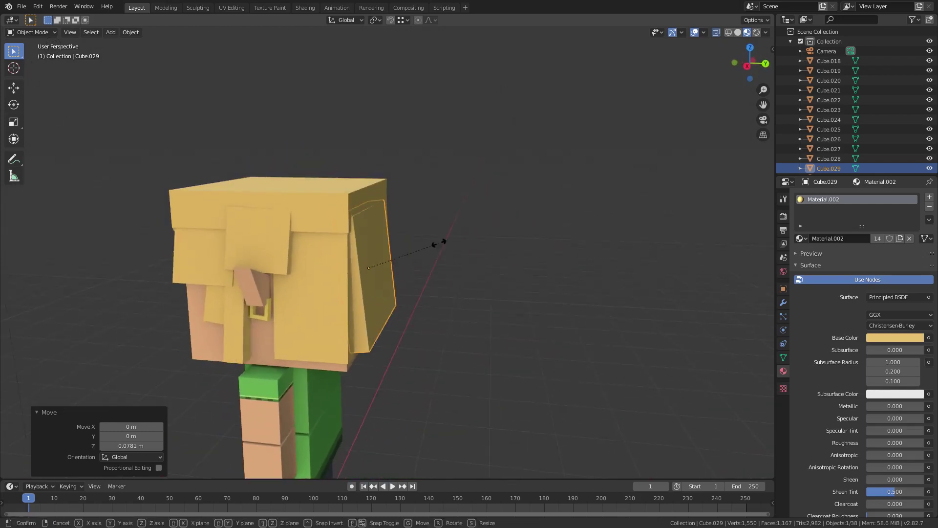
key(y)
click(457, 244)
key(g)
key(y)
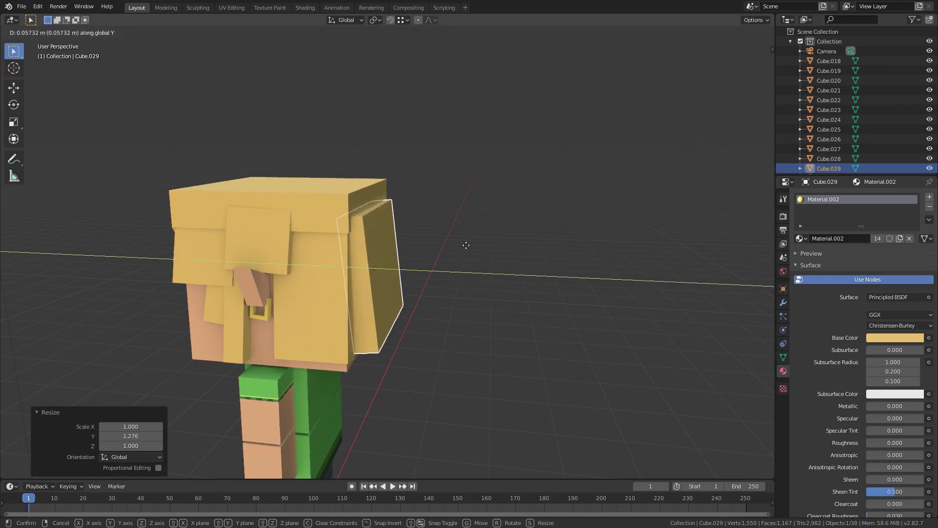
right_click(463, 245)
Step: Duplicate the back panel and move the copy outward along Y
key(shift+d)
right_click(443, 250)
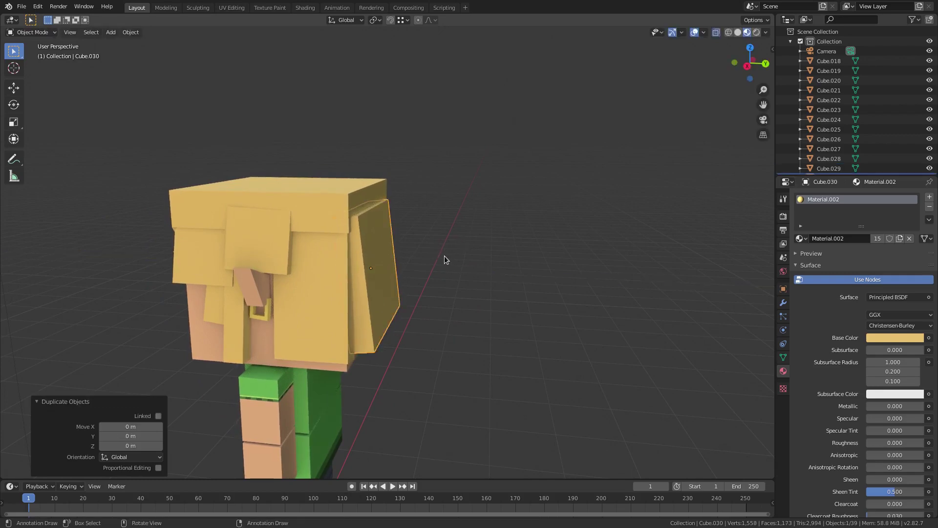
key(g)
key(y)
click(466, 258)
Step: Scale the copied back panel down uniformly and adjust its position along Y as a second layer
key(s)
click(523, 277)
key(s)
click(557, 247)
middle_drag(559, 246, 473, 273)
key(g)
key(y)
click(504, 263)
Step: Duplicate the smaller back panel, move the copy 0.162 m along Y, and scale it uniformly by 0.85
key(shift+d)
click(460, 257)
key(g)
key(y)
click(494, 274)
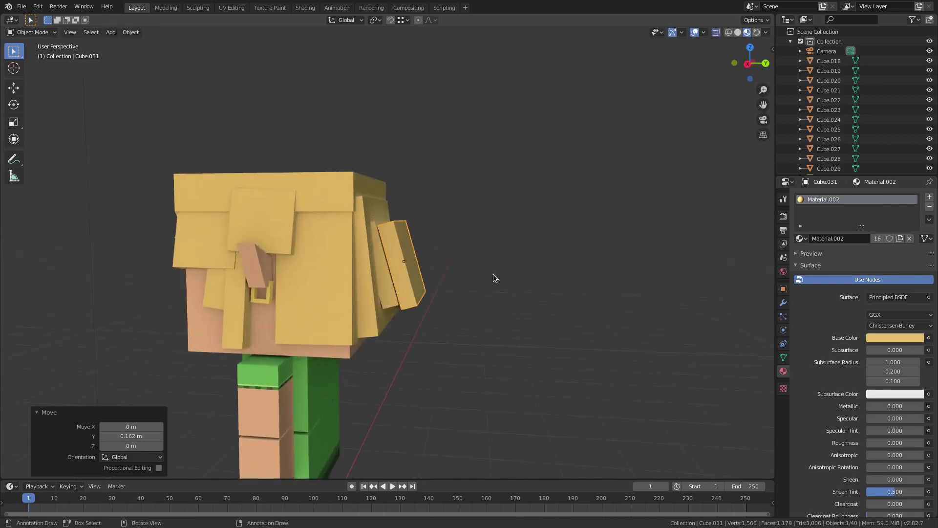
text(s.85)
key(Return)
Step: Rotate the outermost back piece about X so it slants away from the head like a ponytail
key(s)
right_click(622, 263)
key(r)
key(x)
click(601, 230)
middle_drag(601, 230, 495, 256)
key(r)
key(x)
click(522, 216)
Step: Narrow the ponytail piece along X and rotate it a further -2.06° about X
middle_drag(522, 216, 557, 241)
key(s)
key(x)
click(435, 255)
middle_drag(436, 256, 514, 251)
key(r)
key(x)
click(509, 216)
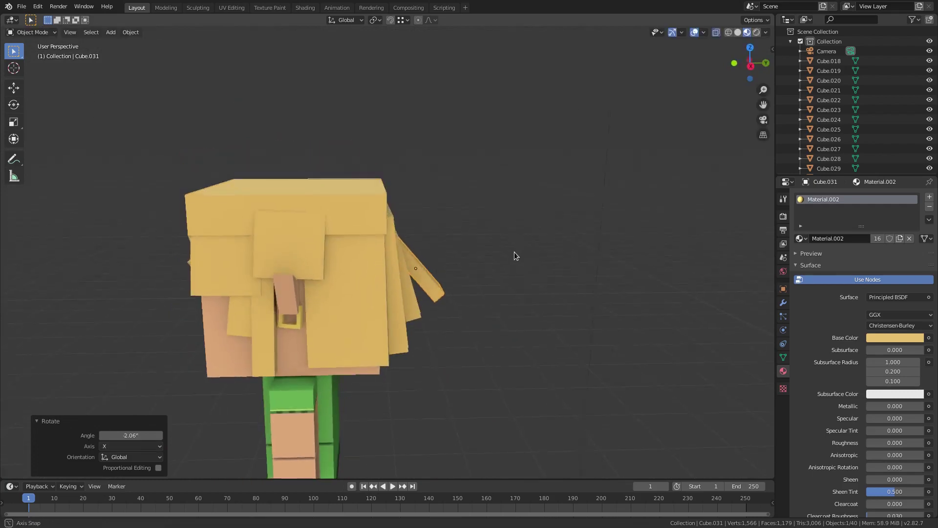
Step: Move the ponytail along Y so its upper end meets the back hair panel
scroll(468, 266, up, 5)
key(g)
key(x)
key(y)
click(468, 270)
Step: Duplicate the ponytail in place, then scale the copy by 2.221 along X and by 0.6 uniformly
middle_drag(468, 270, 495, 279)
key(shift+d)
right_click(494, 280)
key(s)
key(x)
click(644, 278)
middle_drag(644, 278, 674, 281)
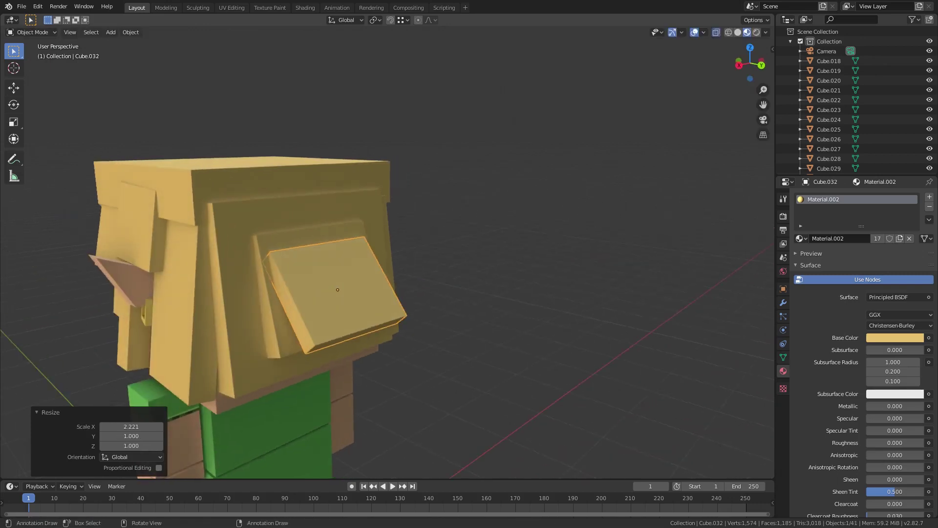
text(s0.6)
key(Return)
key(s)
key(z)
right_click(574, 256)
Step: Scale the copied ponytail block by 2.363 along its local X axis
key(s)
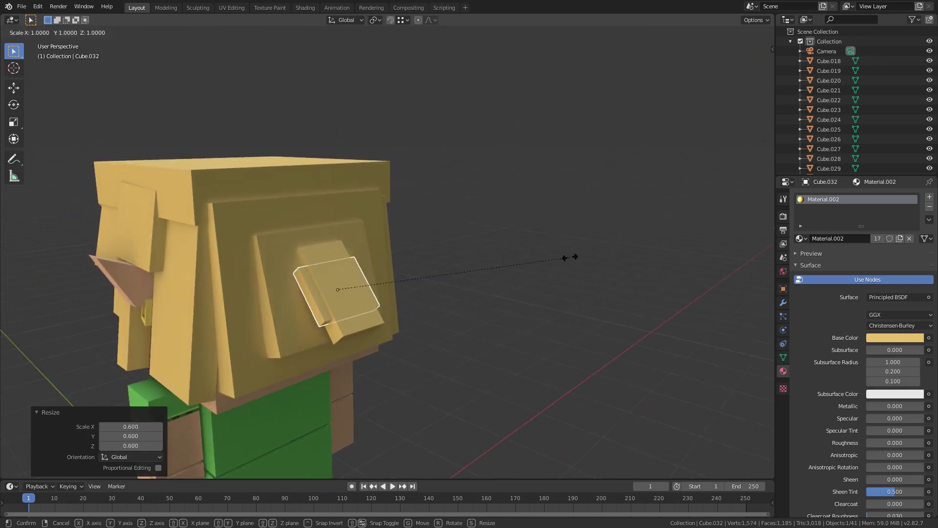
key(z)
key(y)
key(x)
key(x)
click(310, 245)
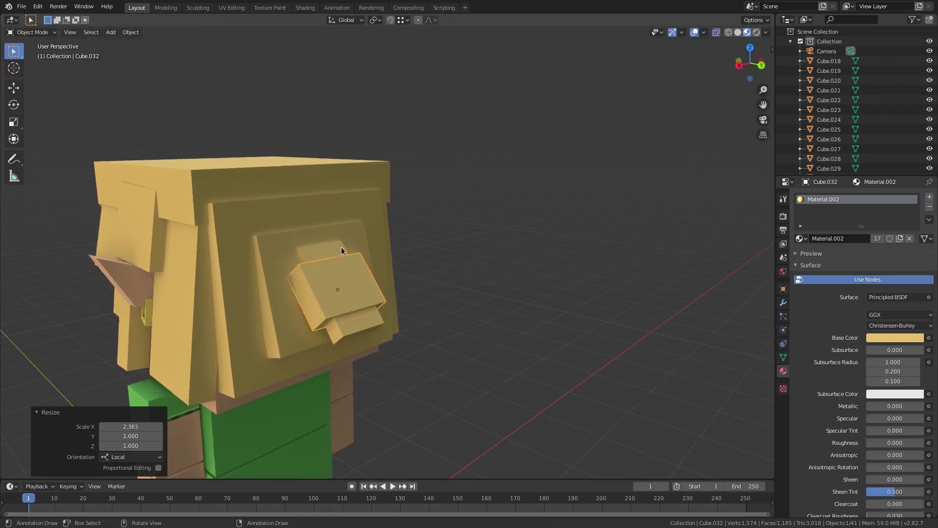
Step: Scale the hair tie block by 1.405 along its local X axis and by 0.766 uniformly
middle_drag(342, 248, 421, 224)
key(s)
key(x)
key(x)
key(x)
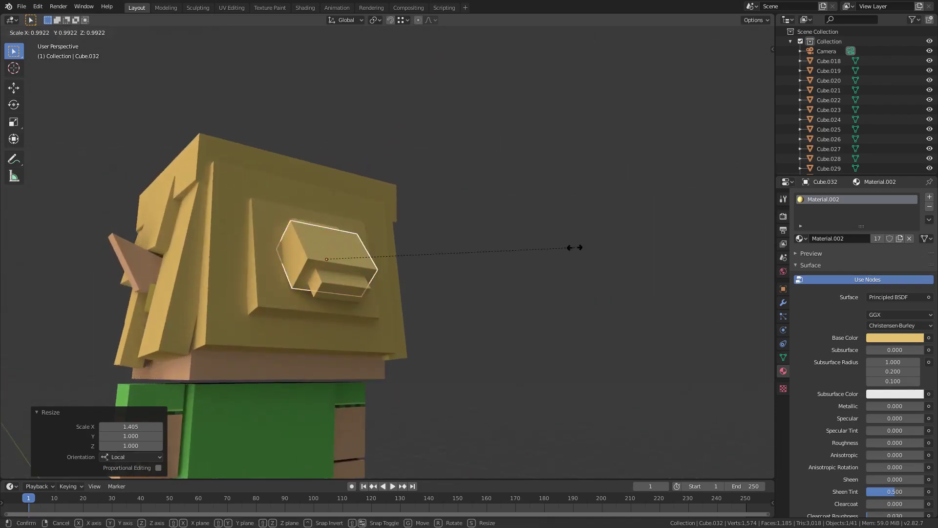
click(518, 248)
Step: Slide the hair tie up the ponytail along its local Z axis and scale it uniformly by 1.062
scroll(377, 271, up, 5)
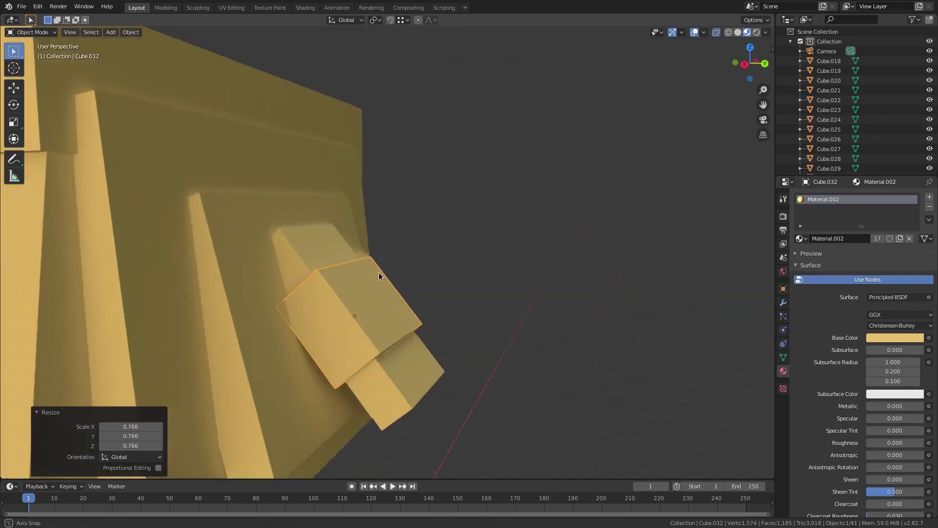
key(g)
key(z)
key(z)
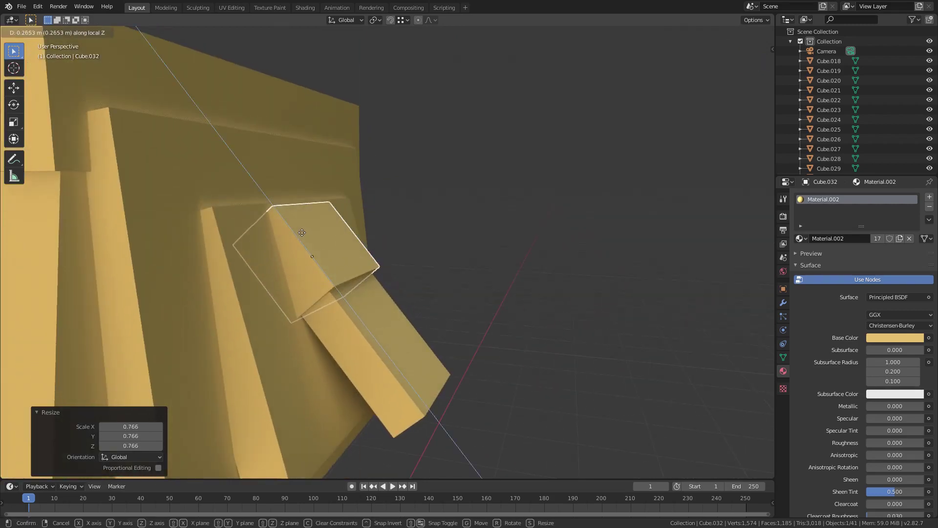
click(306, 235)
middle_drag(310, 237, 455, 242)
key(s)
click(465, 242)
middle_drag(376, 230, 403, 265)
key(g)
key(y)
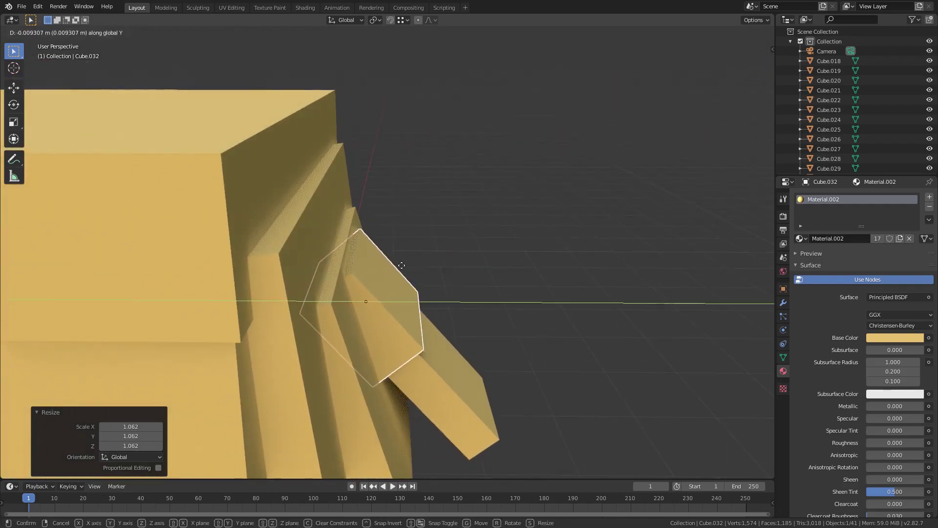
right_click(402, 265)
Step: Move the hair tie further up along its local Z axis and fine-tune its uniform size, finishing with a 0.966 scale
key(g)
key(z)
key(z)
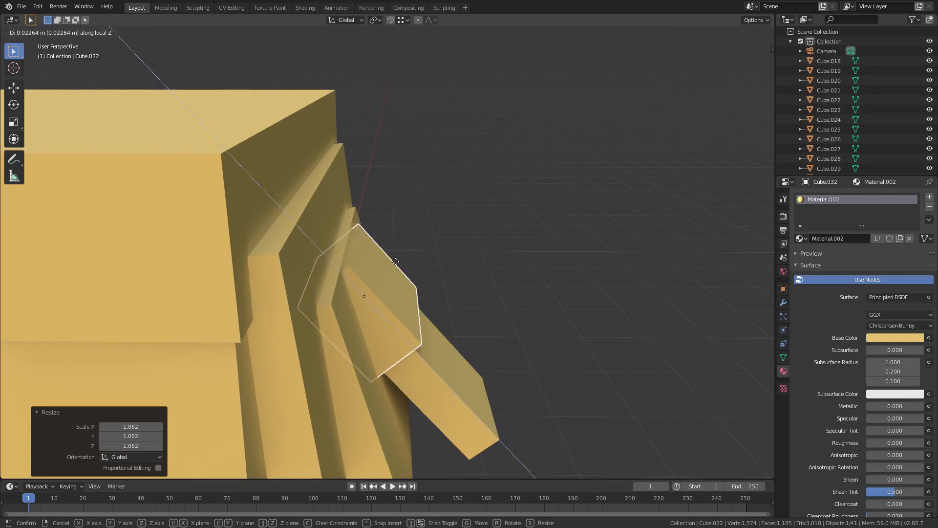
click(355, 245)
middle_drag(354, 245, 427, 310)
key(s)
click(312, 231)
key(s)
click(406, 211)
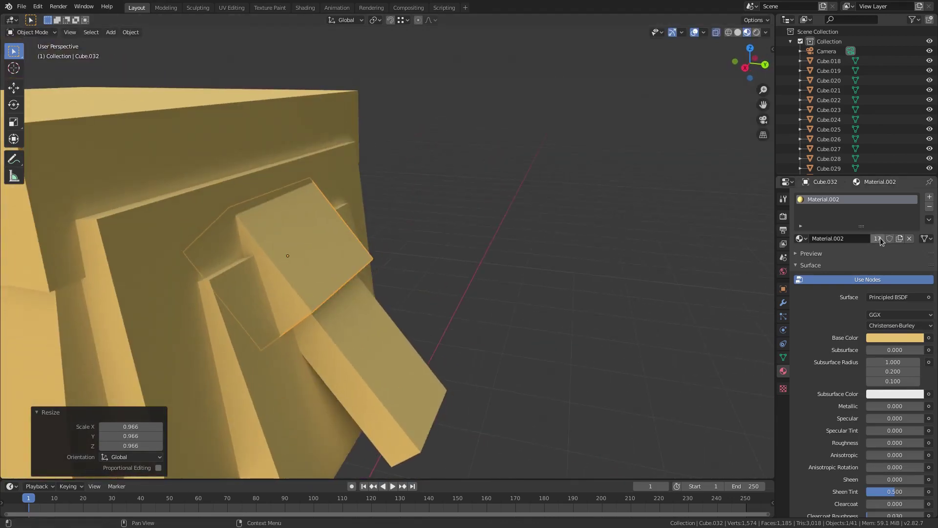
Step: Give the hair tie its own copy of the hair material and set its base color to a dark bluish grey
click(899, 339)
click(917, 237)
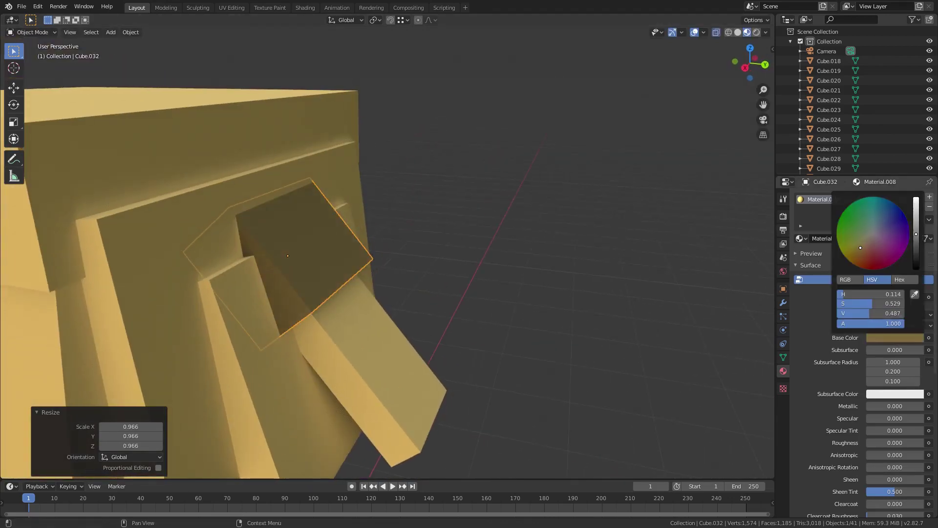
click(897, 339)
click(875, 232)
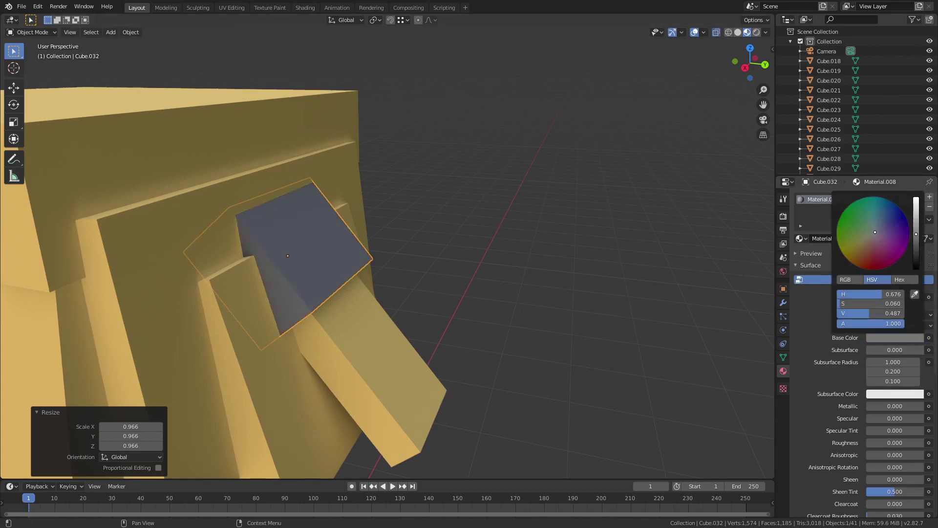
click(917, 251)
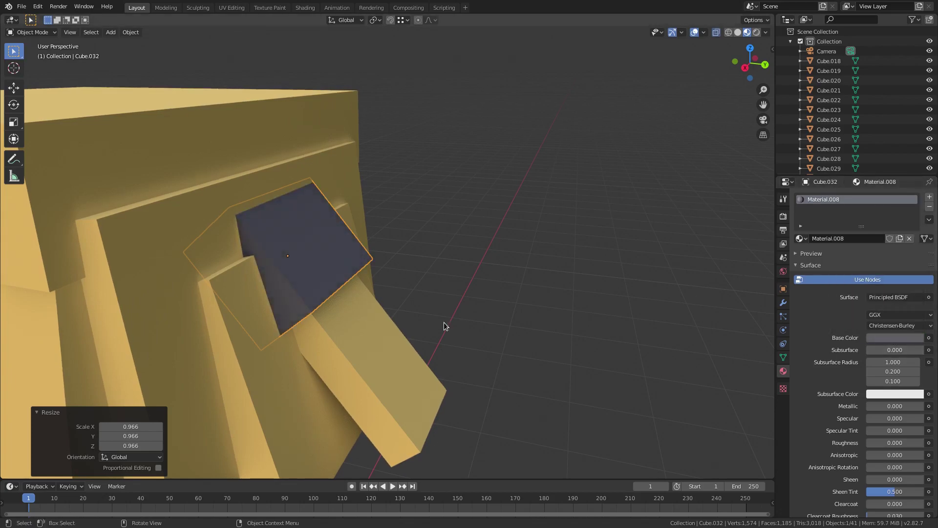
Step: Select the hair tie, the ponytail, and the smaller back panel together
scroll(444, 326, down, 5)
middle_drag(444, 326, 430, 311)
middle_drag(616, 380, 354, 333)
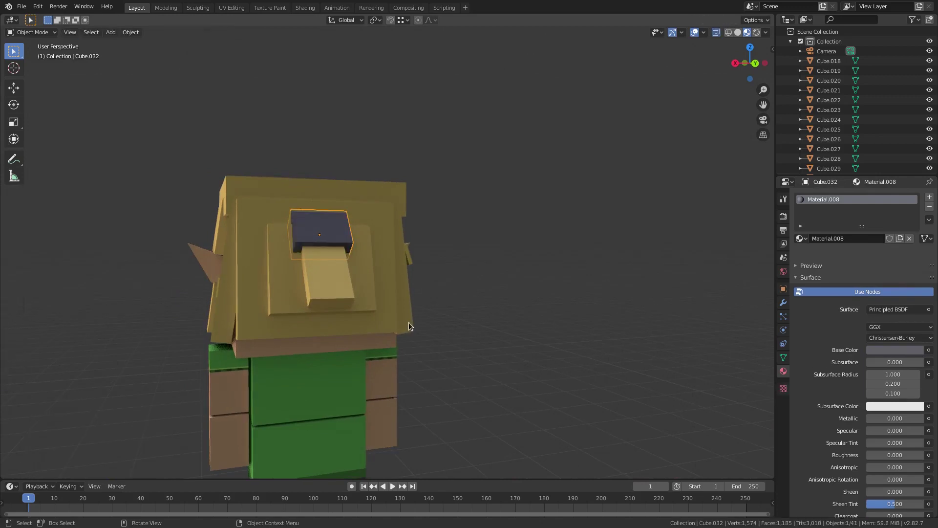
middle_drag(351, 206, 396, 275)
scroll(396, 274, up, 6)
click(692, 32)
middle_drag(554, 218, 523, 232)
shift+click(432, 306)
shift+click(390, 327)
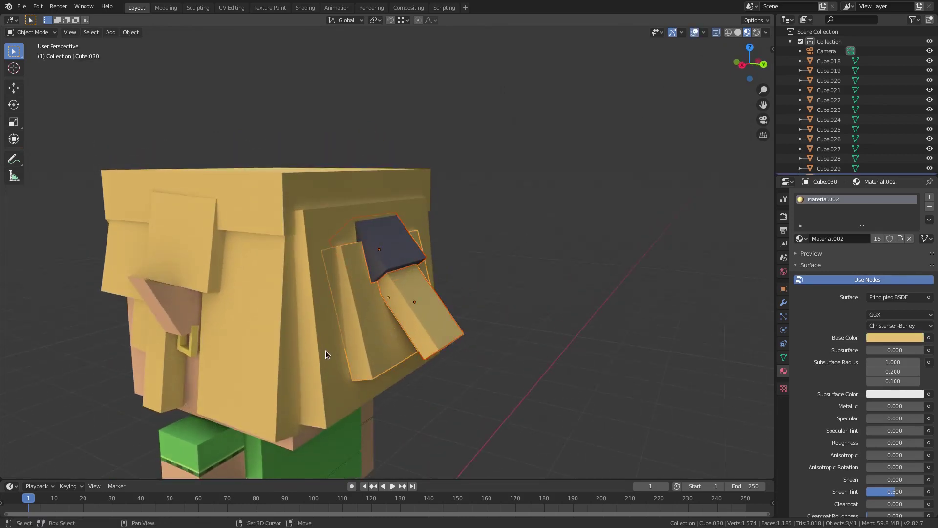
Step: Add the remaining side, back, fringe and top hair pieces around the head to the current selection
shift+click(112, 253)
middle_drag(152, 273, 225, 272)
shift+click(248, 333)
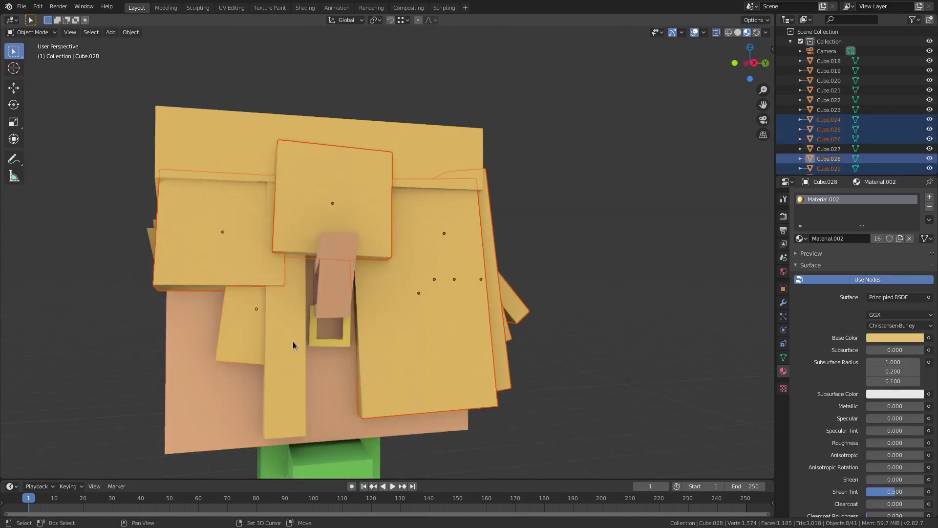
middle_drag(196, 301, 314, 306)
shift+click(395, 282)
middle_drag(395, 283, 471, 333)
shift+click(472, 335)
middle_drag(405, 236, 449, 237)
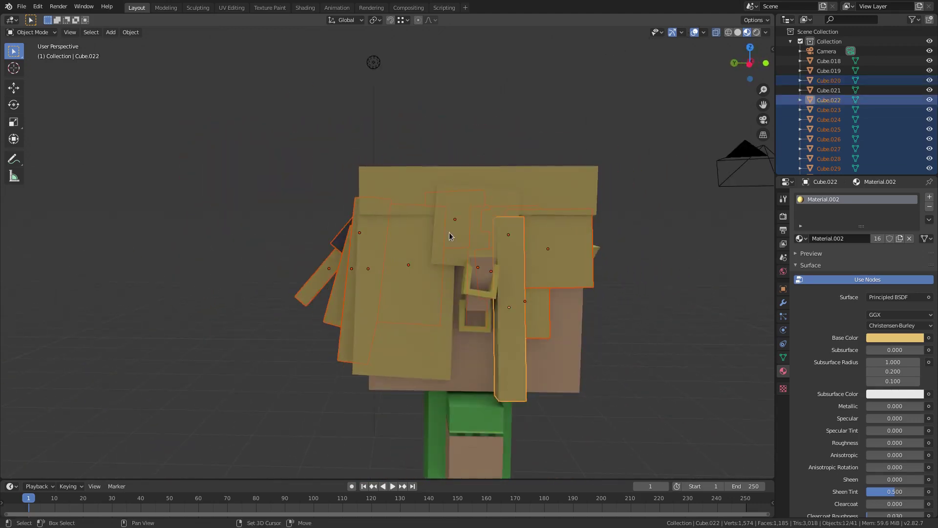
shift+click(402, 272)
middle_drag(402, 272, 444, 311)
shift+click(424, 184)
middle_drag(533, 251, 472, 214)
Step: Make the head the active object and parent all selected hair pieces to it with the Object option
shift+click(549, 364)
key(ctrl+p)
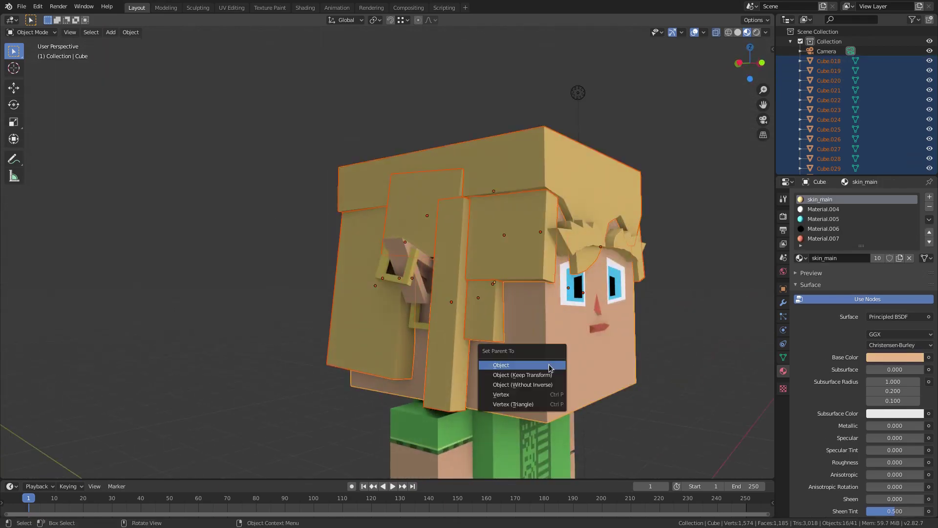
click(549, 365)
click(552, 365)
Step: Try moving the head and rotating it about the X axis to check that the hair follows
key(g)
right_click(468, 234)
middle_drag(661, 323, 664, 348)
scroll(610, 323, down, 4)
key(r)
key(x)
right_click(558, 368)
middle_drag(532, 350, 564, 330)
key(Tab)
key(Tab)
middle_drag(565, 330, 479, 242)
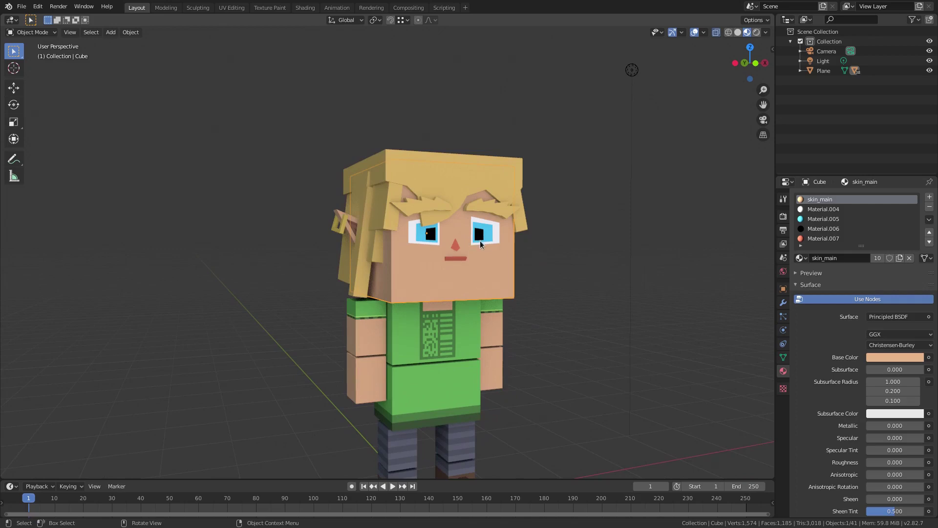
Step: Try rotating the head about the global X axis to check its pivot point
middle_drag(484, 242, 468, 206)
key(Tab)
mouse_move(468, 206)
middle_down()
mouse_move(479, 230)
mouse_move(464, 225)
mouse_move(505, 260)
mouse_move(462, 222)
middle_up()
scroll(479, 230, up, 2)
key(Tab)
key(r)
key(x)
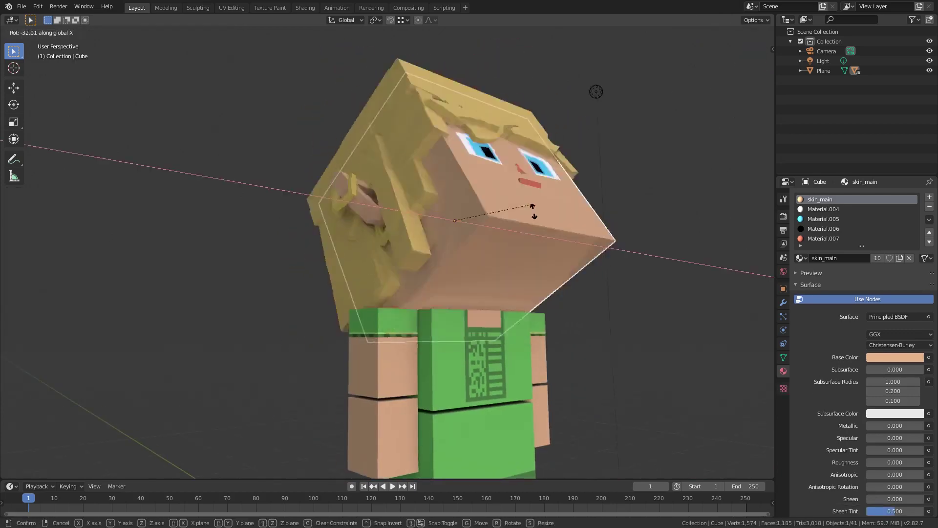
key(Escape)
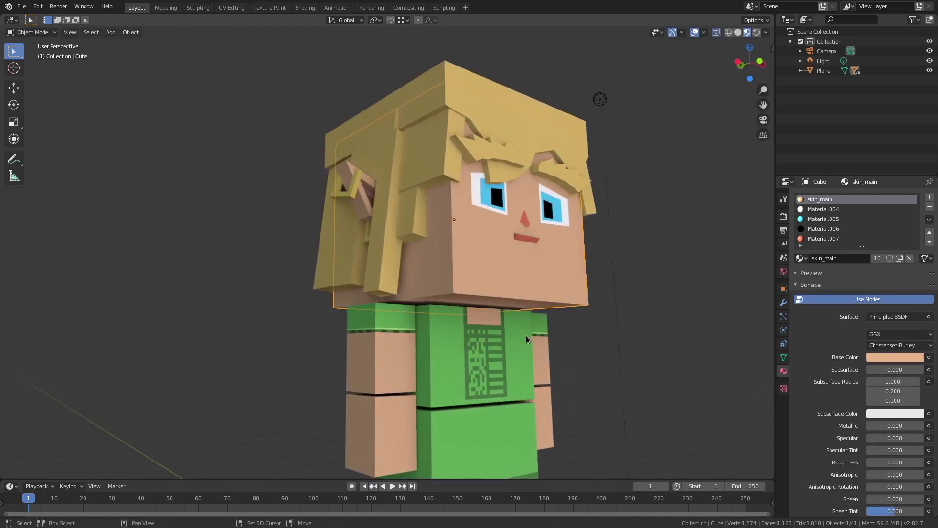
Step: Hide the torso, arm and other body pieces that block the view of the head's underside
scroll(434, 254, up, 5)
key(Tab)
middle_drag(434, 245, 74, 104)
key(Tab)
click(411, 323)
scroll(409, 324, down, 1)
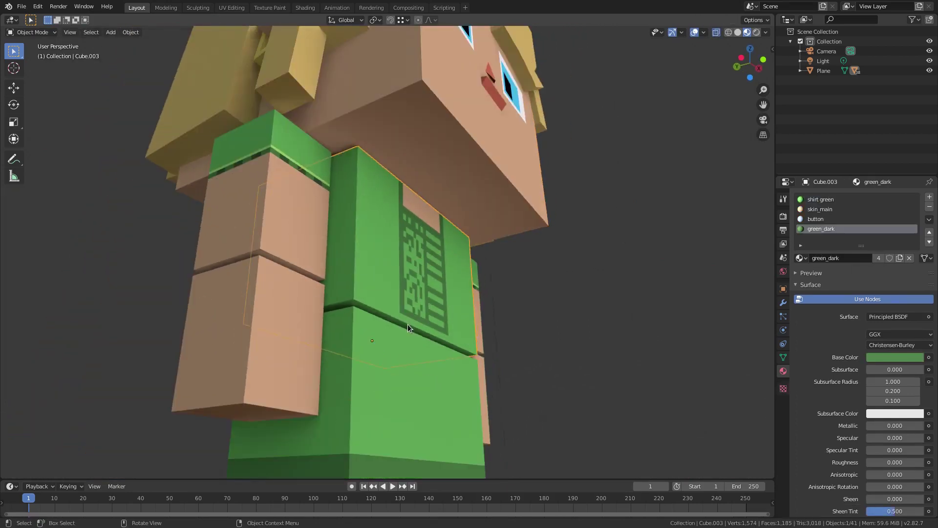
key(h)
click(405, 337)
key(h)
click(279, 243)
key(h)
click(449, 298)
key(h)
key(h)
click(438, 386)
key(h)
Step: Subdivide the middle edge across the underside of the head mesh with one cut
click(455, 235)
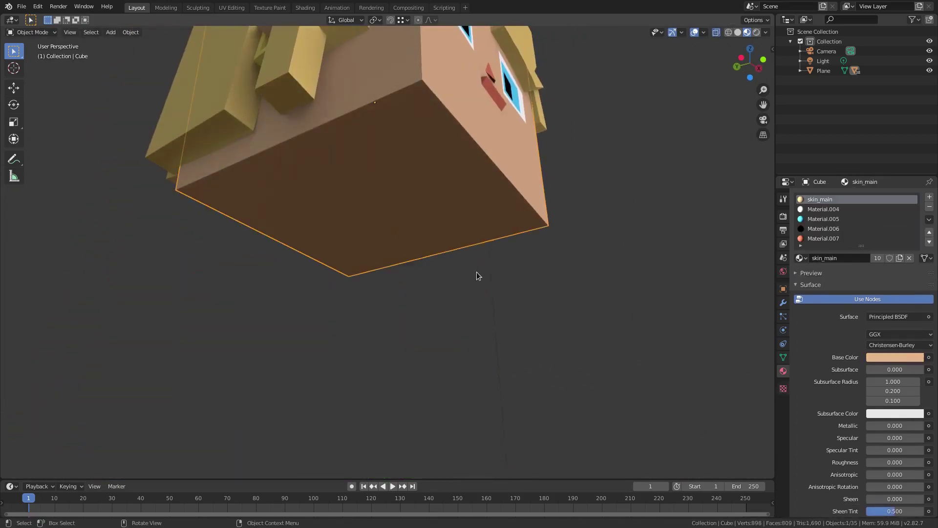
key(Tab)
middle_drag(450, 203, 454, 223)
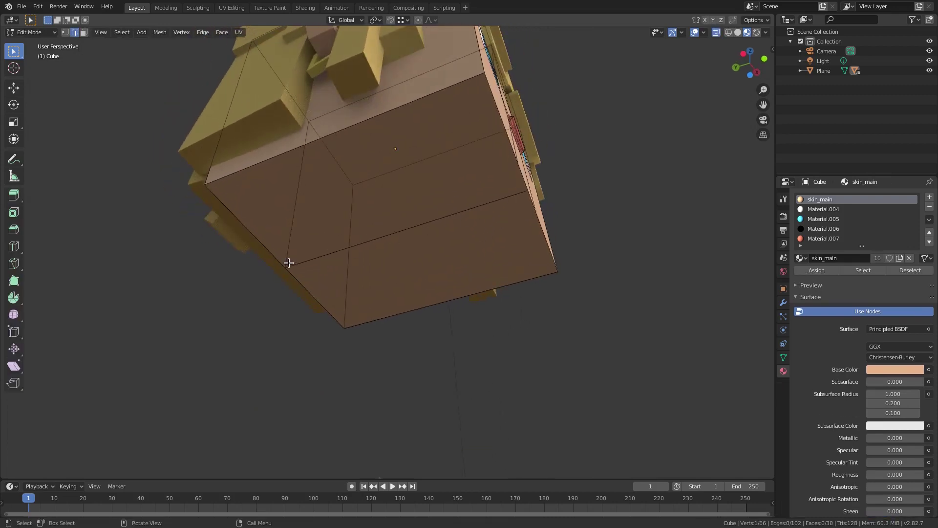
middle_drag(288, 263, 292, 263)
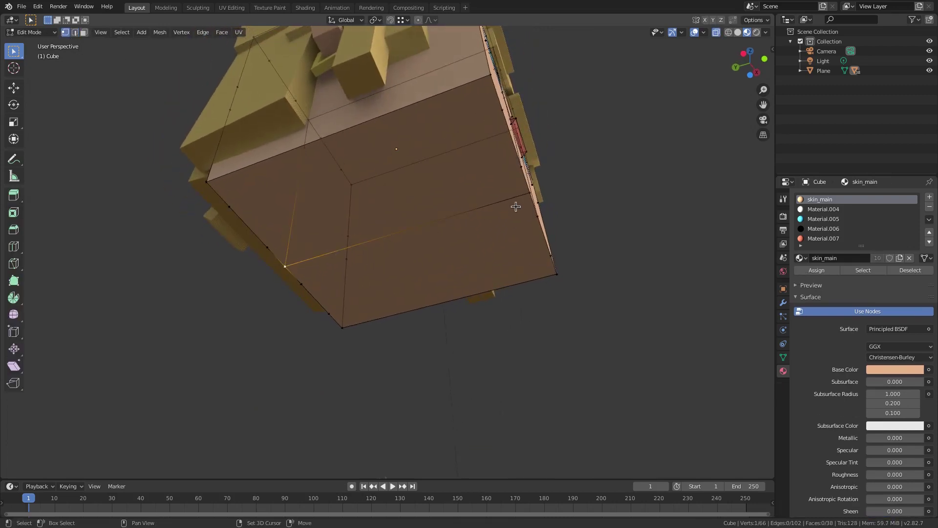
right_click(392, 189)
click(392, 189)
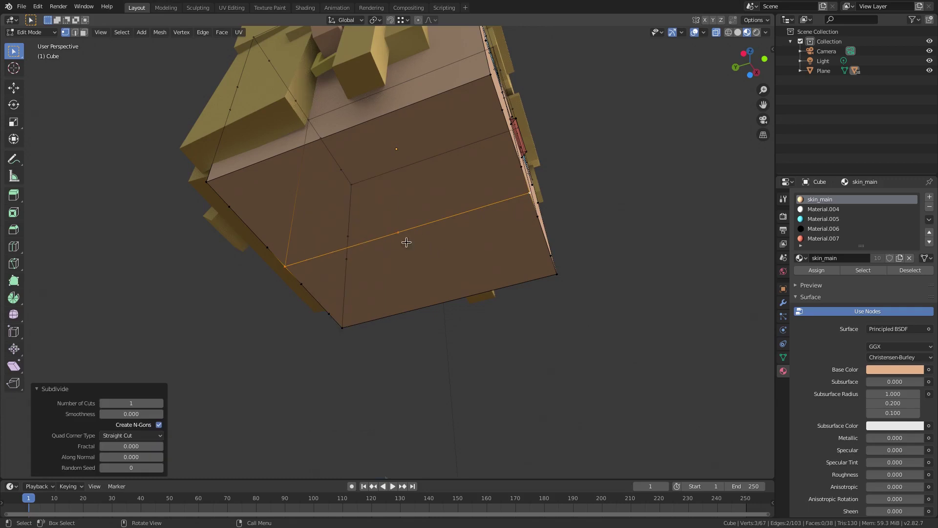
Step: Select the new midpoint vertex on the head's underside and snap the 3D cursor to it
click(399, 229)
middle_drag(440, 220, 428, 218)
click(180, 32)
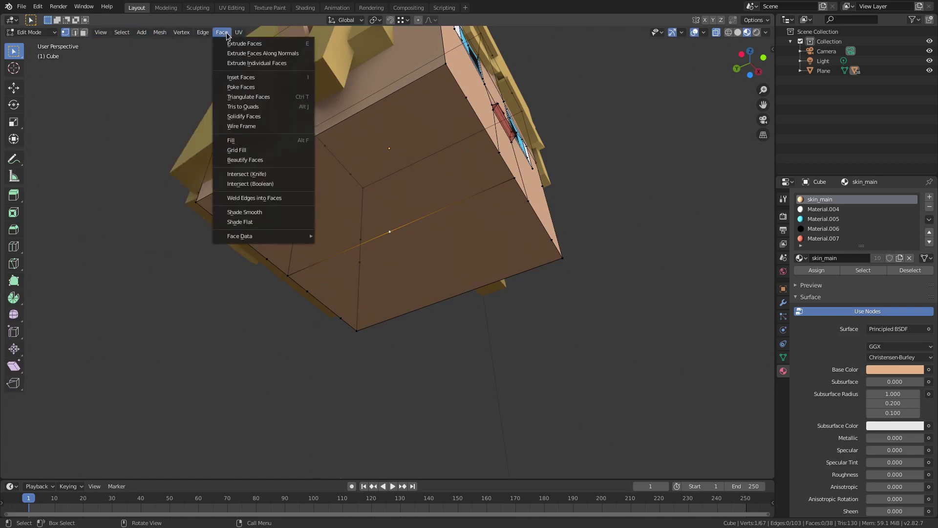
mouse_move(177, 32)
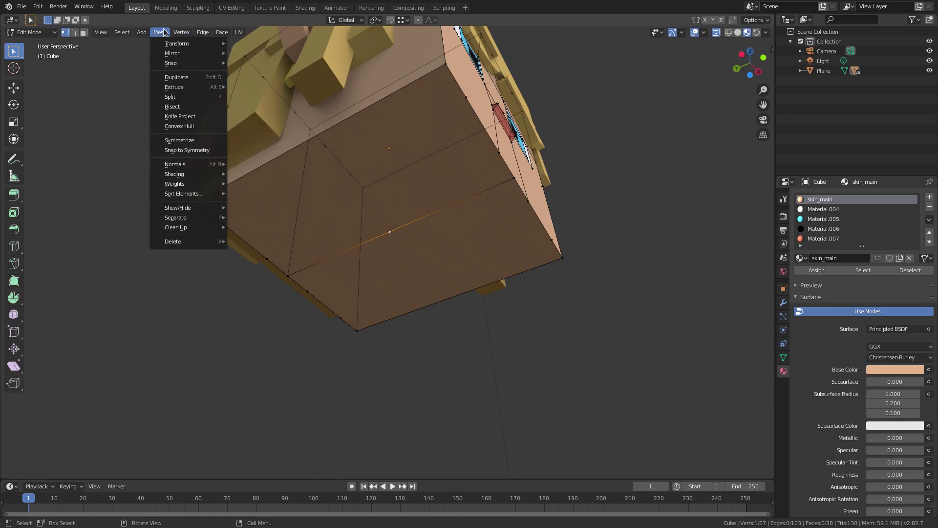
mouse_move(172, 66)
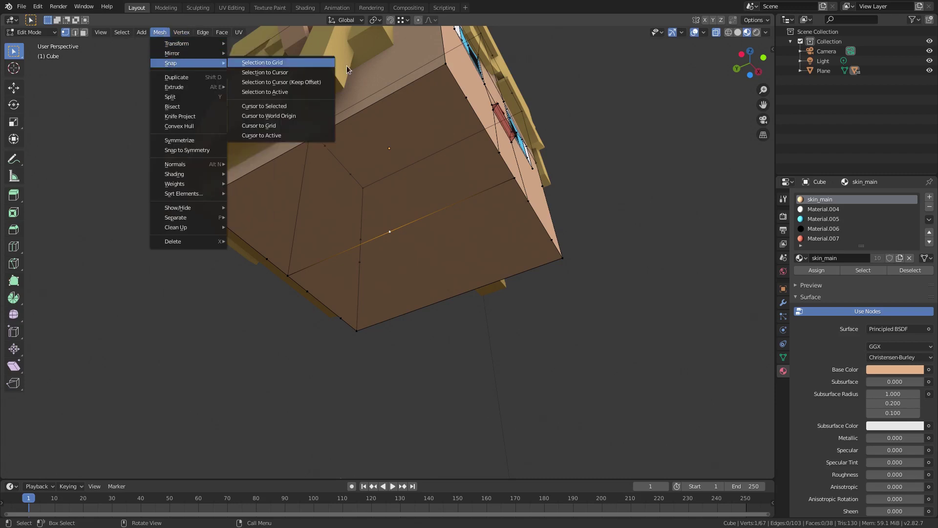
click(292, 109)
Step: Return to Object Mode and set the head's origin to the 3D cursor
key(Tab)
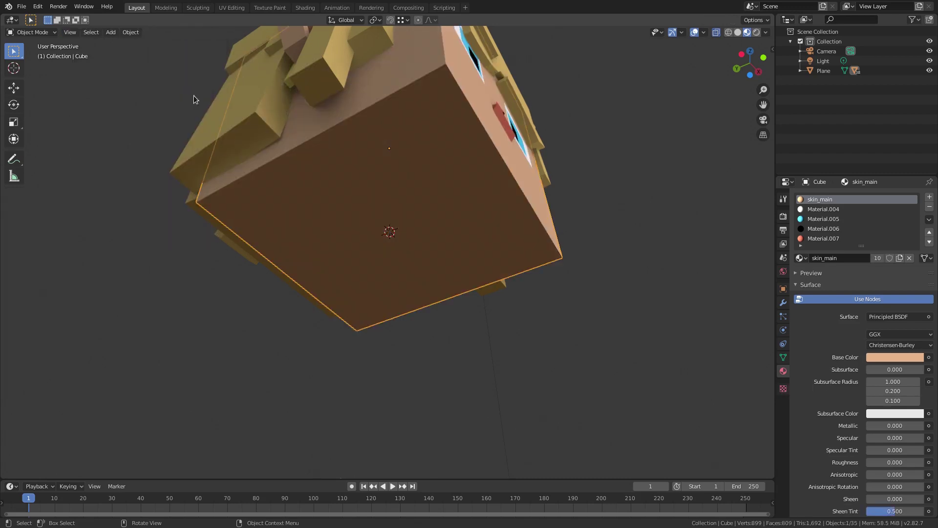
key(Tab)
key(Tab)
click(130, 32)
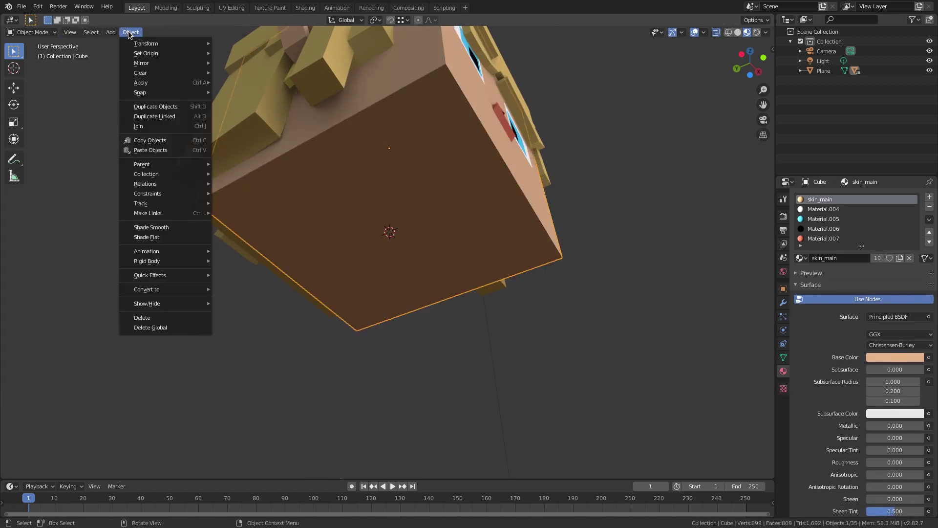
mouse_move(153, 57)
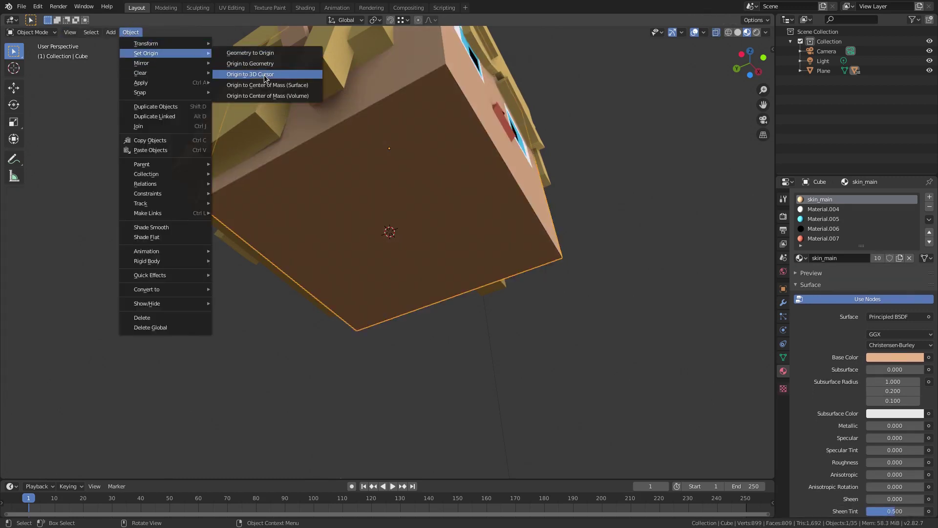
click(265, 74)
Step: Unhide all the hidden body pieces
middle_drag(286, 90, 430, 281)
scroll(430, 268, down, 5)
key(alt+h)
Step: Test the head's new pivot with trial rotations about the global X and Y axes
key(r)
key(x)
right_click(521, 235)
click(402, 216)
key(r)
key(x)
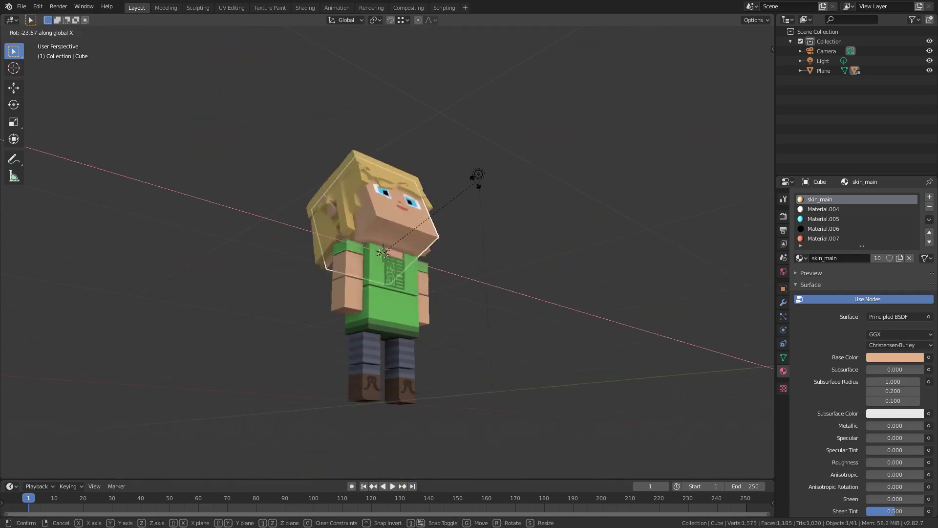
right_click(473, 263)
middle_drag(473, 263, 464, 291)
key(r)
key(y)
right_click(486, 236)
middle_drag(486, 237, 442, 214)
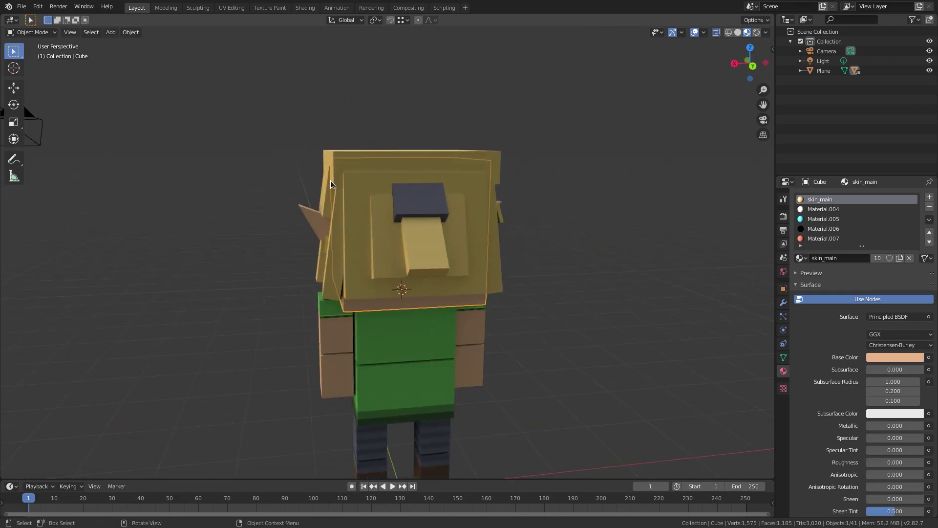
Step: Add a cube mesh at the 3D cursor as the base for a hat
middle_drag(345, 193, 411, 183)
click(429, 195)
scroll(412, 195, down, 6)
middle_drag(416, 312, 337, 338)
scroll(362, 293, up, 6)
middle_drag(430, 225, 467, 212)
key(shift+a)
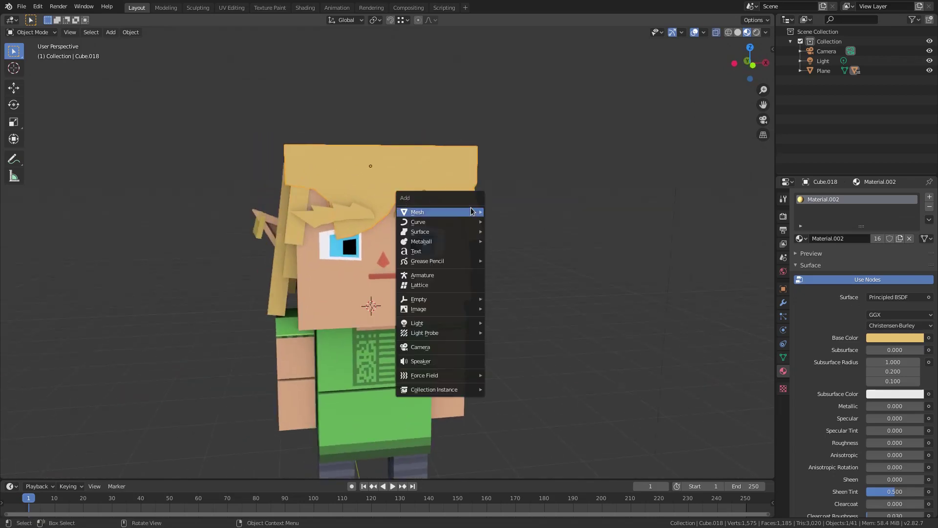
mouse_move(472, 211)
click(554, 225)
Step: Raise the cube along Z to the top of the head and scale it uniformly to 0.855
scroll(508, 303, down, 3)
middle_drag(504, 318, 524, 327)
key(g)
key(z)
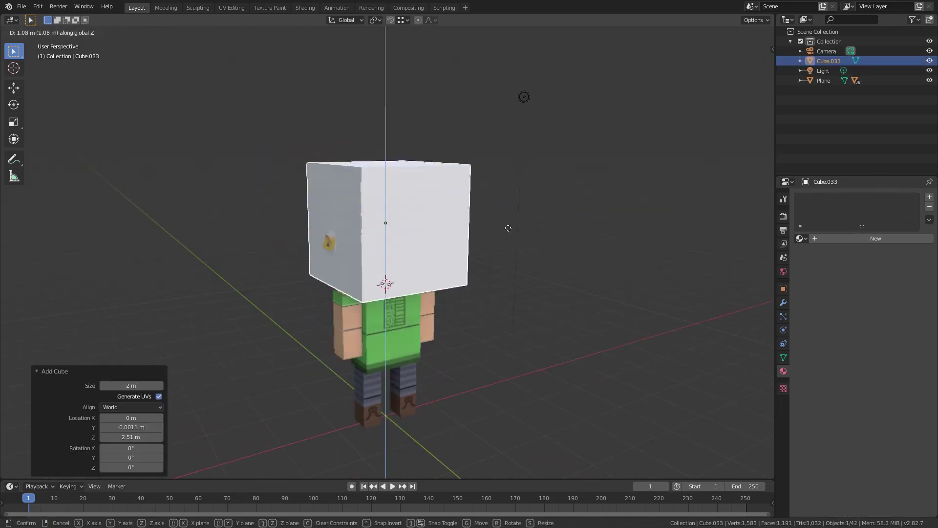
click(519, 209)
key(s)
click(510, 206)
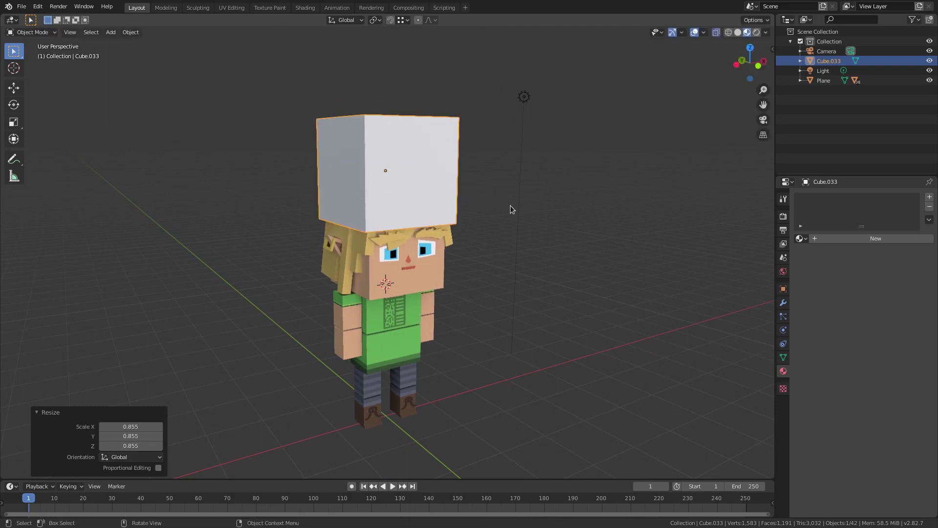
Step: Move the cube up another 0.0843 m along the global Z axis
middle_drag(510, 206, 515, 176)
key(g)
key(z)
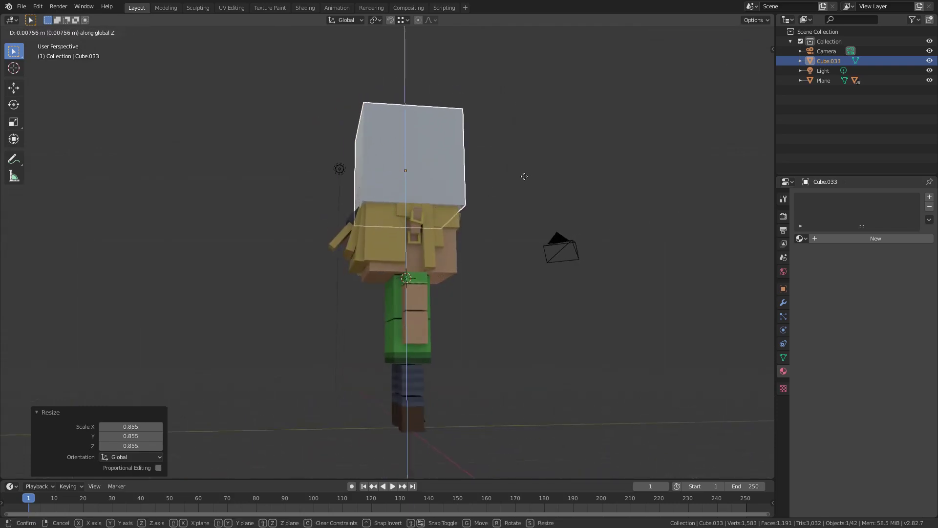
click(533, 174)
middle_drag(532, 173, 550, 226)
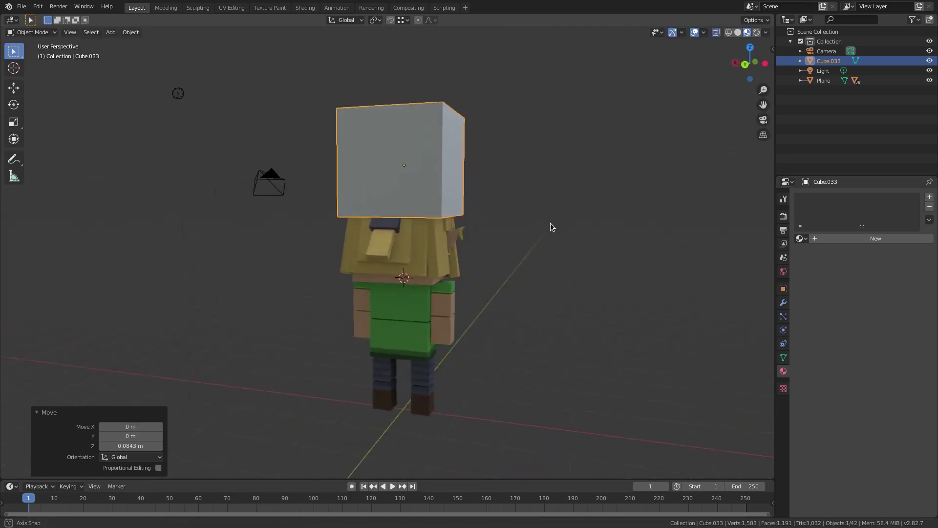
Step: Lower the cube's top face along Z to flatten it into a shallow box just above the hair
key(Tab)
middle_drag(624, 229, 234, 127)
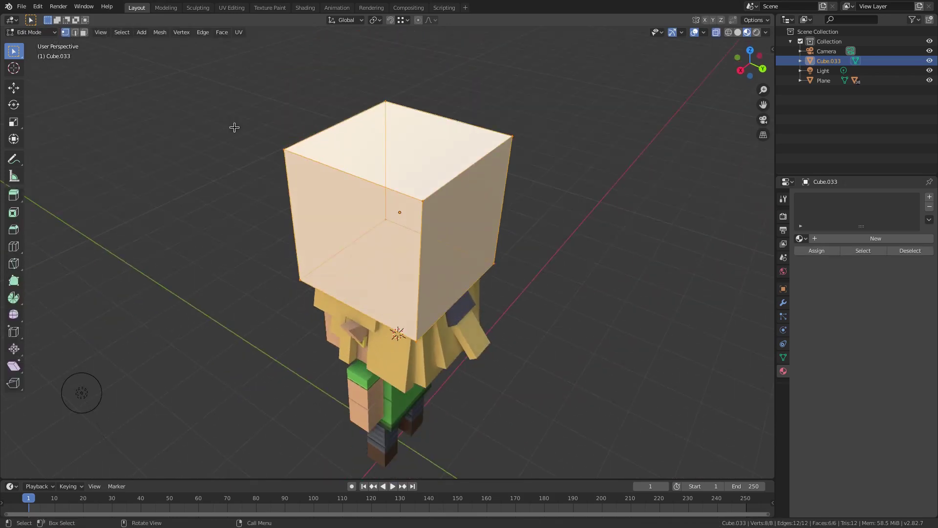
click(83, 32)
click(402, 126)
key(g)
key(z)
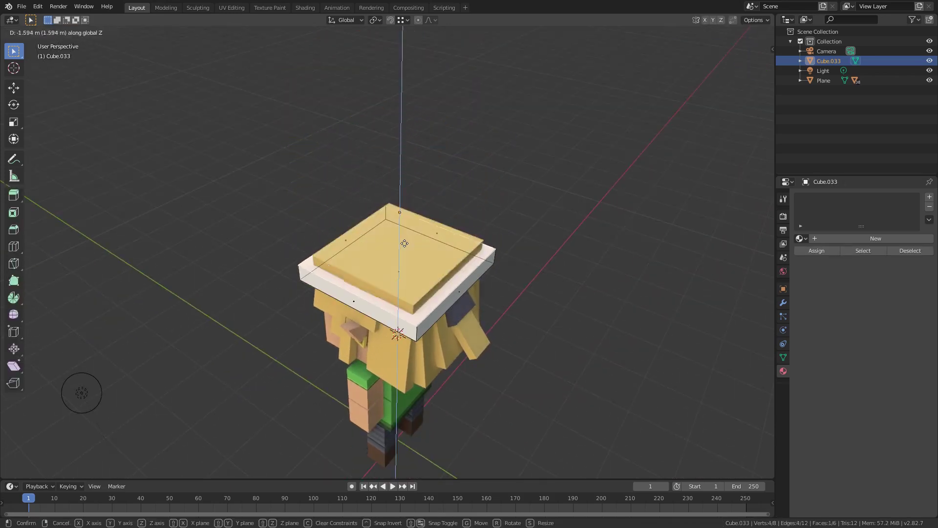
click(409, 229)
Step: Resize the flattened box to the head in Object Mode and move it -0.0342 m along Z
middle_drag(394, 203, 548, 170)
key(Tab)
key(s)
click(541, 171)
key(g)
key(z)
click(542, 174)
Step: Enlarge the hat box slightly and readjust its height along the Z axis
middle_drag(492, 195, 586, 200)
key(s)
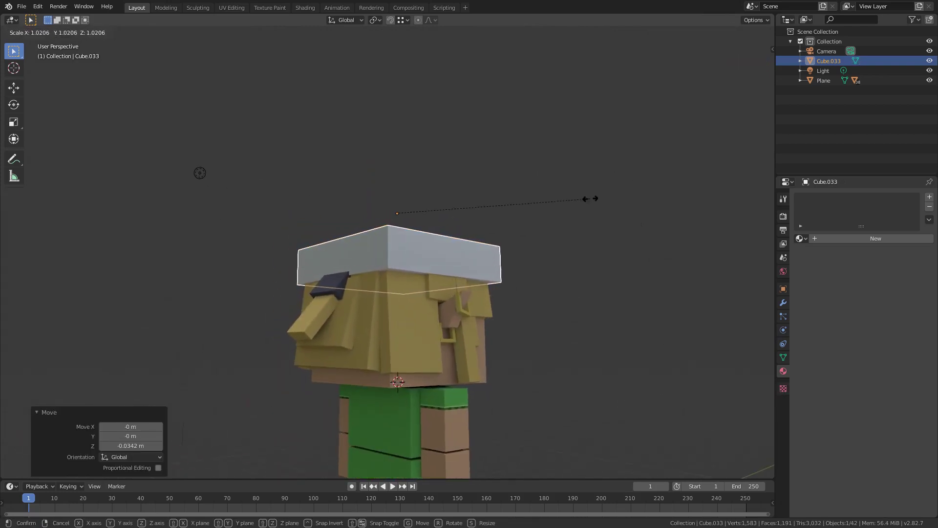
key(g)
key(z)
click(590, 201)
Step: Scale the hat box's top face inward so its sides taper
middle_drag(523, 235, 605, 272)
key(Tab)
middle_drag(362, 239, 452, 236)
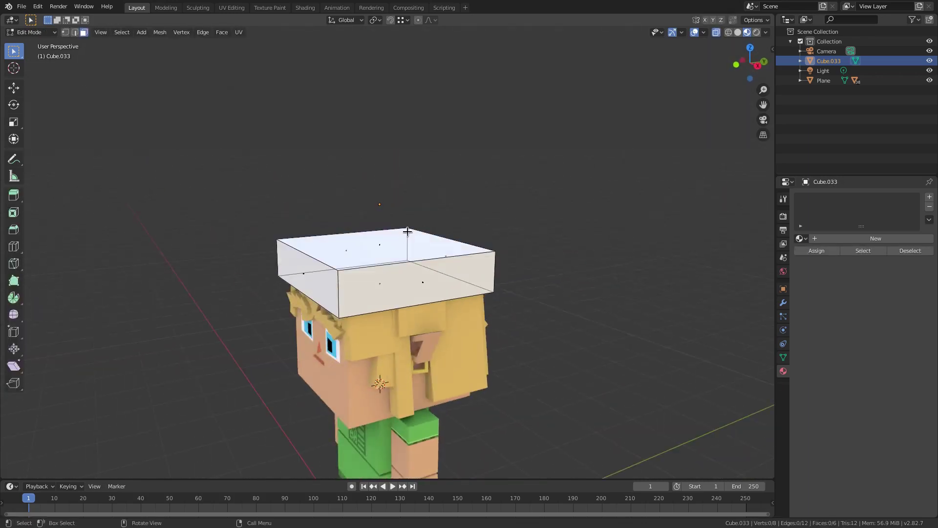
key(s)
middle_drag(519, 242, 498, 241)
click(501, 241)
key(y)
right_click(499, 241)
Step: Shift the hat's top face along the global Y axis toward the back of the head
key(g)
key(y)
right_click(462, 209)
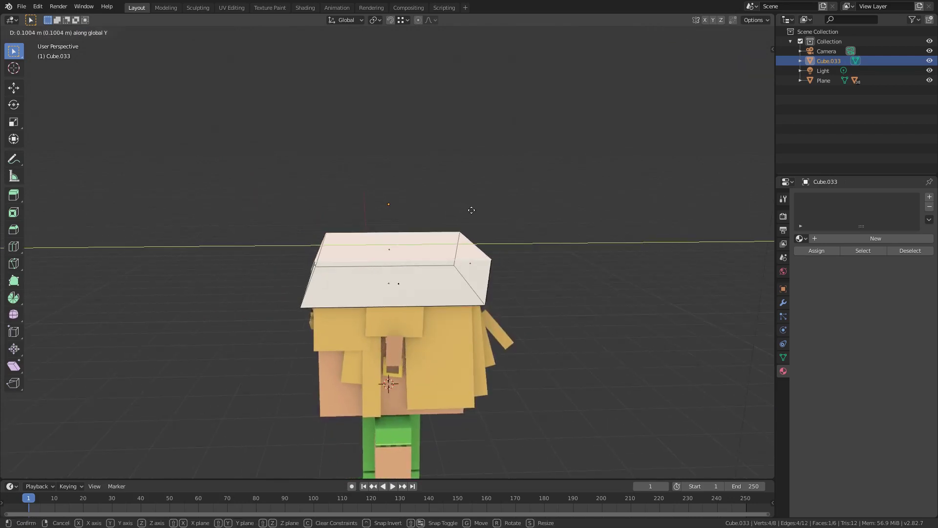
click(466, 210)
Step: Extrude the hat's top face upward, scale the new face to 0.865, and shift it toward the back
mouse_move(466, 210)
middle_down()
mouse_move(505, 212)
mouse_move(442, 223)
mouse_move(457, 217)
middle_up()
click(480, 219)
click(584, 218)
key(g)
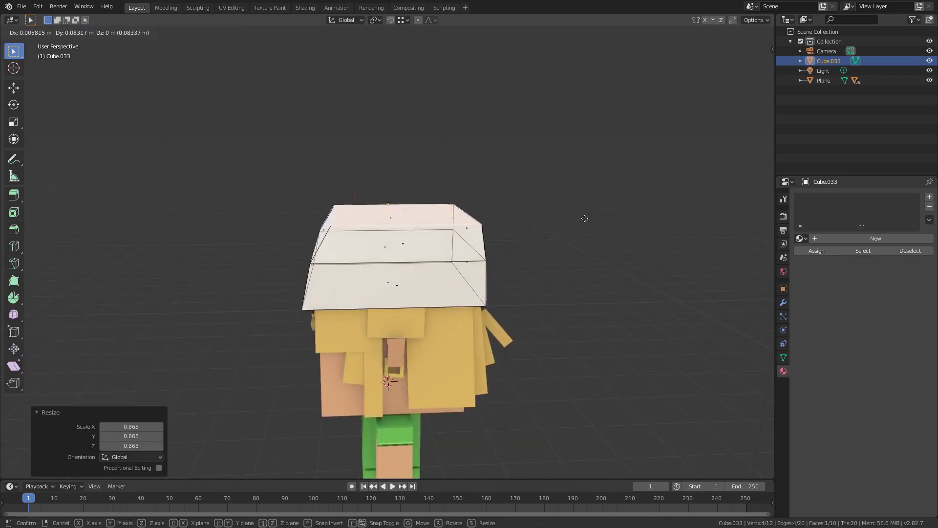
click(591, 219)
Step: Extrude and shrink another top layer of the hat, moving its face by 0.102 m X, 0.251 m Y and -0.0151 m Z
middle_drag(590, 219, 400, 243)
right_click(418, 230)
key(ctrl+z)
click(458, 220)
key(s)
click(558, 258)
key(g)
click(580, 256)
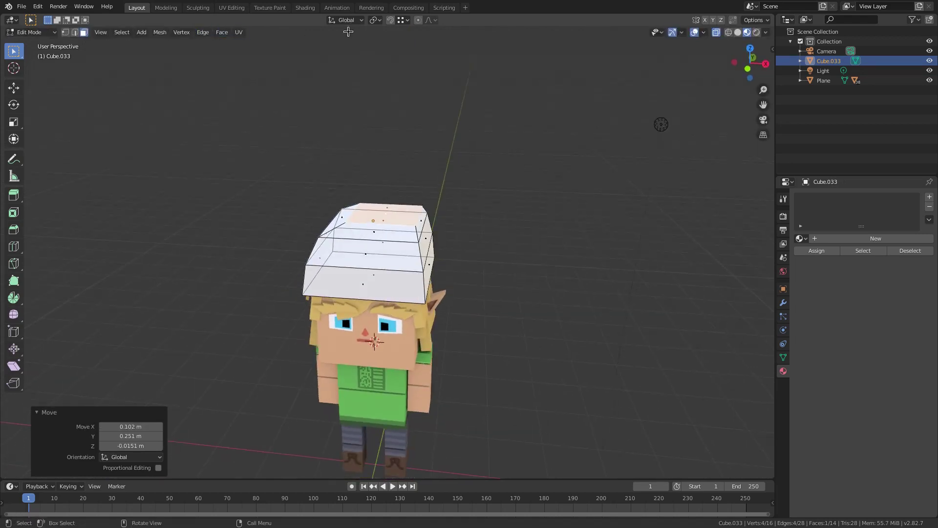
Step: Turn on proportional editing and move the hat's top face upward and to one side
key(g)
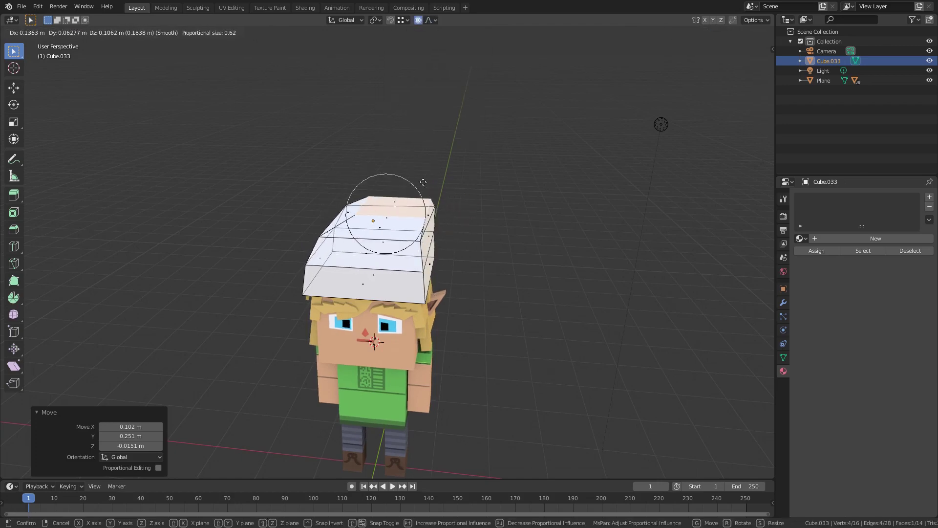
click(449, 183)
middle_drag(440, 174, 517, 236)
Step: Rotate the hat's top face by -10.4° about Z and 14.1° about Y, and tilt it about X, using proportional editing
key(r)
click(469, 292)
key(r)
key(y)
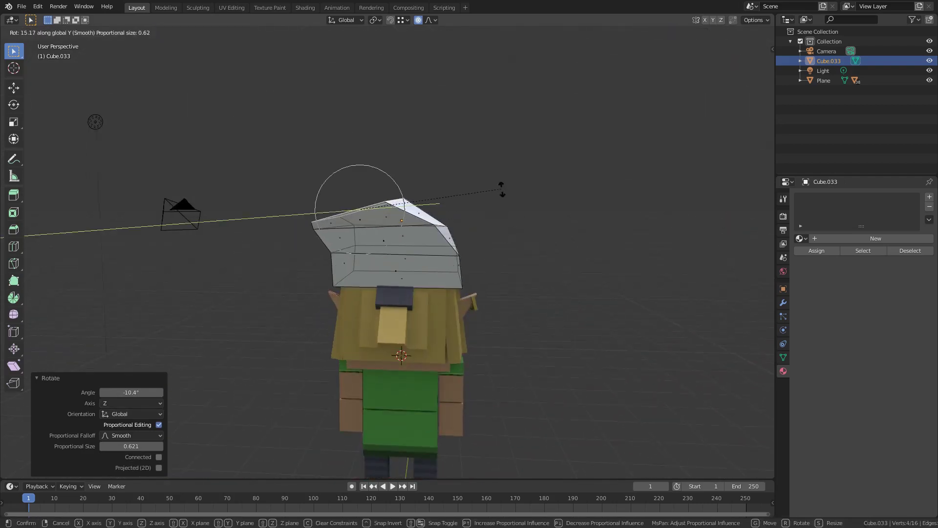
click(502, 190)
key(r)
key(x)
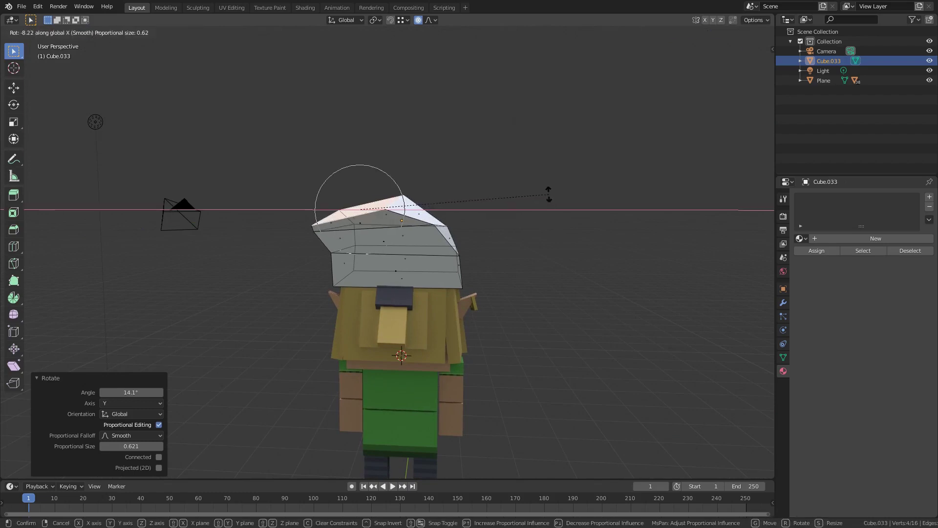
click(548, 194)
Step: Extrude the hat's top face, rotate it 12.3° about Y, and move it by 0.556 m X, 0.179 m Y and -0.407 m Z
click(499, 187)
middle_drag(522, 196, 544, 218)
key(r)
key(y)
click(502, 180)
key(g)
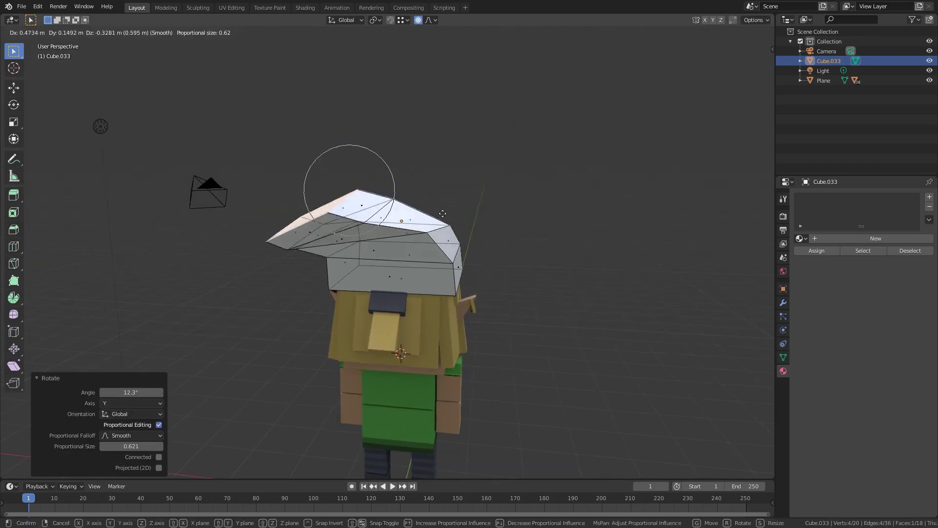
click(484, 221)
Step: Shrink and reposition the hat's end face, rotating it 51° about Y and tilting it about X to form the drooping tip
middle_drag(484, 221, 641, 228)
key(s)
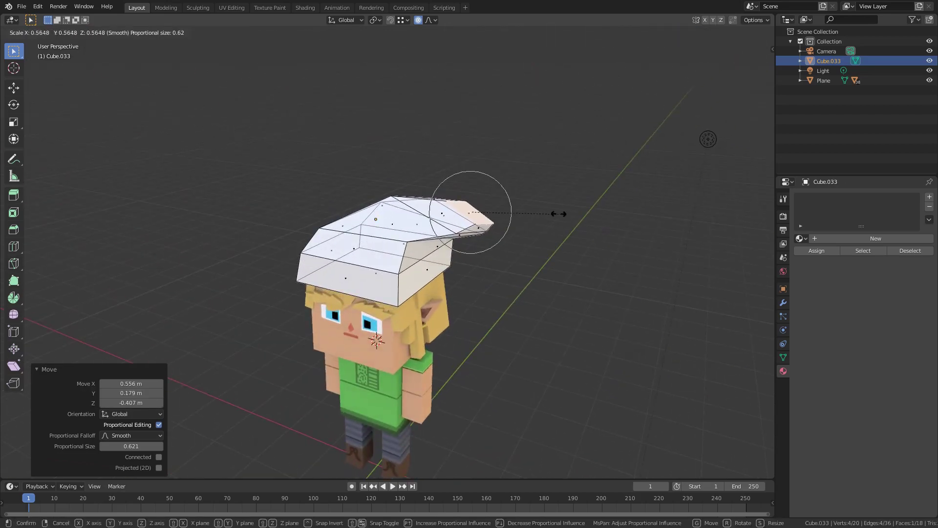
click(512, 220)
middle_drag(511, 222, 520, 205)
key(g)
click(528, 212)
key(r)
key(y)
click(519, 243)
key(r)
key(x)
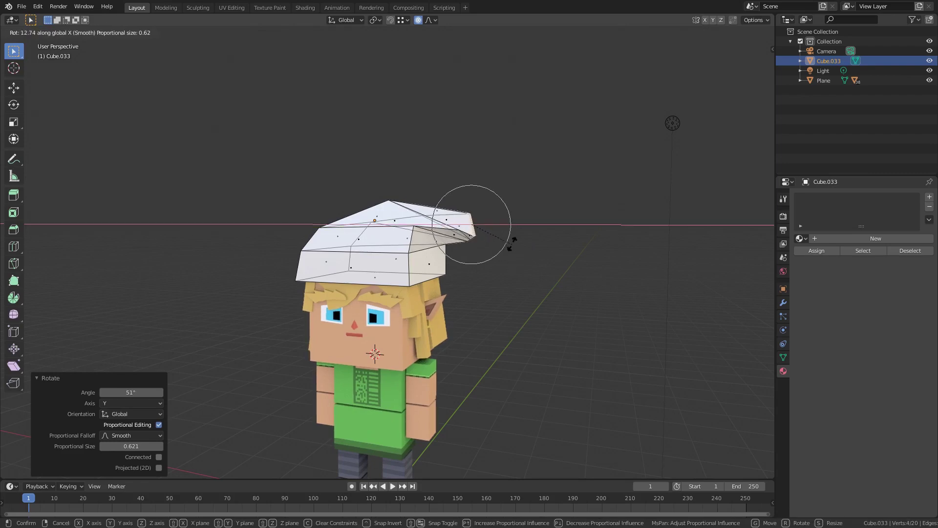
click(442, 251)
Step: Switch the hat mesh to vertex selection and turn off X-ray display
key(Tab)
middle_drag(475, 251, 421, 215)
scroll(442, 294, down, 4)
scroll(426, 256, up, 4)
scroll(376, 233, up, 1)
key(Tab)
middle_drag(371, 234, 404, 237)
click(66, 33)
middle_drag(229, 106, 330, 137)
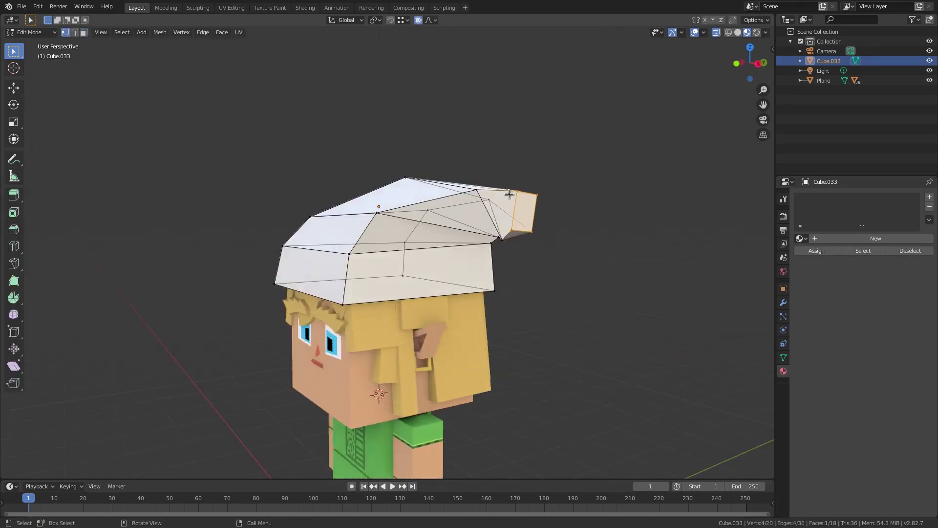
click(509, 193)
middle_drag(530, 191, 569, 179)
click(717, 33)
Step: Reposition single vertices around the hat's tip without proportional editing, including a move of -0.0178 m X, 0.0732 m Y and 0.0536 m Z
middle_drag(457, 199, 373, 201)
key(g)
click(477, 191)
key(g)
click(475, 202)
click(382, 205)
key(g)
click(386, 196)
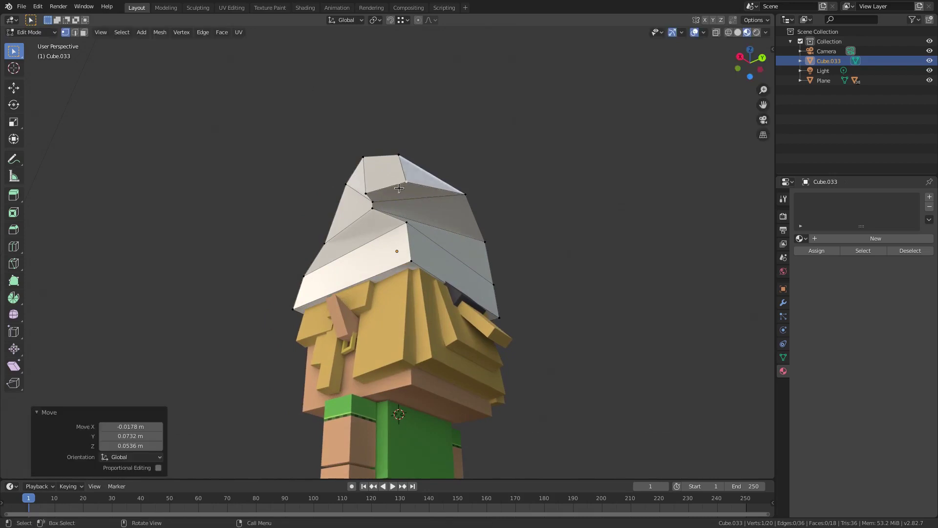
Step: Move the corner vertices of the hat's end face one by one to reshape the tip
key(g)
click(375, 201)
click(366, 194)
key(g)
click(373, 178)
click(363, 157)
key(g)
click(376, 153)
Step: Reposition a vertex on the hat where the drooping tip meets the main body
middle_drag(377, 153, 350, 221)
click(408, 226)
key(g)
click(404, 208)
key(g)
click(396, 180)
key(Tab)
key(Tab)
Step: Refine a tip vertex of the hat with repeated small moves, ending with -0.0938 m X, 0.0293 m Y and 0.0407 m Z
scroll(411, 215, up, 4)
middle_drag(414, 204, 270, 199)
click(296, 202)
click(341, 190)
key(g)
click(354, 198)
key(g)
click(350, 201)
key(g)
click(364, 198)
Step: Pull in the lower vertices of the hat's tip, including a move of -0.0848 m X, -0.00663 m Y and 0.0222 m Z
middle_drag(365, 197, 559, 218)
key(g)
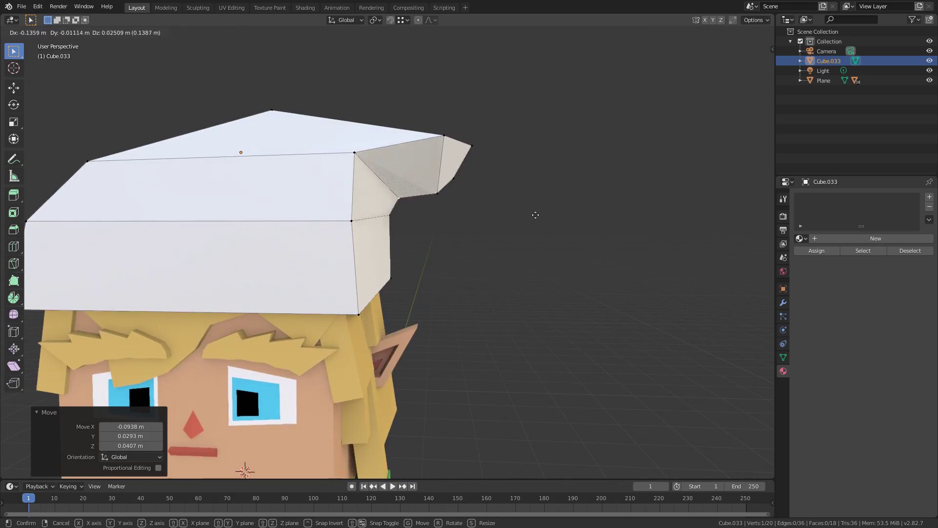
key(g)
click(412, 178)
key(g)
click(440, 173)
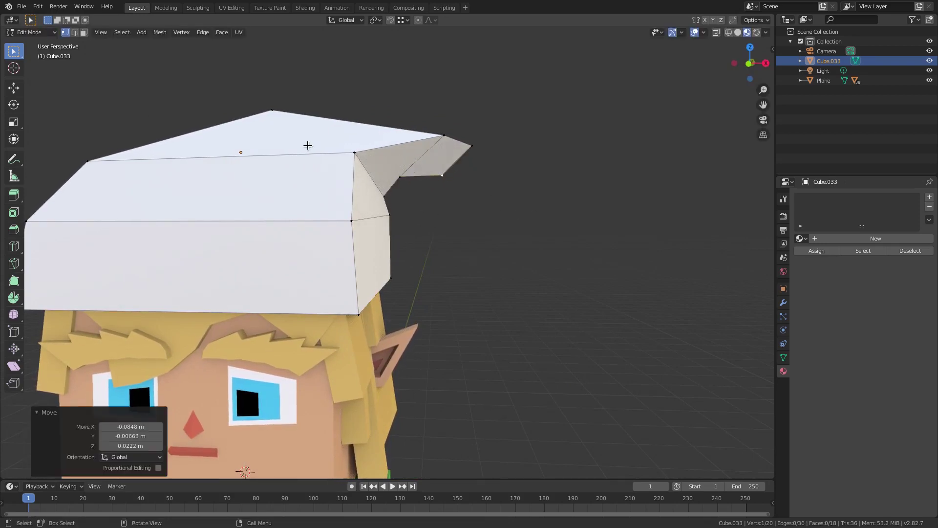
key(g)
click(356, 193)
Step: Adjust individual vertices on the underside of the hat's tip from behind the head
middle_drag(356, 192, 465, 240)
key(Tab)
scroll(240, 244, down, 4)
key(Tab)
scroll(455, 232, up, 4)
middle_drag(453, 227, 398, 232)
middle_drag(473, 146, 366, 195)
key(g)
click(346, 181)
click(359, 211)
key(g)
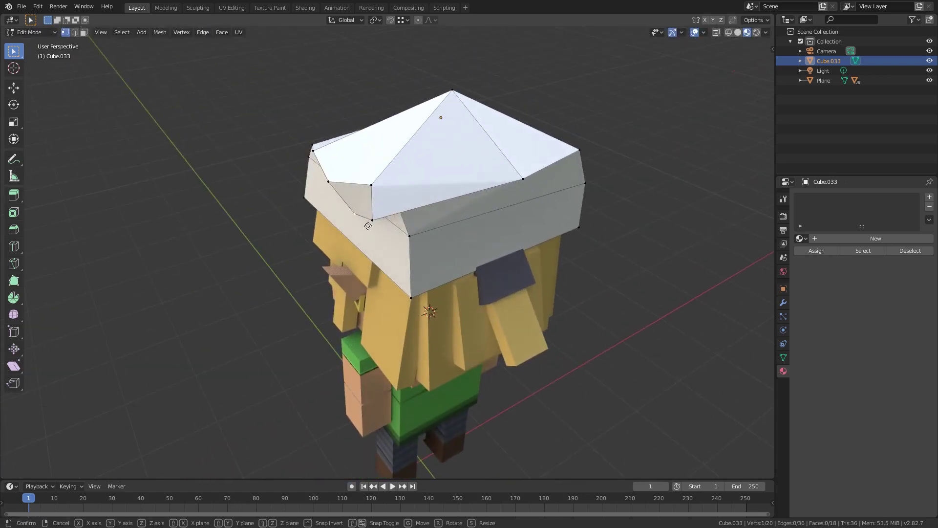
middle_drag(371, 216, 455, 192)
Step: Reshape the hat's upper fold by moving its vertices individually
click(473, 203)
middle_drag(405, 164, 489, 163)
key(g)
key(g)
click(357, 168)
key(g)
click(454, 146)
key(g)
click(478, 174)
Step: Fine-tune two more vertices of the hat to smooth the transition into the drooping tip
click(455, 173)
key(g)
click(448, 161)
key(Tab)
scroll(447, 169, down, 2)
middle_drag(431, 220, 470, 238)
key(Tab)
click(400, 226)
key(g)
click(383, 223)
Step: Examine the hat's overall shape on the head from several sides
key(Tab)
key(Tab)
middle_drag(360, 249, 366, 205)
key(Tab)
scroll(366, 205, down, 3)
middle_drag(426, 252, 320, 270)
scroll(412, 269, up, 3)
key(Tab)
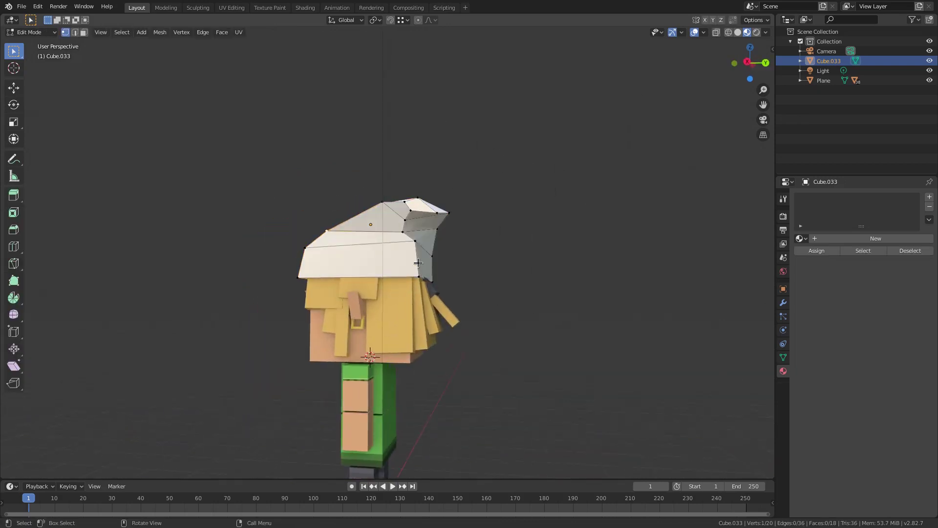
Step: Lower the hat's bottom back edge by 0.362 m along Z and shift it 0.141 m along Y
middle_drag(413, 269, 454, 291)
scroll(454, 291, up, 2)
shift+click(568, 339)
key(g)
key(z)
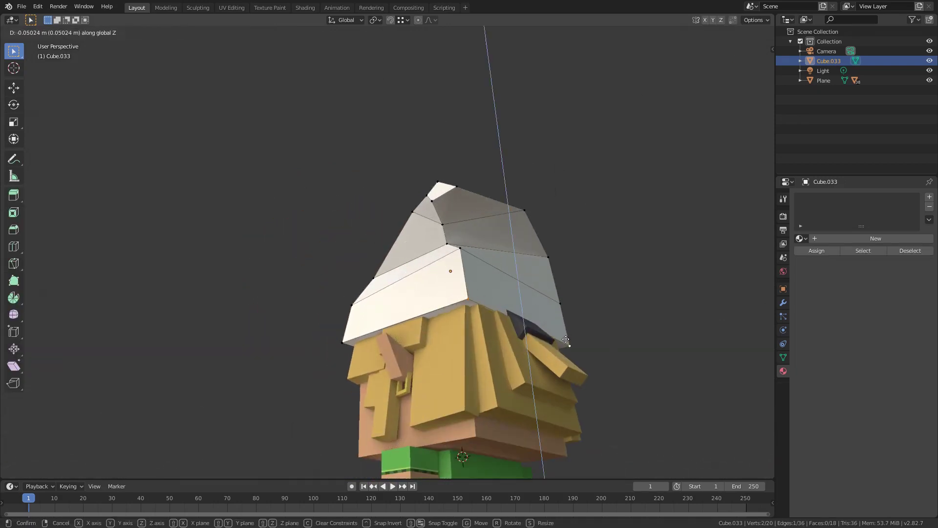
click(564, 370)
key(g)
key(y)
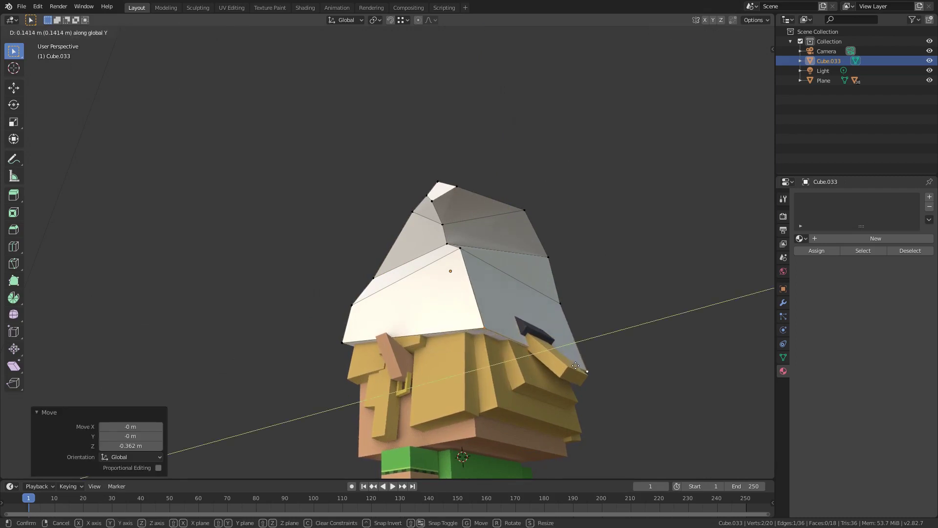
click(575, 366)
Step: Try the green_darker material on the hat, and replace it with green_dark
middle_drag(575, 366, 440, 380)
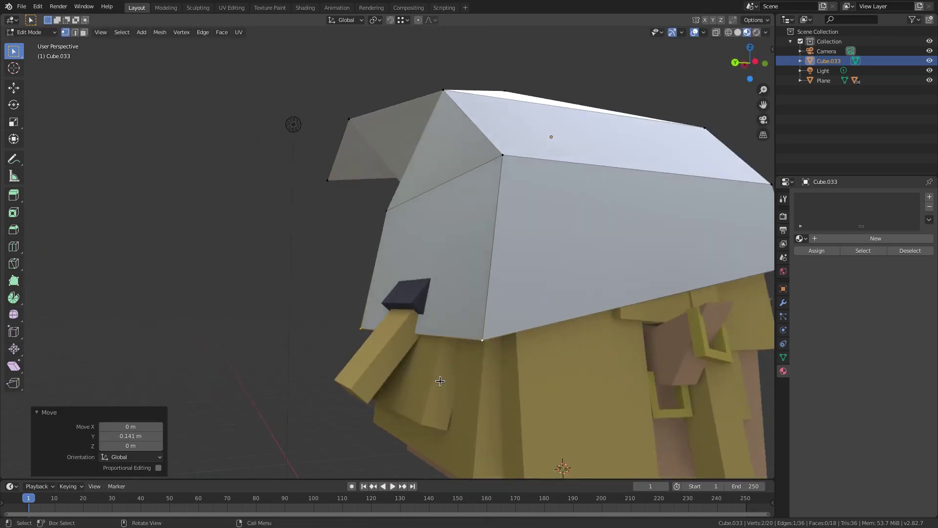
scroll(440, 381, down, 6)
key(Tab)
click(801, 238)
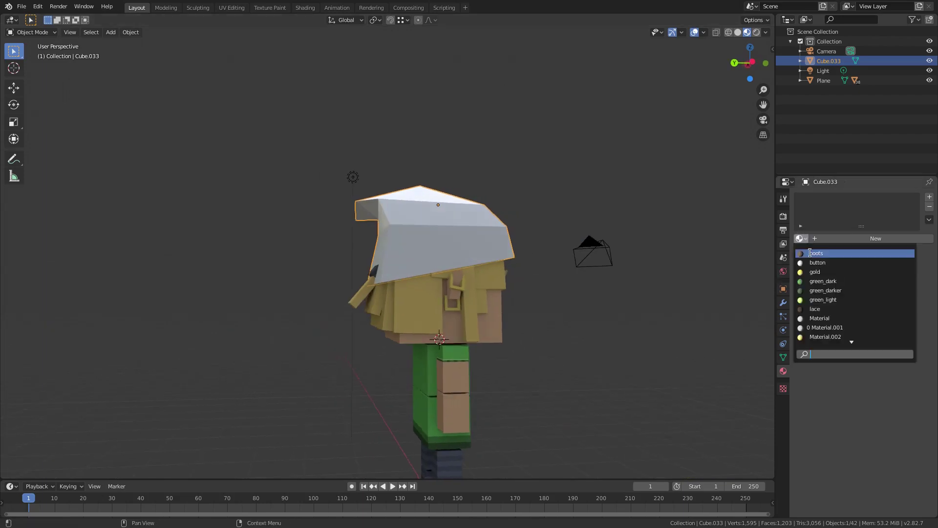
click(819, 291)
click(800, 238)
click(821, 284)
middle_drag(523, 285, 439, 278)
scroll(442, 286, down, 2)
click(801, 238)
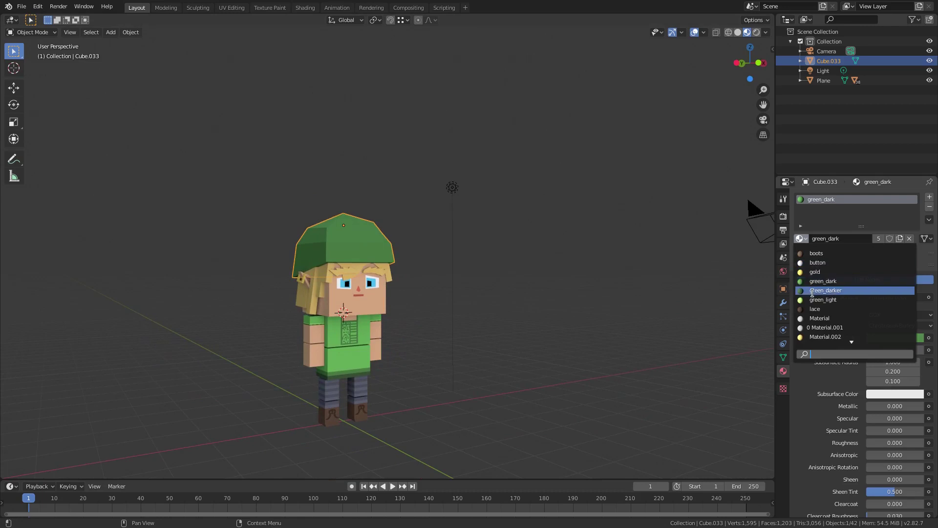
Step: Delete the drooping hat object and select the blond hair block on top of the head
middle_drag(611, 291, 156, 256)
key(Delete)
middle_drag(325, 269, 441, 243)
scroll(386, 294, up, 4)
click(394, 233)
Step: Add a cube, flatten it along Z, and raise it 1.46 m onto the top of the head
key(shift+a)
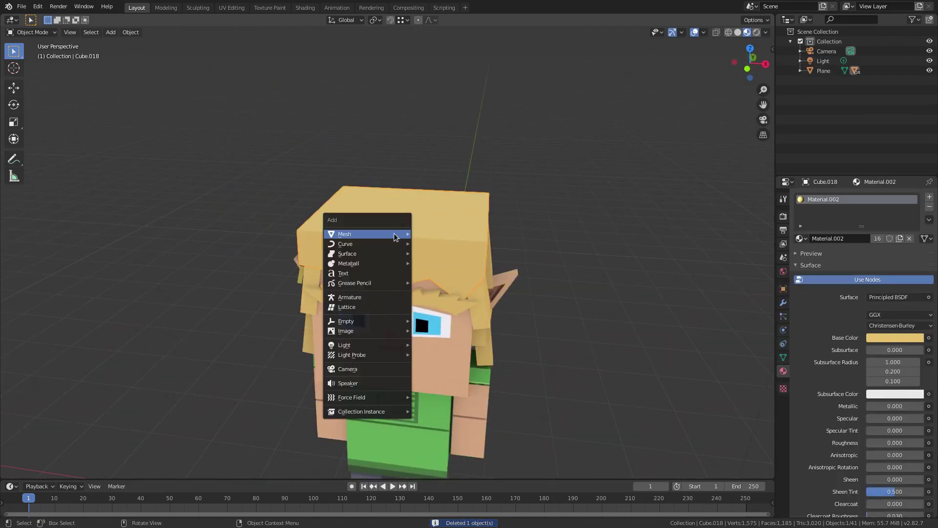
mouse_move(394, 234)
click(433, 243)
key(s)
key(z)
click(452, 350)
key(g)
key(z)
click(500, 227)
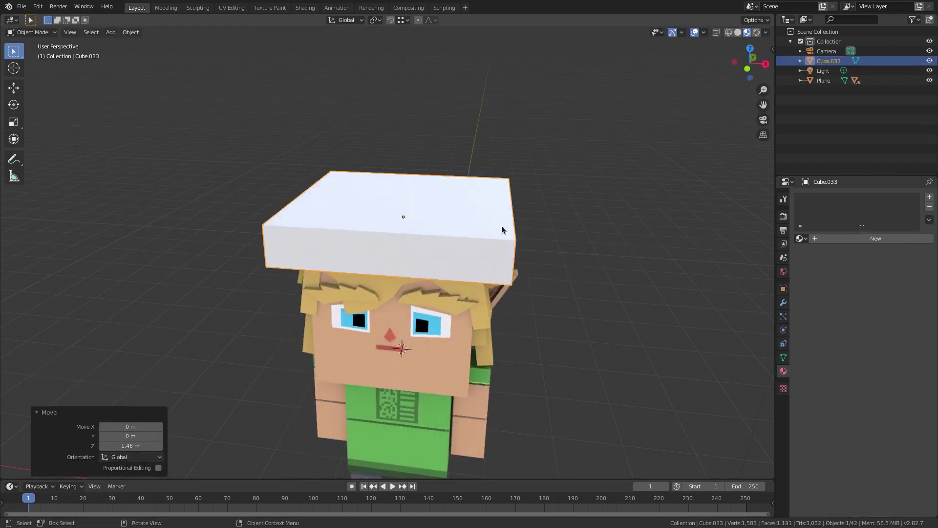
Step: Scale the white cube to fit within the head's top and shift it along Z into a thin slab resting on the hair
key(s)
click(557, 228)
click(569, 224)
key(g)
key(z)
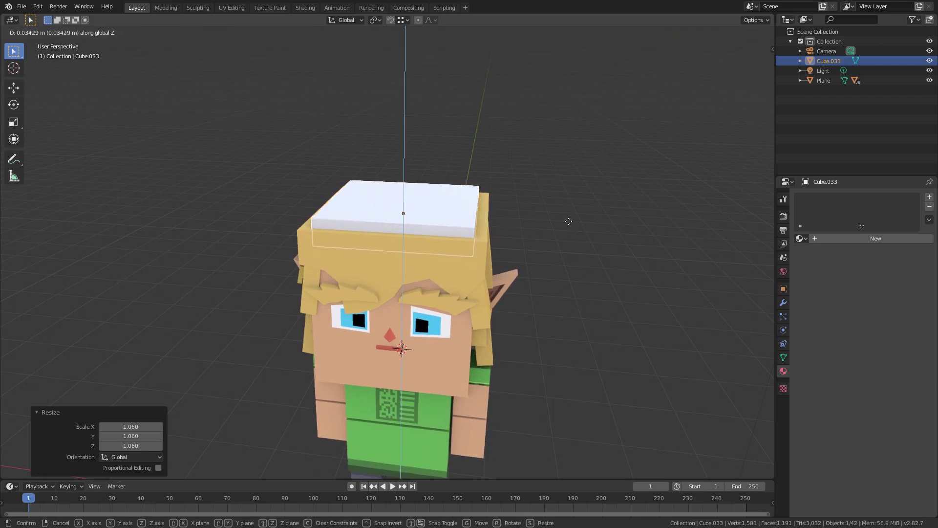
click(570, 222)
key(g)
key(z)
click(567, 221)
middle_drag(452, 224, 497, 220)
Step: Fine-tune the slab's height along Z by 0.000234 m and assign it the blond Material.002
key(g)
key(z)
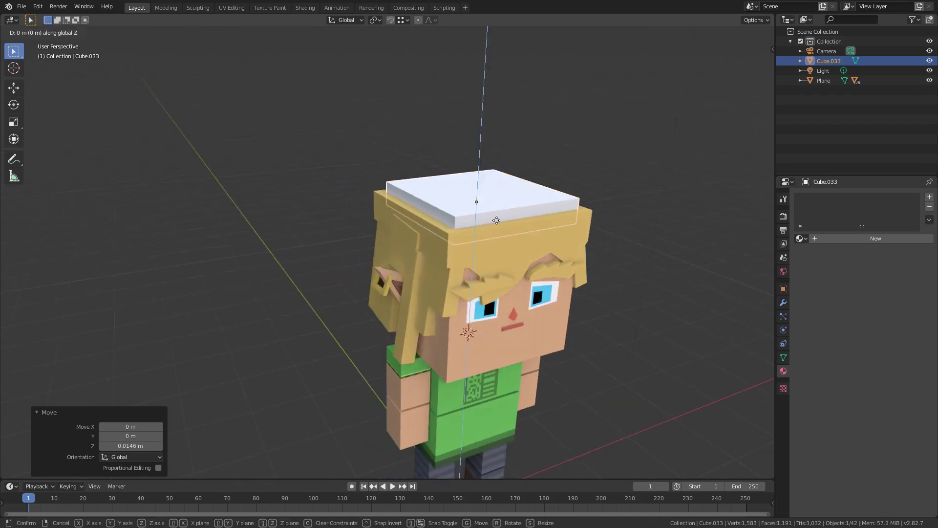
click(799, 238)
click(830, 337)
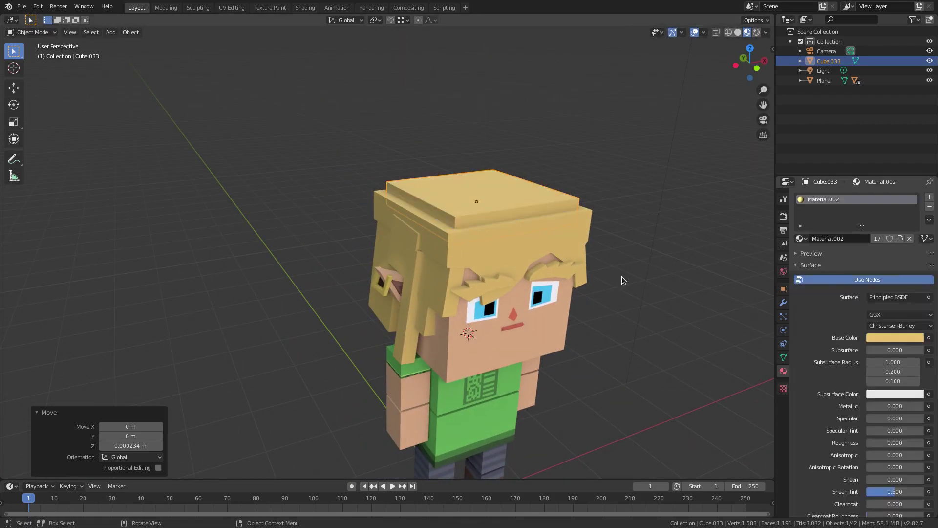
Step: Duplicate the slab, raise the copy 0.071 m, scale it down, and place it off-centre as a second tier
click(587, 227)
key(shift+d)
right_click(589, 218)
key(s)
key(z)
click(591, 200)
key(s)
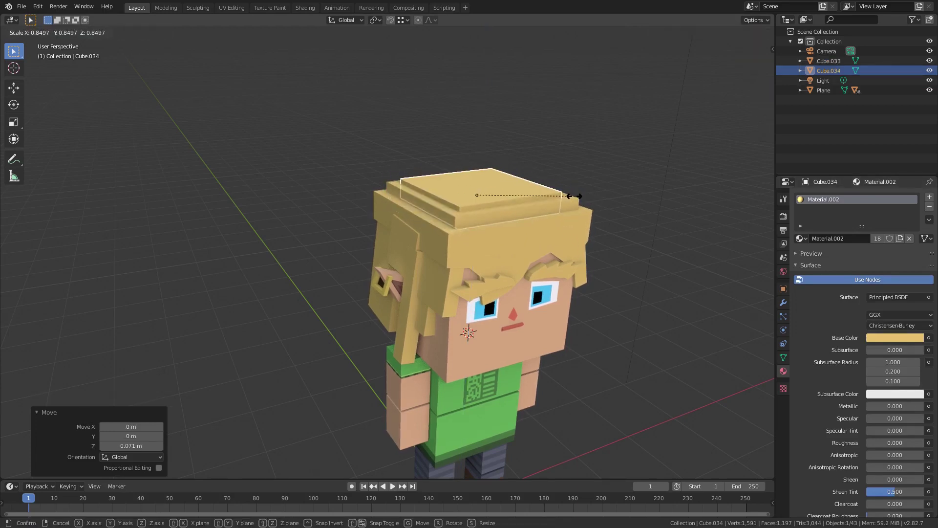
middle_drag(546, 195, 552, 236)
right_click(509, 208)
key(g)
key(g)
click(491, 199)
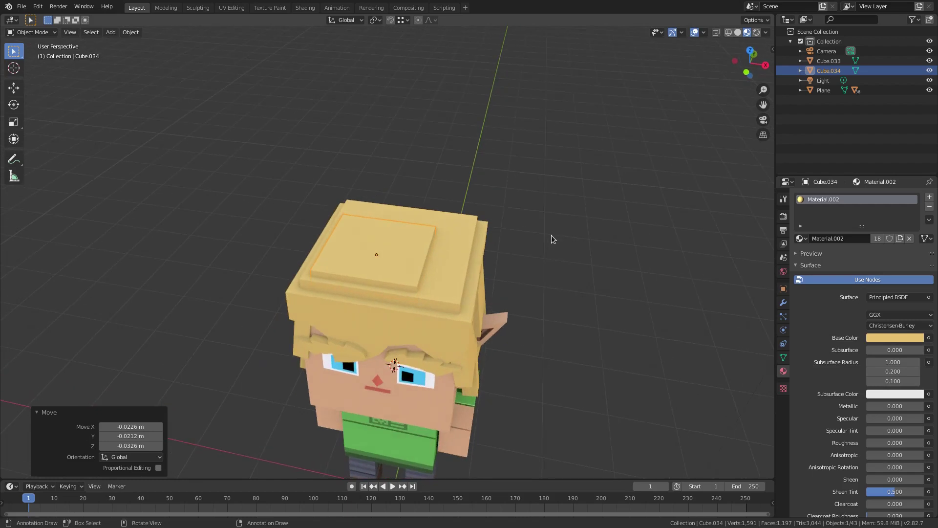
Step: Duplicate the second tier, scale the copy to 0.480, and set it beside that tier, raised 0.00533 m along Z
key(shift+d)
right_click(483, 233)
key(s)
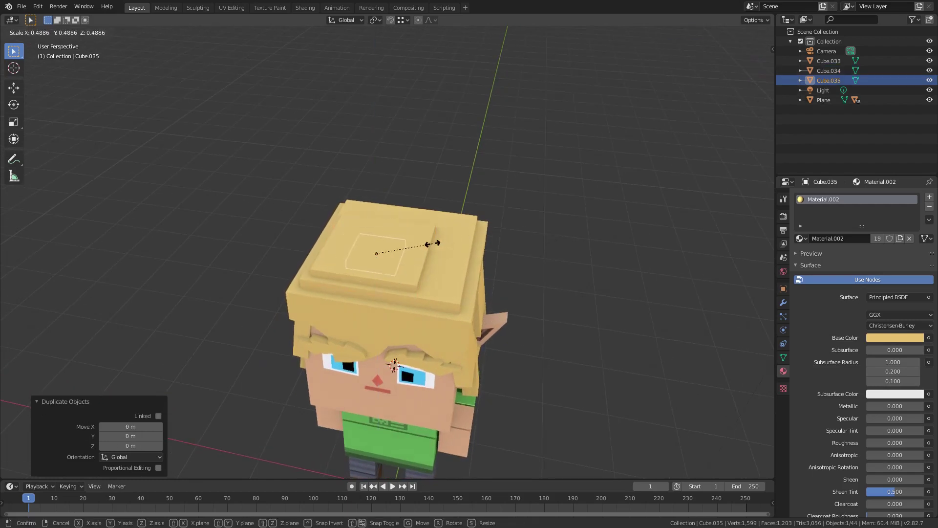
click(434, 243)
key(g)
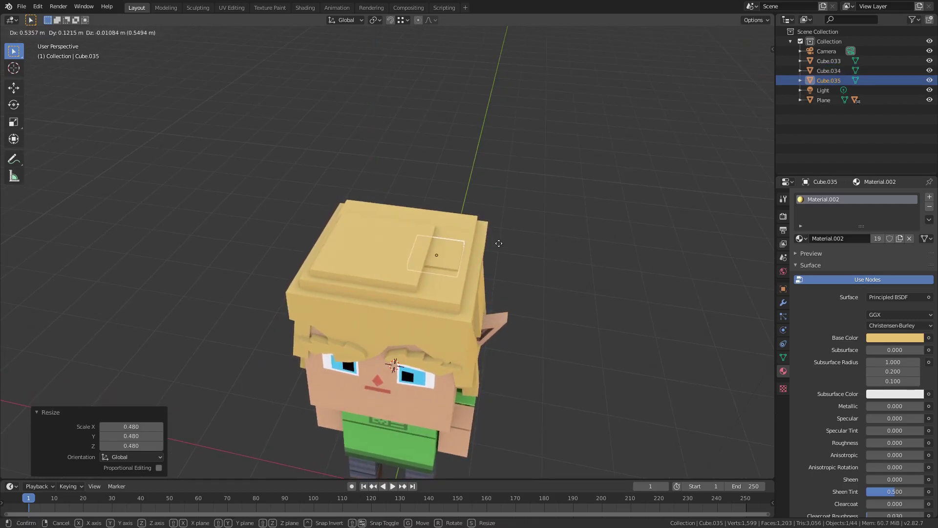
click(499, 242)
middle_drag(499, 242, 424, 251)
key(g)
key(z)
click(424, 234)
Step: Place two more copies of the small slab around the edges of the second tier
key(KP_Decimal)
key(shift+d)
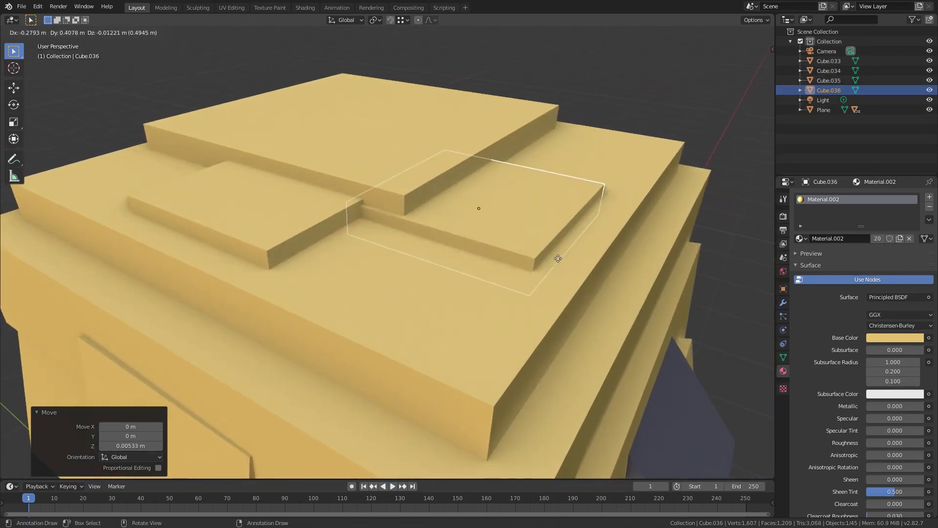
click(525, 261)
middle_drag(525, 261, 464, 255)
key(g)
click(385, 250)
key(shift+d)
middle_drag(692, 257, 439, 250)
key(shift+d)
click(484, 240)
Step: Duplicate the small slab again and place the copy on top of the second tier
key(shift+d)
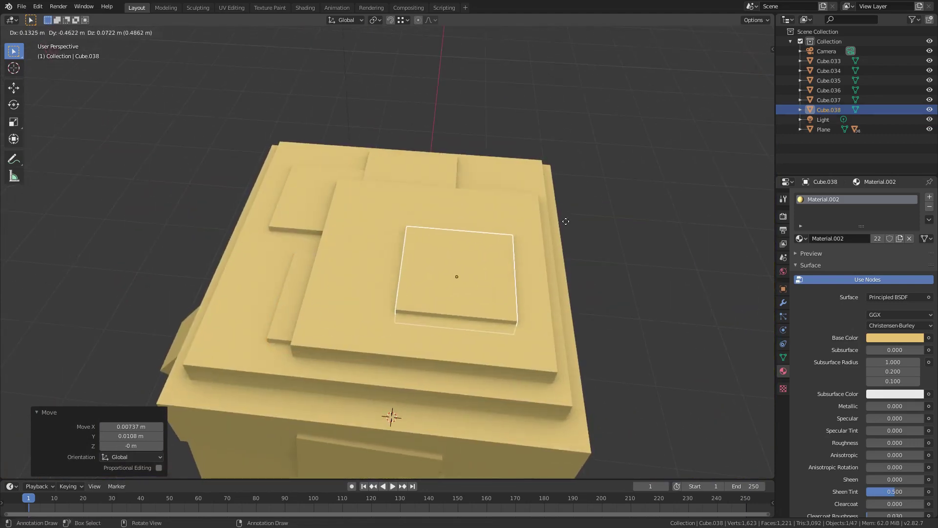
click(564, 219)
middle_drag(565, 219, 379, 147)
Step: Try a fringe block on the forehead from a copied hair slab, scaling it to 0.251 along Y
scroll(378, 196, down, 4)
scroll(399, 215, up, 2)
middle_drag(400, 216, 414, 229)
scroll(394, 237, up, 3)
click(452, 261)
middle_drag(452, 261, 496, 237)
key(g)
key(y)
click(530, 247)
key(s)
click(257, 332)
key(s)
key(y)
click(495, 240)
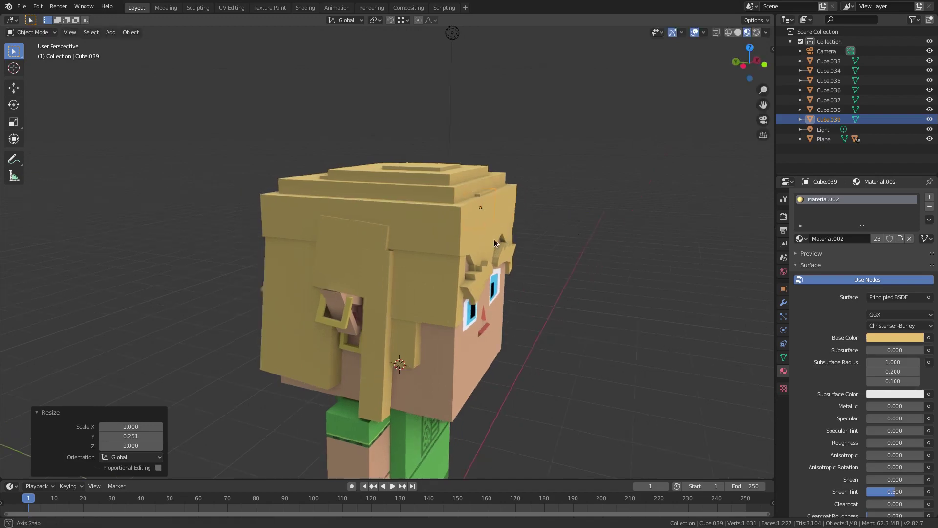
Step: Duplicate the fringe block and offset the copy 0.214 m in X, -0.113 m in Y and -0.173 m in Z
middle_drag(512, 248, 486, 249)
click(582, 258)
key(shift+d)
click(484, 248)
scroll(485, 249, up, 4)
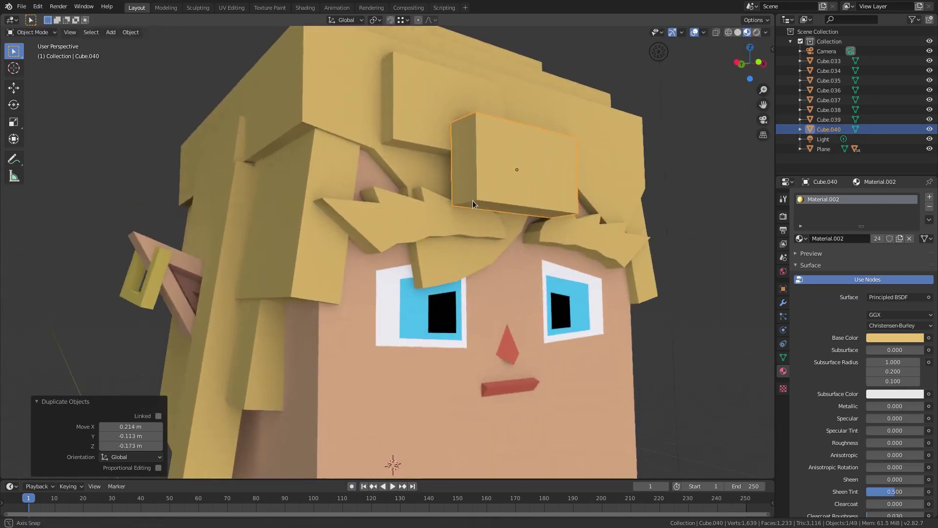
Step: Delete the large old hair block around the head and the two fringe blocks on the forehead
click(396, 180)
scroll(424, 203, down, 5)
mouse_move(422, 229)
middle_down()
mouse_move(413, 277)
mouse_move(423, 248)
middle_up()
key(Delete)
click(403, 245)
shift+click(423, 248)
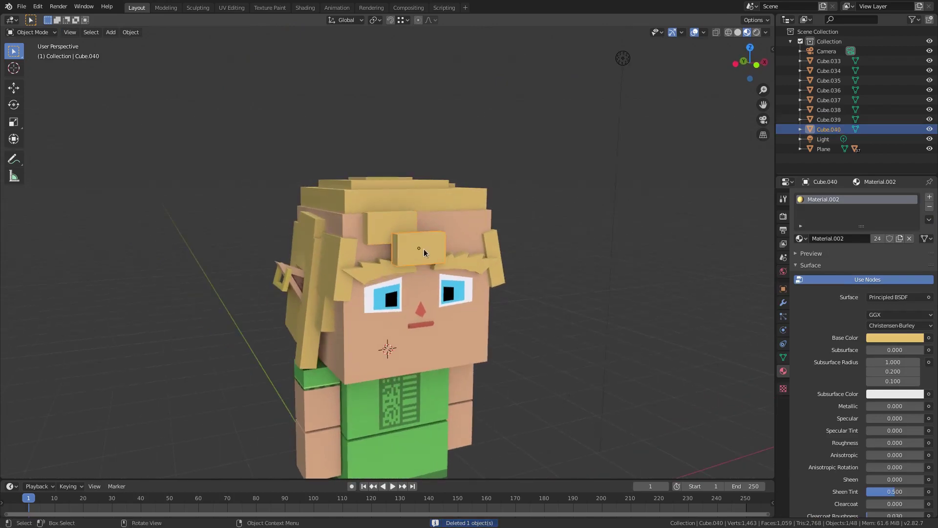
key(Delete)
scroll(394, 242, down, 3)
Step: Add a cube, raise it 1.3 m along Z, and flatten it along Z around the upper head
key(shift+a)
mouse_move(391, 247)
click(442, 254)
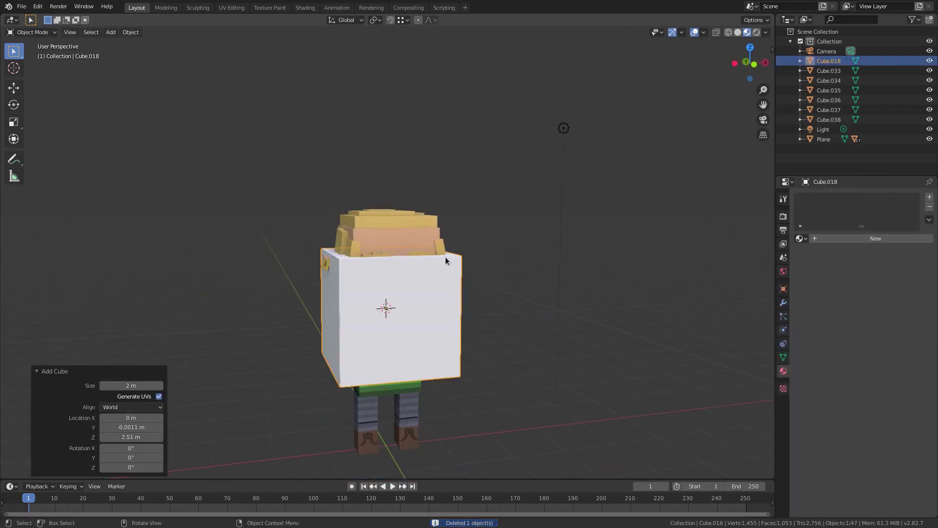
text(gz1.3)
key(Return)
key(s)
key(z)
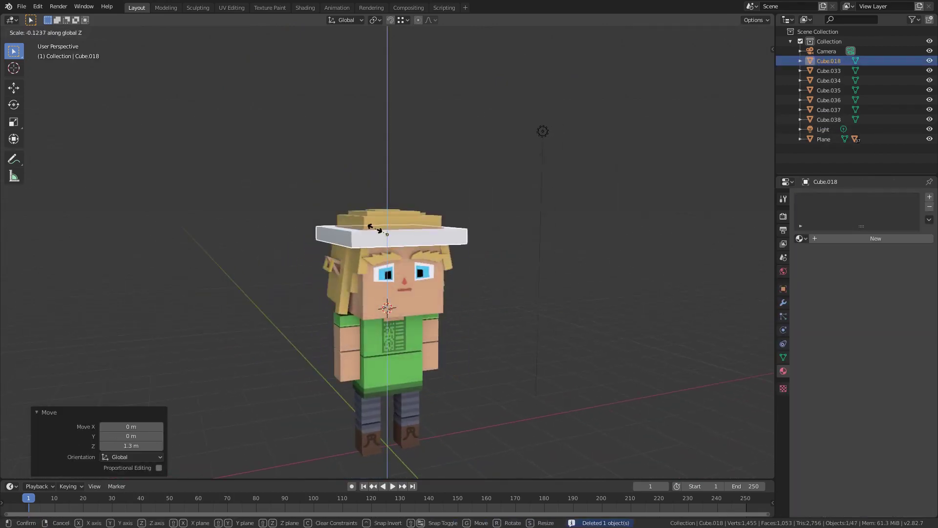
click(423, 238)
Step: Scale the new block to 0.792, shrink it slightly more to fit the head, and raise it 0.0536 m
mouse_move(423, 238)
middle_down()
mouse_move(617, 228)
mouse_move(480, 249)
mouse_move(409, 225)
middle_up()
key(s)
click(569, 229)
scroll(409, 224, up, 4)
middle_drag(489, 252, 516, 278)
key(s)
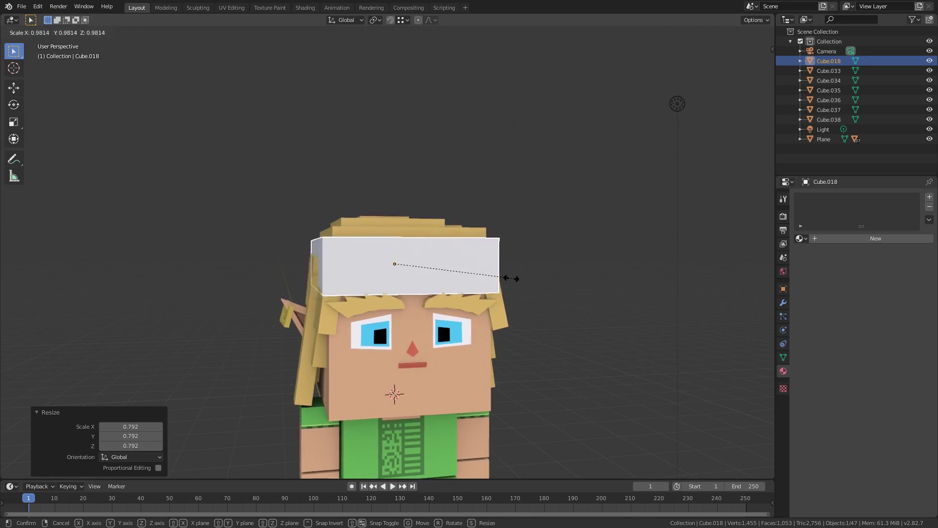
click(512, 280)
key(g)
key(z)
click(514, 278)
Step: Assign the blond Material.002 to the new hair block and nudge it along Z by 0.000009 m
middle_drag(516, 278, 495, 269)
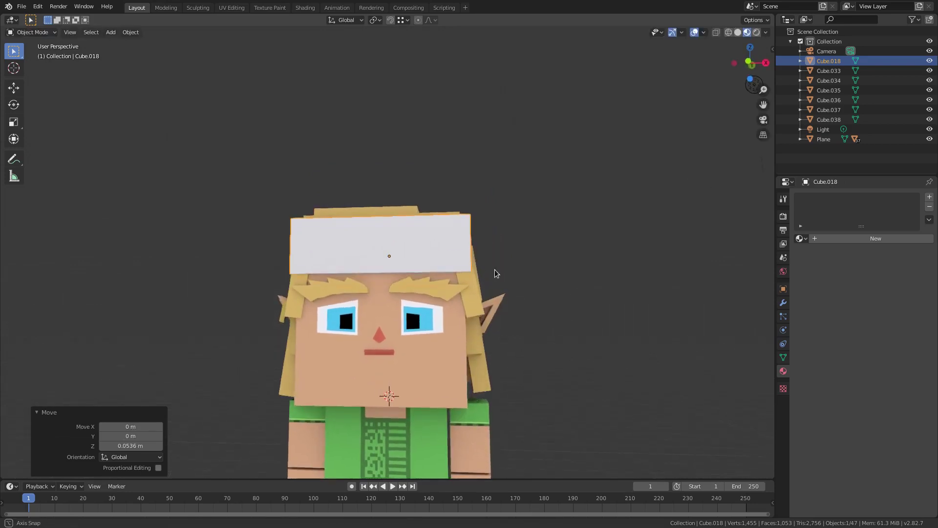
click(801, 238)
click(829, 338)
middle_drag(294, 294, 385, 272)
key(g)
key(z)
click(504, 325)
Step: Duplicate the hair block, move the copy toward the front of the head, and thin it along Y
scroll(392, 257, up, 3)
key(shift+a)
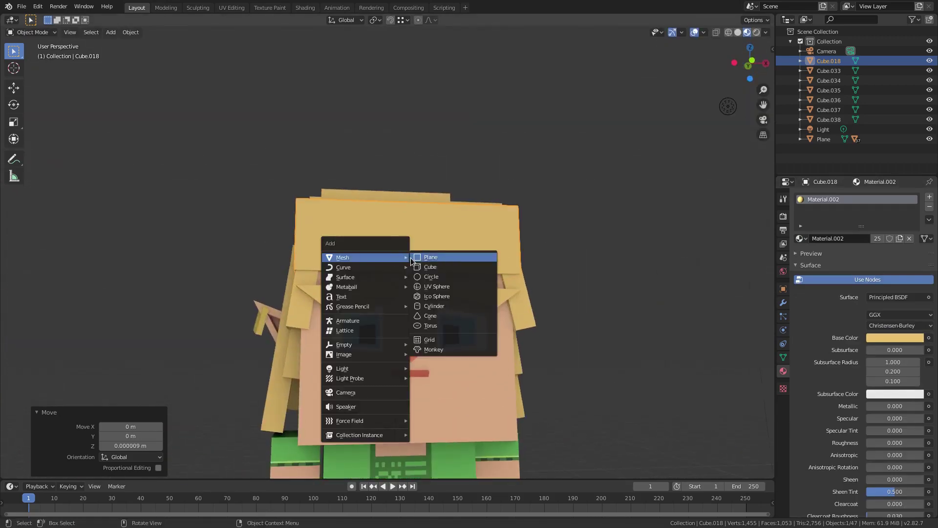
middle_drag(347, 210, 417, 271)
click(417, 271)
key(shift+d)
right_click(513, 305)
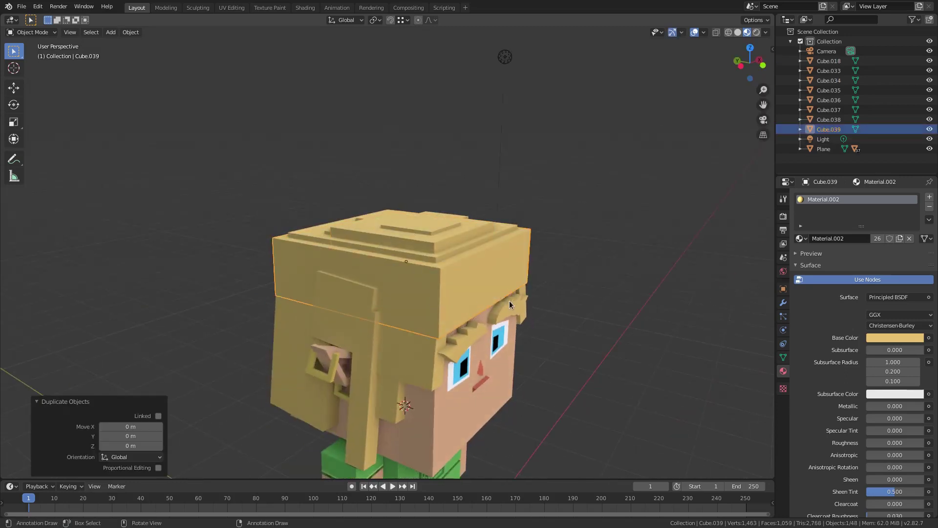
key(g)
click(568, 327)
key(s)
key(y)
click(495, 302)
Step: Move the thinned copy in front of the forehead and position it just above the eyes
middle_drag(495, 302, 442, 282)
key(g)
click(558, 306)
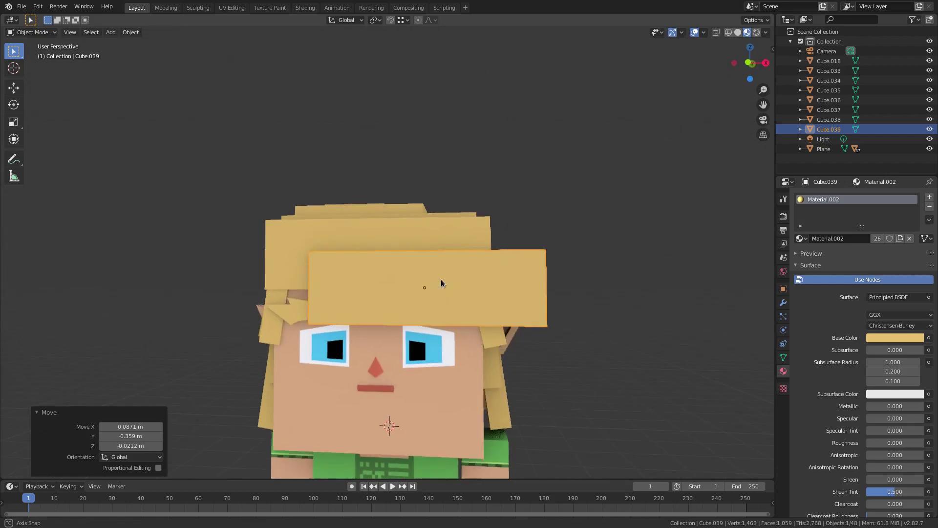
key(g)
click(414, 277)
Step: Narrow the forehead piece along X to 0.800, then narrow it along X again into a short lock
key(s)
key(x)
click(561, 305)
key(s)
key(x)
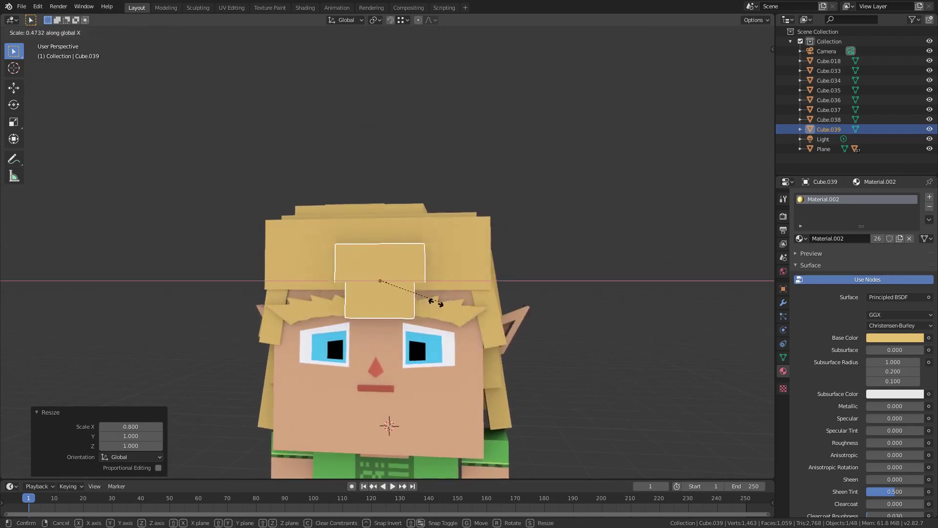
click(462, 302)
Step: Position the lock off-centre on the forehead, scale it down, and shift it 0.0227 m along Y
middle_drag(469, 301, 479, 277)
key(g)
click(457, 300)
key(g)
click(490, 303)
key(s)
click(427, 301)
key(g)
key(y)
click(505, 312)
Step: Rotate the forehead lock 17.5° about the Y axis
key(t)
key(r)
key(y)
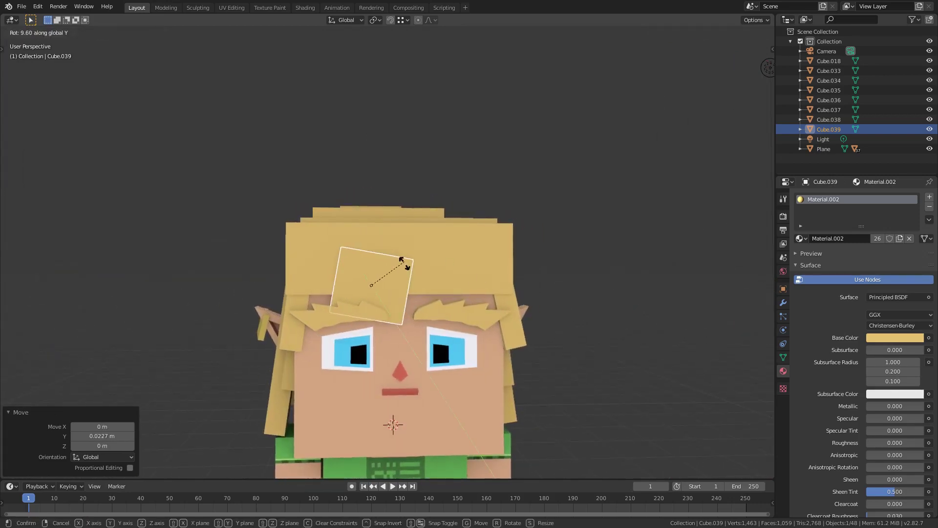
click(405, 267)
Step: Duplicate the lock over the adjacent eyebrow, rotate the copy -26.5° about Y, scale it down, and reposition it
middle_drag(406, 266, 418, 278)
key(shift+d)
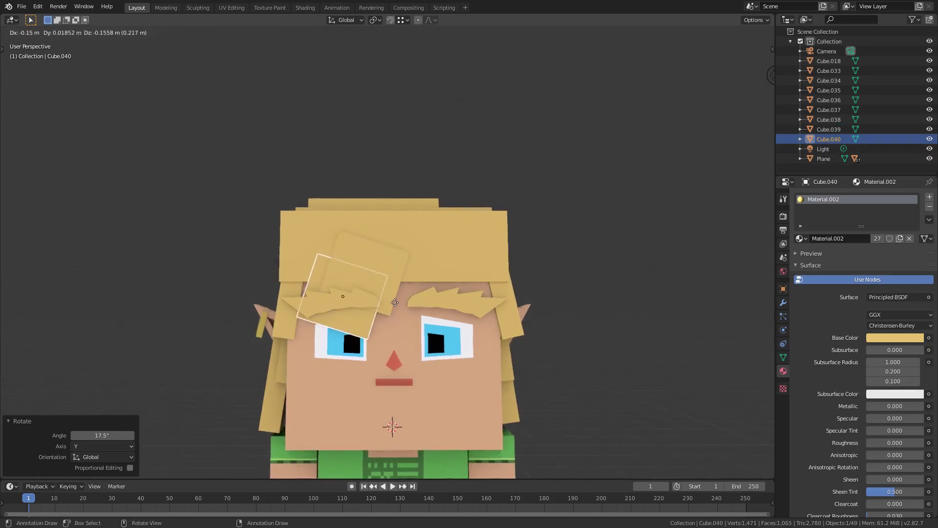
click(394, 303)
click(393, 283)
key(s)
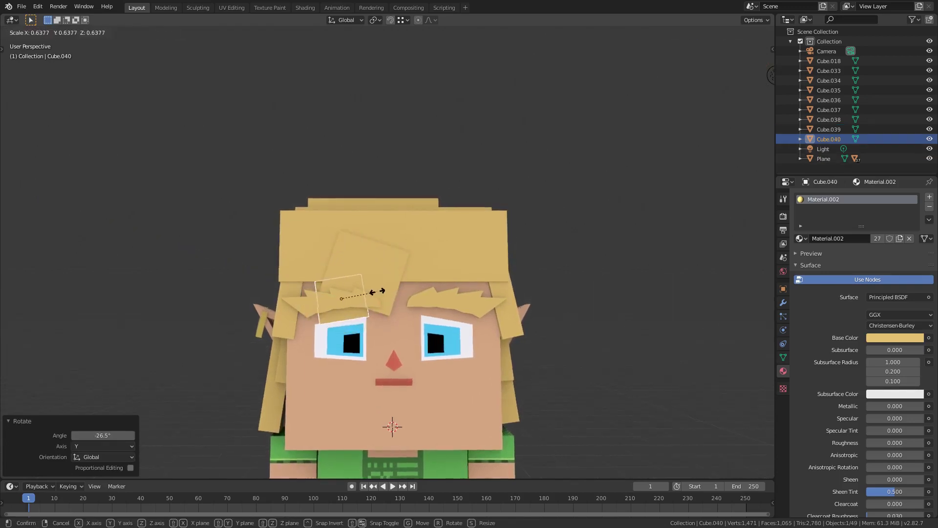
click(382, 291)
key(g)
click(372, 285)
Step: Adjust the smaller lock's depth along Y so it sits against the forehead
middle_drag(372, 288, 423, 272)
key(g)
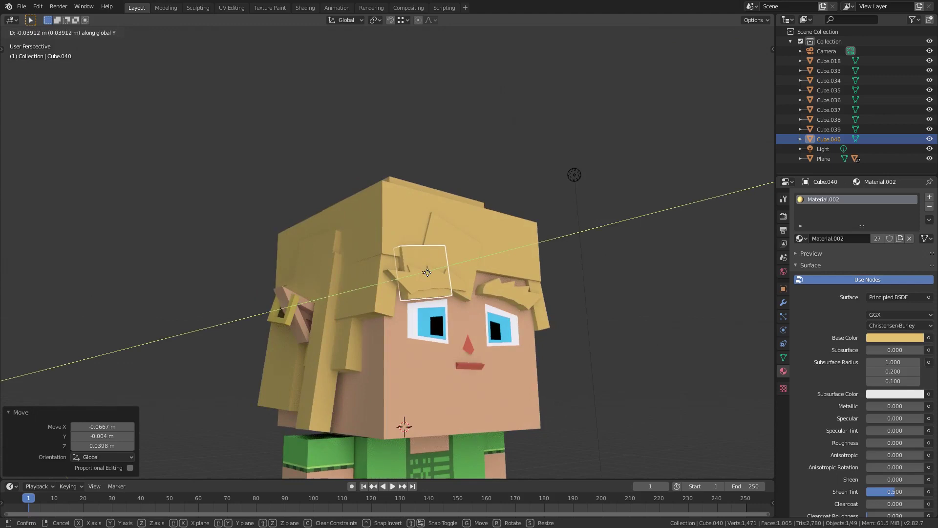
click(427, 272)
middle_drag(429, 272, 438, 272)
key(g)
key(y)
click(441, 274)
Step: Try to move the eyebrow beneath the small lock forward along Y, and undo it
shift+click(521, 302)
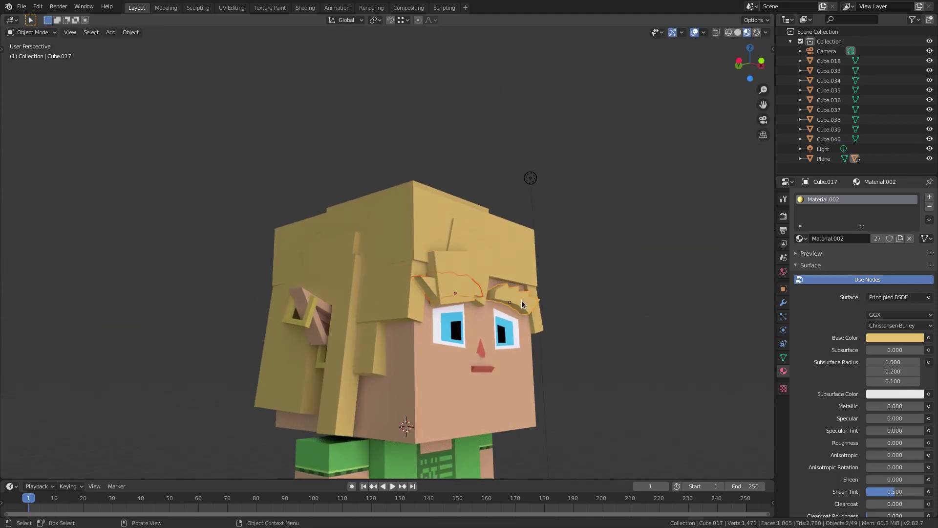
click(424, 283)
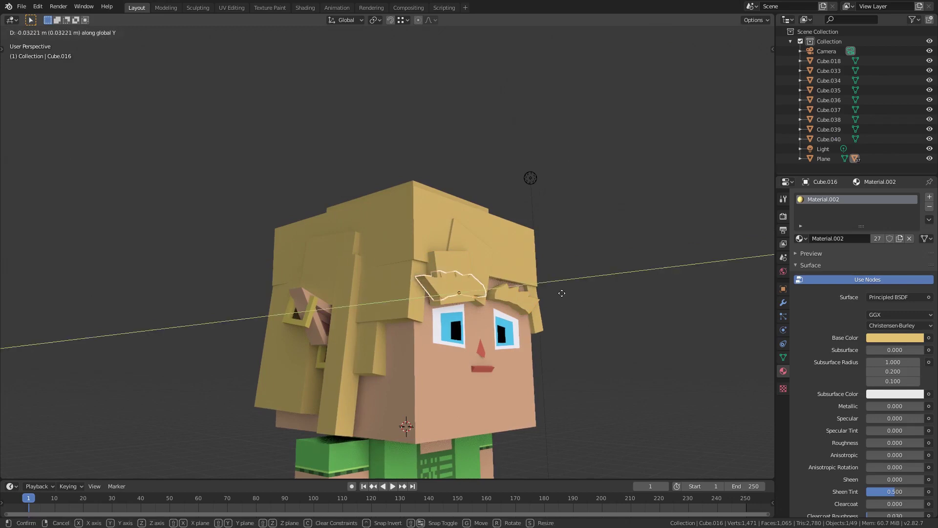
click(564, 293)
middle_drag(563, 292, 401, 297)
click(420, 298)
key(ctrl+z)
key(ctrl+z)
Step: Move both eyebrows together forward along the Y axis so they sit in front of the small lock
shift+click(420, 297)
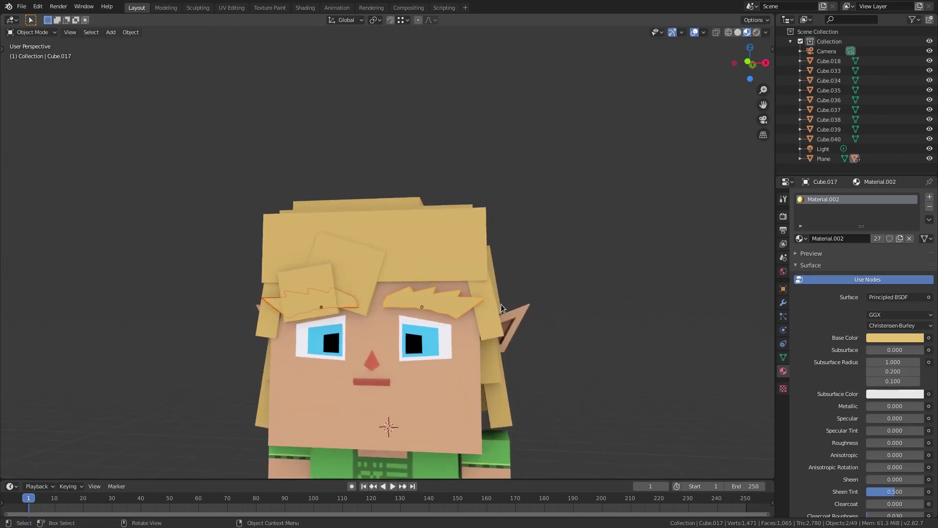
key(g)
key(y)
click(499, 299)
middle_drag(500, 299, 581, 321)
Step: Try duplicating the small lock over the opposite eyebrow and rotating the copy about the Y axis
click(424, 303)
middle_drag(424, 303, 369, 283)
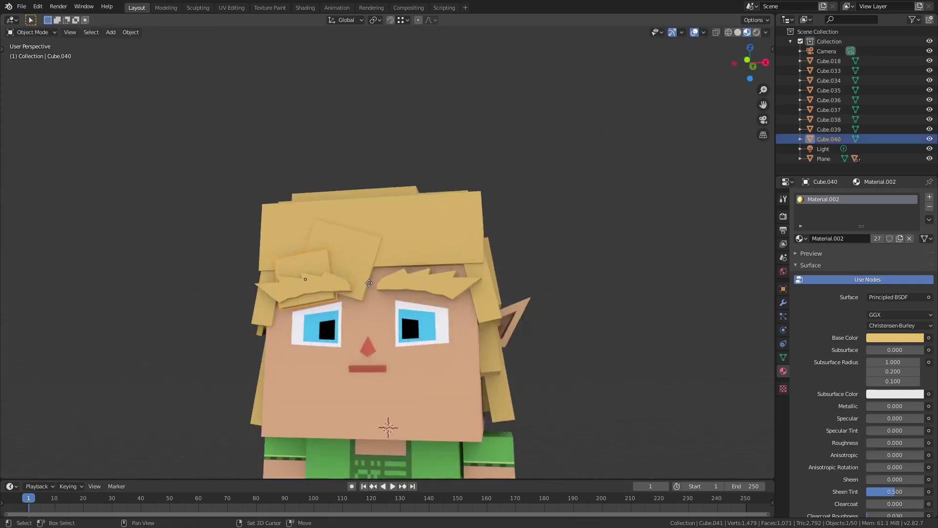
key(shift+d)
right_click(370, 282)
key(g)
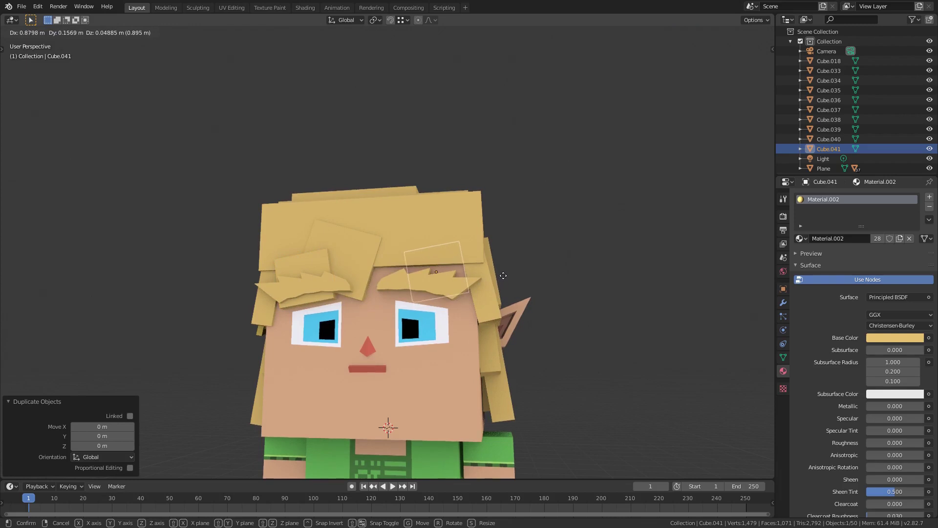
click(503, 275)
key(r)
key(y)
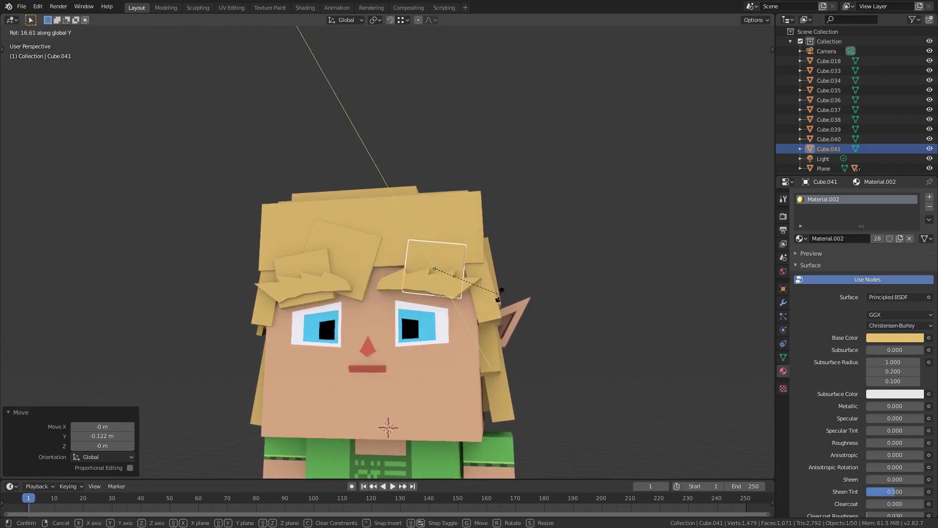
click(499, 311)
Step: Try repositioning the copied small lock over the opposite eyebrow, along Z and freely
key(g)
key(z)
click(501, 295)
key(g)
click(511, 294)
key(g)
click(476, 293)
scroll(483, 301, down, 4)
middle_drag(489, 308, 541, 285)
scroll(408, 253, up, 2)
Step: Delete the copied small lock over the opposite eyebrow
click(474, 257)
scroll(538, 308, down, 3)
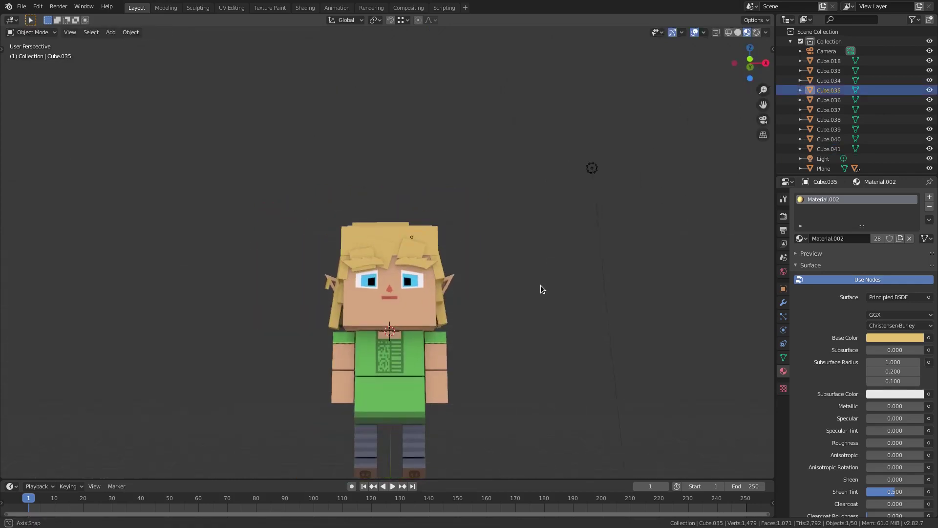
click(423, 248)
key(Delete)
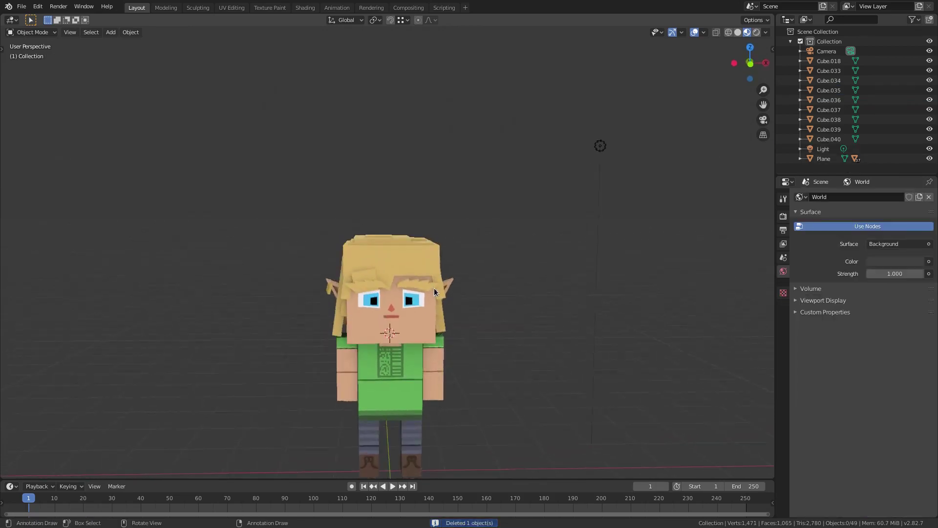
scroll(415, 283, up, 4)
Step: Duplicate the large forehead lock beside the original, rotate the copy about 29° around Y, and adjust its position
key(ctrl+z)
key(r)
key(y)
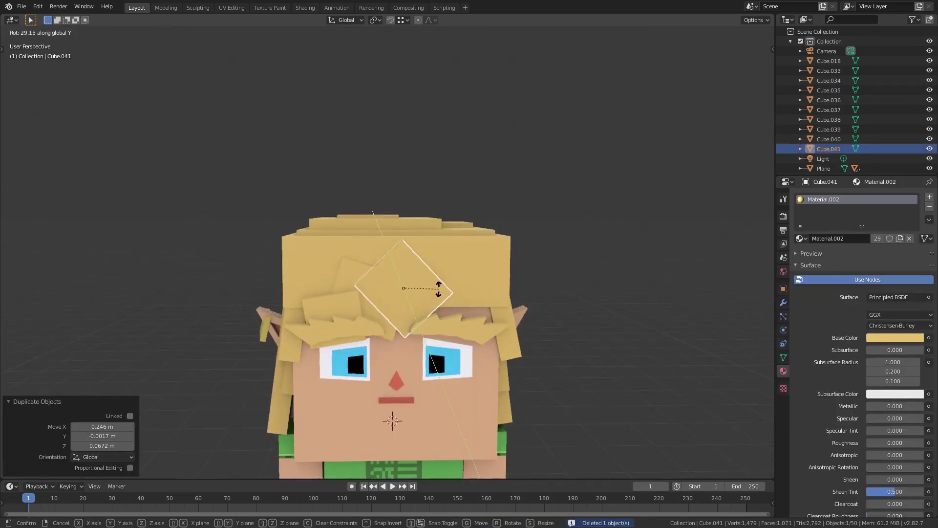
click(440, 289)
key(g)
click(444, 287)
Step: Scale the copied large lock to 0.931
key(s)
key(y)
click(435, 285)
middle_drag(434, 294, 559, 321)
scroll(547, 317, up, 3)
key(s)
key(Escape)
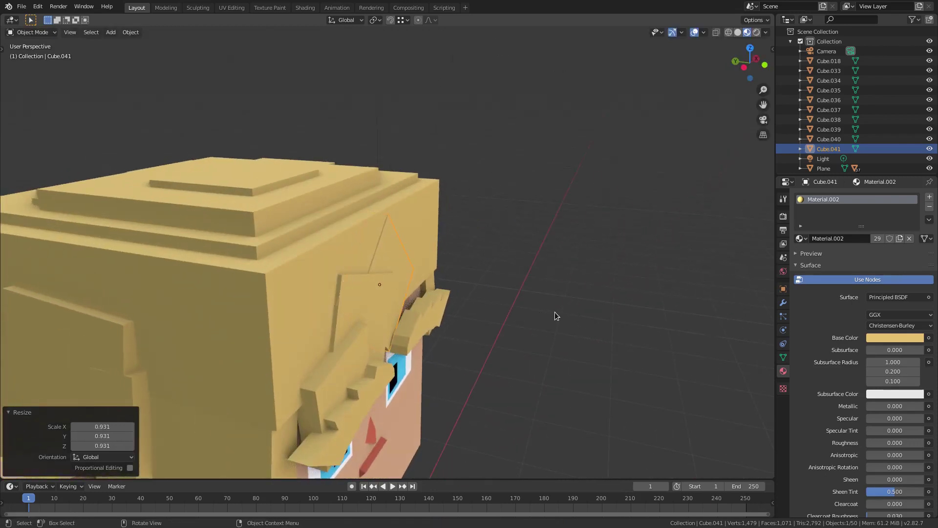
Step: Rotate the copied lock -14.3° about the Y axis and nudge it slightly along the forehead
key(r)
key(y)
click(555, 266)
key(s)
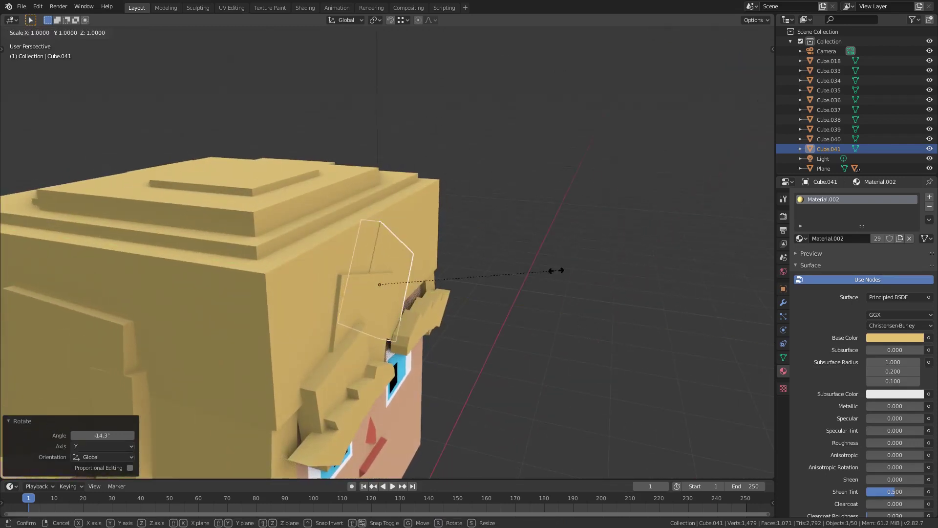
click(562, 273)
middle_drag(562, 274, 500, 290)
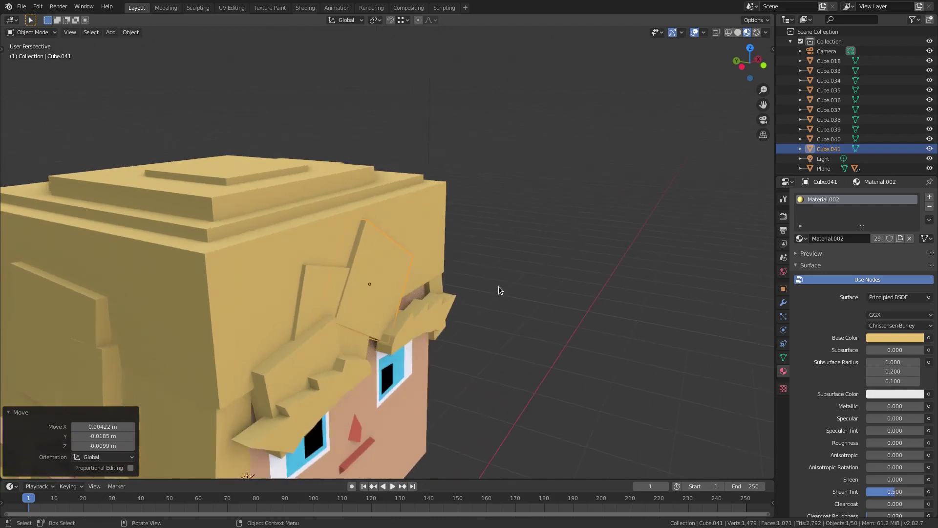
Step: Move the original large forehead lock slightly outward so it overlaps the copied lock
click(330, 290)
key(g)
click(336, 292)
Step: Scale the copied lock to 0.899, rotate it about -24° around Y, and reposition it on the forehead
click(388, 264)
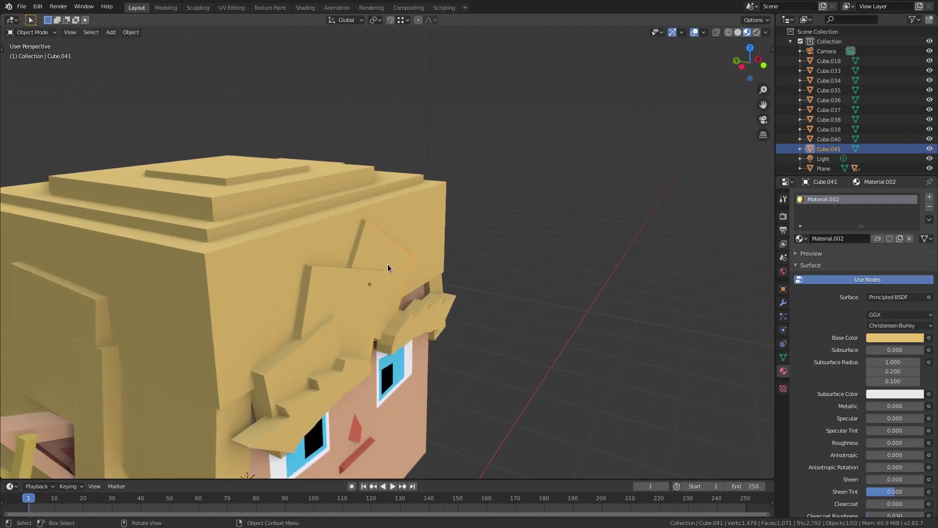
middle_drag(388, 264, 542, 291)
key(s)
click(517, 277)
key(r)
key(y)
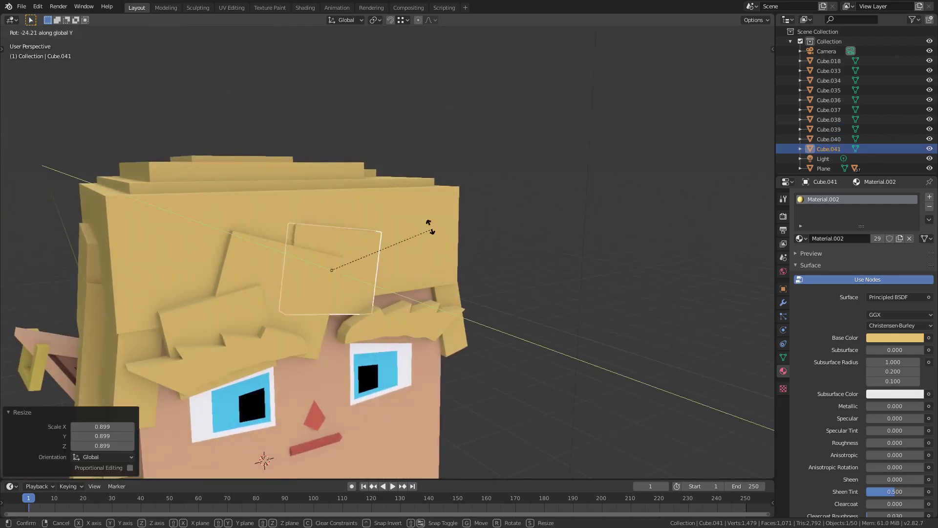
click(417, 220)
key(g)
click(417, 214)
Step: Rotate the copied lock about another -23° around Y and move it 0.0572 m in X and -0.0131 m in Z
middle_drag(417, 214, 369, 194)
key(g)
click(409, 214)
key(r)
key(y)
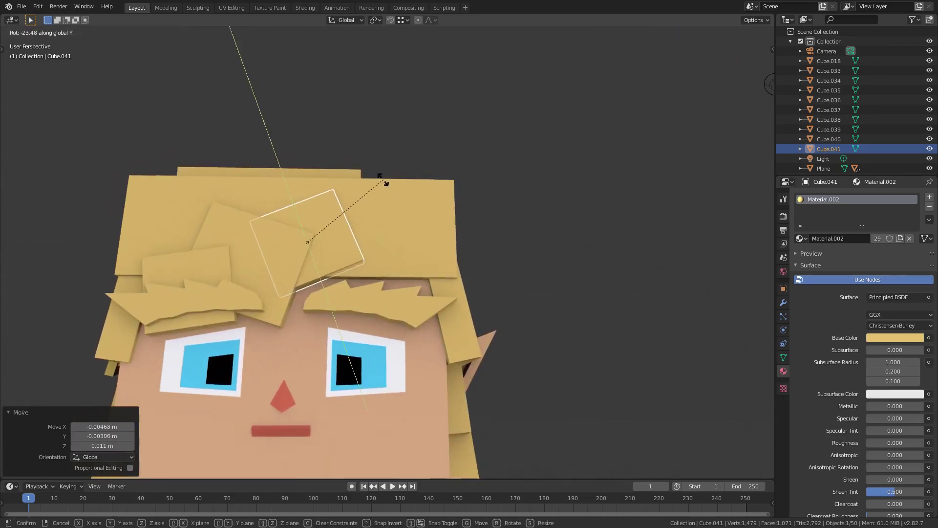
click(384, 177)
key(g)
click(395, 180)
middle_drag(397, 188, 463, 276)
key(g)
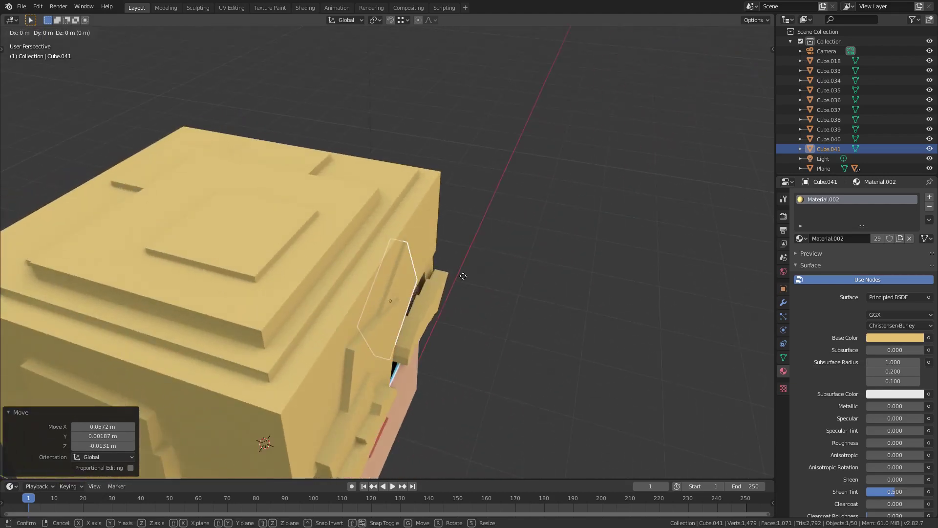
click(463, 276)
middle_drag(463, 279, 375, 272)
scroll(378, 226, down, 4)
scroll(374, 272, up, 1)
scroll(414, 371, down, 2)
middle_drag(435, 335, 412, 369)
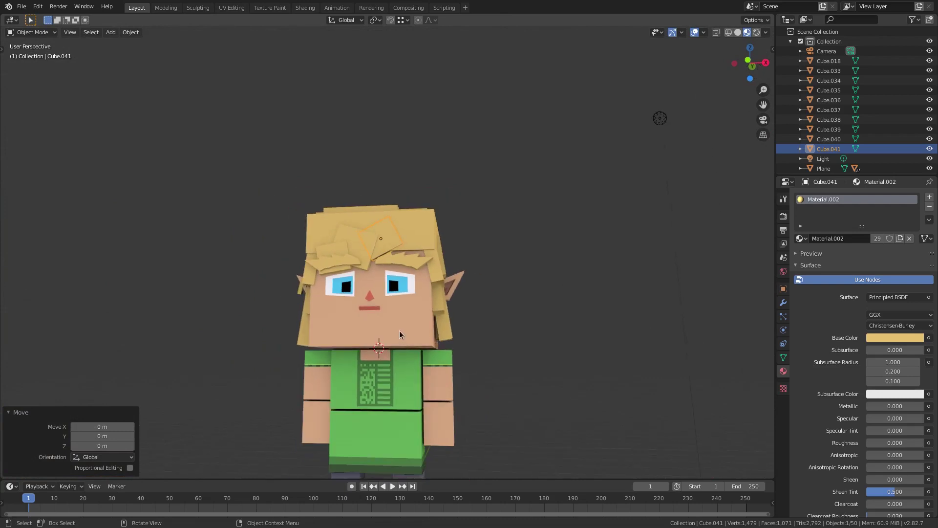
Step: Parent all the new fringe locks, top slabs and the main hair block to the head
scroll(295, 185, up, 3)
middle_drag(294, 185, 350, 256)
scroll(313, 231, up, 2)
shift+click(344, 257)
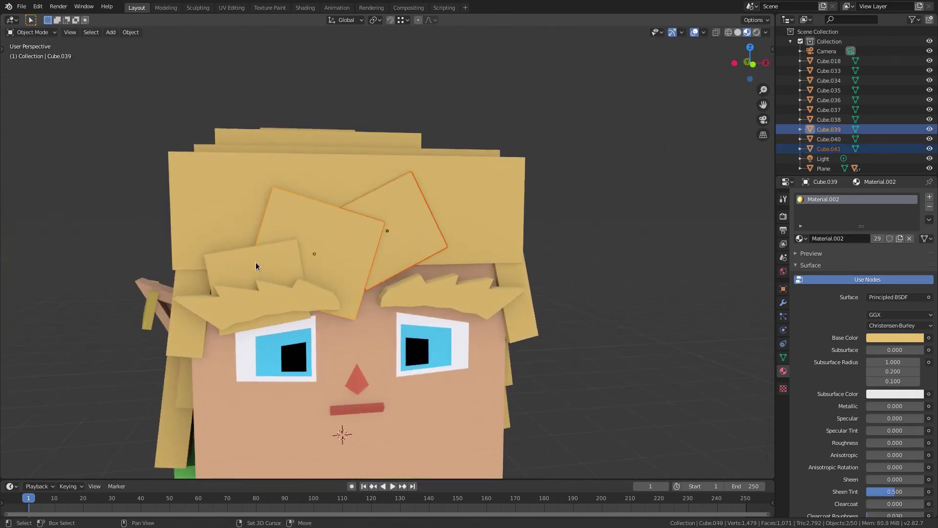
shift+click(253, 266)
middle_drag(255, 196, 268, 227)
shift+click(264, 208)
shift+click(260, 177)
shift+click(281, 138)
shift+click(379, 106)
shift+click(397, 109)
middle_drag(372, 117, 209, 255)
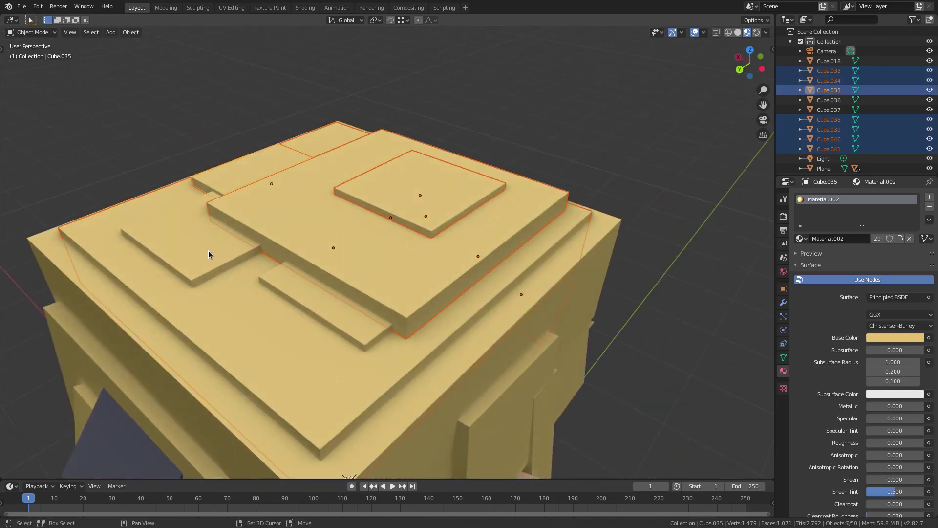
shift+click(209, 256)
shift+click(314, 293)
scroll(410, 412, down, 3)
middle_drag(409, 411, 285, 372)
shift+click(359, 386)
middle_drag(359, 386, 338, 360)
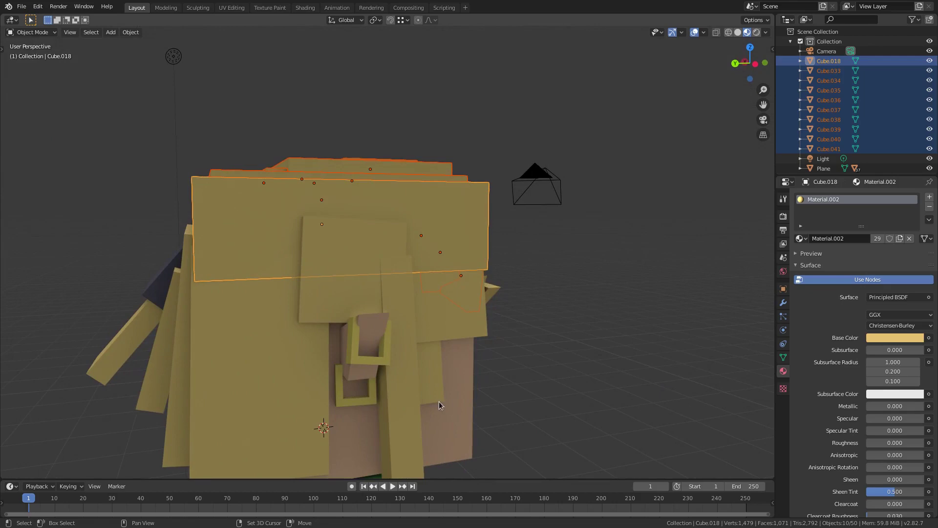
shift+click(451, 436)
key(ctrl+p)
click(451, 436)
middle_drag(451, 436, 360, 400)
click(401, 379)
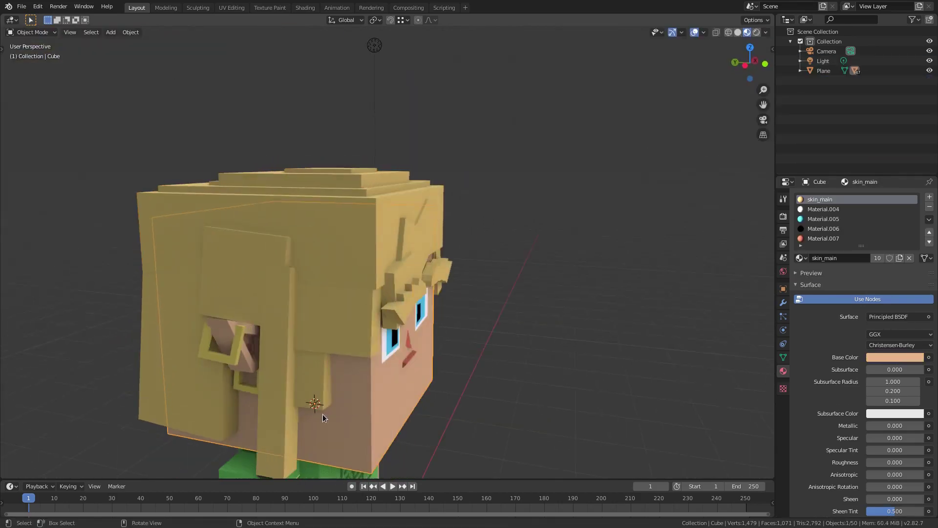
Step: Select several top and side hair pieces together, ending with the wide back hair panel as the active object
middle_drag(420, 428, 548, 390)
scroll(508, 303, up, 5)
middle_drag(477, 227, 470, 239)
click(454, 208)
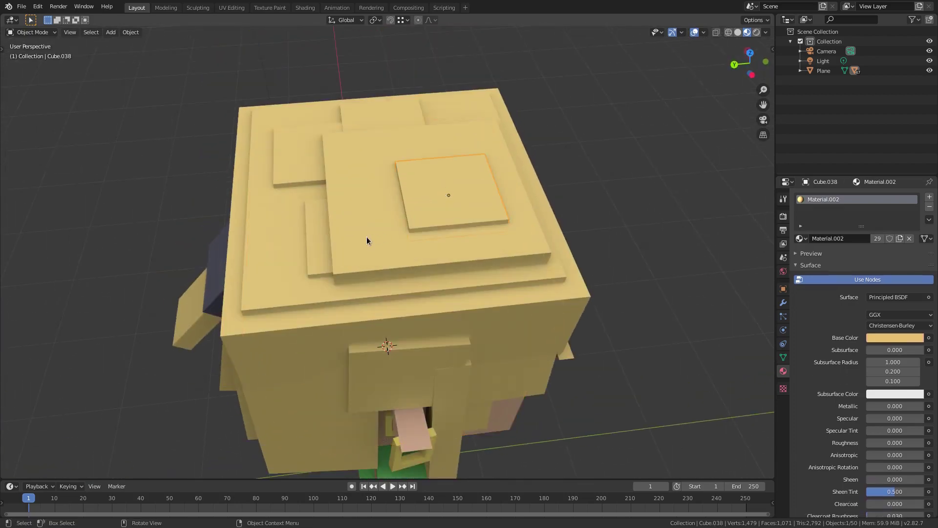
shift+click(261, 298)
middle_drag(364, 315, 307, 256)
shift+click(344, 268)
middle_drag(502, 271, 478, 285)
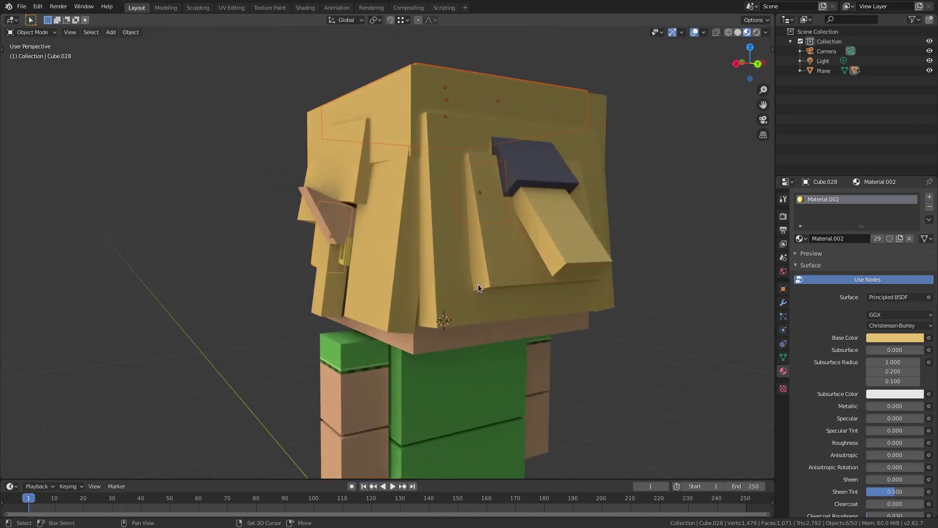
shift+click(460, 305)
middle_drag(467, 293, 498, 278)
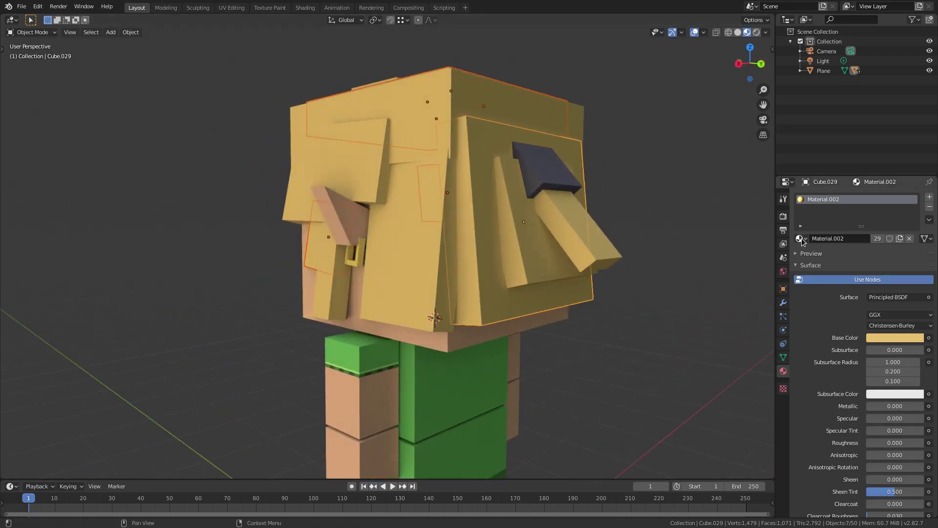
Step: Add a second material slot to the back hair panel and put Material.002 in it
click(930, 198)
click(802, 258)
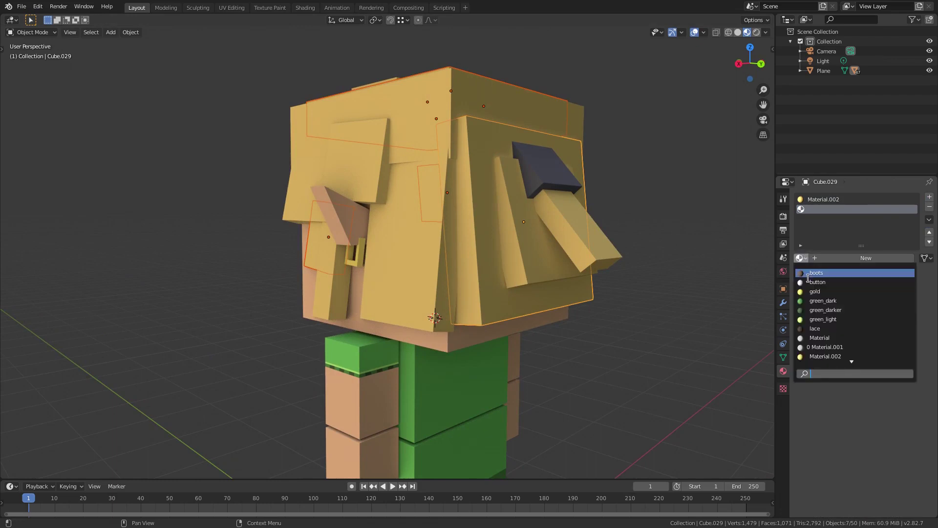
click(866, 258)
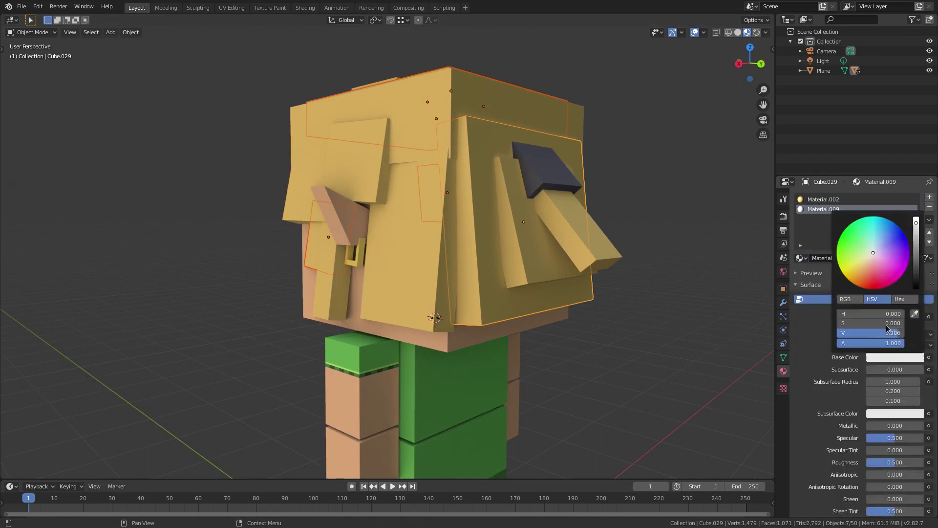
click(800, 258)
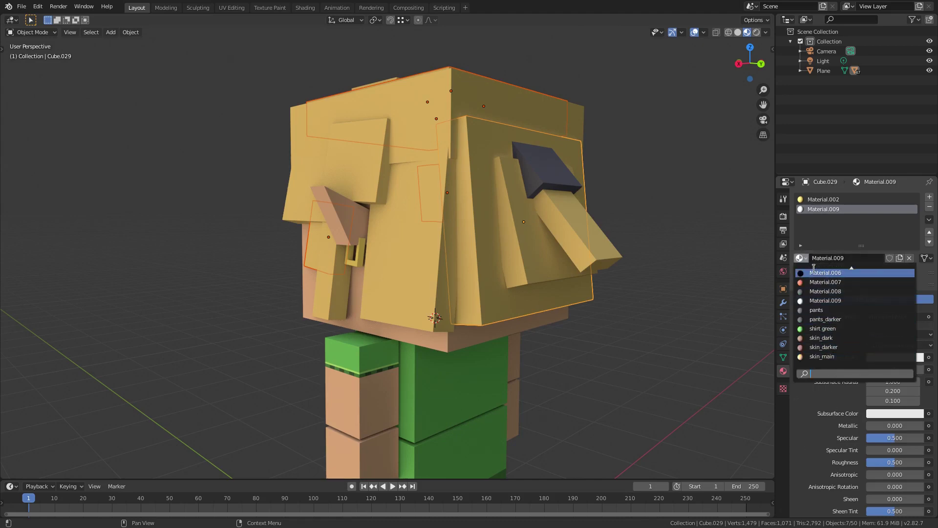
click(838, 300)
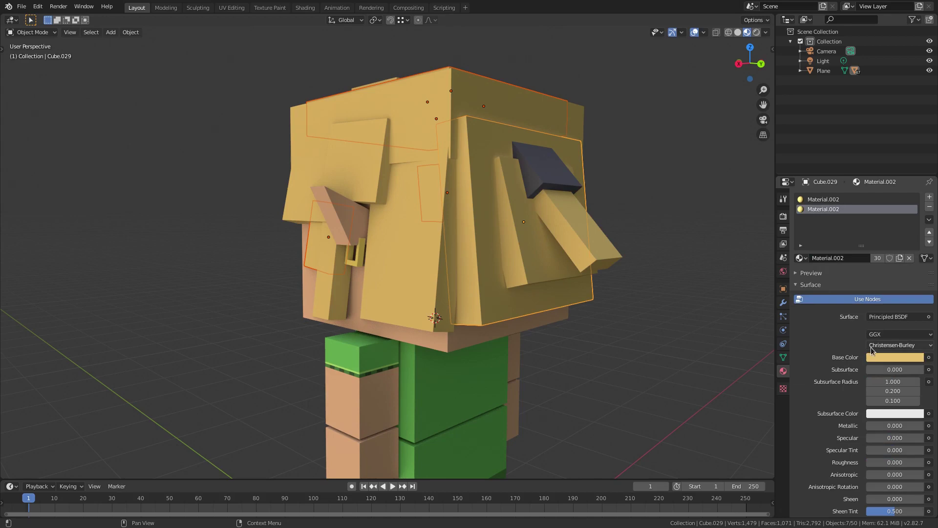
Step: Try an orange base colour with hue 0.094 and saturation 0.643 on the shared hair material, and undo it
click(895, 357)
drag(860, 274, 861, 272)
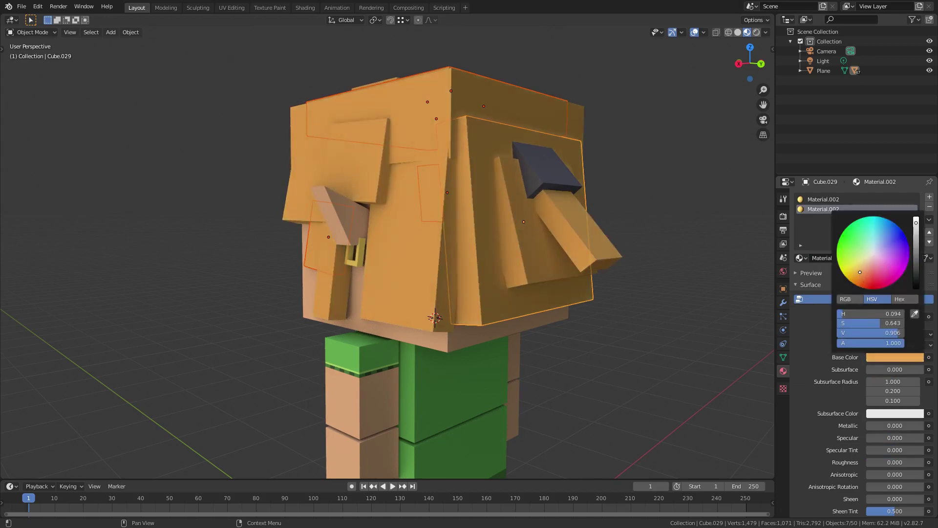
key(ctrl+z)
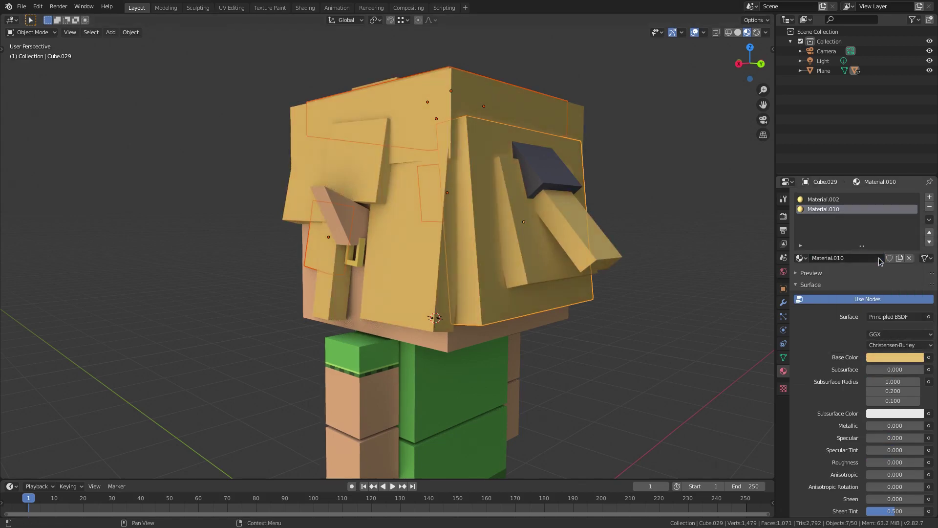
Step: Give the back panel's second slot its own material copy with an orange base colour and assign it to all the panel's faces
click(896, 358)
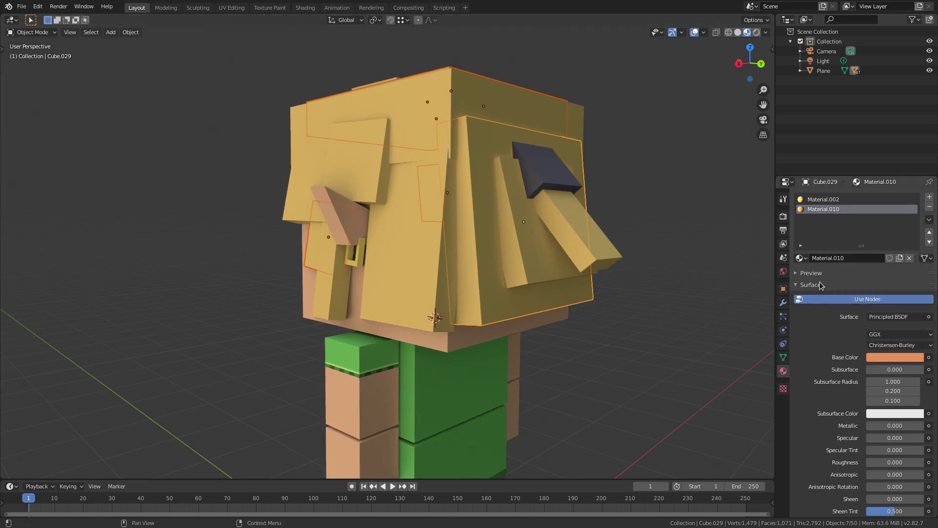
key(Tab)
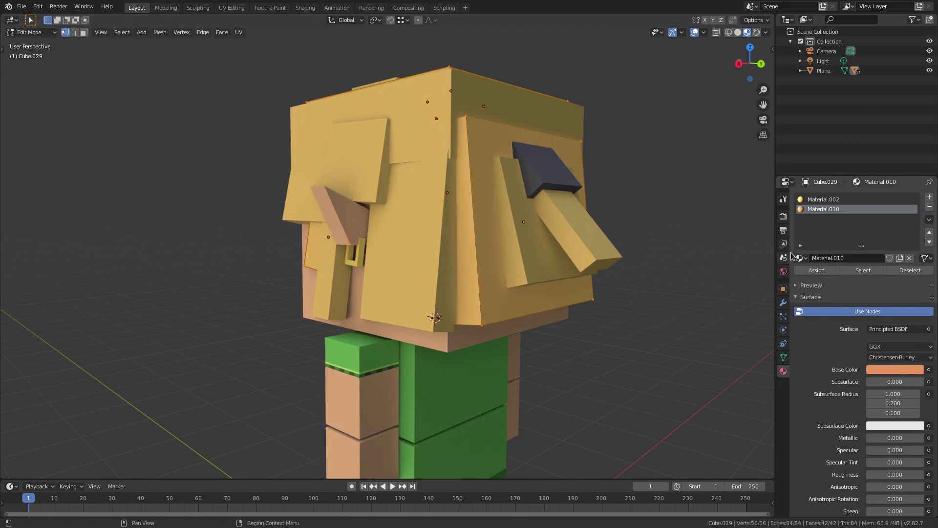
key(Tab)
key(Tab)
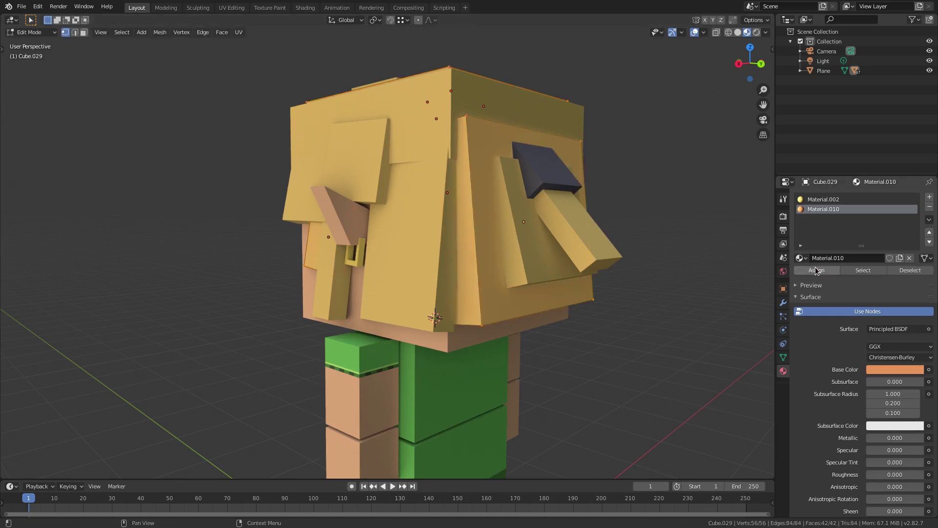
click(817, 269)
key(Tab)
Step: Set Material.010's base colour to hue 0.090, saturation 0.570 and value 0.873
middle_drag(480, 201, 453, 210)
click(883, 356)
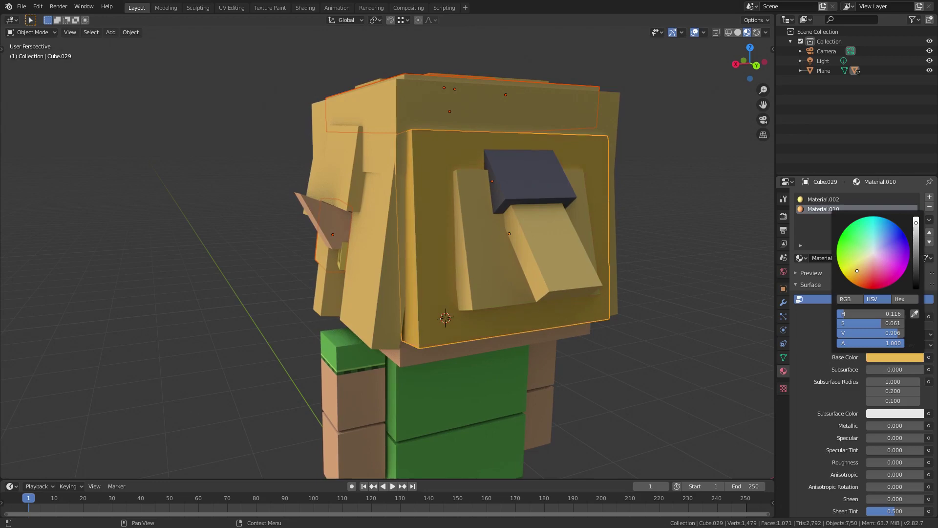
drag(916, 223, 917, 227)
drag(862, 268, 862, 267)
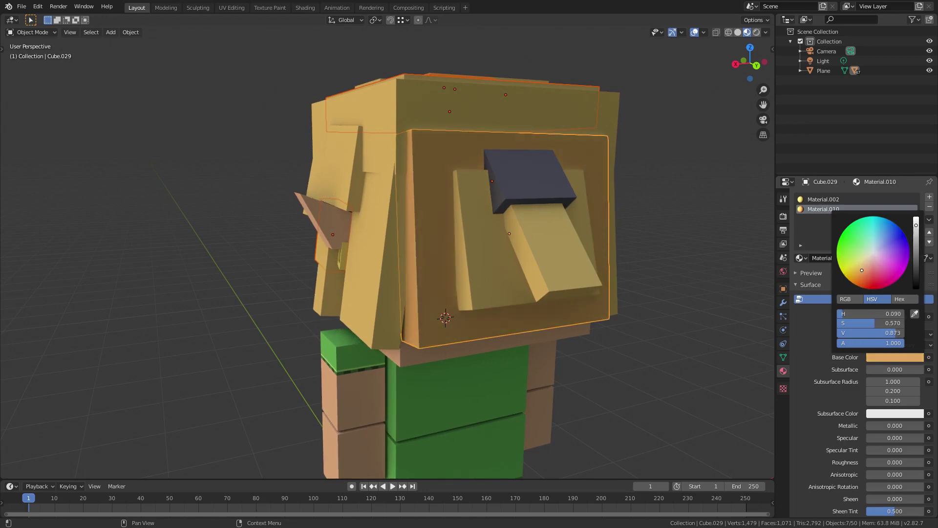
middle_drag(417, 182, 468, 173)
key(Tab)
key(Tab)
key(Tab)
key(Tab)
Step: Add a second material slot to the large flat slab on top of the head and assign Material.010 to all its faces
middle_drag(465, 234, 477, 191)
click(465, 193)
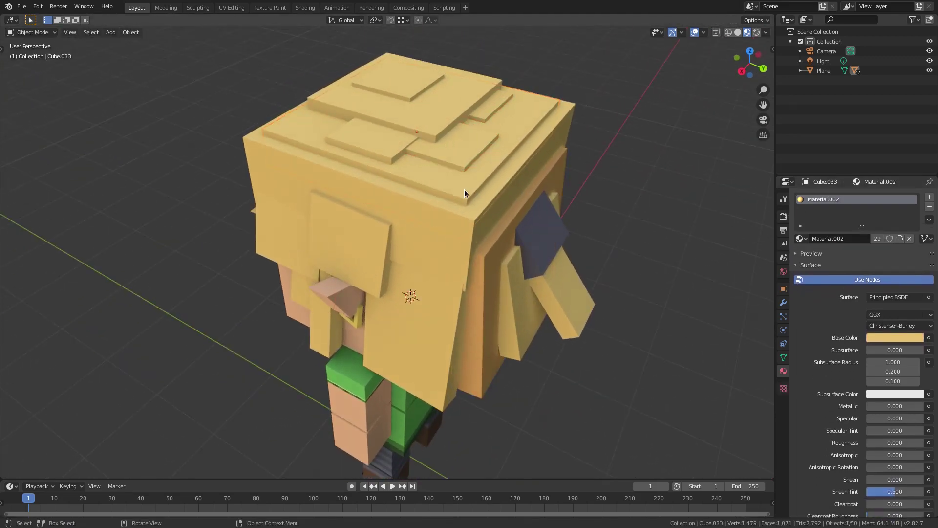
key(Tab)
click(930, 196)
click(801, 257)
scroll(841, 457, down, 4)
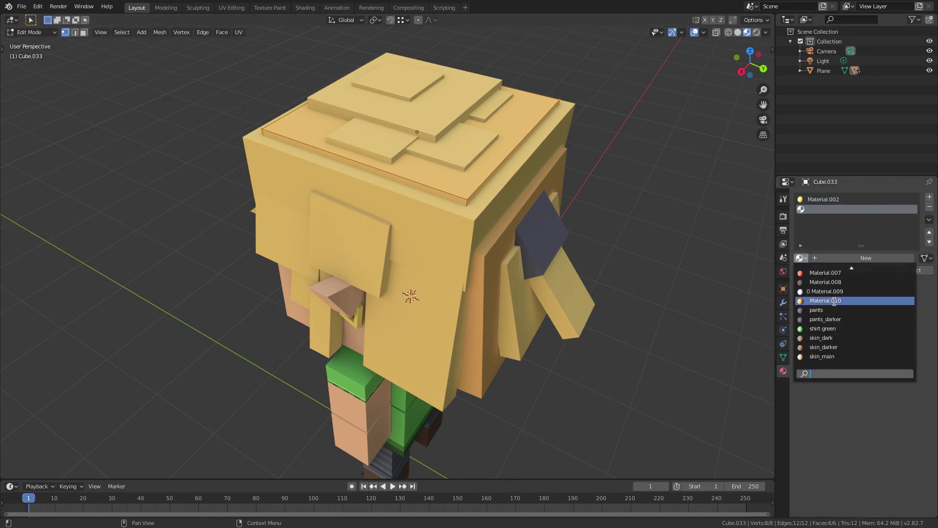
click(835, 302)
click(814, 274)
key(Tab)
Step: Give the small uppermost hair block on the crown a second slot with Material.010 and assign it to the whole block
middle_drag(522, 247, 614, 264)
click(374, 180)
key(Tab)
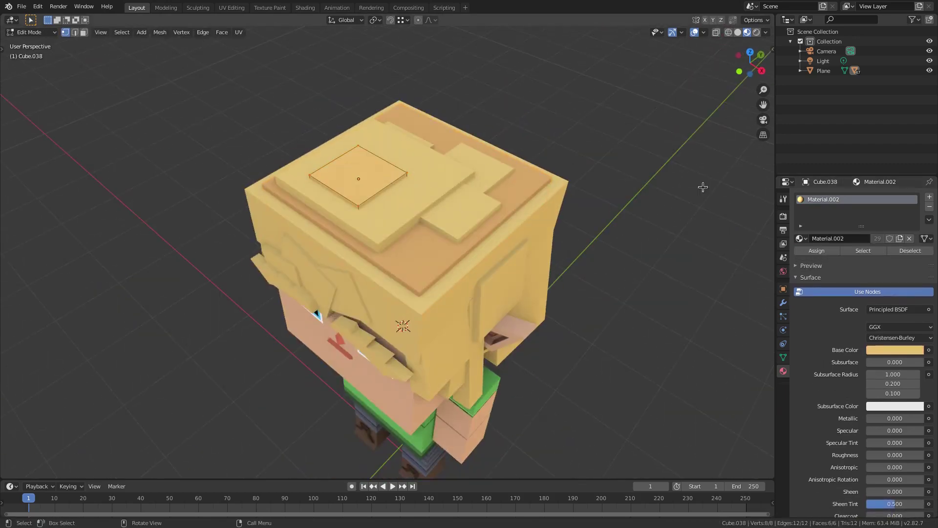
click(931, 197)
click(801, 258)
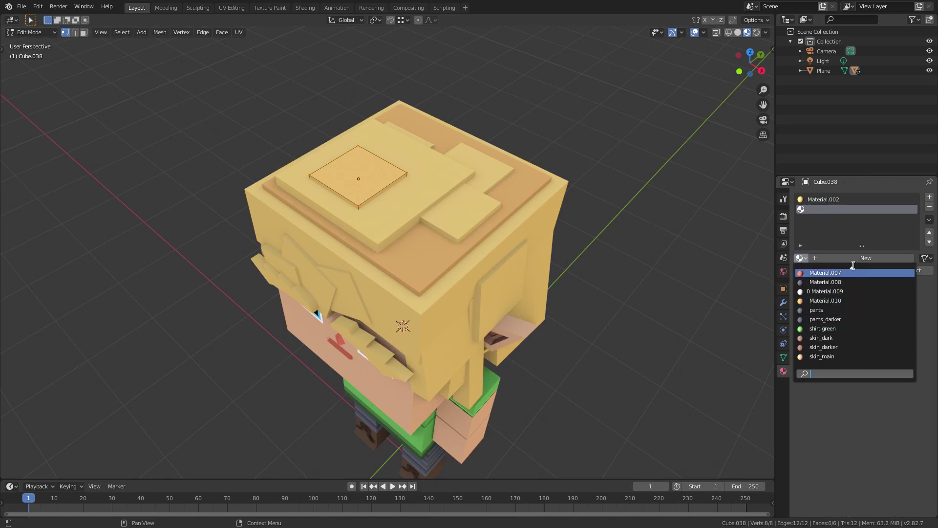
scroll(830, 326, down, 3)
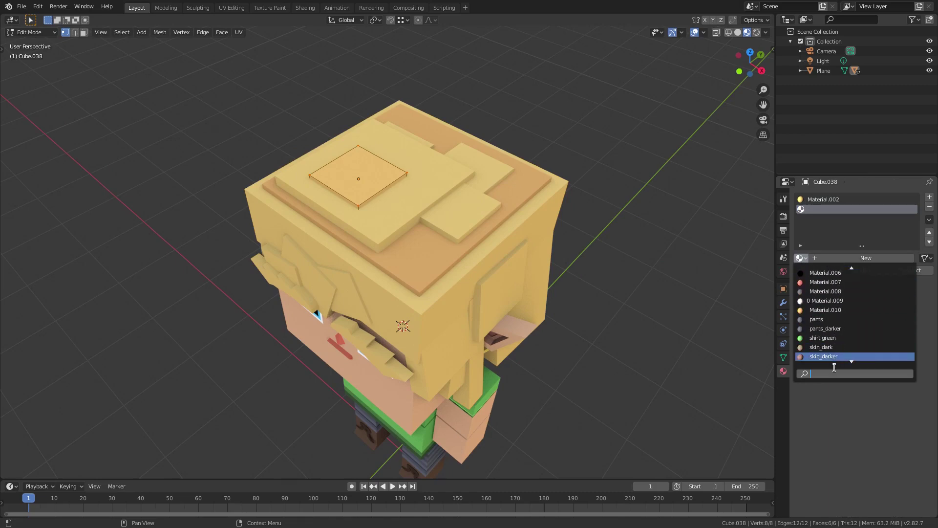
click(838, 301)
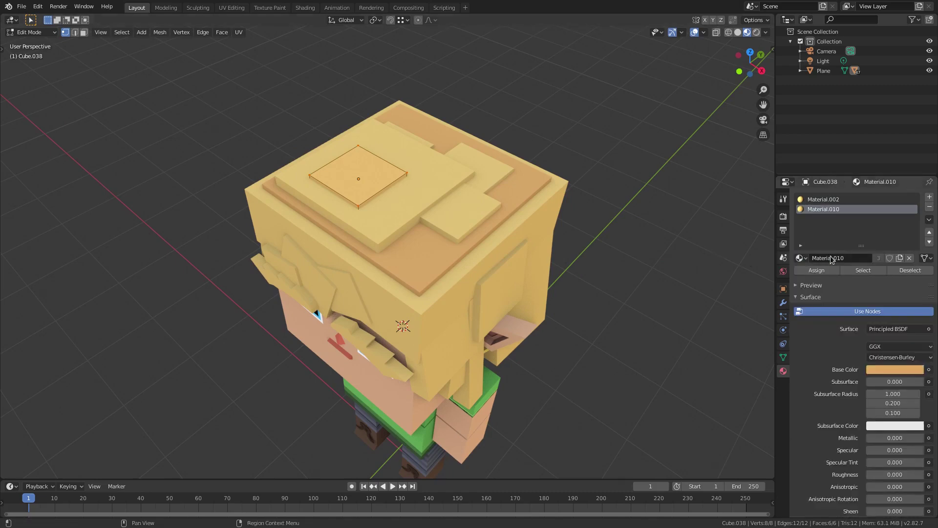
click(828, 275)
key(Tab)
Step: Add Material.010 in a new slot on the hair block at the character's right temple and assign it to all faces
middle_drag(395, 186, 391, 292)
click(391, 292)
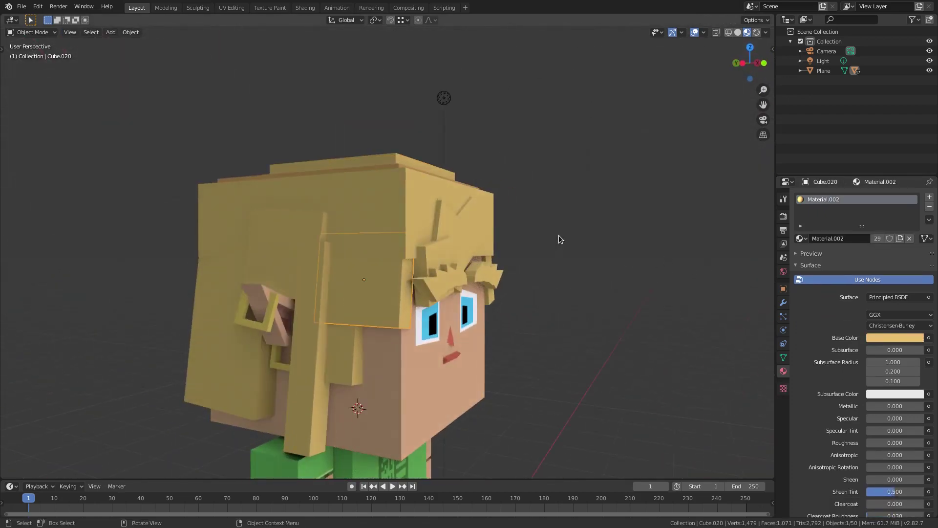
key(Tab)
click(930, 198)
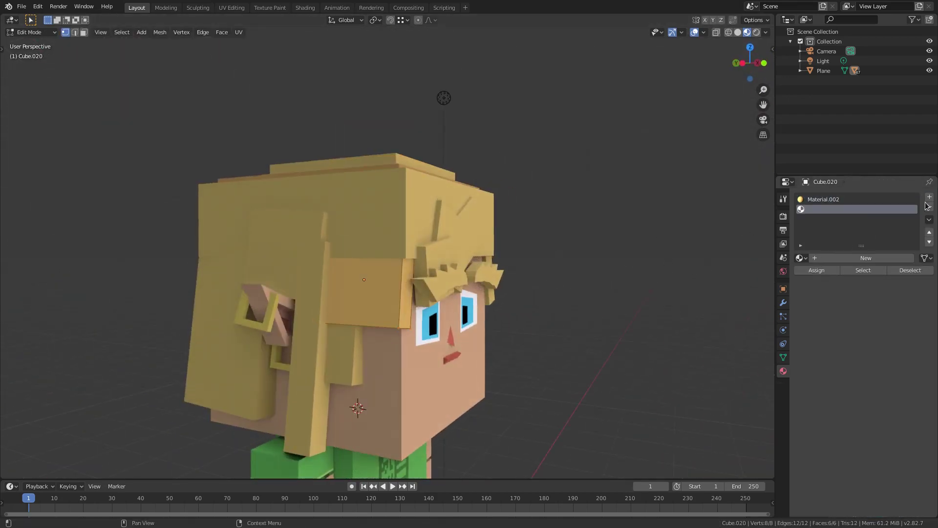
click(802, 258)
click(833, 344)
click(817, 270)
key(Tab)
Step: Add a Material.010 slot to the short sideburn in front of the character's left ear and assign it to the whole piece
middle_drag(527, 293, 374, 299)
click(445, 339)
key(Tab)
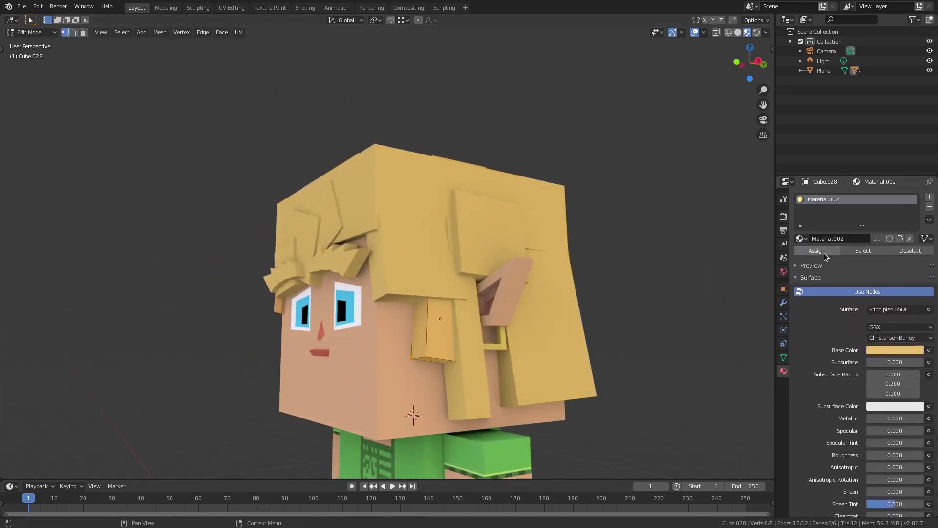
click(930, 197)
click(802, 258)
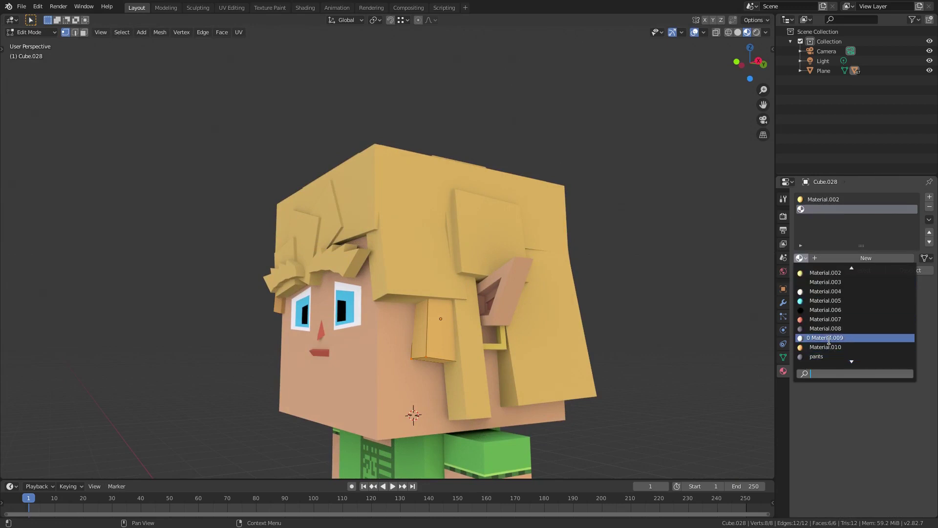
click(828, 347)
click(820, 271)
key(Tab)
Step: Assign Material.010 through a second slot to the tilted fringe lock in the middle of the forehead
middle_drag(576, 309, 473, 297)
middle_drag(376, 329, 538, 355)
scroll(441, 339, down, 3)
key(Tab)
middle_drag(356, 296, 418, 291)
key(Tab)
key(Tab)
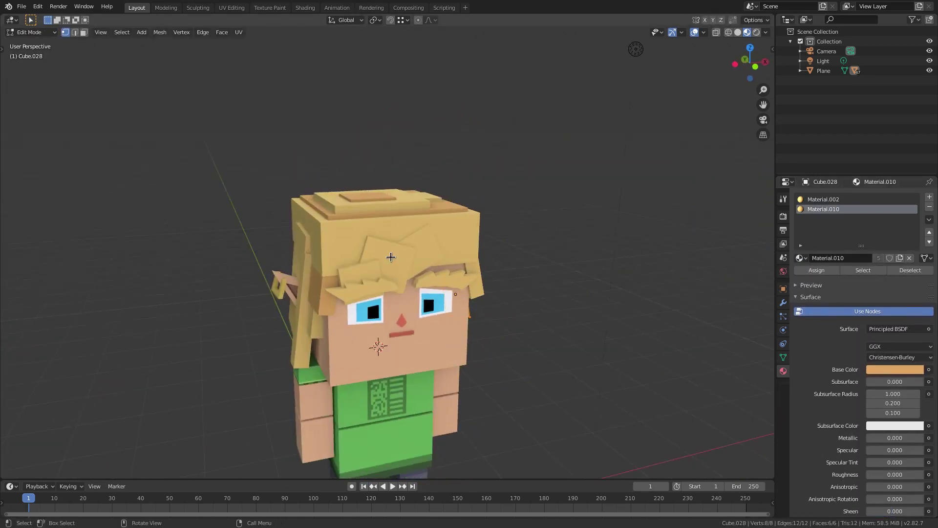
key(Tab)
click(388, 259)
scroll(388, 259, up, 4)
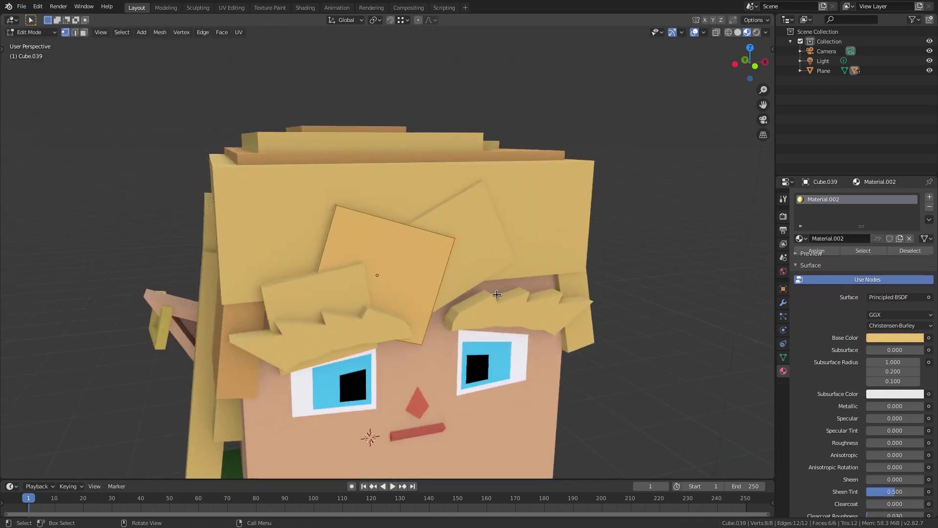
middle_drag(497, 295, 483, 288)
key(Tab)
click(930, 197)
click(801, 257)
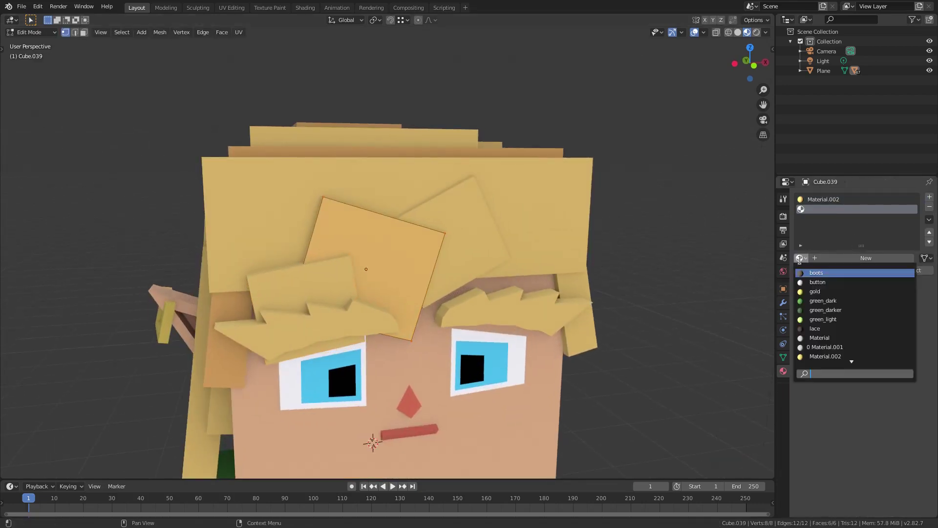
click(842, 356)
click(813, 271)
key(Tab)
Step: Examine the accent colours on the whole character from the front and side
middle_drag(543, 292, 468, 291)
scroll(494, 296, down, 4)
scroll(455, 312, down, 1)
click(444, 336)
scroll(440, 367, down, 2)
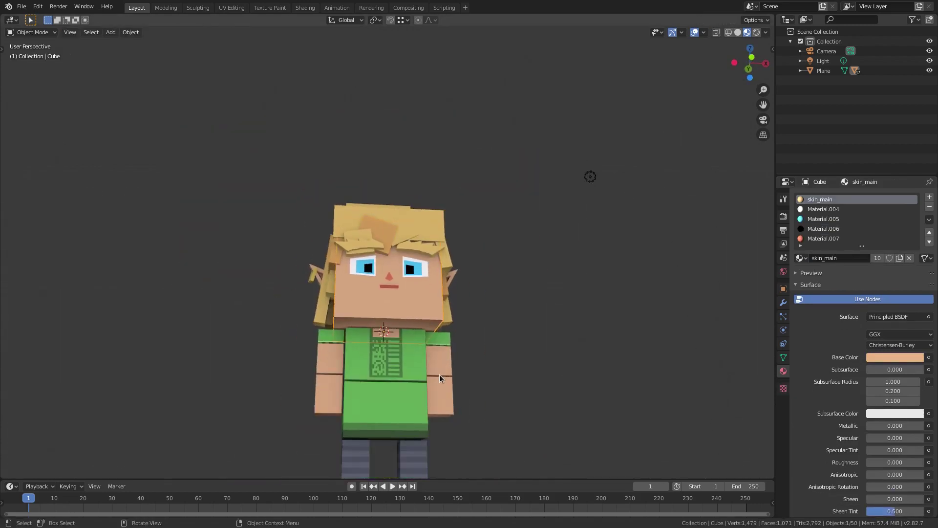
middle_drag(439, 375, 465, 405)
scroll(488, 277, down, 2)
middle_drag(449, 278, 319, 300)
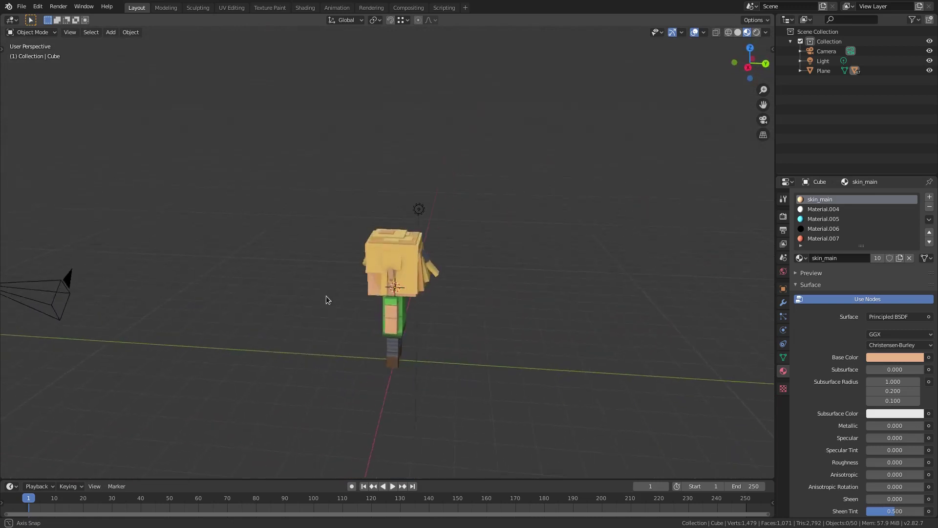
Step: Add Material.010 in a second slot to the square hair panel above the character's left ear and assign it to all faces
scroll(352, 303, up, 6)
click(410, 304)
key(Tab)
click(410, 304)
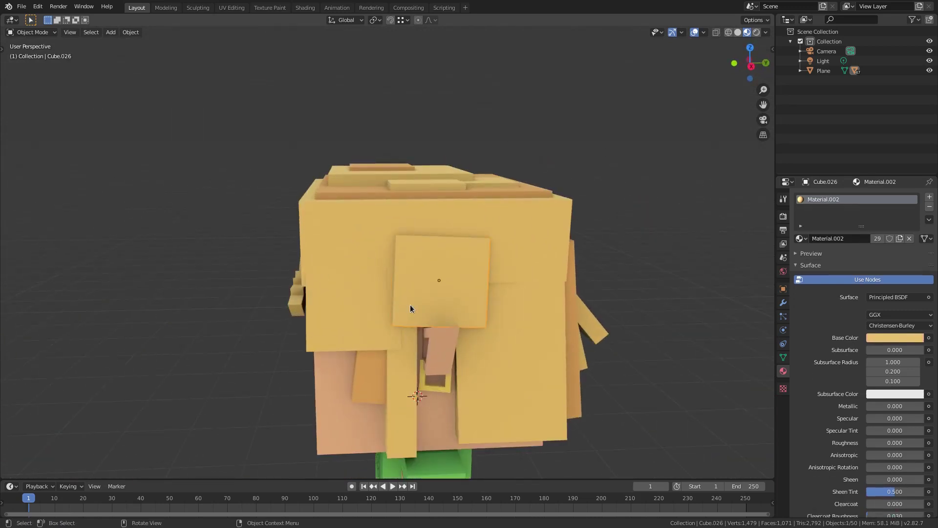
click(930, 196)
click(801, 259)
scroll(853, 351, down, 8)
click(847, 309)
click(817, 269)
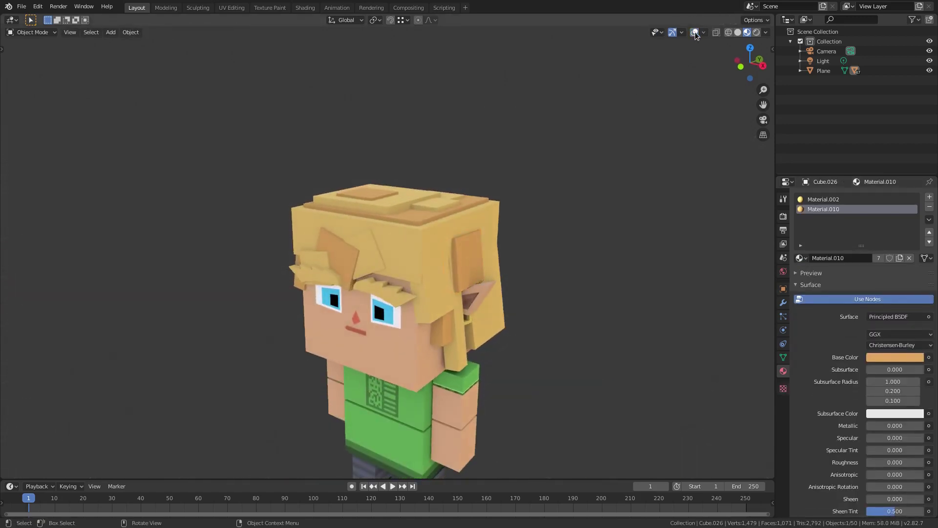
Step: Shift Material.010's base colour to a softer, slightly yellower orange
click(890, 354)
scroll(541, 293, up, 4)
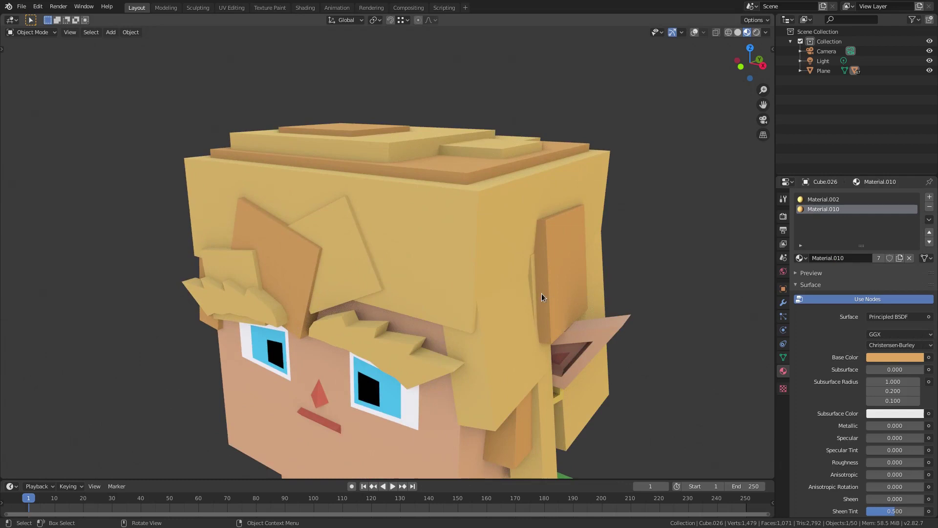
click(529, 291)
click(567, 228)
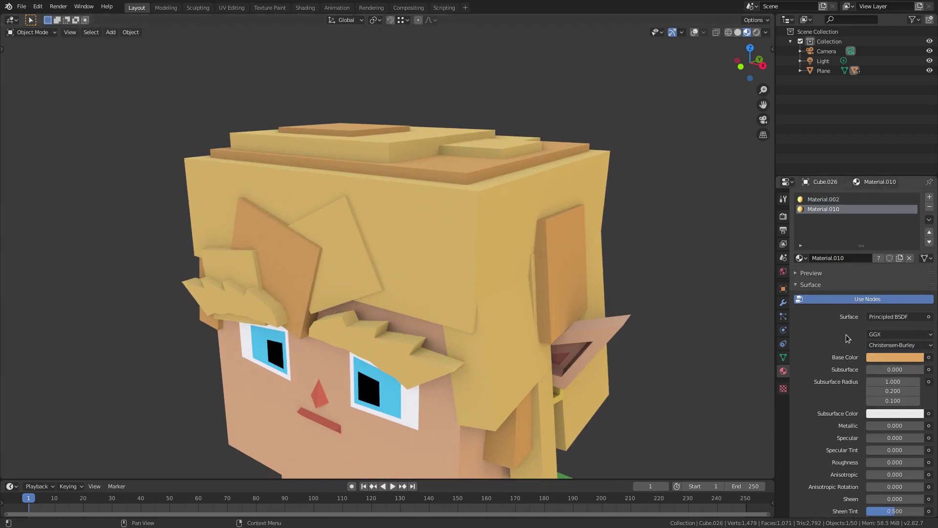
click(890, 358)
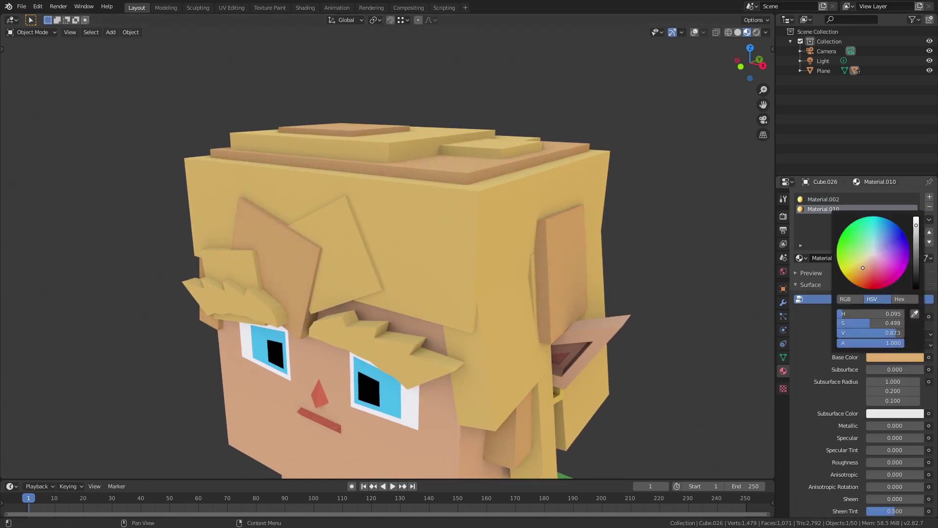
drag(863, 270, 860, 268)
Step: Examine the recoloured accent pieces around the head from several angles
scroll(599, 291, down, 4)
middle_drag(592, 290, 592, 261)
scroll(454, 333, down, 4)
scroll(451, 333, up, 4)
middle_drag(362, 312, 391, 312)
scroll(430, 347, down, 2)
middle_drag(471, 382, 553, 397)
Step: Assign Material.010 through a second slot to the square hair panel above the character's right ear
scroll(404, 317, up, 6)
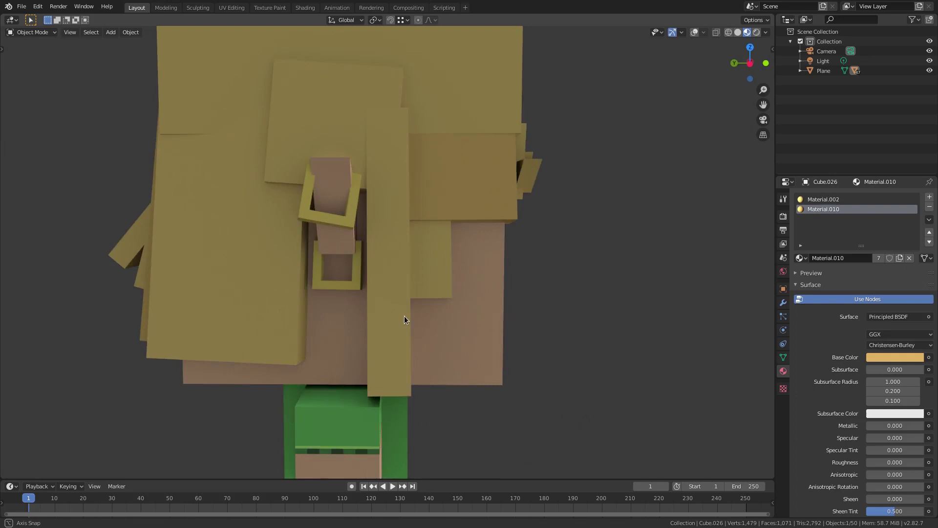
shift+middle_drag(400, 276, 410, 310)
click(425, 308)
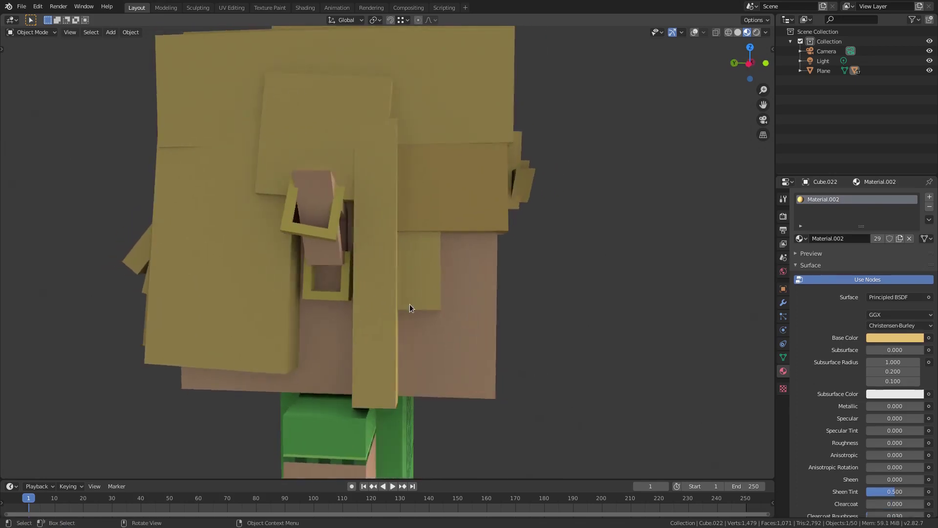
key(Tab)
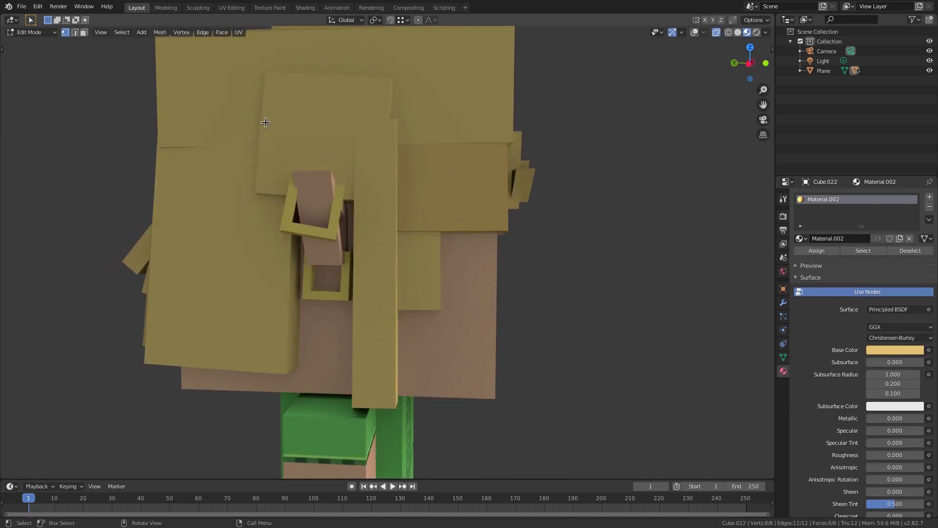
key(Tab)
click(265, 123)
key(Tab)
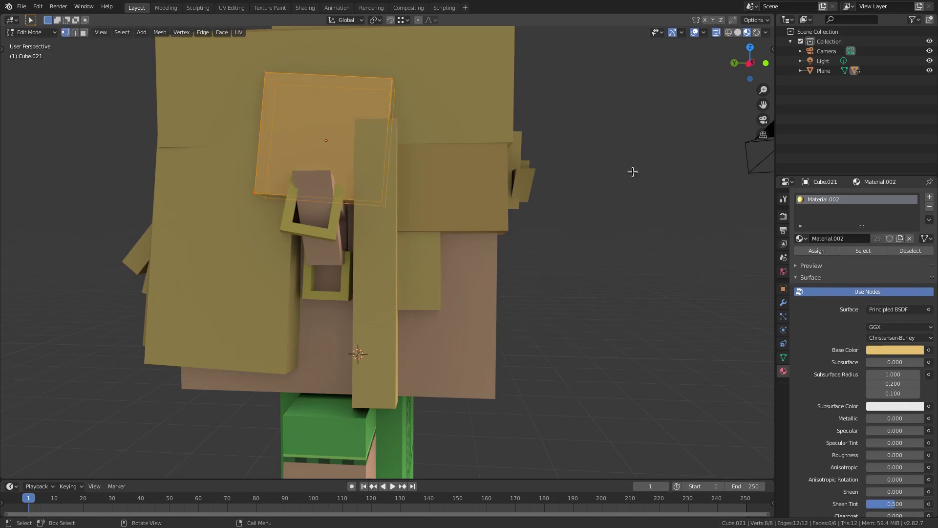
click(930, 196)
click(801, 258)
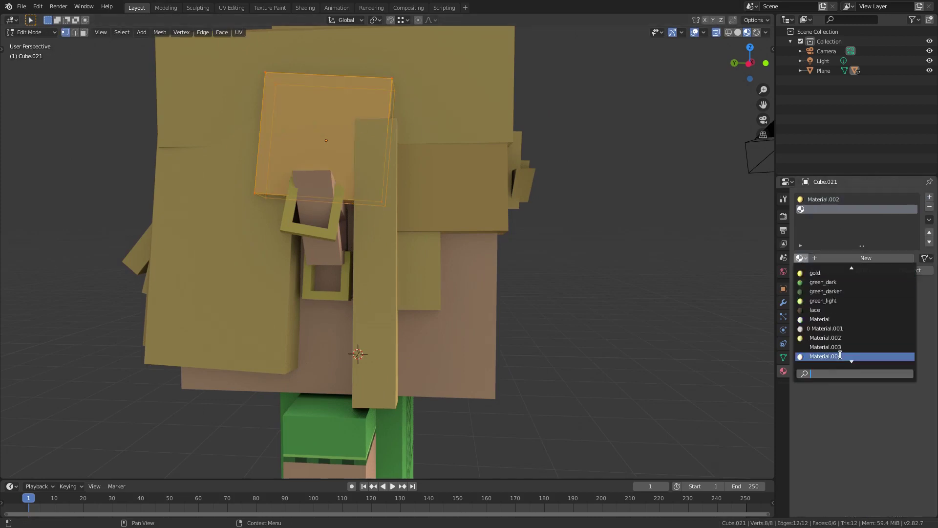
click(852, 321)
click(815, 272)
key(Tab)
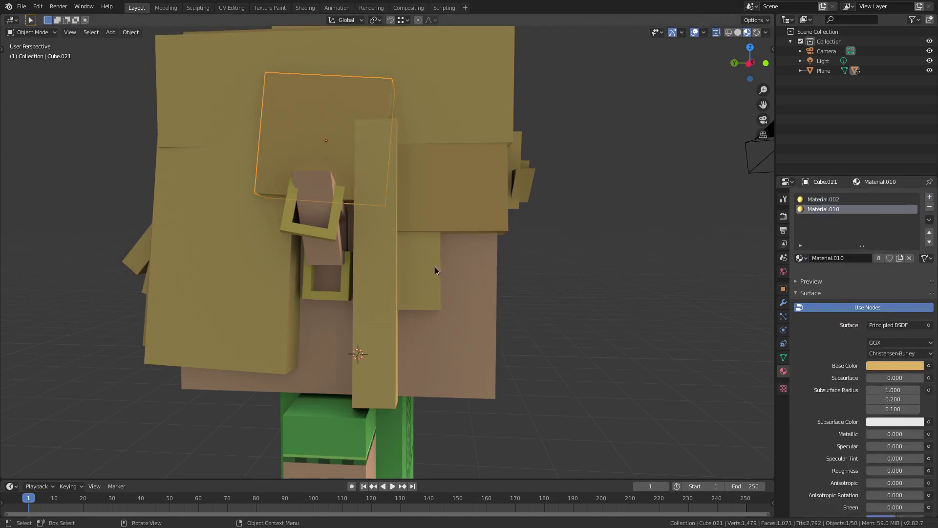
Step: Try rotating the head about the X axis to check how the hair follows it
middle_drag(436, 266, 382, 274)
scroll(381, 274, down, 6)
click(381, 277)
key(r)
key(x)
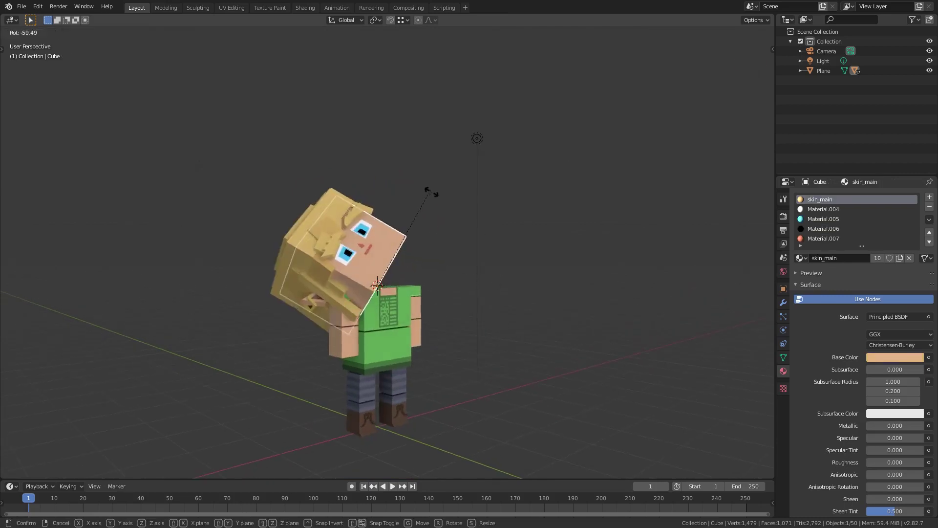
right_click(420, 327)
Step: Save the project in the Documents folder as LINK.blend
middle_drag(421, 327, 472, 261)
click(22, 6)
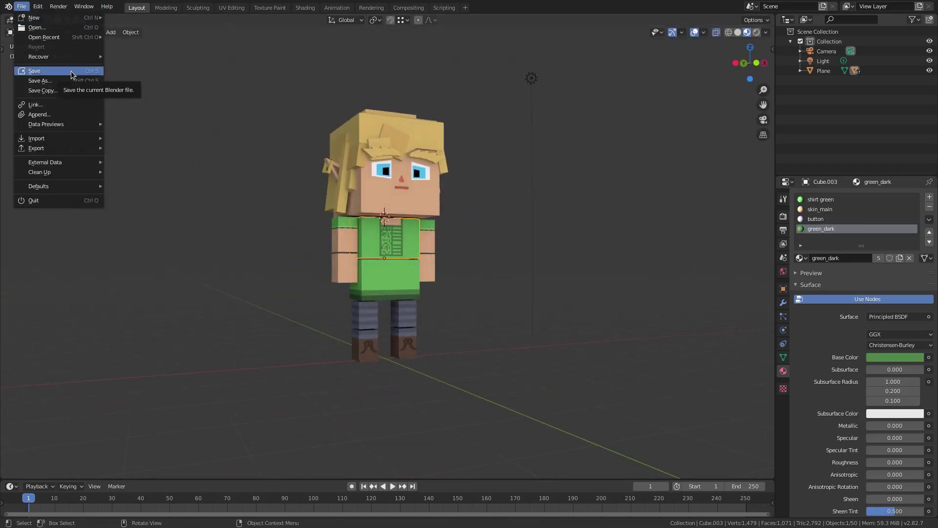
click(71, 74)
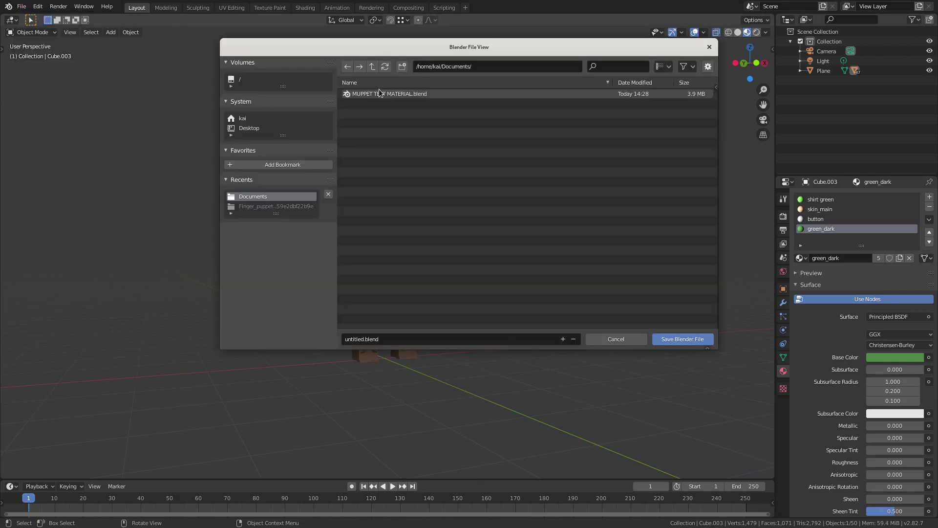
click(415, 340)
text(LINK)
key(Return)
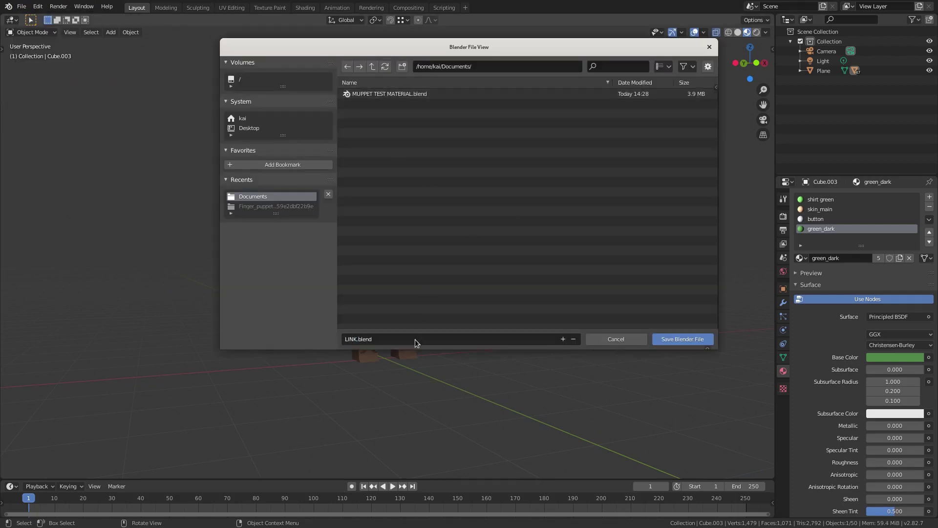
click(707, 338)
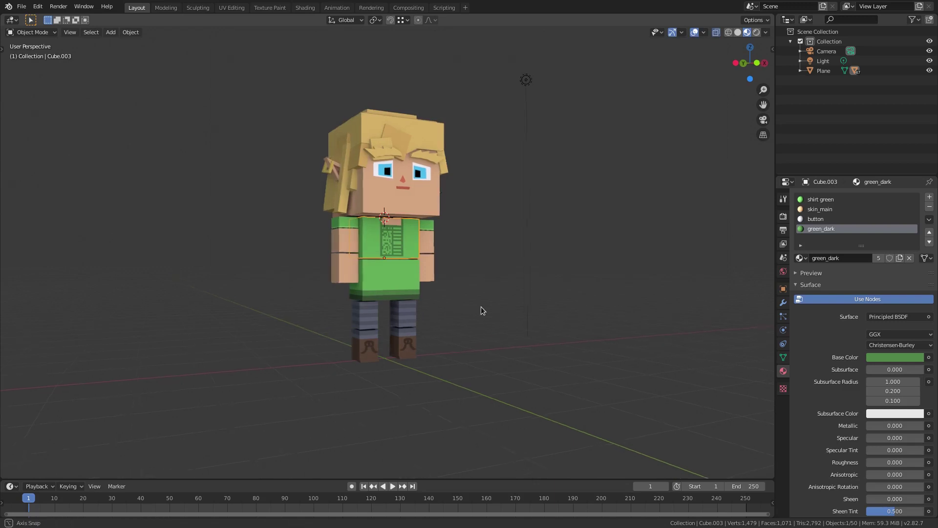
Step: Try adding a ground plane lowered 2.6 m along Z to the feet, scale it up, and delete it
middle_drag(421, 283, 440, 290)
key(shift+a)
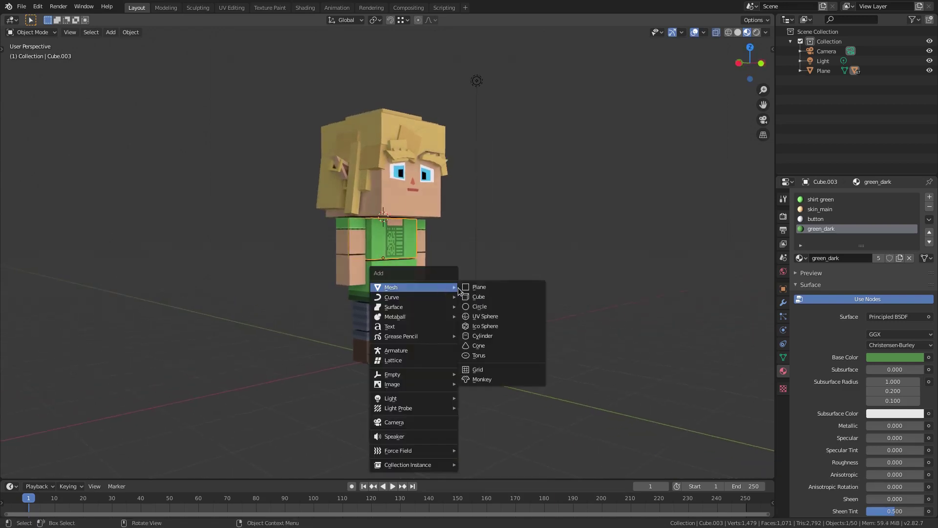
click(482, 292)
key(g)
key(z)
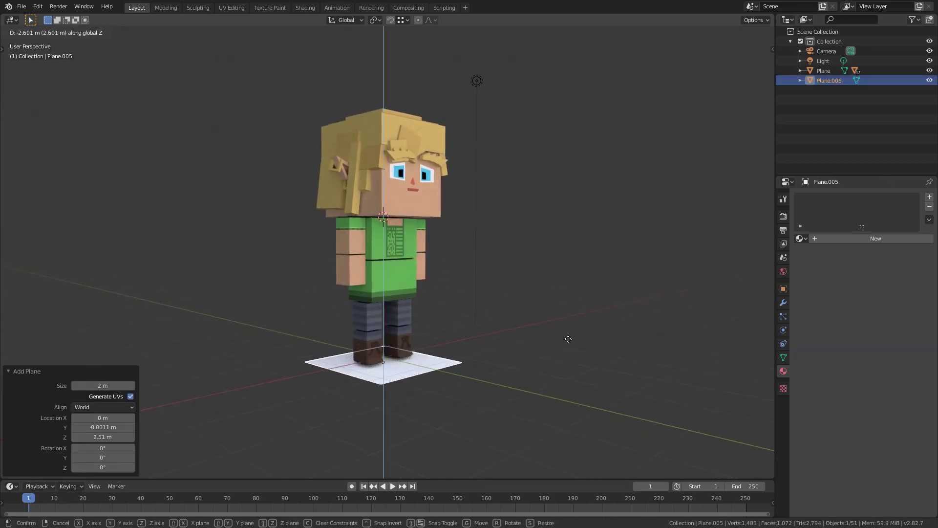
click(568, 339)
key(s)
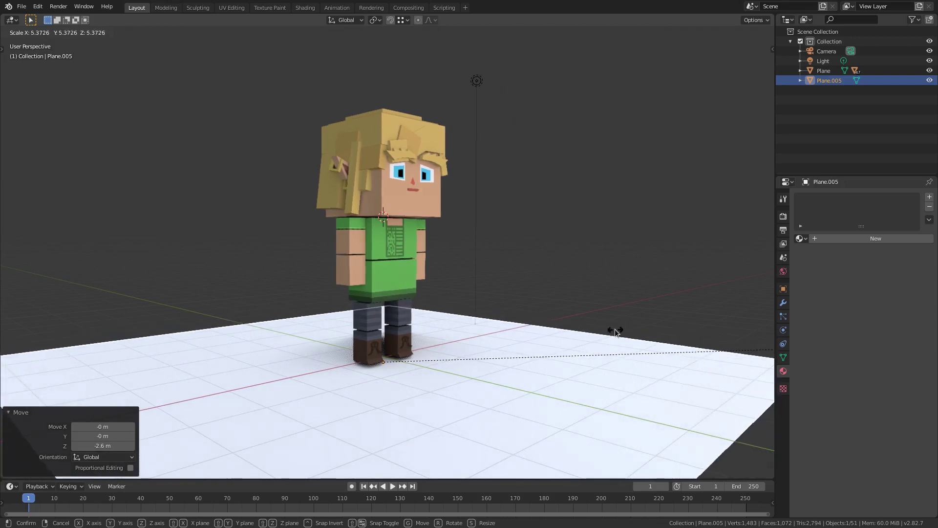
key(Escape)
key(Delete)
Step: Add a new plane, lower it to the character's feet and scale it up by about 13.5
key(shift+a)
mouse_move(426, 292)
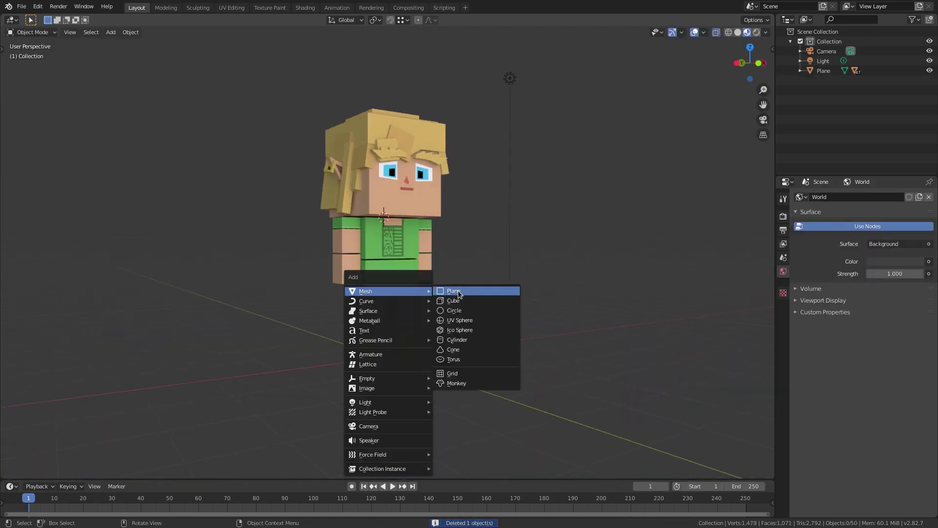
click(467, 292)
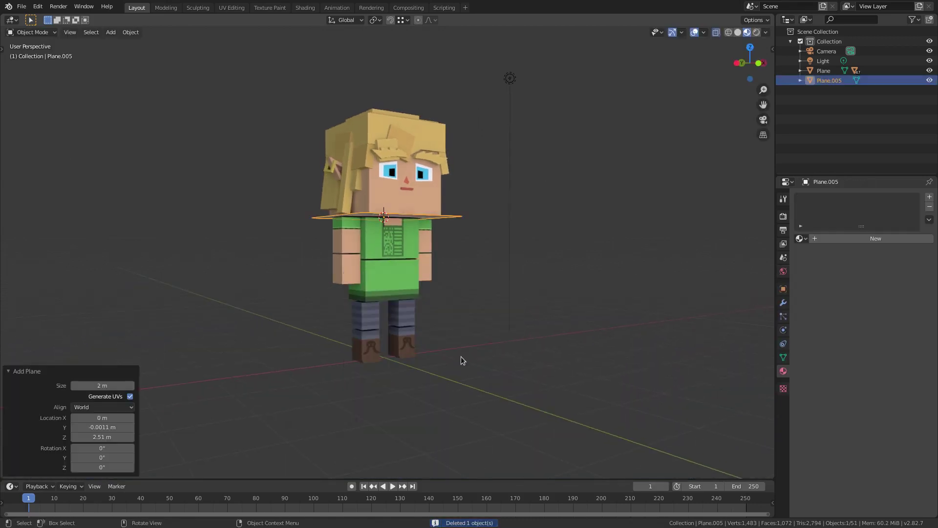
click(467, 383)
key(s)
click(481, 379)
Step: Fine-tune the ground plane's height along the Z axis so it meets the soles of the boots
key(g)
key(z)
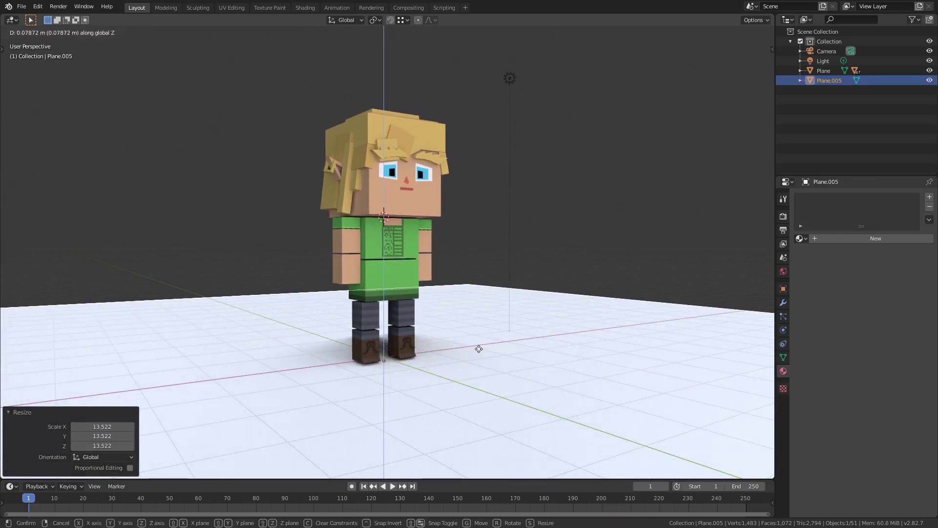
click(511, 346)
key(KP_1)
scroll(465, 375, up, 10)
scroll(423, 192, up, 6)
key(g)
key(z)
click(567, 187)
Step: Scale the ground plane down to a smaller floor around the character
key(Tab)
scroll(455, 235, down, 11)
middle_drag(562, 330, 587, 345)
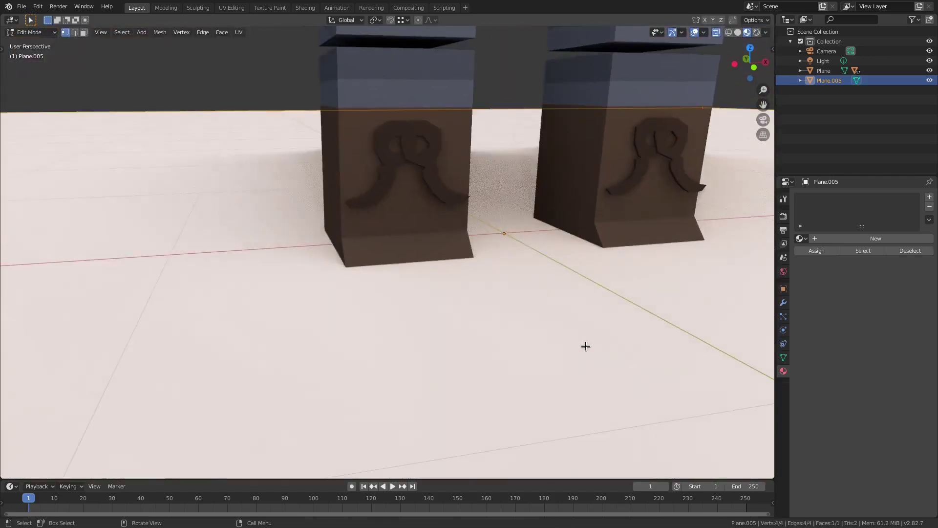
key(Tab)
scroll(533, 345, down, 9)
middle_drag(523, 345, 650, 300)
key(s)
click(563, 276)
Step: Extrude the edge of the ground plane behind the character upward along Z to form a back wall
shift+middle_drag(333, 228, 345, 256)
key(Tab)
key(Tab)
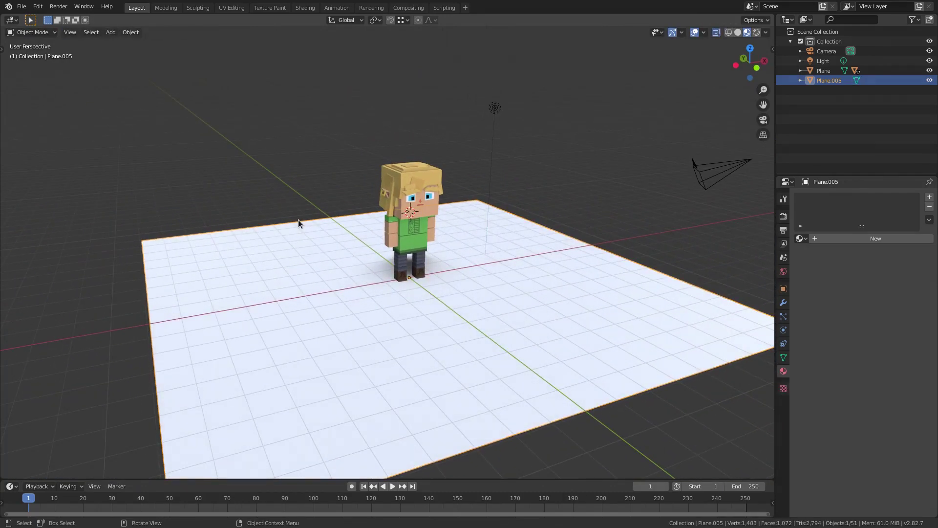
key(Tab)
key(alt+a)
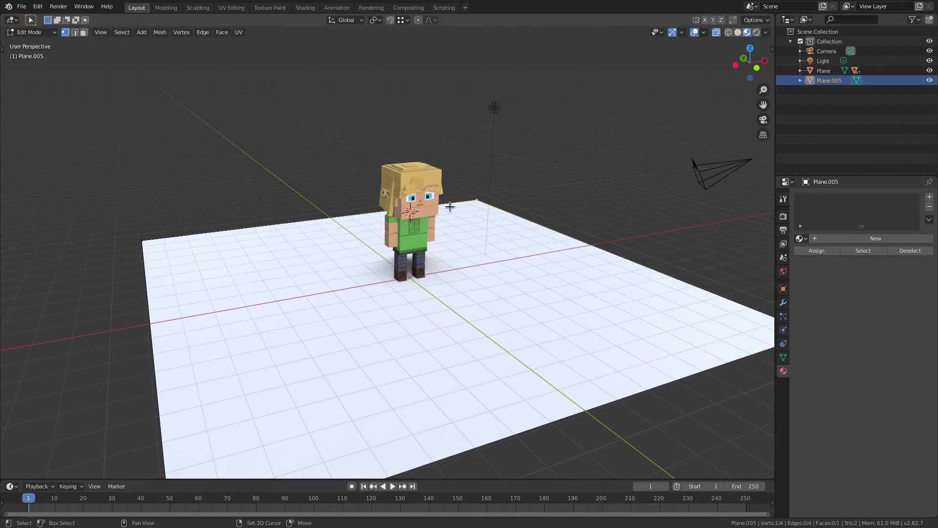
key(e)
key(z)
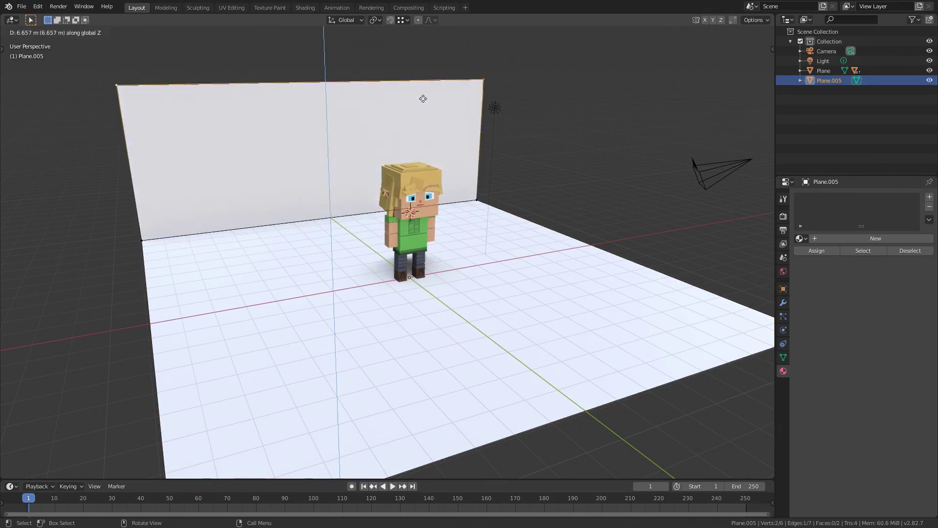
click(431, 58)
middle_drag(545, 237, 512, 248)
scroll(533, 253, down, 3)
key(Tab)
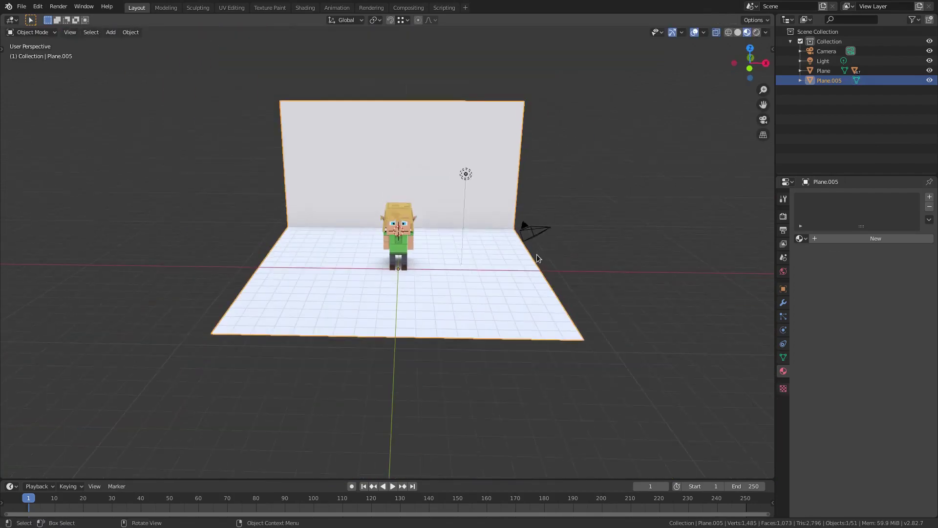
Step: Scale up the whole floor-and-wall backdrop around the character
key(s)
click(629, 260)
middle_drag(629, 260, 441, 256)
Step: Bevel the edge between floor and back wall with a width of about 0.733 m and 59 segments
key(Tab)
click(241, 235)
middle_drag(241, 235, 147, 138)
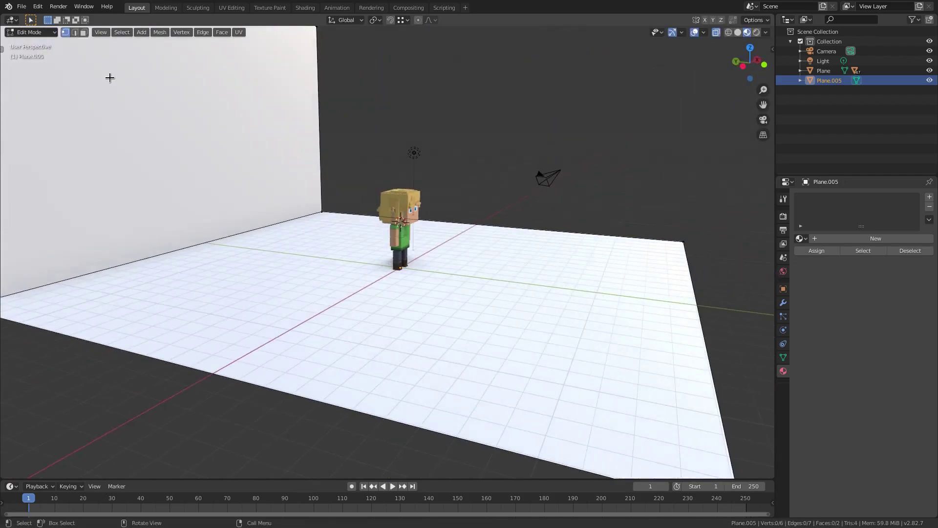
key(ctrl+b)
scroll(548, 186, up, 20)
scroll(543, 243, up, 20)
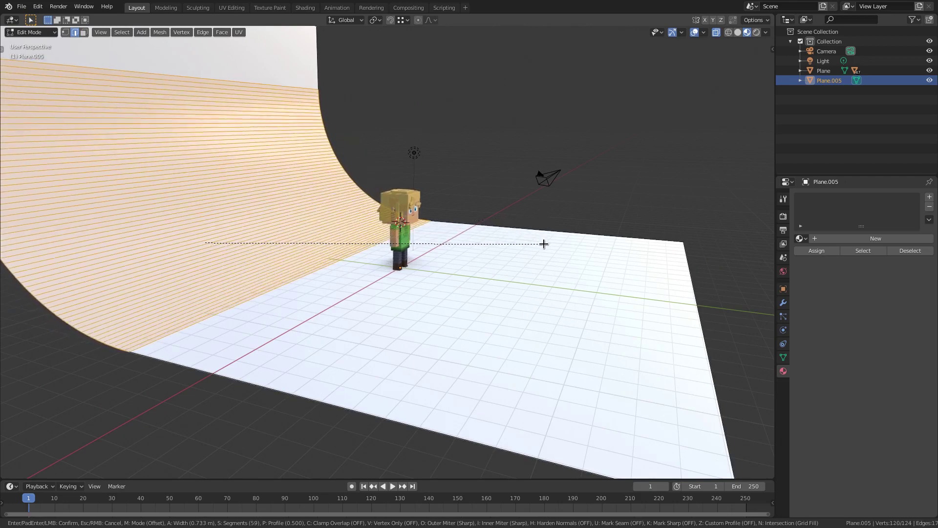
click(543, 243)
key(Tab)
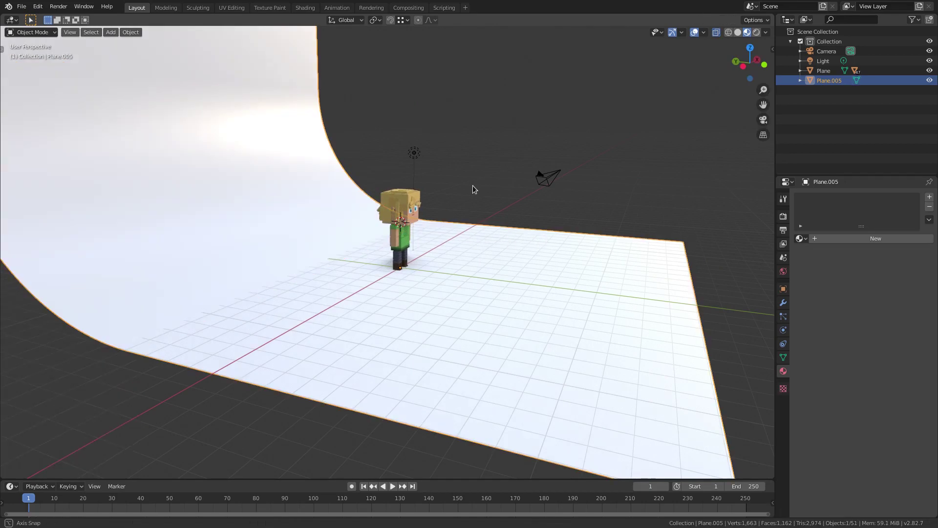
Step: Apply smooth shading to the curved backdrop
middle_drag(474, 189, 514, 104)
click(126, 33)
click(172, 227)
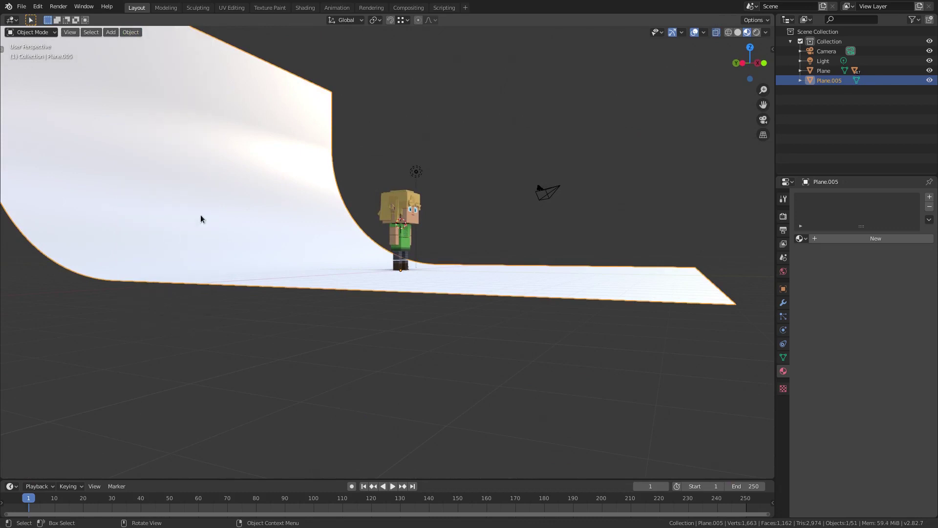
middle_drag(172, 228, 186, 303)
Step: Create a new material for the backdrop and sample its base color from the character's green shirt
click(821, 239)
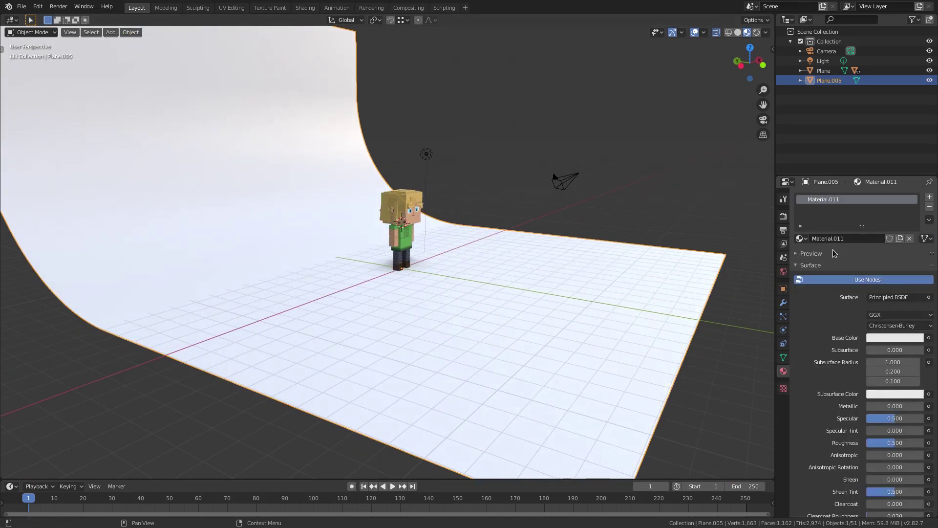
click(889, 340)
click(901, 336)
click(919, 293)
click(408, 240)
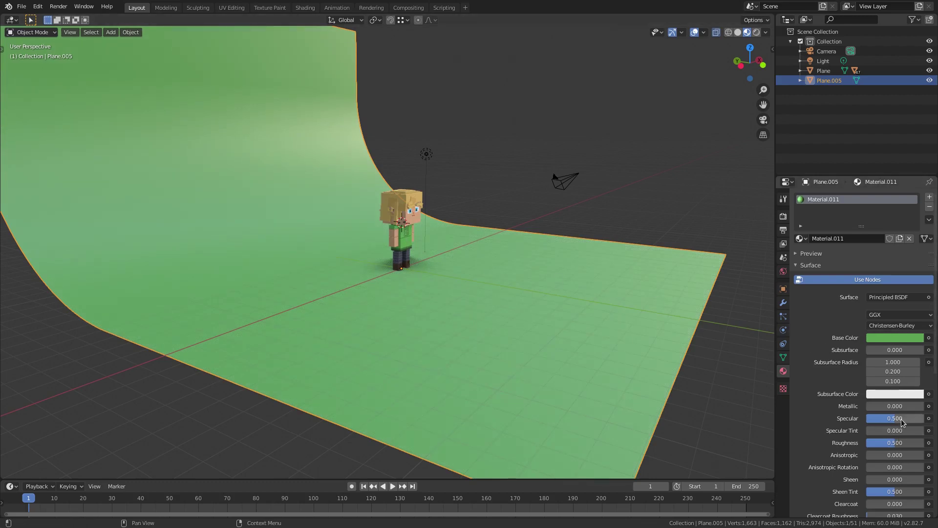
Step: Set the backdrop material's specular and roughness to 0 and darken its green base color to a value of about 0.487
key(BackSpace)
middle_drag(503, 350, 448, 342)
click(881, 338)
mouse_move(916, 227)
mouse_down()
mouse_move(916, 205)
mouse_move(916, 245)
mouse_move(916, 234)
mouse_up()
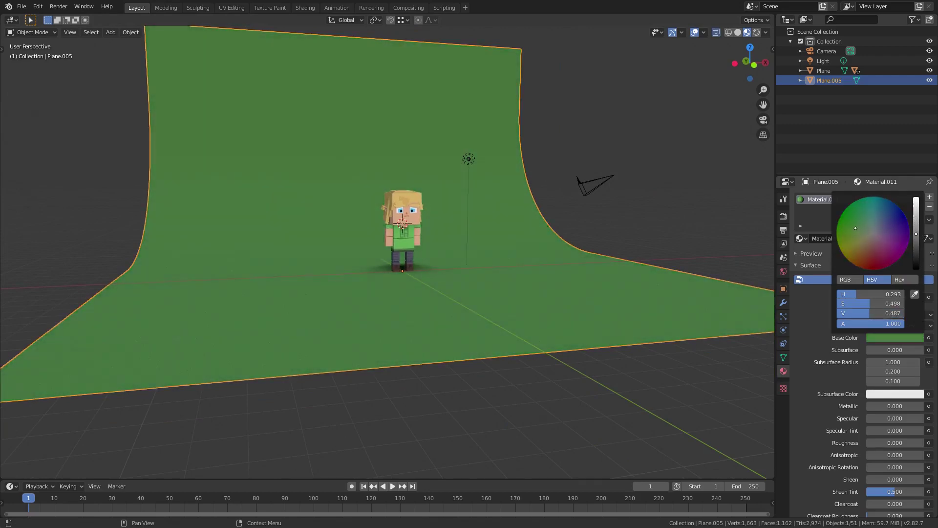
Step: Frame the whole character from the front through the camera using Lock Camera to View, and turn the lock off
click(583, 191)
key(KP_0)
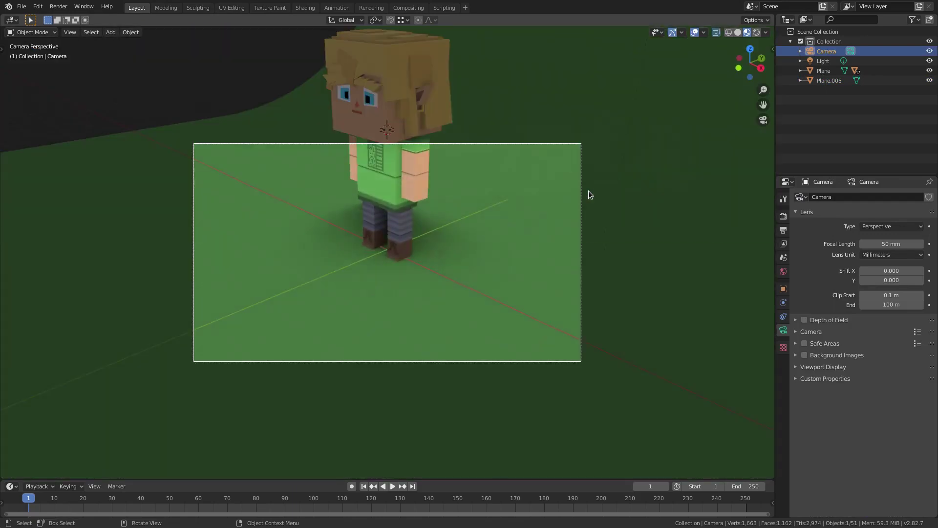
click(772, 50)
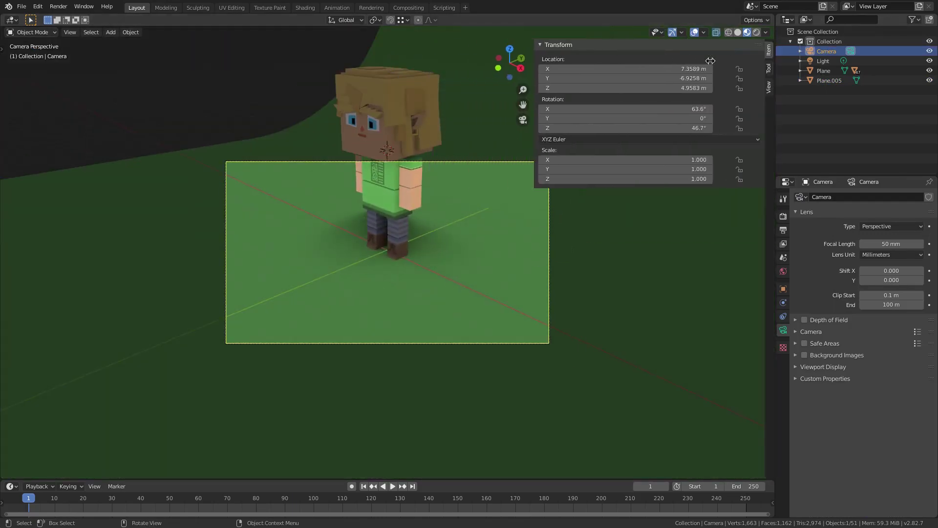
click(770, 87)
click(756, 165)
middle_drag(513, 240, 525, 283)
scroll(524, 283, up, 3)
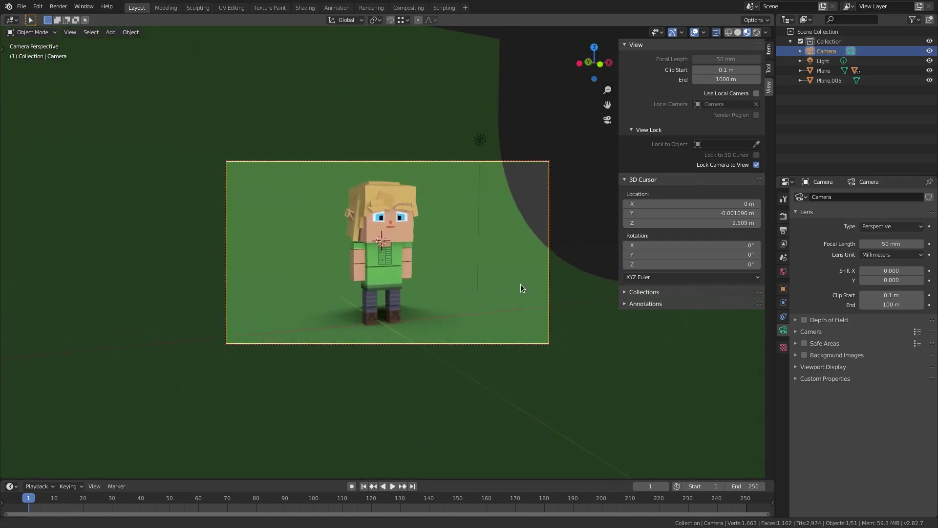
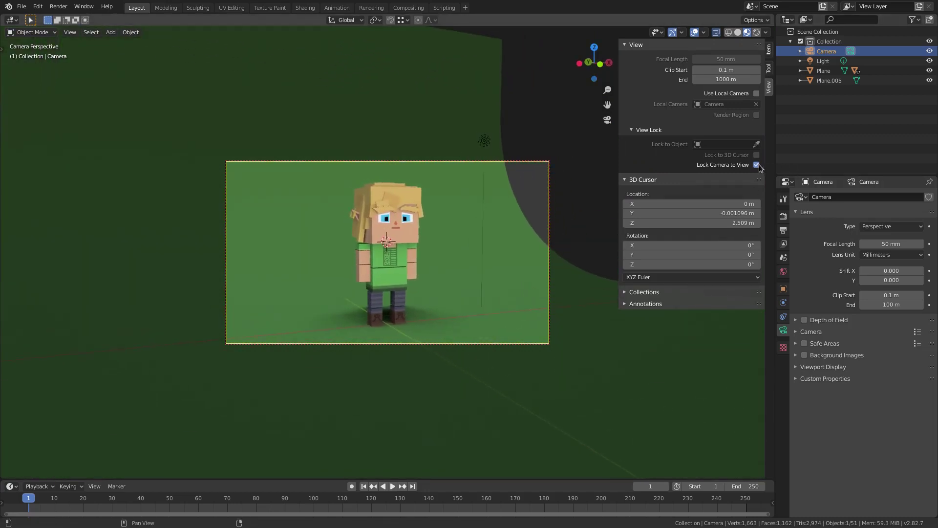
Step: Rotate the backdrop about the Z axis by -11.7° and by 6.43° to fill the camera frame, and hide the sidebar
click(500, 229)
key(r)
key(z)
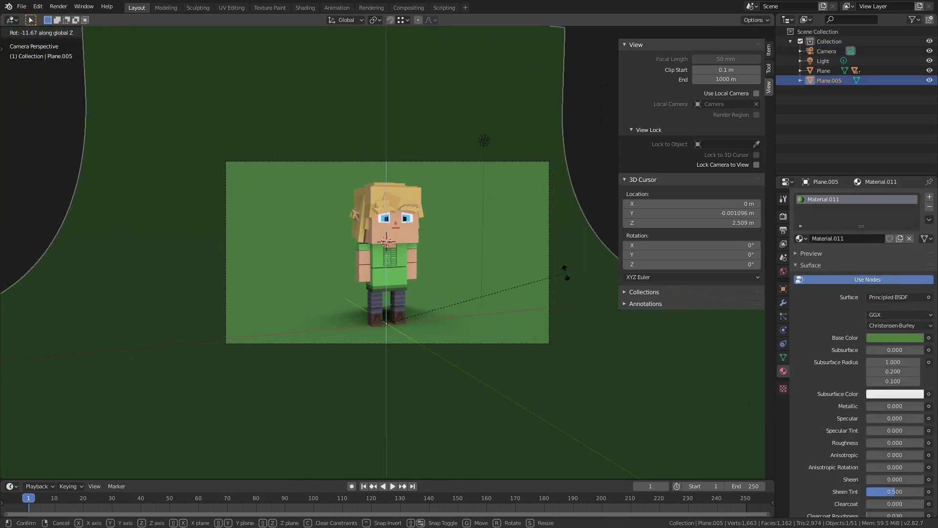
click(566, 272)
key(z)
key(r)
key(z)
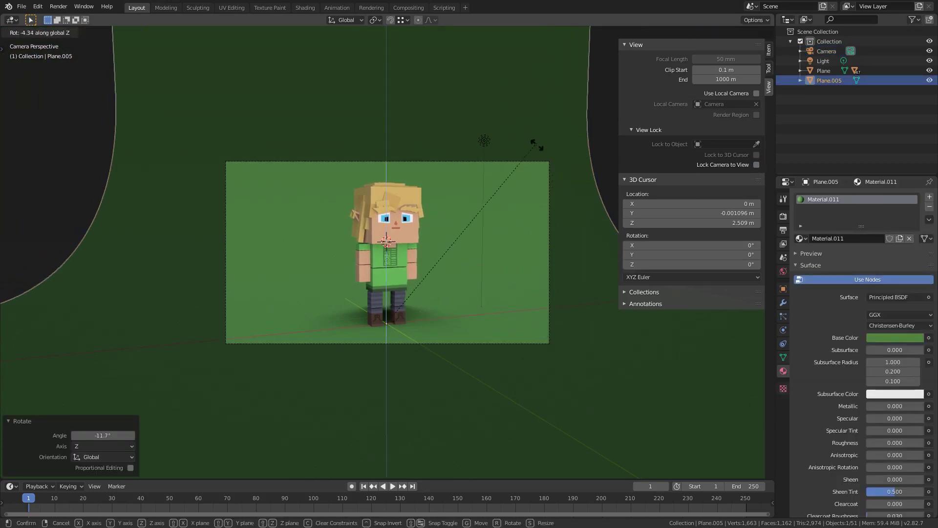
click(538, 144)
scroll(447, 259, up, 2)
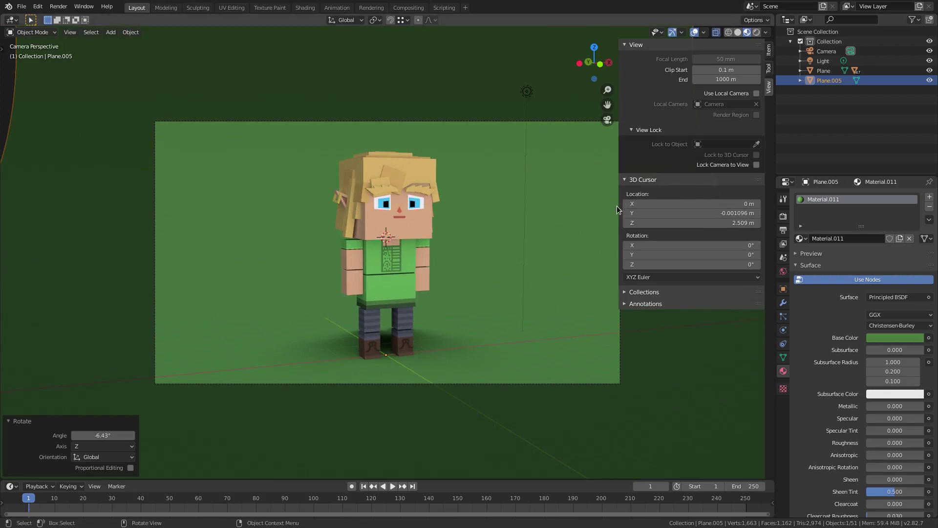
key(n)
scroll(413, 302, up, 2)
Step: Tilt the lower torso block about the X axis
middle_drag(412, 302, 414, 278)
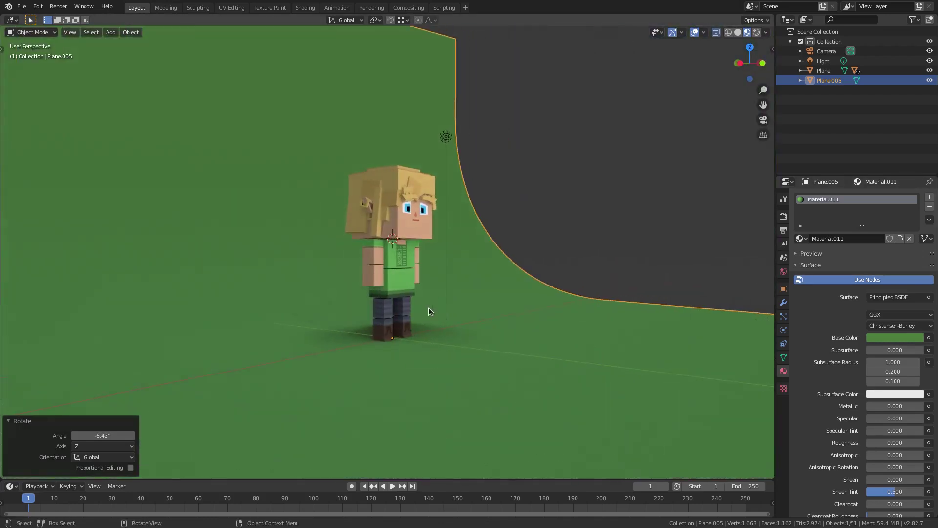
scroll(414, 276, up, 2)
click(407, 233)
key(r)
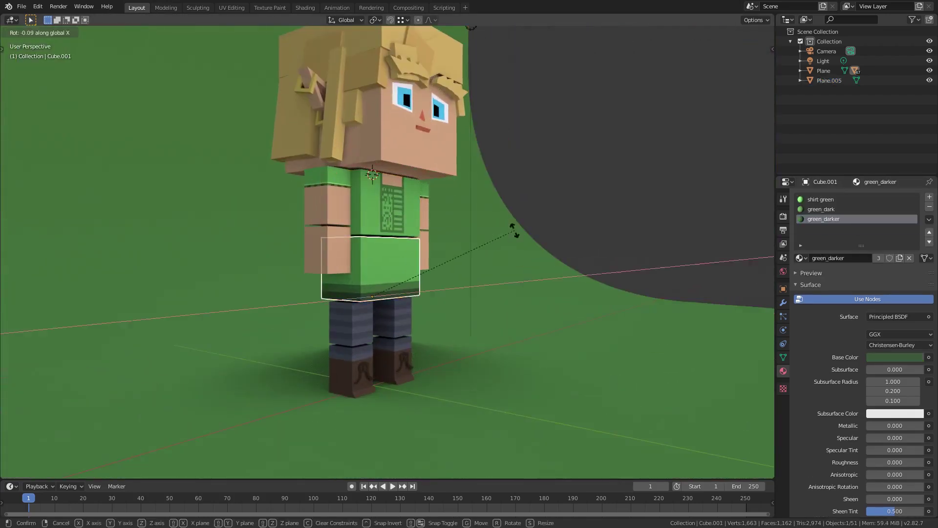
key(x)
click(503, 201)
Step: Rotate the upper torso block about the X axis by about 15°
click(392, 212)
key(r)
key(x)
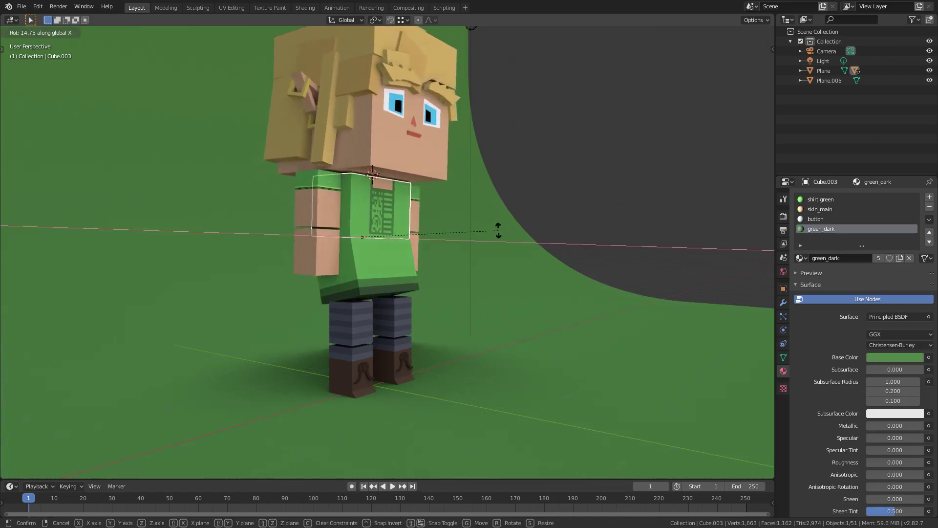
click(499, 233)
Step: Pose the character's right upper arm by rotating it about the X and Y axes
click(322, 219)
key(r)
key(x)
click(489, 173)
key(r)
key(y)
click(487, 197)
Step: Bend the character's right forearm by -46.3° about the X axis
click(298, 253)
click(295, 251)
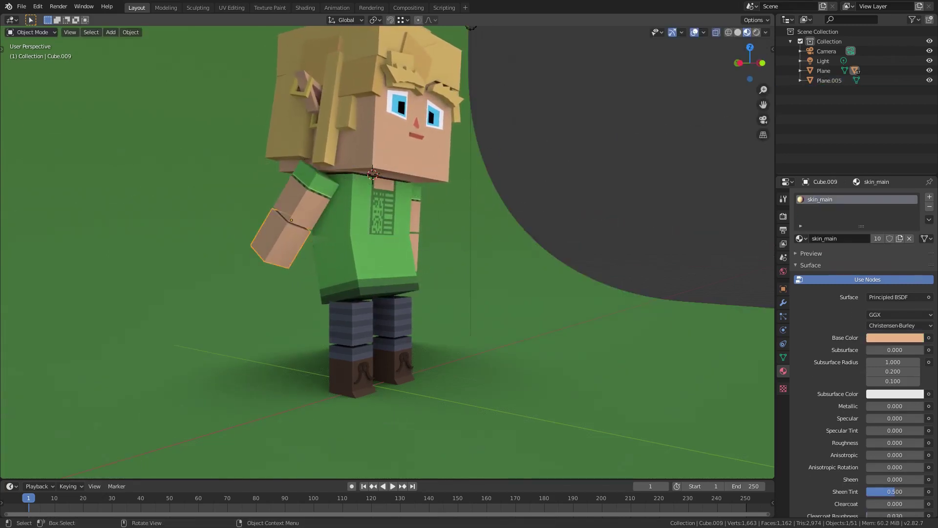
key(r)
key(x)
click(464, 91)
middle_drag(463, 92, 410, 208)
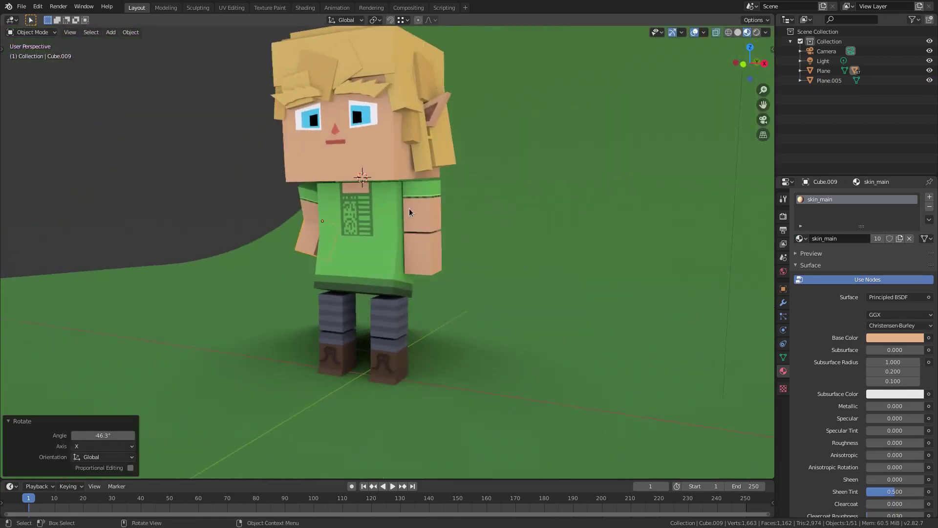
Step: Rotate the character's left upper arm by 17.4° about X, and rotate it about Y
click(450, 207)
key(r)
key(x)
click(478, 193)
key(r)
key(y)
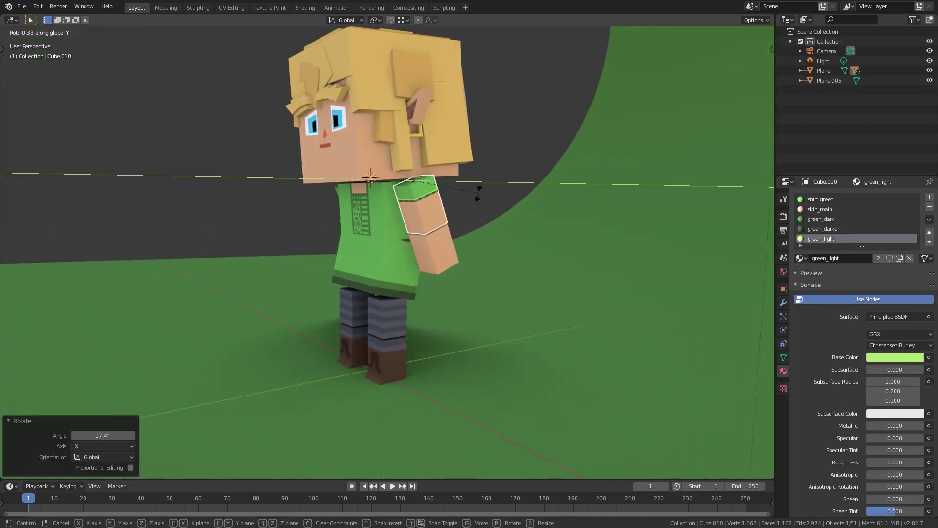
click(464, 177)
Step: Bend the character's left forearm about the X axis
click(462, 230)
key(r)
key(x)
click(476, 271)
middle_drag(432, 233, 352, 186)
Step: Repose the character's left upper arm with rotations about X and Y and a 3.83° rotation about Z
click(435, 206)
key(r)
key(x)
click(492, 225)
middle_drag(473, 201, 538, 203)
key(r)
key(y)
click(546, 200)
key(r)
key(z)
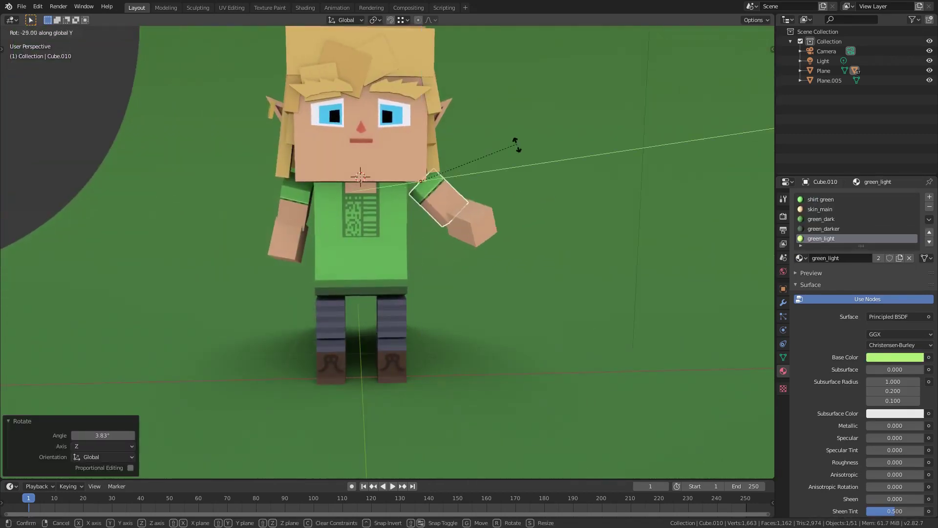
click(542, 255)
Step: Refine the left upper arm's pose with further rotations about Y and X and a -1.62° rotation about Z
key(r)
key(y)
click(546, 212)
key(r)
key(z)
right_click(542, 218)
key(r)
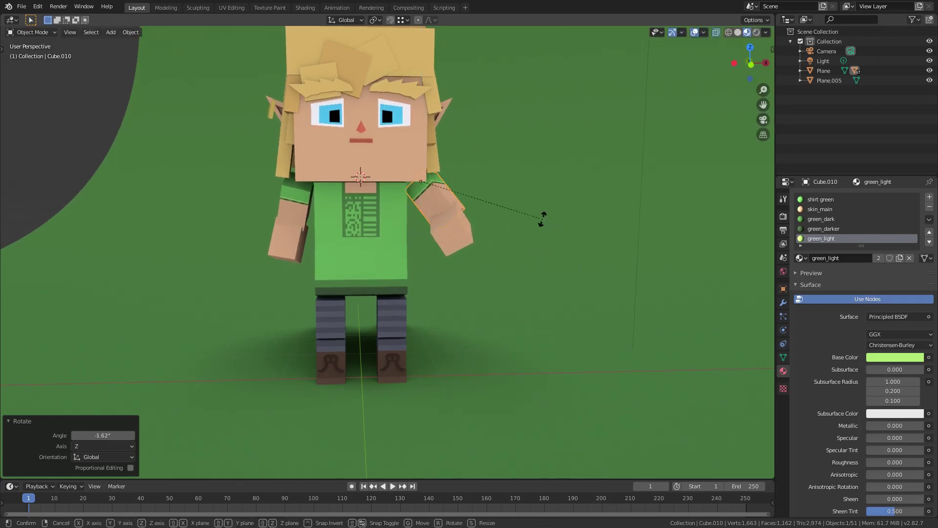
key(x)
click(538, 249)
Step: Tilt the character's head about the X axis
middle_drag(400, 220, 330, 228)
click(324, 224)
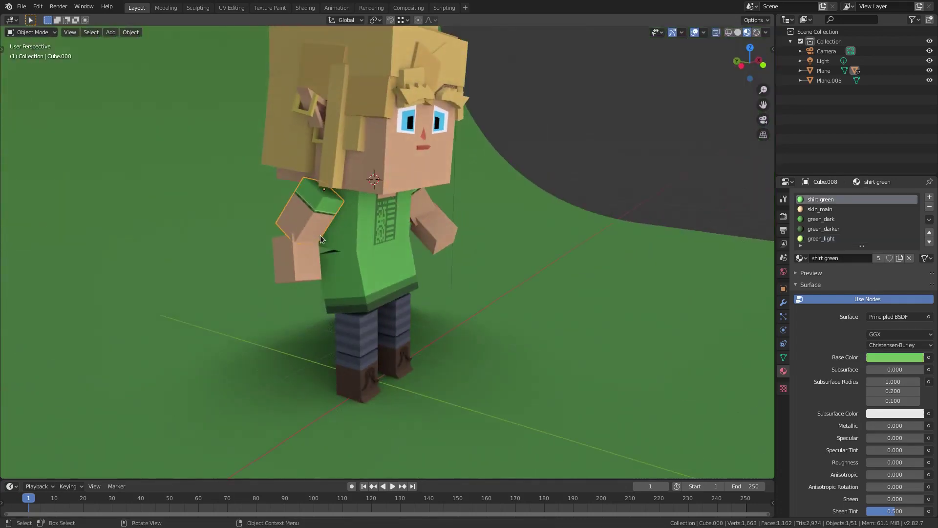
click(315, 250)
middle_drag(431, 169, 416, 169)
click(415, 168)
key(r)
key(x)
click(529, 158)
Step: Trackball-rotate the head by -4.58° and 8.59°, and check the pose through the camera
middle_drag(528, 159, 484, 170)
key(r)
key(r)
click(503, 166)
key(KP_0)
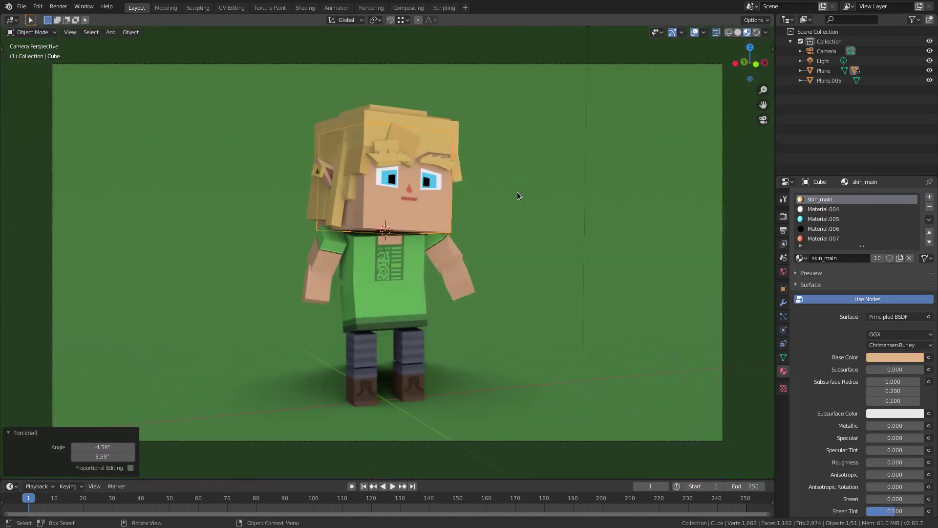
Step: Rotate the character's right upper leg about the Z axis
click(374, 349)
shift+middle_drag(387, 349, 402, 281)
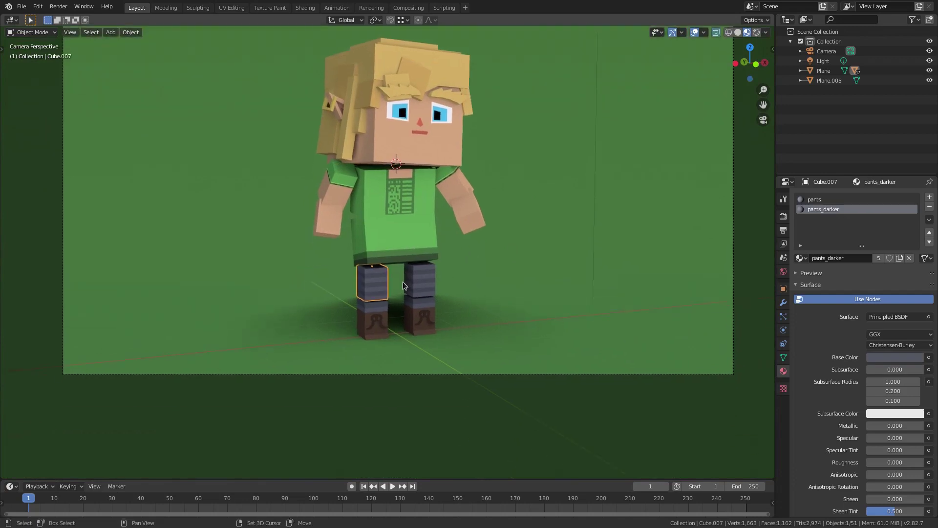
scroll(404, 284, up, 5)
scroll(421, 306, down, 5)
middle_drag(452, 223, 456, 220)
scroll(457, 220, up, 4)
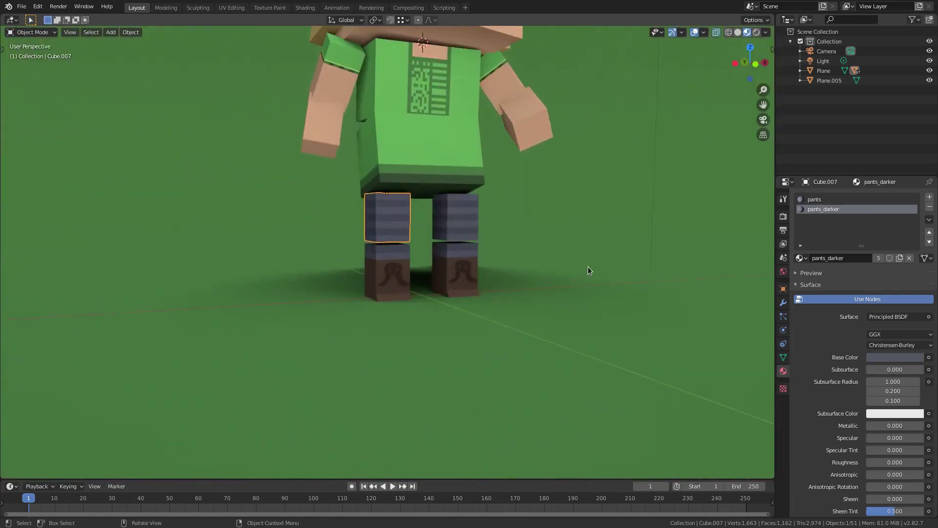
key(r)
key(z)
click(554, 325)
Step: Rotate the character's left upper leg by 20.8° about the Z axis
mouse_move(413, 238)
middle_down()
mouse_move(432, 234)
mouse_move(406, 233)
middle_up()
click(454, 221)
key(r)
key(z)
click(588, 195)
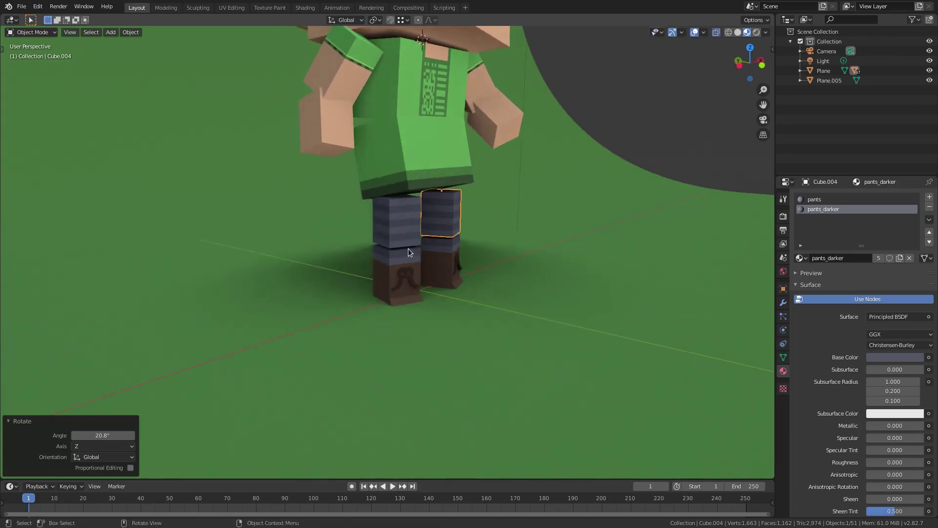
Step: Rotate both of the character's lower legs together about the X axis
click(409, 242)
click(396, 264)
shift+click(439, 246)
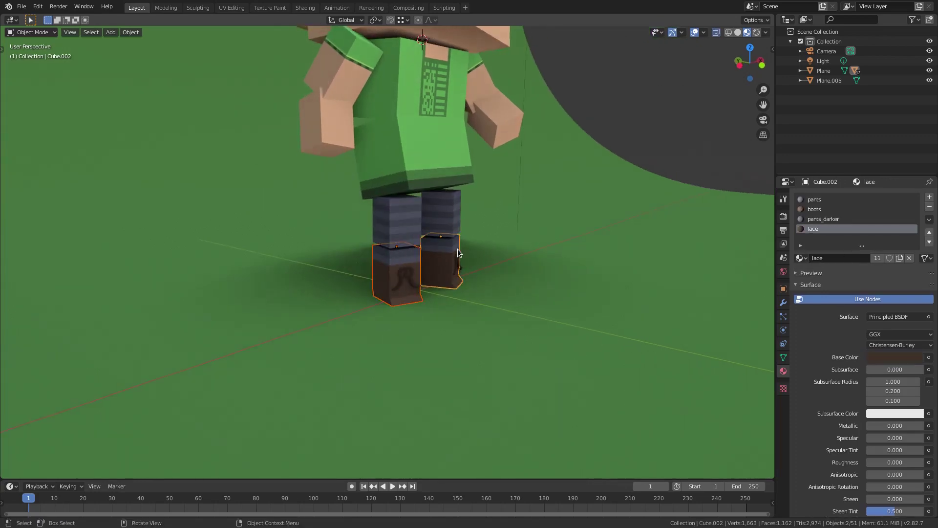
key(r)
key(x)
click(544, 231)
Step: Rotate the character's right lower leg by 8.67° about the X axis
click(403, 267)
key(r)
key(x)
click(486, 251)
middle_drag(485, 251, 514, 215)
key(KP_1)
scroll(412, 244, up, 4)
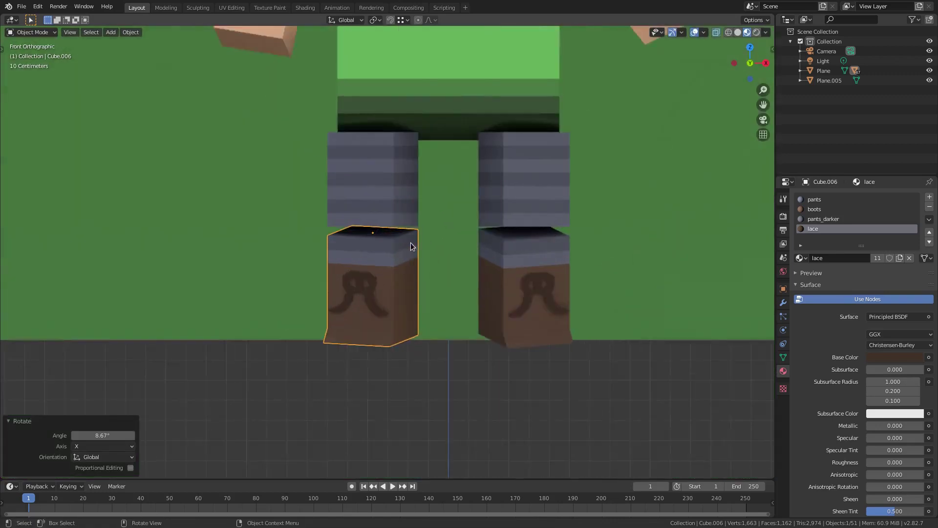
Step: Try to straighten the right lower leg in the side view with a -8.17° rotation about the X axis
key(KP_3)
key(r)
key(x)
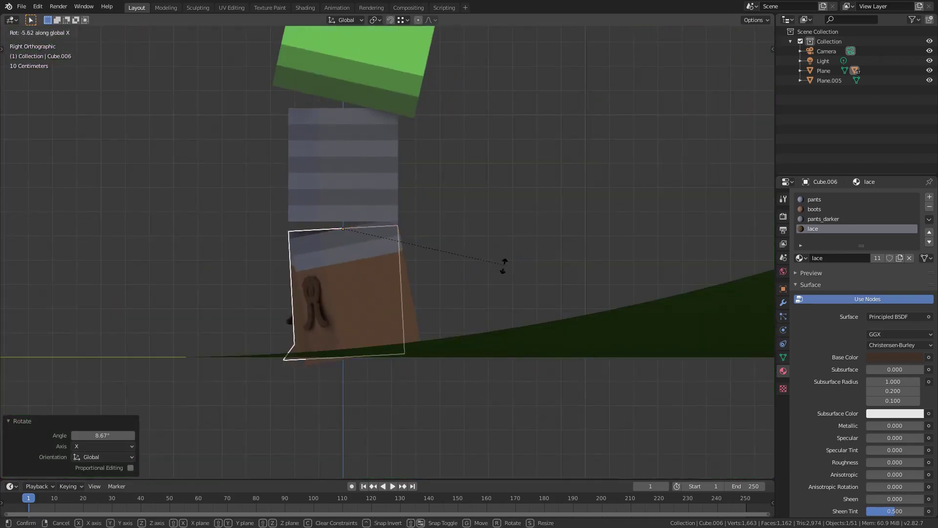
click(504, 271)
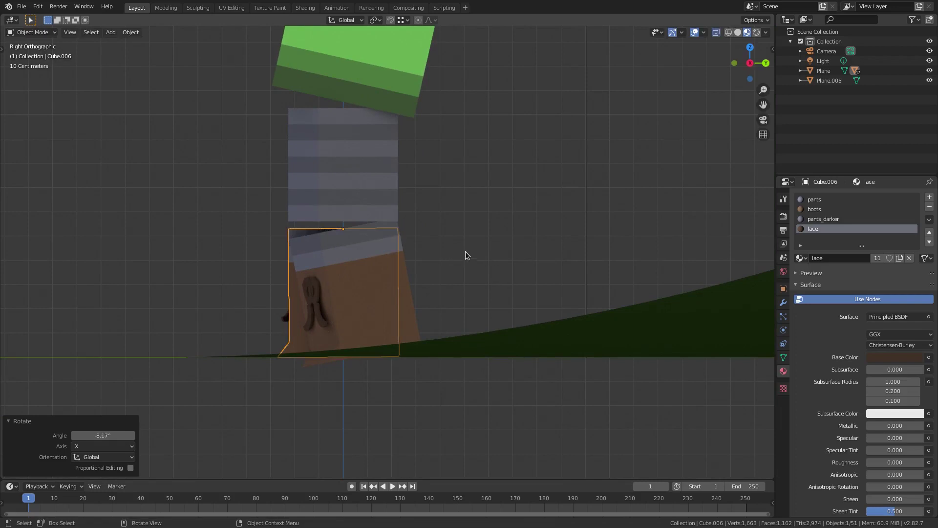
key(shift+z)
key(z)
key(Escape)
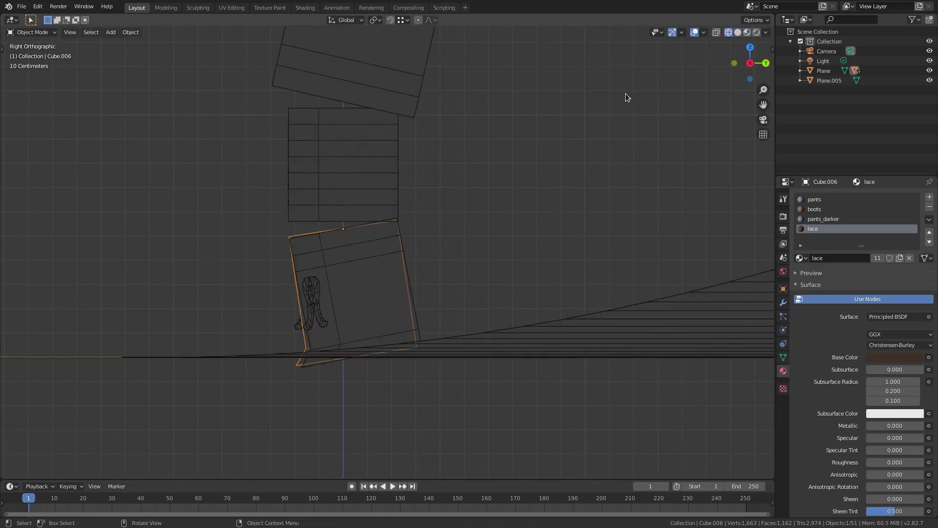
Step: Restore Material Preview shading and rotate the left upper leg about the X axis in the side view
click(743, 31)
click(387, 132)
key(r)
key(x)
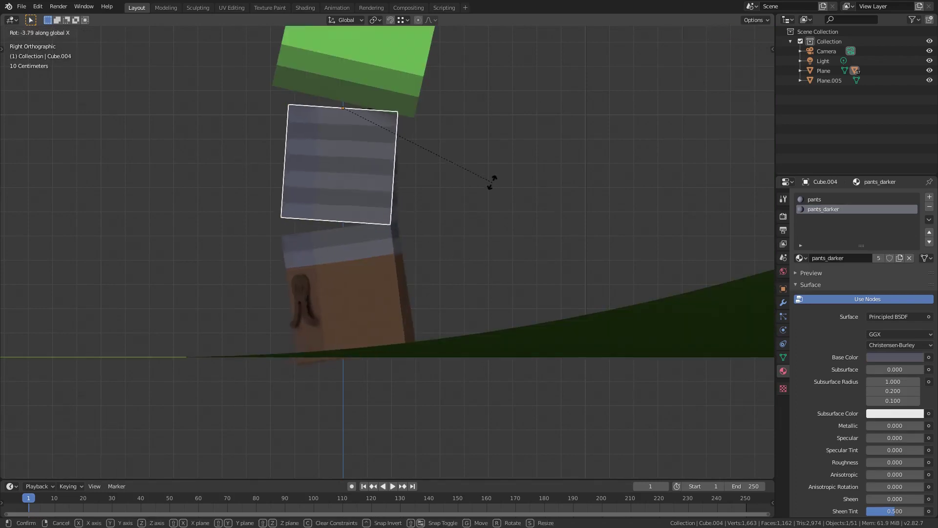
click(489, 207)
Step: Rotate the right upper leg by -8.34° about the X axis to match the other leg
click(390, 210)
key(r)
key(x)
click(565, 170)
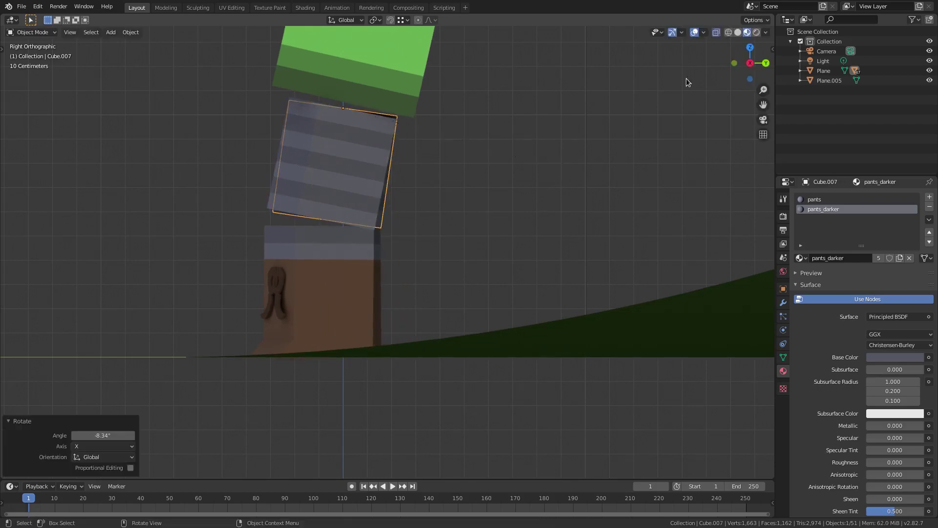
Step: Fine-tune the right upper leg in X-ray wireframe with rotations of -1.55° and 1.03° about the X axis
click(729, 32)
key(r)
key(x)
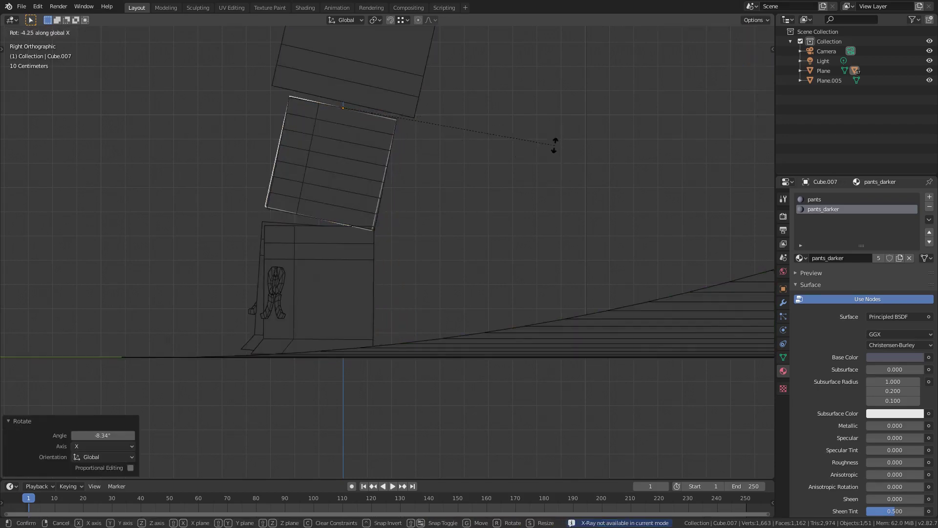
click(568, 137)
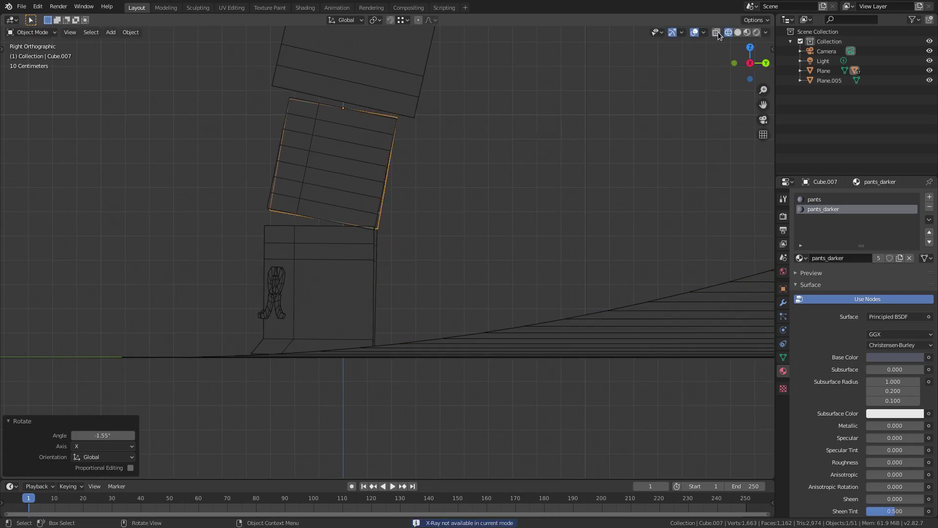
click(716, 33)
key(r)
key(x)
click(597, 143)
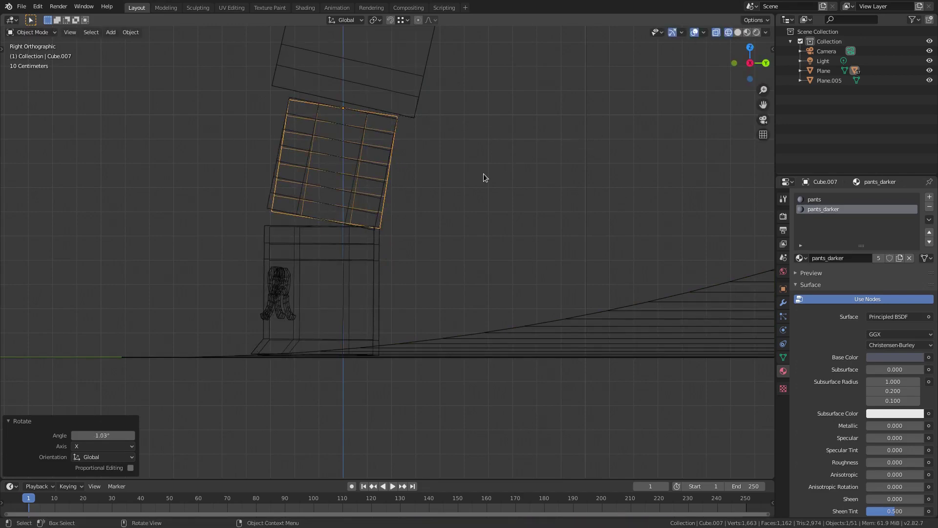
Step: Return to the whole character in camera view with Material Preview shading, and tilt the upper torso about the X axis
key(KP_0)
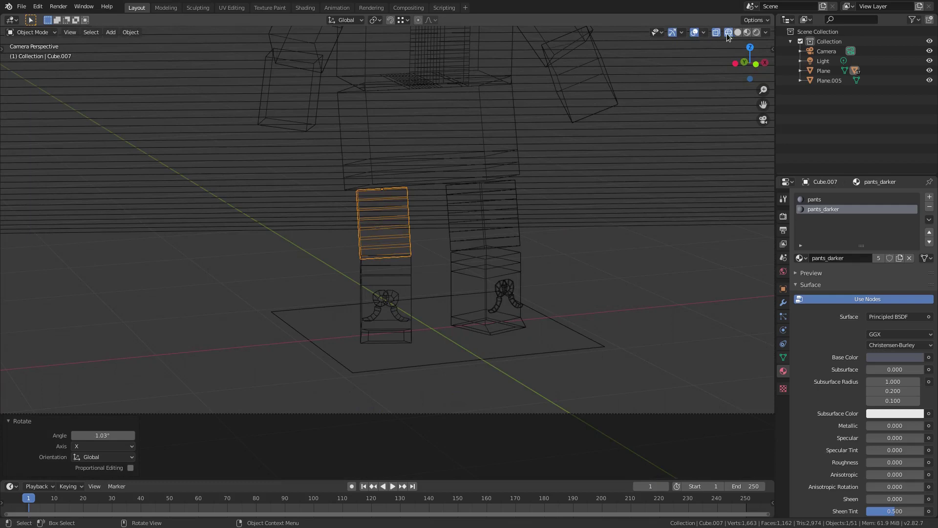
click(749, 33)
key(Home)
click(404, 204)
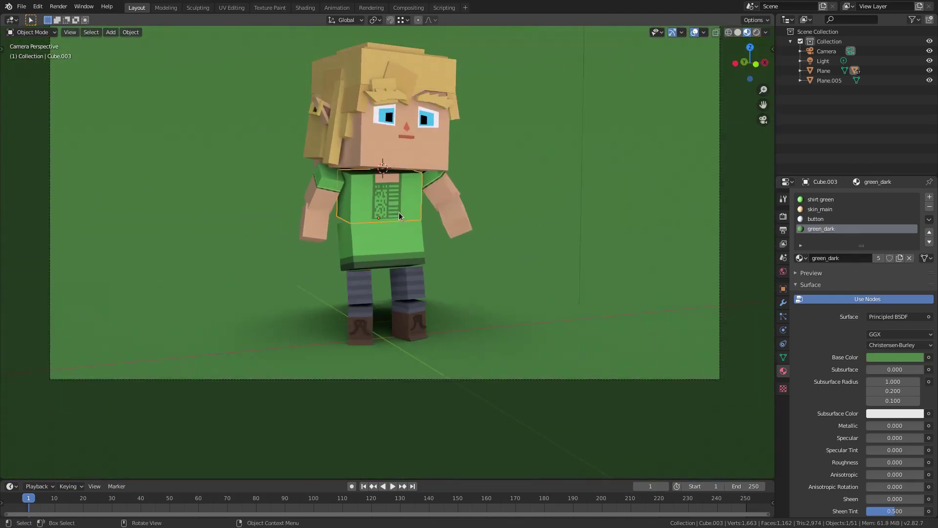
key(r)
key(x)
click(389, 219)
key(r)
key(x)
click(412, 233)
Step: Trackball-rotate the head by 1.15° and -41.3°, and correct it with a second trackball rotation from the camera view
middle_drag(412, 233, 394, 223)
click(395, 223)
key(r)
key(r)
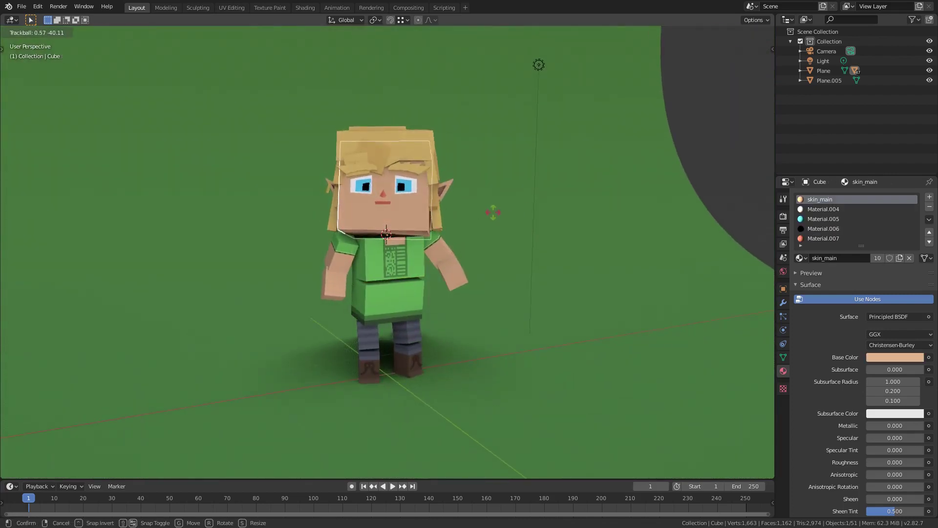
click(495, 214)
scroll(497, 215, down, 2)
middle_drag(501, 215, 497, 215)
key(KP_0)
key(r)
key(r)
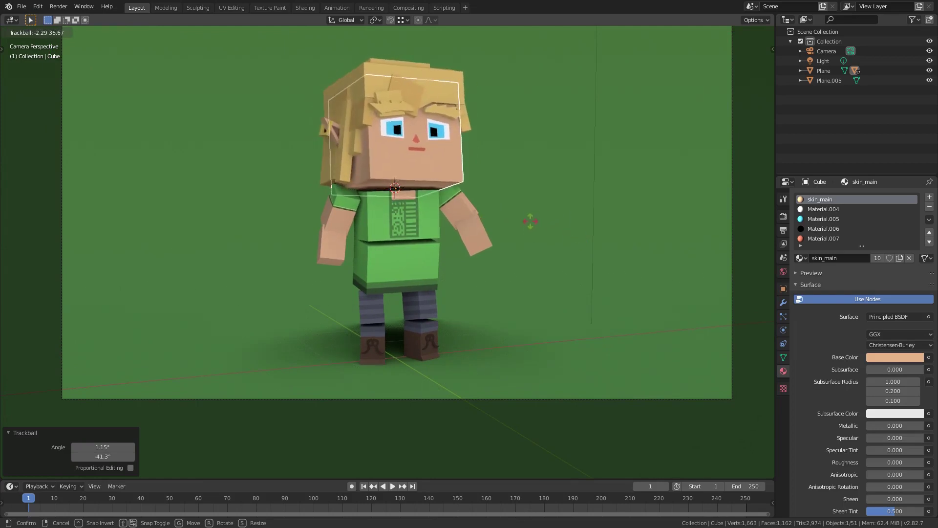
click(530, 226)
Step: Rotate the character's lower torso about the Z axis
click(427, 274)
key(r)
key(z)
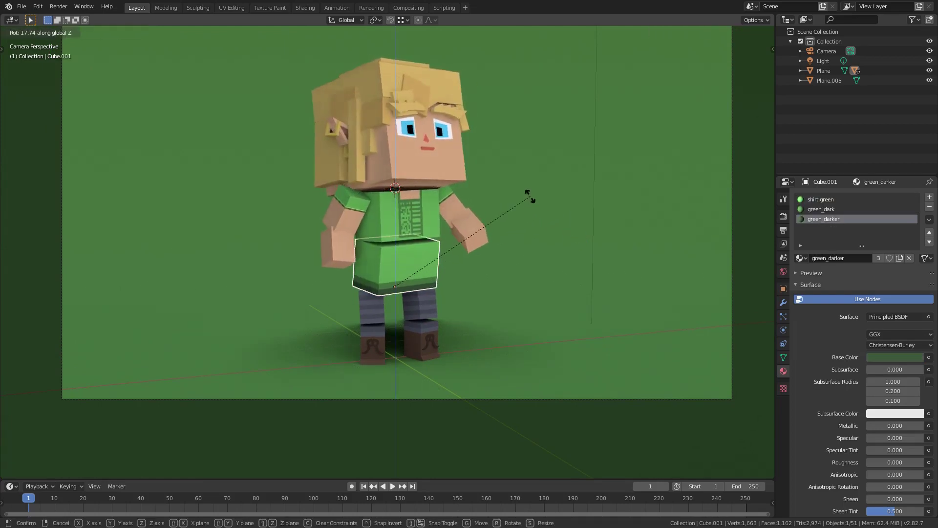
click(520, 234)
Step: Rotate the character's upper torso by -10° about the Z axis
click(394, 230)
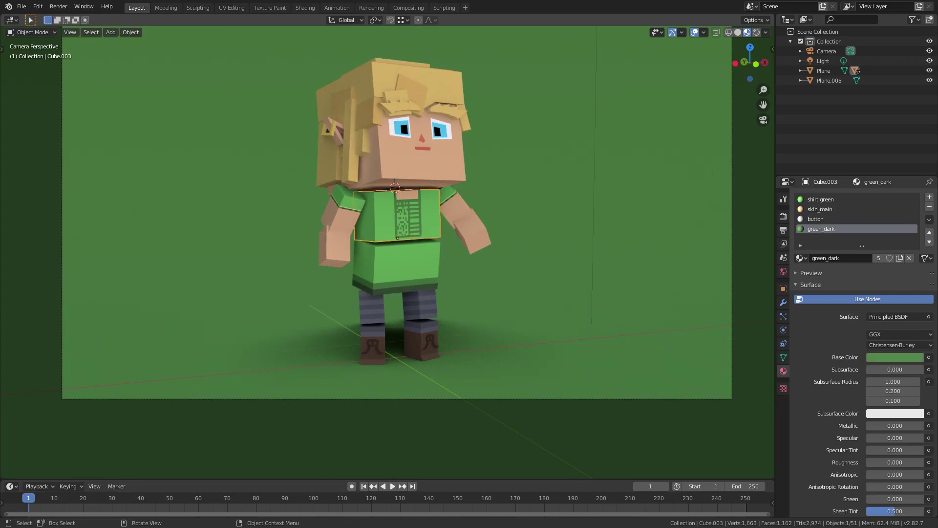
key(r)
key(z)
click(552, 227)
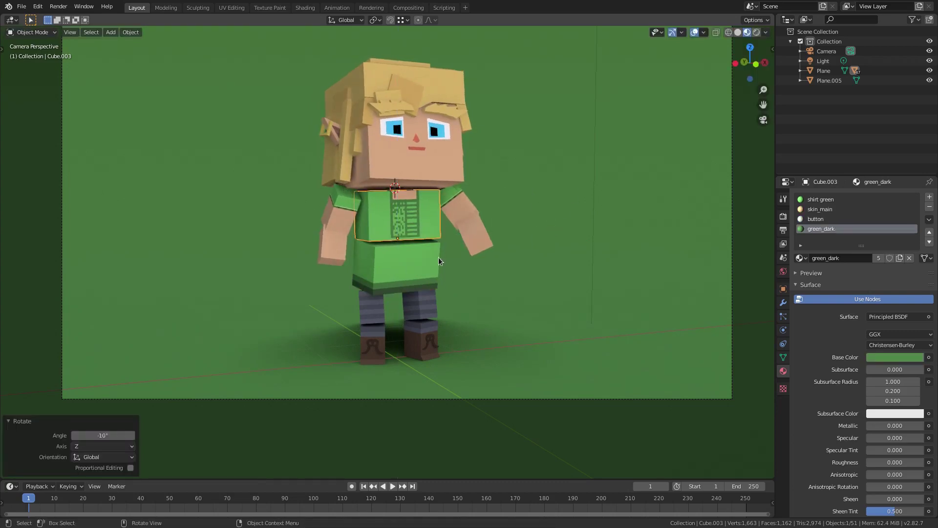
Step: Rotate the right upper leg by -40° about the Z axis and angle it outward about the Y axis
click(365, 306)
key(r)
key(z)
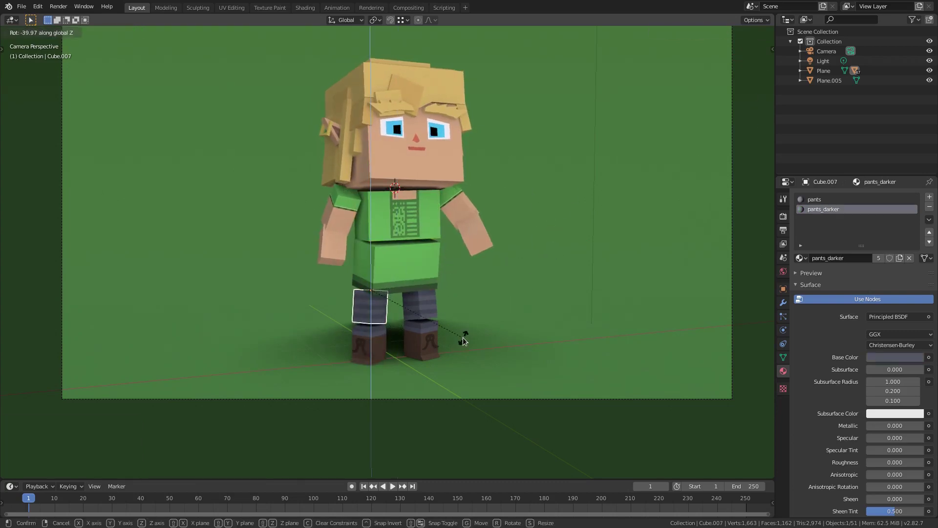
click(464, 340)
key(r)
key(y)
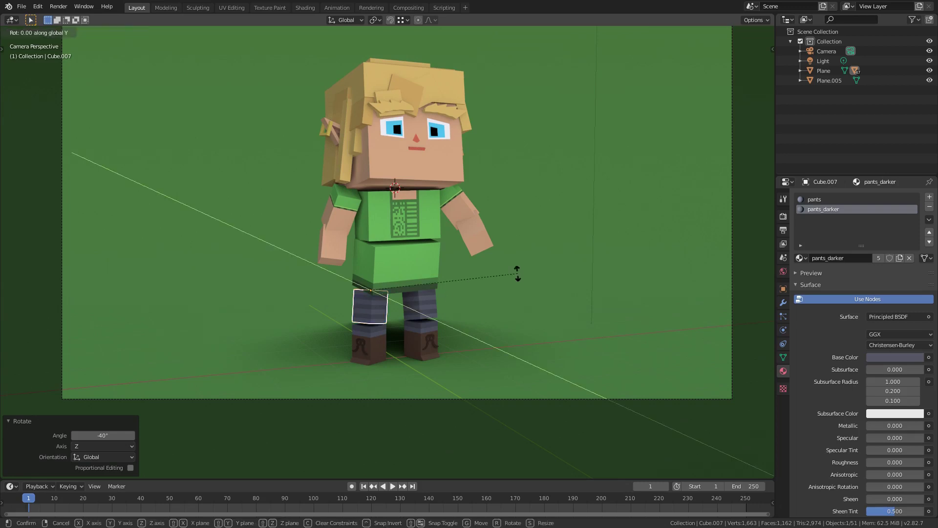
click(519, 288)
Step: Adjust the right lower leg with a -2.12° X rotation, a small trackball rotation and a -2.3° Y rotation
click(359, 329)
key(r)
key(x)
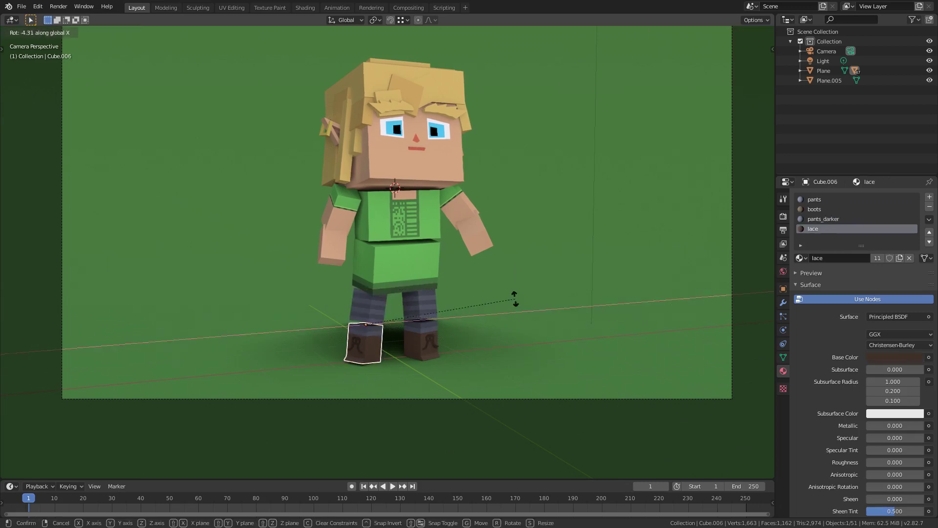
click(517, 300)
key(r)
key(r)
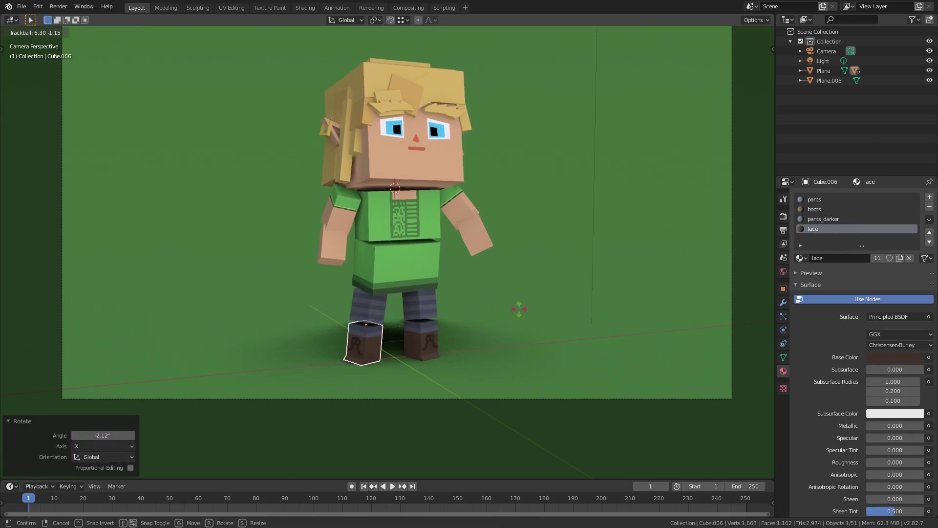
click(525, 305)
key(r)
key(y)
click(518, 299)
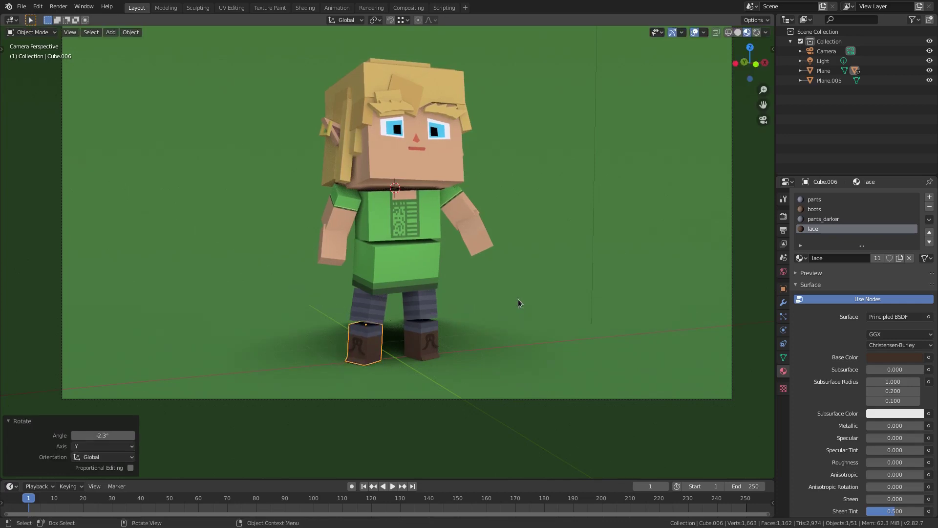
Step: Check the overall pose through the camera, toggling the viewport overlays
click(510, 353)
scroll(526, 344, down, 4)
scroll(527, 340, up, 4)
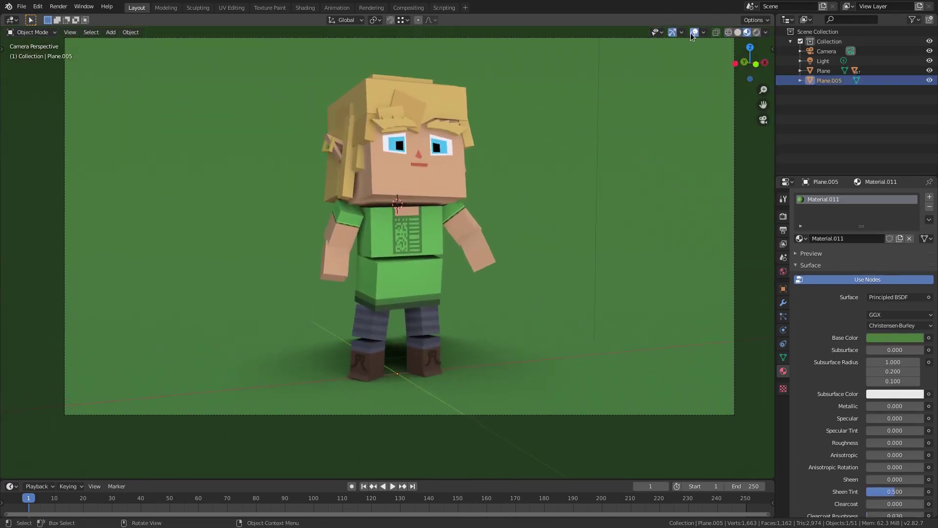
click(693, 32)
scroll(622, 184, down, 3)
scroll(670, 103, up, 3)
shift+middle_drag(487, 241, 454, 247)
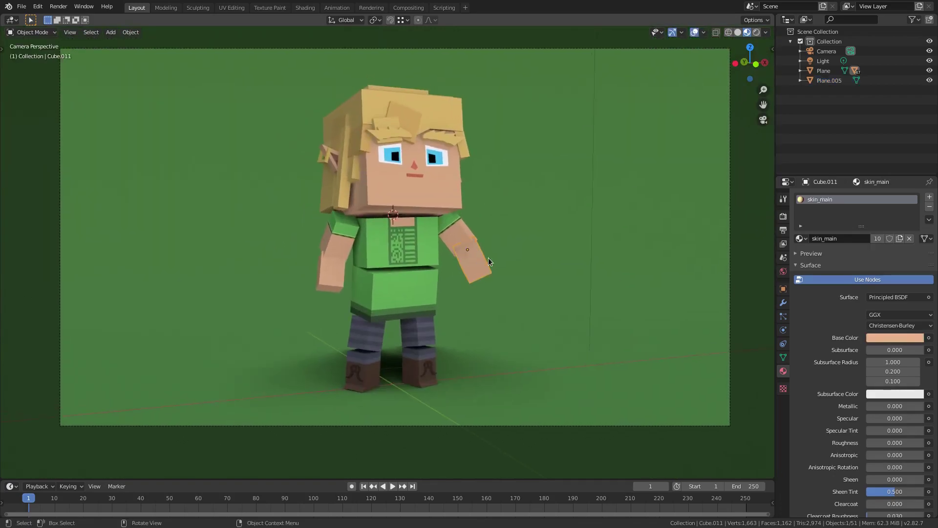
Step: Rotate the left upper arm by 53° about its local Z axis, rotate it once more, and return to the camera view
click(455, 247)
key(r)
key(x)
key(z)
click(509, 290)
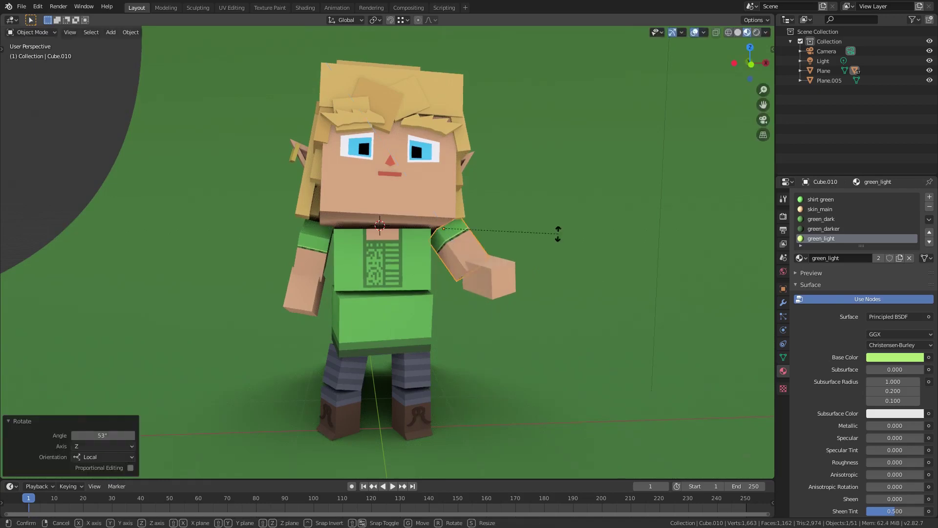
click(533, 259)
middle_drag(533, 259, 532, 239)
key(KP_0)
Step: Rotate the right upper arm by 29.1° about the Z axis and 3.56° about the Y axis
click(349, 251)
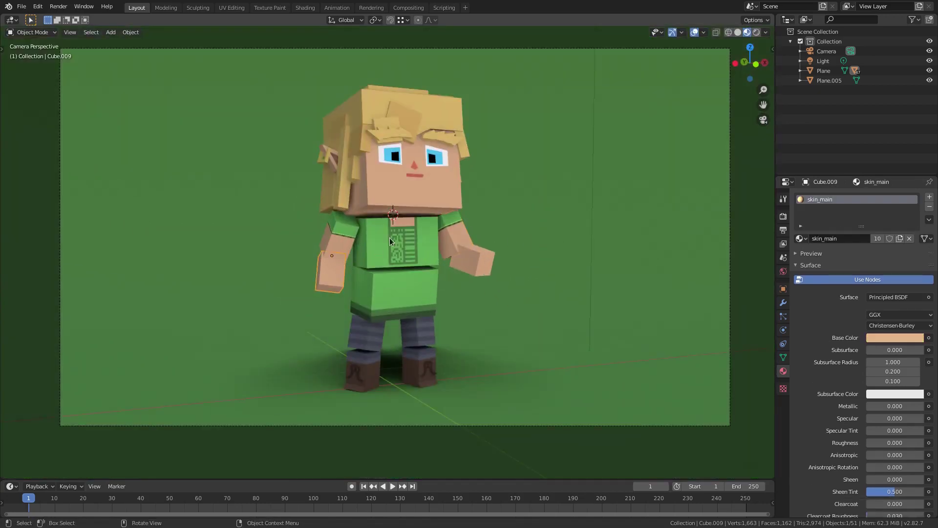
click(349, 250)
key(r)
key(z)
click(462, 172)
key(r)
key(y)
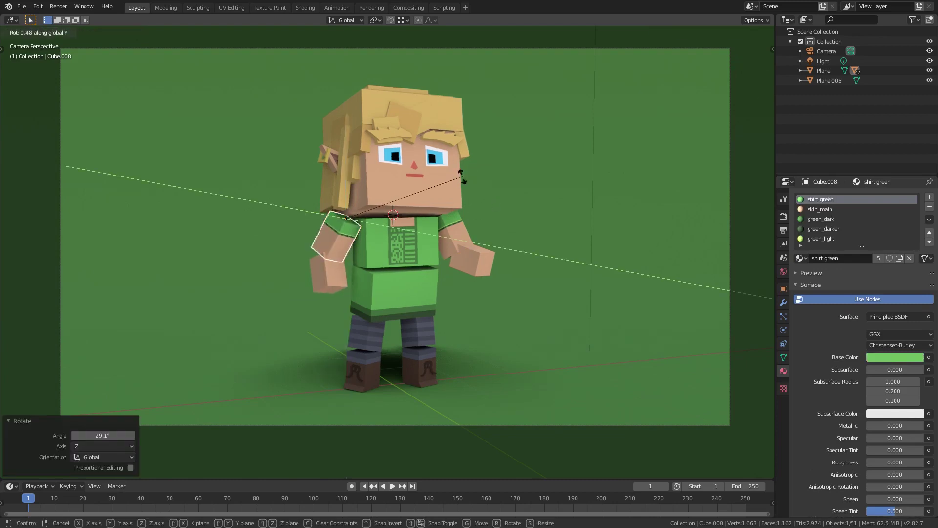
click(458, 184)
Step: Add a cube and move it beside the backdrop by 18.3 m in X, -5.91 m in Y and -2.25 m in Z
middle_drag(487, 245, 418, 234)
scroll(359, 215, up, 3)
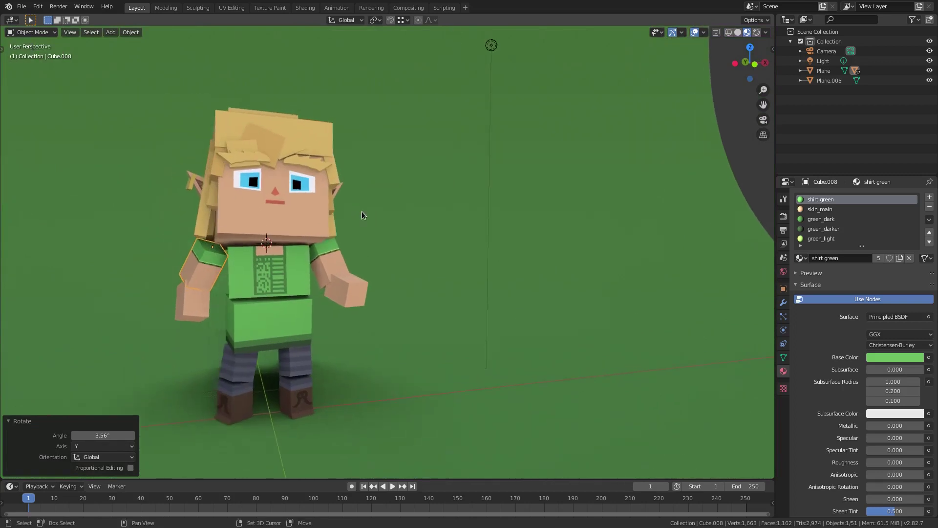
shift+middle_drag(489, 219, 398, 220)
scroll(342, 218, down, 3)
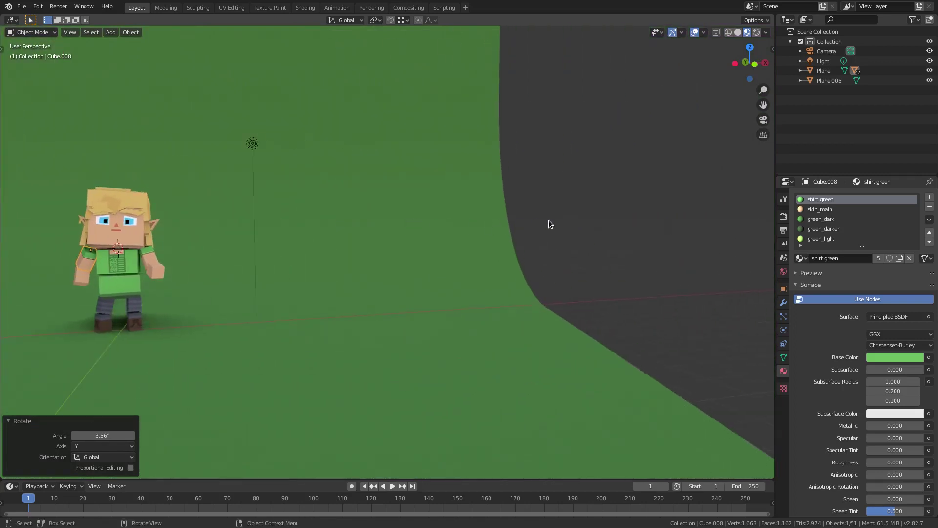
shift+middle_drag(555, 221, 388, 219)
middle_drag(519, 290, 426, 292)
key(shift+a)
mouse_move(241, 189)
click(352, 202)
scroll(278, 244, down, 5)
key(g)
click(532, 275)
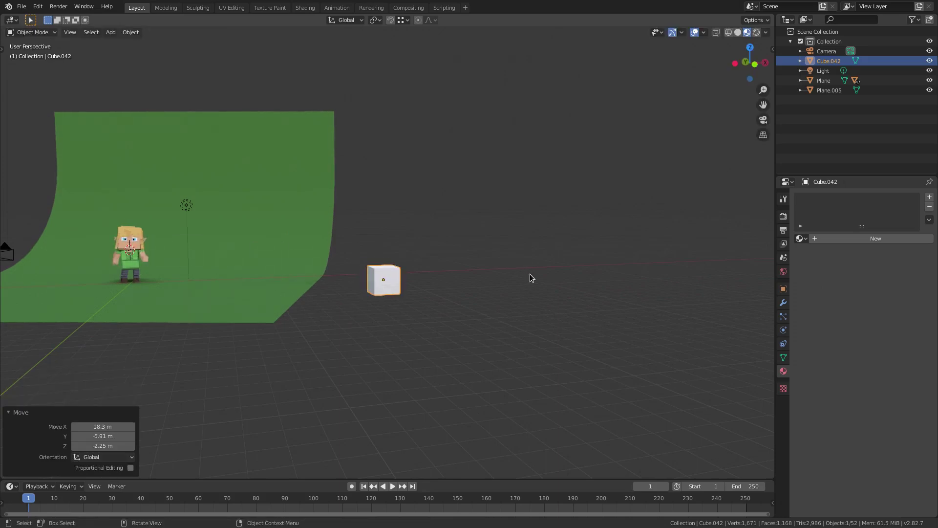
Step: Nudge the cube by 1.5 m in X and -0.468 m in Y, and flatten it along Y by a factor of about 0.16
key(KP_Decimal)
scroll(422, 271, down, 3)
click(538, 269)
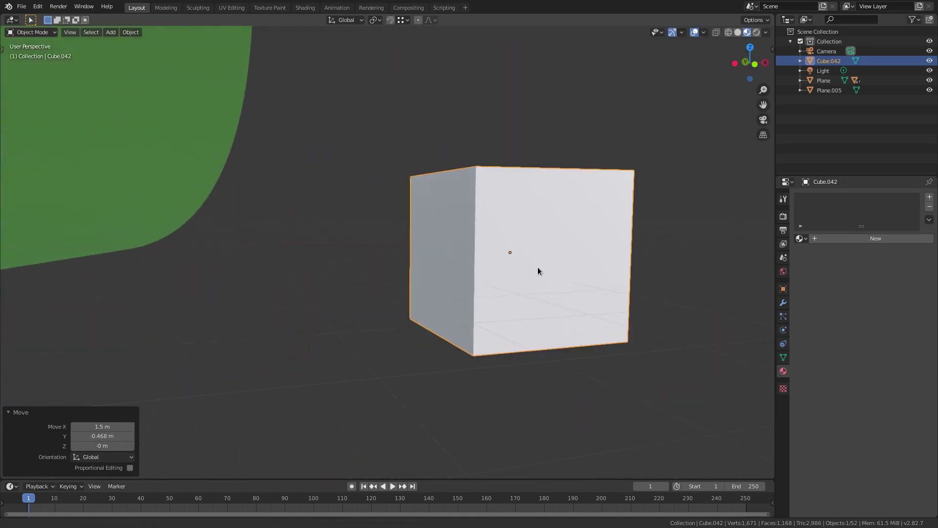
key(s)
key(y)
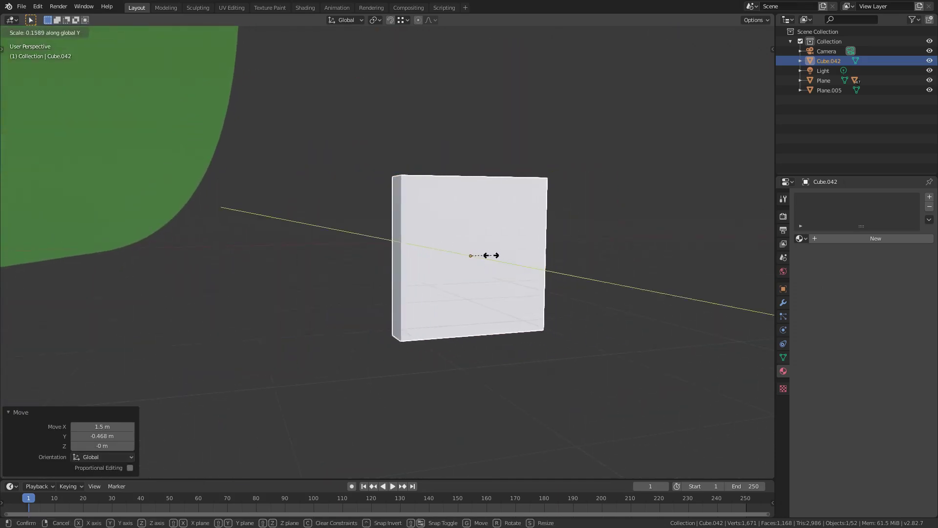
click(490, 256)
Step: Scale the flattened cube uniformly by 0.424 and thicken it along Y by a factor of 1.333
middle_drag(490, 256, 472, 256)
key(s)
click(554, 263)
key(s)
key(y)
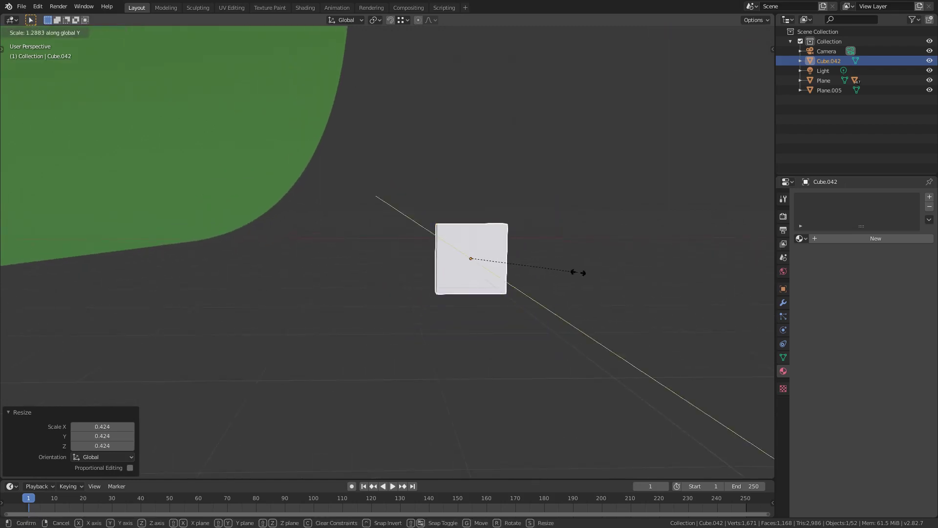
click(580, 271)
Step: Thin the slab along Y by a factor of about 0.83 and open its mesh for editing
middle_drag(580, 271, 468, 271)
key(s)
key(y)
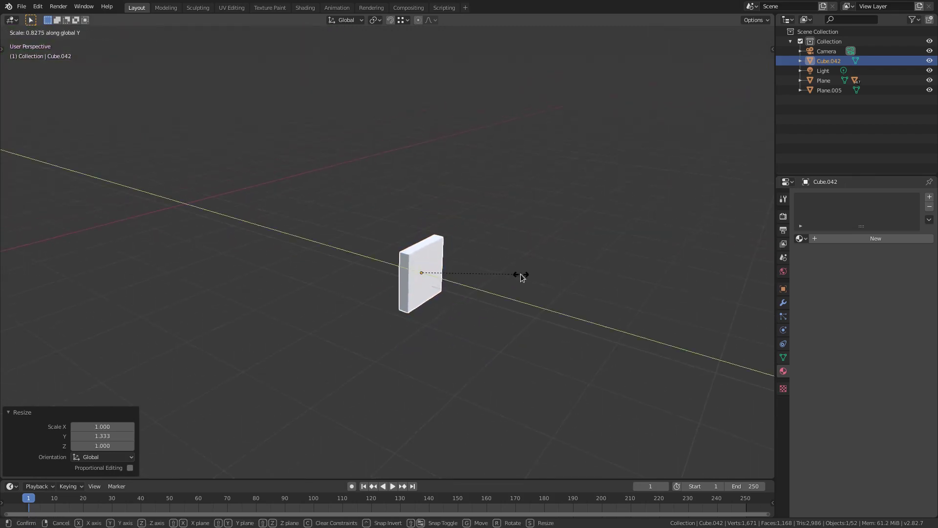
click(519, 274)
key(Tab)
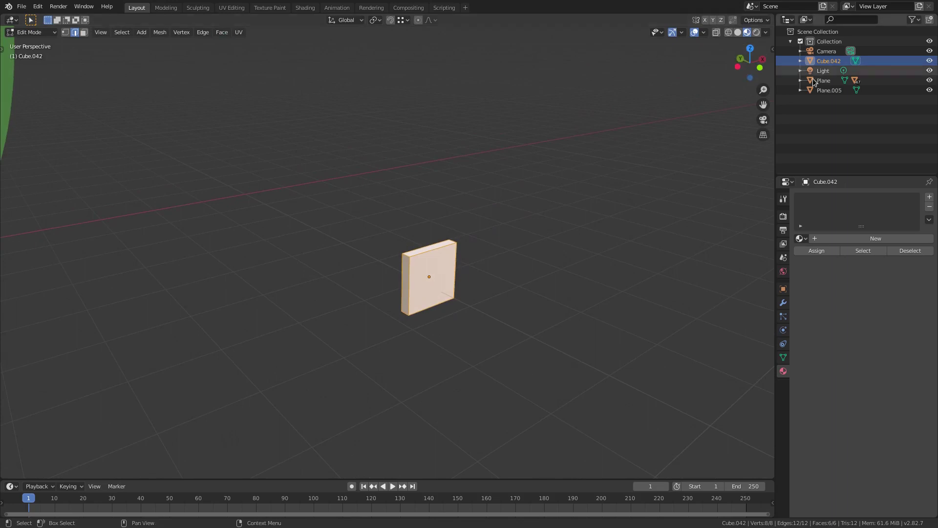
Step: Add a single centred vertical loop cut to the slab, undoing the first loop cut made in the wrong direction
key(alt+a)
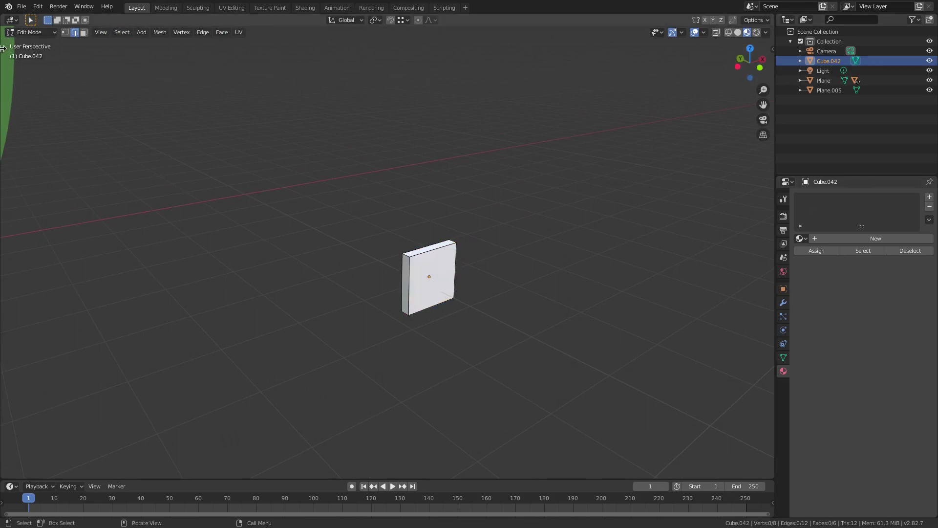
key(t)
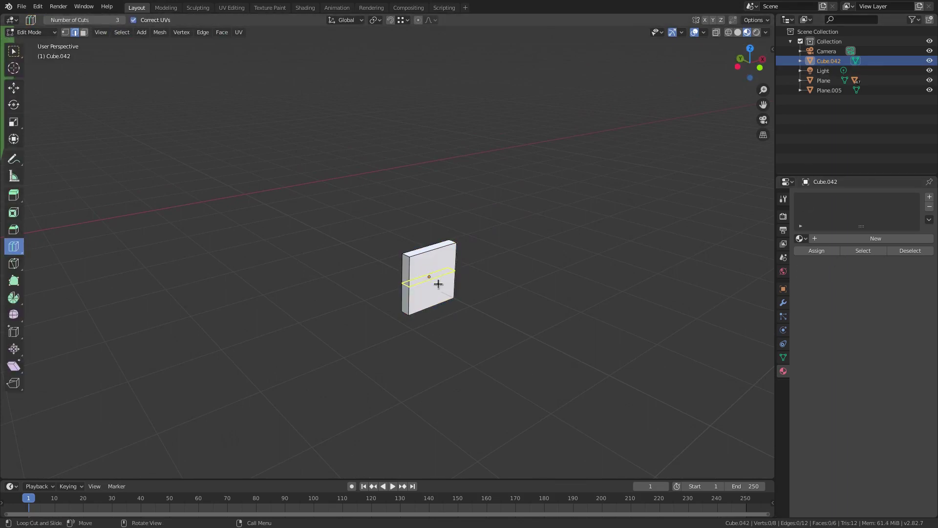
click(439, 281)
key(ctrl+z)
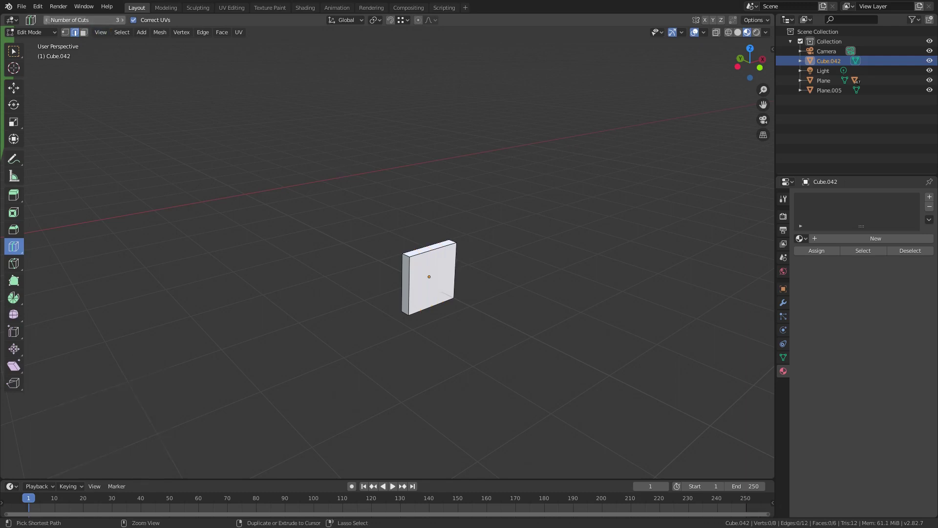
click(430, 260)
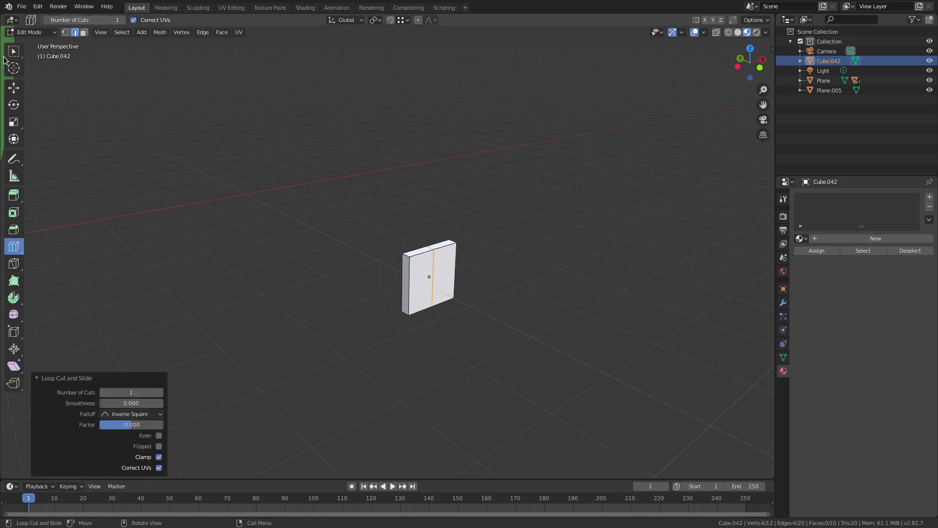
Step: Raise the slab's top faces by 1.72 m along Z
click(84, 33)
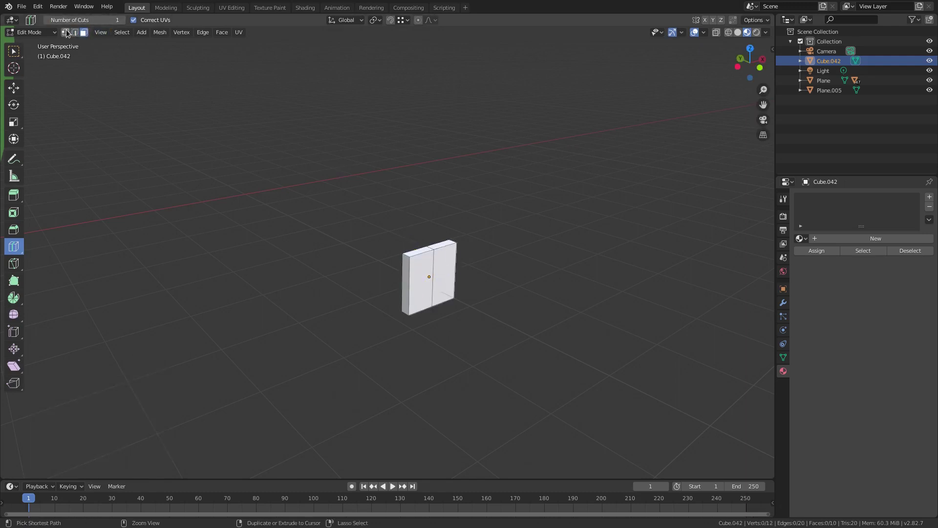
key(w)
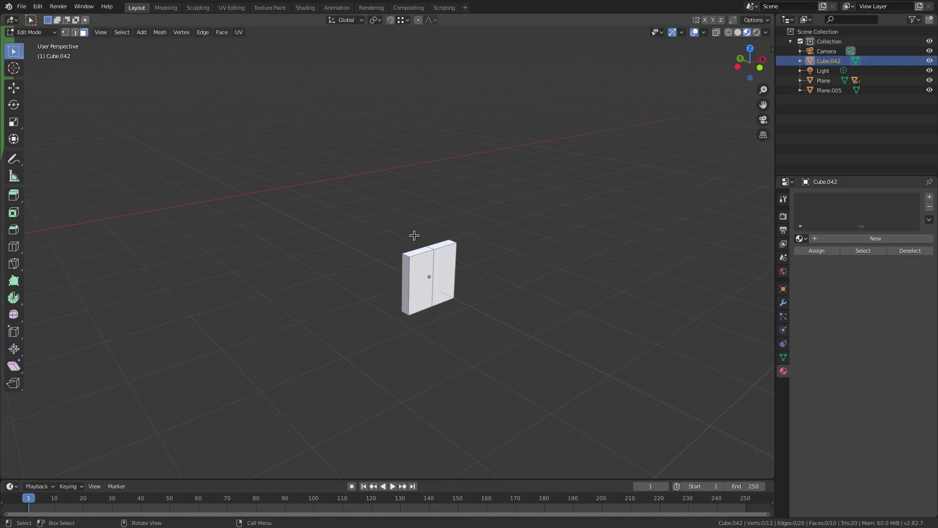
key(g)
key(z)
click(477, 142)
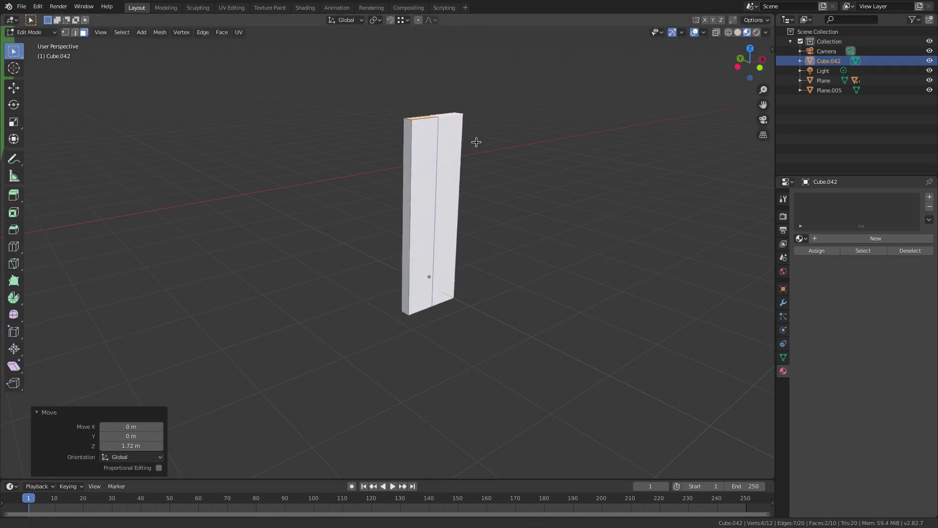
Step: Lower the slab's top faces by about 0.44 m along Z
key(s)
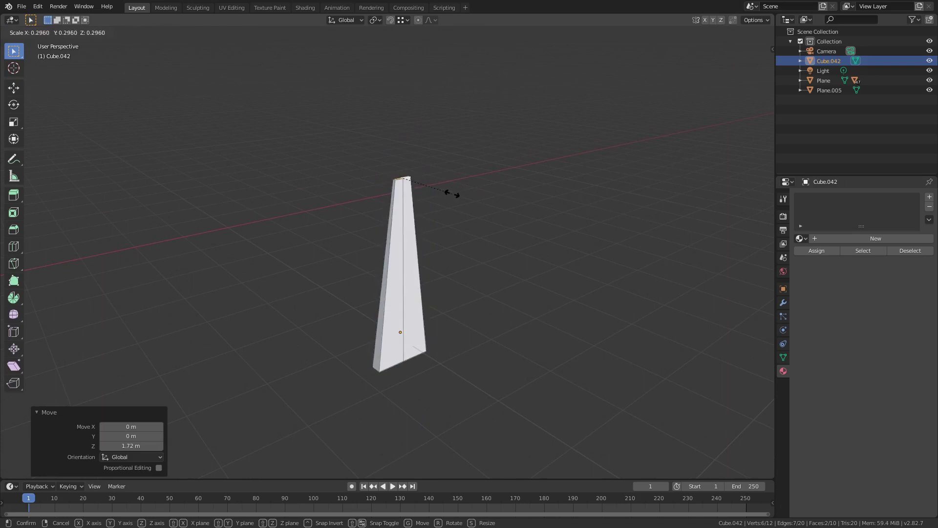
right_click(487, 191)
middle_drag(487, 190, 503, 172)
key(g)
key(z)
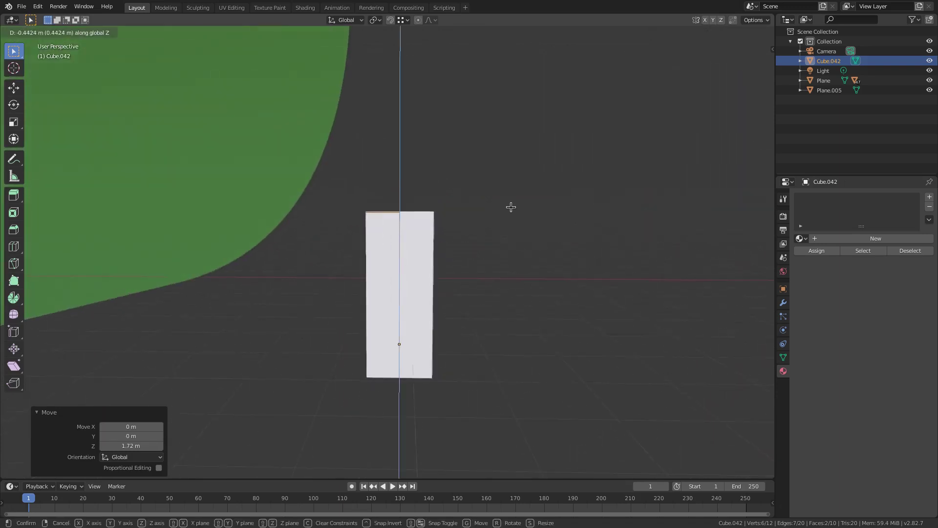
click(511, 208)
Step: Widen the slab's top faces and extrude them 0.819 m upward
key(s)
key(Escape)
key(e)
click(533, 142)
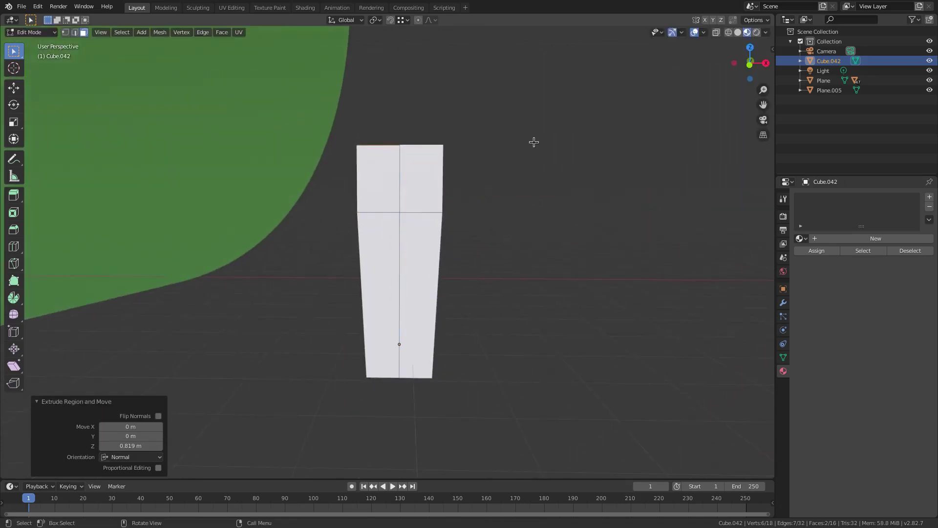
Step: Try scaling the extruded top faces uniformly and the bottom faces by 0.514 along X, and undo both tapers
key(s)
click(430, 176)
middle_drag(428, 181, 352, 361)
click(390, 356)
middle_drag(546, 328, 530, 341)
key(s)
key(x)
click(419, 248)
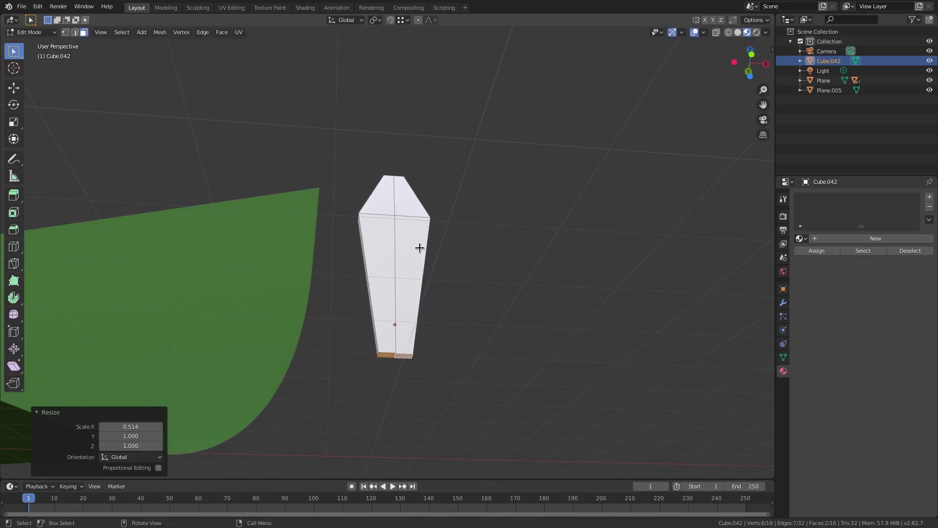
middle_drag(419, 248, 532, 304)
middle_drag(365, 239, 331, 238)
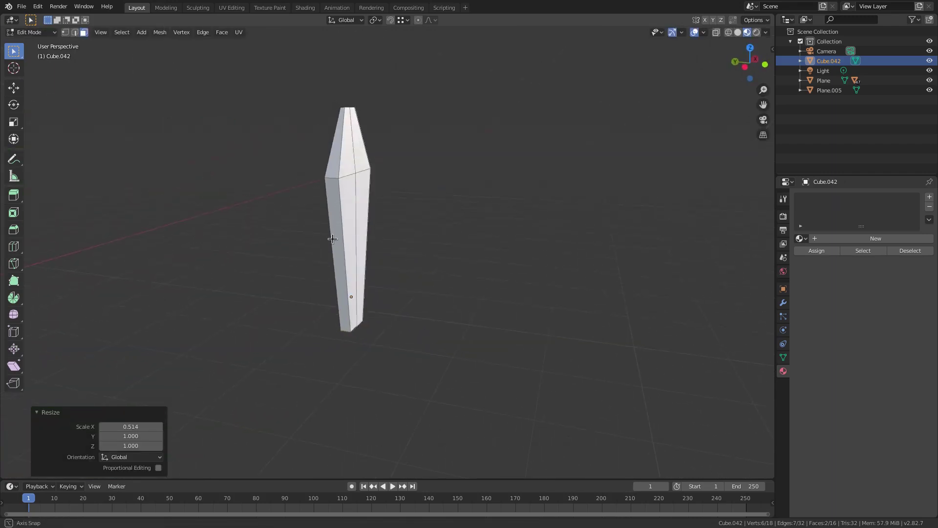
key(ctrl+z)
middle_drag(491, 233, 553, 213)
key(s)
key(x)
right_click(466, 229)
key(s)
key(y)
right_click(501, 226)
Step: Narrow the blade's top faces along X by a factor of 0.143 and taper its bottom faces along X
key(s)
key(x)
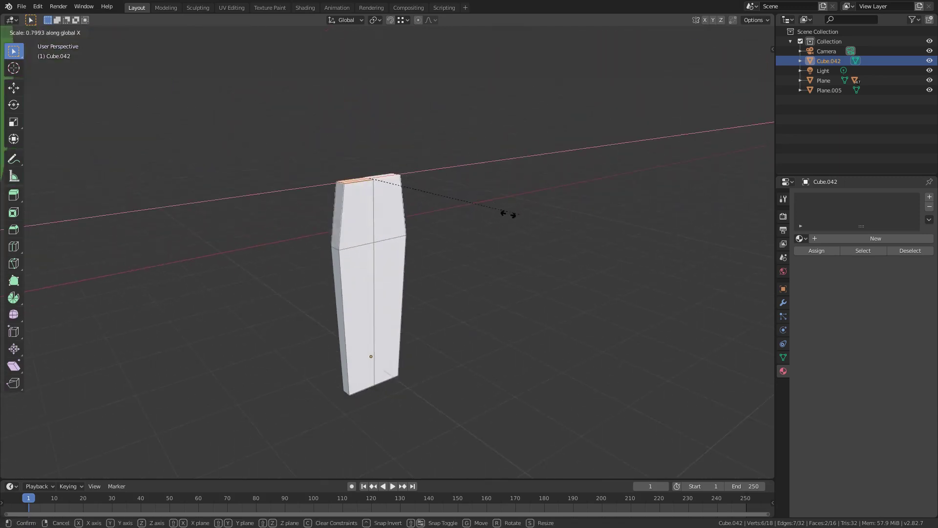
click(384, 204)
middle_drag(381, 212, 364, 339)
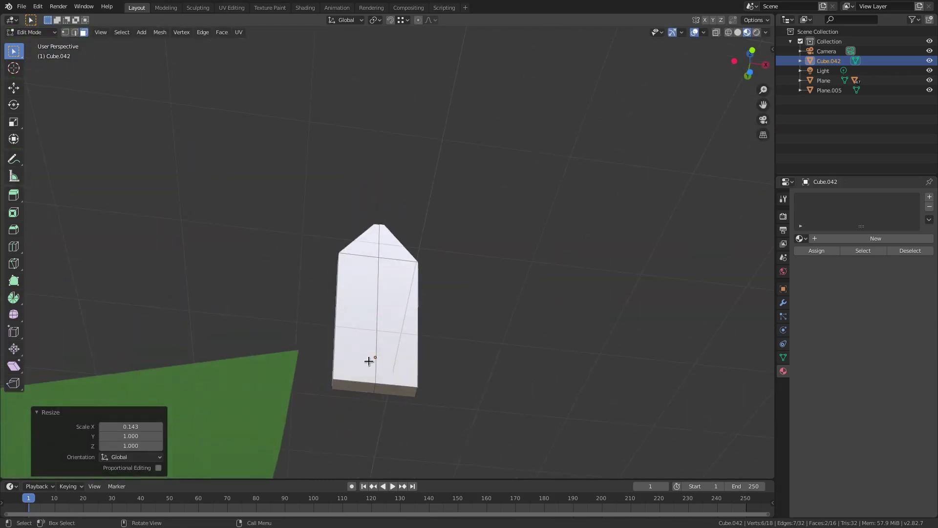
click(390, 393)
key(s)
key(x)
click(463, 359)
key(Tab)
Step: Add a 2 m cube and move it along X out of the backdrop towards the blade
middle_drag(446, 266, 363, 338)
key(shift+a)
click(485, 300)
scroll(485, 297, down, 8)
scroll(362, 337, down, 2)
key(g)
key(x)
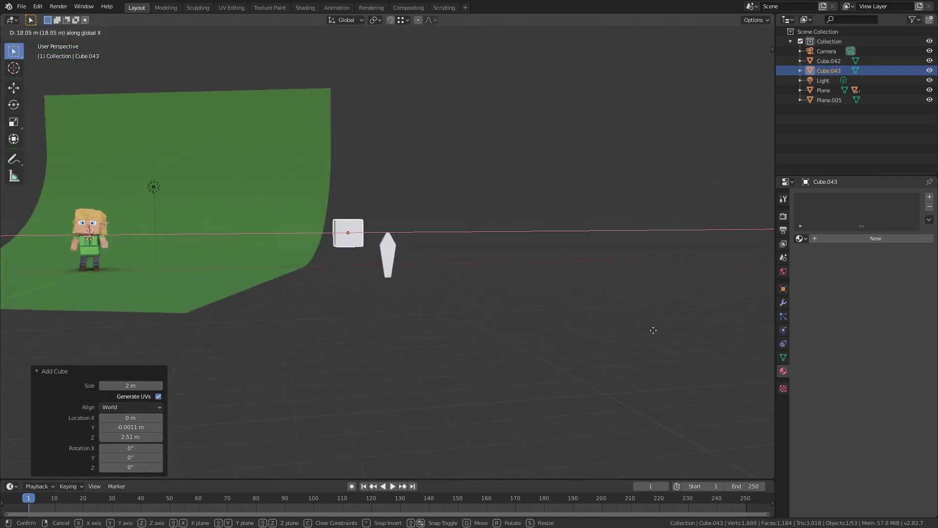
click(668, 328)
Step: Move the new cube freely until it sits roughly at the blade's lower end
key(g)
click(459, 250)
middle_drag(347, 236, 541, 290)
key(g)
click(475, 280)
key(g)
click(496, 289)
scroll(384, 292, up, 4)
middle_drag(384, 291, 406, 297)
key(g)
click(507, 285)
Step: Centre the cube on the blade as seen from above, moving it 0.24 m in X and 0.115 m in Y
key(KP_7)
scroll(407, 272, up, 5)
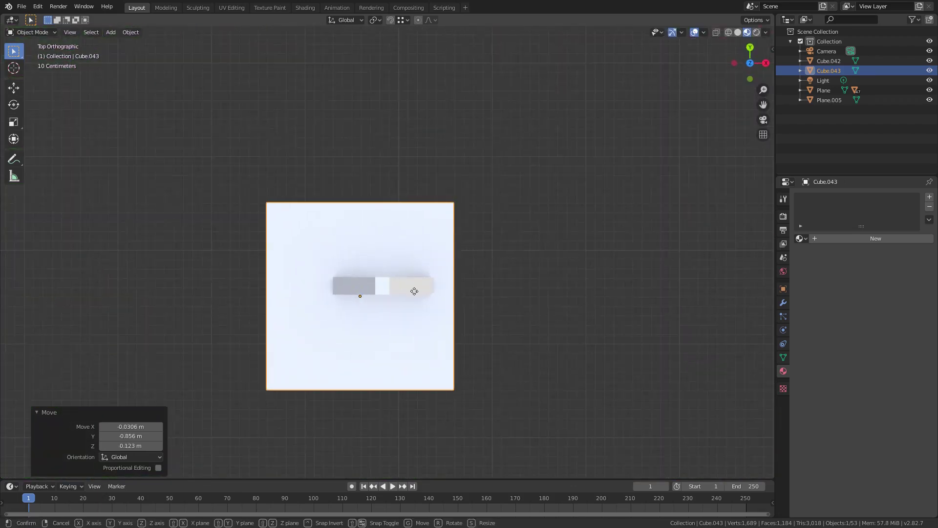
key(g)
click(434, 282)
Step: Scale the cube by 0.658 along X and 0.201 along Y to frame the blade's cross-section
key(s)
key(x)
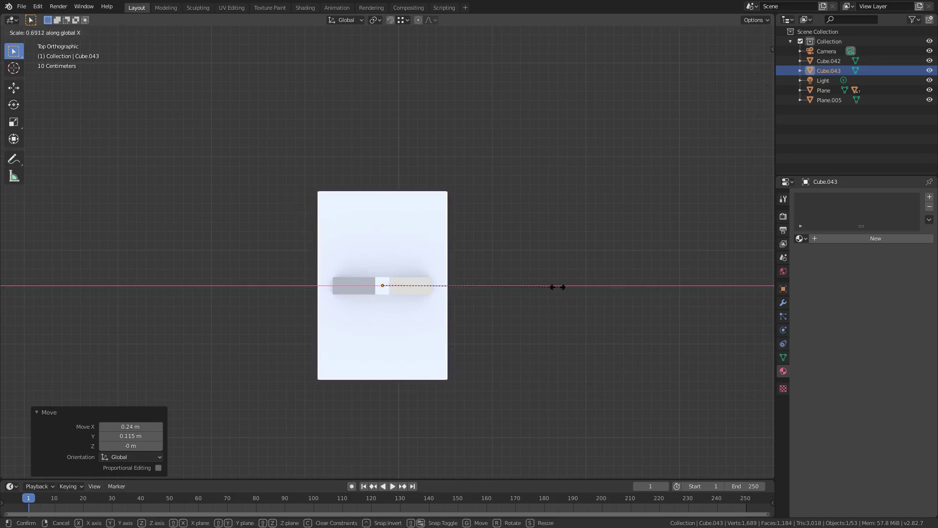
key(y)
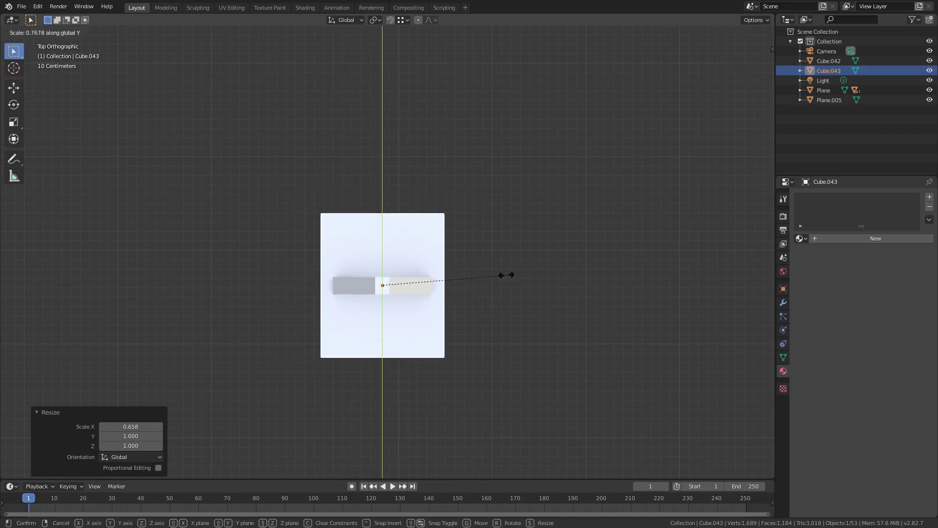
click(414, 276)
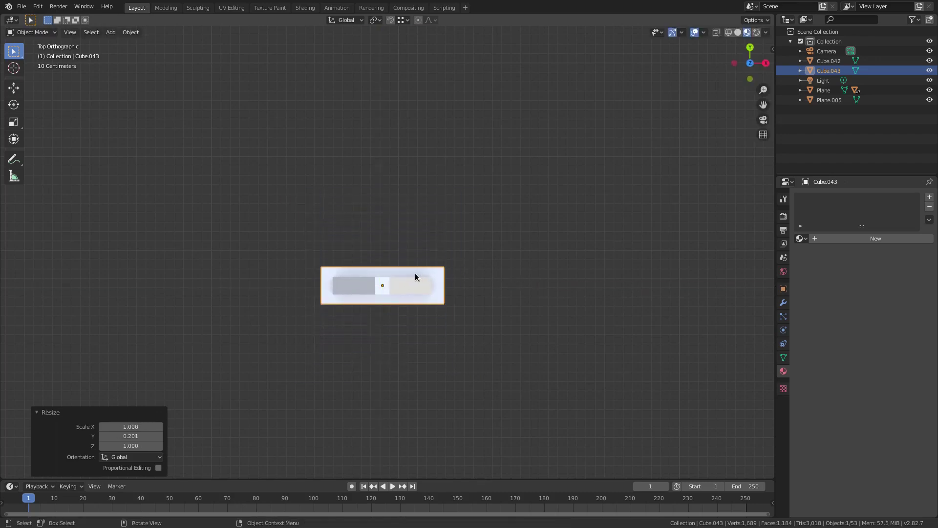
key(s)
key(x)
right_click(511, 285)
key(s)
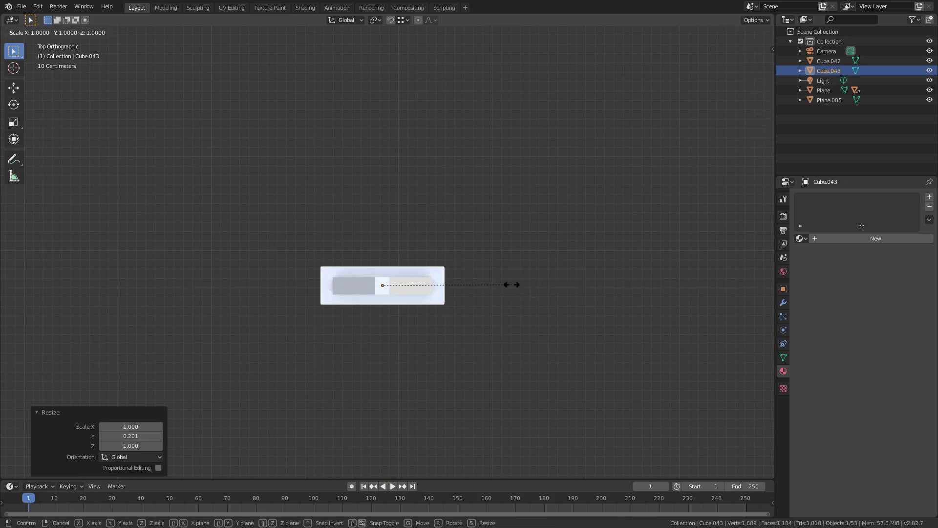
key(g)
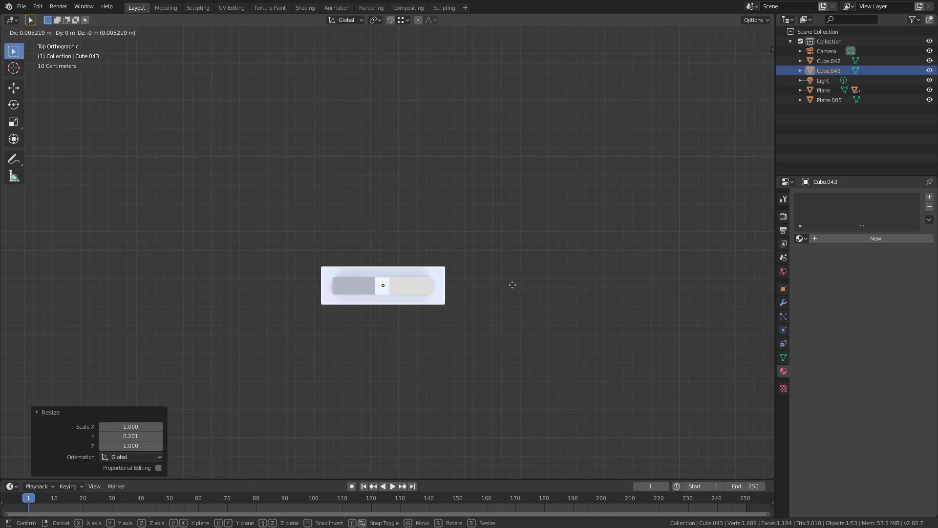
click(513, 285)
Step: Flatten the guard block along Z by a factor of 0.130 and raise it 0.637 m to the blade's base
middle_drag(511, 284, 529, 295)
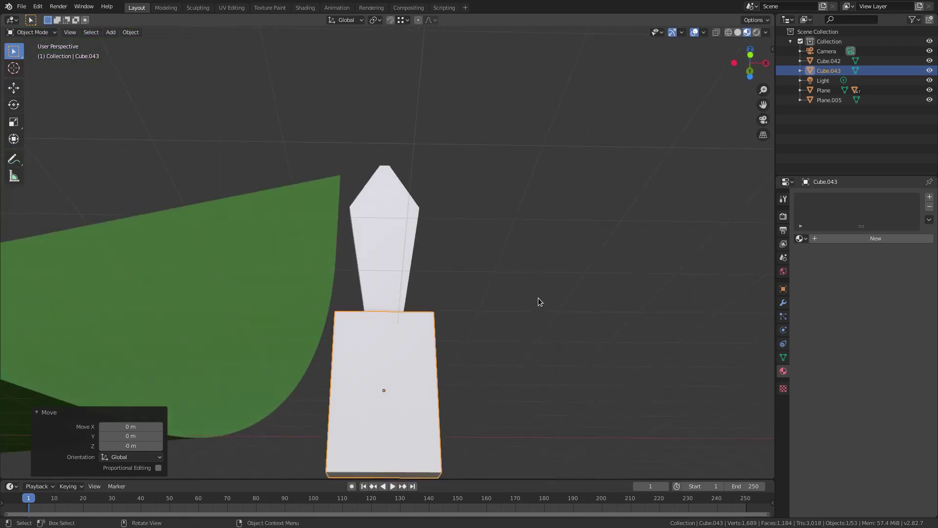
key(s)
key(z)
click(397, 372)
key(g)
key(z)
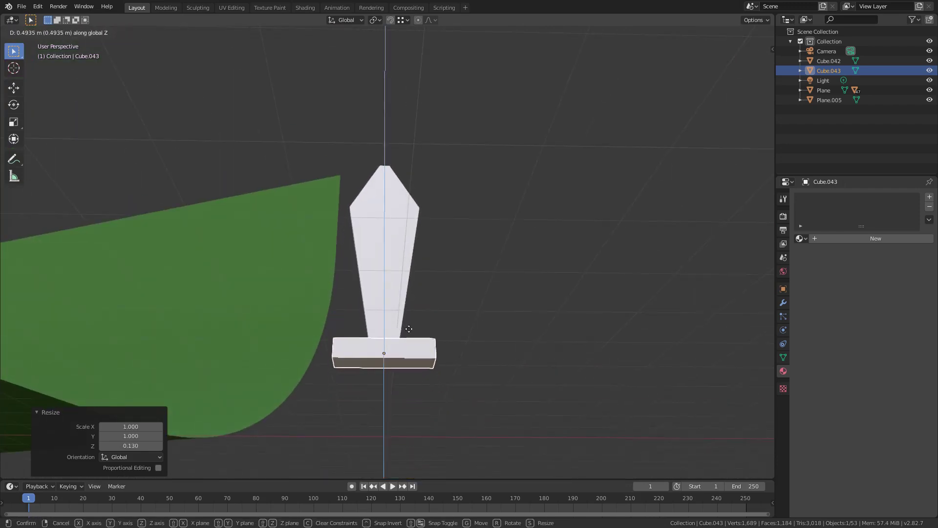
click(412, 323)
Step: Realign the guard along Z with the blade's lower end and scale it uniformly by 0.902
middle_drag(411, 323, 409, 358)
key(KP_1)
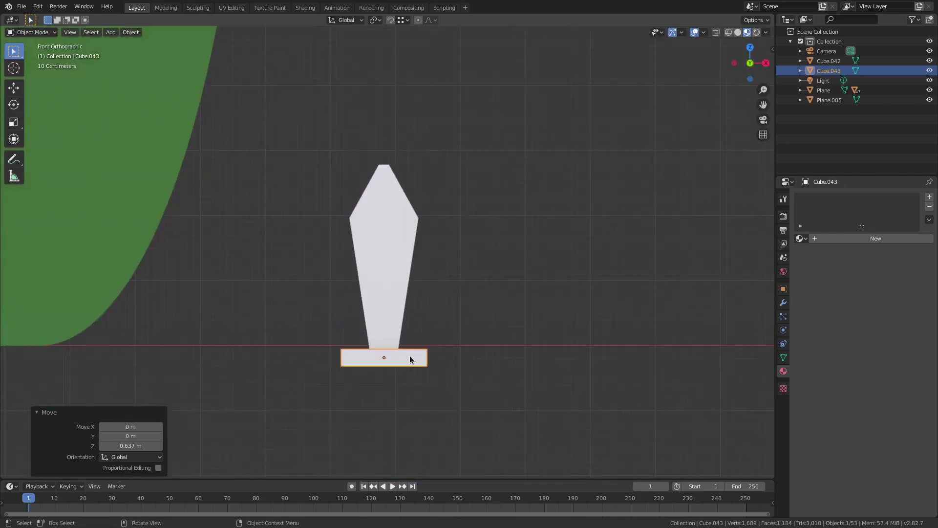
scroll(408, 370, up, 6)
key(g)
key(z)
click(455, 87)
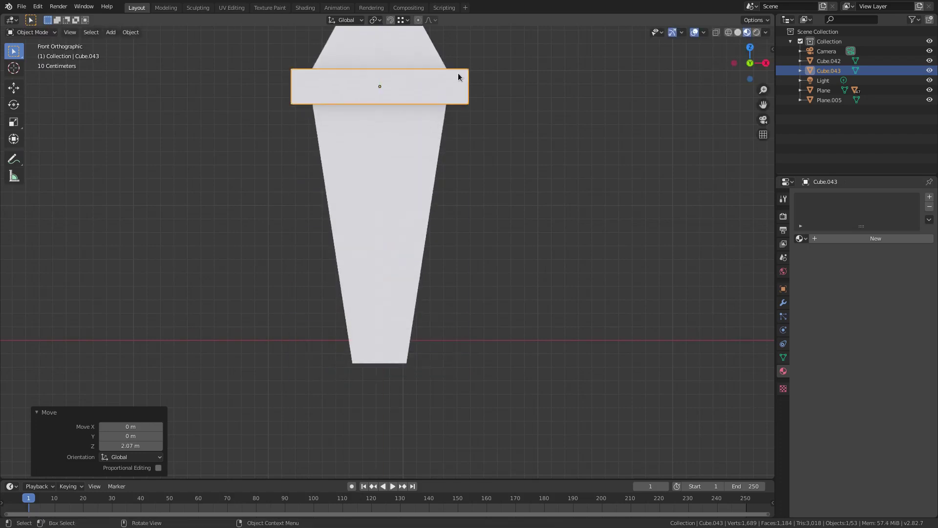
key(g)
key(z)
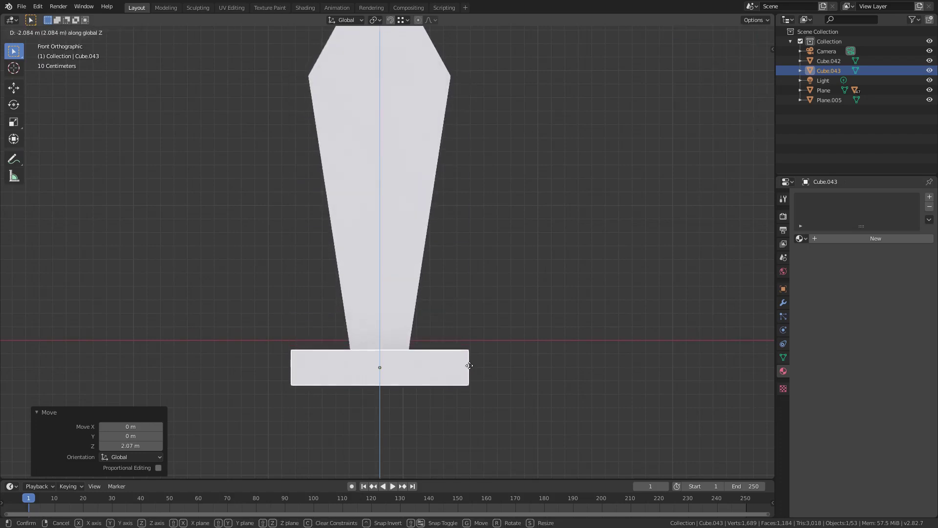
click(470, 365)
key(s)
click(457, 369)
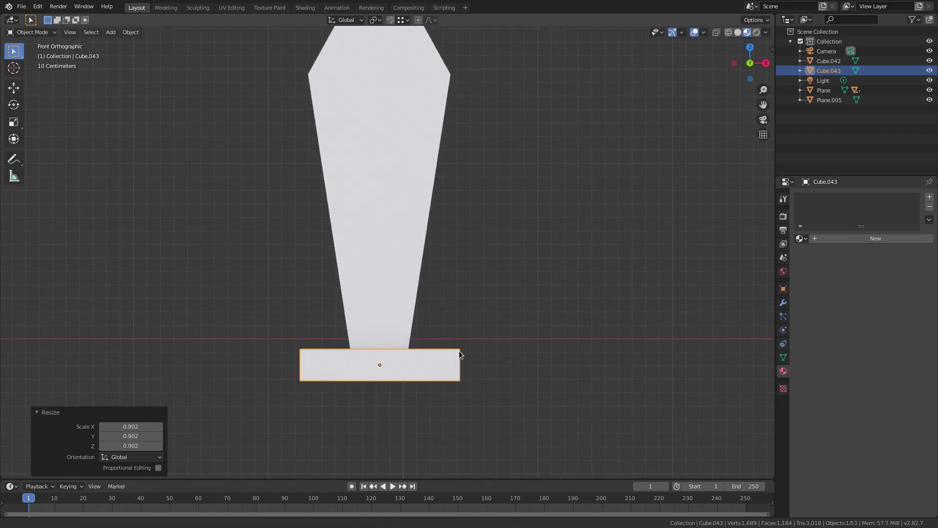
Step: Duplicate the guard below itself along Z and narrow the copy along X by a factor of 0.192 as a handle
shift+middle_drag(457, 367, 458, 281)
key(shift+d)
key(z)
click(464, 323)
key(s)
key(x)
click(414, 320)
middle_drag(414, 320, 508, 322)
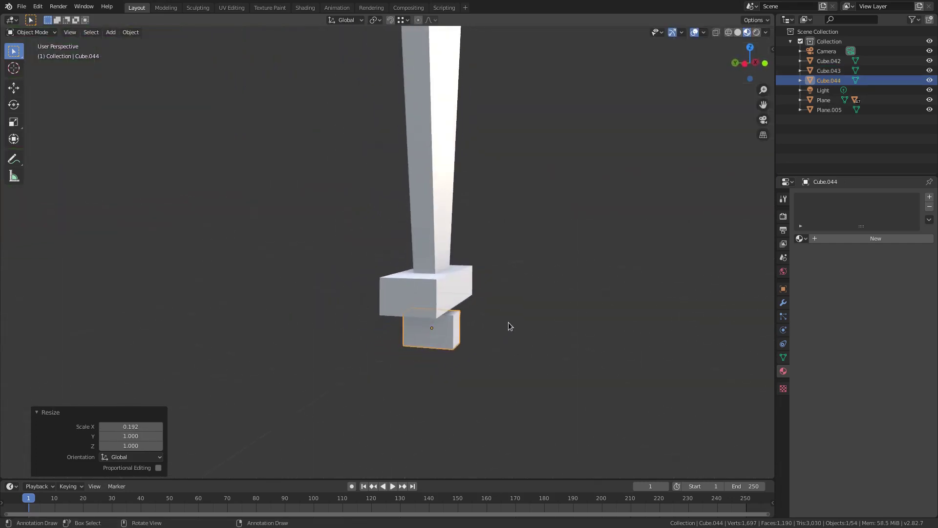
Step: Thin the handle along Y, lengthen it along Z and reposition it vertically beneath the guard
key(s)
key(y)
click(477, 321)
key(s)
key(z)
click(513, 250)
key(g)
key(z)
click(514, 265)
middle_drag(513, 265, 486, 255)
key(KP_1)
key(g)
key(z)
right_click(497, 294)
Step: Rescale the handle uniformly and refine its thickness along Y and its width along X
key(s)
click(536, 298)
middle_drag(536, 299, 654, 256)
key(s)
key(y)
click(579, 265)
middle_drag(578, 264, 520, 276)
shift+middle_drag(524, 315, 536, 251)
key(s)
key(x)
click(535, 265)
Step: Duplicate the handle in place and widen the copy along X to nearly double as a pommel
key(shift+d)
right_click(524, 271)
key(s)
key(x)
right_click(622, 241)
key(s)
key(z)
key(x)
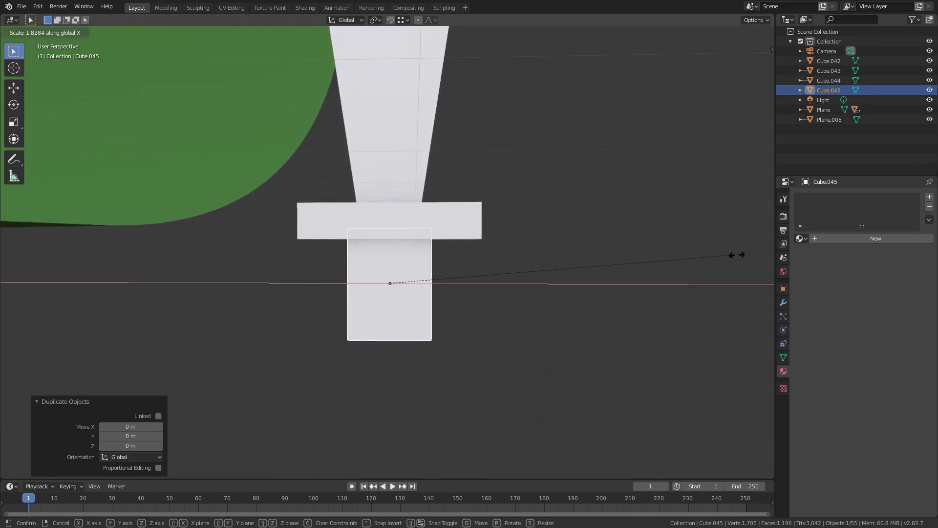
click(770, 254)
Step: Shorten the pommel block along Z by a factor of 0.601 and thicken it along Y
key(s)
key(z)
click(619, 258)
key(y)
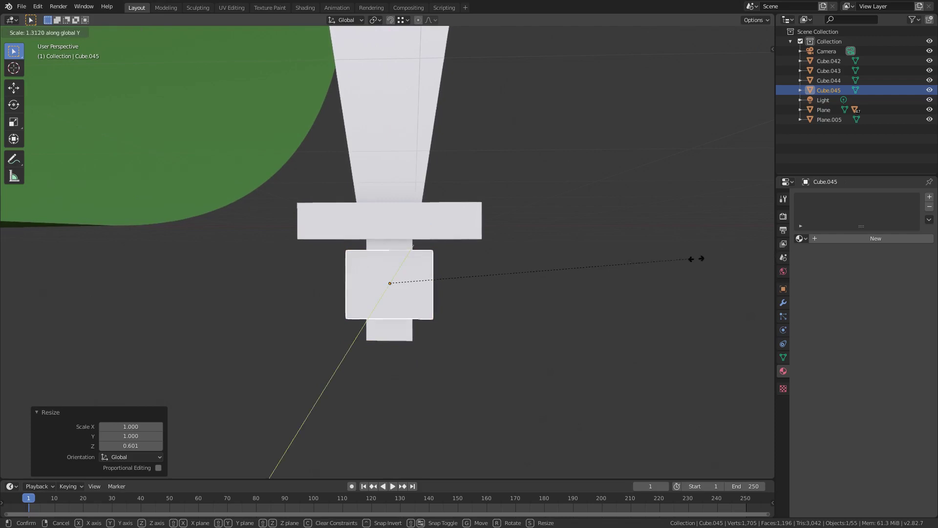
click(147, 268)
Step: Move the pommel block down along Z to the handle's lower end
middle_drag(159, 268, 471, 286)
key(g)
key(z)
click(467, 337)
Step: Narrow the pommel along X and lengthen it along Z by a factor of 1.175
middle_drag(467, 336, 347, 376)
key(s)
key(x)
click(511, 342)
key(s)
key(z)
click(532, 342)
mouse_move(532, 342)
middle_down()
mouse_move(530, 330)
mouse_move(540, 343)
middle_up()
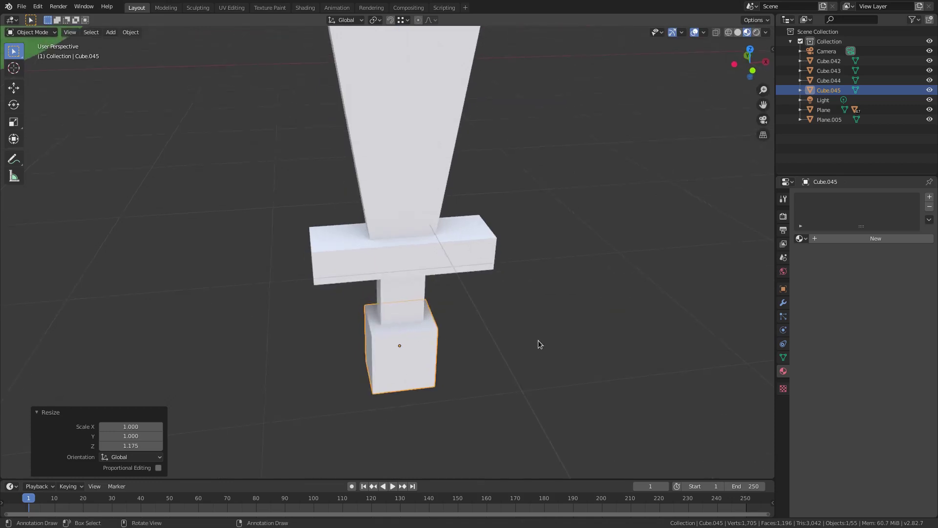
Step: Rescale the pommel along Y and along Z, and resize it uniformly to suit the handle
key(y)
click(518, 346)
middle_drag(498, 319, 501, 297)
key(s)
key(z)
click(468, 292)
key(s)
click(498, 299)
Step: Move the pommel 0.0289 m down along Z and lower it a bit further to leave room for a longer handle
key(g)
key(z)
click(498, 304)
scroll(479, 296, down, 5)
scroll(448, 281, up, 2)
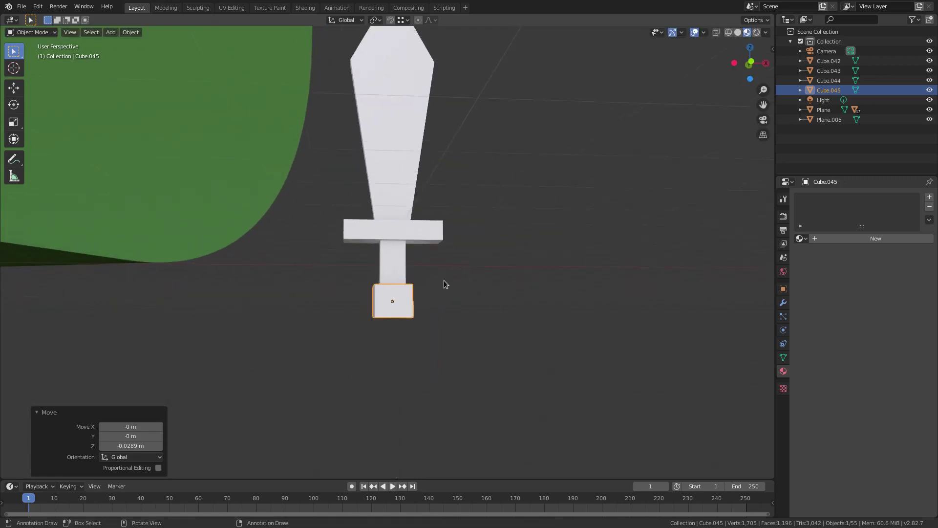
key(g)
key(z)
click(444, 304)
Step: Lengthen the handle along Z in two scalings, the second by a factor of 1.154
click(389, 288)
key(s)
key(z)
click(413, 293)
key(s)
key(z)
click(422, 292)
scroll(421, 289, down, 3)
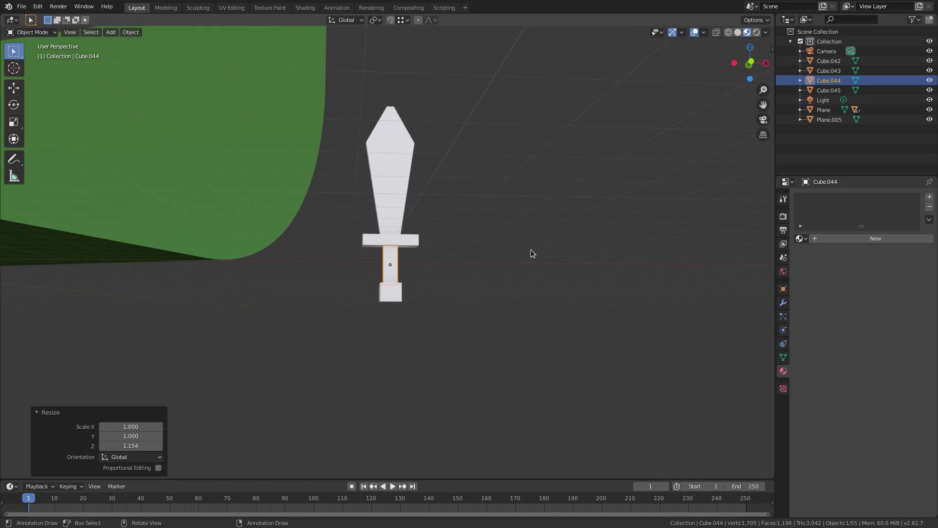
Step: Move the handle about 0.015 m along Z so it spans from the guard to the pommel
middle_drag(437, 270, 427, 289)
scroll(415, 290, up, 4)
key(g)
key(z)
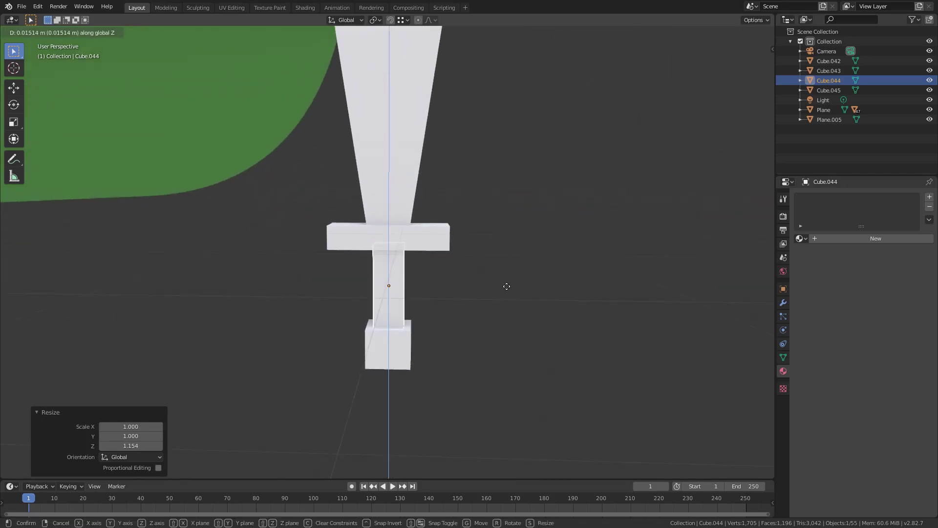
click(507, 287)
Step: In Edit Mode, shift the pommel's mesh 0.189 m up along Z so its origin lies at the block's base
click(391, 345)
key(Tab)
middle_drag(484, 331, 415, 342)
key(g)
key(z)
click(503, 281)
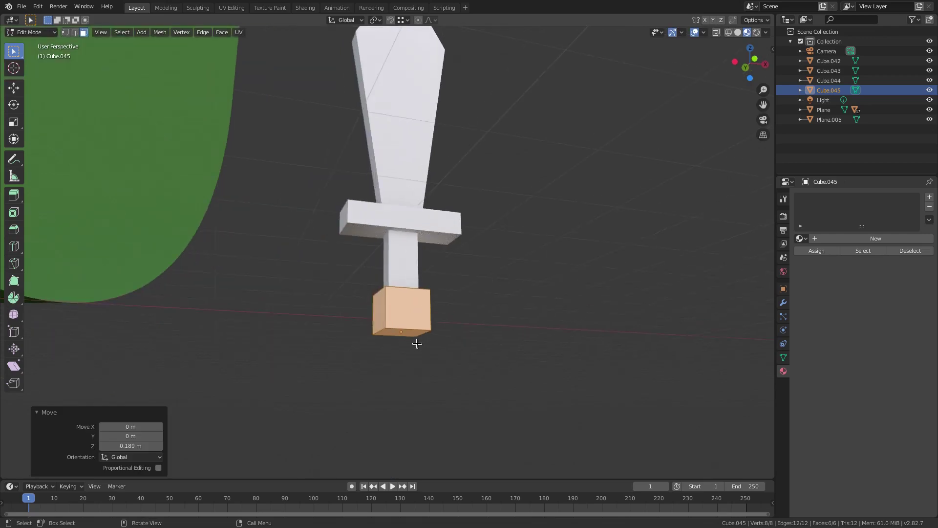
key(KP_1)
scroll(500, 366, up, 3)
key(g)
key(z)
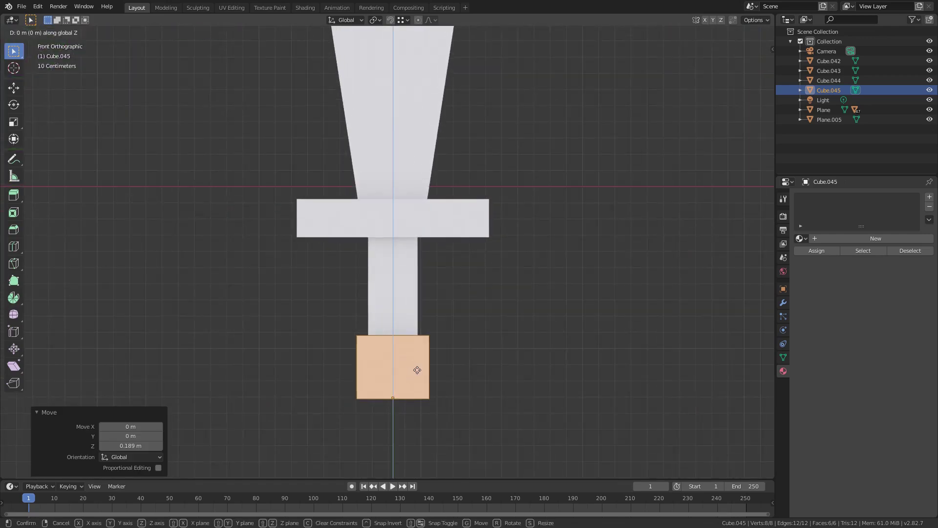
right_click(417, 370)
Step: Return to Object Mode and move the pommel 0.142 m down along Z to the handle's lower end
key(Tab)
key(g)
key(z)
click(417, 393)
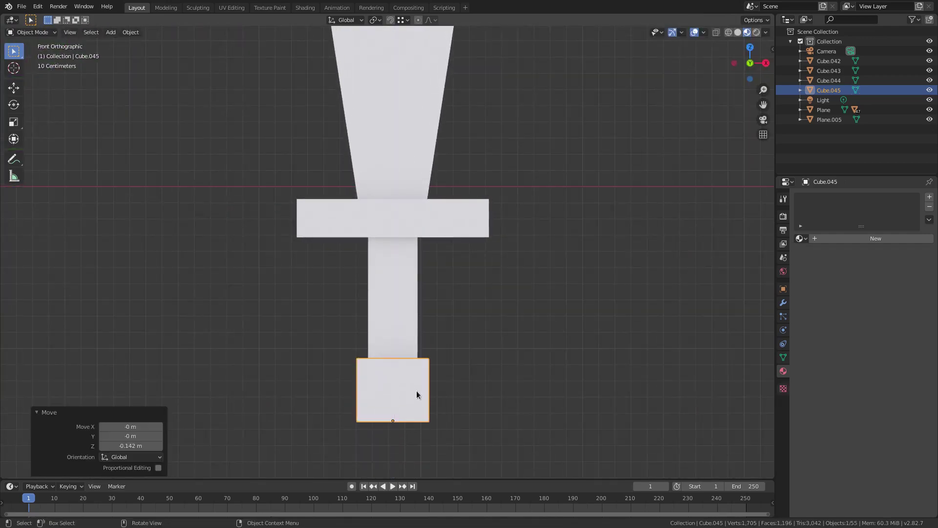
Step: Parent the handle, guard and blade to the pommel
scroll(416, 391, down, 4)
shift+click(390, 288)
shift+click(391, 236)
shift+click(392, 189)
shift+click(389, 332)
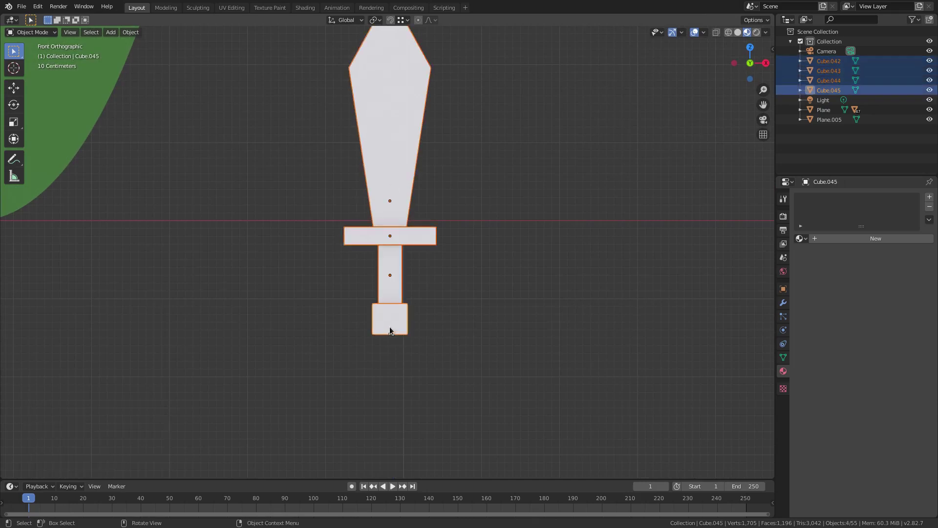
key(ctrl+p)
click(392, 330)
Step: Give the blade a new material with a pale bluish-grey base color
middle_drag(541, 276, 404, 279)
key(KP_Decimal)
click(383, 241)
click(852, 240)
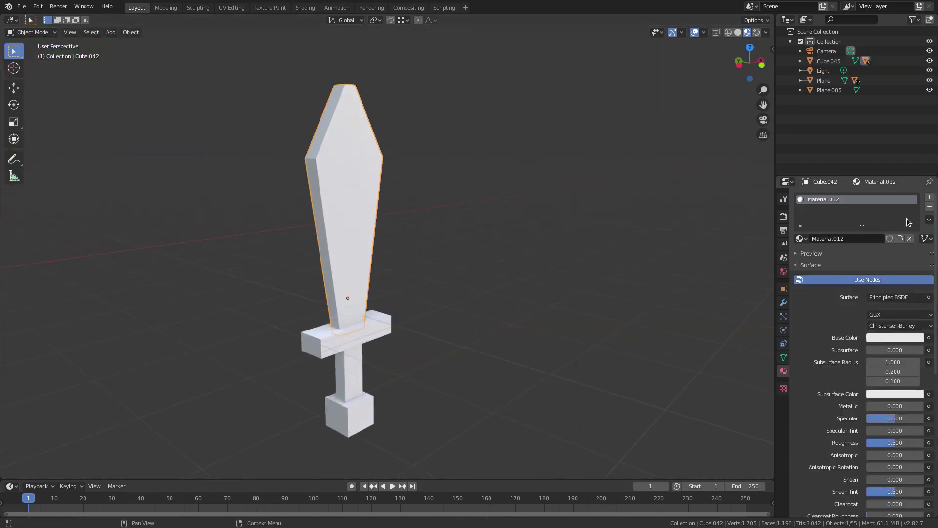
click(884, 340)
click(884, 253)
click(874, 235)
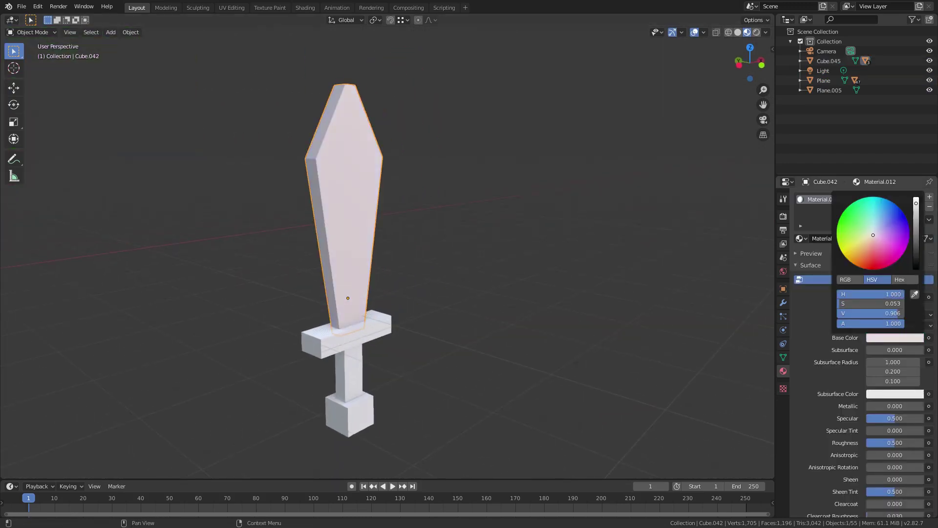
drag(872, 237, 874, 229)
Step: Give the guard a new material with a purple base color, about hue 0.744, saturation 0.681 and value 0.906
click(384, 323)
click(868, 240)
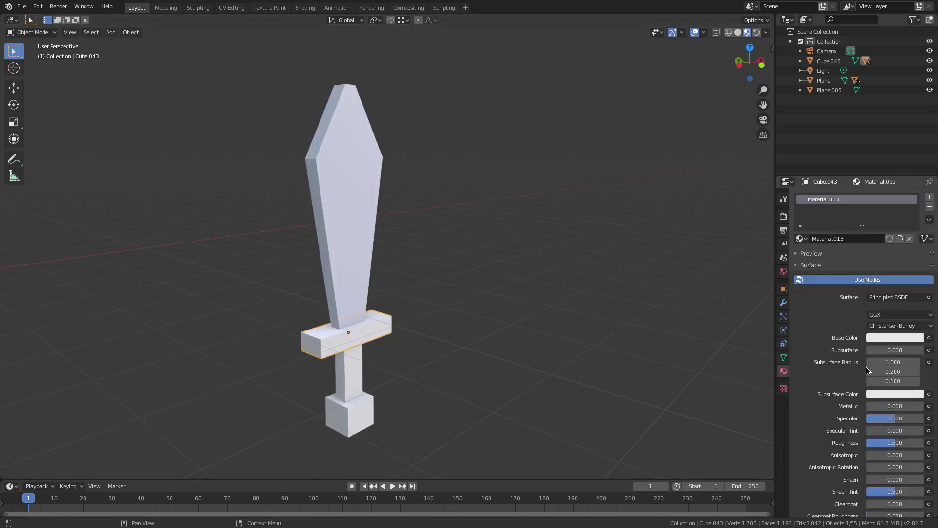
click(881, 340)
mouse_move(898, 225)
mouse_down()
mouse_move(886, 218)
mouse_move(896, 214)
mouse_up()
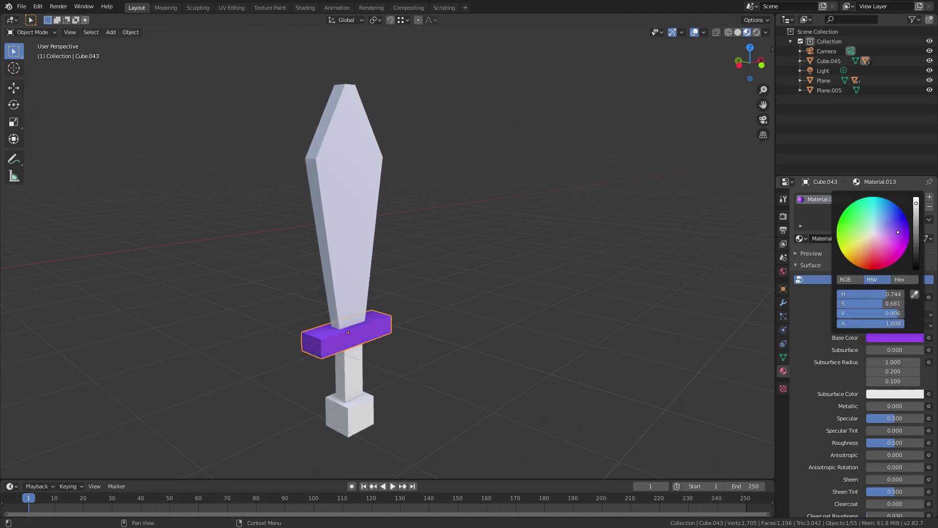
Step: Give the handle a new material with a yellow base color of hue 0.135, saturation 0.605 and value 0.906
click(361, 369)
click(873, 239)
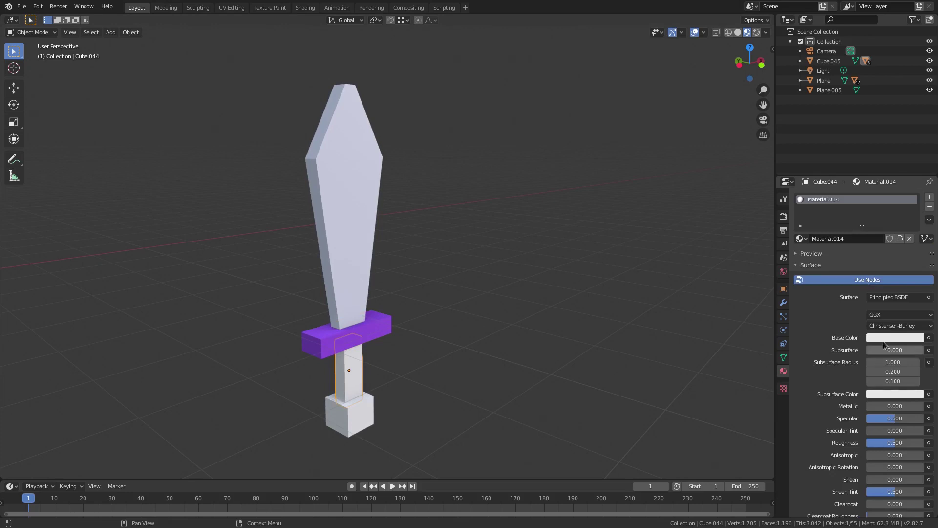
click(888, 338)
click(860, 237)
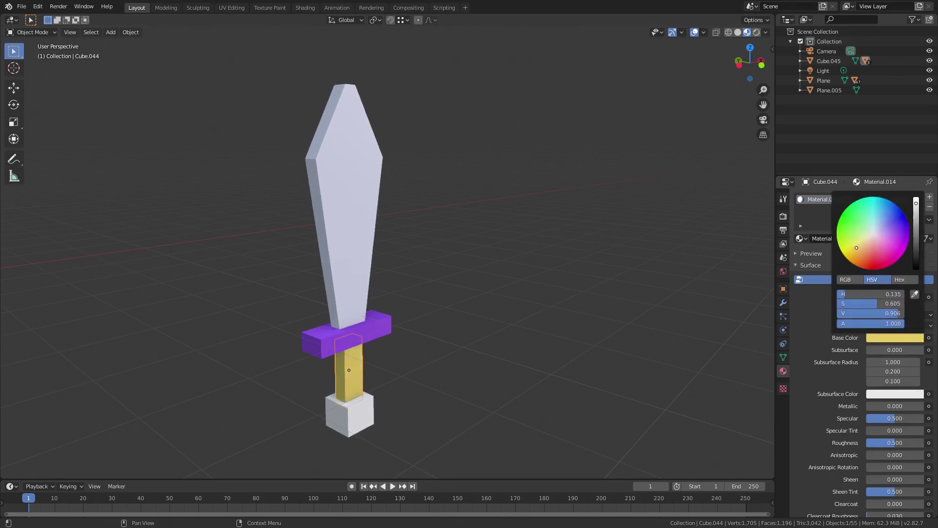
Step: Assign the guard's purple Material.013 to the pommel and set its specular and roughness to 0
click(355, 401)
click(801, 238)
scroll(824, 382, down, 4)
click(826, 272)
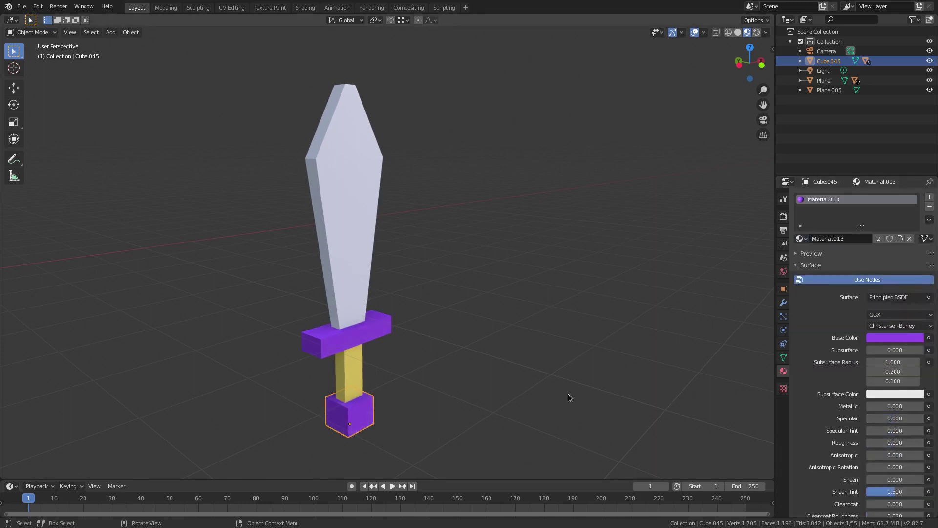
Step: Set specular and roughness to 0 on the handle's and the blade's materials
click(344, 385)
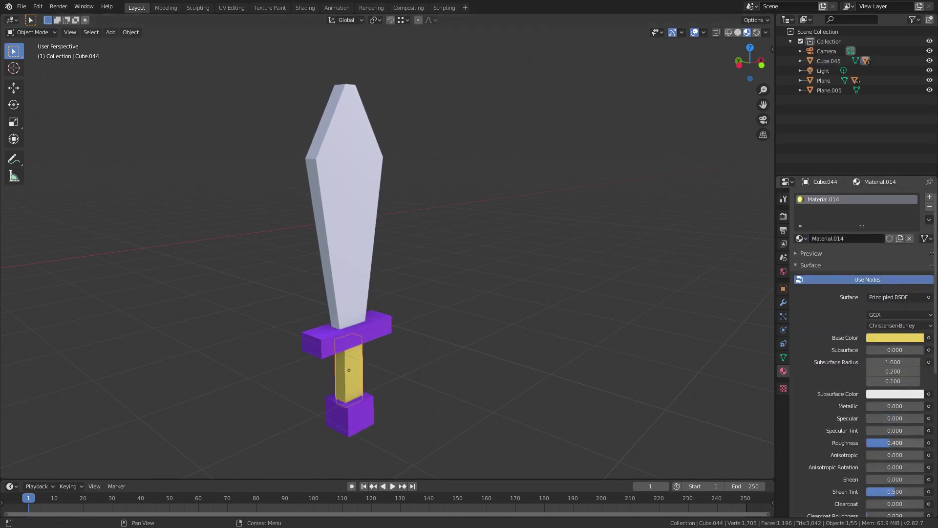
click(367, 235)
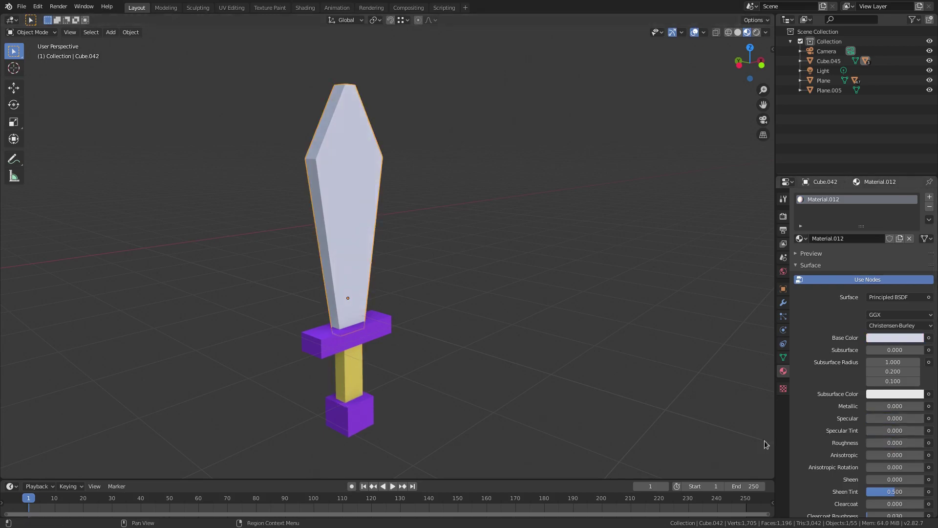
Step: Move the whole sword by its pommel across the scene to the character, correcting its position from several angles
scroll(375, 325, down, 5)
click(374, 325)
scroll(375, 324, down, 6)
scroll(447, 349, down, 3)
middle_drag(447, 349, 317, 325)
key(g)
click(410, 275)
middle_drag(416, 282, 525, 265)
key(g)
click(313, 305)
middle_drag(313, 305, 560, 252)
key(g)
click(535, 229)
Step: Scale the sword down uniformly by a factor of 0.682
scroll(430, 201, up, 3)
key(s)
click(447, 155)
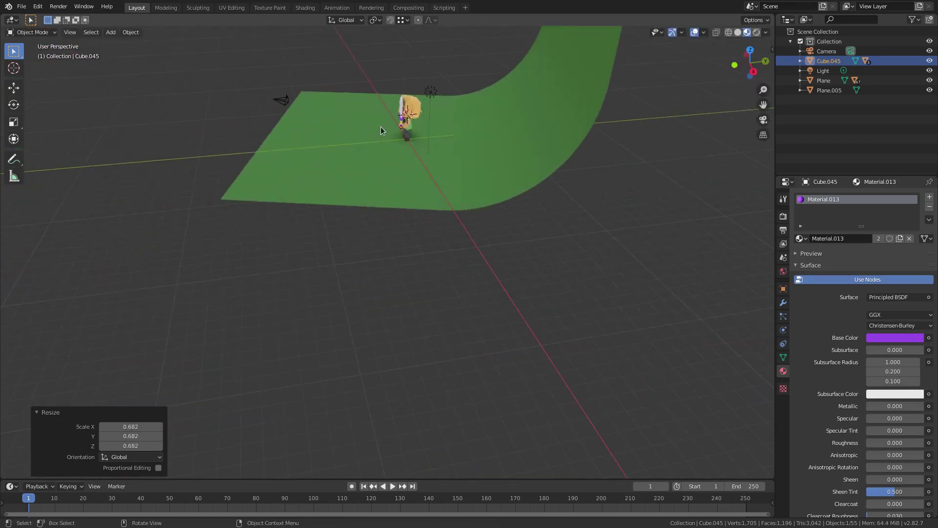
Step: Move the sword to the character's left hand by -0.36 m in X, 0.532 m in Y and -0.353 m in Z
shift+middle_drag(382, 130, 444, 245)
scroll(444, 244, up, 3)
key(KP_Decimal)
scroll(544, 250, down, 8)
middle_drag(445, 206, 550, 196)
scroll(524, 259, down, 2)
middle_drag(524, 259, 531, 234)
key(g)
click(442, 276)
Step: Rotate the sword freely with trackball rotation so the blade points upward and outward from the hand
middle_drag(443, 192, 399, 189)
key(r)
key(r)
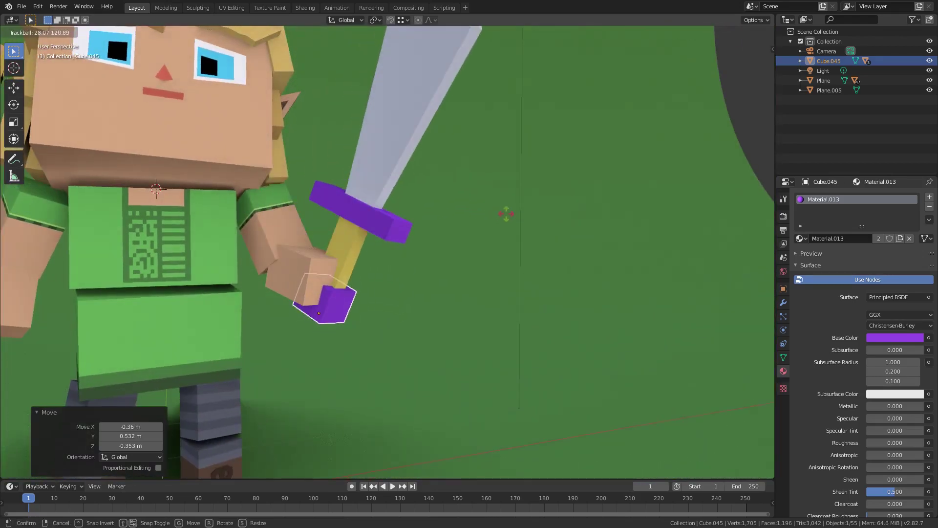
click(496, 215)
Step: Reposition the sword in two moves so the handle passes through the character's left hand
middle_drag(494, 215, 489, 192)
key(g)
click(420, 245)
key(g)
click(478, 216)
Step: Tilt the sword about the global Y axis and rotate it 7.93° about X
scroll(478, 220, down, 4)
key(r)
key(y)
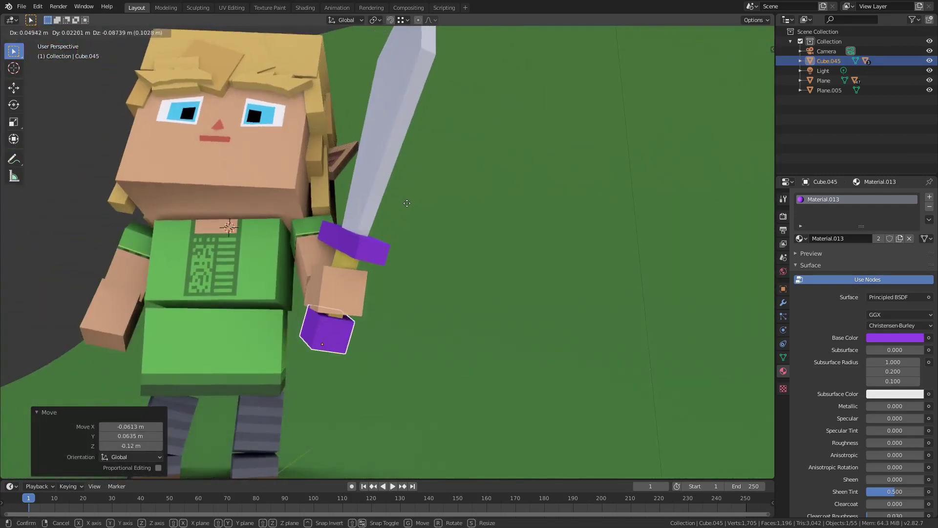
click(559, 196)
key(r)
key(x)
click(539, 174)
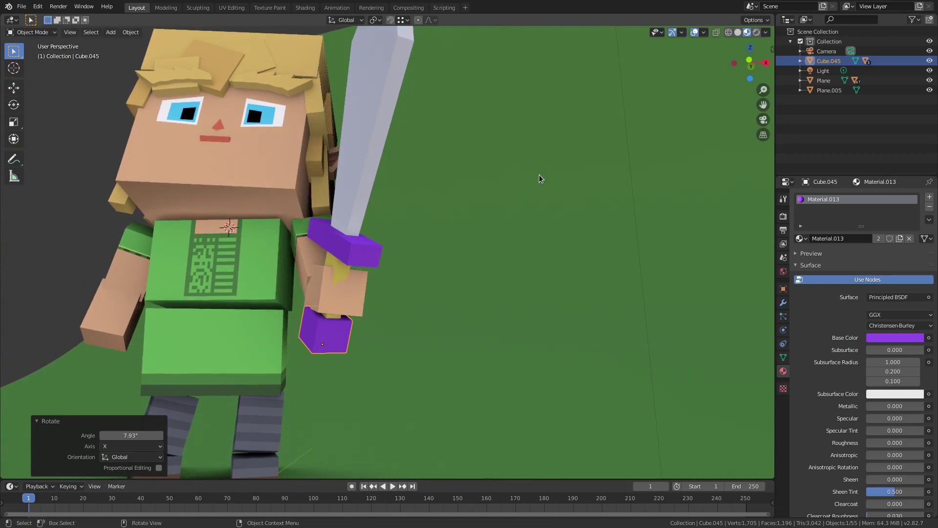
Step: Rotate the sword about the global Z axis to turn the guard in the hand
key(r)
key(x)
key(z)
click(471, 234)
Step: Shift the sword 0.0224 m in X and -0.0711 m in Z within the hand, and turn it slightly about Z
mouse_move(472, 235)
middle_down()
mouse_move(546, 225)
mouse_move(476, 251)
middle_up()
key(g)
click(545, 239)
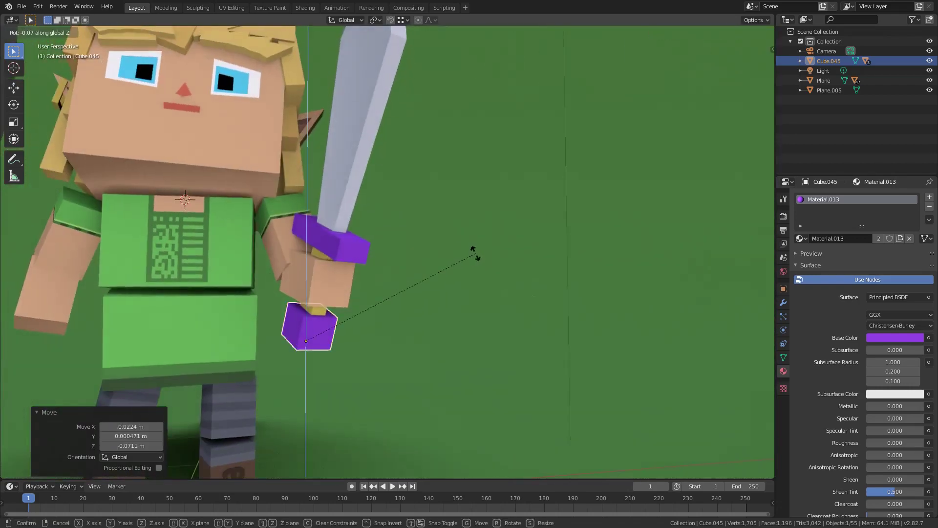
key(r)
key(z)
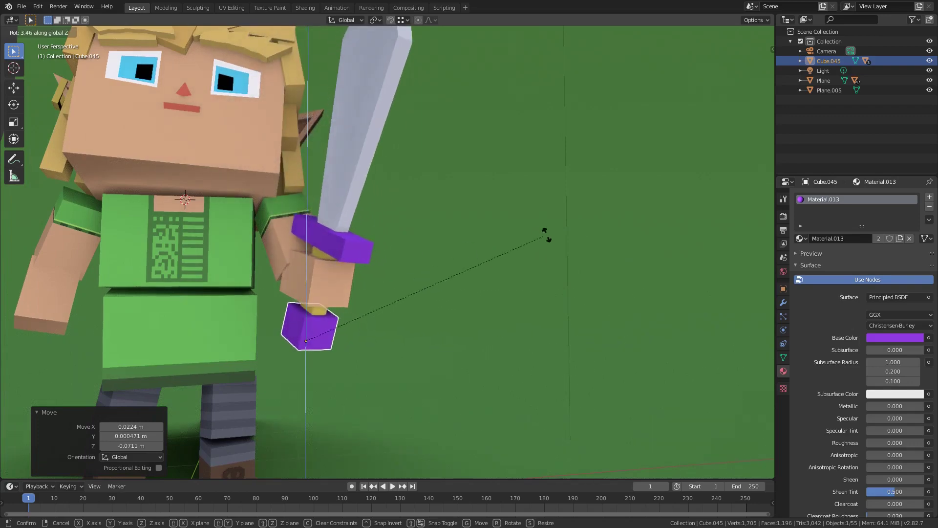
Step: Rotate the purple pommel about 2.8° around Z and nudge it about 0.011 m in X and 0.006 m in Y beneath the sword hand
click(585, 204)
key(KP_1)
key(KP_0)
middle_drag(518, 251, 522, 256)
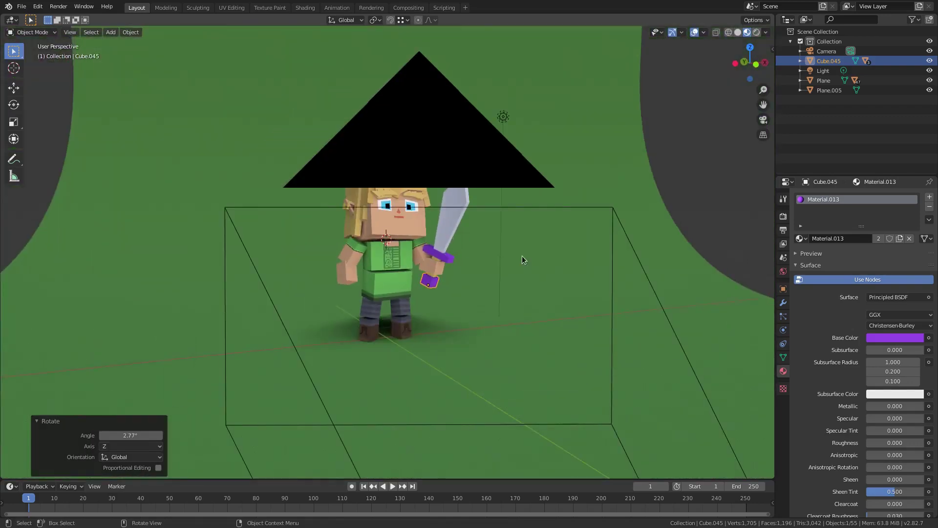
key(KP_0)
key(g)
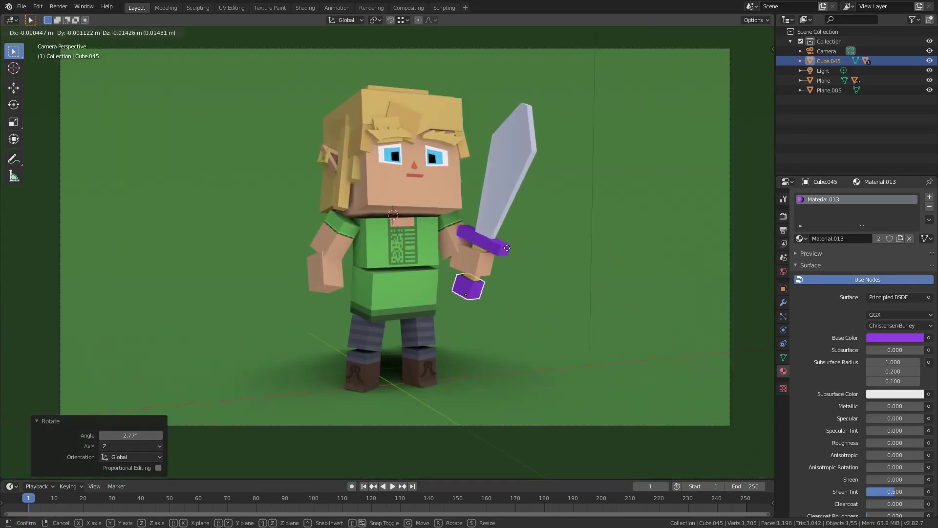
click(506, 248)
middle_drag(506, 248, 429, 237)
scroll(532, 260, up, 4)
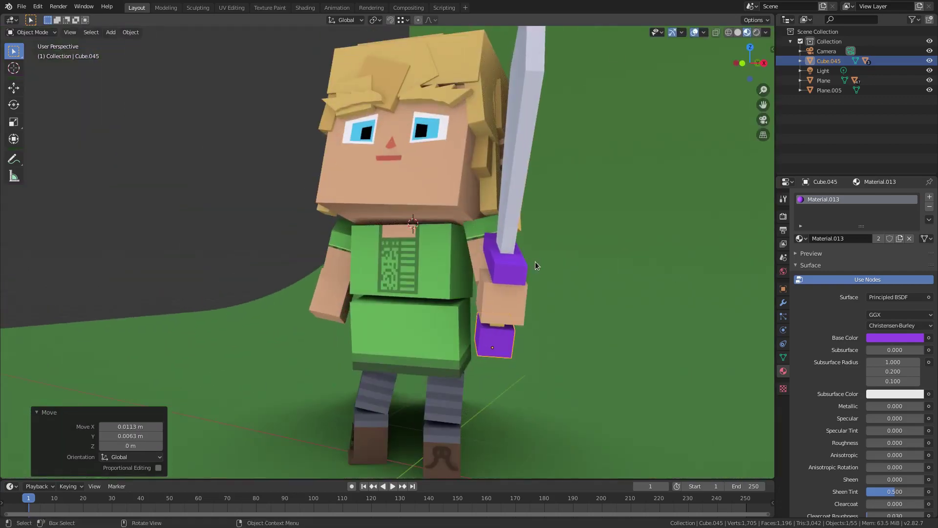
key(KP_0)
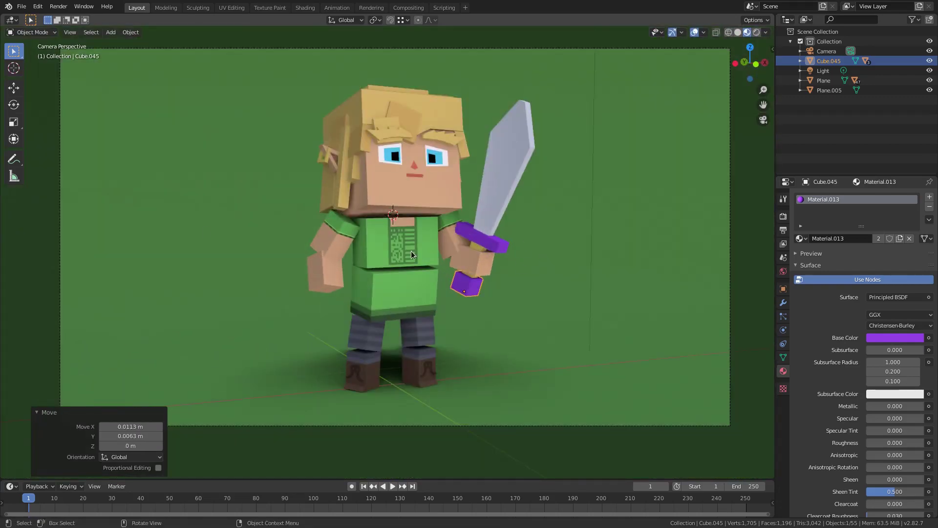
Step: Add a cube and move it clear of the character, about 20.6 m in X and -8.35 m in Y
shift+middle_drag(618, 244, 290, 253)
scroll(291, 252, down, 5)
key(shift+a)
mouse_move(445, 262)
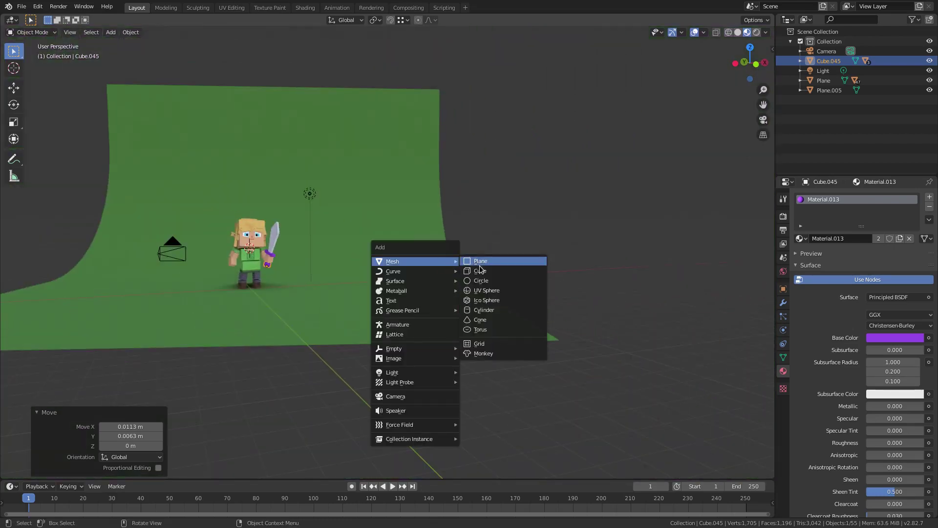
click(480, 269)
key(g)
click(675, 253)
shift+middle_drag(675, 254, 472, 235)
Step: Scale the new cube along Y into a thin upright slab
key(KP_Decimal)
scroll(484, 252, down, 5)
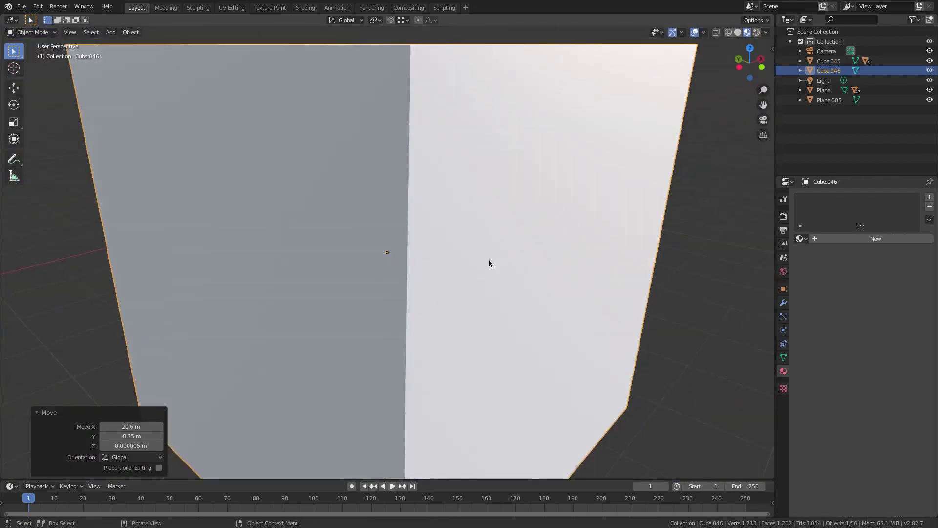
key(s)
key(y)
click(406, 263)
middle_drag(536, 246, 488, 202)
Step: In Edit Mode, add one centred vertical loop cut to the slab
key(Tab)
shift+middle_drag(458, 264, 481, 221)
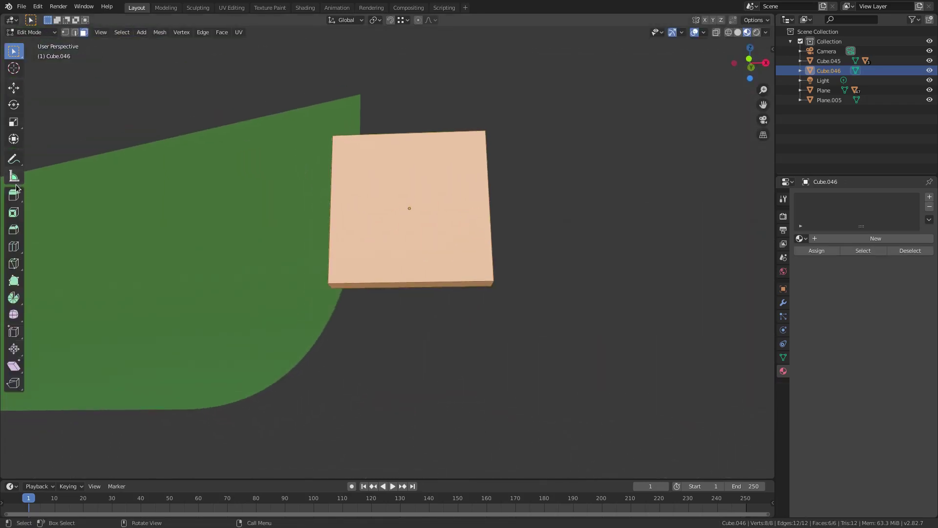
click(410, 283)
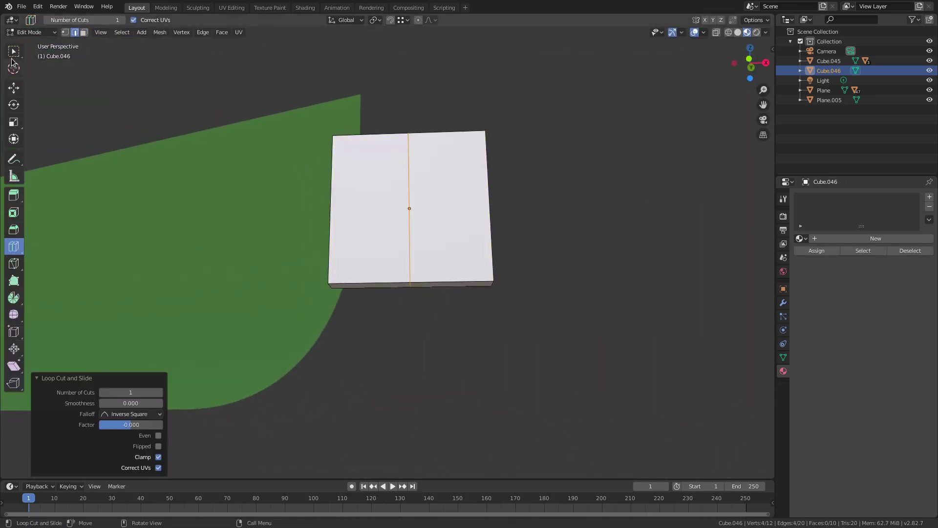
Step: Pull the slab's bottom middle edge down into a point to form a shield outline, and return to Object Mode
click(409, 291)
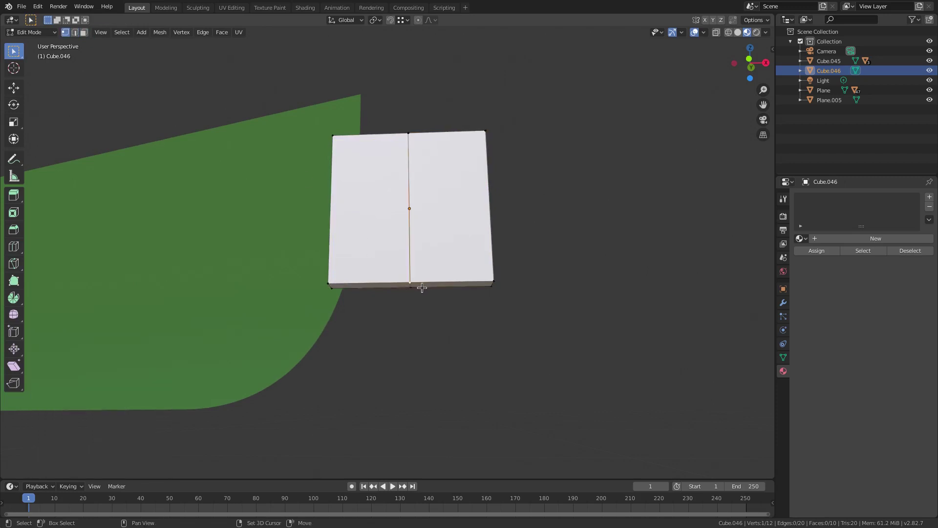
key(g)
click(518, 243)
key(Tab)
middle_drag(421, 187, 511, 237)
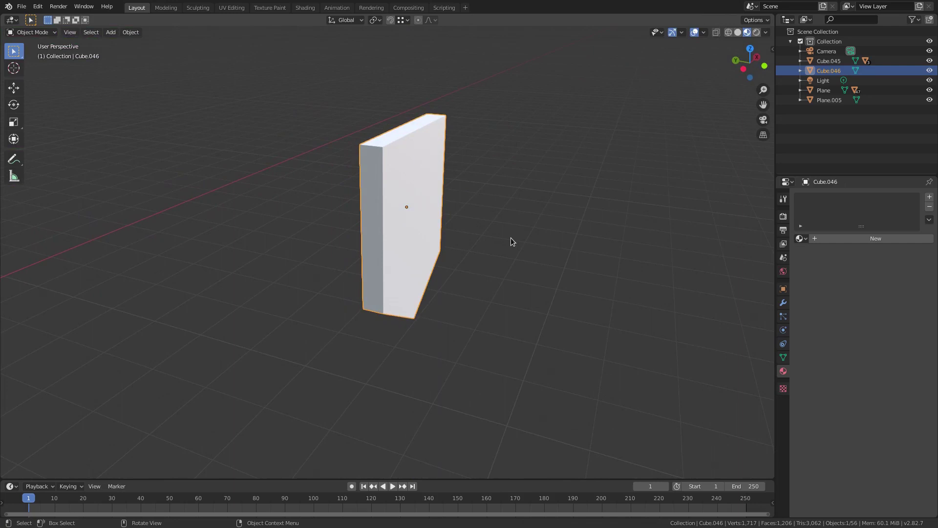
key(g)
key(y)
right_click(508, 235)
Step: Thicken the shield slightly by scaling it along Y
key(s)
key(y)
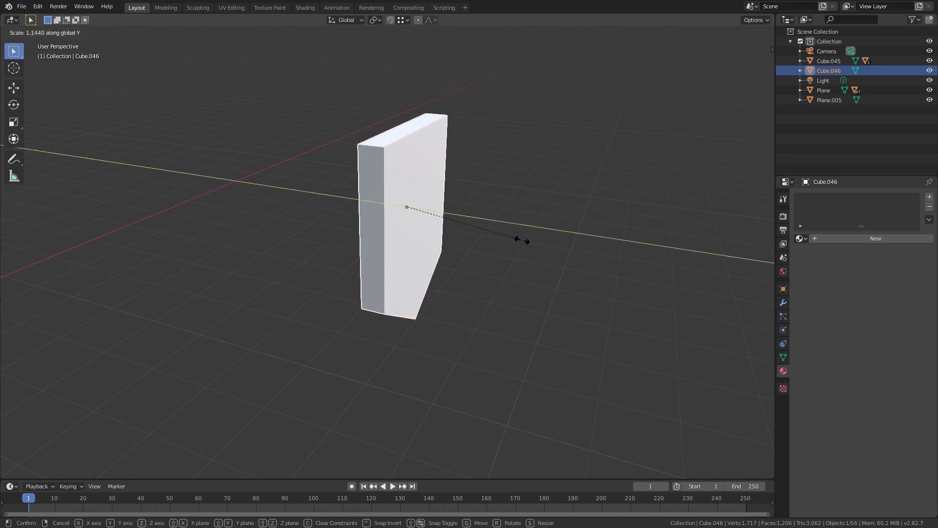
click(518, 237)
Step: Duplicate the shield in place and scale the copy to about 0.863
middle_drag(517, 241, 600, 232)
key(shift+d)
key(Escape)
key(s)
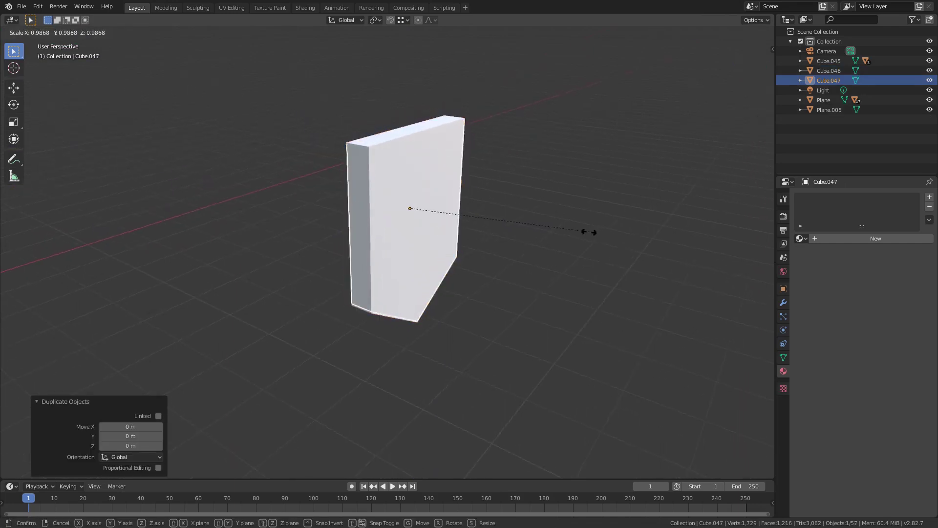
click(566, 233)
Step: Move the smaller copy along Y so it protrudes from the shield's front as an inner plate
key(g)
key(y)
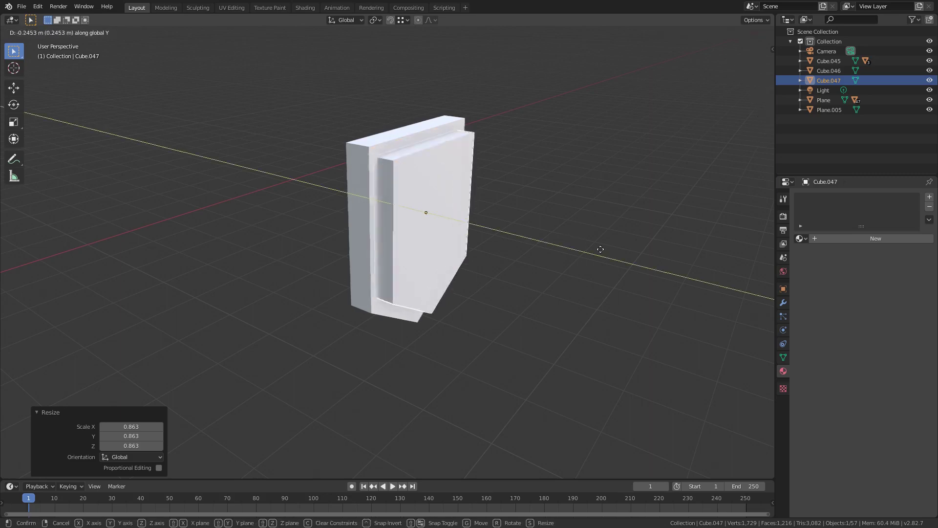
click(576, 243)
middle_drag(456, 184, 452, 162)
Step: Enlarge the inner plate slightly and readjust its depth along Y against the outer shield
key(s)
click(620, 257)
middle_drag(512, 226, 553, 230)
key(g)
key(y)
click(556, 231)
key(g)
key(y)
right_click(553, 230)
Step: Give the outer shield body a new material with a bright blue base color
click(368, 186)
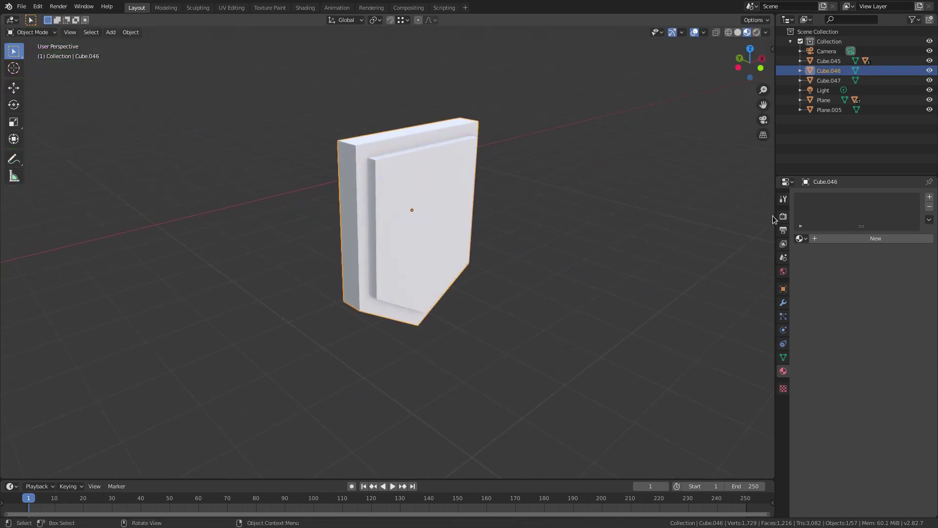
click(800, 238)
click(869, 238)
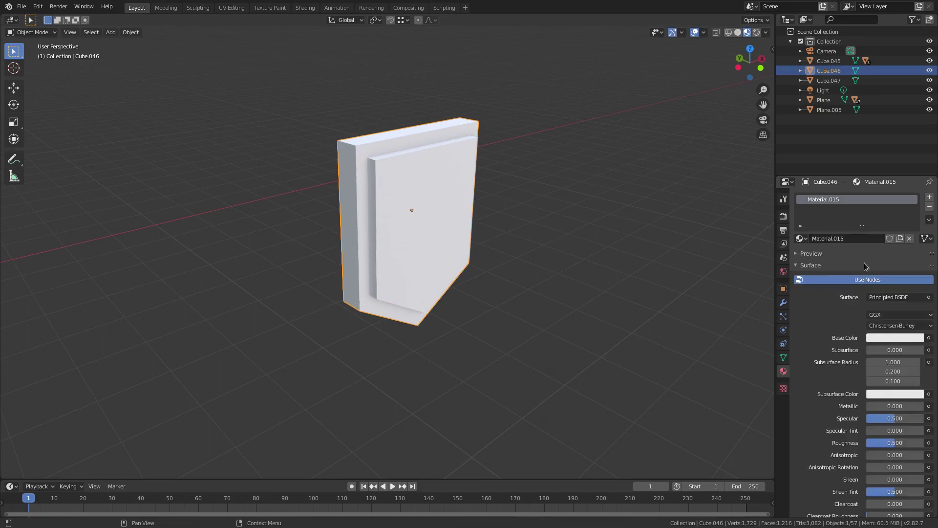
click(912, 340)
drag(886, 217, 887, 209)
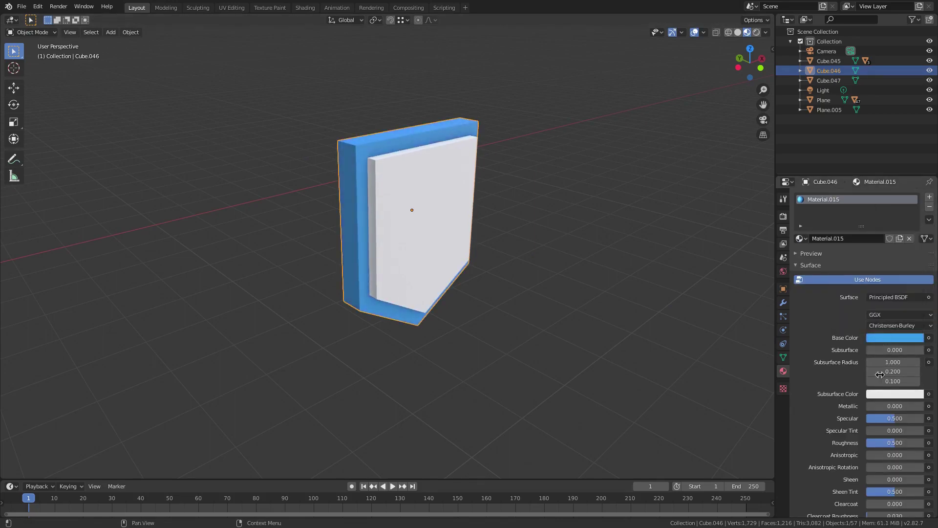
Step: Give the inner plate a new material with a dark brown base color at value 0.307
click(472, 222)
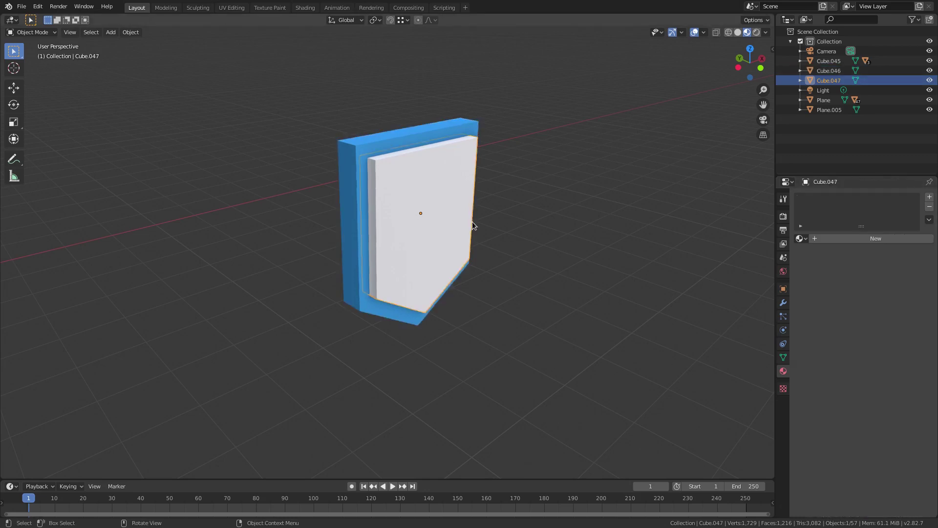
click(864, 239)
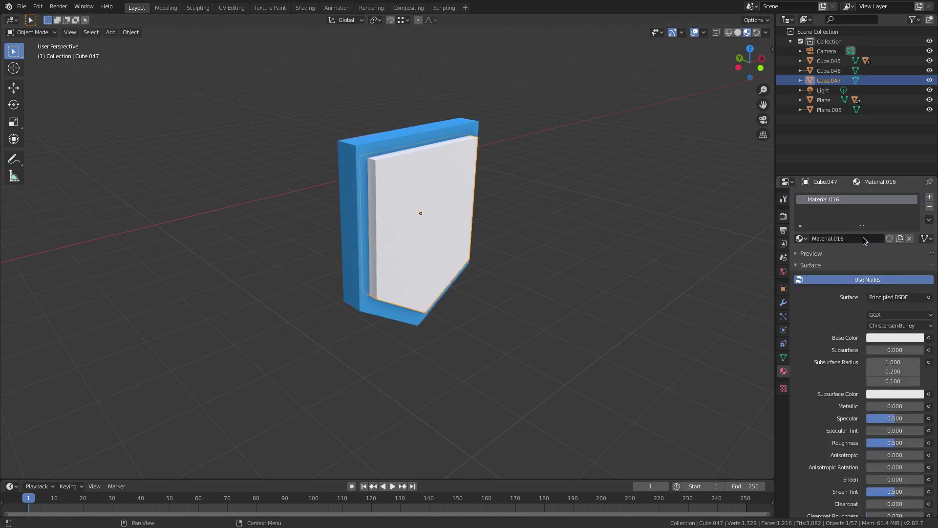
click(894, 339)
drag(870, 260, 868, 243)
click(917, 246)
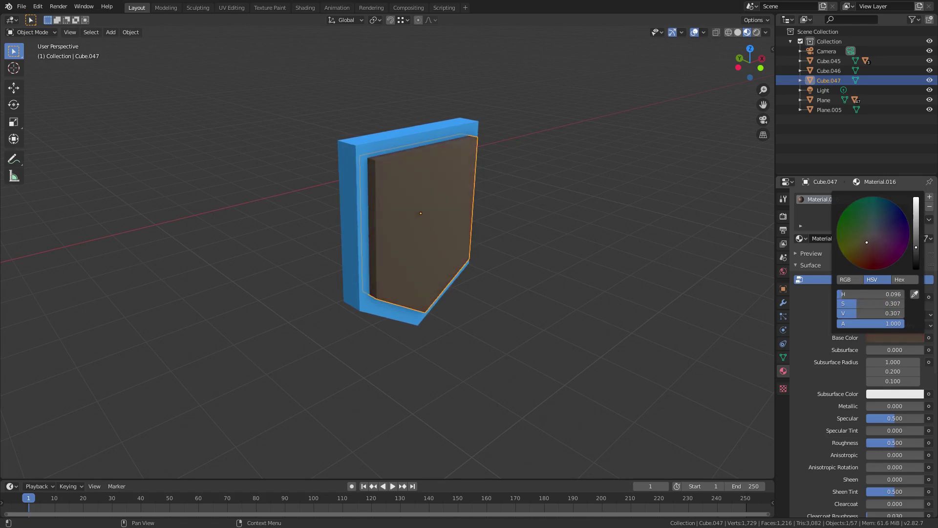
Step: Try a pale bluish-white base color on the inner plate, with hue 0.625, saturation 0.075 and value about 0.89
middle_drag(540, 242, 404, 218)
scroll(409, 252, down, 4)
scroll(404, 218, up, 4)
click(879, 337)
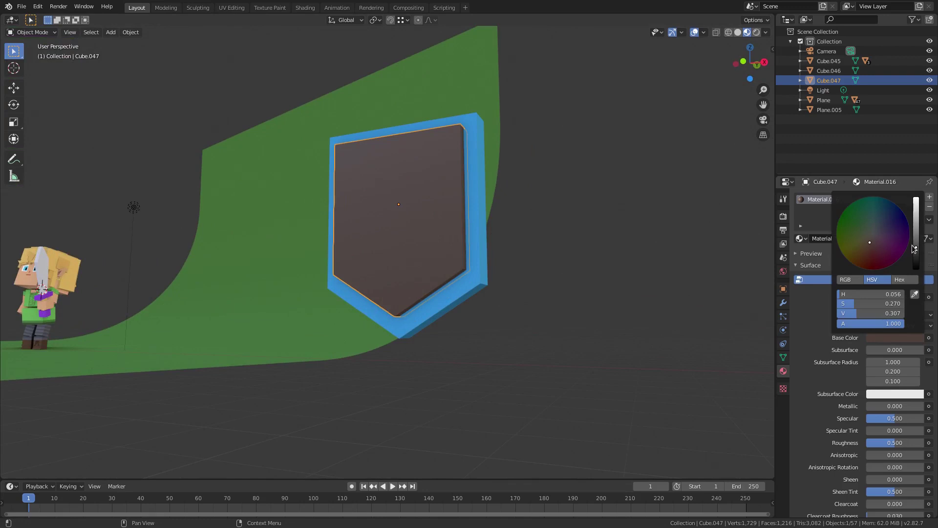
drag(922, 210, 917, 205)
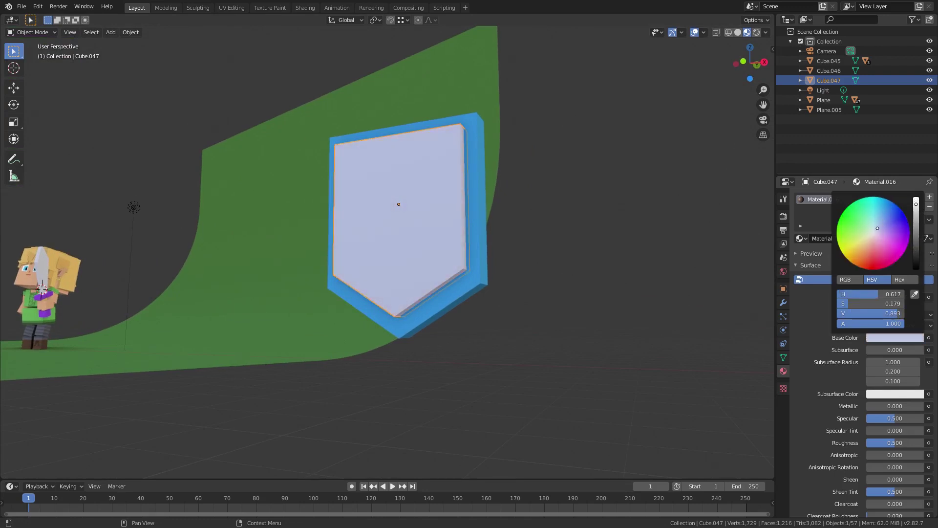
drag(878, 228, 876, 231)
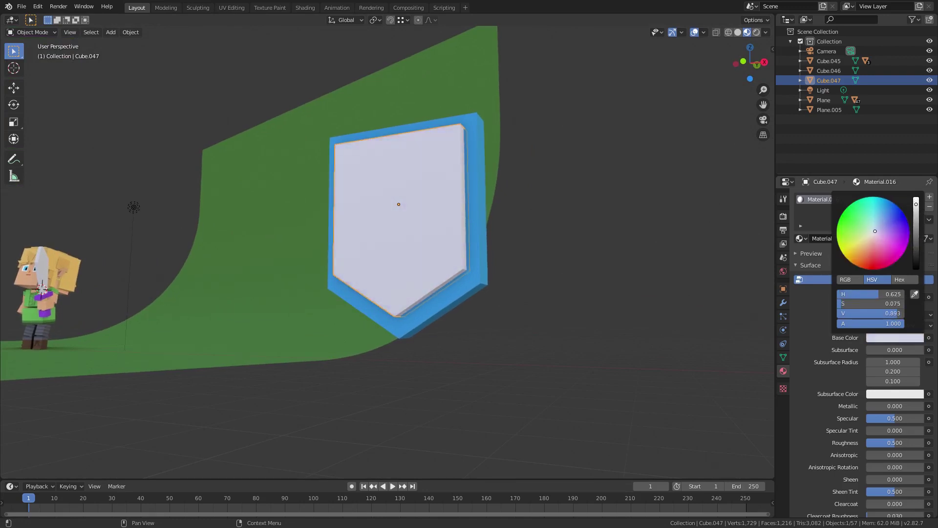
middle_drag(547, 261, 594, 283)
Step: Undo the pale recoloring of the shield's inner plate
click(452, 294)
scroll(463, 321, down, 8)
middle_drag(457, 324, 421, 293)
scroll(427, 276, up, 6)
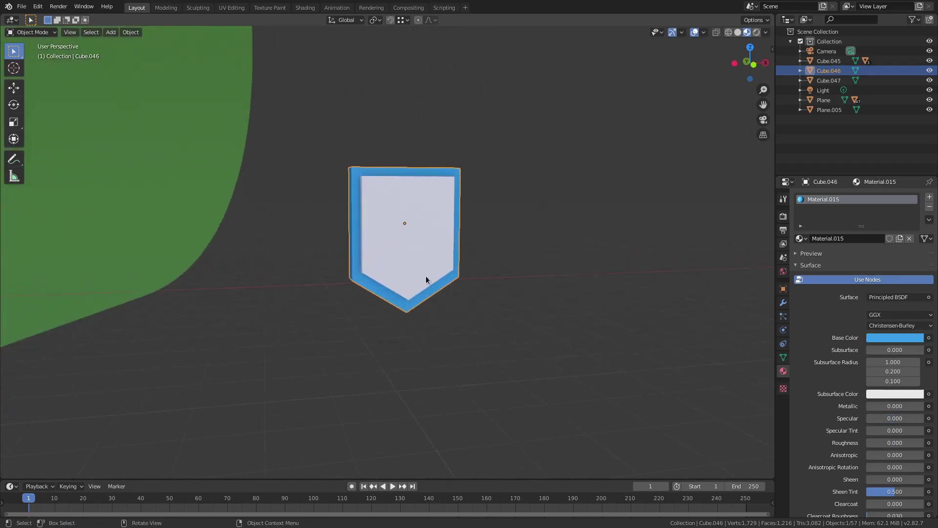
scroll(426, 276, up, 3)
click(524, 222)
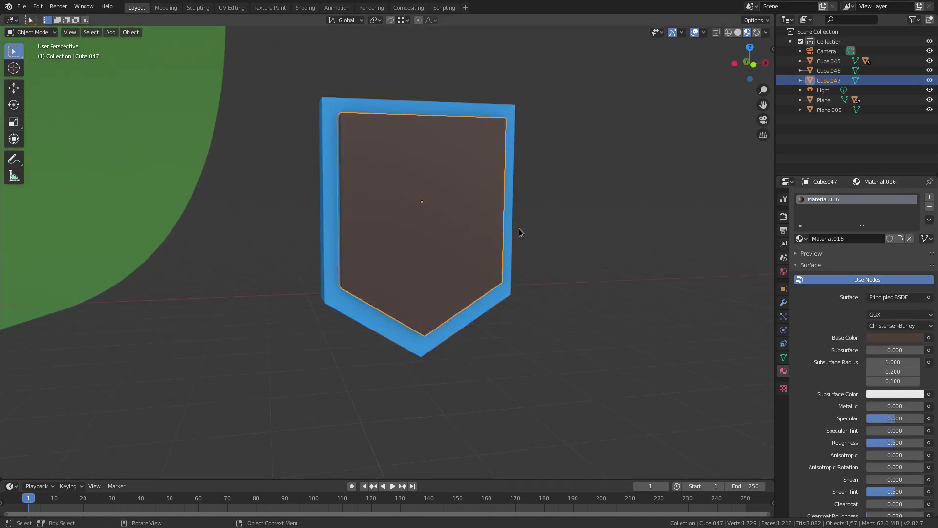
Step: Change the outer shield body's base color to pale bluish white with hue 0.594, saturation 0.096 and value 0.906
click(511, 288)
click(800, 238)
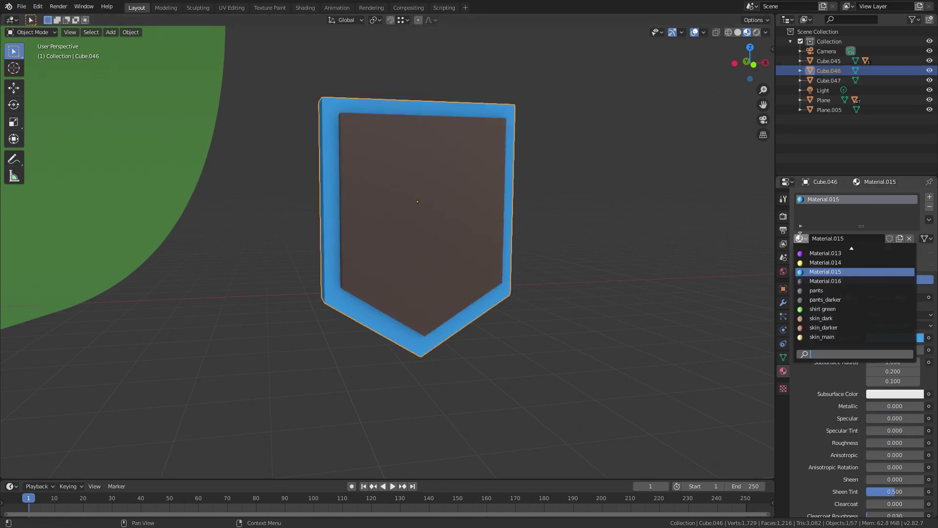
click(895, 338)
drag(878, 226, 875, 230)
scroll(405, 247, down, 2)
scroll(406, 247, up, 2)
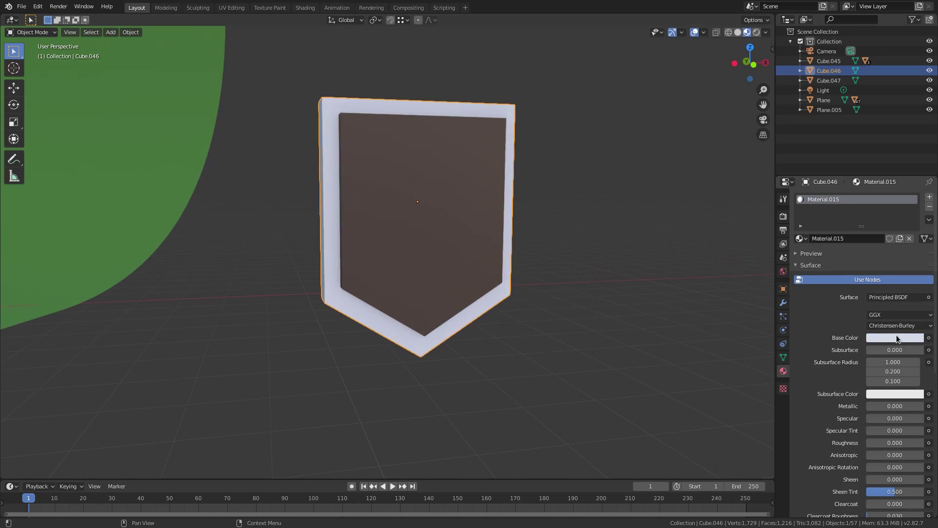
click(896, 336)
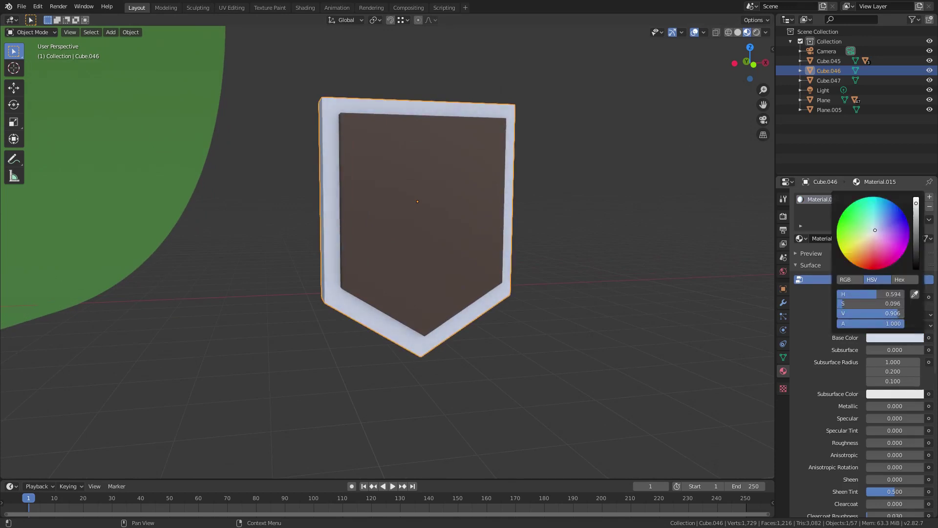
scroll(496, 239, down, 1)
Step: In Edit Mode, inset the two back faces of the outer shield body together by about 0.173 m
middle_drag(459, 239, 489, 245)
click(427, 228)
key(alt+a)
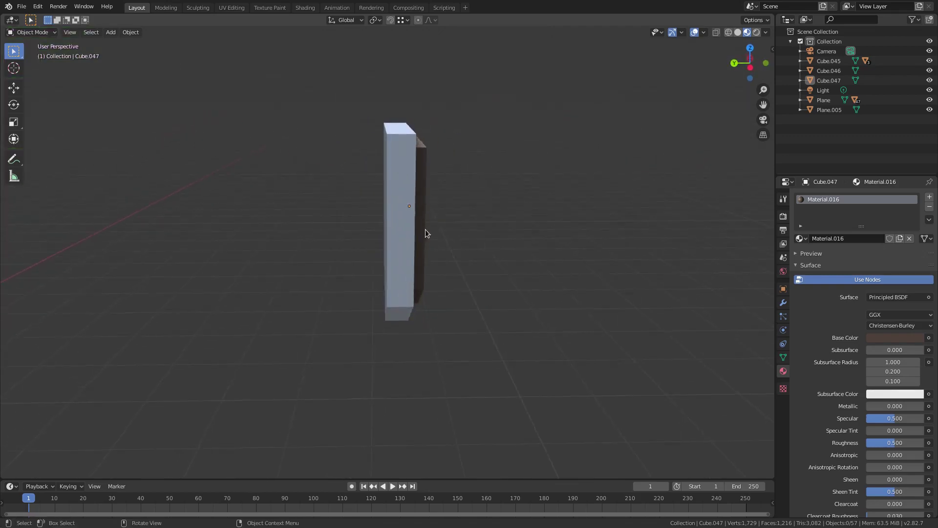
click(405, 230)
middle_drag(649, 246, 409, 218)
key(Tab)
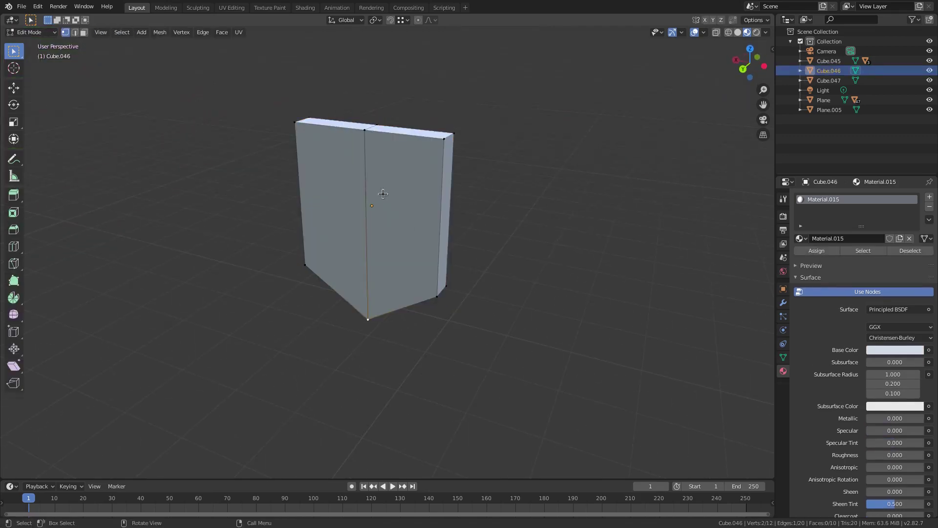
click(333, 186)
shift+click(406, 210)
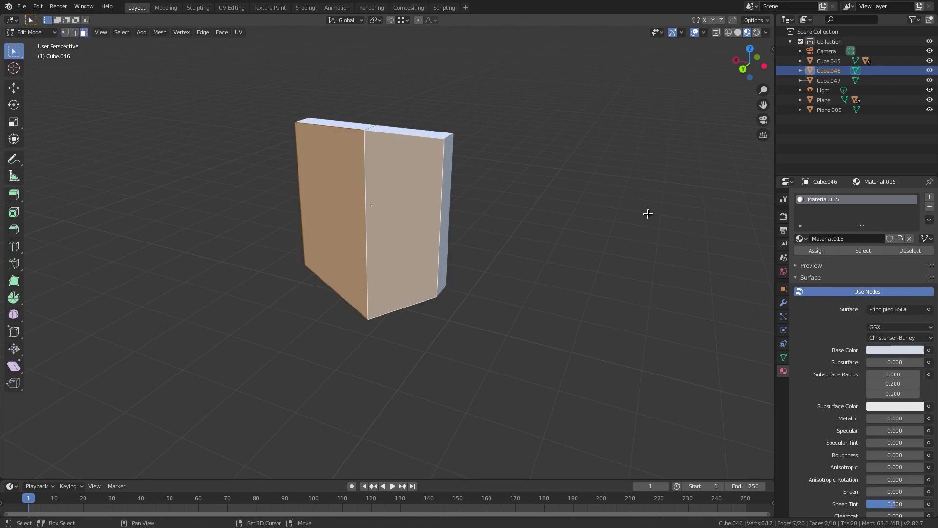
key(i)
click(603, 226)
key(i)
right_click(611, 225)
Step: Extrude the inset back faces about 0.16 m inward to hollow out the shield's back, and leave Edit Mode
key(e)
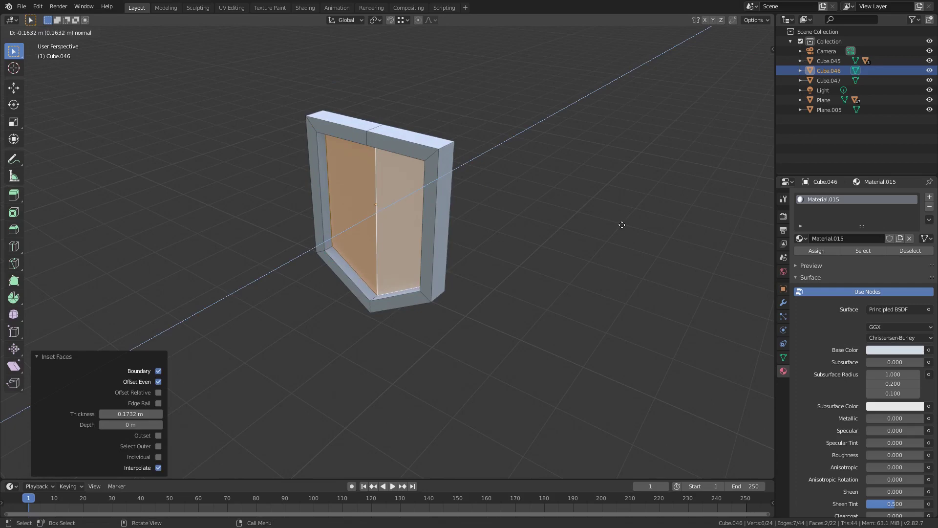
click(621, 225)
middle_drag(622, 221, 562, 218)
key(Tab)
Step: Parent the outer shield body to the brown inner plate with the Object type
middle_drag(366, 189, 451, 178)
shift+click(411, 191)
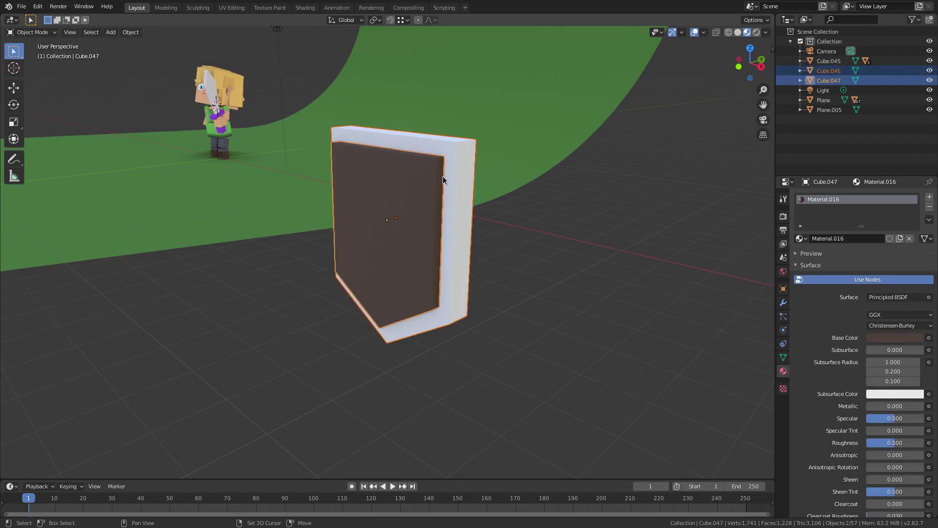
key(ctrl+p)
click(443, 179)
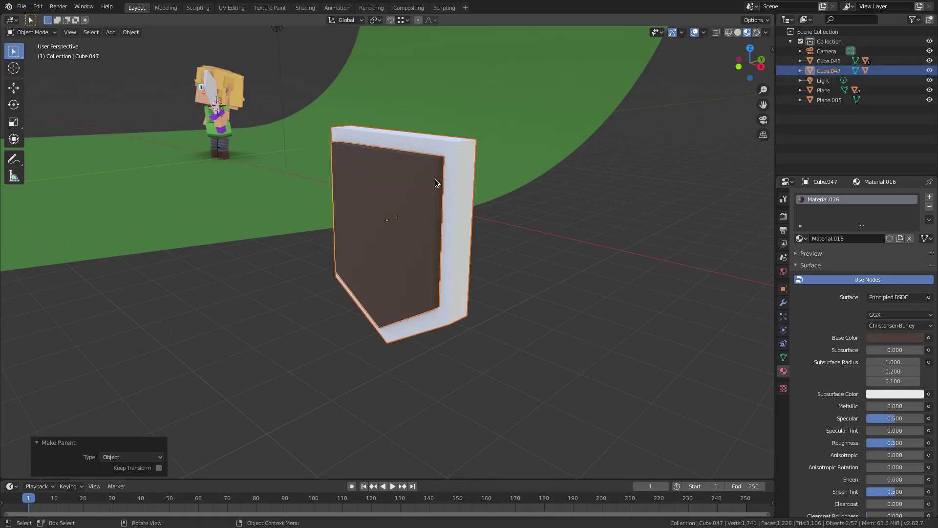
Step: Select the inner plate and move the parented shield across the scene toward the character
click(434, 181)
scroll(428, 243, down, 4)
middle_drag(428, 245, 470, 244)
key(g)
click(129, 244)
Step: Bring the shield close in front of the character's body, checking its placement from another angle
shift+middle_drag(129, 244, 545, 250)
scroll(518, 243, down, 3)
key(g)
click(268, 242)
middle_drag(268, 242, 374, 239)
key(g)
click(142, 274)
key(r)
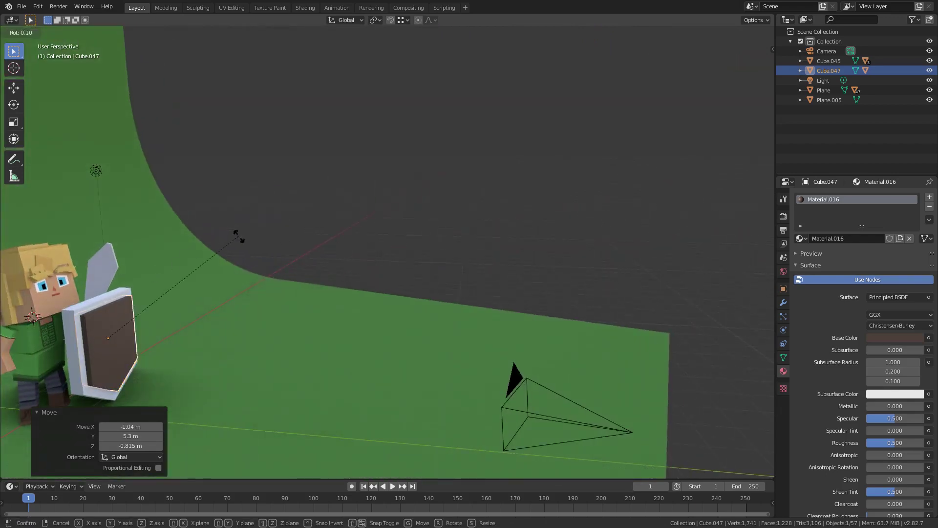
right_click(250, 286)
Step: Try Material.009 and Material on the outer shield body, and settle on the existing Material.012
click(110, 301)
shift+middle_drag(110, 297, 410, 270)
scroll(411, 270, up, 4)
middle_drag(410, 270, 343, 273)
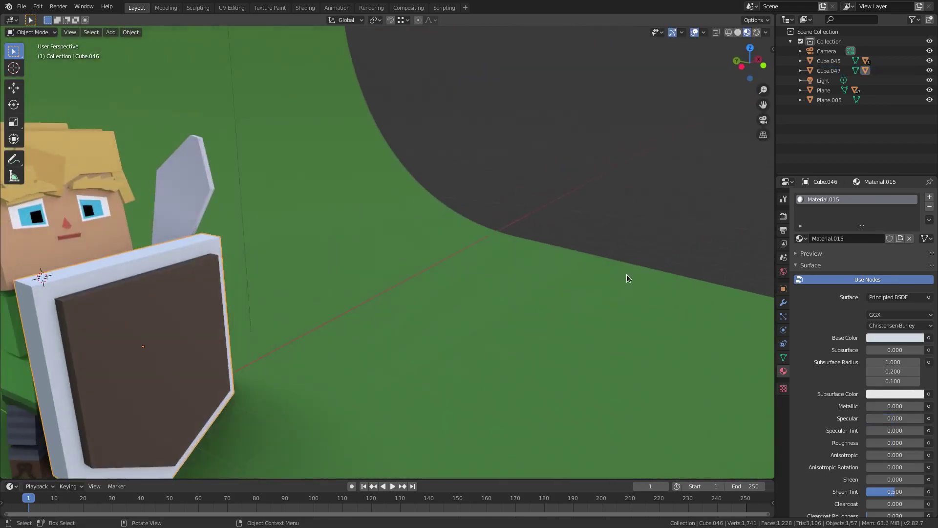
scroll(628, 275, down, 3)
click(800, 238)
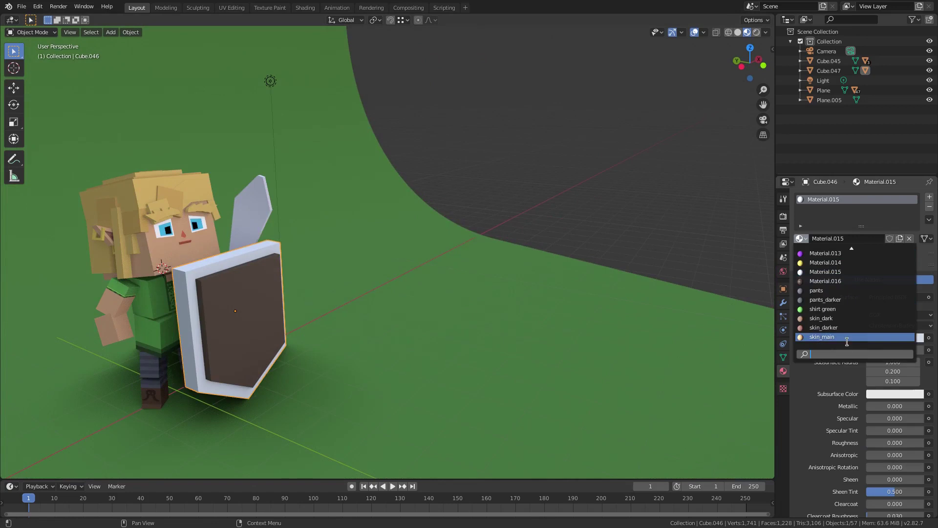
scroll(831, 298, up, 5)
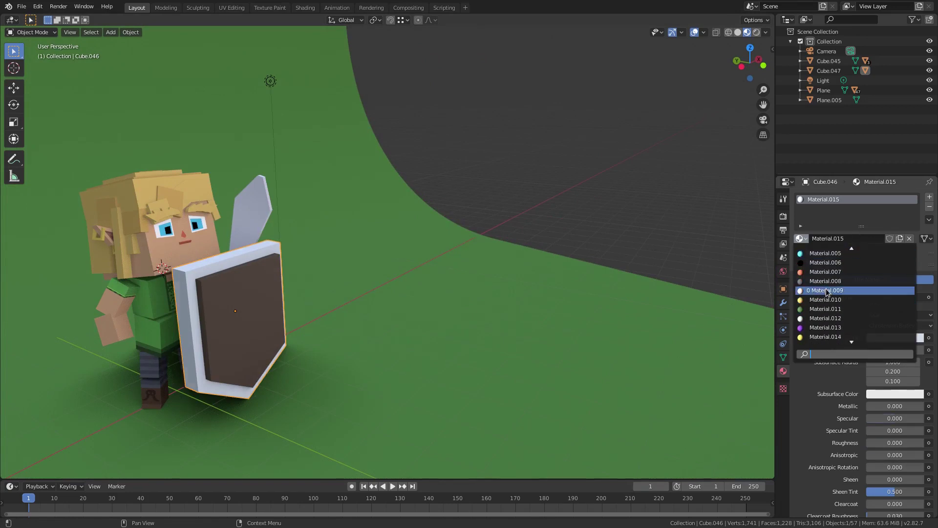
click(825, 299)
click(799, 238)
scroll(826, 241, up, 5)
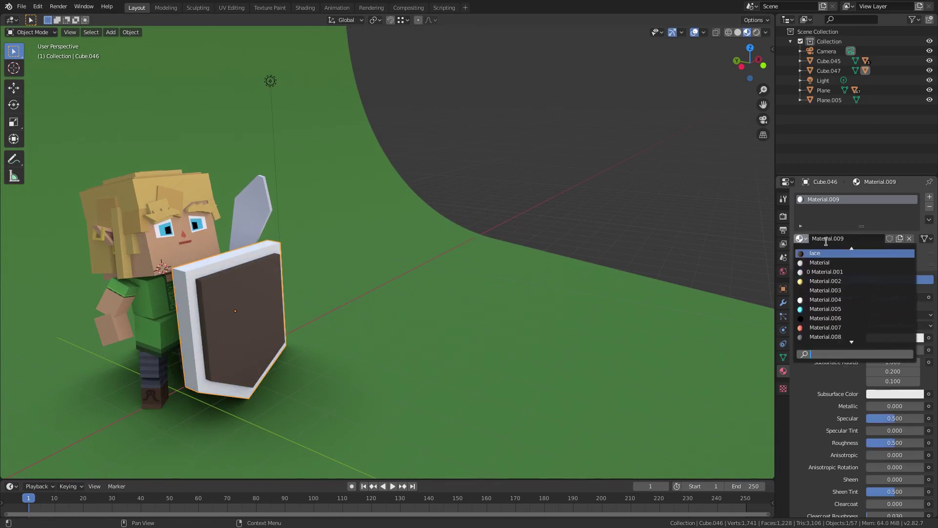
click(251, 210)
click(251, 254)
click(800, 238)
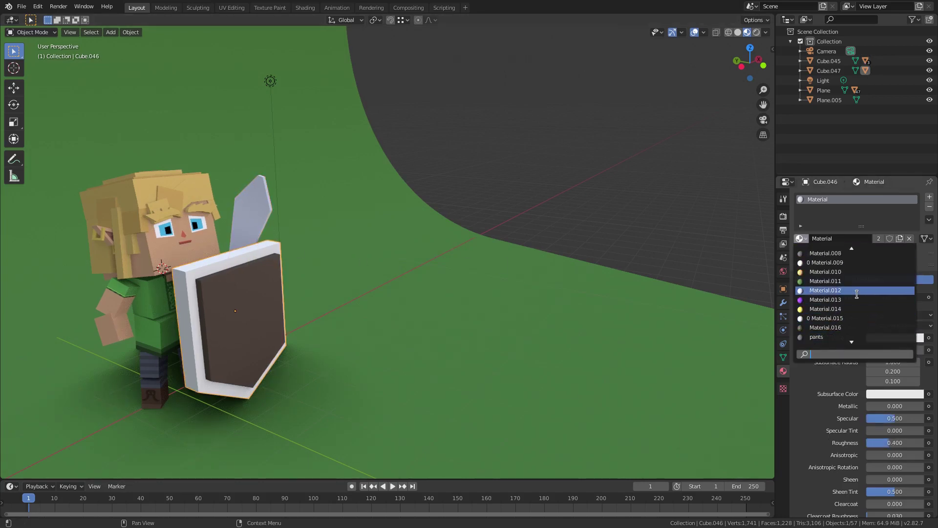
click(857, 292)
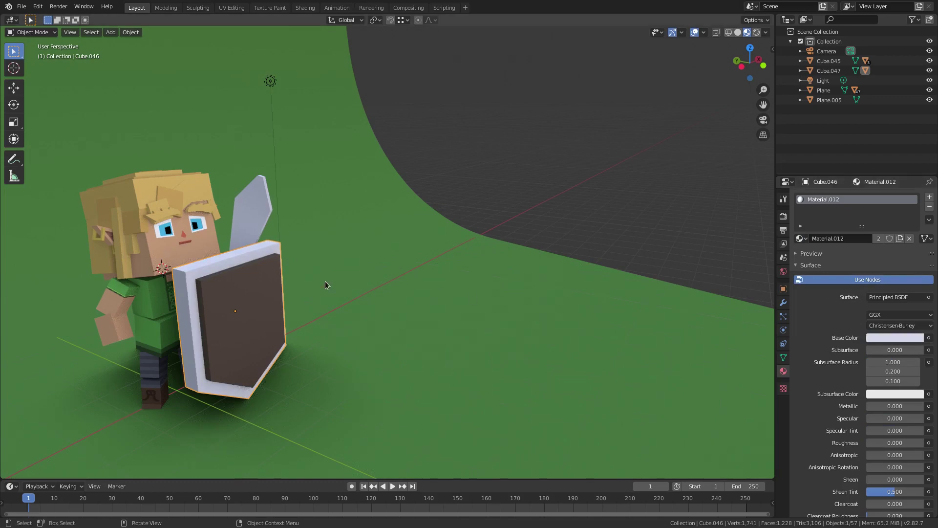
Step: Rotate and resize the whole shield and move it about -1.04 m in X, 1.38 m in Y and -0.28 m in Z, in front of the character's right arm
click(300, 304)
key(r)
click(446, 383)
key(s)
click(415, 315)
middle_drag(363, 293, 356, 271)
key(g)
click(251, 305)
key(KP_0)
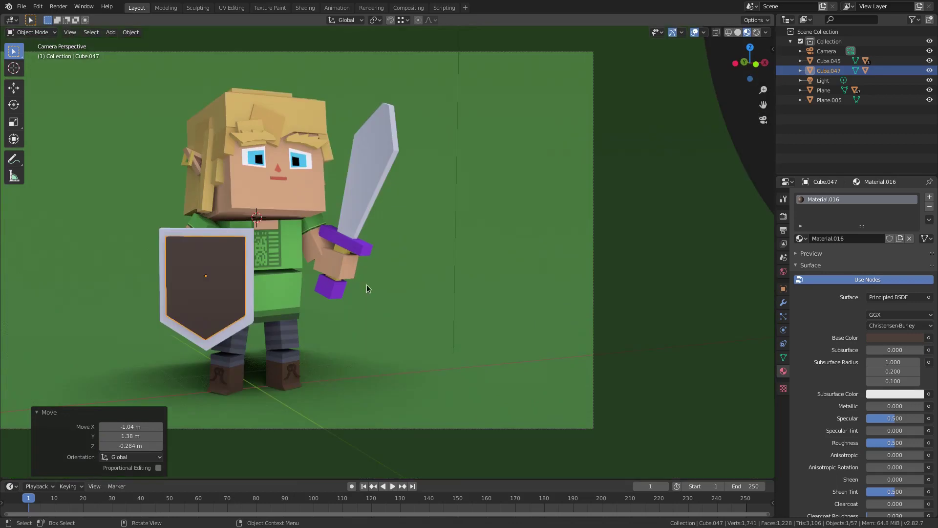
Step: In camera view, shift the shield out to the character's right arm and freely rotate it to angle outward
key(g)
click(423, 287)
key(r)
right_click(369, 286)
key(r)
key(r)
click(331, 286)
key(g)
click(328, 293)
Step: Scale the shield down slightly and nudge it toward the character's right forearm
key(s)
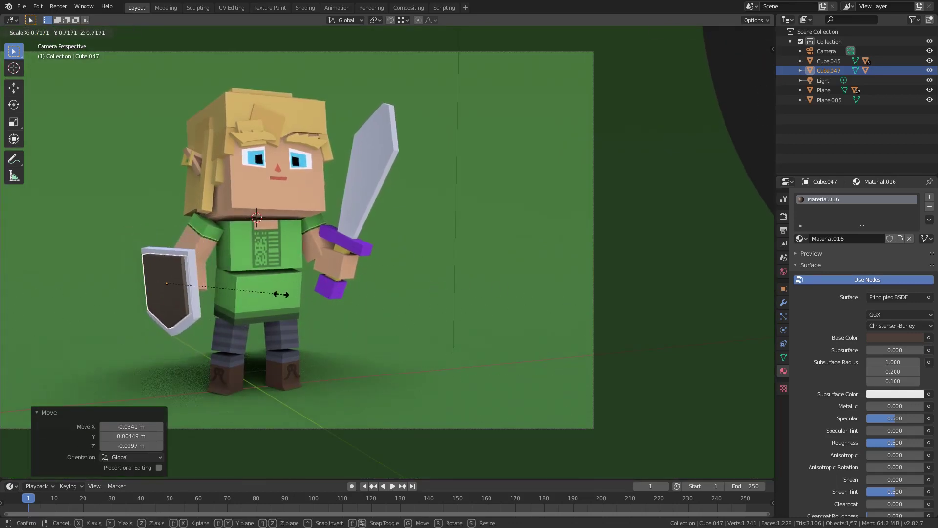
click(308, 292)
key(g)
click(316, 288)
Step: Seat the shield against the forearm from behind, rotate it 18.5° about the global Y axis, and return to camera view
middle_drag(313, 288, 604, 239)
scroll(451, 265, up, 5)
key(g)
click(593, 239)
key(r)
key(y)
key(Return)
key(KP_0)
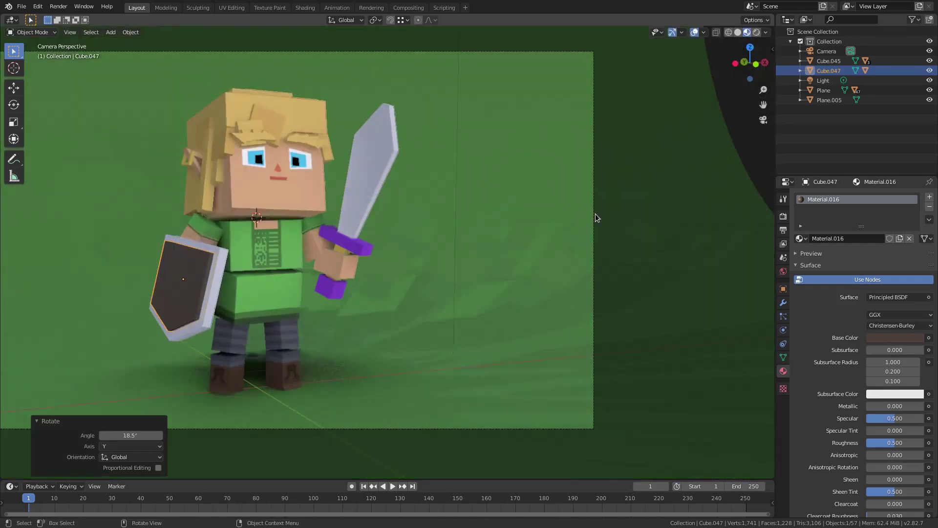
Step: Nudge the shield slightly to refine its placement on the arm in camera view
key(g)
click(571, 237)
key(r)
key(r)
right_click(571, 239)
Step: Extrude the two front faces of the shield's brown inner plate outward, and leave Edit Mode
key(Tab)
click(185, 274)
shift+click(174, 273)
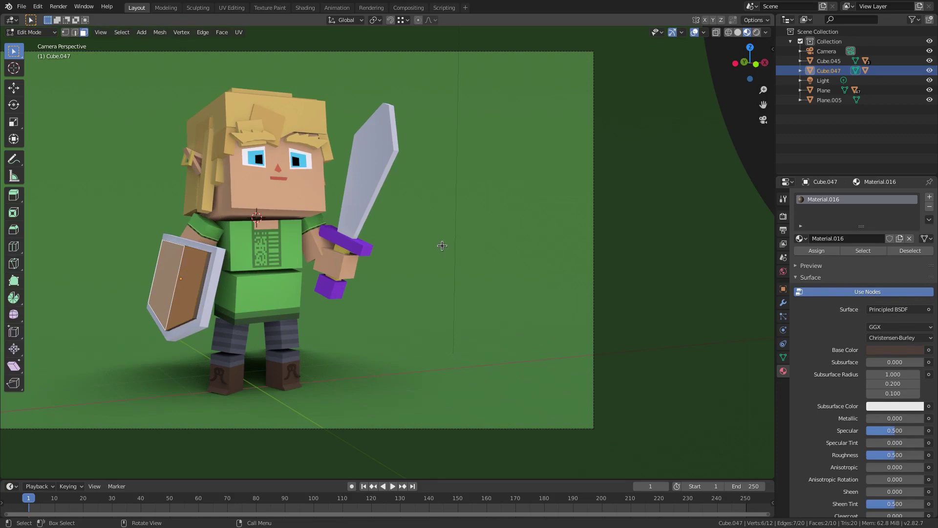
key(e)
click(436, 247)
key(Tab)
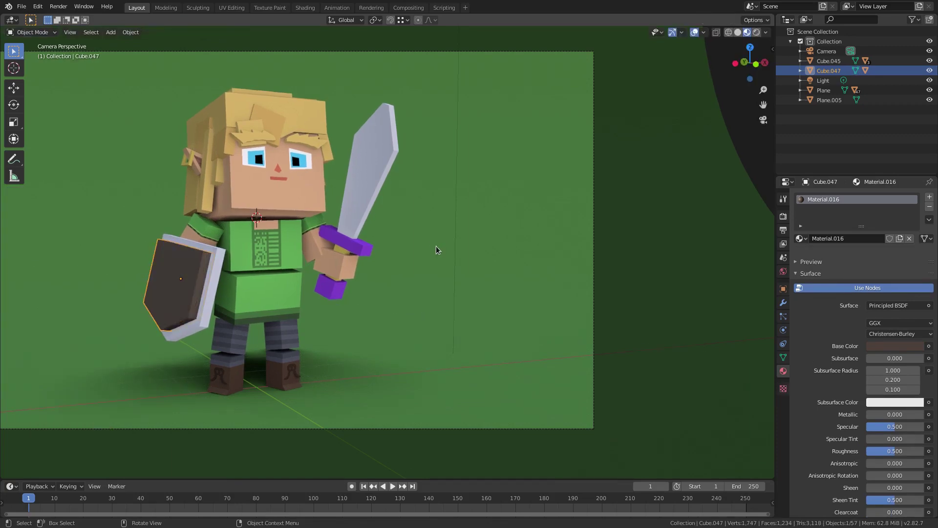
Step: Undo the inner plate's extrusion and move its two front faces about 0.045 m inward along the local Y axis
scroll(266, 291, up, 5)
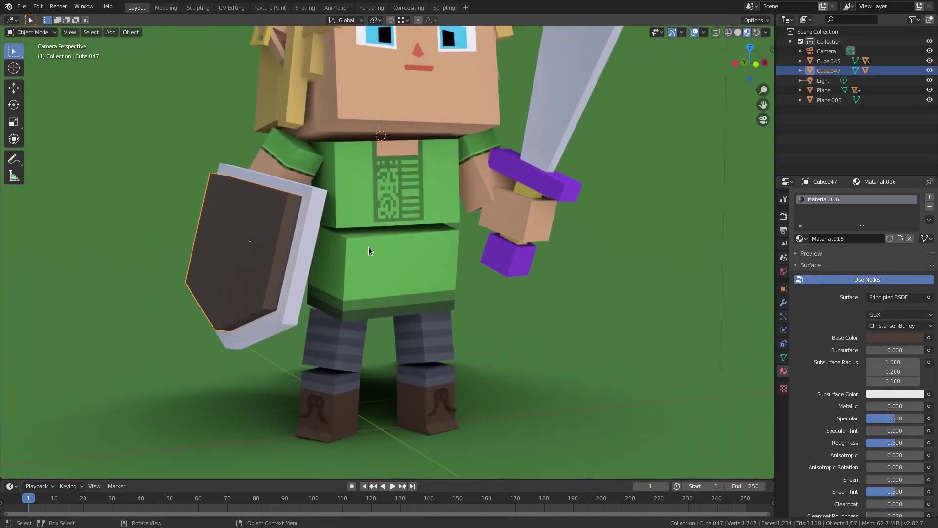
middle_drag(369, 247, 593, 298)
key(Tab)
key(ctrl+z)
key(z)
key(z)
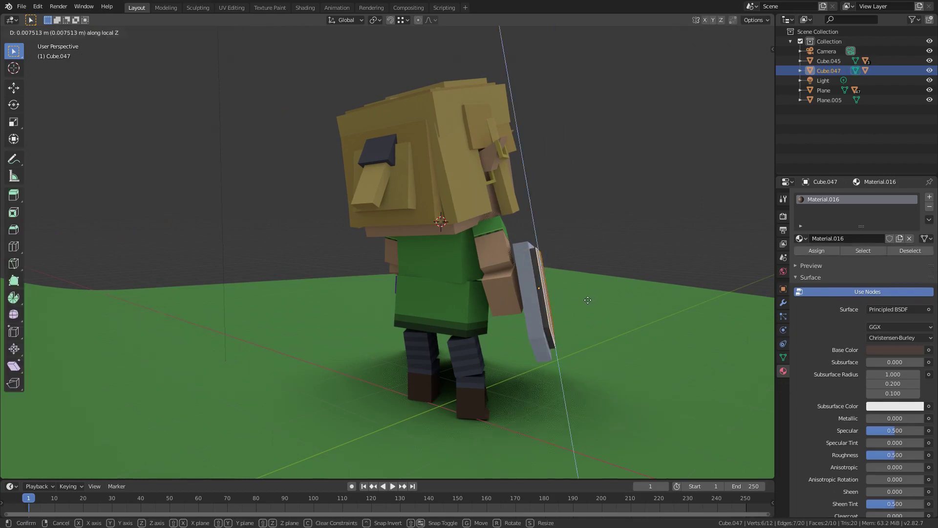
key(y)
key(y)
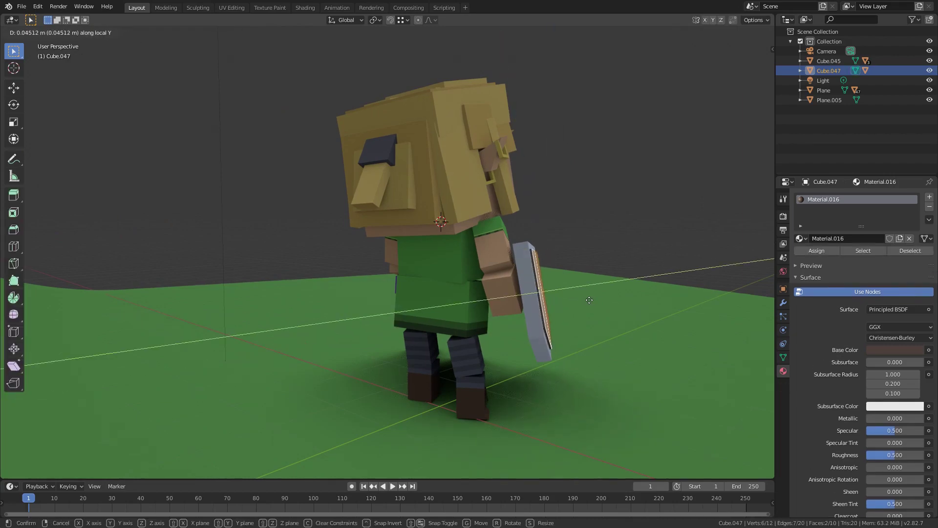
click(590, 300)
Step: Move the inner plate's front faces about 0.06 m back outward along local Y in camera view, and leave Edit Mode
key(KP_0)
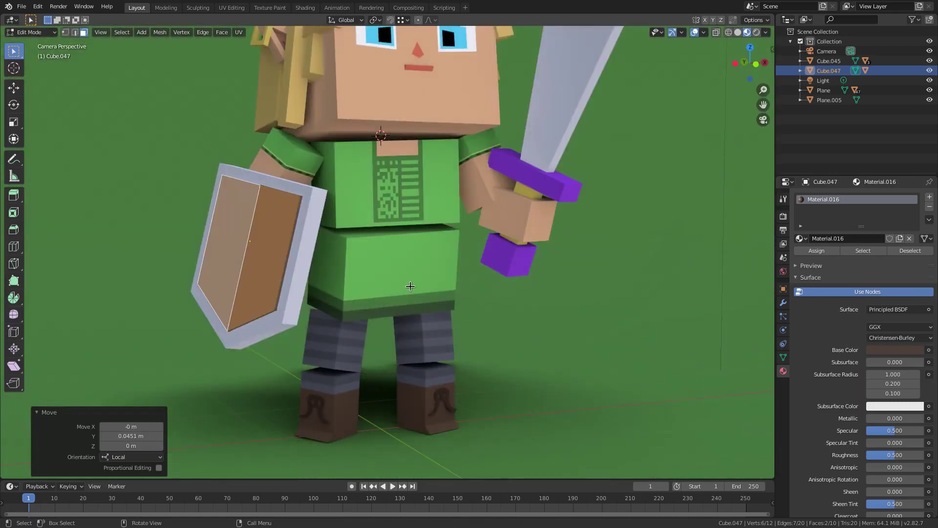
key(y)
key(y)
right_click(510, 286)
key(g)
key(y)
key(y)
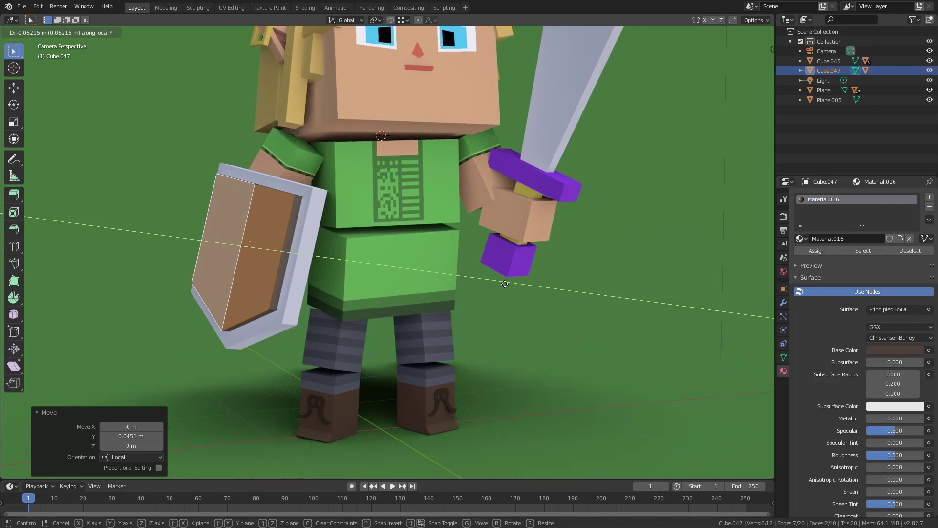
click(507, 284)
key(Tab)
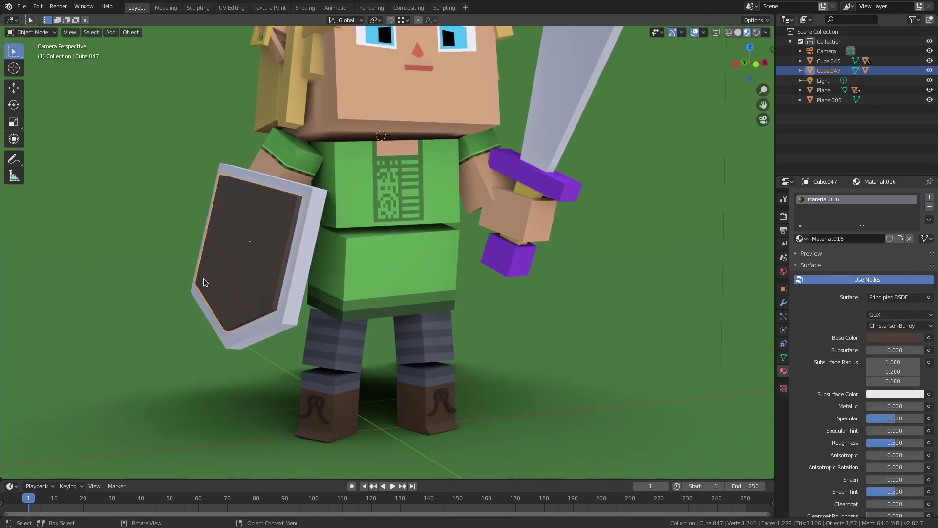
key(g)
key(y)
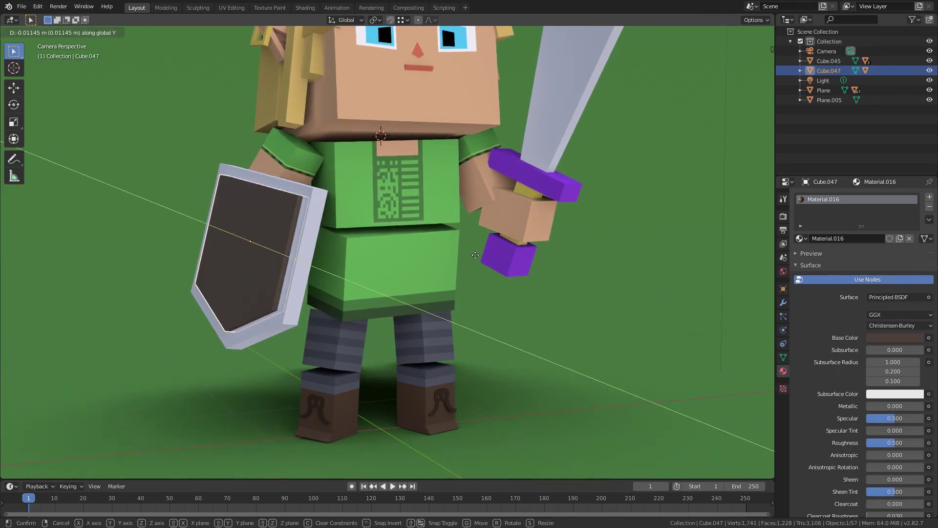
key(Escape)
Step: Move the inner plate's front faces about 0.016 m inward along local Y, and return to Object Mode
key(Tab)
key(g)
key(z)
key(z)
key(y)
key(y)
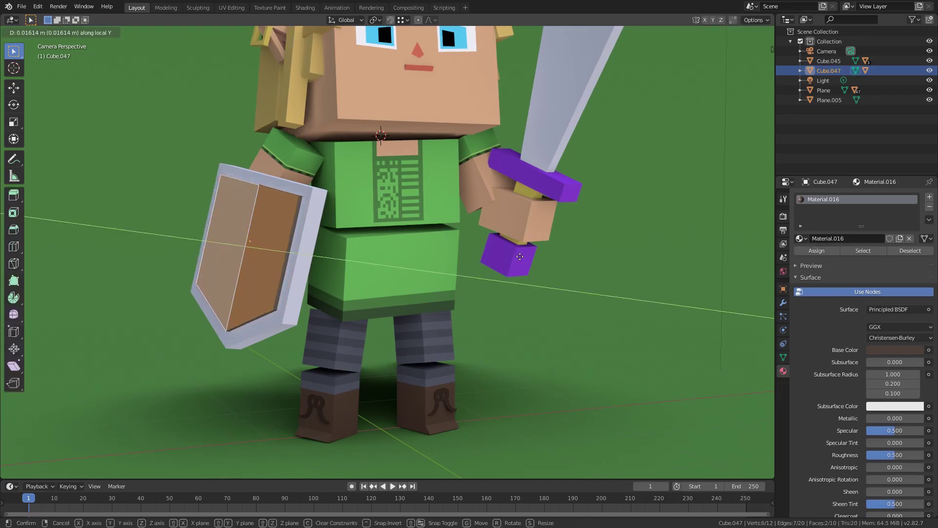
click(520, 257)
key(Tab)
Step: Examine the shield's fit on the character from the camera view and from other angles
scroll(508, 287, down, 3)
click(507, 294)
scroll(511, 293, down, 3)
scroll(507, 294, up, 3)
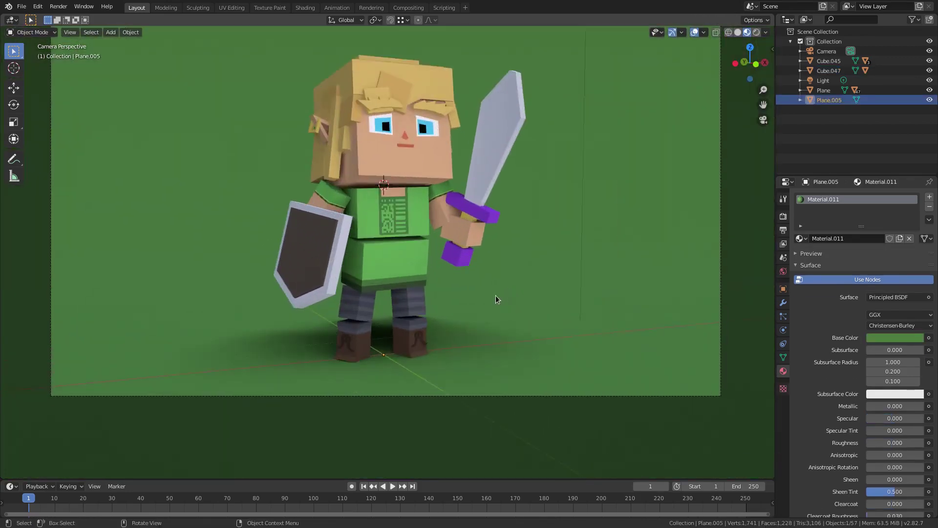
middle_drag(503, 294, 482, 292)
middle_drag(266, 255, 352, 261)
scroll(352, 262, down, 4)
scroll(416, 278, up, 4)
mouse_move(440, 284)
middle_down()
mouse_move(495, 299)
mouse_move(428, 272)
middle_up()
Step: Set the inner plate material's specular and roughness to 0, and lighten its base color to a medium brown with a value of about 0.43
click(495, 299)
scroll(528, 289, up, 4)
drag(907, 419, 851, 421)
drag(907, 444, 828, 436)
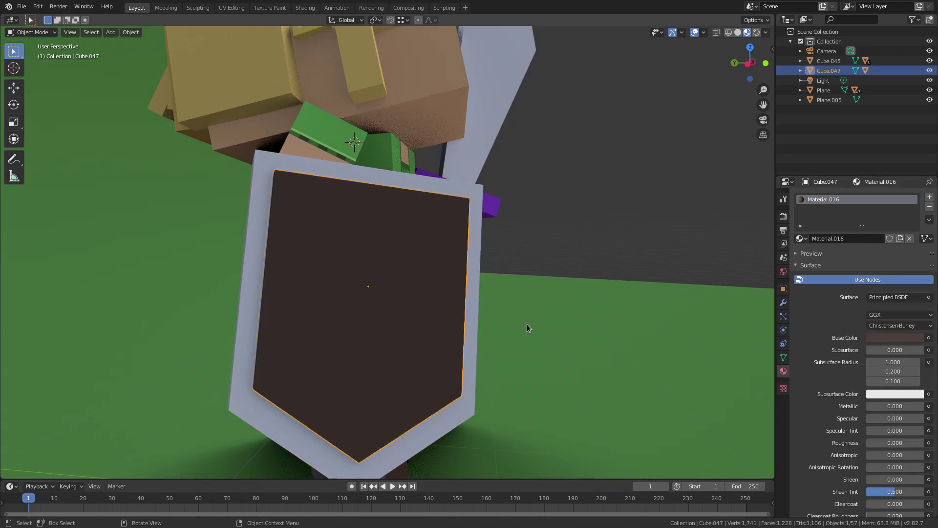
click(889, 337)
drag(916, 238, 917, 236)
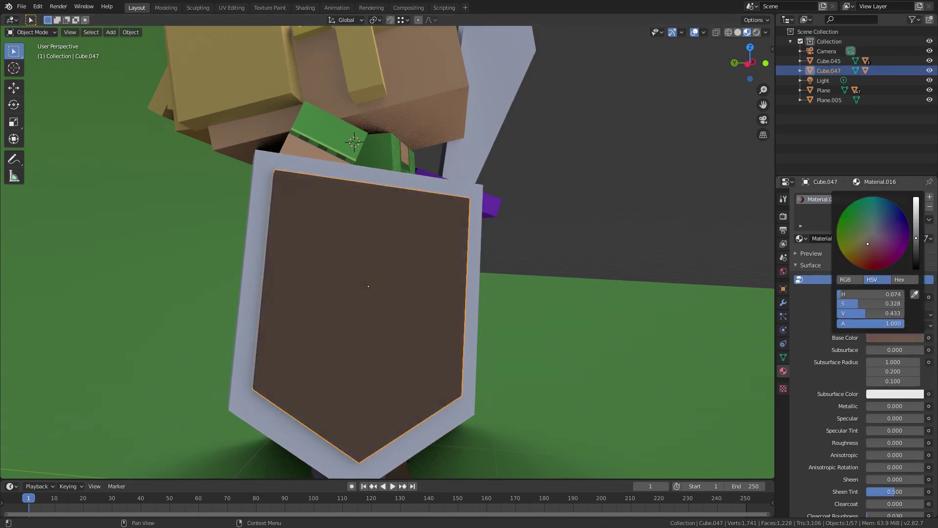
key(KP_0)
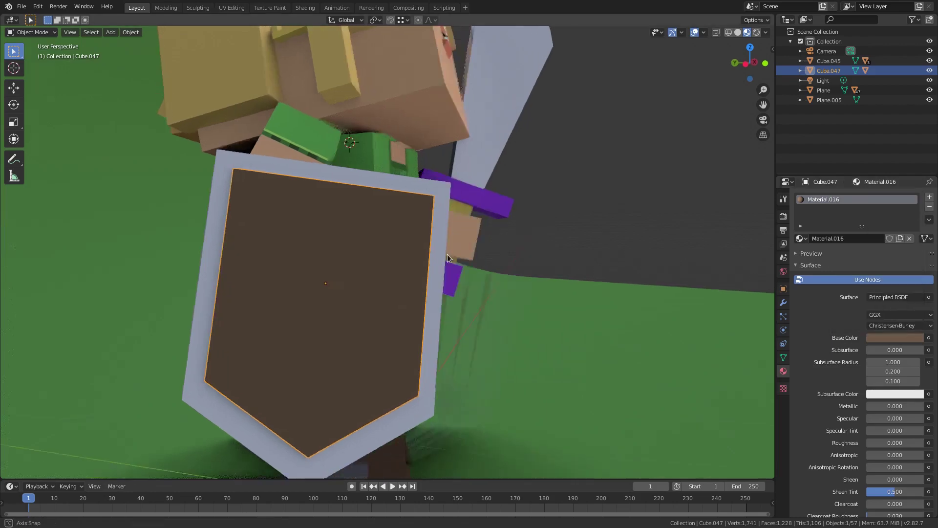
Step: Select the point light above the scene and move it to a new spot in camera view
scroll(492, 262, down, 5)
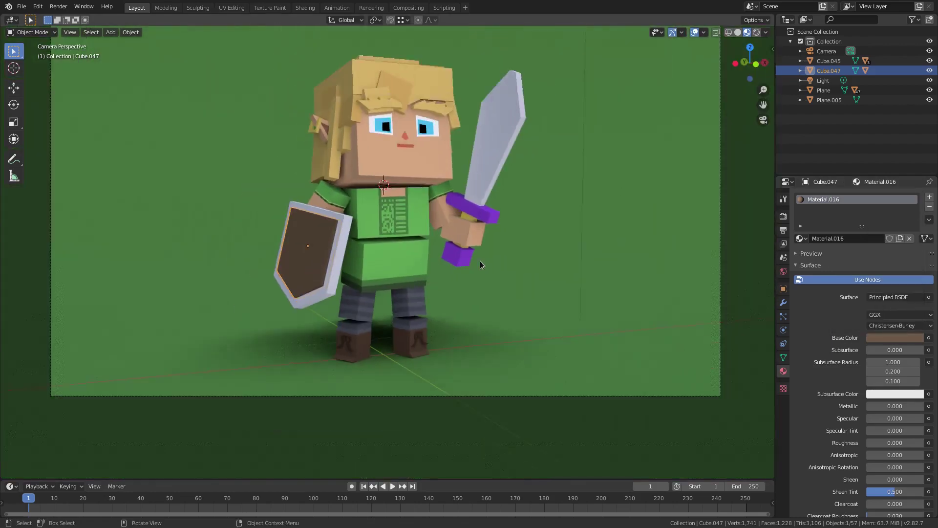
click(523, 61)
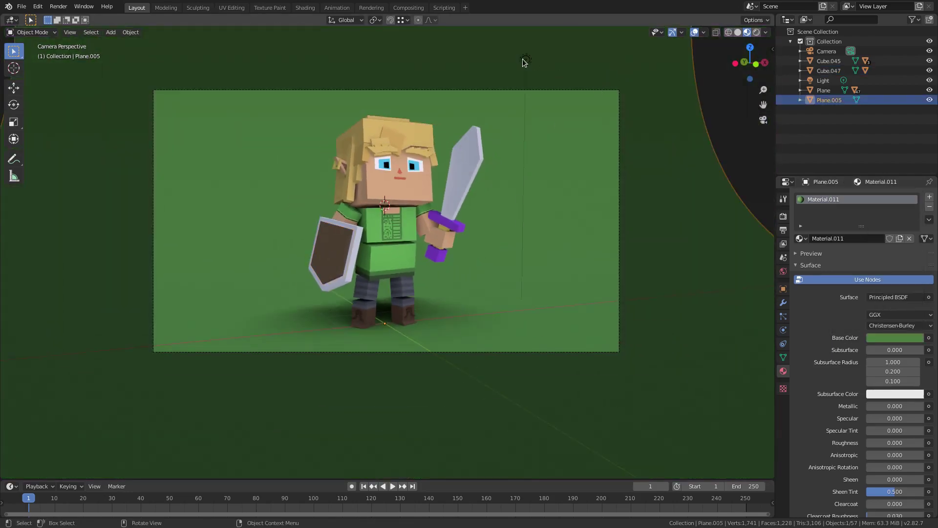
click(523, 61)
key(g)
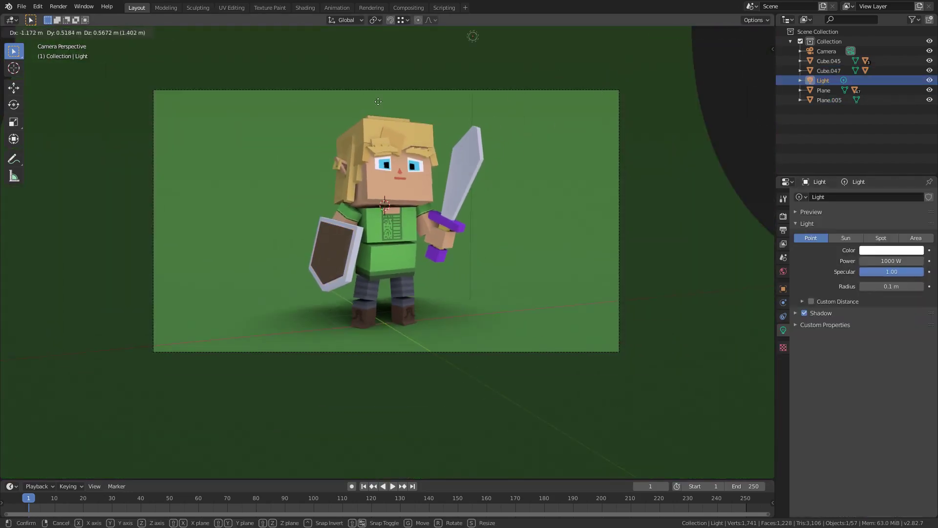
click(402, 134)
Step: Check the lighting in rendered shading, delete the point light, and return to material preview in camera view
click(757, 32)
mouse_move(498, 212)
middle_down()
mouse_move(648, 203)
mouse_move(510, 205)
mouse_move(617, 232)
middle_up()
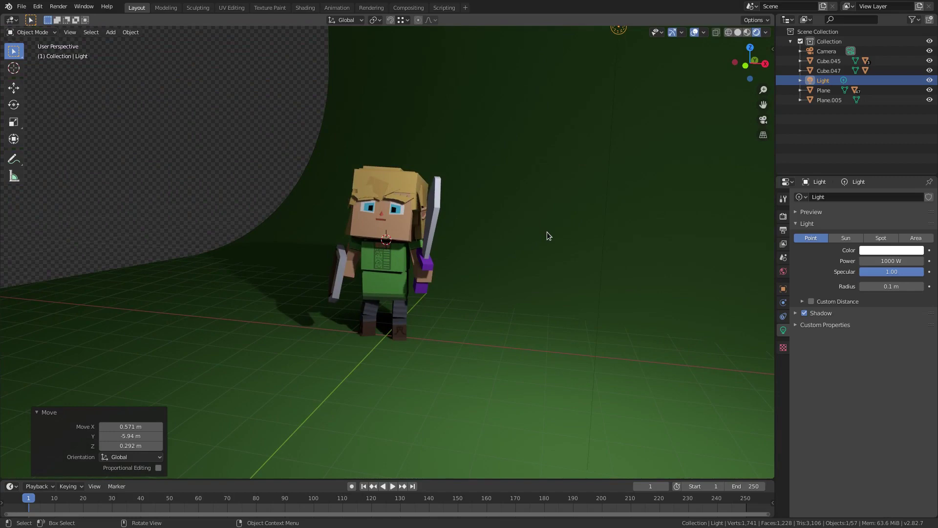
key(Delete)
key(KP_0)
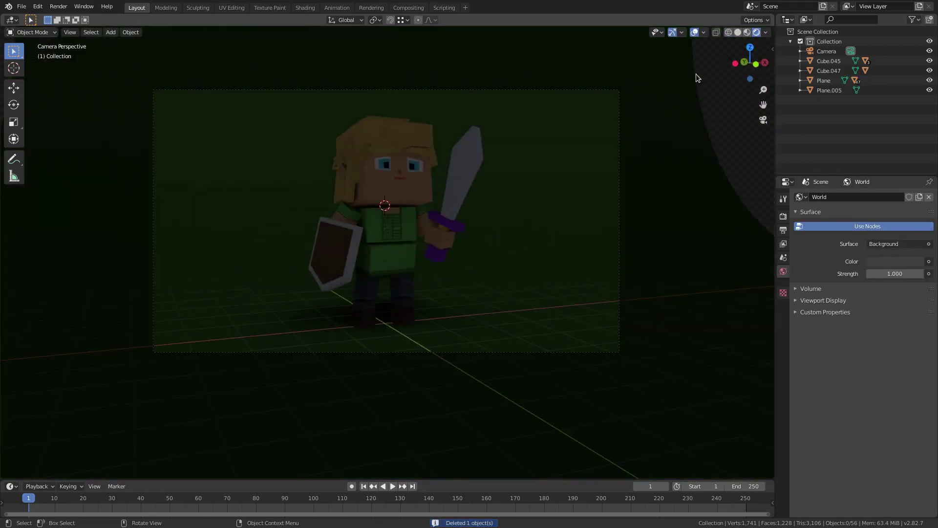
key(shift+a)
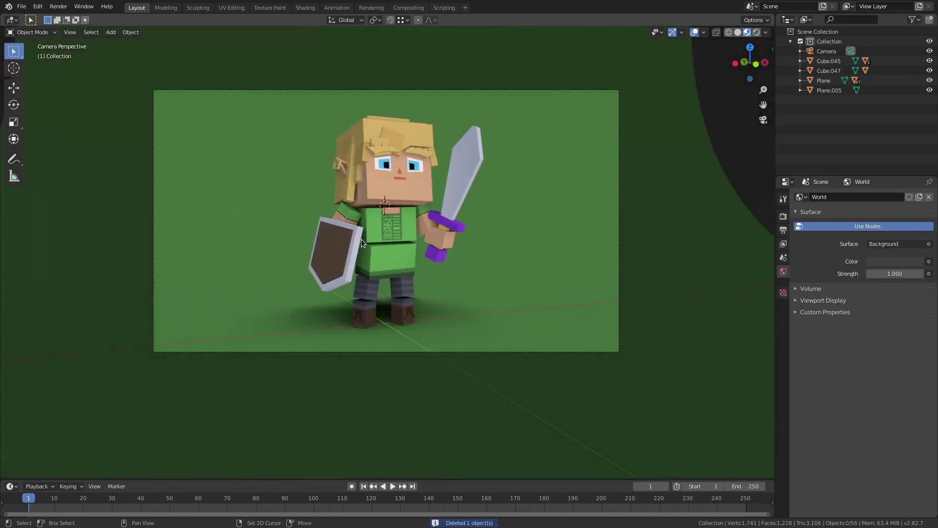
shift+middle_drag(435, 105, 442, 138)
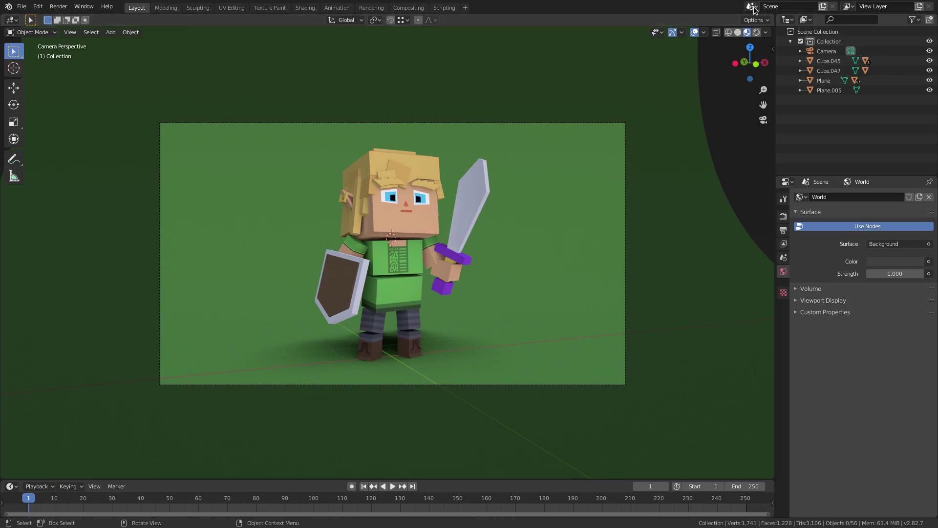
Step: Compare the built-in HDRI environments for the material preview on the character, ending with the dark sunset one
click(766, 33)
click(758, 116)
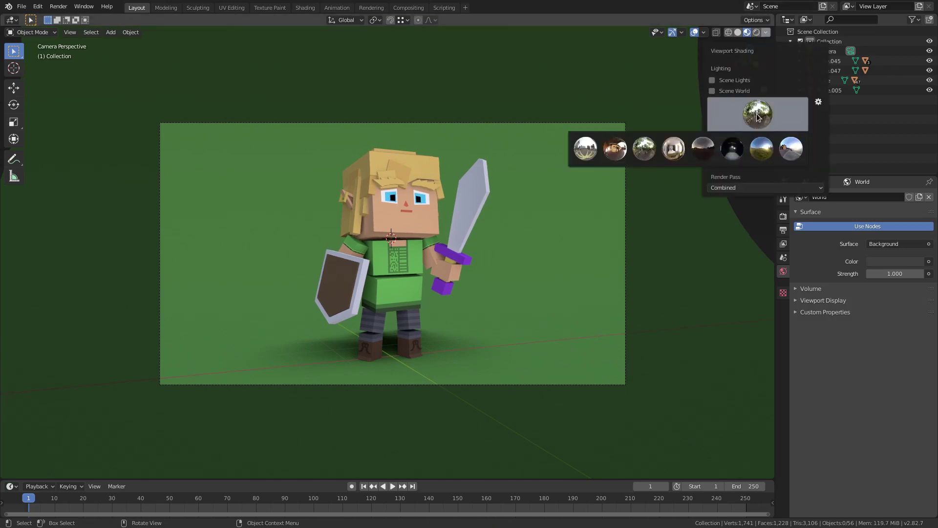
click(740, 148)
click(761, 146)
click(762, 122)
click(789, 149)
click(753, 107)
click(614, 151)
click(753, 108)
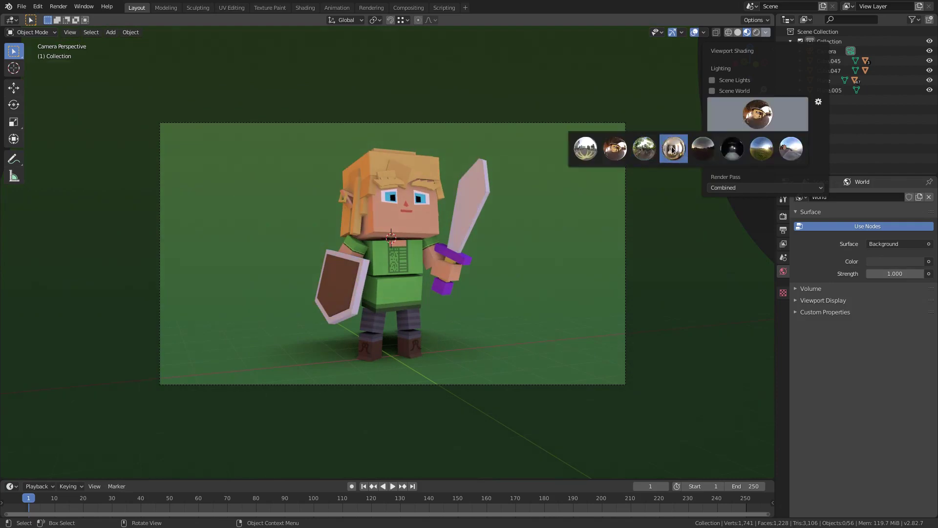
click(673, 148)
click(586, 149)
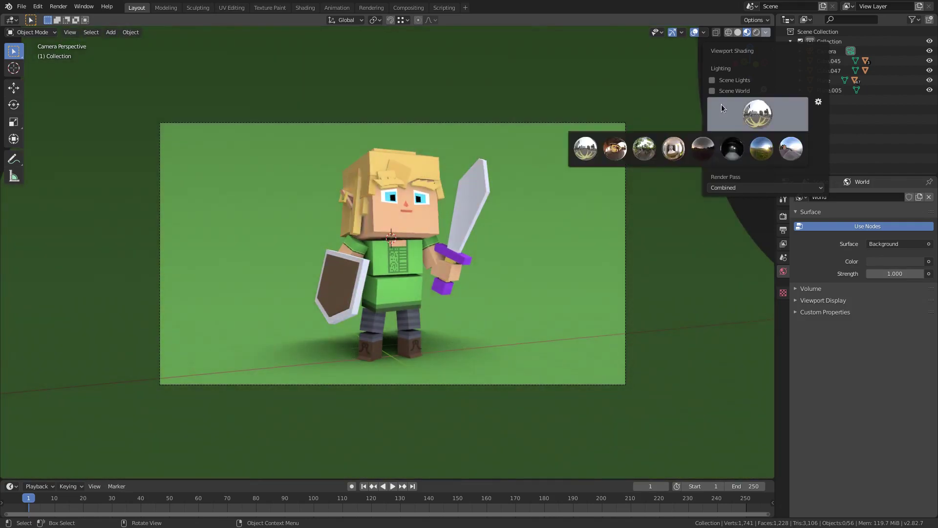
click(704, 149)
click(761, 109)
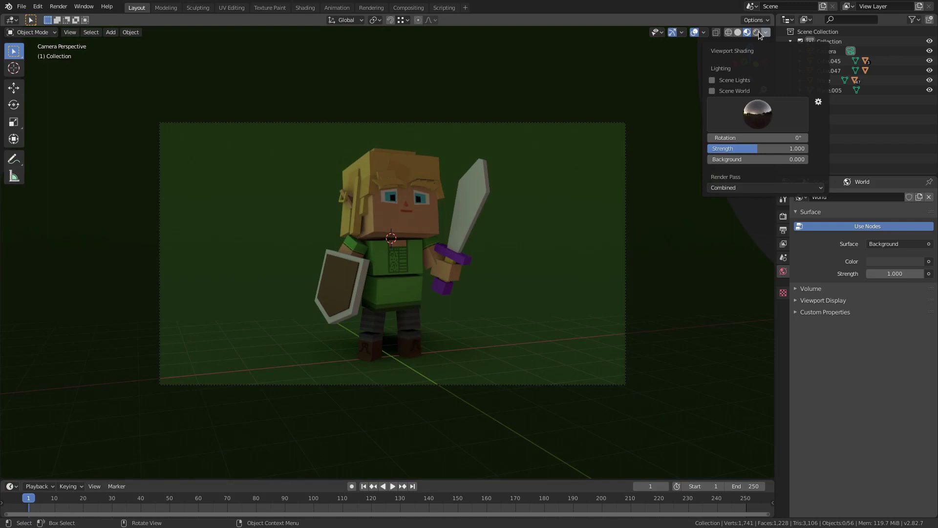
Step: Switch the viewport to rendered shading to work on the scene's lighting
click(756, 31)
key(shift+a)
mouse_move(438, 200)
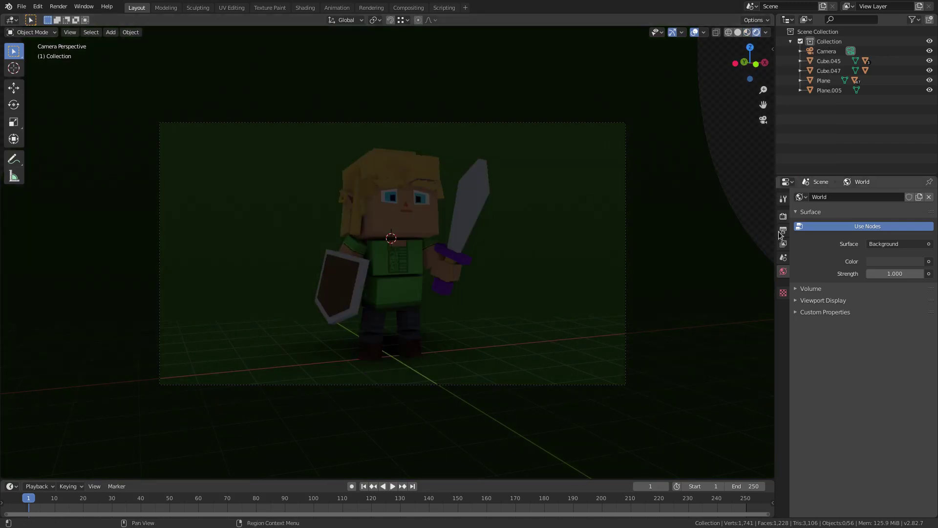
Step: Try a black world background color and bring it back up to a dark gray
click(892, 261)
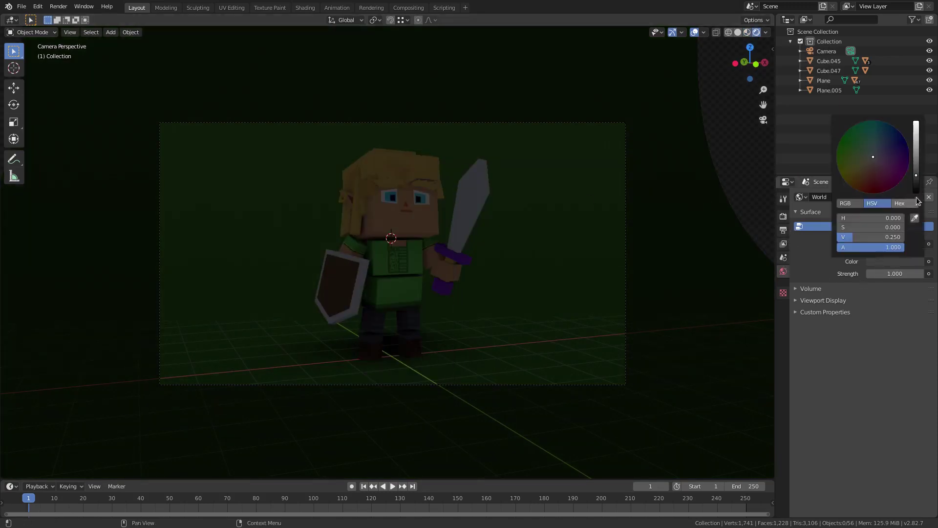
click(919, 189)
key(shift+a)
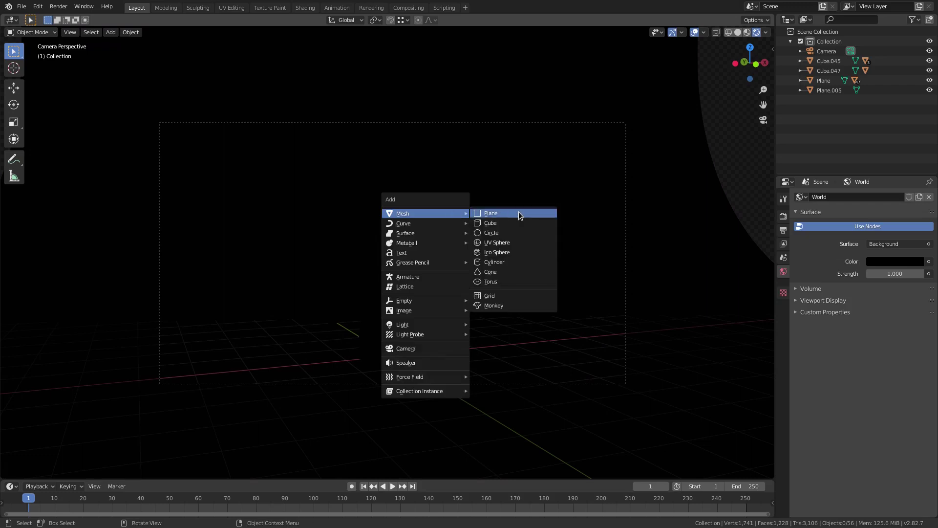
drag(916, 191, 917, 172)
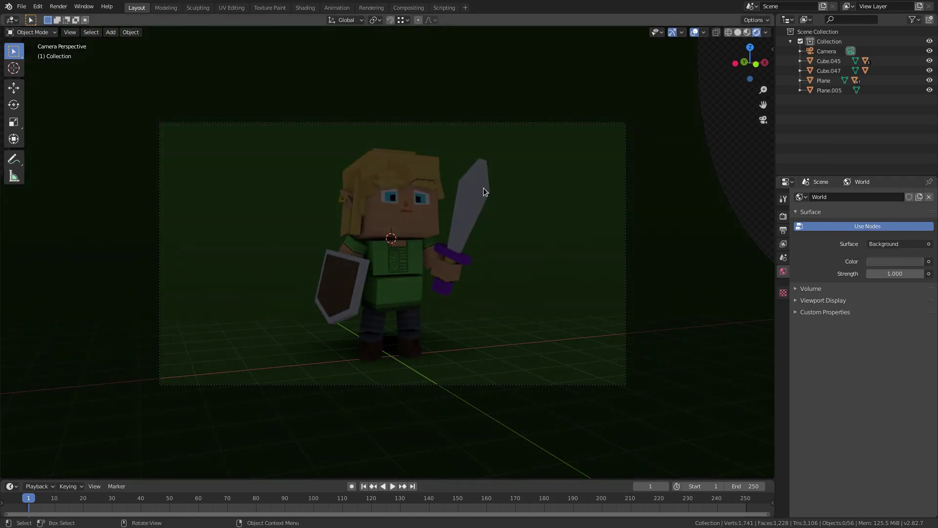
Step: Add a point light and move it away from the character
key(shift+a)
mouse_move(443, 189)
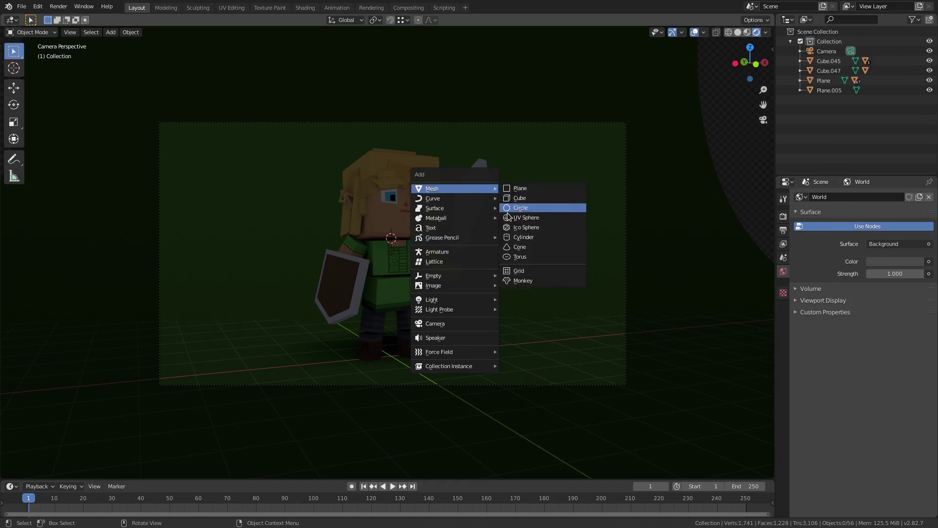
click(517, 300)
middle_drag(357, 260, 426, 266)
key(g)
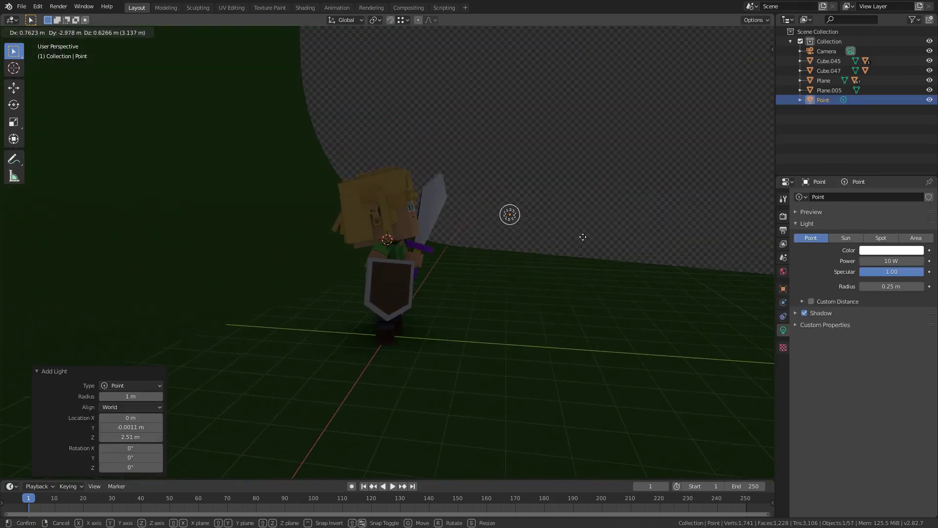
click(592, 222)
Step: Set the point light's power to 100 W and move it about 0.45 m in X, -0.16 m in Y and 0.54 m in Z
middle_drag(592, 223, 557, 237)
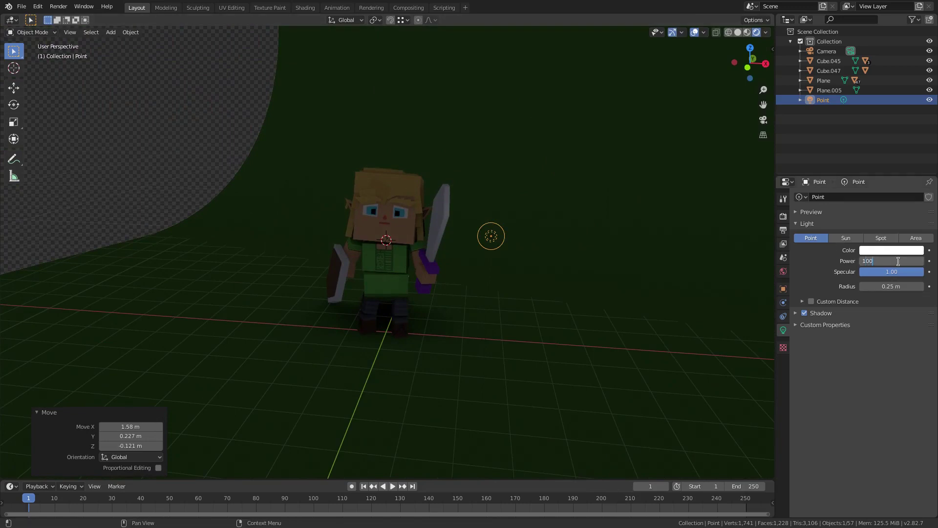
key(Return)
middle_drag(526, 296, 570, 289)
key(g)
click(603, 258)
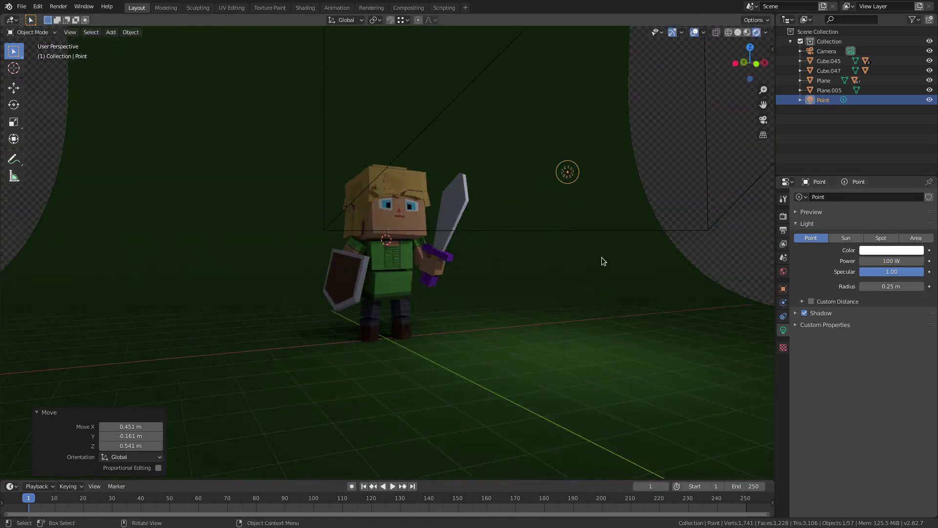
Step: Disable the point light's shadow and shift the light about 0.21 m in X, -0.08 m in Y and 0.04 m in Z in camera view
key(KP_0)
middle_drag(691, 251, 709, 293)
click(804, 313)
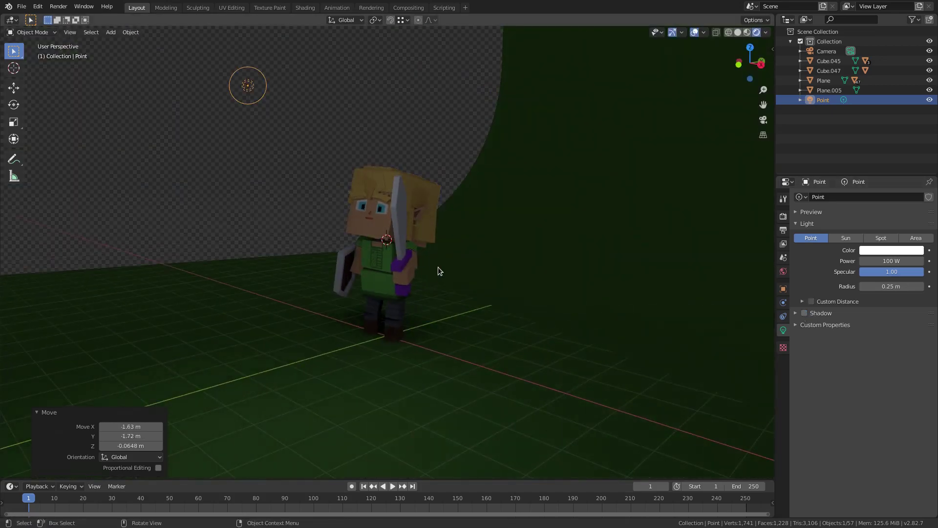
key(KP_0)
key(g)
click(533, 267)
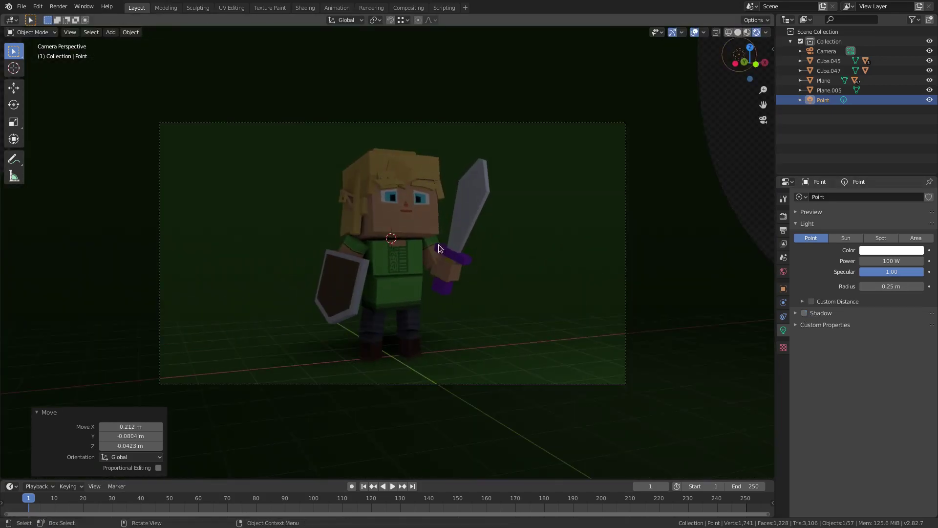
Step: Toggle Eevee's ambient occlusion to compare its effect on the character, leaving it enabled
click(784, 218)
click(806, 264)
click(805, 265)
click(806, 265)
click(805, 265)
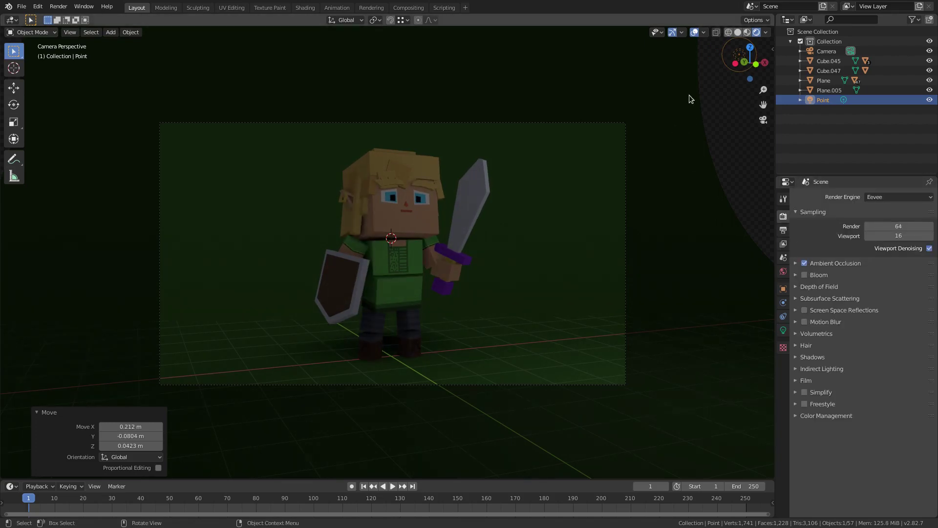
Step: Set the point light's power to 500 W and fine-tune the light's position in camera view
key(g)
click(737, 183)
click(784, 331)
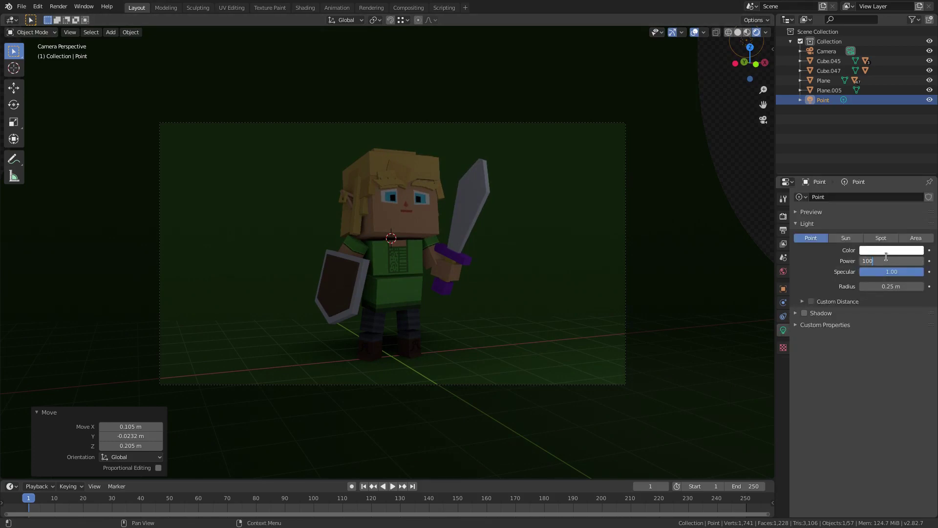
text(0)
key(Return)
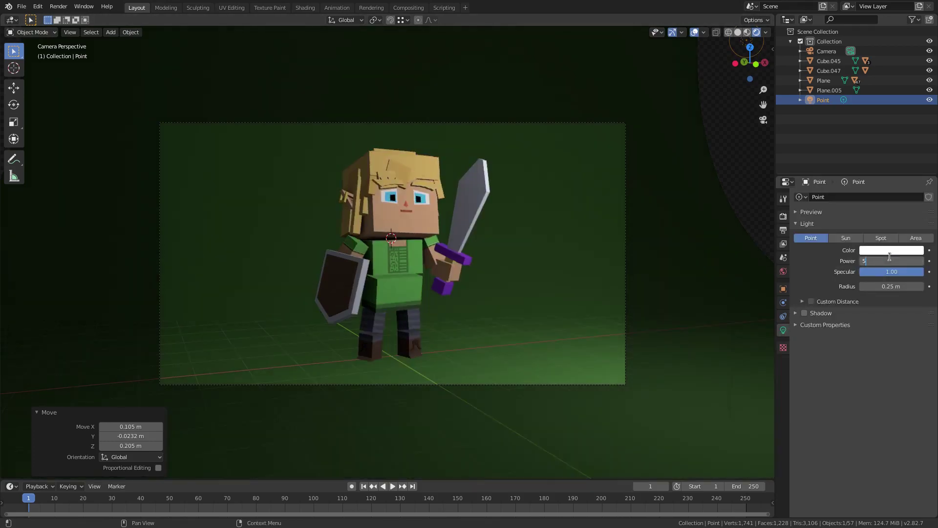
key(Return)
key(g)
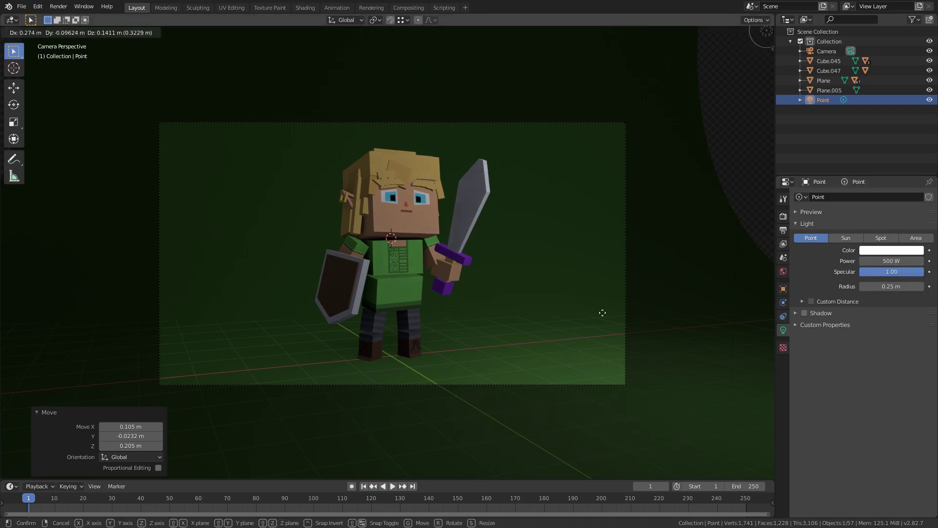
click(555, 337)
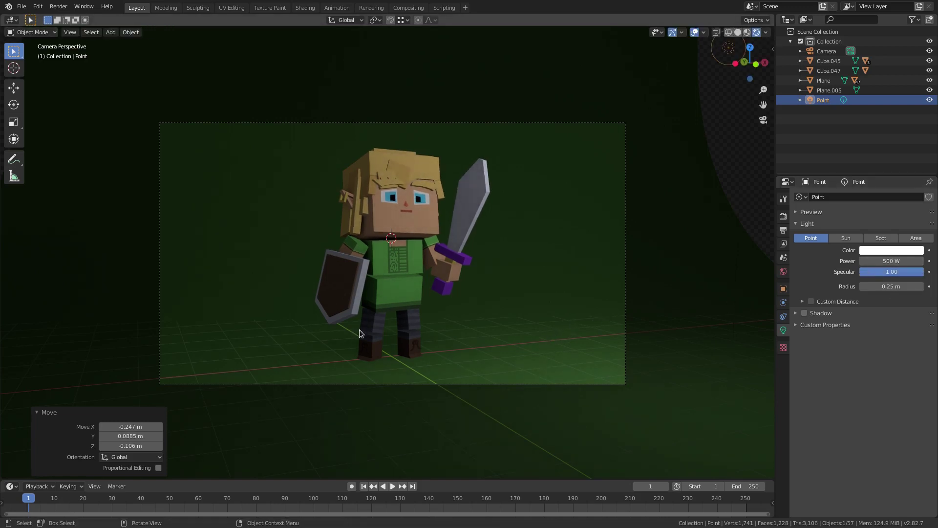
Step: Add a mesh circle with its fill type set to Ngon
key(shift+a)
mouse_move(323, 219)
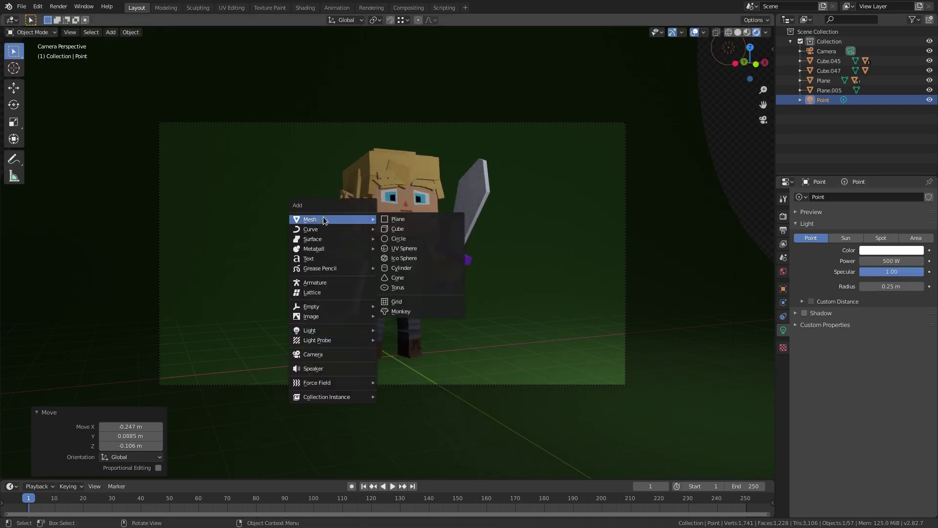
click(411, 239)
middle_drag(469, 342, 499, 353)
scroll(444, 304, up, 3)
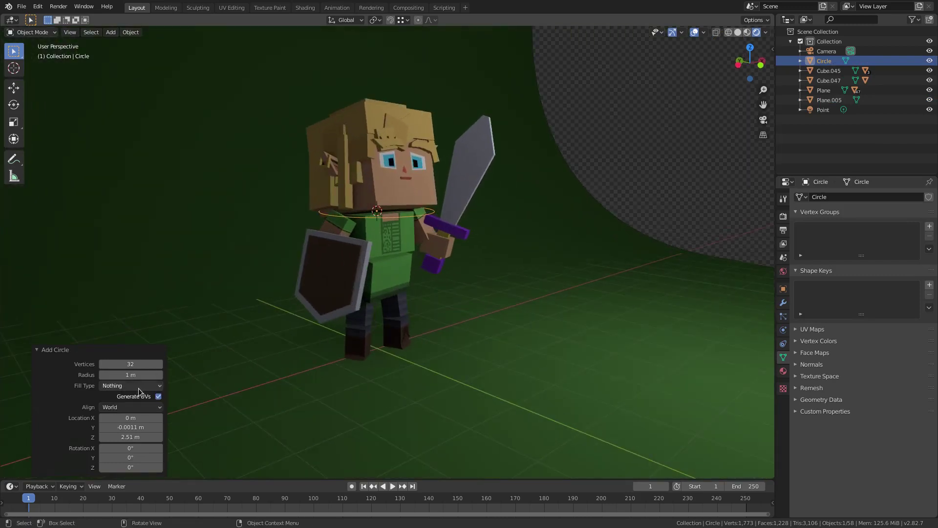
click(137, 387)
click(126, 404)
Step: Lower the circle 2.5 m along the Z axis to the character's feet
key(g)
key(z)
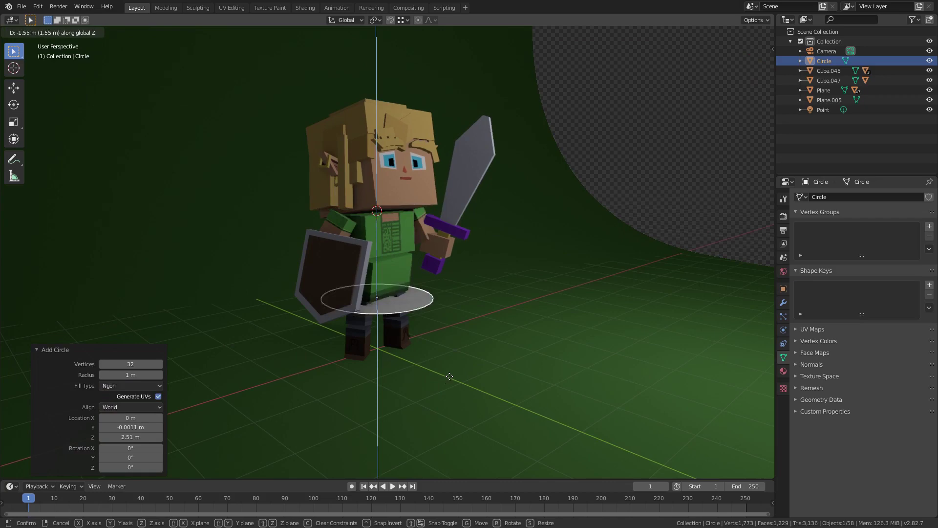
click(447, 413)
Step: Fine-tune the circle's height in the front orthographic view so it sits just above the floor under the boots
key(KP_5)
key(KP_1)
scroll(394, 385, up, 5)
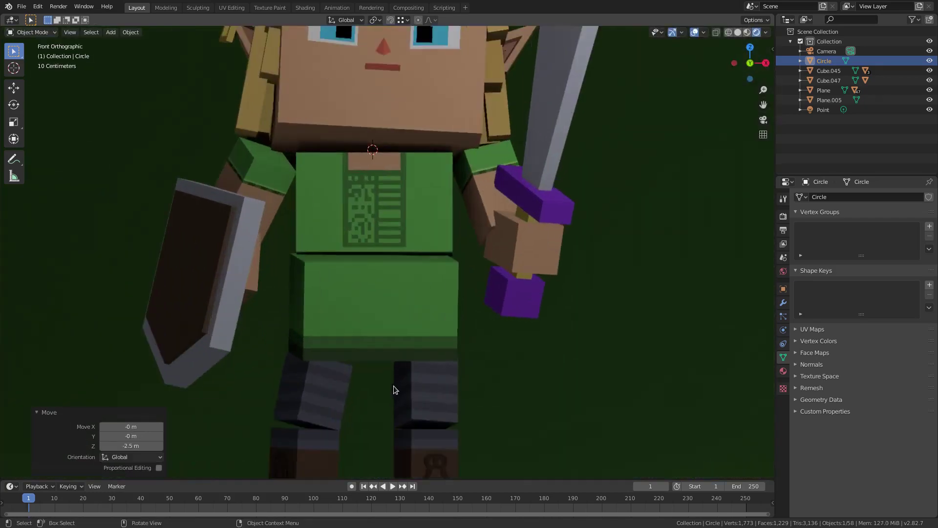
shift+middle_drag(394, 385, 465, 147)
scroll(347, 288, up, 11)
shift+middle_drag(284, 287, 364, 228)
scroll(511, 233, up, 1)
key(g)
key(z)
click(519, 230)
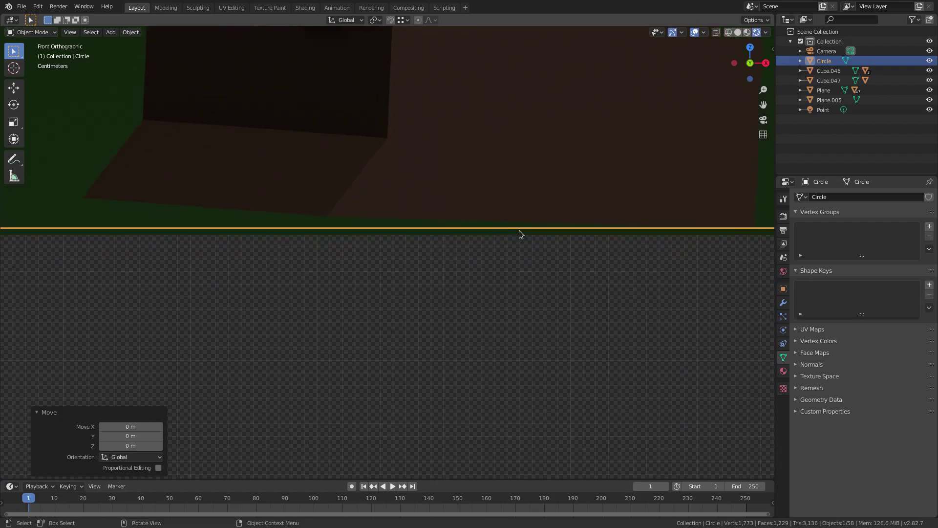
Step: Give the circle under the character a new material with a black base color
scroll(520, 231, down, 13)
middle_drag(529, 245, 541, 283)
scroll(541, 283, down, 3)
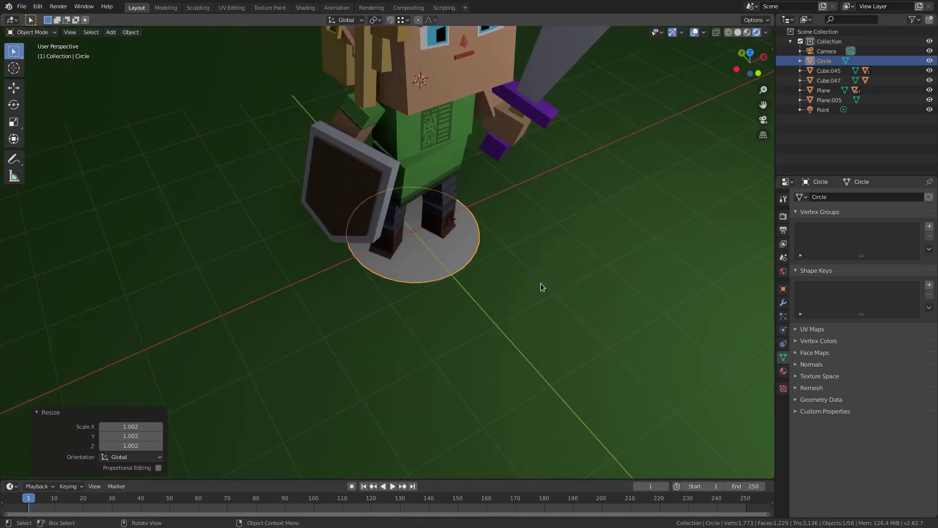
click(784, 371)
click(865, 238)
click(887, 338)
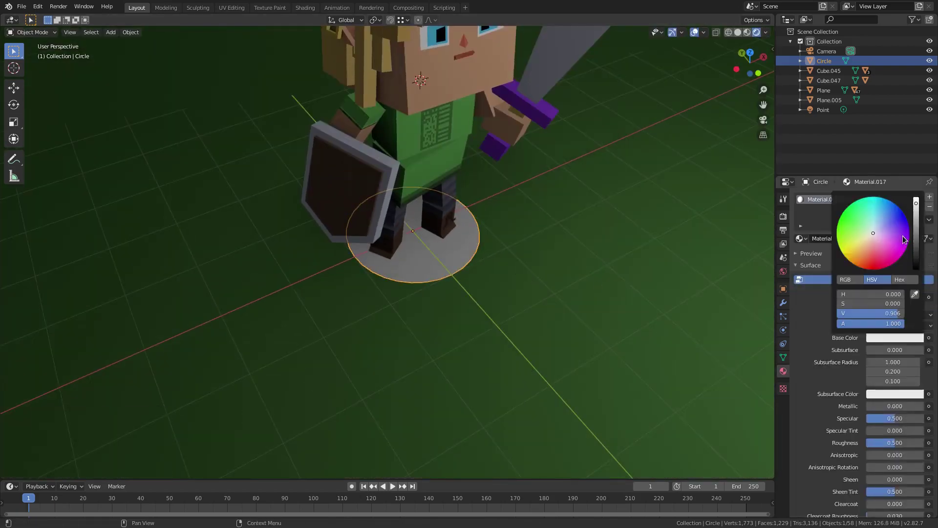
drag(918, 227, 917, 277)
Step: Return to the camera view in rendered shading and hide the viewport overlays
middle_drag(465, 209, 465, 175)
key(KP_0)
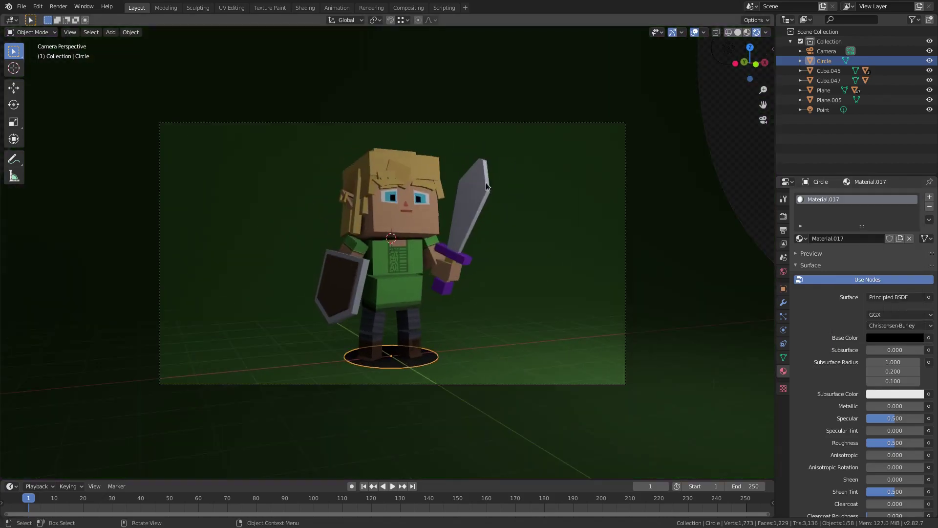
click(739, 32)
click(756, 32)
click(695, 32)
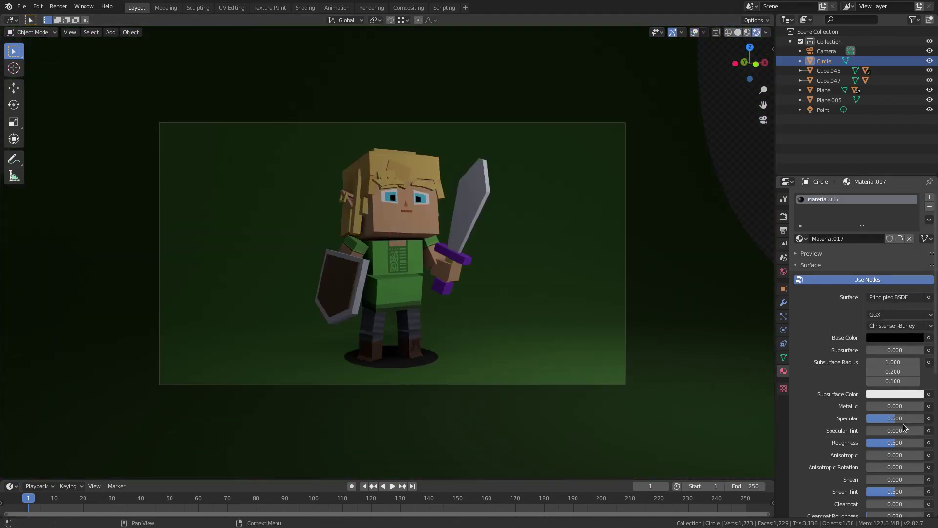
Step: Set the circle material's specular and roughness to 0 and scale the circle by about 1.06
drag(896, 418, 870, 418)
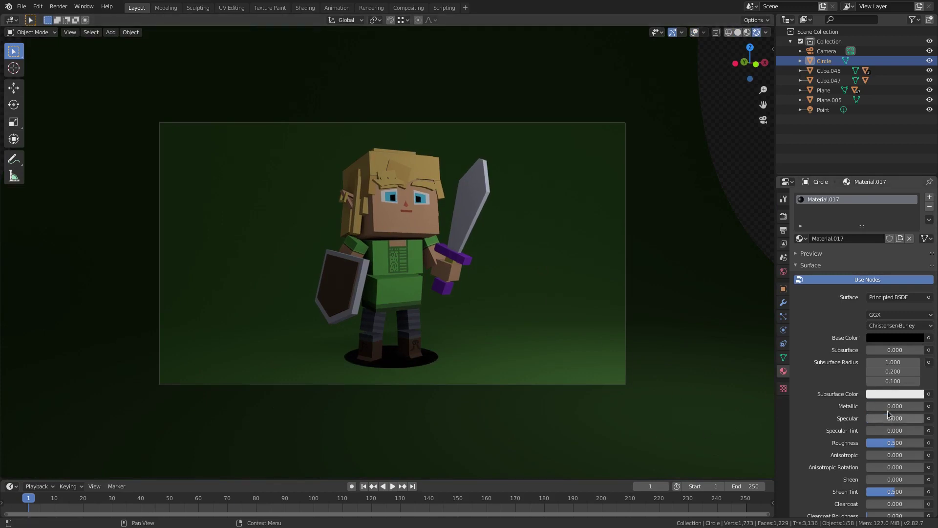
drag(902, 446, 873, 445)
key(s)
click(549, 339)
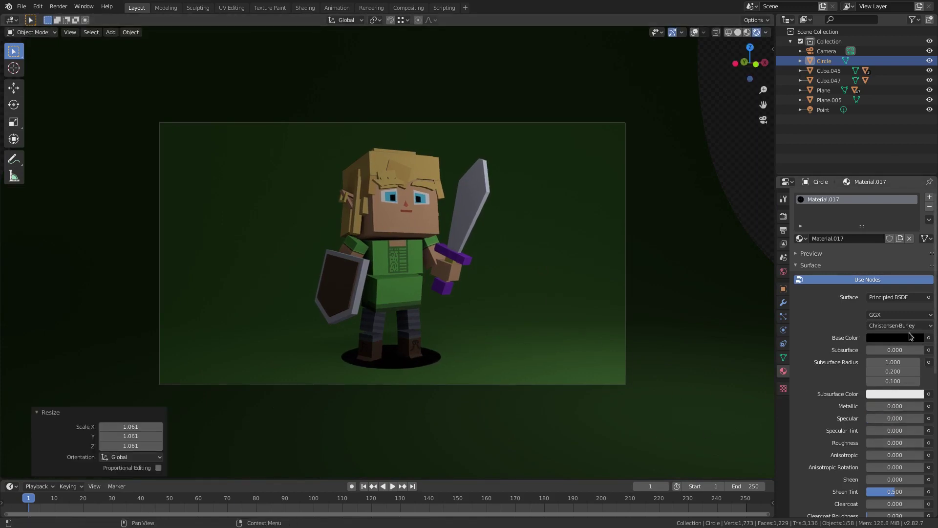
Step: Change the circle's base color to a muted green with hue 0.292 and saturation 0.511
click(911, 337)
click(916, 247)
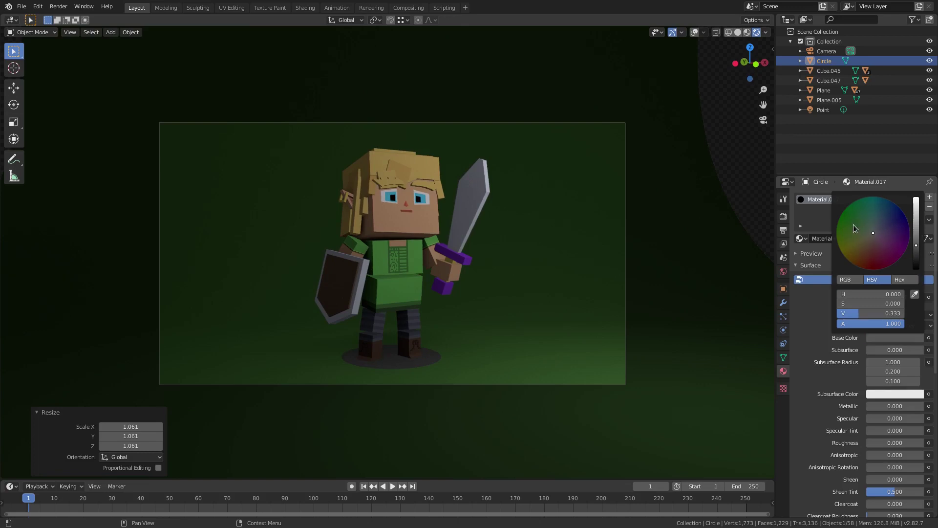
click(853, 226)
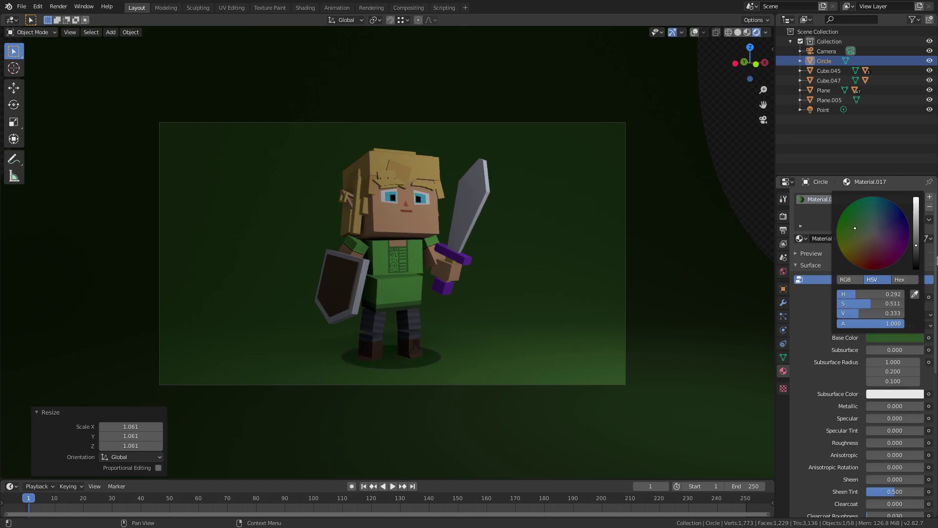
click(915, 239)
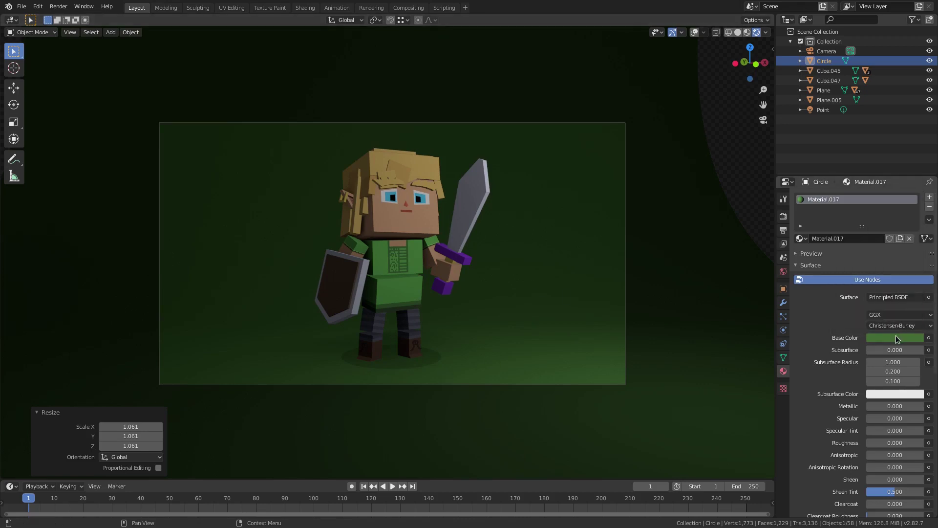
Step: Darken the circle's green base color so it looks like a soft shadow under the character
scroll(518, 357, down, 4)
scroll(519, 357, up, 4)
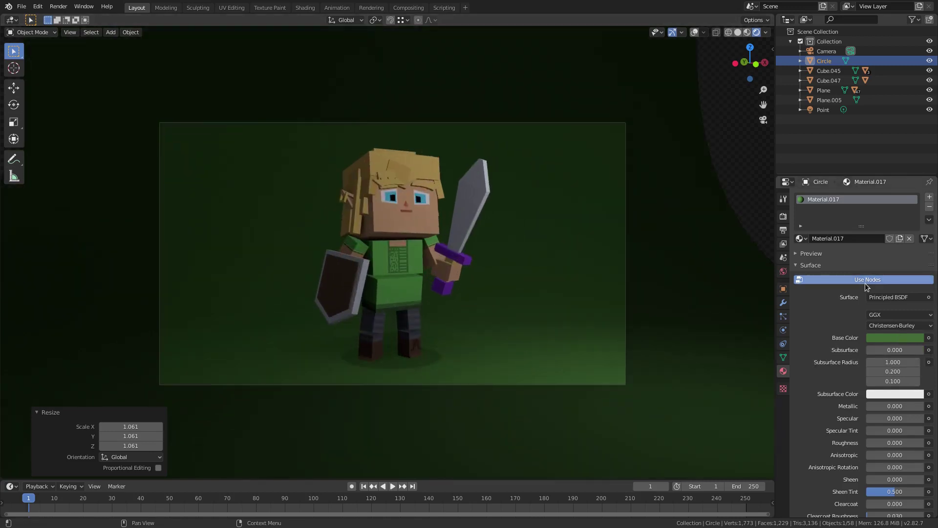
click(893, 338)
click(917, 256)
drag(916, 257, 916, 249)
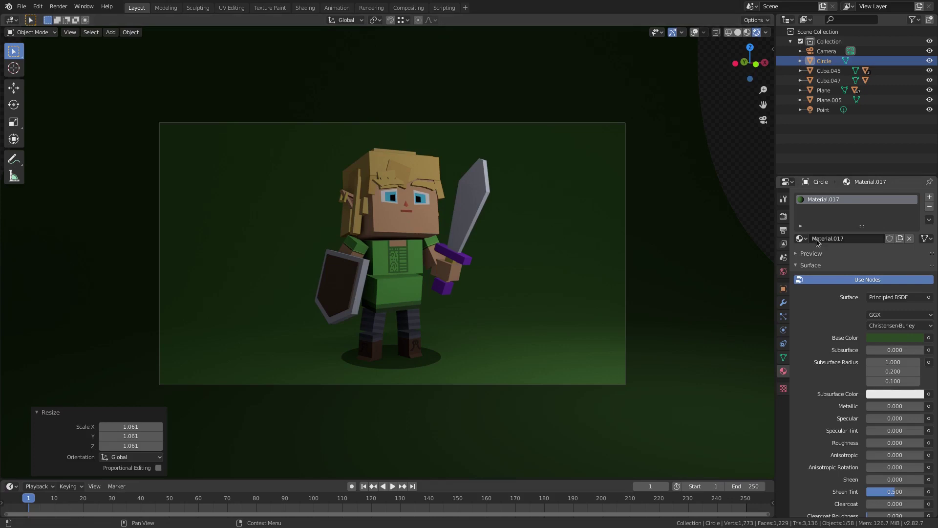
click(784, 216)
middle_drag(481, 332, 510, 346)
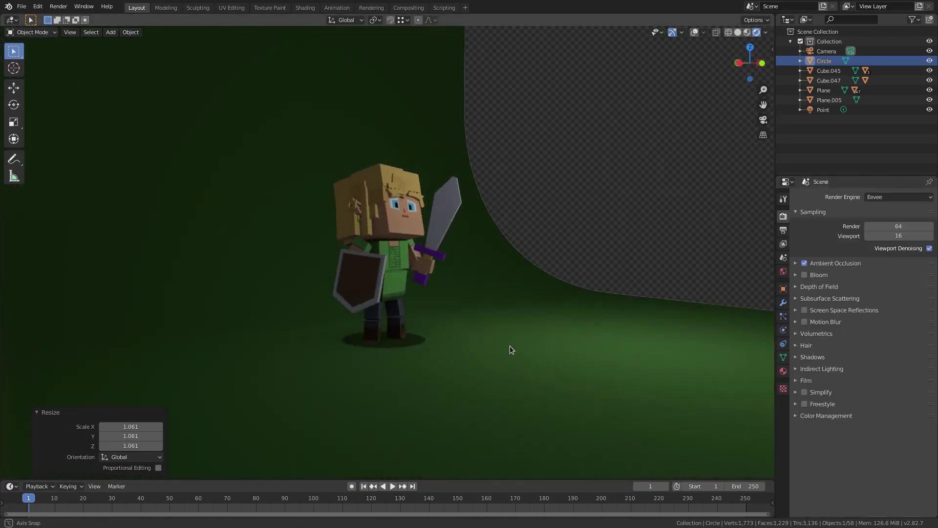
click(509, 347)
key(g)
key(z)
click(518, 348)
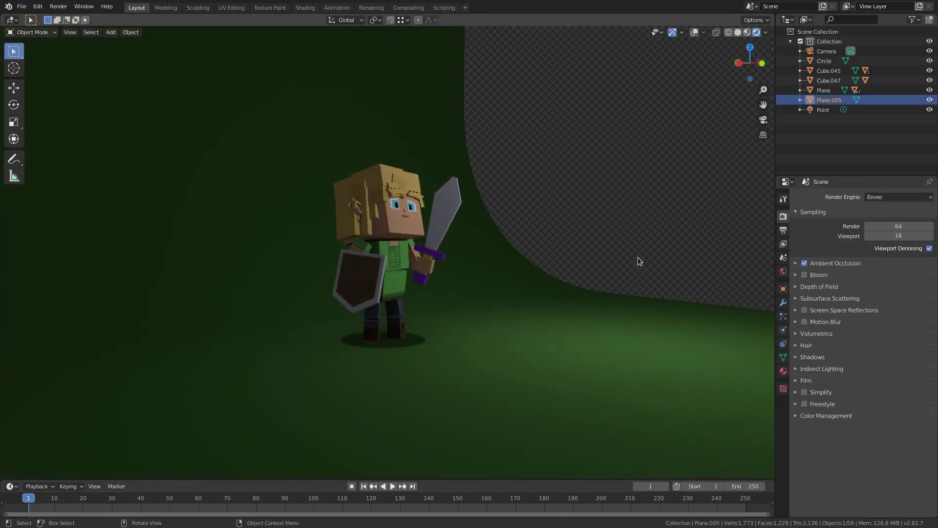
Step: Return to the camera view and tint the point light's color a slightly warm white
key(KP_0)
scroll(504, 259, down, 3)
scroll(489, 224, up, 1)
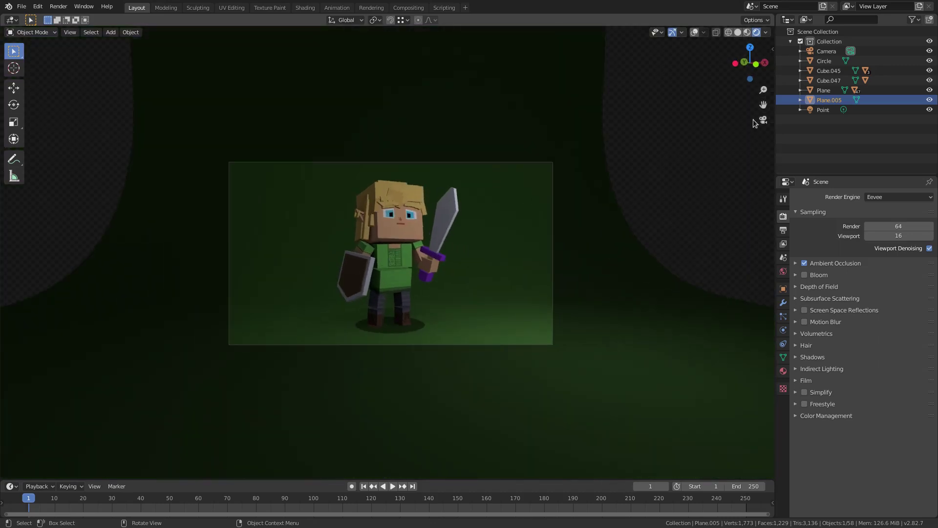
click(826, 109)
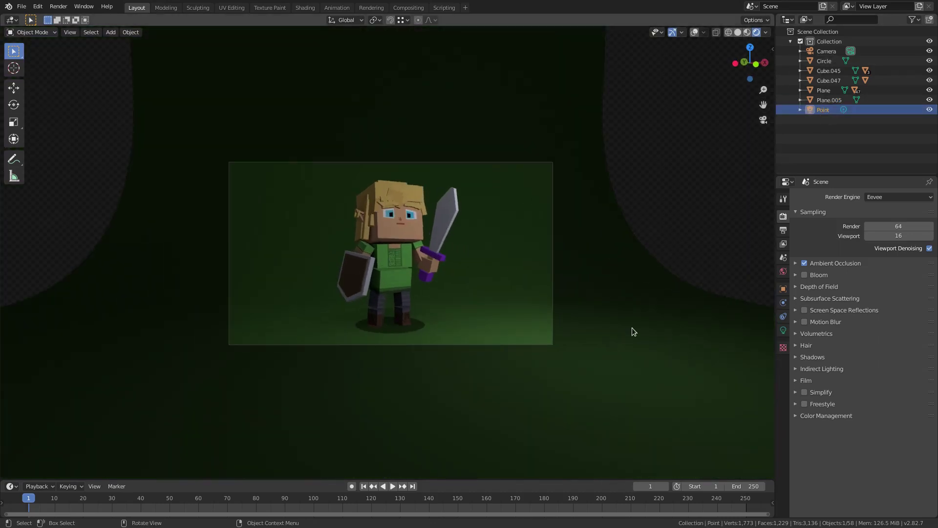
click(784, 331)
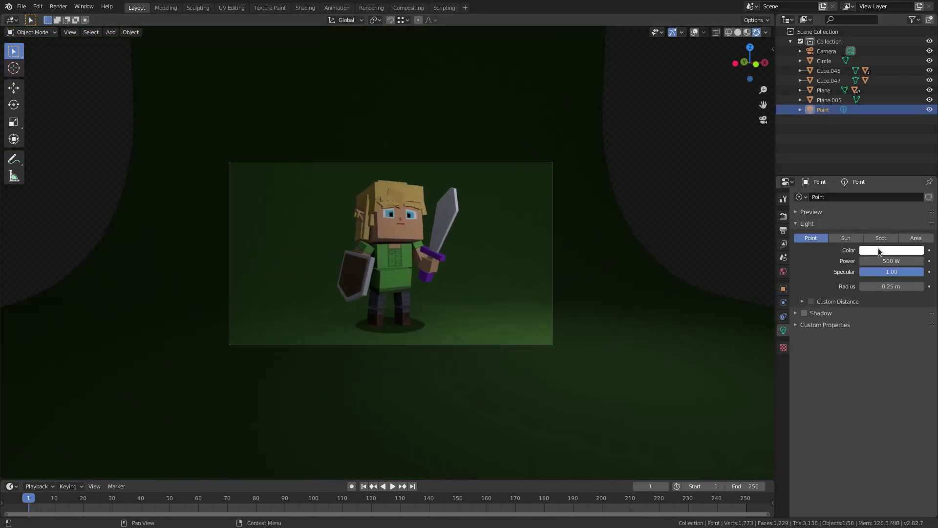
click(878, 249)
drag(874, 155, 876, 148)
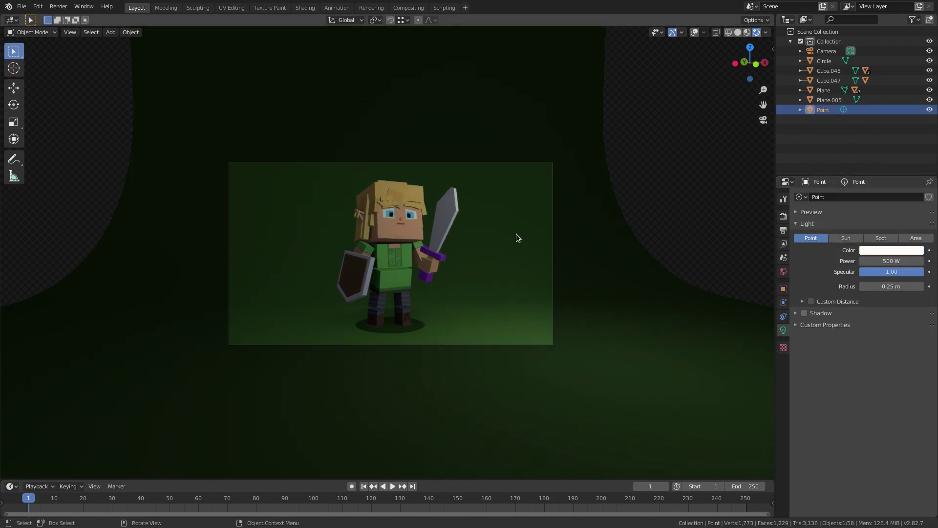
Step: Duplicate the point light and place the copy on the shield side, about -7.15 m in X and 2.87 m in Y
key(shift+d)
click(272, 224)
middle_drag(272, 224, 398, 224)
scroll(400, 223, down, 2)
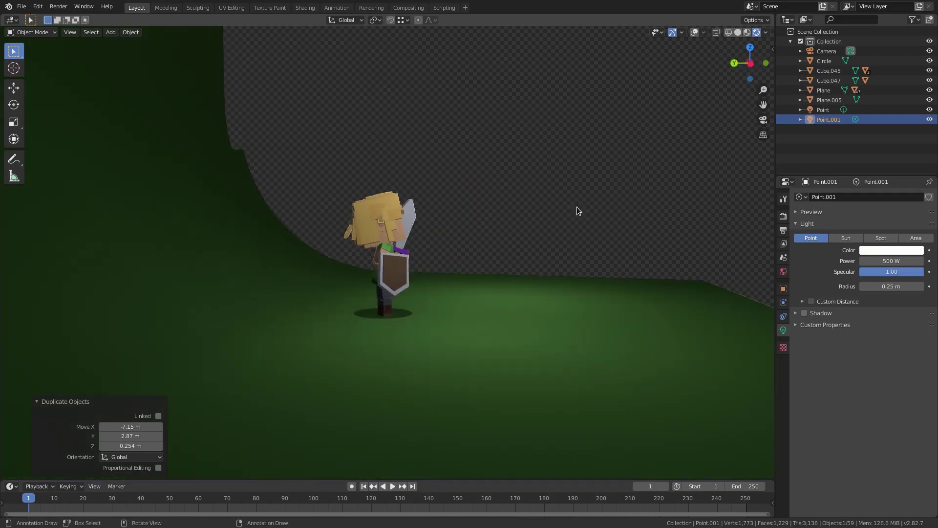
Step: Show the viewport overlays and move the duplicate light forward and farther out from the character's shield side
click(695, 33)
middle_drag(441, 183, 445, 210)
key(g)
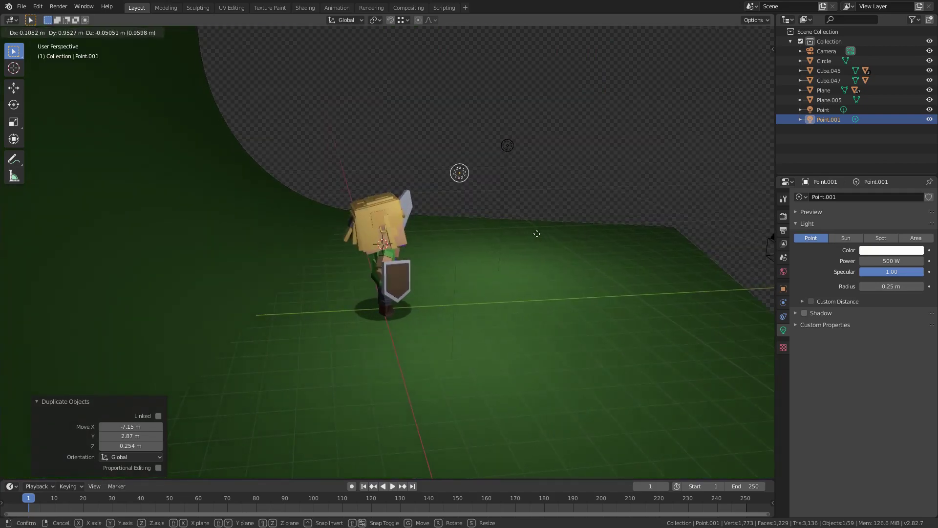
click(429, 241)
key(KP_0)
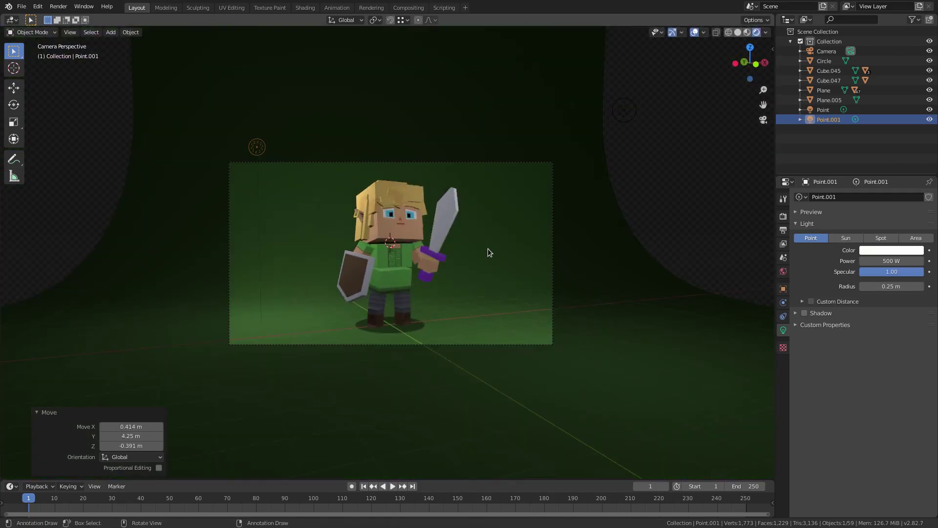
key(g)
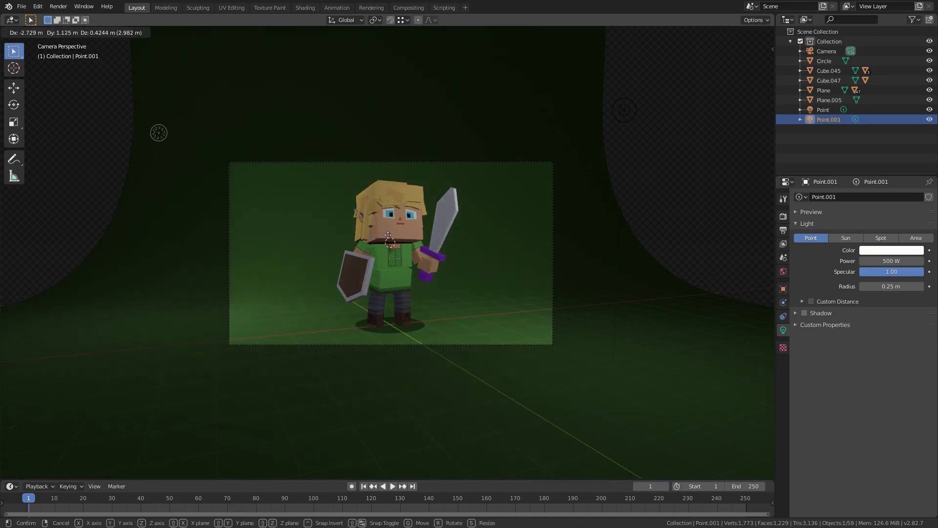
click(364, 218)
Step: Set the duplicate light's power to 1000 W and change its color to a saturated orange
double_click(895, 261)
text(1)
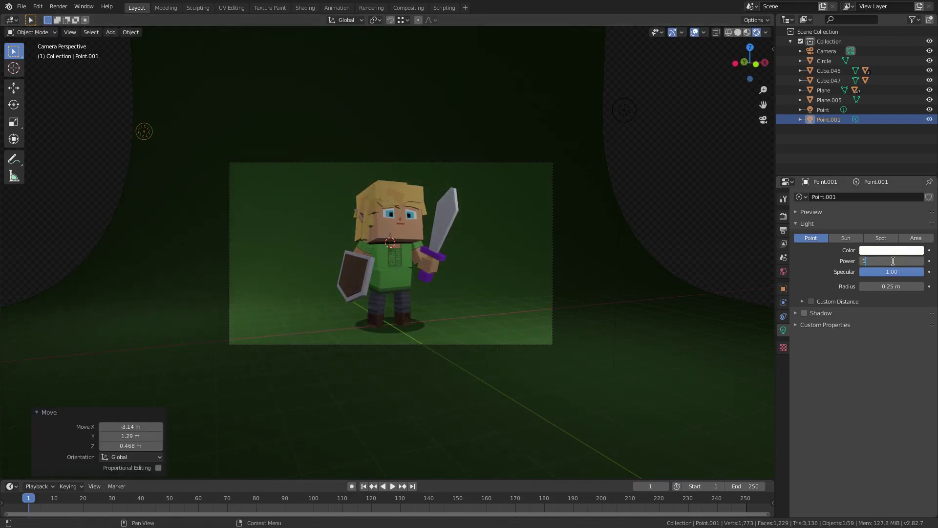
text(000)
key(Return)
click(893, 250)
mouse_move(878, 144)
mouse_down()
mouse_move(895, 126)
mouse_move(872, 119)
mouse_up()
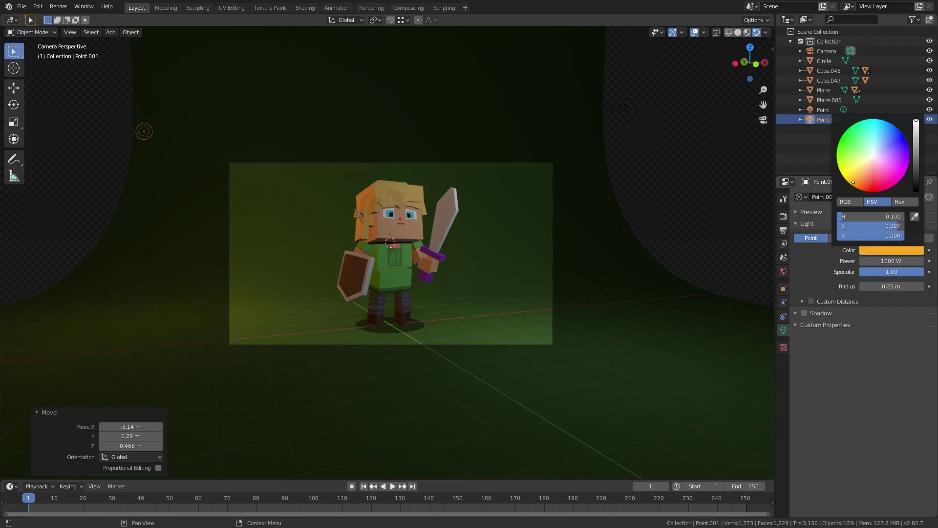
Step: Give the original point light a faint cool tint with hue 0.625 and saturation 0.075
click(623, 113)
click(893, 250)
mouse_move(882, 158)
mouse_down()
mouse_move(881, 140)
mouse_move(876, 153)
mouse_up()
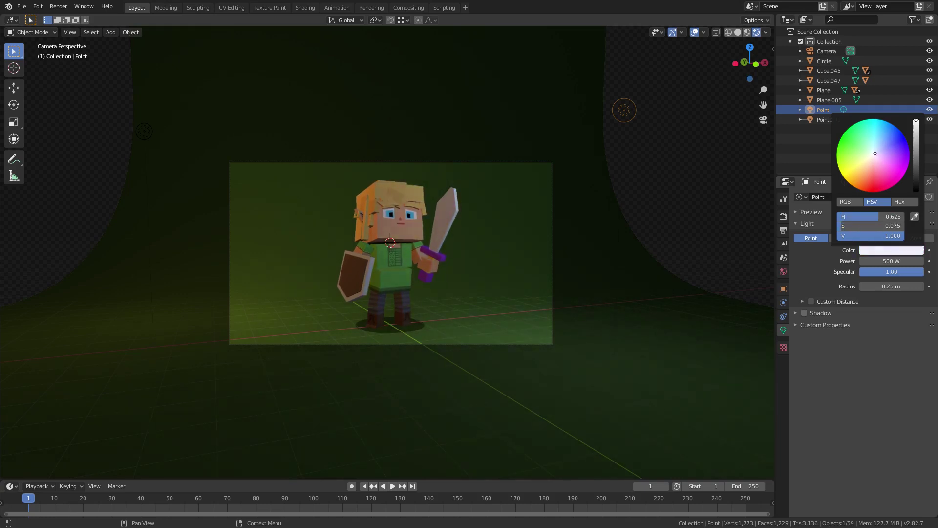
Step: Change the 1000 W duplicate light's color from orange to a deep blue
click(143, 131)
scroll(398, 236, up, 3)
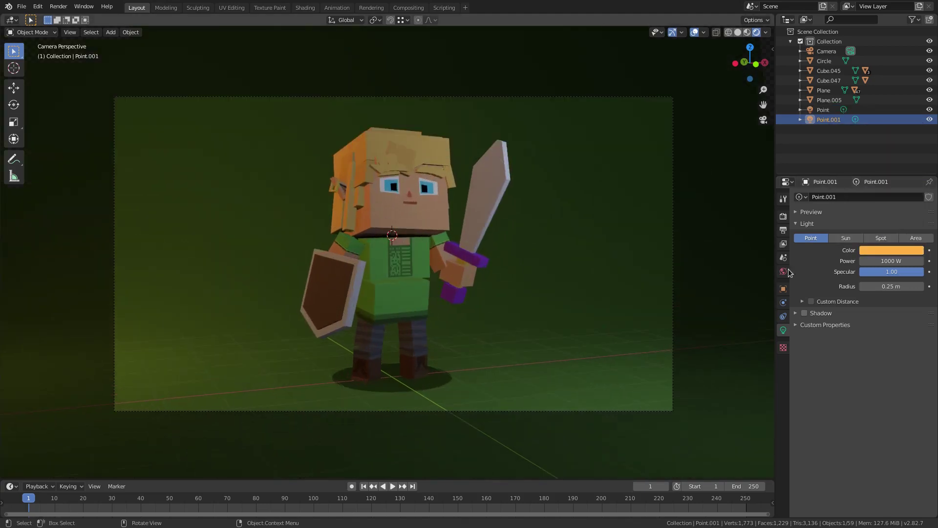
click(888, 250)
mouse_move(862, 182)
mouse_down()
mouse_move(851, 147)
mouse_move(863, 128)
mouse_move(879, 120)
mouse_move(905, 137)
mouse_up()
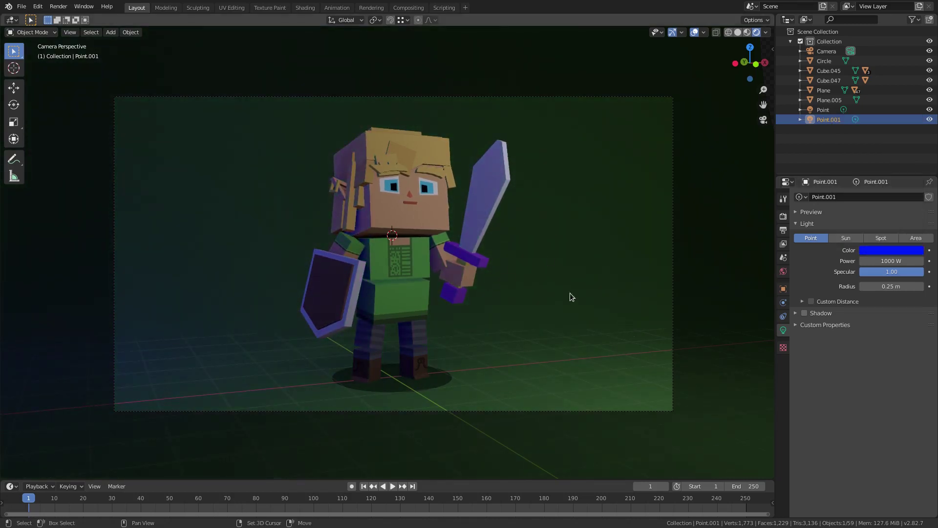
Step: Add a cube, move it beside the character on the shield side, and scale it down to a small block
key(shift+a)
mouse_move(528, 276)
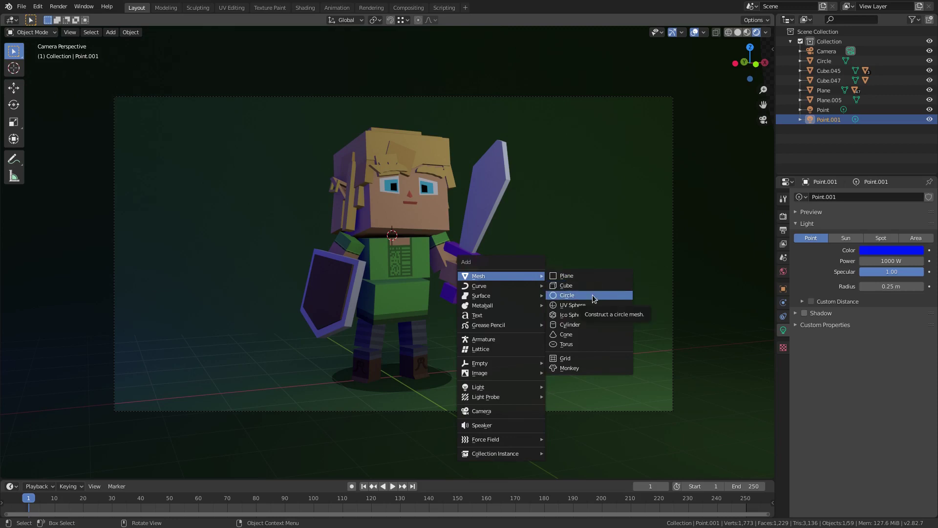
click(567, 285)
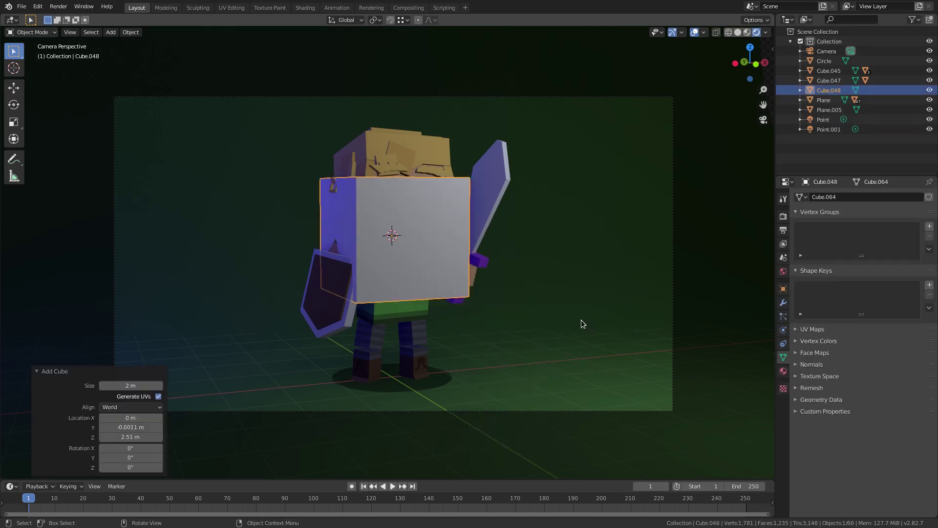
key(g)
click(420, 307)
key(s)
click(242, 241)
Step: Tilt the small cube freely and position it in the air next to the character's head
key(r)
key(r)
click(258, 230)
key(g)
click(272, 254)
key(r)
key(r)
click(278, 234)
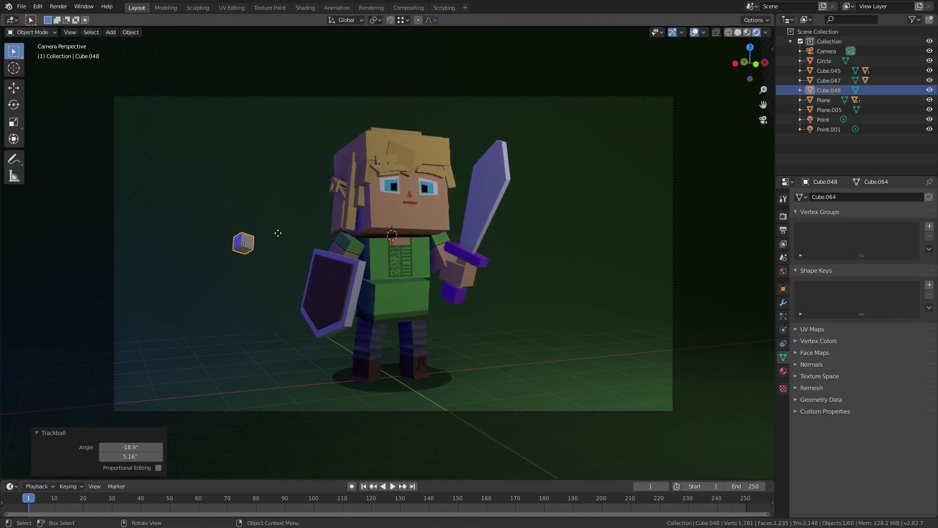
key(g)
click(299, 198)
Step: Duplicate the small cube in place and scale the copy down
middle_drag(318, 215, 327, 228)
key(shift+d)
key(Escape)
middle_drag(435, 239, 379, 260)
scroll(506, 235, up, 4)
middle_drag(379, 260, 408, 256)
key(s)
click(511, 269)
Step: Stretch the duplicate cube by about 1.635 along its local X axis and shift it through the first cube
key(s)
key(x)
key(x)
click(543, 256)
key(g)
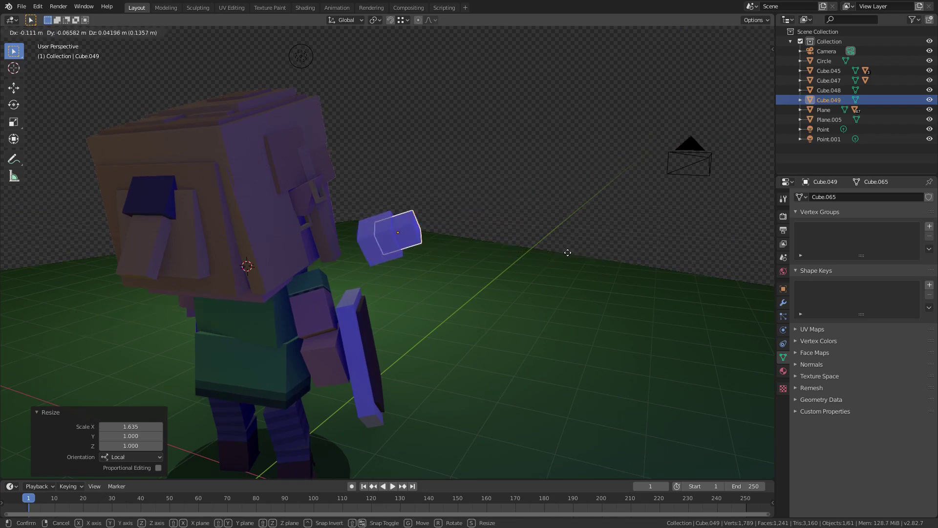
click(564, 252)
Step: Reposition the stretched duplicate so it passes through the middle of the first small cube
middle_drag(564, 253, 582, 227)
middle_drag(582, 227, 459, 214)
scroll(254, 185, up, 3)
shift+middle_drag(255, 185, 630, 158)
key(g)
click(436, 184)
key(g)
click(540, 170)
Step: Lengthen the duplicate block by about 1.47 along its local X axis and nudge it into line with the first cube
key(s)
key(x)
key(x)
key(x)
key(x)
key(x)
right_click(748, 128)
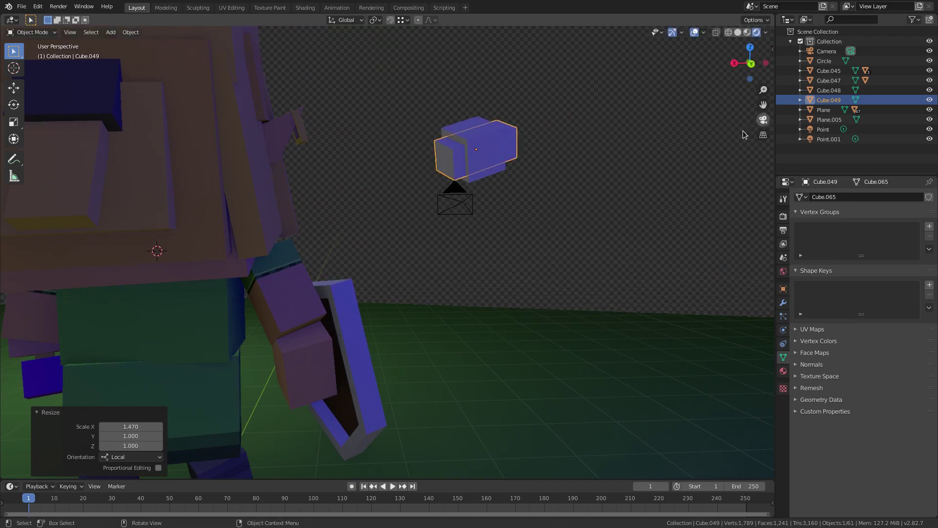
key(s)
key(x)
key(x)
click(632, 168)
middle_drag(632, 168, 601, 165)
key(g)
click(600, 166)
Step: From the front view, give the first small cube a new material with a blue base color, hue 0.567 and saturation 0.788
key(KP_1)
key(KP_Decimal)
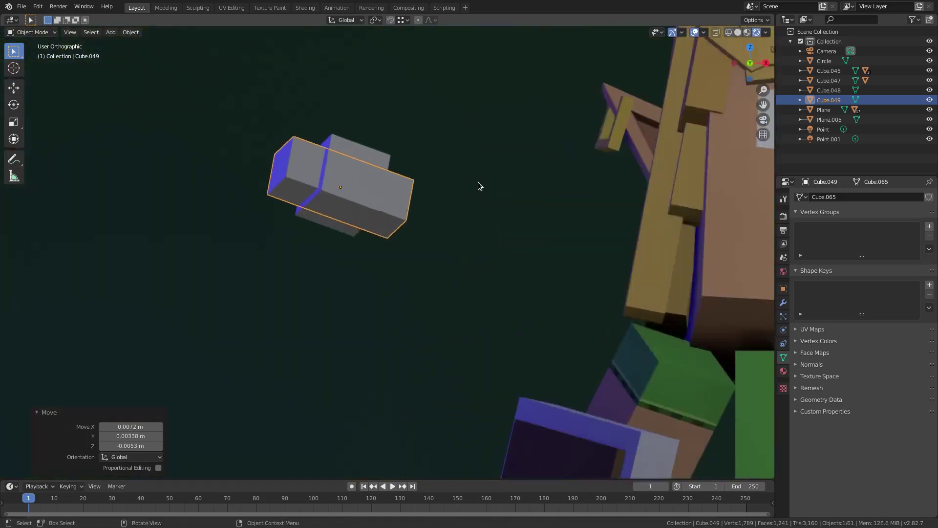
scroll(524, 281, down, 8)
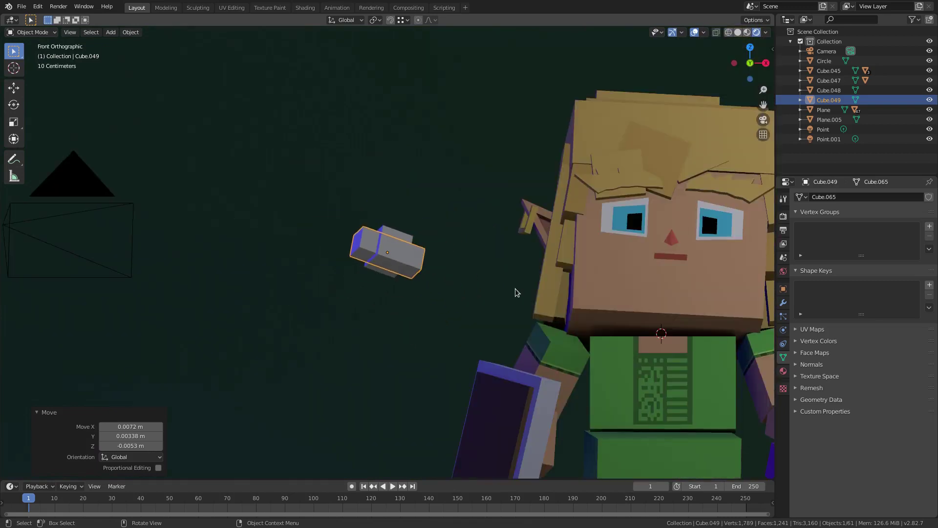
click(401, 251)
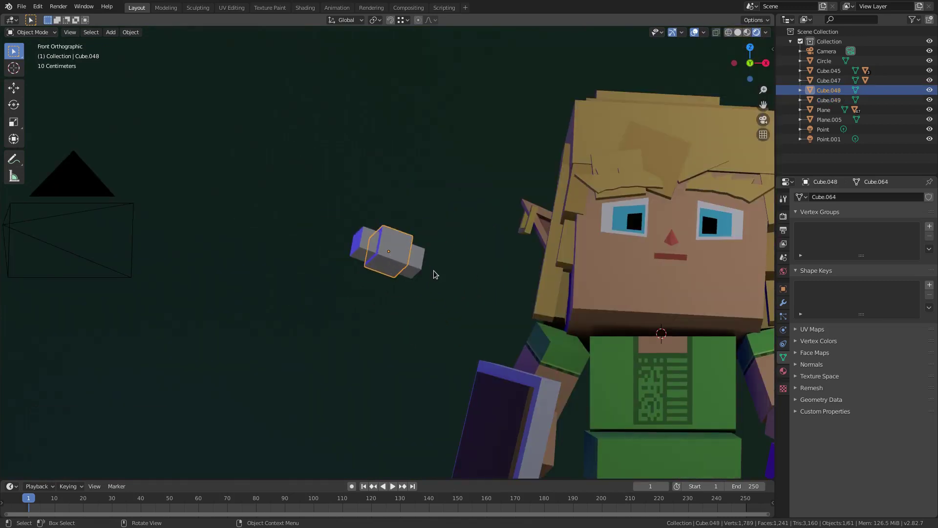
shift+middle_drag(436, 275, 387, 245)
click(783, 371)
click(870, 240)
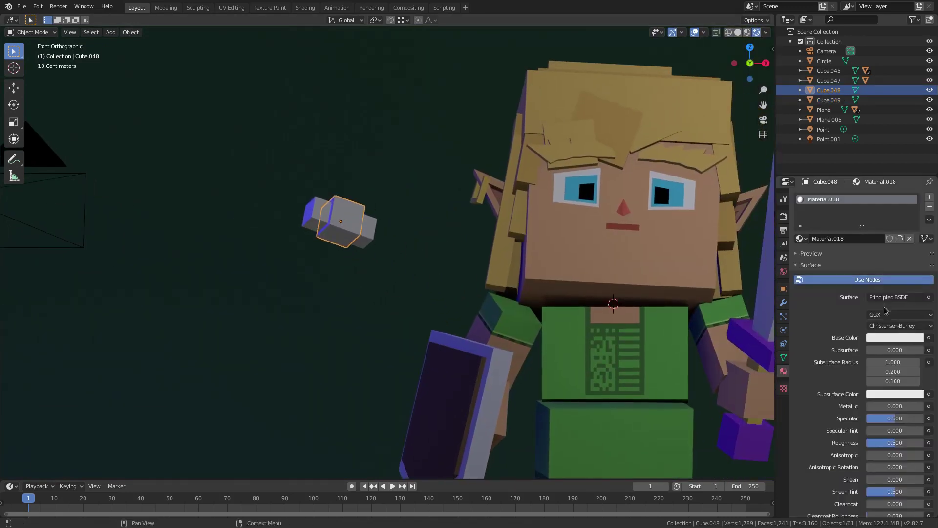
click(892, 338)
click(885, 207)
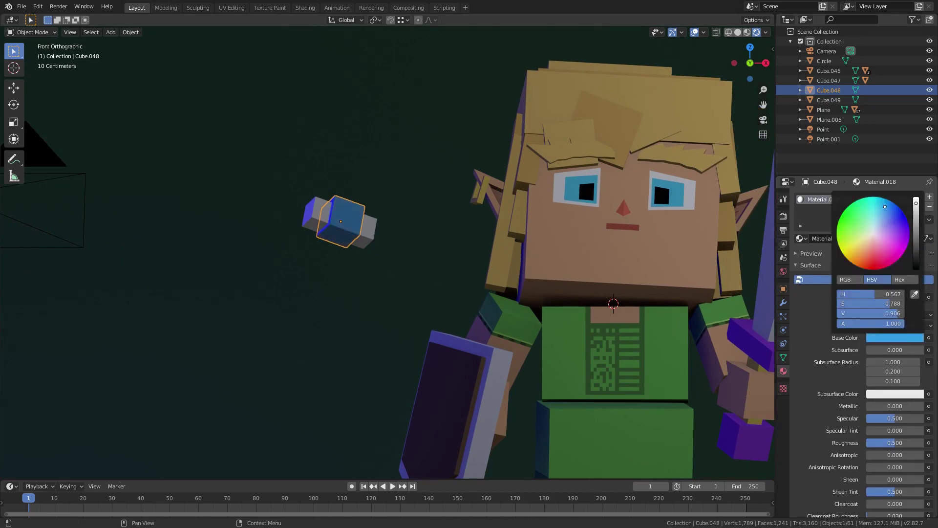
Step: Switch the first cube's material to Emission with light blue, hue 0.562 and saturation 0.807, at strength 2
click(890, 297)
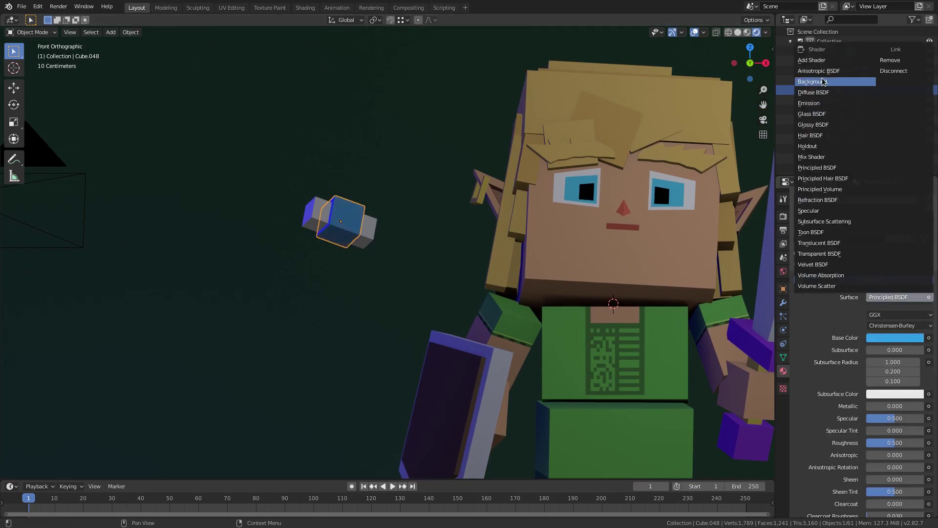
click(827, 104)
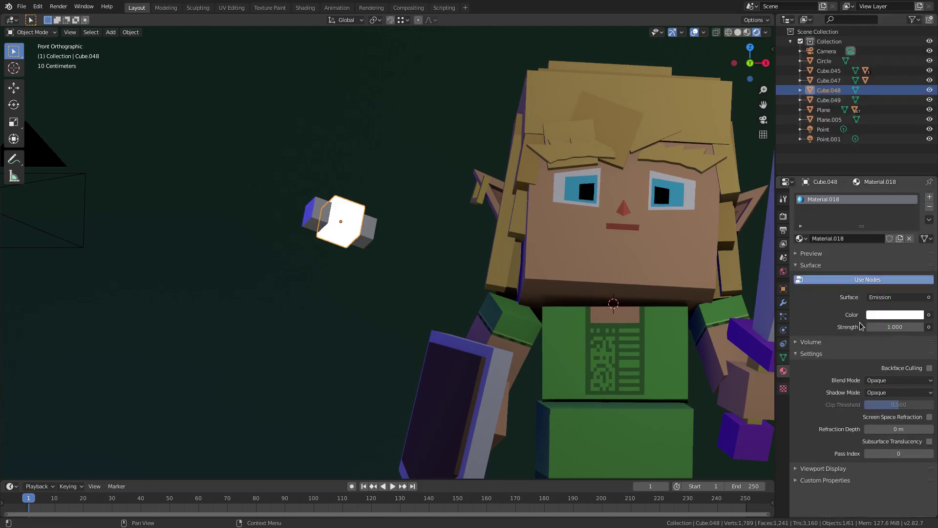
click(890, 316)
drag(891, 209, 885, 182)
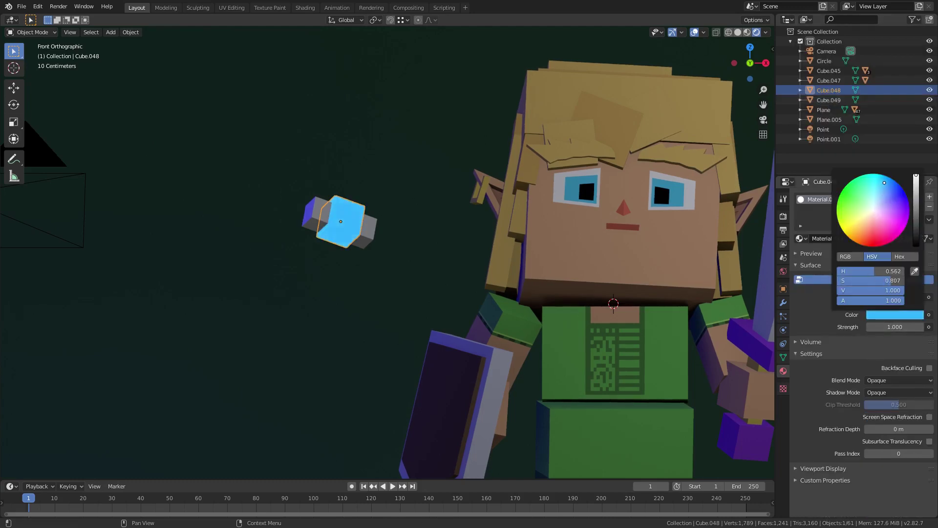
click(891, 326)
text(2)
key(Return)
Step: Give the elongated block a new white Emission material and return to the camera view
click(373, 235)
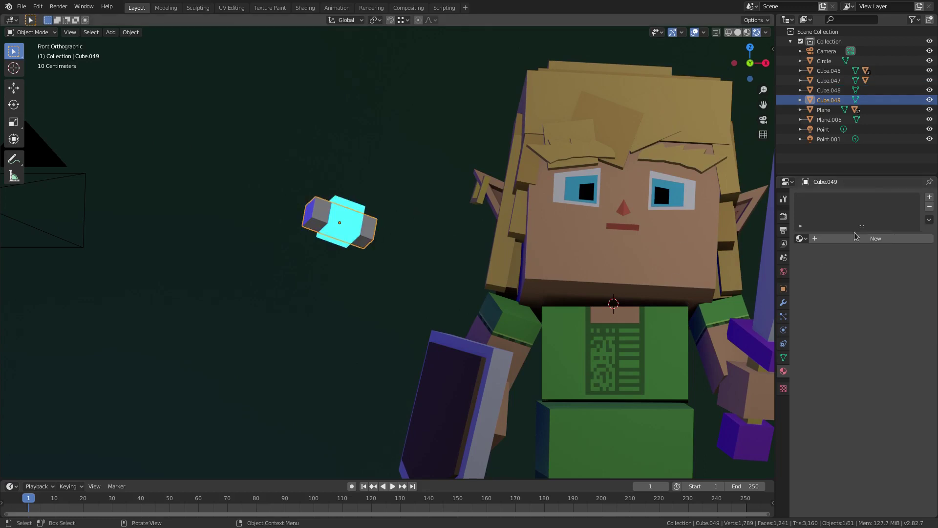
click(870, 239)
click(880, 337)
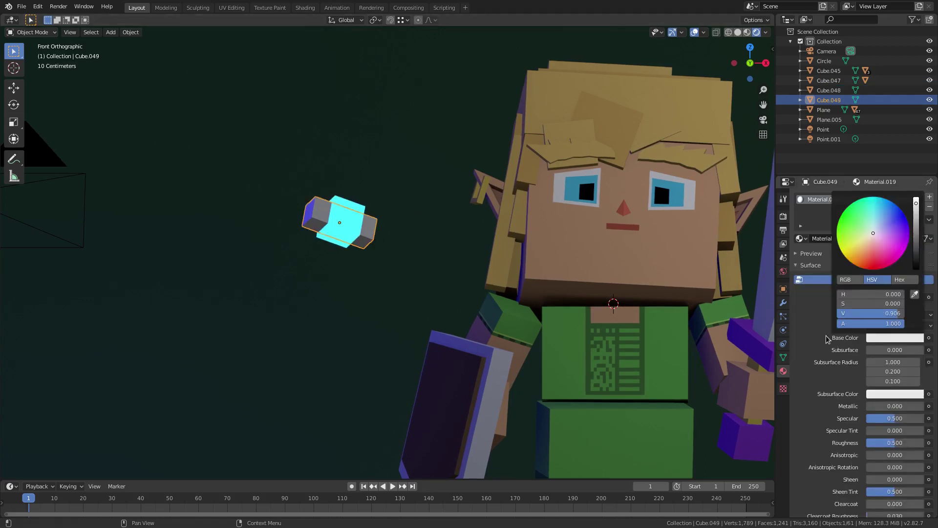
click(873, 297)
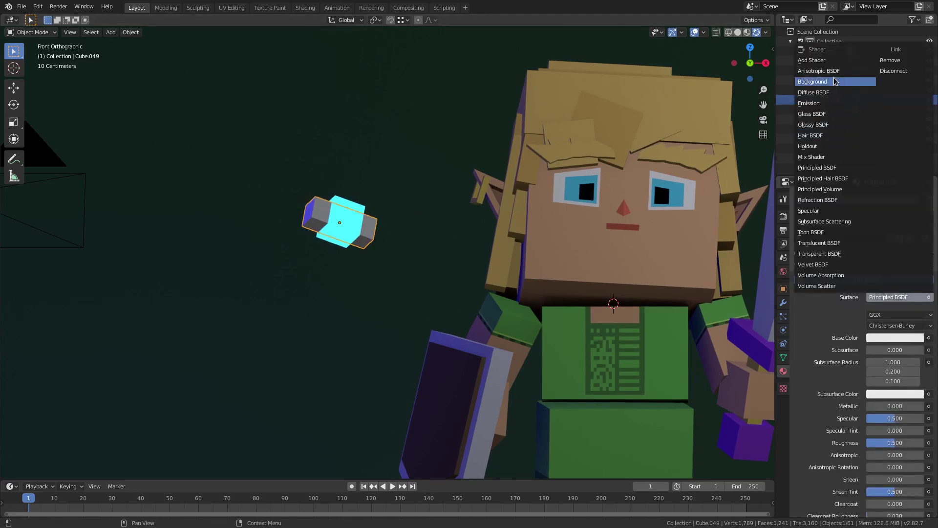
click(836, 104)
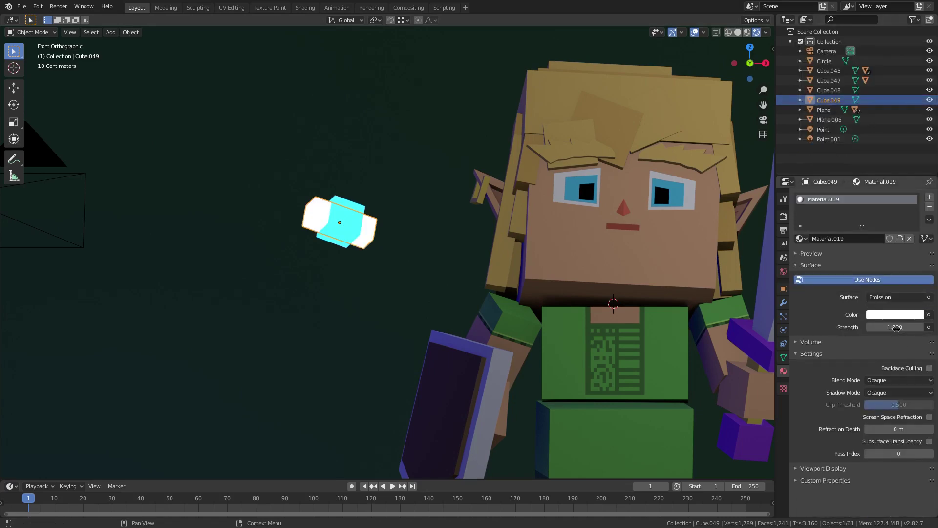
scroll(389, 244, down, 3)
click(358, 241)
key(KP_0)
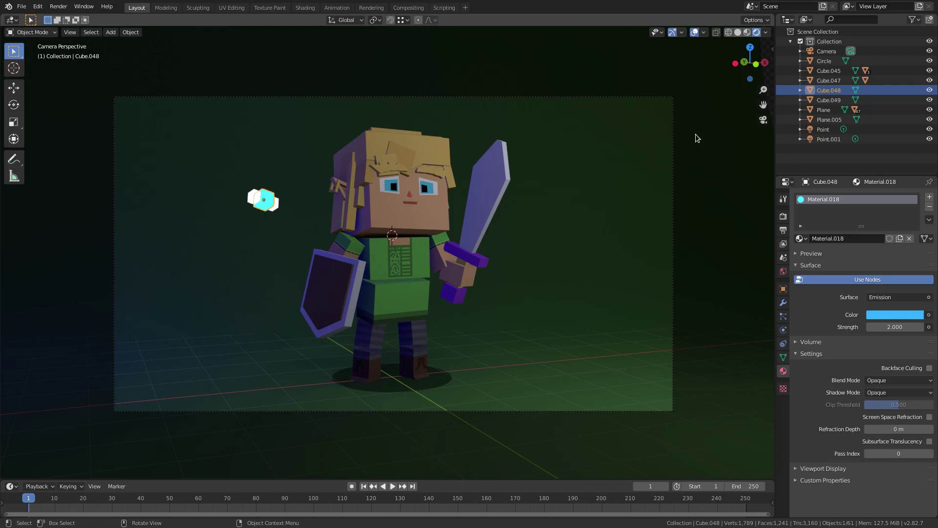
Step: Assign the elongated block's white Material.019 to the first small cube as well
click(677, 137)
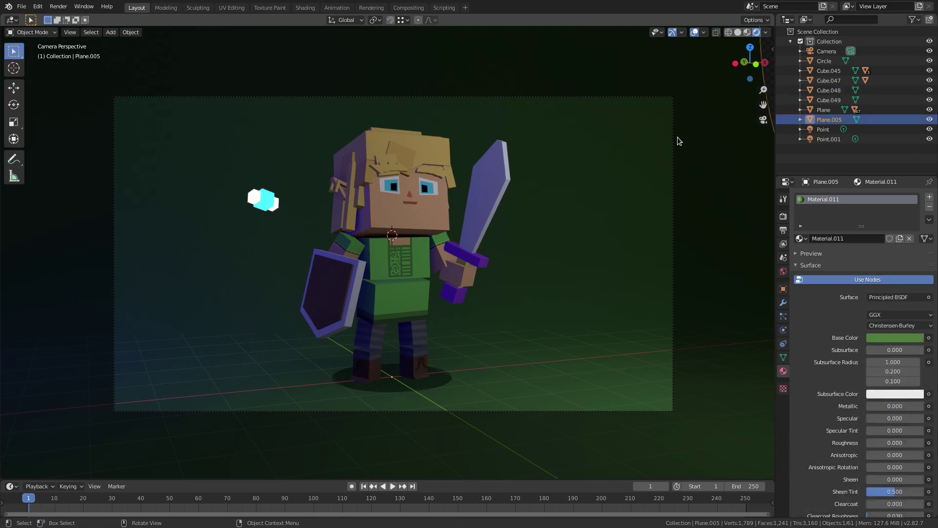
click(253, 203)
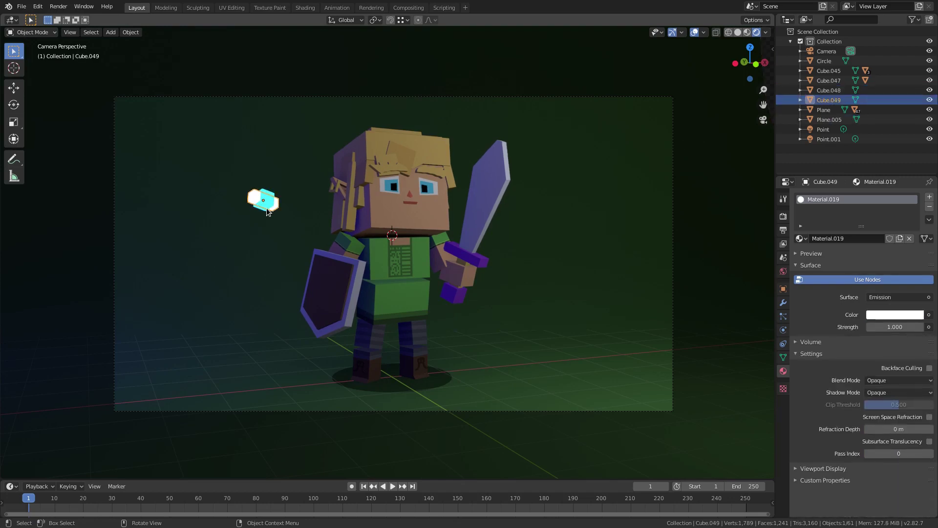
click(268, 212)
click(800, 239)
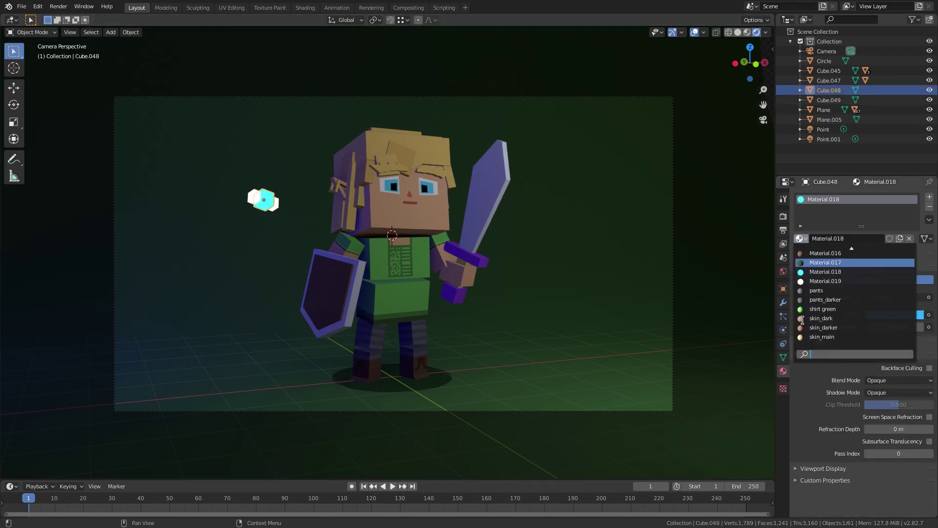
click(829, 281)
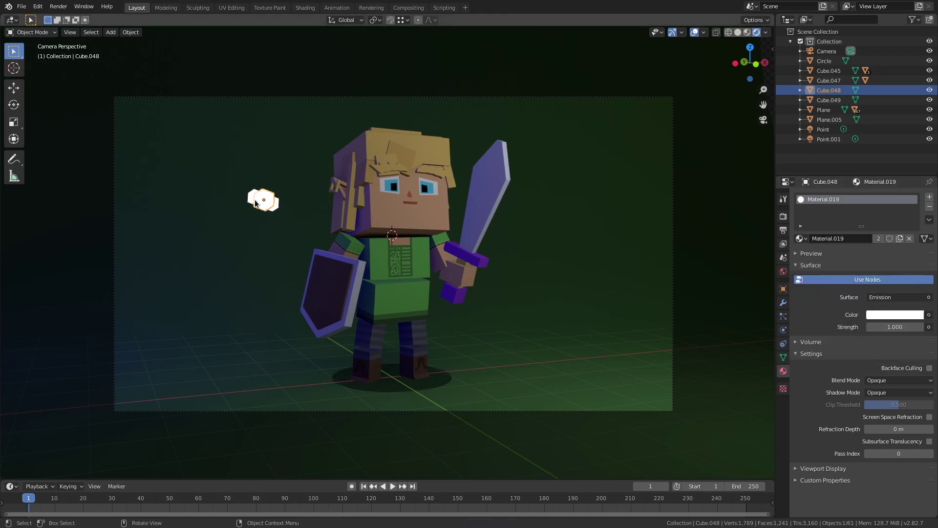
Step: Assign the light blue Emission material Material.018 to the elongated block so it contrasts with the white cube
click(253, 200)
click(800, 239)
click(826, 271)
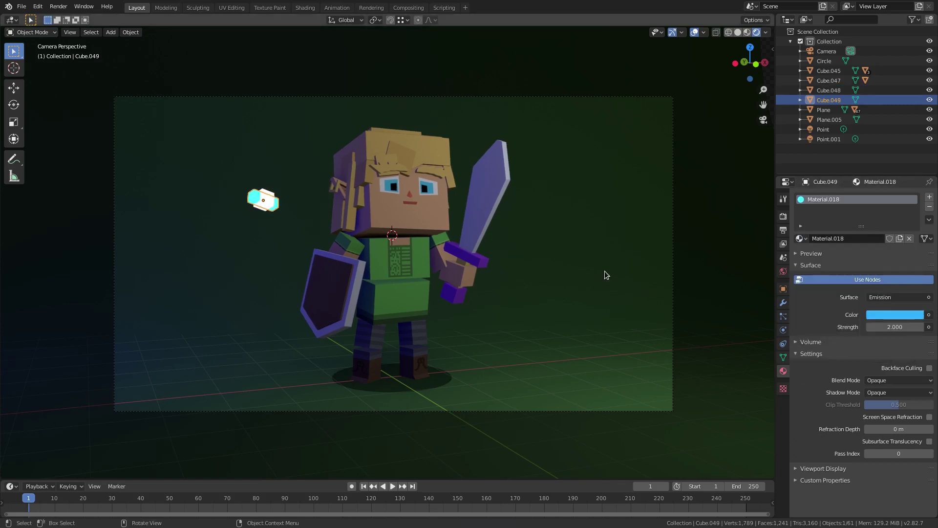
click(615, 274)
scroll(560, 303, up, 5)
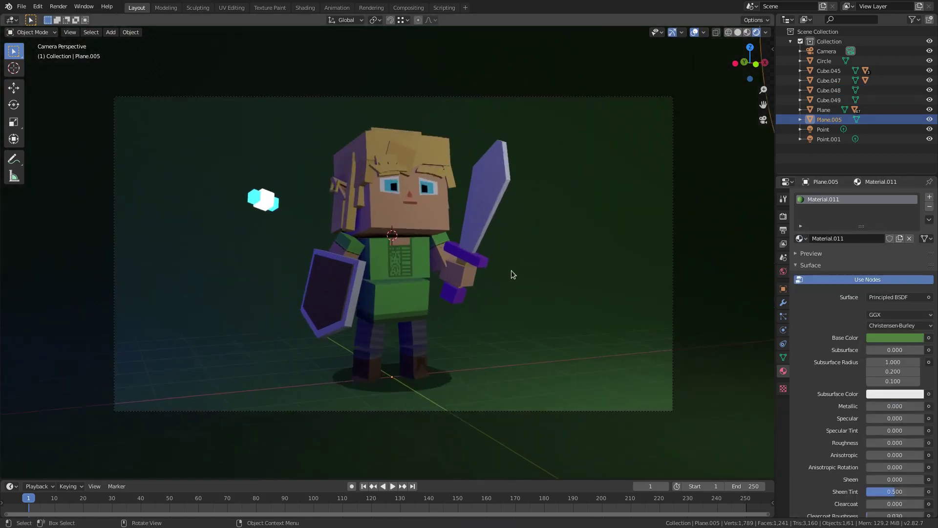
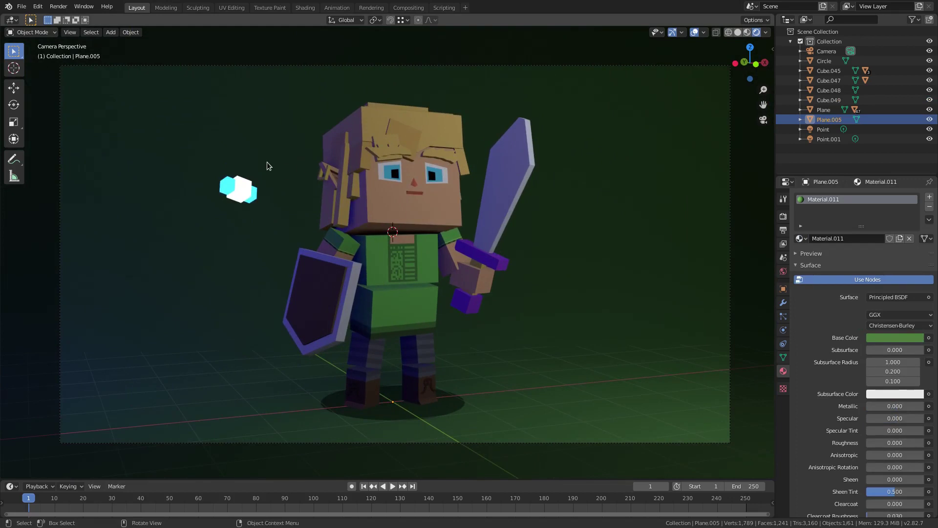
Step: Enable Bloom in the Eevee render settings and set the white Material.019's emission strength to 2
shift+click(253, 196)
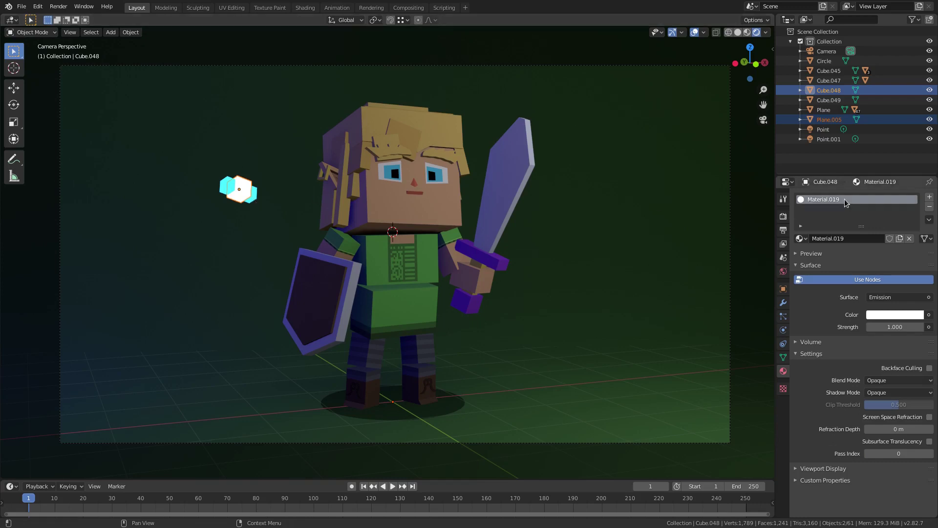
click(783, 216)
click(254, 194)
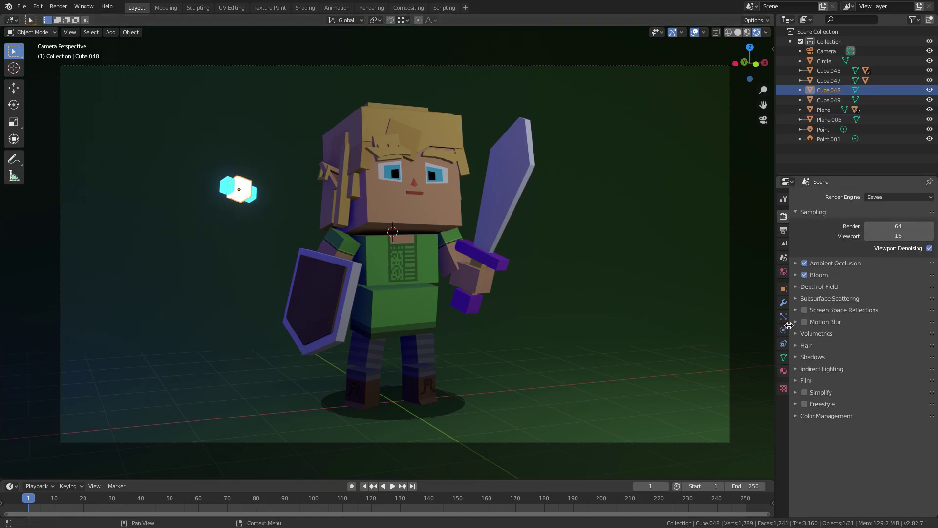
click(784, 371)
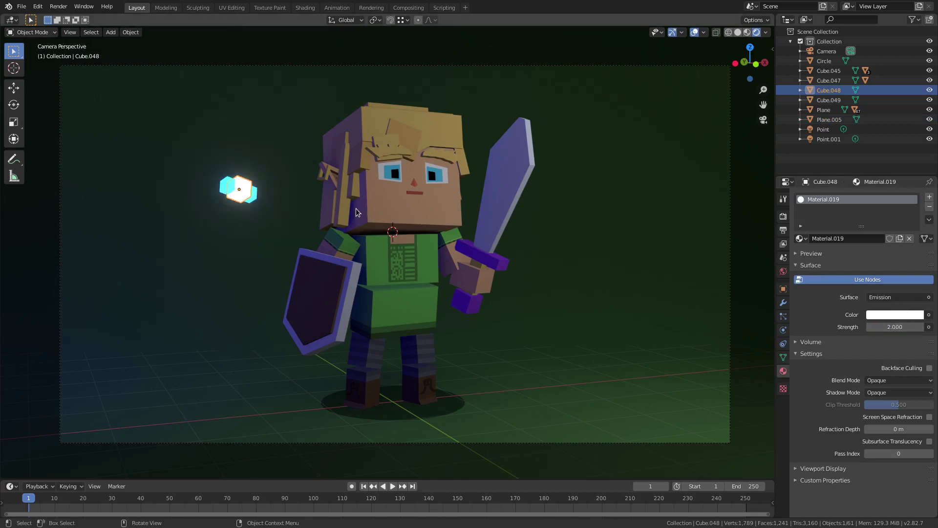
Step: Set the emission strength of the fairy's light blue Material.018 to 3
click(251, 196)
click(891, 326)
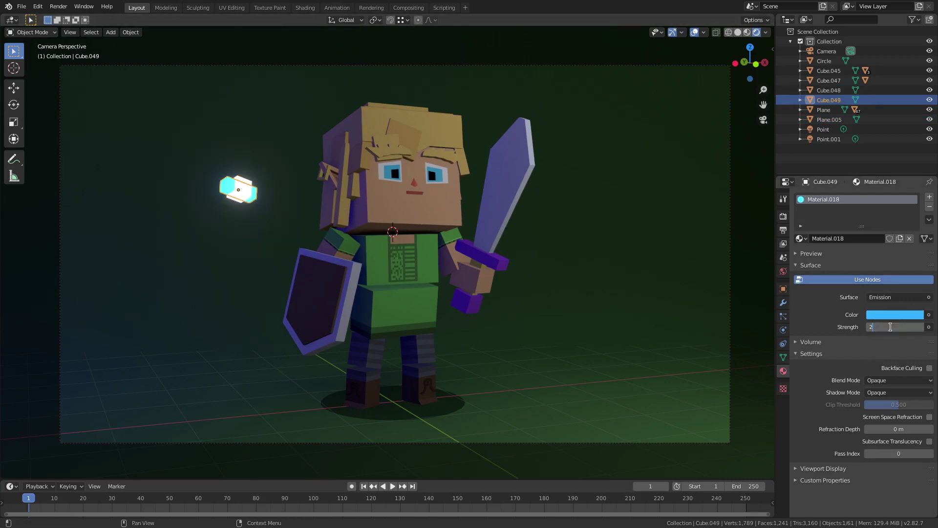
text(3)
key(Return)
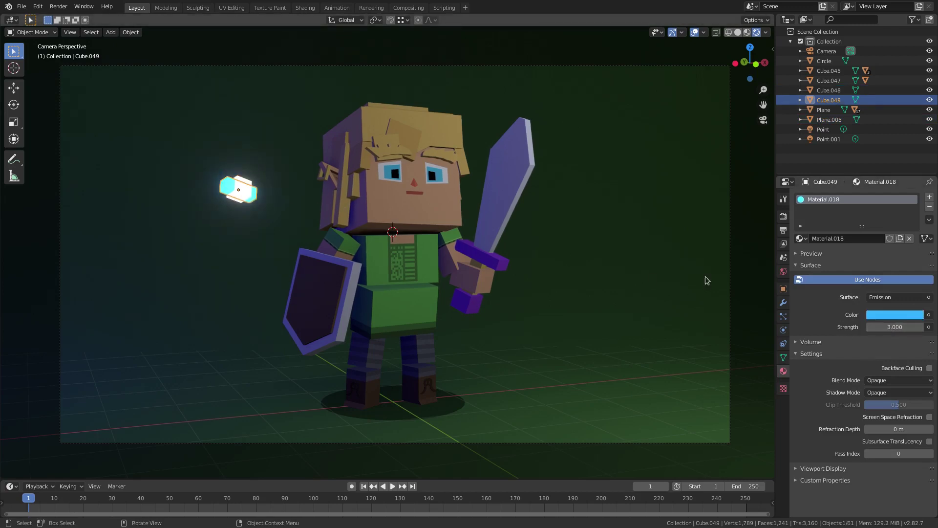
key(shift+d)
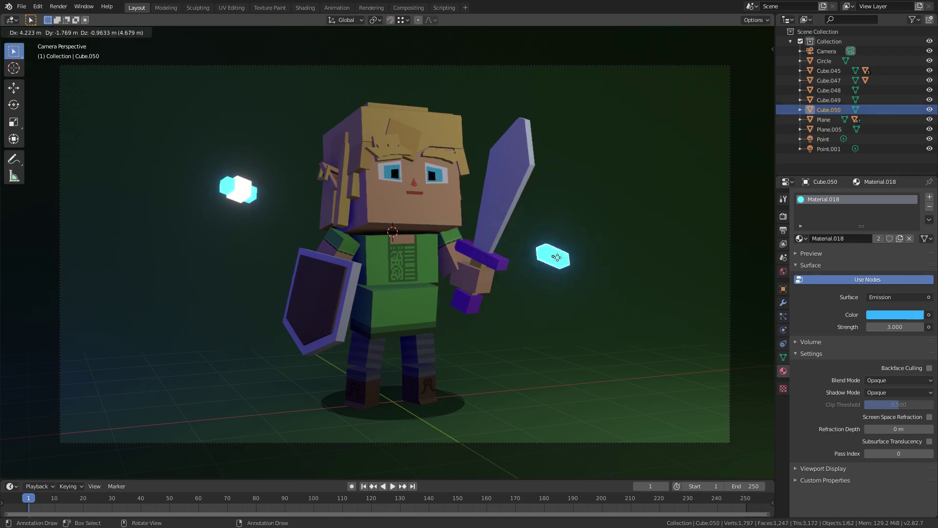
click(561, 257)
key(ctrl+z)
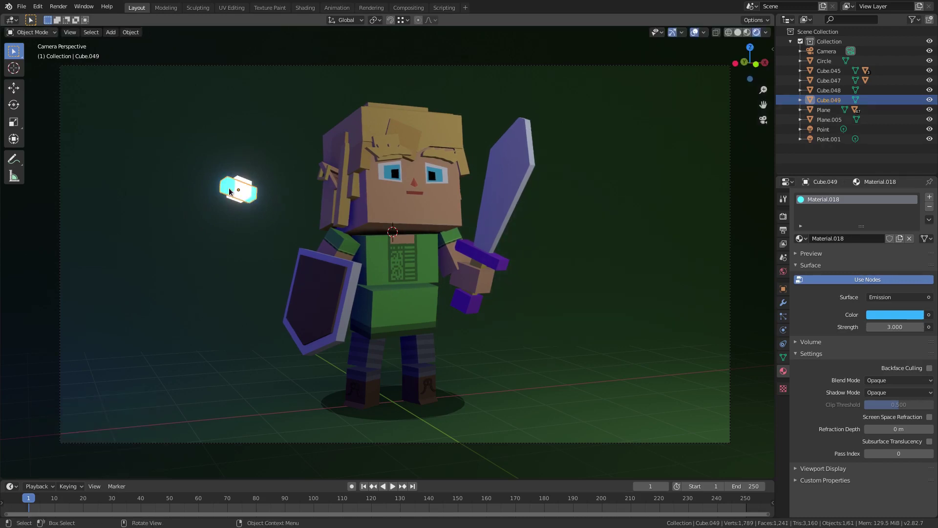
key(g)
right_click(269, 172)
Step: Duplicate the fairy's white and blue blocks together beside the sword and rotate the copy freely
shift+click(246, 194)
key(shift+d)
click(584, 207)
key(r)
key(r)
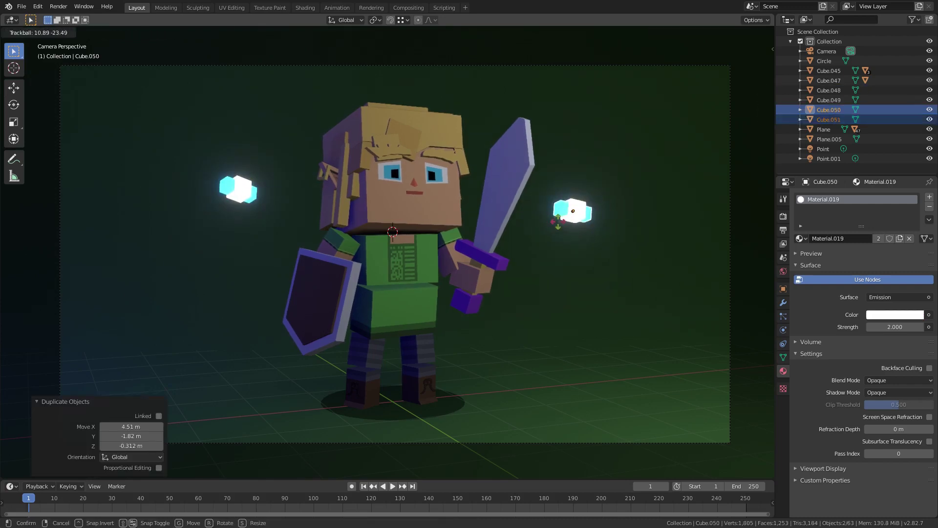
click(514, 248)
Step: Shrink the duplicated fairy pair and position it near the sword's tip, on its outer side
key(g)
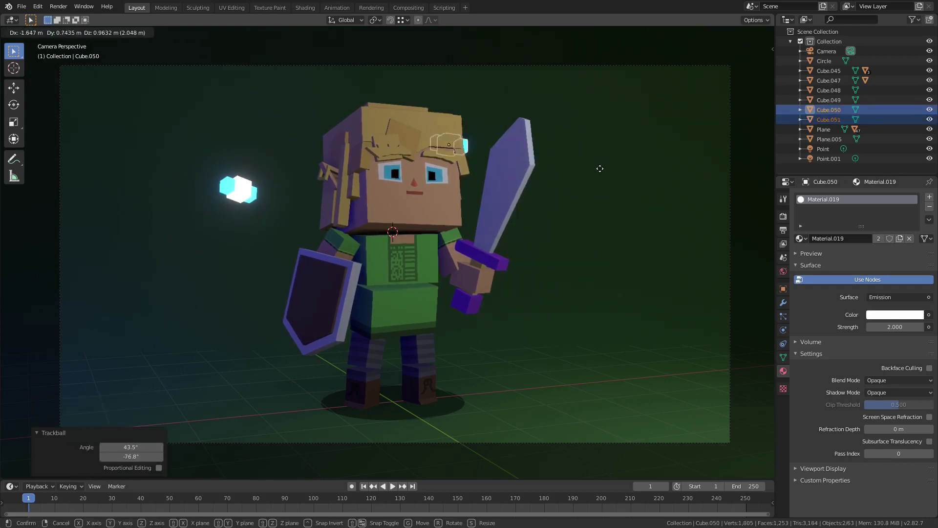
click(595, 151)
key(s)
key(Escape)
key(g)
click(637, 182)
Step: Duplicate the small fairy pair just below the first, rotate it freely and offset it outward at a smaller size
key(shift+d)
click(641, 229)
key(r)
key(r)
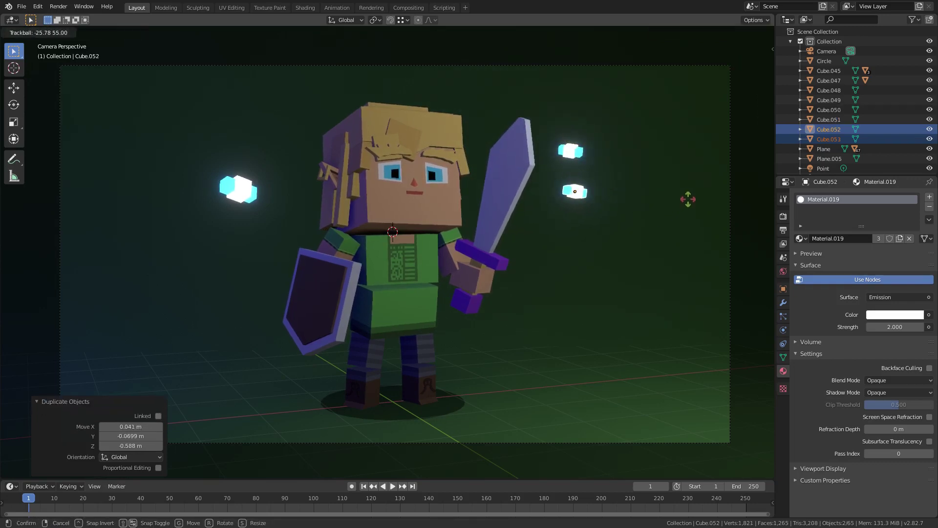
click(629, 228)
key(g)
click(646, 209)
key(r)
key(r)
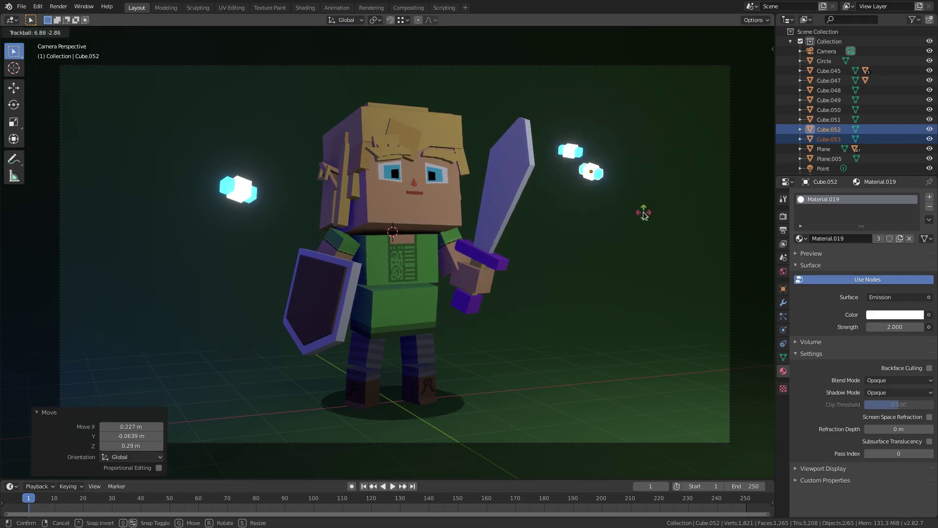
click(614, 199)
Step: Duplicate the smallest fairy pair across to the large fairy beside the head and rotate the copy freely
key(shift+d)
click(299, 232)
key(r)
key(r)
click(265, 199)
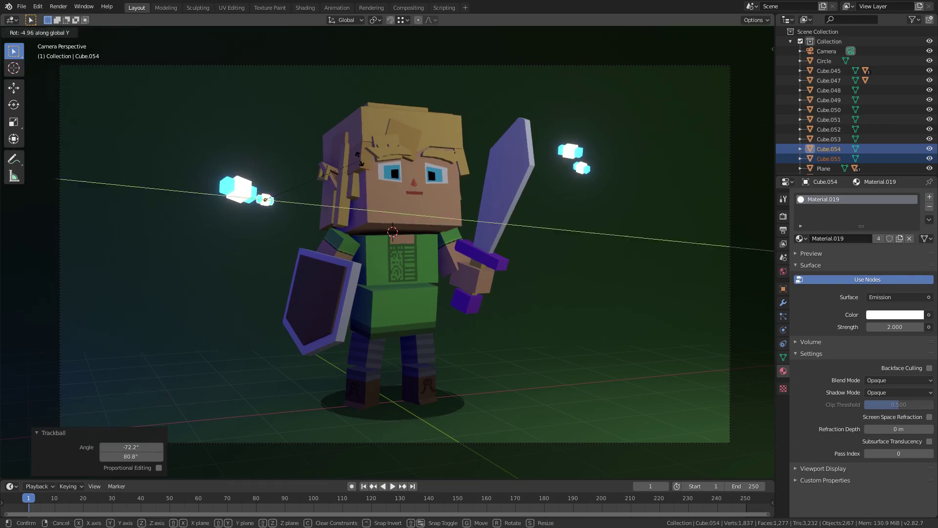
Step: Move the new small pair below the large fairy and adjust its scale and position
key(g)
click(258, 219)
key(s)
click(368, 180)
key(g)
click(375, 177)
Step: Duplicate that small pair just above itself, rotate it freely and turn it about 32.4° around the Y axis
key(shift+d)
click(380, 155)
key(r)
key(r)
click(379, 189)
key(r)
key(y)
click(383, 238)
Step: Scale down the newest fairy pair, rotate it freely and nudge it into place beside the large fairy
key(s)
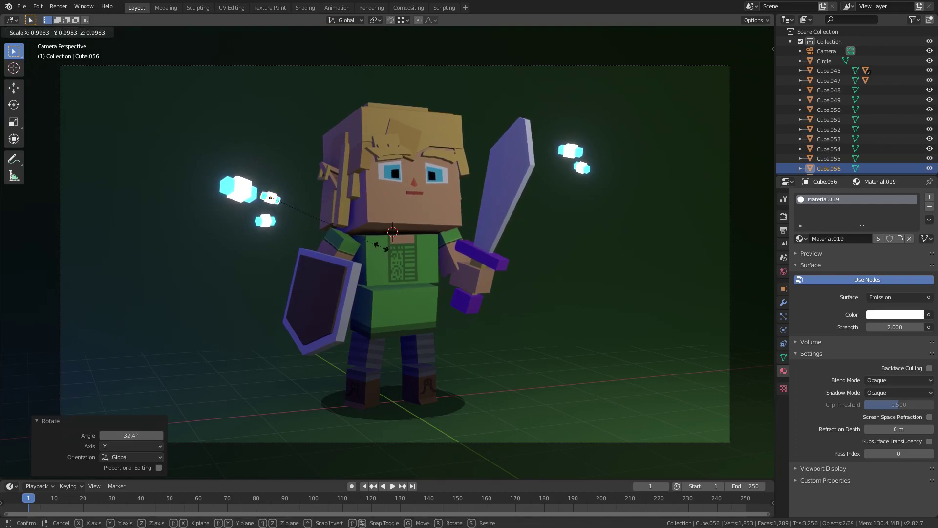
click(373, 242)
key(s)
click(354, 238)
key(g)
click(355, 242)
key(r)
key(r)
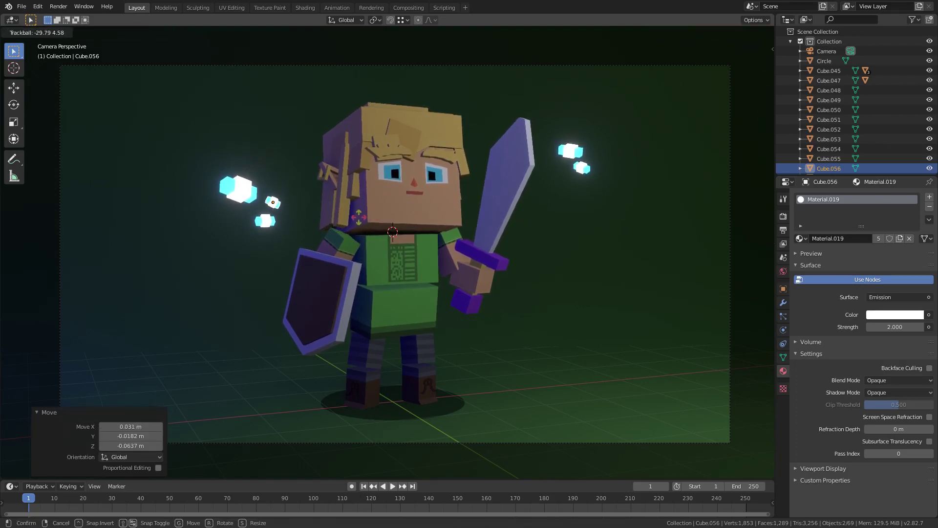
click(371, 215)
key(g)
click(370, 214)
Step: Change the blue fairy material's emission color to a deeper blue with hue 0.588 and saturation 1
scroll(503, 267, down, 4)
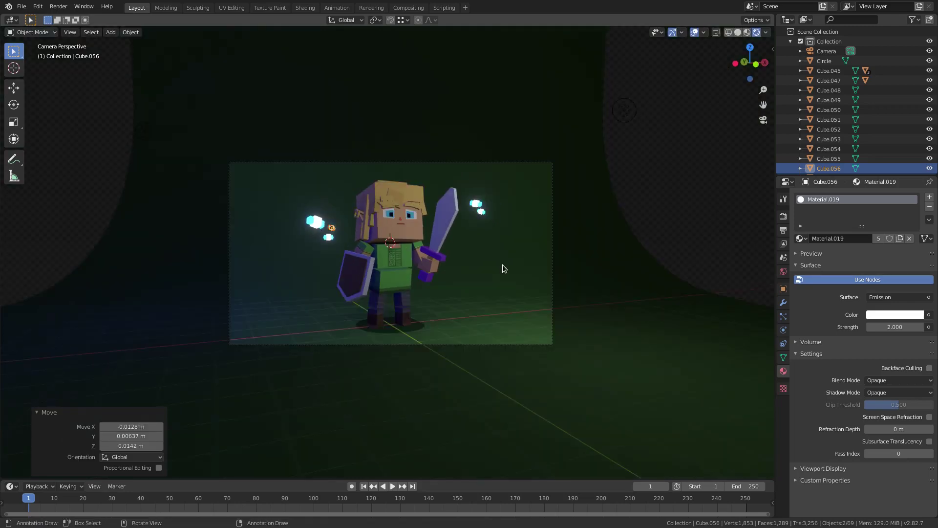
scroll(503, 266, up, 3)
click(269, 199)
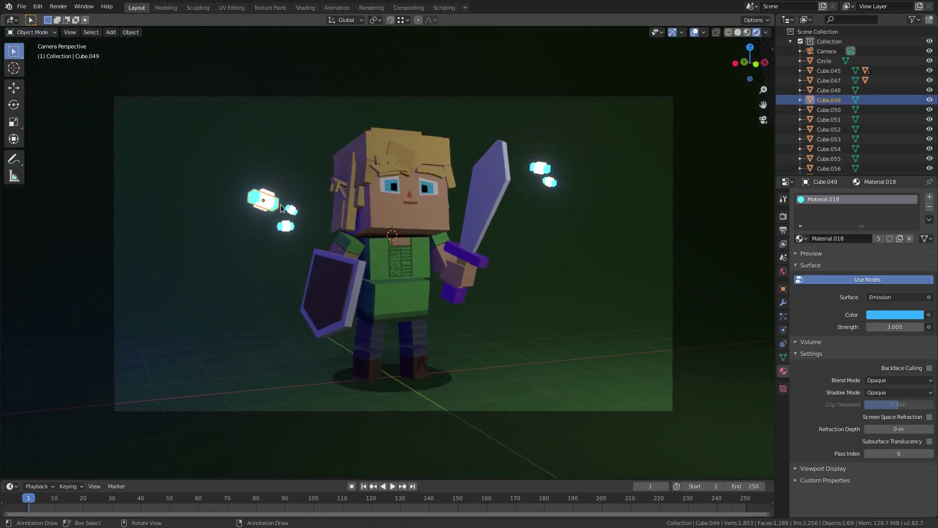
click(895, 315)
mouse_move(896, 218)
mouse_down()
mouse_move(895, 181)
mouse_move(873, 174)
mouse_move(893, 178)
mouse_up()
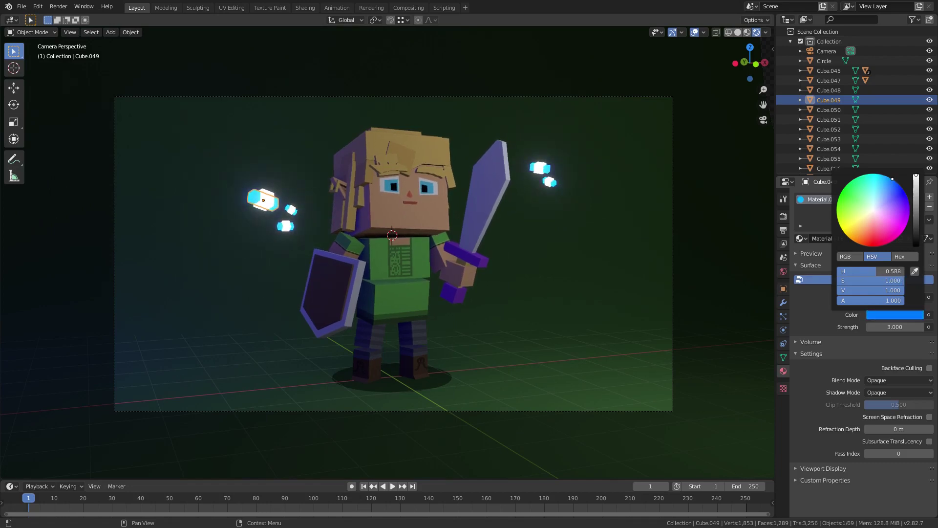
Step: Set the blue fairy material's emission strength to 20
double_click(900, 324)
text(10)
key(BackSpace)
key(BackSpace)
text(2)
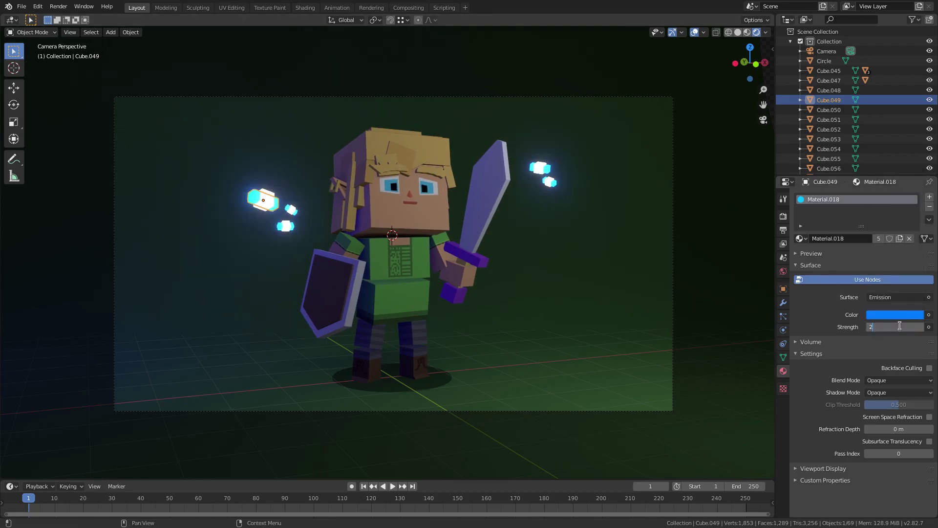
text(0)
key(Return)
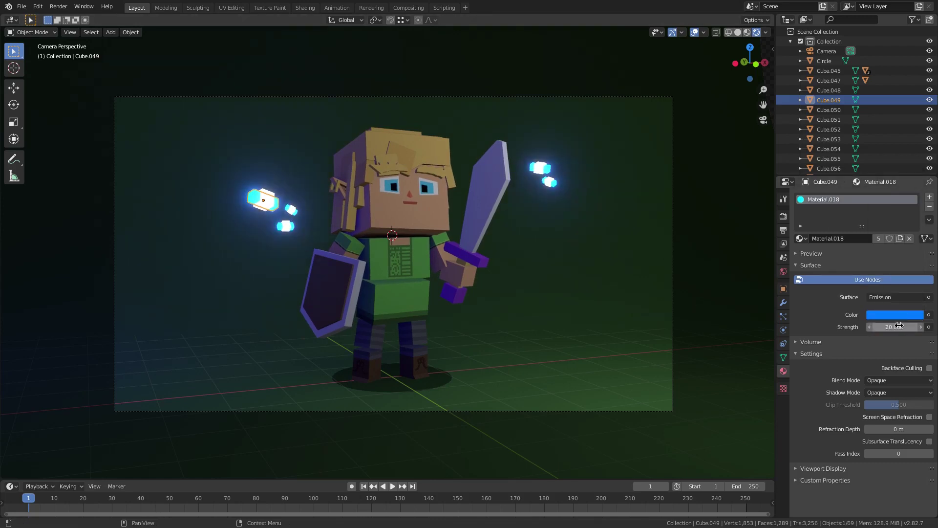
Step: Try an emission strength of 10 on the white fairy material
click(540, 167)
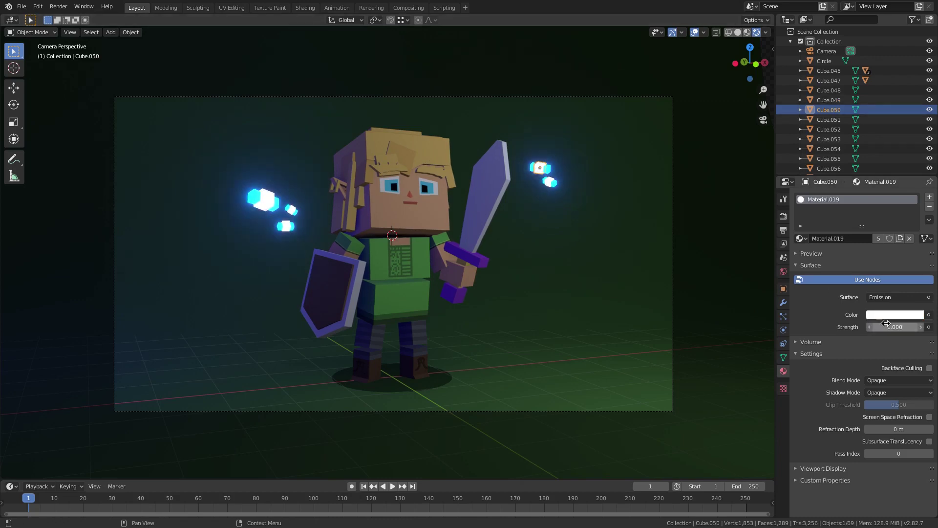
scroll(498, 310, down, 3)
scroll(499, 310, up, 3)
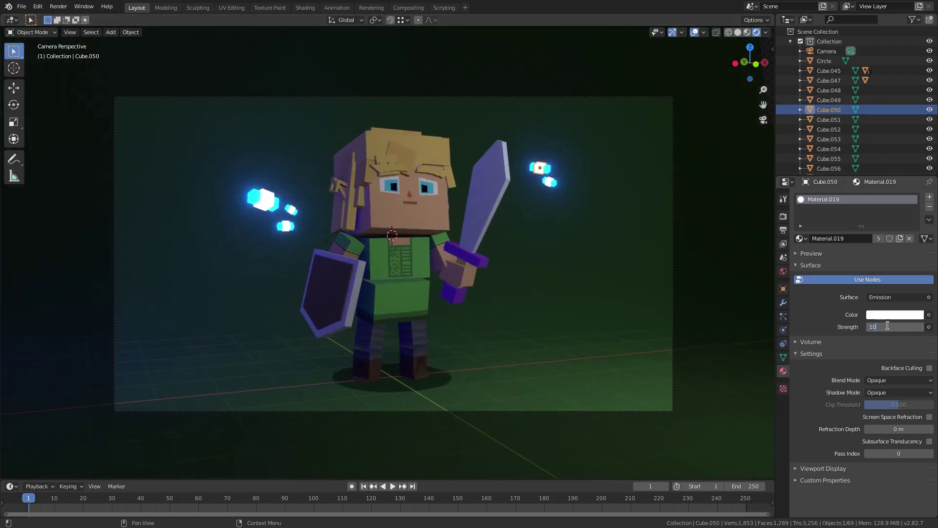
click(888, 326)
text(10)
key(Return)
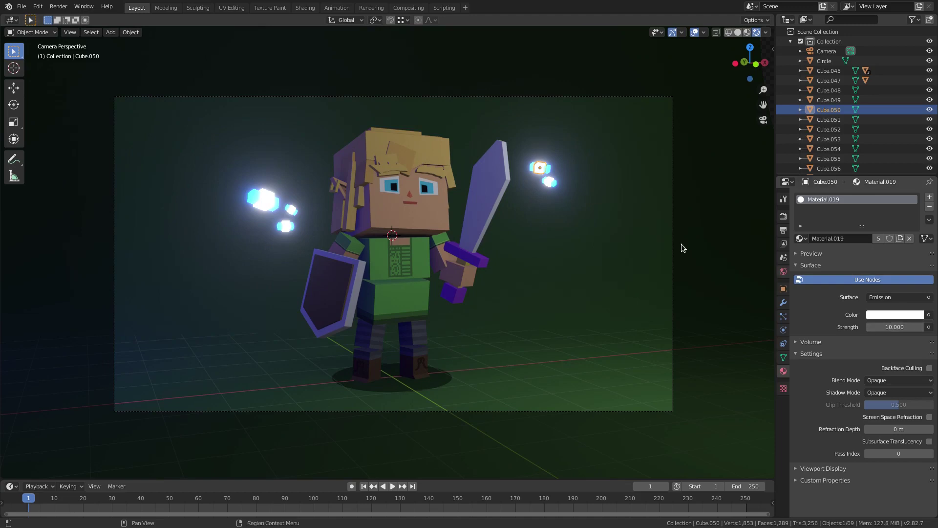
Step: Try an emission strength of 5 on the blue fairy material and return it to 20
click(556, 186)
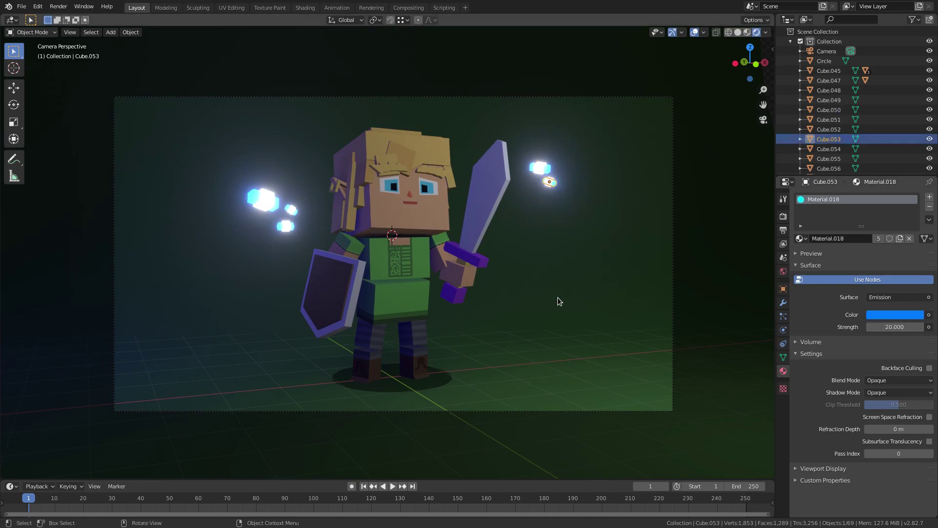
scroll(558, 298, down, 3)
scroll(559, 297, up, 3)
click(908, 331)
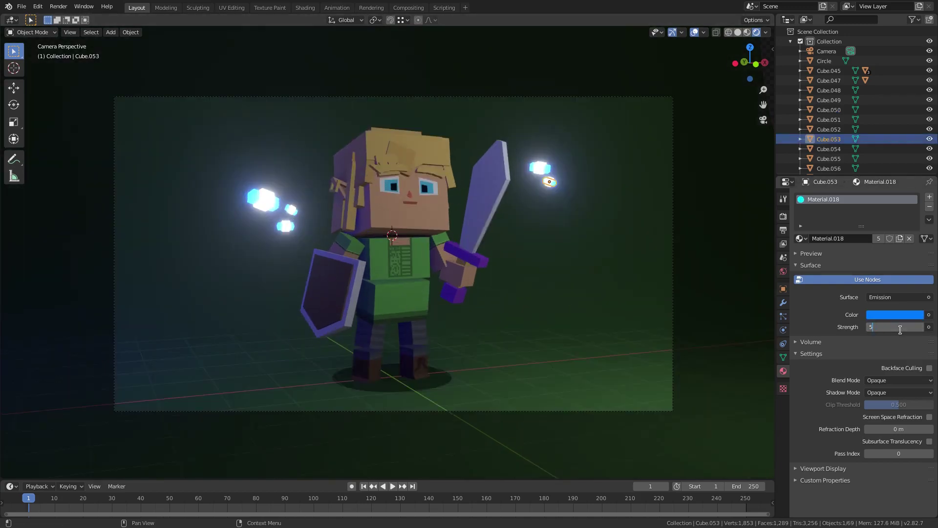
text(5)
key(Return)
click(901, 329)
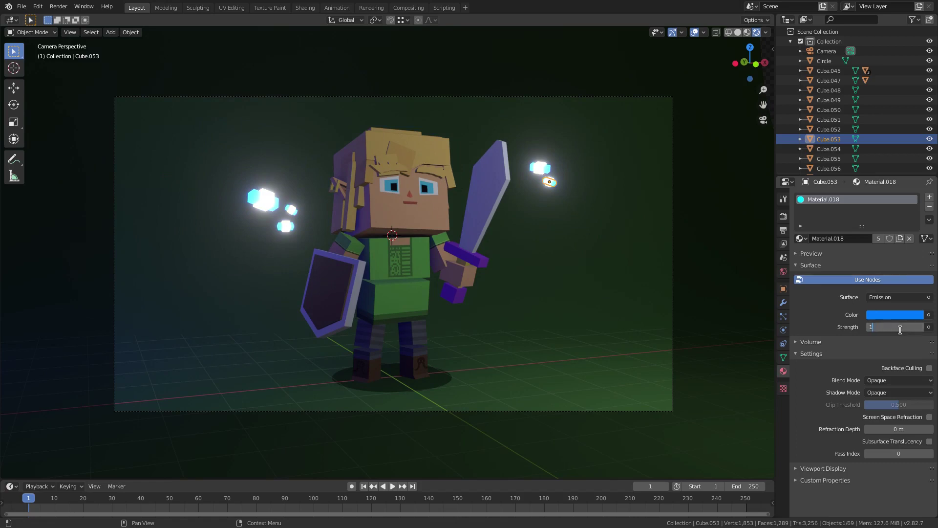
text(2-)
key(Return)
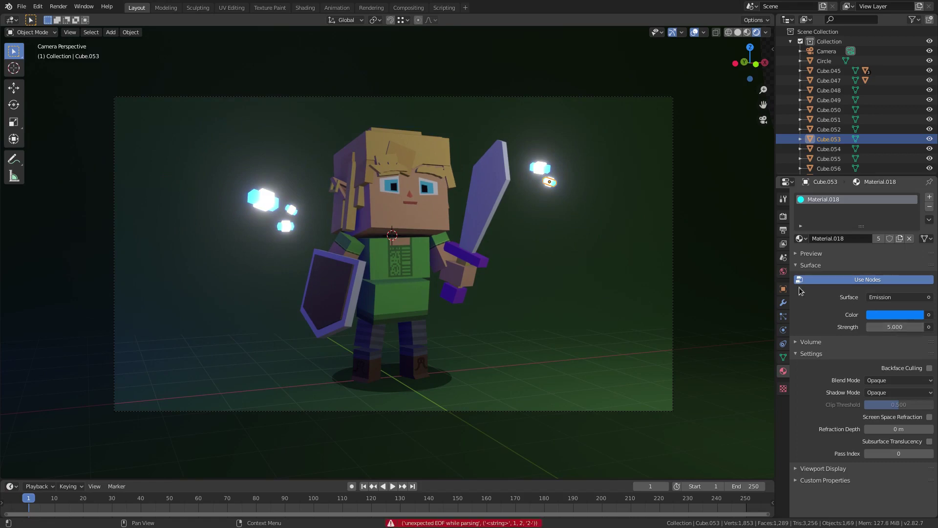
click(895, 327)
Step: Try an emission strength of 3 on the white fairy material and settle on 5
click(540, 168)
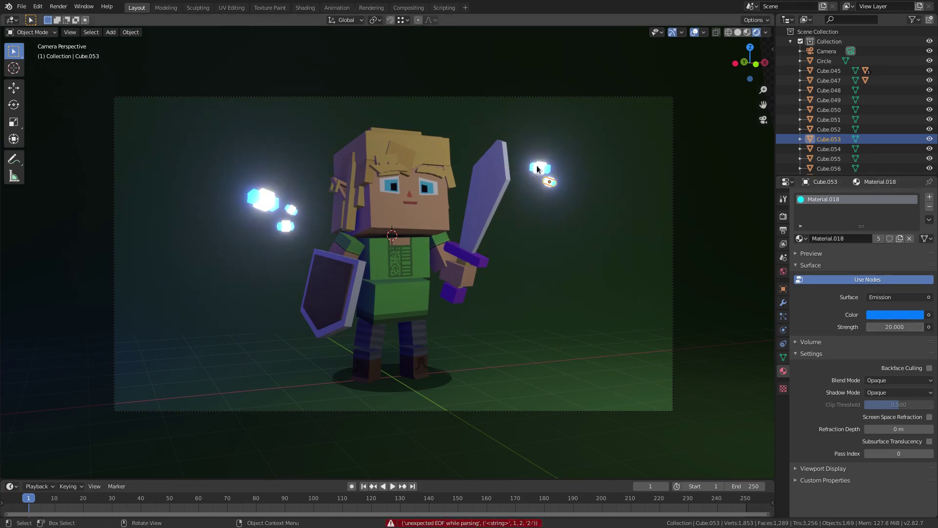
click(906, 326)
text(3)
key(Return)
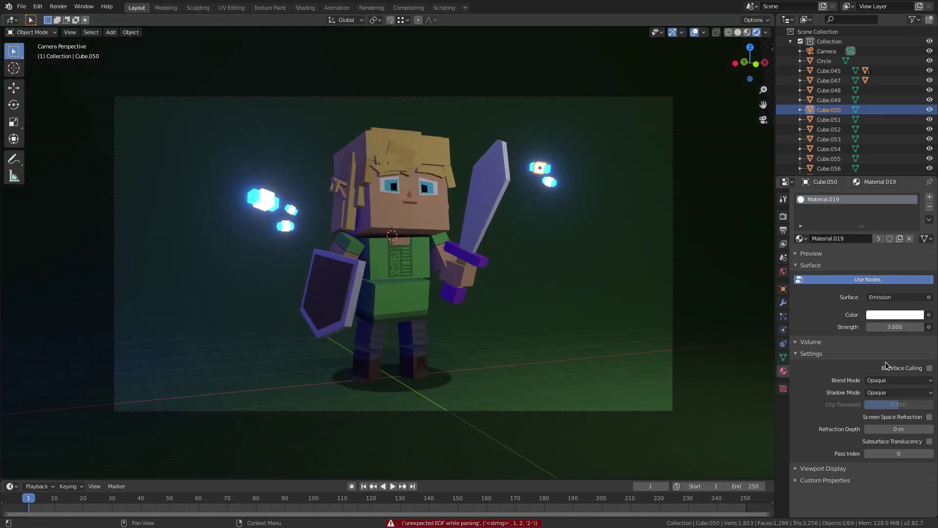
click(891, 327)
text(5)
key(Return)
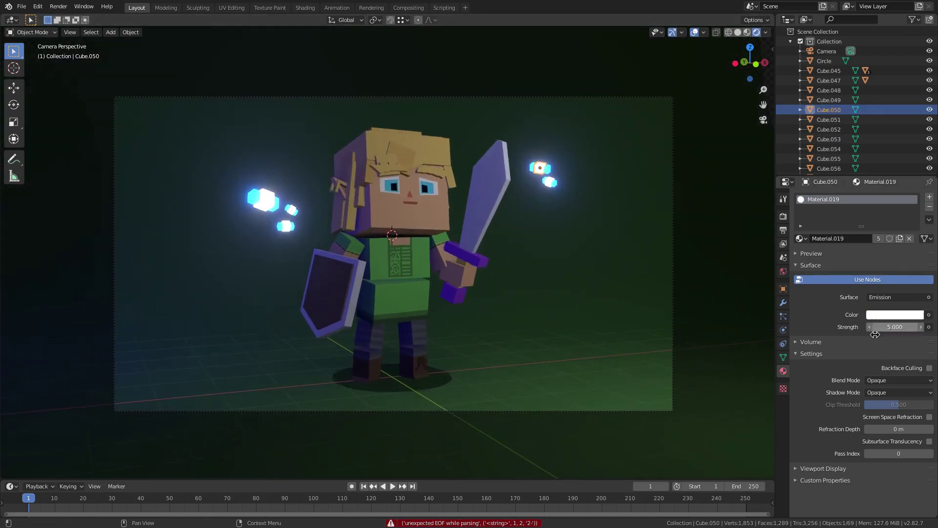
Step: Deselect the fairies and hide the viewport overlays to check the glowing scene through the camera
click(679, 190)
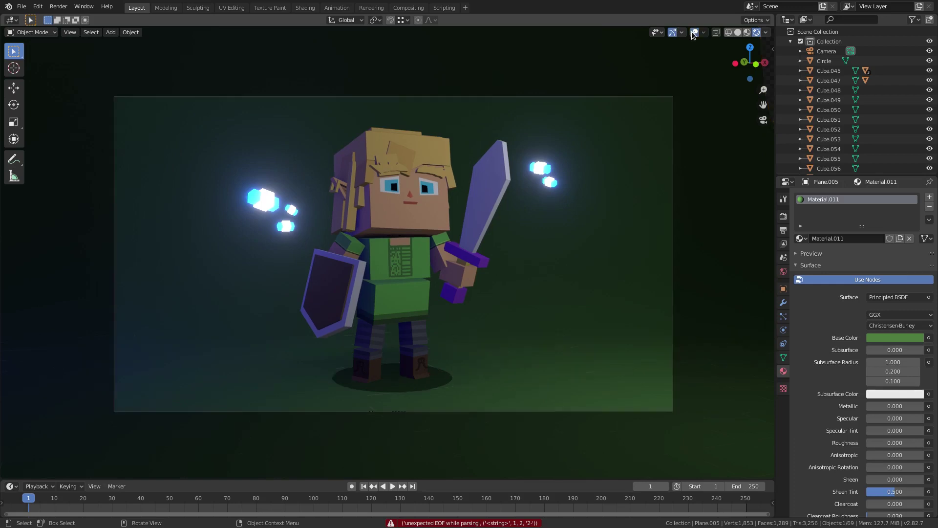
click(694, 31)
scroll(504, 319, down, 4)
scroll(504, 319, up, 5)
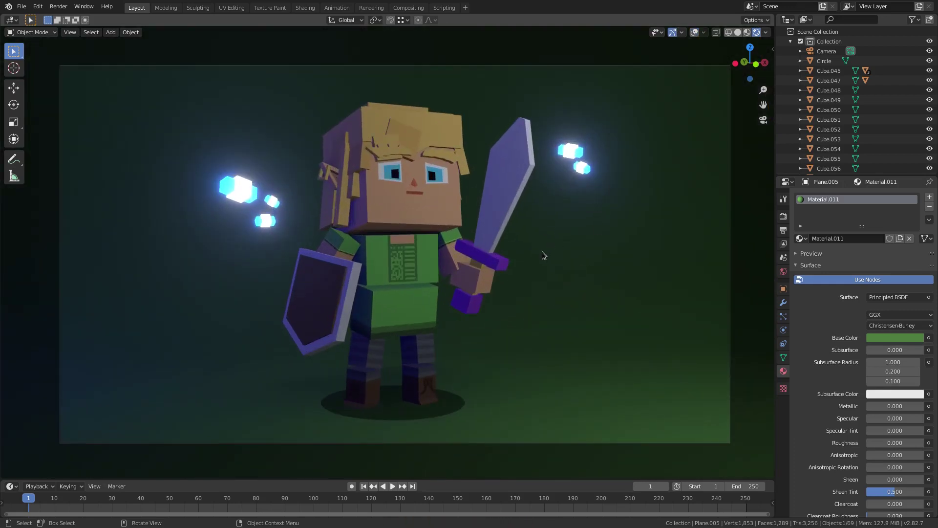
Step: Reposition the white point light and set its power to 100 W
key(shift+a)
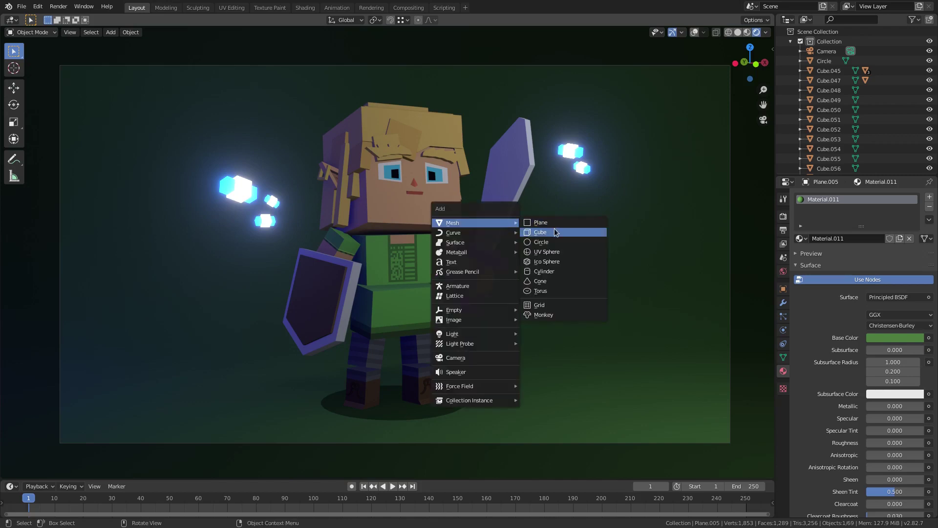
scroll(829, 159, down, 4)
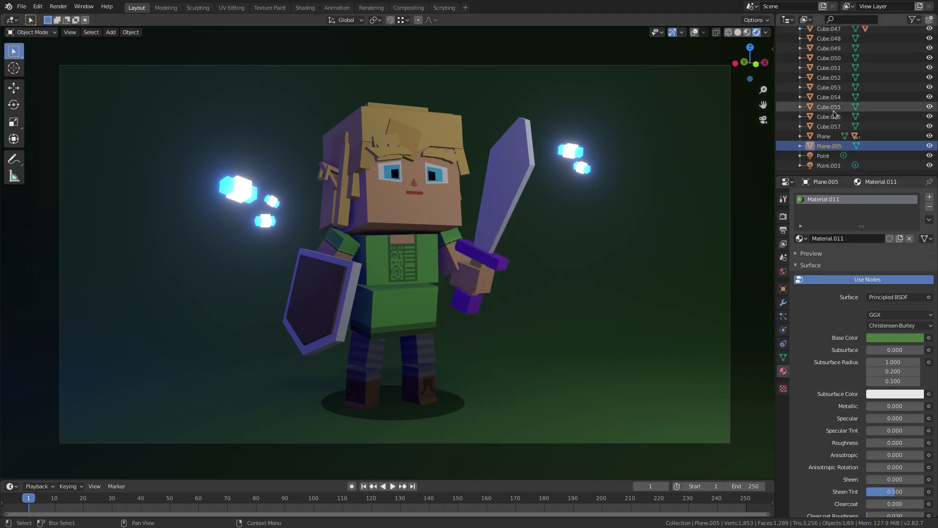
click(830, 159)
key(g)
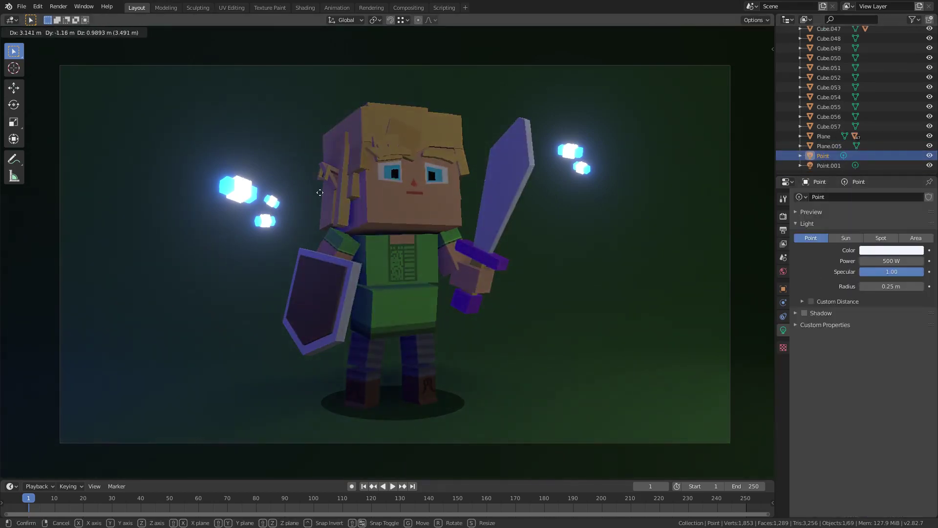
click(588, 281)
middle_drag(589, 281, 621, 246)
scroll(625, 249, down, 2)
click(889, 261)
text(100)
key(Return)
middle_drag(582, 268, 599, 267)
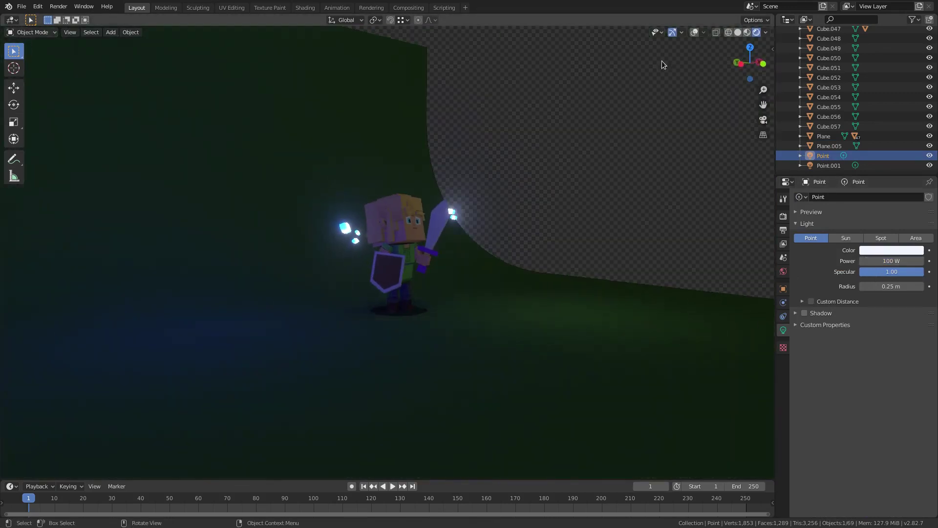
Step: Show the viewport overlays, duplicate the white point light near the sword and check it through the camera
click(694, 32)
key(shift+d)
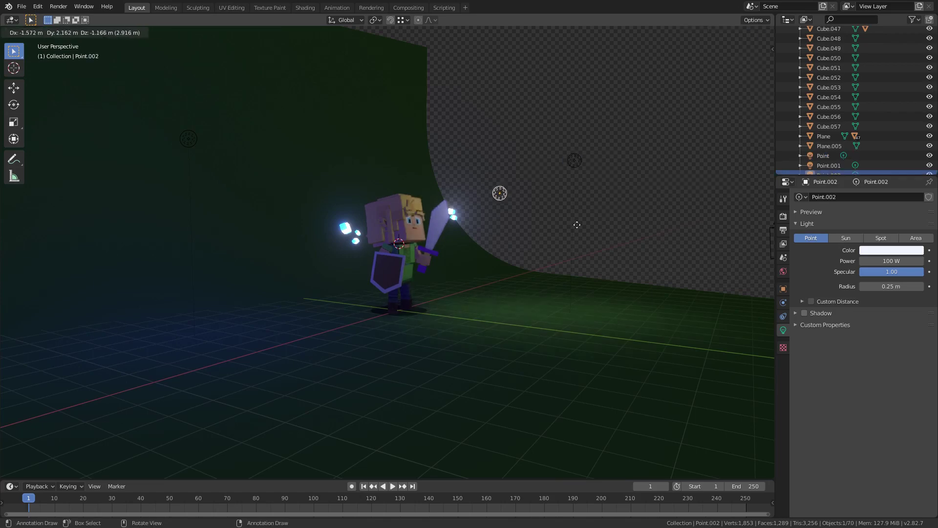
click(548, 234)
middle_drag(550, 230, 509, 230)
key(Right)
key(KP_0)
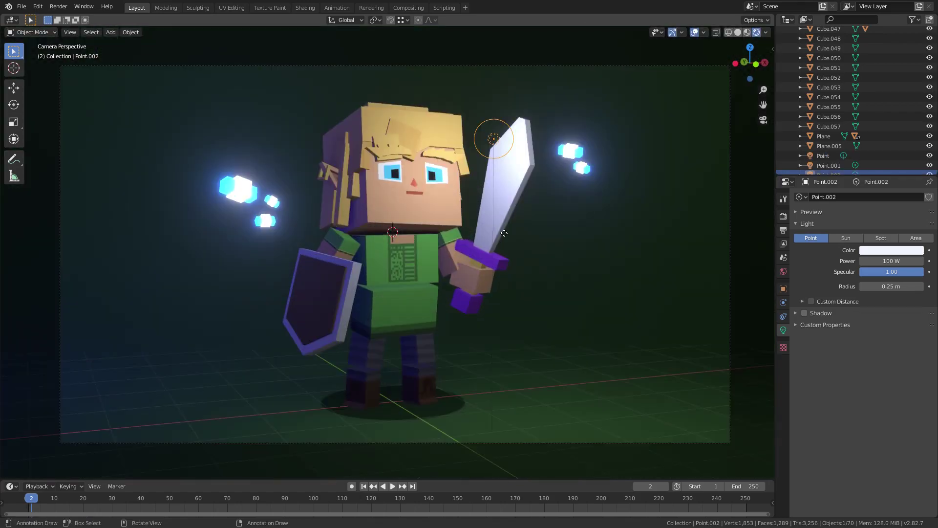
Step: Move the duplicated light about -0.341 m in X, 0.149 m in Y and 0.148 m in Z, and lower its power to 61.3 W
key(g)
click(474, 222)
drag(898, 261, 870, 261)
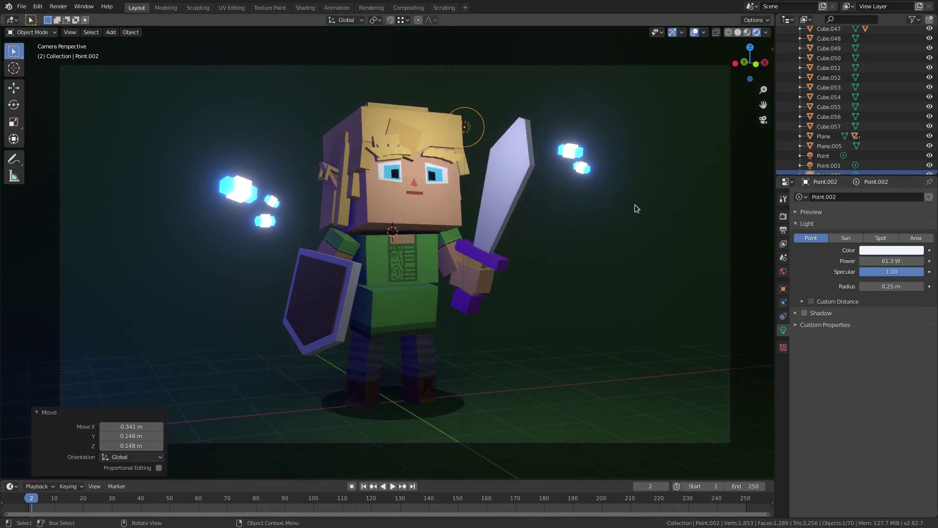
scroll(330, 233, down, 1)
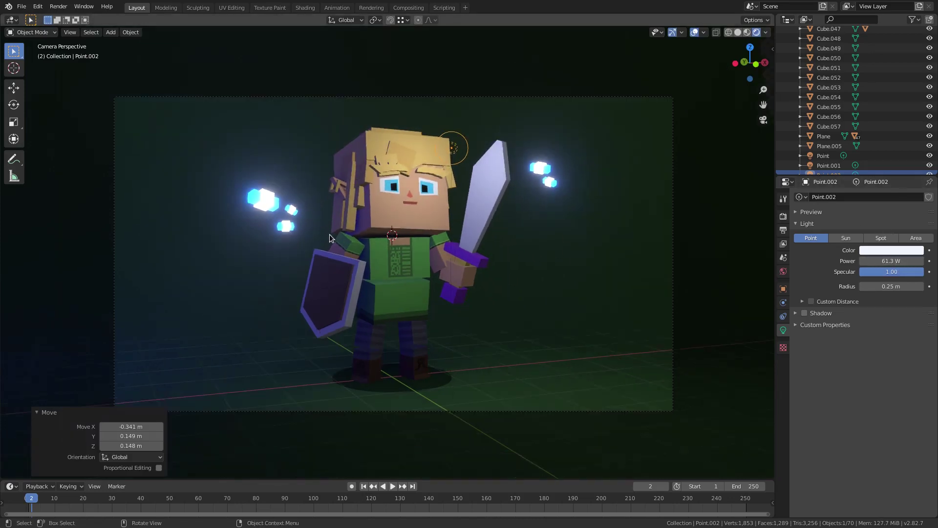
Step: Move the blue point light from the far side of the backdrop closer to the character
middle_drag(270, 262, 281, 264)
scroll(280, 264, down, 5)
click(251, 184)
middle_drag(277, 213, 288, 211)
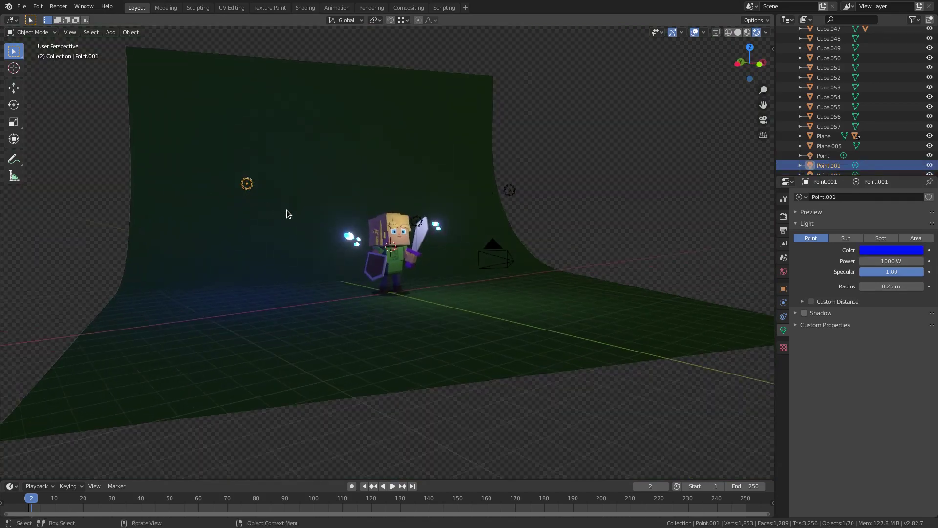
key(g)
click(379, 249)
Step: Fine-tune the blue light's position in the camera view, placing it above the fairies on the shield side
middle_drag(381, 249, 450, 257)
key(g)
click(428, 256)
scroll(450, 256, up, 4)
key(KP_0)
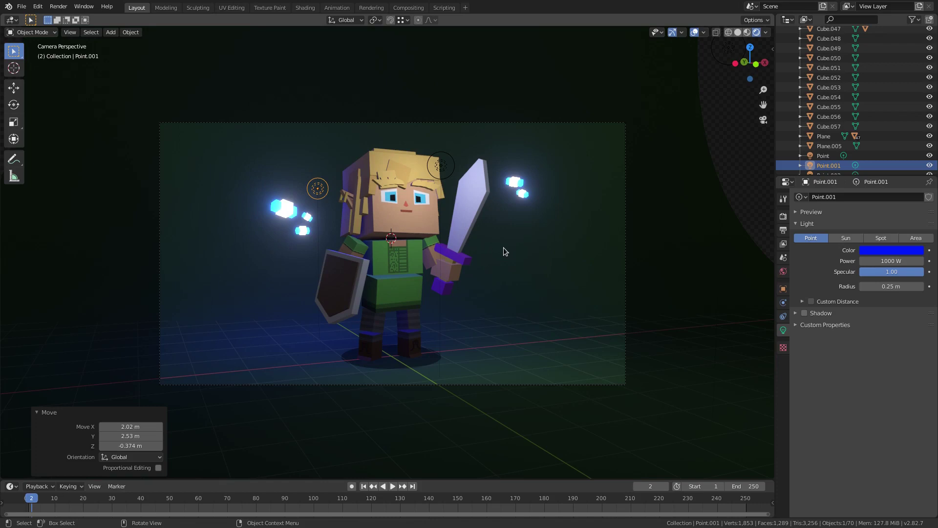
key(g)
click(473, 231)
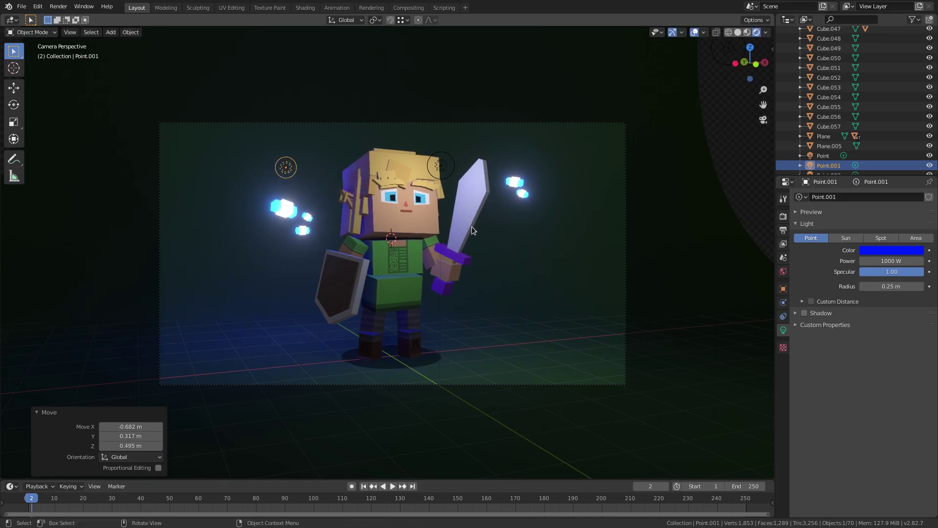
Step: Try out the world background color's brightness at a value of 0.247
click(784, 271)
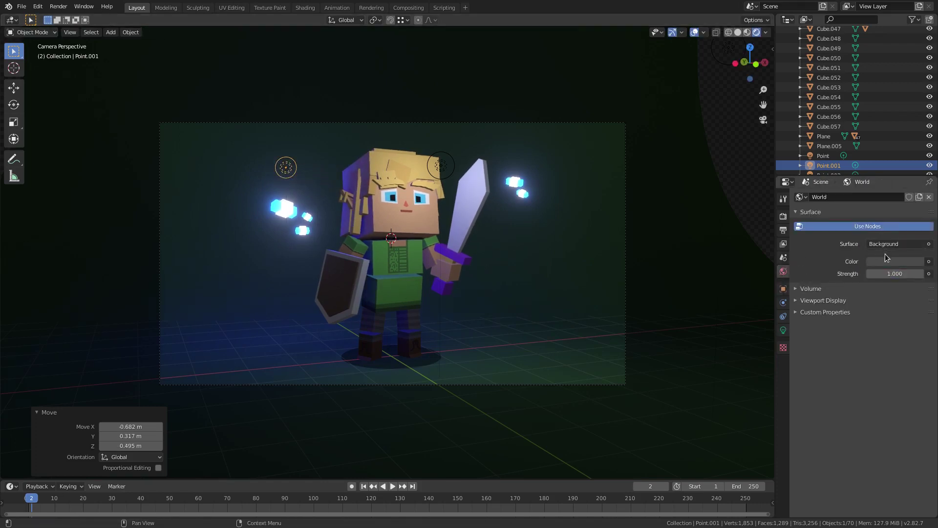
click(884, 250)
click(917, 191)
drag(917, 191, 916, 175)
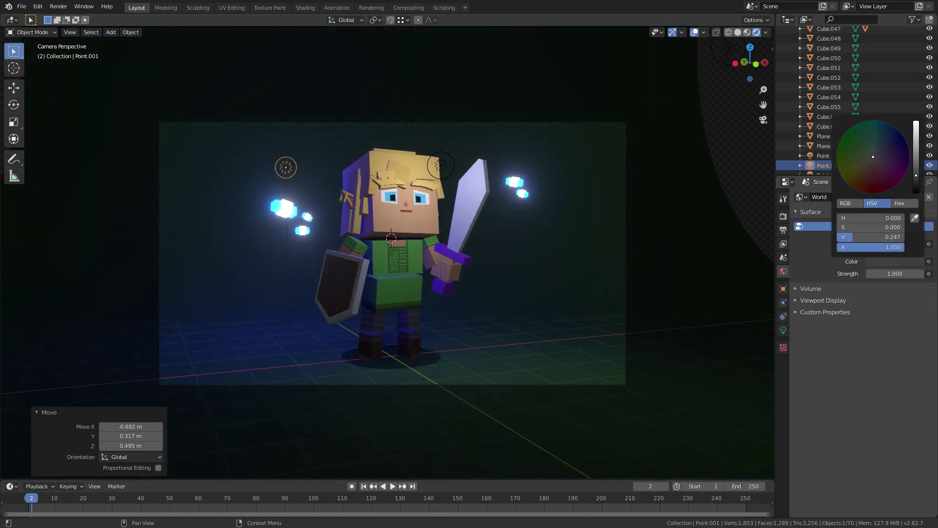
Step: Duplicate the white light beside the head, offsetting the copy about 1.88 m in X, -1.97 m in Y and 4.68 m in Z
click(444, 167)
scroll(445, 186, down, 1)
middle_drag(446, 254, 488, 257)
scroll(488, 257, down, 3)
key(shift+d)
click(551, 147)
click(784, 330)
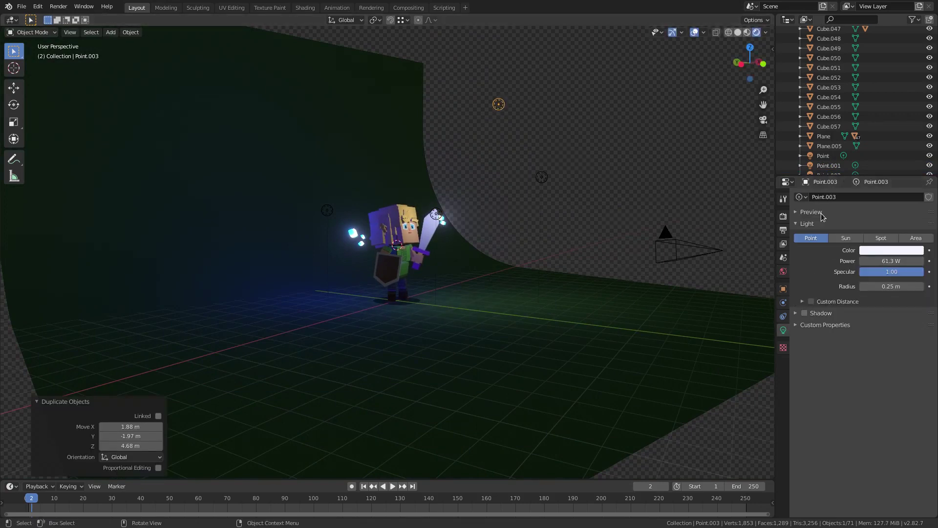
Step: Darken the world background color to a value of 0.127
click(784, 271)
click(908, 263)
click(917, 187)
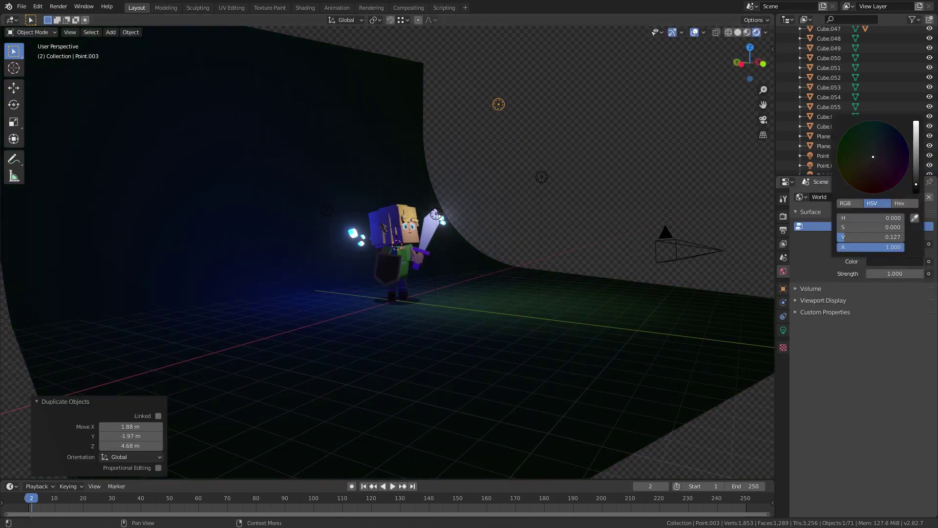
Step: Set the newest light's power to 1000 W and move it about -2.34 m in X, 1 m in Y and 0.746 m in Z
click(496, 105)
click(784, 330)
click(888, 260)
text(1000)
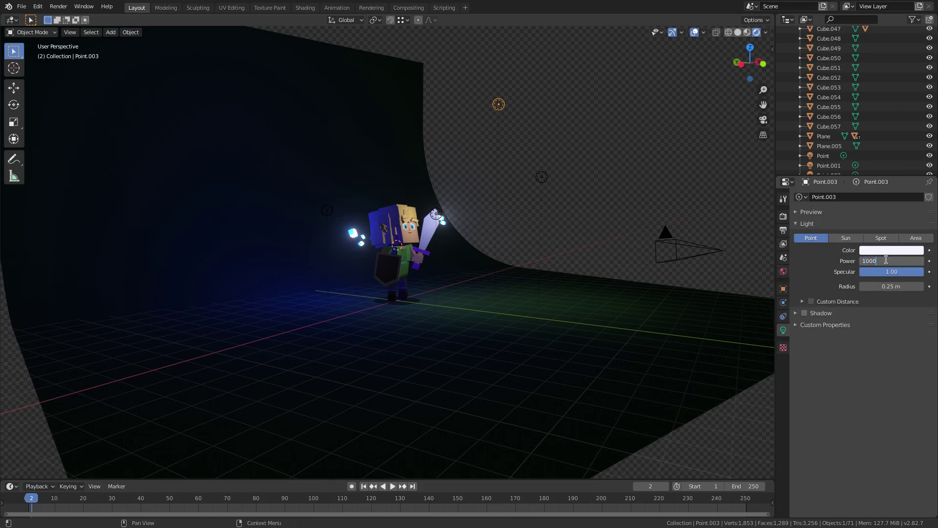
key(Return)
key(KP_0)
key(g)
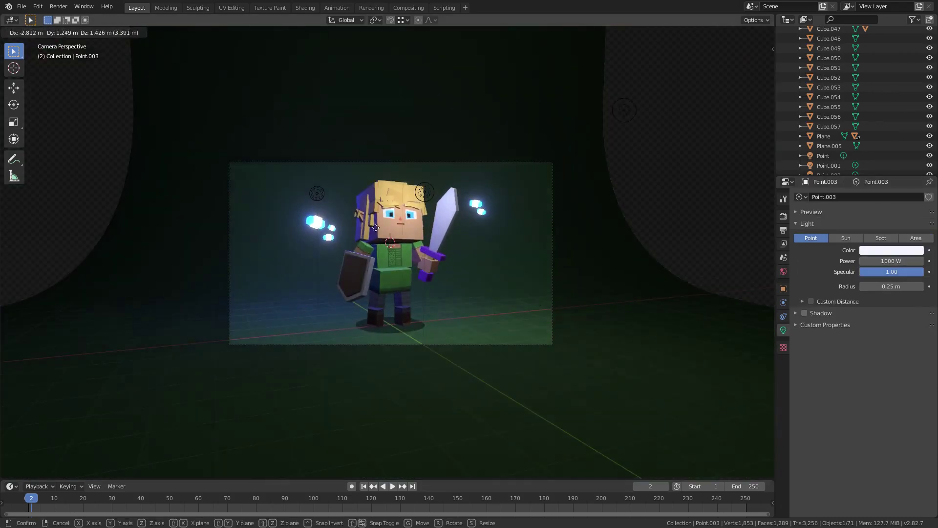
click(376, 228)
Step: Set the newest white light's power to 500 W
click(895, 259)
text(5)
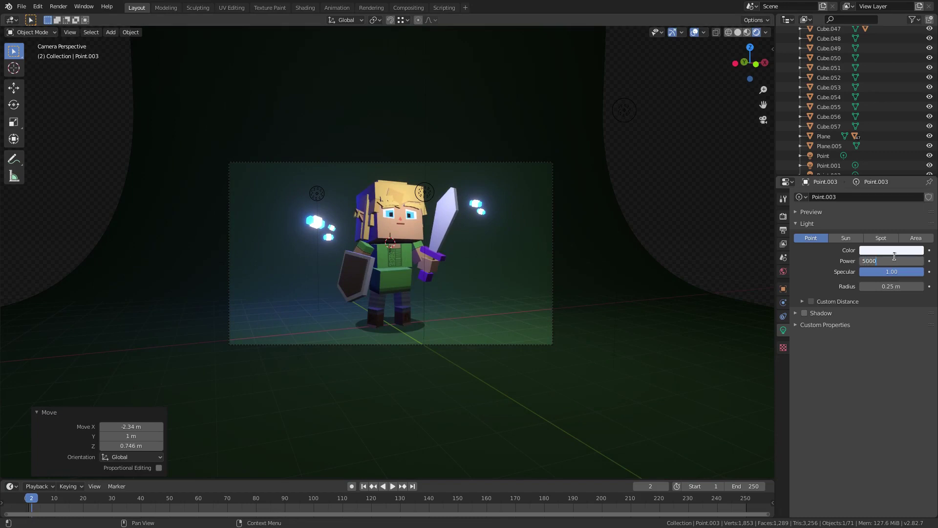
text(00\)
key(Return)
click(893, 256)
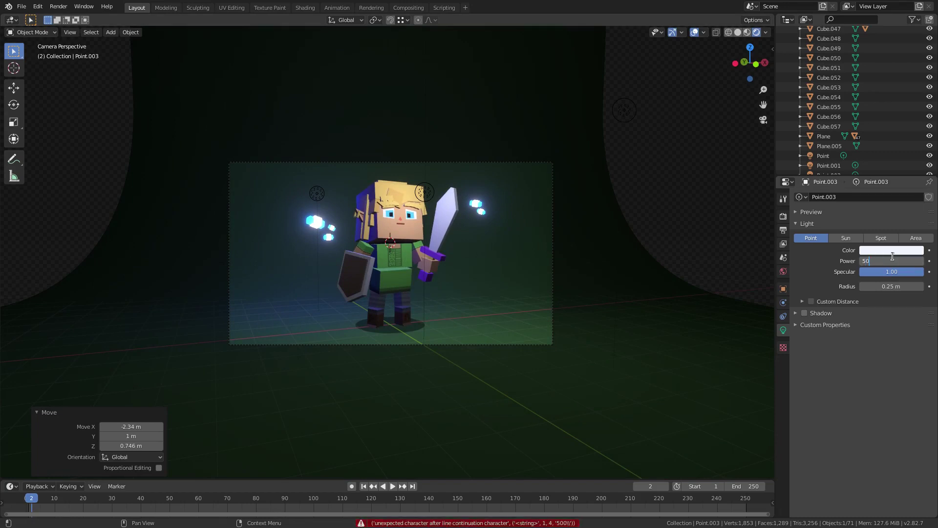
text(50)
key(Return)
Step: Delete the newest light to compare the scene without it, and undo the deletion
middle_drag(722, 264, 512, 249)
key(Delete)
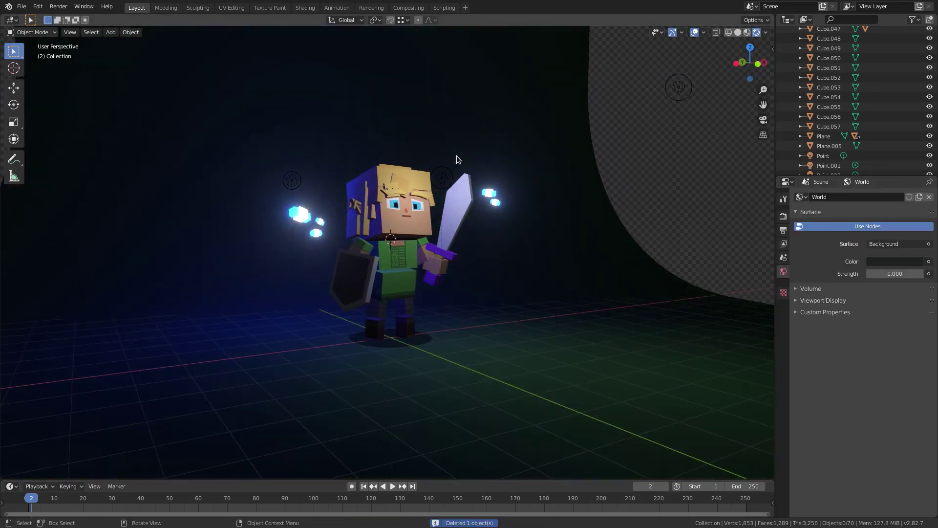
key(ctrl+z)
key(KP_0)
Step: Tint the 500 W light a pale warm cream color
click(891, 250)
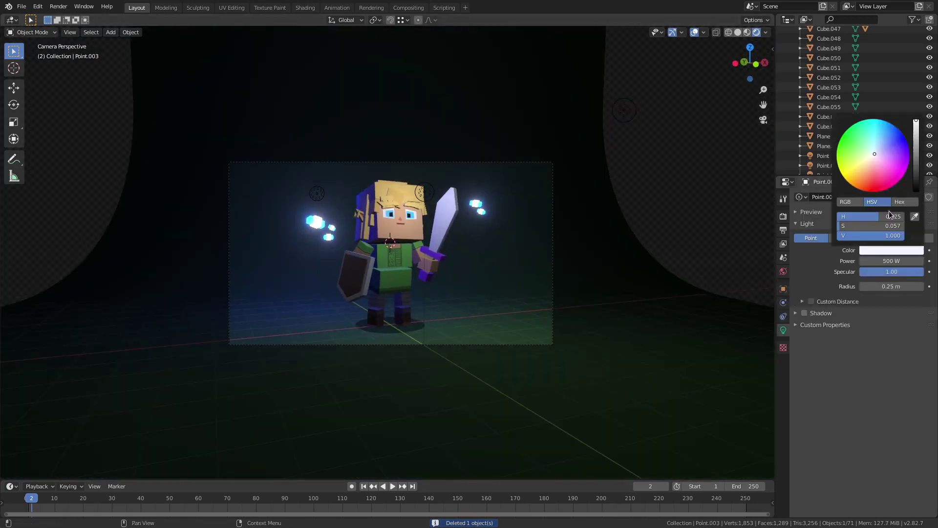
mouse_move(872, 160)
mouse_down()
mouse_move(864, 175)
mouse_move(886, 145)
mouse_move(868, 162)
mouse_up()
scroll(463, 242, up, 4)
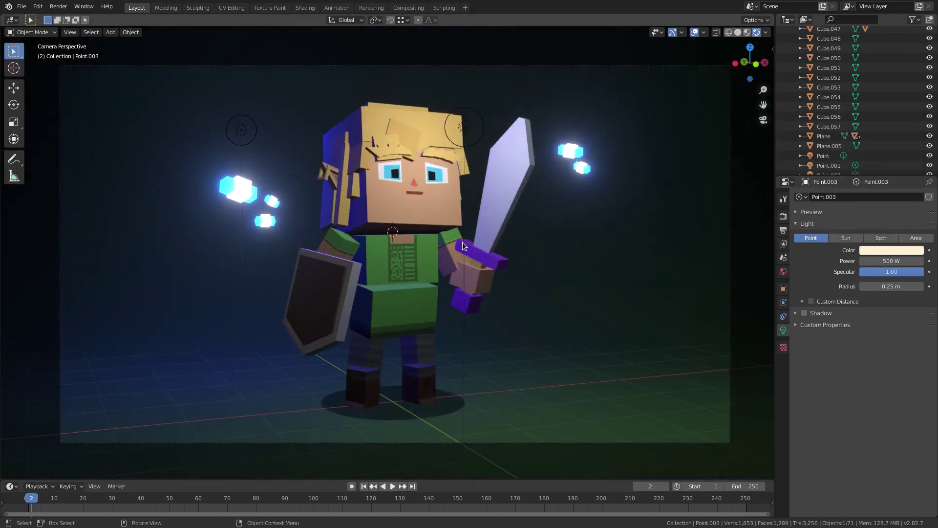
Step: Hide the viewport overlays and compare the scene in solid, material preview and rendered shading
click(738, 33)
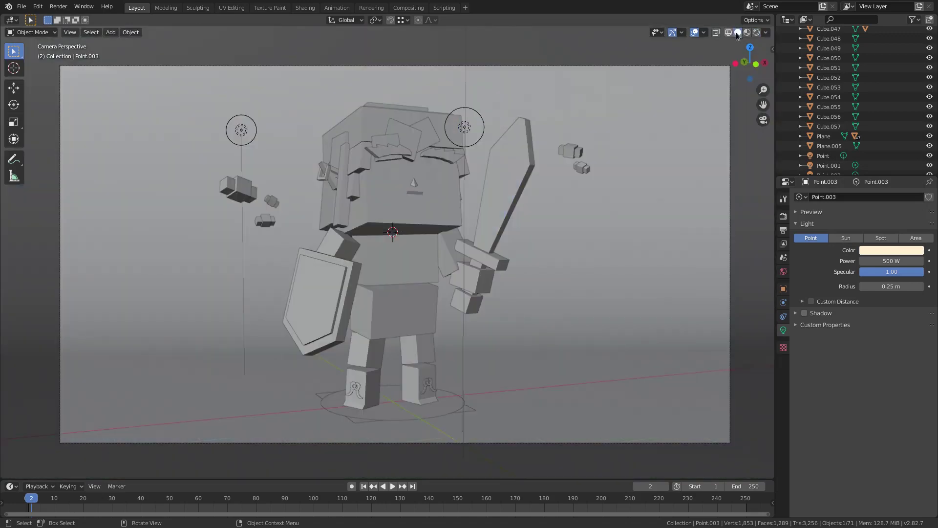
click(747, 32)
click(694, 32)
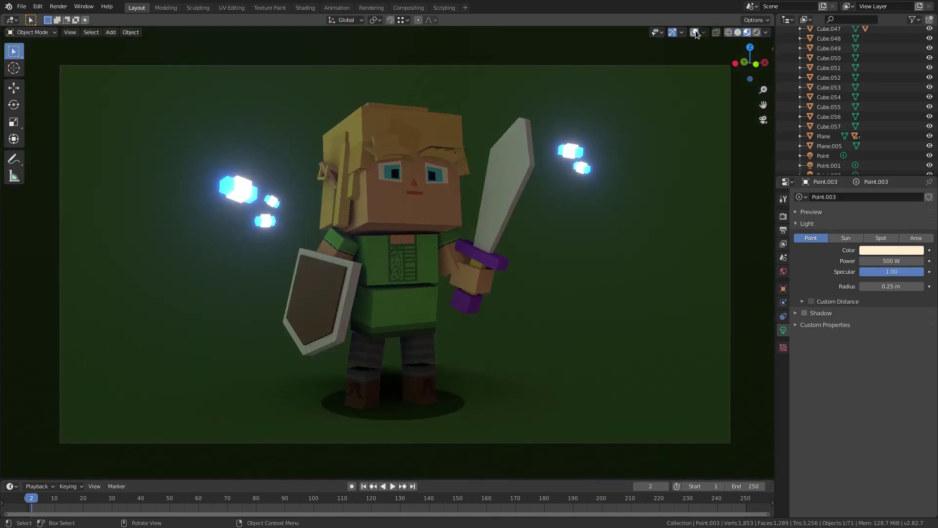
click(757, 33)
click(747, 32)
click(757, 33)
click(748, 32)
click(756, 32)
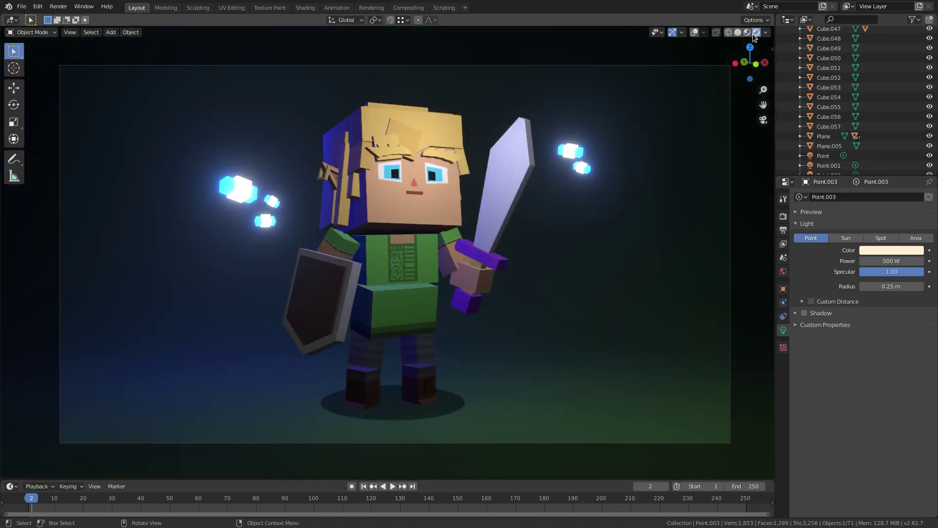
Step: Toggle ambient occlusion off and on again, and compare material preview with rendered shading
click(783, 216)
click(804, 264)
click(804, 264)
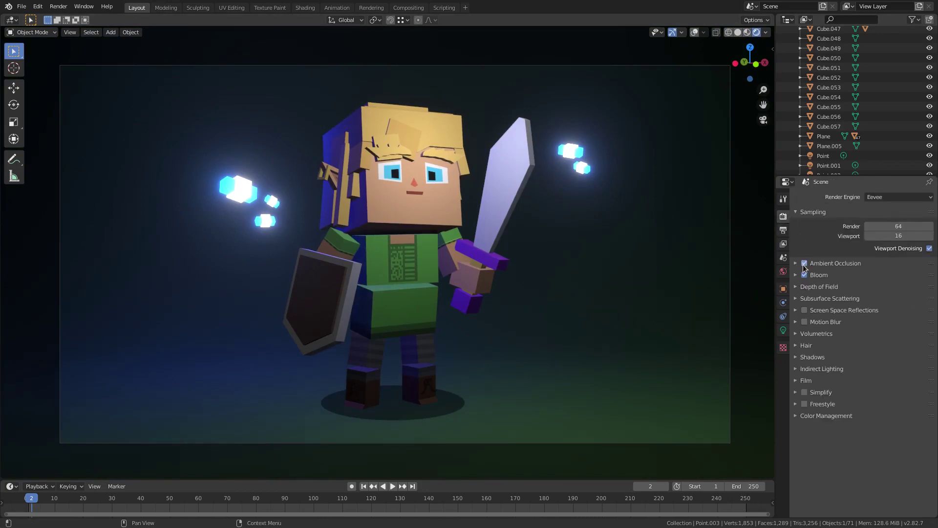
click(747, 32)
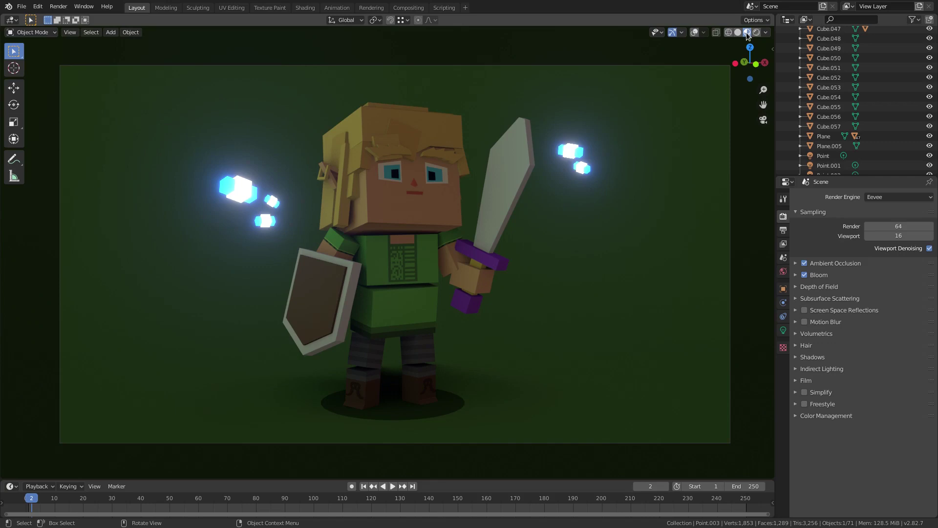
click(756, 32)
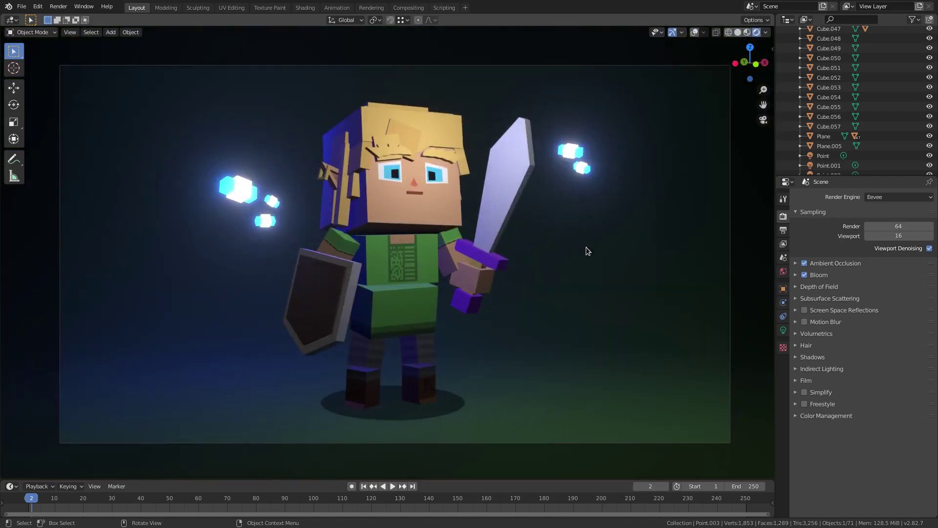
Step: Review the world background settings and the material of the green backdrop
click(783, 272)
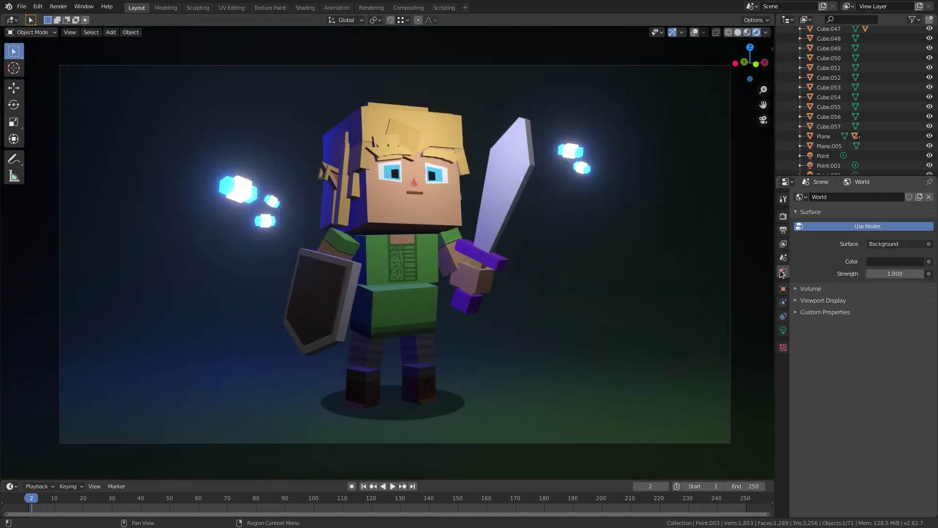
click(733, 330)
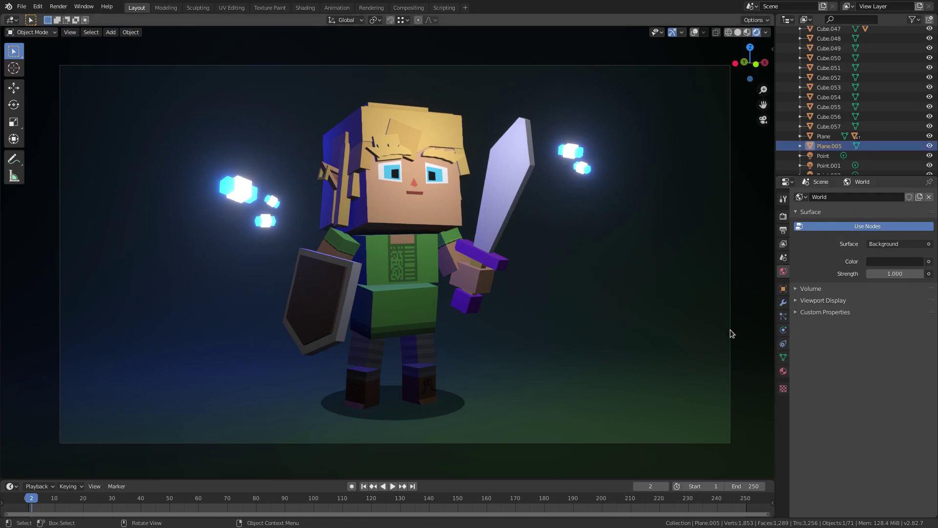
click(784, 373)
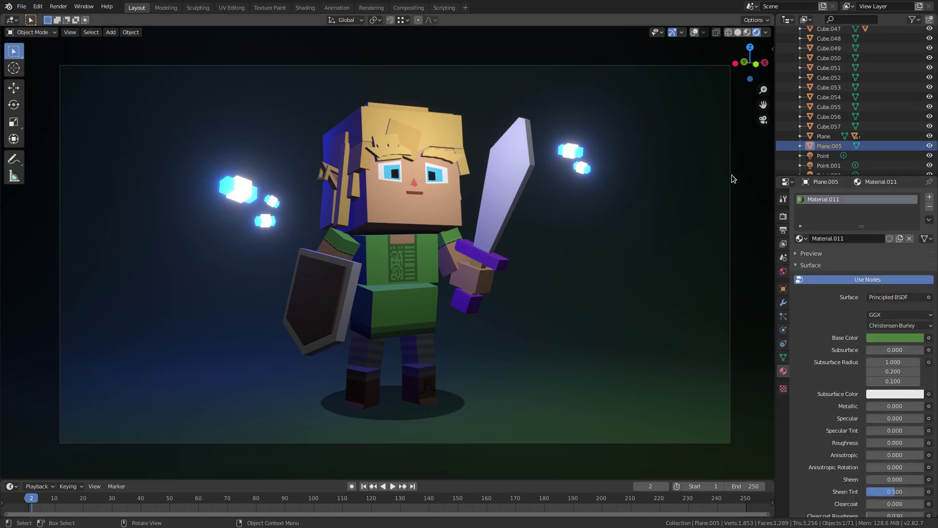
Step: Enable depth of field on the camera with a focus distance of 13 m and an f-stop of 0.1
scroll(839, 97, up, 5)
click(838, 54)
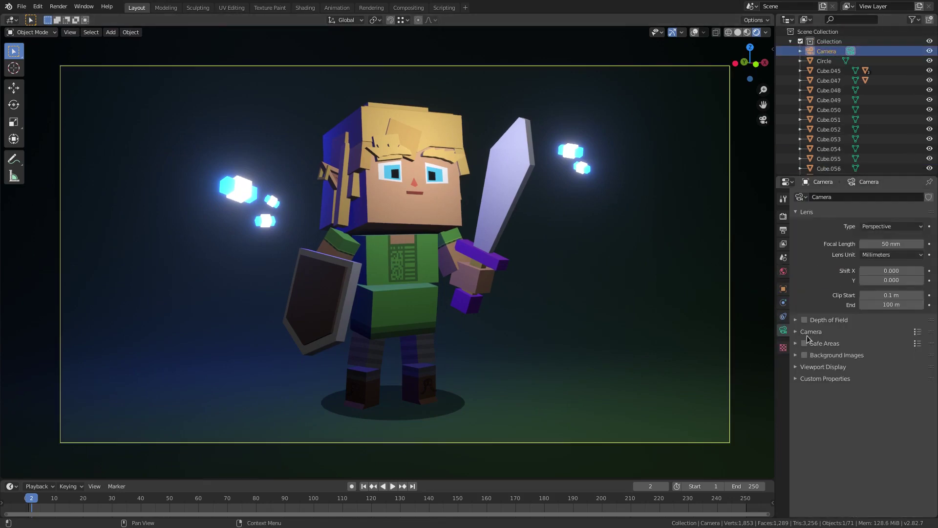
click(805, 319)
click(796, 320)
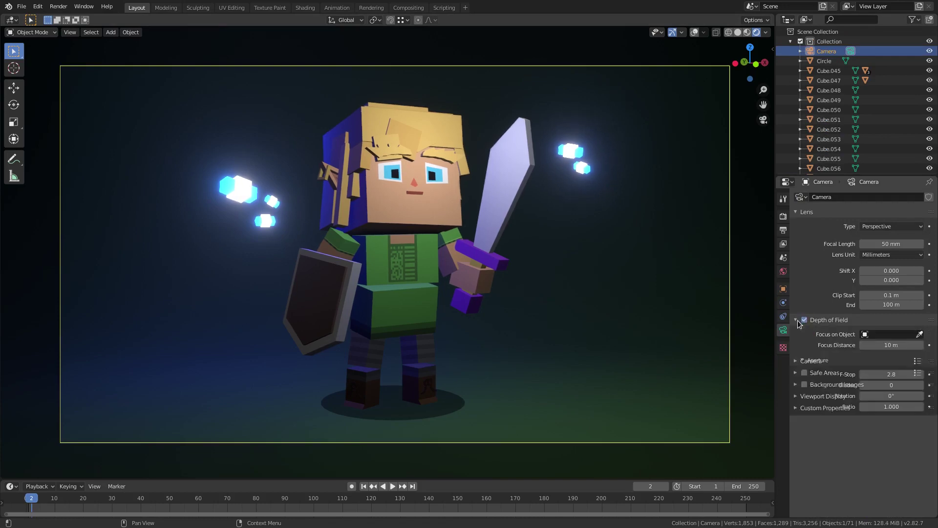
drag(898, 374, 915, 345)
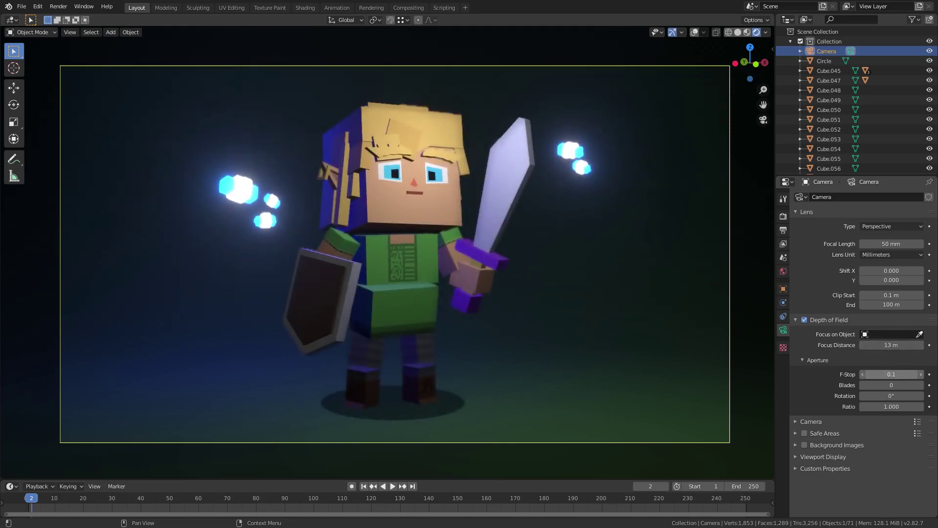
click(896, 374)
scroll(506, 260, down, 3)
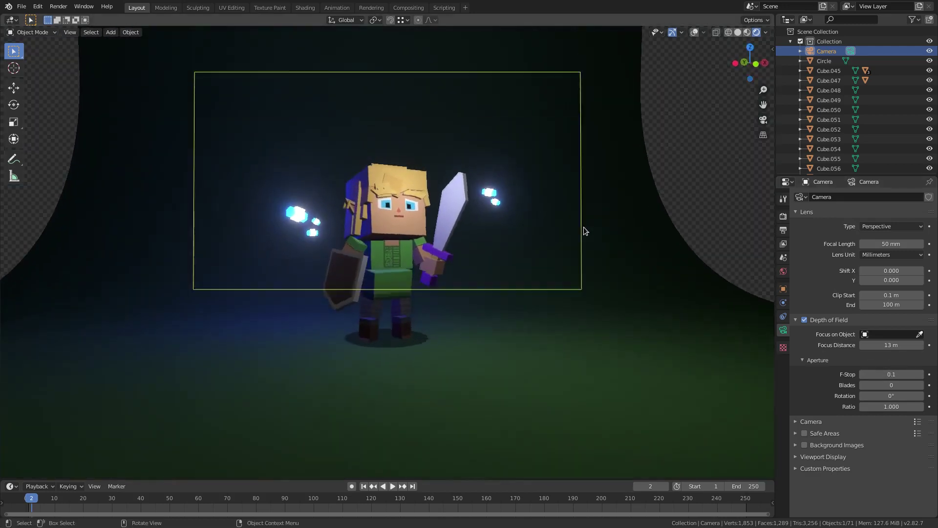
Step: Frame the camera view and toggle the camera's depth of field off and on to compare the blur on the character and fairies
key(Home)
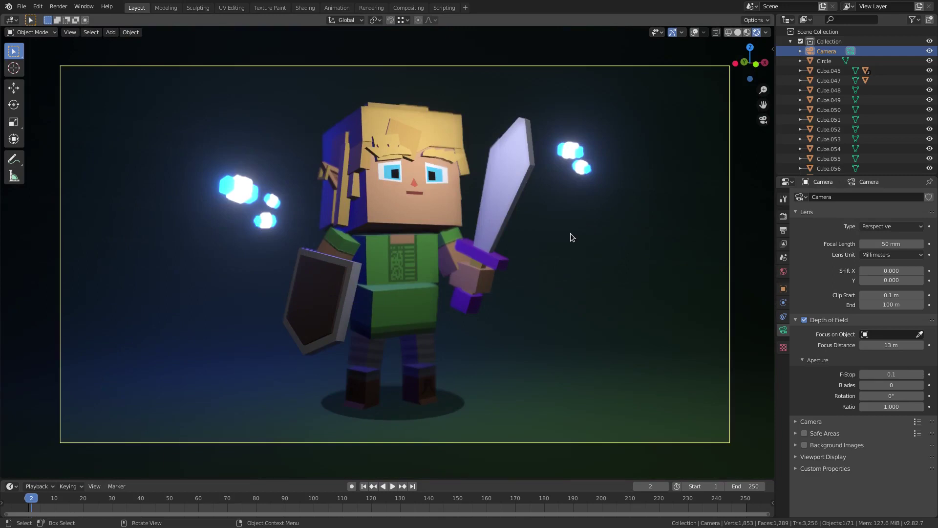
click(805, 320)
click(805, 320)
click(806, 320)
click(805, 320)
click(805, 320)
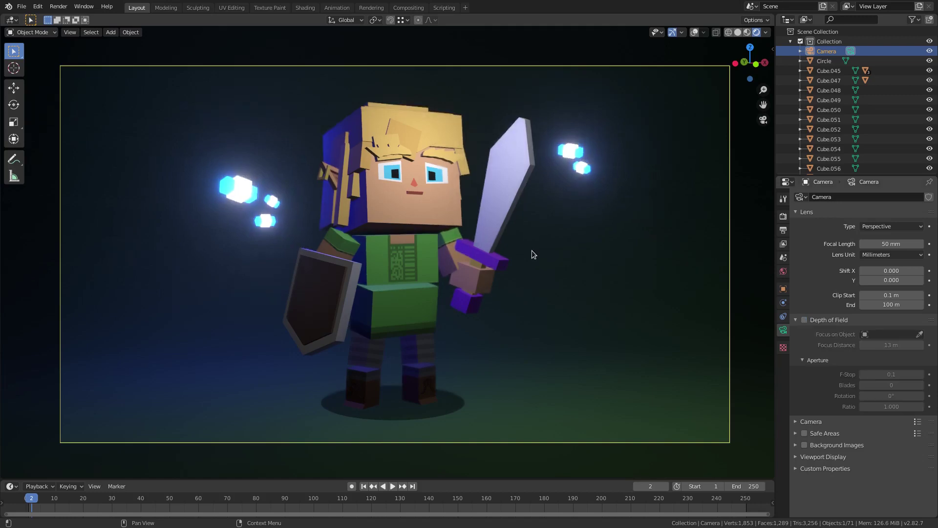
middle_drag(532, 251, 539, 251)
key(KP_0)
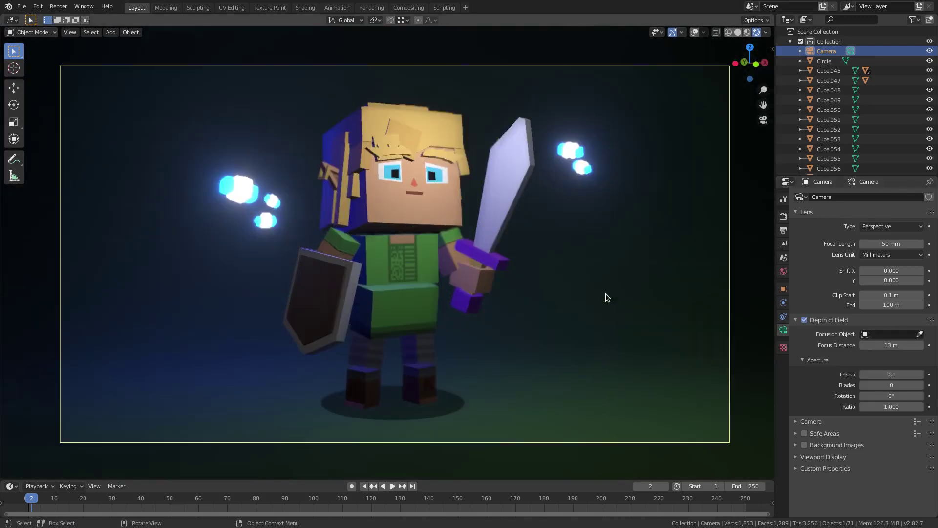
Step: Raise the camera's f-stop to 1.5, show the overlays, and duplicate the largest fairy's two cubes about 4.8 m farther back along Y
drag(890, 374, 931, 374)
middle_drag(472, 275, 530, 278)
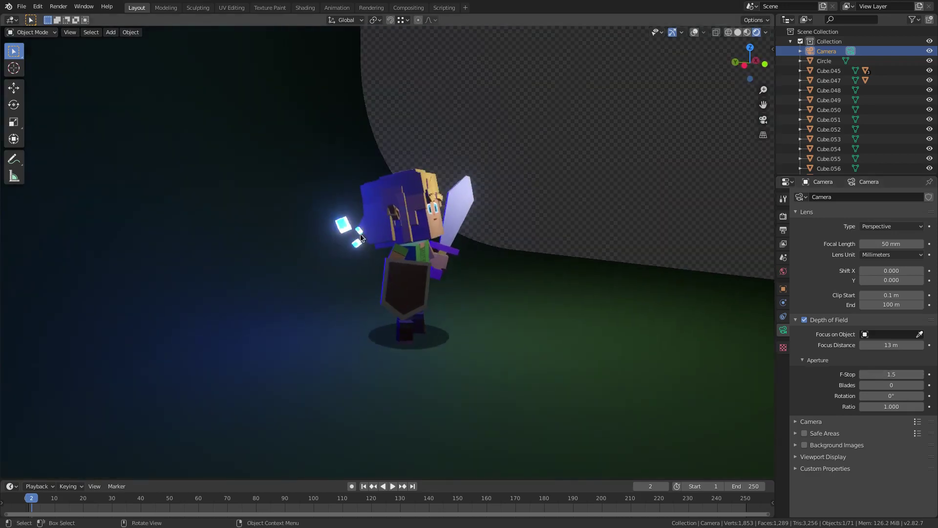
click(348, 229)
click(695, 32)
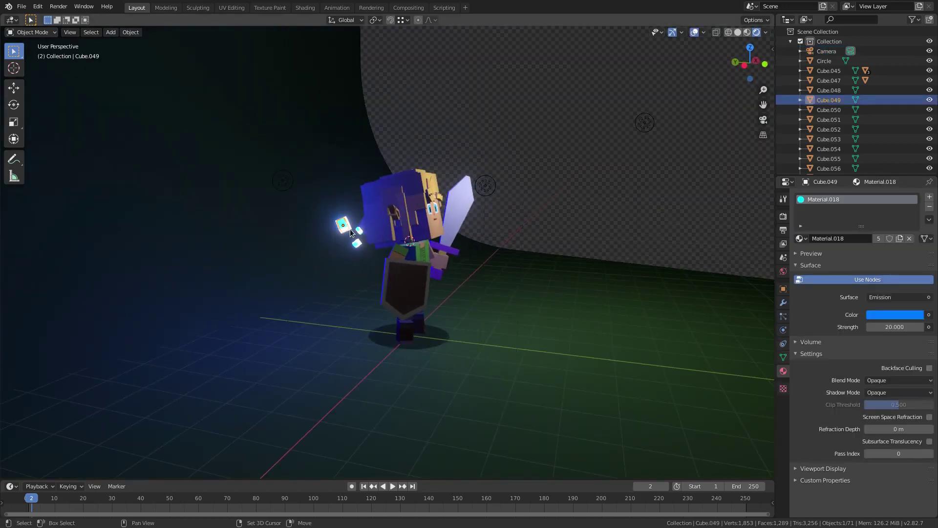
shift+click(351, 230)
middle_drag(350, 232, 433, 239)
key(shift+d)
click(208, 235)
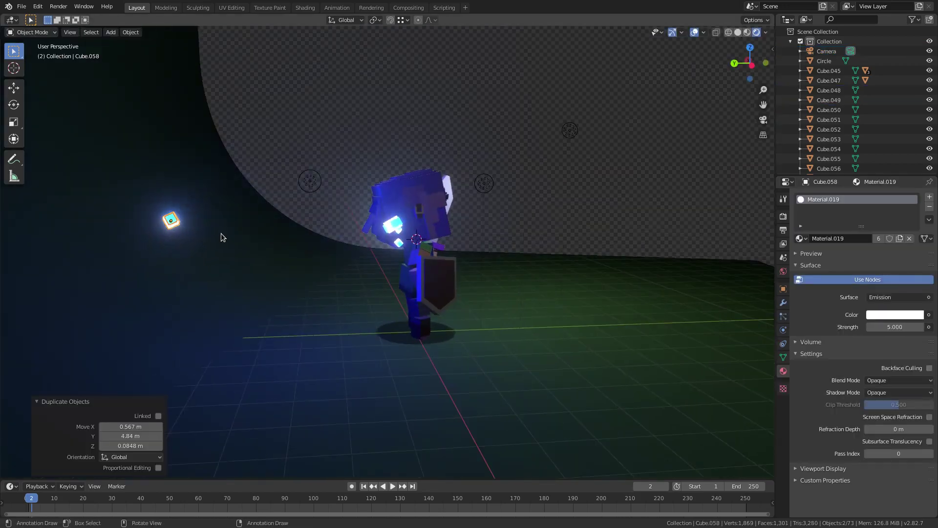
Step: Move the duplicated fairy beside the character's head in camera view and set the camera's f-stop to 0.1
key(KP_0)
key(g)
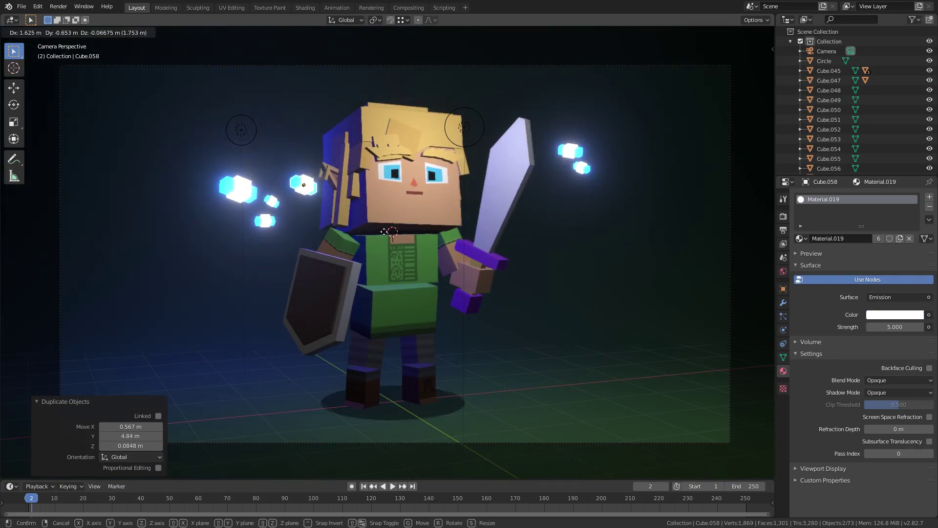
click(378, 228)
click(730, 160)
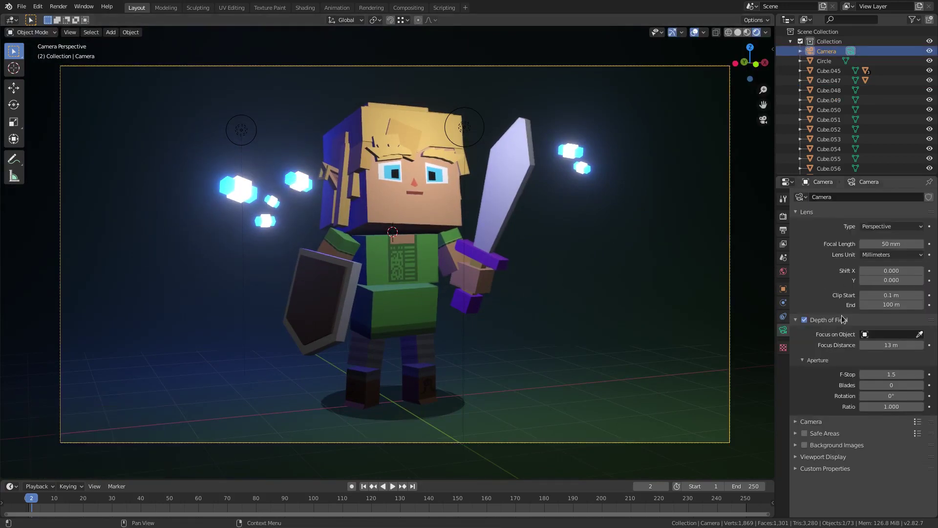
drag(891, 375, 872, 375)
Step: Delete the duplicated distant fairy and return to the camera view
middle_drag(422, 250, 464, 262)
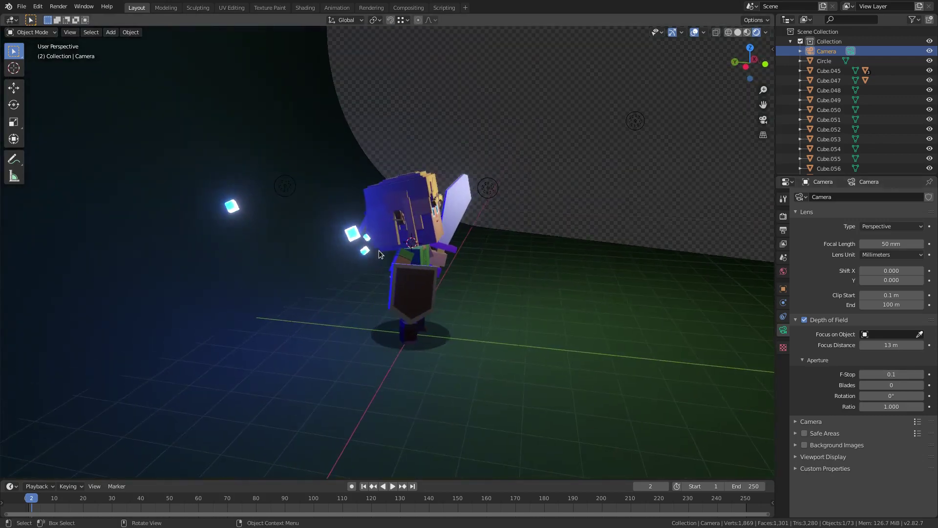
click(231, 206)
shift+click(231, 205)
key(Delete)
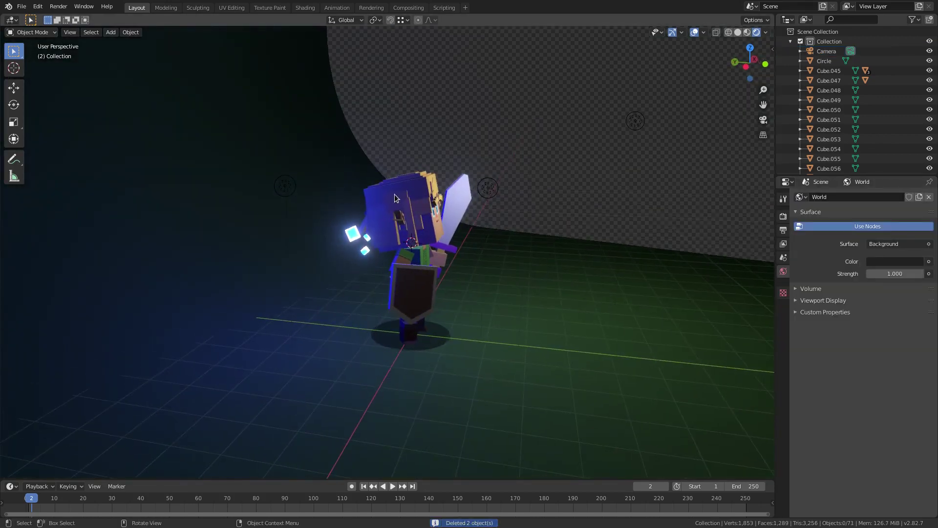
key(KP_0)
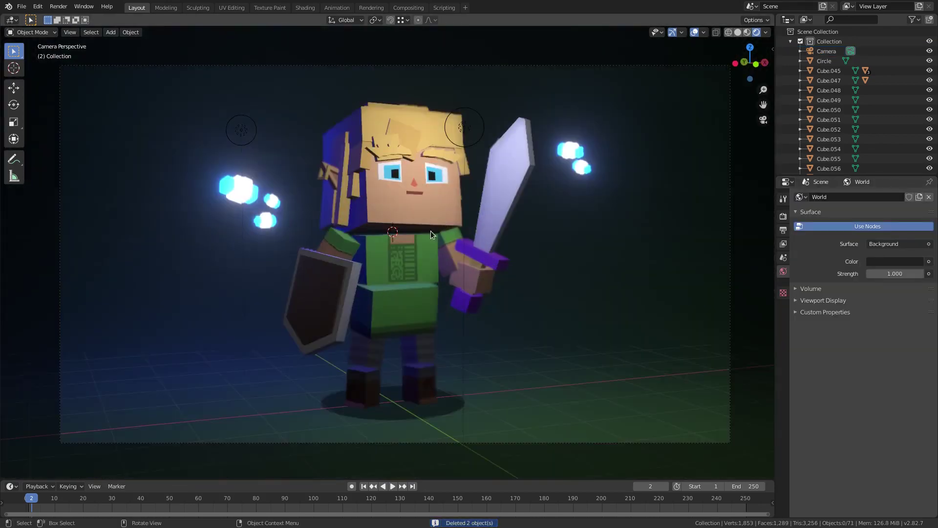
Step: Disable depth of field on the camera and open the world background settings
click(733, 243)
click(828, 50)
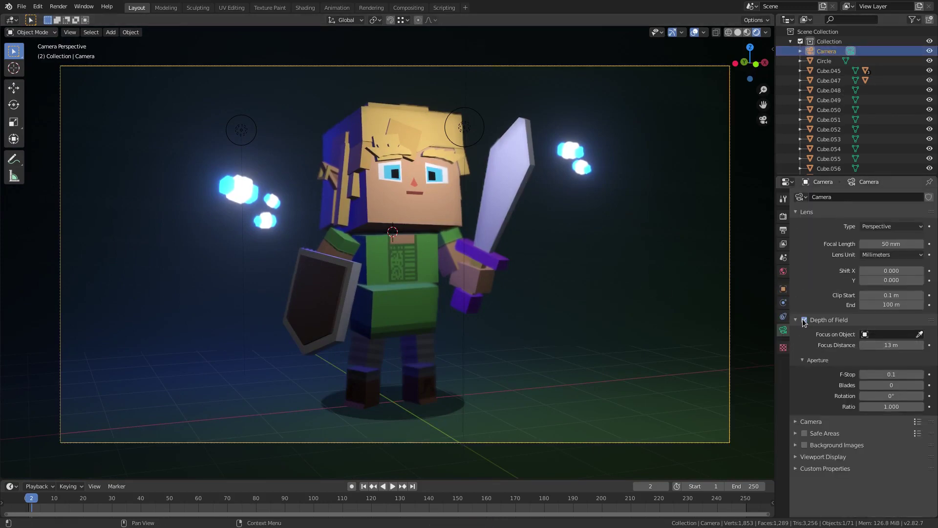
click(804, 321)
click(793, 318)
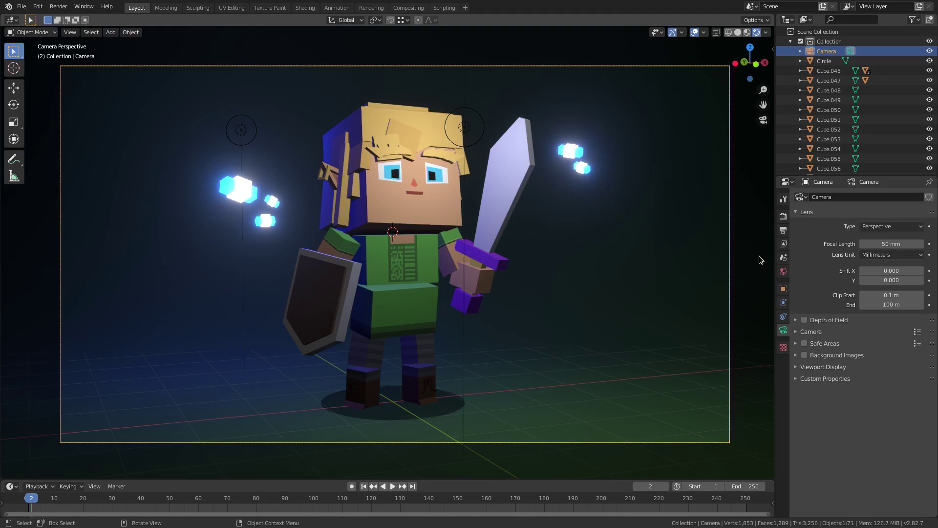
click(783, 271)
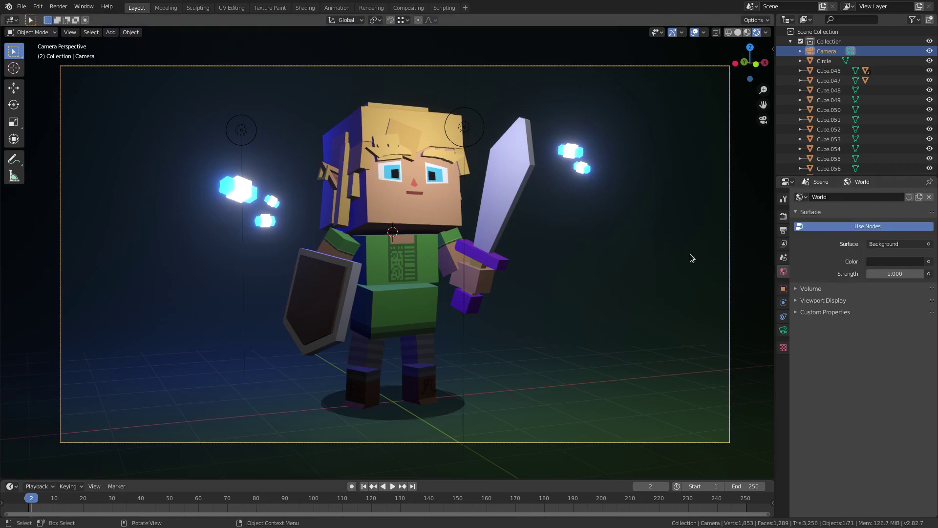
Step: Add a plane, rotate it 90° about the X axis and scale it down to about 0.24
key(shift+a)
mouse_move(689, 253)
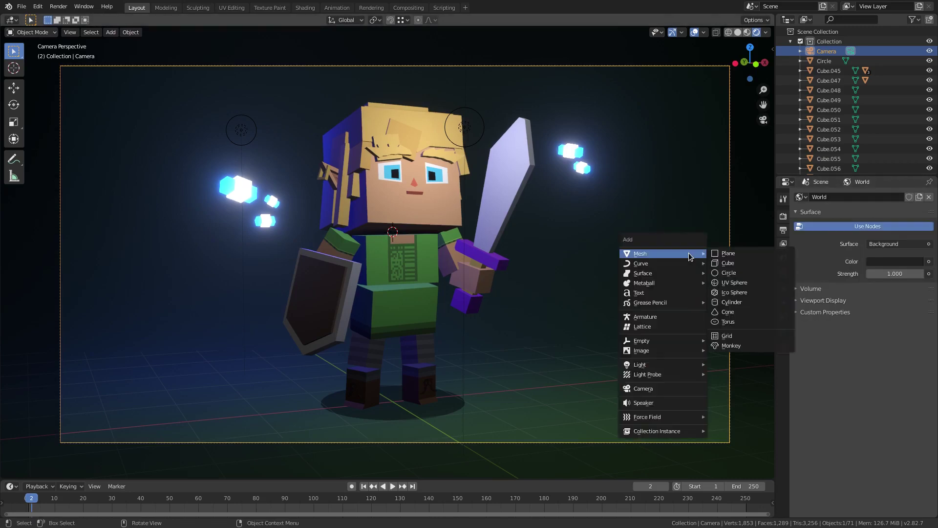
click(727, 253)
text(rx90)
key(Return)
key(s)
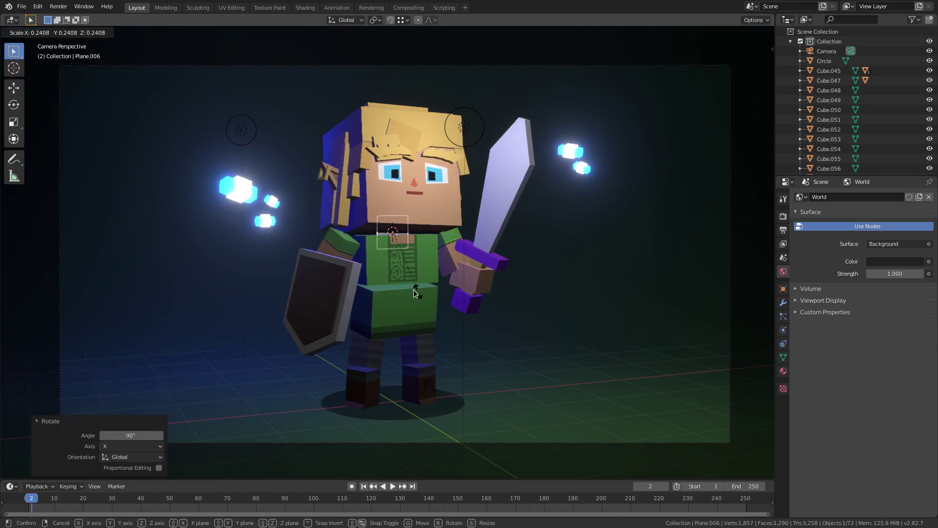
click(415, 292)
Step: Place the plane on the floor on the sword side of the character, scaled by about 0.49 and lowered about 0.37 m
key(g)
click(561, 434)
key(s)
click(582, 379)
key(KP_0)
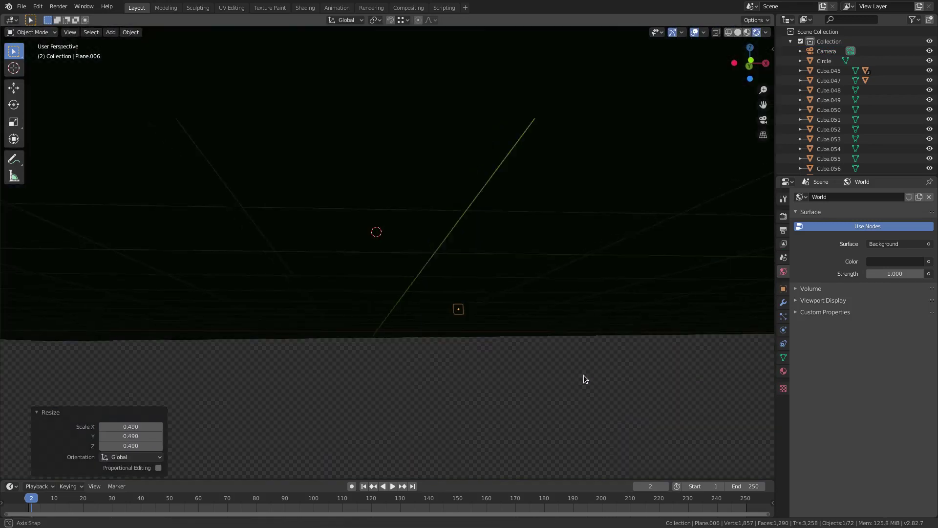
key(g)
key(z)
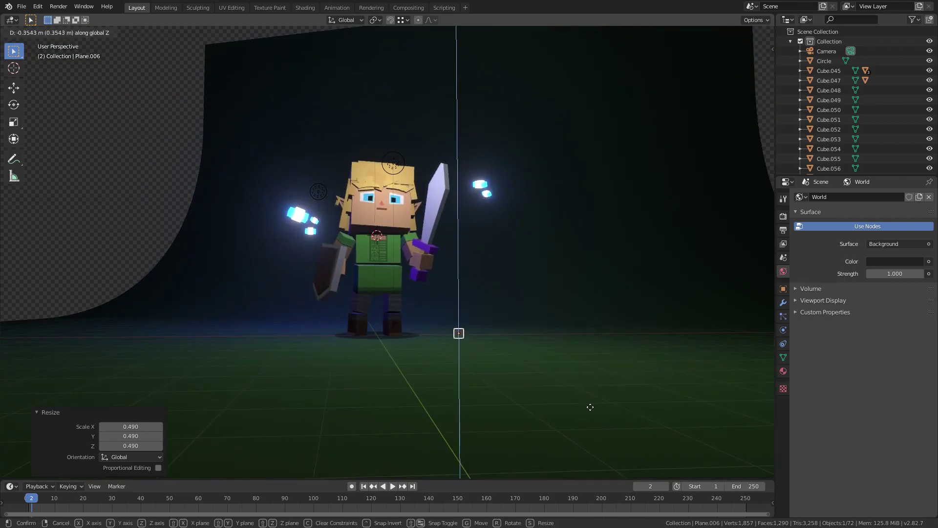
click(592, 407)
Step: Narrow the upright plane to about 0.44 of its width along the X axis
key(KP_Decimal)
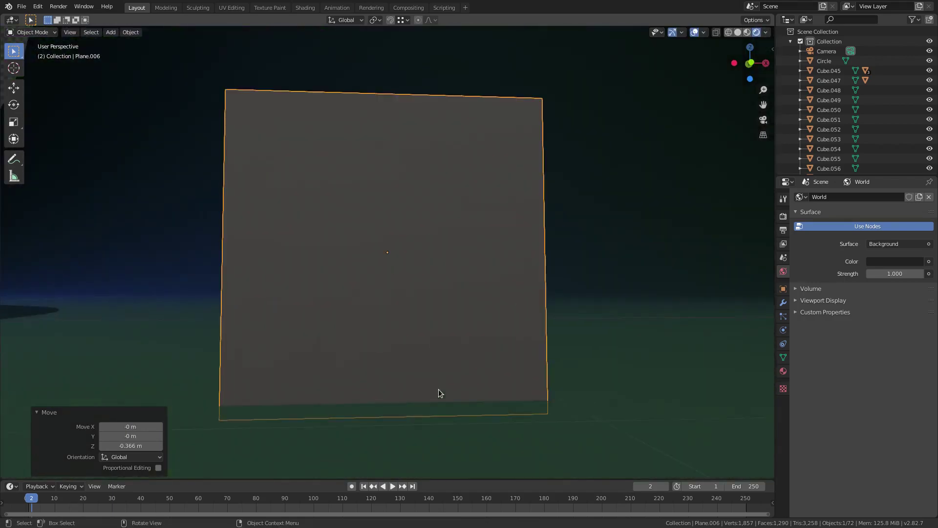
scroll(513, 367, down, 5)
key(s)
key(x)
click(408, 263)
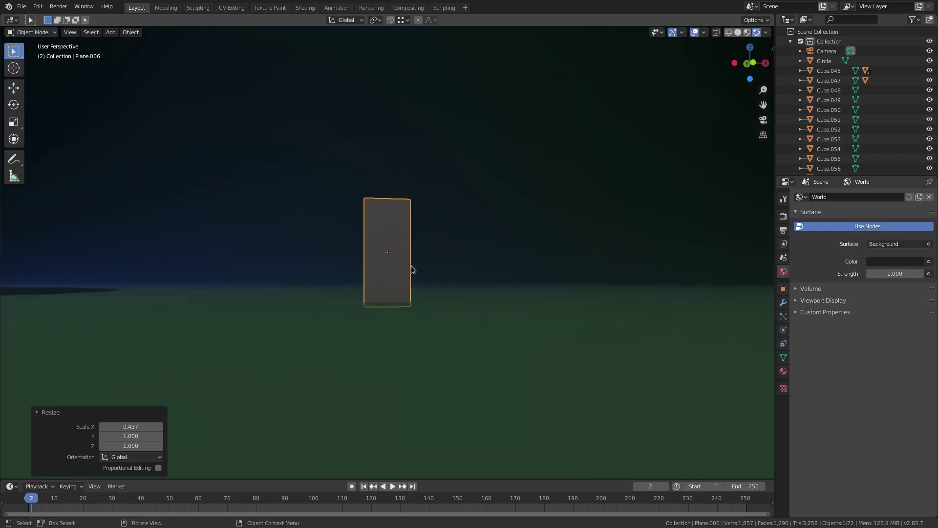
Step: Raise the top edge of the upright plane along Z to make it taller
key(Tab)
click(414, 196)
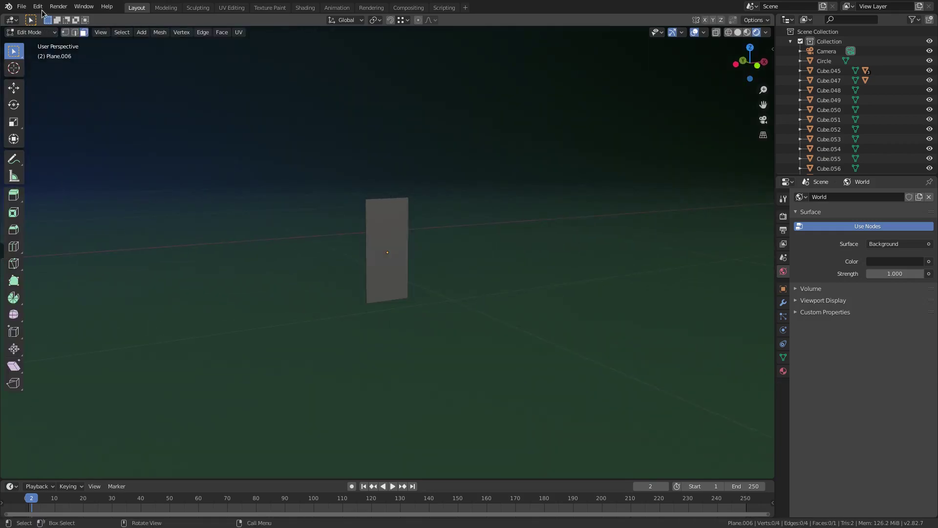
key(e)
key(z)
click(394, 174)
key(Tab)
Step: Duplicate the tall plane, rotate the copy about the Z axis and move it beside the original
key(shift+d)
key(z)
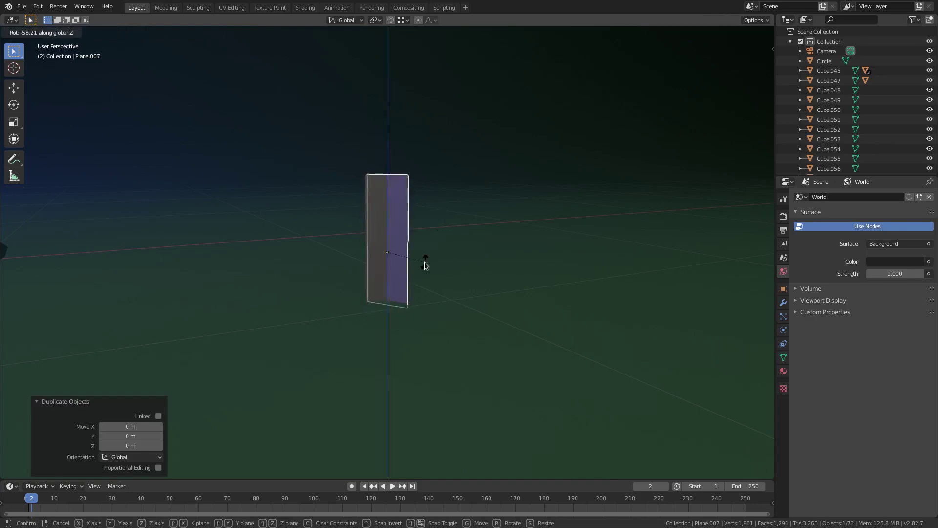
click(424, 260)
key(g)
click(497, 251)
Step: Shorten the copied plane along Z and lower it about 0.055 m to the floor
key(s)
key(z)
click(462, 260)
key(g)
click(465, 282)
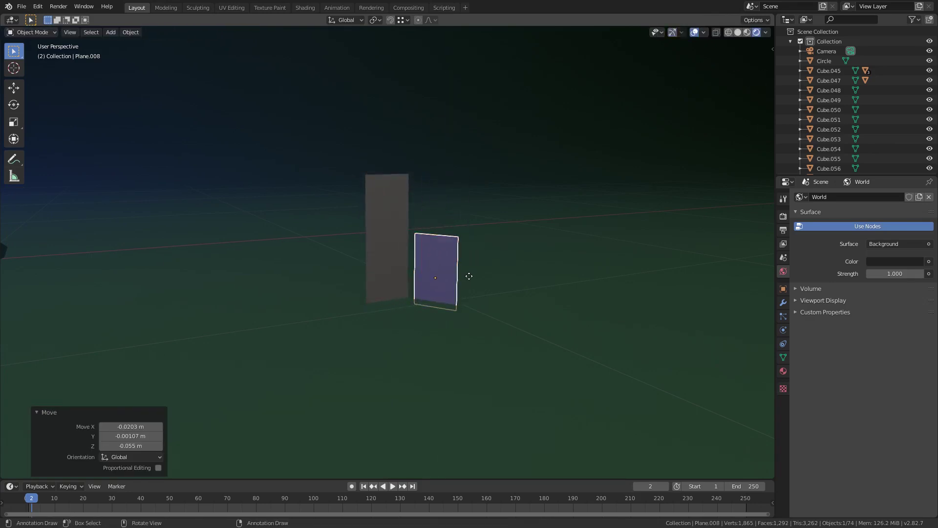
Step: Duplicate the shorter plane, rotate the new copy about Z and move it in front of the other two
key(shift+d)
key(z)
key(r)
click(486, 297)
key(g)
click(463, 298)
middle_drag(464, 297, 562, 291)
Step: Scale down the third plane and reposition it on the floor in front of the other two planes
key(s)
click(485, 260)
key(g)
middle_drag(484, 257, 513, 271)
click(488, 270)
key(g)
click(555, 260)
Step: Narrow the third plane to about 0.63 along its local X axis and rotate it about 86° around Z
key(s)
key(x)
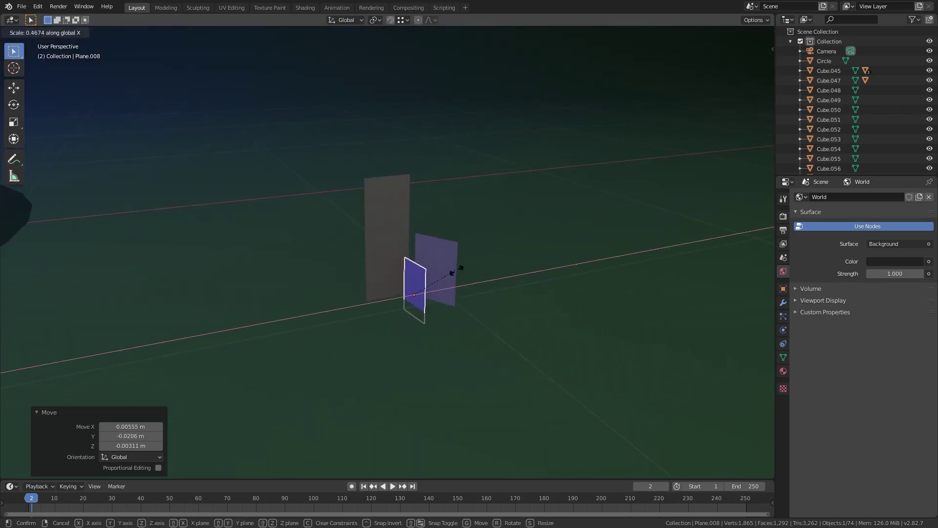
key(x)
click(549, 281)
key(r)
key(z)
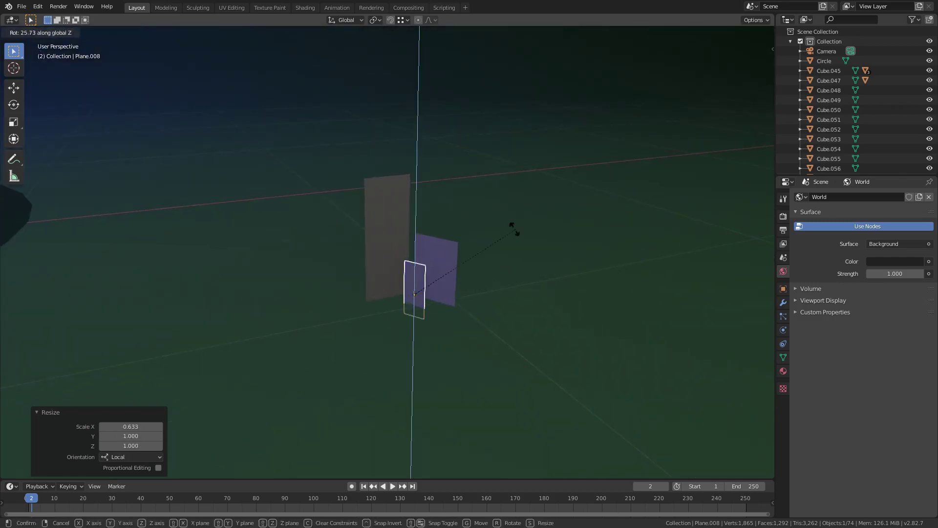
click(408, 147)
Step: Nudge the smallest plane horizontally within the cluster in camera view, keeping its height
key(KP_0)
key(s)
key(x)
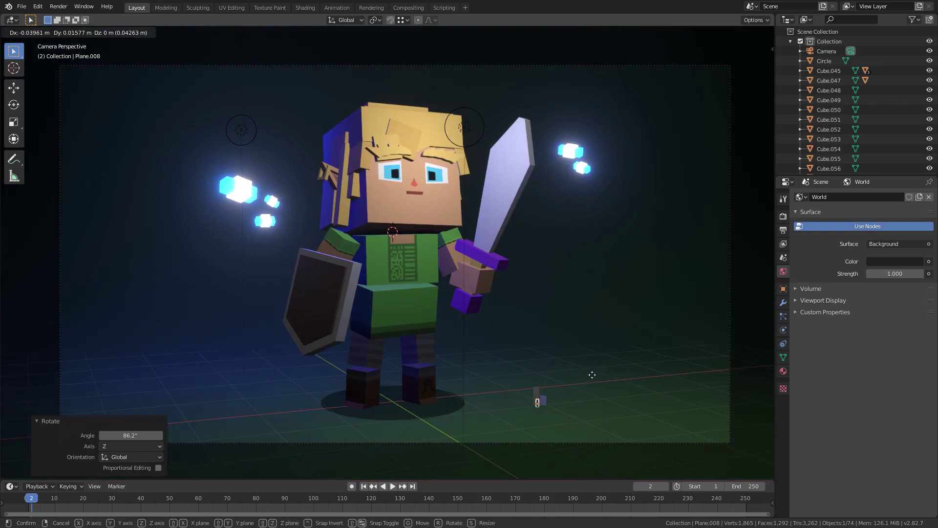
click(592, 377)
key(g)
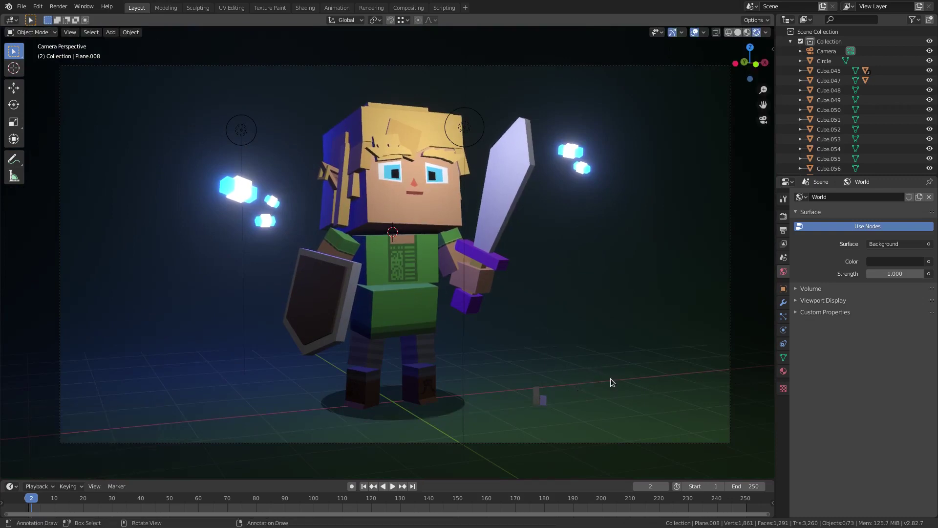
click(611, 379)
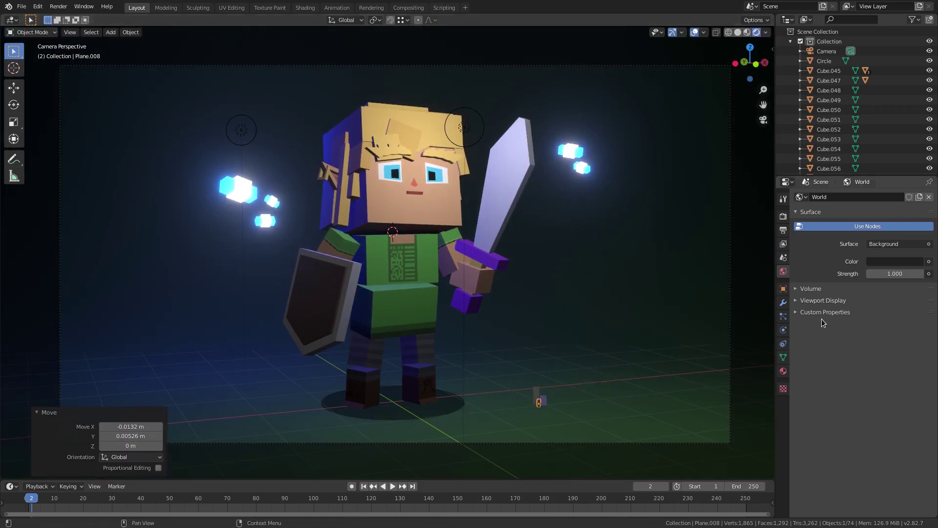
Step: Give the smallest plane a new material with a light green base color
click(784, 372)
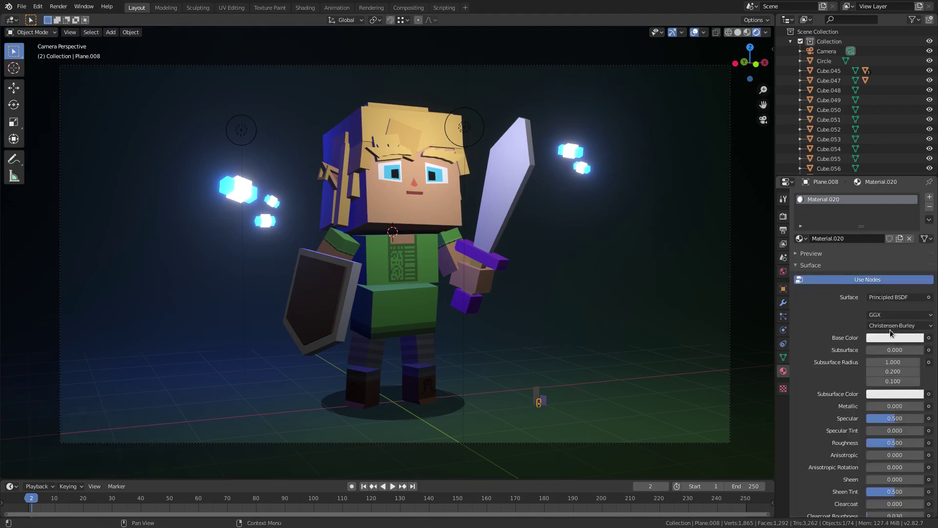
click(893, 339)
drag(857, 229, 853, 228)
Step: Hide the viewport overlays and darken the smallest plane's green base color to a value of 0.733
shift+middle_drag(504, 341, 412, 227)
scroll(459, 274, up, 7)
shift+middle_drag(500, 312, 406, 172)
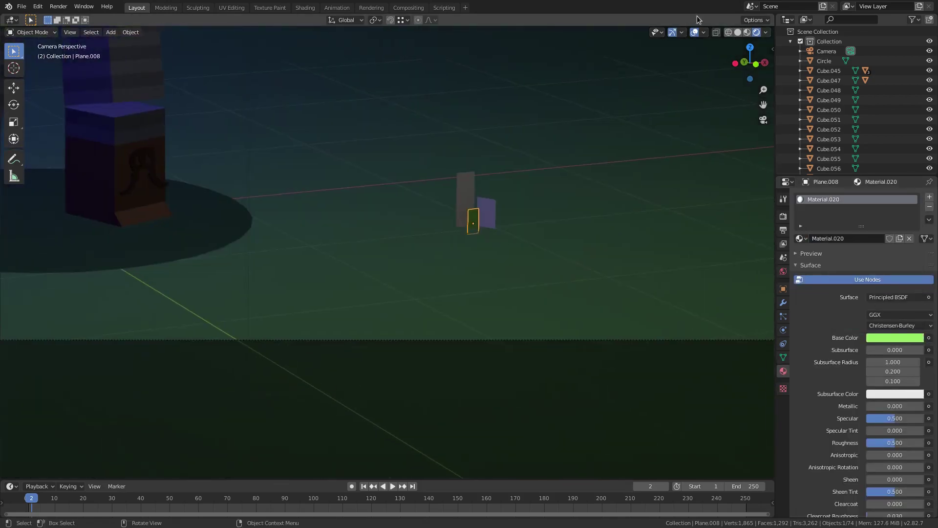
click(694, 32)
scroll(489, 265, up, 4)
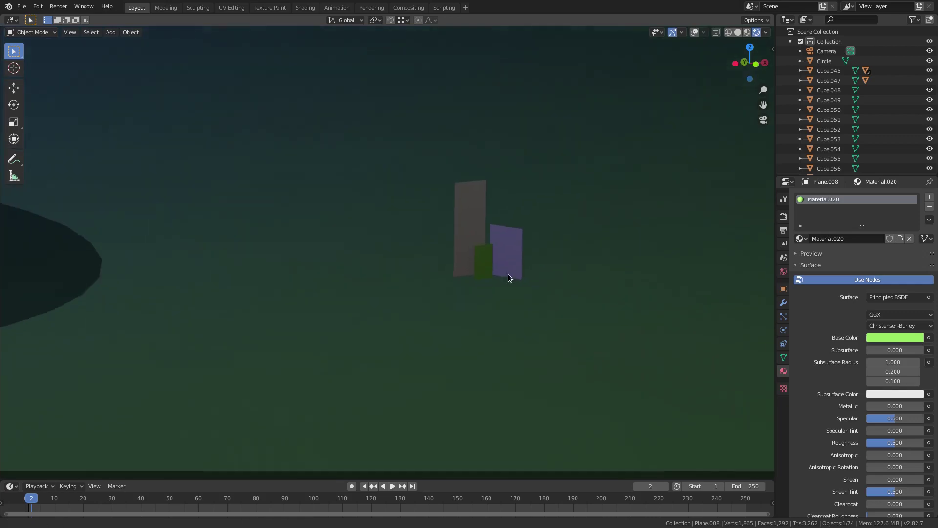
click(895, 337)
drag(917, 244, 917, 216)
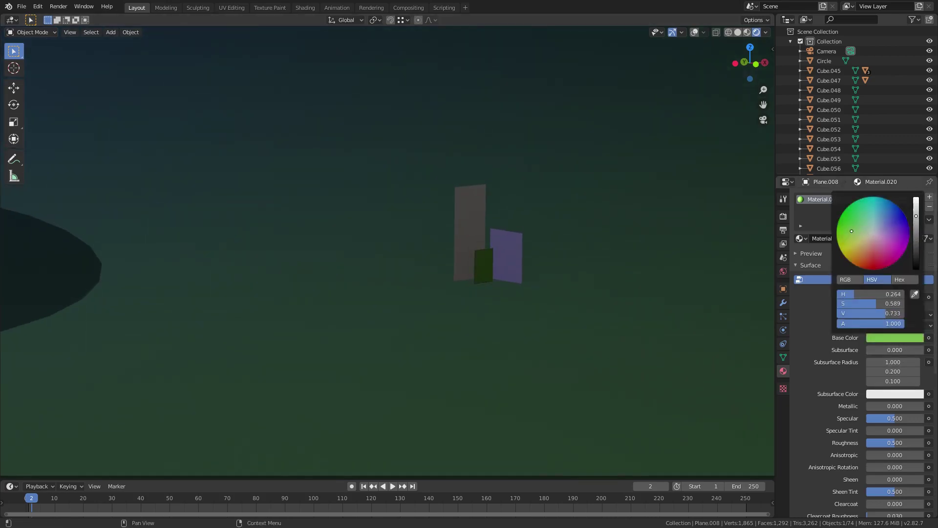
Step: Assign an existing dark green material to the medium-height plane and select the tall plane
click(496, 239)
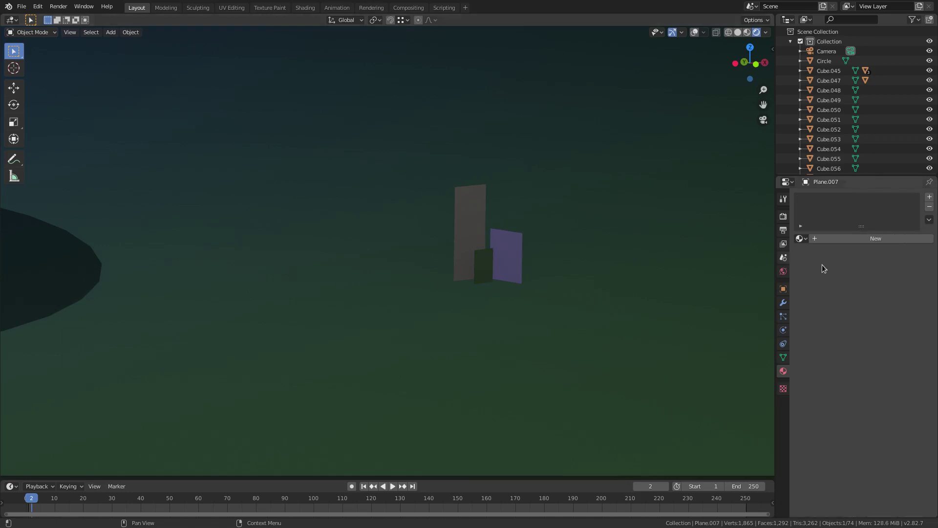
click(801, 238)
scroll(849, 342, down, 17)
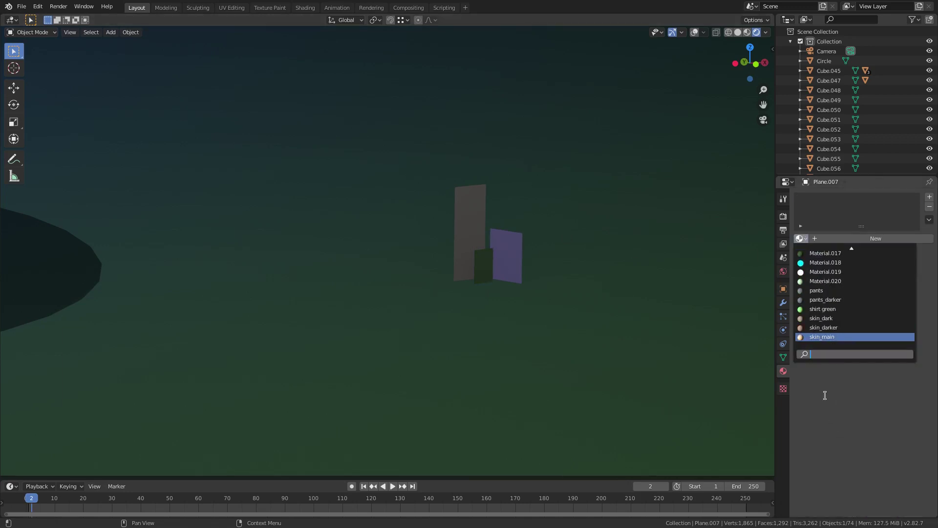
click(842, 257)
click(457, 229)
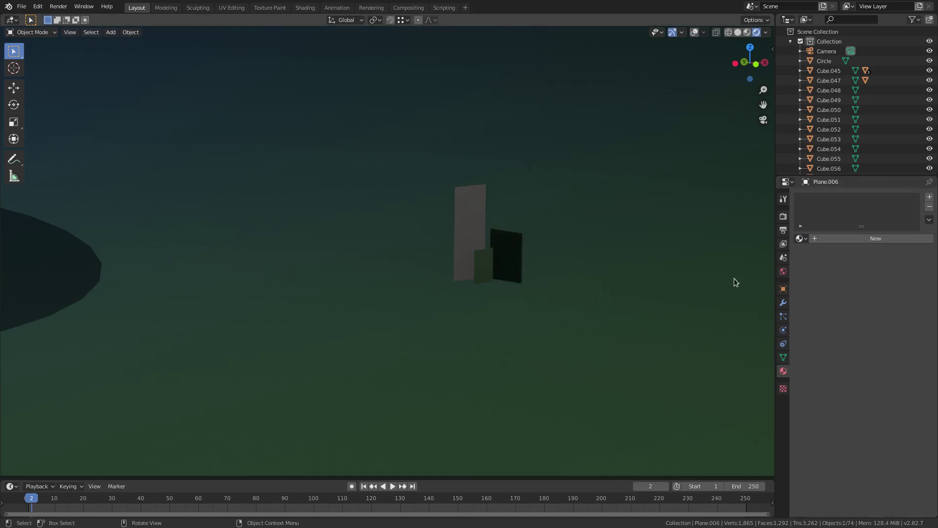
Step: Give the tall plane its own copy of the green_light material with a darker, muted green base color
click(800, 238)
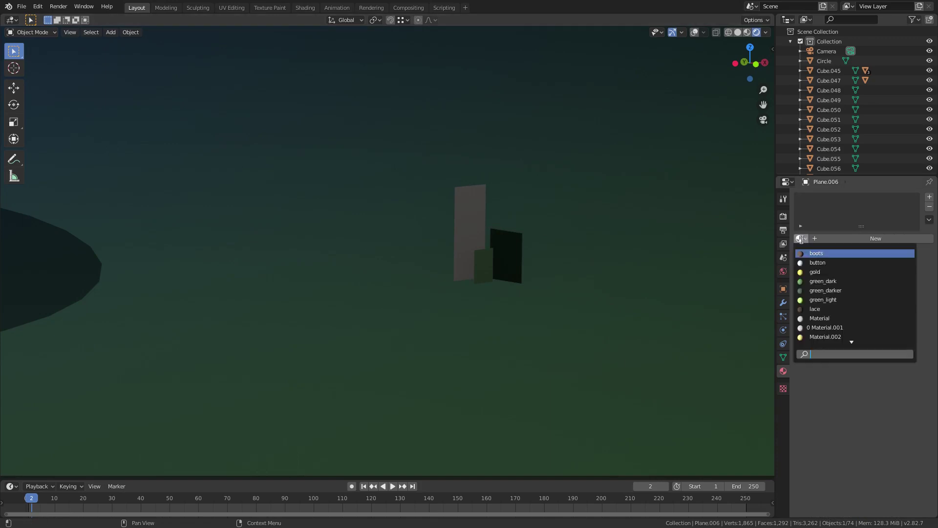
click(850, 300)
click(896, 338)
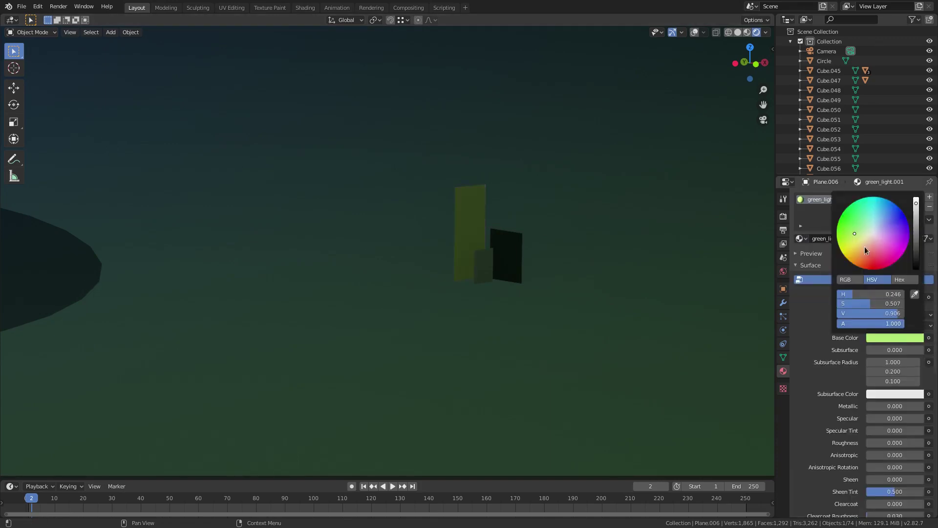
mouse_move(917, 247)
mouse_down()
mouse_move(883, 238)
mouse_move(917, 224)
mouse_move(852, 234)
mouse_up()
Step: Make the medium-height plane's dark green material a separate copy and lighten its base color to a mid green
click(633, 240)
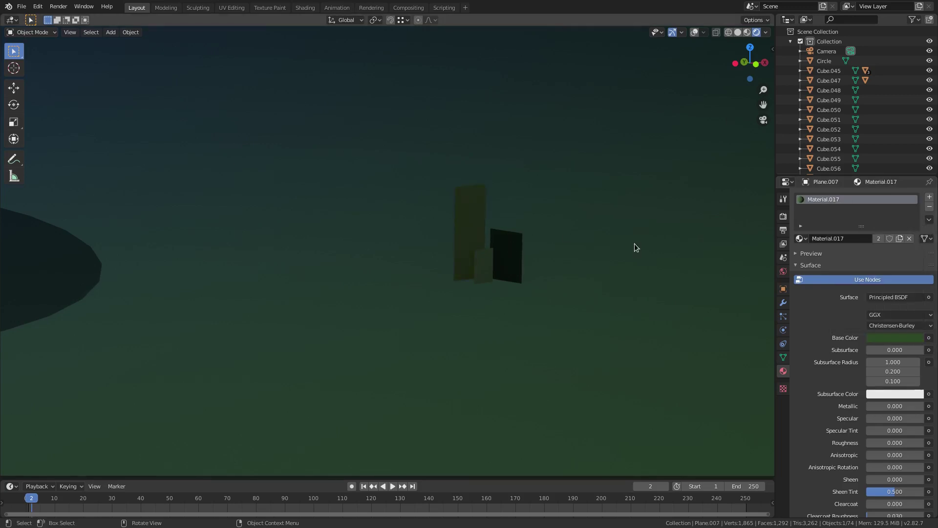
click(879, 238)
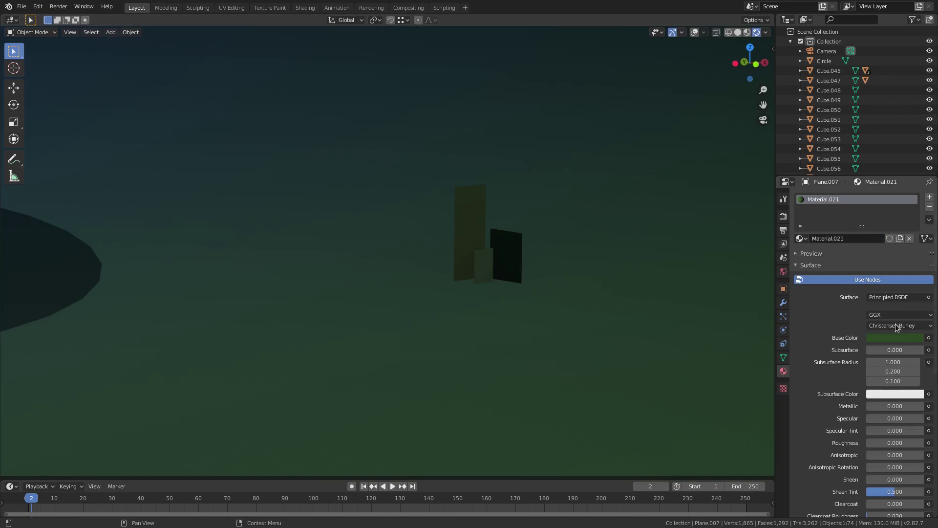
click(895, 338)
drag(915, 245, 917, 237)
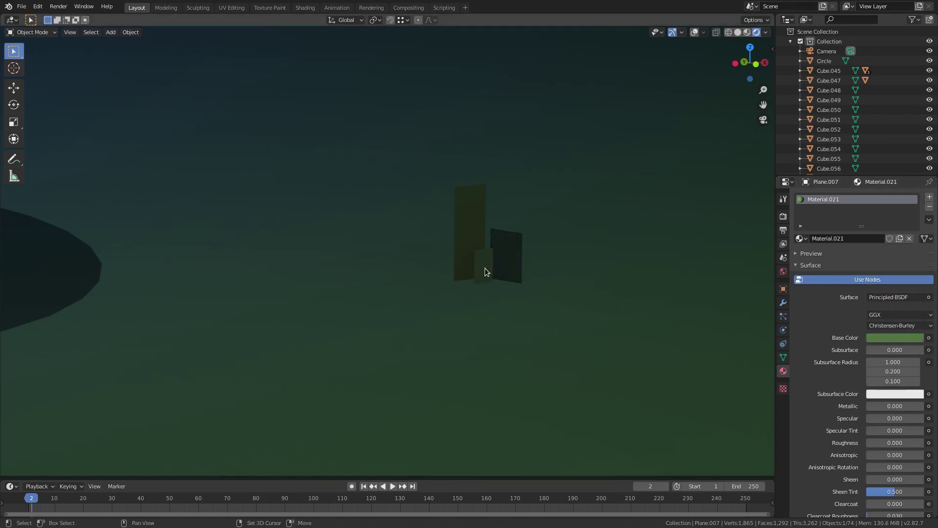
Step: Duplicate the three-plane cluster to the shield side of the character, rotated -155° about Z
click(473, 244)
scroll(475, 245, down, 6)
key(shift+d)
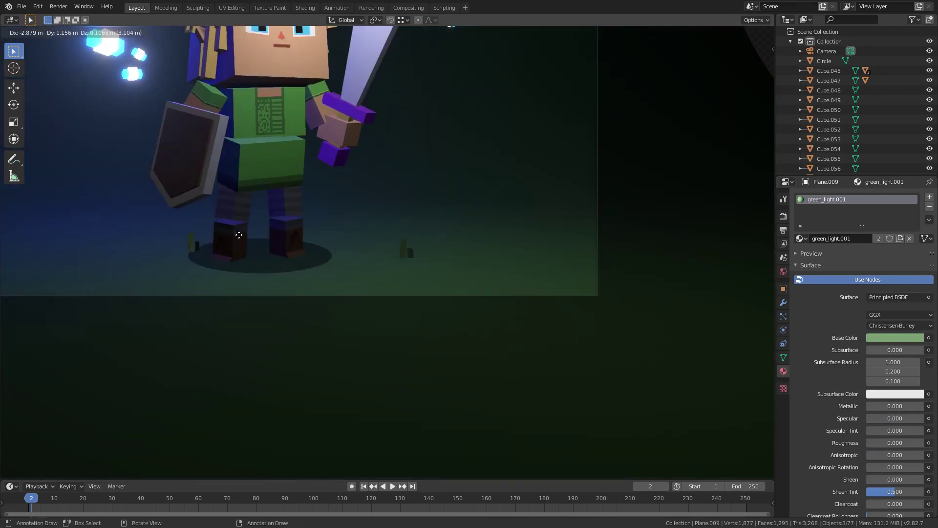
click(167, 234)
key(r)
key(z)
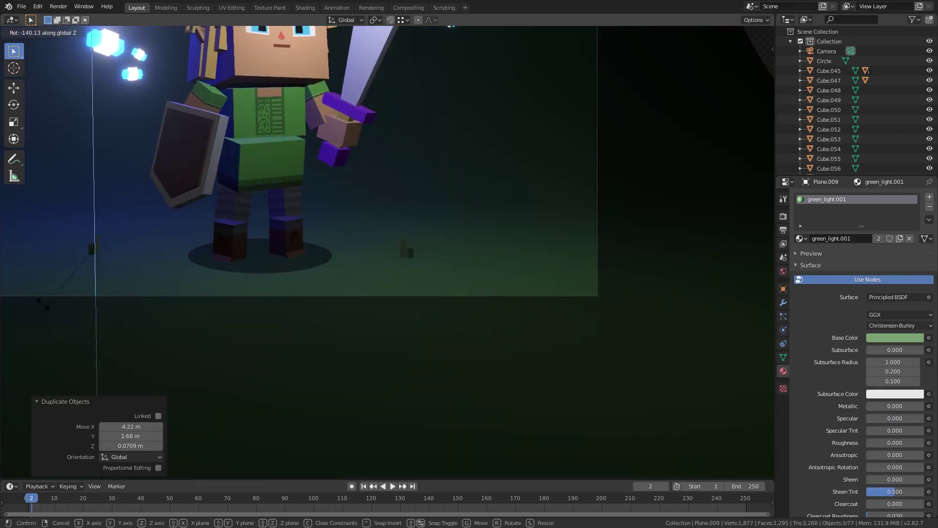
click(93, 284)
key(g)
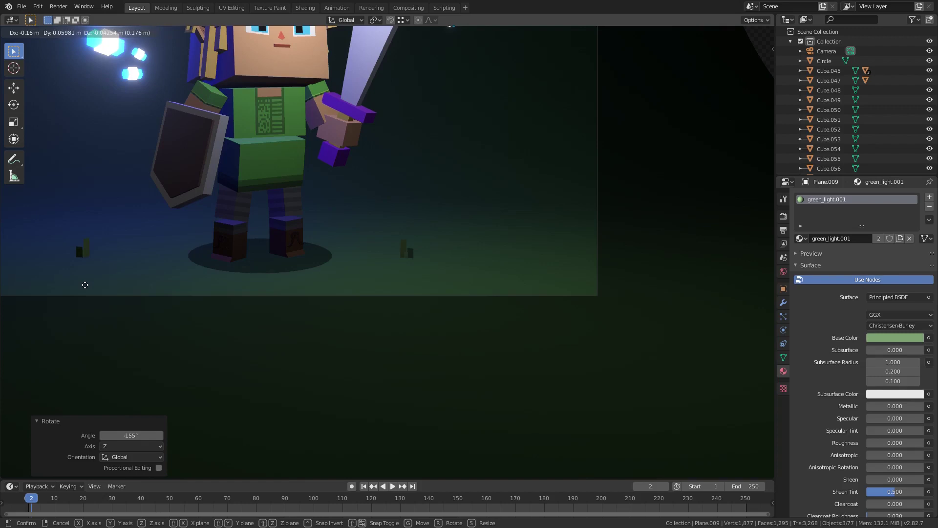
click(85, 286)
Step: Place another copy of the cluster behind the character below the sword, rotated -42.6° about Z and shifted -0.713 m along X
key(shift+d)
click(352, 256)
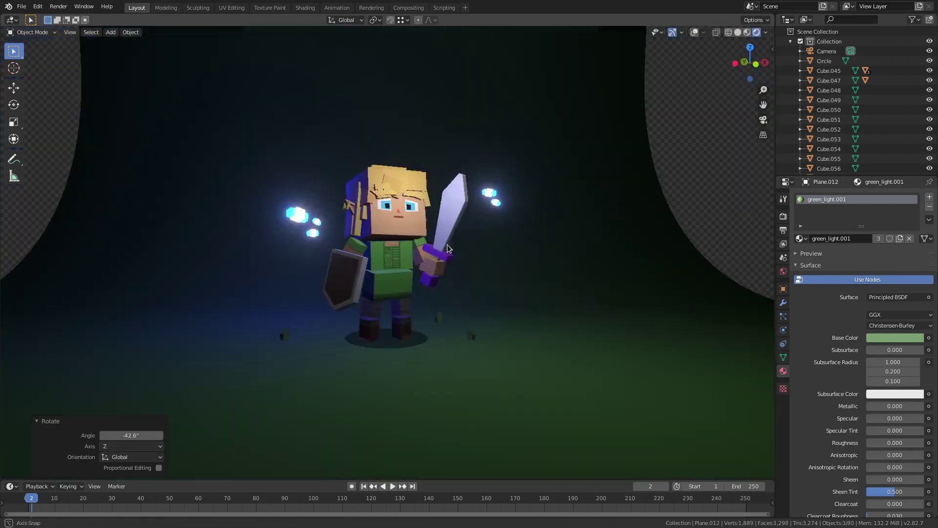
middle_drag(294, 242, 362, 242)
key(g)
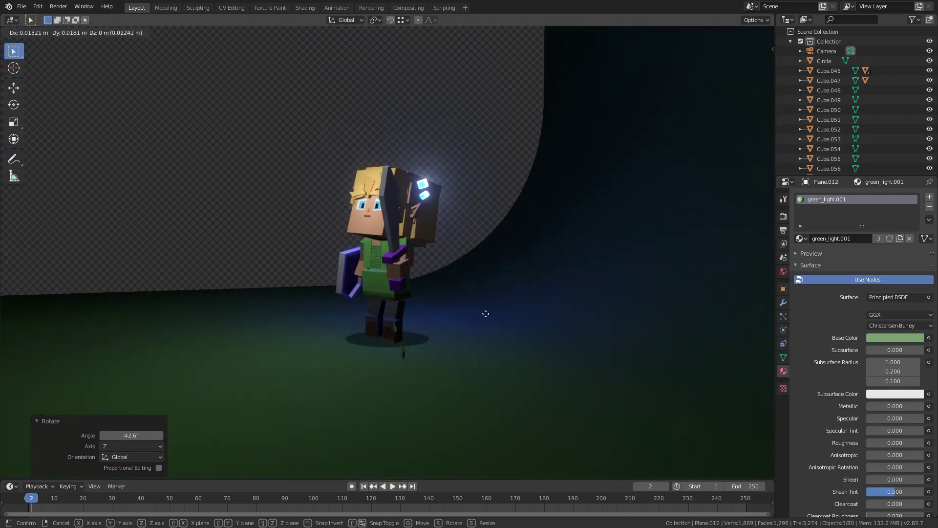
click(593, 327)
key(KP_0)
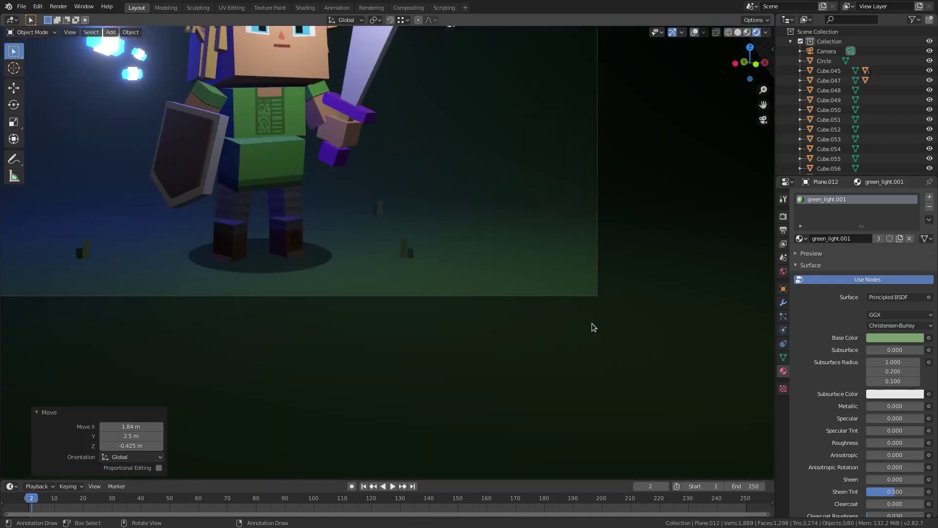
key(g)
key(x)
click(555, 318)
Step: Duplicate the cluster to the far shield-side edge of the camera frame, rotated -132° about Z, and place another copy near the opposite edge
scroll(371, 248, down, 2)
shift+middle_drag(382, 249, 520, 297)
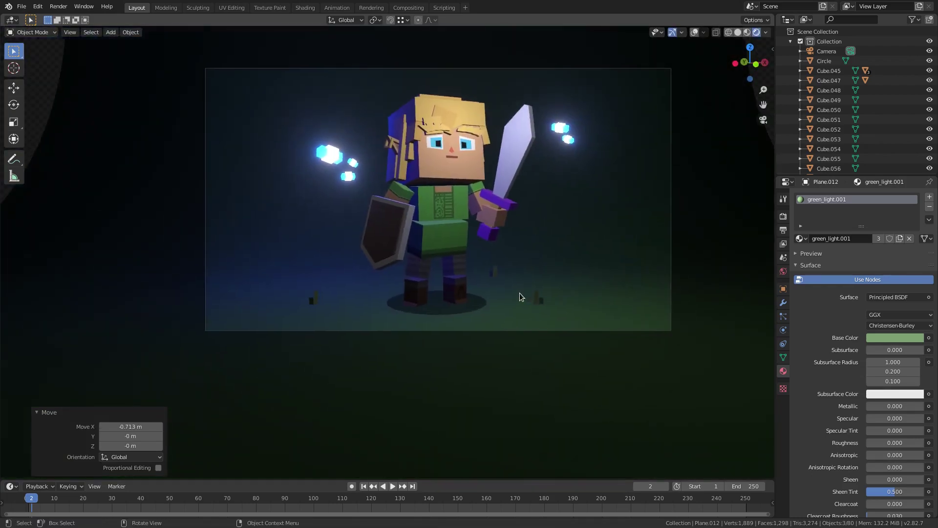
key(shift+d)
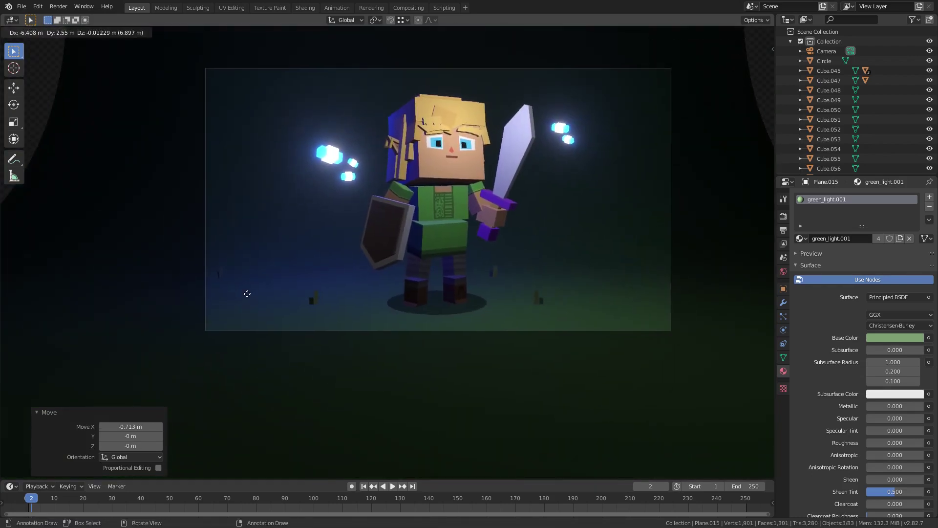
click(248, 295)
key(r)
key(z)
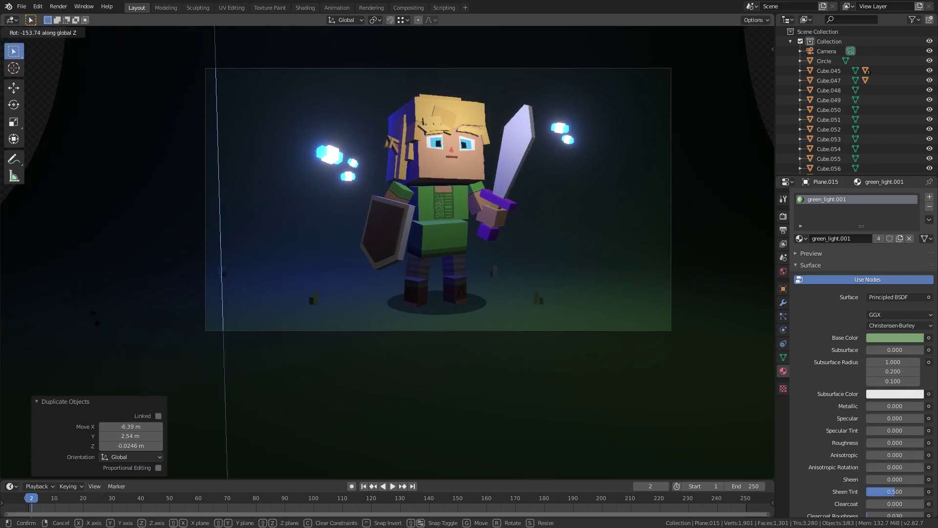
click(235, 330)
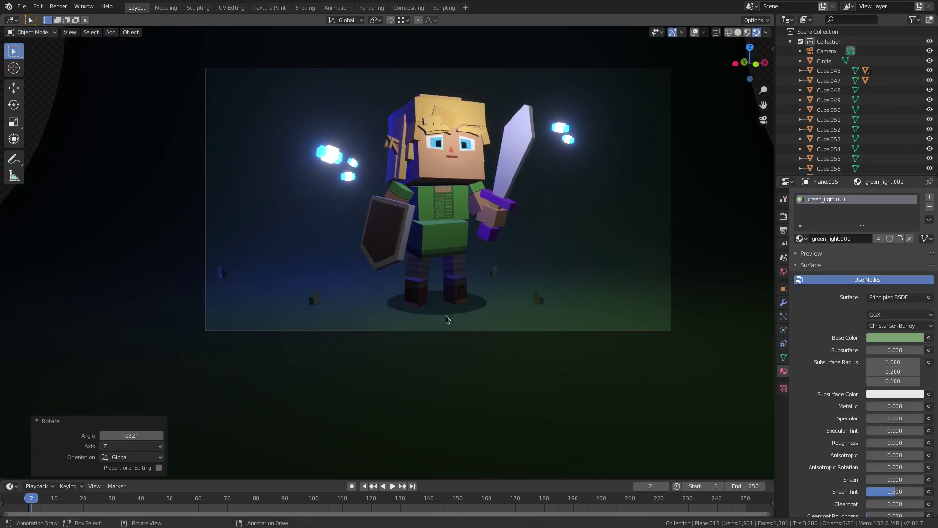
key(shift+d)
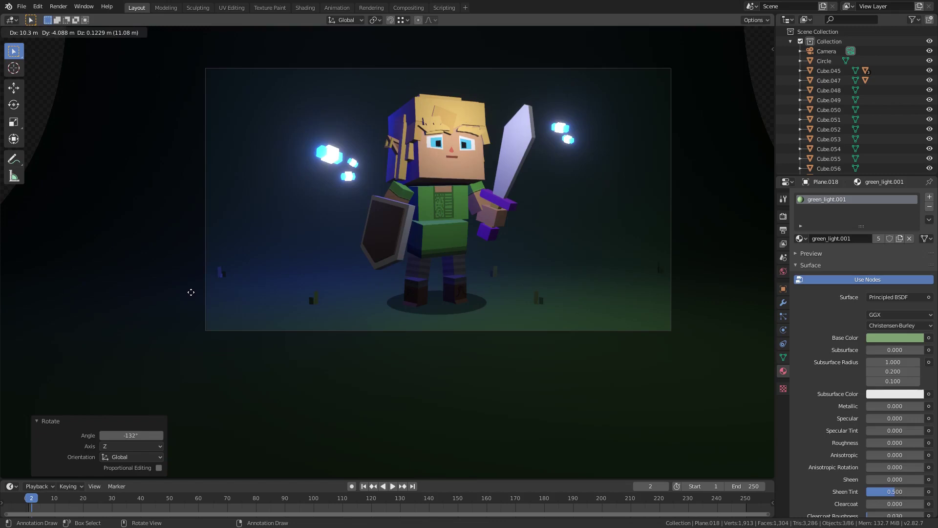
click(191, 293)
Step: Delete single planes from several of the scattered clusters in camera view
click(541, 305)
scroll(300, 327, up, 3)
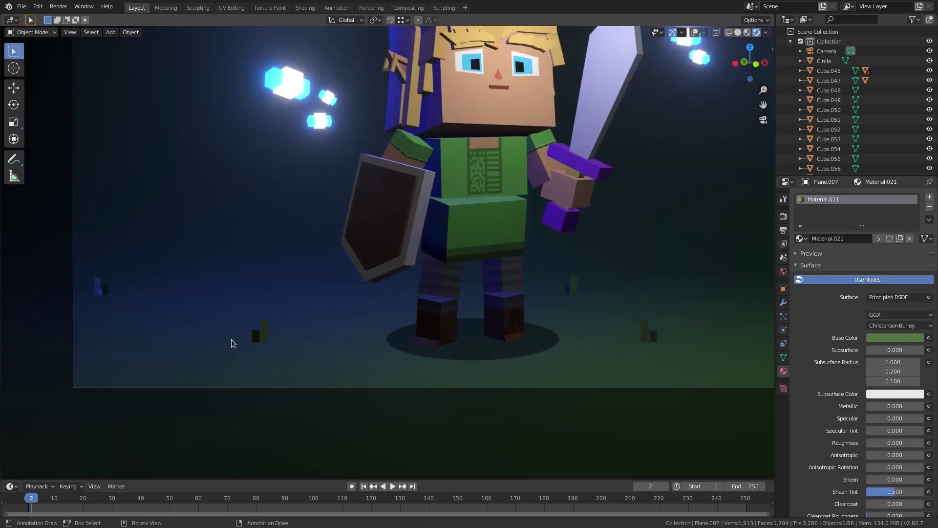
key(Delete)
click(97, 288)
key(Delete)
click(577, 284)
key(Delete)
scroll(630, 308, down, 3)
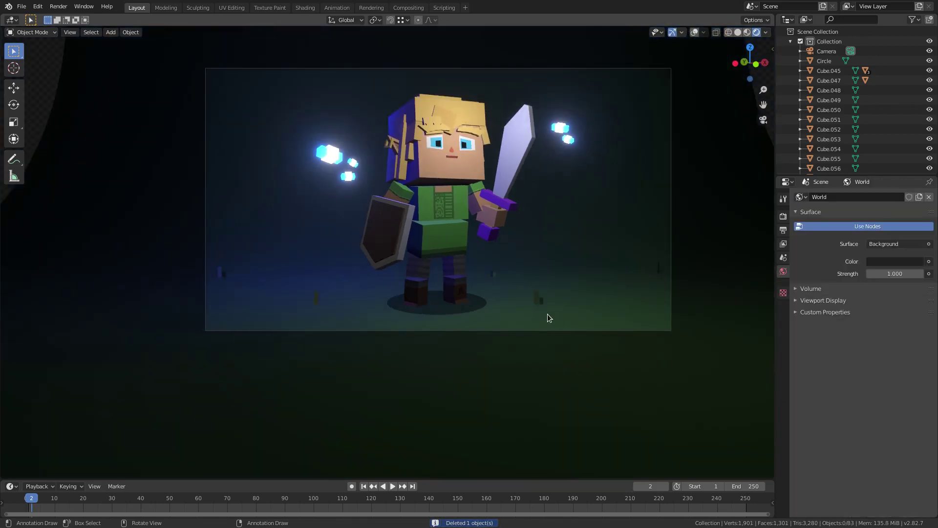
shift+middle_drag(548, 314, 532, 324)
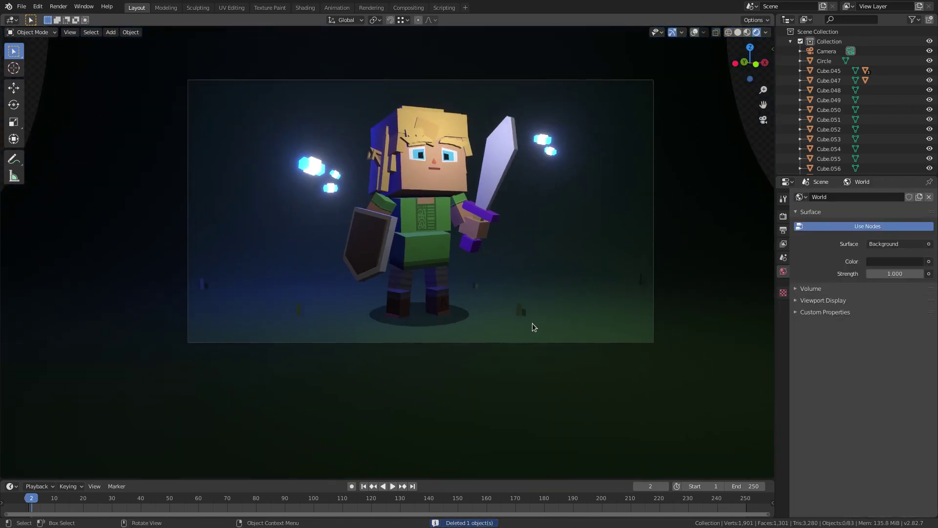
Step: Switch the viewport to Material Preview shading and show the overlays again
click(747, 33)
middle_drag(345, 250, 320, 354)
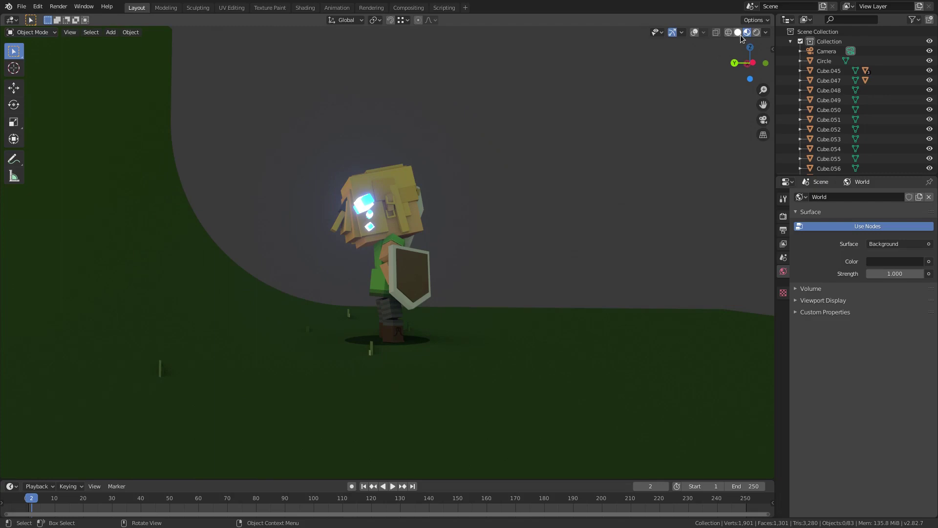
click(526, 329)
middle_drag(520, 332, 573, 268)
click(696, 32)
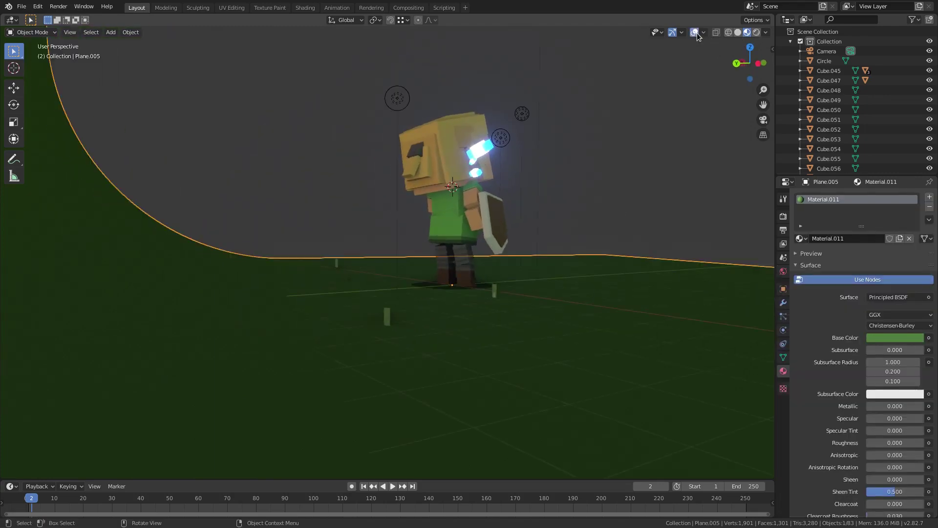
click(738, 31)
click(747, 32)
Step: Delete the small upright planes scattered on the floor around the character, viewed from behind it
mouse_move(408, 328)
middle_down()
mouse_move(404, 318)
mouse_move(409, 330)
mouse_move(530, 323)
middle_up()
key(Delete)
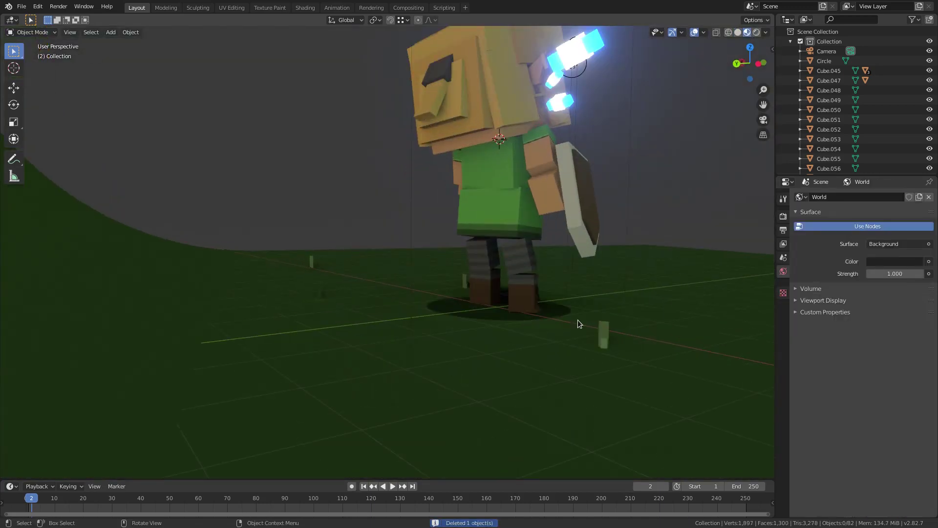
click(603, 337)
key(Delete)
click(606, 335)
key(Delete)
click(461, 282)
key(Delete)
click(319, 294)
key(Delete)
click(313, 266)
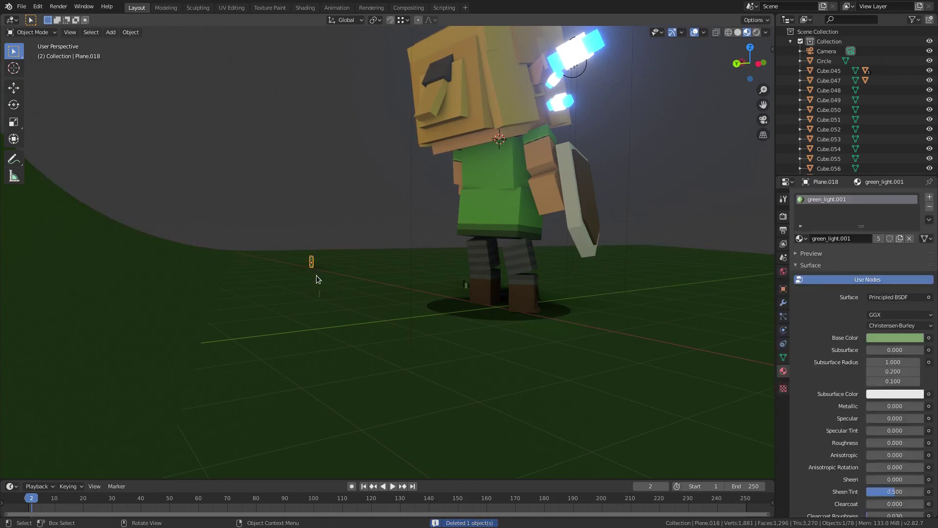
key(Delete)
click(315, 271)
key(Delete)
Step: Delete the leftover small planes on the floor near the character's sword side
middle_drag(319, 276, 400, 292)
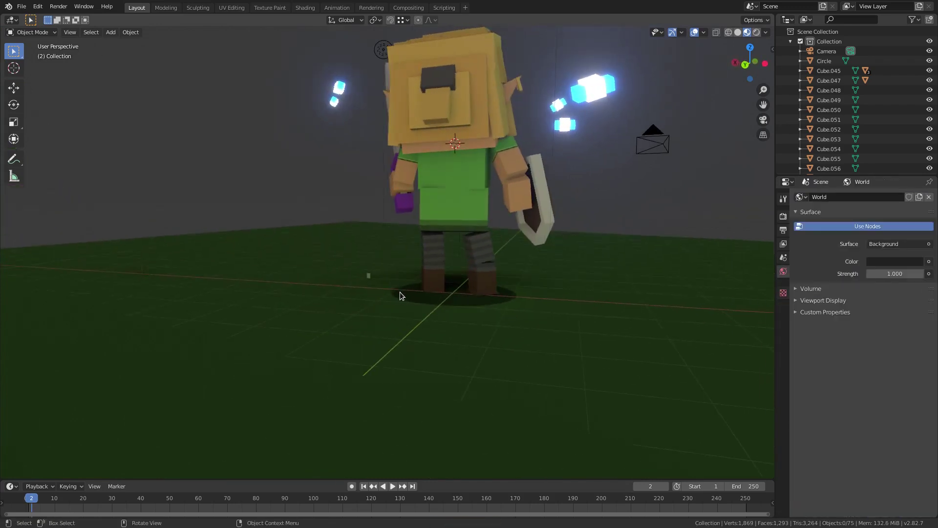
click(345, 275)
key(Delete)
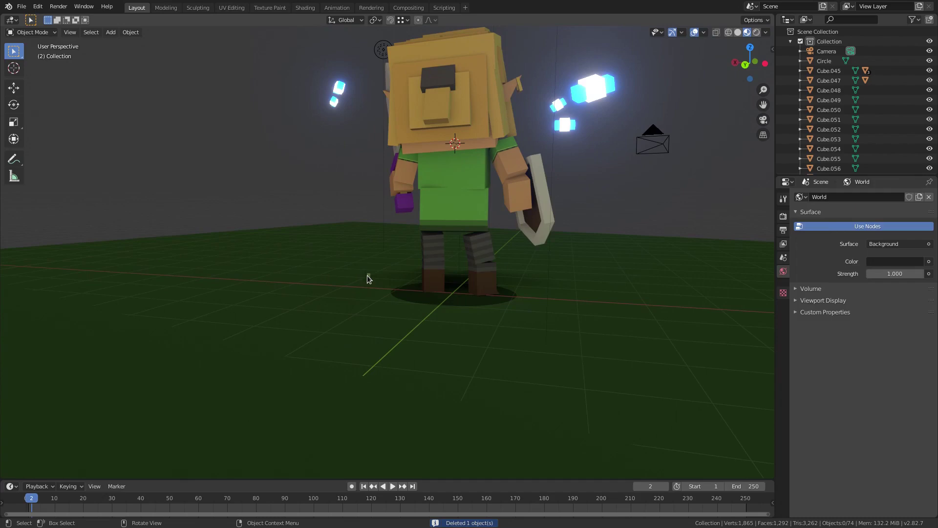
click(368, 276)
key(Delete)
scroll(367, 277, up, 2)
key(ctrl+z)
middle_drag(364, 276, 694, 276)
click(364, 304)
key(Delete)
click(371, 308)
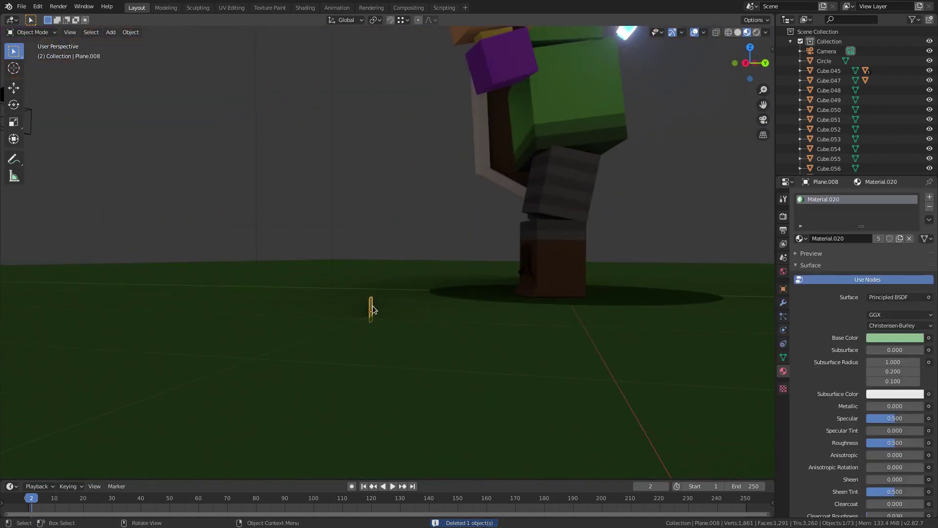
key(Delete)
Step: Try to subdivide the backdrop's large flat floor face several times in Edit Mode
click(375, 307)
scroll(374, 307, down, 1)
key(Tab)
middle_drag(375, 307, 412, 265)
scroll(423, 289, down, 6)
key(alt+a)
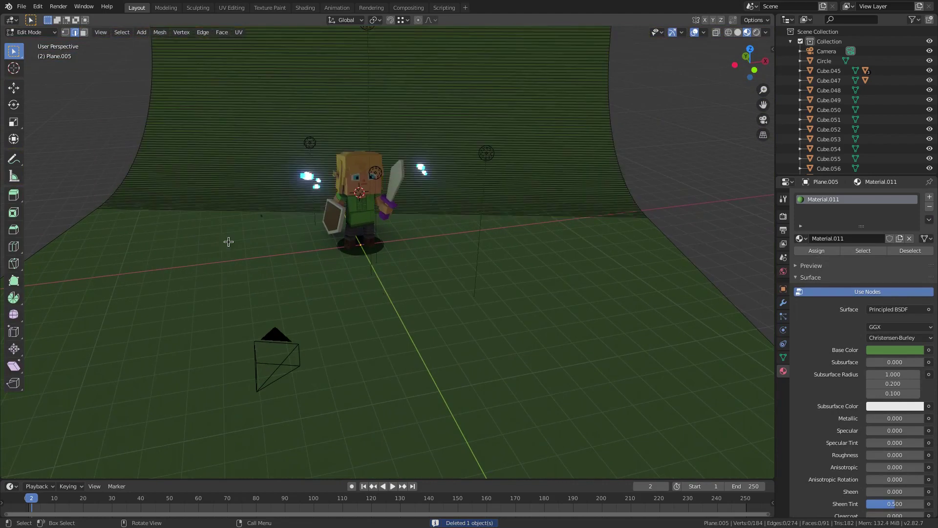
click(84, 32)
click(356, 260)
right_click(353, 243)
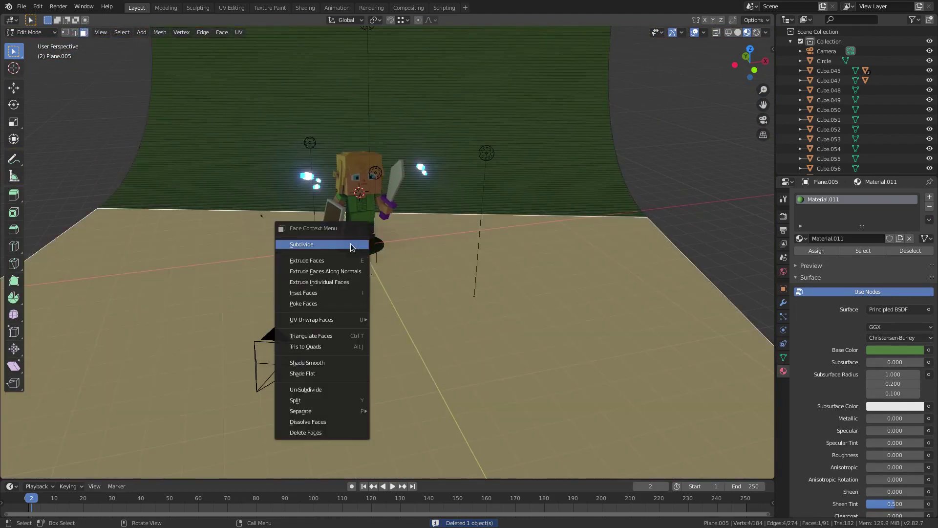
click(351, 245)
right_click(351, 246)
click(351, 243)
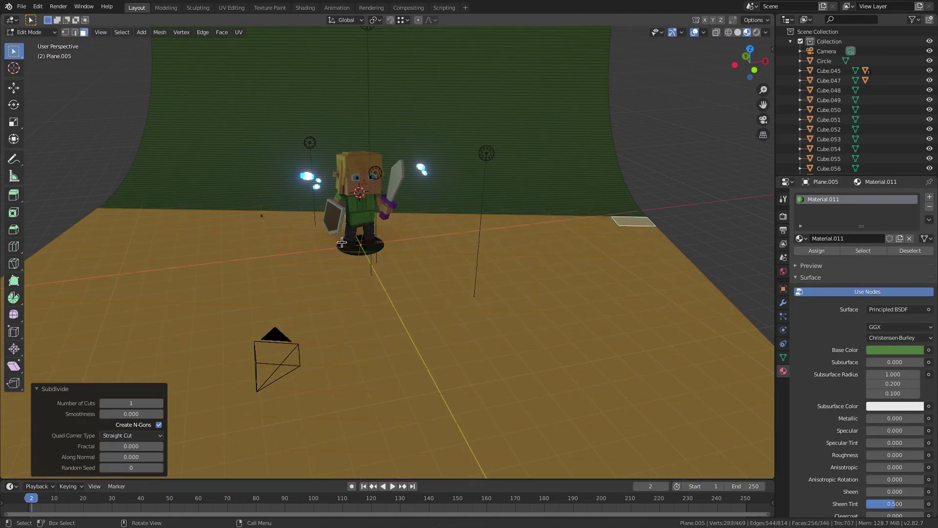
right_click(210, 254)
click(210, 253)
middle_drag(210, 253, 349, 265)
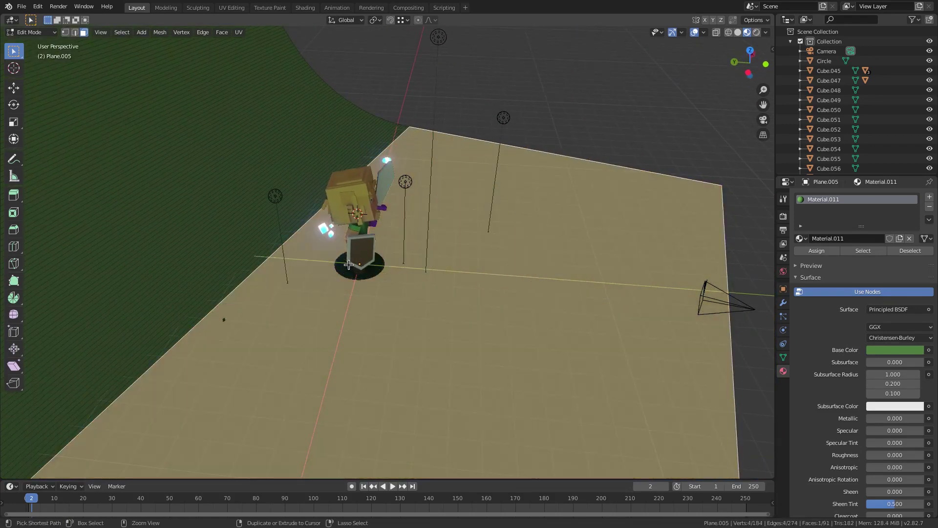
key(Tab)
Step: Add a plane and lower it 2.52 m along Z to floor level
key(shift+a)
click(398, 227)
middle_drag(404, 291, 427, 263)
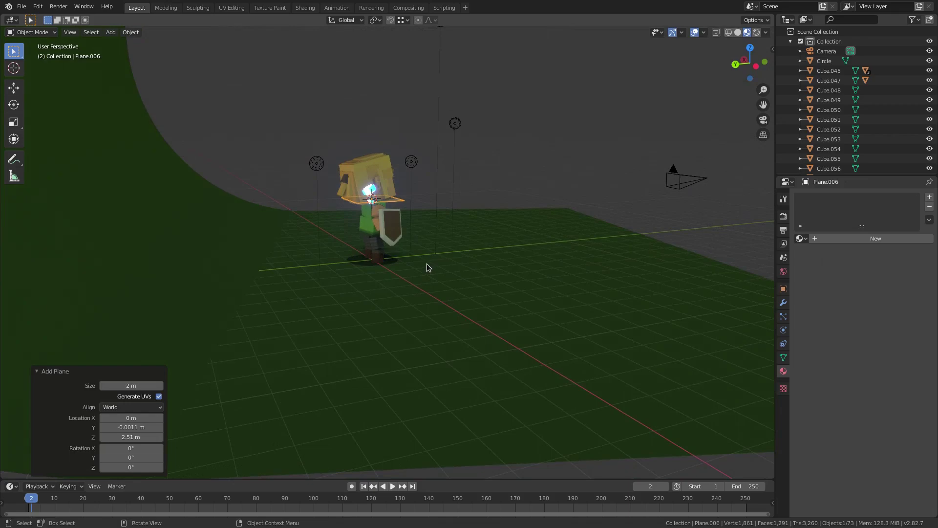
key(g)
key(z)
click(417, 327)
Step: Scale the new plane by 17.943 and raise it 0.0394 m along Z so it covers the existing floor
key(s)
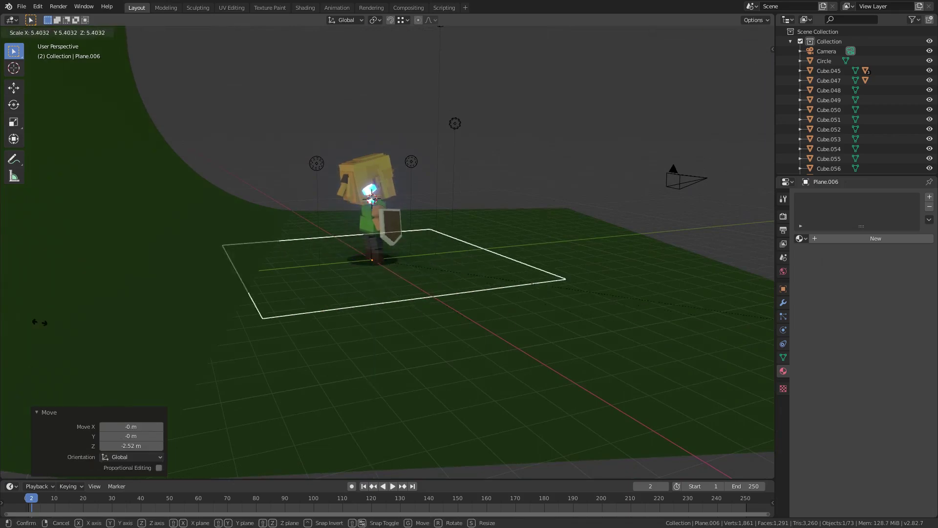
click(115, 315)
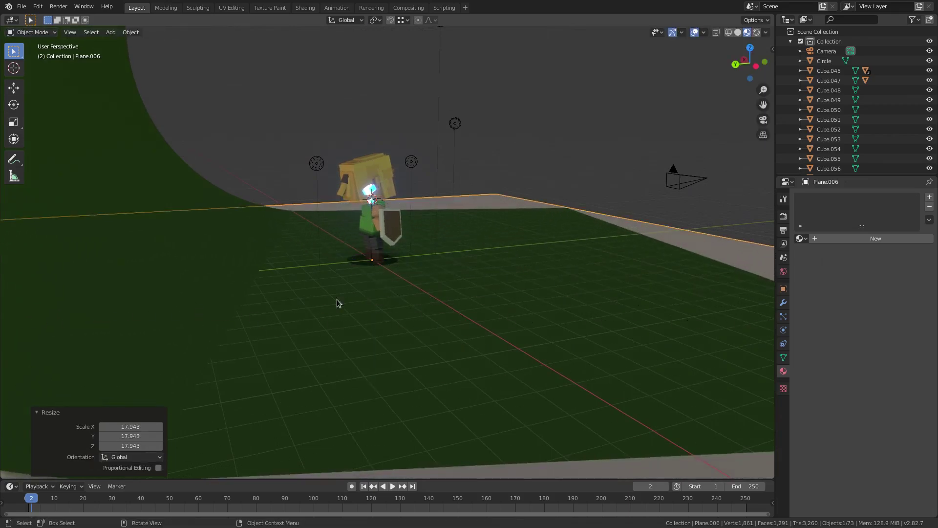
middle_drag(233, 299, 423, 292)
key(g)
key(z)
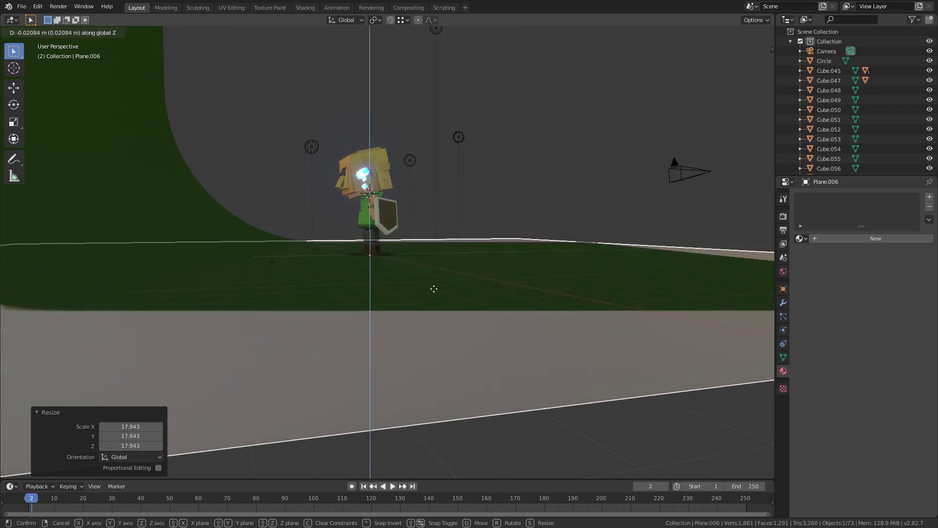
click(438, 291)
scroll(259, 287, up, 4)
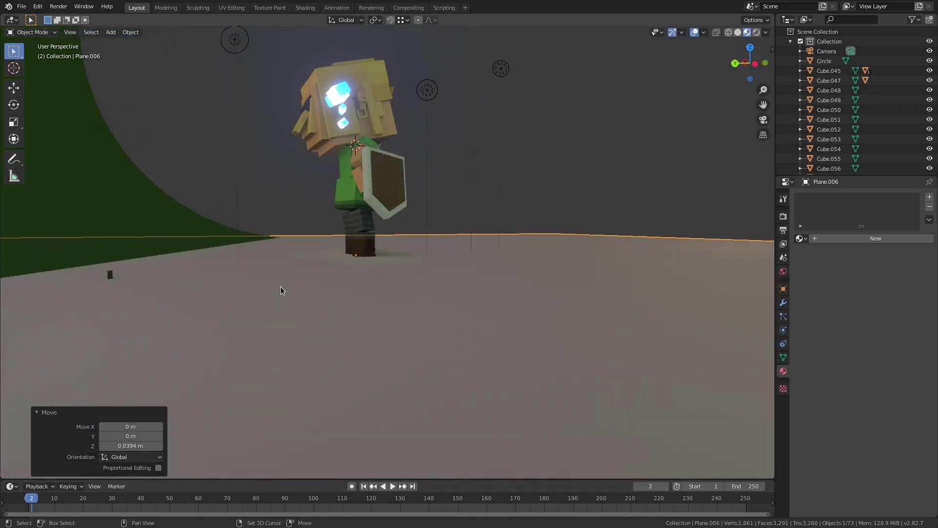
Step: Delete the small dark stray object left on the floor away from the character
middle_drag(259, 287, 469, 289)
click(438, 274)
key(Delete)
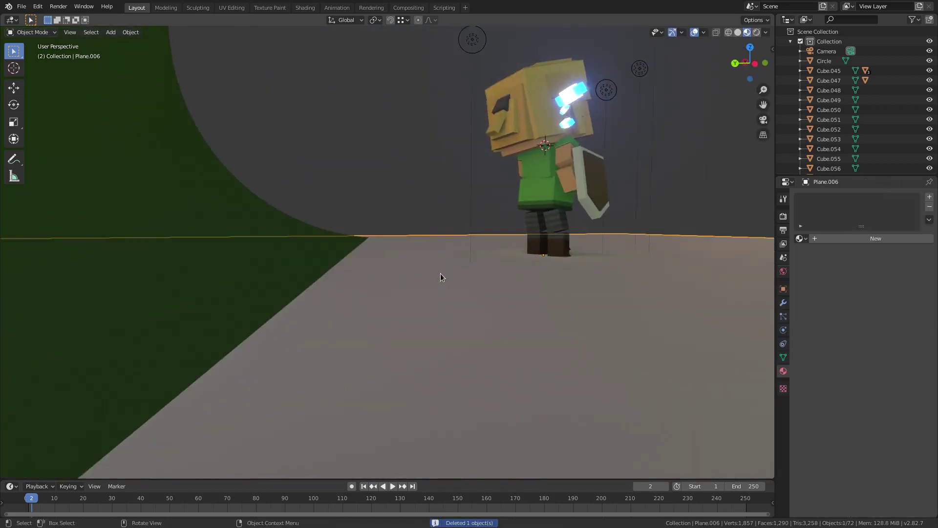
Step: Rotate the new ground plane -17.8° about Z
click(441, 274)
scroll(424, 280, down, 5)
scroll(424, 286, down, 3)
middle_drag(272, 259, 317, 281)
key(r)
key(z)
click(641, 313)
scroll(375, 308, up, 3)
middle_drag(375, 308, 433, 309)
Step: Try existing materials on the ground plane, including Material.017 and Material.021
click(800, 238)
click(829, 299)
click(799, 238)
scroll(831, 312, down, 5)
click(833, 328)
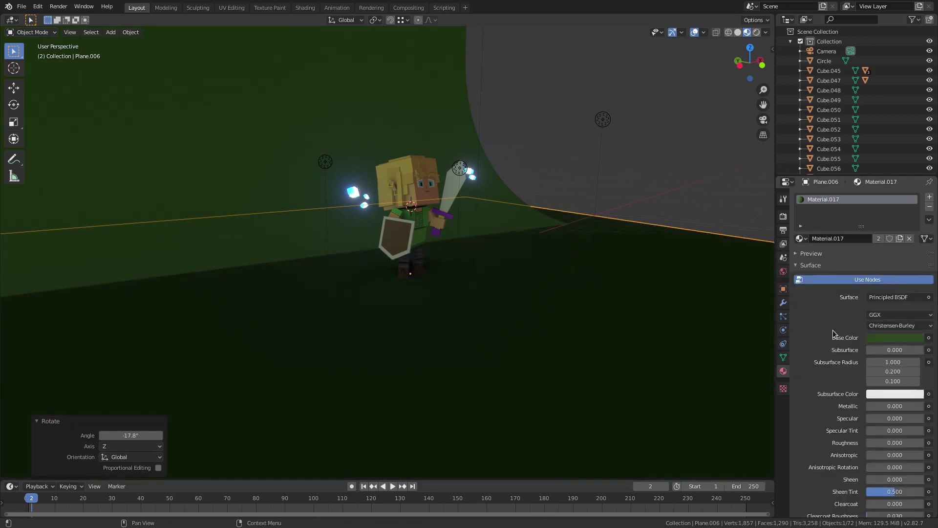
click(800, 238)
scroll(830, 323, down, 3)
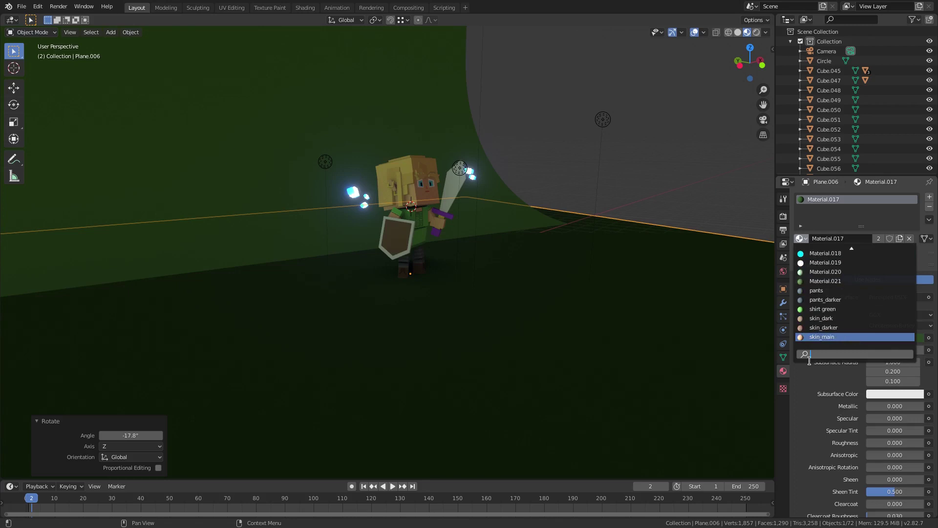
click(831, 280)
middle_drag(710, 283, 837, 253)
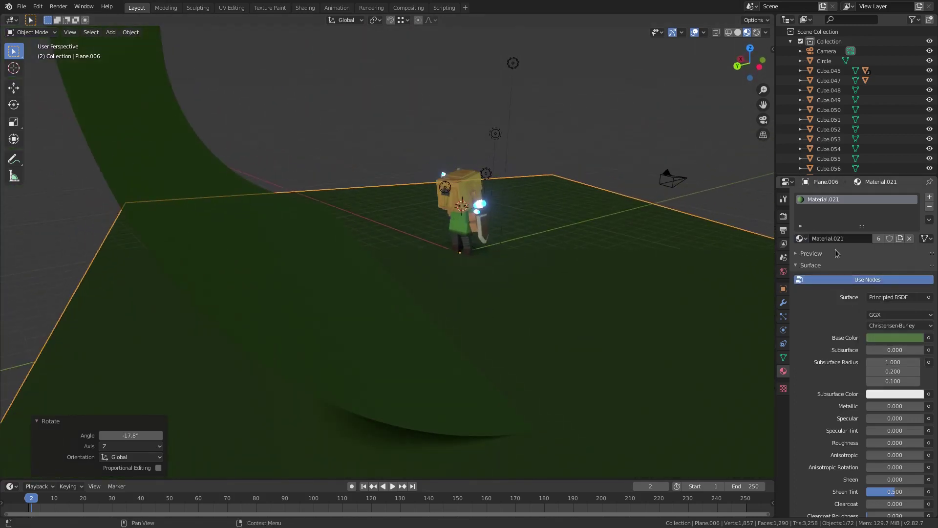
Step: Assign the existing green_dark material to the ground plane
scroll(839, 255, up, 20)
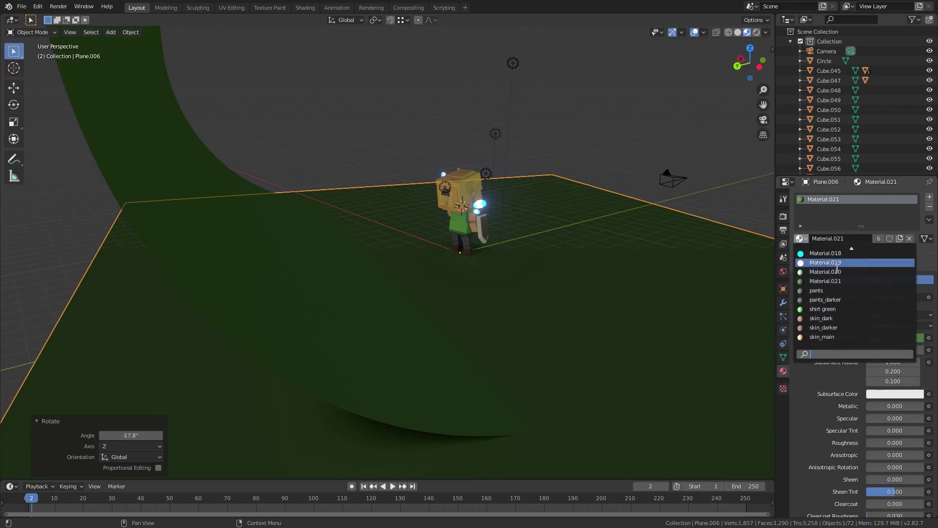
click(826, 310)
click(800, 240)
scroll(841, 283, up, 10)
click(842, 282)
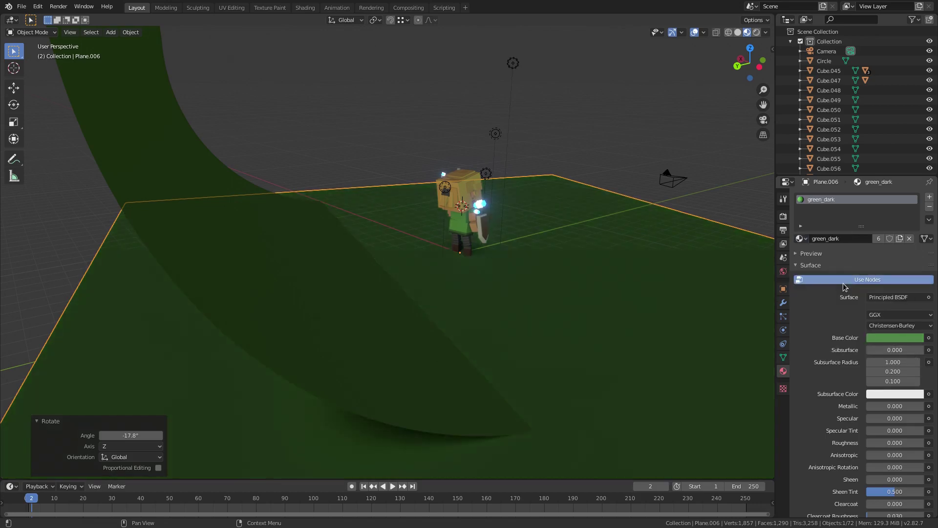
Step: Examine the ground plane's base colour and compare it with the backdrop through the camera, with and without overlays
middle_drag(752, 324, 738, 319)
click(895, 339)
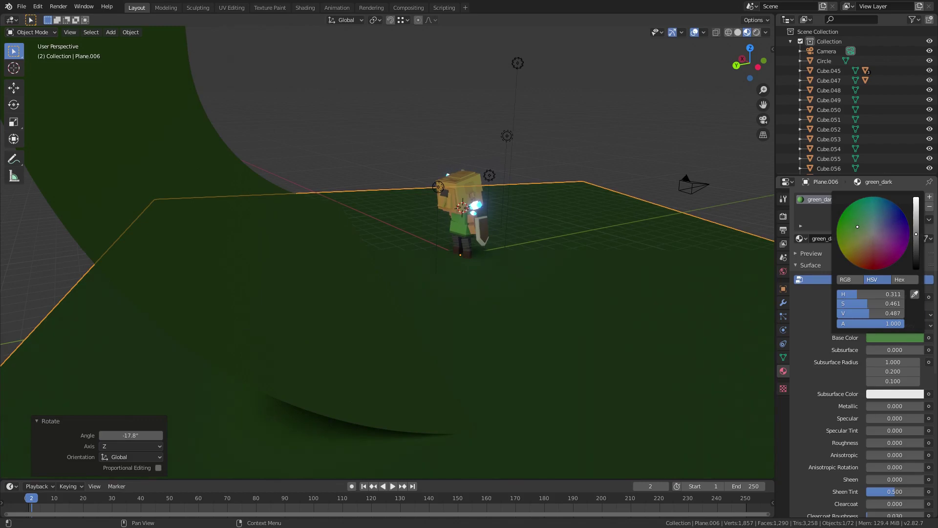
key(KP_0)
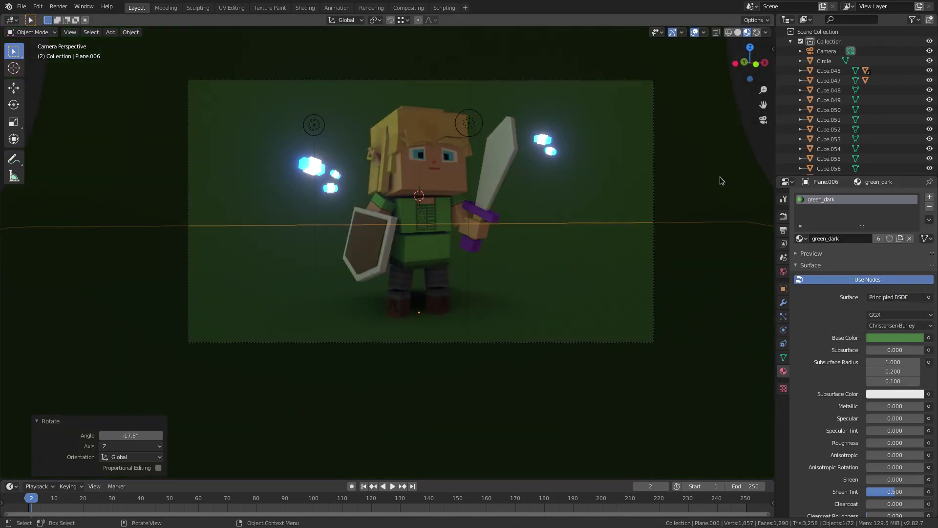
click(695, 31)
click(697, 34)
Step: Add a particle system to the ground plane and set its type to Hair
middle_drag(598, 205, 729, 283)
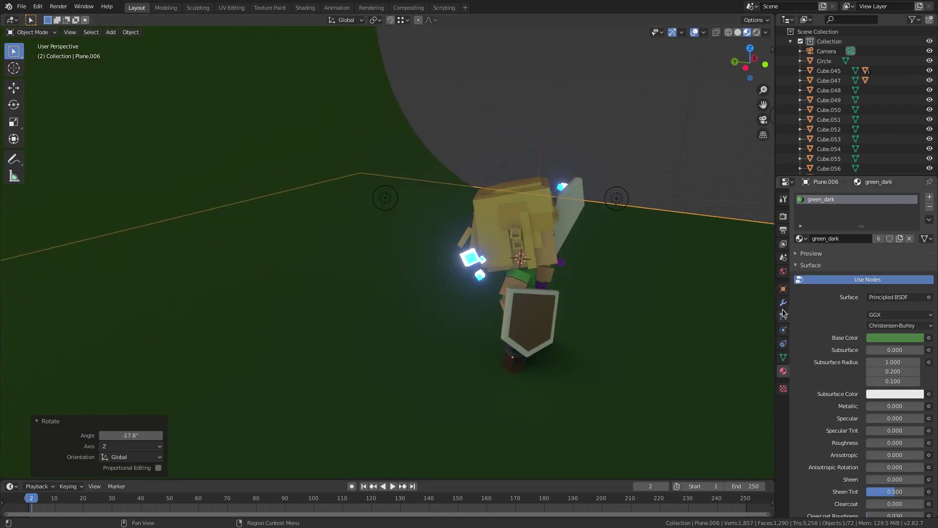
click(784, 317)
click(930, 197)
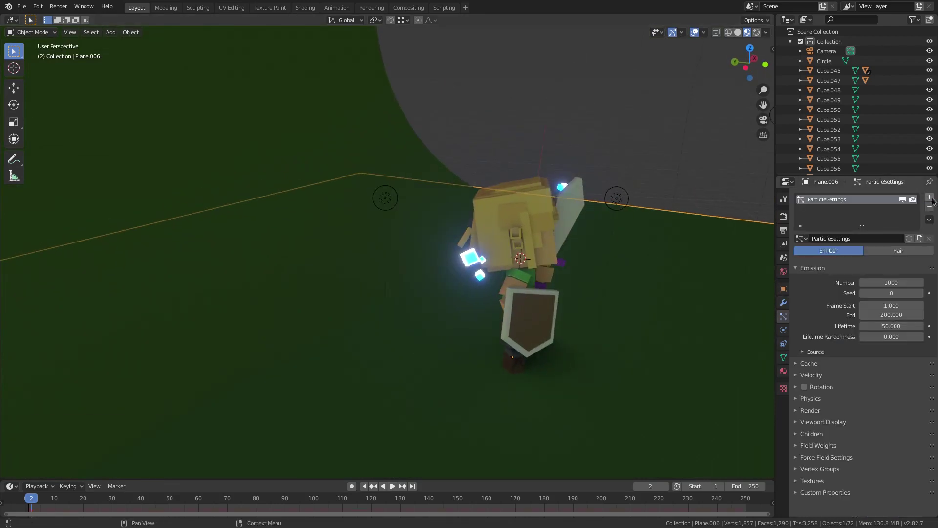
click(899, 250)
middle_drag(733, 274, 714, 292)
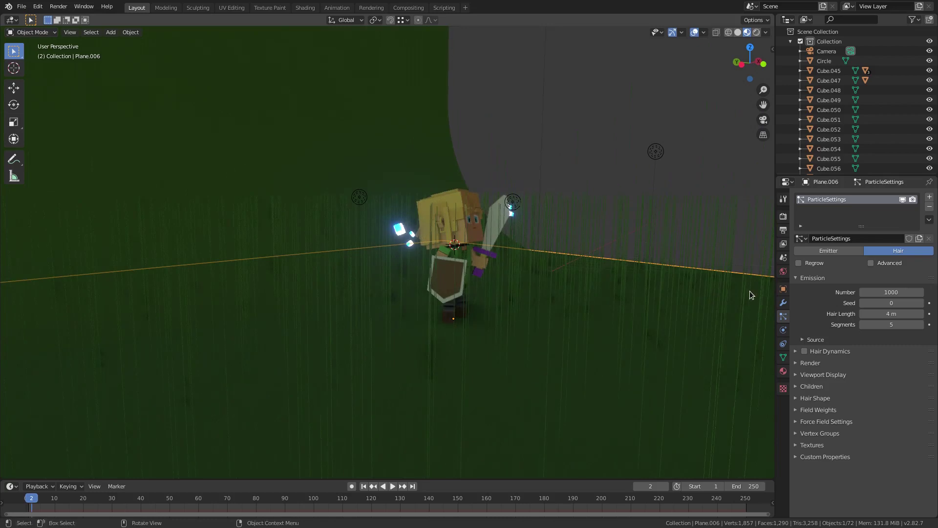
Step: Set the number of hairs to 10000 and the hair length to 0.72 m
click(895, 292)
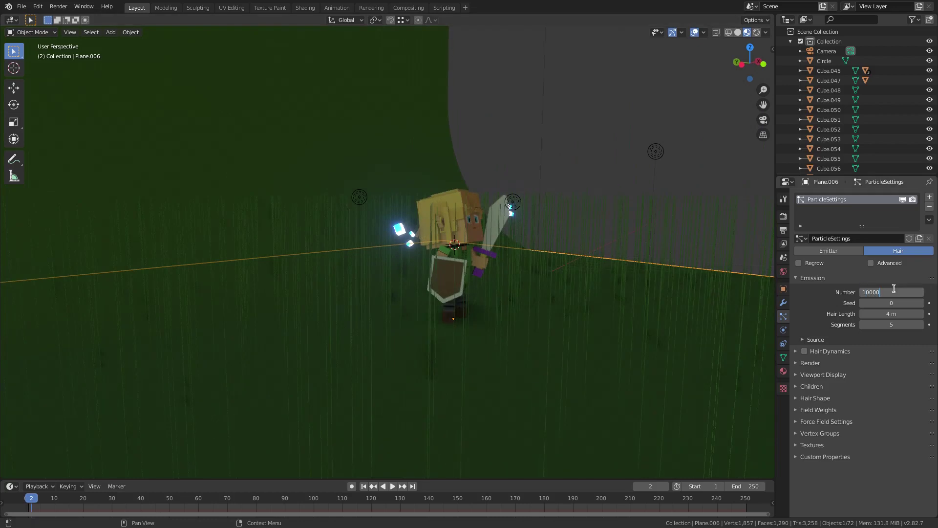
text(10000)
key(Return)
drag(901, 315, 856, 315)
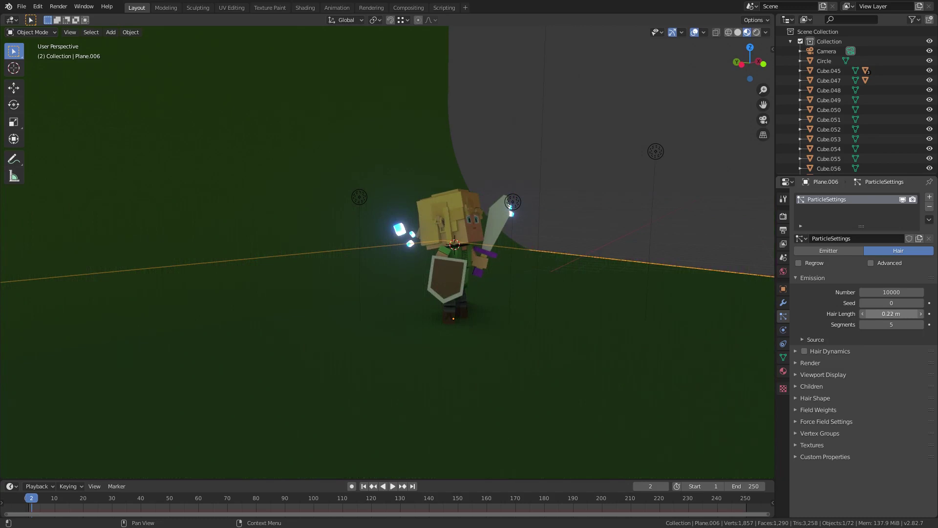
middle_drag(567, 265, 623, 254)
key(KP_0)
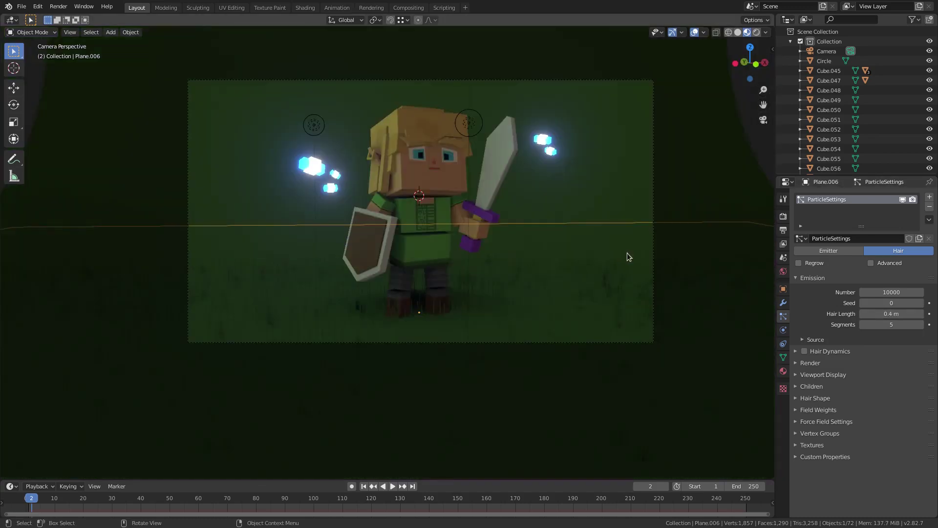
mouse_move(889, 313)
mouse_down()
mouse_move(902, 314)
mouse_move(890, 313)
mouse_up()
Step: Enter Edit Mode on the ground plane with vertex selection and move the whole mesh 11.2 m along X
middle_drag(493, 294, 457, 331)
key(Tab)
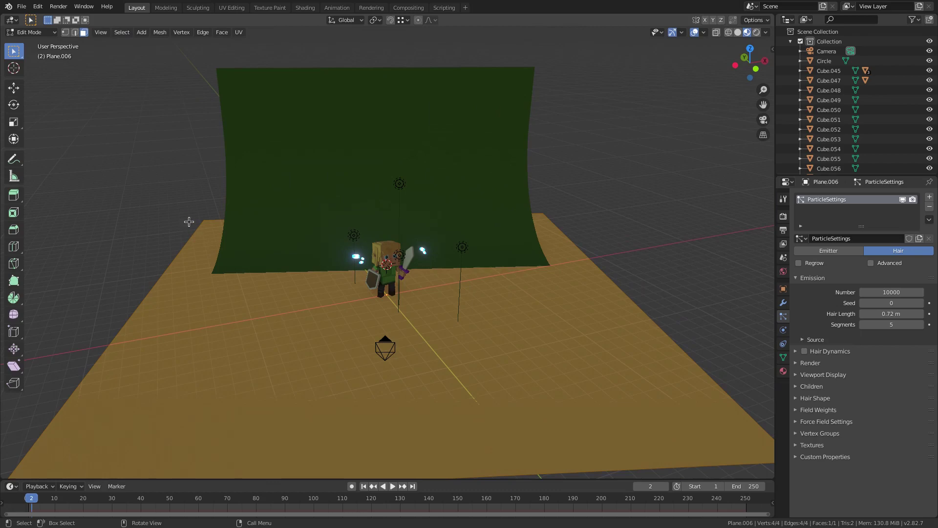
click(67, 33)
key(Right)
key(KP_0)
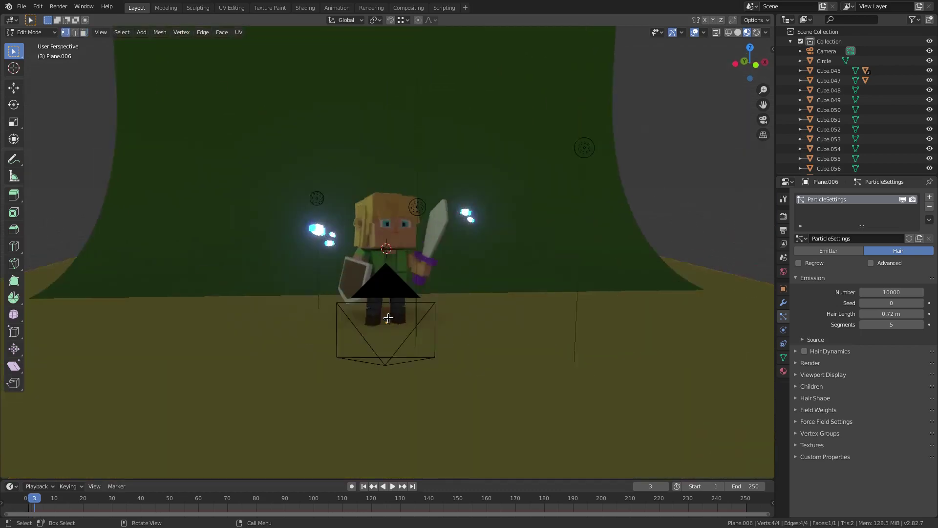
key(g)
key(z)
key(x)
click(411, 249)
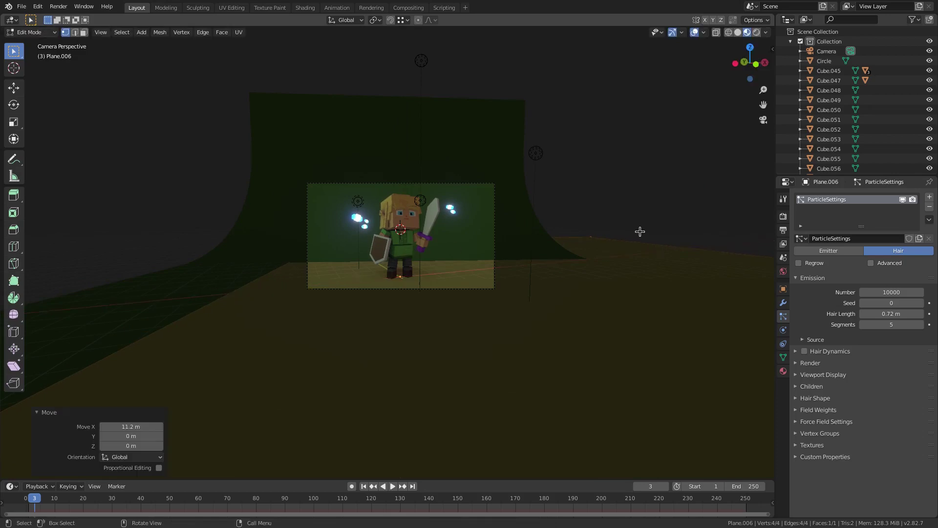
Step: Move the plane's far corner vertex on the sword side inward about -29.6 m along X
click(602, 236)
key(g)
key(x)
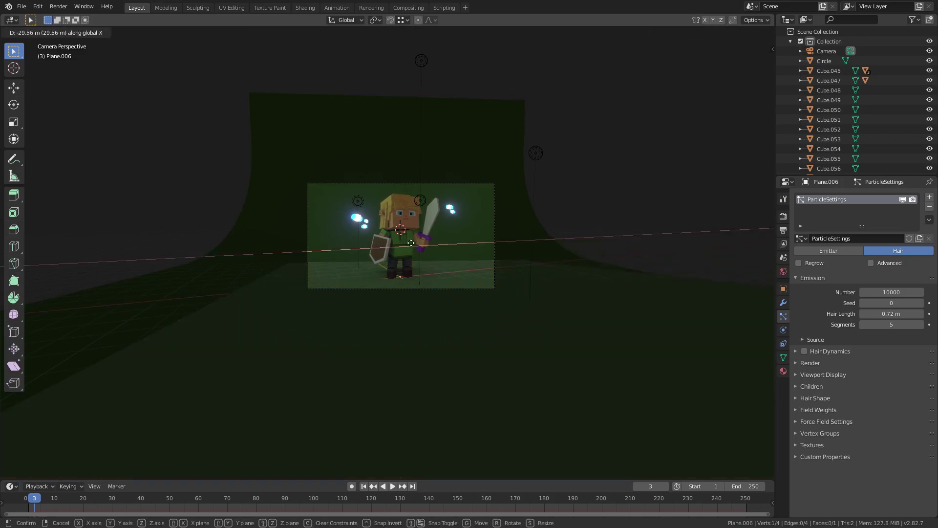
click(407, 243)
scroll(513, 310, down, 2)
middle_drag(645, 325, 631, 337)
scroll(638, 326, down, 9)
Step: Select the plane's two front corner vertices and move them 10.2 m along Y toward the character
click(612, 289)
shift+click(370, 304)
middle_drag(436, 301, 526, 327)
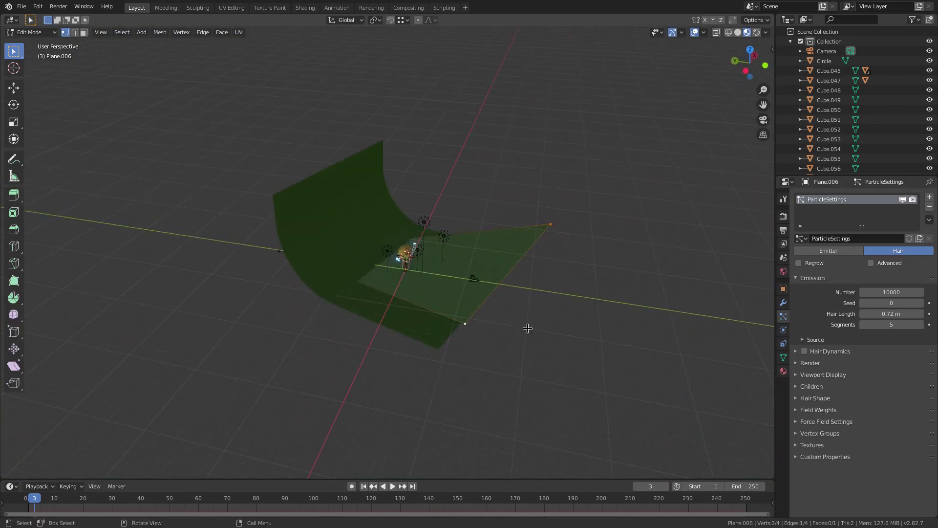
key(g)
key(y)
click(469, 304)
key(KP_0)
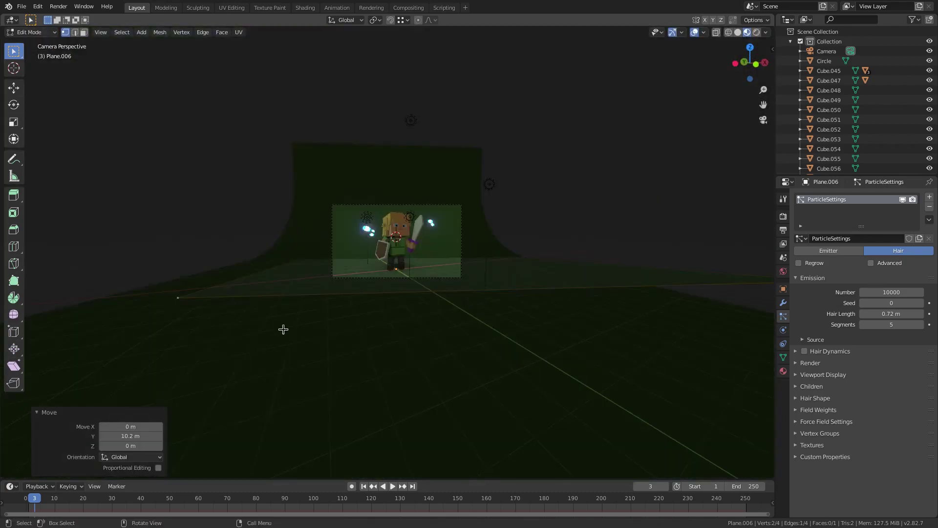
Step: Move the plane's front corner vertex on the shield side inward about 4.68 m along X
click(183, 299)
key(g)
key(x)
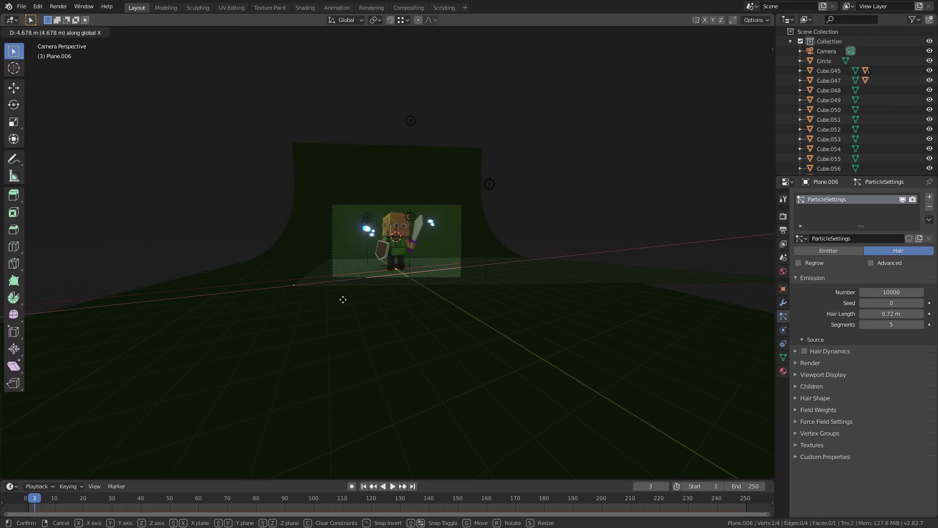
click(343, 300)
Step: Pull the plane's front corner vertex on the sword side close to the camera frame, finishing with a -12.8 m move along X
shift+middle_drag(734, 288, 571, 289)
click(673, 288)
key(g)
key(x)
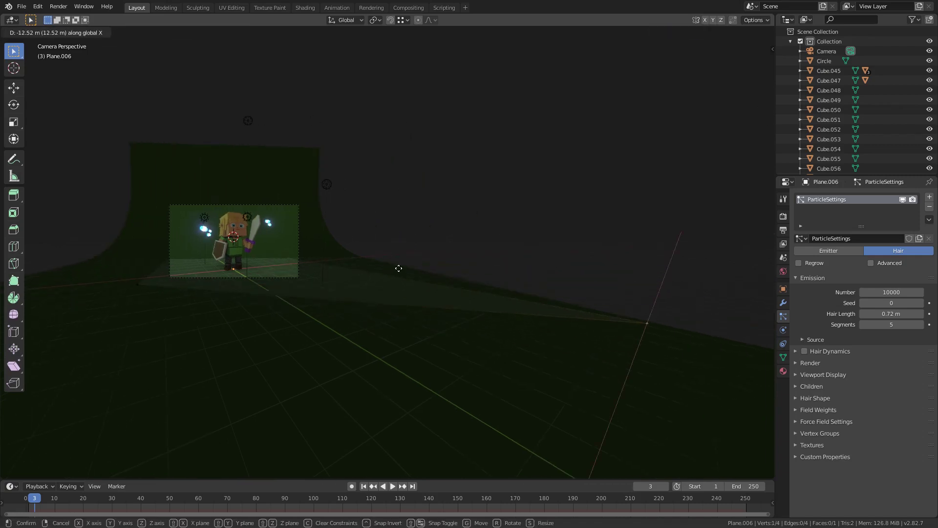
click(413, 260)
key(g)
right_click(390, 273)
key(g)
key(x)
click(500, 274)
key(g)
key(y)
click(297, 275)
key(g)
key(x)
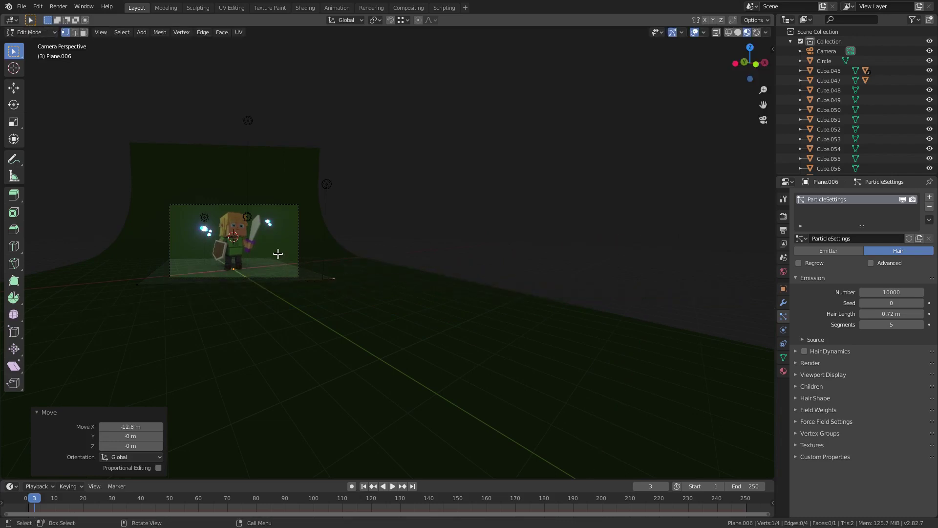
Step: Move the sword-side front corner vertex a further -2.05 m along X
click(335, 268)
key(g)
key(x)
click(308, 273)
key(Home)
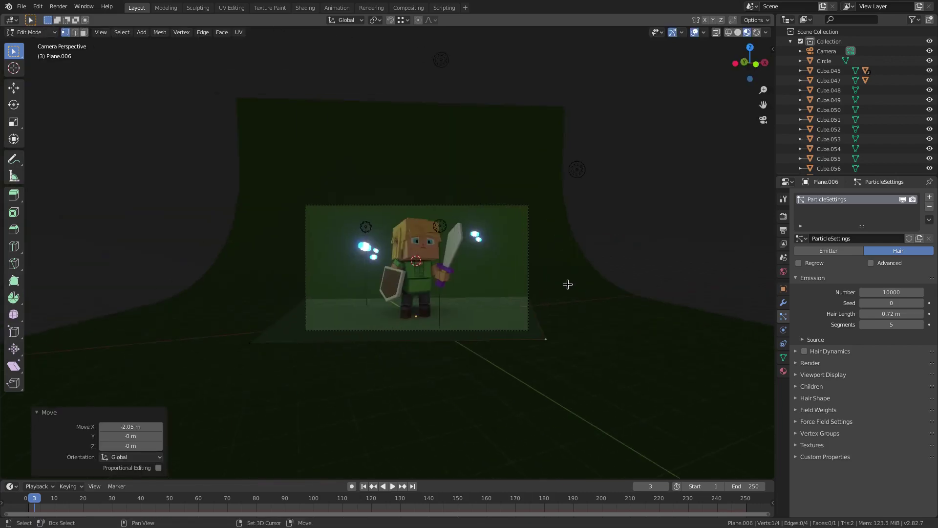
Step: Move the shield-side front corner vertex inward along X by 1.43 m and a bit more, close to the camera frame's edge
key(g)
key(x)
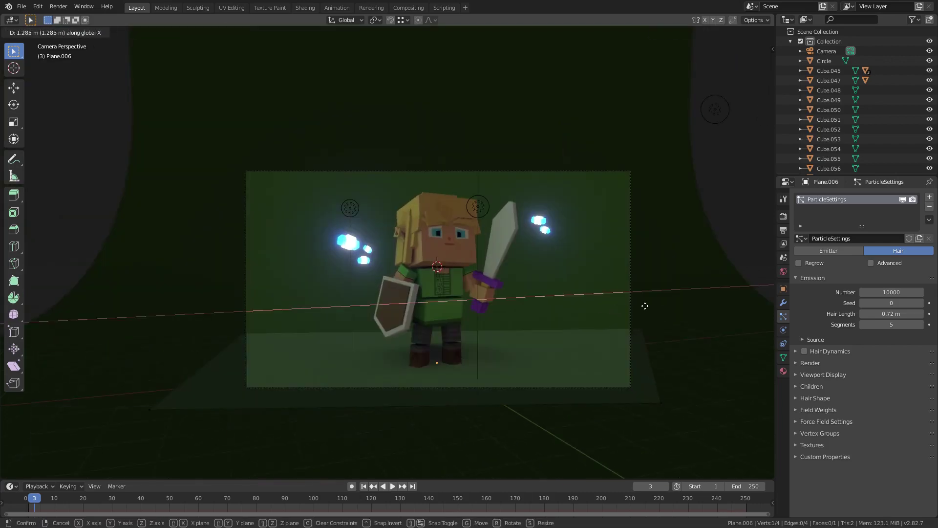
click(648, 306)
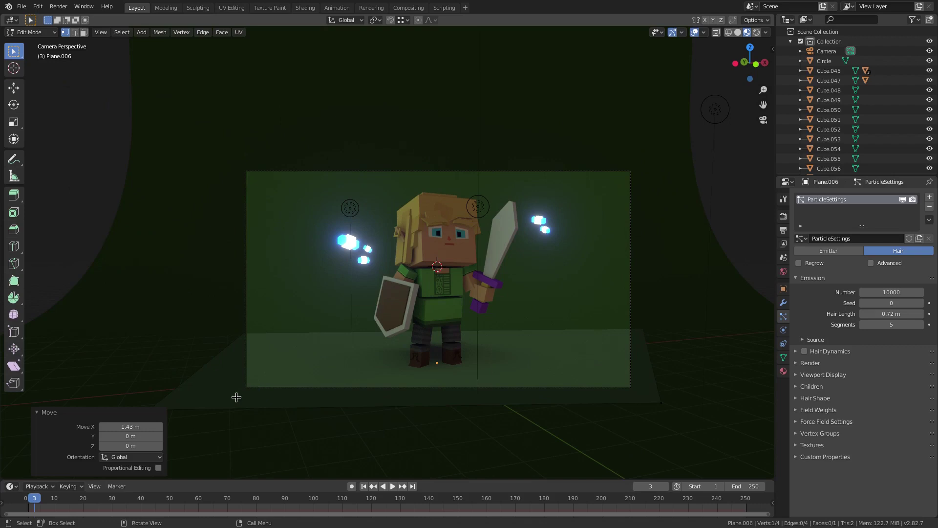
scroll(181, 381, down, 1)
key(g)
key(x)
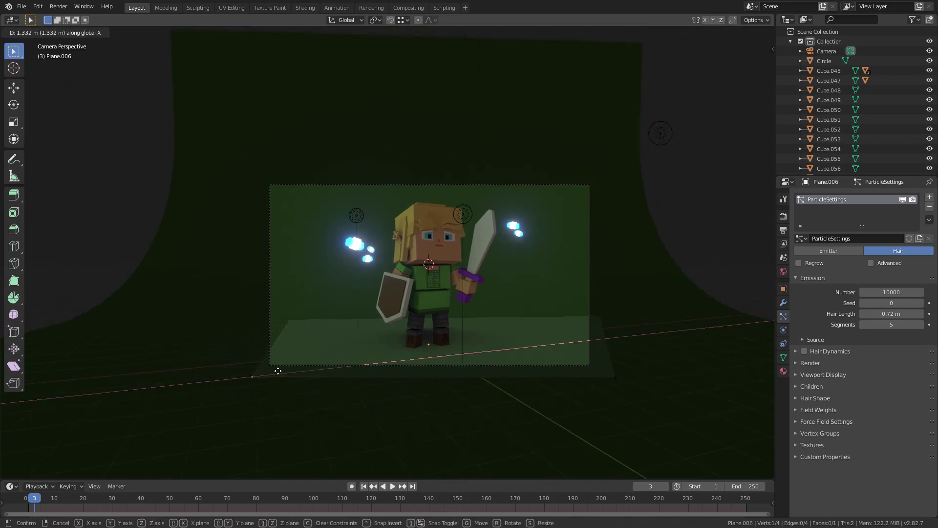
click(297, 342)
Step: Move the plane's back corner vertex on the shield side outward along X so that side covers the camera frame
click(297, 301)
key(x)
key(Escape)
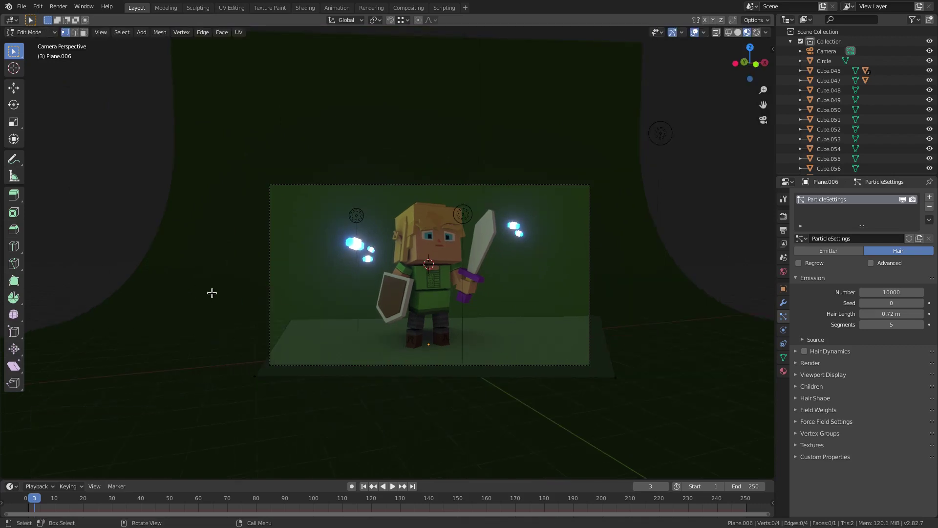
key(x)
click(421, 279)
middle_drag(159, 266, 85, 409)
key(KP_0)
Step: Adjust the sword-side front corner vertex along X, finishing with -0.369 m, and return to Object Mode to view the grass
key(g)
key(x)
click(631, 384)
key(g)
key(x)
click(613, 379)
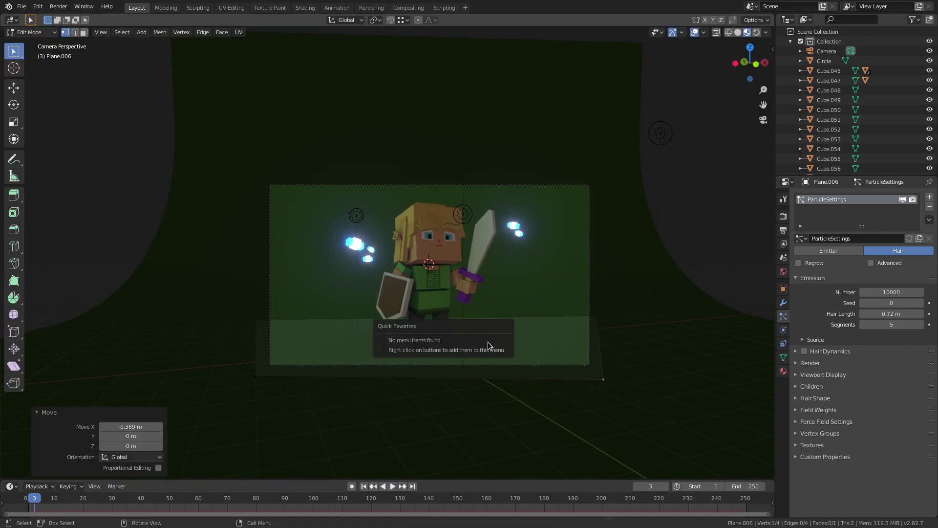
middle_drag(473, 295, 464, 338)
key(KP_0)
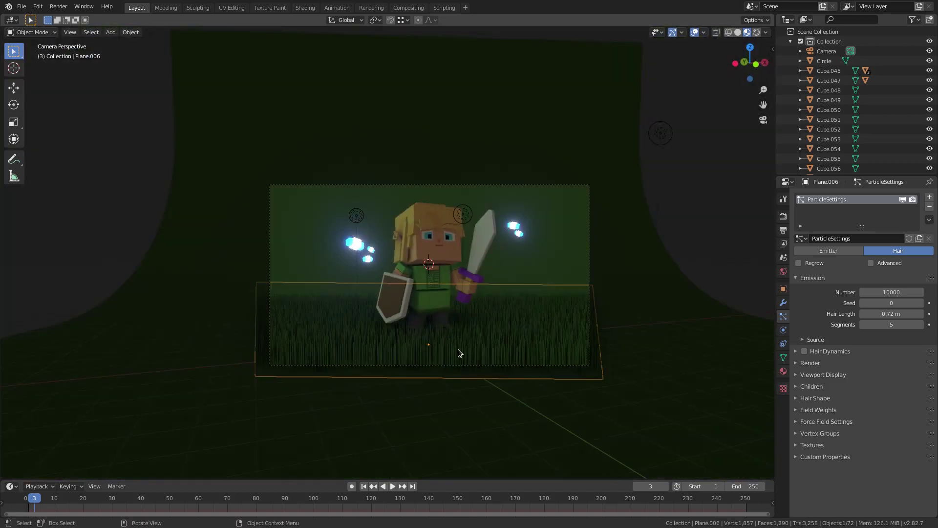
scroll(444, 358, down, 2)
Step: Extend both front corner vertices of the plane toward the camera along Y, the sword-side one by -1.72 m
key(Tab)
click(252, 374)
key(g)
key(y)
click(620, 358)
click(604, 378)
key(g)
key(y)
click(681, 410)
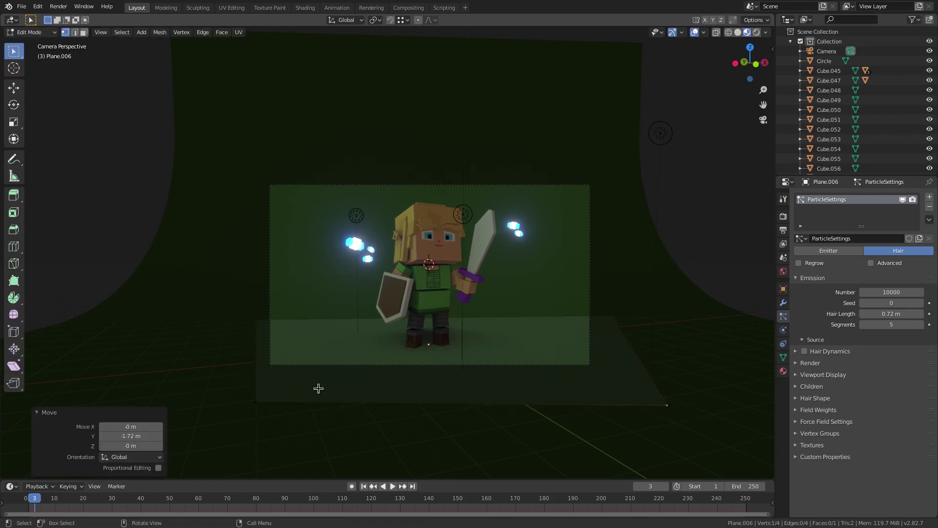
Step: Move the shield-side front corner vertex about -0.18 m along Y and outward along X, and leave Edit Mode
click(242, 410)
key(g)
key(g)
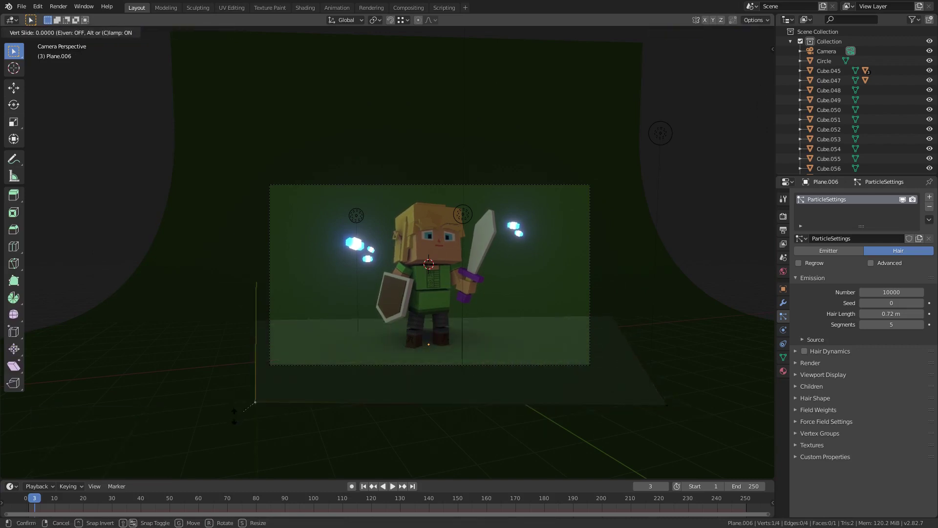
right_click(227, 415)
key(g)
key(y)
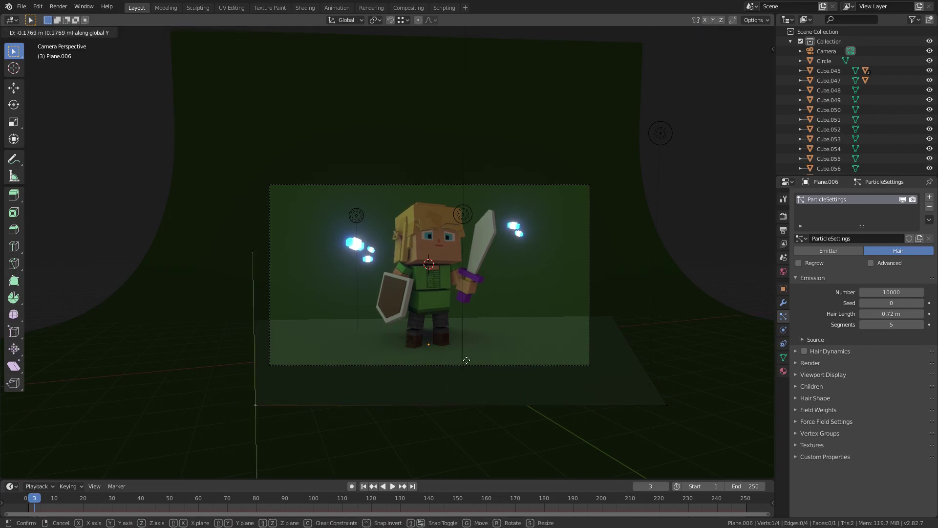
click(467, 360)
key(g)
key(x)
click(455, 361)
key(Tab)
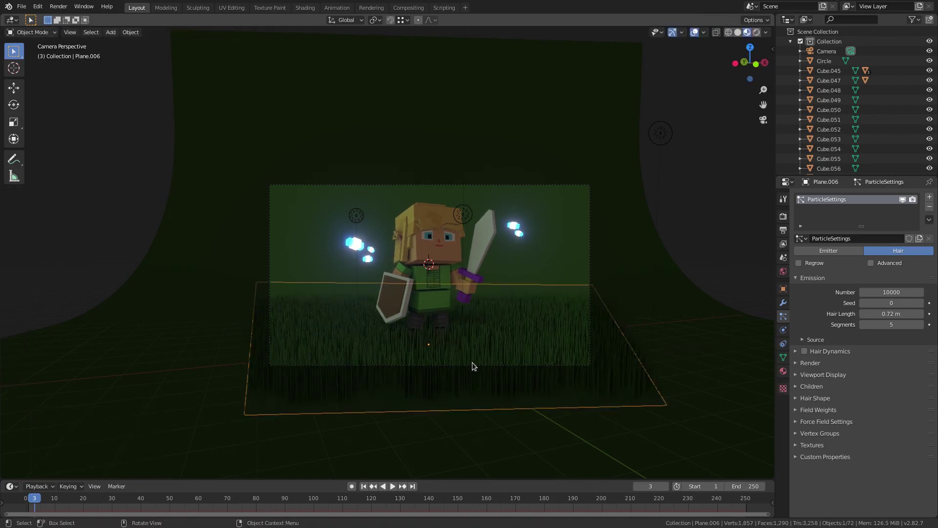
scroll(507, 369, up, 3)
middle_drag(501, 335, 360, 313)
key(KP_0)
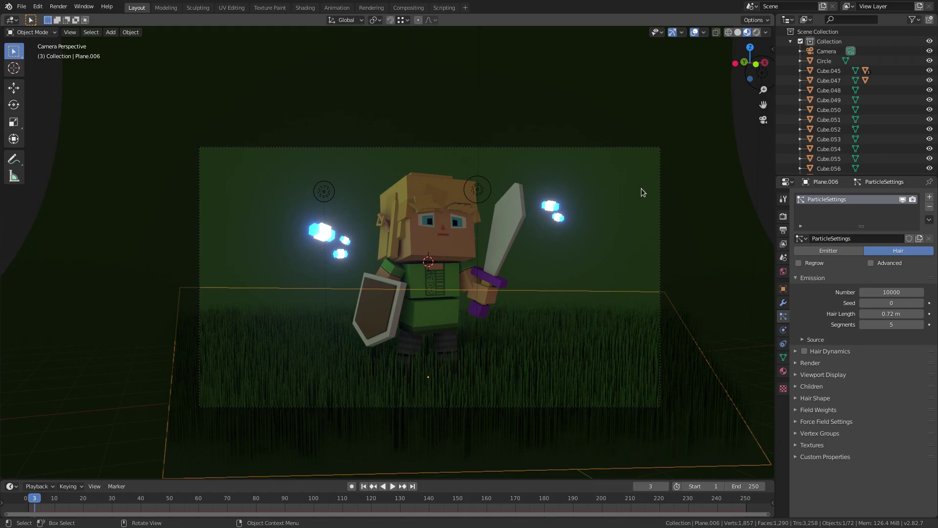
Step: Enable Interpolated children for the grass plane's hair particle system to thicken the grass
middle_drag(506, 251, 434, 306)
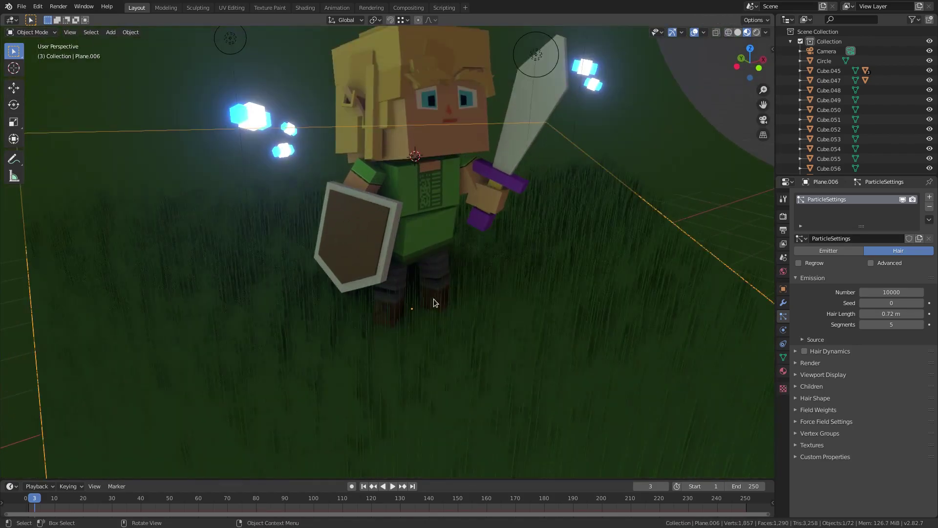
key(KP_0)
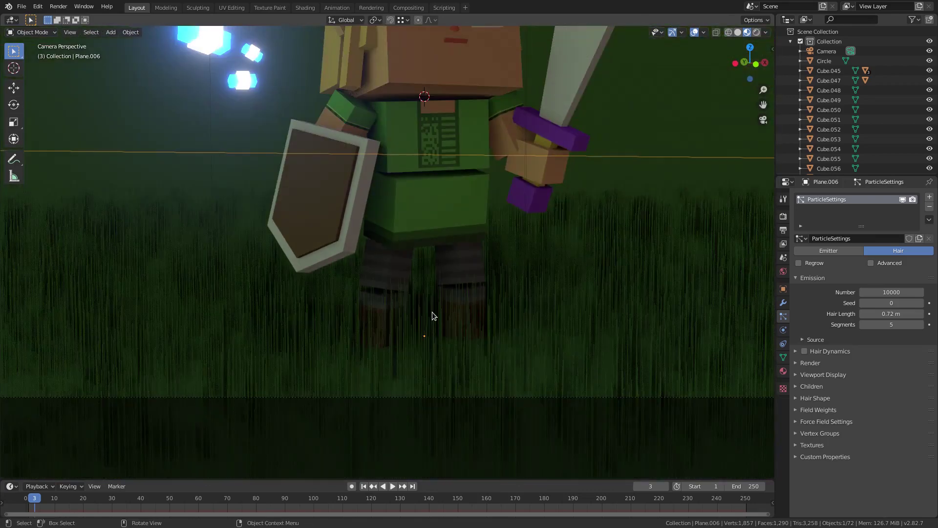
scroll(432, 312, down, 2)
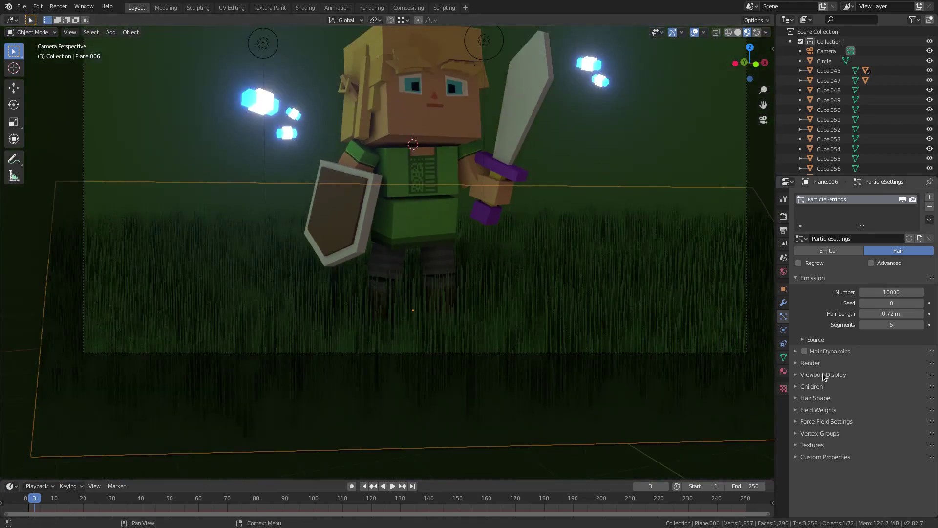
click(820, 424)
click(820, 425)
click(821, 412)
click(821, 412)
click(821, 400)
click(822, 398)
click(812, 386)
click(908, 400)
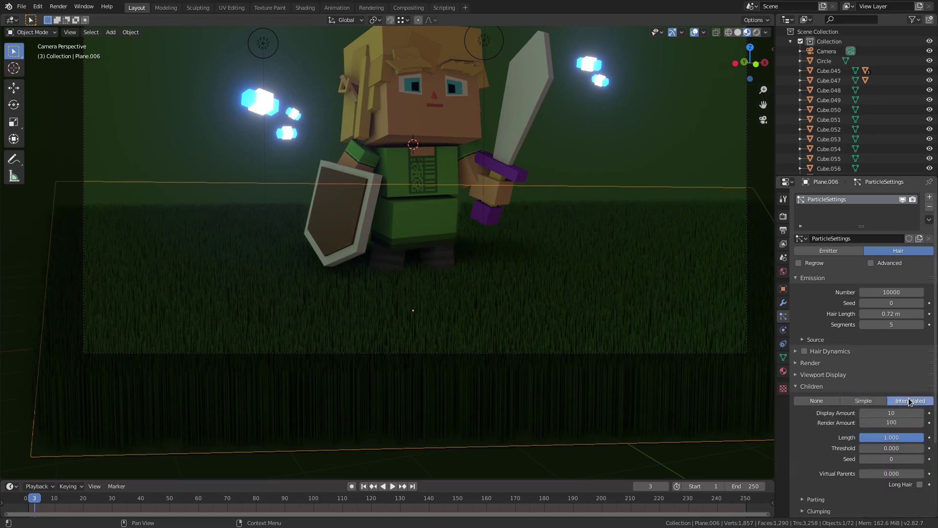
Step: Set both the display amount and render amount of the grass children to 5
mouse_move(502, 347)
middle_down()
mouse_move(500, 355)
mouse_move(496, 349)
middle_up()
click(889, 413)
text(5)
key(Return)
click(888, 421)
text(5)
key(Return)
key(Right)
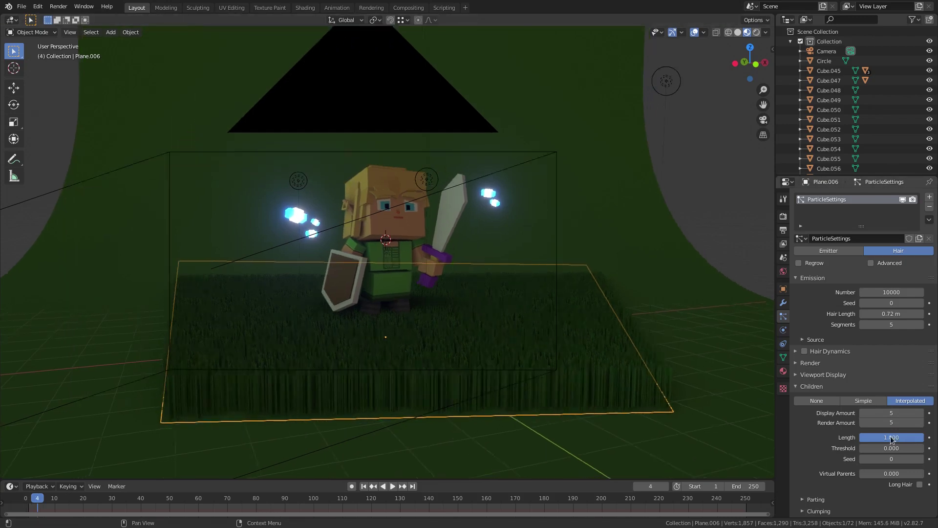
Step: Set the grass children's display and render amounts to 2, toggling children to None and back to Interpolated to compare in camera view
key(KP_0)
click(890, 413)
text(2)
key(Return)
click(894, 413)
text(3)
key(Return)
click(894, 413)
text(2)
key(Return)
click(893, 422)
text(2)
key(Return)
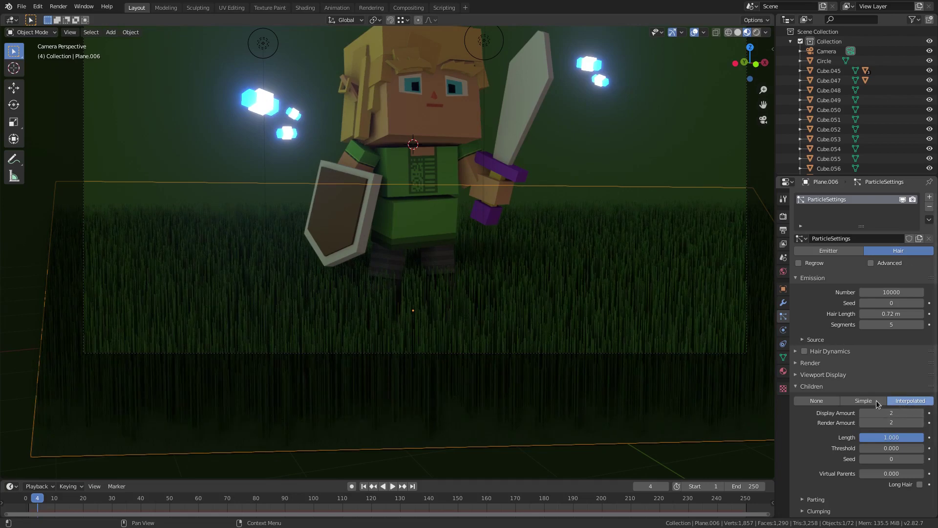
click(817, 401)
click(911, 401)
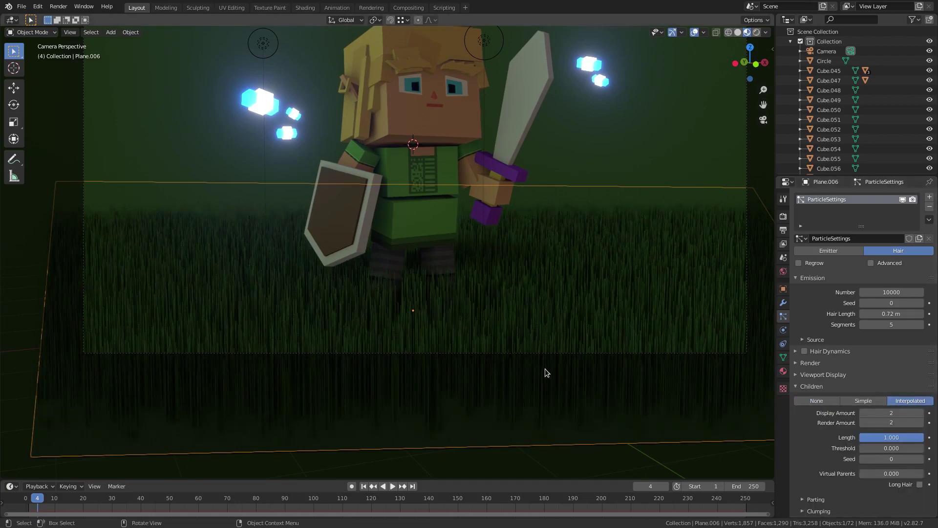
Step: Adjust the grass children's clumping to a Clump of -1.000 and a Shape of -0.149
scroll(821, 469, down, 3)
click(820, 442)
scroll(821, 443, down, 3)
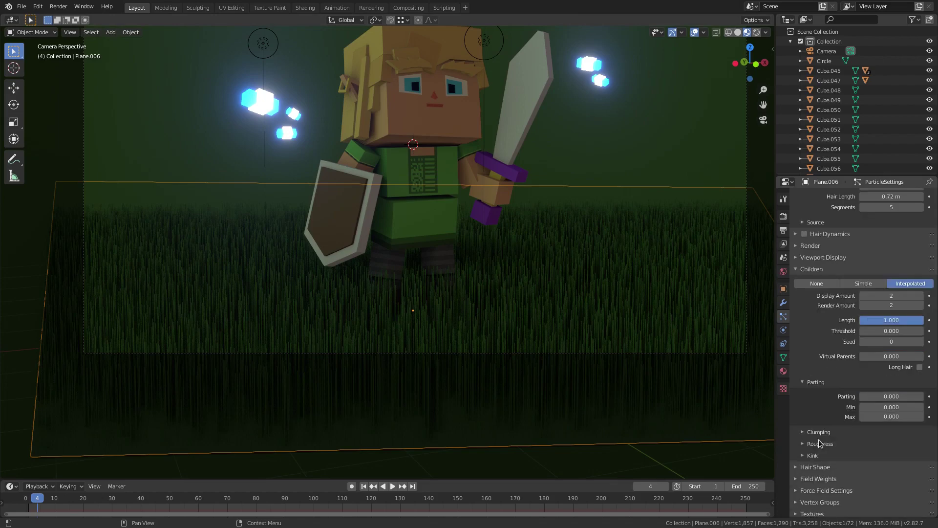
click(819, 432)
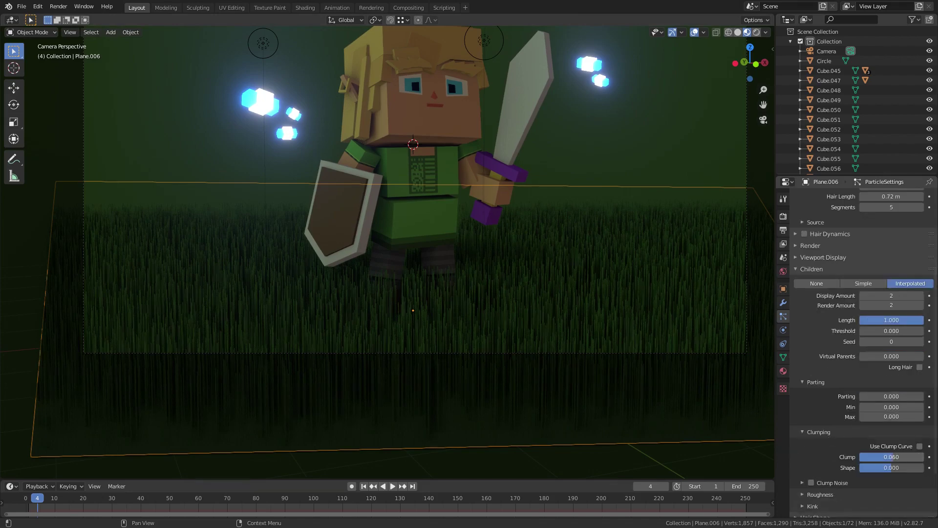
drag(892, 457, 863, 457)
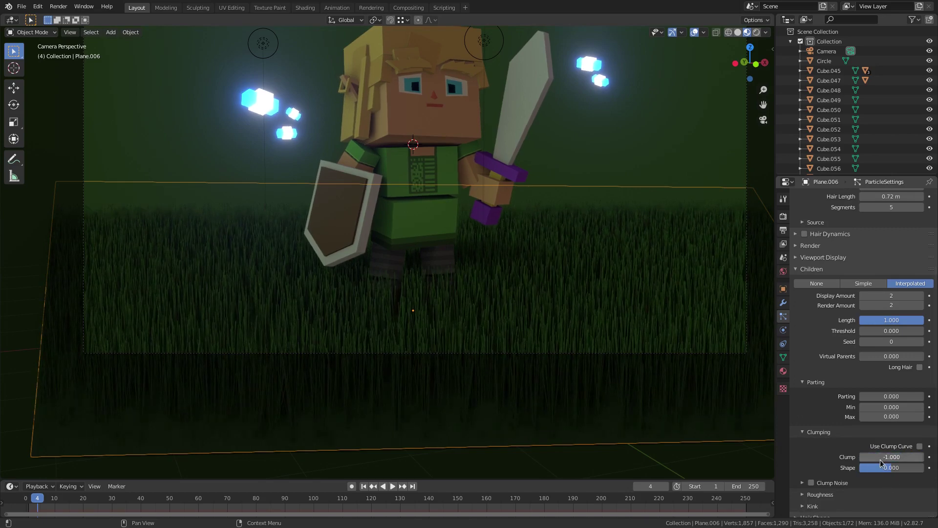
drag(884, 467, 853, 467)
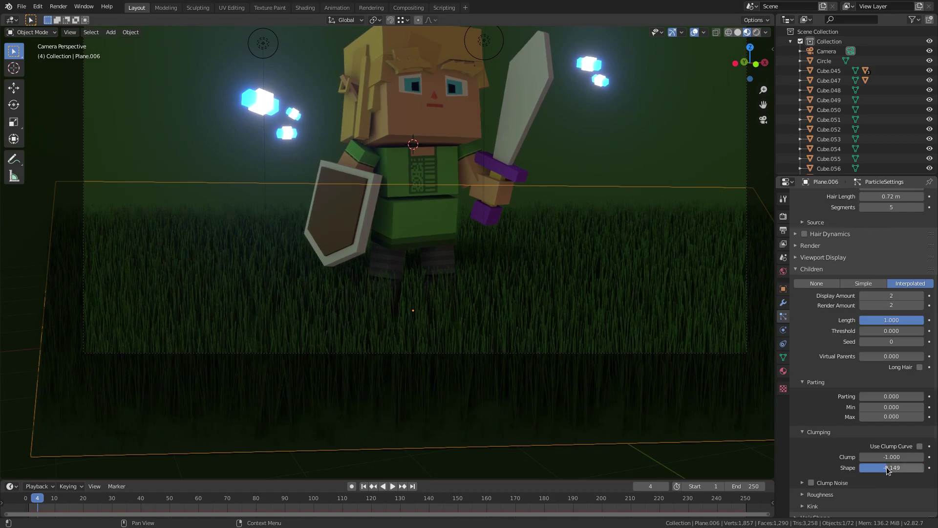
click(811, 433)
click(815, 383)
Step: Try the Curl and Spiral kink types on the grass children
click(807, 442)
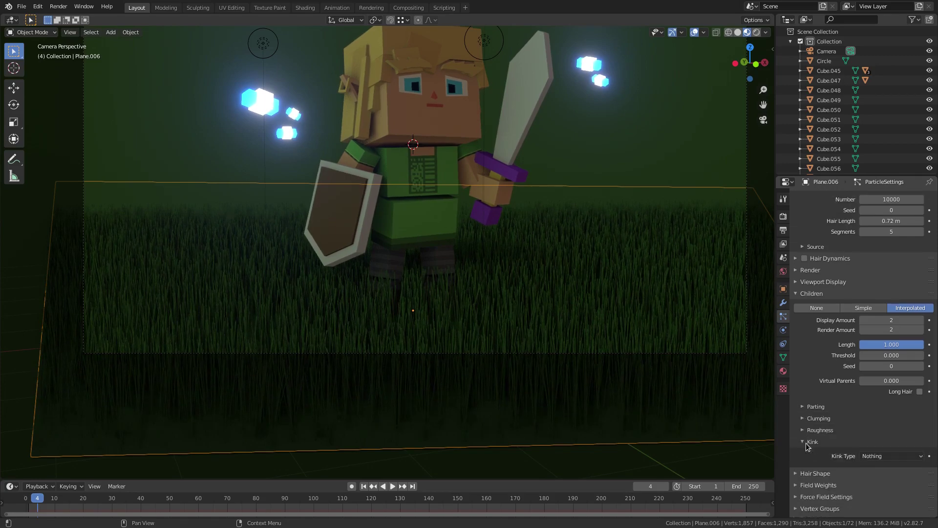
click(906, 456)
click(899, 433)
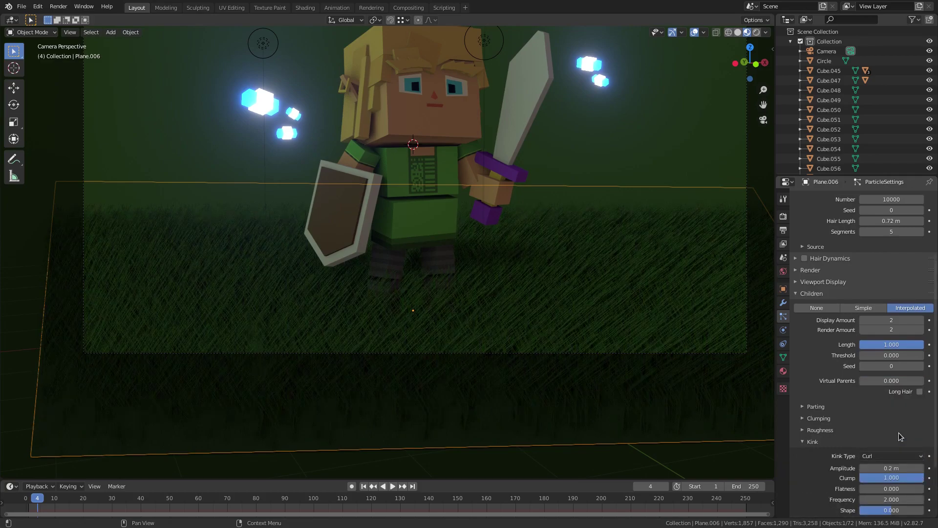
click(872, 456)
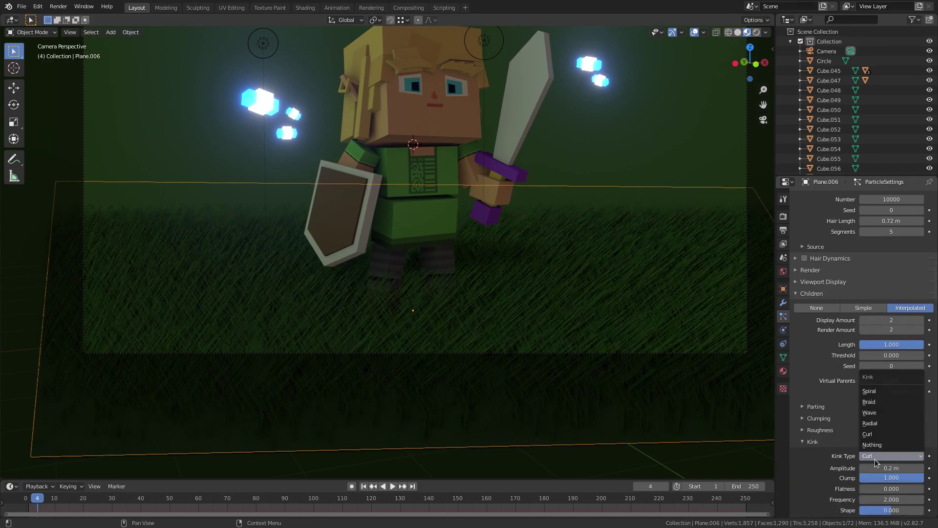
click(883, 401)
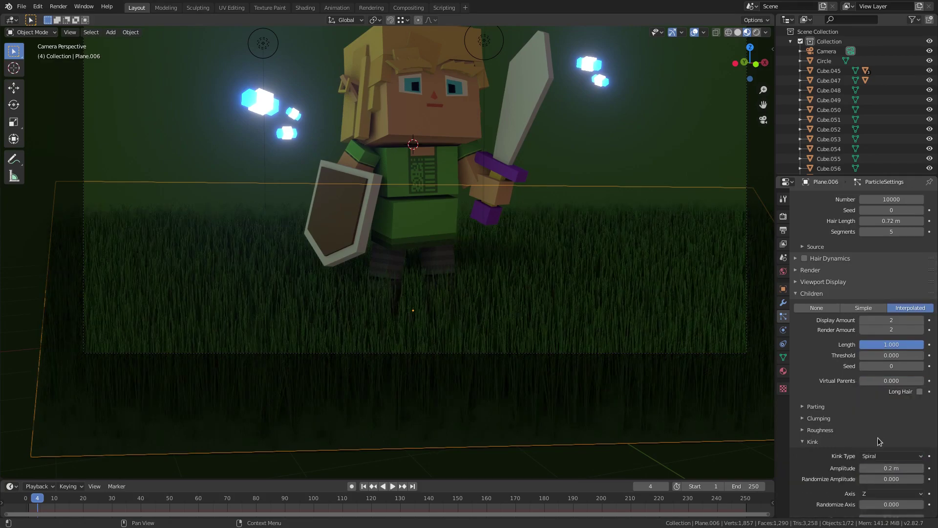
Step: Try Spiral kink with amplitude 2.9 m, randomized amplitude 0.478, axis 0.433 and frequency 2.078, and reset the kink type to Nothing
click(875, 455)
drag(886, 468, 909, 468)
scroll(888, 480, down, 3)
mouse_move(880, 446)
mouse_down()
mouse_move(894, 446)
mouse_move(890, 460)
mouse_up()
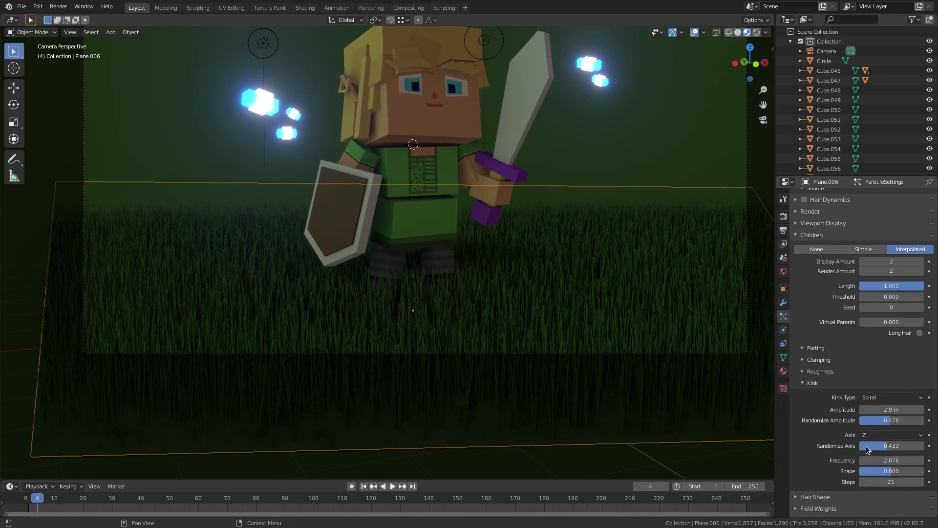
click(876, 397)
click(862, 406)
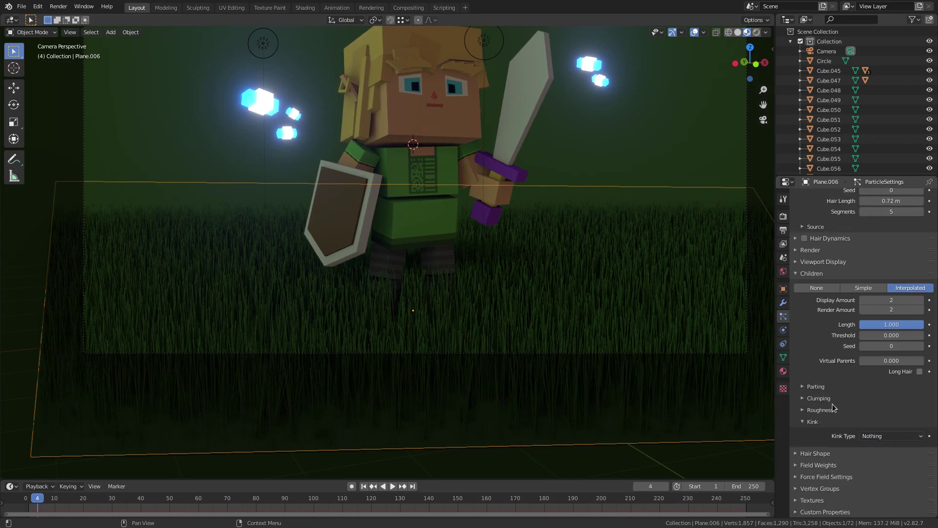
click(815, 420)
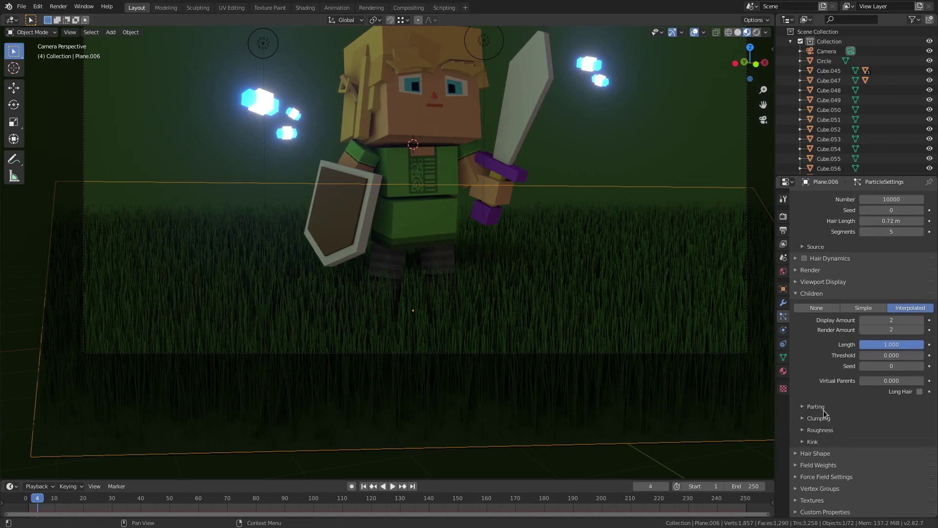
Step: Switch the grass children to Simple with a randomized size of 0.515 and a radius of 0.23 m
click(825, 408)
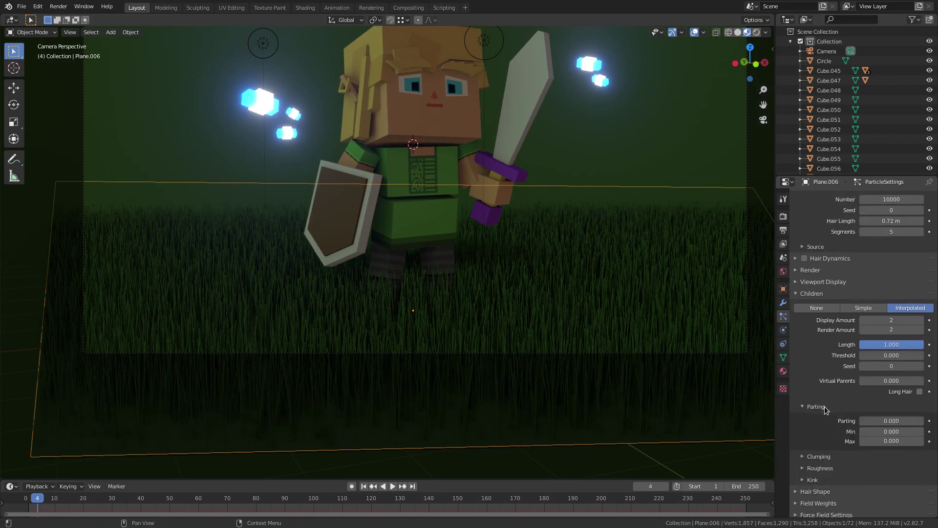
click(825, 406)
click(844, 308)
scroll(831, 424, down, 1)
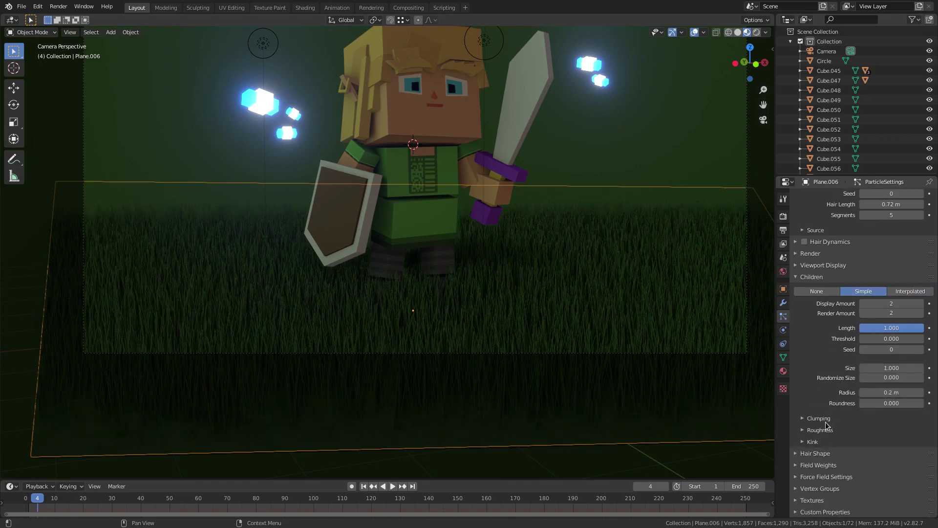
mouse_move(870, 378)
mouse_down()
mouse_move(894, 379)
mouse_move(881, 393)
mouse_up()
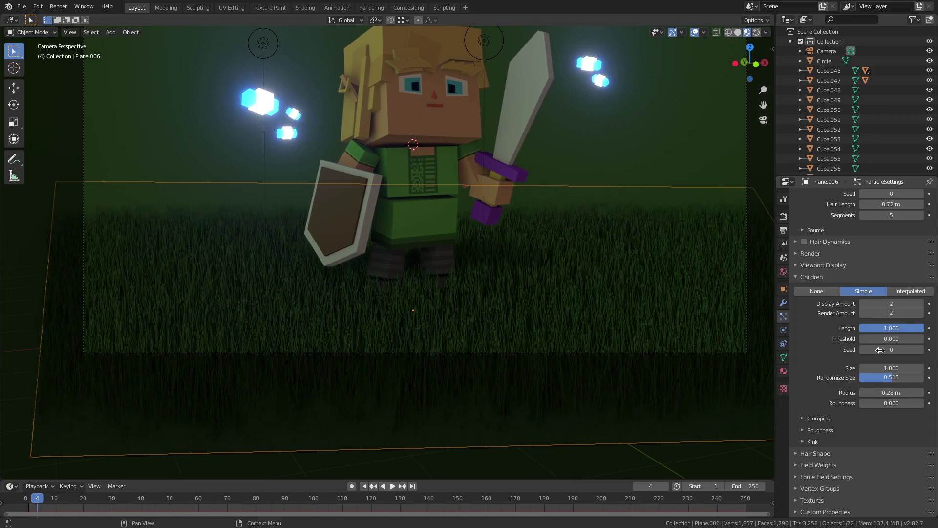
Step: Set the Simple children's threshold to 0.396, seed to 34 and roundness to 0.664
drag(880, 338, 886, 339)
drag(887, 349, 902, 349)
drag(886, 403, 910, 404)
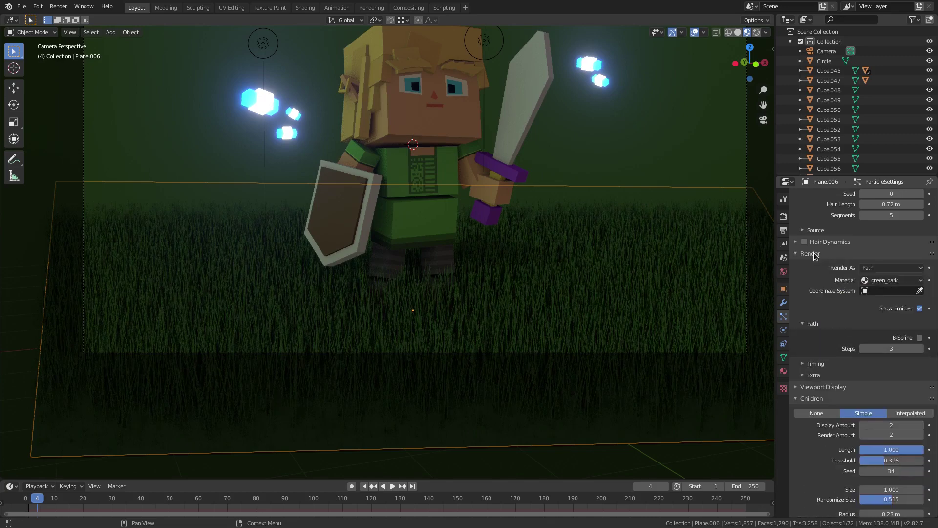
Step: Set the hair emission source's jittering amount to 1.821, and change it to emit from Volume with Random distribution
click(797, 242)
click(797, 243)
click(803, 230)
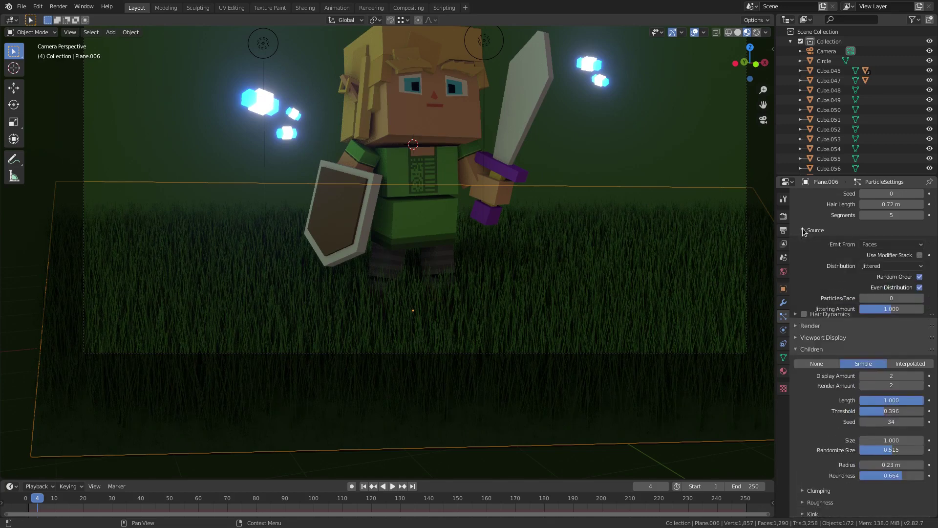
drag(892, 309, 913, 309)
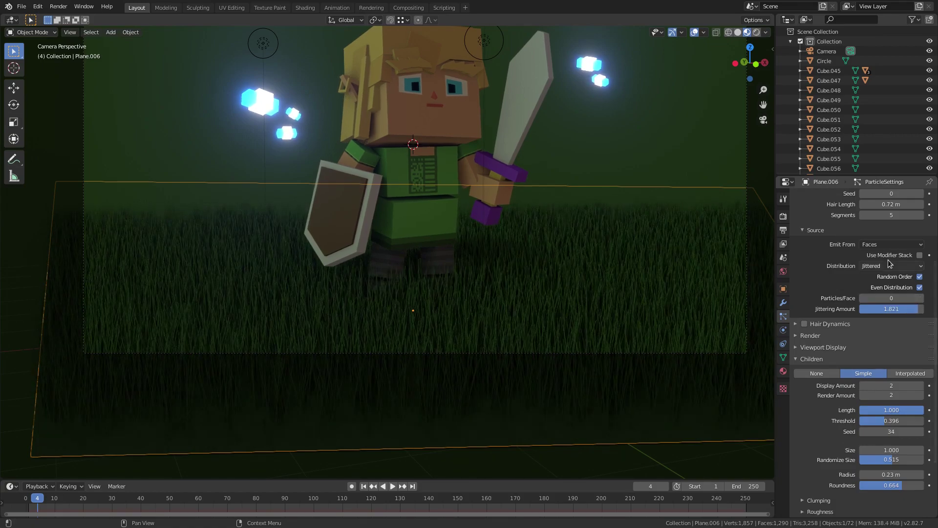
click(891, 245)
click(876, 277)
click(891, 265)
click(882, 285)
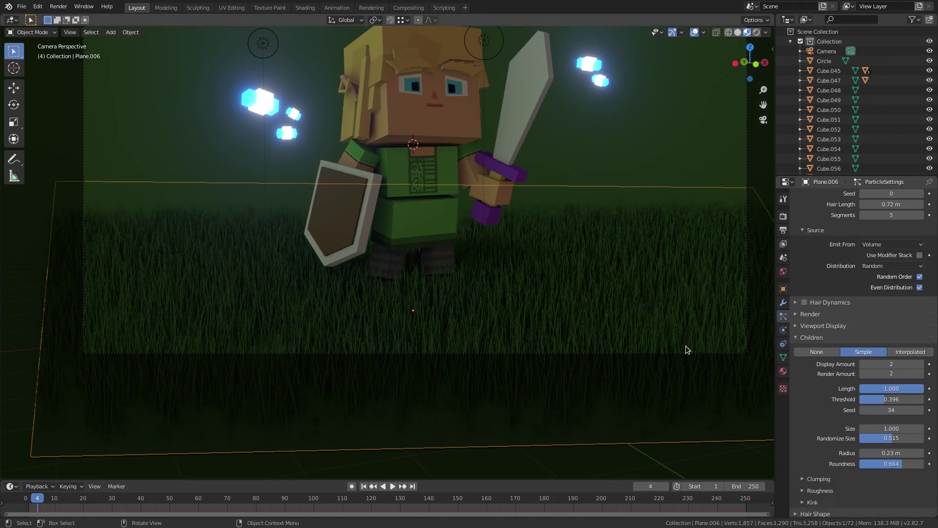
click(813, 230)
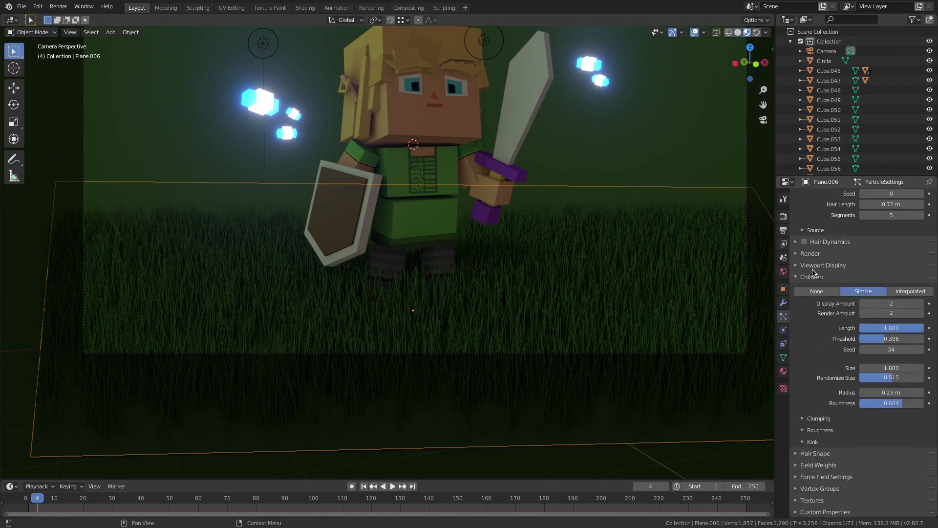
Step: Shape the grass strands with a root diameter of 1.5 m and a strand shape of 0.239
click(814, 266)
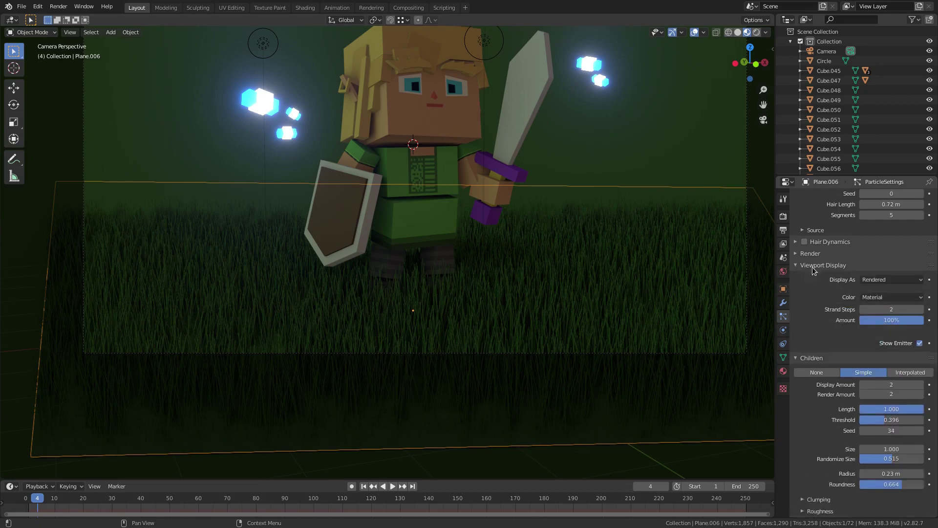
ctrl+click(814, 266)
click(840, 423)
click(840, 423)
click(836, 400)
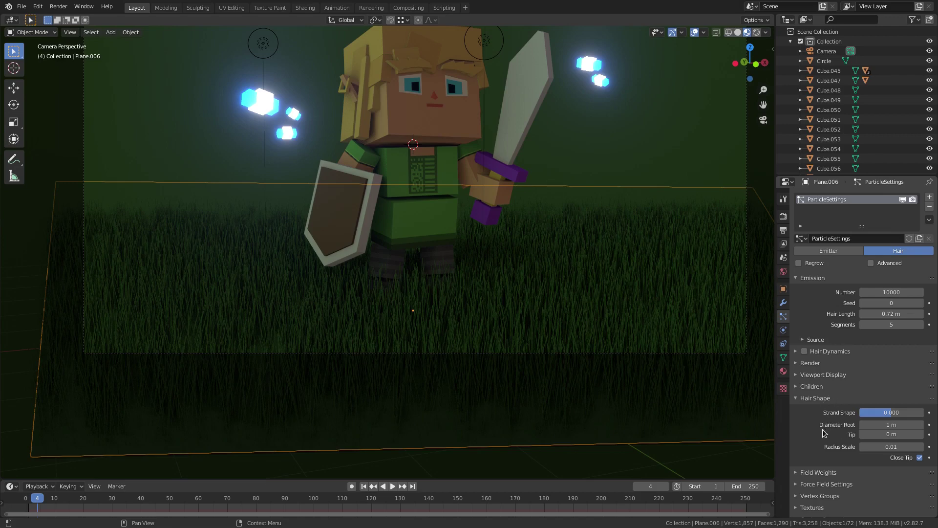
drag(881, 425, 897, 413)
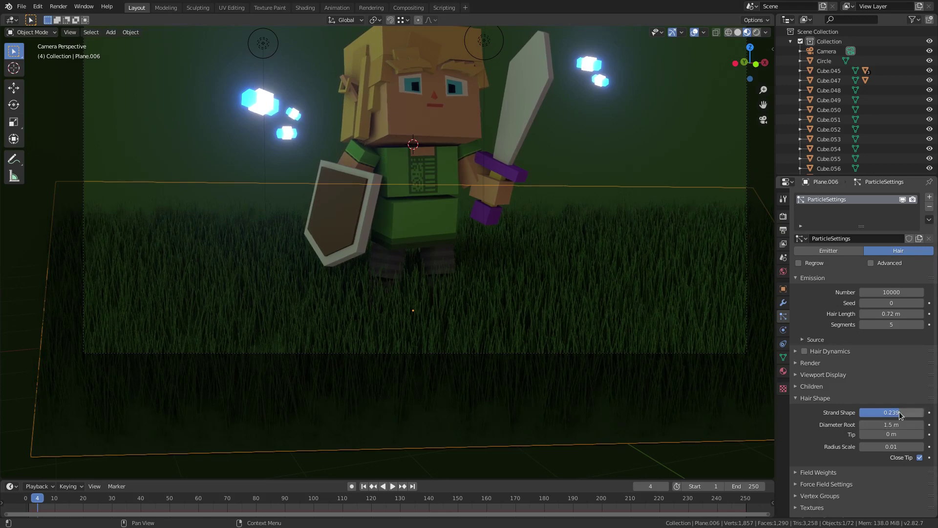
Step: Render the image to check the grass around the whole character, and close the render result
click(58, 7)
click(73, 20)
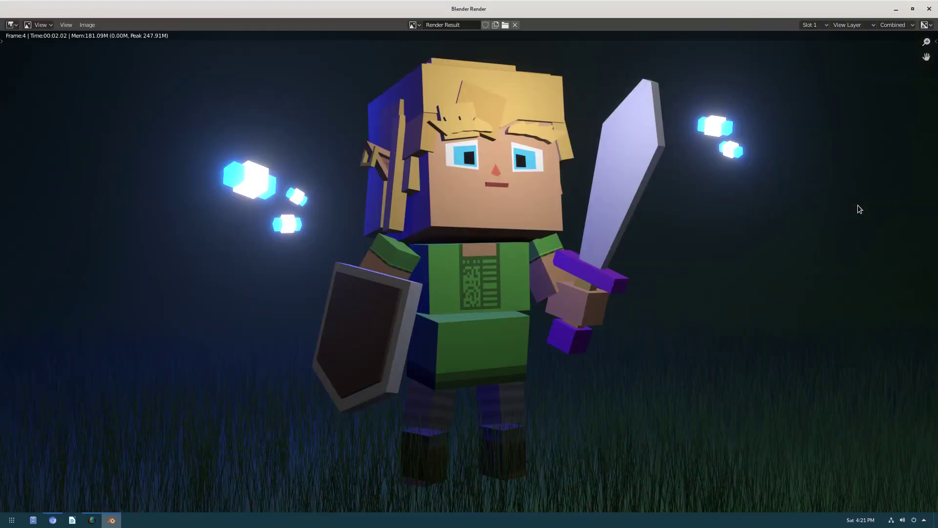
scroll(674, 350, down, 2)
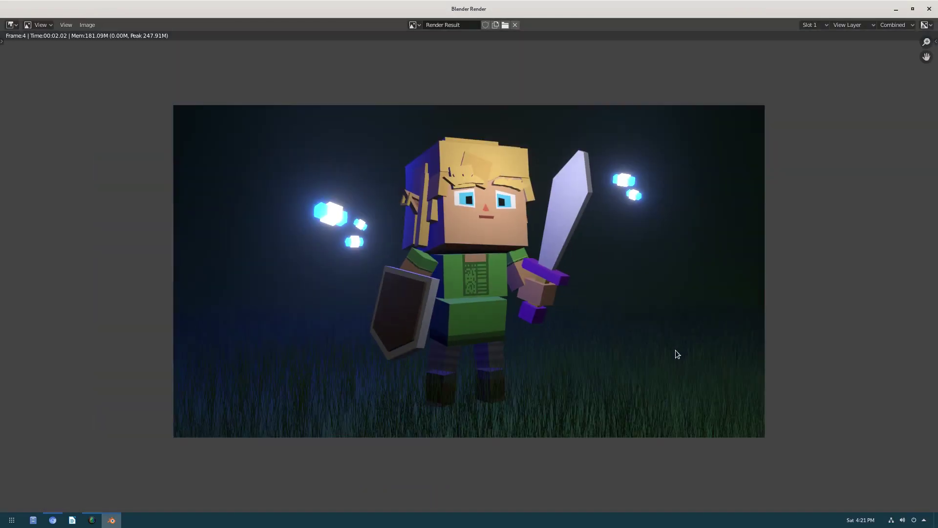
key(Escape)
Step: Compare the scene in Material Preview and Rendered viewport shading, finishing in Rendered shading
shift+drag(568, 178, 567, 222)
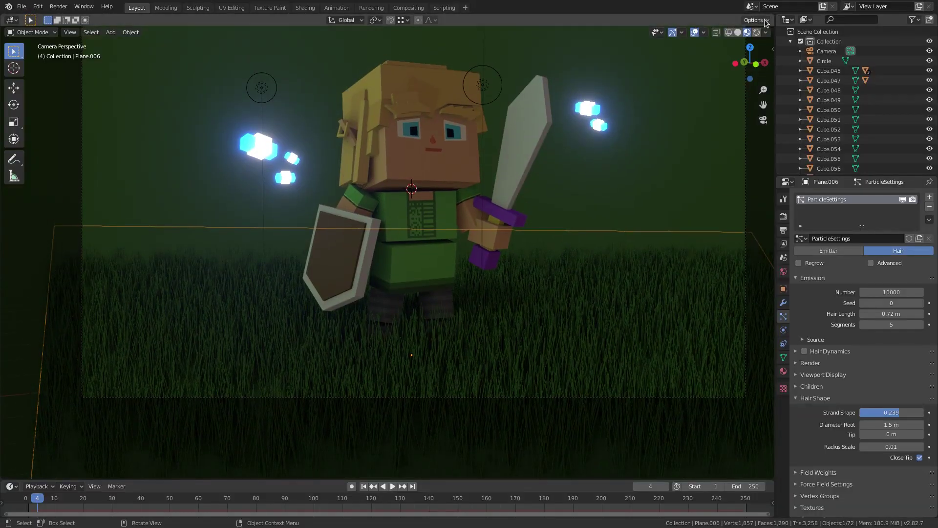
click(758, 32)
click(746, 33)
click(754, 32)
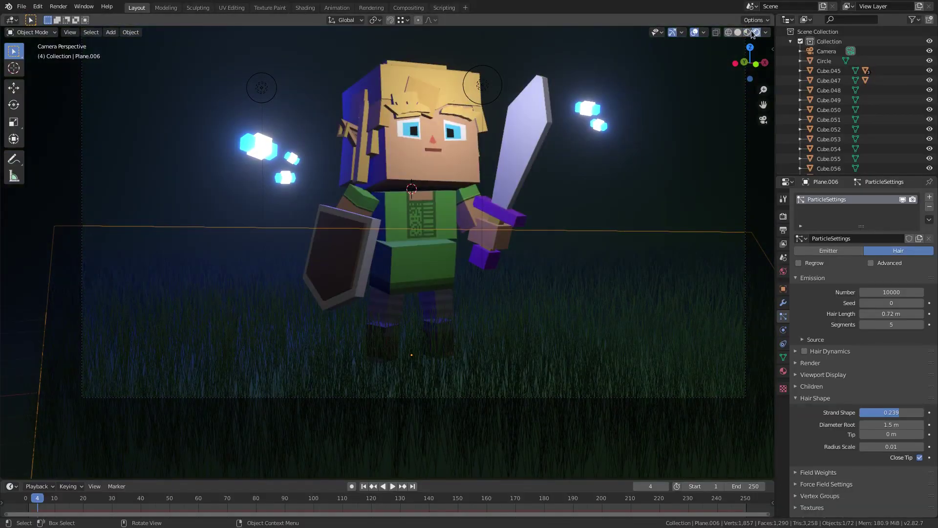
click(747, 33)
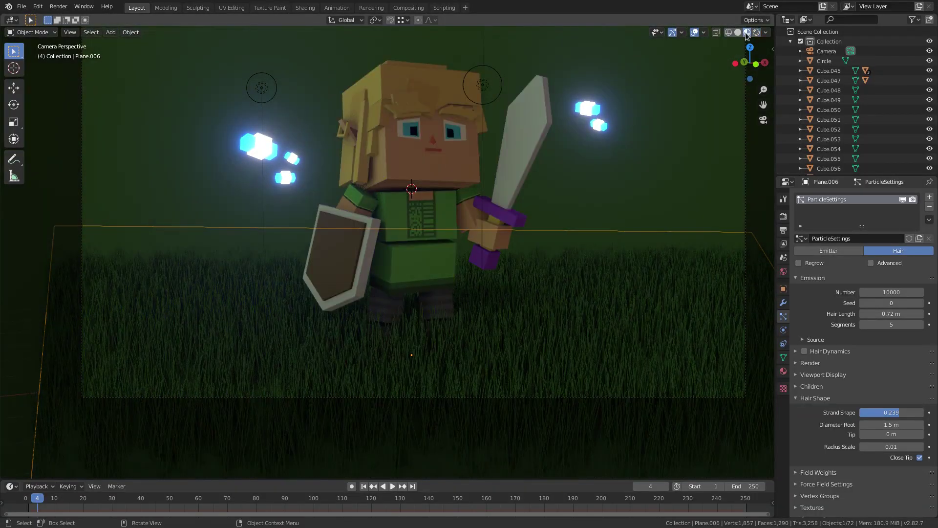
click(757, 32)
scroll(843, 99, down, 5)
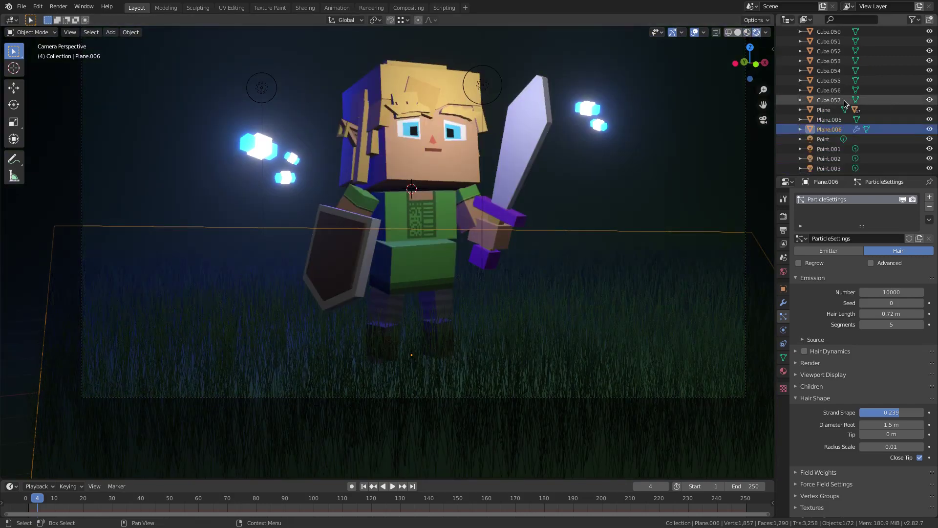
Step: Turn on shadows for the Point.001, Point.002 and Point.003 lights
click(829, 146)
click(784, 331)
click(817, 137)
click(821, 146)
click(797, 313)
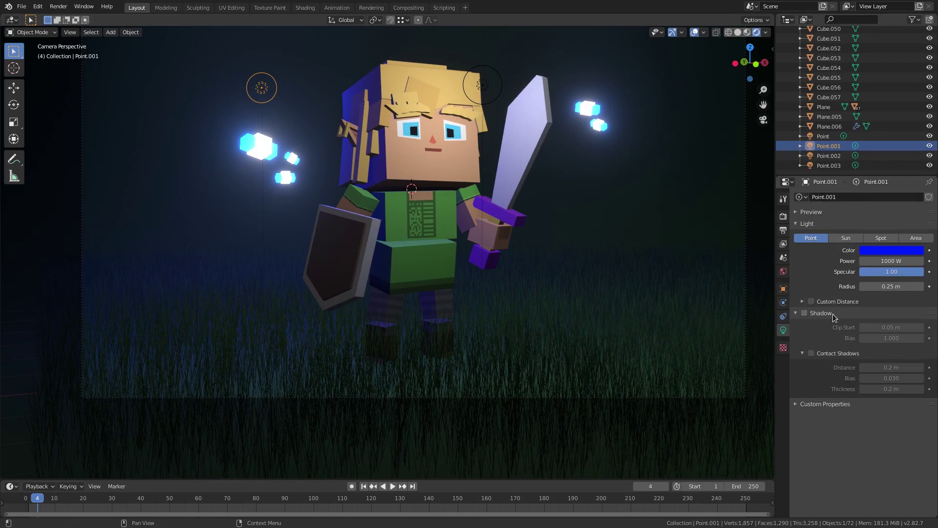
click(829, 156)
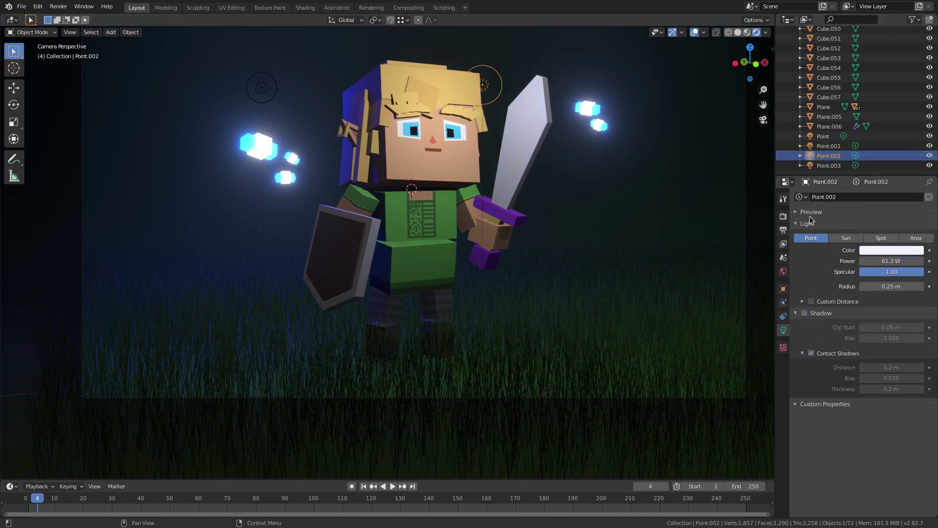
click(825, 166)
click(805, 313)
click(827, 157)
click(831, 147)
click(830, 157)
click(805, 312)
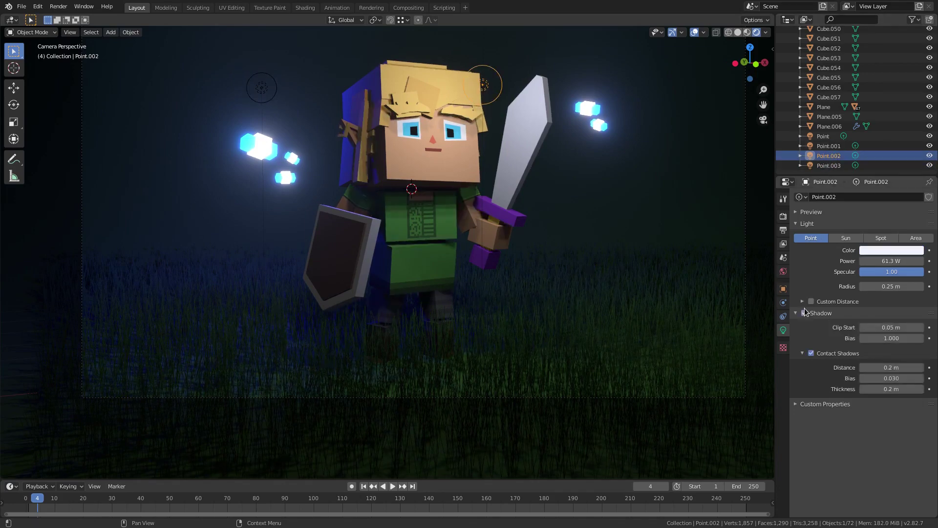
Step: Check the shadowed grass over the whole ground plane, comparing Rendered and Material Preview viewport shading
shift+scroll(538, 227, up, 3)
shift+scroll(544, 207, up, 1)
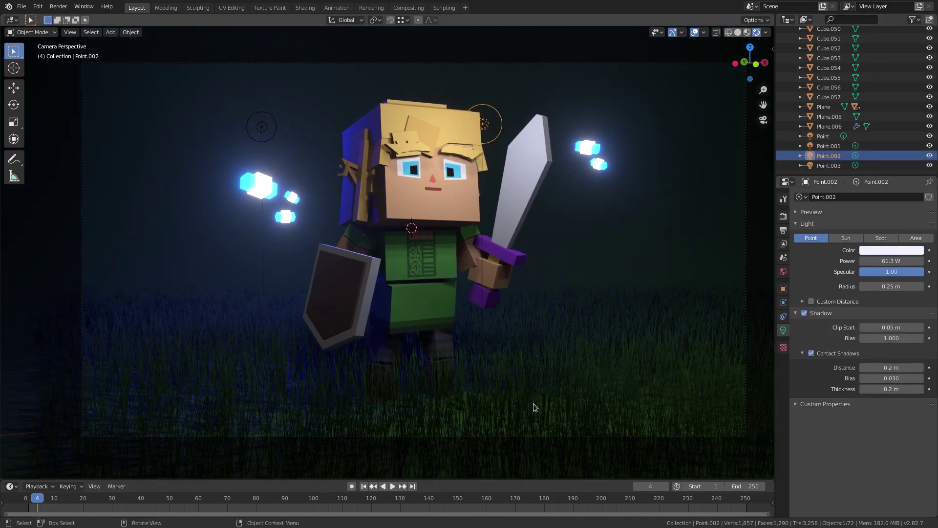
click(535, 407)
scroll(526, 284, down, 2)
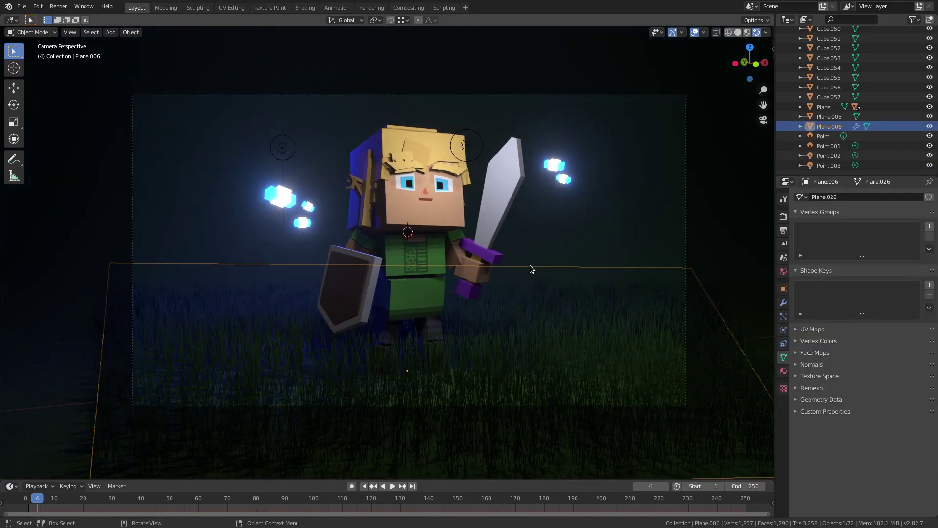
scroll(530, 265, down, 2)
click(746, 32)
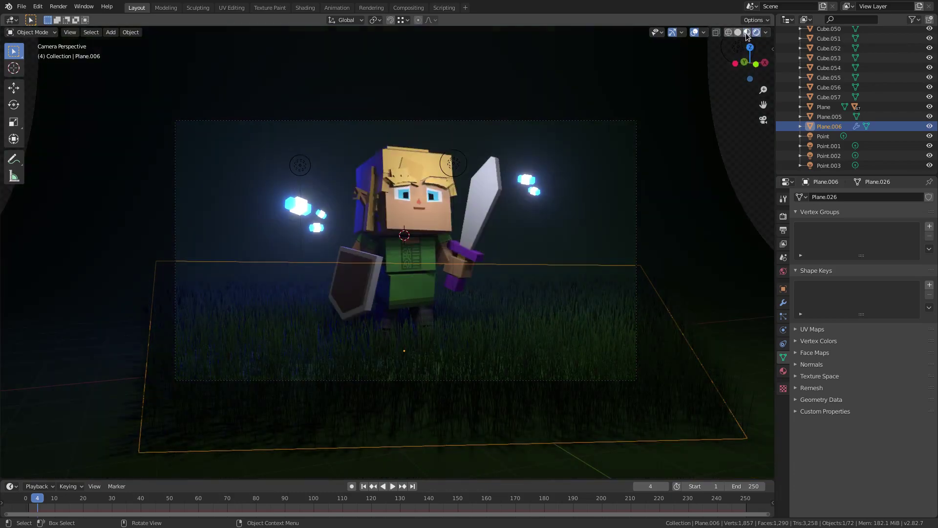
click(756, 32)
click(748, 32)
Step: Set the camera's passepartout opacity to 1.000 so everything outside the frame is blacked out
click(636, 122)
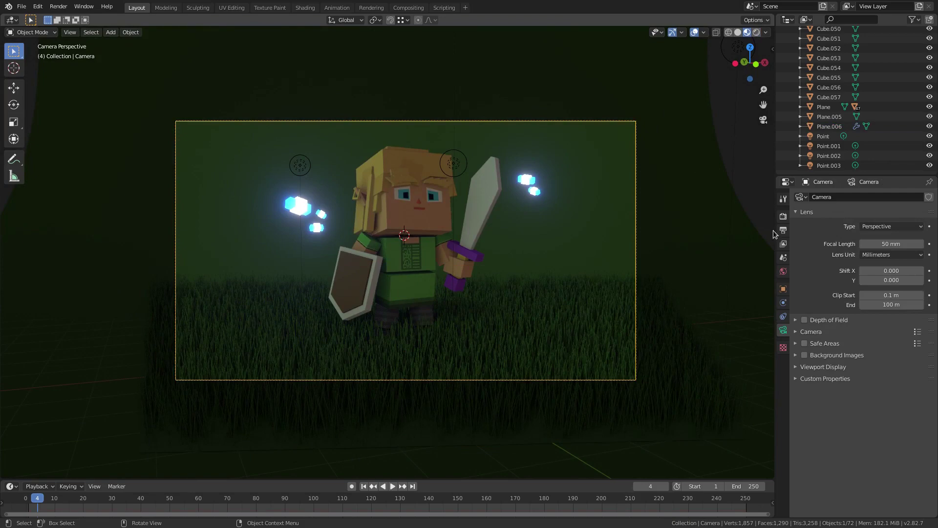
click(805, 331)
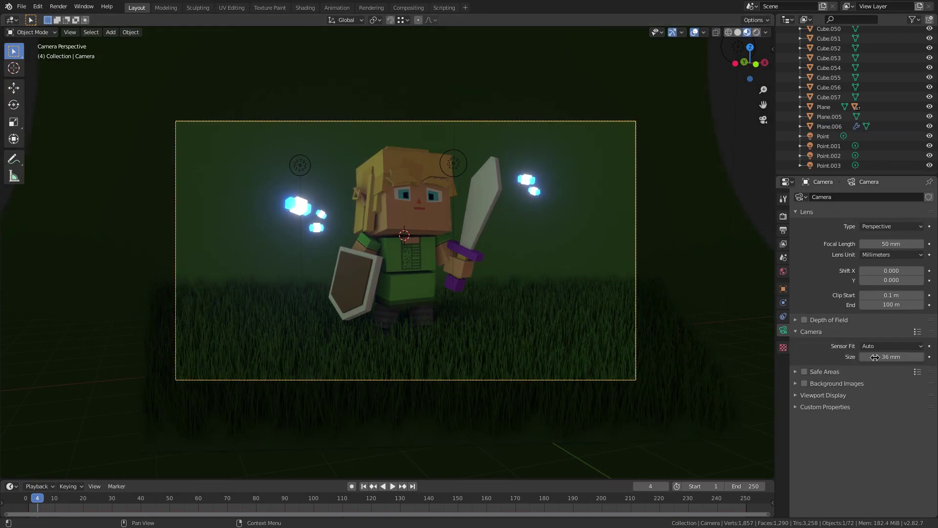
click(802, 396)
click(803, 466)
drag(870, 479, 924, 479)
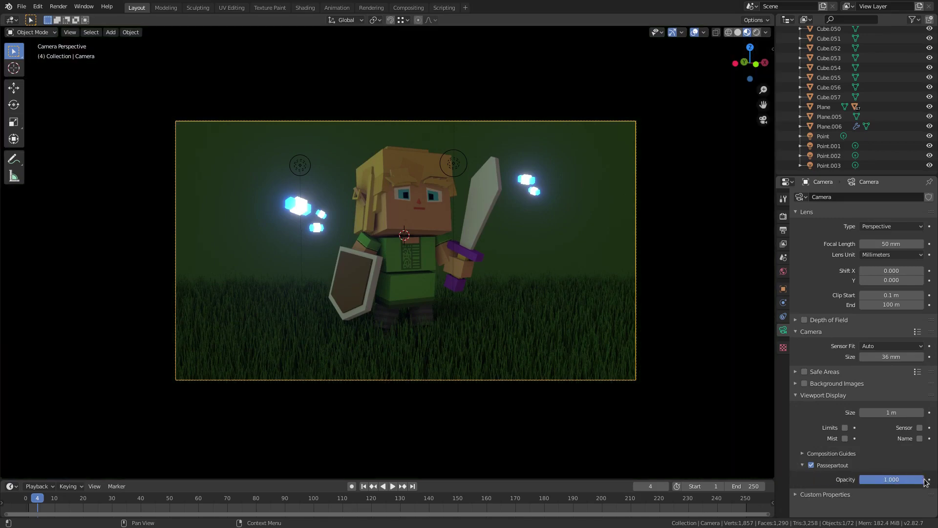
scroll(485, 238, up, 1)
Step: Hide the viewport overlays and display the camera view in Rendered shading
click(695, 32)
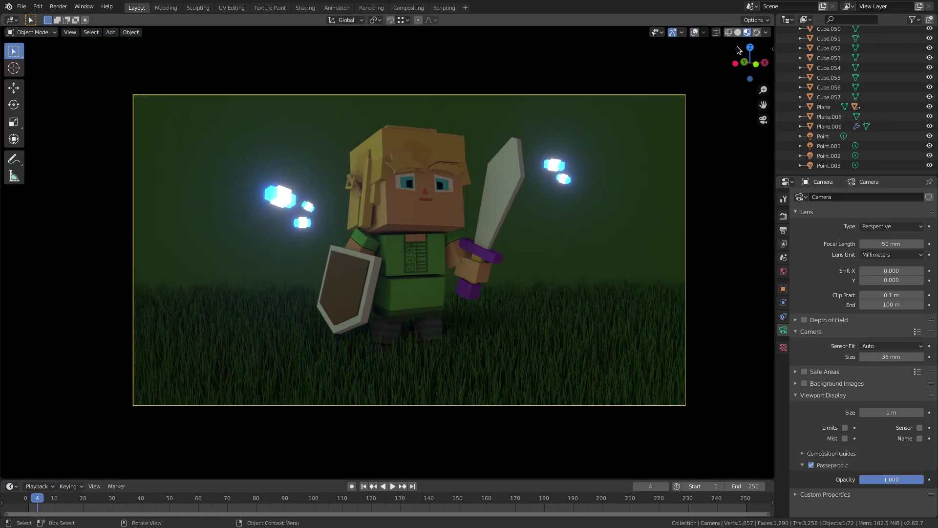
click(756, 32)
scroll(558, 272, up, 1)
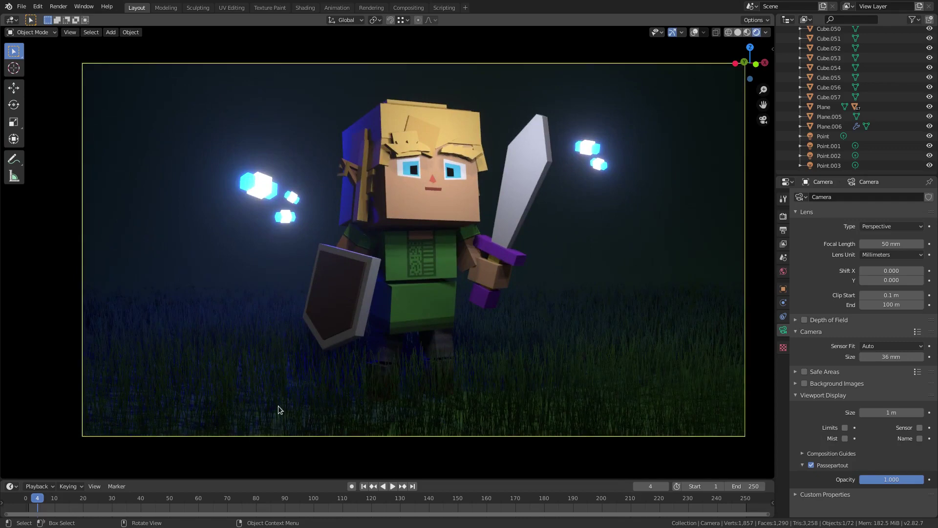
Step: Select the grass plane, show its particle settings, and compare the grass in Material Preview and Rendered shading
click(283, 403)
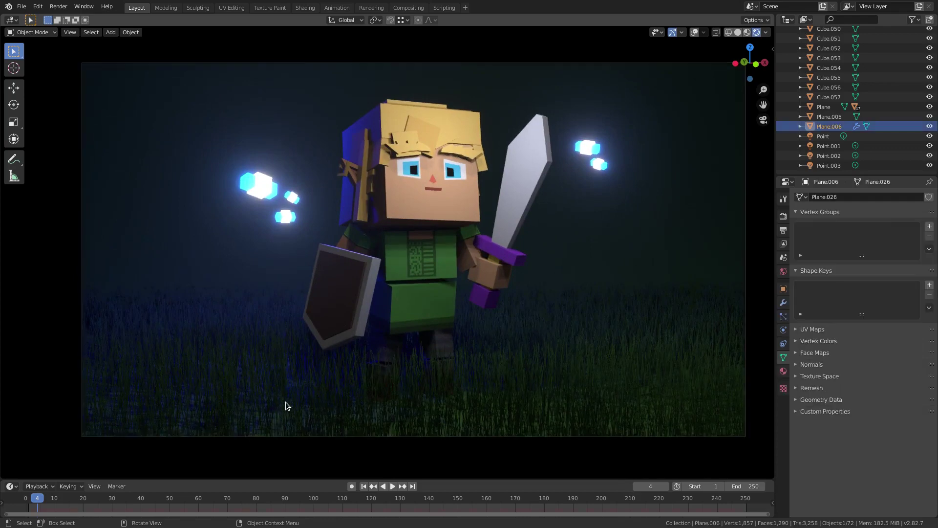
click(783, 316)
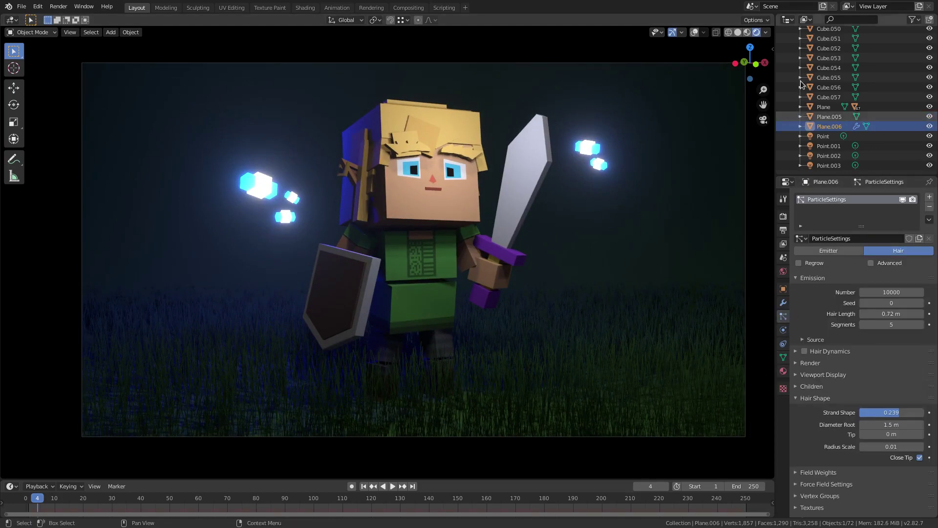
click(748, 32)
click(756, 33)
click(747, 32)
click(756, 33)
click(748, 32)
click(754, 33)
click(747, 32)
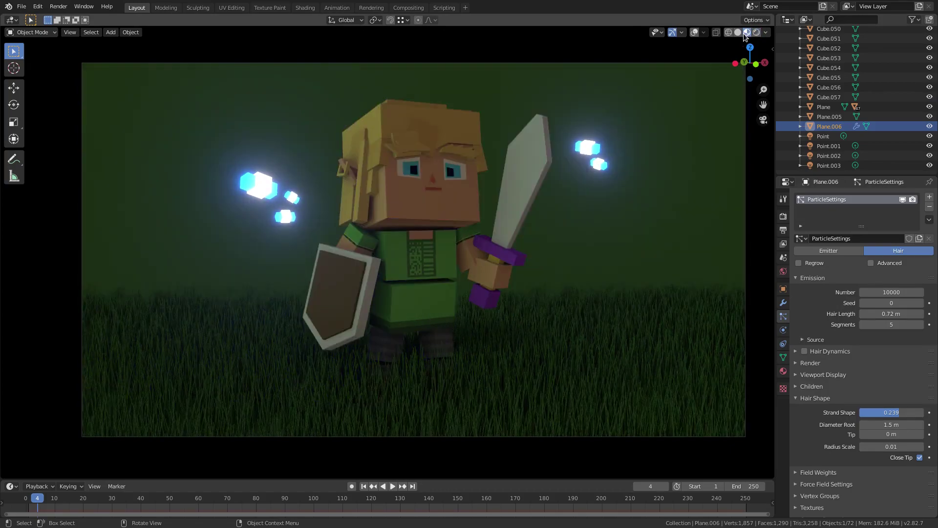
click(756, 34)
click(748, 33)
click(757, 34)
click(747, 33)
click(757, 33)
Step: Check the Eevee ambient occlusion settings and the grass plane's green_dark material
click(784, 217)
click(796, 264)
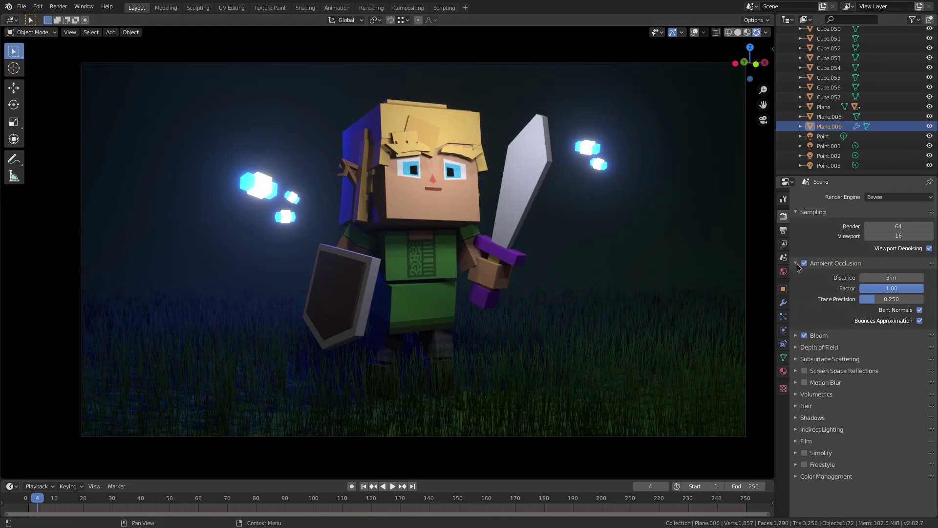
click(825, 264)
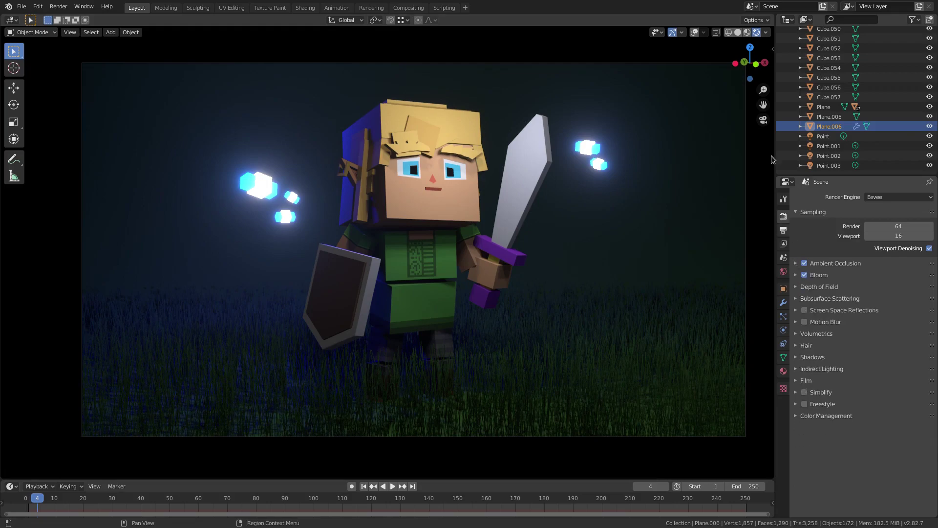
click(757, 33)
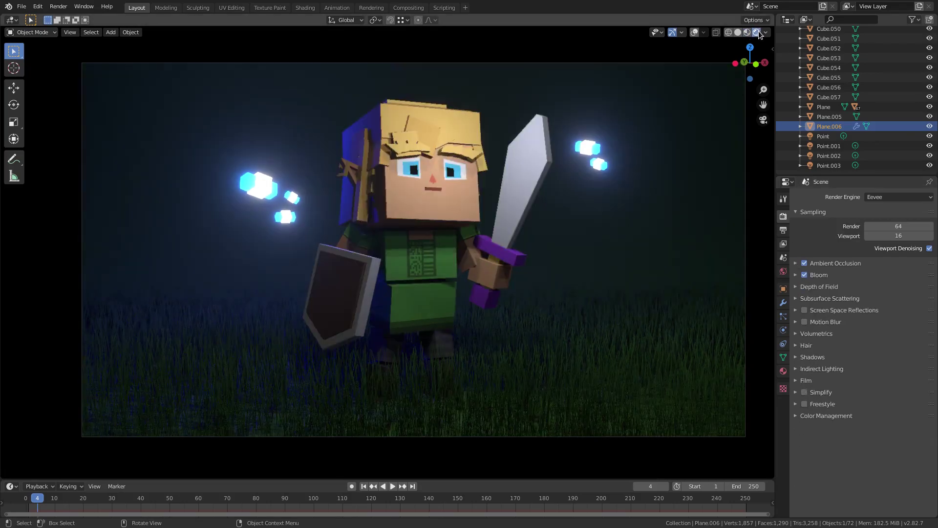
click(783, 371)
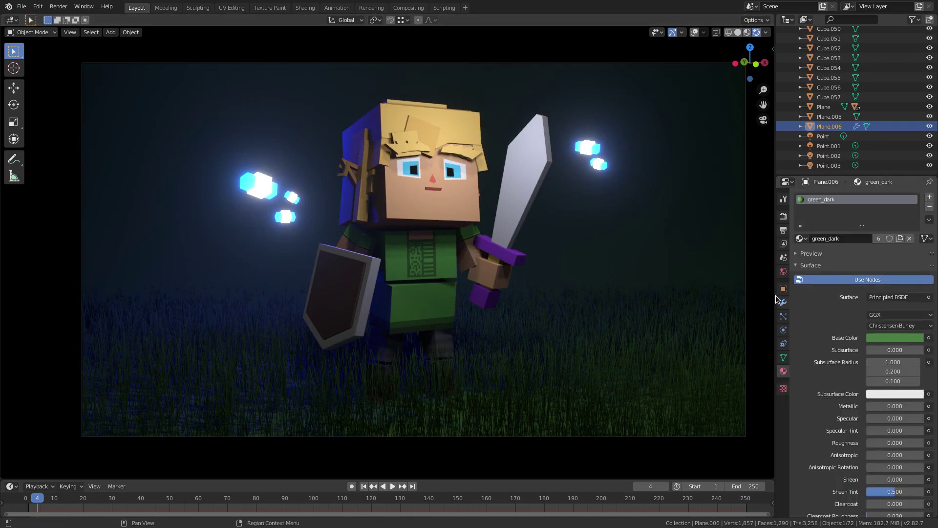
Step: Try display amounts of 36 and 20 for the grass particles' simple children
click(784, 316)
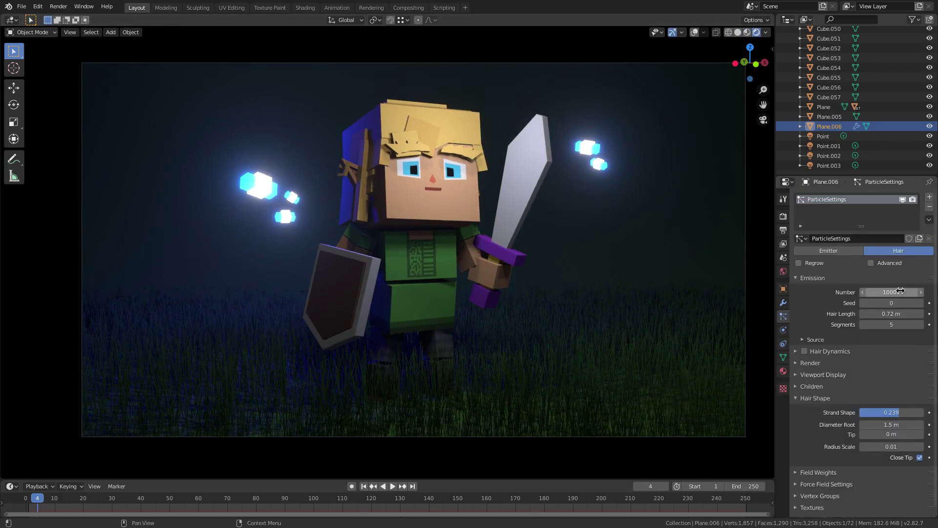
click(817, 398)
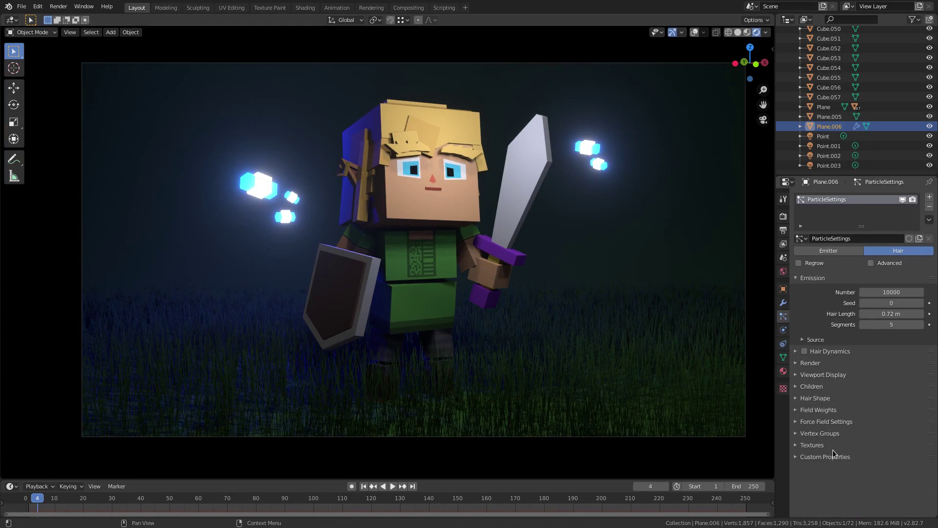
click(812, 386)
drag(891, 413, 899, 417)
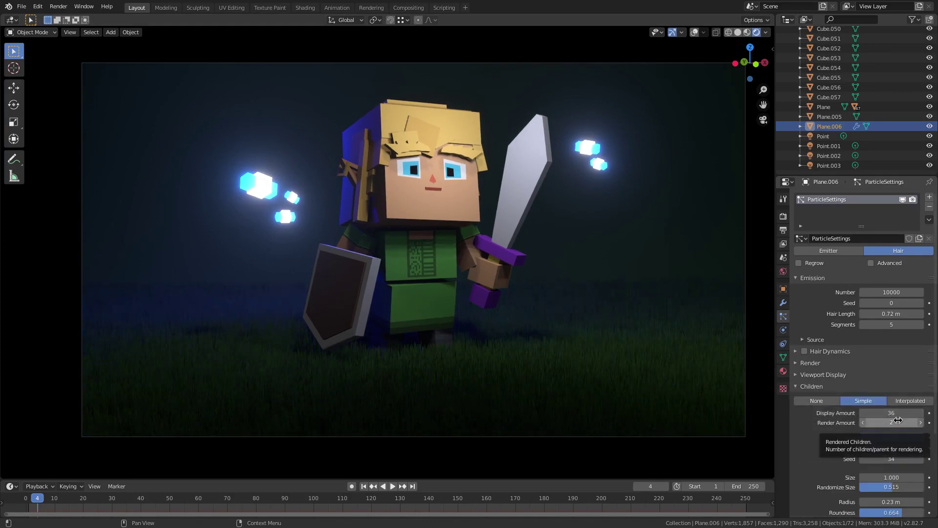
click(899, 413)
text(20)
key(Return)
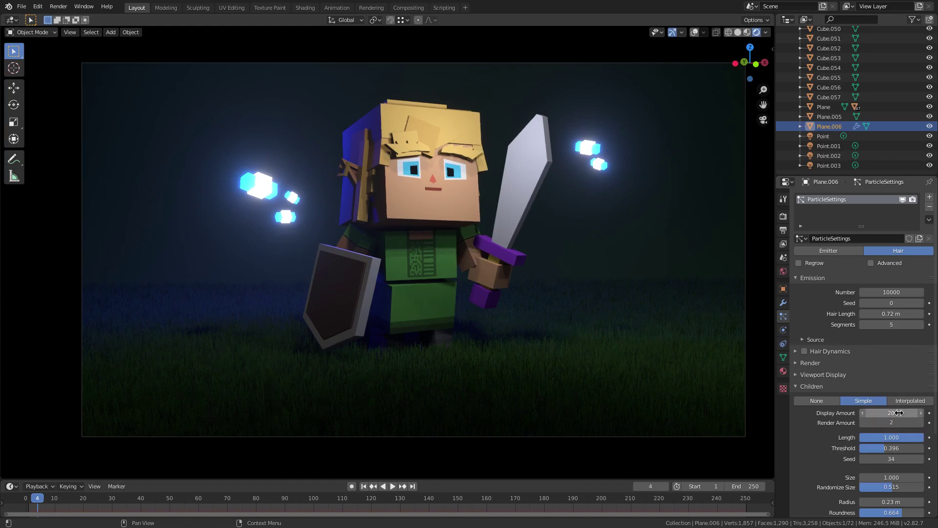
Step: Set both the display amount and the render amount of the grass's children to 10
click(897, 413)
text(10)
key(Return)
click(895, 424)
text(10)
key(Return)
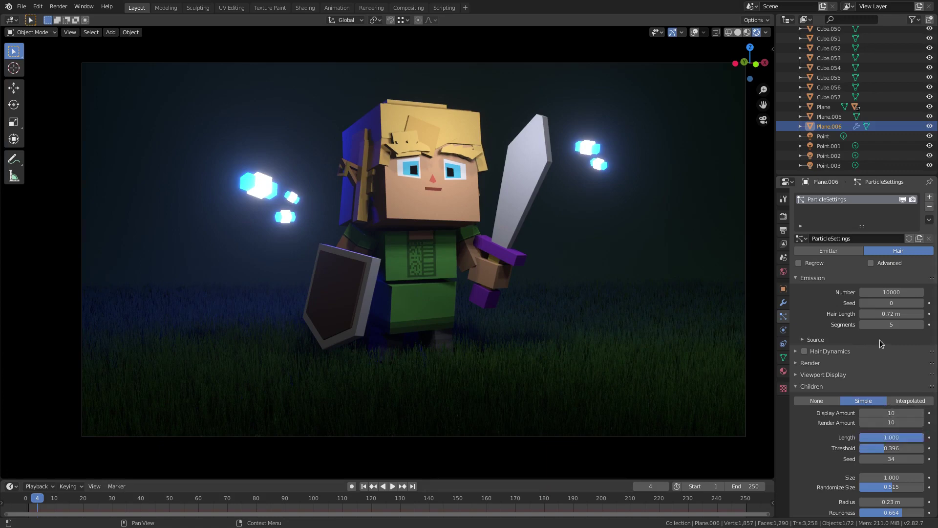
Step: Look through the grass particle system's Source, Hair Dynamics, Viewport Display and Render settings, including Timing and Extra
click(813, 363)
click(813, 363)
click(797, 350)
click(797, 350)
click(803, 340)
click(803, 340)
click(811, 386)
click(804, 375)
click(804, 375)
click(804, 363)
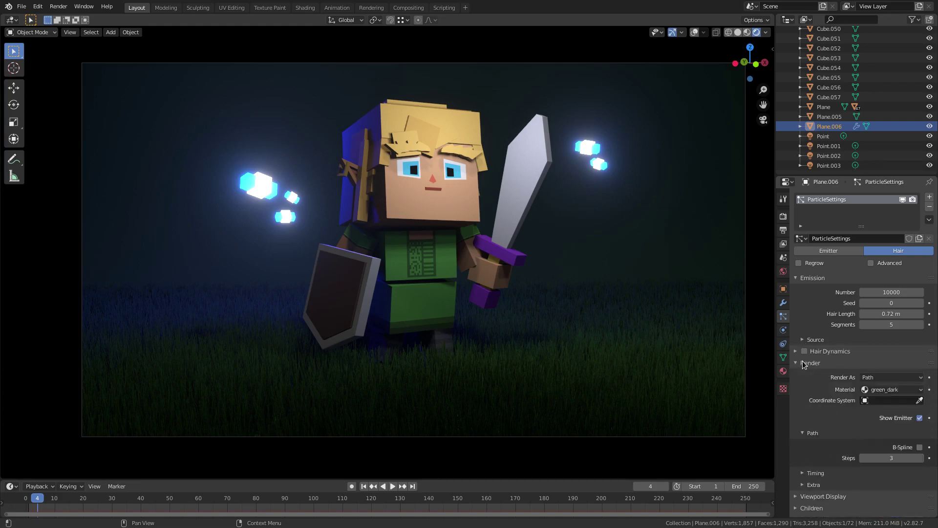
click(809, 472)
scroll(811, 470, down, 5)
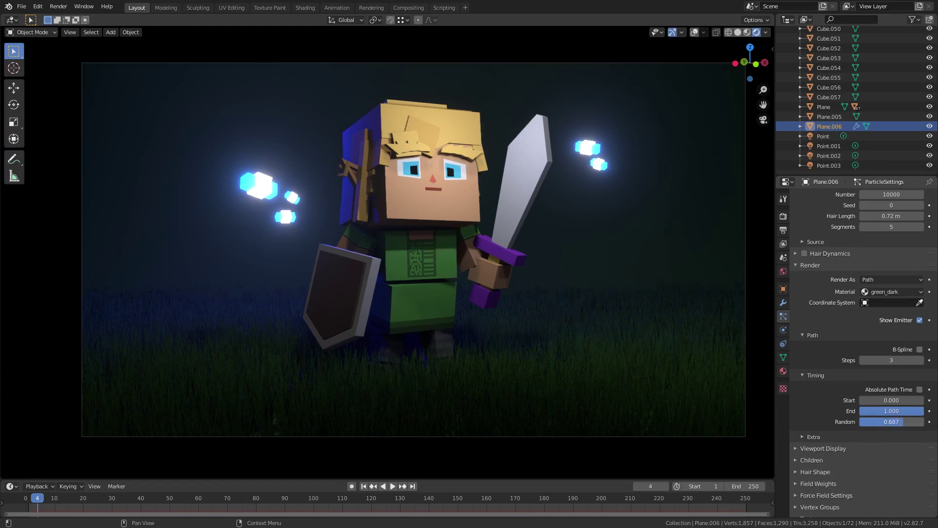
click(814, 375)
click(812, 418)
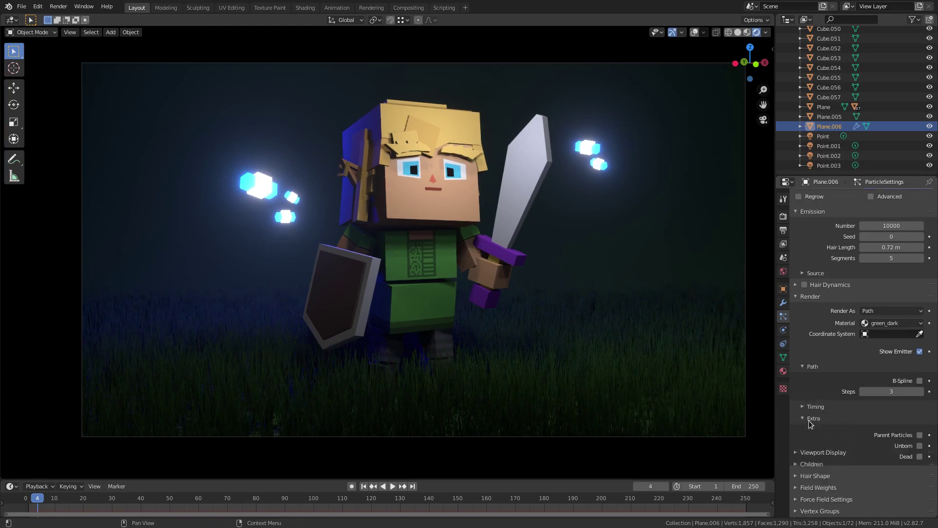
click(825, 419)
scroll(855, 332, up, 4)
scroll(885, 323, down, 4)
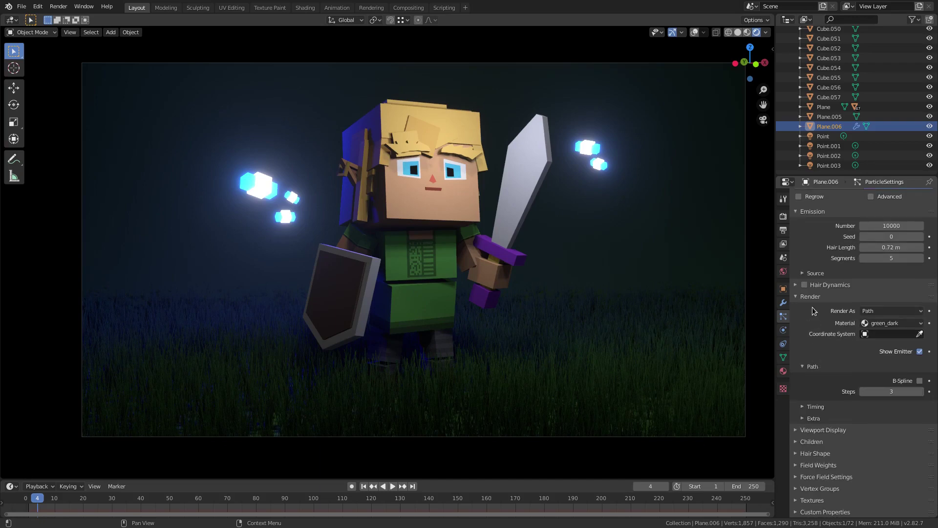
Step: Increase the grass's hair length to 0.87 m and check its viewport display settings
click(813, 297)
click(812, 277)
click(813, 277)
drag(884, 314, 910, 313)
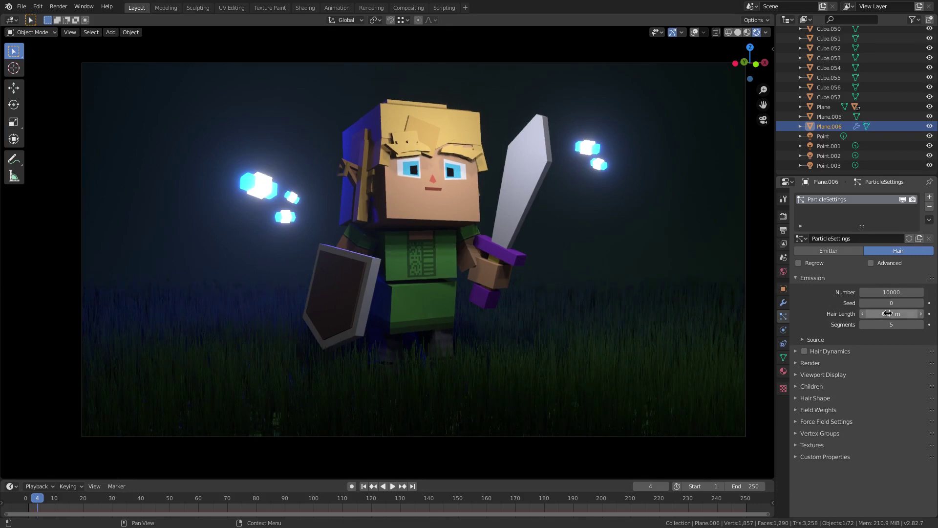
click(814, 375)
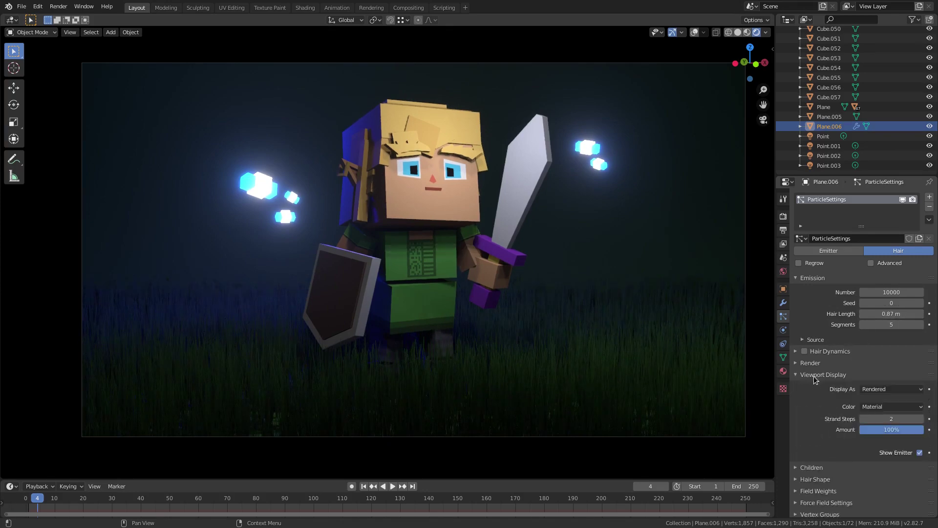
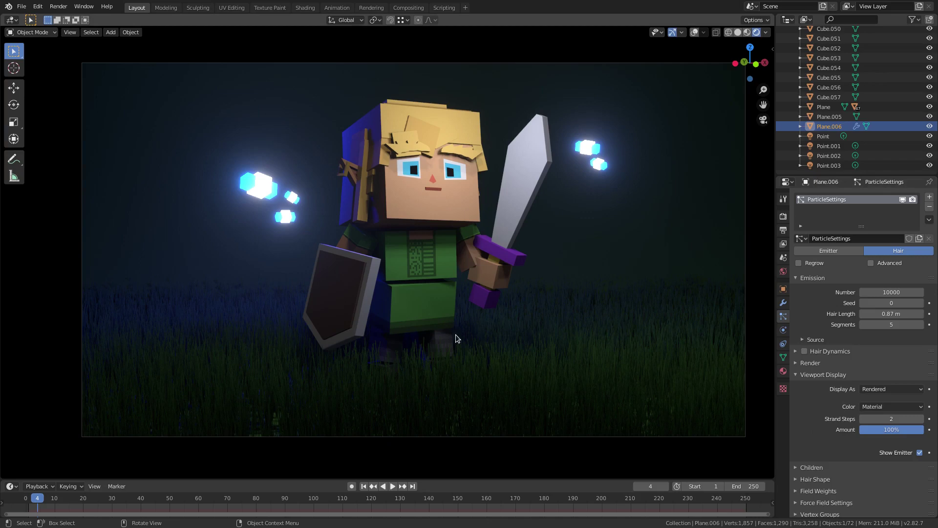
click(806, 375)
Step: Show the ground plane from an angled view in Material Preview shading with overlays visible, and enter Edit Mode on it
middle_drag(522, 368, 441, 36)
scroll(476, 313, up, 3)
key(Tab)
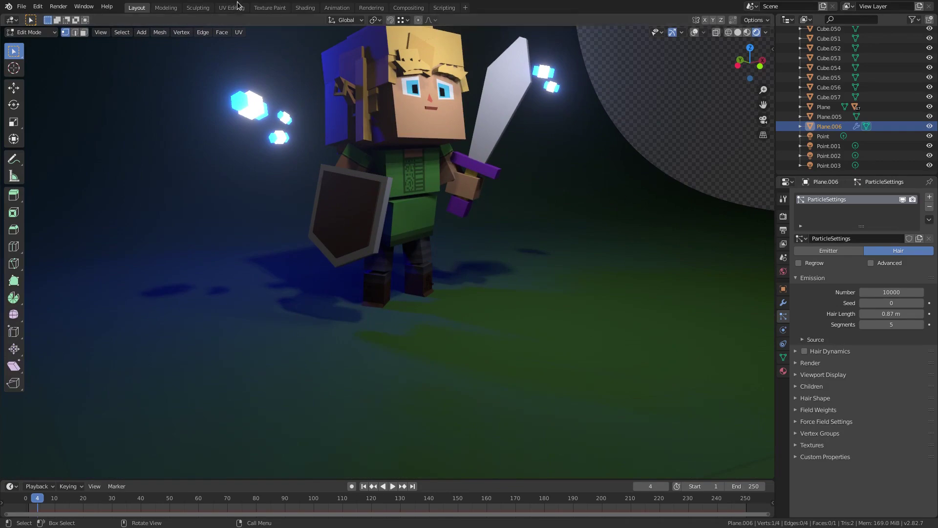
click(738, 34)
mouse_move(475, 293)
middle_down()
mouse_move(501, 304)
mouse_move(563, 288)
middle_up()
key(Tab)
click(748, 34)
key(Tab)
click(694, 33)
middle_drag(490, 321, 503, 325)
Step: Examine the ground plane's mesh in Edit Mode from a wider view, and return to Object Mode to see its grass
right_click(409, 319)
click(409, 310)
key(a)
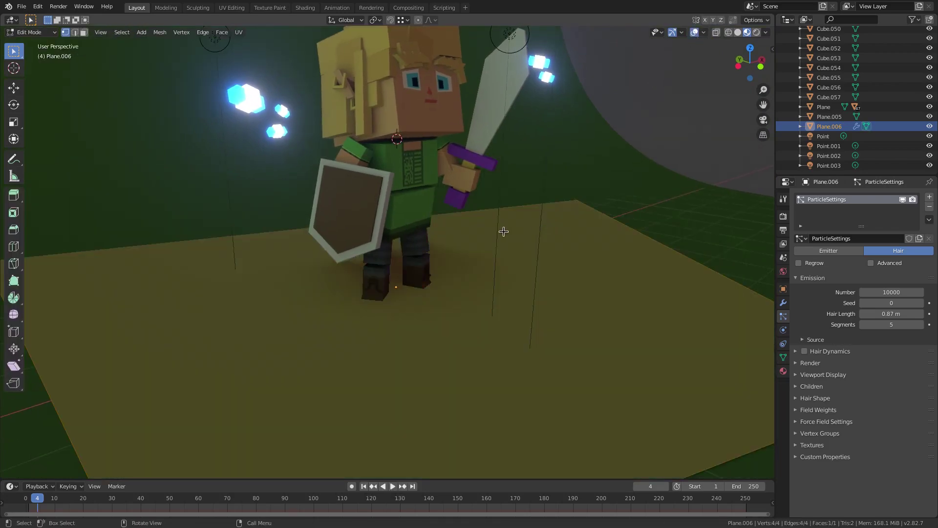
scroll(377, 331, down, 5)
key(alt+a)
middle_drag(377, 331, 409, 329)
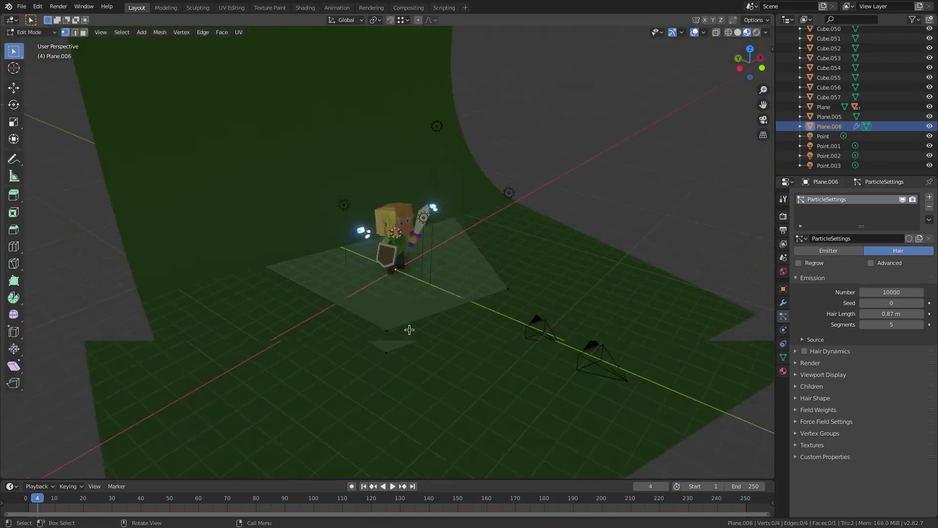
scroll(410, 330, up, 5)
key(Tab)
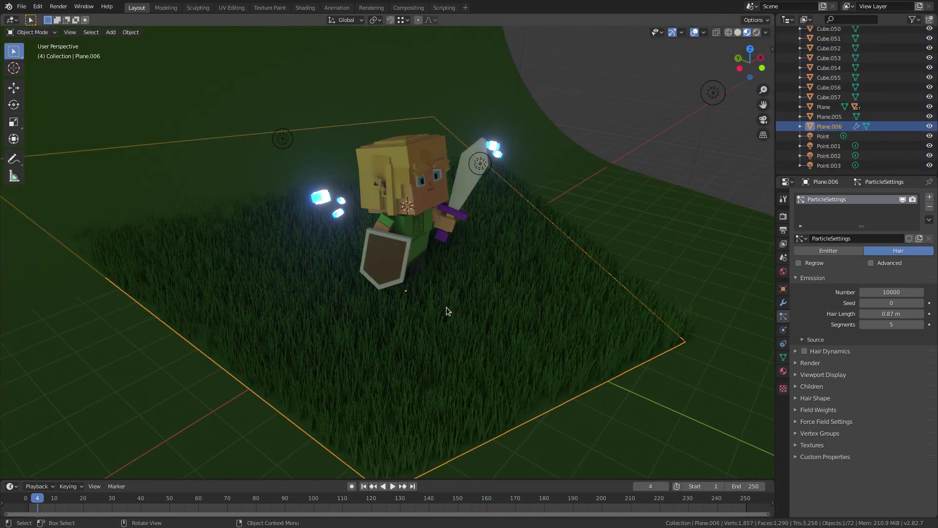
Step: Subdivide the whole ground plane mesh five times in Edit Mode to form a grid of 1,024 faces
key(Tab)
key(a)
right_click(447, 309)
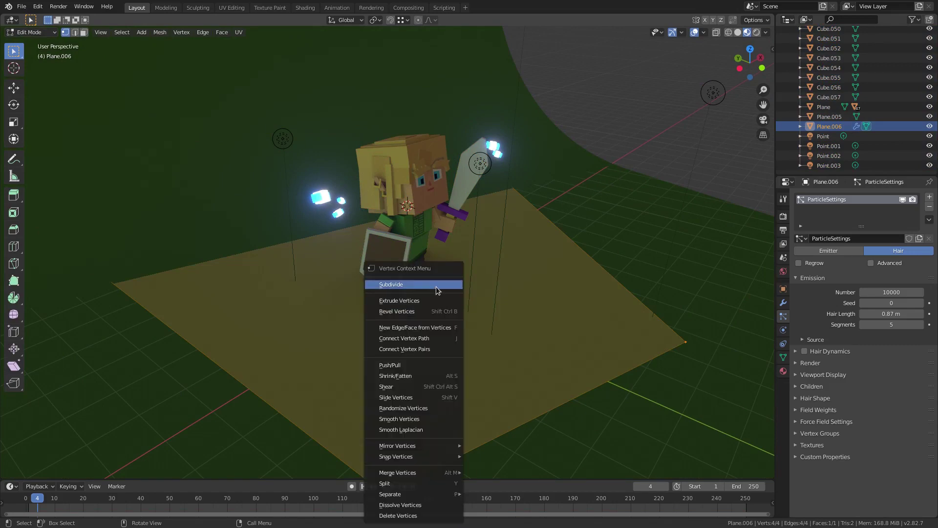
click(437, 288)
right_click(436, 287)
click(436, 287)
right_click(437, 287)
click(436, 287)
right_click(436, 288)
click(436, 287)
right_click(437, 288)
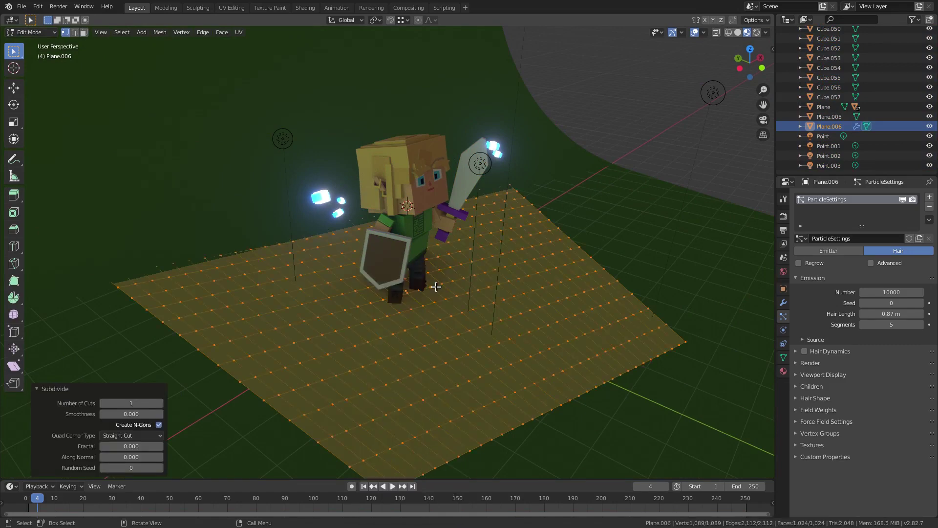
click(436, 287)
Step: Circle-select the ground plane faces beneath the character from the top view, using face selection mode
middle_drag(437, 287, 372, 302)
key(KP_7)
scroll(416, 307, up, 1)
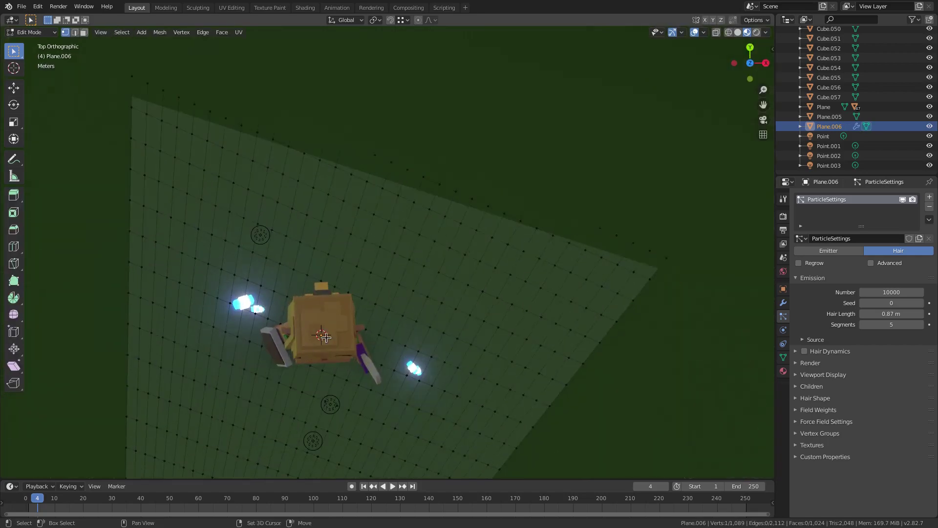
shift+middle_drag(310, 352, 370, 269)
scroll(371, 268, up, 3)
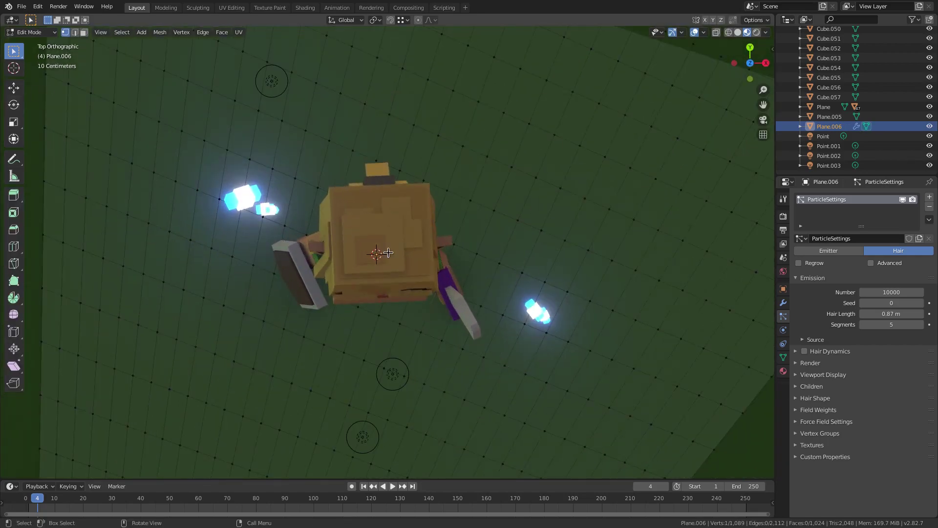
click(83, 32)
scroll(363, 270, down, 3)
key(c)
scroll(378, 244, down, 7)
mouse_move(379, 241)
mouse_down()
mouse_move(372, 237)
mouse_move(383, 242)
mouse_up()
key(Escape)
Step: Check the selected ground faces from an angled view and trim the patch with a smaller selection circle
alt+middle_drag(383, 242, 521, 201)
key(Tab)
key(Tab)
key(b)
key(Escape)
key(c)
scroll(339, 214, up, 6)
middle_drag(341, 215, 348, 312)
key(Escape)
Step: Deselect the outlying faces beside the character's feet and fill out the patch in front of them
middle_drag(493, 289, 346, 268)
scroll(350, 283, up, 1)
key(c)
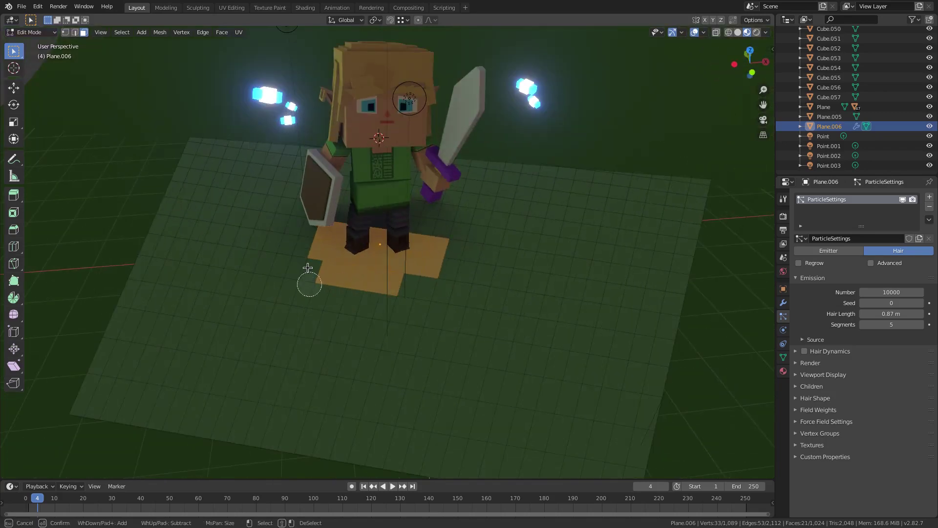
middle_drag(450, 241, 447, 287)
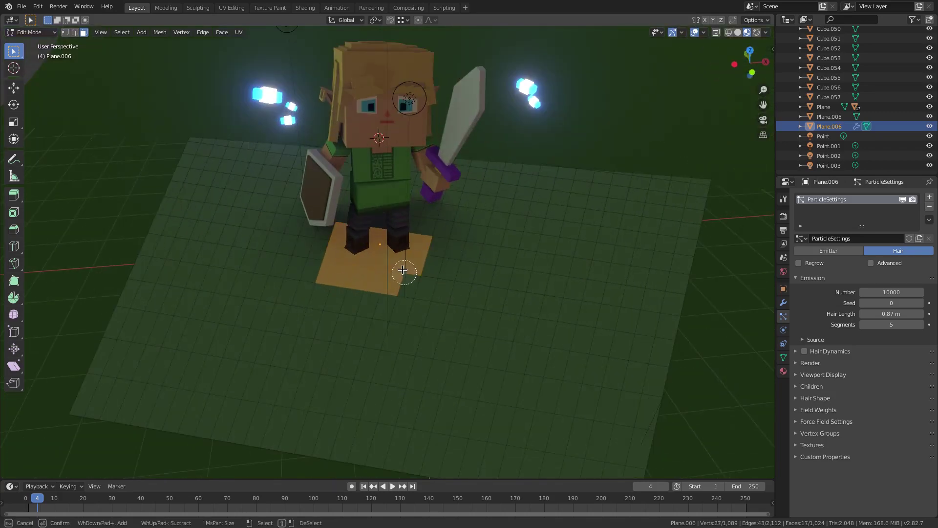
middle_drag(511, 341, 349, 293)
mouse_move(332, 283)
mouse_down()
mouse_move(342, 270)
mouse_move(415, 276)
mouse_up()
key(Escape)
Step: Extend the face selection beside the character's sword-side foot from a closer view
middle_drag(535, 294, 686, 286)
middle_drag(92, 288, 163, 306)
mouse_move(385, 302)
middle_down()
mouse_move(406, 314)
mouse_move(425, 296)
mouse_move(392, 253)
mouse_move(333, 265)
mouse_move(304, 203)
mouse_move(310, 248)
mouse_move(324, 236)
mouse_move(337, 250)
mouse_move(367, 240)
middle_up()
scroll(424, 294, up, 4)
key(c)
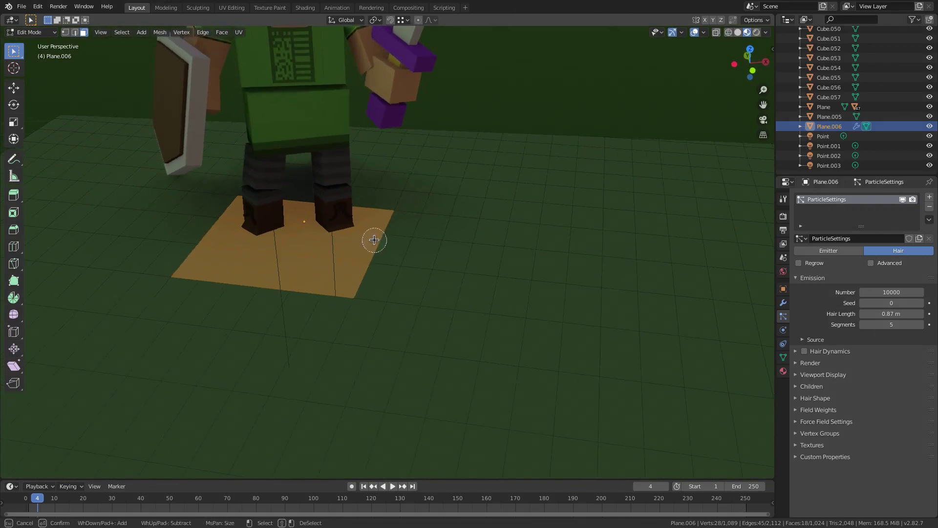
drag(374, 240, 373, 239)
right_click(365, 249)
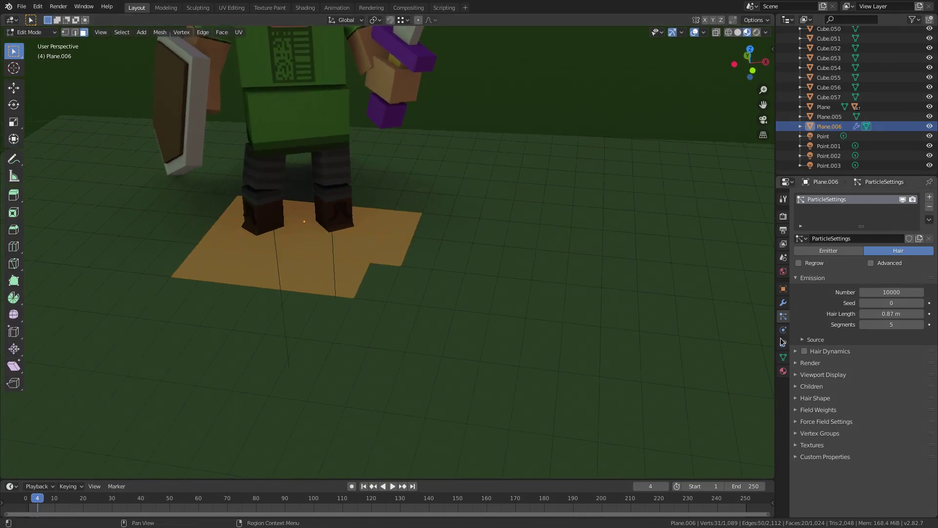
Step: Create a vertex group named grassss and assign all ground faces except the patch under the feet, returning to Object Mode
click(784, 357)
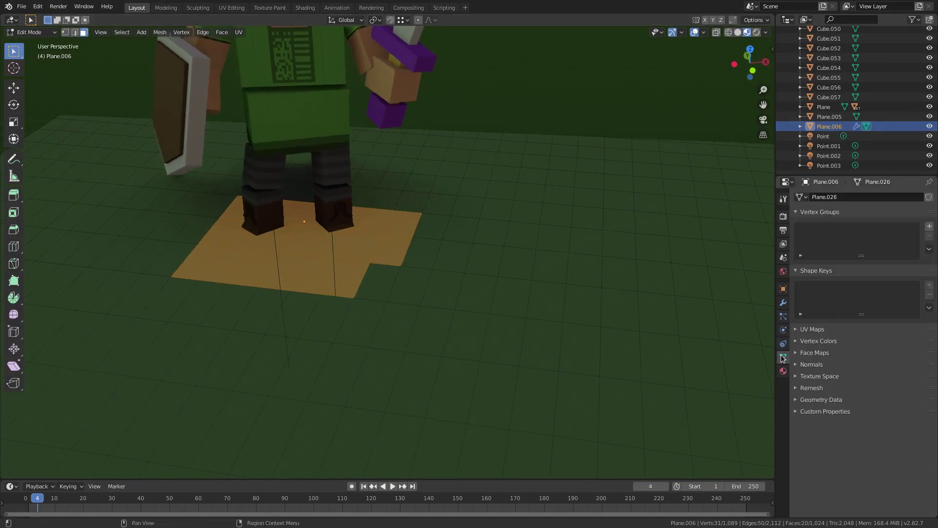
click(931, 228)
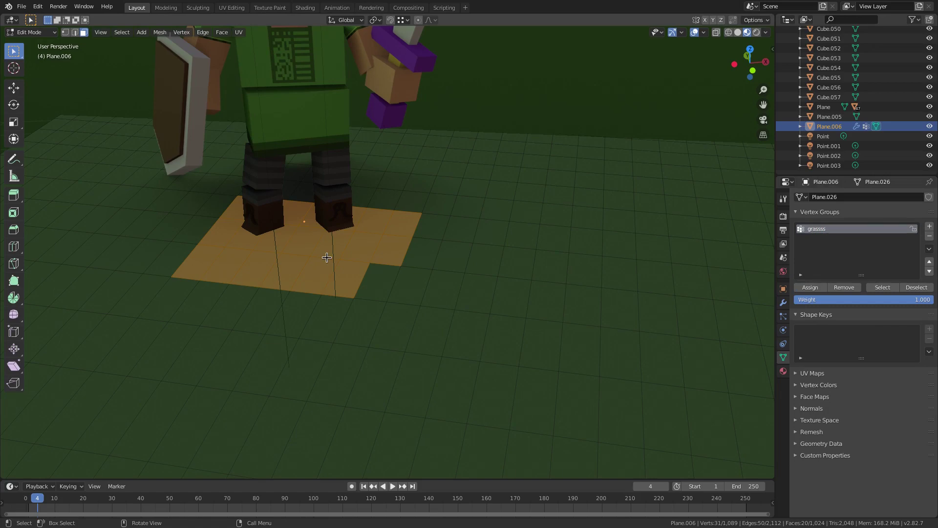
key(ctrl+i)
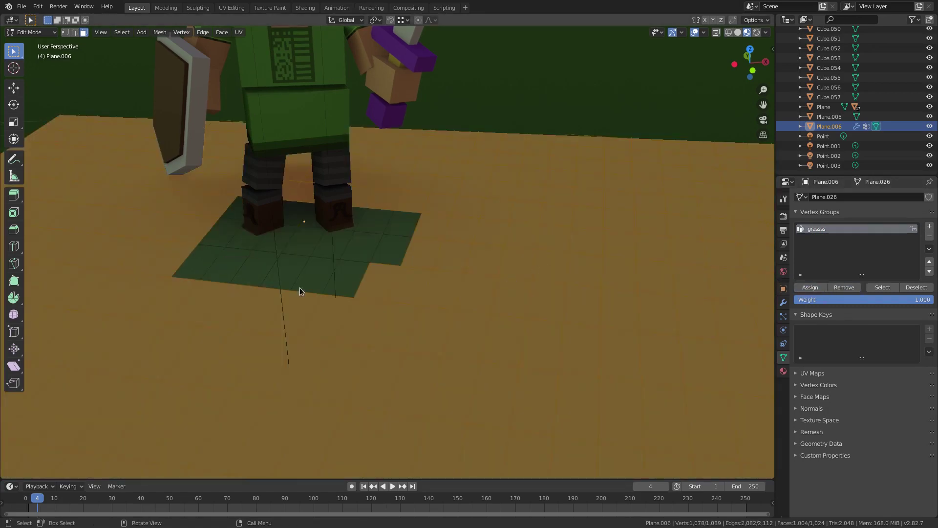
key(Tab)
scroll(306, 268, down, 2)
middle_drag(306, 268, 313, 270)
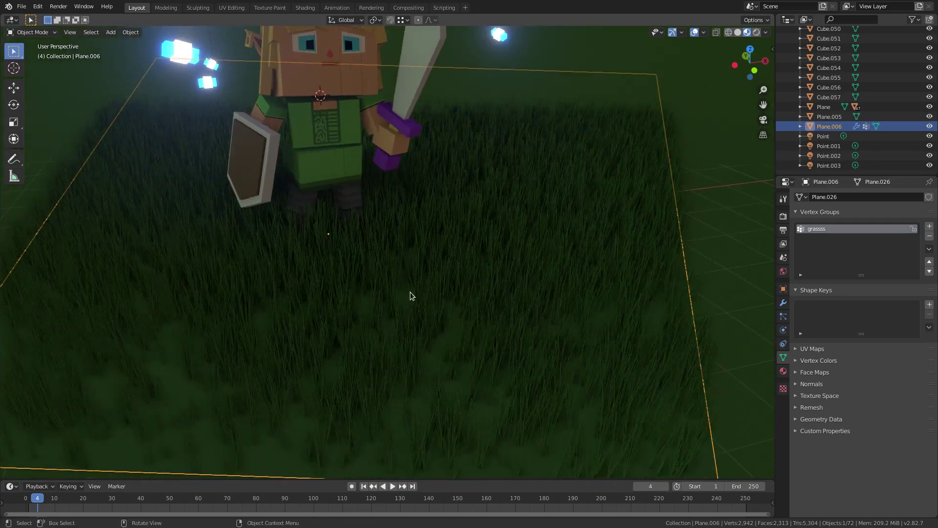
Step: Set grassss as the grass particles' Density and Length vertex group, and open the Clump group choices
click(783, 317)
click(821, 434)
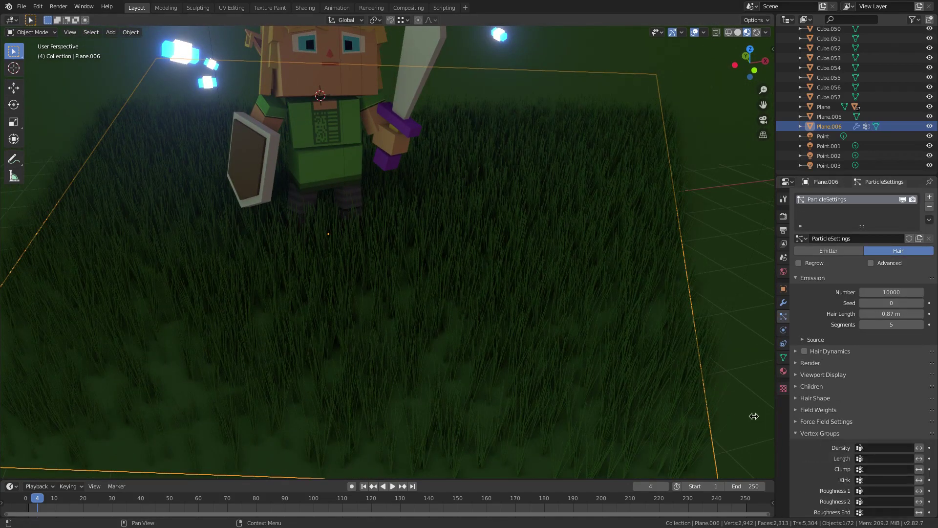
click(894, 448)
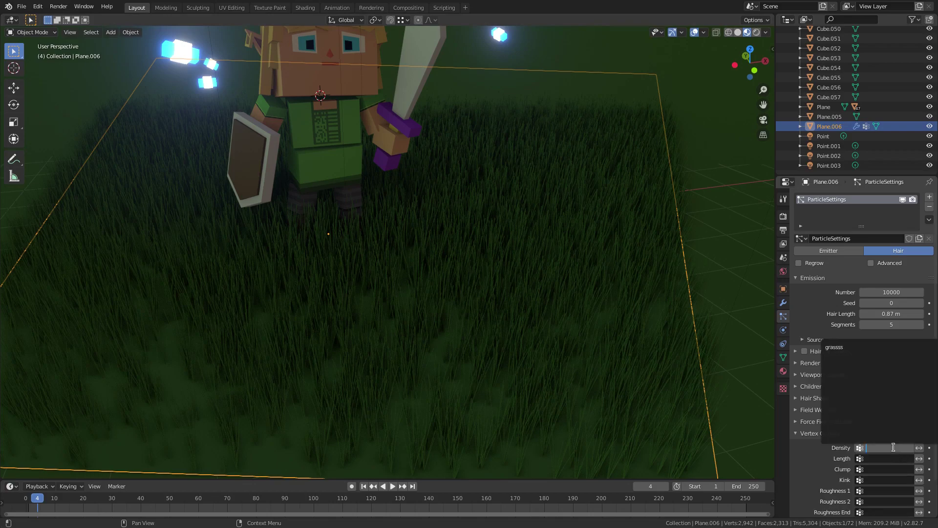
click(851, 351)
click(868, 459)
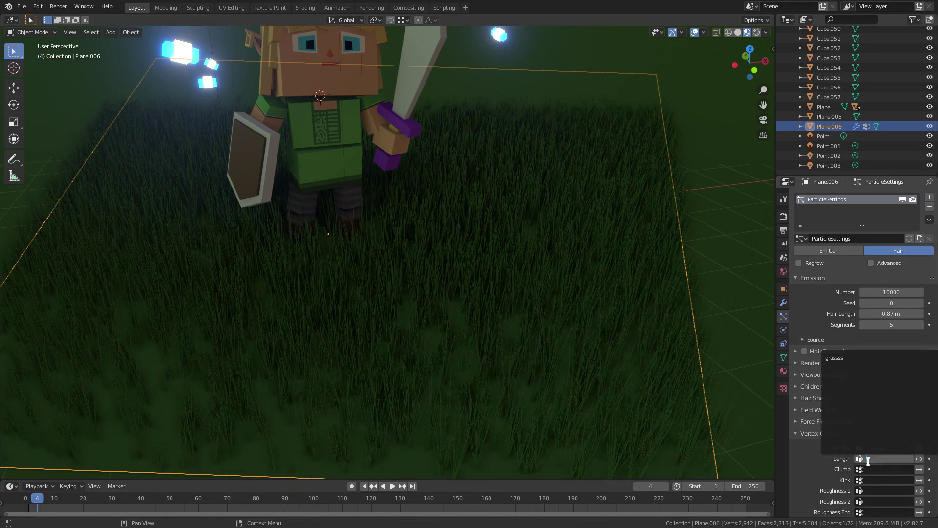
click(853, 364)
click(879, 468)
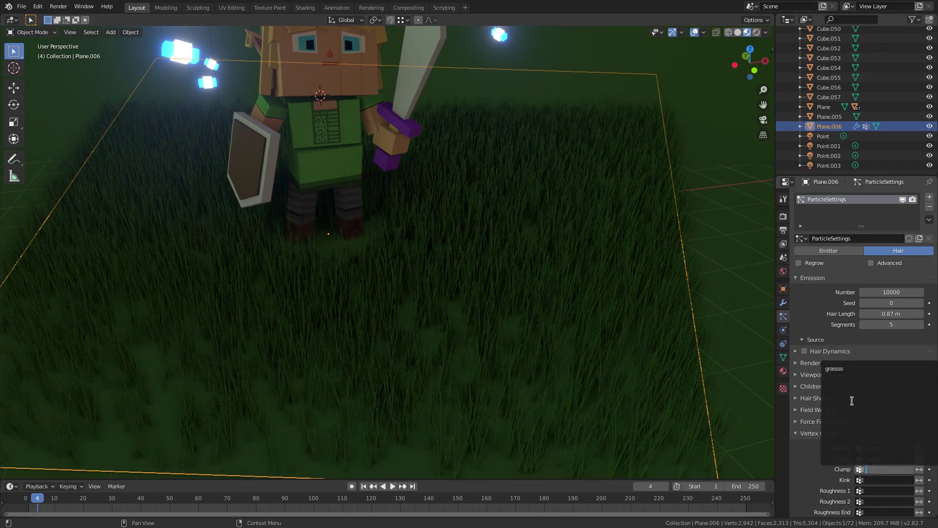
Step: Assign the grassss vertex group to the grass hair's Clump setting and check the grass through the camera
click(849, 368)
middle_drag(725, 442, 426, 269)
key(KP_0)
middle_drag(398, 371, 427, 356)
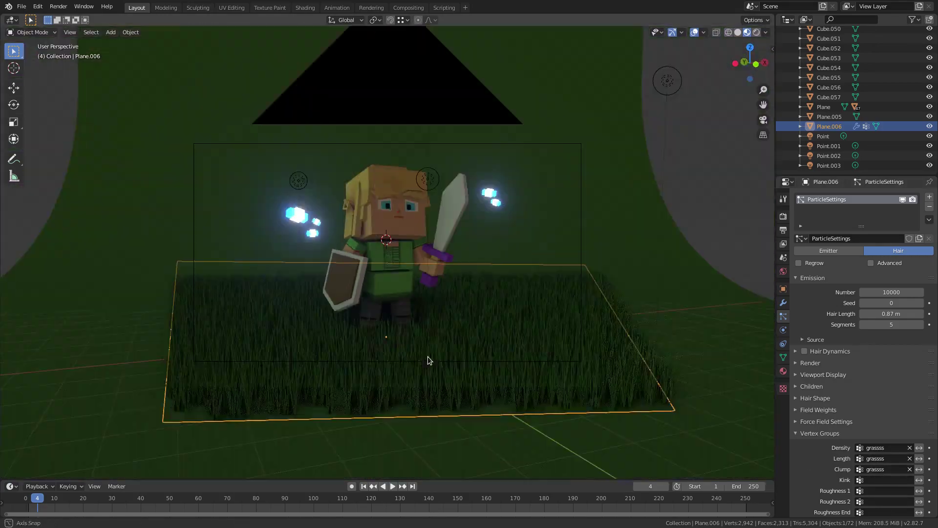
Step: Select a patch of ground faces in front of the character and remove it from the grassss vertex group
scroll(427, 357, up, 3)
key(Tab)
scroll(427, 329, up, 4)
click(388, 303)
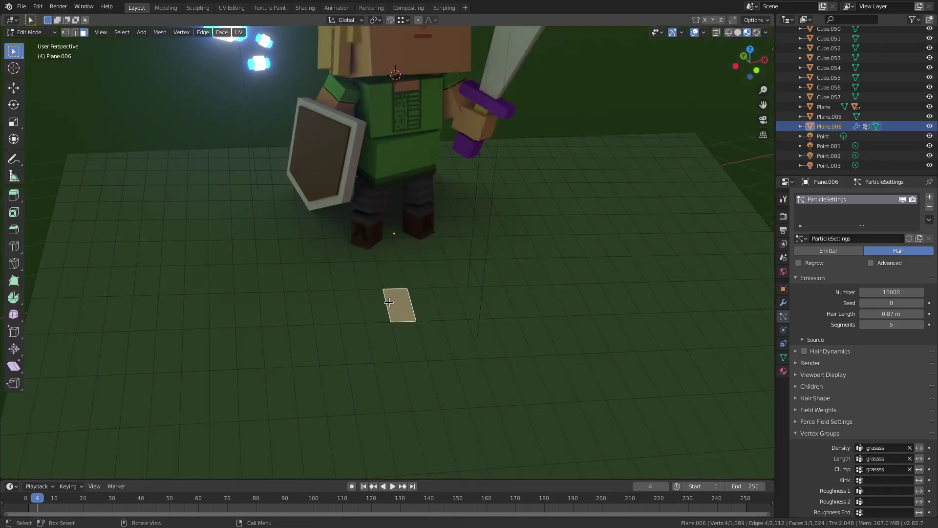
key(c)
mouse_move(389, 293)
mouse_down()
mouse_move(373, 297)
mouse_move(442, 310)
mouse_move(436, 360)
mouse_up()
right_click(436, 362)
click(783, 303)
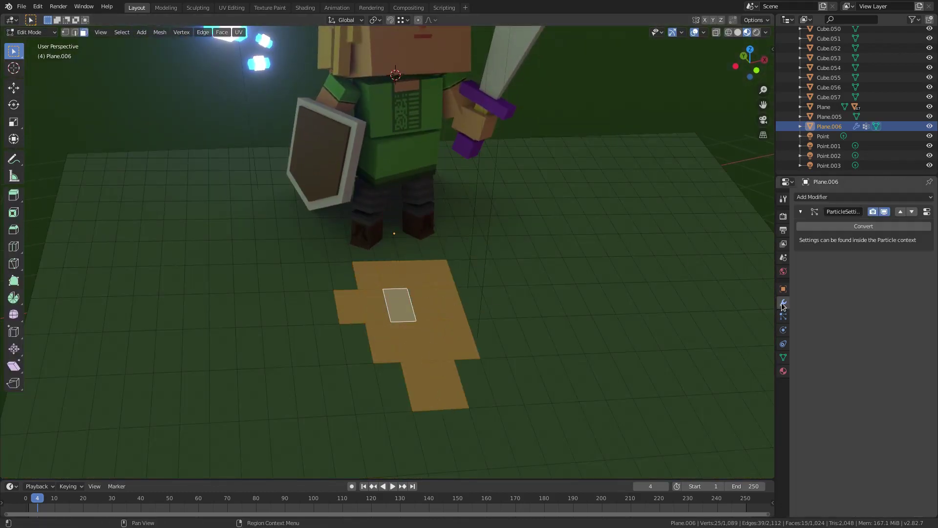
click(783, 357)
click(837, 287)
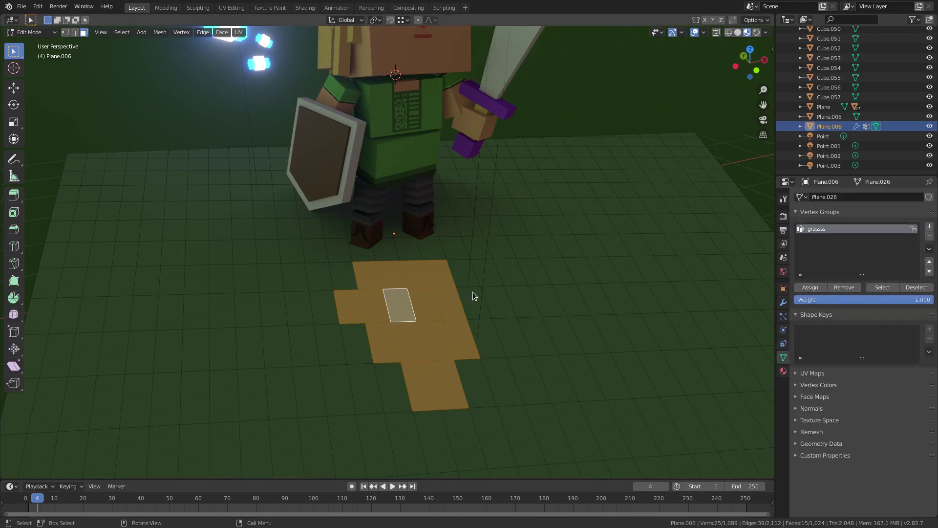
key(Tab)
key(KP_0)
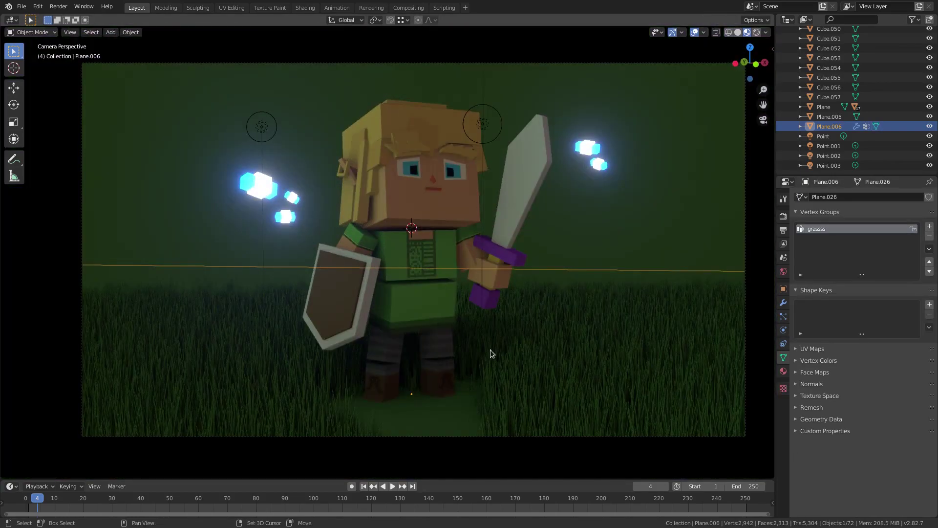
Step: Assign a few scattered faces within the bare patch back to the grassss vertex group
key(Tab)
middle_drag(459, 367, 459, 373)
scroll(444, 348, up, 3)
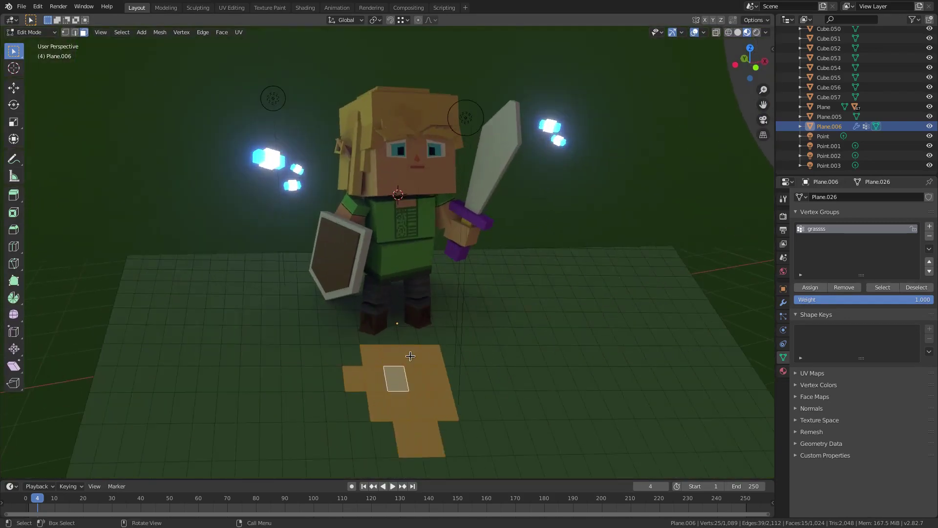
click(426, 355)
shift+click(424, 414)
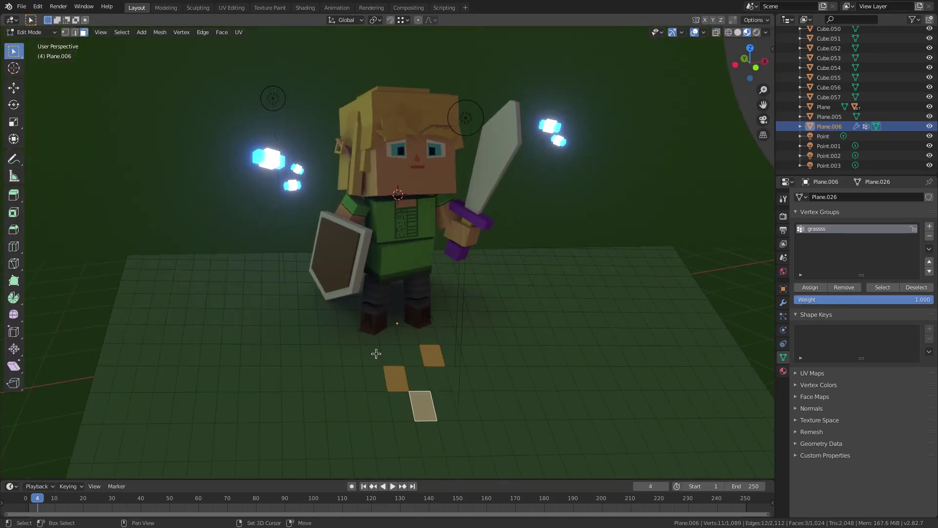
shift+click(370, 354)
click(811, 289)
key(Tab)
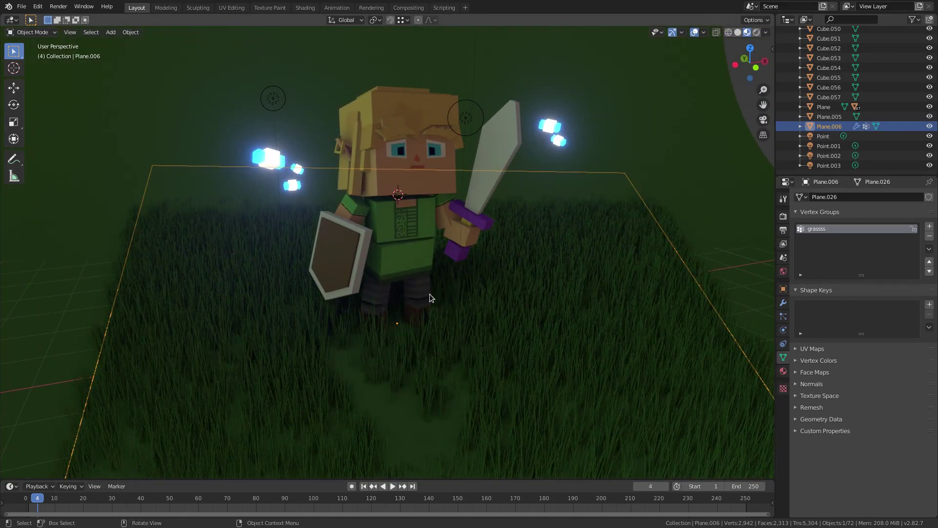
Step: Assign the two ground faces directly in front of the boots to the grassss vertex group in the camera view
key(Tab)
click(378, 358)
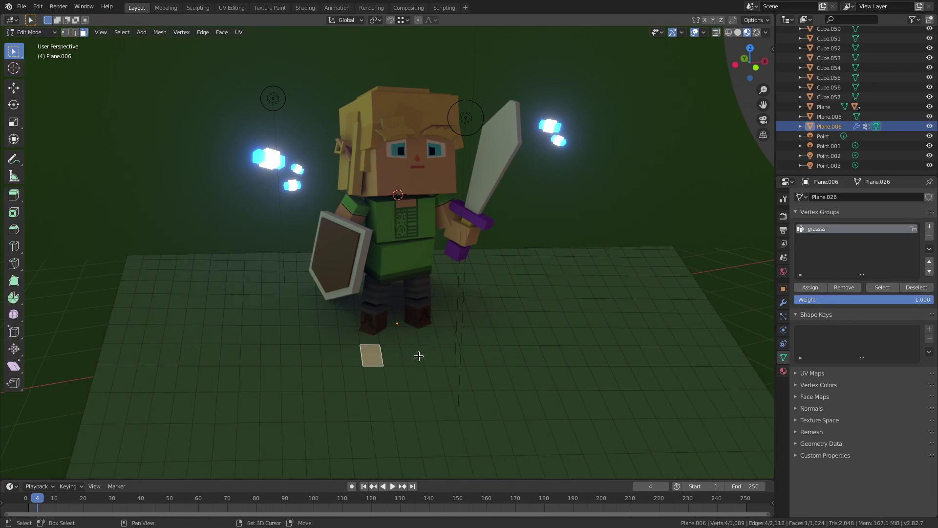
shift+click(432, 355)
key(KP_0)
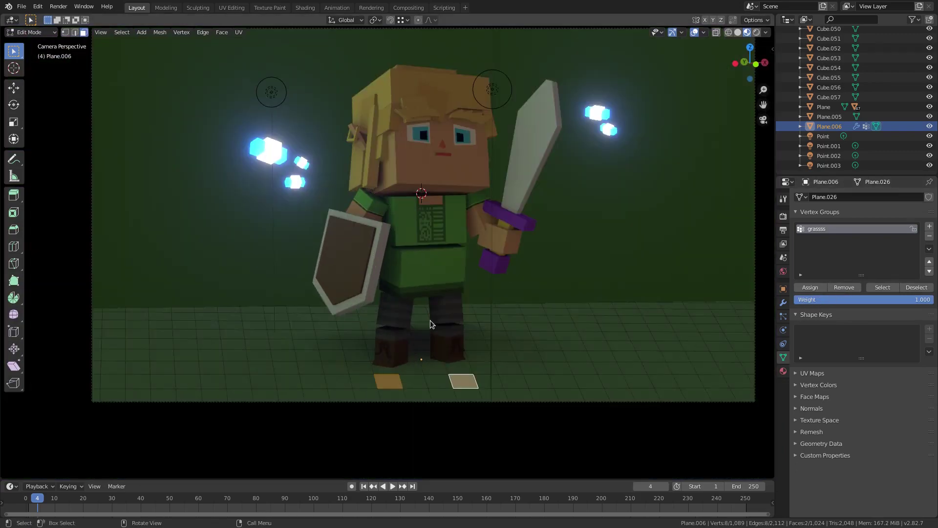
key(Tab)
key(Tab)
click(810, 287)
key(Tab)
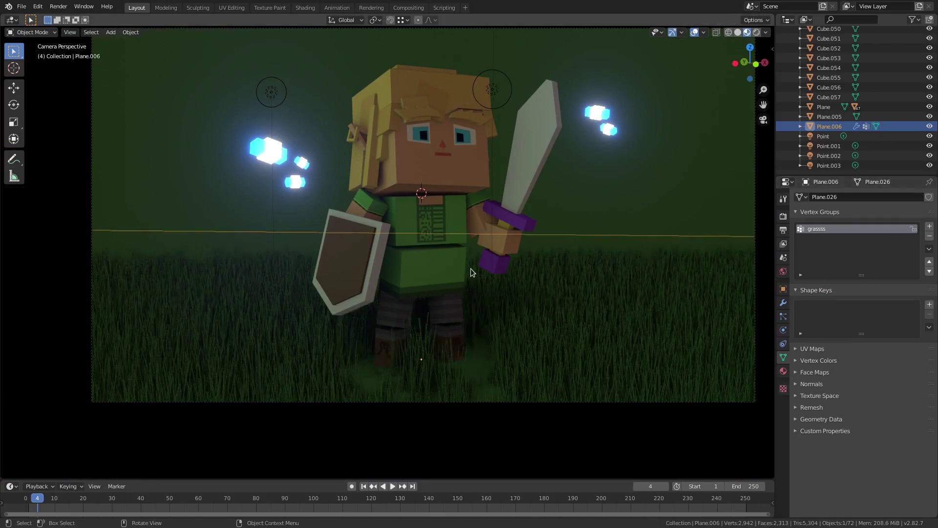
Step: Assign another ground face beside the shield-side boot to the grassss vertex group and compare the grass through the camera
key(Tab)
key(Tab)
key(Tab)
key(Tab)
key(Tab)
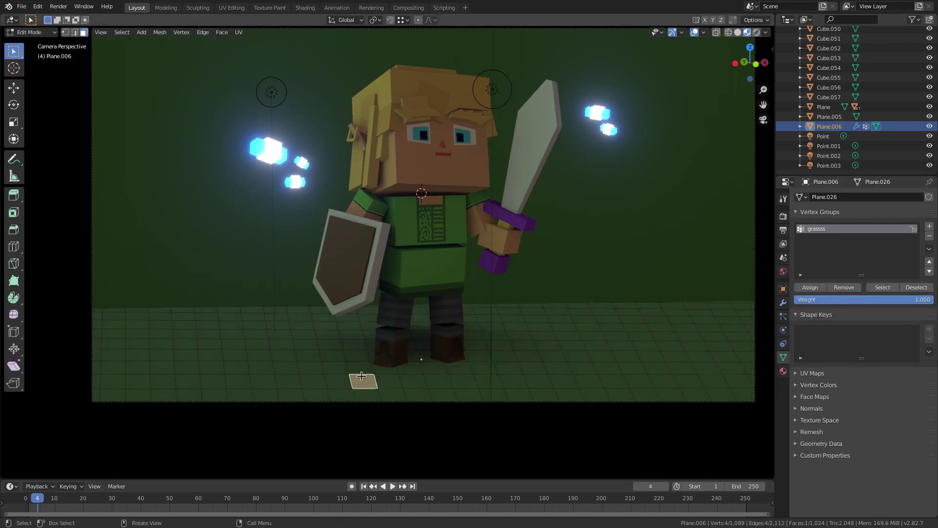
key(Tab)
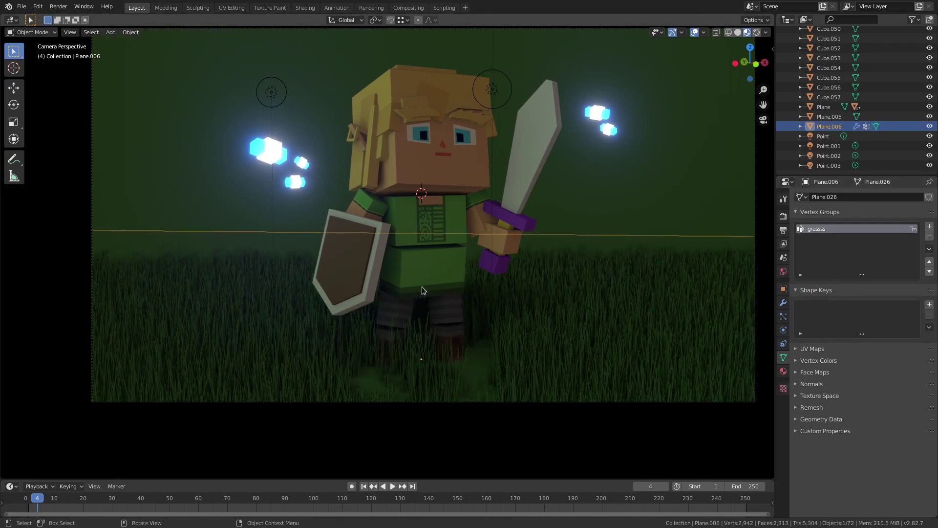
Step: Continue assigning ground faces around the sword-side boot to the grassss vertex group, comparing the grass coverage
key(Tab)
key(Tab)
key(Tab)
key(Tab)
key(Tab)
key(Tab)
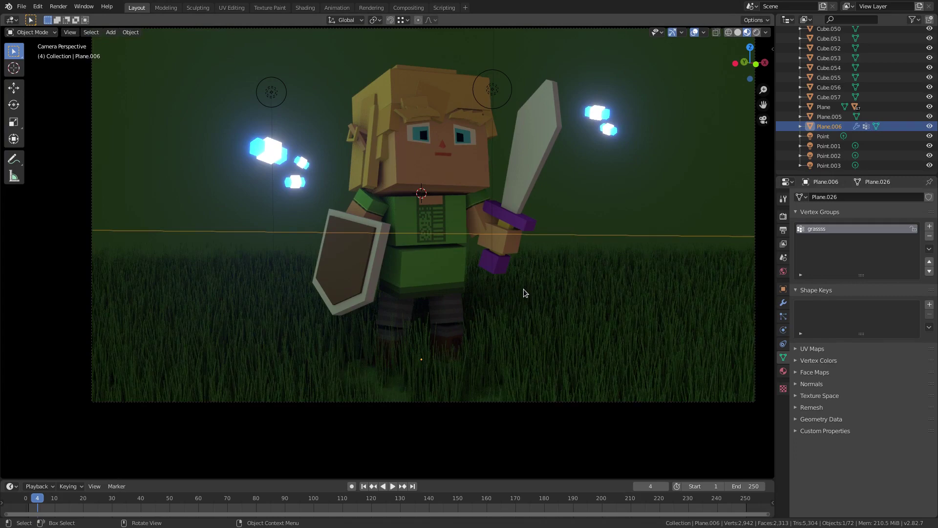
Step: Assign the face just in front of the shield-side boot to the grassss vertex group
key(Tab)
key(g)
click(394, 395)
key(Tab)
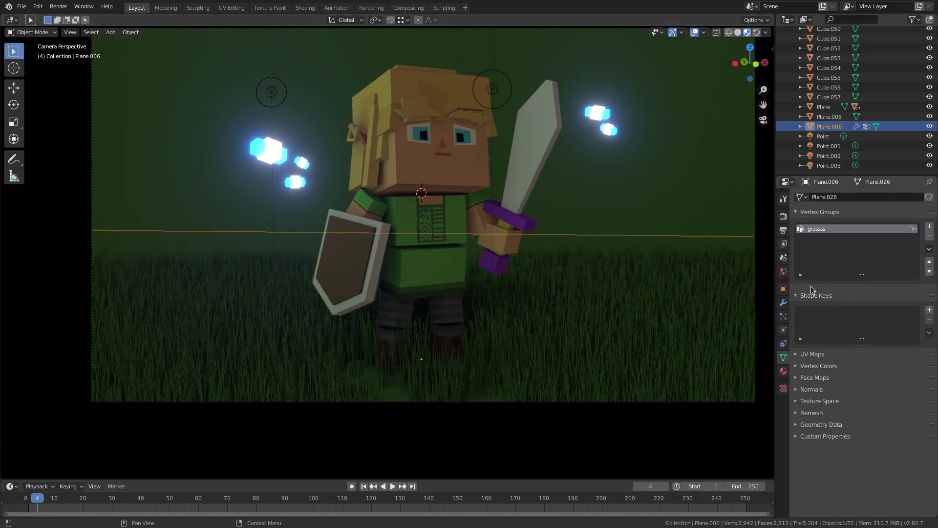
key(Tab)
key(Tab)
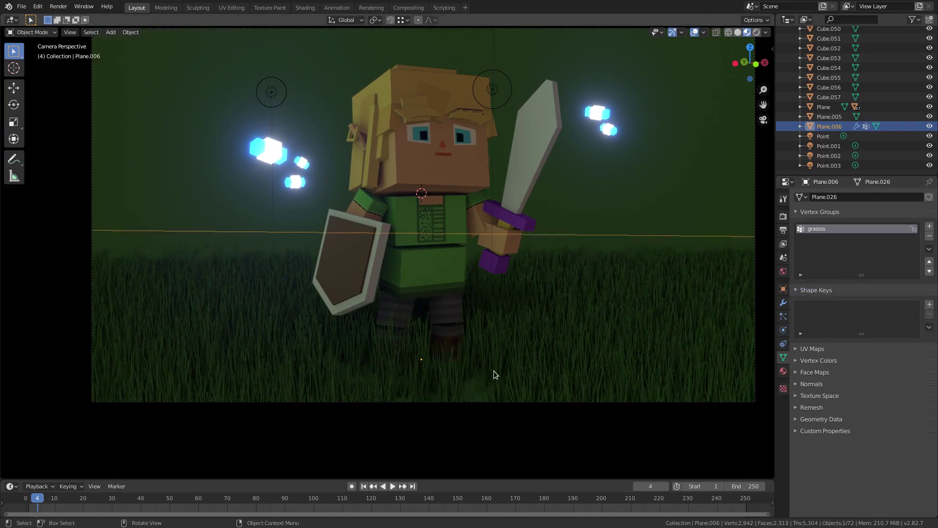
Step: Remove the ground face in front of the shield-side boot from the grassss vertex group and check the camera view
key(Tab)
middle_drag(383, 383, 382, 382)
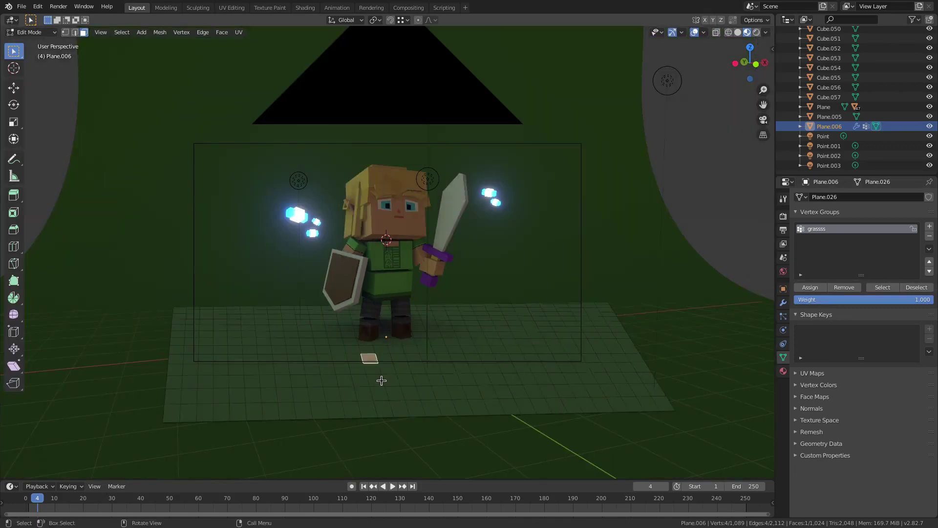
key(Tab)
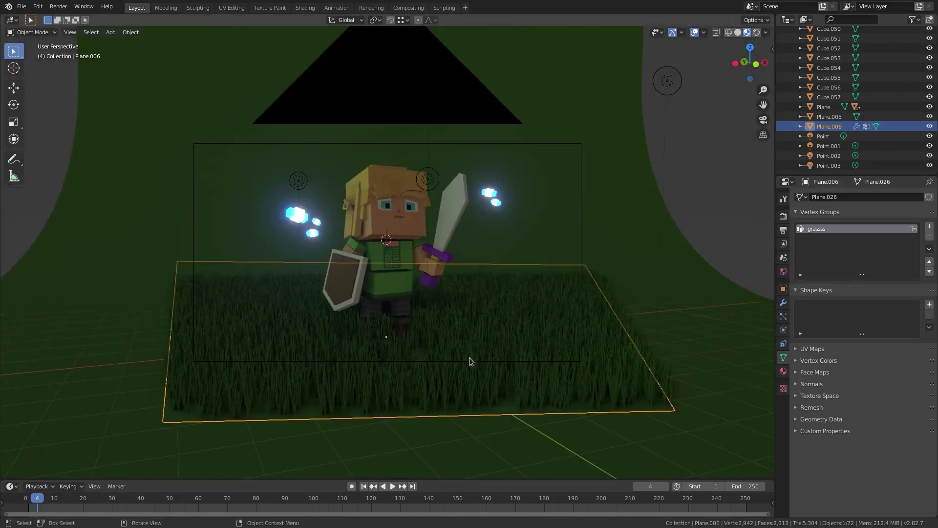
key(KP_0)
middle_drag(434, 354, 408, 388)
scroll(407, 388, up, 5)
key(Tab)
click(386, 390)
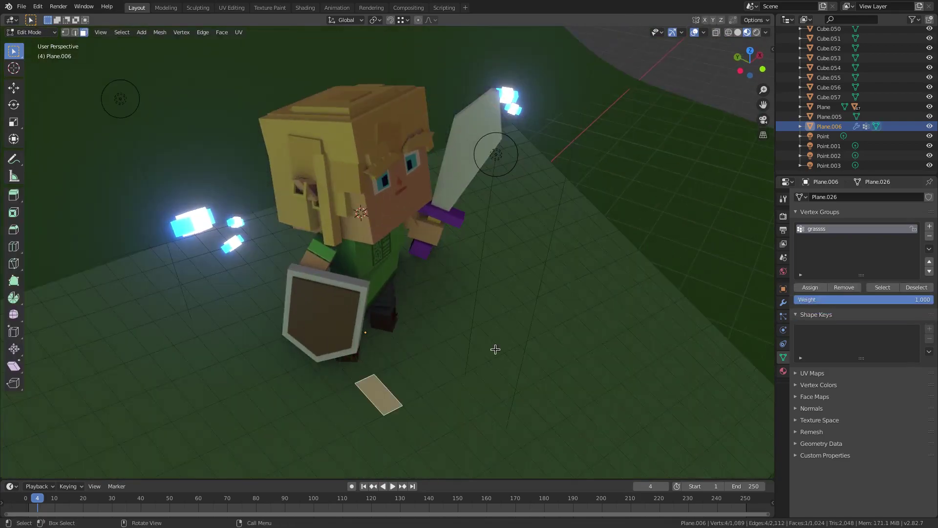
click(840, 288)
key(Tab)
middle_drag(420, 371, 374, 334)
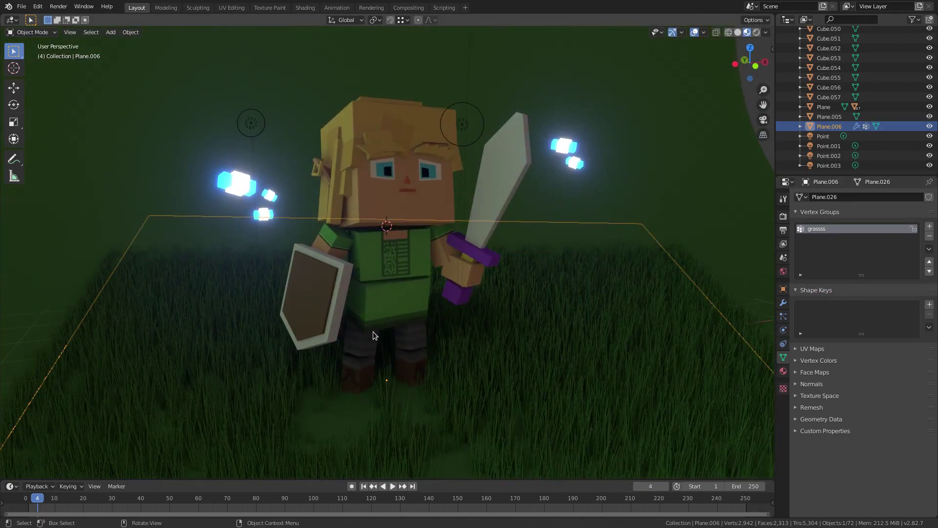
key(KP_0)
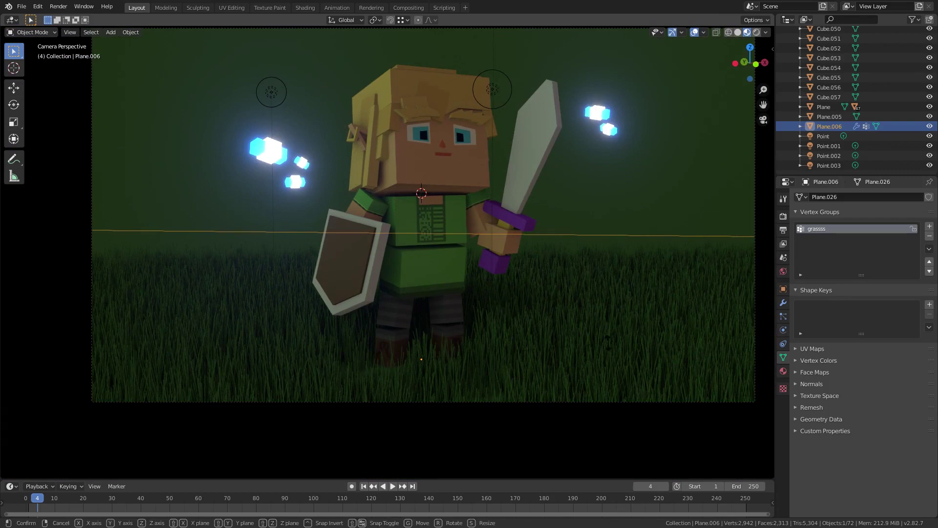
key(r)
key(z)
right_click(585, 357)
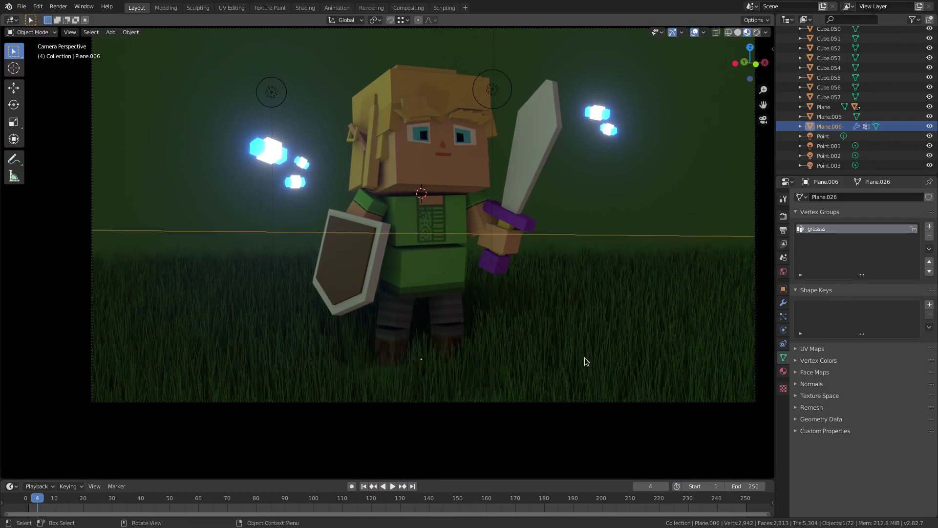
key(Tab)
key(Tab)
Step: Delete the curved green backdrop behind the character and return to the camera view
middle_drag(283, 249, 441, 280)
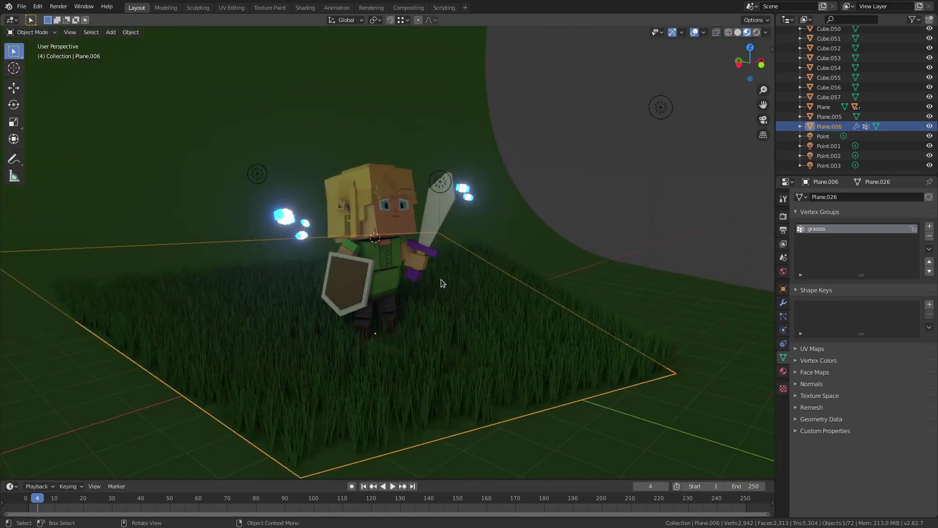
click(544, 258)
key(Delete)
key(KP_0)
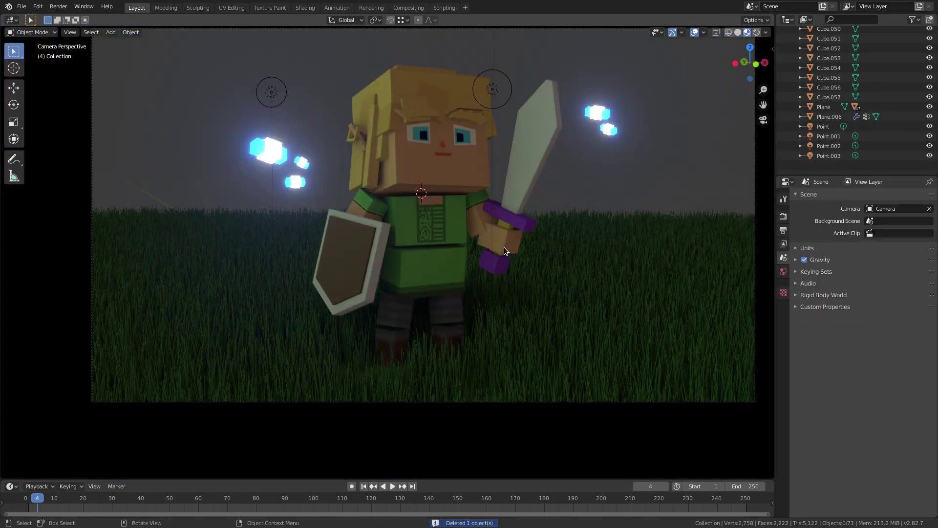
Step: Add a mesh plane and rotate it about 92.3° around the global X axis so it stands upright
scroll(494, 242, down, 2)
key(shift+a)
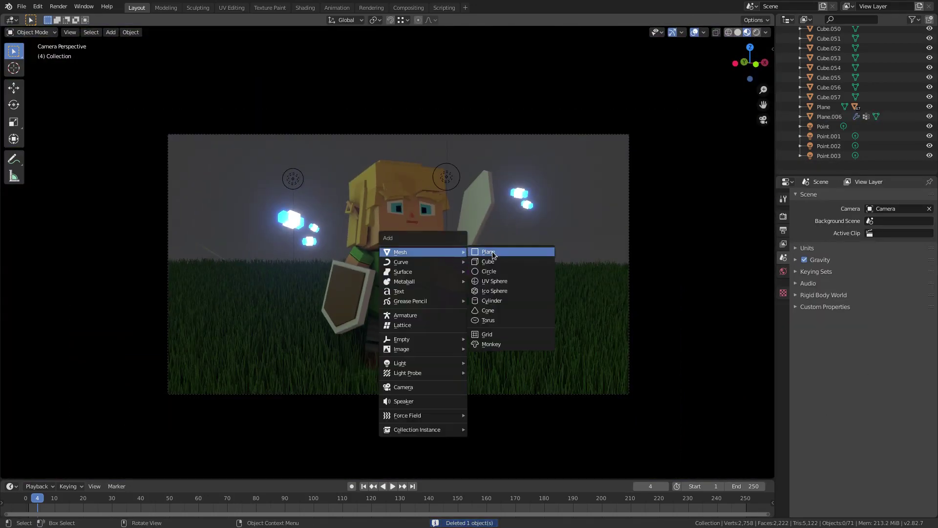
click(491, 251)
key(r)
key(x)
click(394, 323)
middle_drag(328, 267, 399, 314)
scroll(400, 315, down, 6)
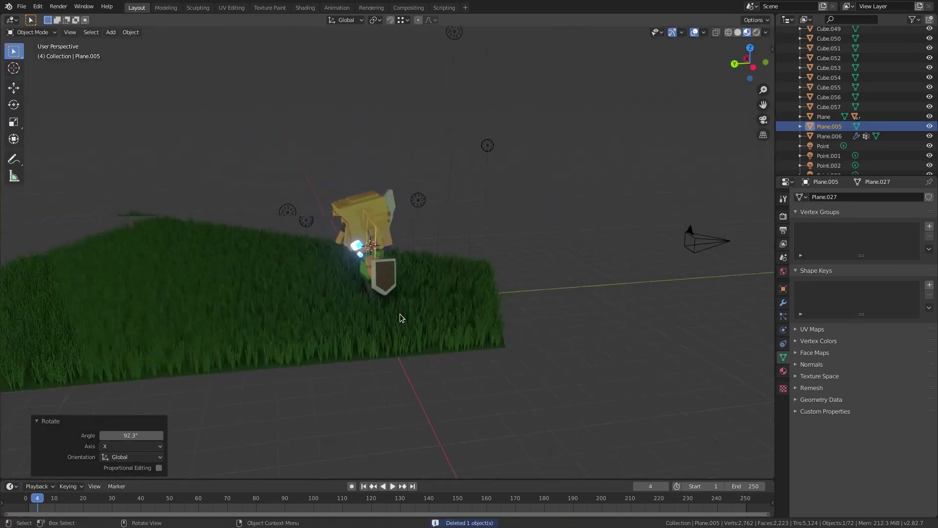
Step: Move the upright plane behind the far end of the grass and rotate it about -16° around the Z axis
key(g)
click(225, 317)
key(r)
key(z)
click(308, 307)
Step: Scale the backdrop plane about 16.16 times and shift it by about 1.49 m in X, -0.687 m in Y and -1.03 m in Z
key(s)
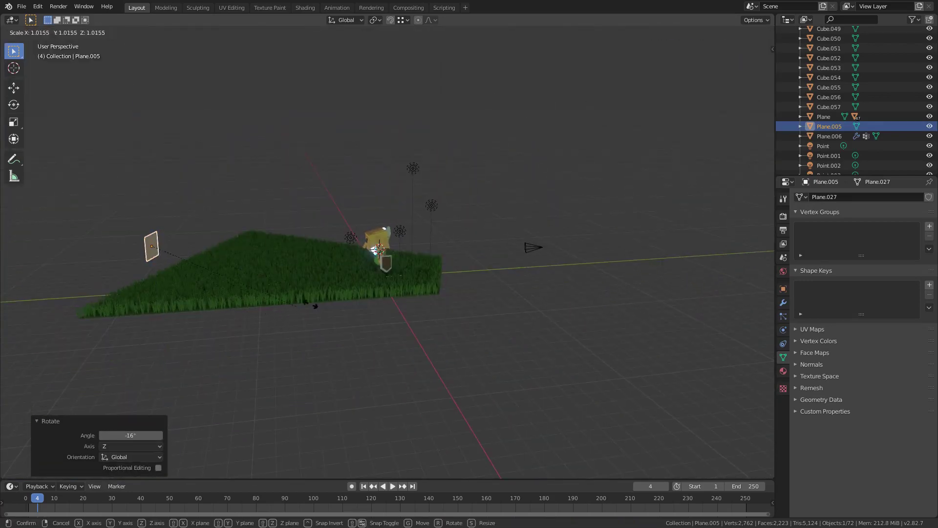
click(109, 251)
key(KP_0)
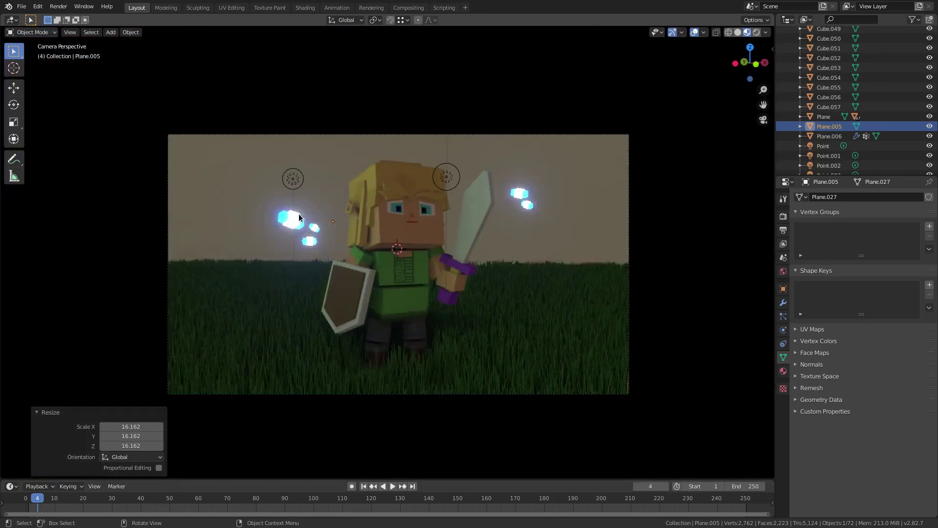
key(g)
click(387, 208)
scroll(392, 210, up, 2)
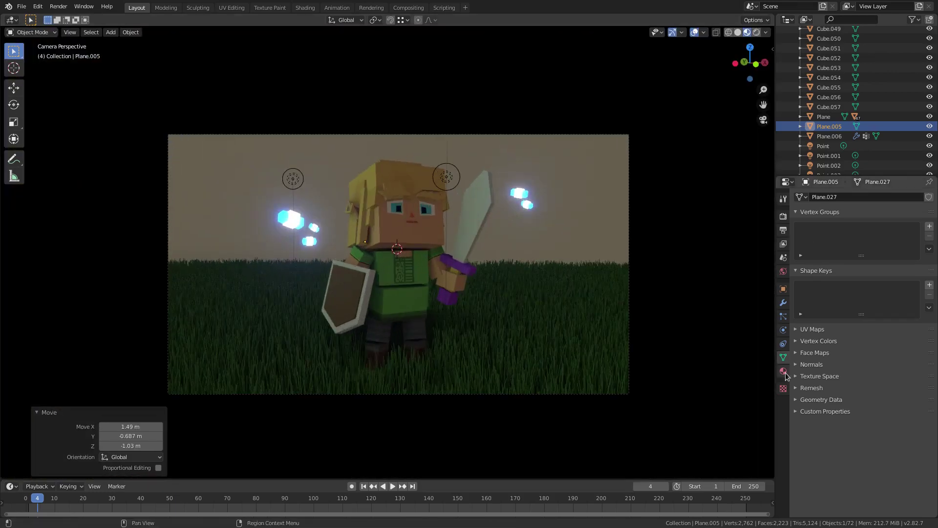
Step: Give the backdrop plane a new material with a muted blue base color of value 0.480, using rendered viewport shading
click(784, 371)
click(898, 237)
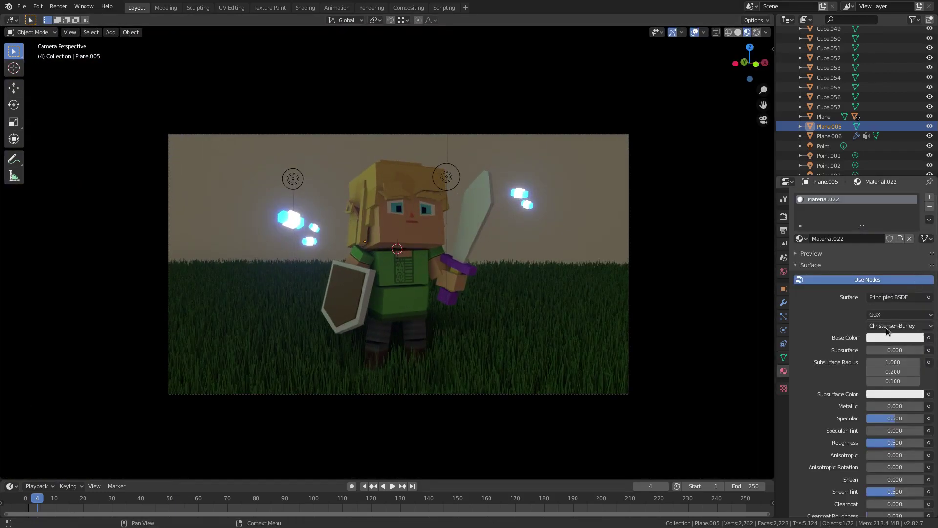
click(758, 33)
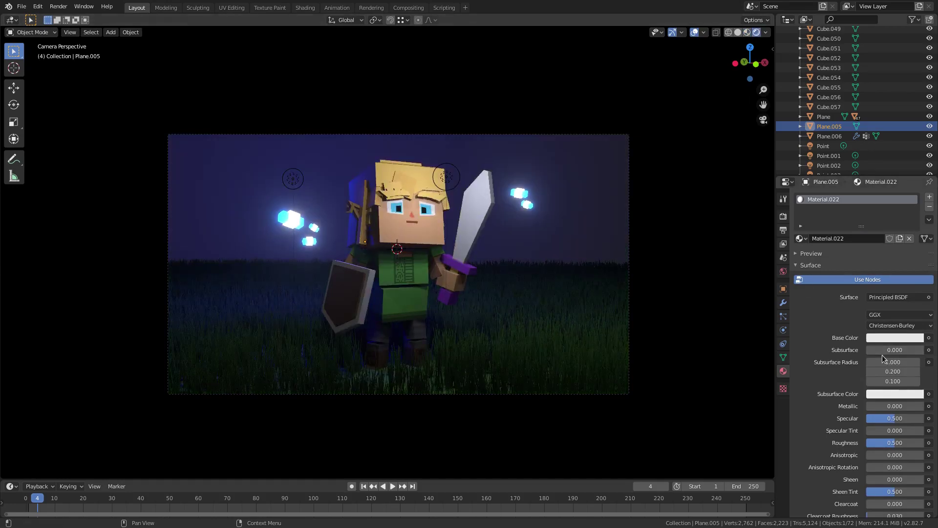
click(887, 341)
click(917, 236)
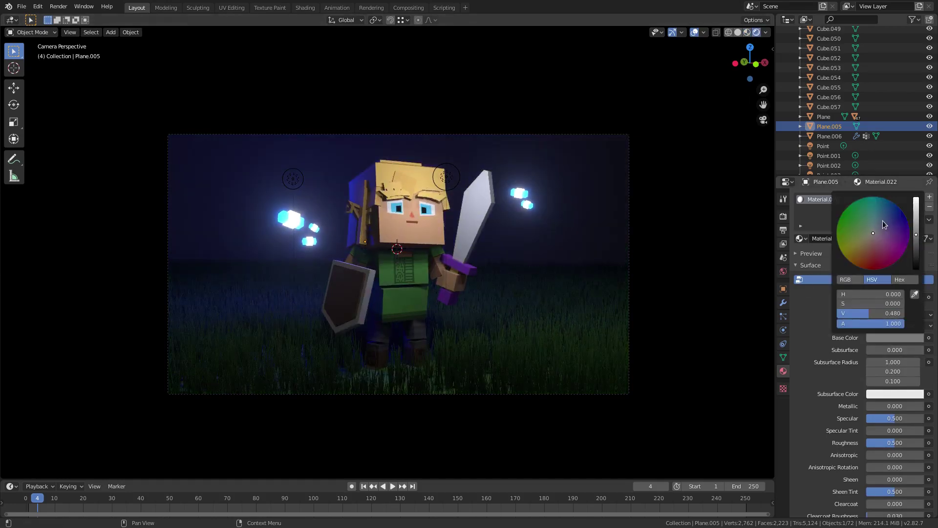
click(883, 222)
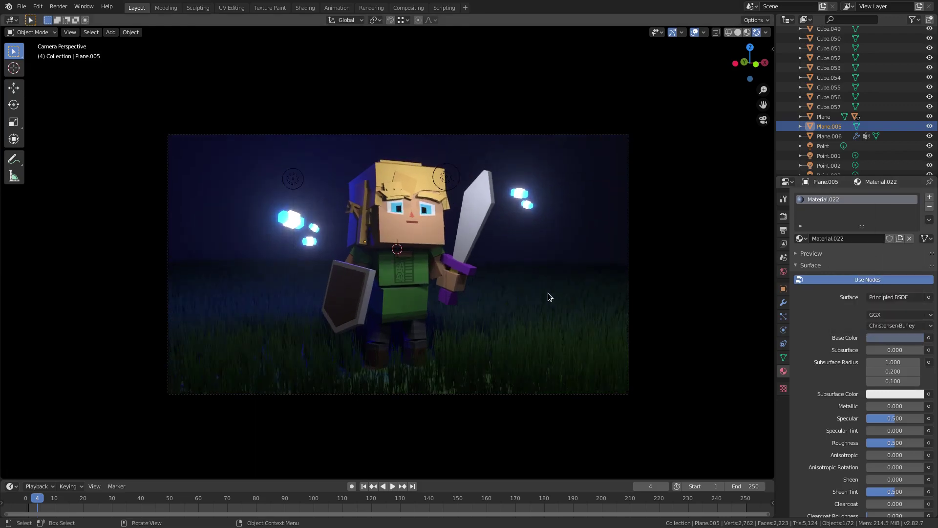
Step: Add another mesh plane and rotate it 90° around the global X axis
key(shift+a)
mouse_move(401, 191)
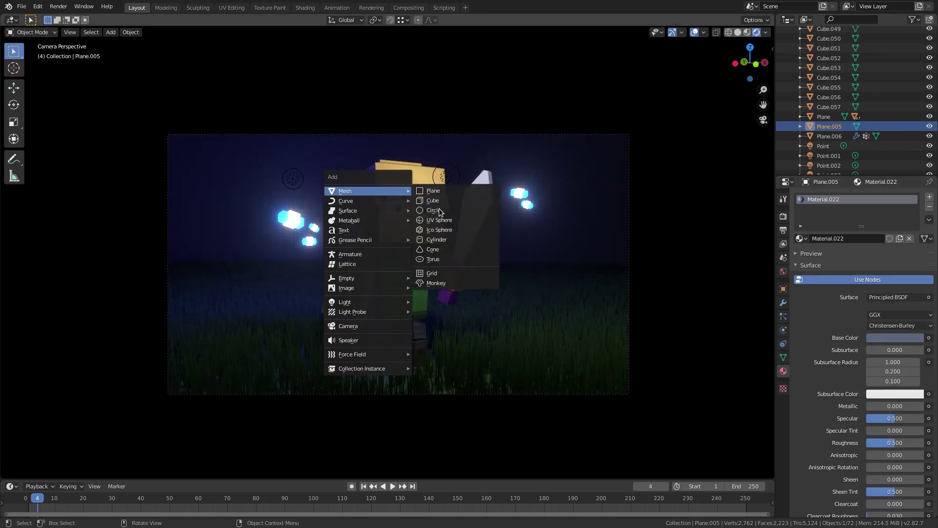
click(444, 191)
text(rx)
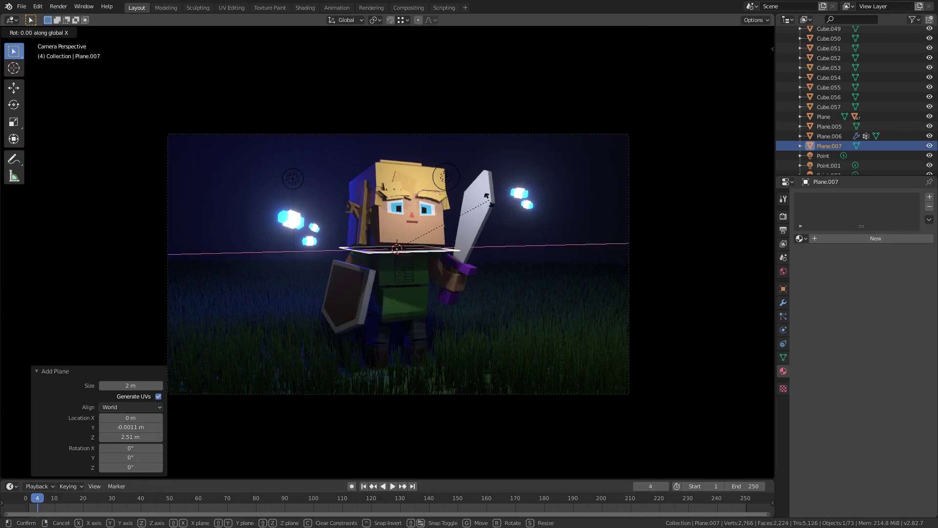
text(90)
key(Return)
Step: Move the new plane about 17.2 m back along Y and place it in the sky at the character's shield side
key(g)
click(310, 251)
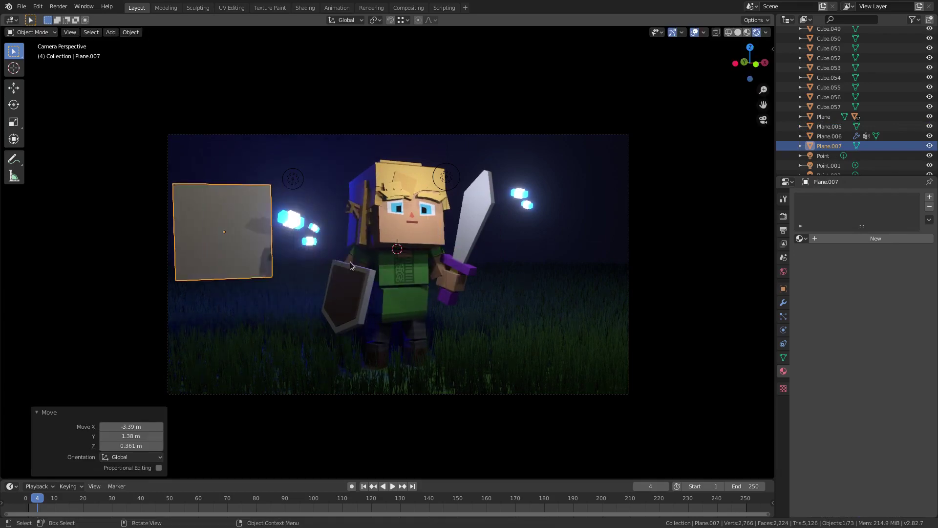
key(g)
key(y)
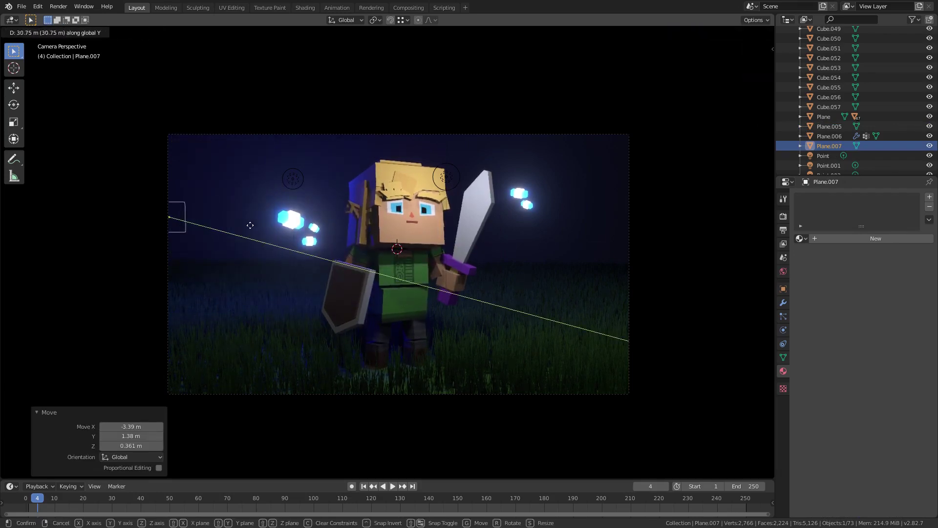
click(253, 228)
key(g)
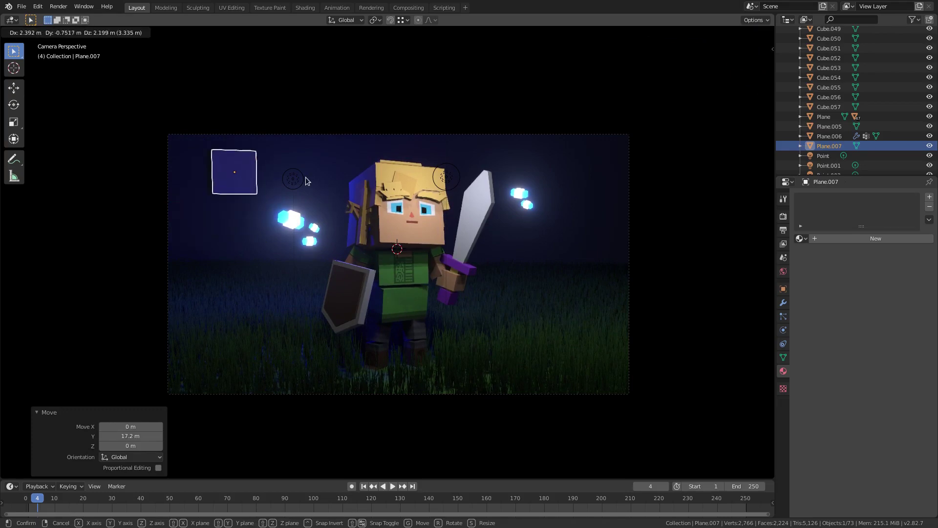
click(306, 181)
Step: Give the new sky plane a new material with an Emission surface
click(833, 240)
click(895, 298)
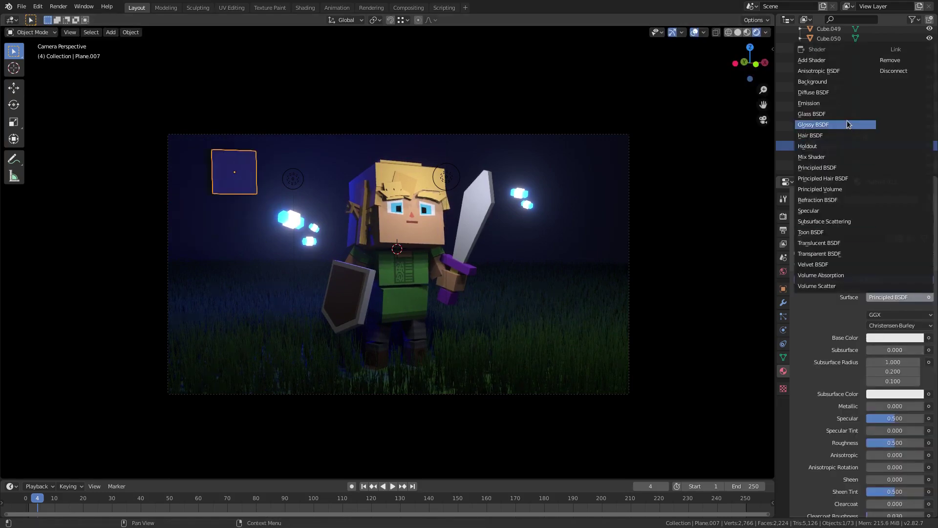
click(835, 108)
middle_drag(645, 251, 25, 350)
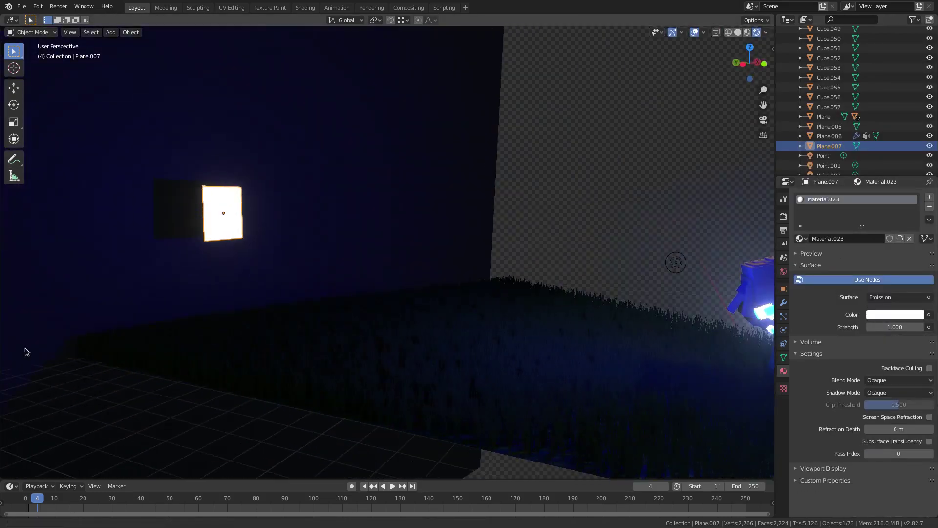
middle_drag(262, 281, 440, 371)
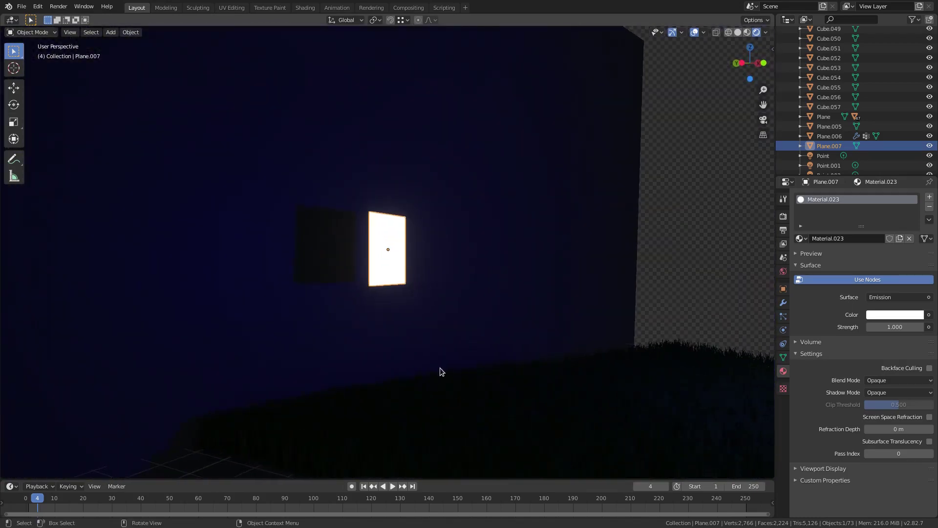
click(815, 469)
click(821, 471)
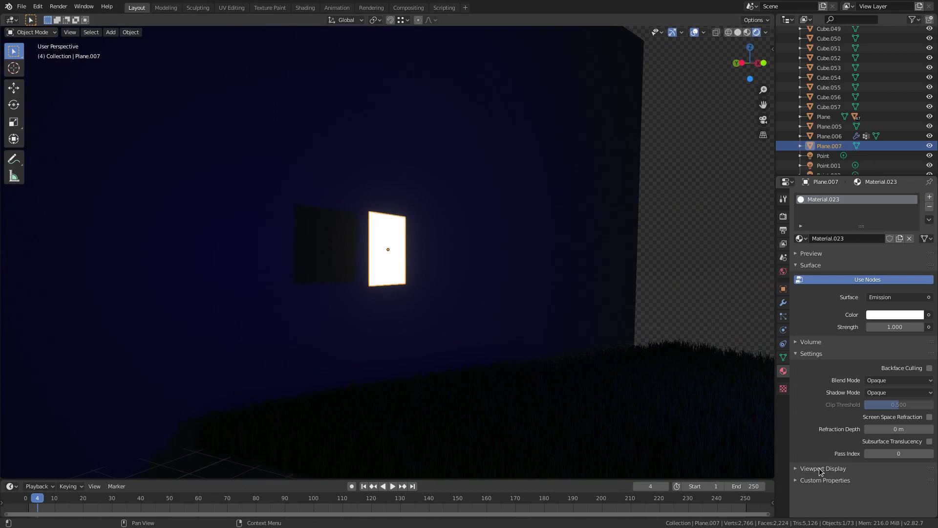
click(800, 342)
click(800, 342)
Step: Rotate the emissive plane about 9° around the global Z axis to align it with the backdrop
middle_drag(506, 317, 541, 318)
key(r)
key(z)
click(377, 359)
shift+middle_drag(381, 337, 576, 324)
Step: Move the emissive plane close to the backdrop and rotate it slightly, finishing with about -0.893° around the view axis
key(g)
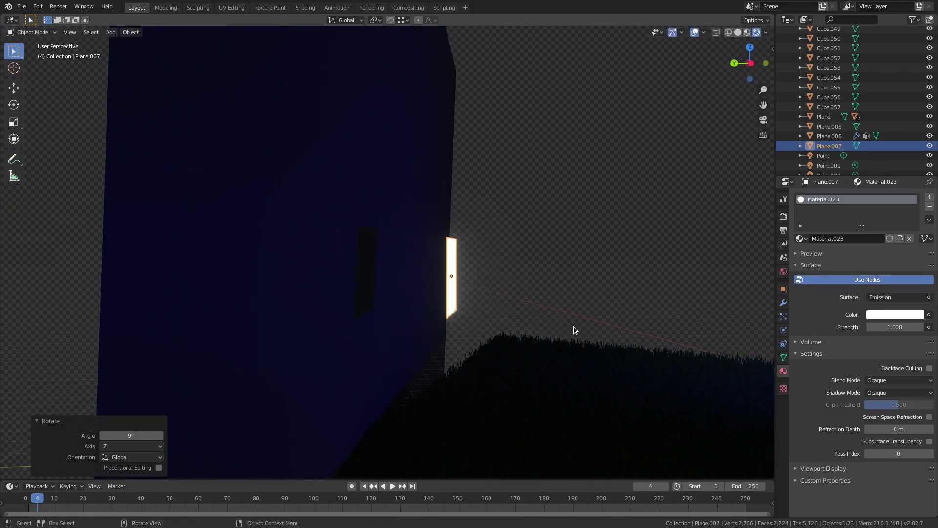
click(491, 330)
key(r)
click(494, 331)
middle_drag(494, 330, 409, 287)
scroll(409, 286, up, 4)
key(r)
click(491, 298)
key(g)
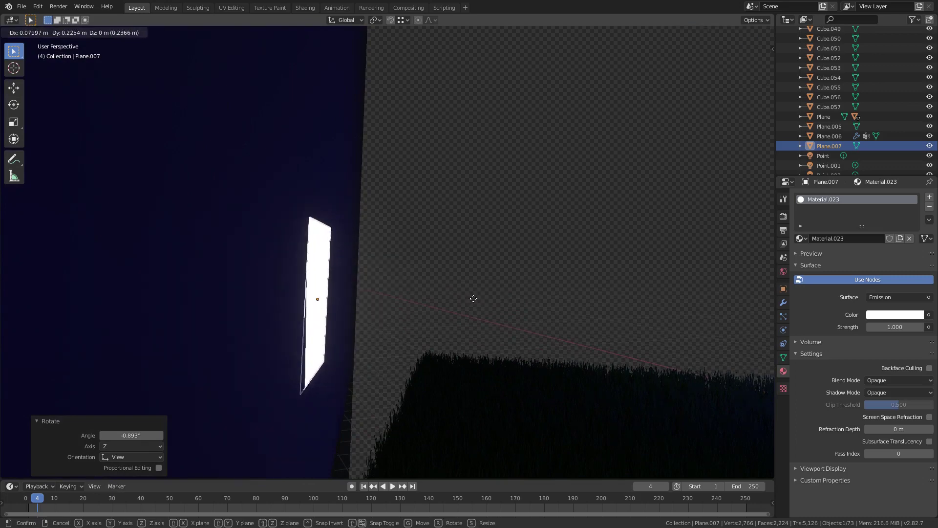
click(474, 298)
Step: In camera view, rotate the emissive plane about -9.34° around the Y axis and trackball-rotate it by about -3.44°
scroll(475, 298, down, 5)
key(KP_0)
key(r)
key(y)
click(503, 219)
key(r)
key(r)
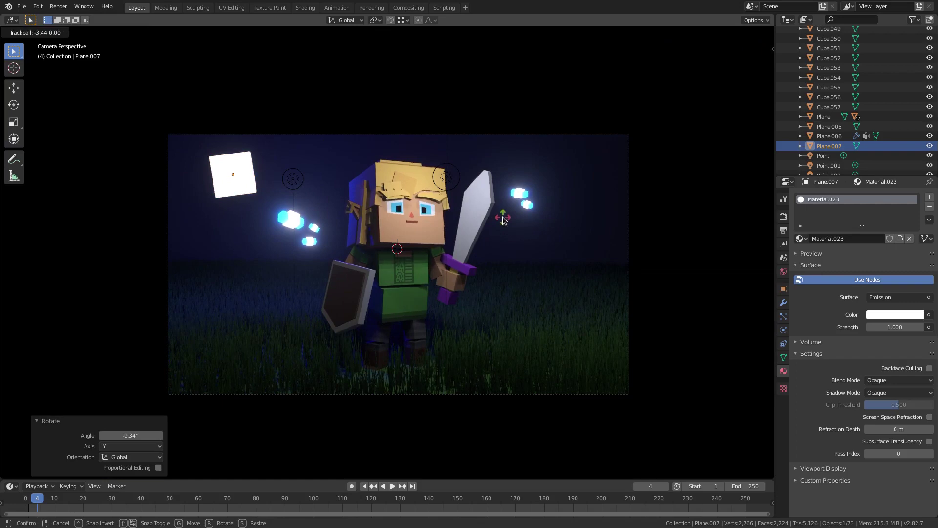
click(504, 218)
Step: Shift the emissive plane about -0.782 m in X and 0.316 m in Y, and rotate it about 1.75° around Z
key(g)
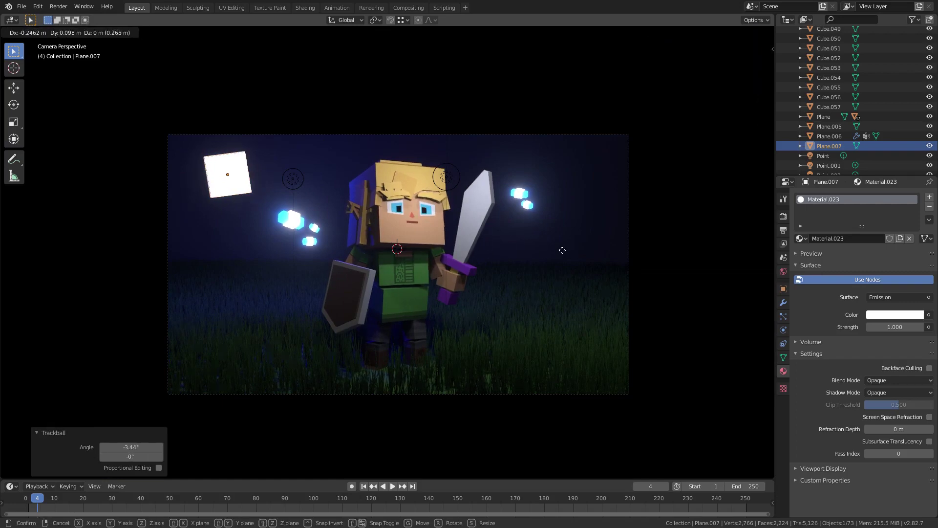
click(556, 248)
key(r)
key(z)
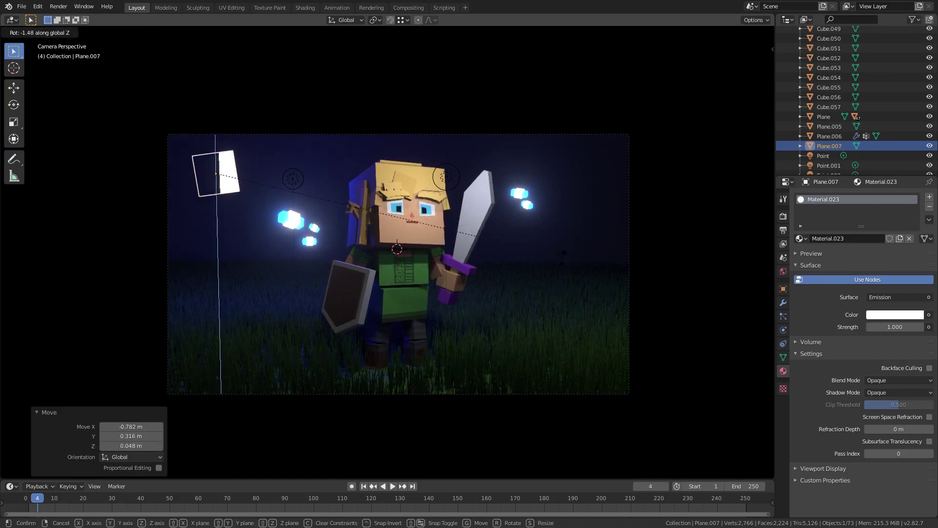
click(562, 240)
Step: Move the emissive plane about 0.639 m along its local Z axis and scale it to about 0.621
key(g)
key(y)
key(z)
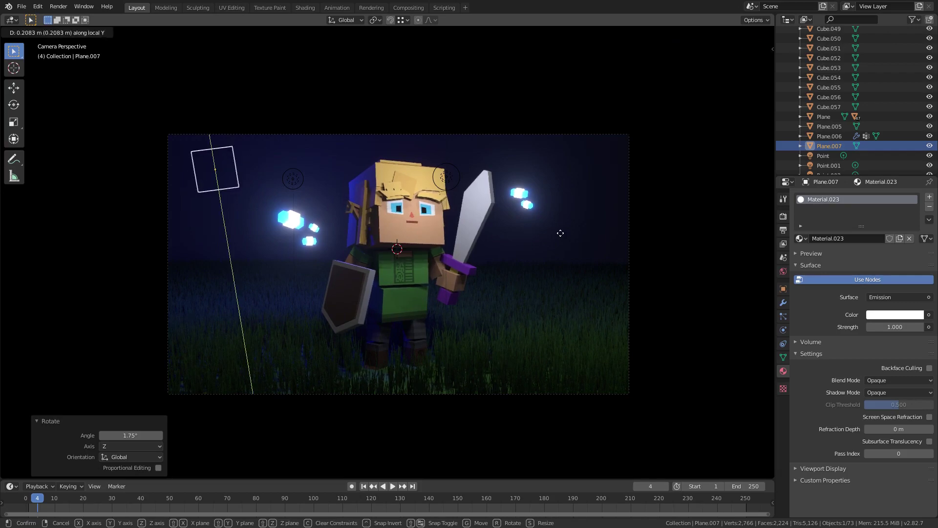
key(z)
click(558, 233)
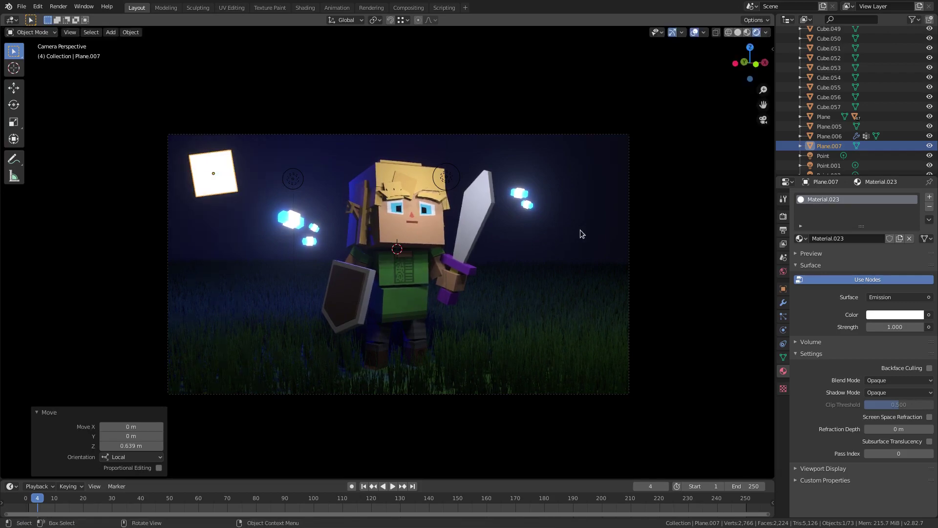
key(s)
click(436, 230)
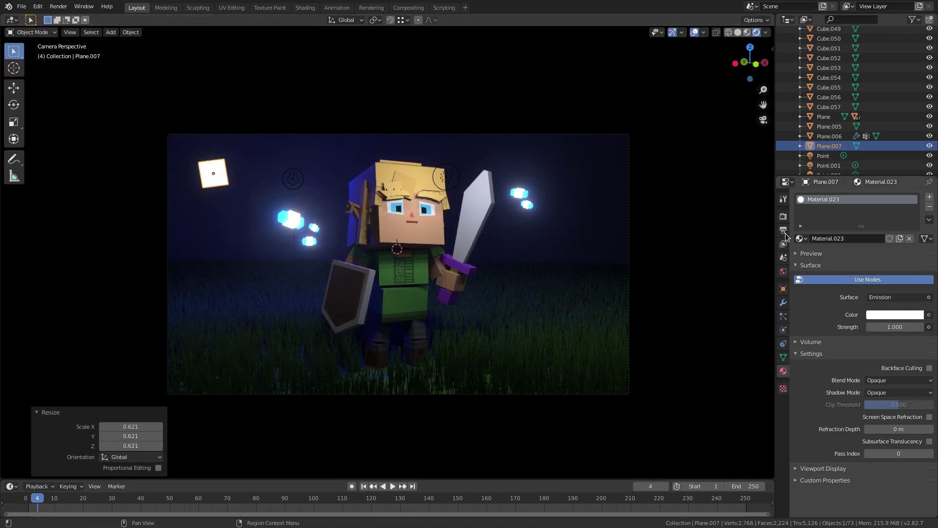
Step: Move the emissive plane just outside the upper left corner of the camera frame and set its emission strength to 105.900
drag(899, 324, 919, 324)
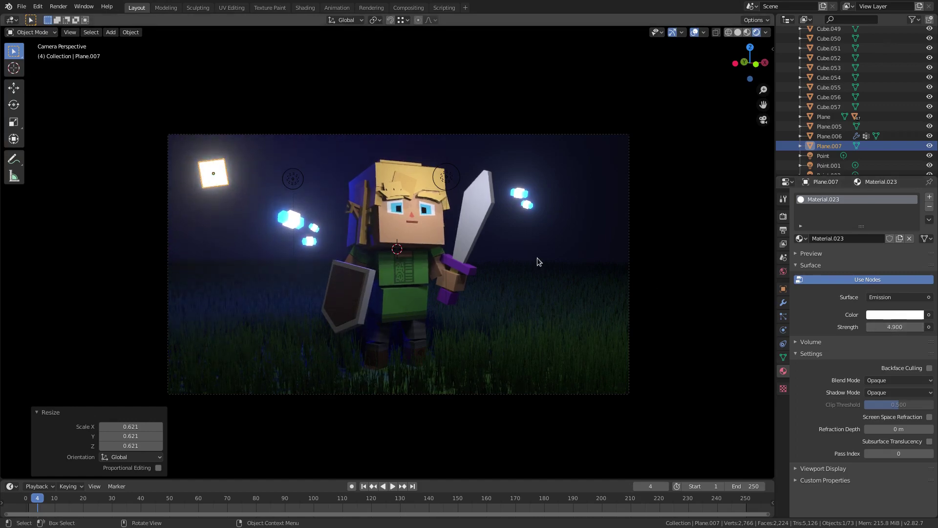
key(g)
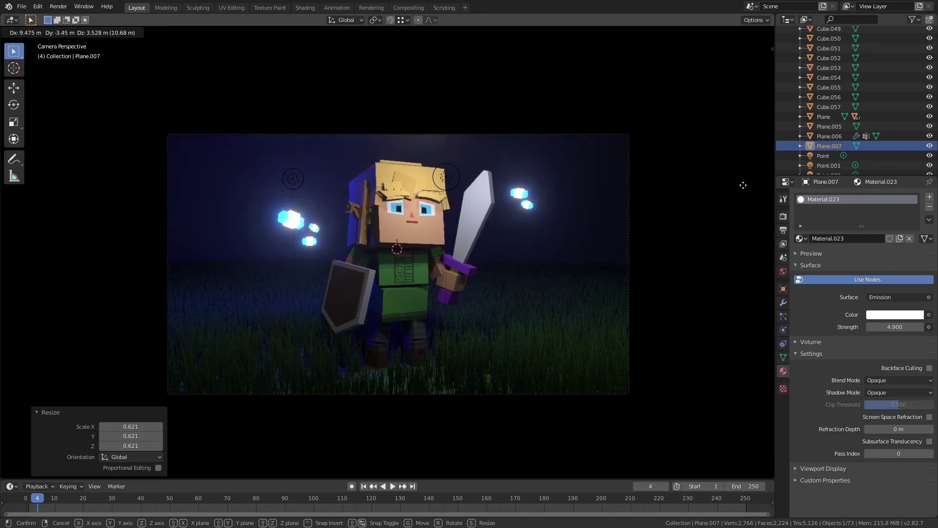
click(350, 172)
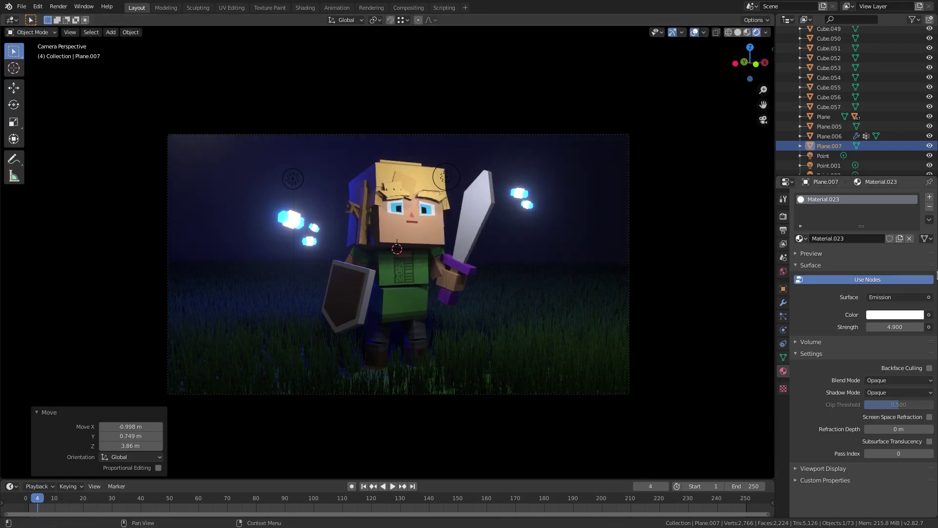
drag(892, 326, 924, 327)
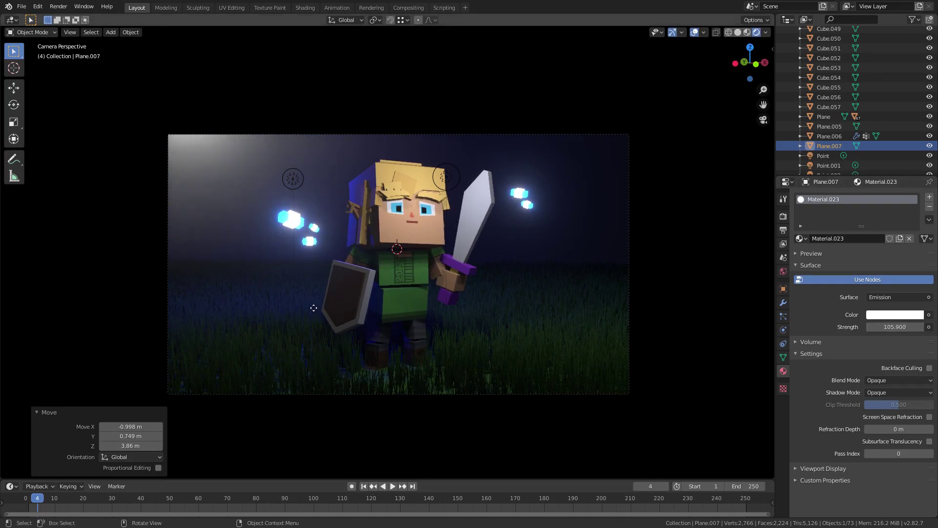
key(g)
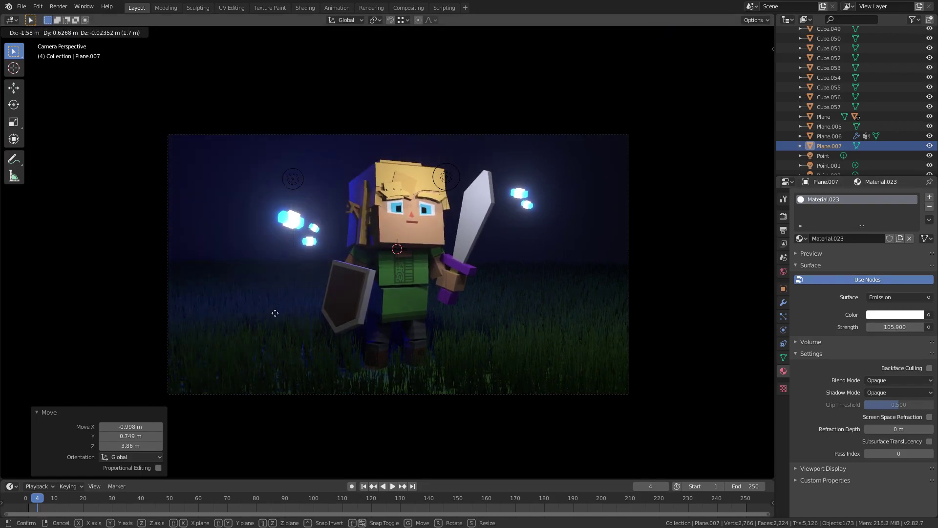
click(299, 325)
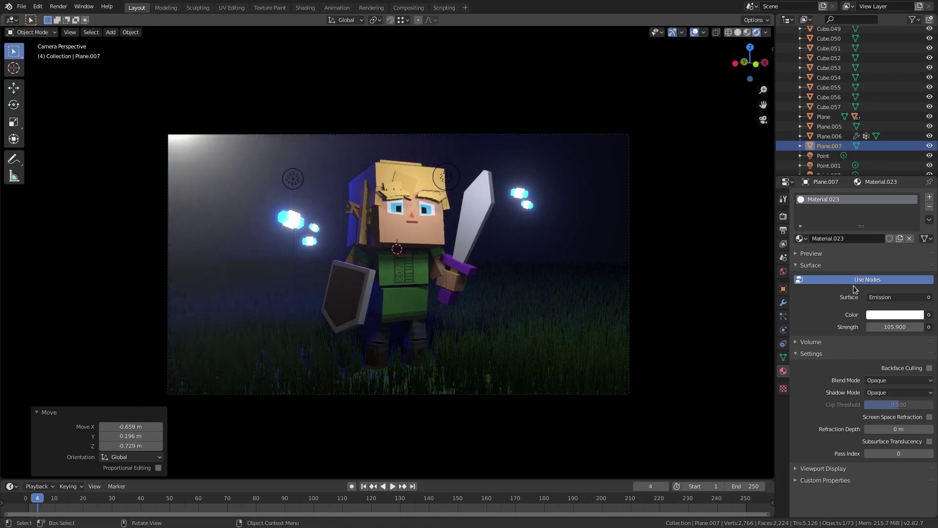
Step: Change the emissive plane's color to a saturated blue with a hue of about 0.592 and saturation of about 0.954
click(874, 312)
drag(875, 204, 891, 179)
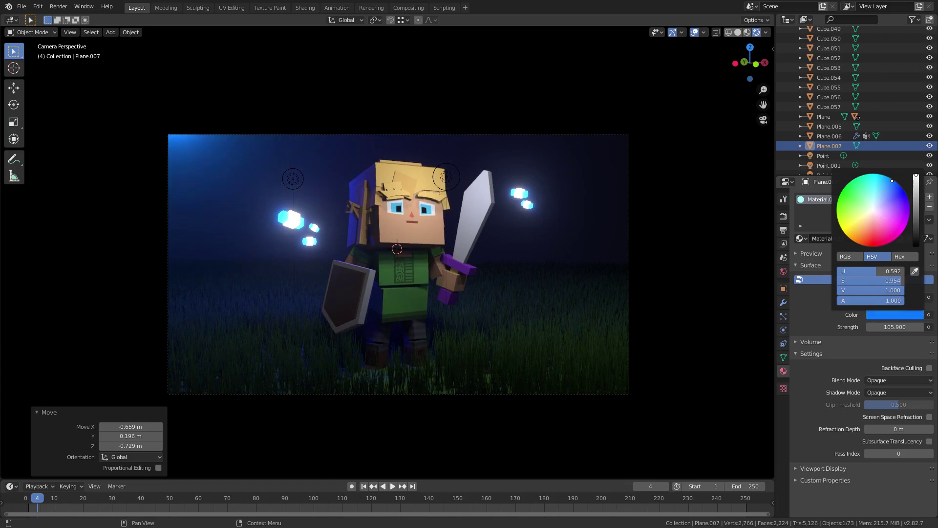
Step: Duplicate the blue light plane four times, placing three copies beyond the camera frame's upper right corner and one beyond its lower right corner
key(shift+d)
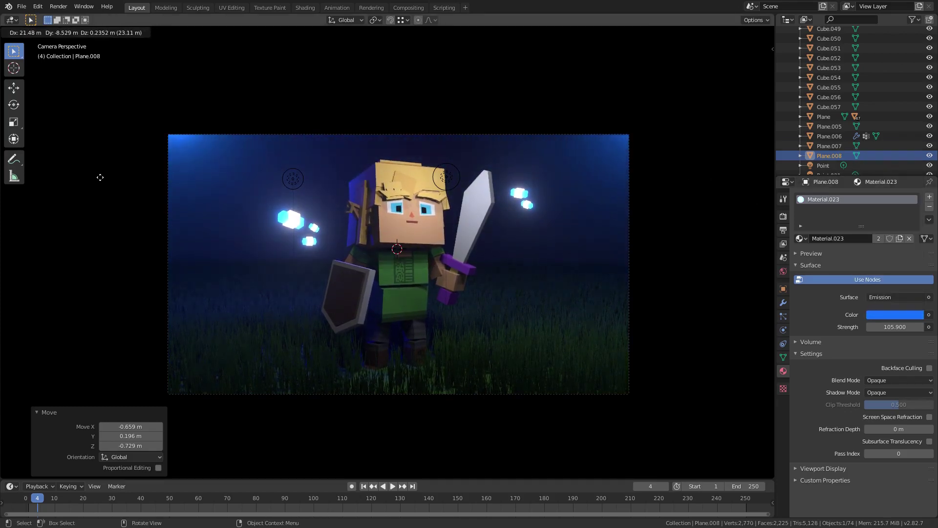
click(100, 177)
key(shift+d)
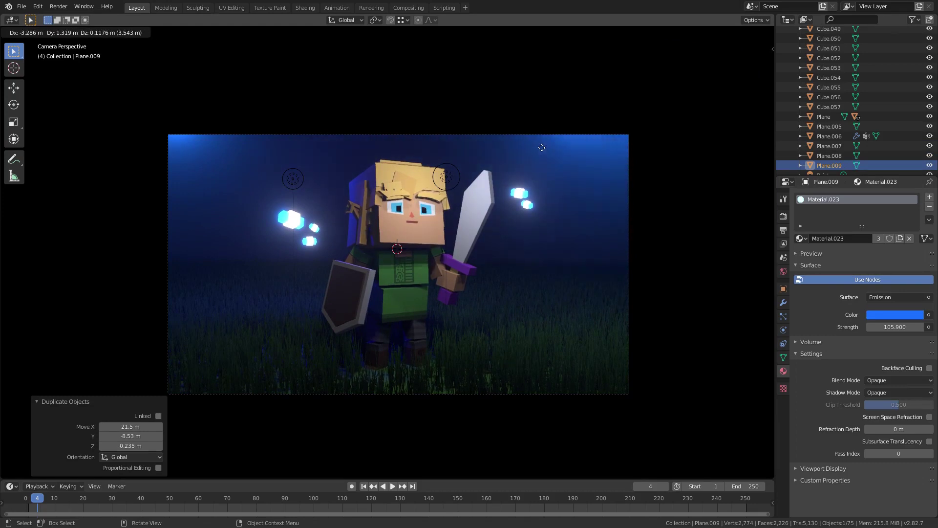
click(558, 140)
key(shift+d)
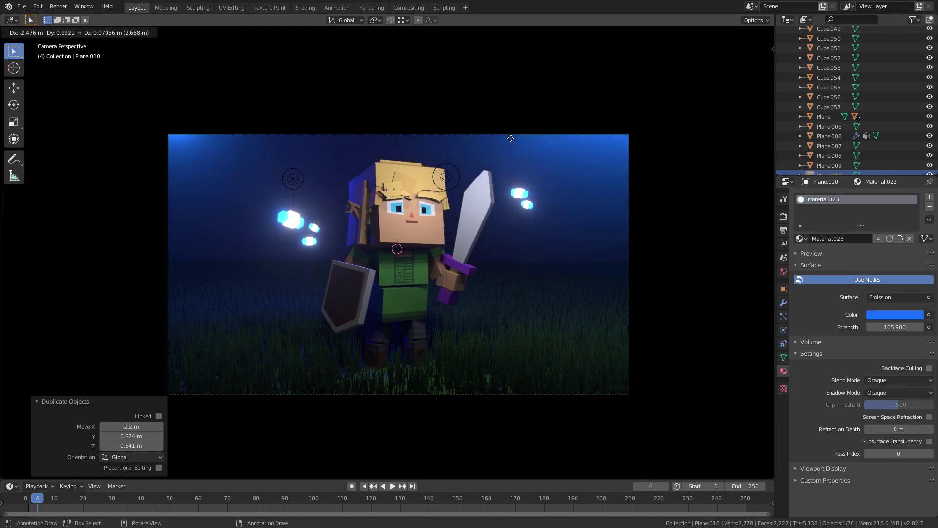
click(536, 140)
key(shift+d)
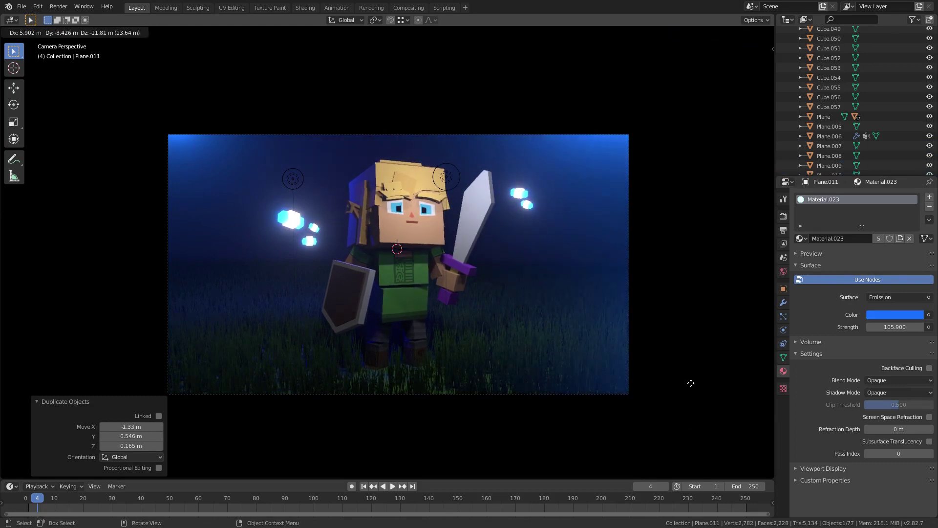
click(647, 65)
Step: Try a pale orange emission color on the material shared by the light planes
click(895, 314)
click(868, 223)
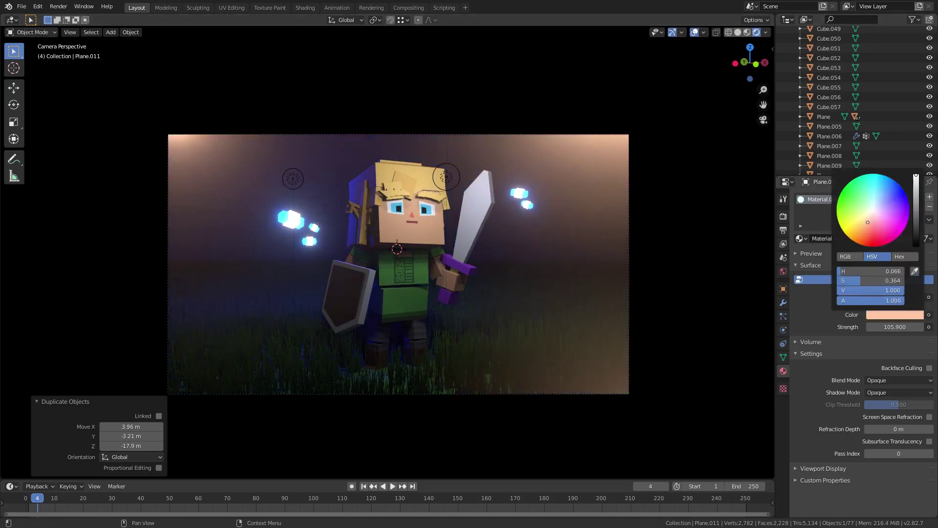
drag(868, 222, 867, 214)
key(ctrl+z)
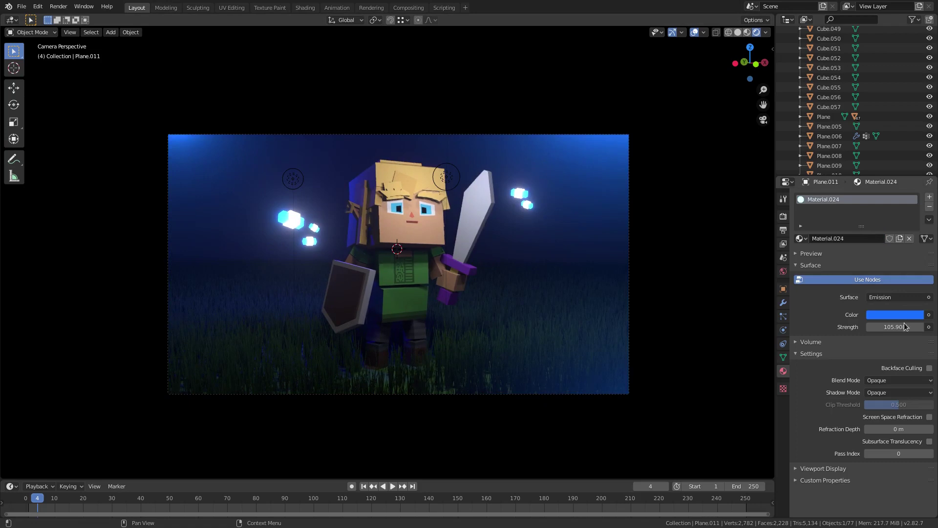
Step: Make the lower right light plane's material single-user and set its color to dark purple with hue 0.710, saturation 0.744 and value 0.627
click(903, 315)
mouse_move(897, 206)
mouse_down()
mouse_move(900, 222)
mouse_move(871, 216)
mouse_move(895, 200)
mouse_move(887, 195)
mouse_move(916, 225)
mouse_move(911, 209)
mouse_up()
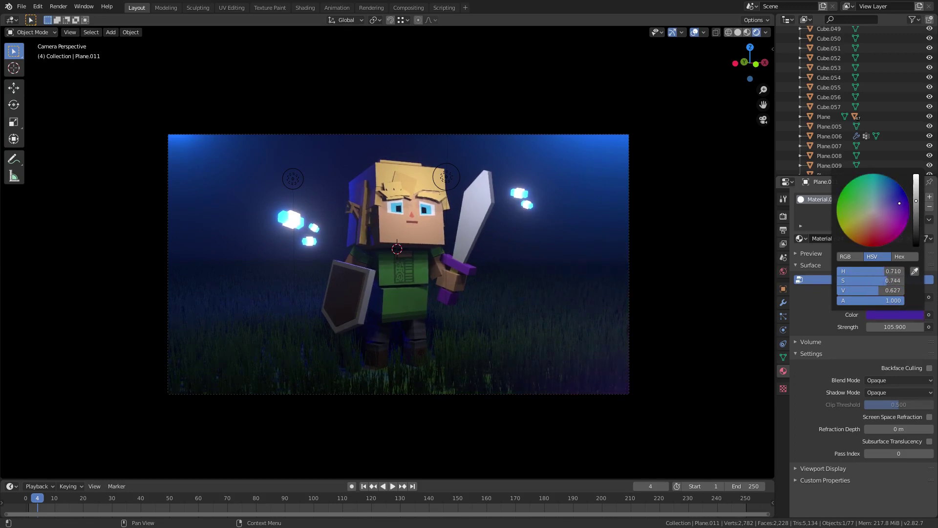
Step: Duplicate the purple light plane about -15.4 m in X and 6.11 m in Y, and shift the copy another -5.11 m in X and 2.03 m in Y
key(shift+d)
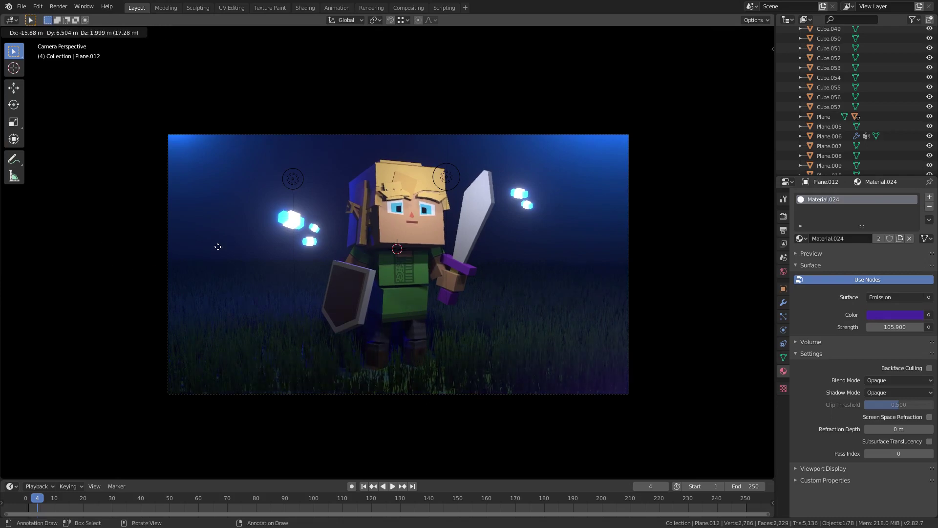
click(436, 364)
key(g)
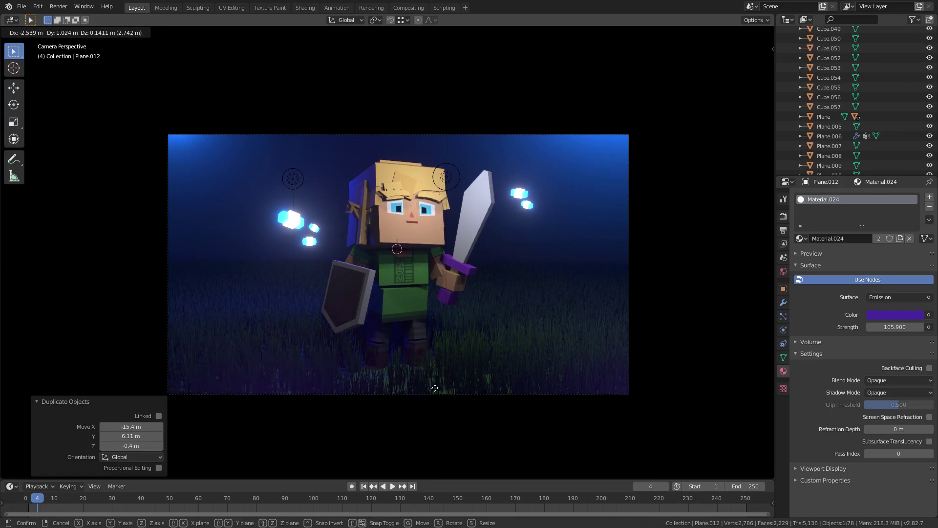
click(380, 391)
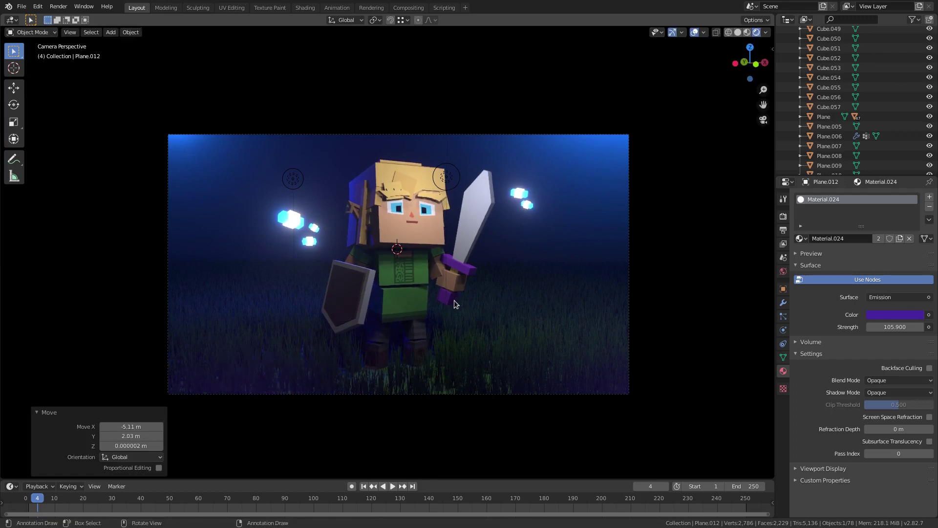
scroll(454, 299, down, 2)
scroll(456, 298, up, 3)
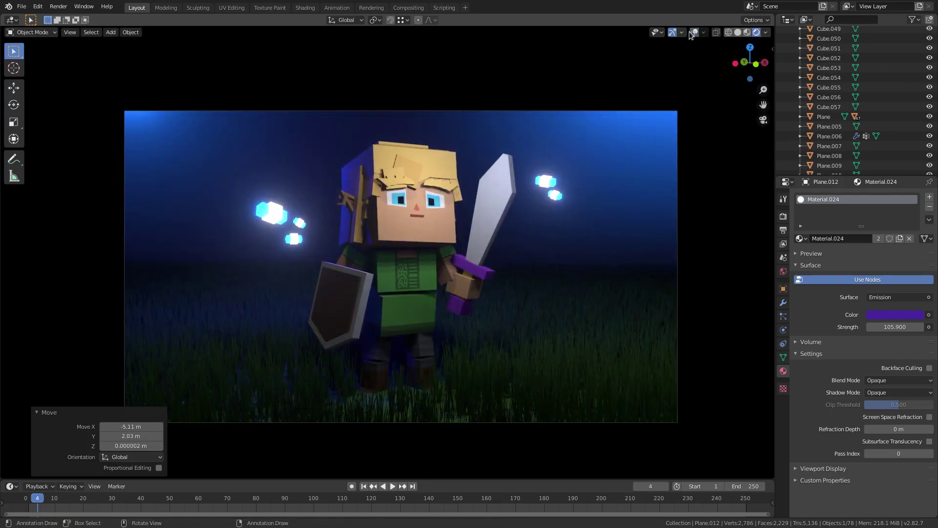
Step: Split the 3D viewport into two side-by-side areas and turn the new one into a Shader Editor
scroll(558, 327, down, 3)
scroll(555, 325, up, 5)
scroll(552, 343, down, 2)
scroll(554, 345, up, 1)
click(784, 216)
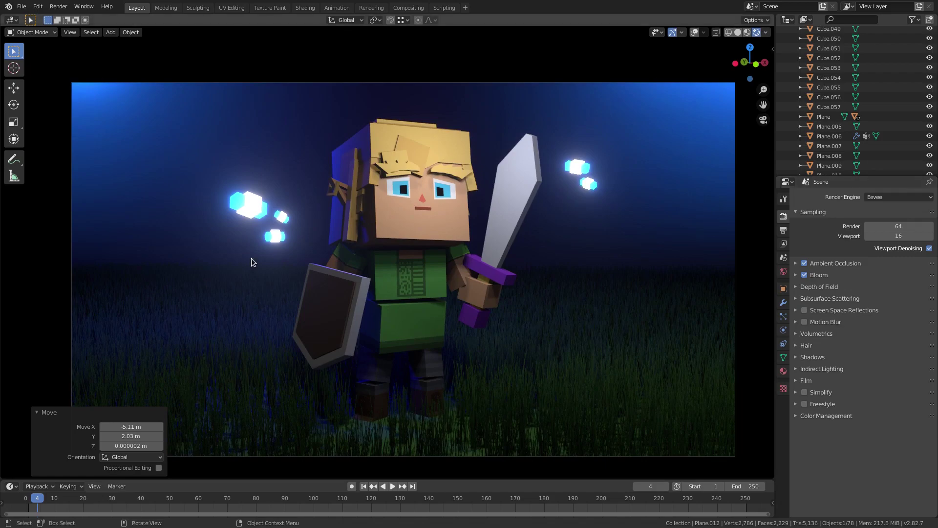
drag(127, 42, 408, 58)
click(22, 32)
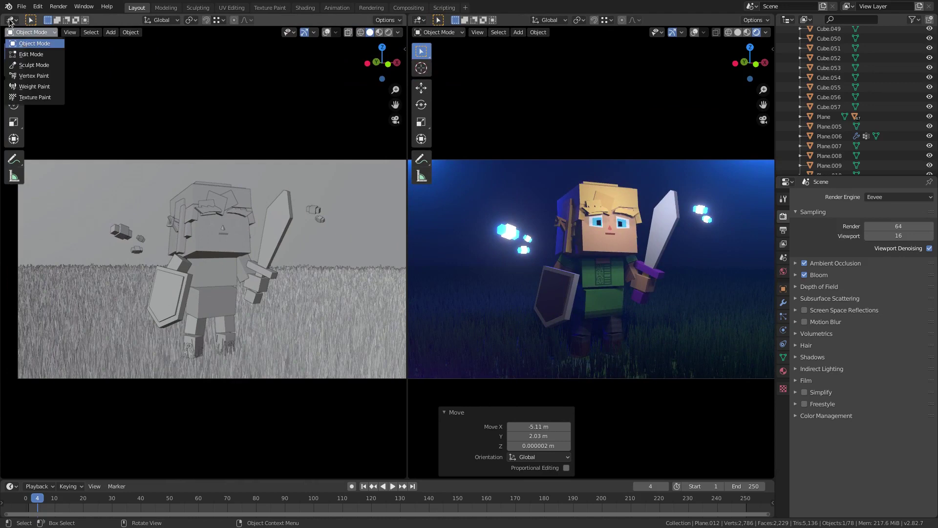
click(9, 22)
click(29, 78)
drag(300, 194, 574, 233)
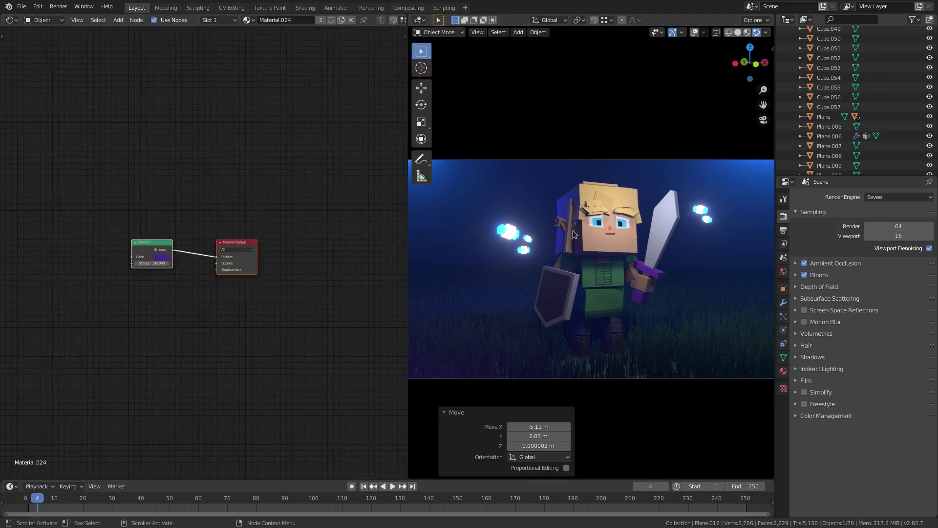
Step: Add a Volume Absorption node and a Volume Scatter node below the Emission node of the purple light material
scroll(205, 307, up, 4)
middle_drag(205, 293, 295, 287)
drag(221, 232, 162, 208)
key(shift+a)
text(vol)
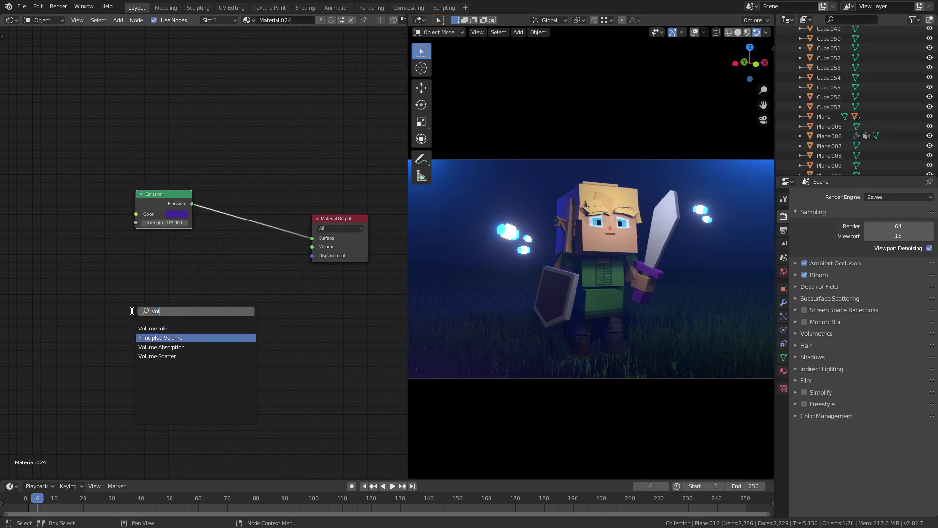
key(Return)
click(132, 311)
key(shift+a)
click(132, 311)
text(vol)
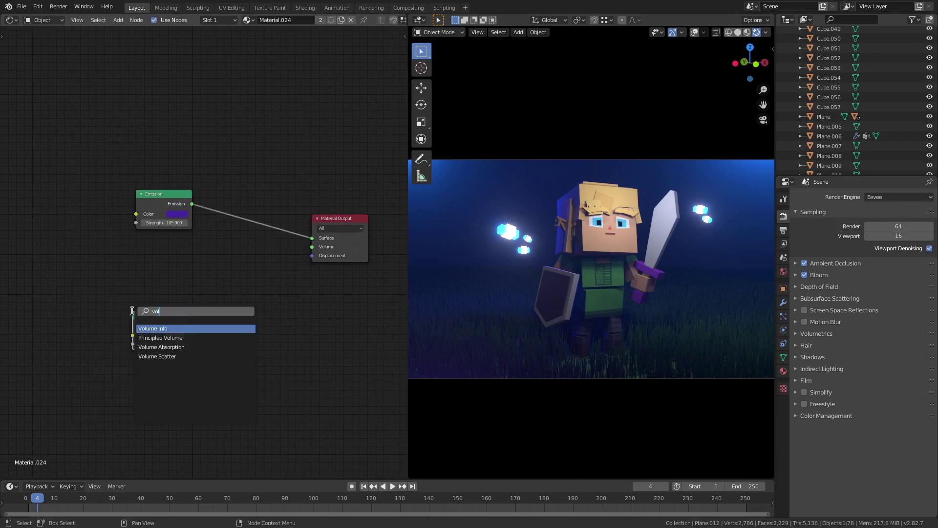
key(Down)
key(Down)
key(Return)
click(116, 371)
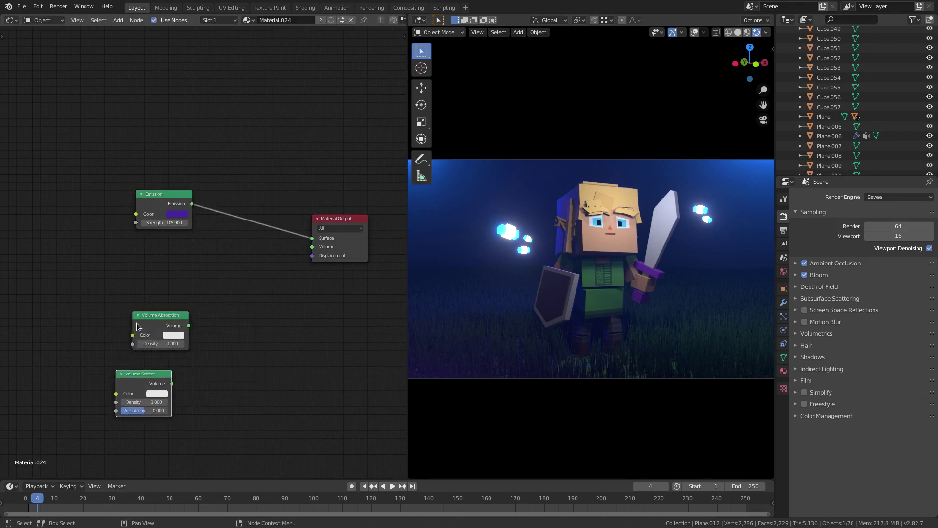
Step: Add a Mix Shader beside the volume nodes and link its output to the Material Output's Volume input
drag(141, 315, 77, 289)
key(shift+a)
text(mix)
key(Return)
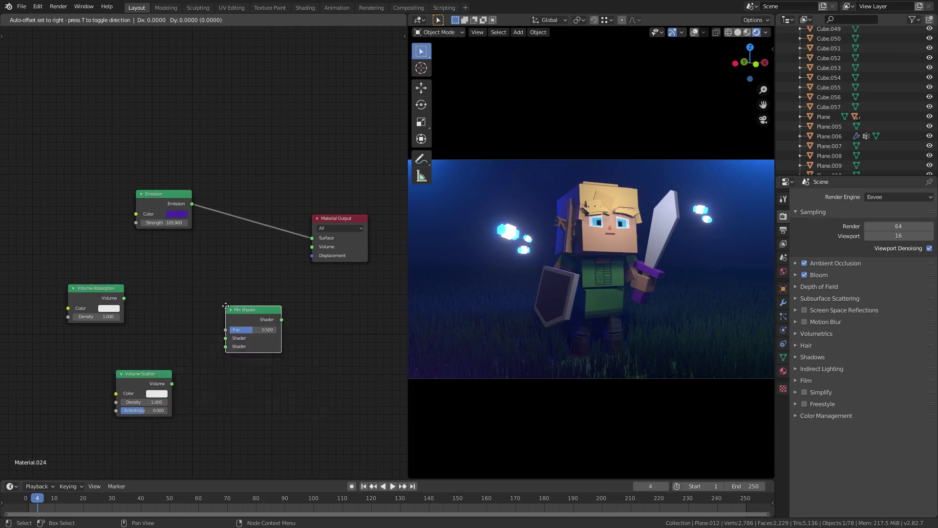
drag(256, 292, 312, 247)
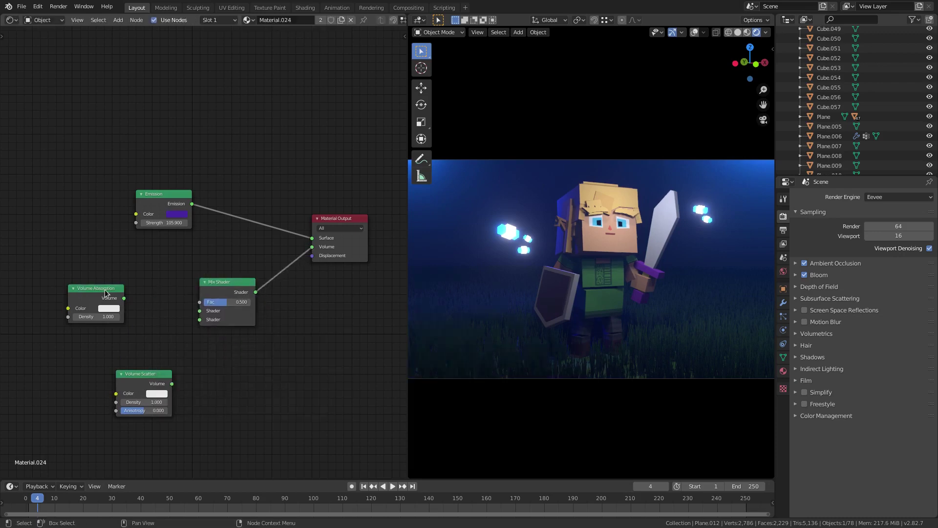
drag(98, 289, 106, 282)
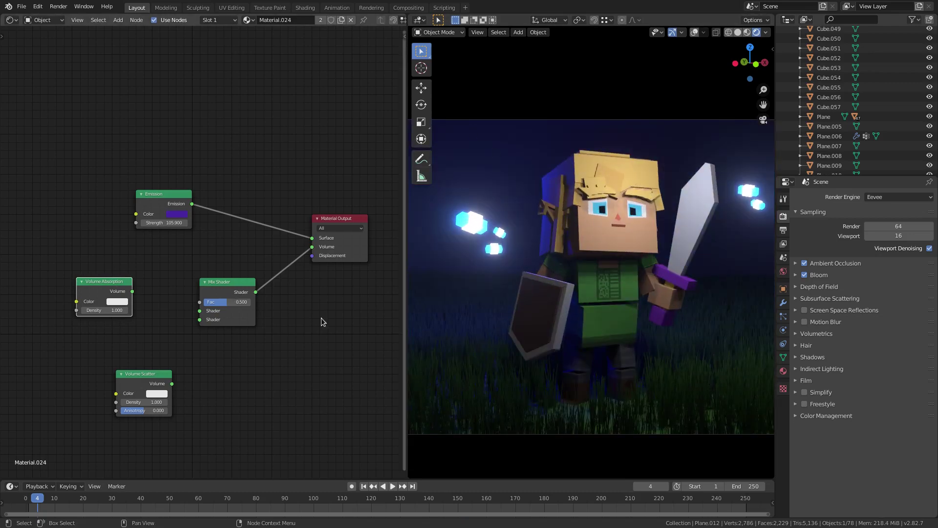
Step: Unlink the Mix Shader from the Material Output and copy it with both volume nodes into the World shader
drag(312, 247, 226, 306)
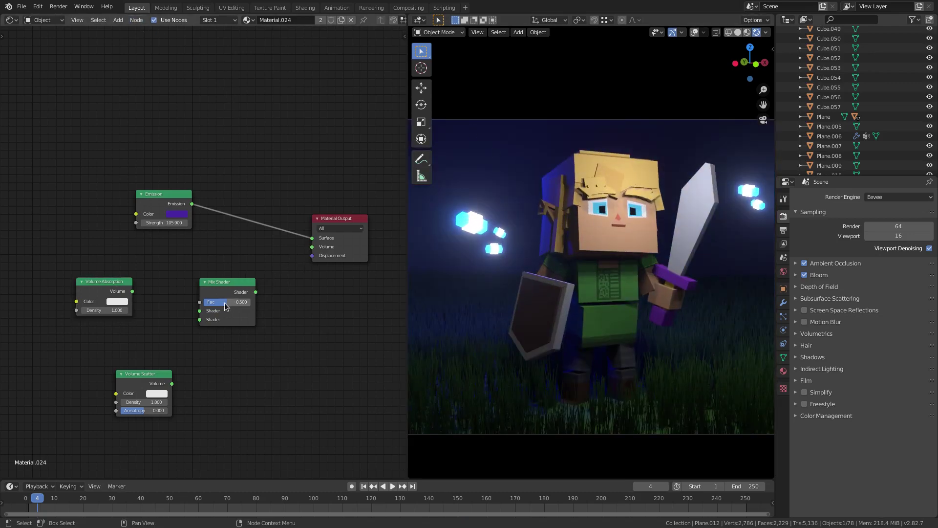
drag(298, 410, 113, 271)
click(44, 20)
click(41, 38)
key(ctrl+v)
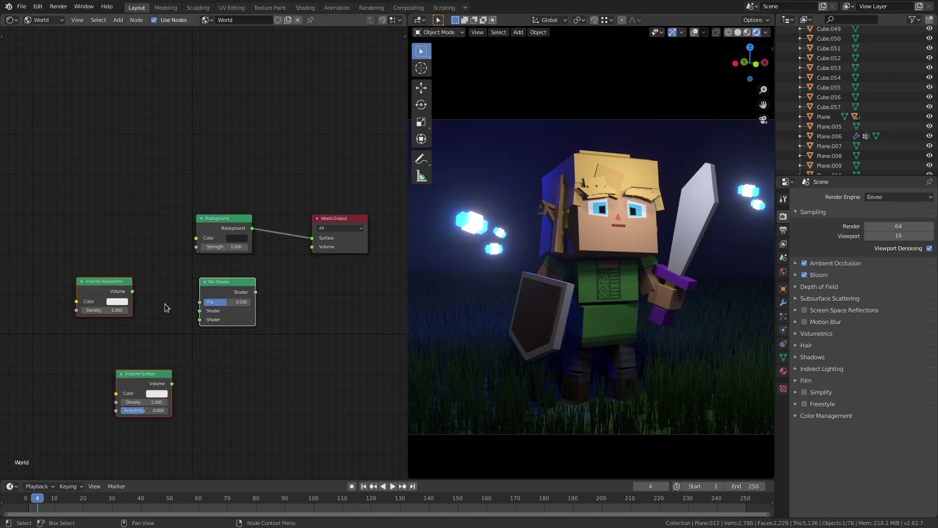
Step: Feed Volume Absorption and Volume Scatter into the Mix Shader and link it to the World Output's Volume input
click(202, 218)
drag(203, 218, 115, 187)
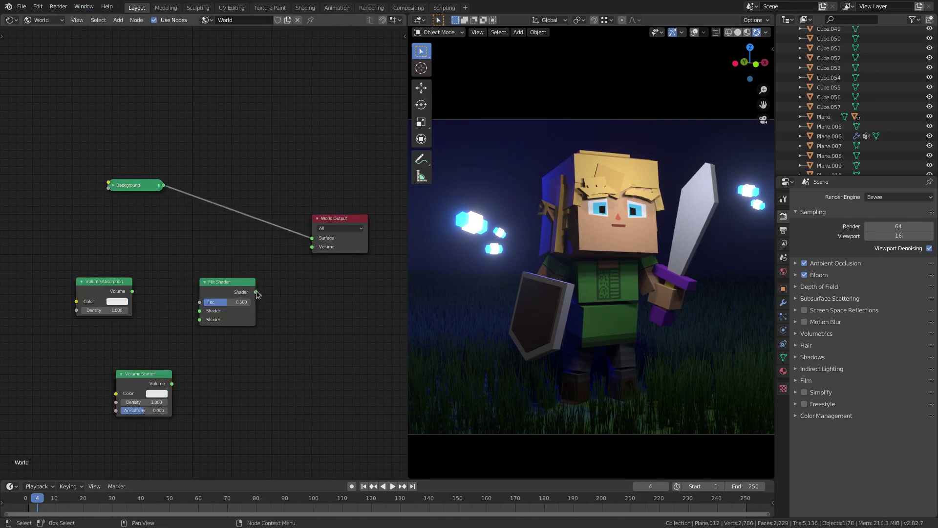
click(114, 186)
drag(110, 283, 208, 312)
drag(180, 384, 200, 319)
drag(156, 376, 135, 355)
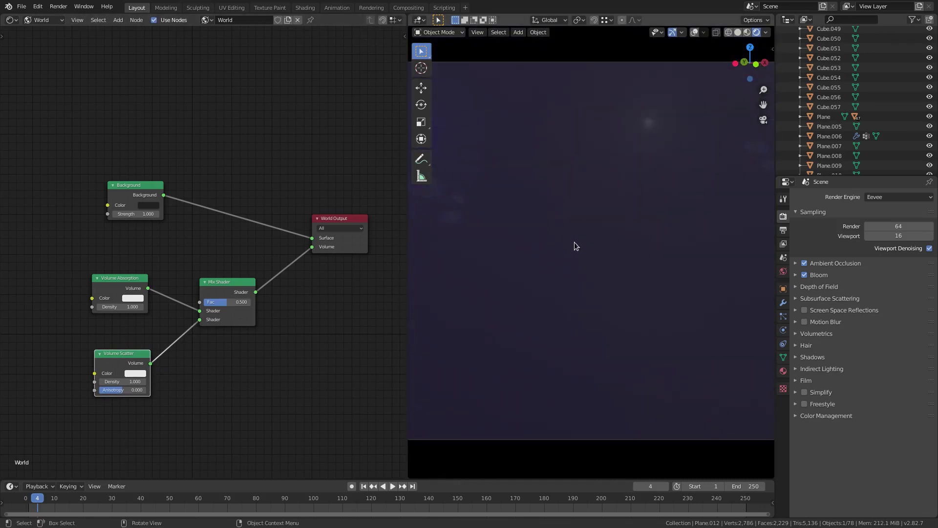
Step: Thin the world fog by setting the Volume Absorption density to 0.300 and the Volume Scatter density to 0.100
drag(128, 307, 122, 308)
drag(135, 381, 120, 382)
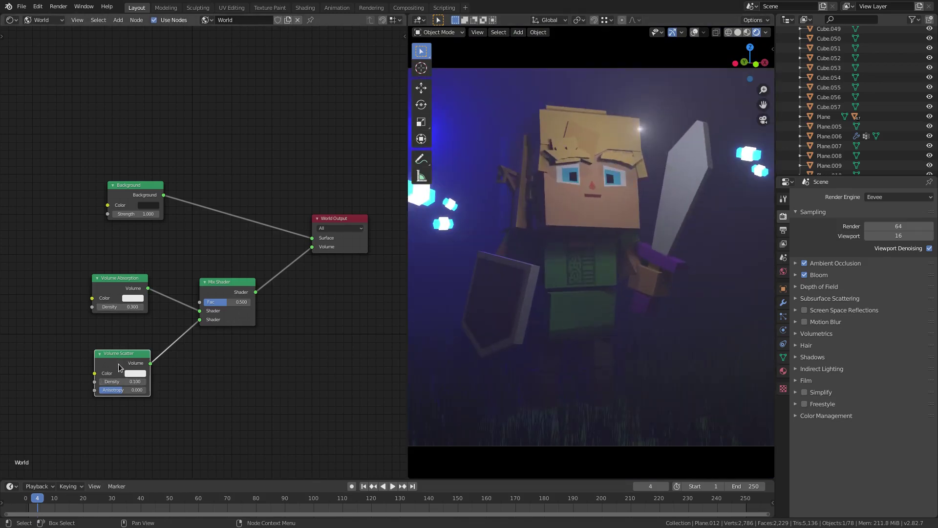
scroll(524, 265, down, 1)
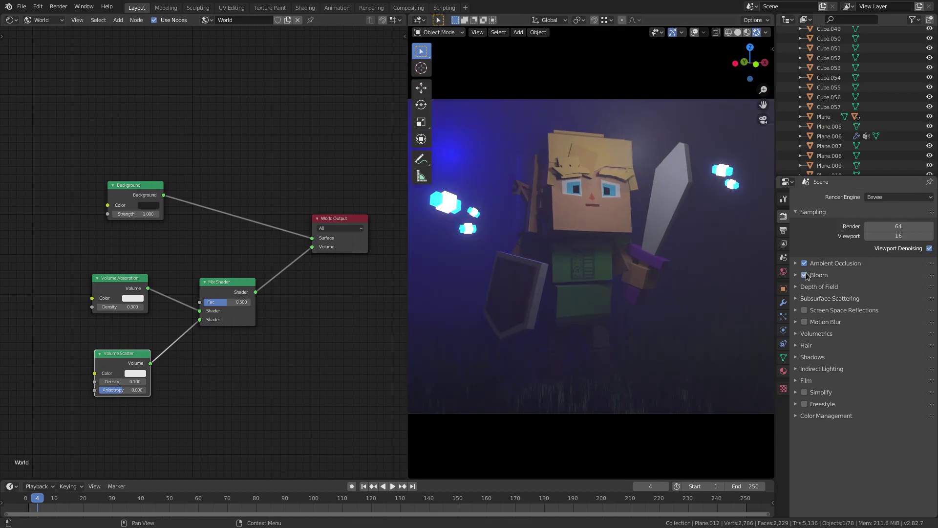
mouse_move(626, 146)
middle_down()
mouse_move(617, 166)
mouse_move(632, 159)
middle_up()
key(KP_0)
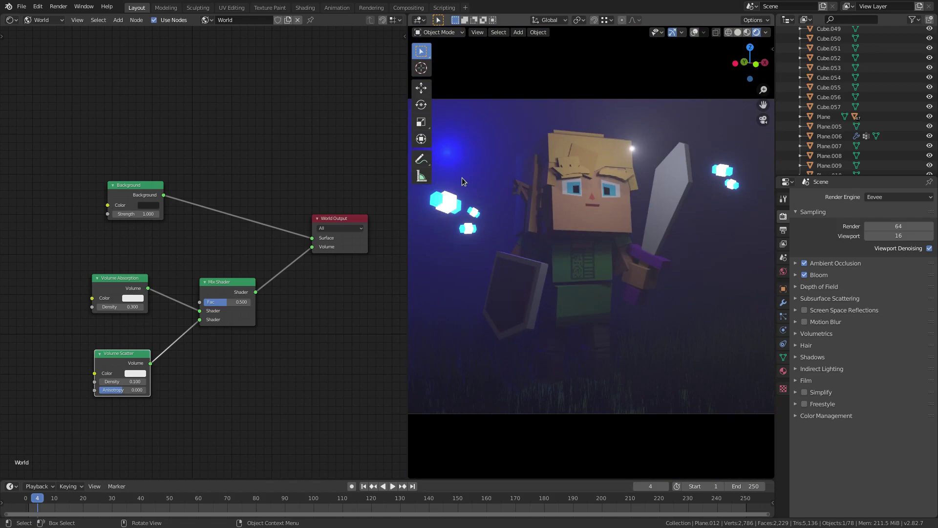
click(450, 154)
scroll(494, 166, down, 3)
scroll(513, 171, up, 2)
key(g)
right_click(576, 264)
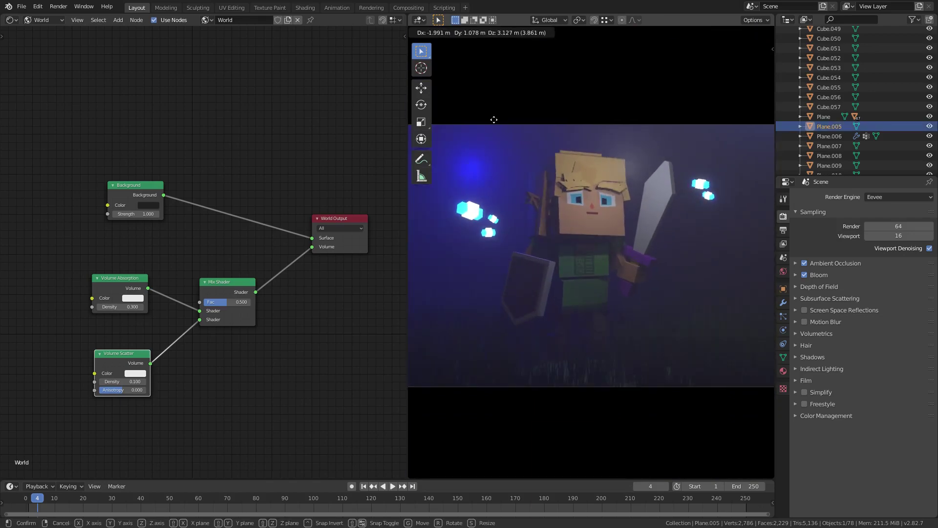
key(g)
right_click(452, 138)
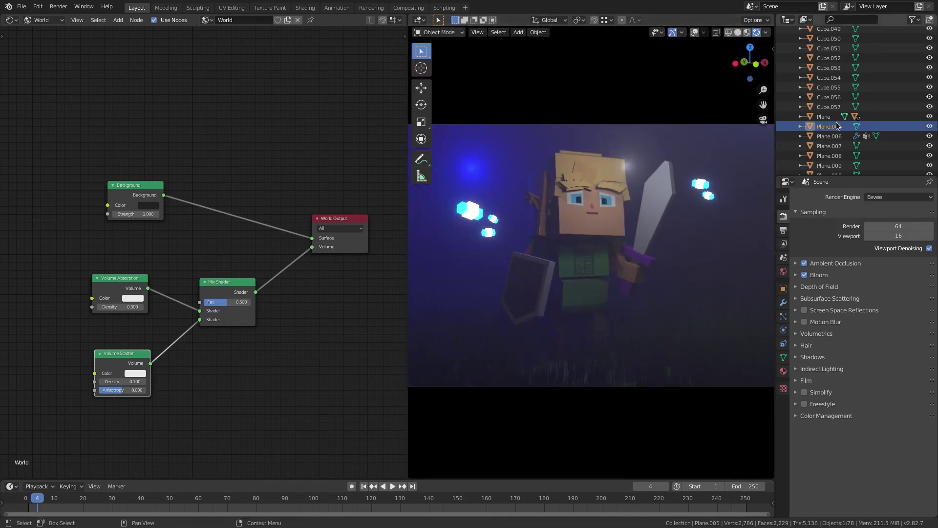
Step: Move the blue point light Point.001 up about 1.65 m so its glow spot leaves the camera frame
scroll(833, 107, up, 10)
scroll(832, 84, down, 10)
scroll(833, 83, down, 4)
click(830, 145)
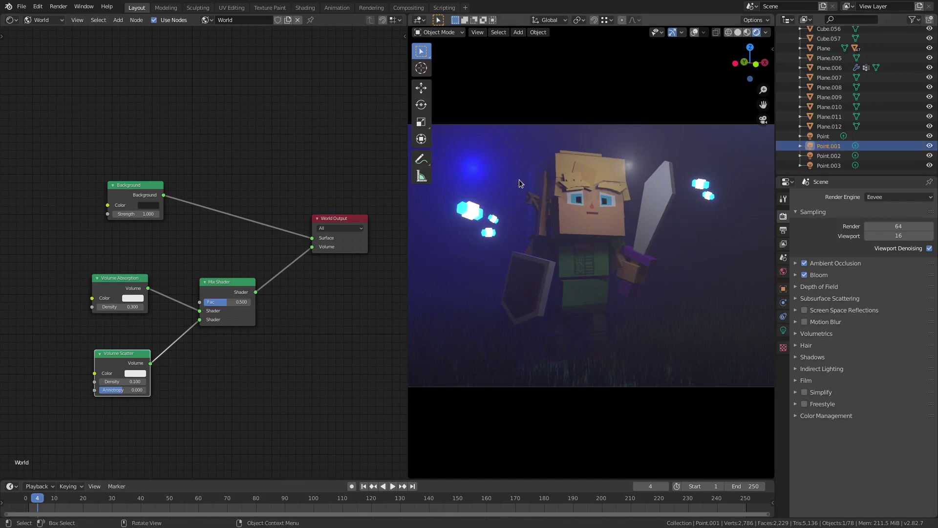
key(g)
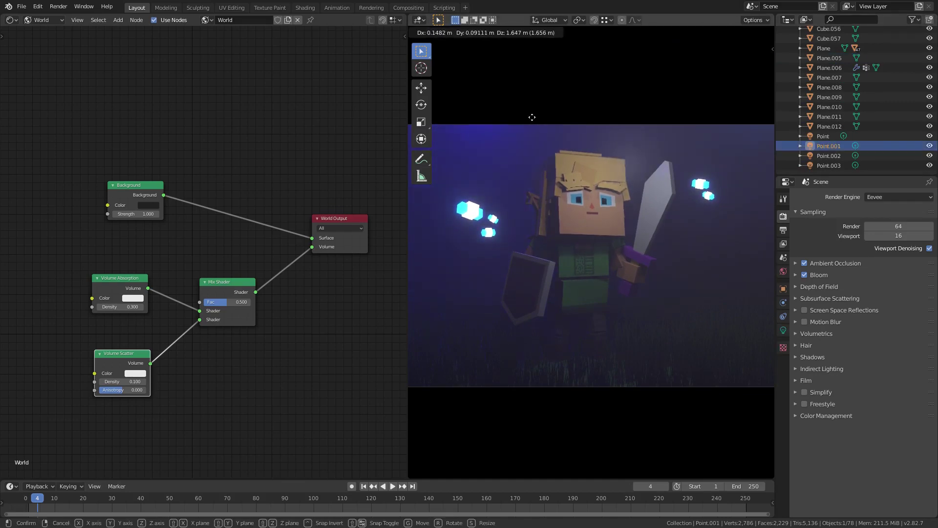
click(536, 120)
Step: Move the white point light Point.002 0.258 m in X, -0.0988 m in Y and 0.0445 m in Z, between head and sword
click(829, 155)
key(g)
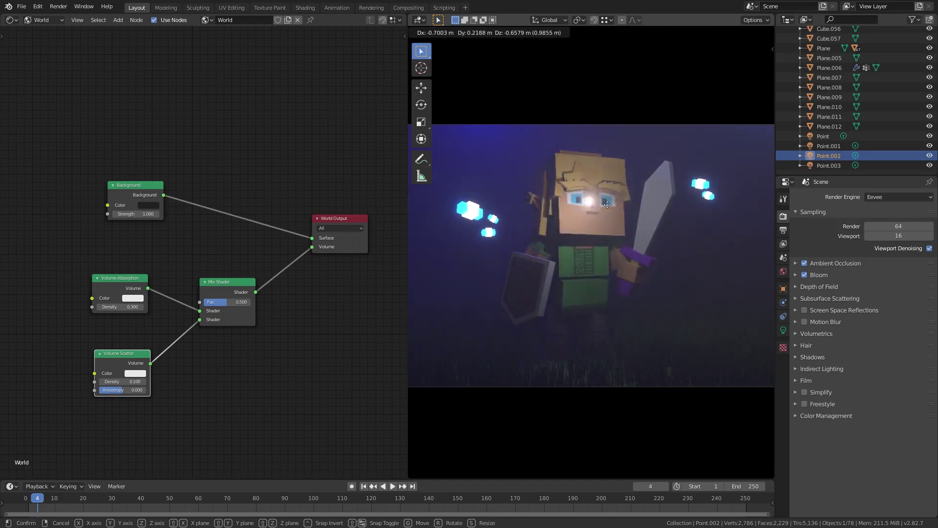
click(662, 166)
Step: Add a filled Ngon circle, rotate it about X to face the camera and move it 1.4, -0.407, 1.66 m
key(shift+a)
mouse_move(667, 166)
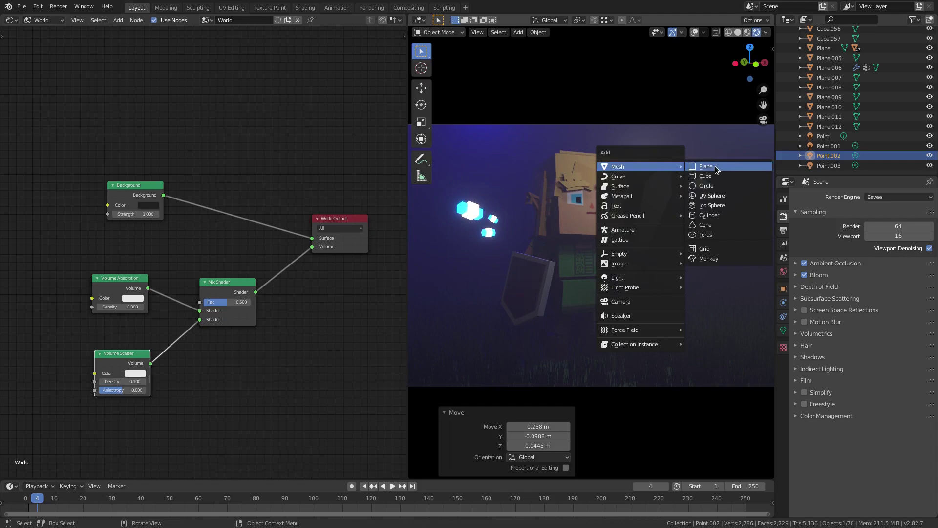
click(717, 186)
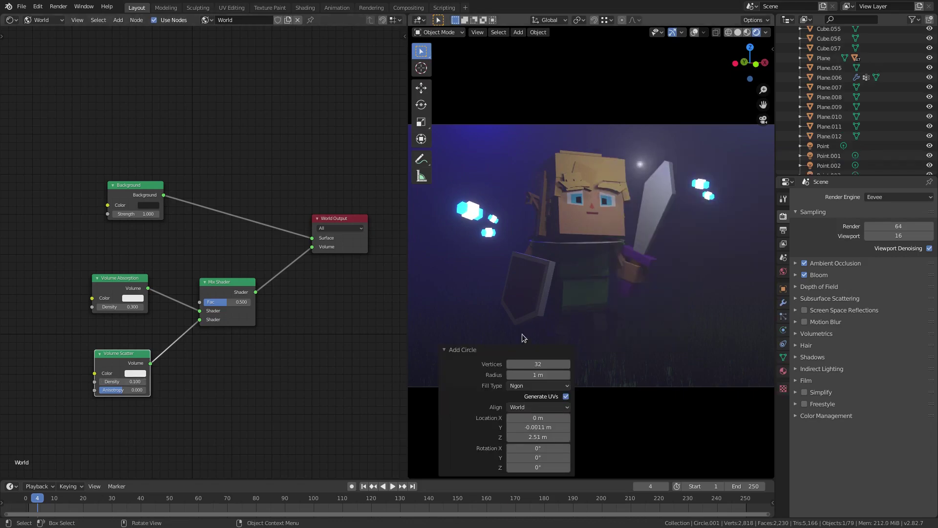
click(530, 386)
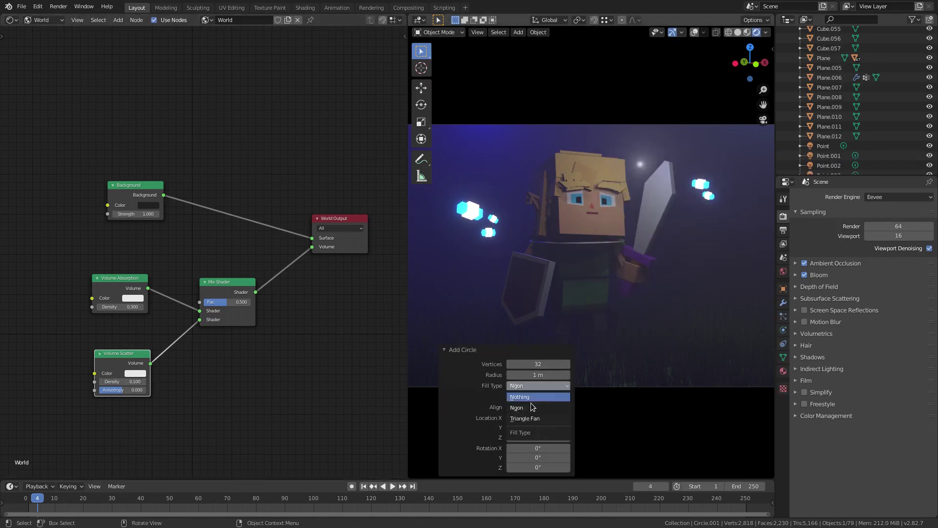
key(r)
key(x)
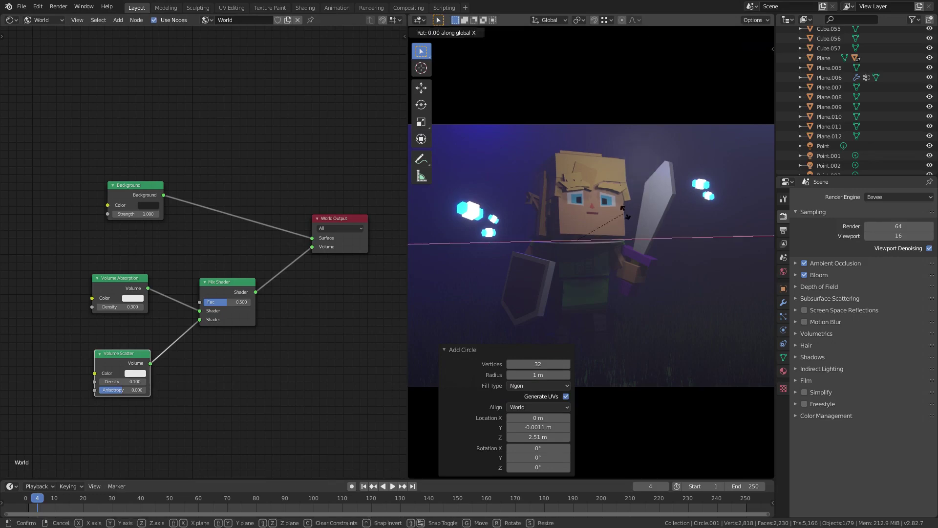
click(591, 305)
key(g)
click(650, 146)
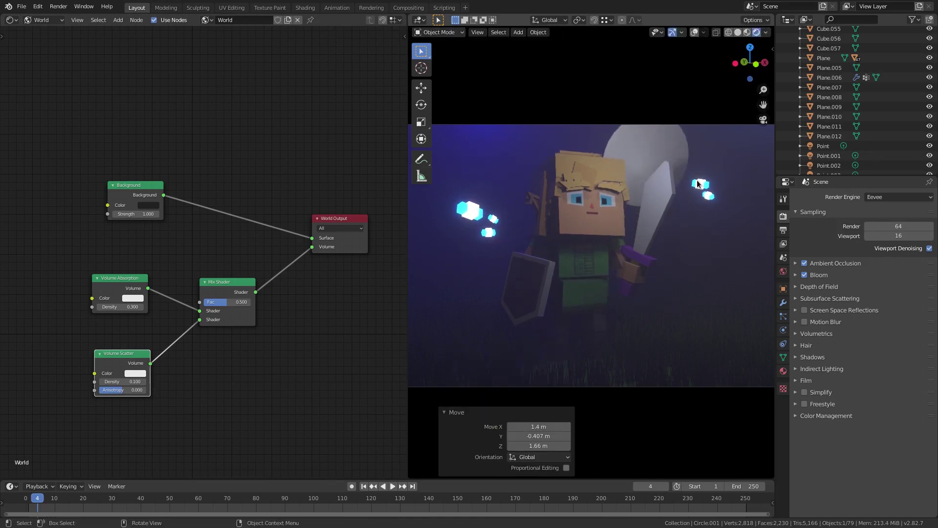
Step: Resize the disc and shift it along the Y axis near the white point light
key(s)
click(667, 172)
key(g)
click(660, 174)
key(g)
key(y)
click(685, 187)
Step: Scale the disc by 0.239 and position it over the white point light between the head and sword
key(g)
click(672, 191)
key(s)
click(652, 175)
key(g)
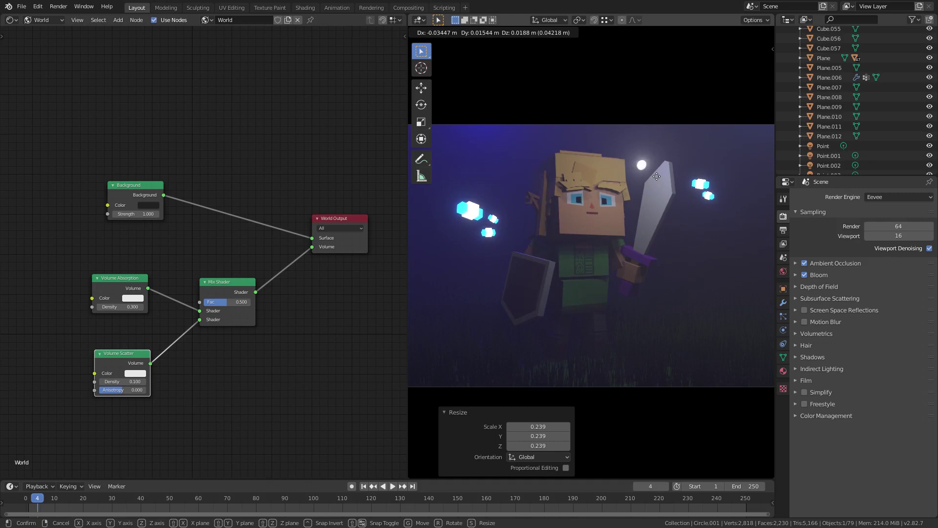
click(657, 176)
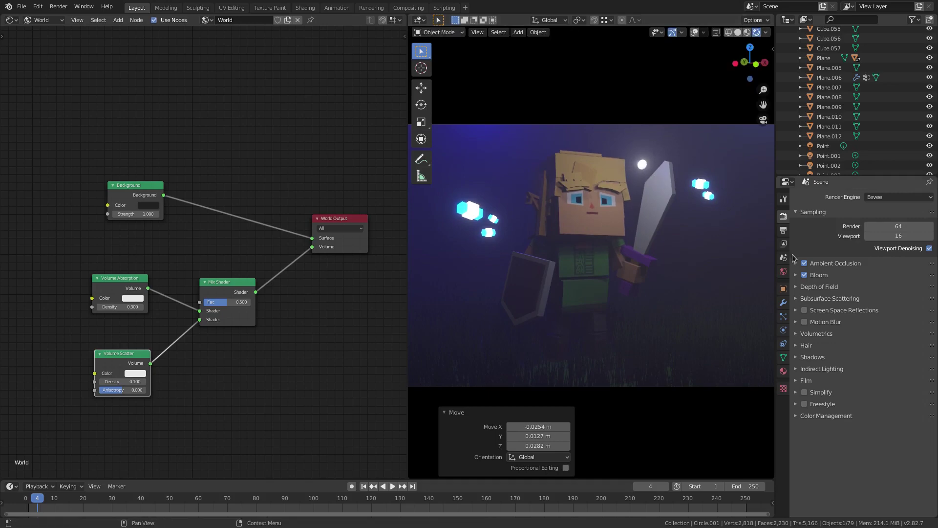
Step: Give the disc a new material with a white Emission surface of strength 4.900
click(784, 370)
click(849, 241)
click(874, 298)
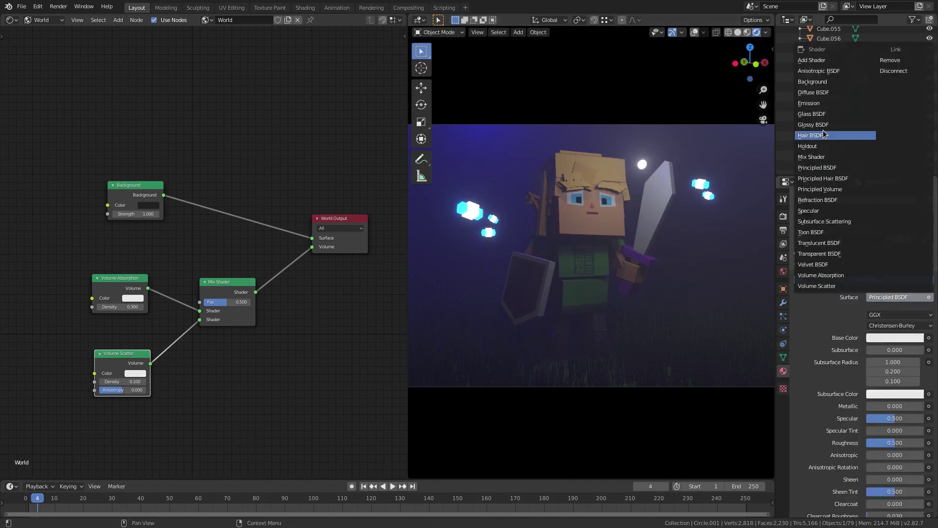
click(822, 103)
drag(890, 330, 910, 330)
shift+middle_drag(670, 188, 562, 198)
scroll(560, 197, up, 9)
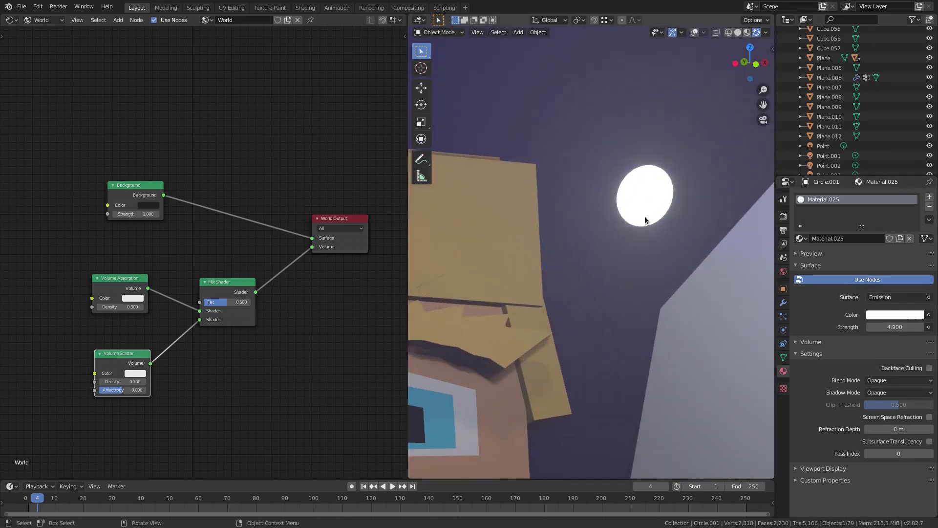
Step: Enlarge the moon disc by 1.495 and trackball-rotate it -18.9° and -38.4° so it appears round to the camera
key(g)
click(715, 239)
key(s)
click(770, 240)
key(r)
key(r)
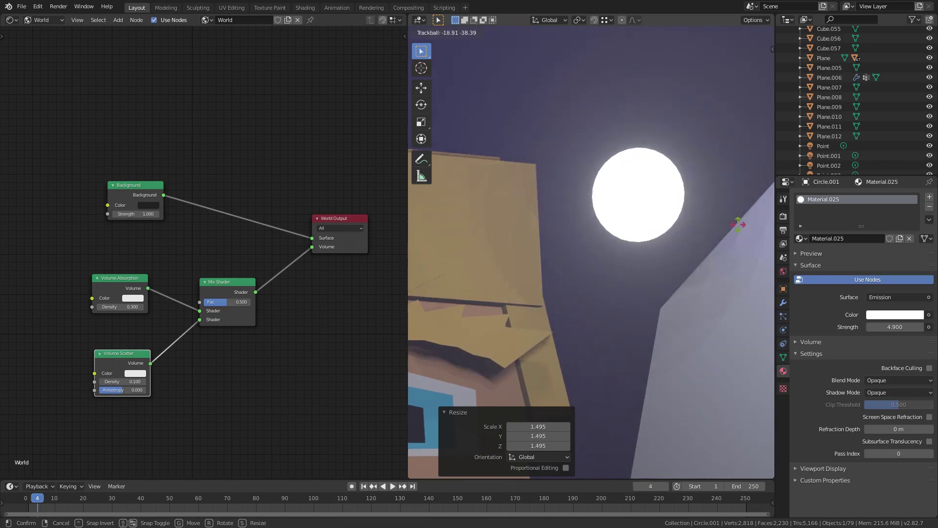
click(738, 220)
key(KP_0)
shift+middle_drag(638, 307, 683, 278)
Step: Set the moon disc's emission strength to 20
drag(895, 327, 918, 327)
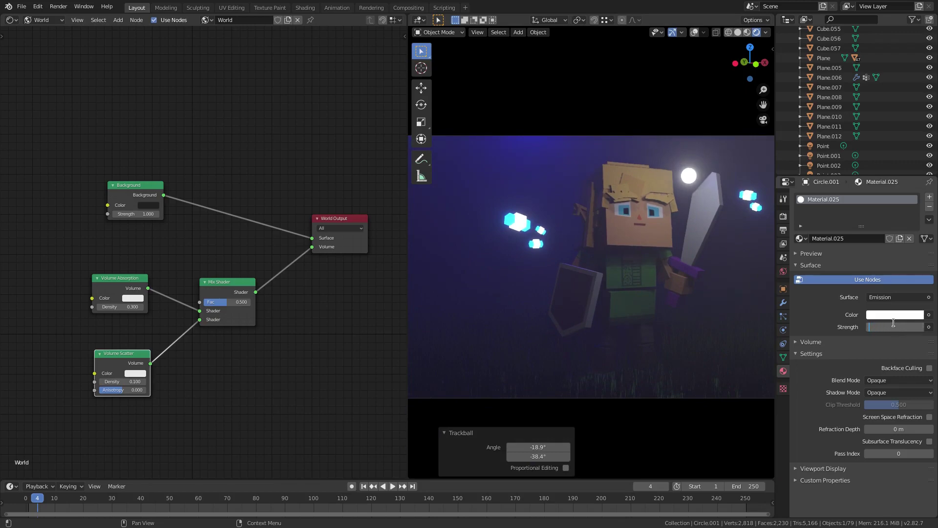
key(Return)
shift+middle_drag(614, 258, 582, 256)
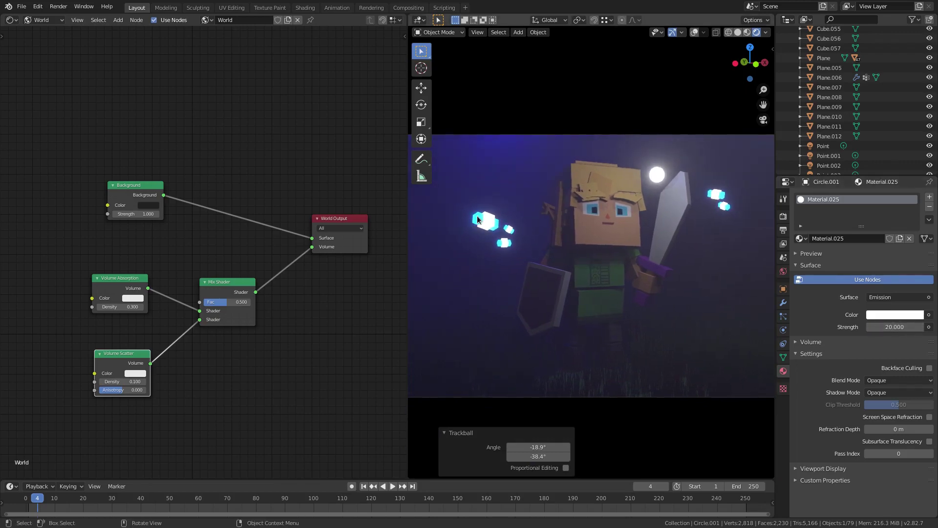
Step: Raise the emission strength of the floating cubes' shared material to 152.9
click(481, 222)
scroll(840, 169, down, 1)
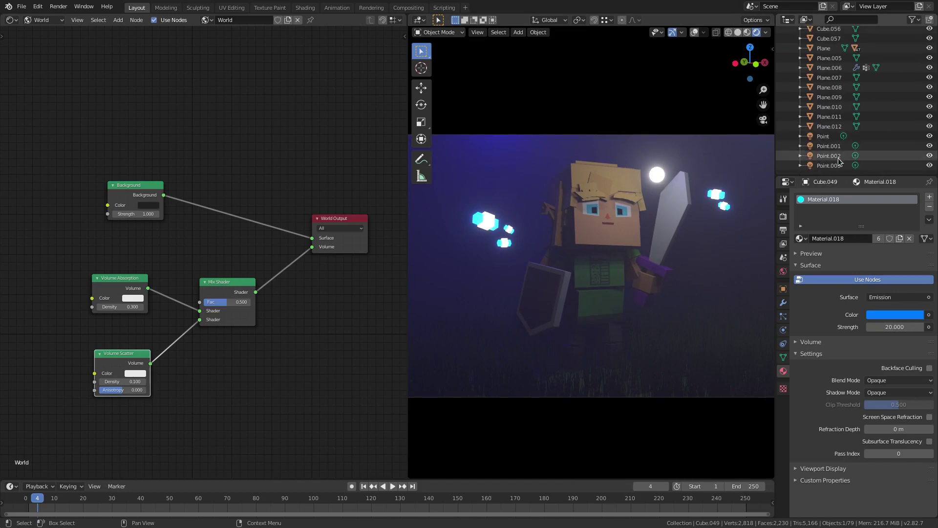
scroll(838, 156, up, 5)
scroll(479, 223, up, 2)
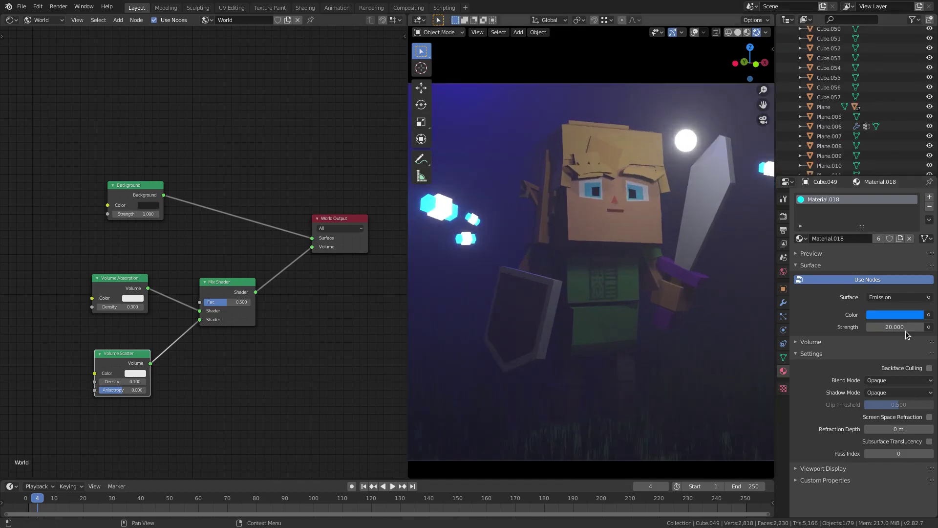
drag(895, 326, 926, 327)
scroll(576, 290, down, 2)
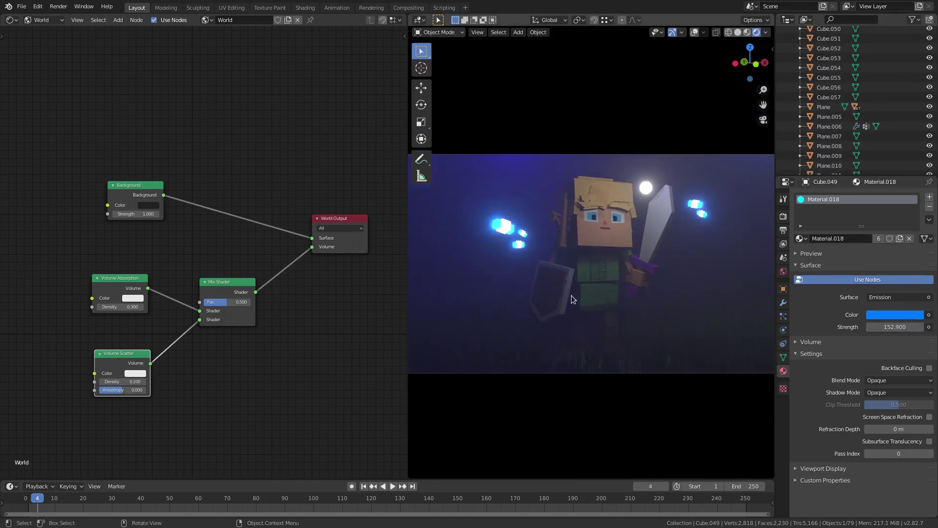
Step: Try an orange emission colour on the floating cubes and give the largest cube on the shield side its own material copy
click(884, 315)
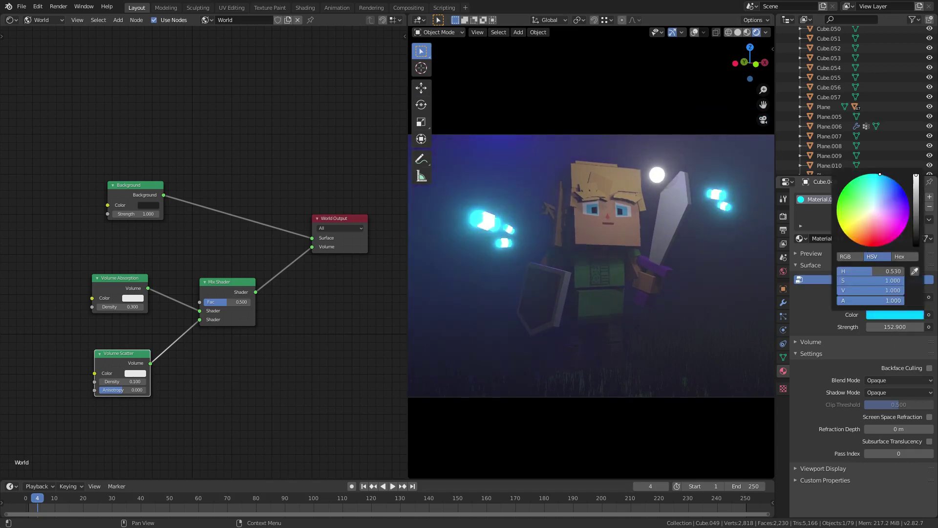
click(837, 201)
drag(838, 201, 849, 238)
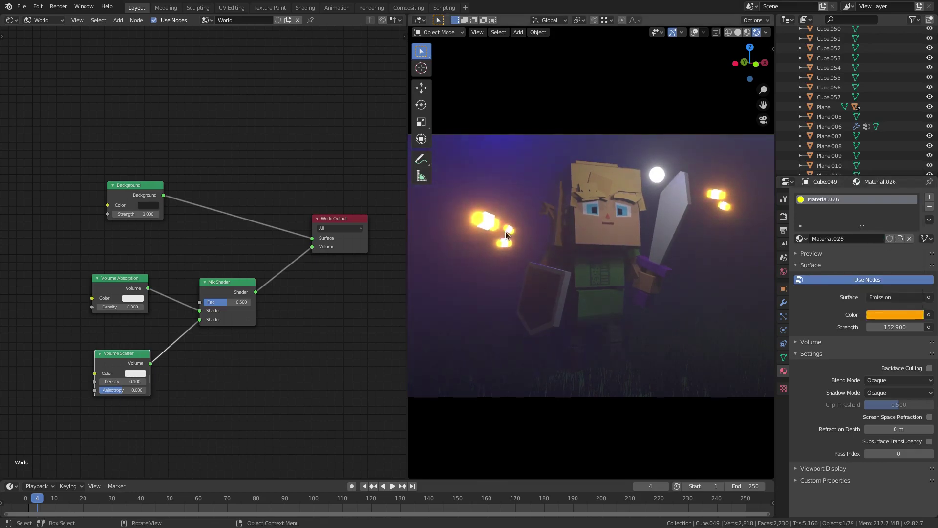
Step: Give the upper cube beside the sword its own material copy with a blue emission colour of hue 0.563
scroll(488, 239, up, 2)
shift+middle_drag(483, 248, 618, 266)
scroll(619, 267, up, 4)
scroll(672, 301, up, 4)
click(677, 293)
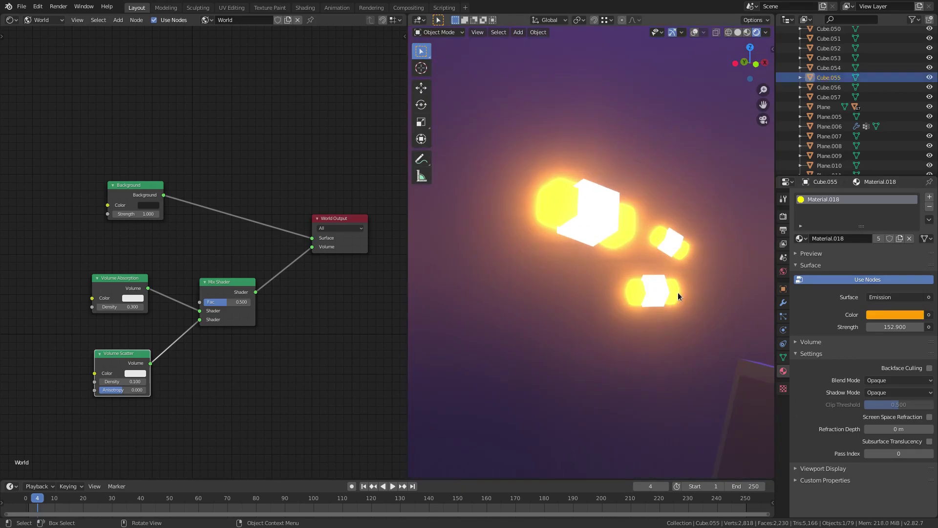
scroll(691, 271, down, 10)
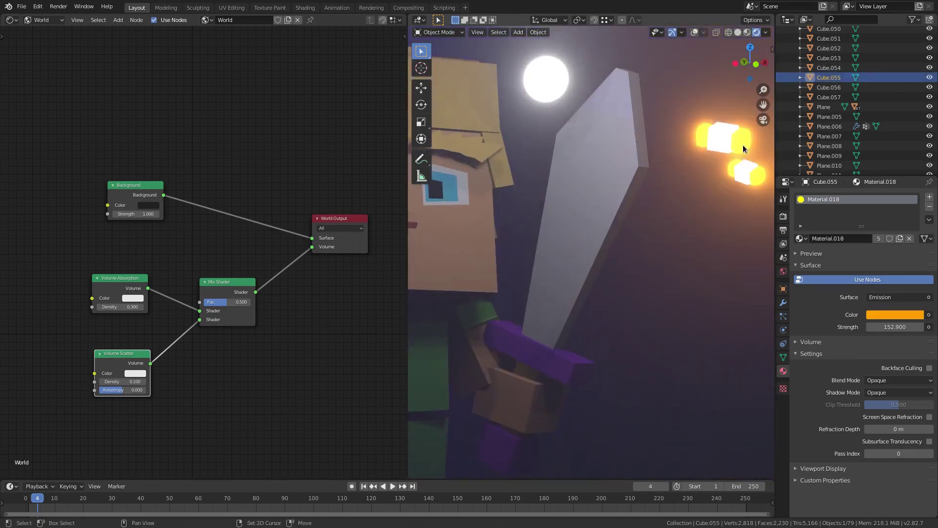
shift+click(743, 142)
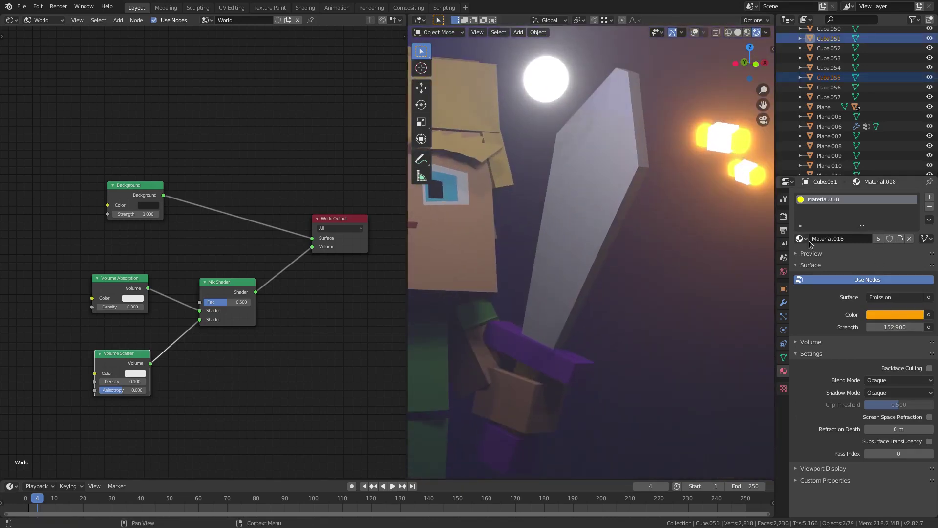
click(890, 314)
mouse_move(883, 193)
mouse_down()
mouse_move(892, 179)
mouse_move(885, 175)
mouse_up()
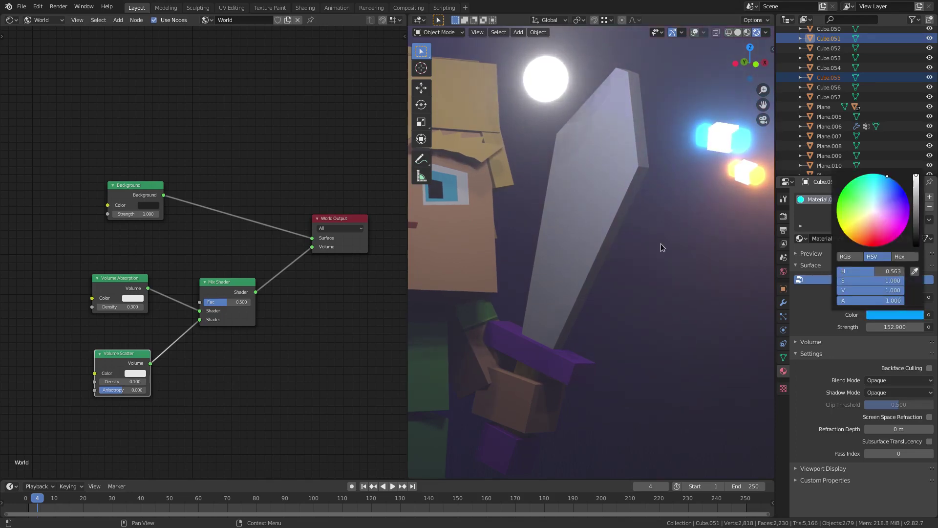
scroll(661, 247, down, 3)
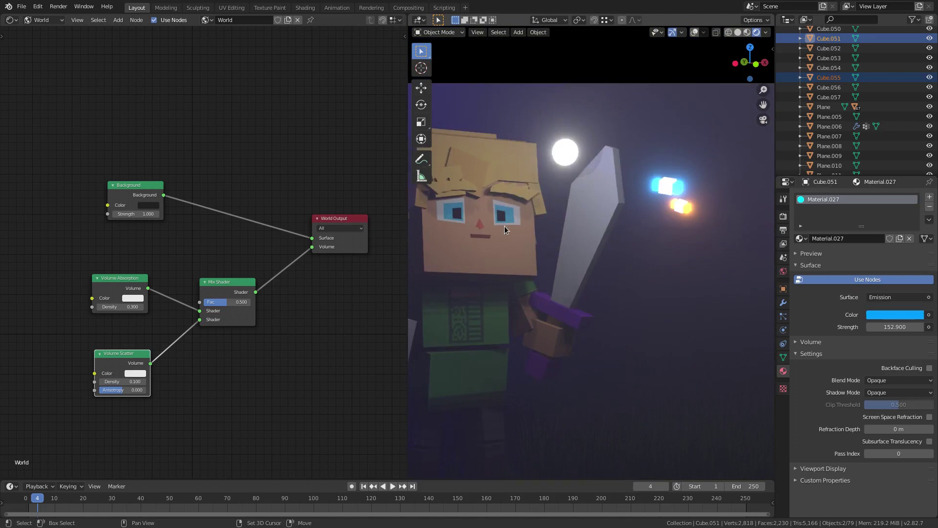
Step: Assign the blue Material.027 to the lowest cube of the cluster on the shield side
shift+middle_drag(505, 226, 472, 221)
scroll(472, 221, up, 3)
click(667, 283)
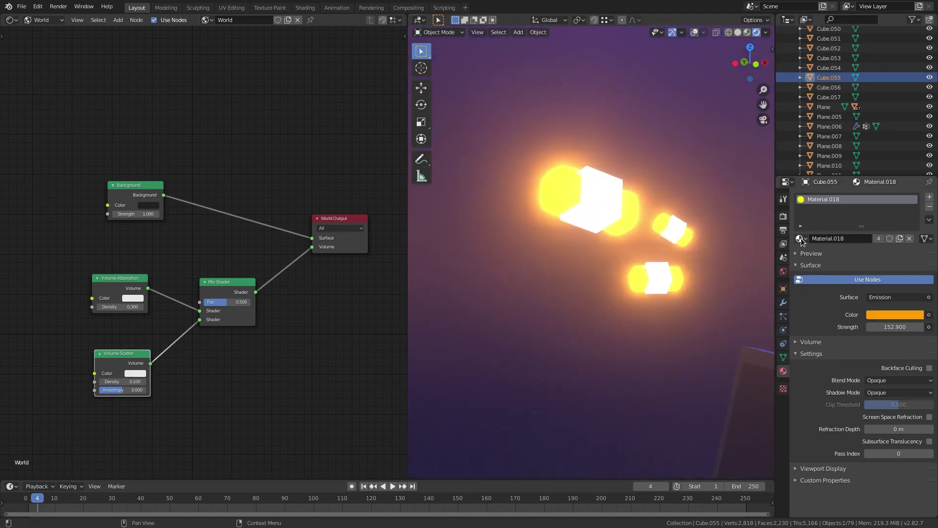
click(801, 239)
scroll(837, 335, down, 2)
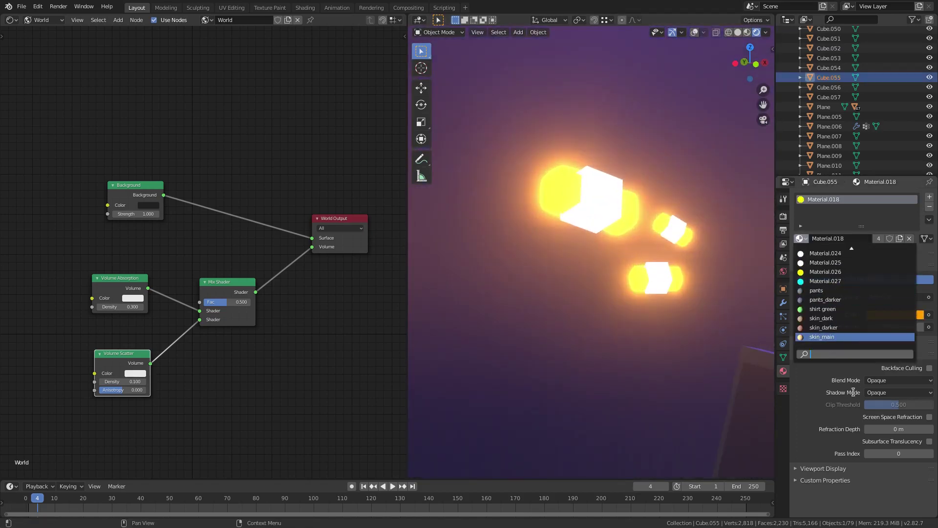
click(837, 282)
scroll(631, 312, down, 8)
shift+middle_drag(630, 299, 599, 286)
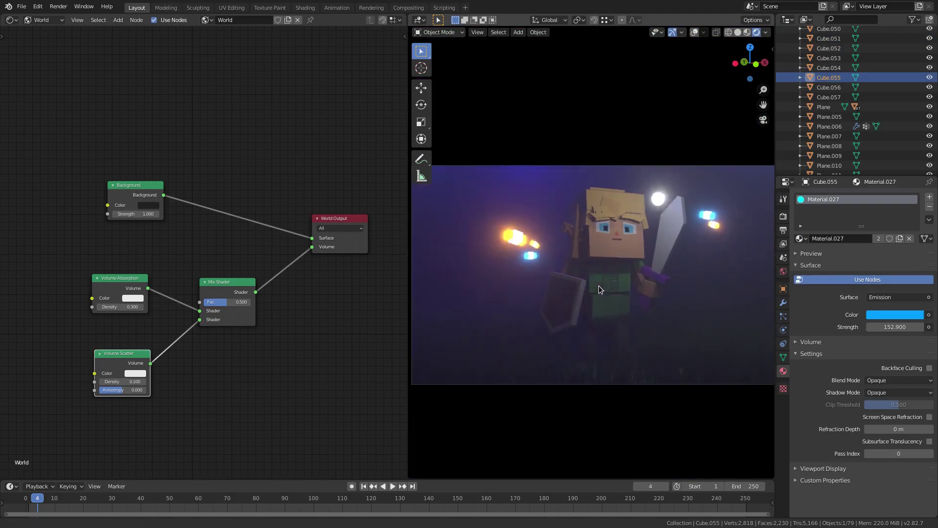
Step: Give the smallest cube of the shield-side cluster its own material copy with a green emission colour of hue 0.270
key(KP_0)
click(584, 257)
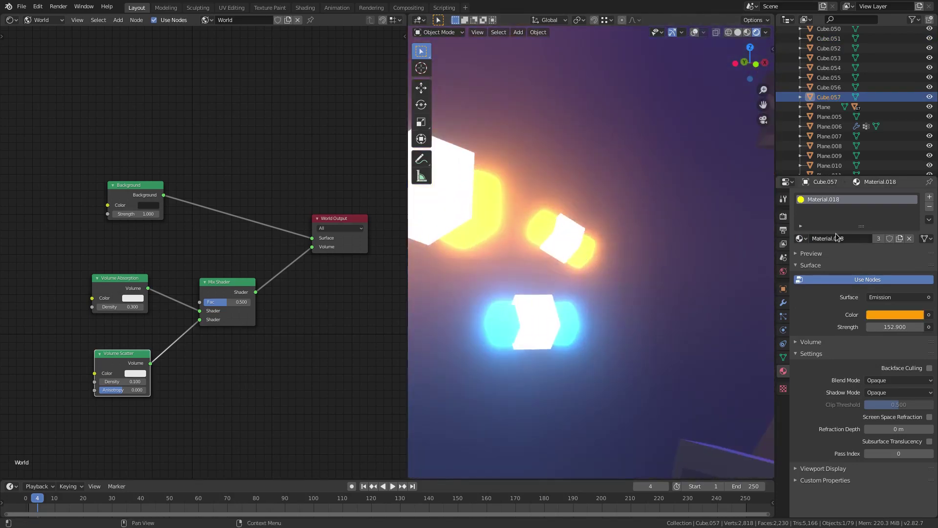
click(897, 315)
drag(879, 229, 836, 209)
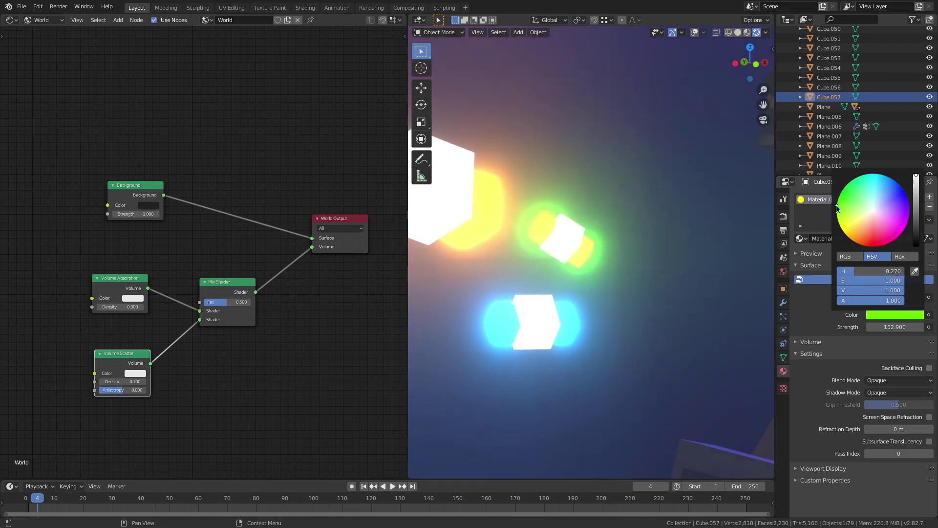
key(KP_0)
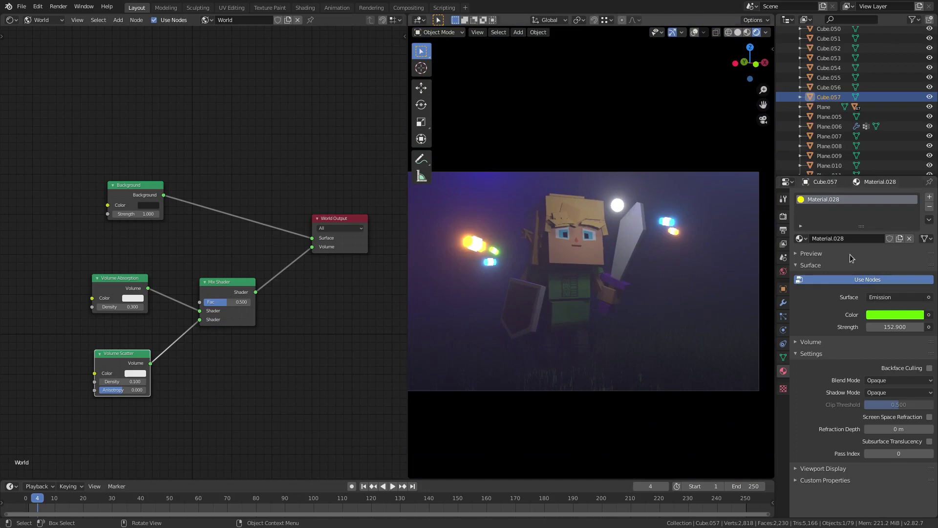
Step: Try red-orange and blue emission colours on the smallest cube and raise its emission strength to 235.6
click(910, 314)
mouse_move(838, 220)
mouse_down()
mouse_move(875, 177)
mouse_move(907, 195)
mouse_move(906, 222)
mouse_move(862, 245)
mouse_up()
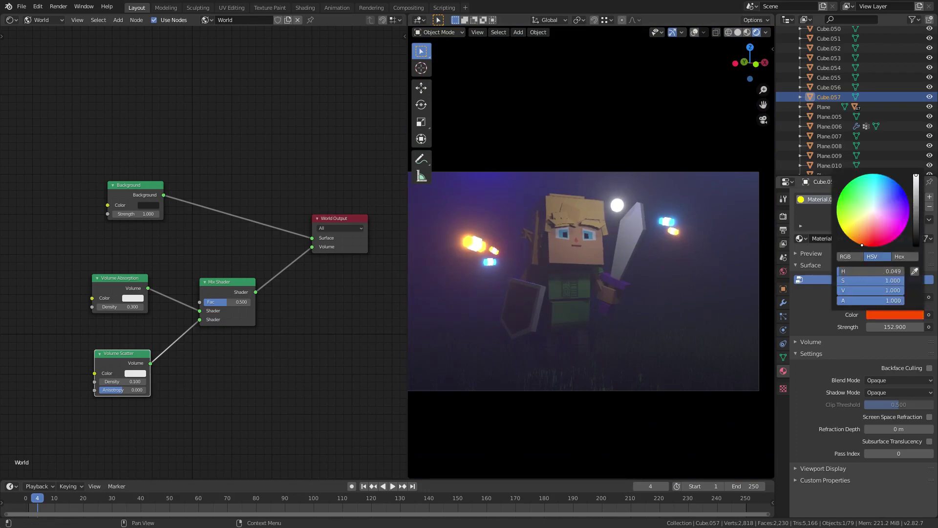
mouse_move(863, 227)
mouse_down()
mouse_move(843, 229)
mouse_move(909, 221)
mouse_up()
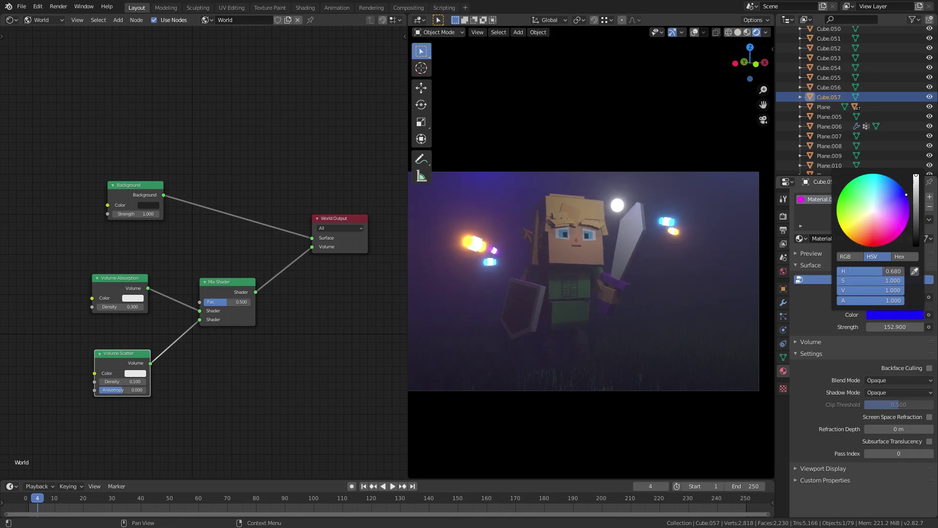
click(879, 317)
mouse_move(866, 246)
mouse_down()
mouse_move(839, 215)
mouse_move(881, 175)
mouse_up()
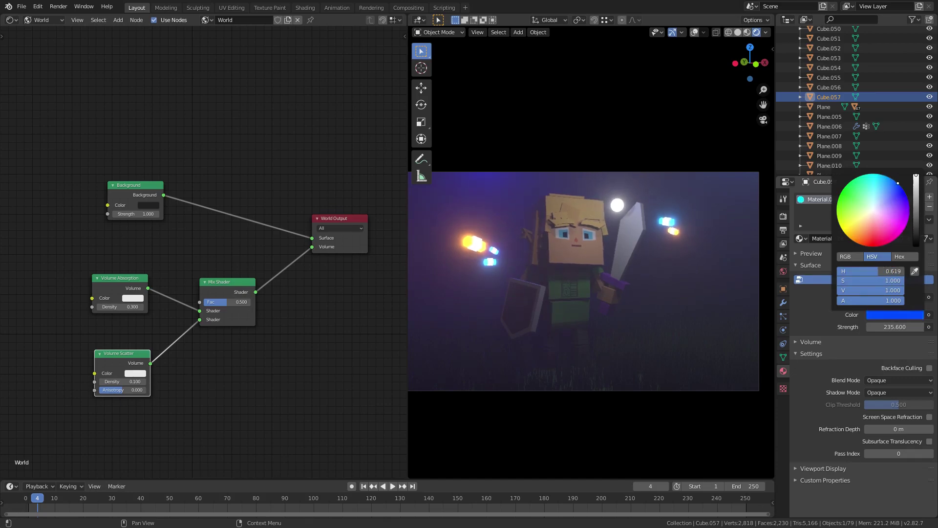
scroll(539, 289, up, 3)
shift+middle_drag(530, 294, 686, 281)
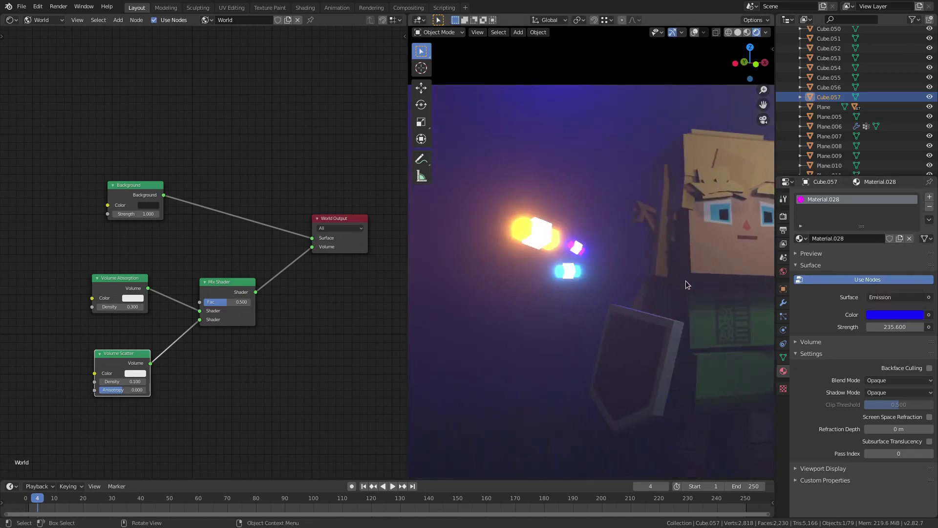
Step: Undo all the floating cubes' material changes back to the shared blue emission of strength 20
key(ctrl+z)
key(ctrl+z)
key(ctrl+z)
key(ctrl+z)
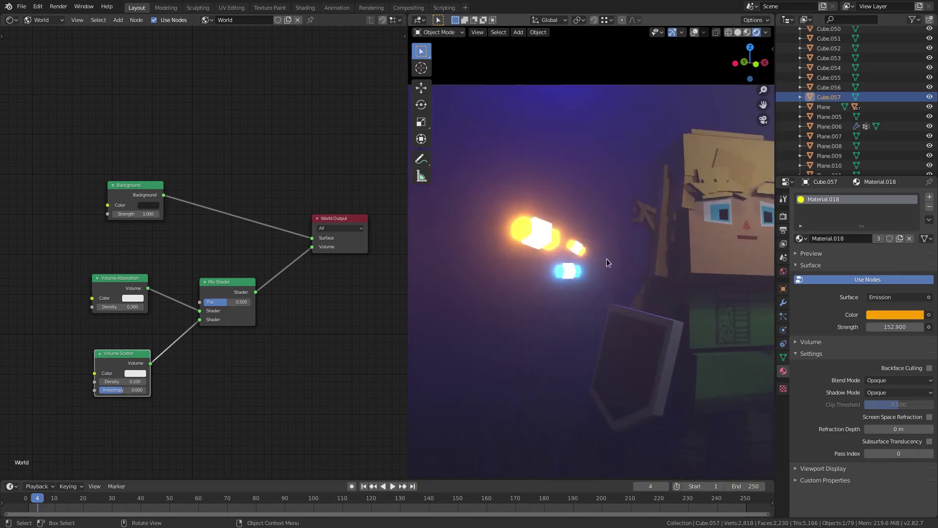
key(KP_0)
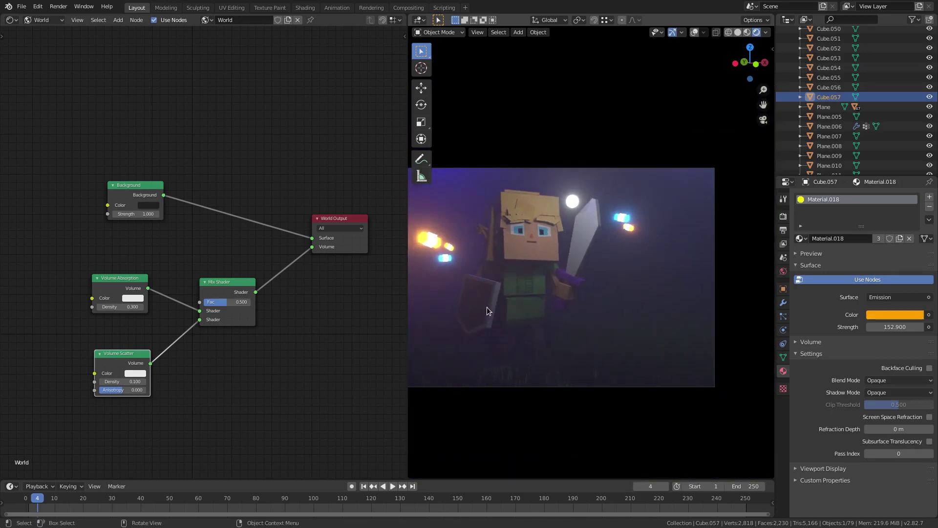
scroll(570, 295, up, 1)
key(ctrl+z)
key(ctrl+z)
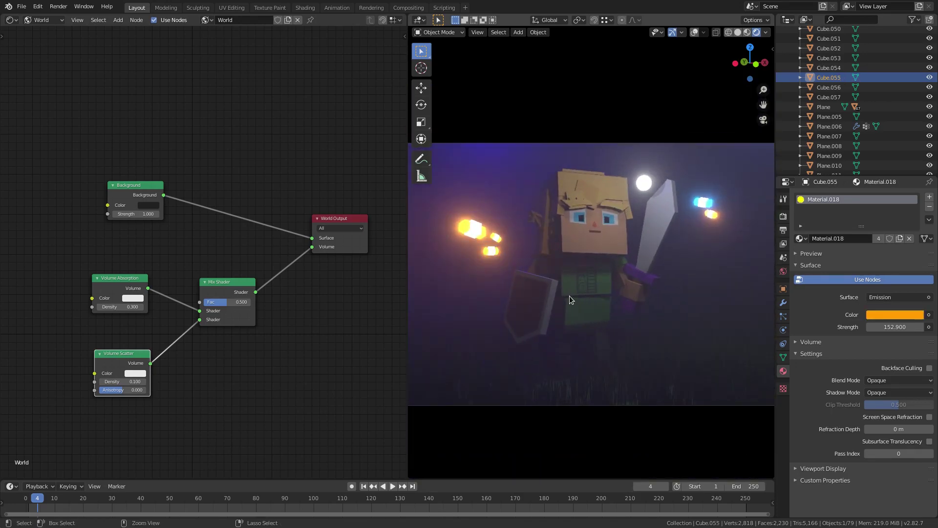
key(ctrl+z)
key(ctrl+z)
key(ctrl+z)
key(ctrl+z)
key(ctrl+z)
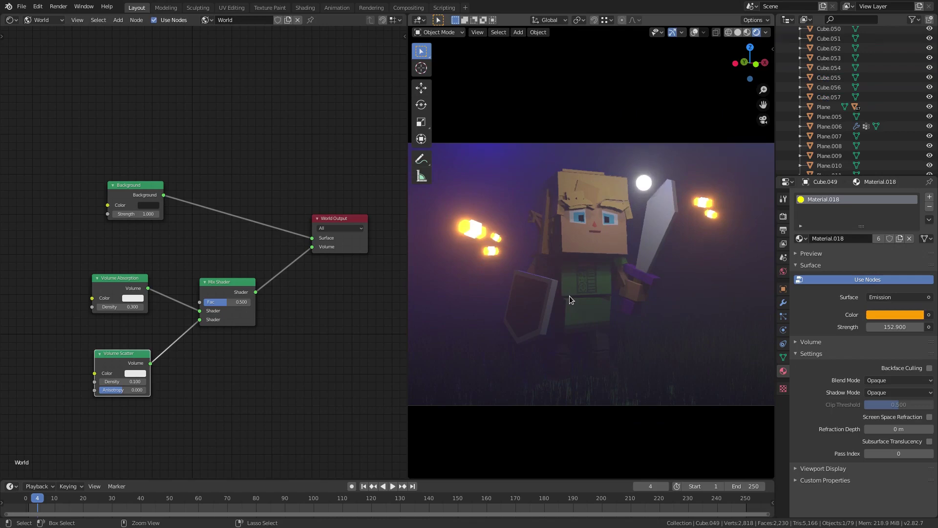
key(ctrl+z)
scroll(570, 295, down, 1)
scroll(570, 295, up, 1)
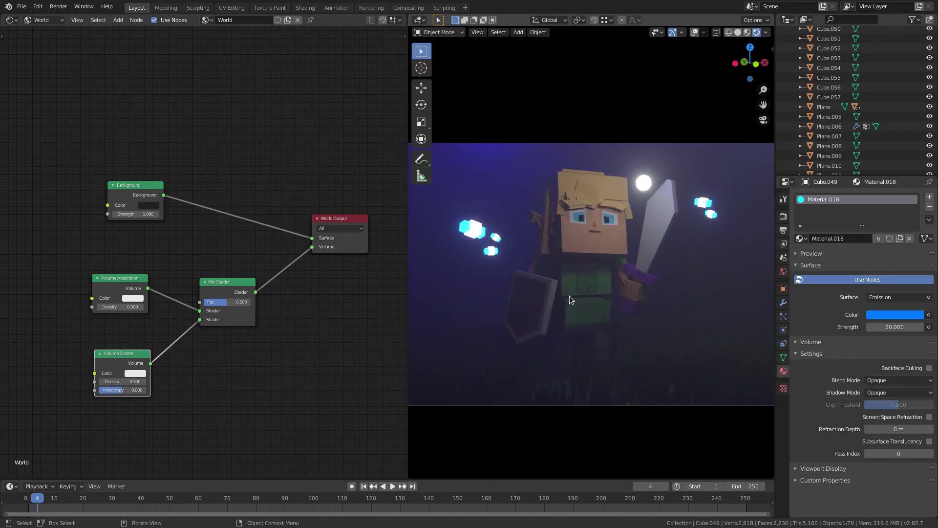
Step: Tint the Volume Scatter colour of the world fog pale cyan, with hue 0.479, saturation about 0.19 and value 1
click(136, 374)
drag(168, 279, 162, 273)
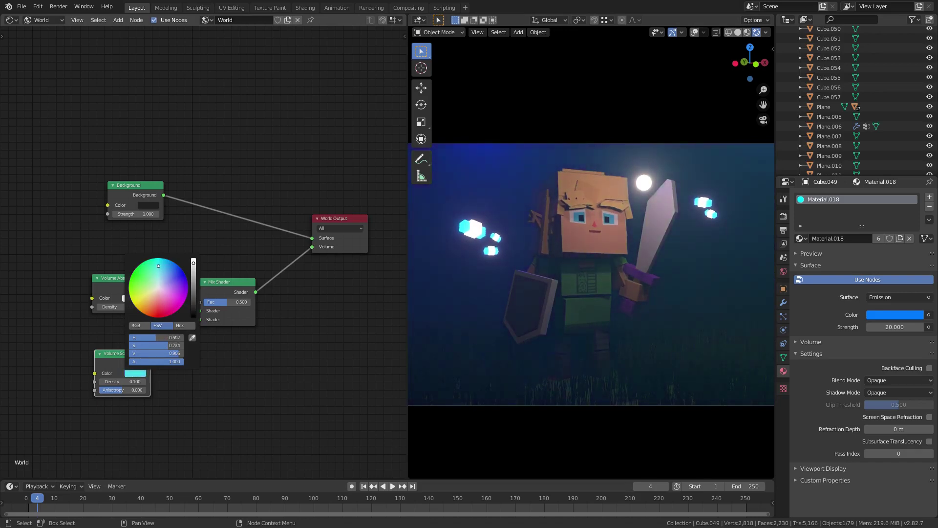
drag(154, 276, 149, 296)
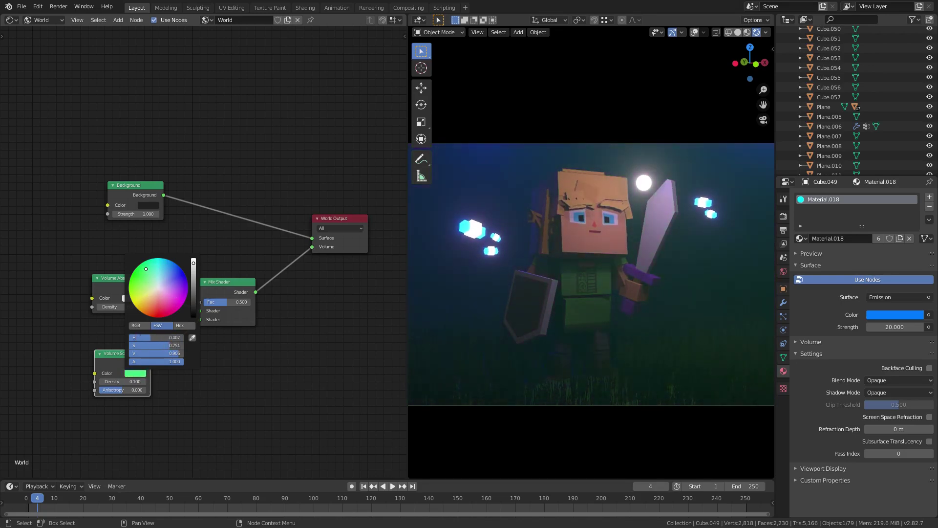
drag(139, 282, 194, 259)
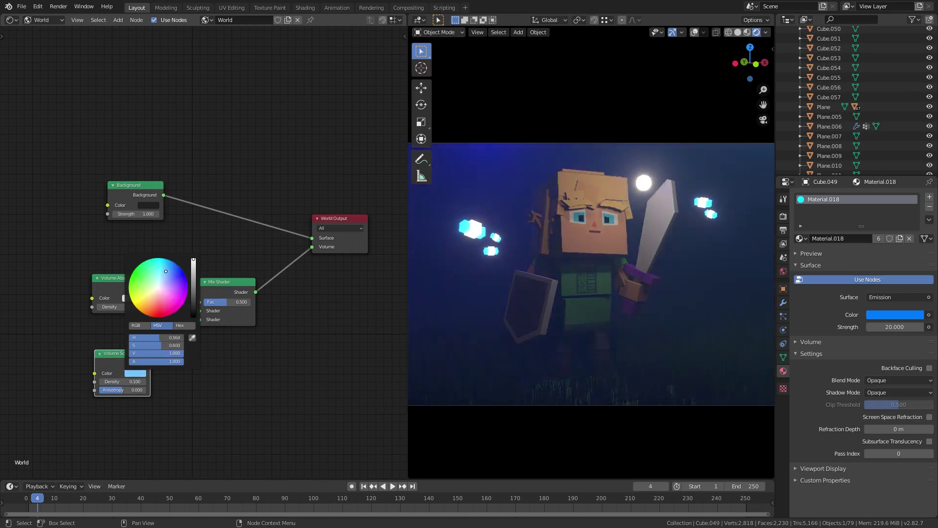
drag(166, 287, 157, 282)
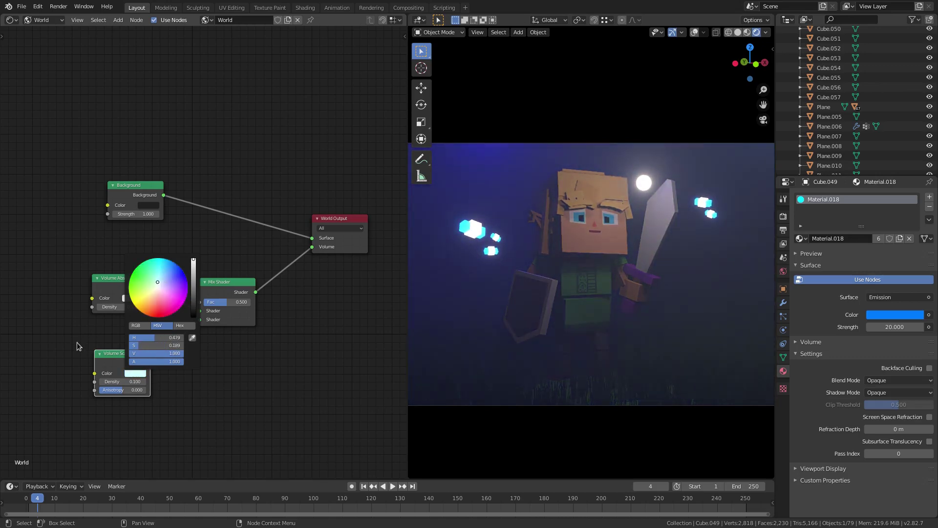
Step: Tint the Volume Absorption colour of the world fog a pale greyish blue
click(125, 299)
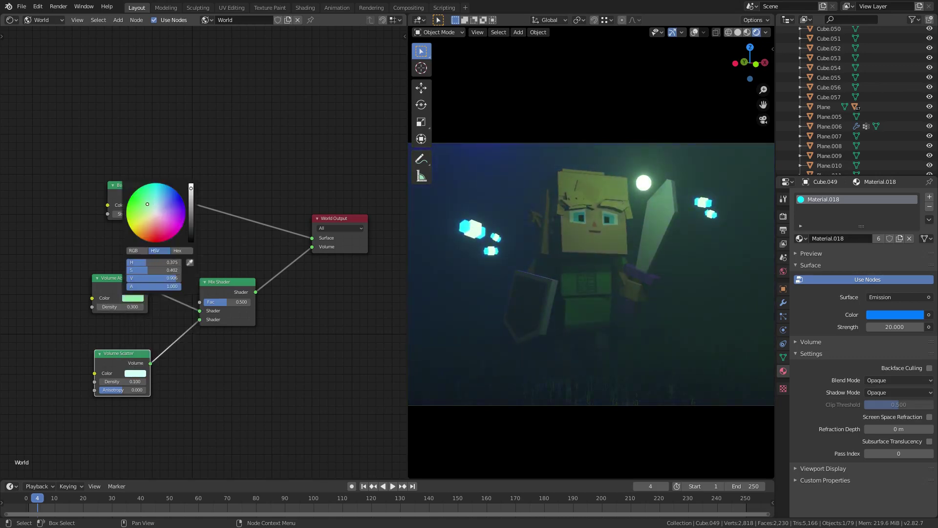
drag(148, 209, 157, 209)
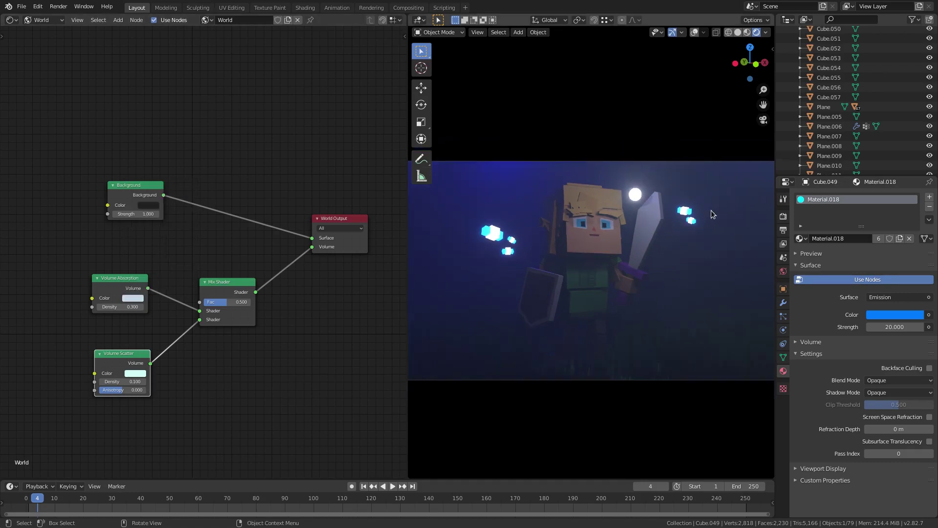
scroll(626, 318, up, 2)
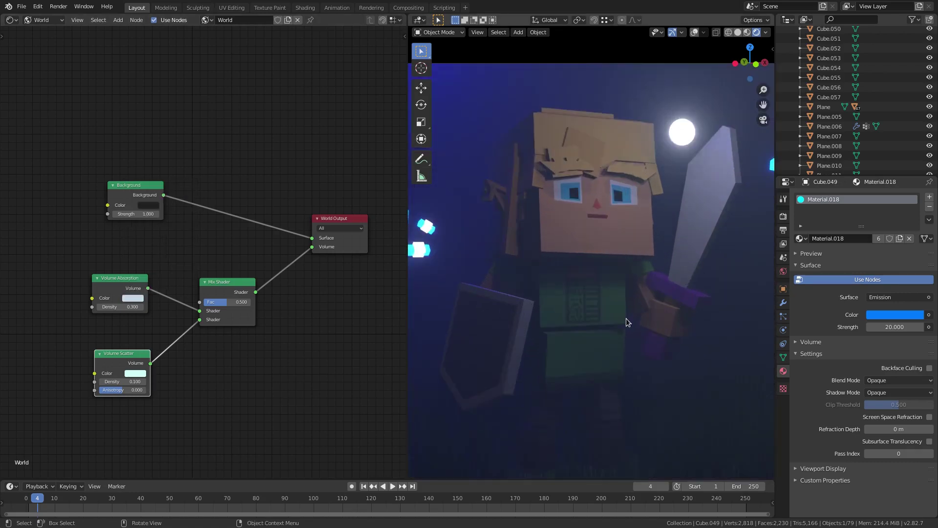
shift+middle_drag(626, 318, 572, 227)
scroll(591, 267, up, 8)
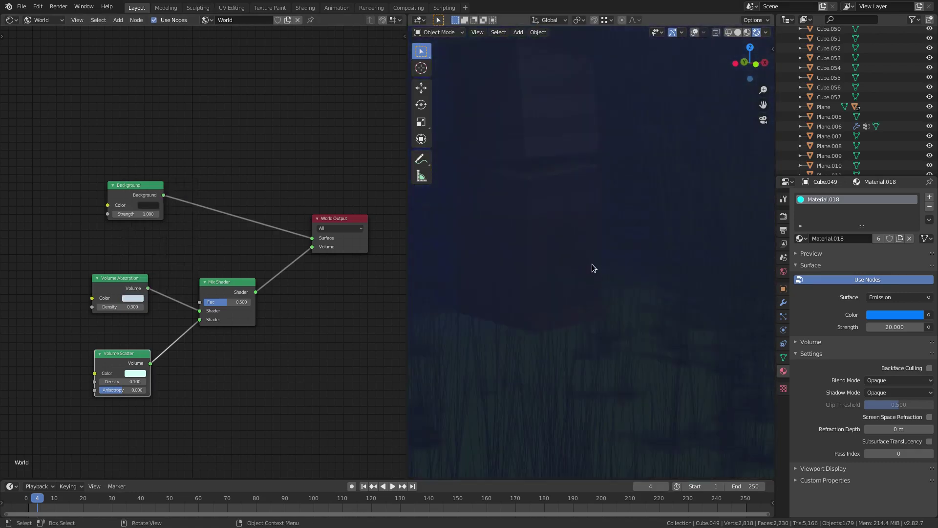
scroll(591, 264, down, 6)
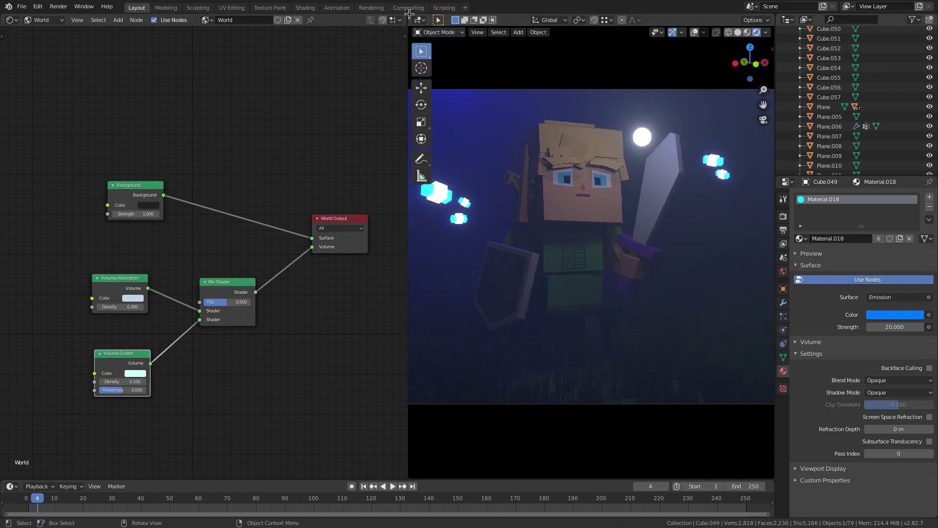
Step: Expand the 3D viewport over the world node editor and save LINK.blend
drag(410, 13, 497, 213)
key(ctrl+s)
scroll(560, 209, up, 2)
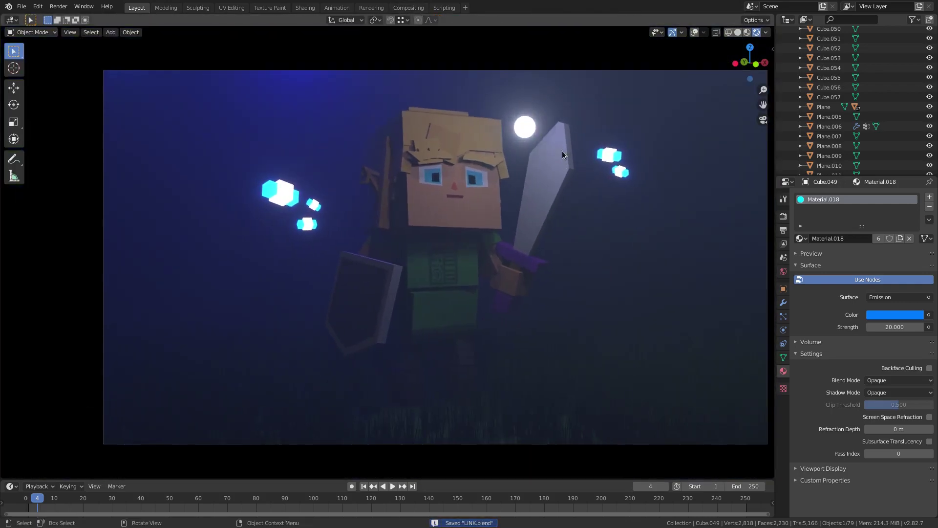
Step: Raise the moon disc's emission strength to about 78.7 and the blue cubes' shared emission strength to 331.7
click(522, 131)
mouse_move(895, 327)
mouse_down()
mouse_move(919, 327)
mouse_move(903, 327)
mouse_up()
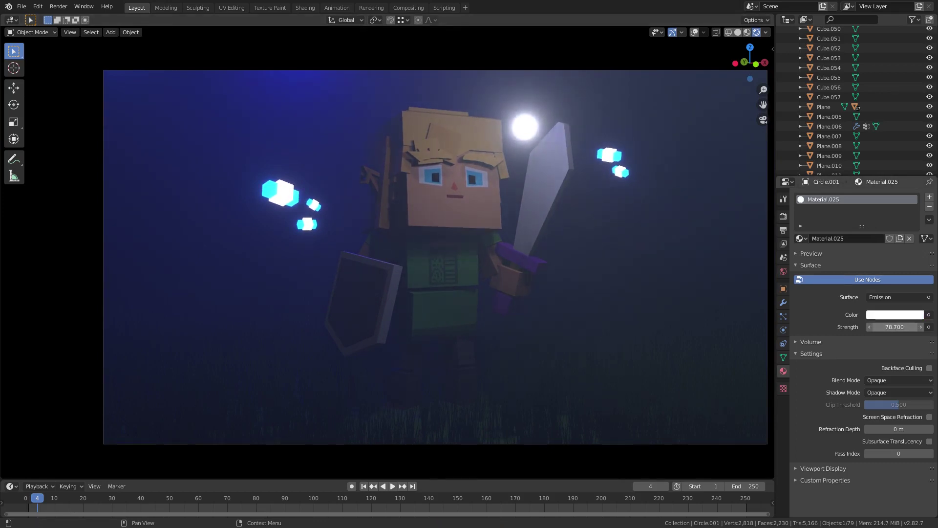
click(269, 192)
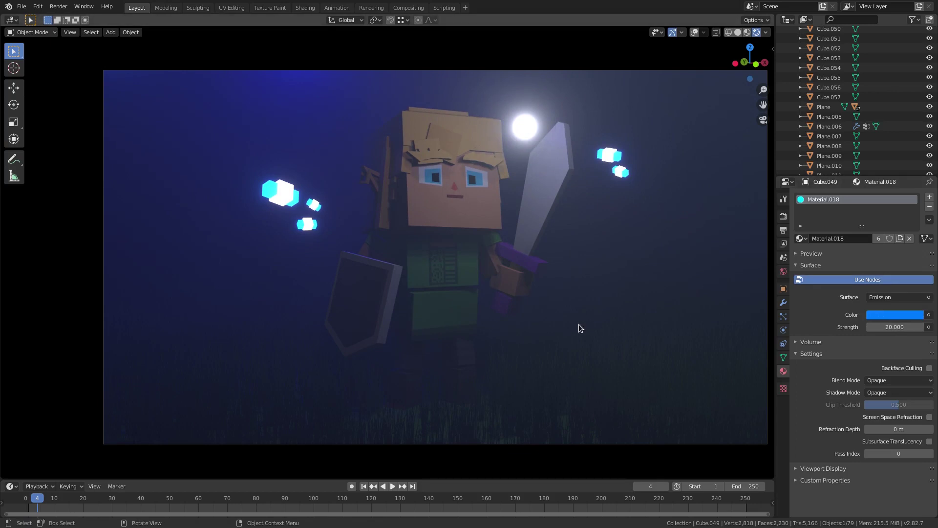
scroll(592, 320, up, 3)
mouse_move(885, 327)
mouse_down()
mouse_move(936, 327)
mouse_move(879, 327)
mouse_up()
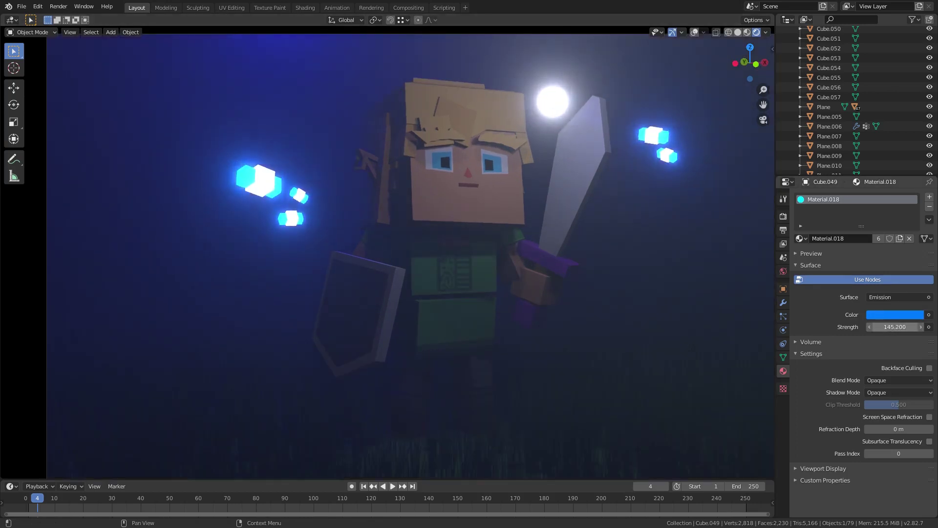
click(259, 193)
scroll(593, 273, down, 2)
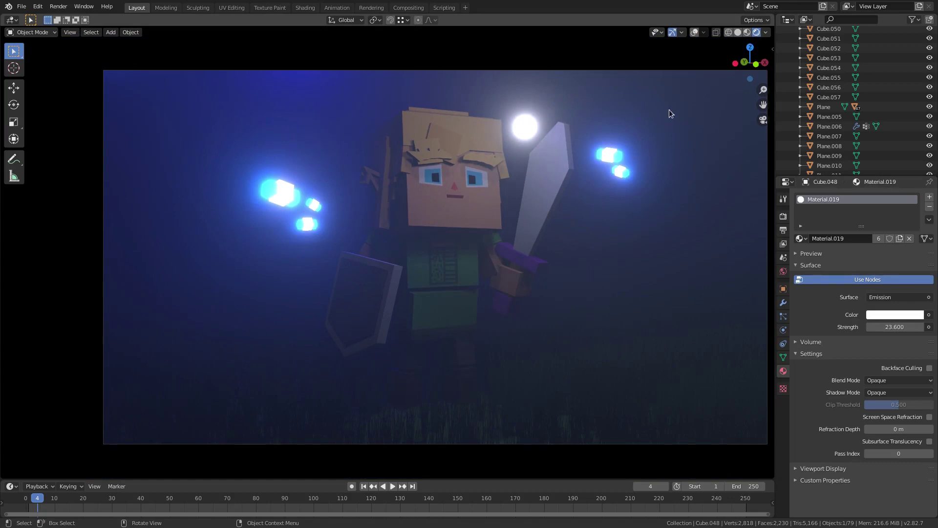
Step: Show the viewport overlays and delete the eight cubes forming the right-hand pairs and the two small left-hand pairs, keeping the largest pair
click(695, 33)
click(609, 155)
shift+click(619, 169)
shift+click(627, 172)
shift+click(626, 174)
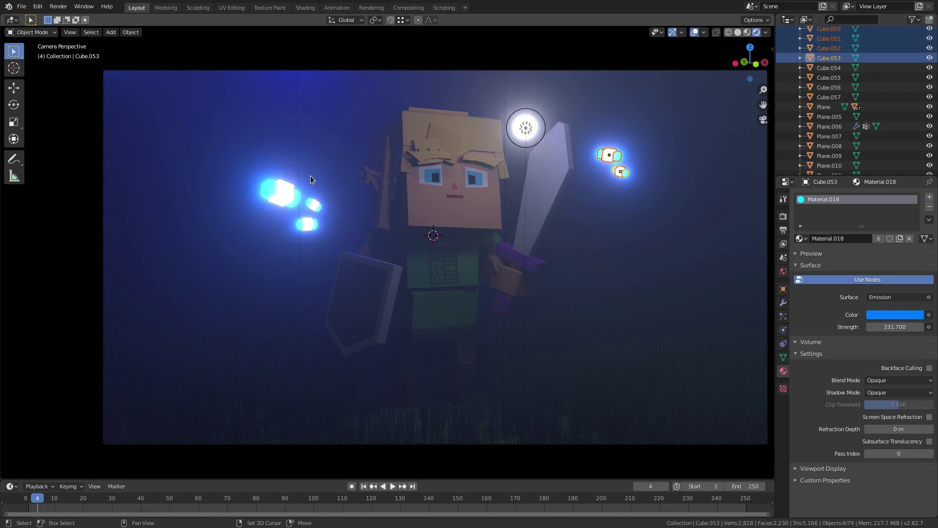
shift+click(310, 204)
shift+click(314, 204)
shift+click(309, 225)
shift+click(312, 226)
key(Delete)
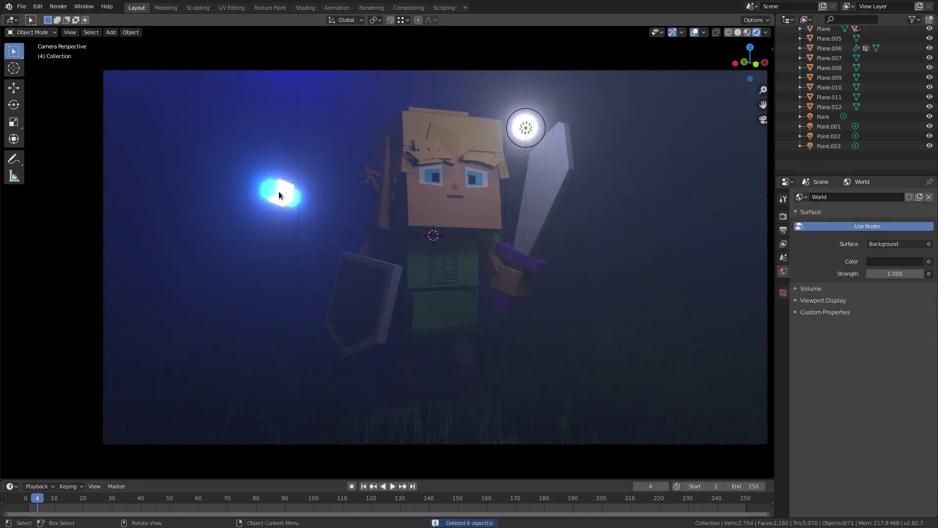
Step: Try to move only the remaining blue cube across to the moon disc beside the sword, checking its depth in the scene
click(270, 194)
key(g)
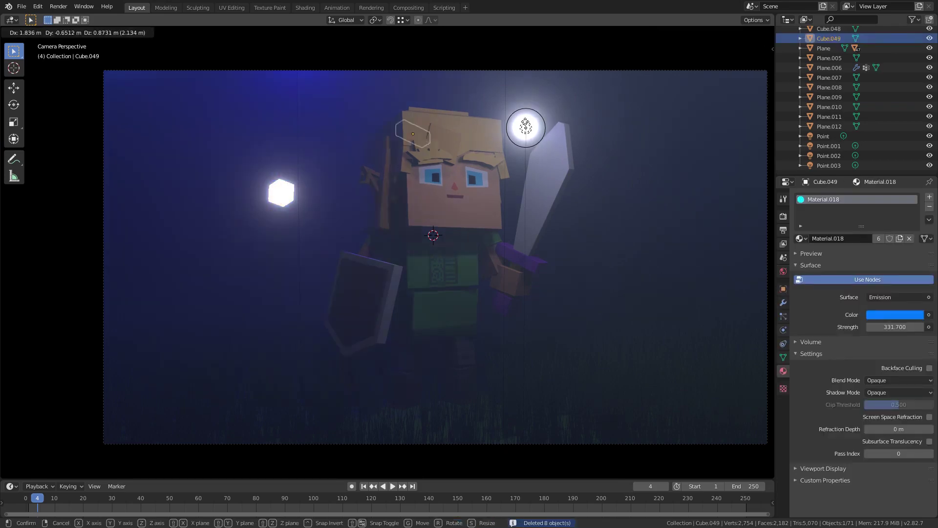
click(537, 131)
middle_drag(537, 131, 269, 218)
middle_drag(301, 185, 327, 179)
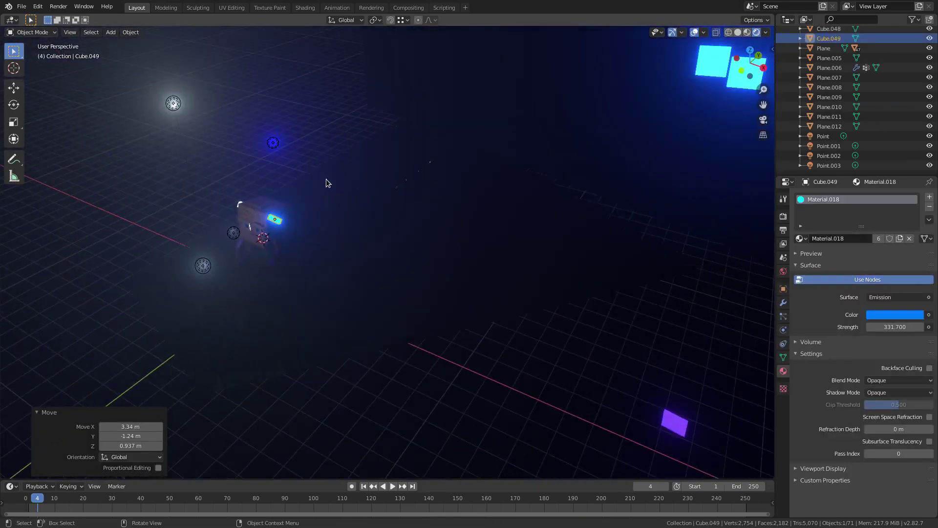
key(KP_1)
key(KP_0)
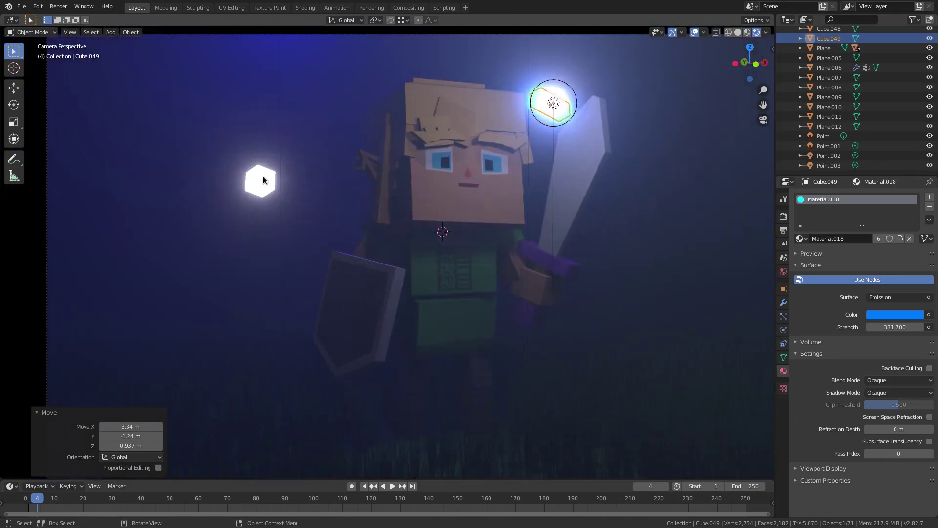
Step: Try to delete the white moon disc after moving the blue cube, and inspect the scene from outside the camera view
click(553, 100)
click(554, 98)
click(560, 94)
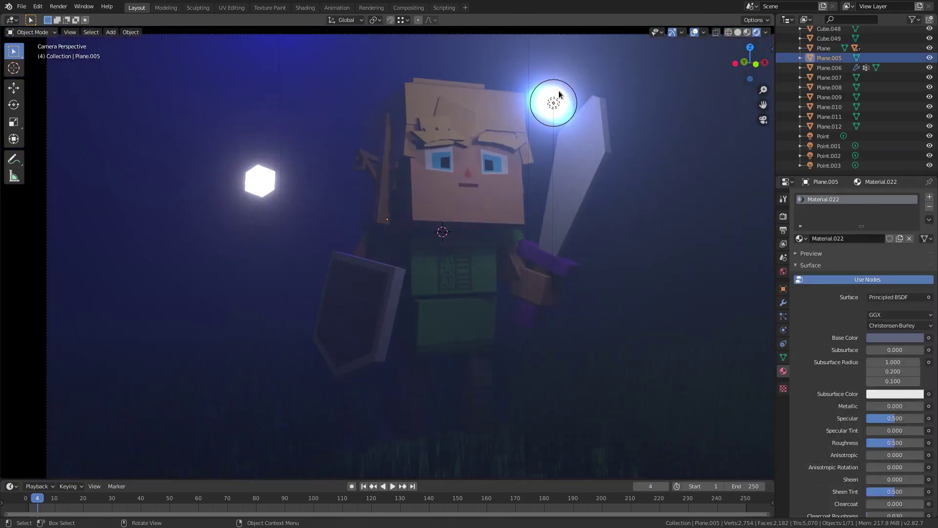
middle_drag(599, 122, 565, 128)
scroll(297, 215, up, 6)
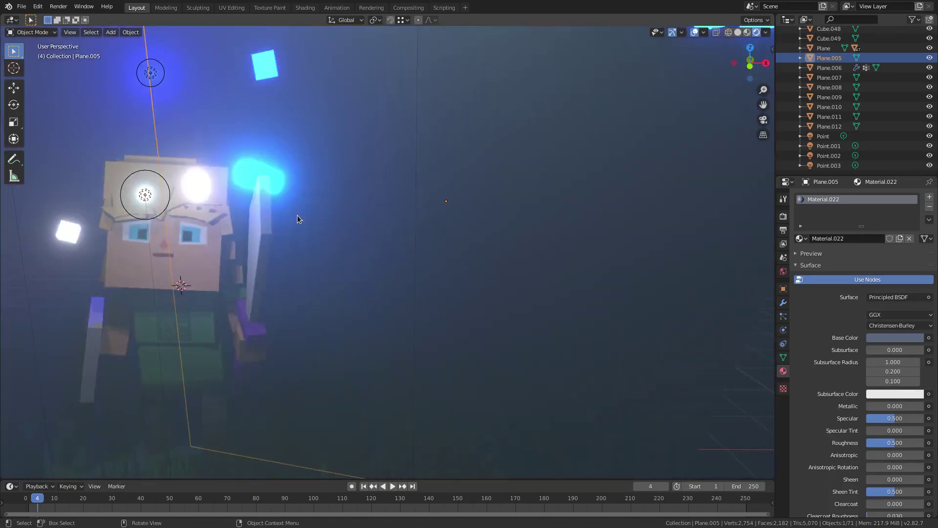
click(80, 141)
click(80, 139)
click(75, 130)
middle_drag(75, 130, 80, 131)
key(Delete)
scroll(180, 188, down, 7)
middle_drag(189, 187, 221, 188)
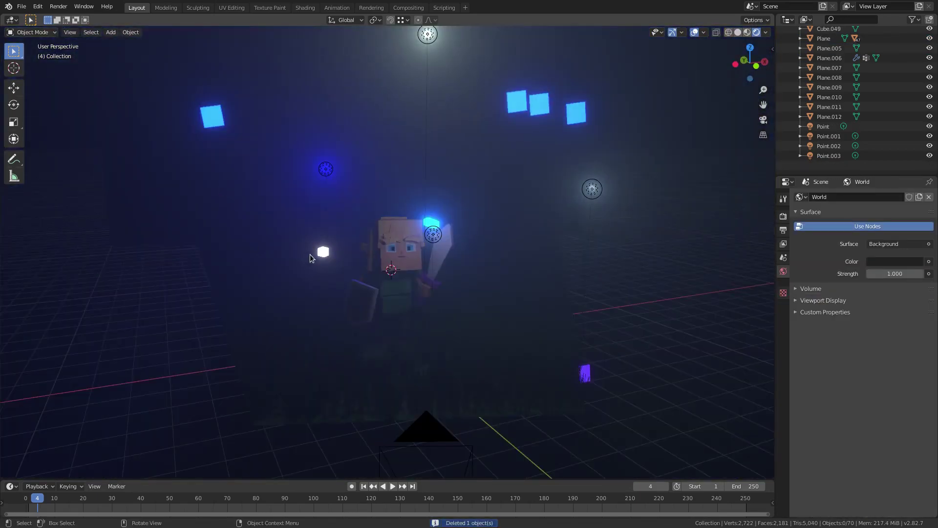
Step: Undo the moon disc's deletion and the blue cube's move
key(ctrl+z)
key(ctrl+z)
key(ctrl+z)
key(ctrl+z)
key(ctrl+z)
key(ctrl+z)
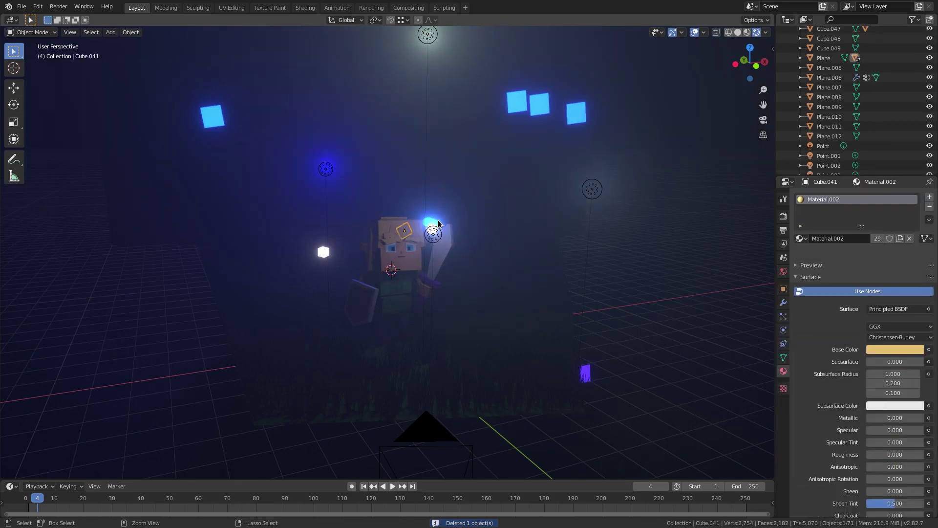
key(ctrl+z)
key(ctrl+z)
key(ctrl+z)
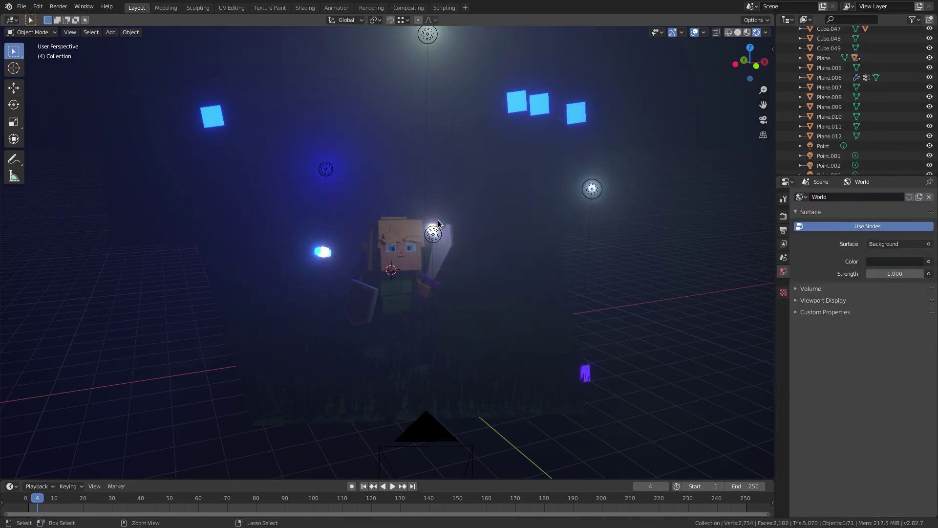
Step: Delete the white moon disc near the character's head
scroll(439, 223, up, 6)
middle_drag(459, 210, 443, 207)
click(365, 213)
middle_drag(365, 213, 356, 215)
key(Delete)
Step: In camera view, move the remaining white and blue cube pair to the deleted moon's spot beside the sword tip and freely rotate it
click(100, 252)
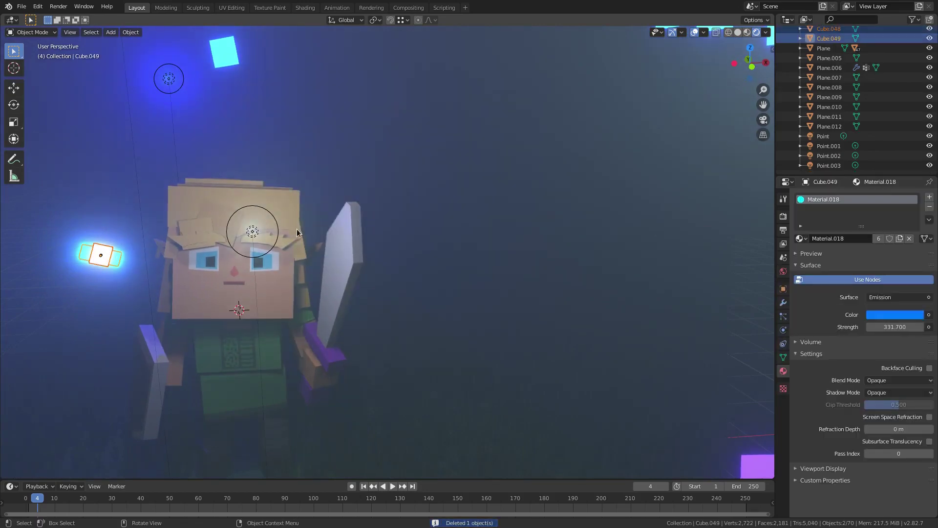
key(KP_0)
key(g)
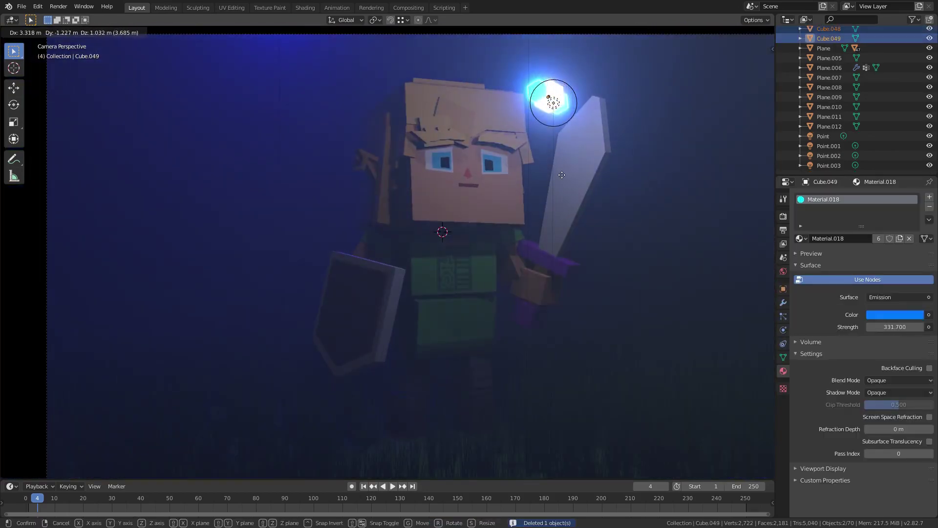
click(566, 184)
key(r)
key(r)
click(618, 163)
key(g)
click(617, 163)
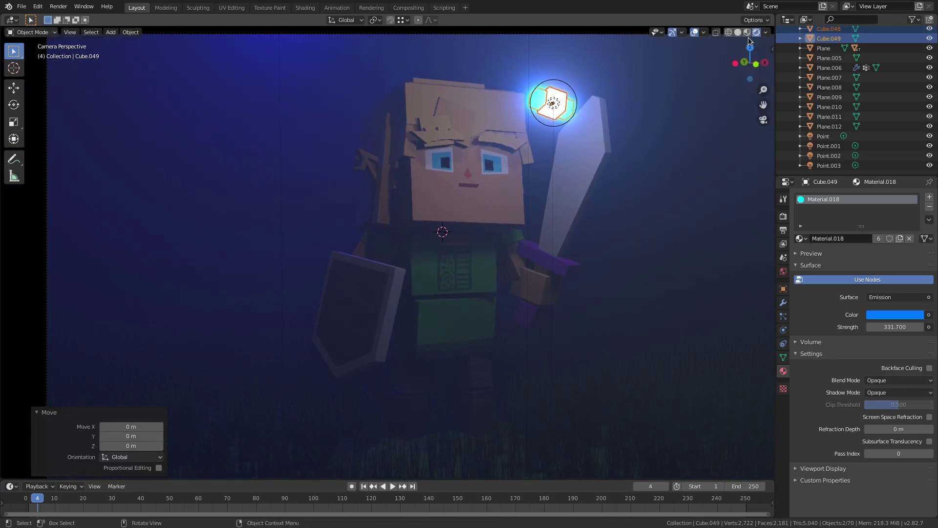
click(563, 123)
key(g)
right_click(576, 122)
scroll(575, 122, down, 2)
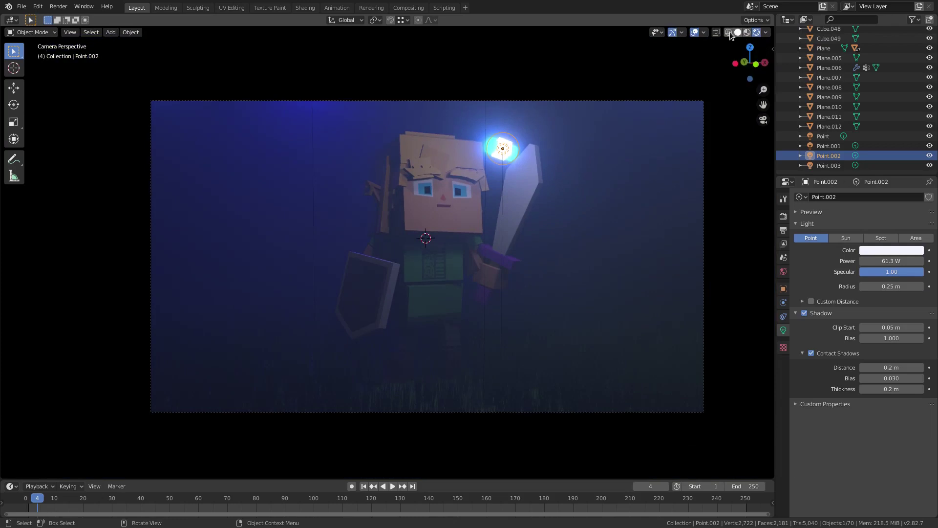
Step: Hide the viewport overlays and move both black pupil faces of the head up about 0.039 m
click(694, 32)
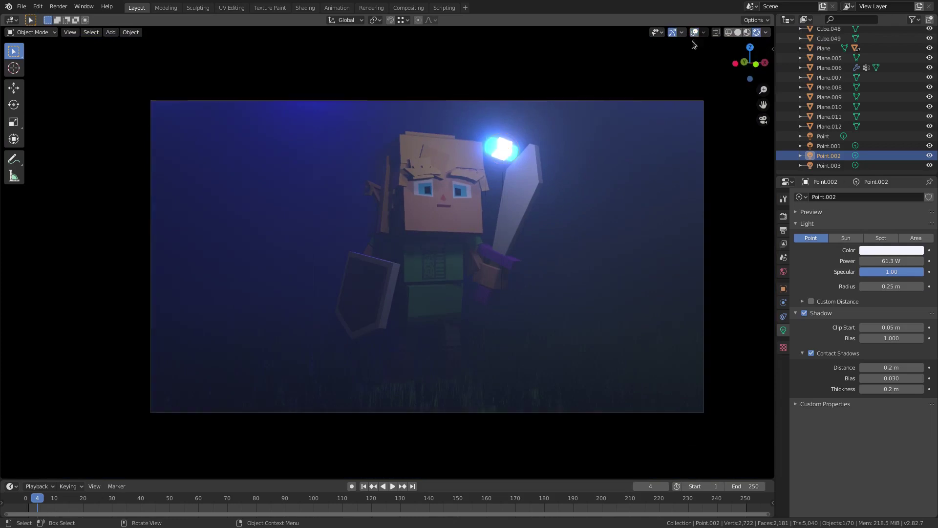
scroll(562, 192, up, 2)
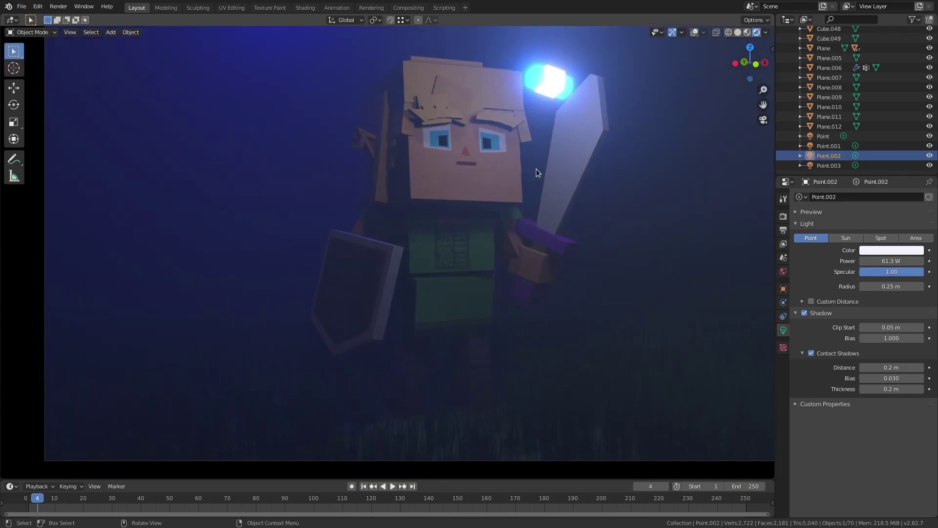
shift+middle_drag(530, 147, 410, 235)
scroll(509, 242, up, 5)
click(518, 236)
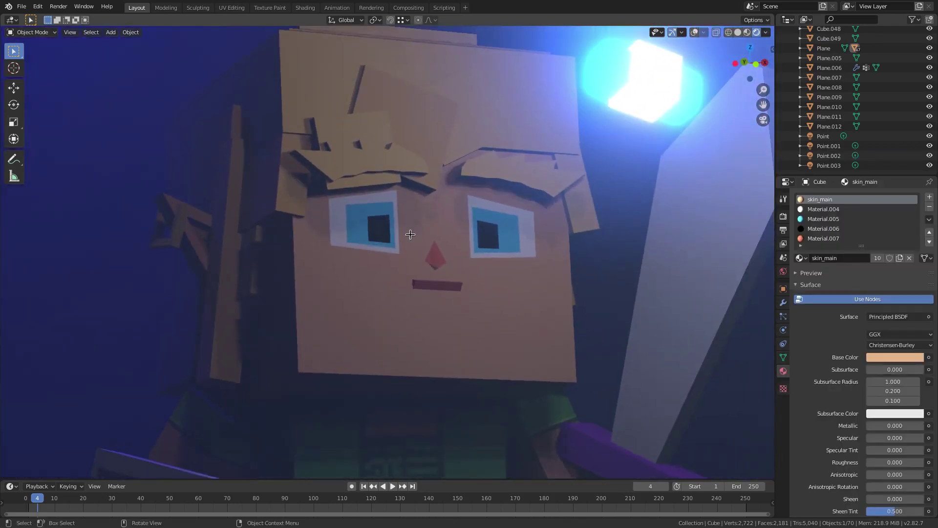
key(Tab)
click(377, 223)
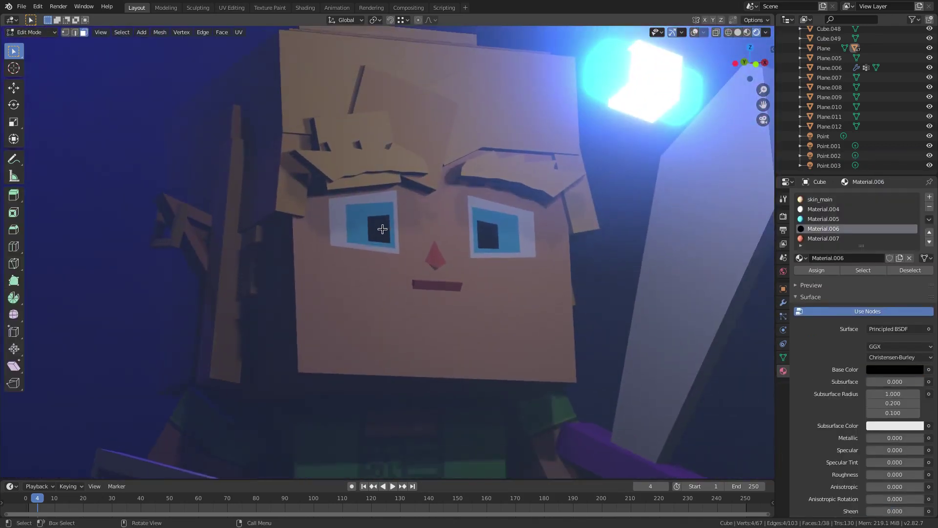
key(g)
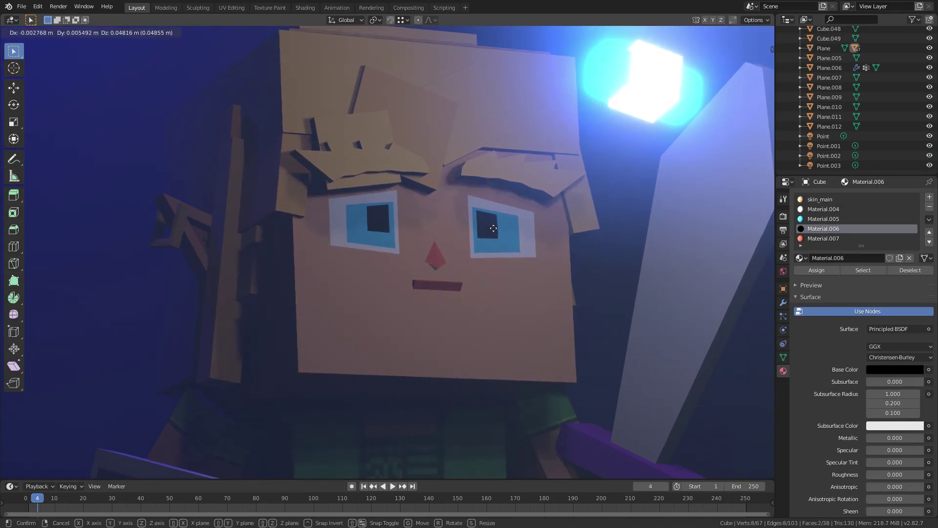
click(494, 230)
Step: Scale both pupil faces to 0.976, nudge them up about 0.0046 m, and return to Object Mode
key(s)
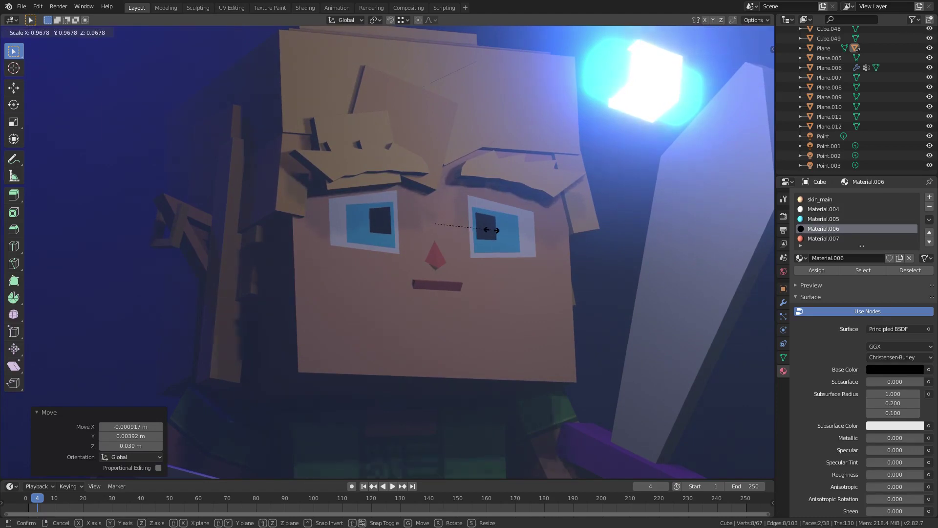
click(491, 229)
key(g)
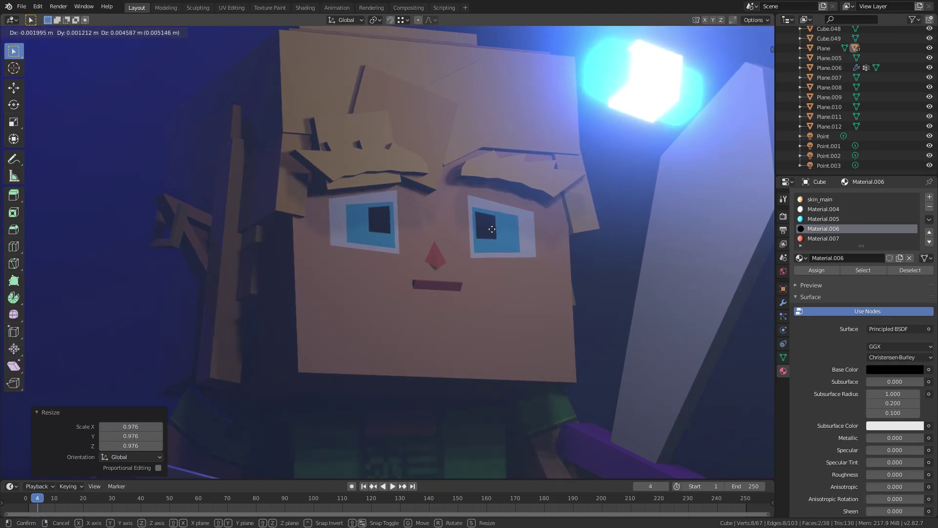
click(491, 229)
scroll(494, 245, down, 6)
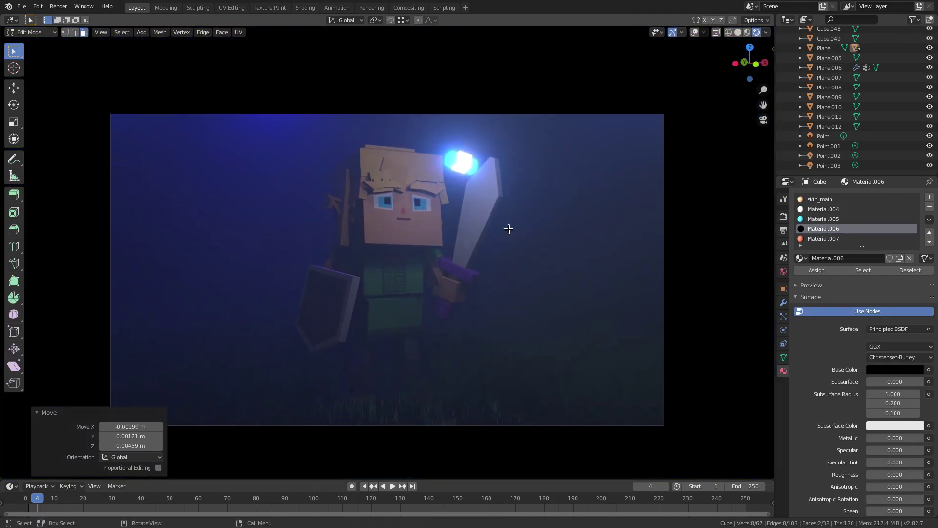
key(Tab)
scroll(480, 259, down, 2)
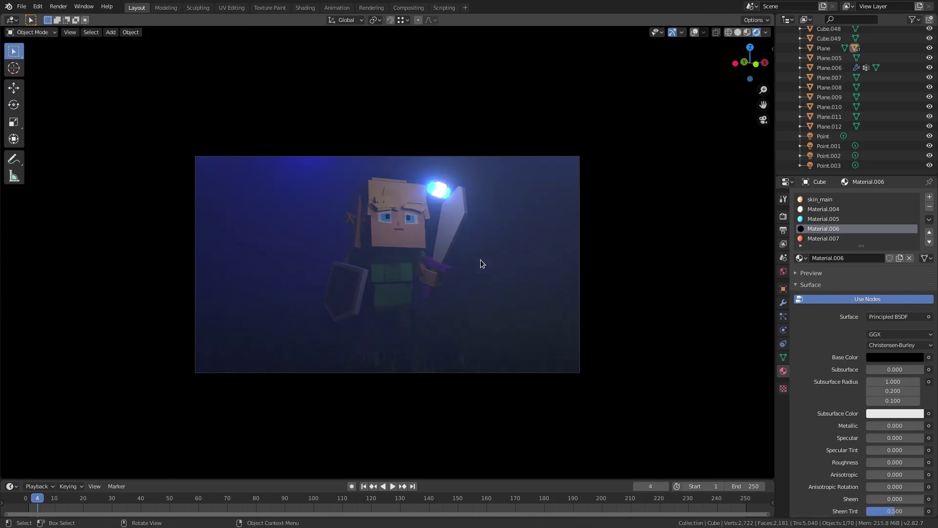
Step: With overlays shown, inset both pupil faces about 0.048 m and raise the inner faces 0.0238 m along Z
scroll(473, 327, up, 8)
scroll(403, 349, up, 5)
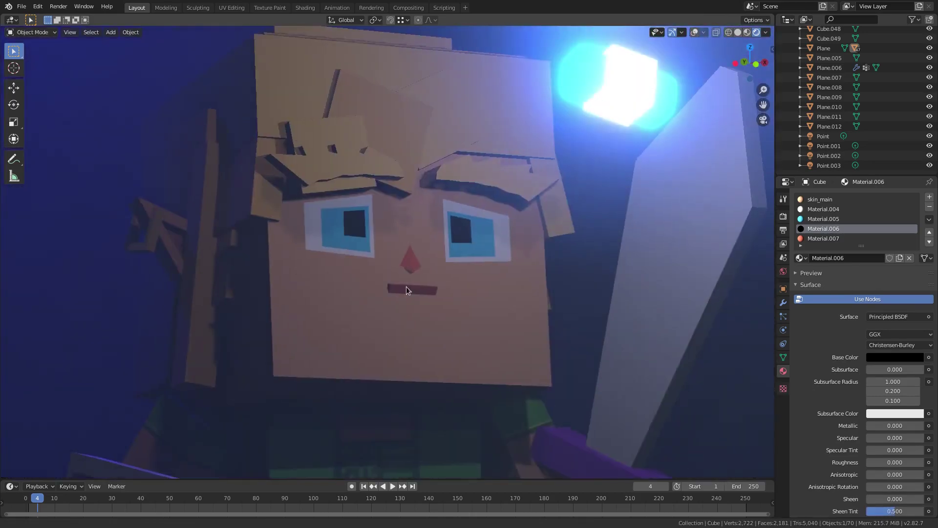
key(Tab)
click(736, 33)
click(757, 32)
click(694, 33)
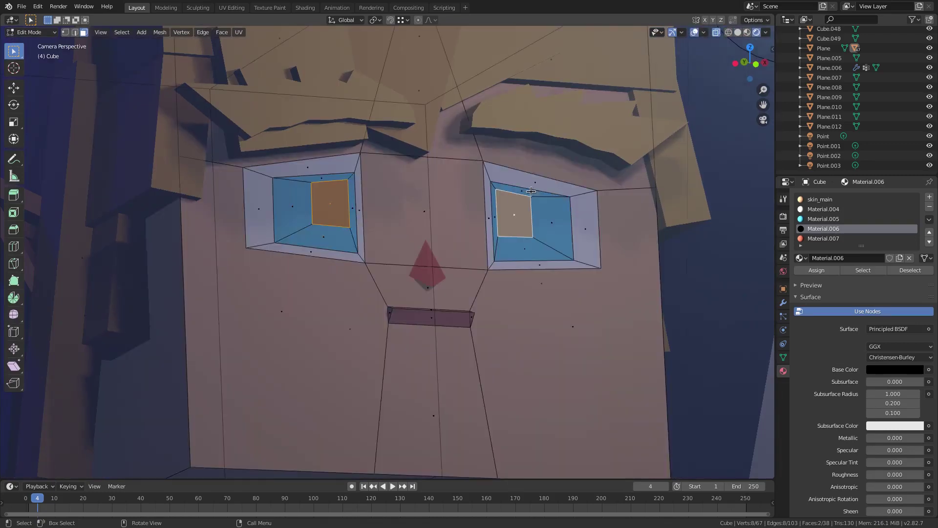
scroll(635, 211, up, 3)
key(i)
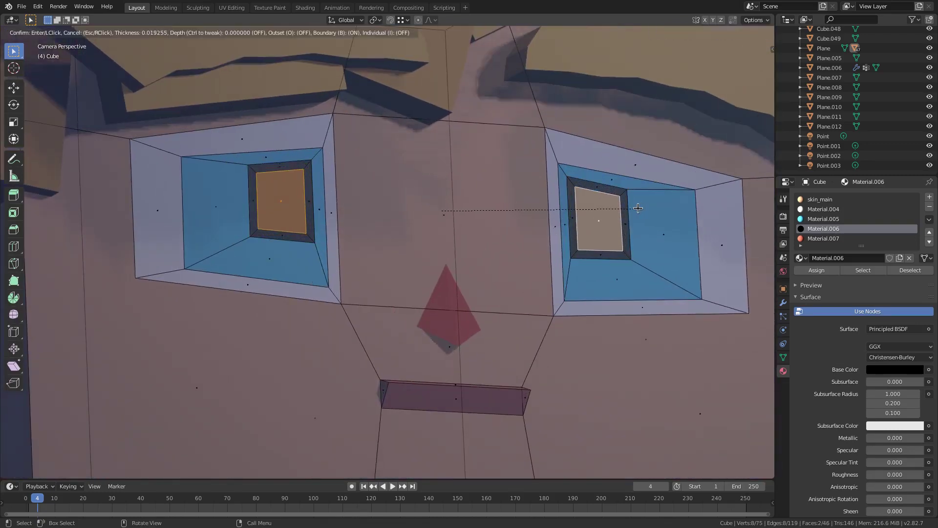
click(629, 201)
key(g)
key(z)
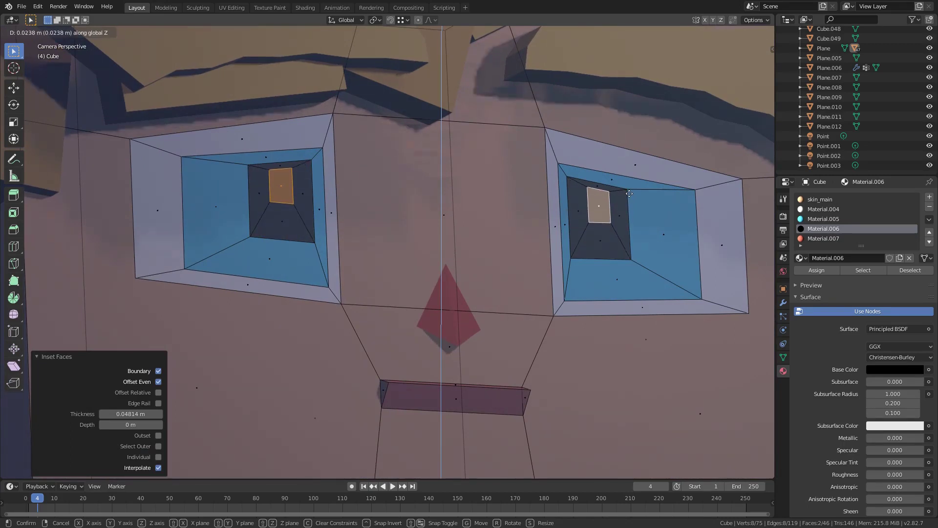
click(629, 195)
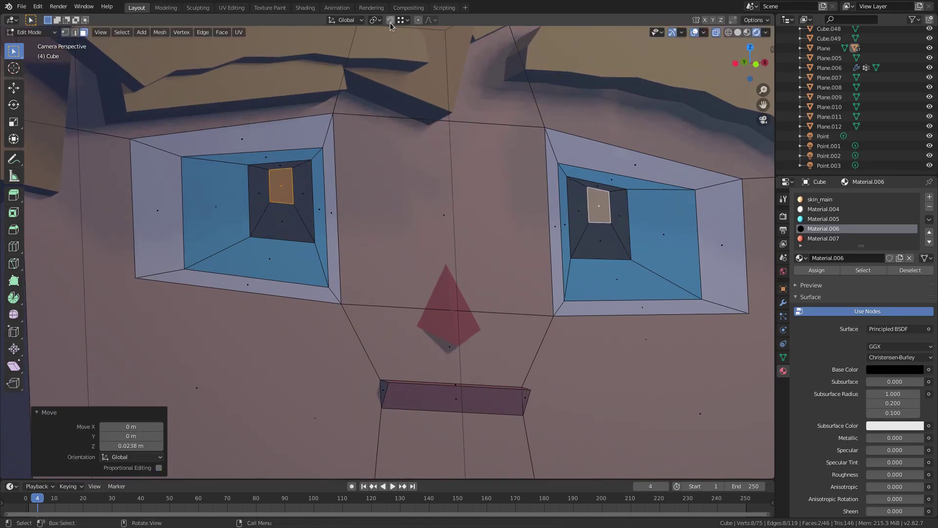
Step: Scale the inner pupil faces to 0.838, each about its own origin, and raise them about 0.0046 m along Z
click(376, 20)
click(401, 52)
key(s)
click(658, 191)
key(g)
key(z)
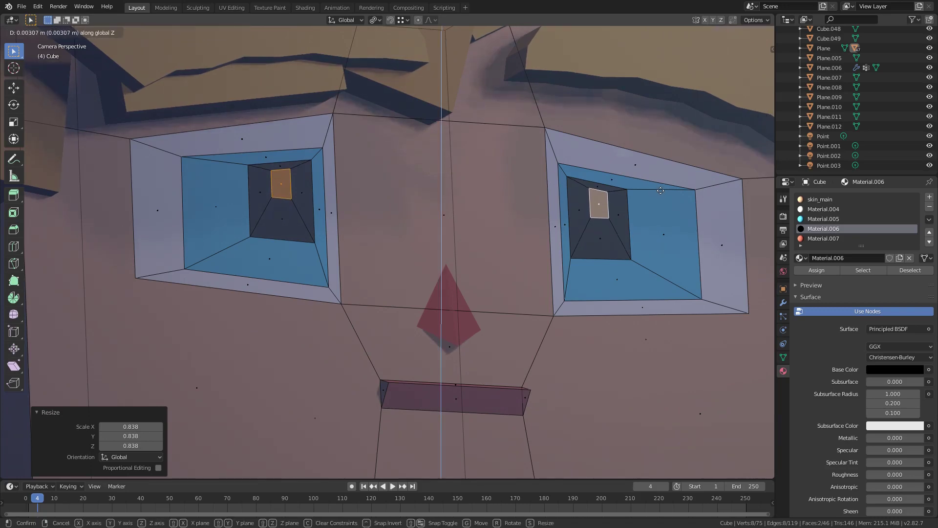
click(661, 189)
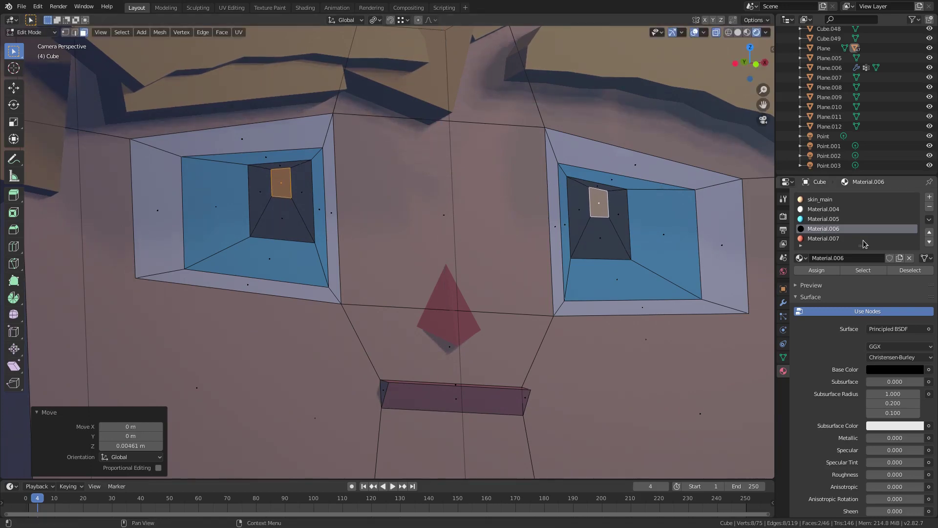
Step: Add a new material slot with an Emission material, assign it to both inner pupil faces, and return to Object Mode
click(931, 197)
click(800, 258)
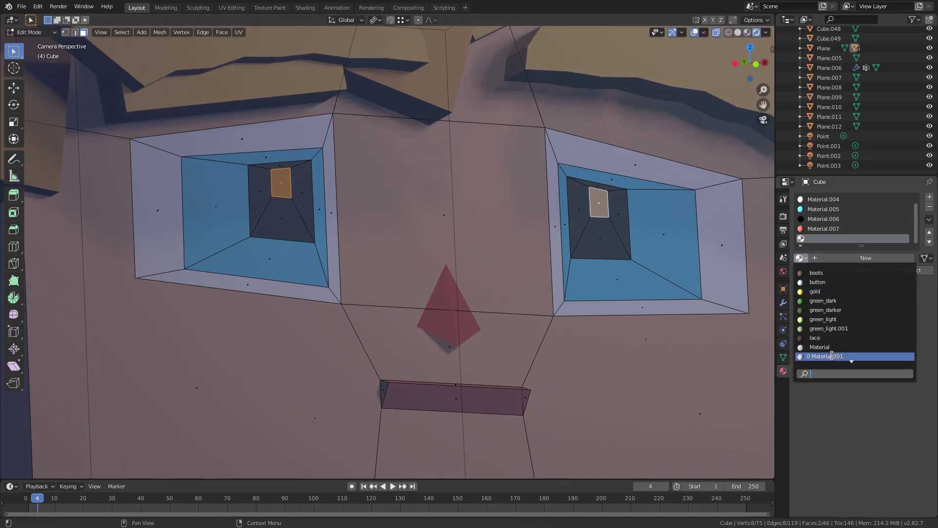
click(875, 258)
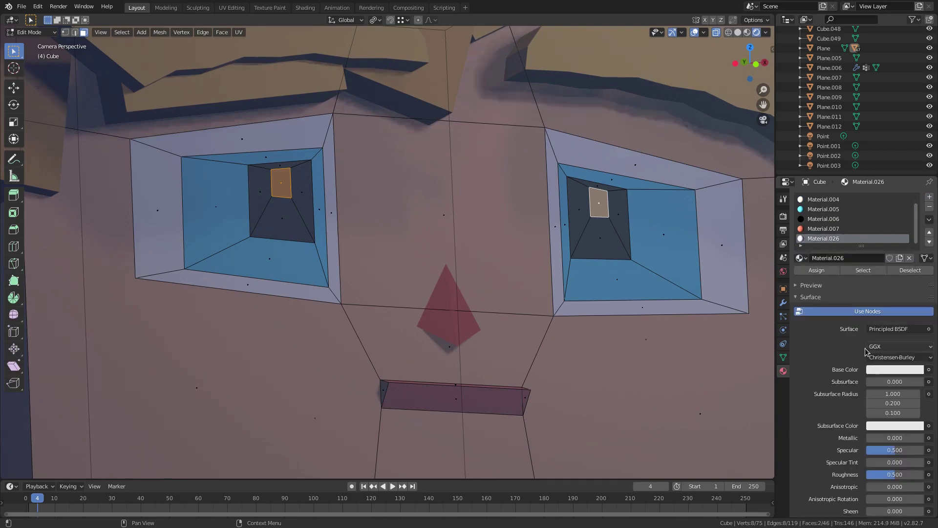
click(894, 329)
click(833, 142)
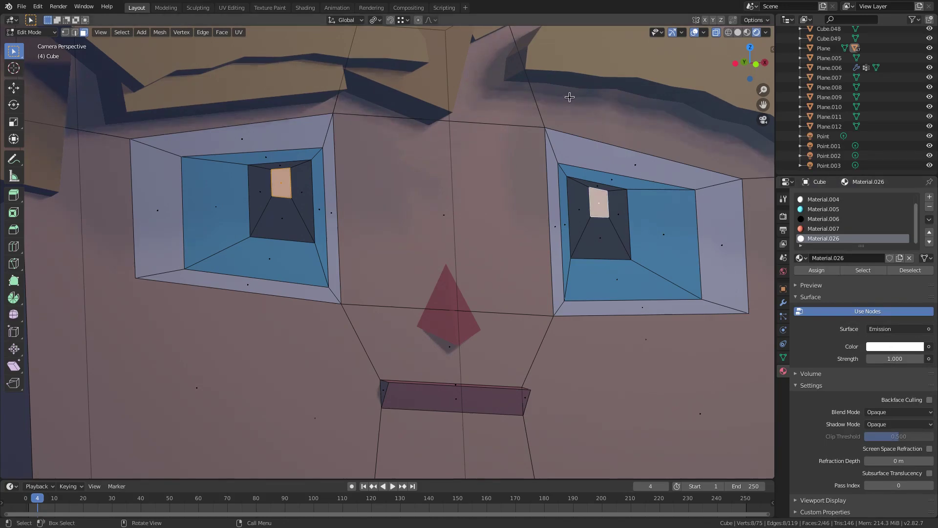
key(Tab)
scroll(618, 281, down, 8)
scroll(618, 281, up, 4)
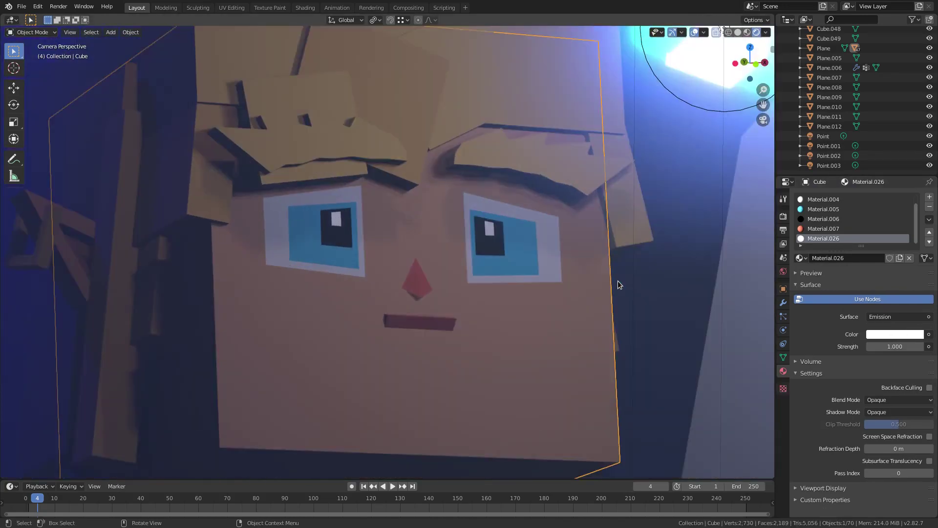
scroll(618, 280, up, 2)
Step: Switch the pupil highlight material's surface to Principled BSDF and give it a pure white base color
click(899, 317)
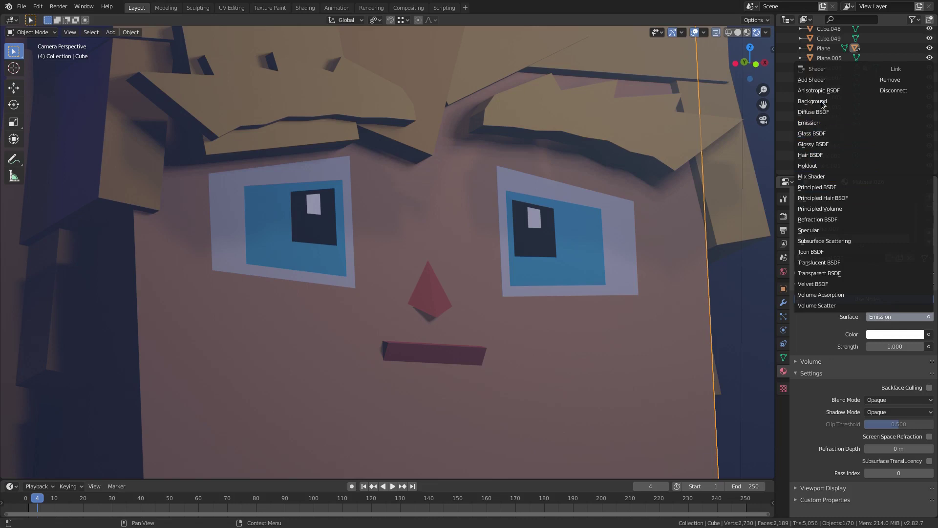
click(833, 188)
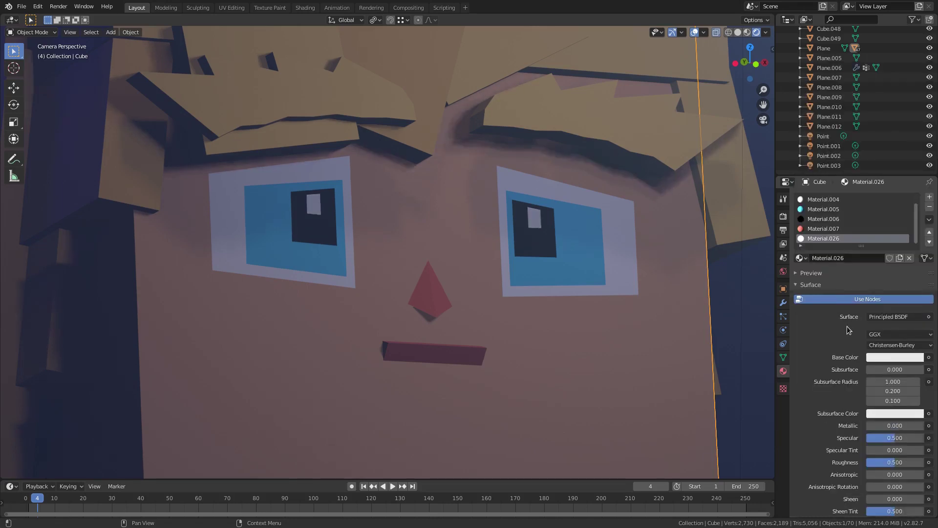
click(900, 361)
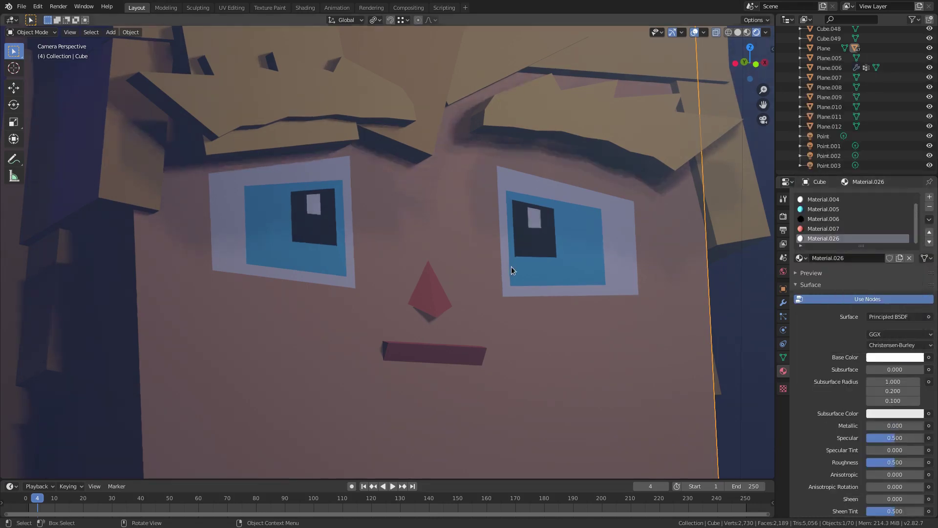
scroll(511, 265, down, 4)
click(831, 200)
click(910, 357)
Step: Hide the viewport overlays in the camera view and save the file
scroll(521, 326, down, 6)
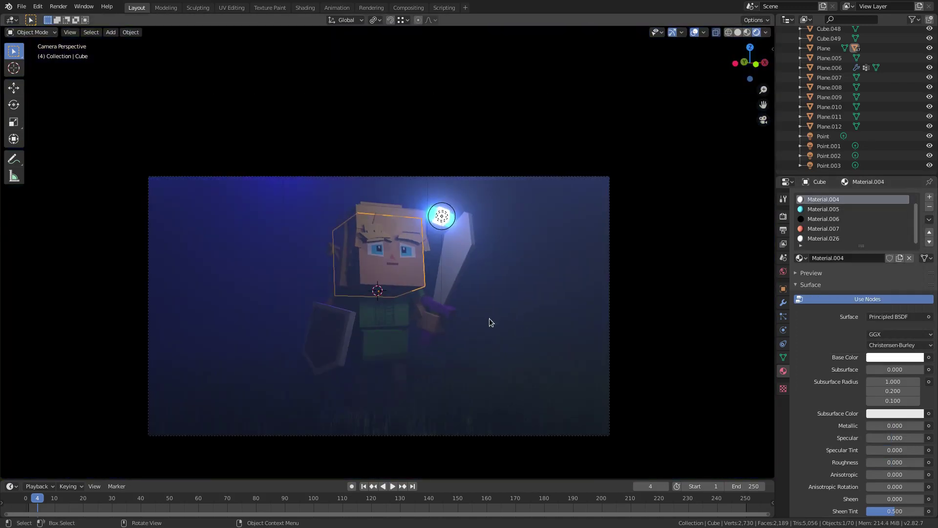
click(696, 32)
scroll(518, 248, up, 3)
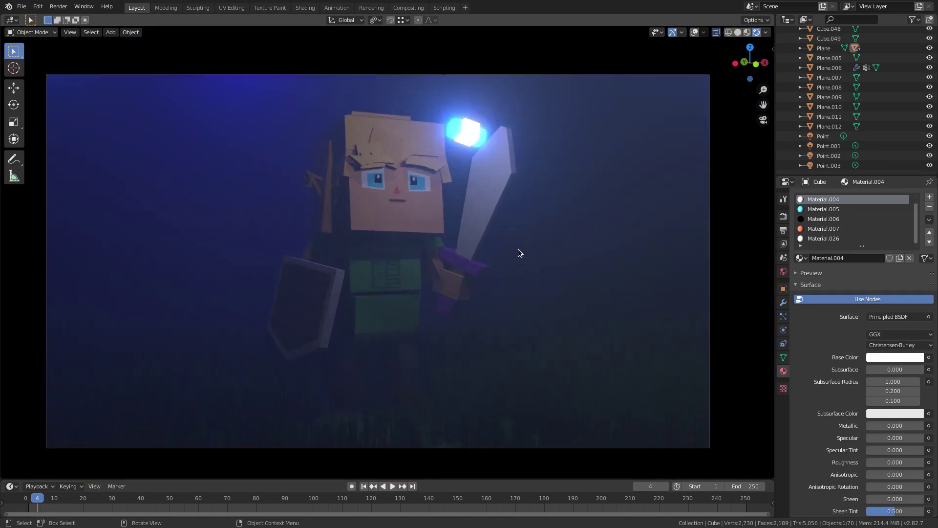
scroll(537, 237, down, 2)
scroll(537, 237, up, 1)
key(ctrl+s)
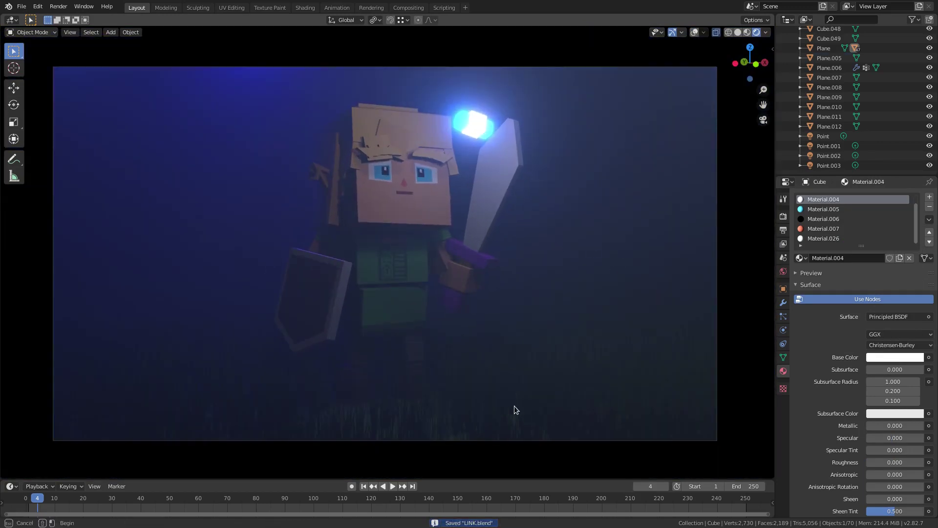
Step: Select the grass plane Plane.006 and open the Children settings of its hair particle system
drag(514, 406, 537, 382)
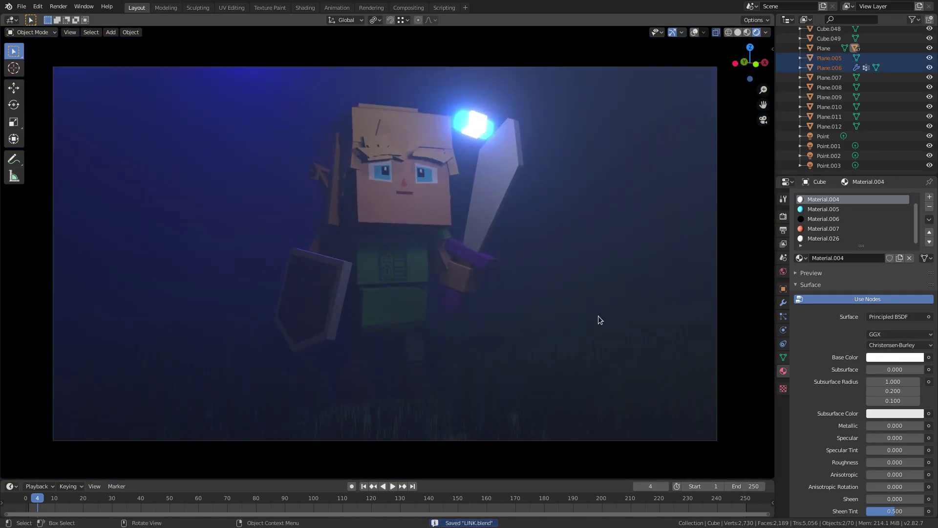
click(783, 357)
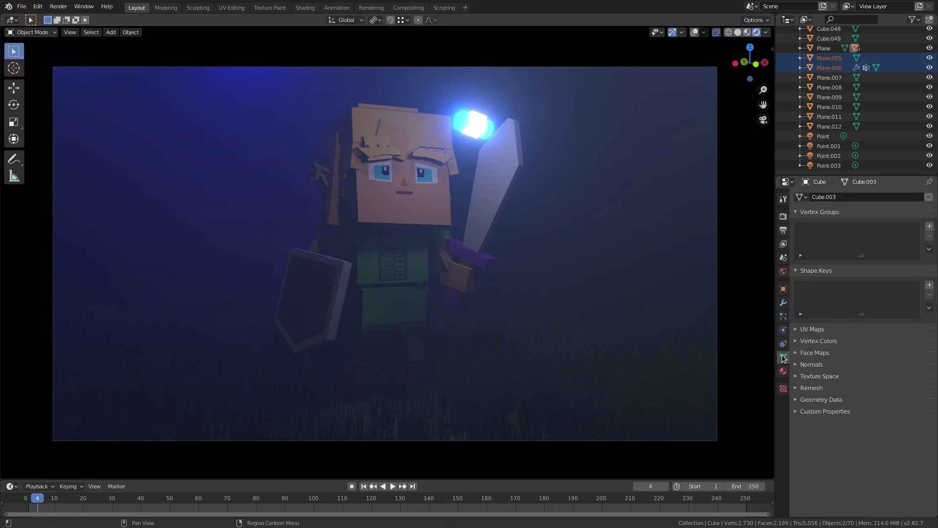
click(784, 303)
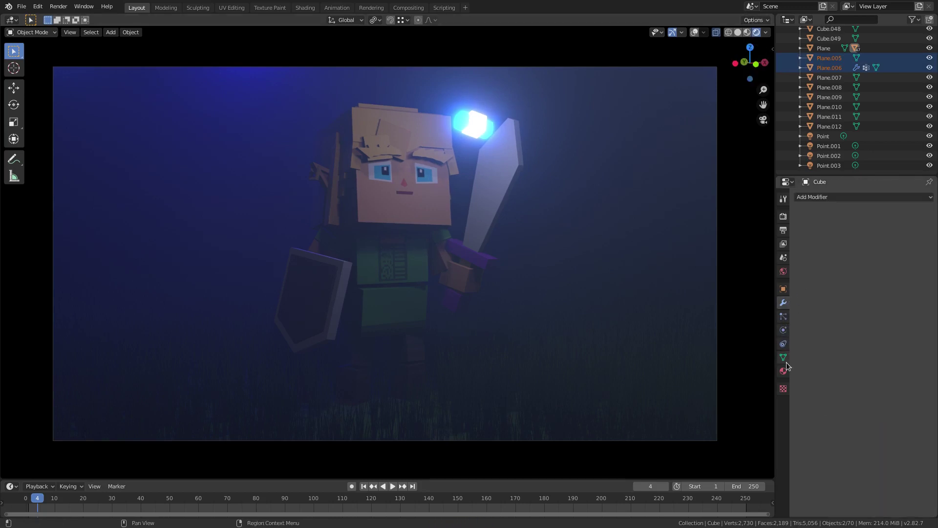
click(784, 358)
click(784, 316)
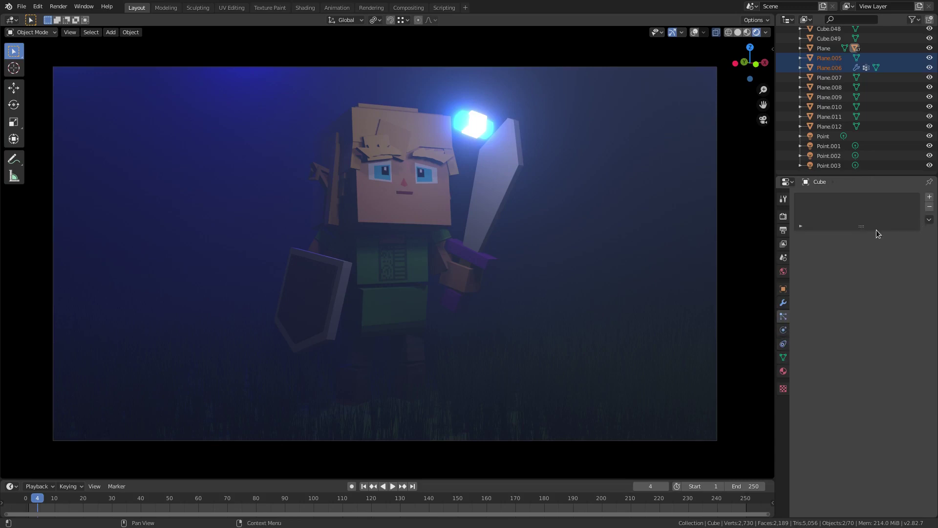
click(566, 377)
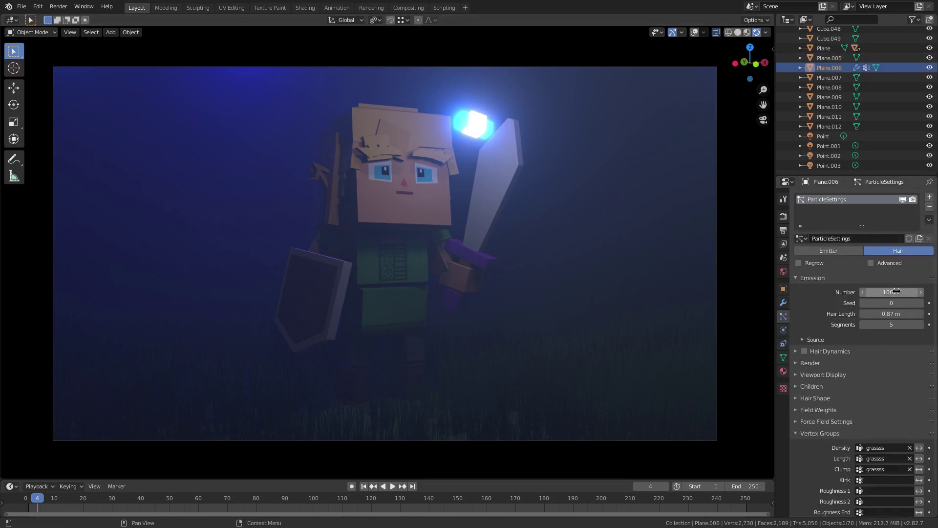
scroll(840, 427, down, 2)
click(803, 397)
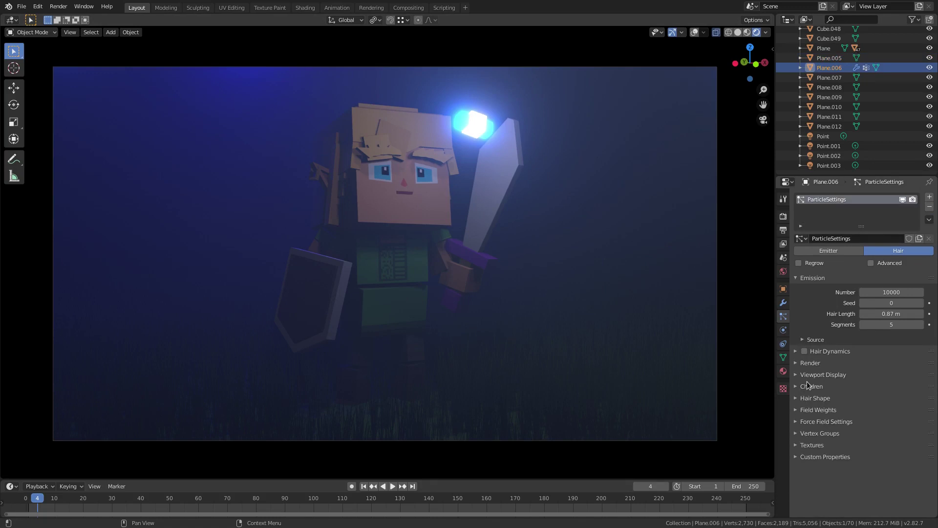
click(812, 387)
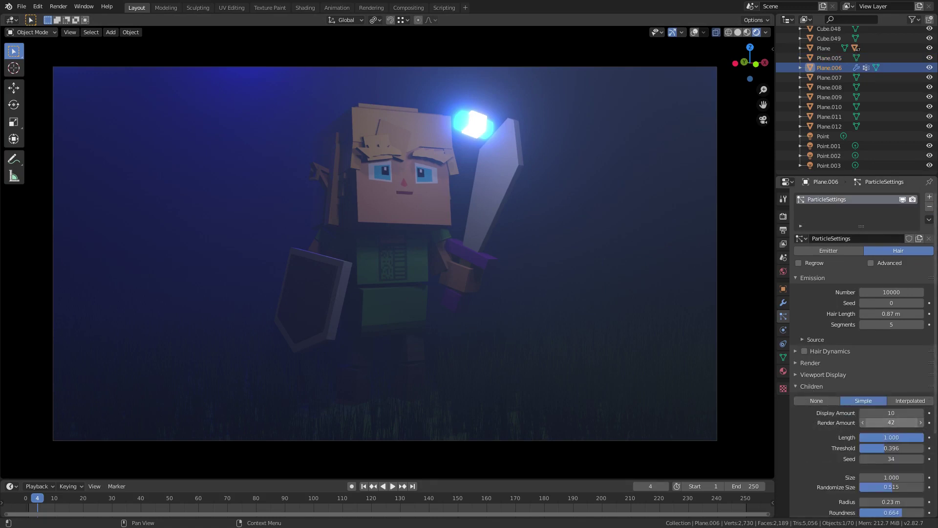
Step: Set both the display amount and the render amount of the grass particle children to 50
drag(893, 423, 899, 422)
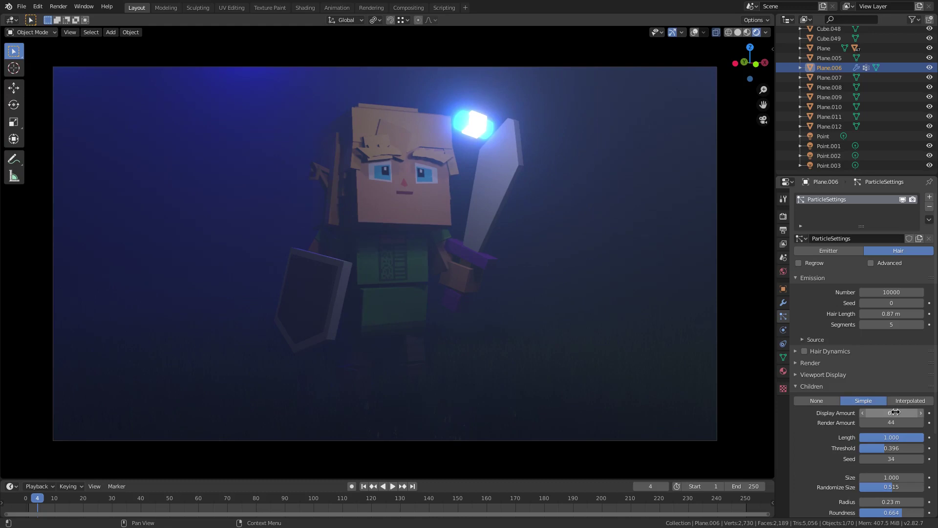
scroll(544, 380, up, 2)
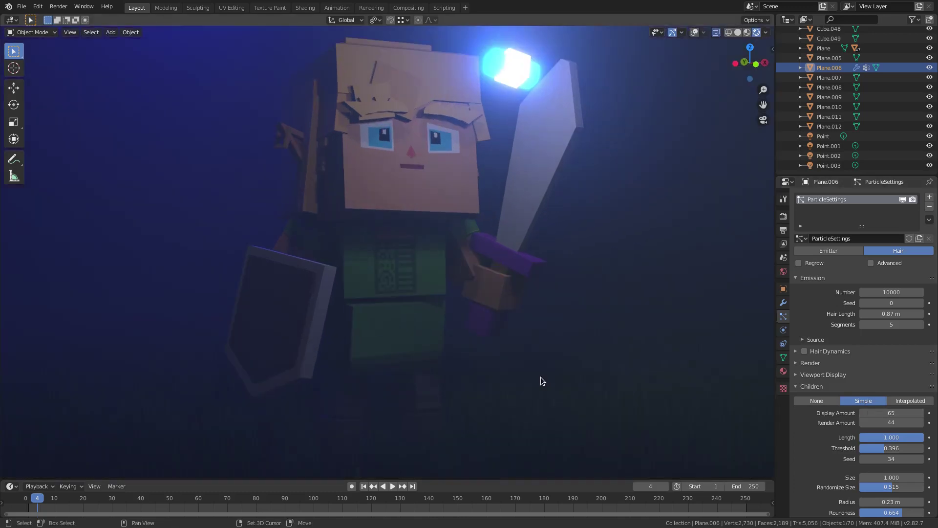
key(KP_0)
click(891, 413)
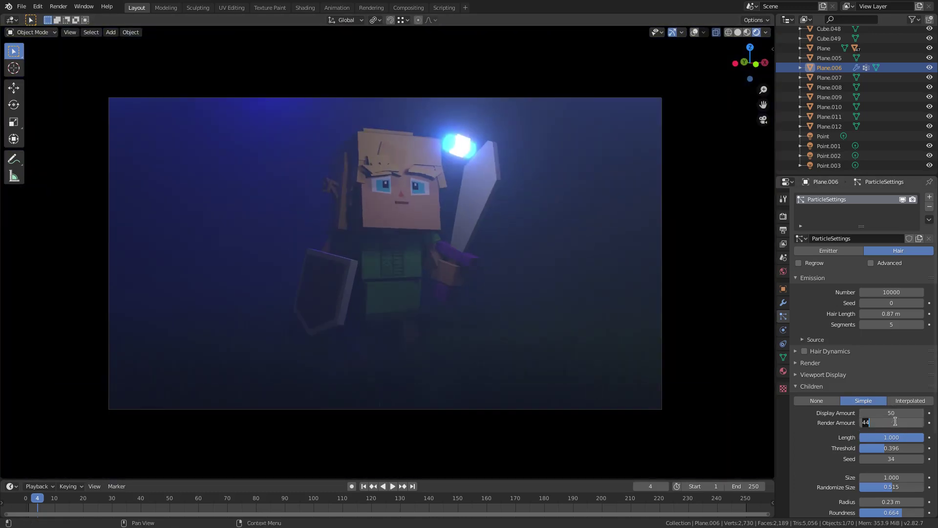
text(50)
key(Return)
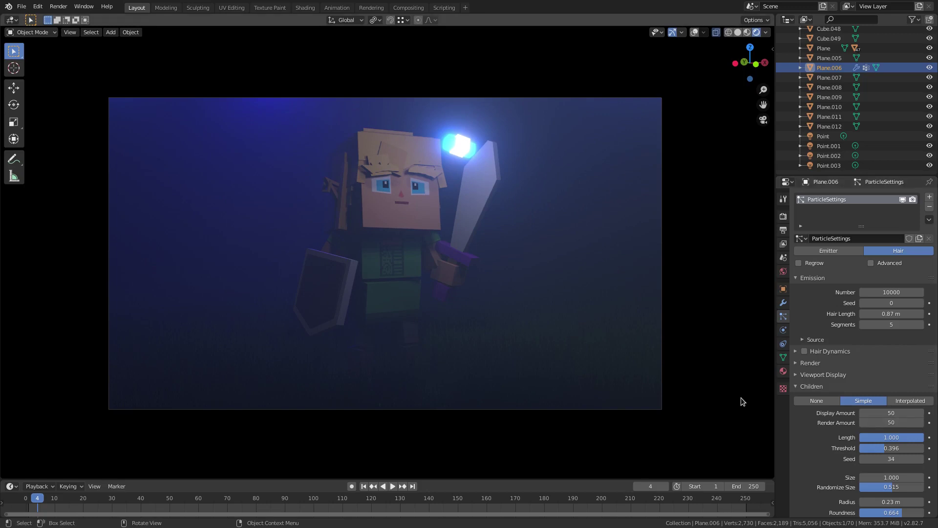
Step: Examine the denser grass around the character's feet and the overall camera framing
scroll(551, 392, up, 3)
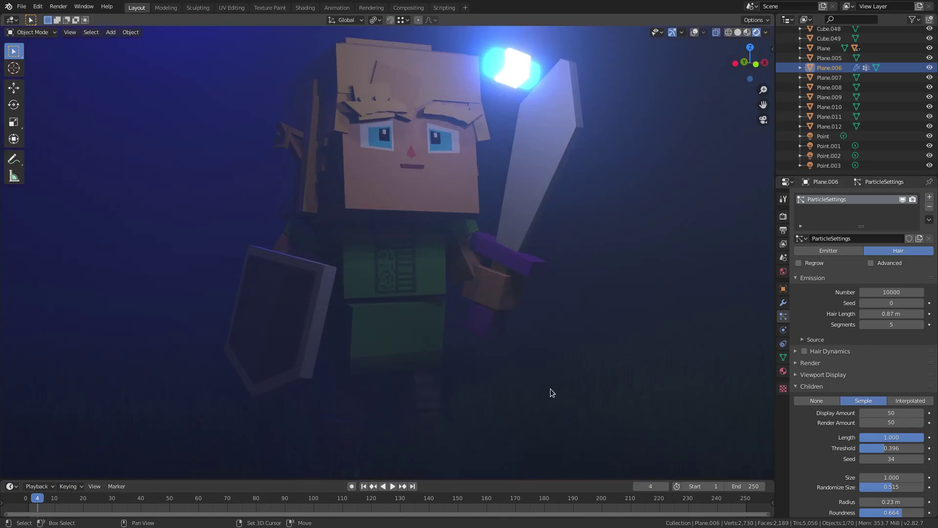
shift+middle_drag(560, 363, 593, 385)
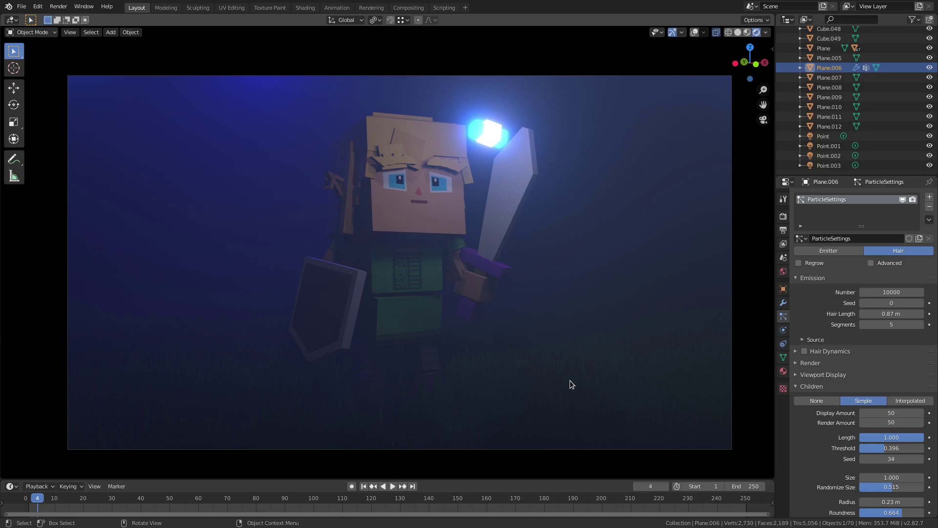
middle_drag(570, 380, 569, 376)
key(KP_0)
scroll(510, 395, up, 3)
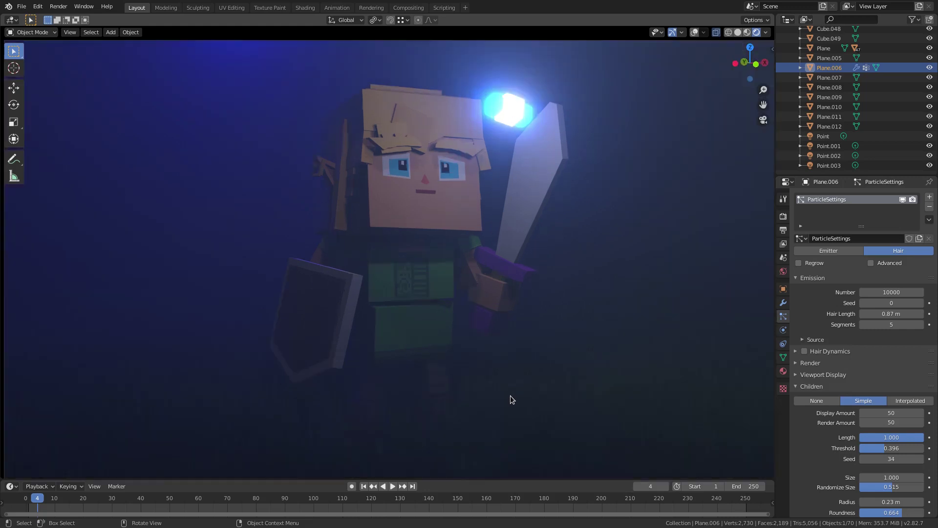
shift+middle_drag(510, 395, 503, 246)
scroll(470, 409, up, 4)
shift+middle_drag(470, 408, 486, 321)
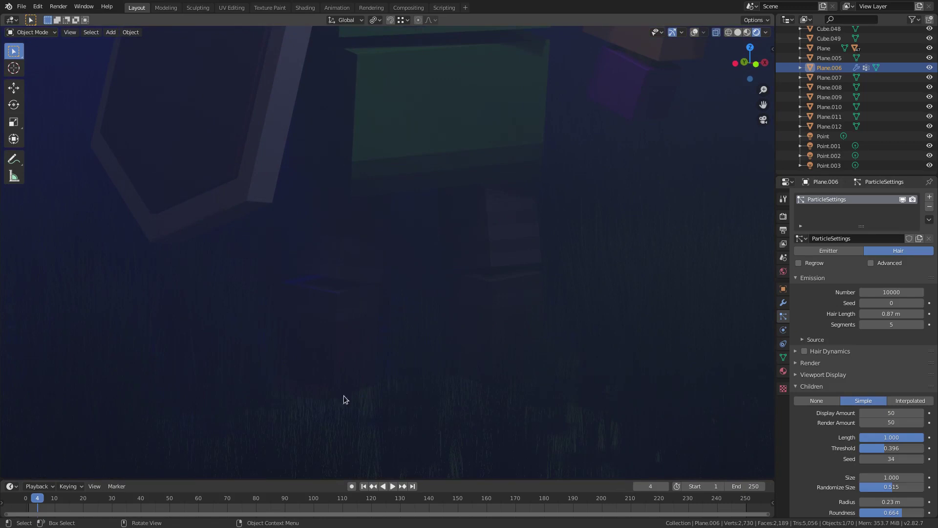
scroll(374, 400, down, 2)
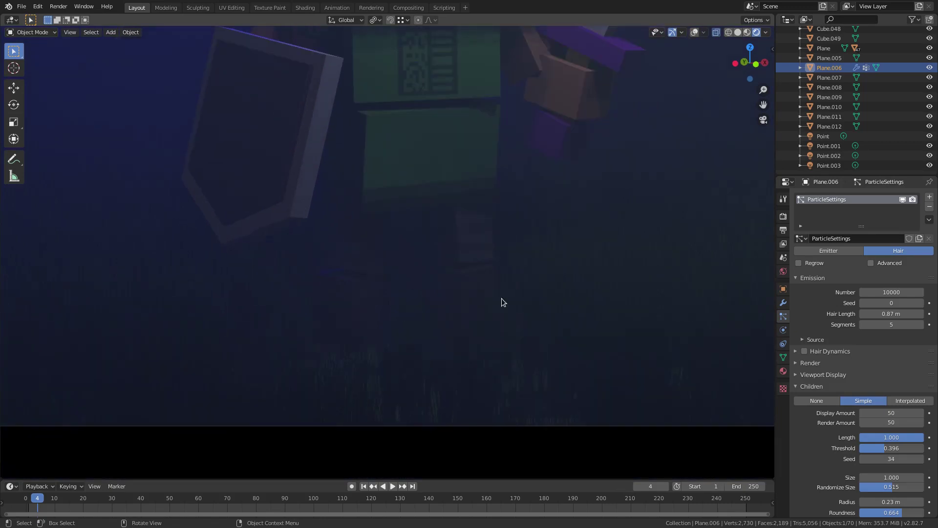
shift+scroll(512, 379, up, 5)
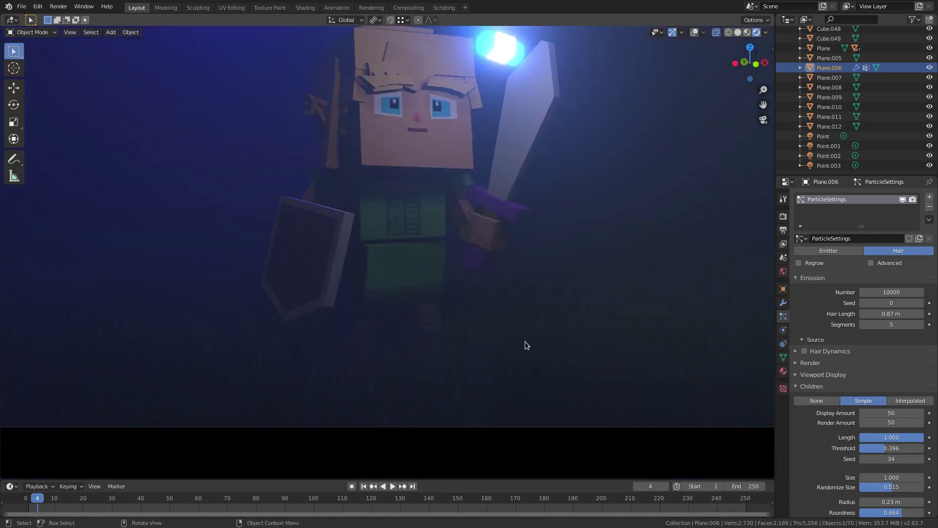
scroll(536, 387, down, 2)
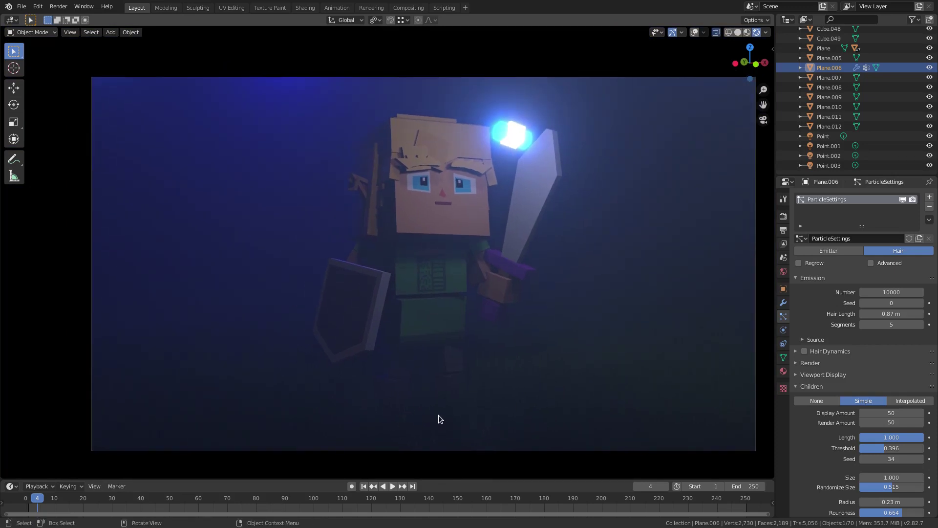
scroll(585, 367, down, 3)
scroll(586, 367, up, 3)
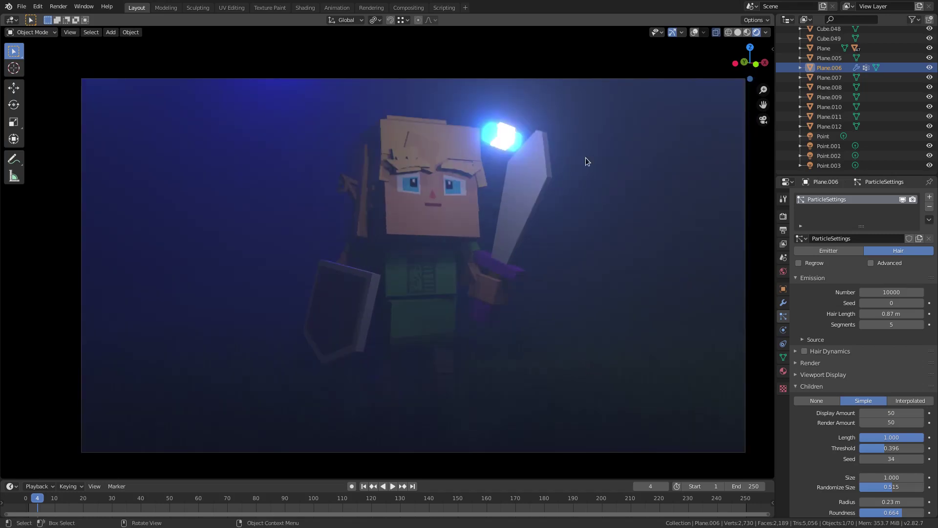
Step: Scale down both glowing cubes beside the sword and trackball-rotate them by -4.58°
click(505, 137)
shift+click(517, 137)
key(s)
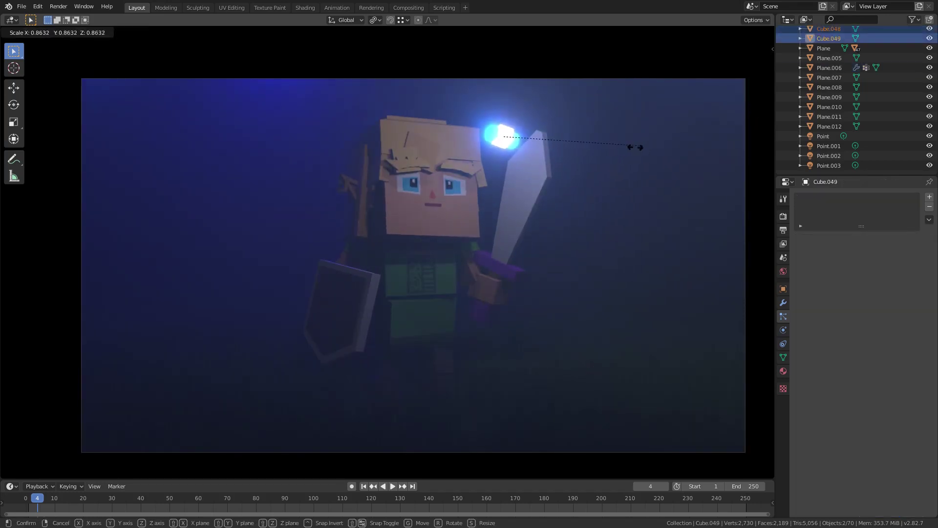
click(625, 149)
key(r)
key(r)
click(623, 150)
Step: Nudge the glowing cube pair about -0.0129 m in X, 0.0064 m in Y and 0.0143 m in Z
key(g)
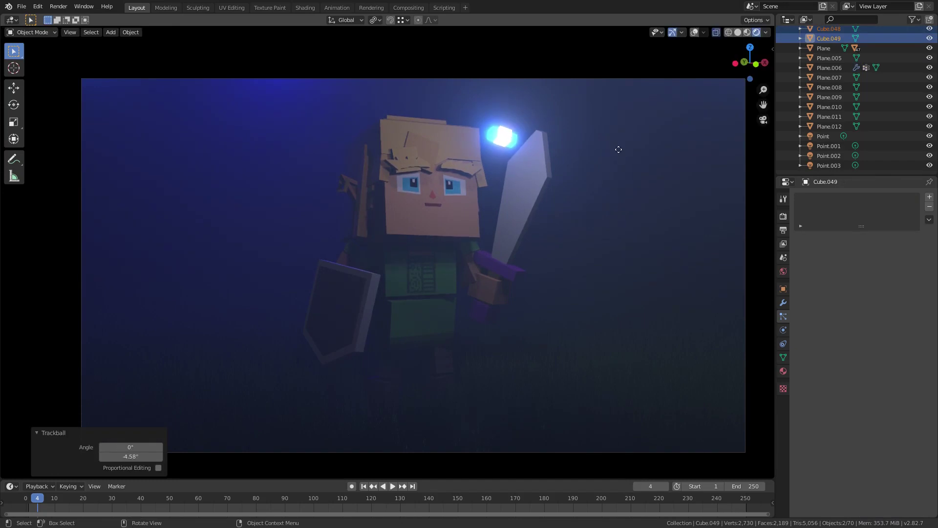
click(620, 150)
scroll(628, 262, down, 2)
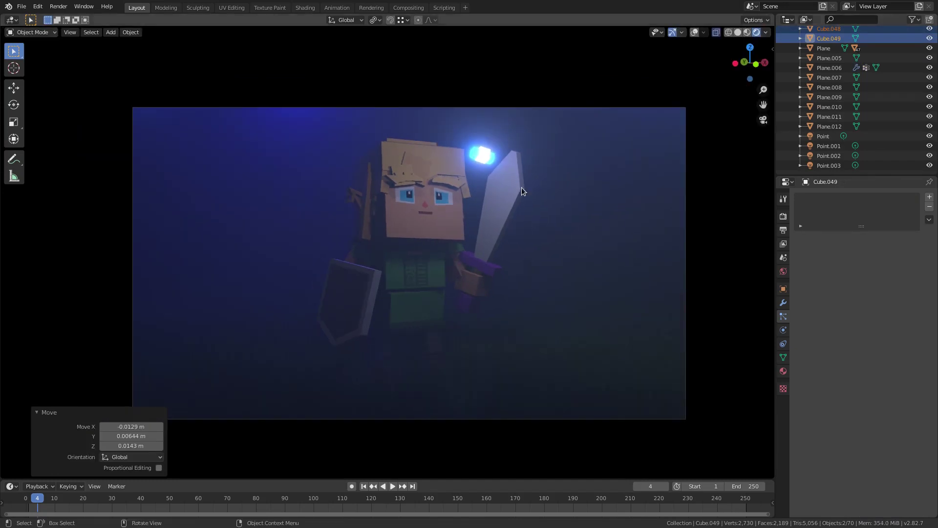
key(KP_0)
click(304, 123)
key(g)
right_click(283, 107)
key(g)
key(Escape)
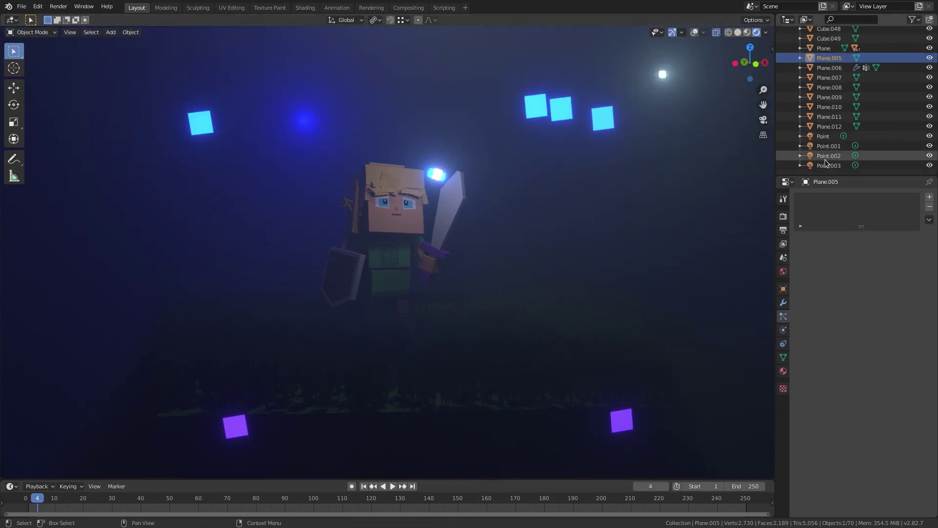
Step: Move the Point.001 light about 2.11 m in X, -0.796 m in Y and 0.305 m in Z, and return to the camera view
click(829, 156)
click(660, 74)
key(g)
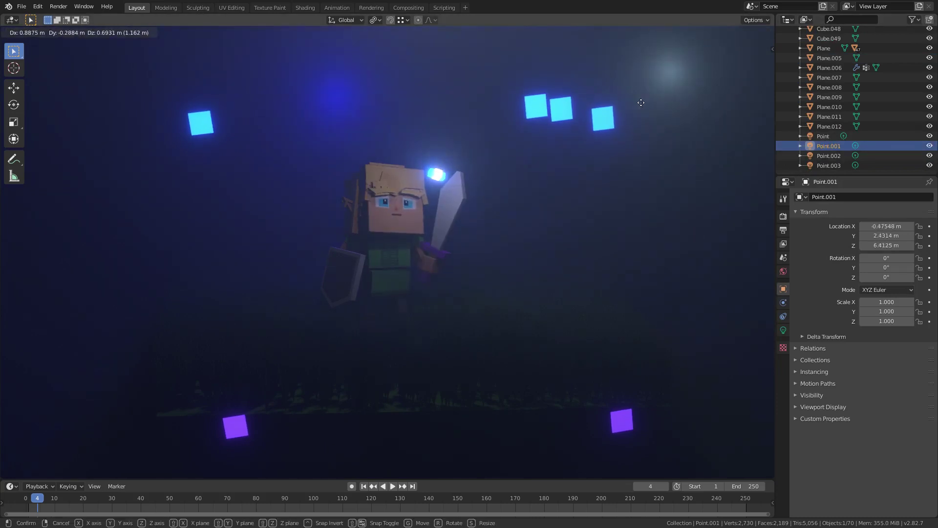
click(595, 133)
key(KP_0)
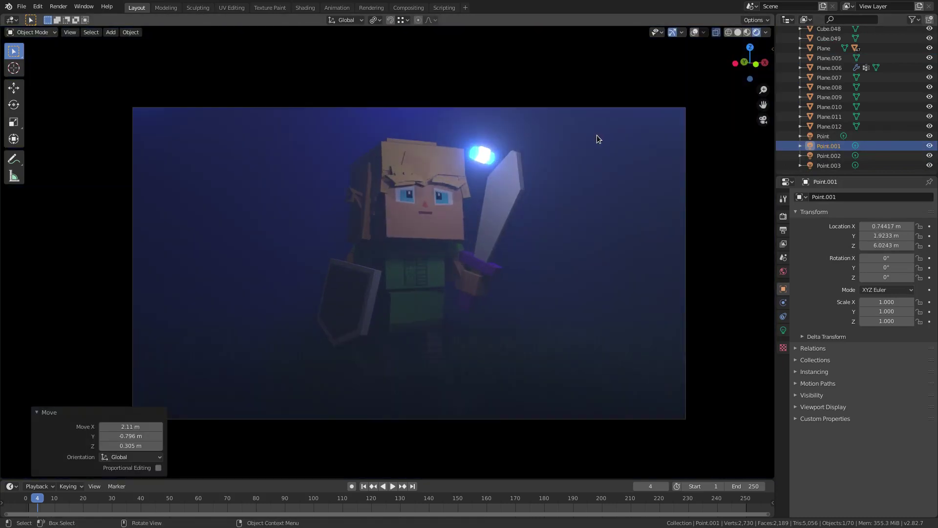
Step: Move the Point.001 light 0.194, -0.117, -0.437 m in X, Y, Z and place a duplicate offset by 0.252, -3.3, 0.147 m
key(g)
click(610, 157)
mouse_move(493, 174)
middle_down()
mouse_move(540, 176)
mouse_move(485, 182)
middle_up()
key(shift+d)
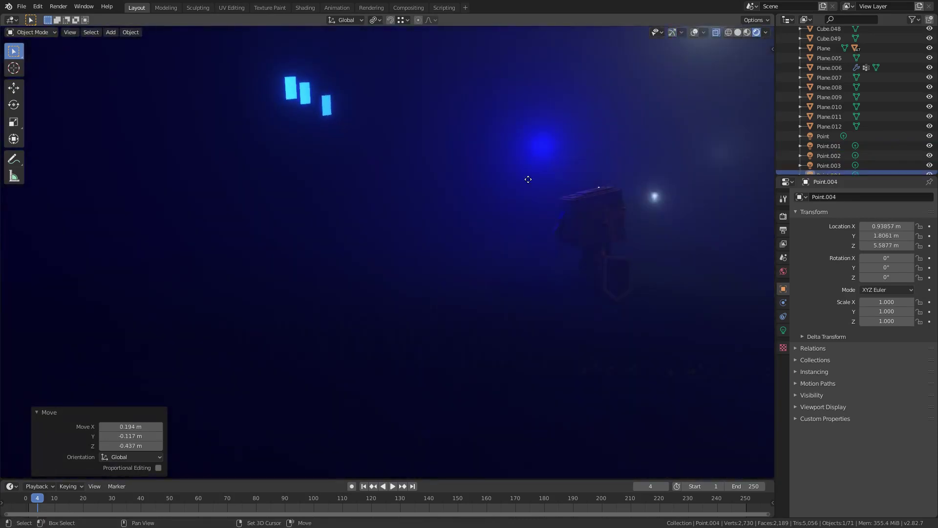
click(600, 178)
key(KP_0)
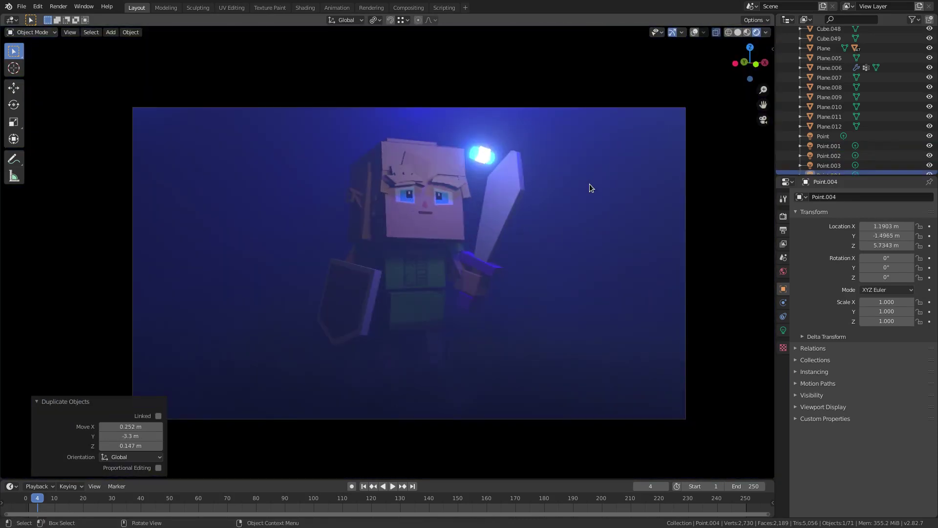
Step: Move the duplicated point light -0.126 m in X, 0.0865 m in Y and 0.398 m in Z, and save the file
key(g)
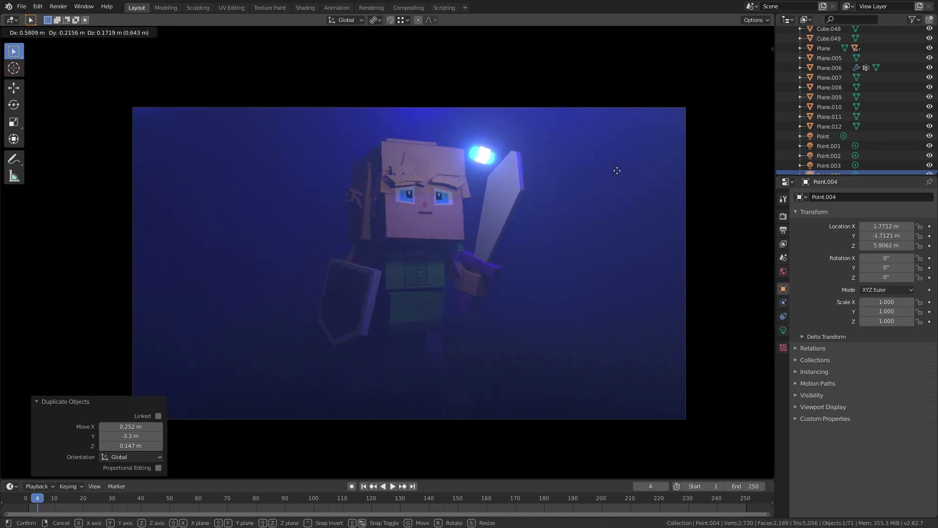
click(572, 158)
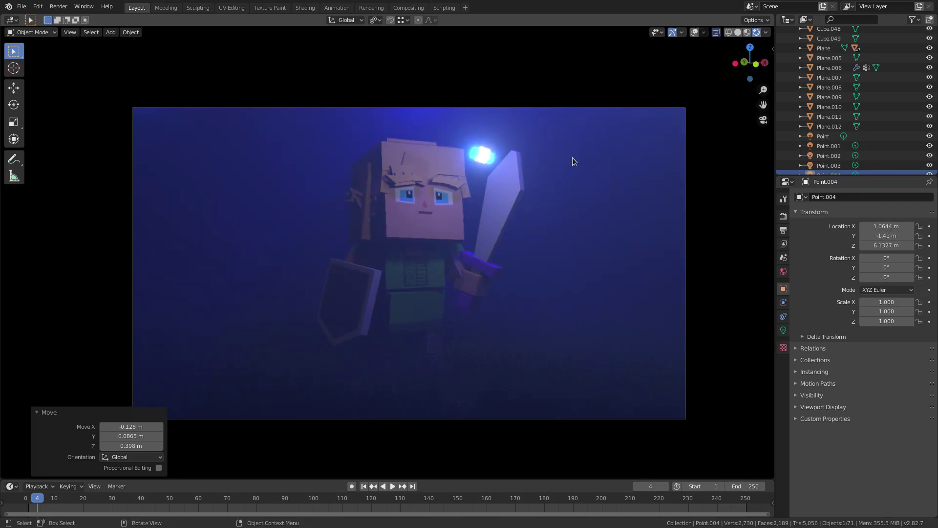
click(23, 8)
click(50, 71)
Step: Select the sword blade and enable Screen Space Reflections in the Eevee render settings
scroll(767, 259, up, 1)
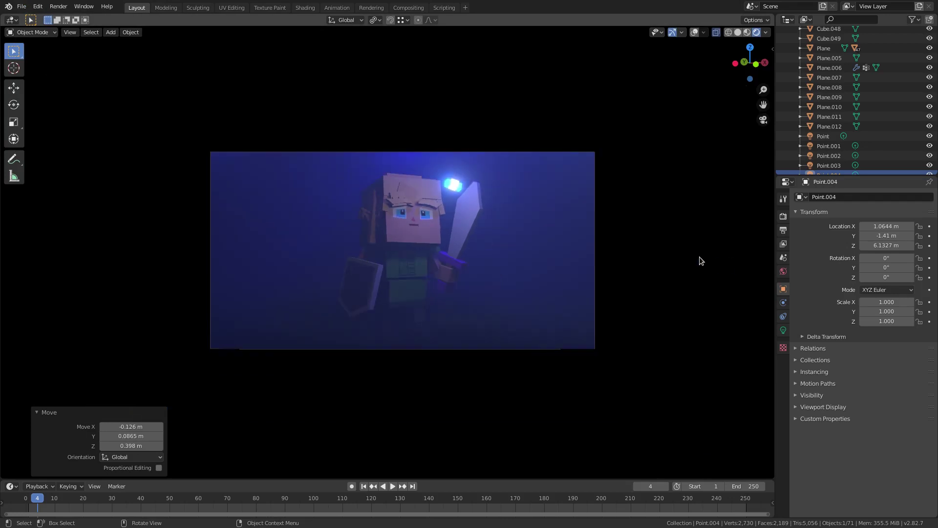
scroll(700, 256, down, 1)
scroll(713, 251, up, 1)
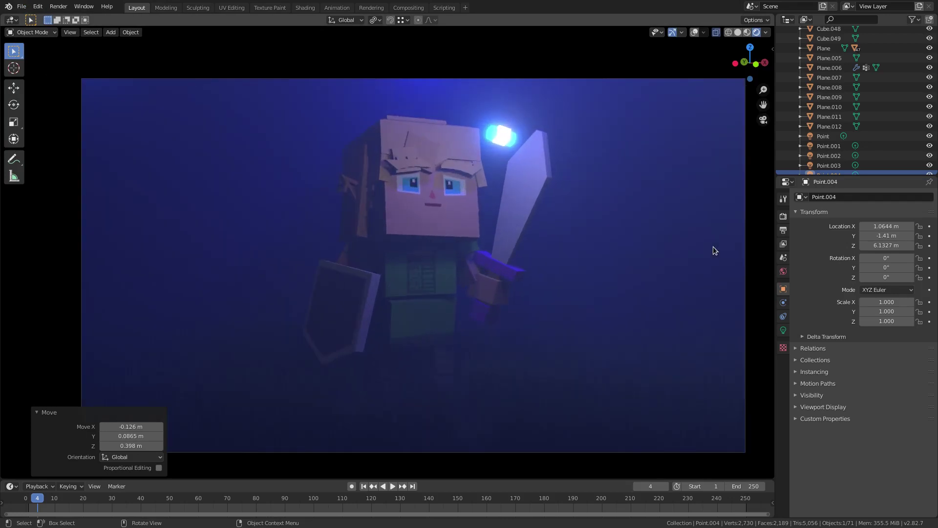
click(38, 413)
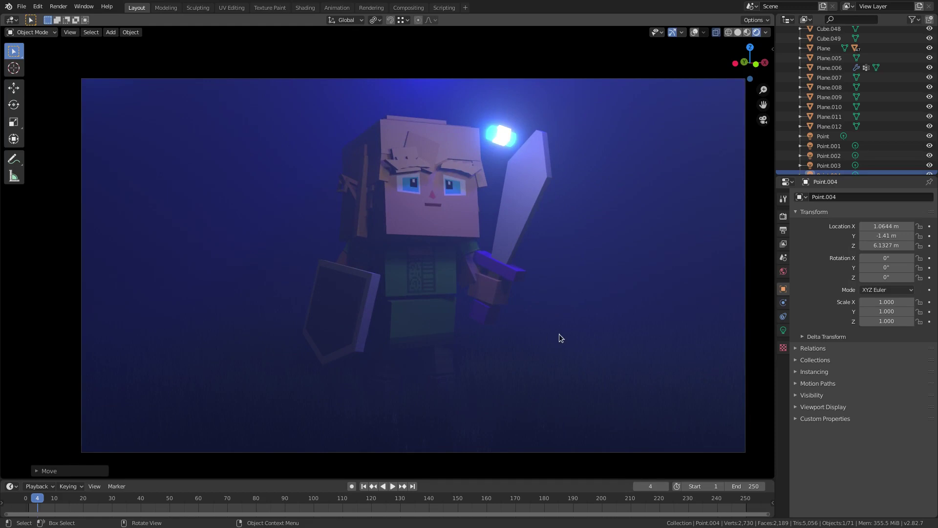
mouse_move(600, 337)
shift+middle_down()
mouse_move(594, 342)
mouse_move(600, 336)
shift+middle_up()
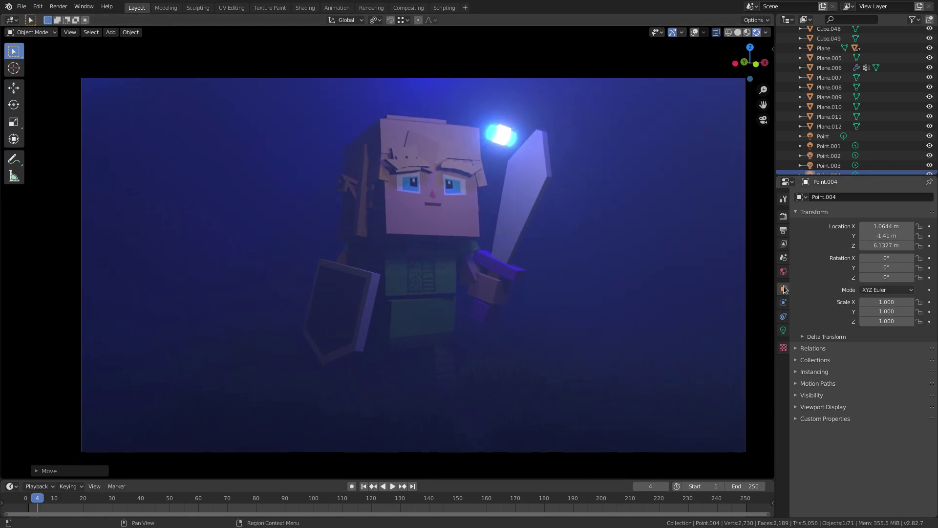
click(784, 216)
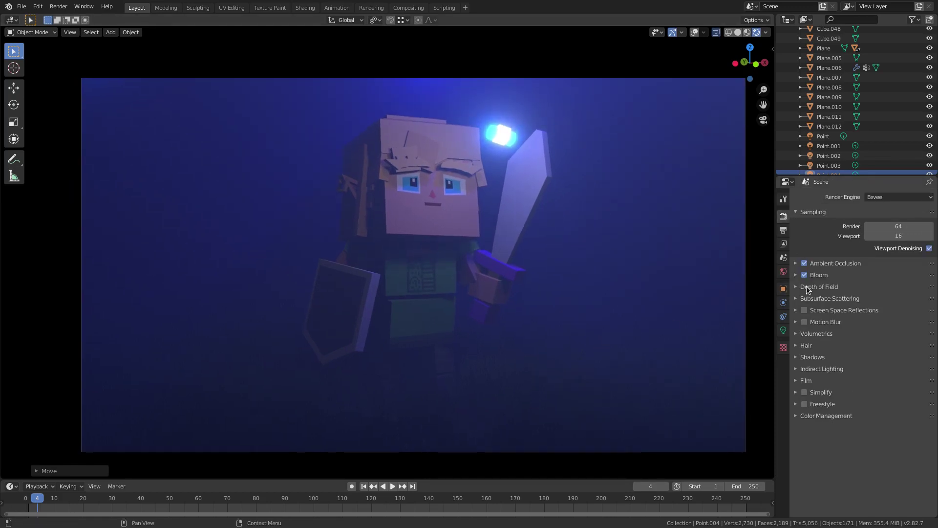
click(512, 207)
click(804, 310)
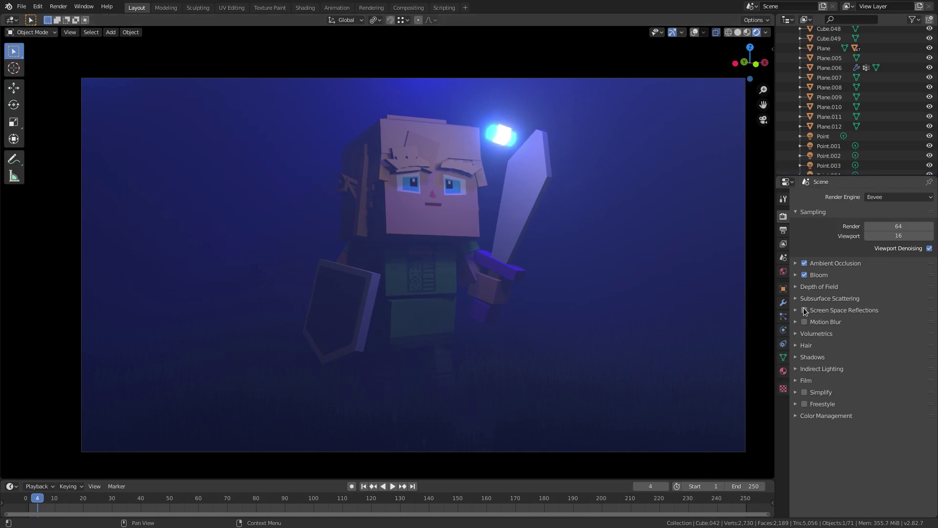
Step: Set both Metallic and Specular of the sword blade's Material.012 to 1.000
click(784, 371)
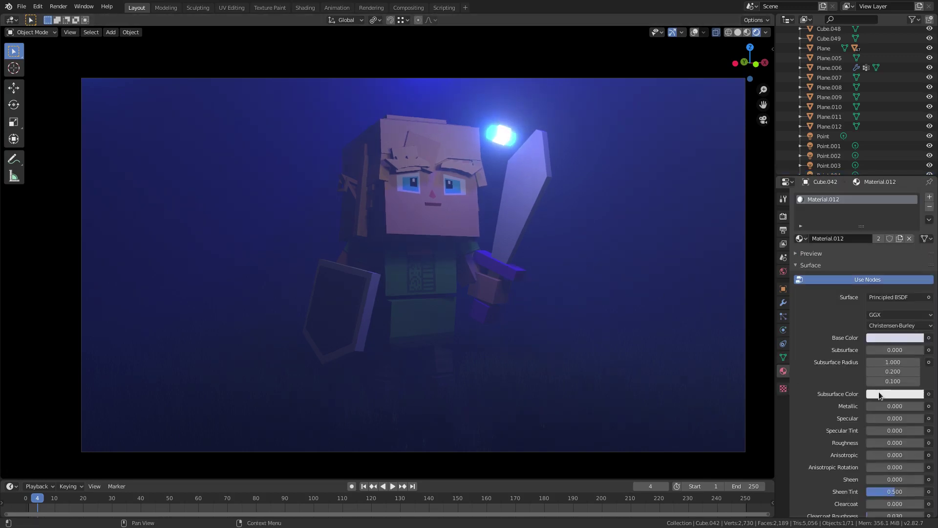
drag(872, 407, 913, 419)
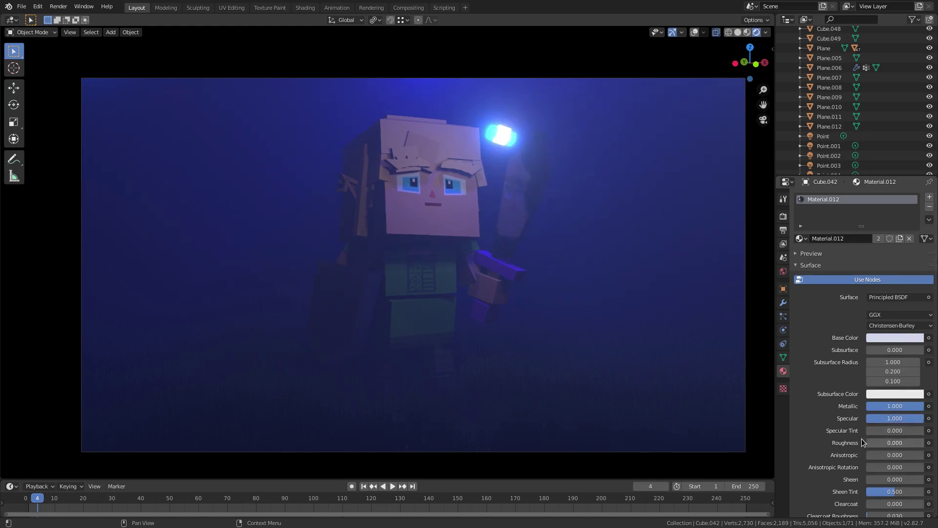
scroll(582, 141, up, 2)
scroll(567, 245, down, 4)
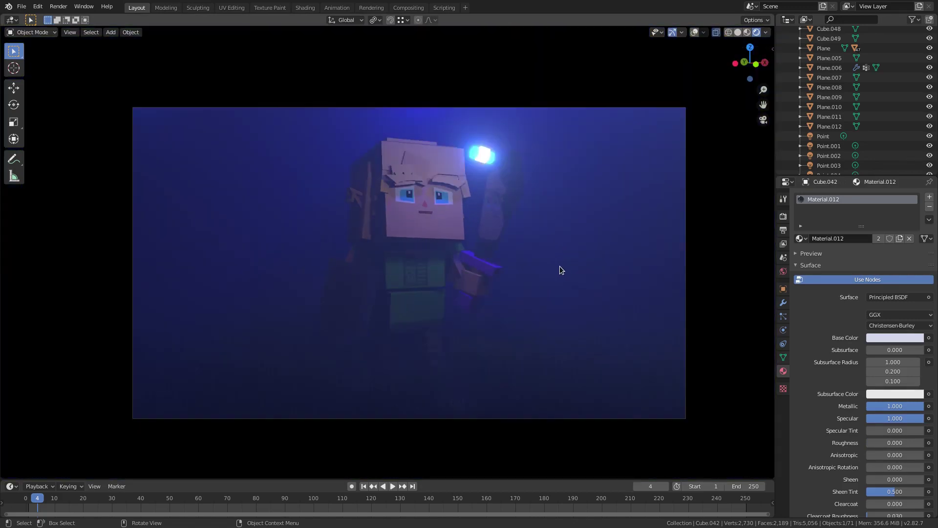
scroll(513, 287, up, 1)
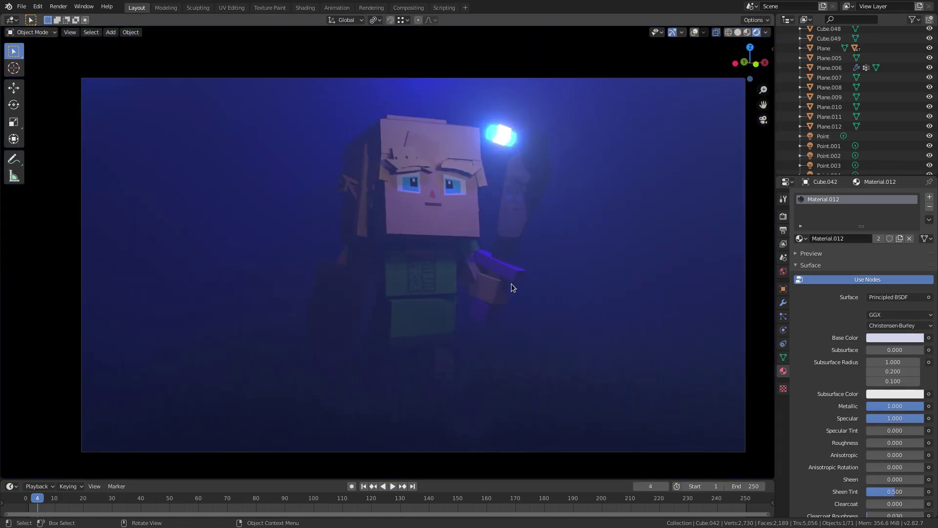
Step: Check the shield rim's material and switch the viewport to Material Preview shading with overlays hidden
click(369, 310)
click(365, 305)
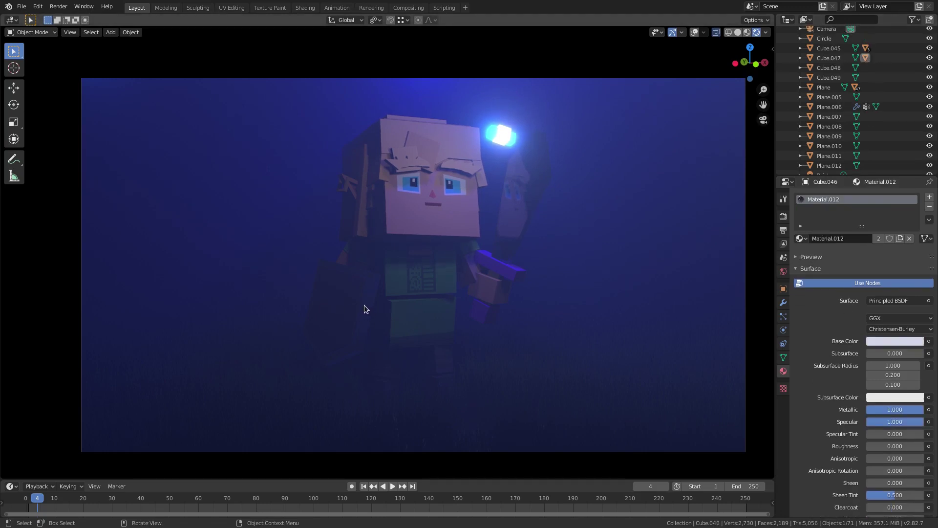
click(694, 32)
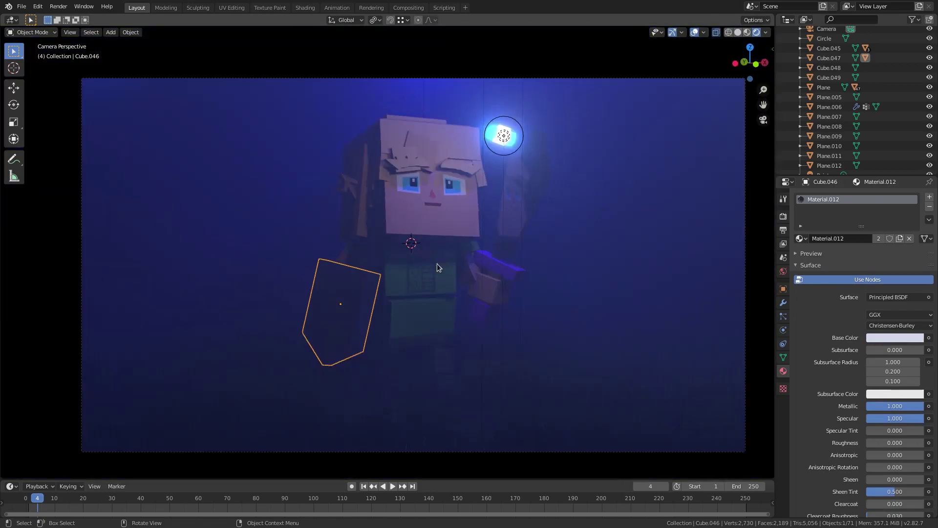
click(738, 33)
click(747, 33)
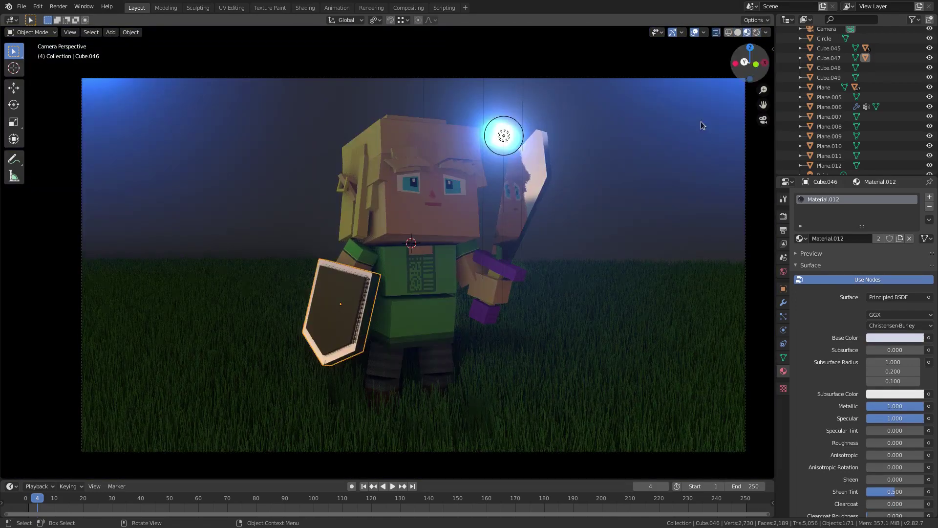
click(746, 105)
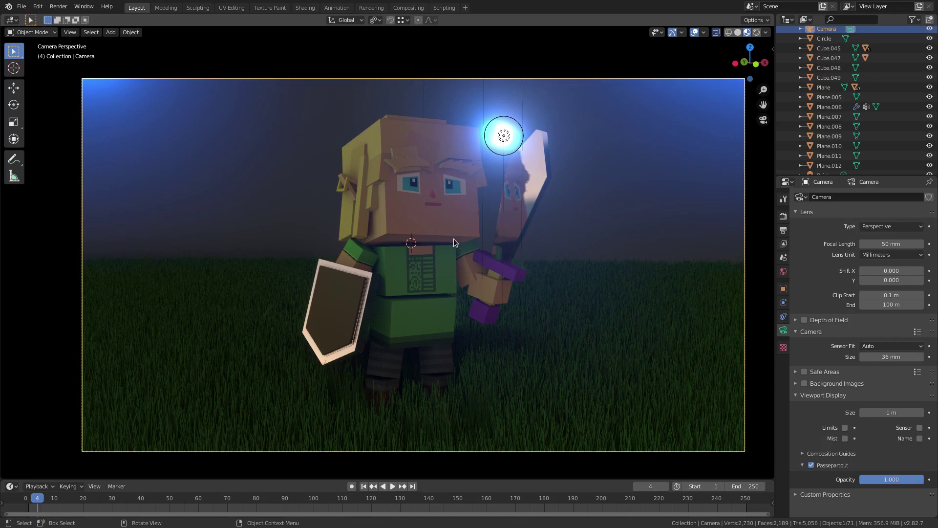
click(695, 33)
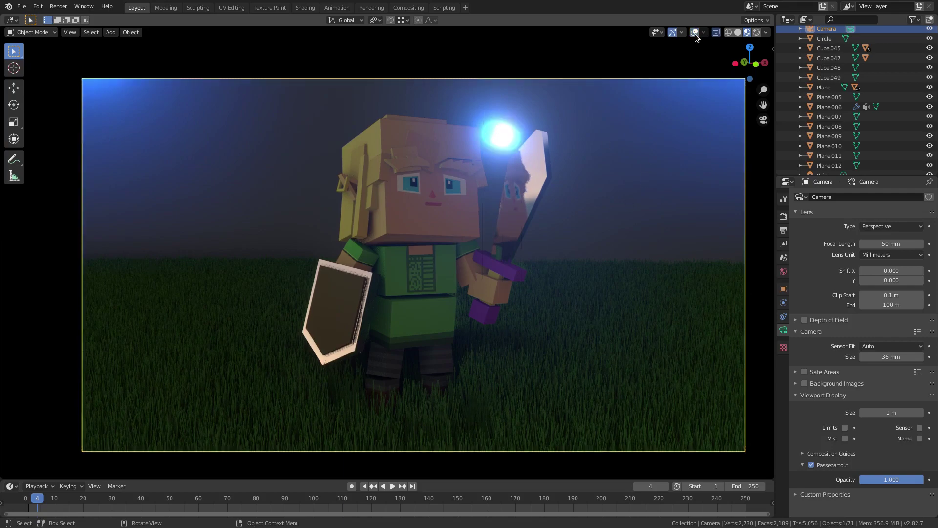
Step: Frame the sword blade and set the Render and Viewport sampling to 1000 each
click(549, 189)
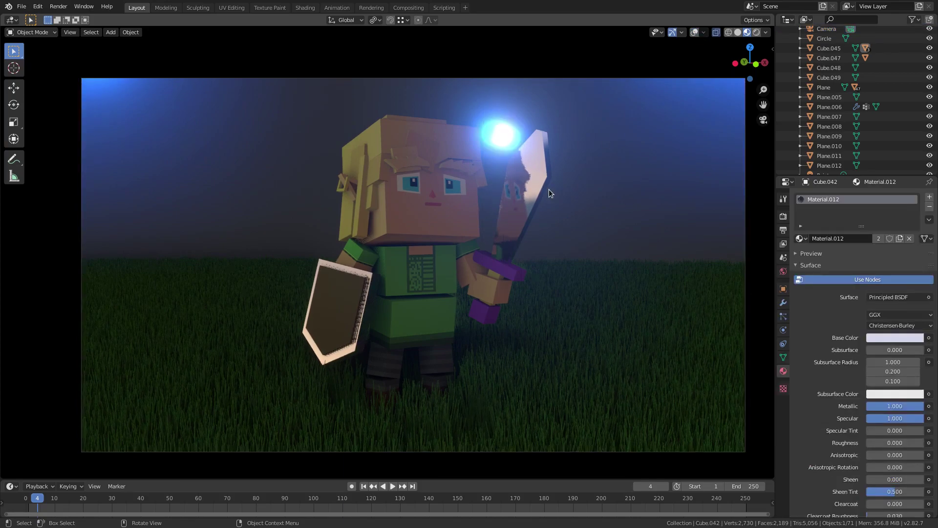
key(KP_Decimal)
click(783, 216)
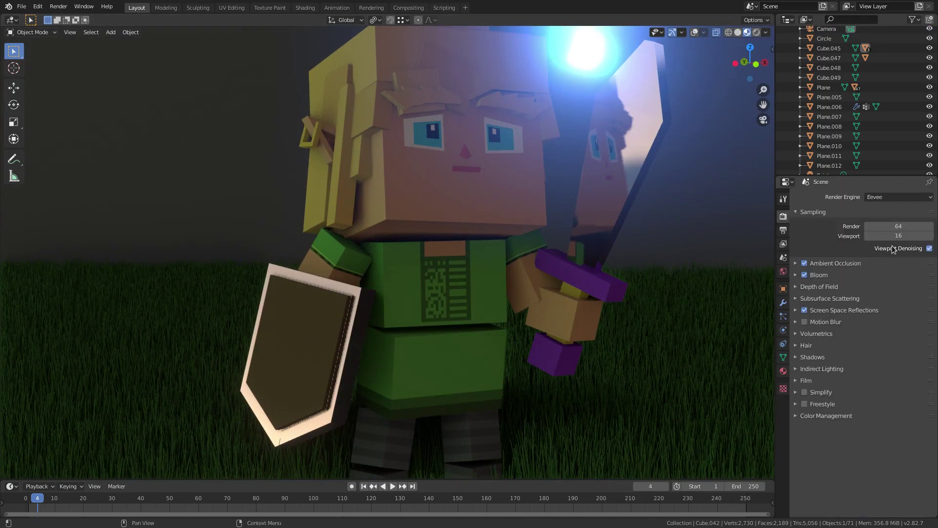
drag(903, 226, 931, 236)
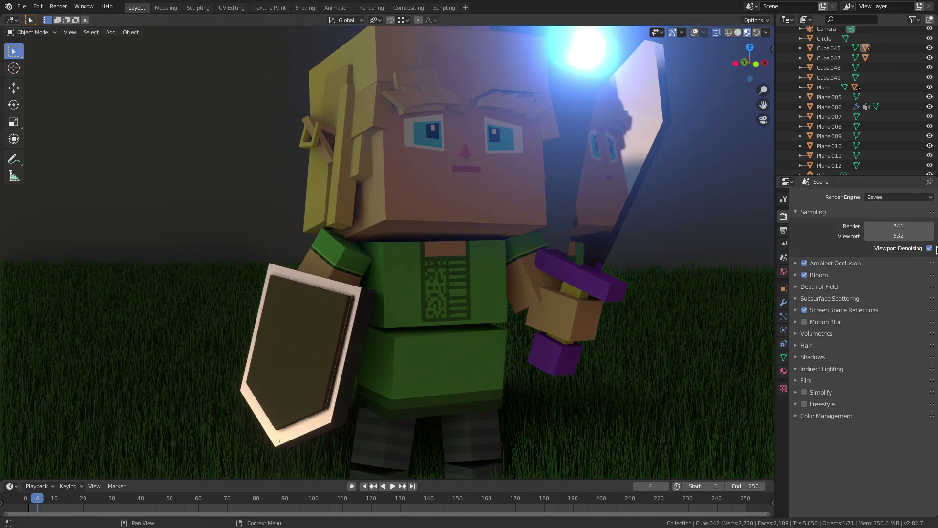
double_click(900, 225)
text(1000)
double_click(895, 236)
text(1000)
key(Return)
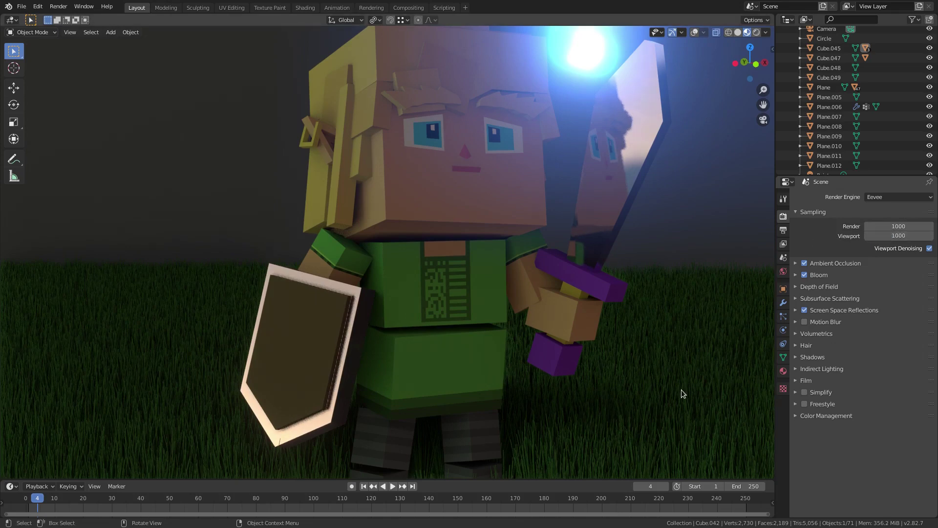
Step: Raise the Roughness of the sword blade's Material.012 to 0.167
scroll(682, 390, down, 4)
scroll(519, 216, up, 1)
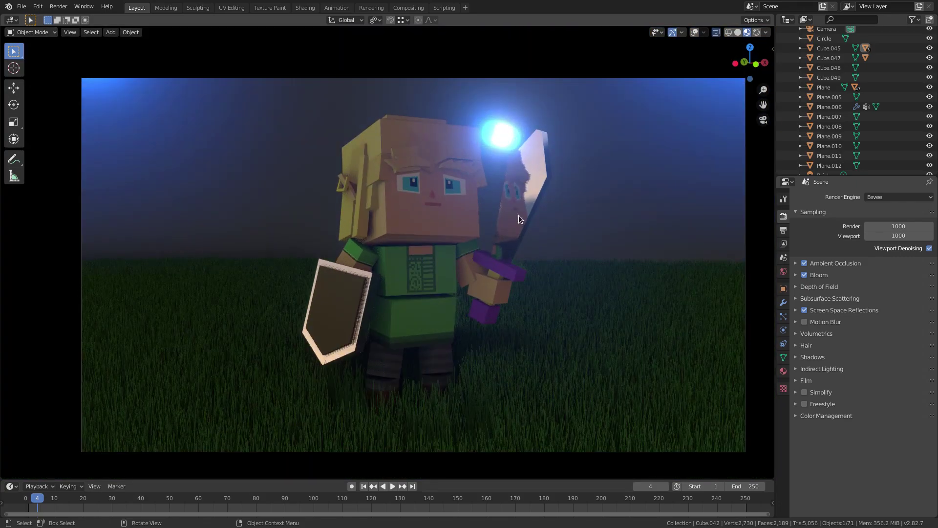
click(783, 371)
drag(888, 442, 897, 443)
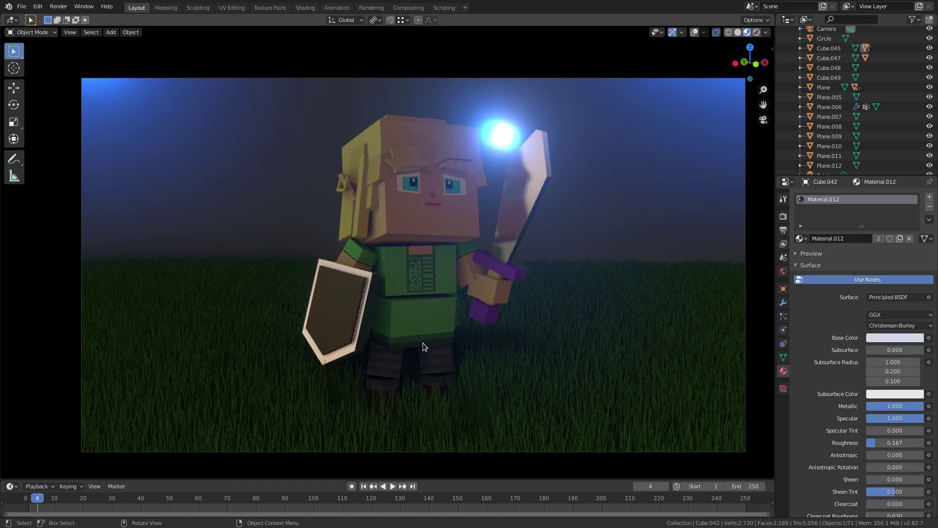
Step: Try adjusting the Specular value of the head's black Material.006
click(423, 180)
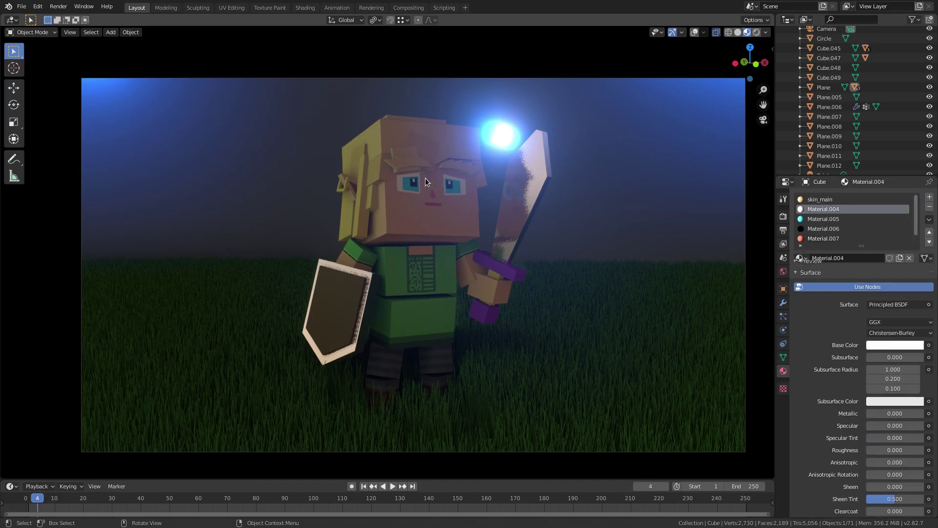
key(KP_Decimal)
click(831, 228)
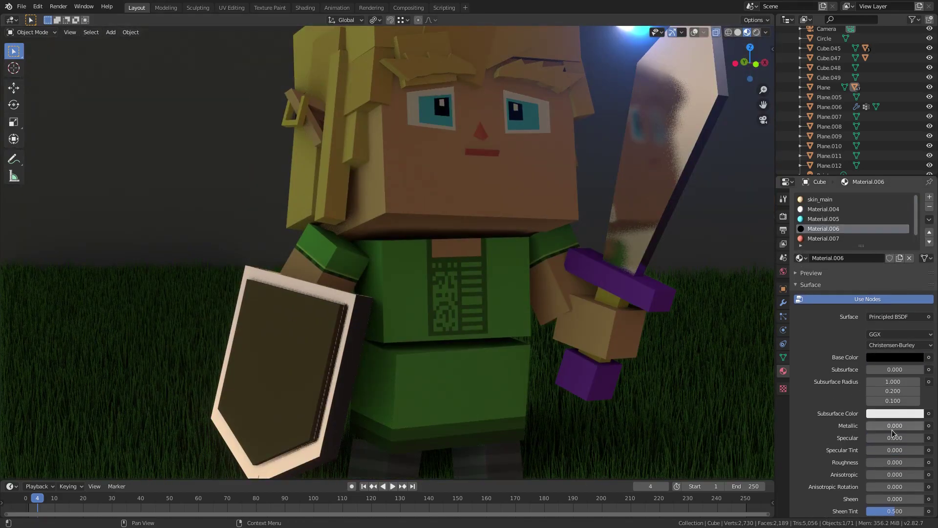
mouse_move(886, 439)
mouse_down()
mouse_move(924, 438)
mouse_move(868, 438)
mouse_up()
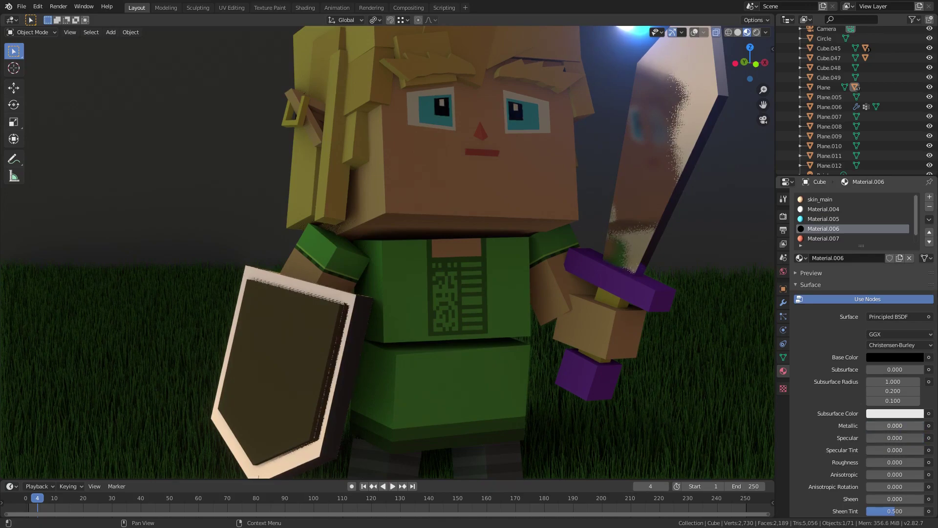
Step: Return to the camera view and set the Specular of the purple sword guard's Material.013 to 1.000
key(KP_0)
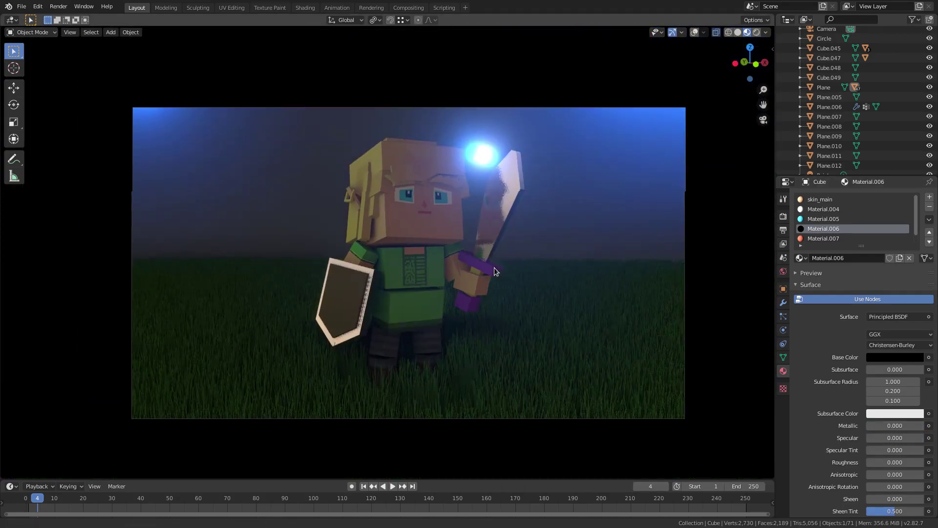
click(493, 268)
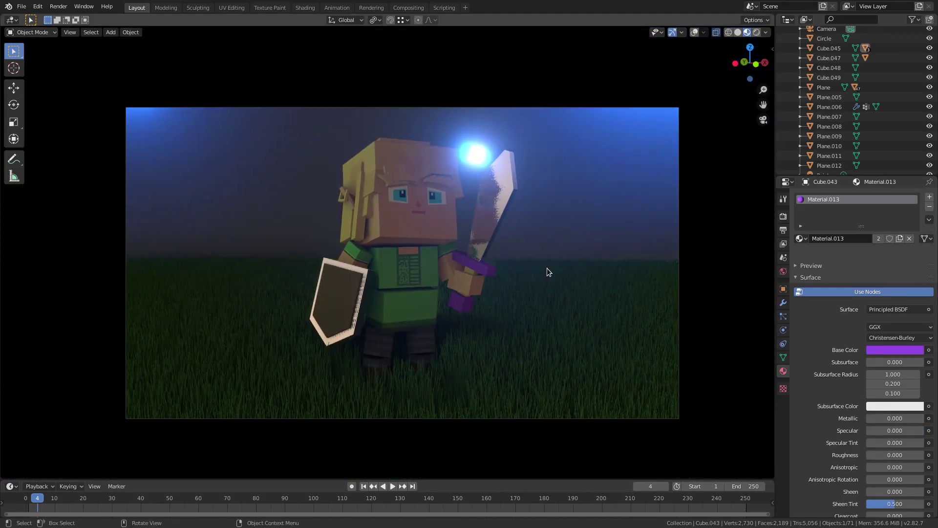
drag(887, 418, 868, 406)
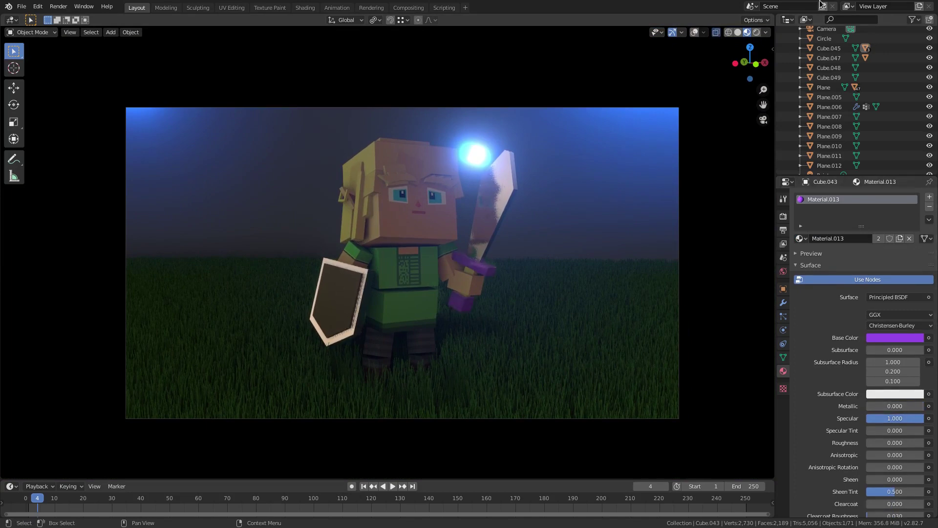
Step: Set the brown shield face's Material.016 to Specular 0.333 and Metallic 0.400
click(365, 310)
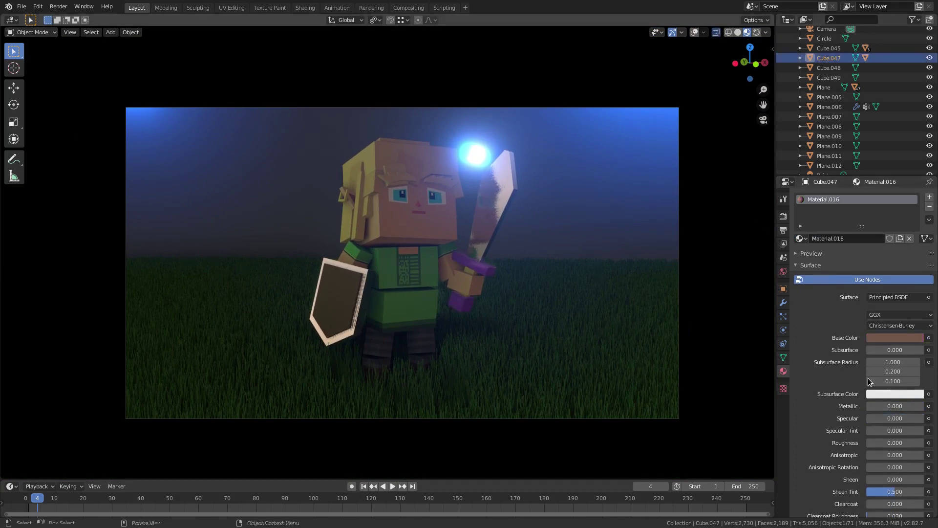
mouse_move(880, 418)
mouse_down()
mouse_move(922, 418)
mouse_move(870, 418)
mouse_move(924, 406)
mouse_move(868, 406)
mouse_move(889, 406)
mouse_up()
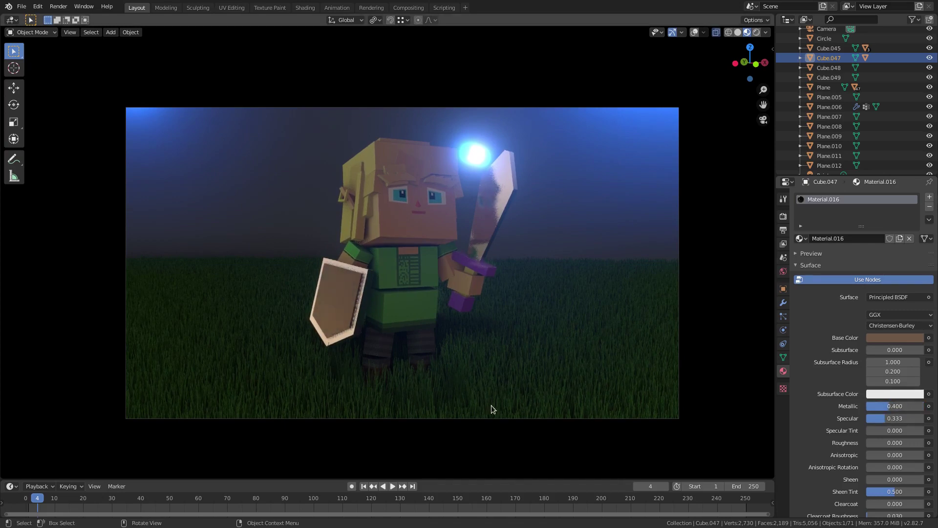
Step: Select the character's green shirt body and set the Specular of its green_dark material to 0.133
middle_drag(491, 404, 458, 390)
click(438, 310)
key(KP_0)
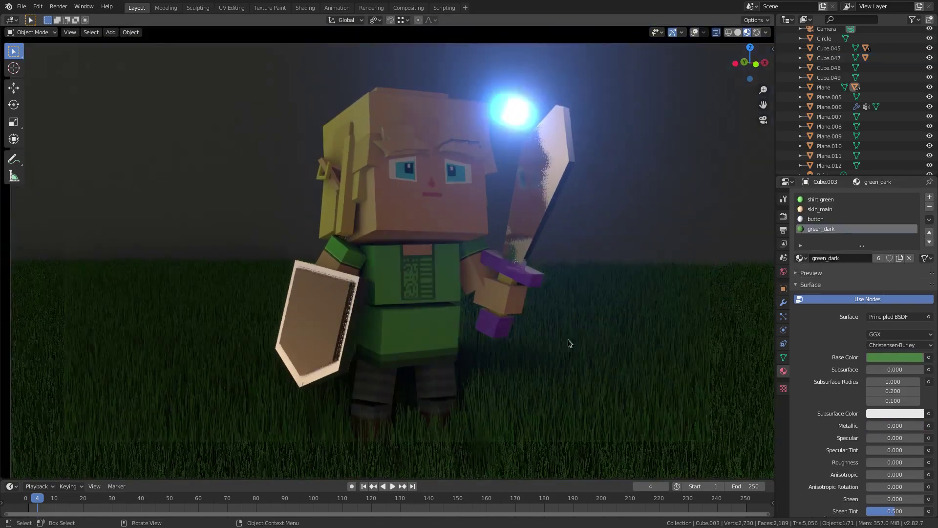
mouse_move(889, 438)
mouse_down()
mouse_move(925, 438)
mouse_move(875, 437)
mouse_up()
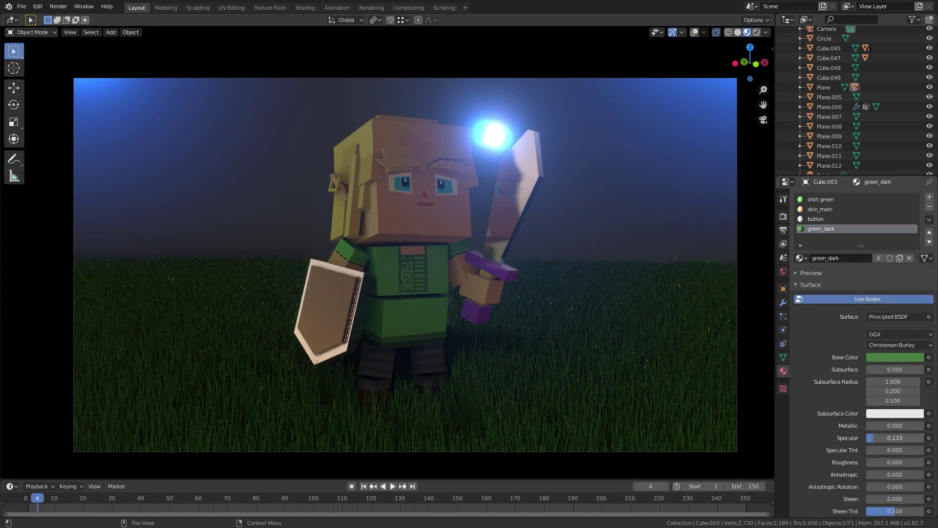
Step: Set the Specular of the green_dark material to 1.000 and leave its Metallic at 0.000, checking the rendered view
click(757, 32)
drag(875, 437, 926, 440)
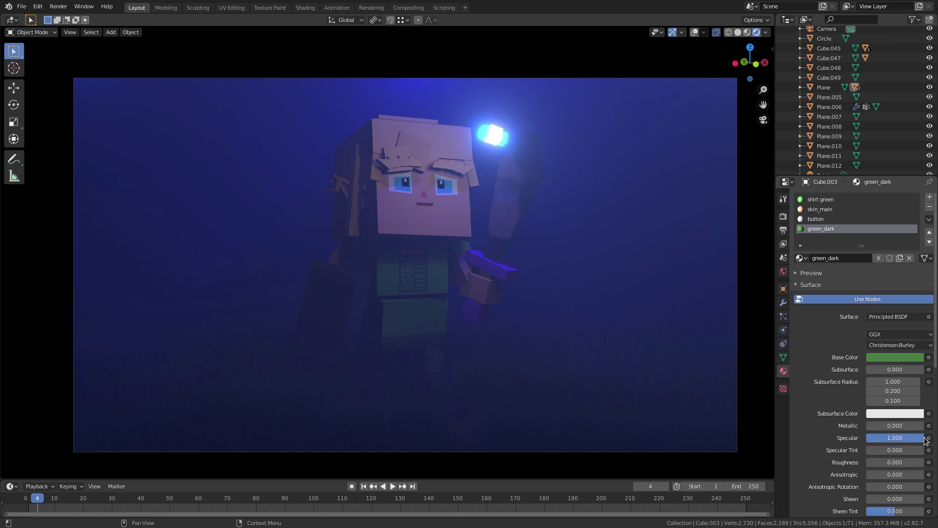
drag(876, 426, 922, 426)
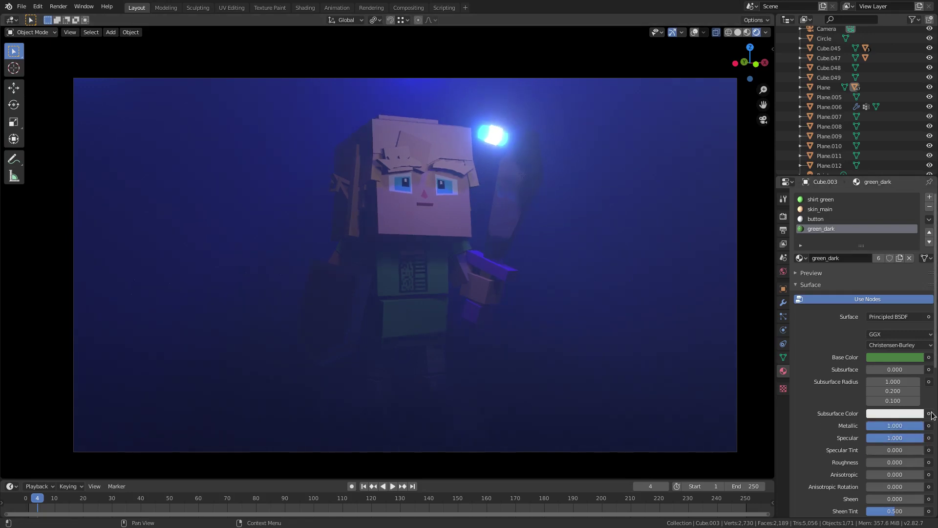
drag(918, 425, 870, 425)
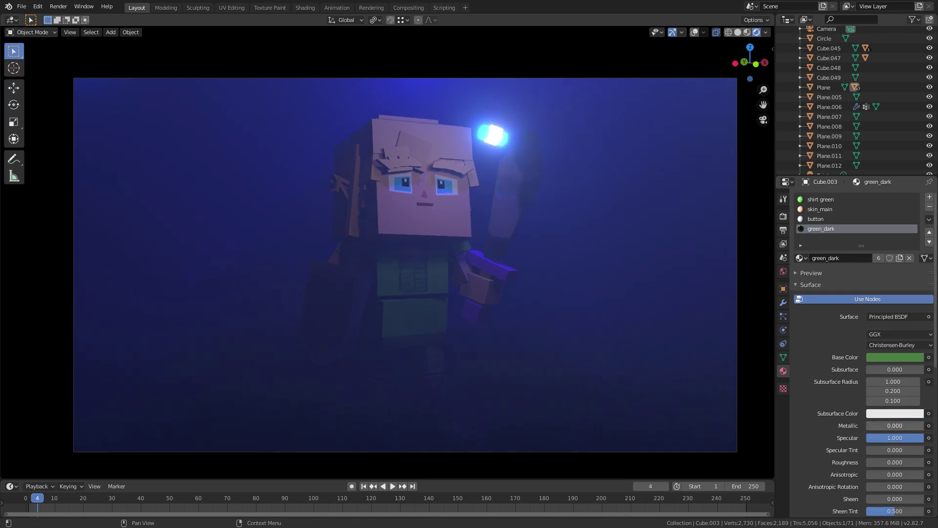
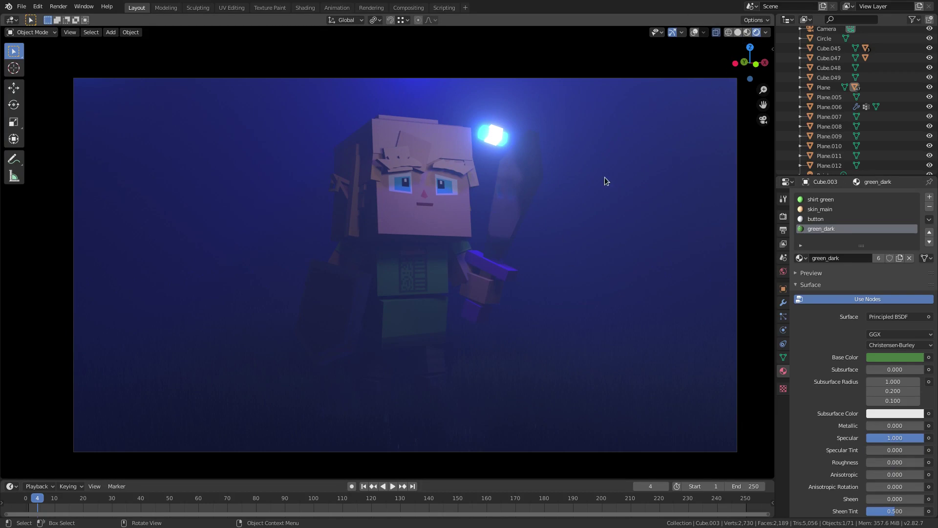
Step: Try an ico sphere with 1 subdivision as a new scene object and delete it
click(738, 33)
middle_drag(503, 259, 533, 265)
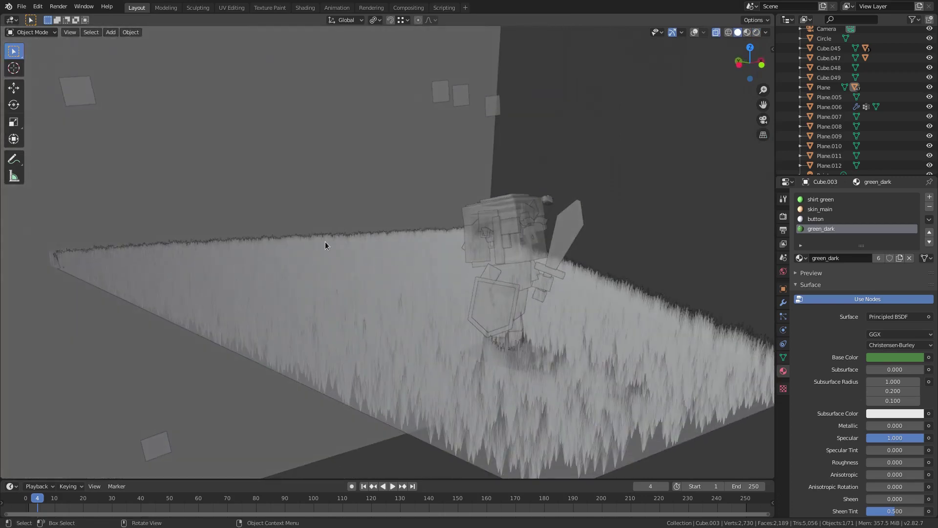
key(shift+a)
mouse_move(324, 242)
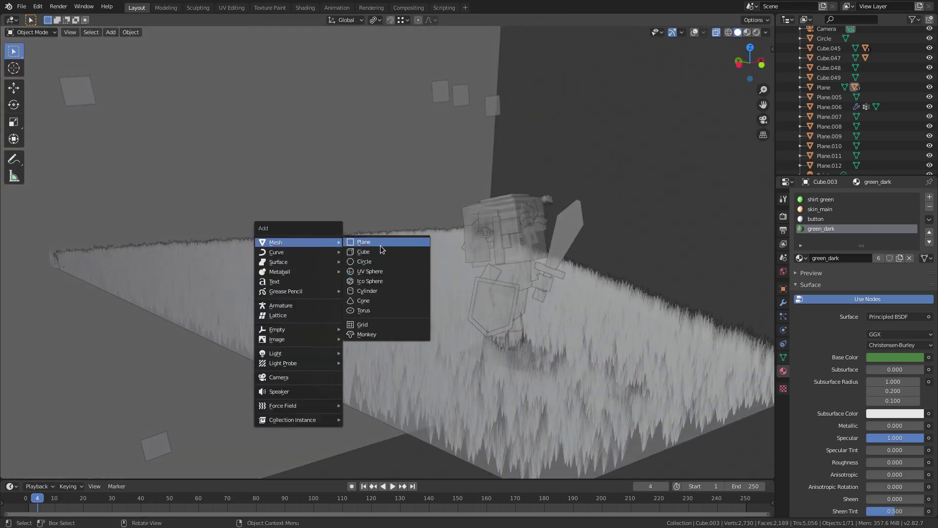
click(418, 397)
middle_drag(369, 342, 385, 341)
key(shift+a)
mouse_move(317, 266)
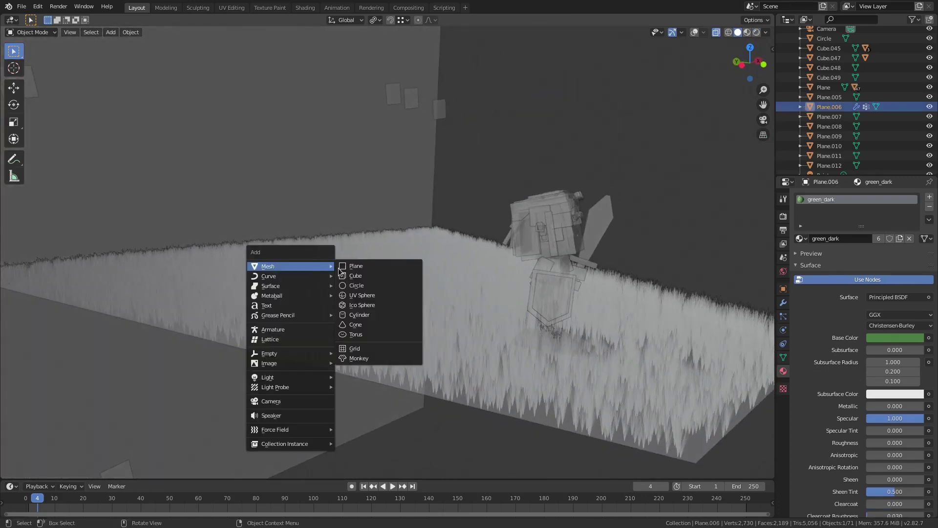
click(372, 306)
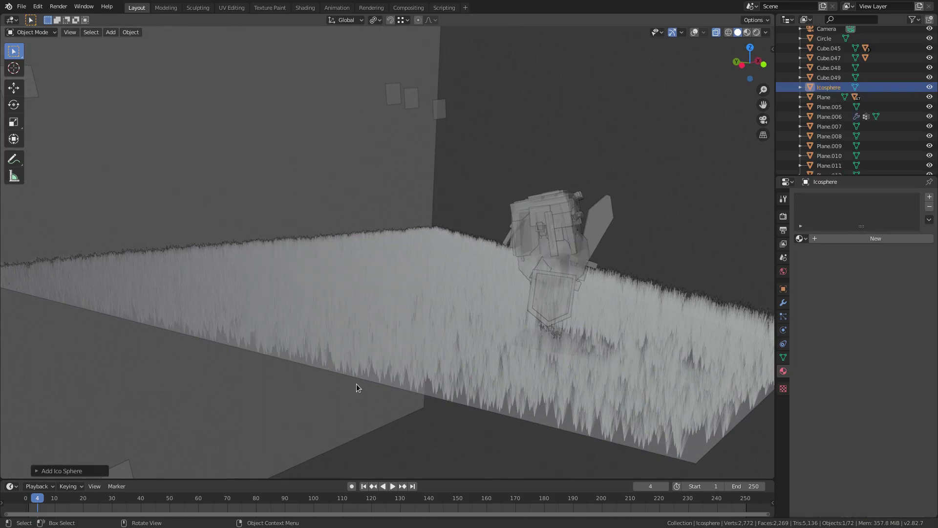
click(64, 473)
drag(125, 375, 41, 370)
middle_drag(223, 379, 196, 377)
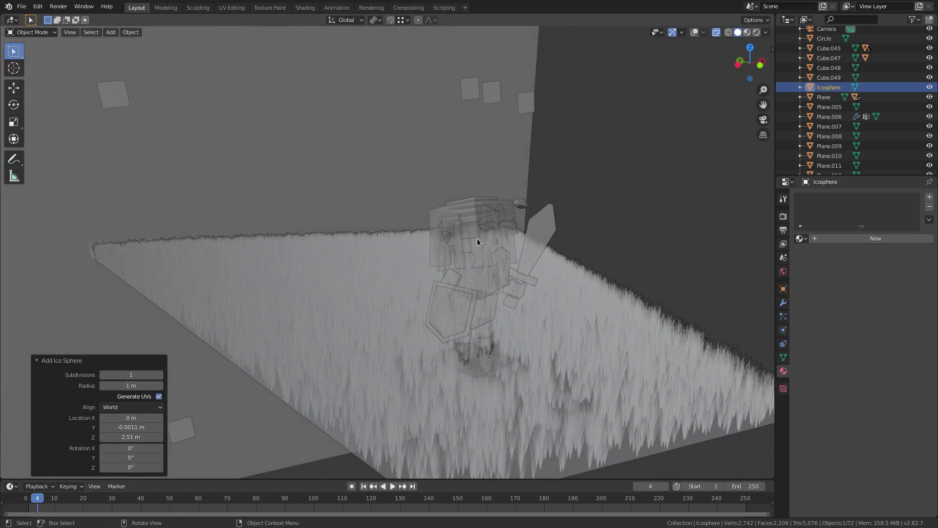
key(Delete)
Step: Add a cube and move it away from the character to the far part of the grass field, previewing materials
key(shift+a)
mouse_move(310, 245)
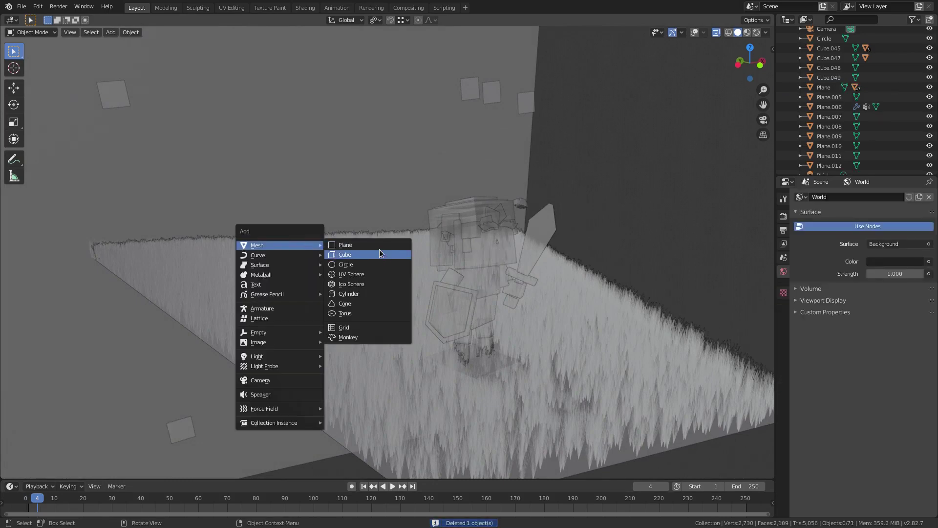
click(378, 255)
middle_drag(389, 261, 154, 406)
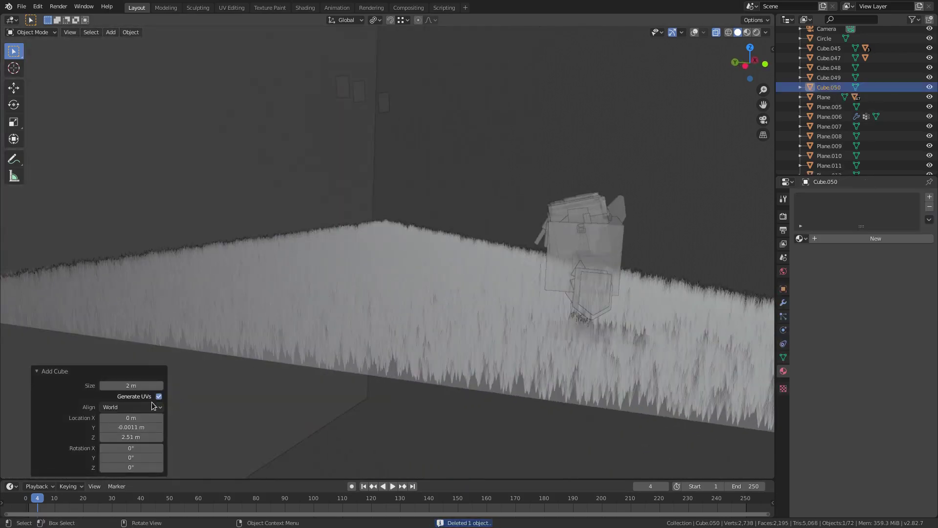
click(716, 32)
click(747, 32)
mouse_move(548, 181)
middle_down()
mouse_move(535, 190)
mouse_move(557, 184)
middle_up()
key(g)
click(173, 253)
shift+middle_drag(281, 258, 518, 255)
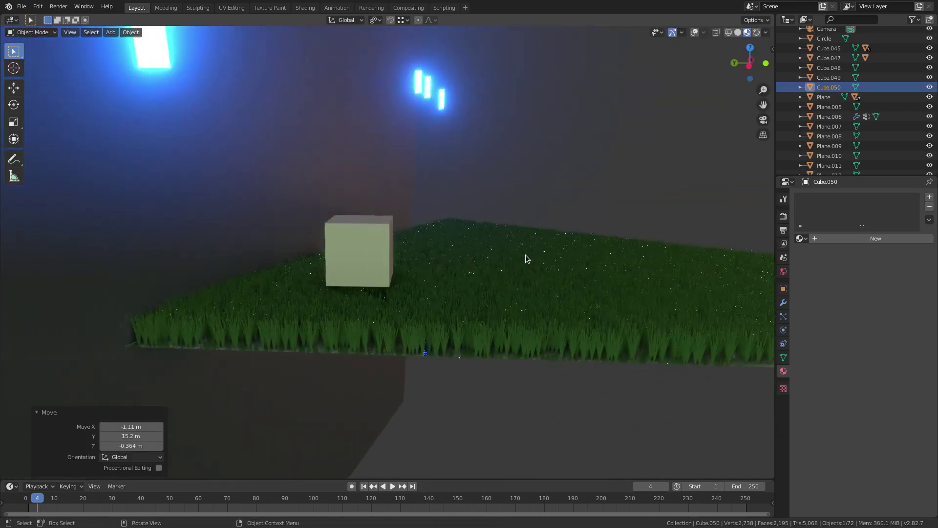
Step: Scale the cube down to about 0.057 and move it onto the corner of the grass field
key(s)
click(370, 253)
key(g)
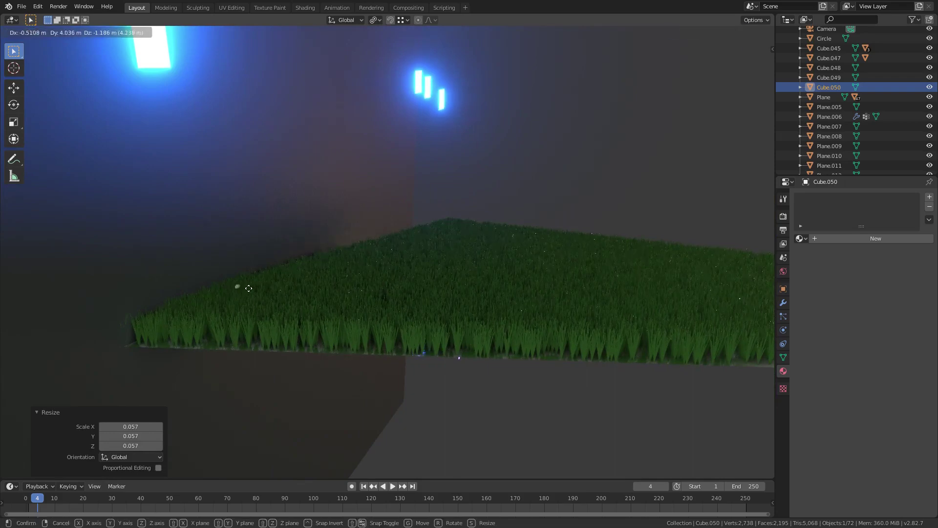
click(247, 289)
middle_drag(249, 289, 269, 288)
Step: In camera view, scale the small cube by about 0.692 and position it at the grass horizon beyond the shield side
key(KP_0)
key(g)
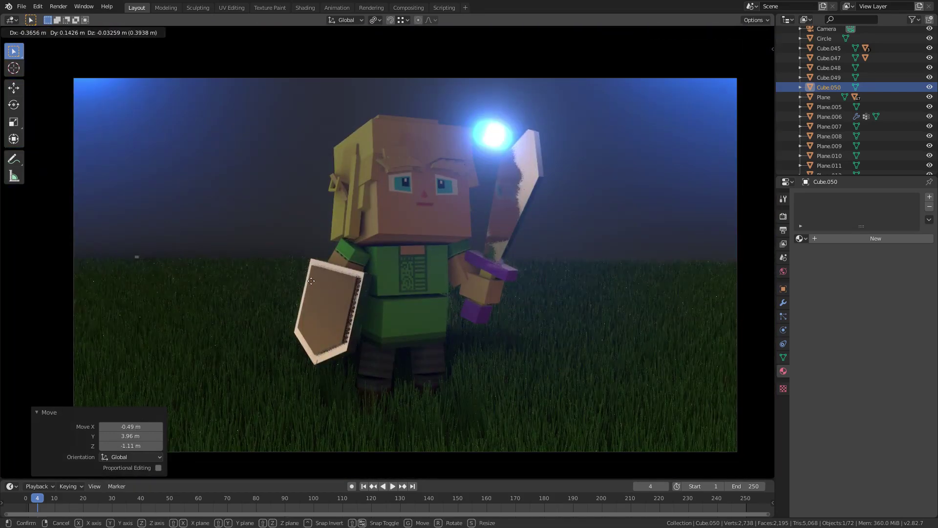
click(321, 281)
key(s)
key(Return)
key(g)
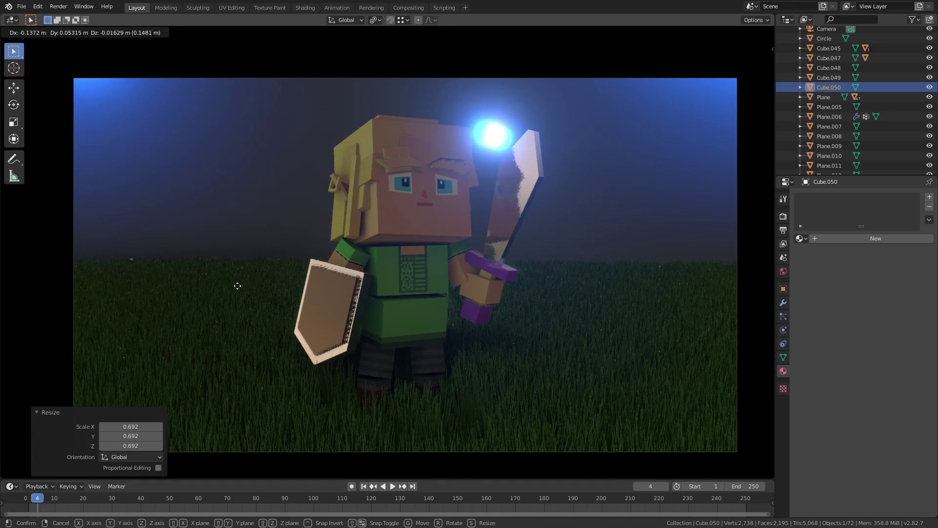
click(233, 285)
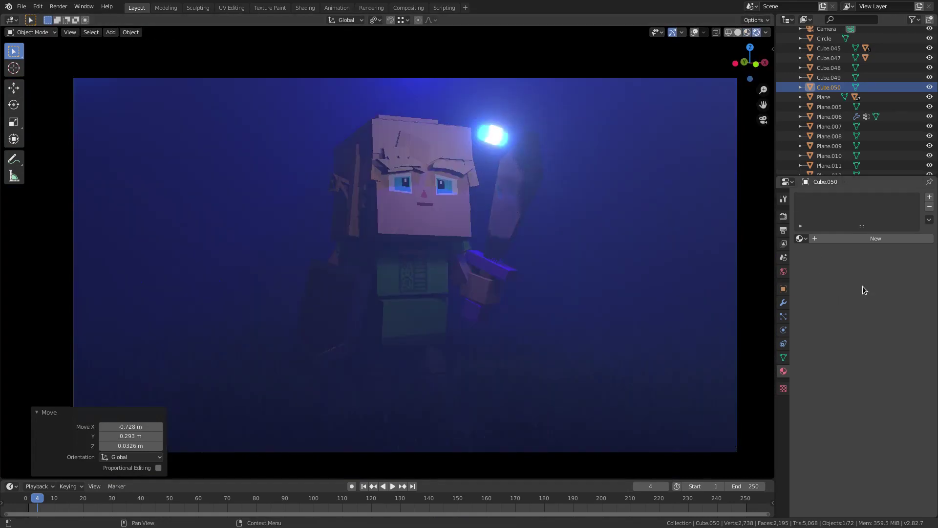
Step: Give the small cube a new material with an Emission surface
click(842, 238)
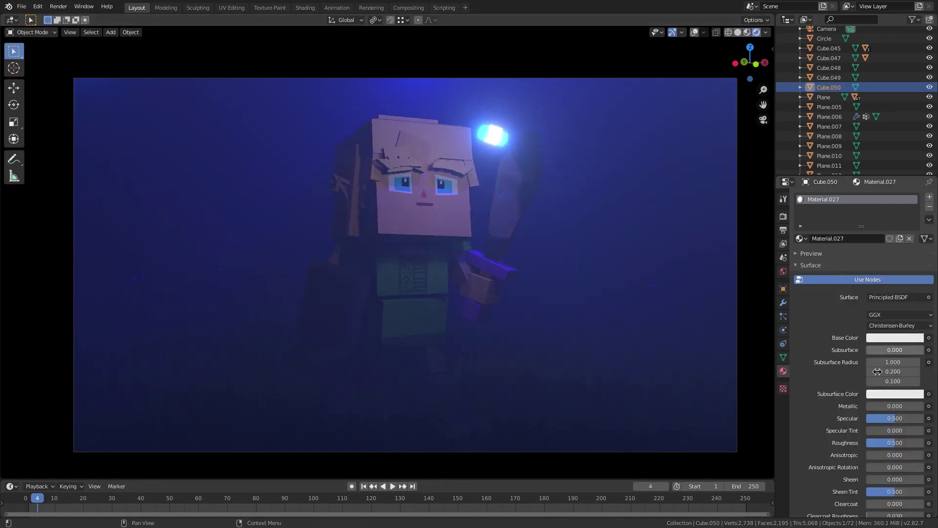
click(887, 298)
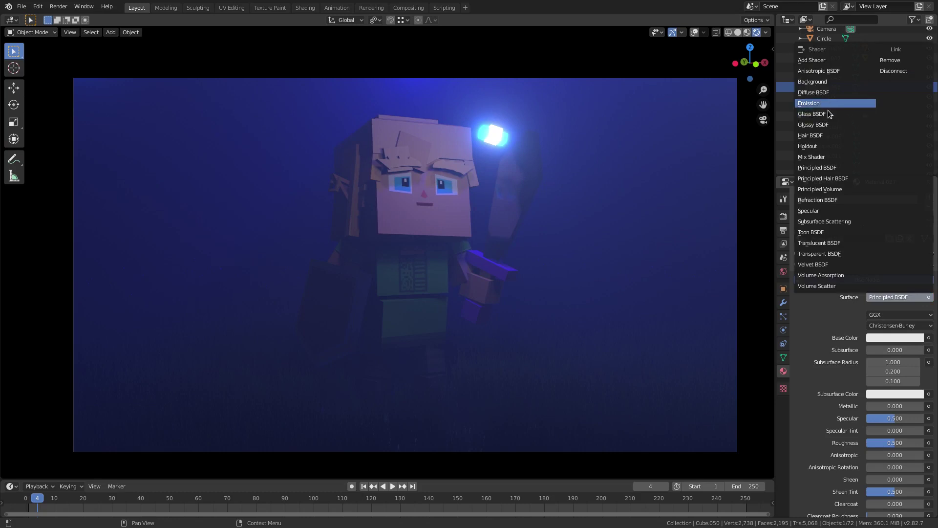
click(829, 106)
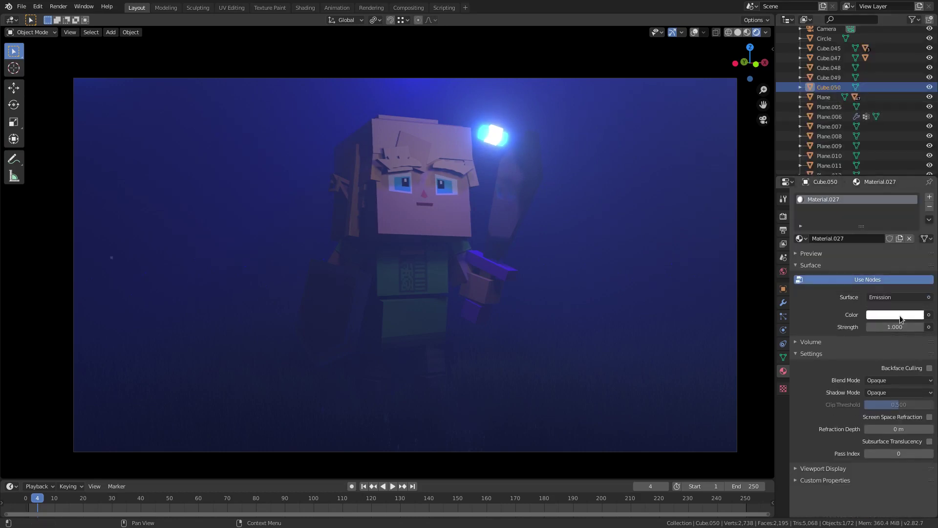
Step: Set the cube's emission color to a deep sky blue and its Strength to 3.500
click(899, 315)
drag(881, 198, 885, 180)
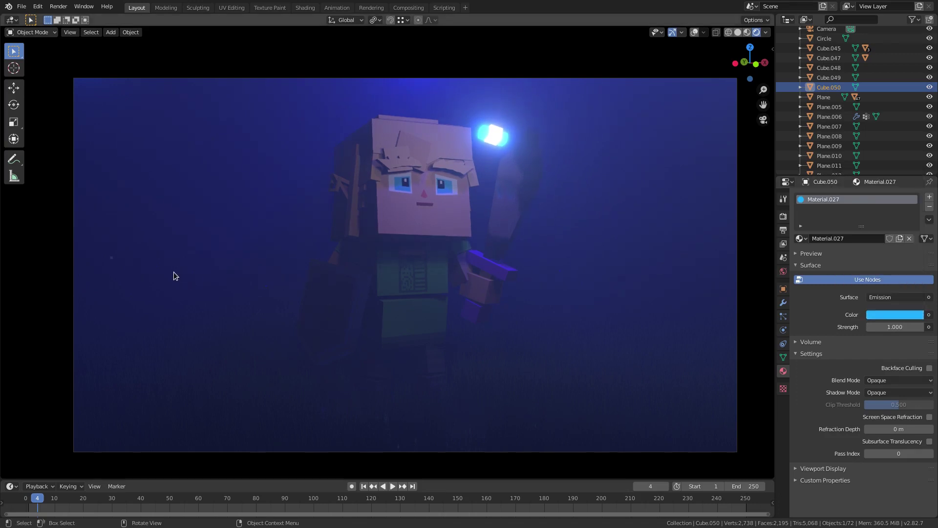
drag(895, 327, 908, 327)
click(899, 315)
drag(919, 196, 918, 200)
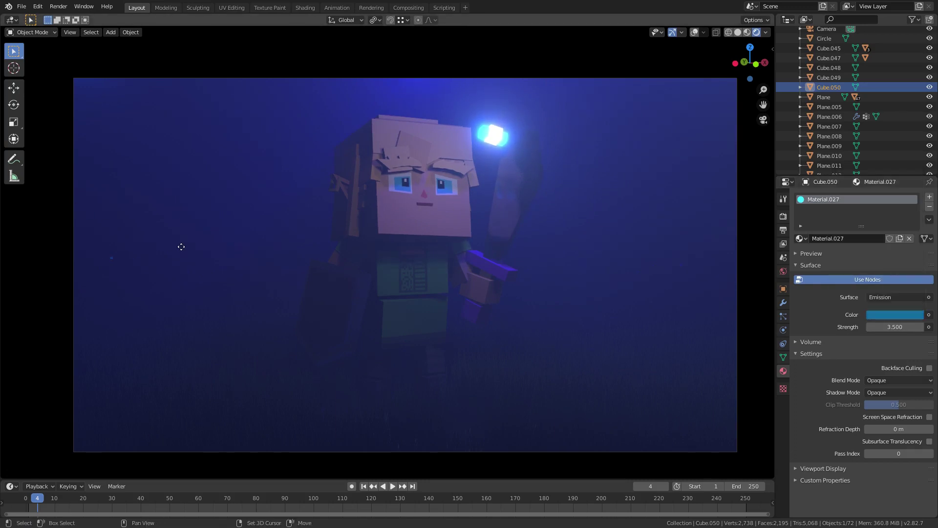
Step: Duplicate the glowing cube and shift the copy about 2.12 m along the X axis
key(shift+d)
key(x)
click(220, 252)
middle_drag(220, 251, 304, 300)
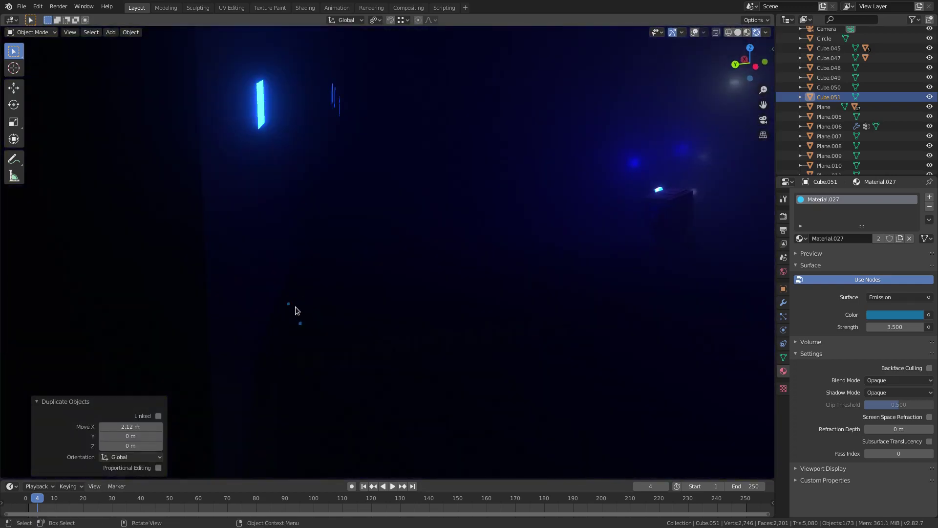
shift+click(301, 325)
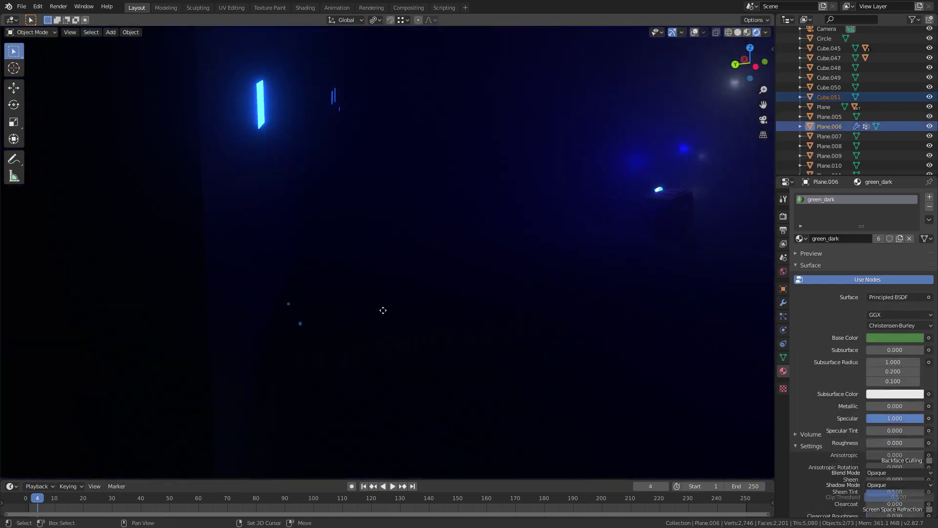
key(g)
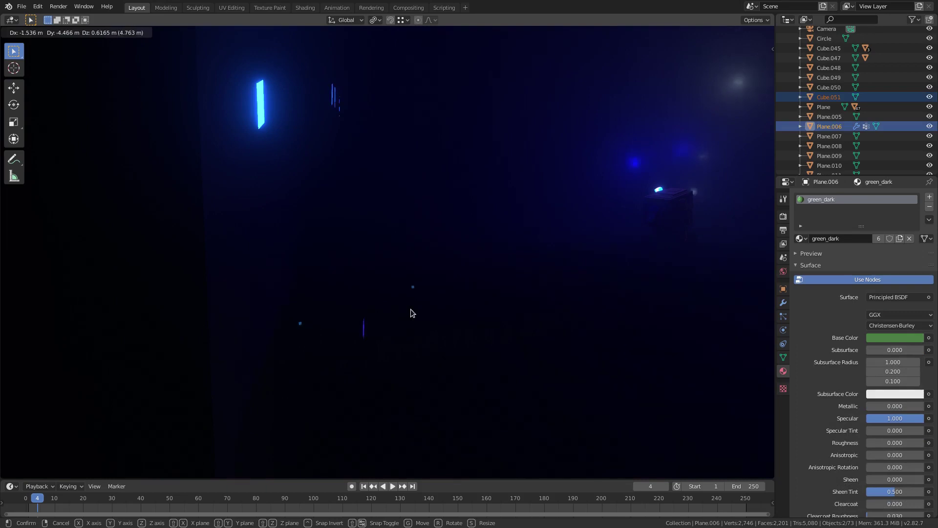
right_click(411, 310)
Step: Show the viewport overlays, switch to solid shading and move the duplicated cube inward over the grass, about 1.05 m higher
click(695, 33)
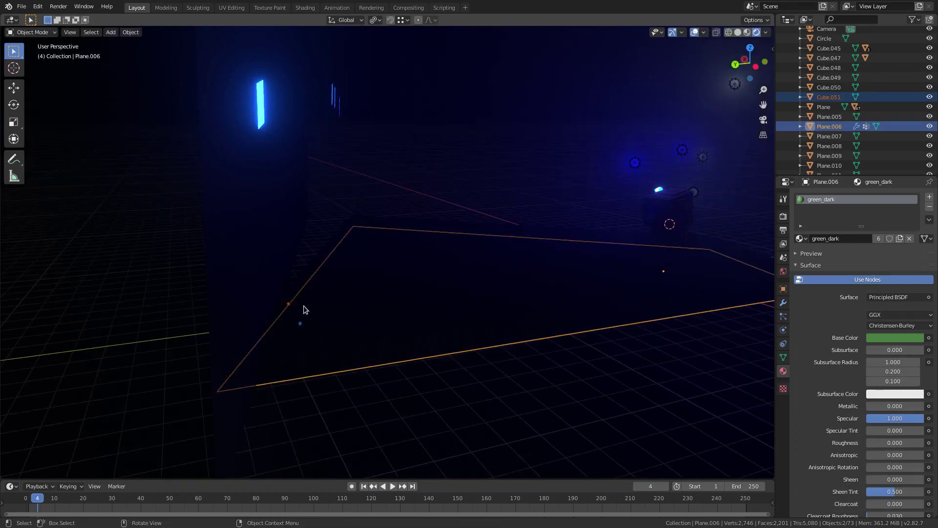
click(291, 311)
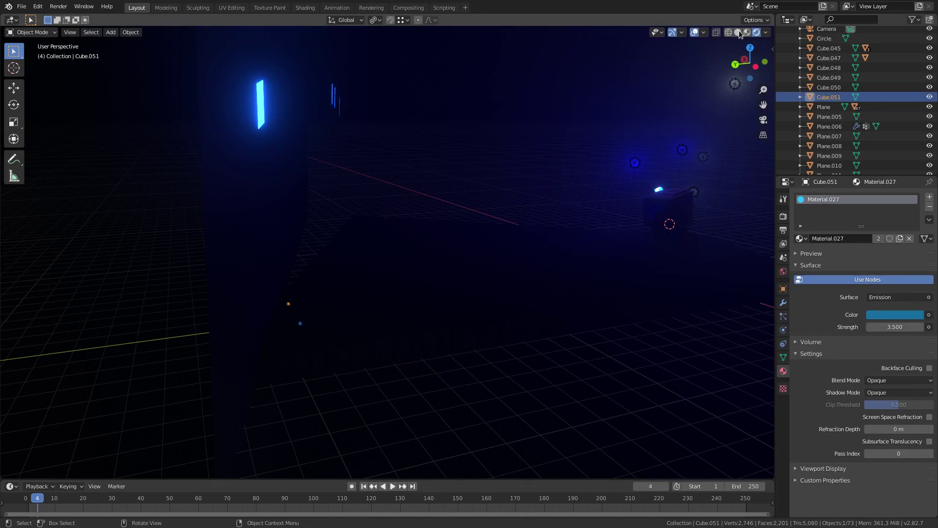
click(740, 32)
click(694, 32)
scroll(269, 310, up, 2)
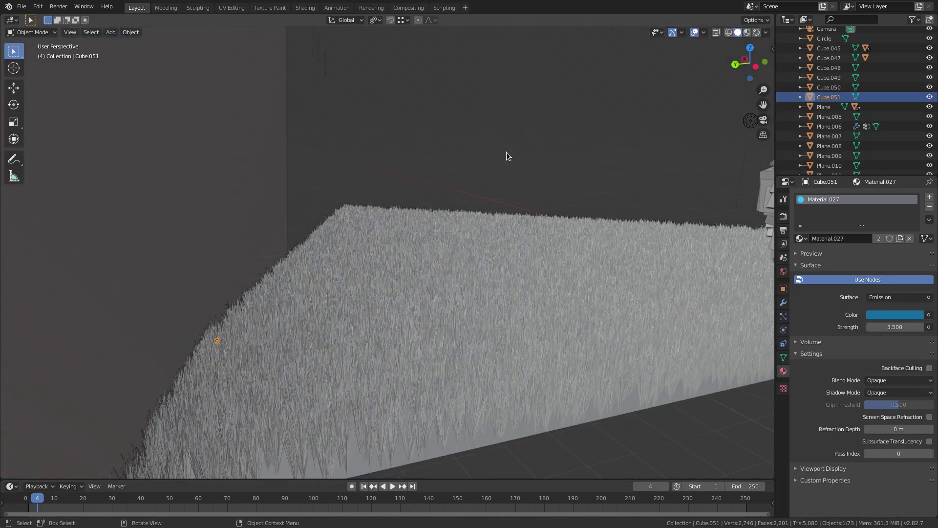
key(g)
click(394, 294)
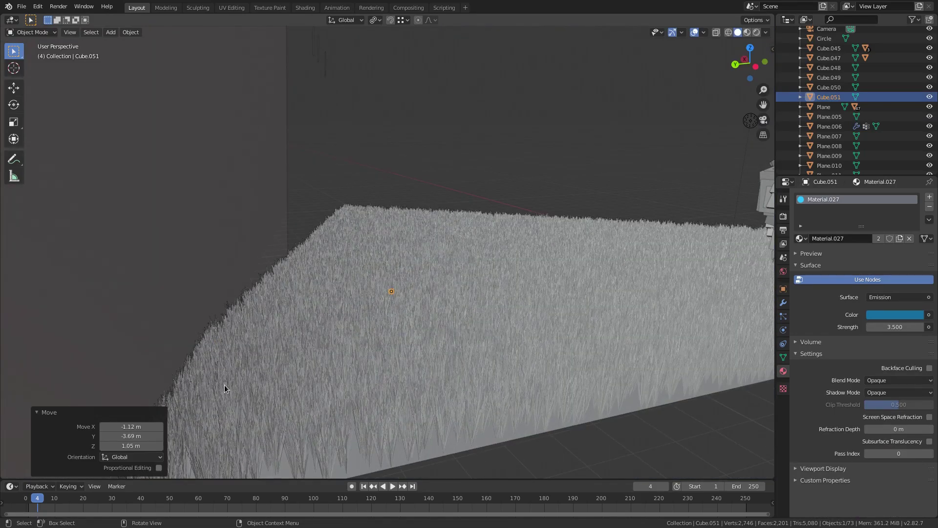
Step: Move the original glowing cube in over the grass and place it just above the horizon in camera view
click(225, 386)
key(g)
click(386, 346)
key(KP_0)
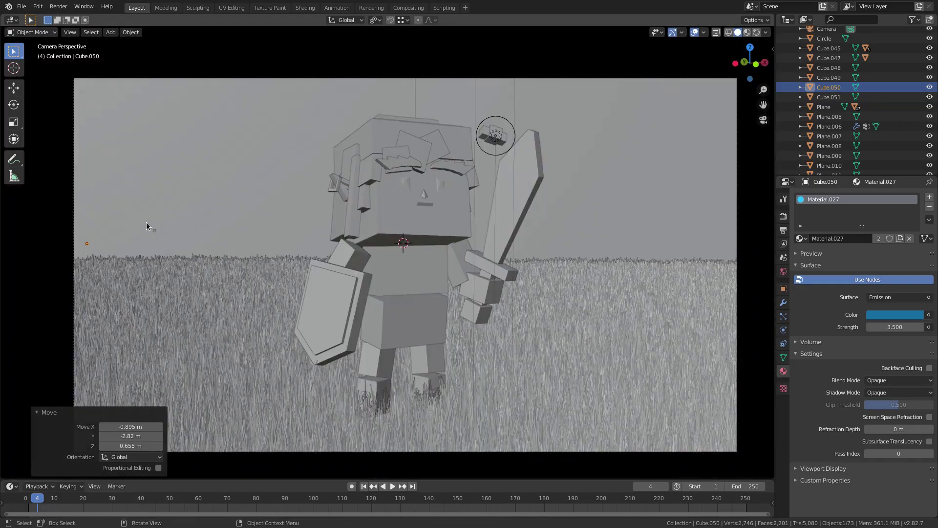
key(g)
click(210, 264)
Step: Duplicate the glowing cube repeatedly and scatter the copies just above the grass horizon on the shield side of the character
key(shift+d)
click(266, 263)
key(shift+d)
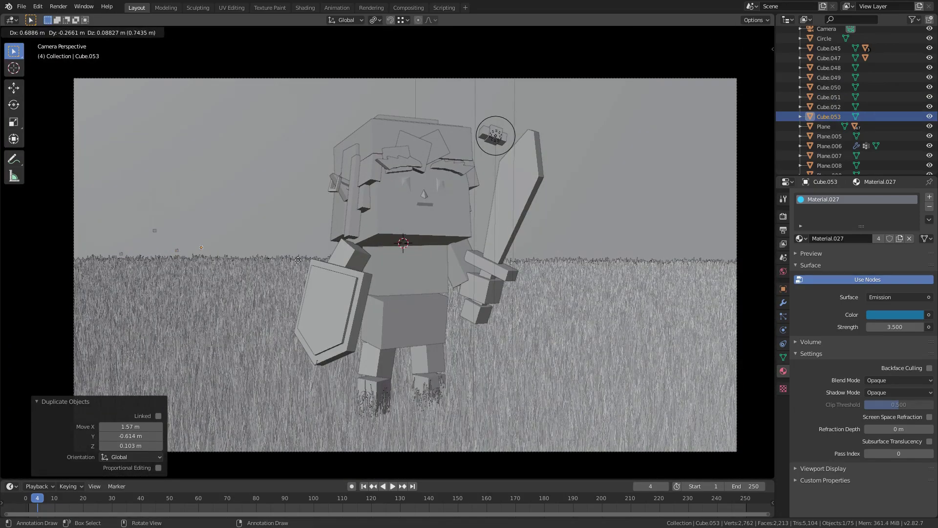
click(323, 271)
key(shift+d)
click(358, 269)
key(shift+d)
click(391, 260)
key(shift+d)
click(444, 254)
key(shift+d)
key(shift+d)
click(435, 225)
key(shift+d)
click(375, 230)
key(shift+d)
click(294, 231)
key(shift+d)
click(328, 241)
key(shift+d)
click(228, 245)
key(shift+d)
click(166, 238)
key(shift+d)
click(182, 253)
key(shift+d)
click(196, 241)
key(shift+d)
click(257, 242)
key(shift+d)
click(258, 222)
Step: Duplicate more glowing cubes and scatter them along the grass horizon on the sword side of the character
key(shift+d)
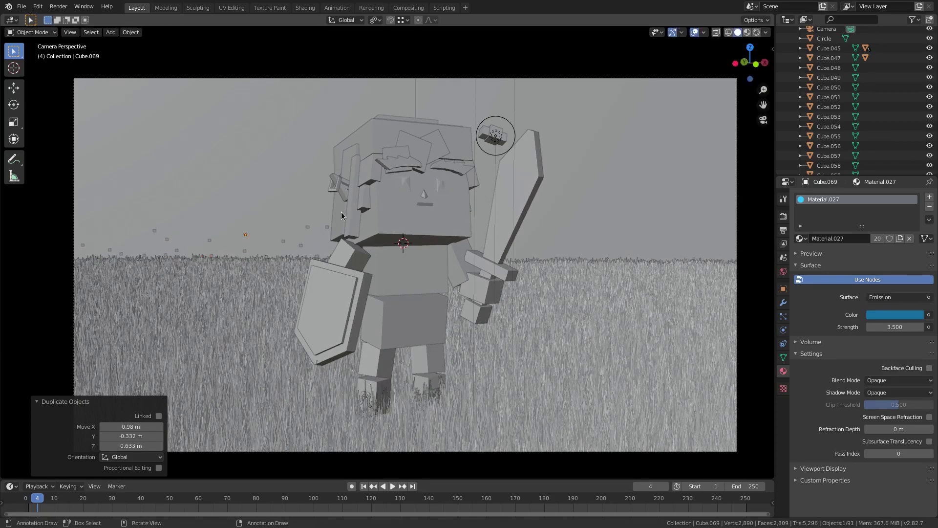
click(571, 204)
key(shift+d)
click(581, 224)
key(shift+d)
click(588, 208)
key(shift+d)
click(562, 236)
key(shift+d)
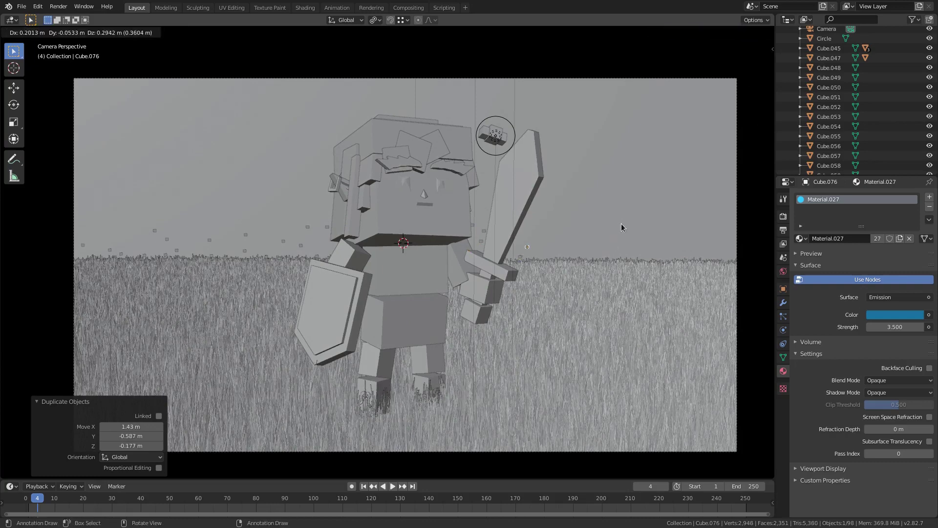
click(622, 228)
key(shift+d)
click(641, 259)
key(shift+d)
click(654, 244)
key(shift+d)
click(666, 253)
key(shift+d)
key(shift+d)
click(724, 214)
key(shift+d)
click(732, 203)
key(shift+d)
click(750, 220)
key(shift+d)
click(621, 255)
key(shift+d)
click(98, 218)
key(shift+d)
click(116, 216)
key(shift+d)
click(108, 203)
key(shift+d)
click(88, 204)
key(shift+d)
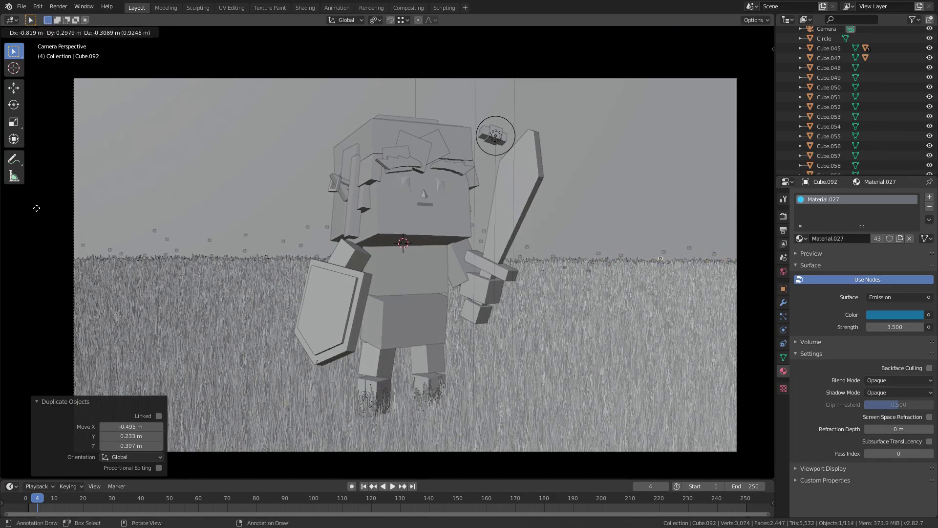
right_click(40, 207)
click(30, 207)
key(shift+d)
right_click(487, 212)
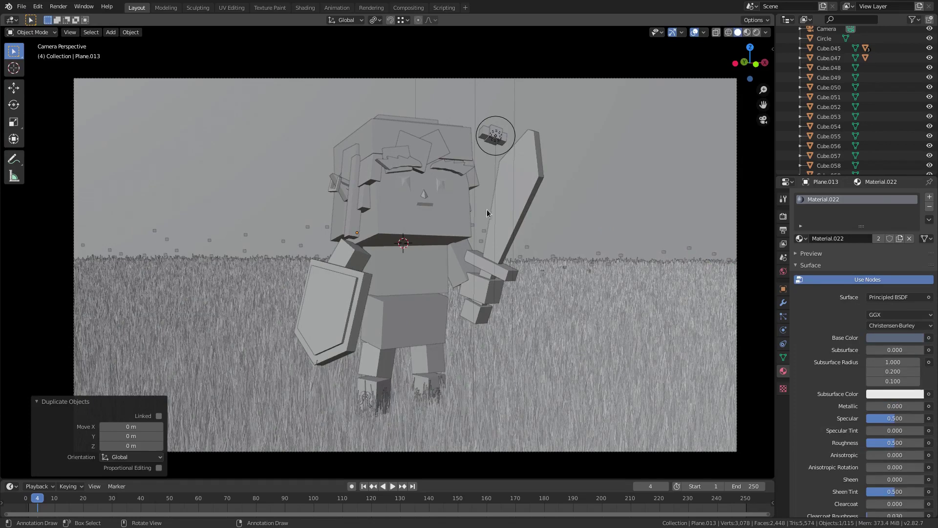
key(Delete)
Step: Duplicate several more glowing cubes from the far sword-side edge inward, filling gaps above the grass up to the sword arm
click(690, 250)
key(shift+d)
click(636, 255)
key(shift+d)
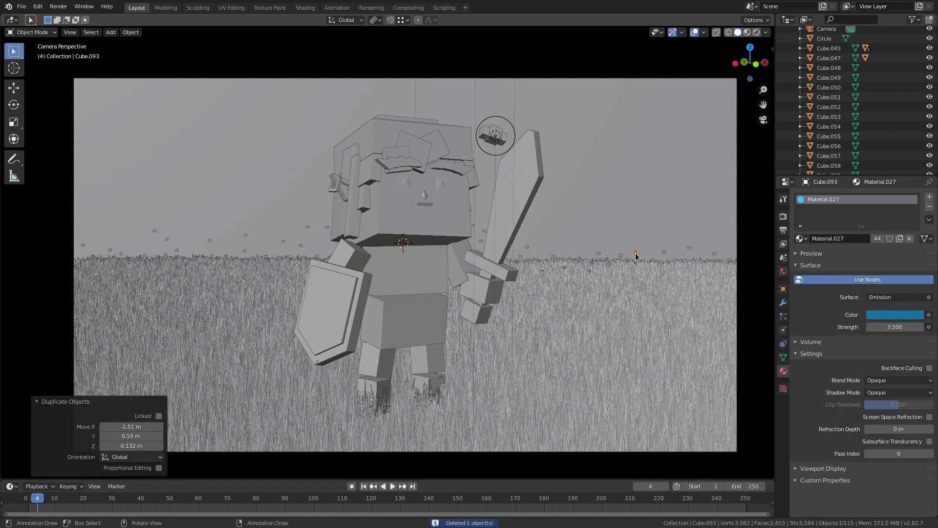
click(594, 241)
key(shift+d)
click(571, 240)
key(shift+d)
click(540, 239)
key(shift+d)
click(485, 237)
key(shift+d)
click(508, 254)
key(shift+d)
click(551, 252)
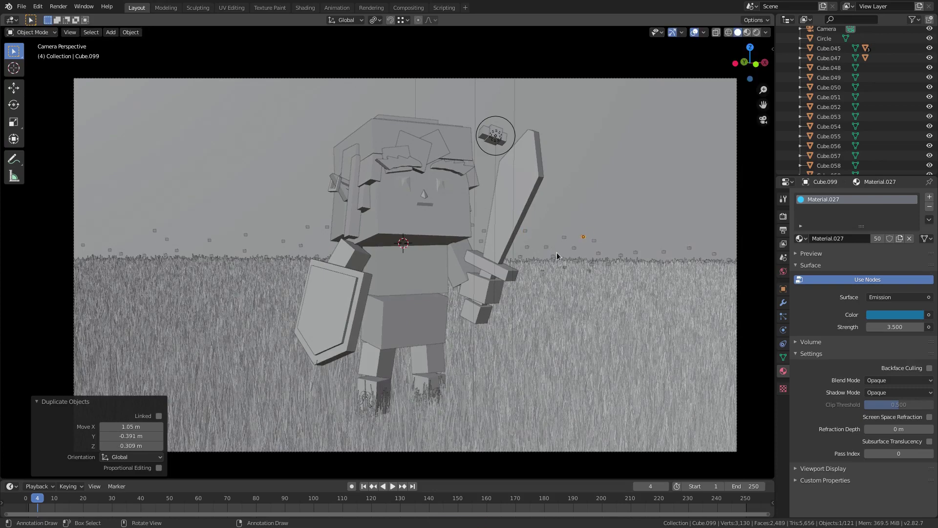
Step: Reposition individual glowing cubes on the sword side to vary their spacing, lifting a few well above the horizon
click(589, 264)
key(g)
click(581, 250)
click(545, 247)
key(g)
click(539, 243)
click(526, 246)
key(g)
click(532, 252)
click(584, 236)
key(g)
click(574, 221)
click(593, 239)
key(g)
click(606, 234)
click(563, 236)
key(g)
click(563, 192)
click(533, 255)
key(g)
click(534, 250)
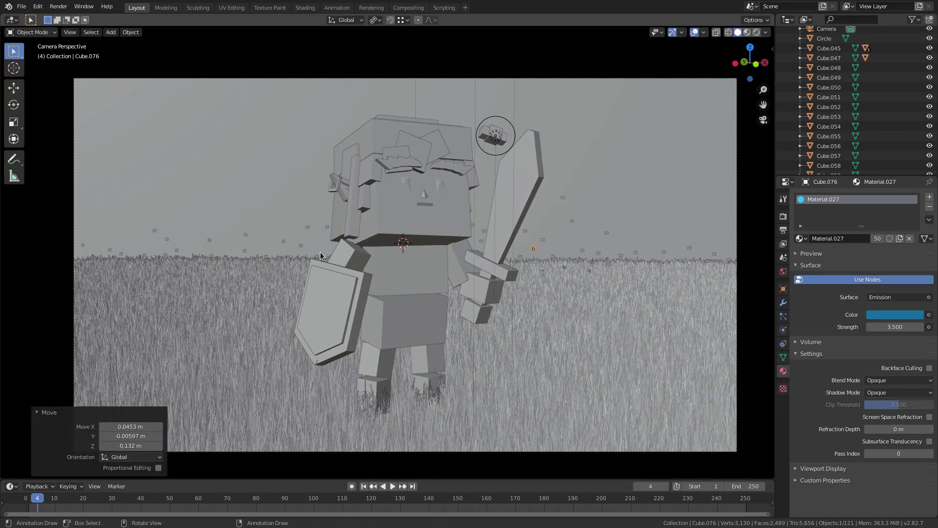
Step: Move individual glowing cubes on the shield side to uneven heights, raising one about 0.79 m high into the sky
click(282, 241)
key(g)
click(280, 240)
click(246, 235)
key(g)
click(264, 213)
click(168, 238)
key(g)
click(195, 212)
click(122, 254)
key(g)
click(131, 241)
click(154, 230)
key(g)
click(176, 250)
click(177, 251)
key(g)
click(189, 249)
click(165, 254)
key(g)
click(150, 212)
click(193, 211)
key(g)
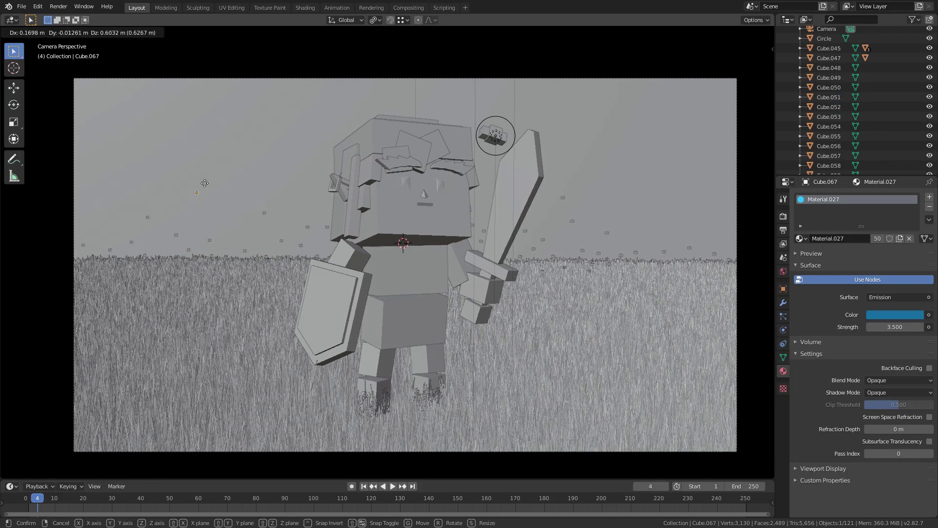
click(202, 184)
Step: Switch to rendered shading and give the cubes' shared emission material a darker blue colour with strength 2.8
click(757, 33)
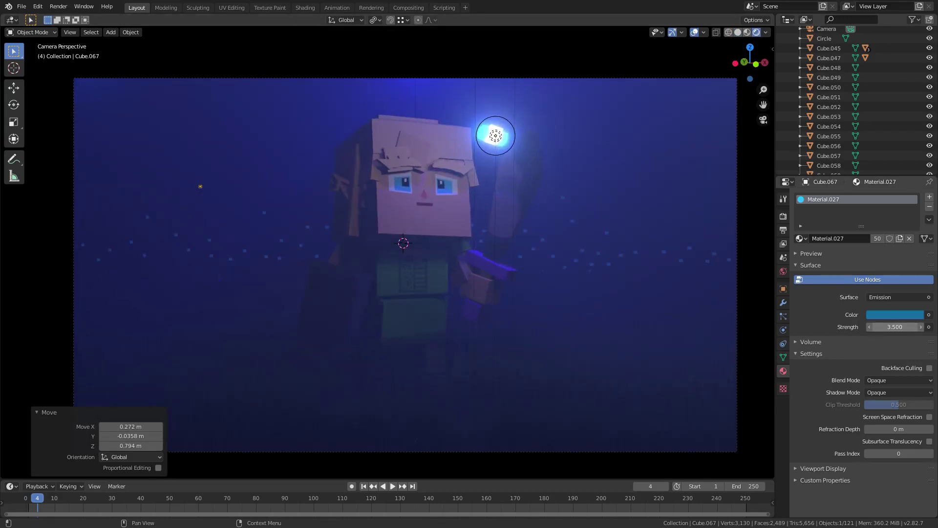
drag(903, 315, 903, 315)
click(903, 315)
mouse_move(887, 198)
mouse_down()
mouse_move(896, 182)
mouse_move(891, 190)
mouse_up()
click(916, 223)
drag(916, 223, 916, 218)
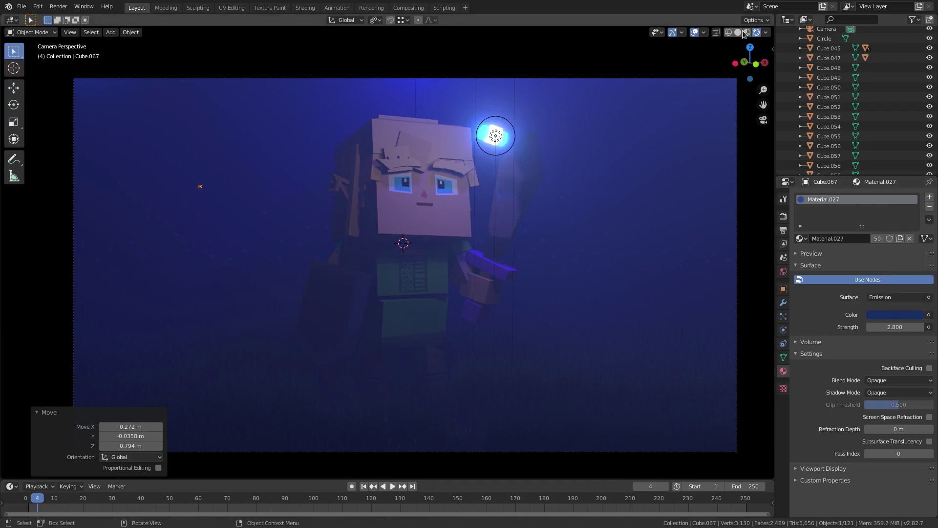
Step: In solid shading, select about ten scattered cubes on both sides of the character and scale them down to 0.538
click(738, 33)
scroll(246, 238, up, 5)
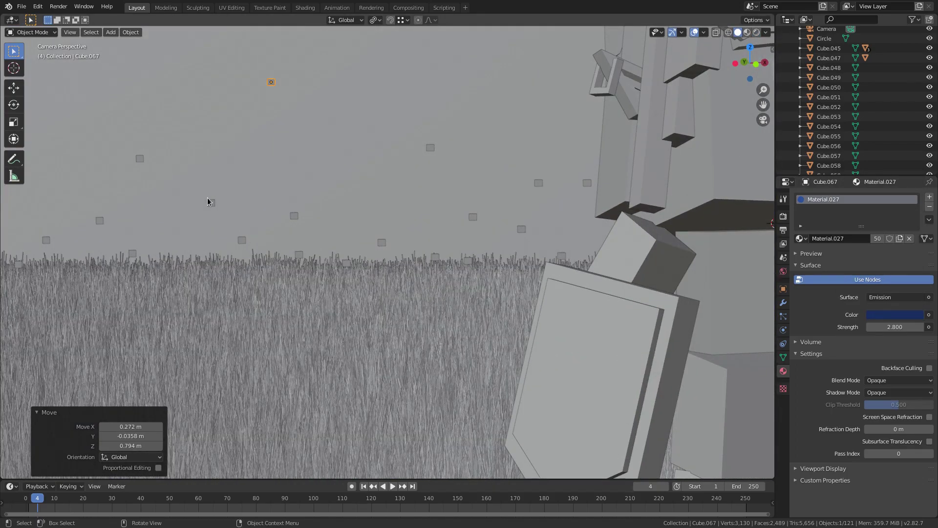
click(210, 202)
shift+click(383, 242)
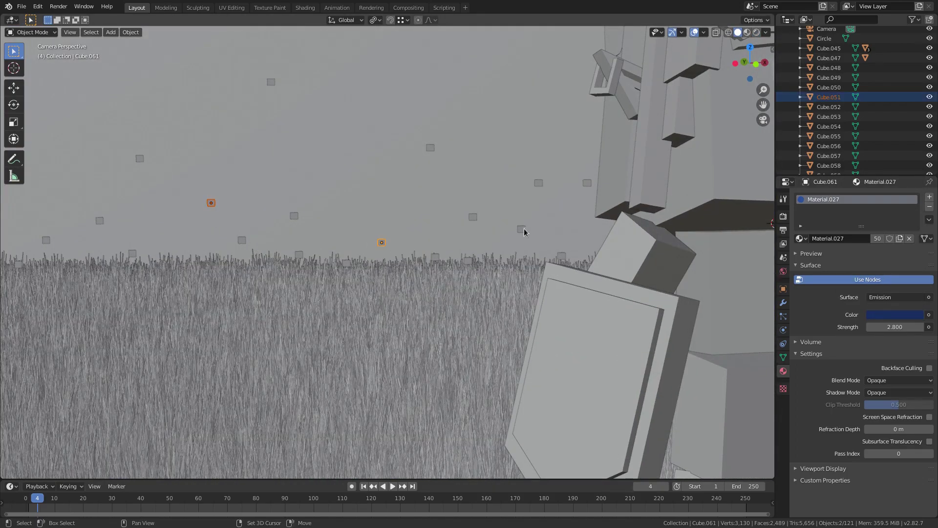
shift+click(522, 229)
scroll(577, 236, down, 4)
shift+middle_drag(630, 242, 472, 249)
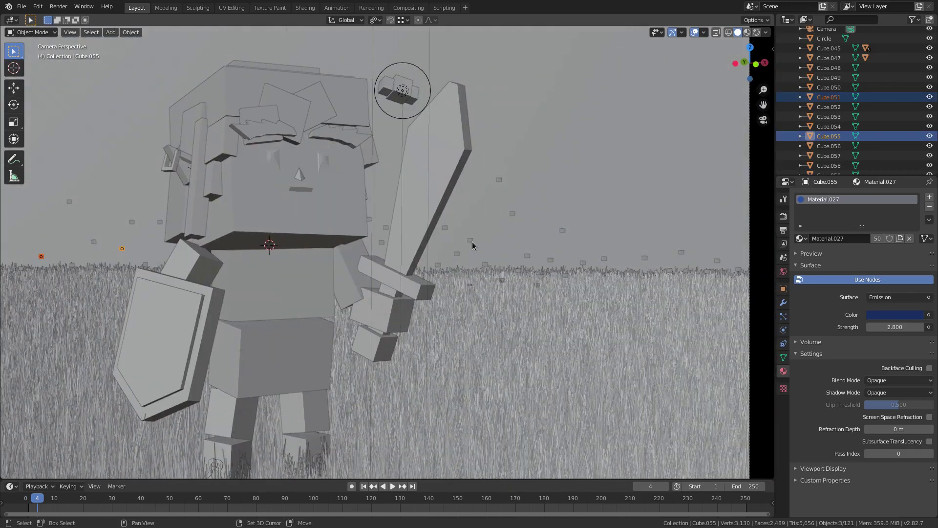
shift+click(470, 240)
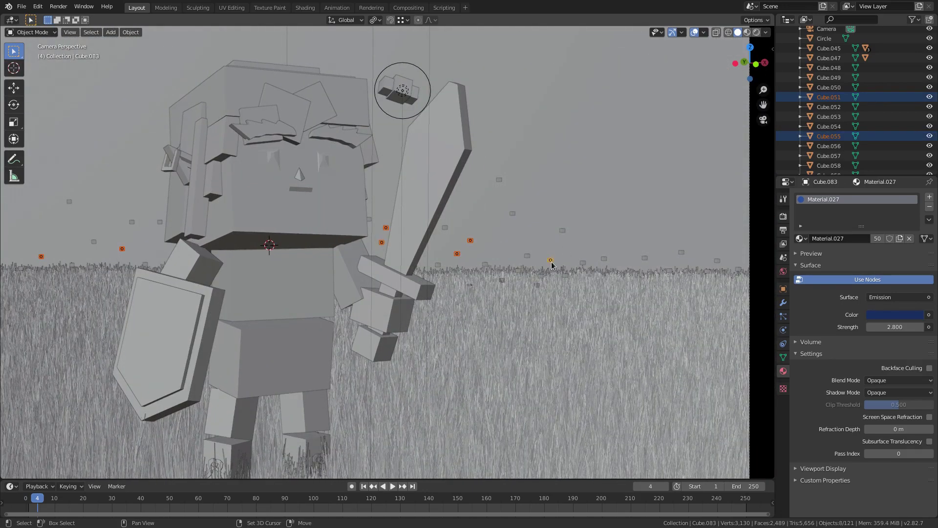
click(583, 262)
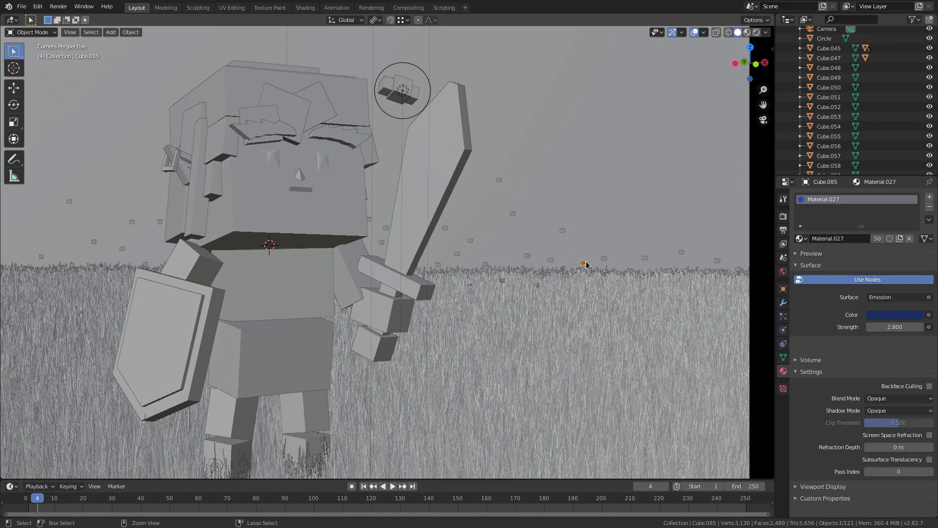
key(ctrl+z)
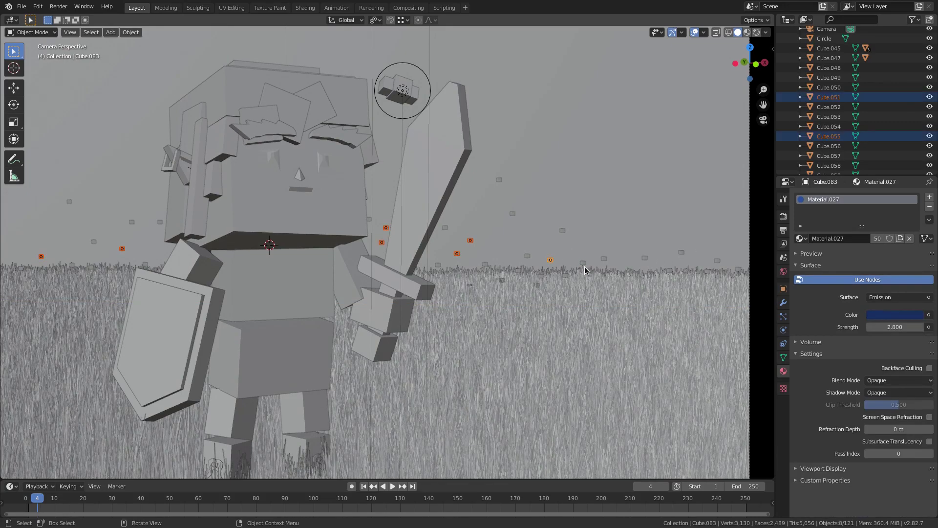
shift+click(683, 253)
key(s)
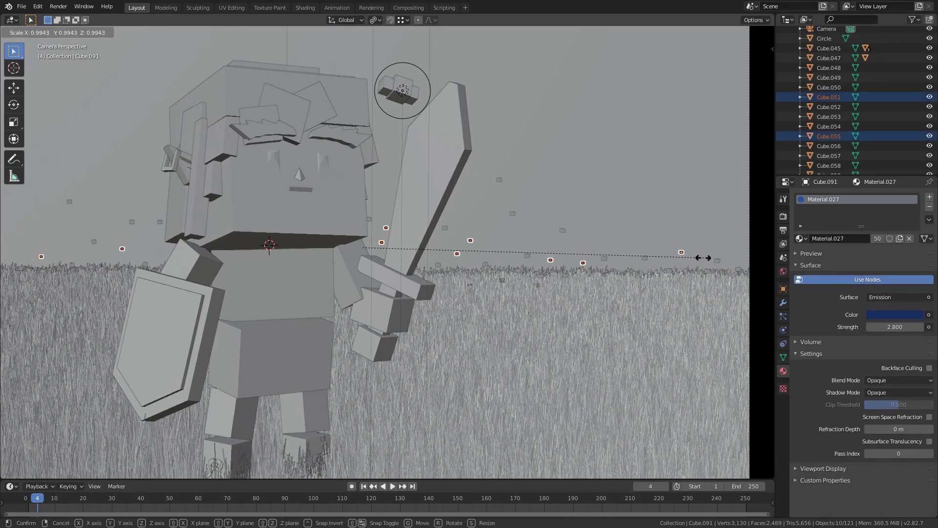
click(520, 223)
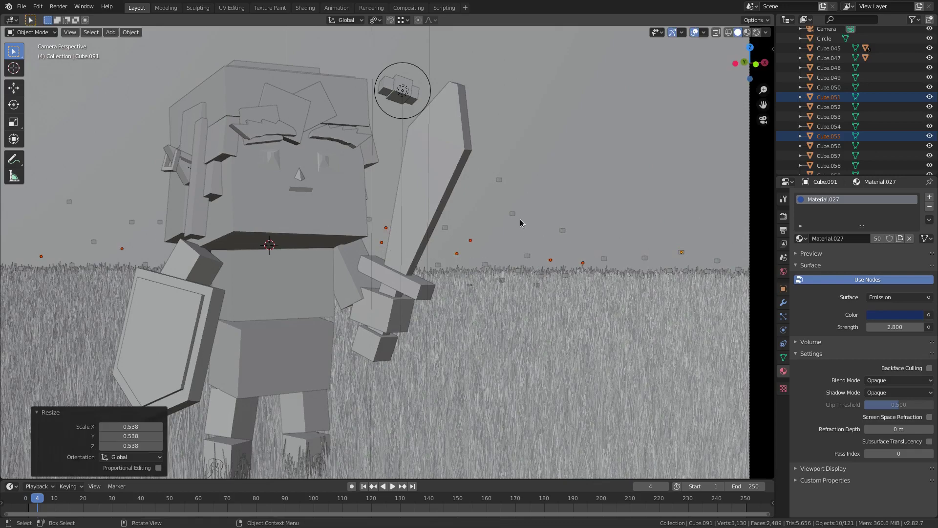
Step: Select a different group of eight cubes across both sides of the character and scale them up by 2.086
click(513, 214)
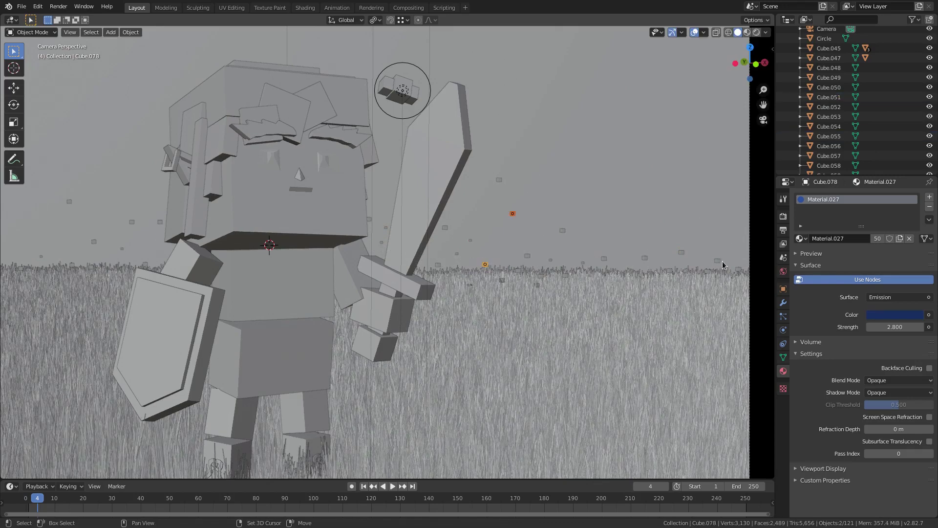
shift+click(645, 259)
ctrl+scroll(462, 265, down, 8)
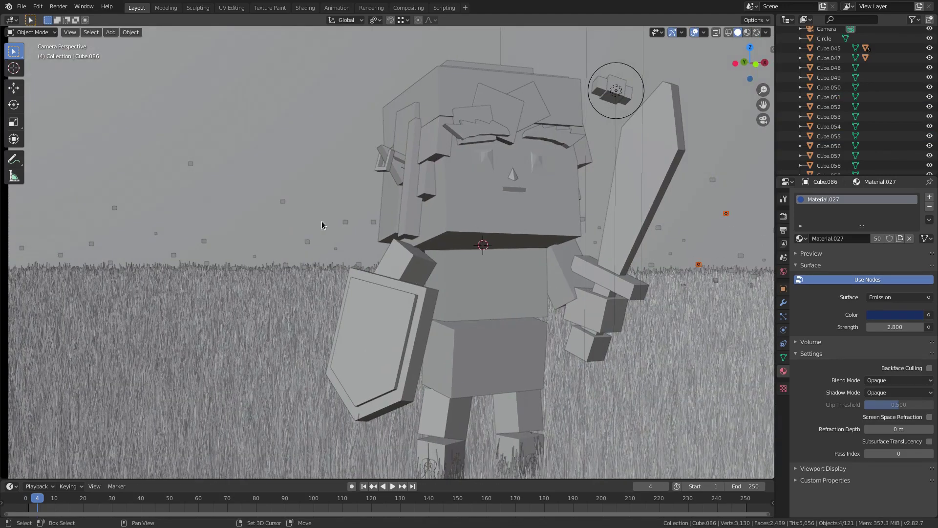
shift+click(345, 223)
shift+click(205, 241)
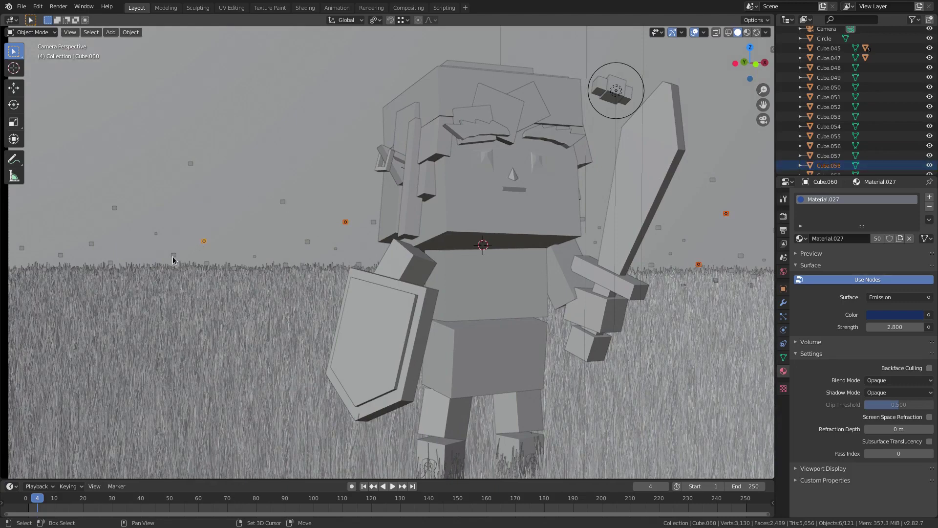
shift+click(174, 255)
shift+middle_drag(93, 236, 174, 237)
shift+click(142, 255)
key(s)
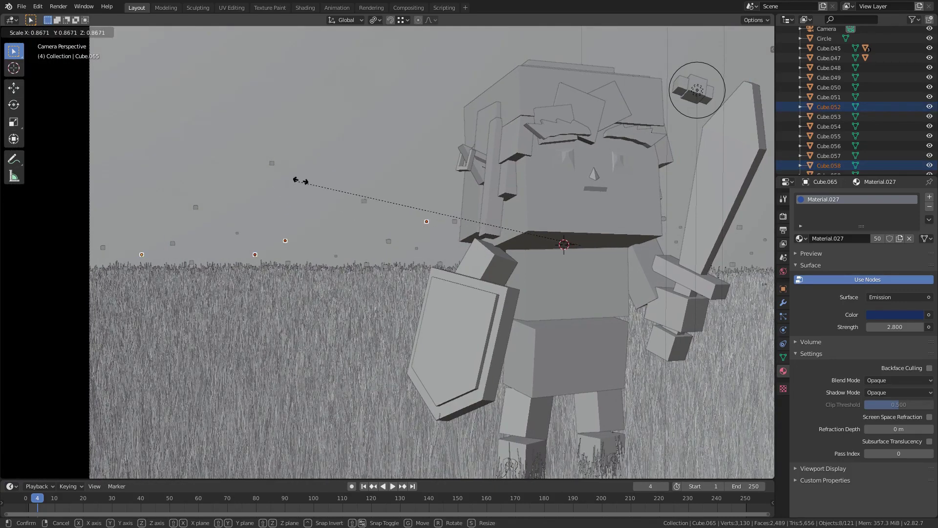
click(254, 167)
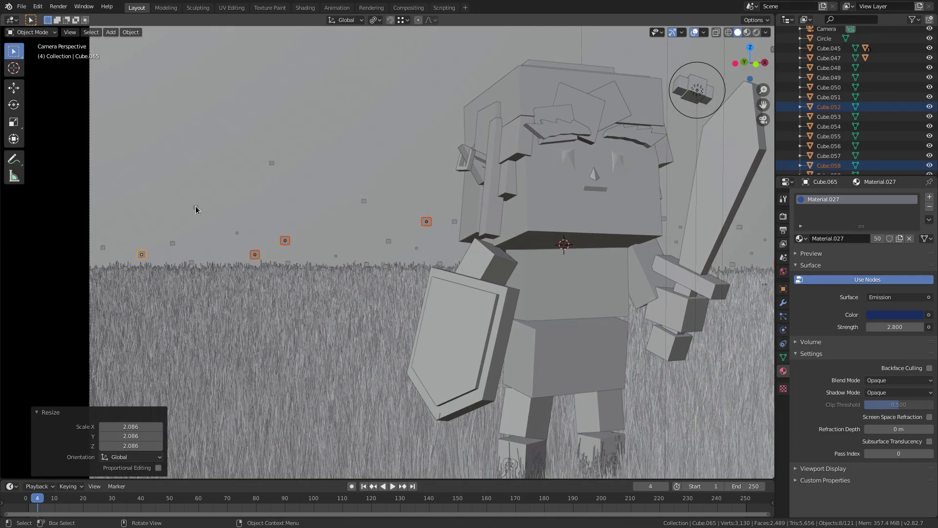
Step: Enlarge the single high cube near the outer edge of the shield side to about 1.34 times its size
click(196, 210)
key(w)
key(s)
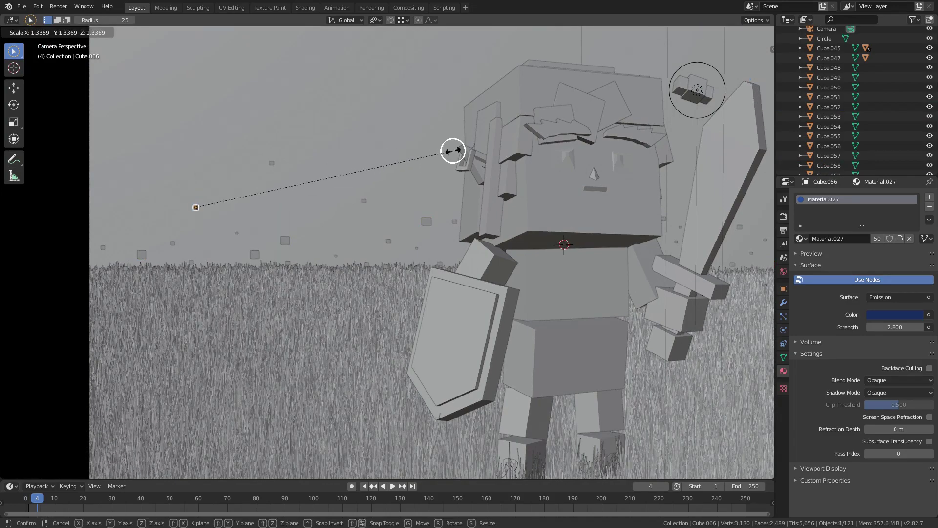
click(451, 151)
Step: Preview the scene in rendered shading without overlays and shift the cubes' emission colour to a more violet dark blue
scroll(623, 164, down, 4)
key(Tab)
click(757, 33)
shift+middle_drag(596, 192, 539, 182)
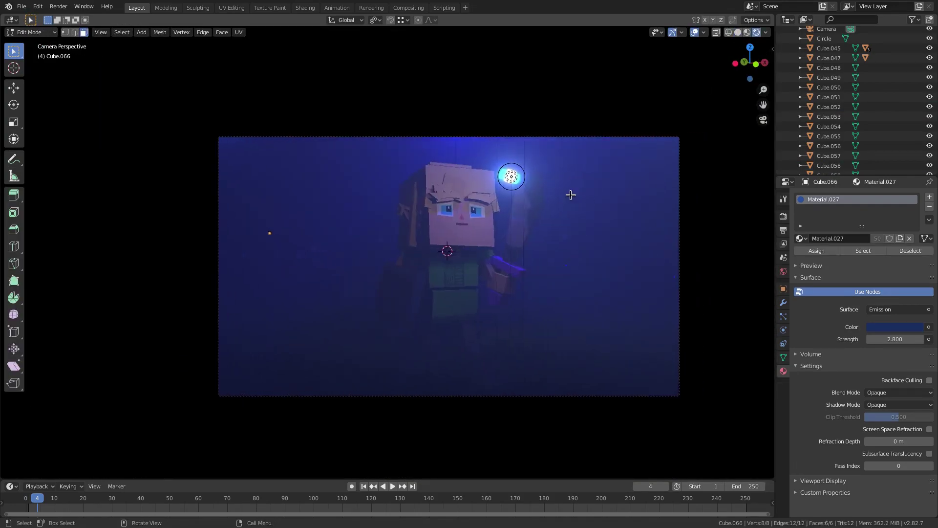
scroll(699, 274, up, 1)
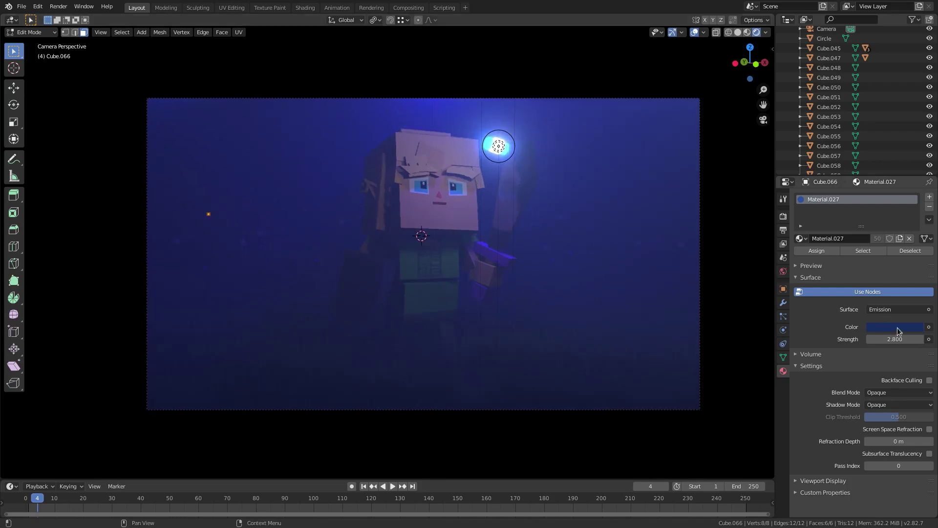
click(895, 327)
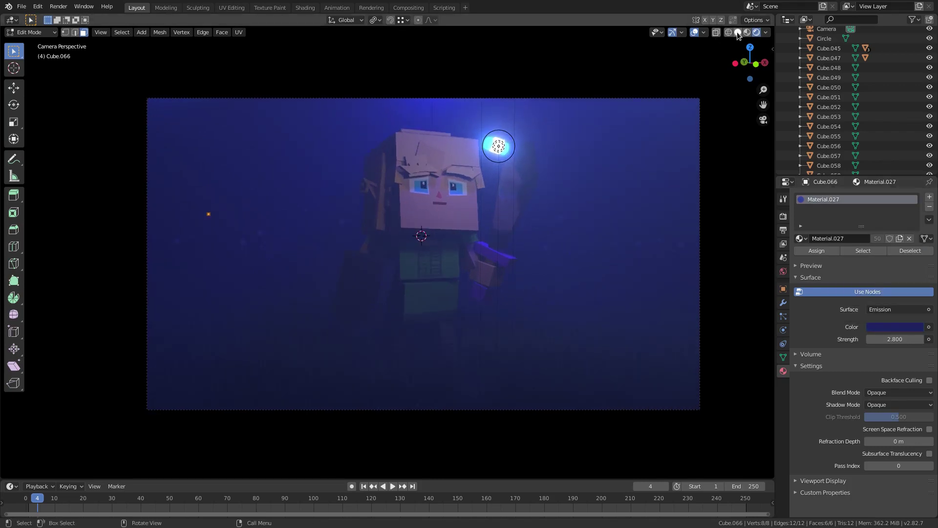
click(693, 34)
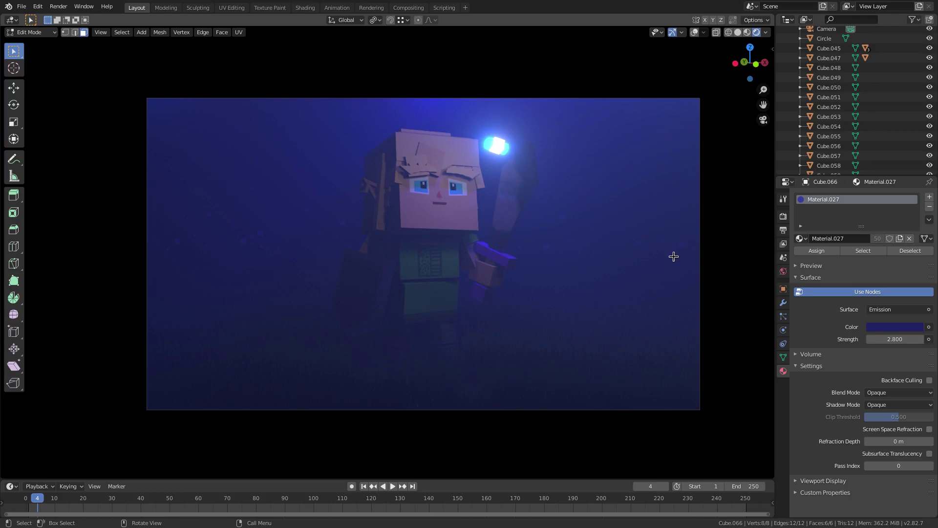
Step: Return to solid shading with overlays shown and view the scattered cubes side-on behind the character
middle_drag(456, 254, 470, 262)
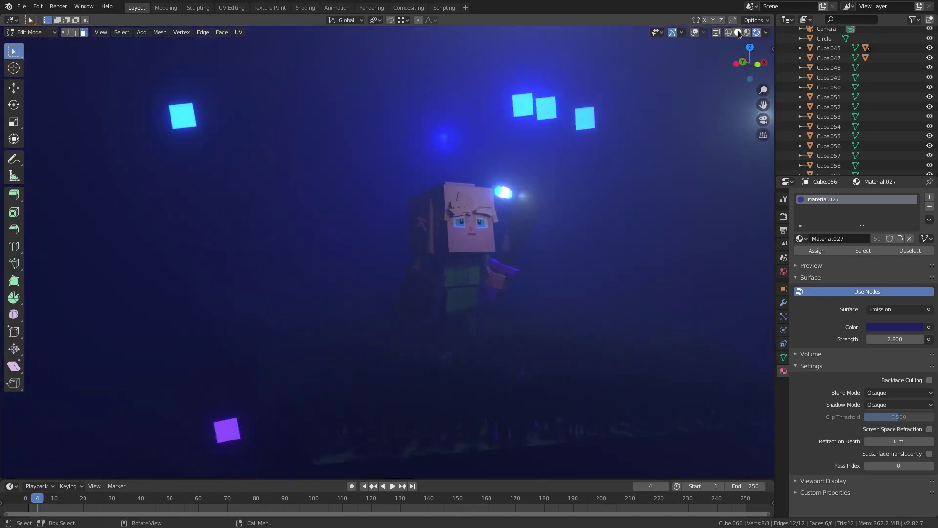
click(738, 33)
mouse_move(491, 164)
middle_down()
mouse_move(605, 146)
mouse_move(585, 155)
middle_up()
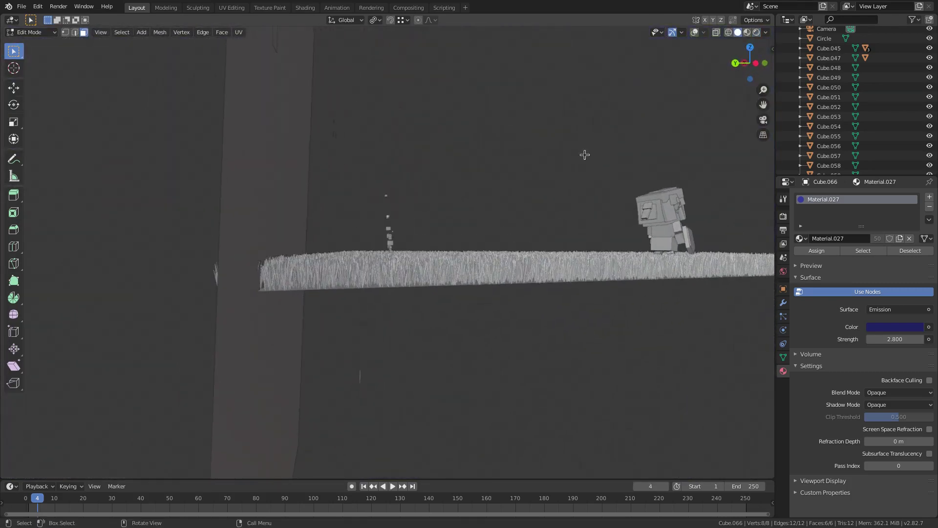
click(696, 34)
key(b)
drag(368, 178, 417, 247)
mouse_move(417, 248)
middle_down()
mouse_move(393, 244)
mouse_move(404, 244)
middle_up()
key(b)
drag(367, 184, 424, 248)
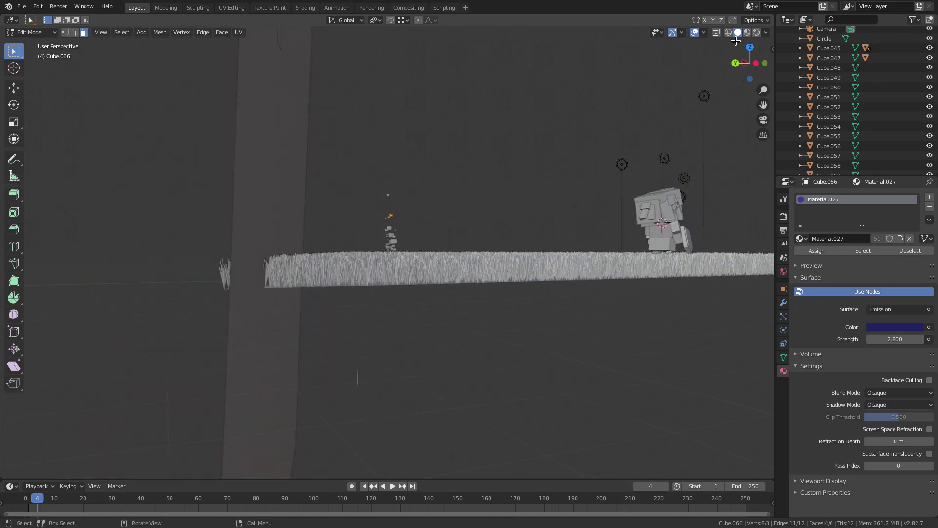
middle_drag(647, 99, 665, 105)
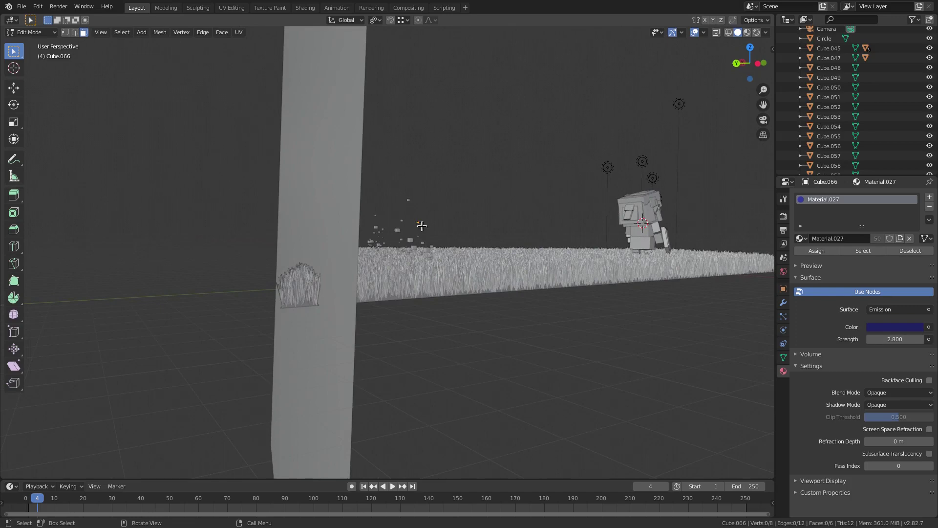
Step: Leave edit mode, select the cluster of scattered cubes and duplicate it toward the camera by -2.67 m X, -17.8 m Y and -0.37 m Z
key(Tab)
middle_drag(421, 218, 398, 184)
key(b)
right_click(368, 187)
right_click(398, 184)
middle_drag(514, 200, 503, 201)
right_click(498, 202)
click(482, 201)
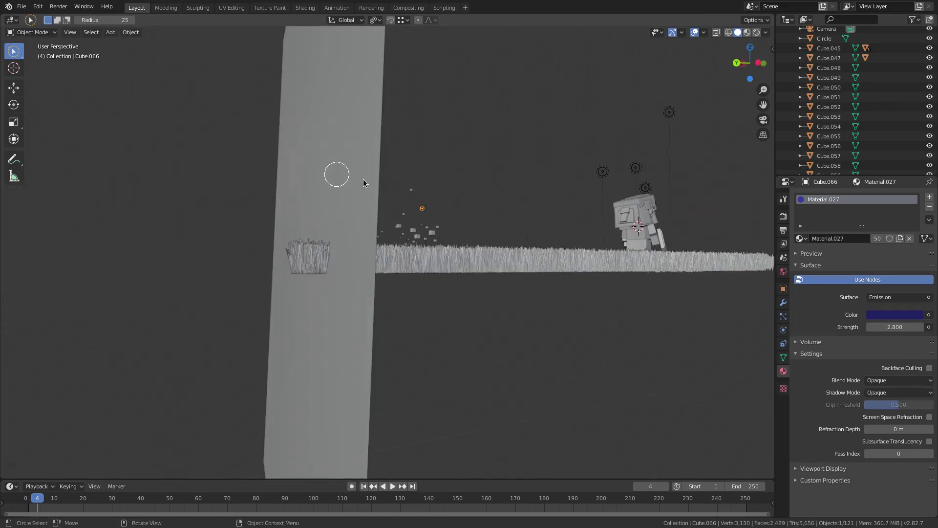
middle_drag(331, 174, 450, 207)
key(b)
drag(364, 185, 420, 239)
middle_drag(454, 280, 440, 264)
key(shift+d)
click(677, 268)
key(KP_0)
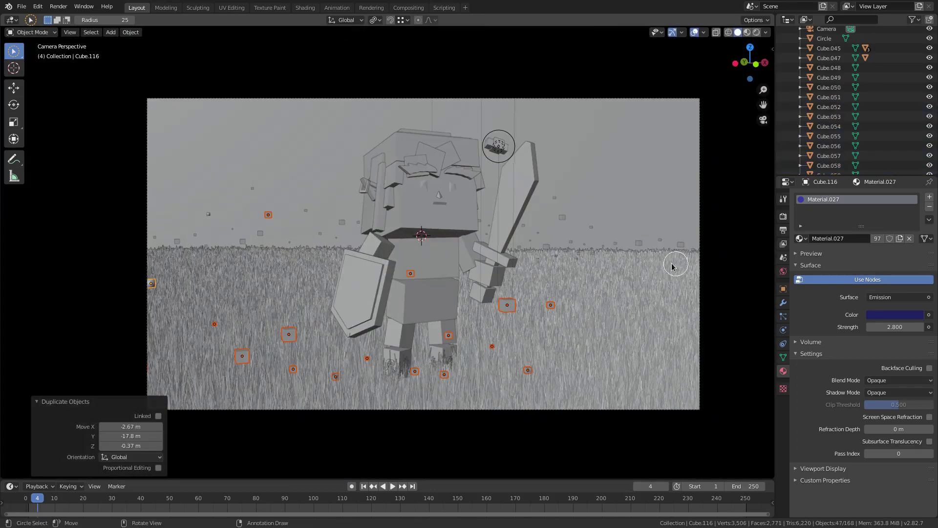
Step: Shift the duplicated cubes 1.16 m in X, -0.47 m in Y and -0.0992 m in Z, and preview them rendered without overlays
key(g)
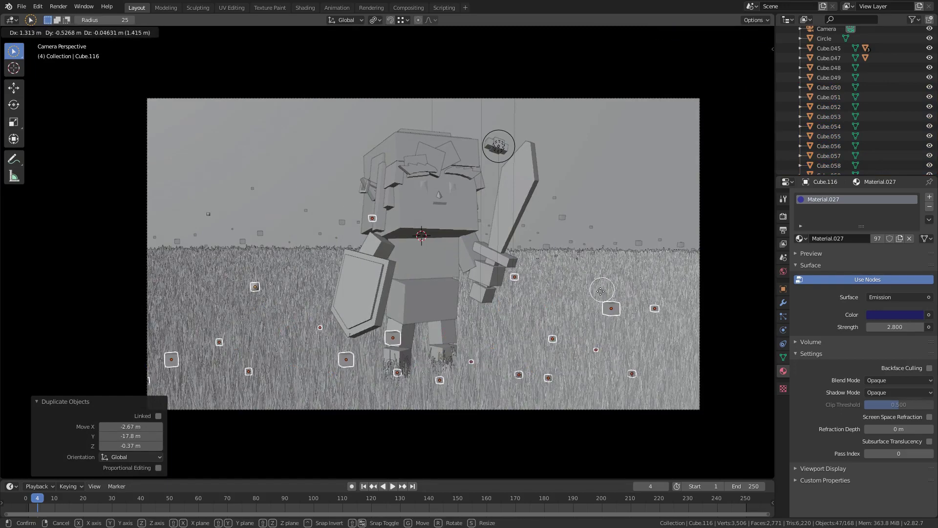
click(592, 292)
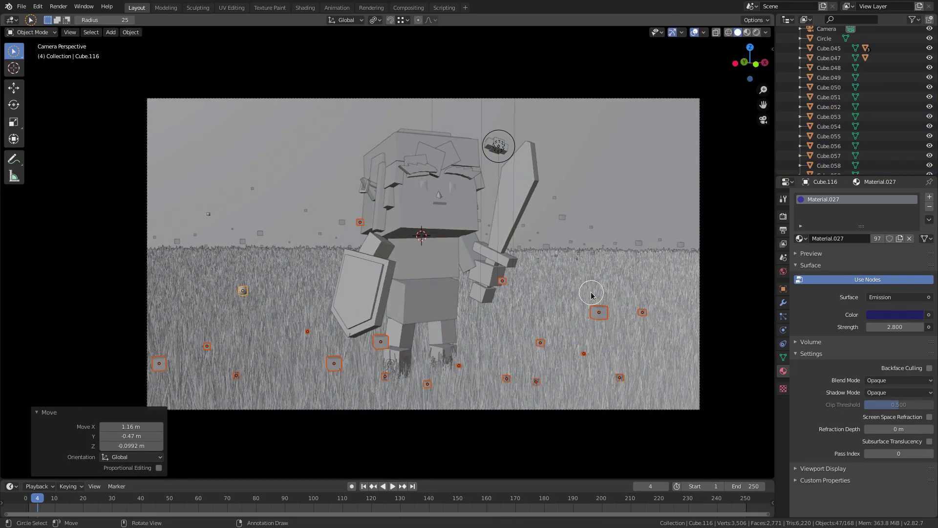
click(757, 33)
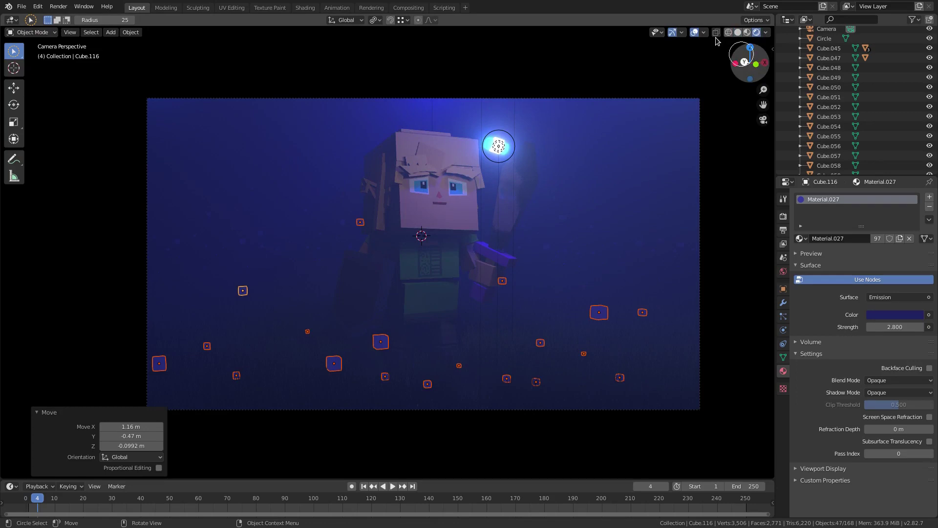
click(694, 33)
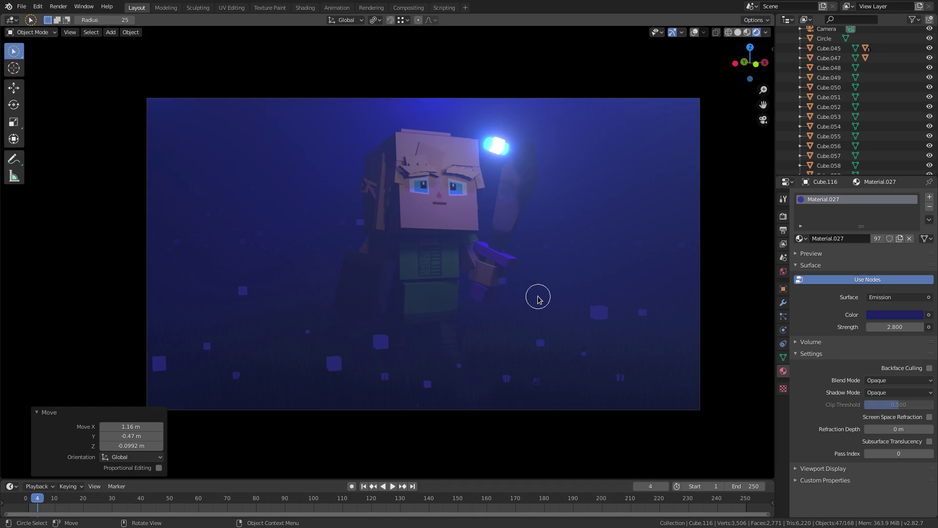
Step: Return to solid shading with overlays shown and move the duplicated cubes toward the camera by -0.743 m X, -8.74 m Y and 1.33 m Z
middle_drag(579, 299, 643, 40)
click(695, 32)
middle_drag(596, 184, 586, 141)
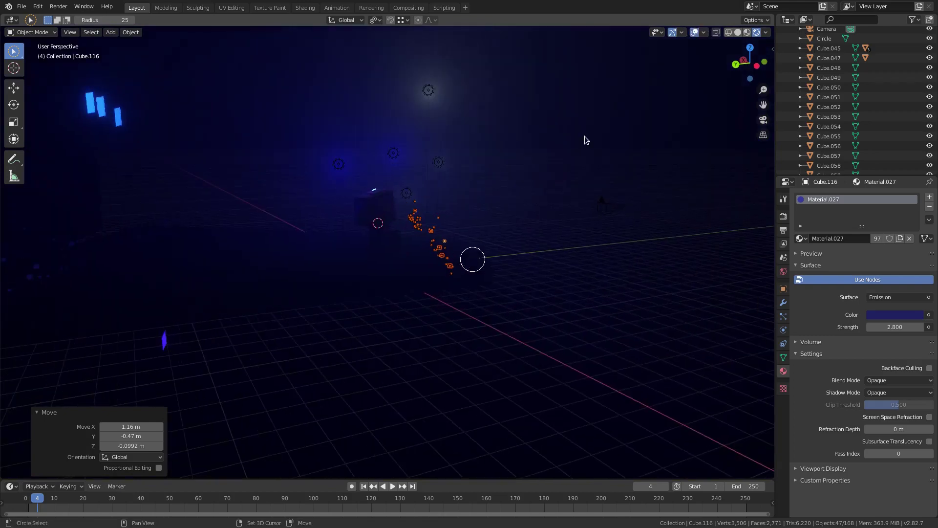
click(738, 32)
mouse_move(625, 97)
middle_down()
mouse_move(484, 207)
mouse_move(516, 211)
mouse_move(482, 237)
middle_up()
key(g)
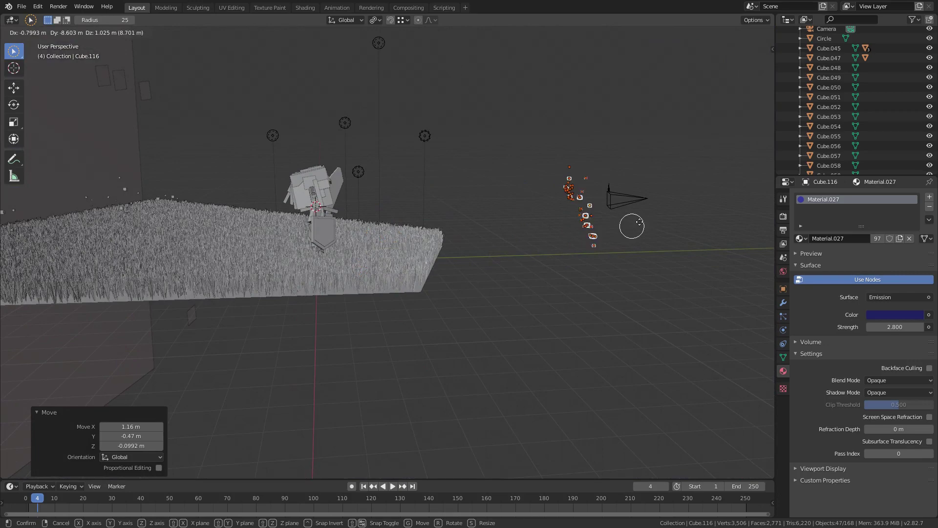
click(630, 225)
key(KP_0)
Step: Set the transform pivot point to Median Point and scale the foreground cubes by 1.282
key(g)
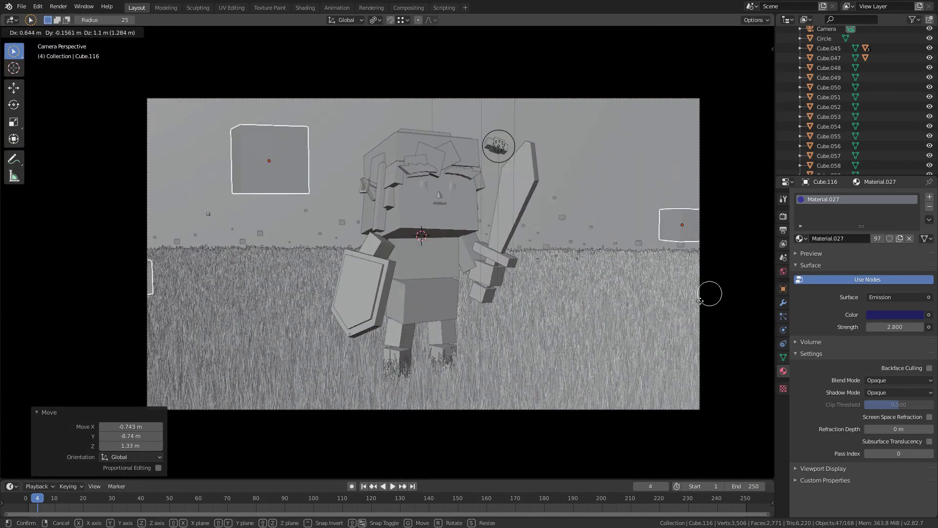
scroll(605, 373, down, 5)
key(s)
key(Escape)
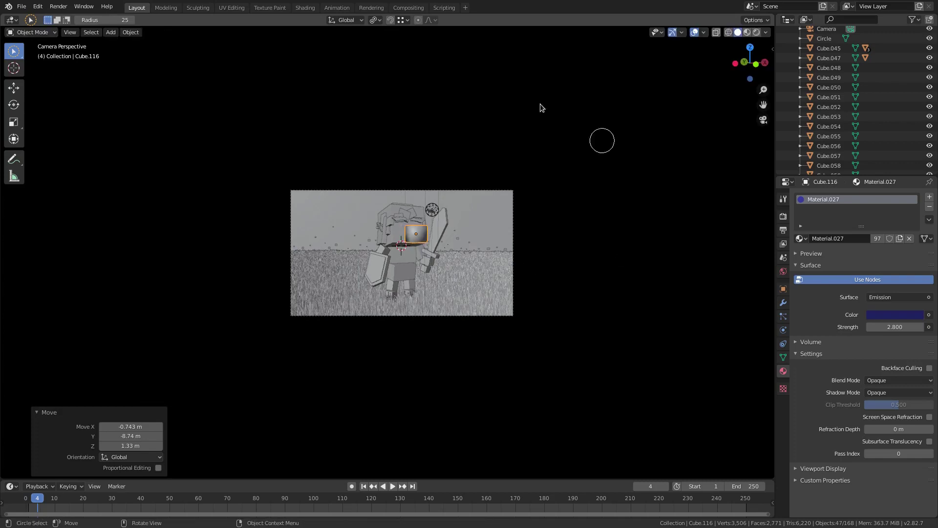
click(375, 19)
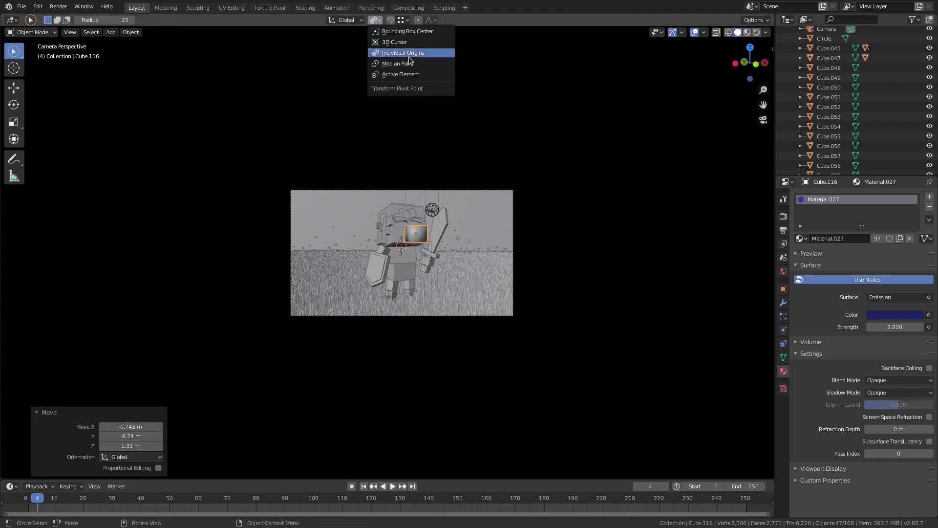
click(398, 63)
key(s)
click(346, 297)
Step: Scale the foreground cubes by 0.308, move them back in front of the camera and look through the camera
key(g)
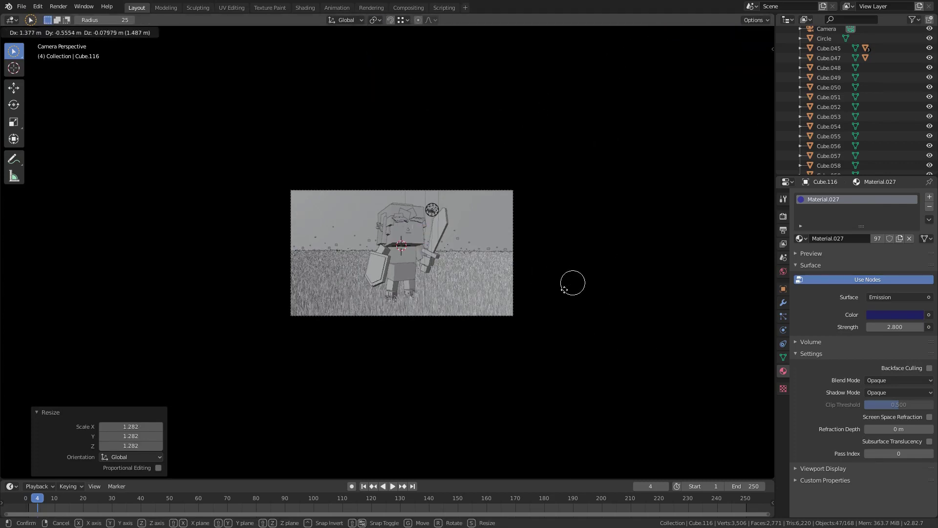
right_click(478, 161)
middle_drag(478, 205, 479, 218)
scroll(512, 259, down, 6)
key(s)
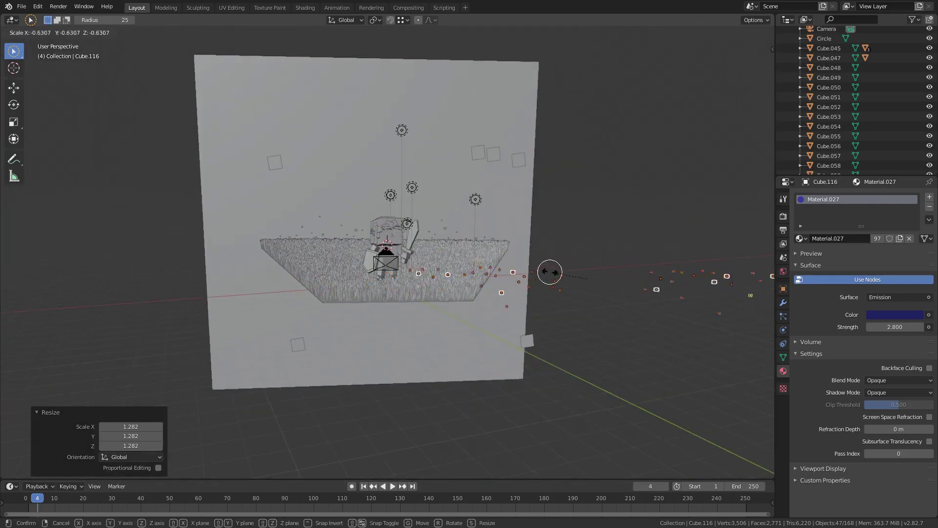
click(604, 272)
key(g)
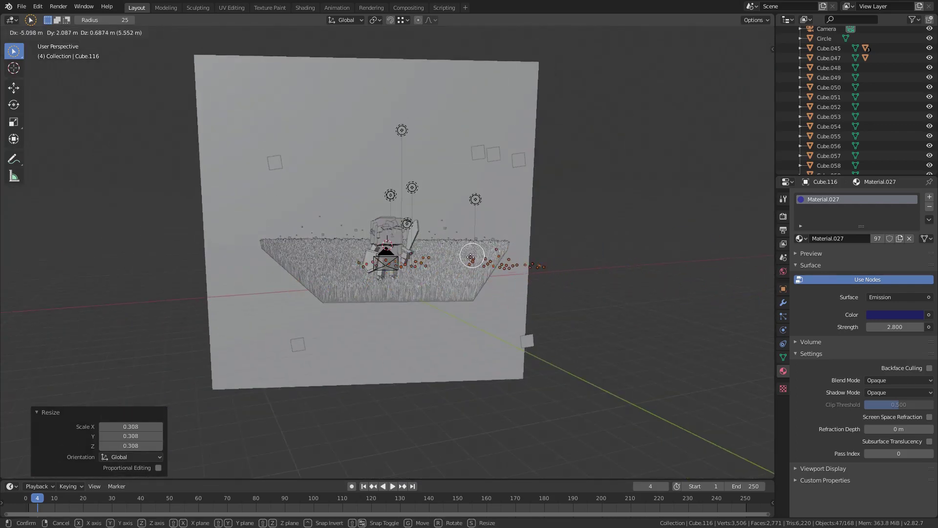
click(464, 258)
key(KP_0)
key(h)
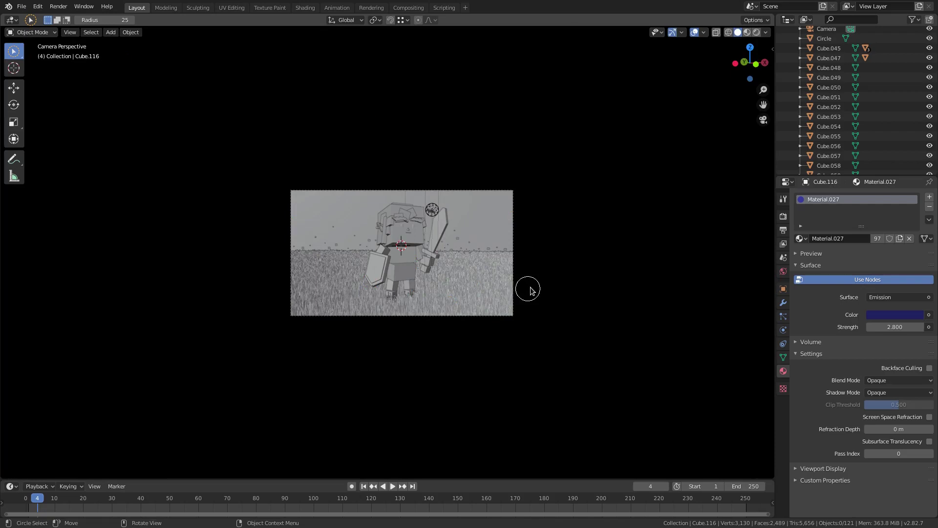
key(ctrl+z)
key(s)
right_click(600, 282)
Step: Scale the foreground cubes by 0.468 and move them -1.36 m X, 0.525 m Y and -0.18 m Z in the camera view
key(s)
click(590, 269)
key(g)
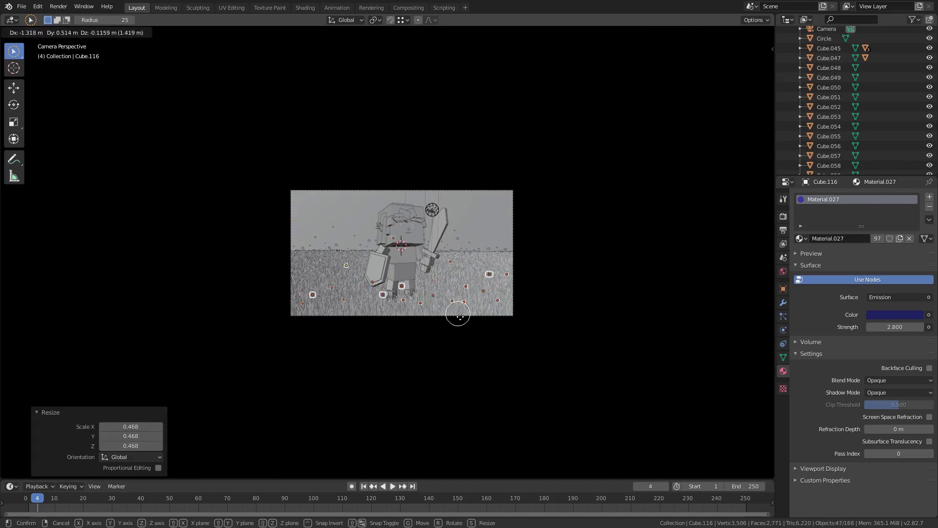
click(446, 322)
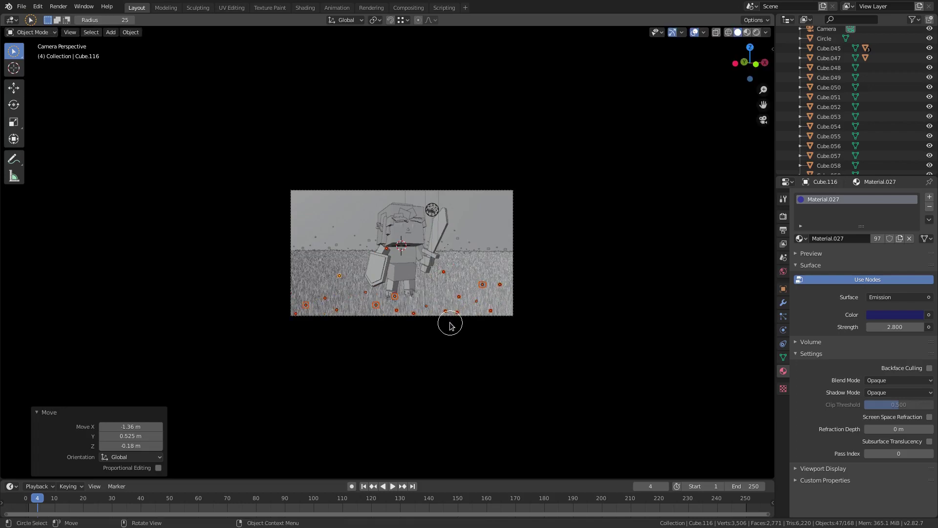
scroll(447, 320, up, 3)
scroll(409, 263, up, 1)
click(387, 247)
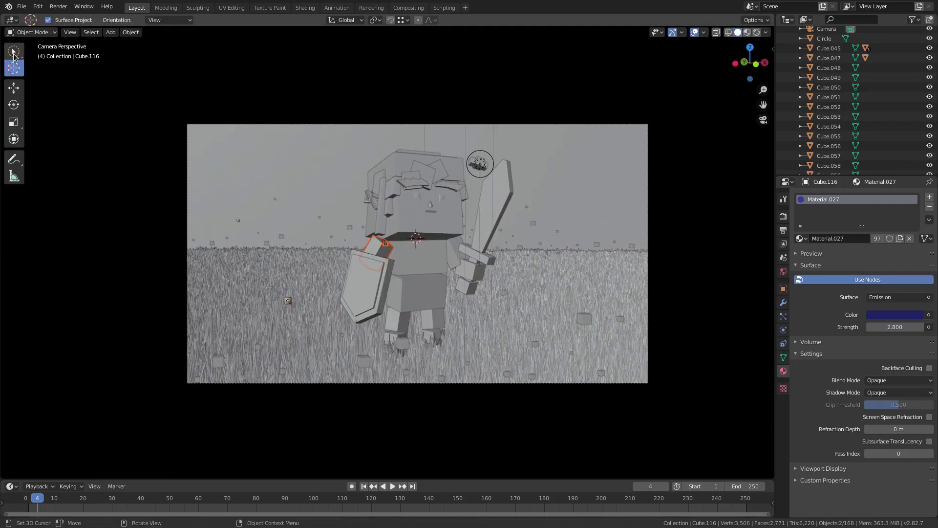
key(c)
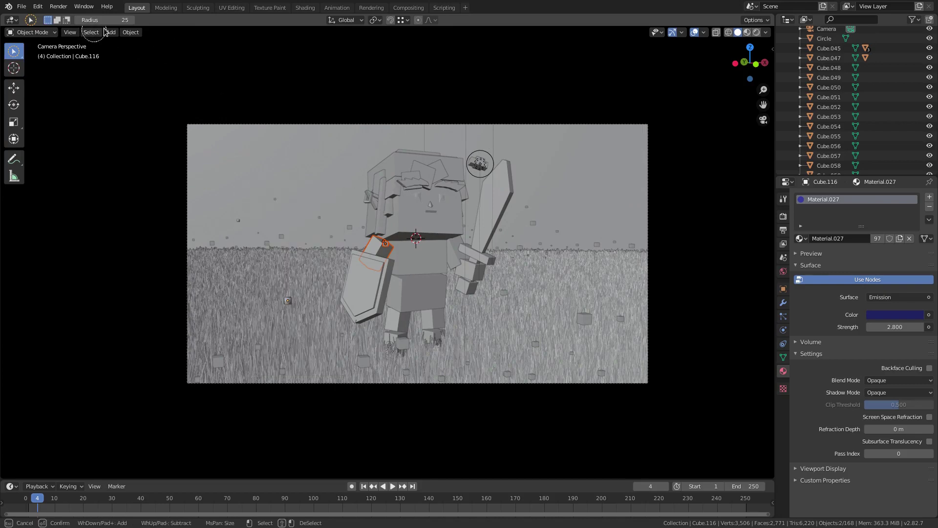
right_click(36, 32)
right_click(31, 23)
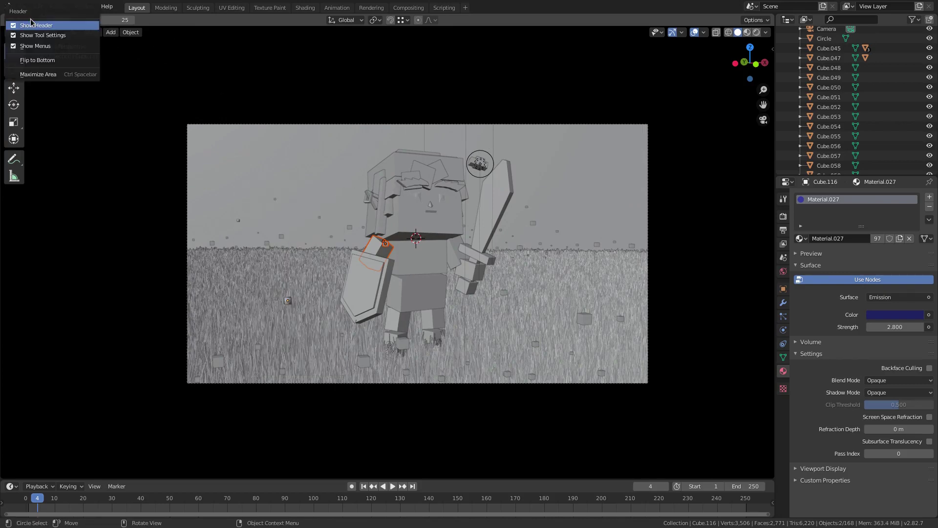
key(c)
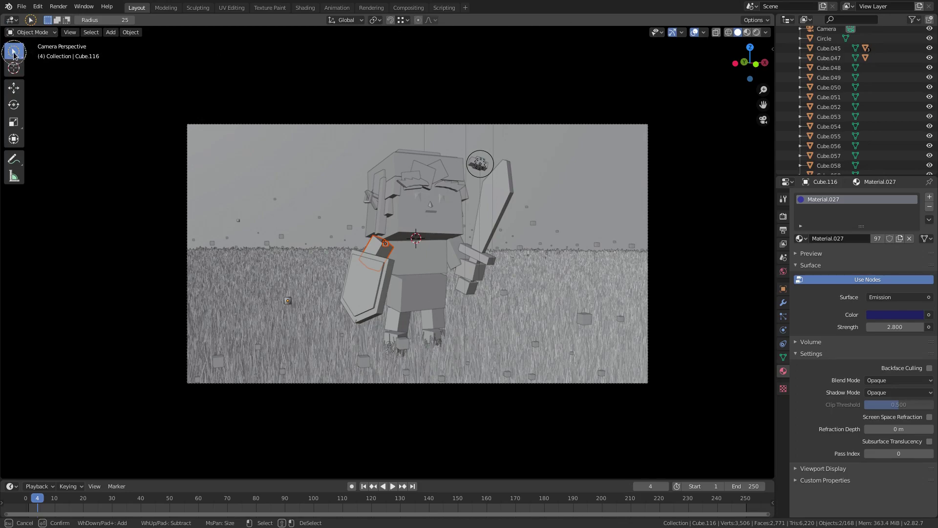
right_click(30, 20)
key(c)
right_click(58, 24)
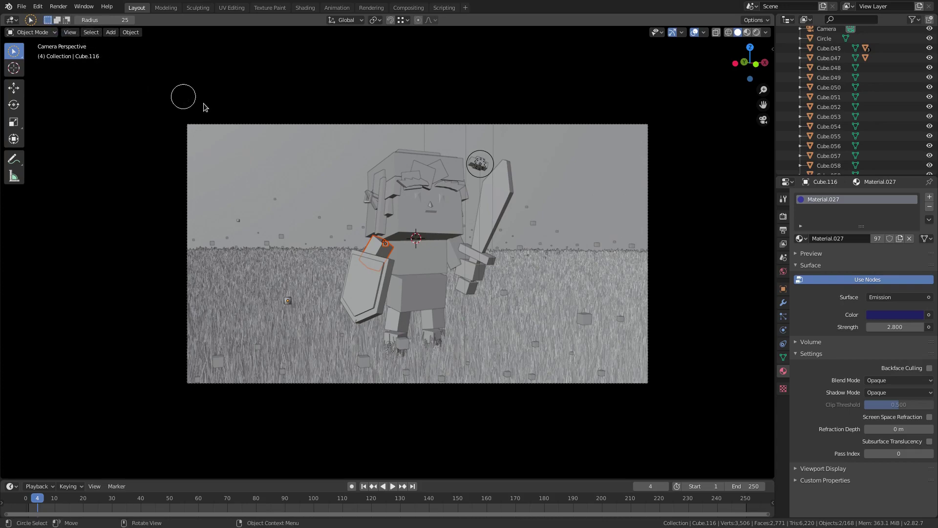
Step: Select the cube beside the shield and the one covering the shield arm, and move them -0.123 m X, 0.0461 m Y and -0.0307 m Z
click(426, 264)
scroll(424, 264, up, 2)
drag(231, 327, 246, 322)
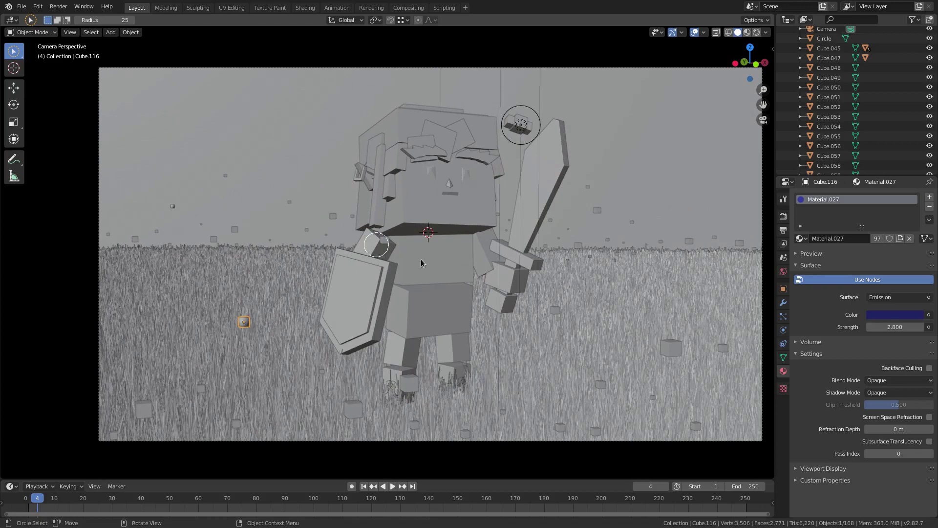
click(384, 241)
middle_drag(383, 242, 493, 238)
click(492, 238)
middle_drag(625, 278, 388, 248)
scroll(386, 239, up, 2)
click(392, 211)
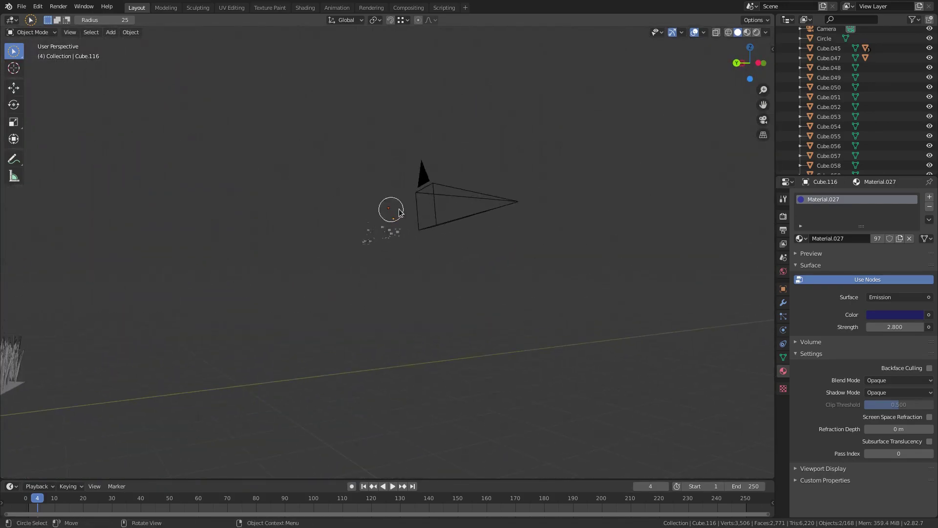
key(KP_0)
key(g)
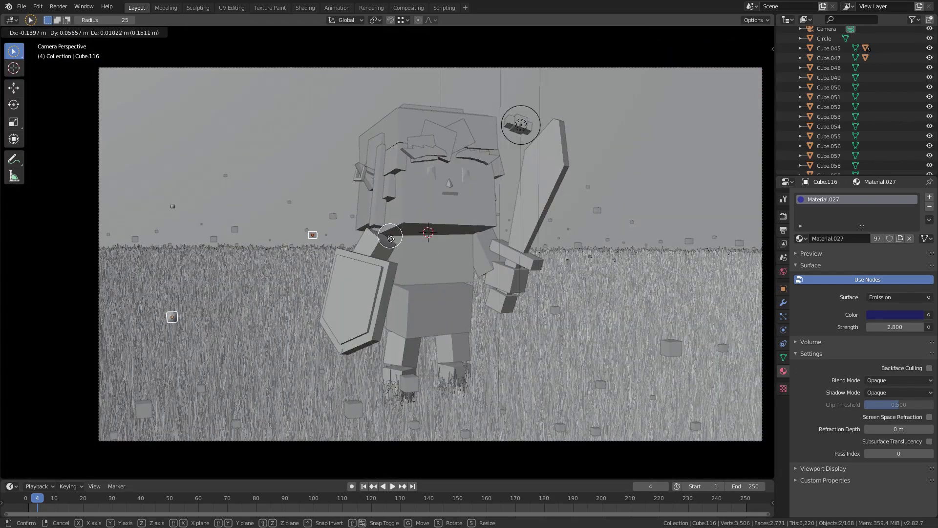
click(399, 256)
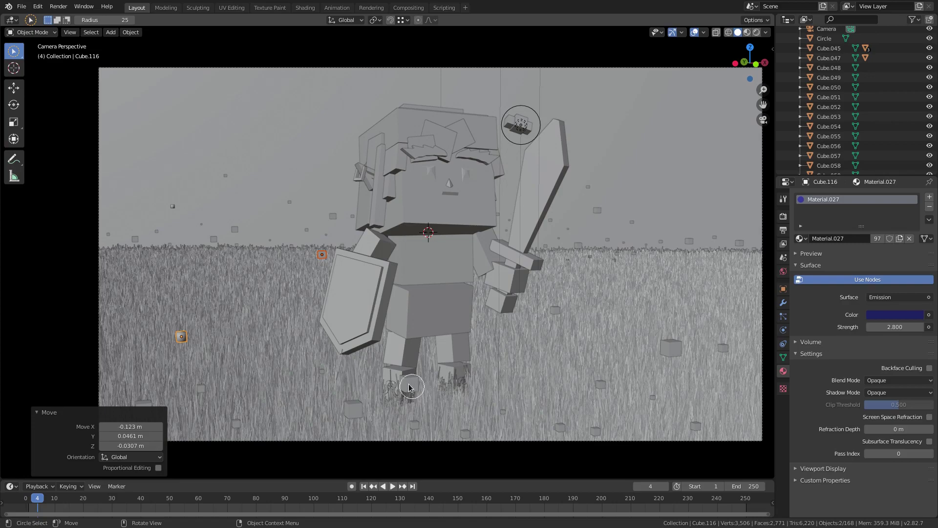
Step: Reposition the cube over the character's foot between the feet, ending with a move of -0.0137 m X, 0.00398 m Y and -0.0162 m Z
key(KP_0)
key(g)
click(447, 379)
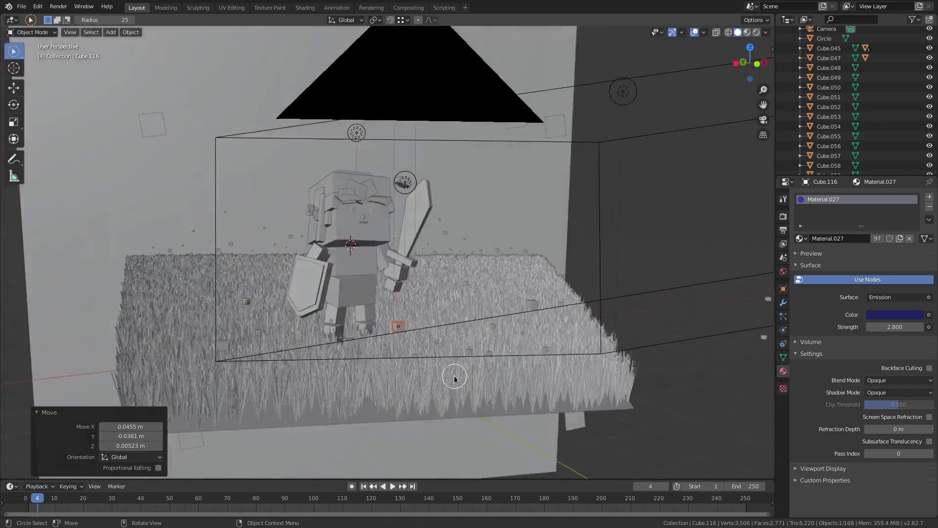
key(KP_0)
key(g)
click(467, 398)
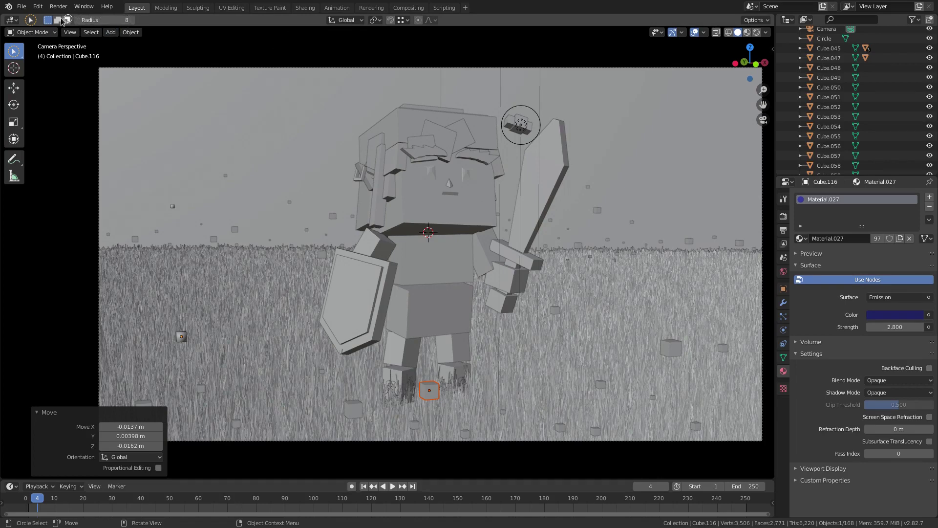
Step: Switch the active selection tool from circle select to box select
click(31, 19)
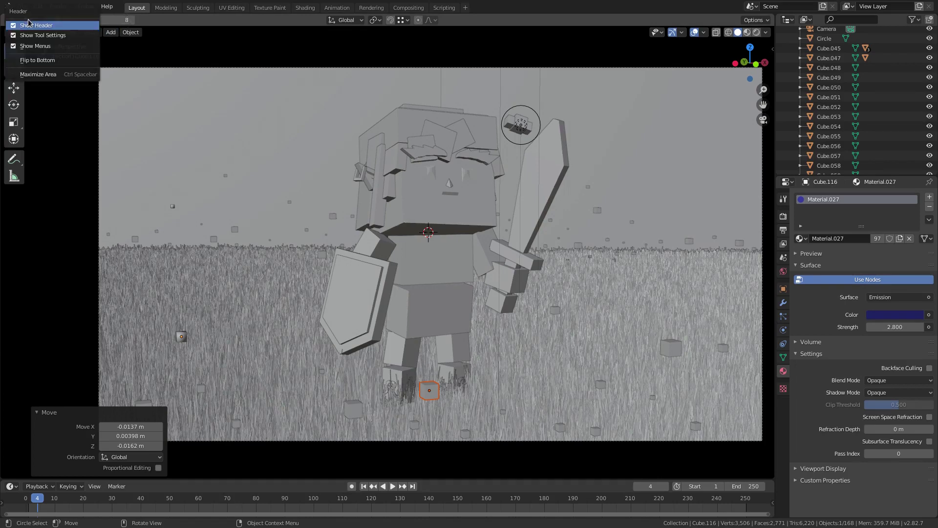
click(87, 32)
mouse_move(73, 34)
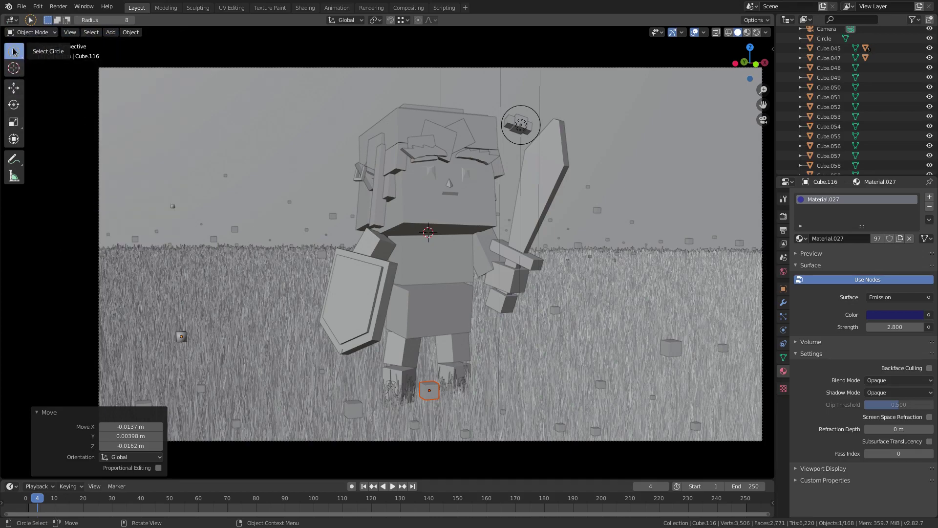
click(19, 58)
click(20, 59)
click(21, 58)
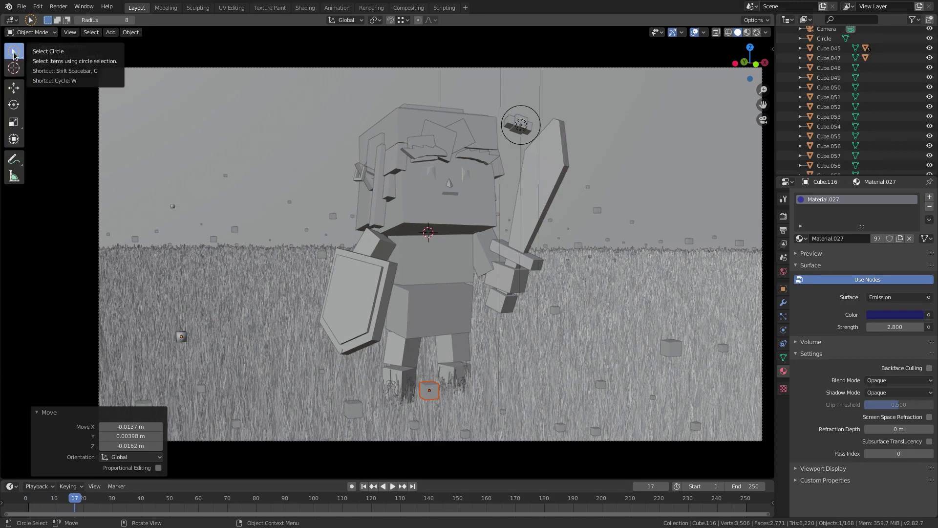
key(shift+space)
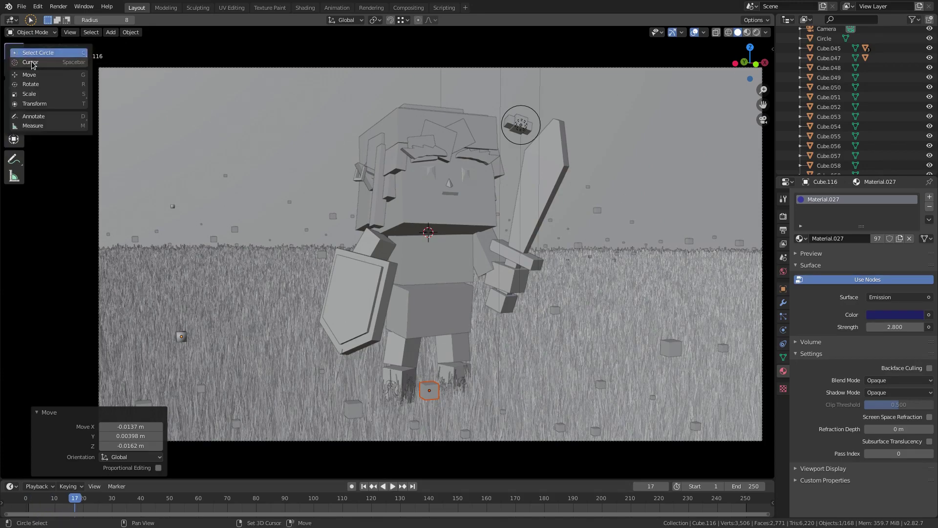
click(13, 53)
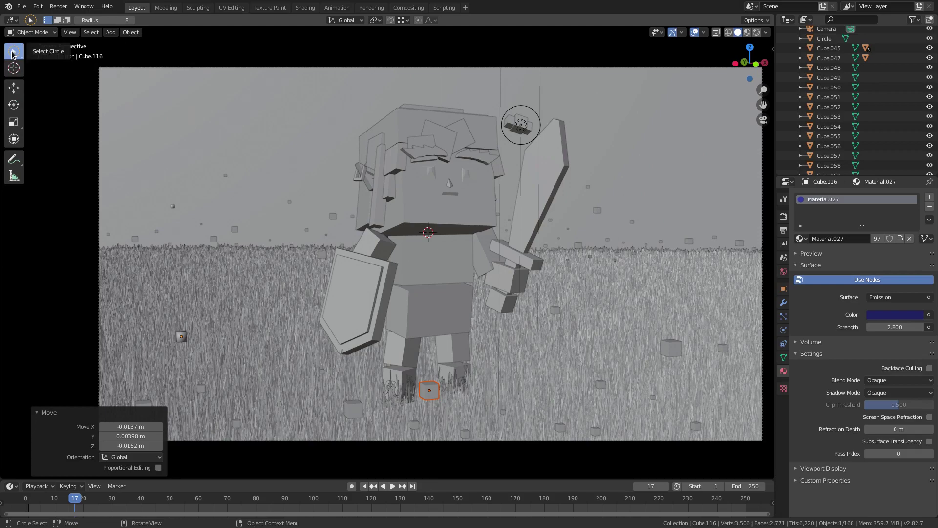
key(w)
key(w)
key(w)
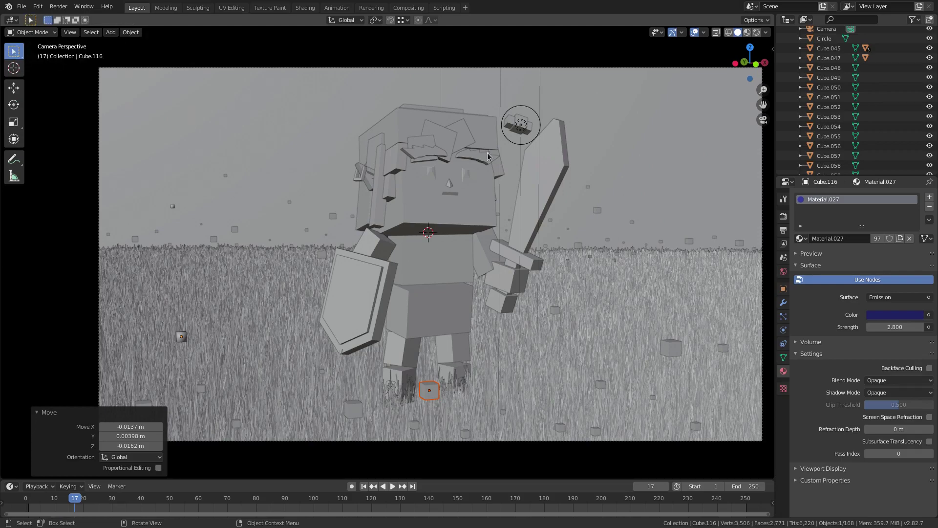
Step: Try out box selection beside the character's head and select the single cube between the feet
drag(310, 86, 362, 148)
key(w)
key(w)
click(336, 130)
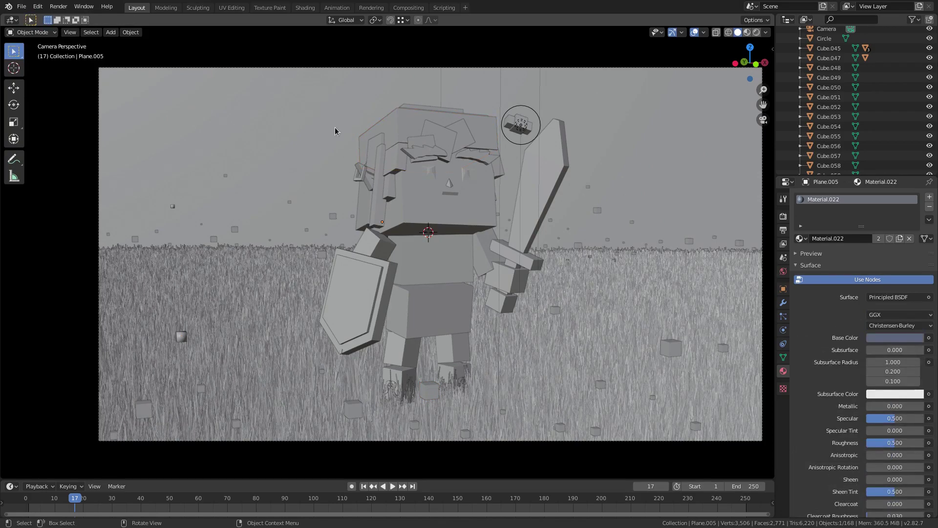
click(430, 392)
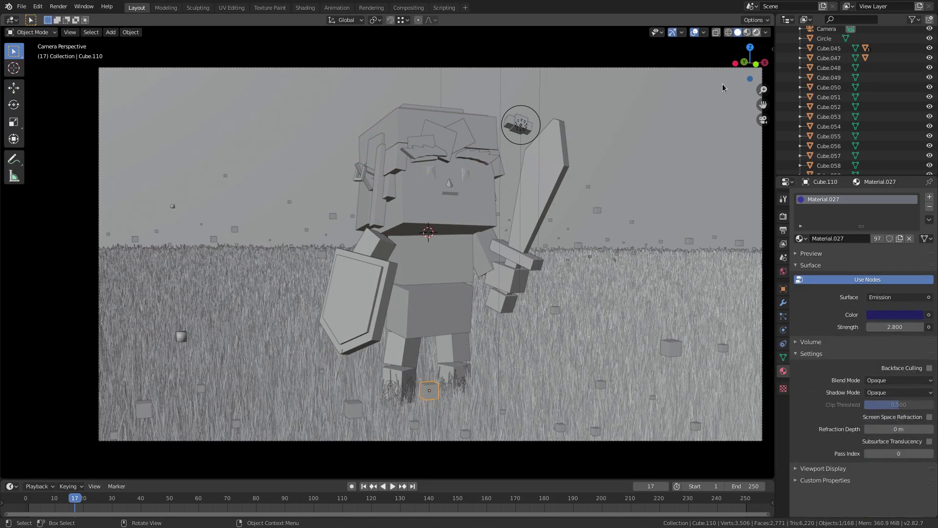
Step: Preview the scene in rendered shading, select the camera and enable its depth of field
click(755, 32)
click(761, 238)
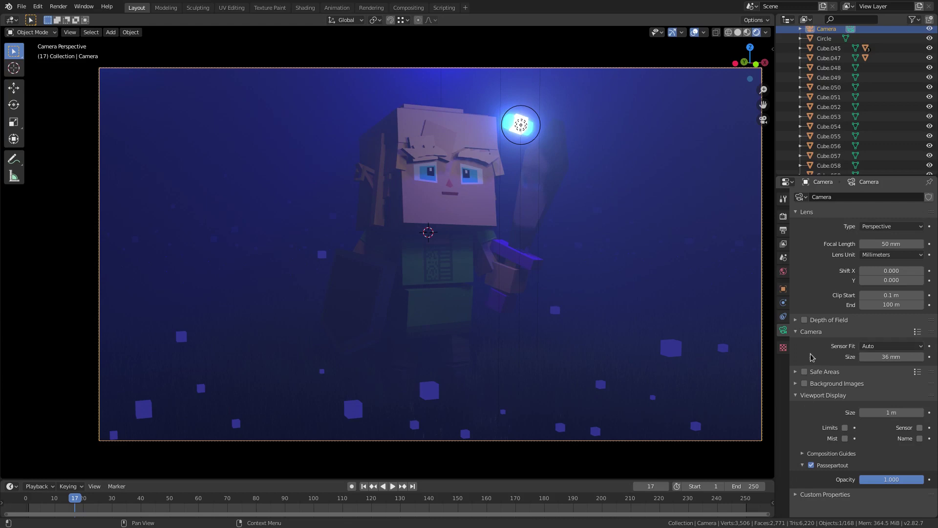
click(805, 320)
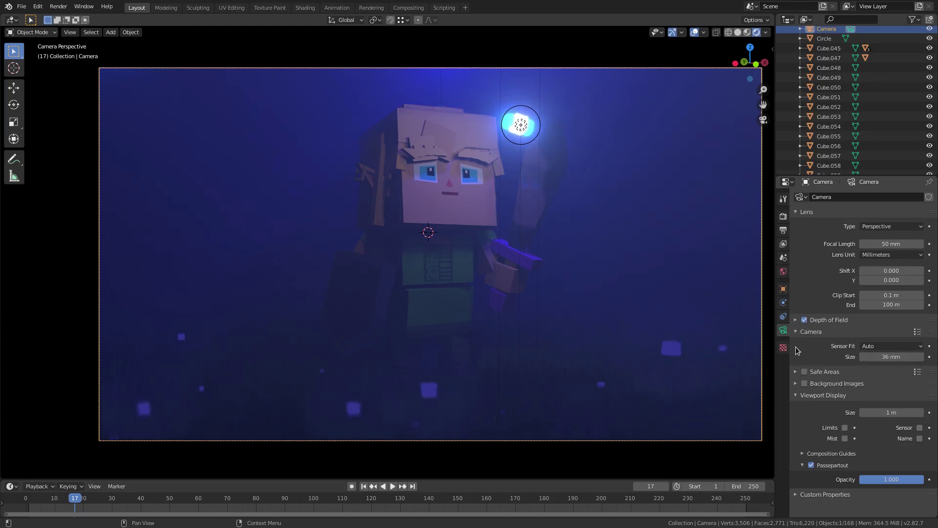
Step: Collapse the camera's viewport display settings, expand the depth of field settings and lower the aperture F-Stop to 0.1
click(796, 397)
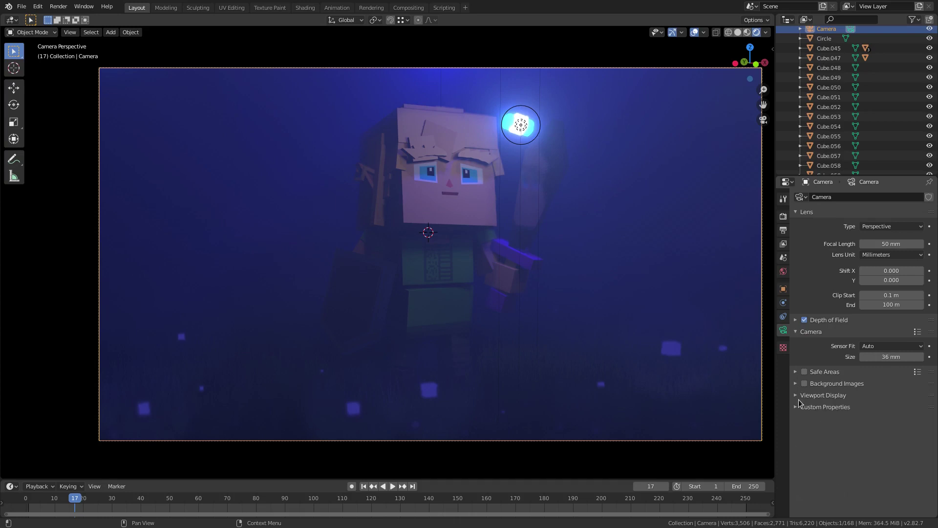
click(795, 321)
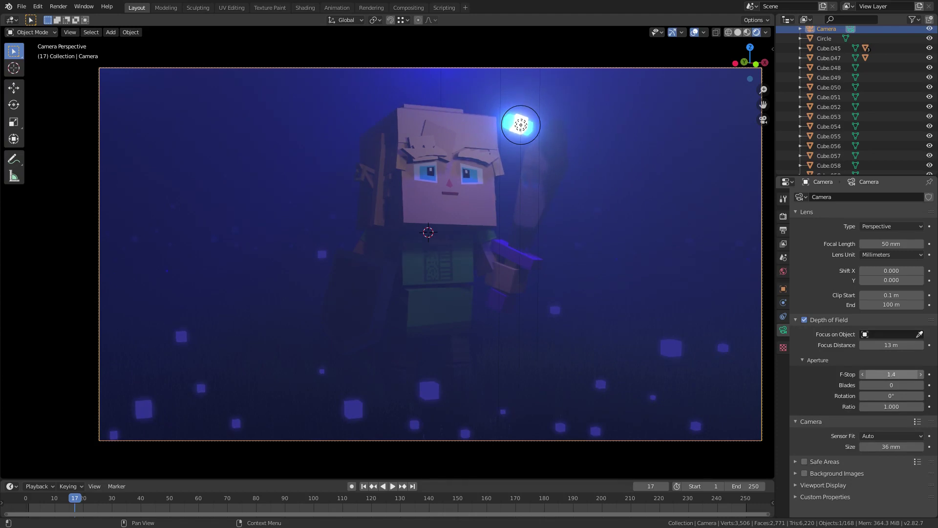
drag(892, 375, 886, 374)
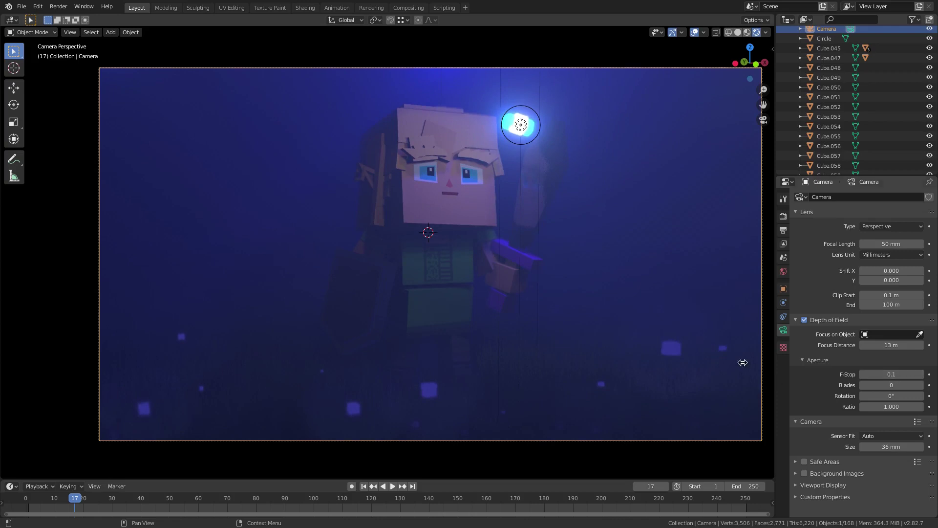
click(673, 348)
key(g)
key(y)
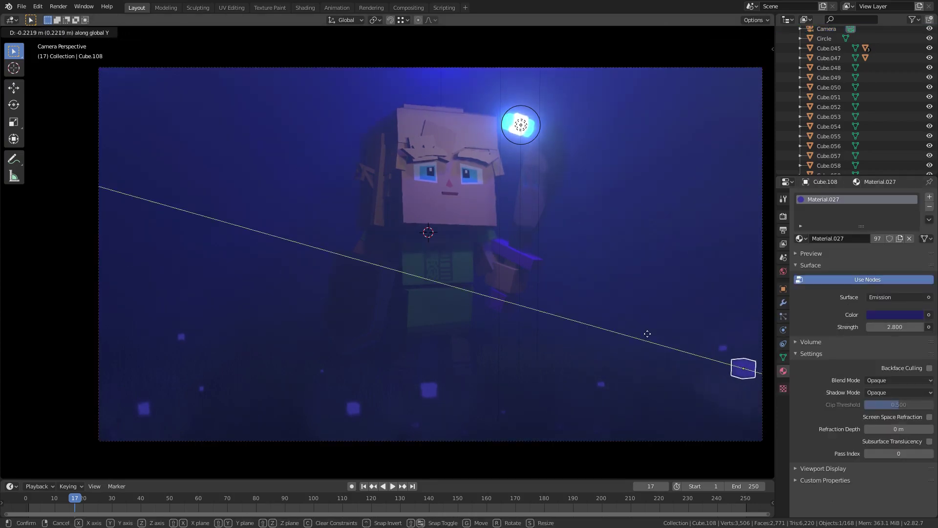
key(Escape)
Step: Try shifting the whole group of foreground cubes in front of the camera, check it in camera view and undo the move
middle_drag(505, 339, 446, 272)
key(b)
drag(372, 227, 477, 379)
middle_drag(478, 379, 461, 367)
key(g)
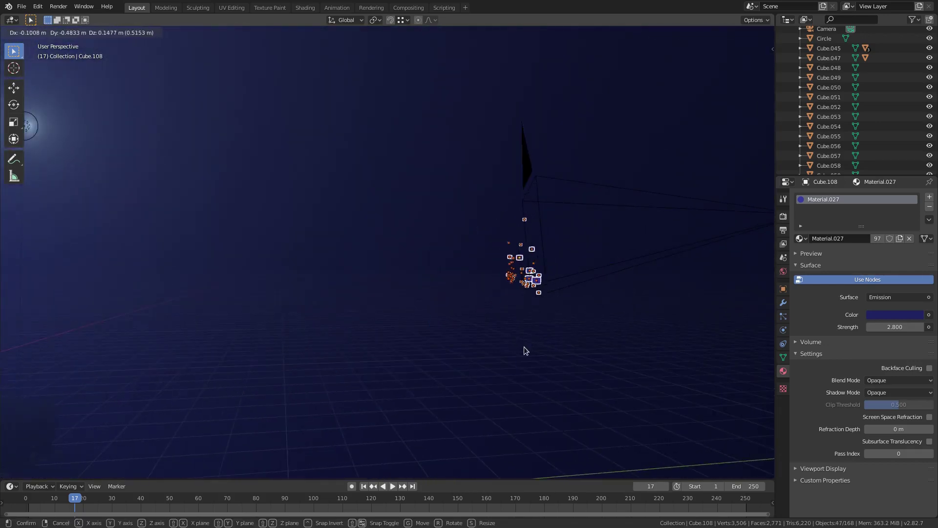
click(524, 348)
key(KP_0)
key(g)
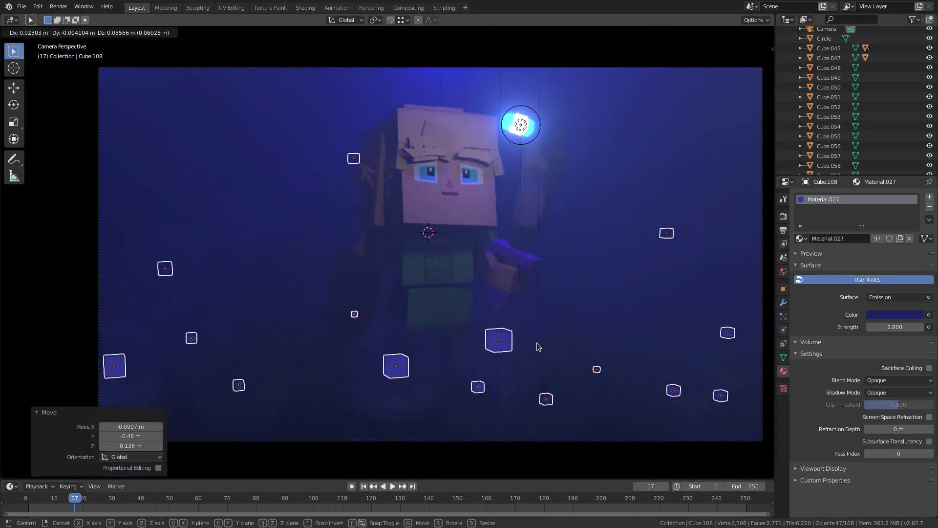
key(Escape)
key(ctrl+z)
key(ctrl+z)
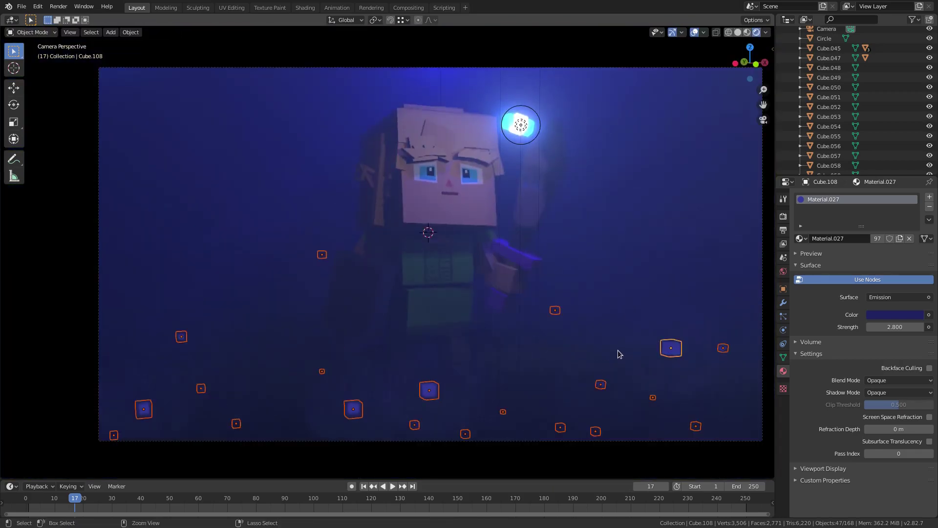
Step: Hide the viewport overlays and inspect the blurred foreground cubes in the camera view
click(696, 32)
scroll(595, 341, down, 4)
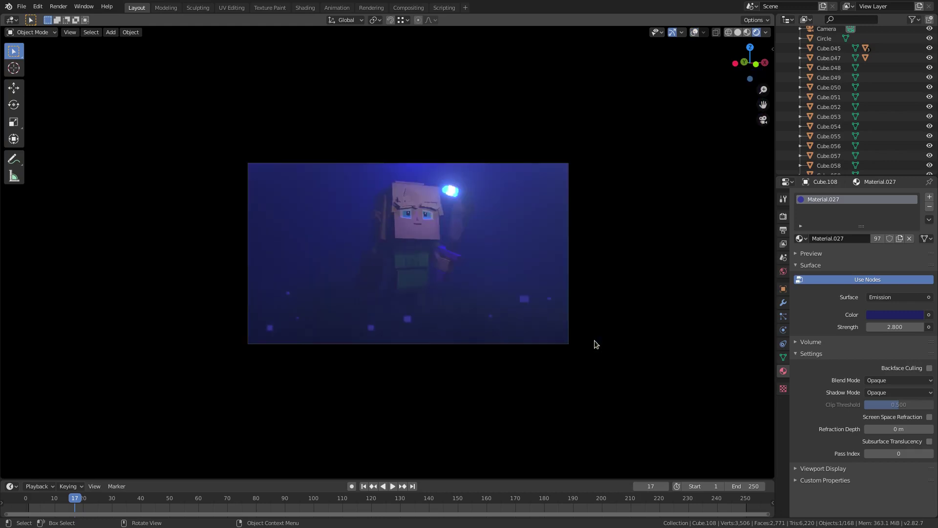
scroll(595, 340, up, 3)
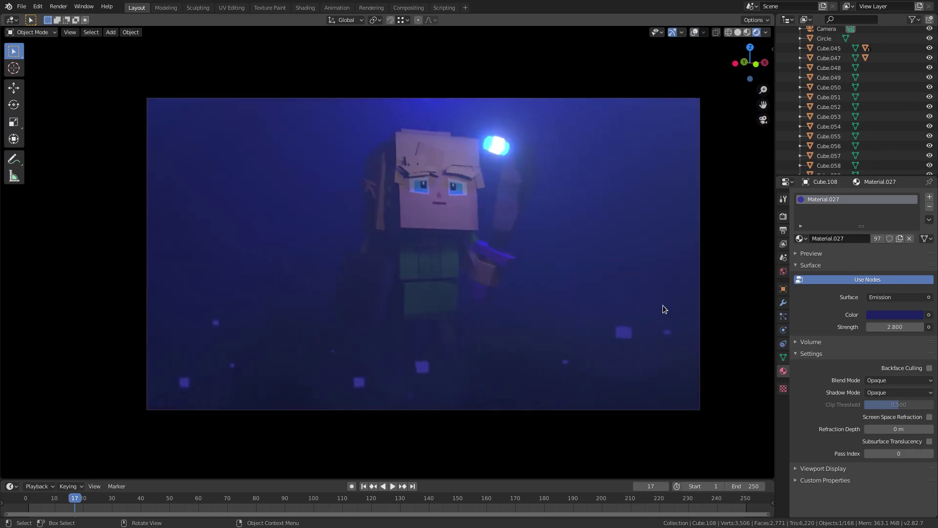
key(KP_0)
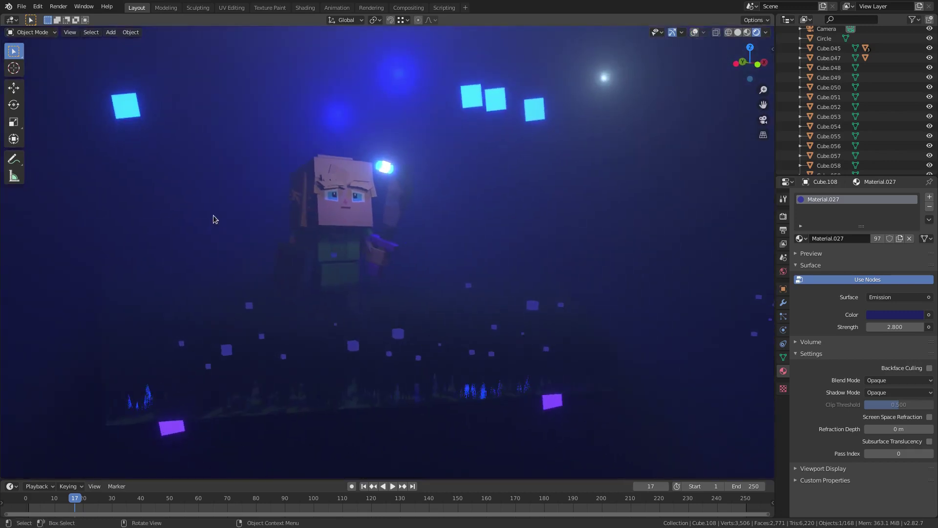
key(KP_0)
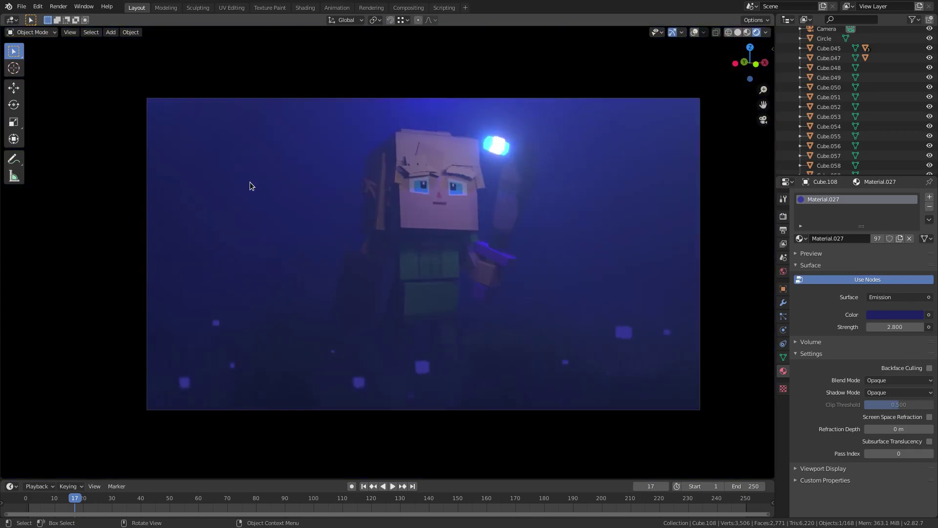
scroll(248, 186, up, 2)
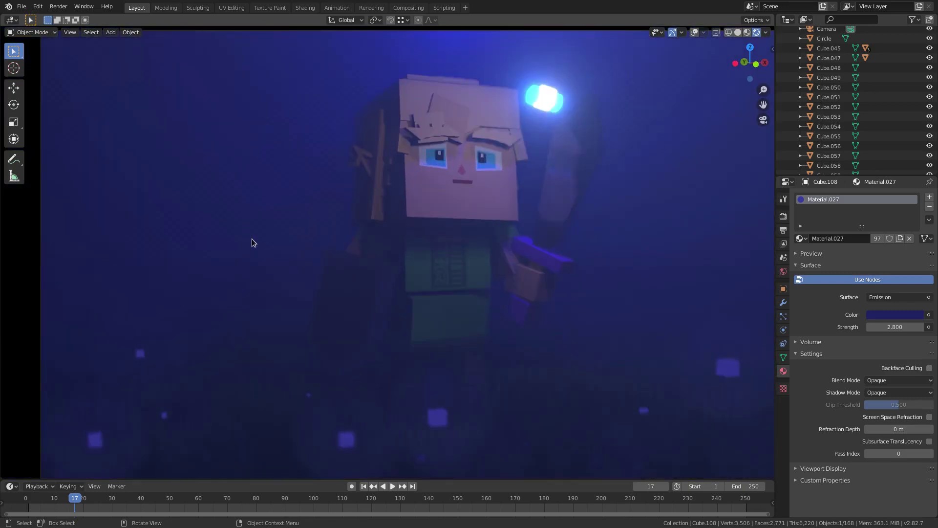
scroll(254, 244, up, 5)
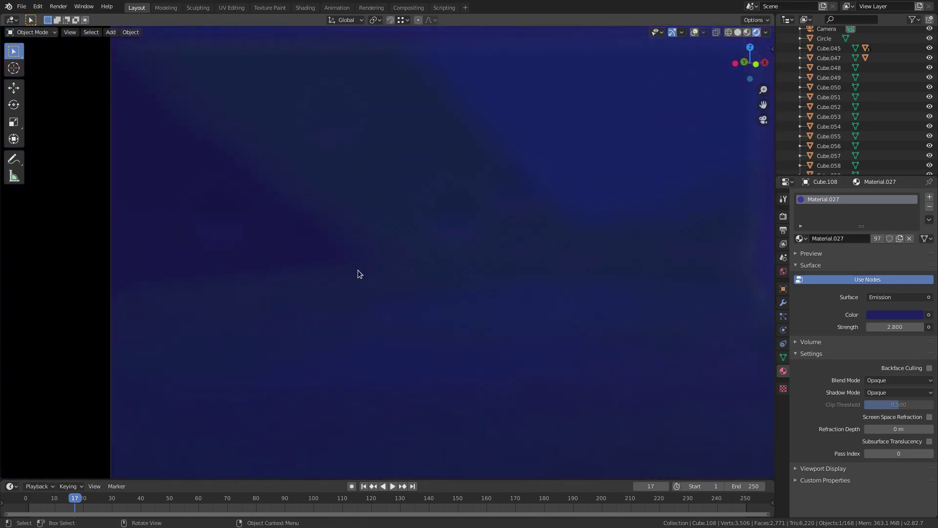
scroll(462, 296, down, 7)
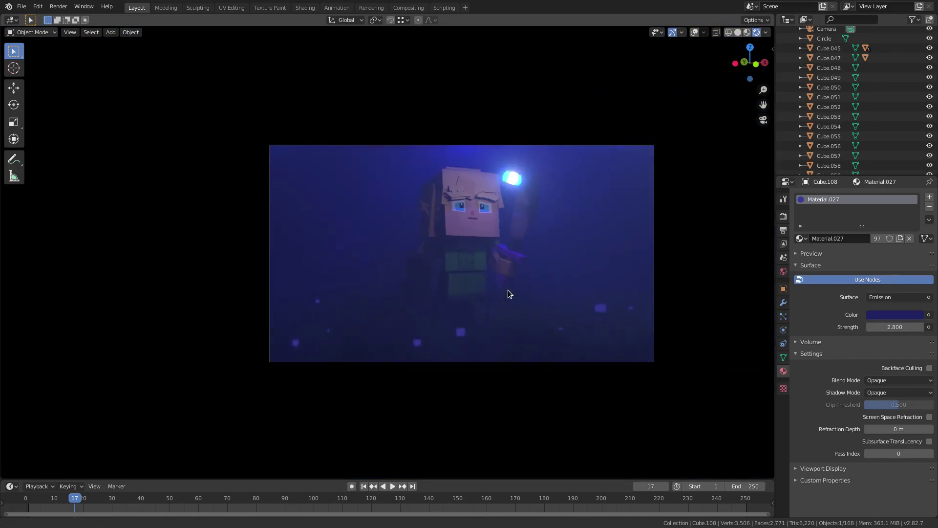
scroll(508, 293, up, 2)
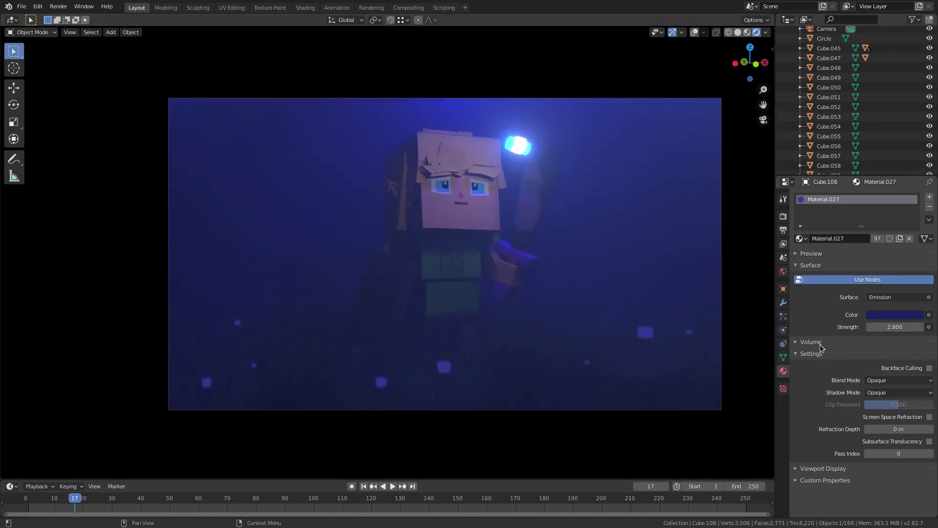
Step: Select the camera and raise its depth of field aperture F-Stop to 0.3
click(722, 293)
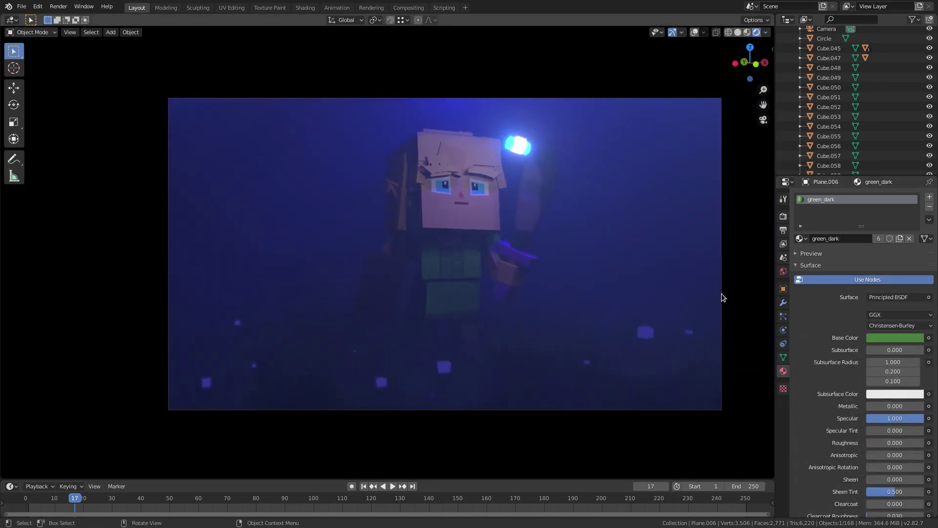
scroll(827, 87, up, 2)
click(826, 51)
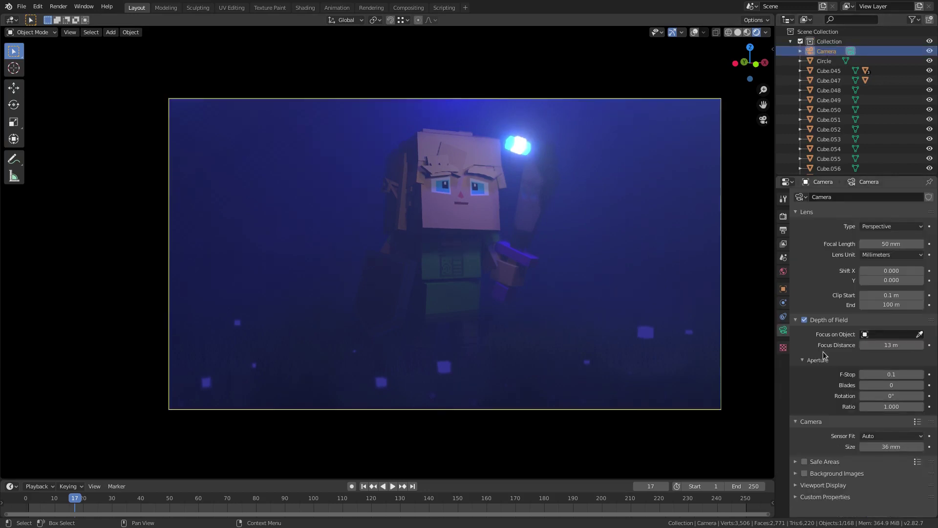
click(921, 375)
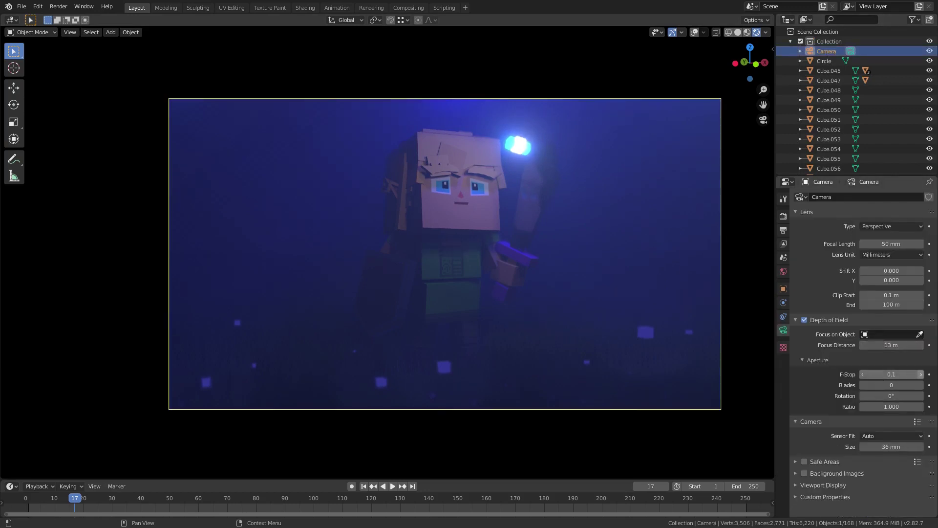
click(921, 375)
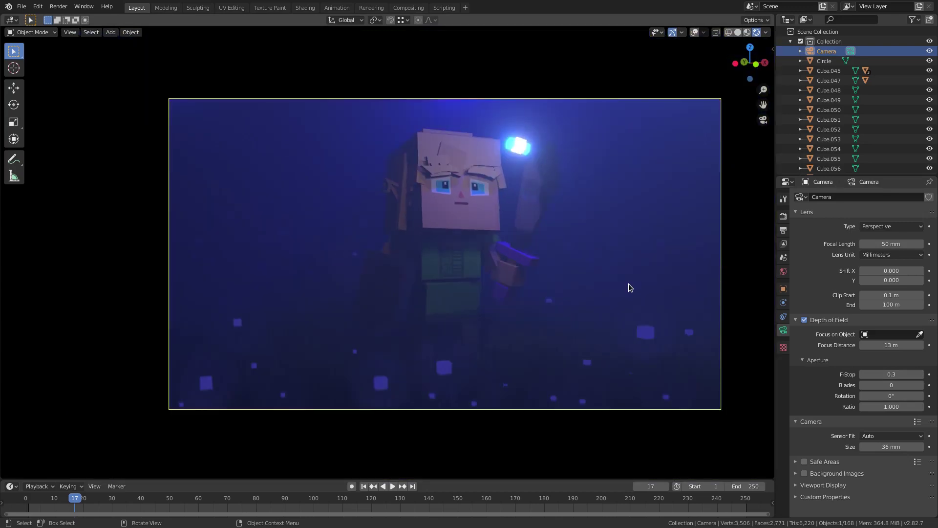
Step: Delete the large cube at the character's feet, two cubes beside the shield side and the large cube on the sword side
scroll(515, 394, down, 1)
scroll(516, 394, up, 2)
click(459, 394)
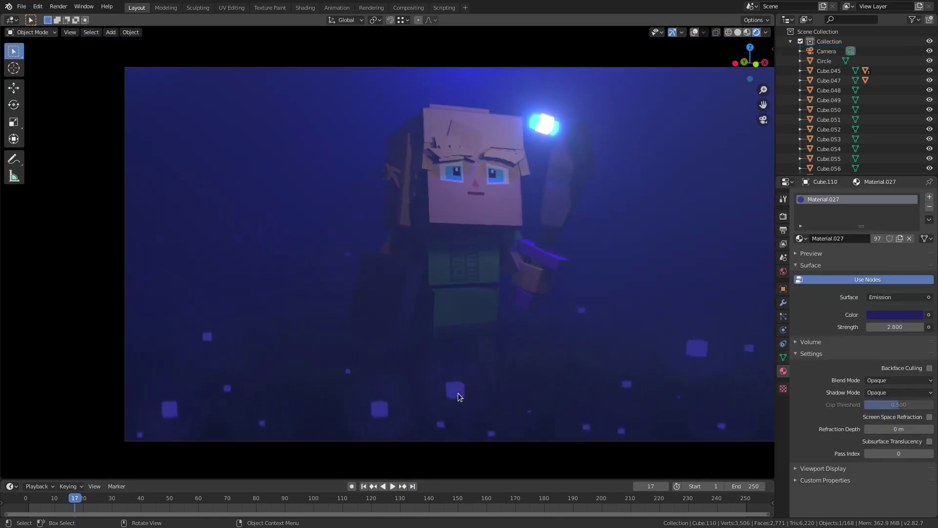
key(Delete)
click(172, 406)
key(Delete)
click(209, 336)
key(Delete)
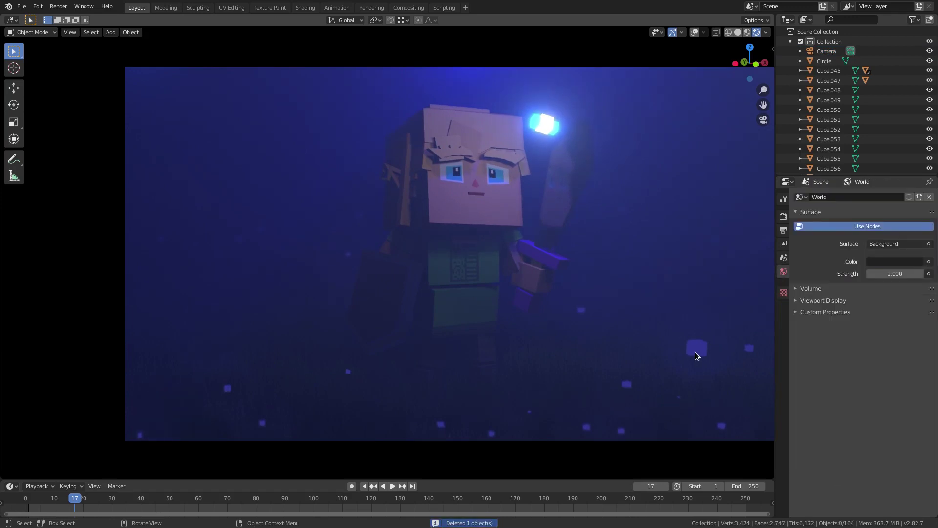
click(697, 350)
key(Delete)
Step: Delete three small foreground cubes on the character's sword side and the one below the shield
scroll(694, 355, down, 2)
scroll(602, 368, up, 1)
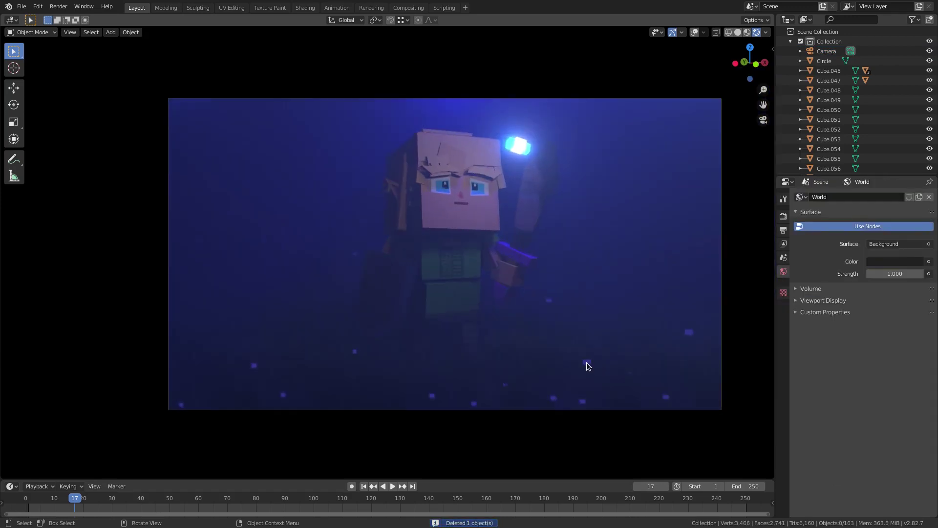
click(587, 363)
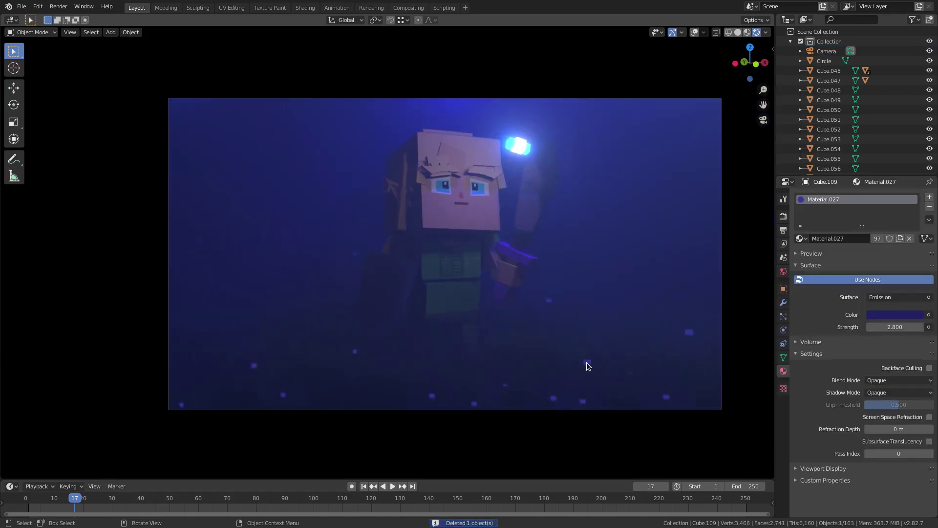
key(Delete)
click(692, 337)
key(Delete)
click(549, 301)
key(Delete)
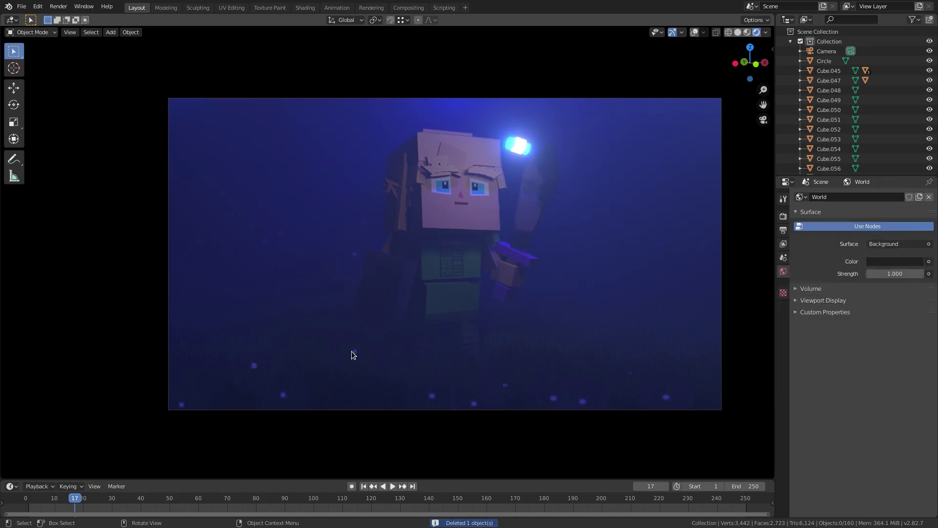
click(355, 352)
key(Delete)
Step: Delete three more small foreground cubes floating above the lower edge of the camera frame
scroll(543, 390, down, 3)
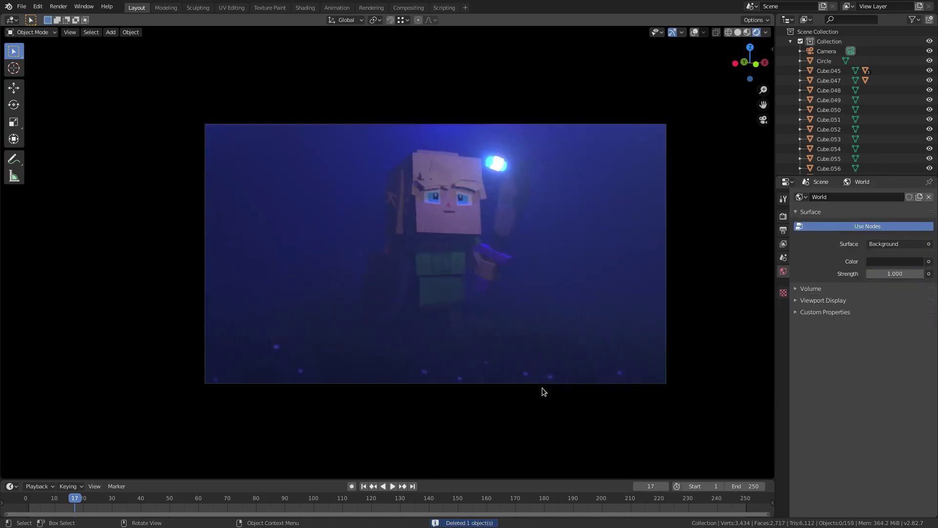
scroll(548, 400, up, 6)
scroll(593, 431, down, 3)
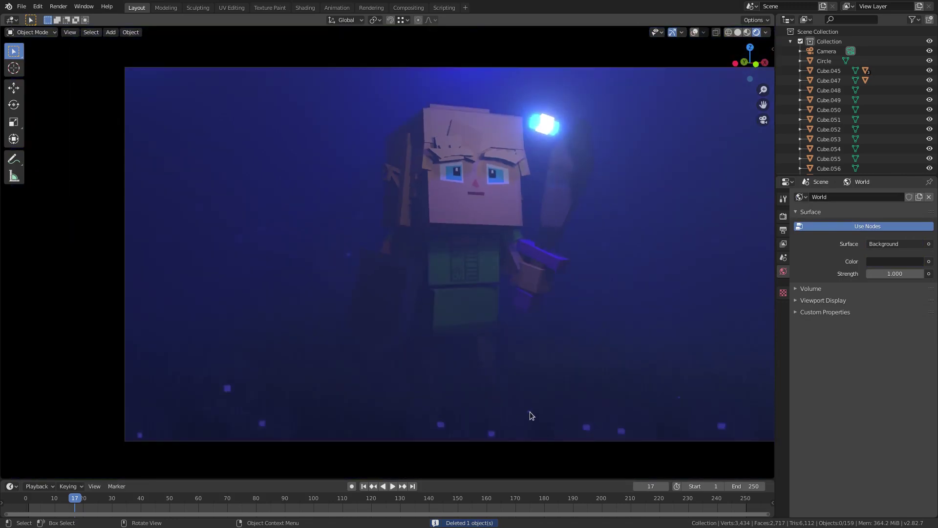
click(532, 416)
key(Delete)
scroll(637, 413, down, 3)
scroll(638, 413, up, 3)
click(679, 400)
key(Delete)
click(227, 388)
key(Delete)
Step: Move the small cube in the lower-left corner of the camera frame inward by about 0.08 m in X
click(141, 437)
key(g)
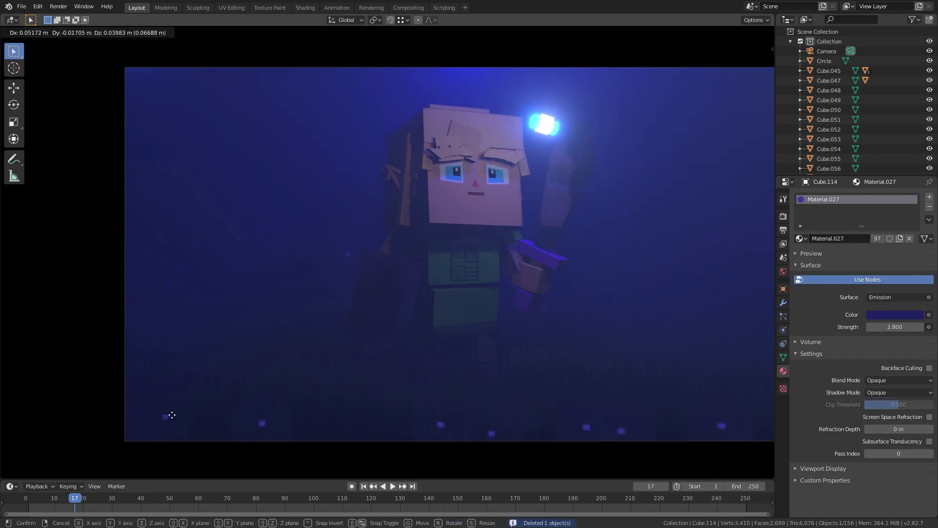
click(182, 425)
scroll(509, 425, down, 4)
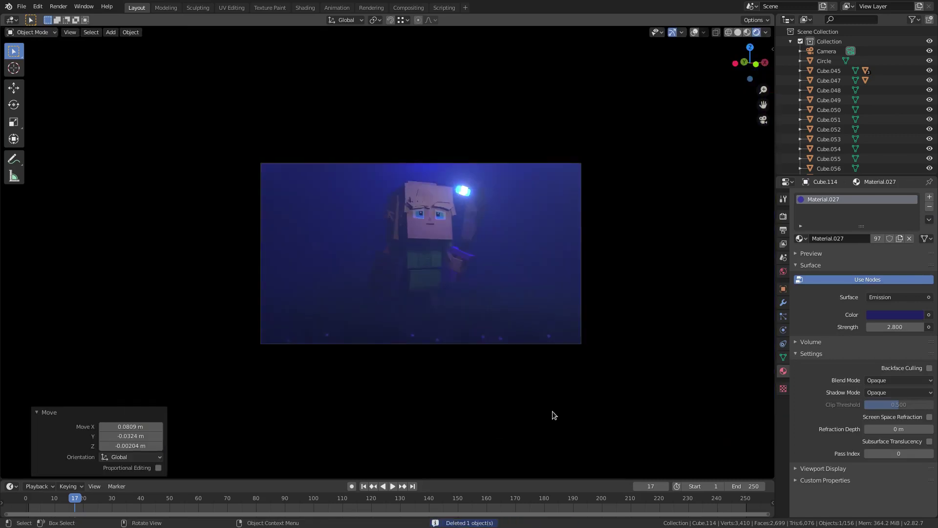
scroll(553, 411, up, 3)
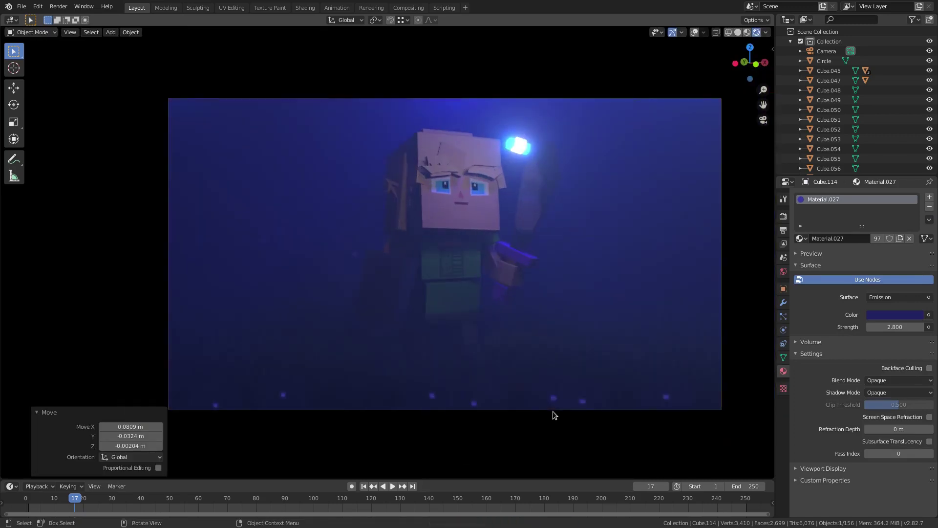
Step: Box-select all remaining foreground cubes from a side angle, delete them and return to the camera view
middle_drag(448, 345, 535, 328)
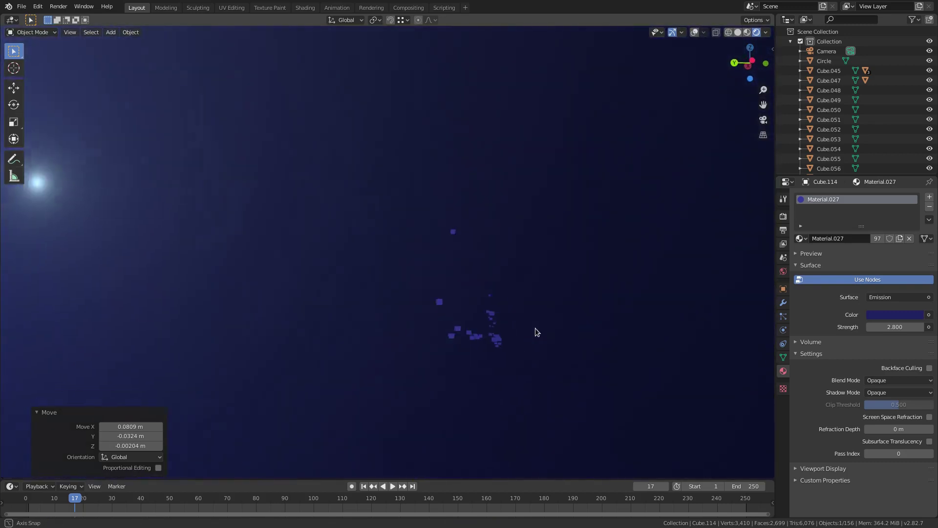
drag(413, 196, 512, 396)
key(Delete)
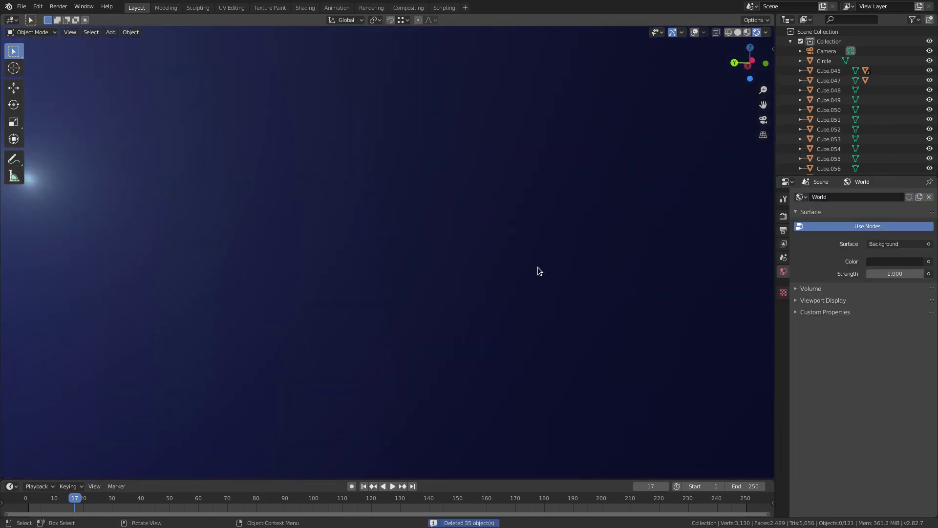
key(KP_0)
scroll(570, 262, up, 1)
shift+middle_drag(552, 276, 528, 275)
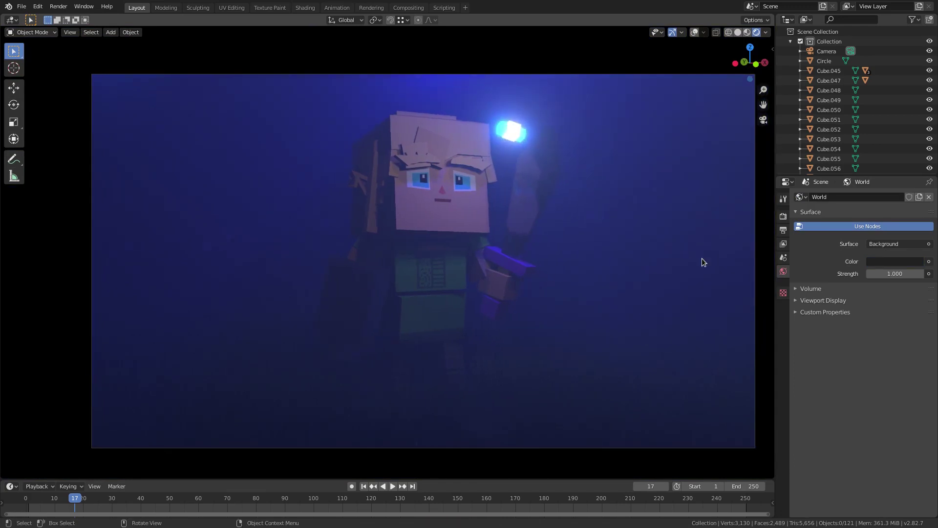
Step: Switch the viewport to material preview shading and produce a viewport render image of the camera view
click(748, 32)
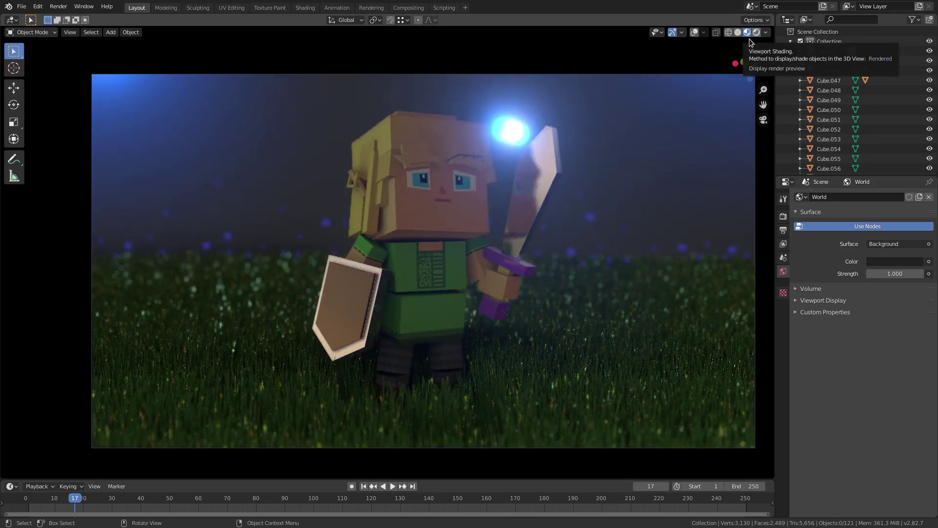
click(129, 32)
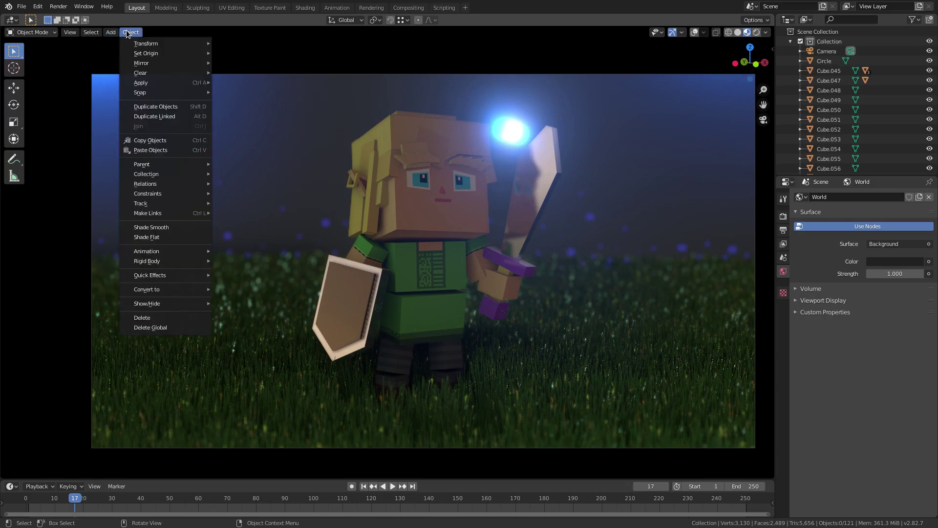
click(70, 32)
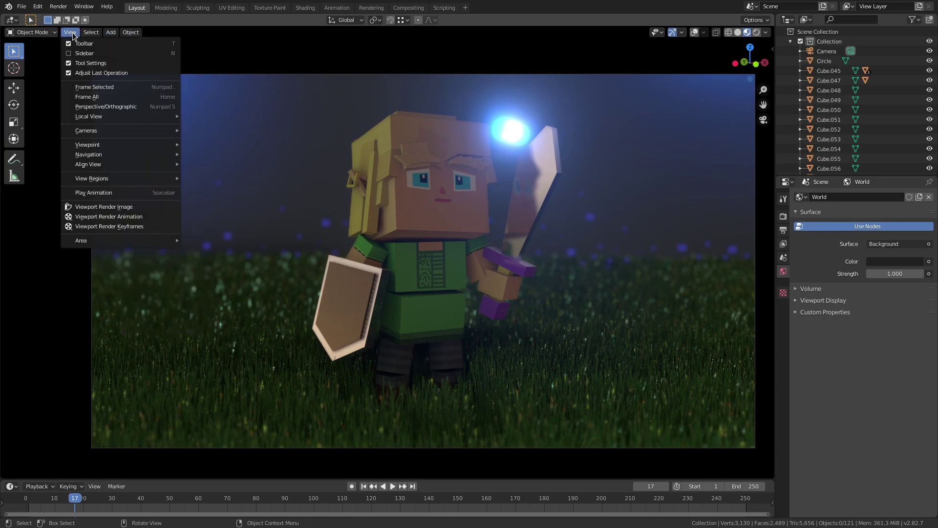
click(91, 32)
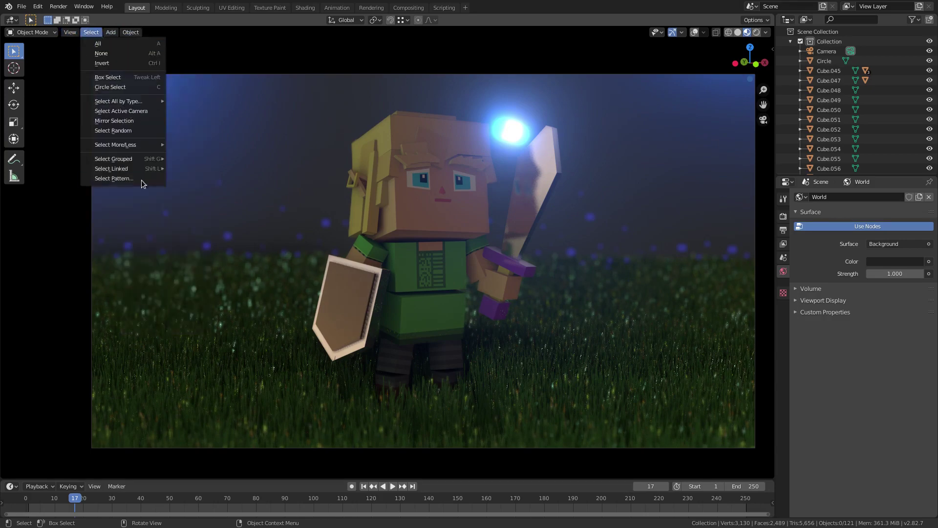
click(70, 32)
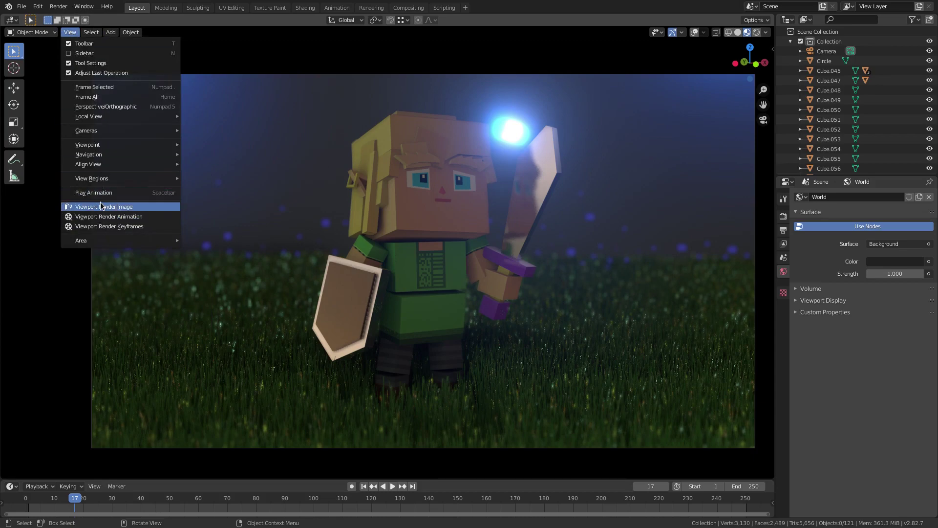
click(133, 207)
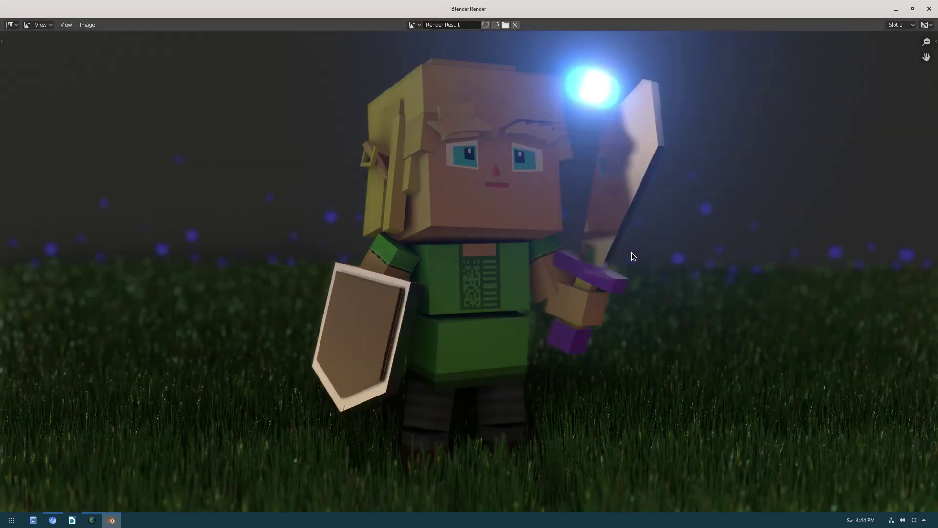
Step: Examine the rendered character image at different zoom levels and close the render window
scroll(699, 268, down, 2)
scroll(685, 323, down, 3)
scroll(685, 323, up, 6)
scroll(685, 324, down, 1)
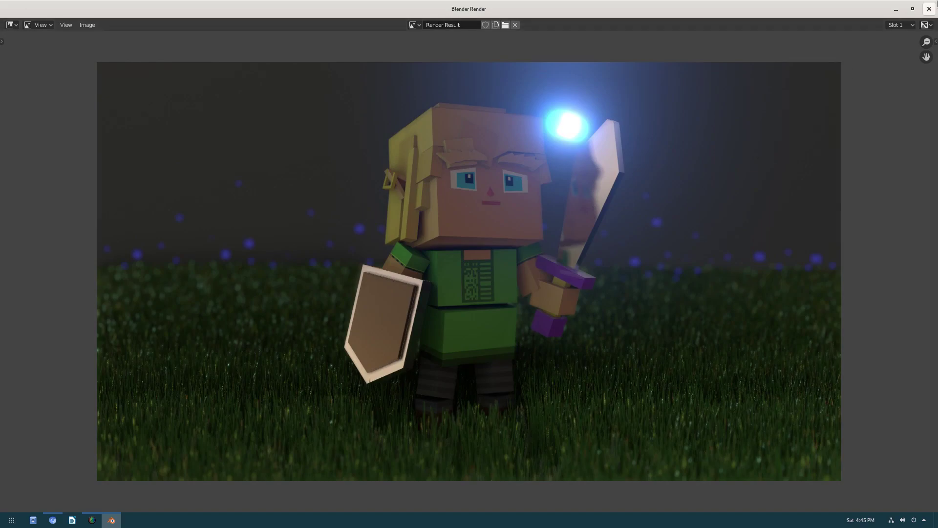
key(Escape)
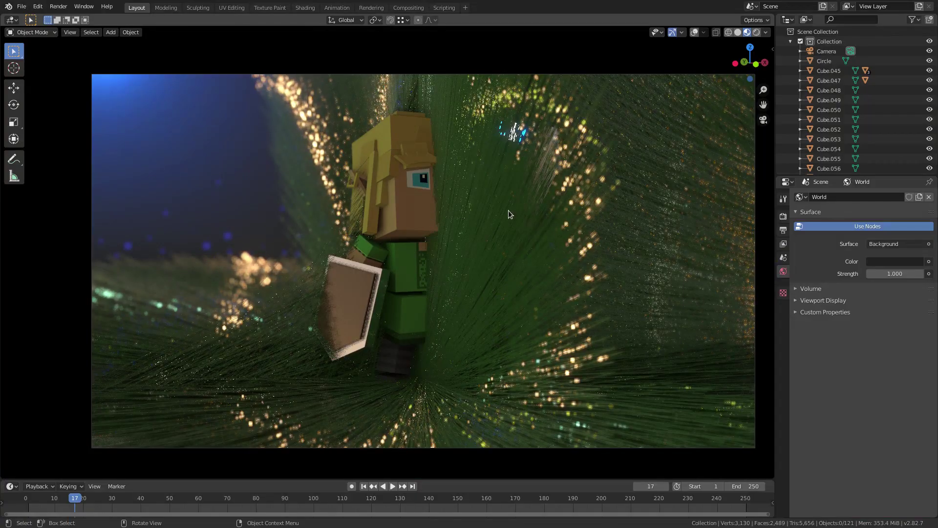
Step: Undo the deletion of the foreground cubes, box-select and delete them again from a side angle, and return to the camera view
key(KP_0)
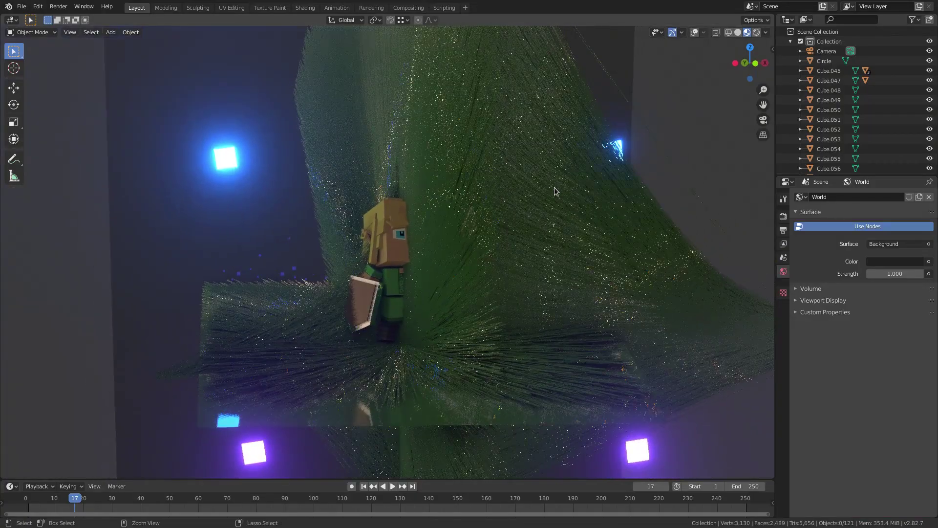
key(ctrl+z)
middle_drag(443, 220, 424, 261)
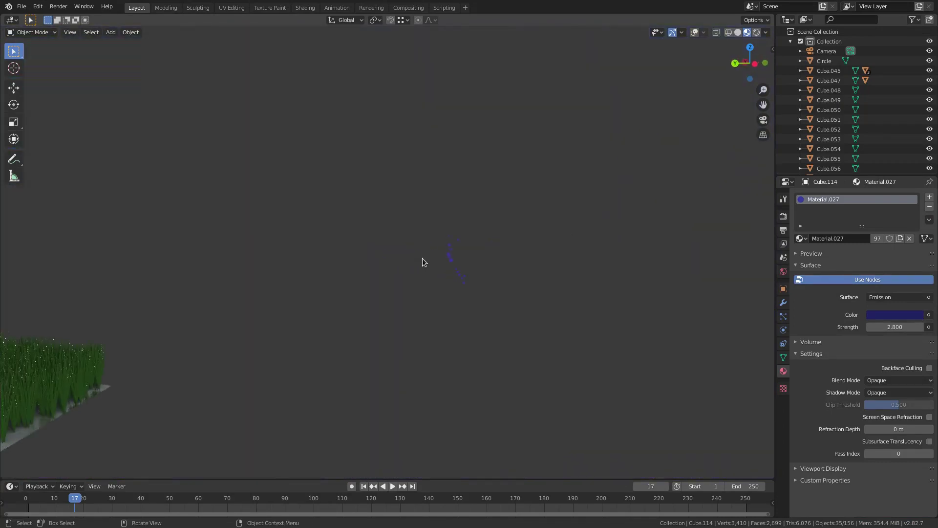
drag(405, 193, 483, 337)
key(Delete)
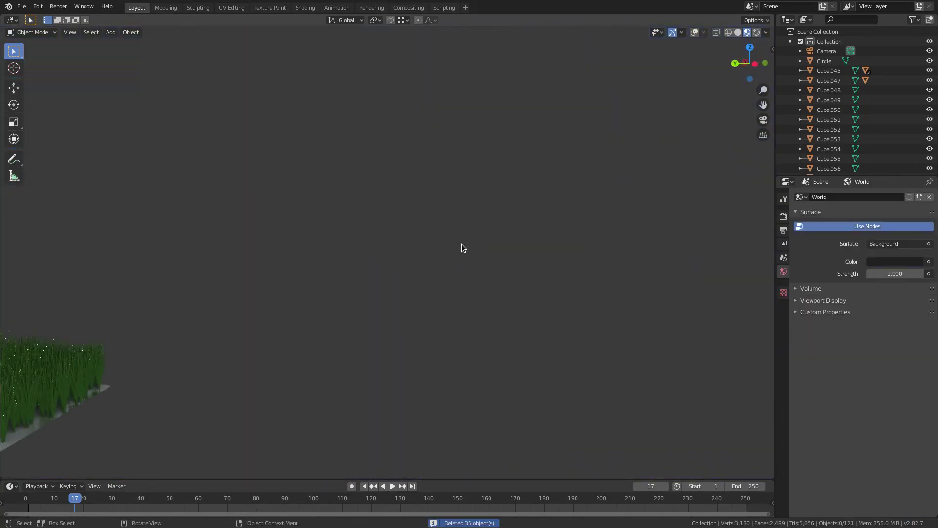
key(KP_0)
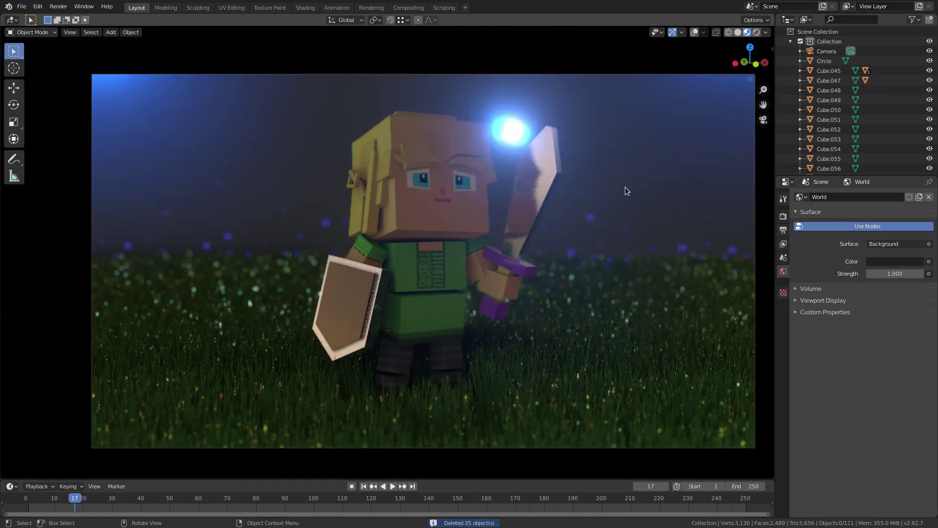
Step: Set the animation's start frame, end frame and current frame all to 0
drag(703, 486, 697, 486)
click(744, 486)
text(0)
key(Return)
click(654, 487)
text(0)
key(Return)
Step: Select the backdrop wall behind the grass and darken its material's base color to black, judging it from the camera view in material preview
middle_drag(570, 199, 111, 153)
click(220, 184)
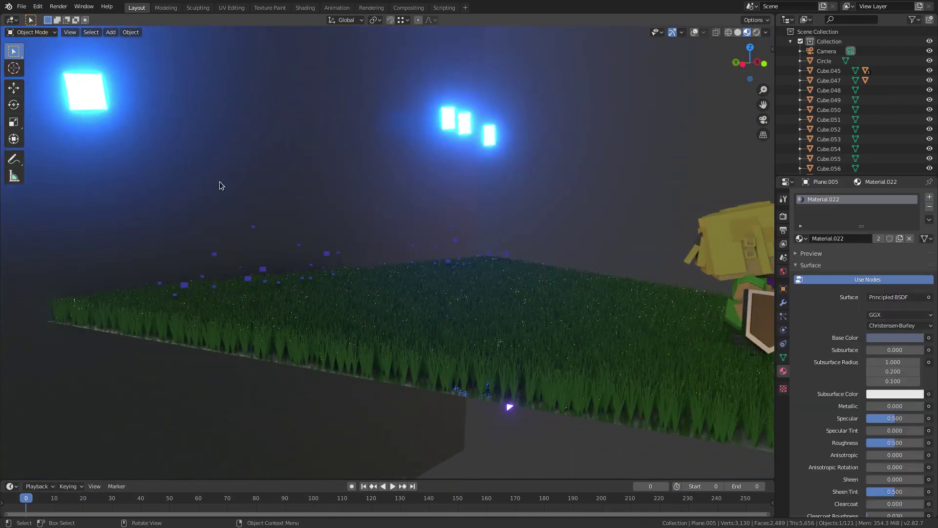
click(897, 338)
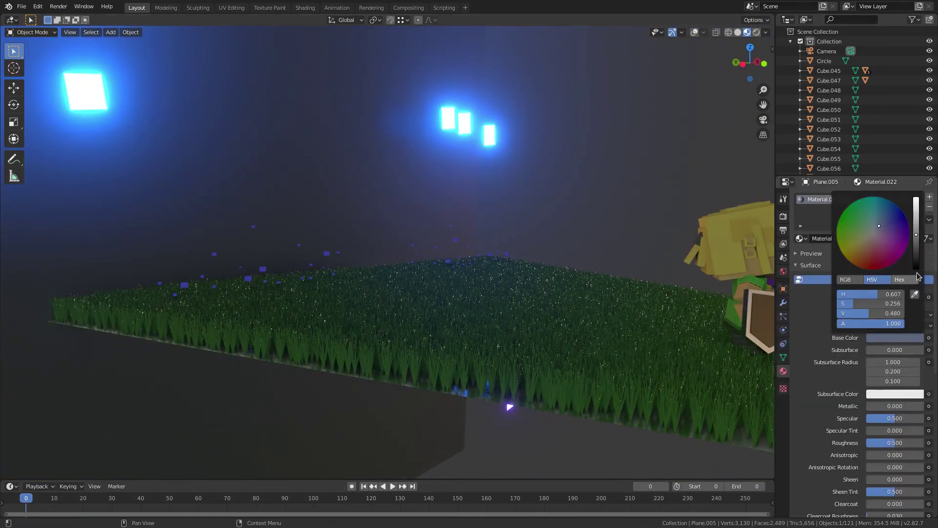
click(917, 259)
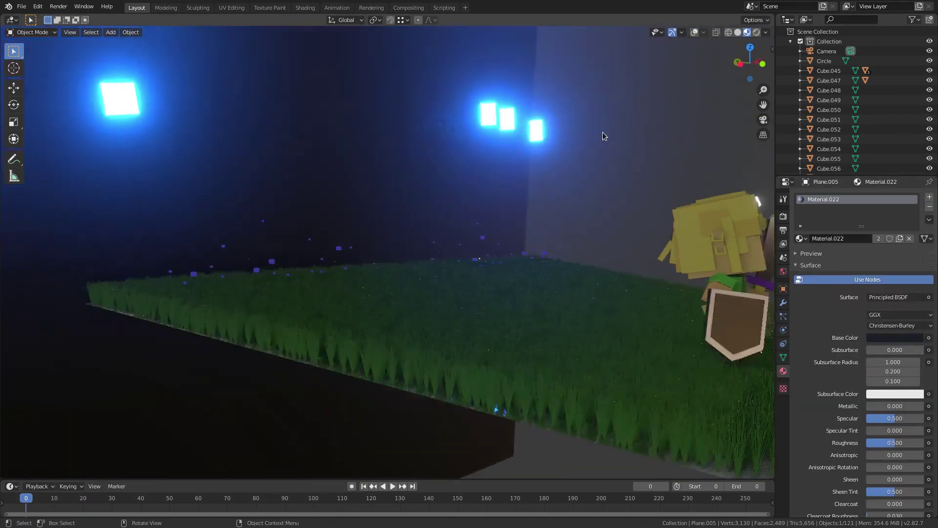
key(KP_0)
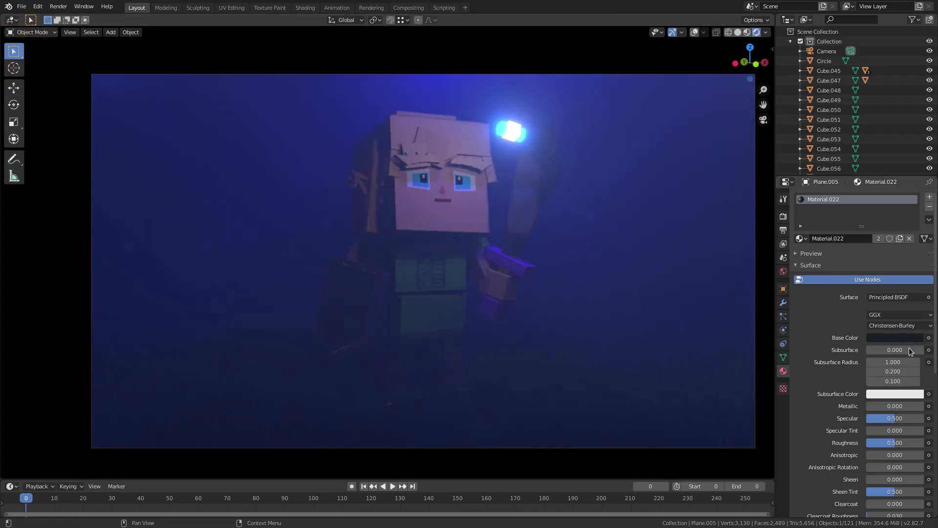
click(748, 33)
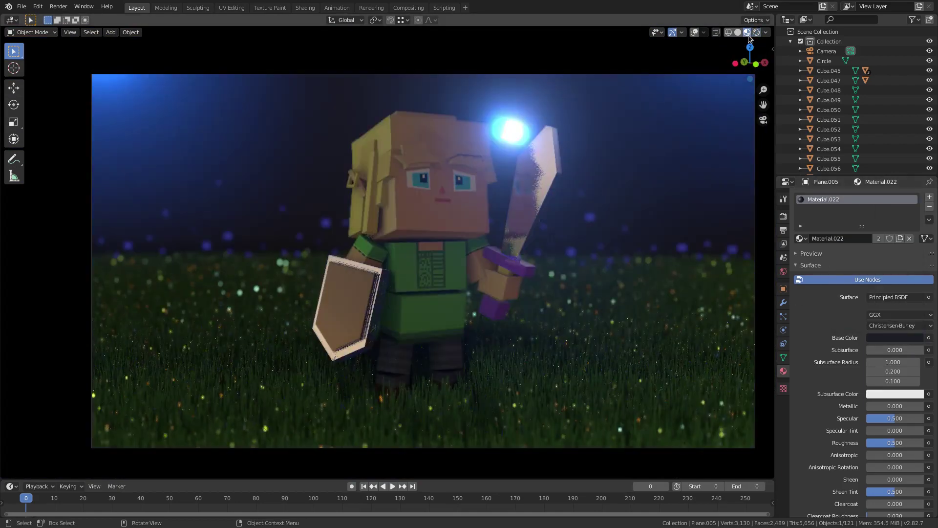
click(895, 337)
drag(916, 258, 917, 275)
Step: Raise the viewport shading's lighting strength and change the backdrop material's base color to a bright sky blue
click(765, 32)
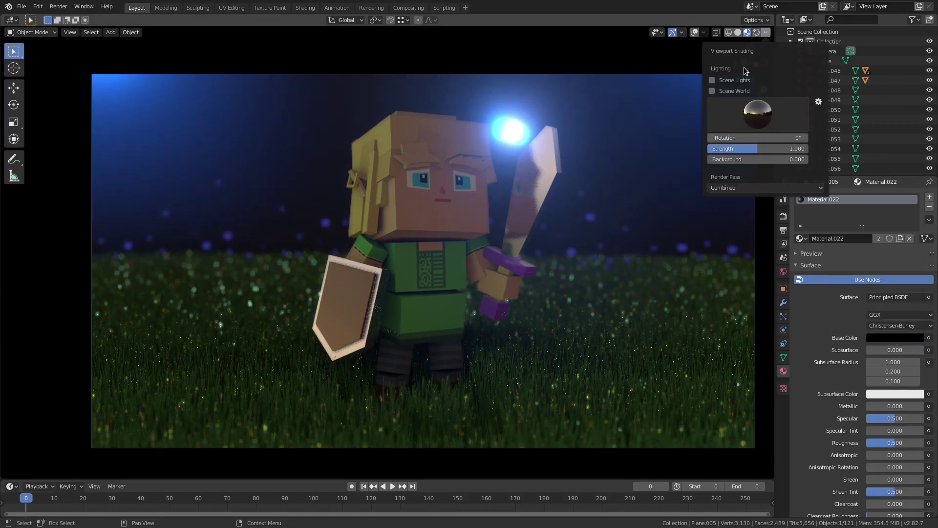
mouse_move(760, 148)
mouse_down()
mouse_move(790, 148)
mouse_move(717, 148)
mouse_move(794, 149)
mouse_up()
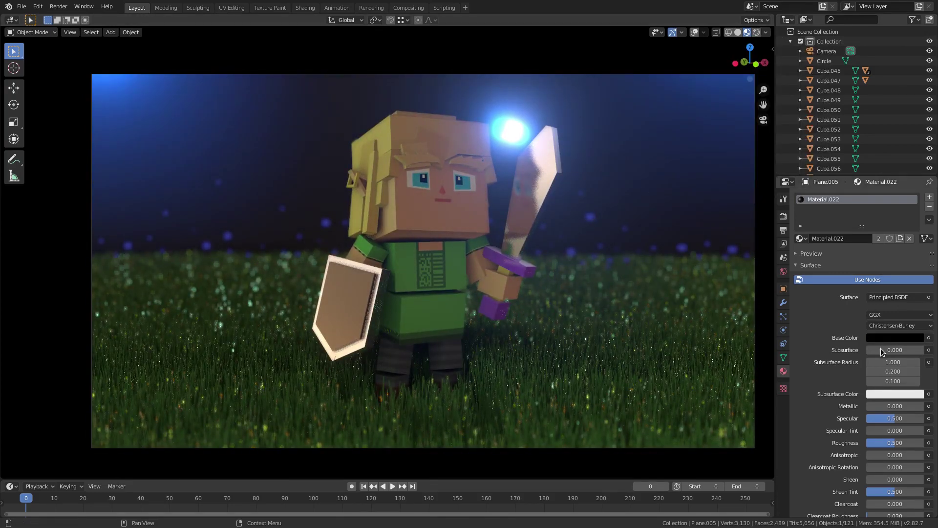
click(895, 337)
click(916, 211)
mouse_move(875, 222)
mouse_down()
mouse_move(883, 199)
mouse_move(916, 197)
mouse_up()
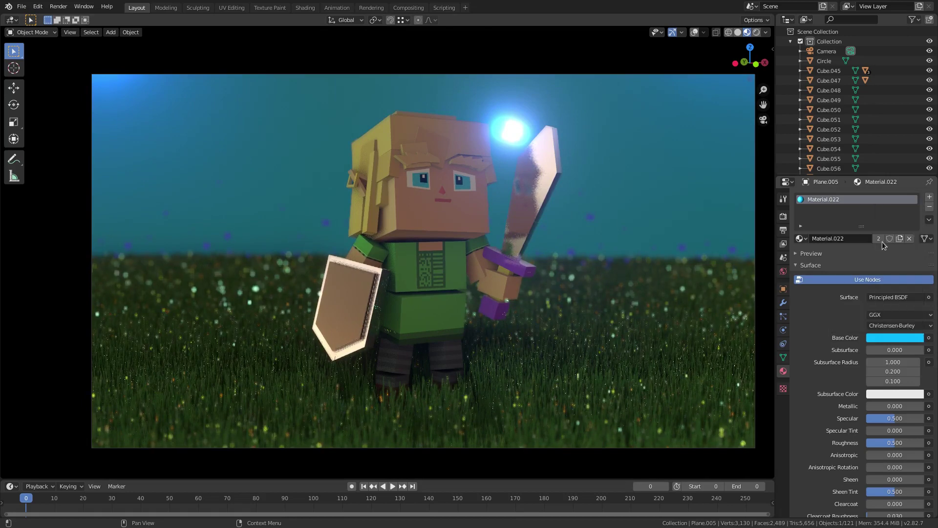
Step: Check the blue backdrop in rendered shading, adjust its base color to full brightness and return to material preview shading
click(756, 32)
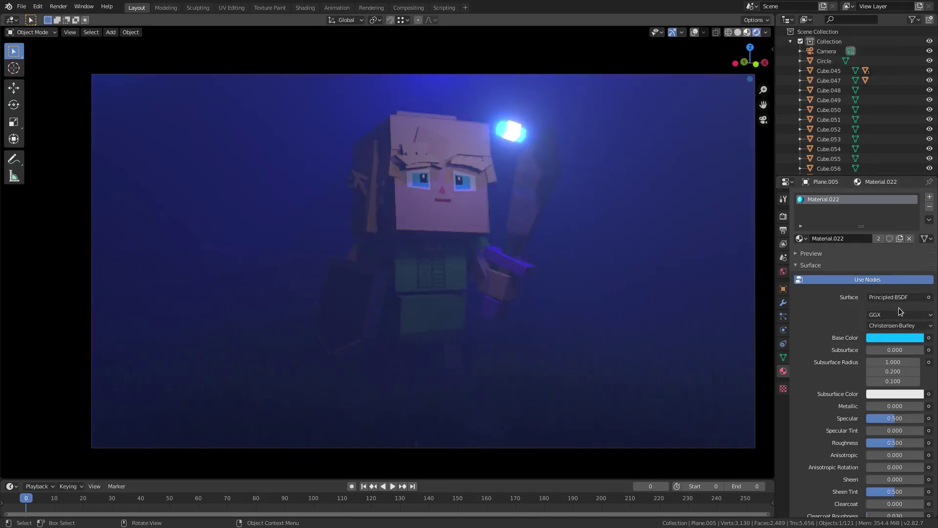
click(907, 338)
drag(915, 253, 917, 195)
click(748, 32)
scroll(526, 282, down, 3)
scroll(526, 281, up, 4)
scroll(526, 281, down, 3)
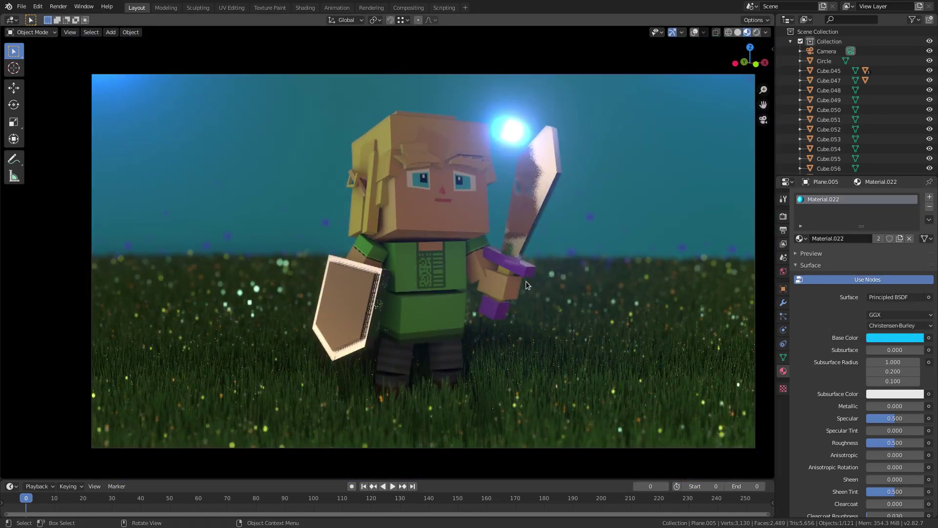